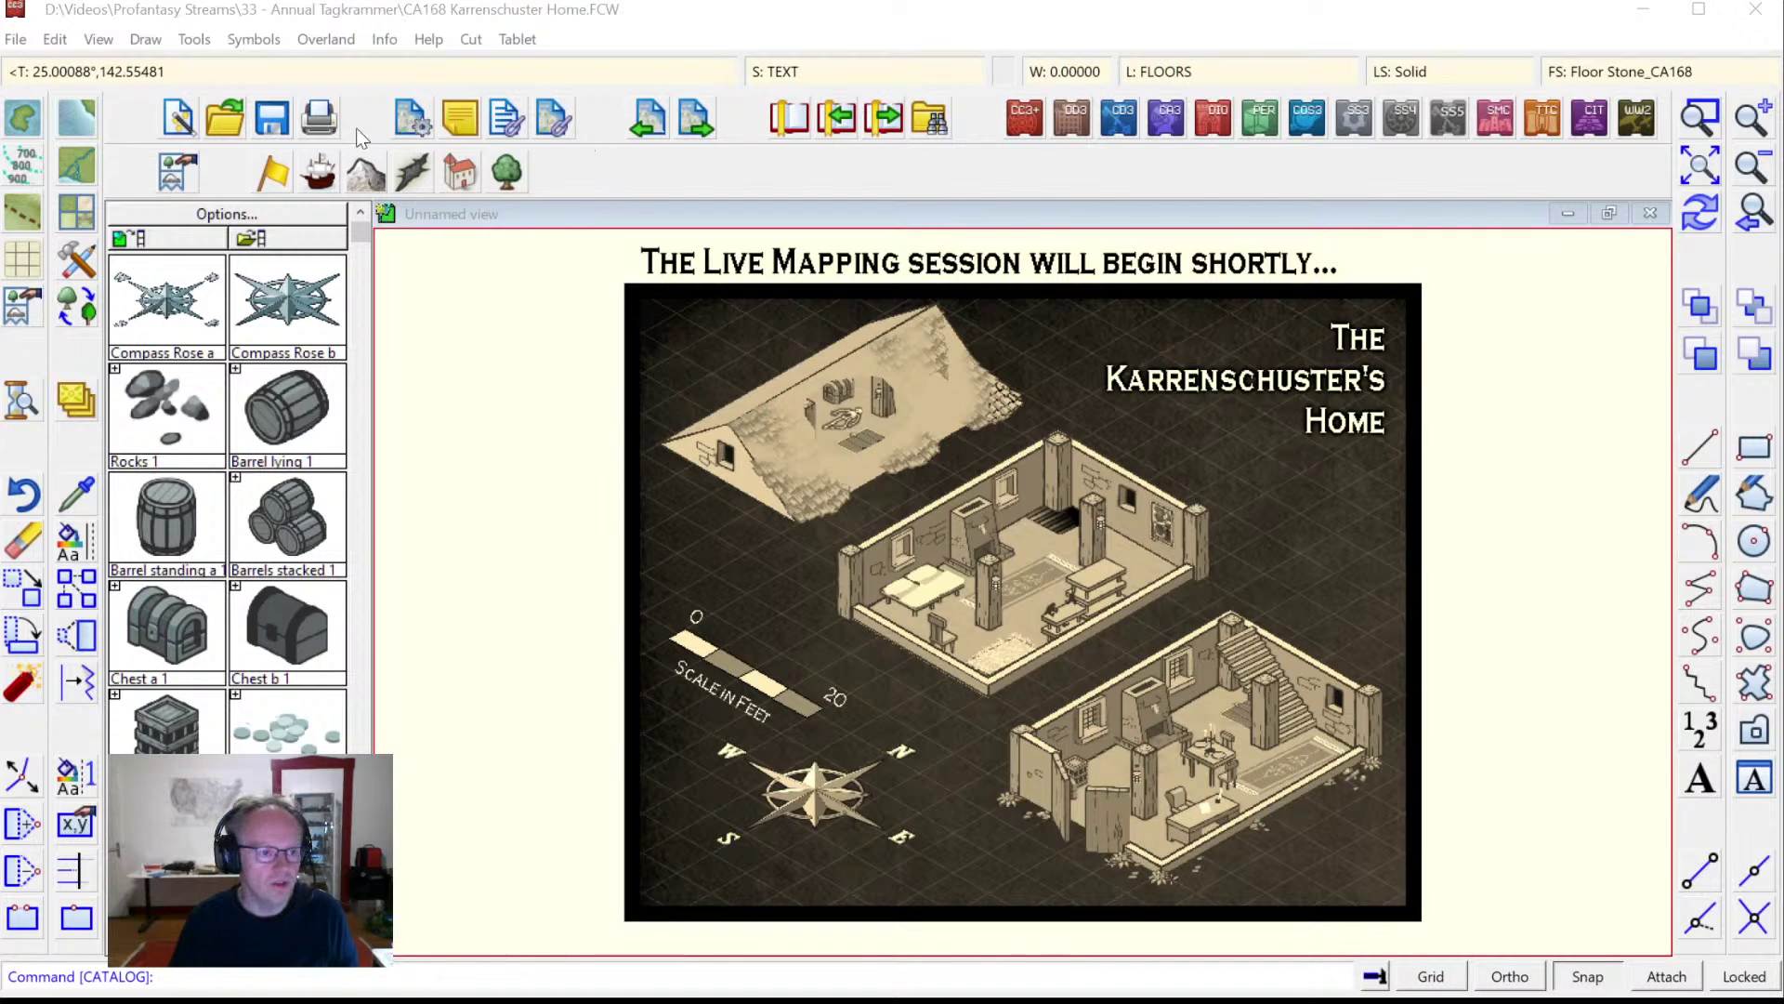
# Start a new Perspectives map with self-decided settings in the feet-based Annual Tagkrammer Isometric style.
pyautogui.click(179, 119)
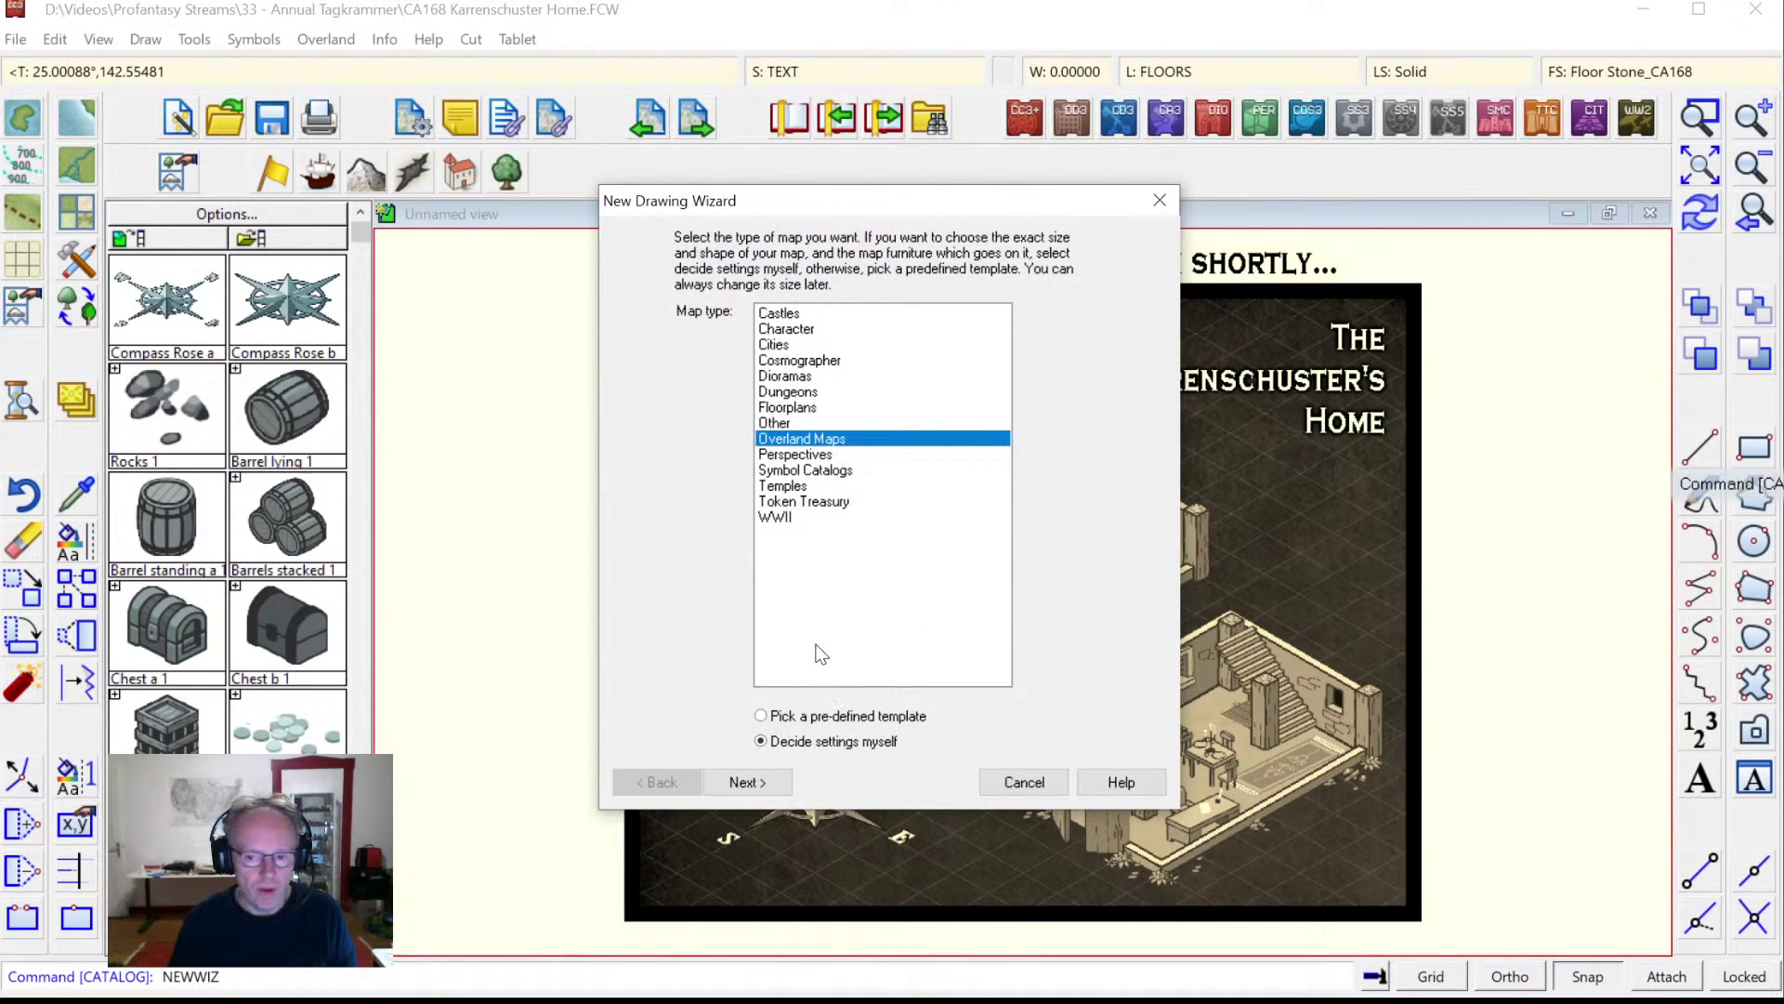
pyautogui.click(797, 455)
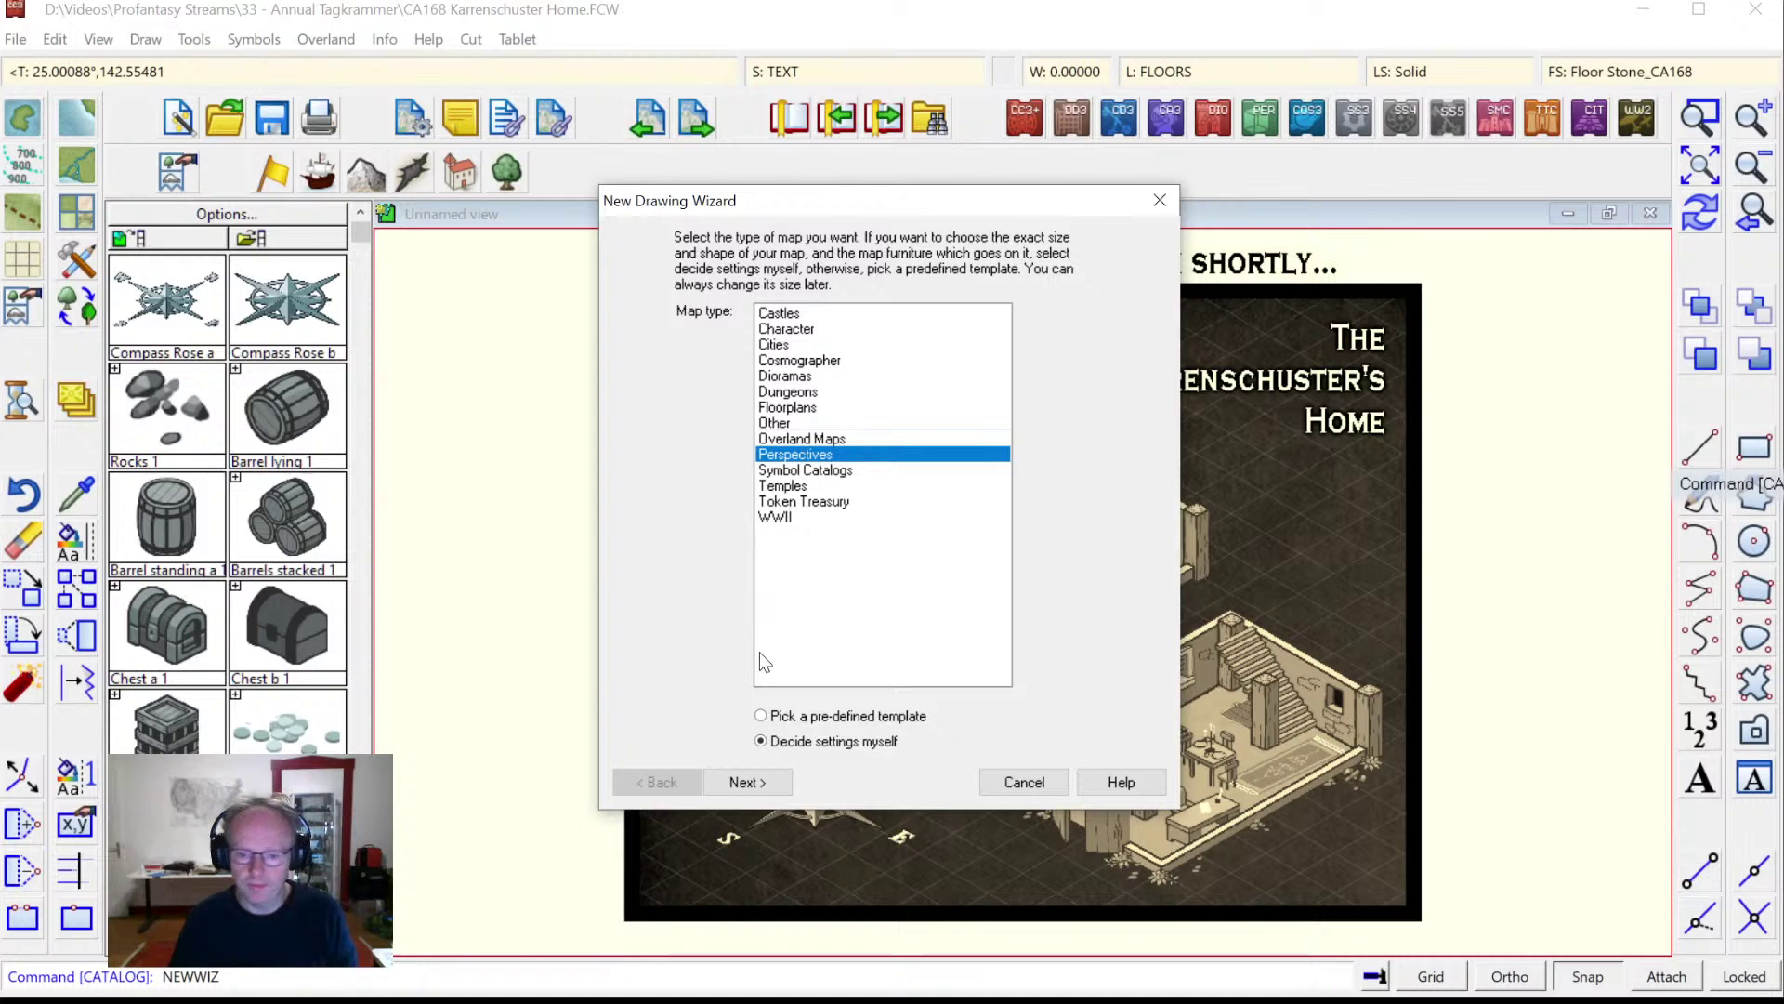
pyautogui.click(771, 792)
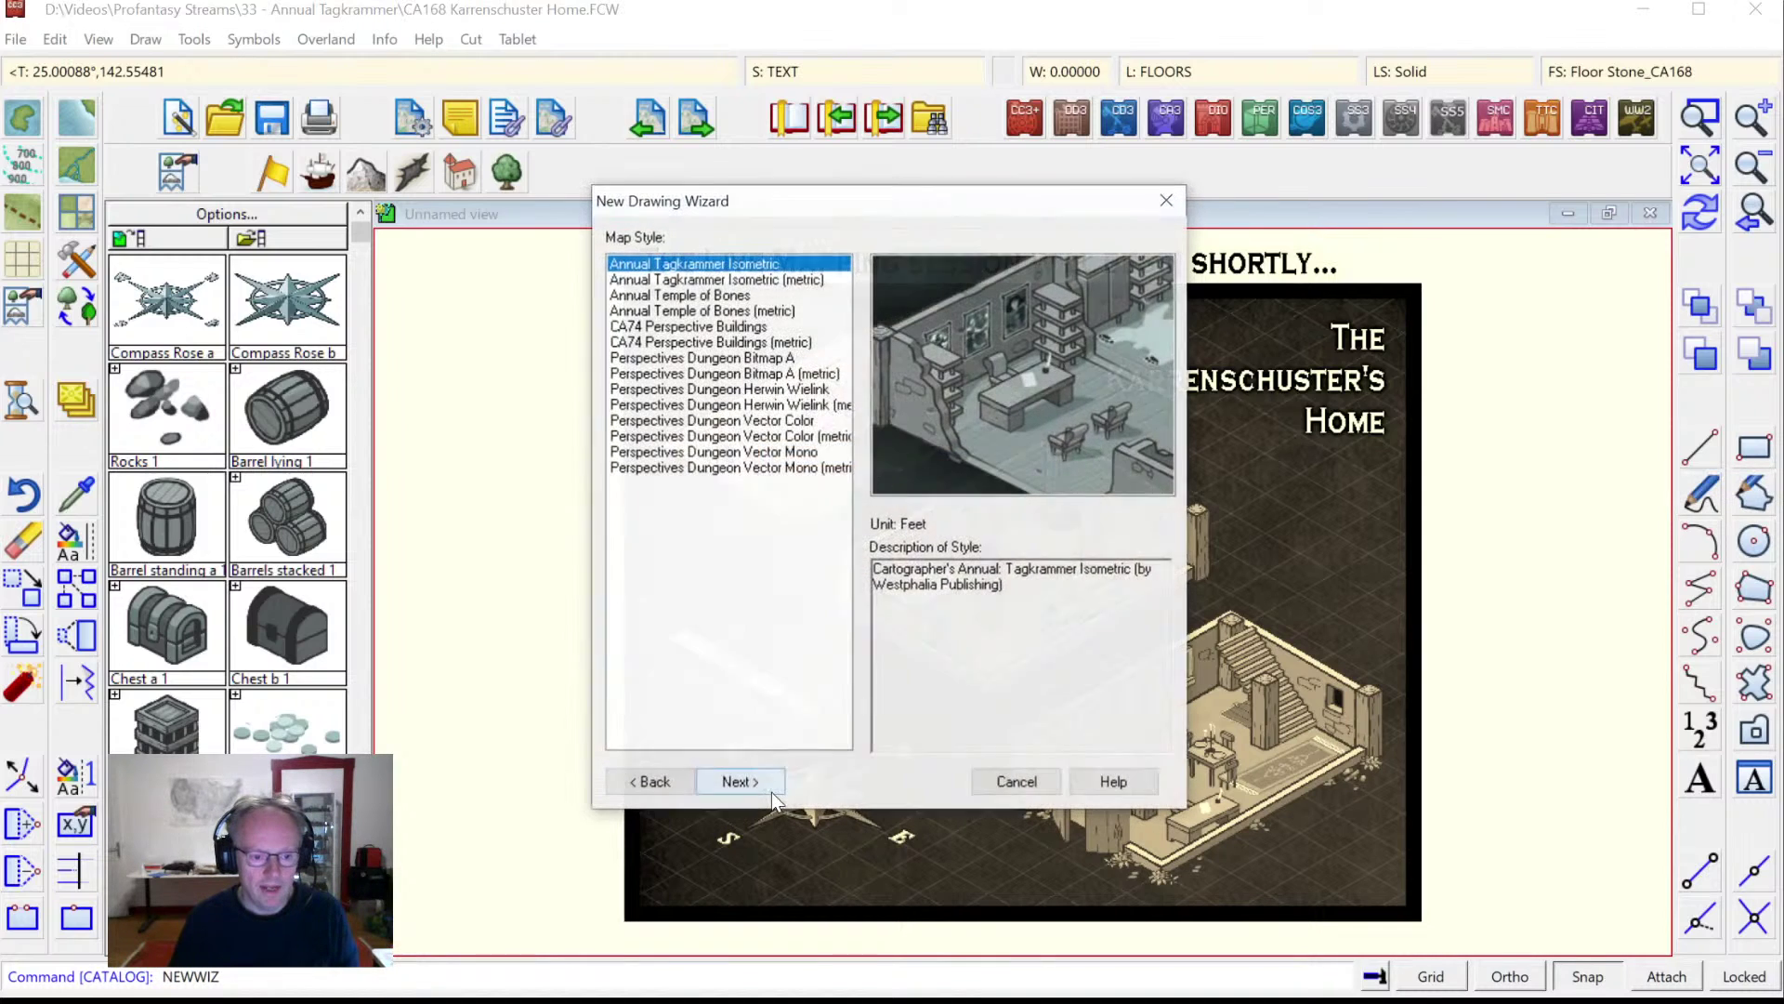
pyautogui.click(706, 279)
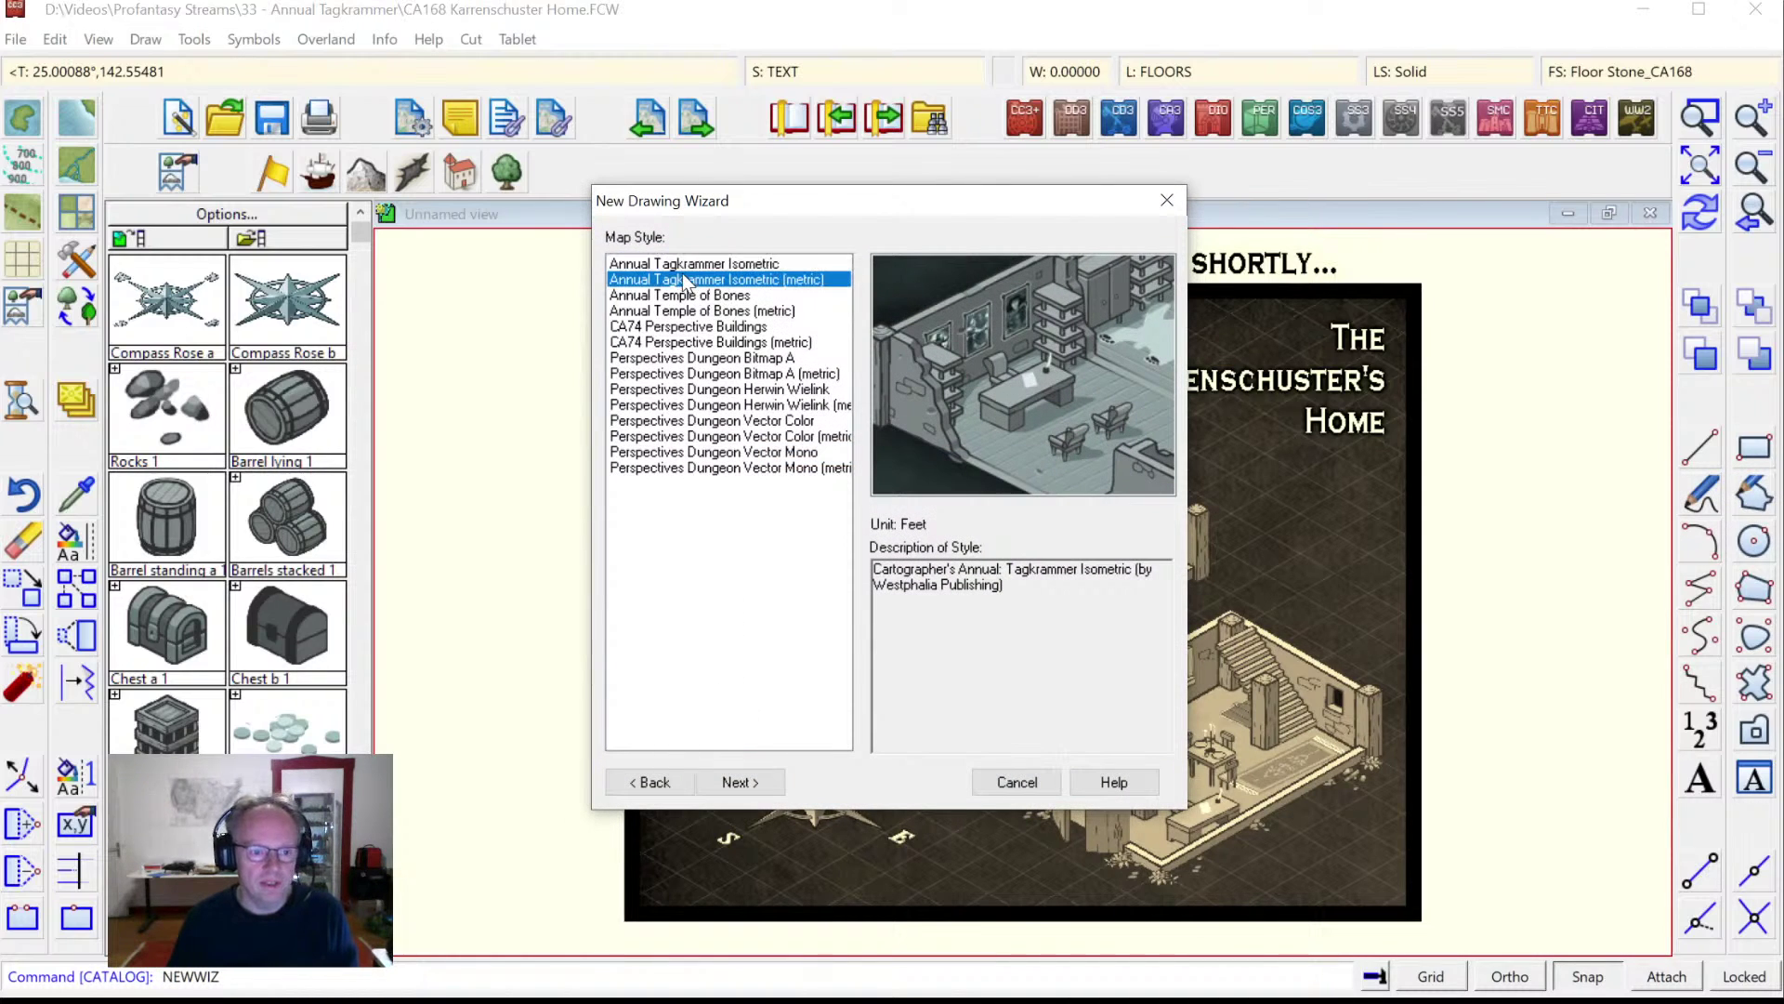
pyautogui.click(666, 266)
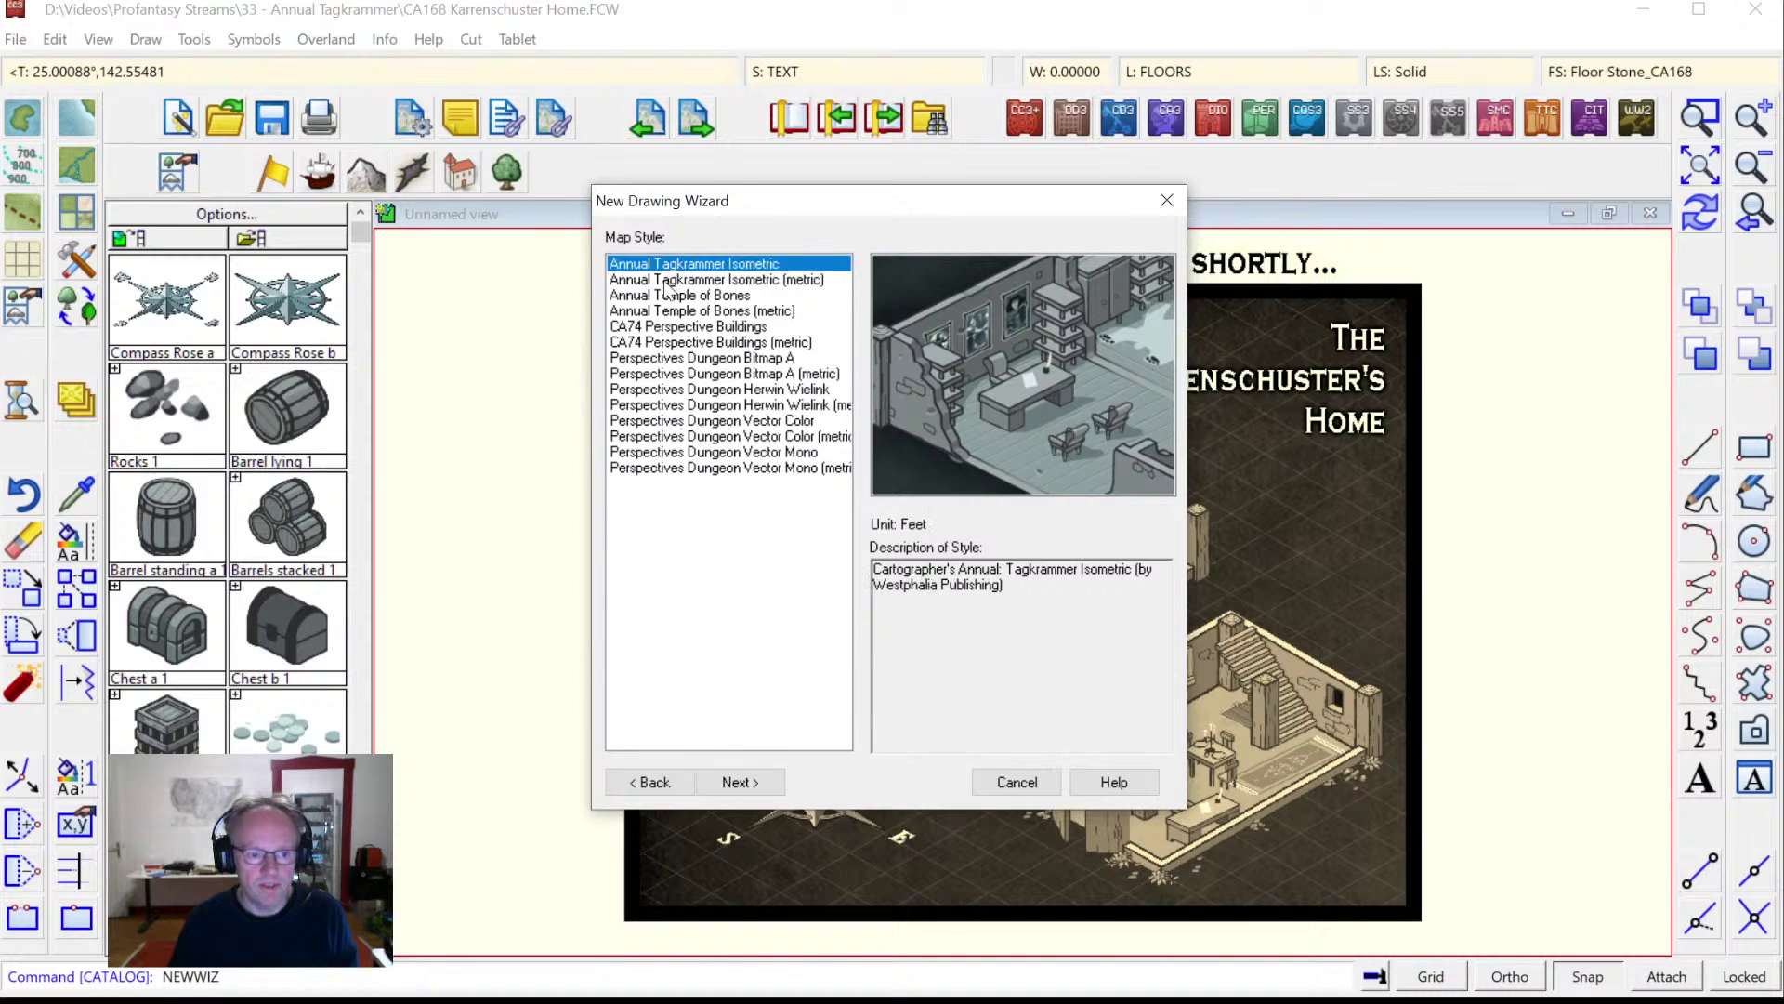
pyautogui.click(665, 279)
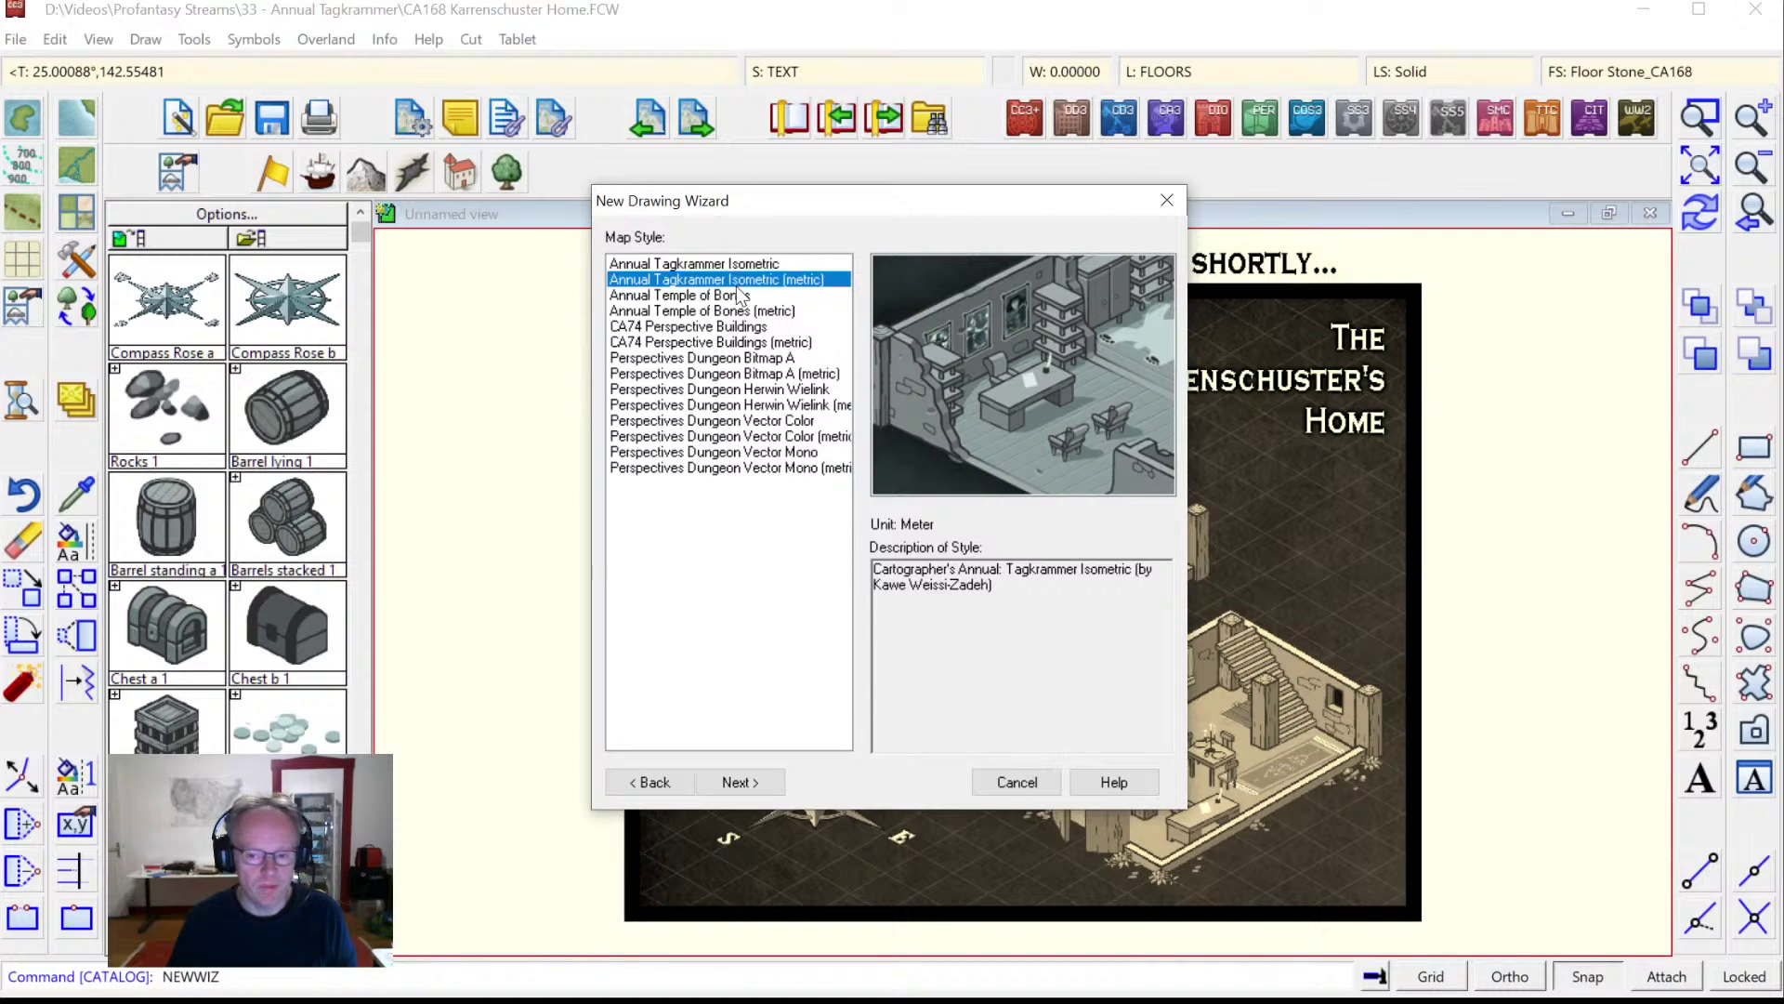
pyautogui.click(702, 265)
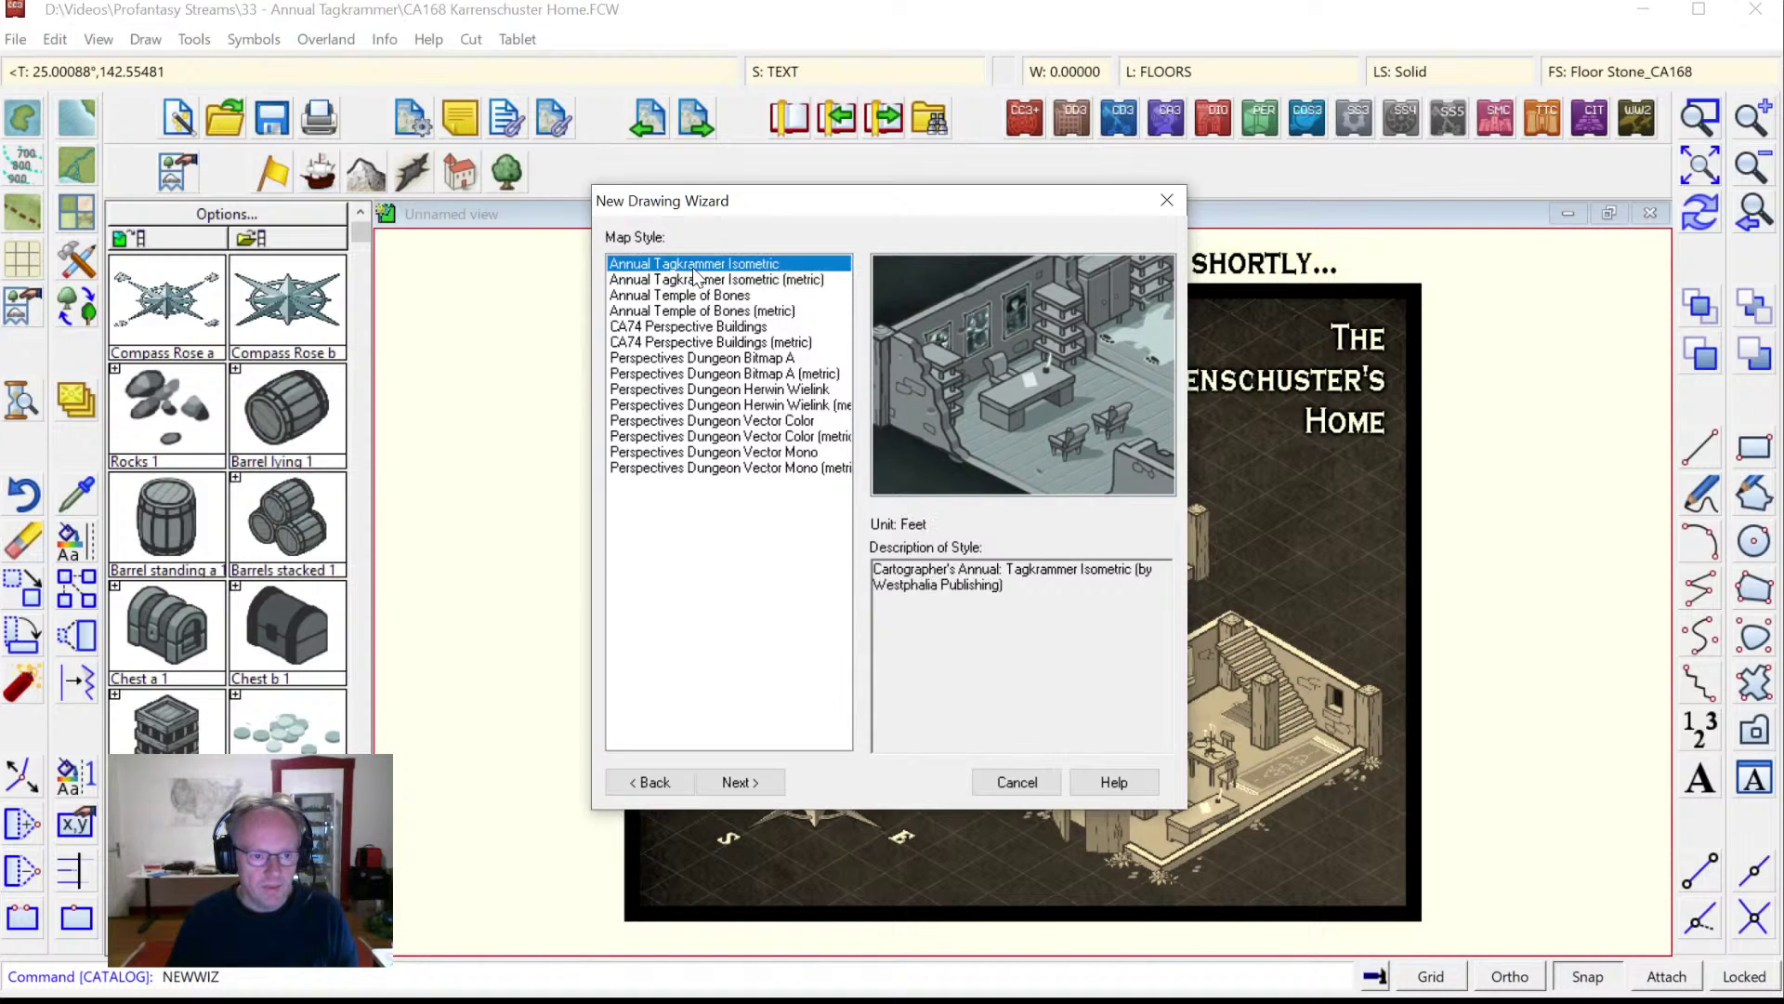
pyautogui.click(752, 786)
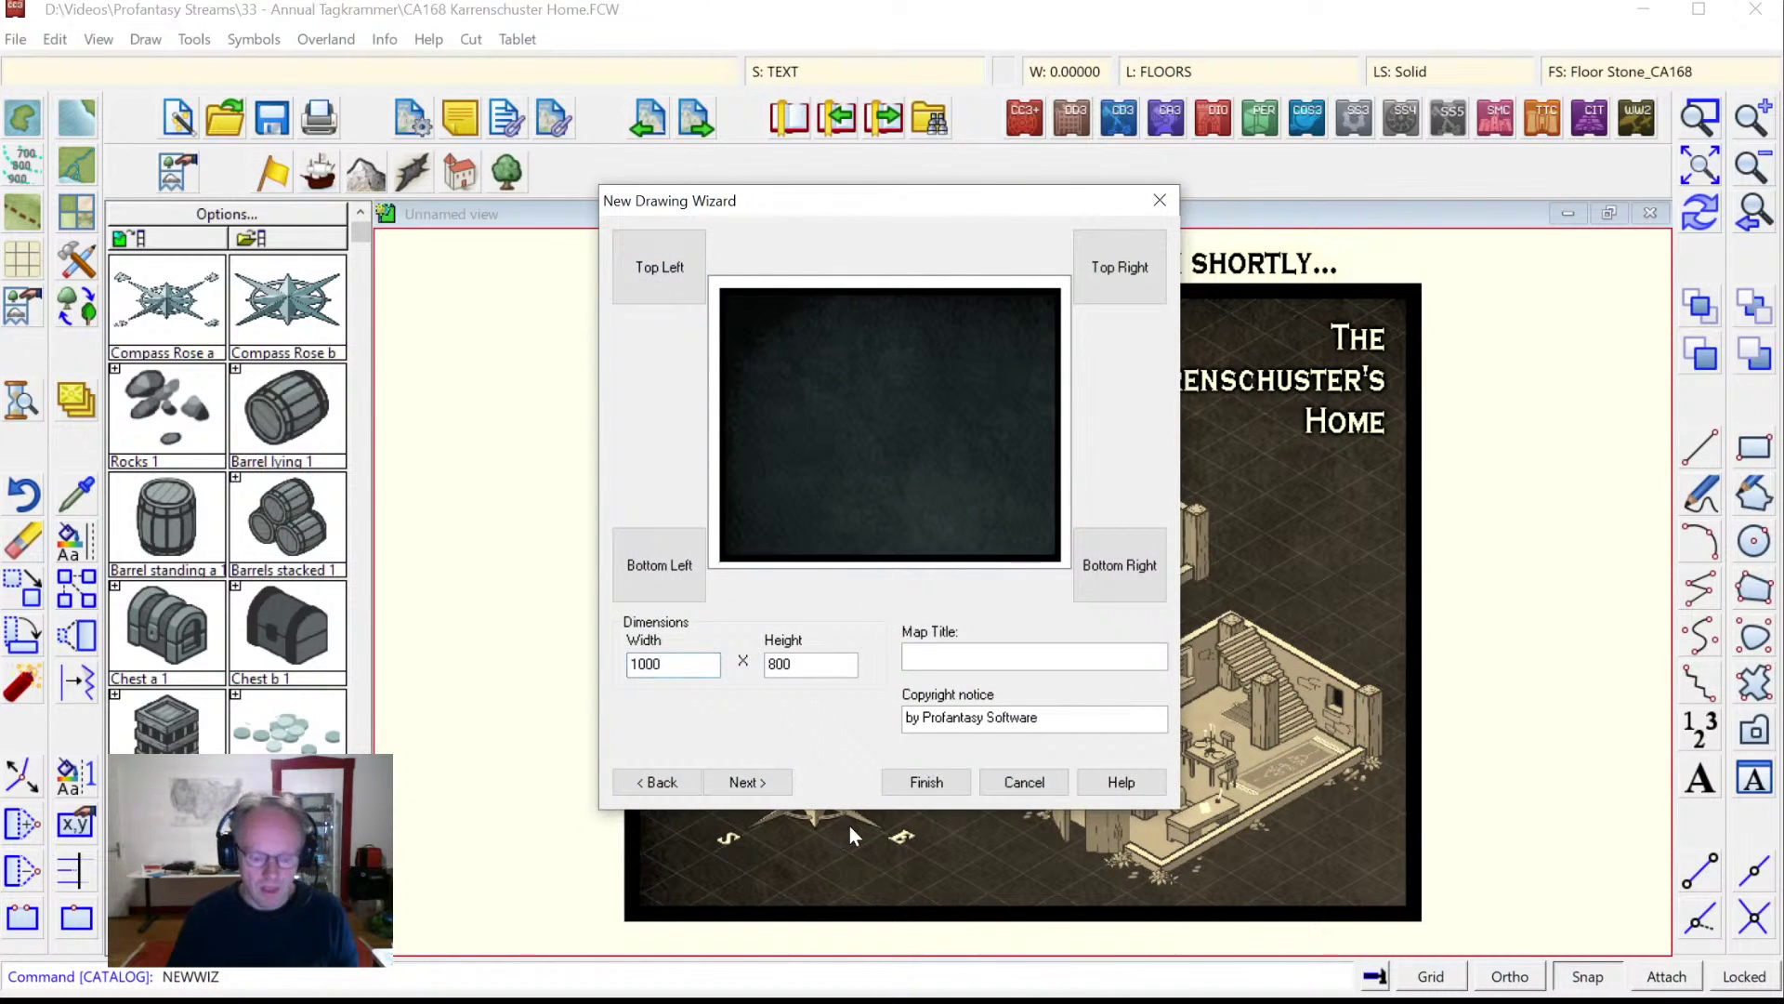
# Set the map dimensions to 100 wide by 80 high and finish the new drawing setup.
pyautogui.press('BackSpace')
pyautogui.press('Tab')
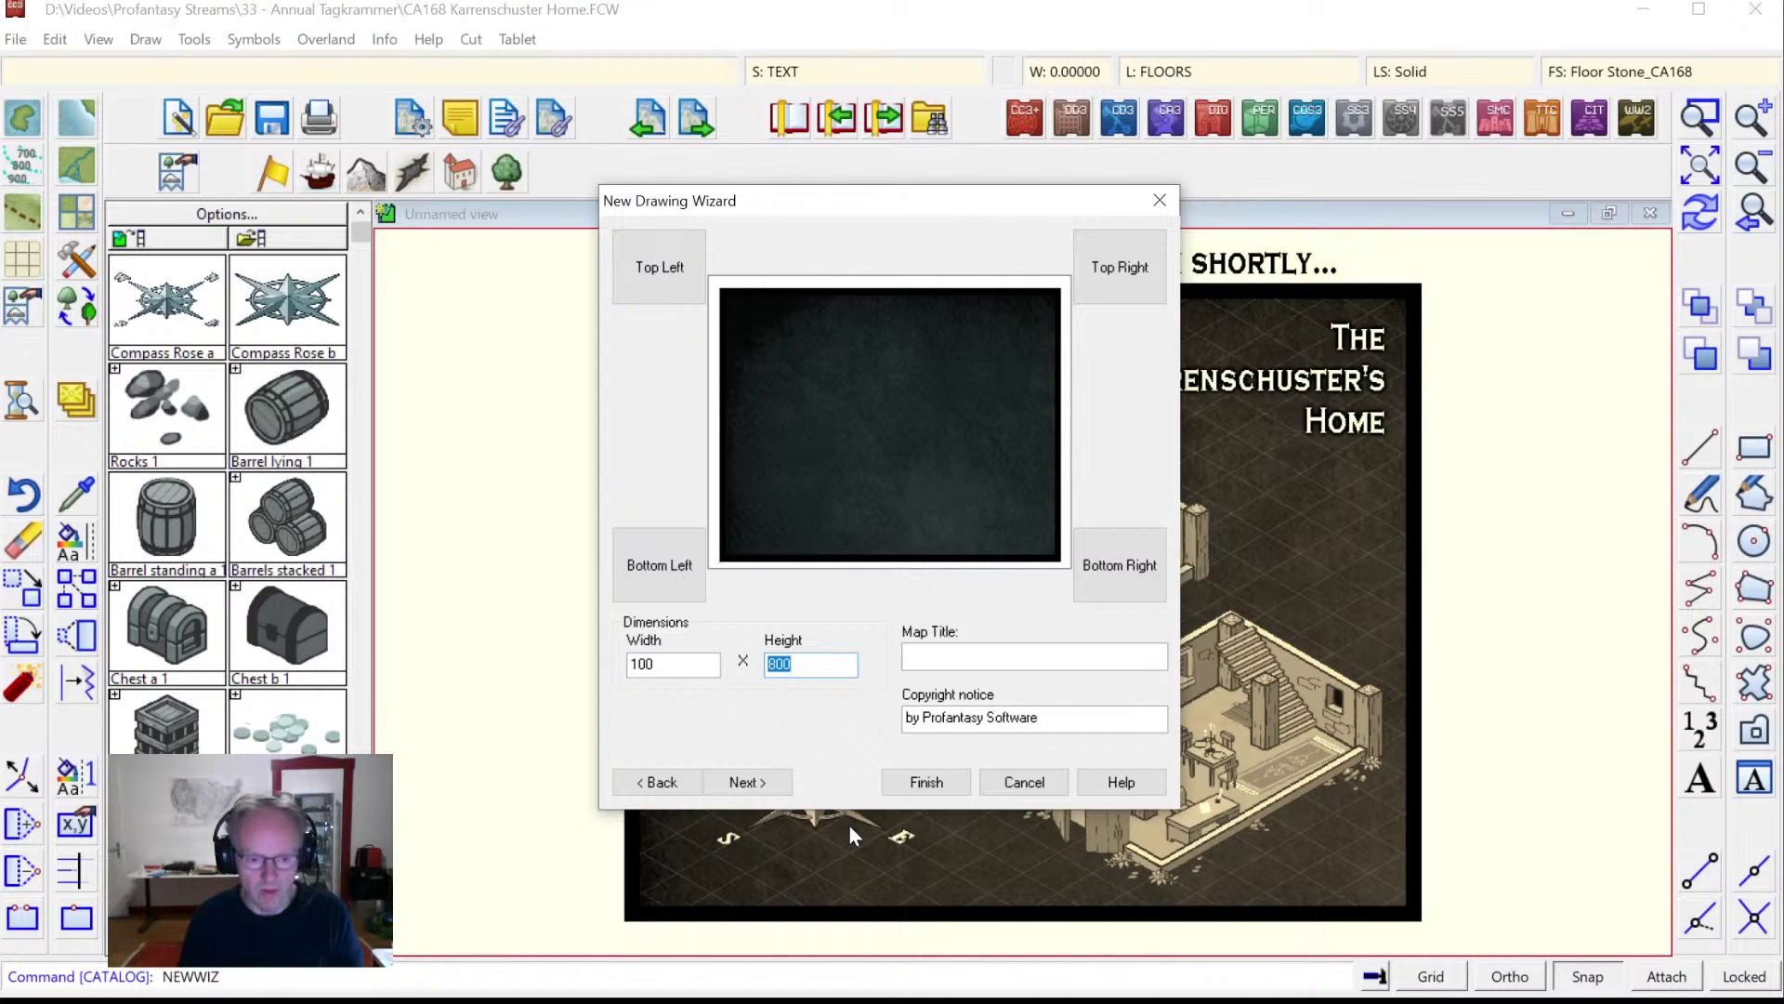
pyautogui.write('8')
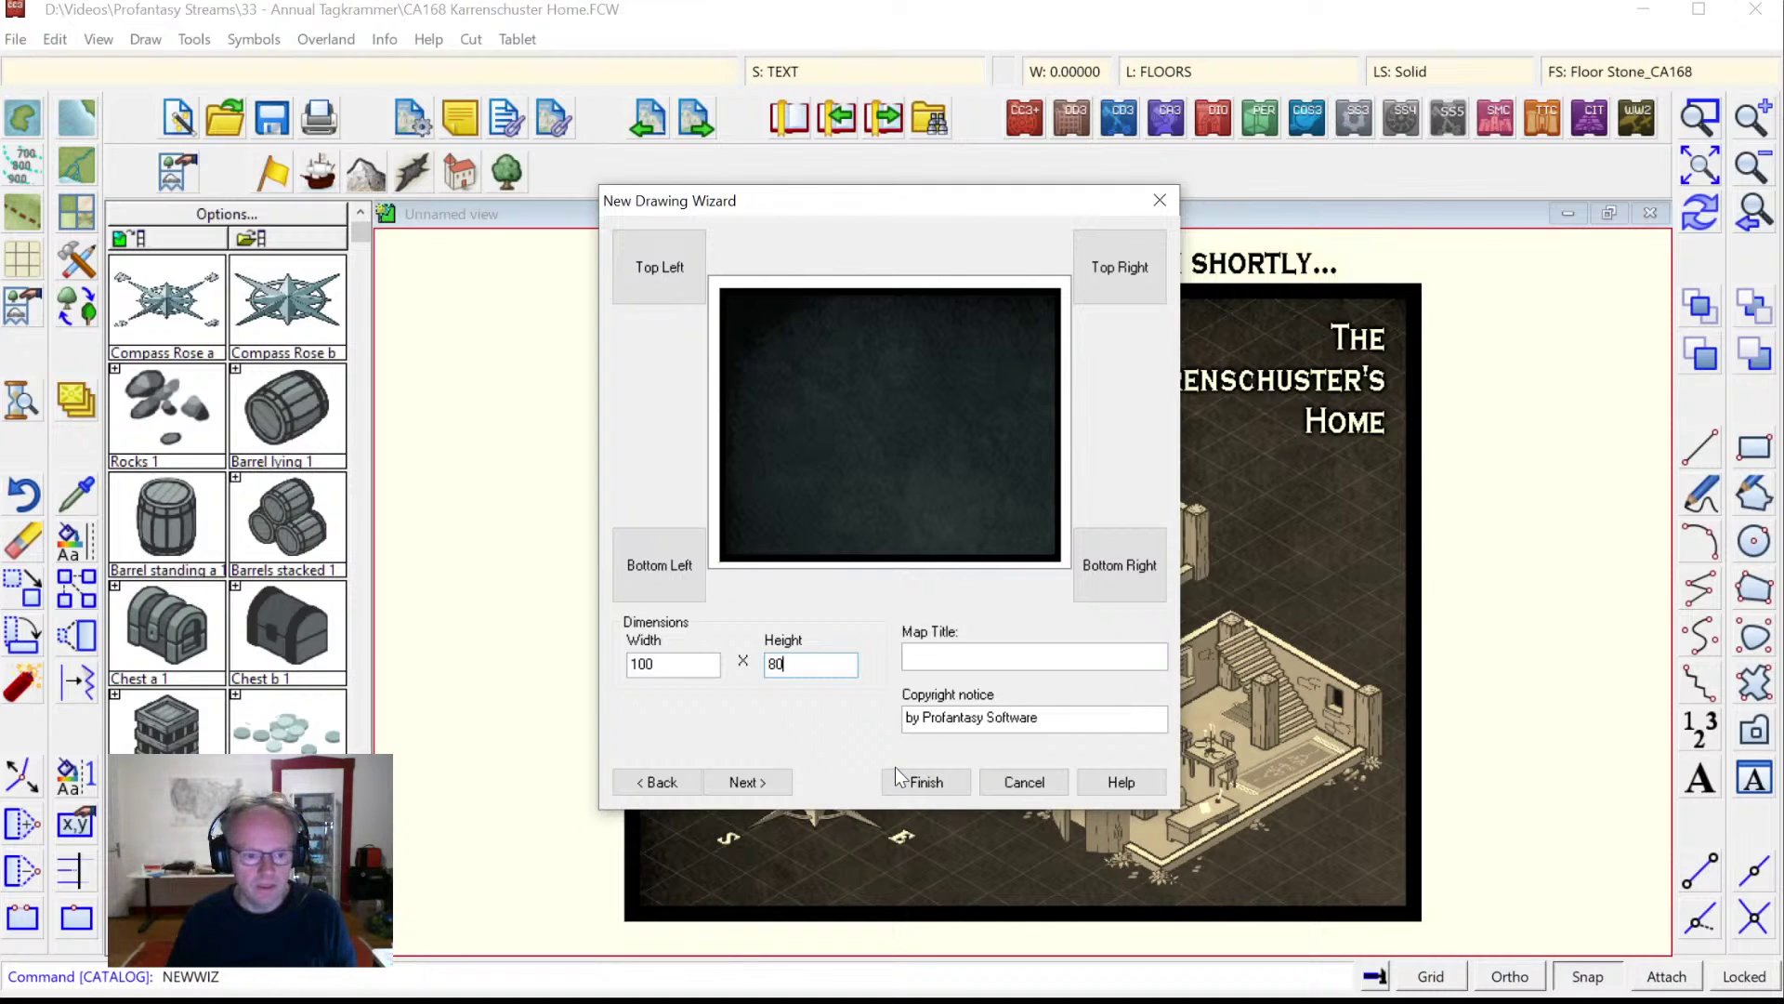
pyautogui.click(911, 788)
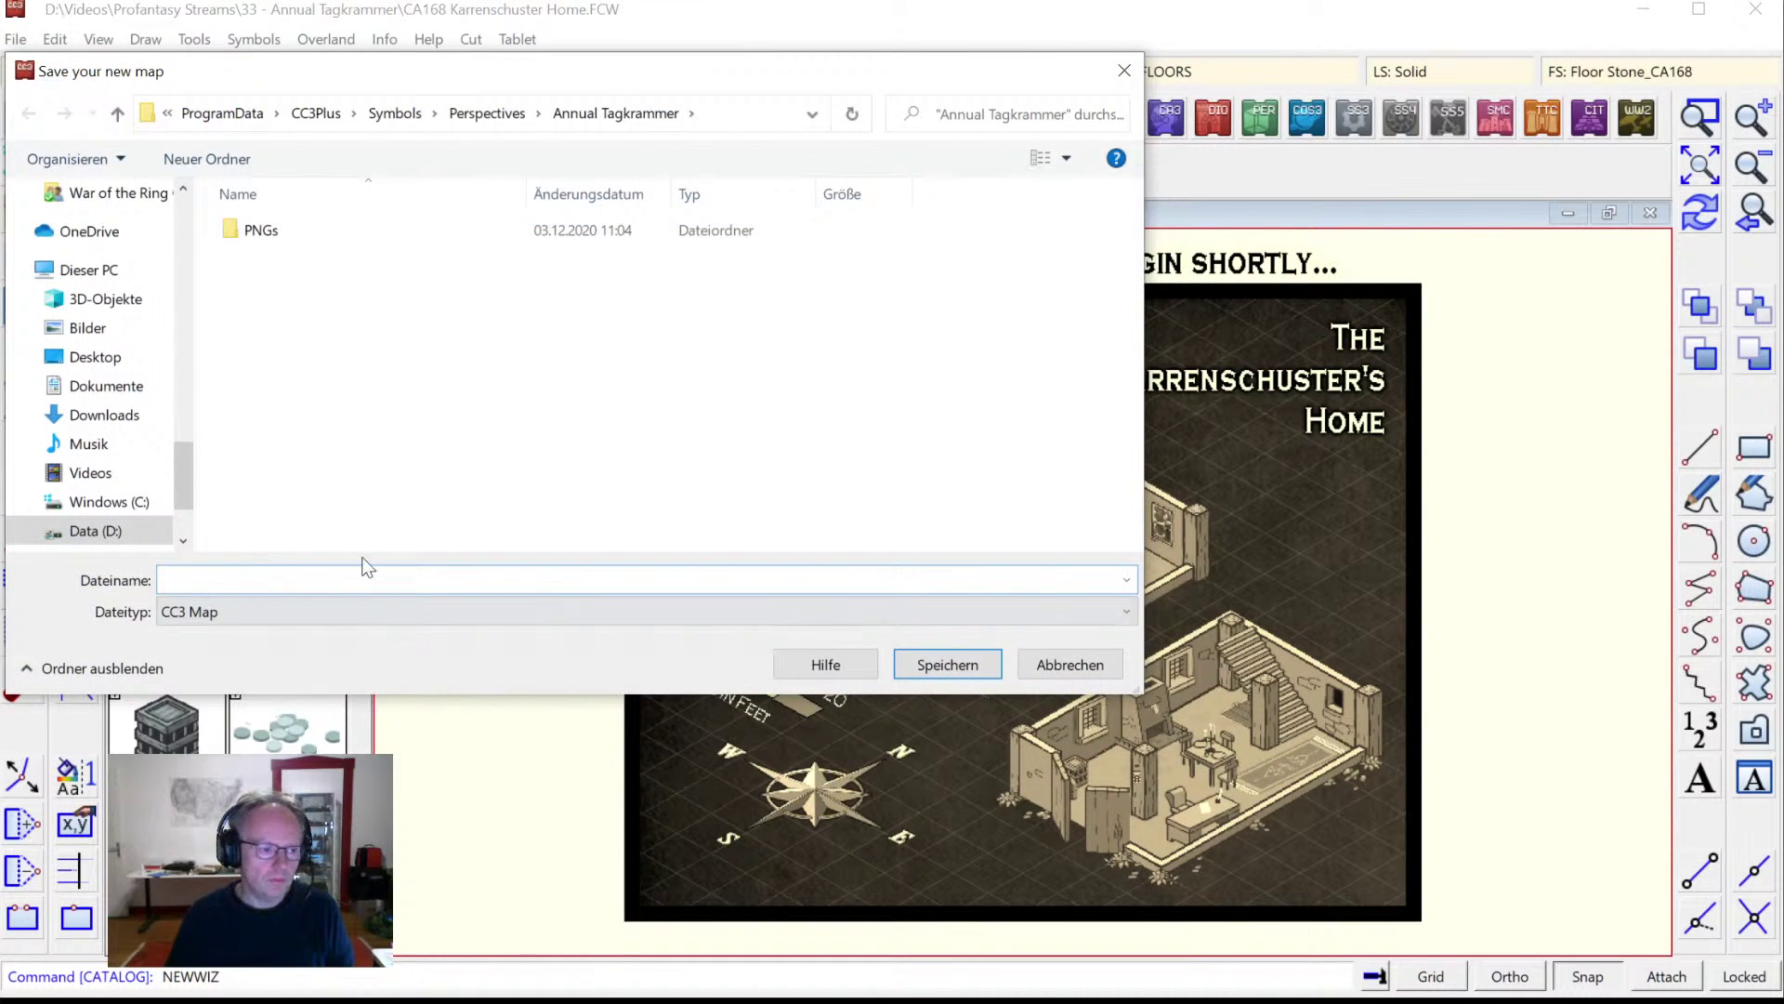
# Save the new map as "Sample Building" in the Videos subfolder Profantasy Streams, 33 - Annual Tagkrammer.
pyautogui.click(90, 472)
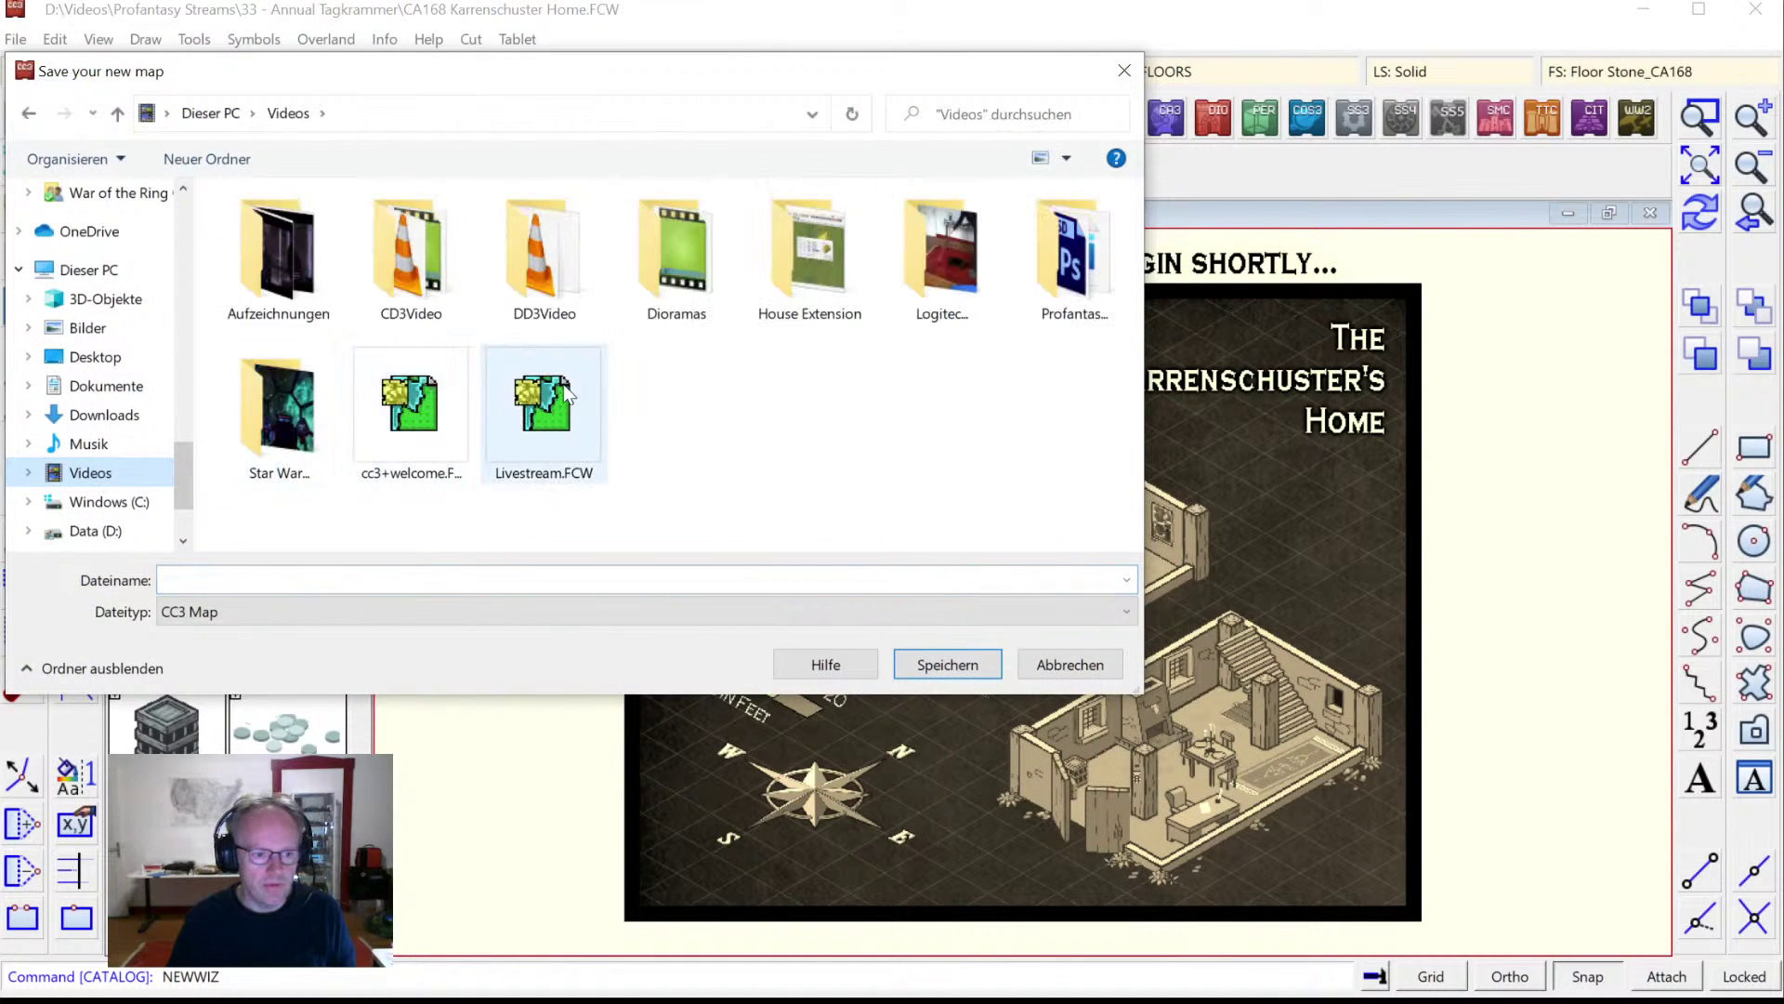
pyautogui.doubleClick(1057, 283)
pyautogui.scroll(-5, 744, 353)
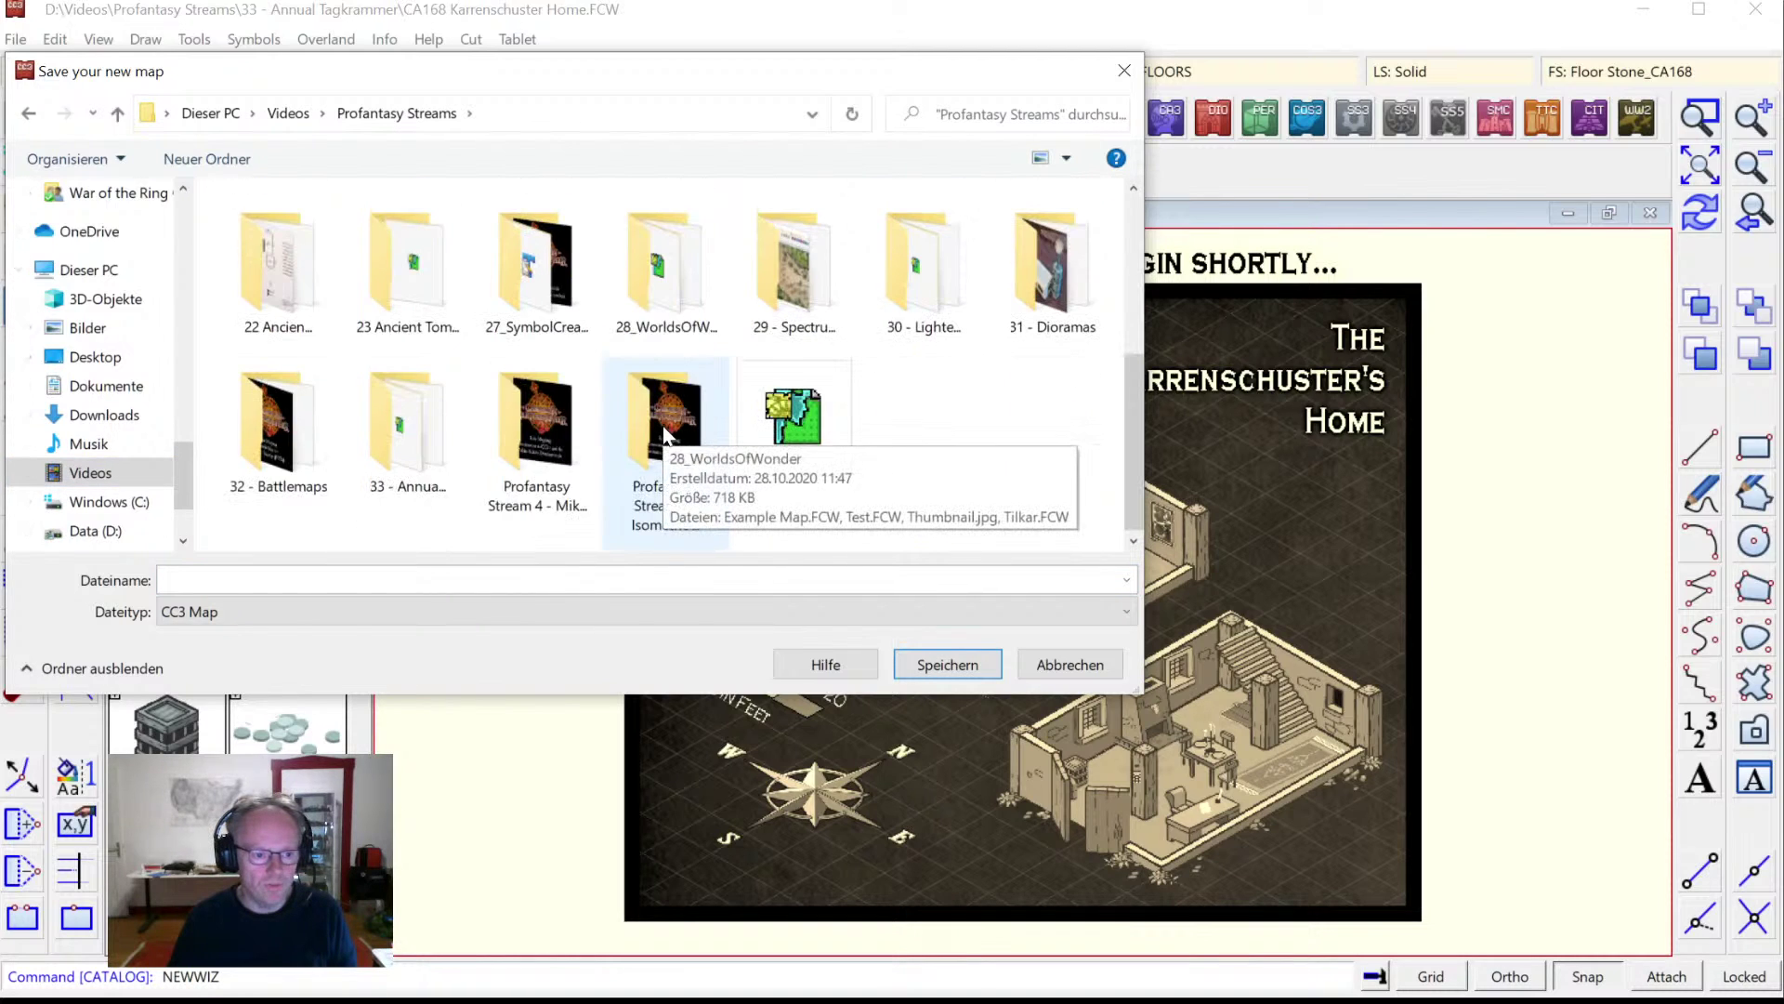
pyautogui.doubleClick(439, 398)
pyautogui.click(312, 590)
pyautogui.write('Sa')
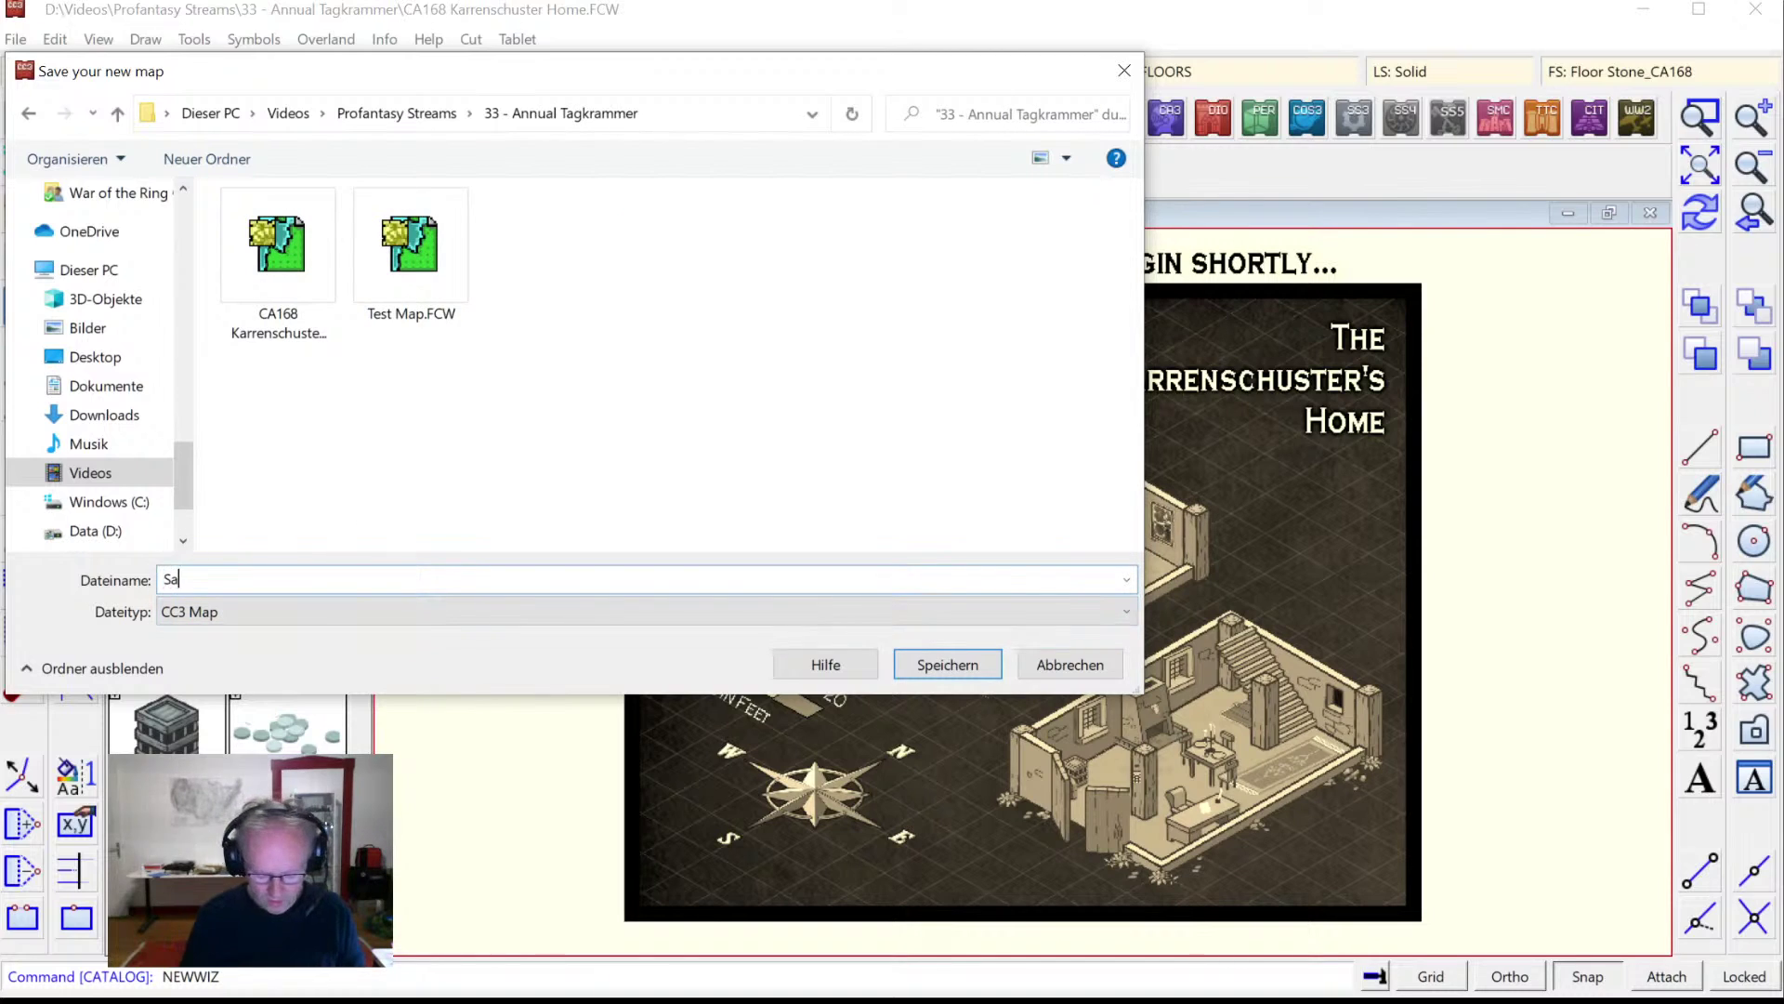
pyautogui.write('mple Building')
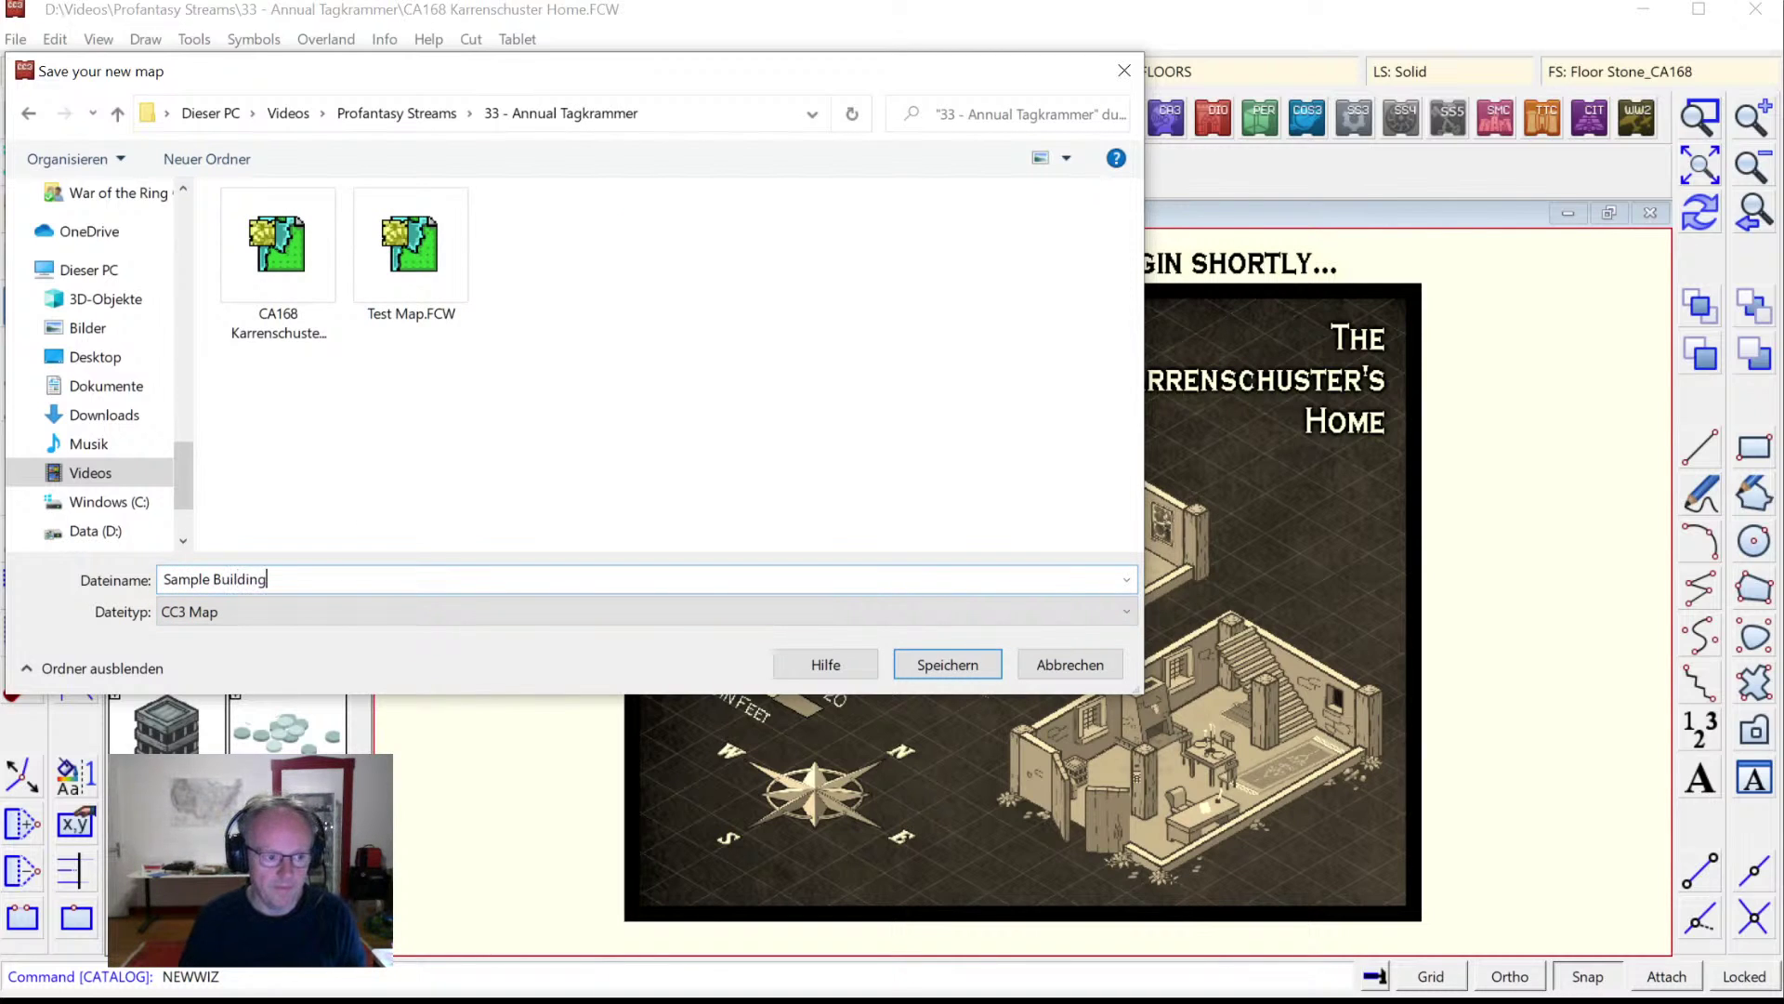
pyautogui.press('Return')
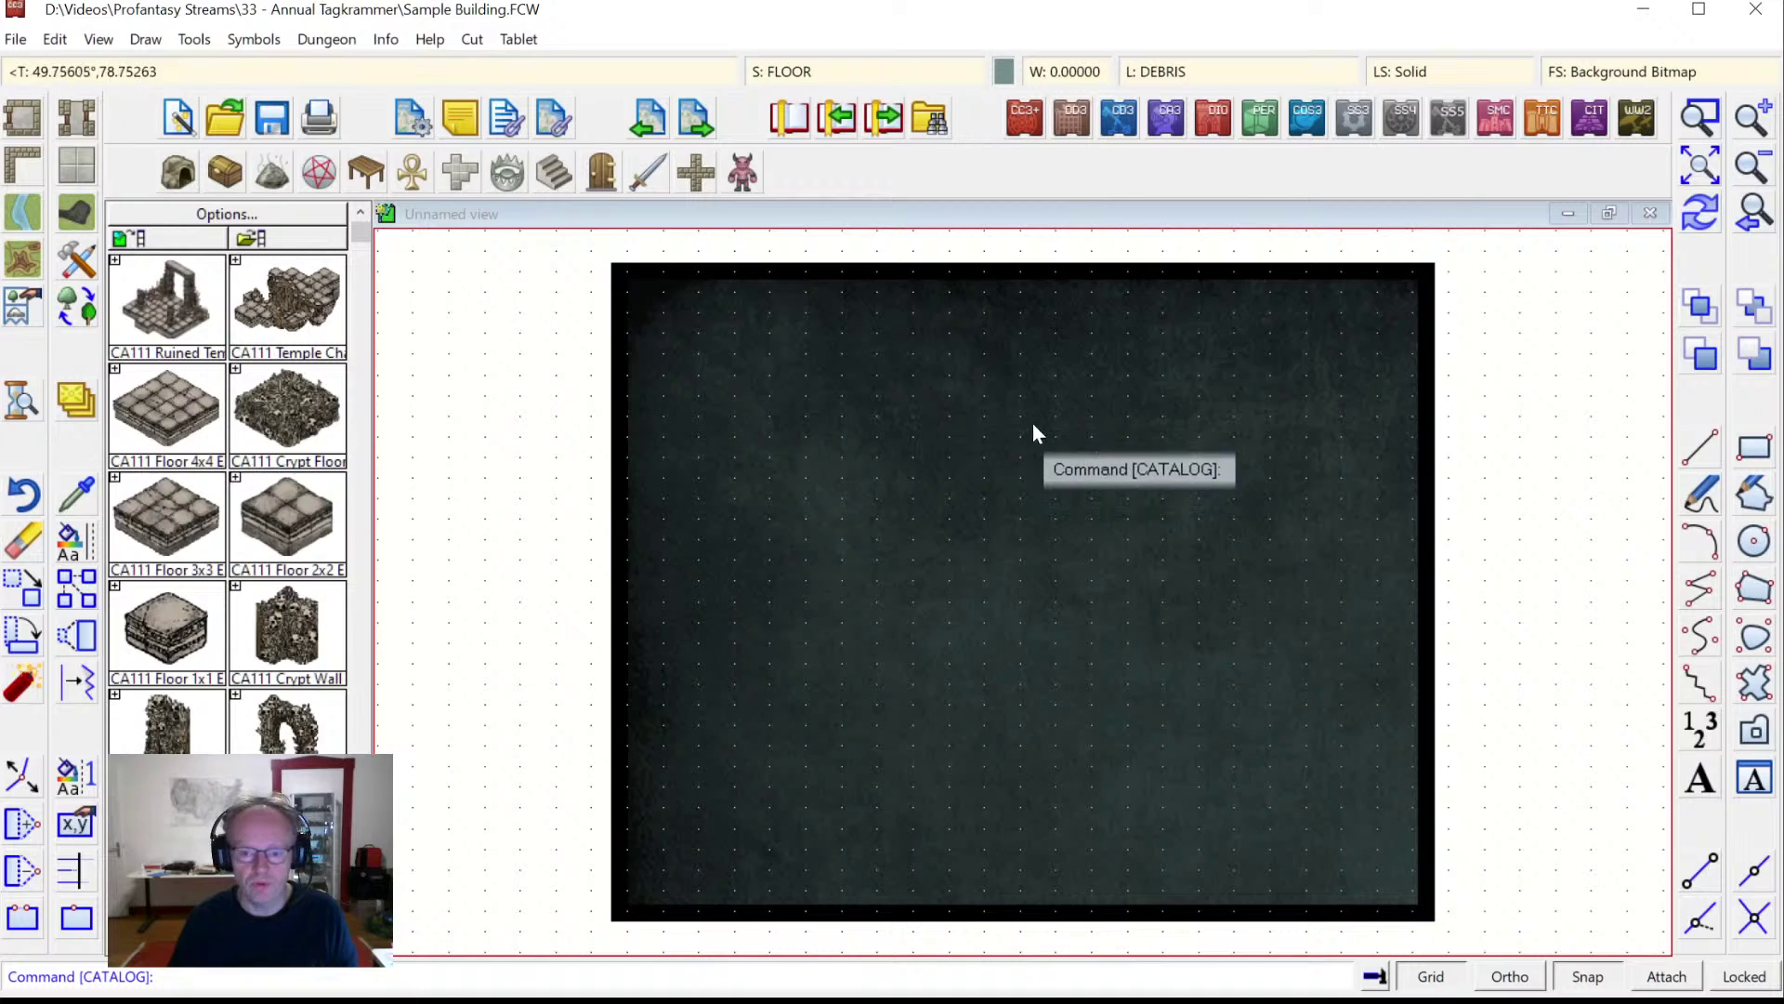
# Switch to the Perspectives tools and apply the saved solid objects setting "CA168 Stone Wall, Wood Floor".
pyautogui.click(1261, 121)
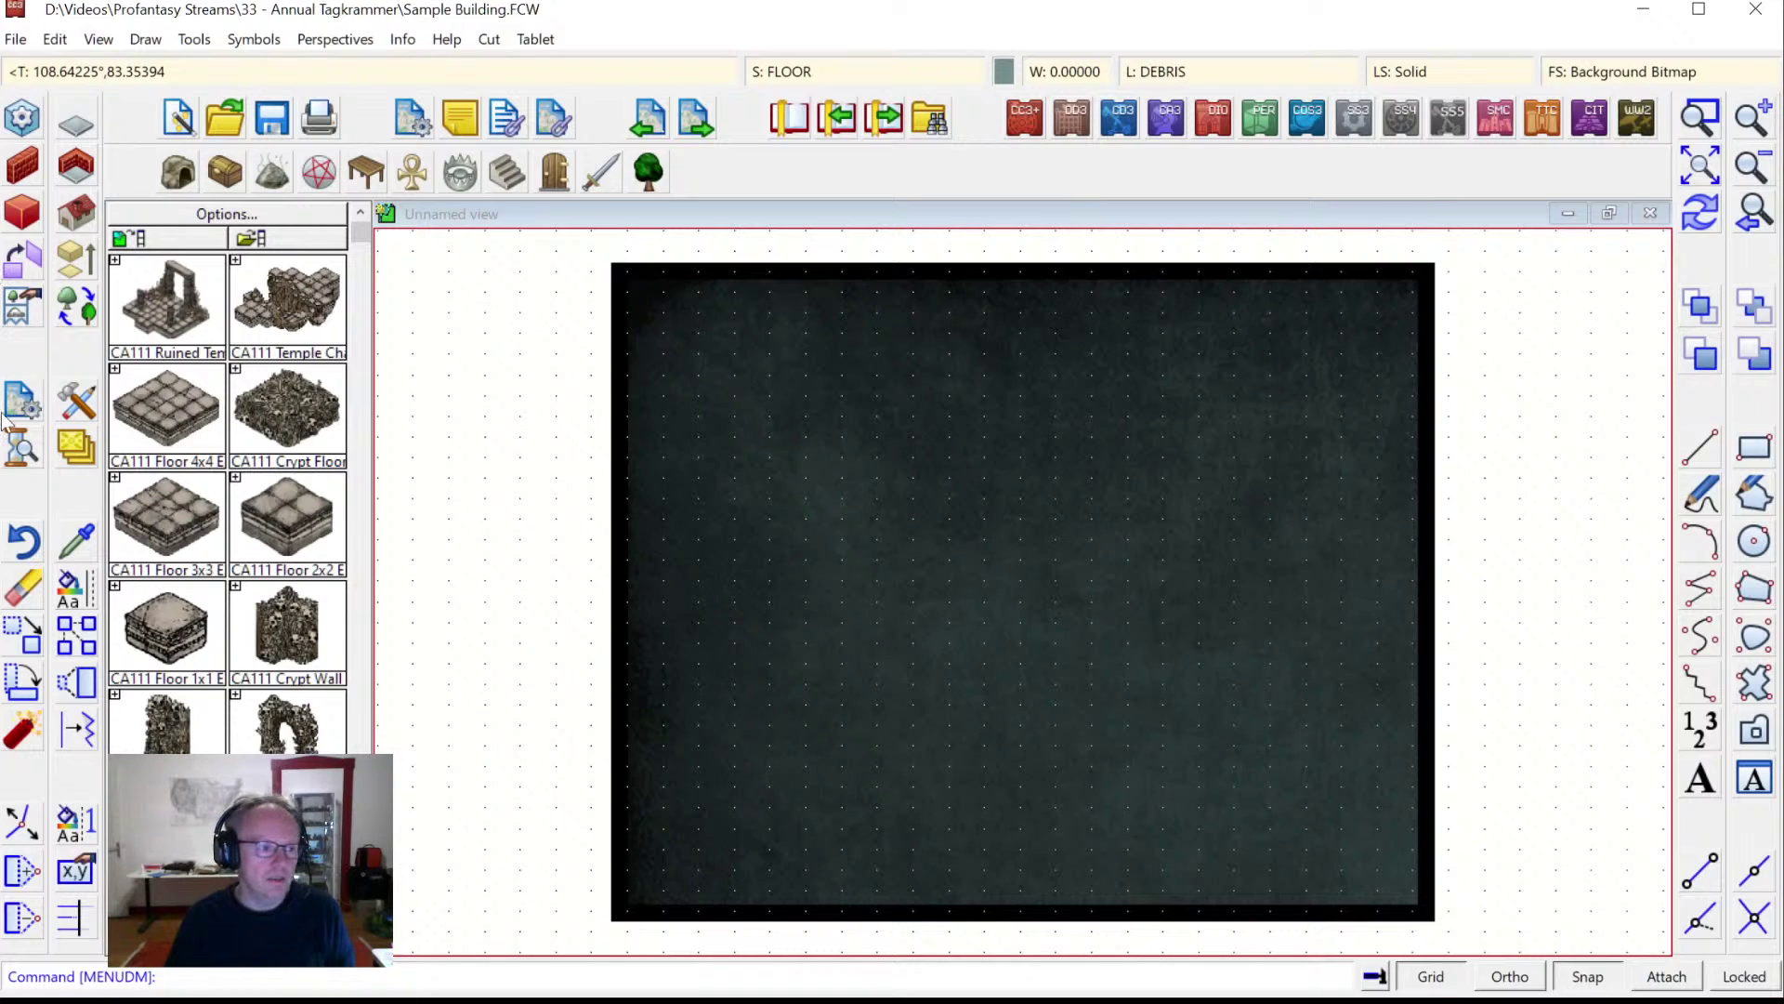
pyautogui.click(28, 121)
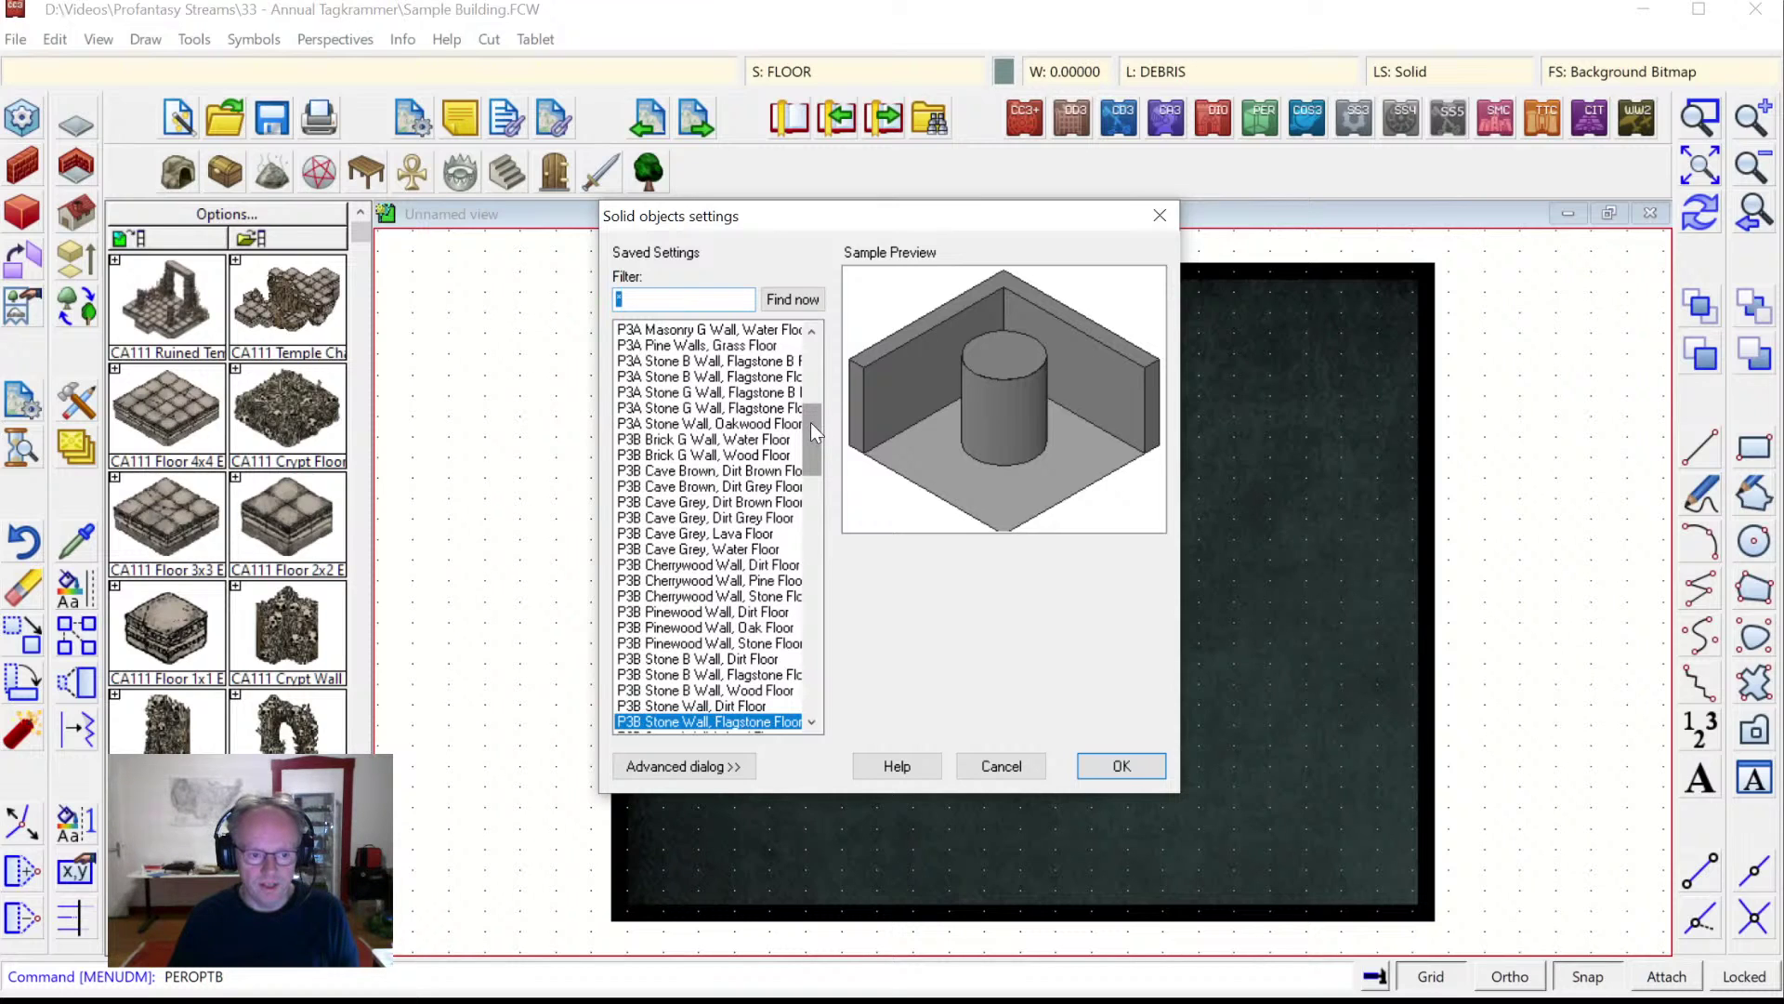
pyautogui.moveTo(811, 422); pyautogui.dragTo(827, 350)
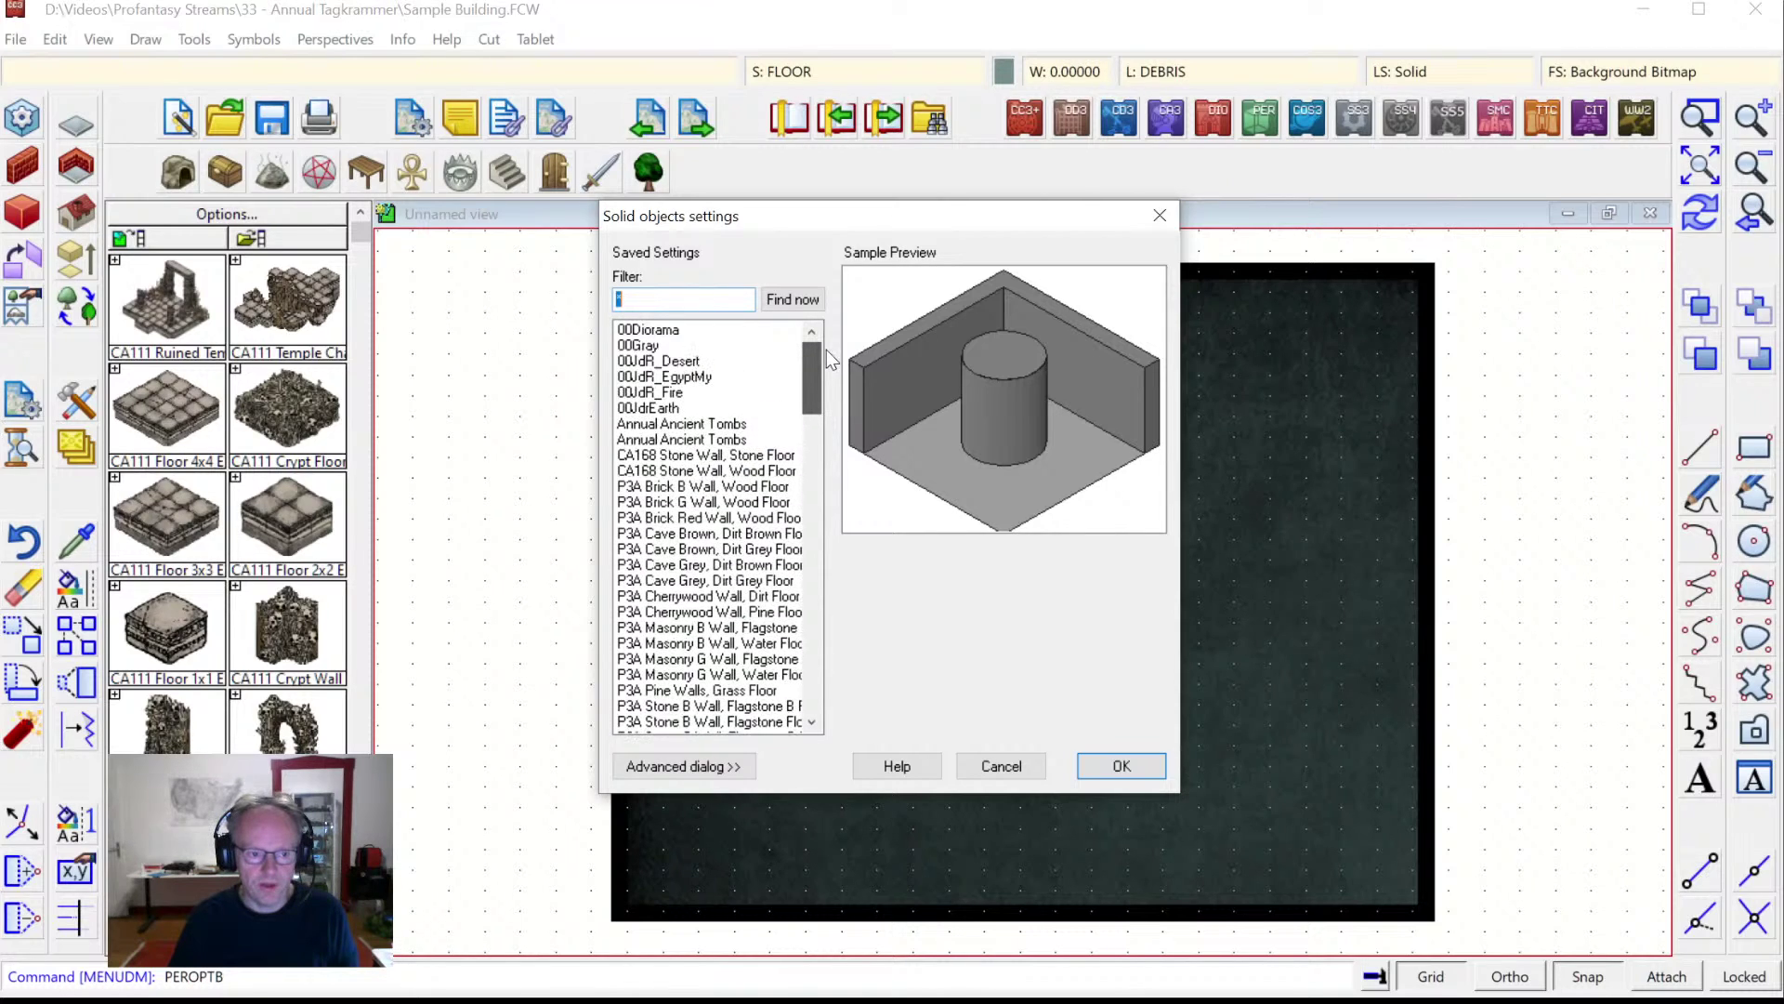
pyautogui.click(668, 456)
pyautogui.click(669, 471)
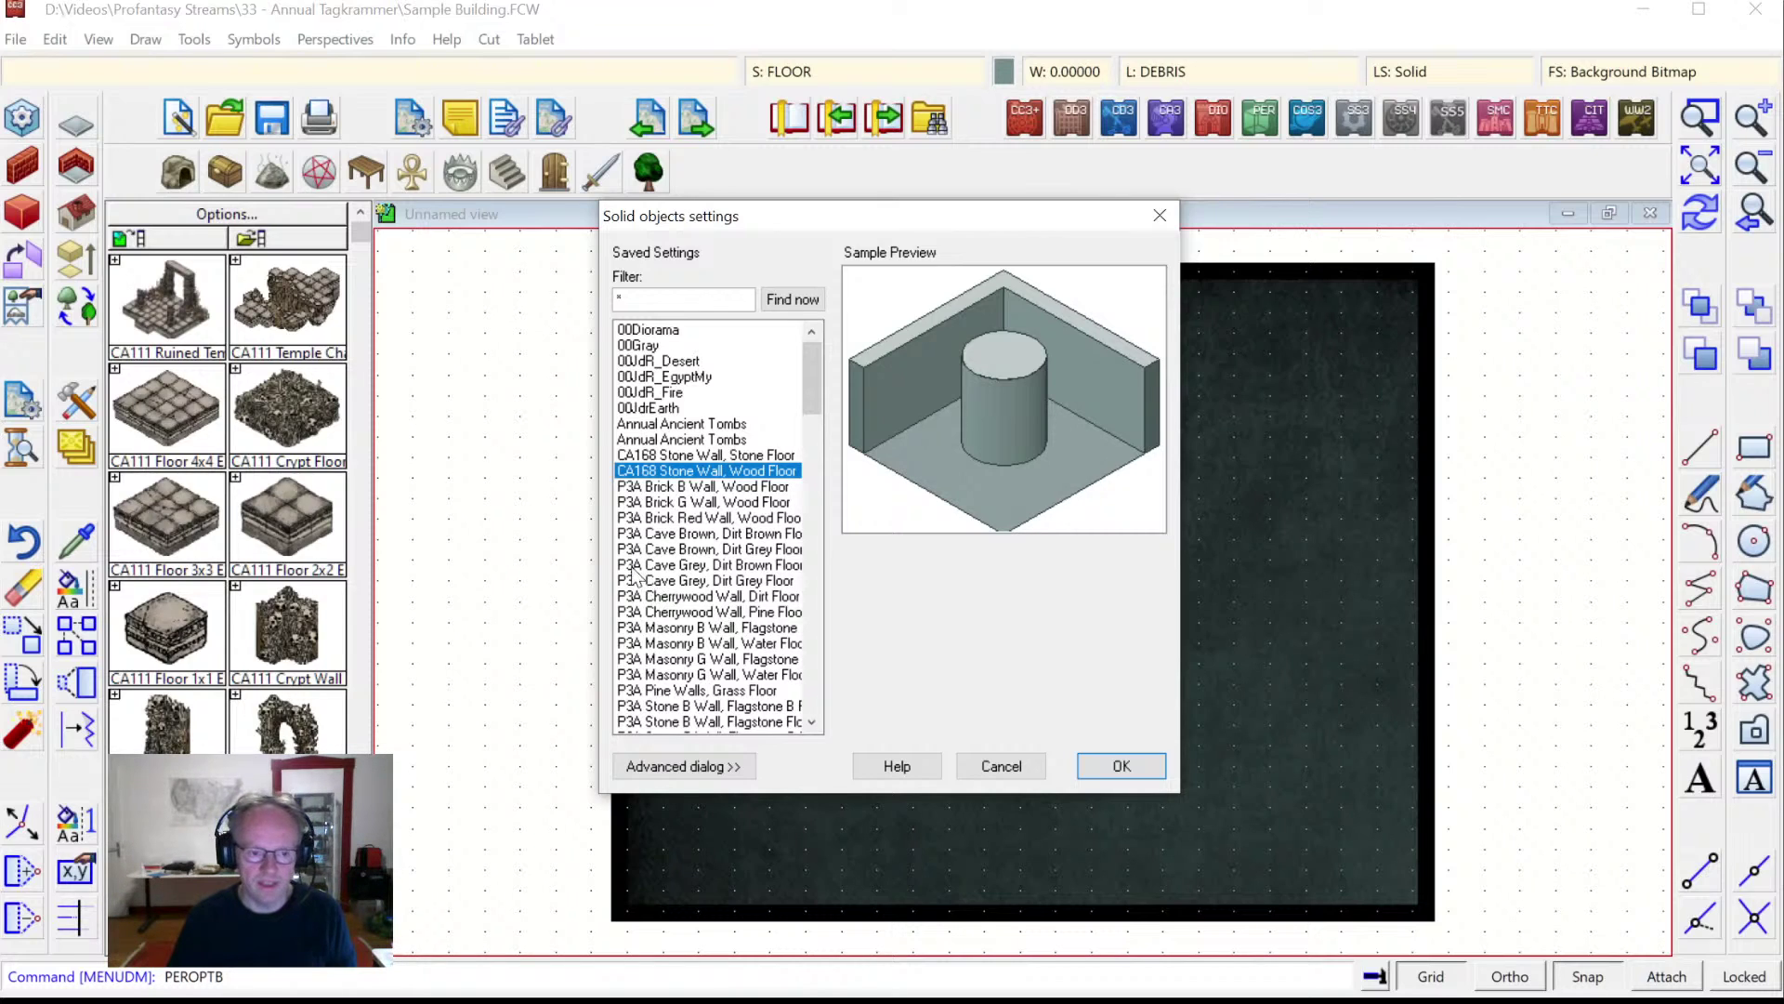
pyautogui.click(678, 457)
pyautogui.click(675, 470)
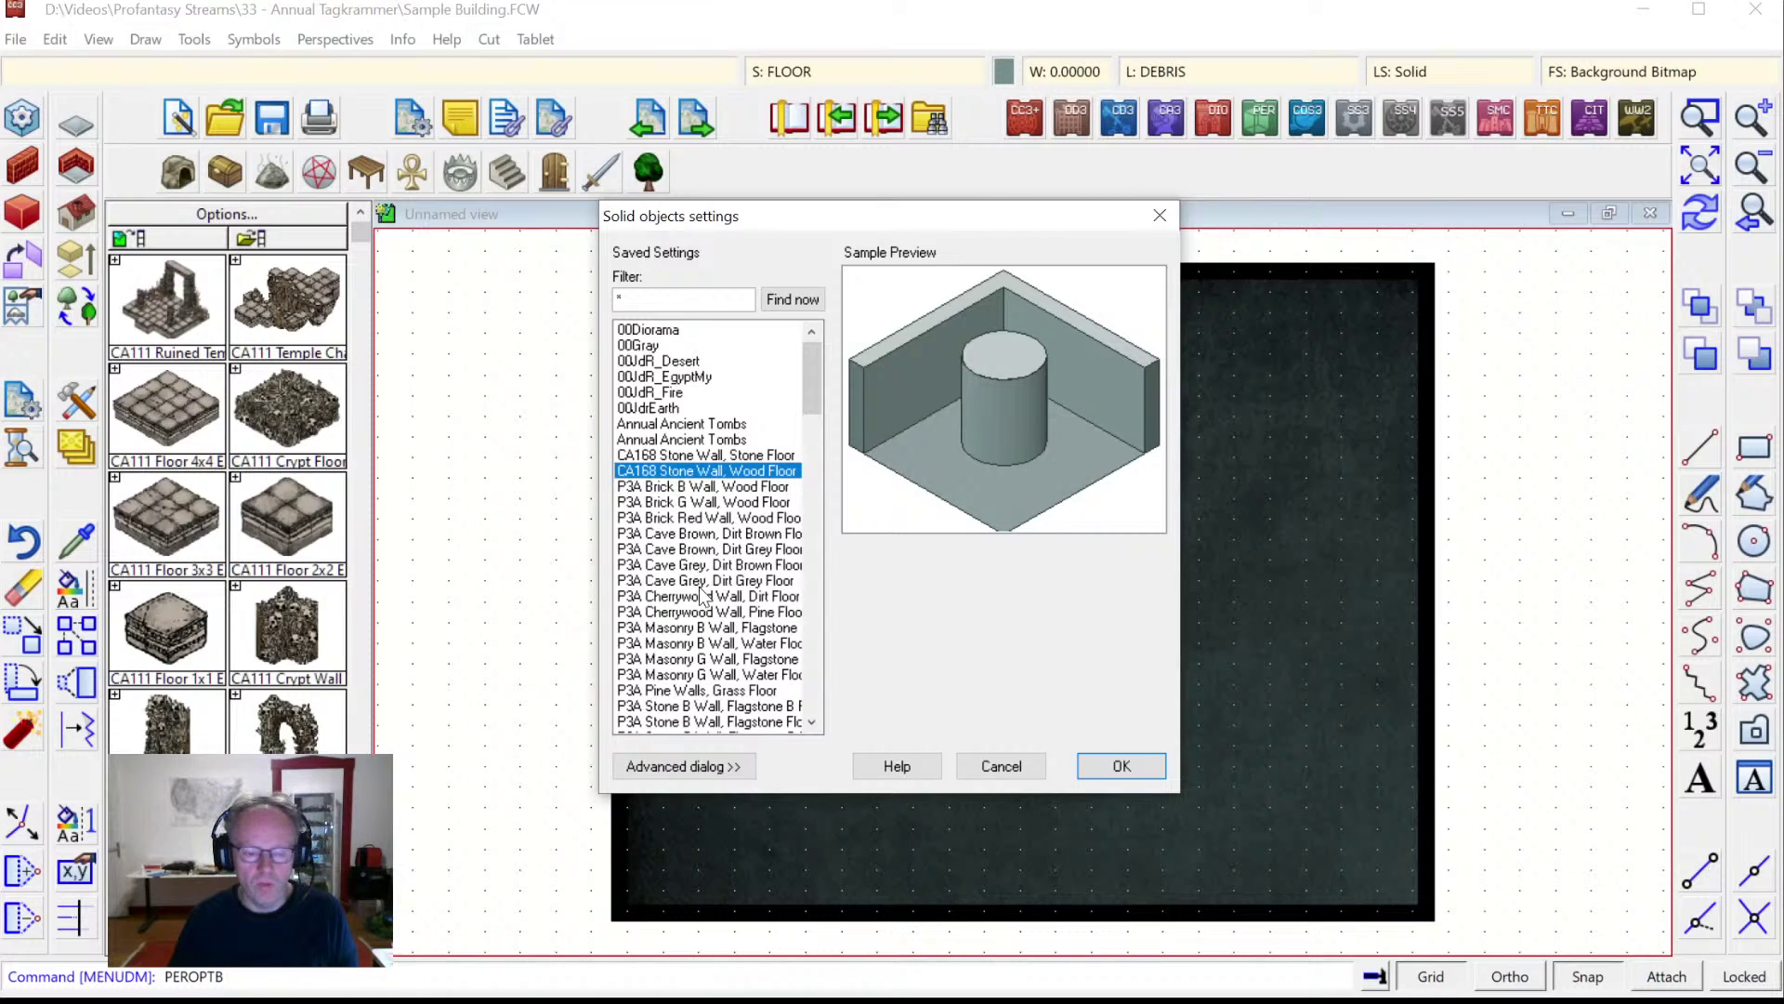
pyautogui.click(703, 456)
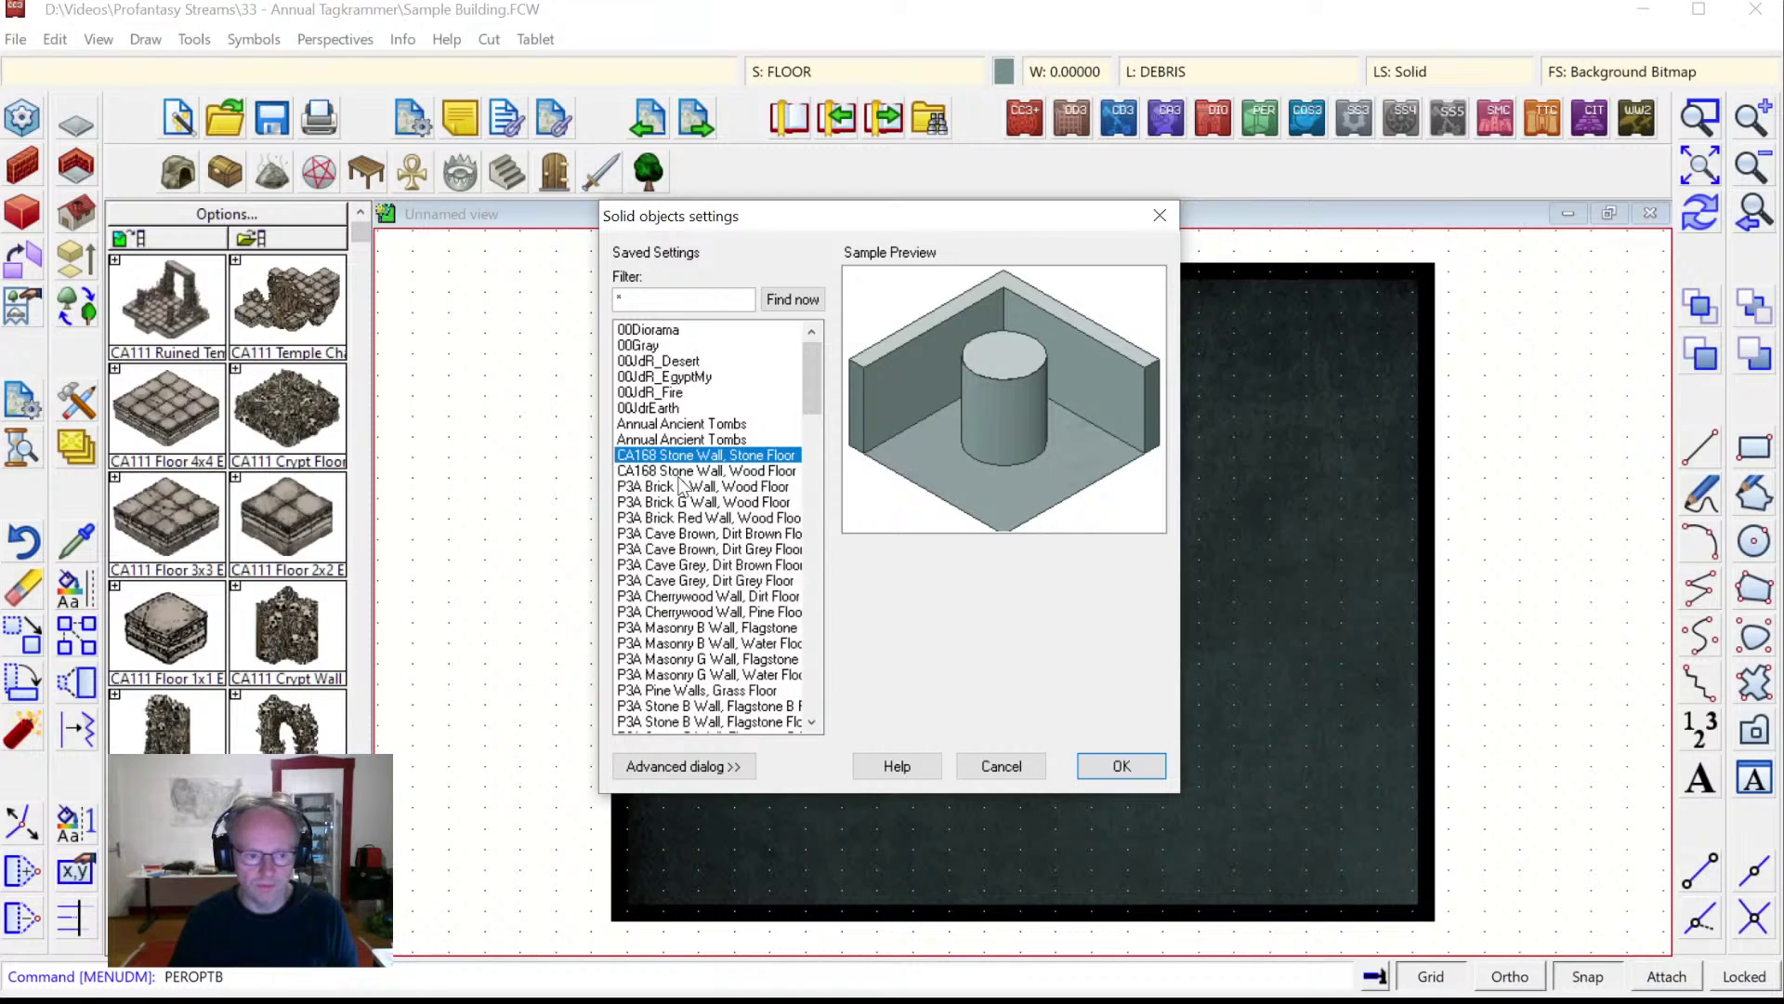
pyautogui.click(681, 471)
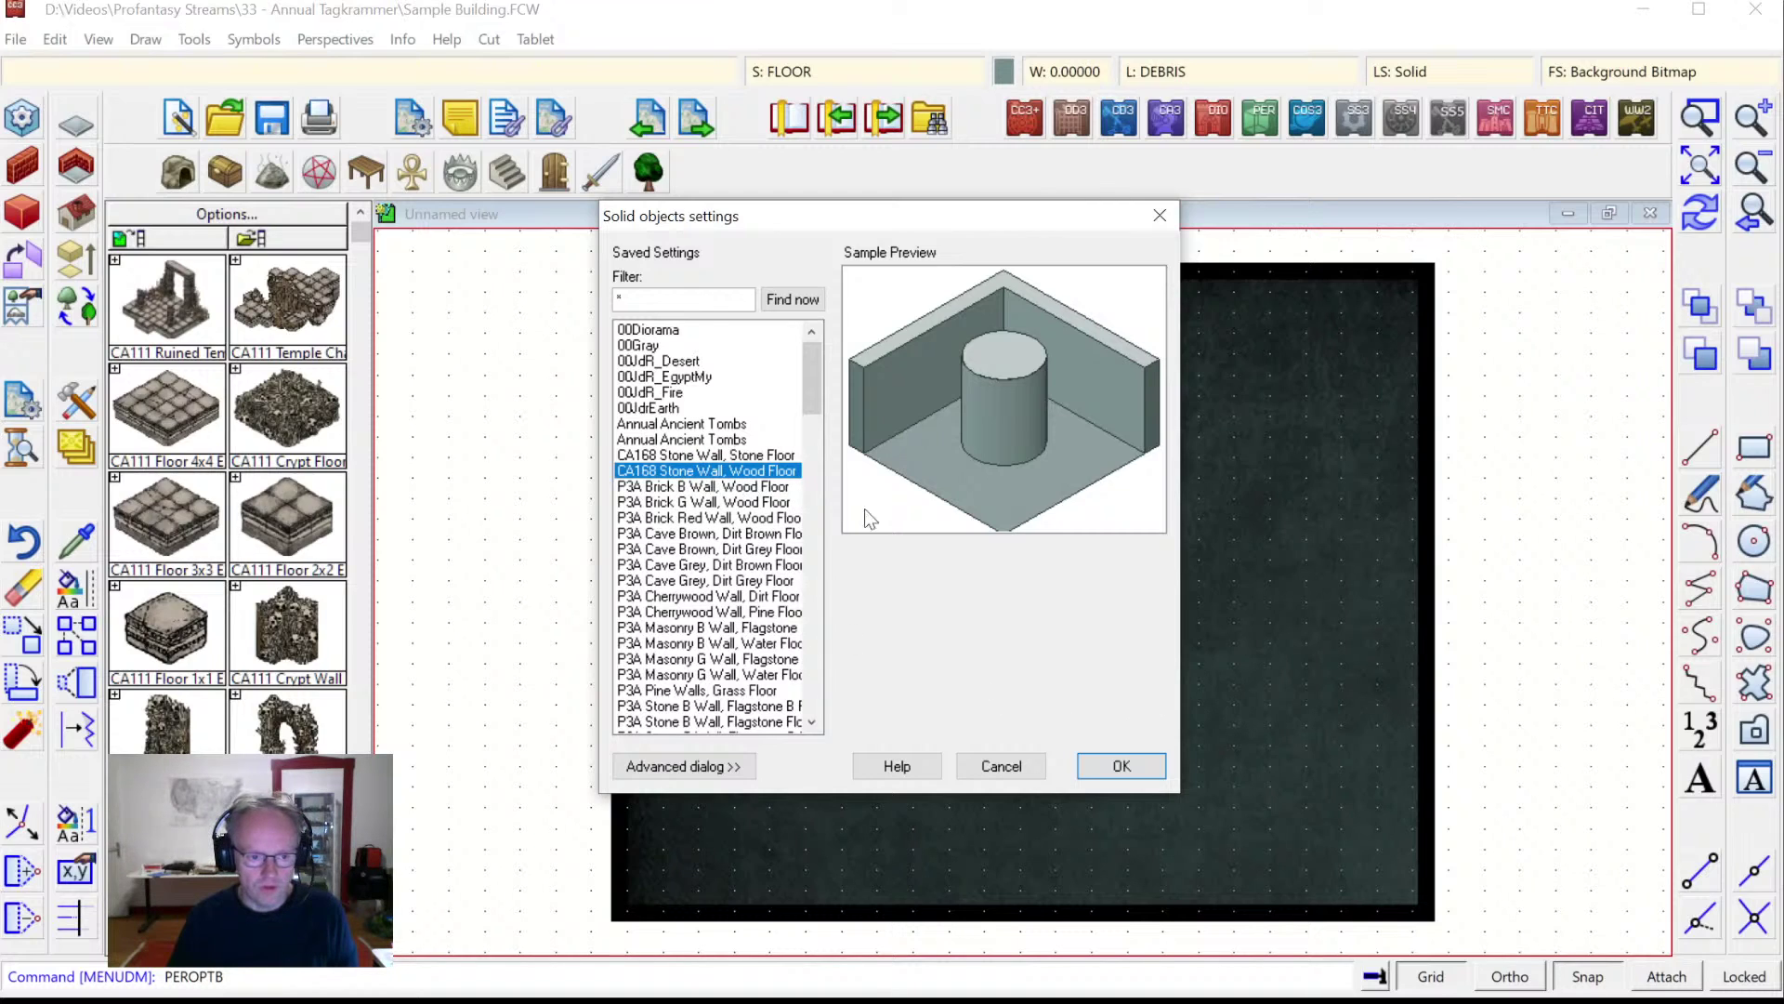
pyautogui.click(1122, 769)
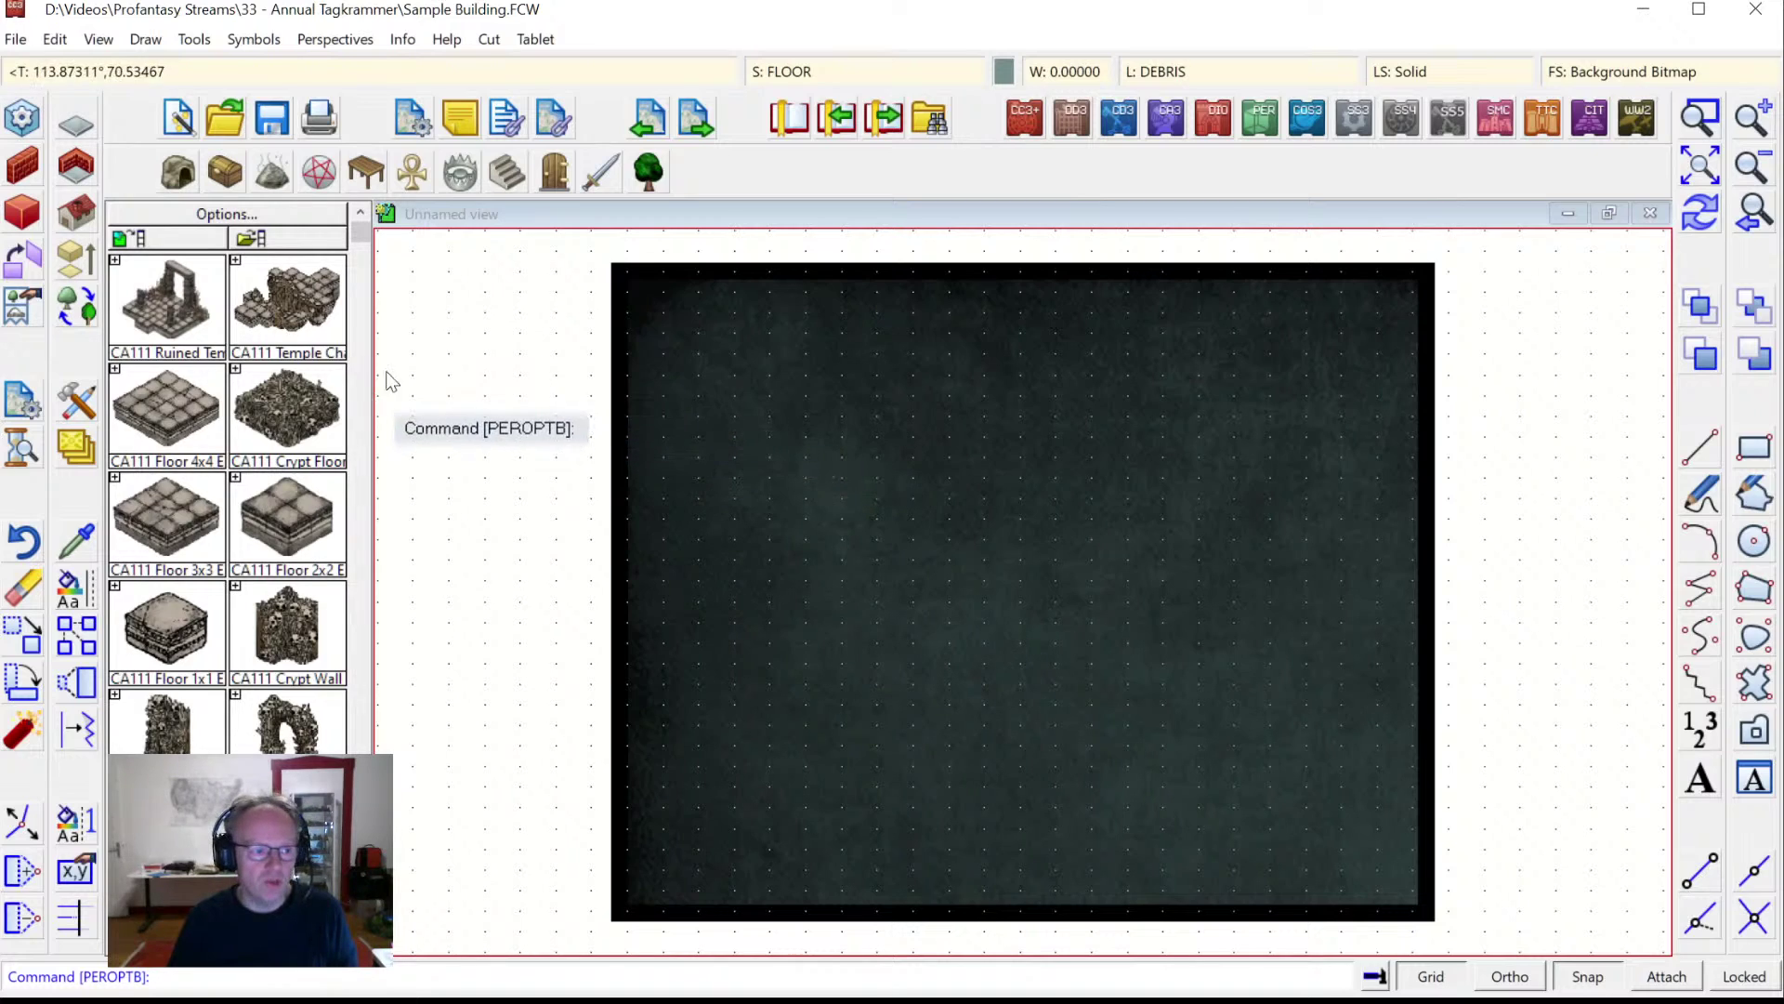
# Set the isometric room options to No facing walls with Aggressive wall removal.
pyautogui.rightClick(78, 172)
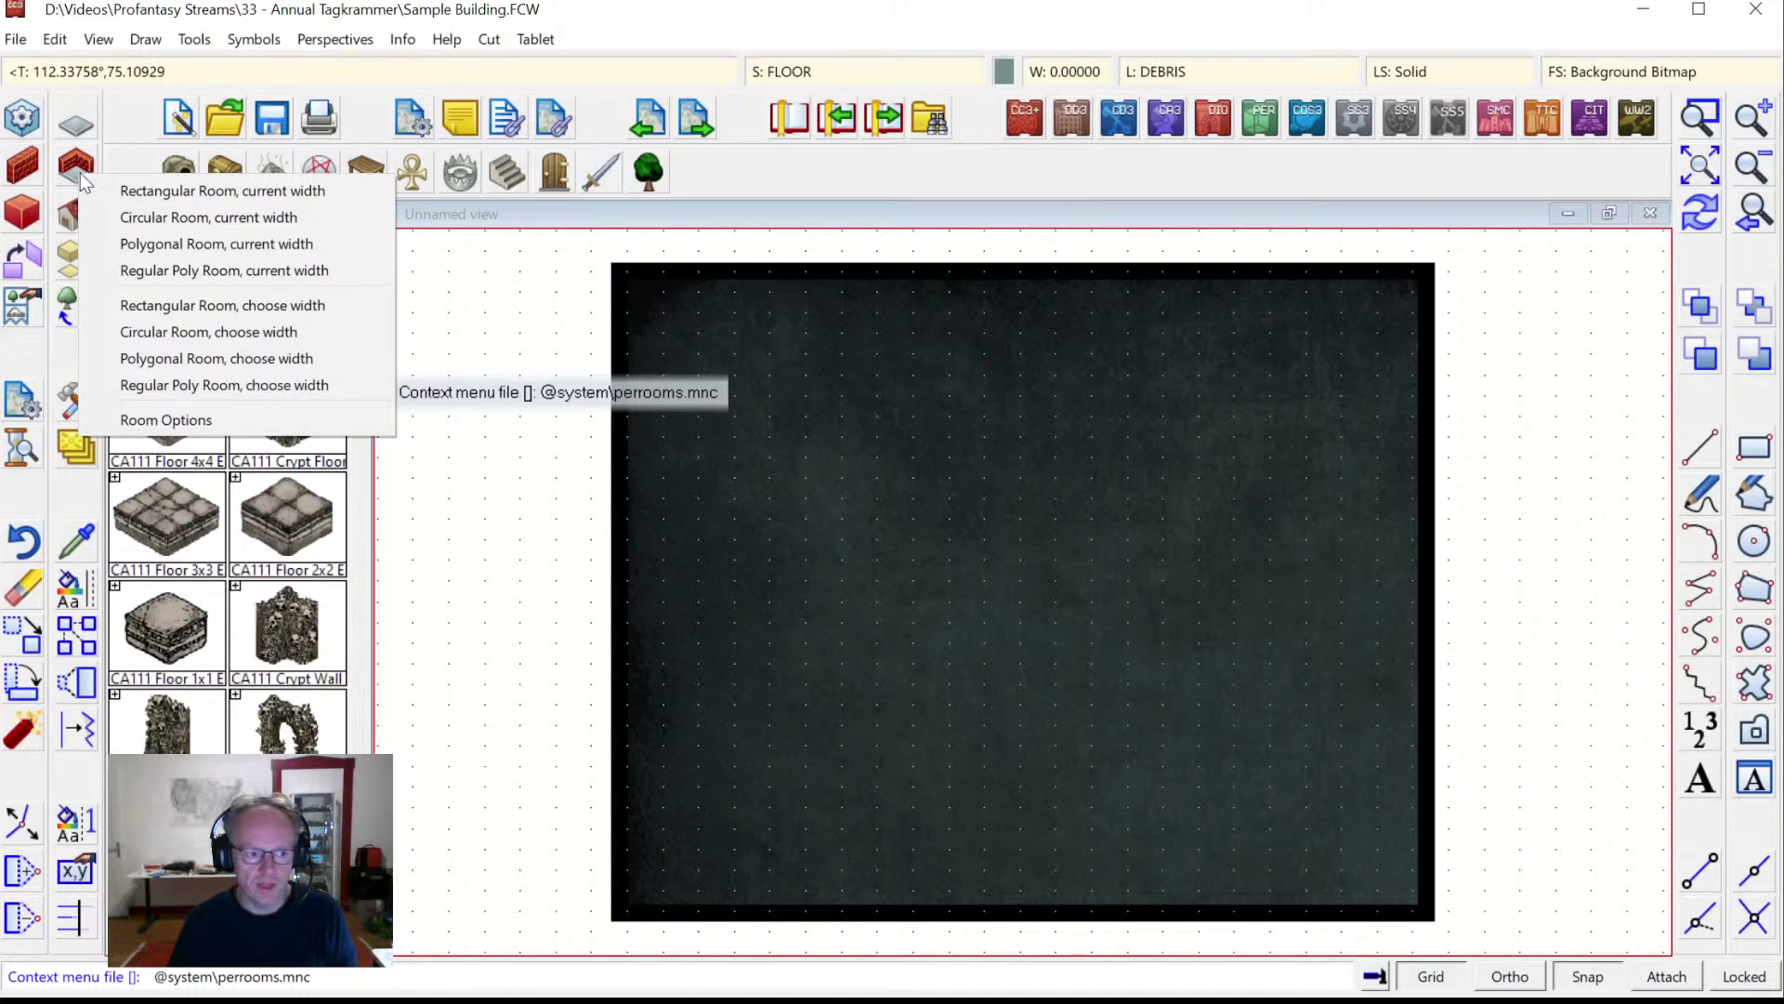
pyautogui.click(192, 419)
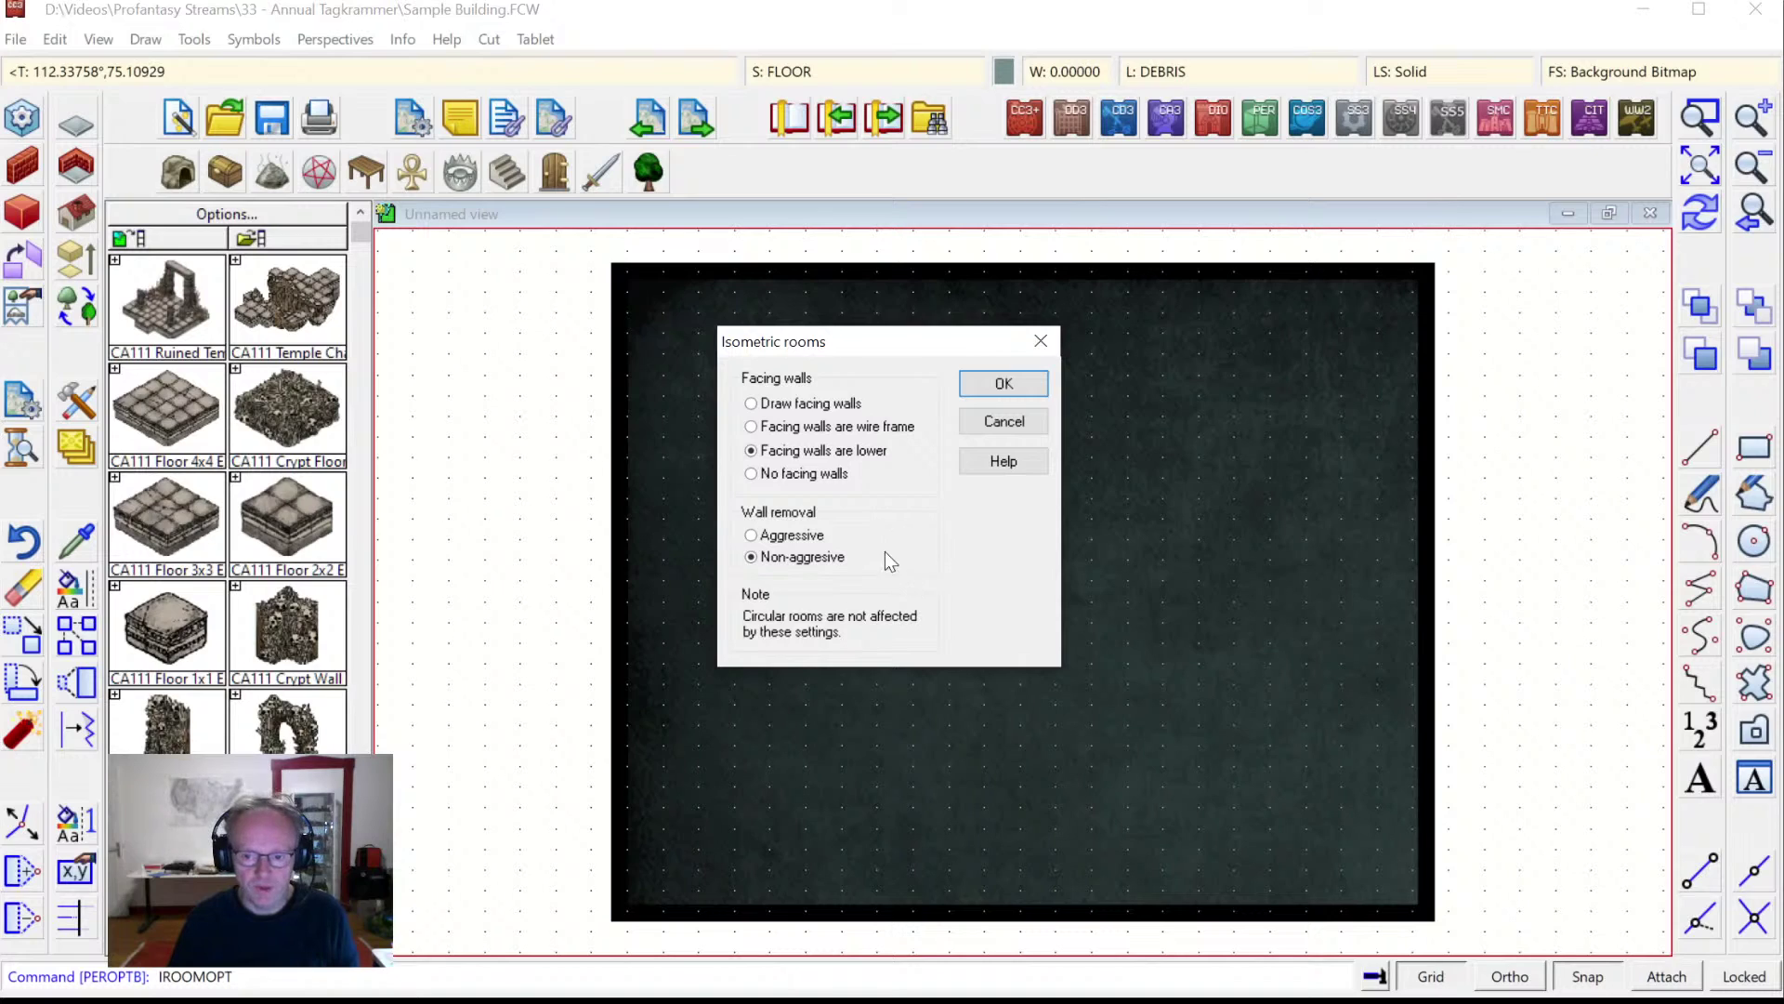
pyautogui.click(791, 476)
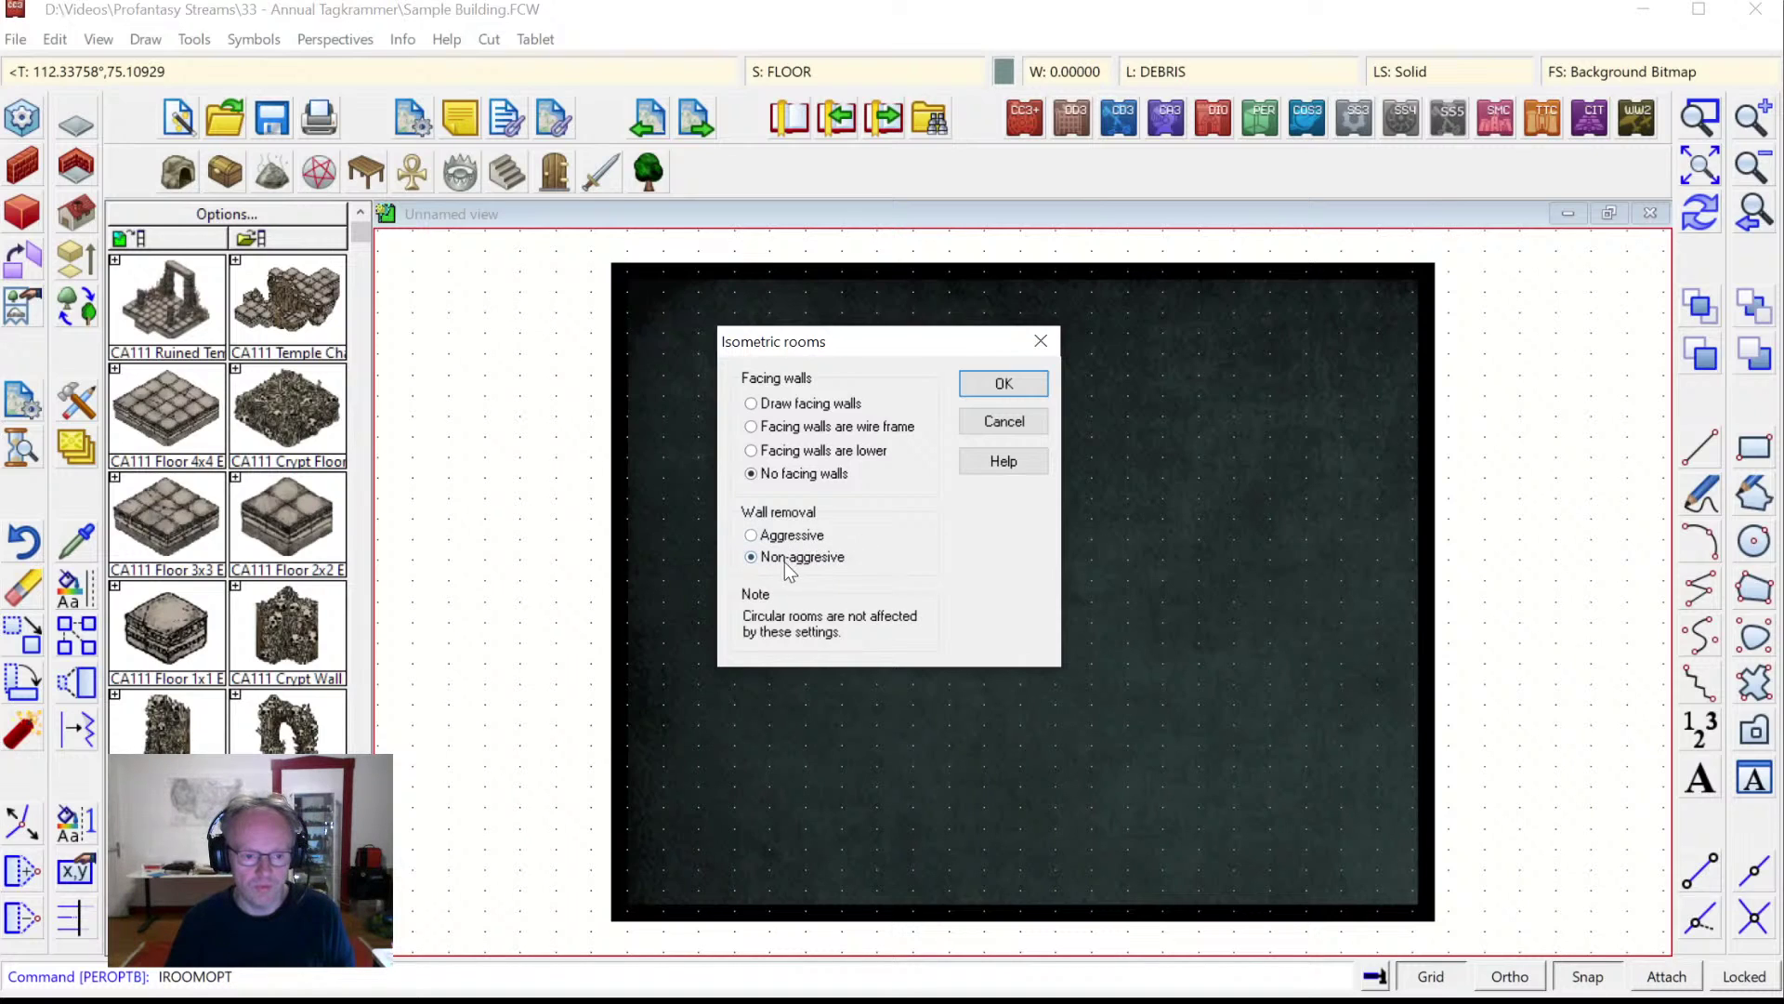
pyautogui.click(803, 541)
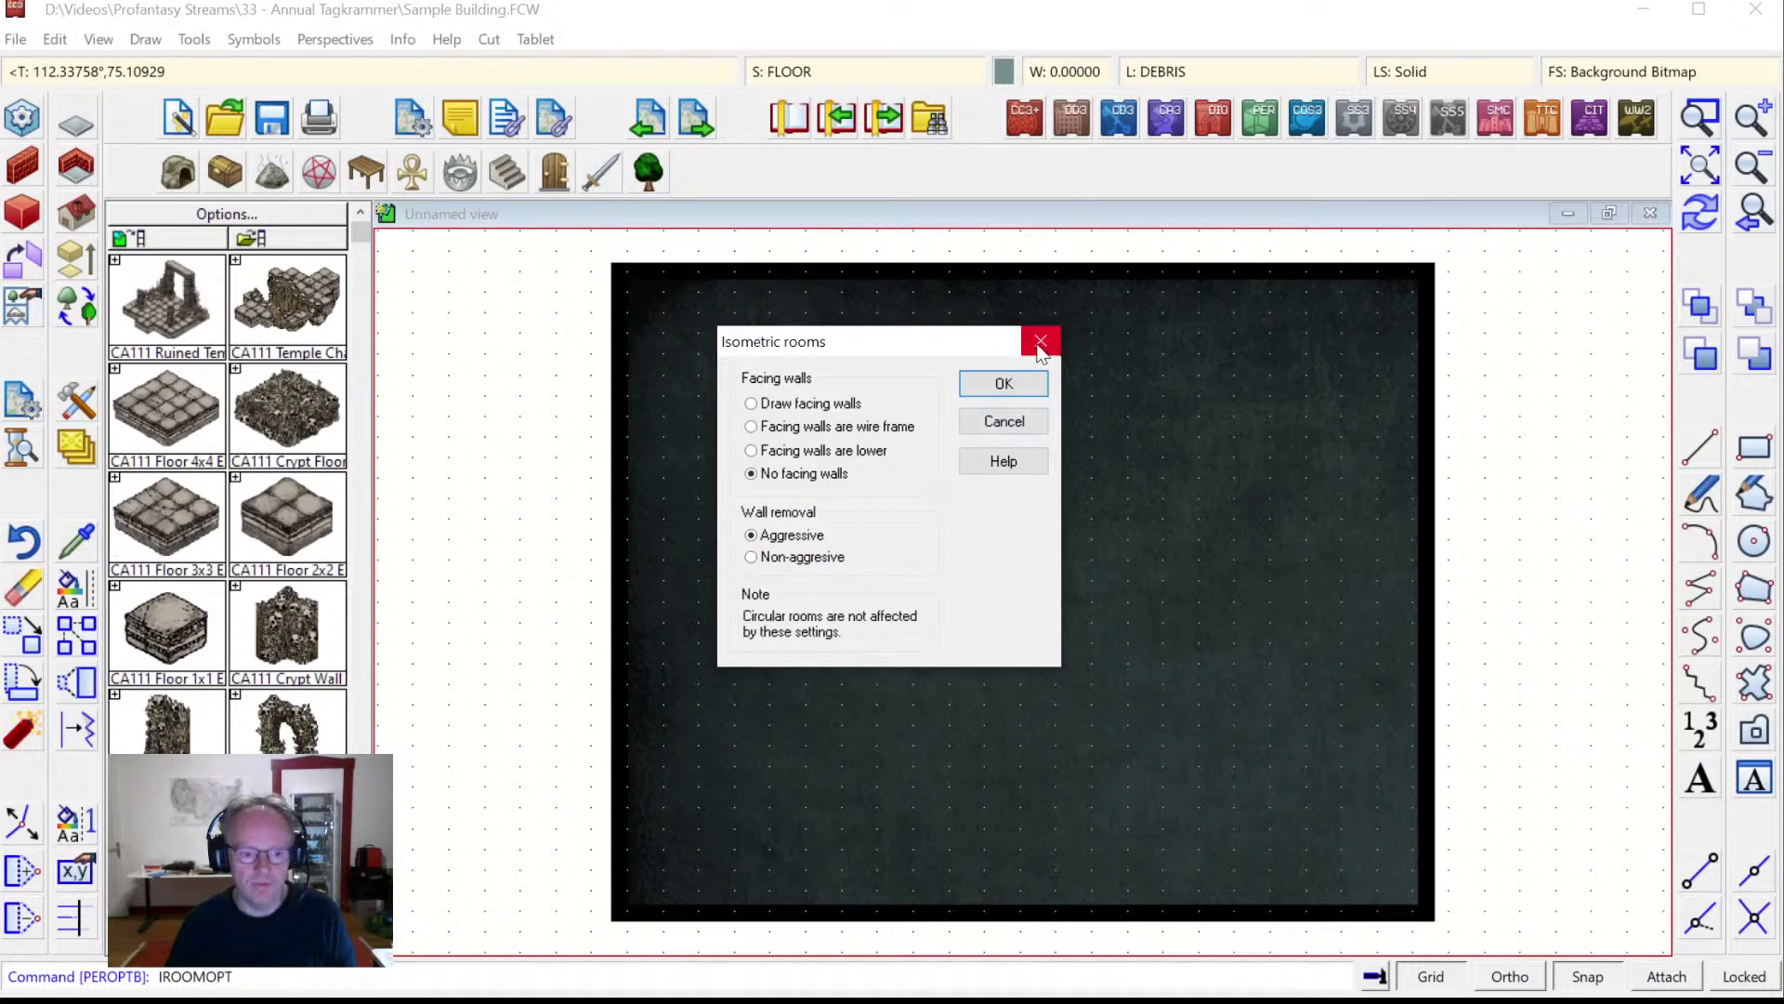
pyautogui.click(1012, 386)
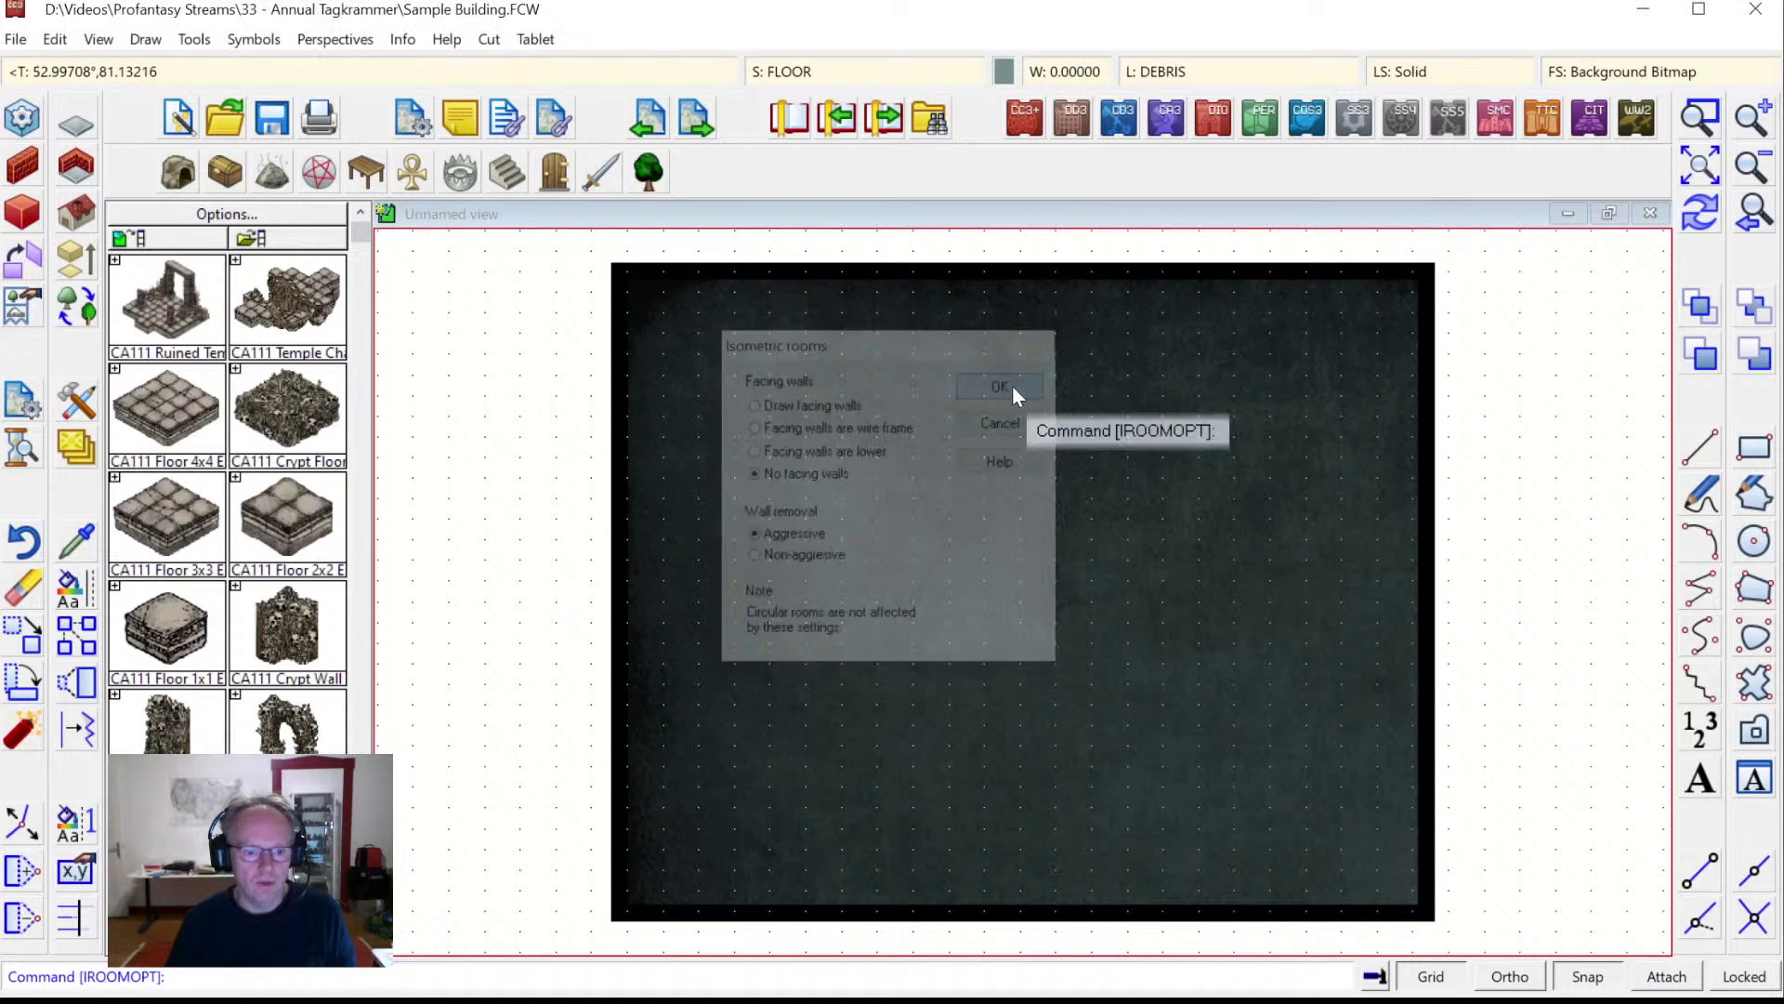
# Draw a rectangular isometric room near the middle of the map with a height of 10.
pyautogui.click(84, 169)
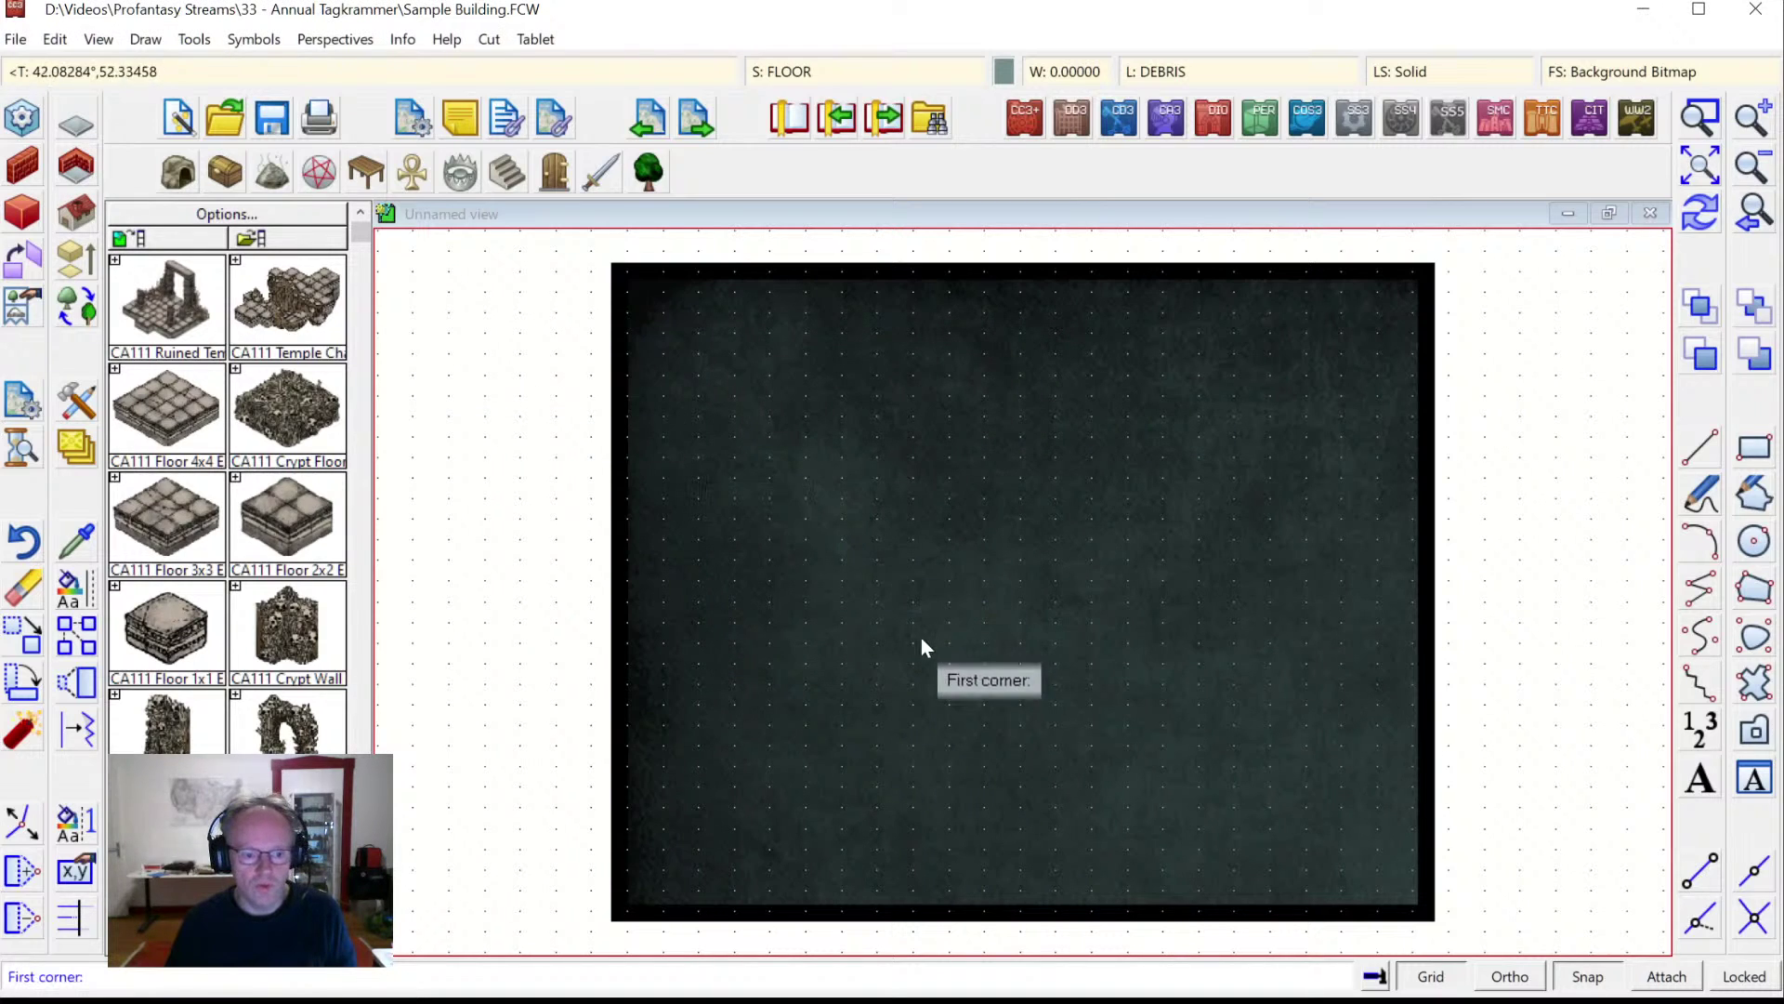
pyautogui.click(766, 621)
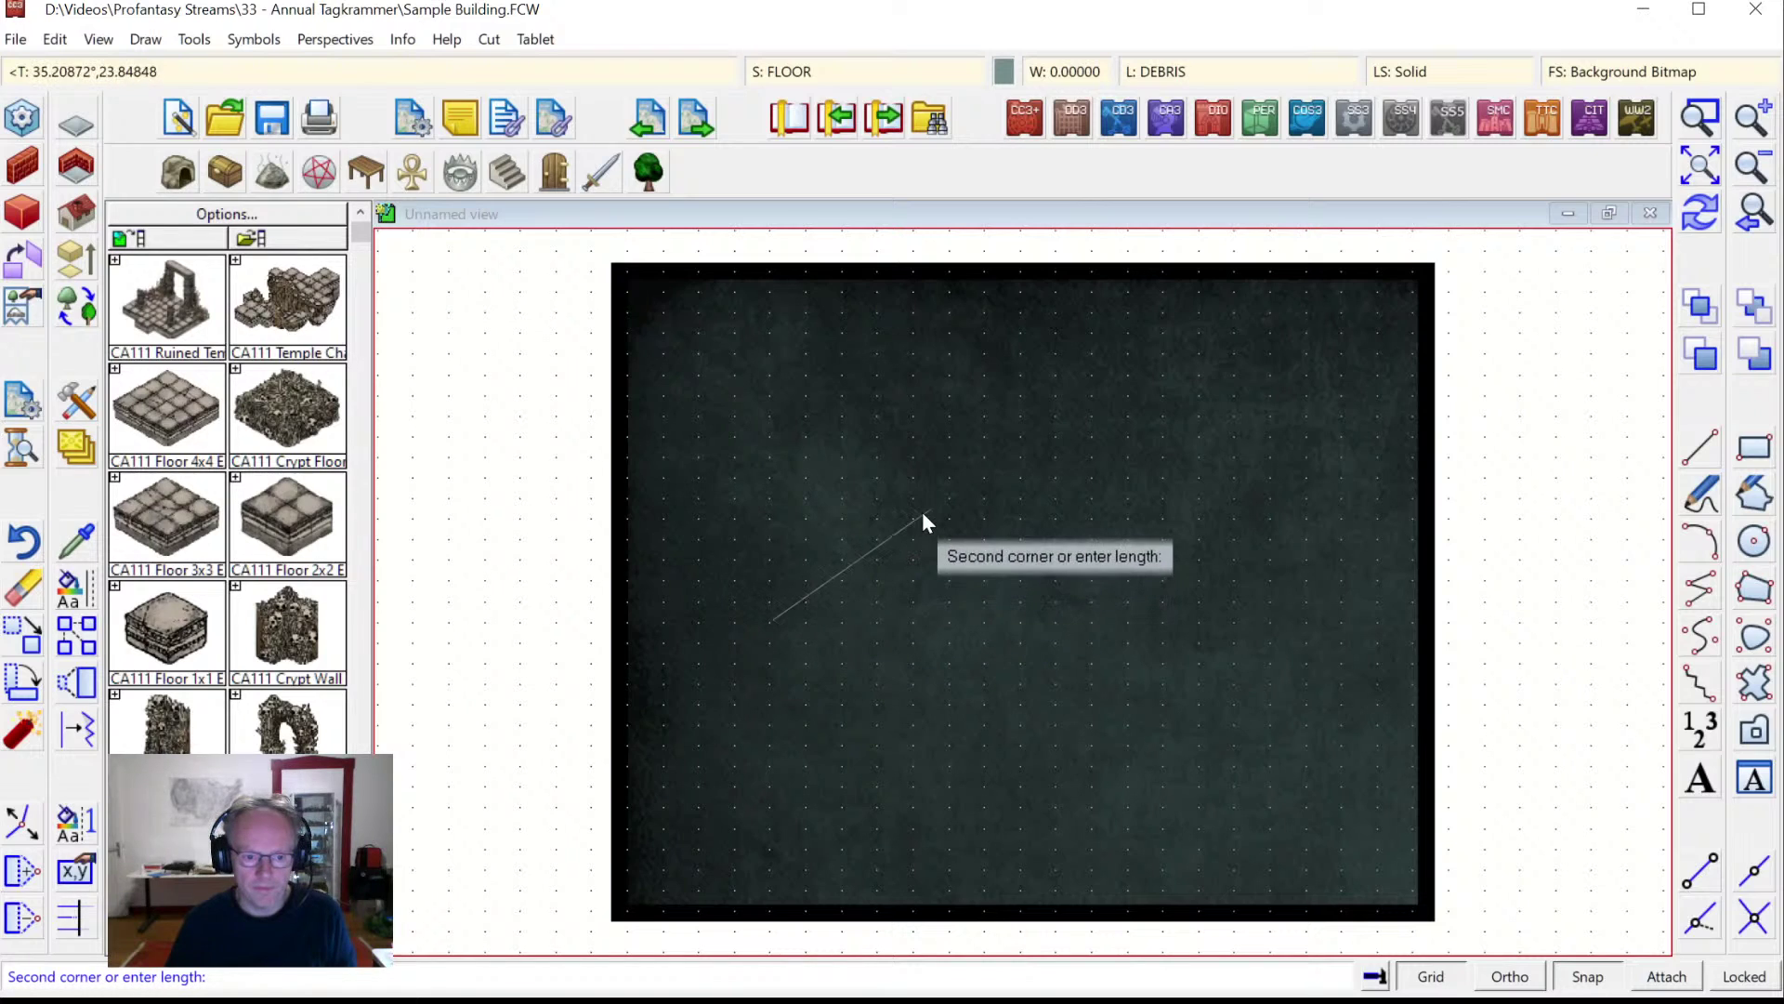
pyautogui.click(912, 516)
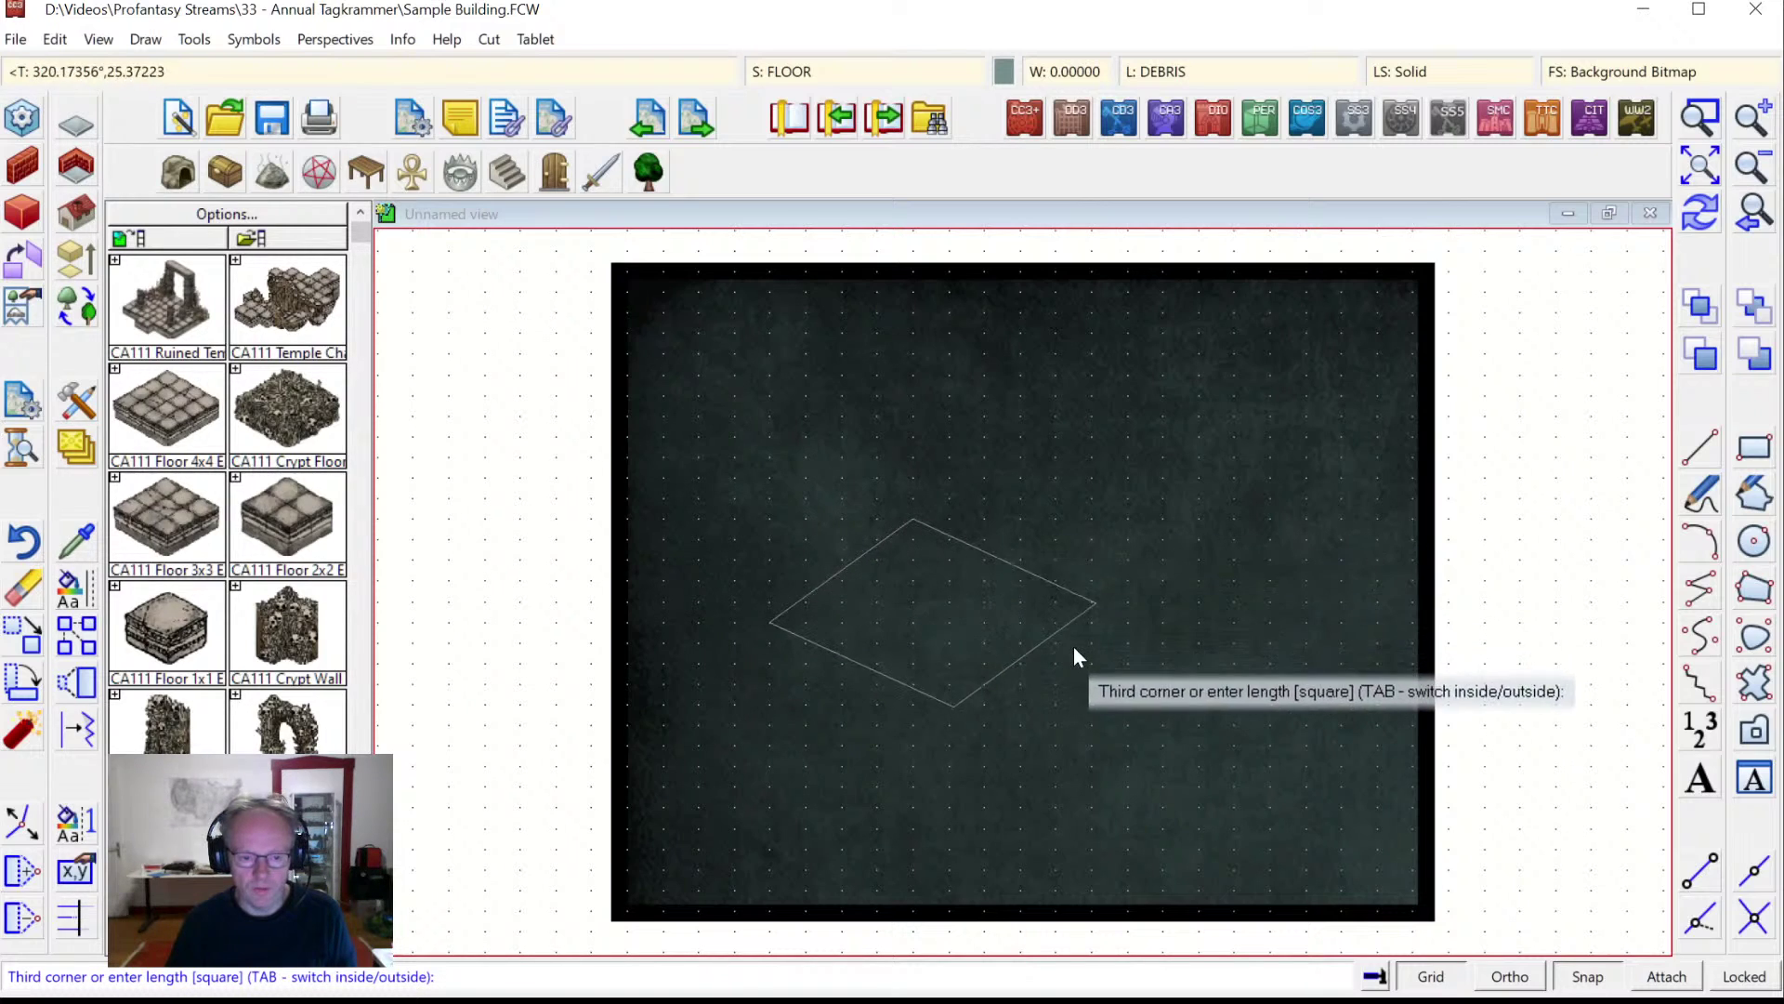
pyautogui.click(1095, 604)
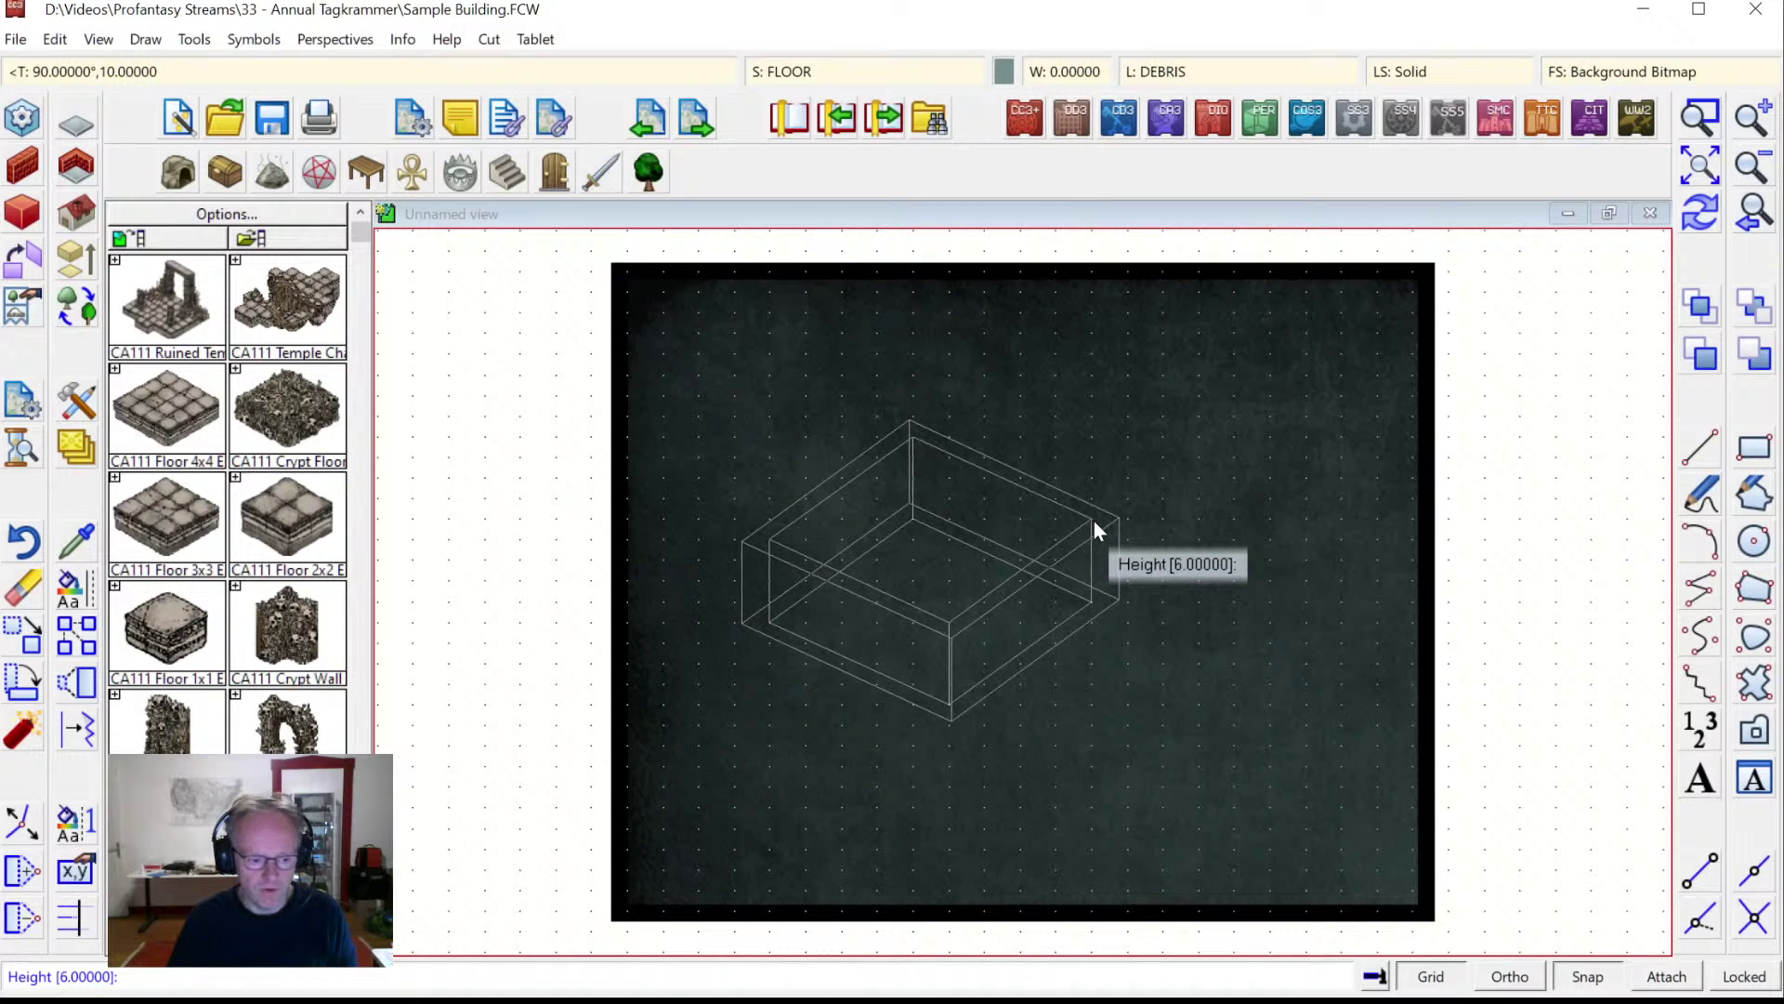
pyautogui.write('10')
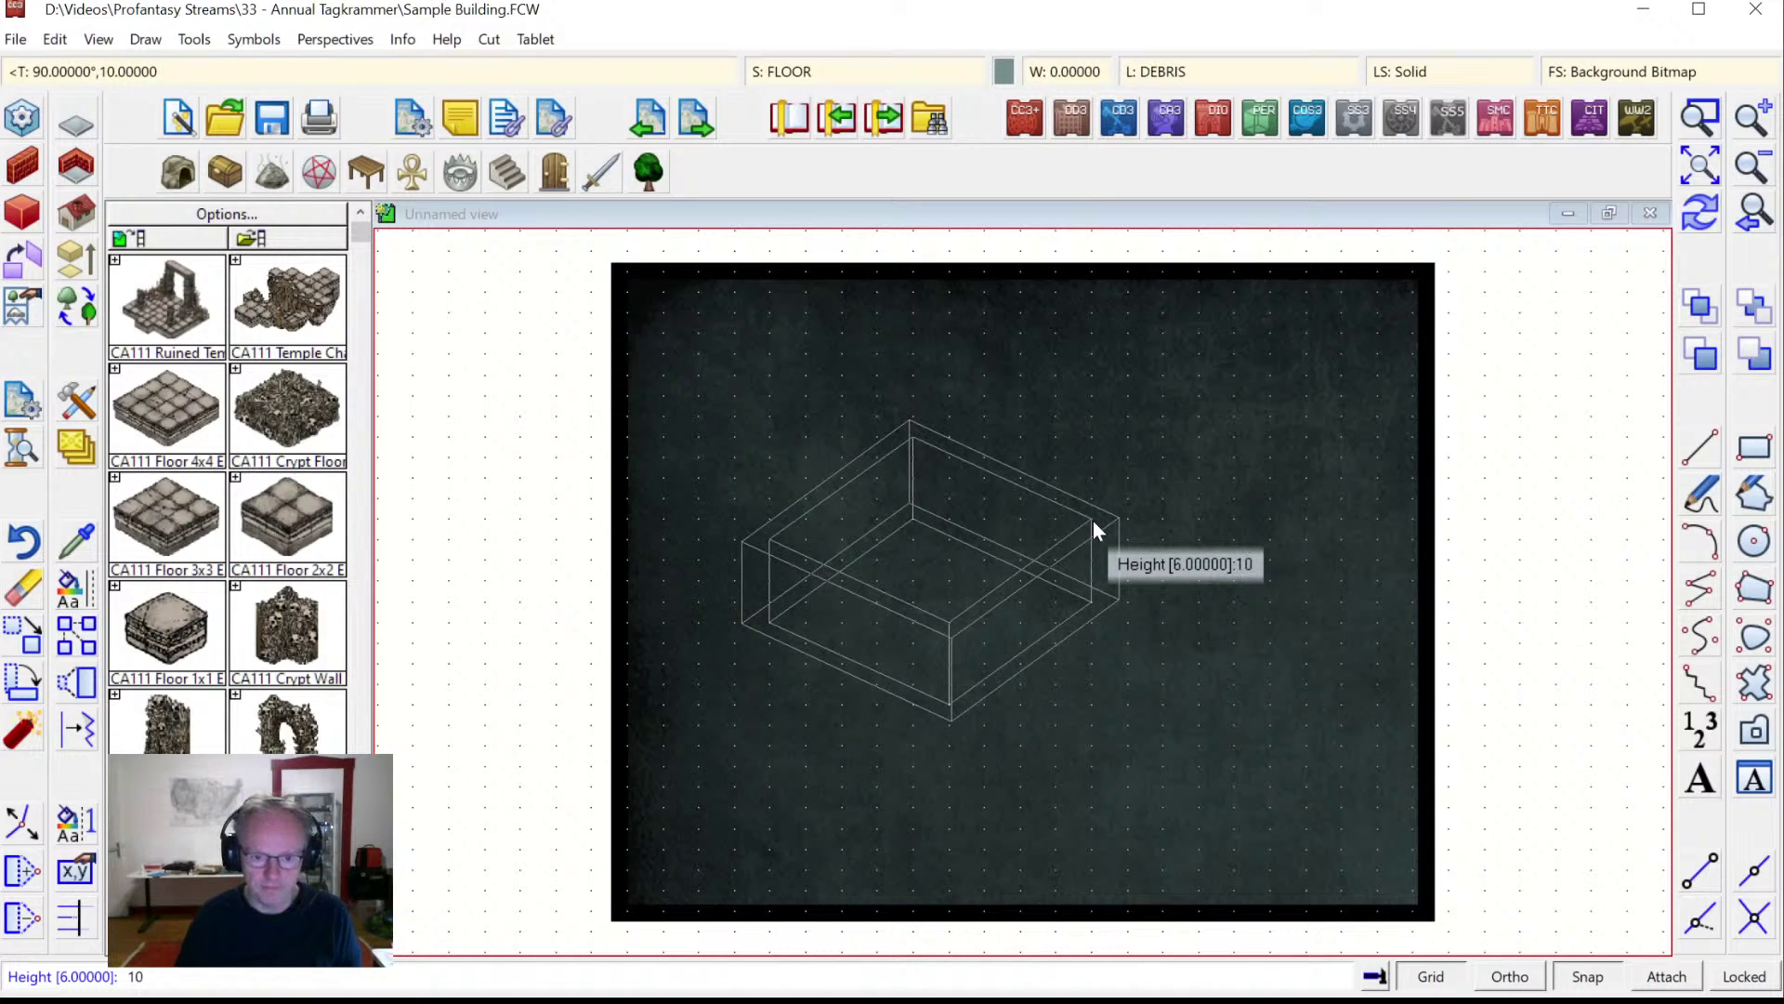
pyautogui.press('Return')
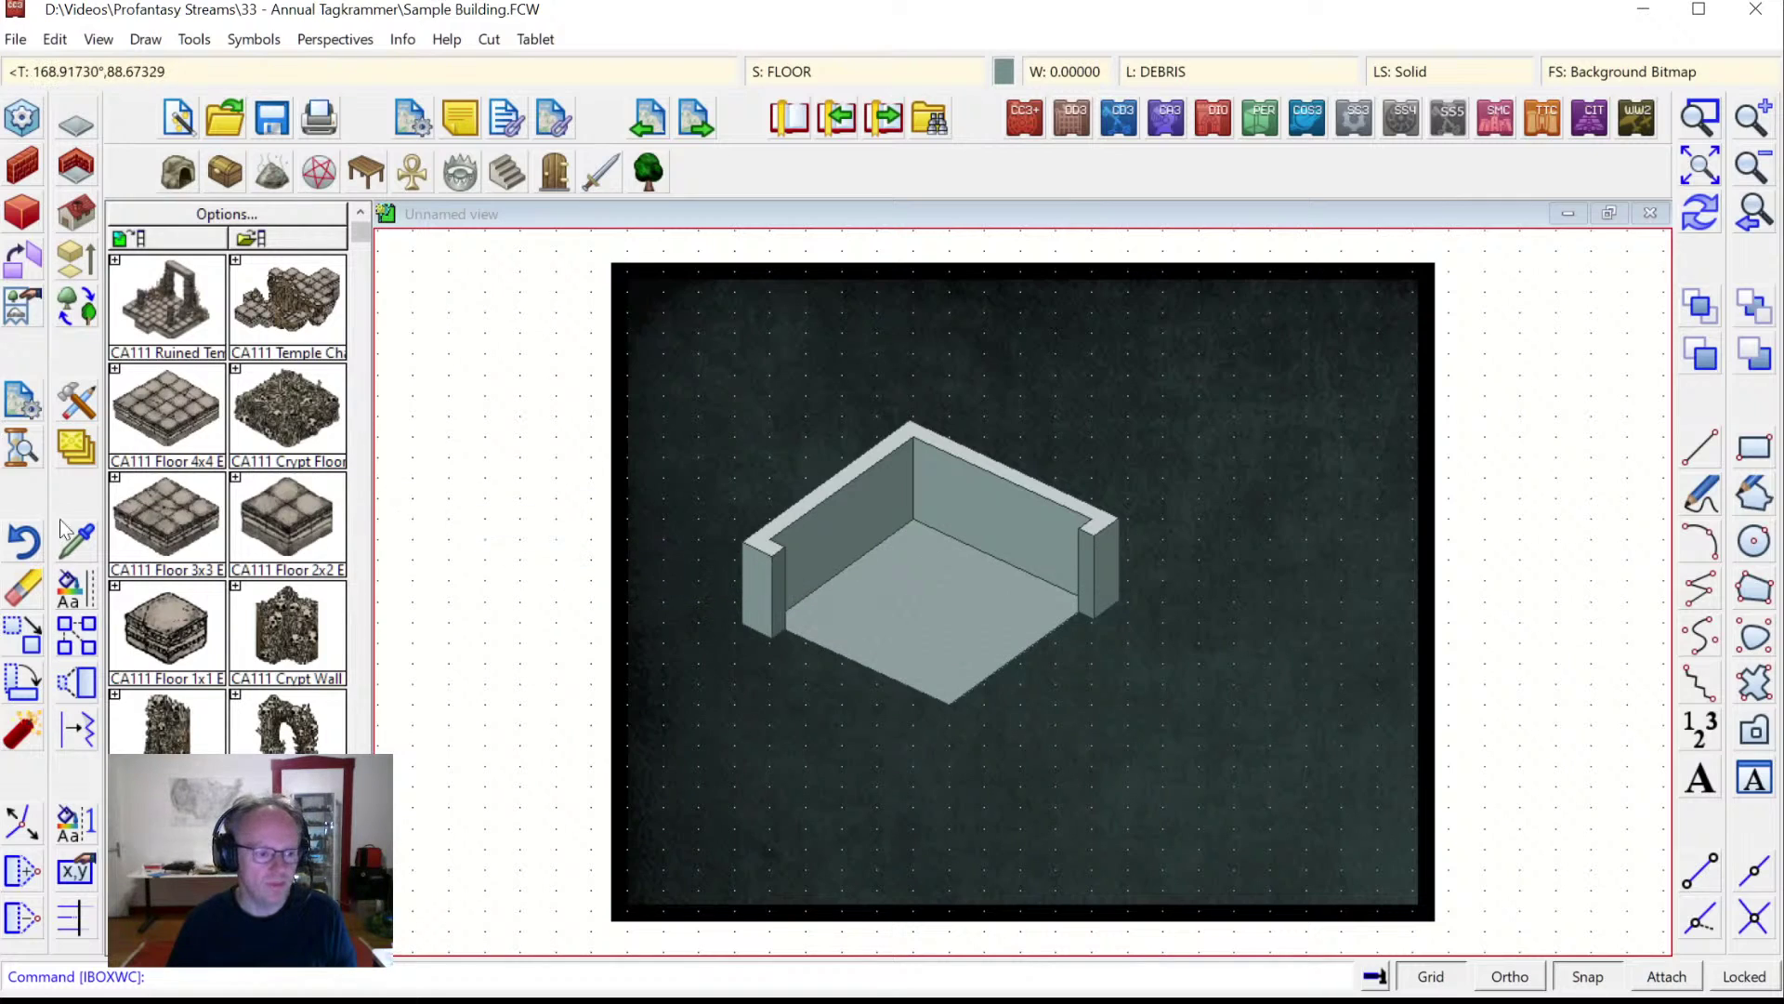
# Undo the rectangular isometric room so the map area is empty again.
pyautogui.click(24, 541)
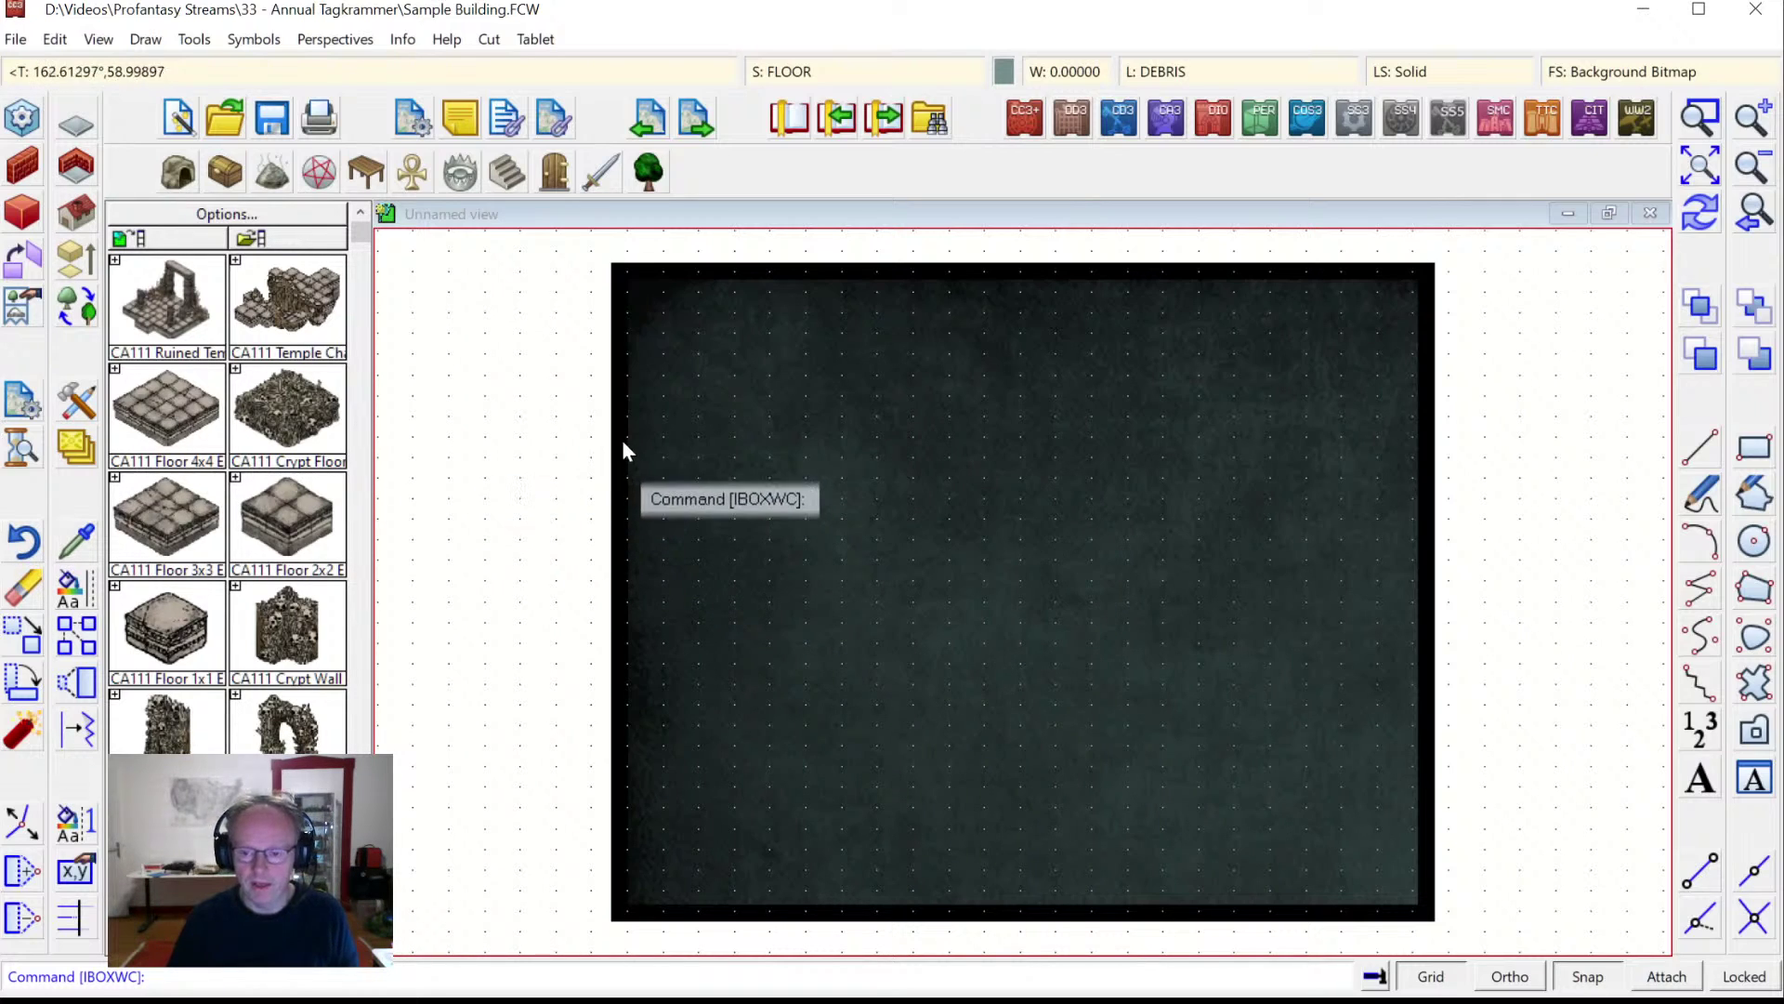
# Draw an L-shaped polygonal floor with six corners in the lower half of the map and inspect its wood texture up close.
pyautogui.rightClick(76, 119)
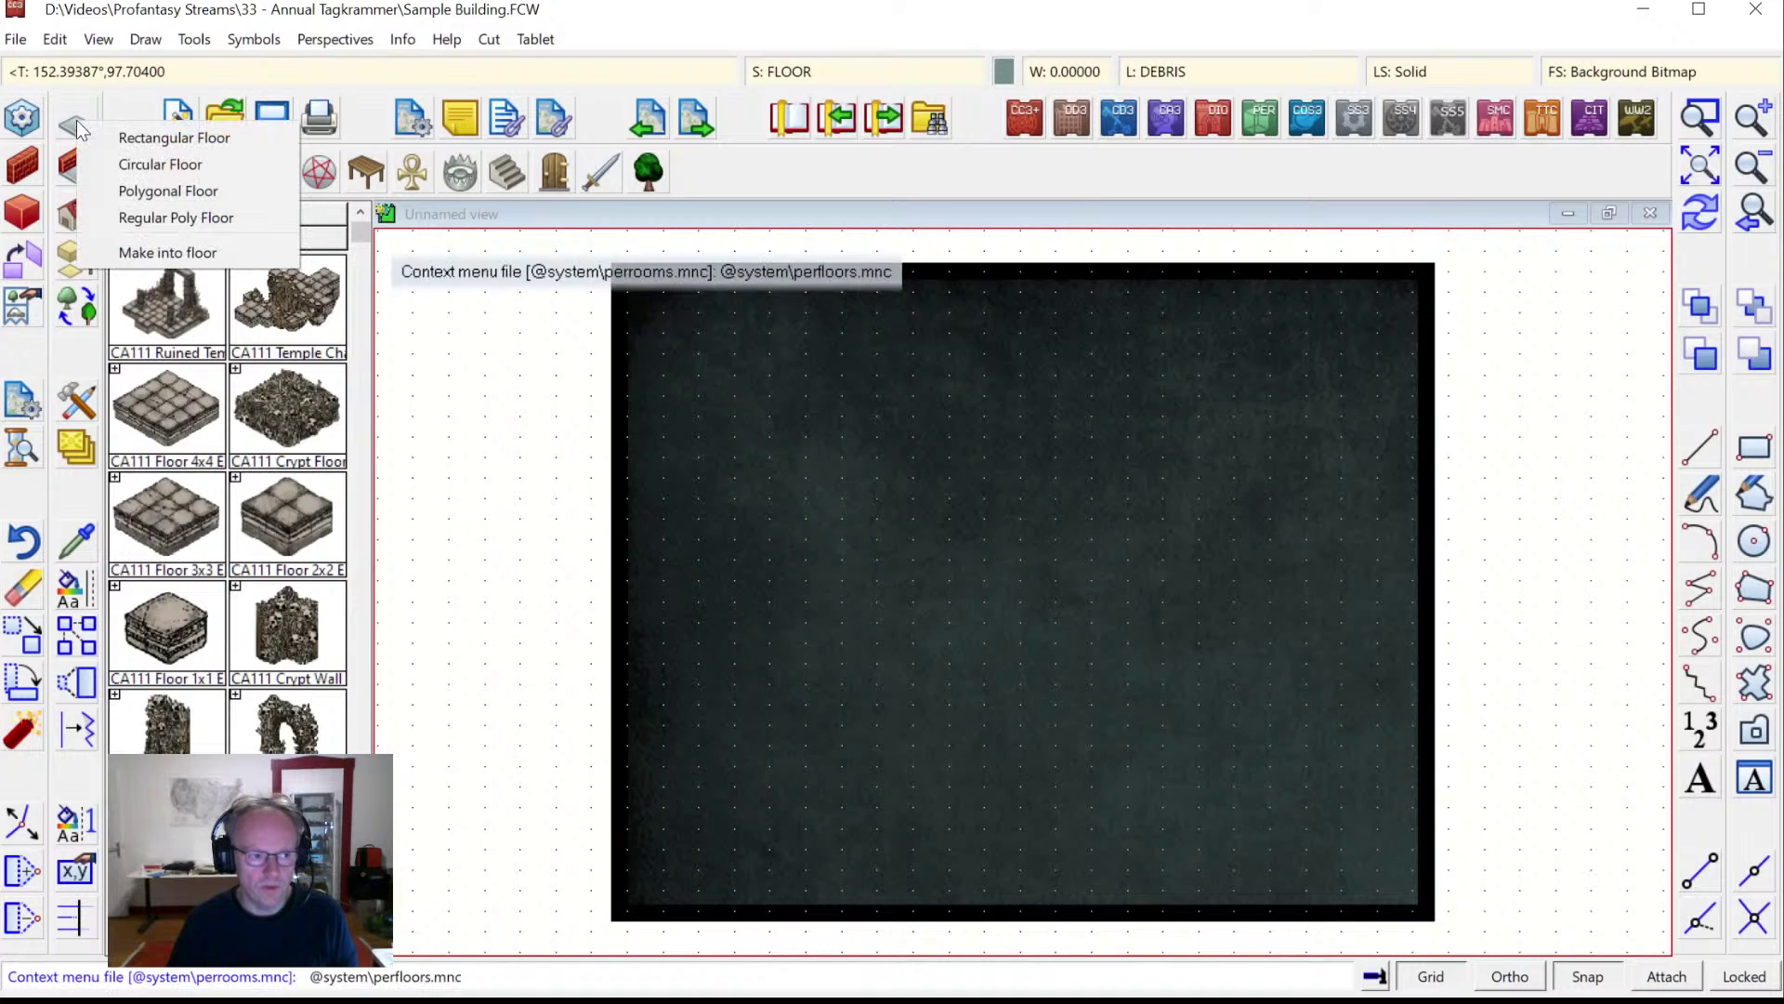
pyautogui.click(138, 192)
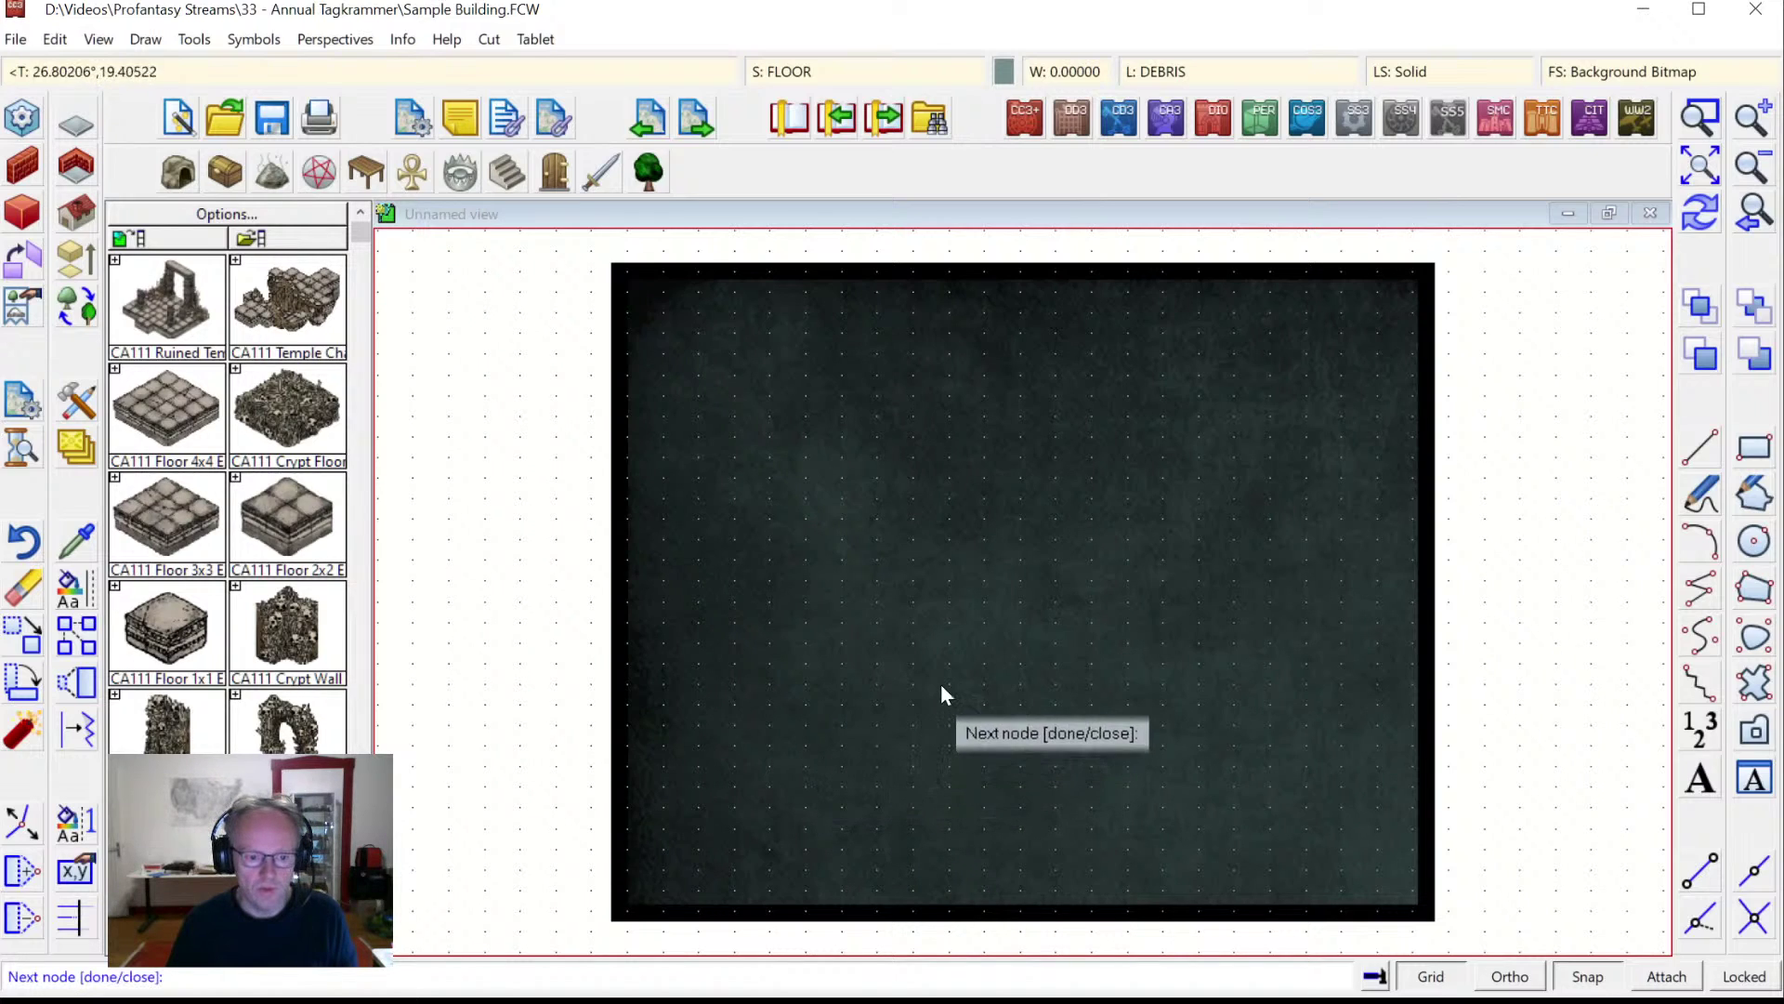
pyautogui.click(1052, 601)
pyautogui.click(1265, 726)
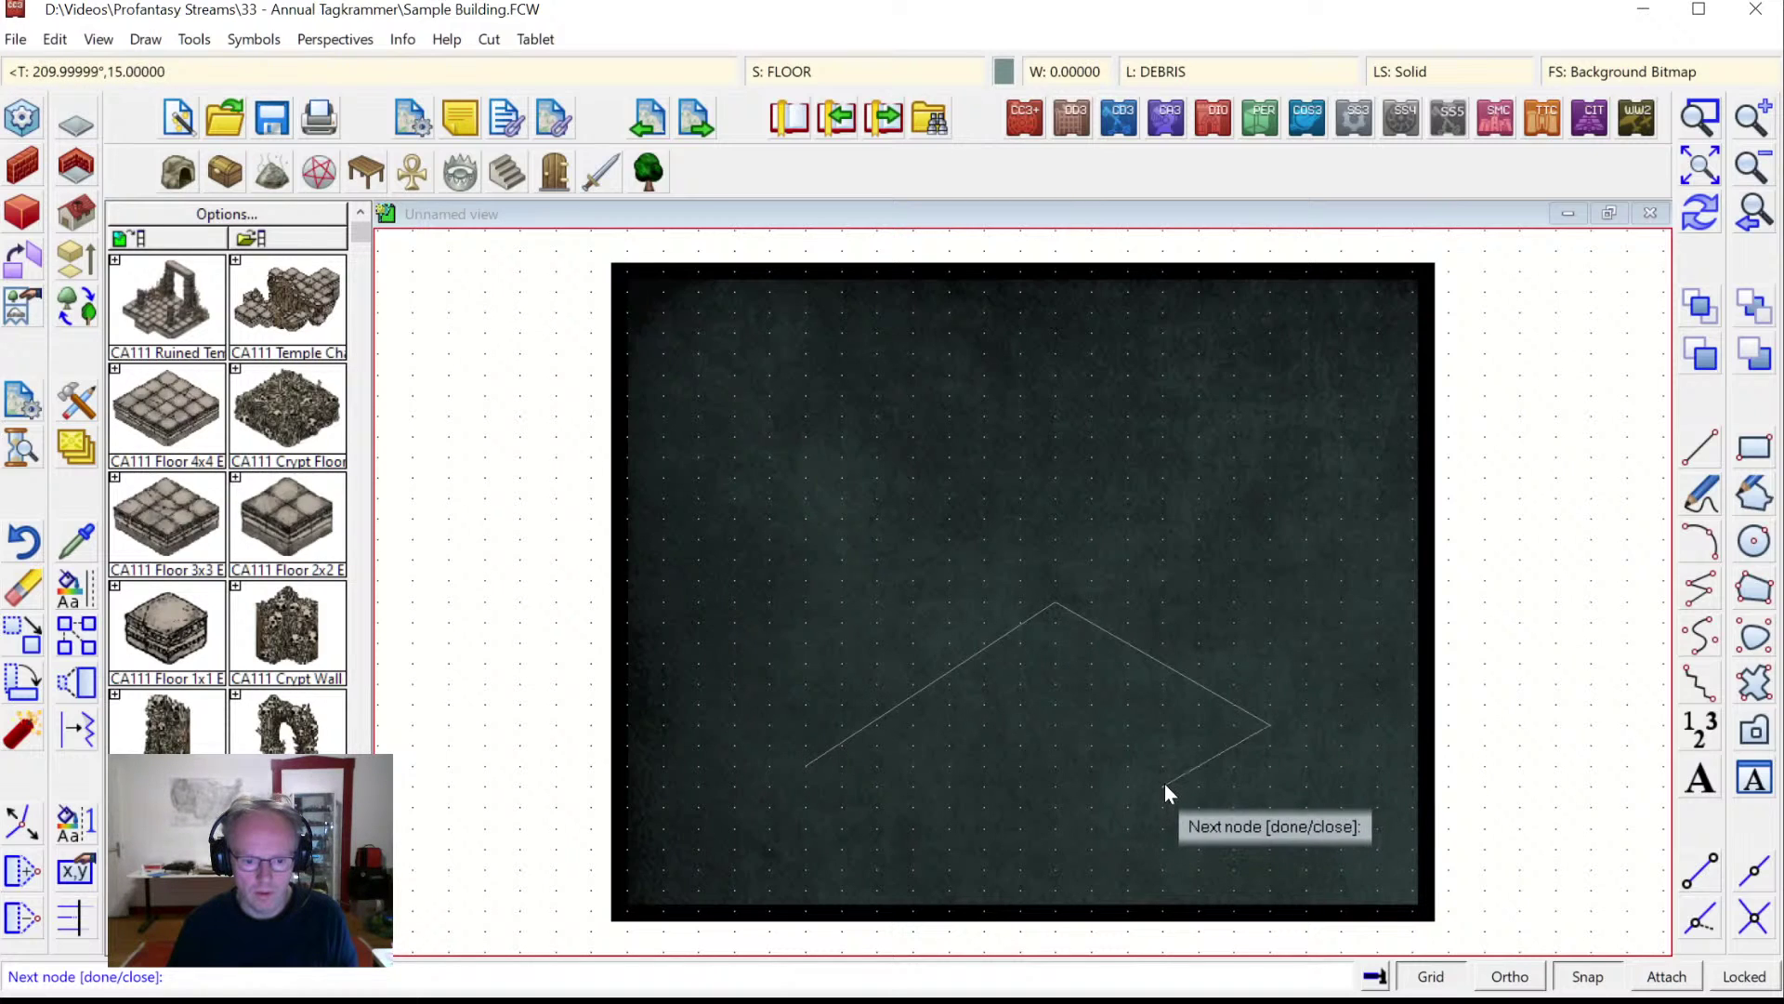
pyautogui.click(1126, 807)
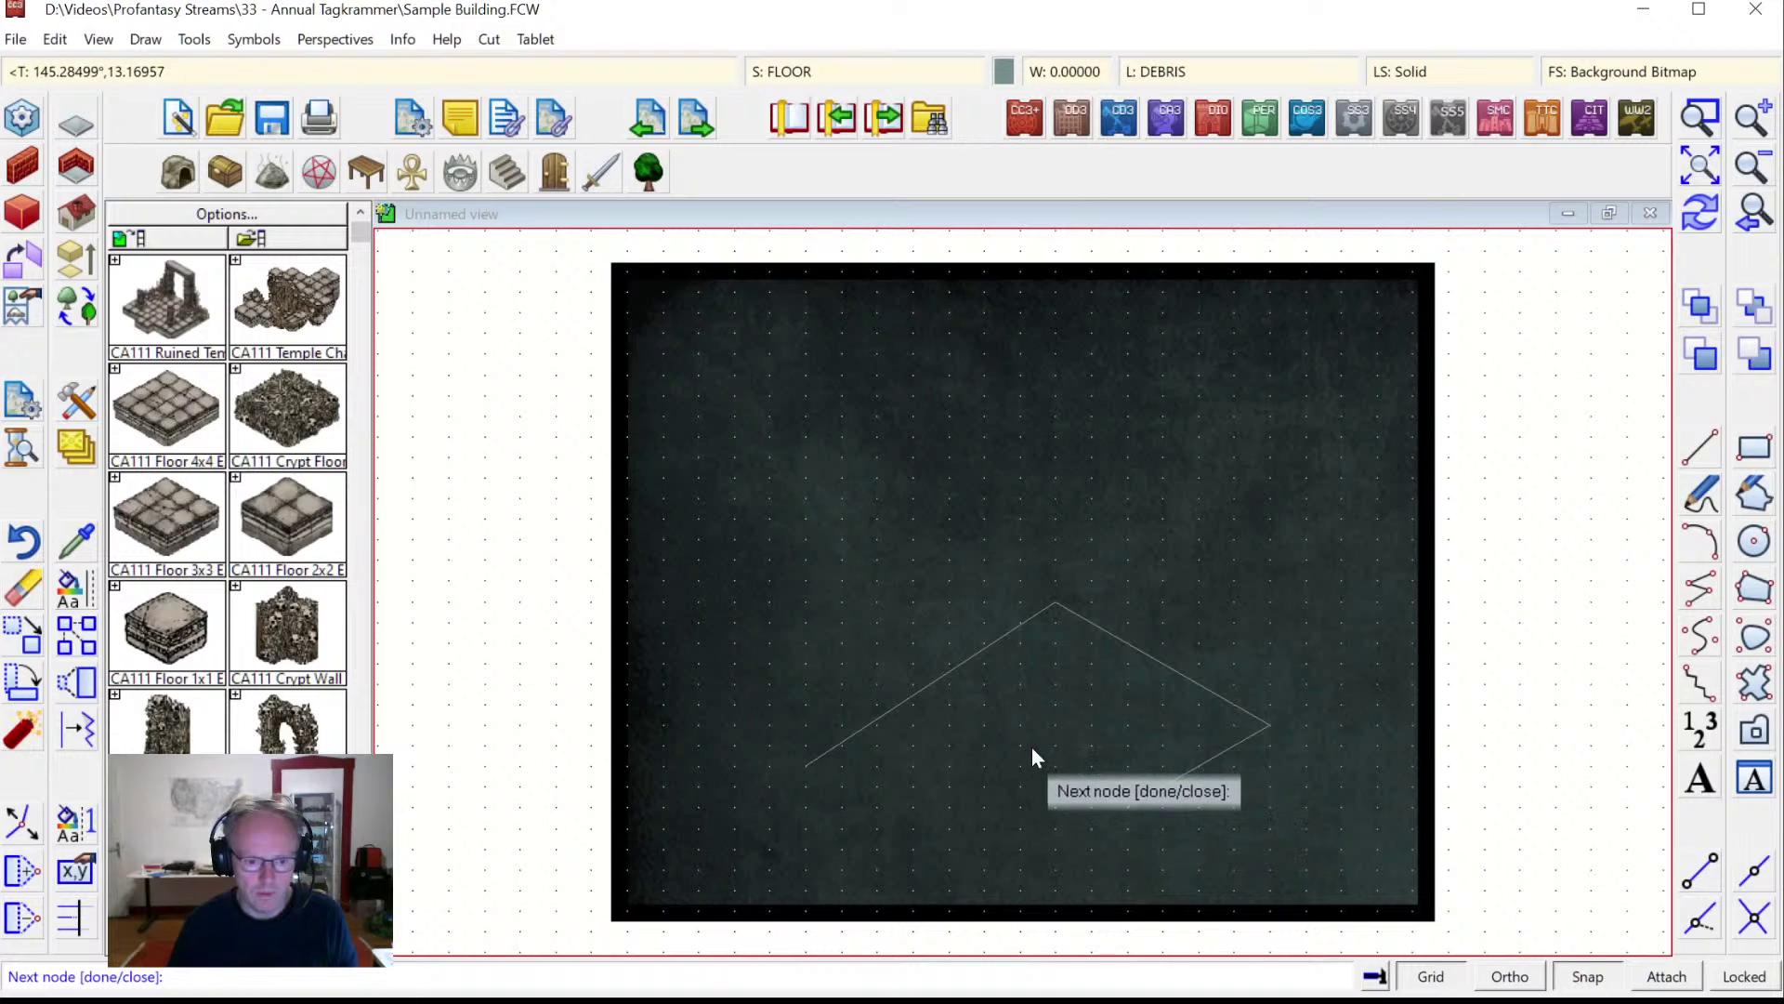
pyautogui.click(1020, 744)
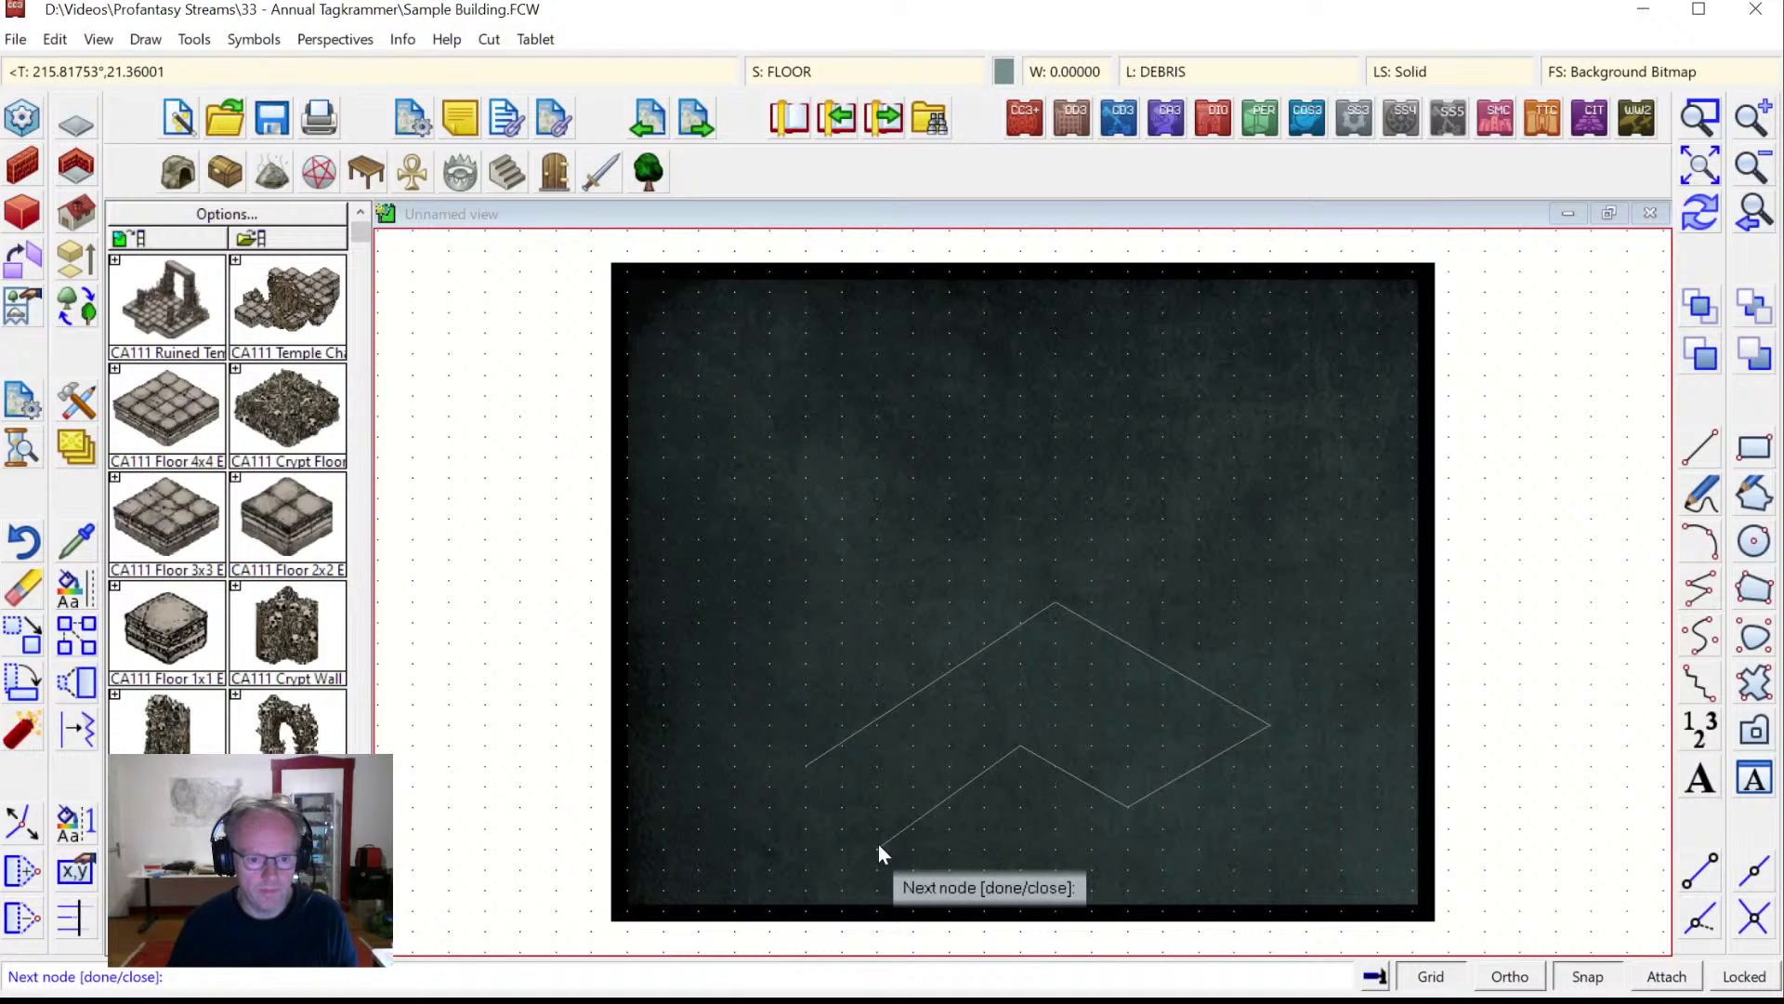
pyautogui.click(878, 844)
pyautogui.rightClick(879, 844)
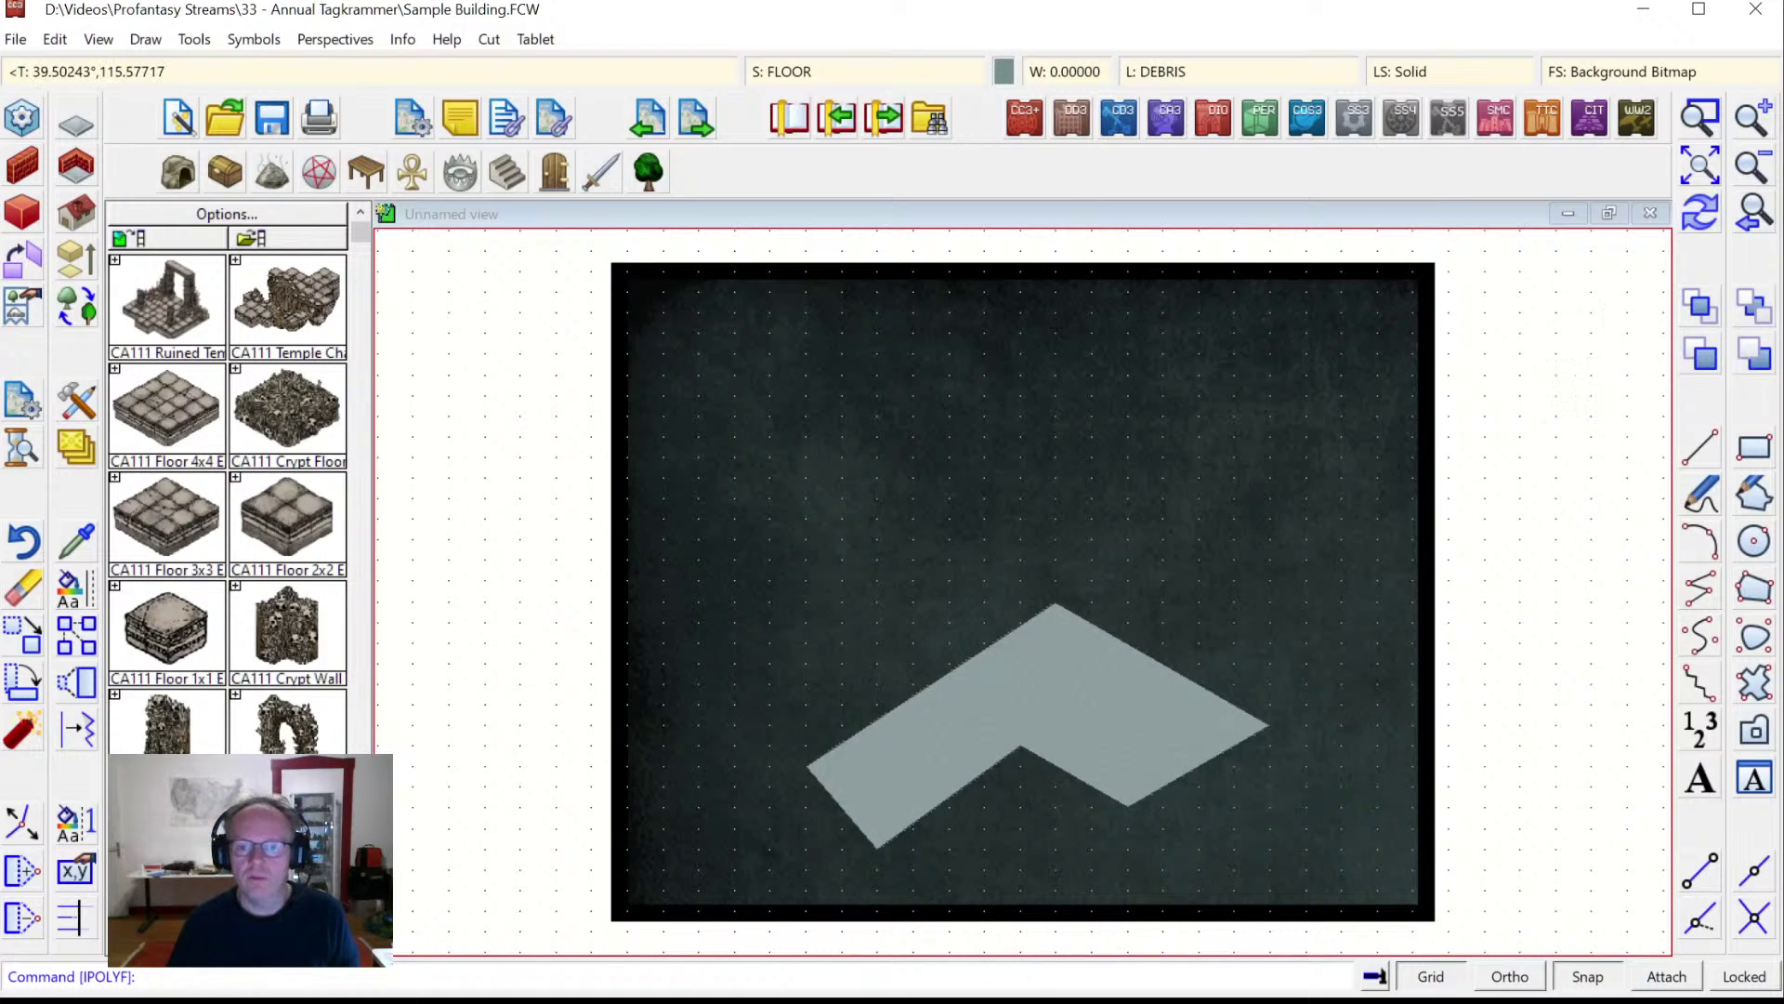
pyautogui.click(1701, 217)
pyautogui.click(1701, 167)
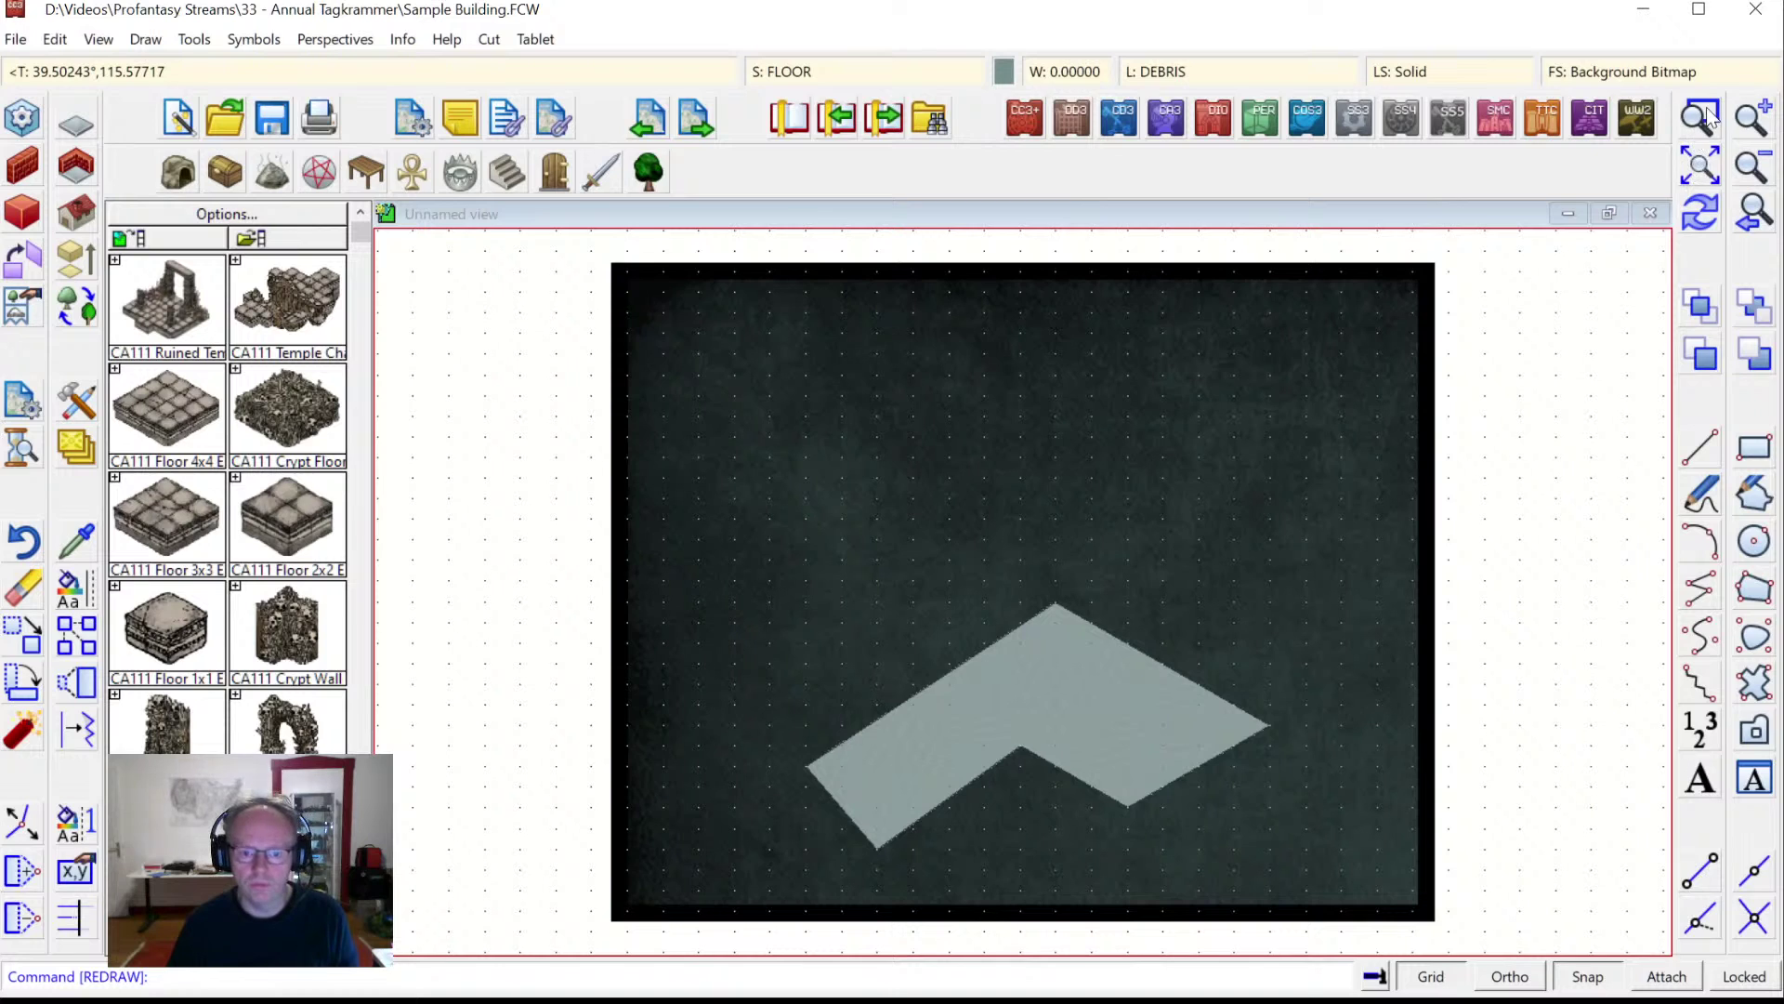
pyautogui.click(711, 538)
pyautogui.click(1269, 910)
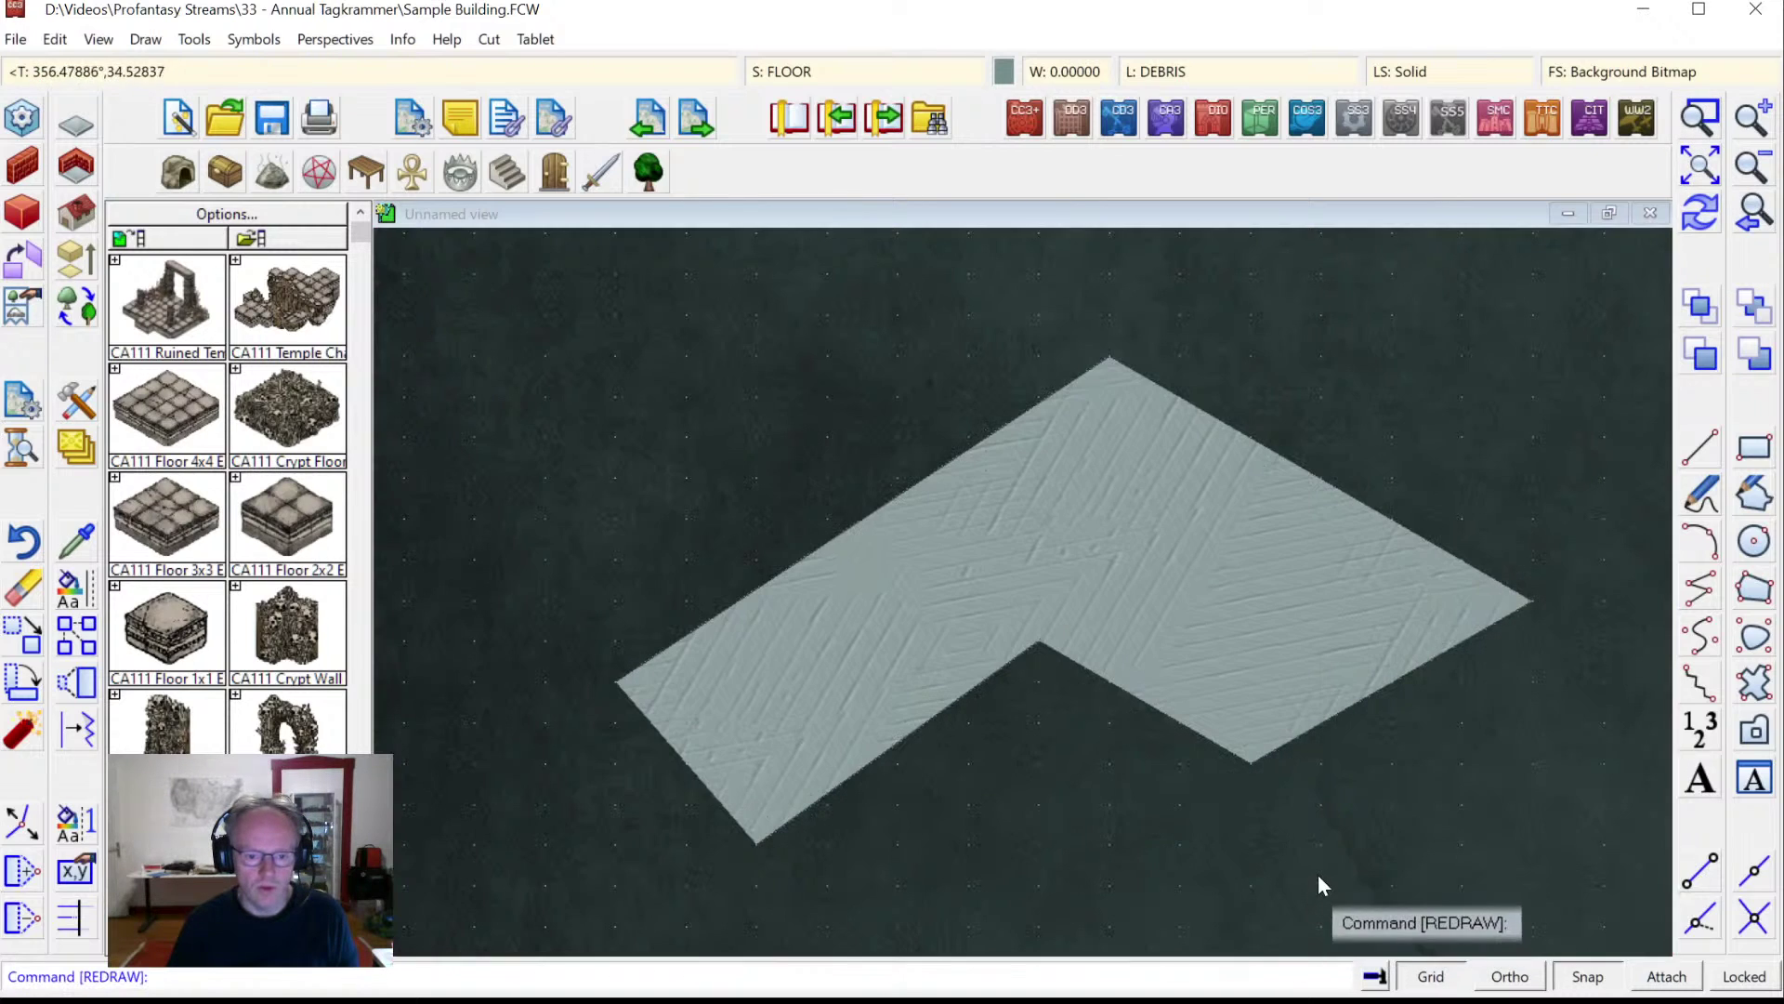
pyautogui.click(1701, 163)
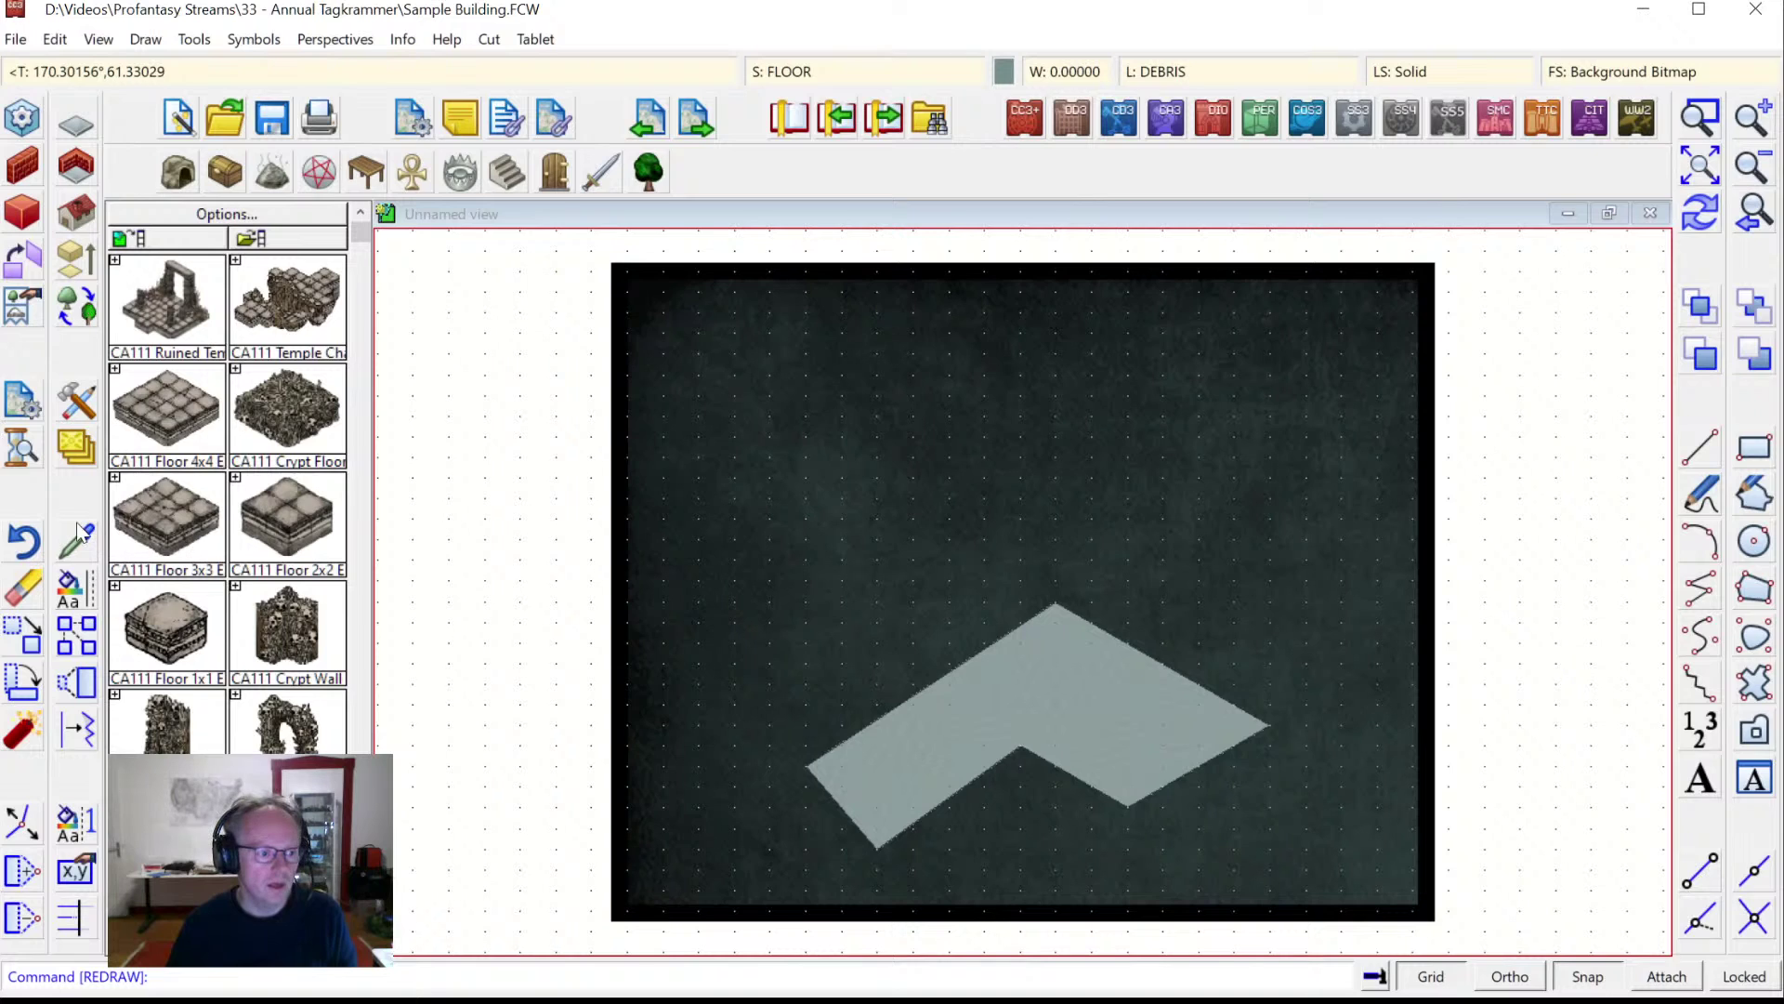
# Erase the L-shaped polygonal floor.
pyautogui.click(24, 586)
pyautogui.click(944, 683)
pyautogui.rightClick(889, 670)
pyautogui.click(939, 684)
# Draw a long rectangular isometric floor in the lower middle of the map with the Rectangular Floor tool.
pyautogui.click(84, 131)
pyautogui.click(162, 132)
pyautogui.click(1701, 223)
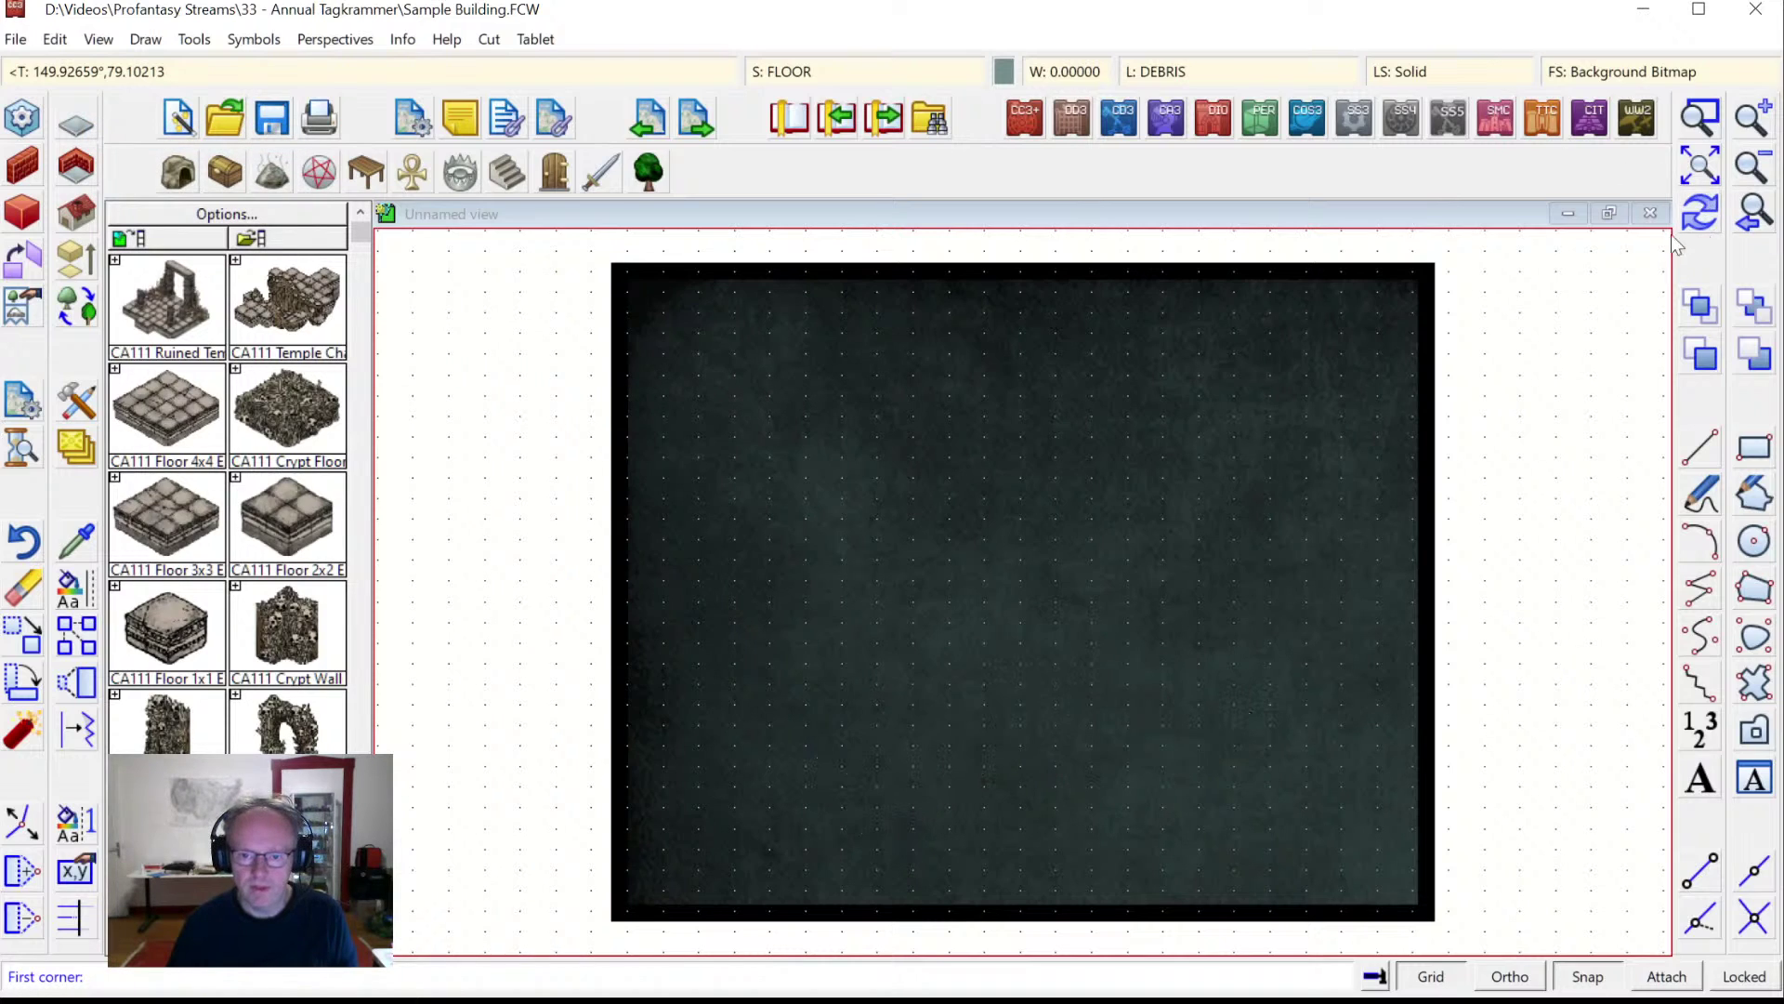
pyautogui.click(807, 789)
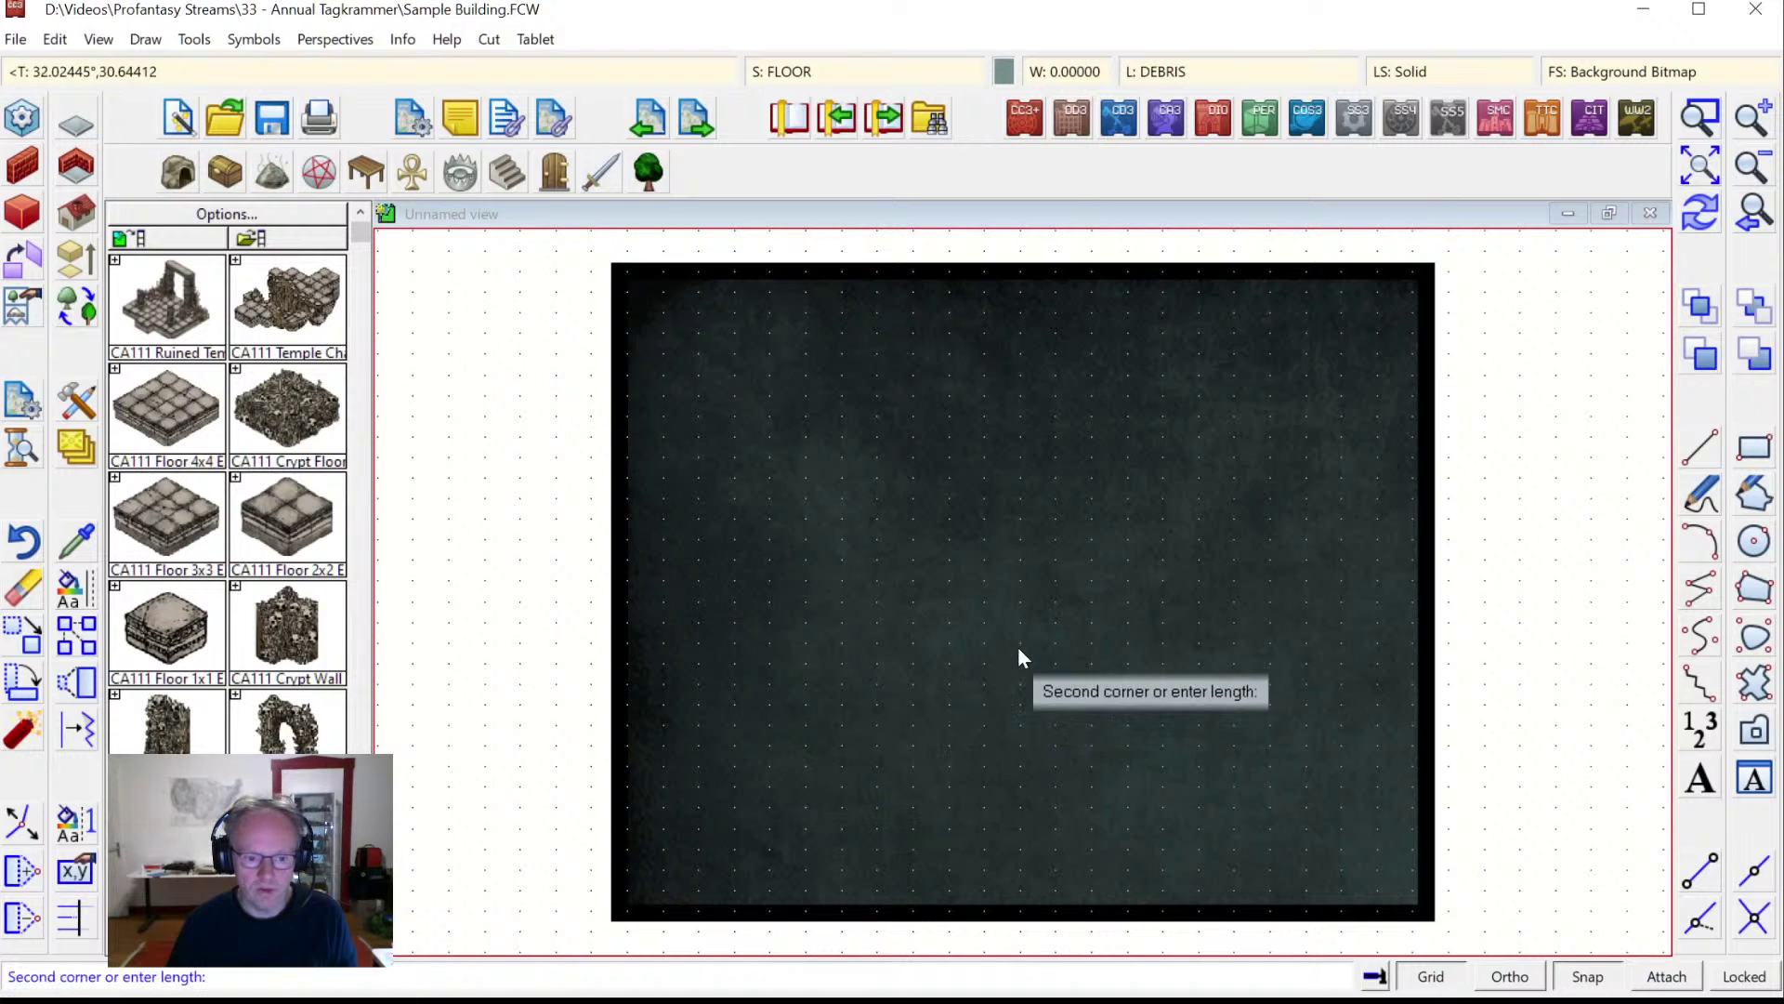
pyautogui.click(1055, 622)
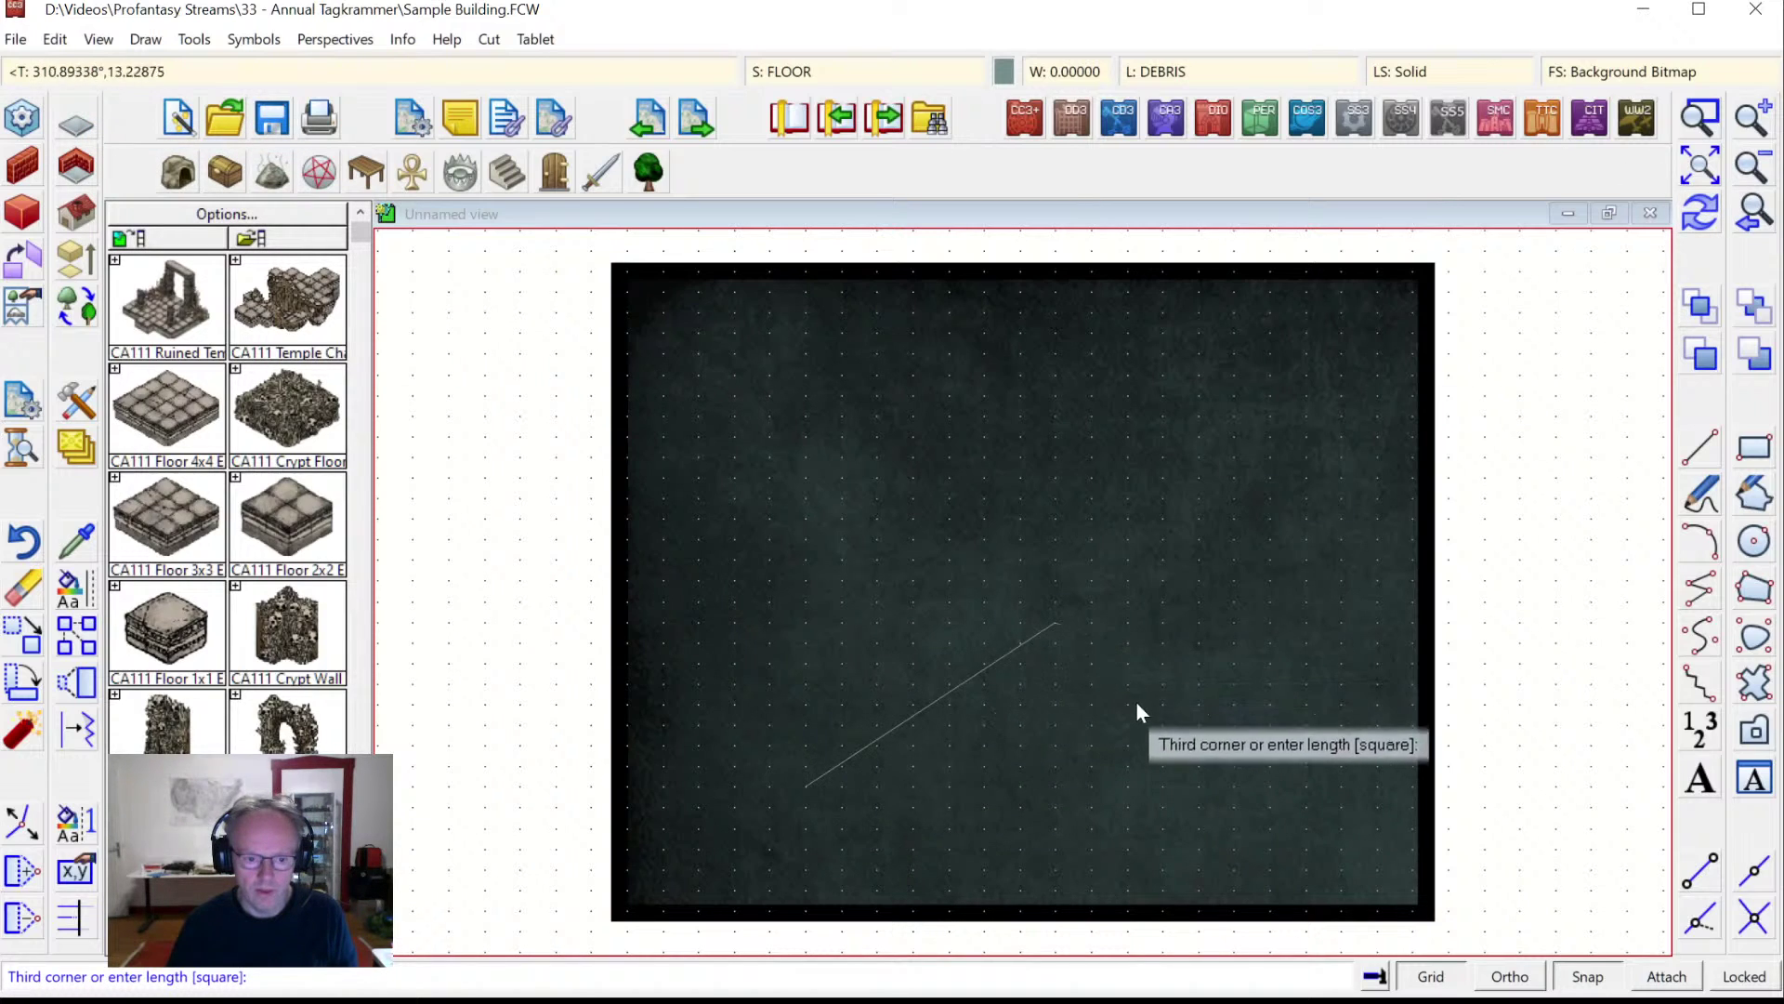
pyautogui.click(1197, 692)
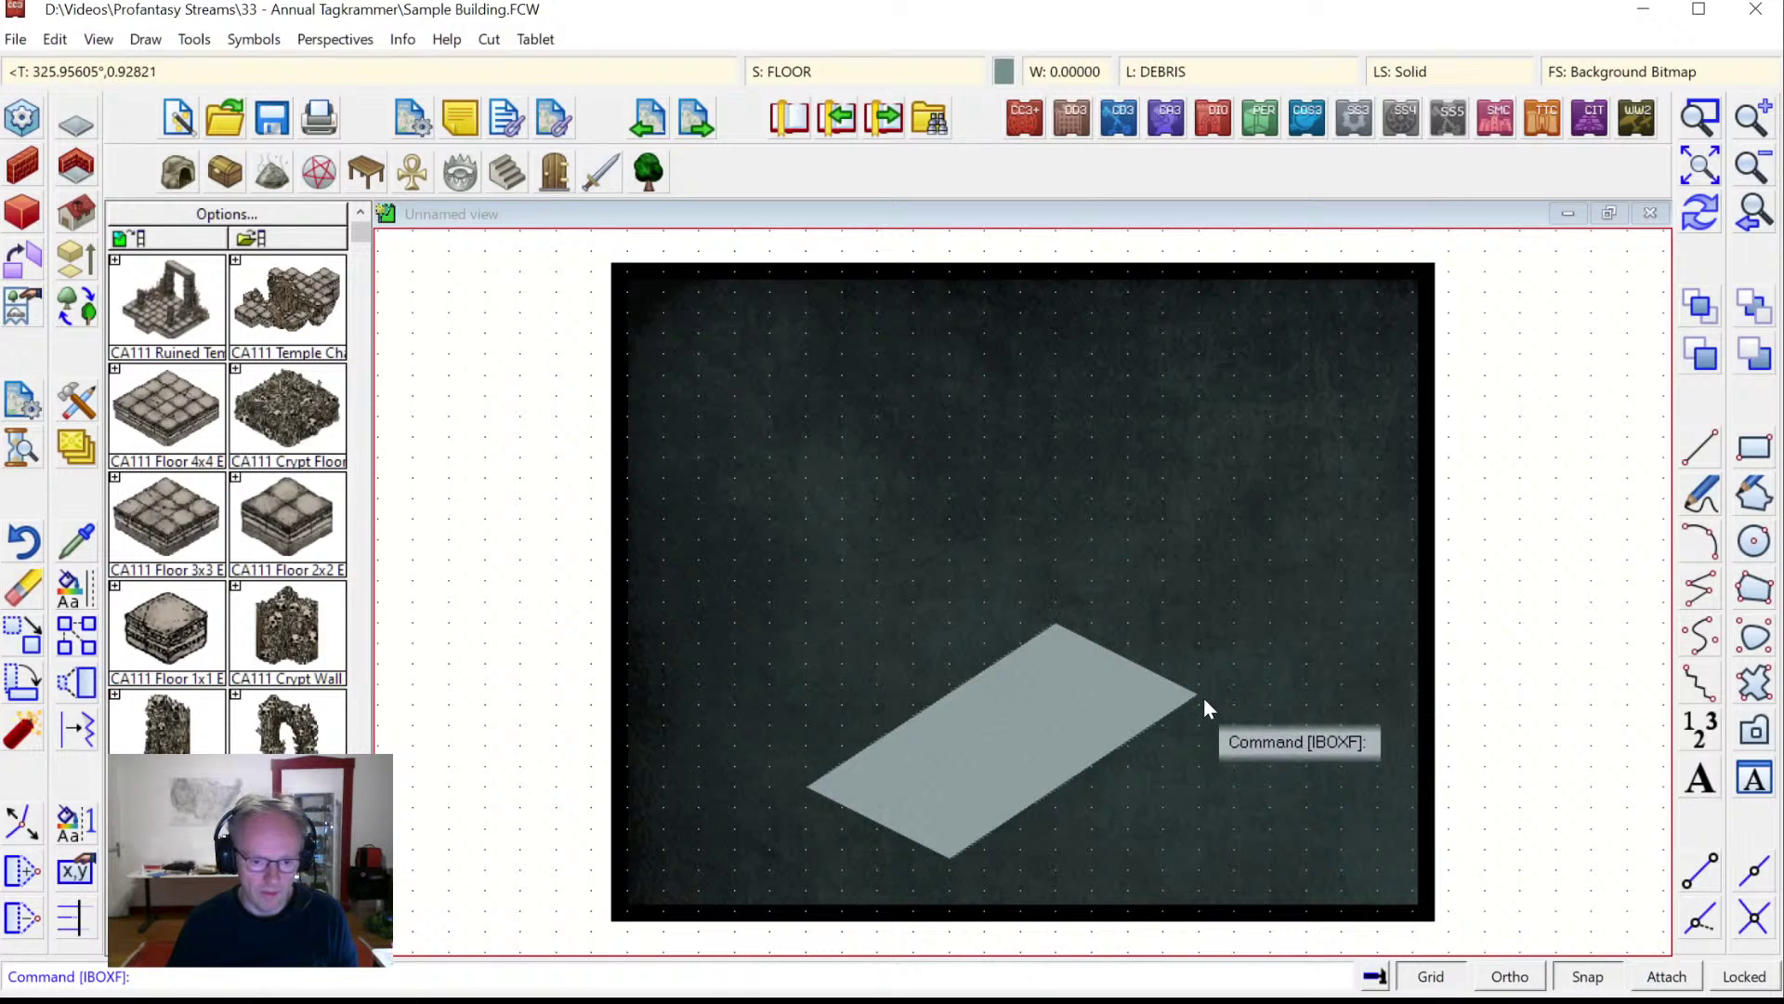
# Draw a second rectangular floor adjoining the far half of the first floor's front long edge to form an L-shaped building plan.
pyautogui.press('Return')
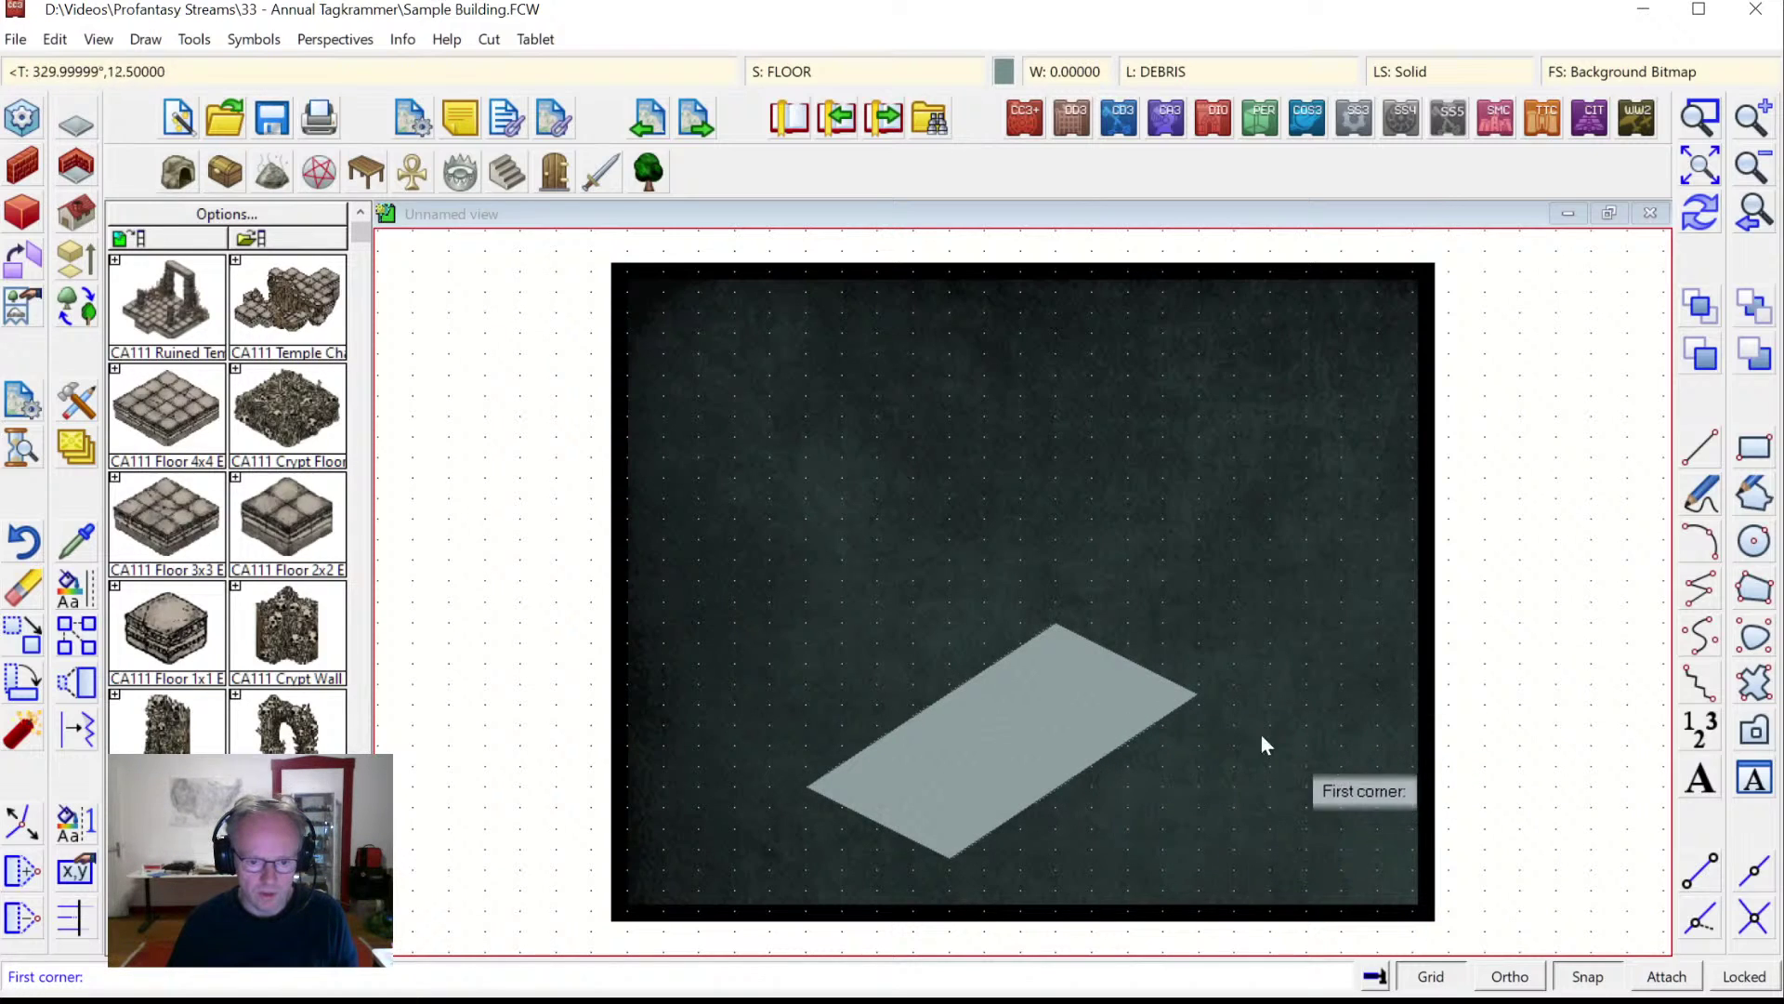
pyautogui.click(1197, 693)
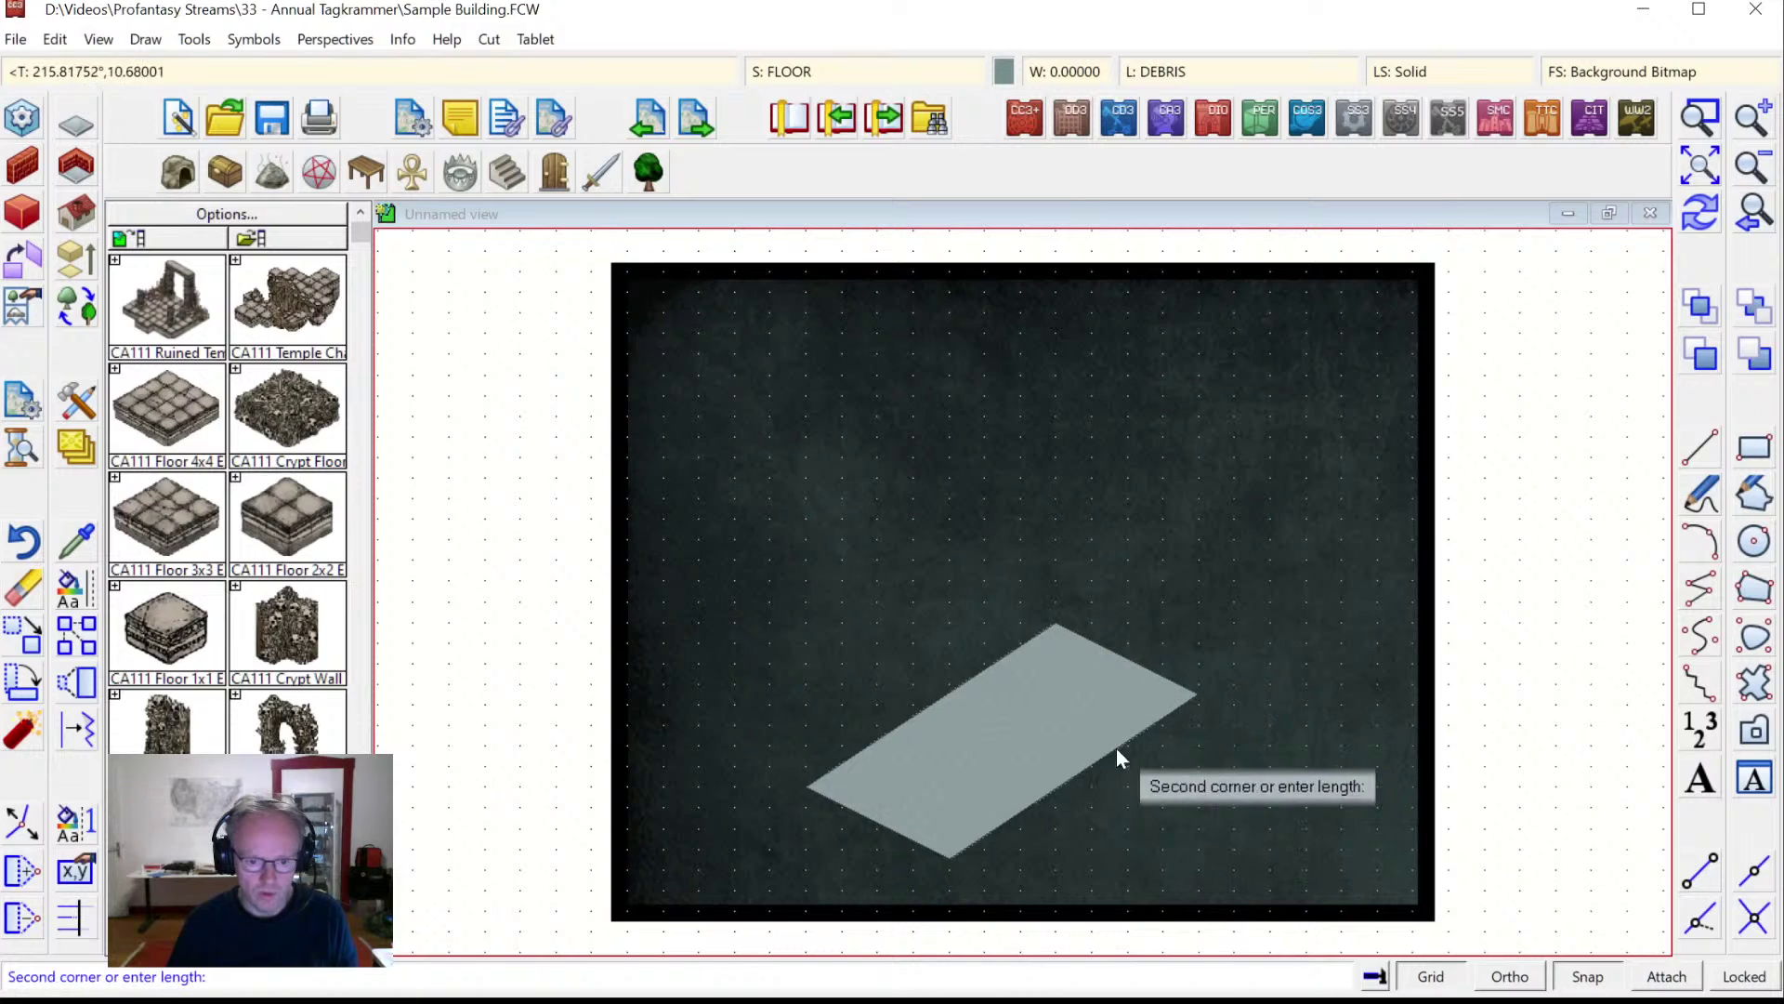
pyautogui.click(1072, 776)
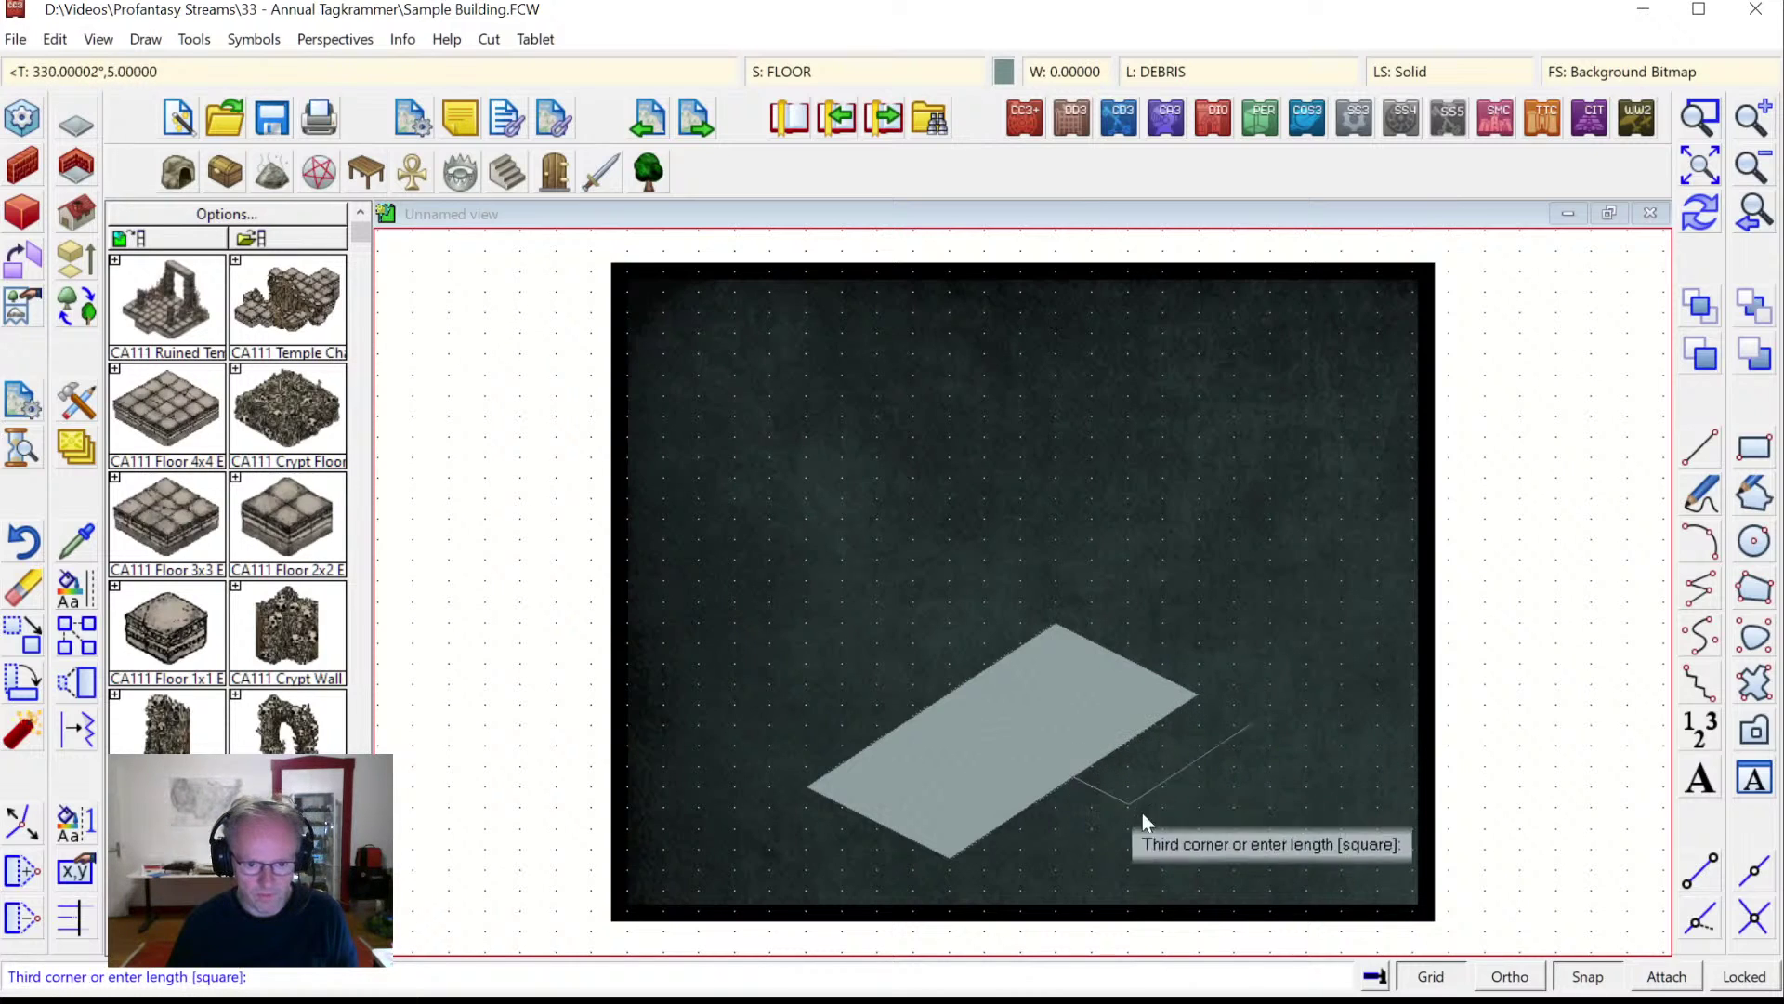
pyautogui.click(1217, 848)
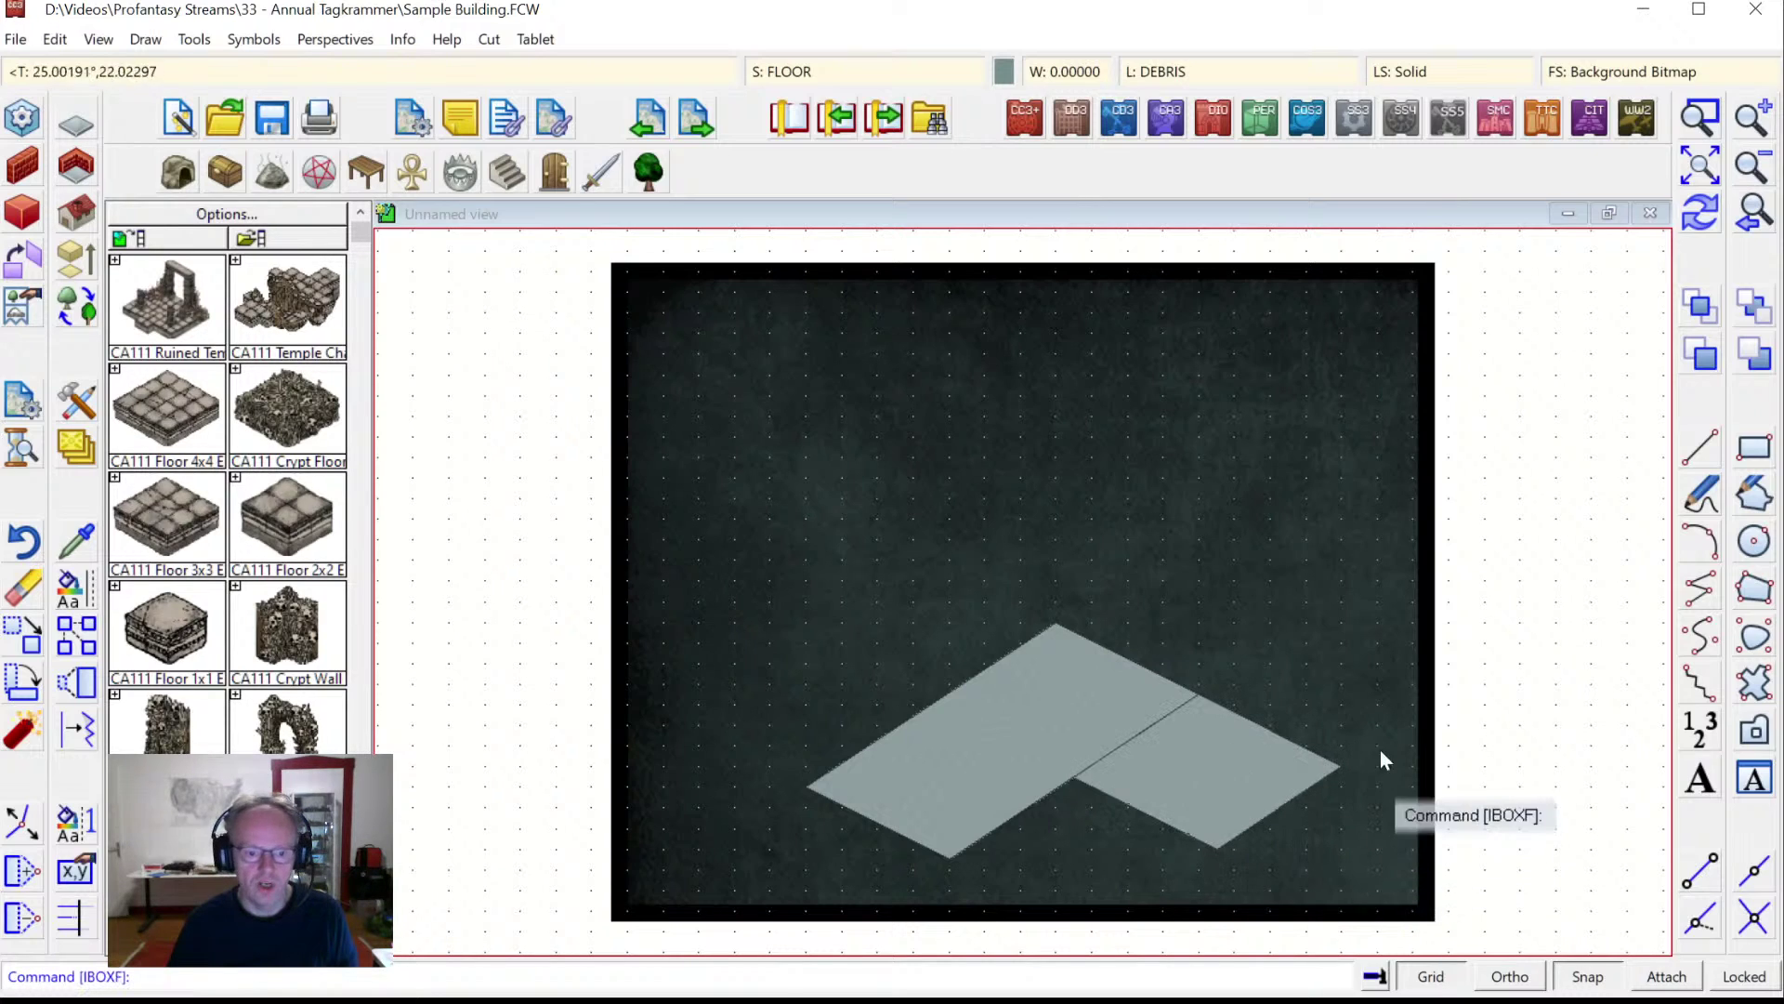
pyautogui.click(1701, 216)
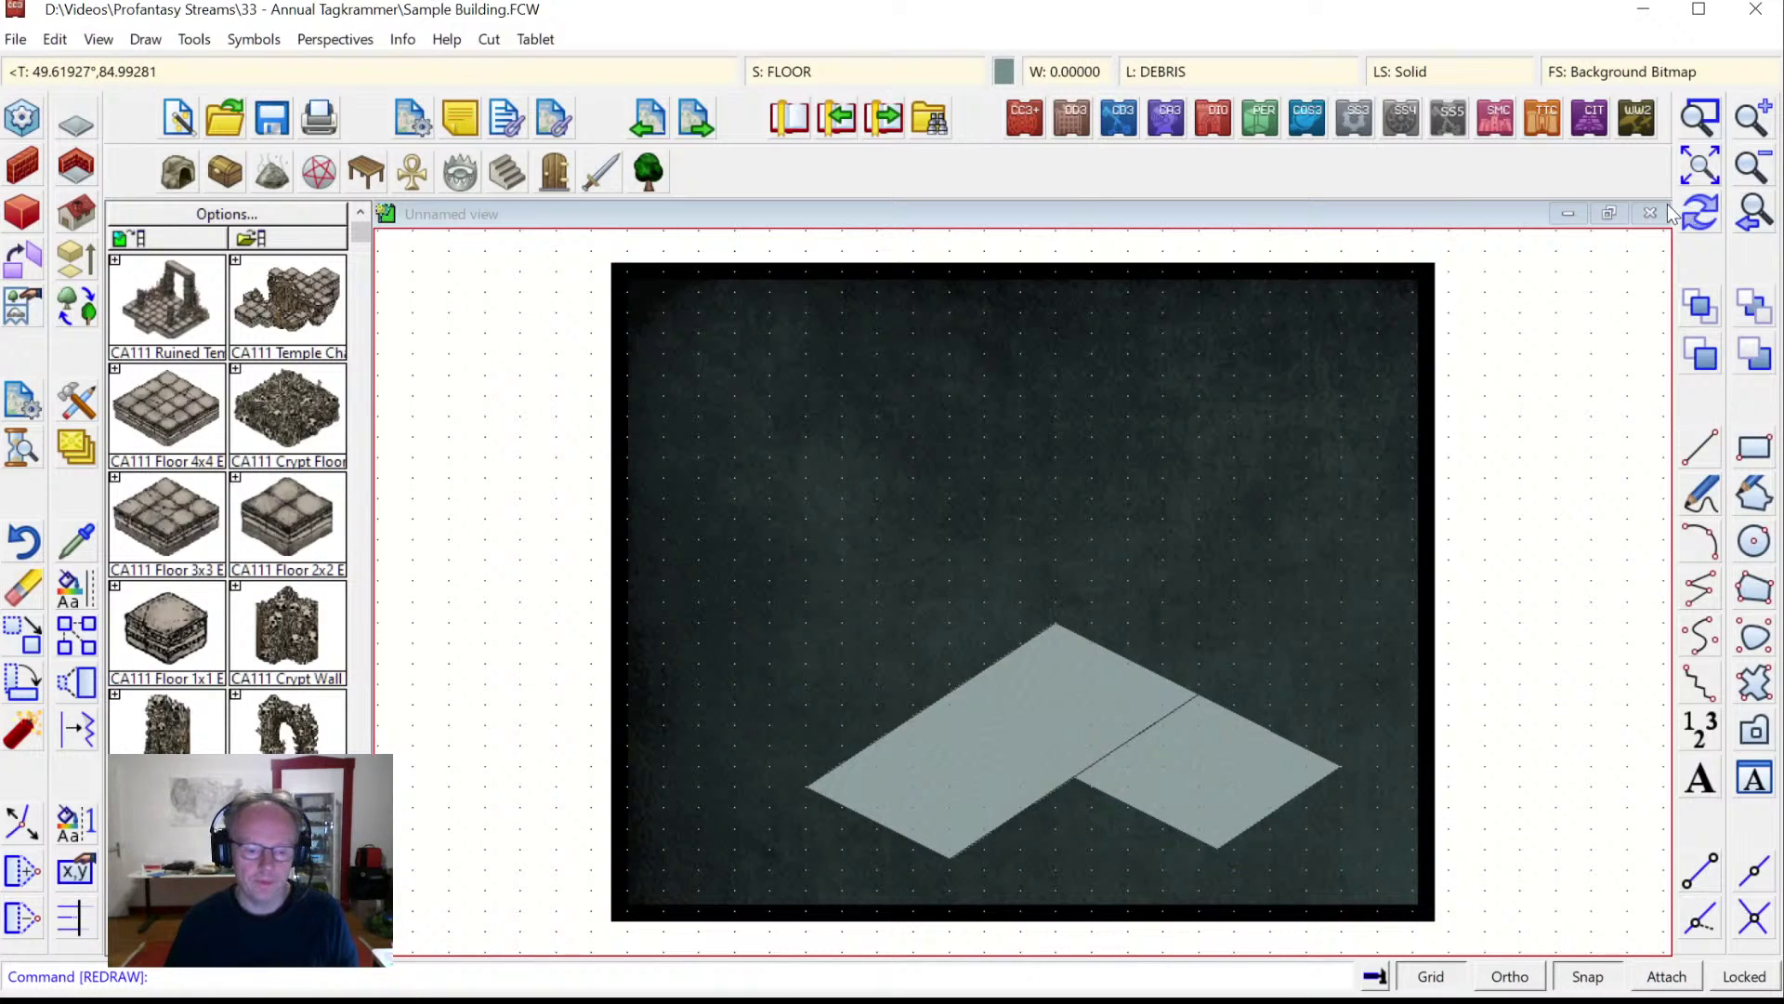
pyautogui.click(1683, 124)
pyautogui.click(800, 584)
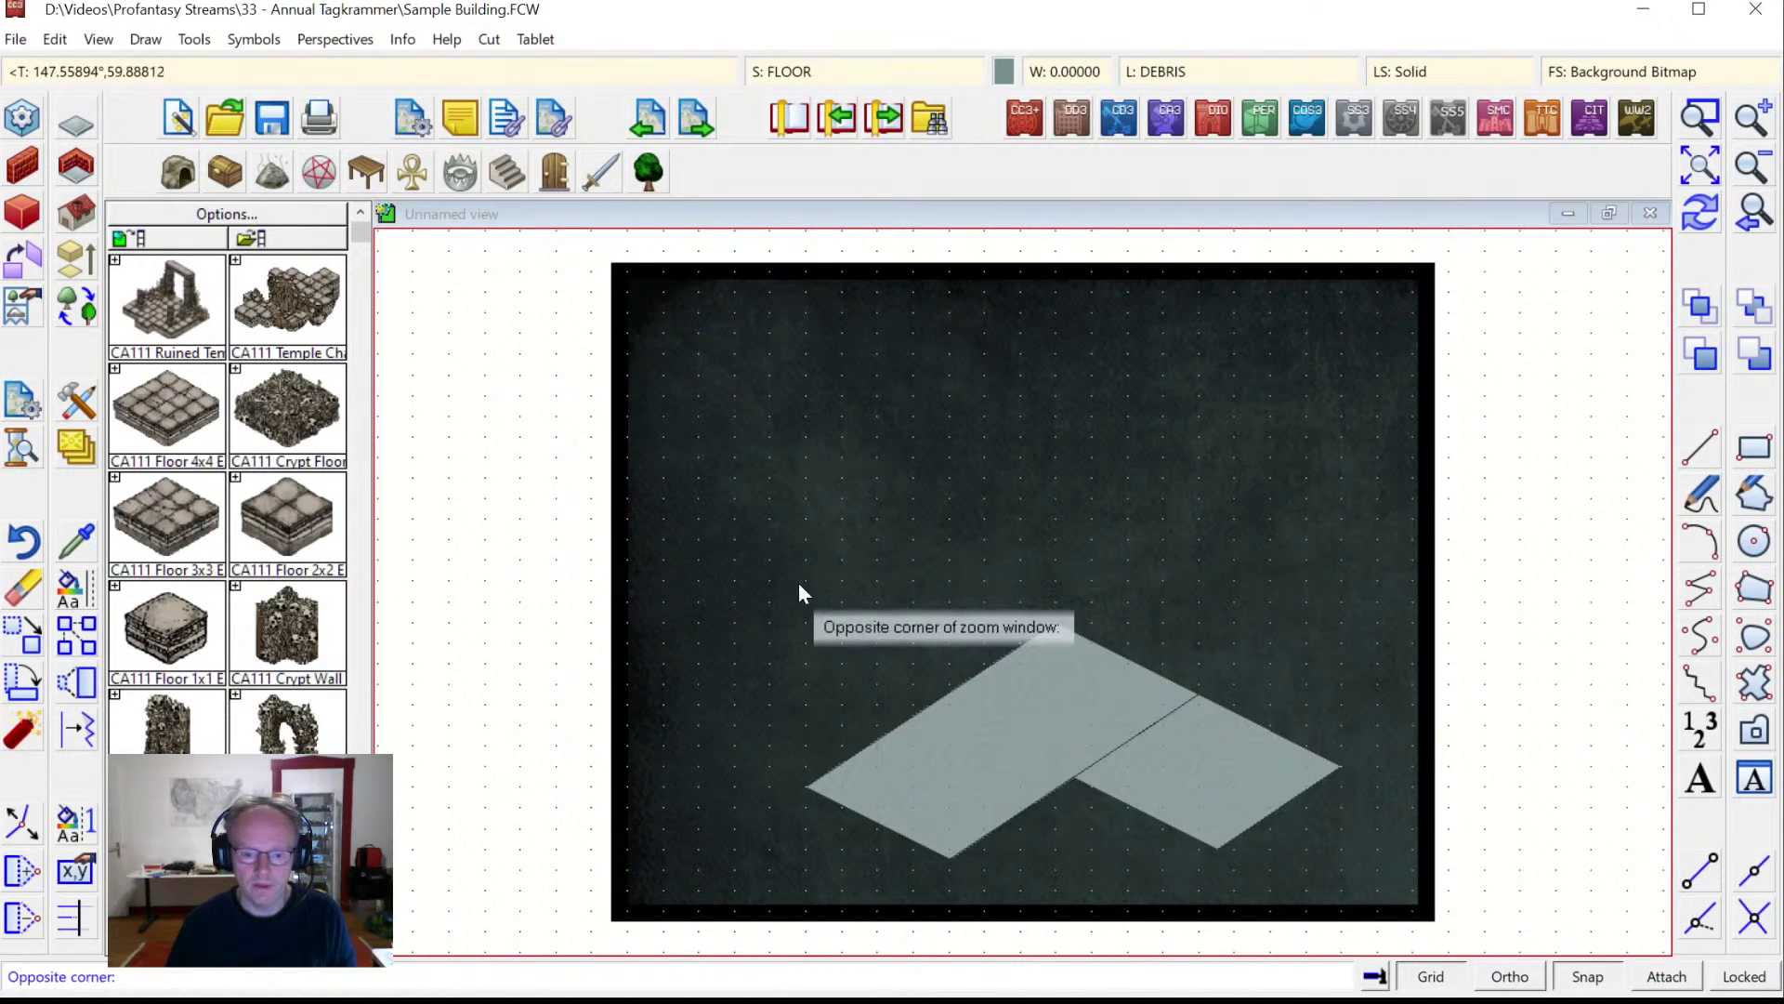
pyautogui.click(1342, 943)
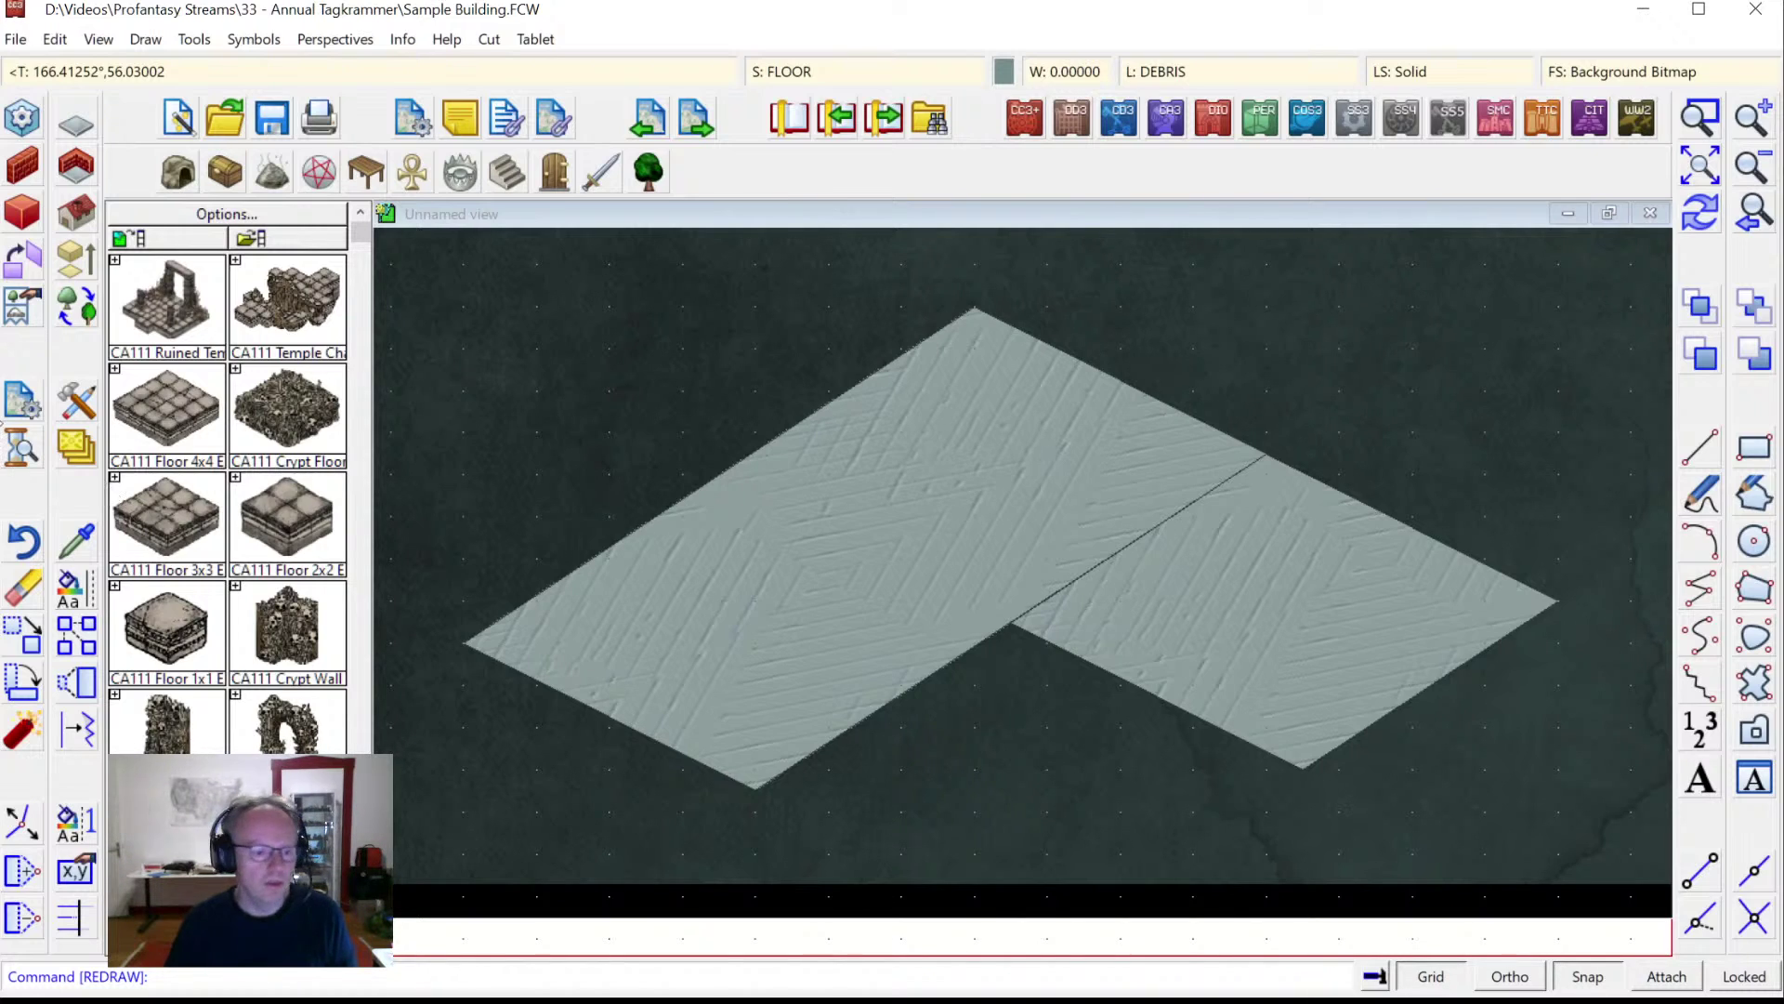
pyautogui.click(29, 172)
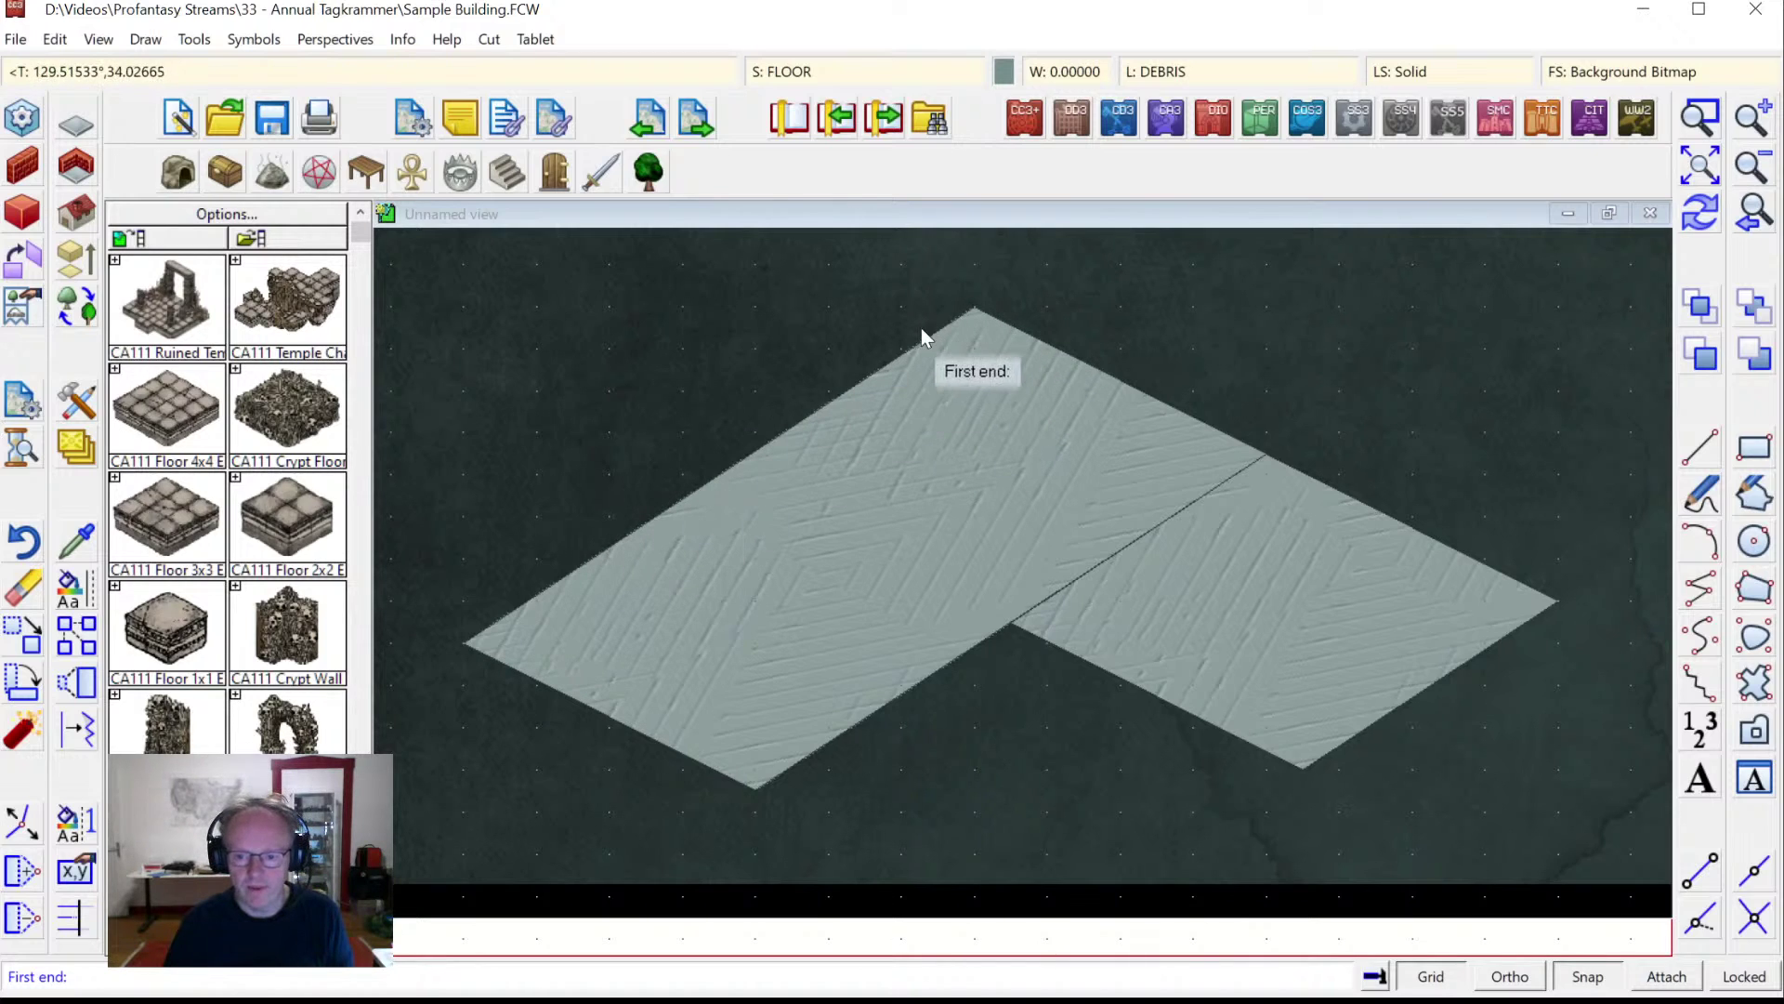
pyautogui.click(1114, 376)
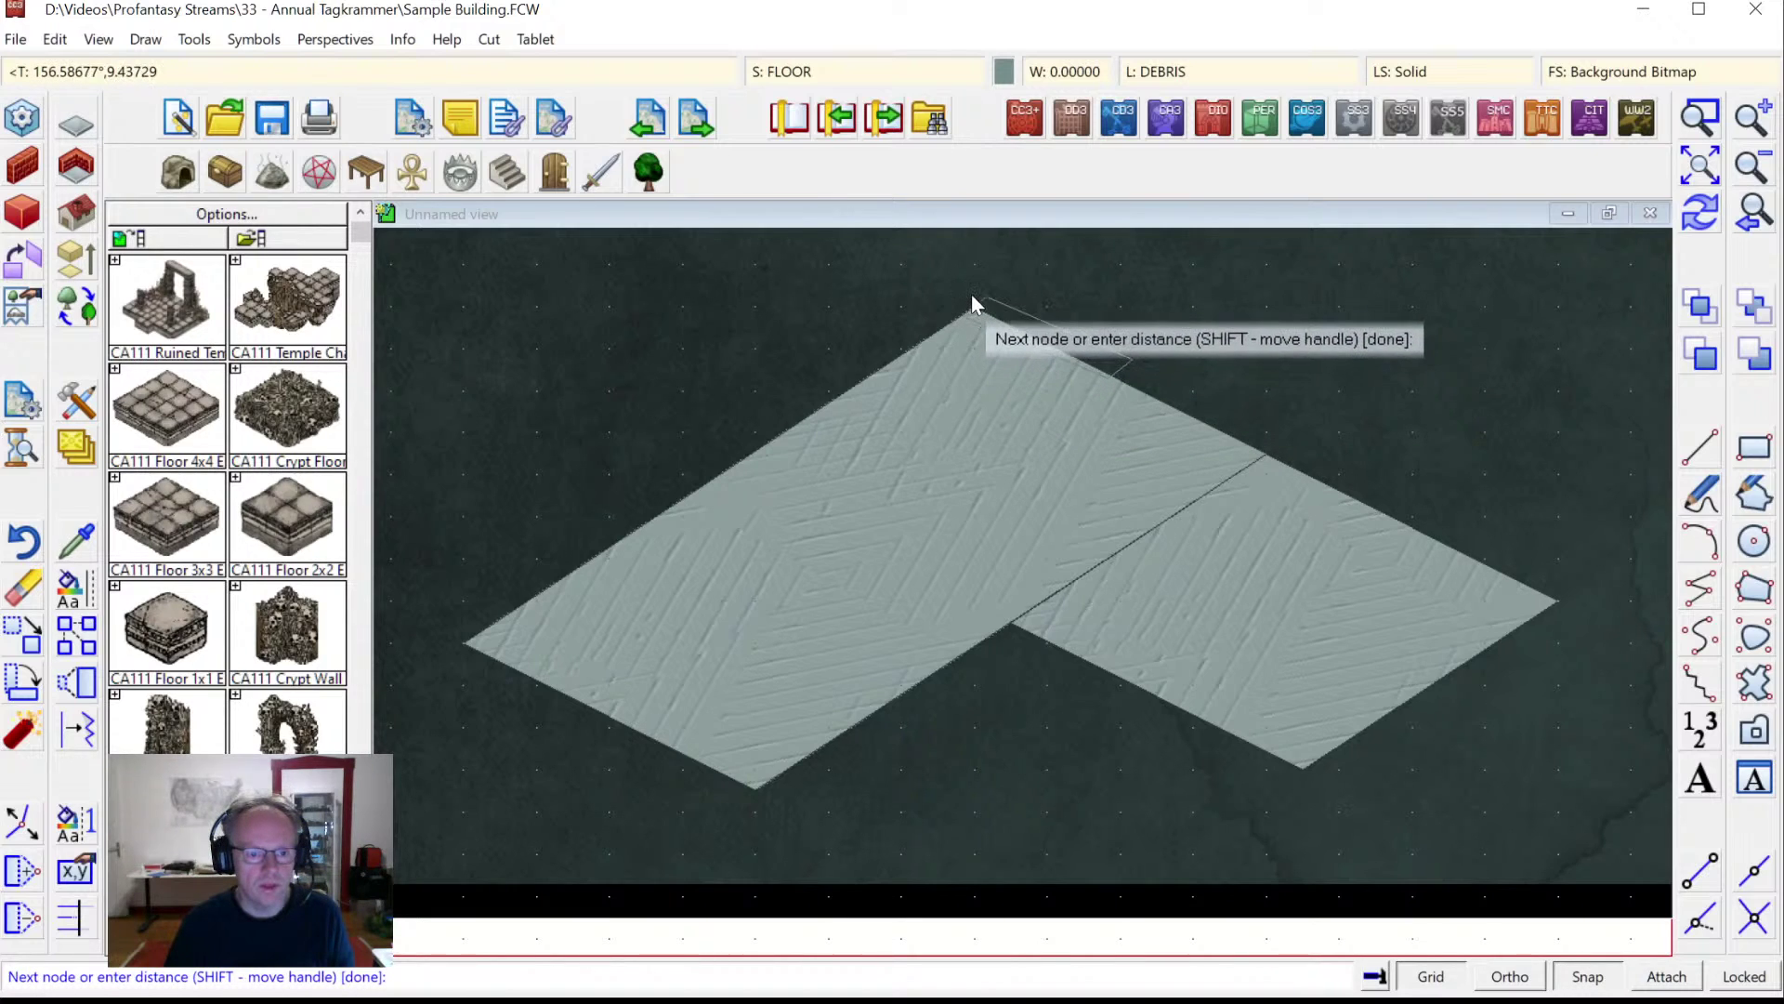
pyautogui.rightClick(1068, 340)
pyautogui.rightClick(1104, 374)
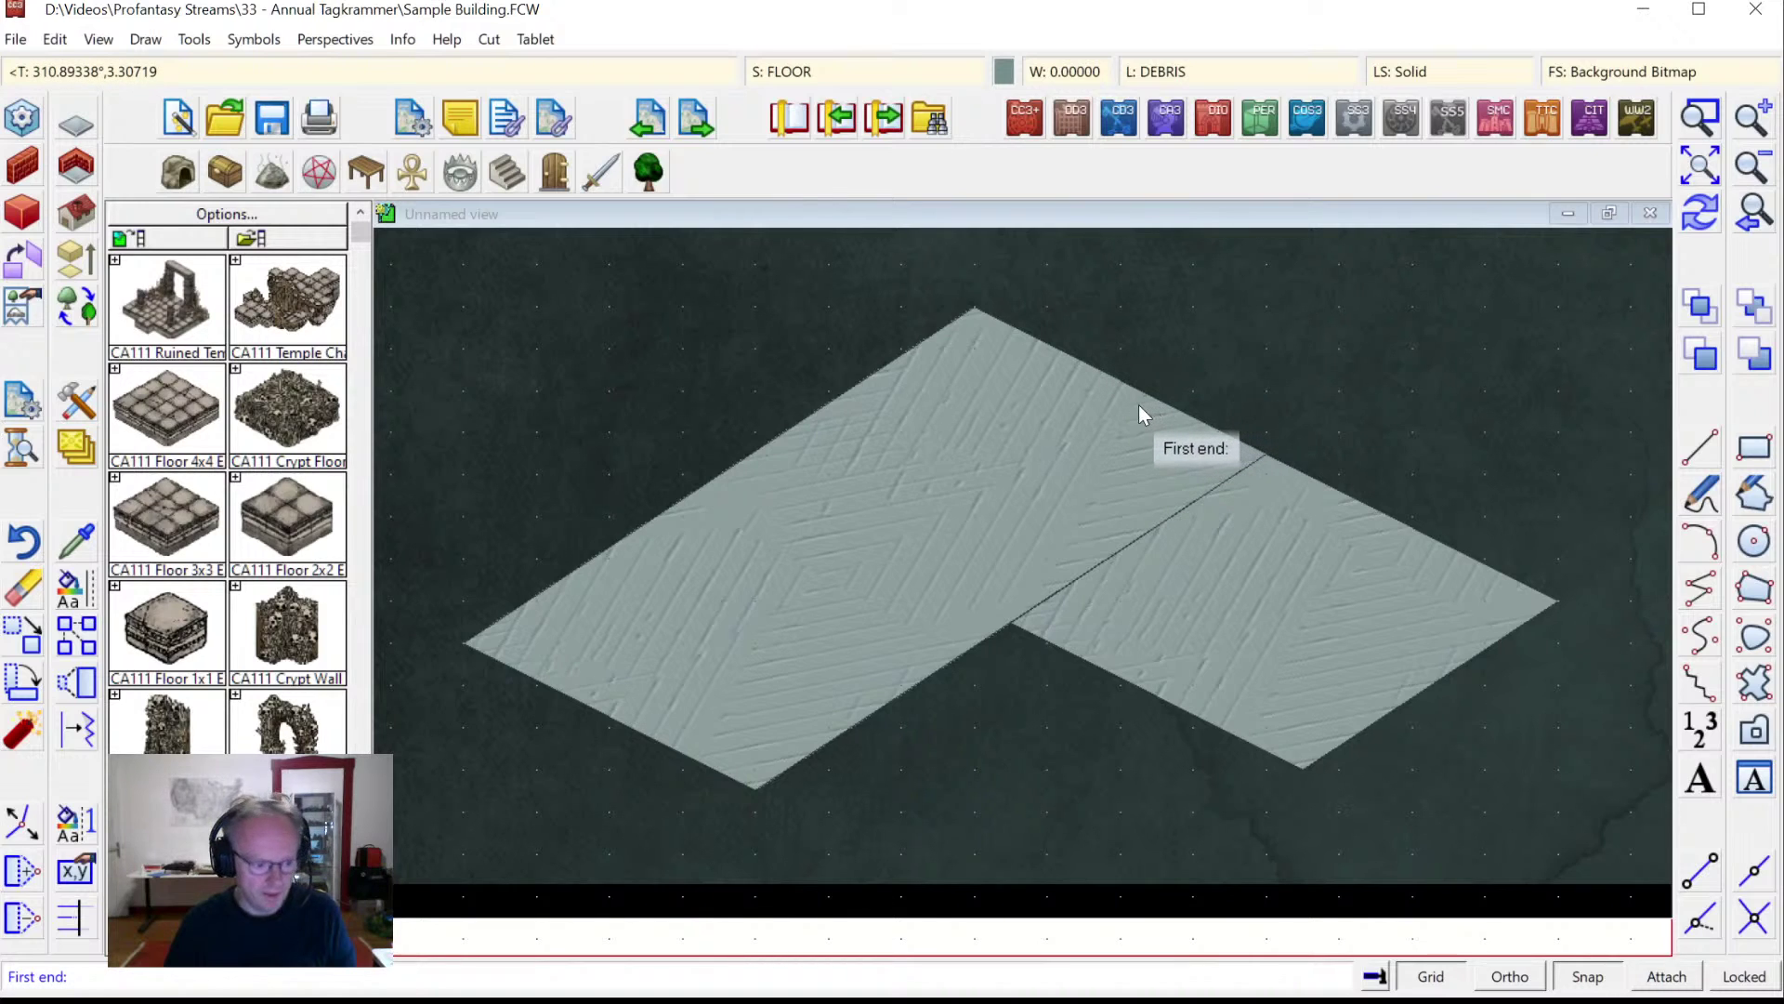
# Draw an isometric wall 10 high along the large floor's back long edge, with short returns around both of its corners.
pyautogui.click(1099, 363)
pyautogui.click(1093, 364)
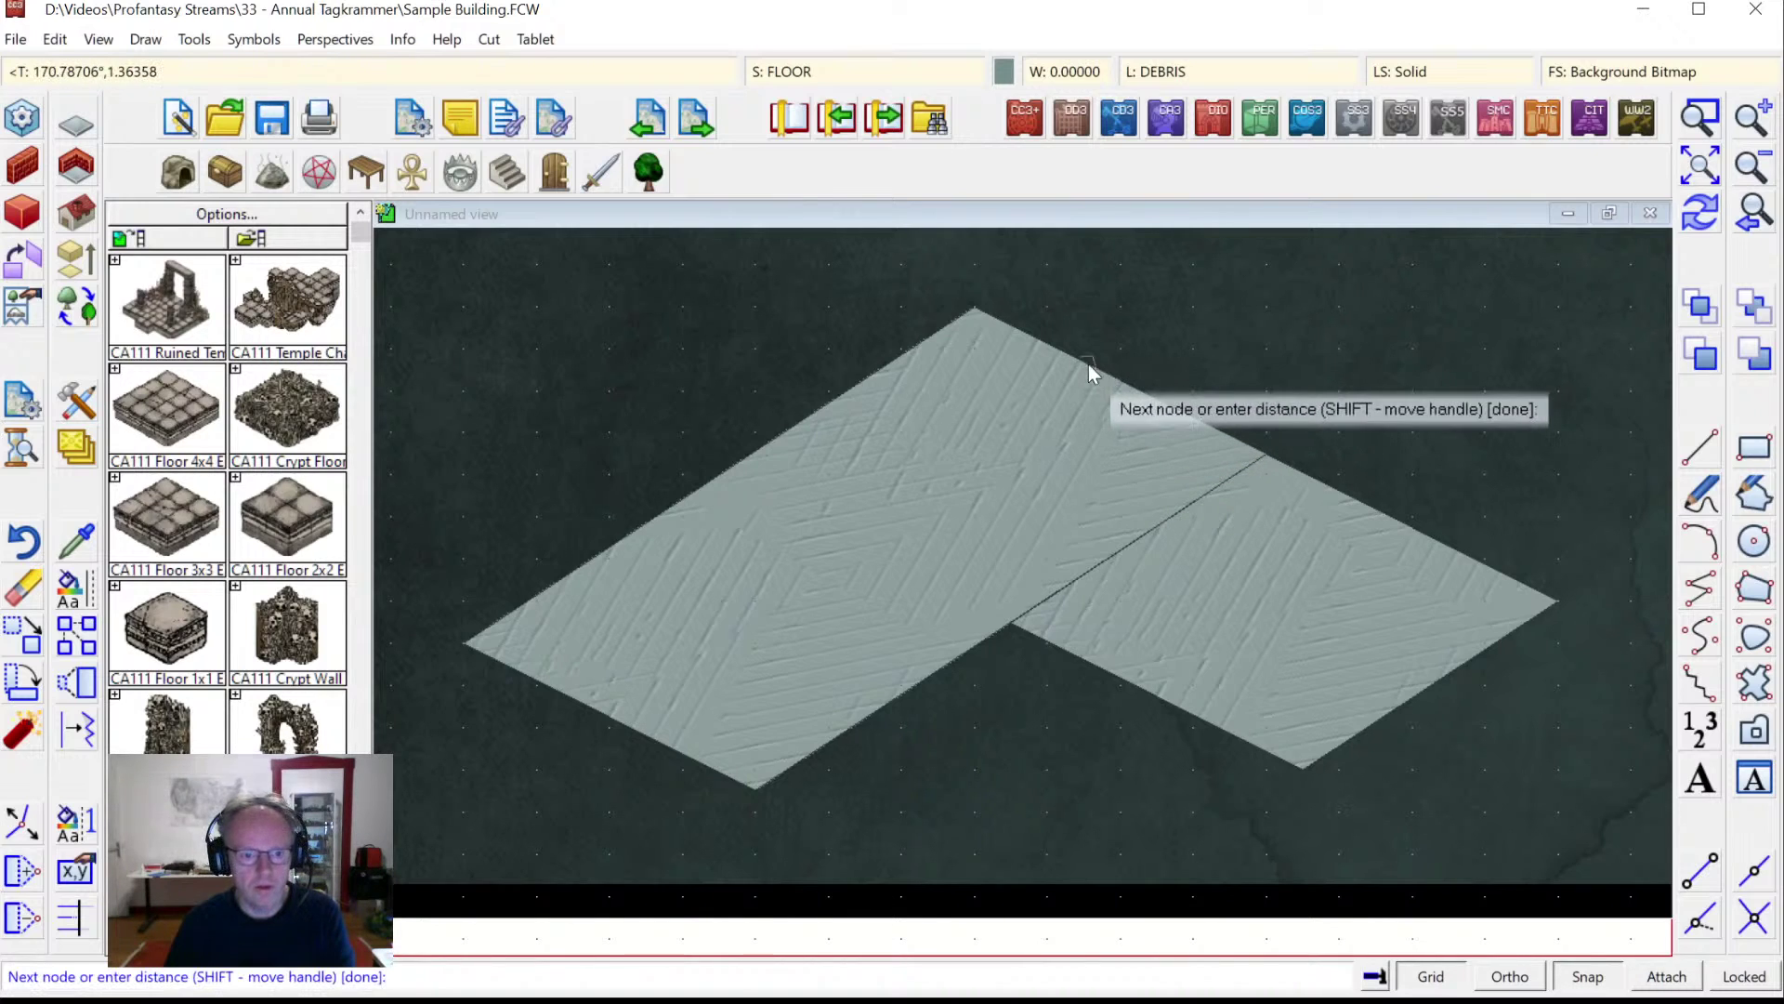
pyautogui.click(980, 308)
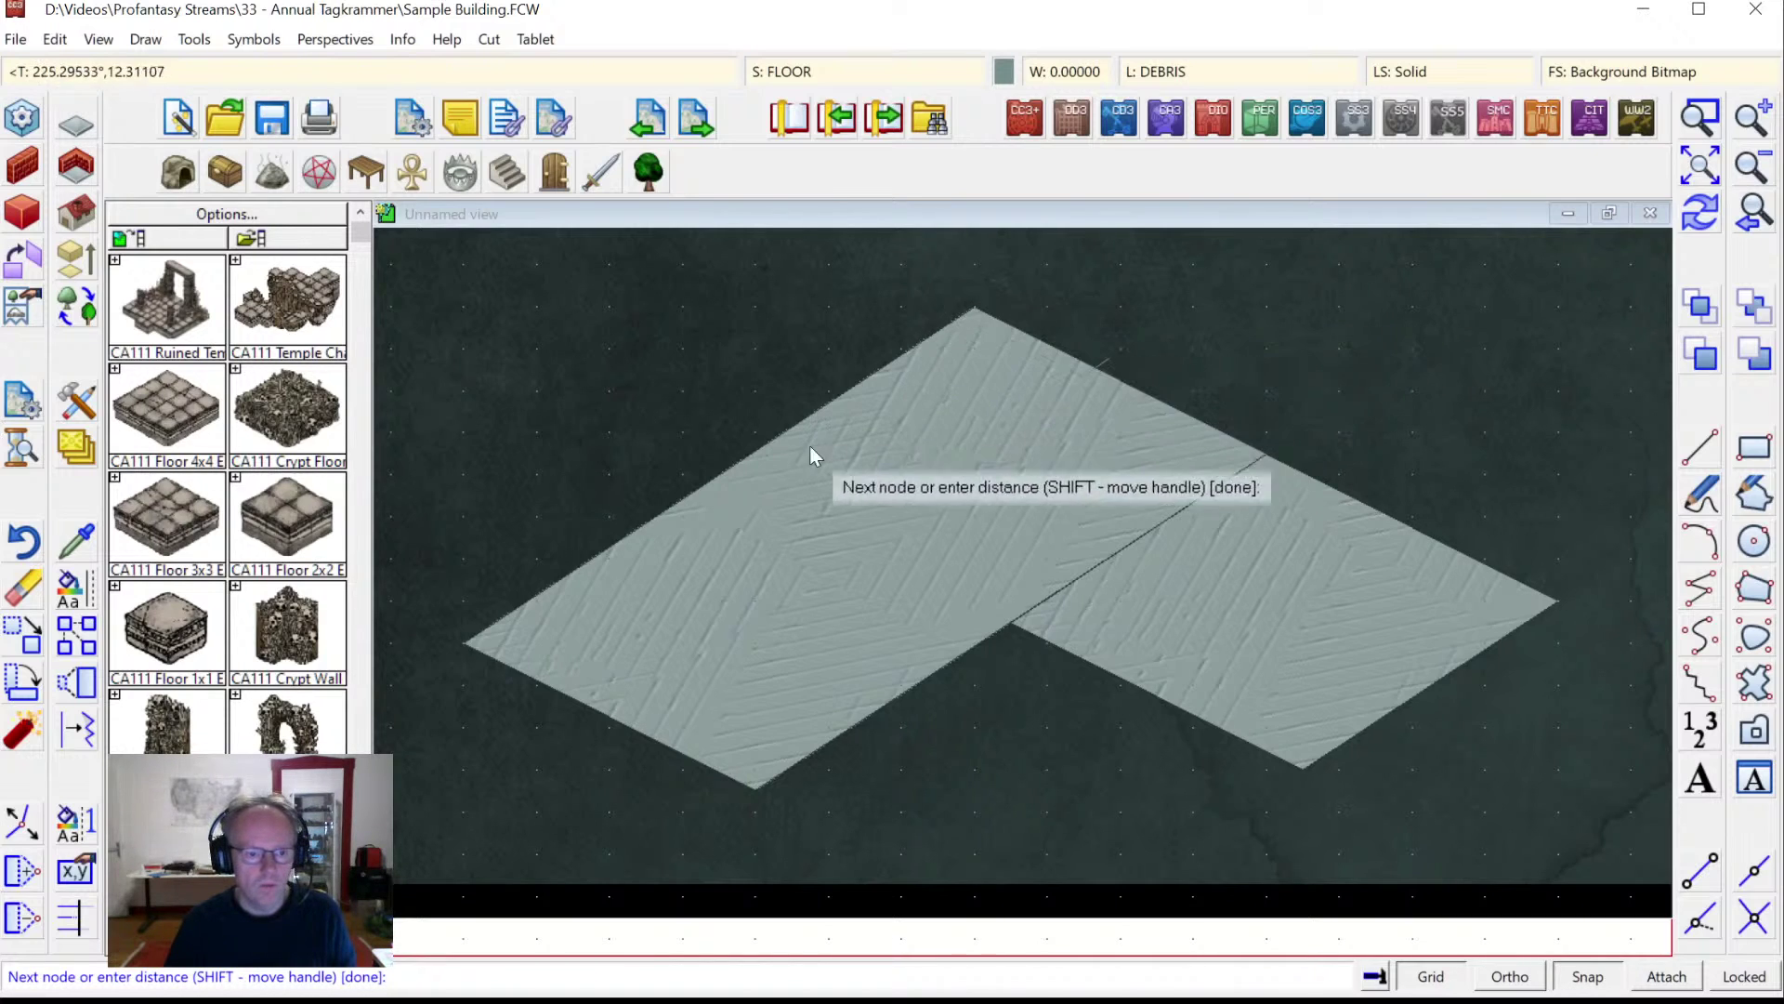
pyautogui.click(463, 638)
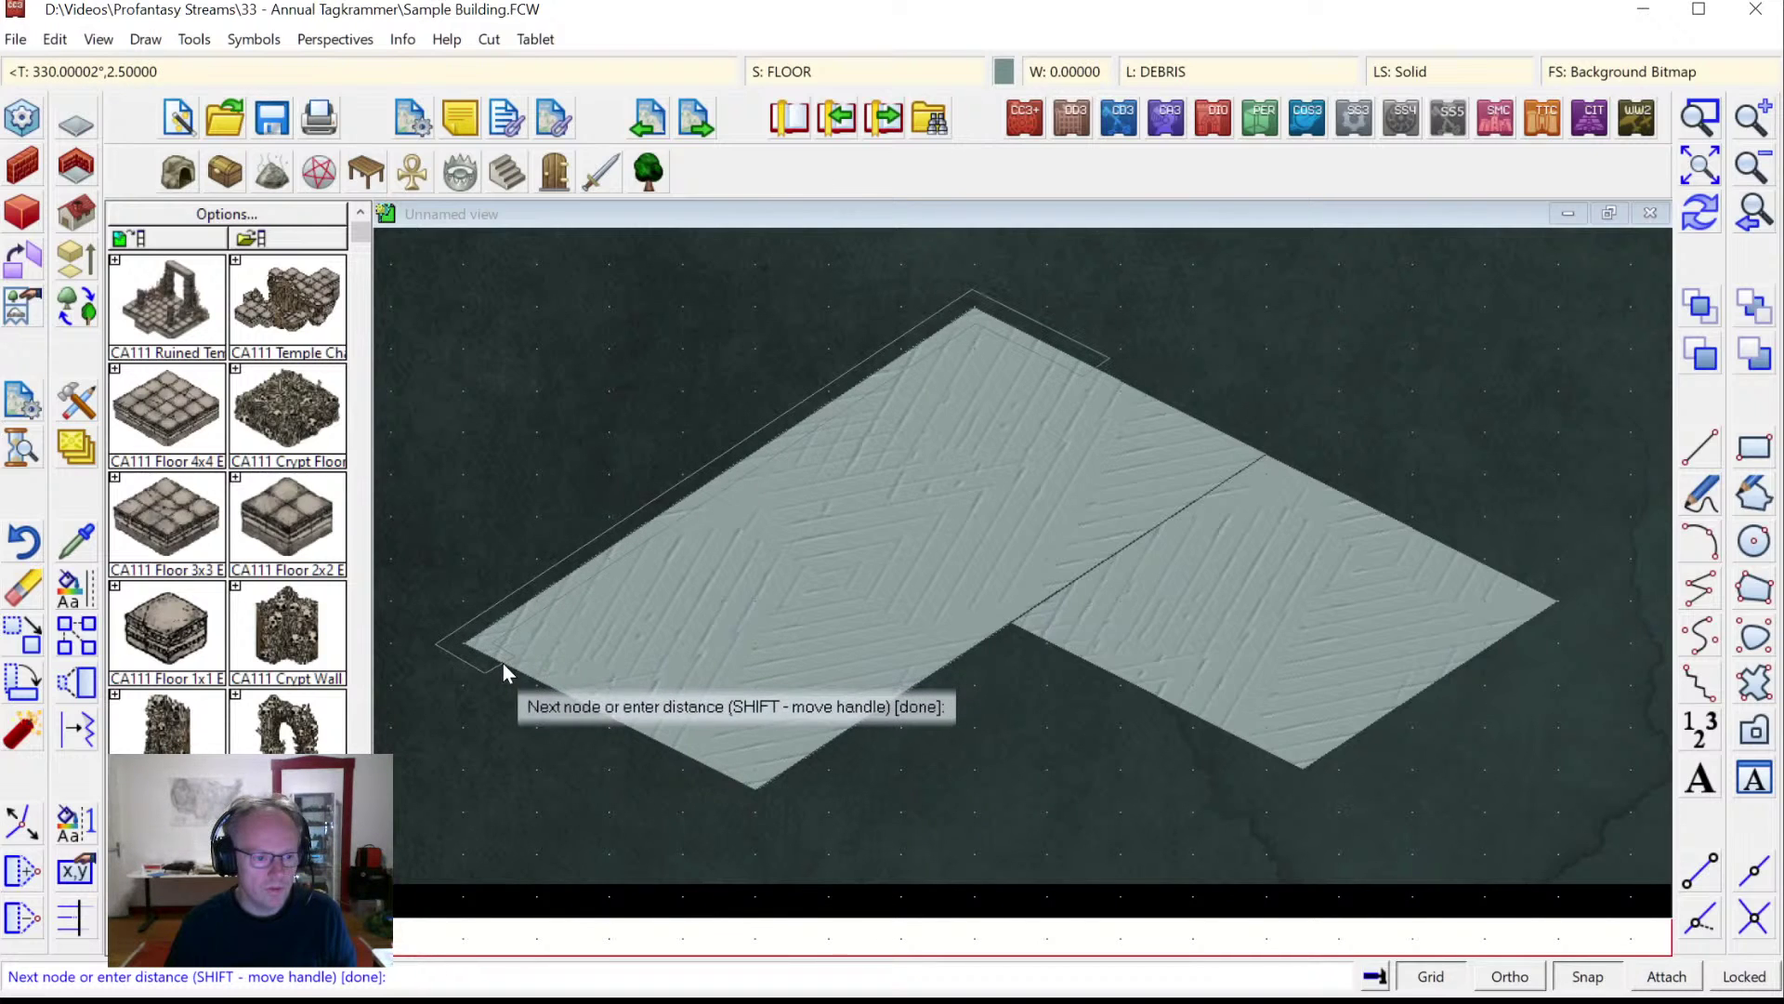
pyautogui.rightClick(500, 652)
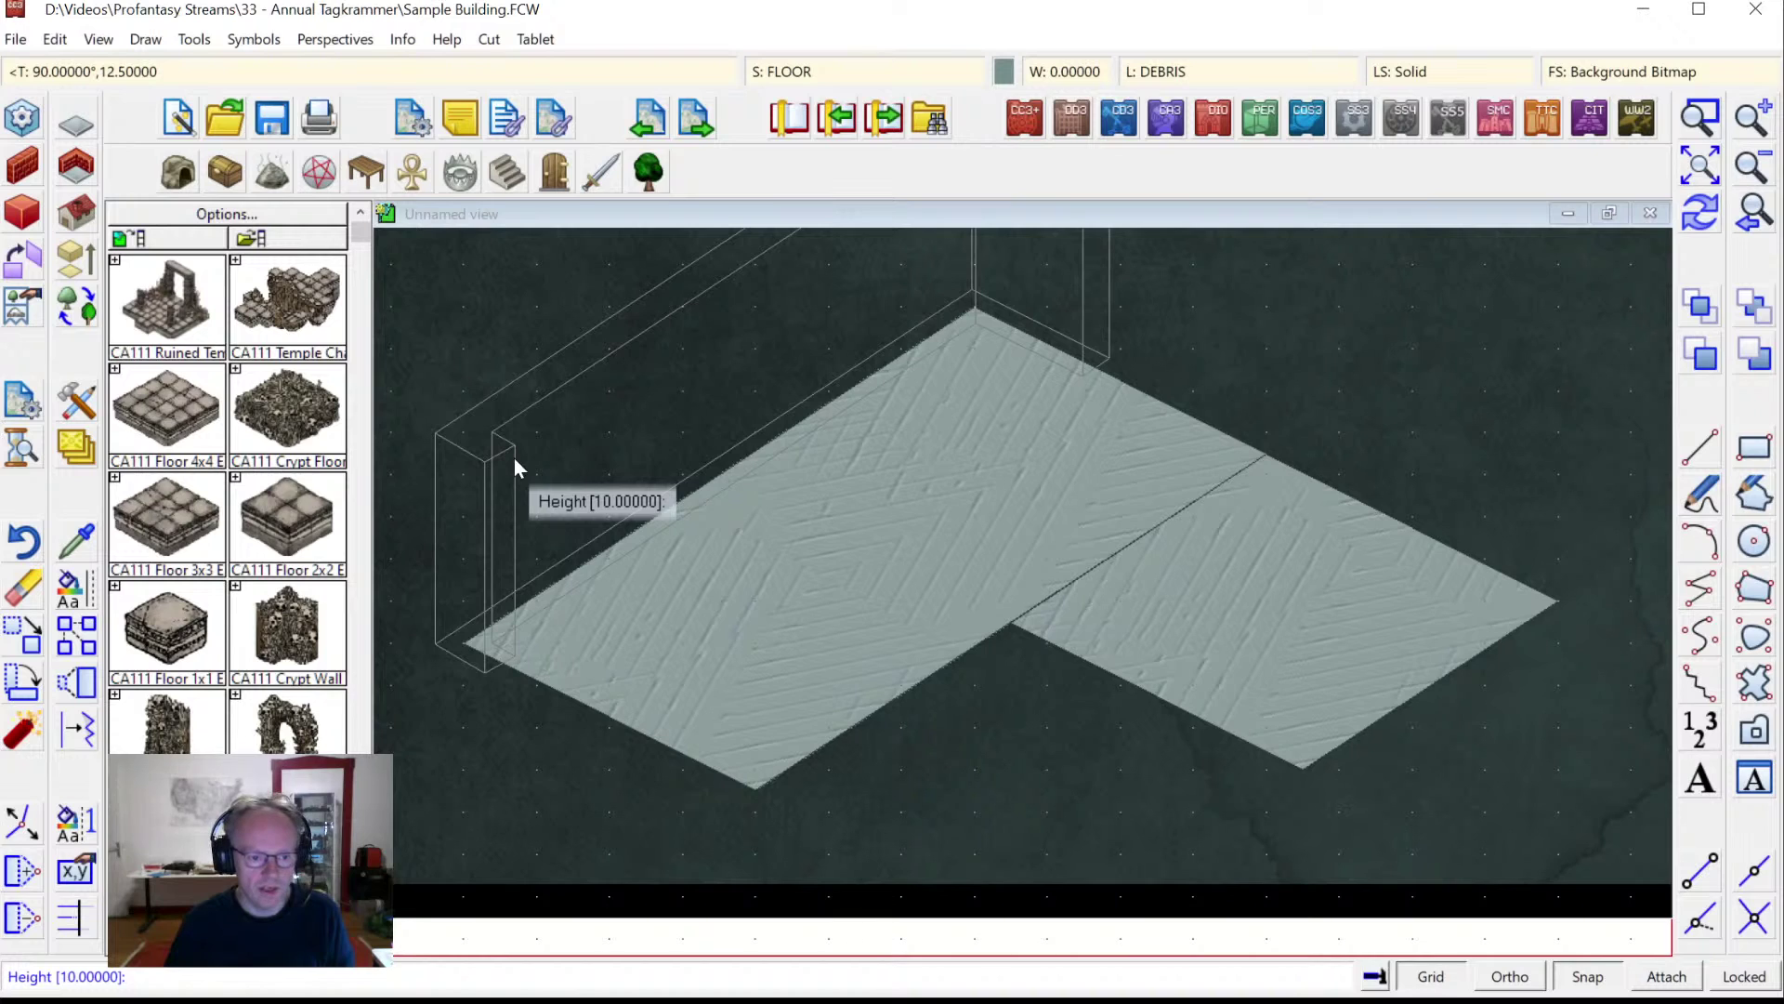
pyautogui.press('Return')
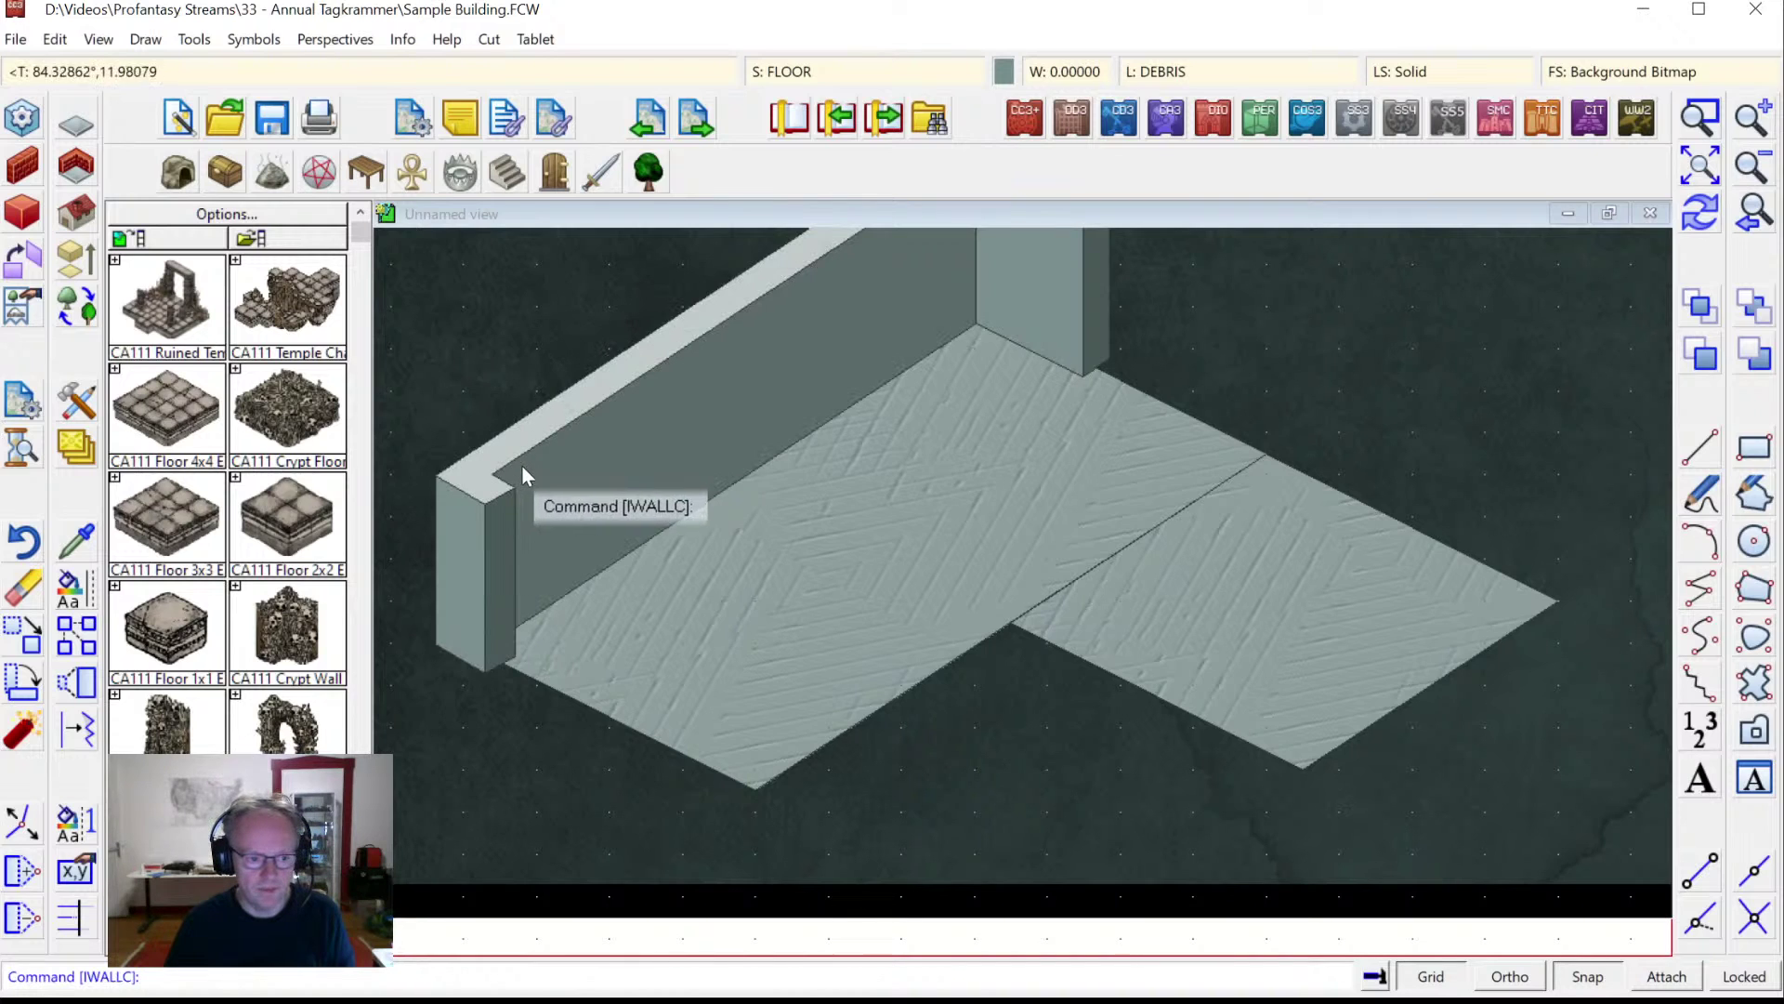
pyautogui.click(1697, 173)
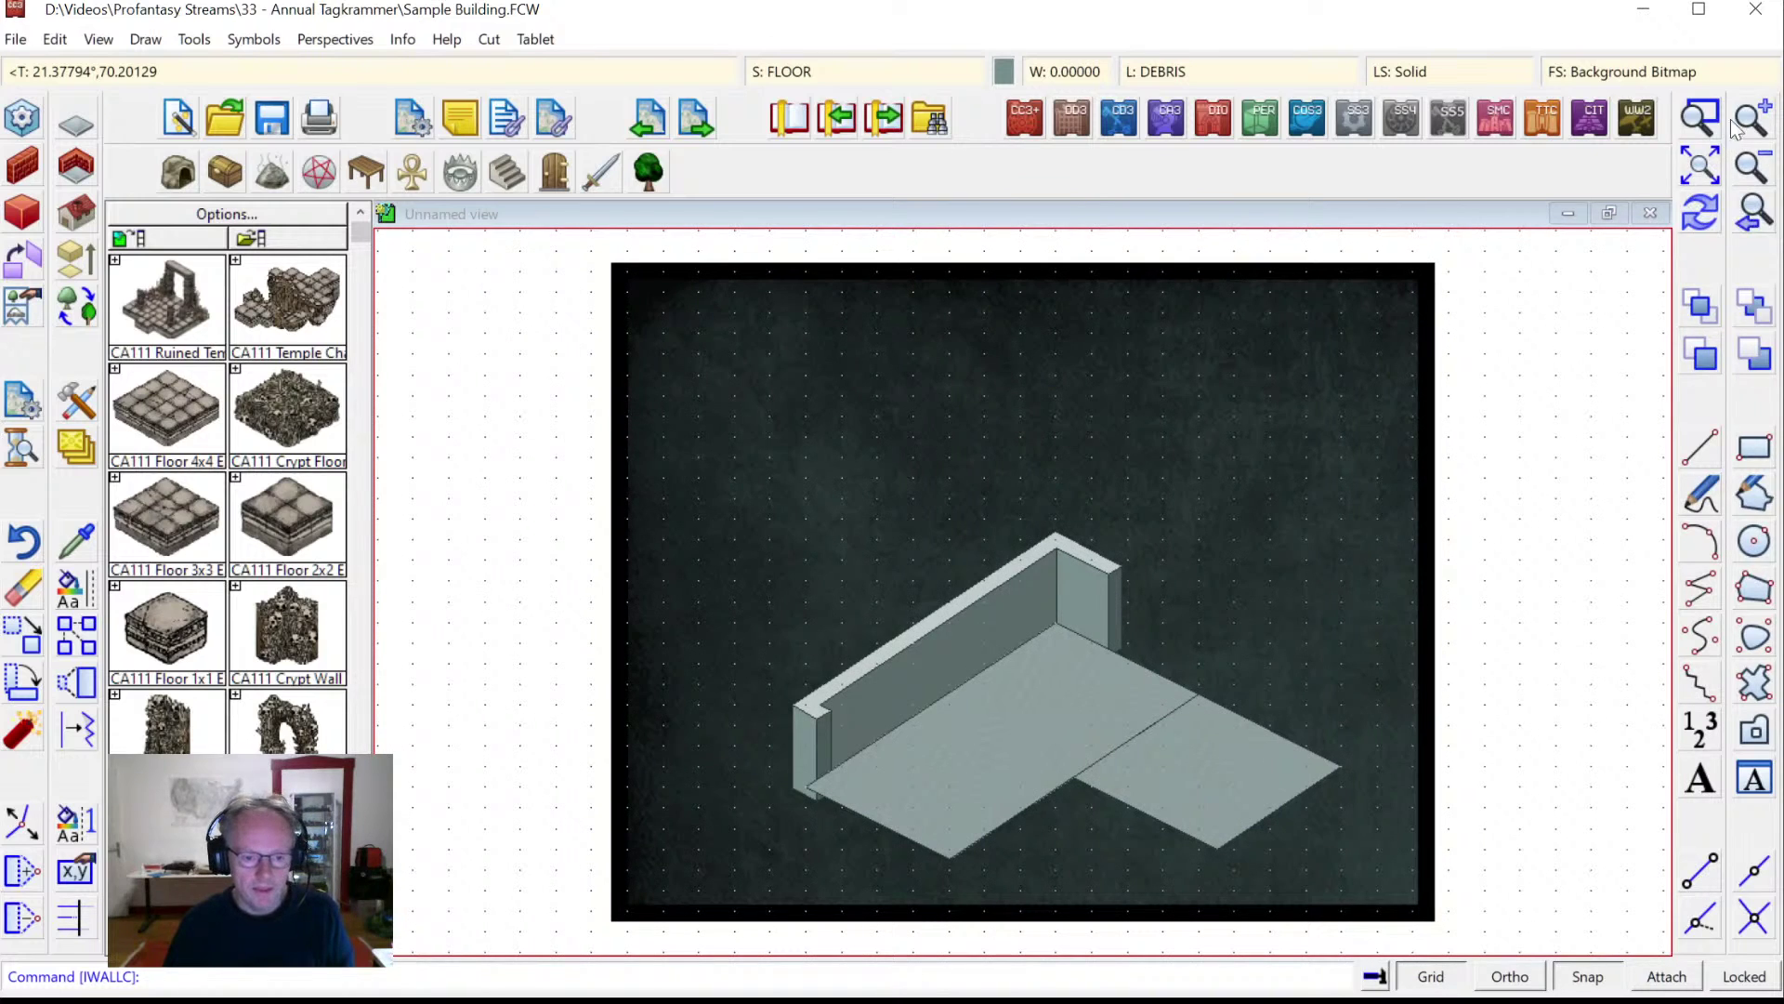
pyautogui.click(1697, 119)
pyautogui.click(726, 499)
pyautogui.click(1330, 855)
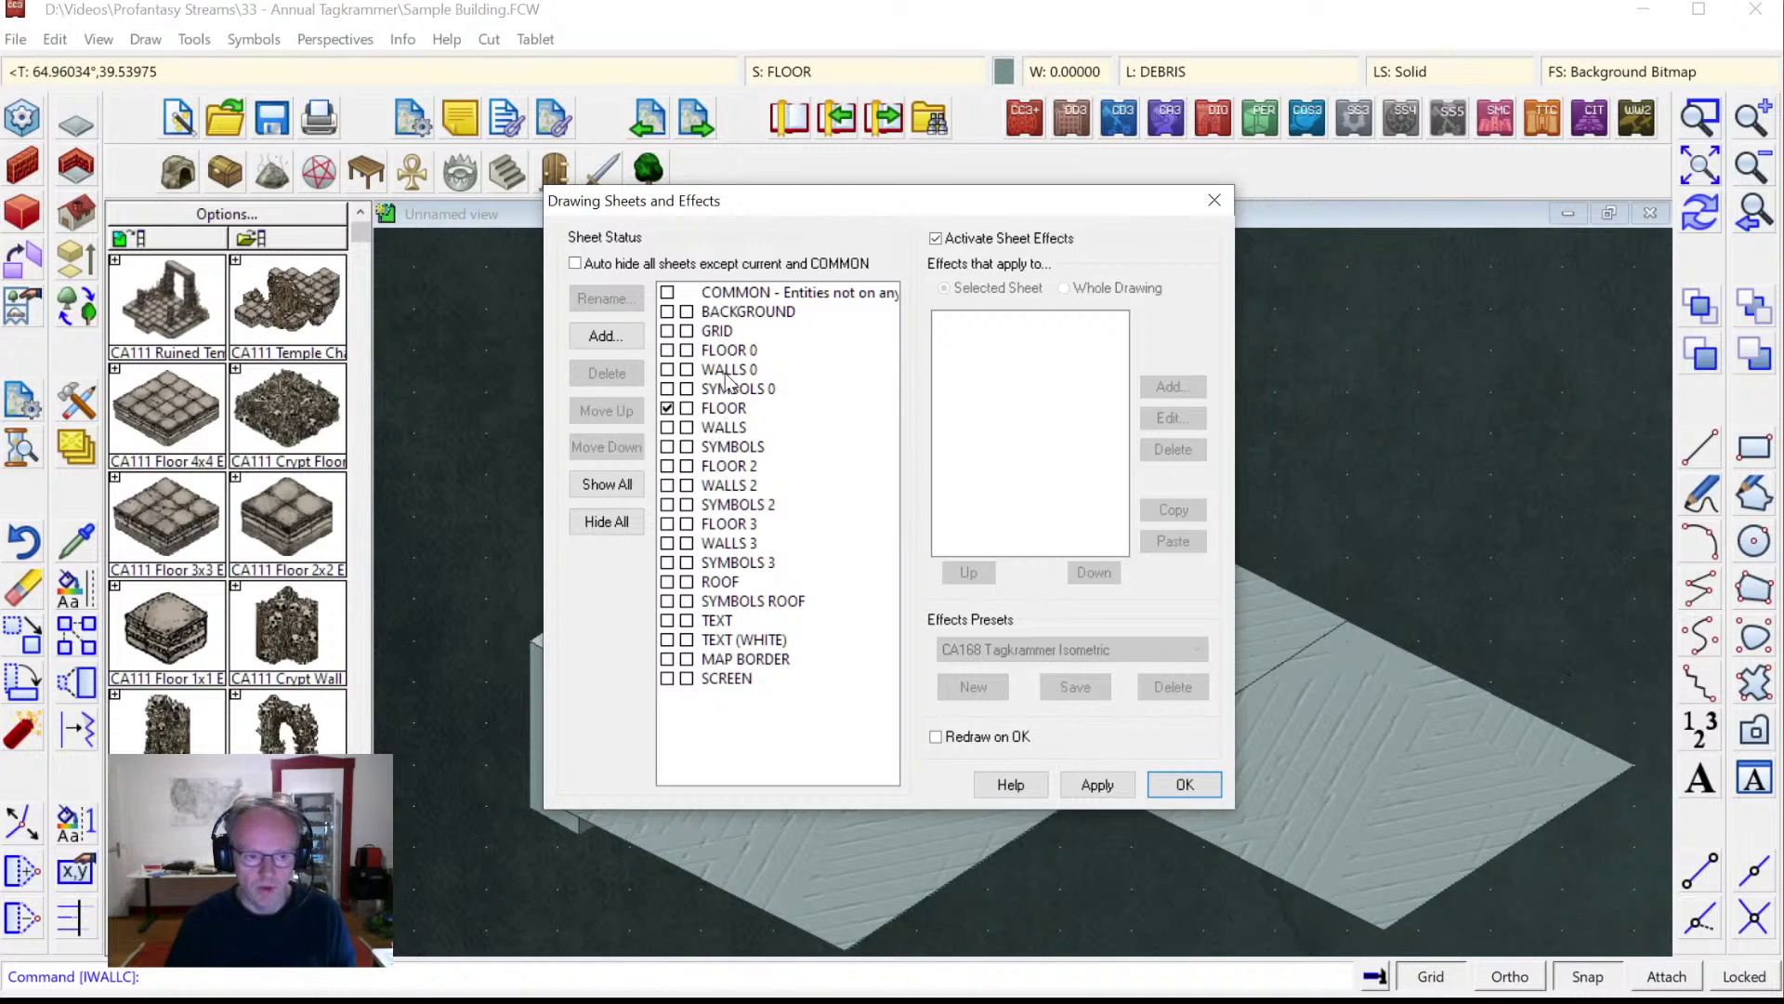
# Make WALLS the current sheet in the Drawing Sheets and Effects settings.
pyautogui.click(727, 372)
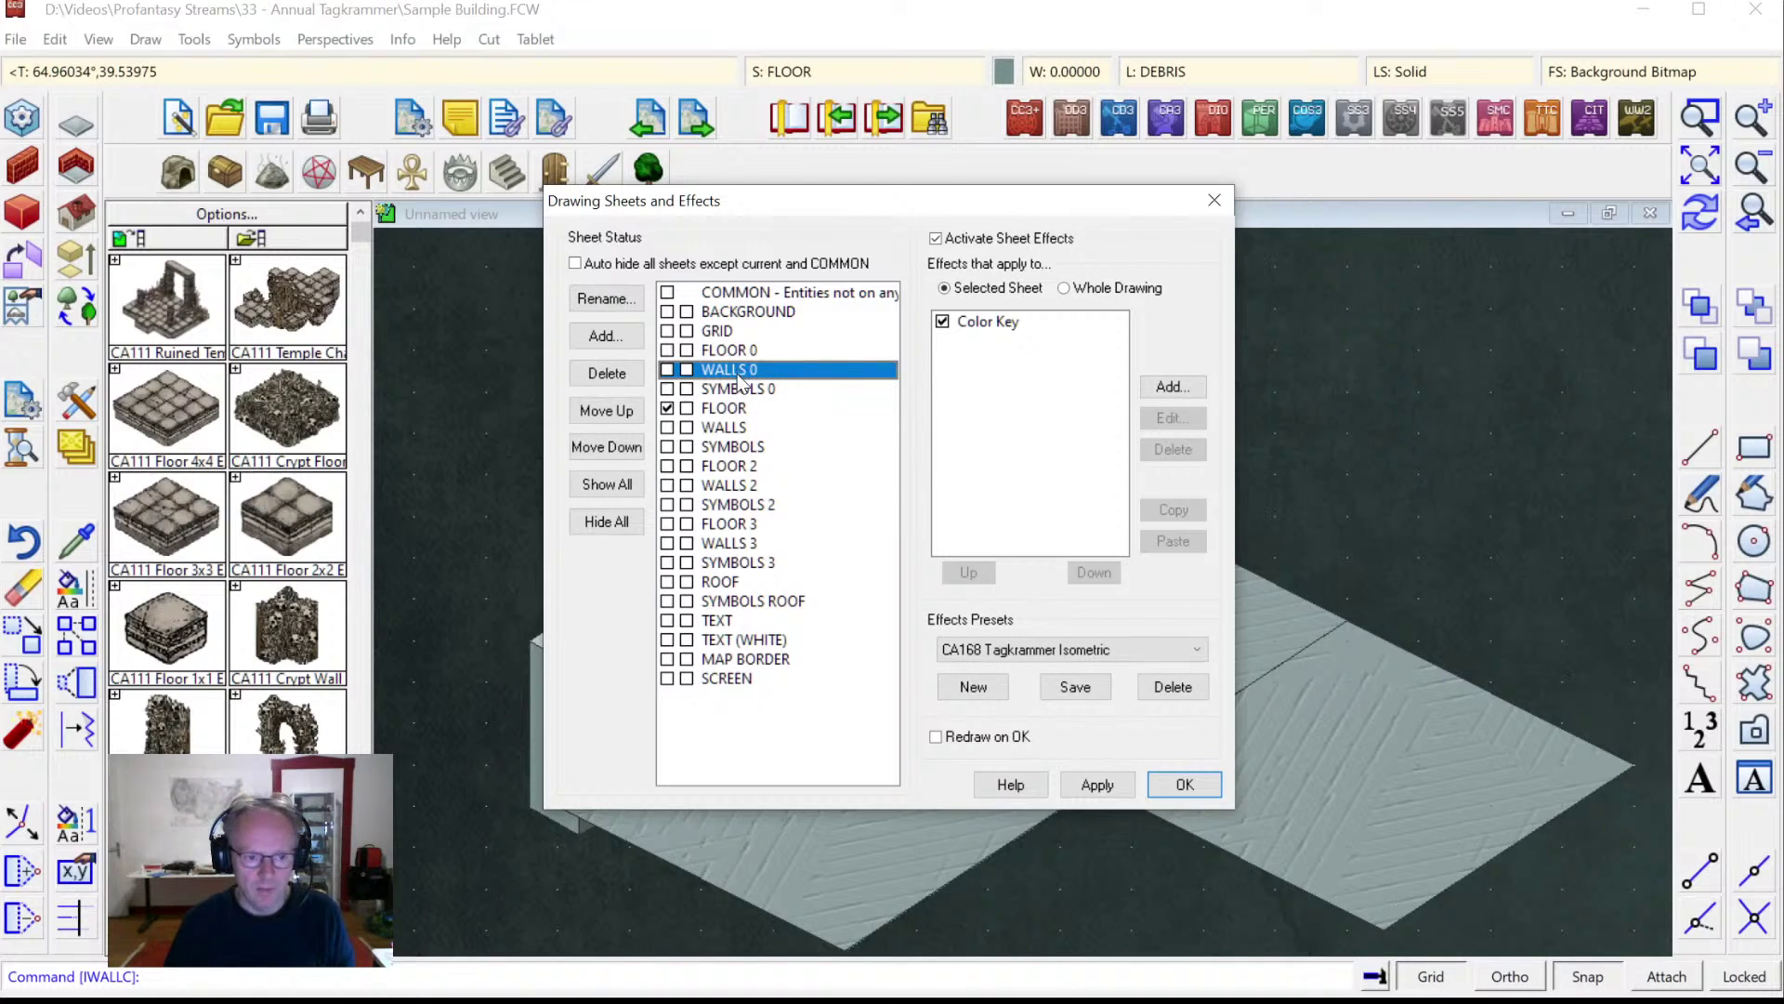
pyautogui.click(667, 429)
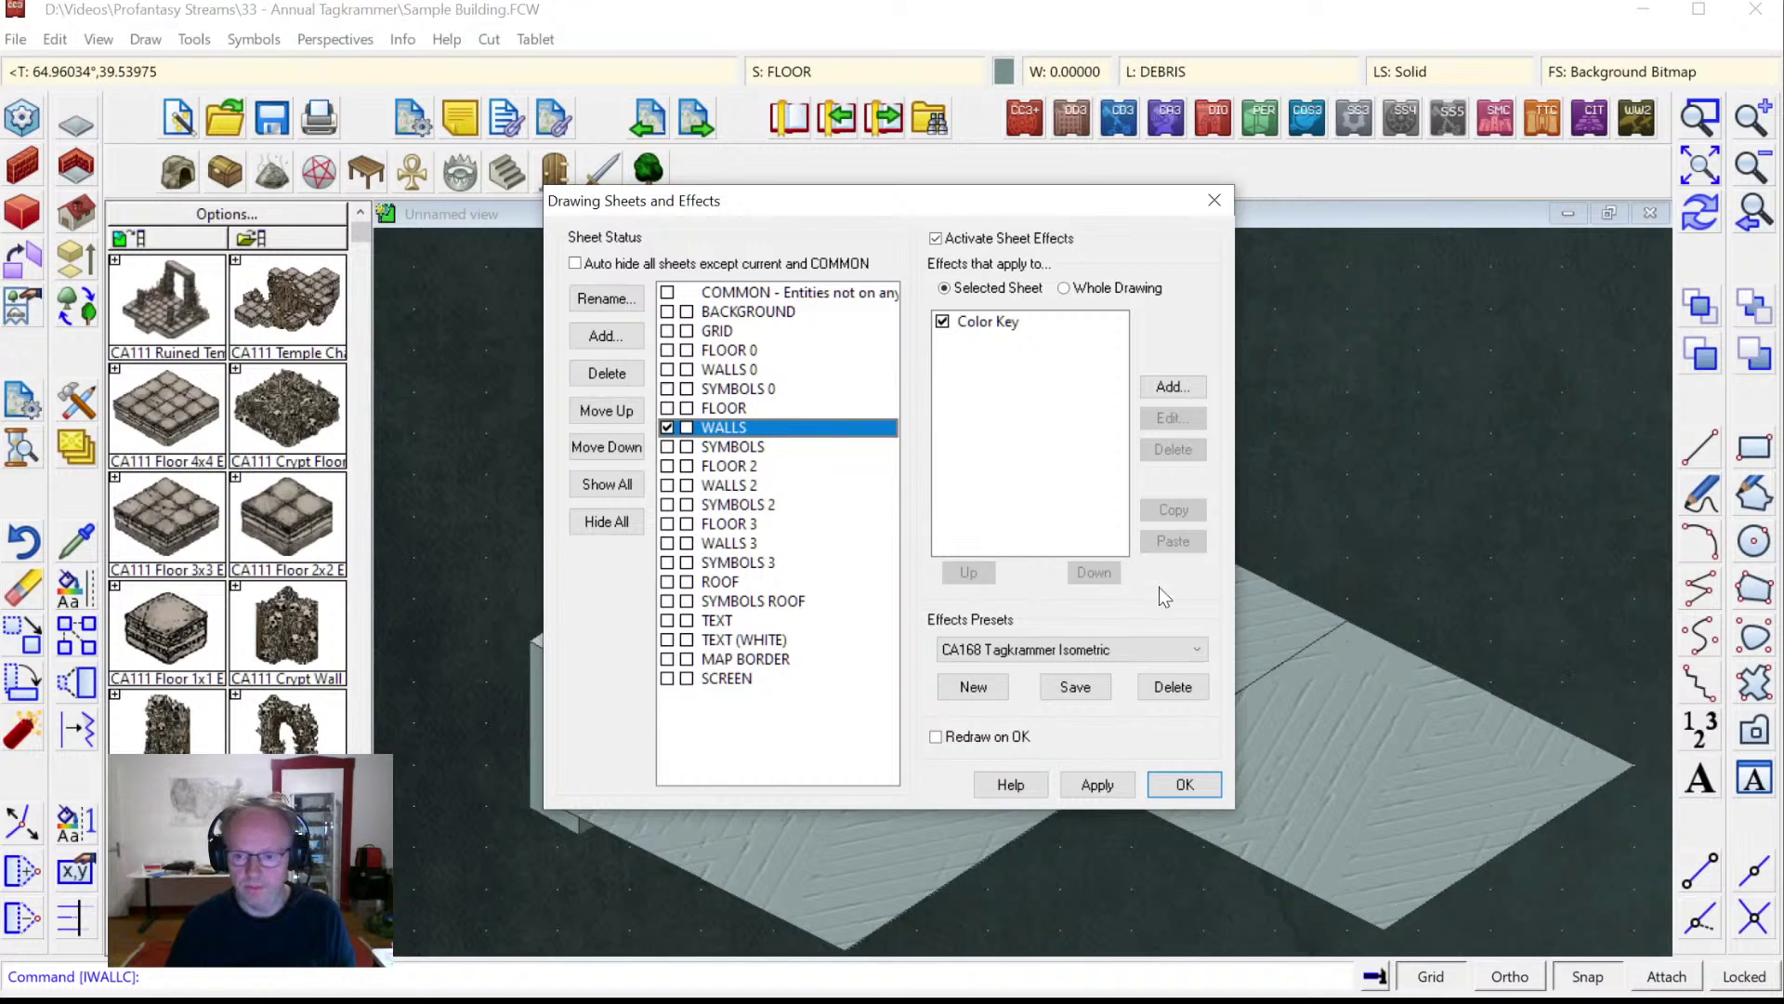
pyautogui.click(1184, 784)
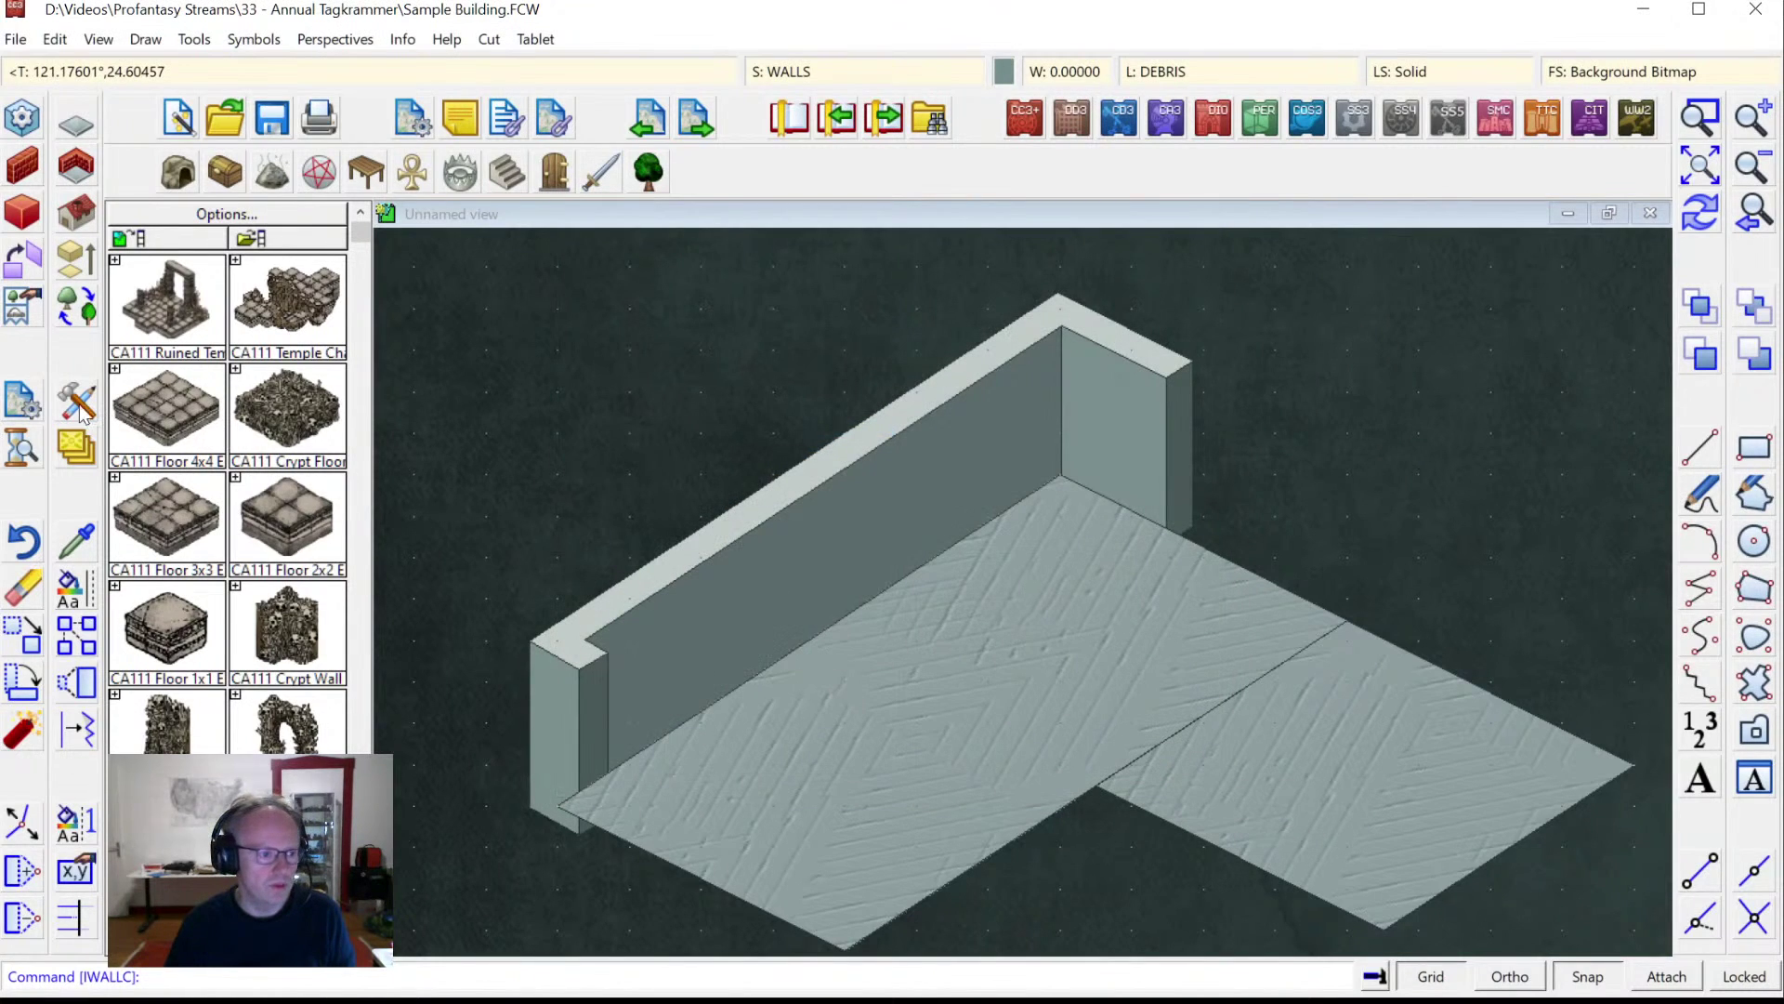
# Move the back wall with its corner returns to the WALLS sheet.
pyautogui.rightClick(75, 459)
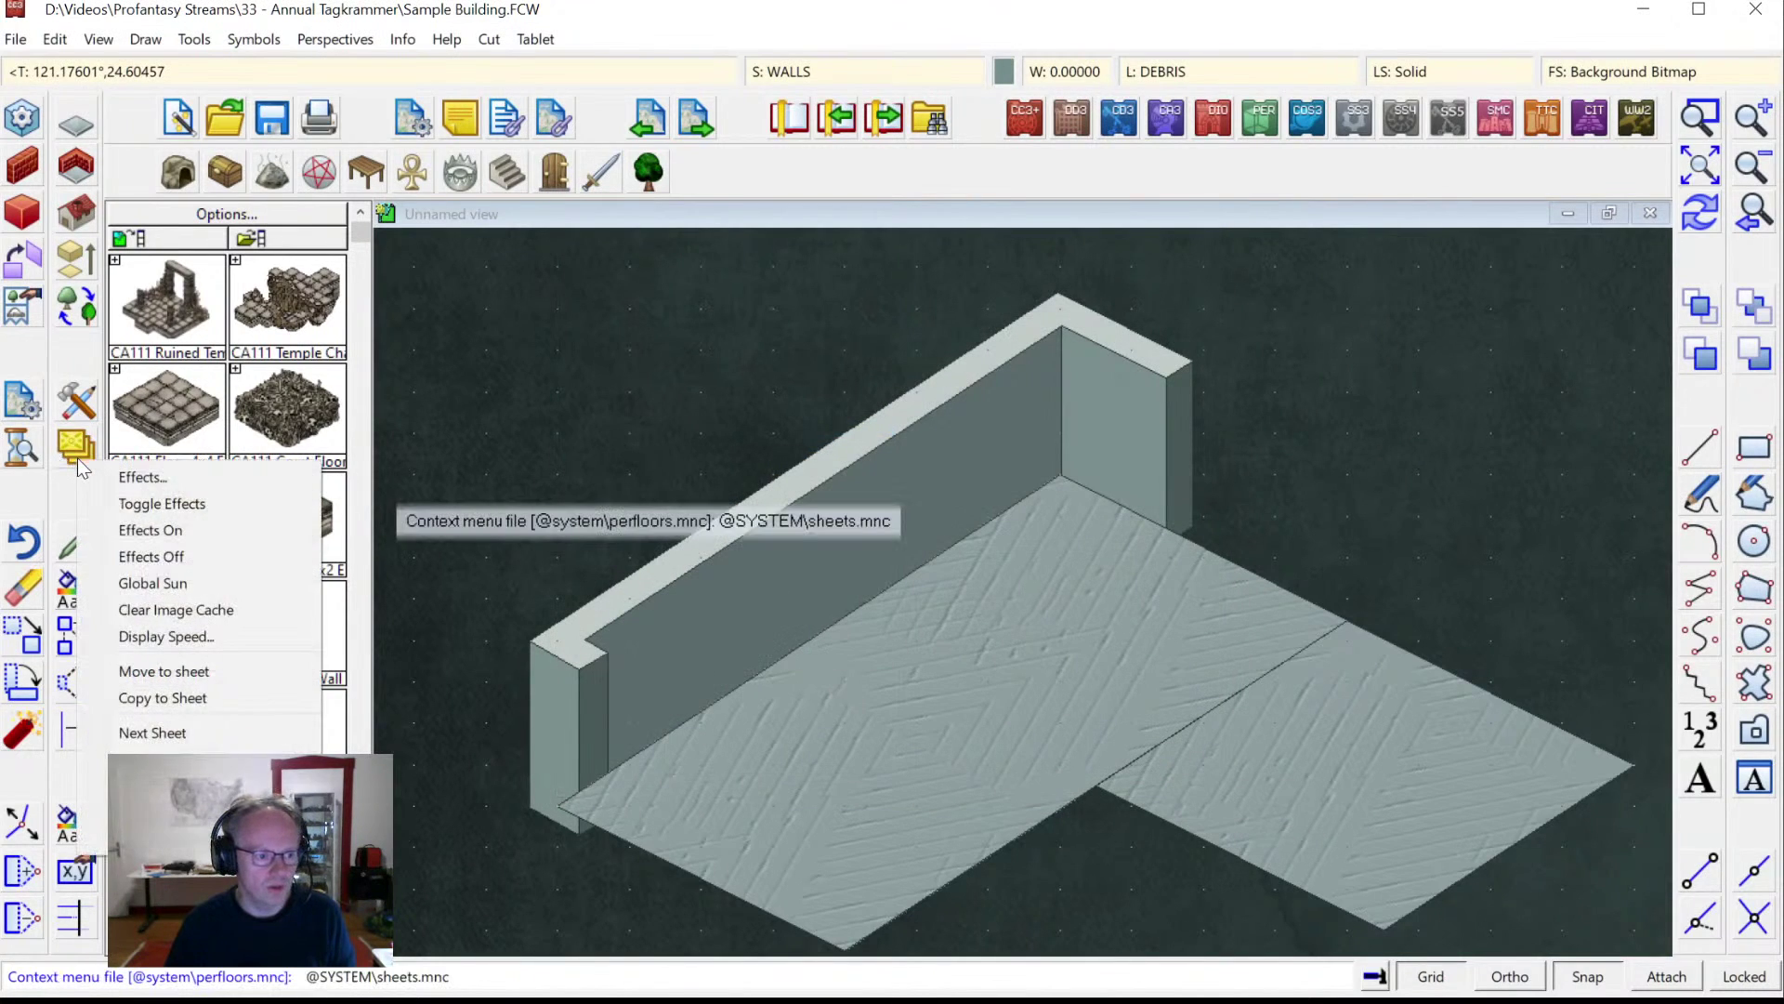
pyautogui.click(177, 683)
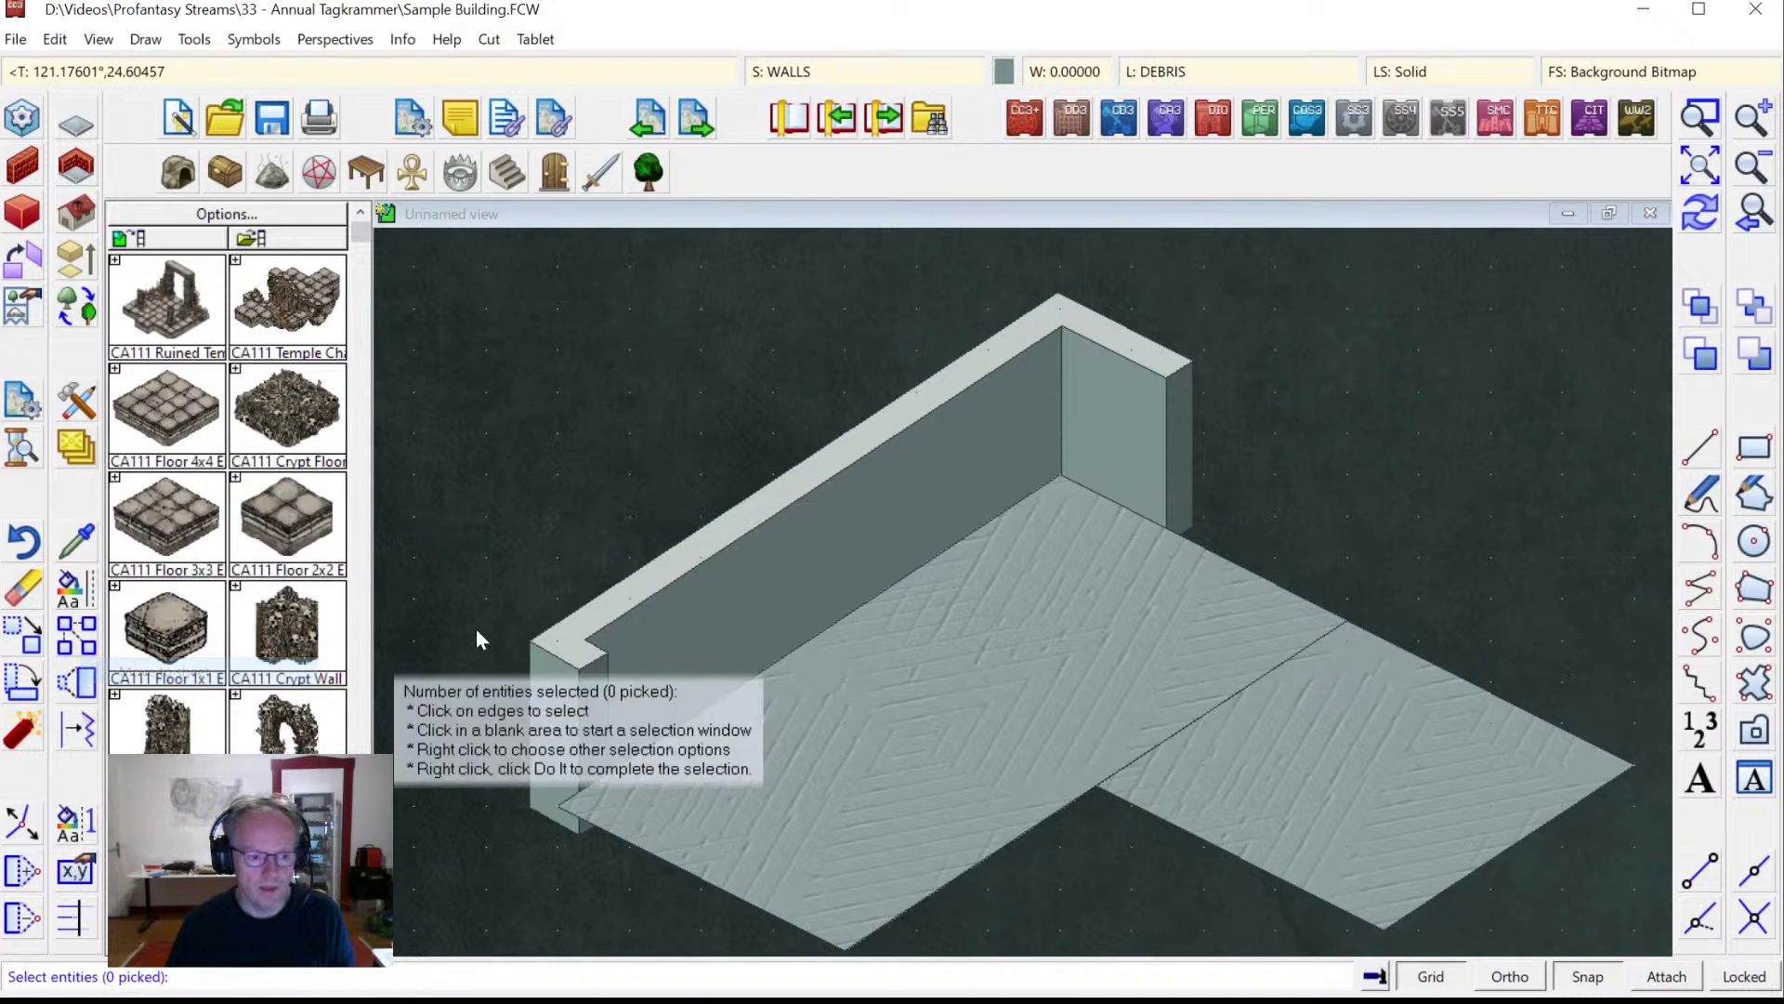
pyautogui.click(705, 517)
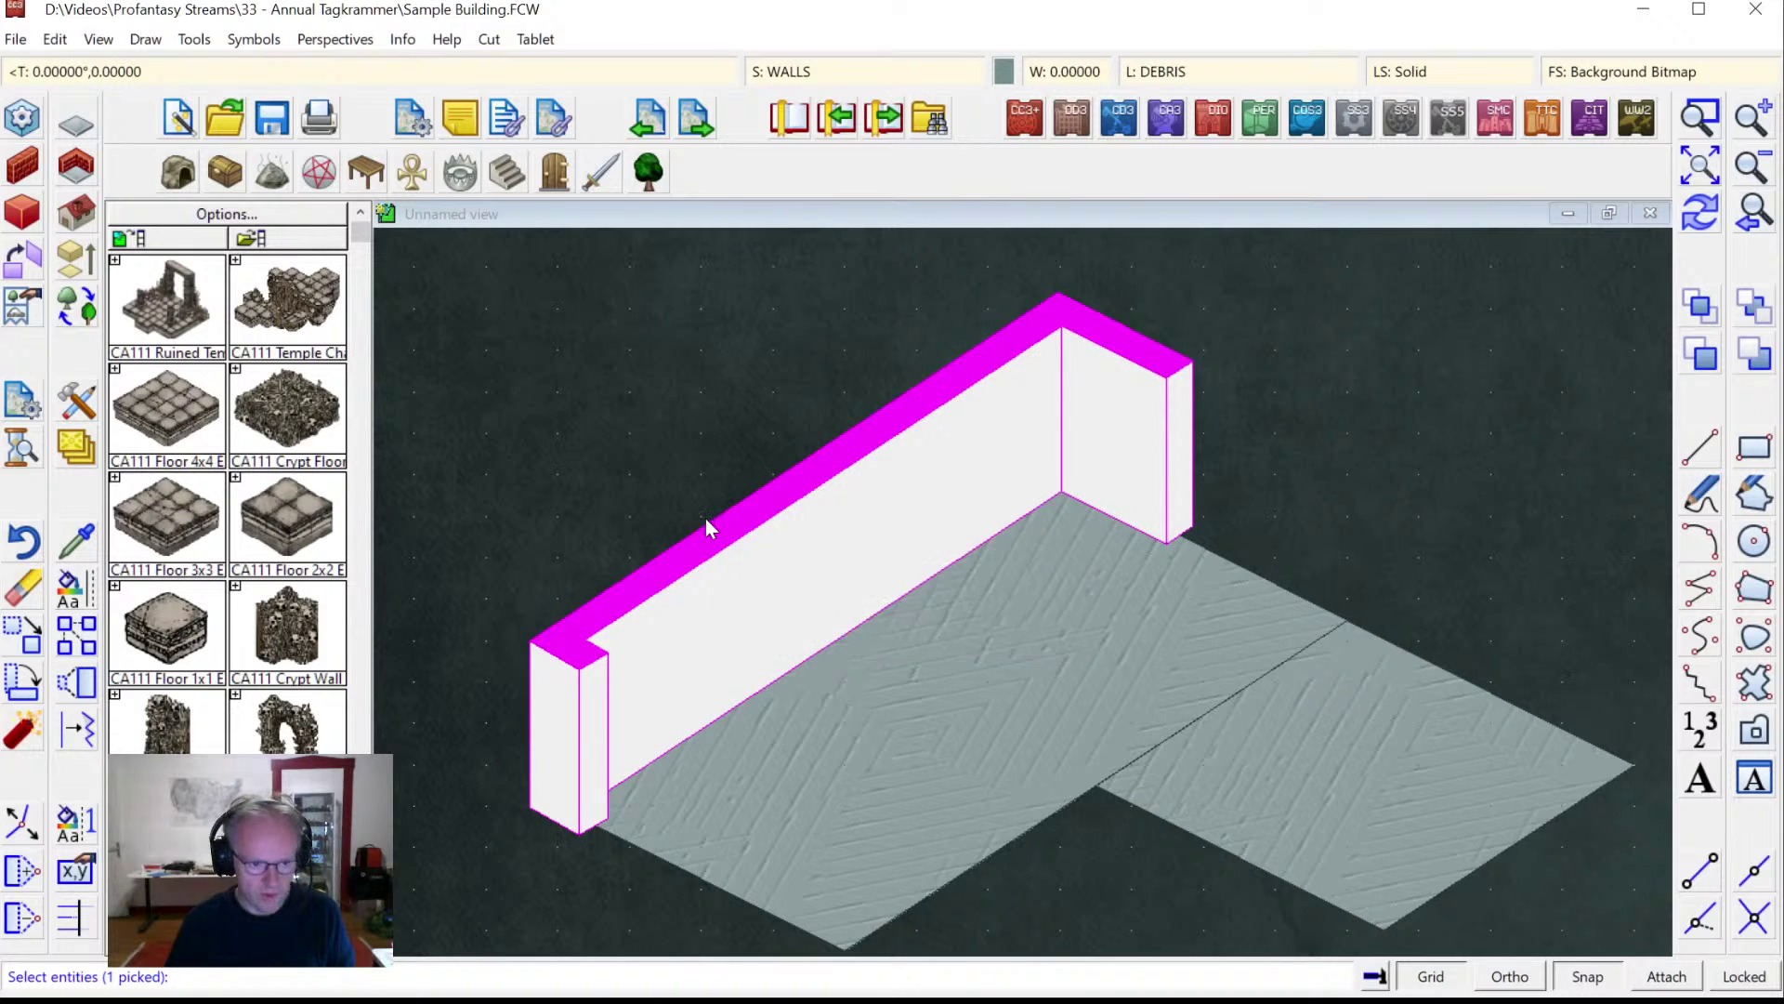
pyautogui.press('Return')
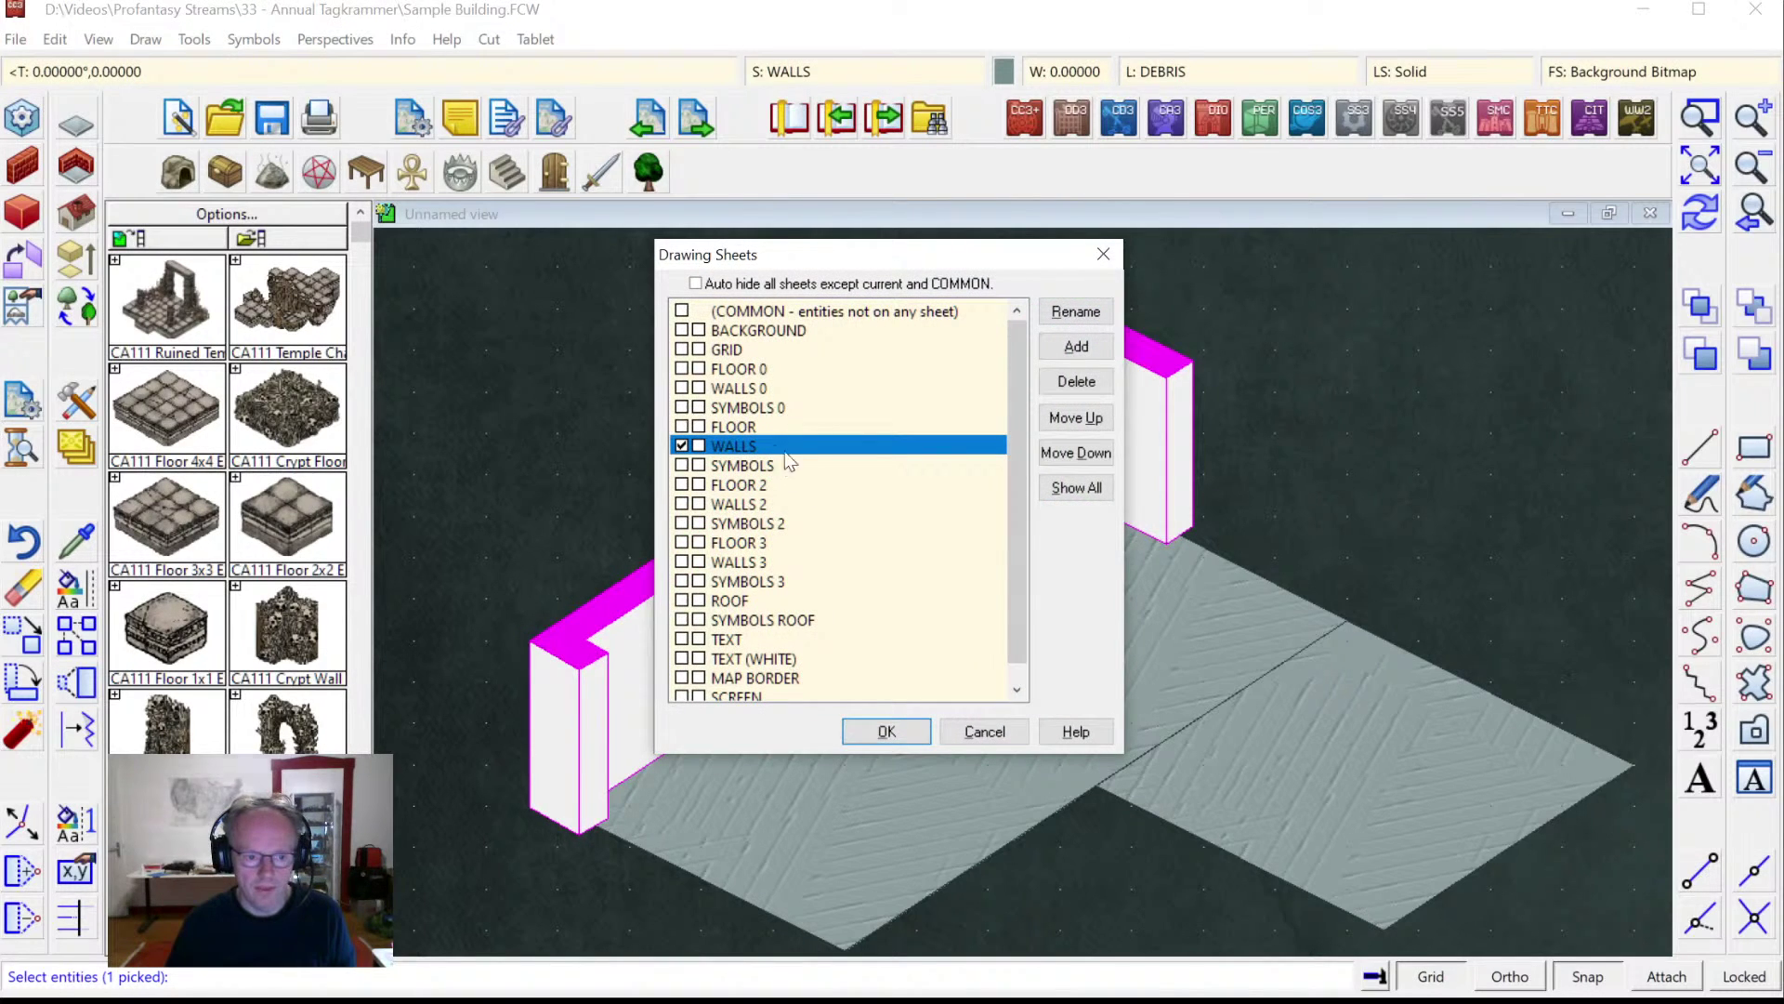
pyautogui.click(877, 732)
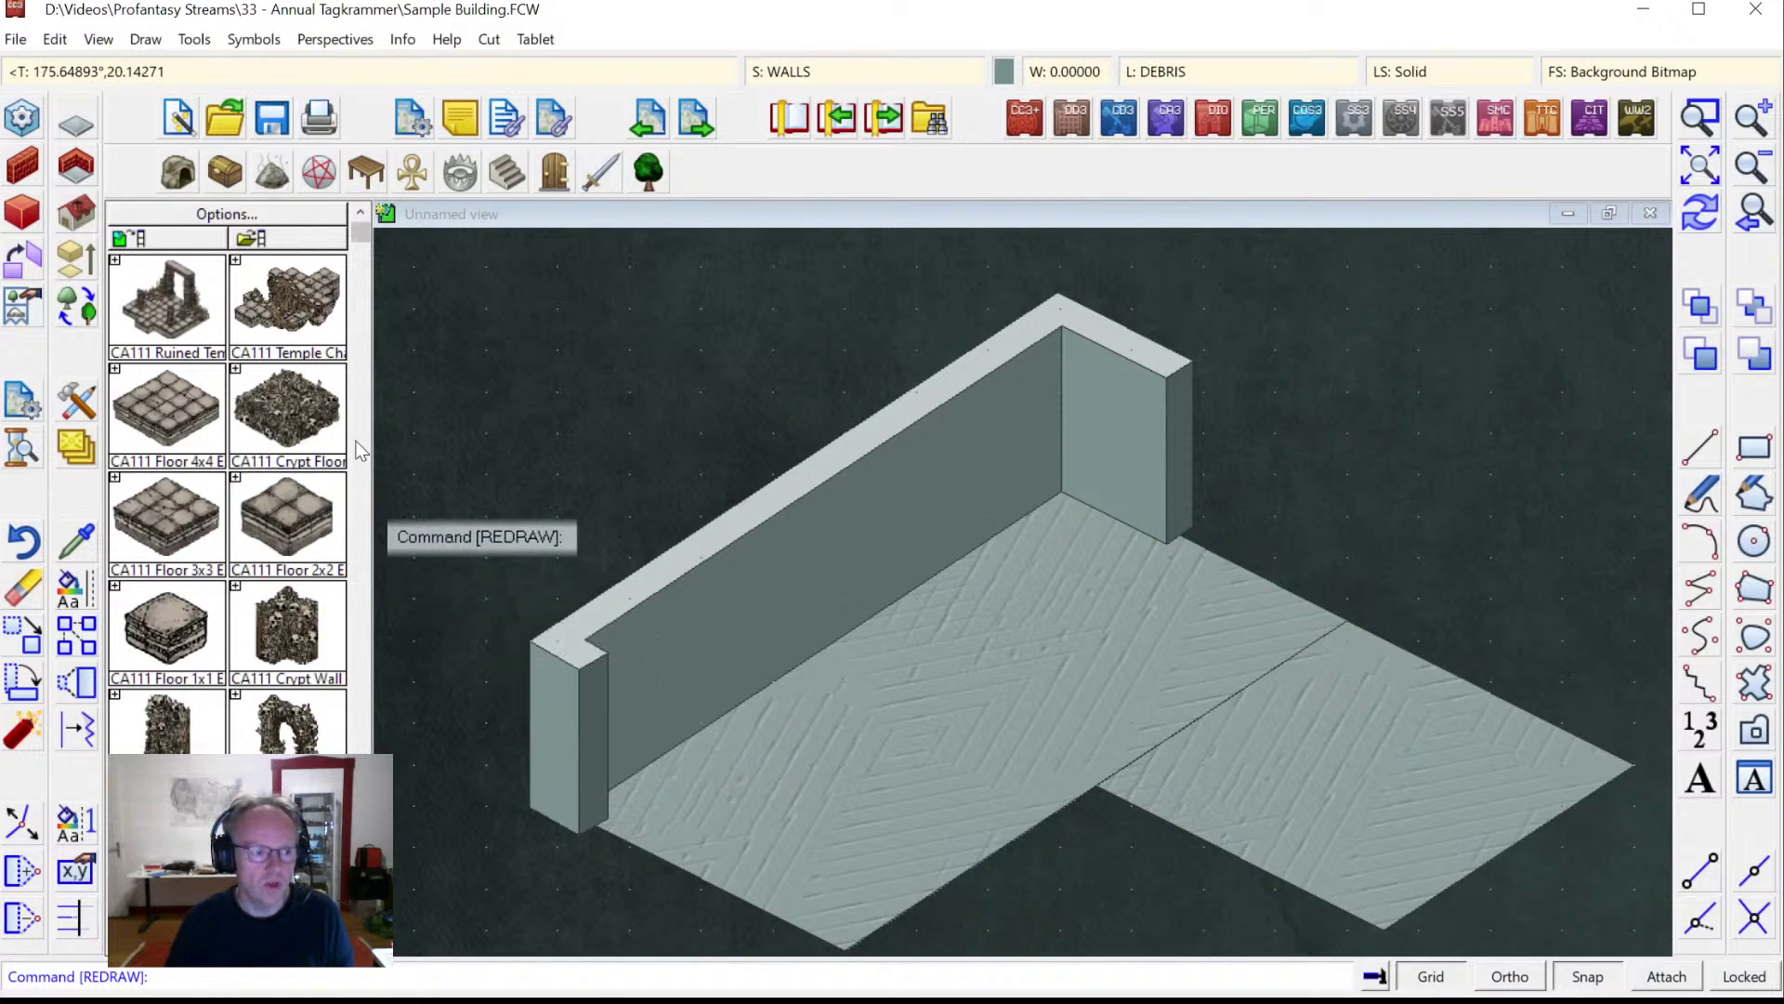
# Load the CA168 setting into the master filters for the symbol catalogs.
pyautogui.click(556, 179)
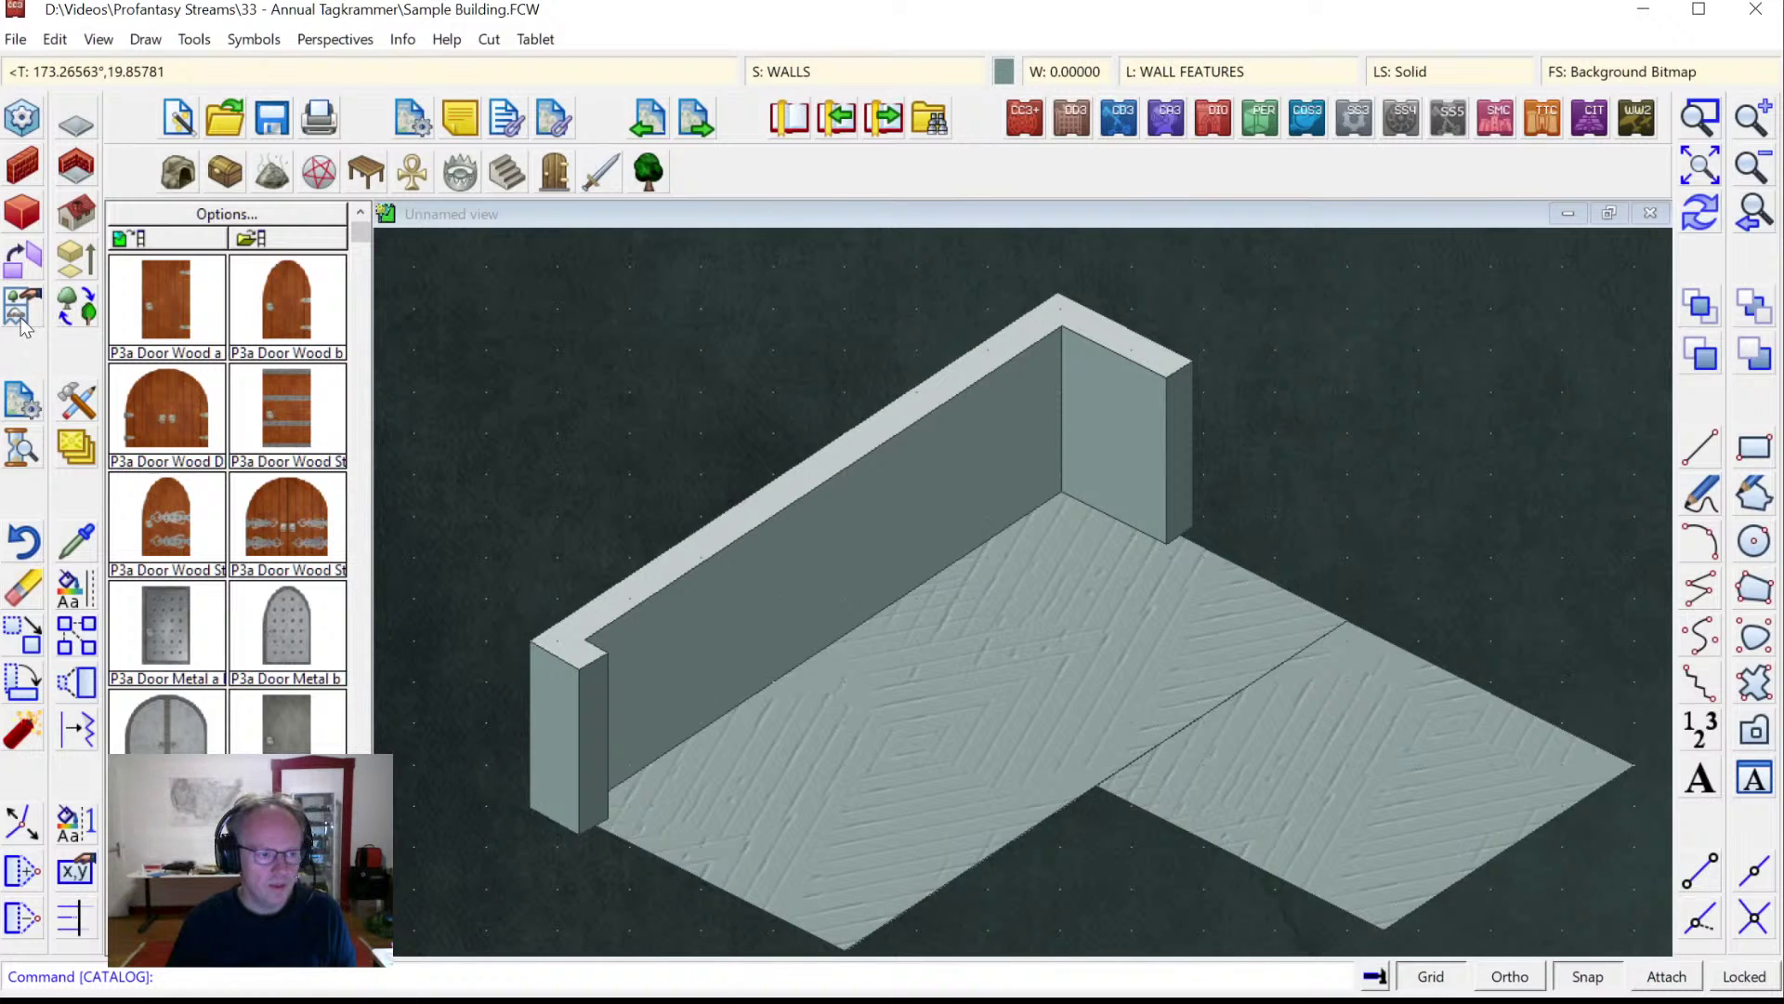
pyautogui.click(50, 311)
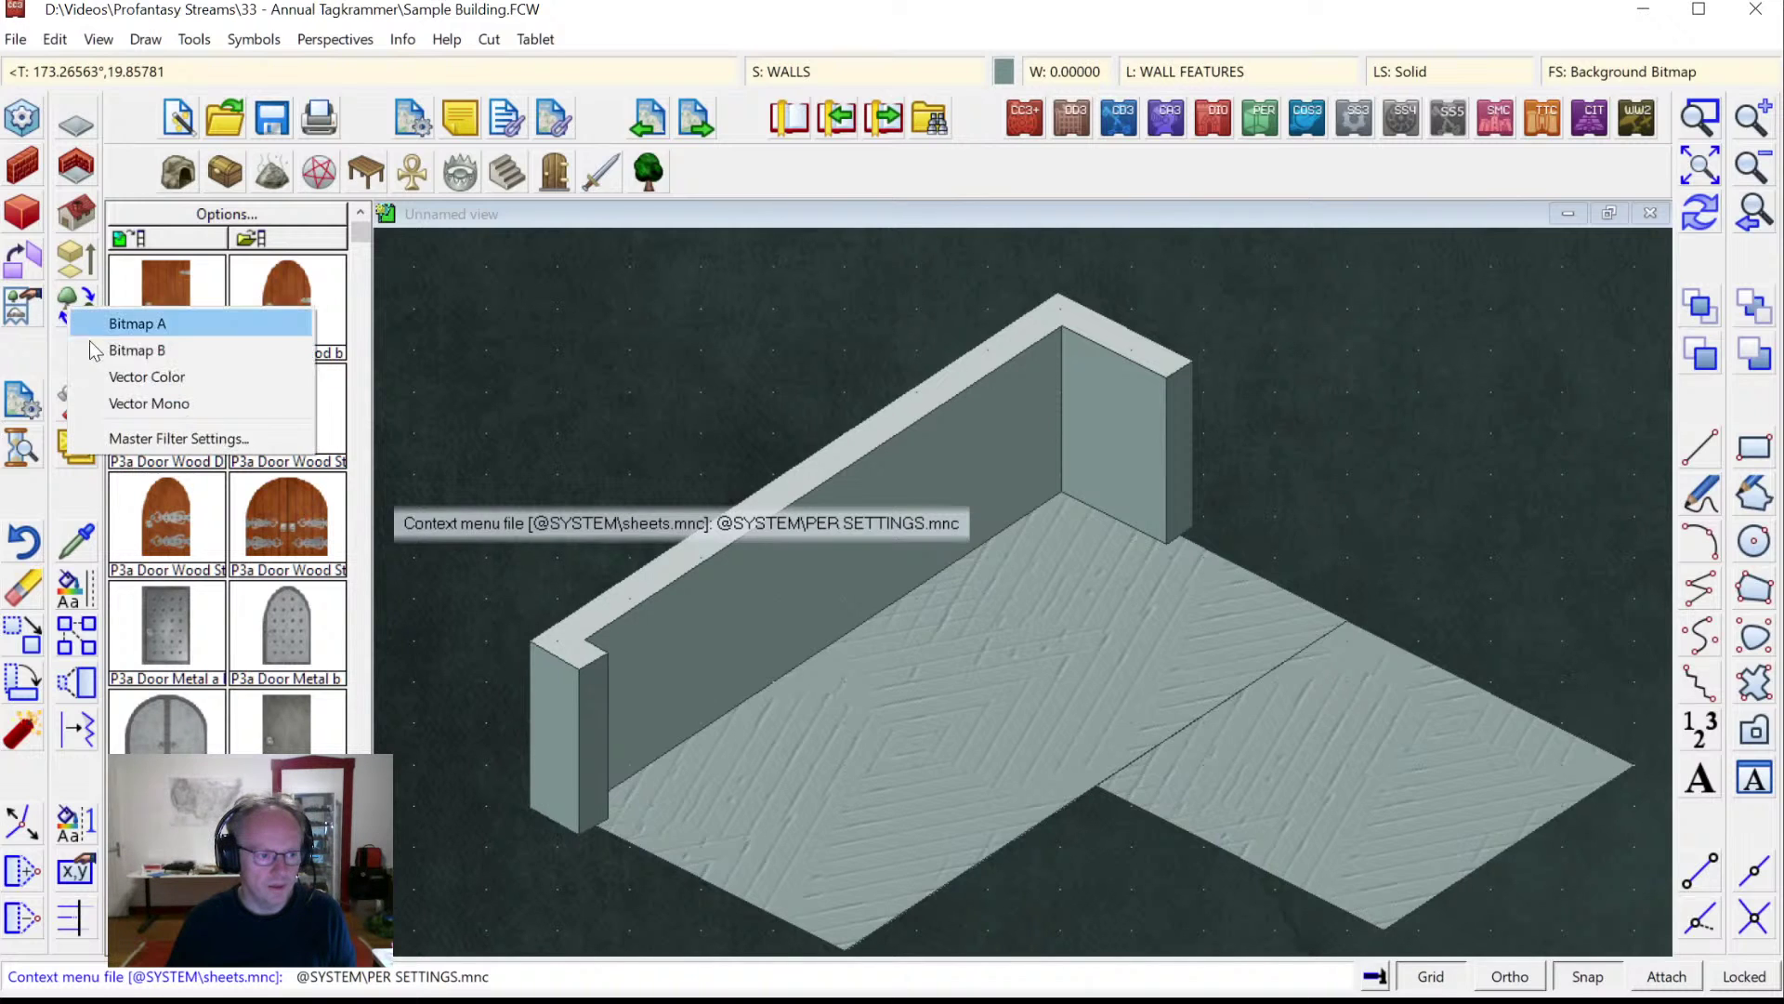
pyautogui.click(169, 443)
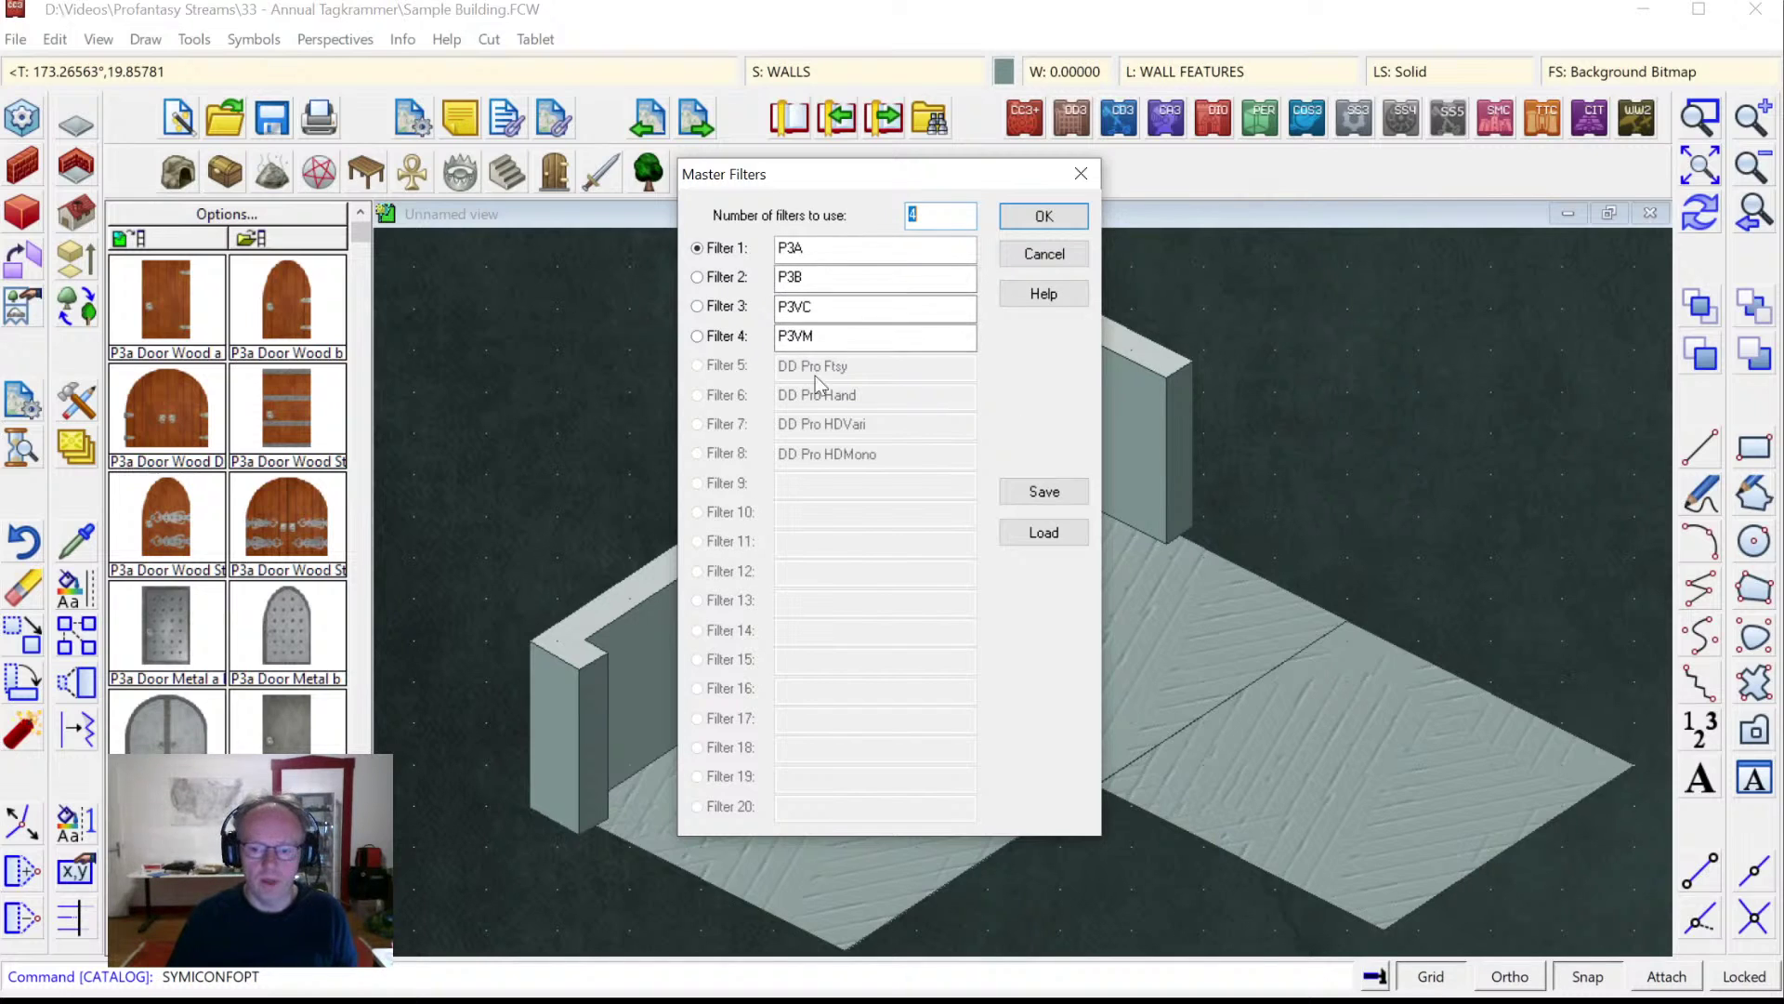
pyautogui.click(1050, 529)
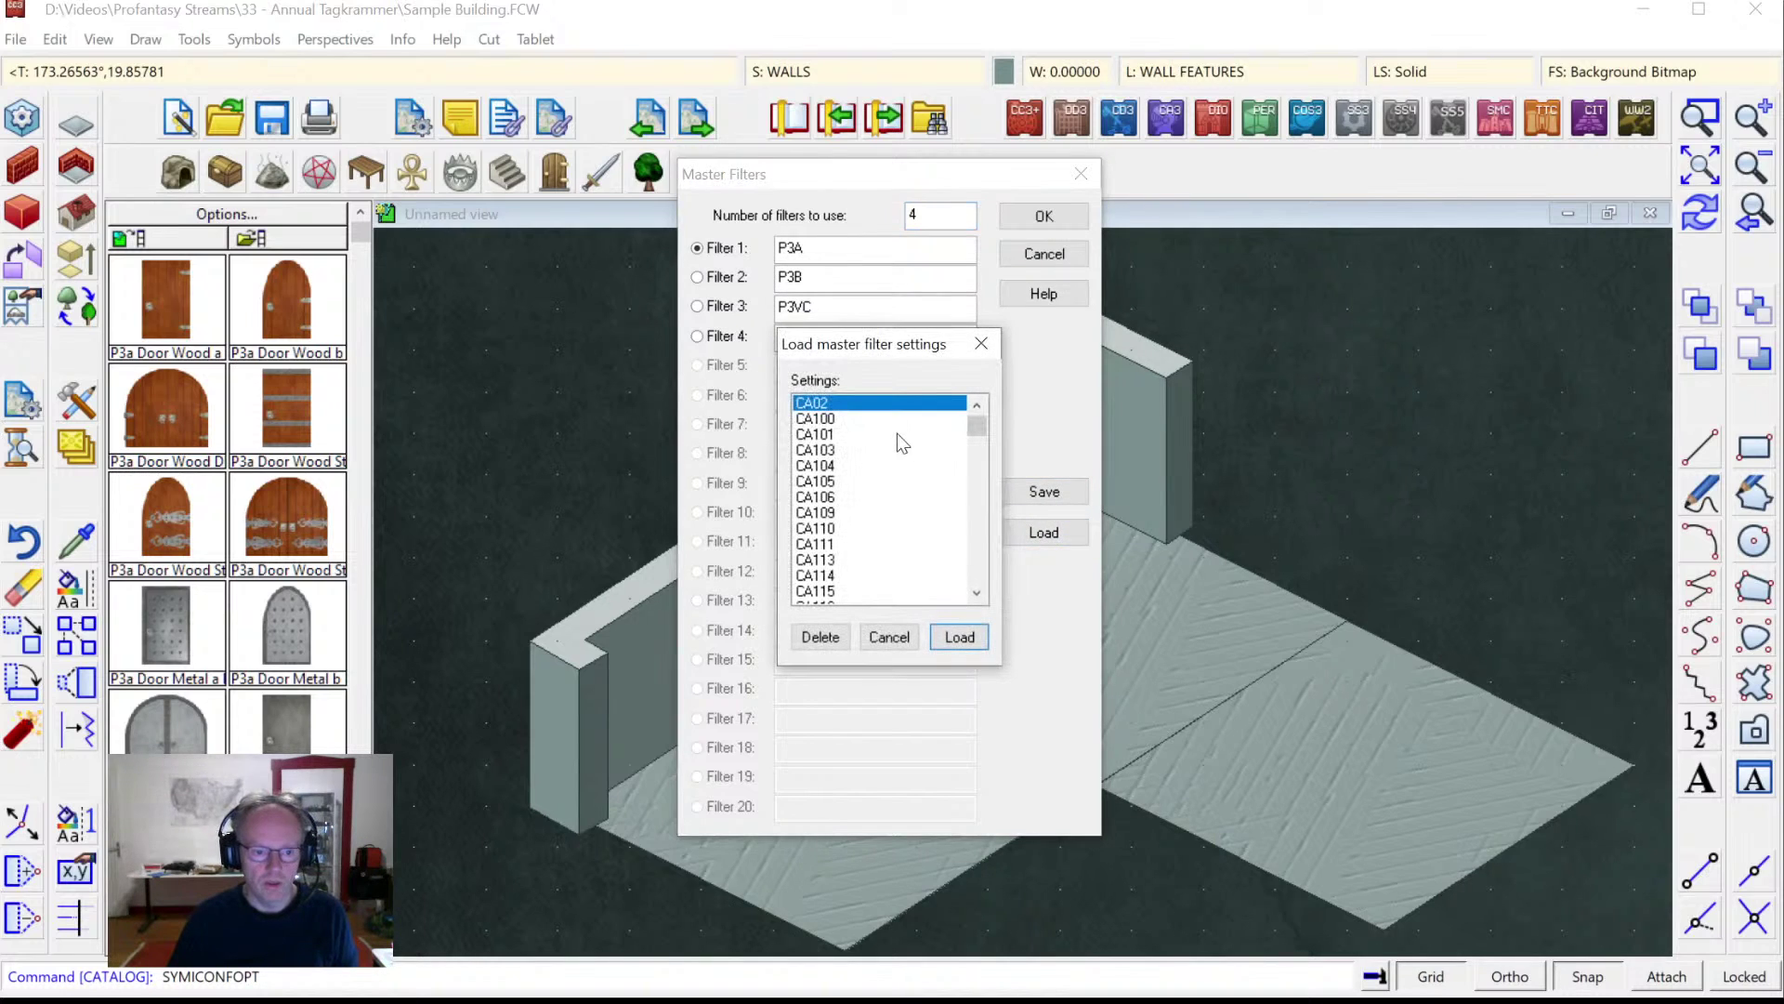
pyautogui.scroll(-10, 984, 492)
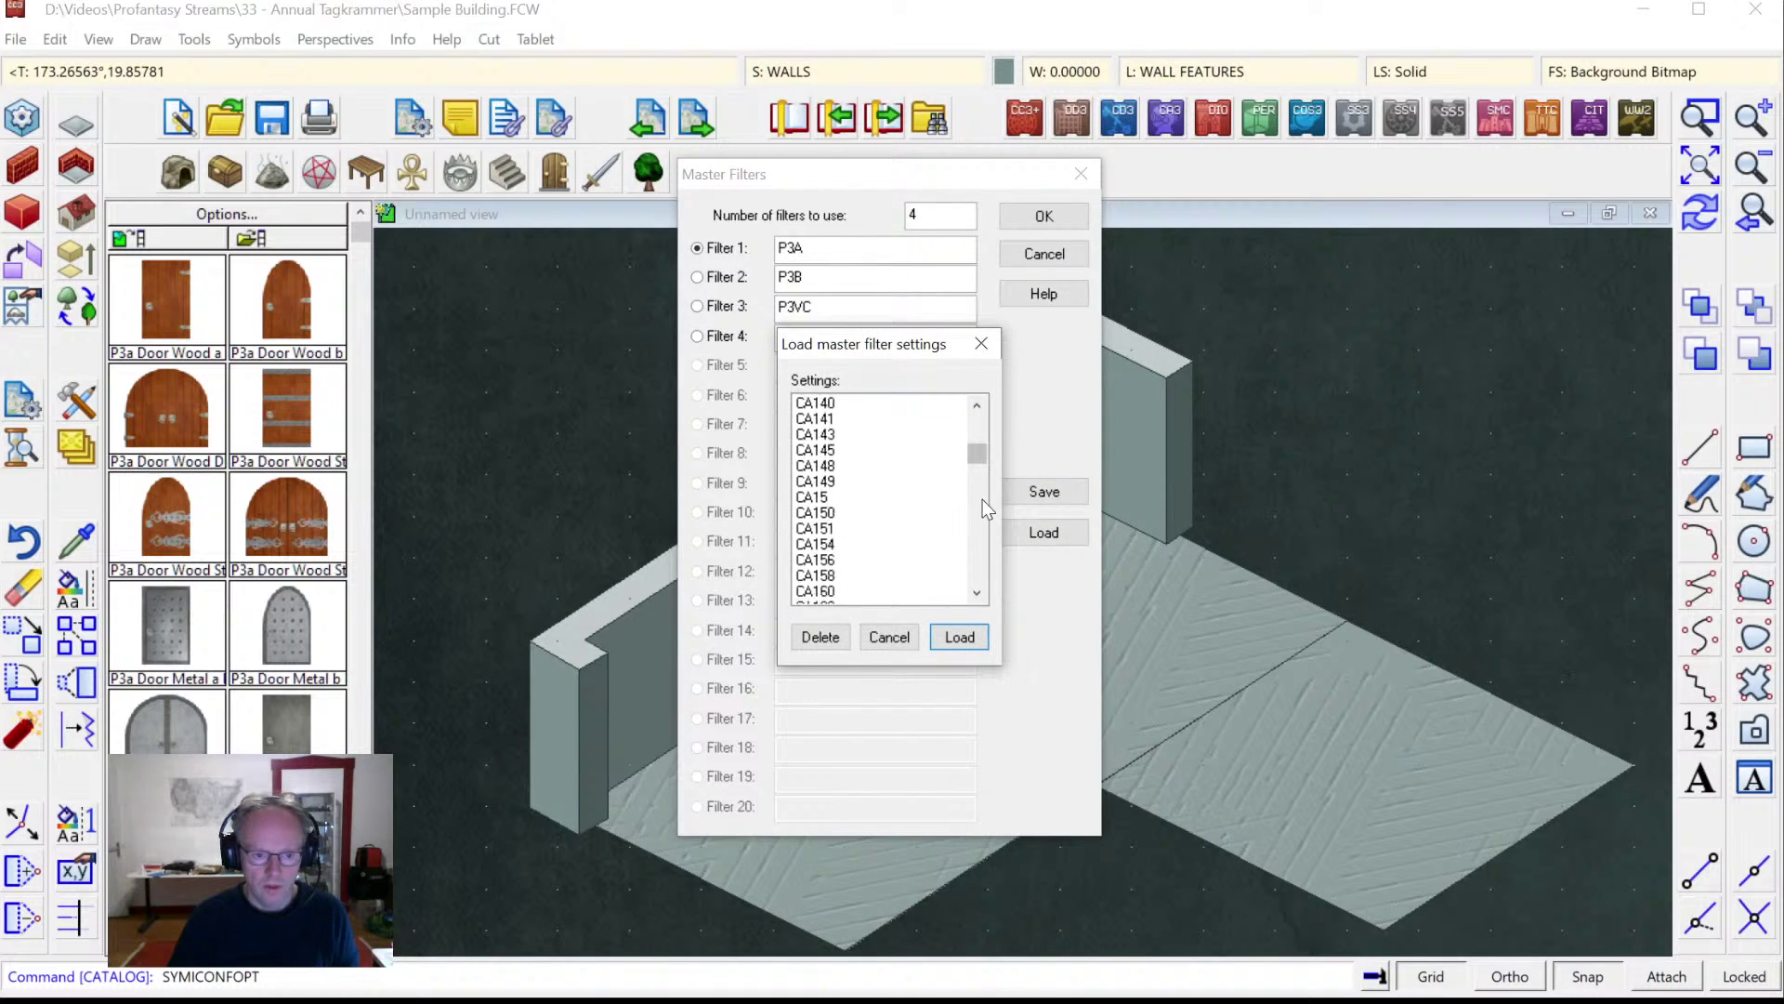
pyautogui.scroll(-3, 985, 512)
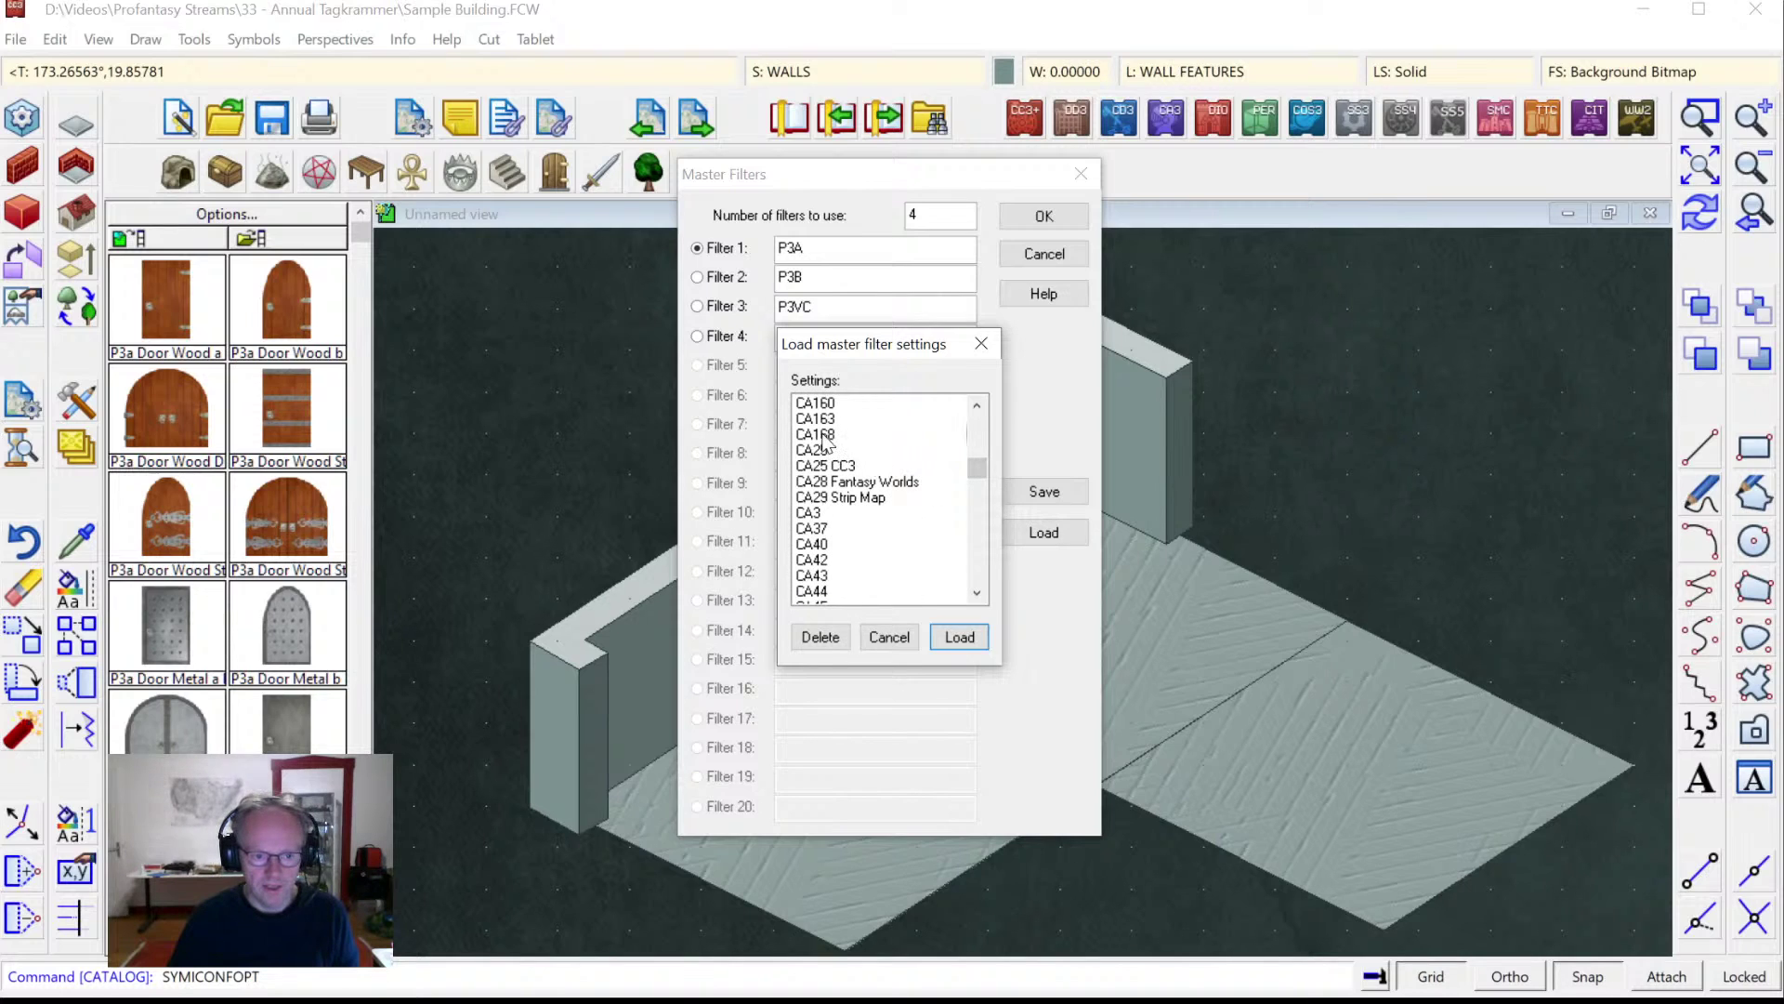
pyautogui.click(823, 435)
pyautogui.click(958, 638)
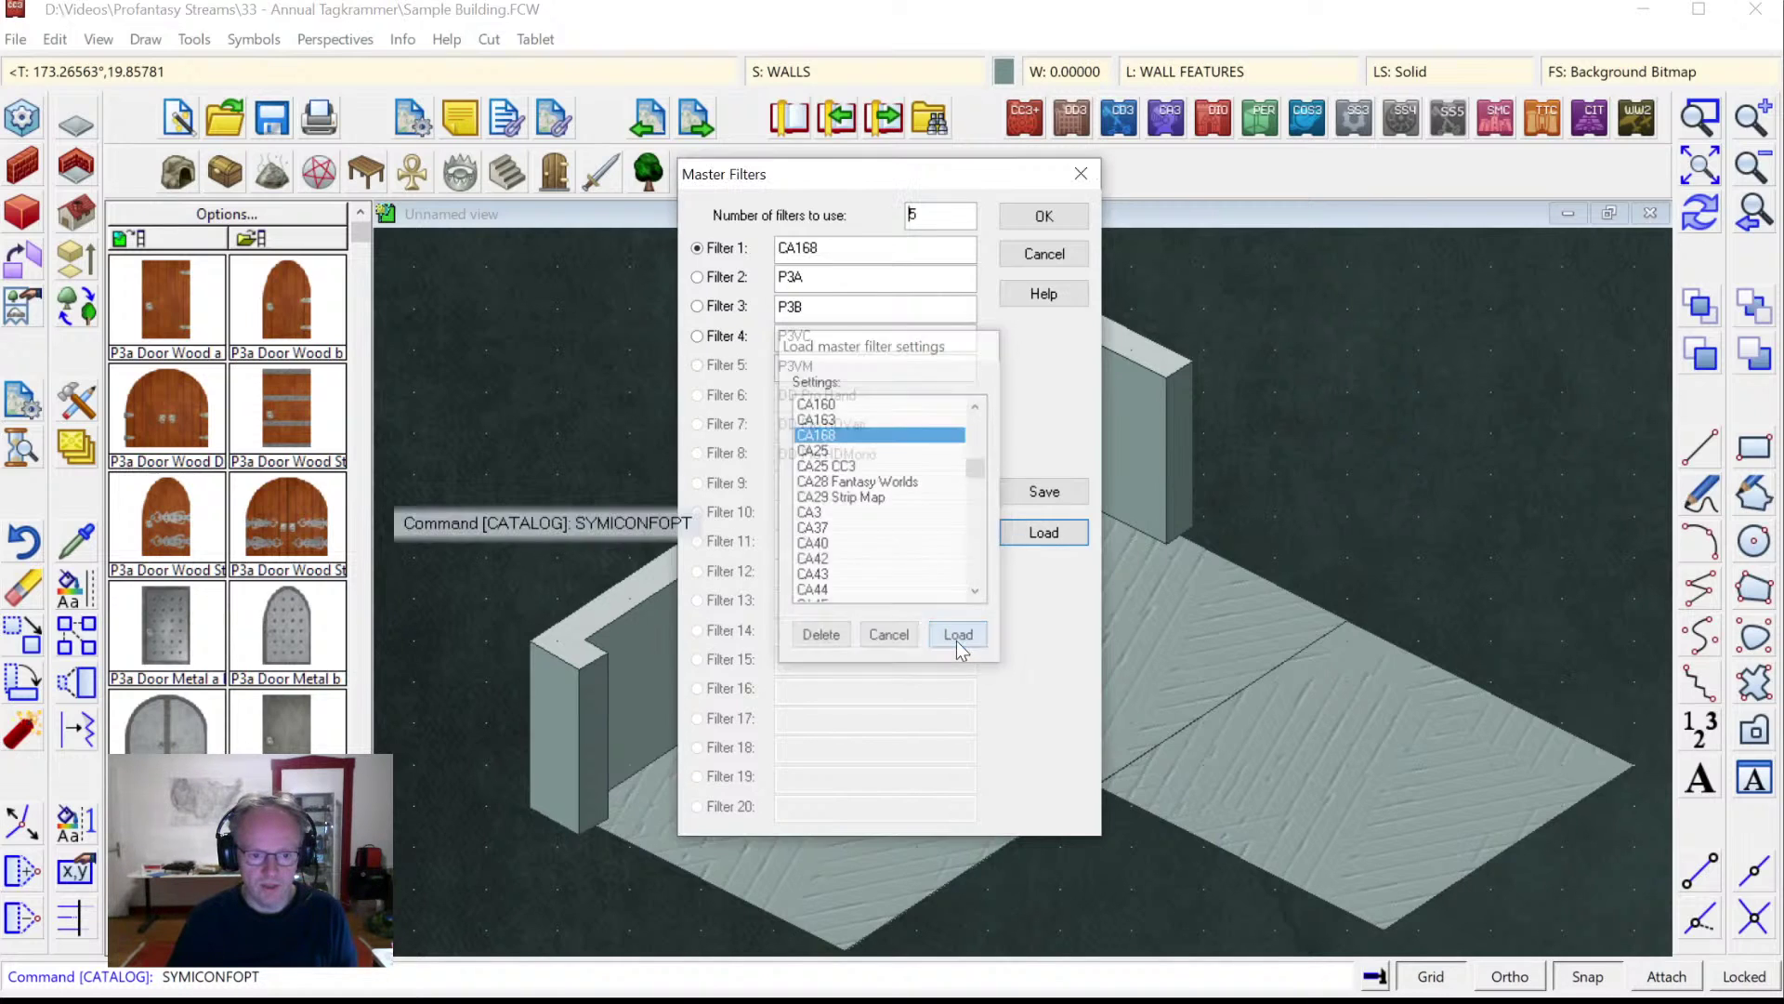
pyautogui.click(1043, 218)
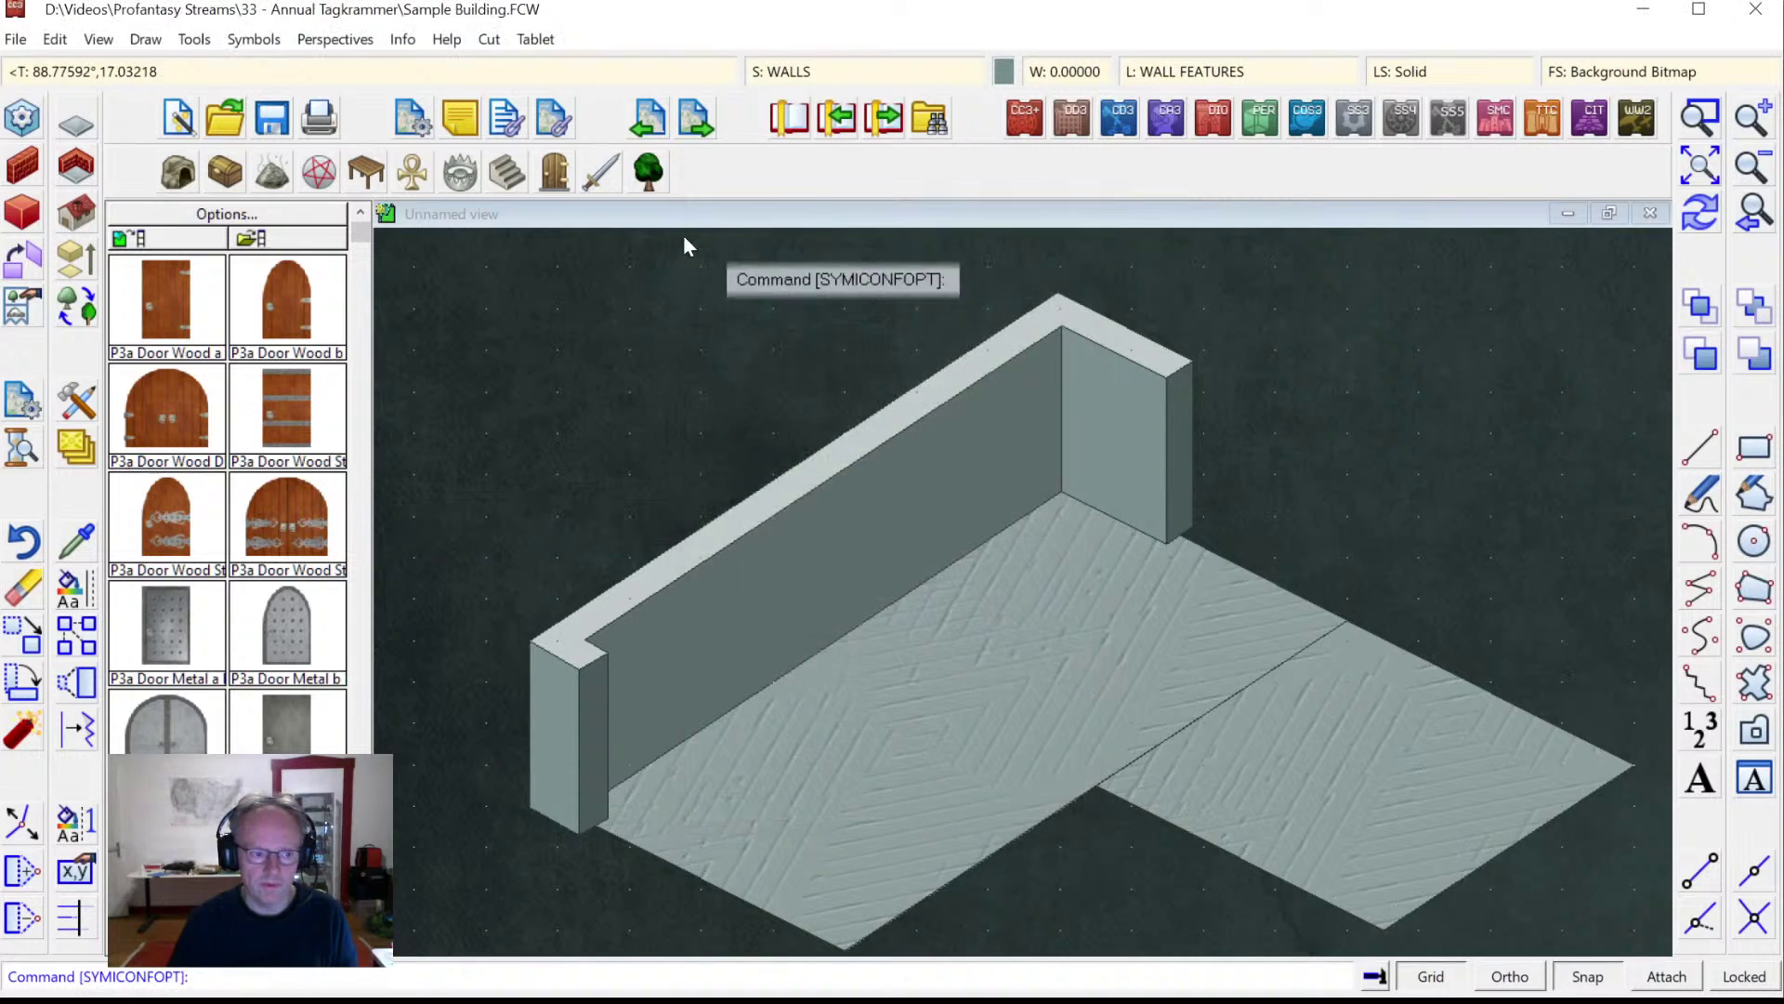
# Place the closed wooden double door against the wall's near return and a closed single wooden door against its far return.
pyautogui.click(554, 174)
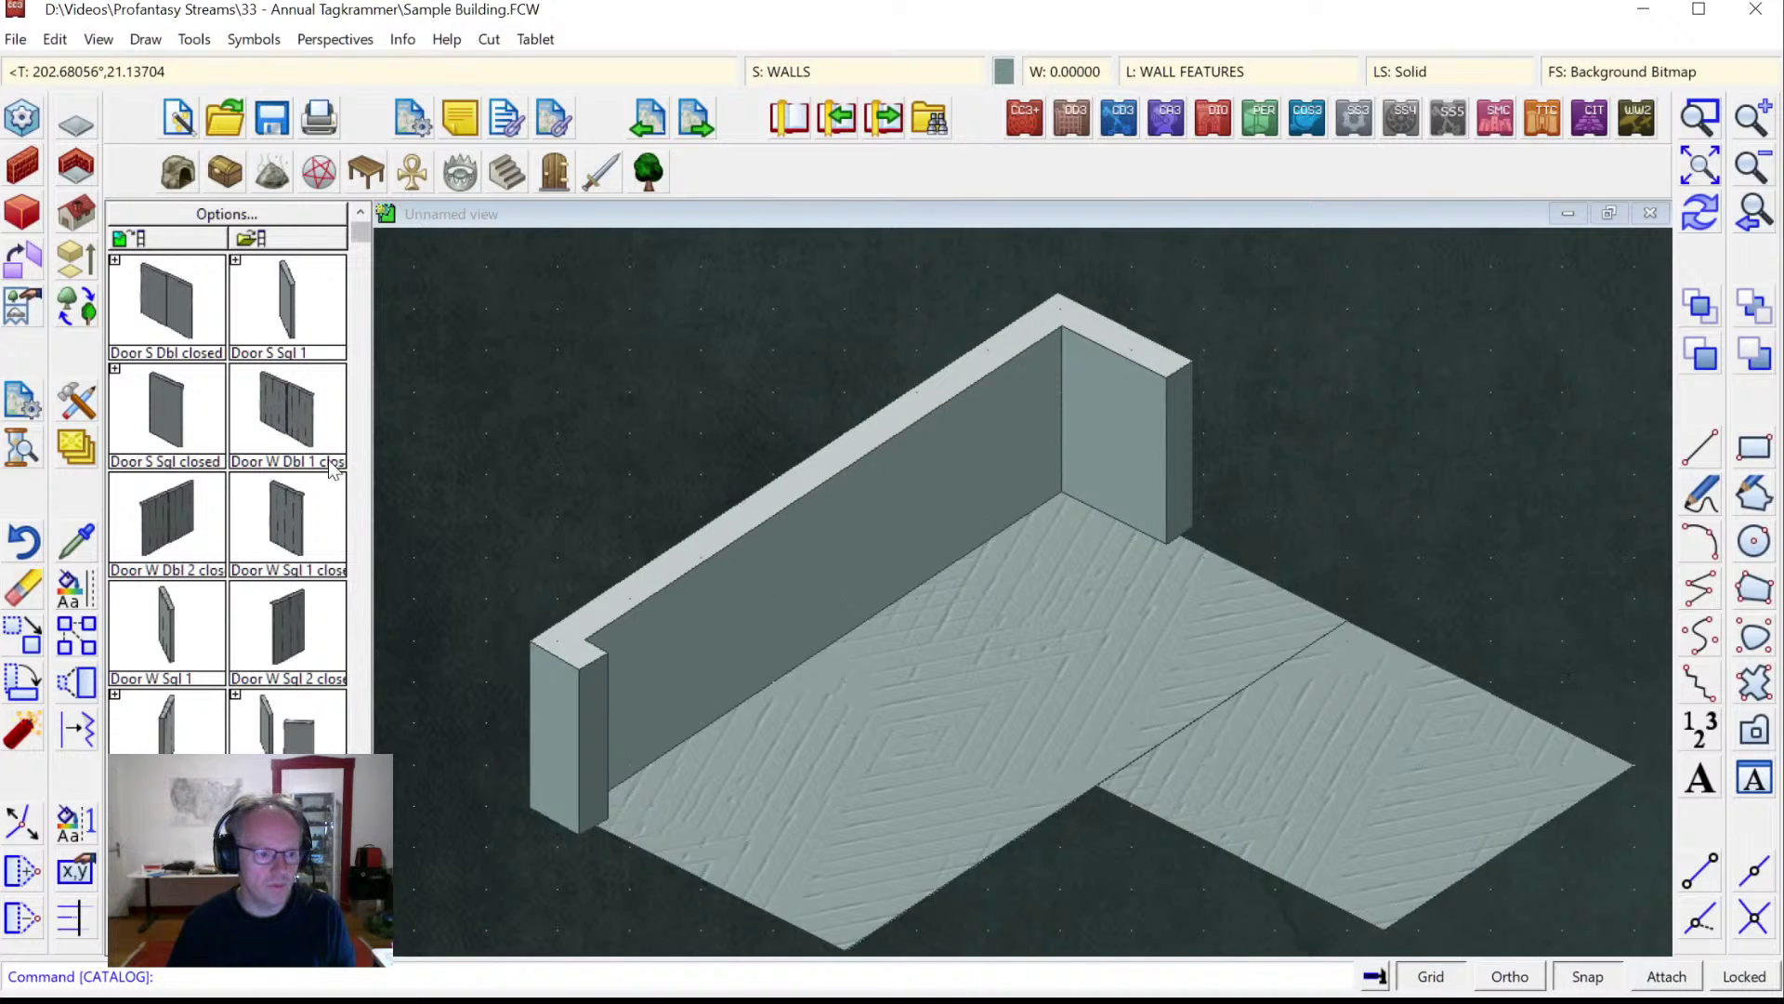
pyautogui.click(293, 434)
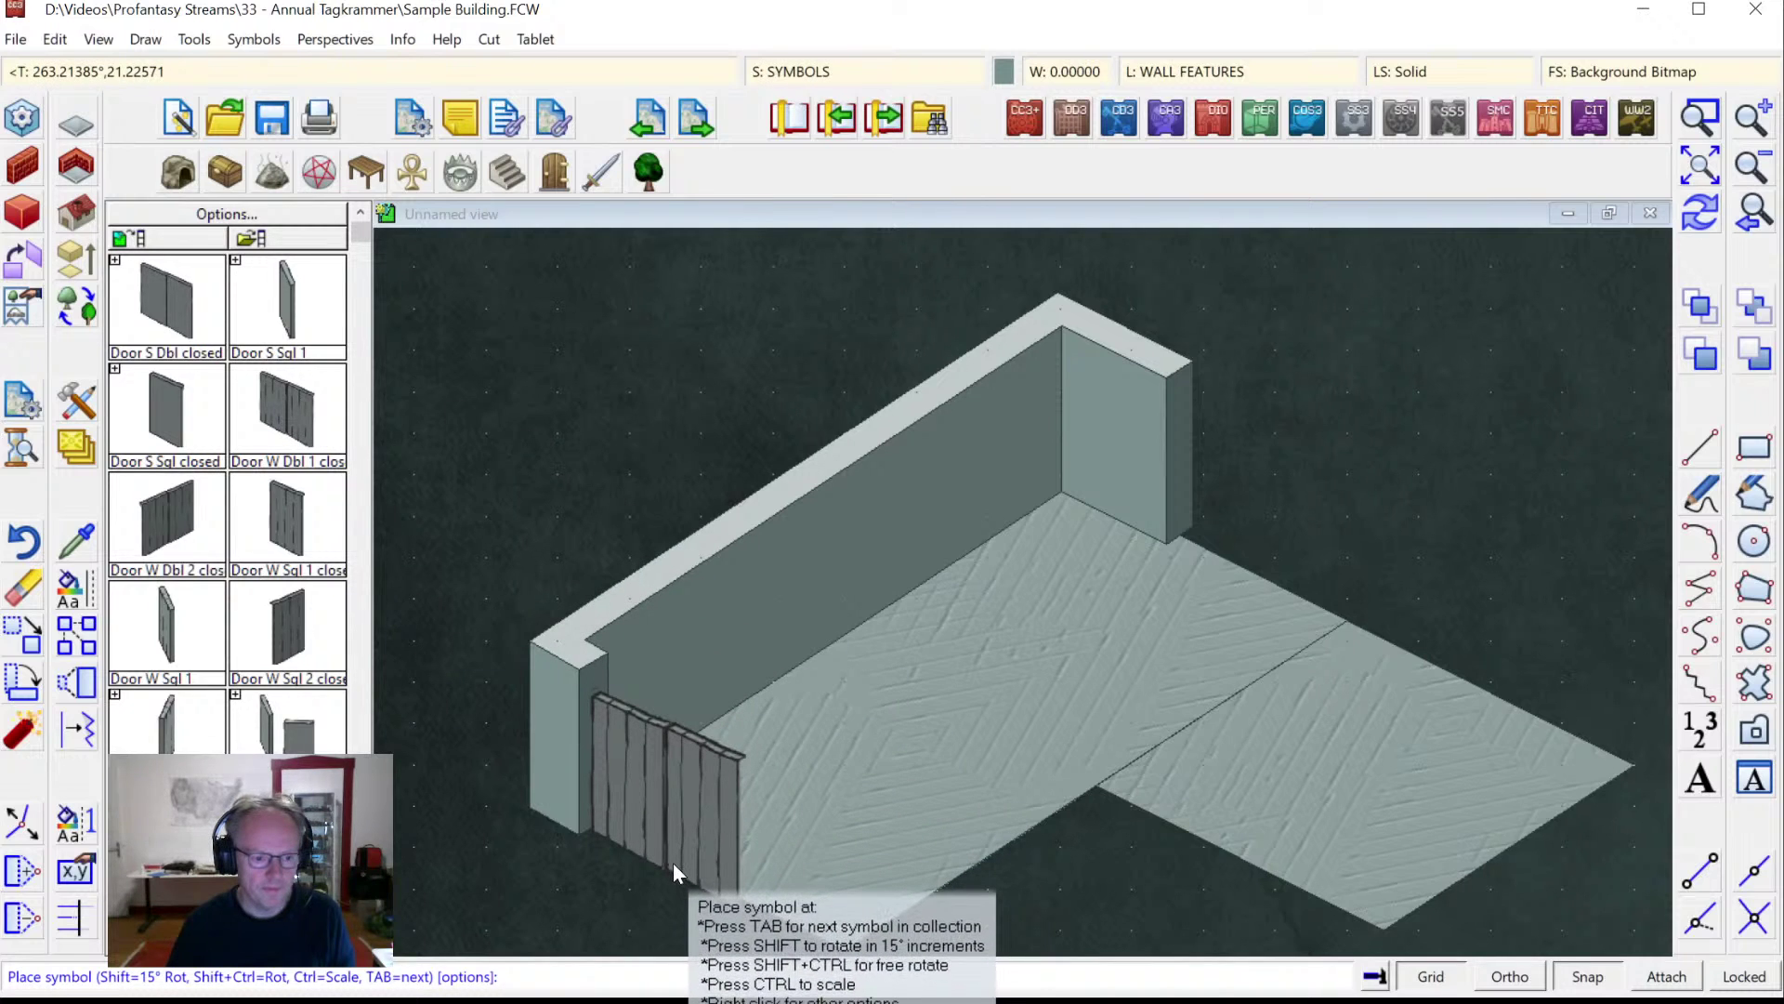
pyautogui.click(673, 862)
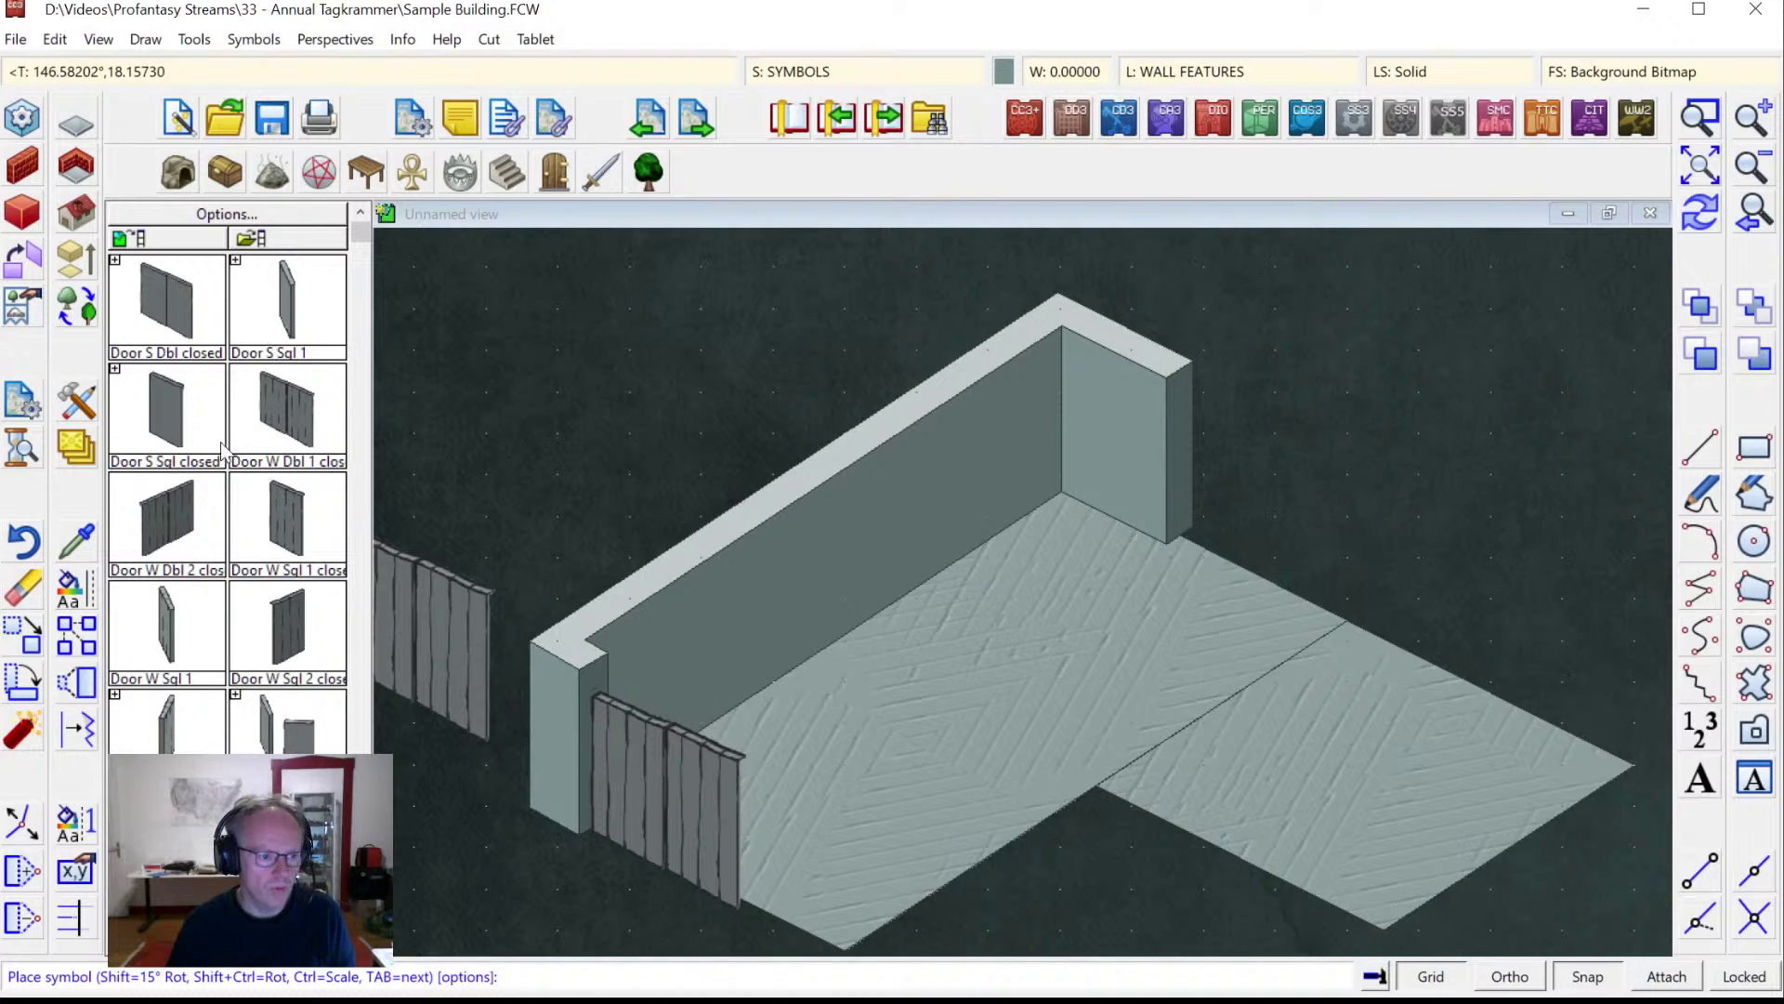
pyautogui.click(1176, 531)
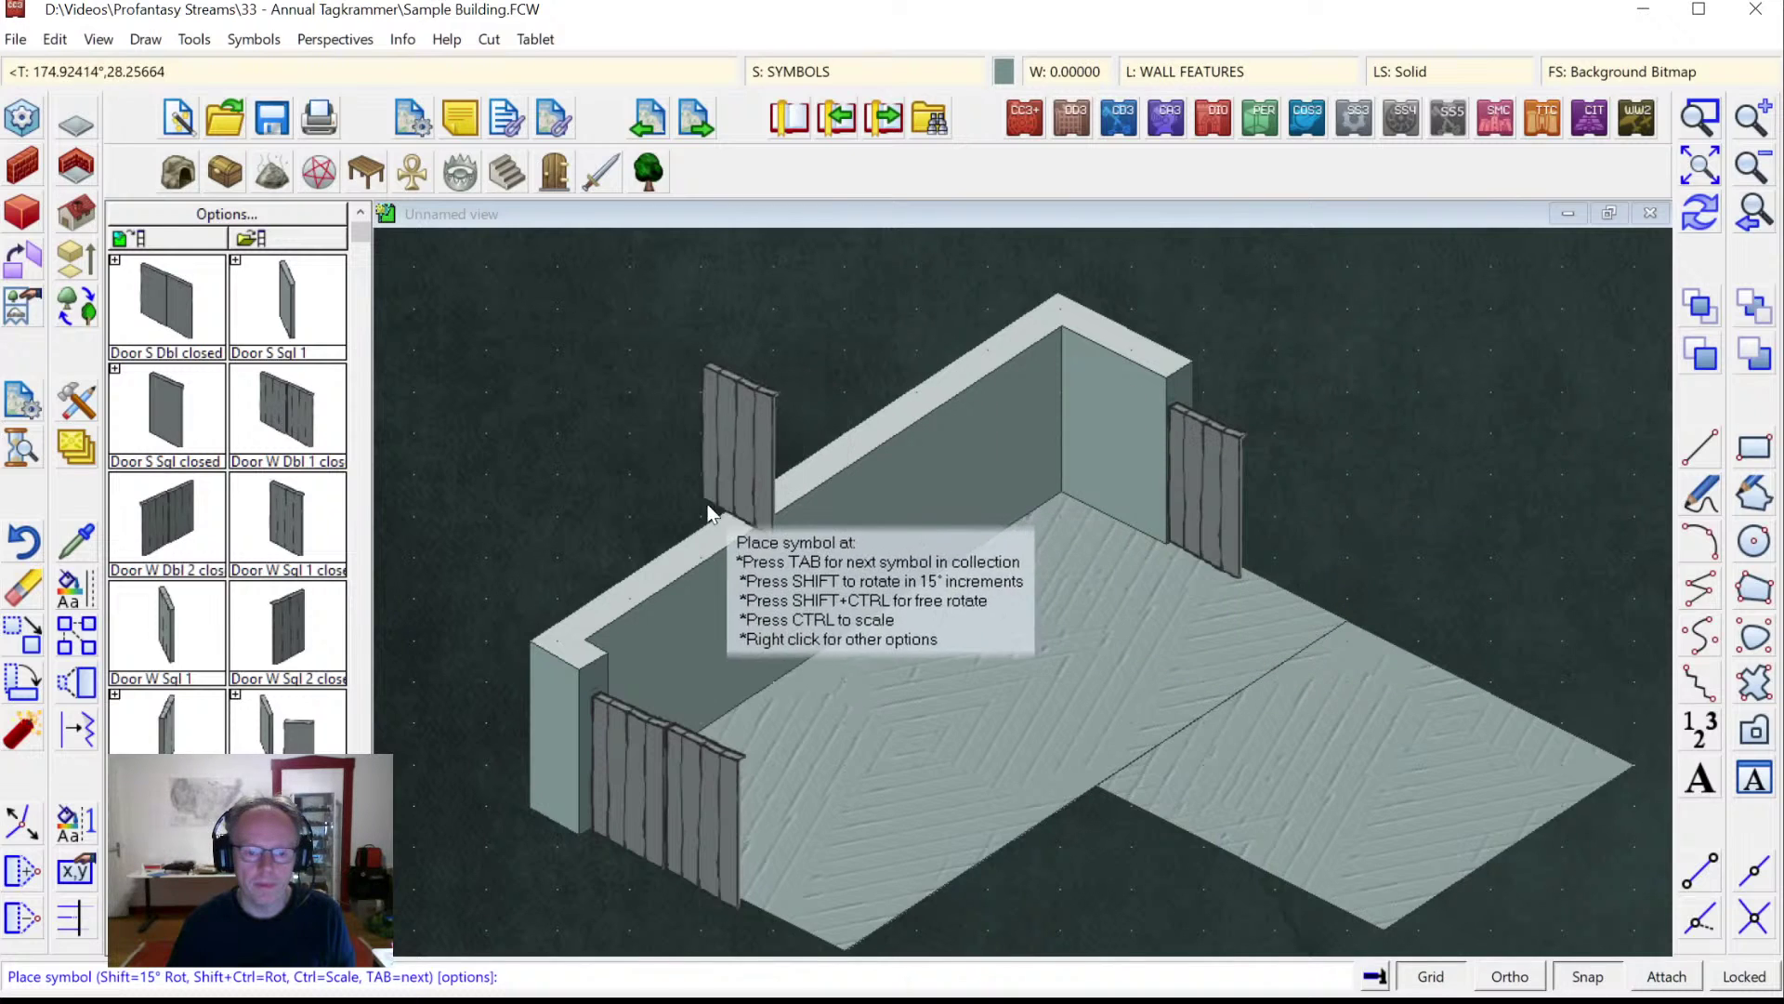
pyautogui.rightClick(580, 515)
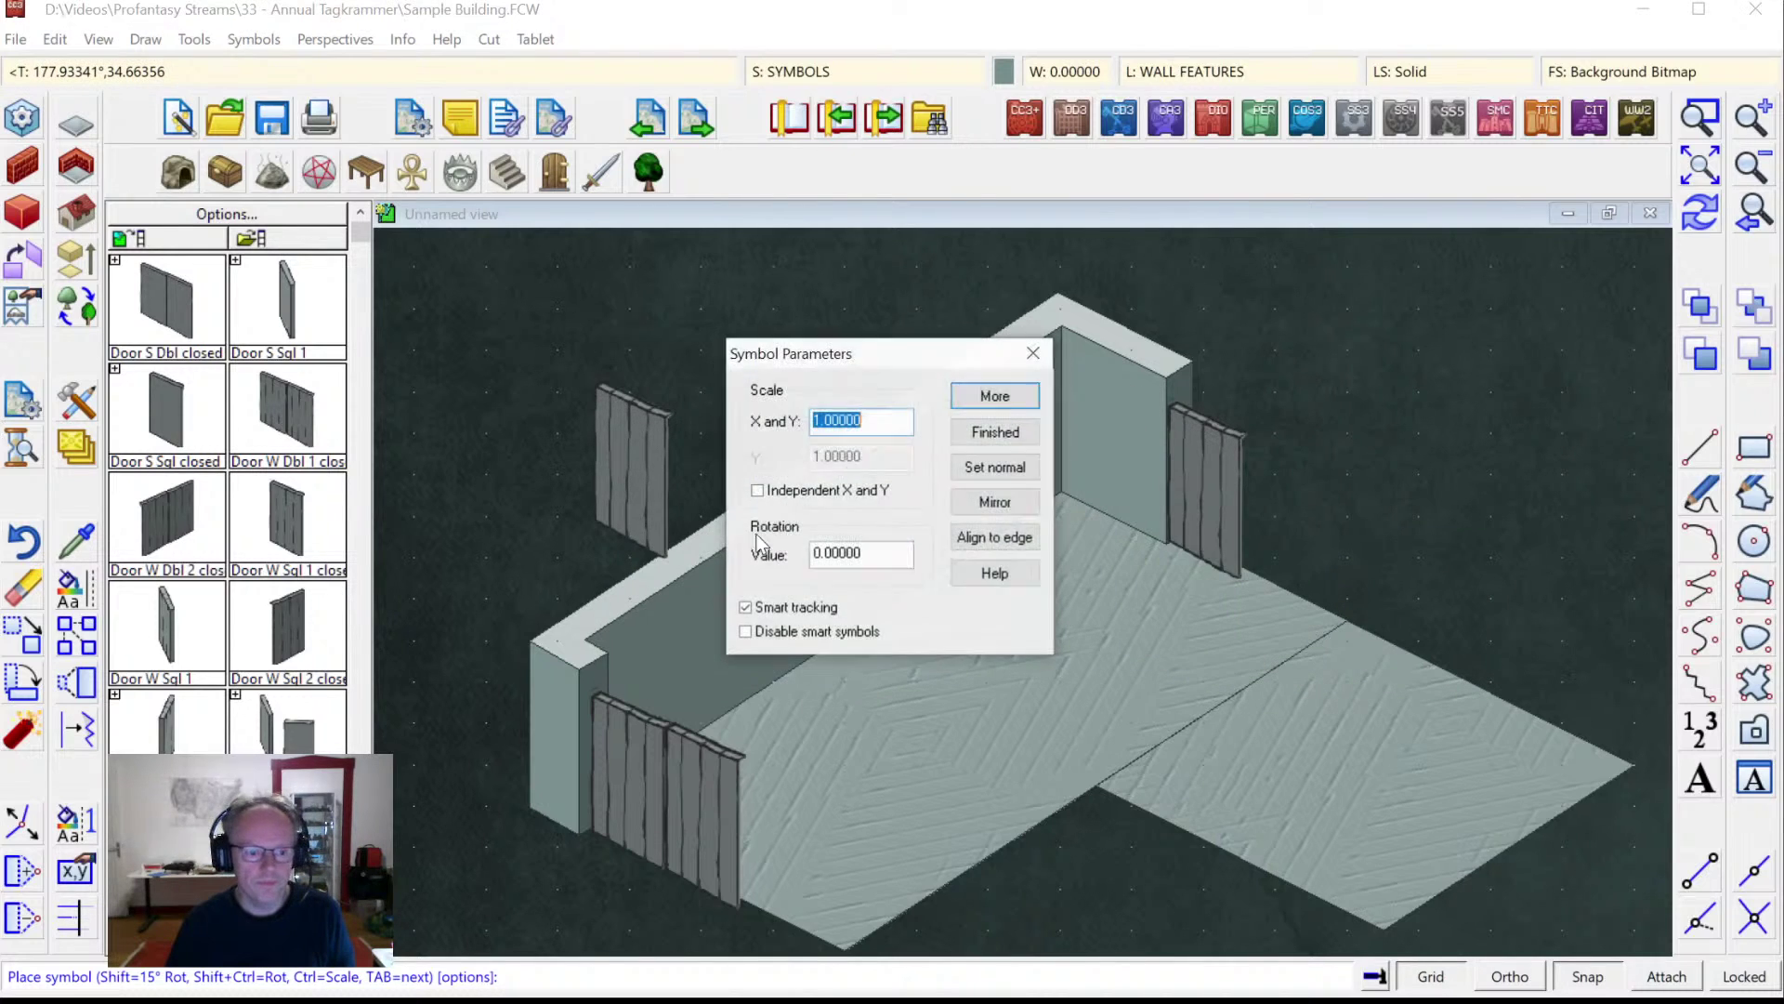
pyautogui.click(973, 428)
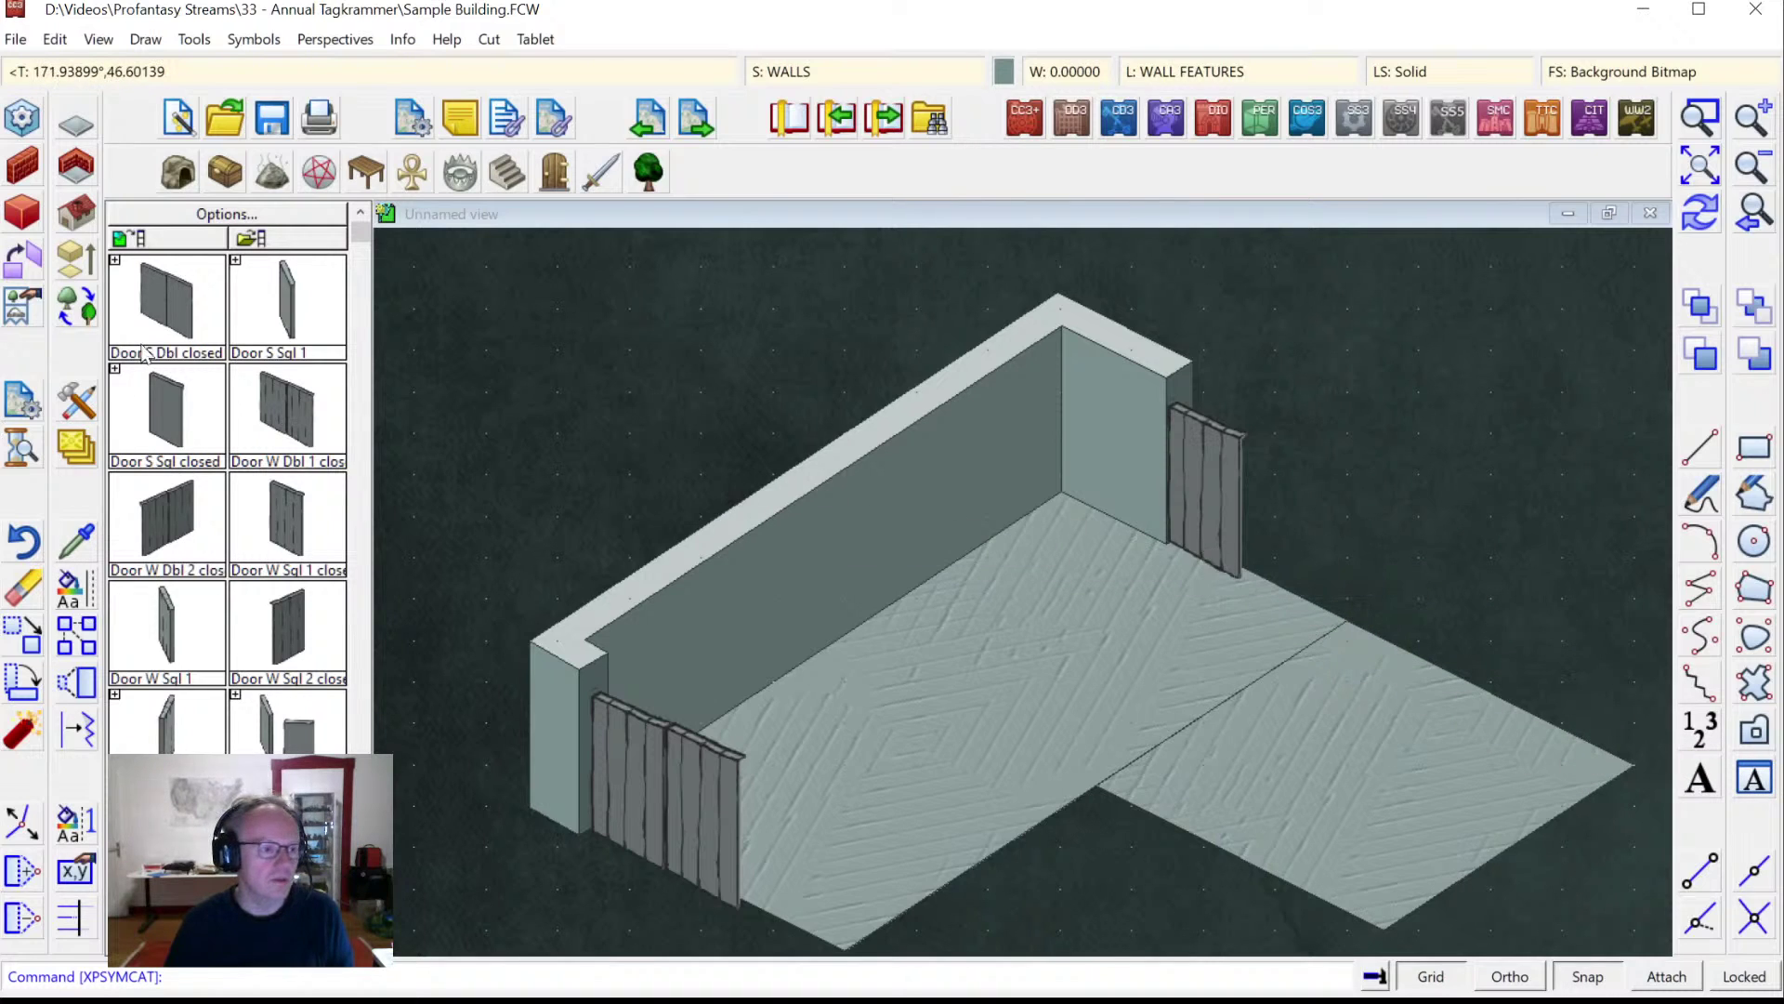
# Try to draw a wall 10 high on the WALLS sheet from the single door to the smaller floor's far outer corner.
pyautogui.click(24, 158)
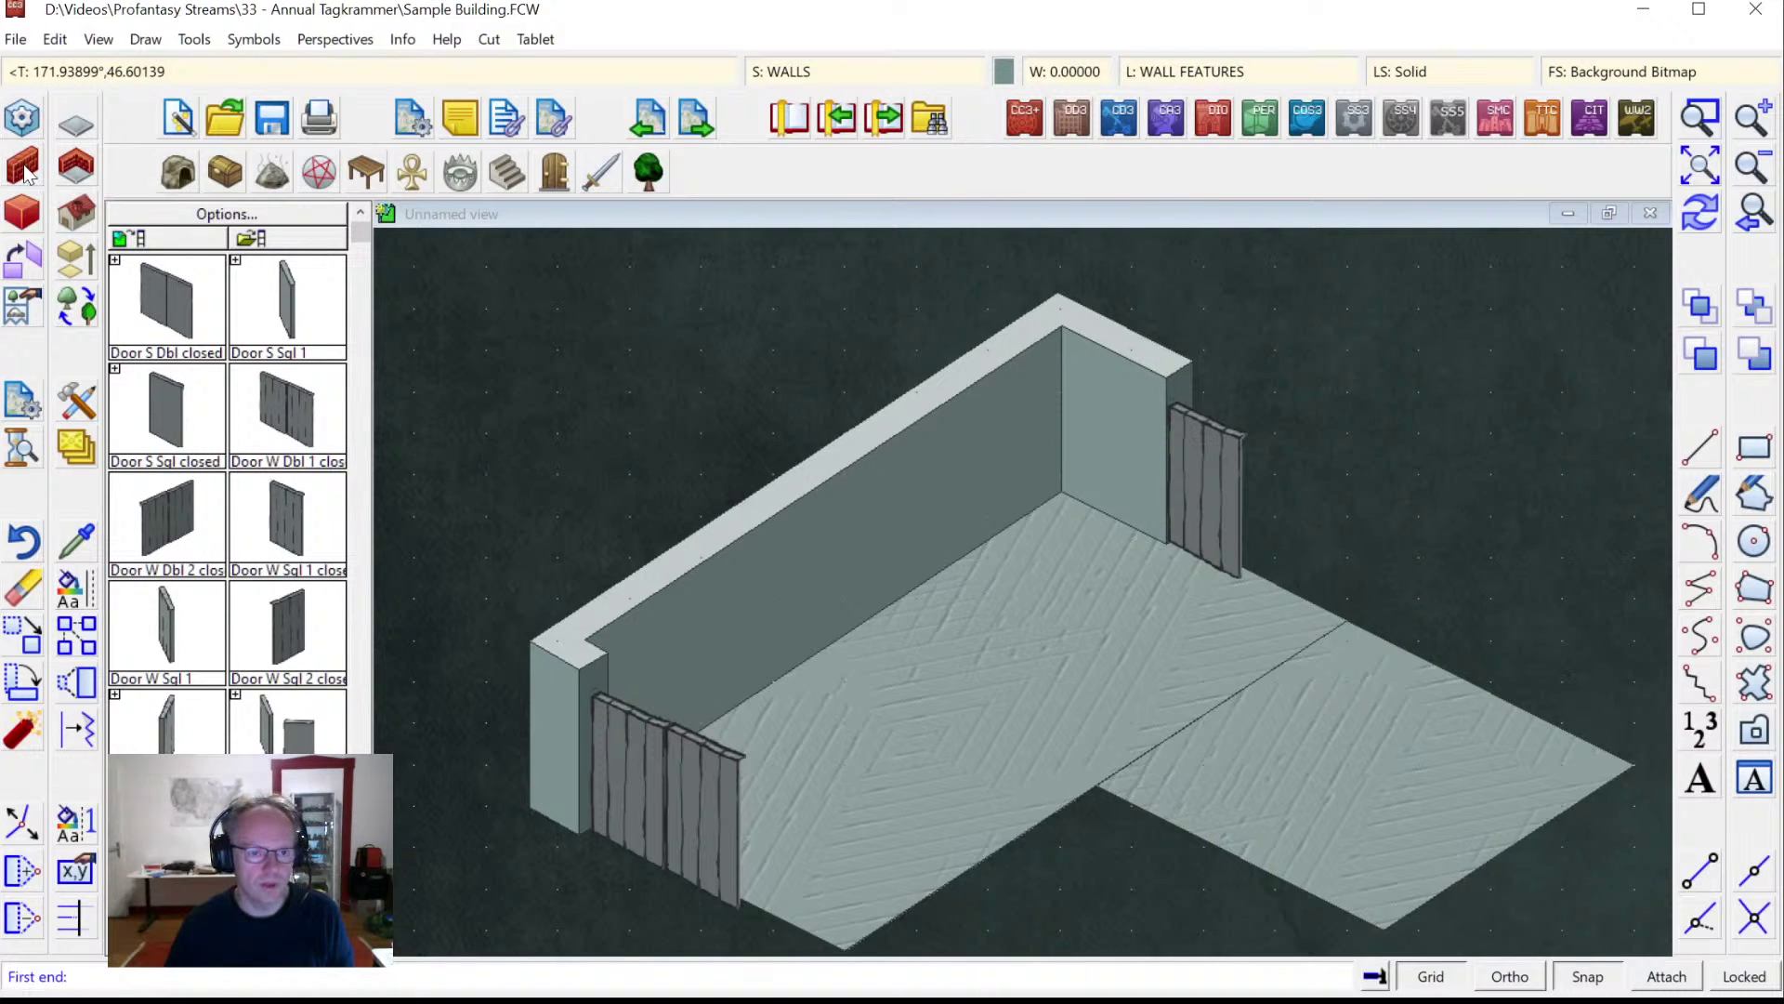
pyautogui.click(1251, 575)
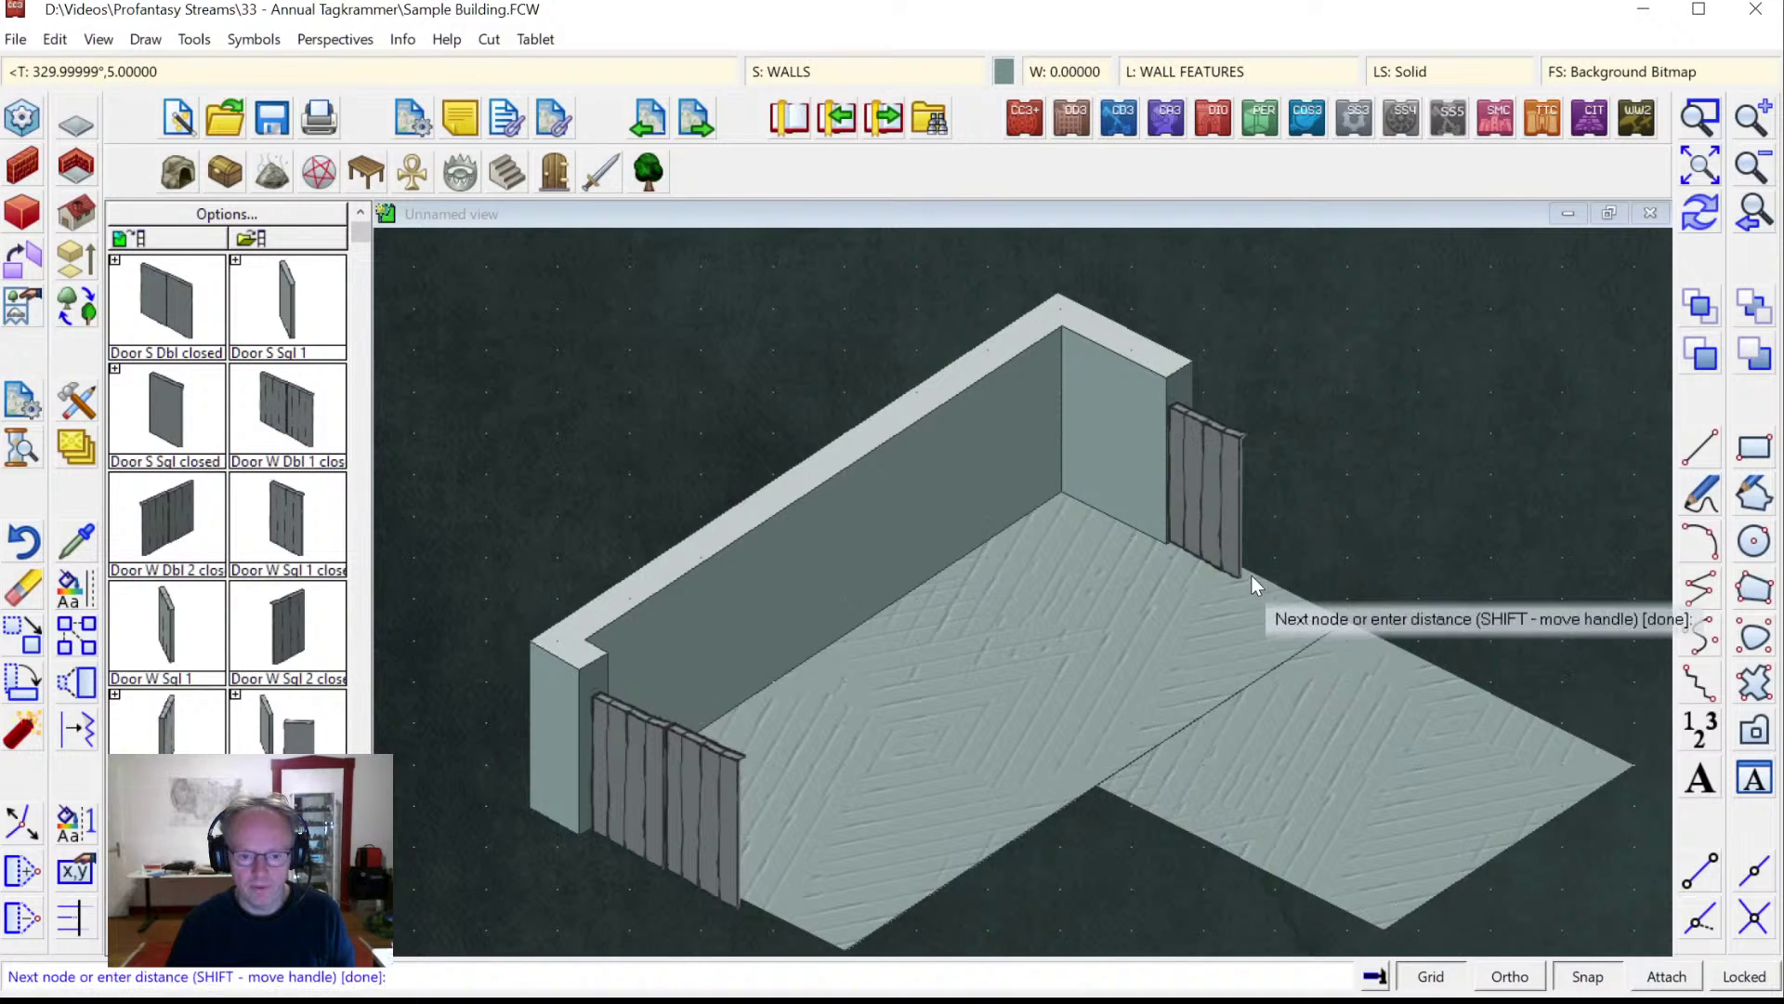
pyautogui.click(1628, 764)
pyautogui.rightClick(1630, 762)
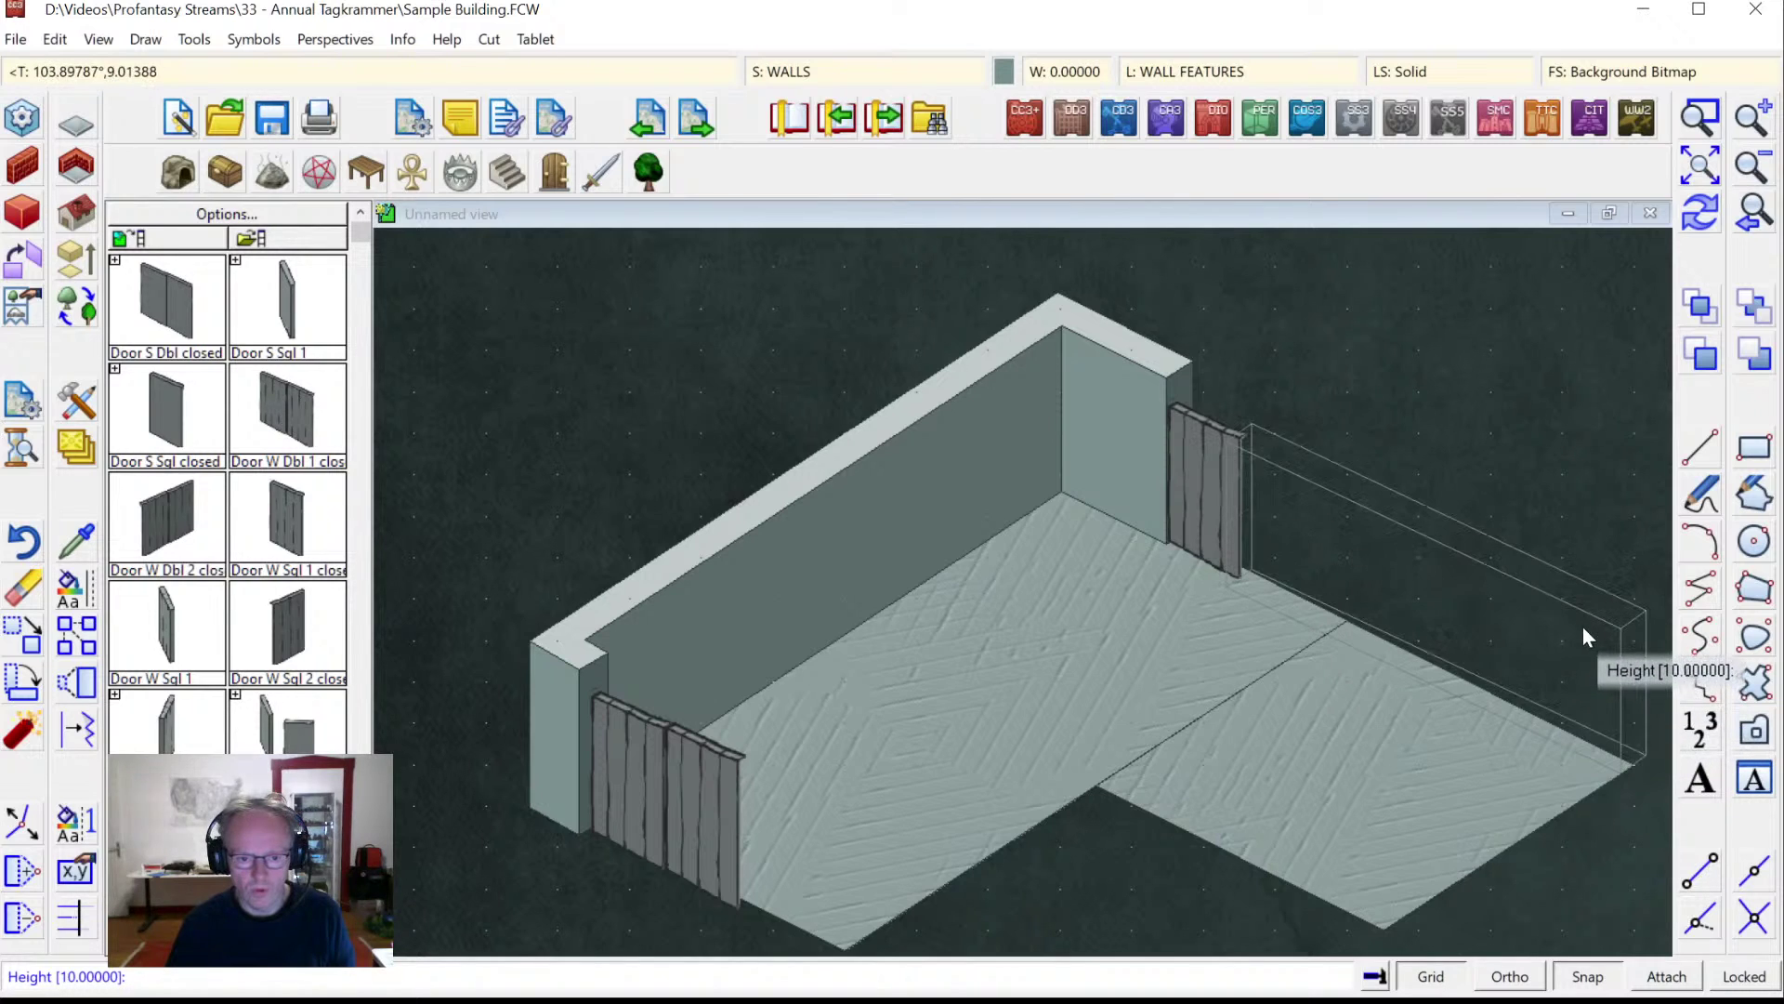
pyautogui.rightClick(1582, 627)
pyautogui.click(1701, 212)
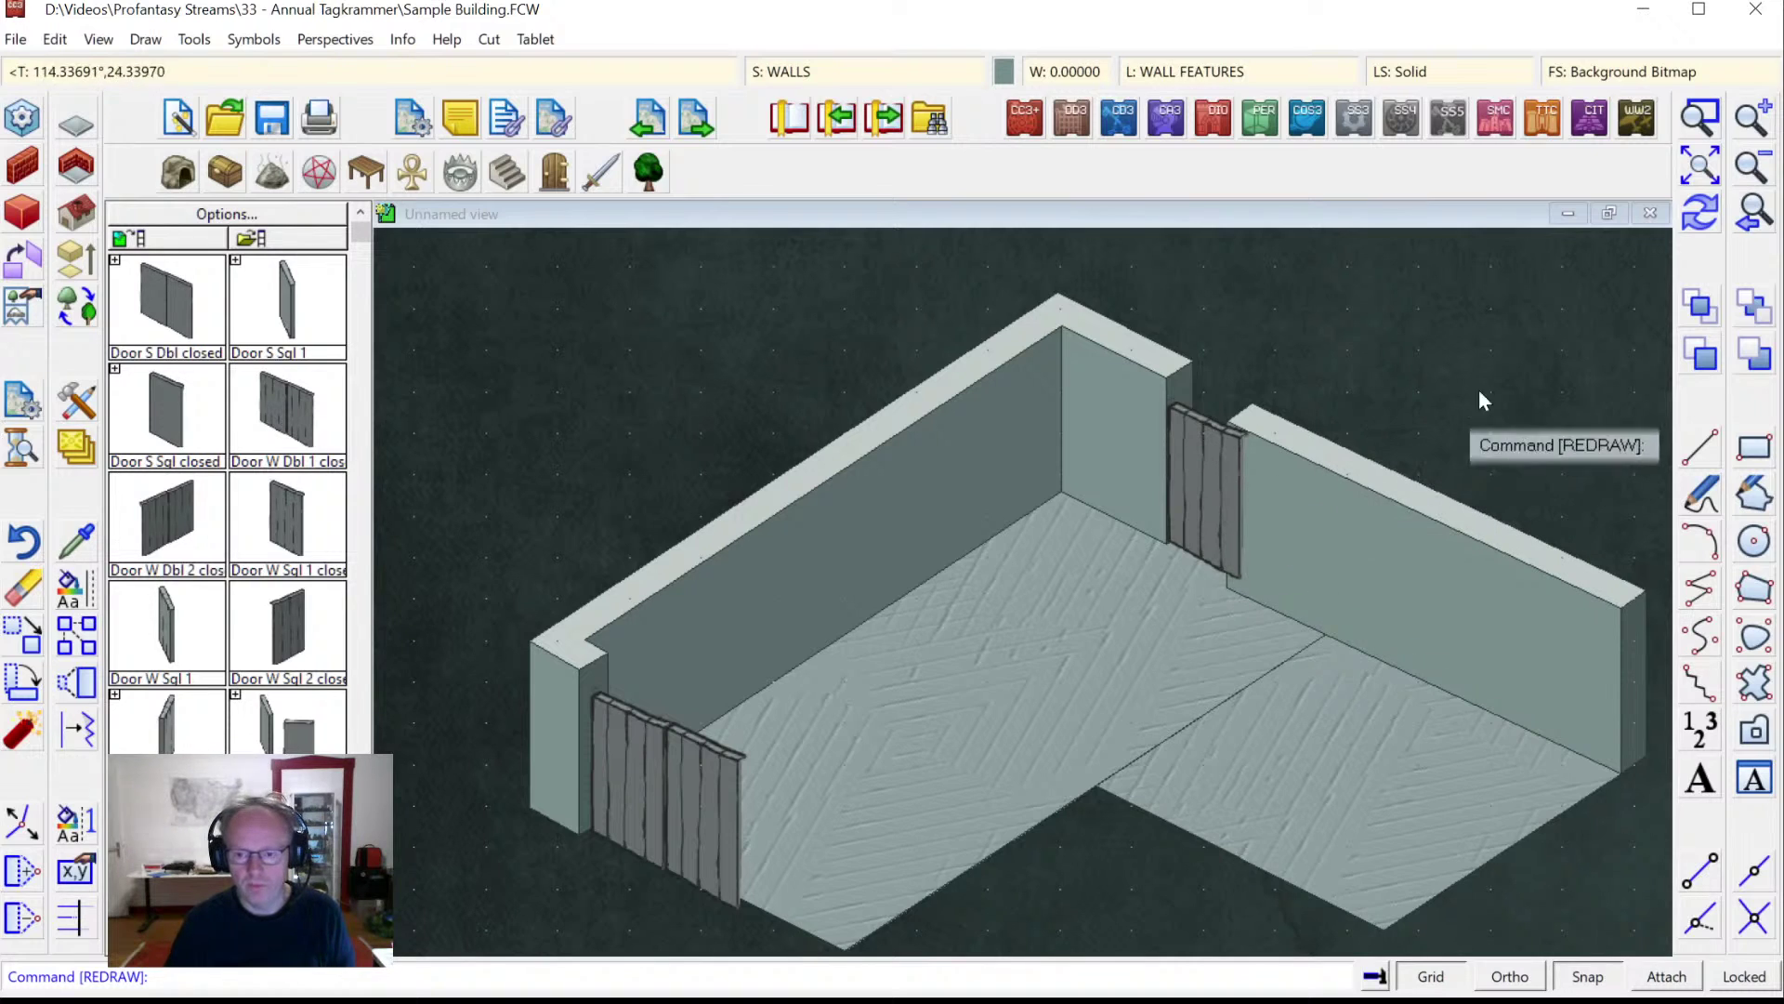
# Examine the overlap between the single door and the adjoining wall, and undo that wall.
pyautogui.click(1700, 118)
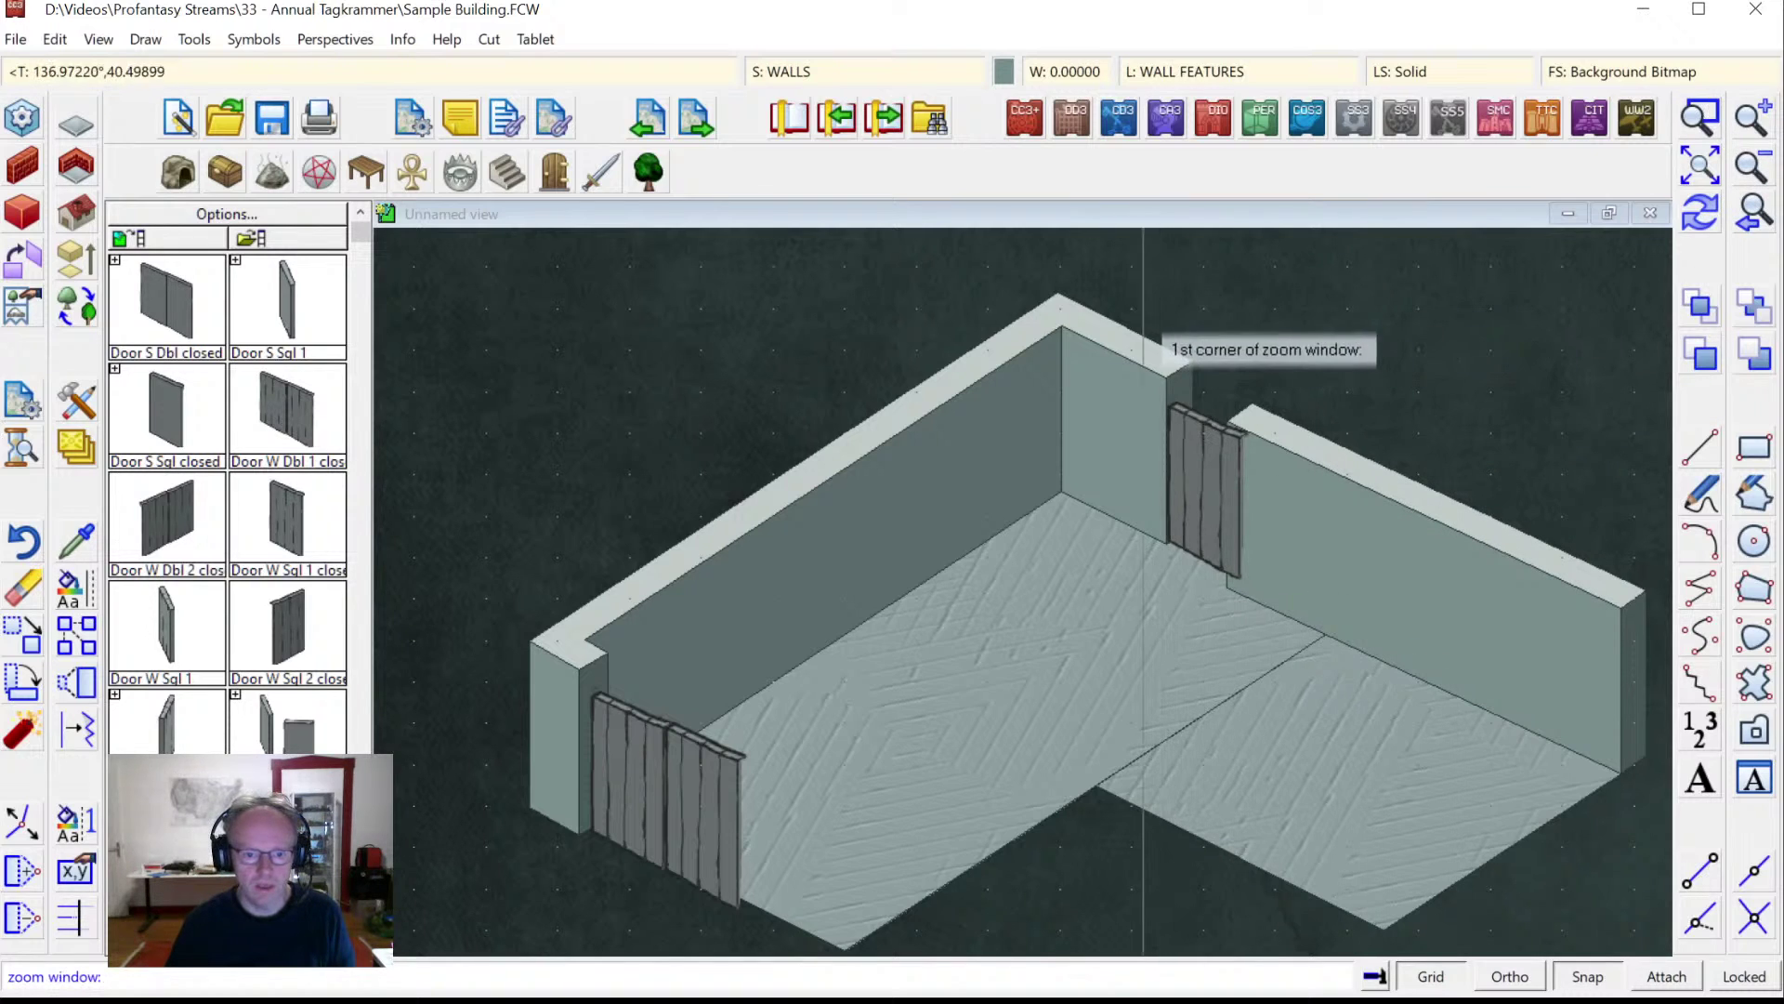
pyautogui.click(1056, 310)
pyautogui.click(1402, 654)
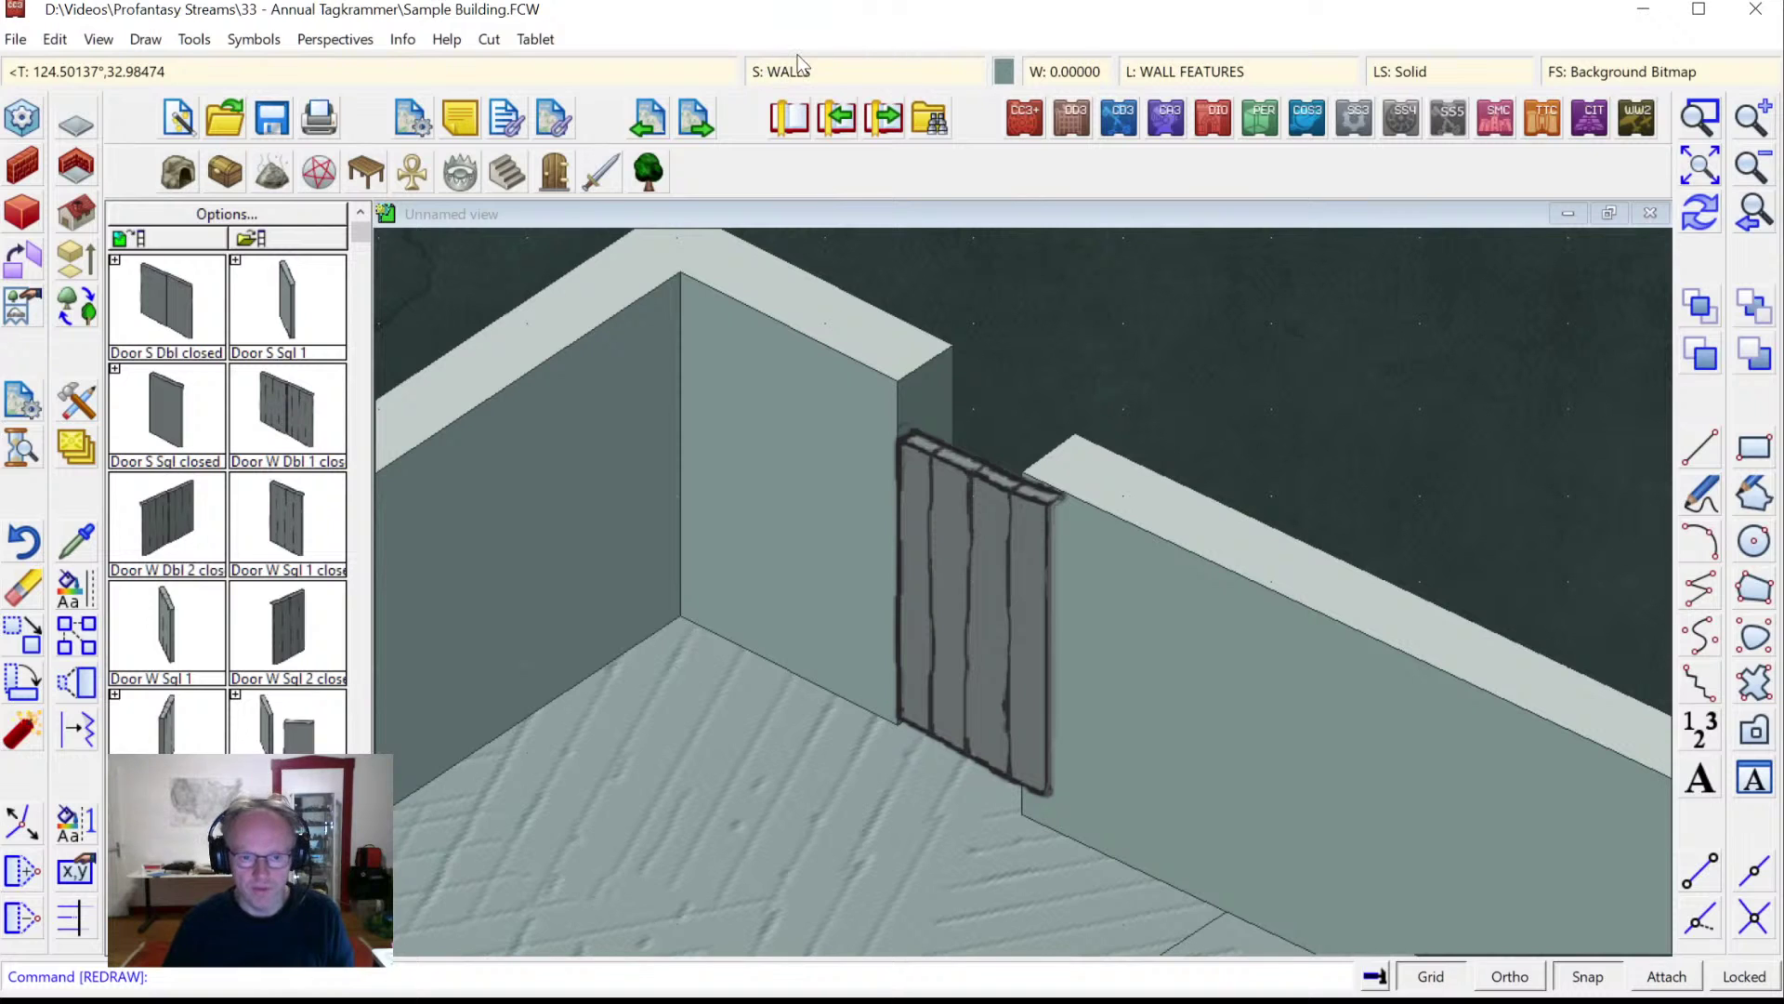
pyautogui.click(25, 538)
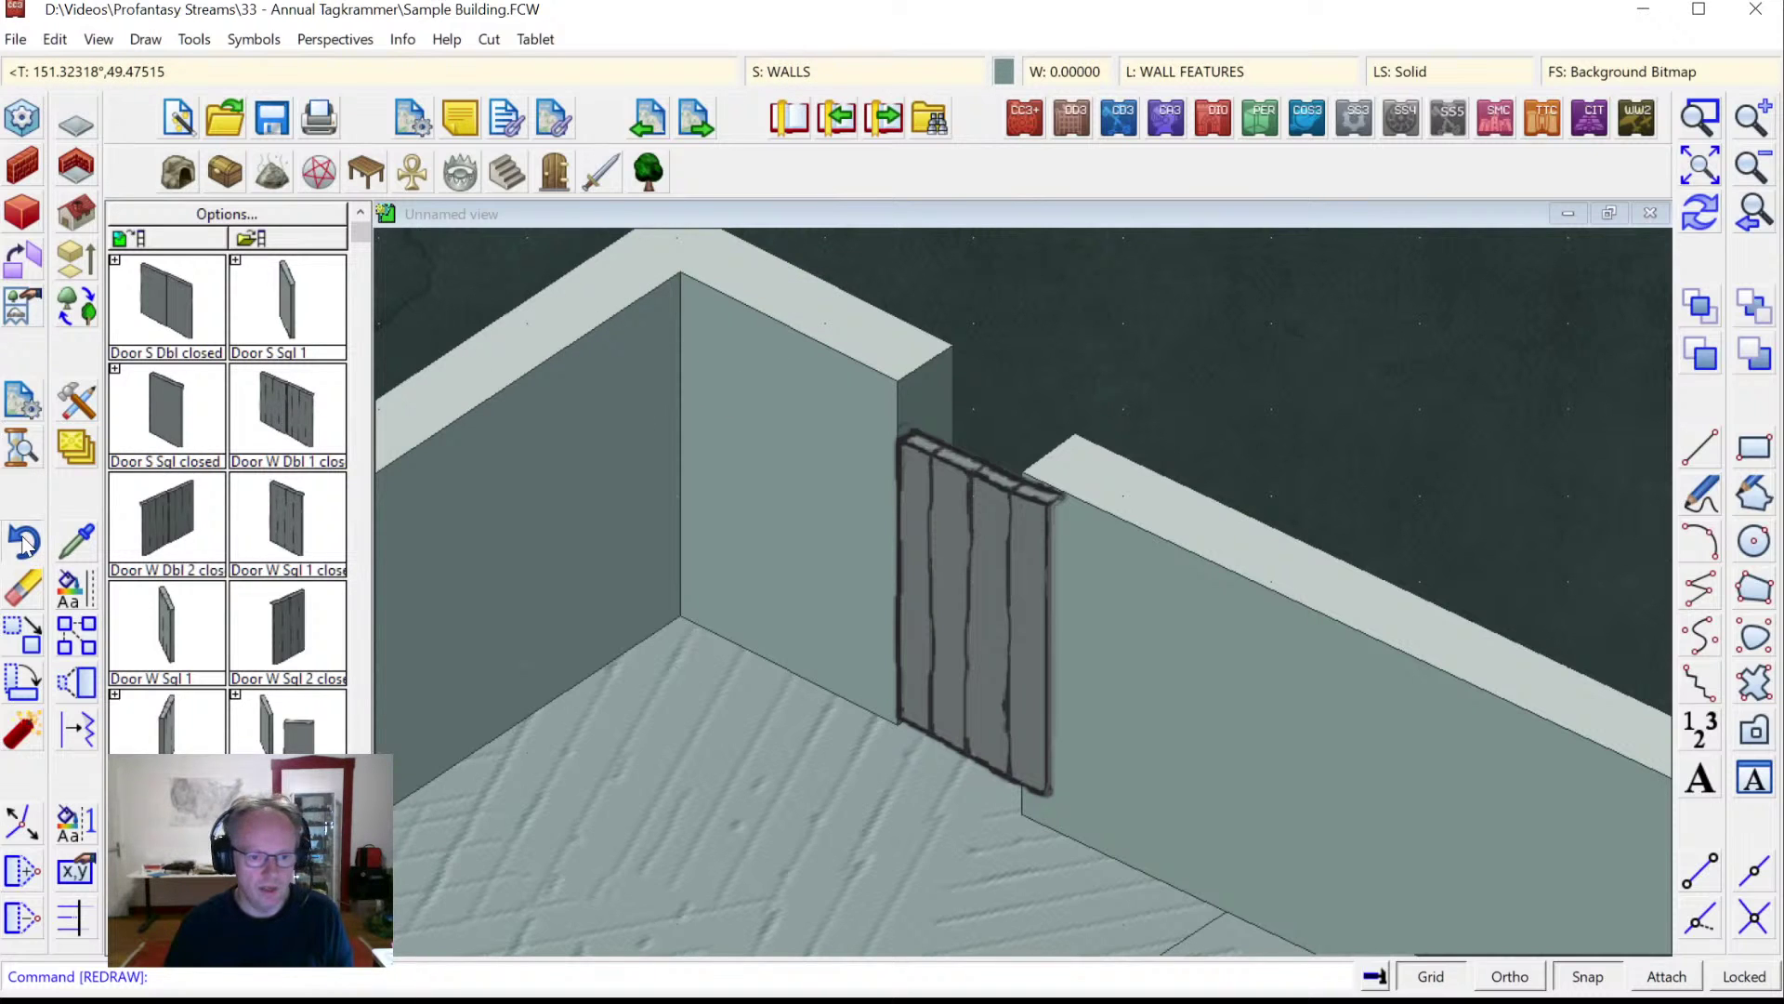
# Make WALLS 2 the current sheet in the Drawing Sheets and Effects settings.
pyautogui.click(820, 71)
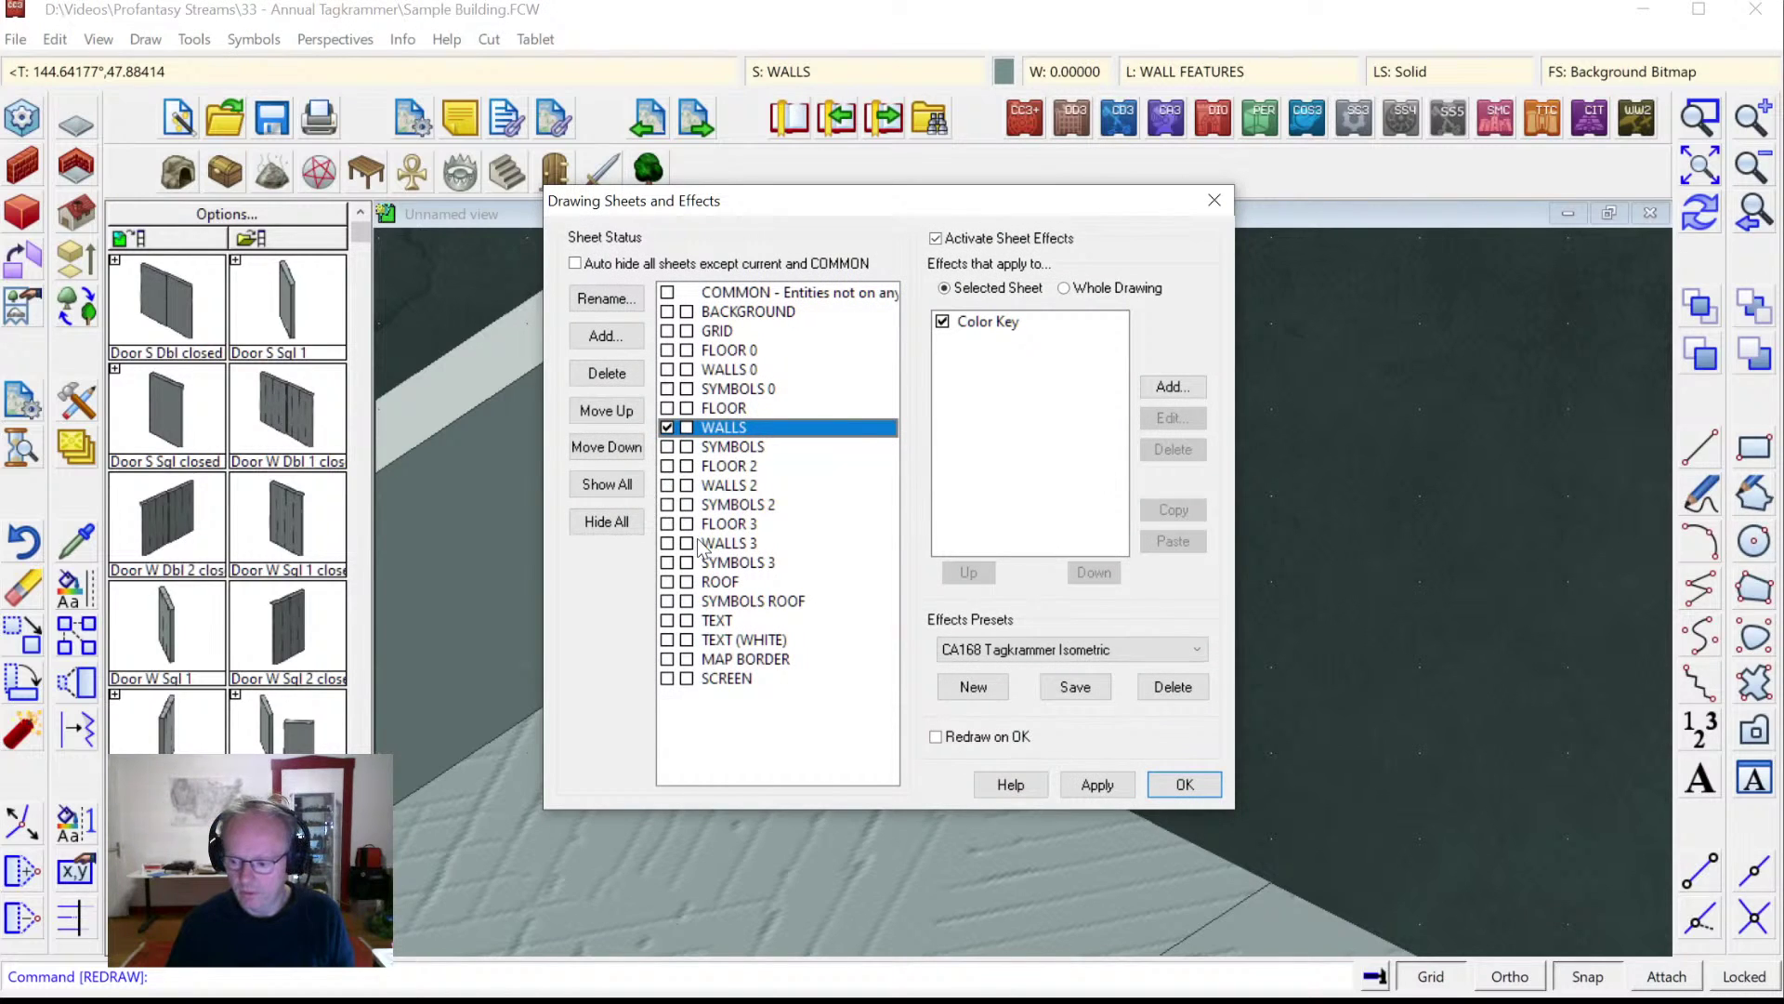
pyautogui.click(668, 486)
pyautogui.click(1182, 784)
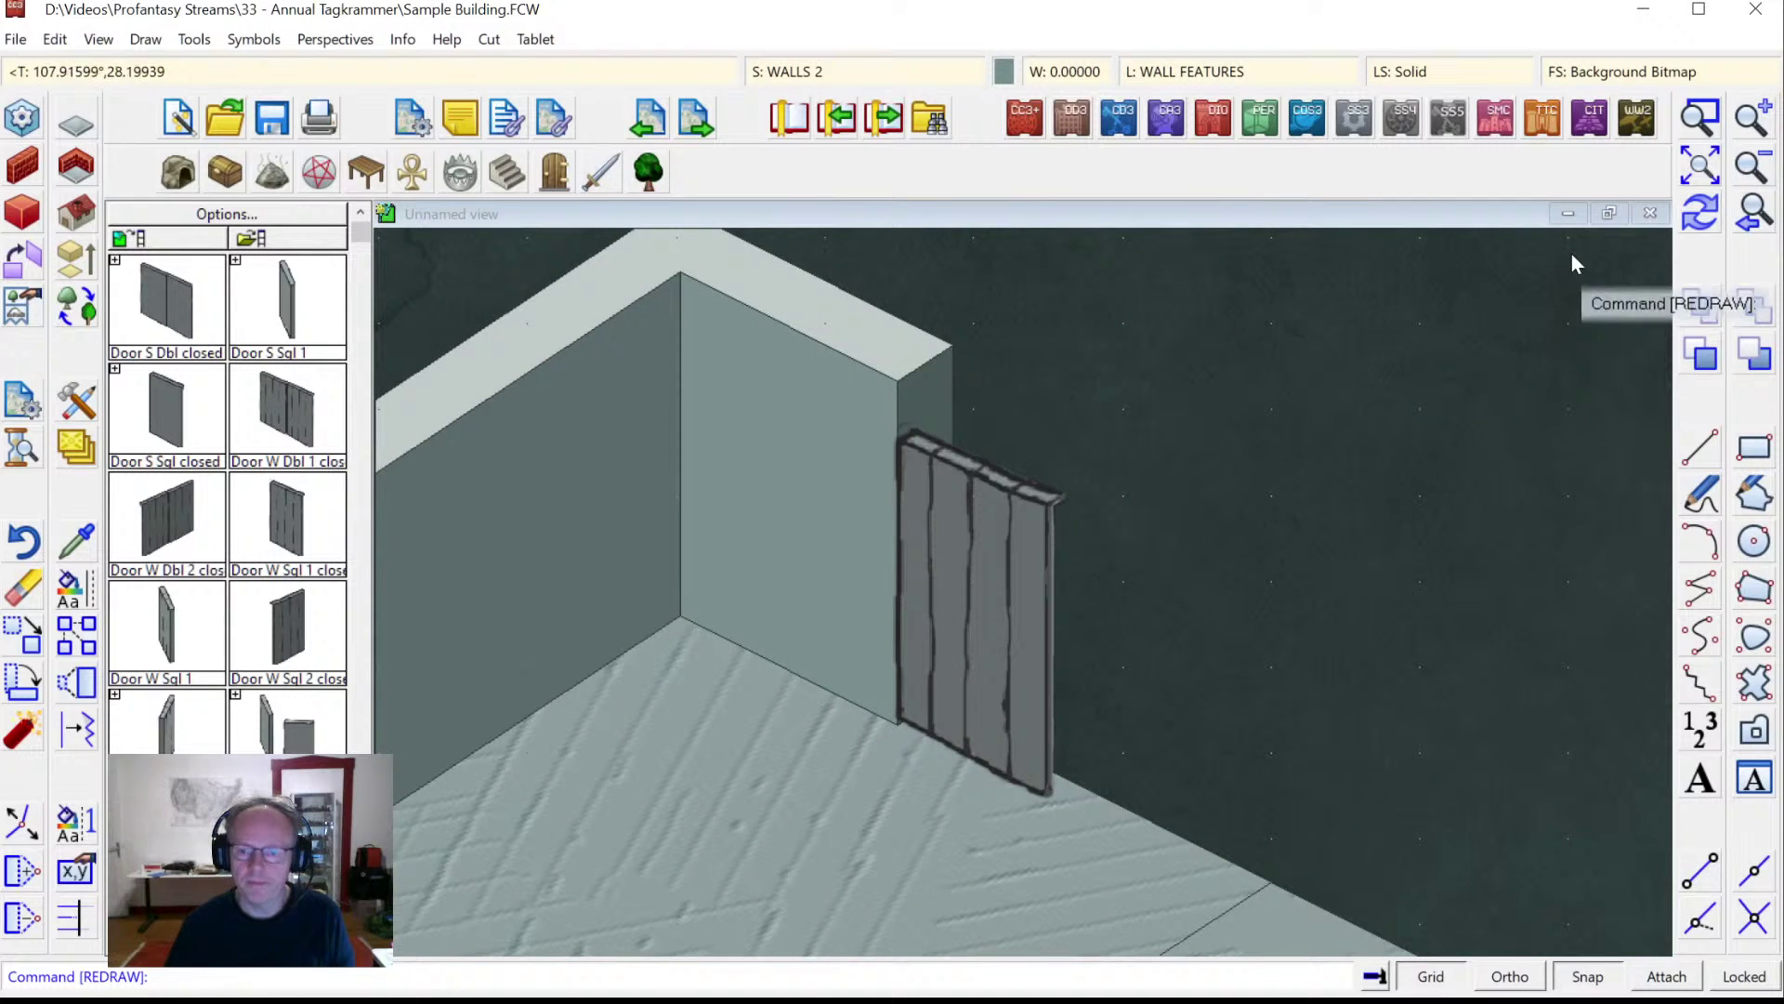
# Draw an isometric wall 10 high from a point attached to the floor edge beside the single door to the smaller floor's outer corner.
pyautogui.click(1752, 167)
pyautogui.click(23, 167)
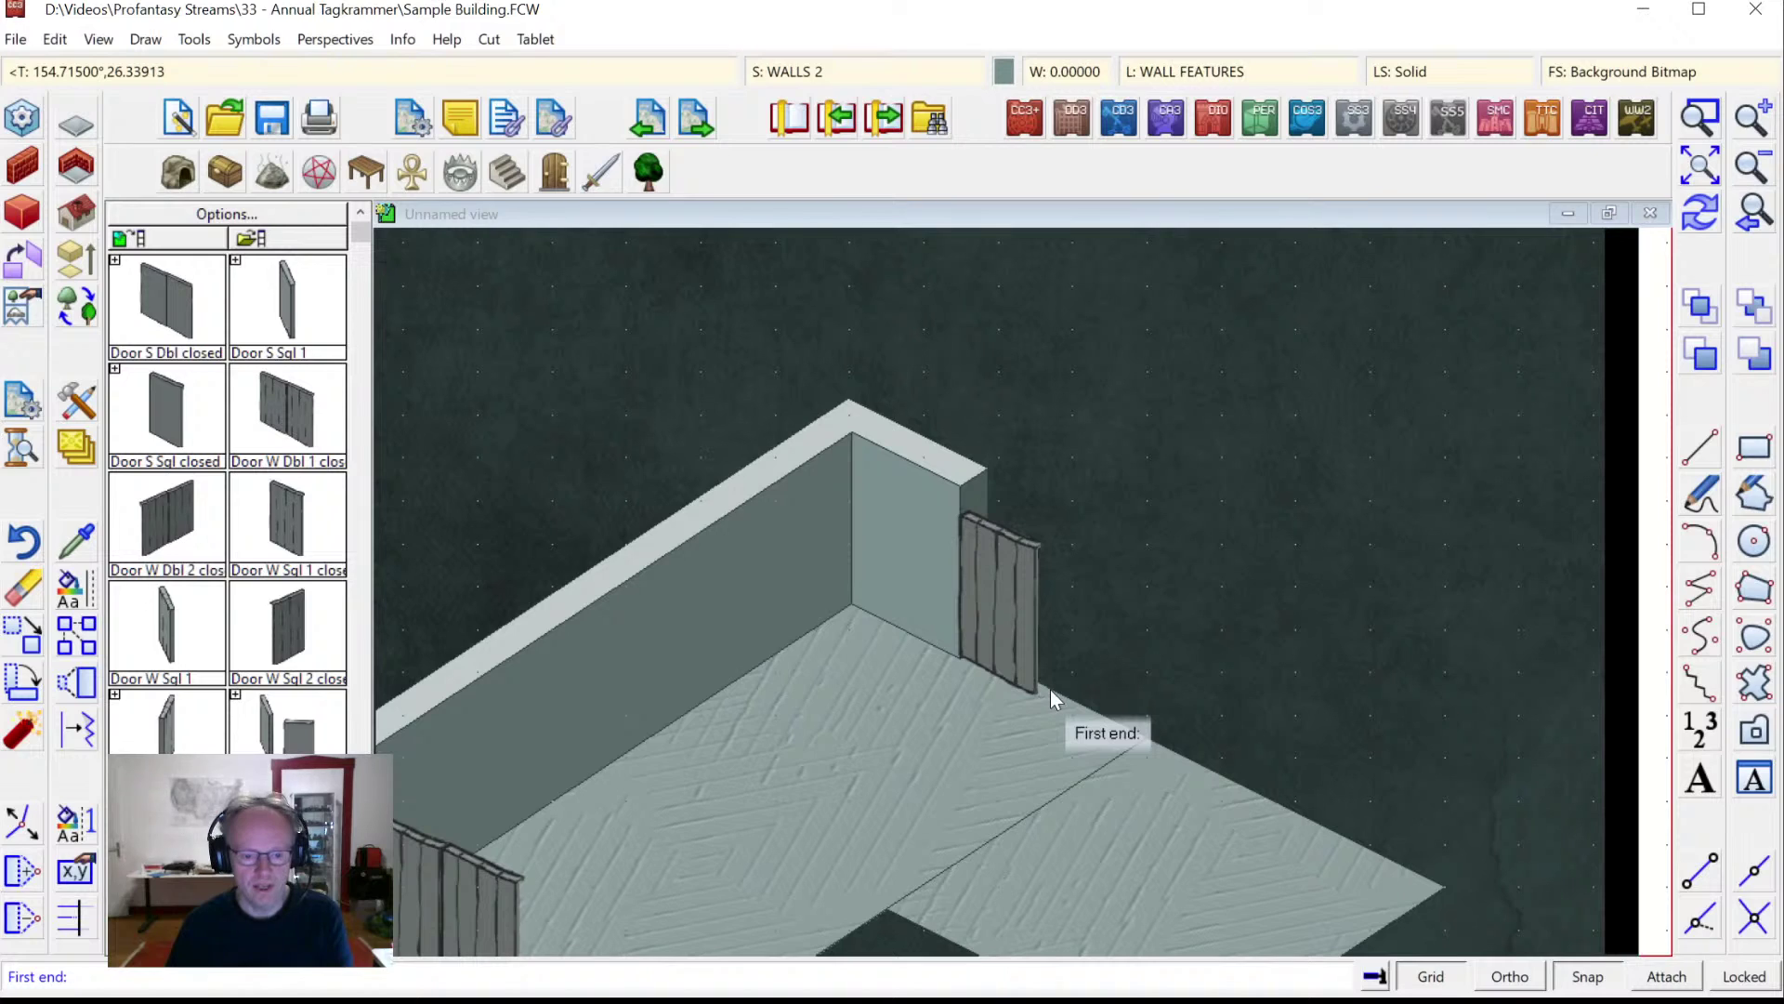
pyautogui.press('a')
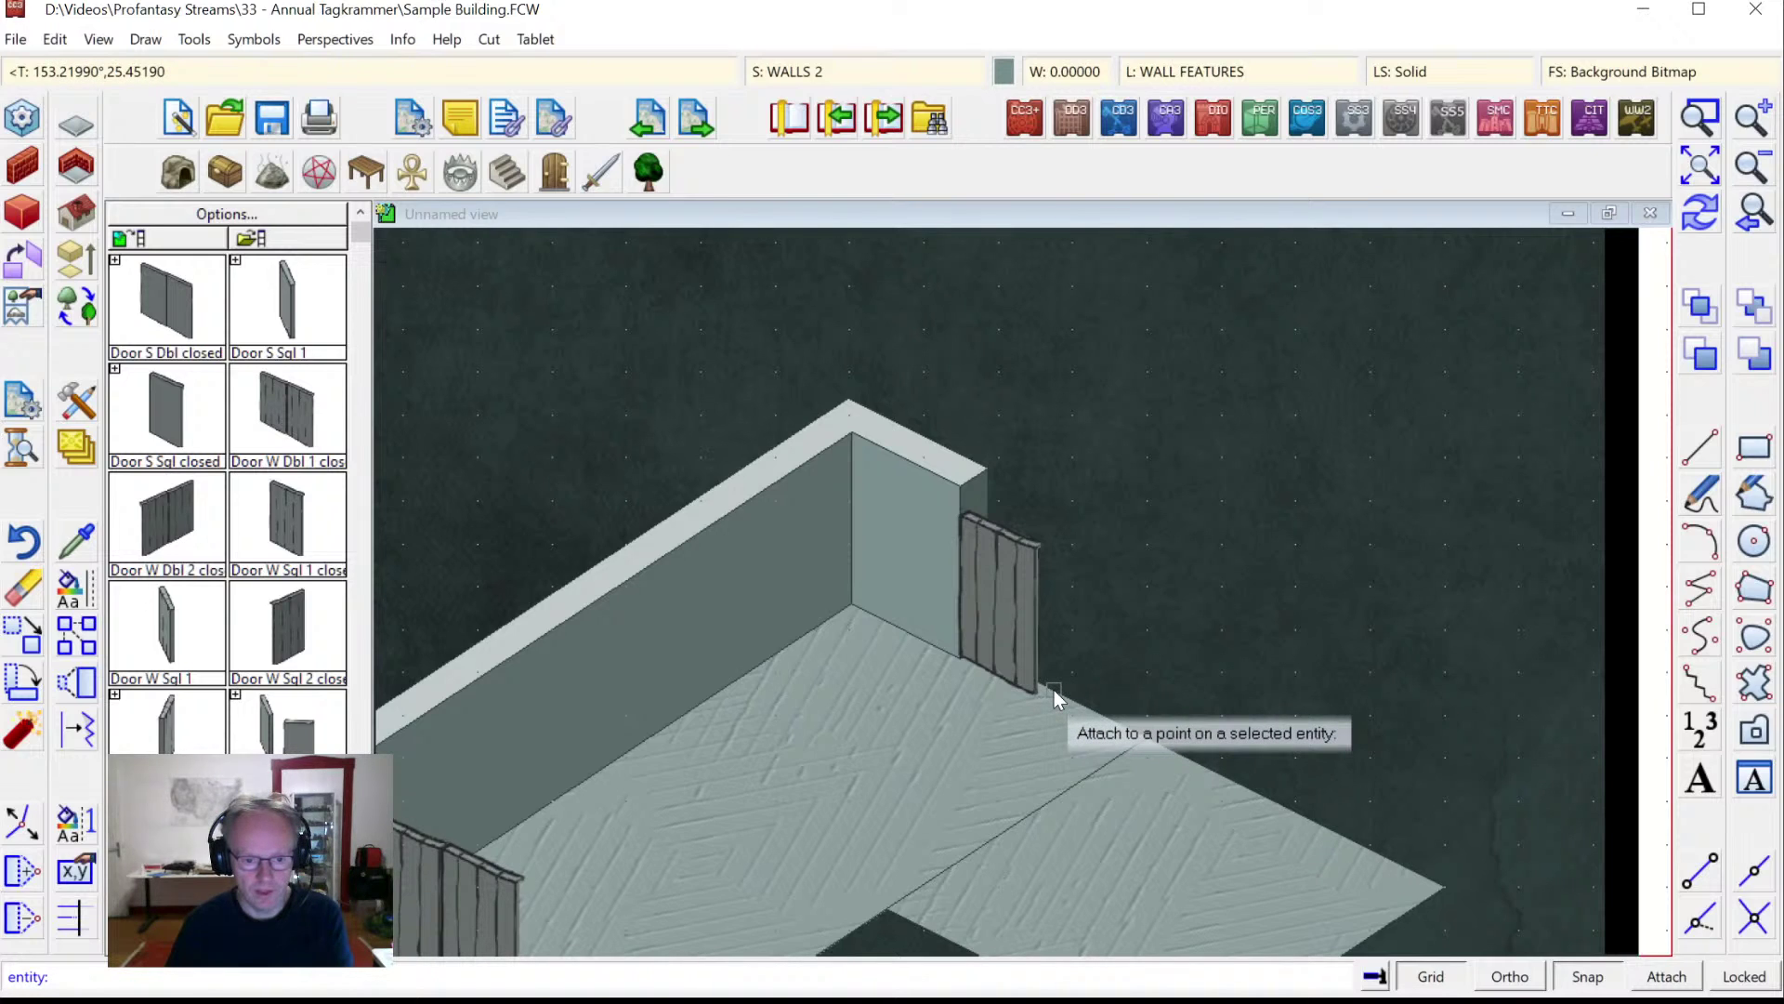
pyautogui.click(1046, 683)
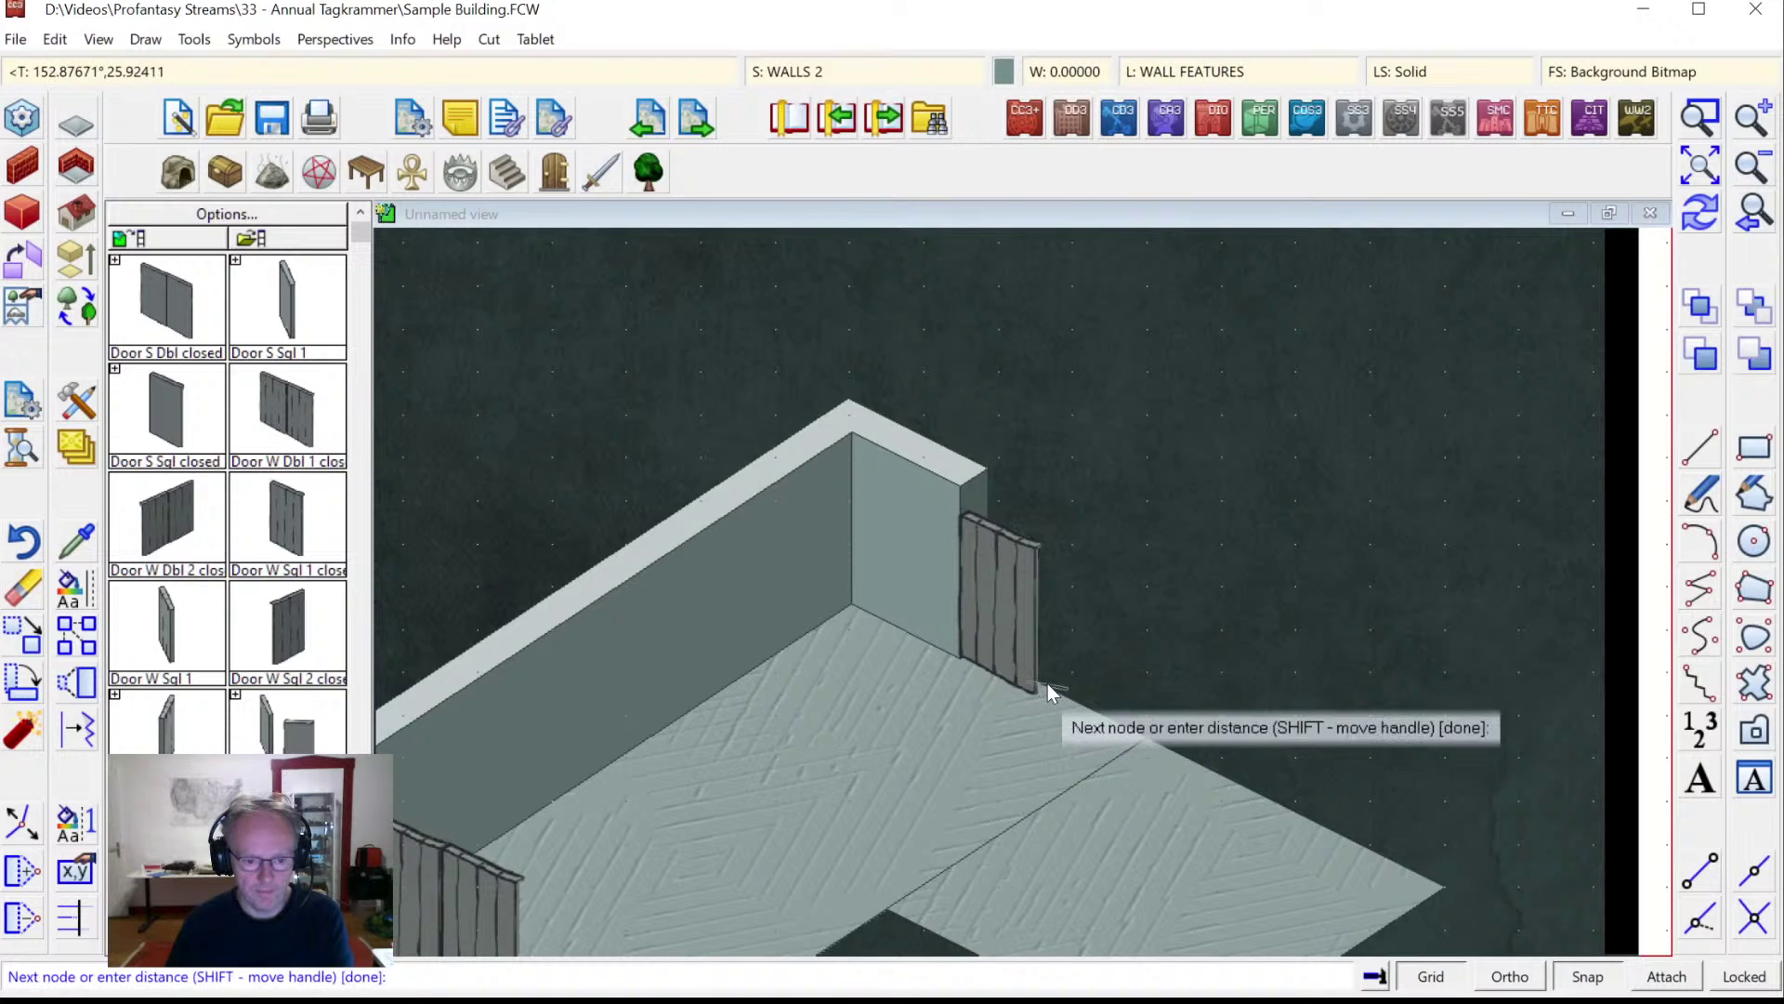
pyautogui.click(1442, 889)
pyautogui.rightClick(1447, 884)
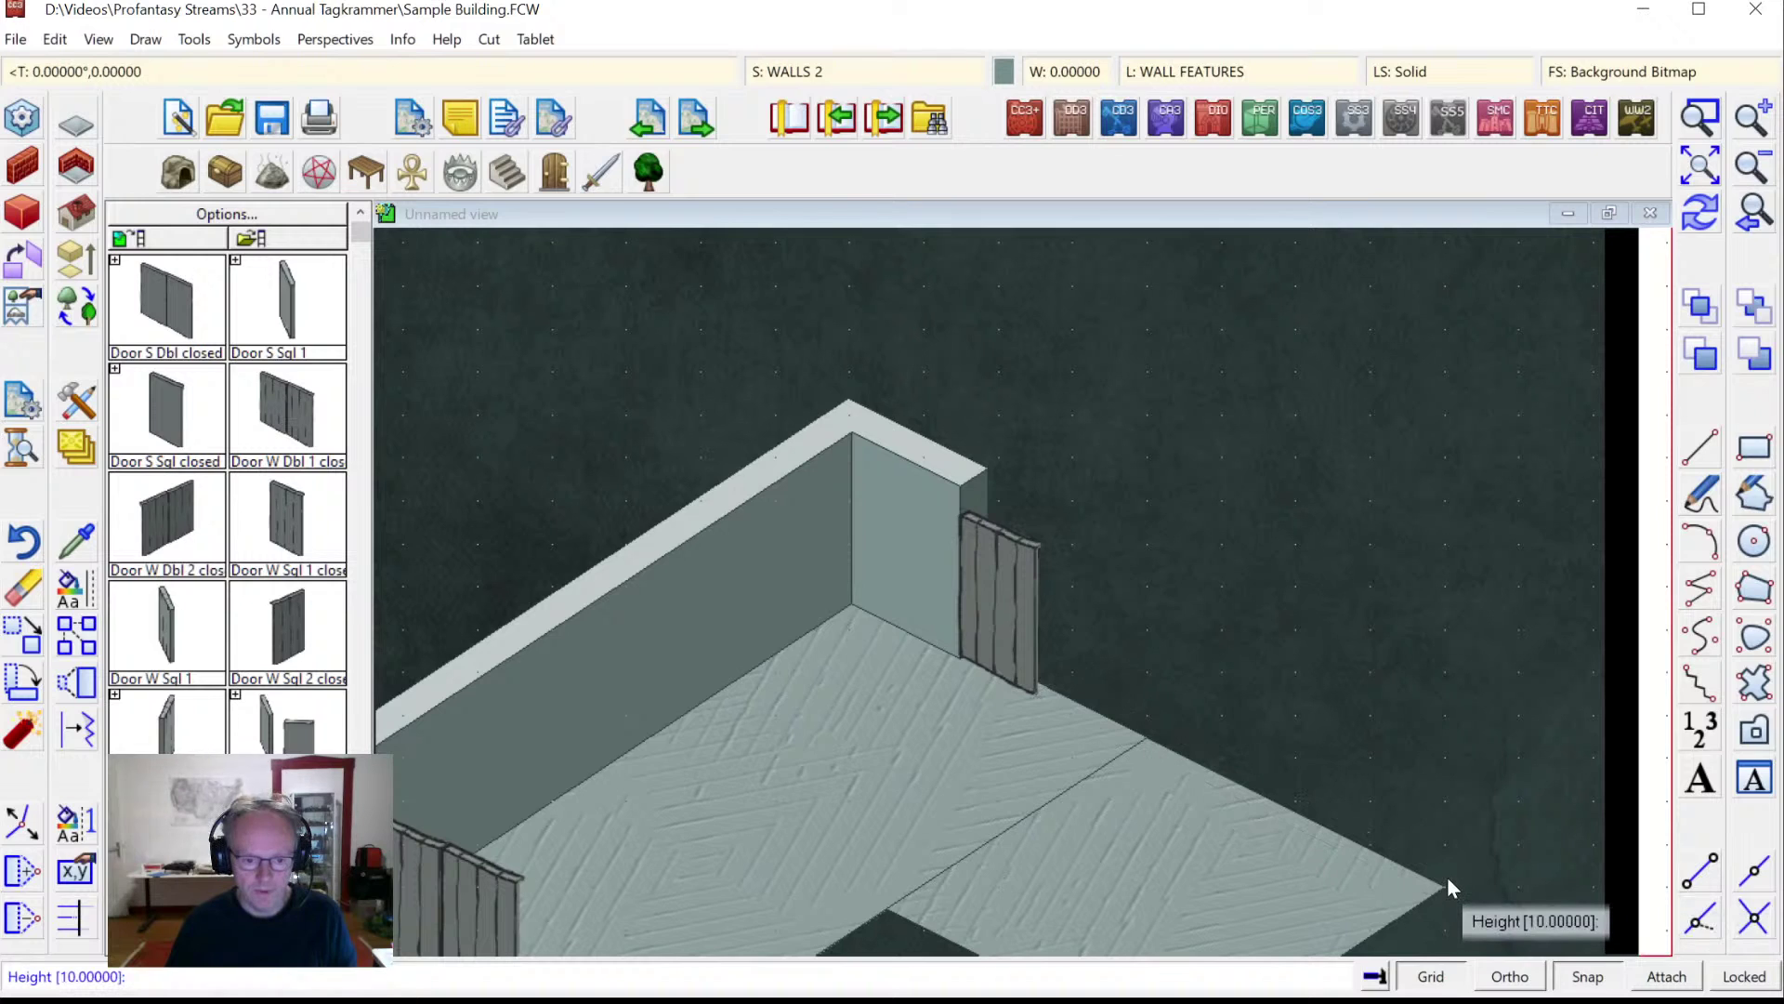
pyautogui.click(1463, 717)
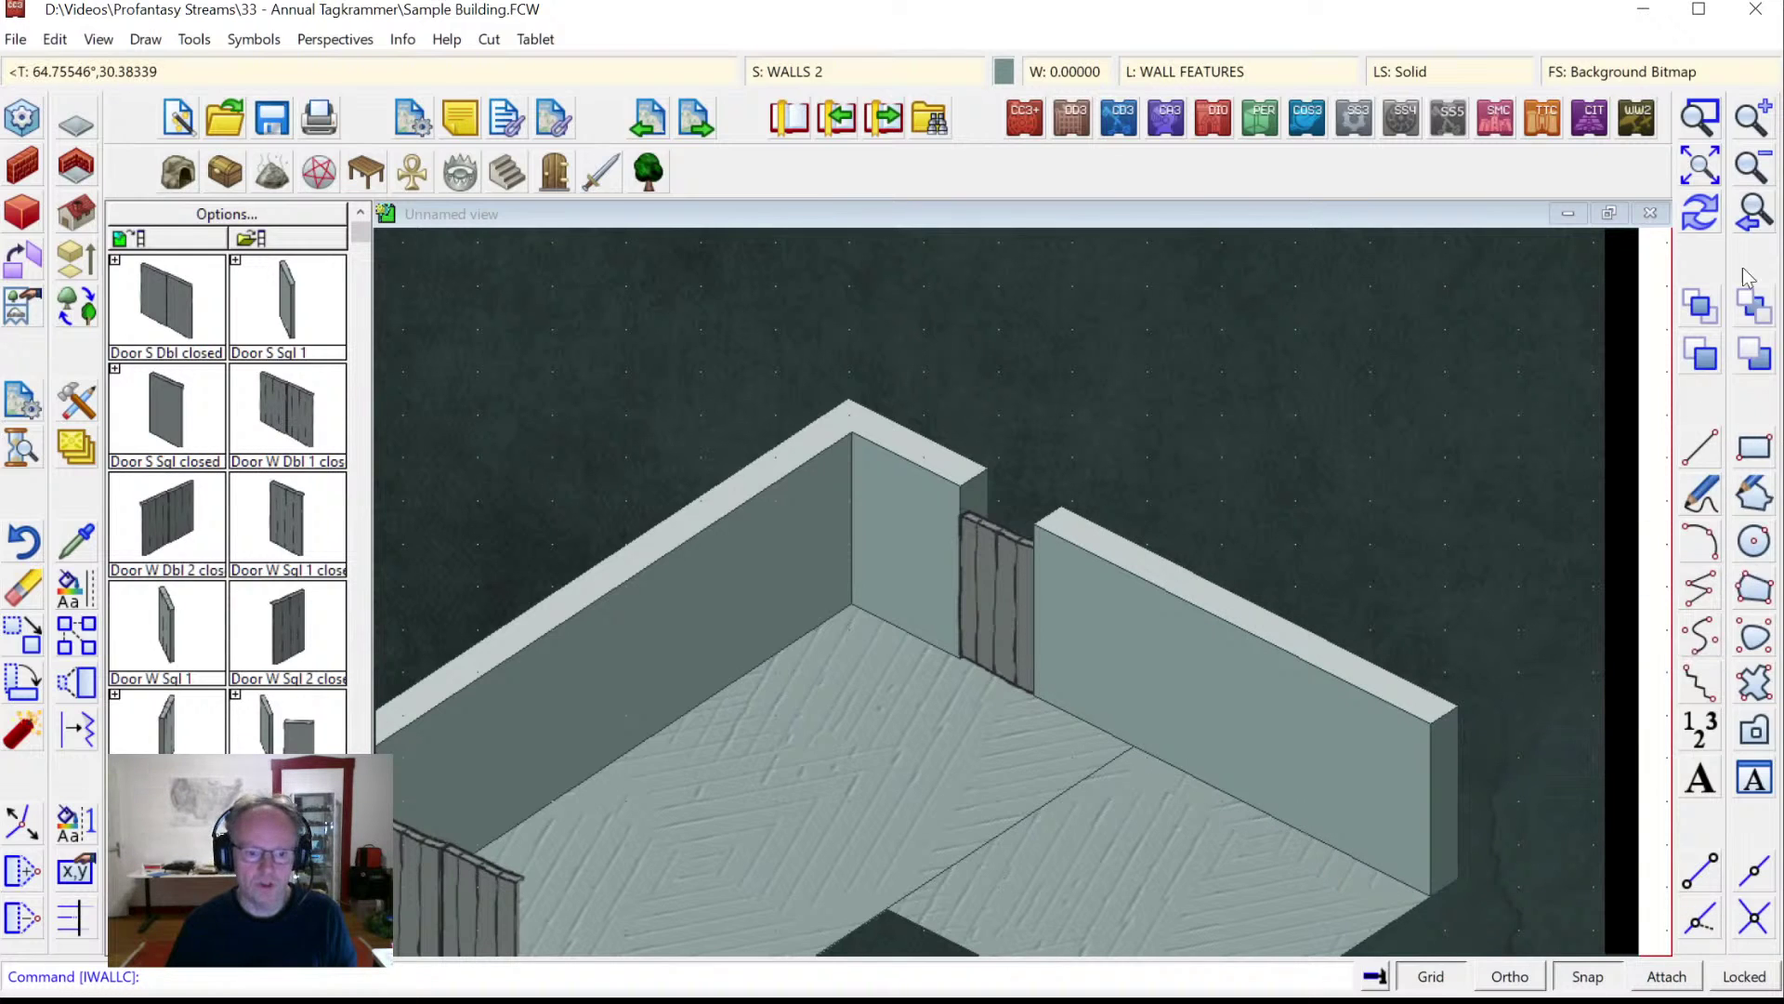
pyautogui.click(1692, 209)
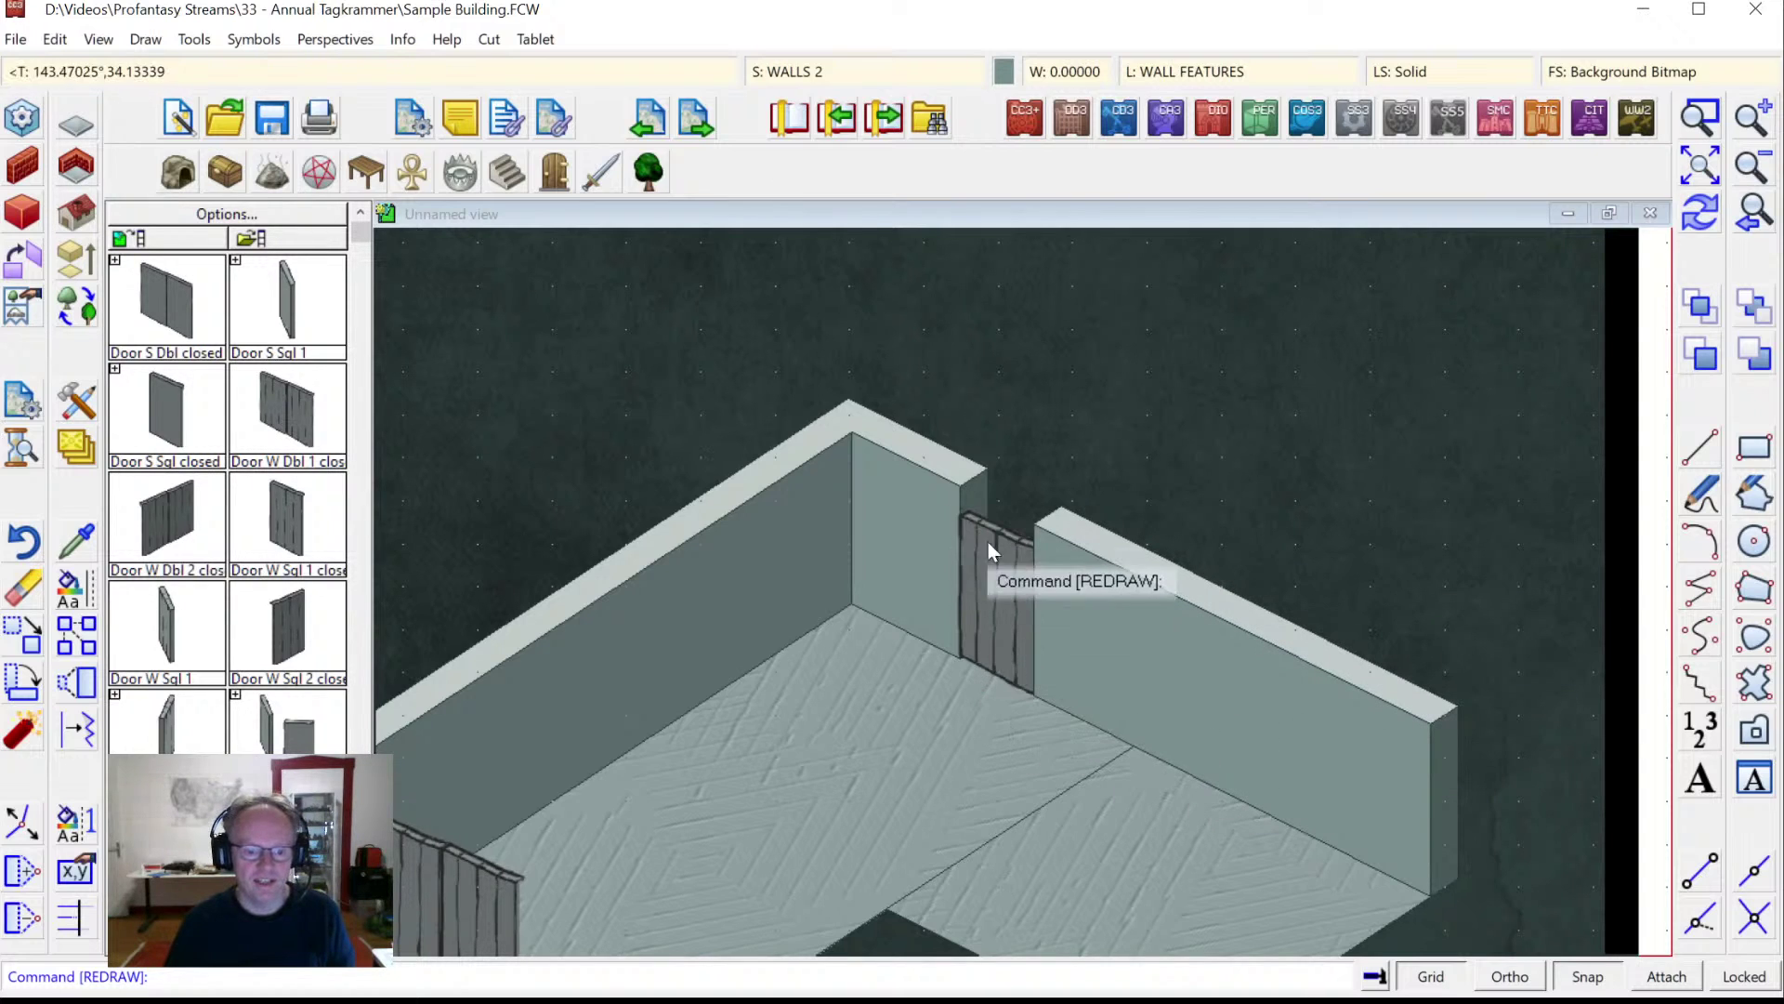
# Examine up close how the single door meets the walls on both sides.
pyautogui.click(1703, 121)
pyautogui.click(855, 435)
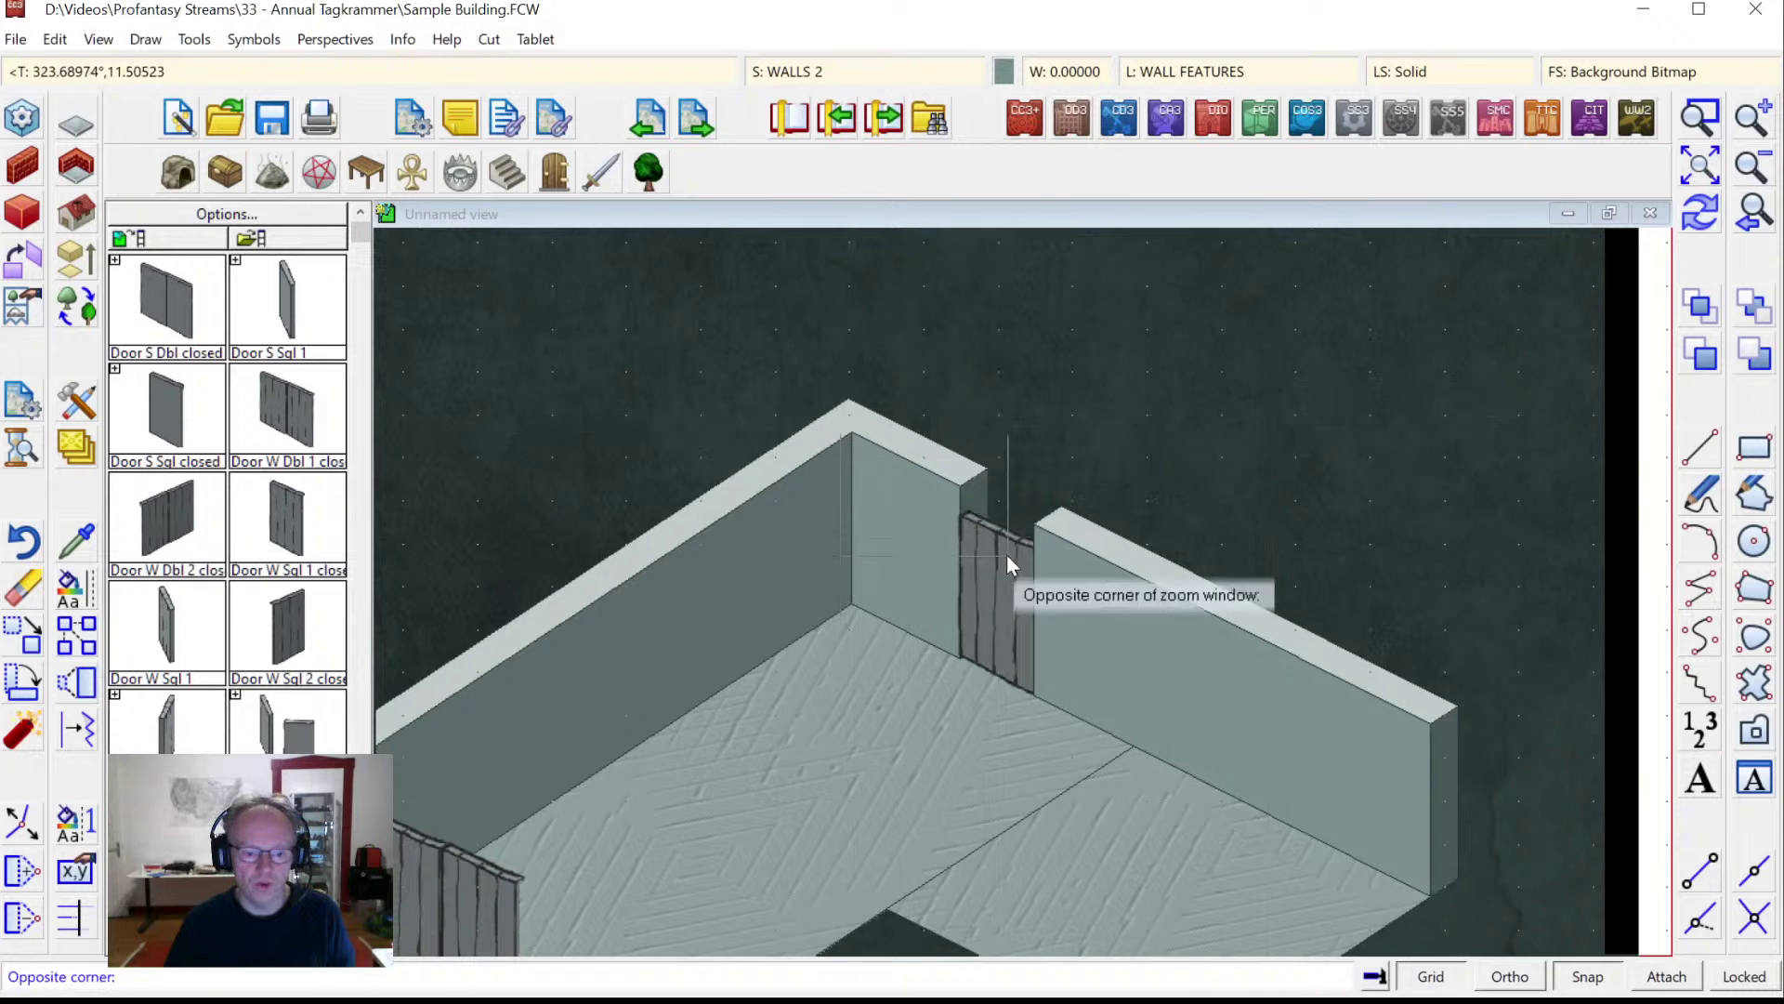
pyautogui.click(1157, 706)
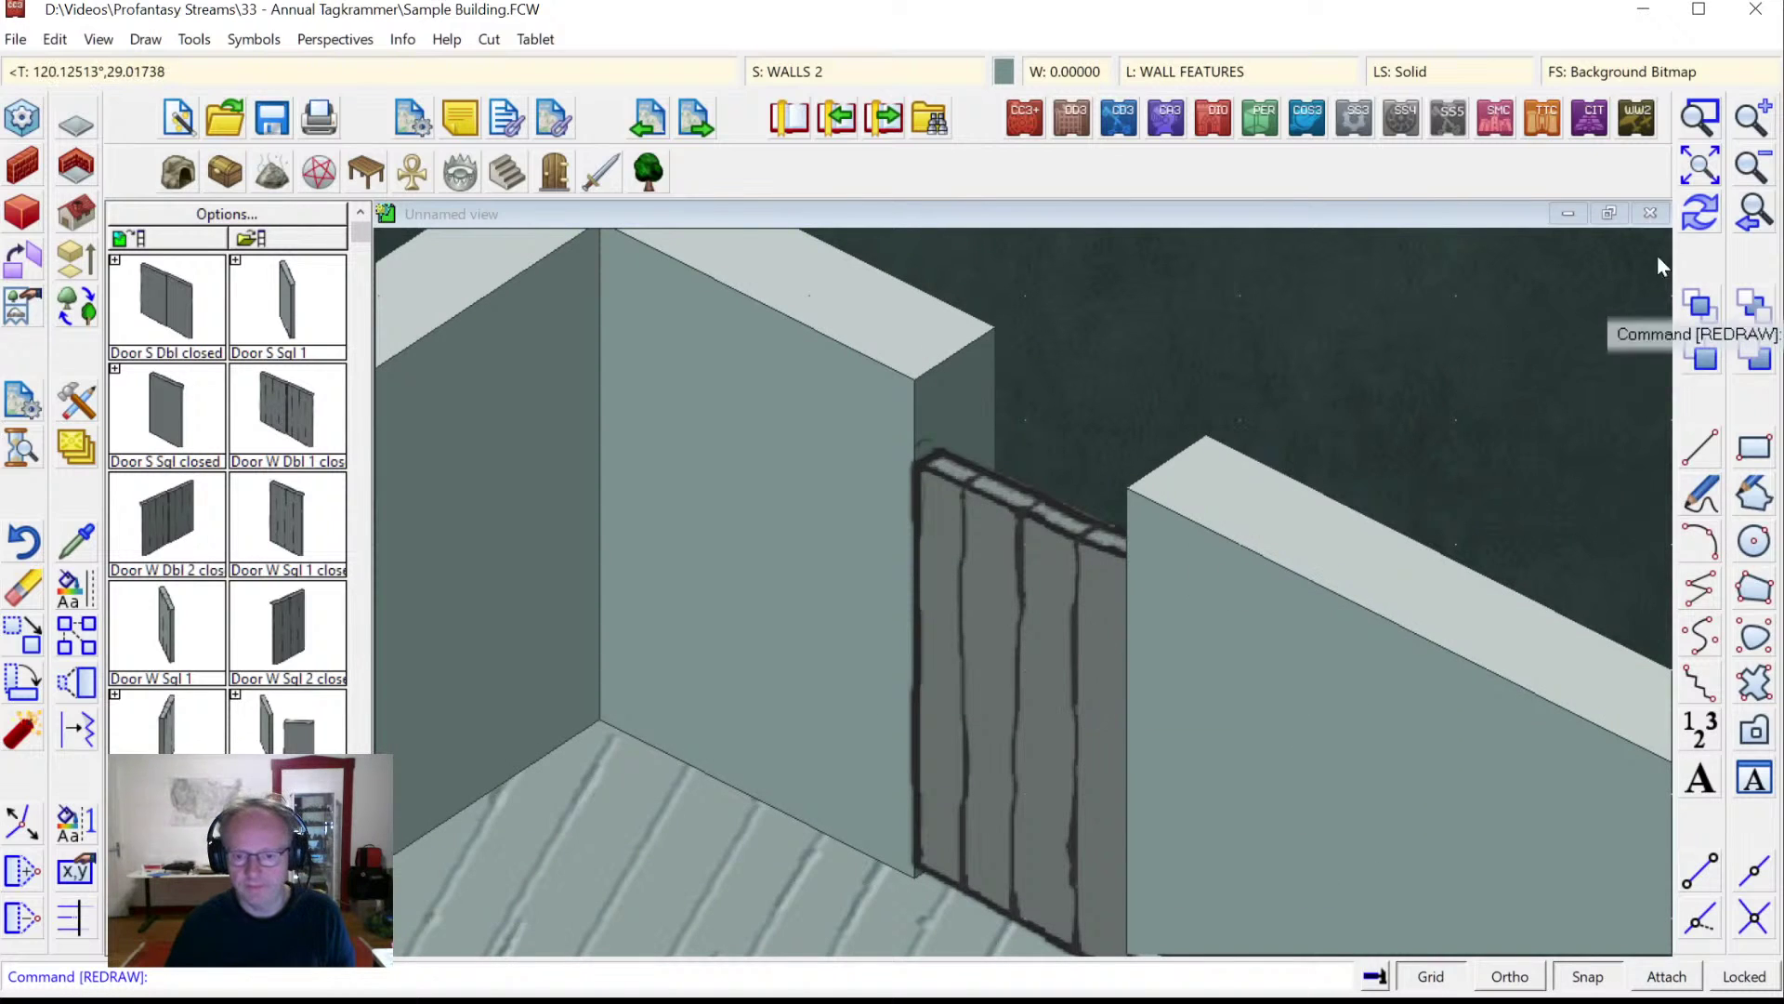
pyautogui.click(1704, 165)
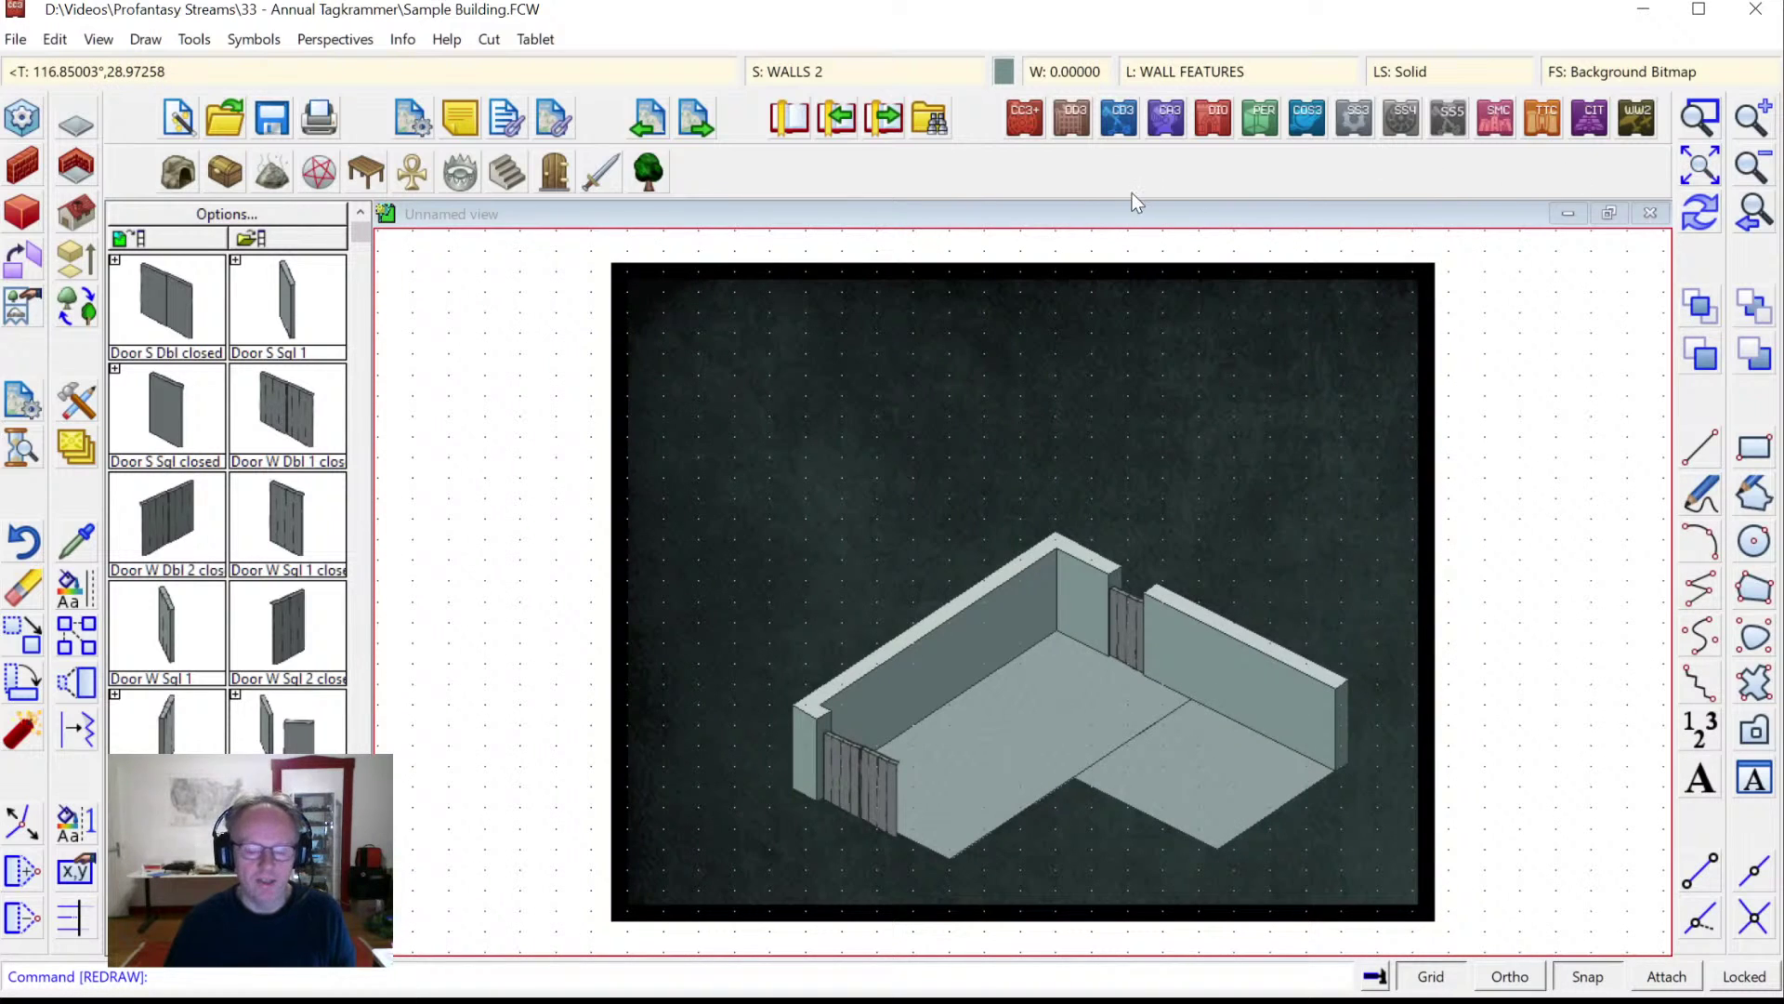
# Review the sheet order in Drawing Sheets and Effects, comparing WALLS 2 with the FLOOR 3 and WALLS 3 sheets.
pyautogui.click(805, 73)
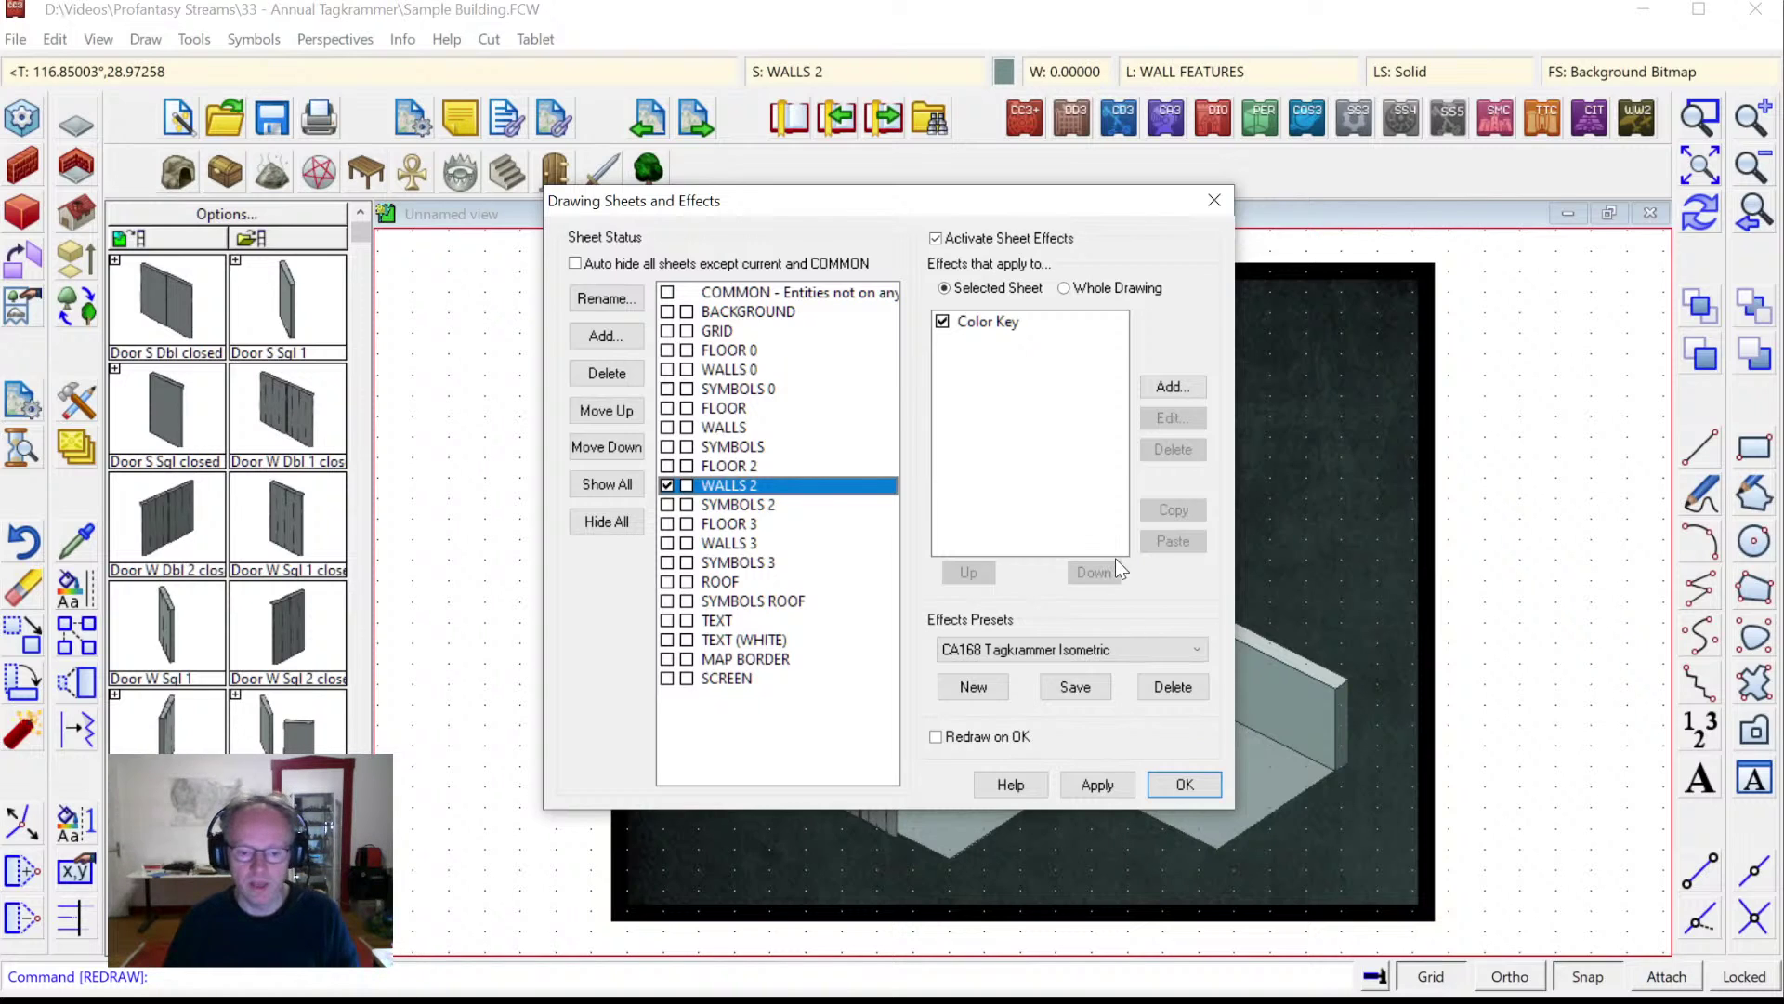
pyautogui.press('Return')
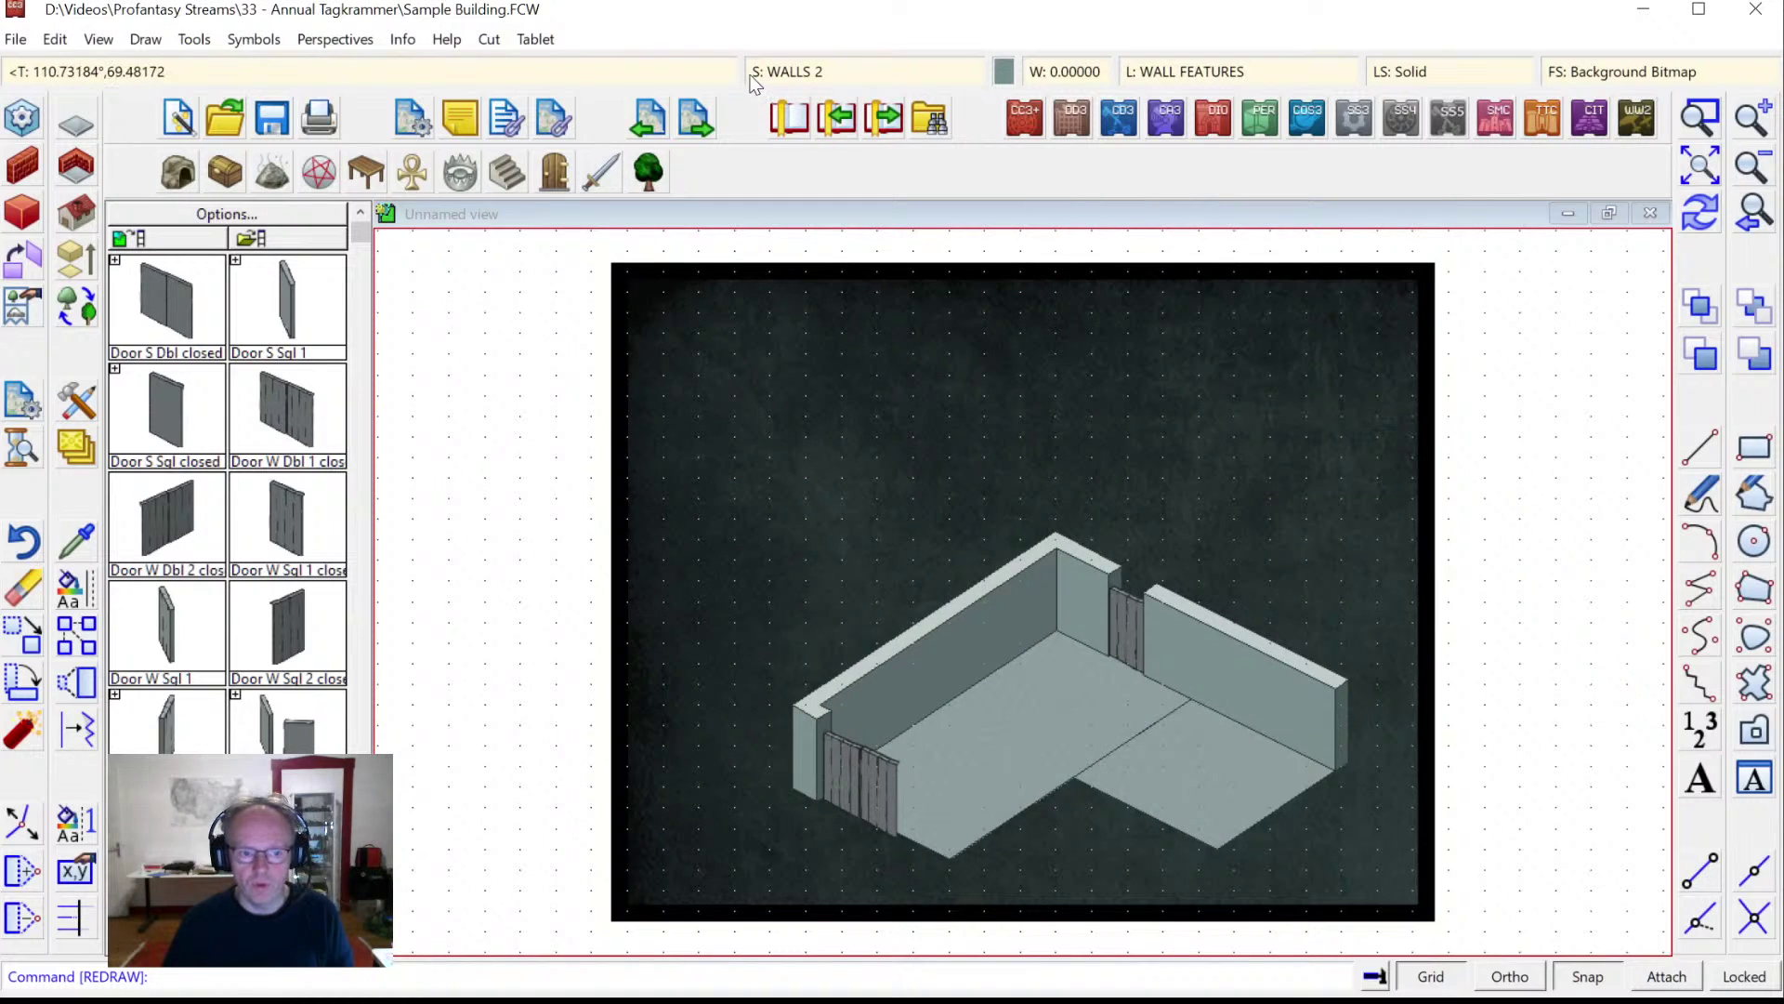
pyautogui.click(799, 73)
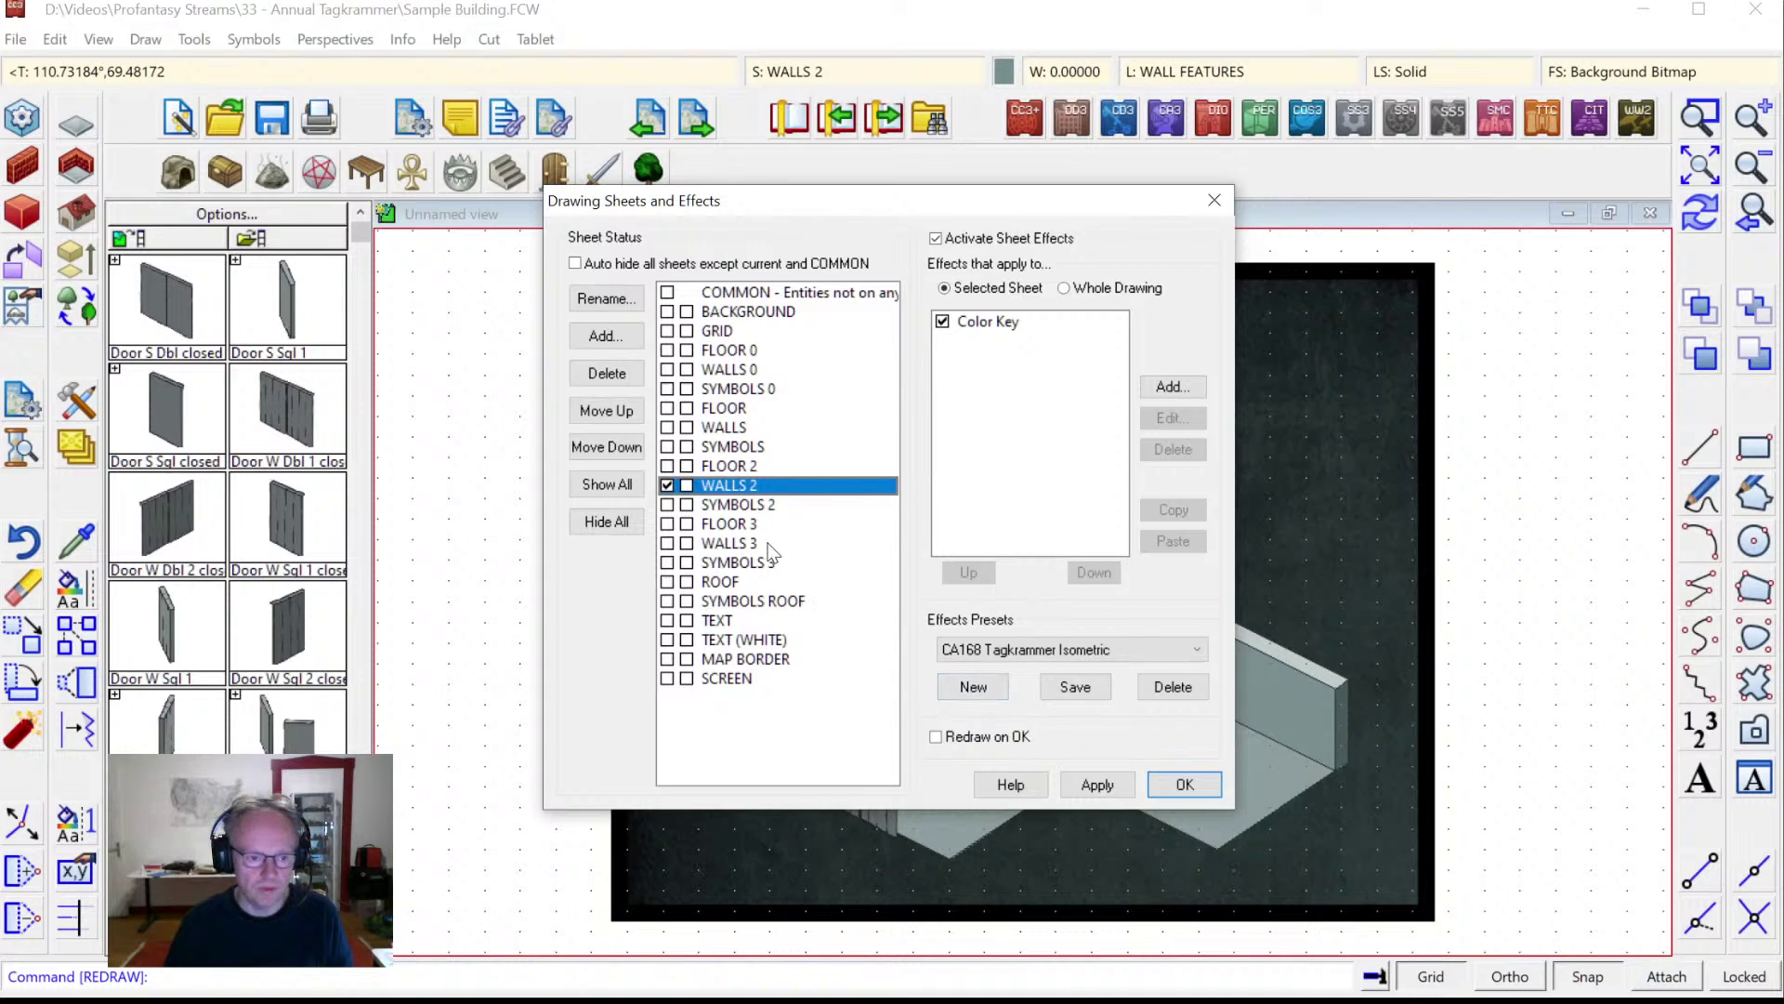
pyautogui.click(729, 525)
pyautogui.click(727, 545)
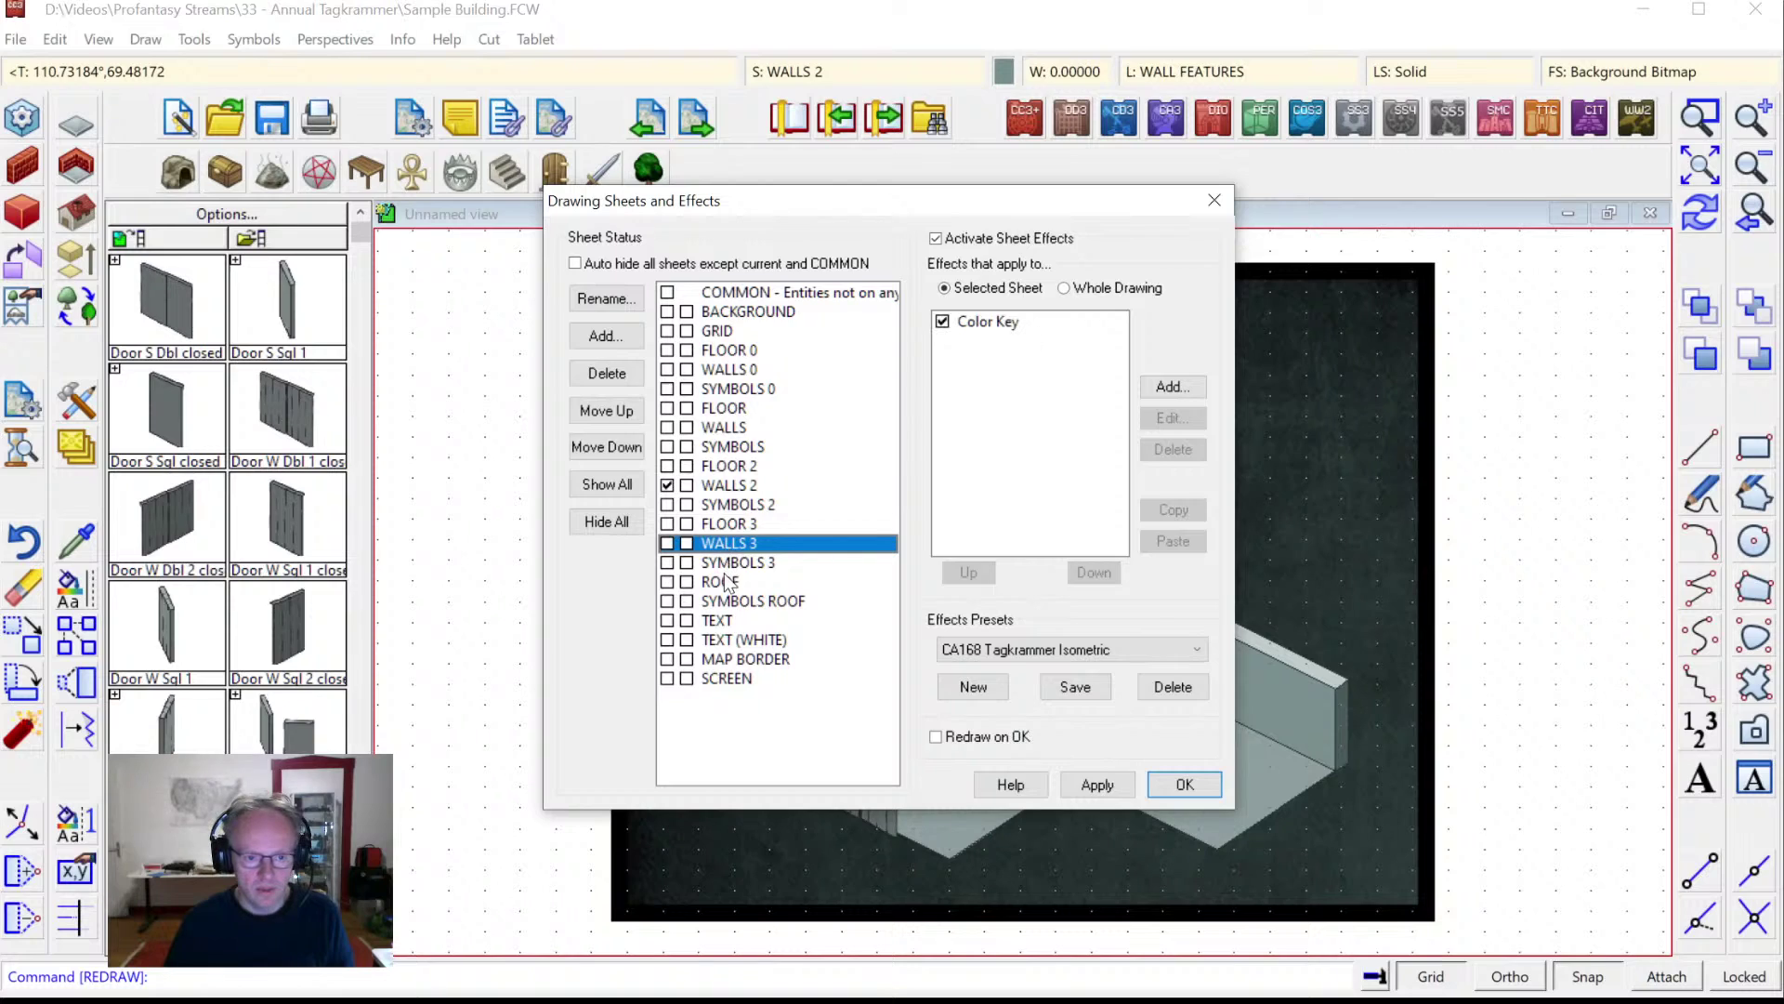
pyautogui.click(724, 488)
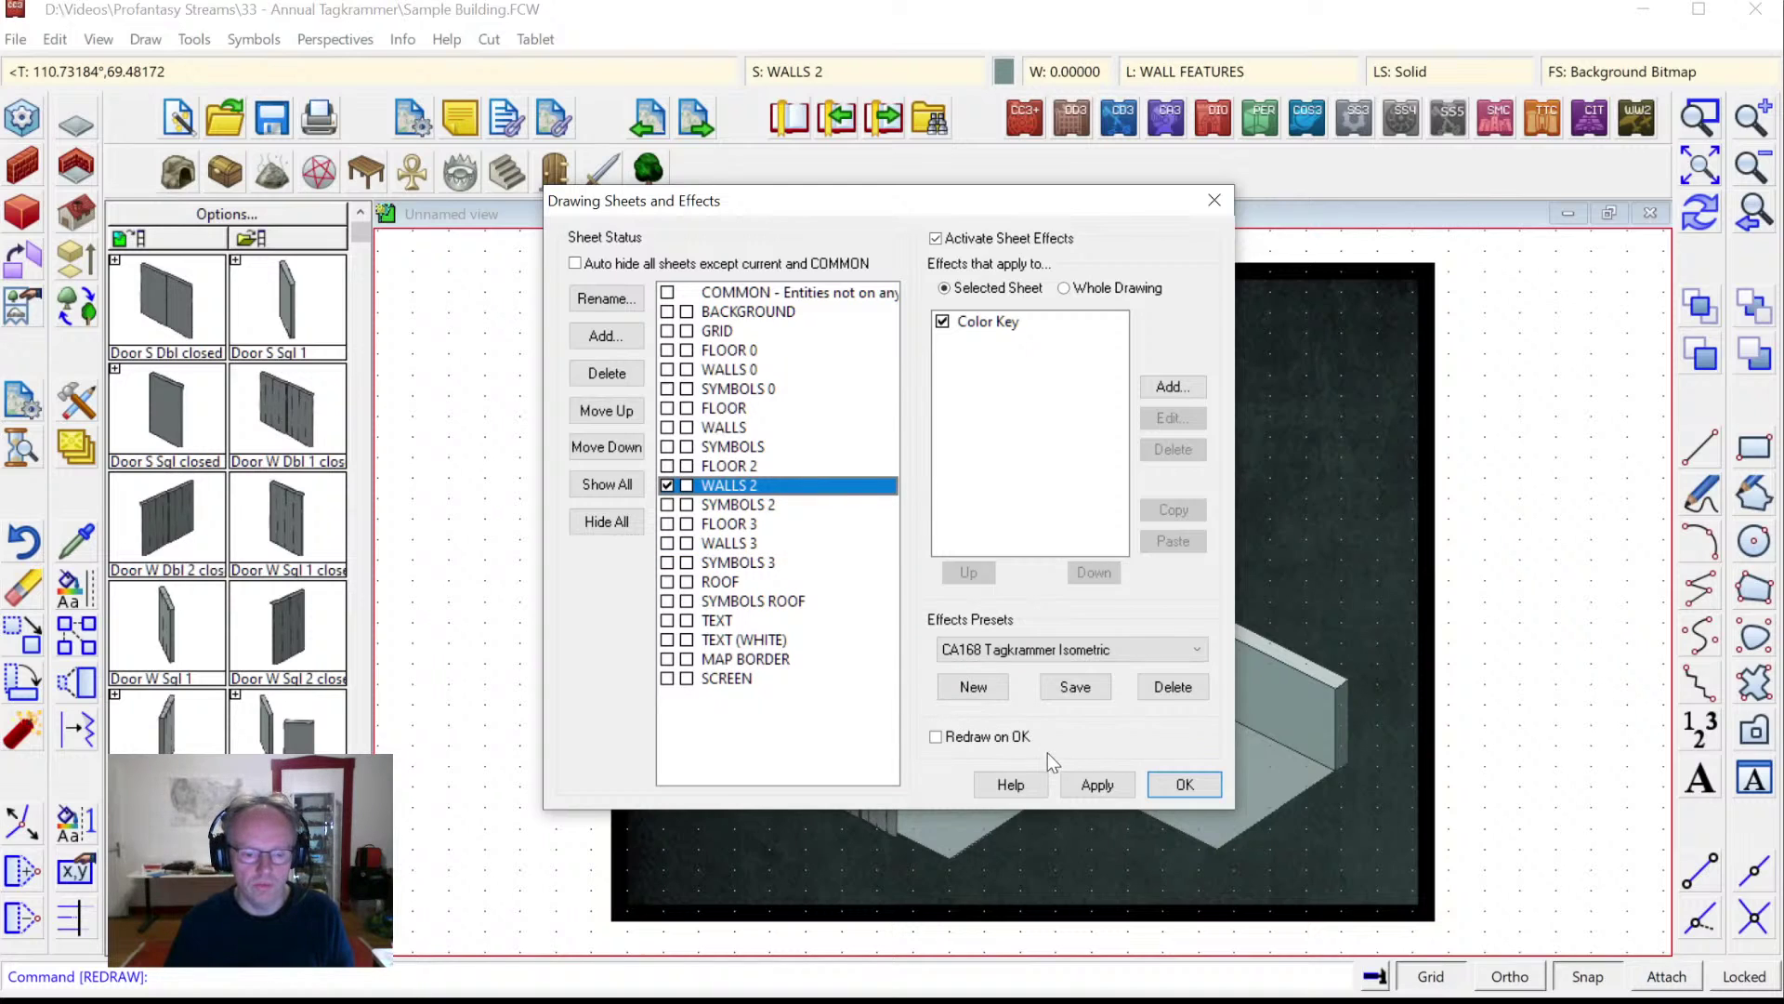
pyautogui.click(1153, 787)
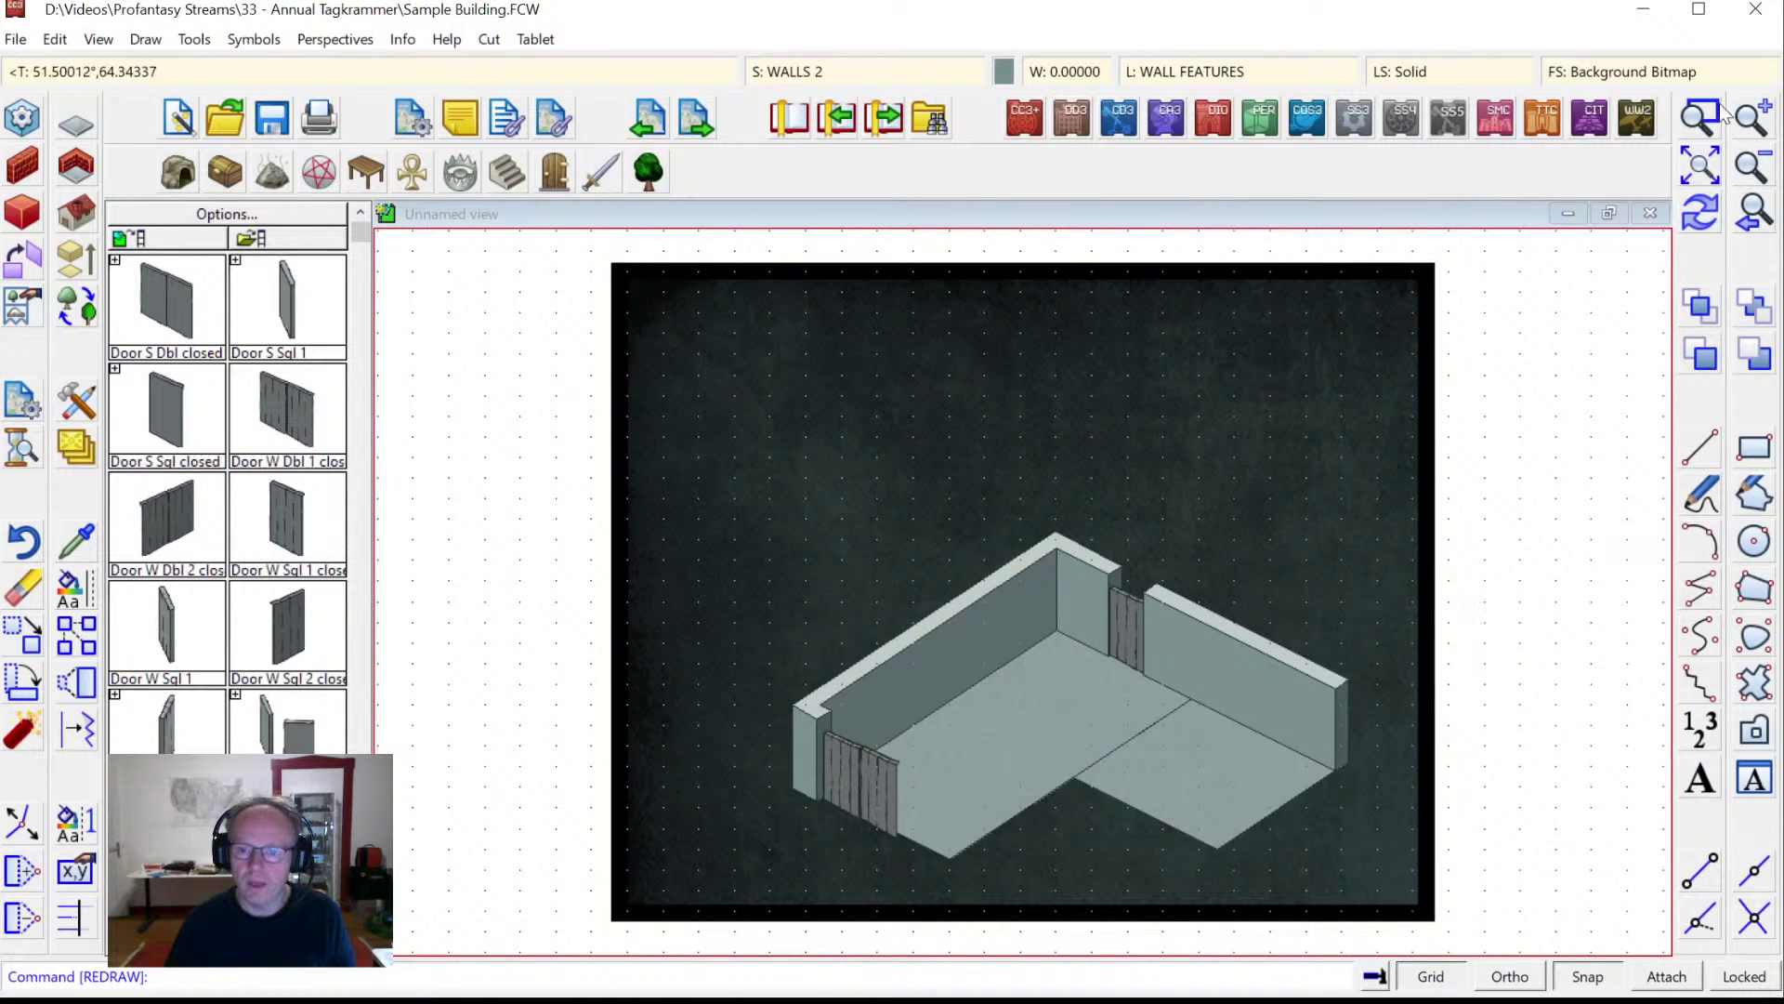
# Place a Window simple 1 symbol on the short wall between the back corner and the single door, attached to the floor edge.
pyautogui.click(1704, 133)
pyautogui.click(794, 515)
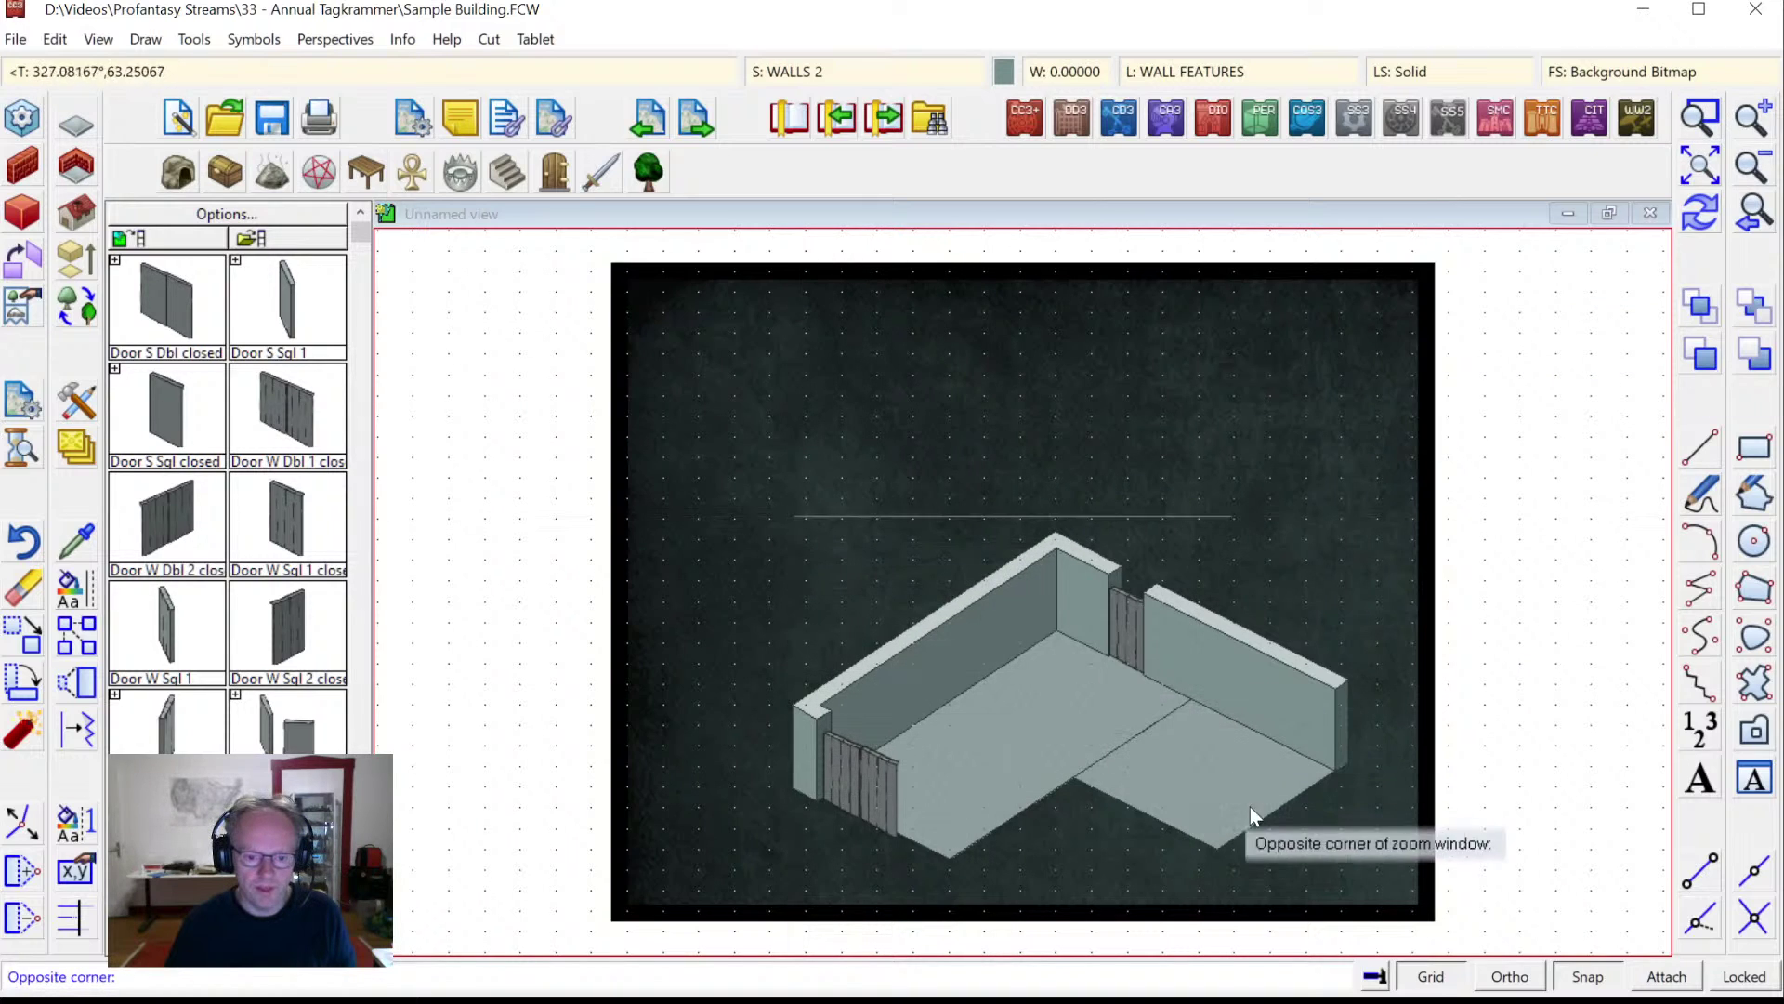
pyautogui.click(1339, 870)
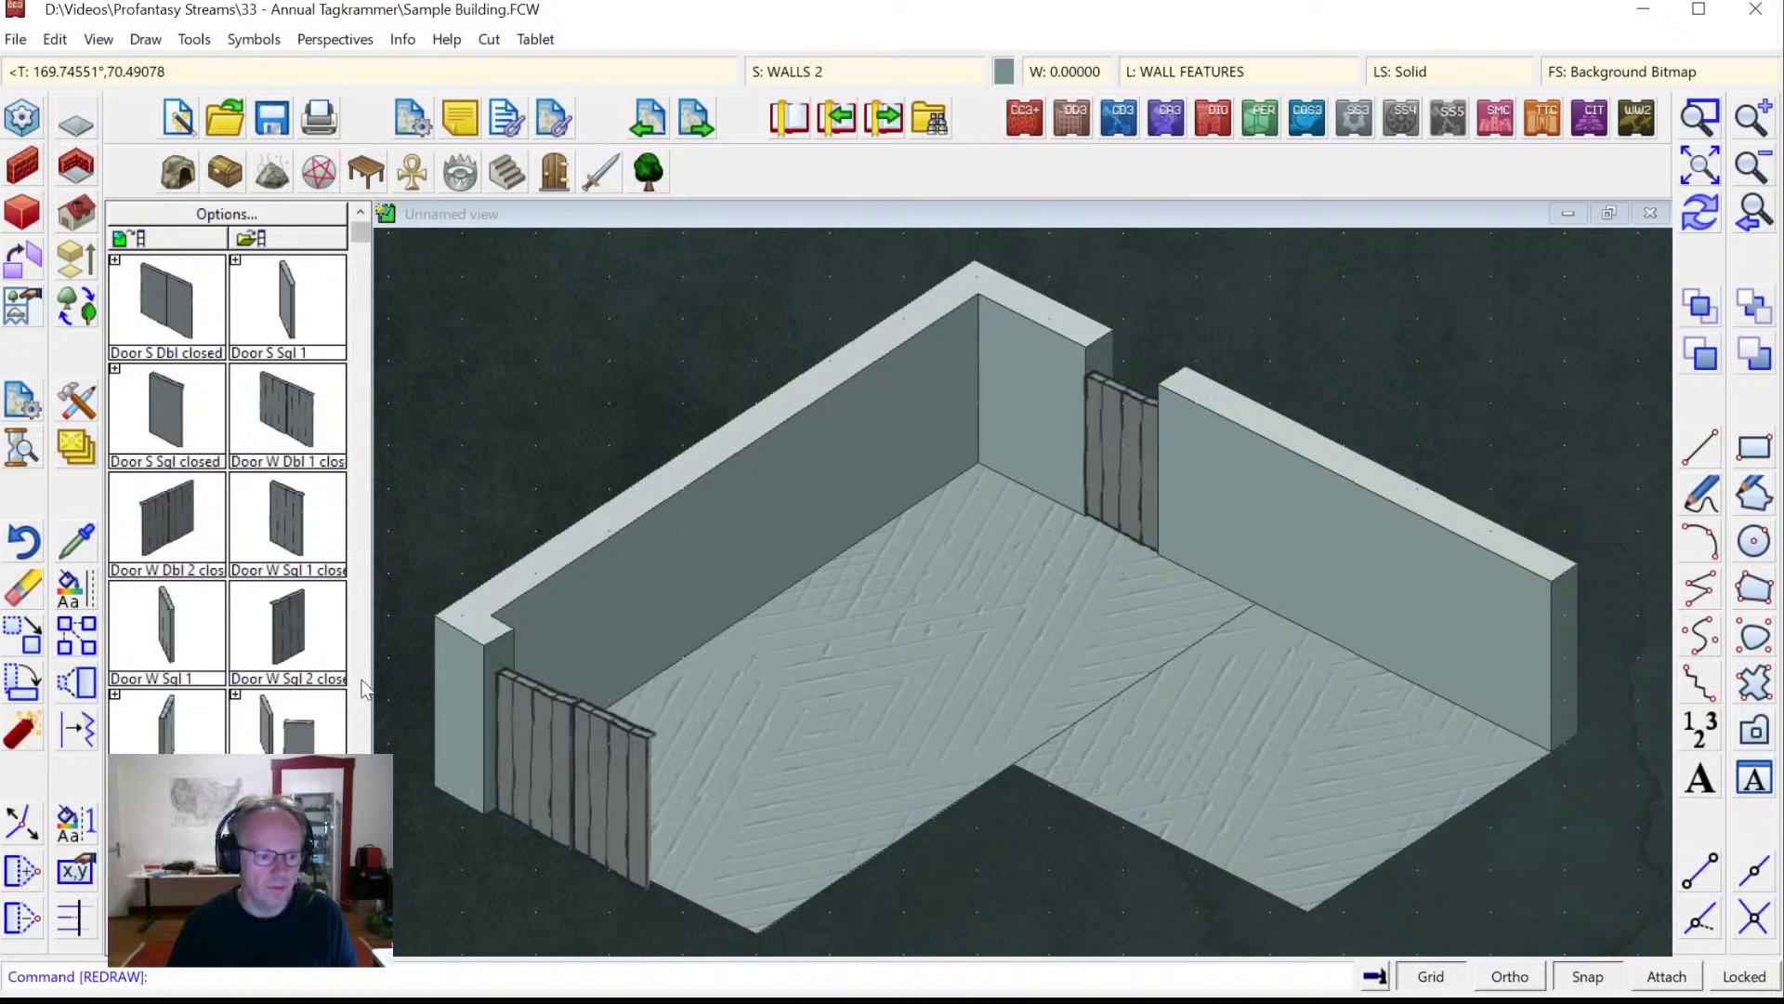
pyautogui.scroll(-10, 365, 689)
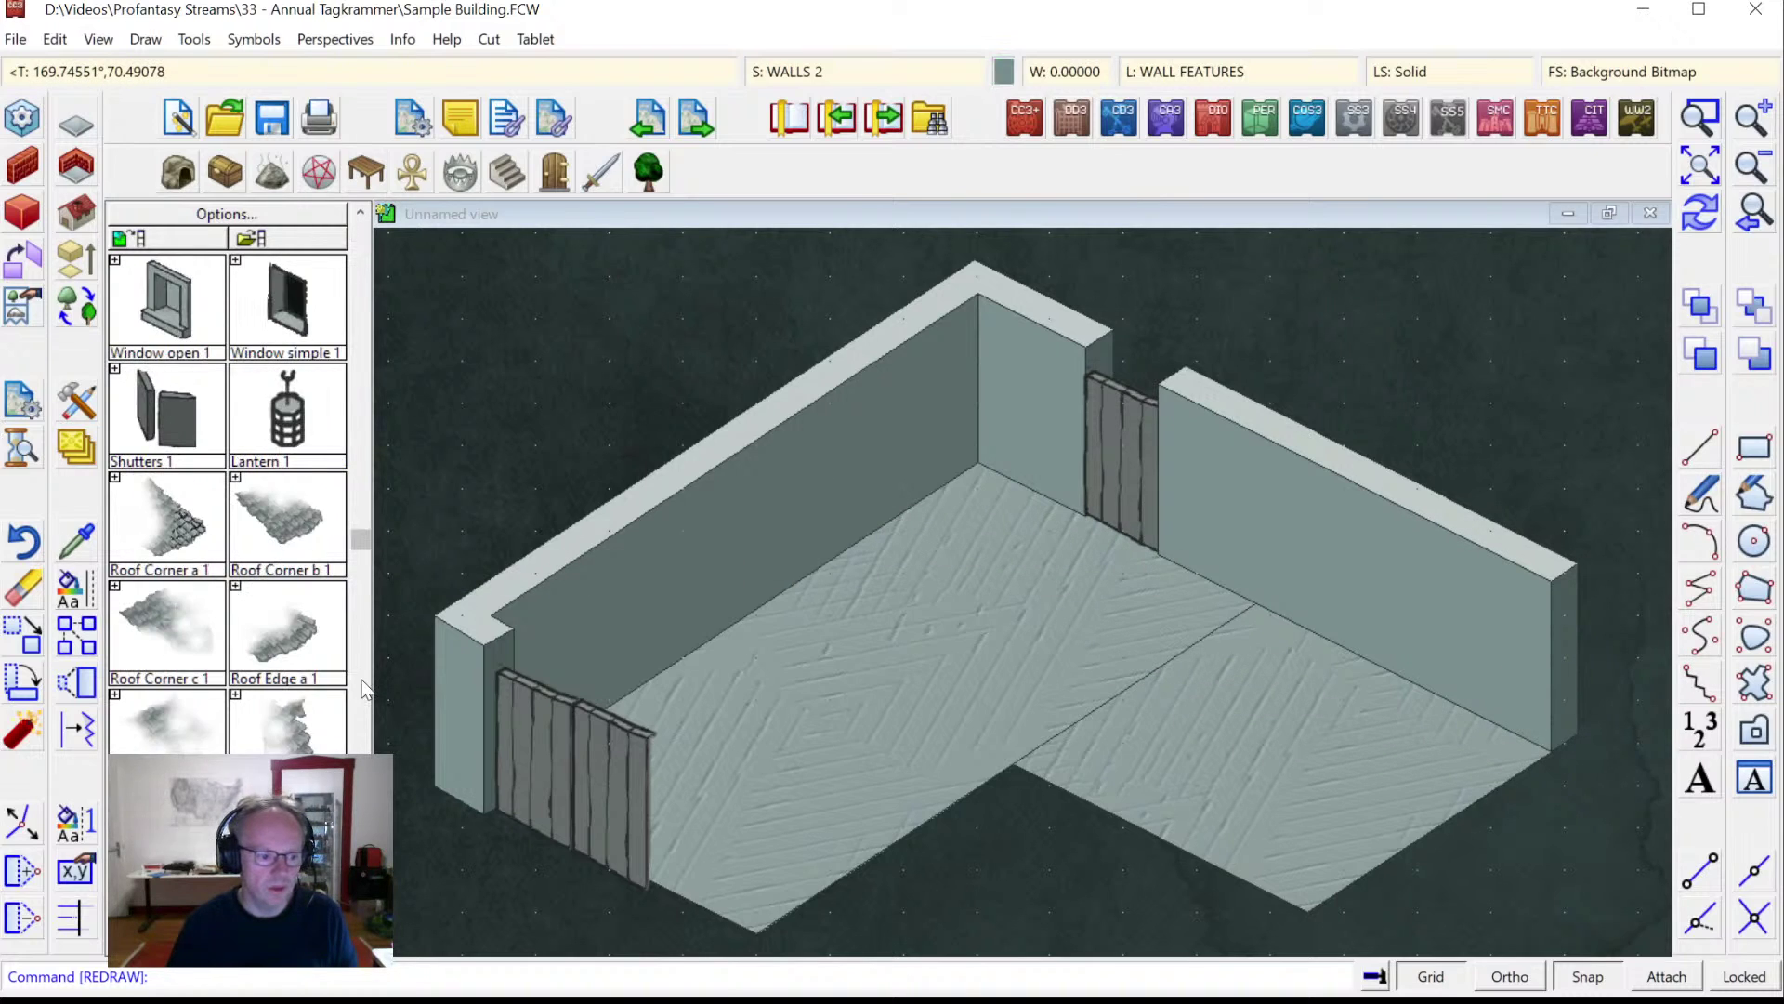
pyautogui.click(282, 299)
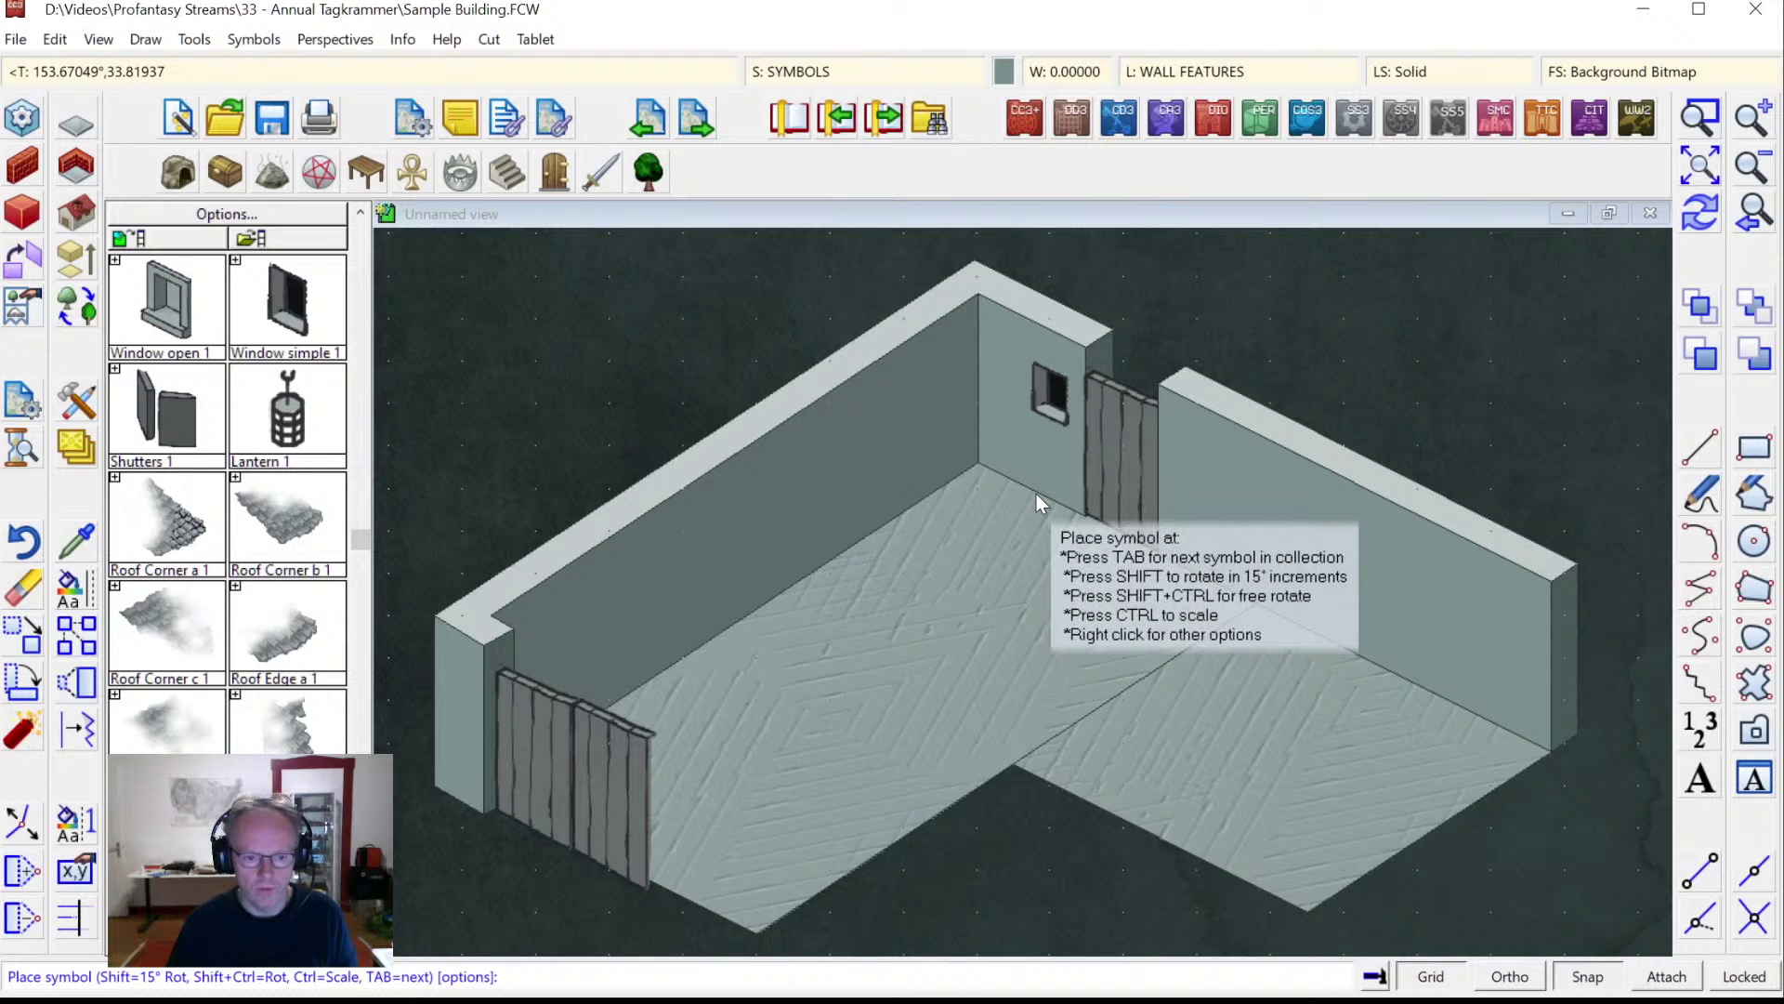
pyautogui.press('F7')
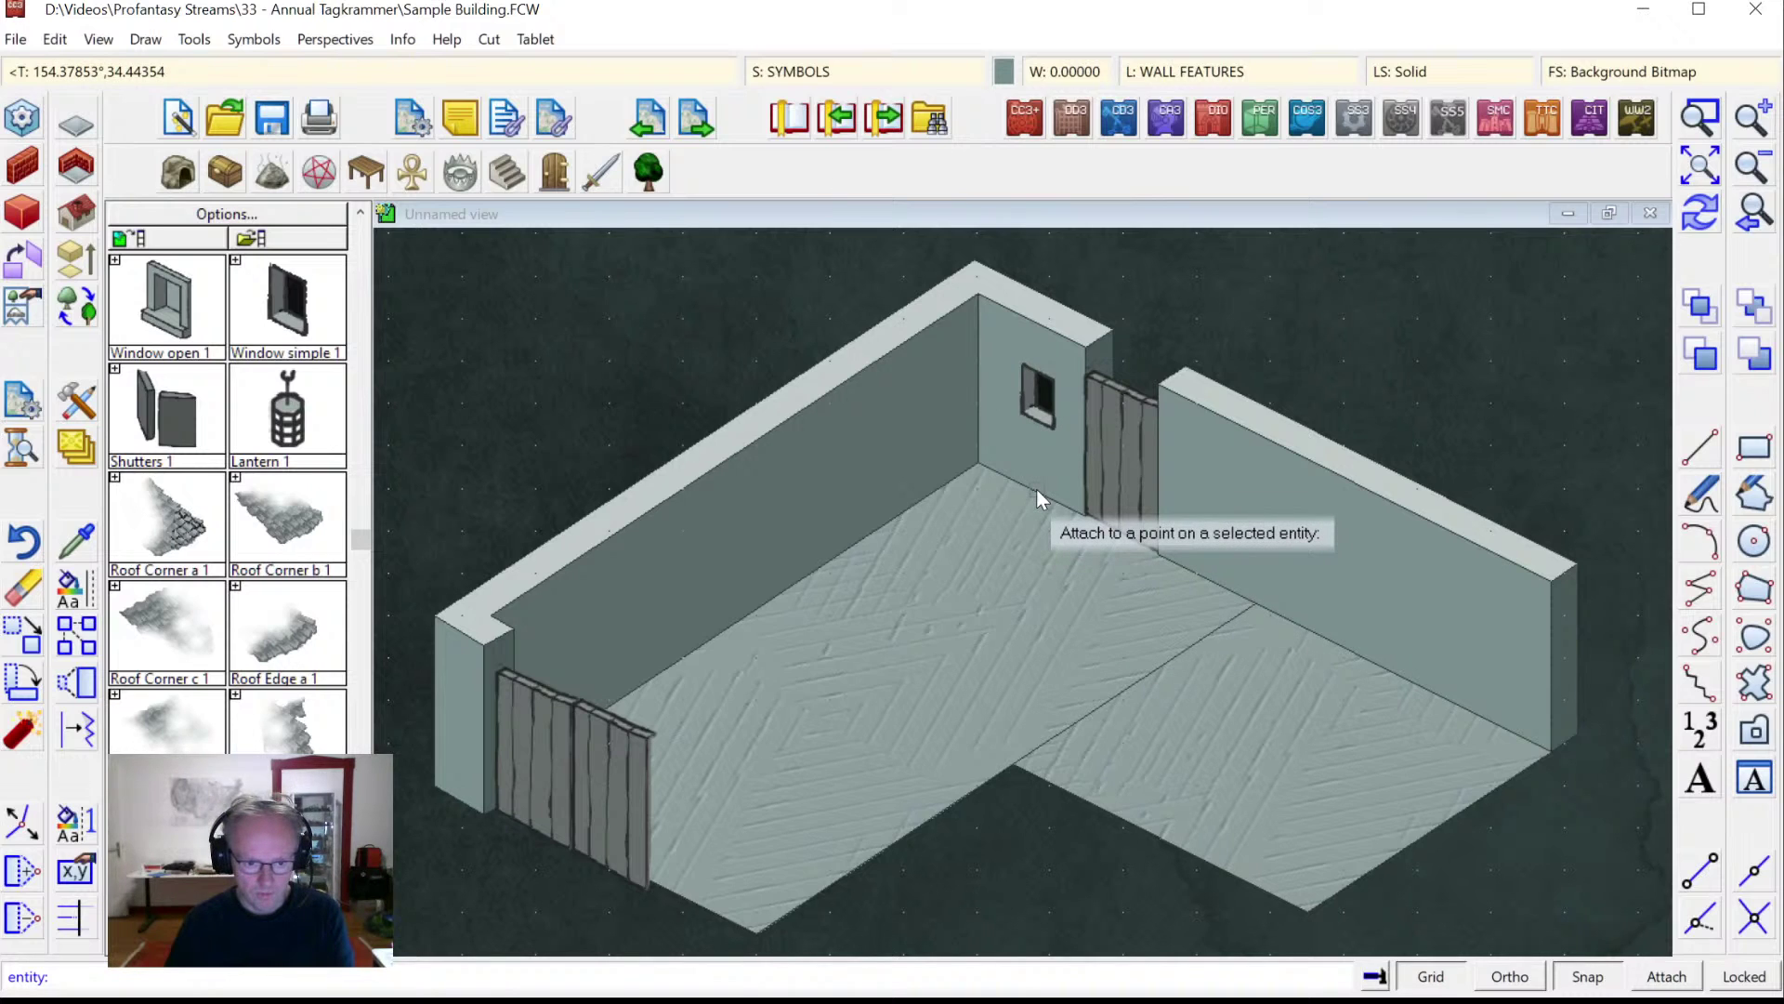
pyautogui.click(1036, 489)
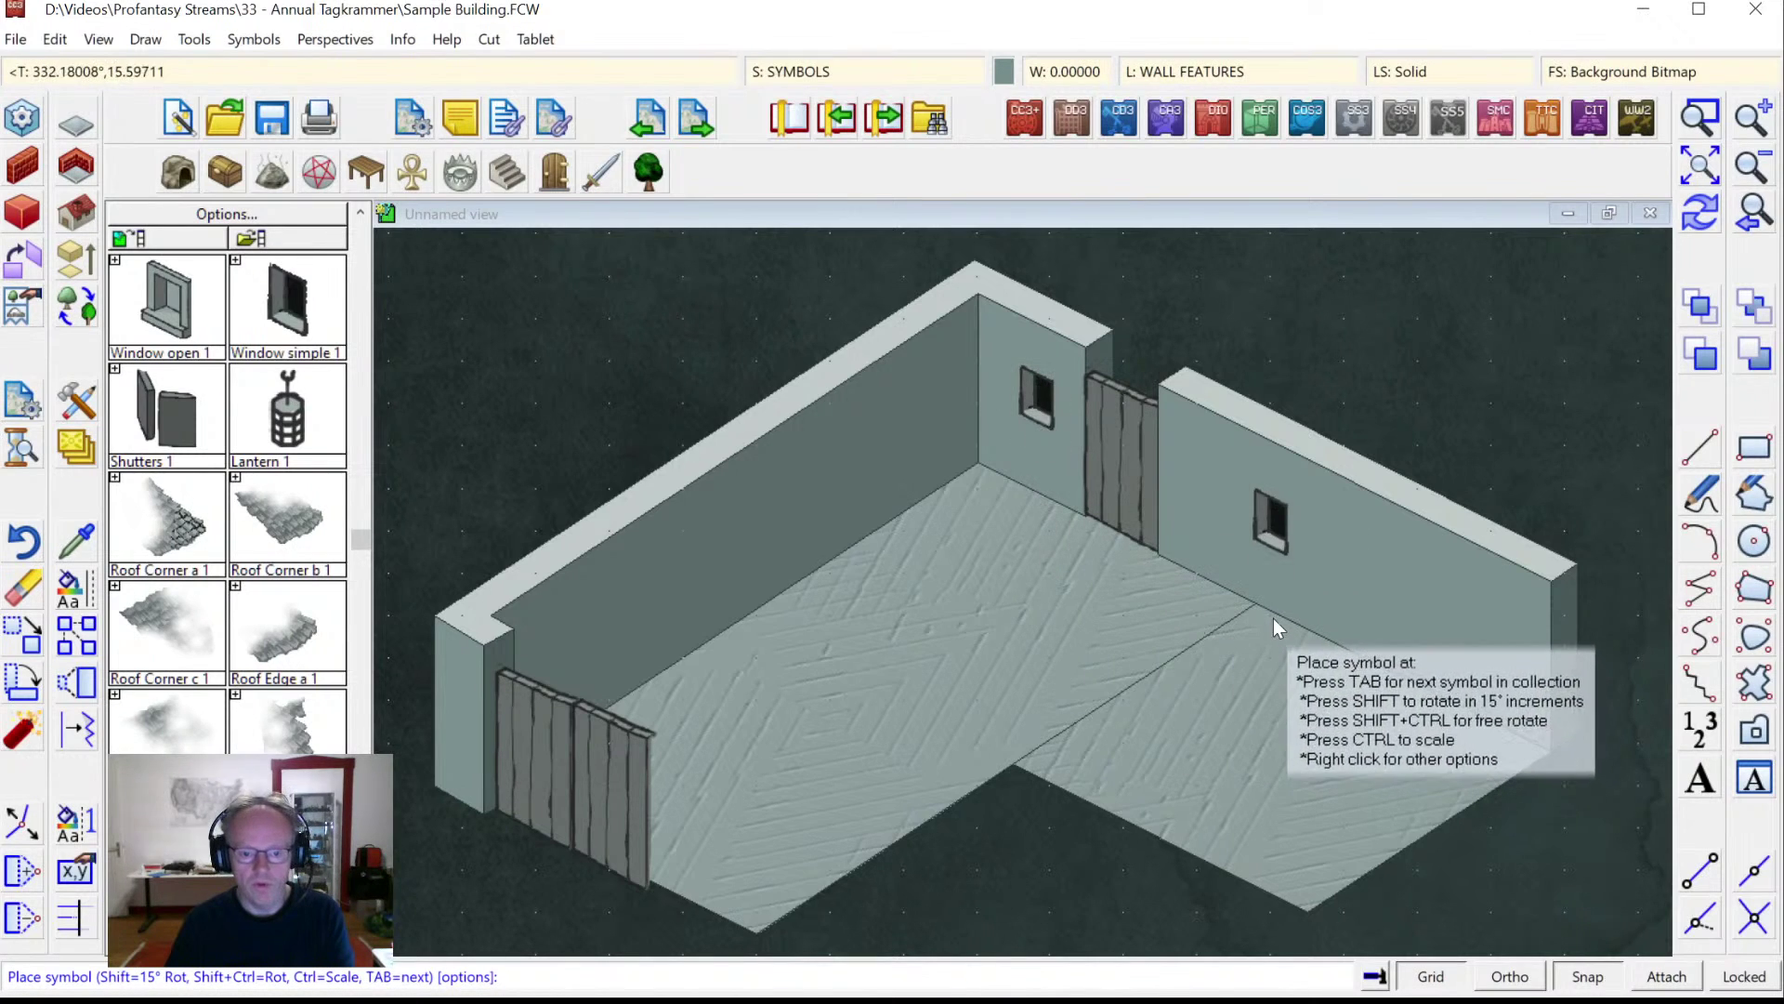
# Place three more Window simple 1 symbols along the wall beyond the single door, attaching each to the floor edge.
pyautogui.press('F7')
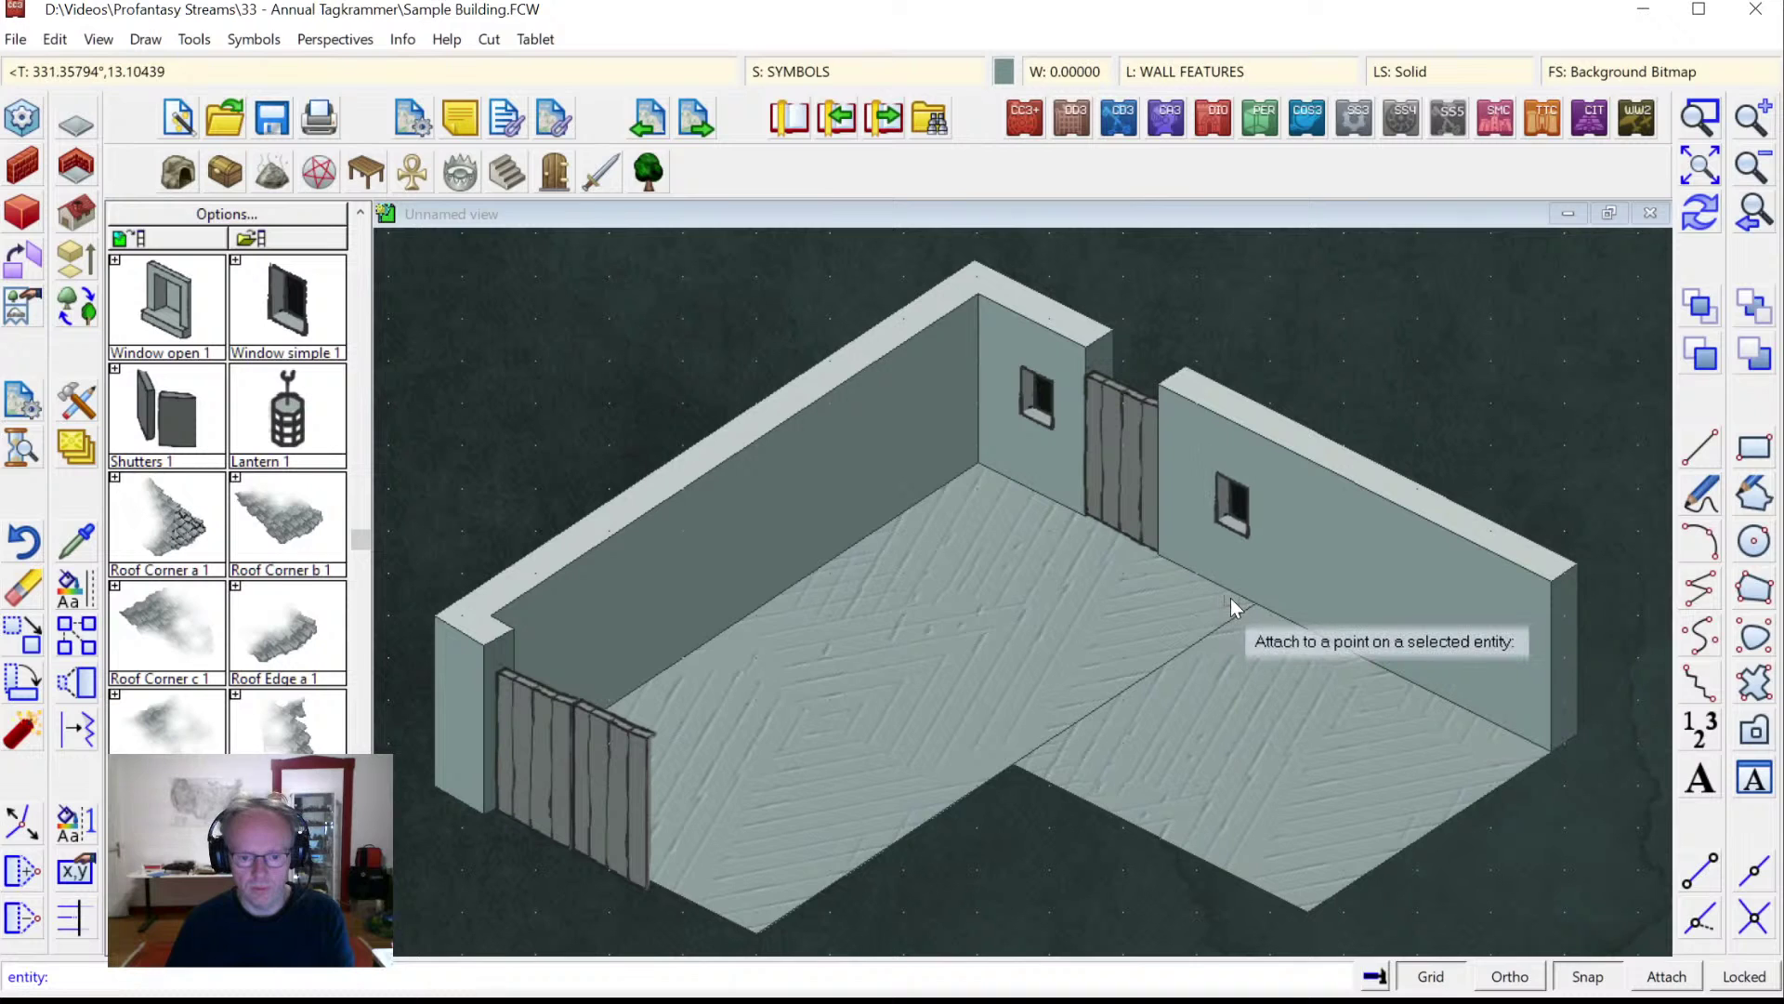
pyautogui.click(1231, 595)
pyautogui.press('F7')
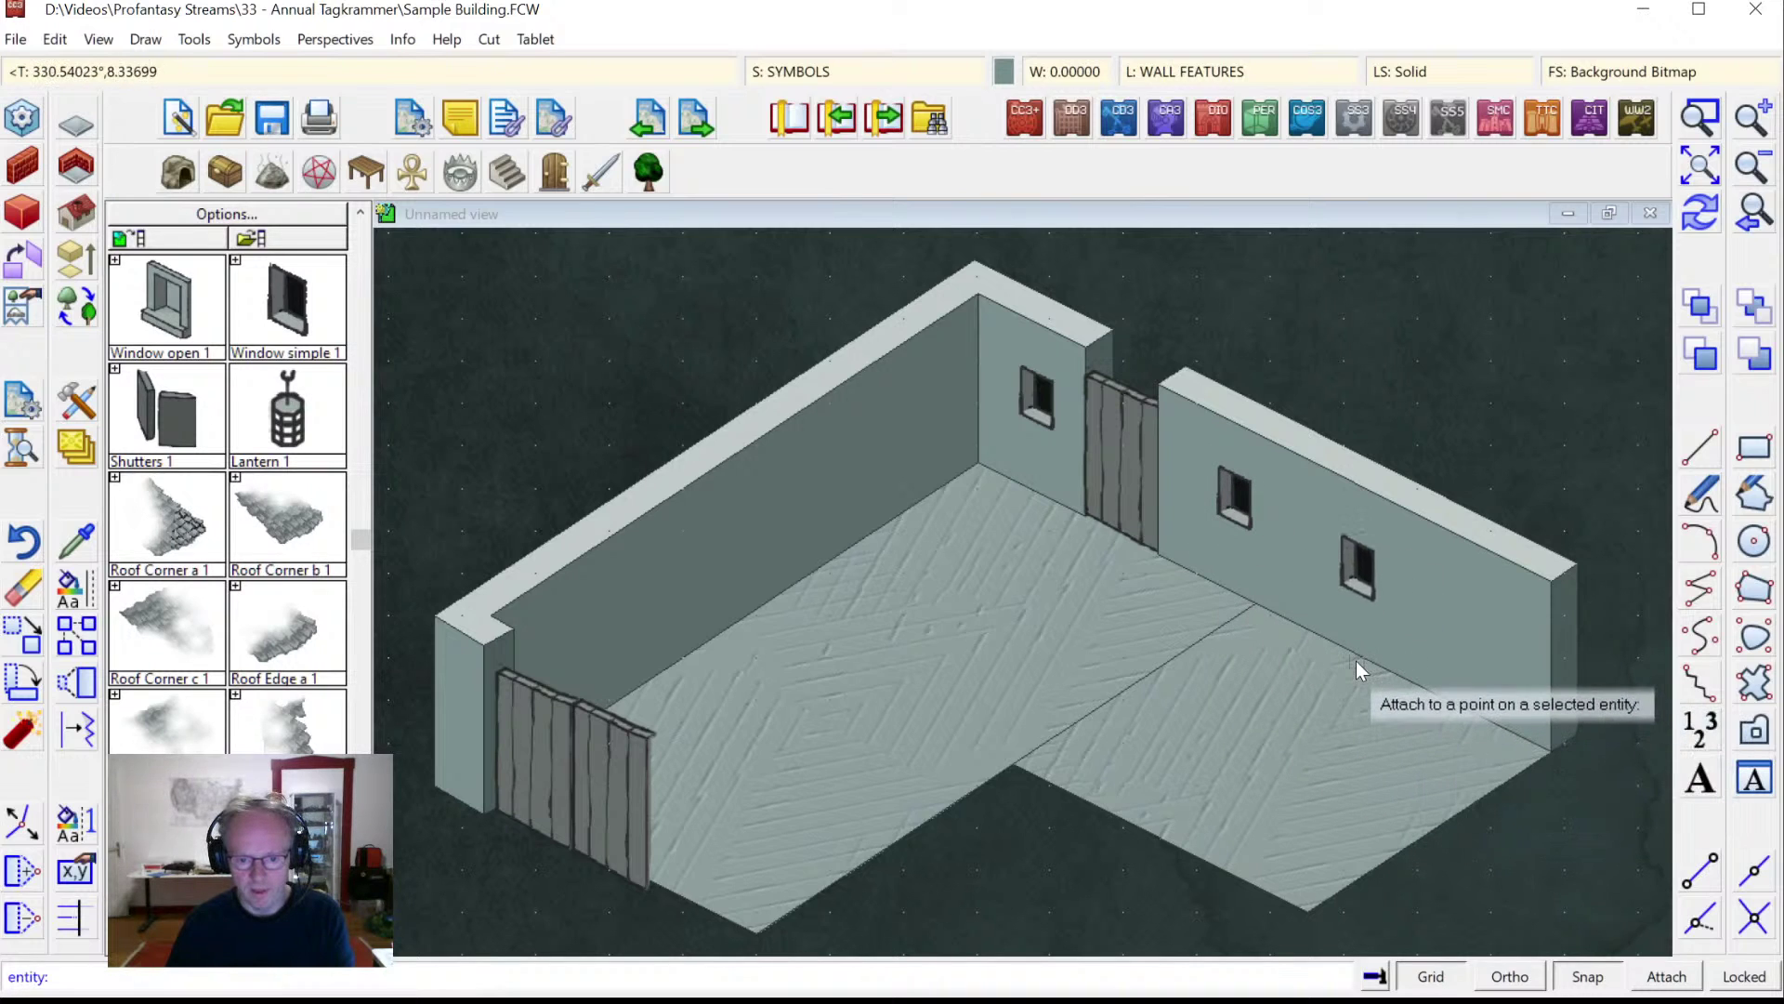
pyautogui.click(1355, 660)
pyautogui.press('F7')
pyautogui.click(1472, 716)
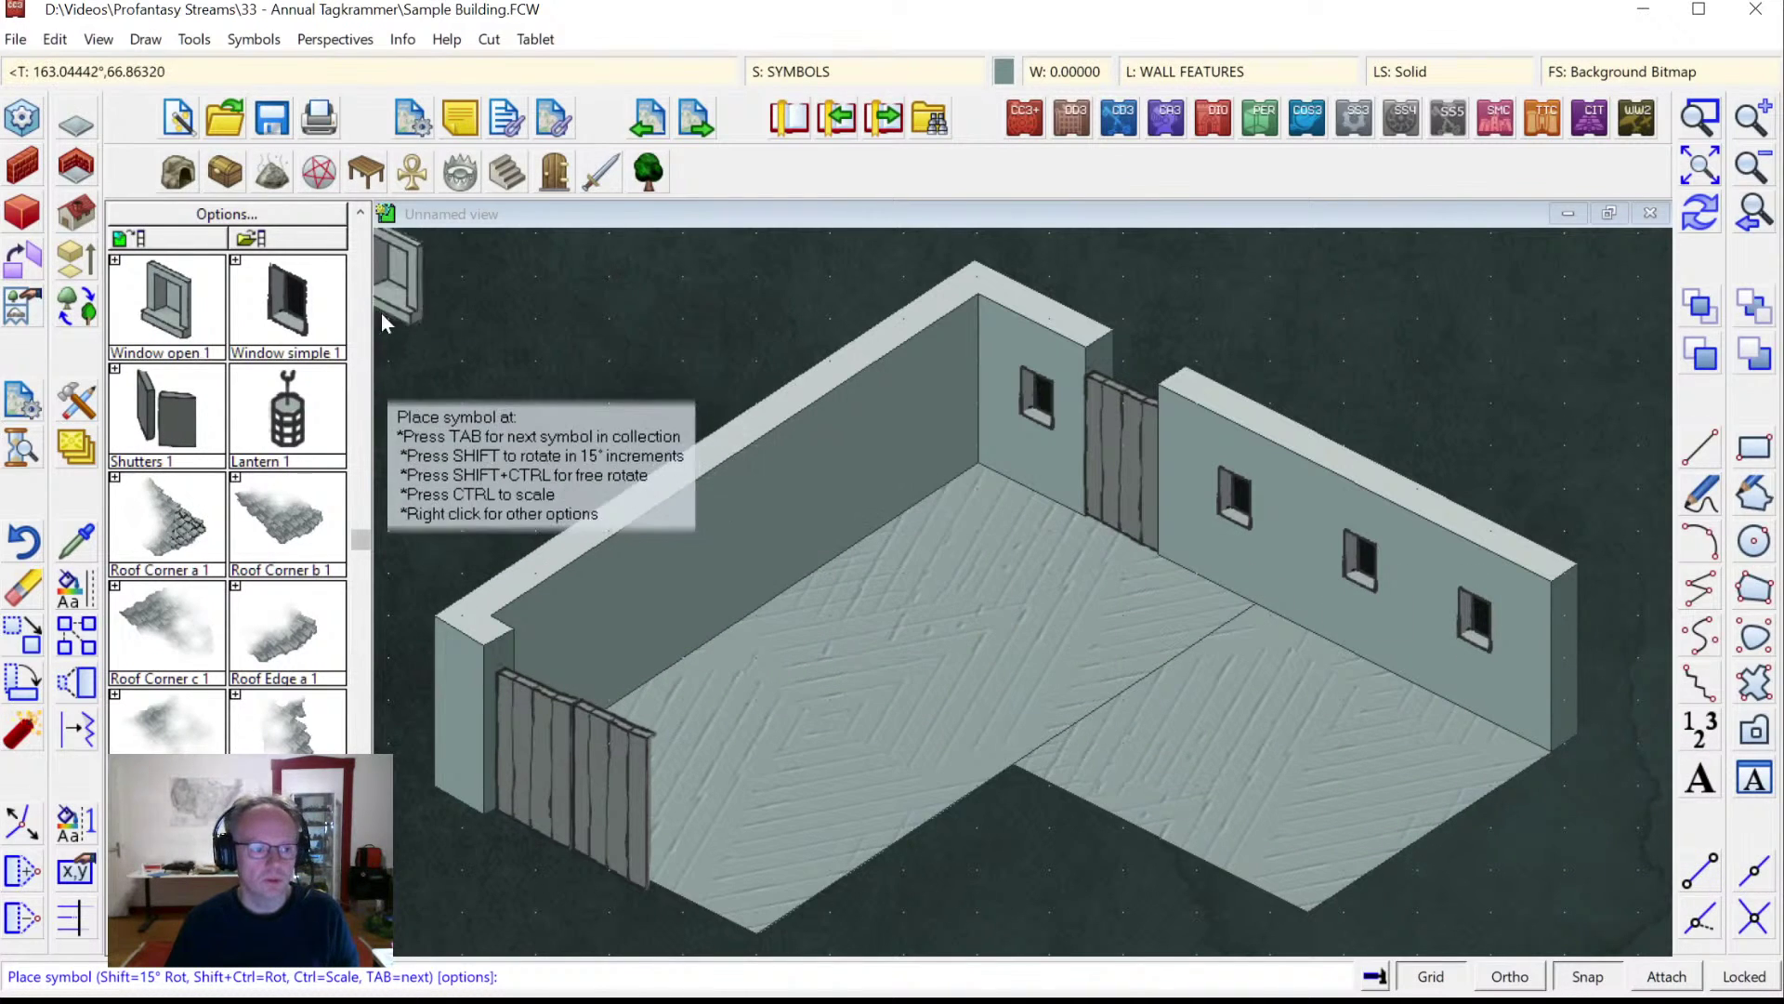
# Preview a barred window on the long wall and a bed from the furniture catalog in its different orientations.
pyautogui.click(359, 218)
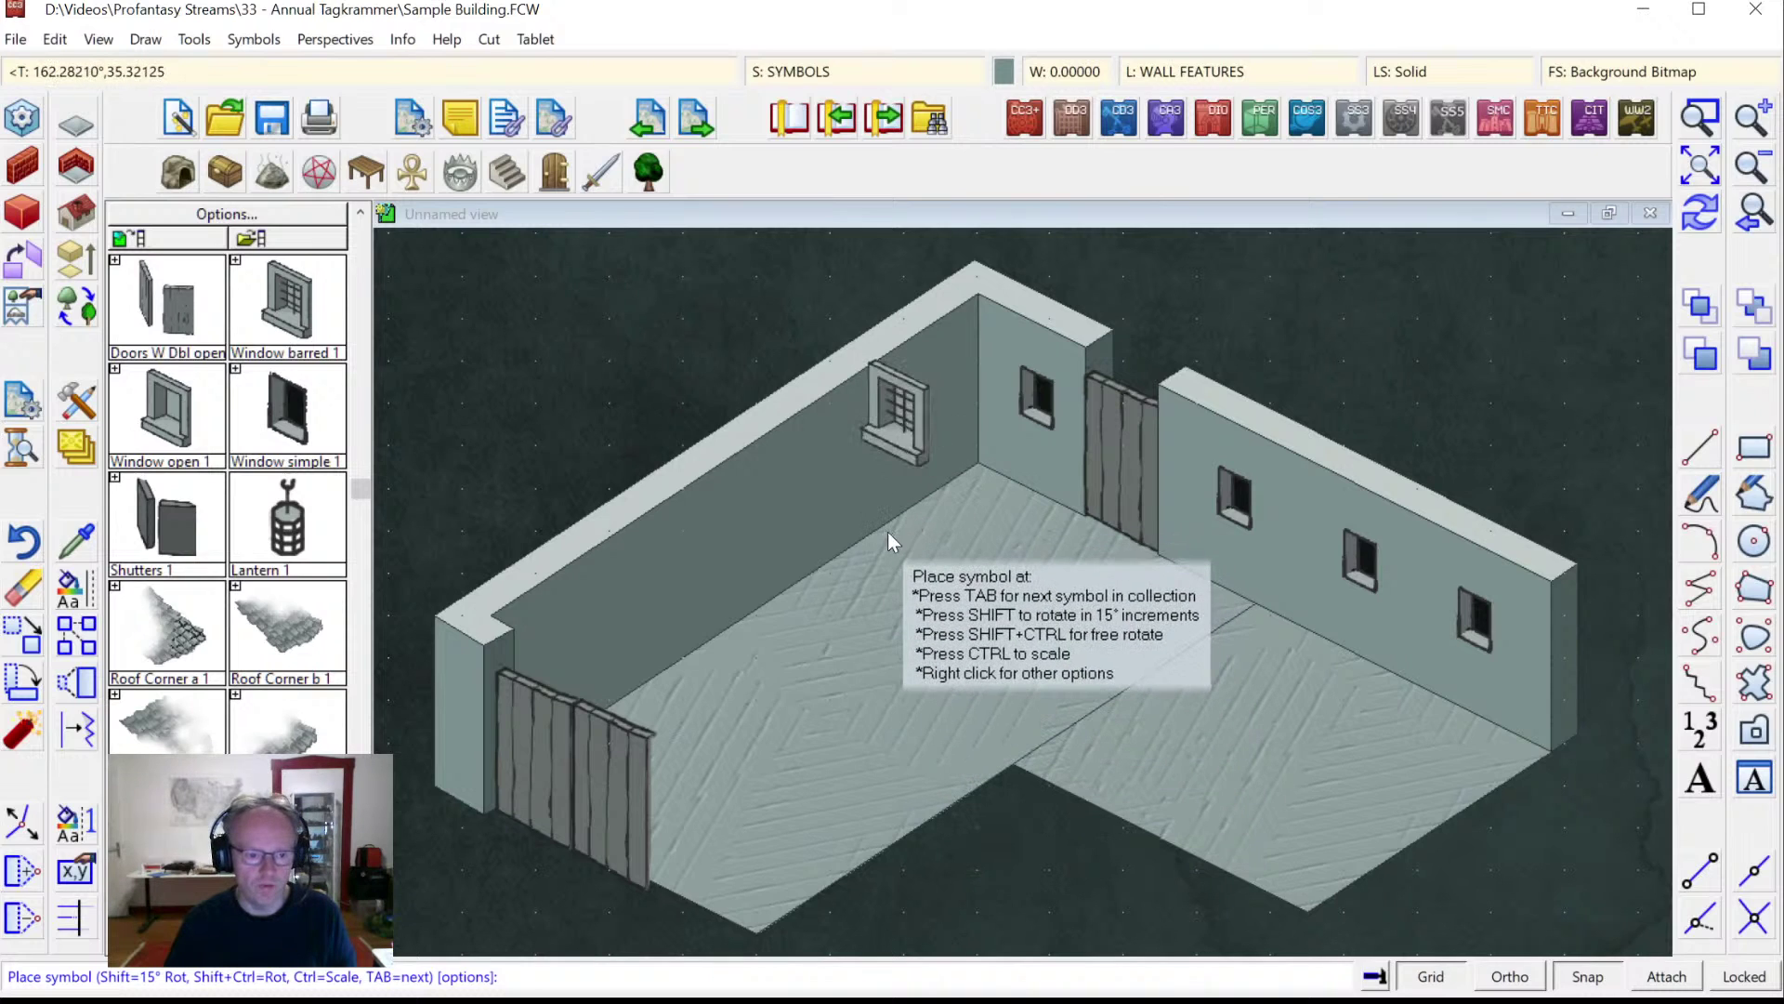
pyautogui.click(360, 225)
pyautogui.click(366, 172)
pyautogui.click(167, 721)
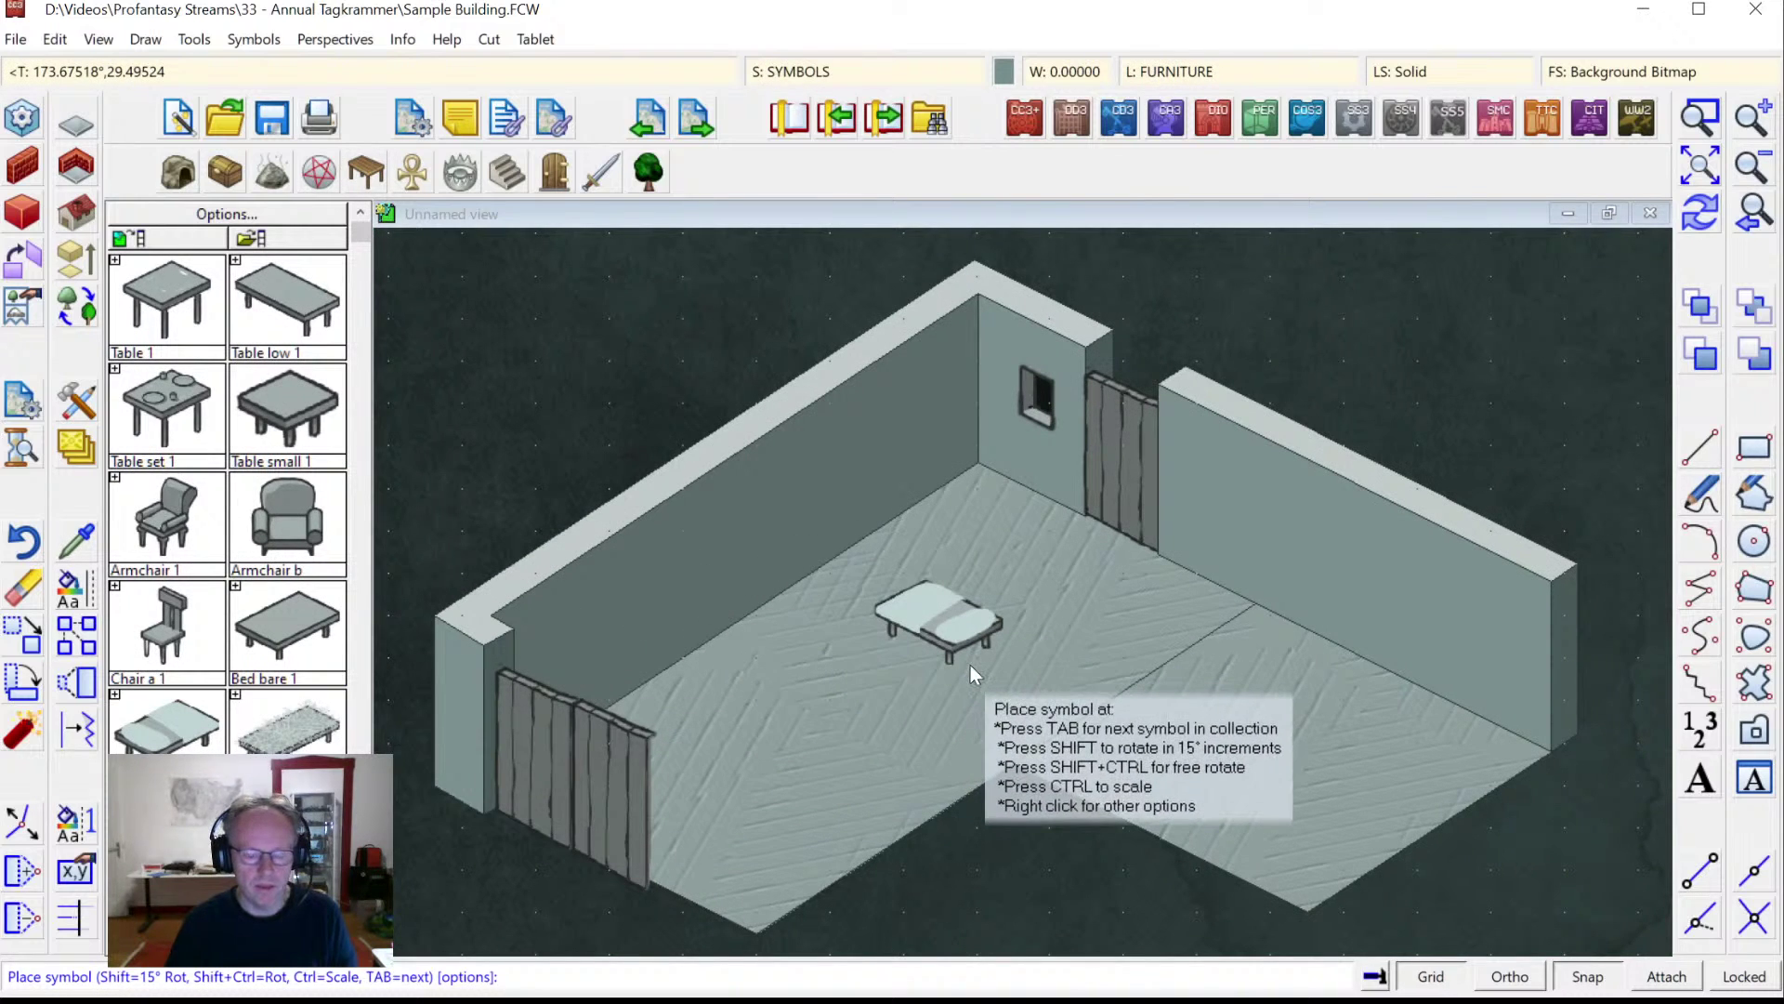
pyautogui.press('shift')
pyautogui.press('shift')
pyautogui.press('shift')
pyautogui.press('shift')
pyautogui.press('shift')
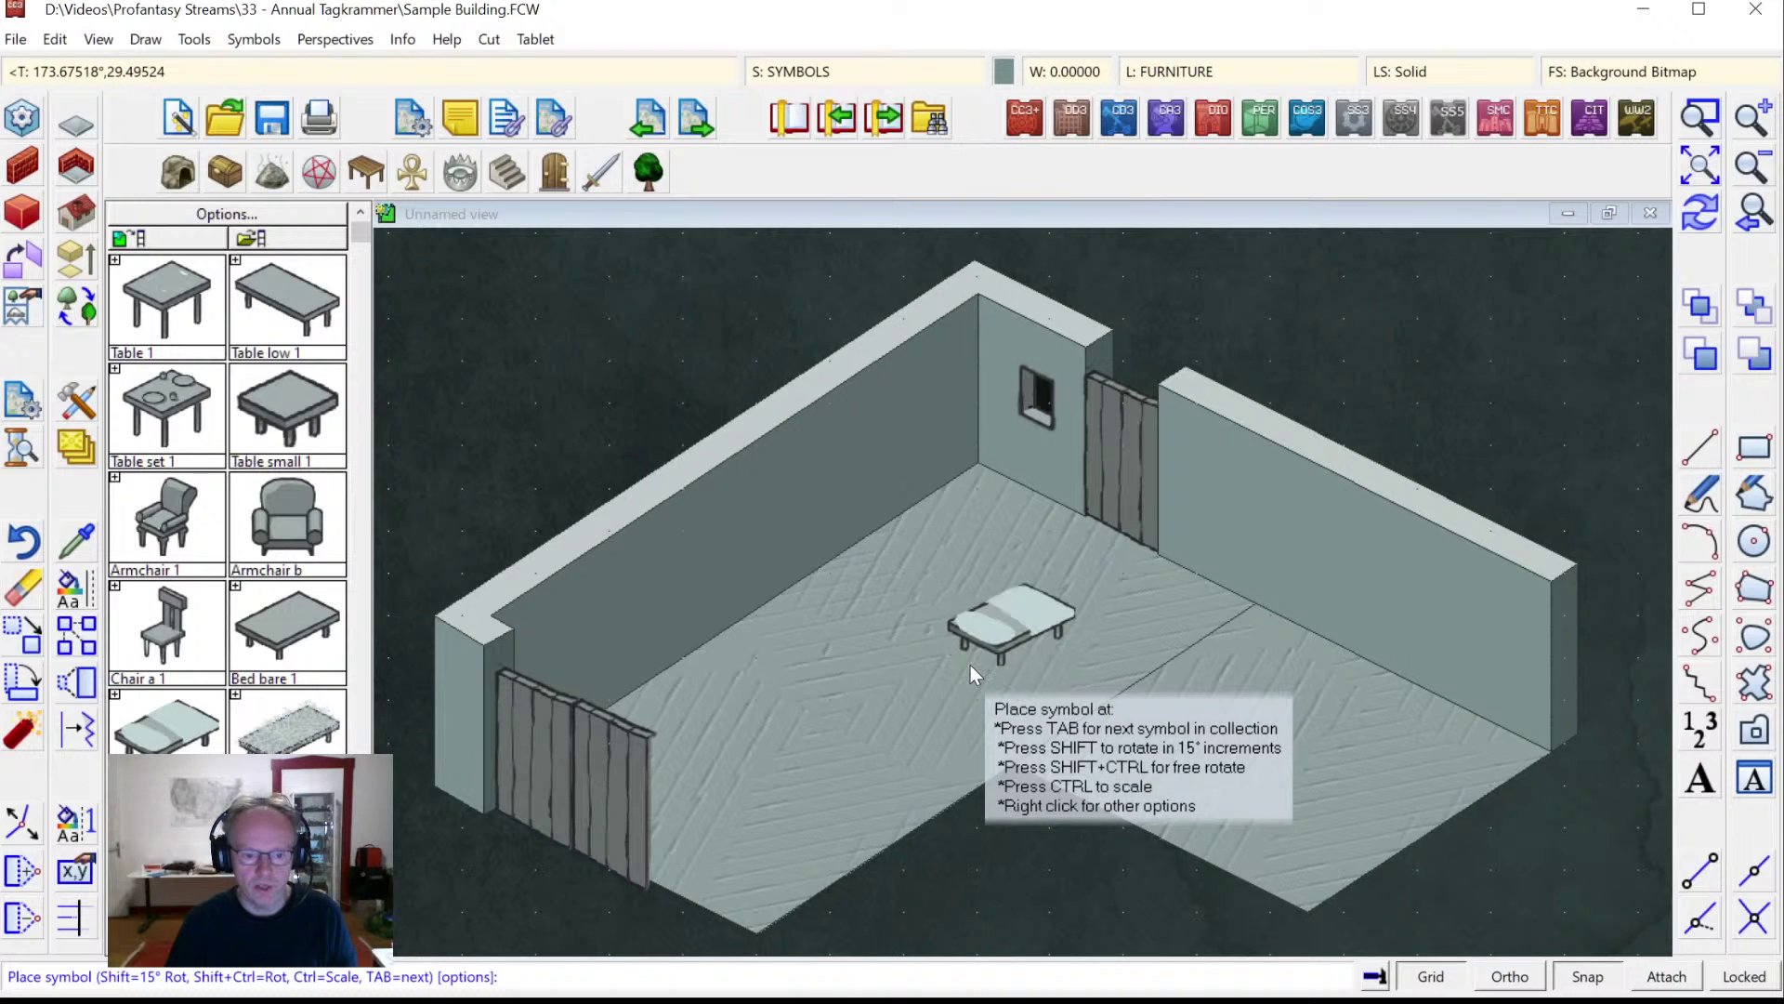
pyautogui.press('shift')
pyautogui.press('shift')
pyautogui.press('shift')
pyautogui.press('shift')
pyautogui.press('shift')
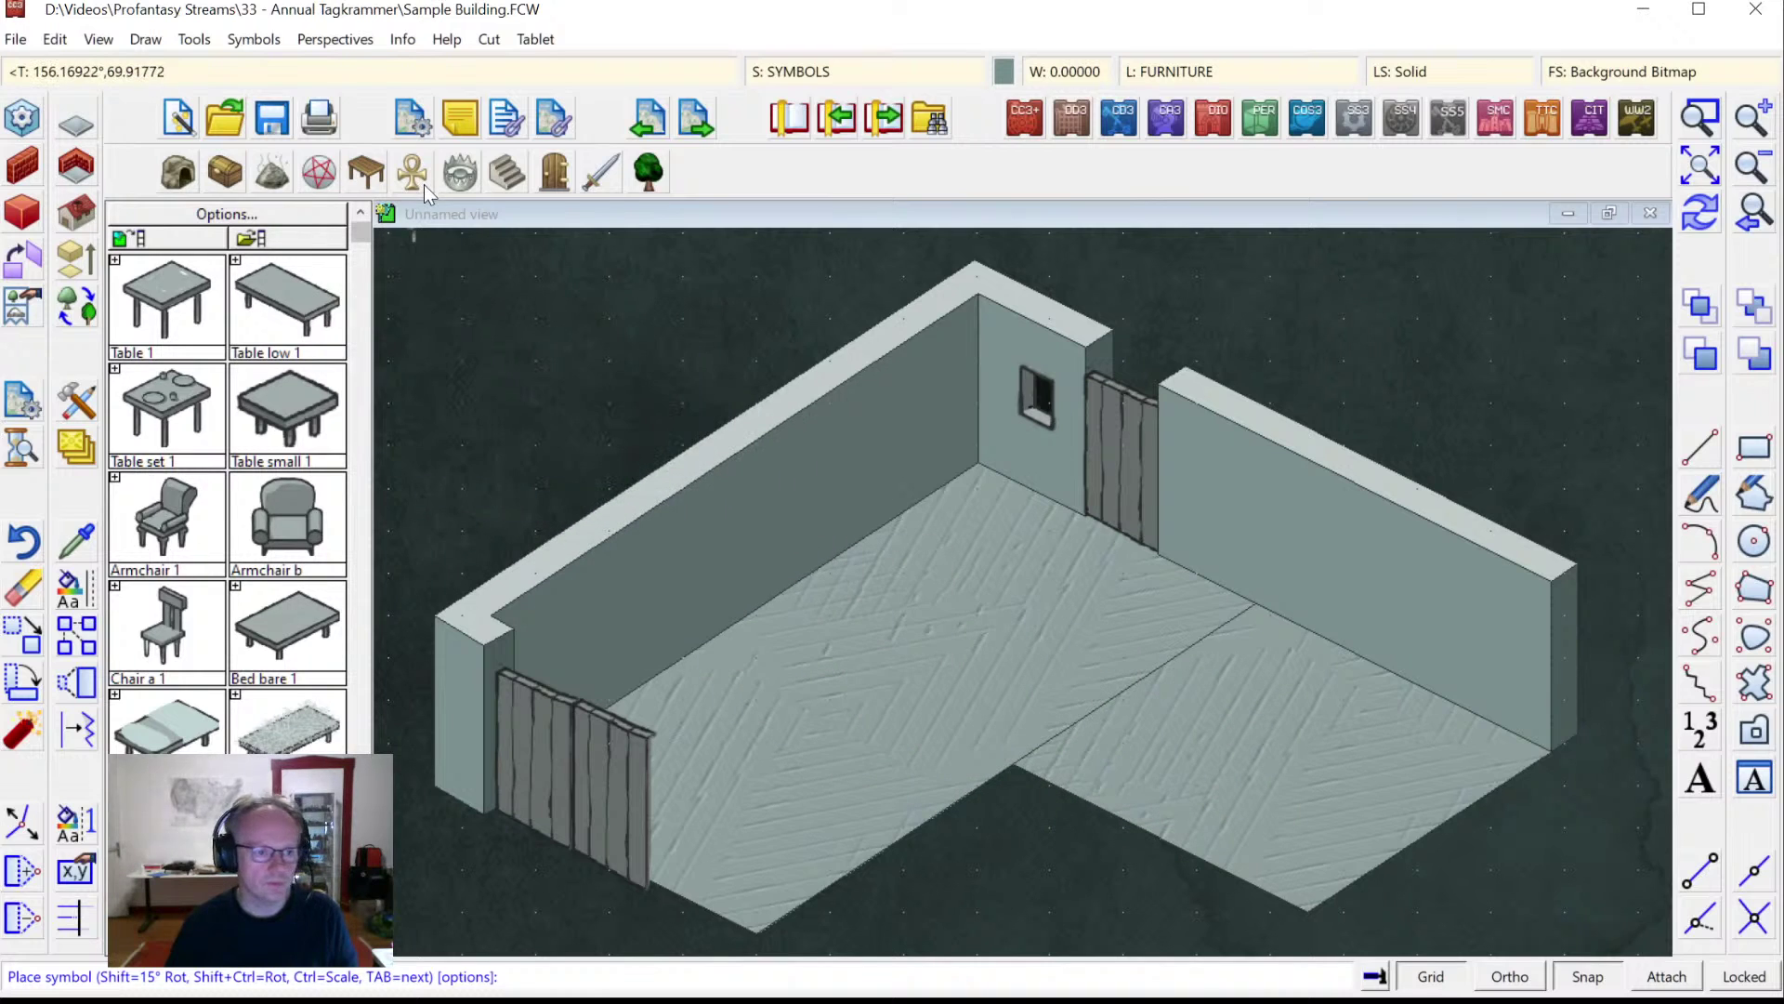
# Place two Window barred 1 symbols on the long back wall, one near the back corner and one near the double door.
pyautogui.click(557, 177)
pyautogui.click(286, 729)
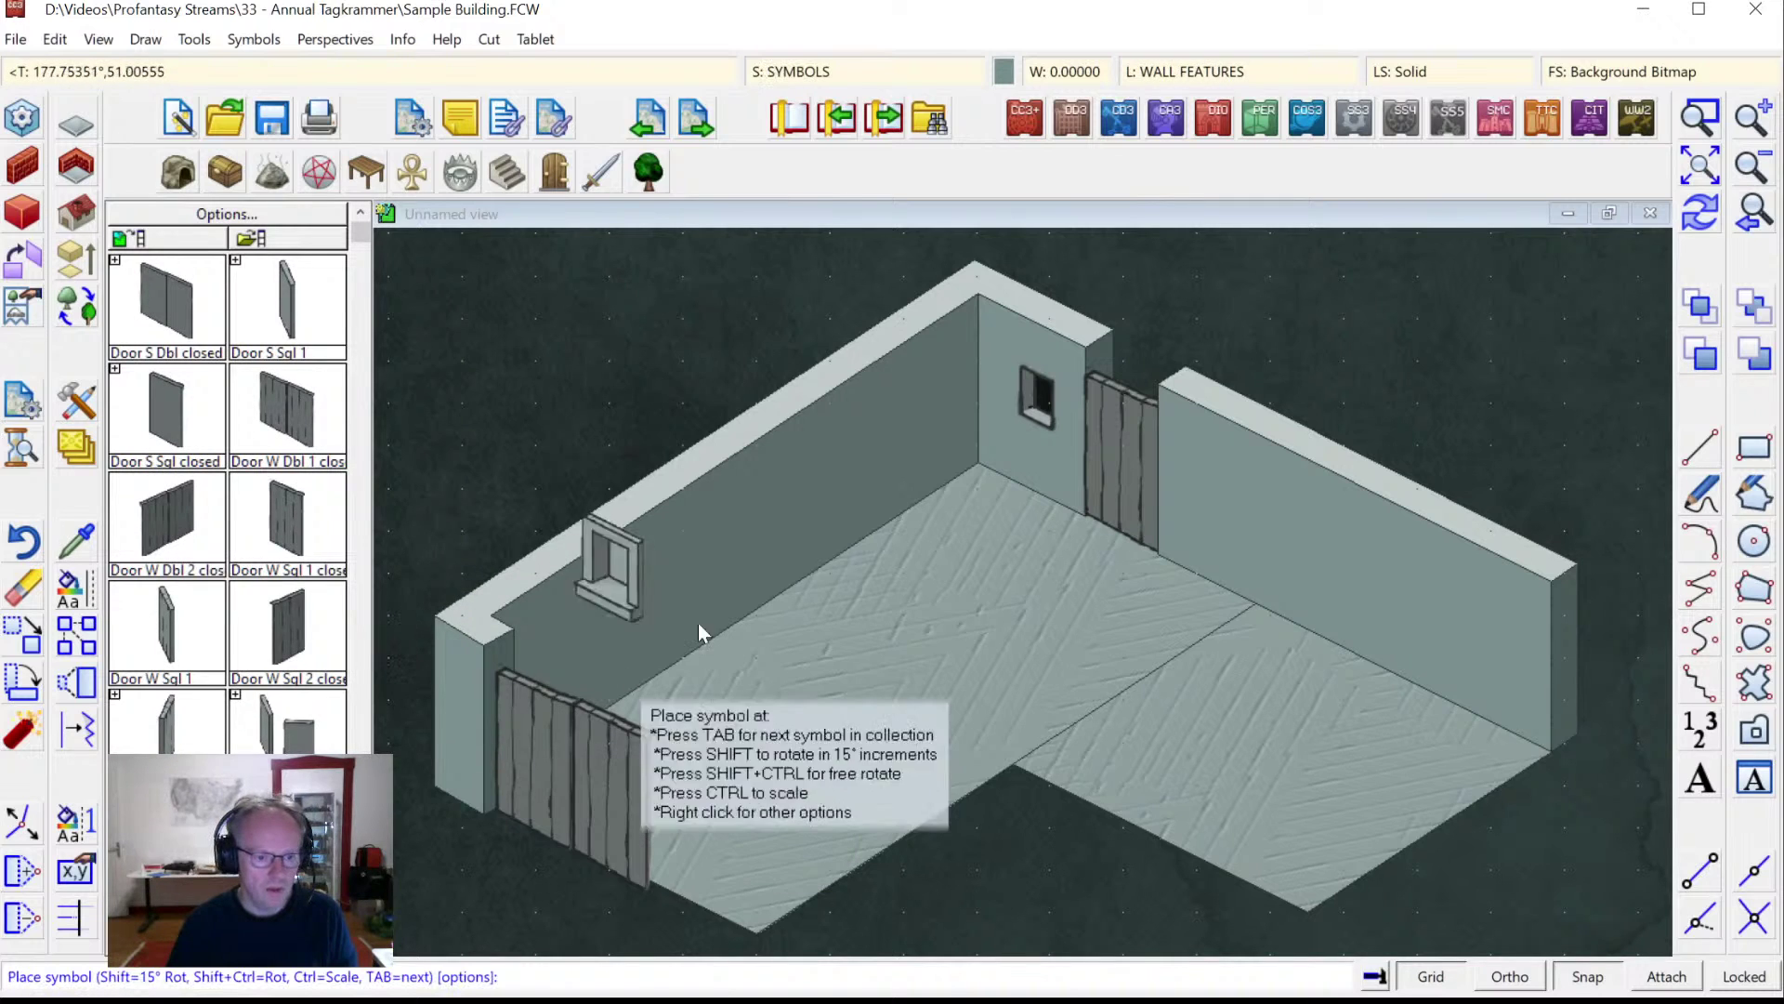
pyautogui.click(871, 550)
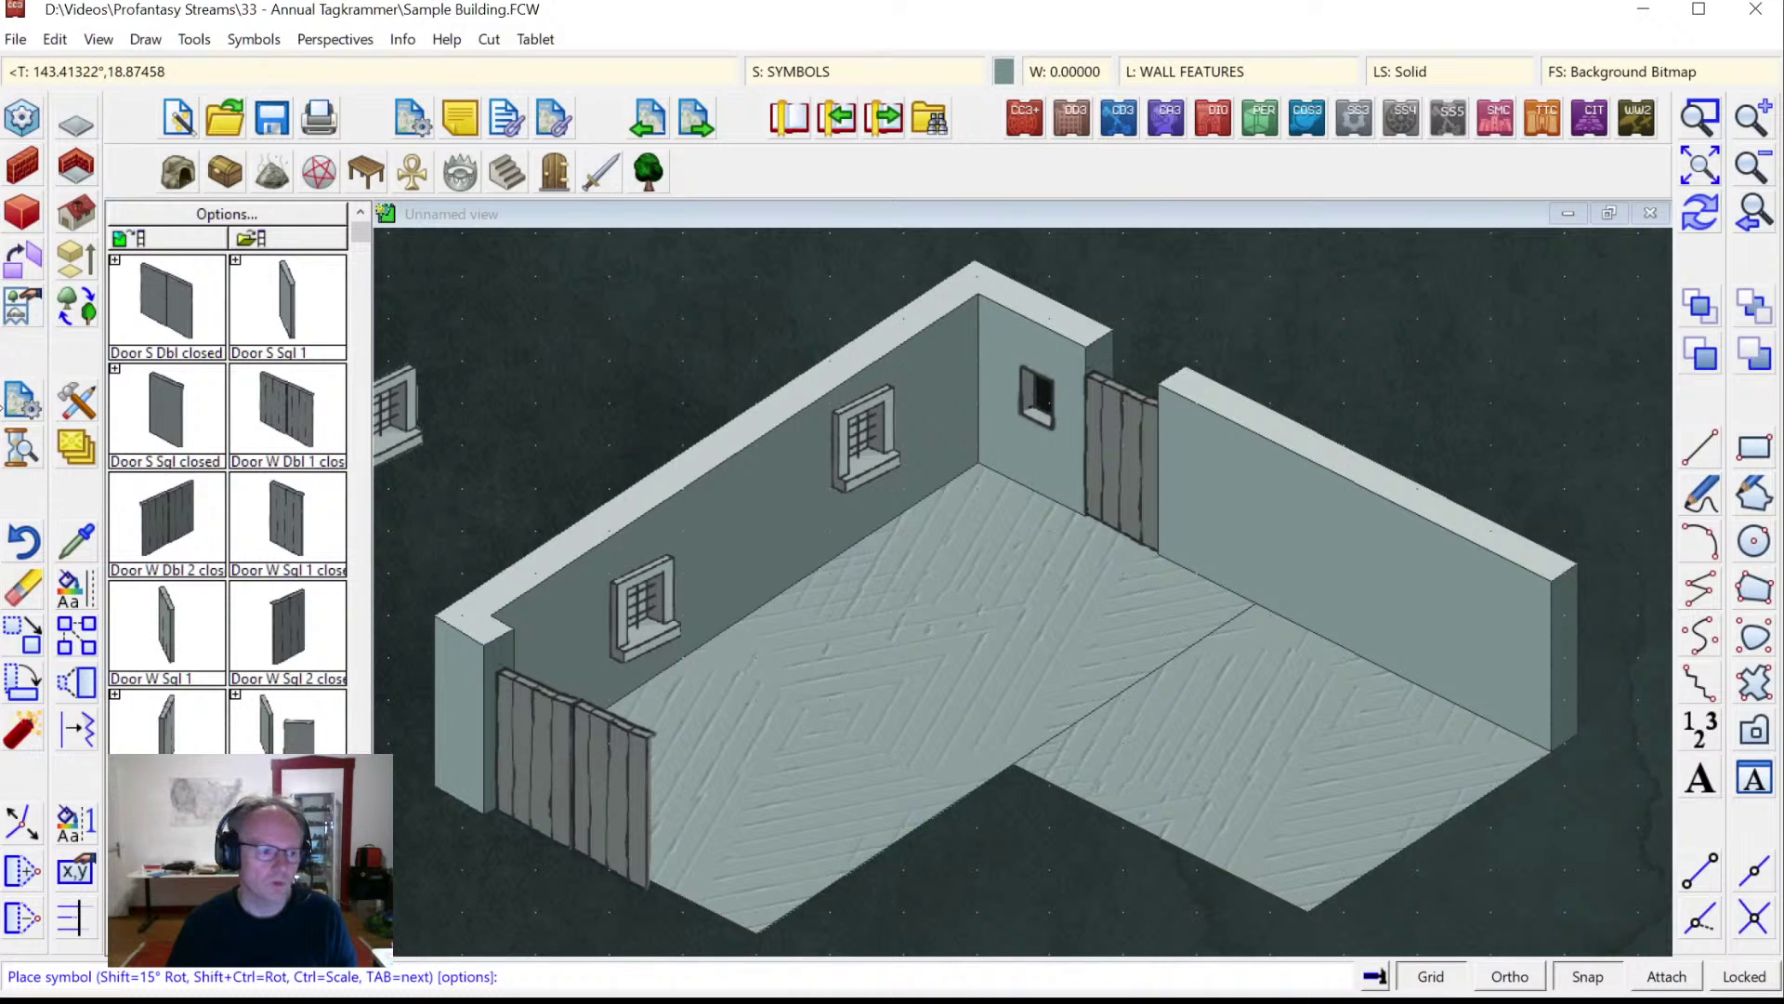
# Undo the barred window nearest the double door and place it again slightly higher on the long wall.
pyautogui.click(55, 39)
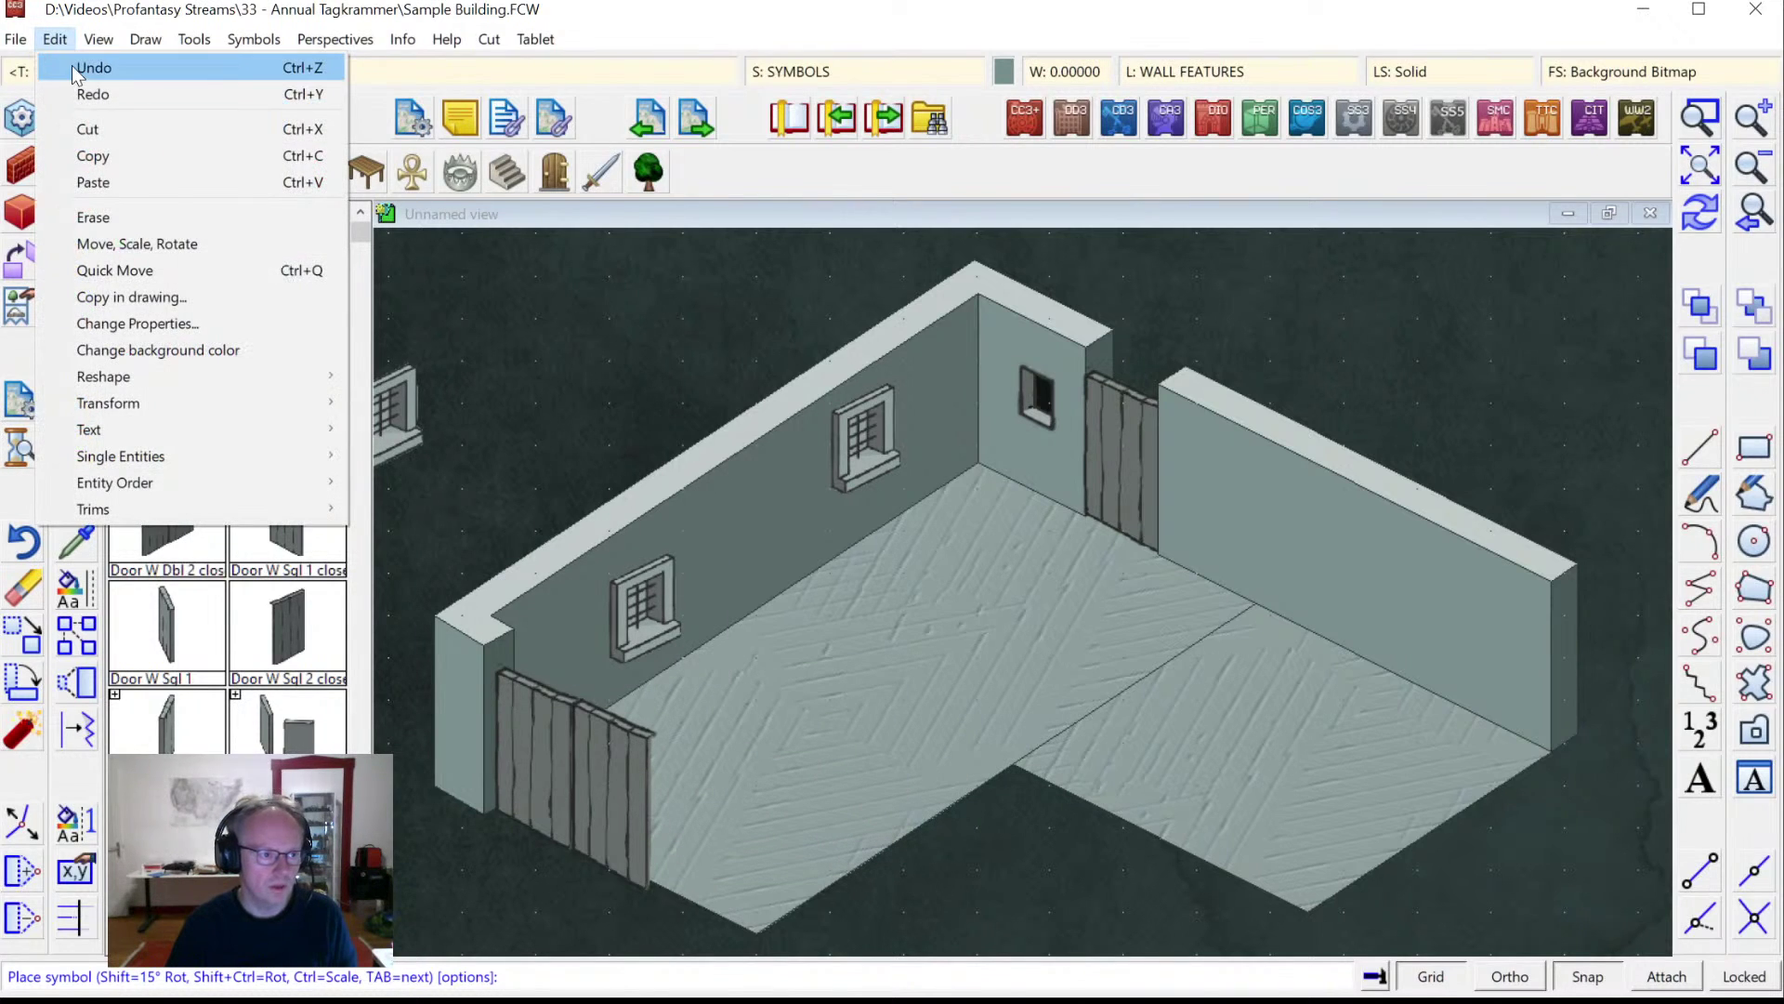
pyautogui.click(70, 65)
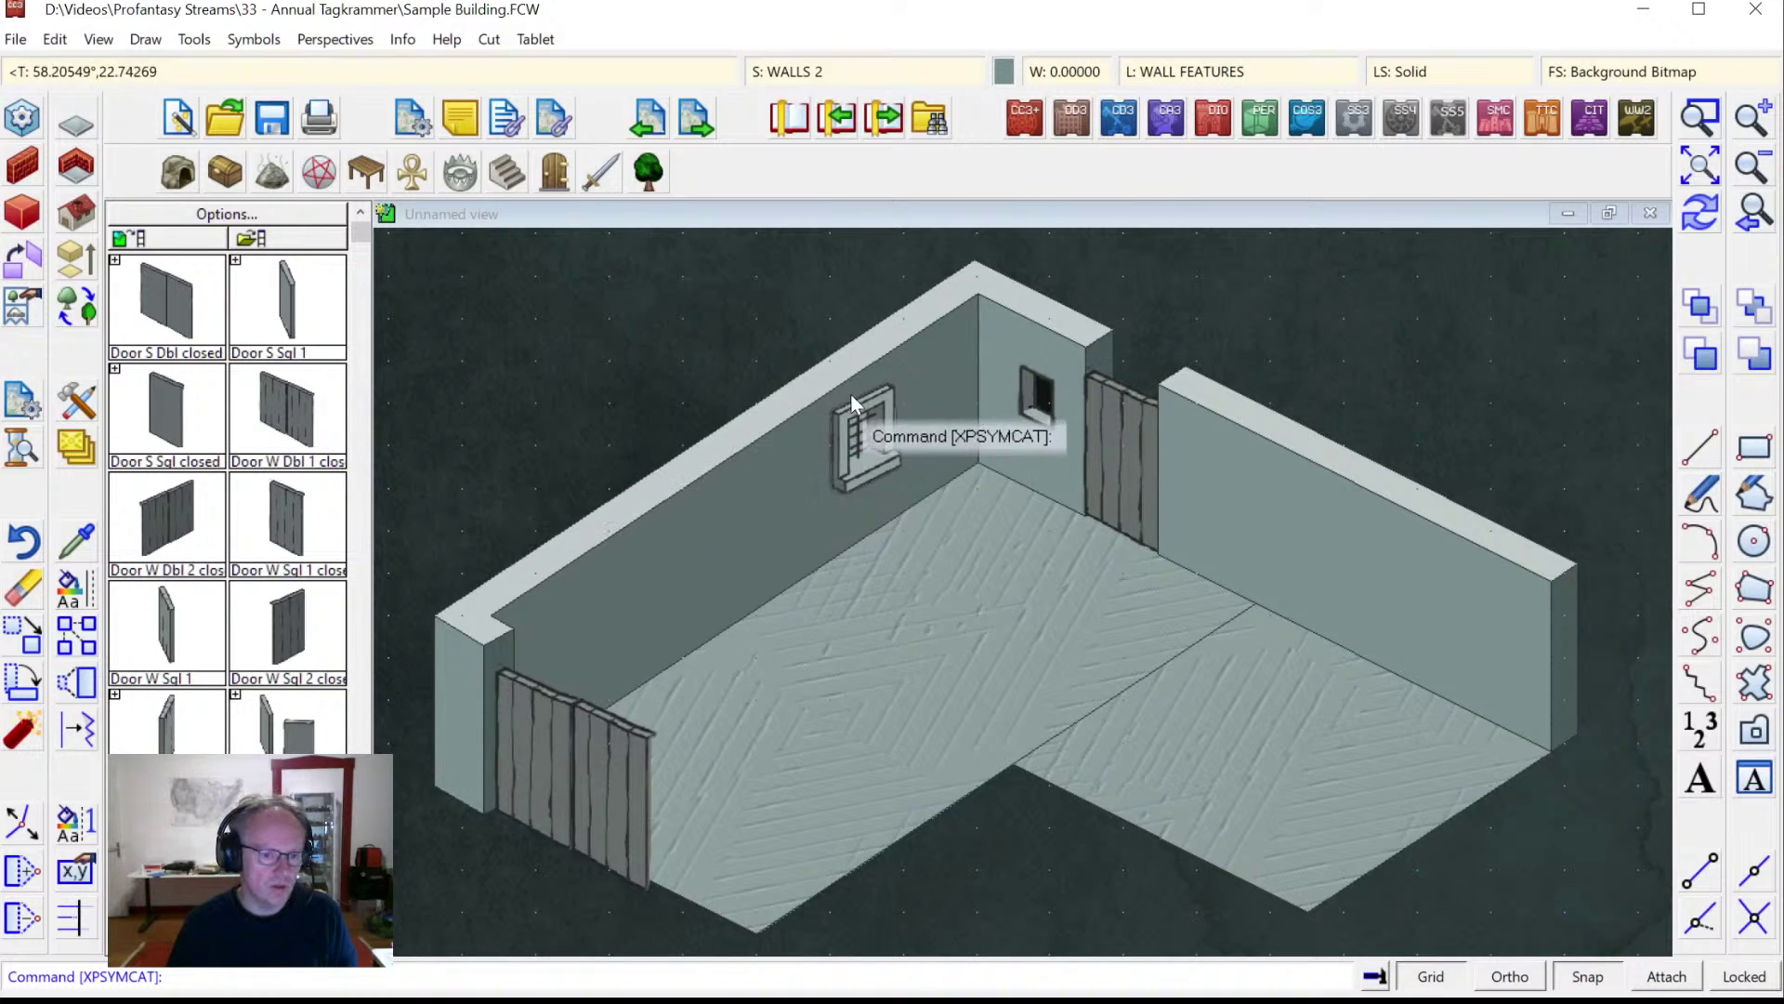
pyautogui.click(288, 841)
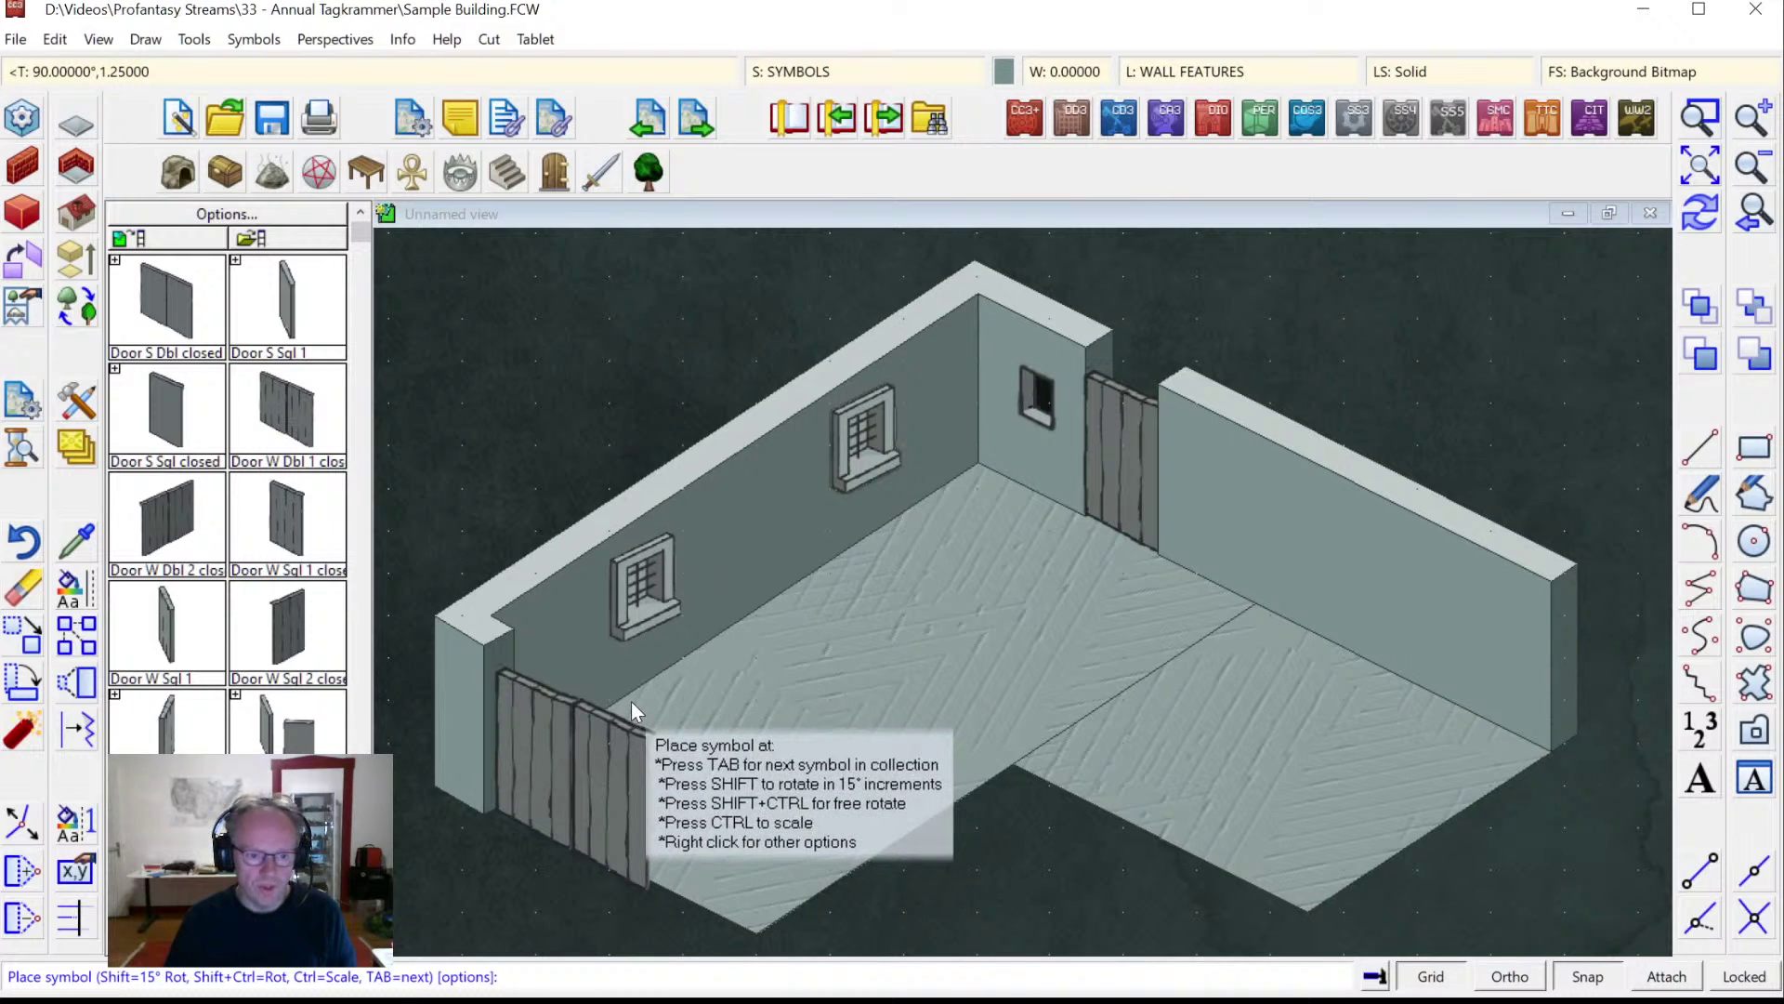
pyautogui.press('Escape')
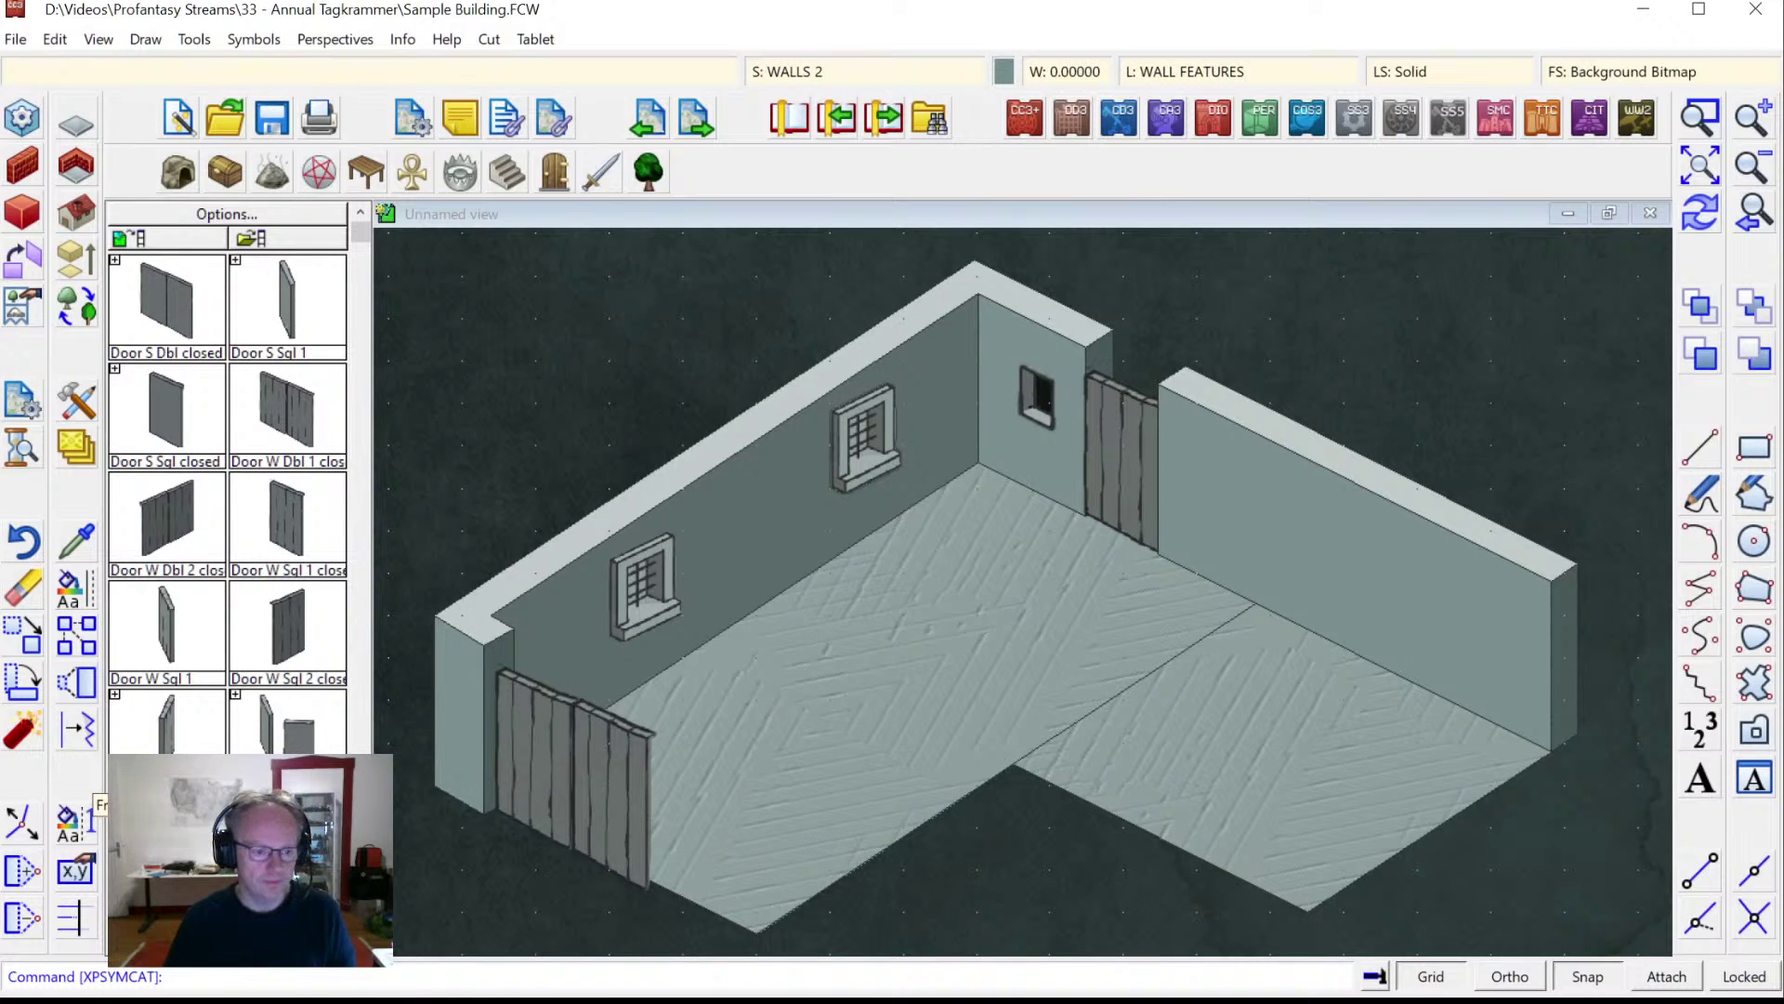
# Redraw the map and check where SYMBOLS and SYMBOLS 2 lie relative to WALLS 2 in the sheet order.
pyautogui.click(1699, 212)
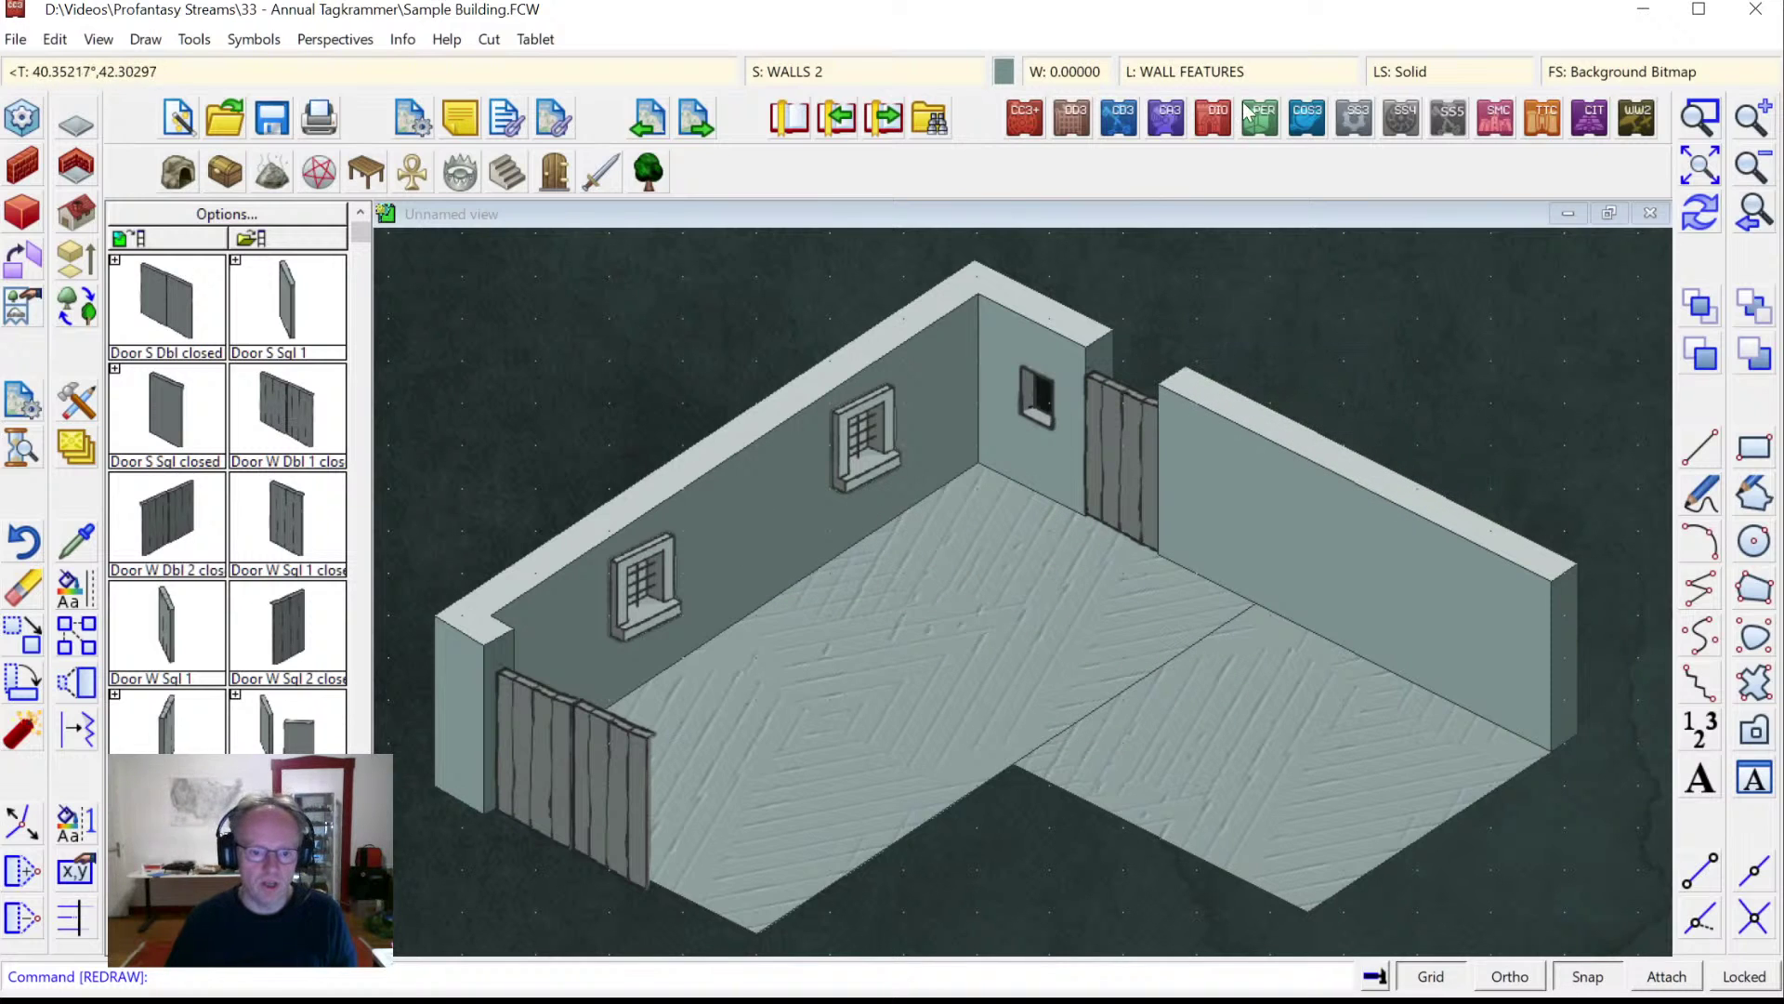
pyautogui.click(794, 75)
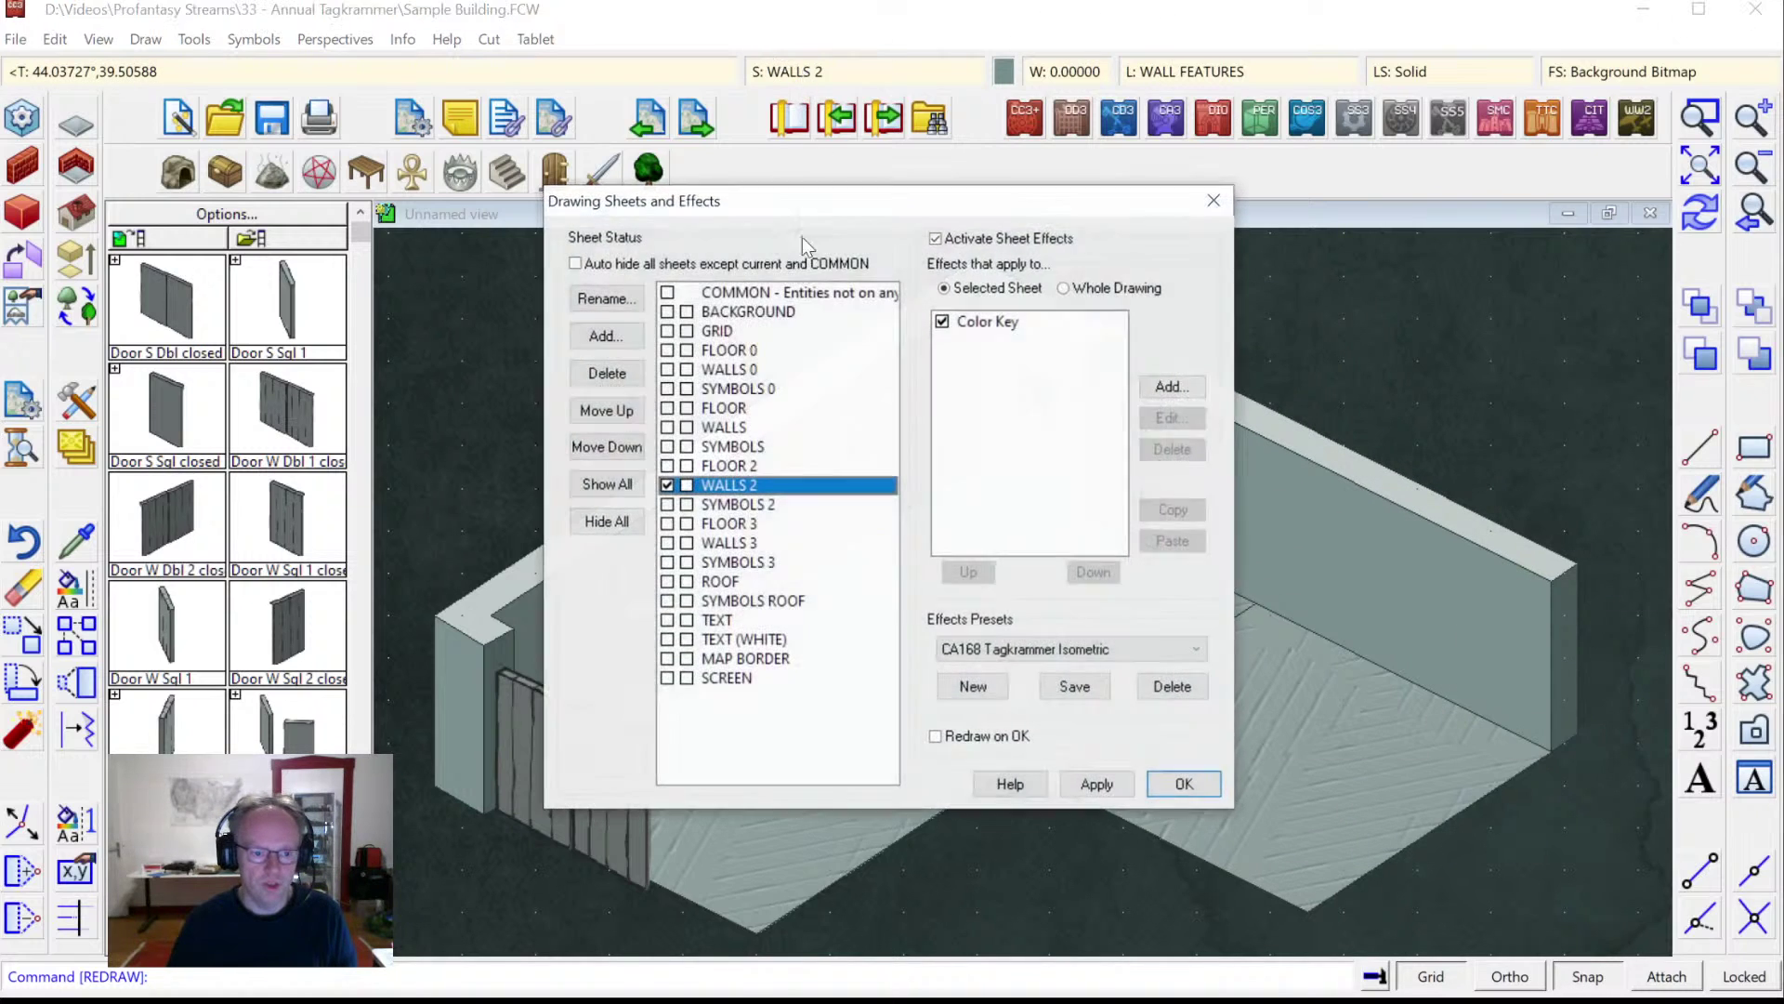
pyautogui.click(734, 447)
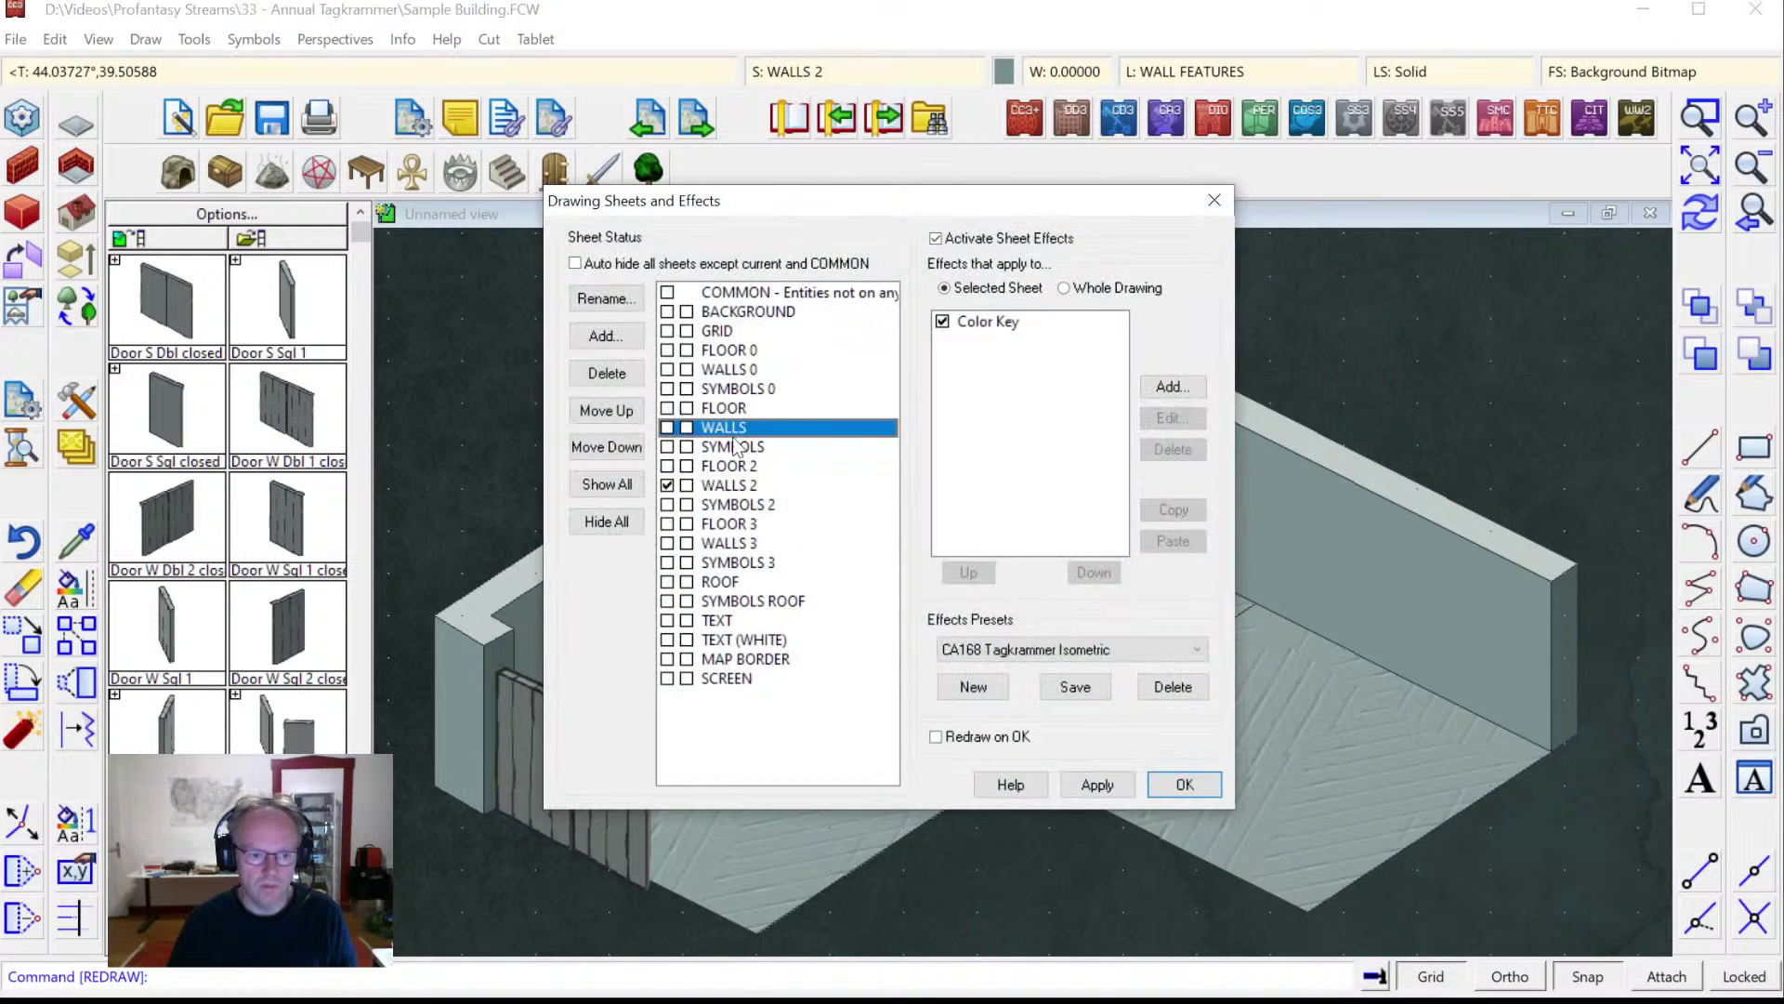
pyautogui.click(748, 504)
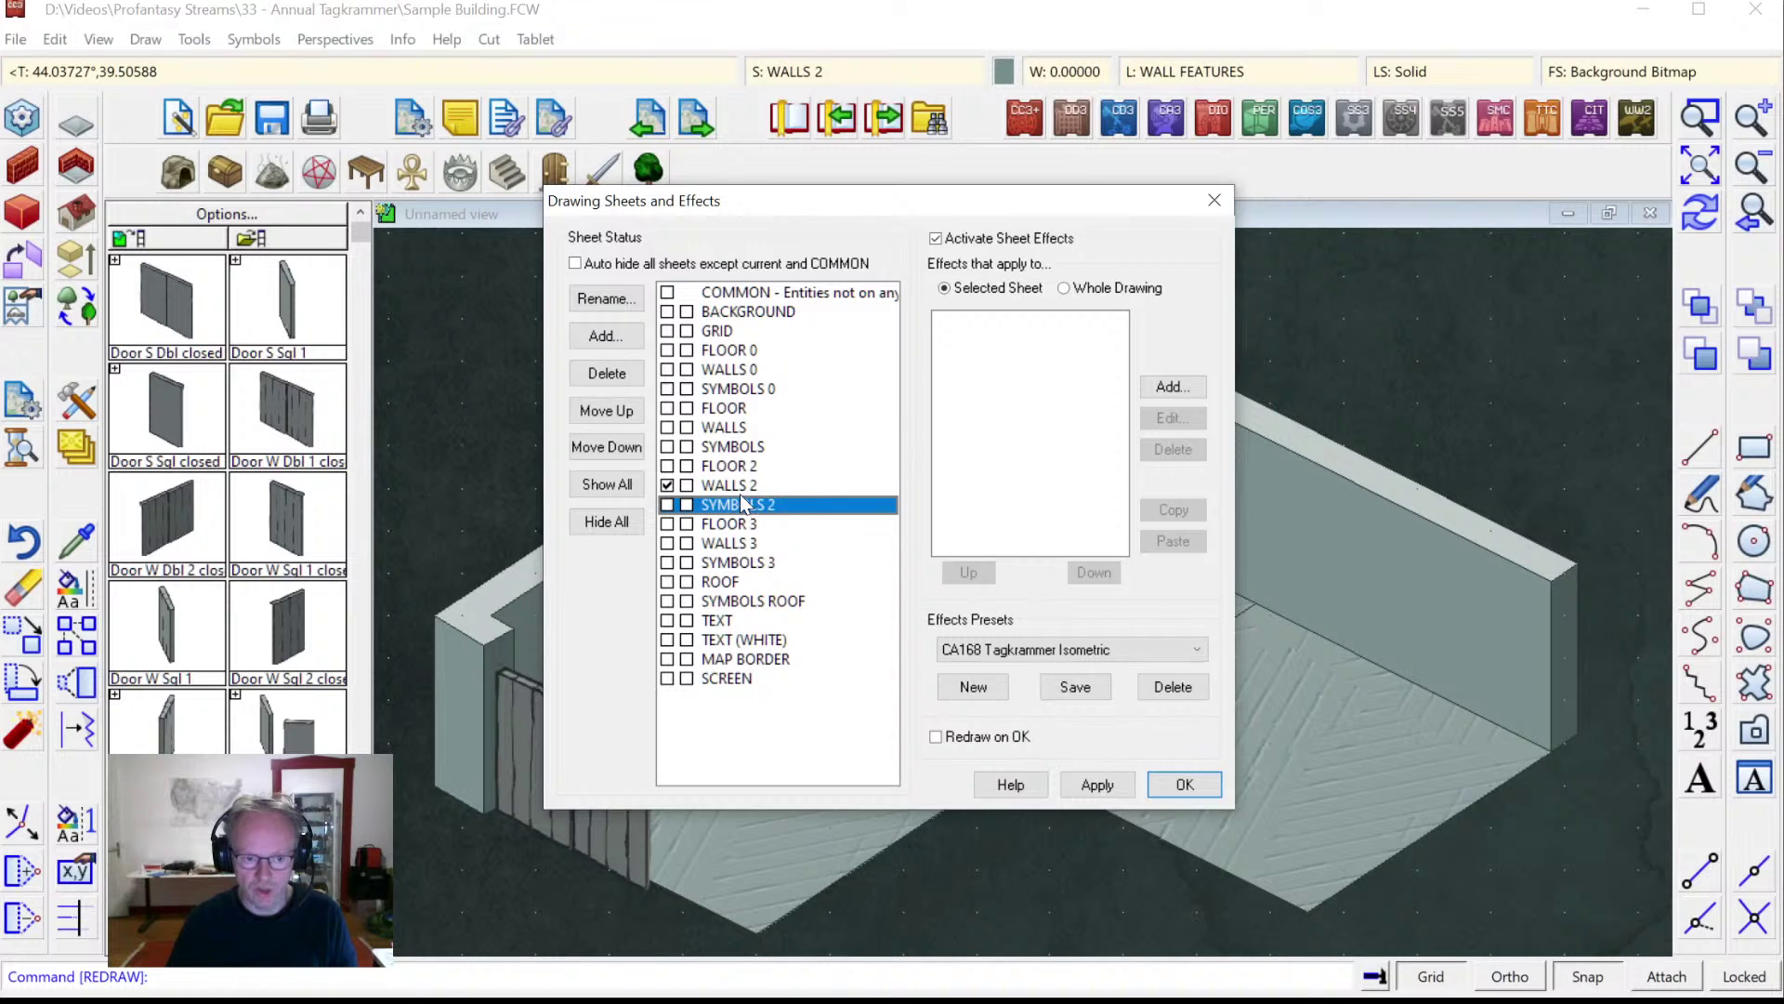
pyautogui.click(1183, 786)
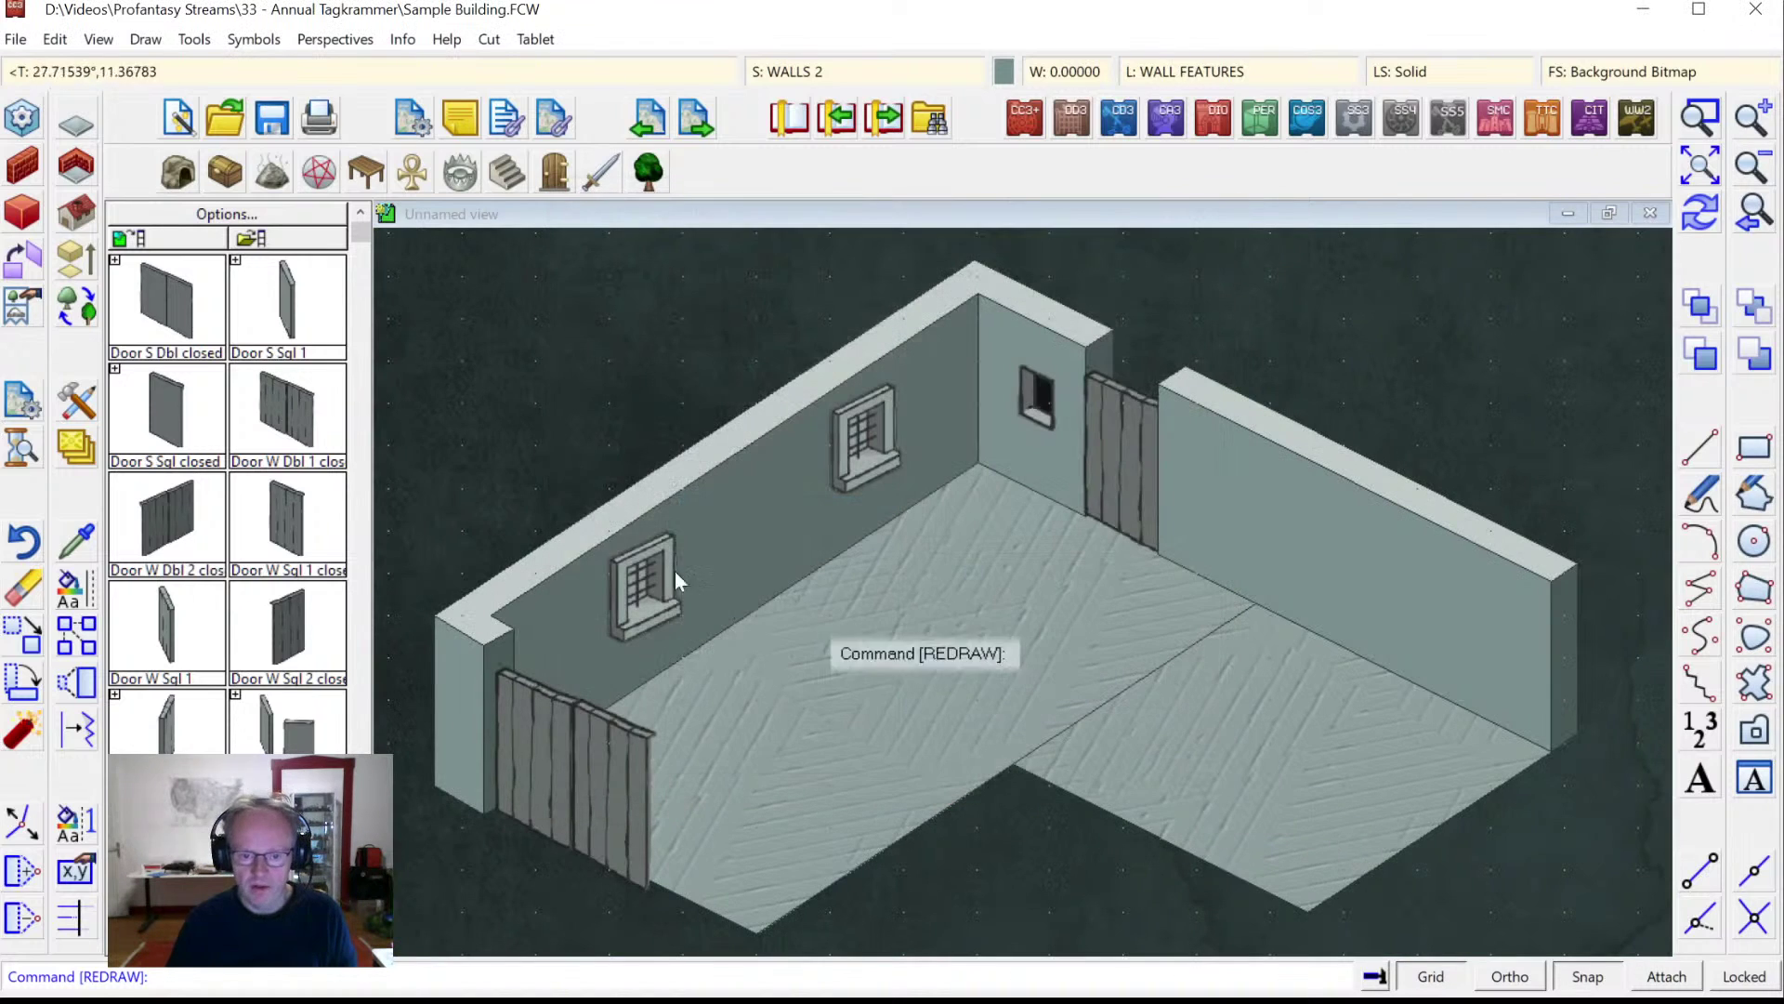
# Move the three small windows on the wall beyond the single door to the SYMBOLS 2 sheet and redraw the map.
pyautogui.rightClick(130, 453)
pyautogui.click(171, 661)
pyautogui.click(1261, 511)
pyautogui.click(1374, 563)
pyautogui.click(1271, 513)
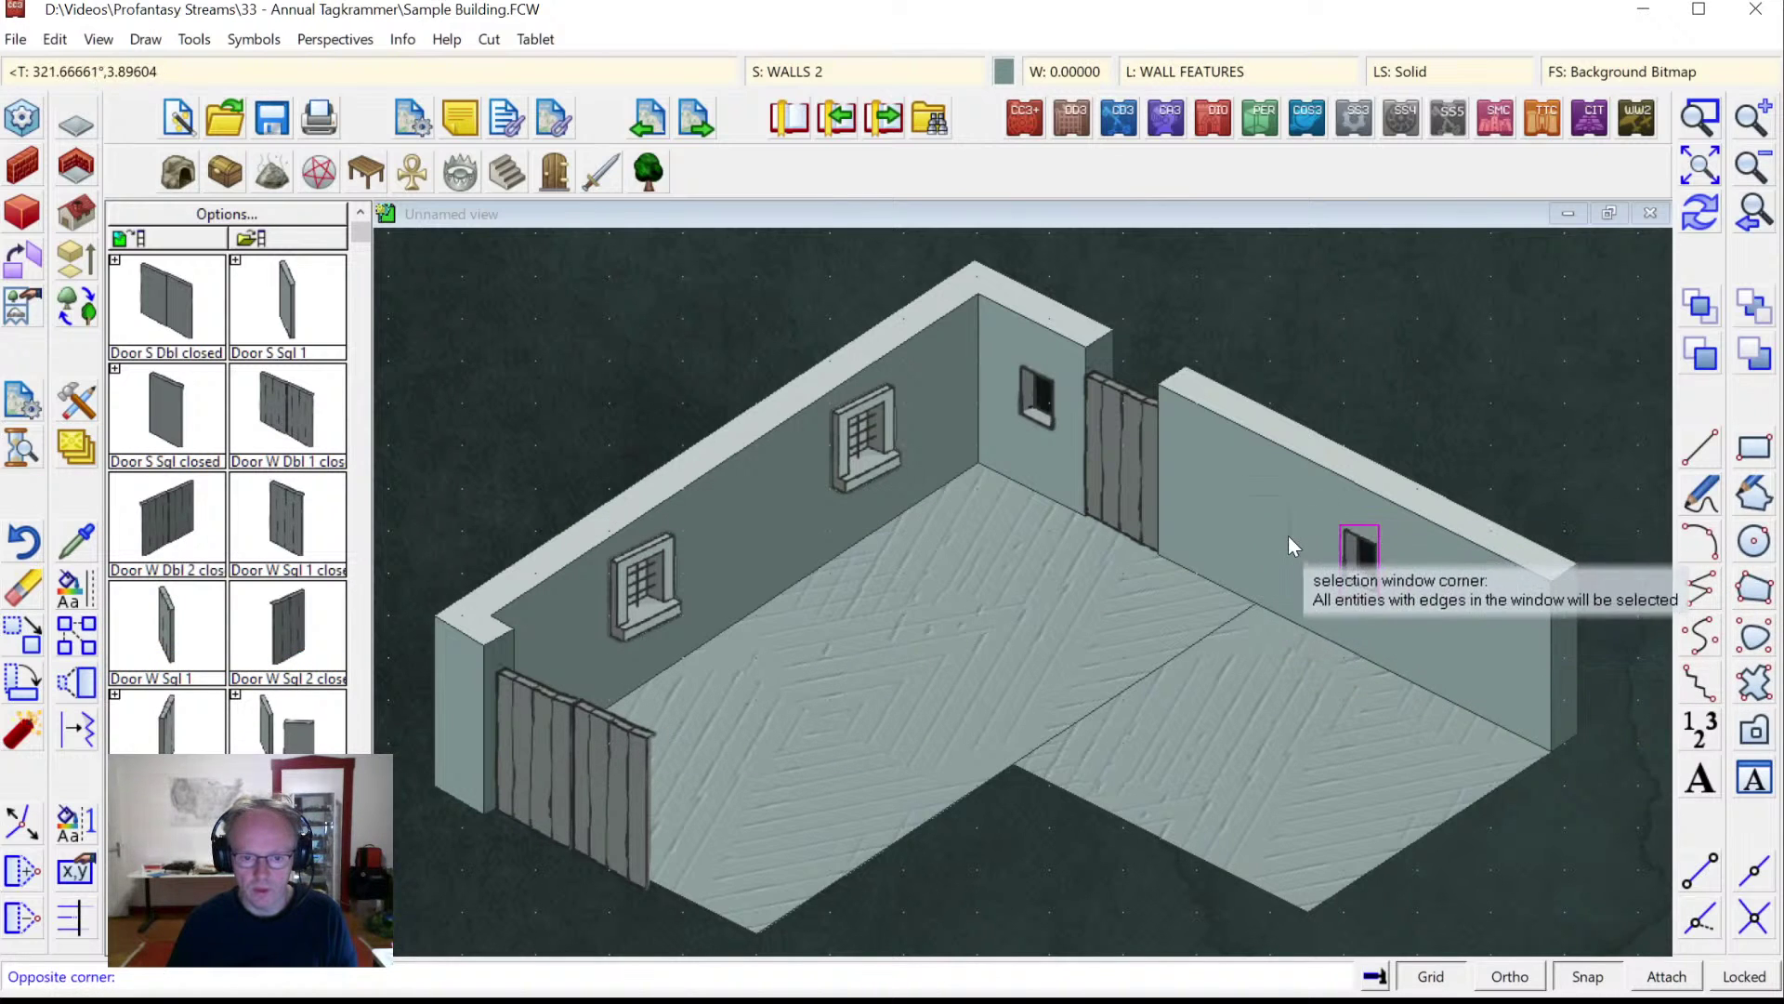
pyautogui.click(1288, 536)
pyautogui.click(1461, 598)
pyautogui.click(1366, 532)
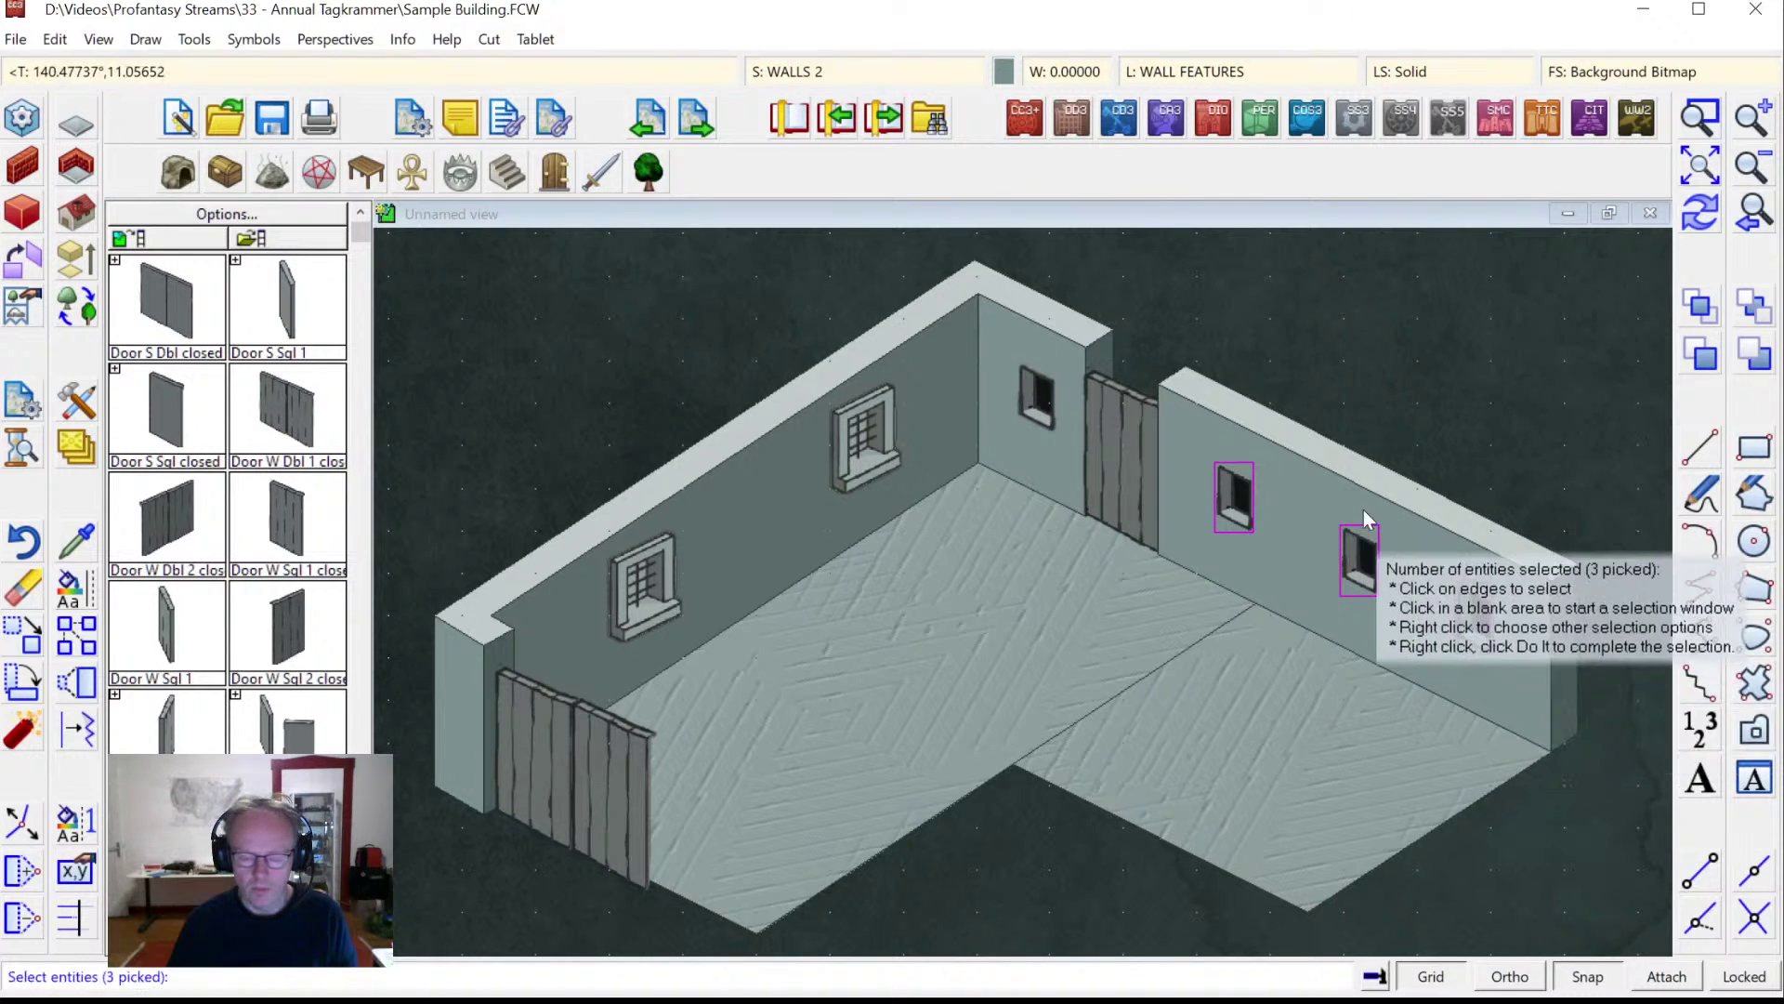
pyautogui.rightClick(1366, 532)
pyautogui.click(1348, 492)
pyautogui.click(777, 525)
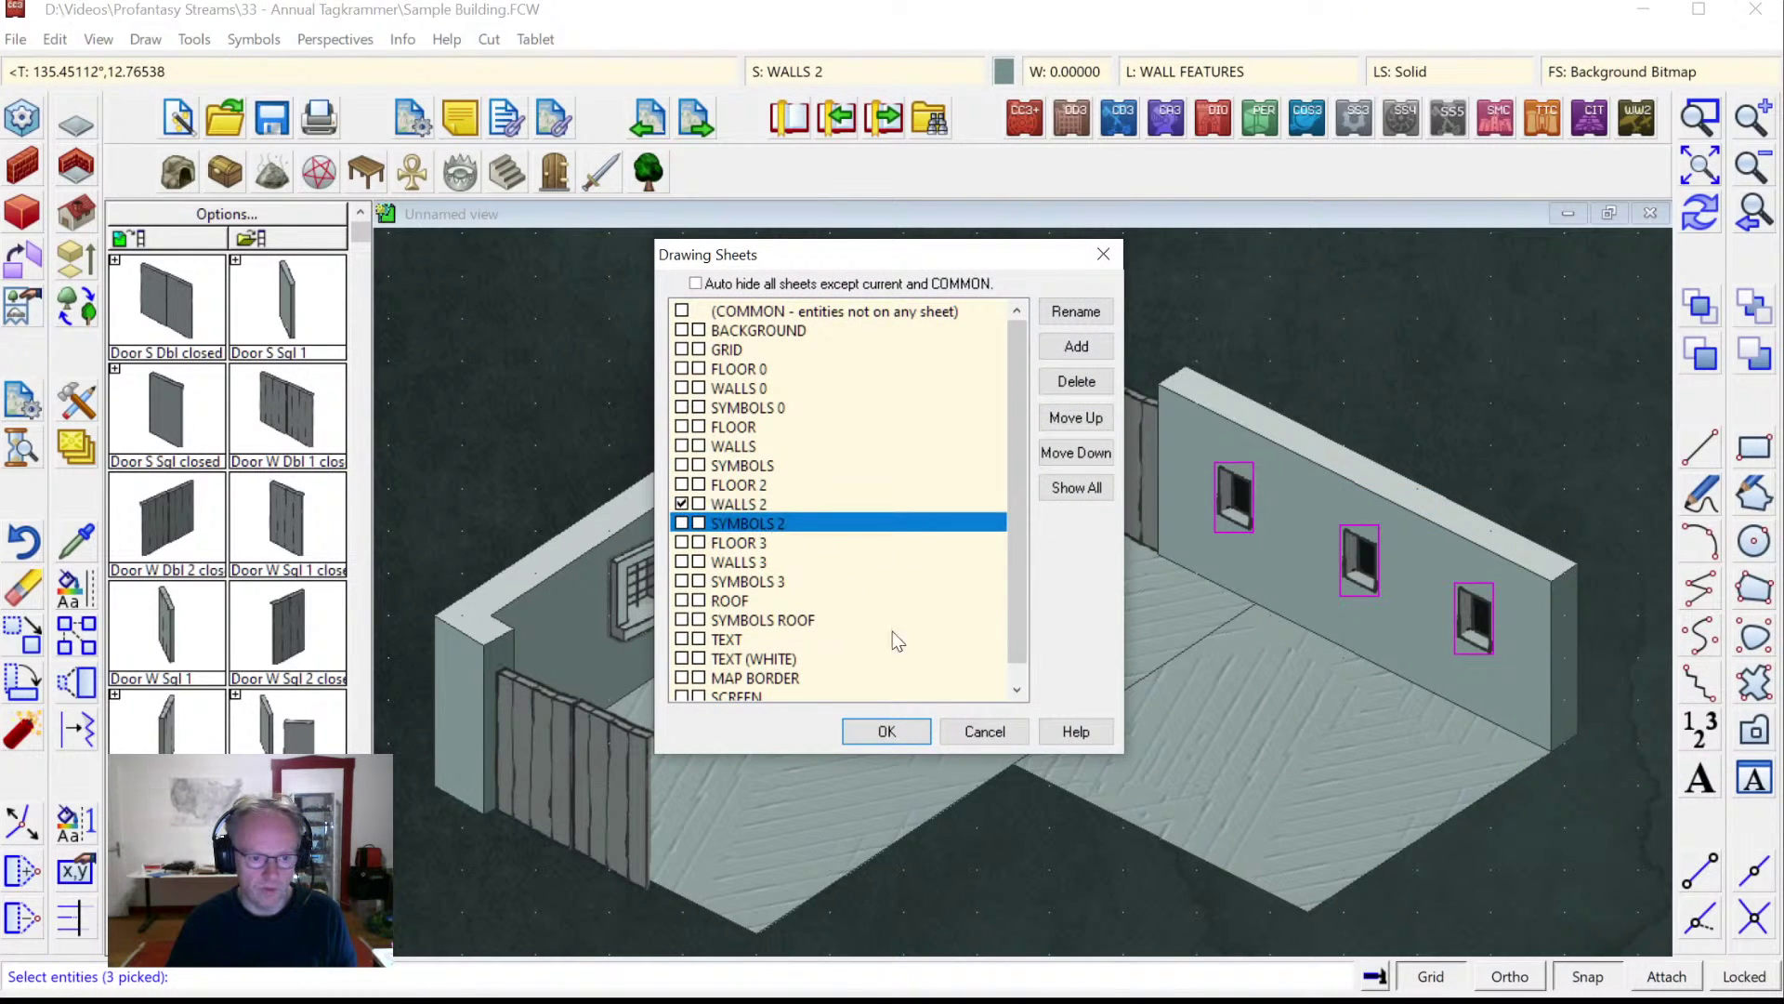
pyautogui.click(889, 719)
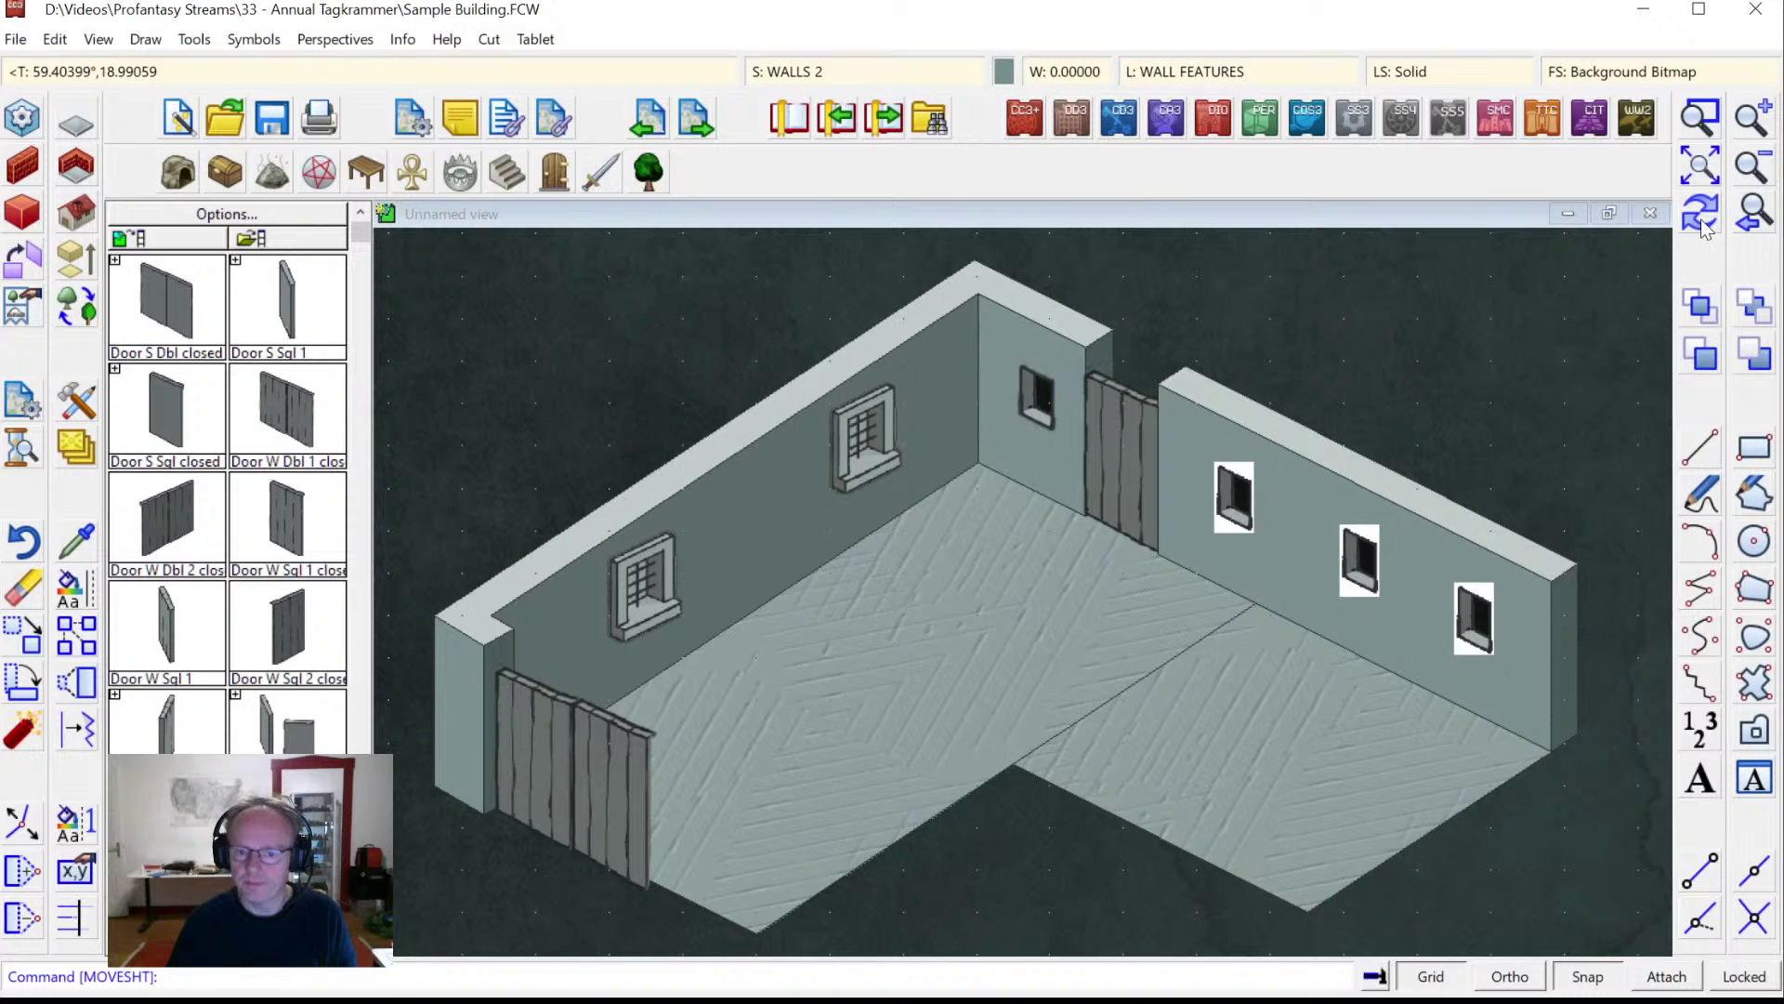
pyautogui.click(1702, 223)
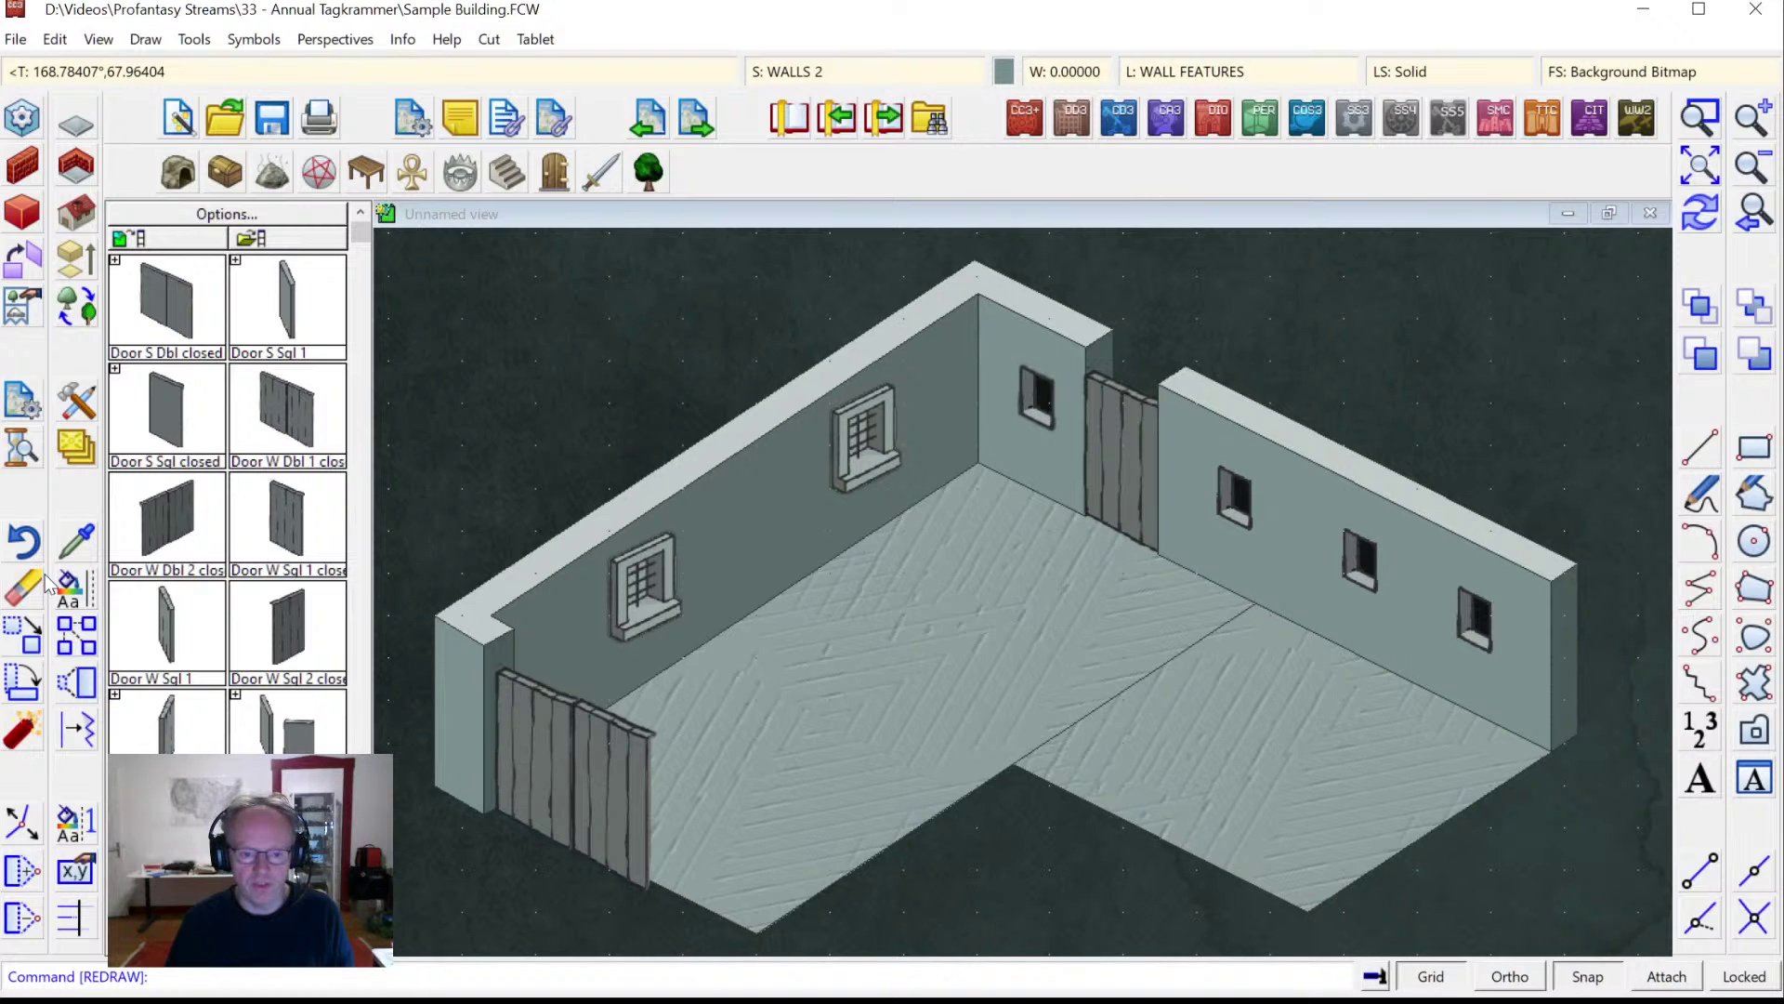
# Hide the WALLS 2 sheet to check what lies on it, show it again and make it the active sheet.
pyautogui.click(796, 68)
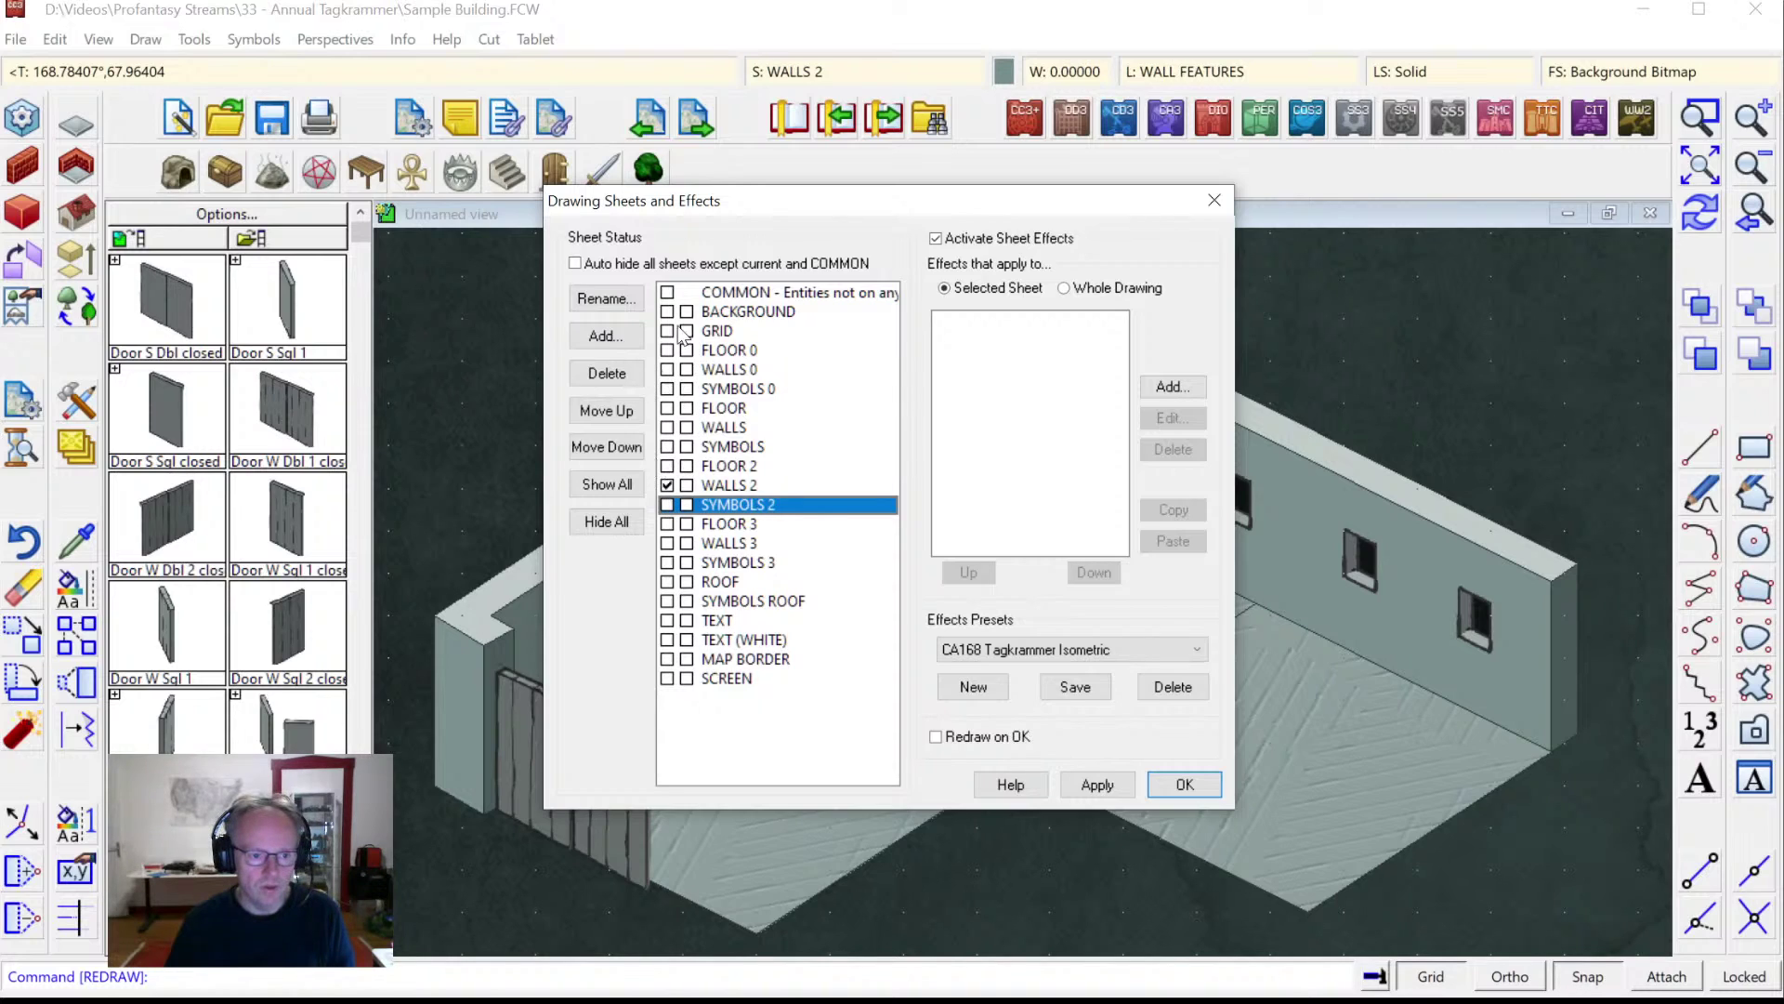
pyautogui.click(692, 484)
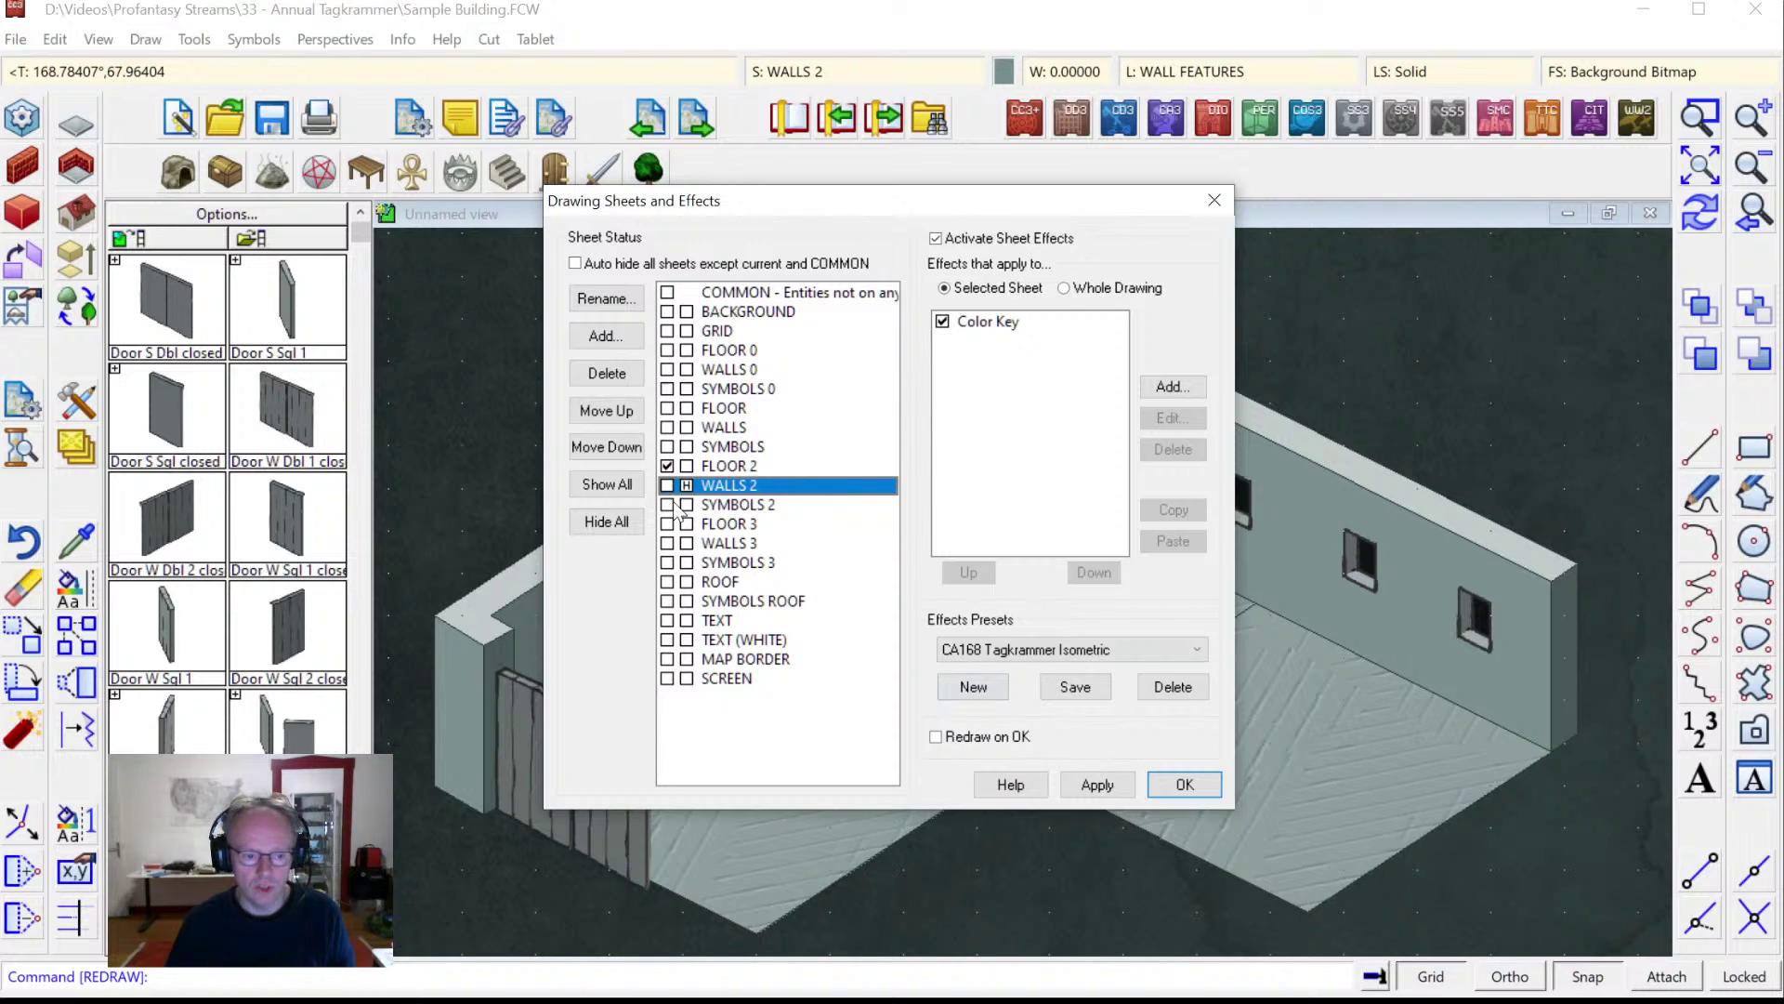
pyautogui.click(1169, 783)
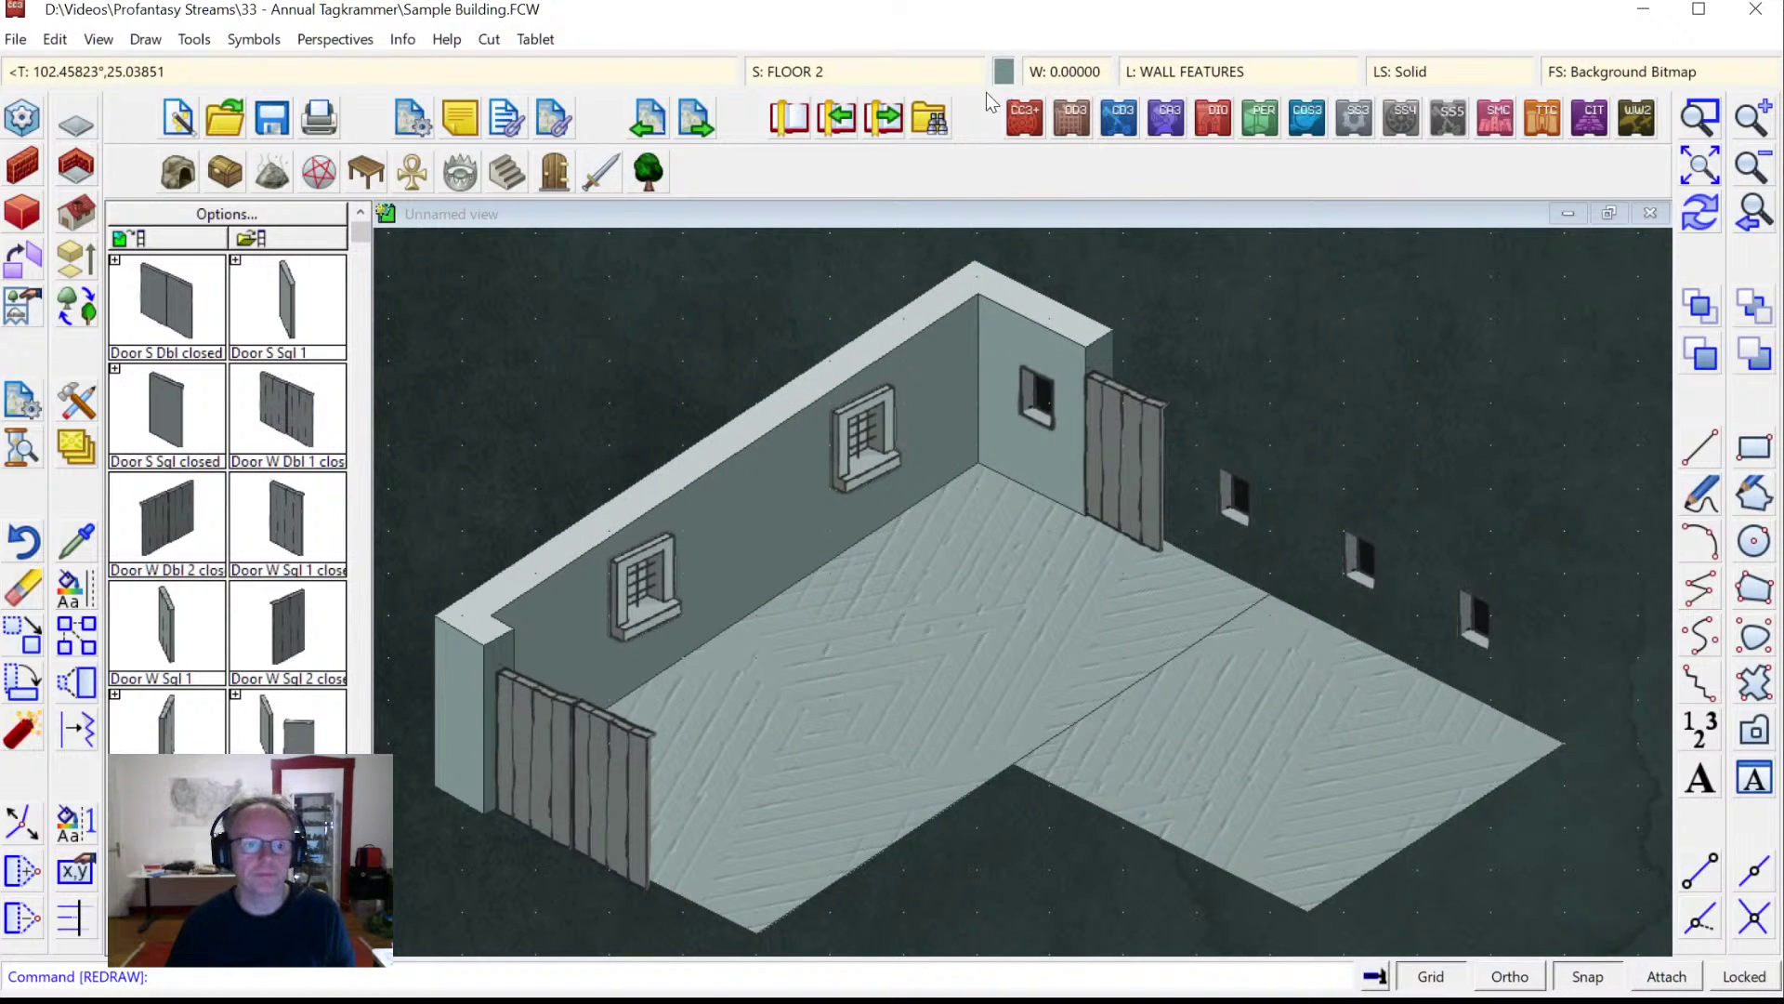
pyautogui.click(879, 67)
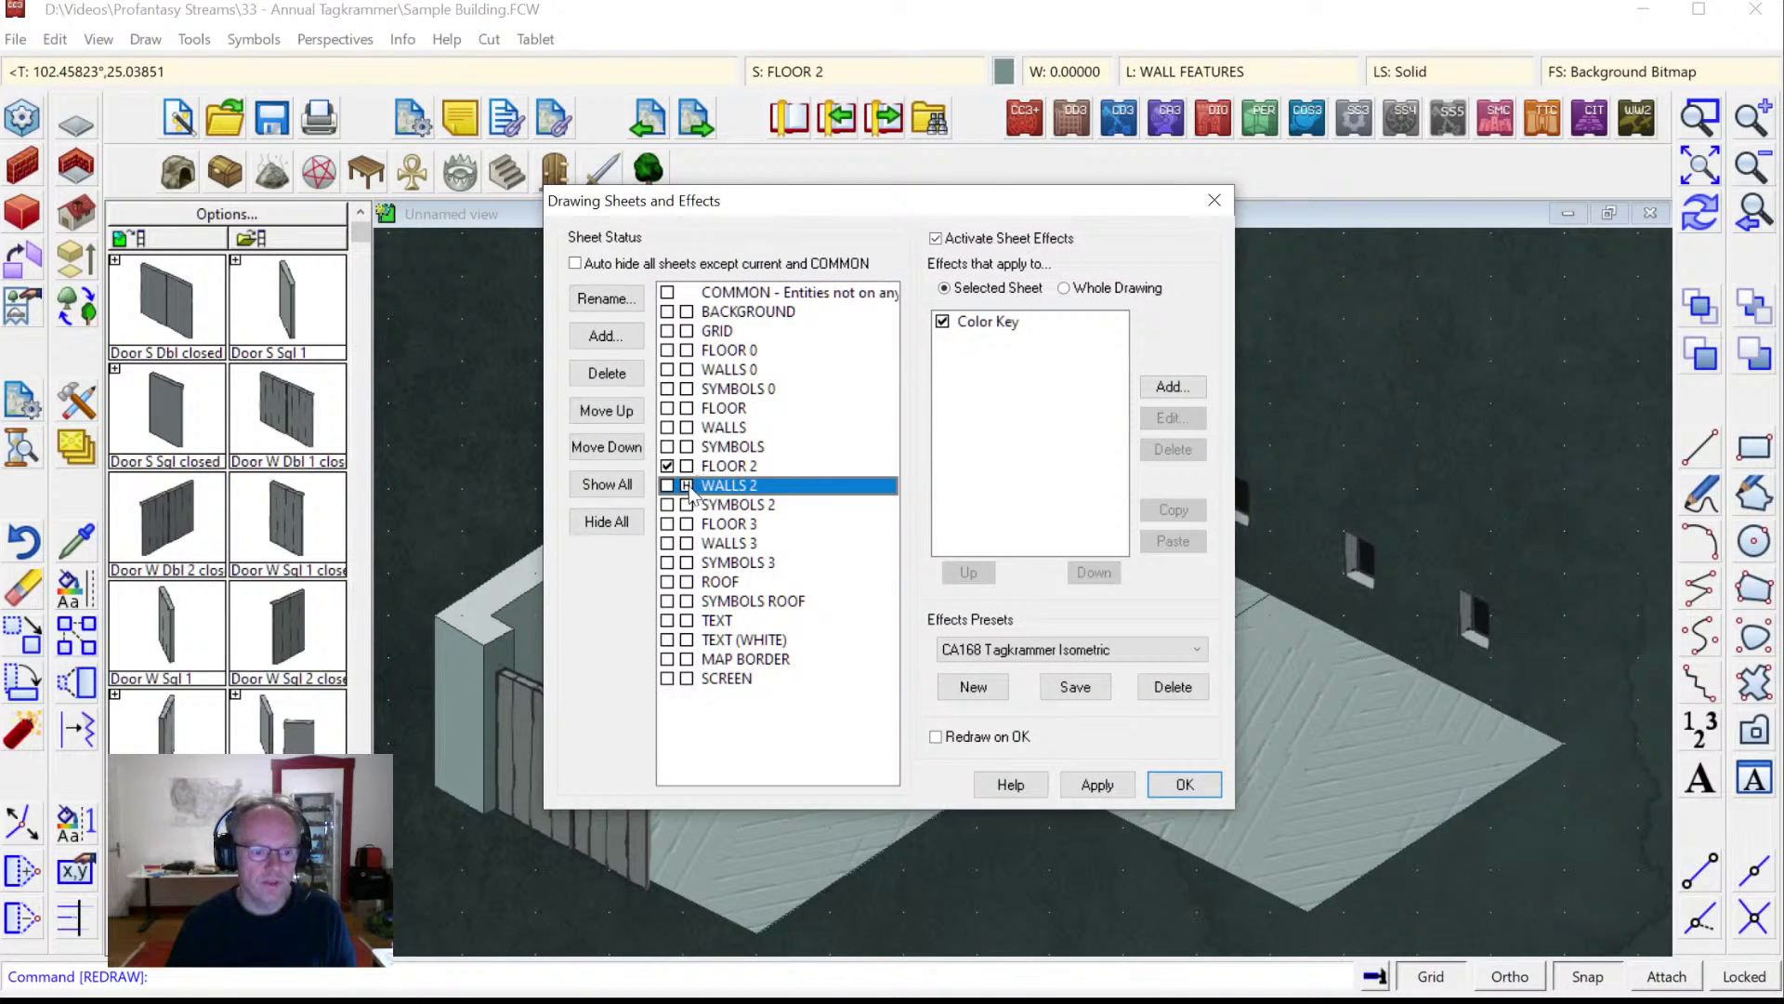
pyautogui.click(1189, 785)
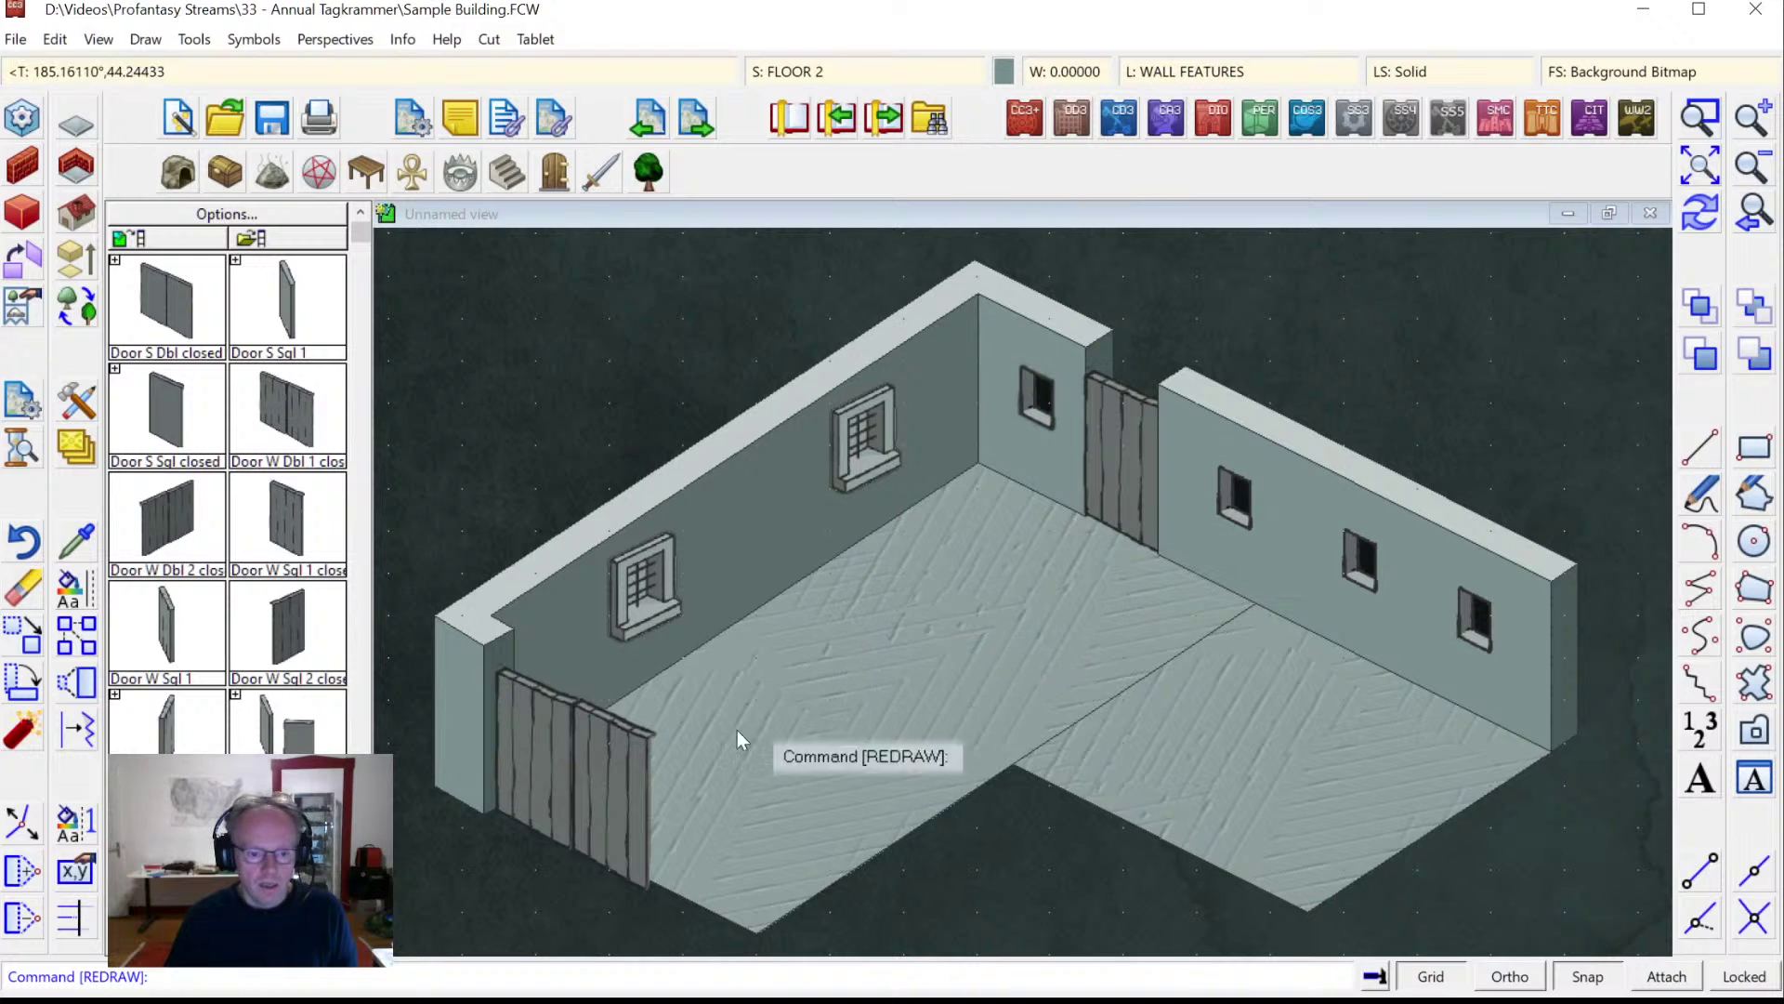
pyautogui.click(796, 75)
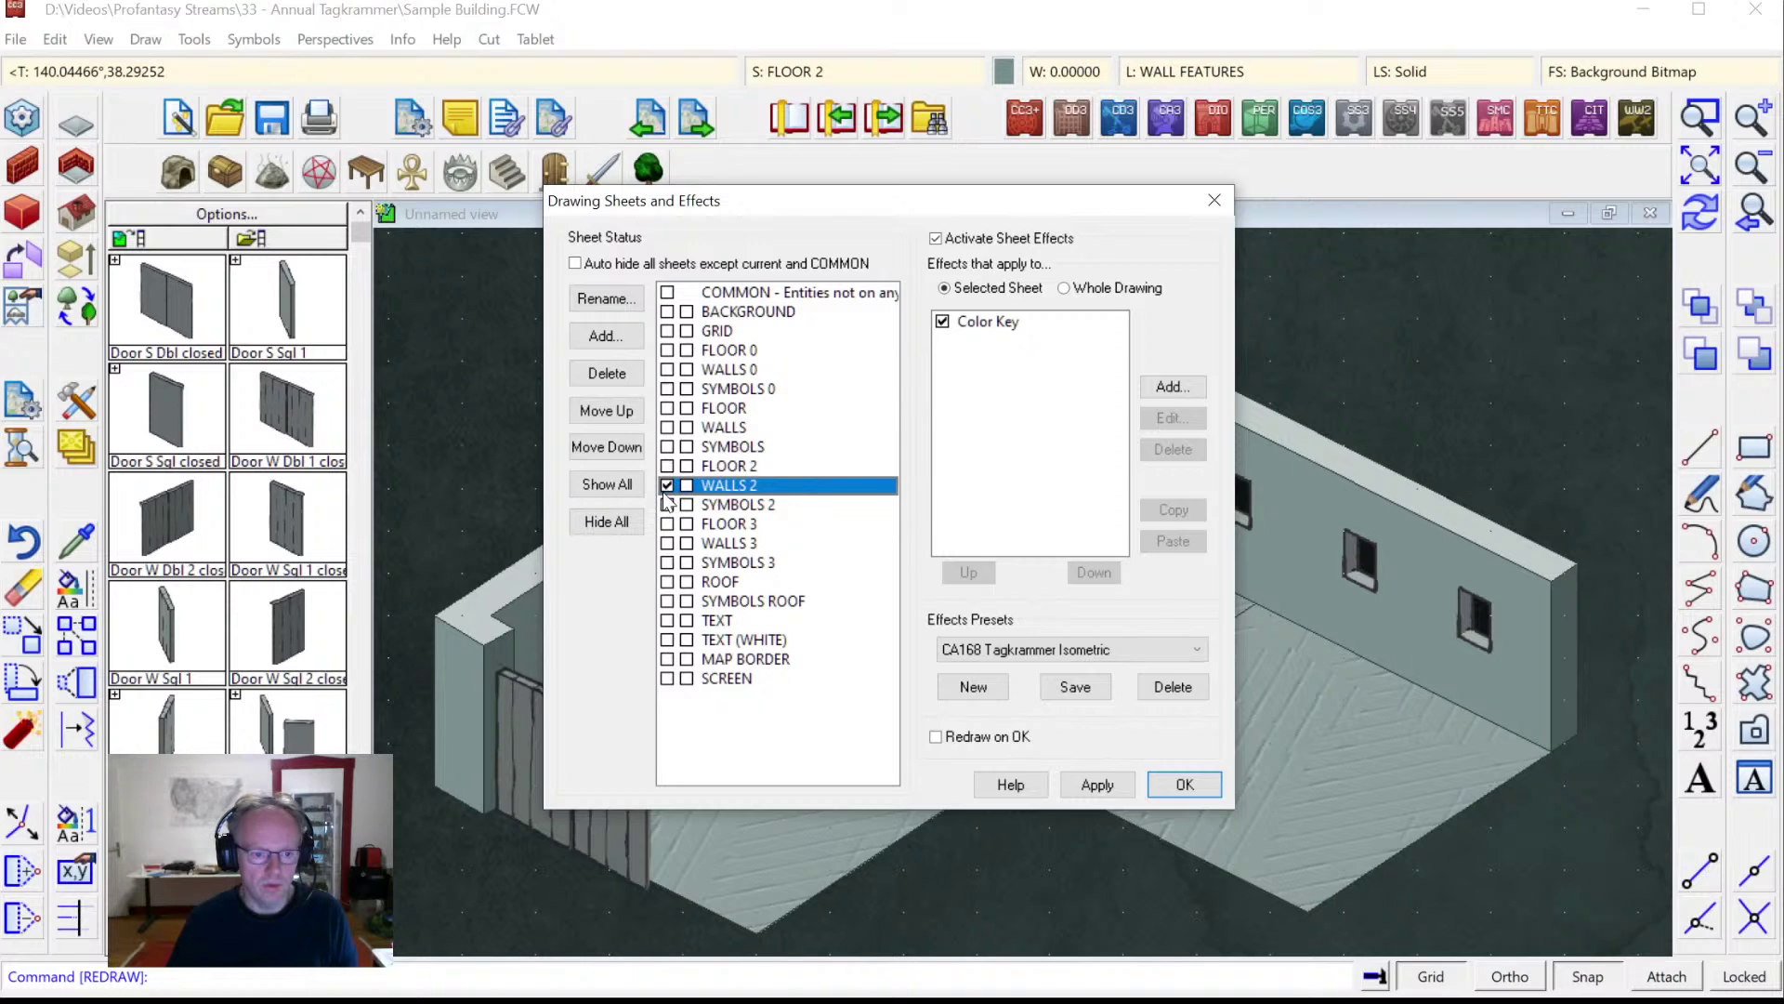
pyautogui.click(1185, 784)
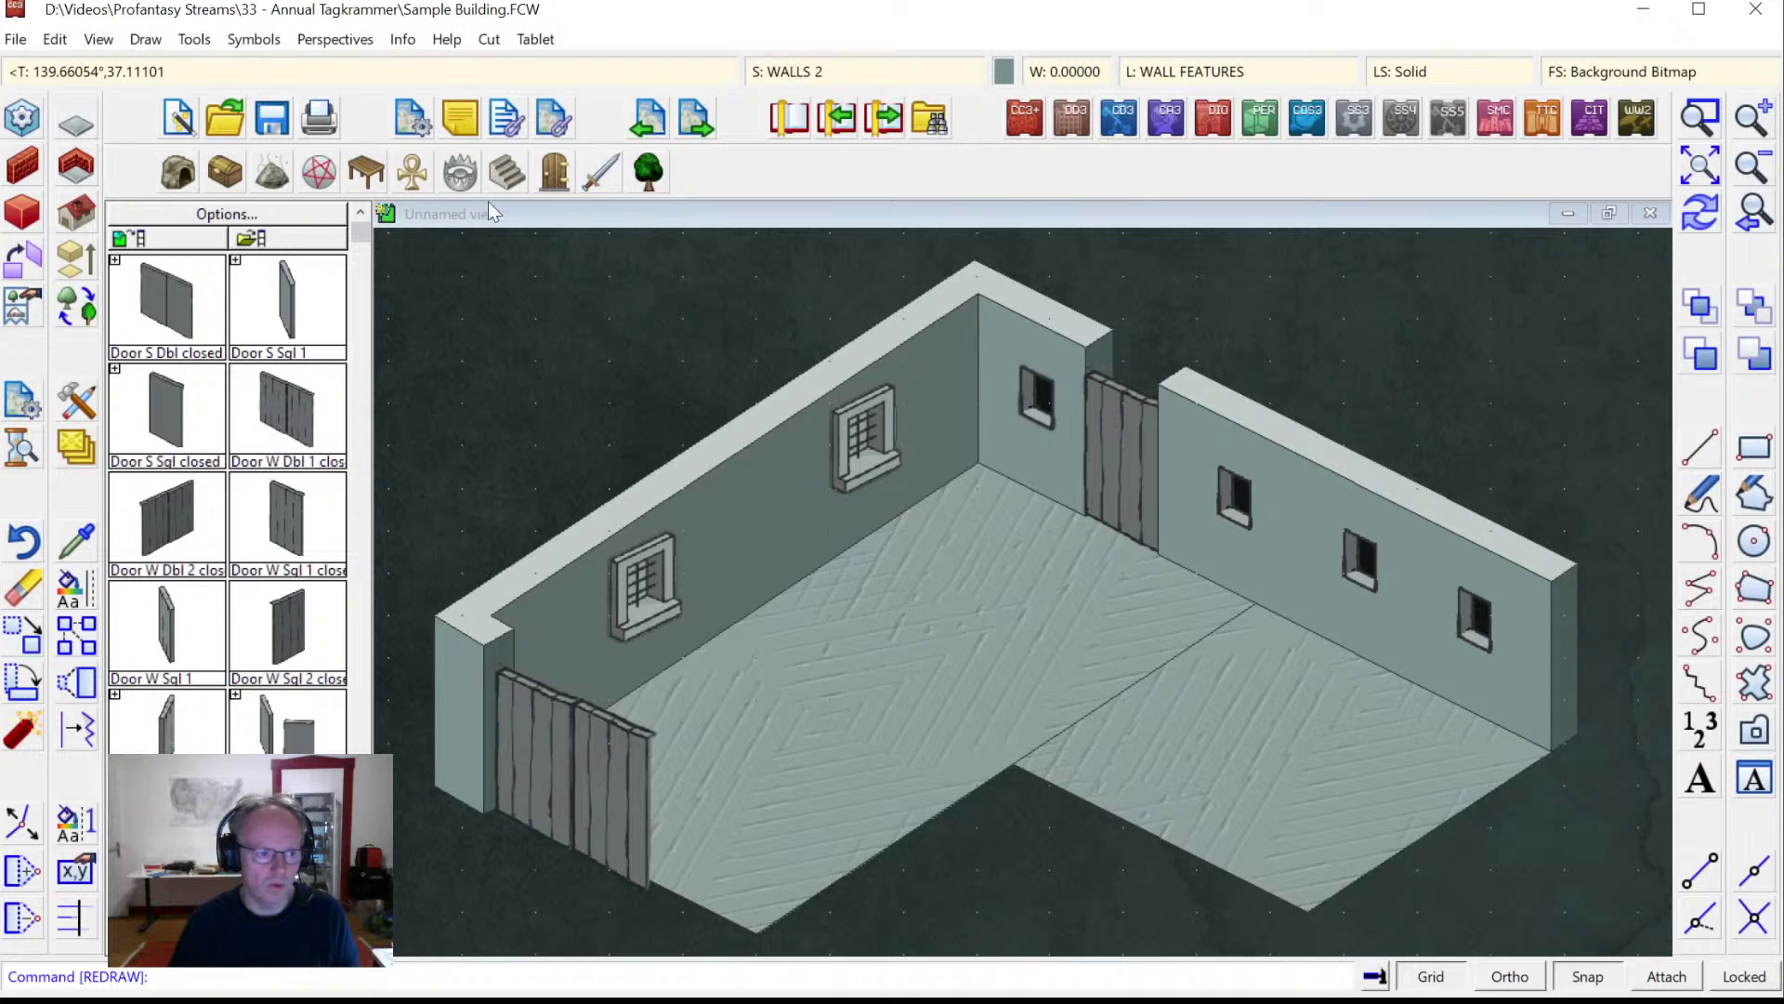
# Draw a low wall of height 1 along the floor divider, from the windowed back wall partway into the room.
pyautogui.click(28, 175)
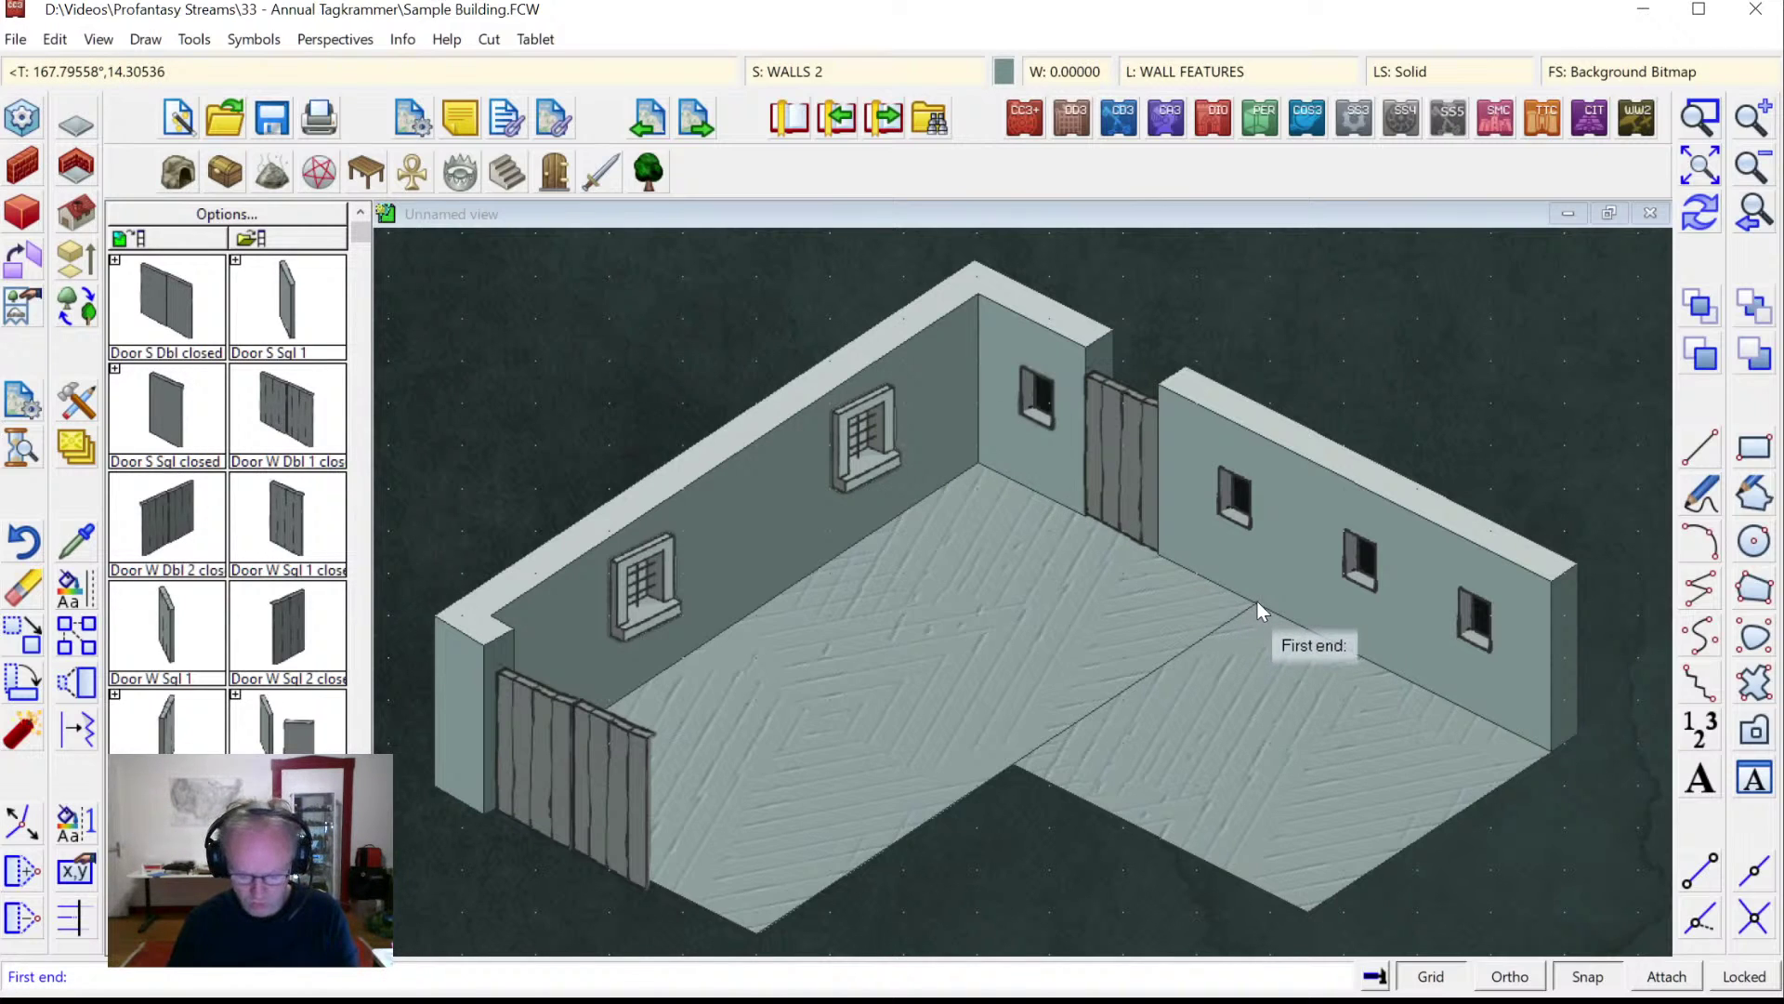
pyautogui.press('a')
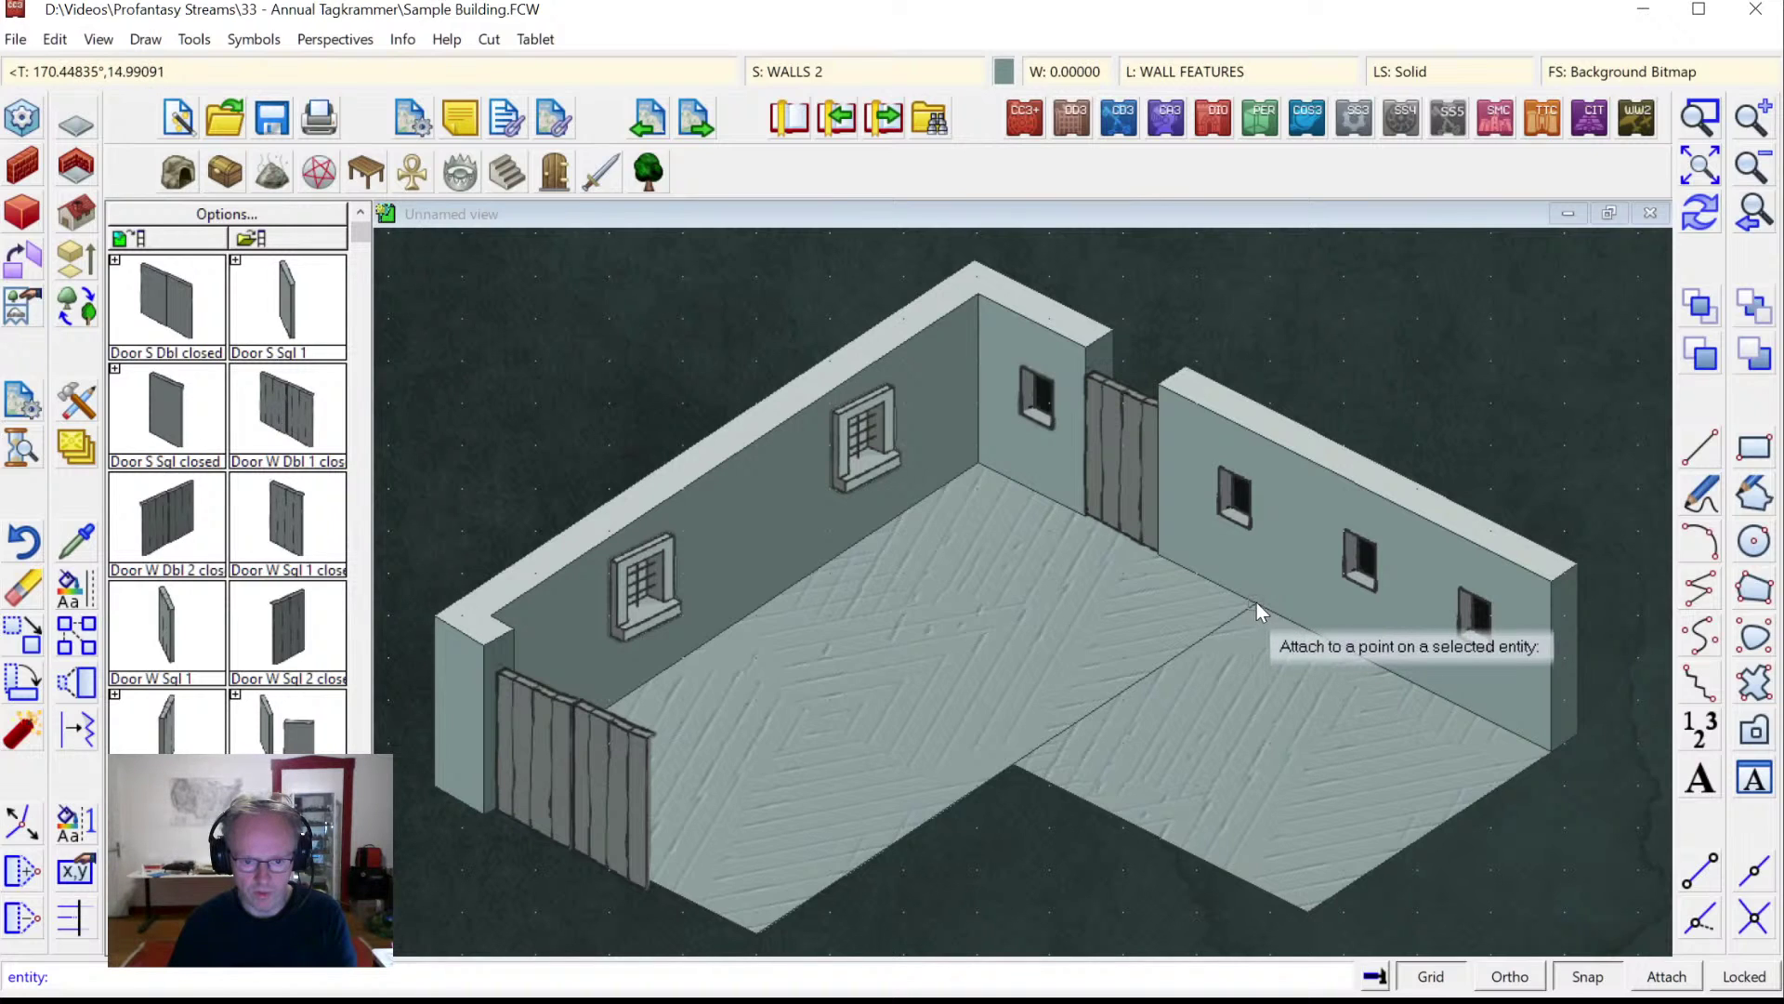
pyautogui.click(1257, 602)
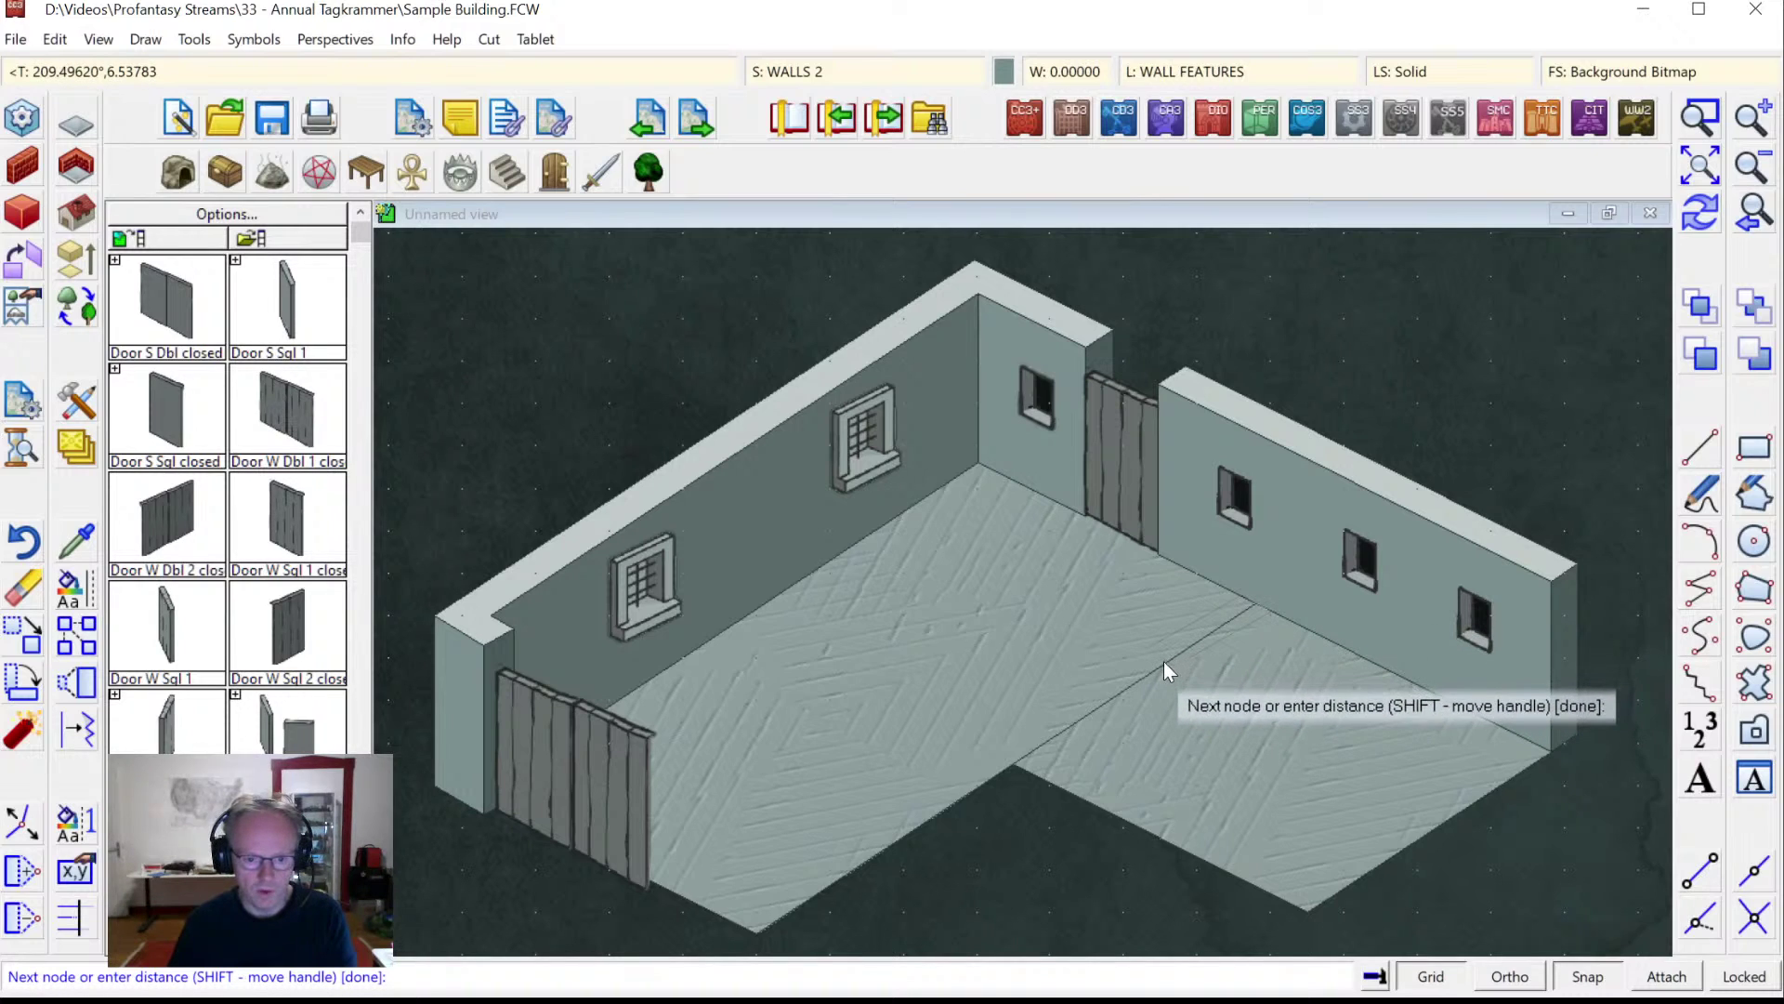
pyautogui.press('a')
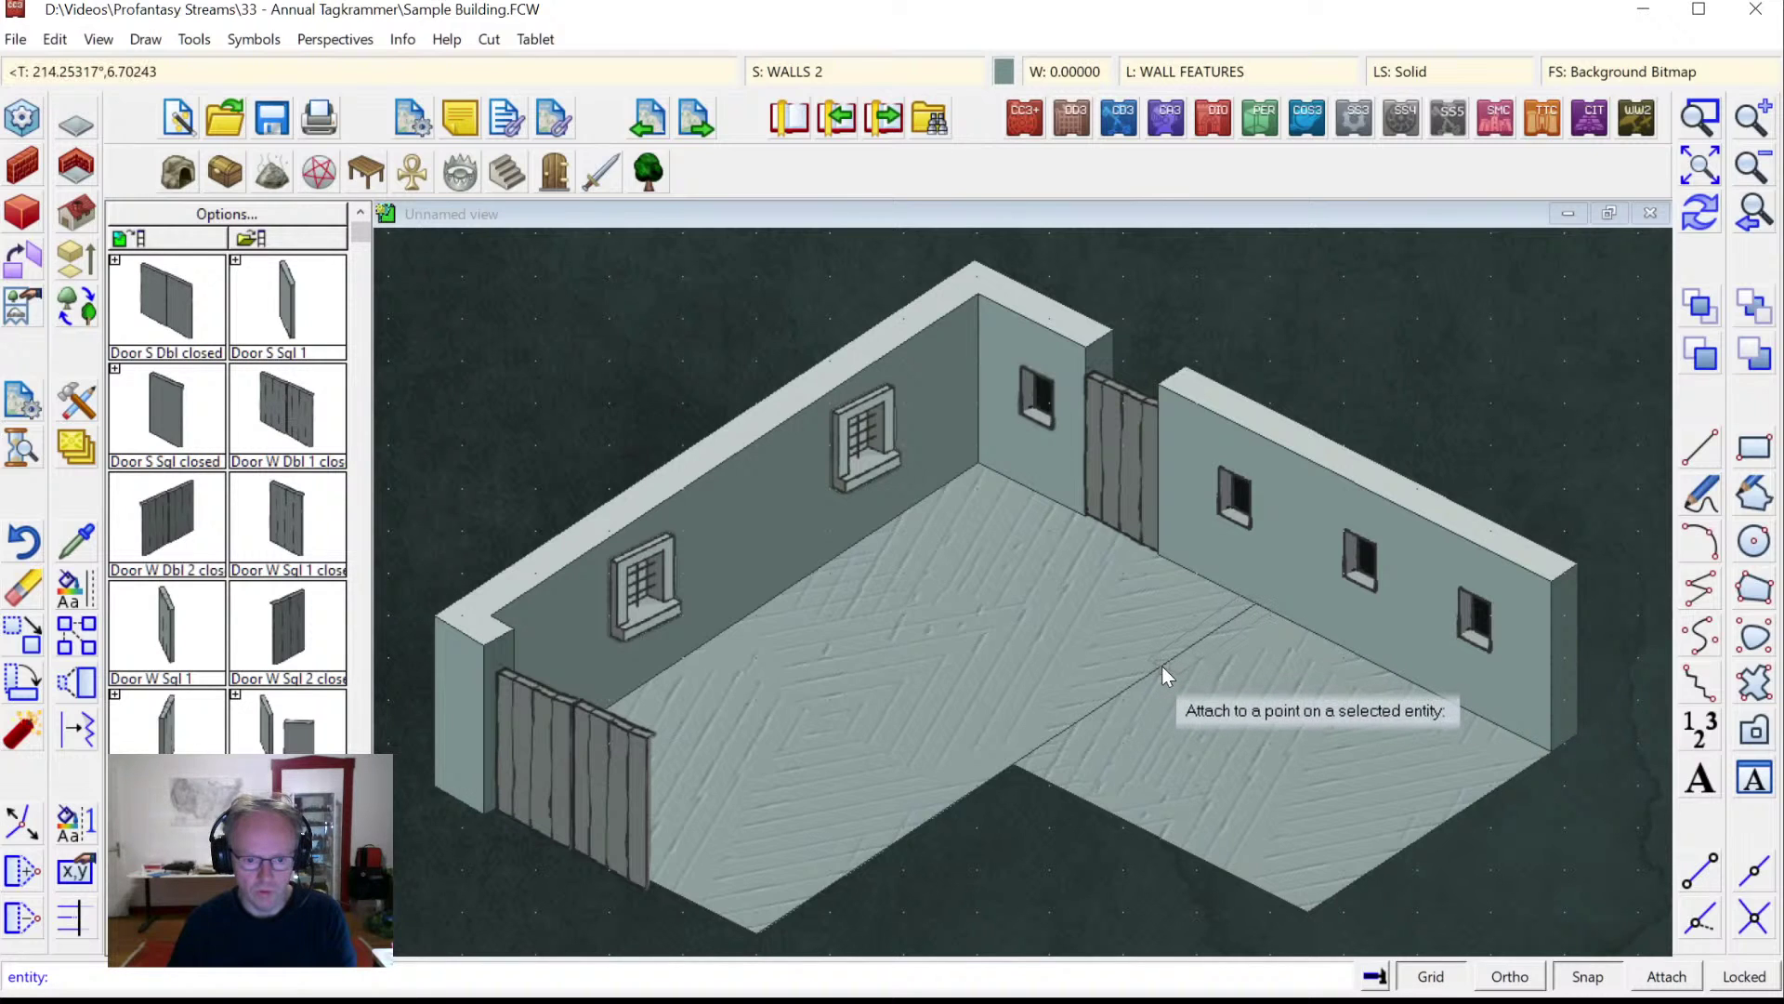
pyautogui.click(1162, 665)
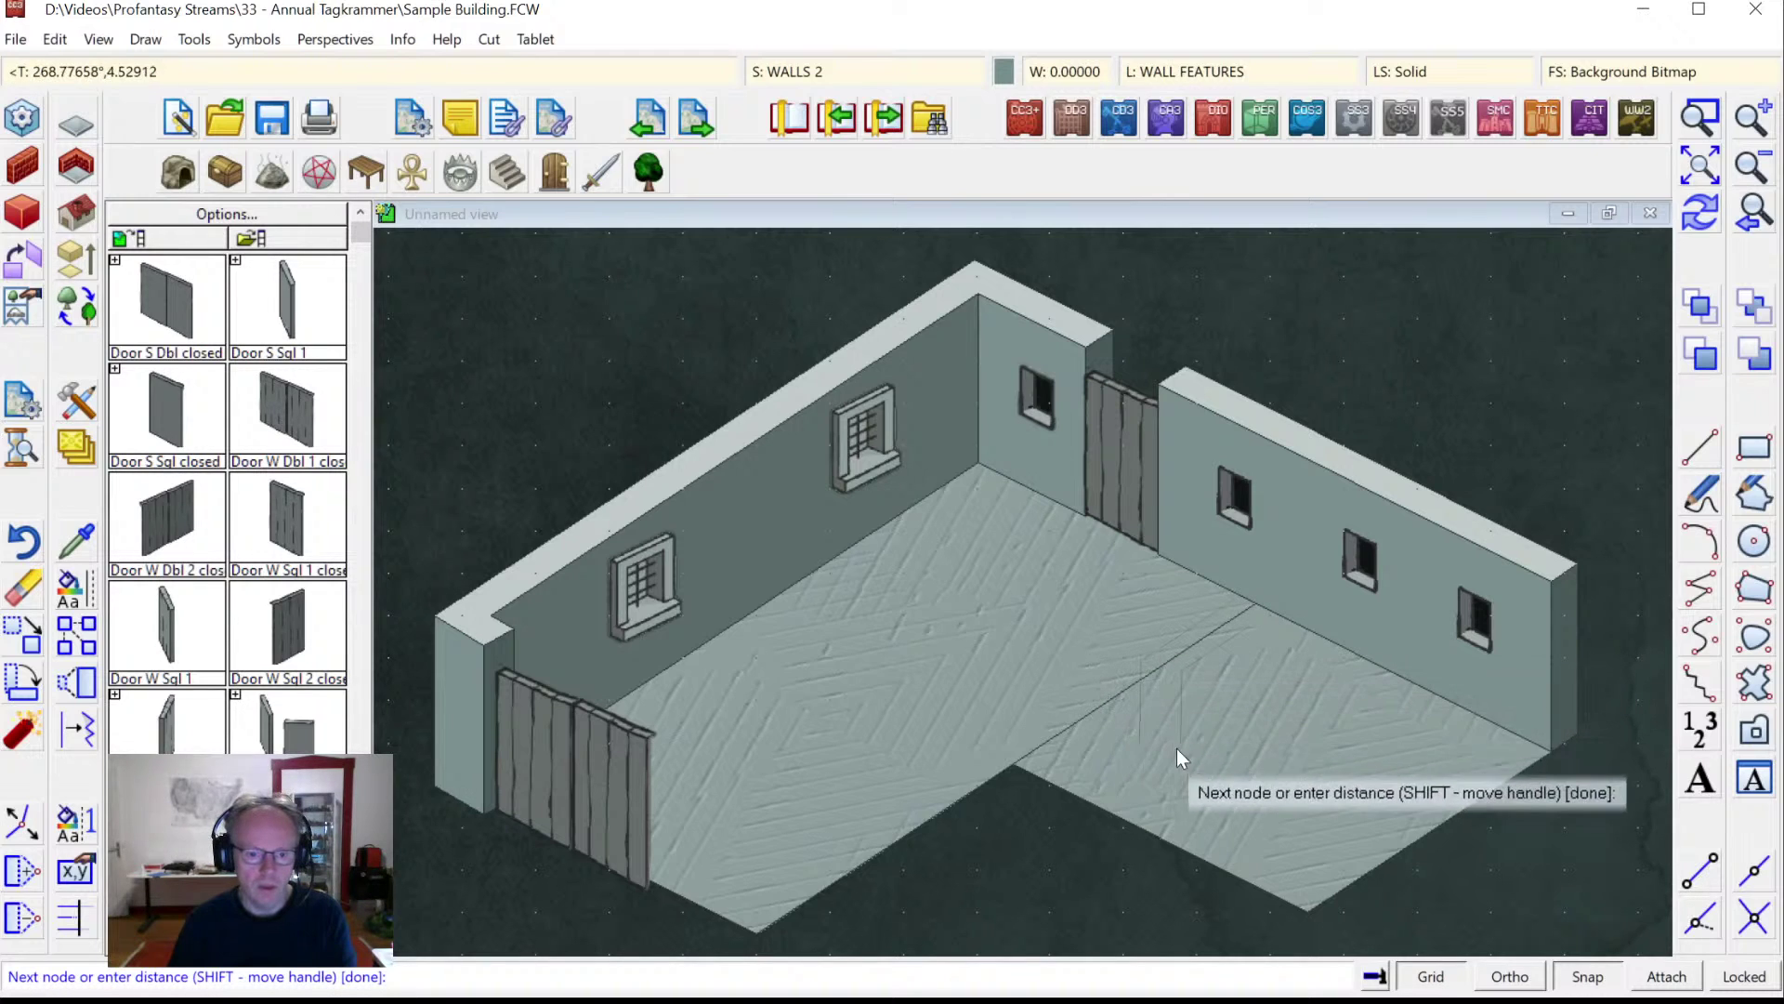
pyautogui.rightClick(1167, 684)
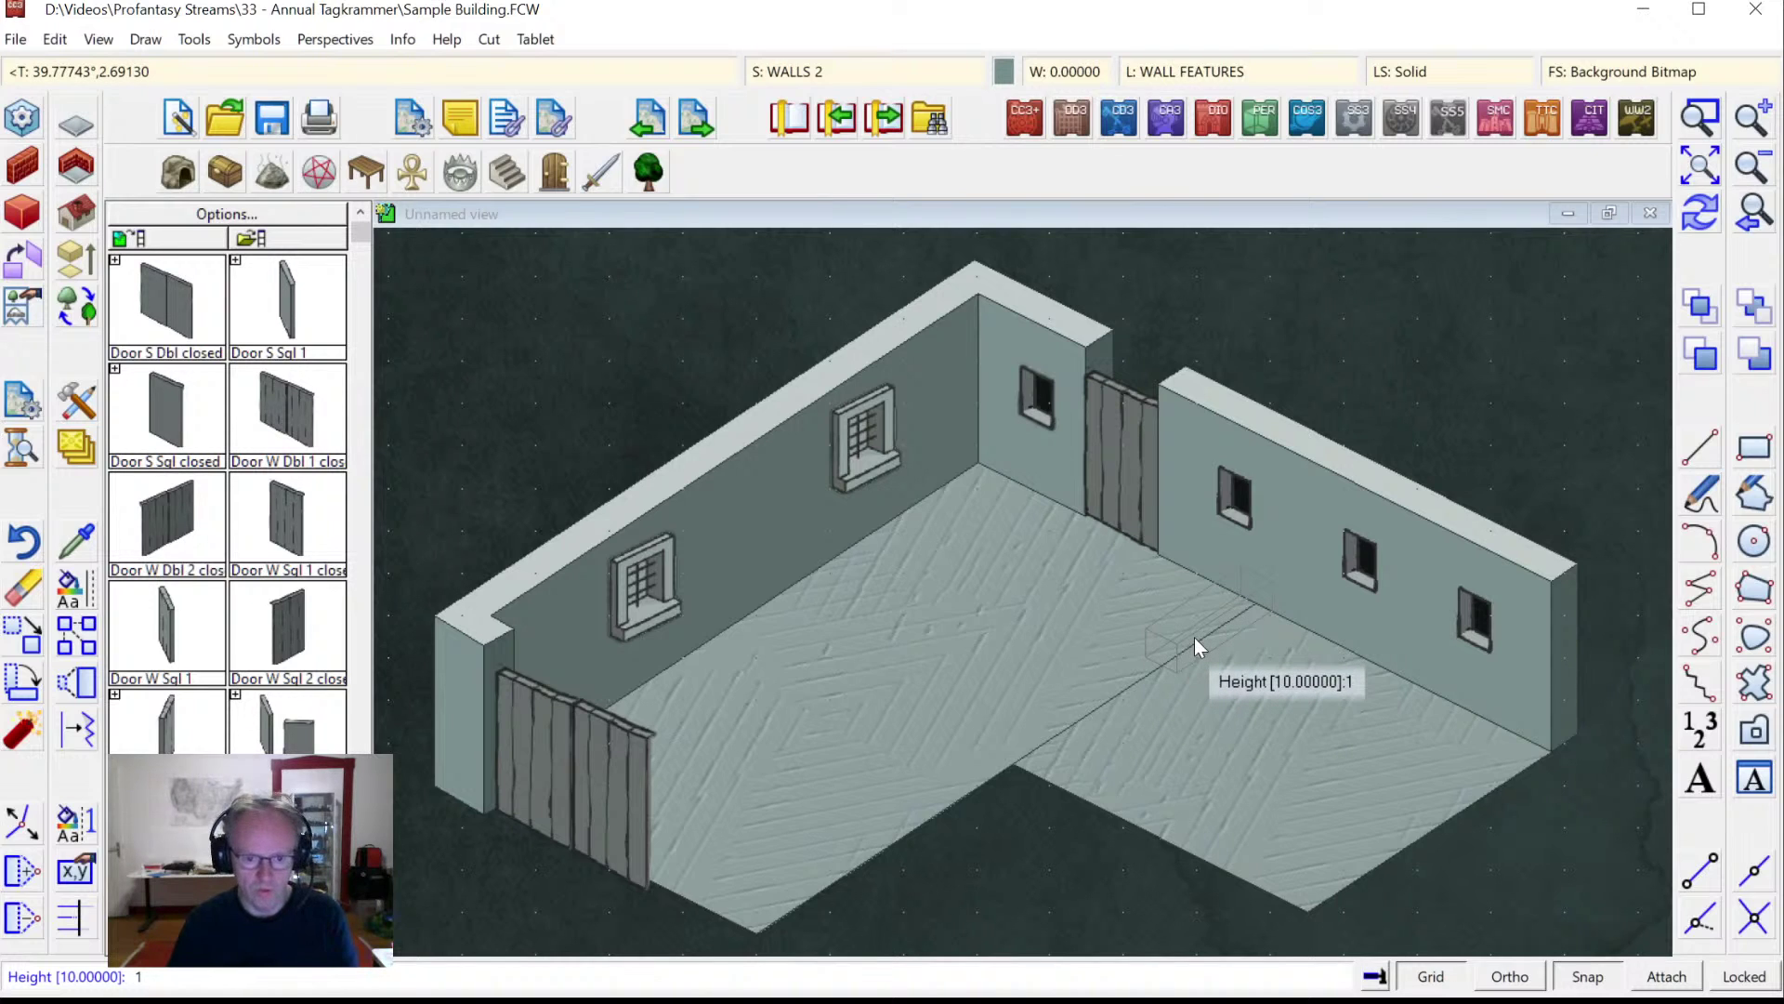
pyautogui.rightClick(1196, 637)
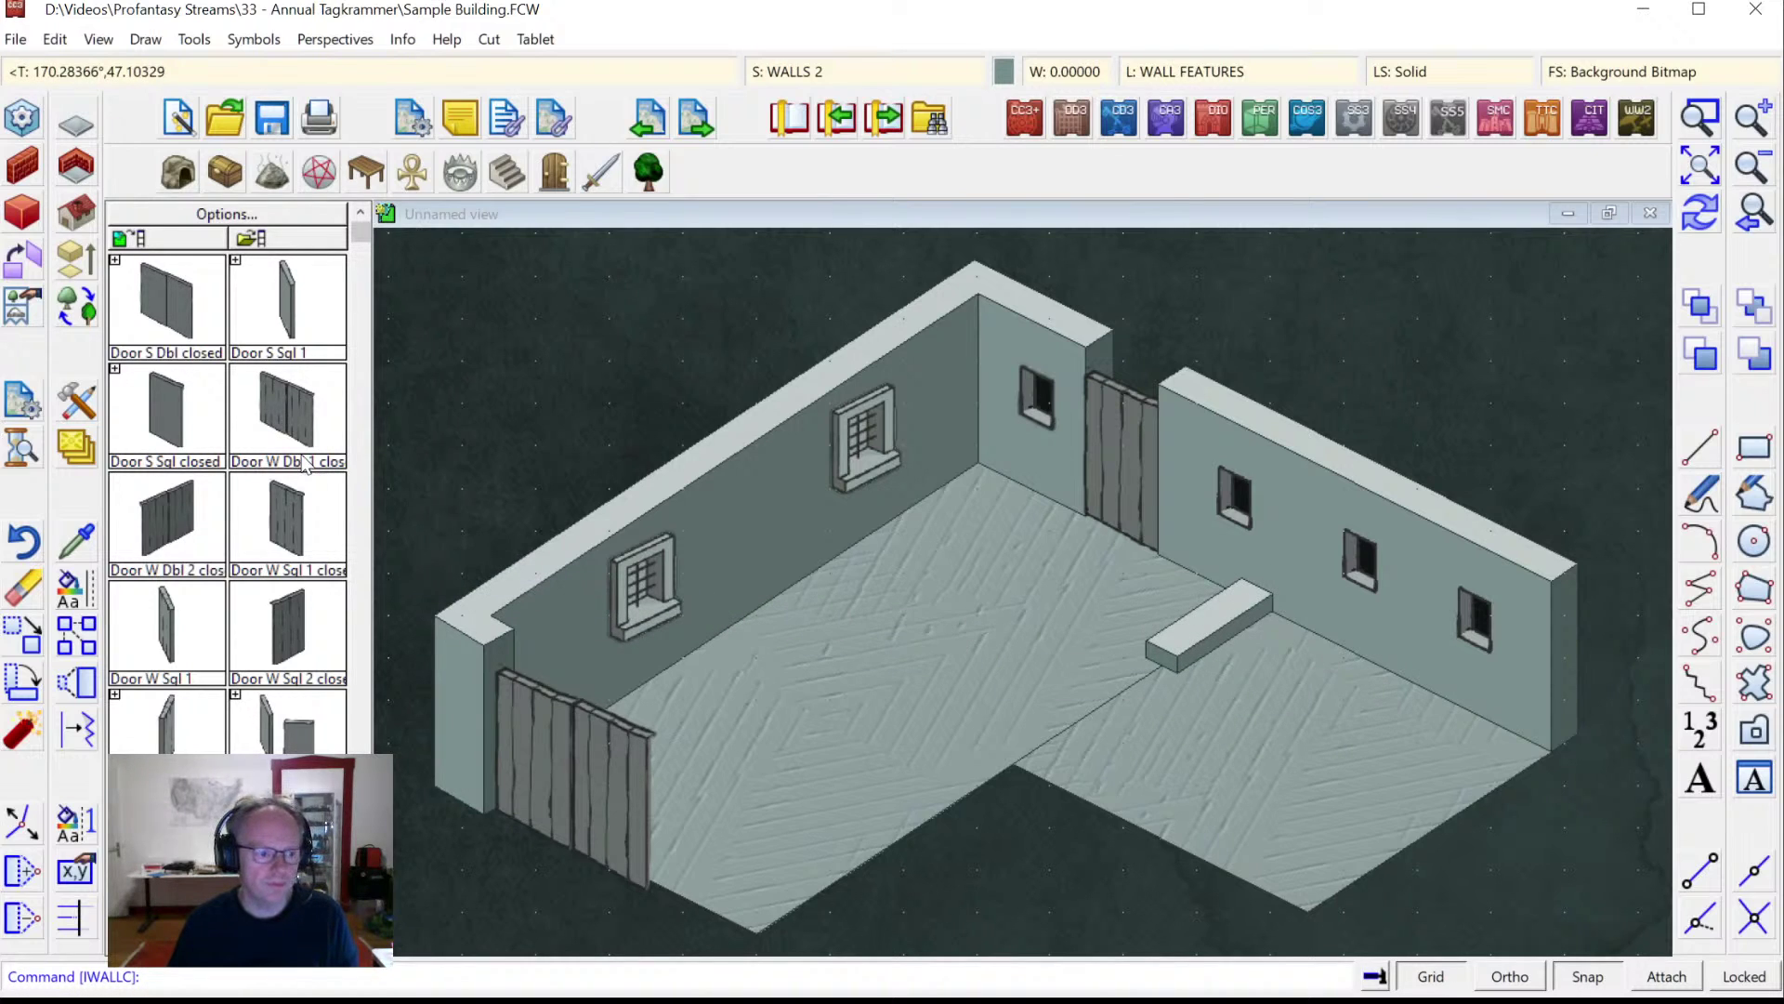
# Place a Door W Sgl 2 closed symbol on the floor divider at the free end of the low wall.
pyautogui.click(310, 516)
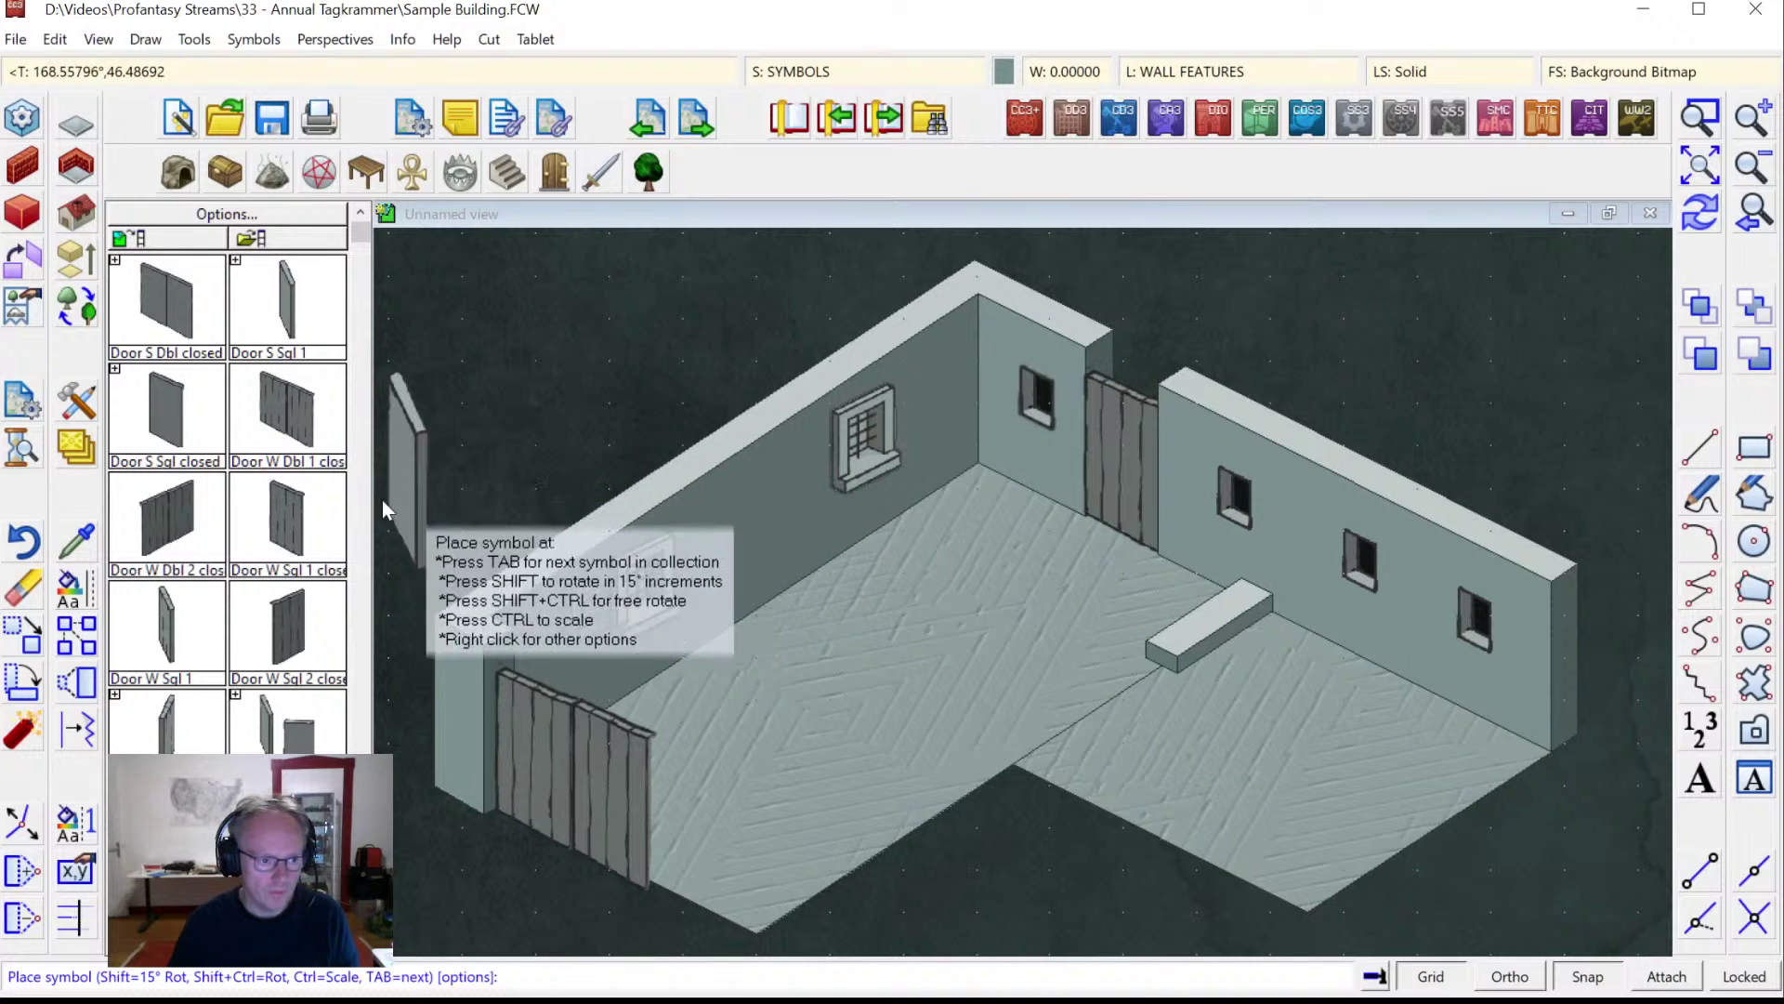
pyautogui.click(314, 632)
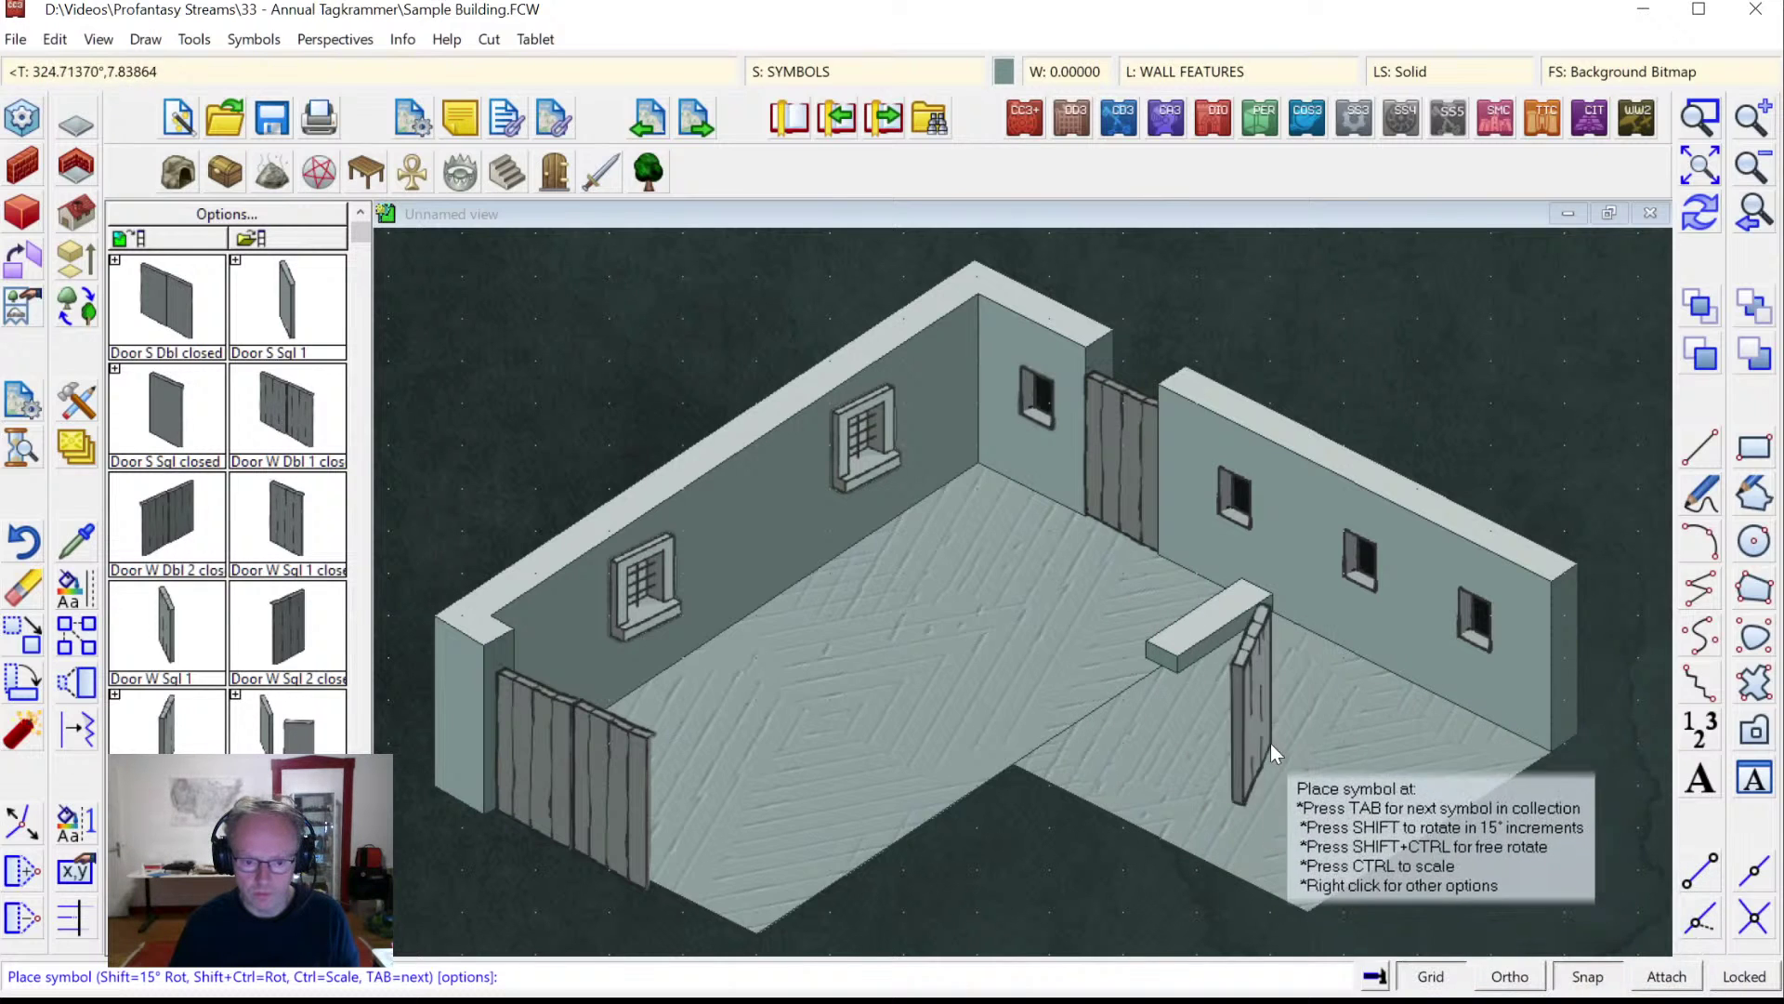
pyautogui.click(1172, 681)
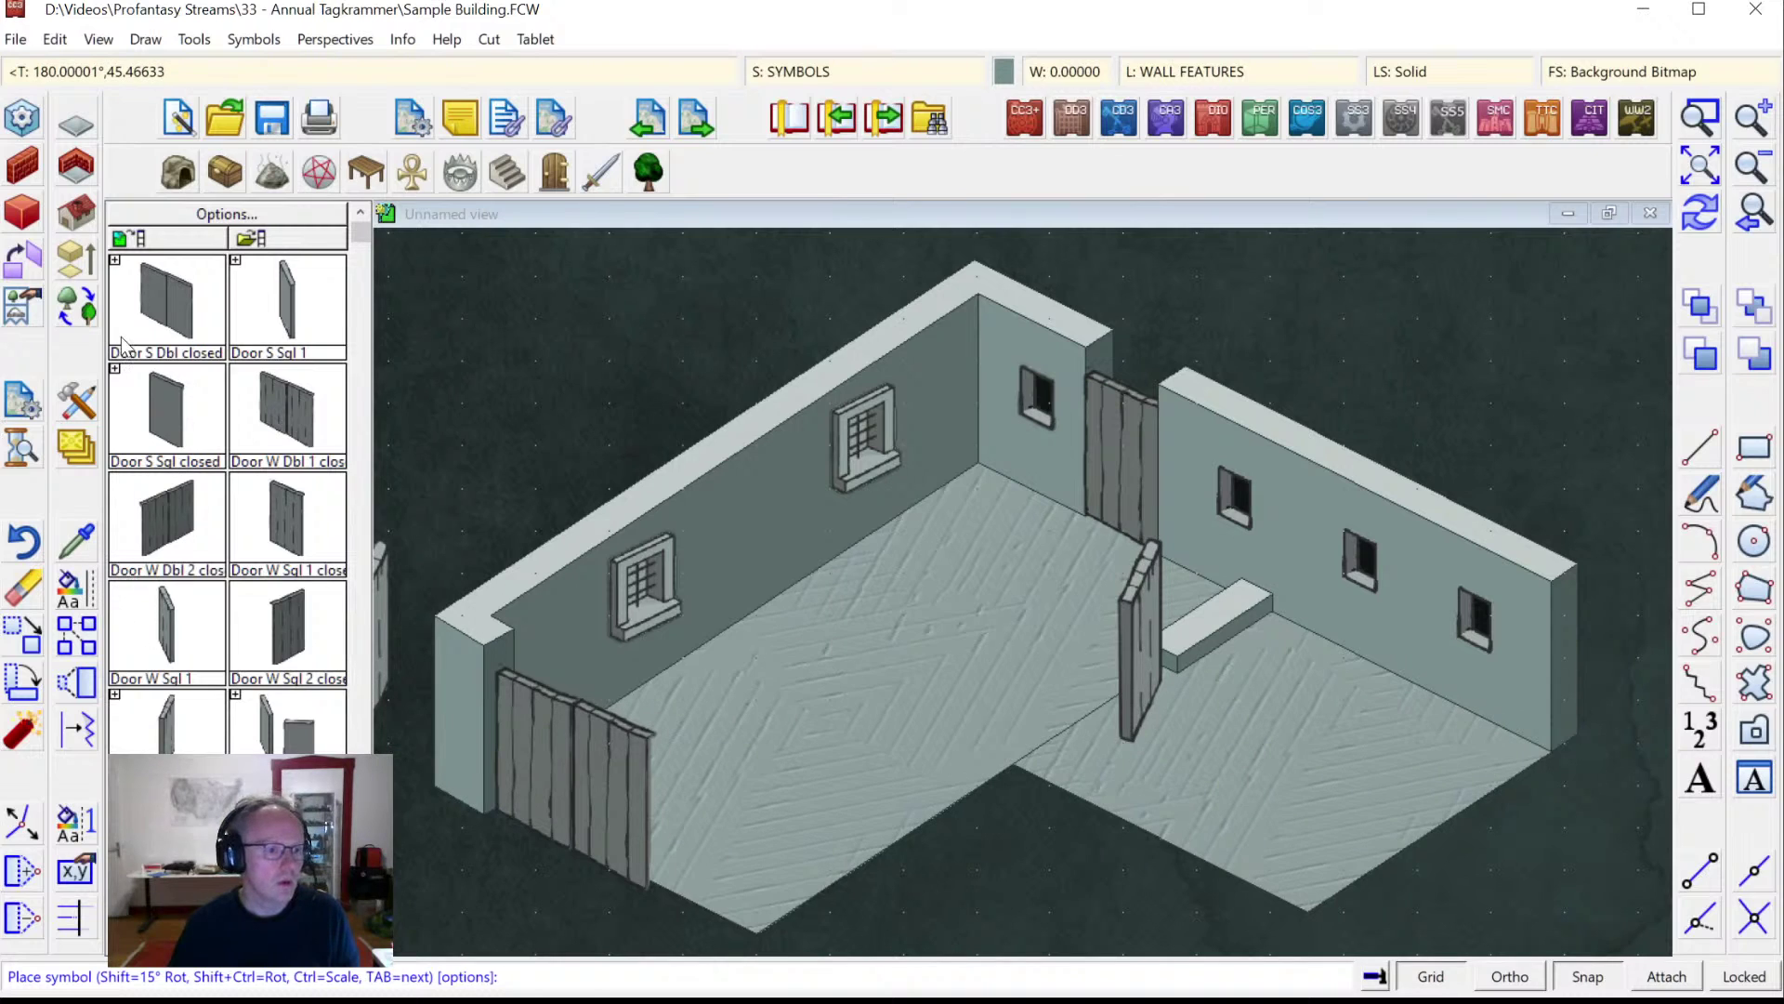
# Move the wooden door on the floor divider to the SYMBOLS 2 sheet and redraw the map.
pyautogui.click(22, 166)
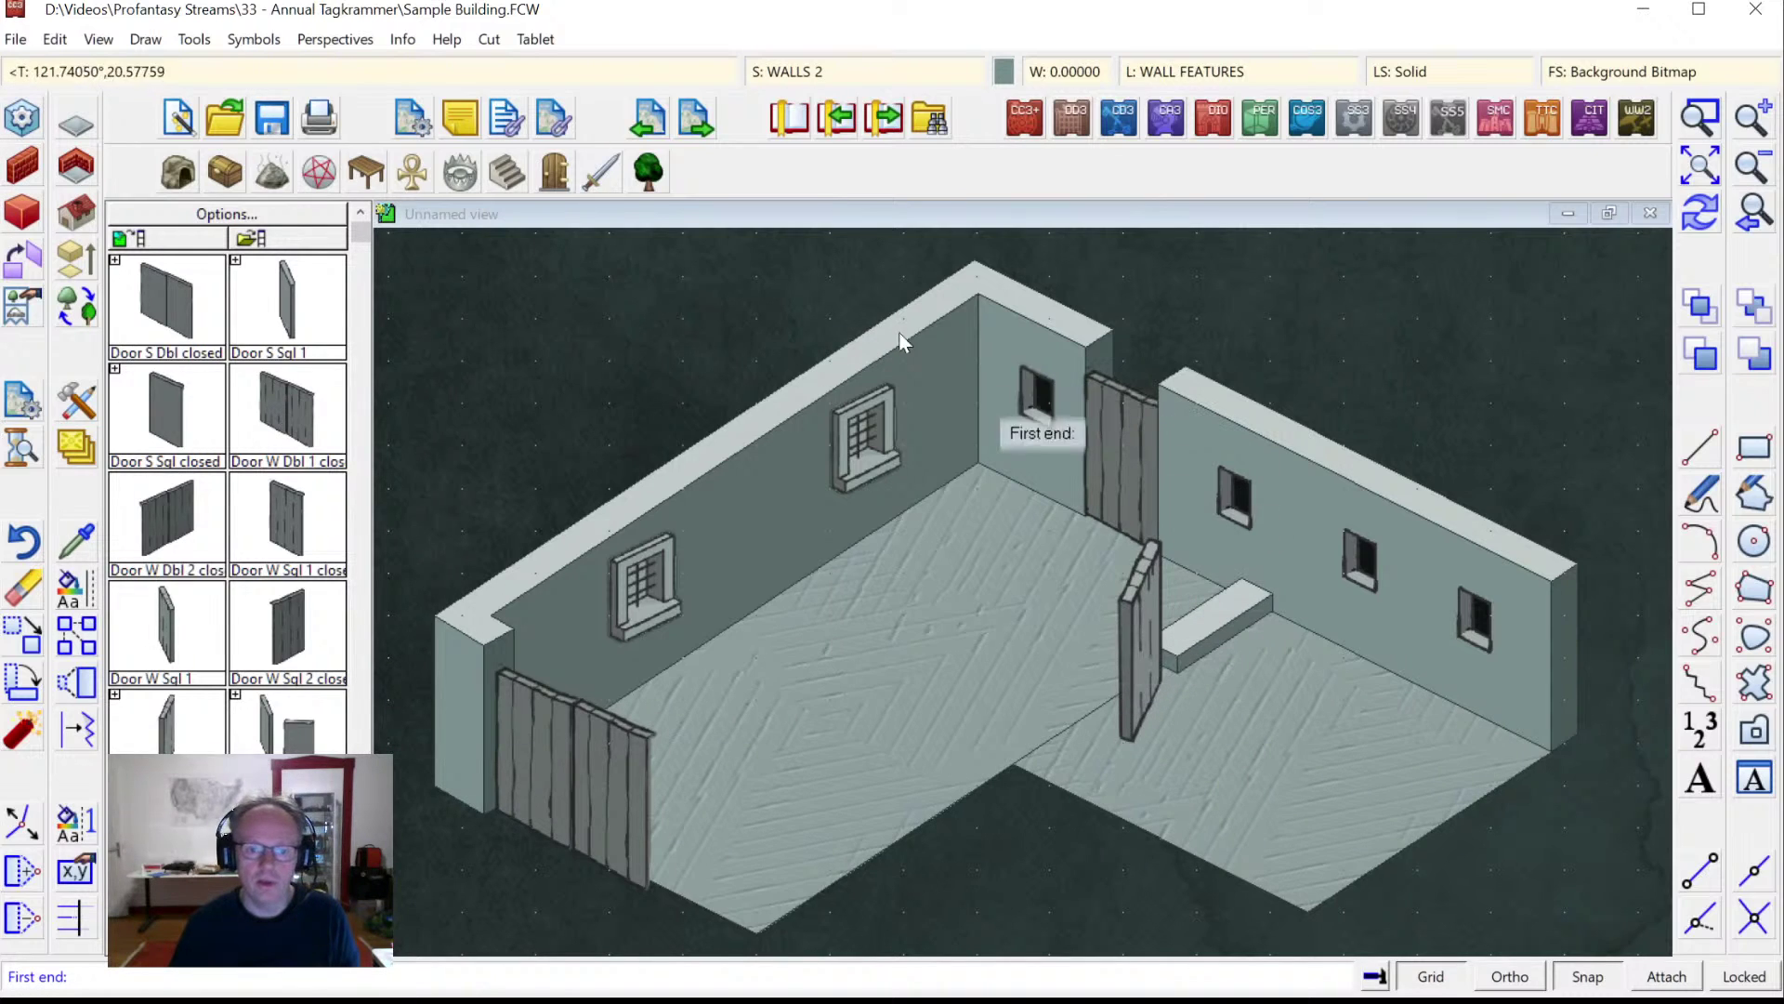
pyautogui.rightClick(106, 445)
pyautogui.click(163, 650)
pyautogui.click(1122, 595)
pyautogui.rightClick(1035, 599)
pyautogui.click(1029, 602)
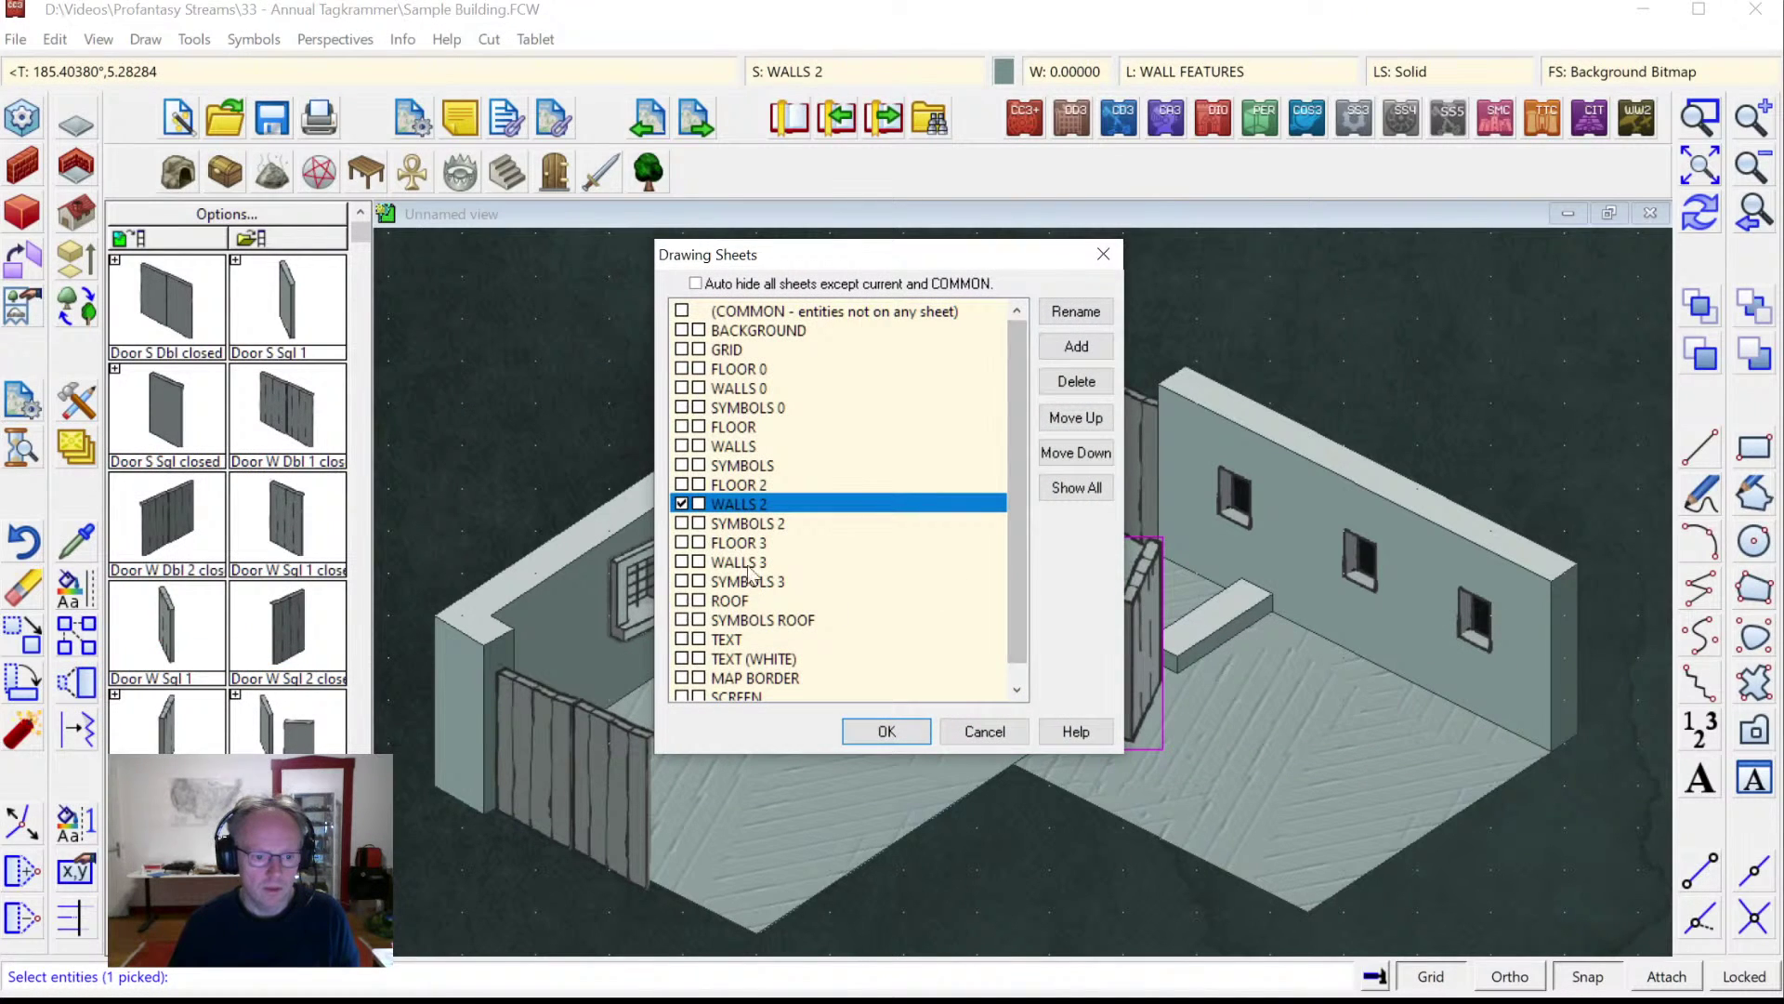
pyautogui.click(685, 525)
pyautogui.click(887, 732)
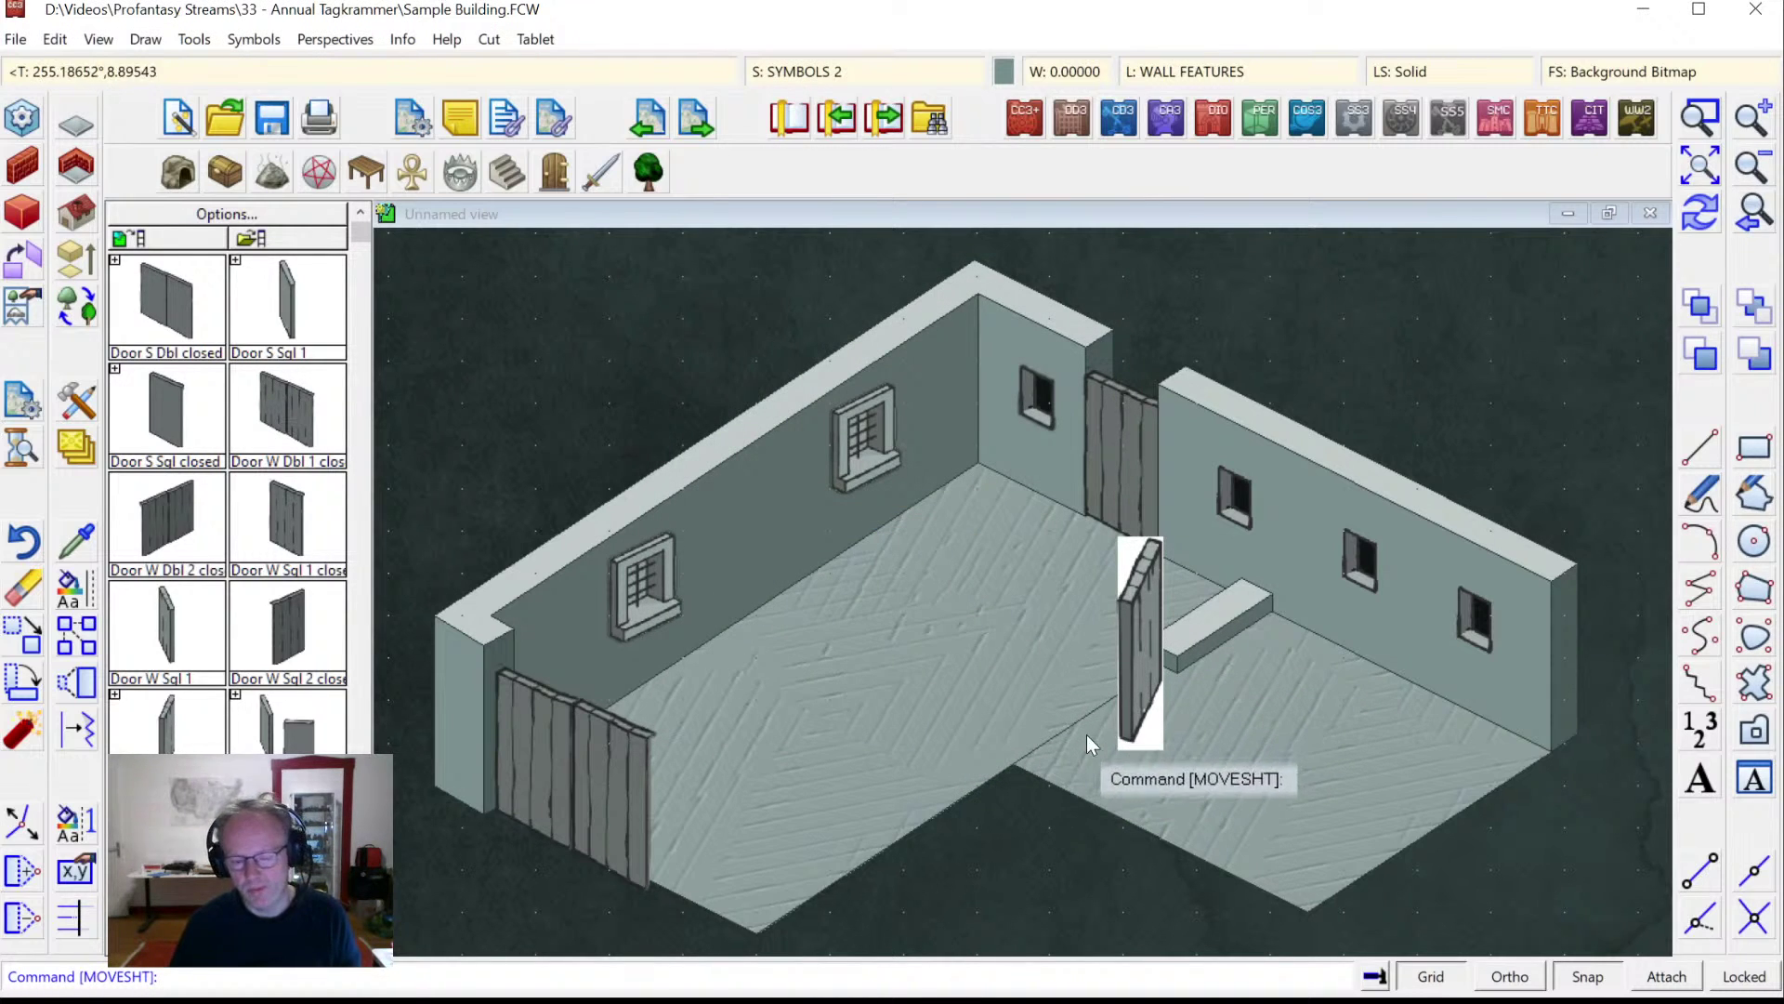
pyautogui.click(1687, 216)
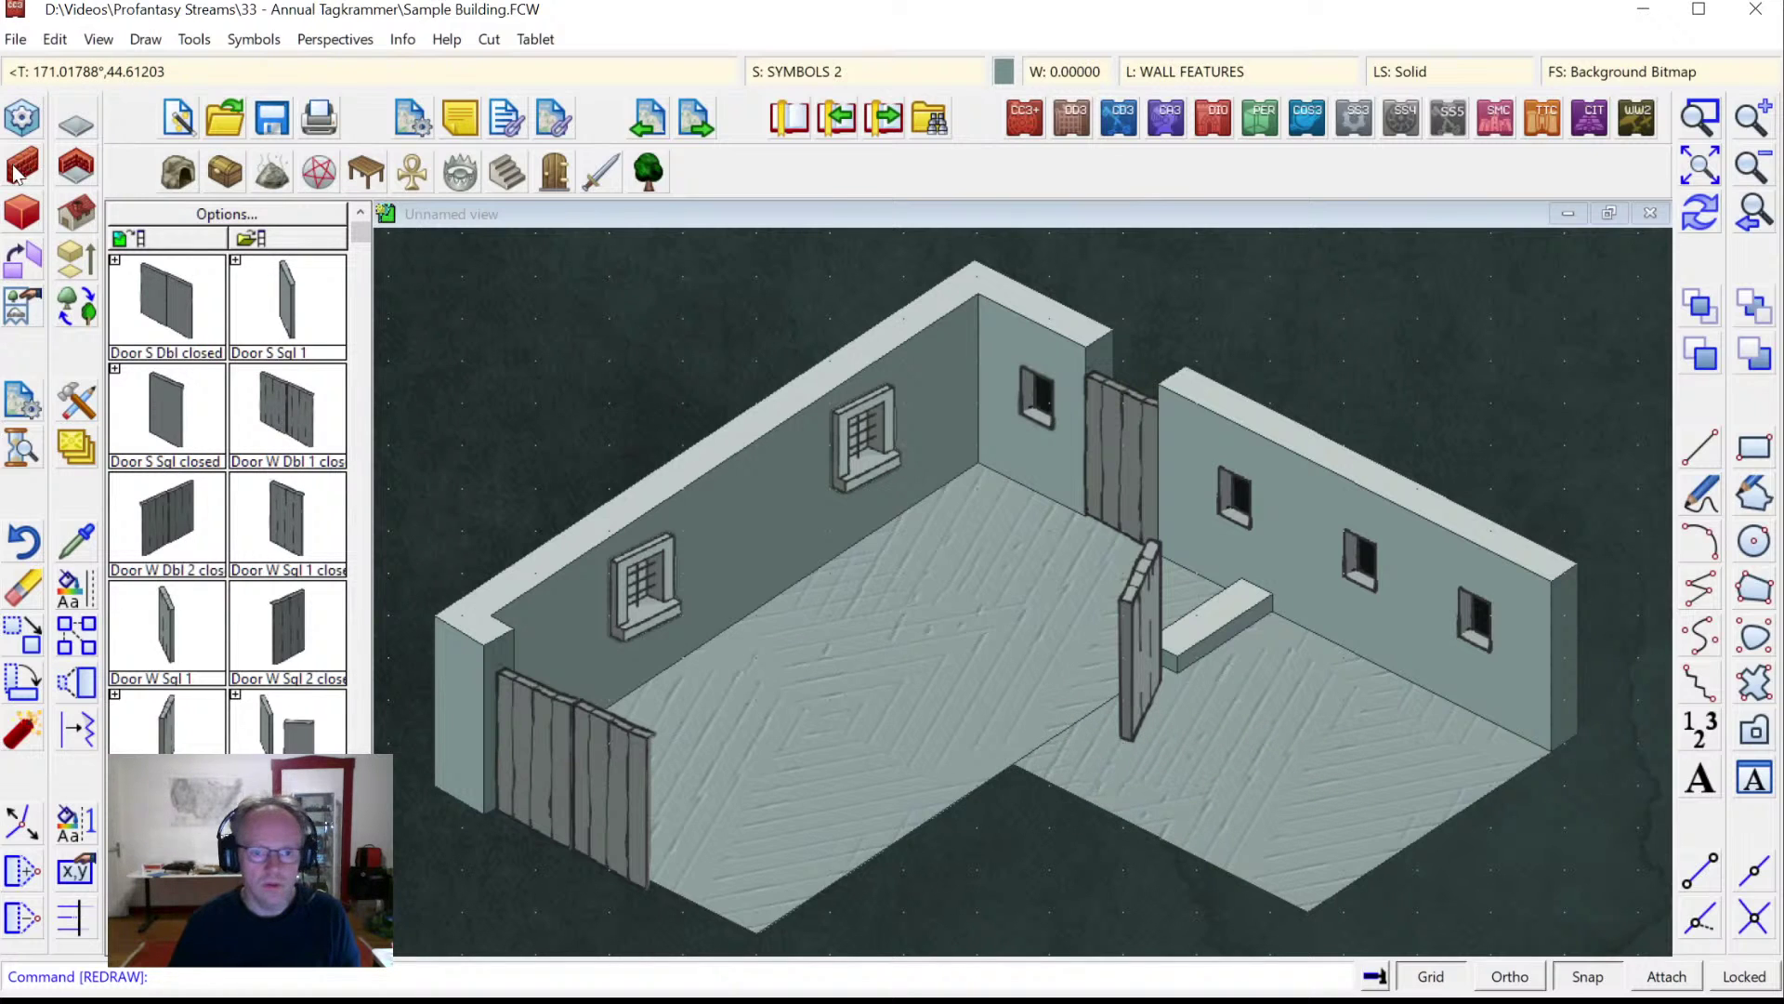
# On the WALLS 2 sheet, draw a low wall from the divider door around the larger room's front corner to the double door.
pyautogui.click(803, 78)
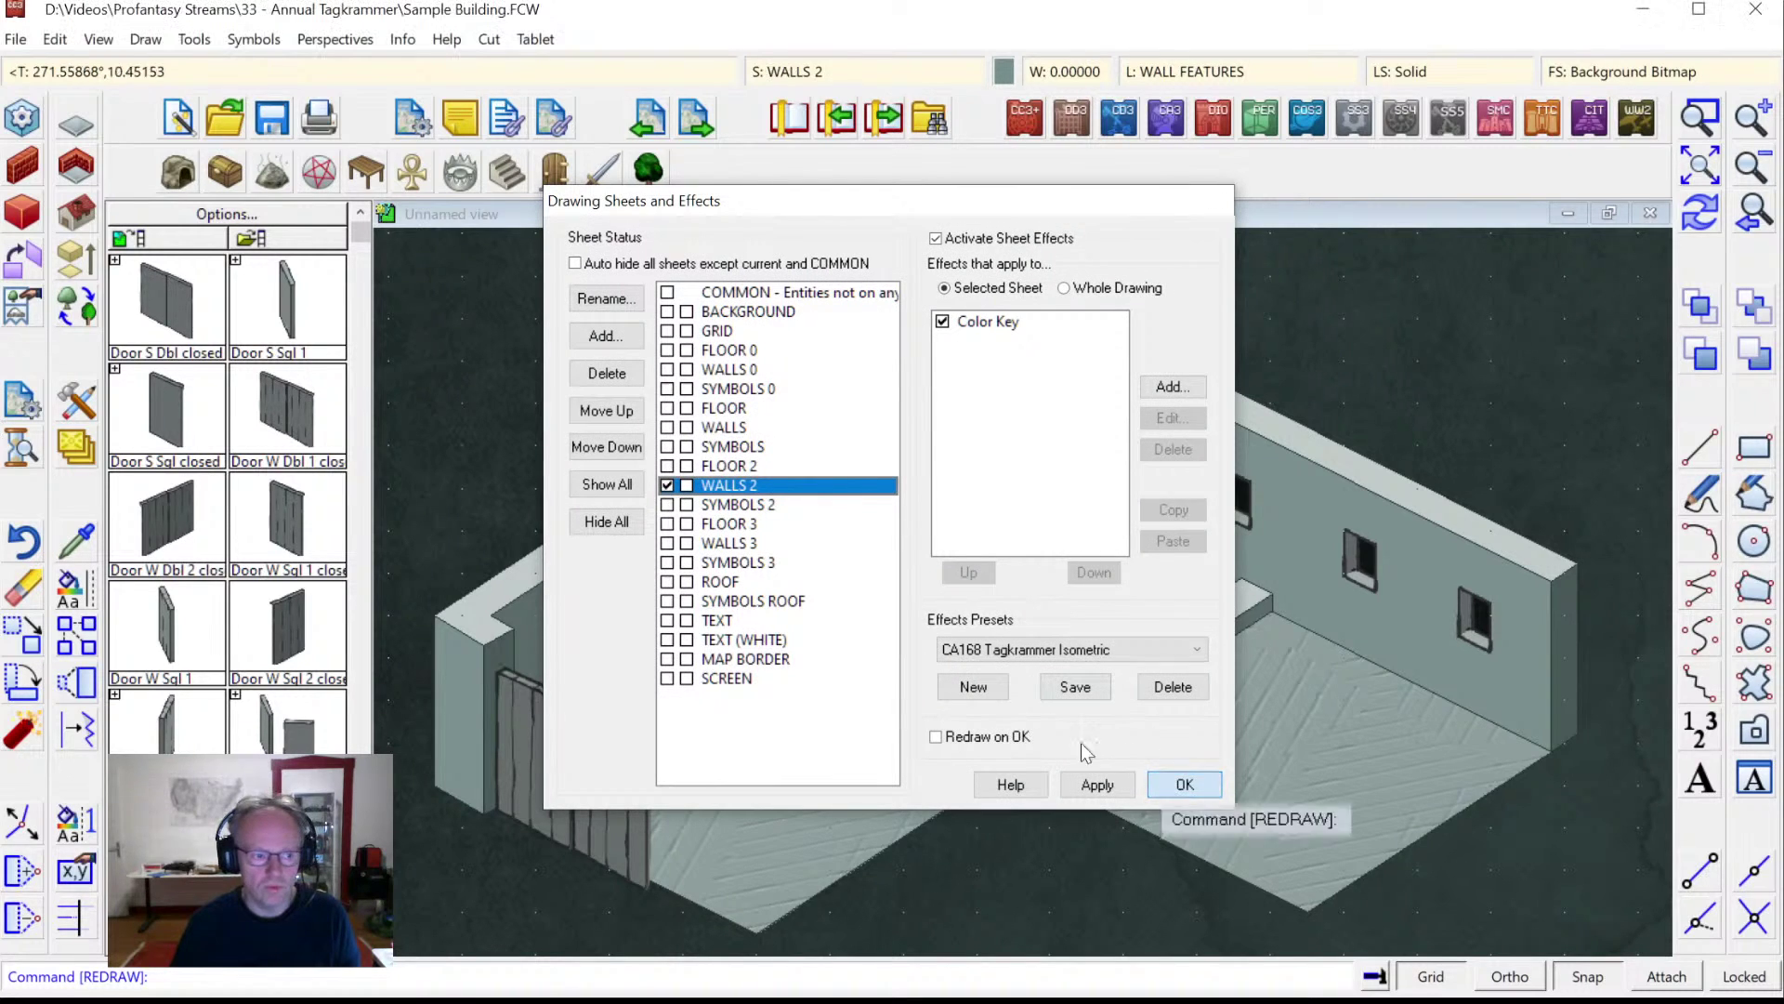
pyautogui.click(1160, 783)
pyautogui.click(34, 177)
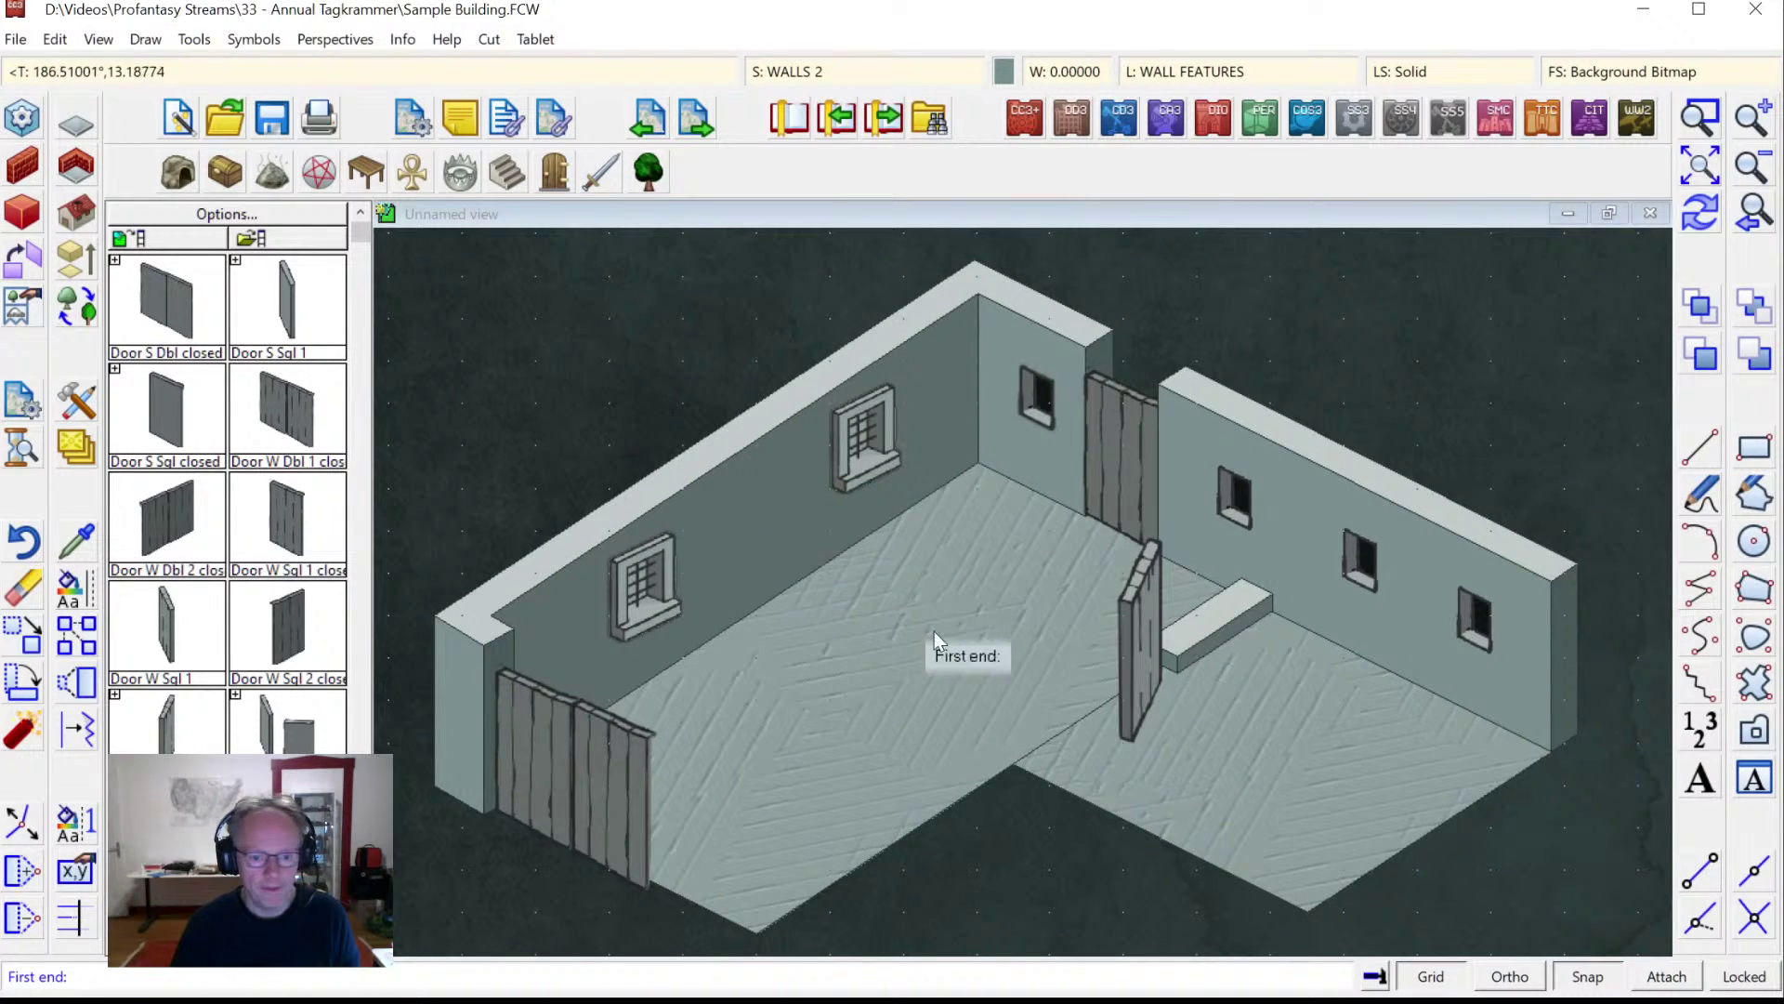
pyautogui.click(1067, 727)
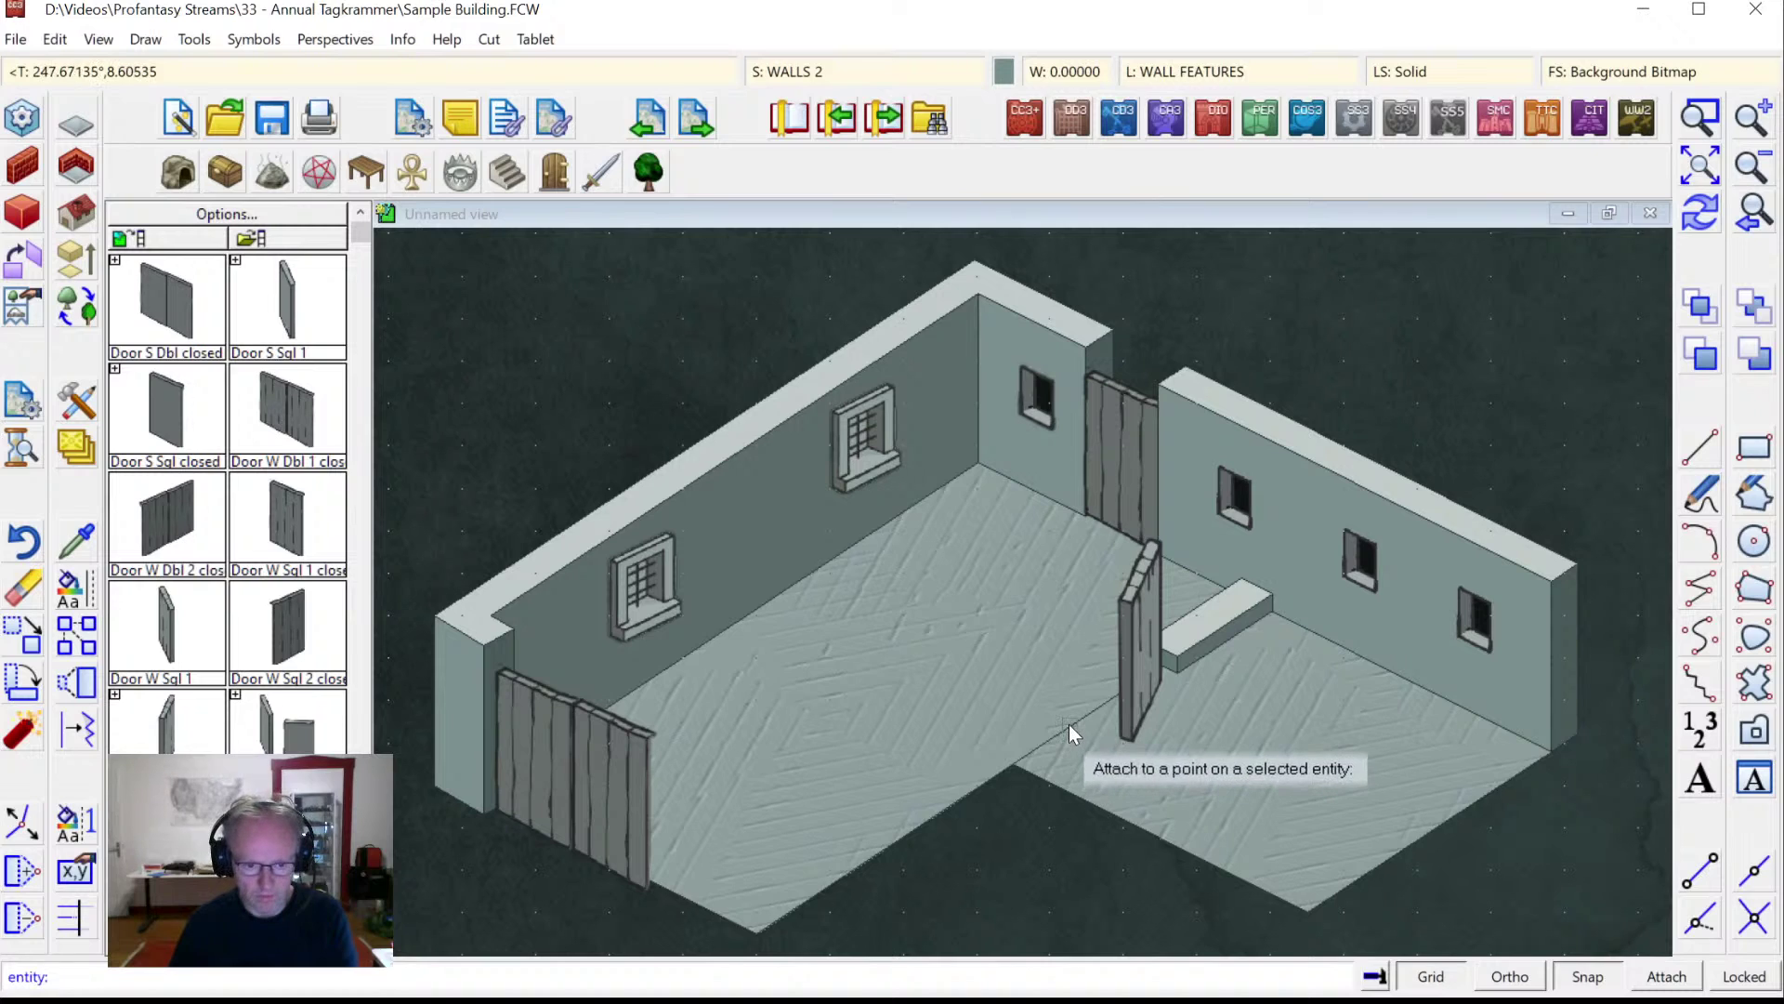
pyautogui.click(1020, 764)
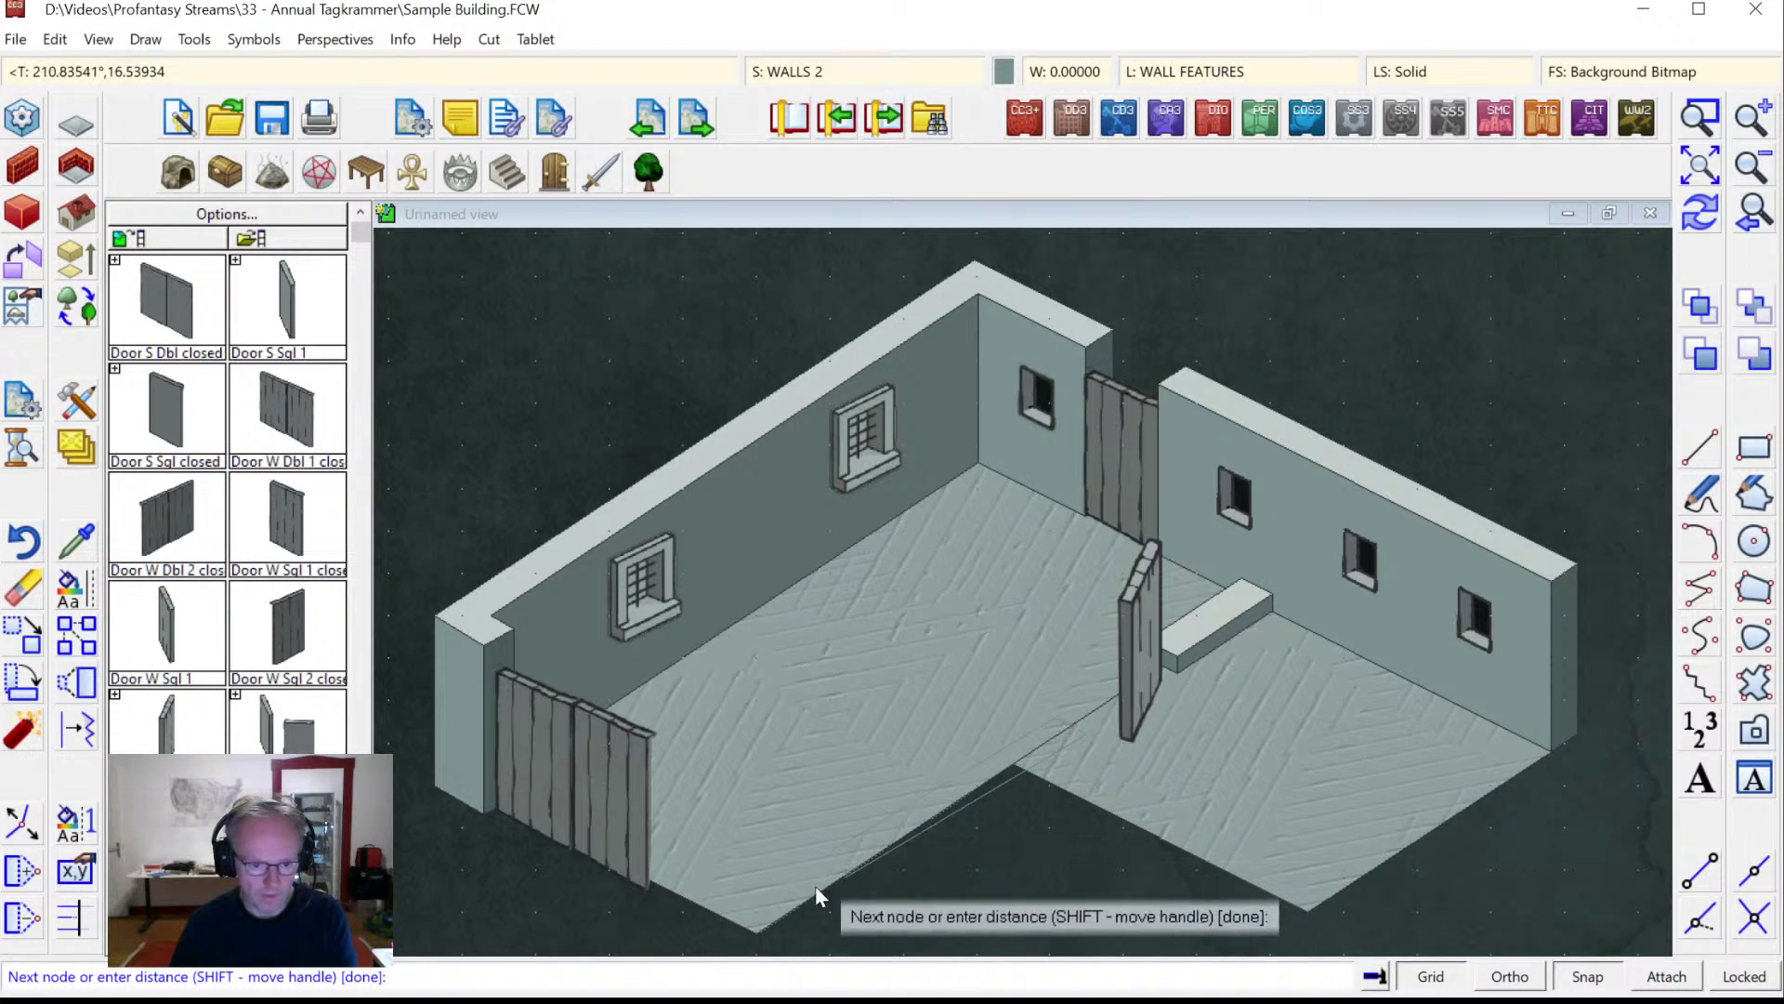
pyautogui.click(753, 931)
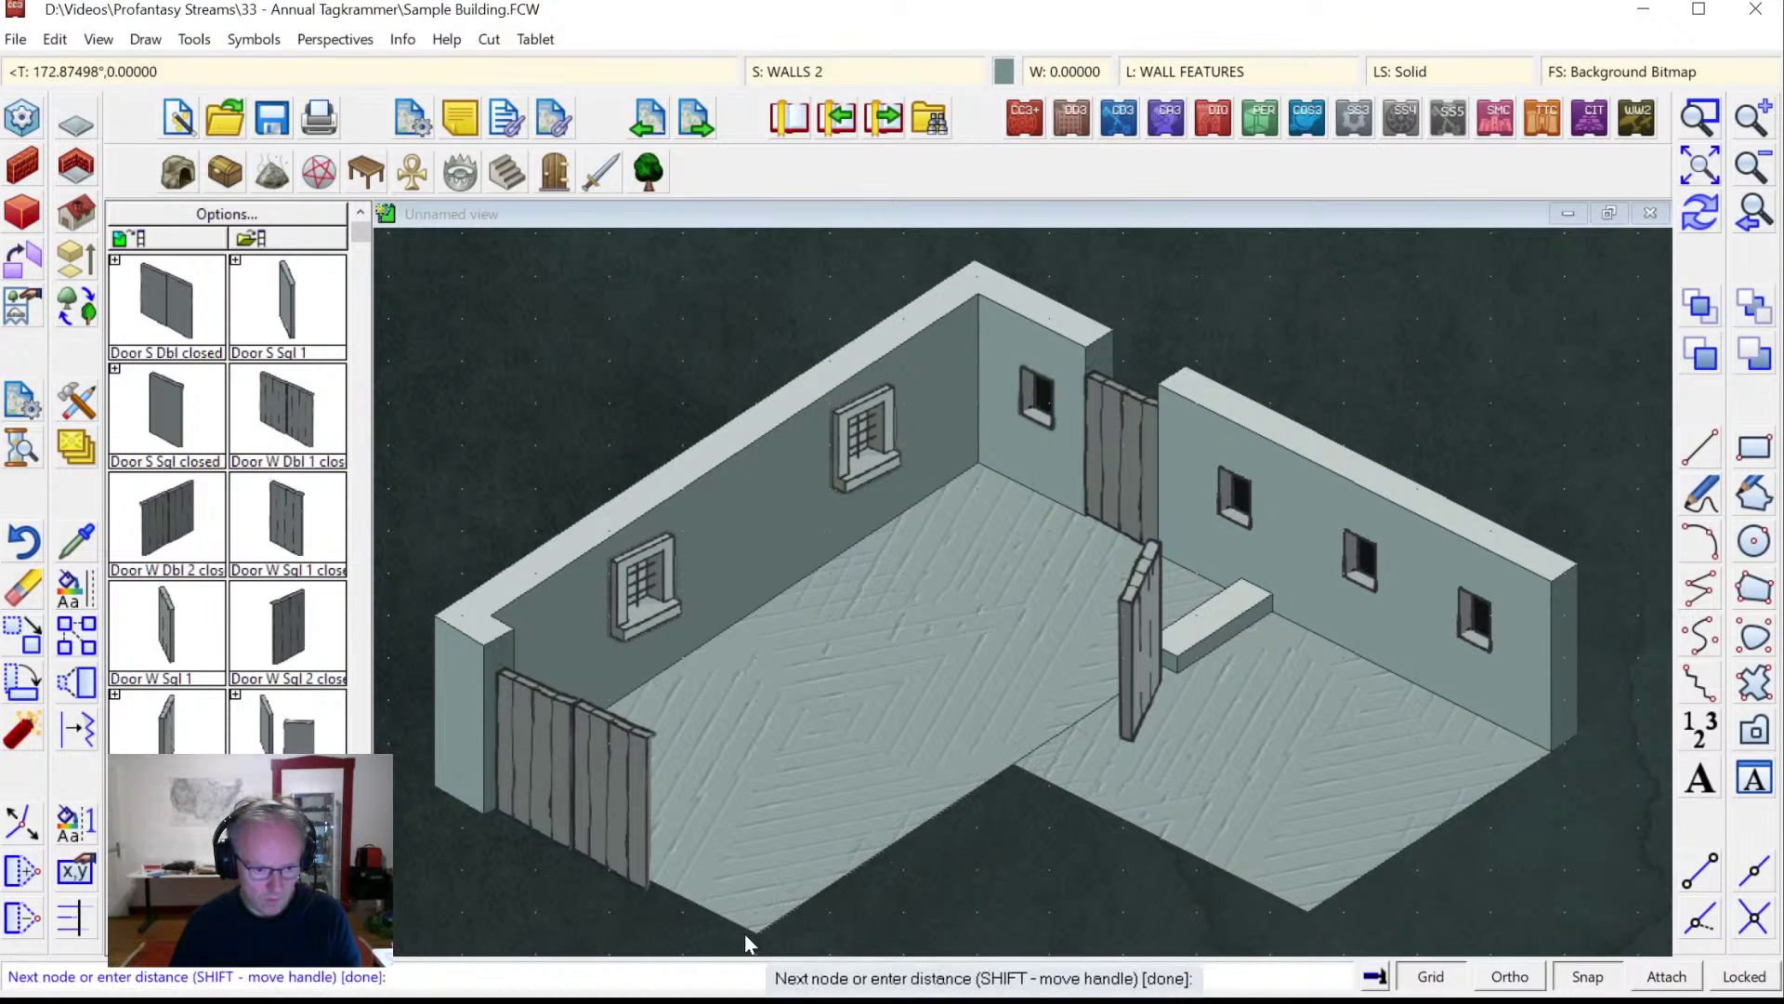
pyautogui.click(663, 890)
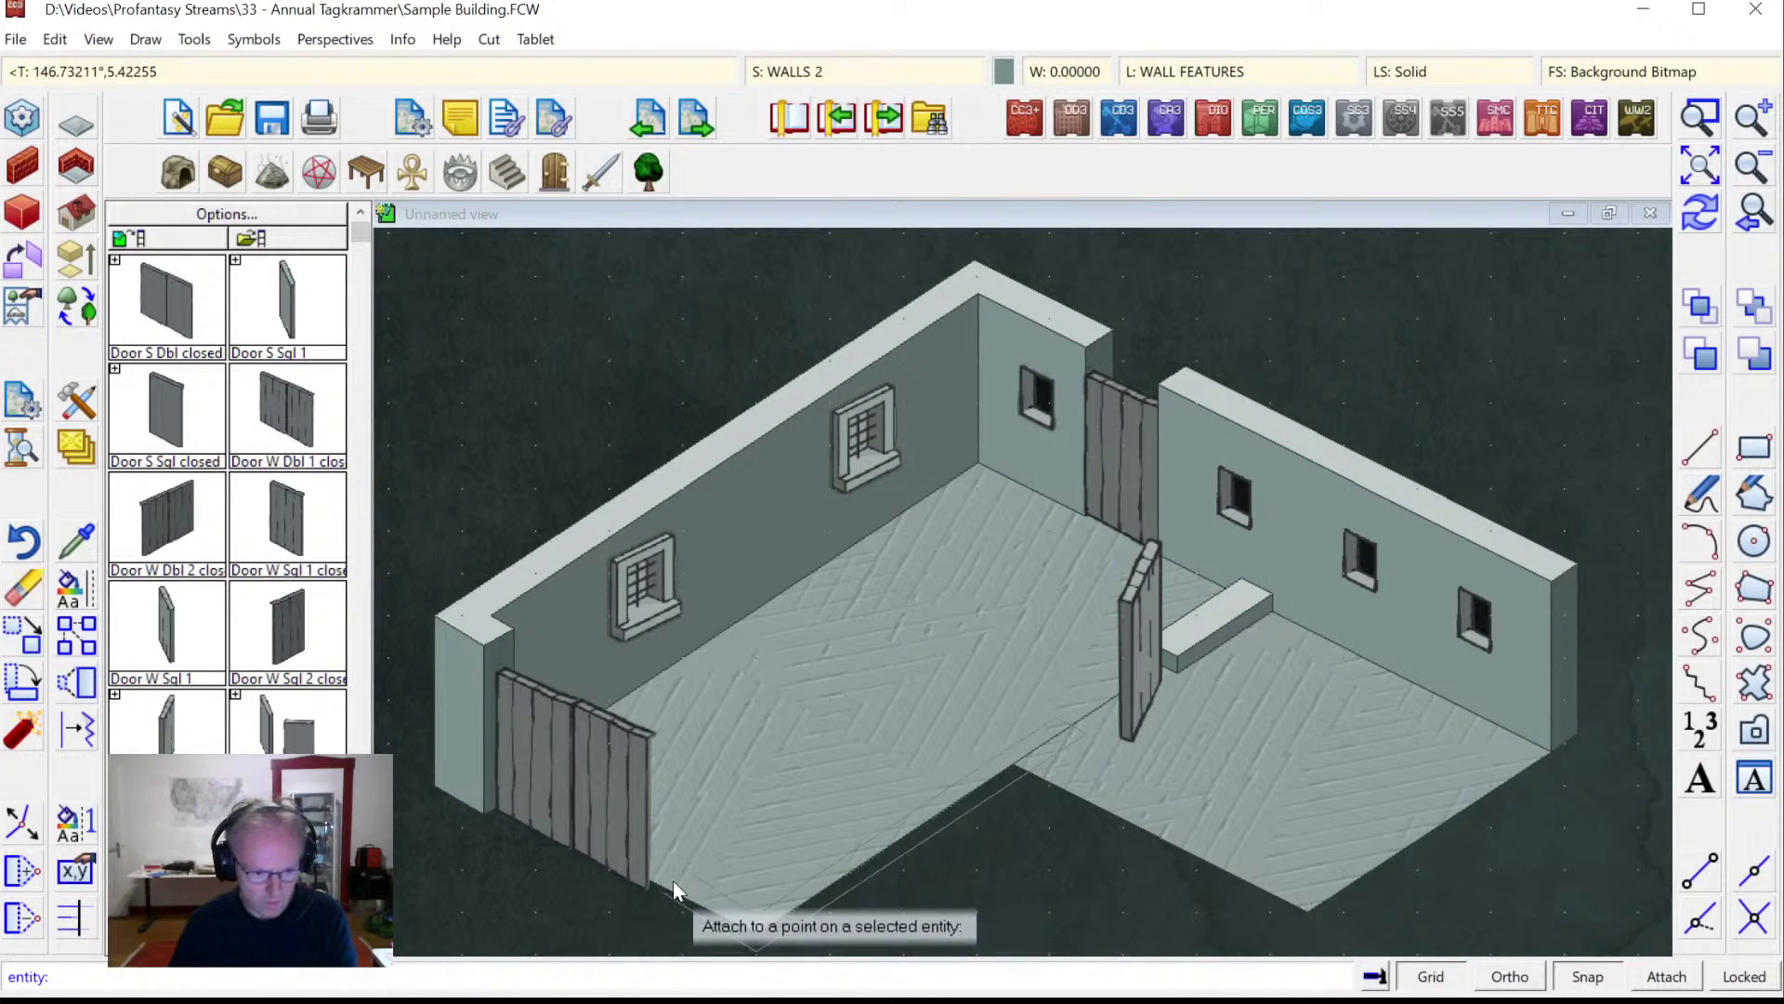
pyautogui.click(660, 883)
pyautogui.rightClick(669, 883)
pyautogui.rightClick(669, 882)
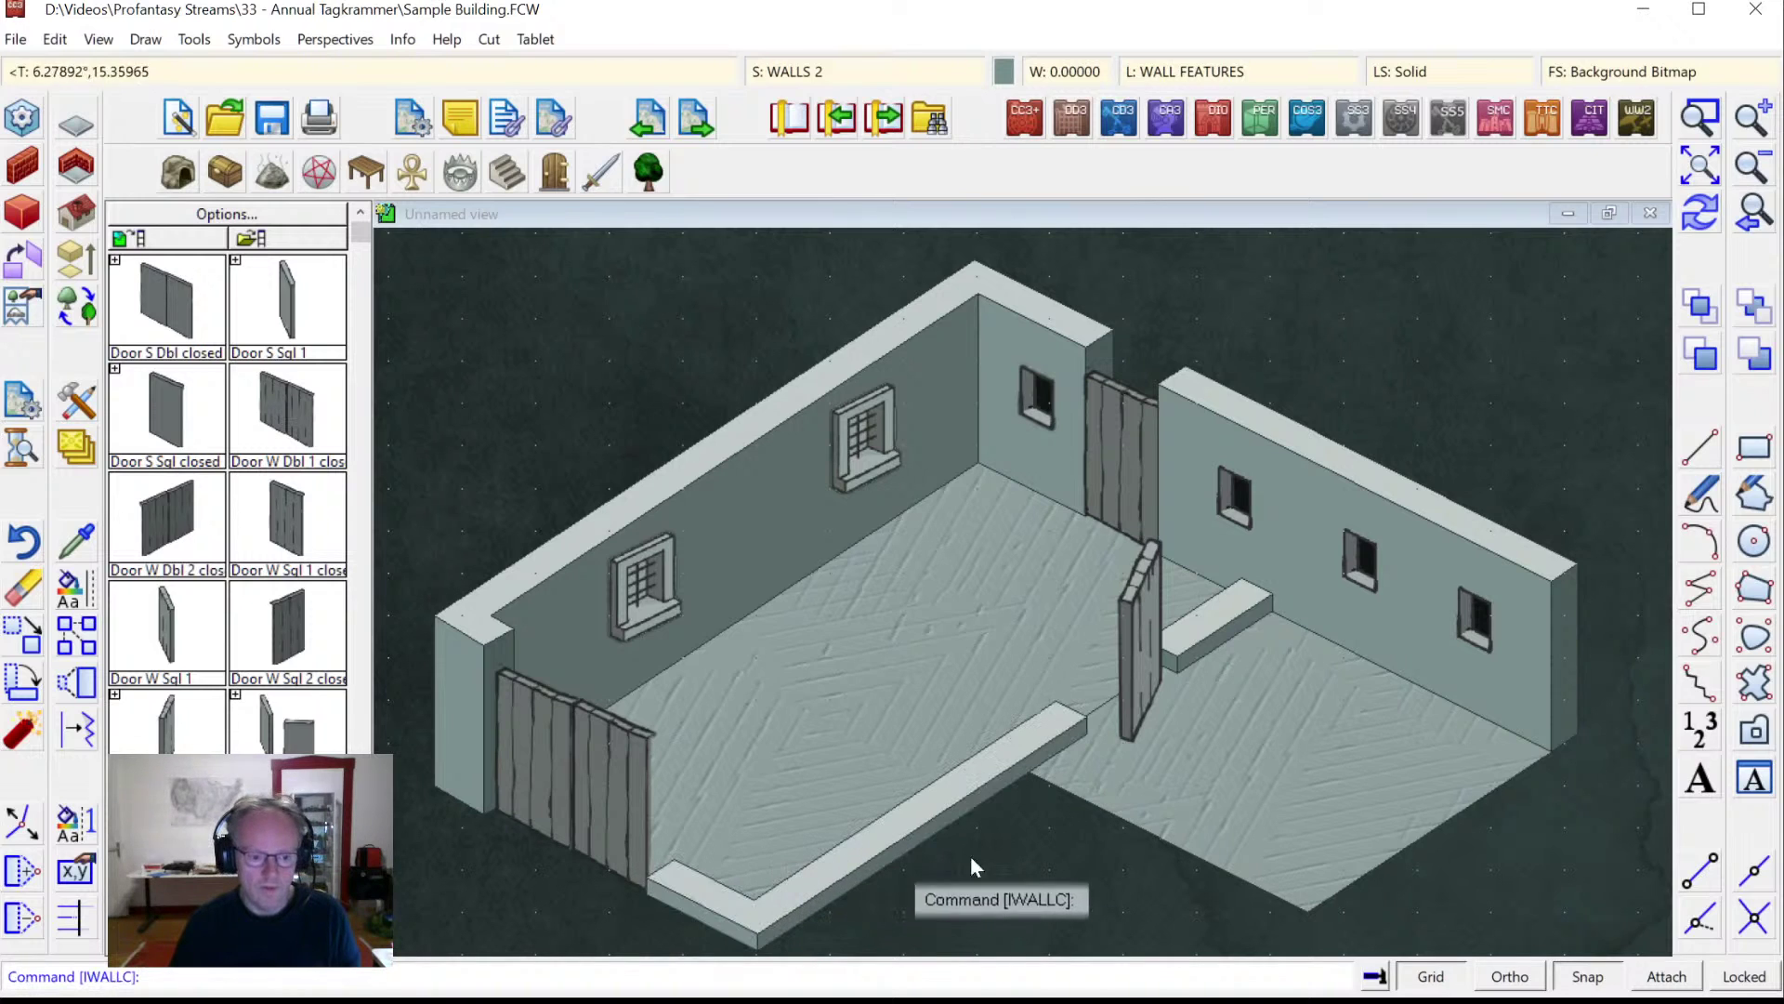
pyautogui.click(1699, 213)
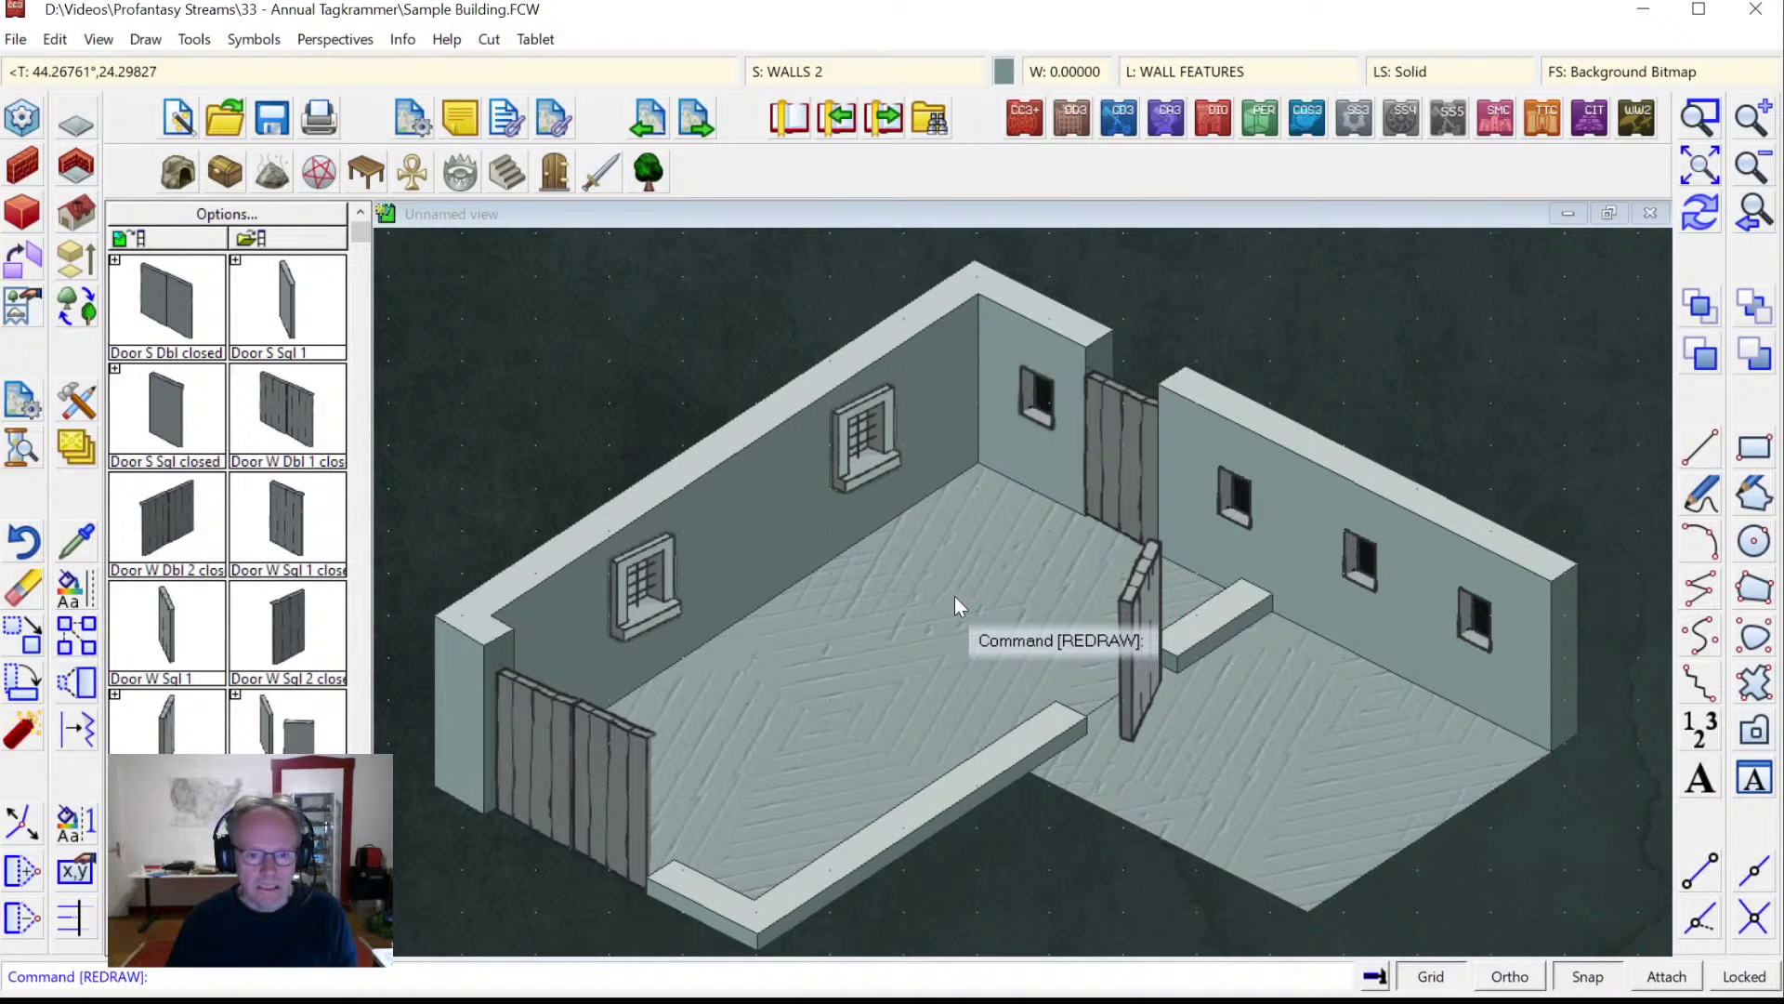
# Try to draw a low wall on the WALLS 3 sheet around the smaller room's front corner to the end of the back wall.
pyautogui.click(795, 72)
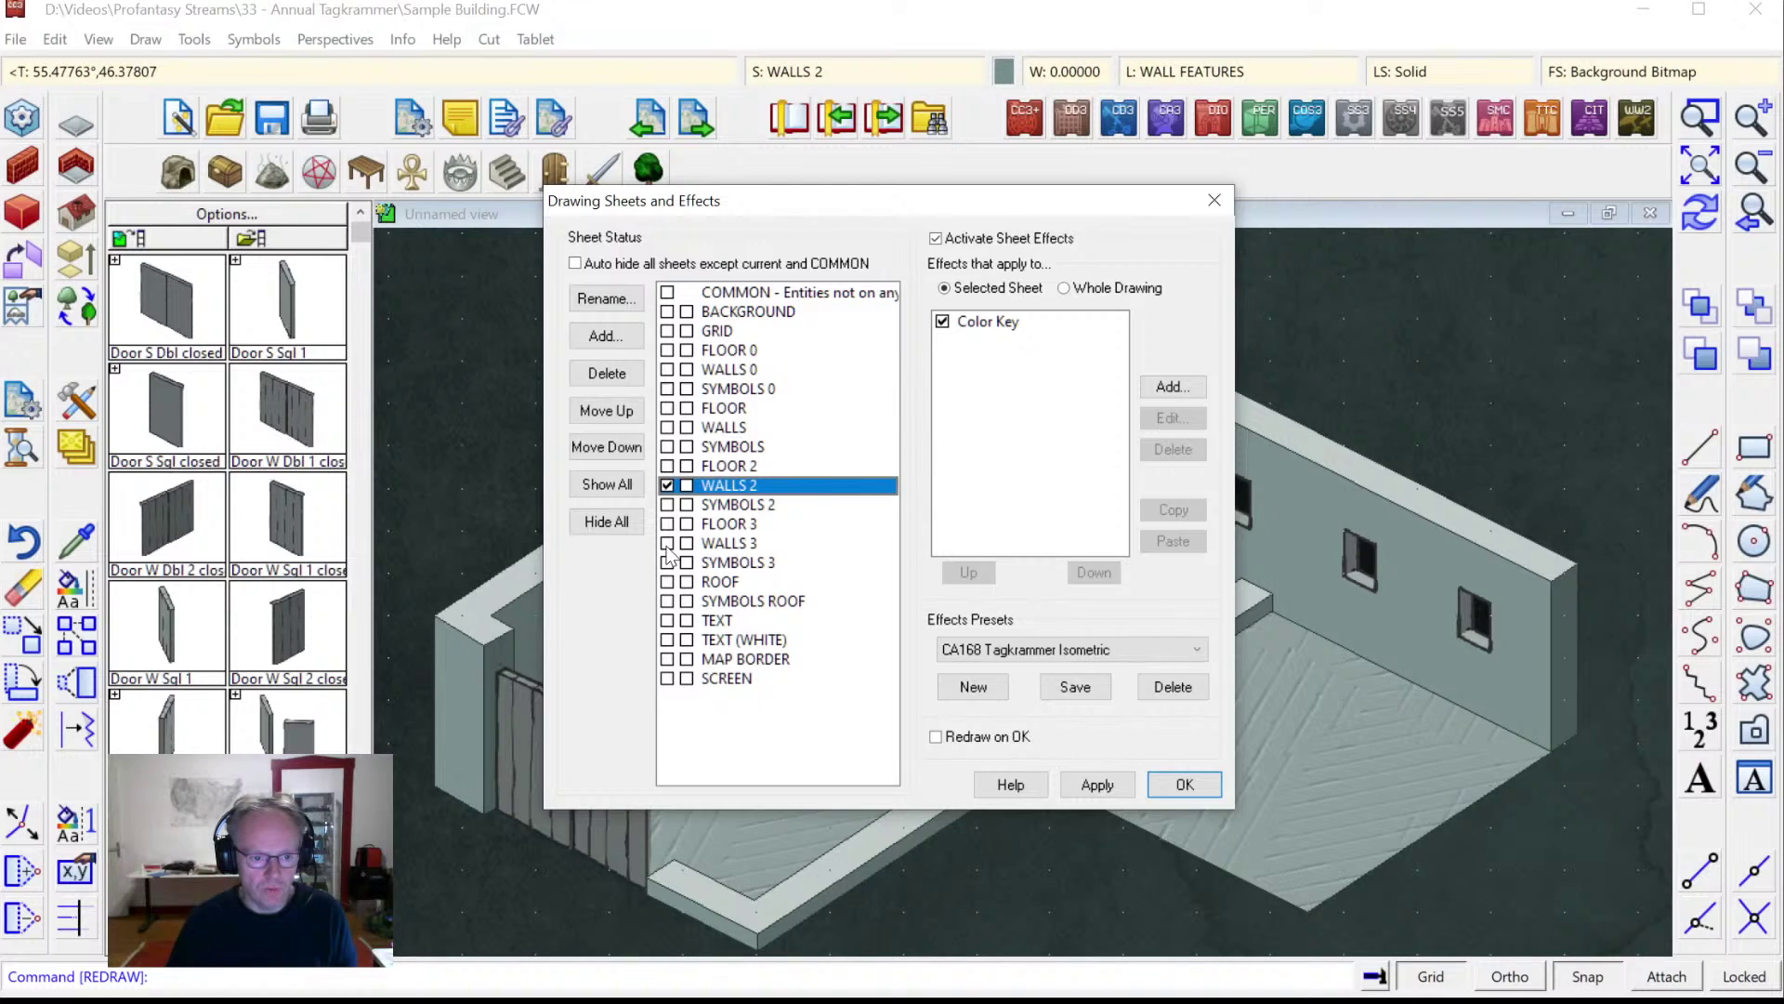
pyautogui.click(670, 549)
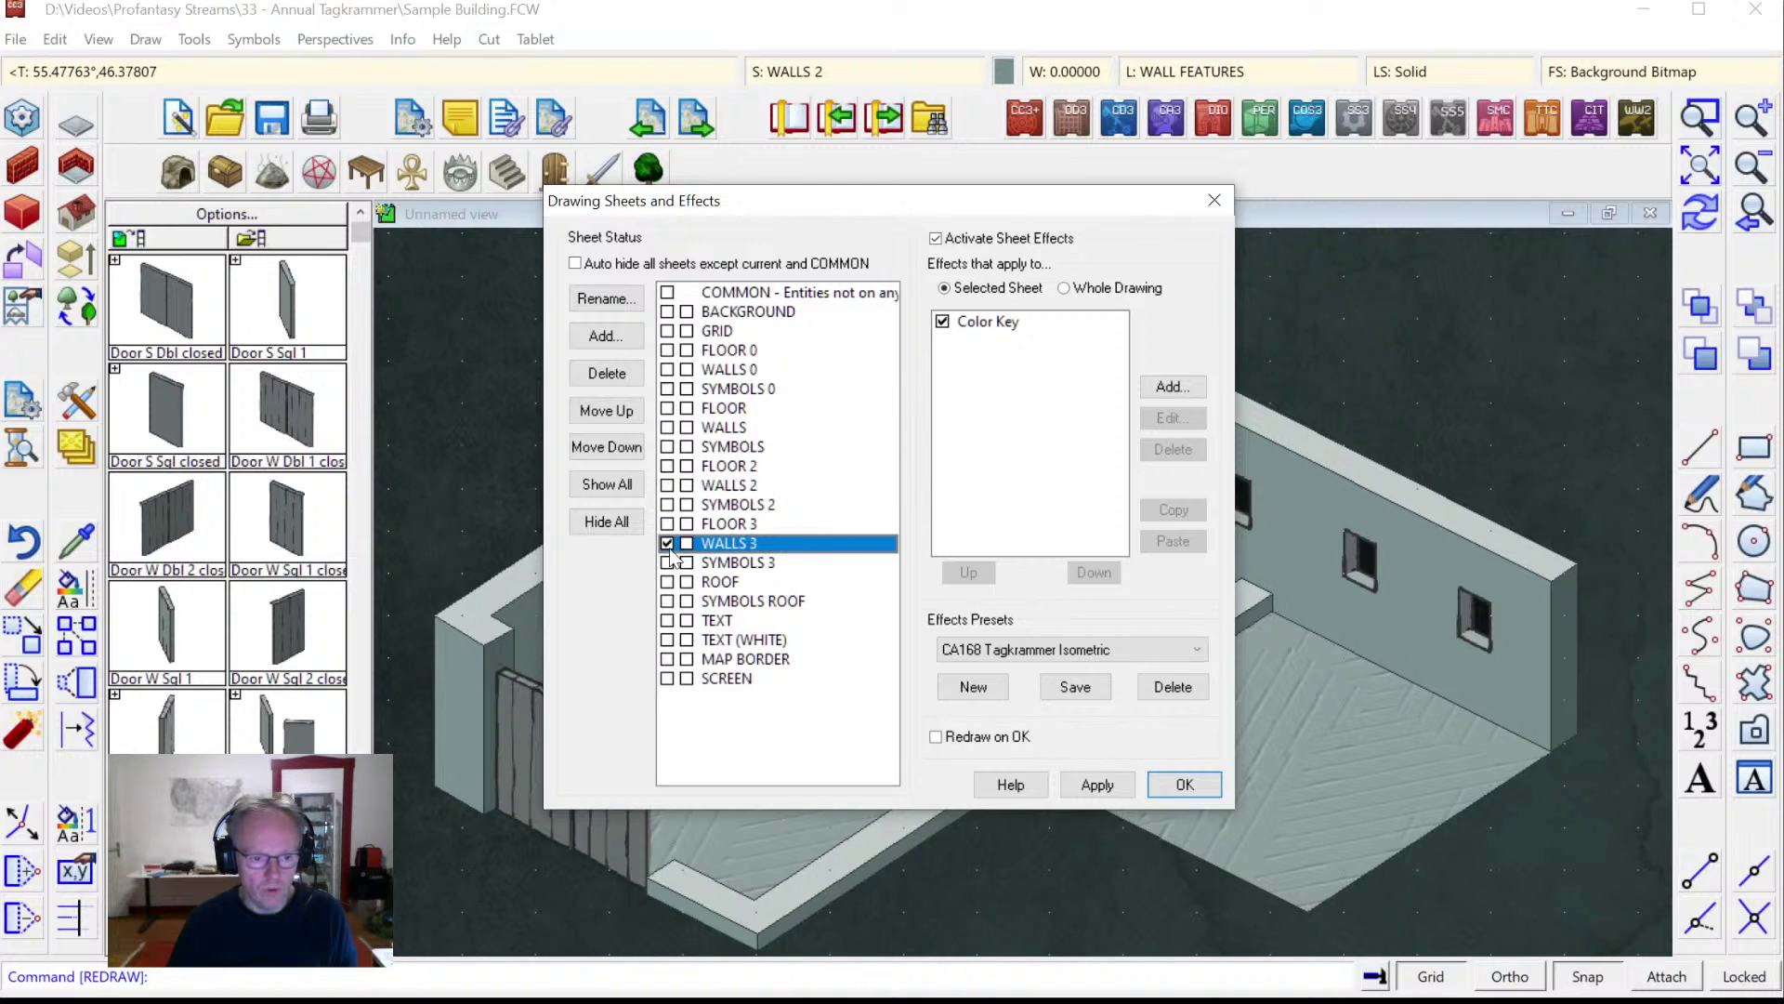
pyautogui.click(1182, 785)
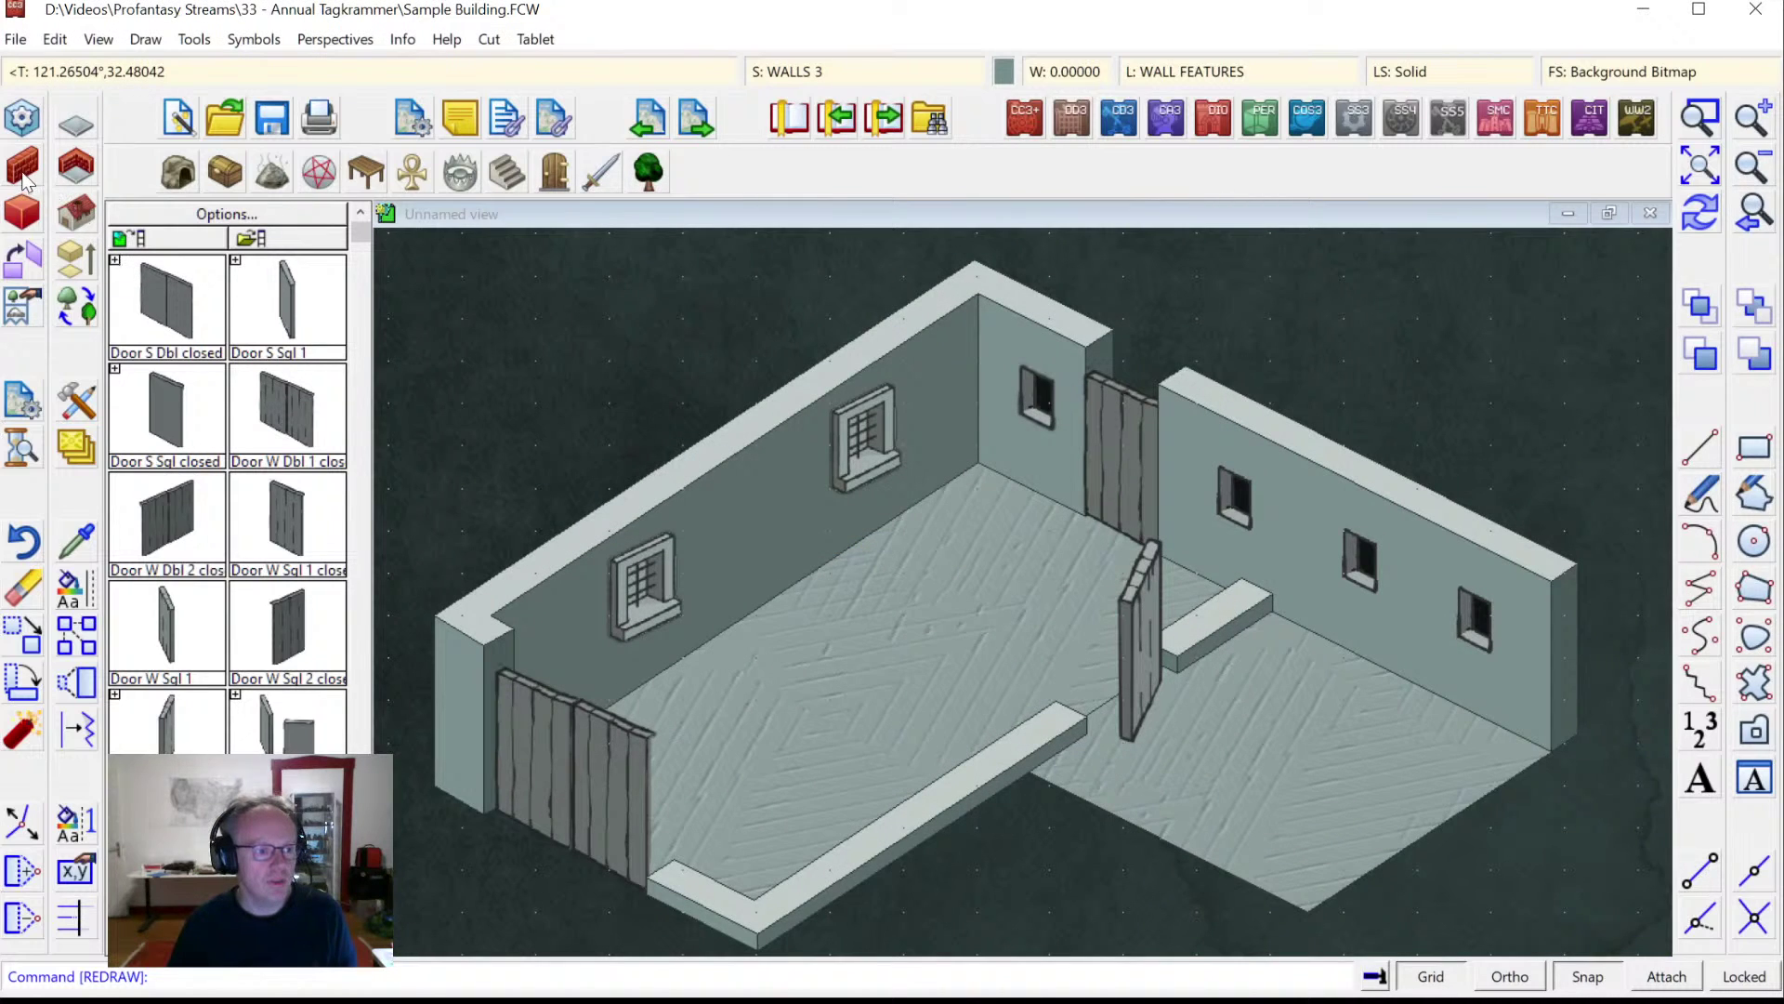
pyautogui.click(20, 171)
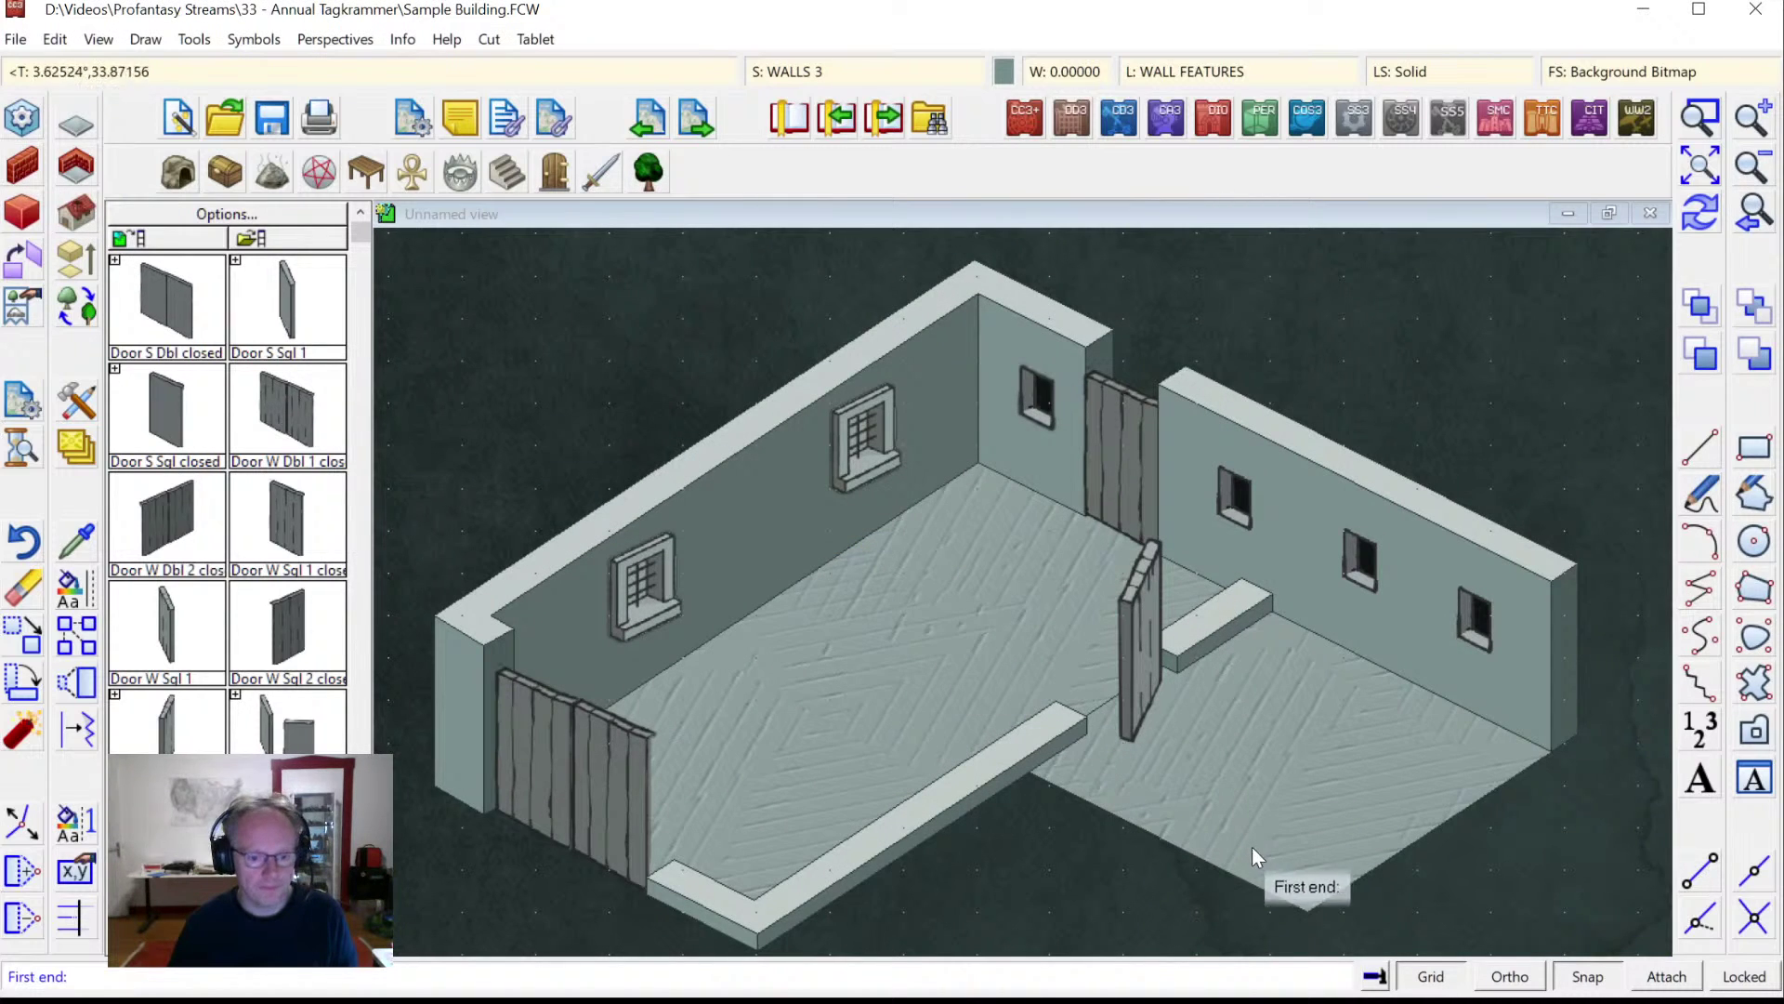
pyautogui.press('a')
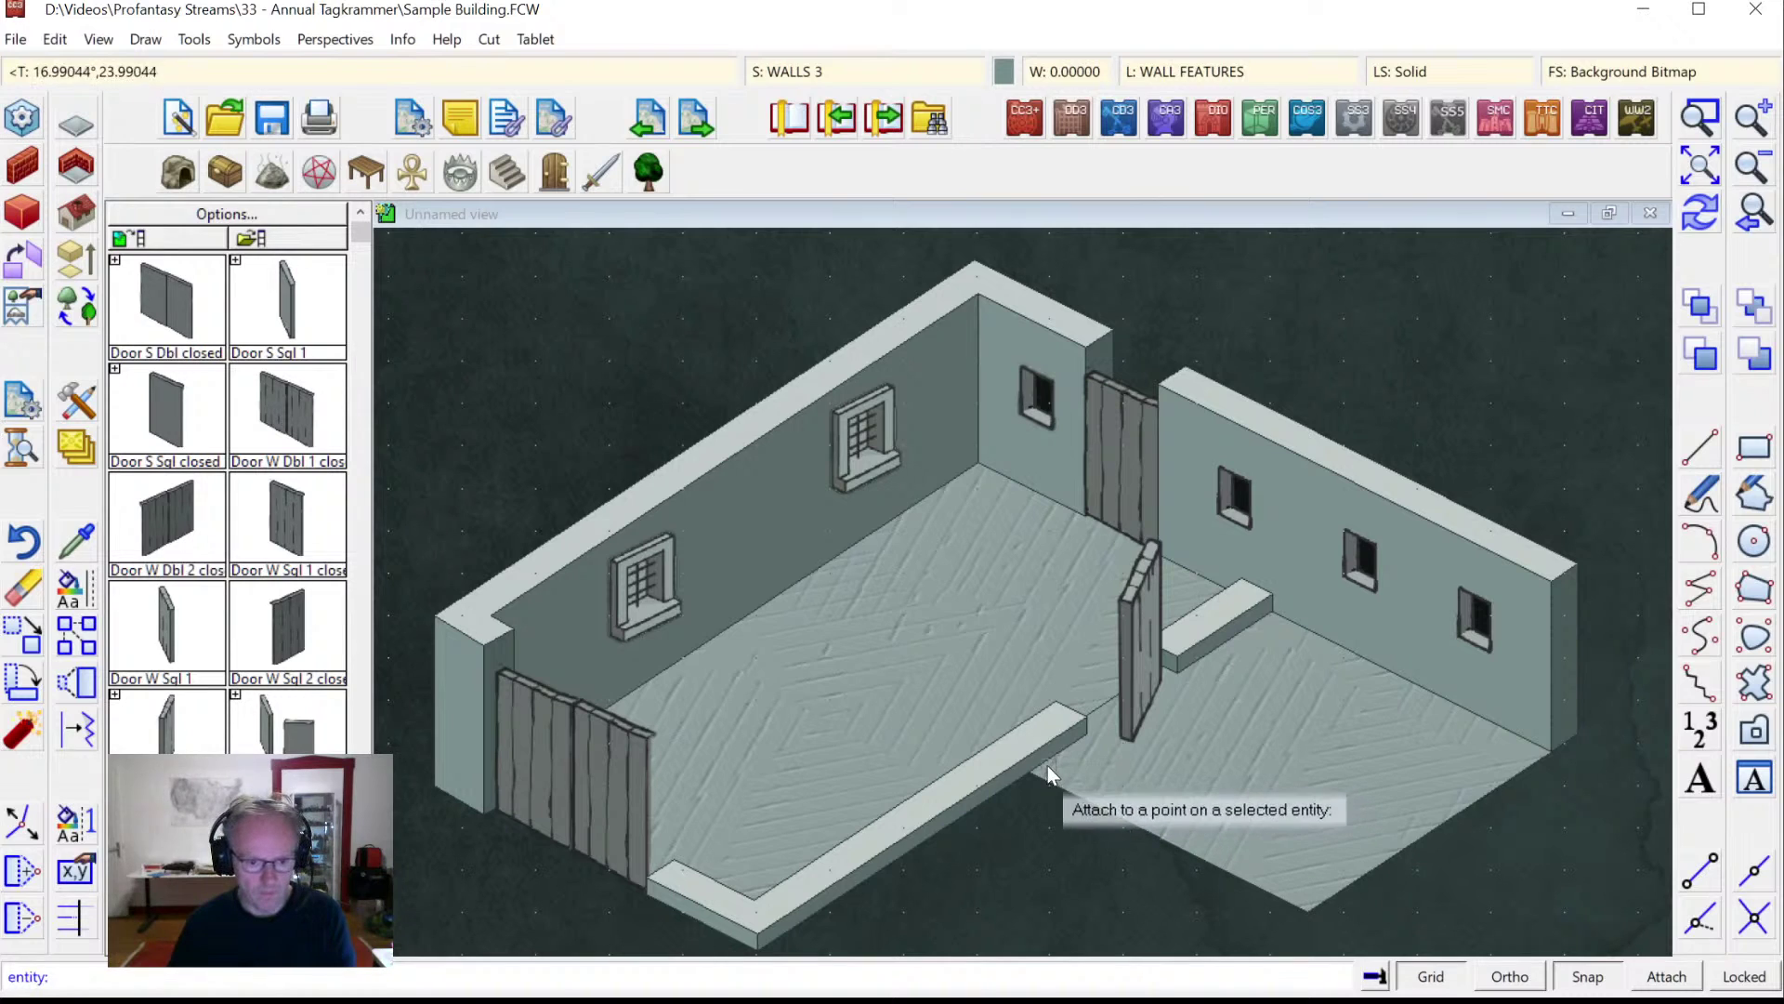
pyautogui.click(1031, 773)
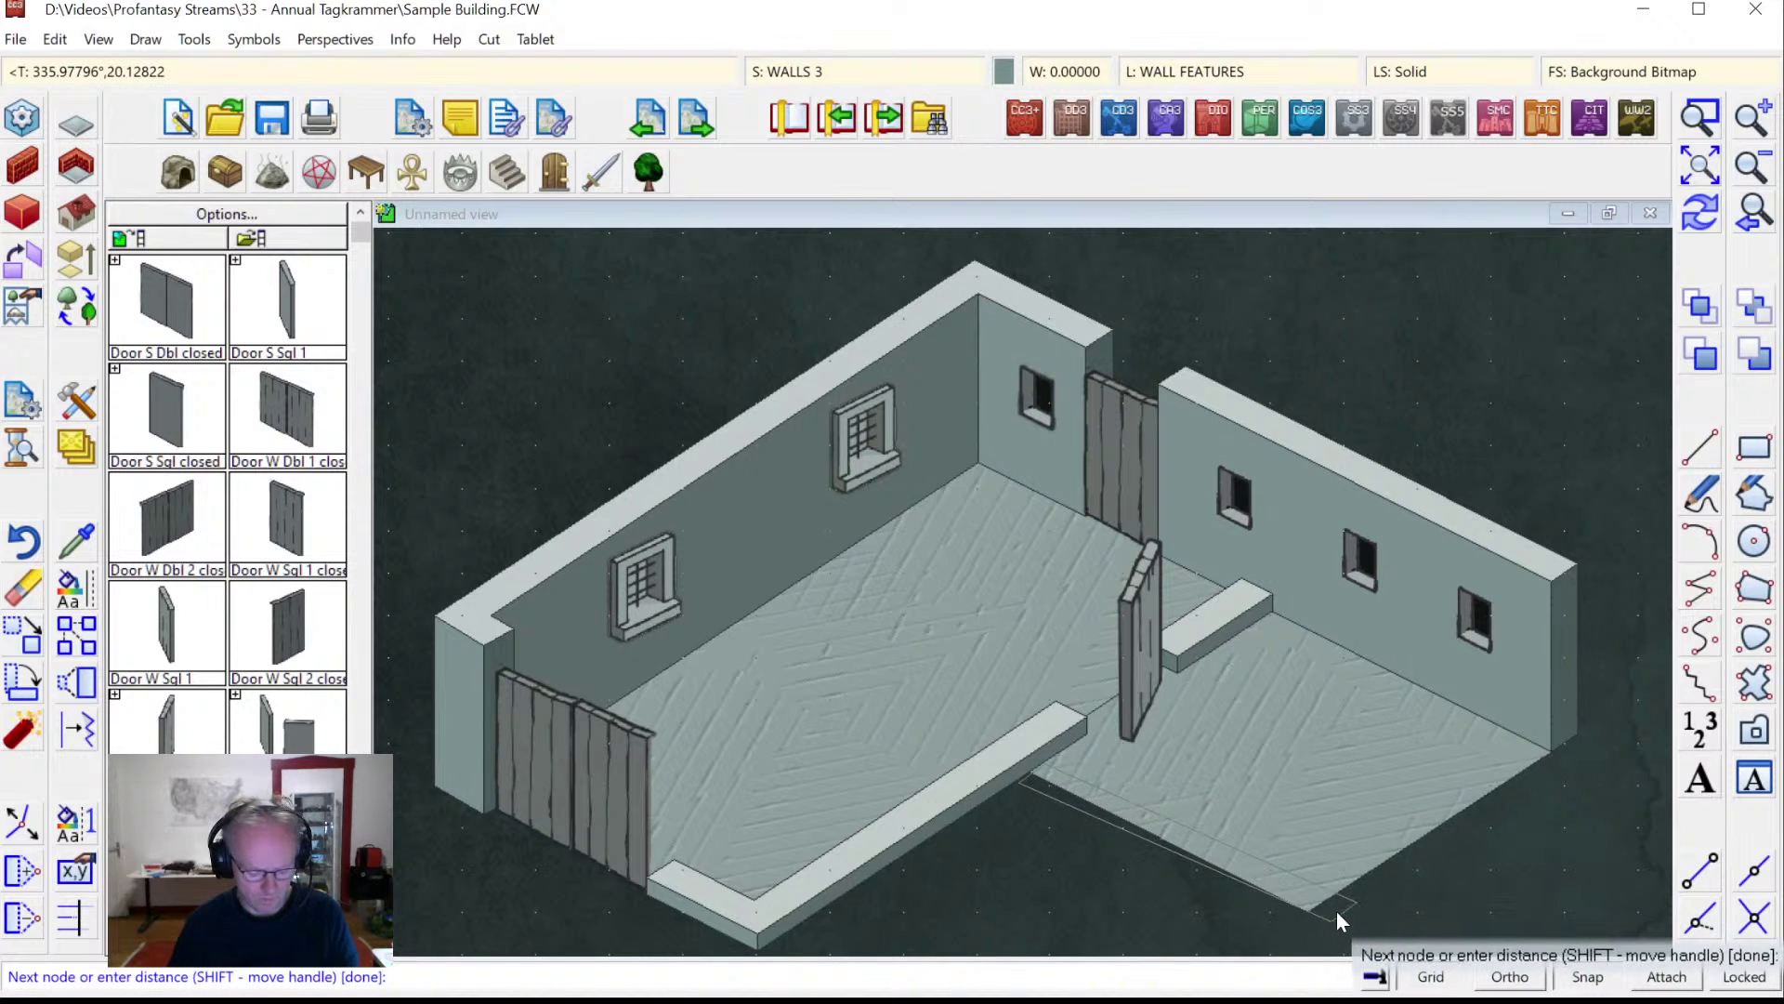
pyautogui.press('a')
pyautogui.click(1310, 908)
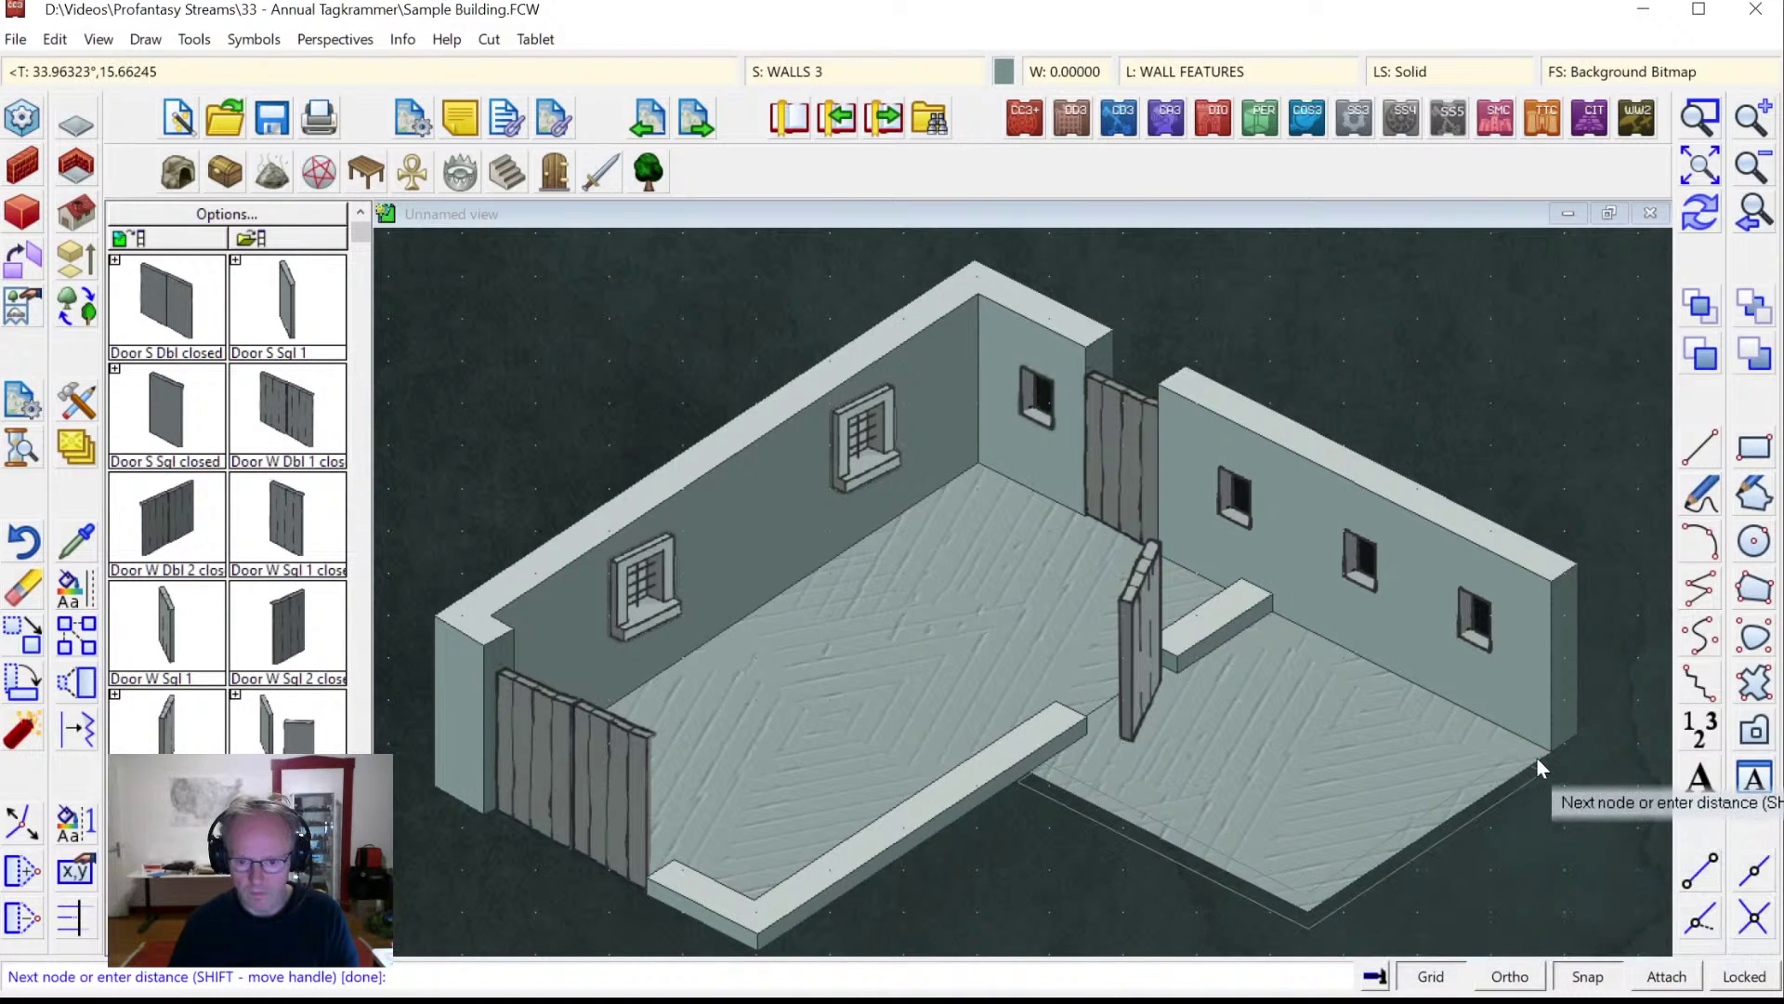
pyautogui.press('a')
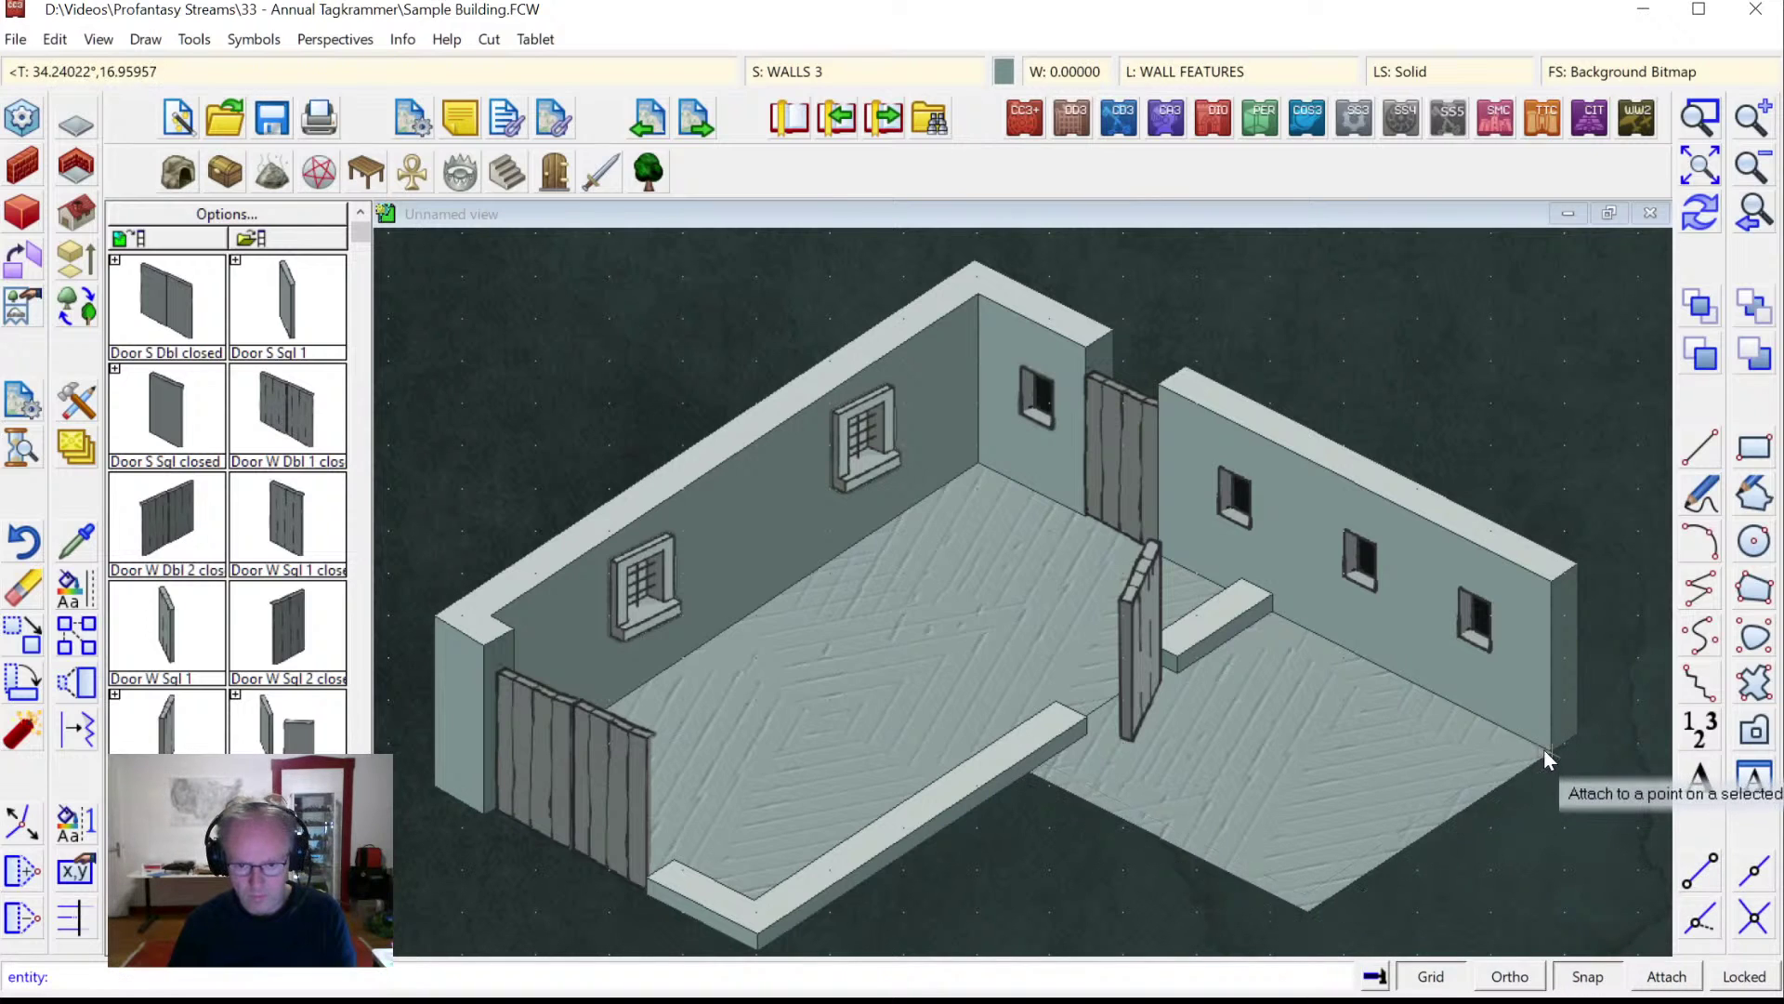
pyautogui.click(1549, 749)
pyautogui.rightClick(1548, 749)
pyautogui.rightClick(1547, 749)
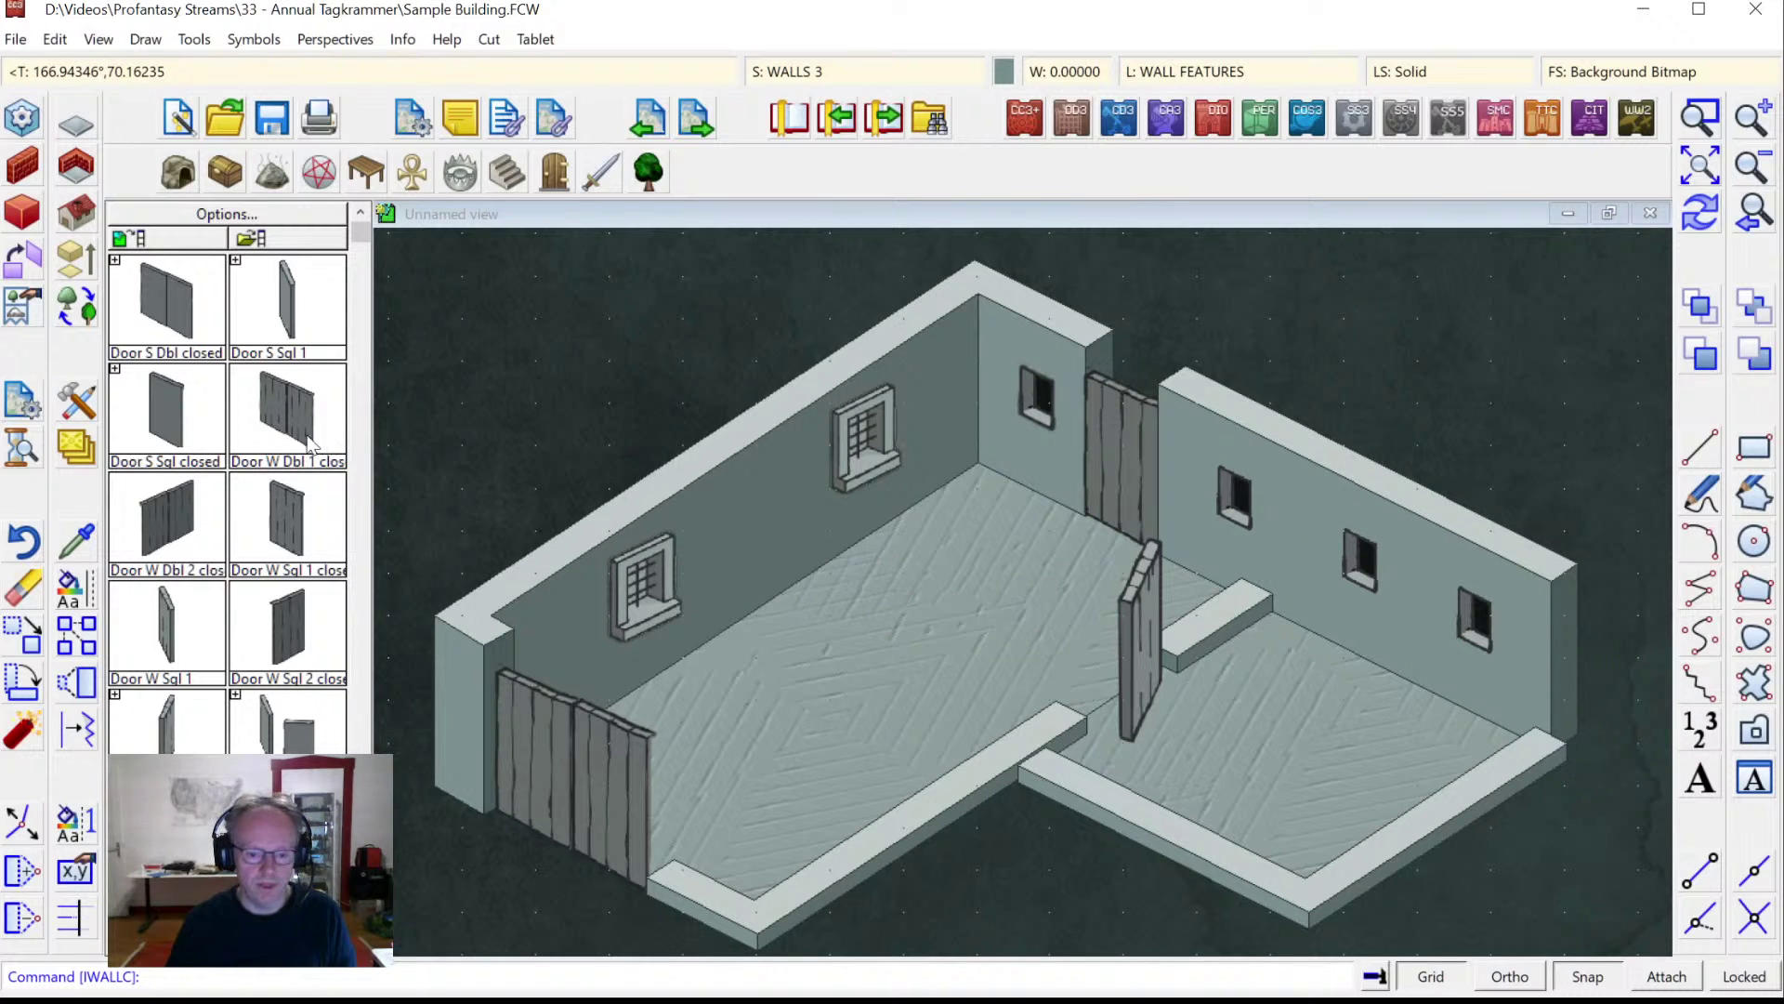
pyautogui.click(24, 548)
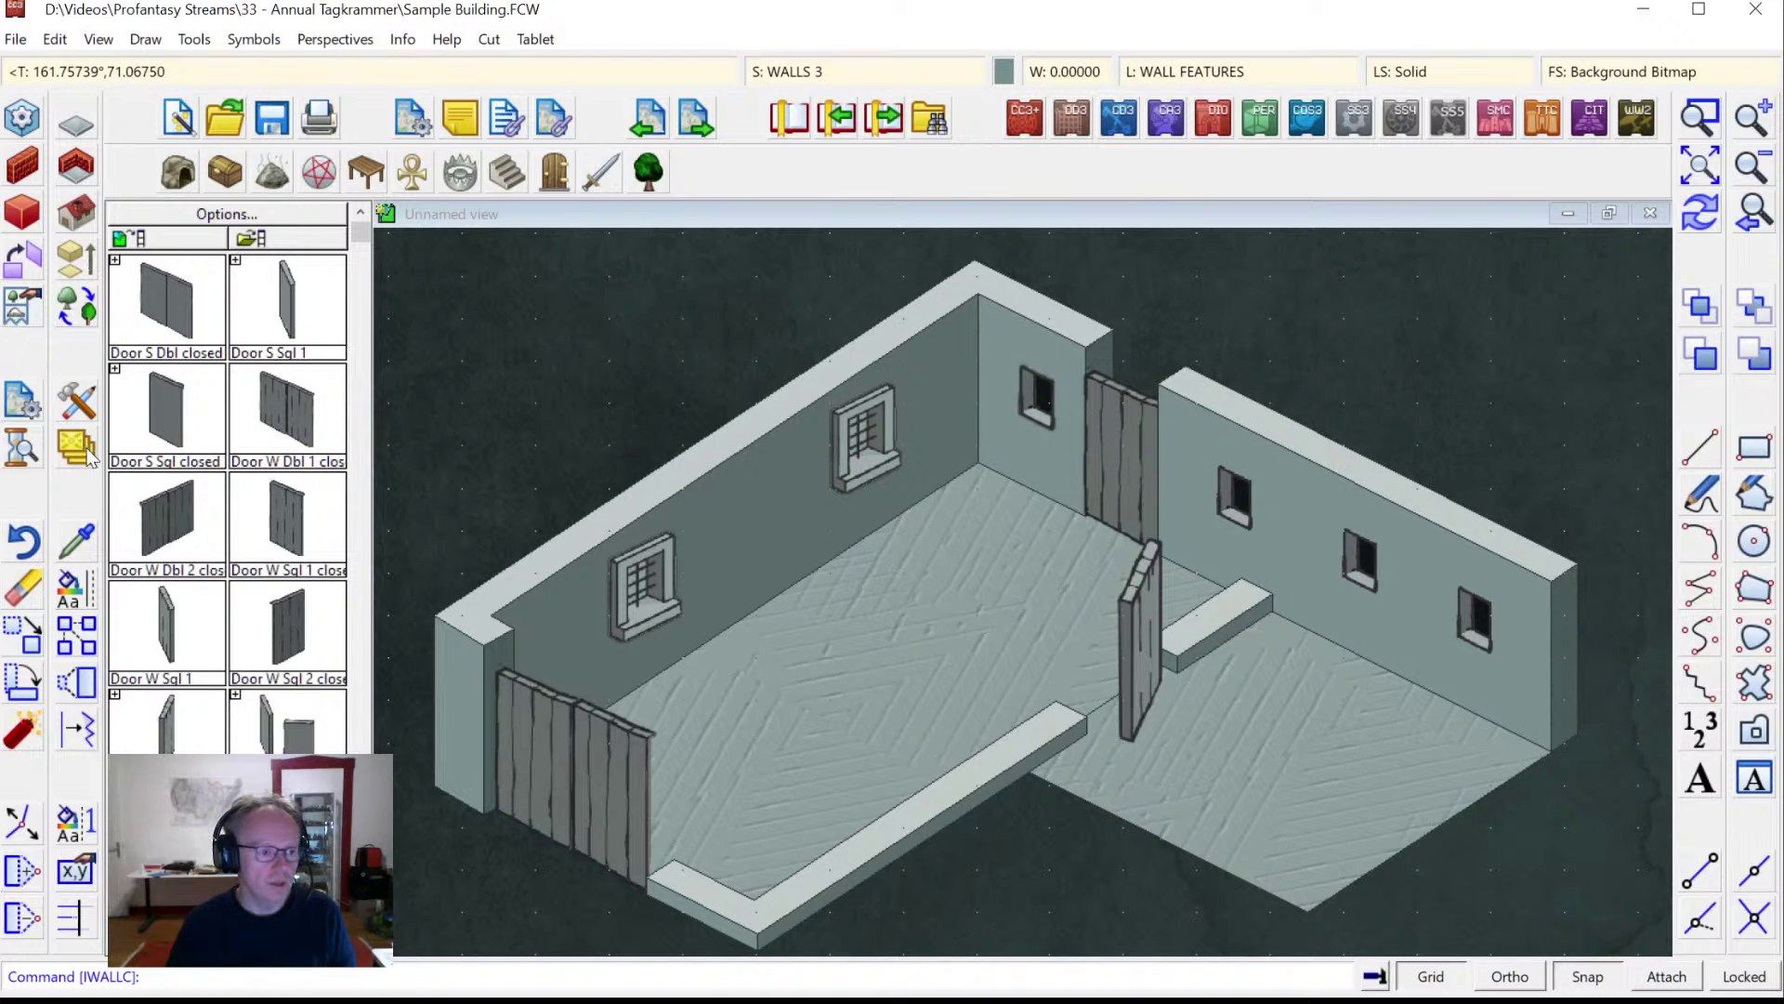
# Take over the properties of the smaller room's windowed back wall, erase that wall and redraw the map.
pyautogui.click(82, 541)
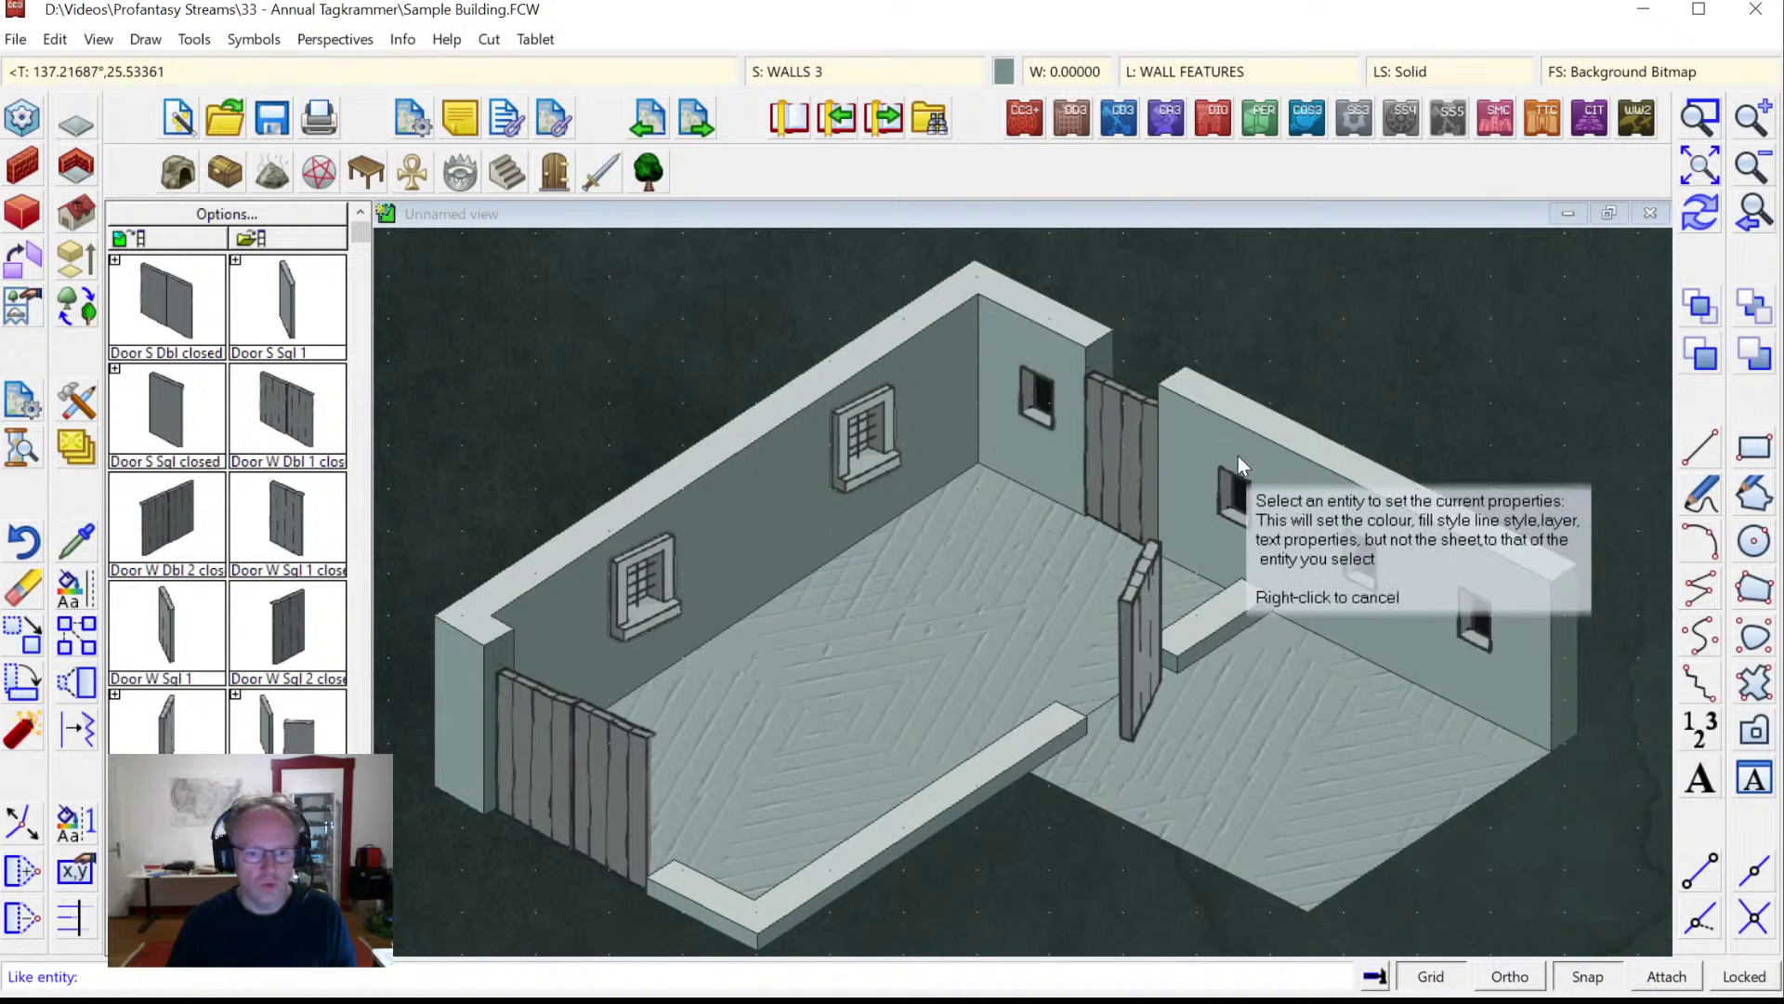
pyautogui.click(1264, 407)
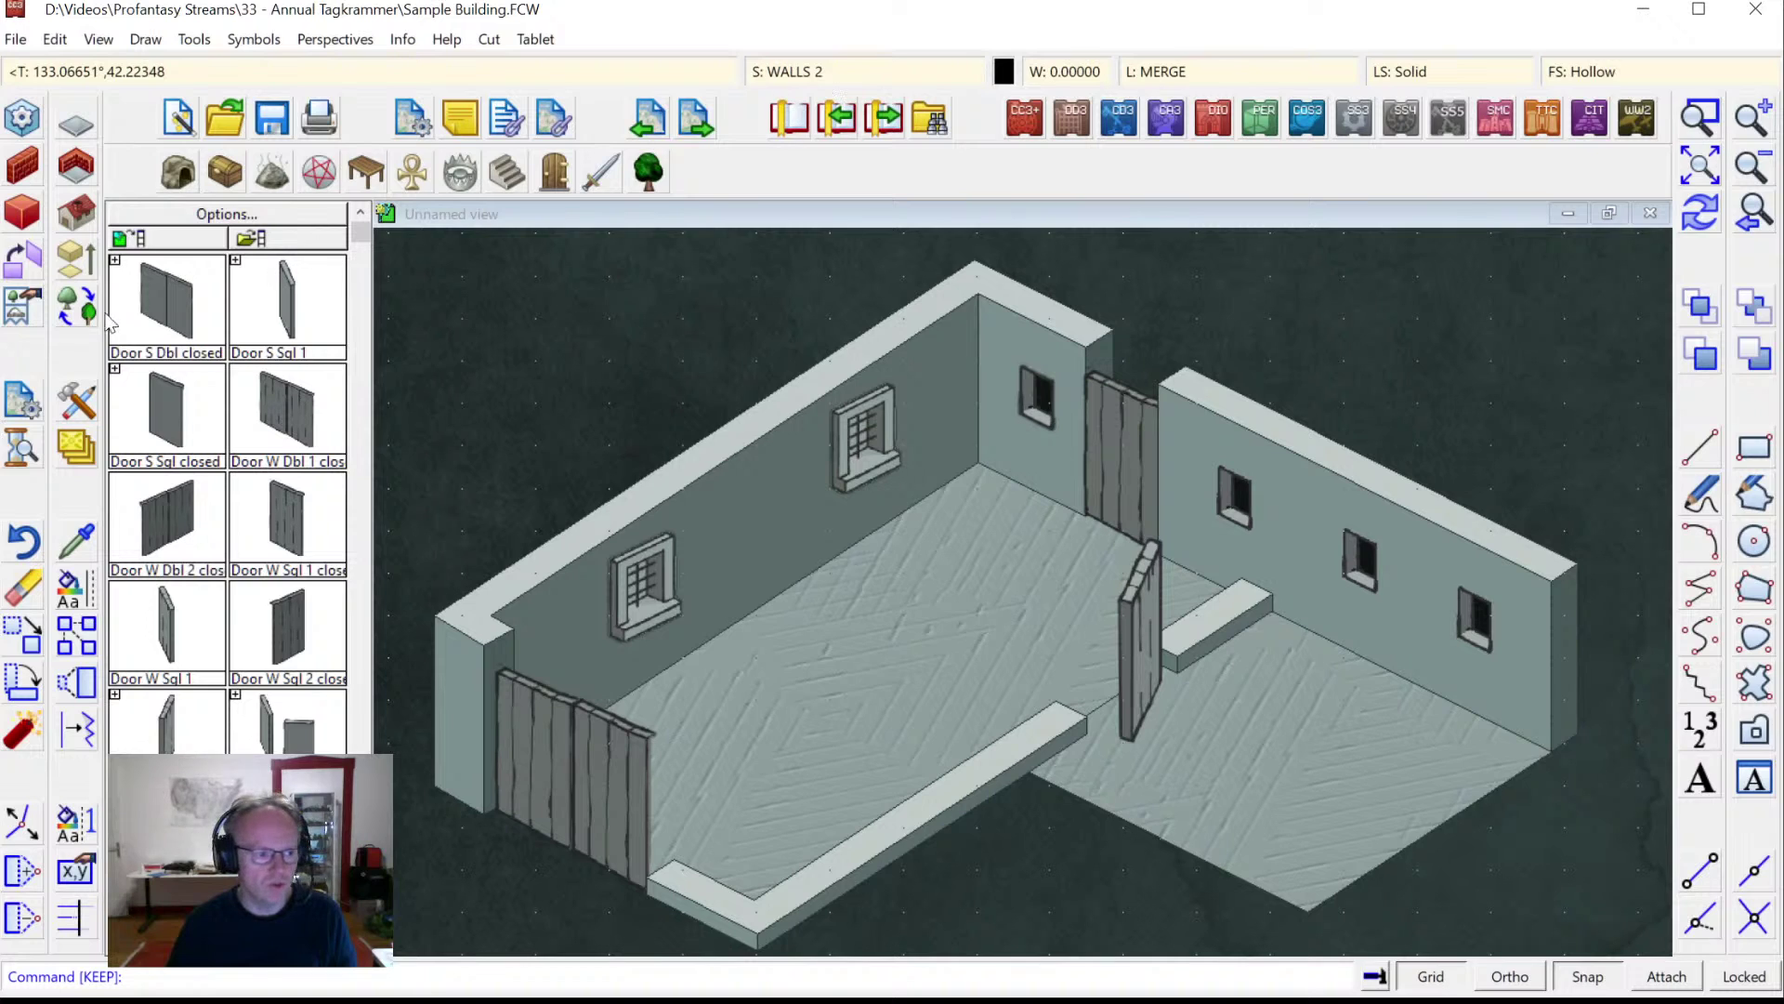
pyautogui.click(26, 587)
pyautogui.click(1286, 415)
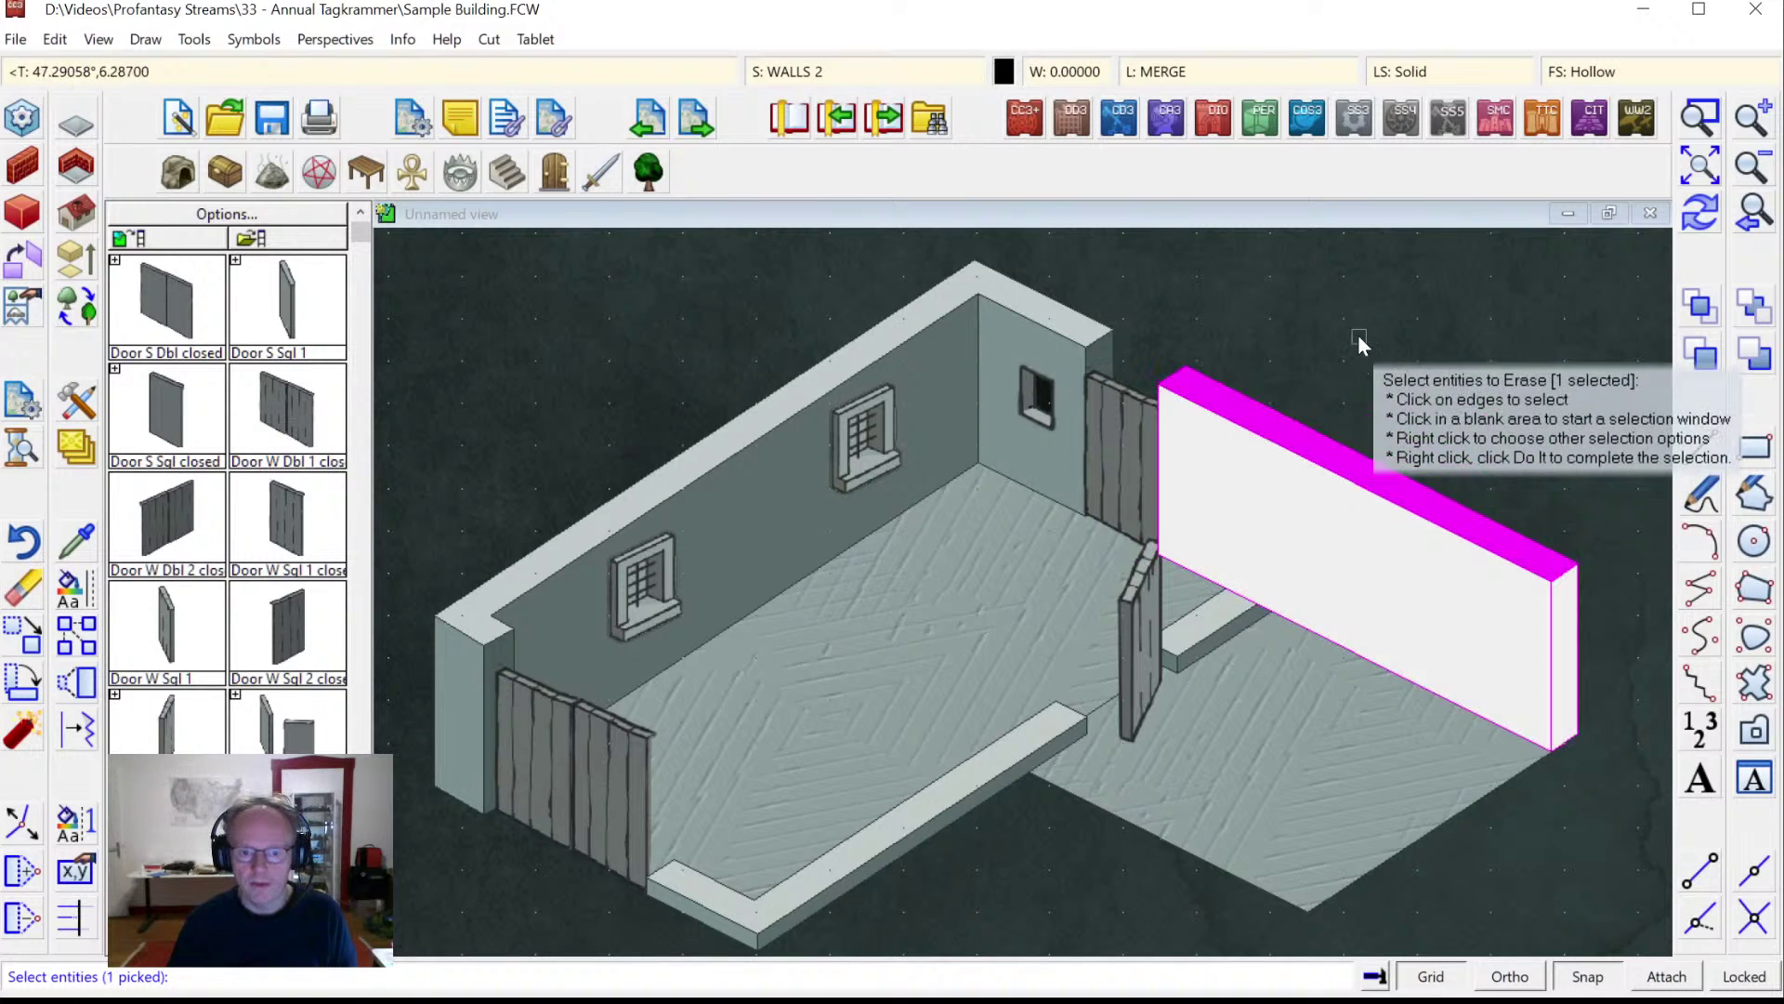
pyautogui.rightClick(1362, 327)
pyautogui.click(1356, 339)
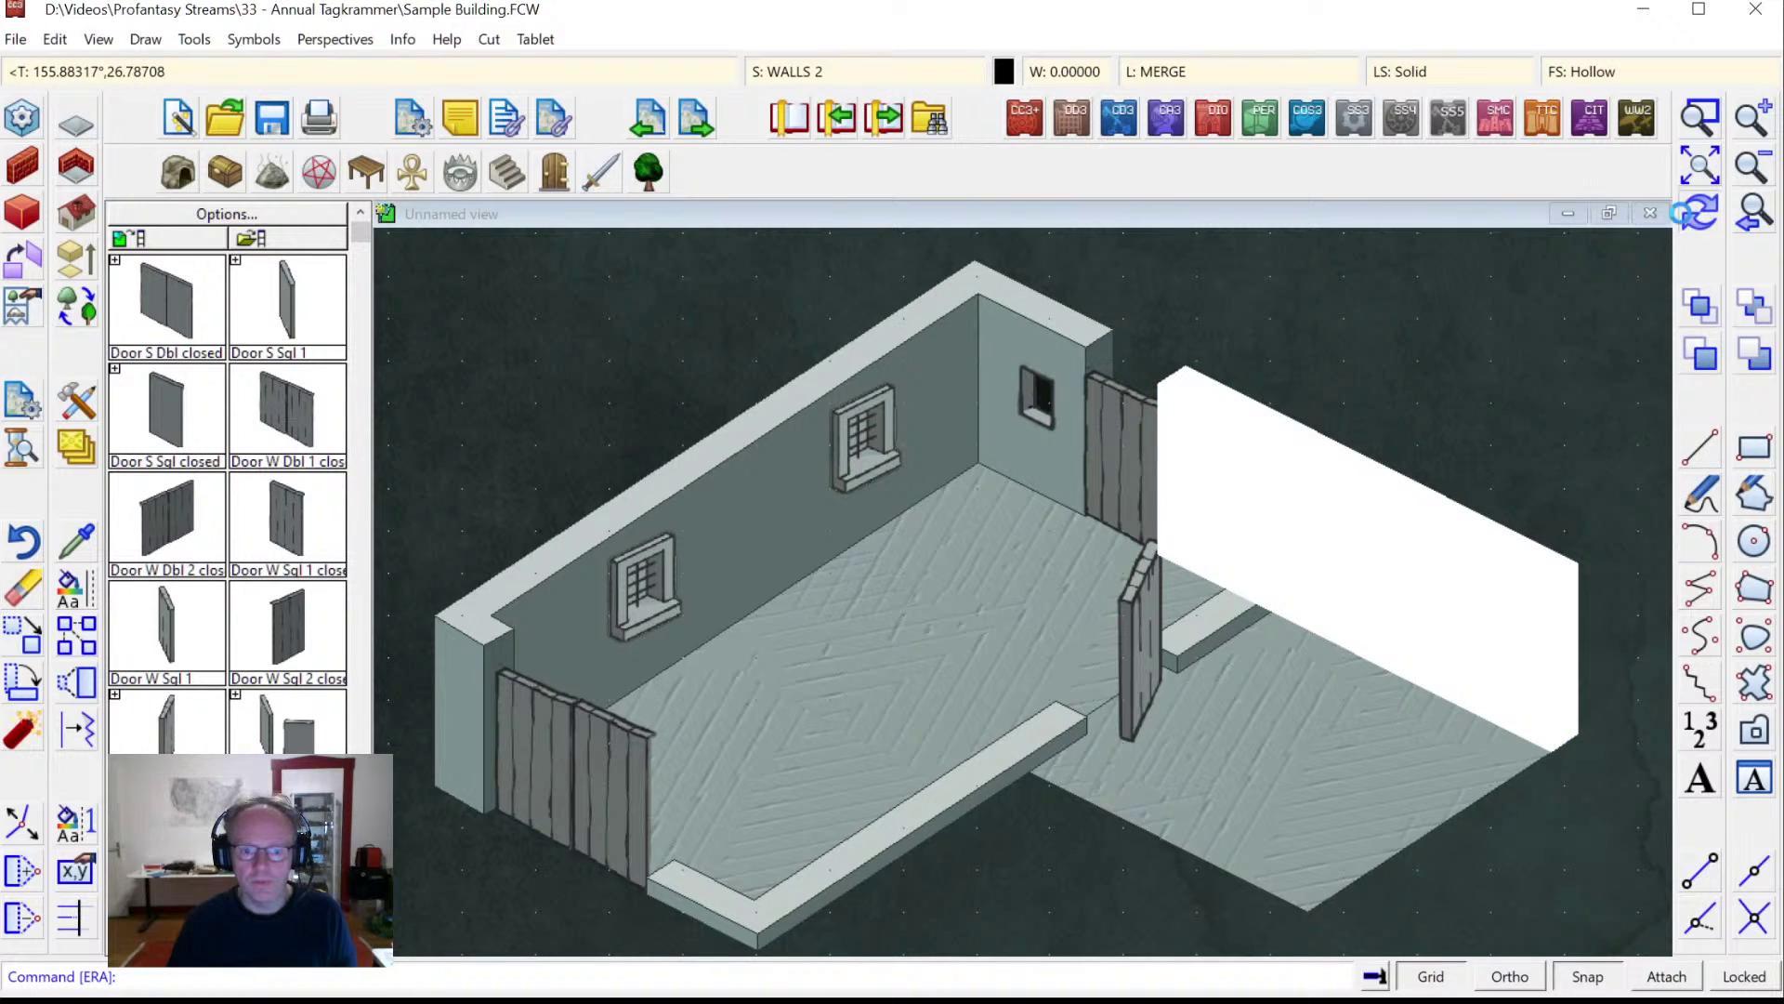
pyautogui.click(1698, 212)
# Draw a wall of height 10 on WALLS 2 from the back door along the smaller room, with a short return around the far corner.
pyautogui.click(18, 170)
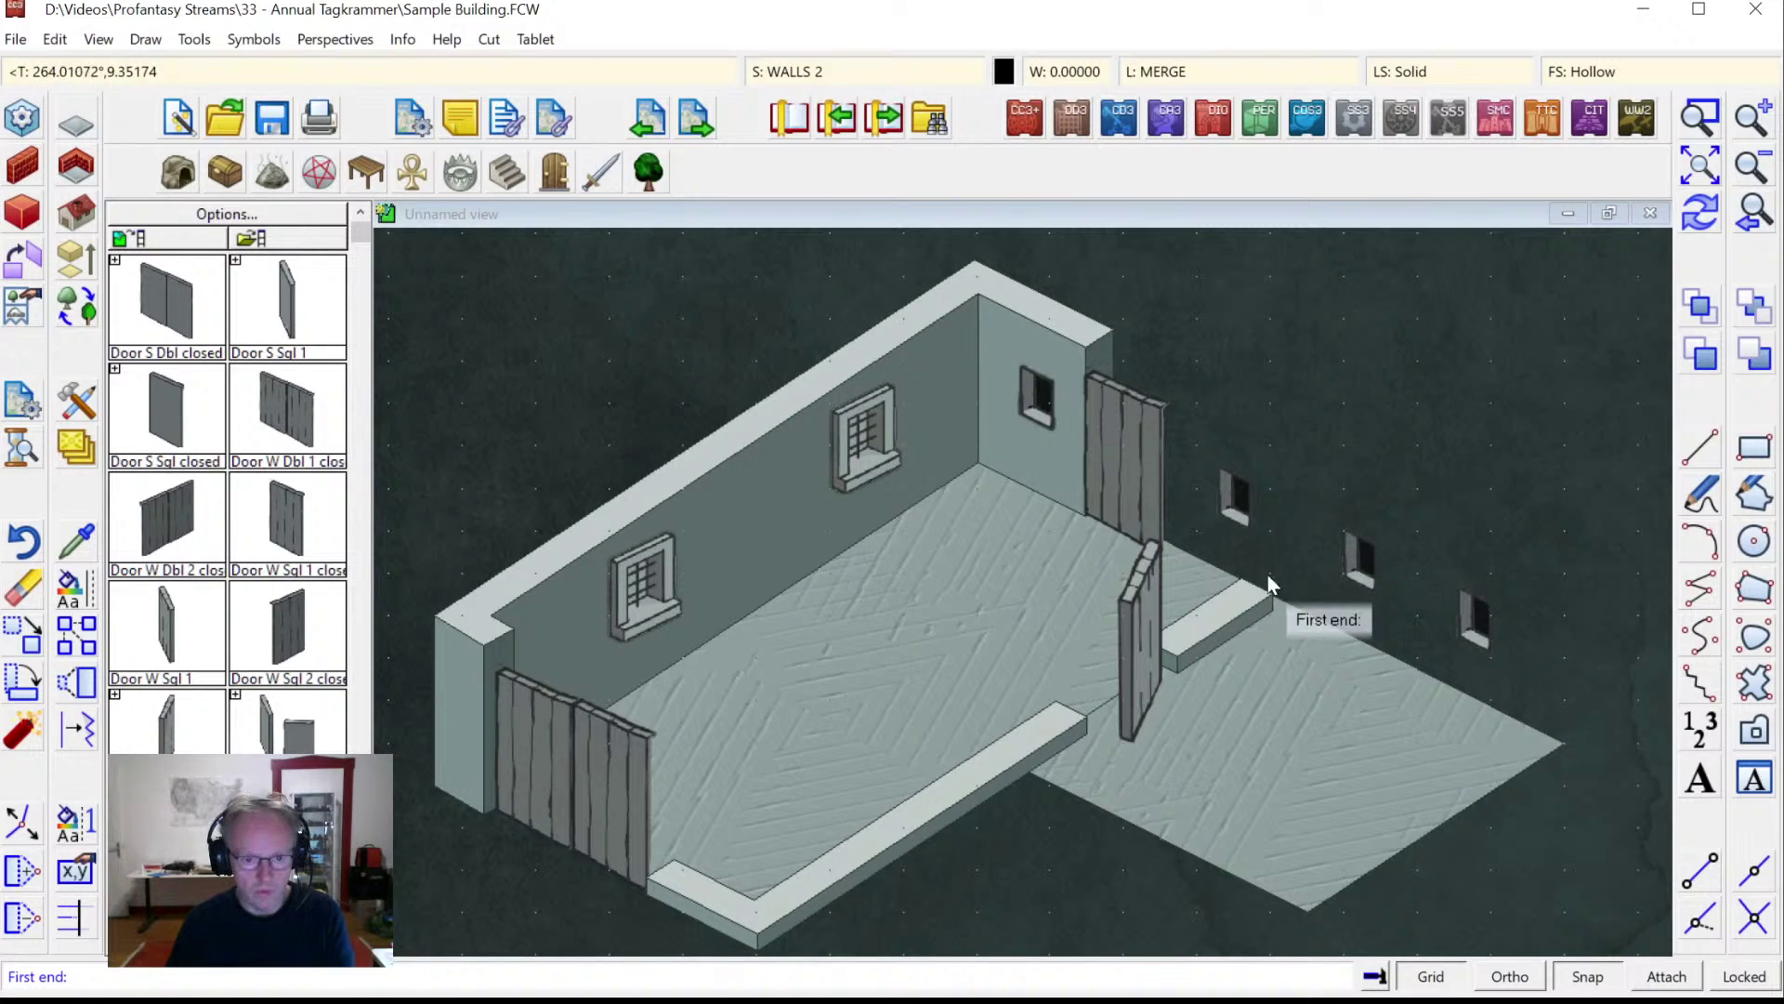
pyautogui.click(1167, 543)
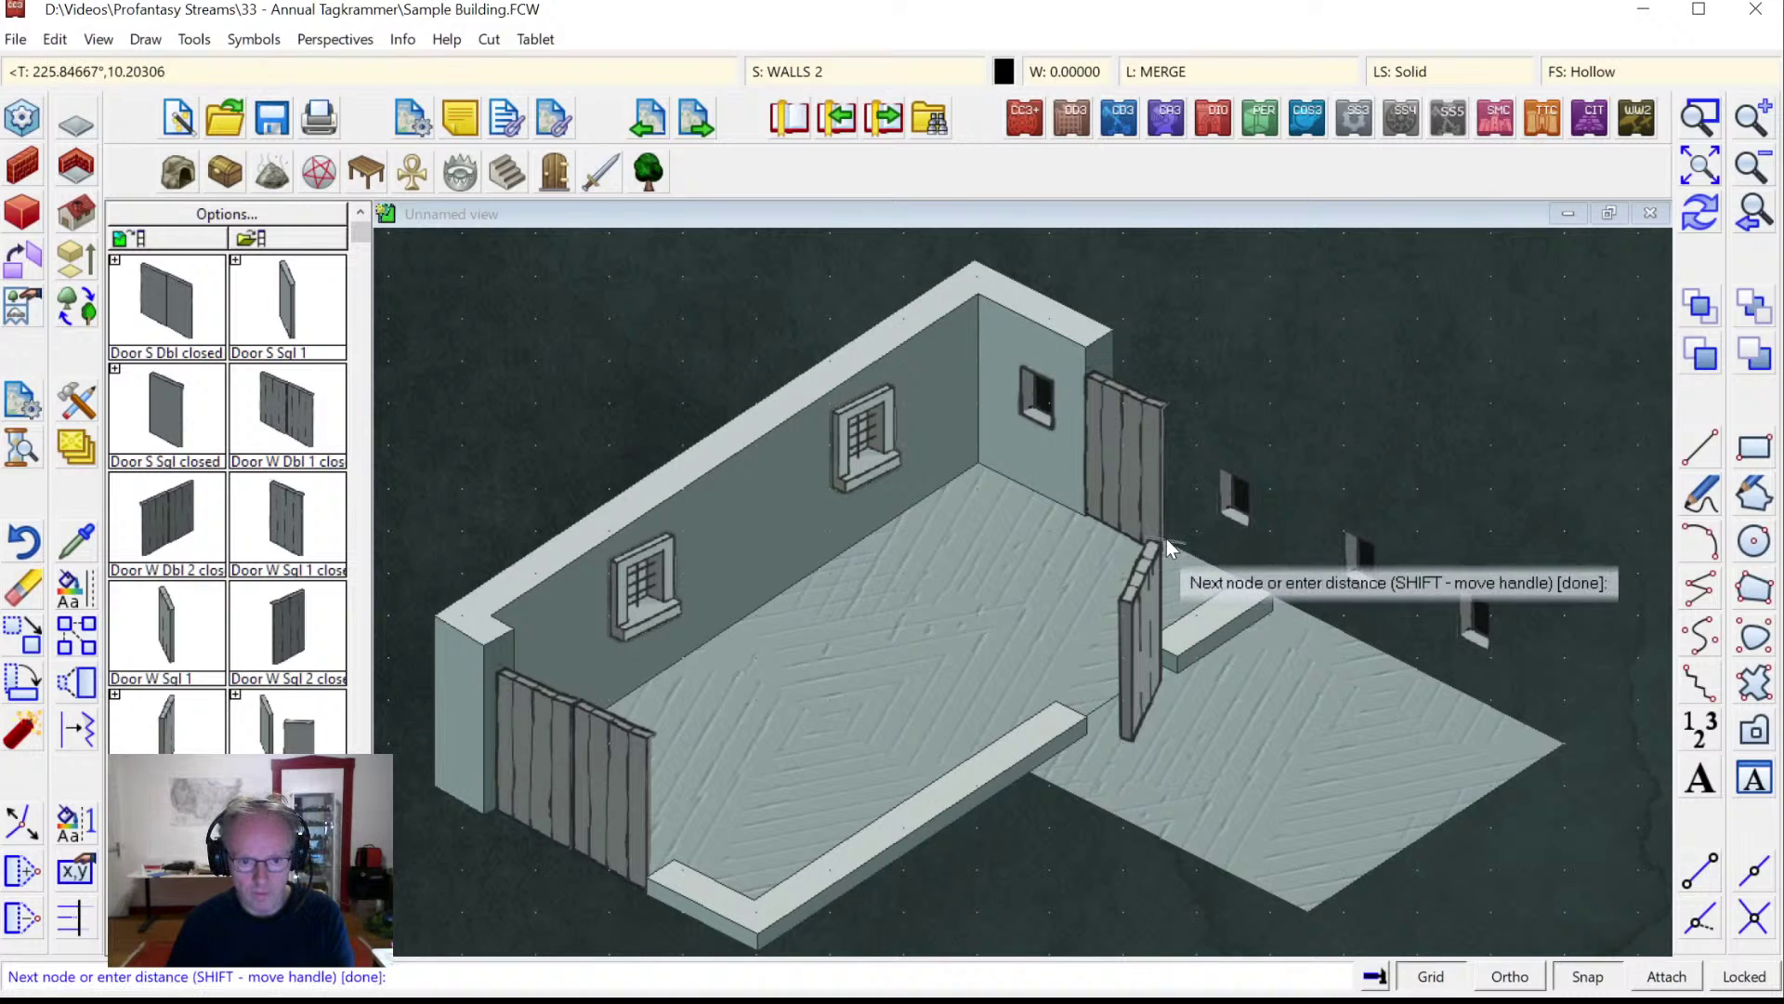
pyautogui.press('e')
pyautogui.click(1559, 740)
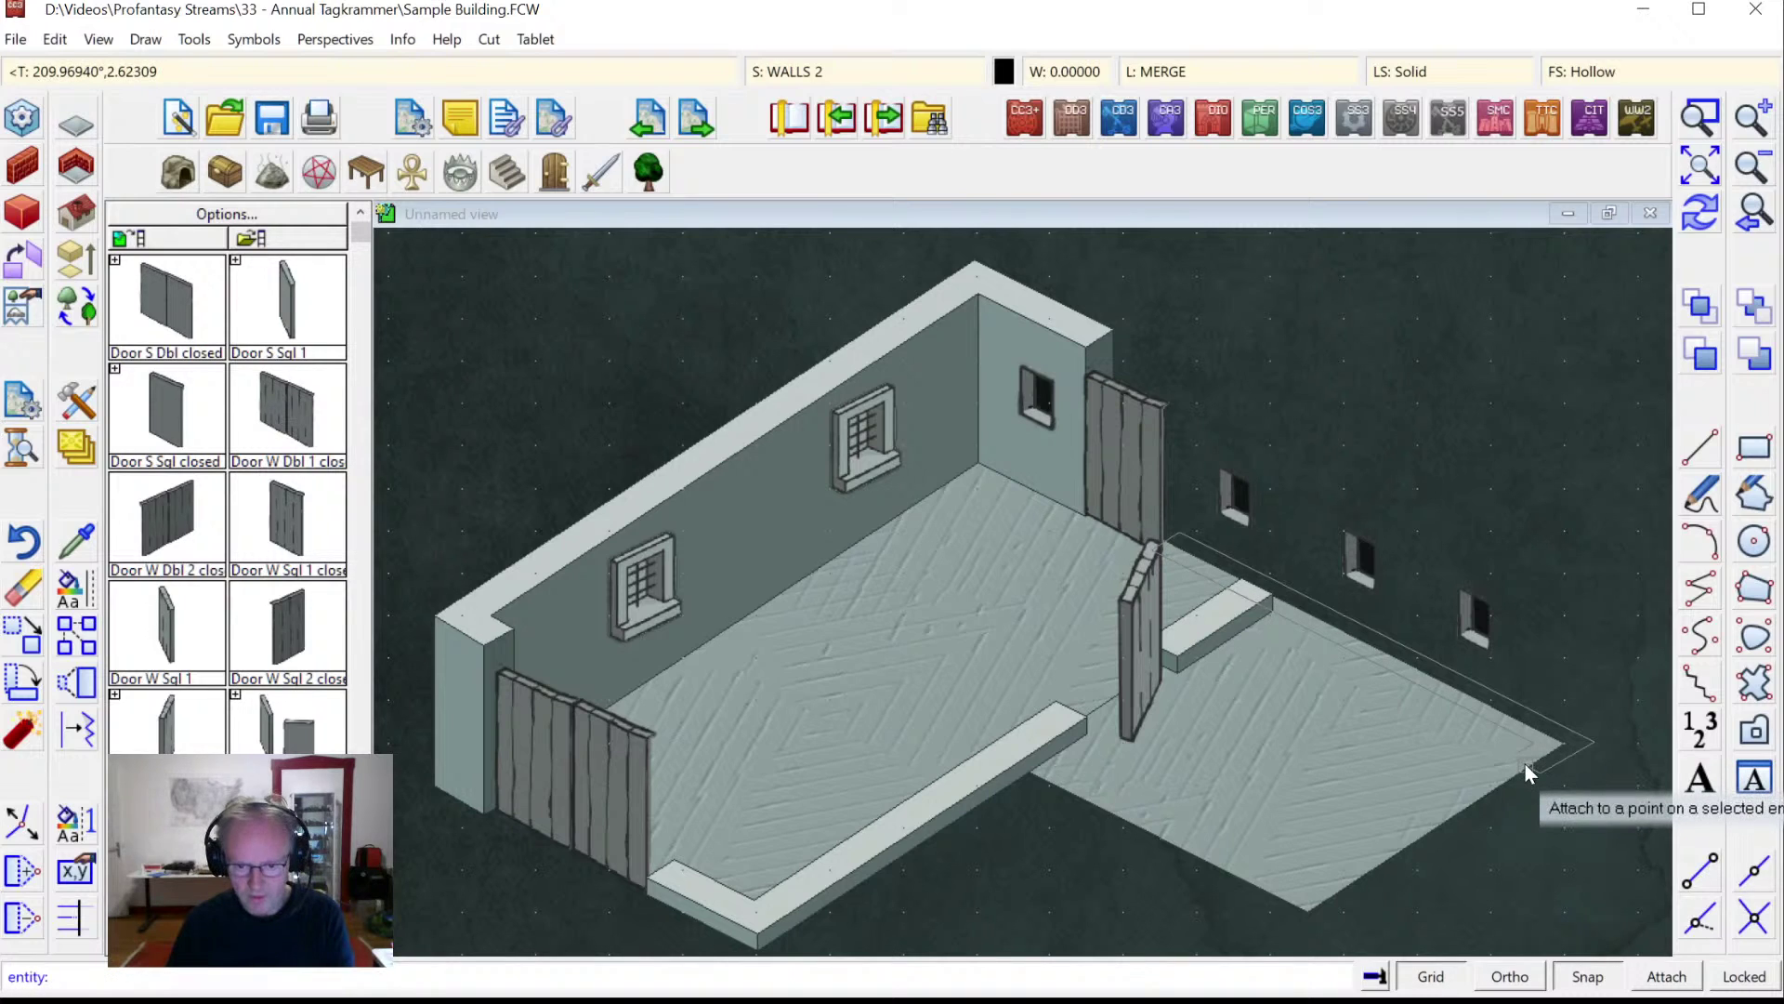
pyautogui.rightClick(1547, 759)
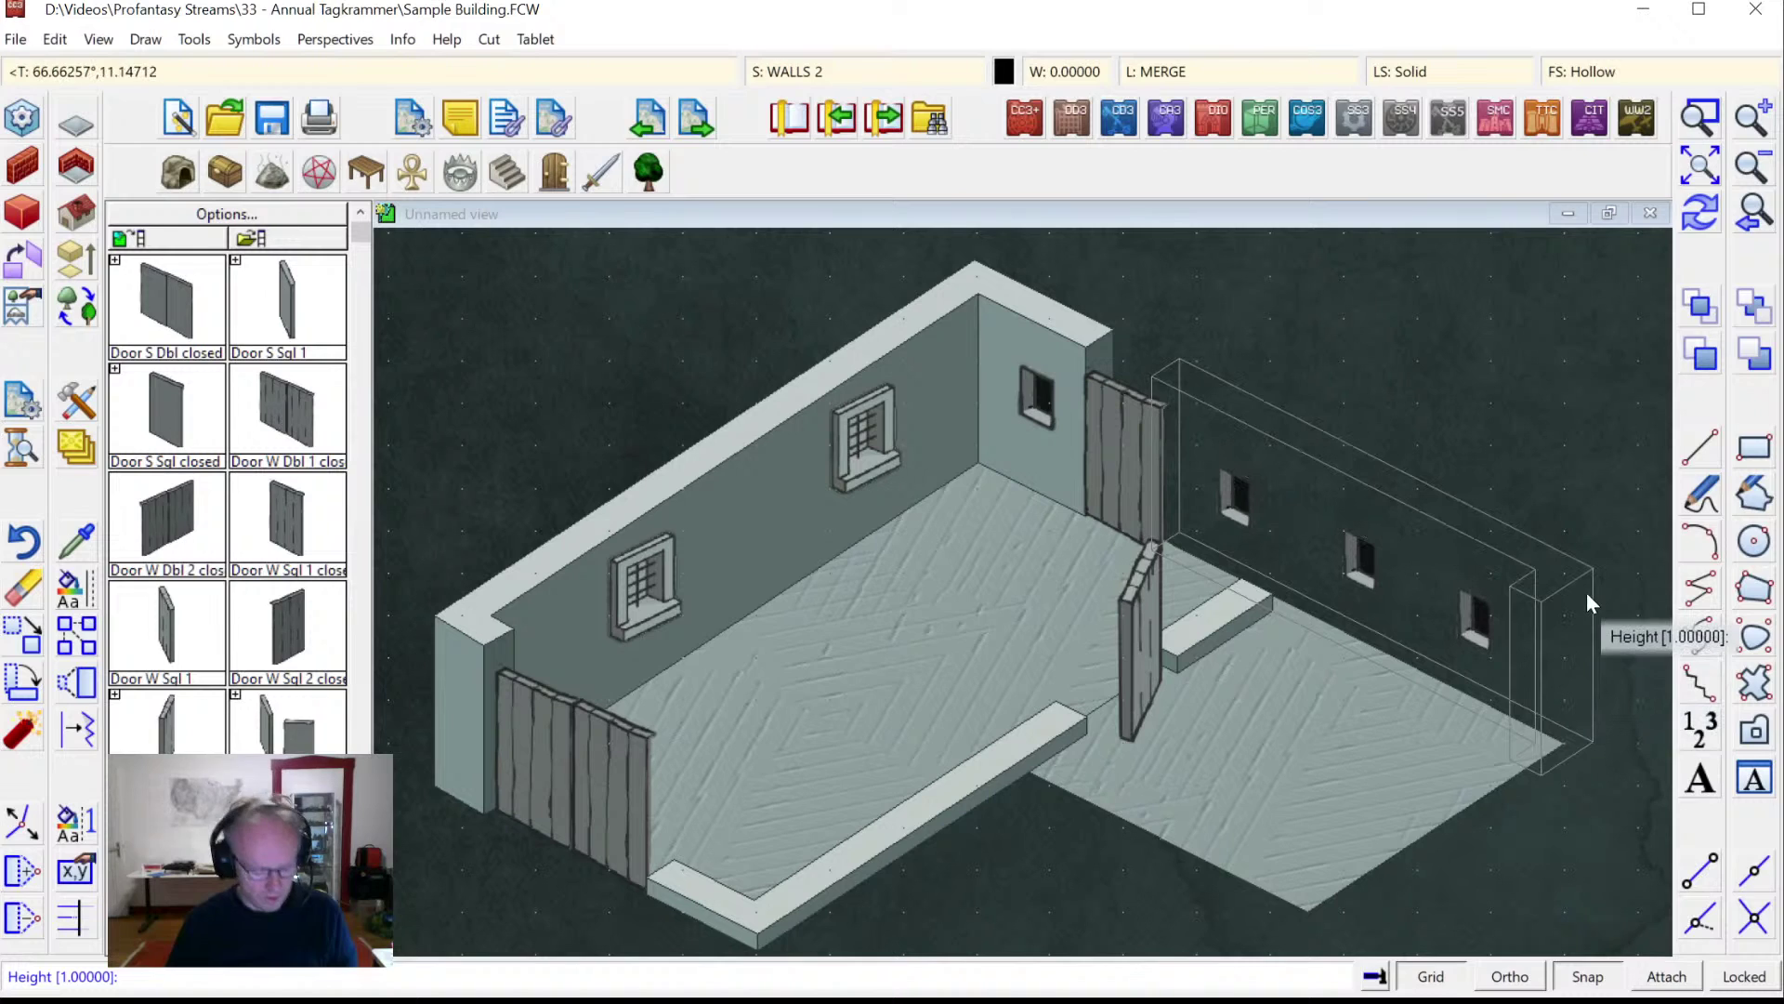
pyautogui.write('10')
pyautogui.press('Return')
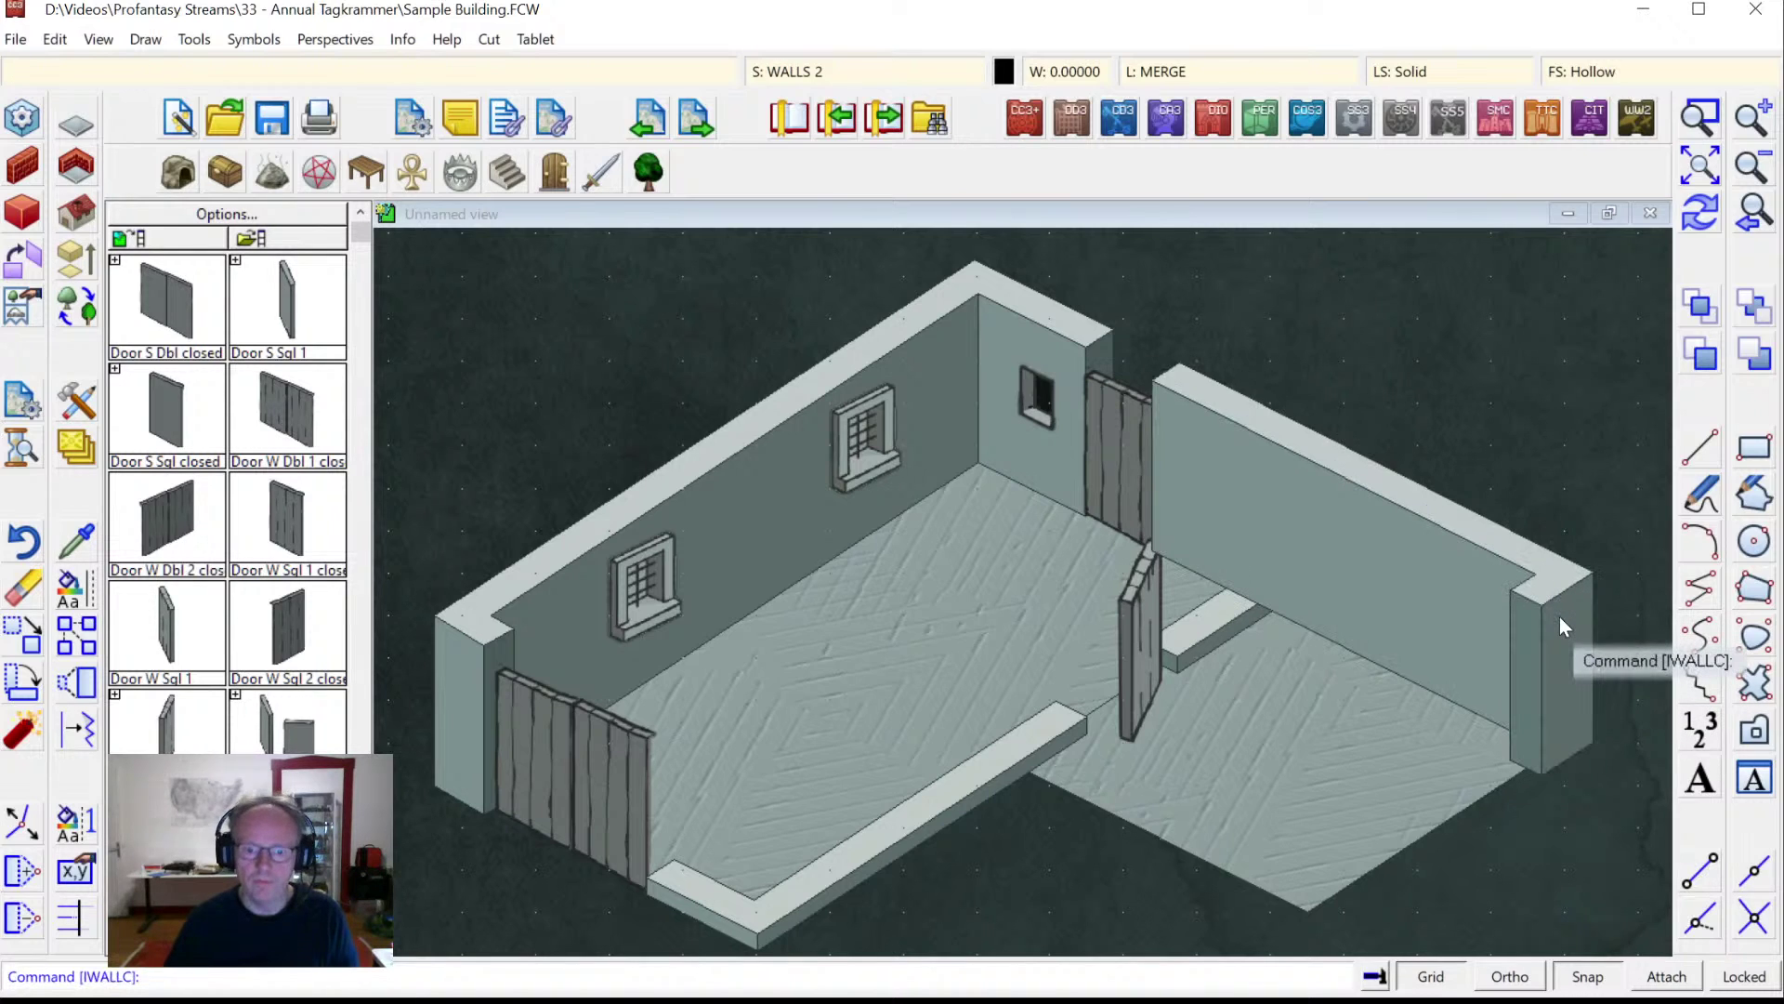
pyautogui.click(1702, 218)
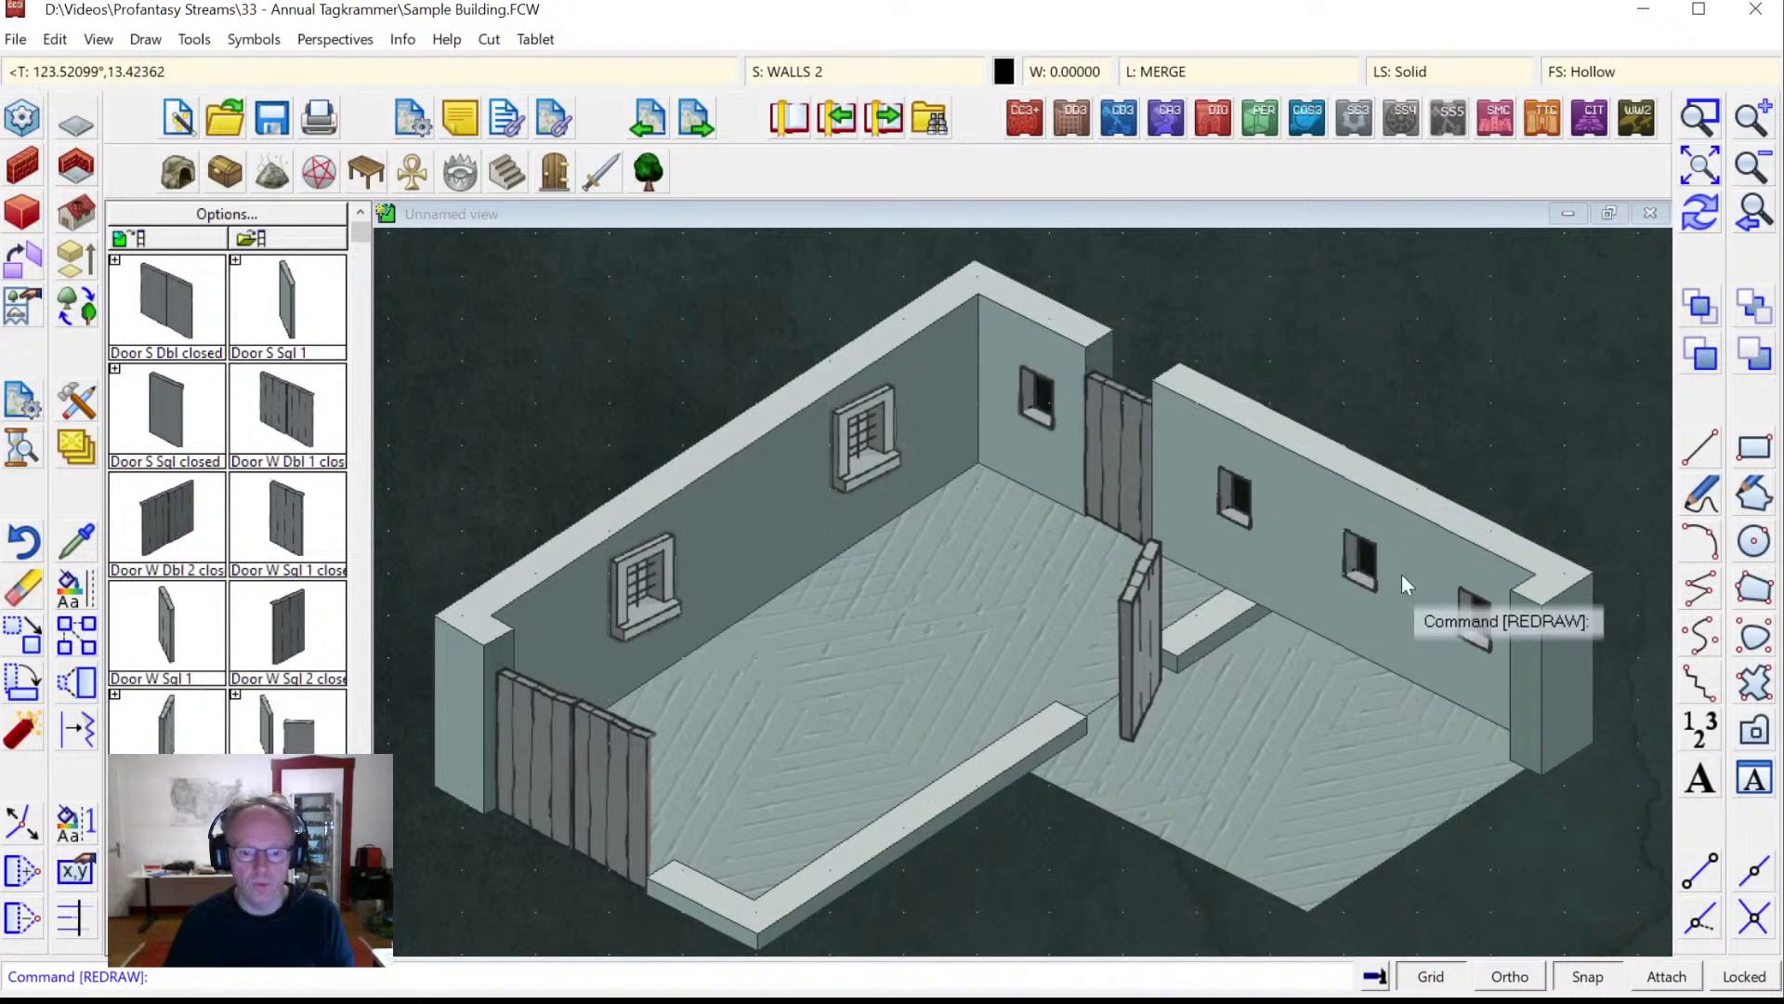
# Bring the short low wall on the floor divider to the front of its sheet.
pyautogui.click(1698, 313)
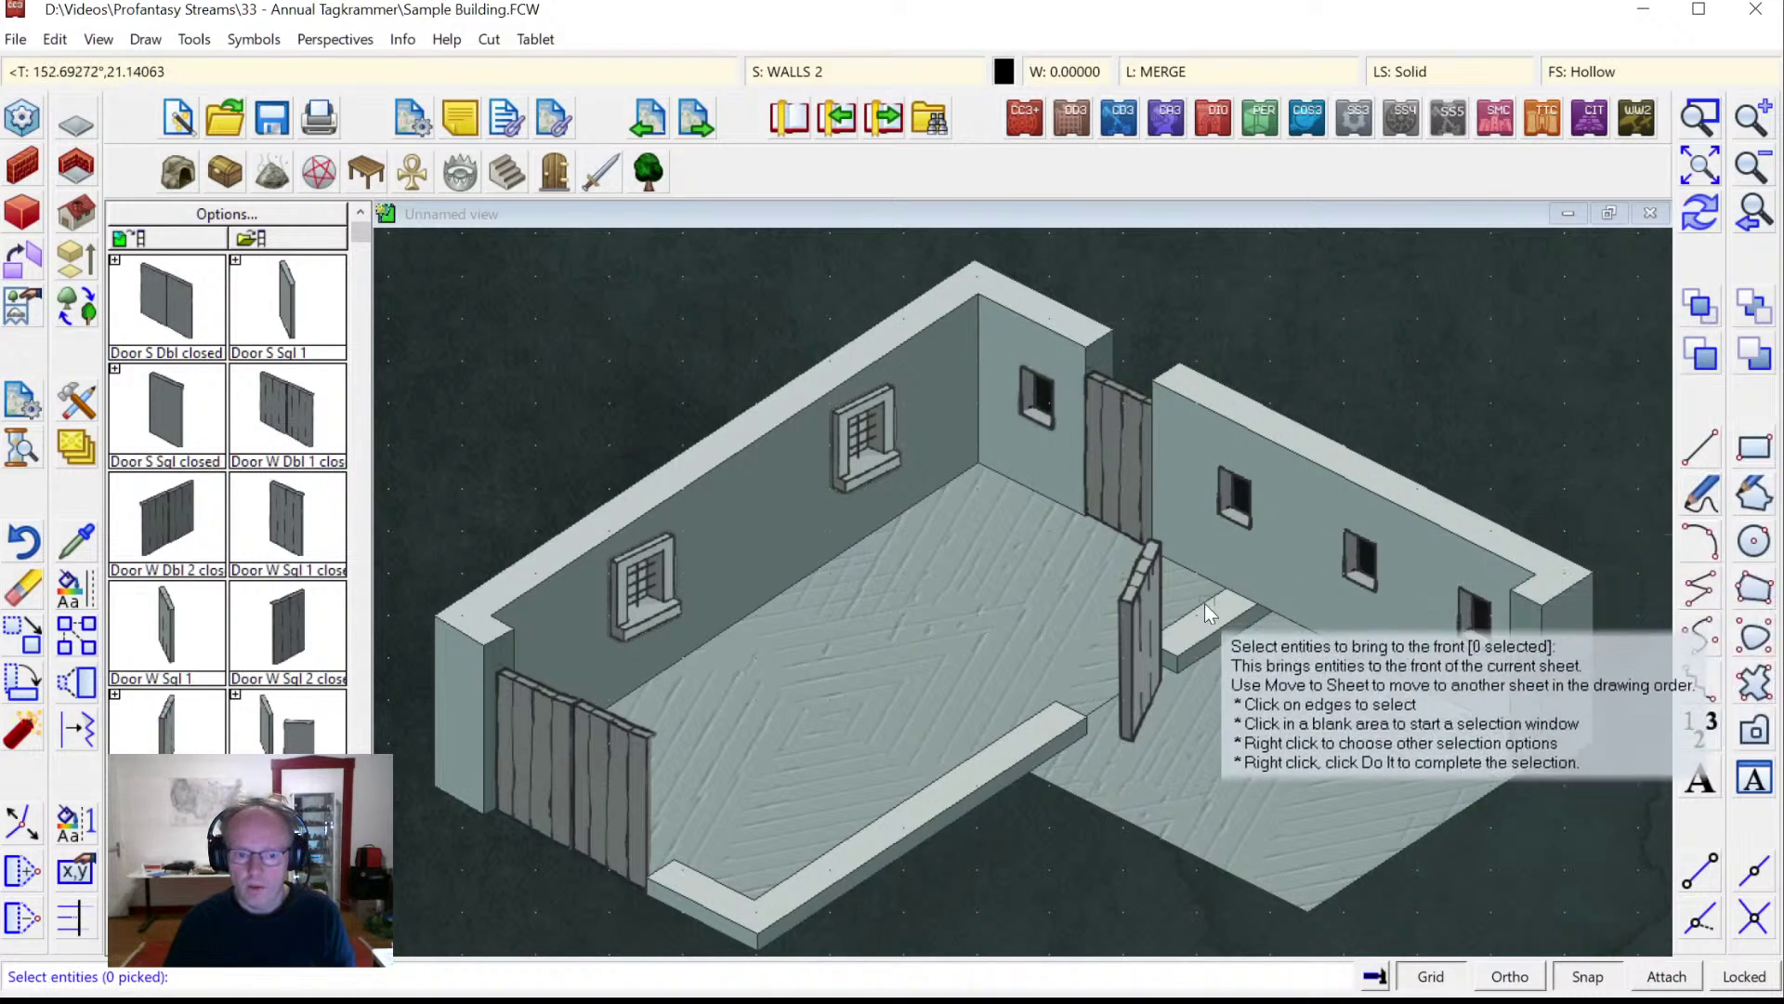
pyautogui.click(1236, 612)
pyautogui.rightClick(1339, 576)
pyautogui.click(1334, 582)
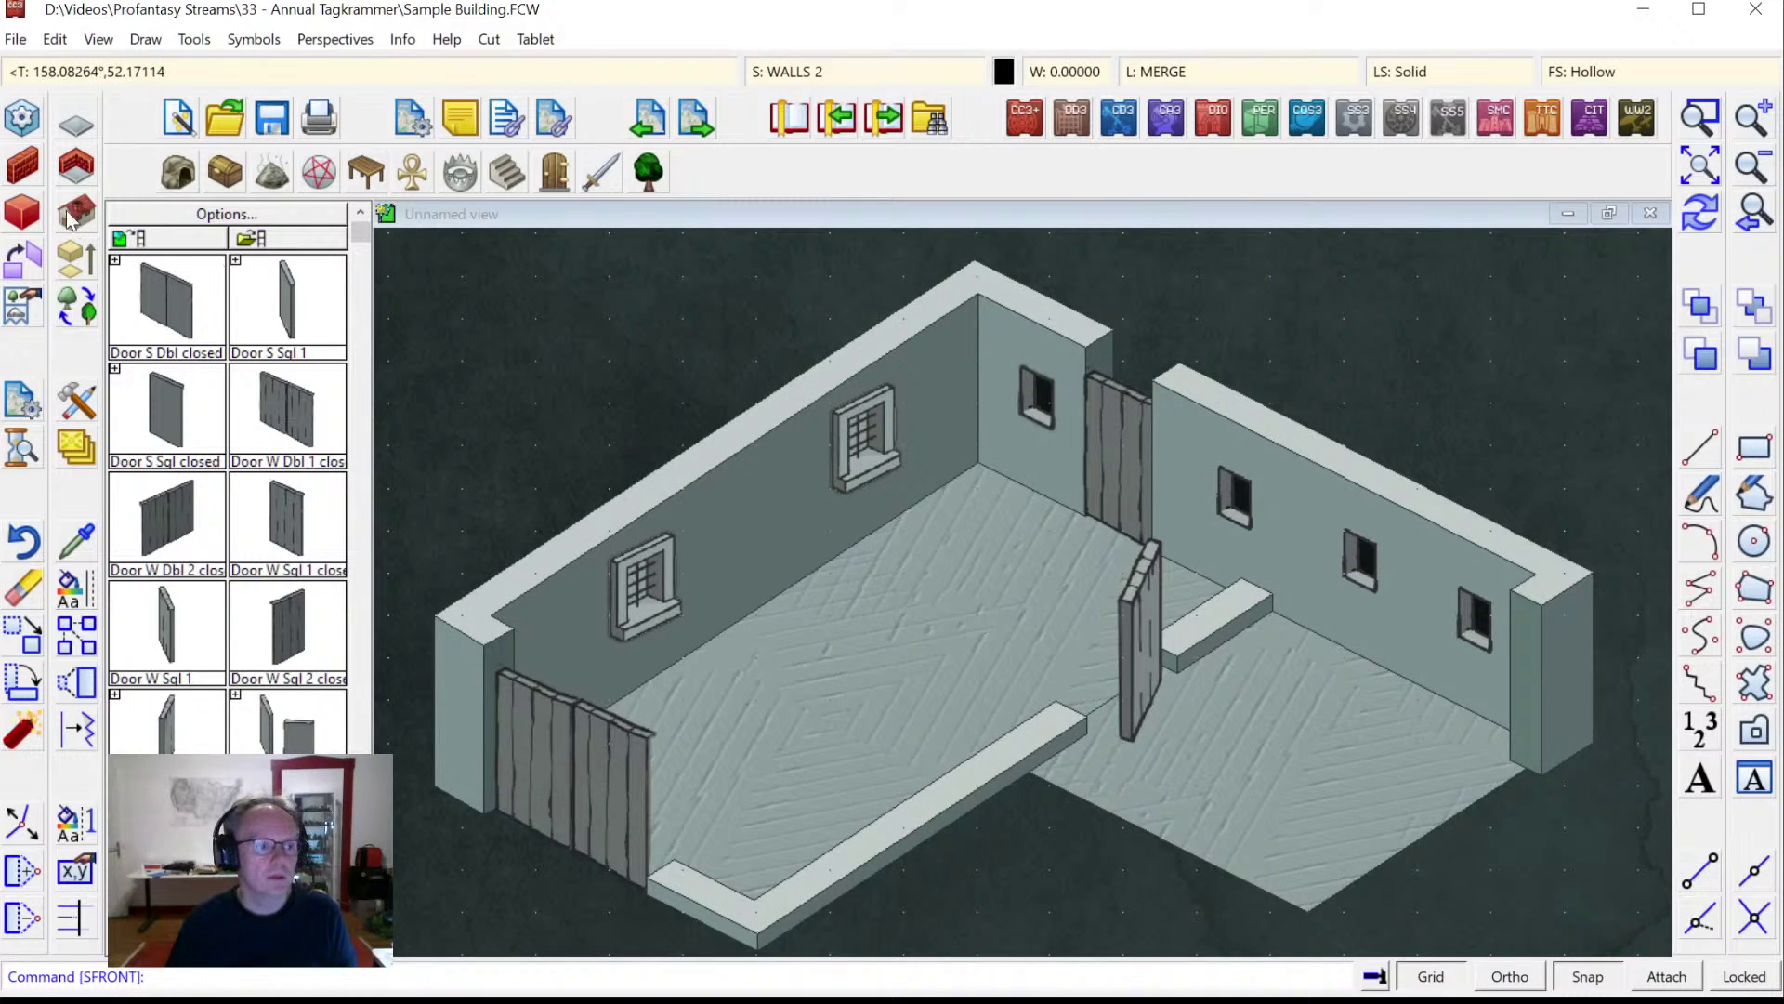
# On the WALLS 3 sheet, draw a wall of height 1 around the smaller room's front corner to the full wall's return.
pyautogui.rightClick(19, 169)
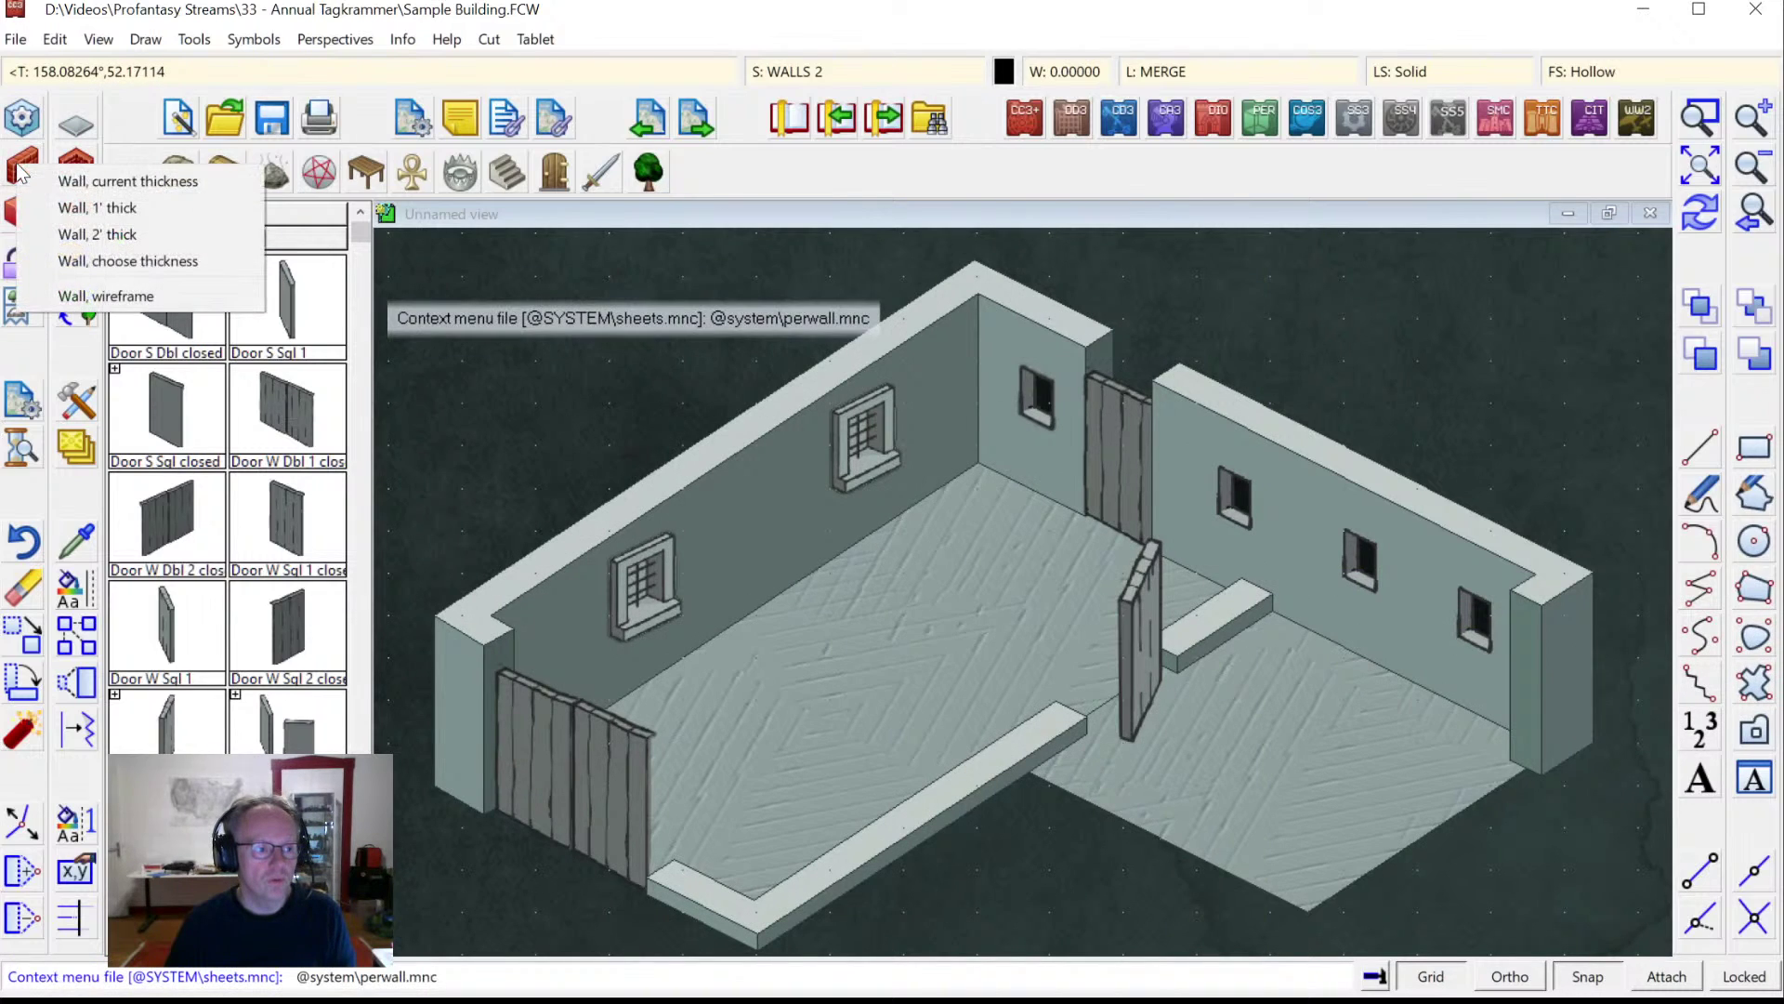
pyautogui.click(52, 183)
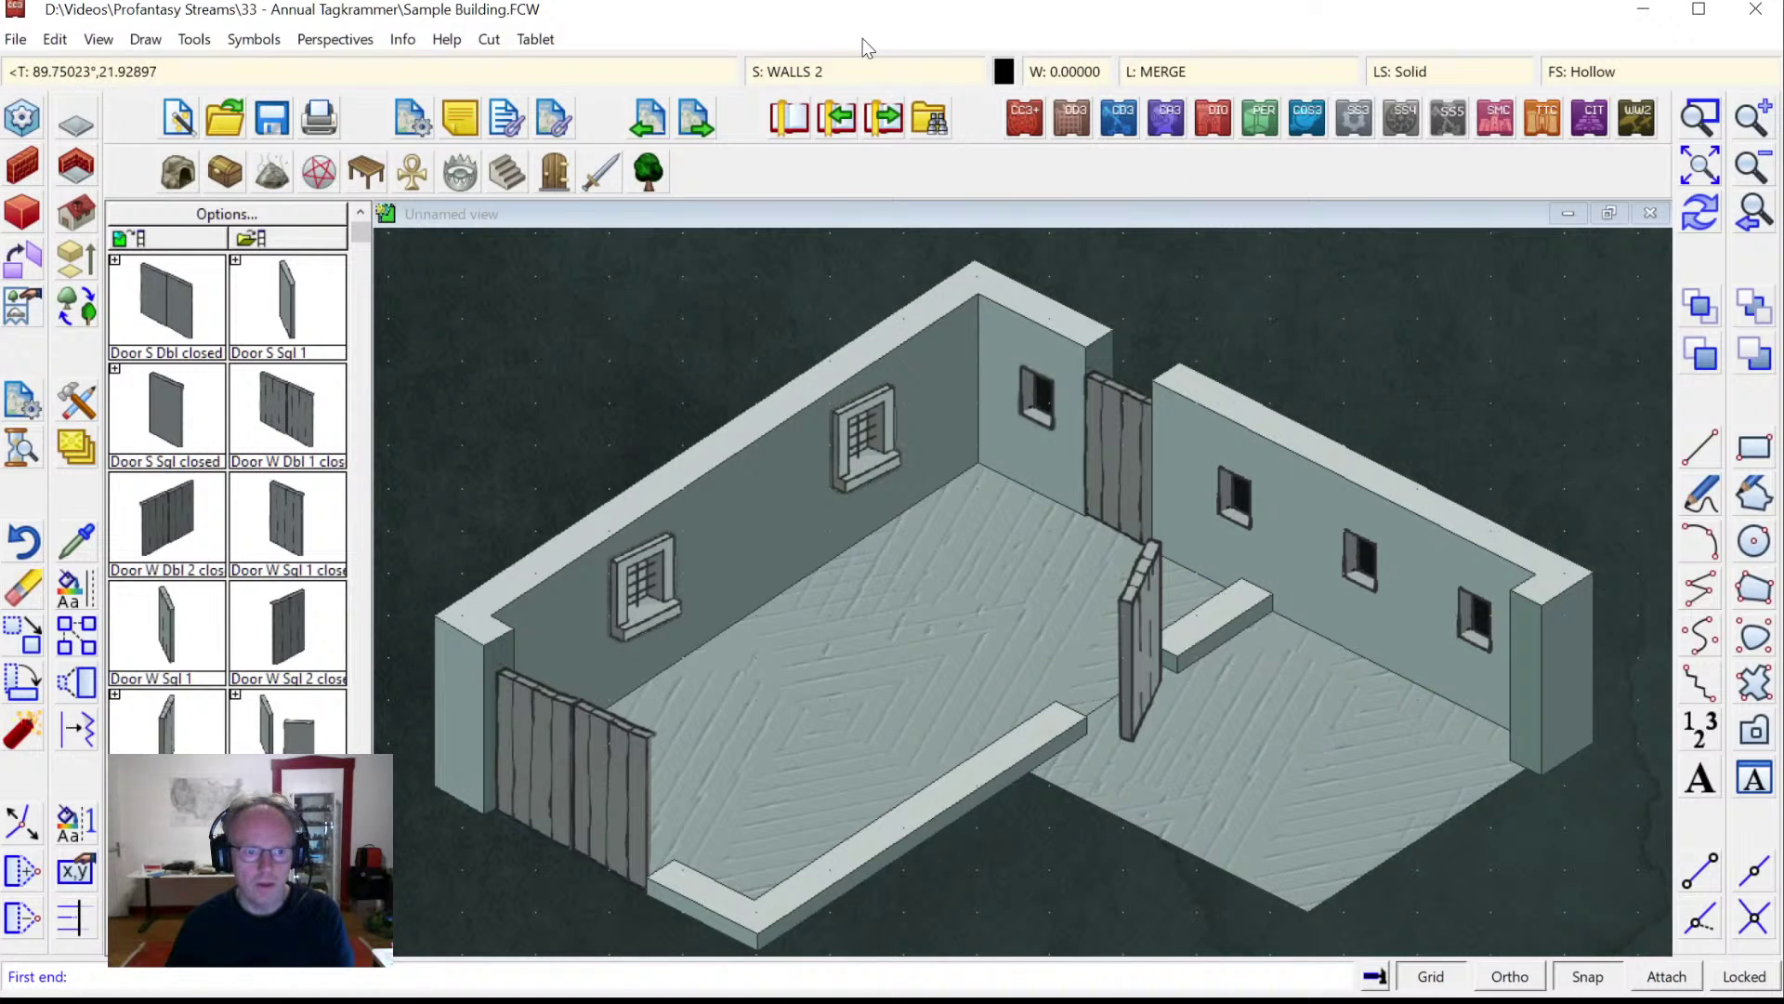
pyautogui.click(827, 68)
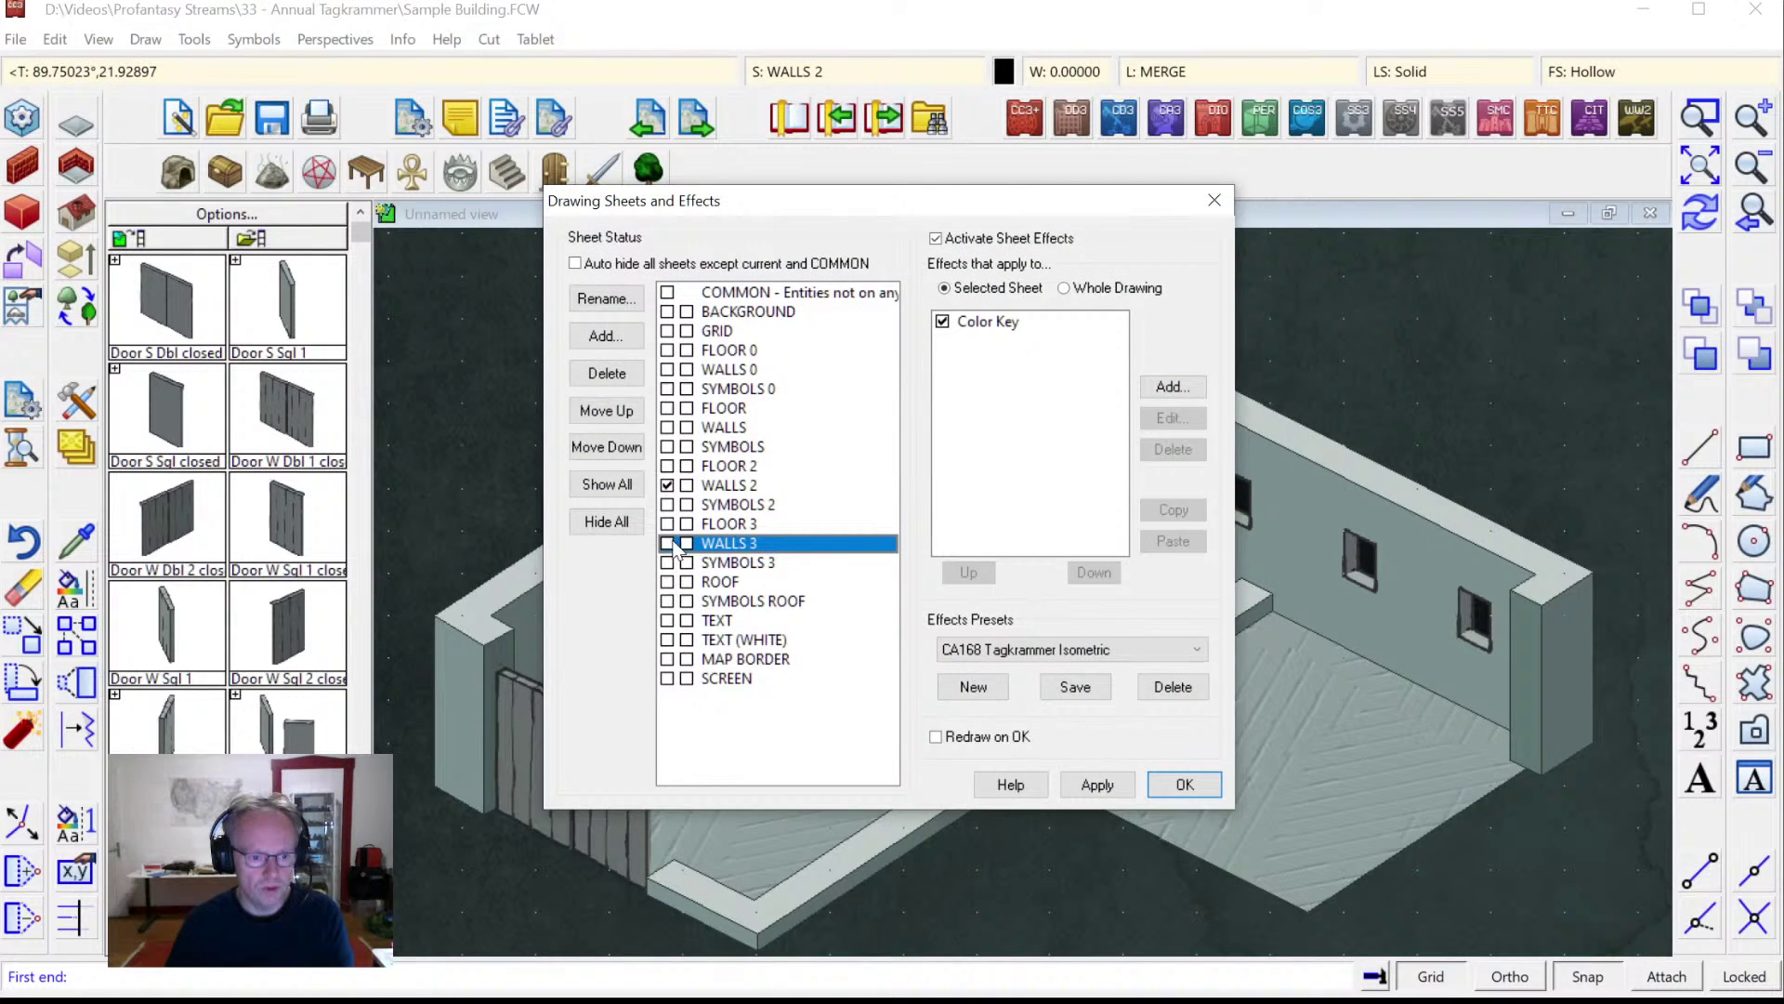
pyautogui.click(1183, 784)
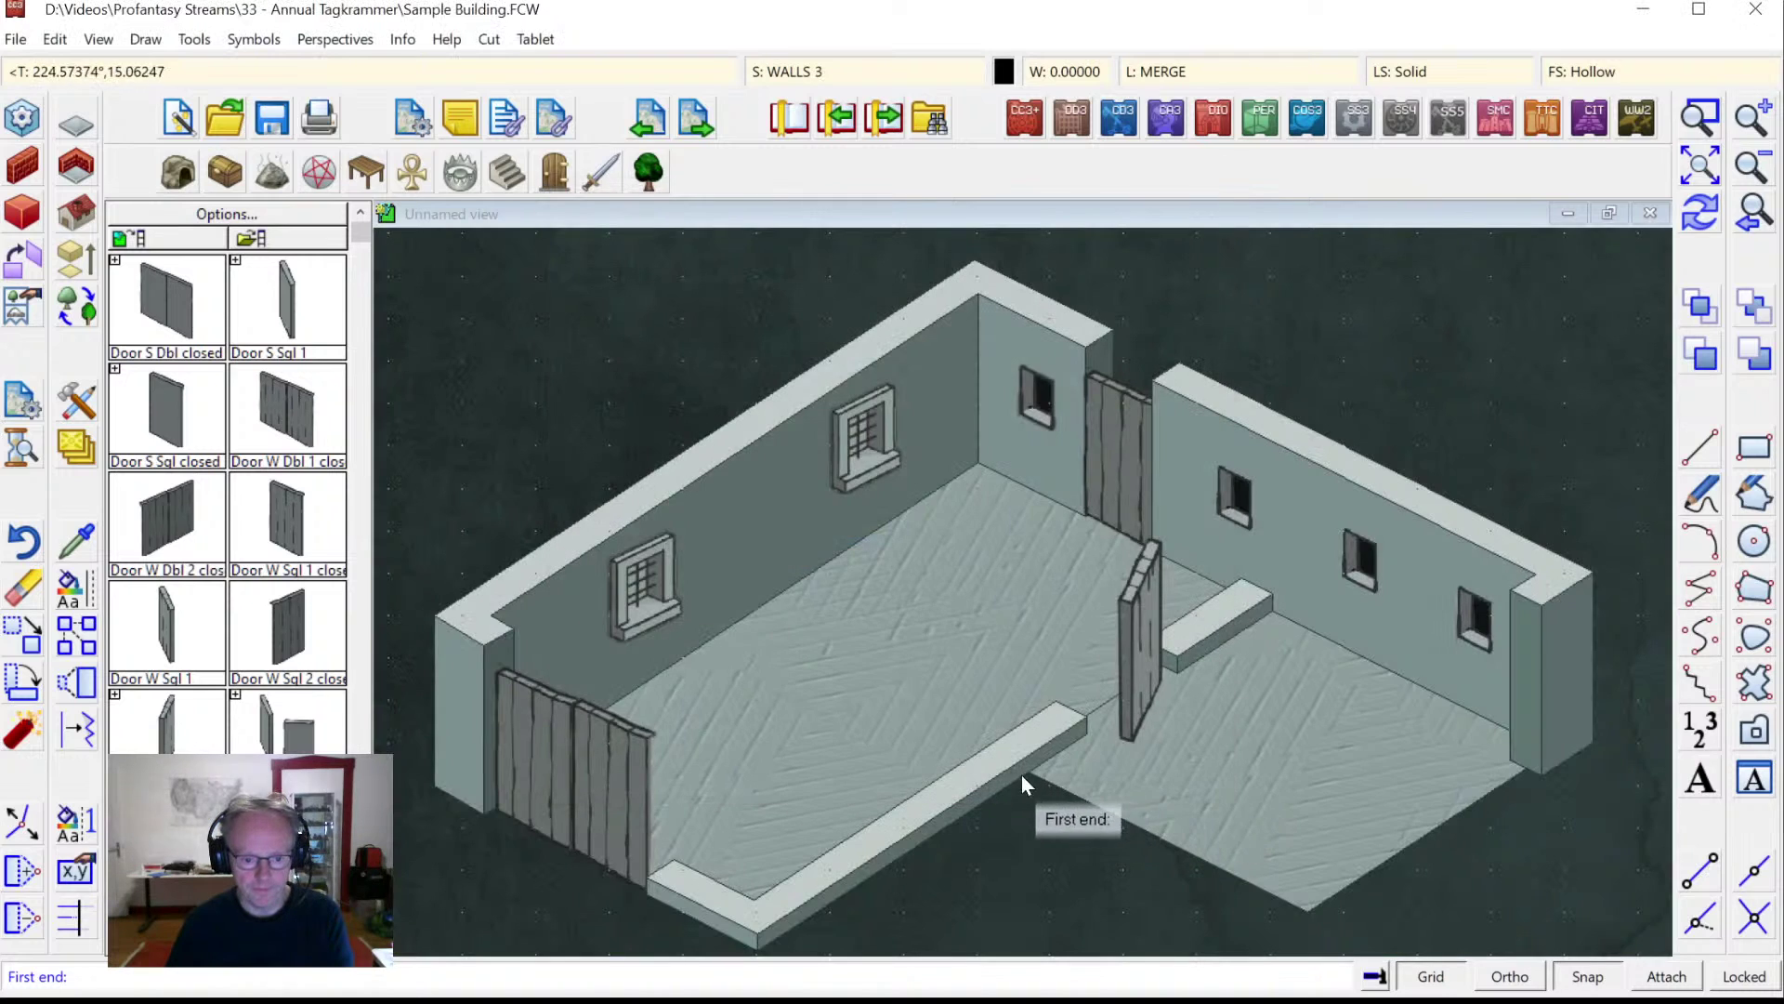
pyautogui.click(1027, 772)
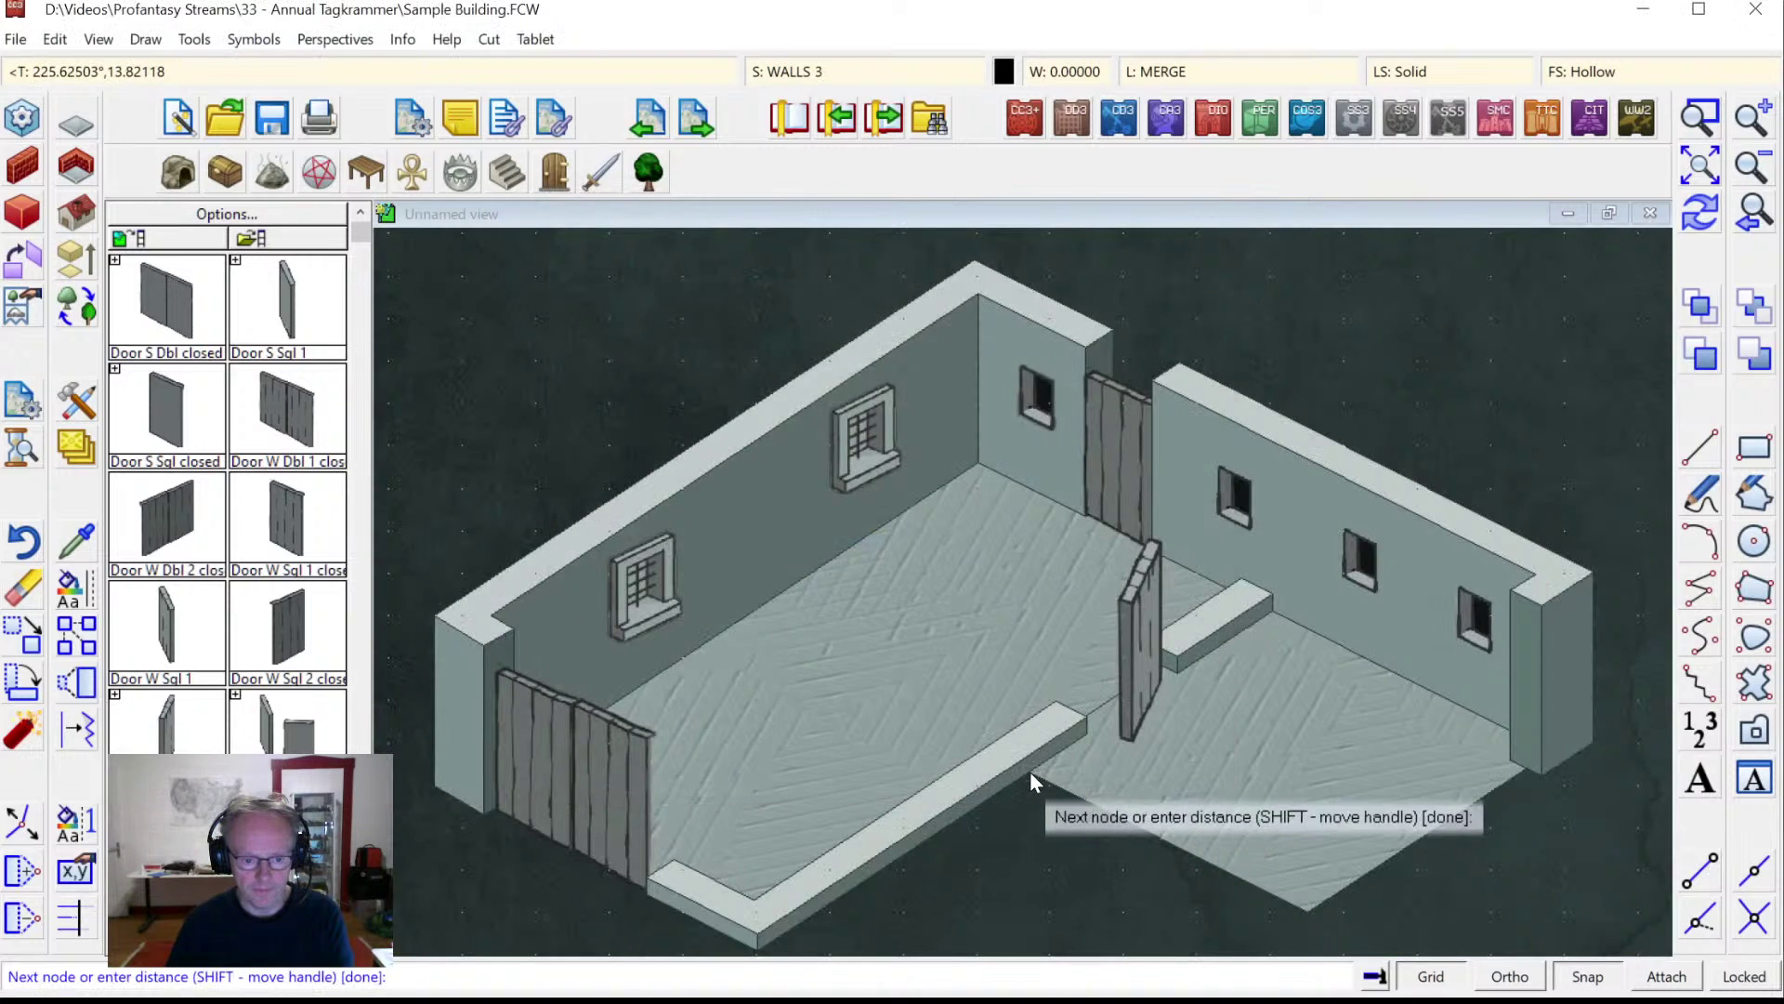
pyautogui.press('F5')
pyautogui.click(1307, 916)
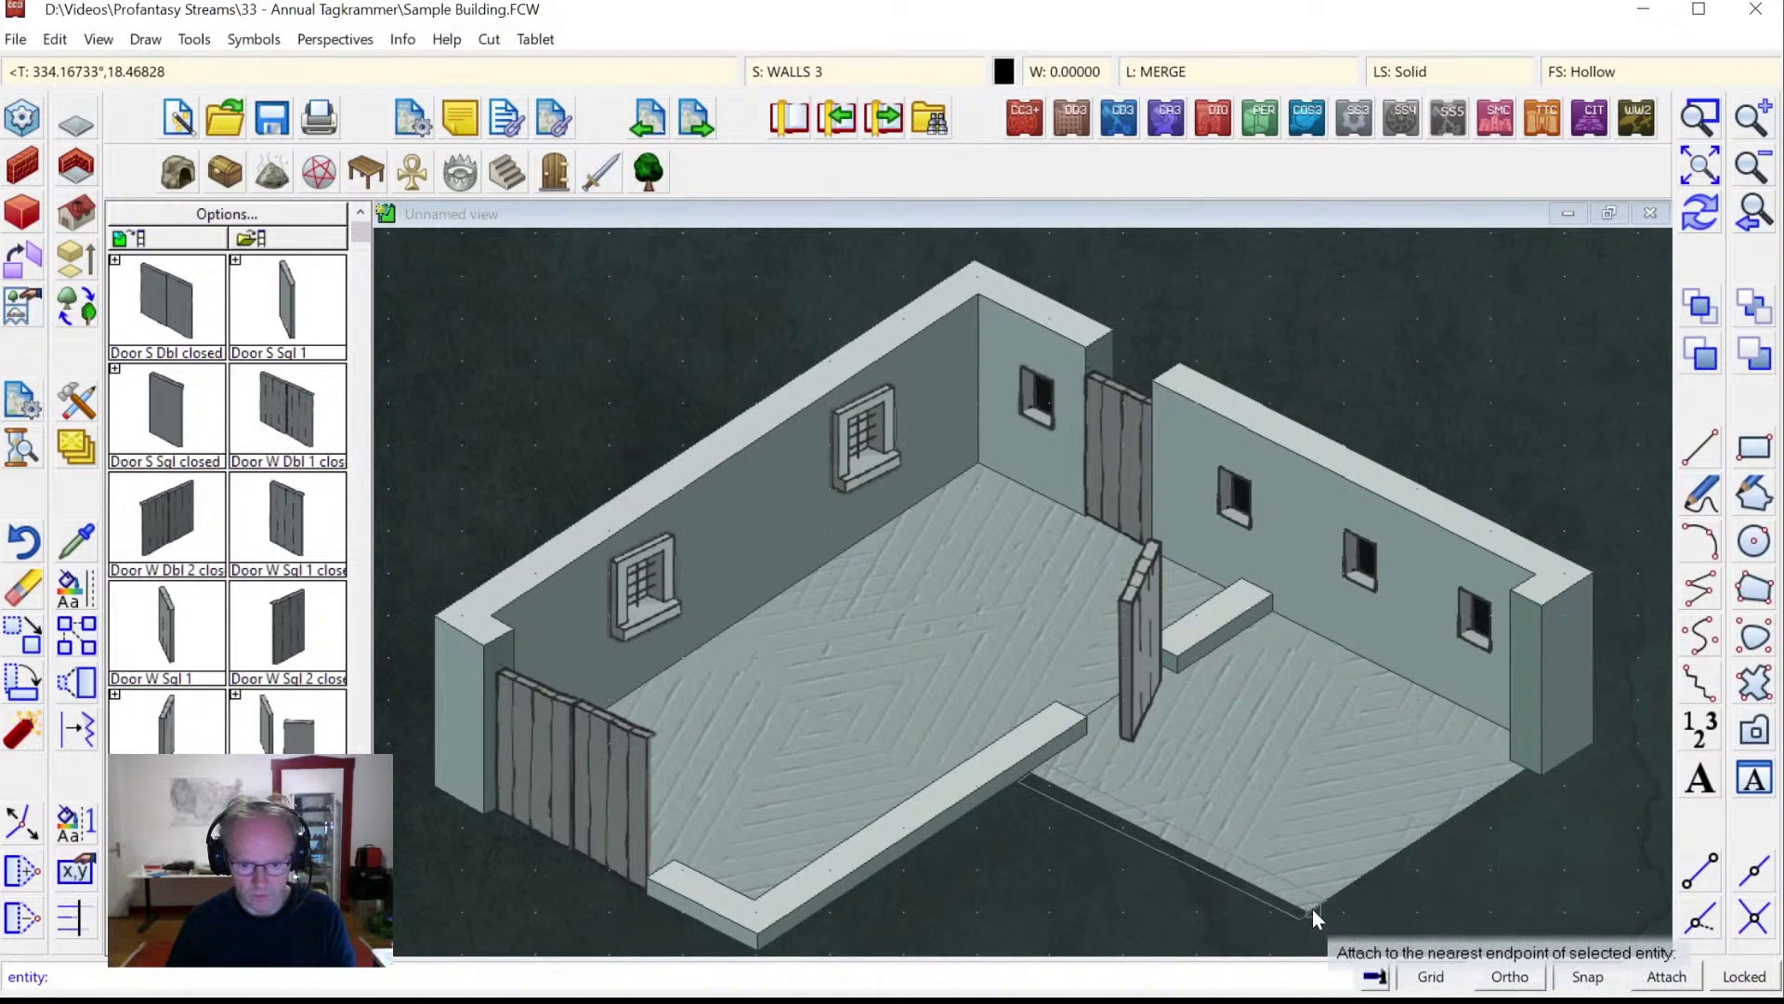
pyautogui.press('o')
pyautogui.click(1525, 764)
pyautogui.rightClick(1525, 764)
pyautogui.write('1')
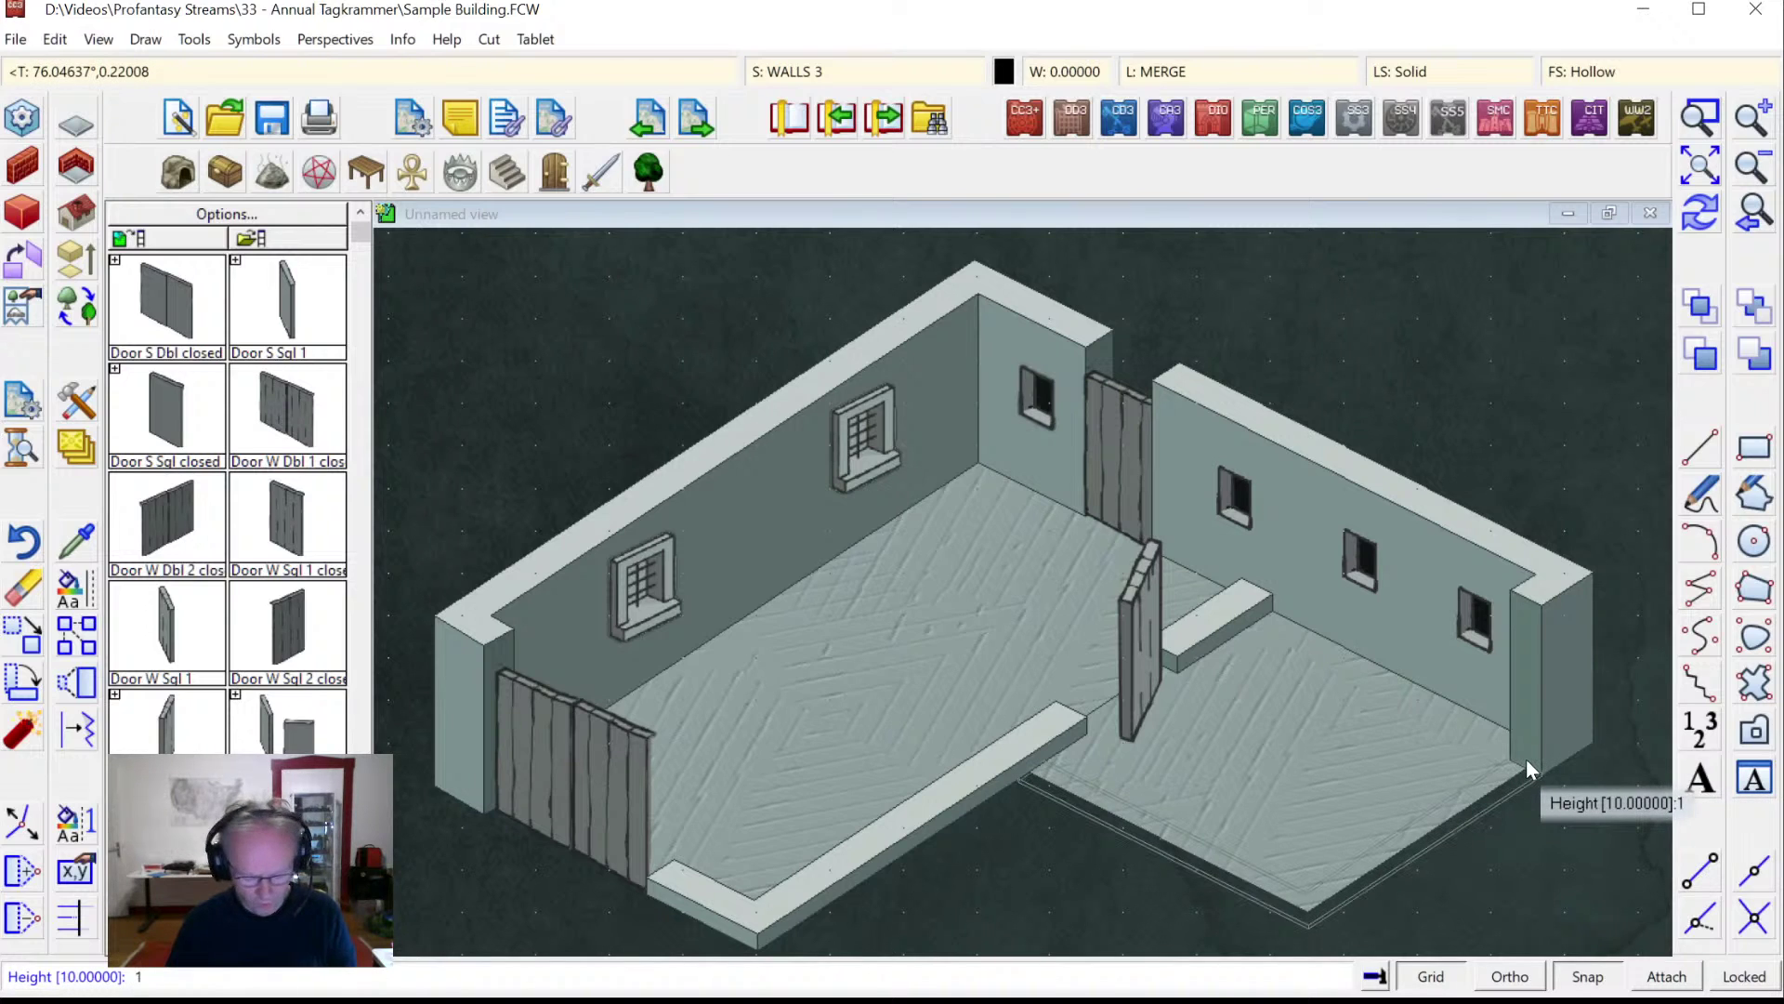
pyautogui.press('Return')
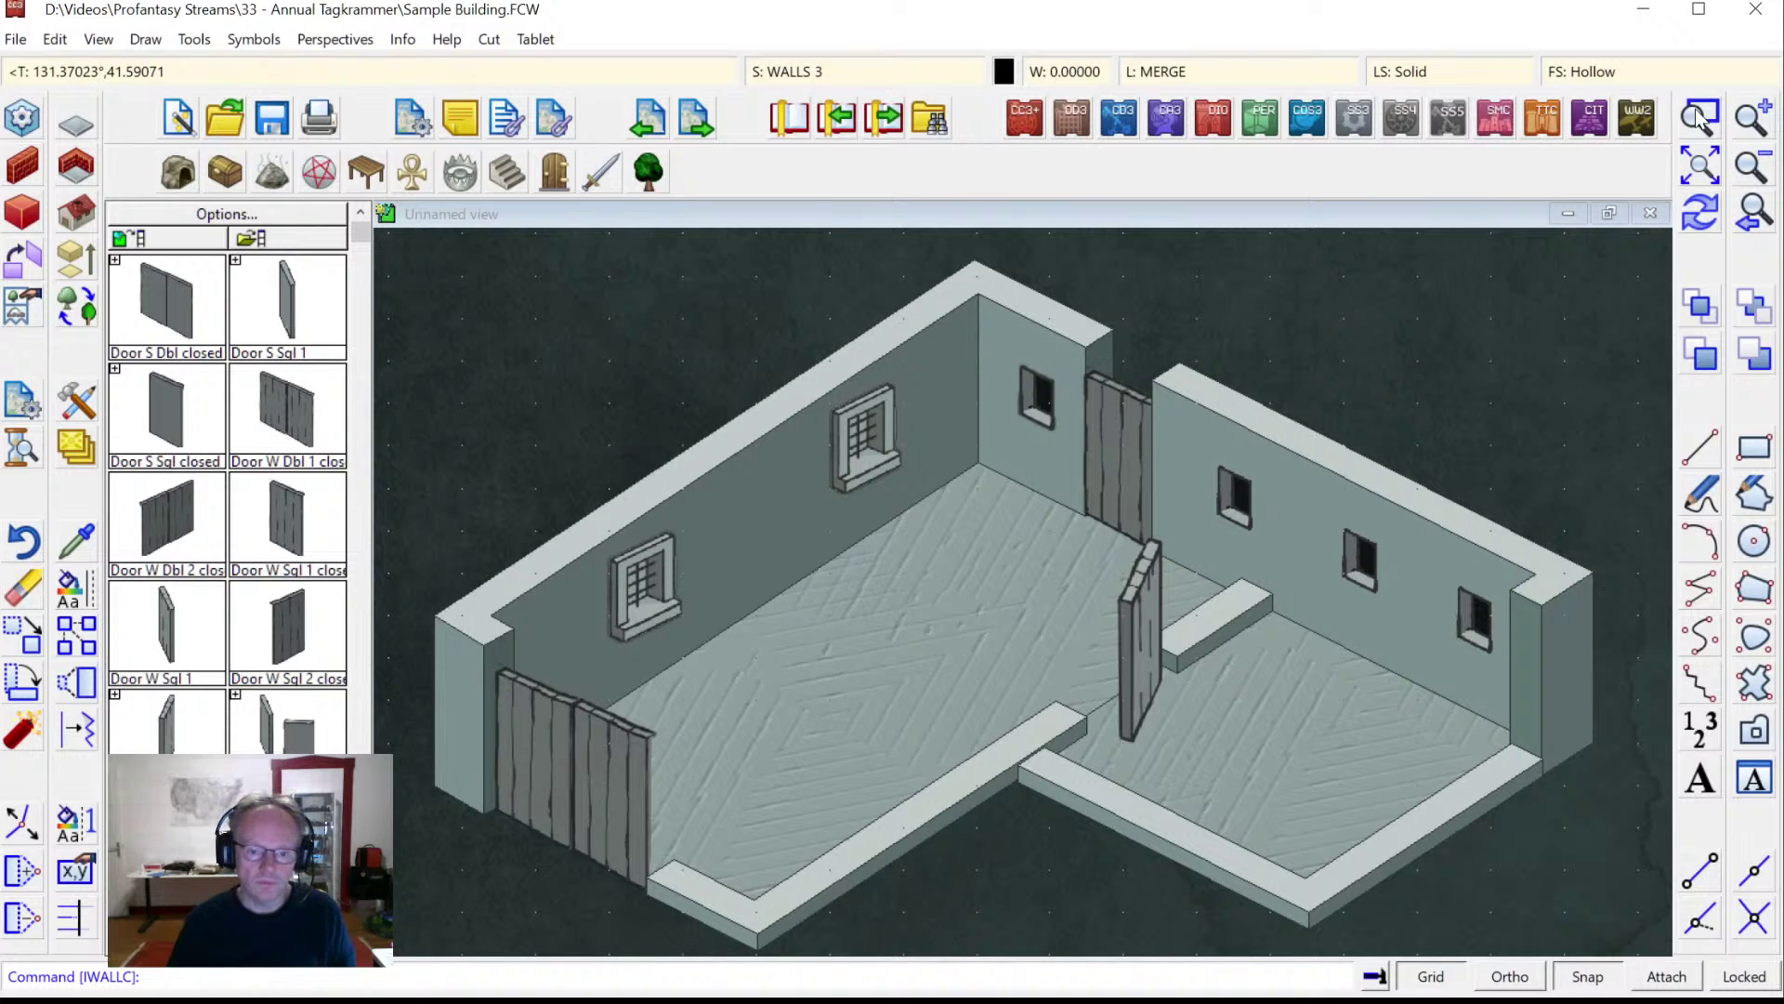
# Make SYMBOLS the current drawing sheet.
pyautogui.click(1699, 177)
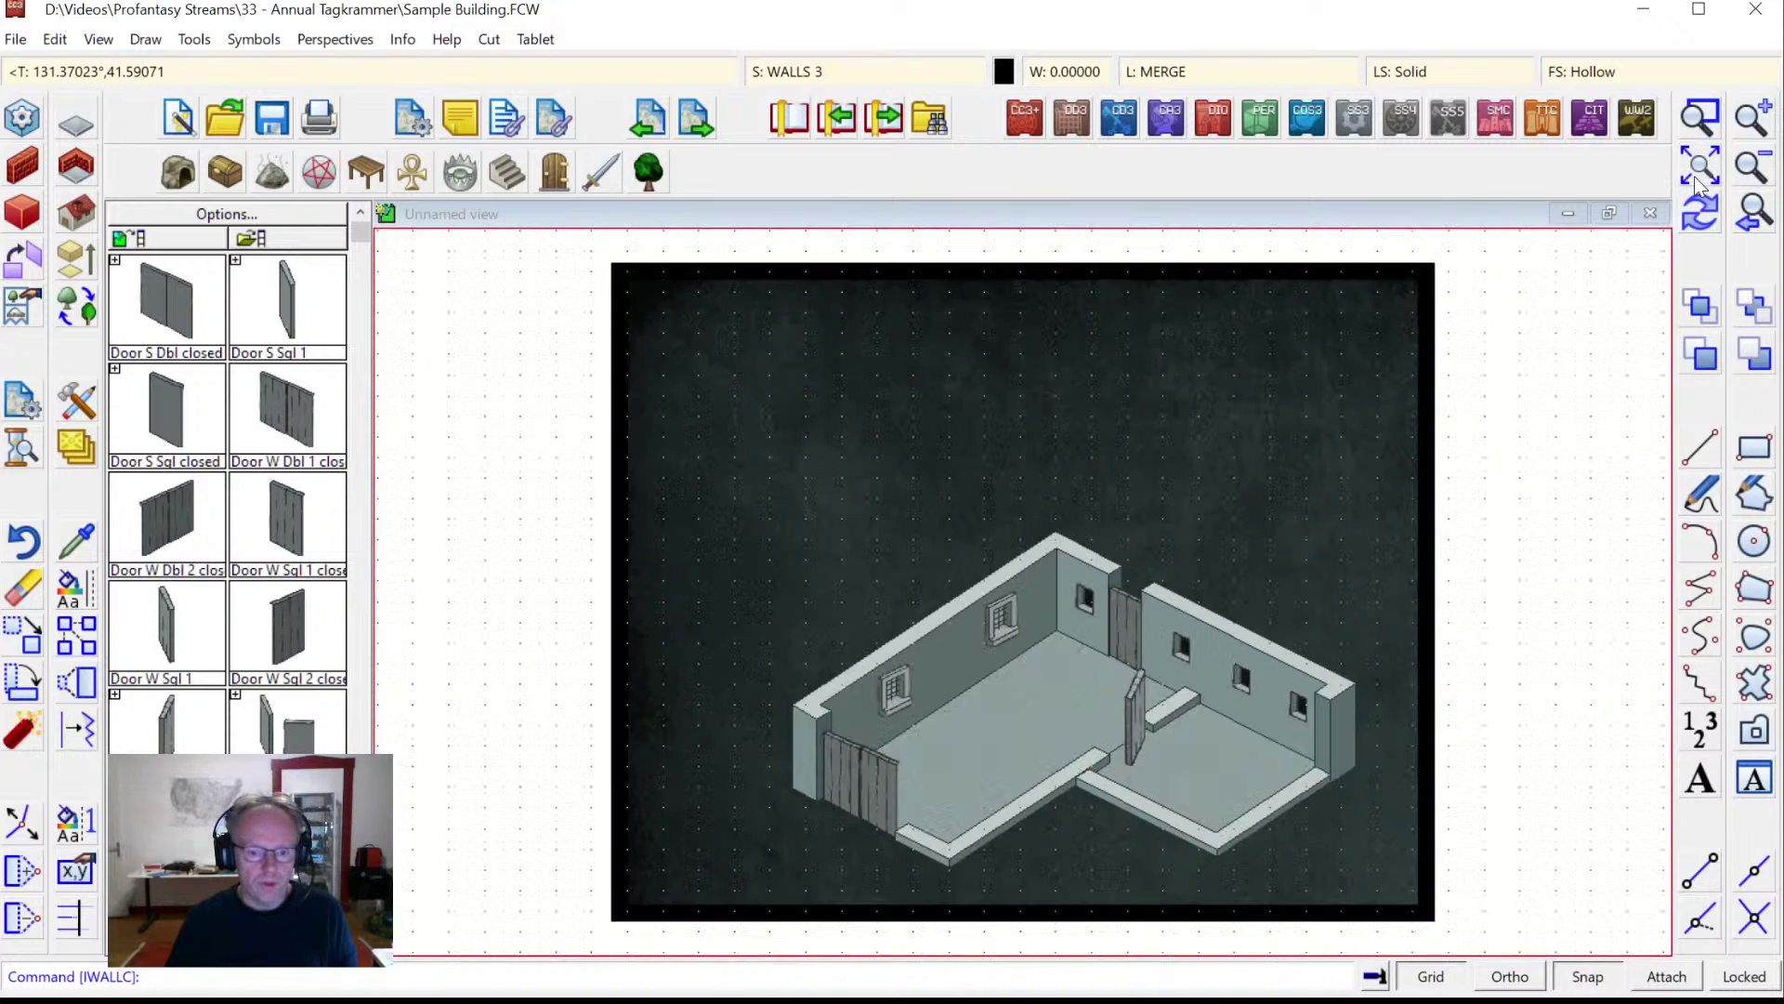
pyautogui.click(1755, 219)
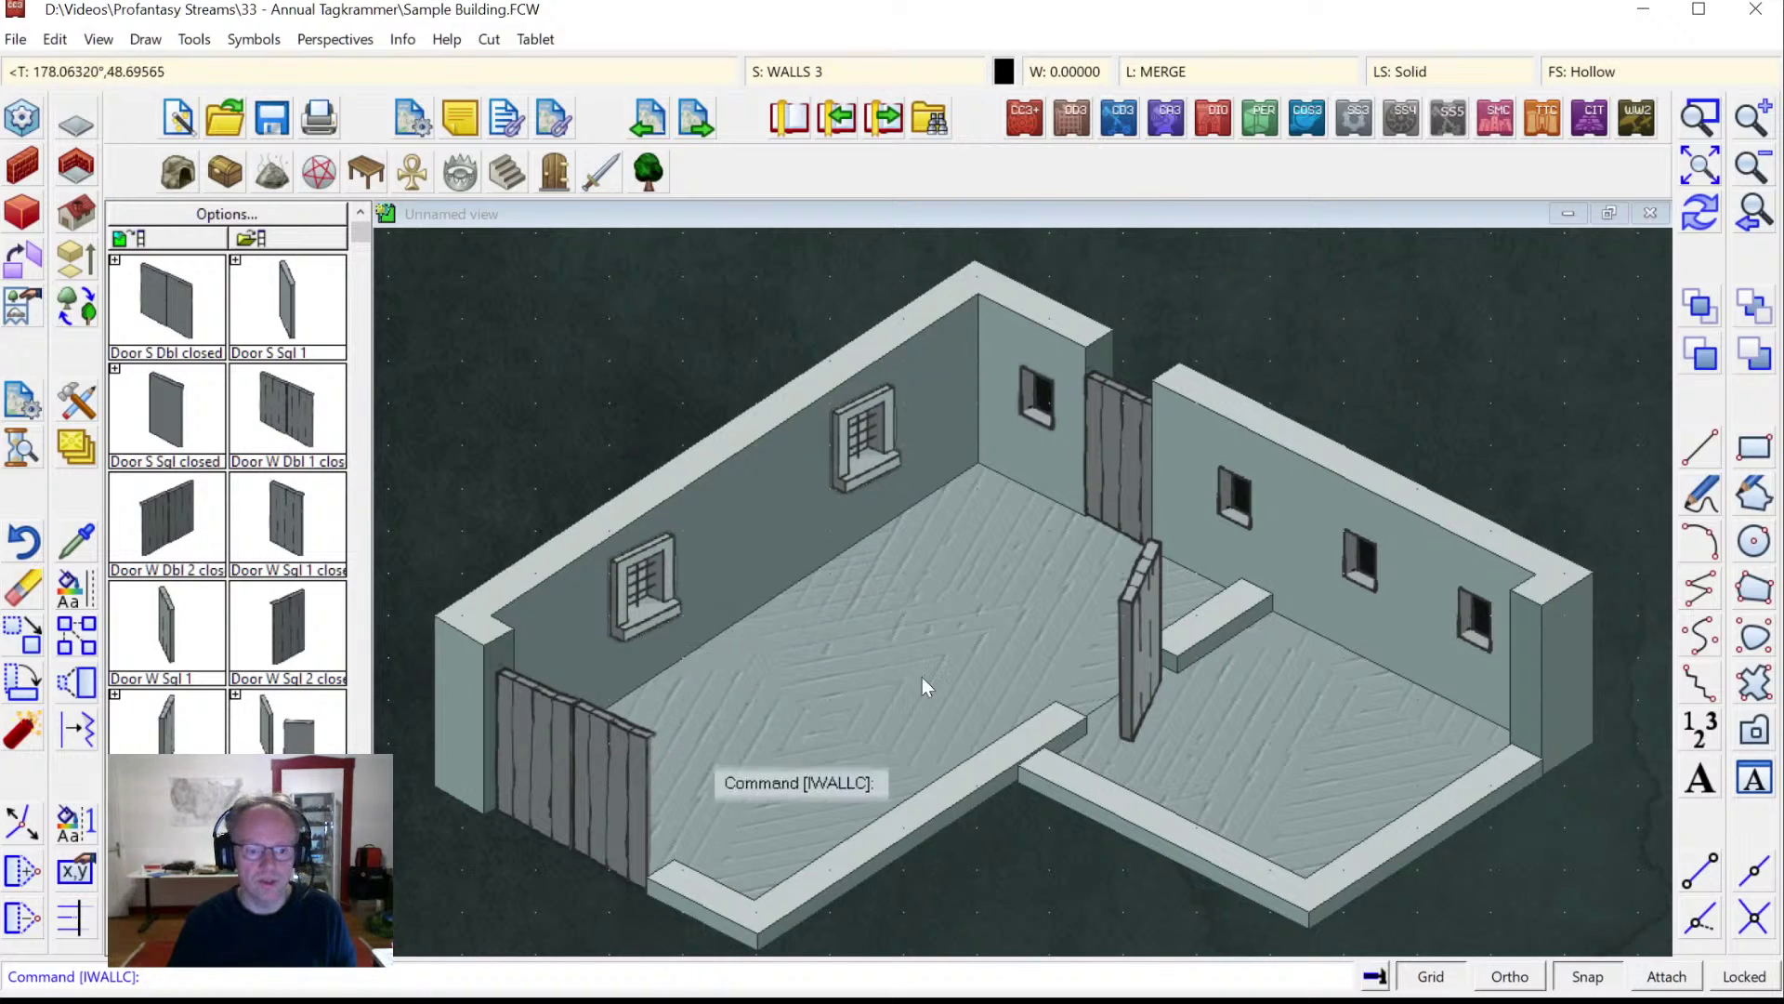
pyautogui.click(795, 78)
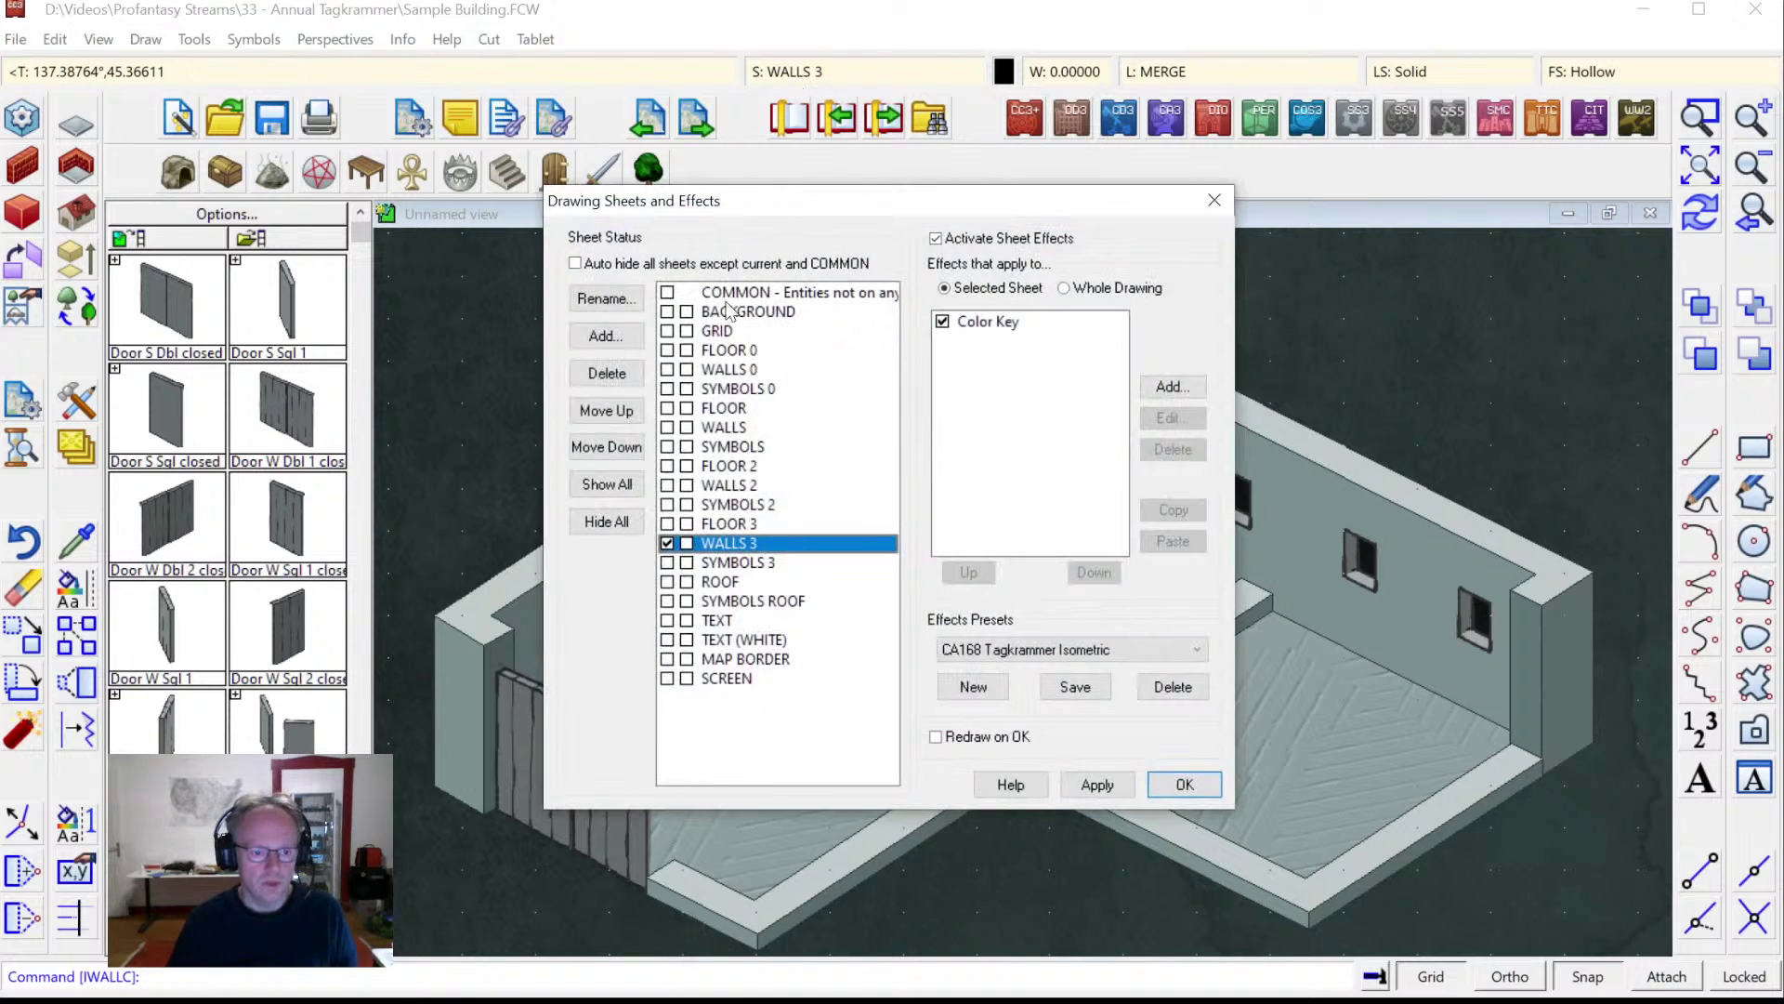
pyautogui.click(670, 450)
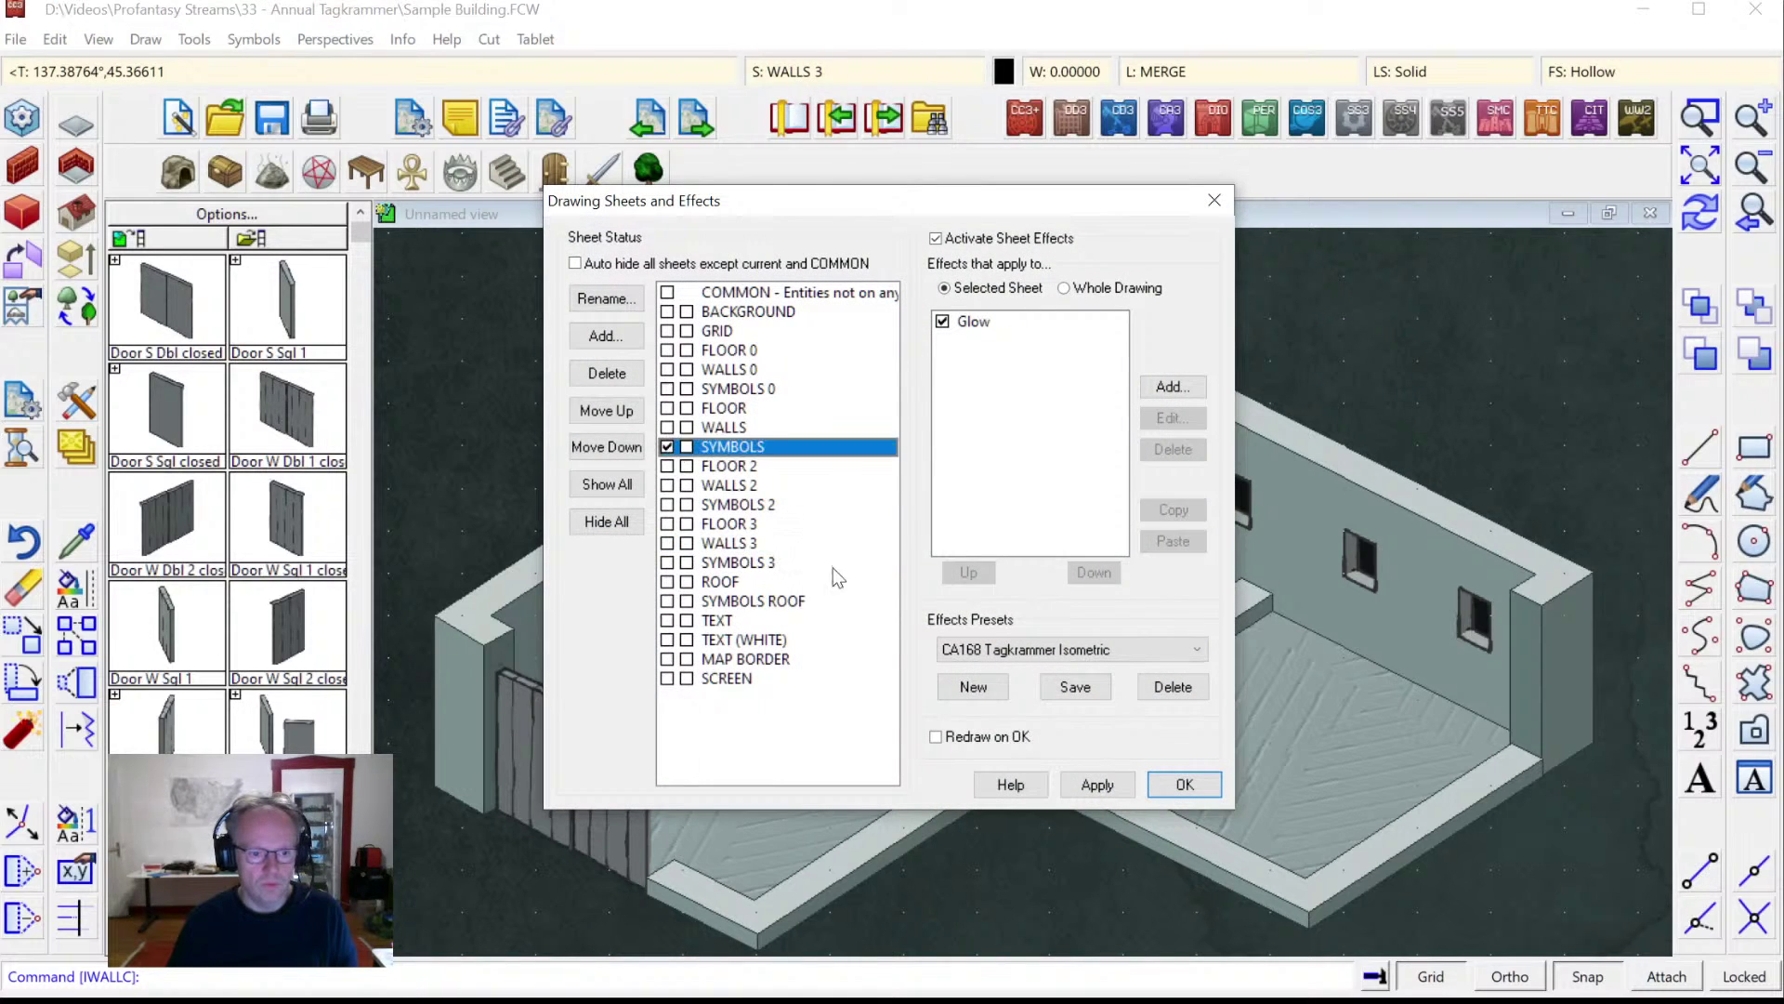
pyautogui.click(1185, 785)
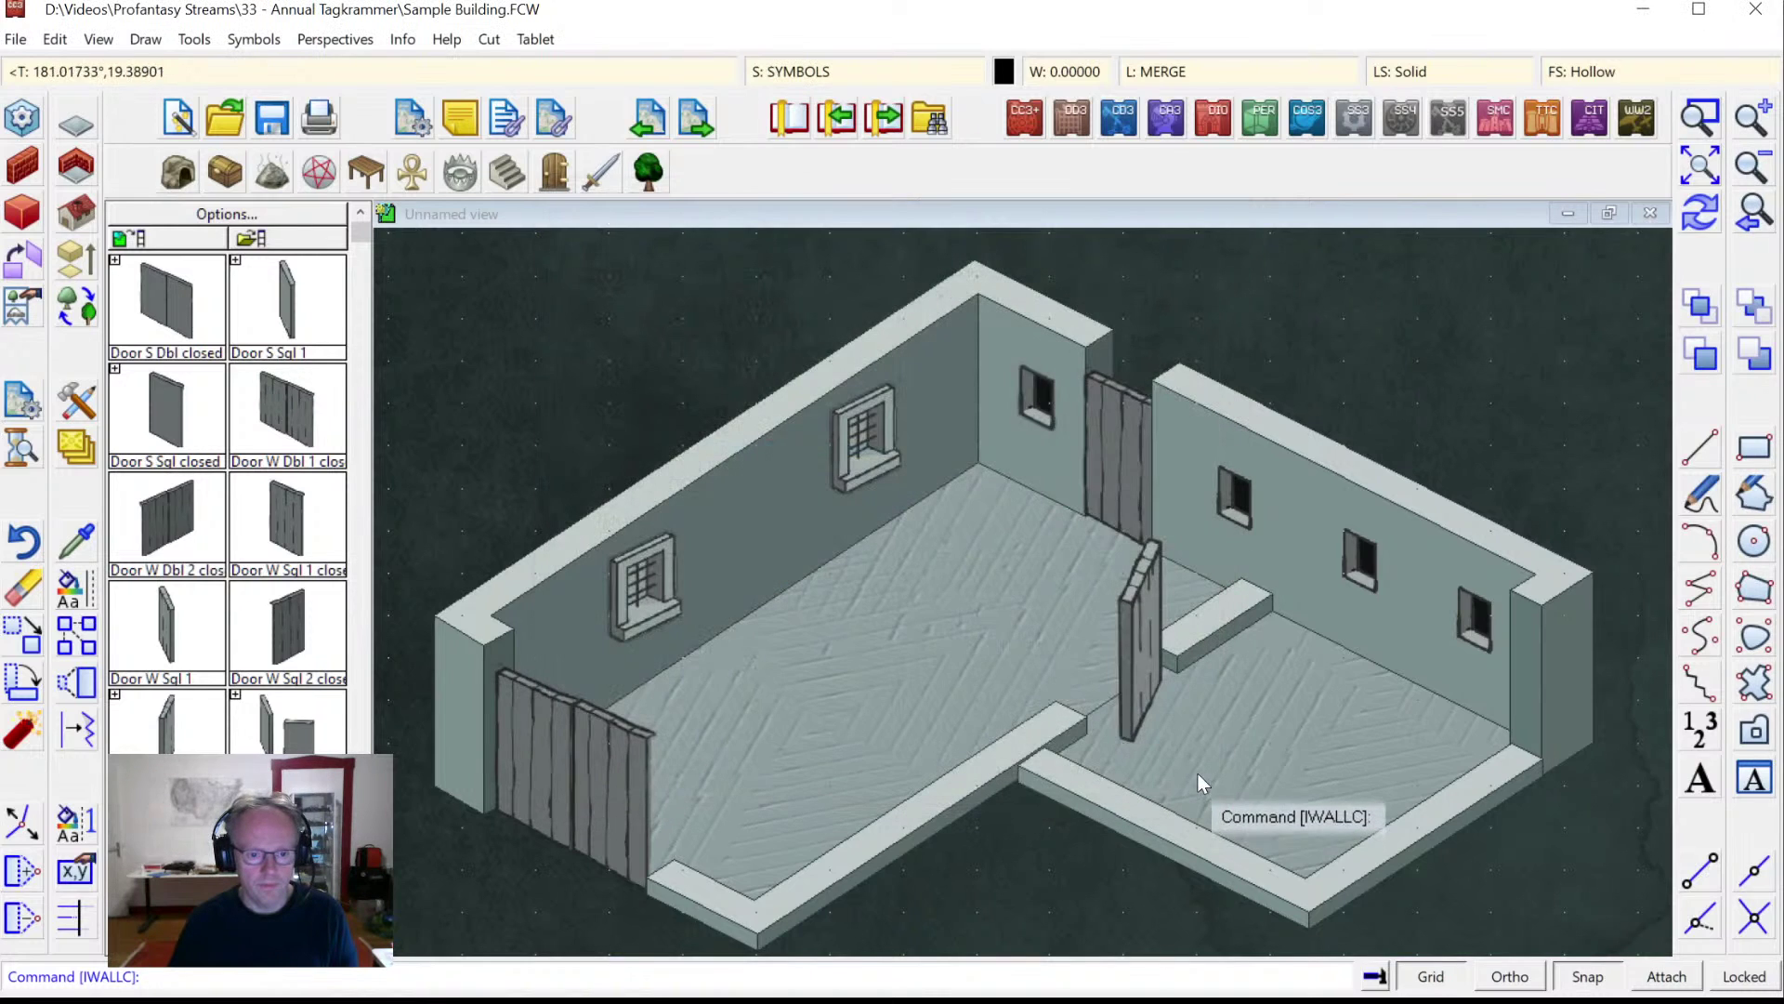
# Load the furniture symbol catalog.
pyautogui.click(370, 178)
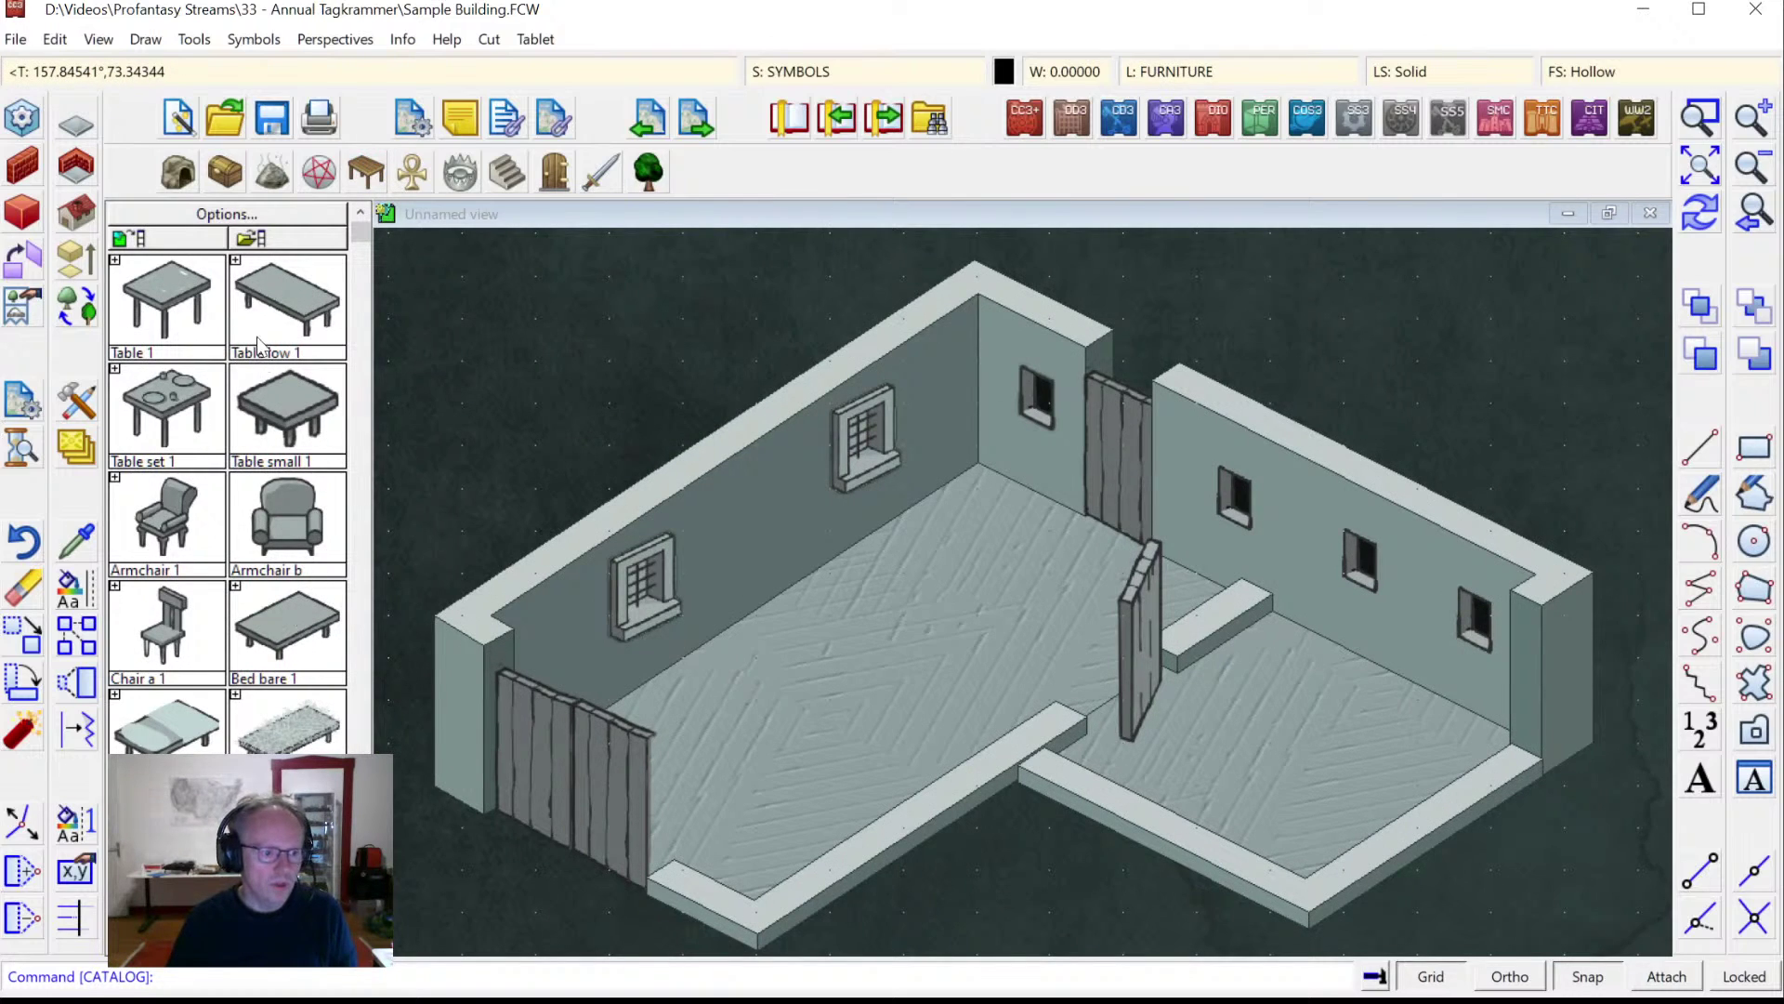
# Try the Table low 1 symbol in the larger room and undo its placement.
pyautogui.click(273, 300)
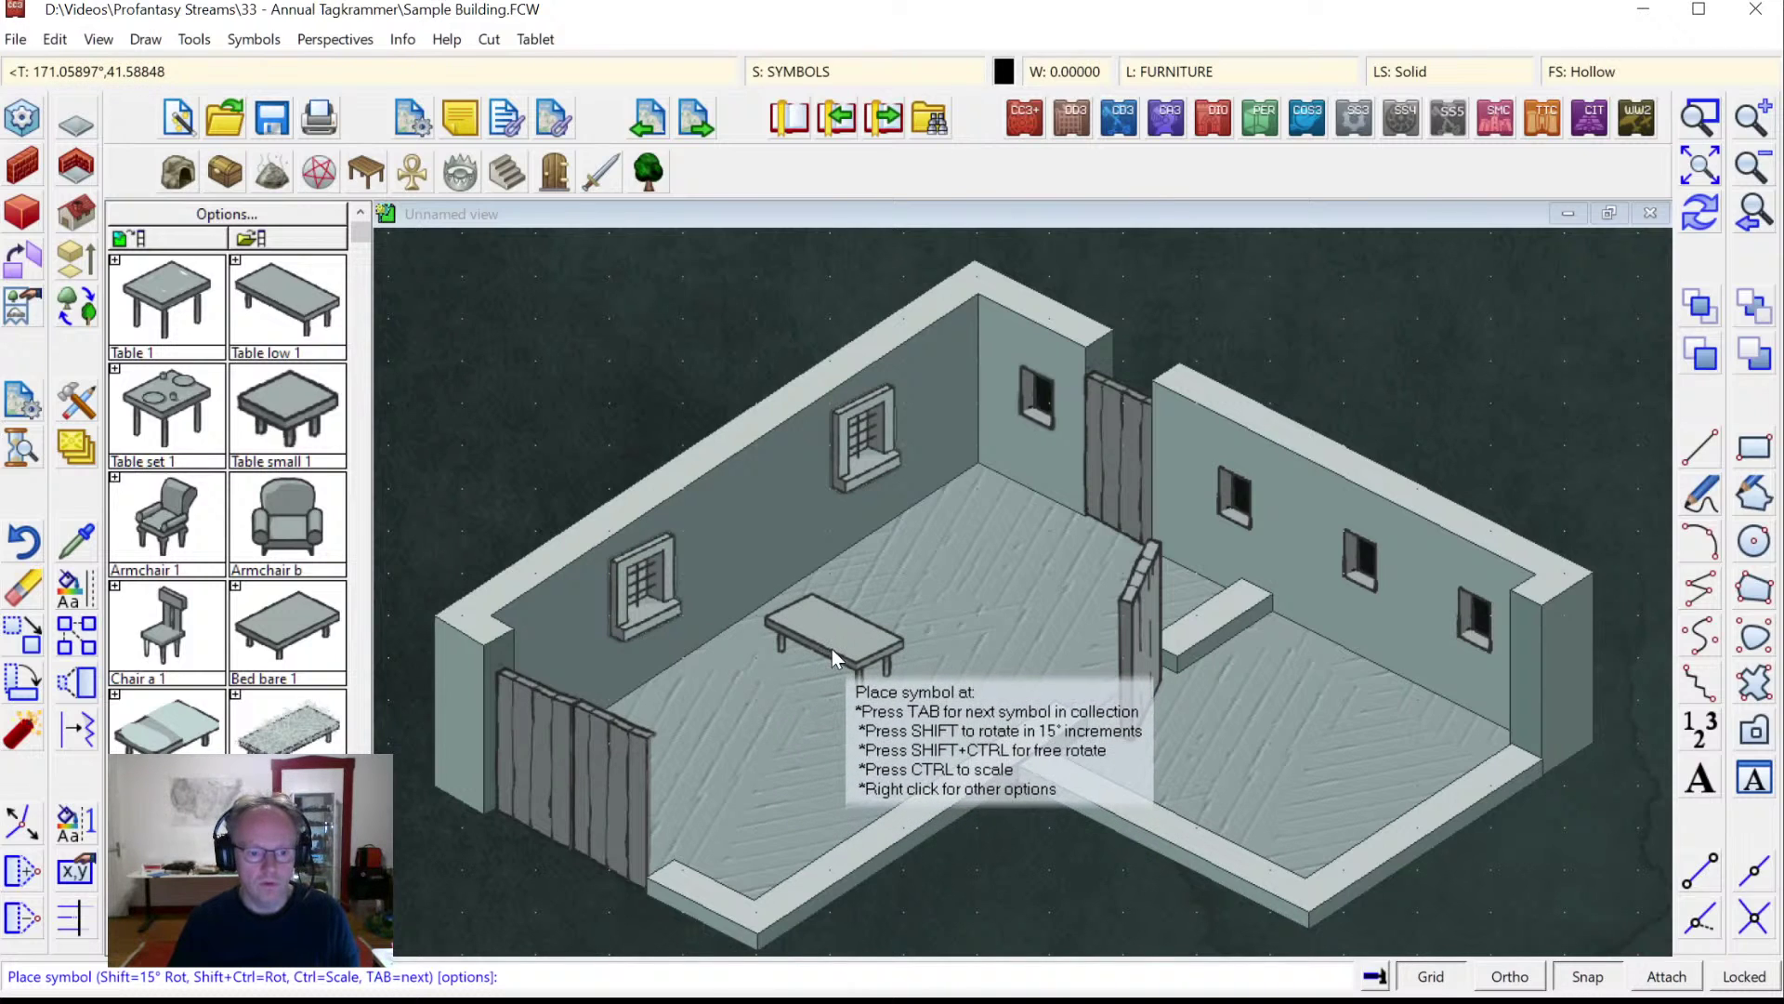
pyautogui.press('Tab')
pyautogui.click(855, 681)
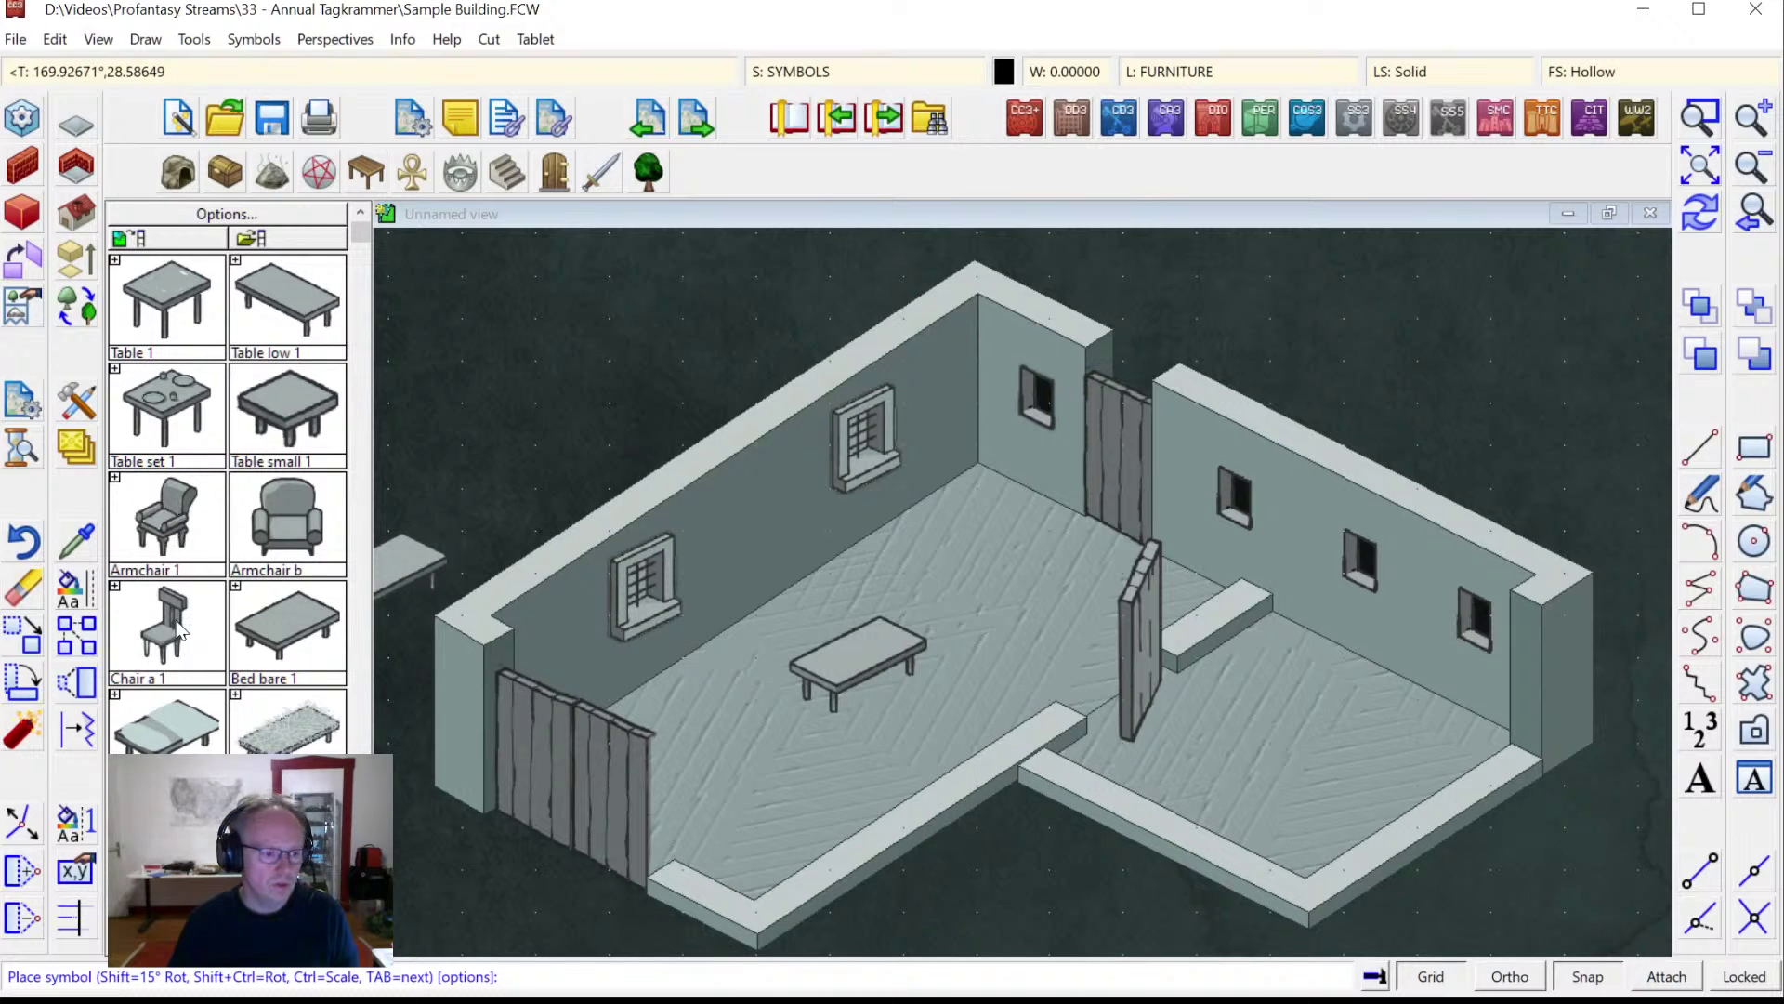
pyautogui.click(179, 632)
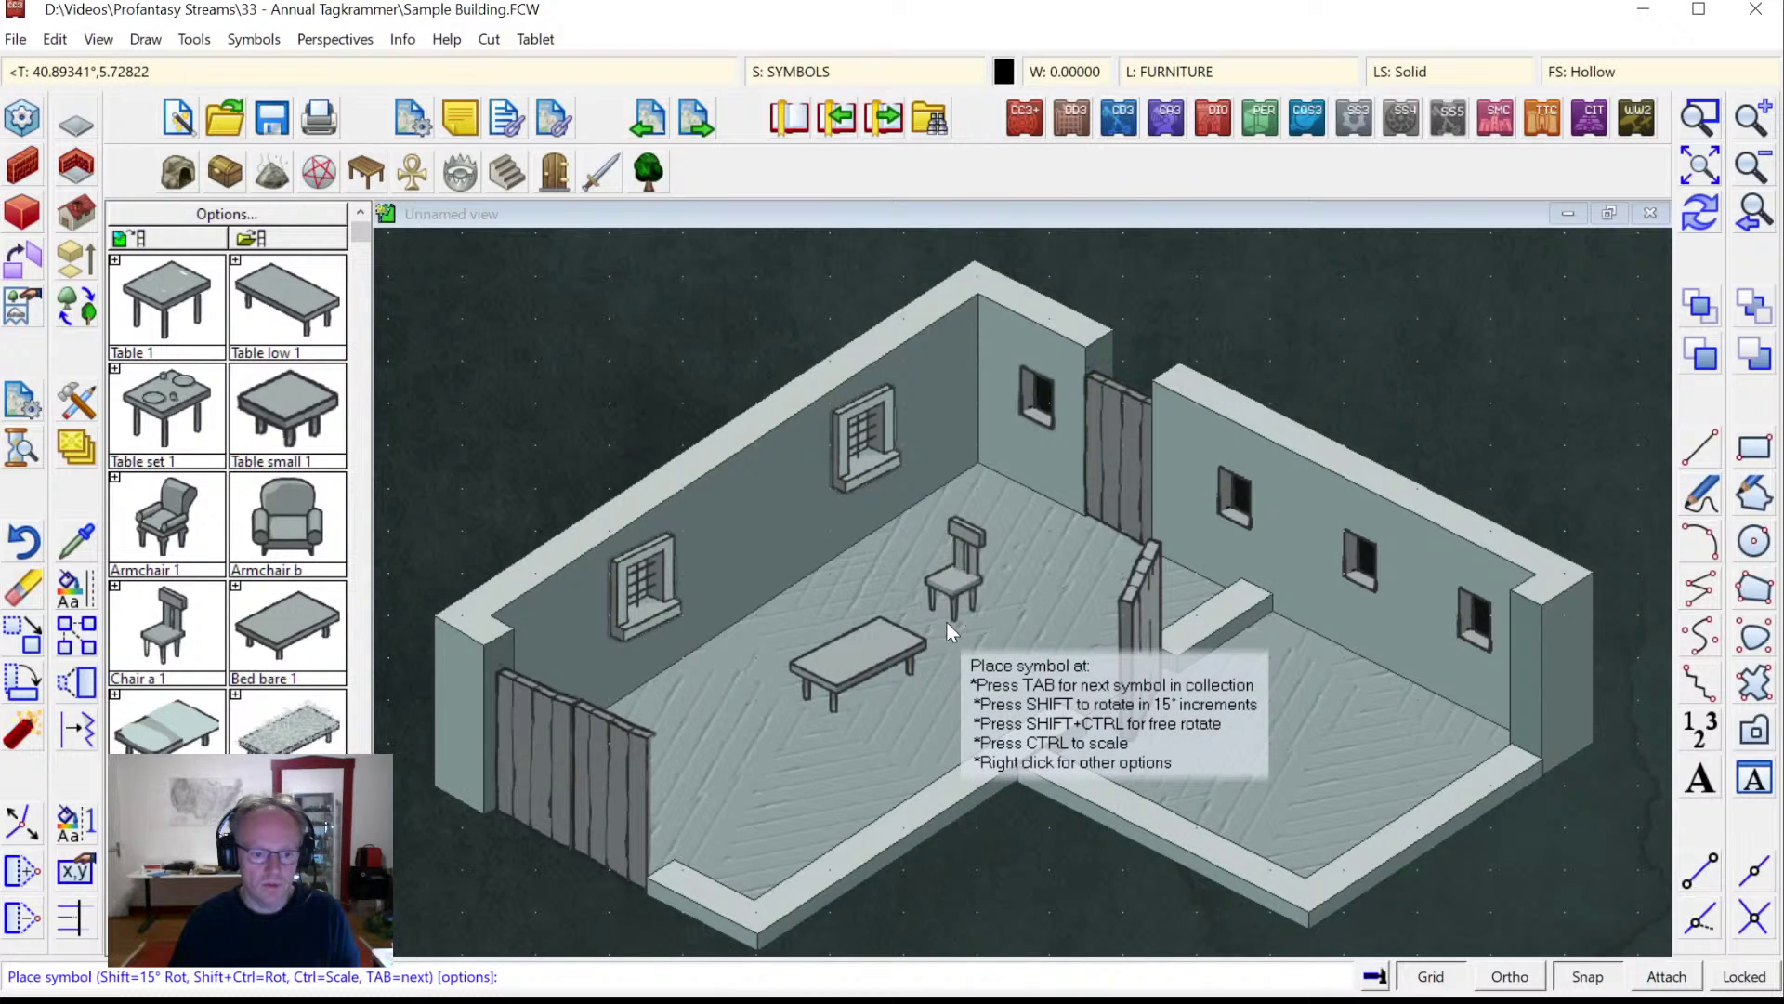
pyautogui.click(55, 39)
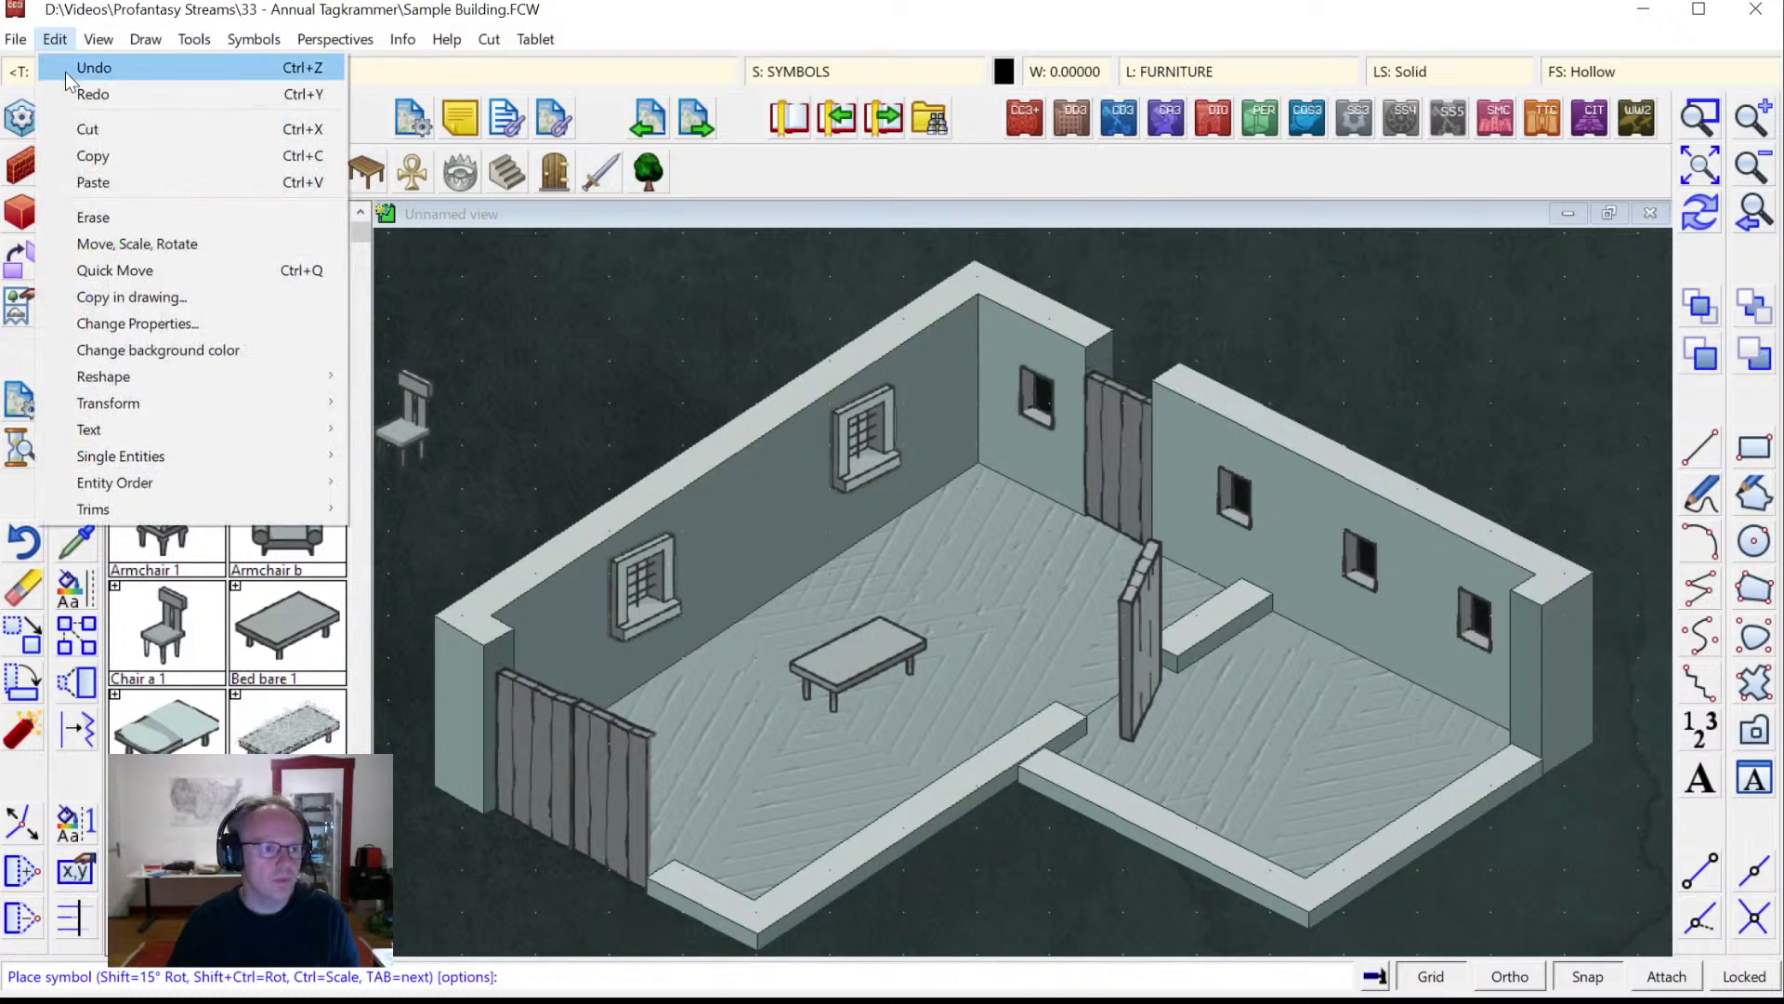
pyautogui.click(70, 63)
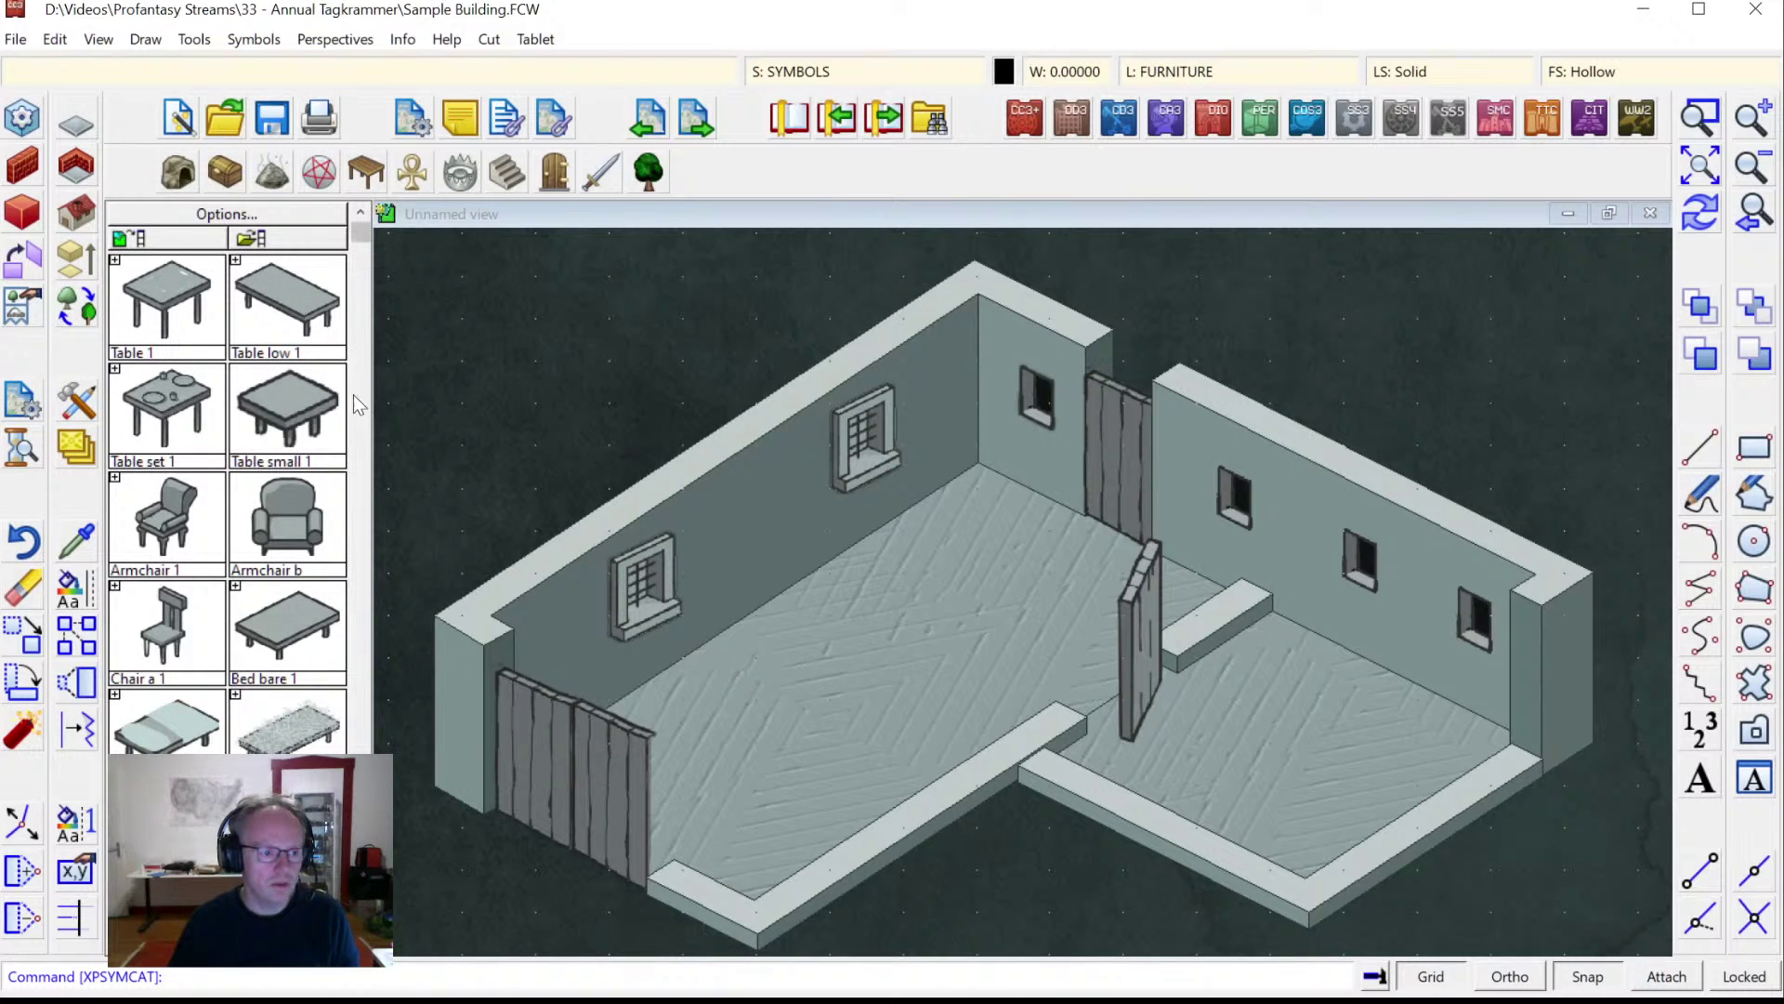
# Place Table 1 in the middle of the larger room and four Chair a 1 symbols around it, each facing the table.
pyautogui.click(179, 300)
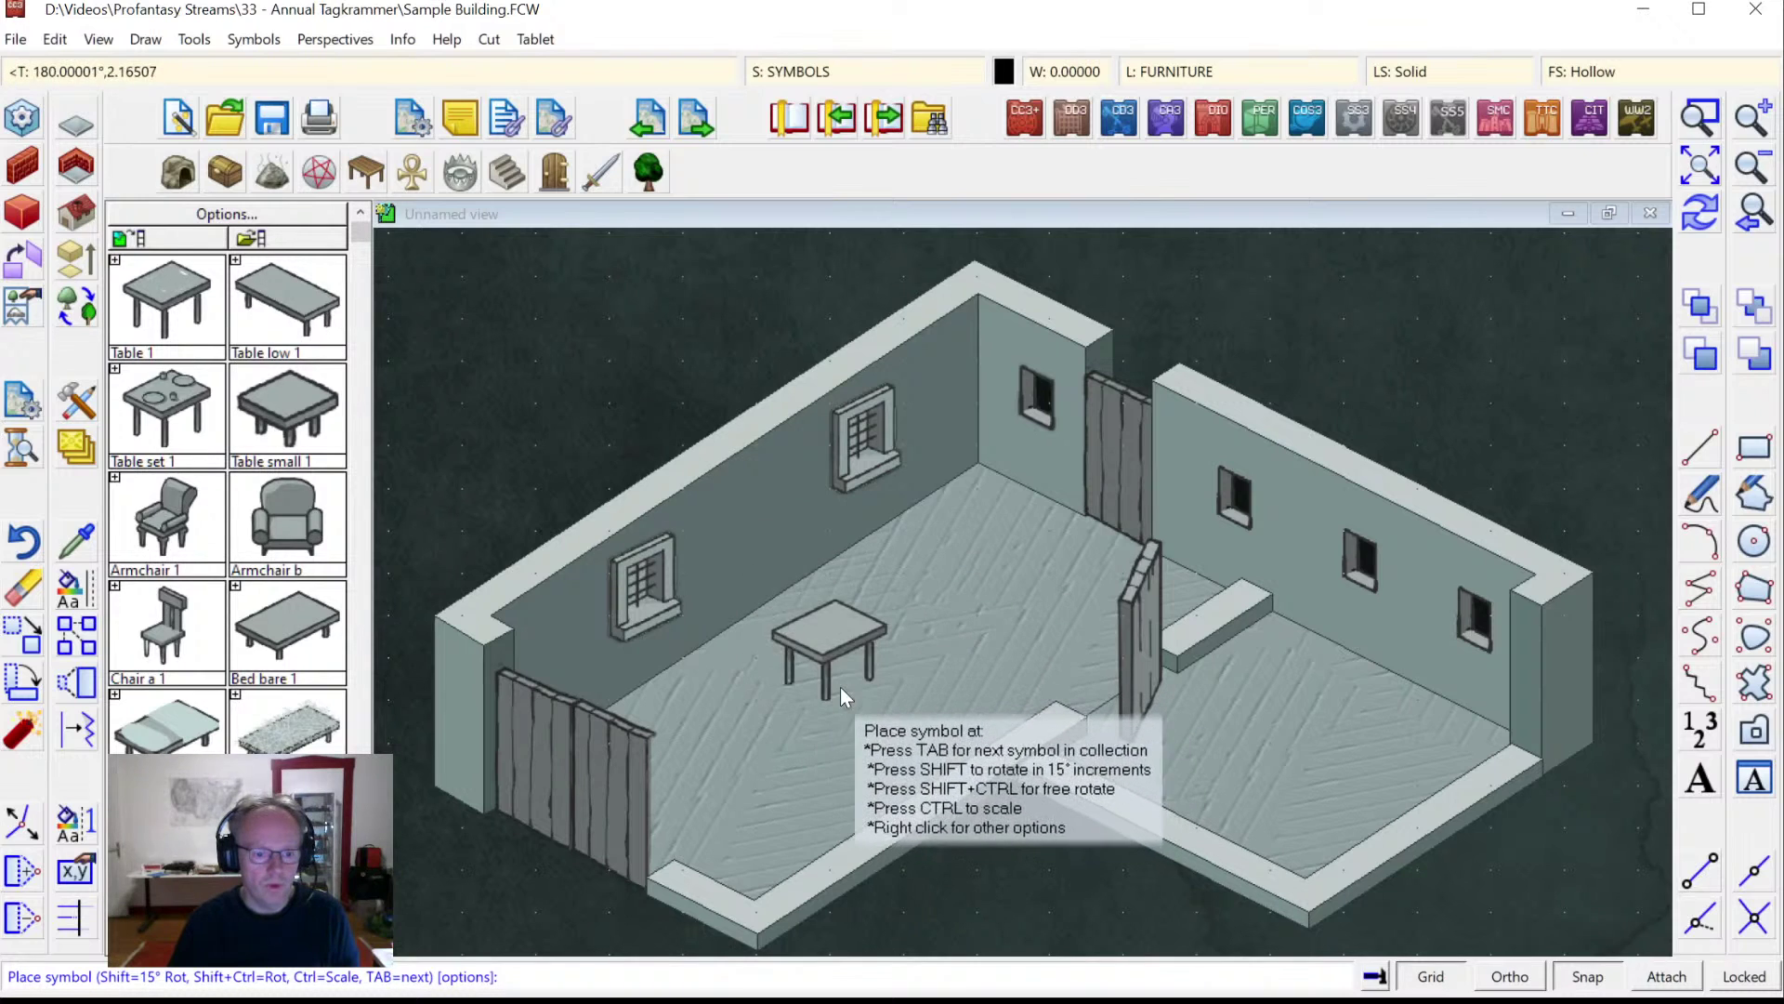
pyautogui.click(855, 705)
pyautogui.click(160, 616)
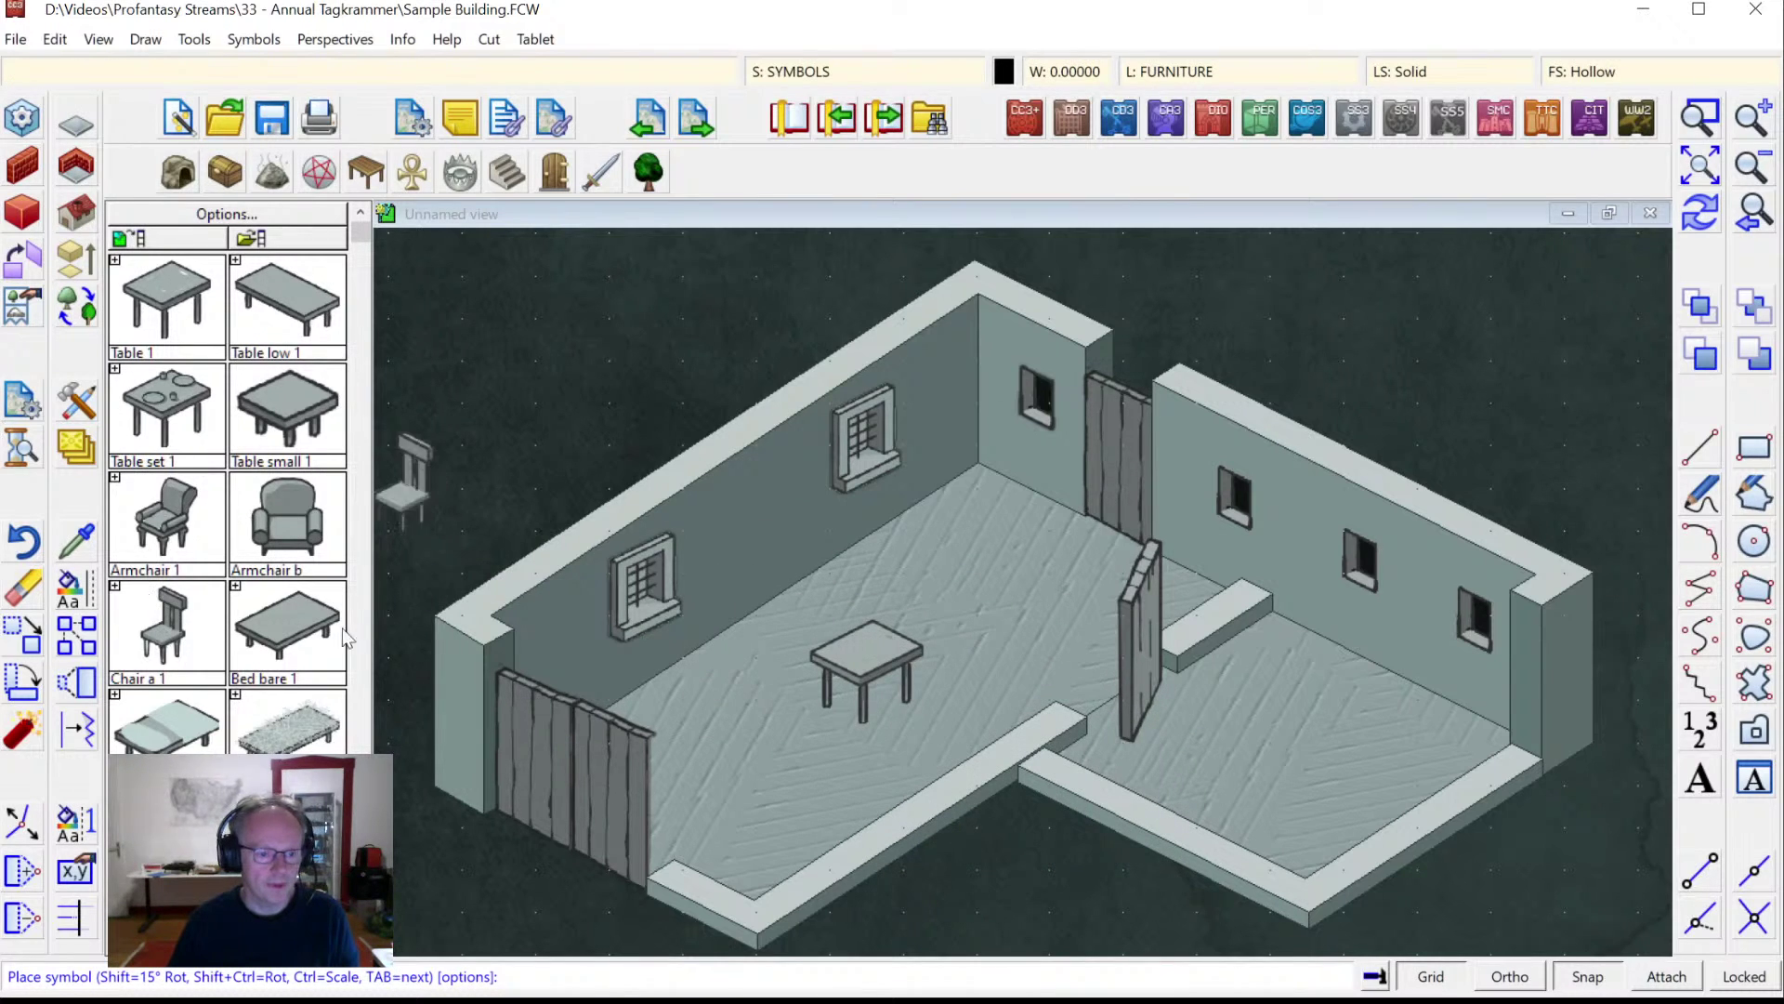
pyautogui.click(900, 686)
pyautogui.press('shift')
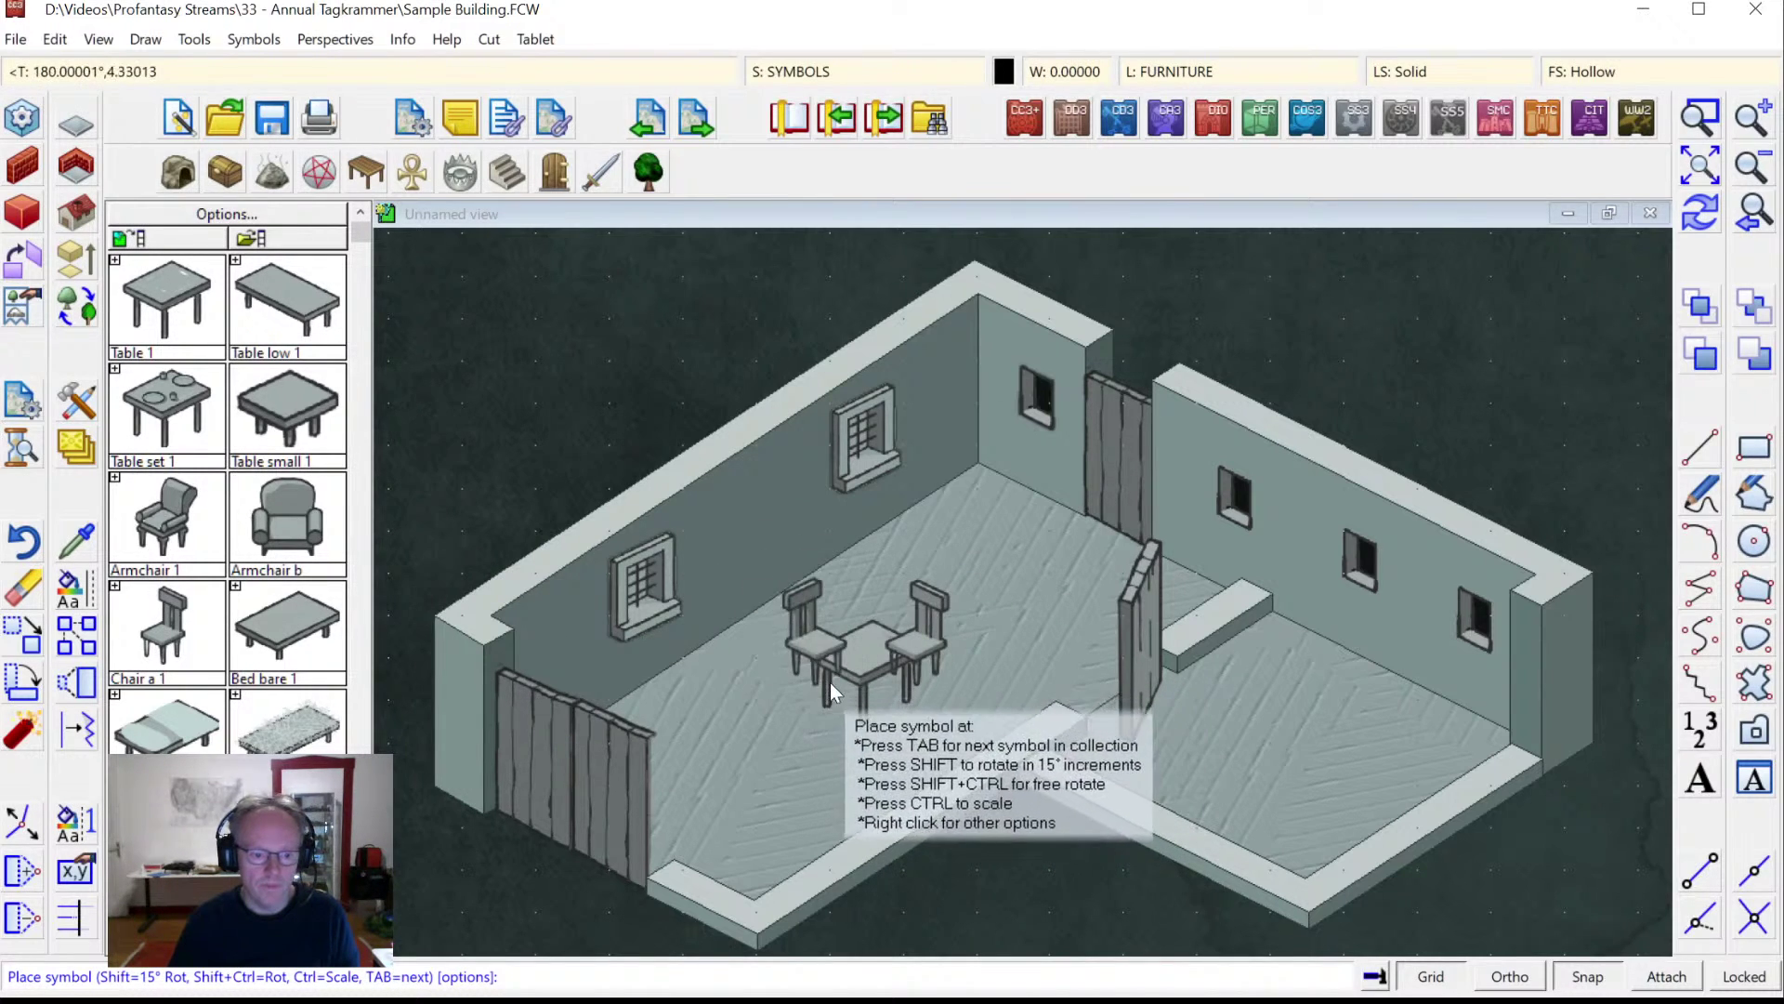
pyautogui.click(831, 682)
pyautogui.click(817, 734)
pyautogui.press('shift')
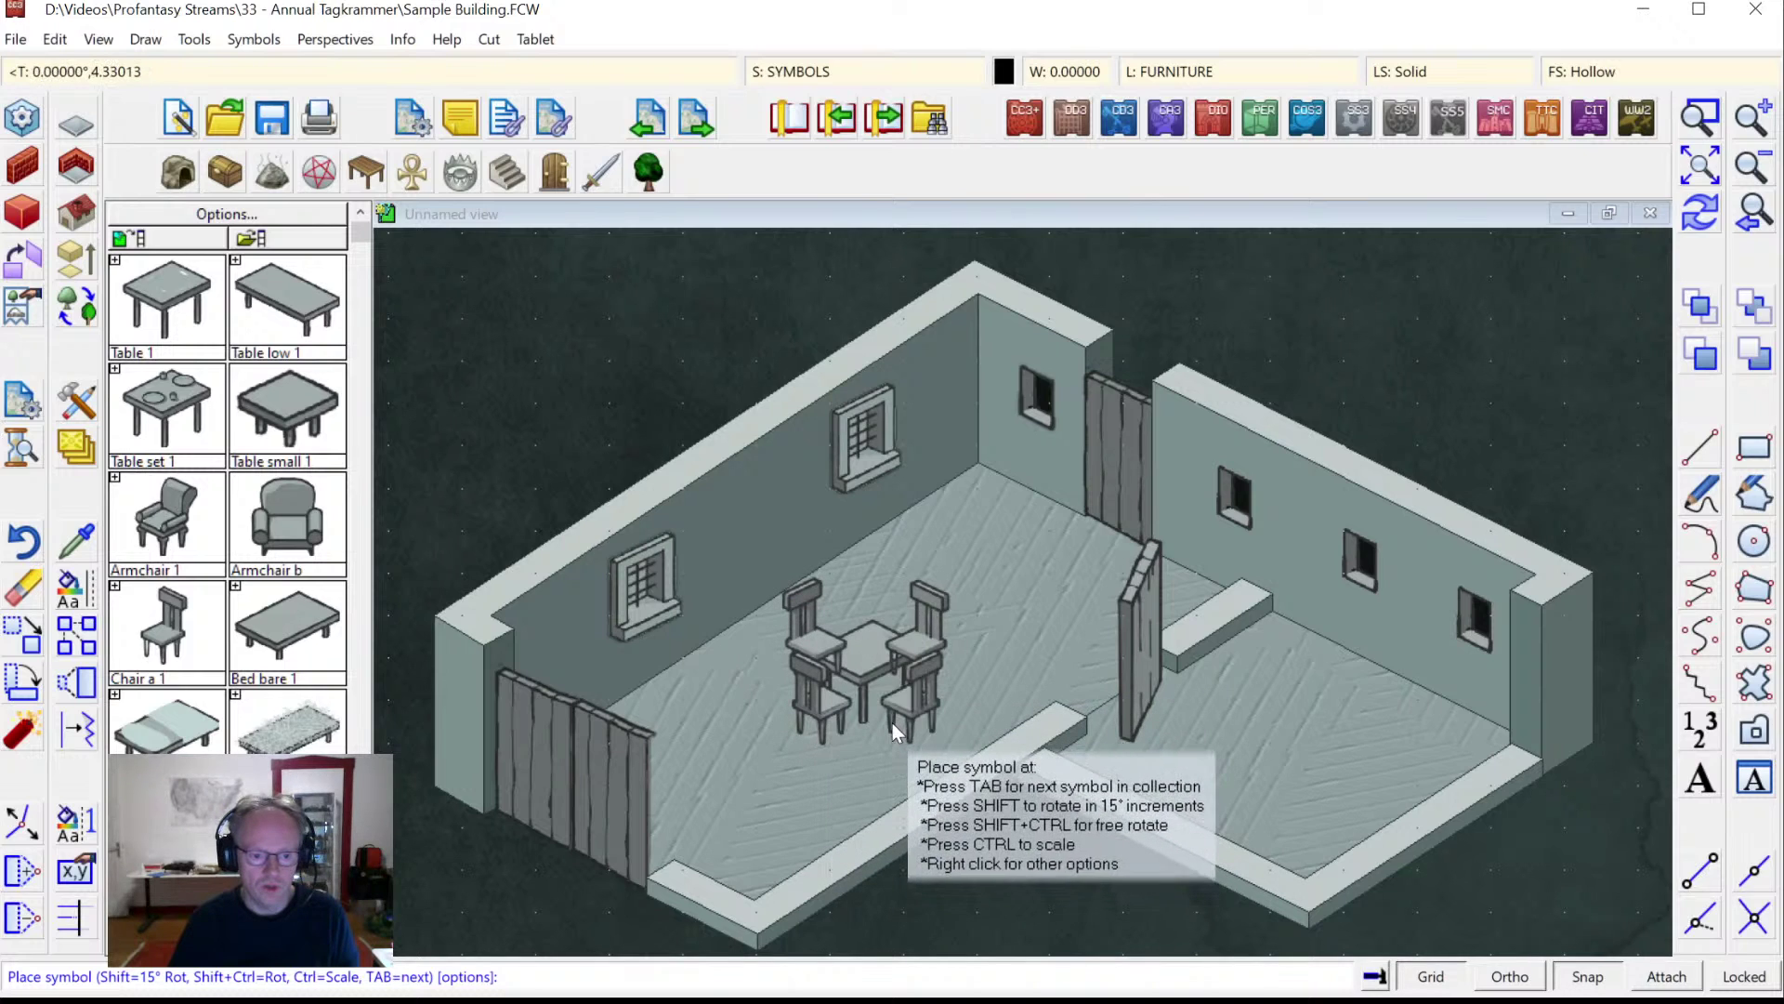
pyautogui.click(897, 721)
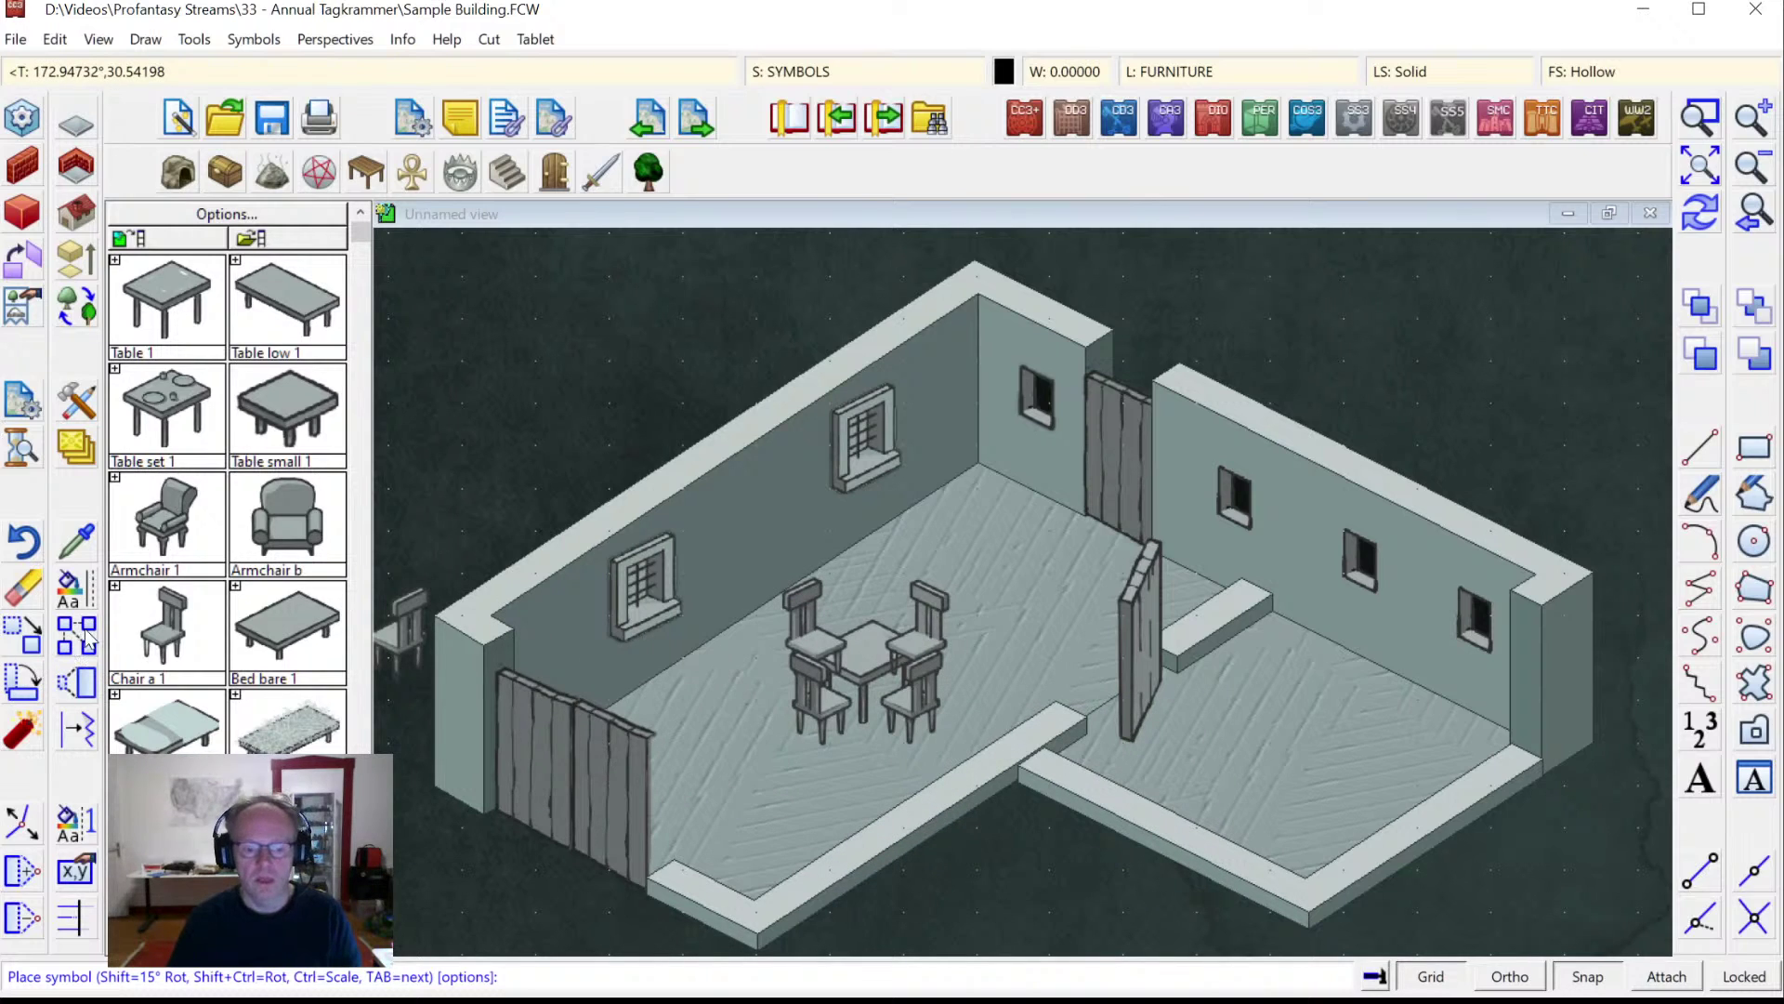
pyautogui.press('Escape')
pyautogui.click(1699, 219)
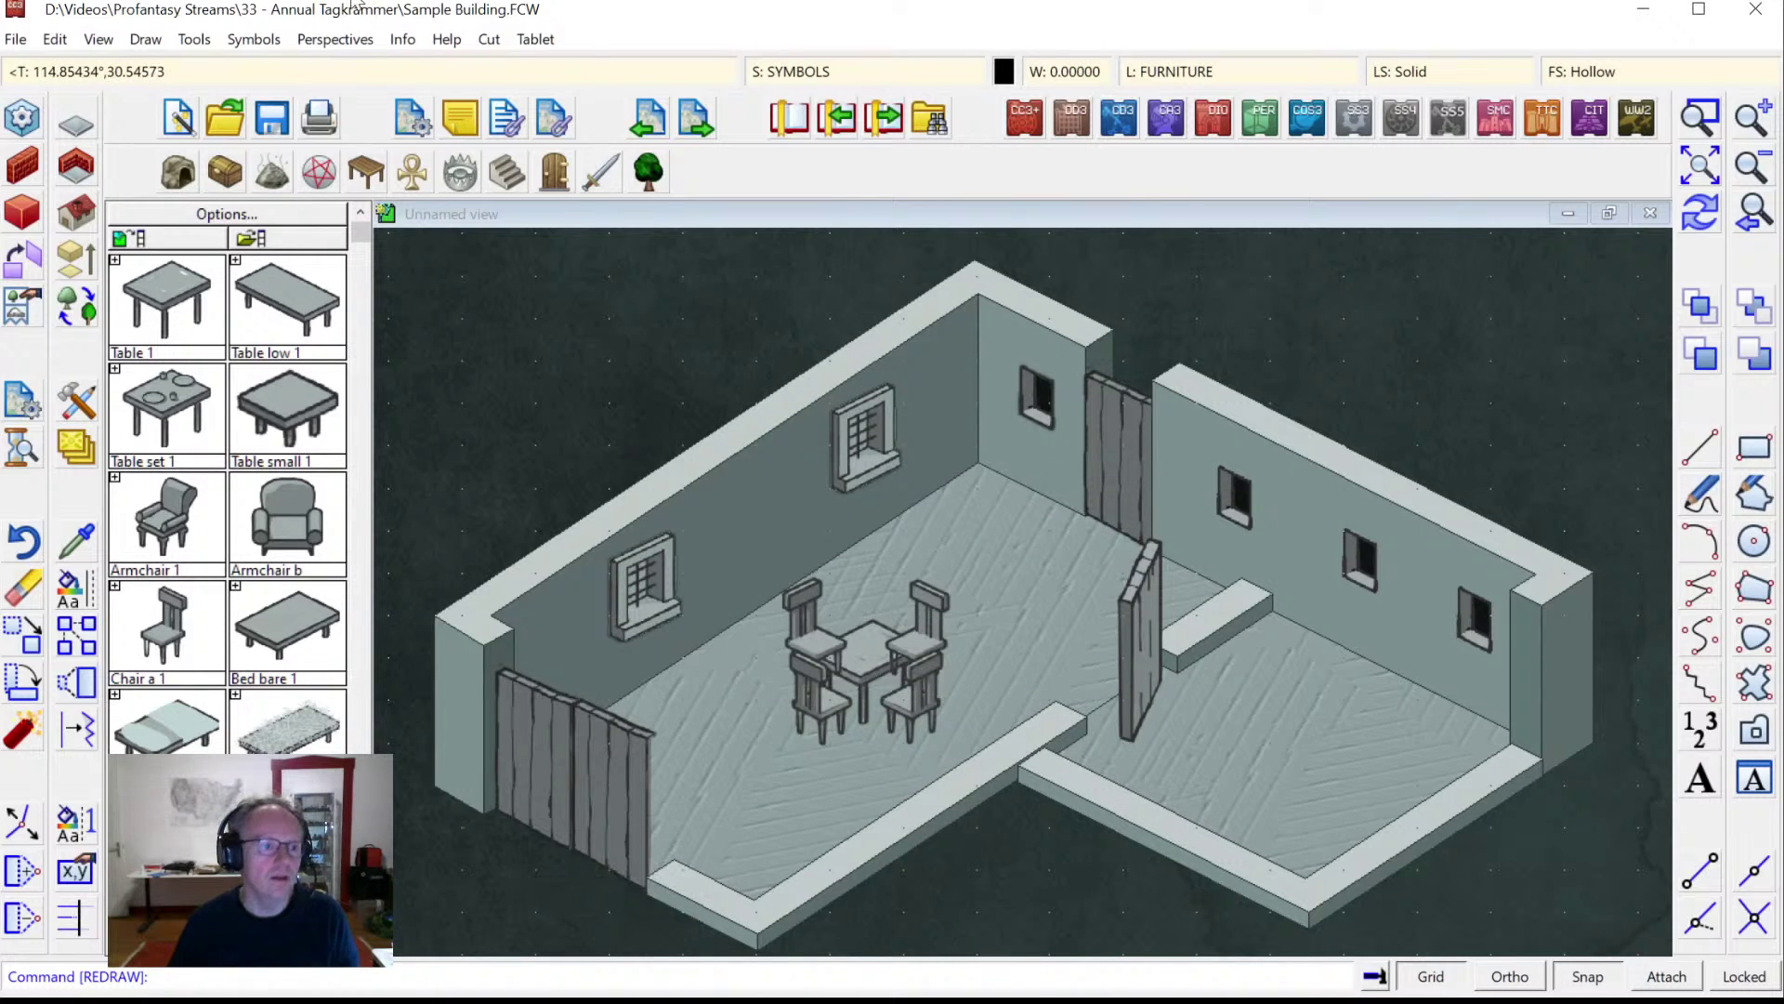
# Sort the table and its four chairs so the nearer symbols overlap the farther ones.
pyautogui.click(253, 38)
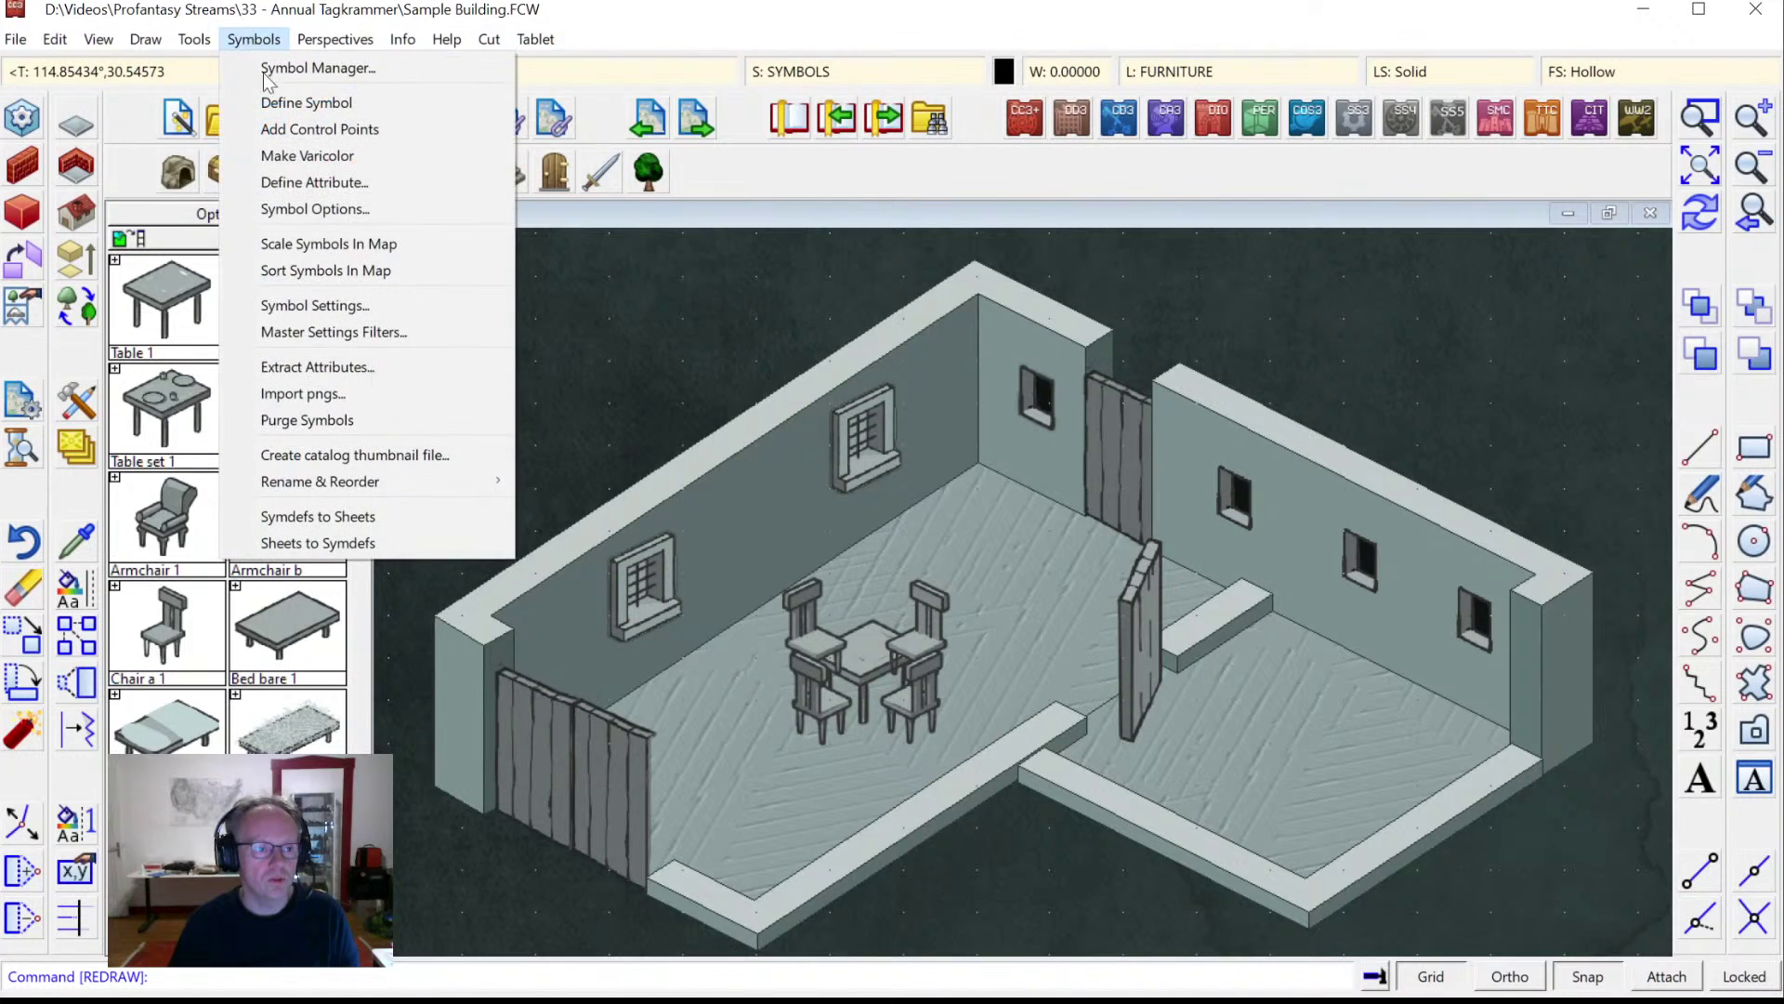
pyautogui.click(309, 270)
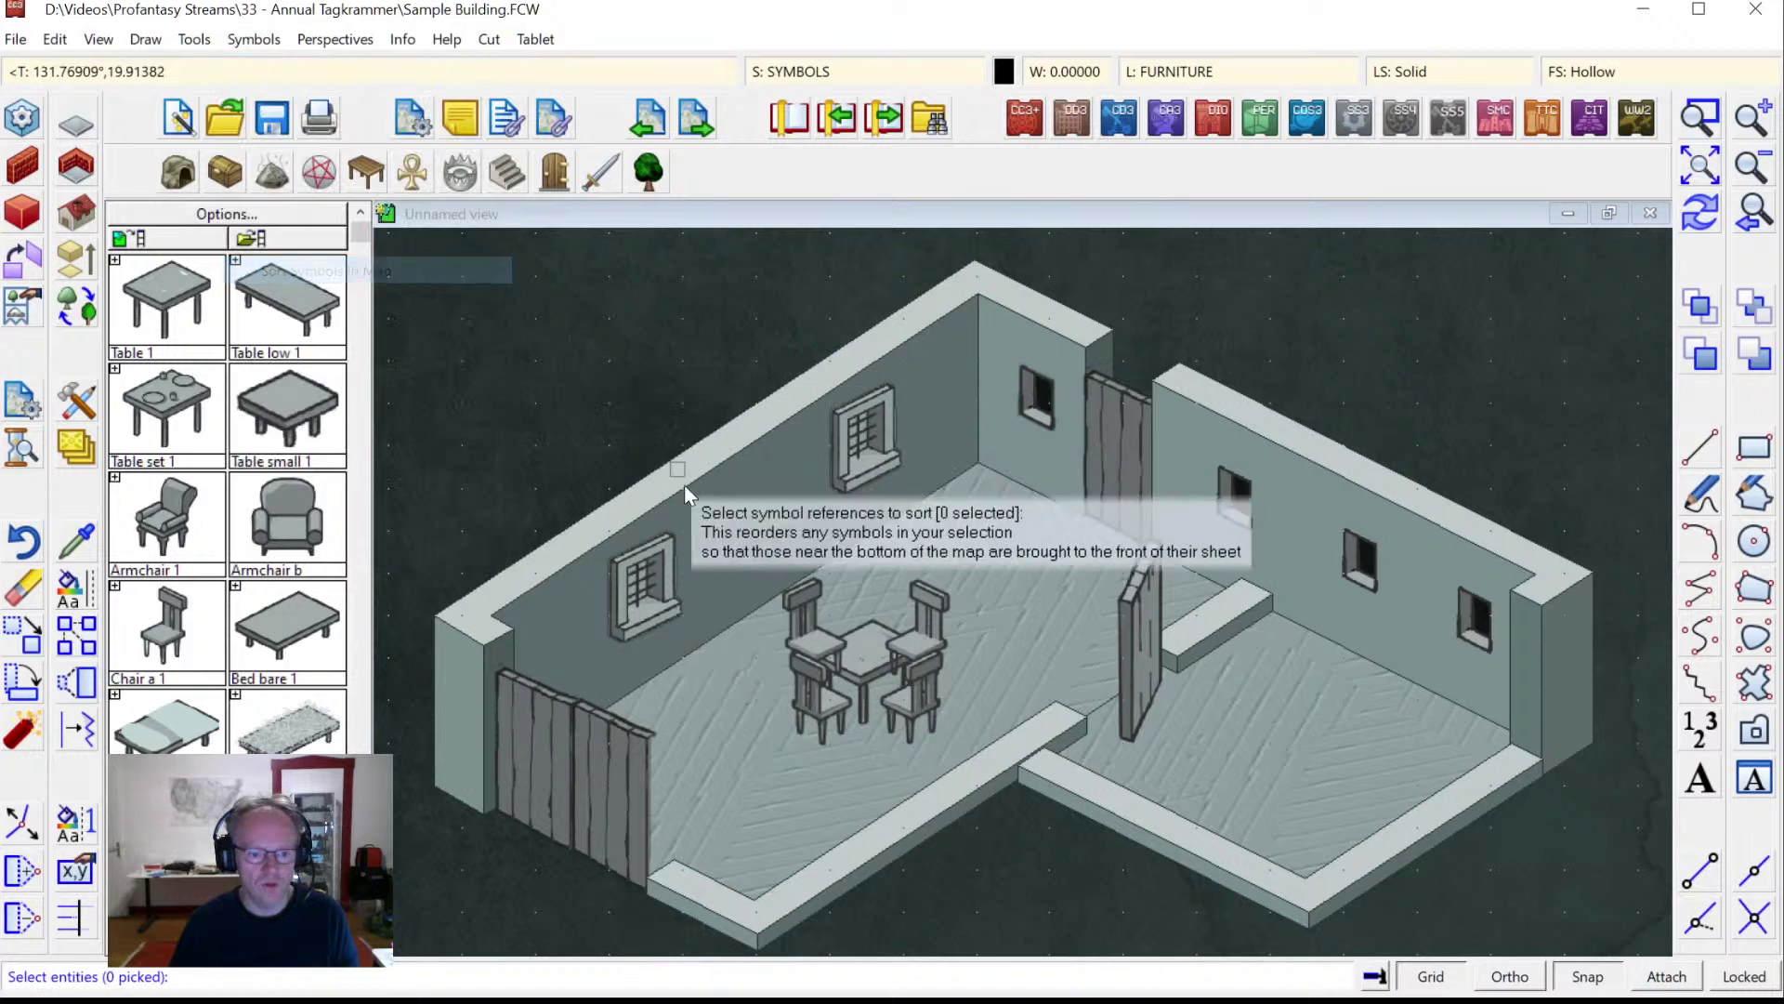
pyautogui.click(760, 640)
pyautogui.click(942, 709)
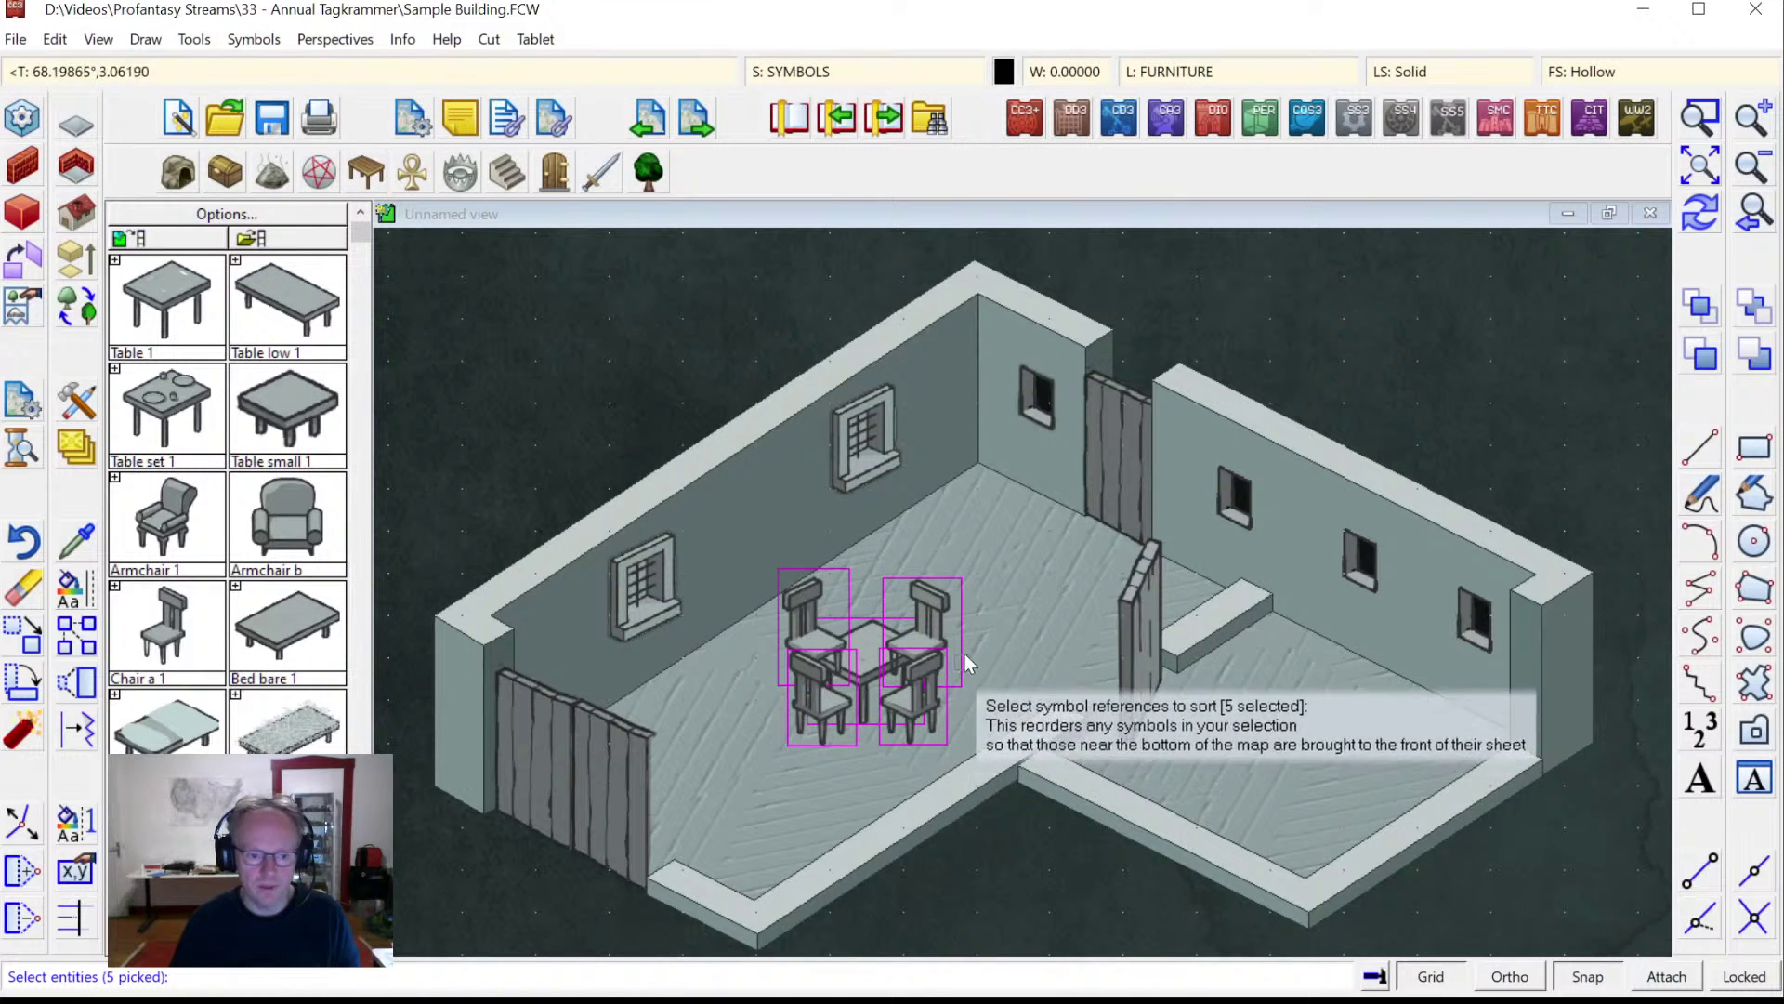
pyautogui.rightClick(978, 555)
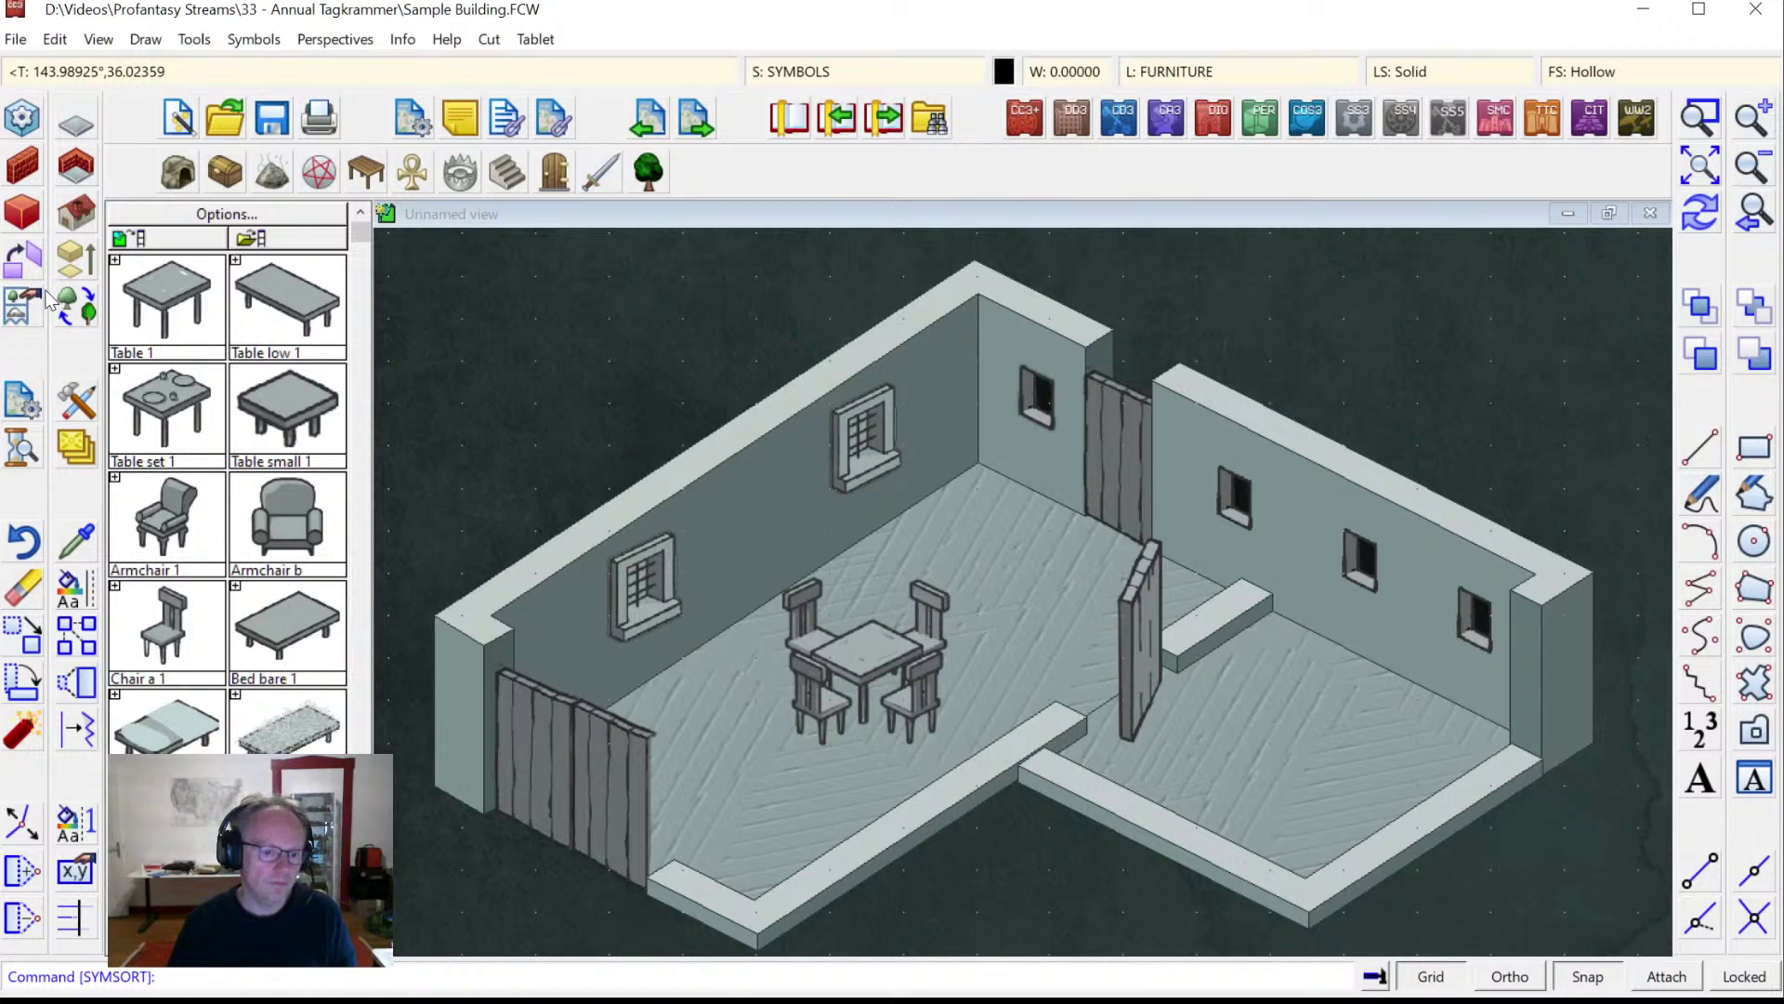
# Place the Fireplace cold 1 symbol against the larger room's long back wall, between the two barred windows.
pyautogui.click(368, 721)
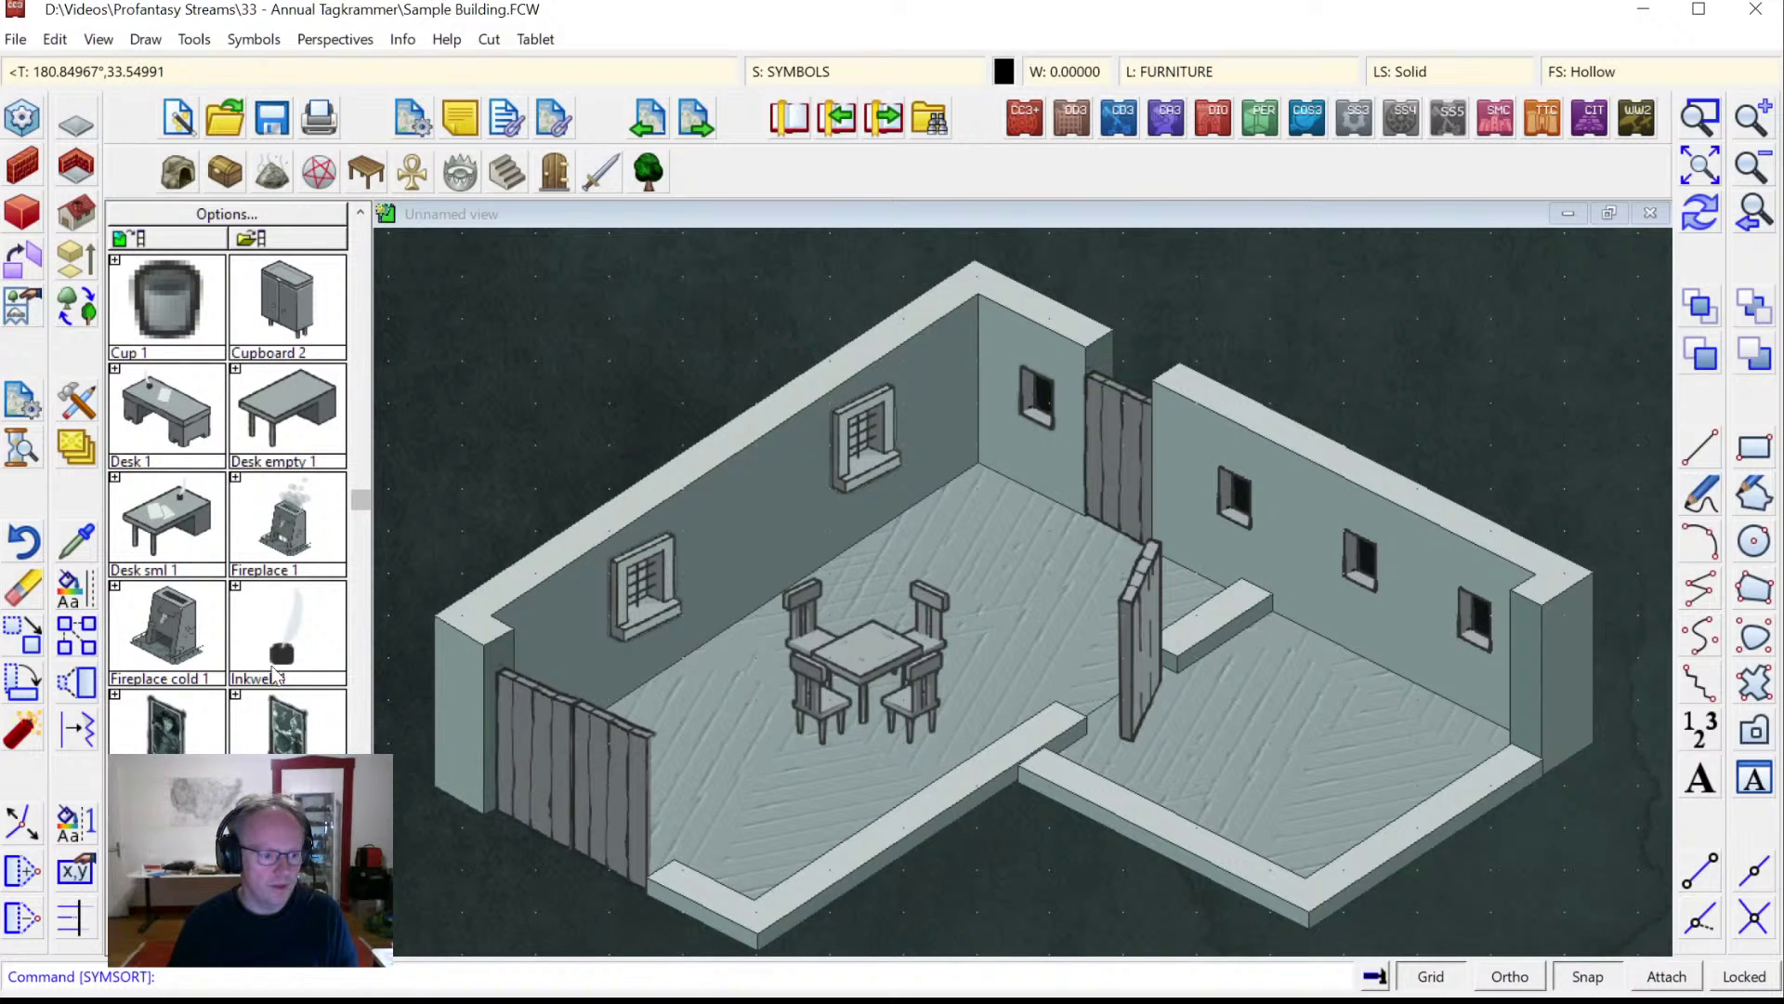
pyautogui.click(181, 644)
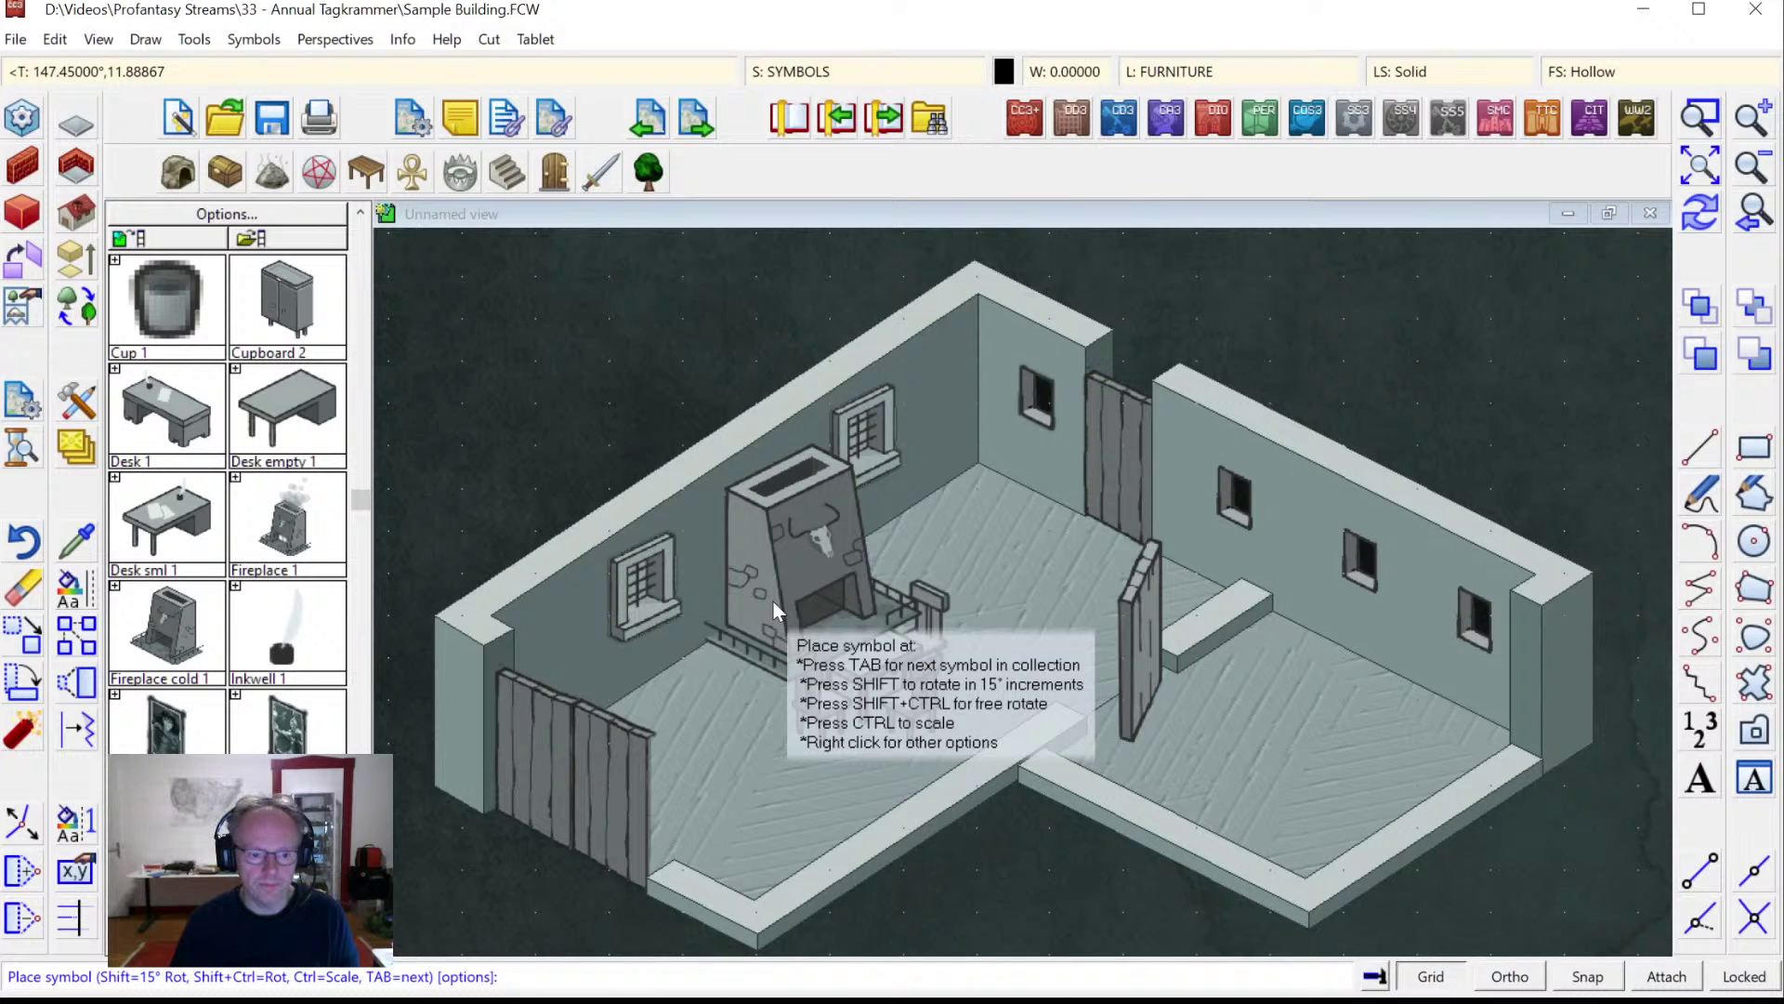
pyautogui.click(773, 599)
pyautogui.press('Escape')
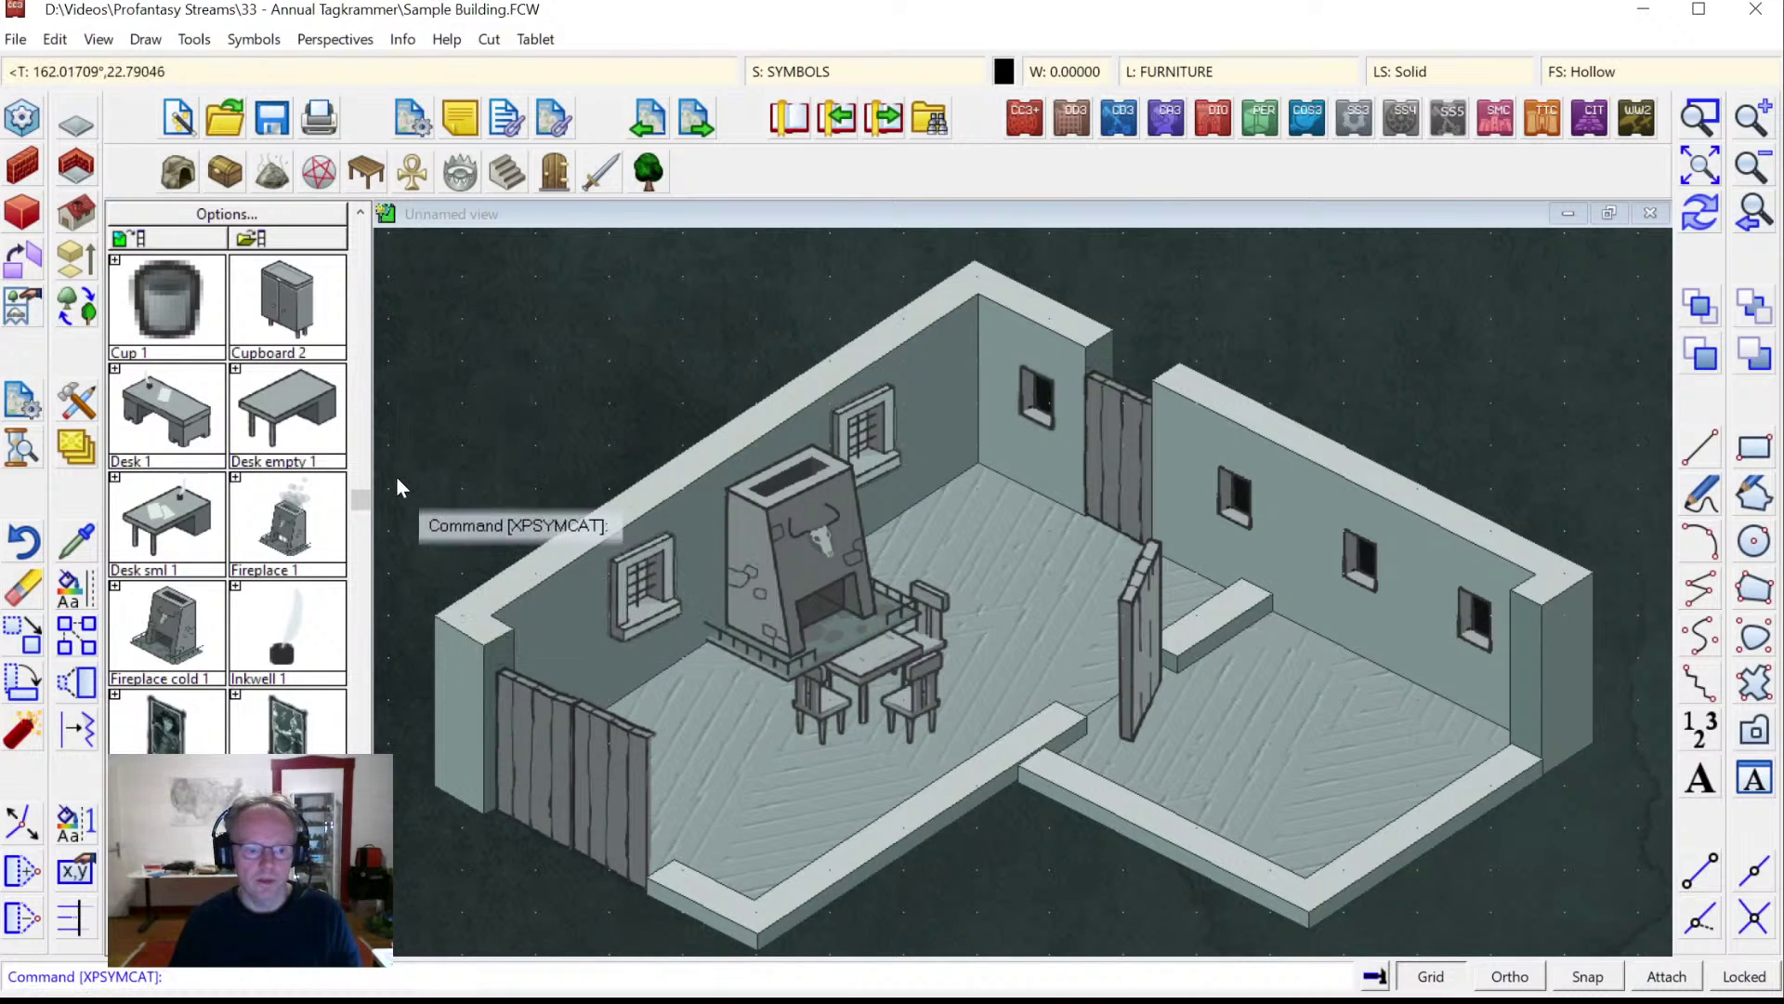
# Sort the fireplace, table and chairs so the furniture in front overlaps the fireplace.
pyautogui.click(253, 39)
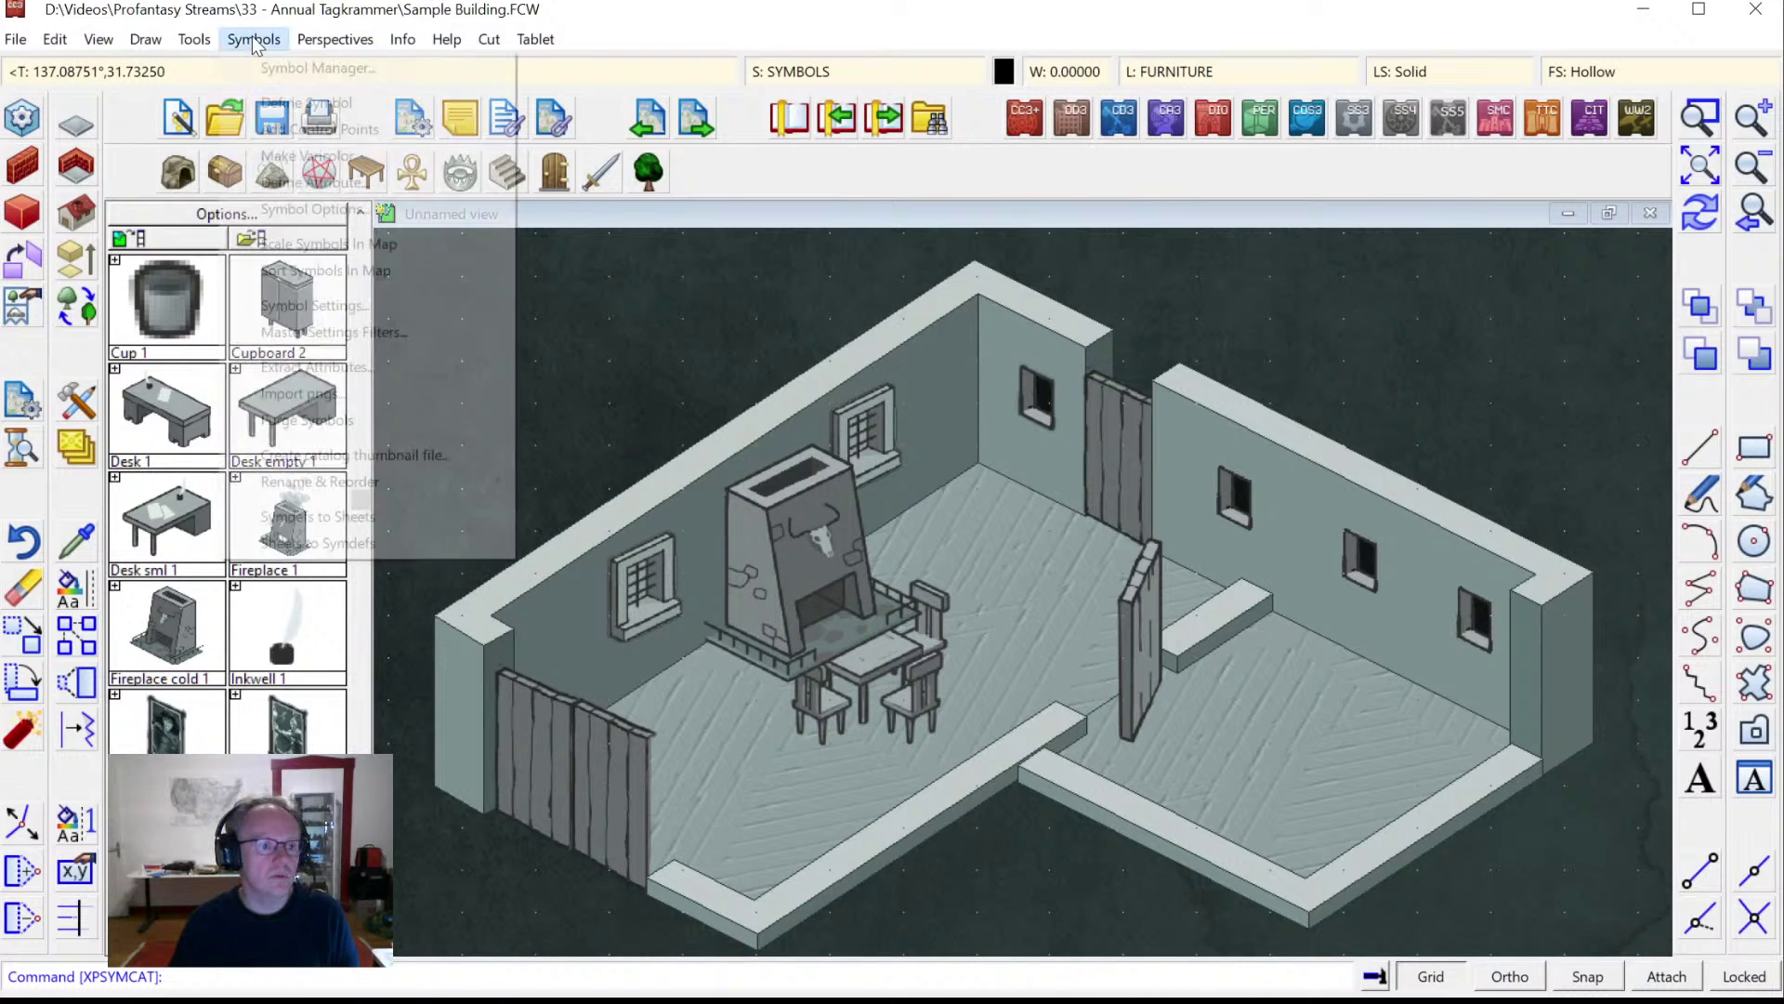
pyautogui.click(327, 266)
pyautogui.click(778, 725)
pyautogui.click(966, 594)
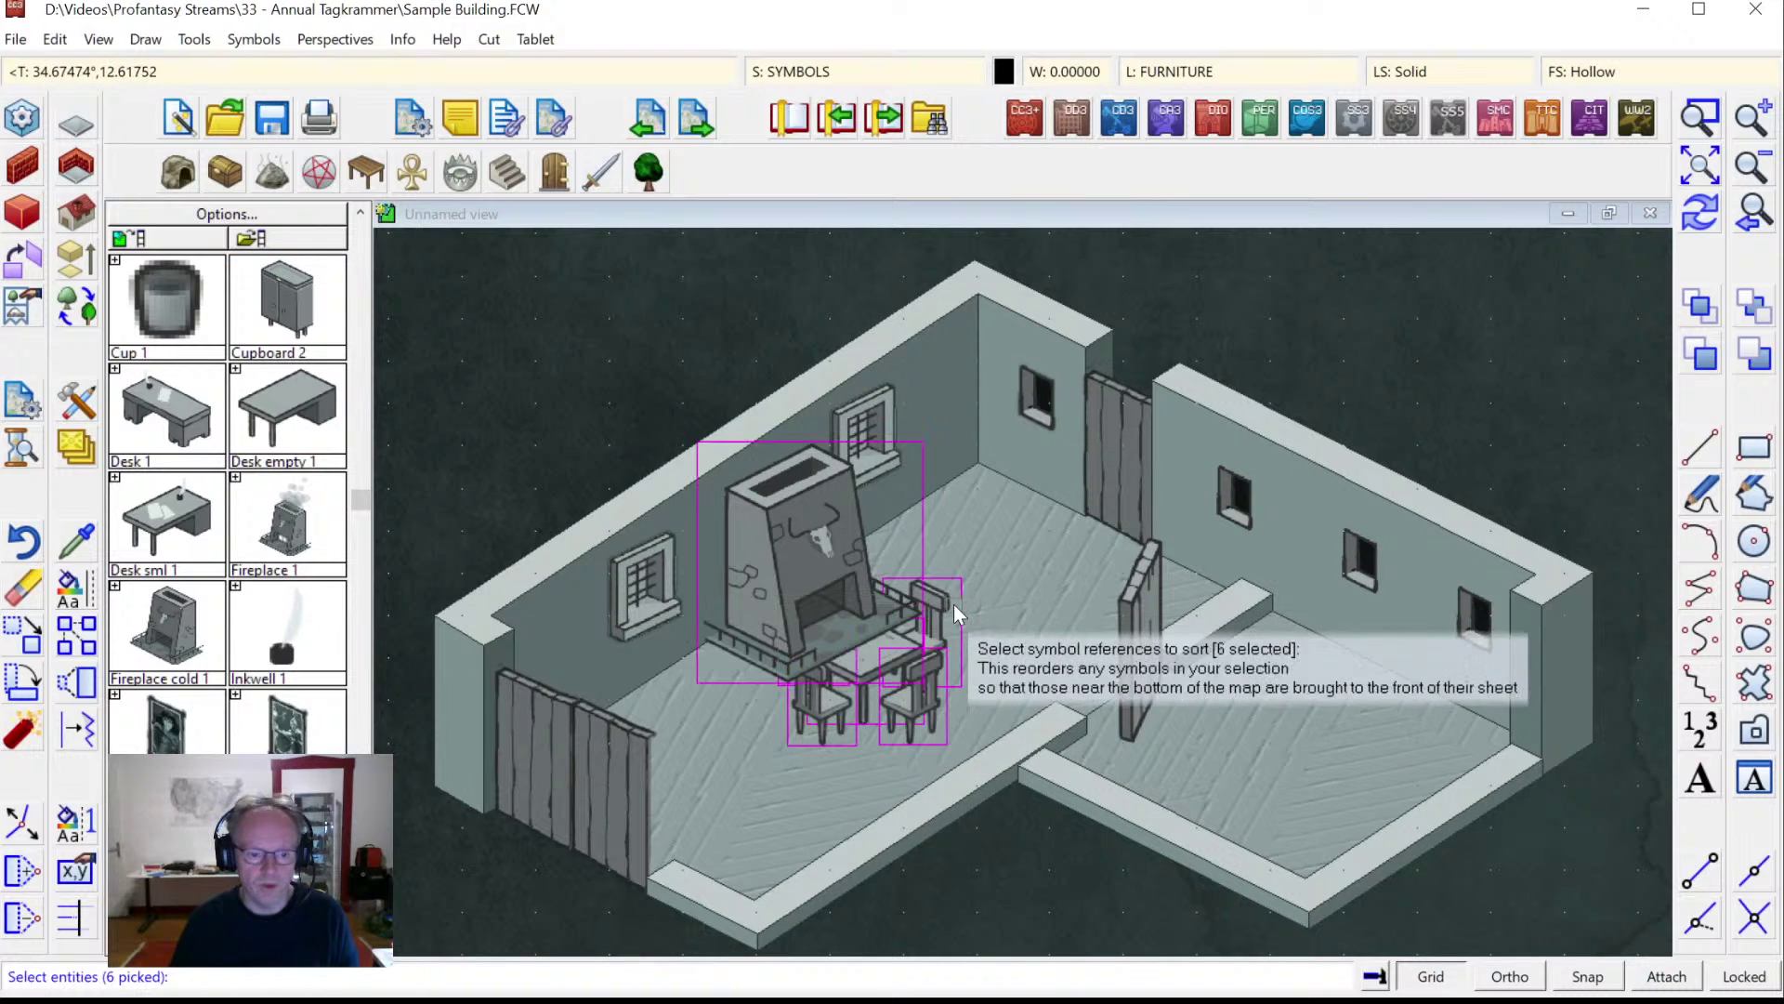
pyautogui.rightClick(983, 543)
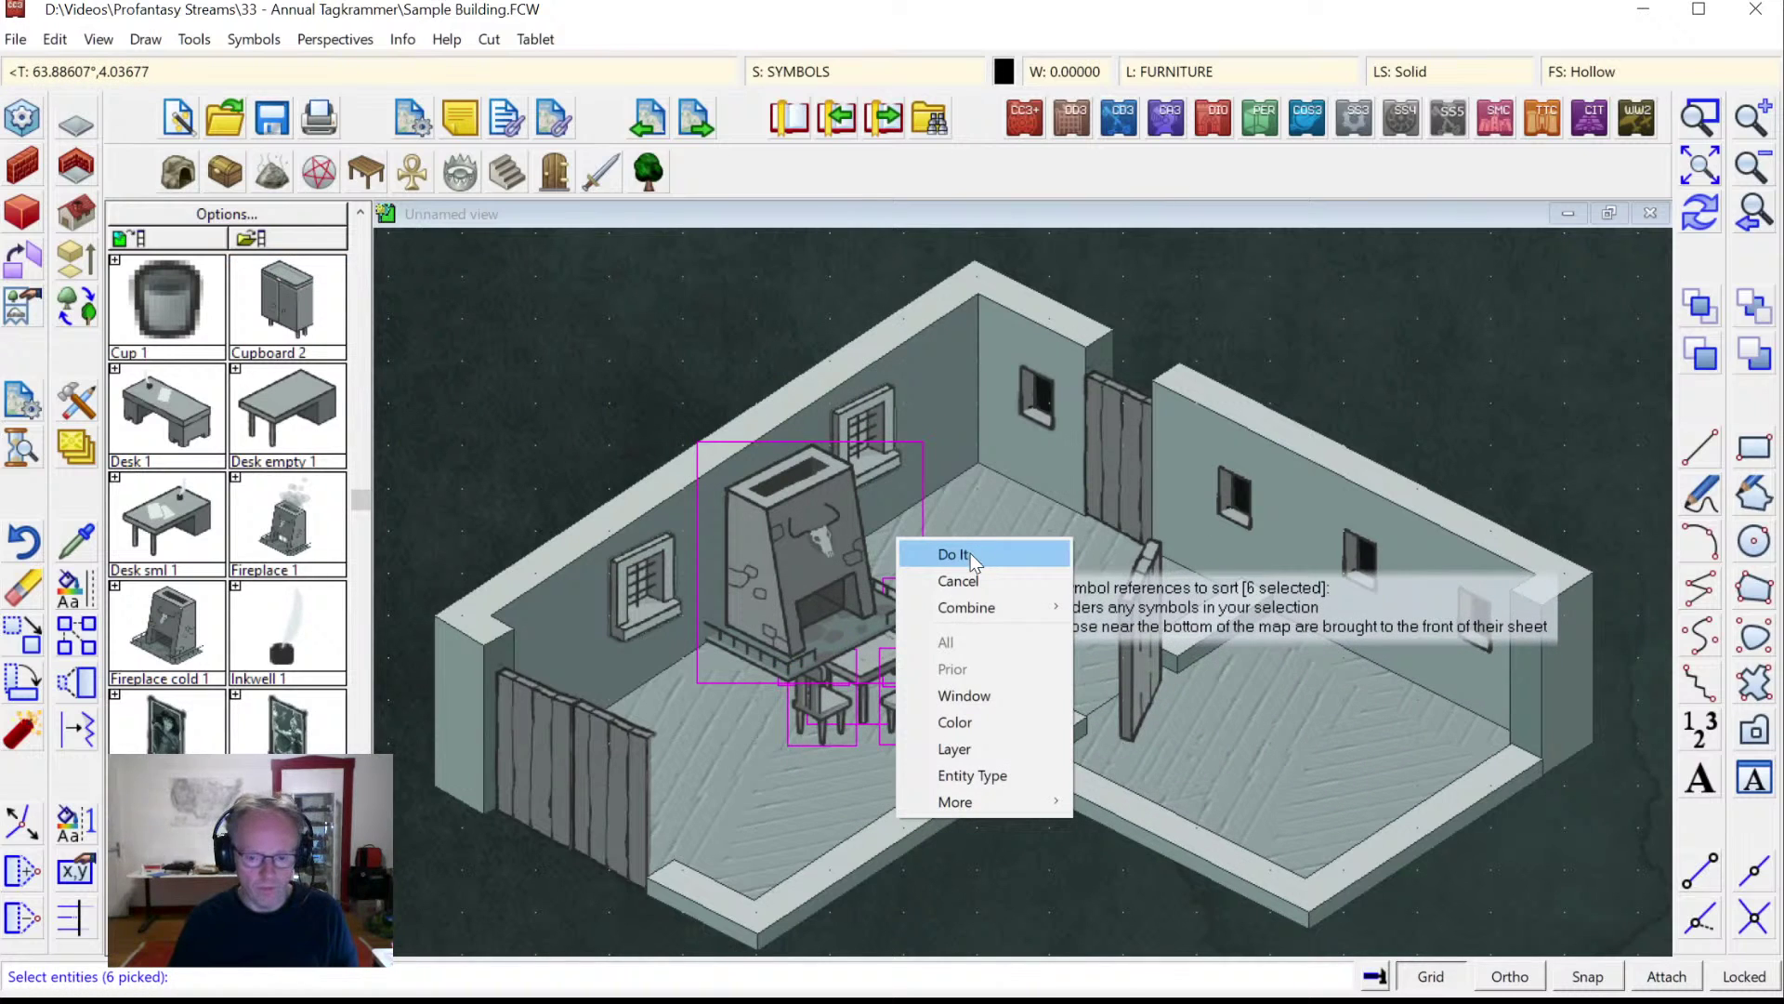
pyautogui.click(974, 556)
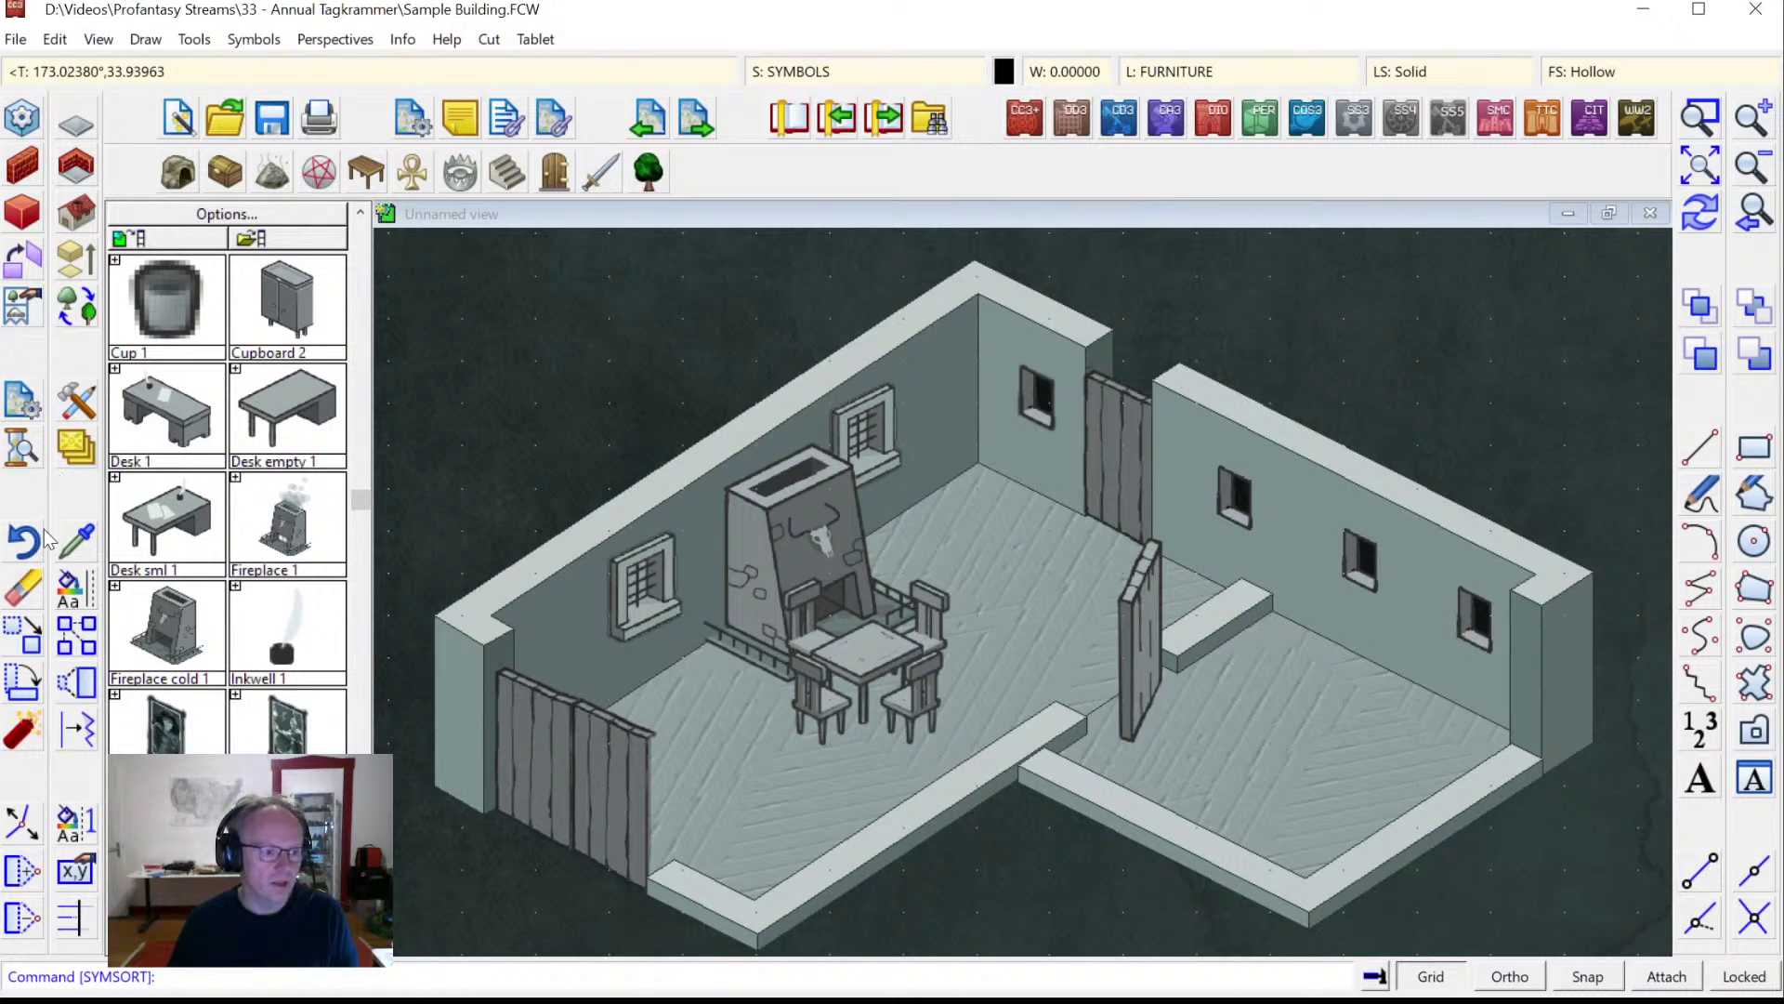
# Move the table and three of its chairs away from the fireplace toward the front wall, leaving the back wall out of the selection.
pyautogui.click(35, 626)
pyautogui.click(832, 678)
pyautogui.click(917, 689)
pyautogui.click(925, 676)
pyautogui.click(811, 582)
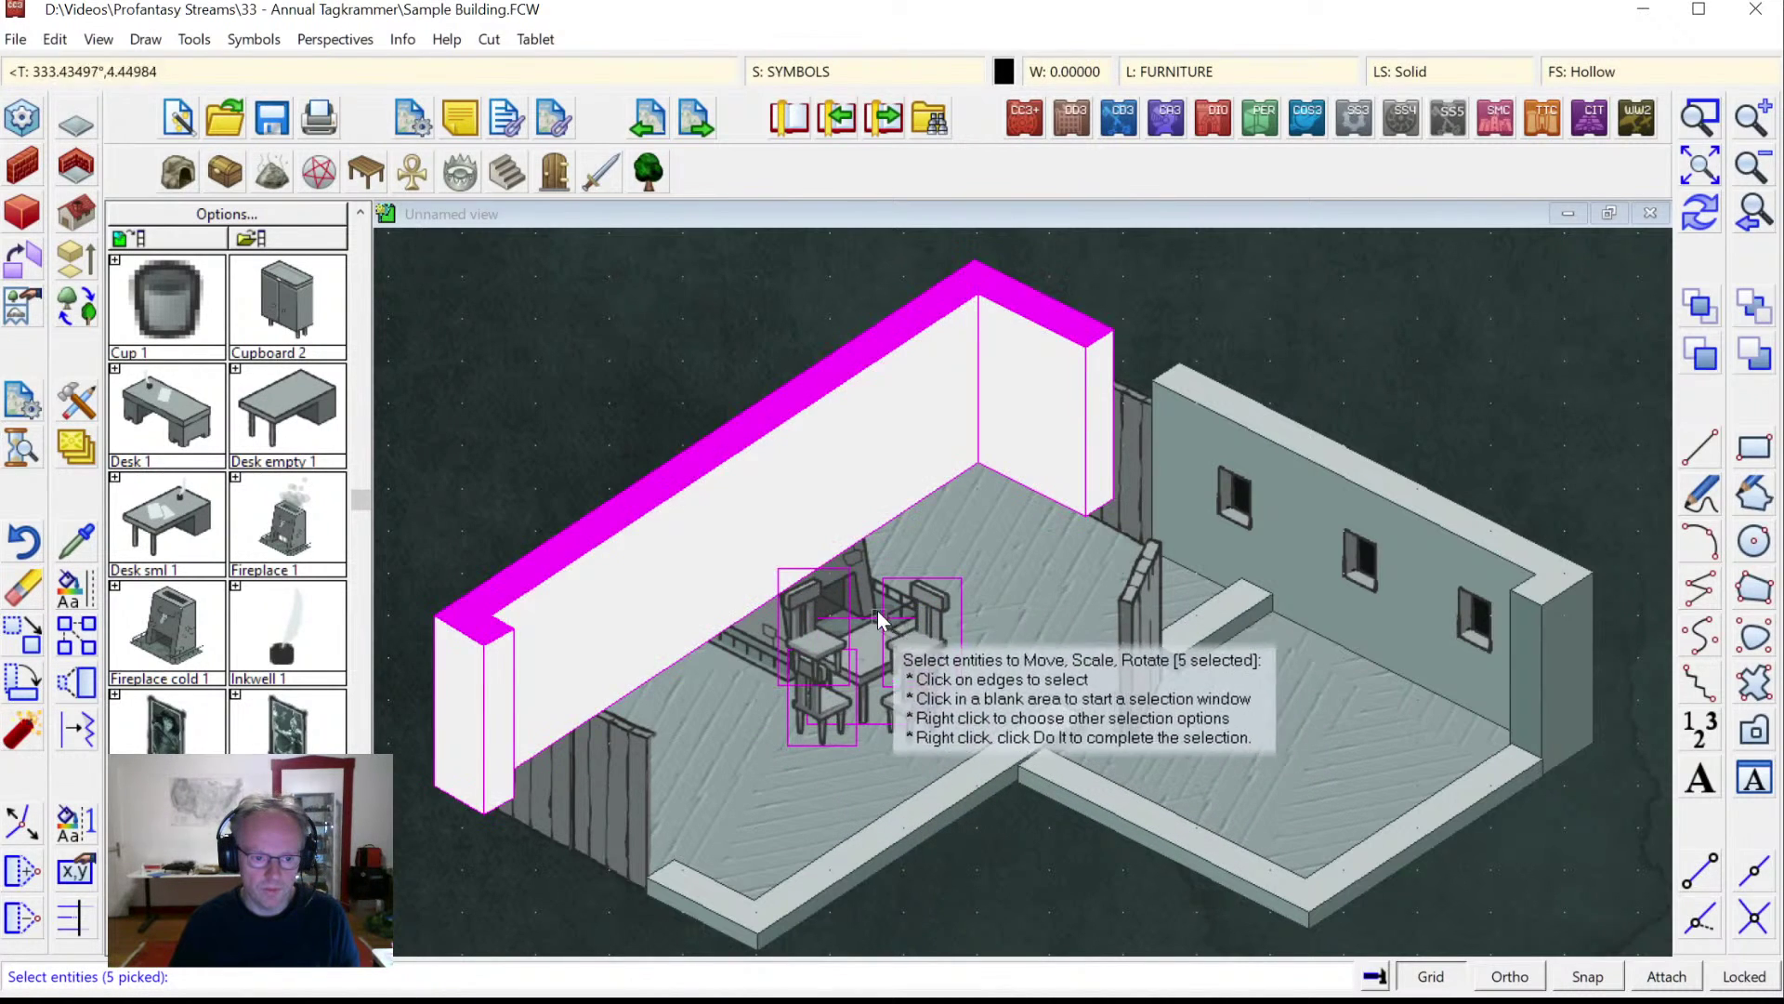
pyautogui.rightClick(816, 458)
pyautogui.moveTo(957, 533)
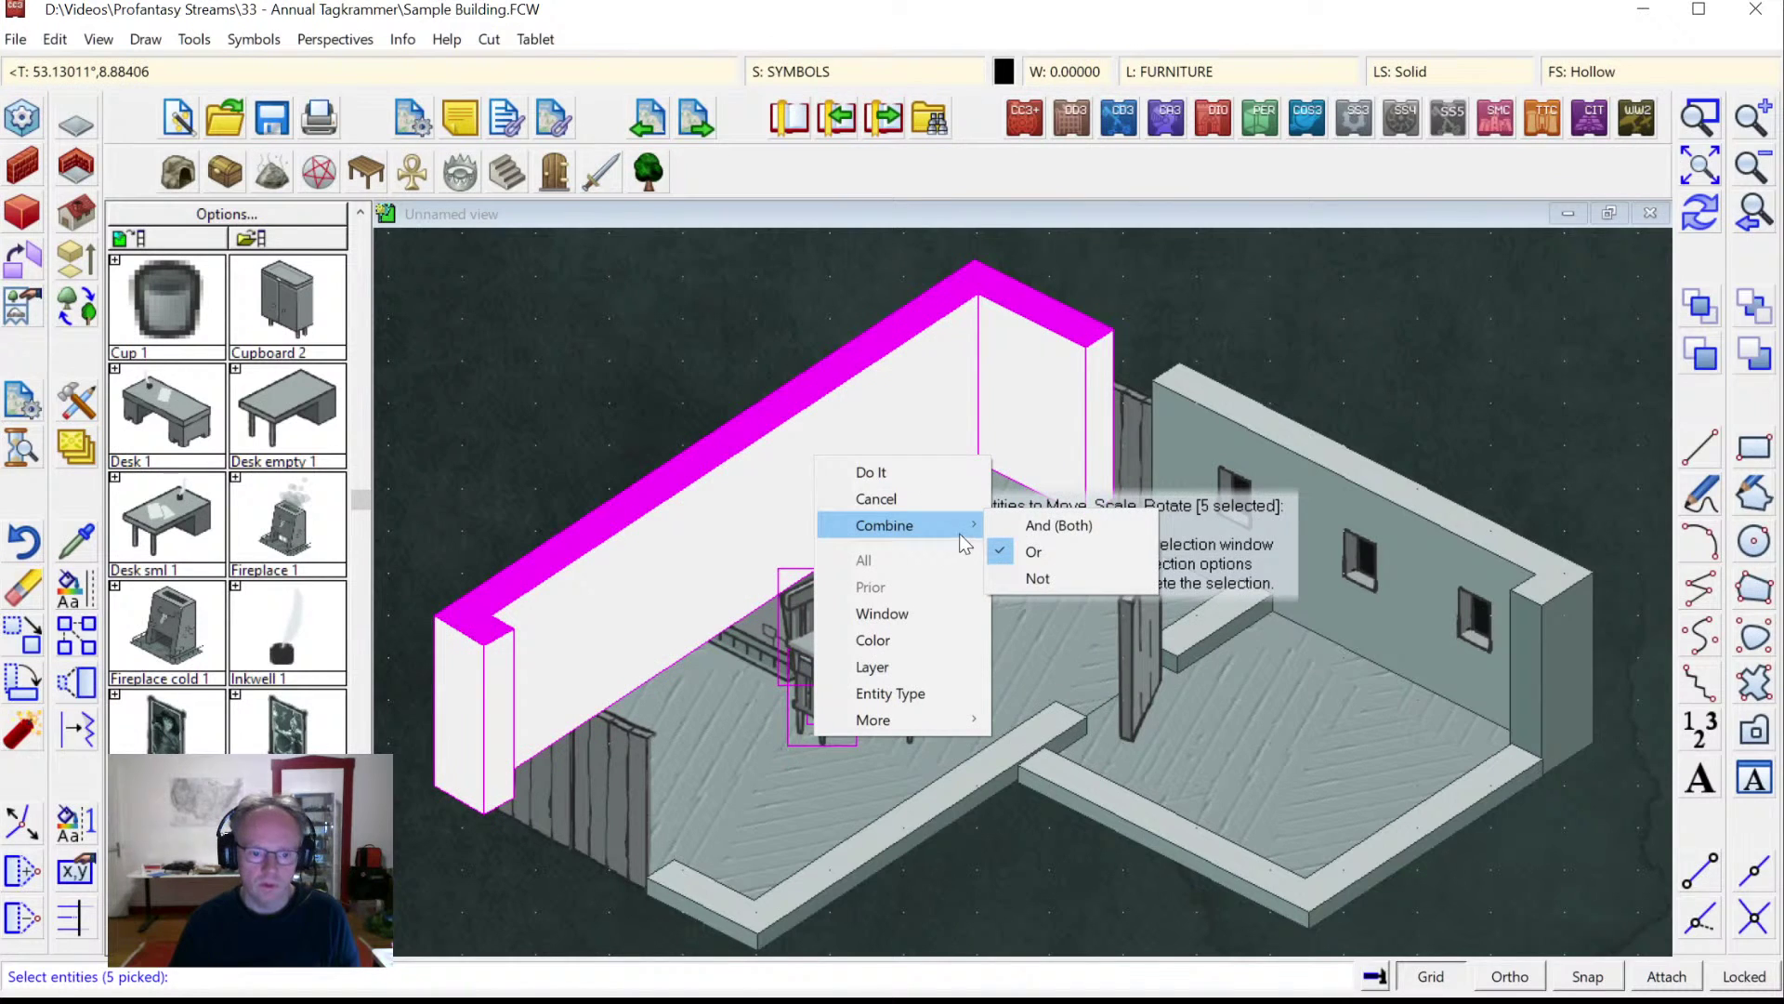
pyautogui.click(1035, 573)
pyautogui.click(957, 476)
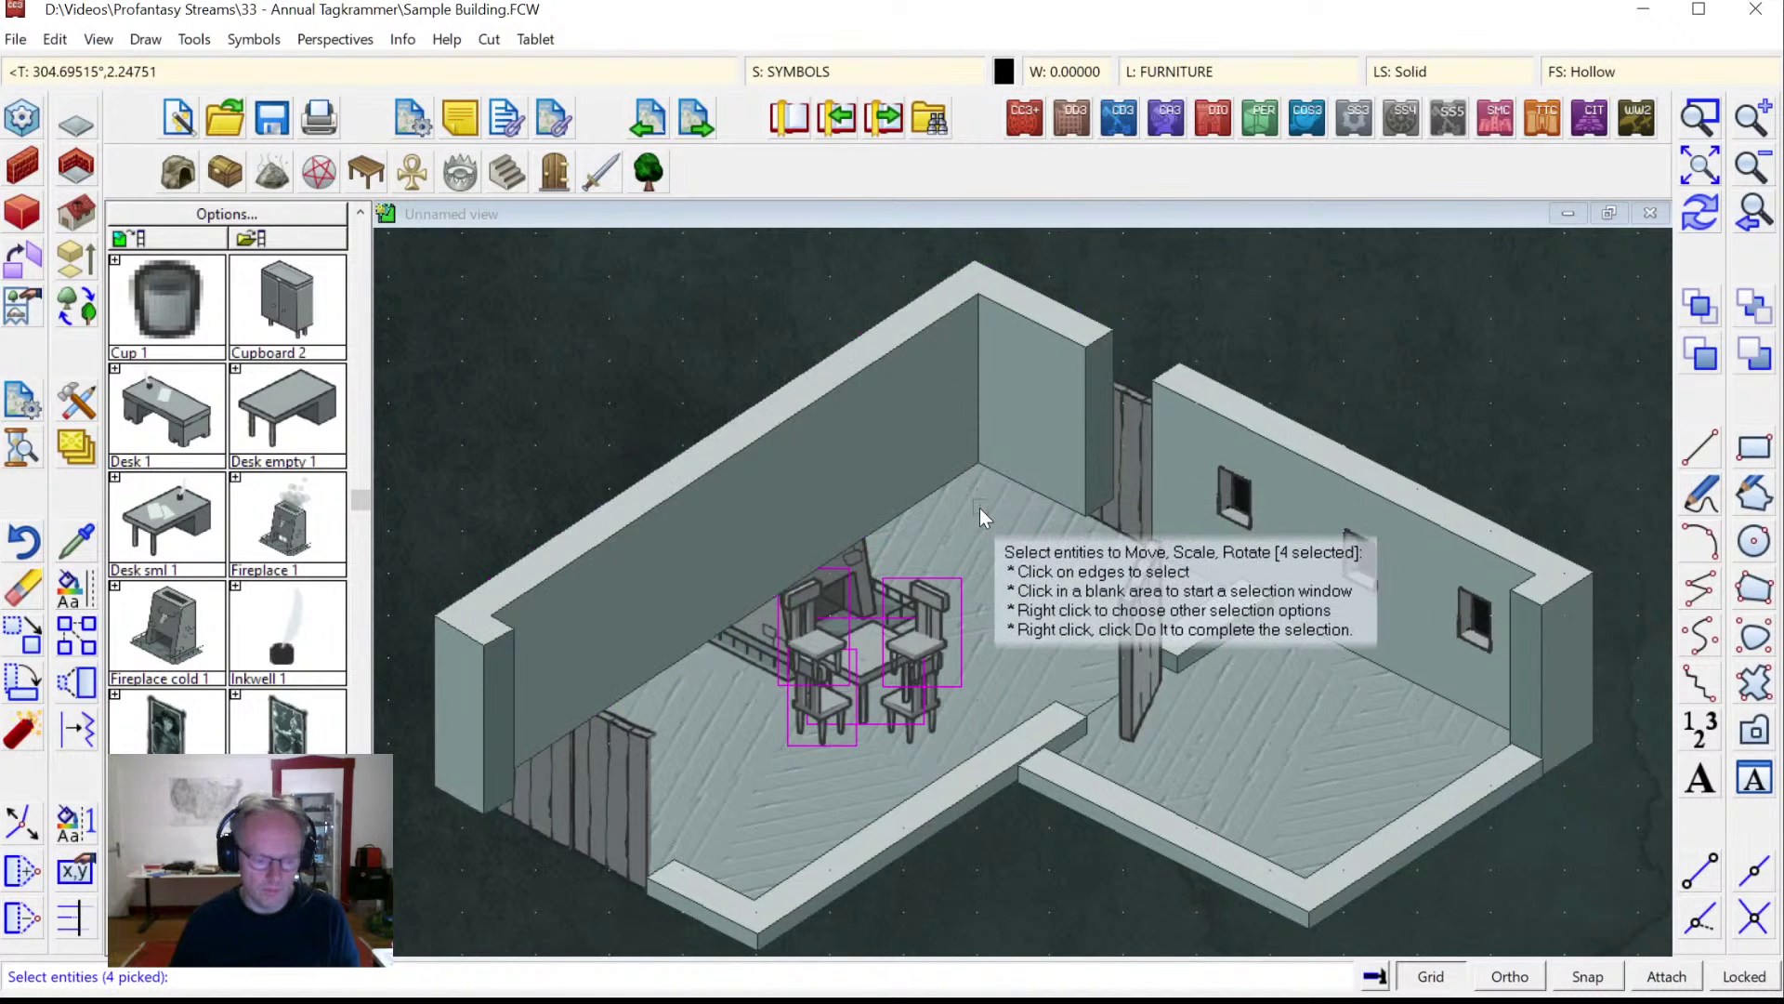
pyautogui.press('Return')
pyautogui.click(879, 645)
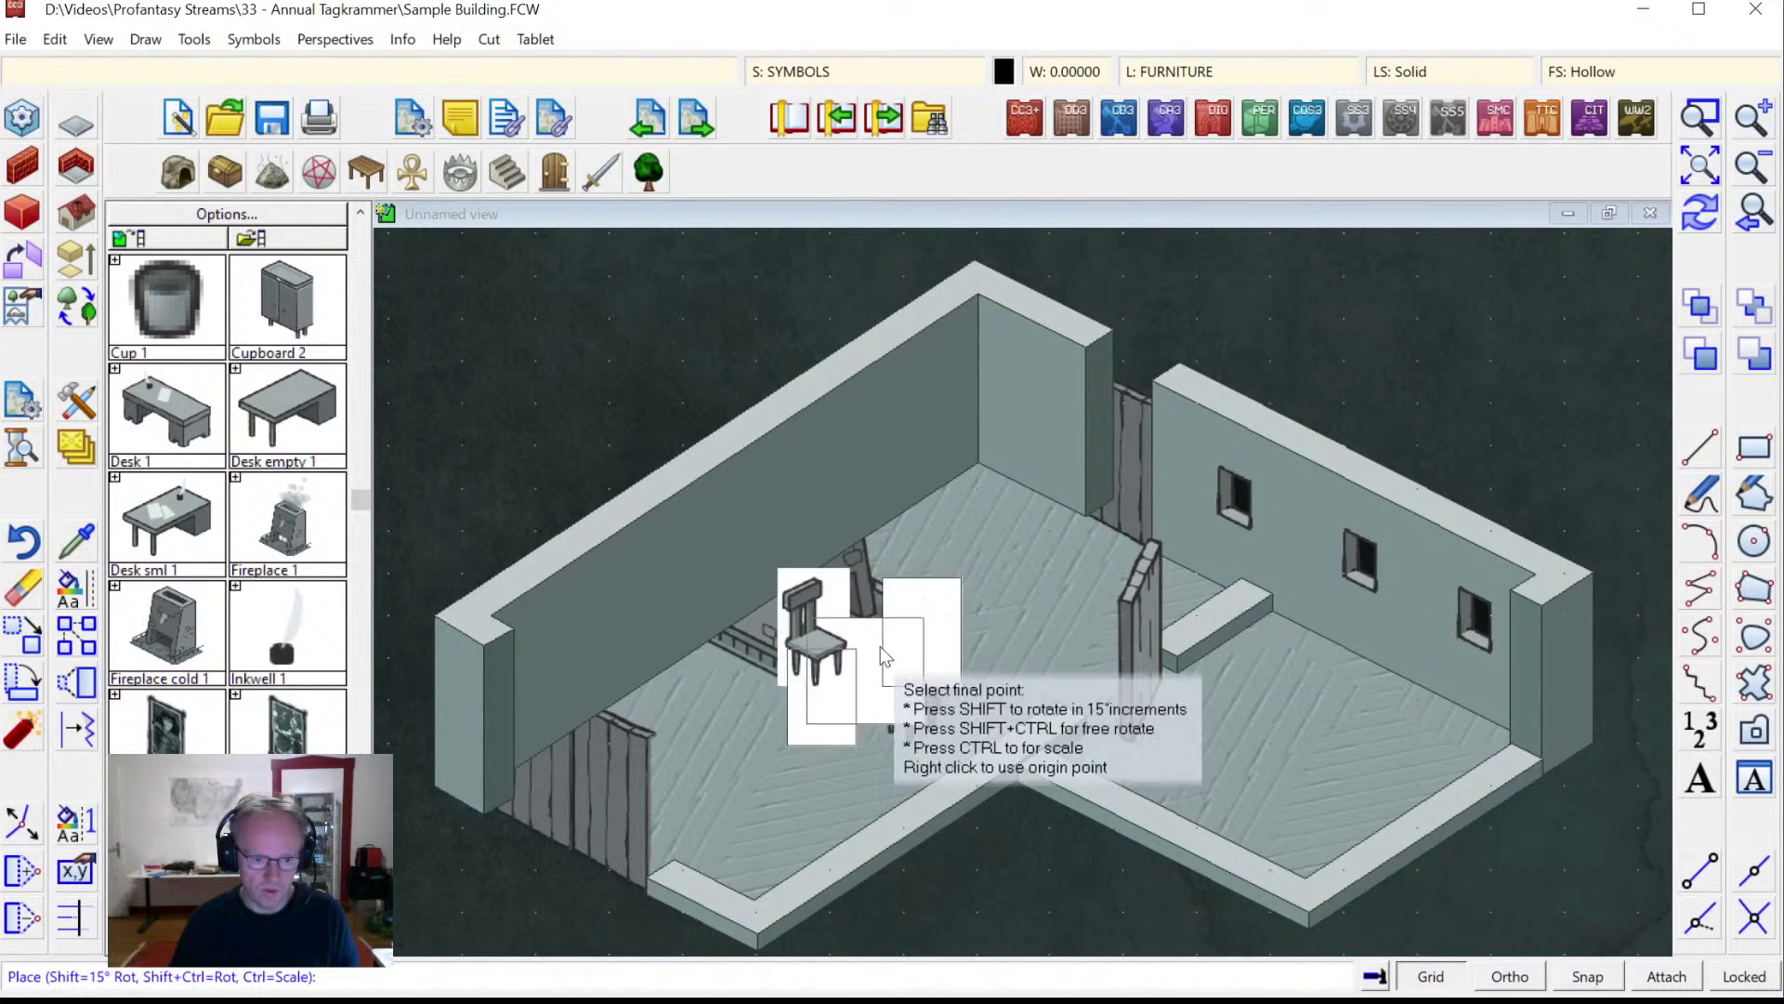
pyautogui.click(855, 710)
pyautogui.click(1701, 213)
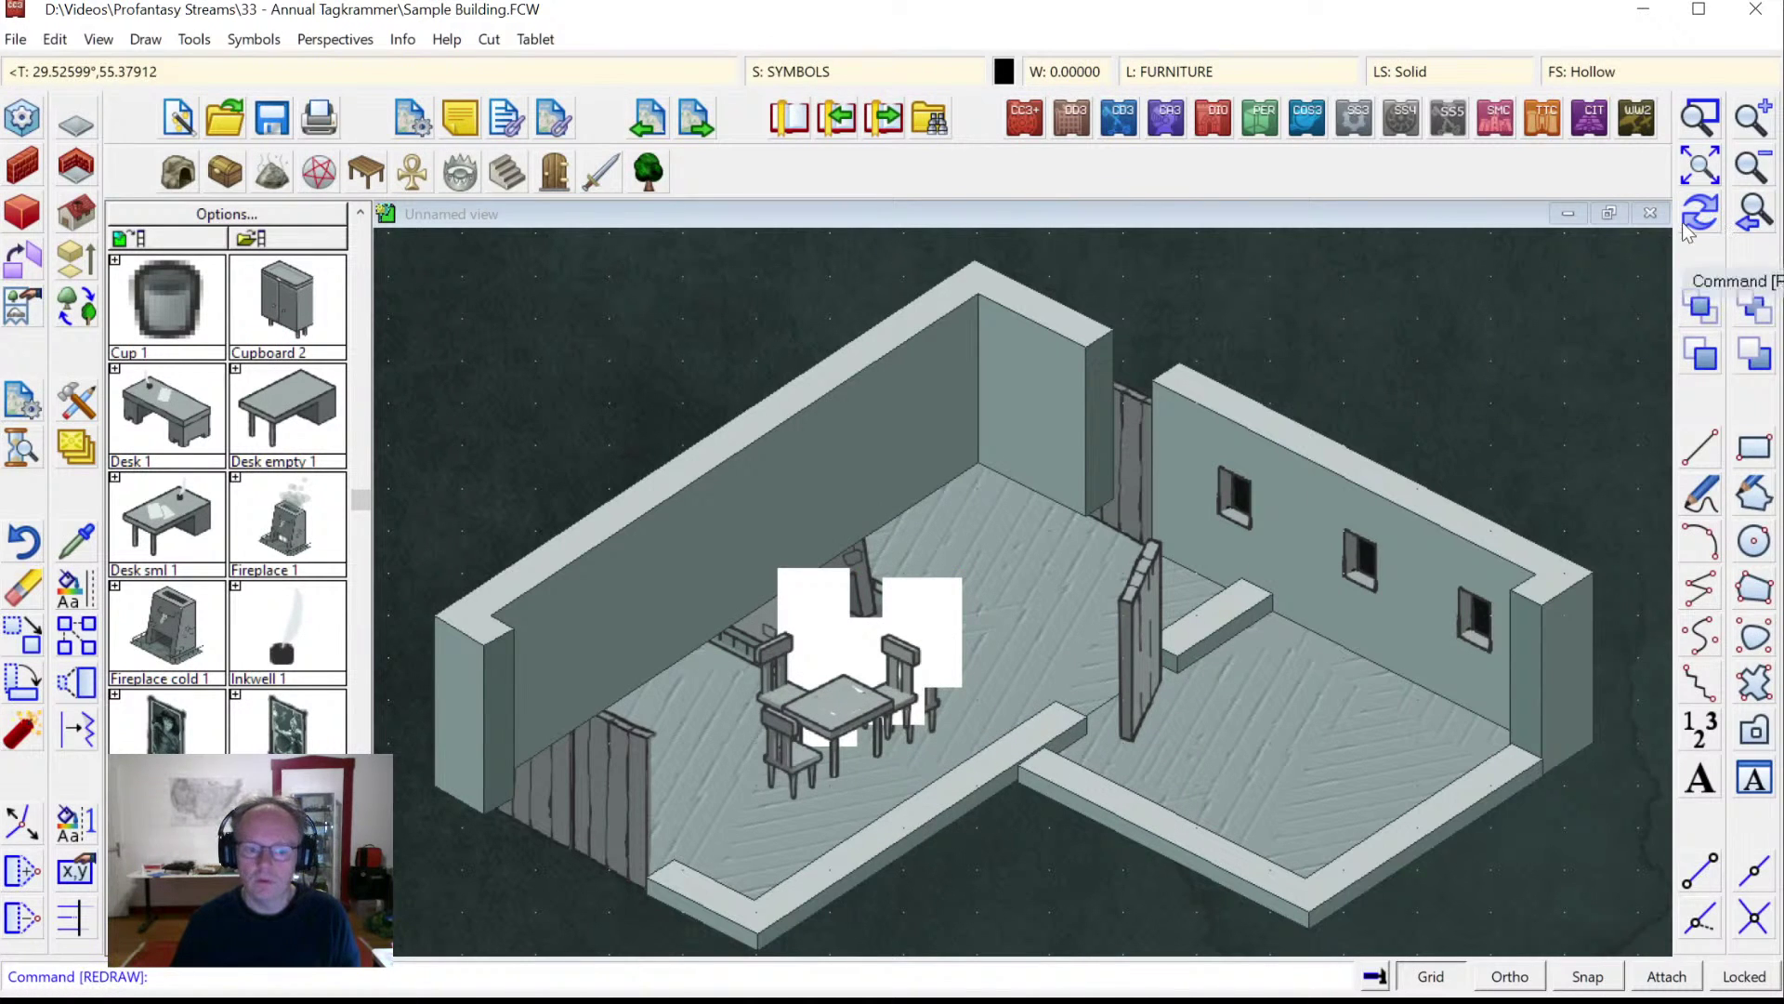
# Move the chair left behind to the free front side of the relocated table.
pyautogui.click(28, 638)
pyautogui.click(935, 714)
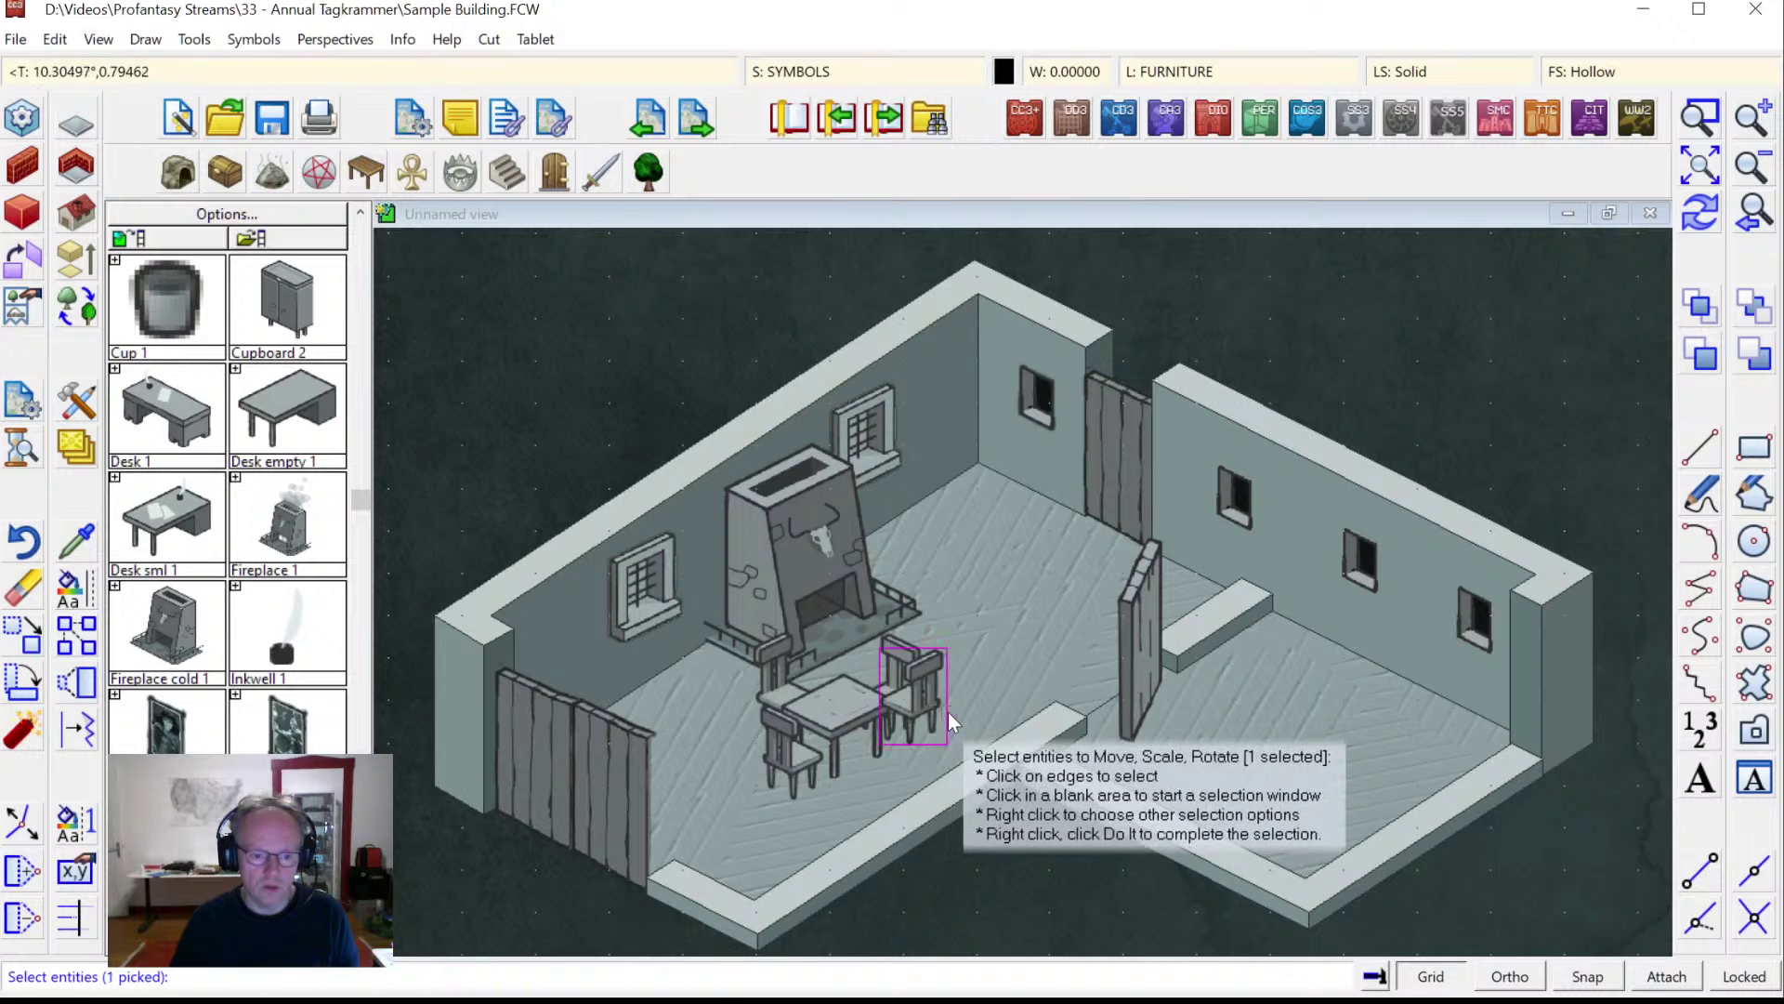
pyautogui.rightClick(961, 707)
pyautogui.click(918, 711)
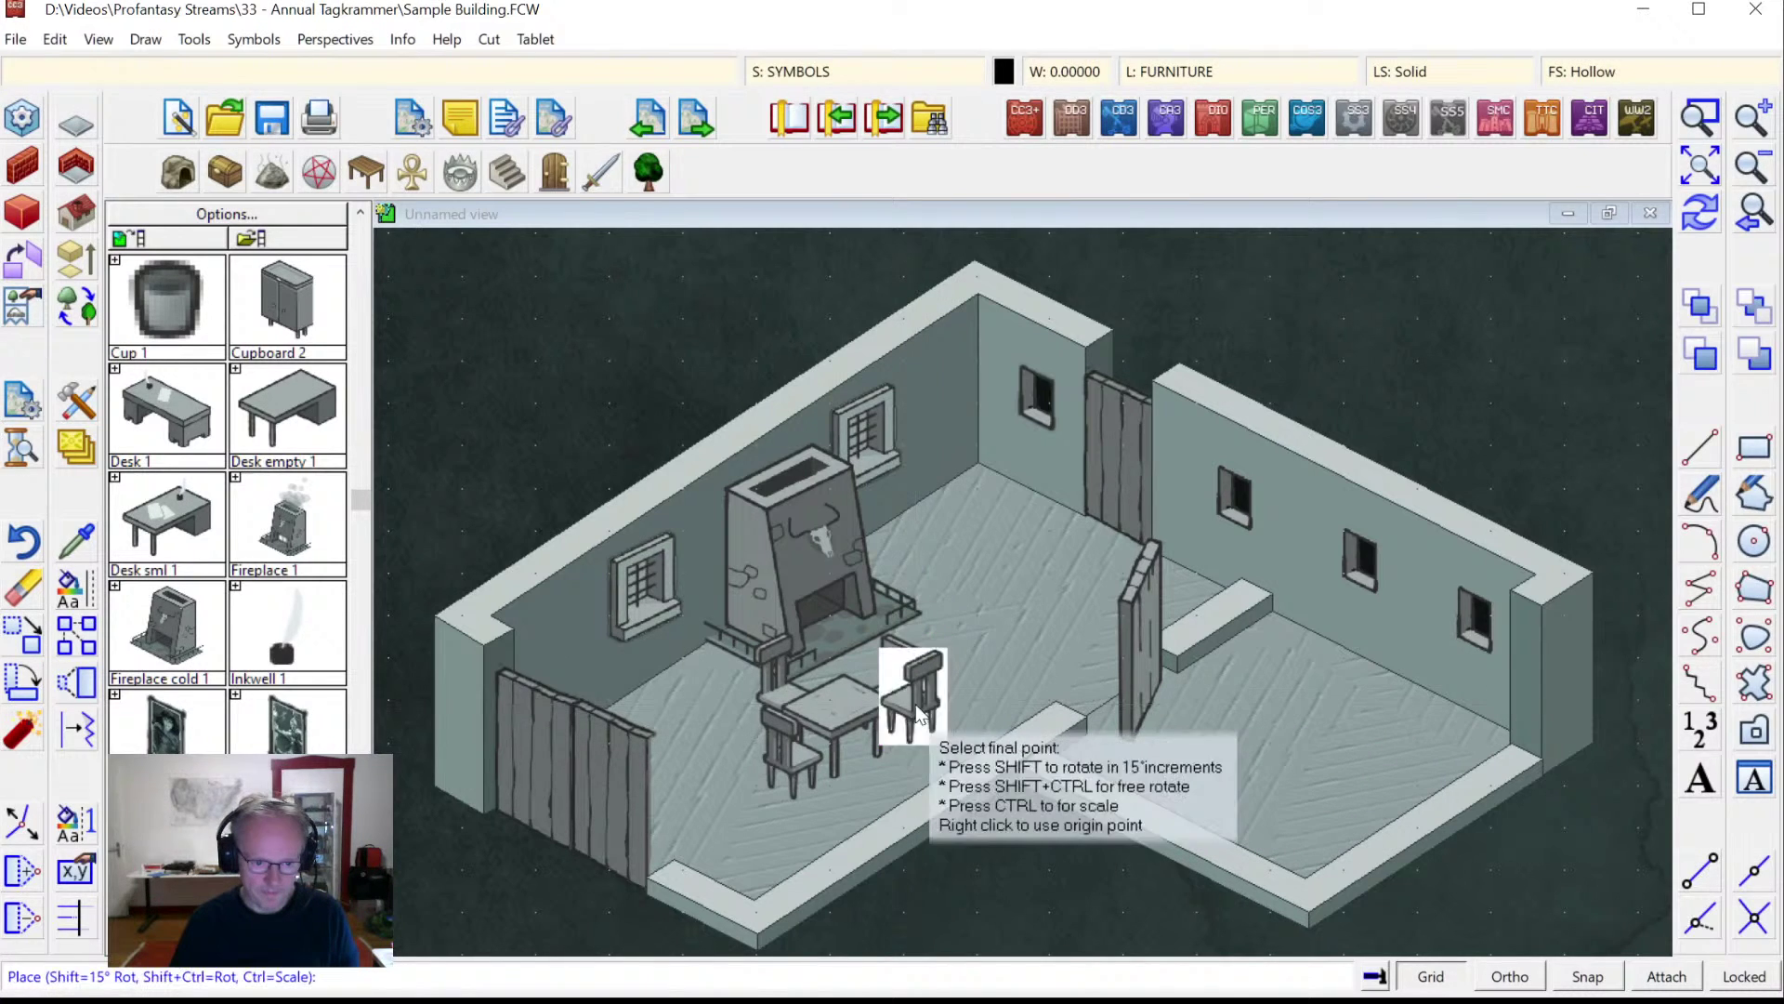
pyautogui.click(883, 755)
pyautogui.click(1699, 213)
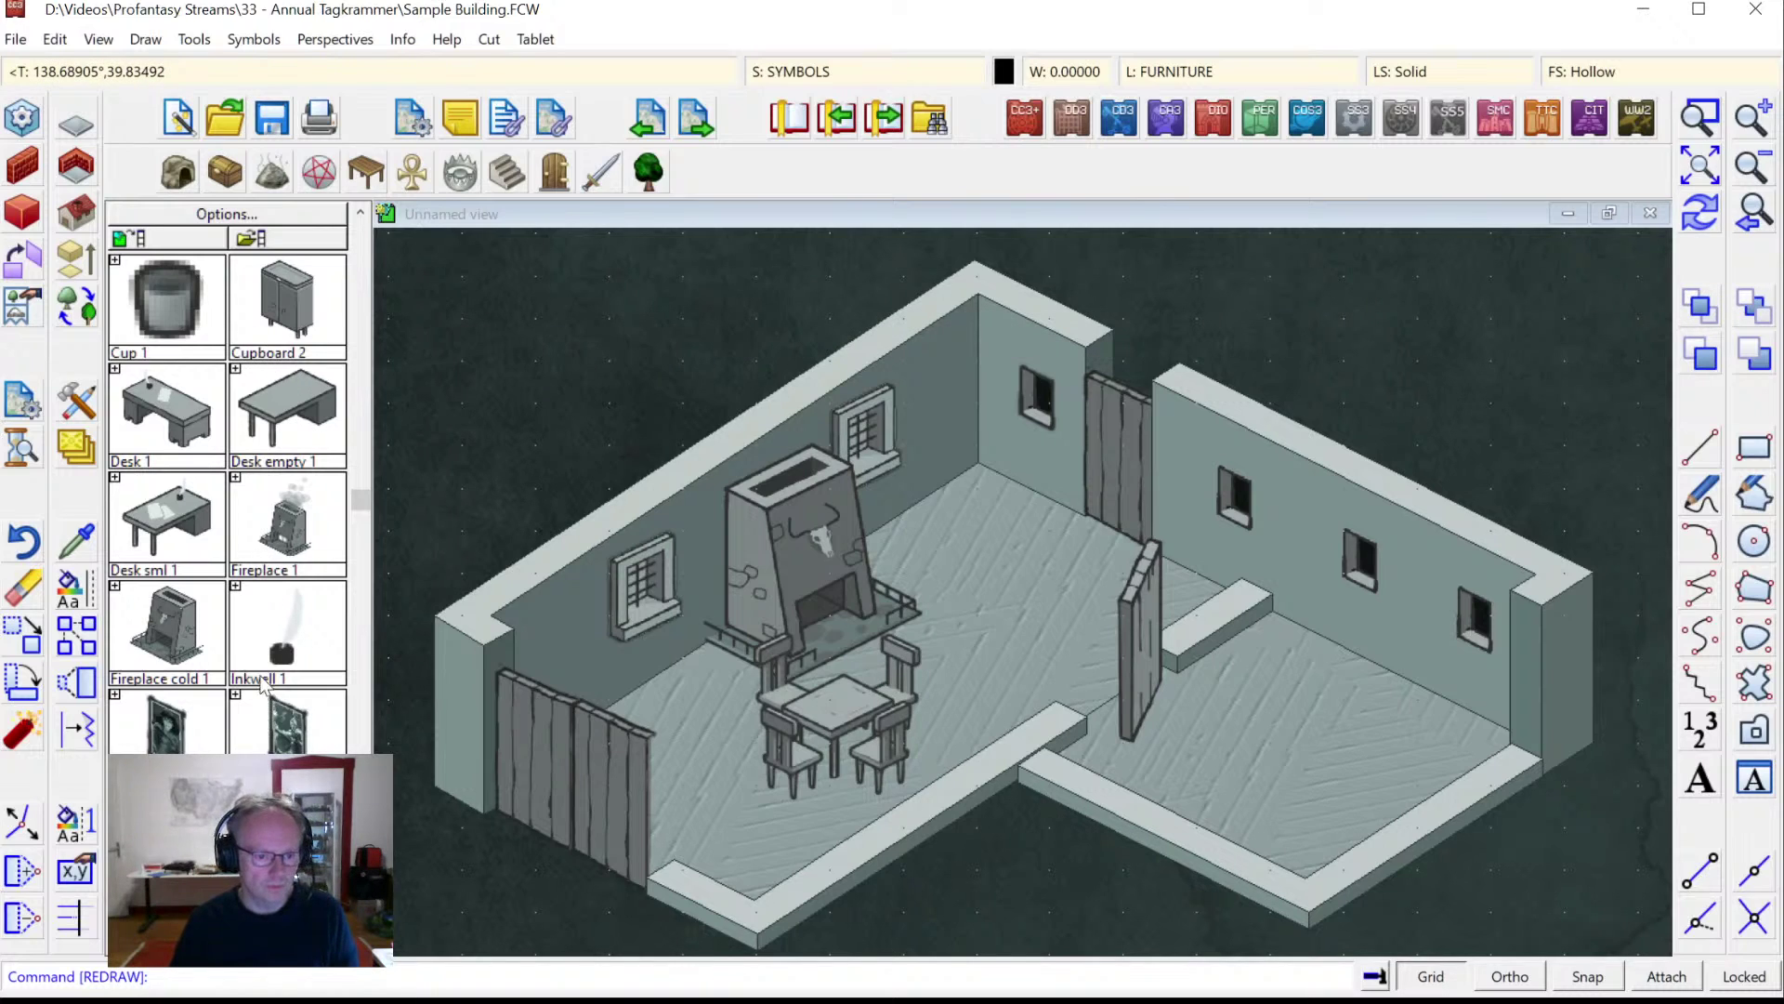
# Hang a picture symbol on the larger room's long back wall, between the farther barred window and the corner.
pyautogui.click(287, 723)
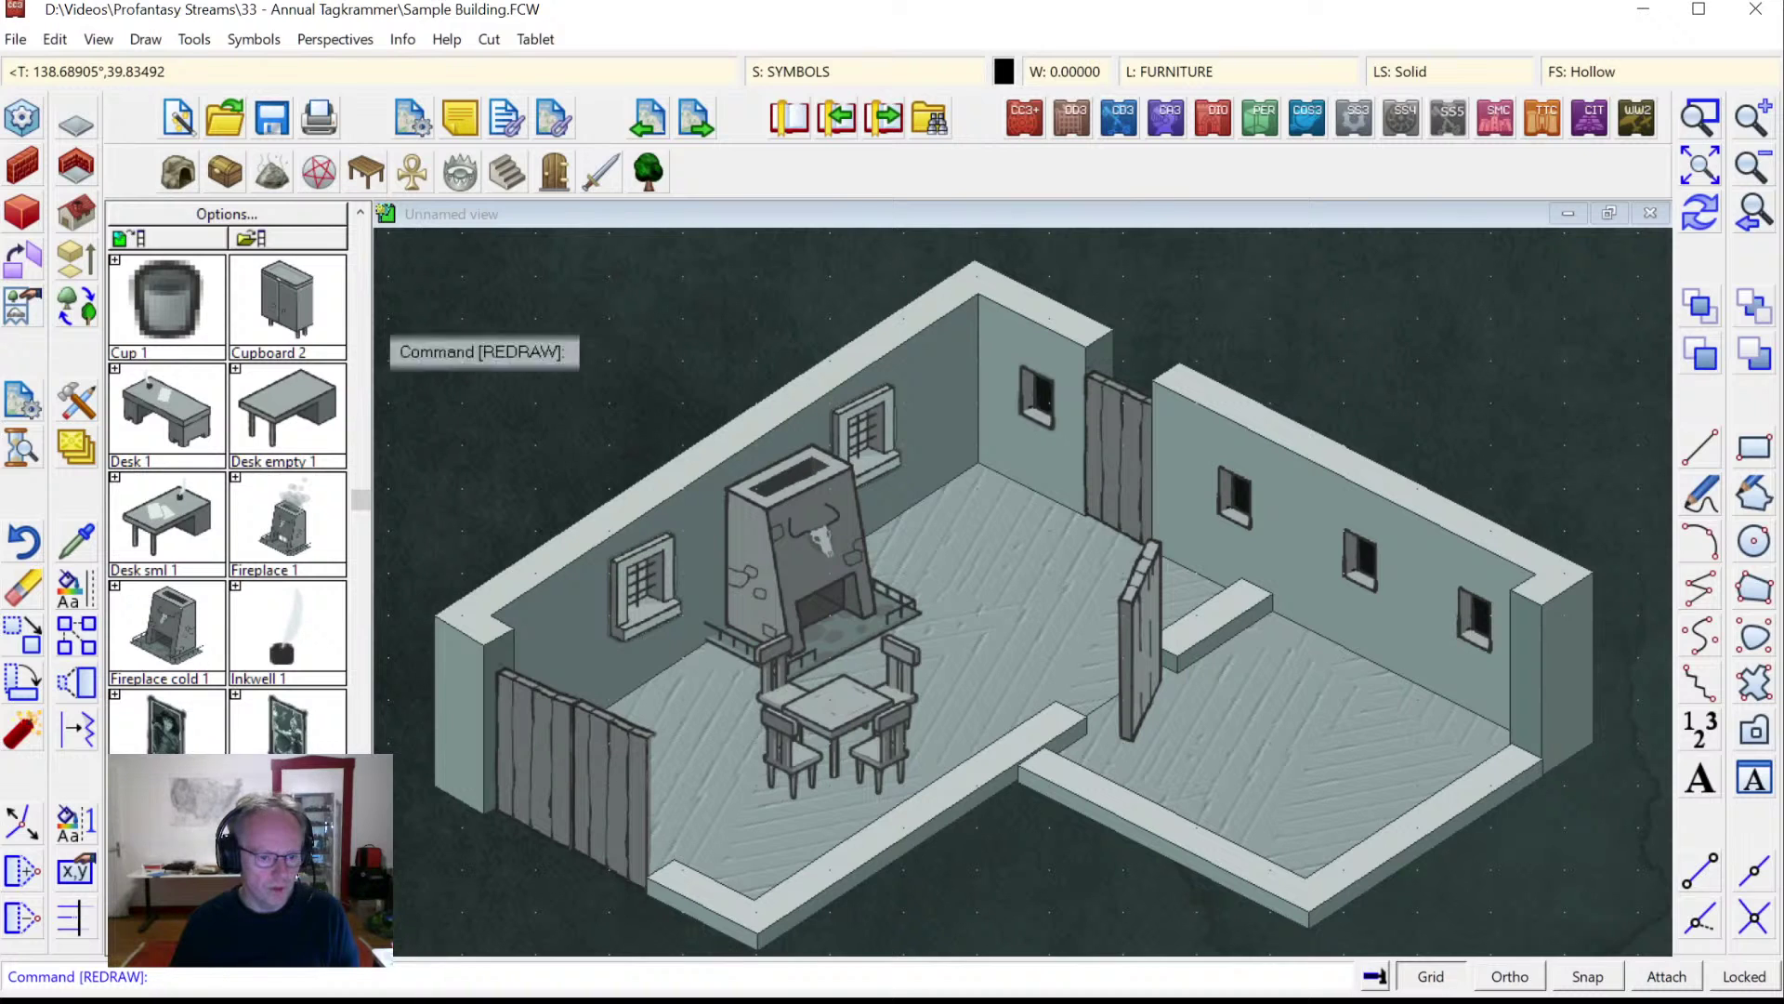
pyautogui.click(942, 477)
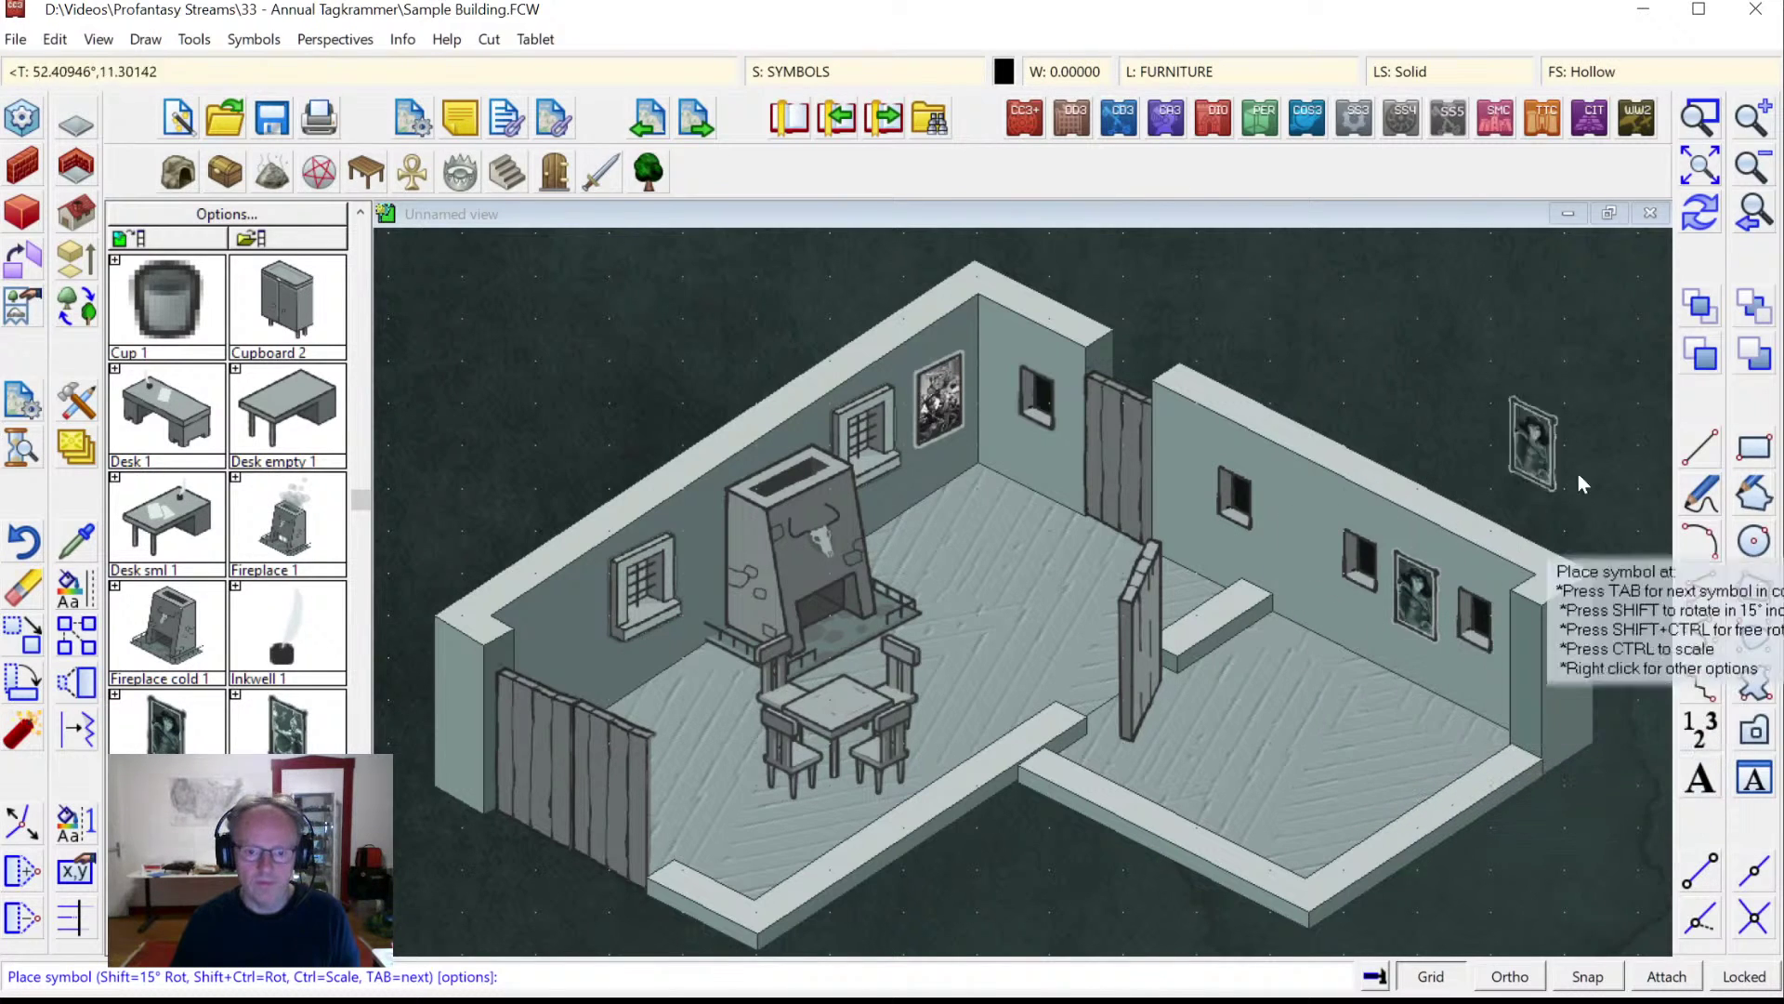
pyautogui.click(1691, 213)
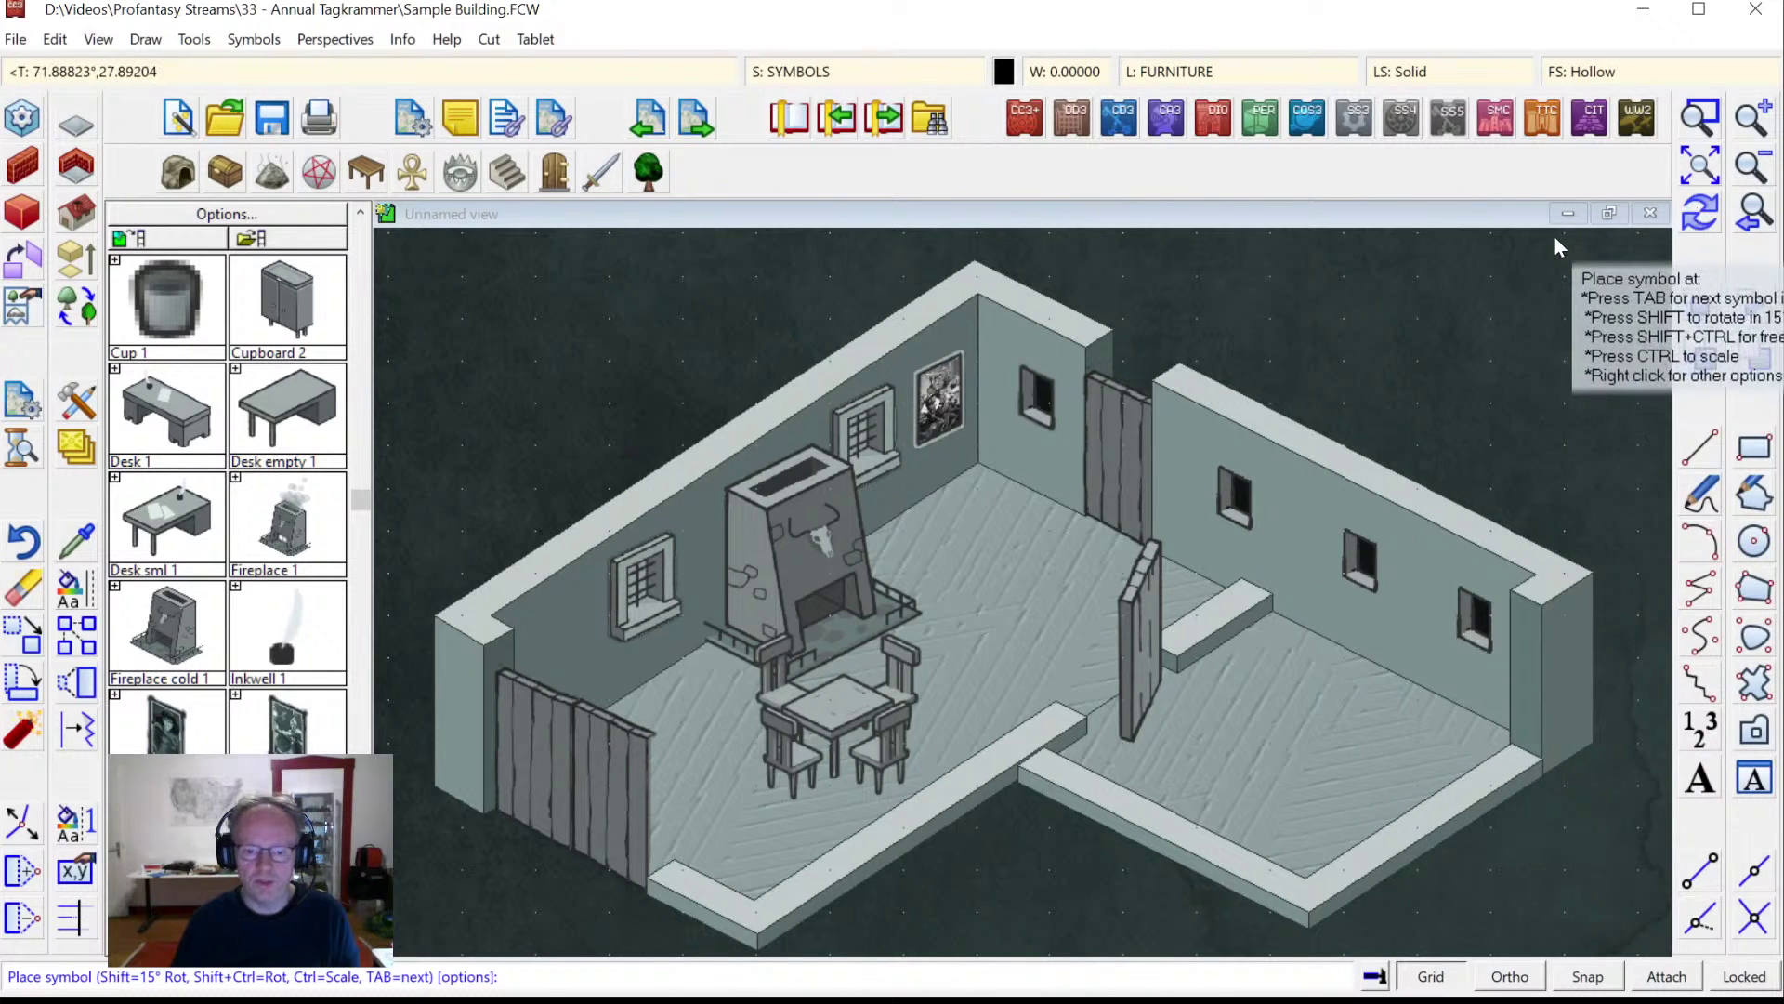
pyautogui.press('Escape')
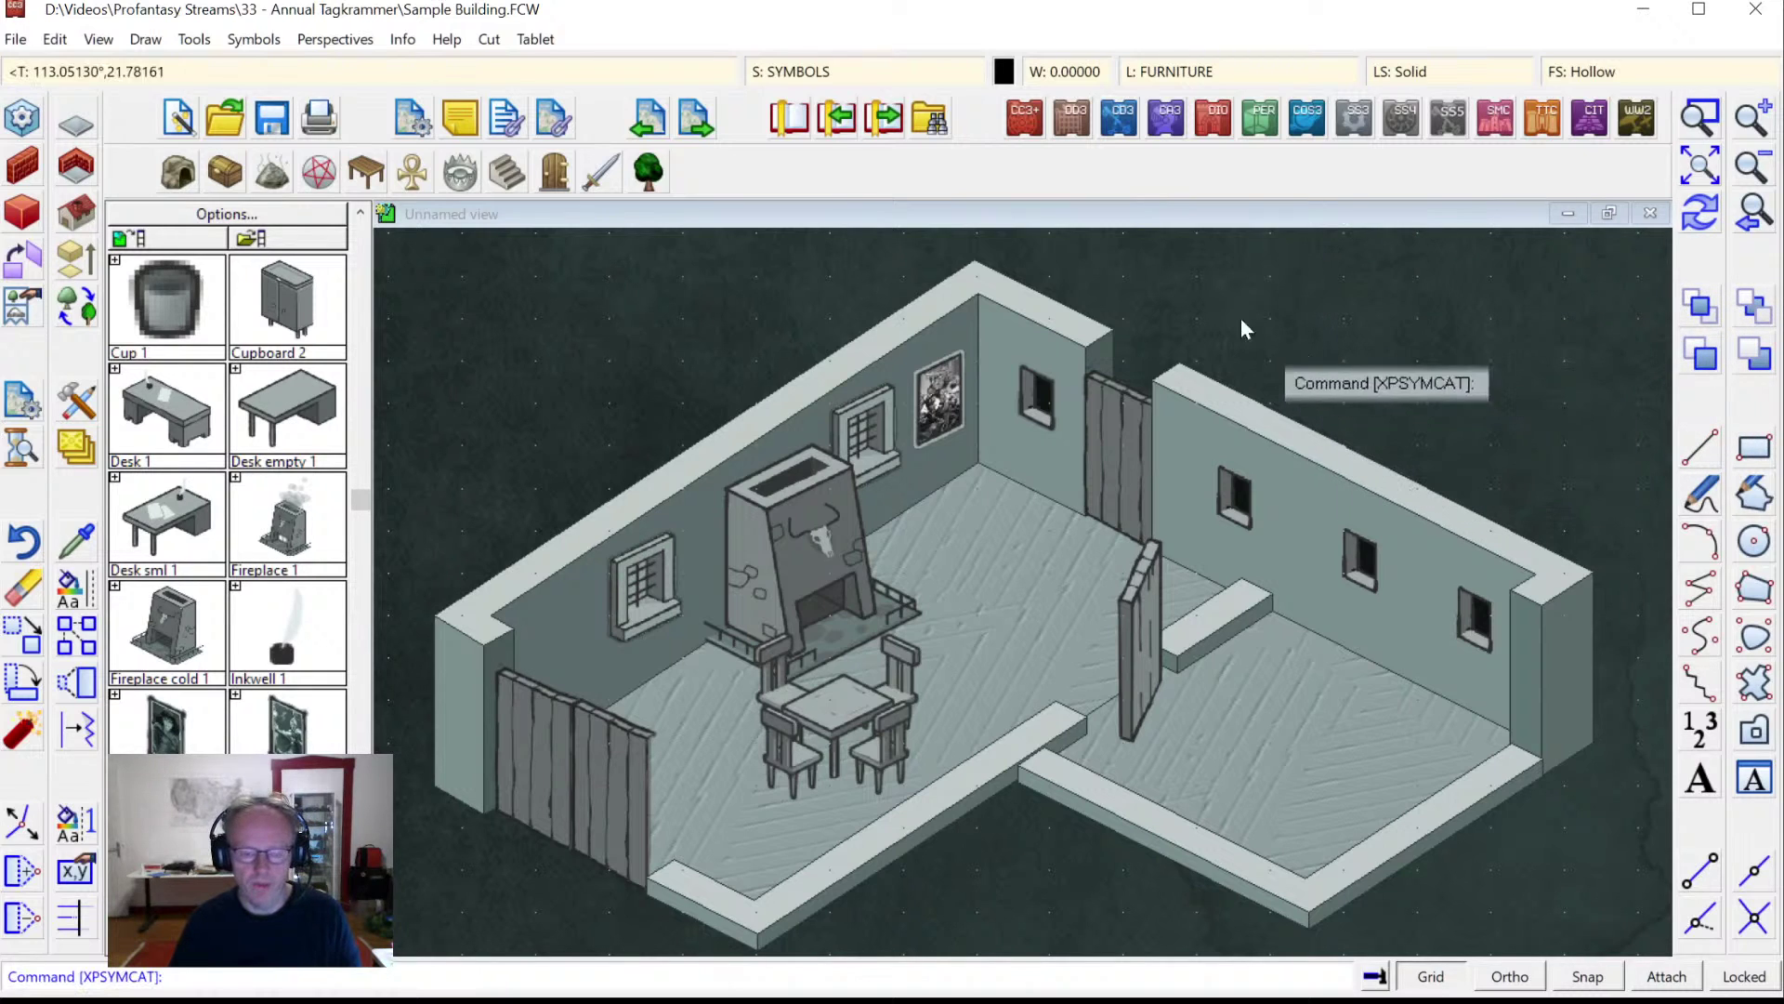
# Hide the WALLS 2 sheet and move the picture between the smaller room's last two windows to the SYMBOLS 2 sheet.
pyautogui.click(788, 74)
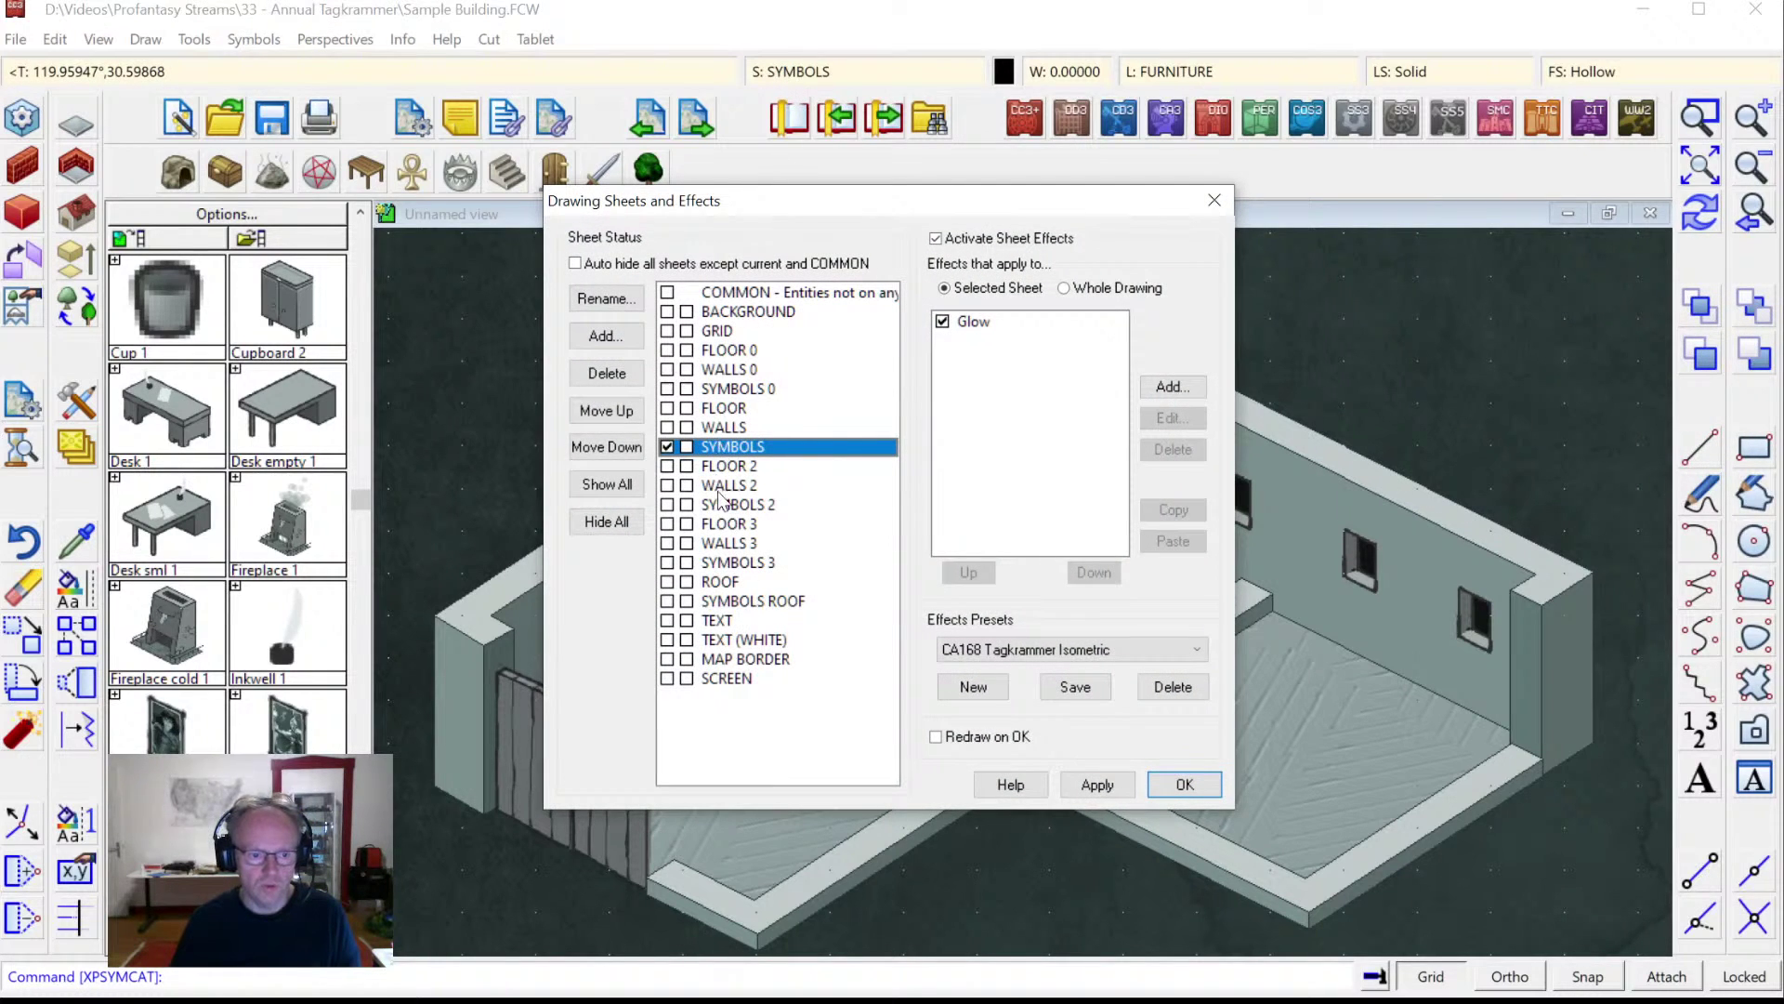
pyautogui.click(689, 484)
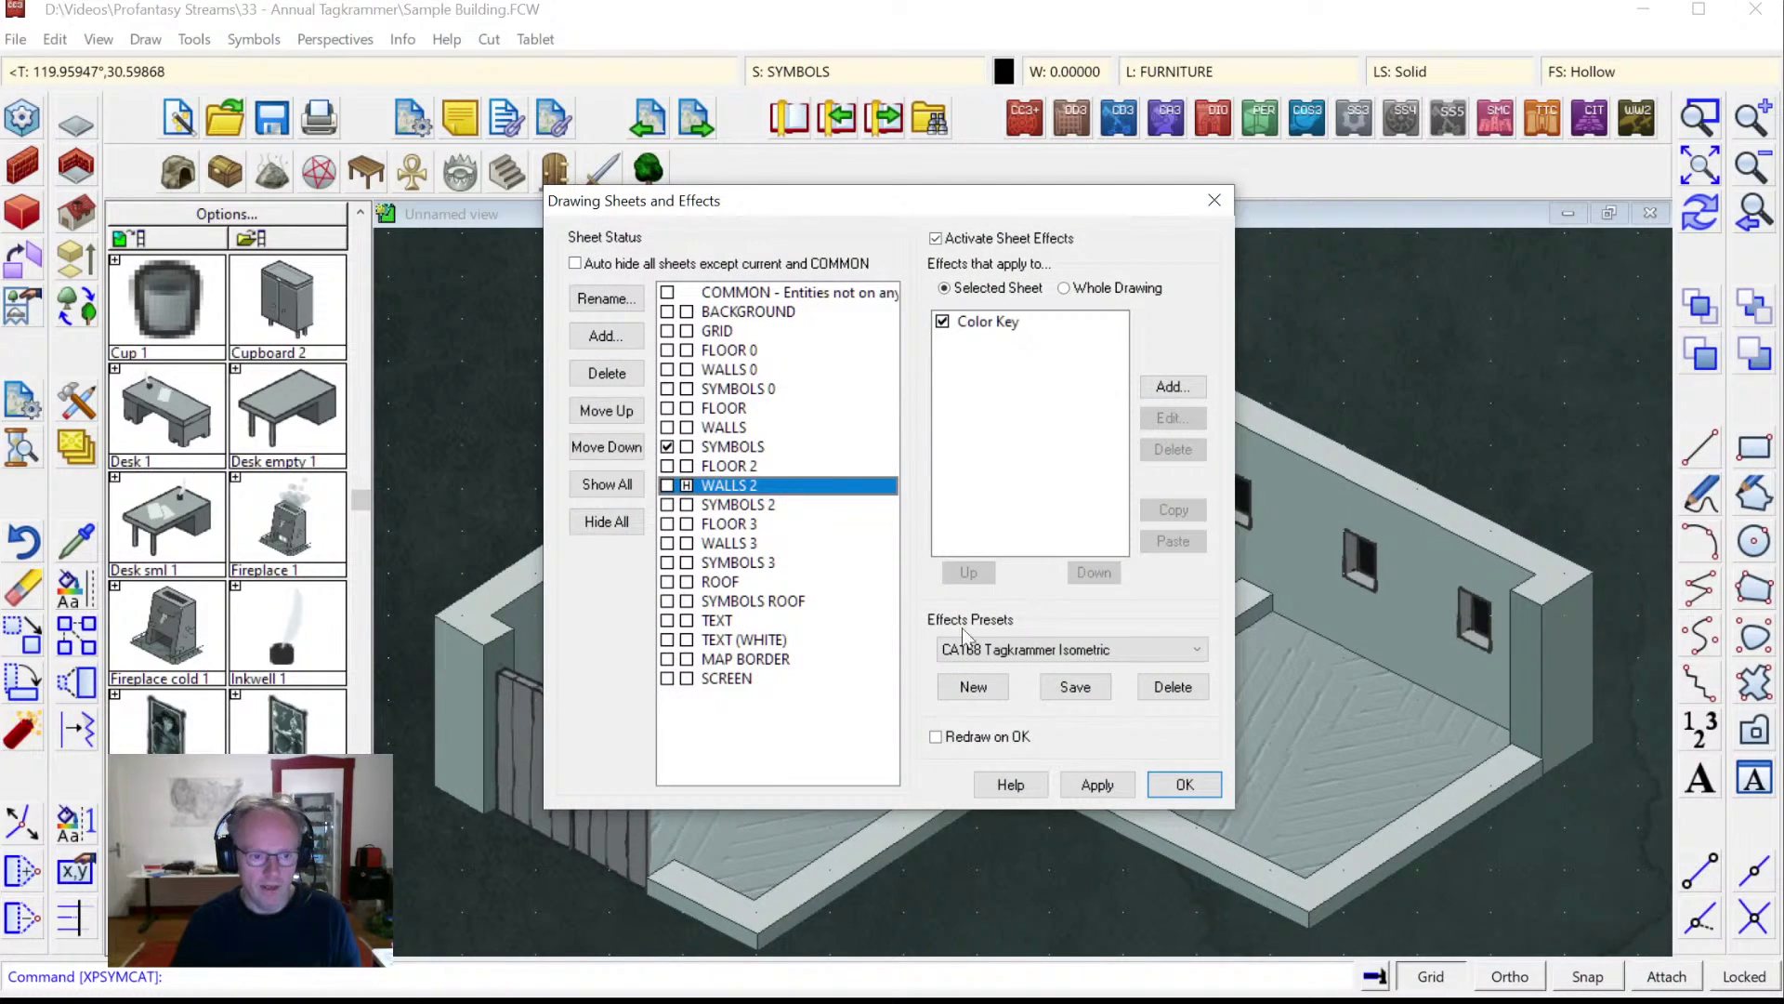
pyautogui.click(1184, 783)
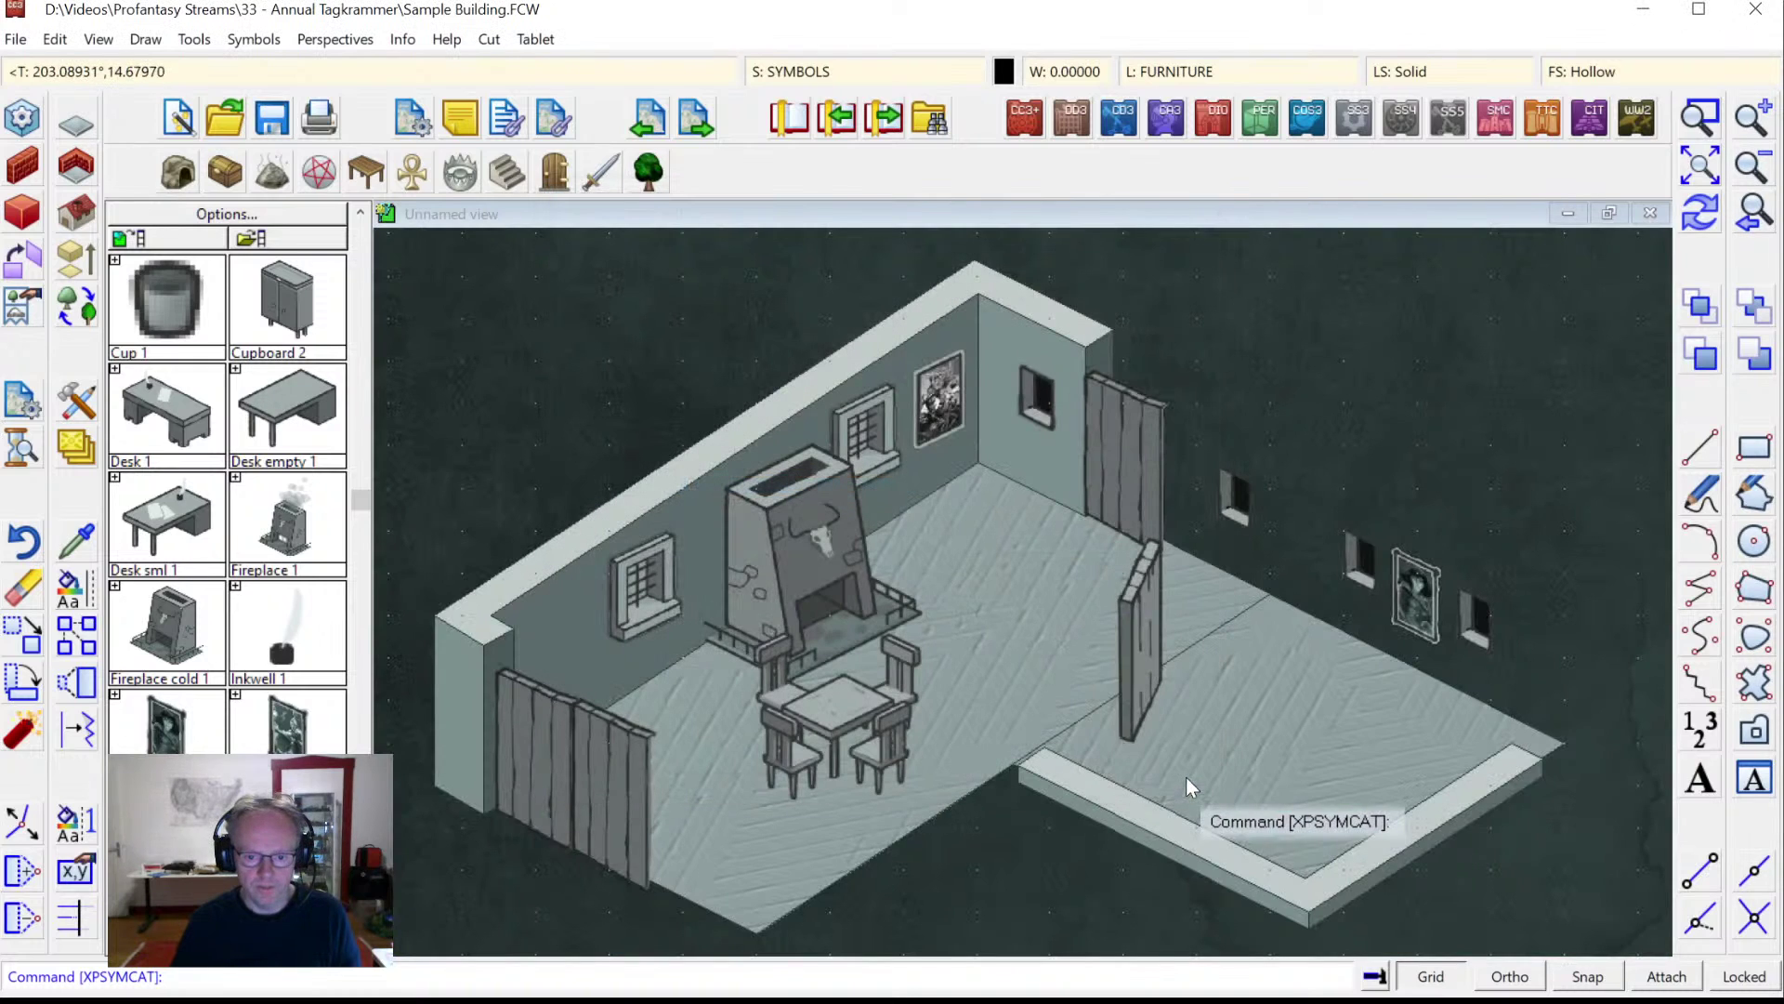
pyautogui.rightClick(78, 450)
pyautogui.click(145, 666)
pyautogui.click(1415, 567)
pyautogui.click(1452, 504)
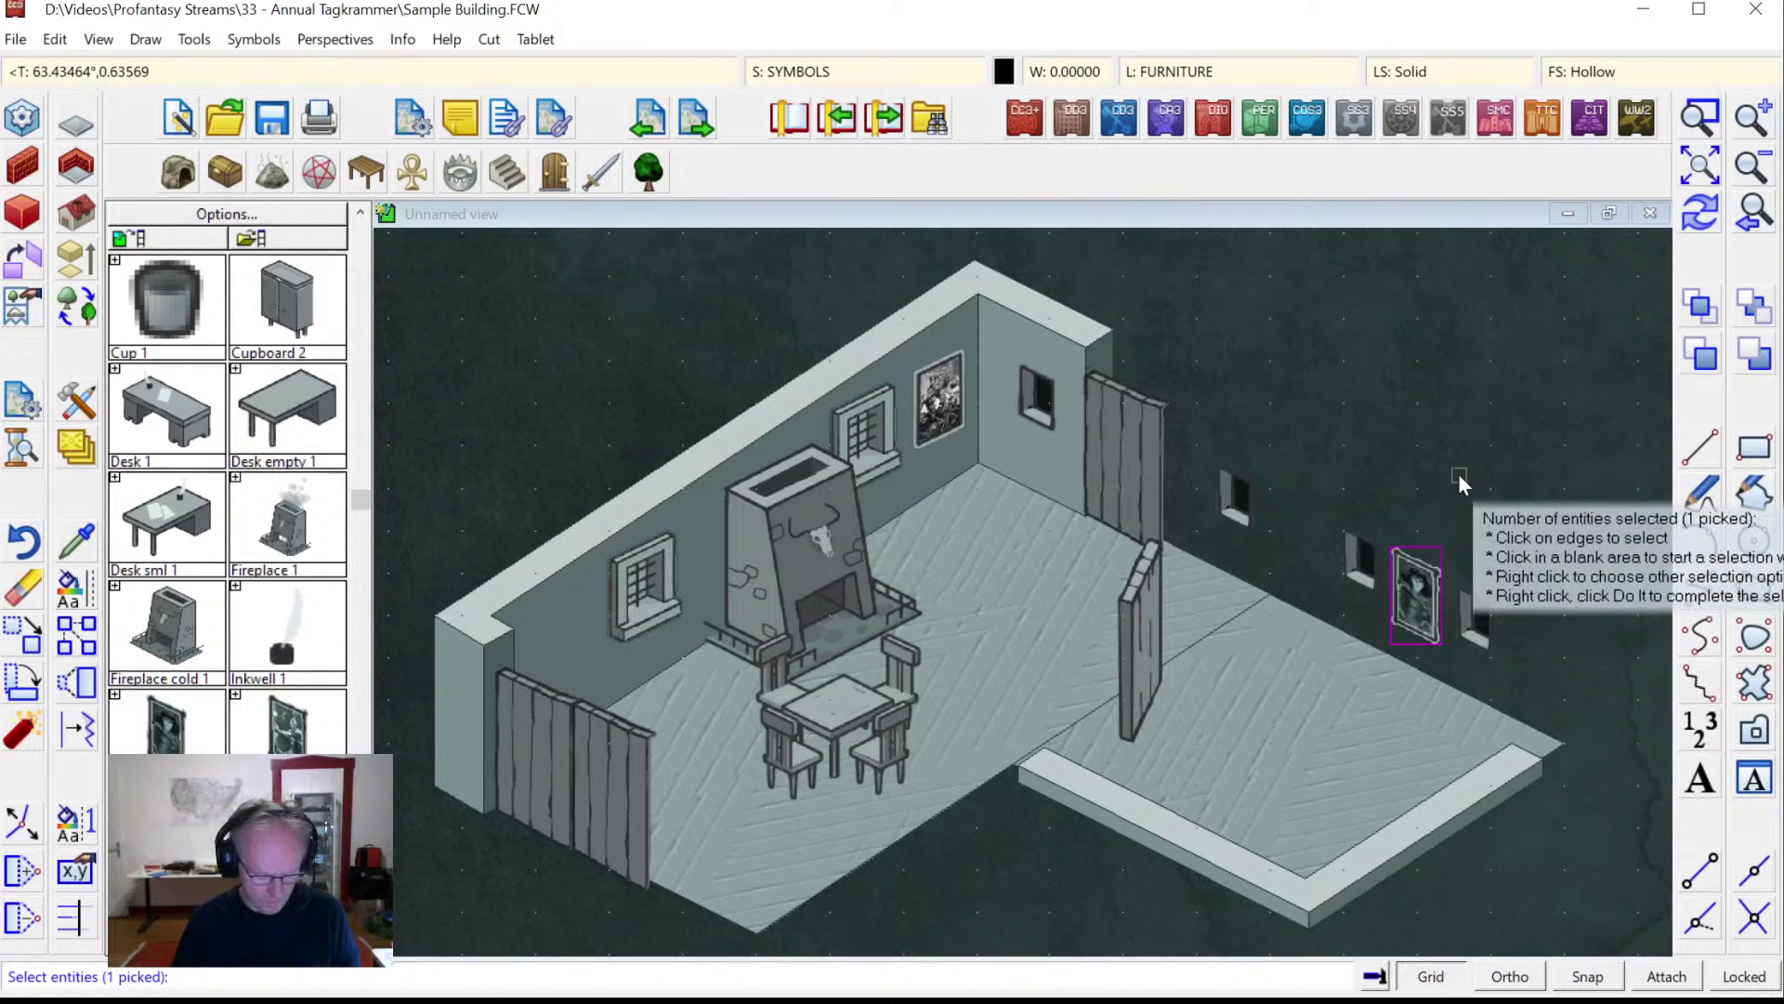
pyautogui.rightClick(1458, 473)
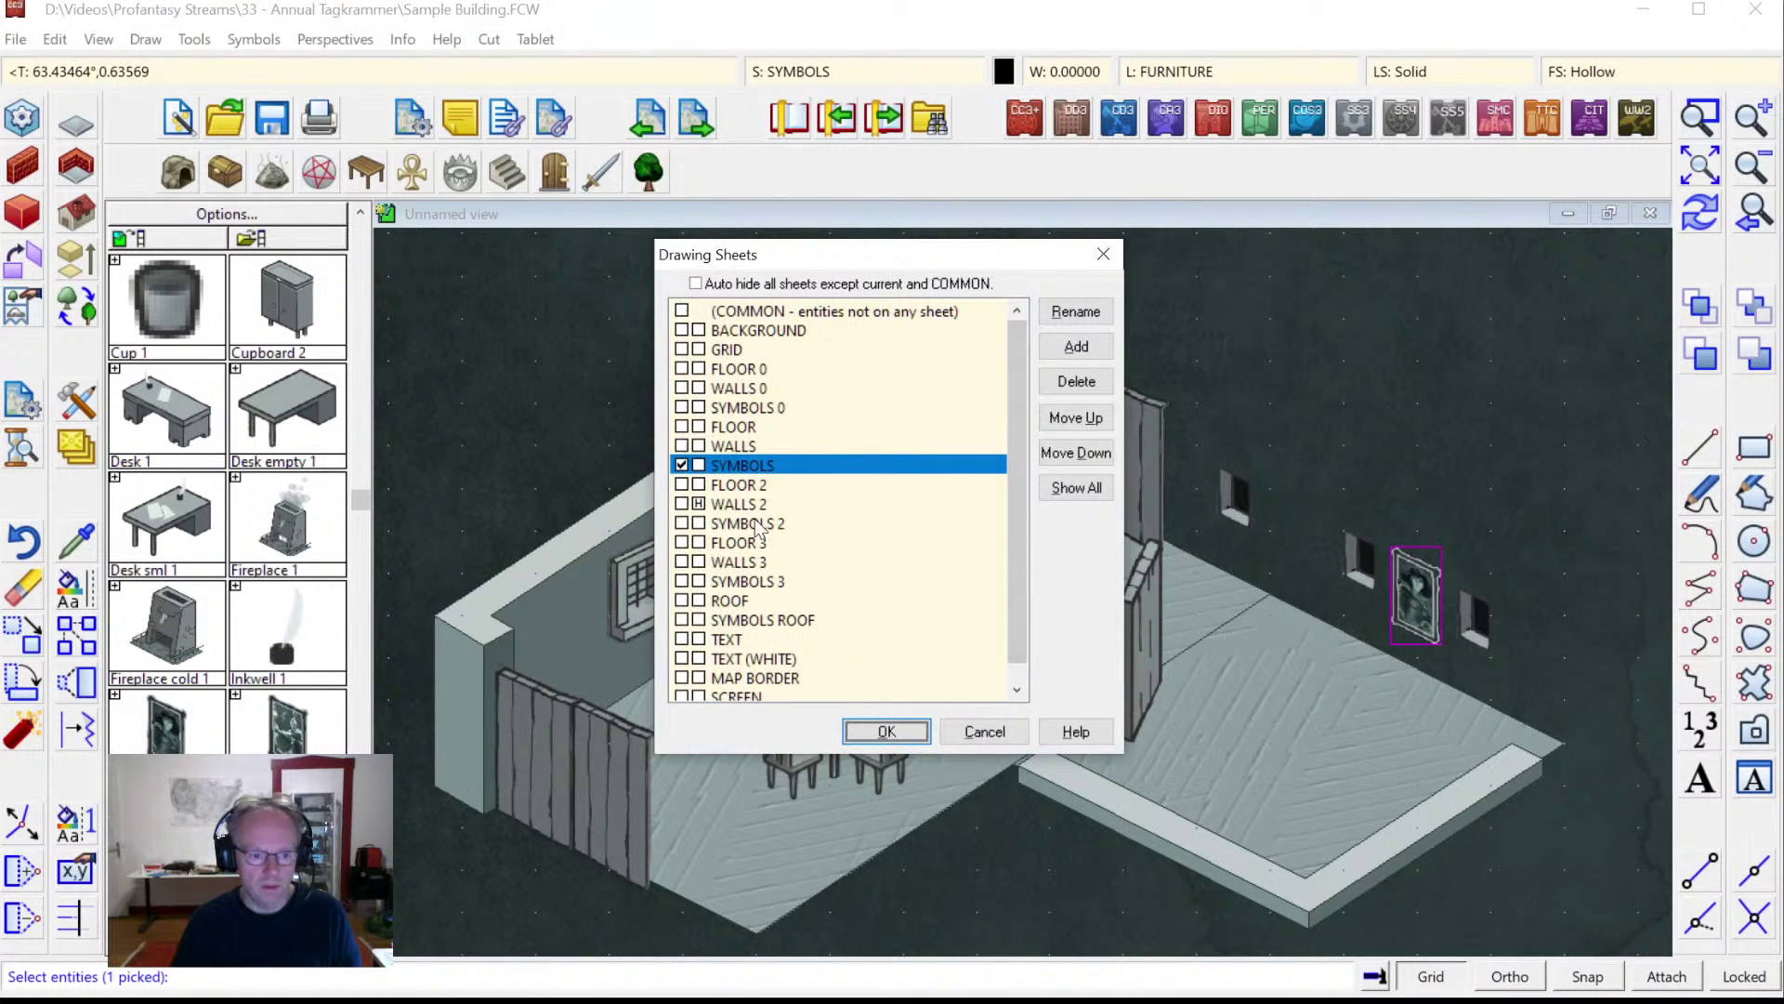
pyautogui.click(758, 524)
pyautogui.click(887, 733)
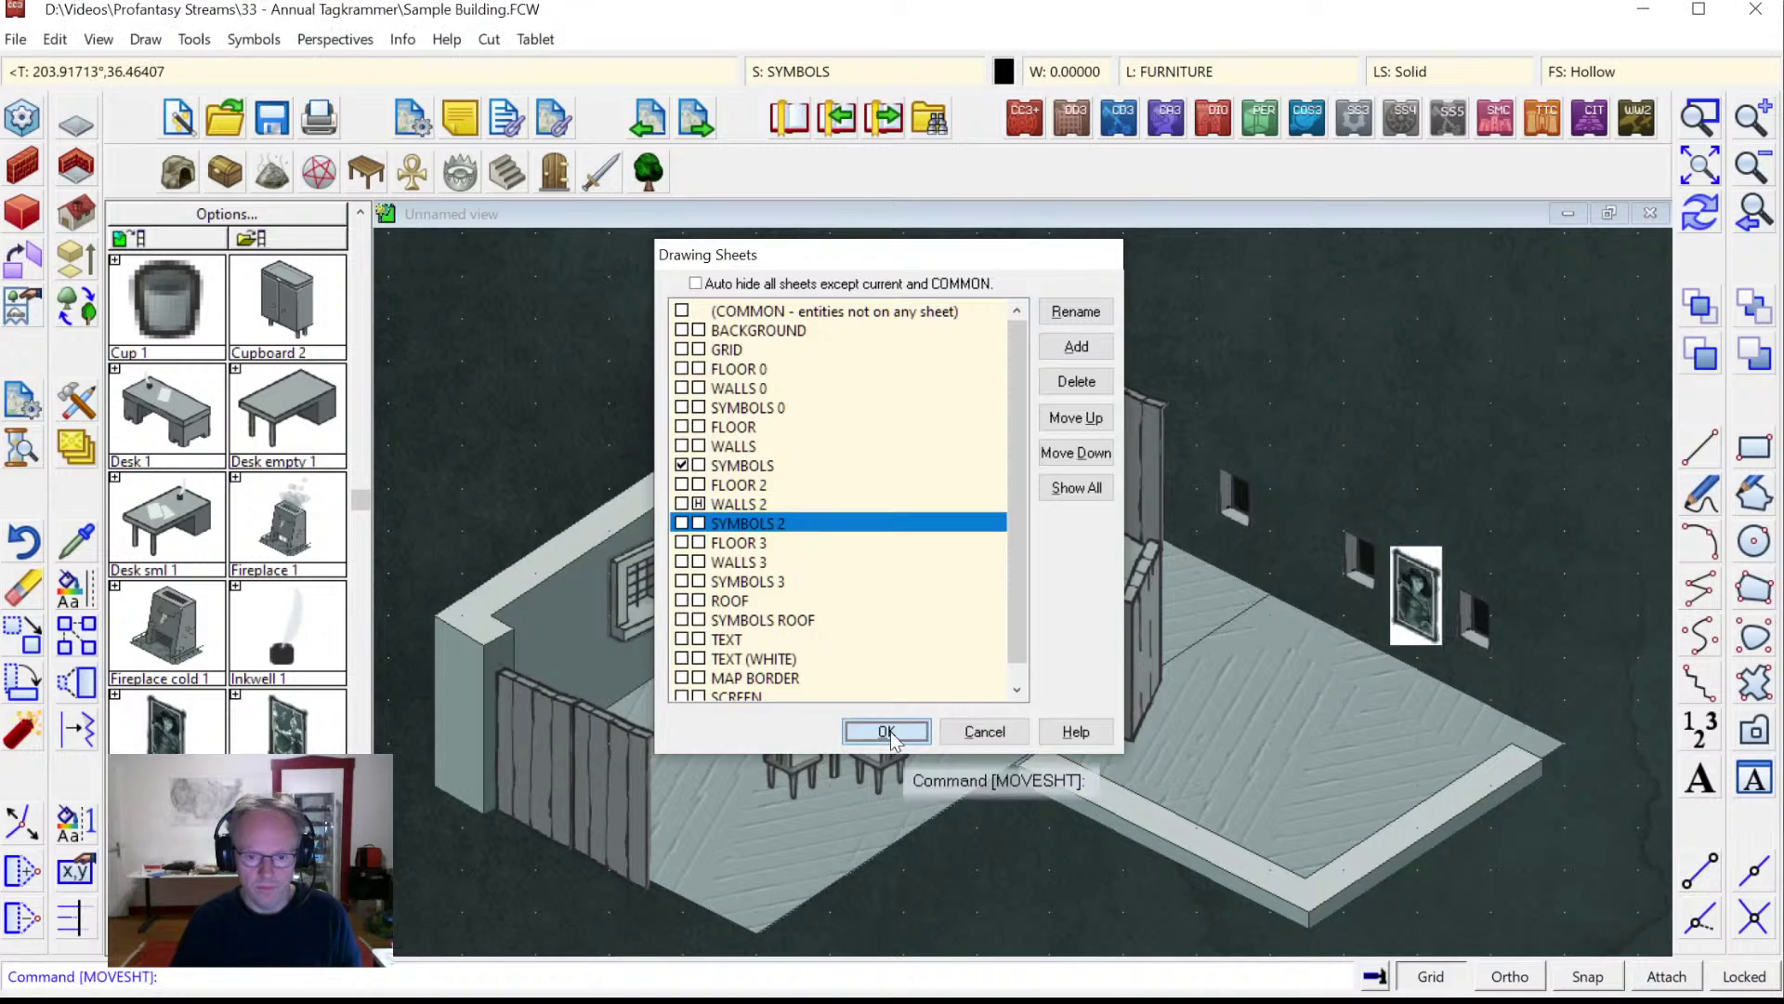
# Show the WALLS 2 sheet again and make SYMBOLS 2 the current drawing sheet.
pyautogui.click(805, 122)
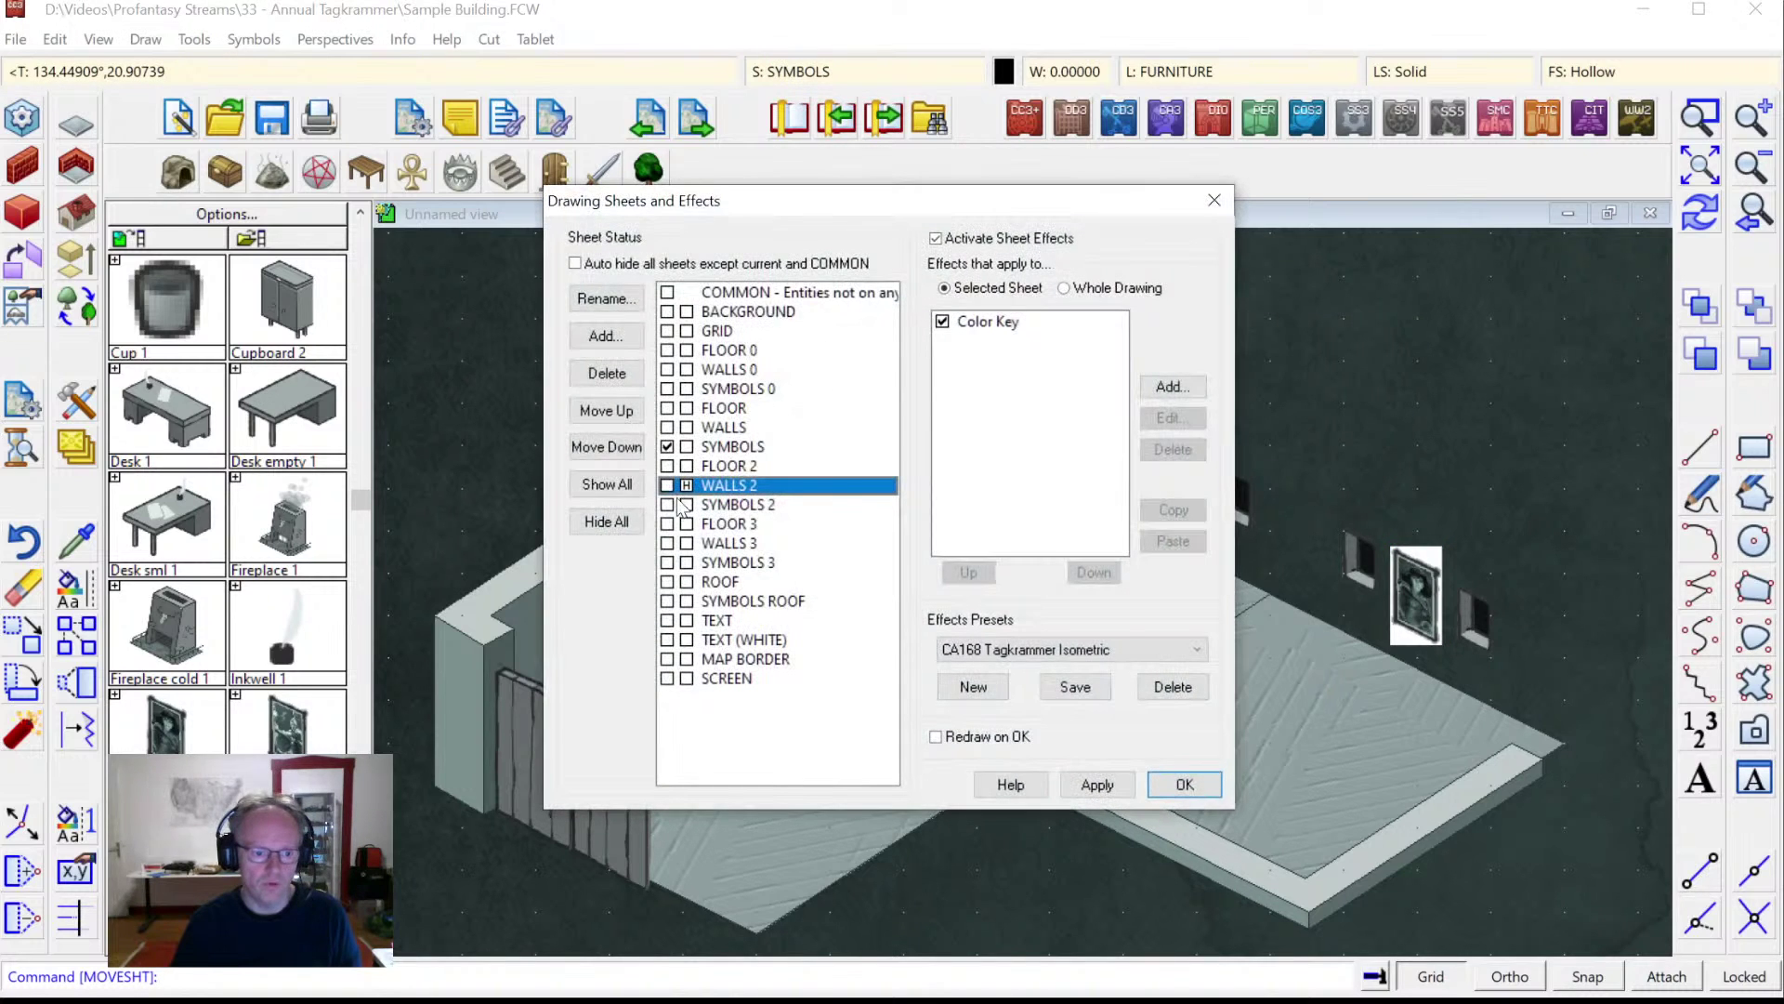
pyautogui.click(686, 485)
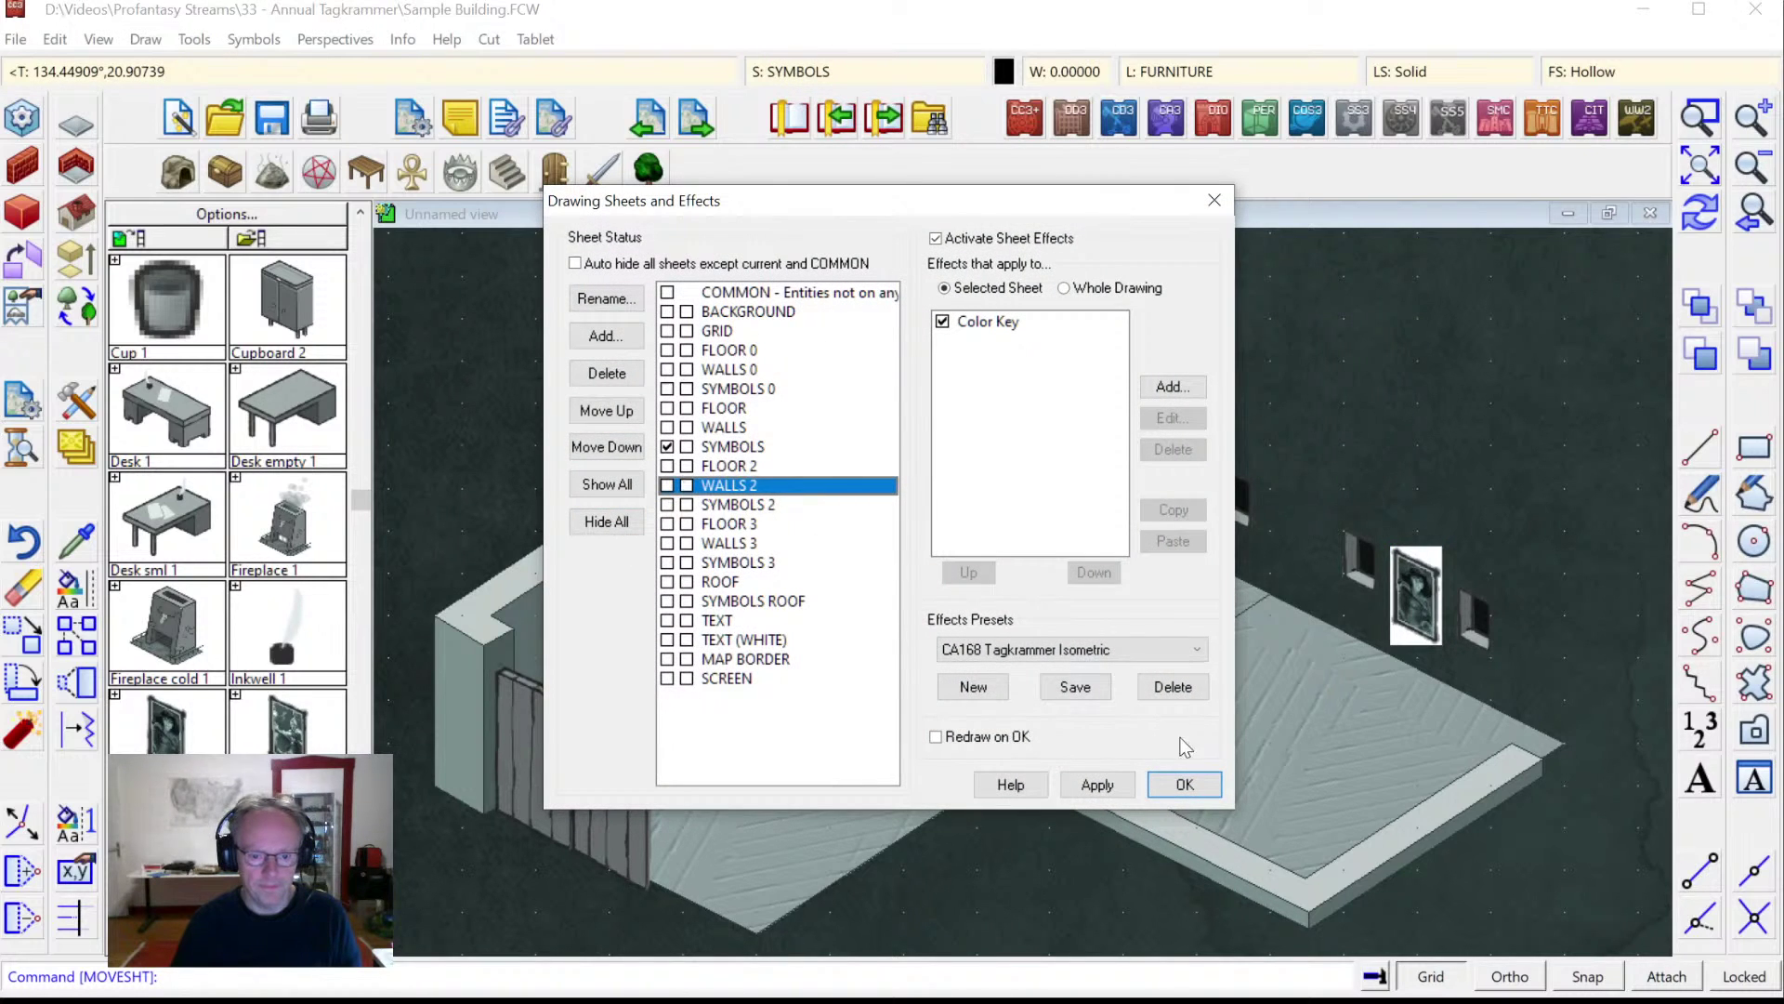
pyautogui.click(1168, 788)
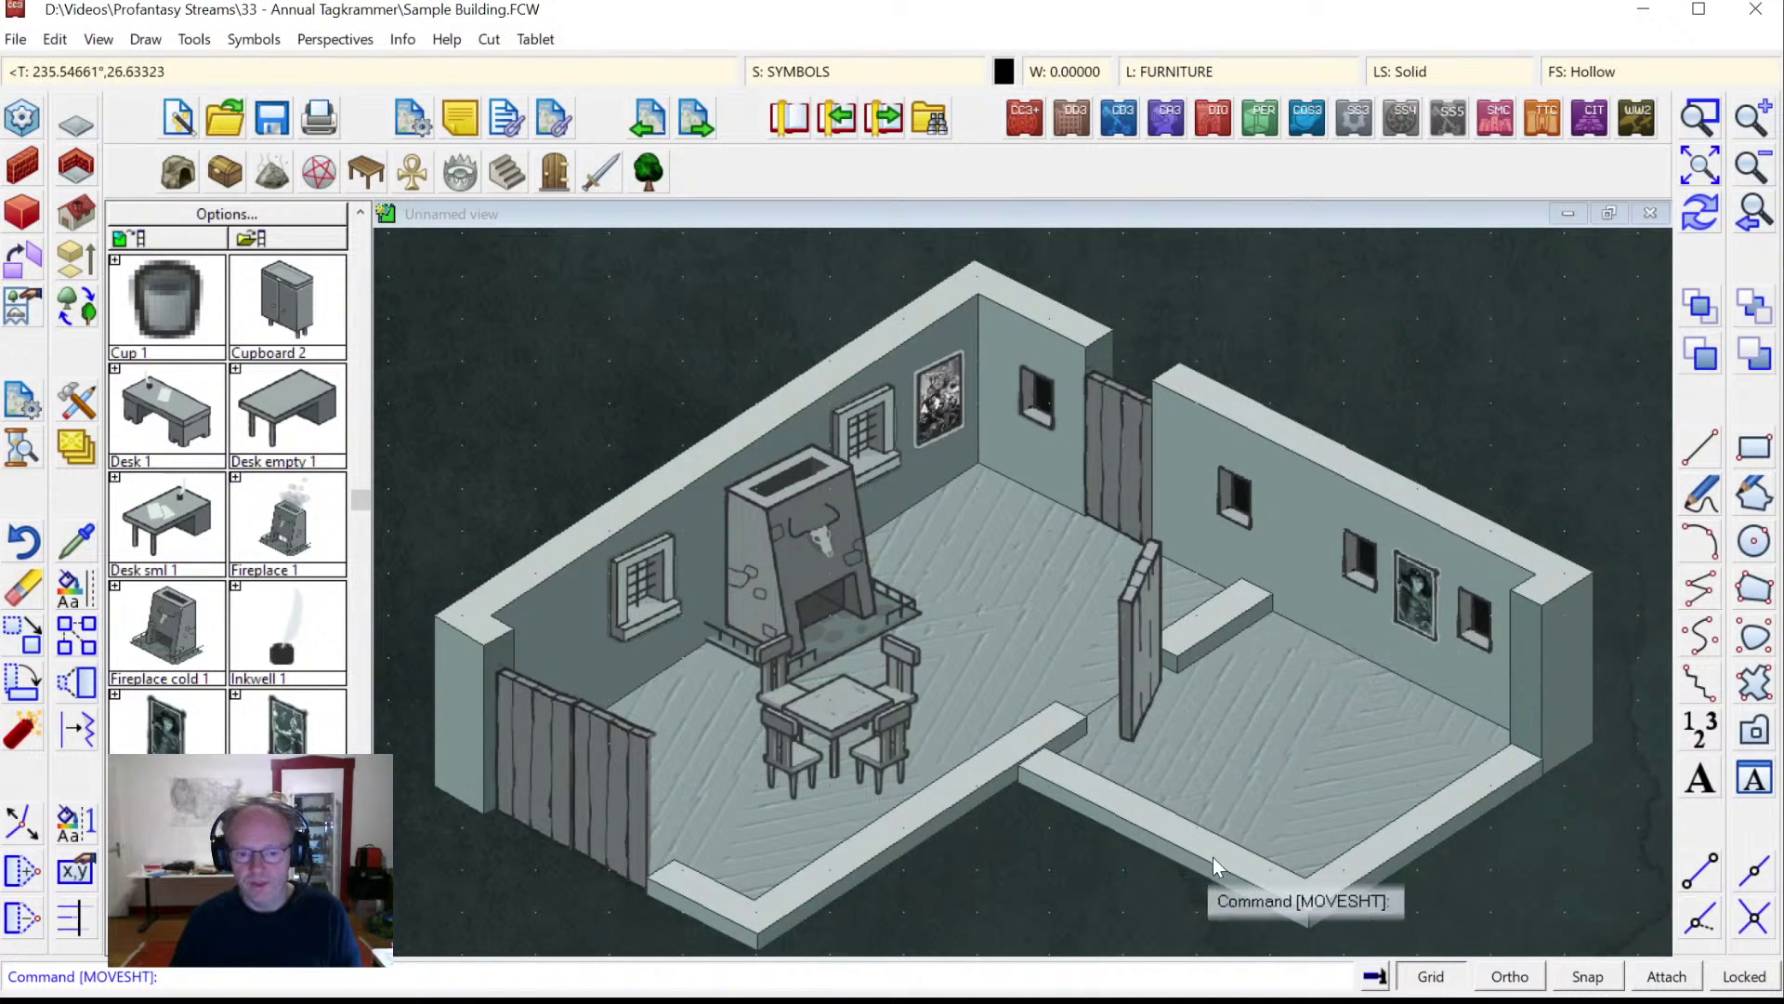
pyautogui.click(800, 70)
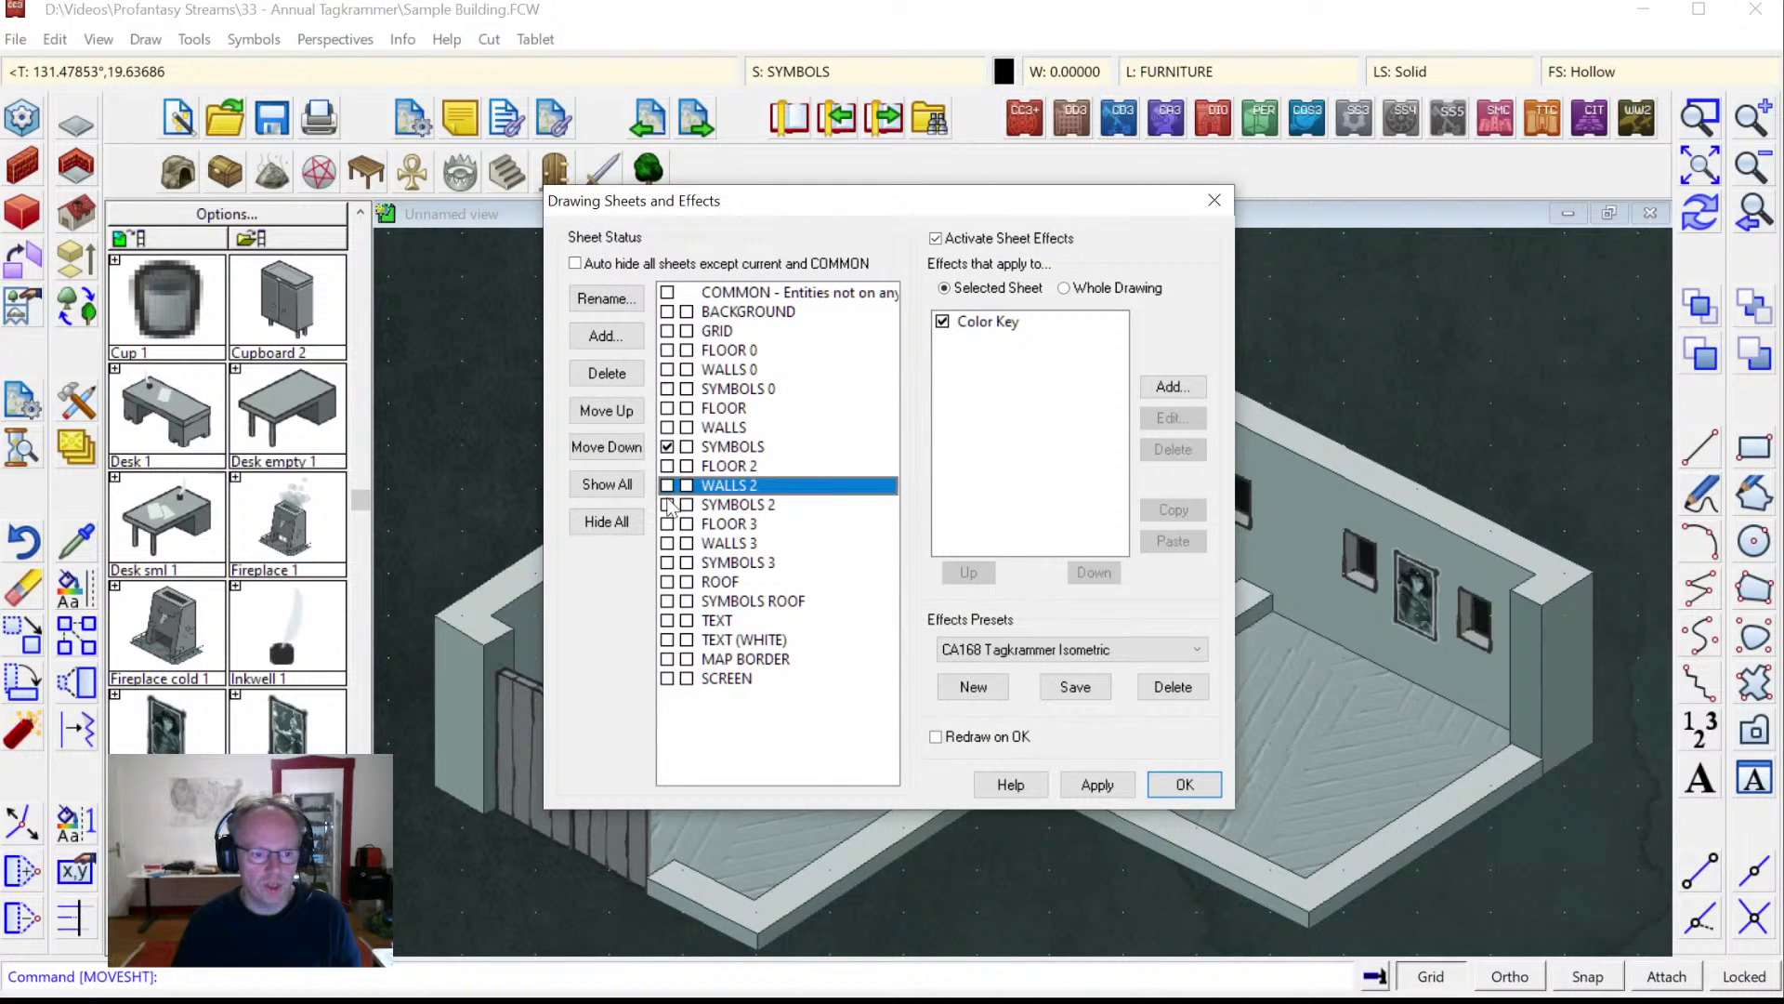
pyautogui.click(668, 504)
pyautogui.click(1183, 785)
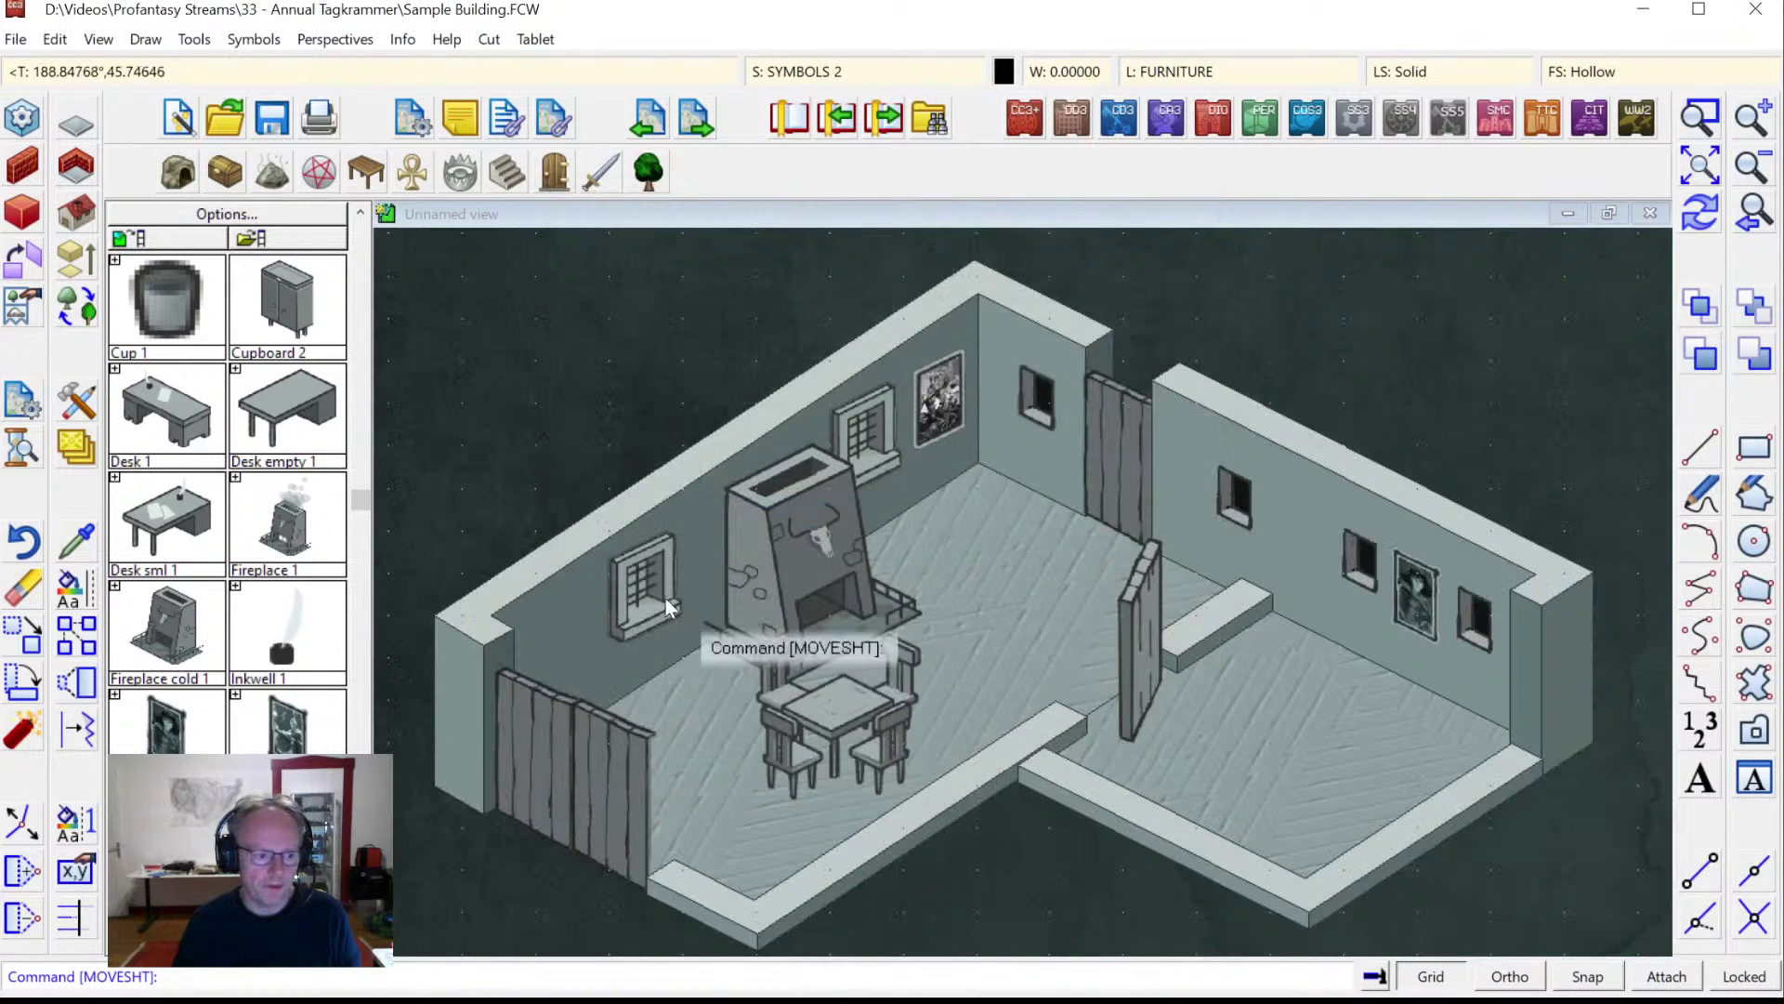
# Place a Carpet lrg 1 symbol on the smaller room's floor, rotated to run parallel to the windowed back wall.
pyautogui.click(364, 735)
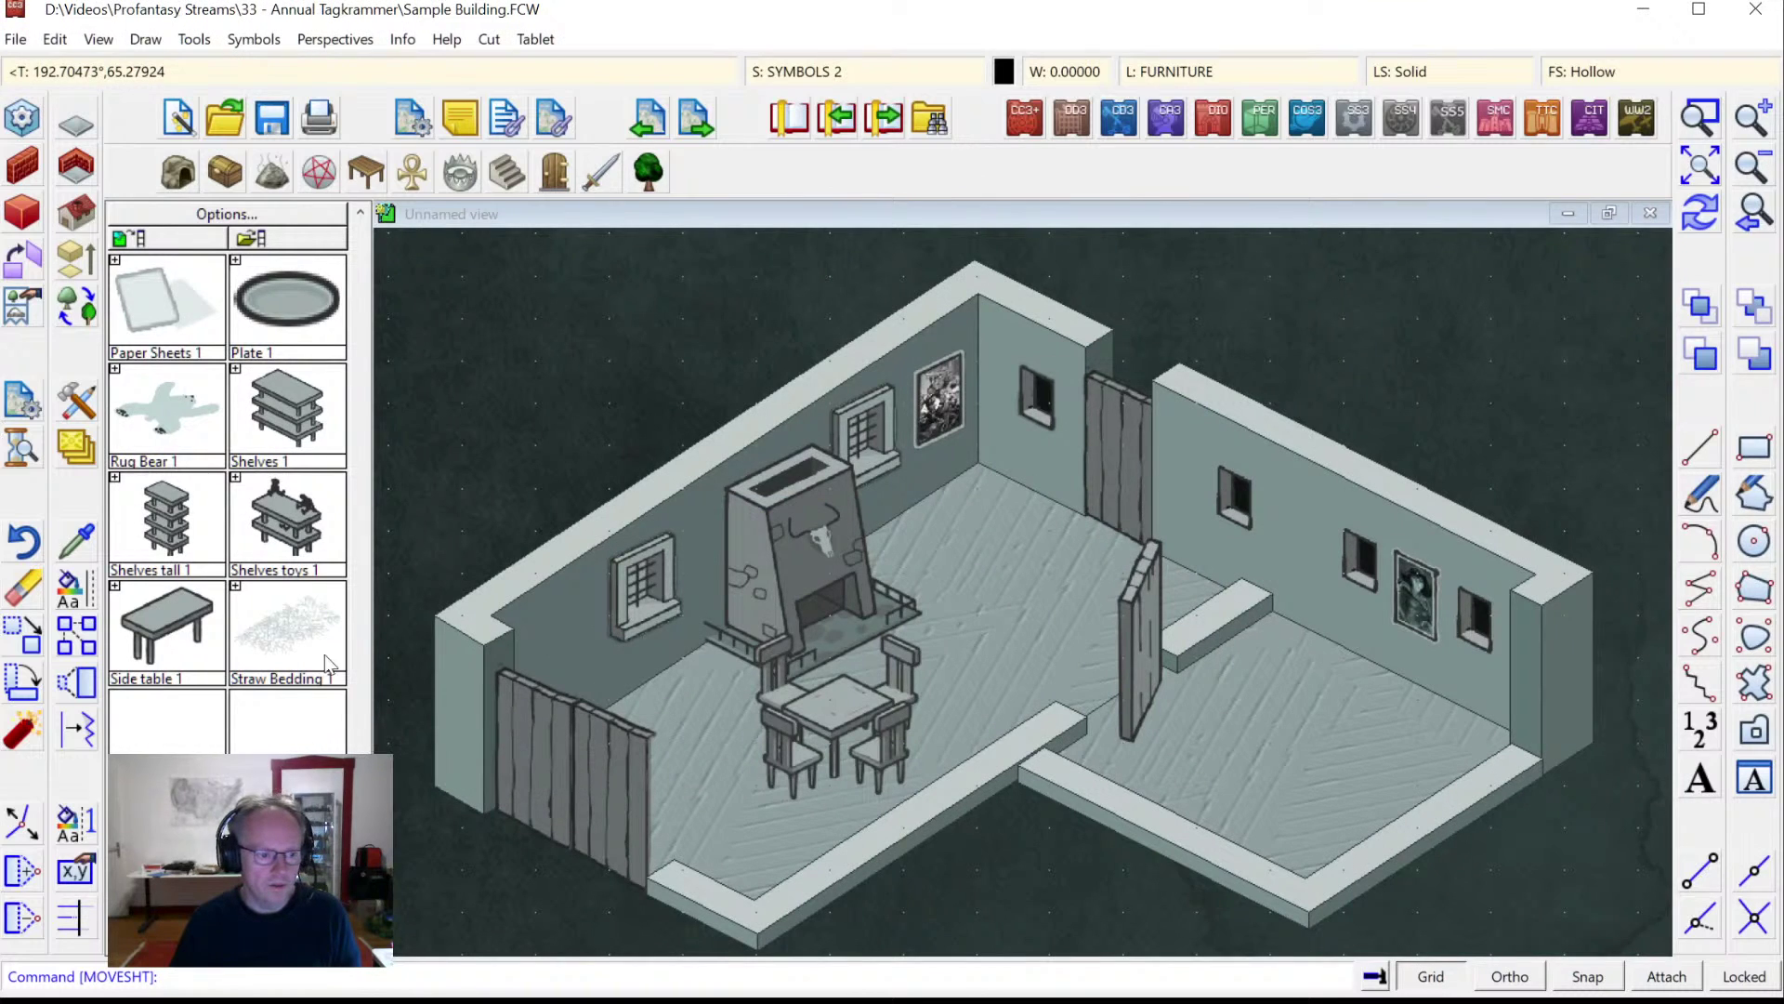
pyautogui.click(359, 276)
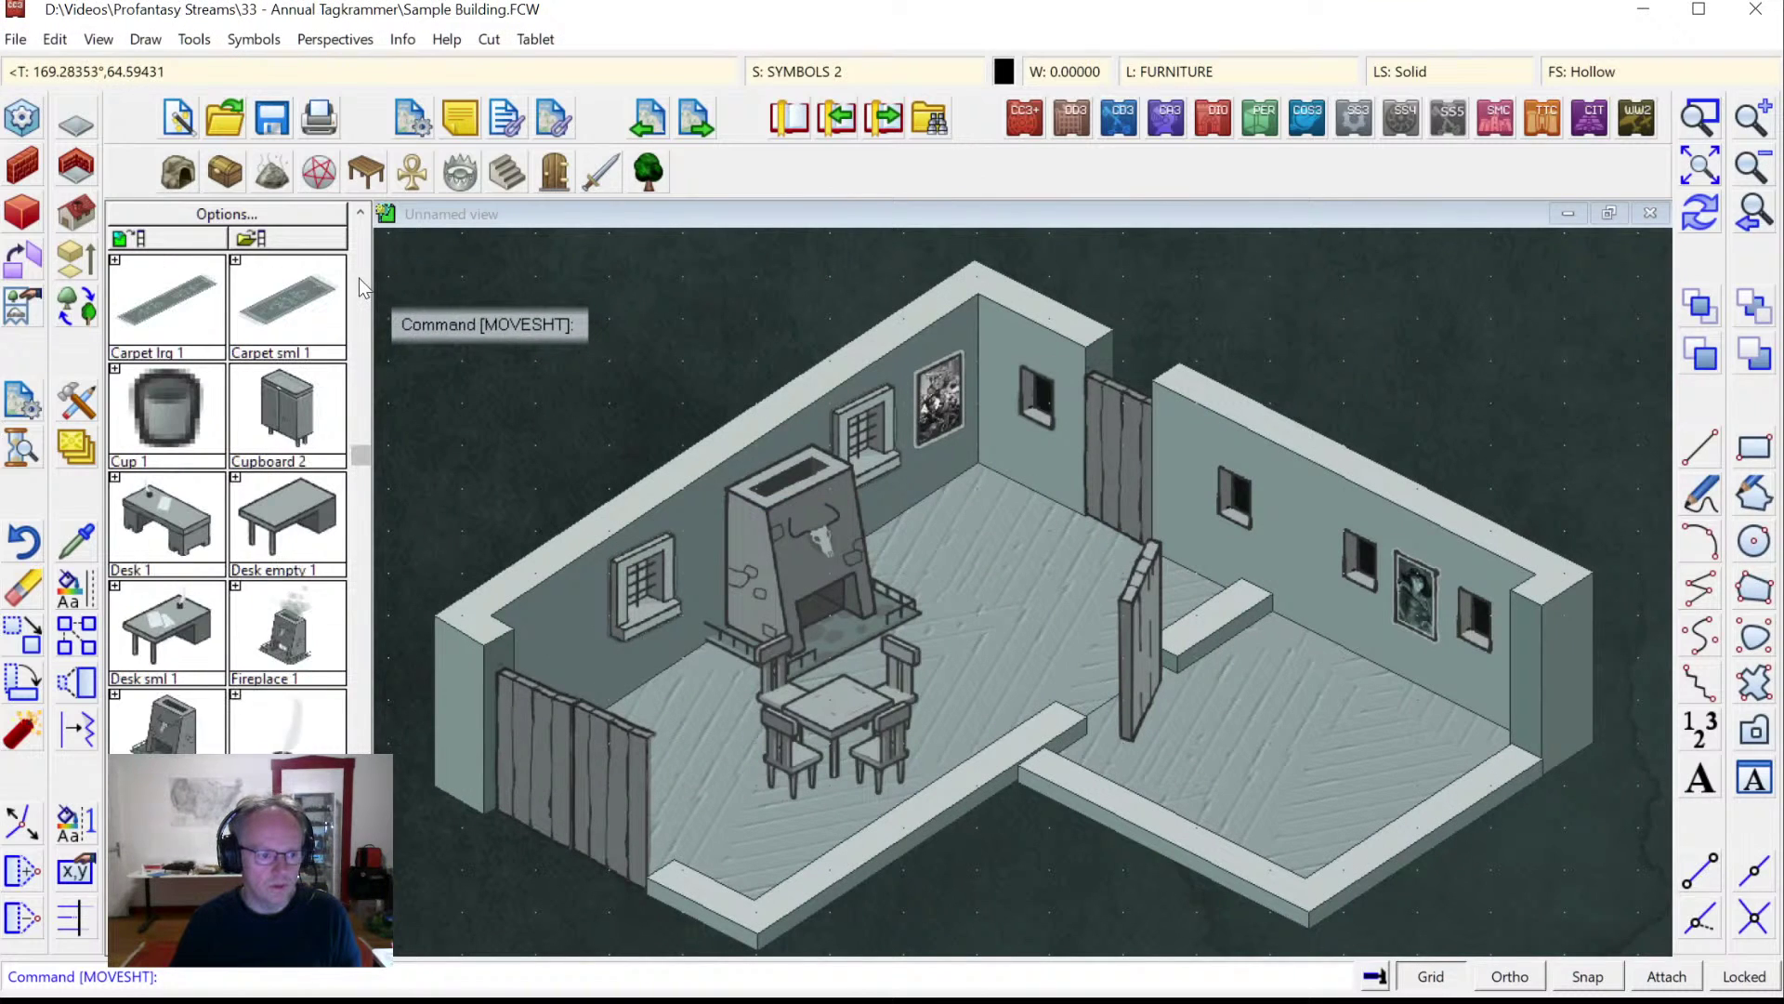
pyautogui.click(192, 271)
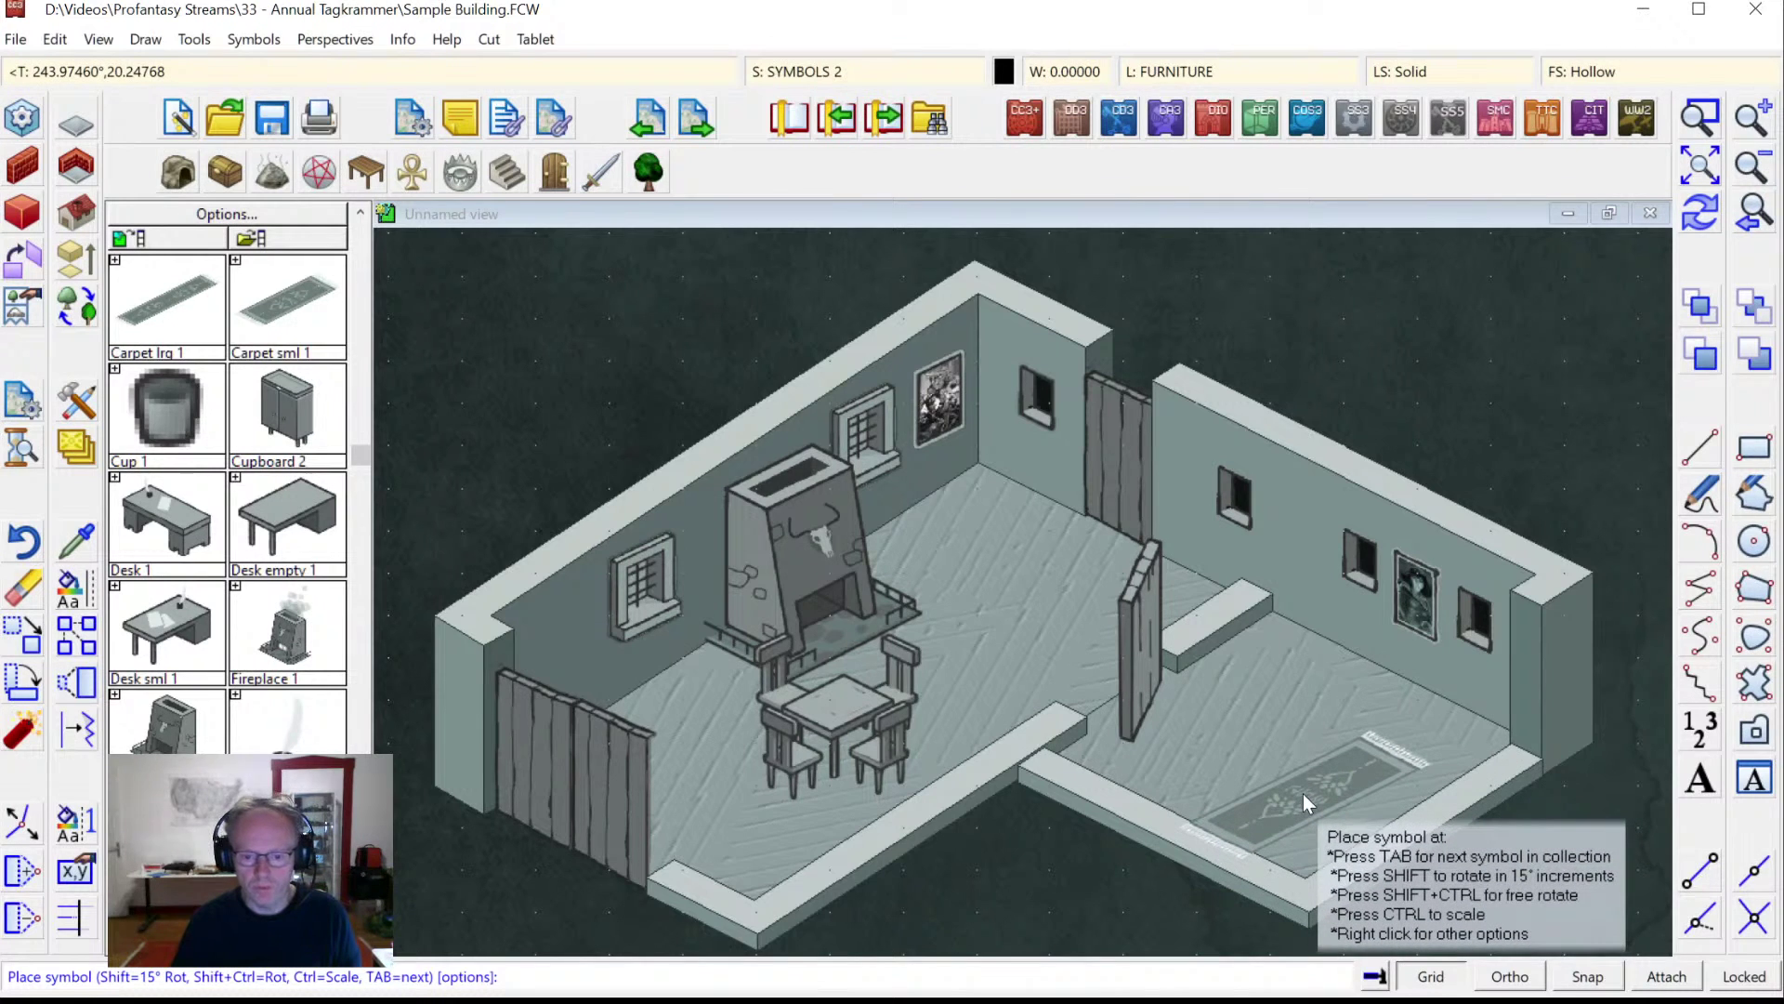
pyautogui.press('shift')
pyautogui.click(1329, 777)
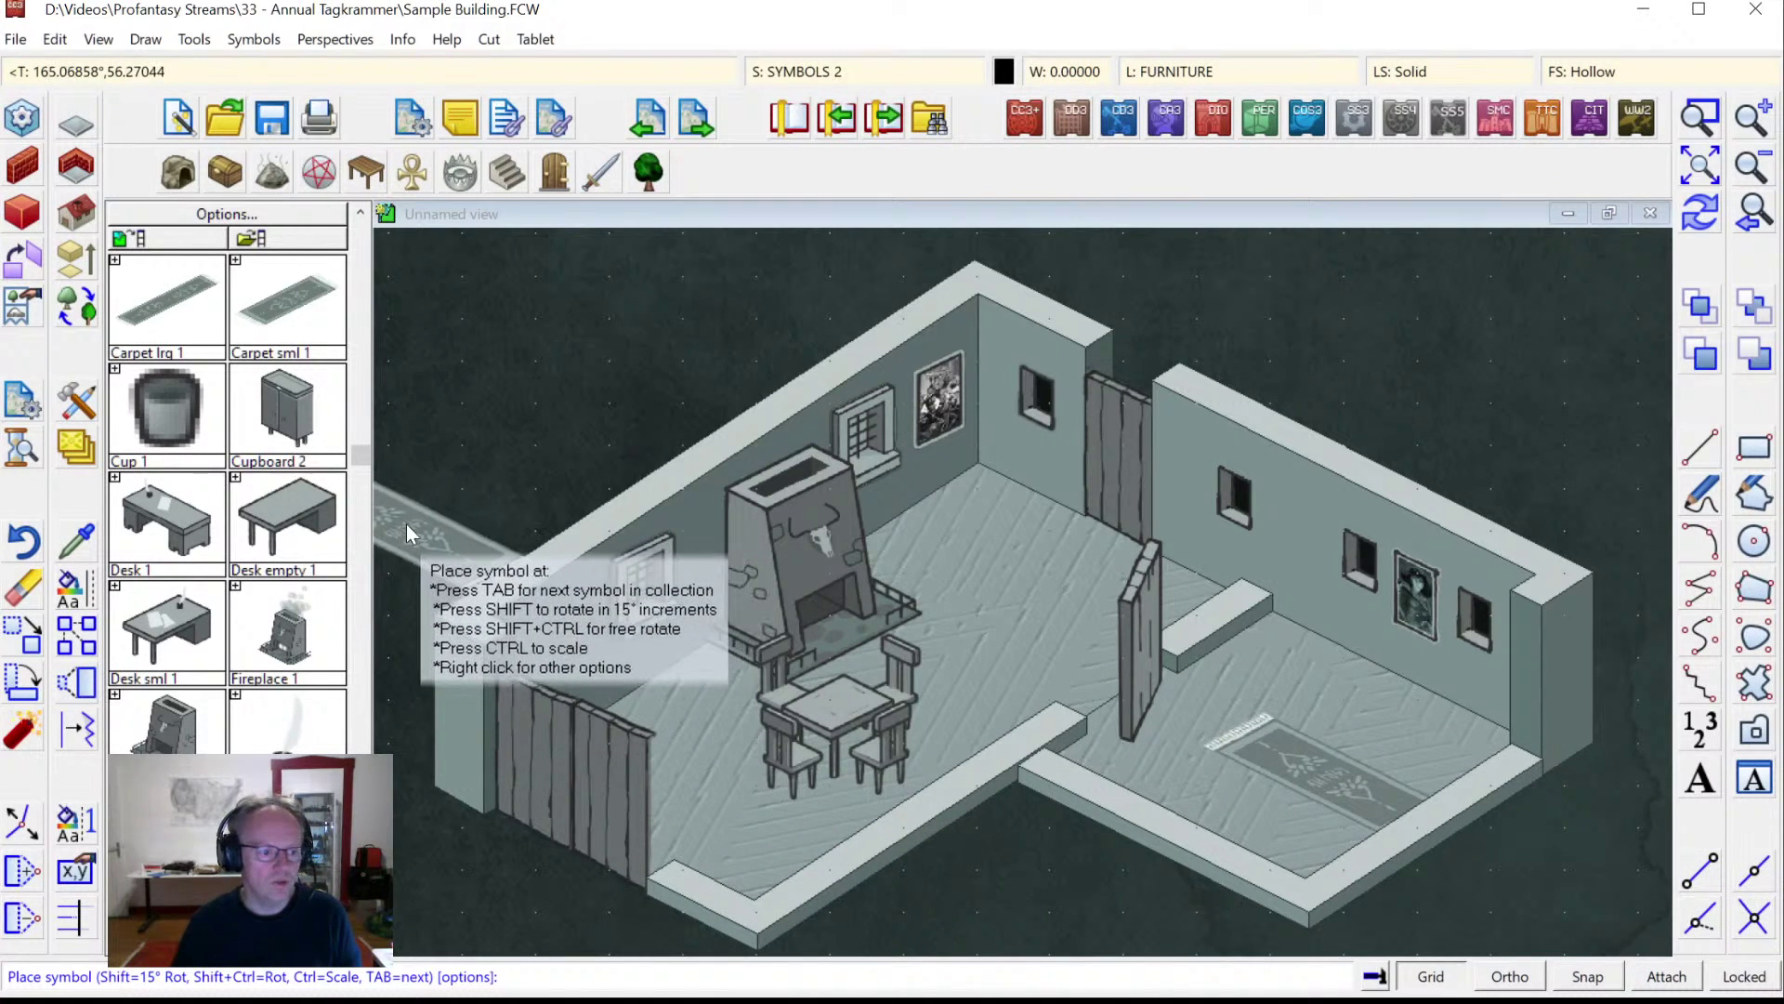
# Place a Desk 1 symbol below the picture in the smaller room and set an armchair at its front side, facing the desk.
pyautogui.click(159, 511)
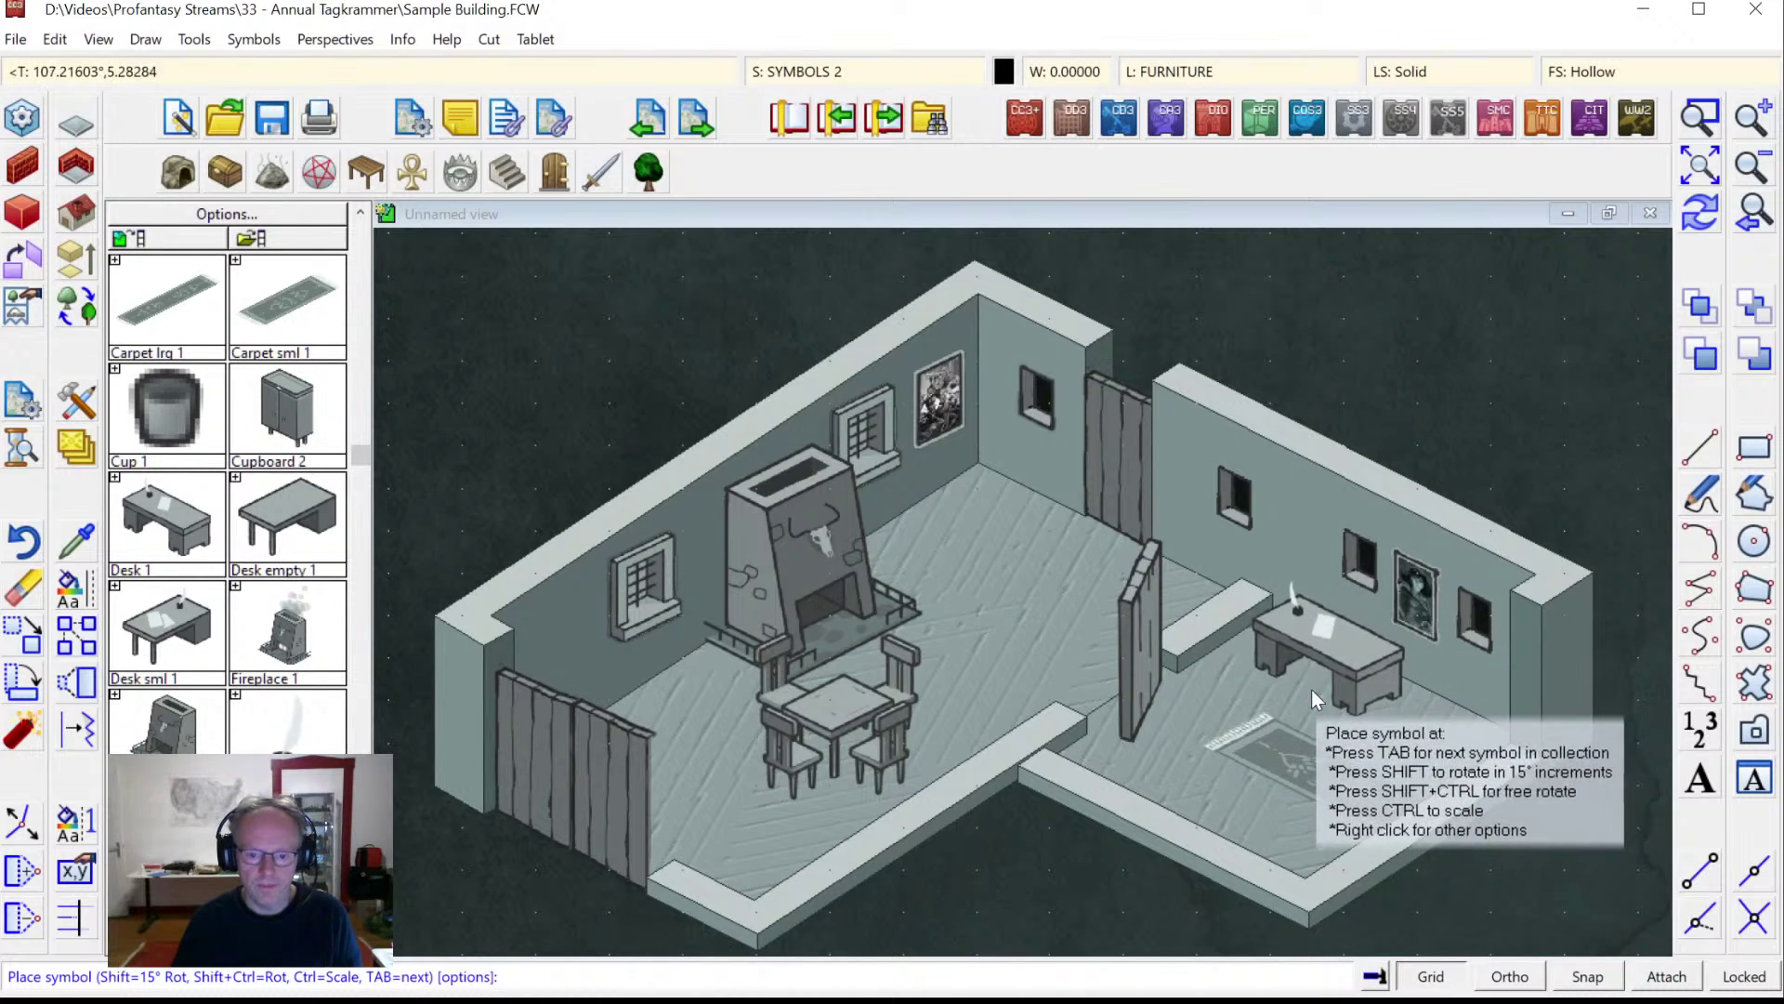
pyautogui.click(1336, 693)
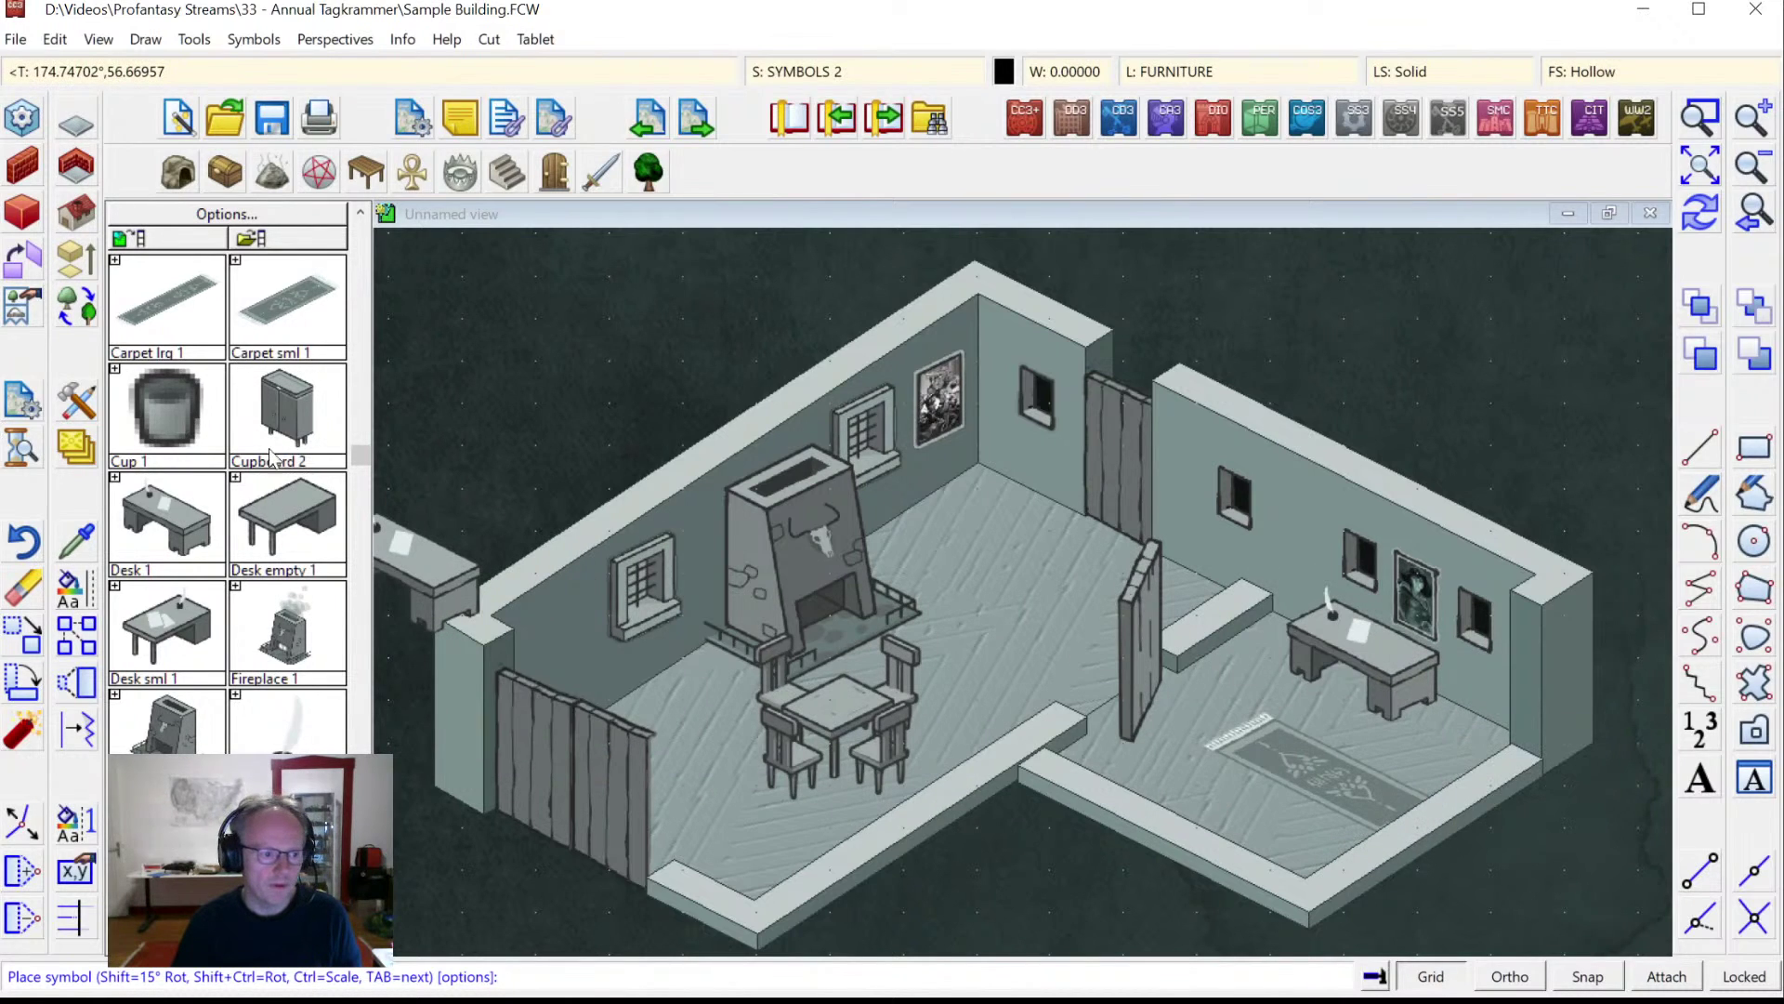
pyautogui.scroll(5, 358, 278)
pyautogui.click(266, 522)
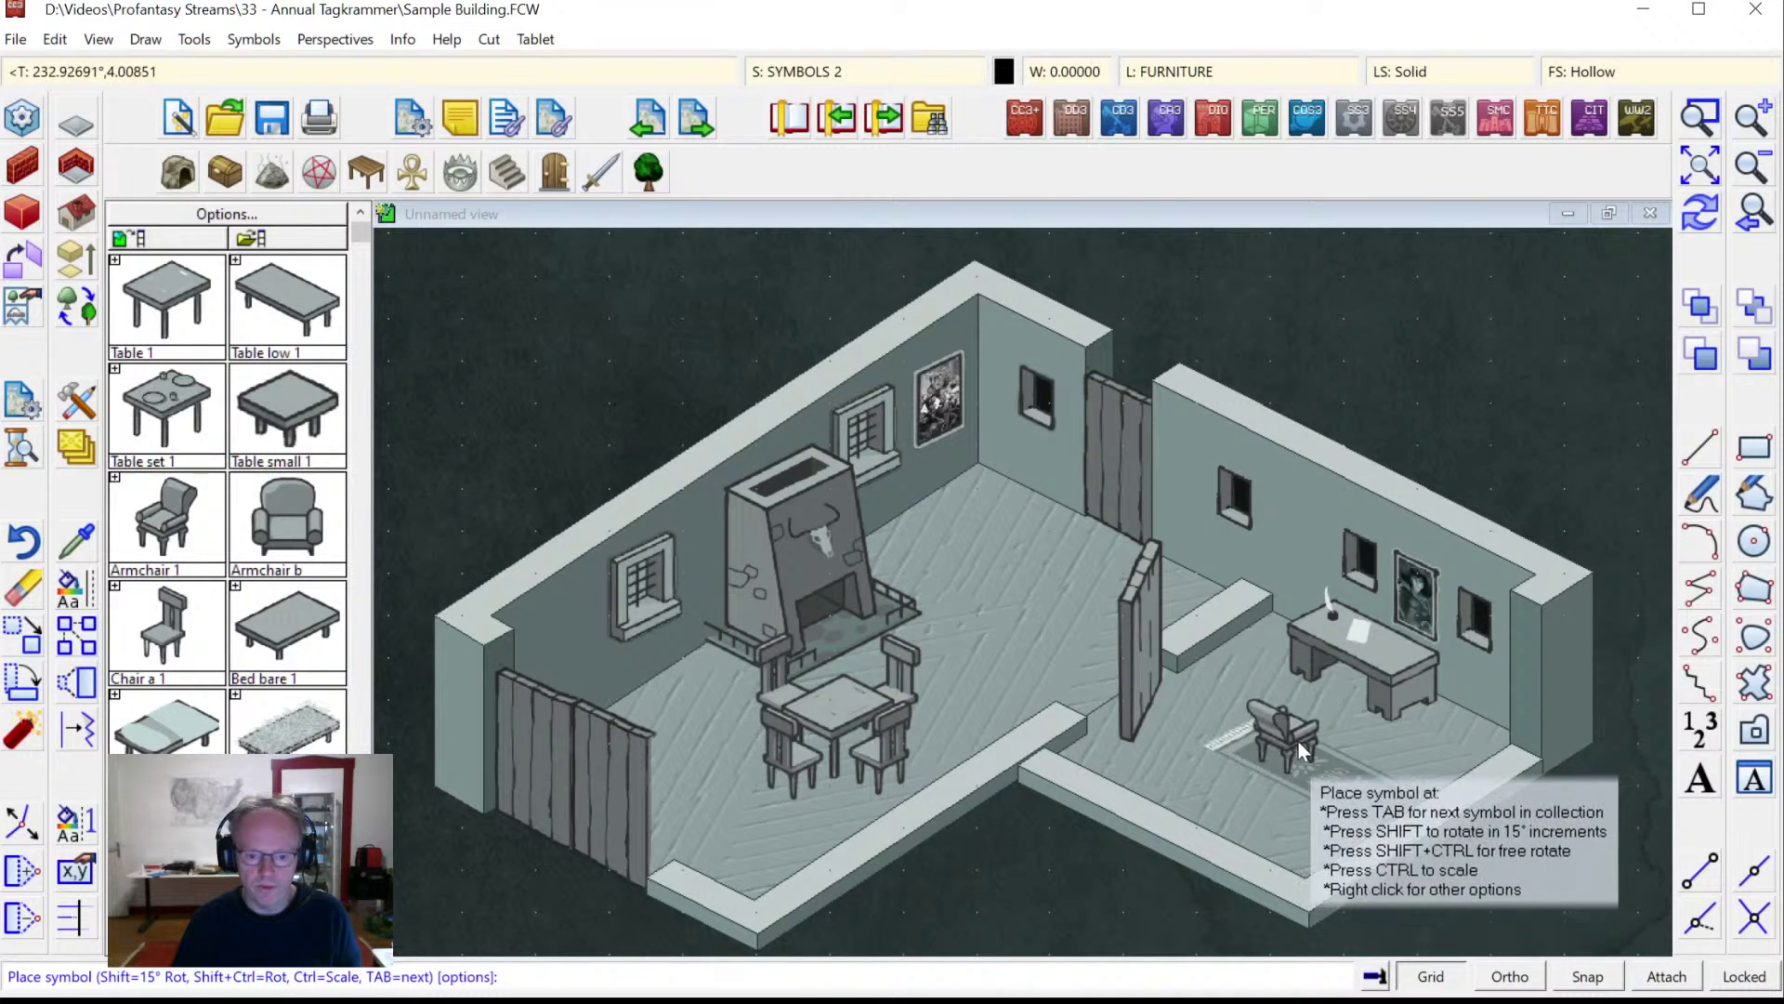
pyautogui.click(1314, 705)
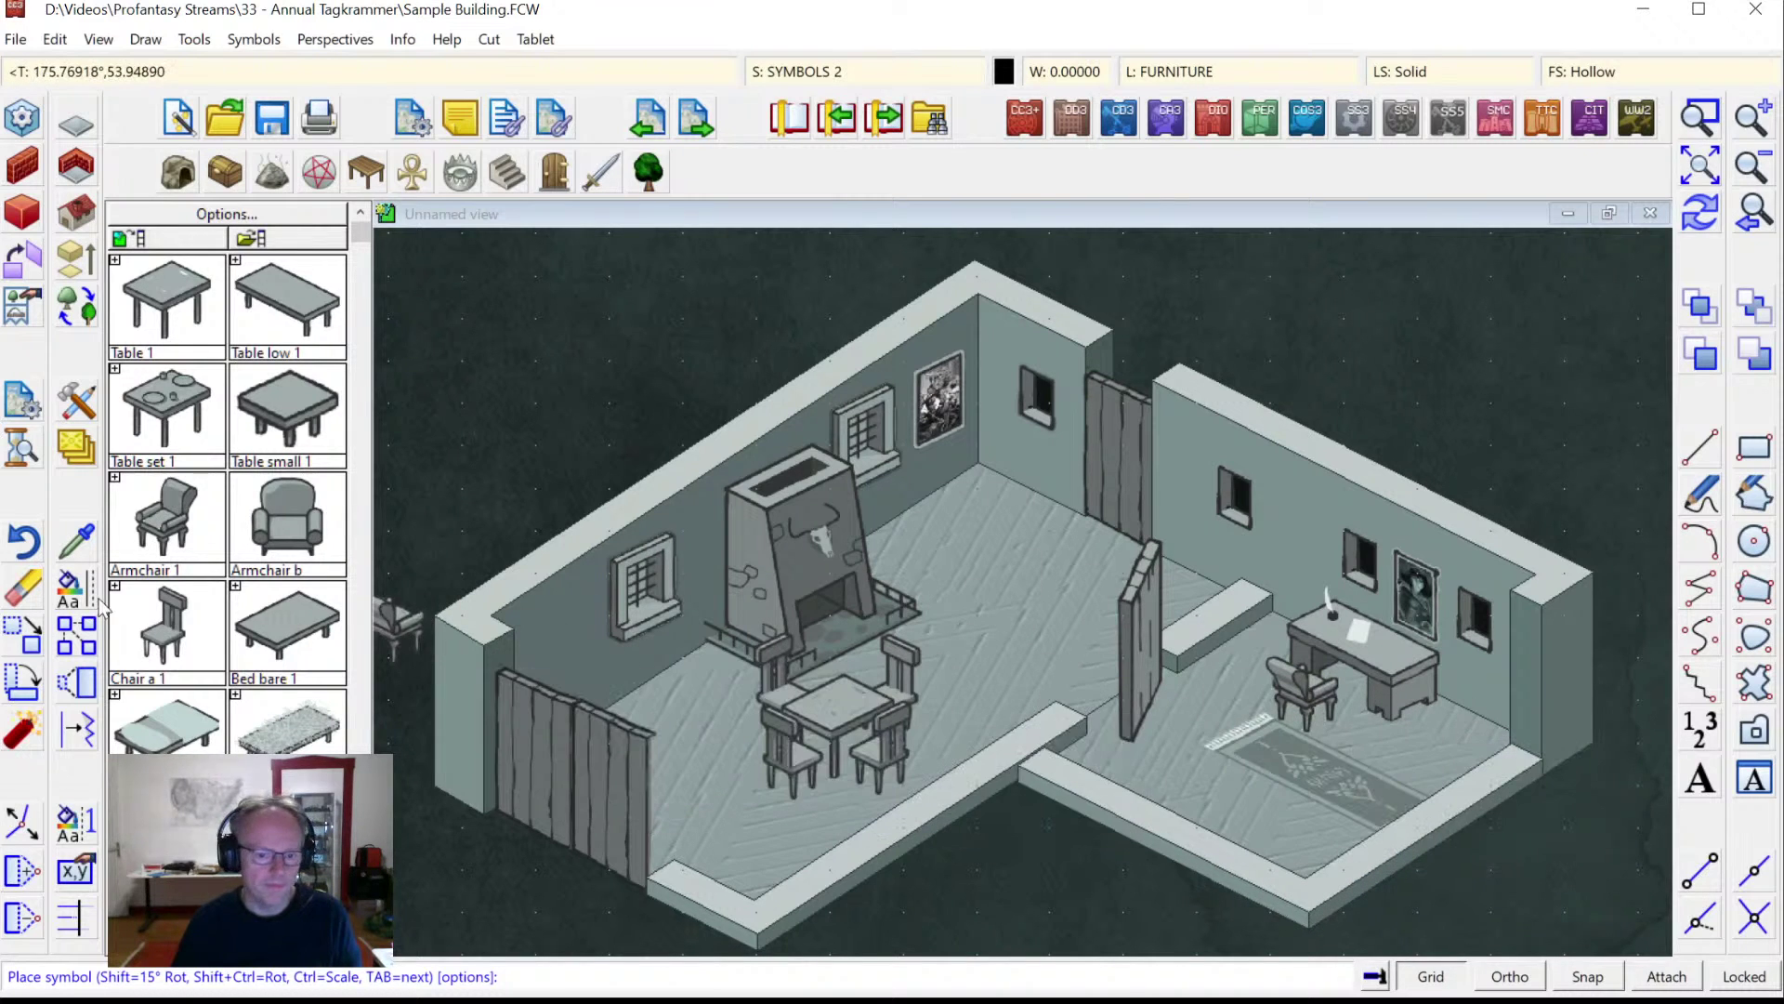
# Furnish the smaller room's low front wall with a made bed near the front corner and a Table small 1 beside it.
pyautogui.click(149, 717)
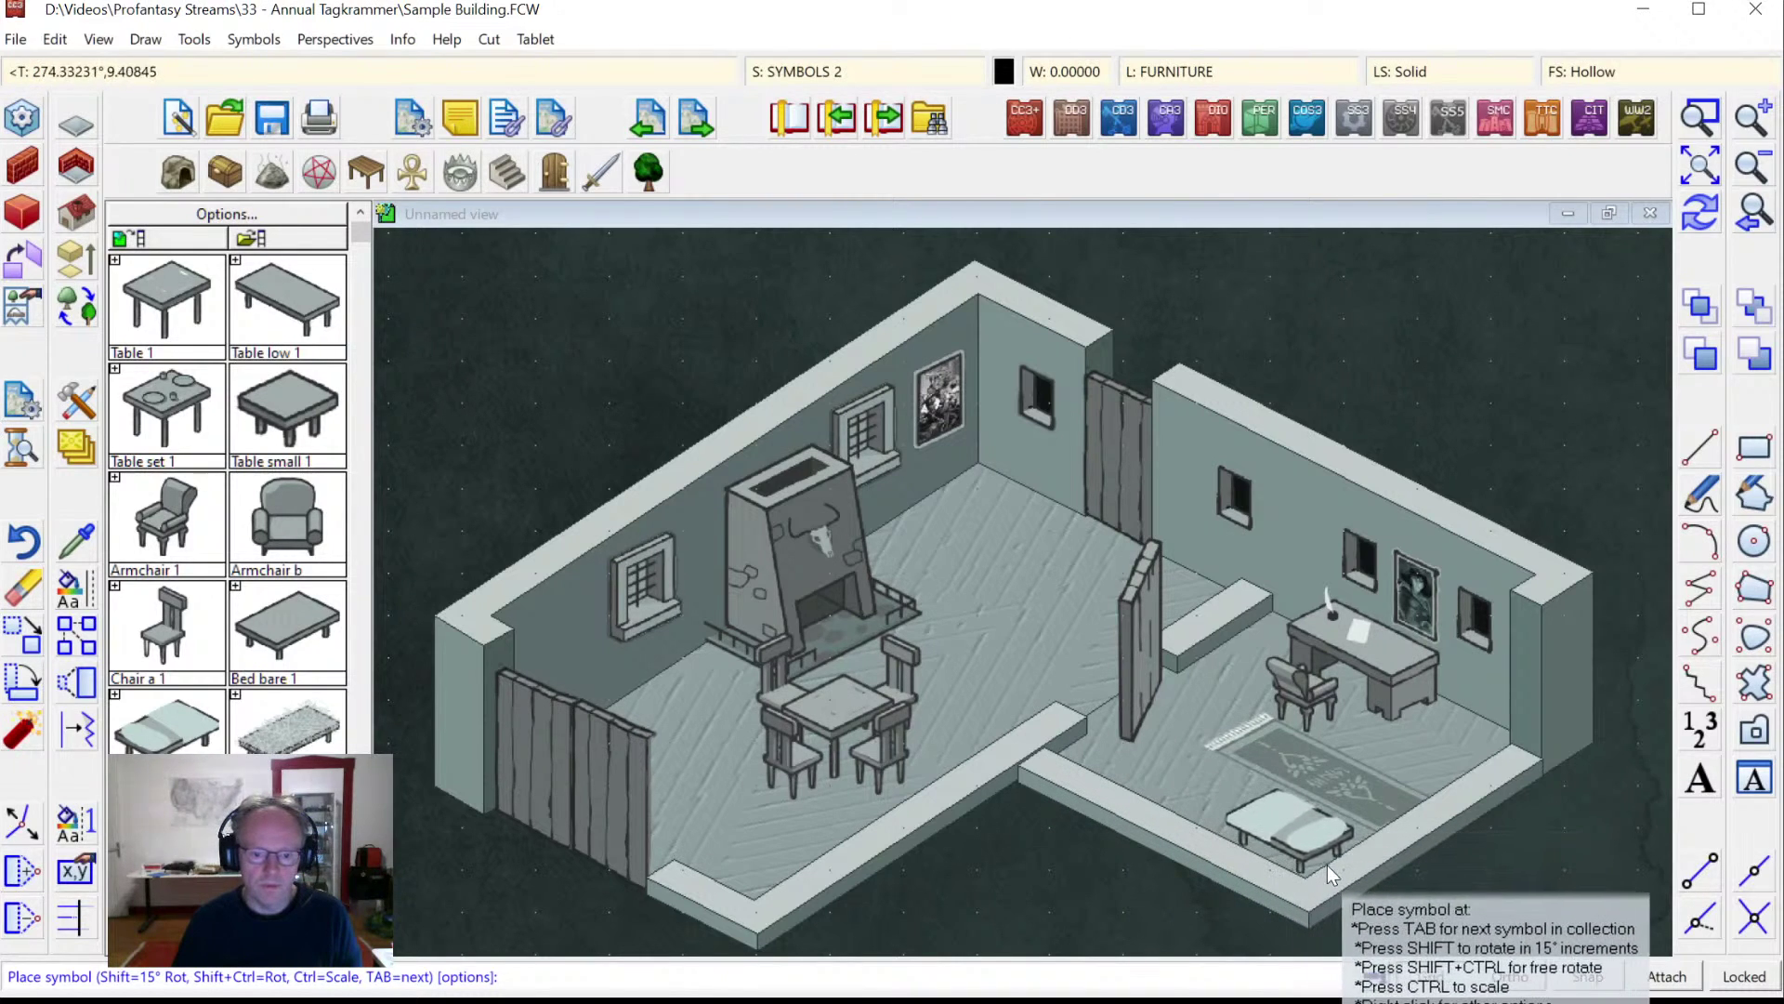
pyautogui.click(1329, 873)
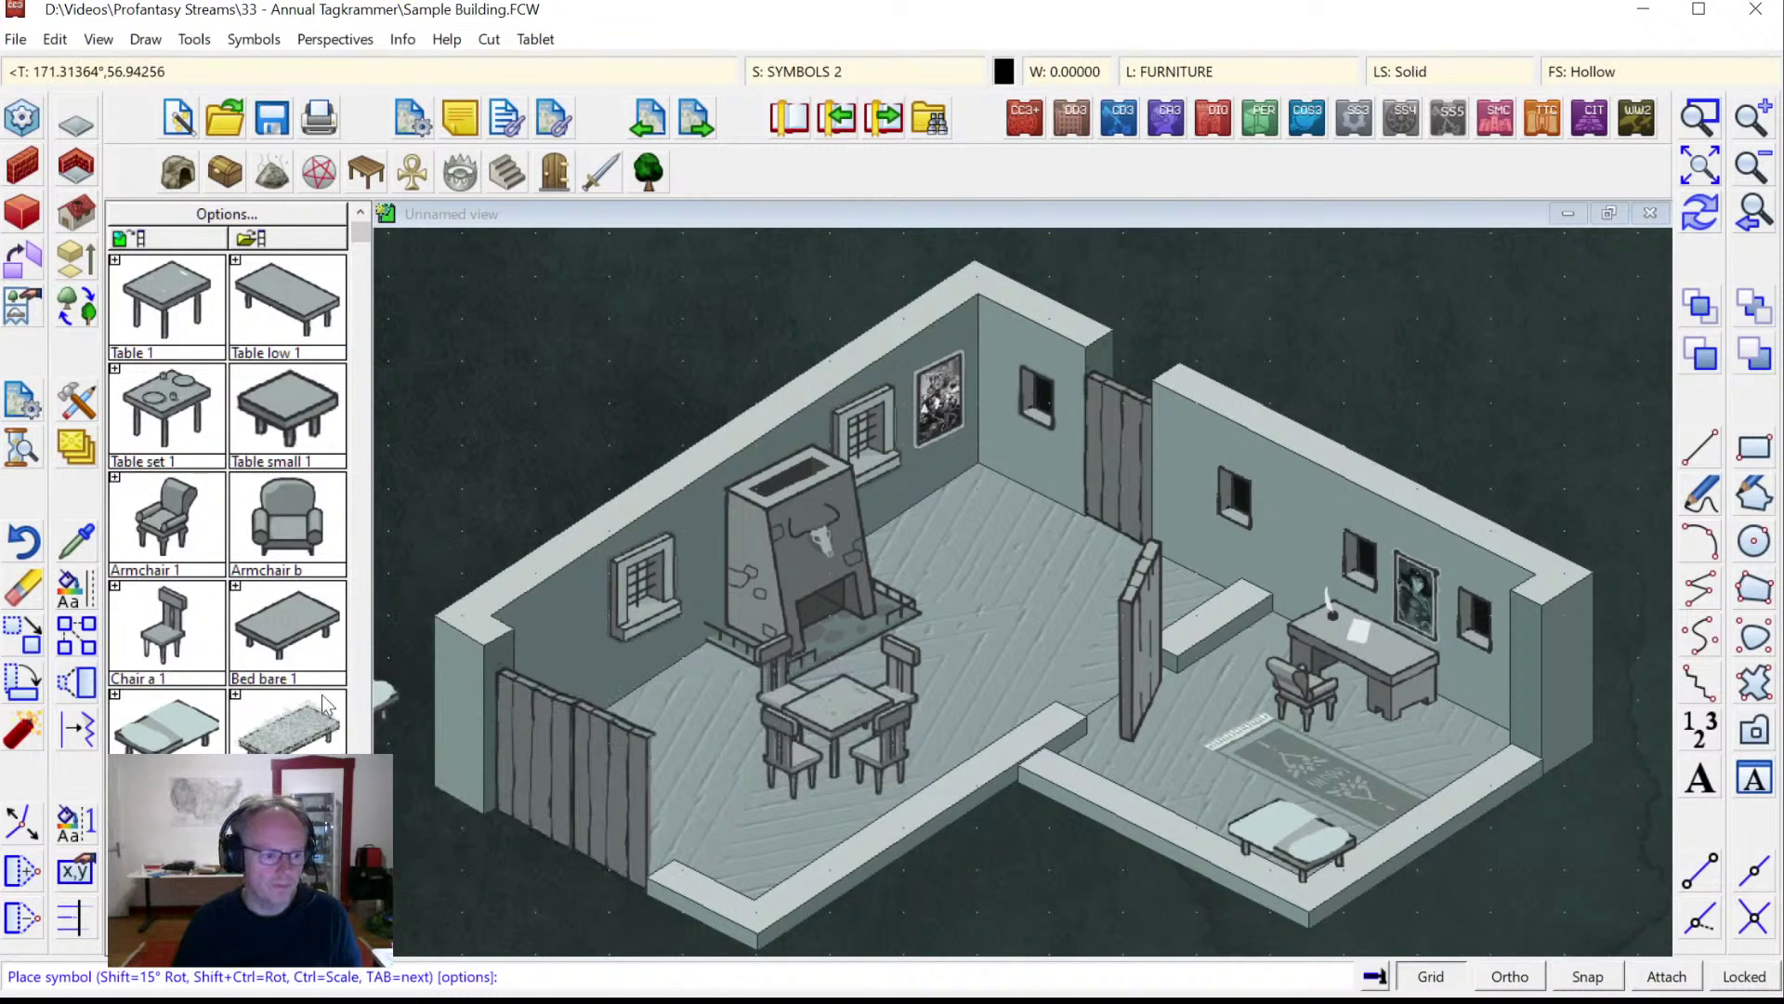
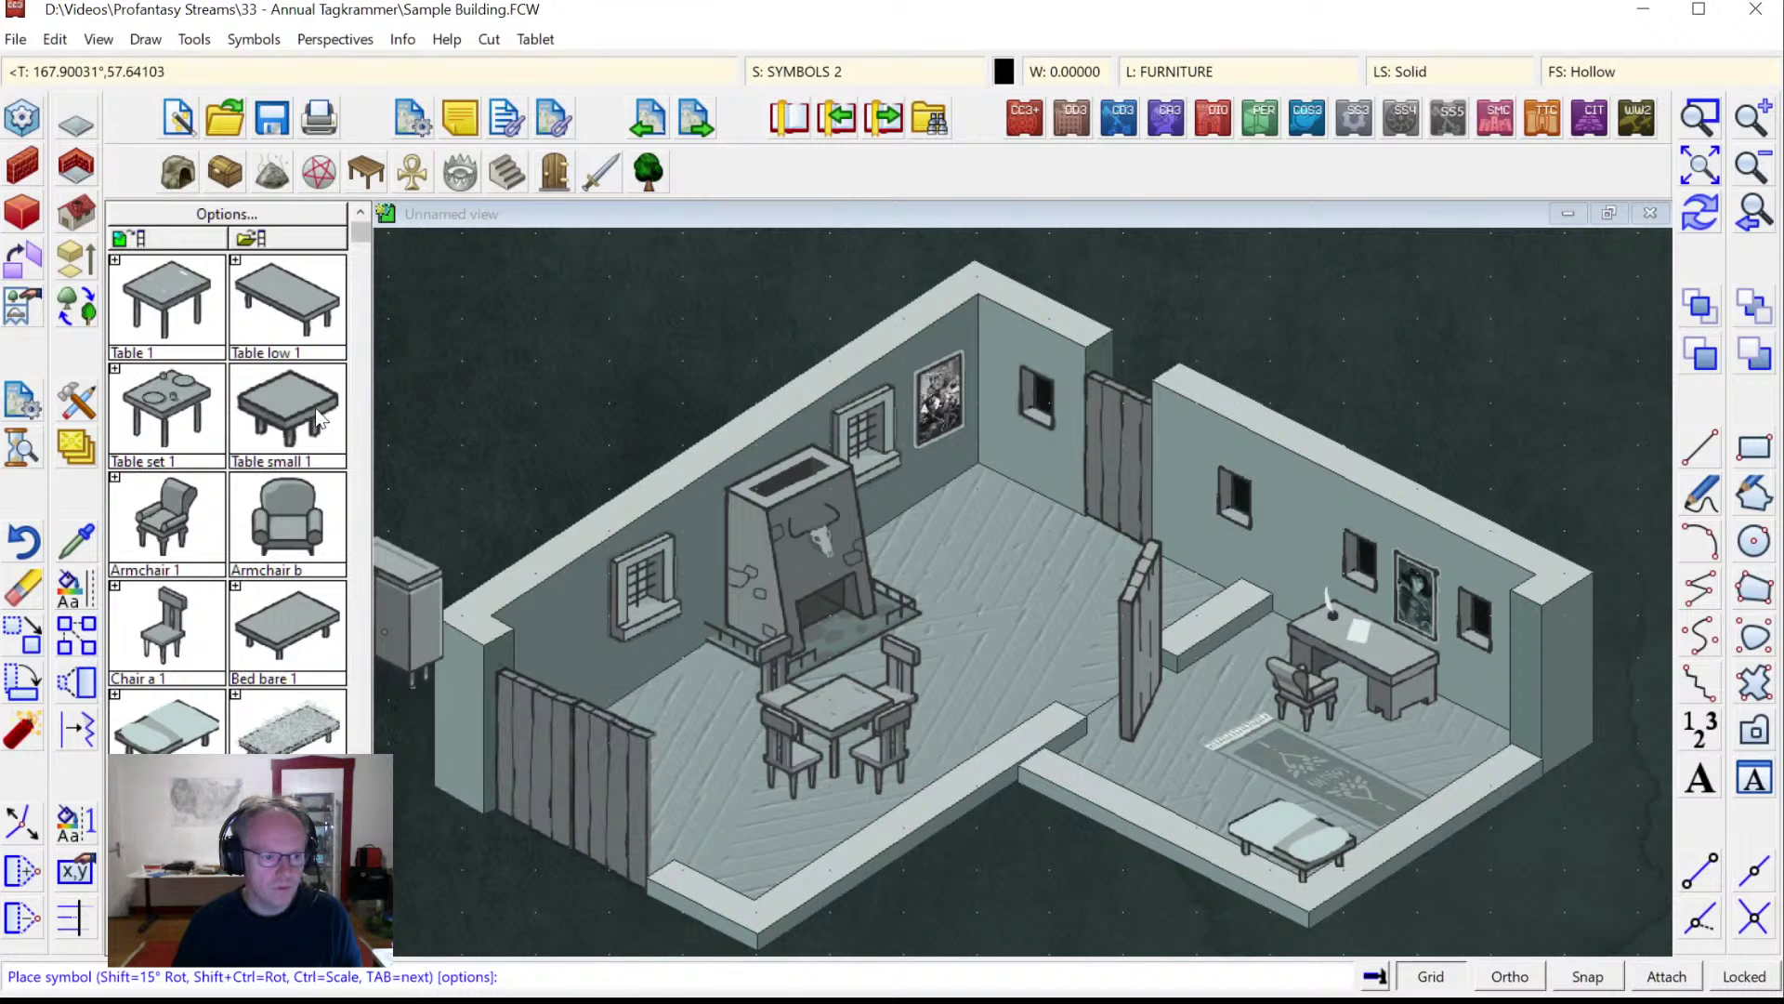
pyautogui.click(287, 418)
pyautogui.click(1162, 818)
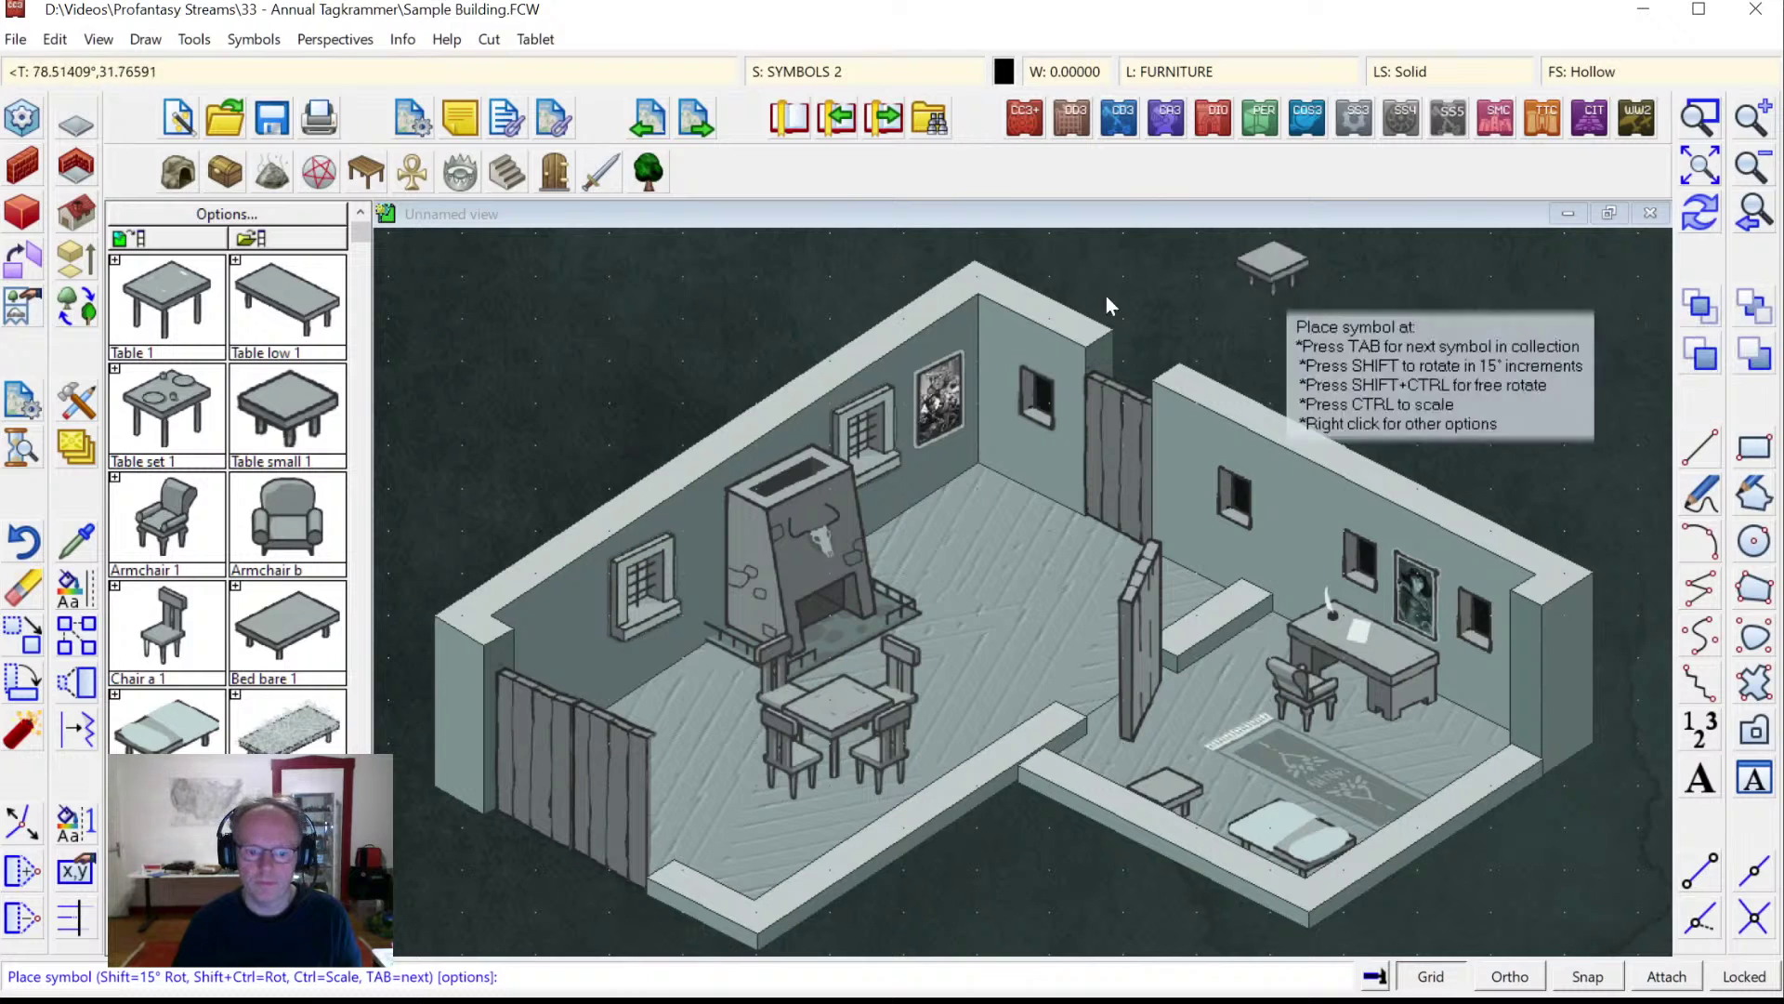
pyautogui.press('Escape')
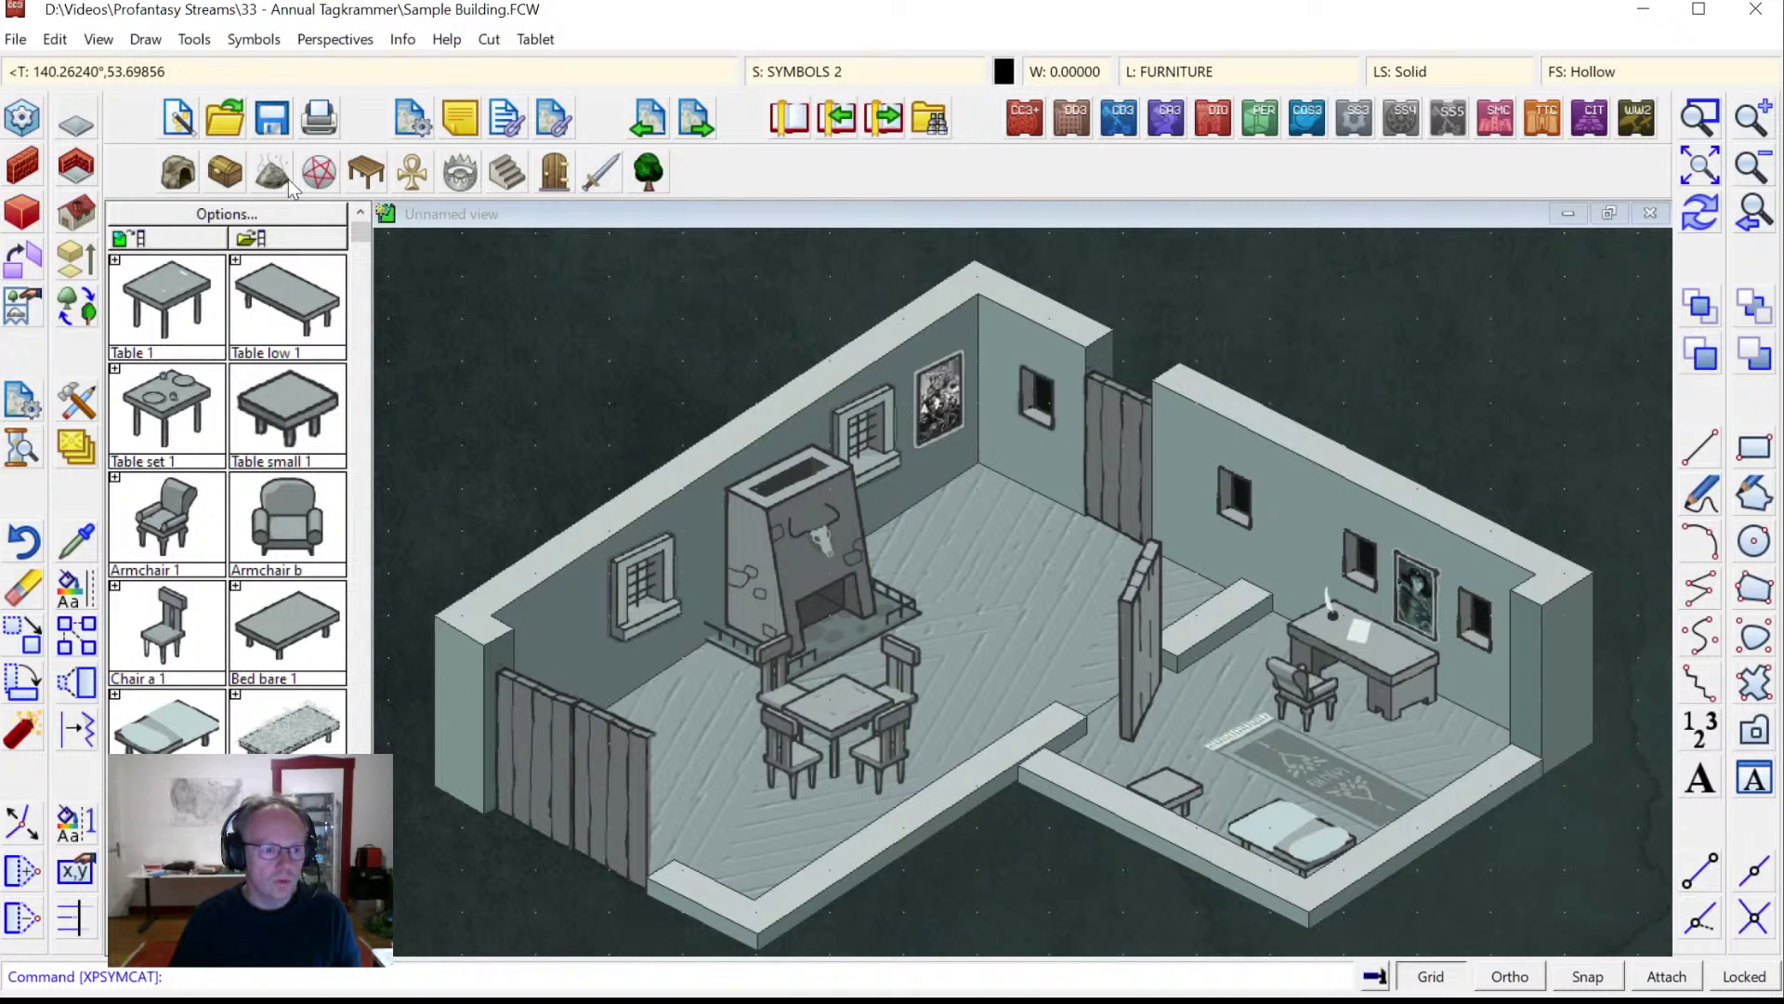
# Place two Support Pole 1 symbols in the larger room, one beyond the fireplace and one between the double door and table.
pyautogui.click(508, 175)
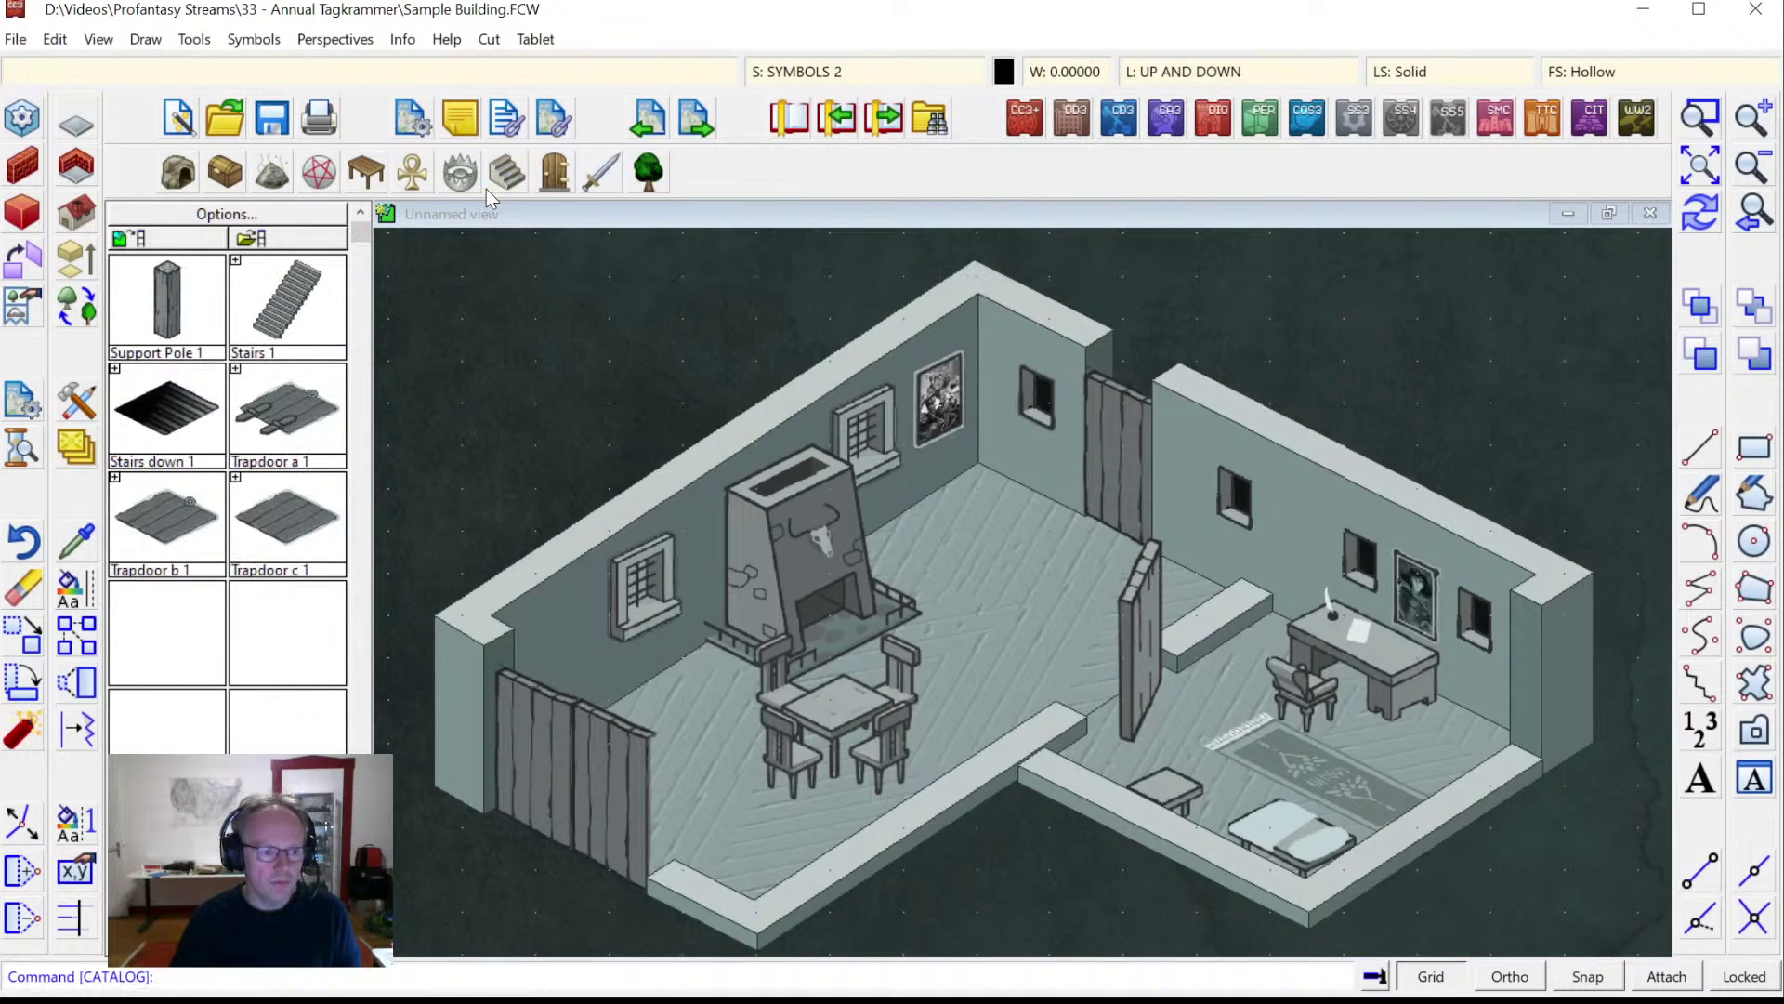
pyautogui.click(167, 302)
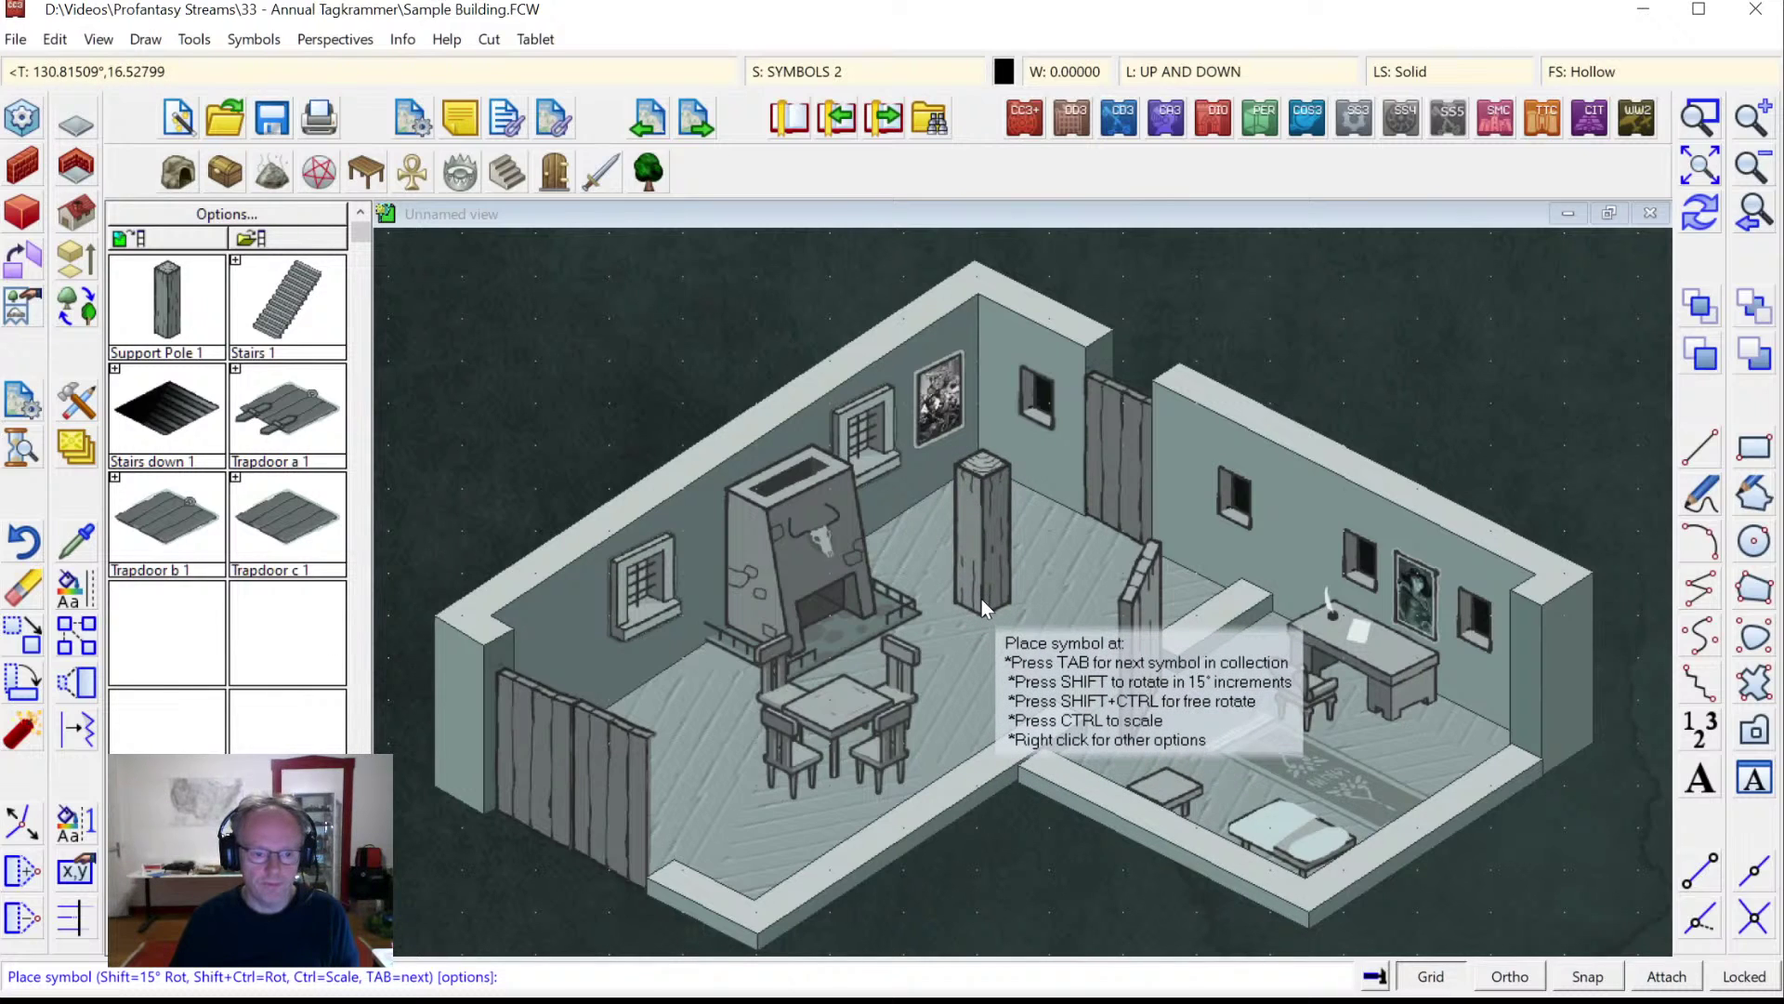
pyautogui.click(982, 598)
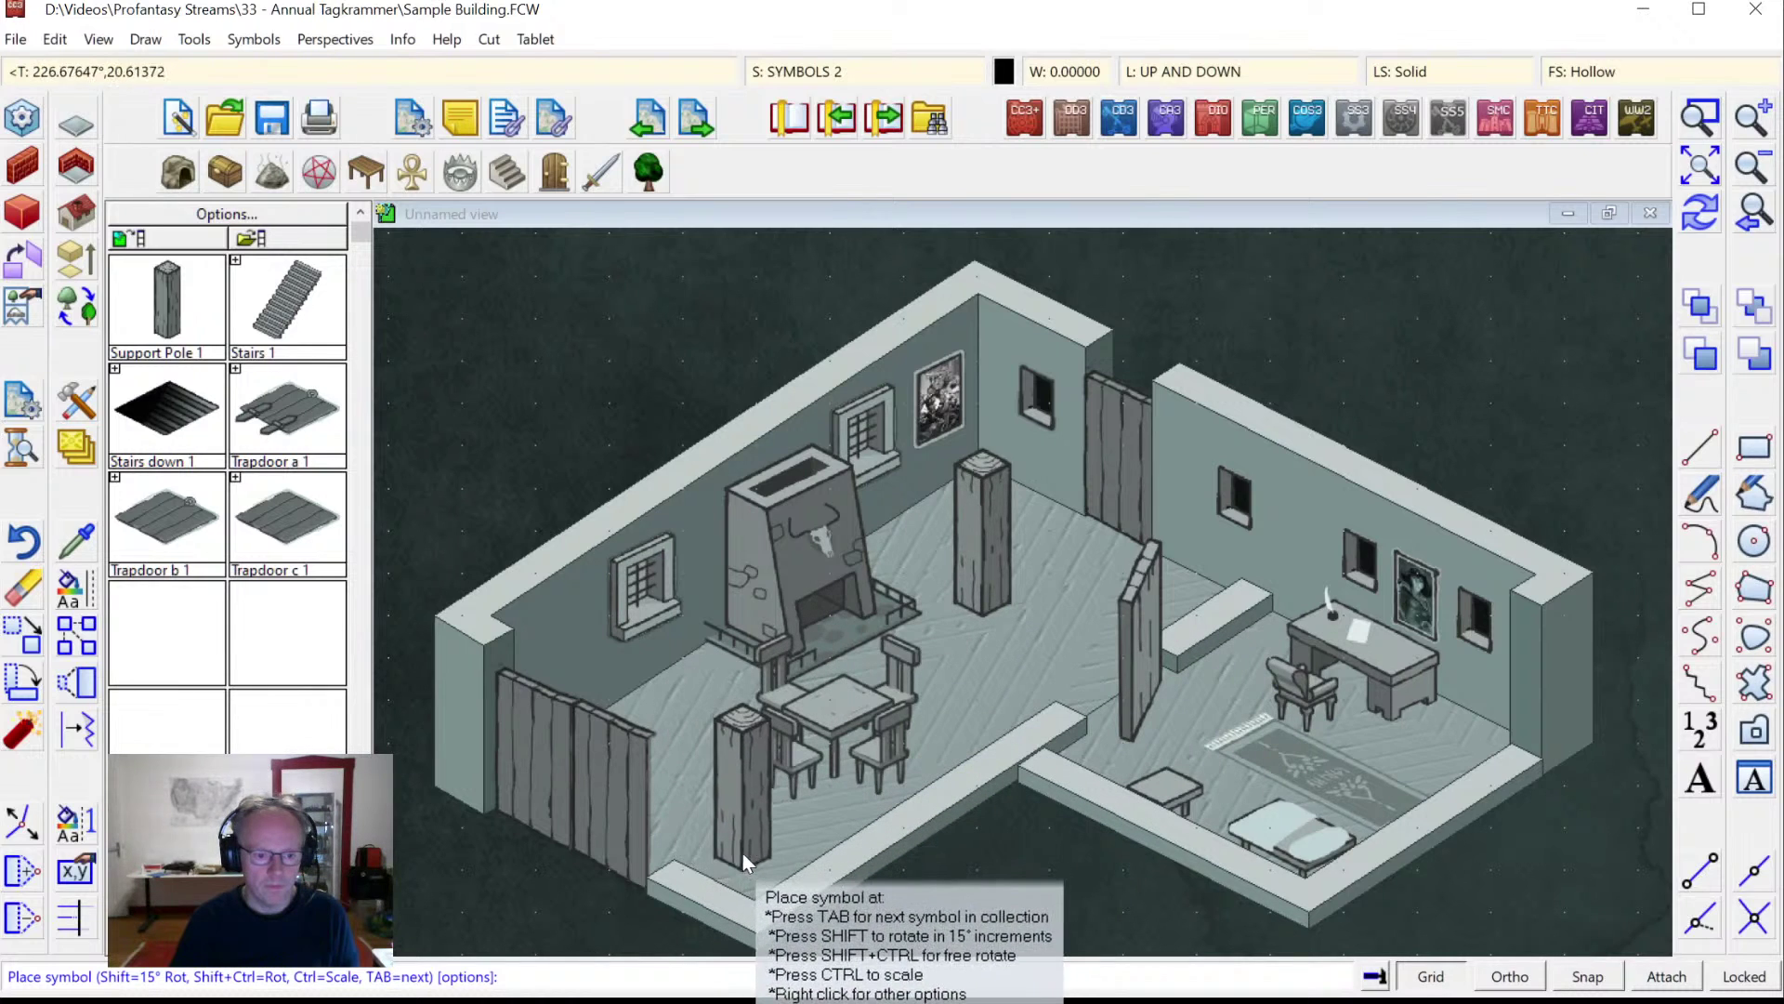
pyautogui.click(716, 822)
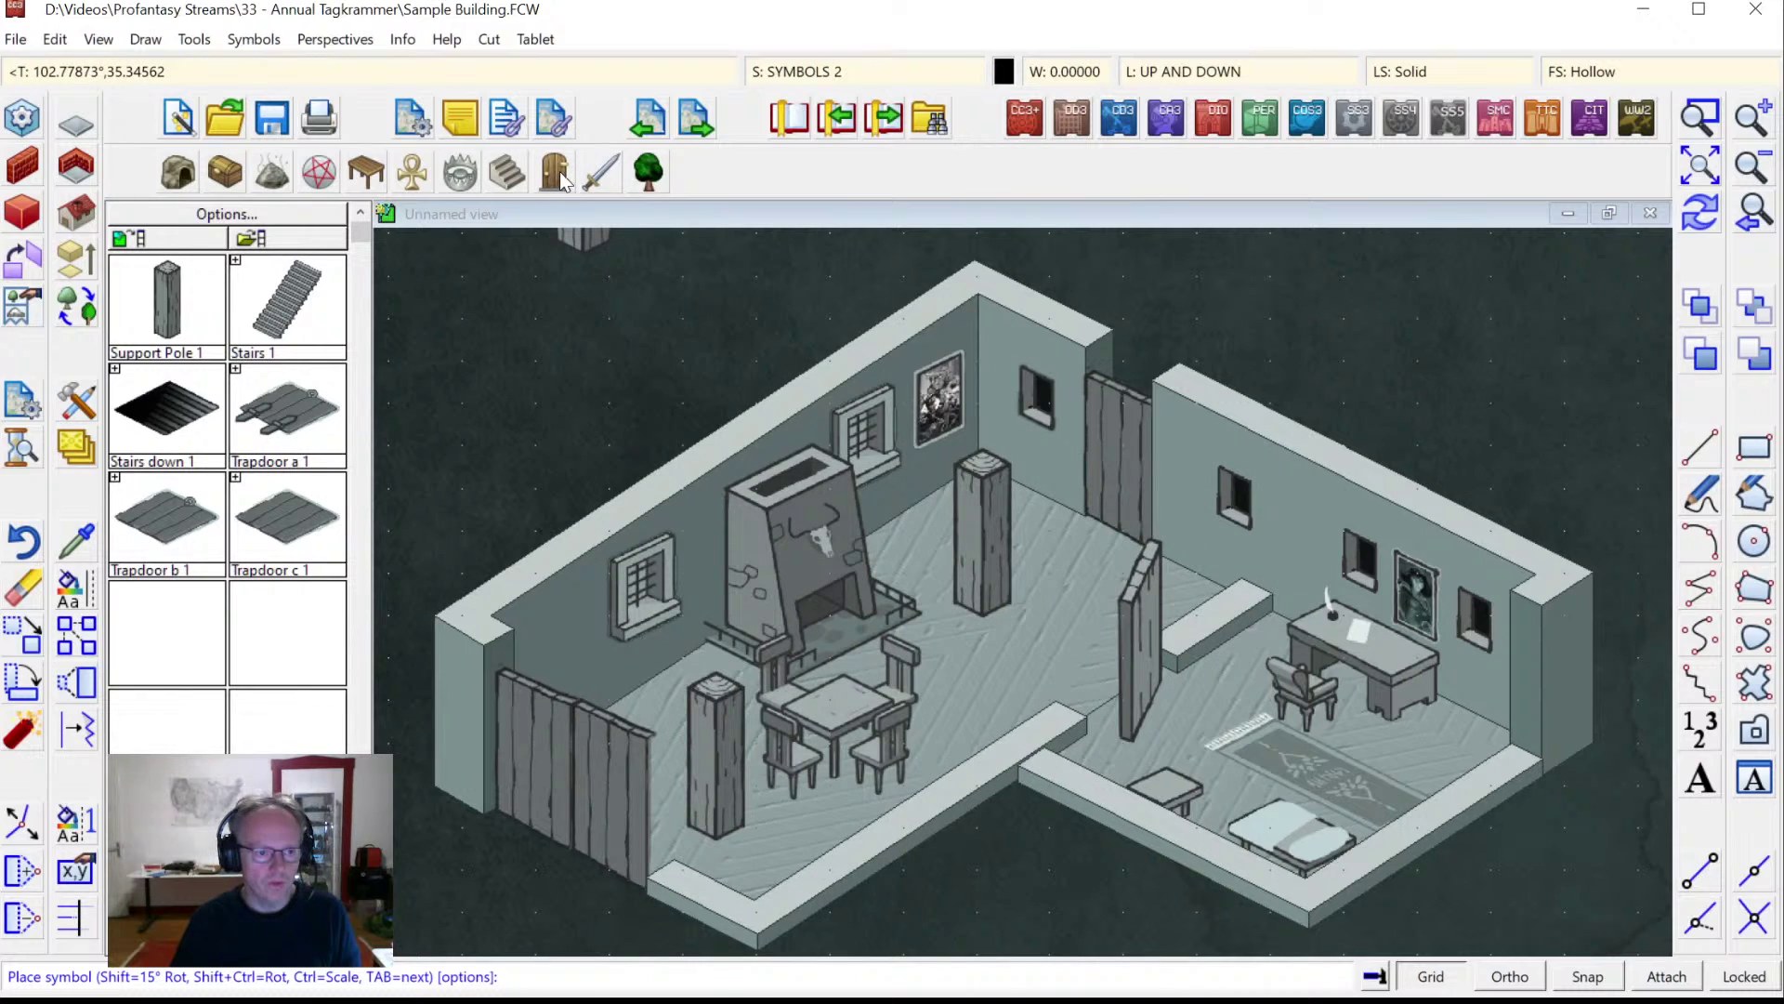
# Make SYMBOLS 3 the current sheet and hang a Lantern 1 symbol on the support pole beyond the fireplace.
pyautogui.click(318, 172)
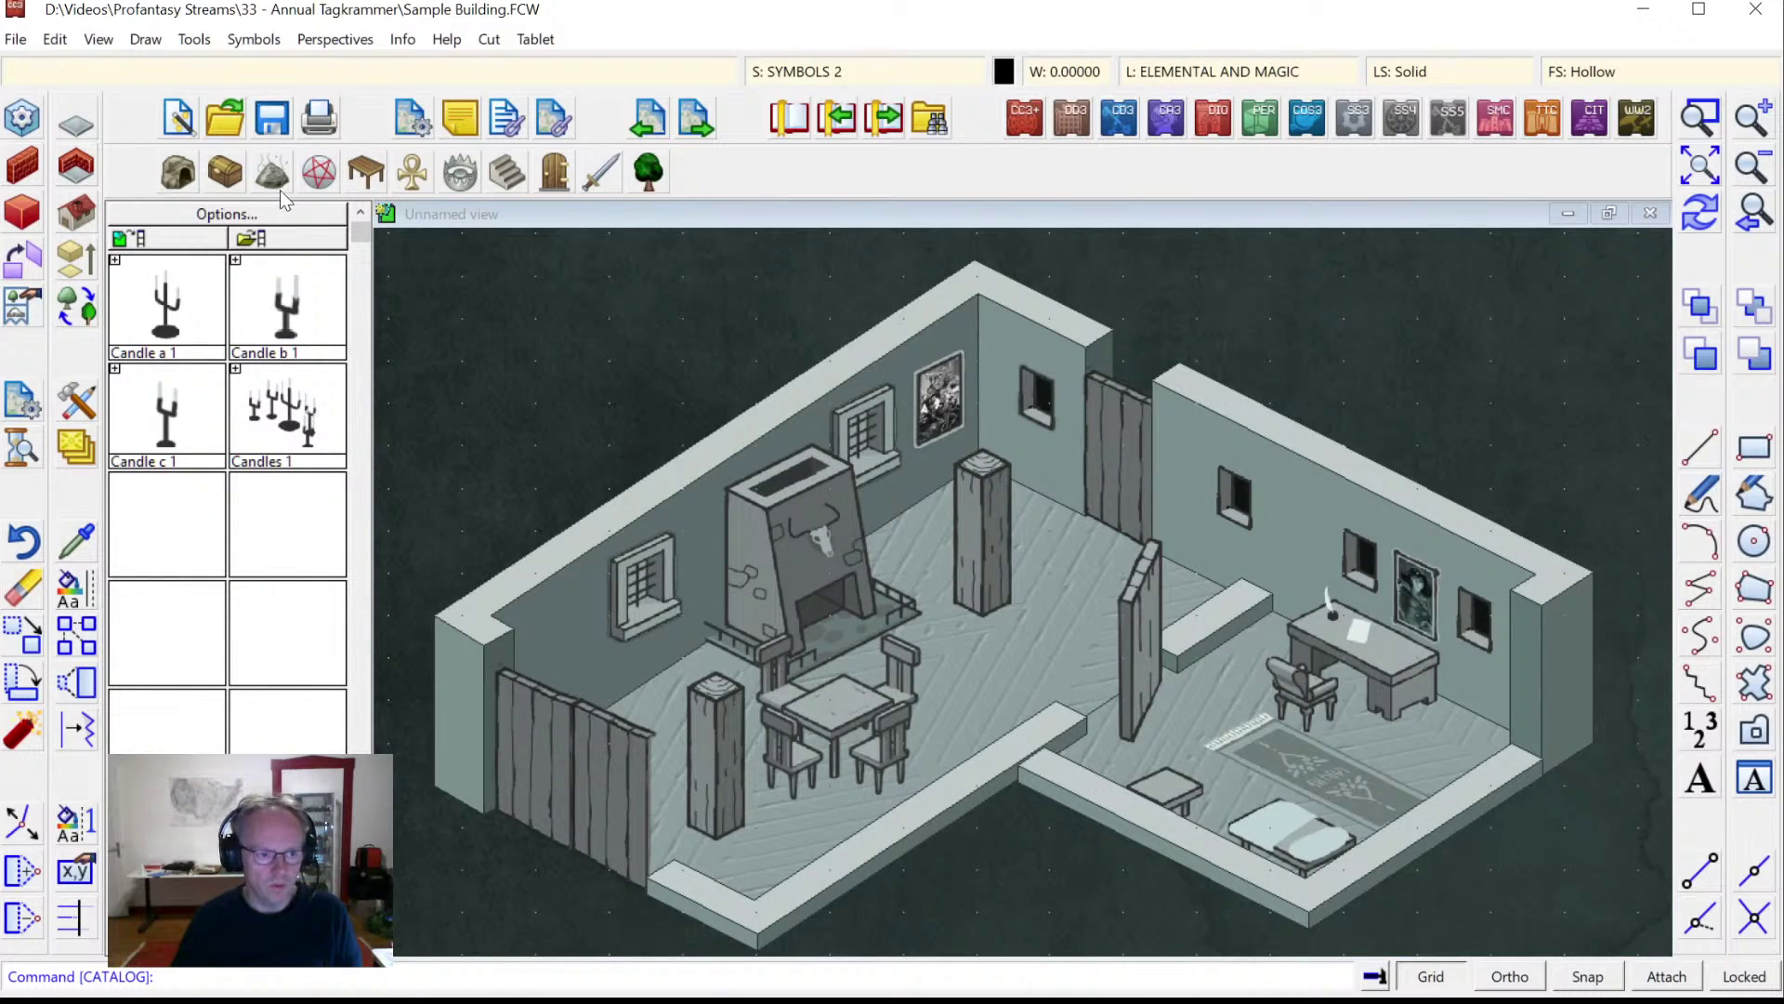
pyautogui.click(551, 175)
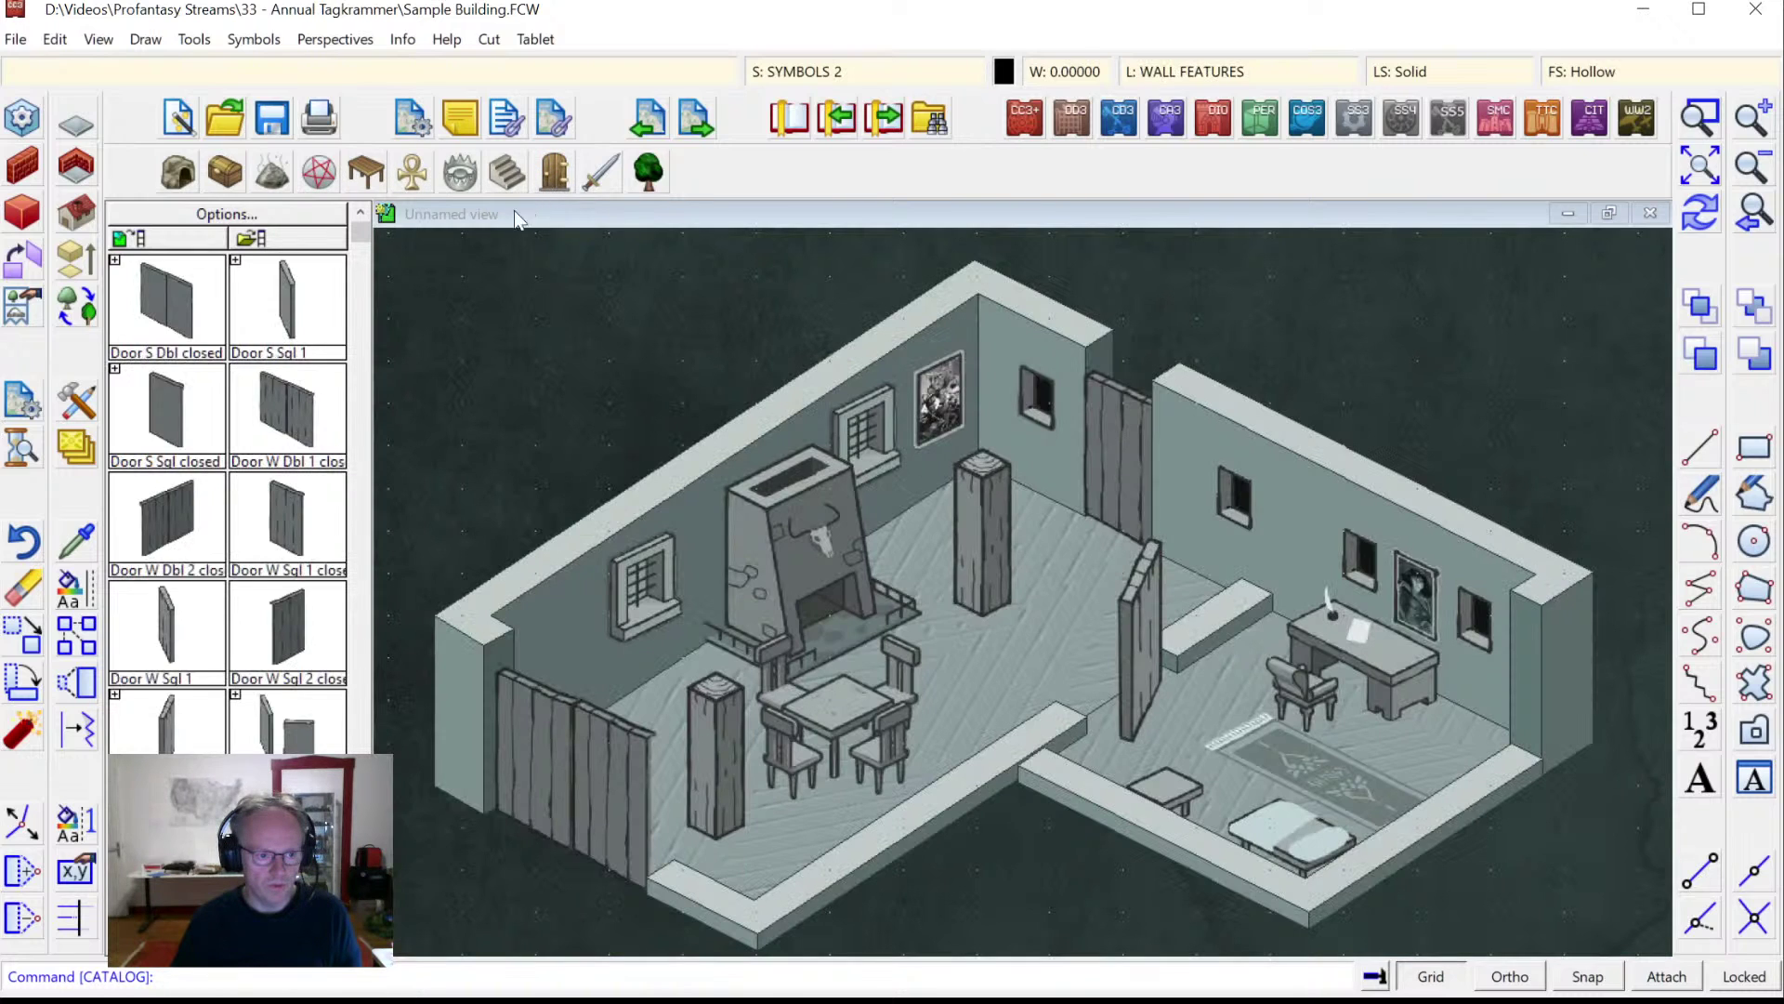
pyautogui.click(363, 610)
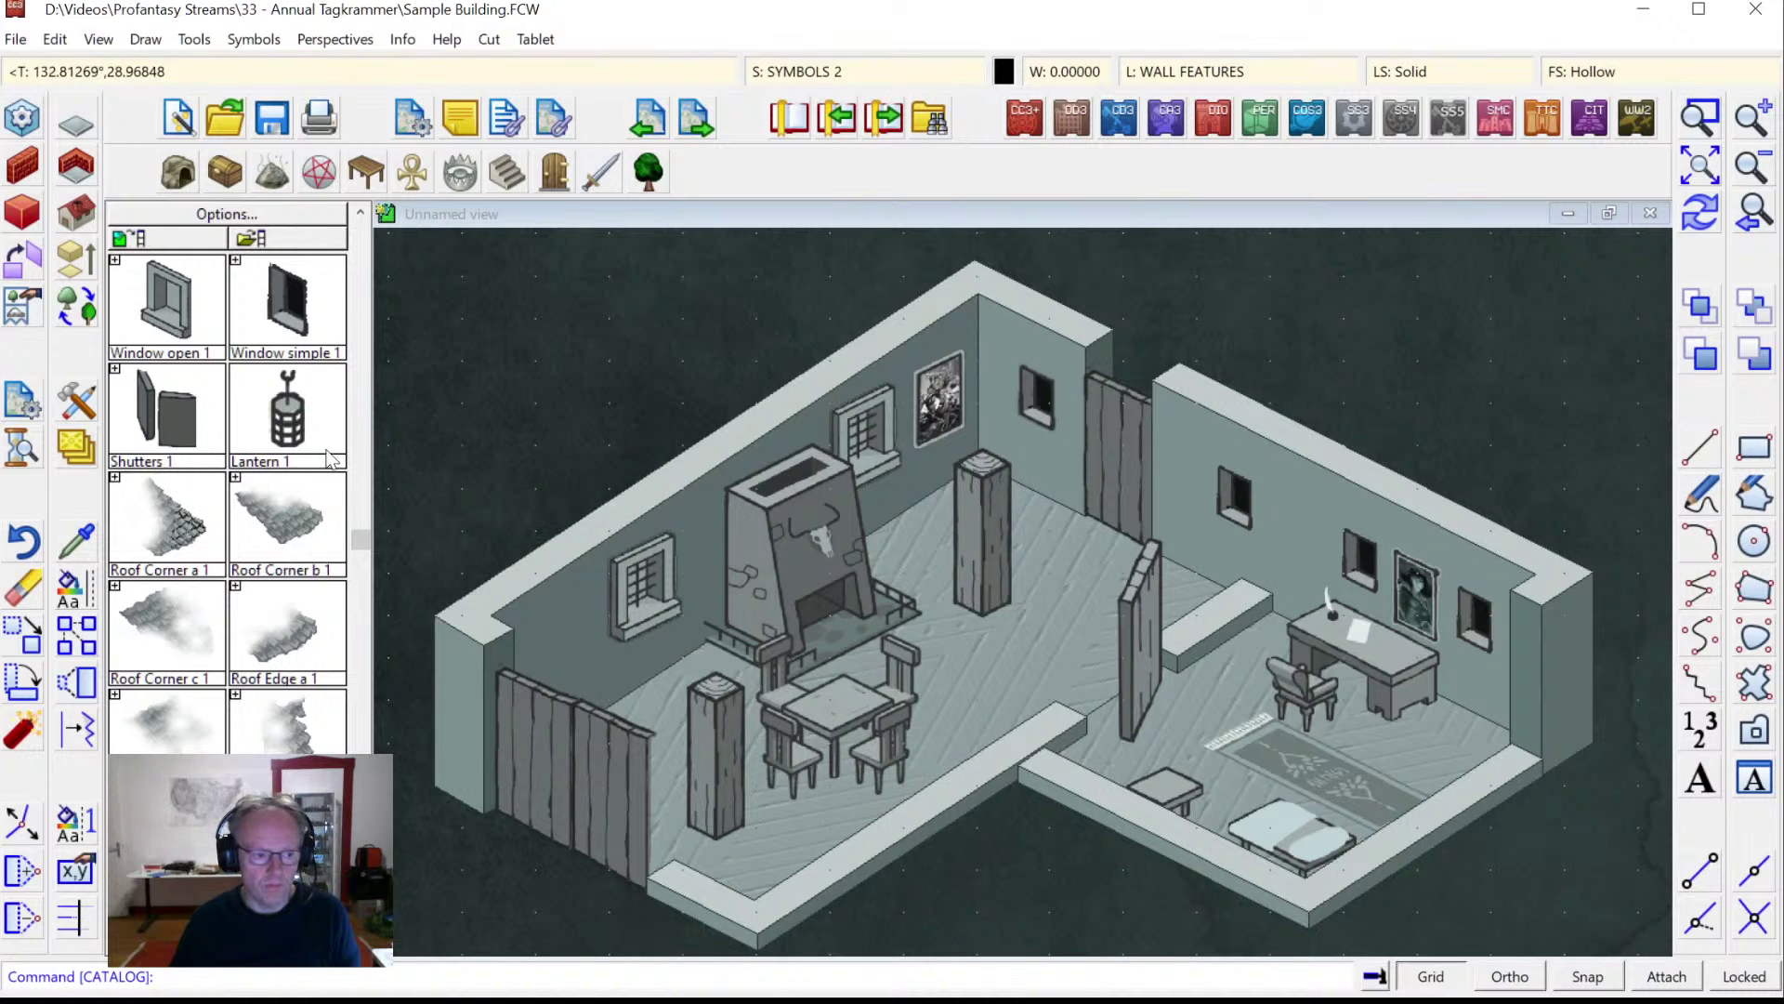
pyautogui.click(287, 409)
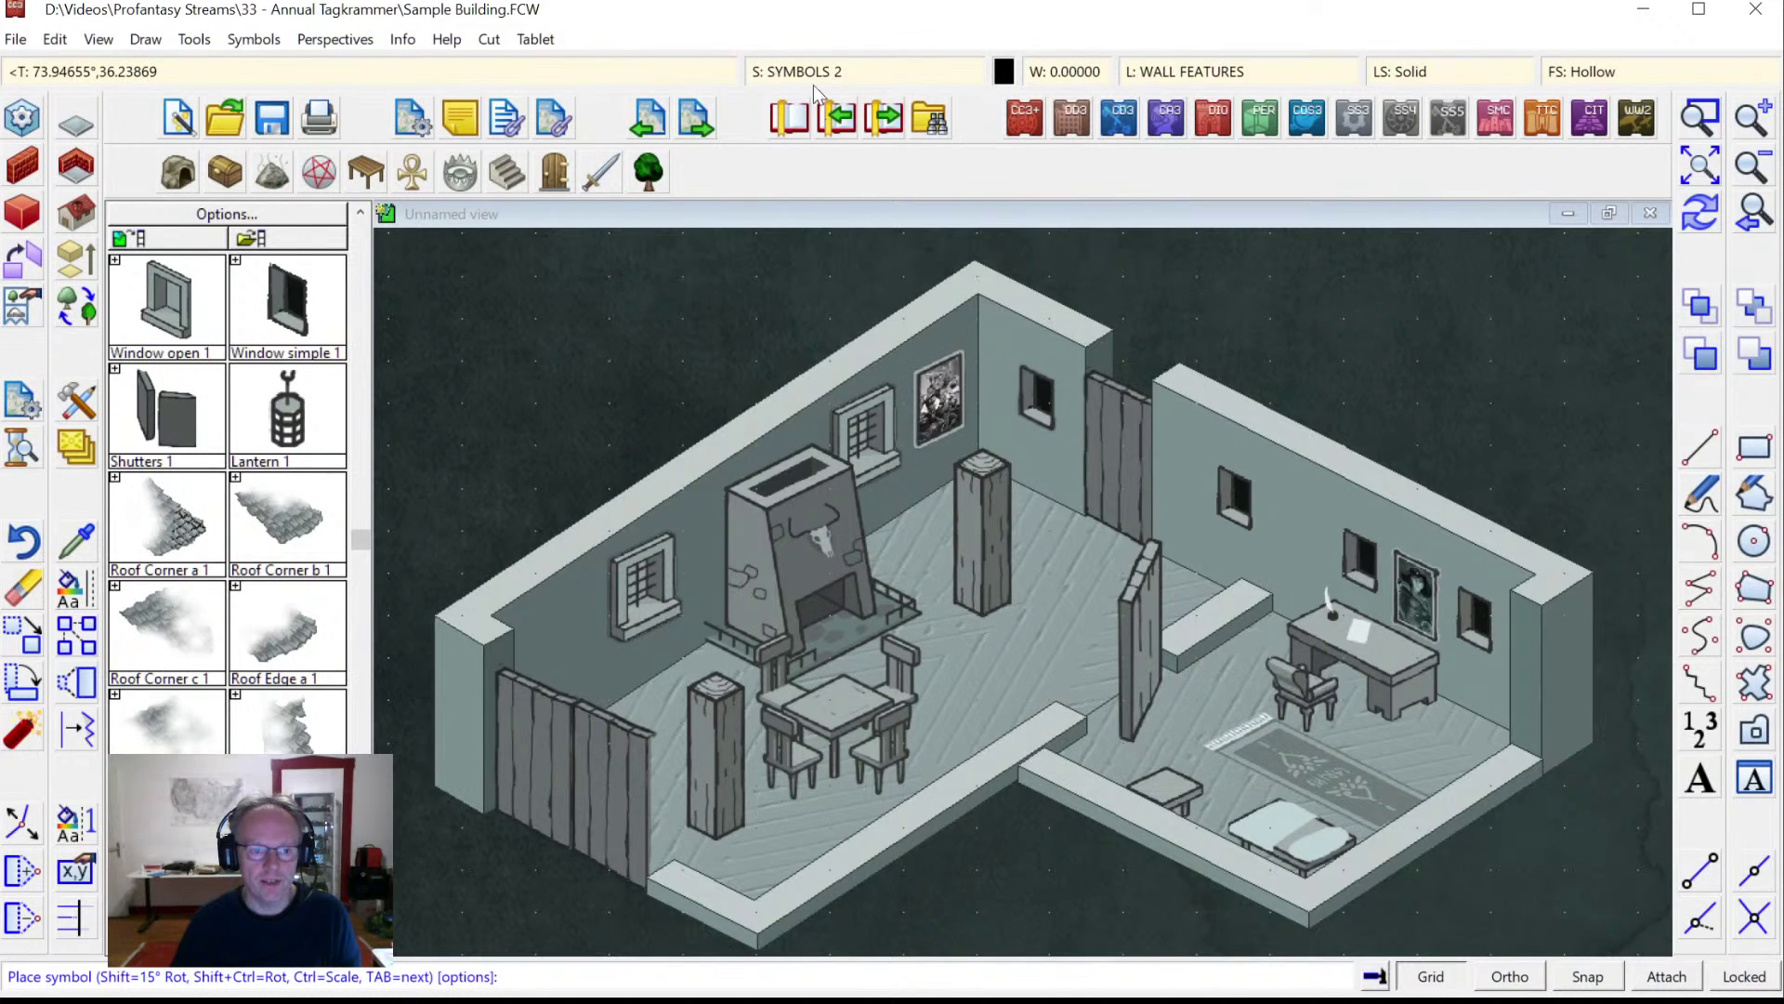
pyautogui.click(835, 118)
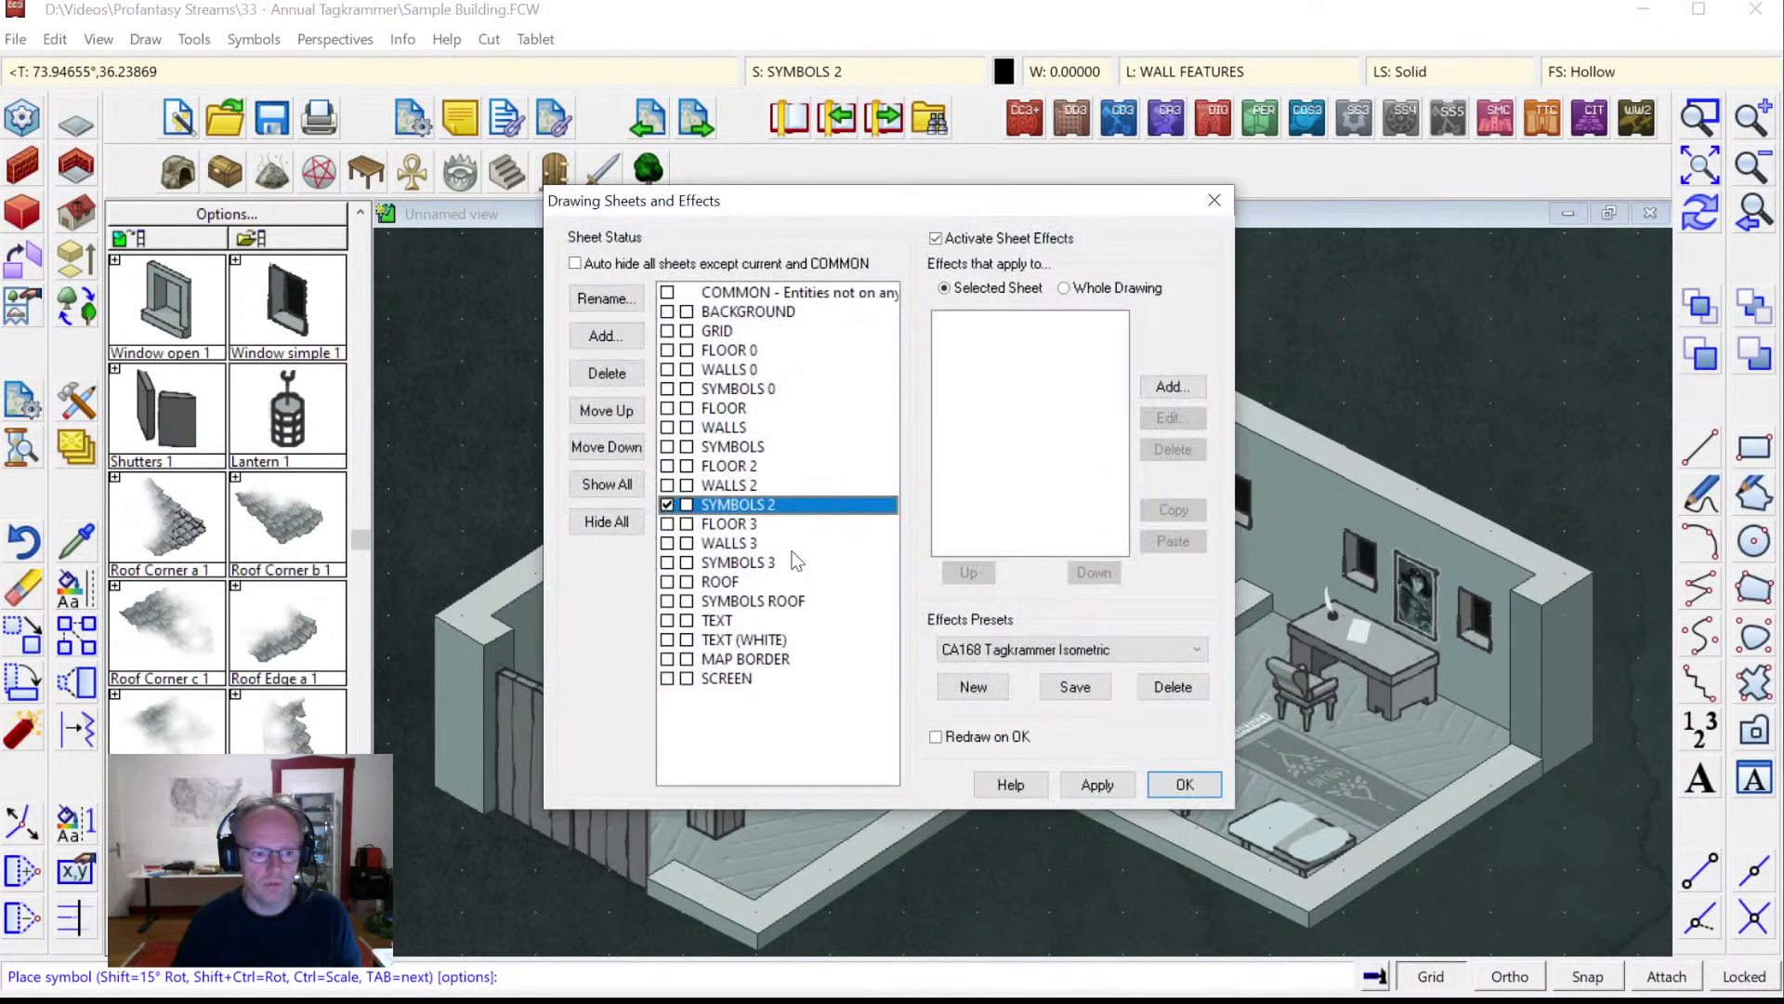
pyautogui.click(667, 562)
pyautogui.click(1187, 785)
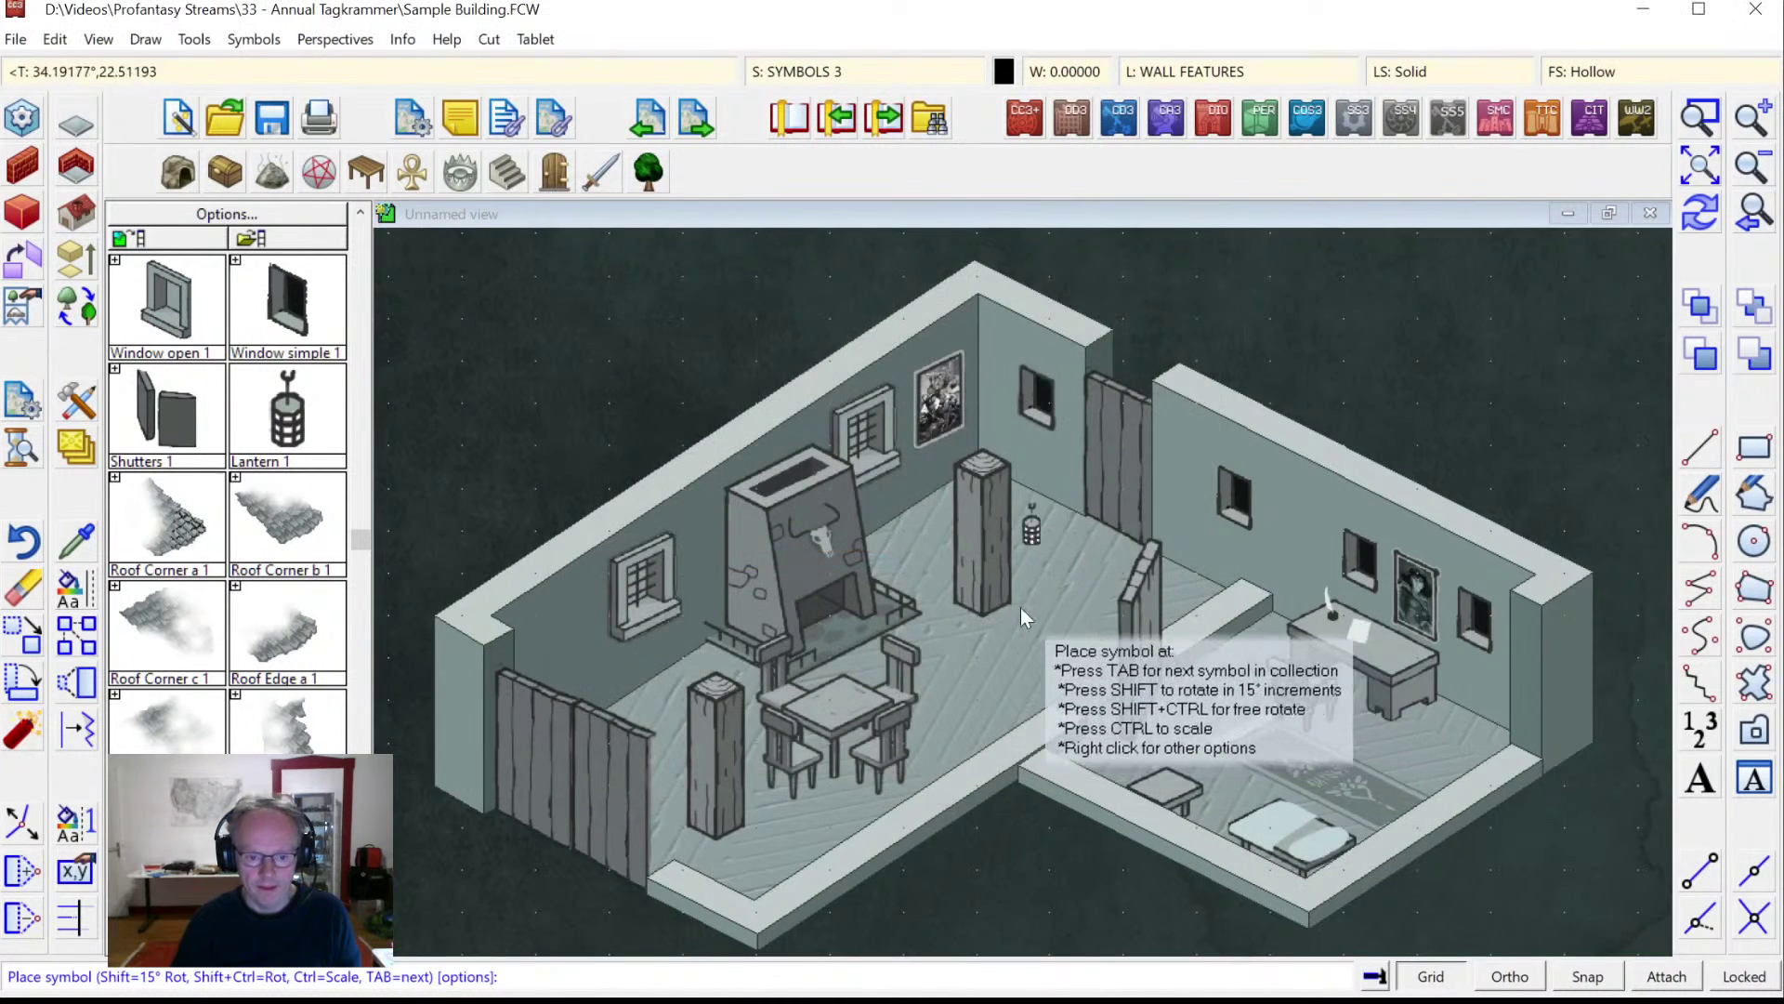
pyautogui.click(995, 589)
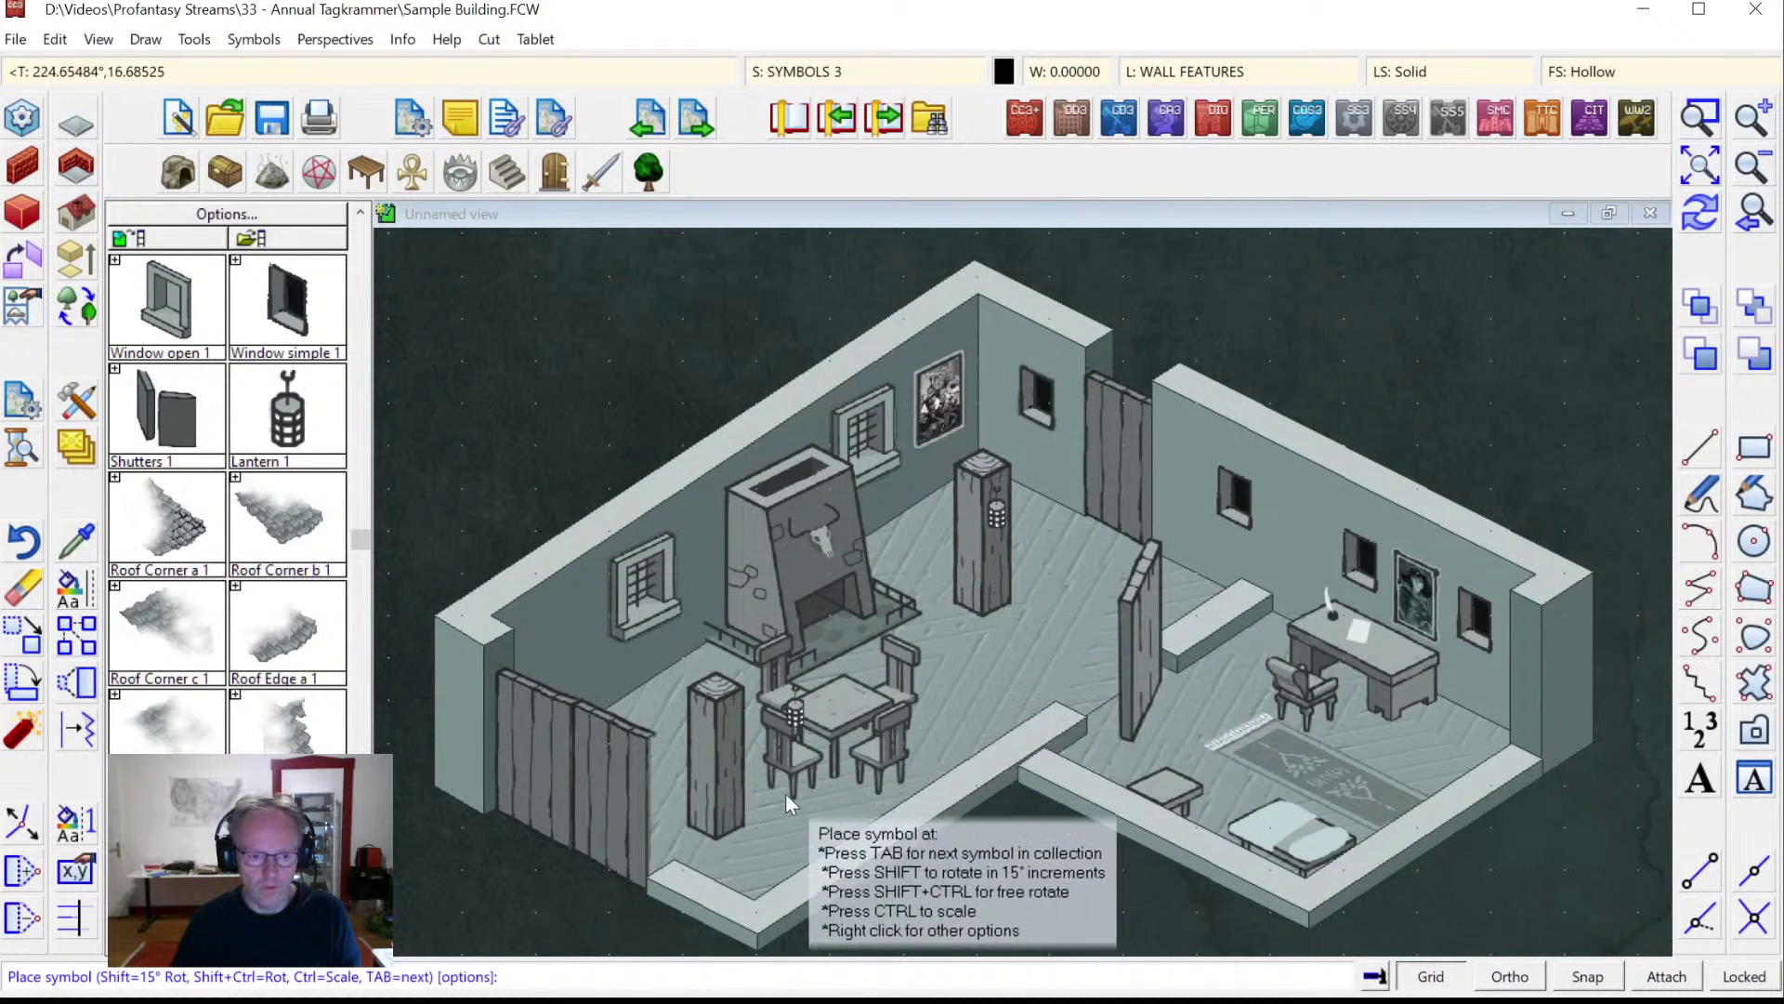
# Hang a Lantern 1 symbol on the support pole between the double door and the table.
pyautogui.click(728, 817)
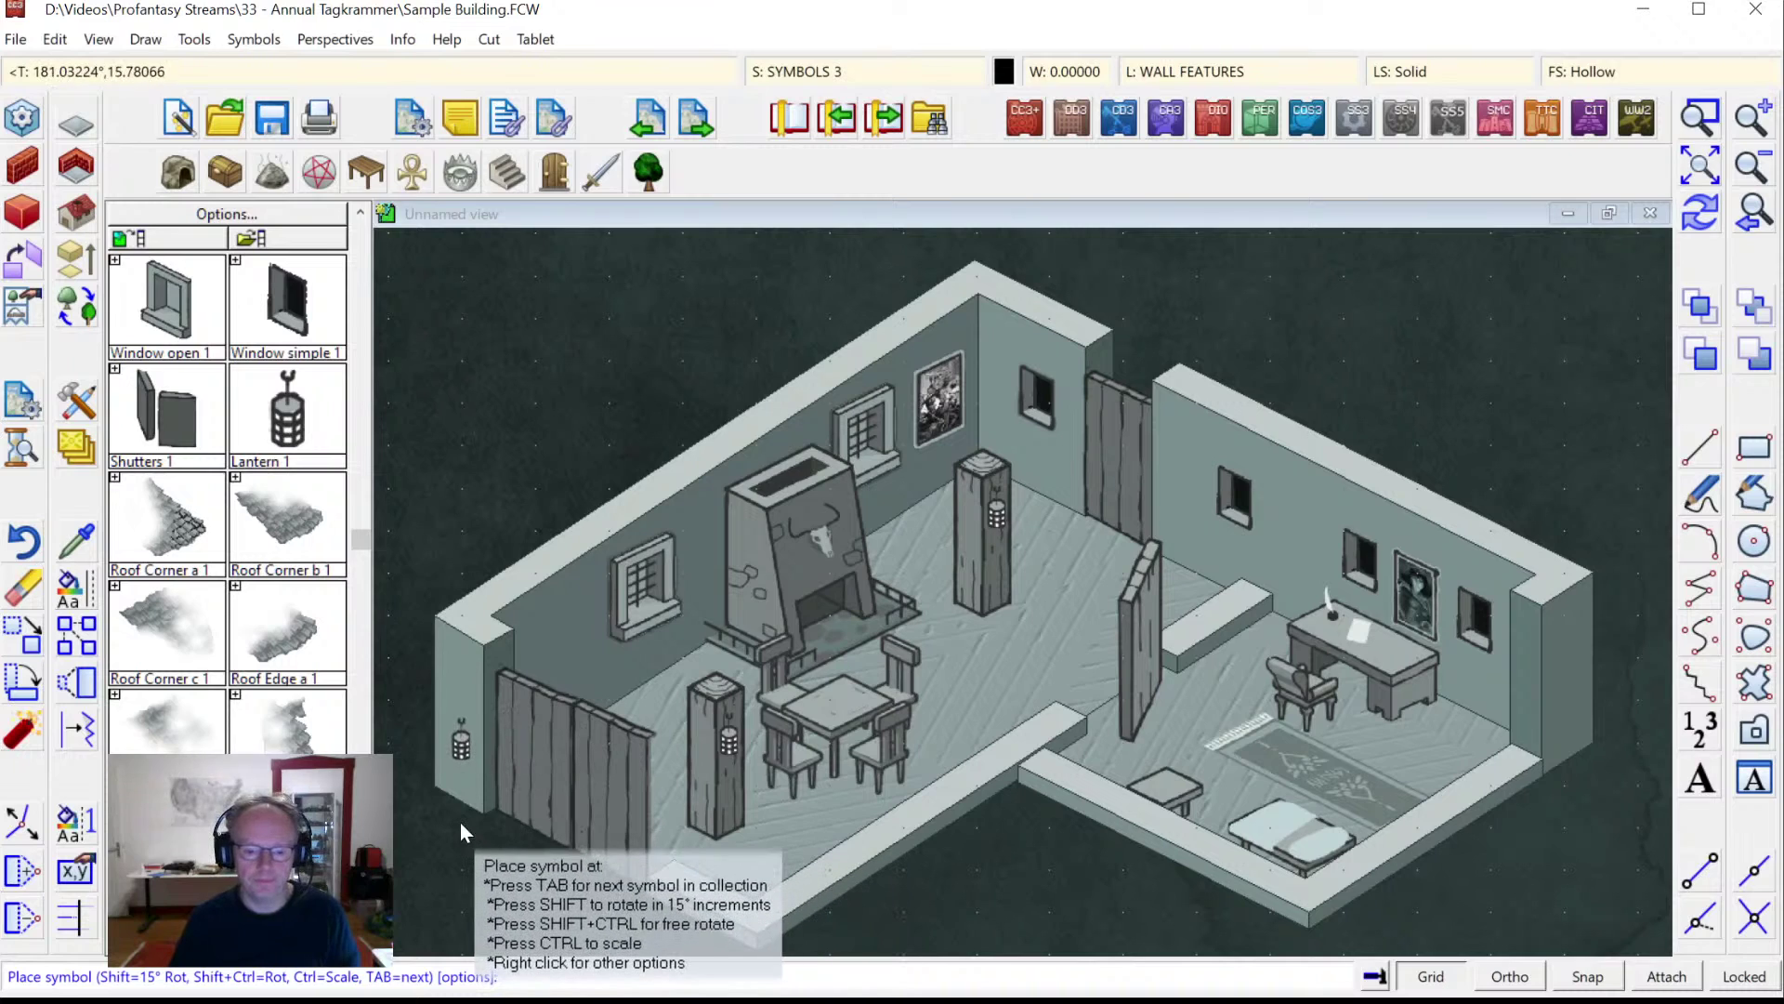
pyautogui.press('Escape')
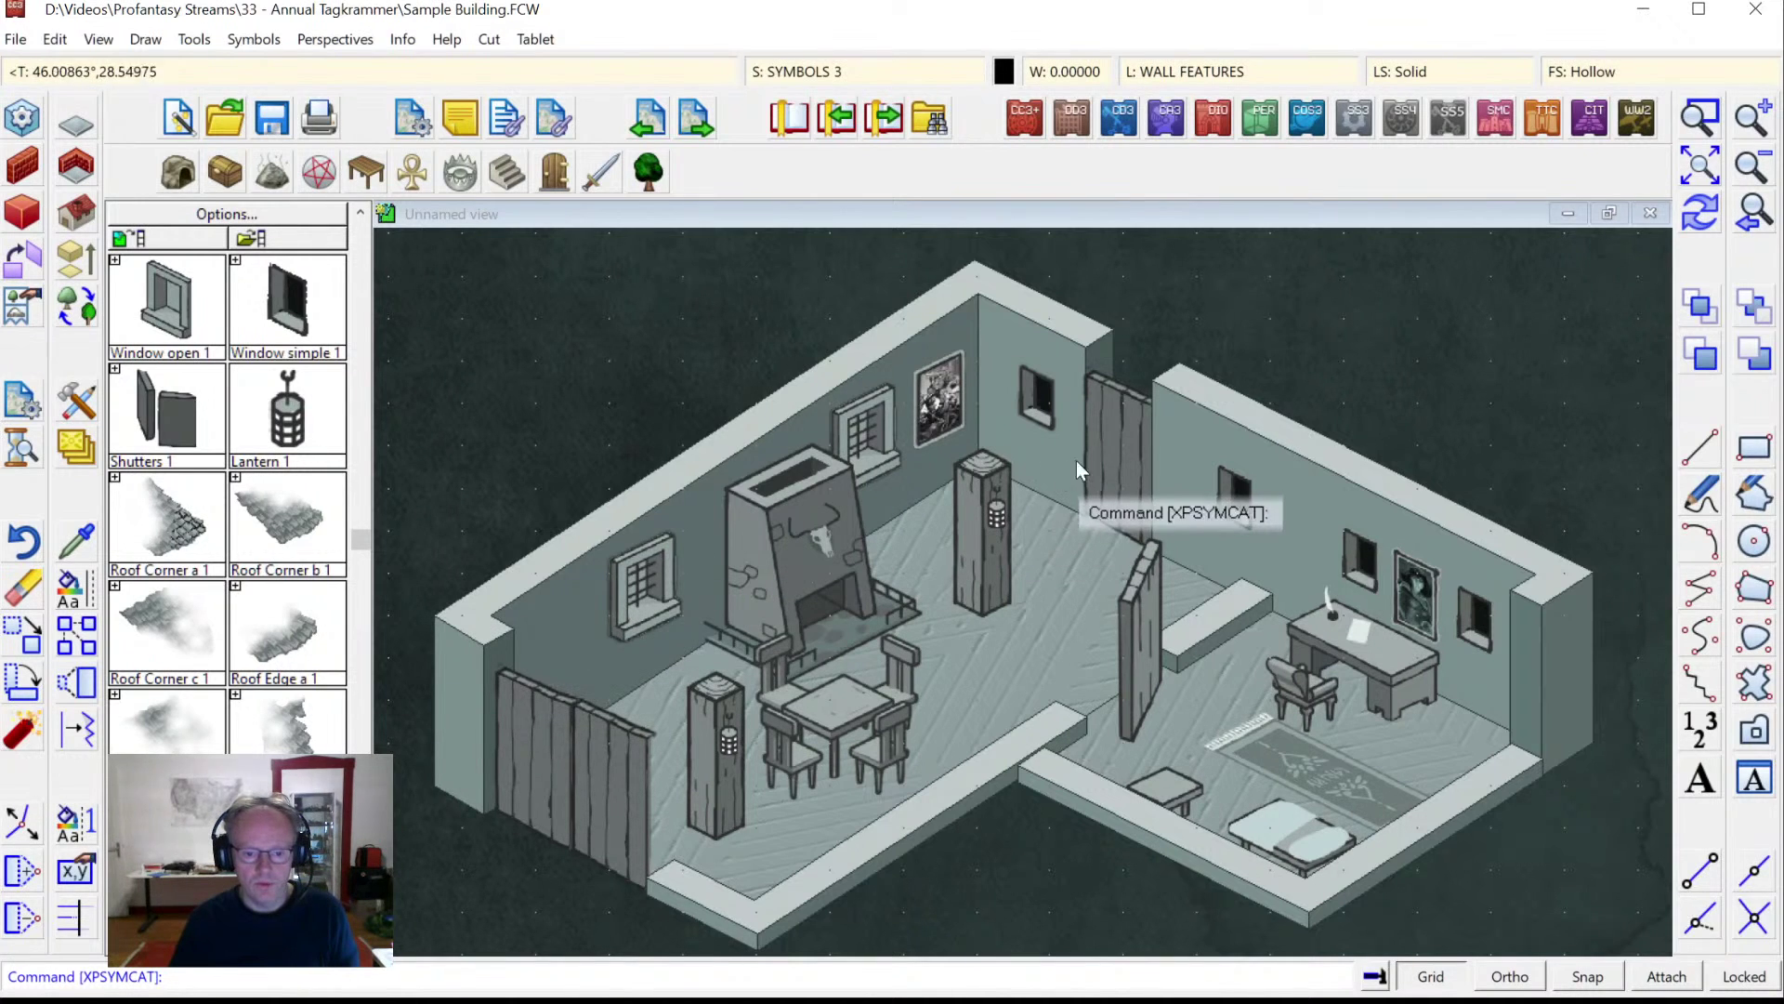
pyautogui.click(1704, 171)
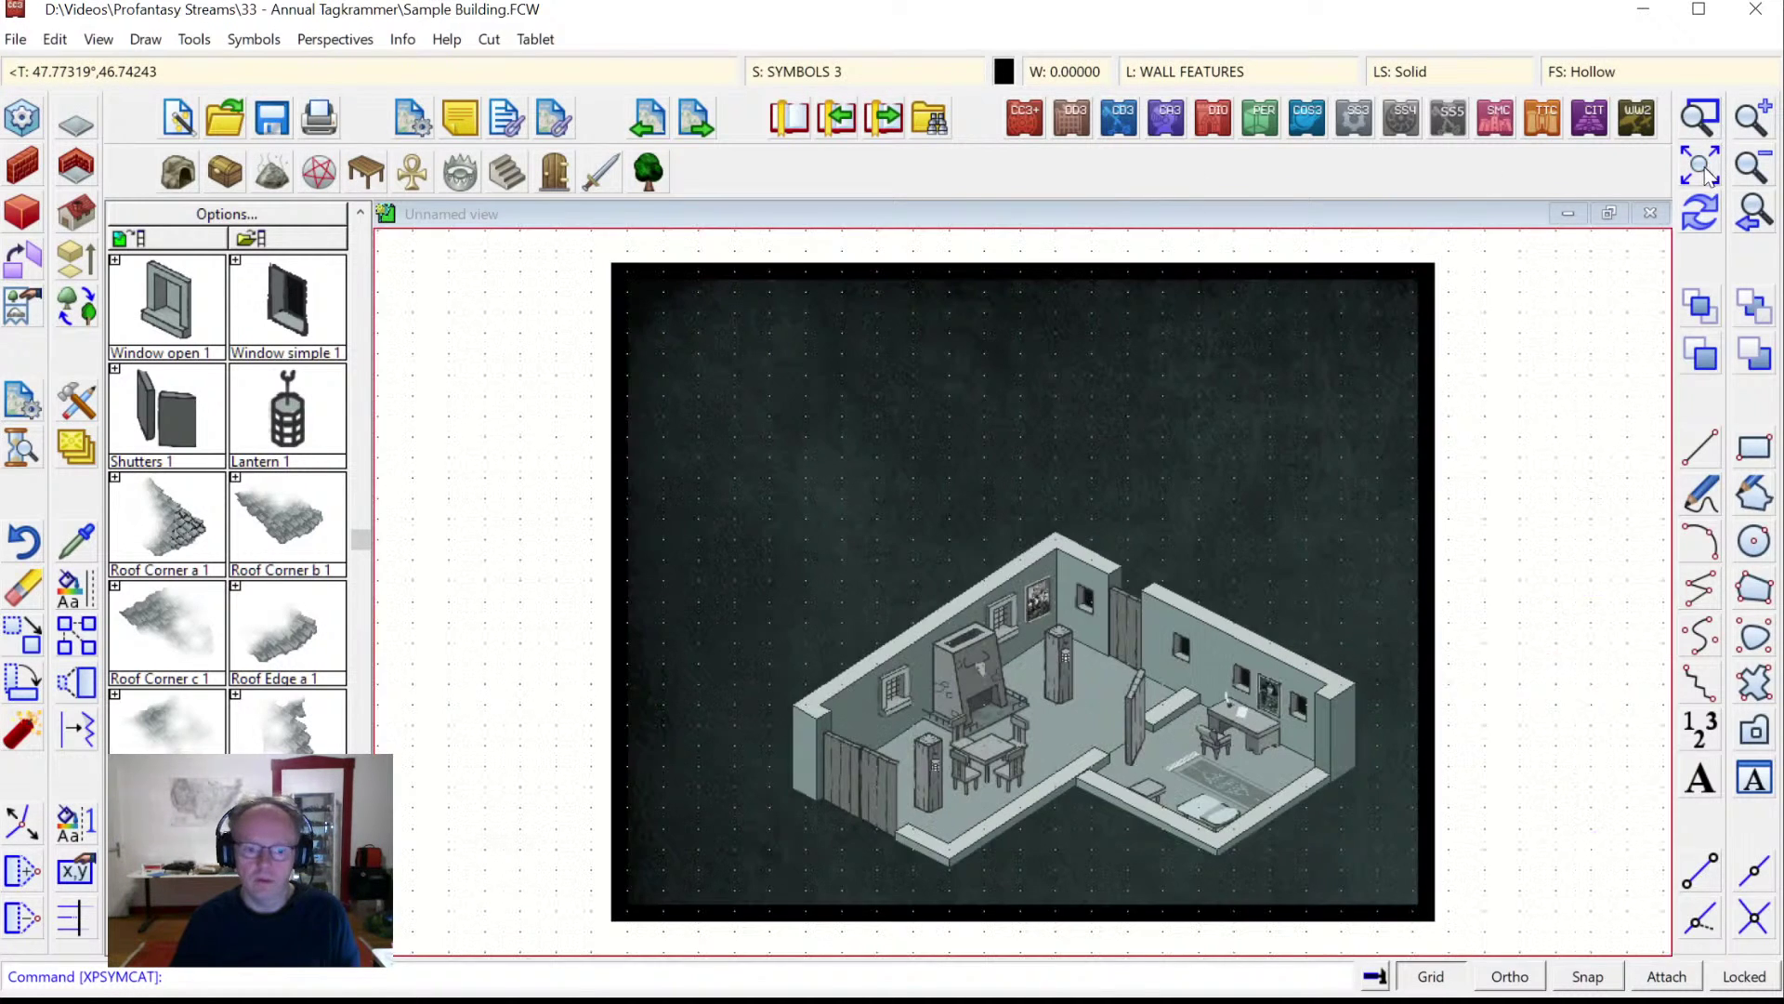
pyautogui.click(1700, 126)
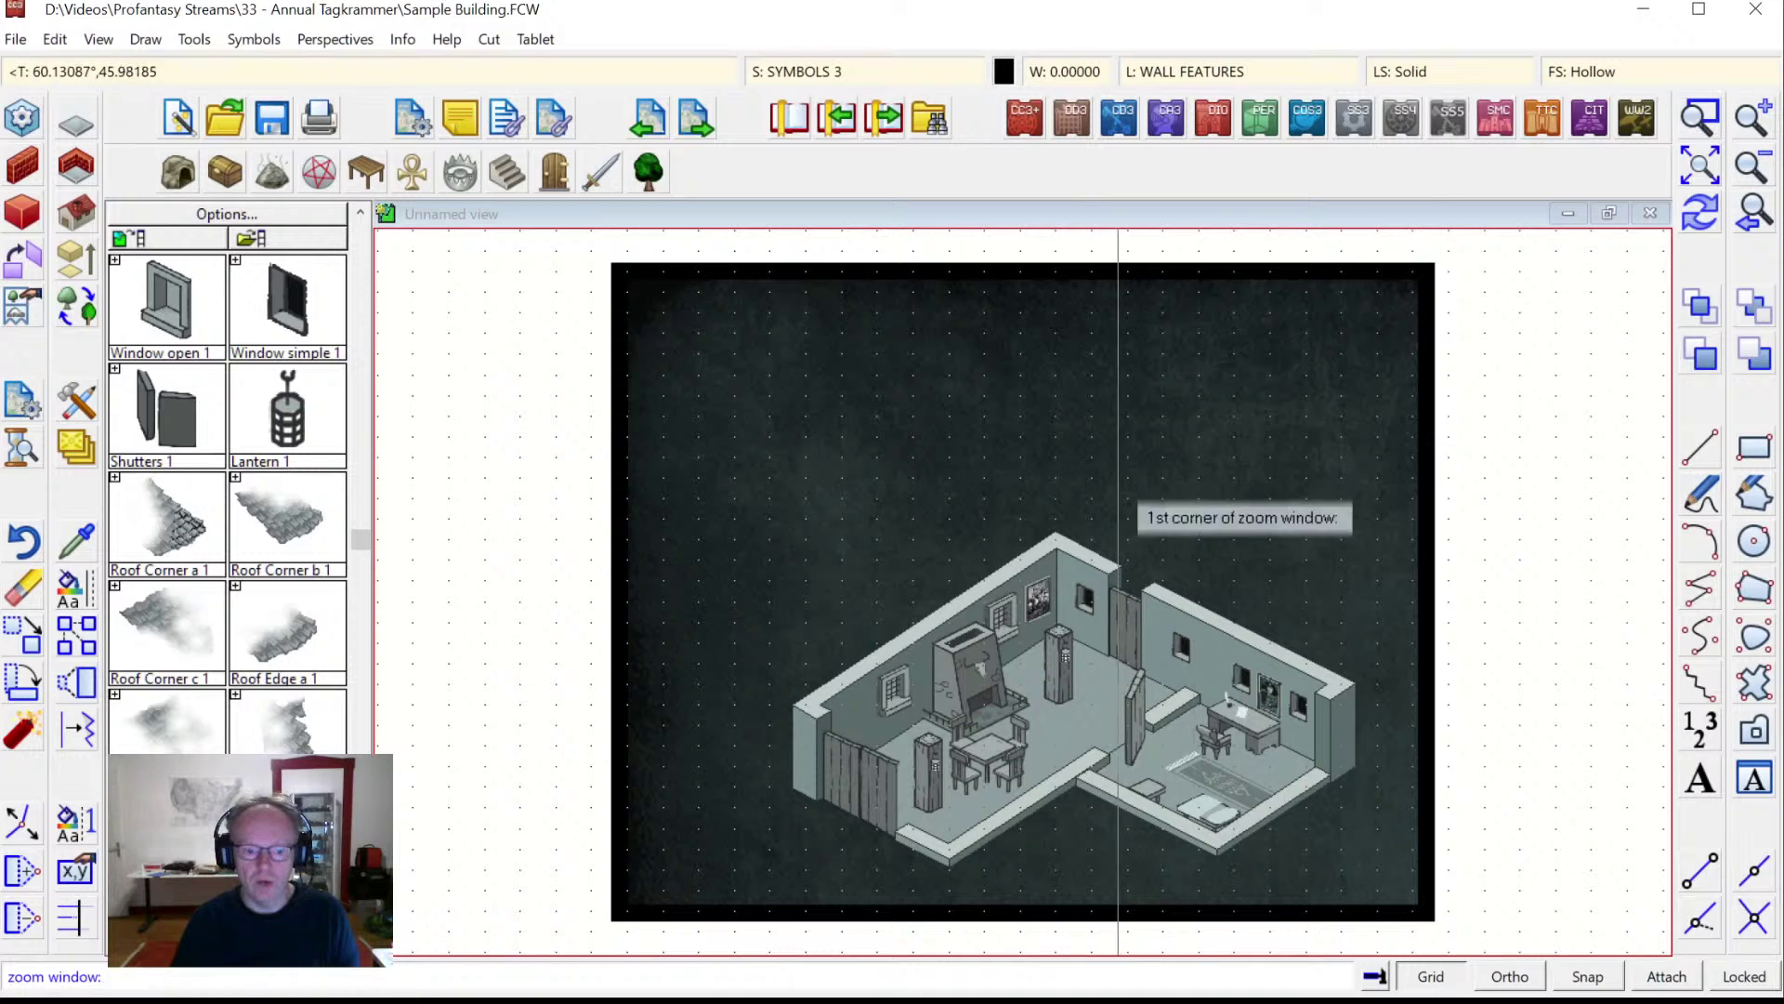
pyautogui.click(781, 534)
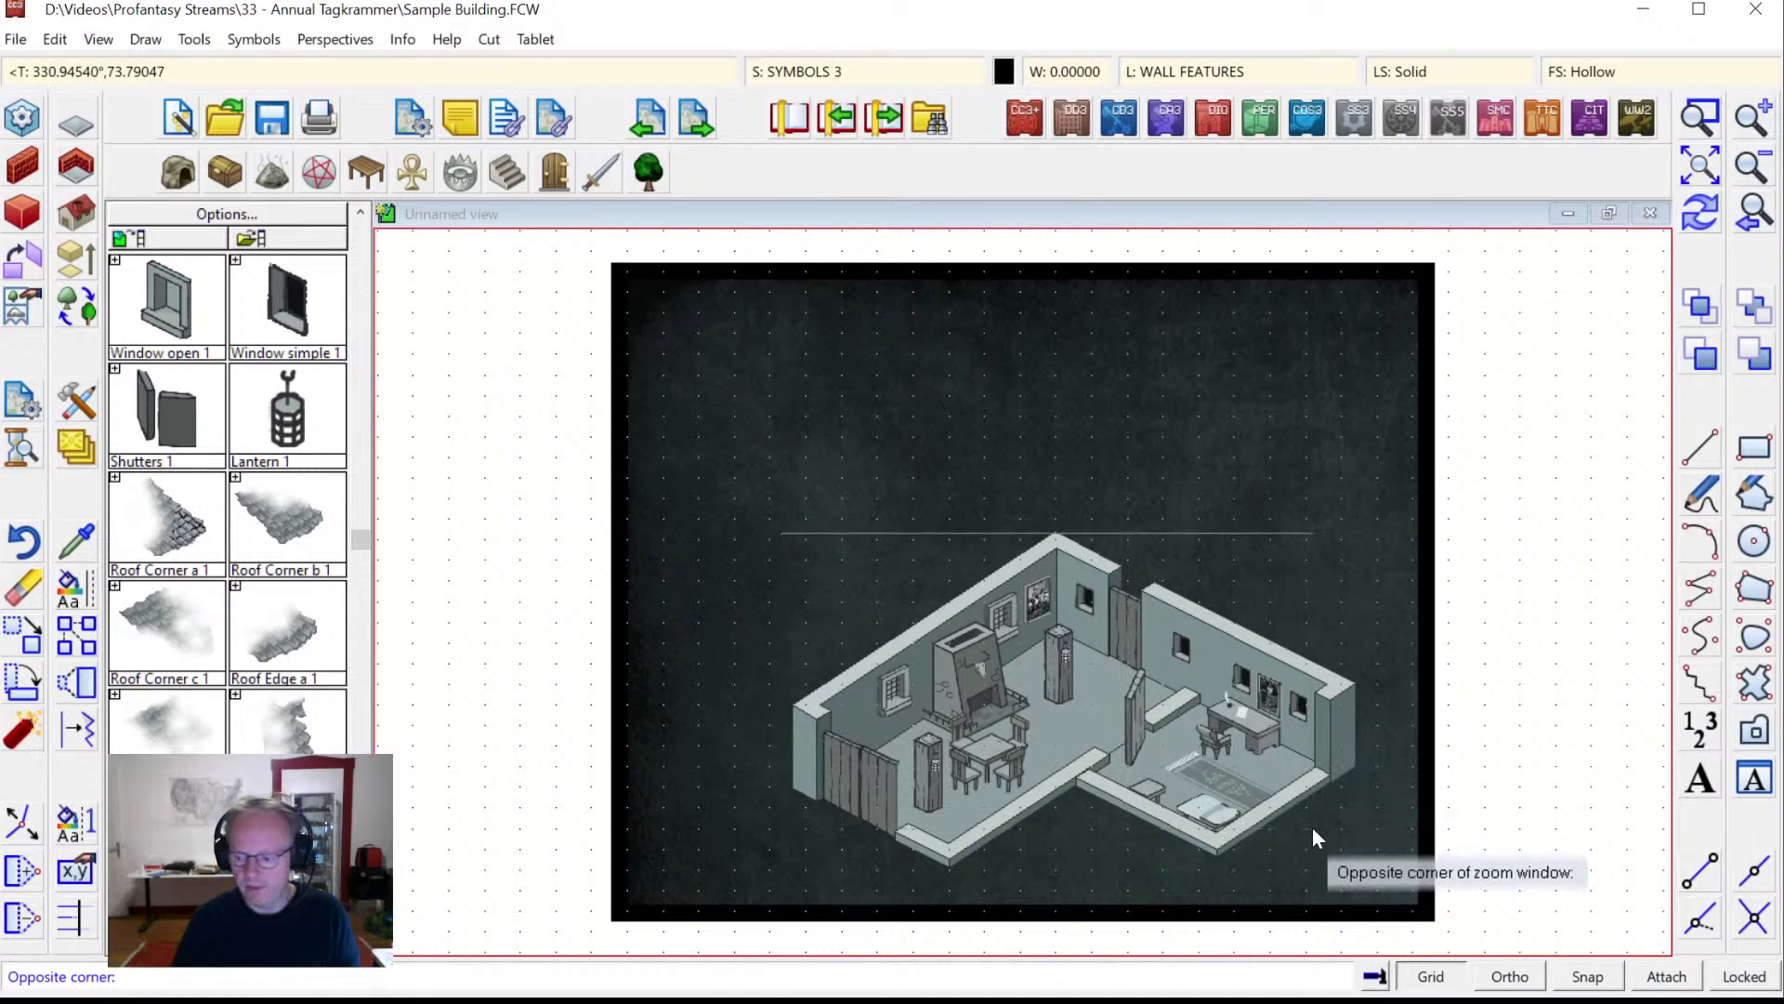
pyautogui.click(1346, 848)
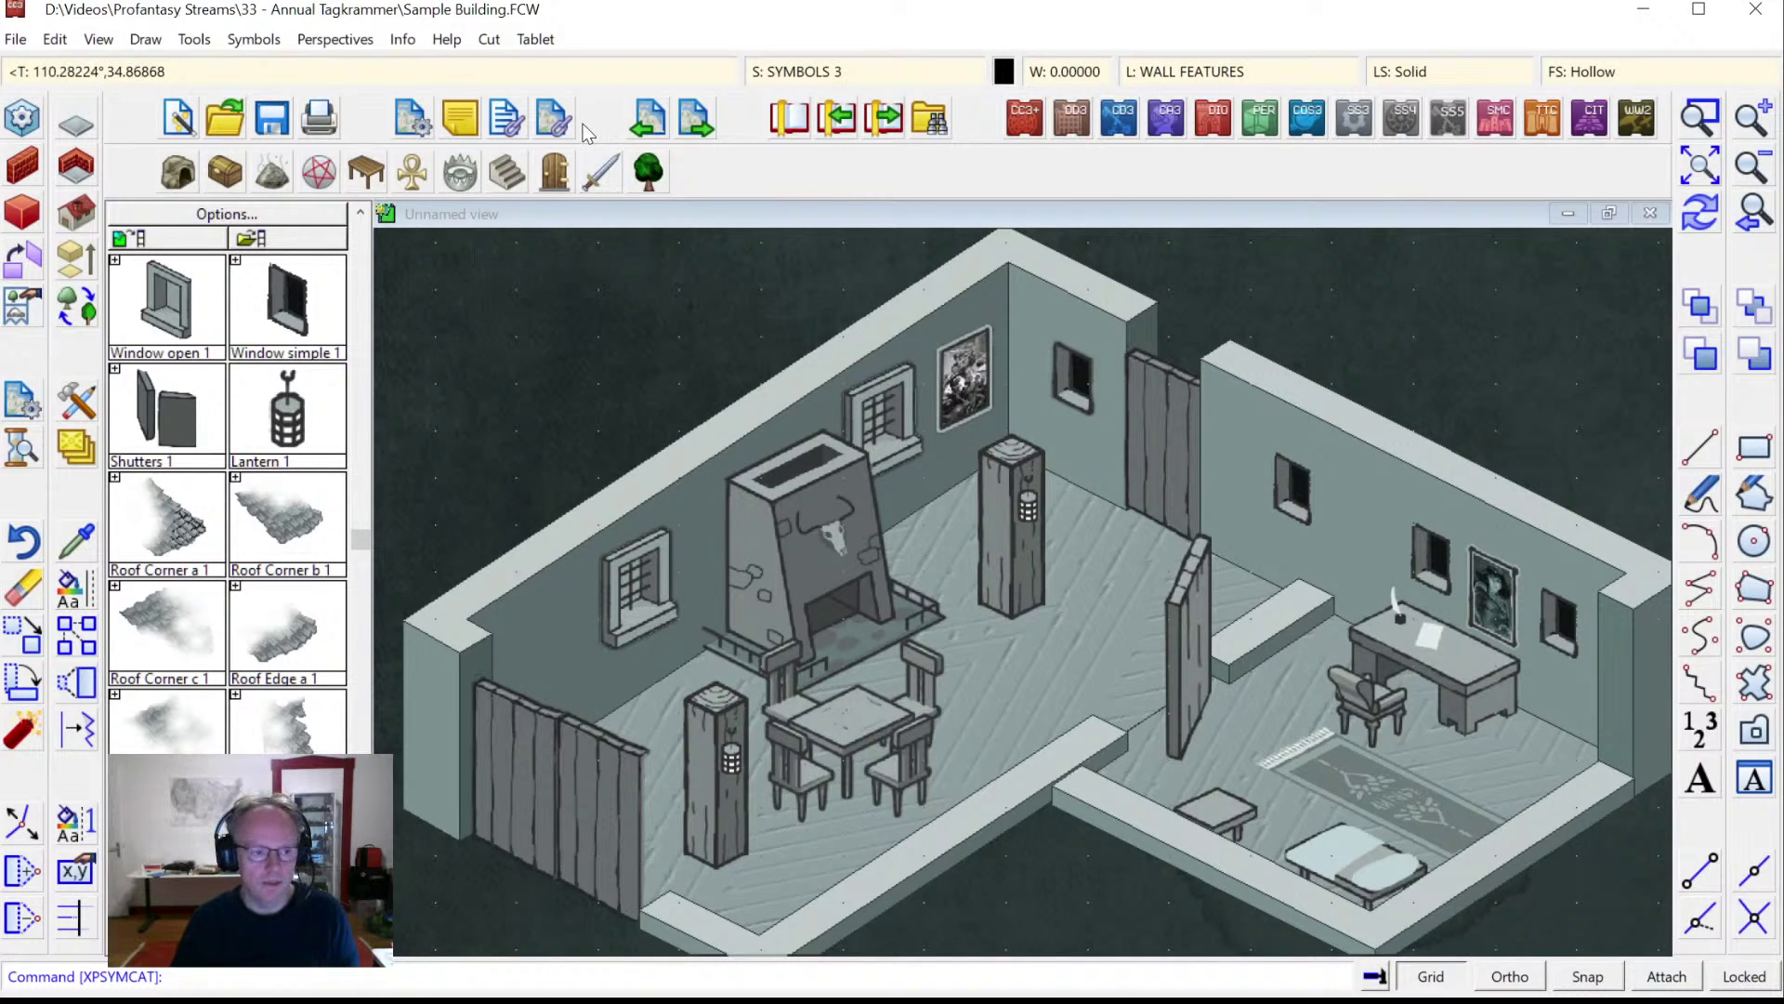
# Make SYMBOLS the current sheet and place a Stairs down 1 symbol in the larger room's back corner, behind the far support pole.
pyautogui.click(516, 177)
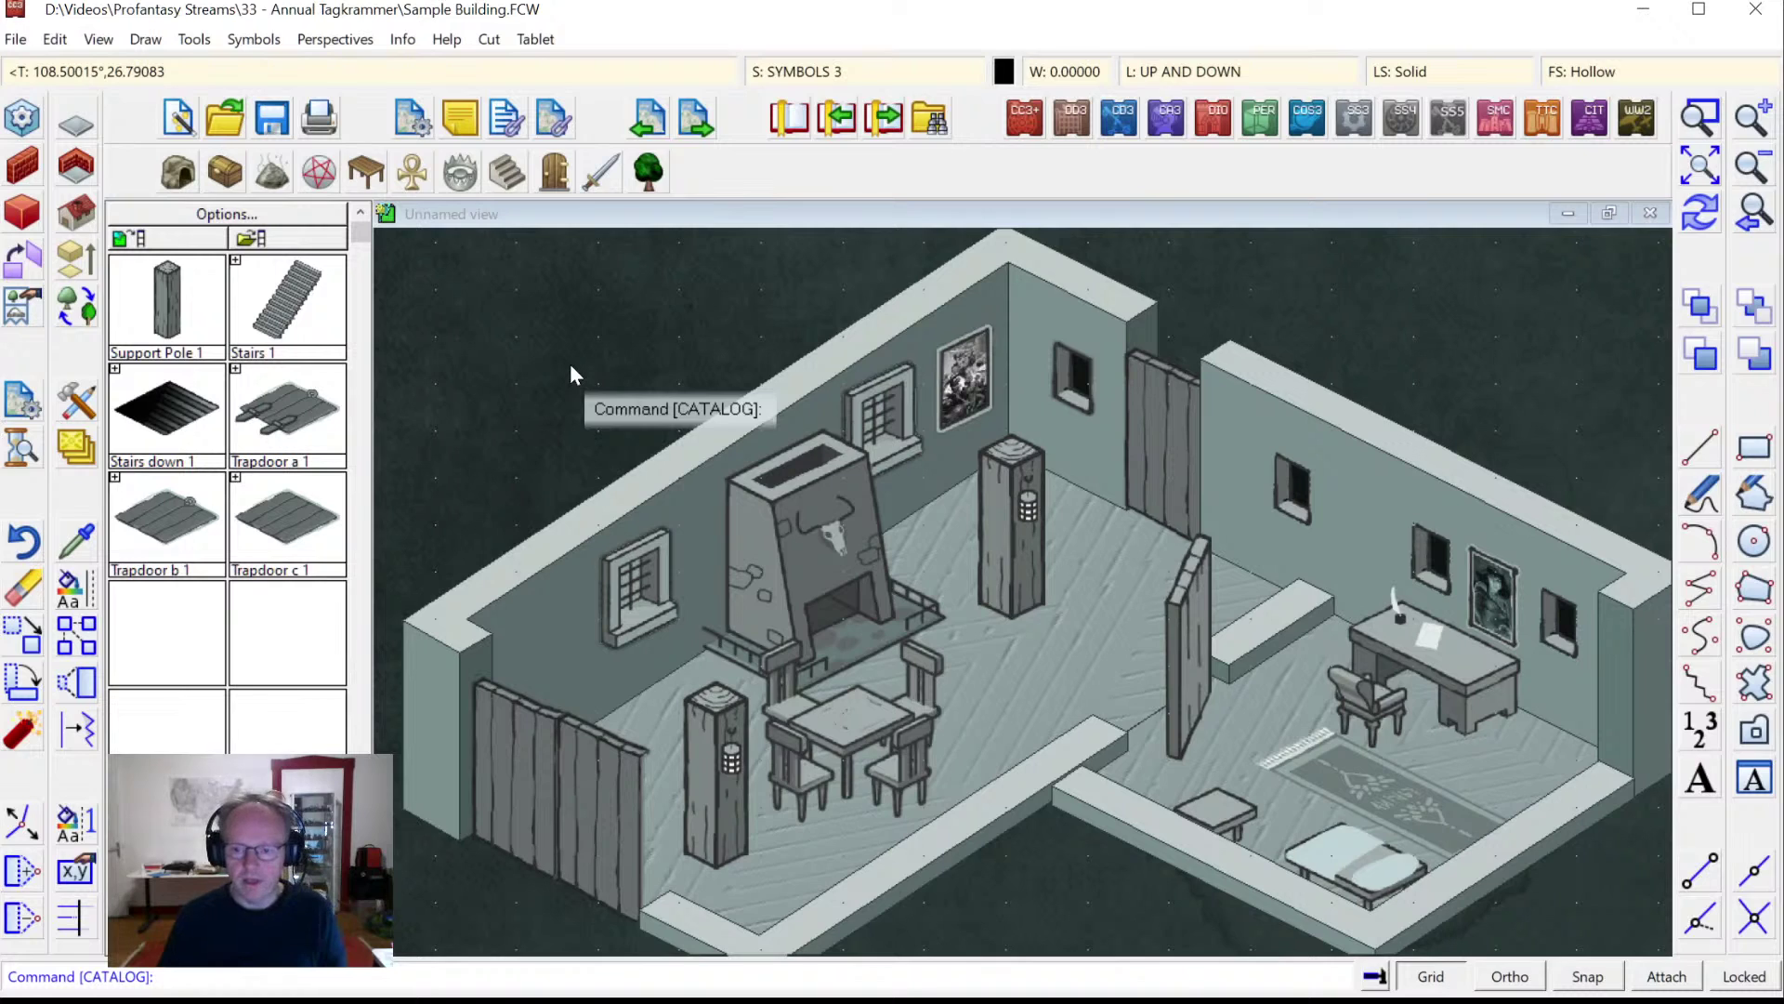
pyautogui.click(177, 418)
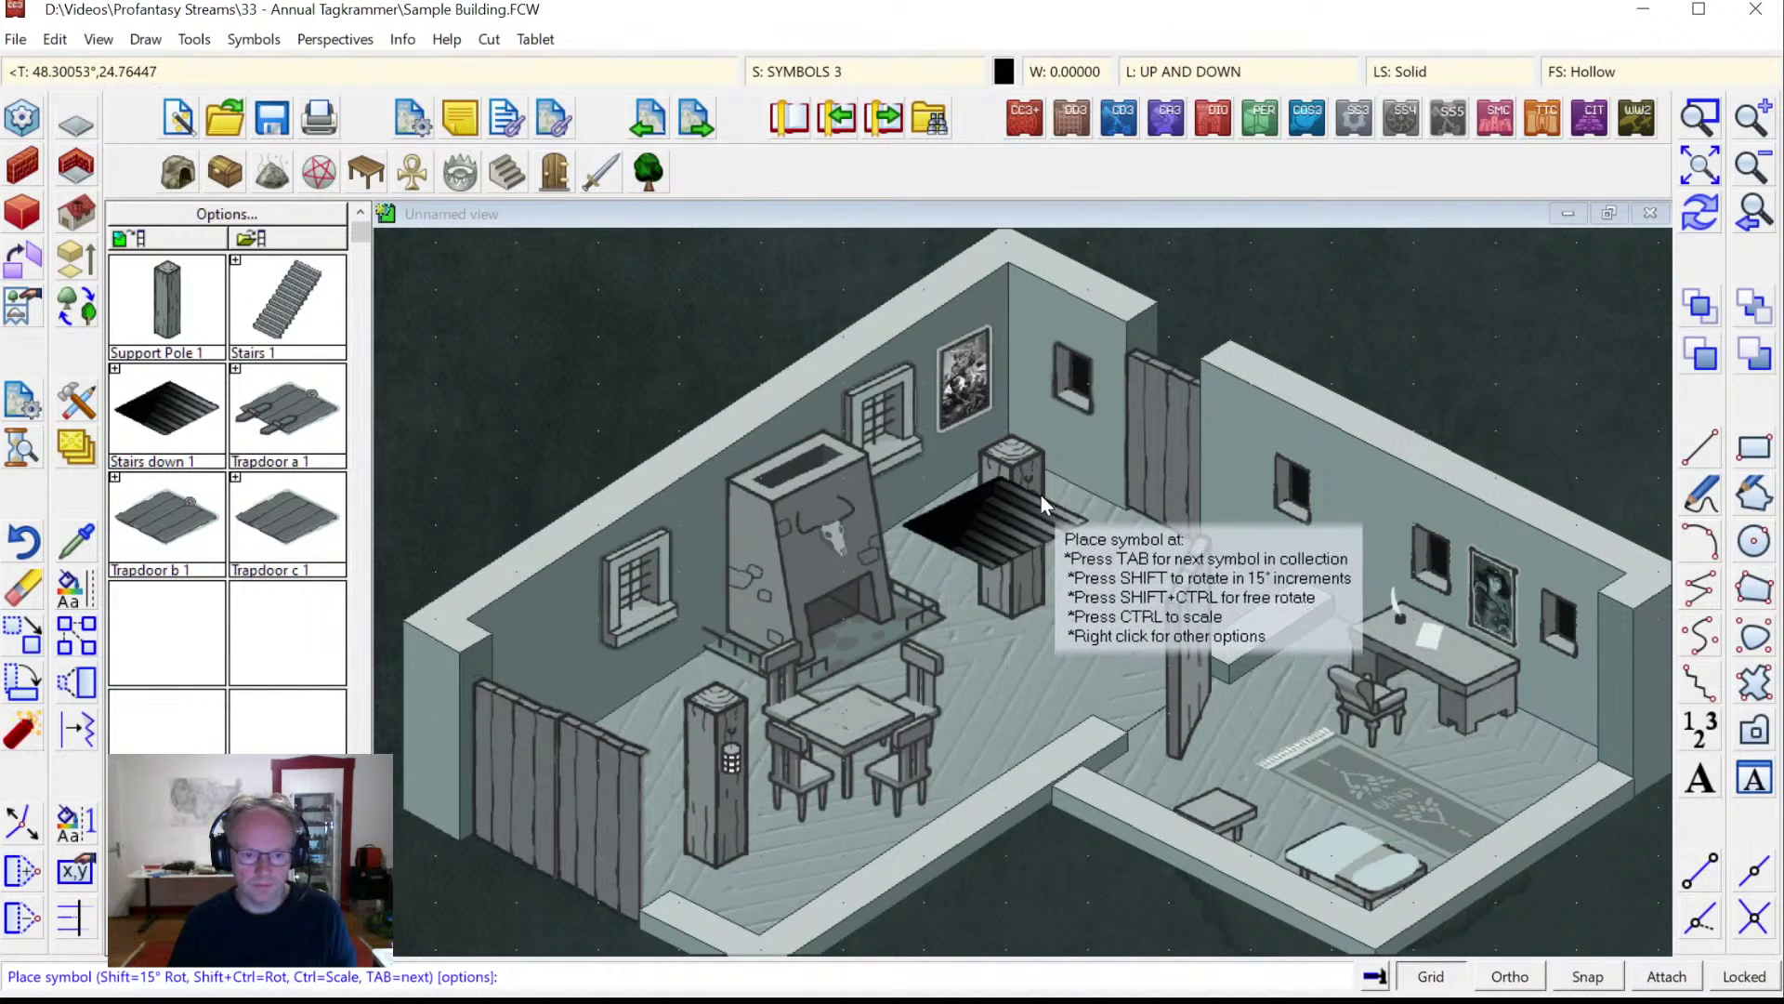
pyautogui.press('shift')
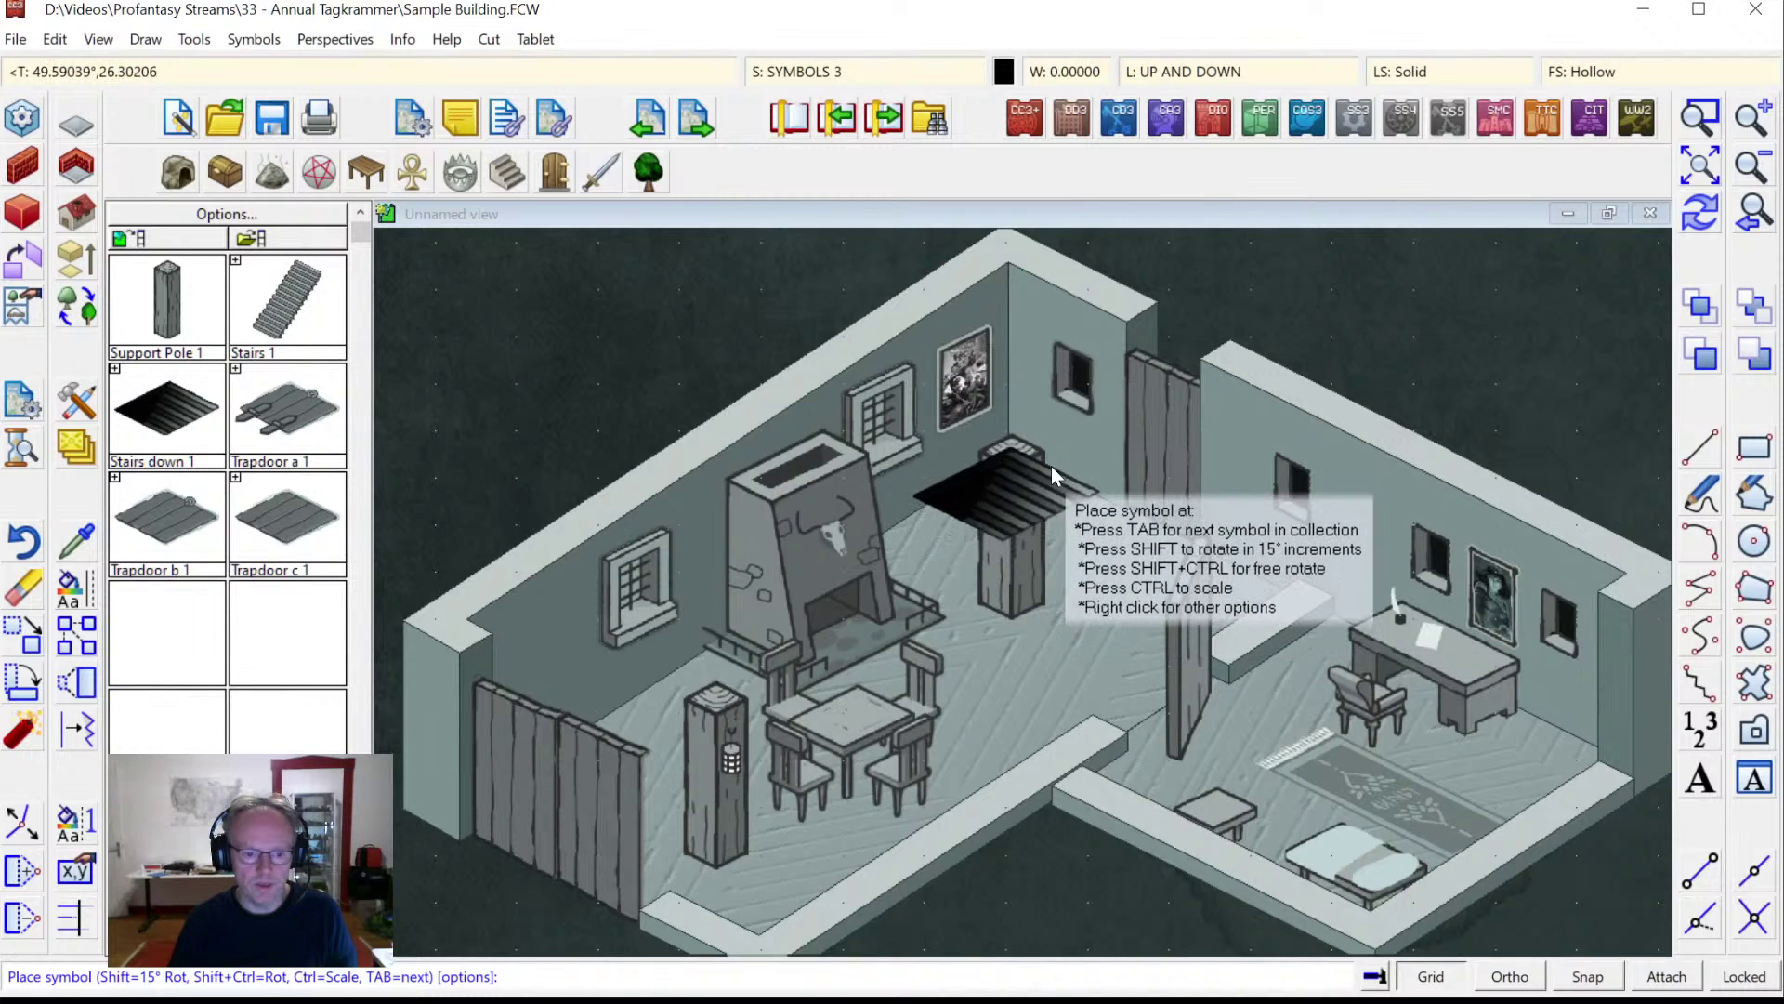
pyautogui.press('shift')
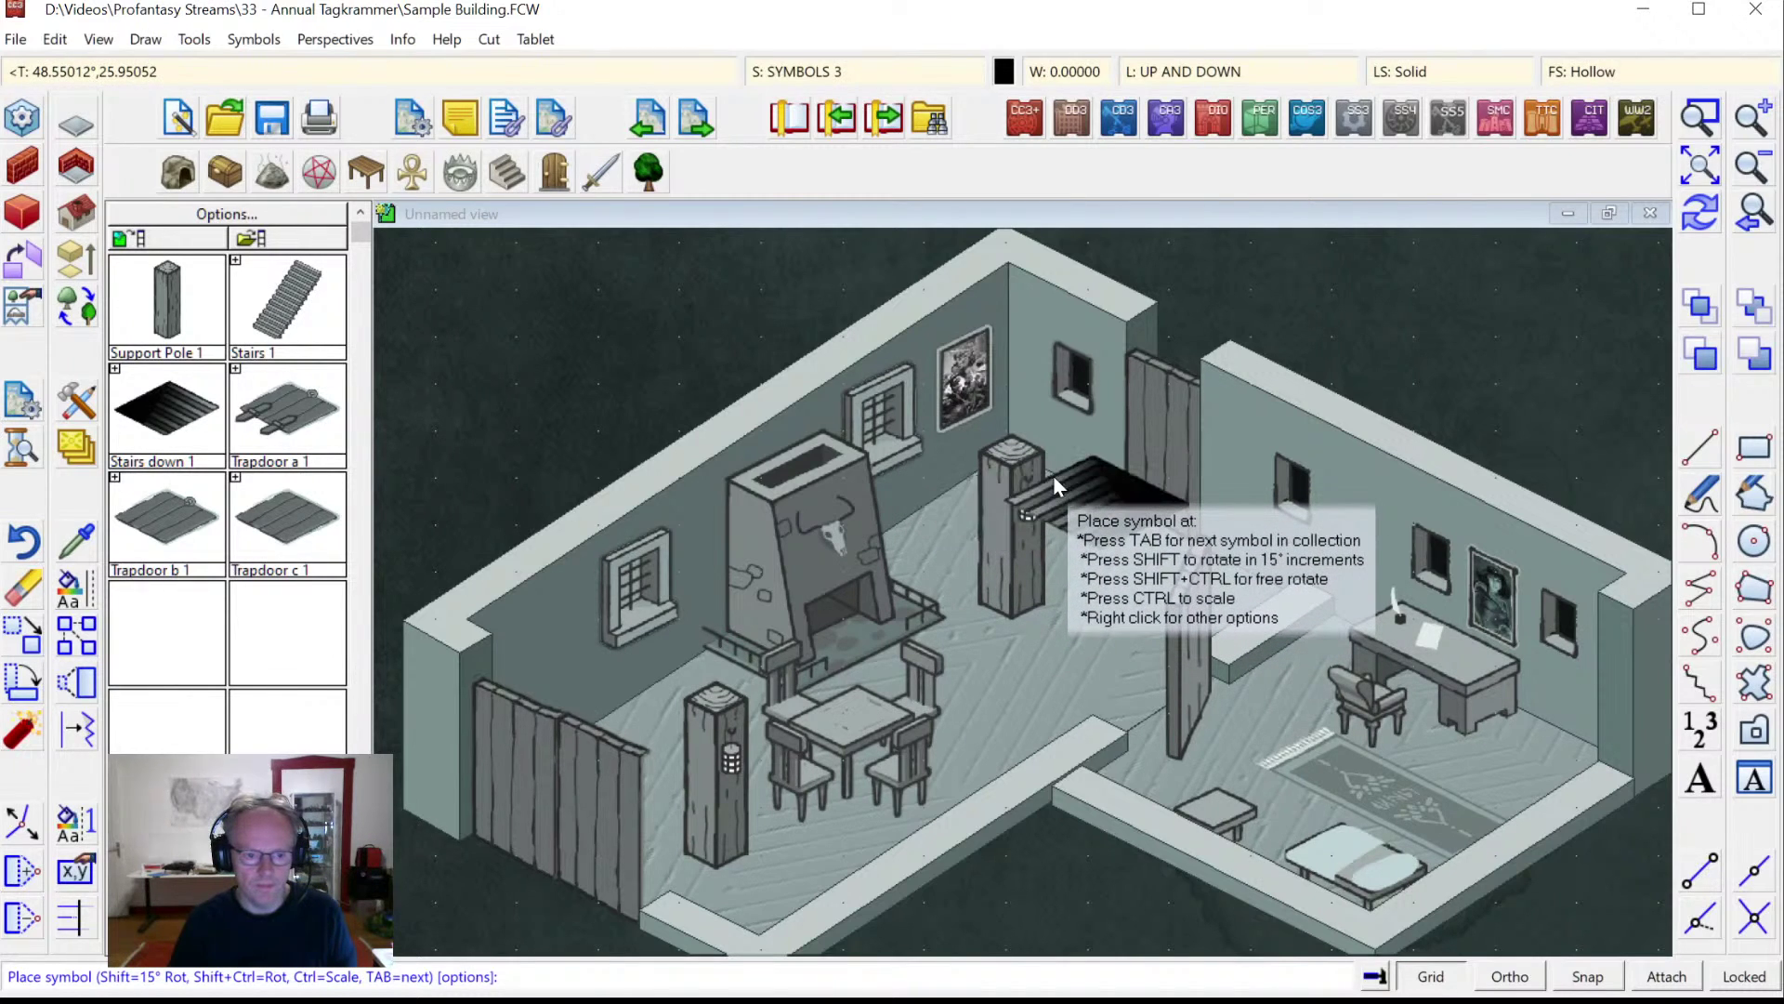
pyautogui.press('shift')
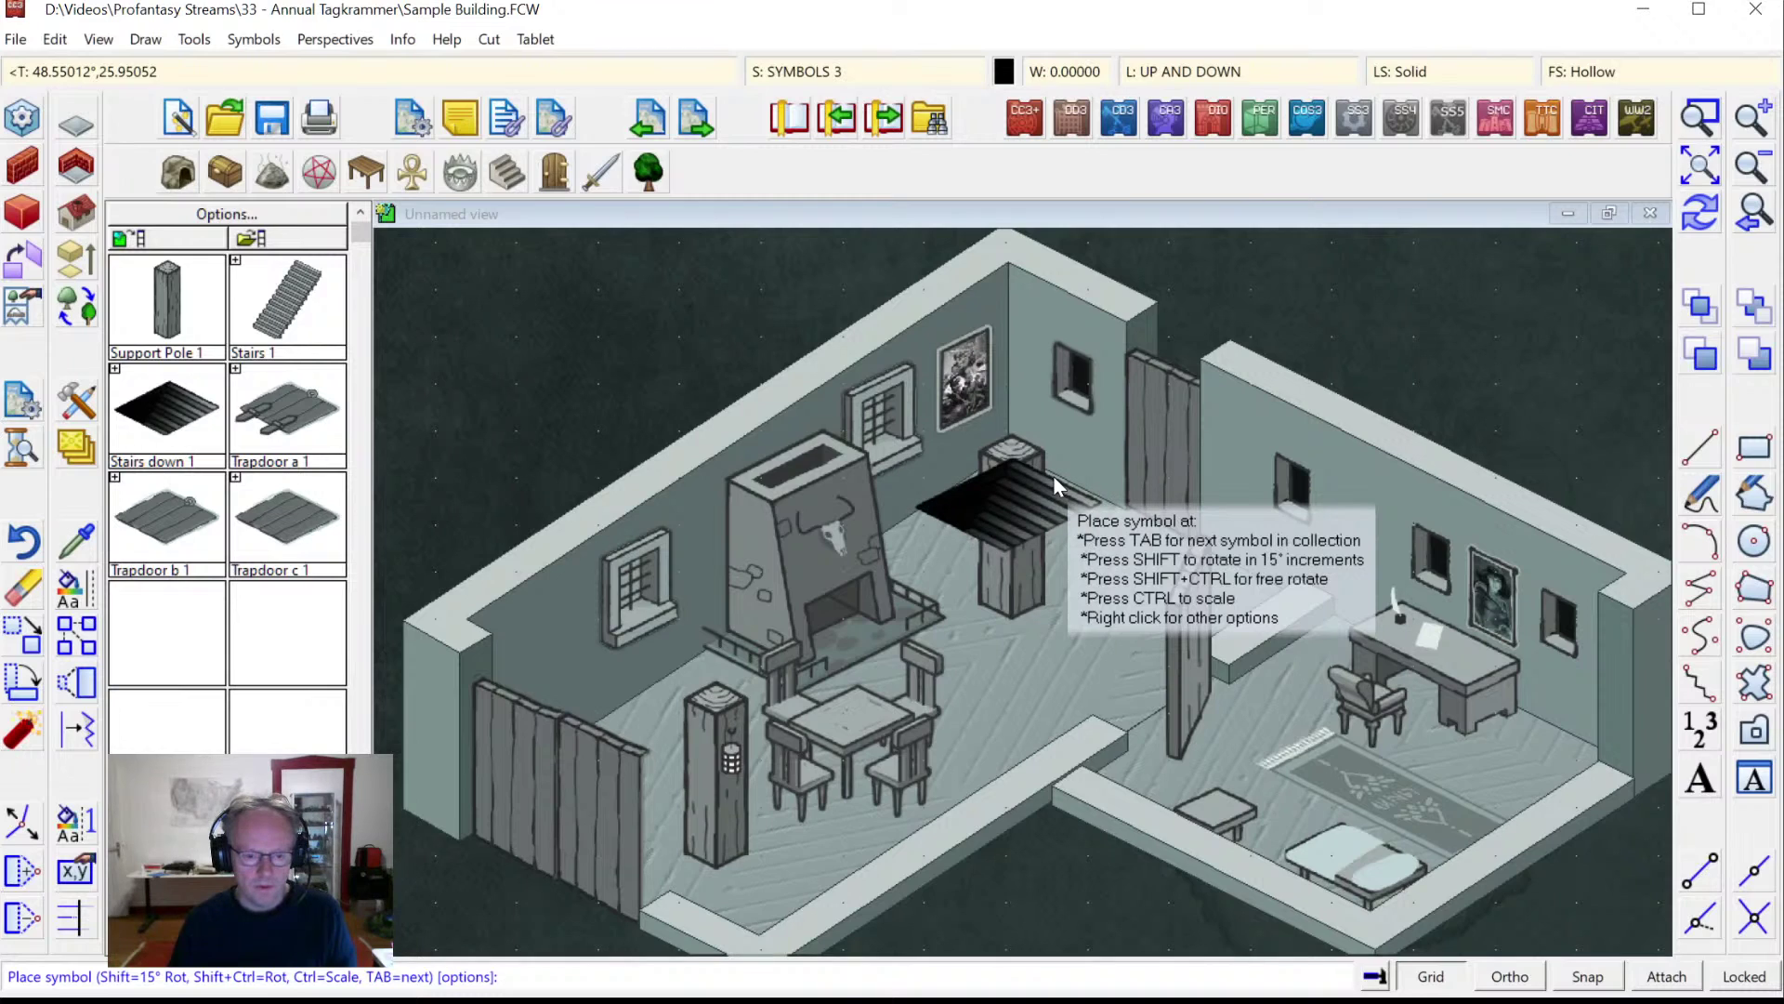
pyautogui.press('shift')
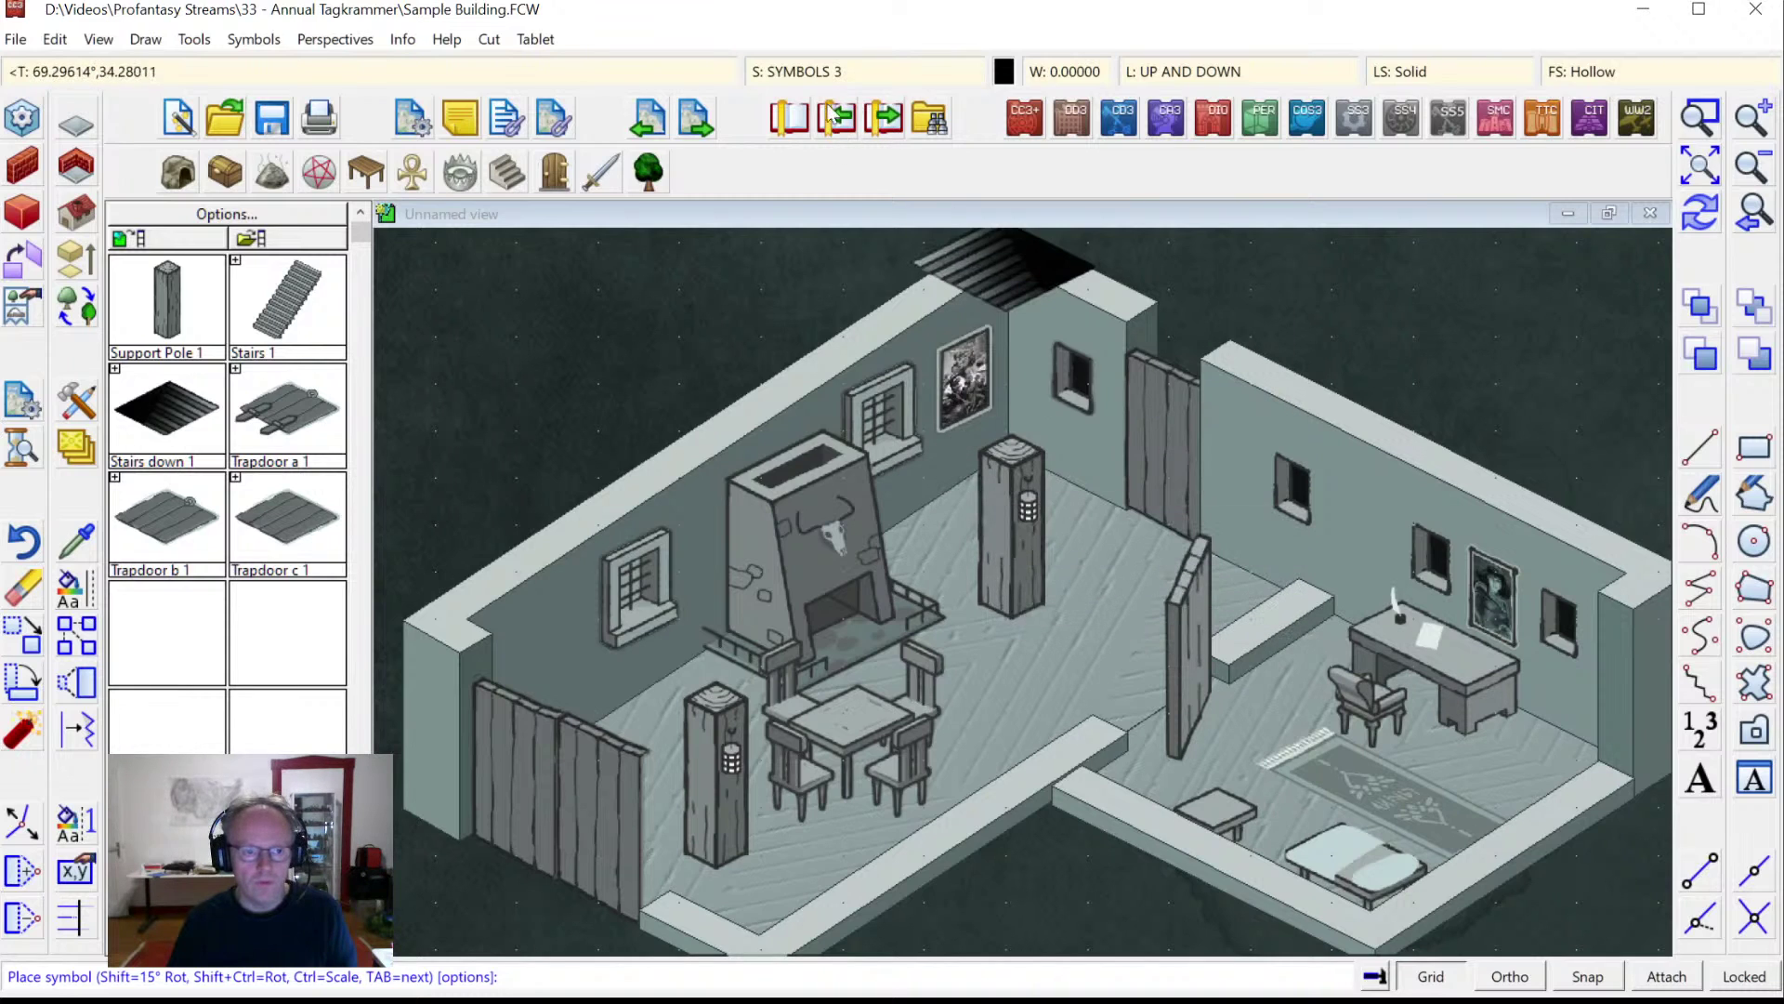
pyautogui.click(818, 76)
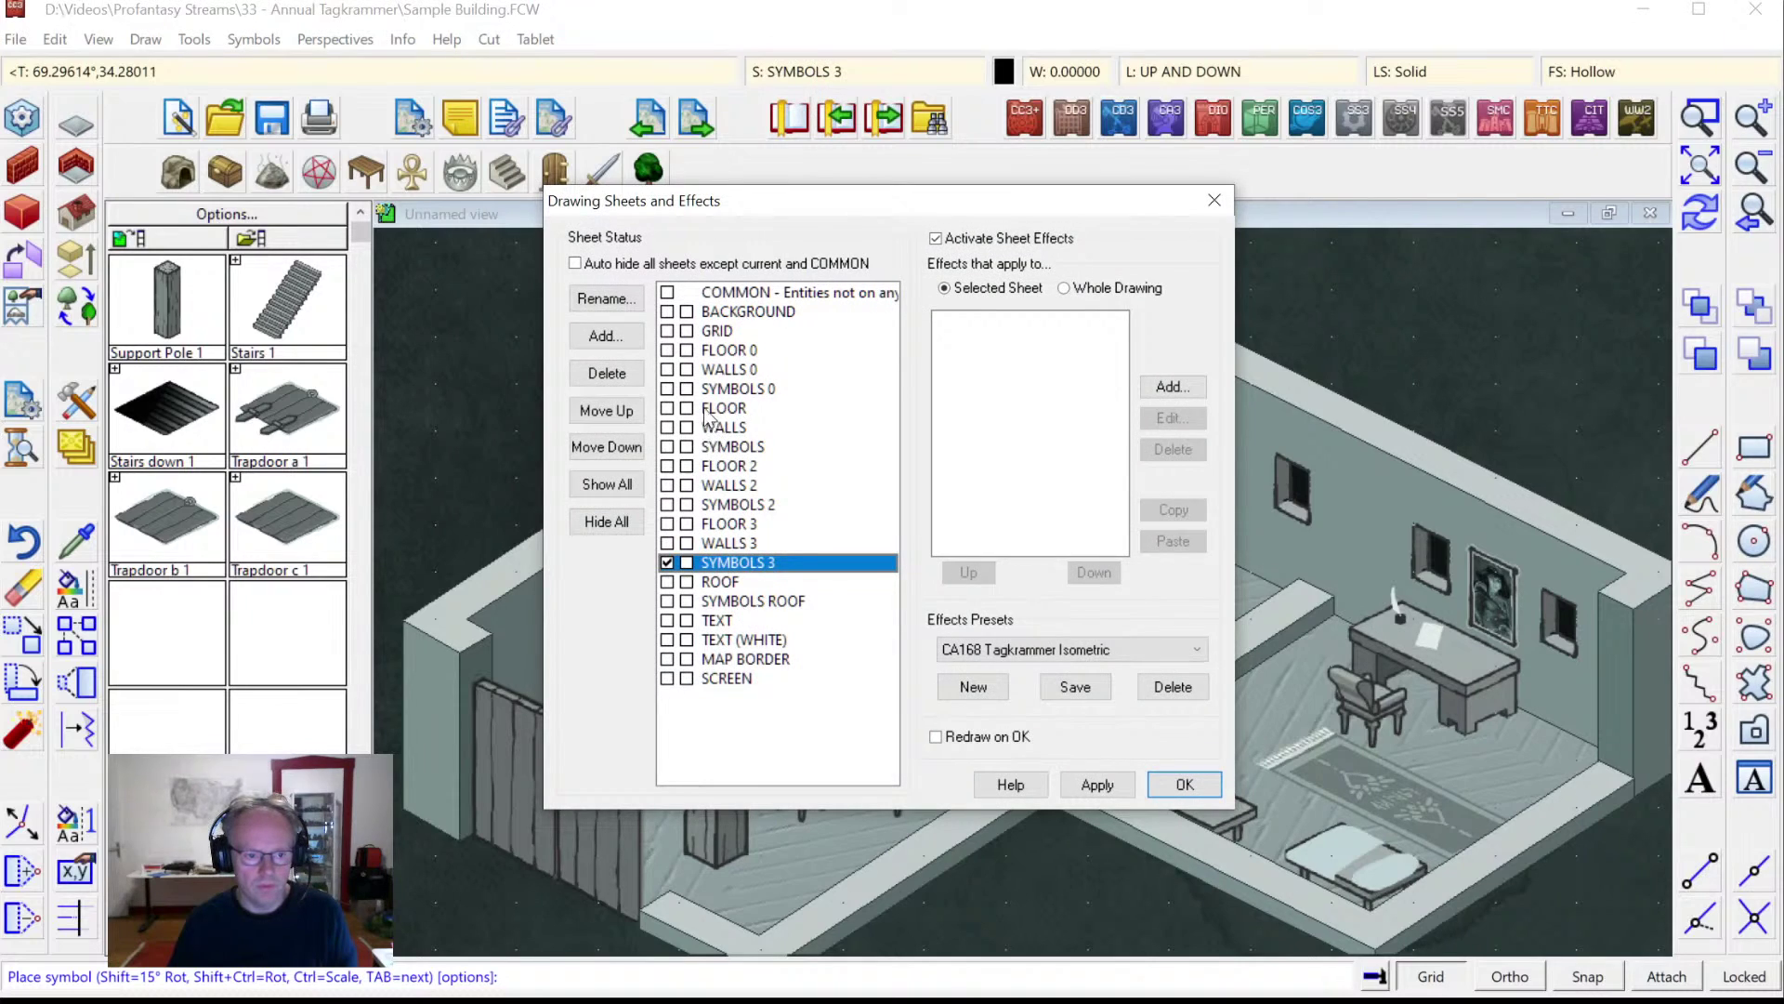
pyautogui.click(667, 453)
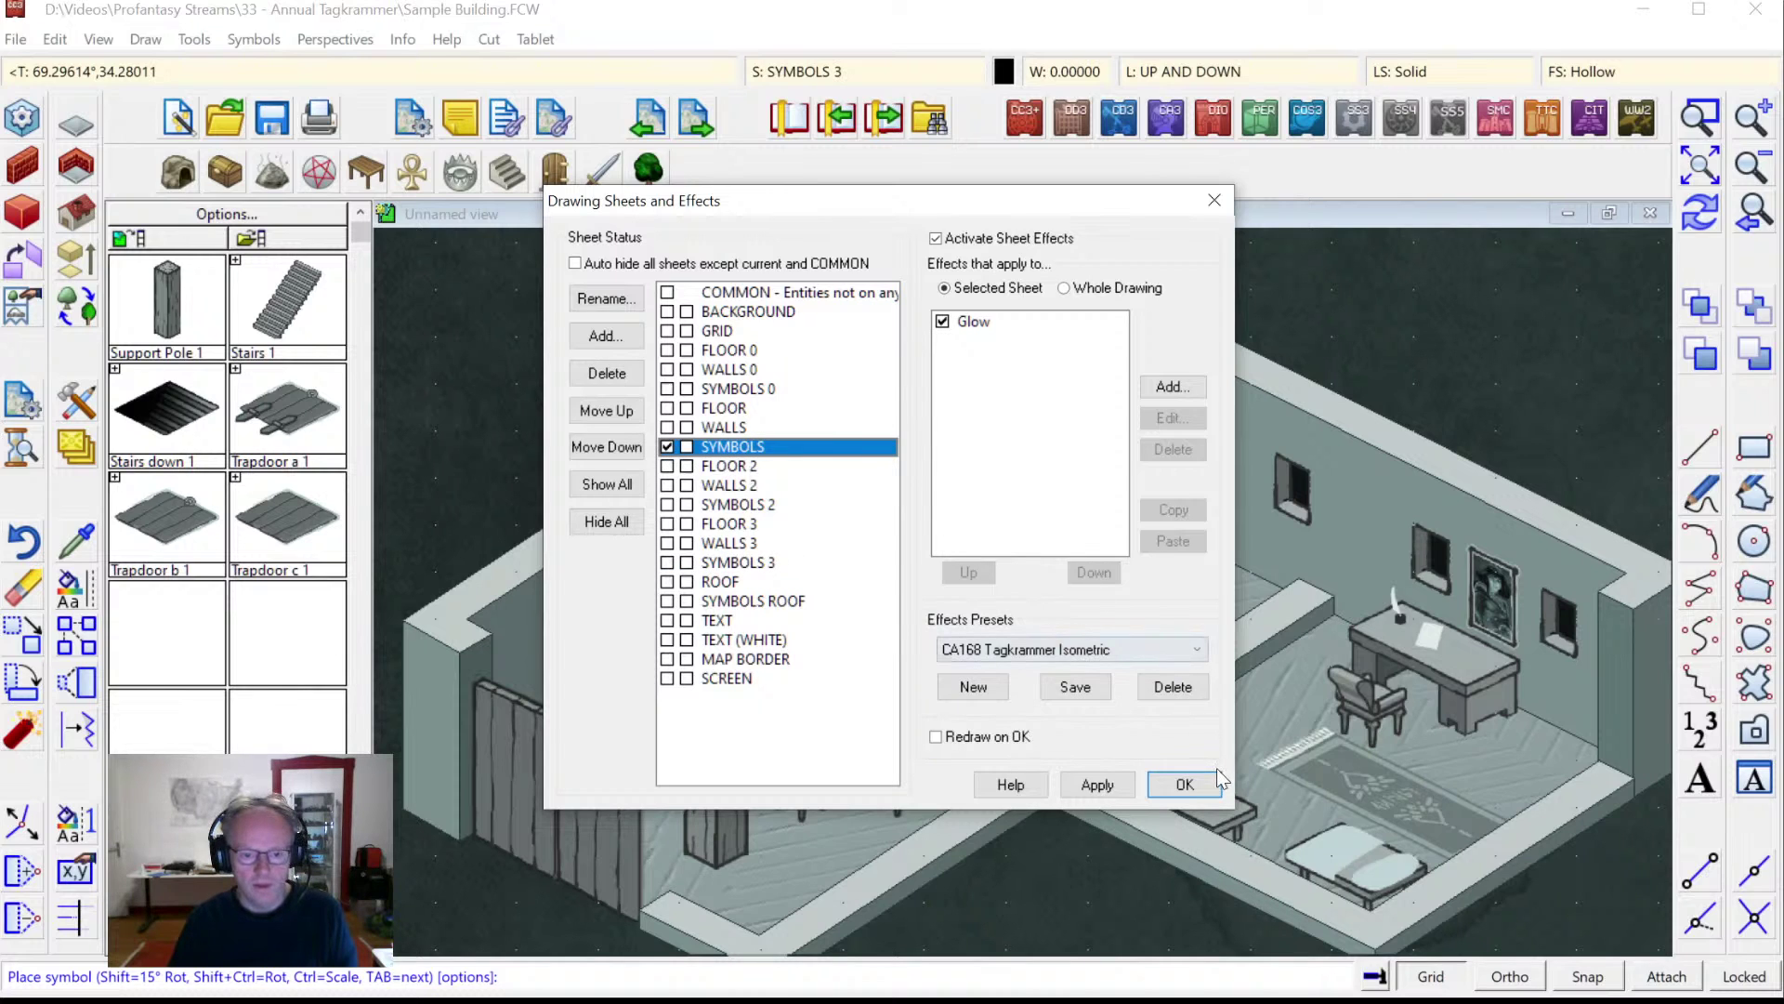
pyautogui.click(1185, 785)
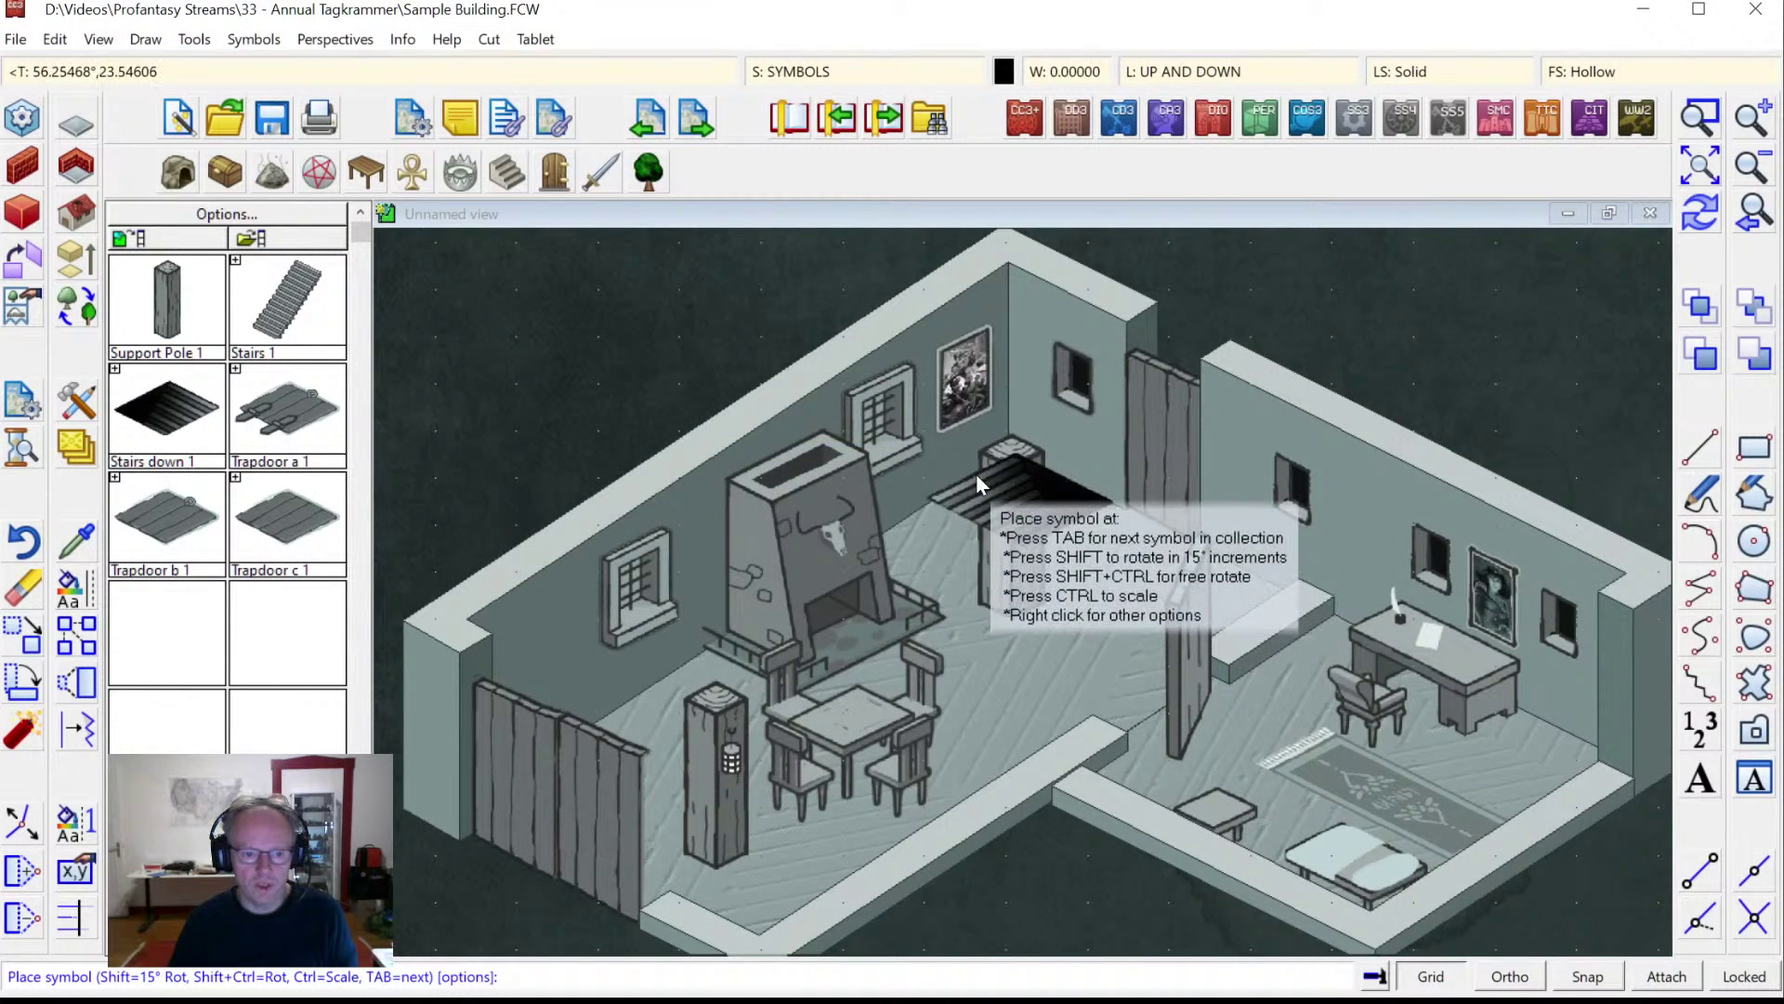
pyautogui.click(975, 472)
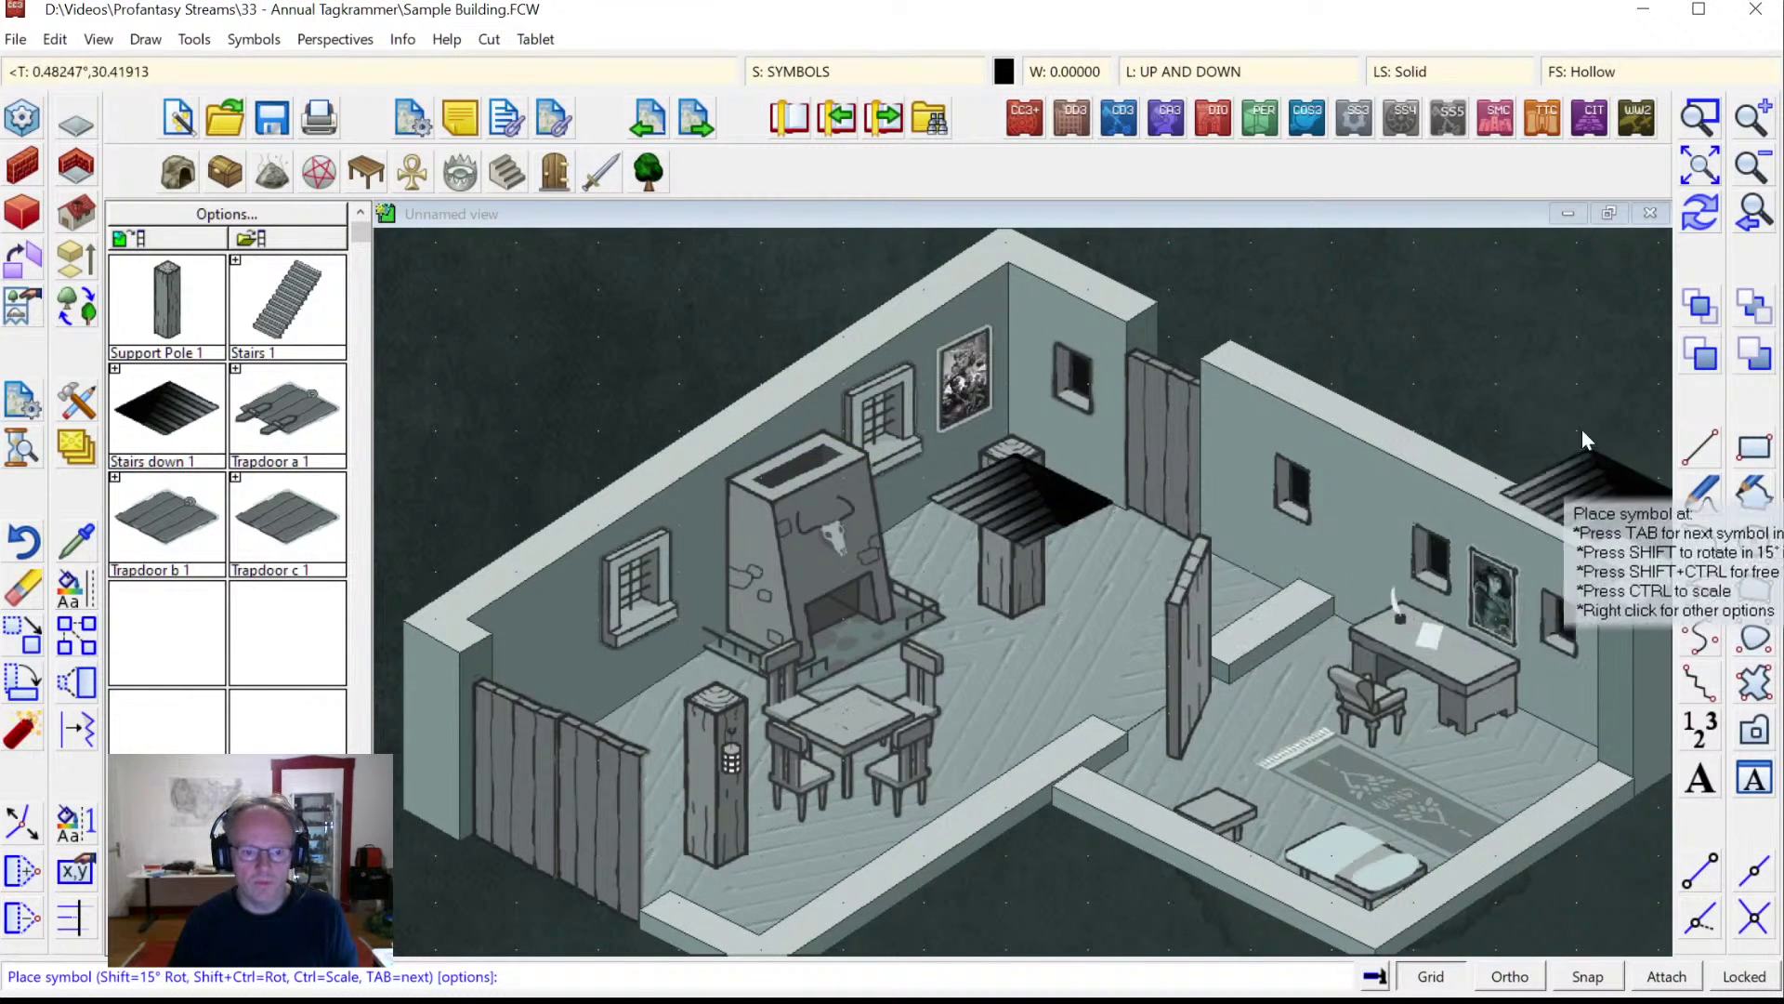
pyautogui.click(1700, 212)
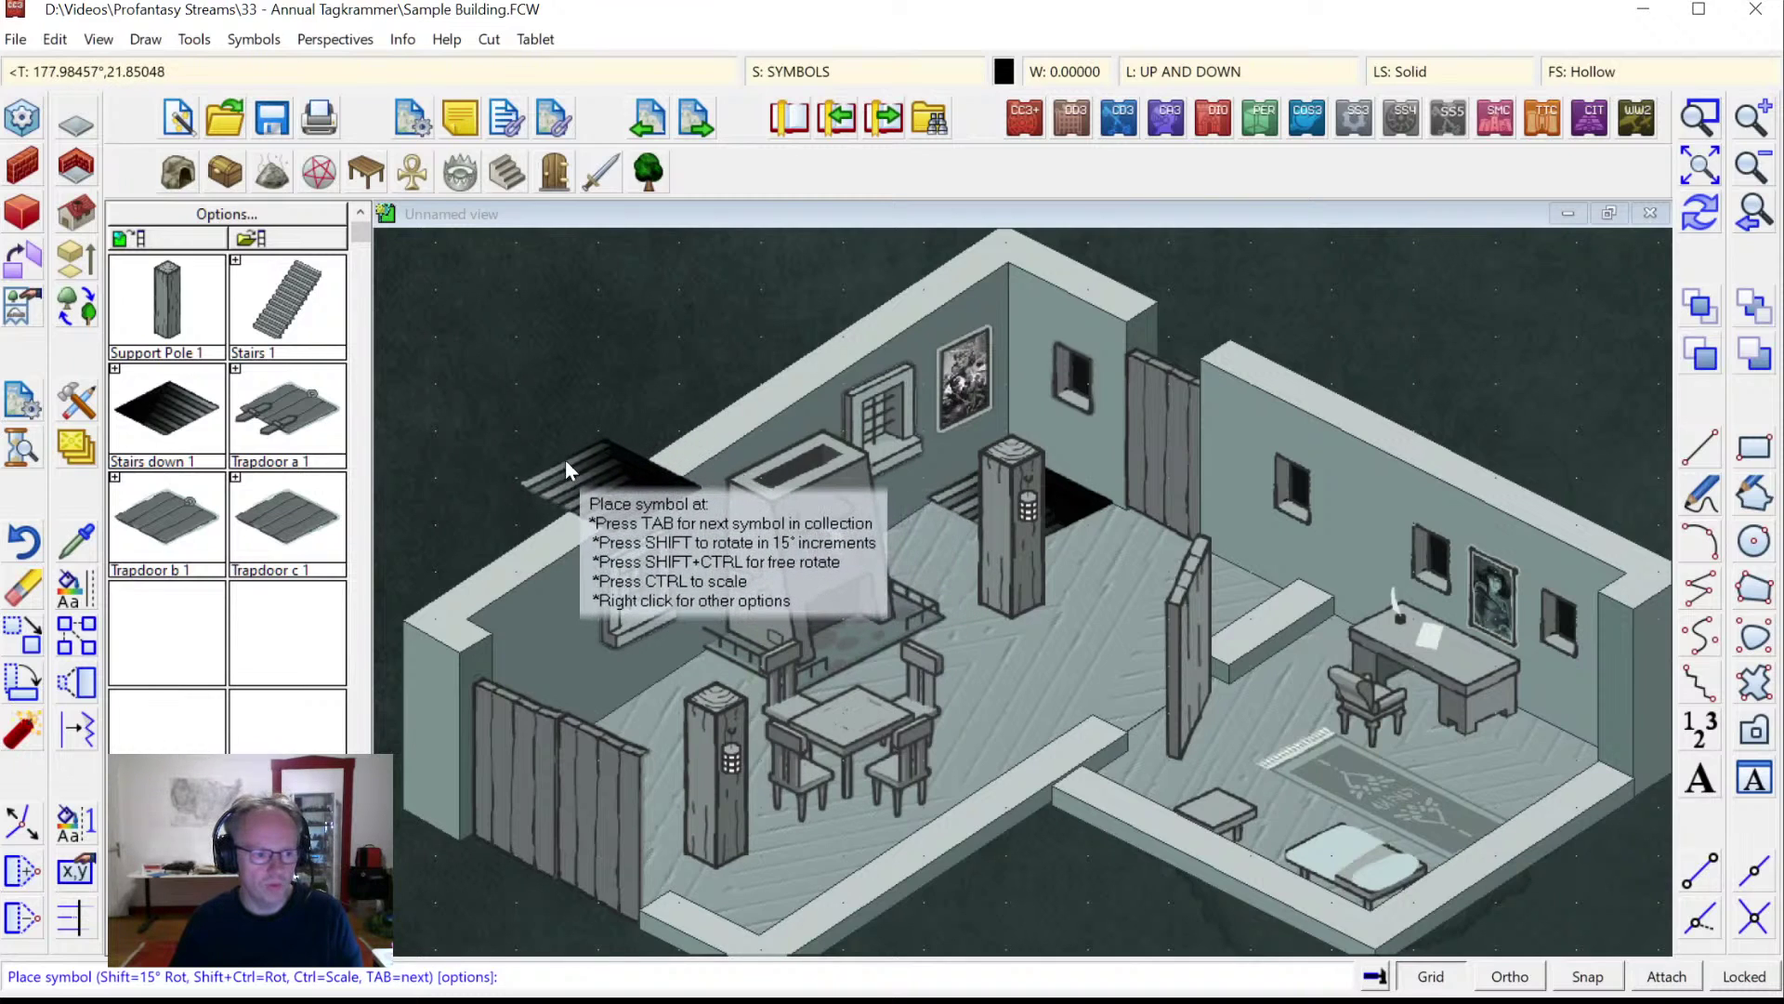
pyautogui.press('Escape')
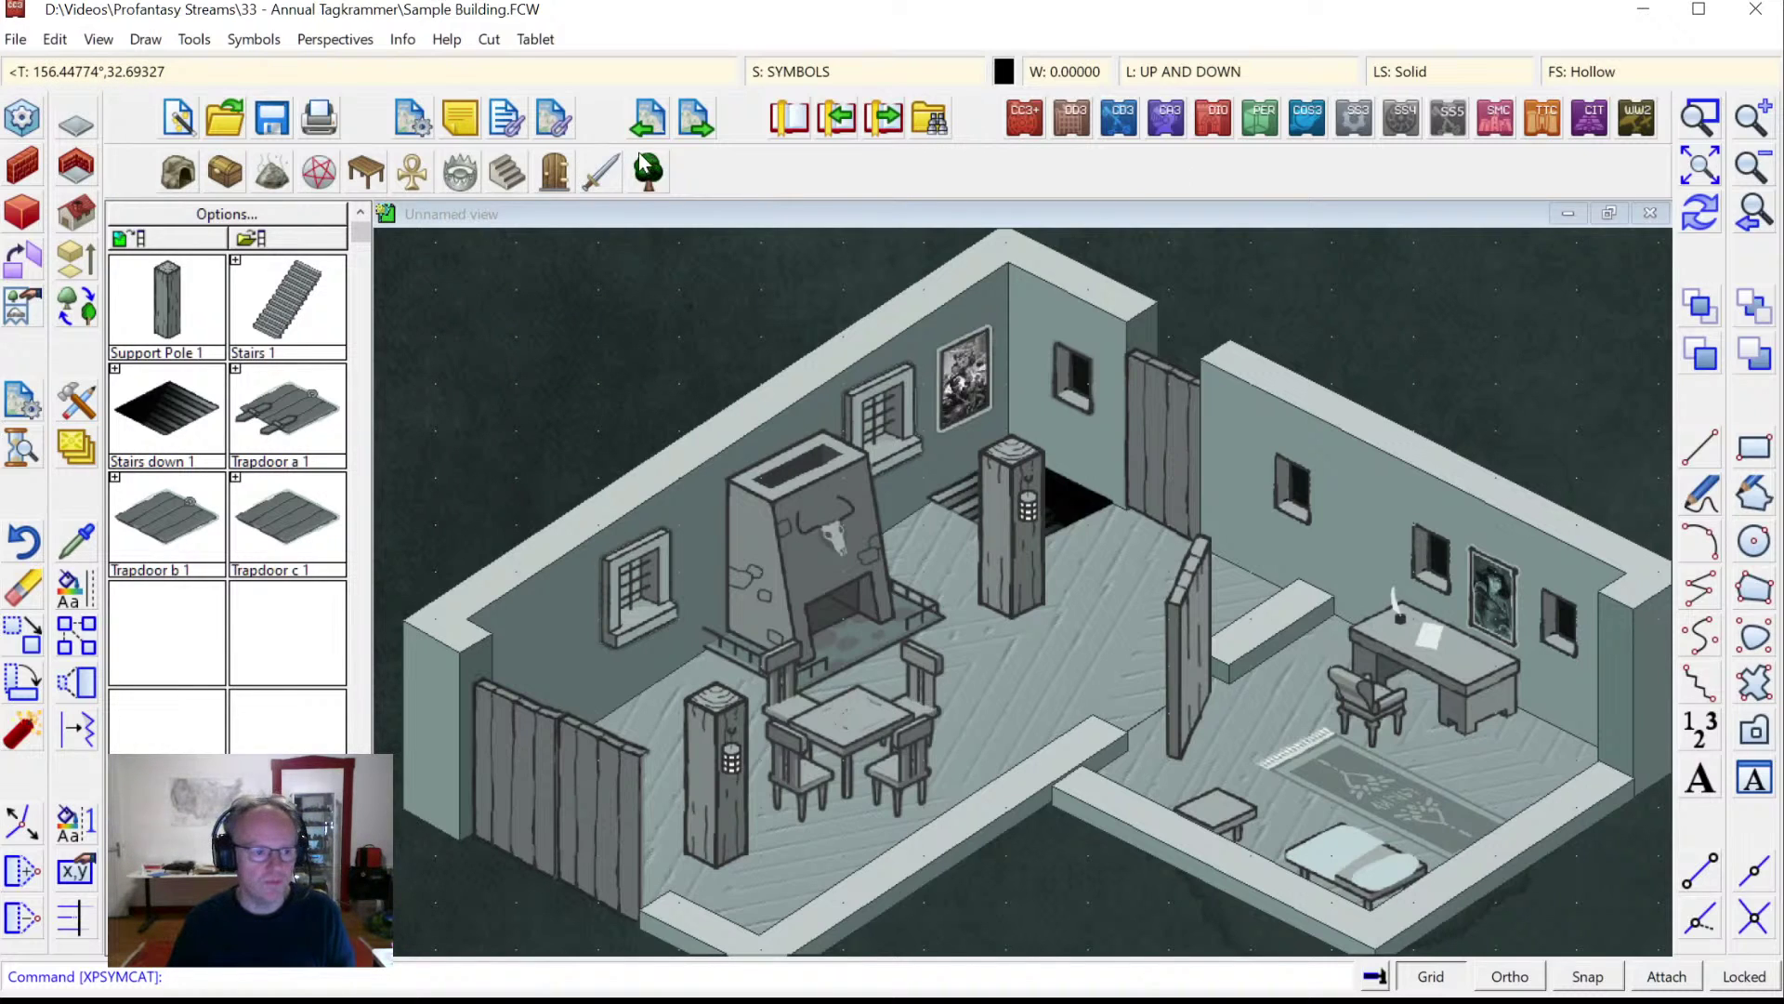
# Load the wall features symbols and bring up the Stone Texture symbols in the catalog.
pyautogui.click(556, 174)
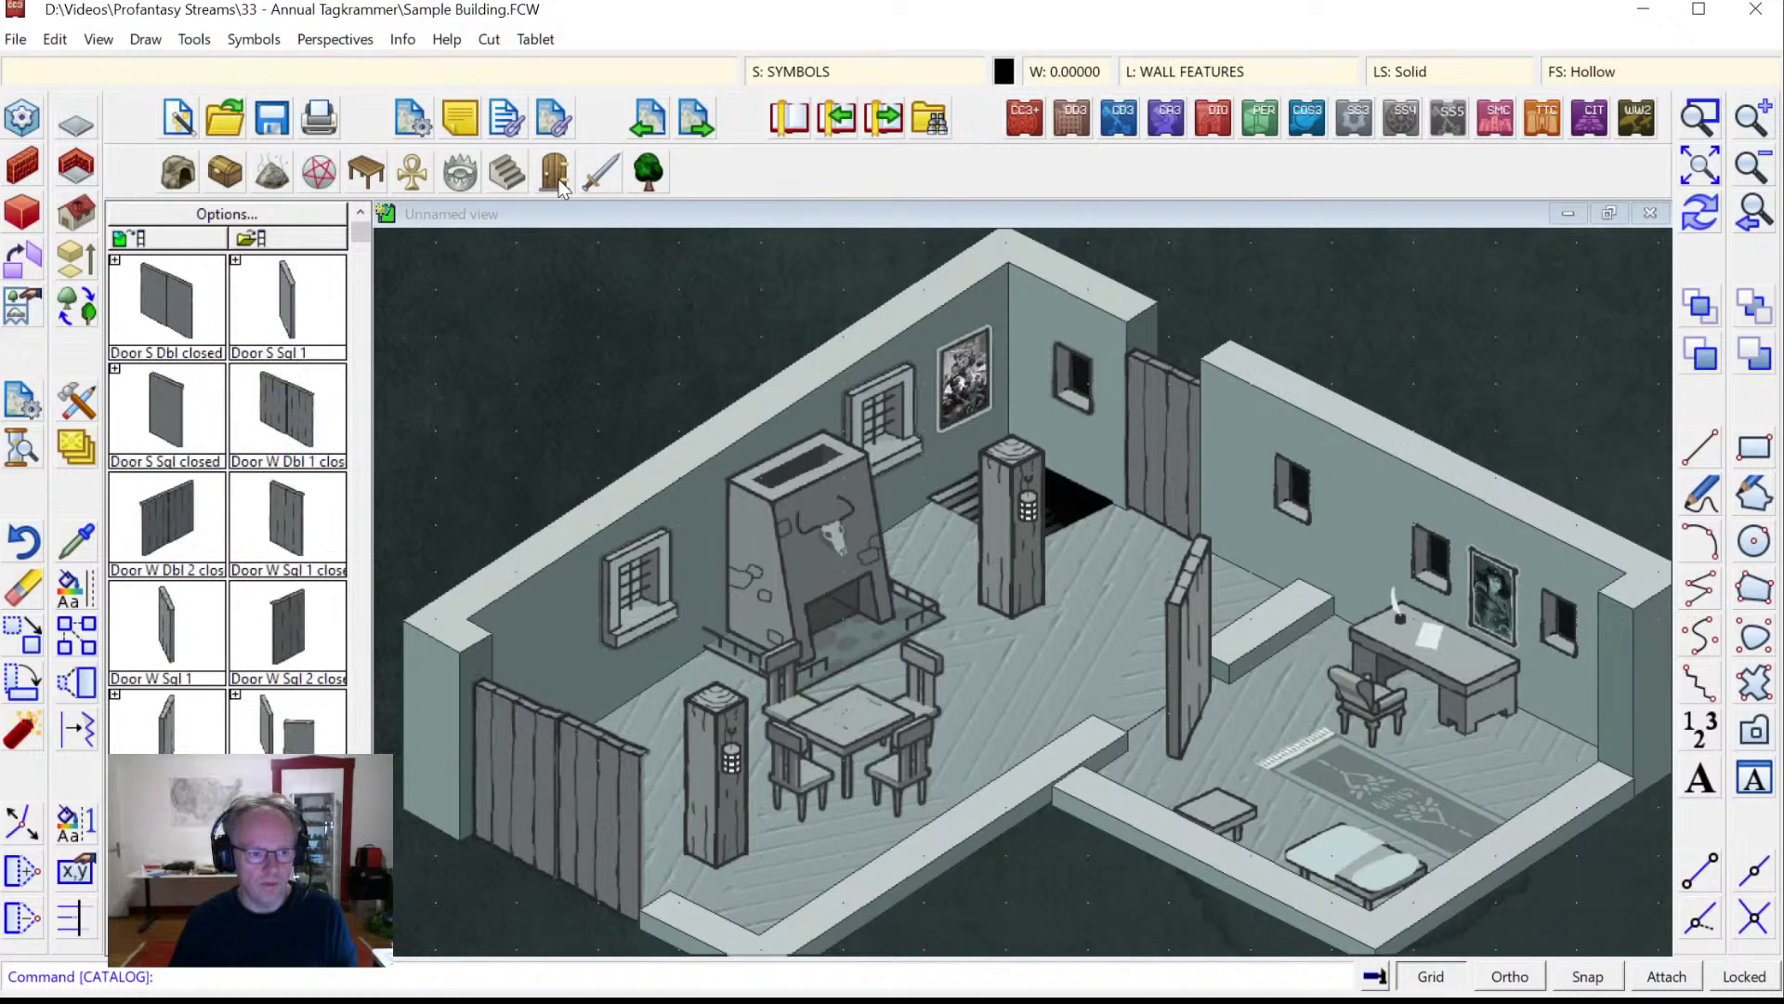
pyautogui.scroll(-1, 362, 530)
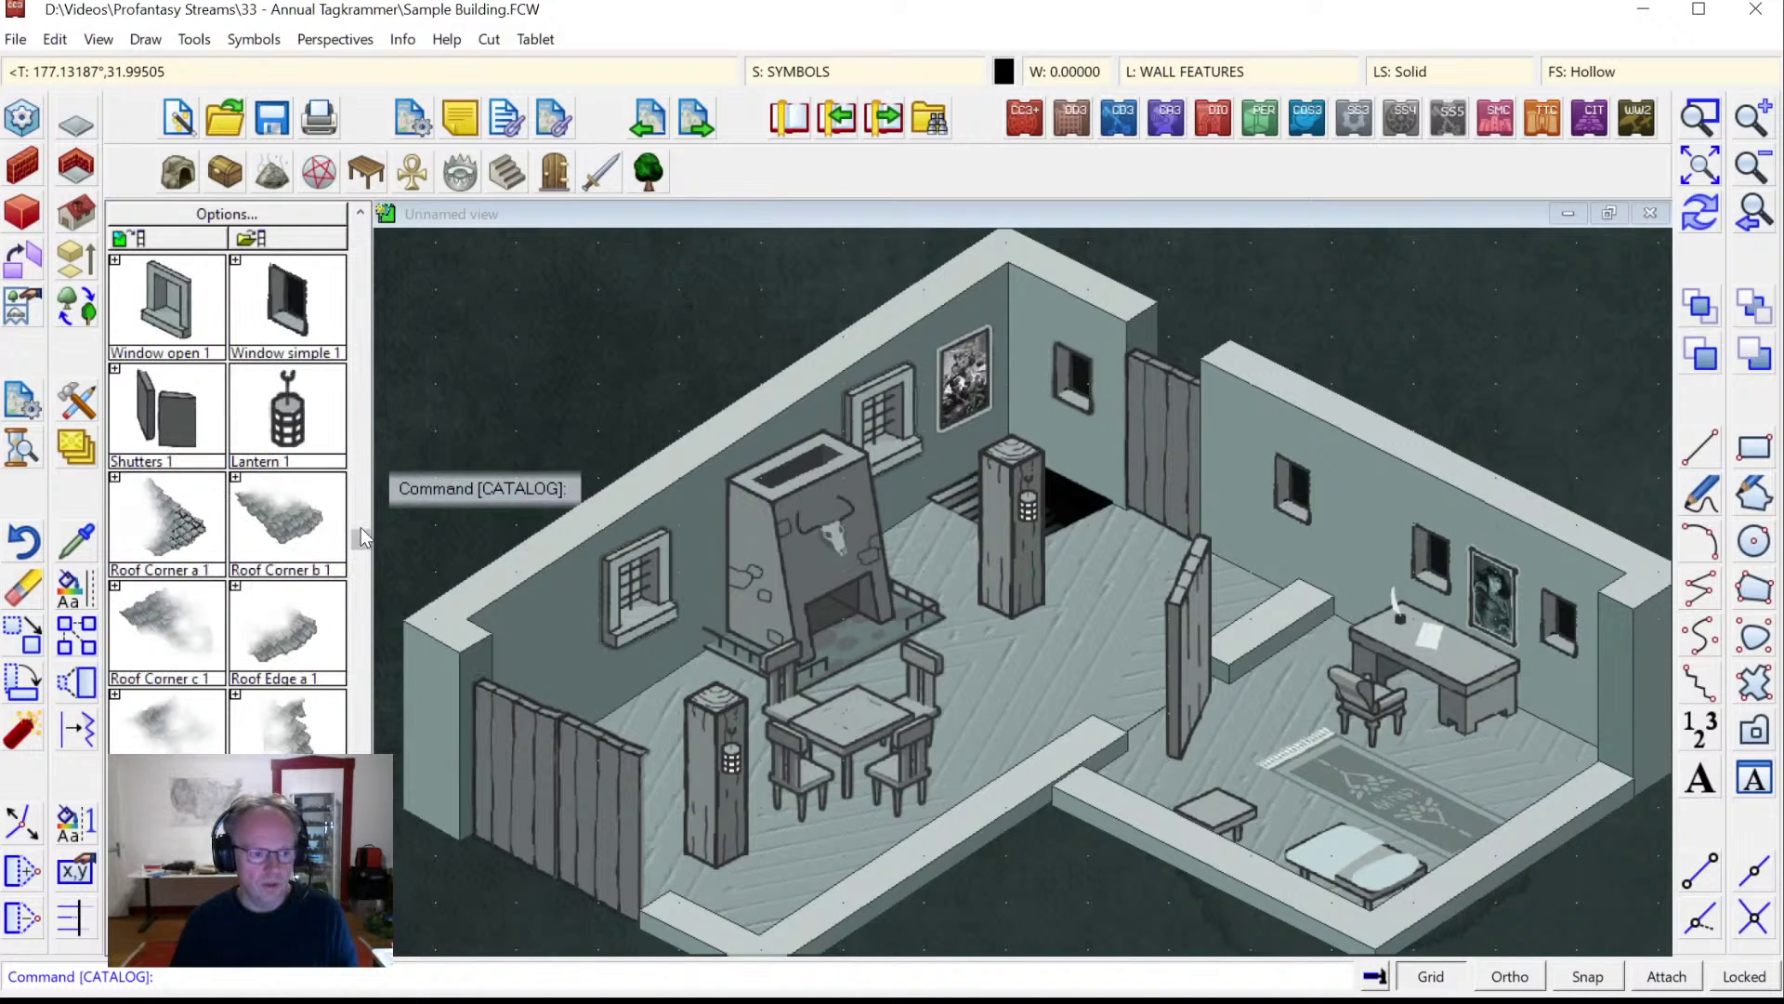
pyautogui.moveTo(361, 527); pyautogui.dragTo(359, 617)
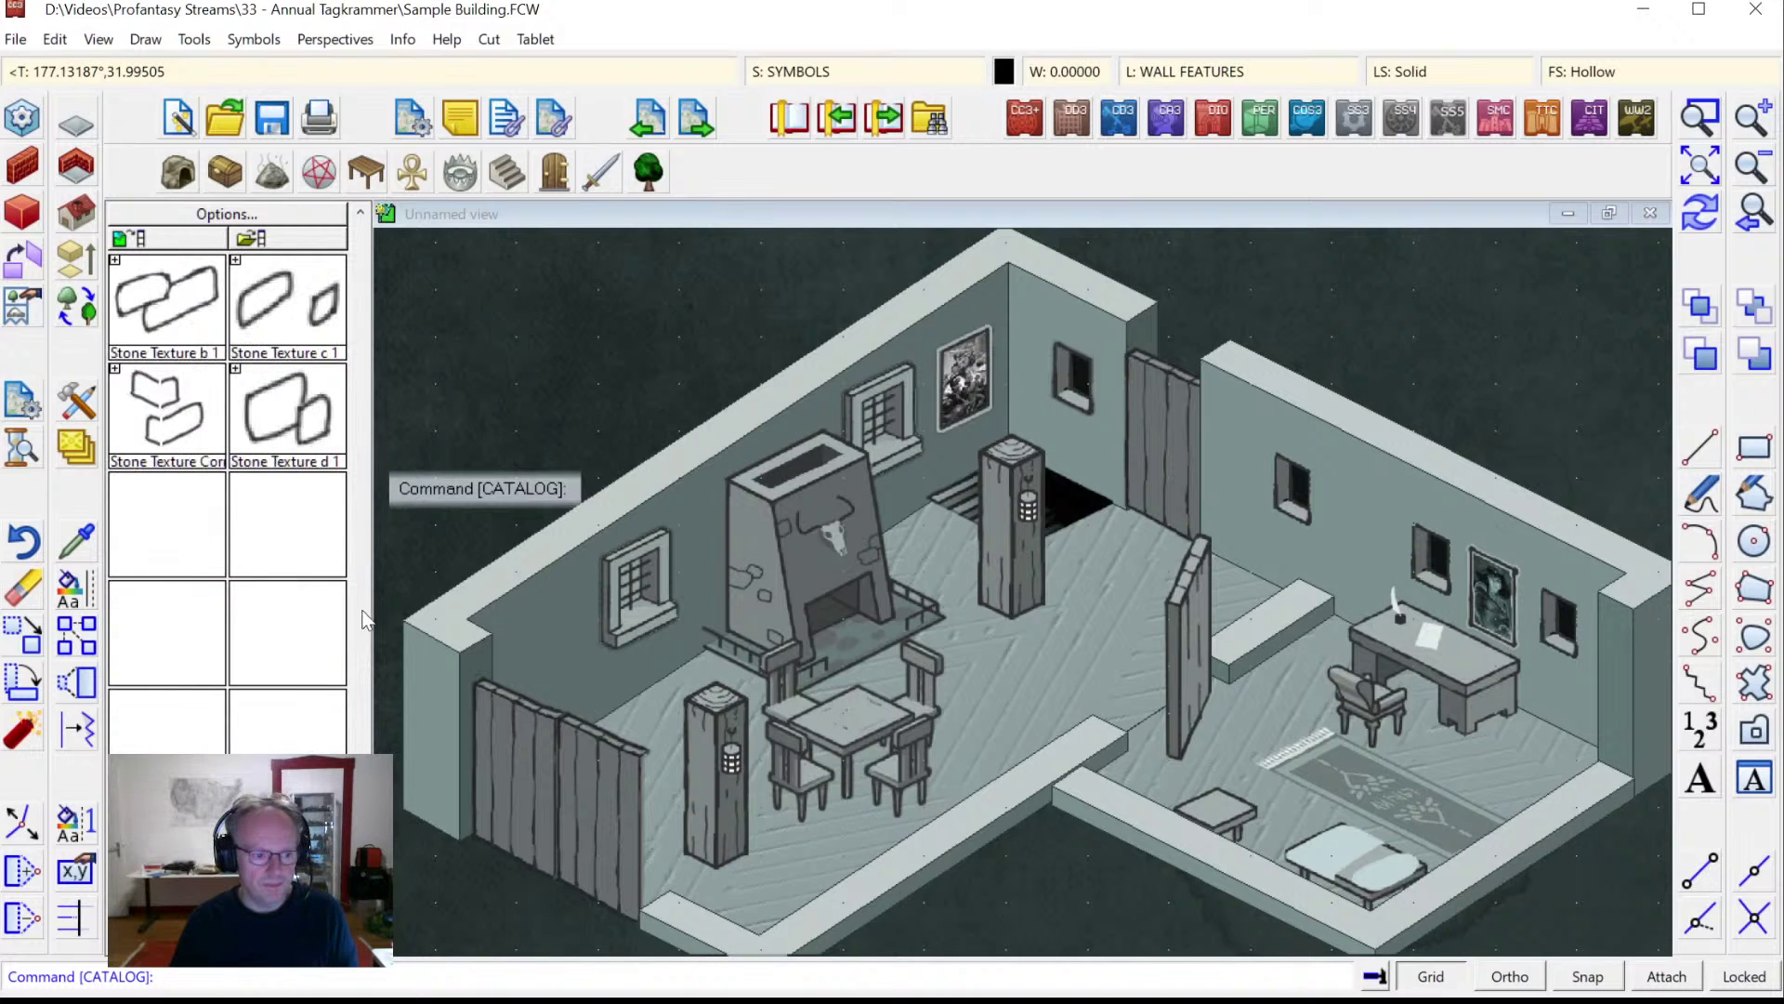
pyautogui.click(366, 218)
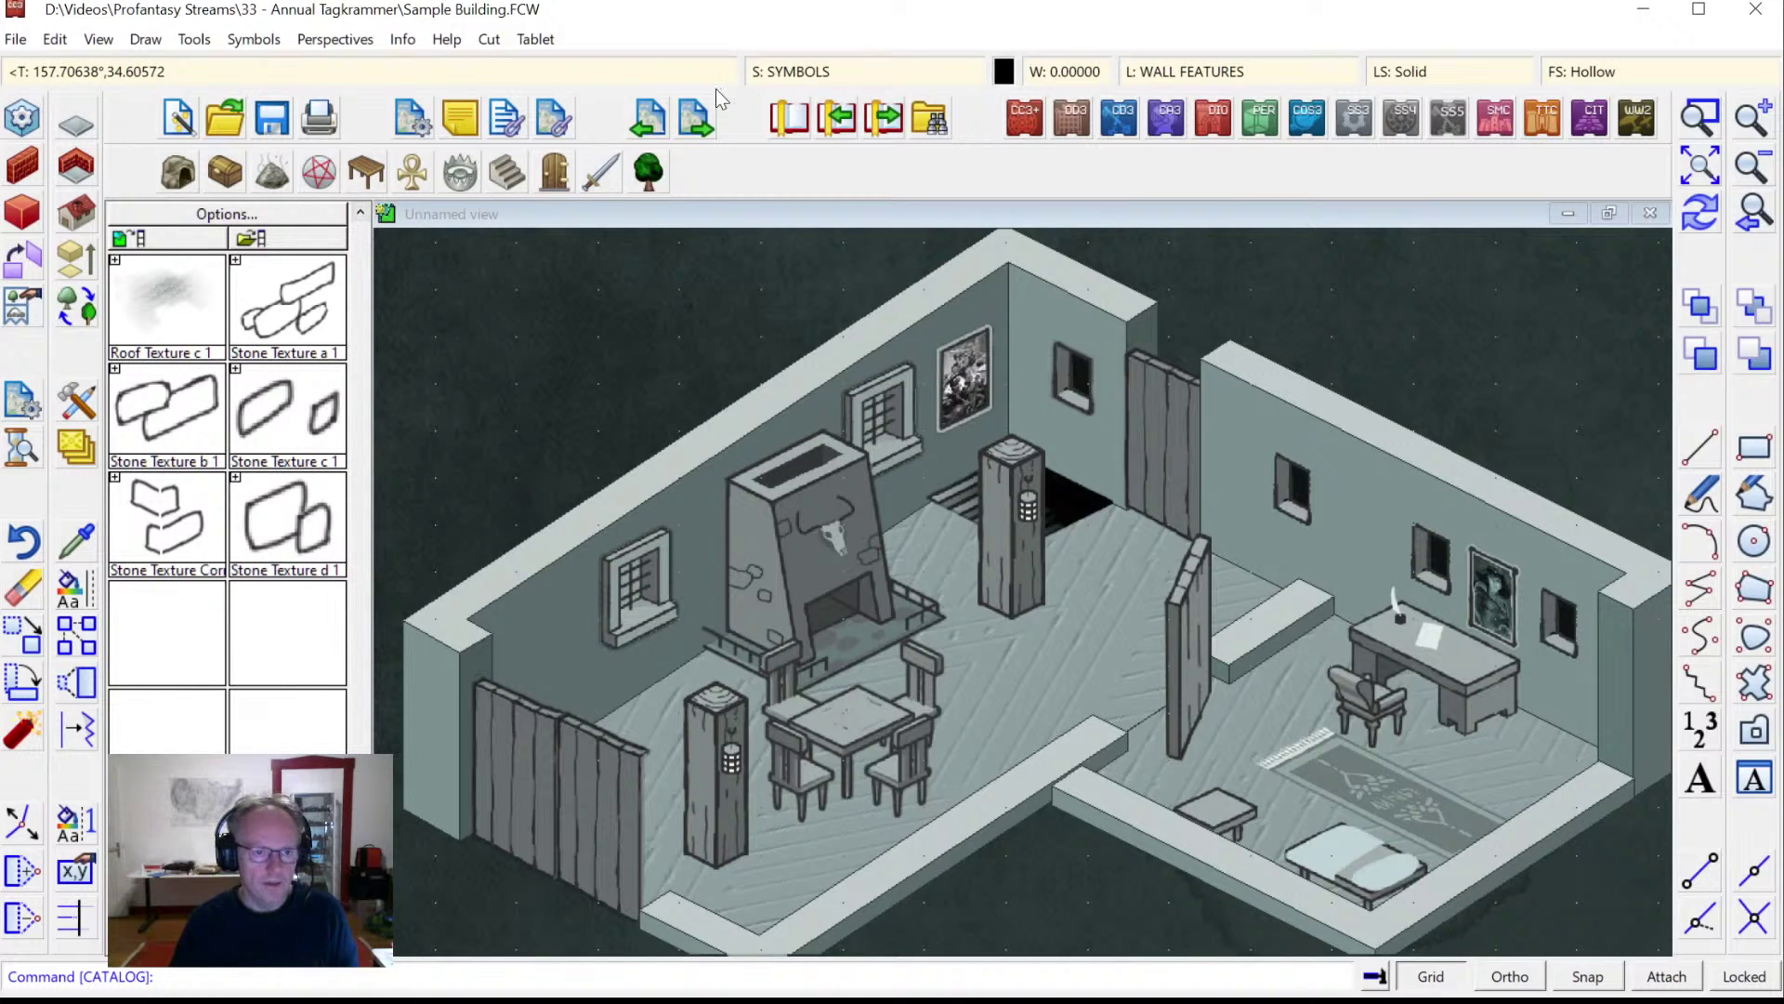
# Make WALLS the current sheet.
pyautogui.click(778, 73)
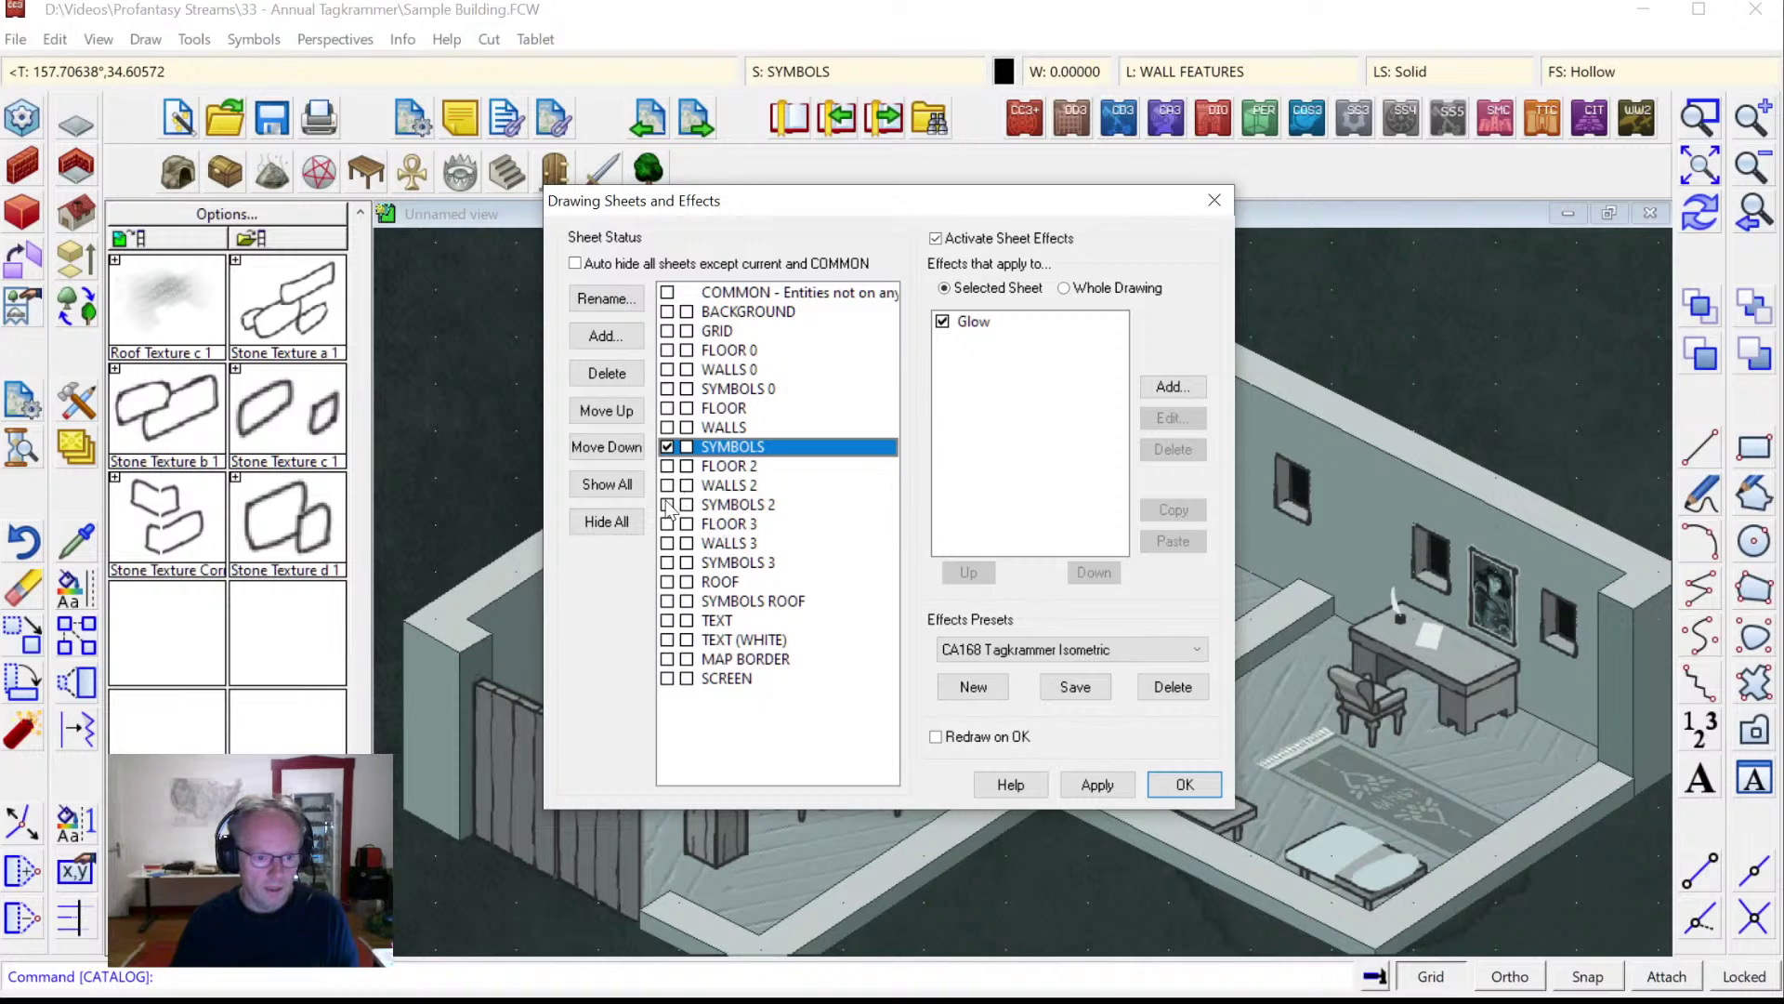
pyautogui.click(673, 429)
pyautogui.click(1185, 785)
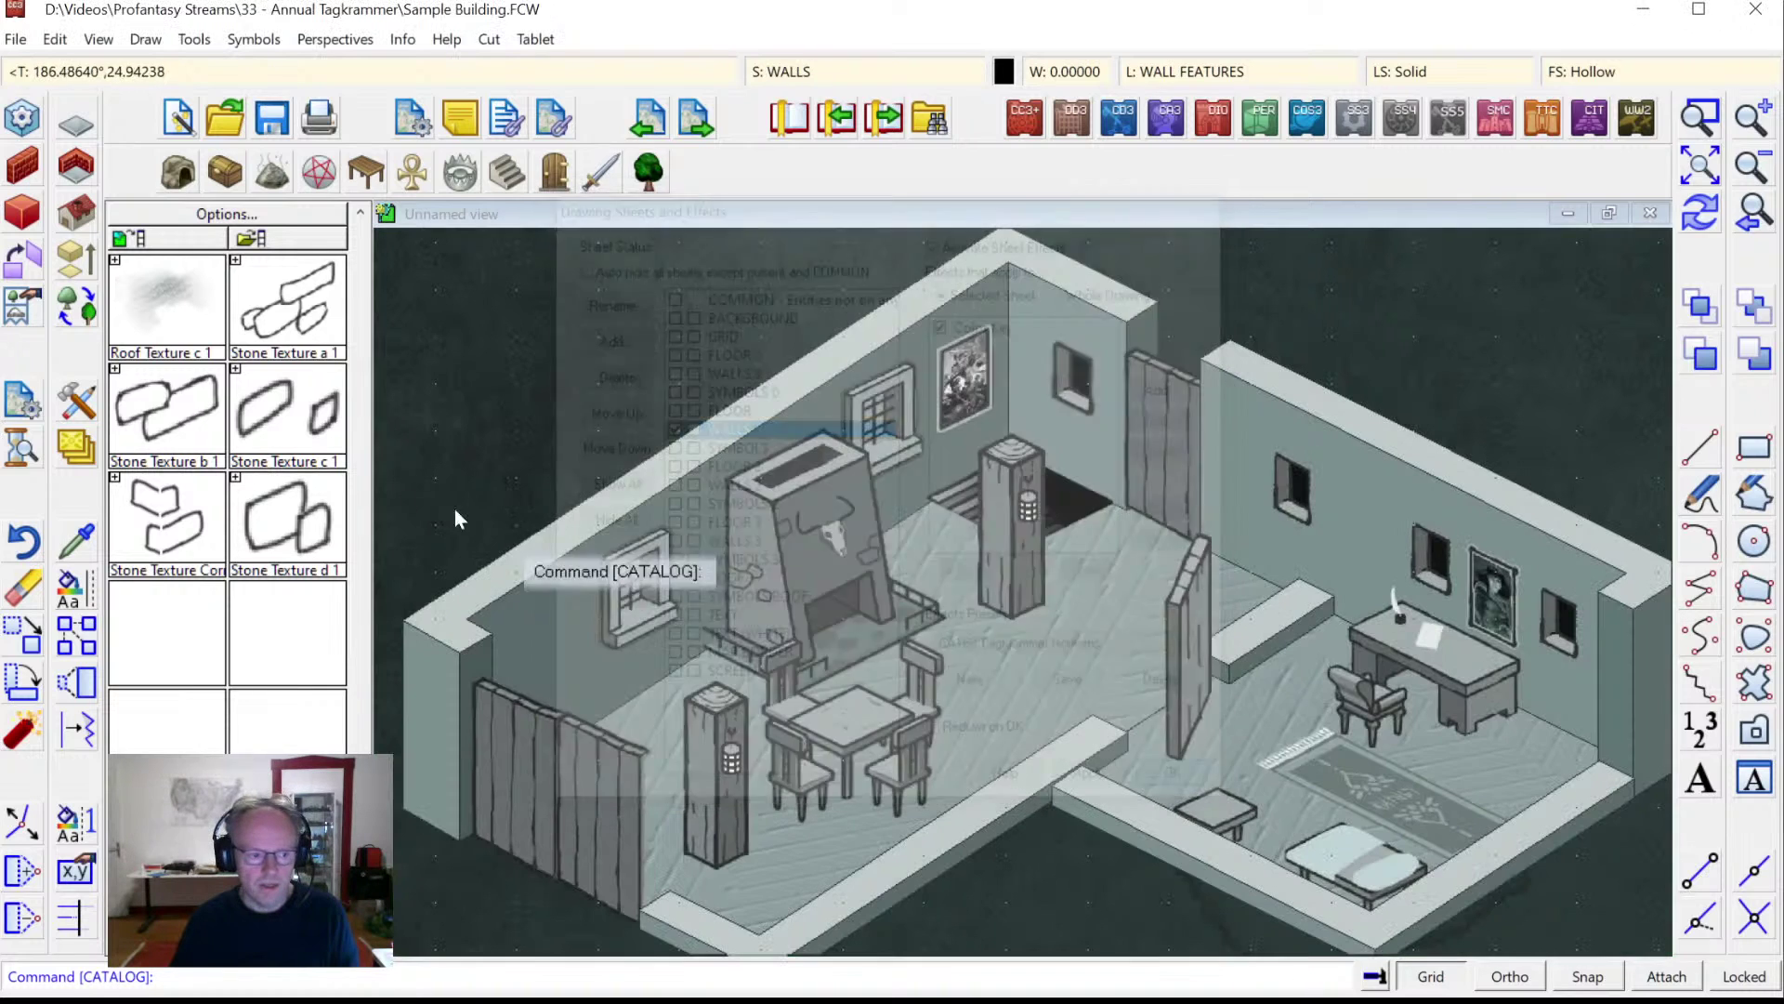
# Place four stone texture symbols along the larger room's long back wall, around the windows and fireplace.
pyautogui.click(213, 424)
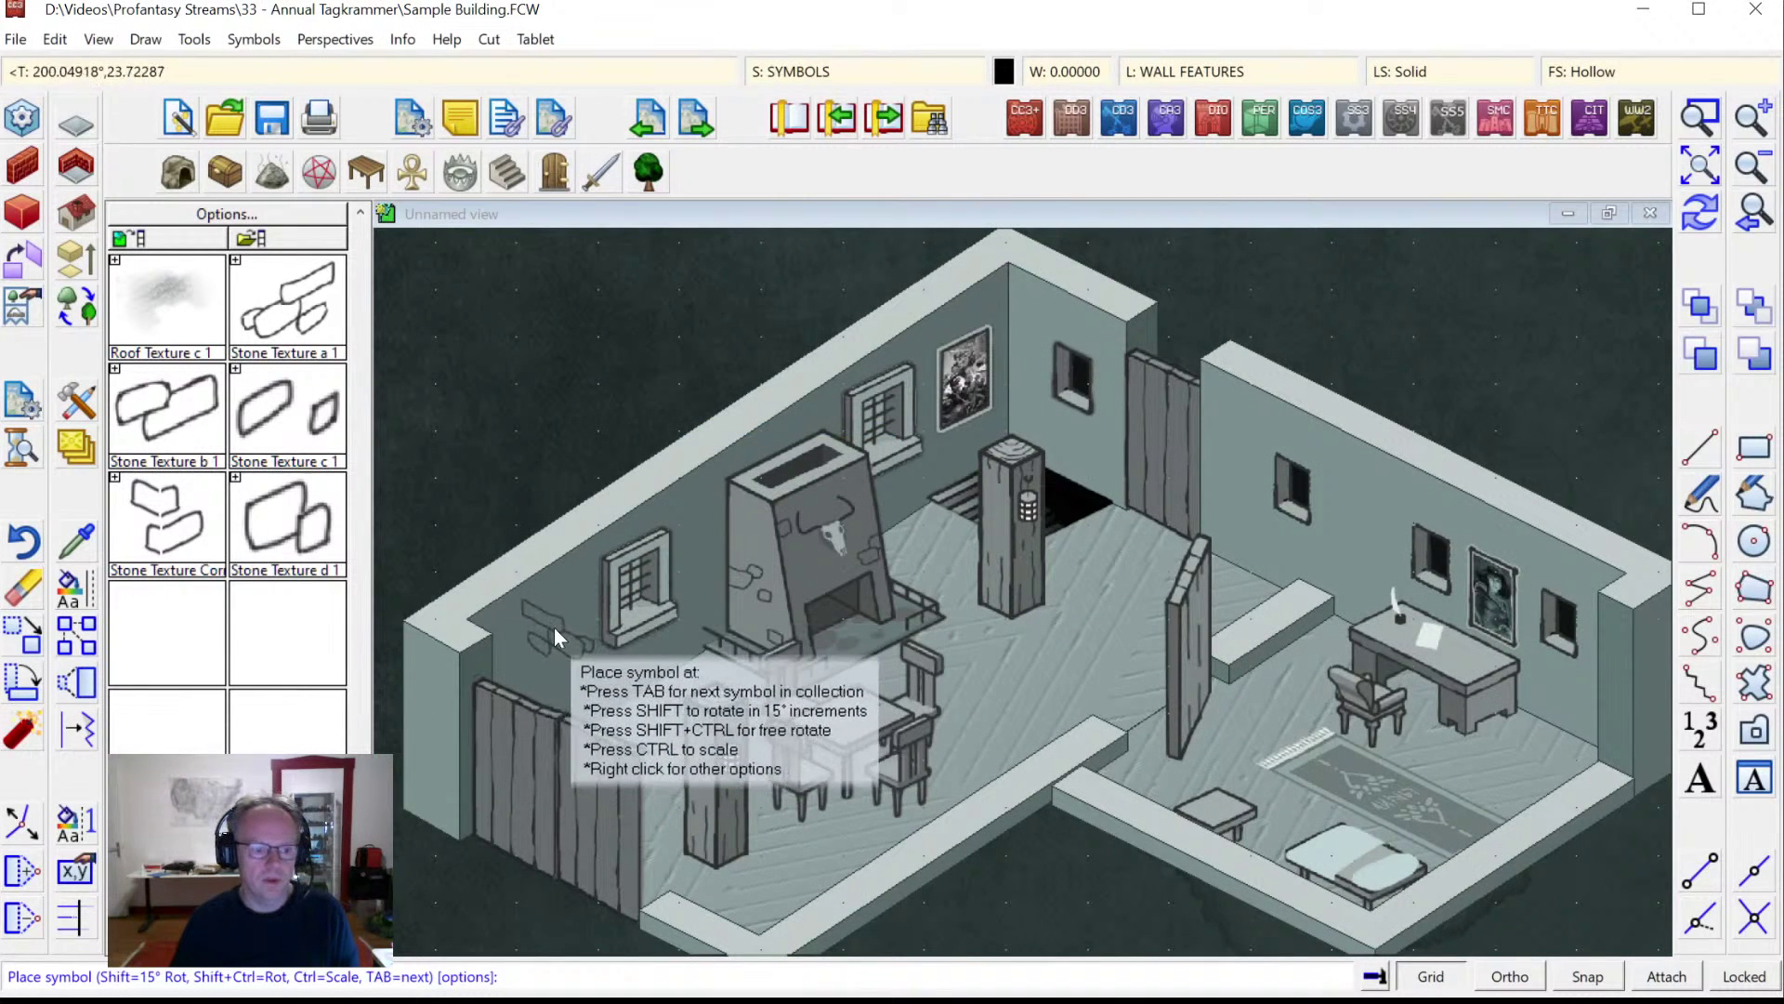
pyautogui.click(540, 617)
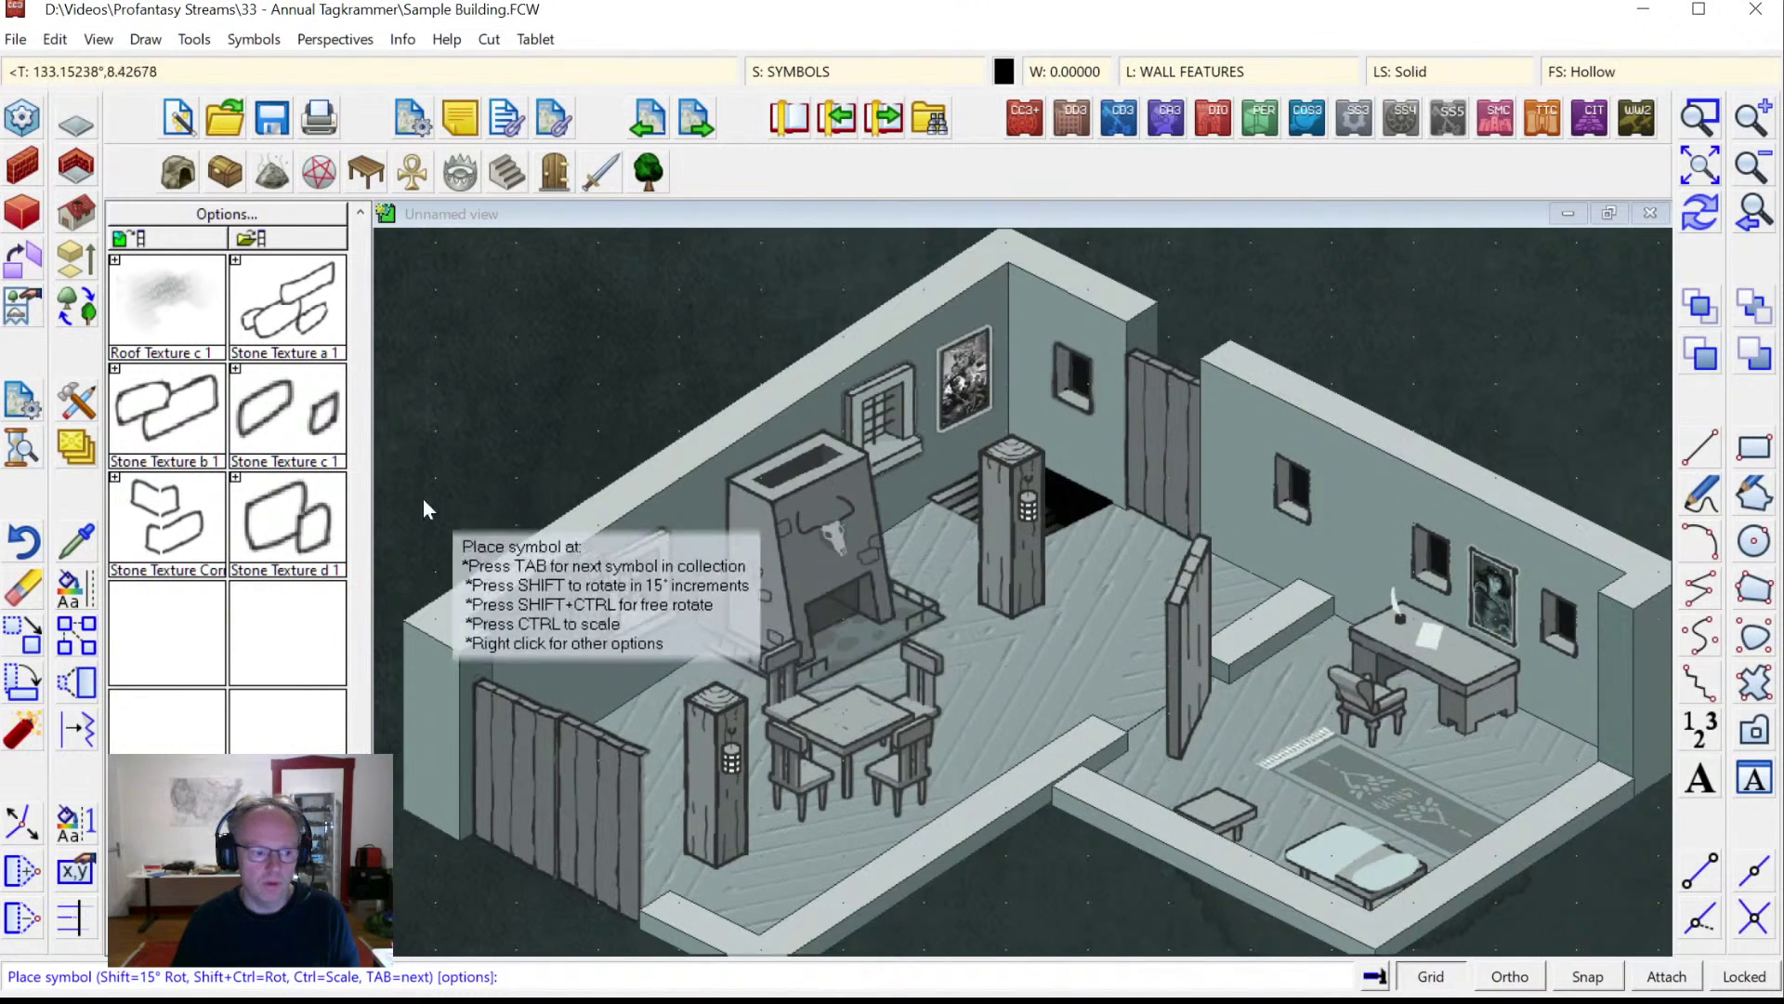
pyautogui.click(690, 505)
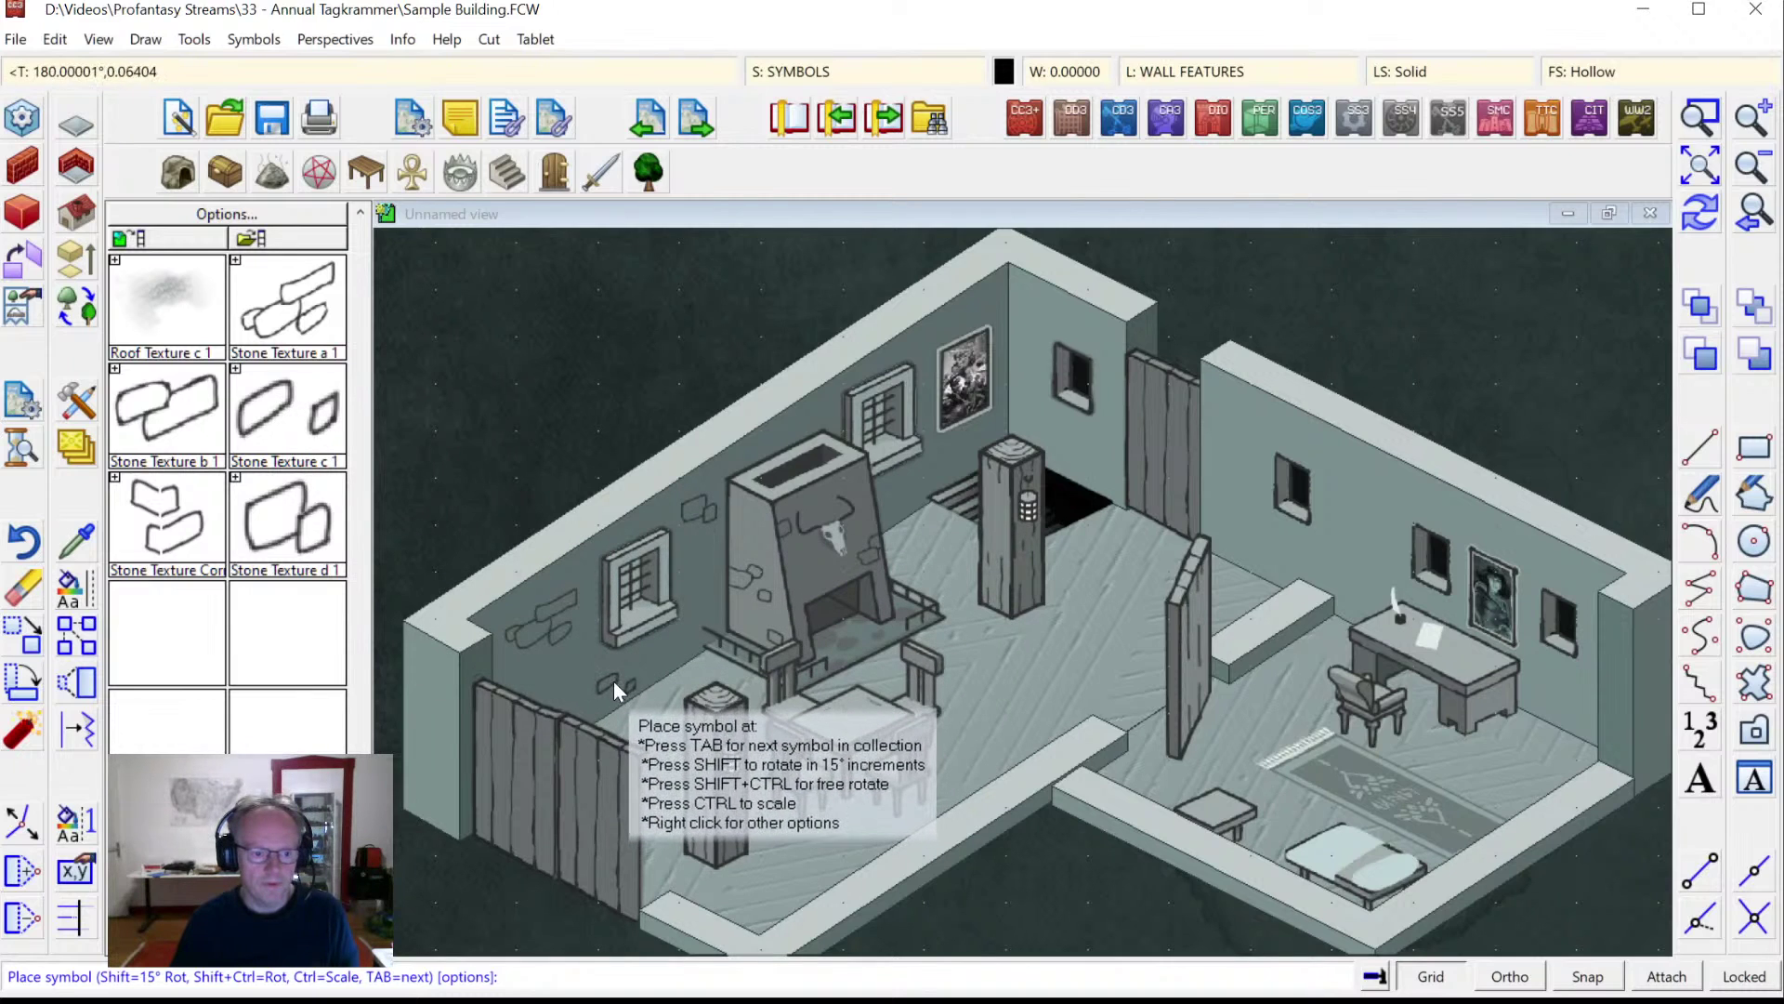
pyautogui.click(615, 682)
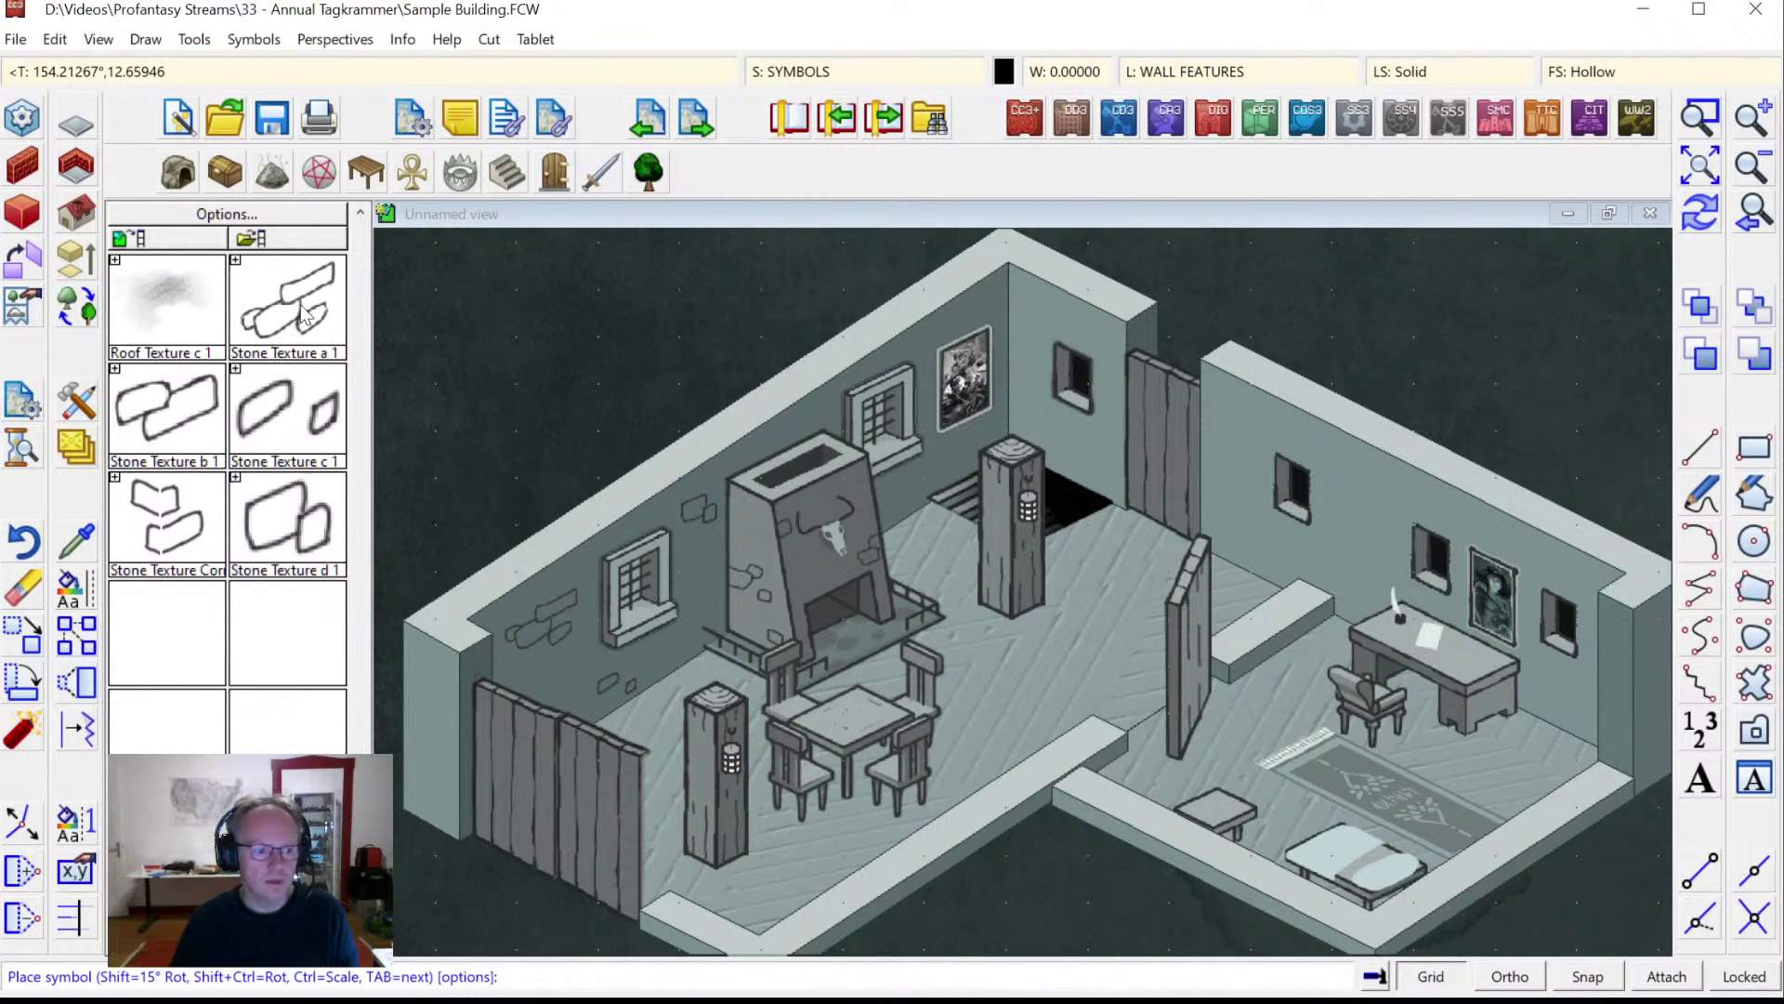
pyautogui.click(925, 464)
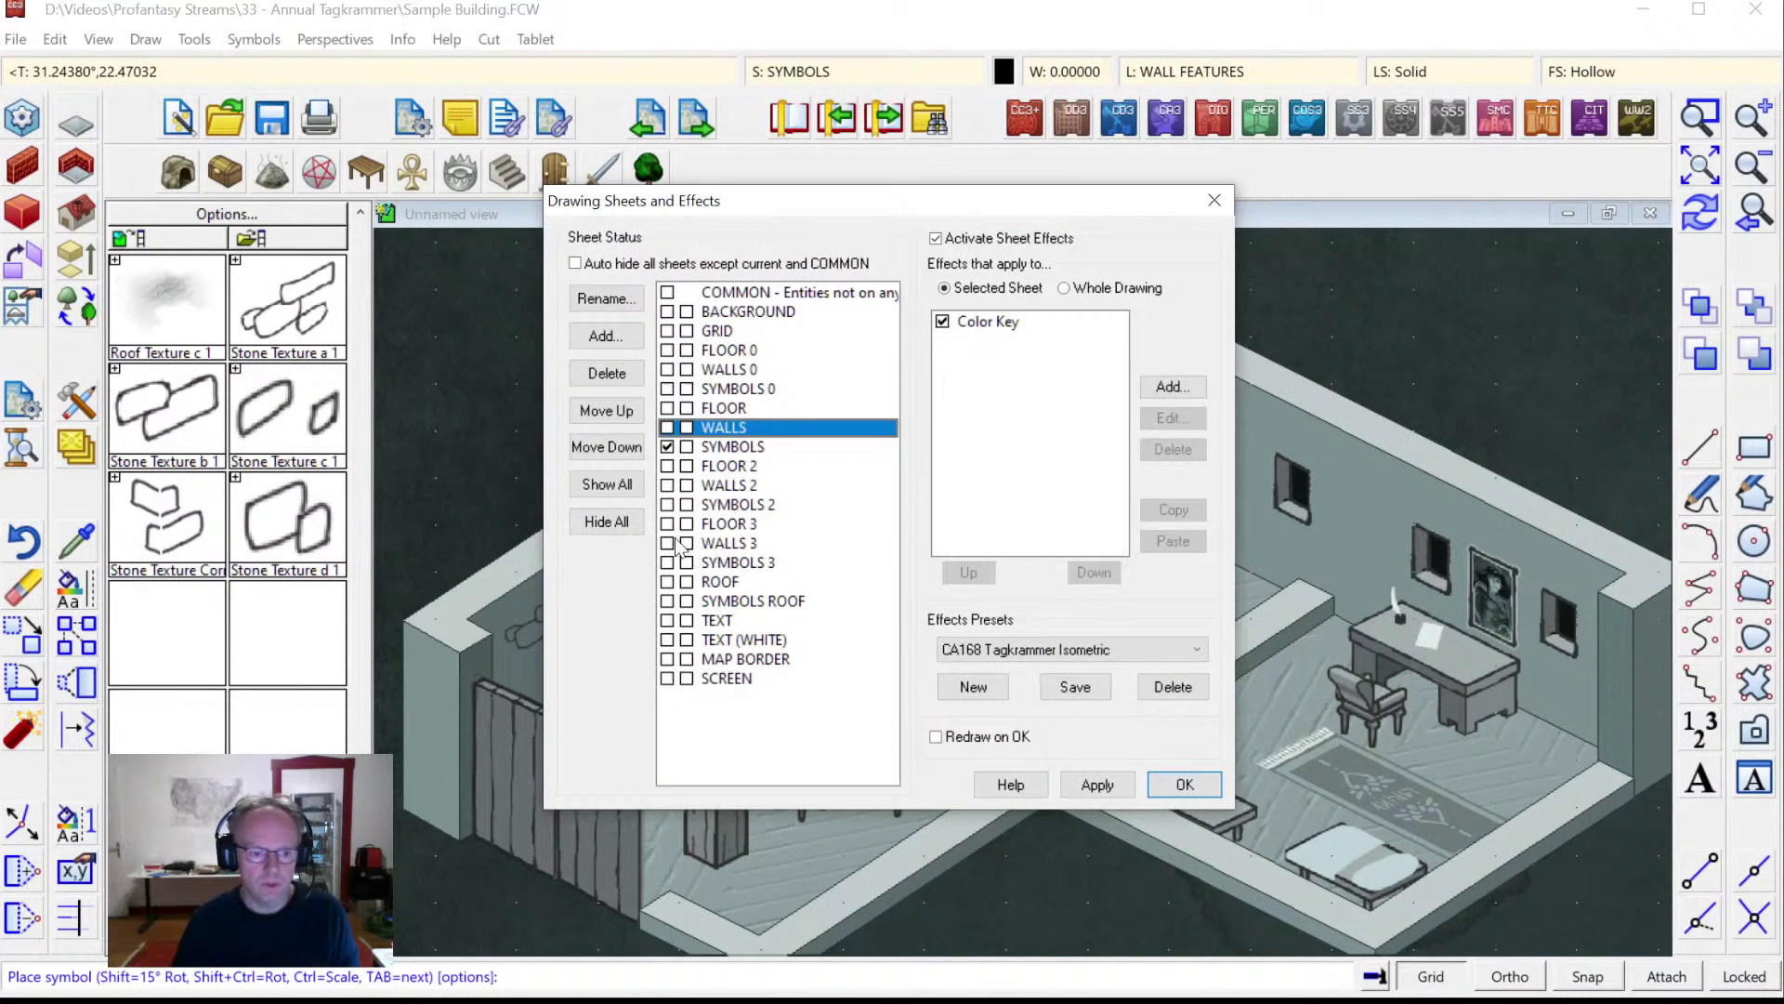
# Make SYMBOLS 2 the current sheet and scatter stone textures over the smaller room's windowed wall and the larger room's short back wall.
pyautogui.click(668, 505)
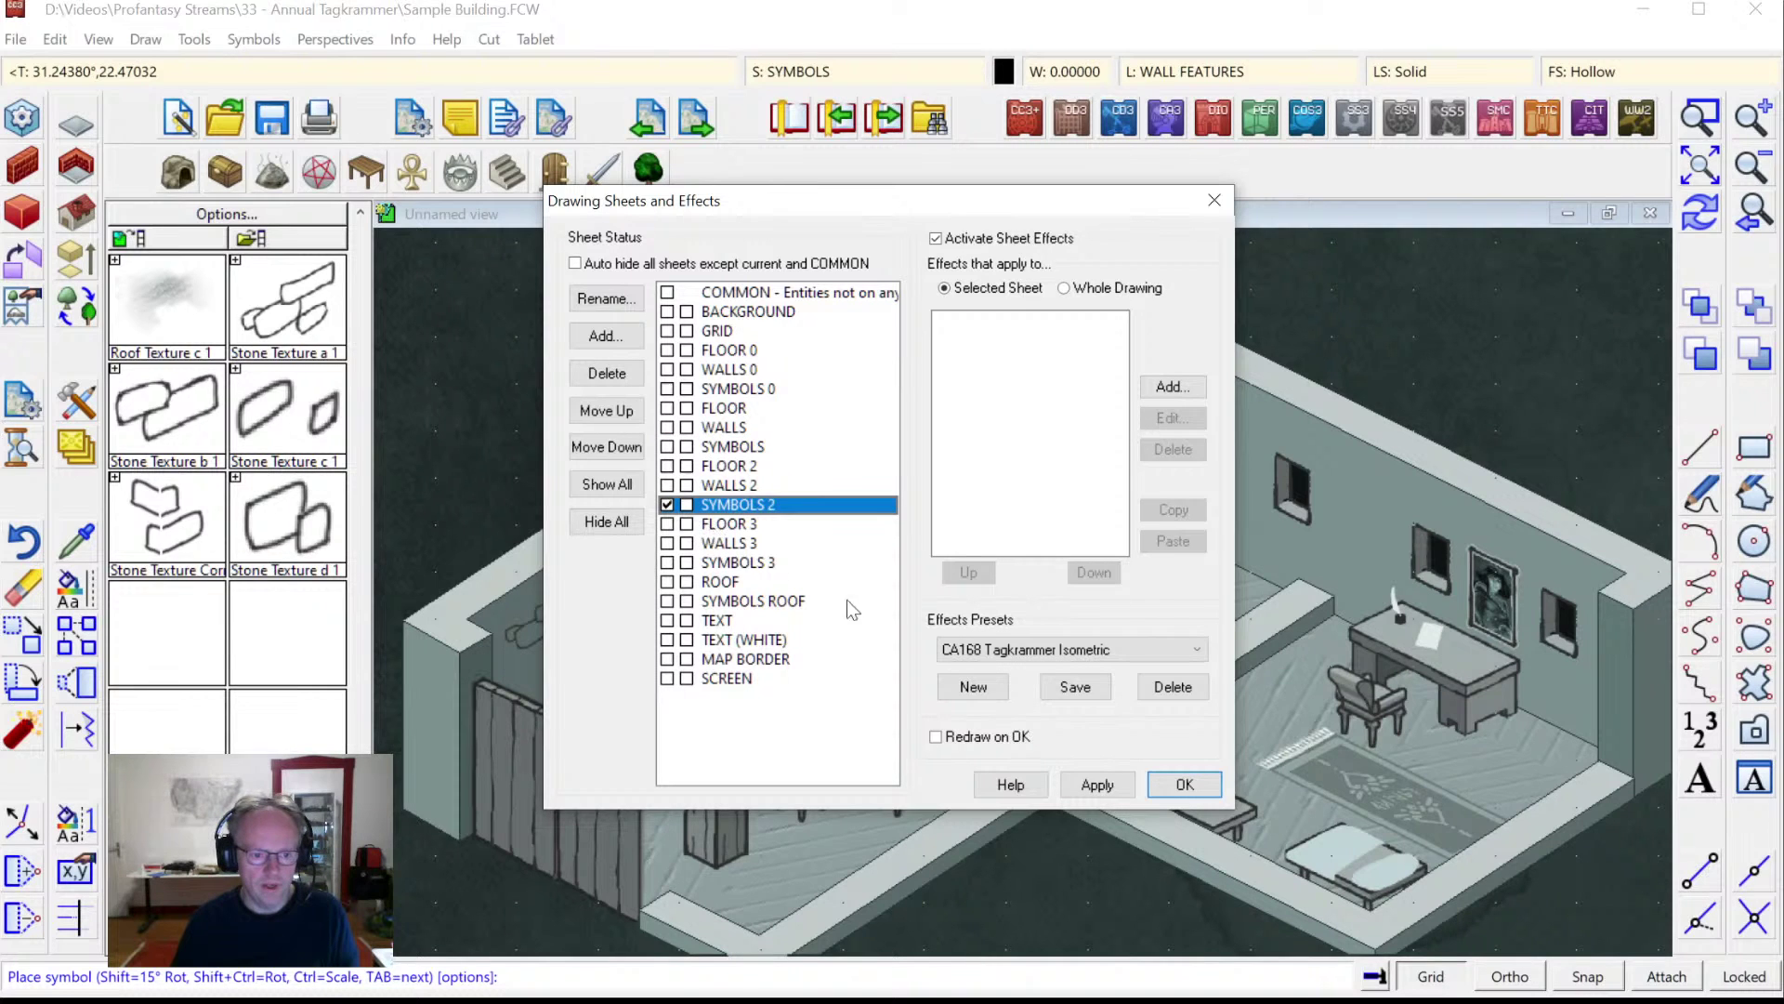
pyautogui.click(1178, 787)
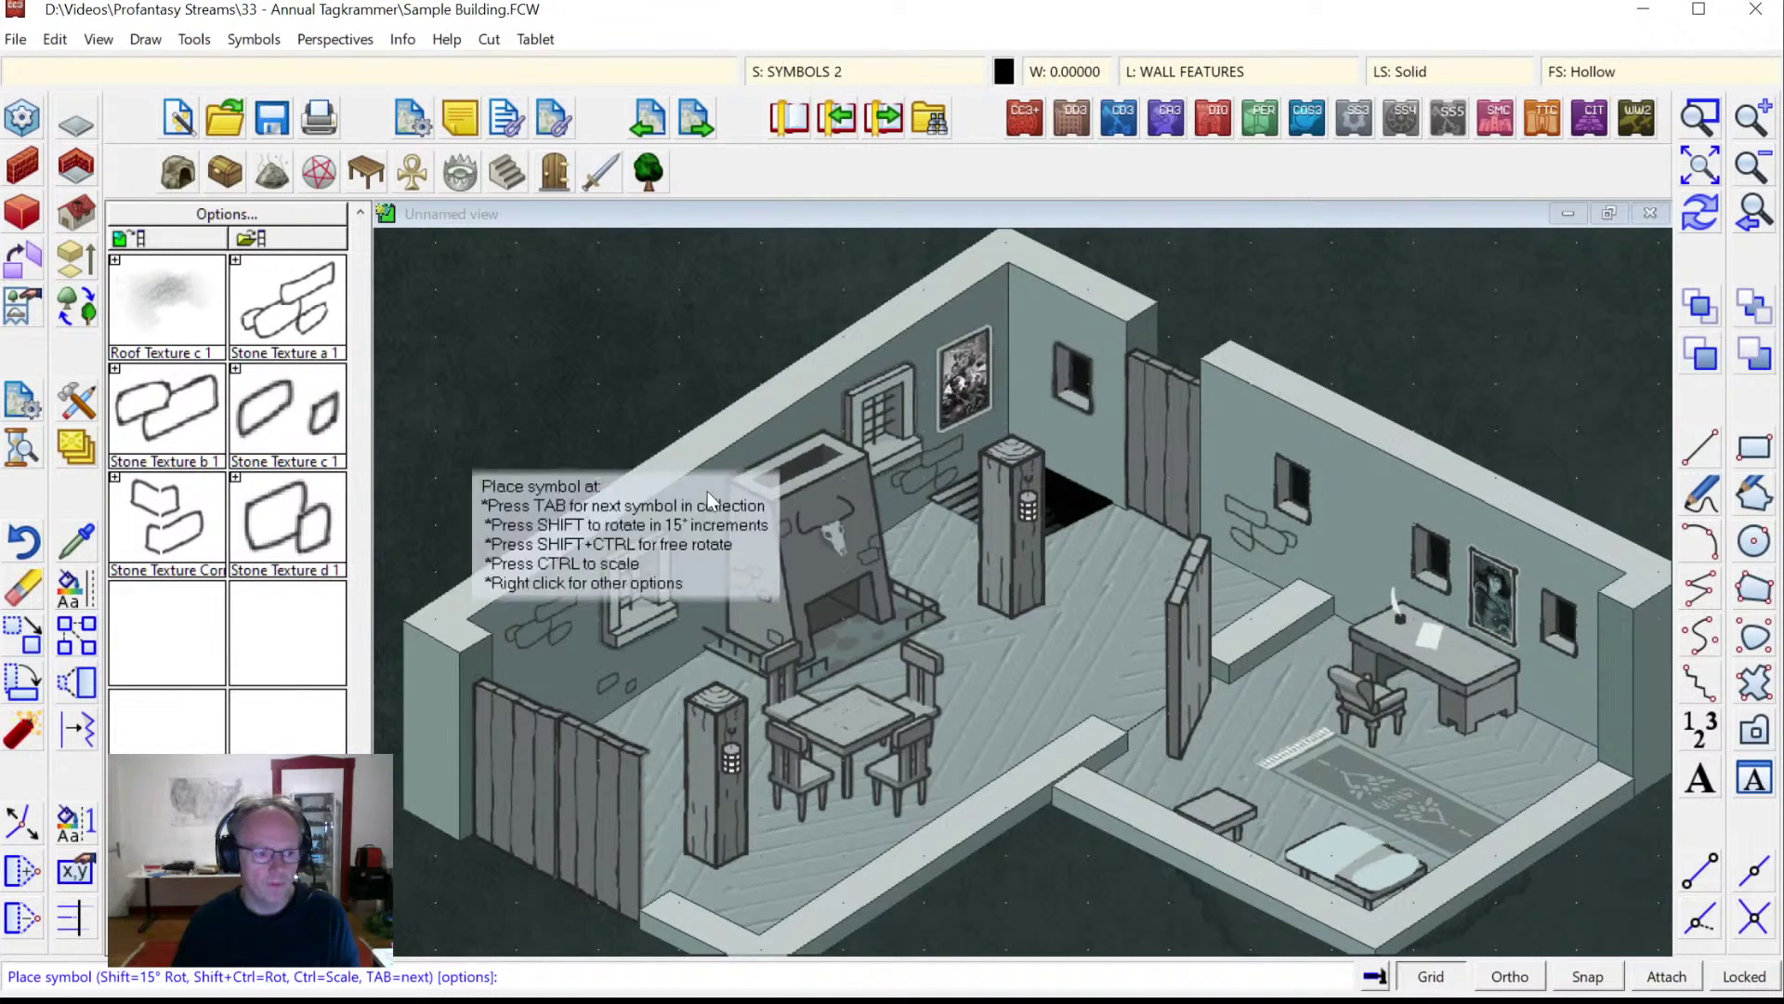
pyautogui.click(1379, 488)
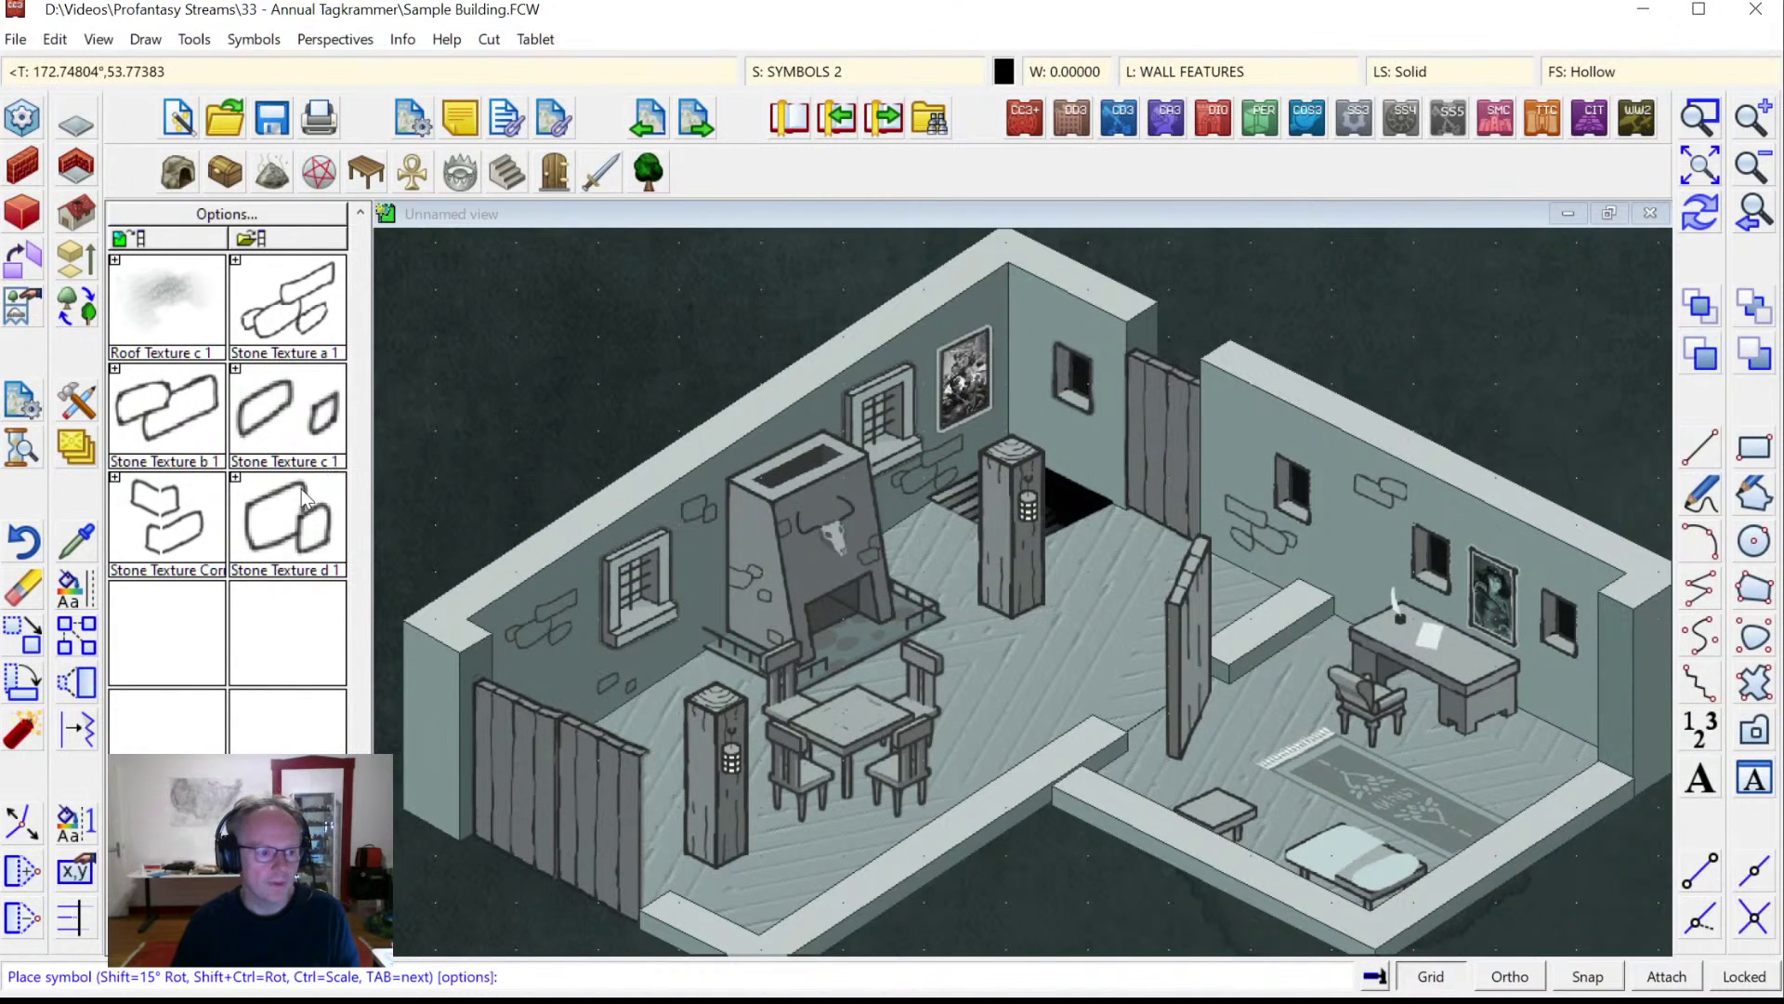
pyautogui.click(1239, 418)
pyautogui.click(1559, 693)
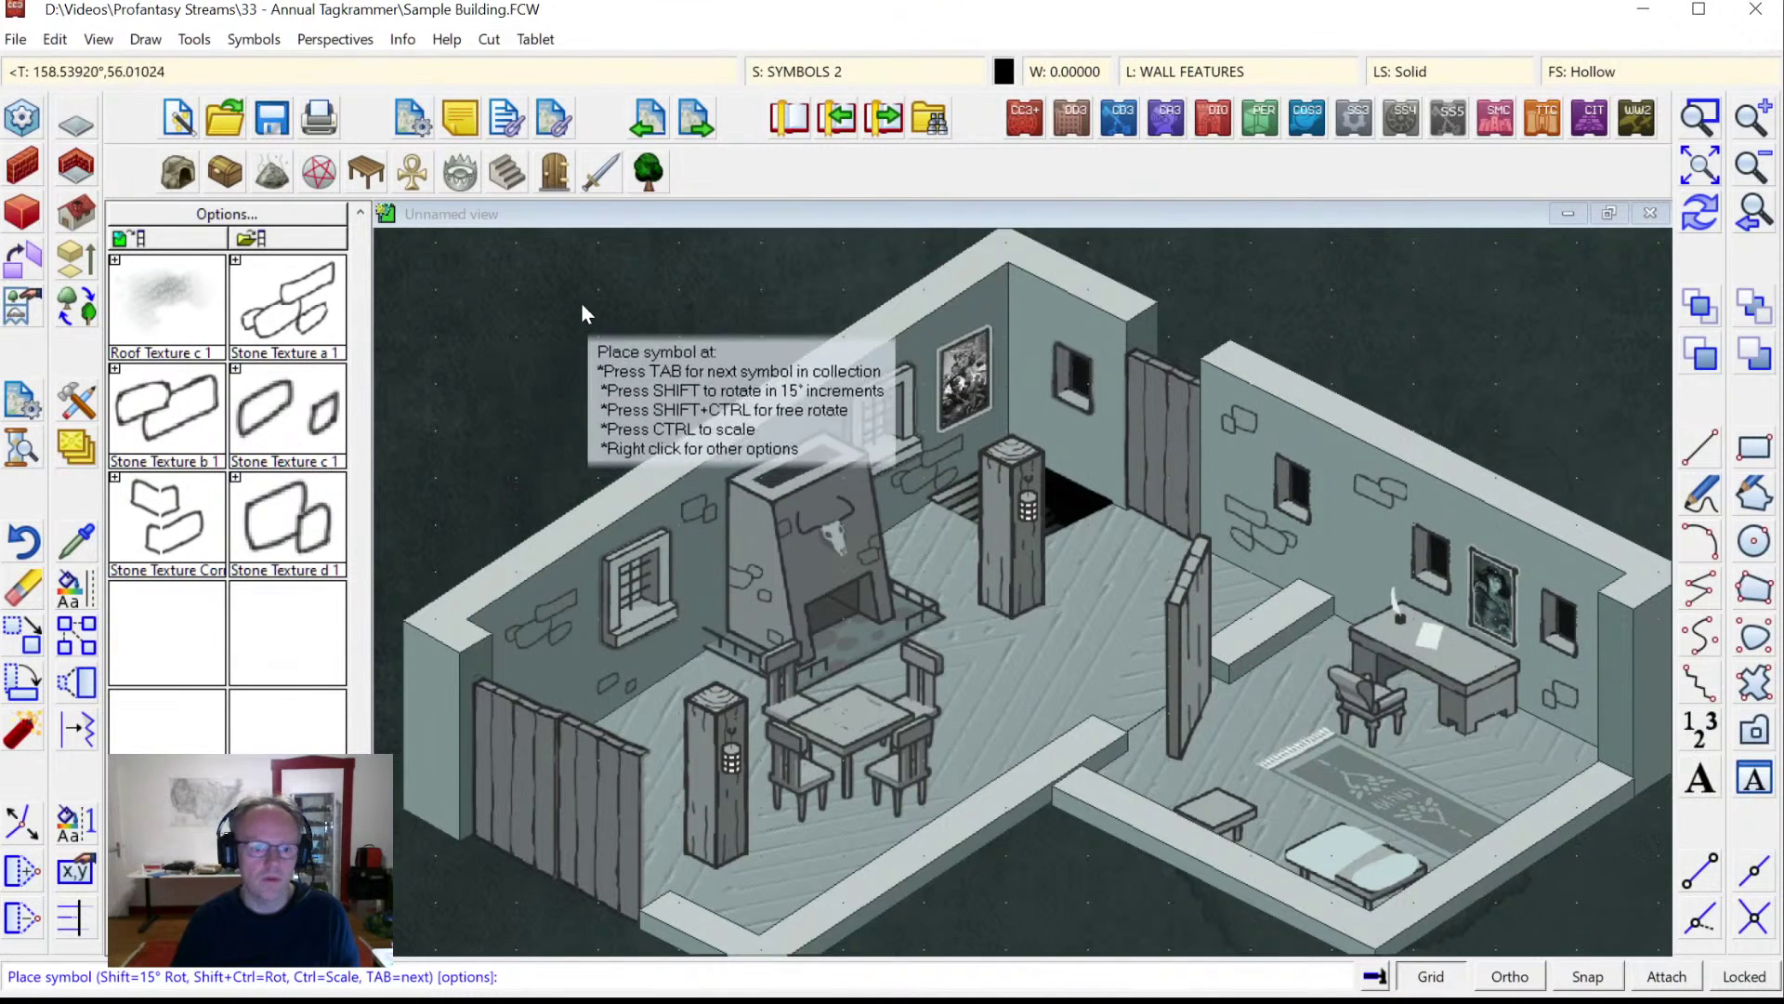
pyautogui.click(1040, 315)
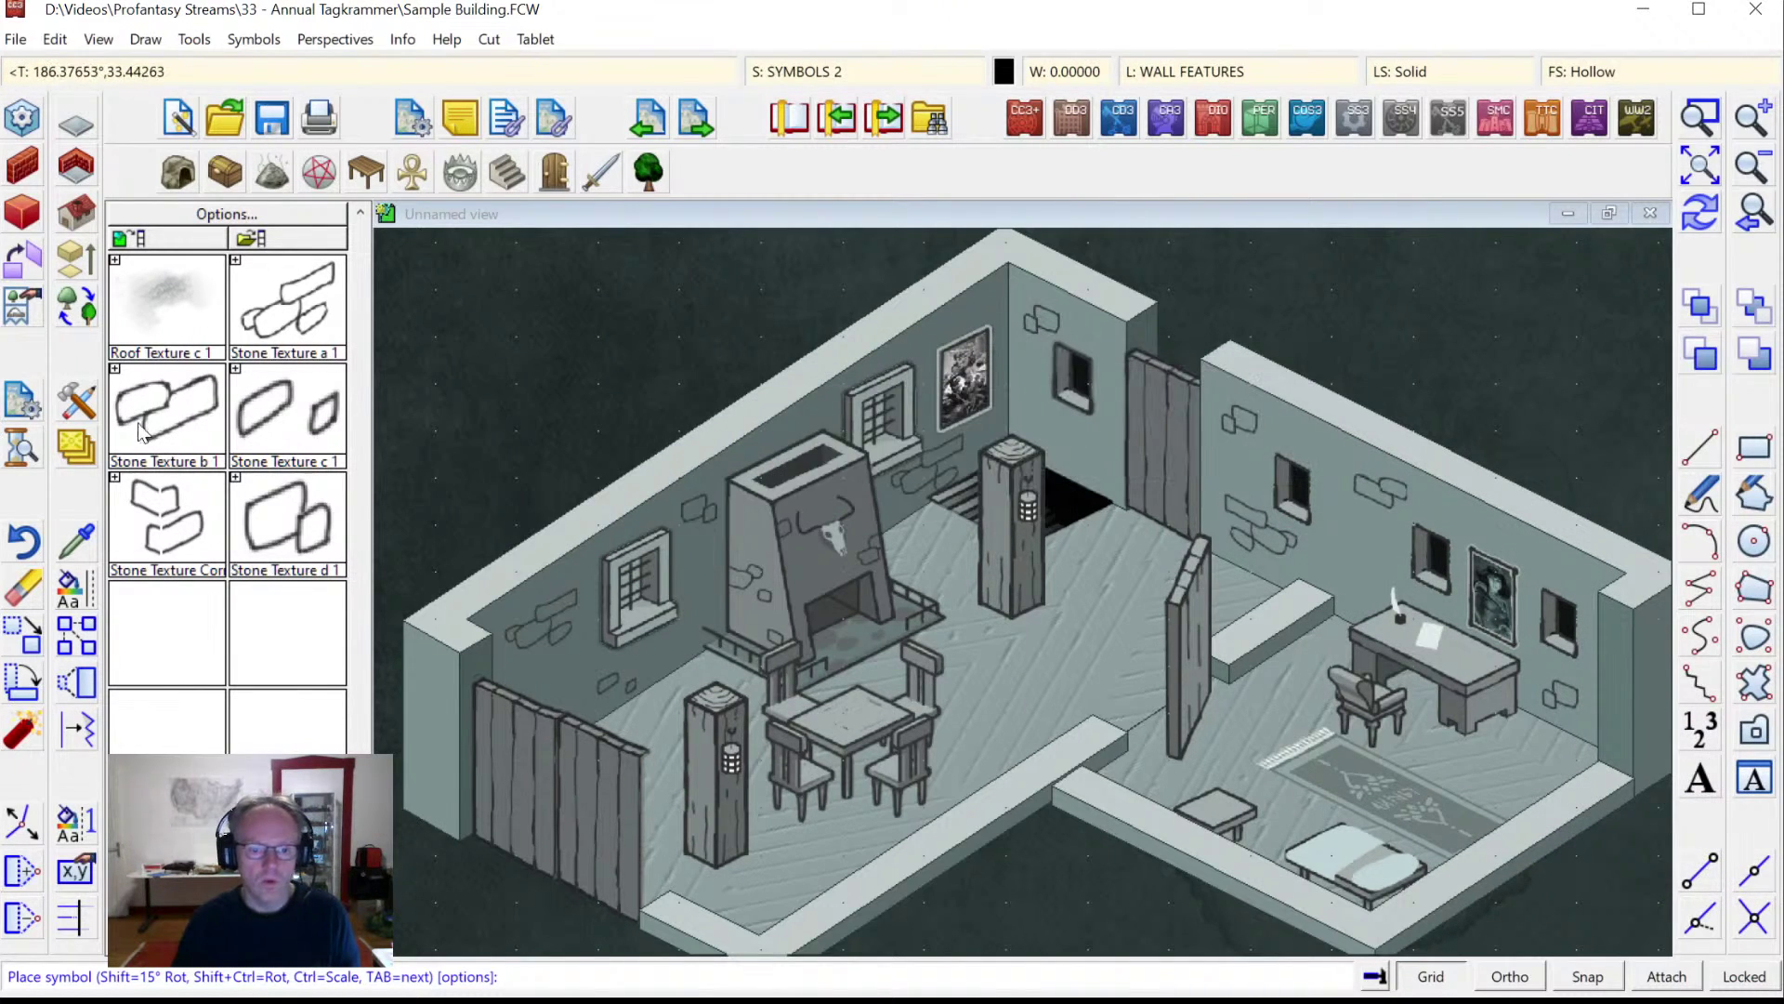
pyautogui.press('Escape')
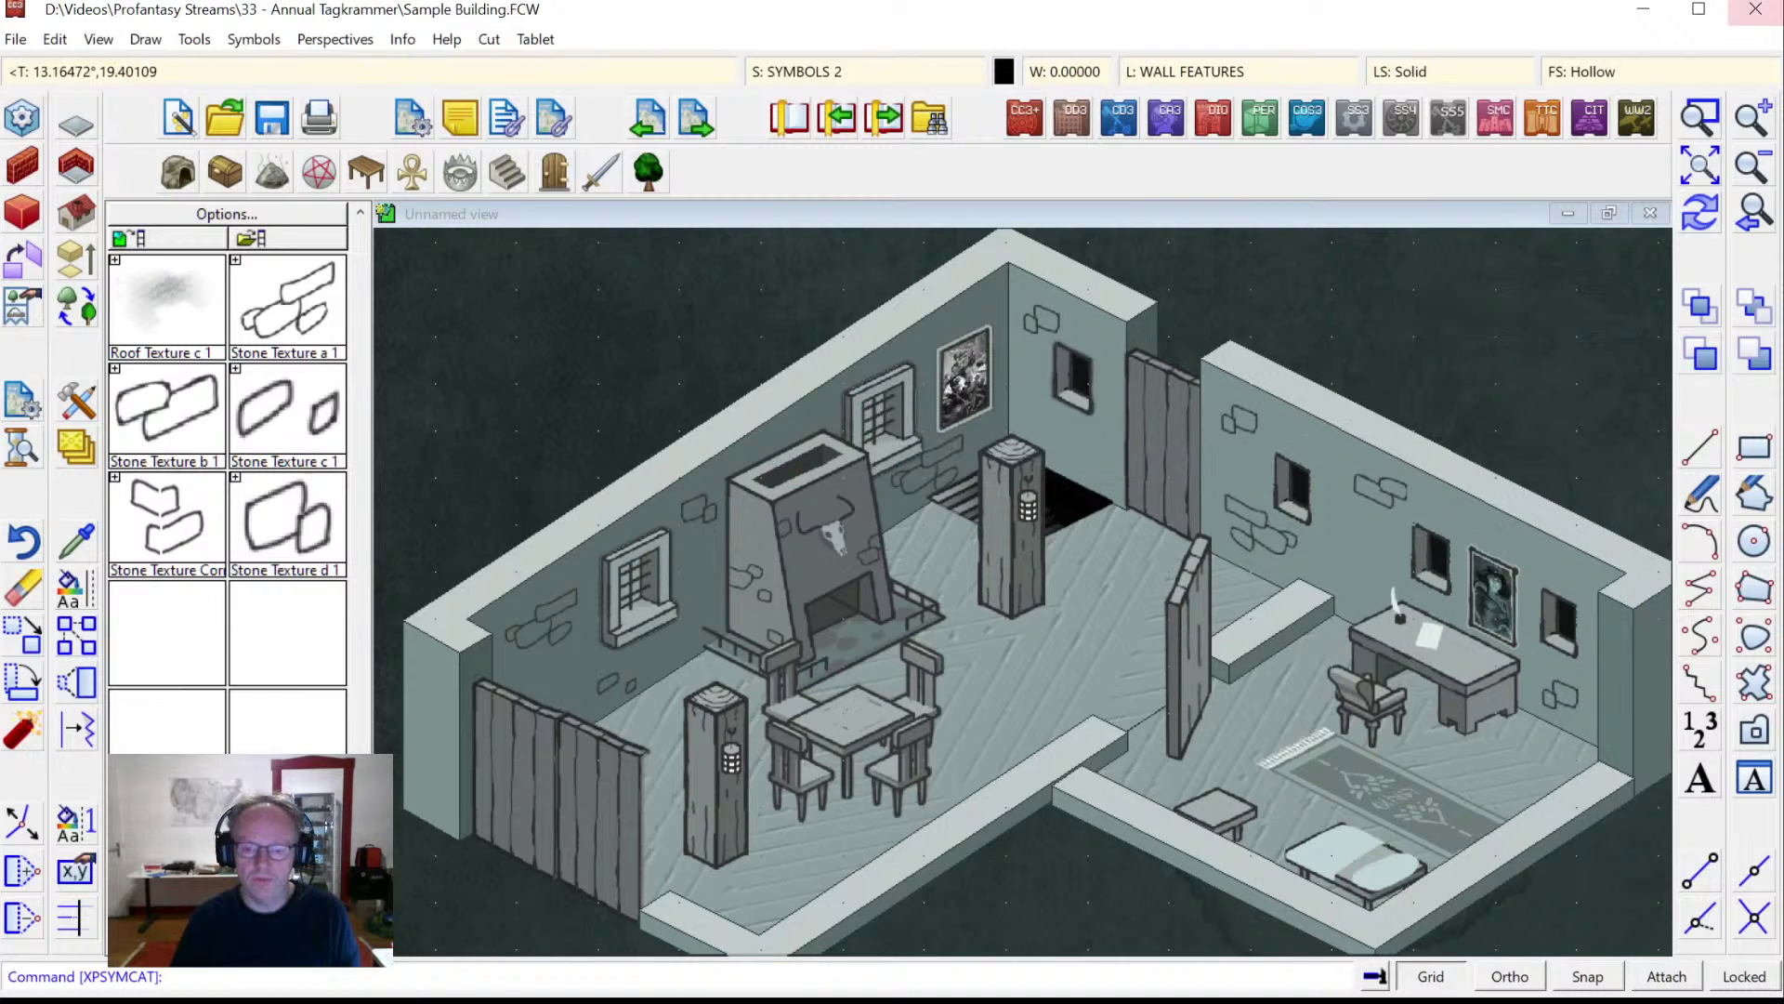
# Load the caves symbols and scatter Rocks along the outside base of the larger room, at its outer corners and front wall.
pyautogui.click(1695, 158)
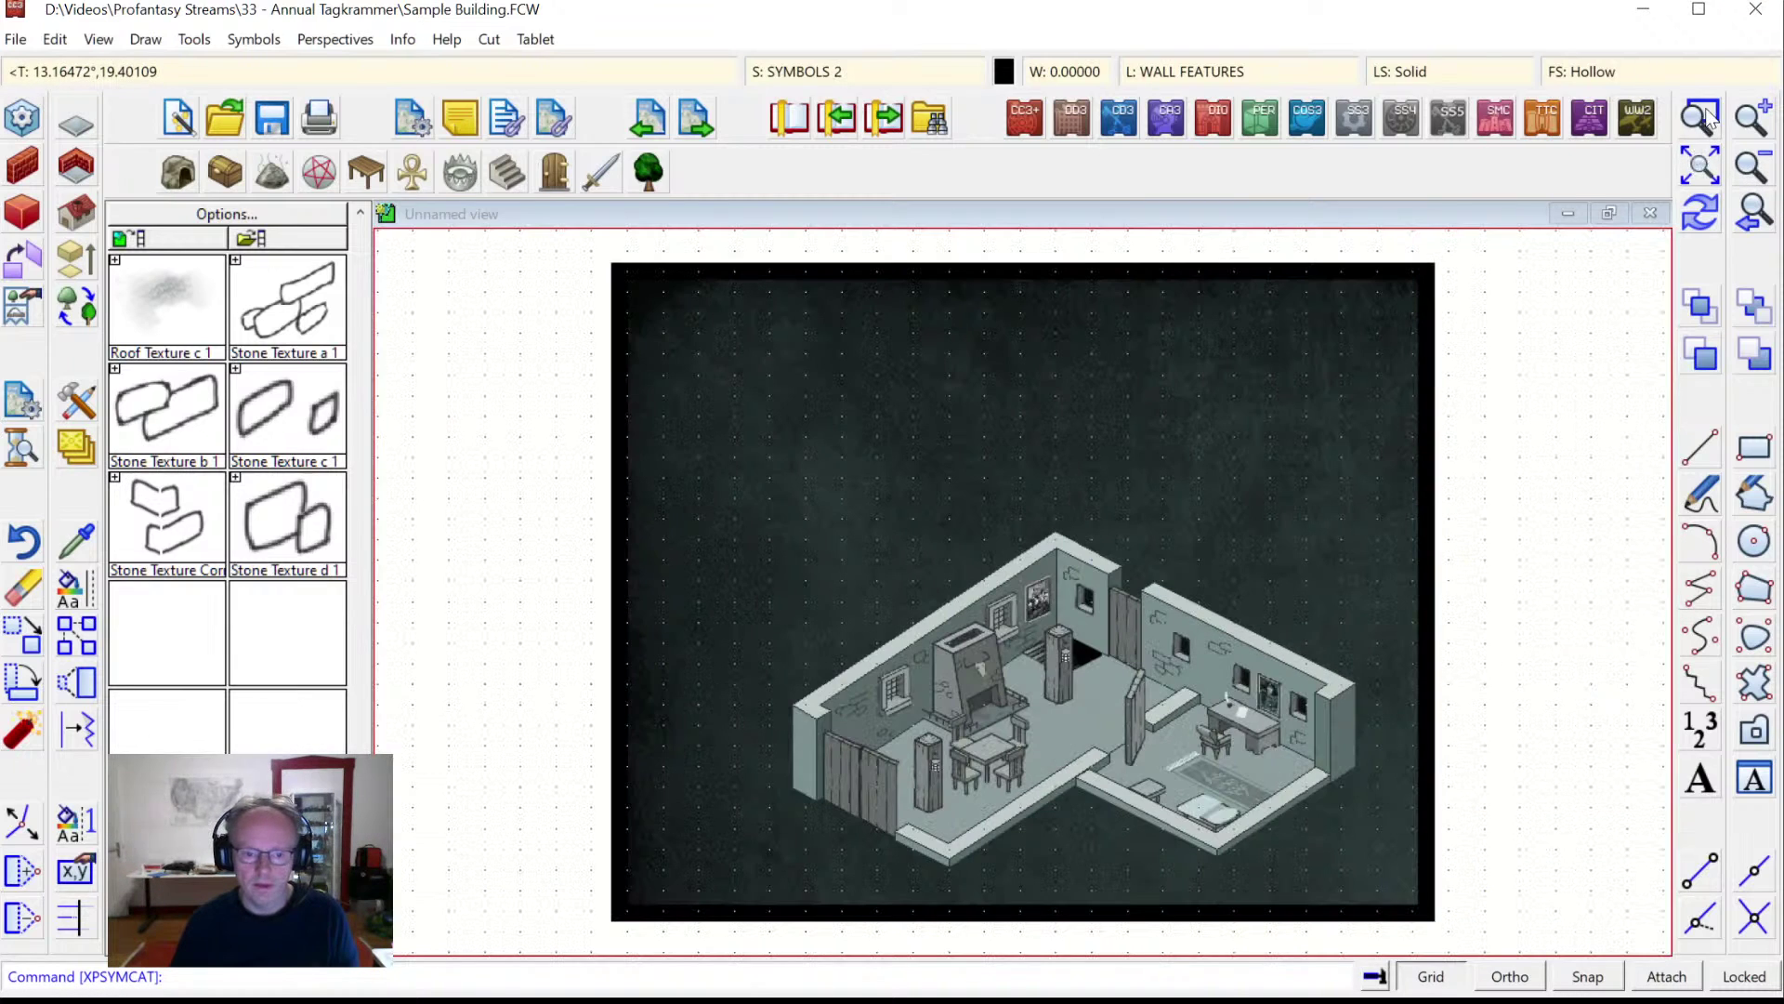
pyautogui.click(1699, 118)
pyautogui.click(769, 553)
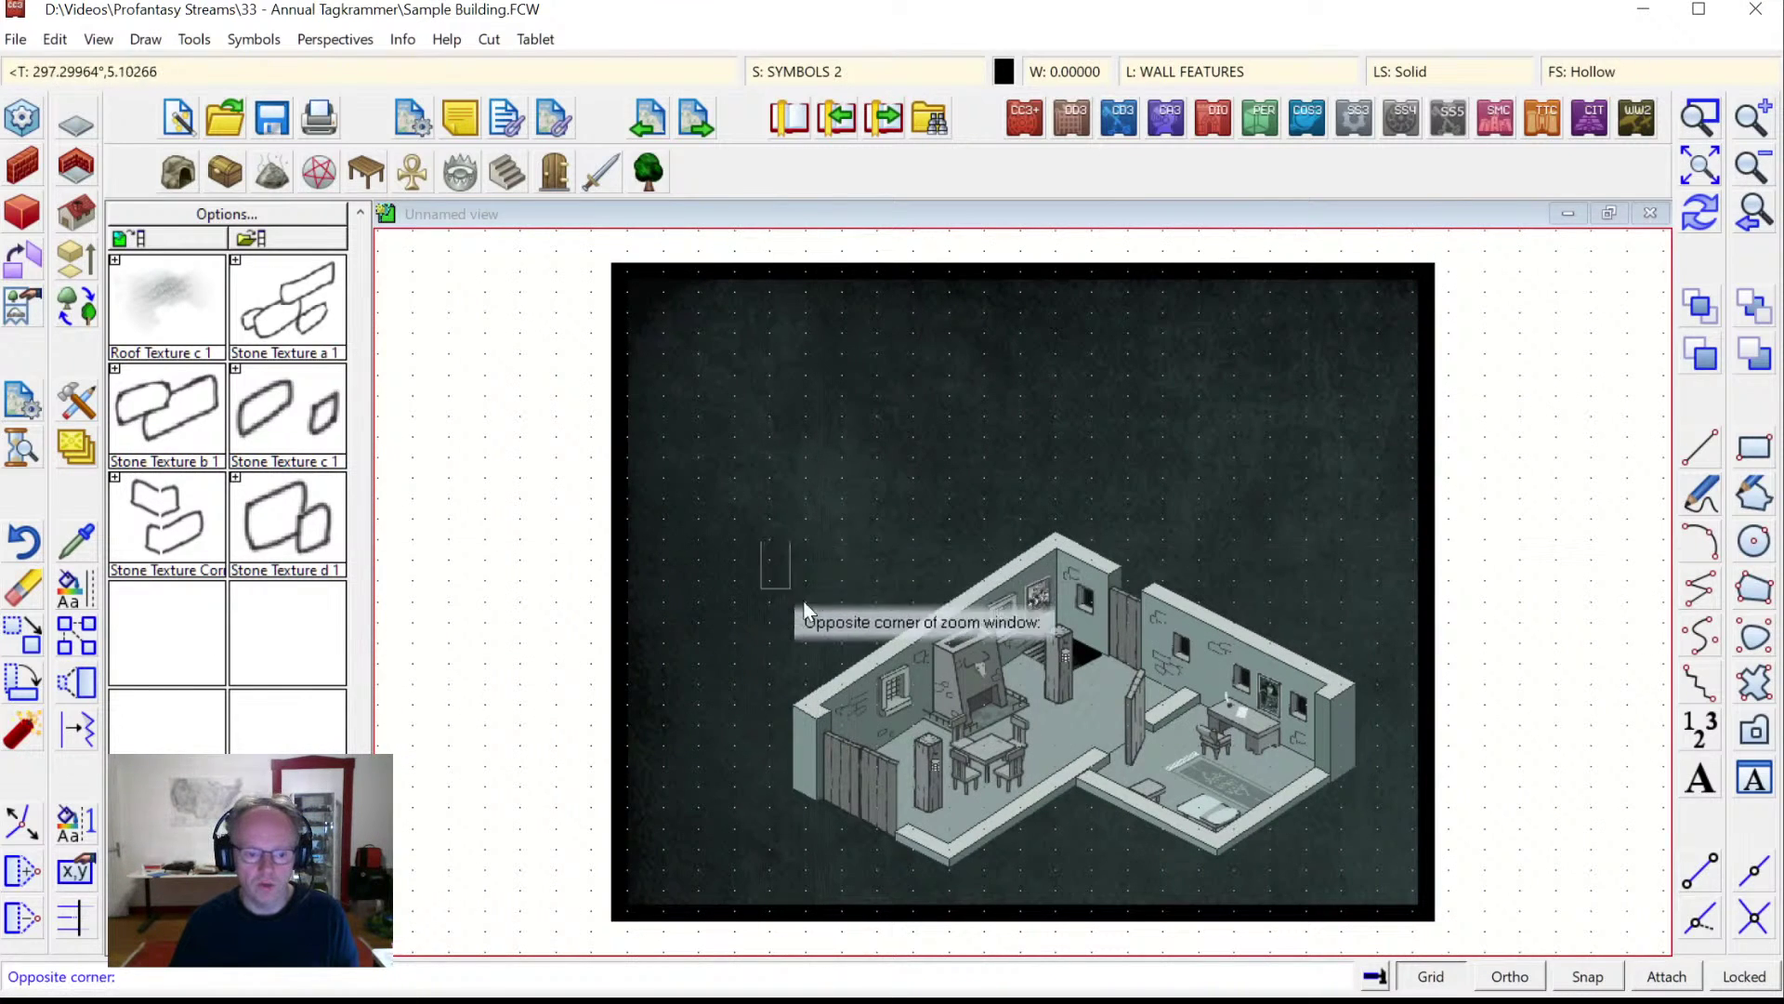
pyautogui.click(1347, 915)
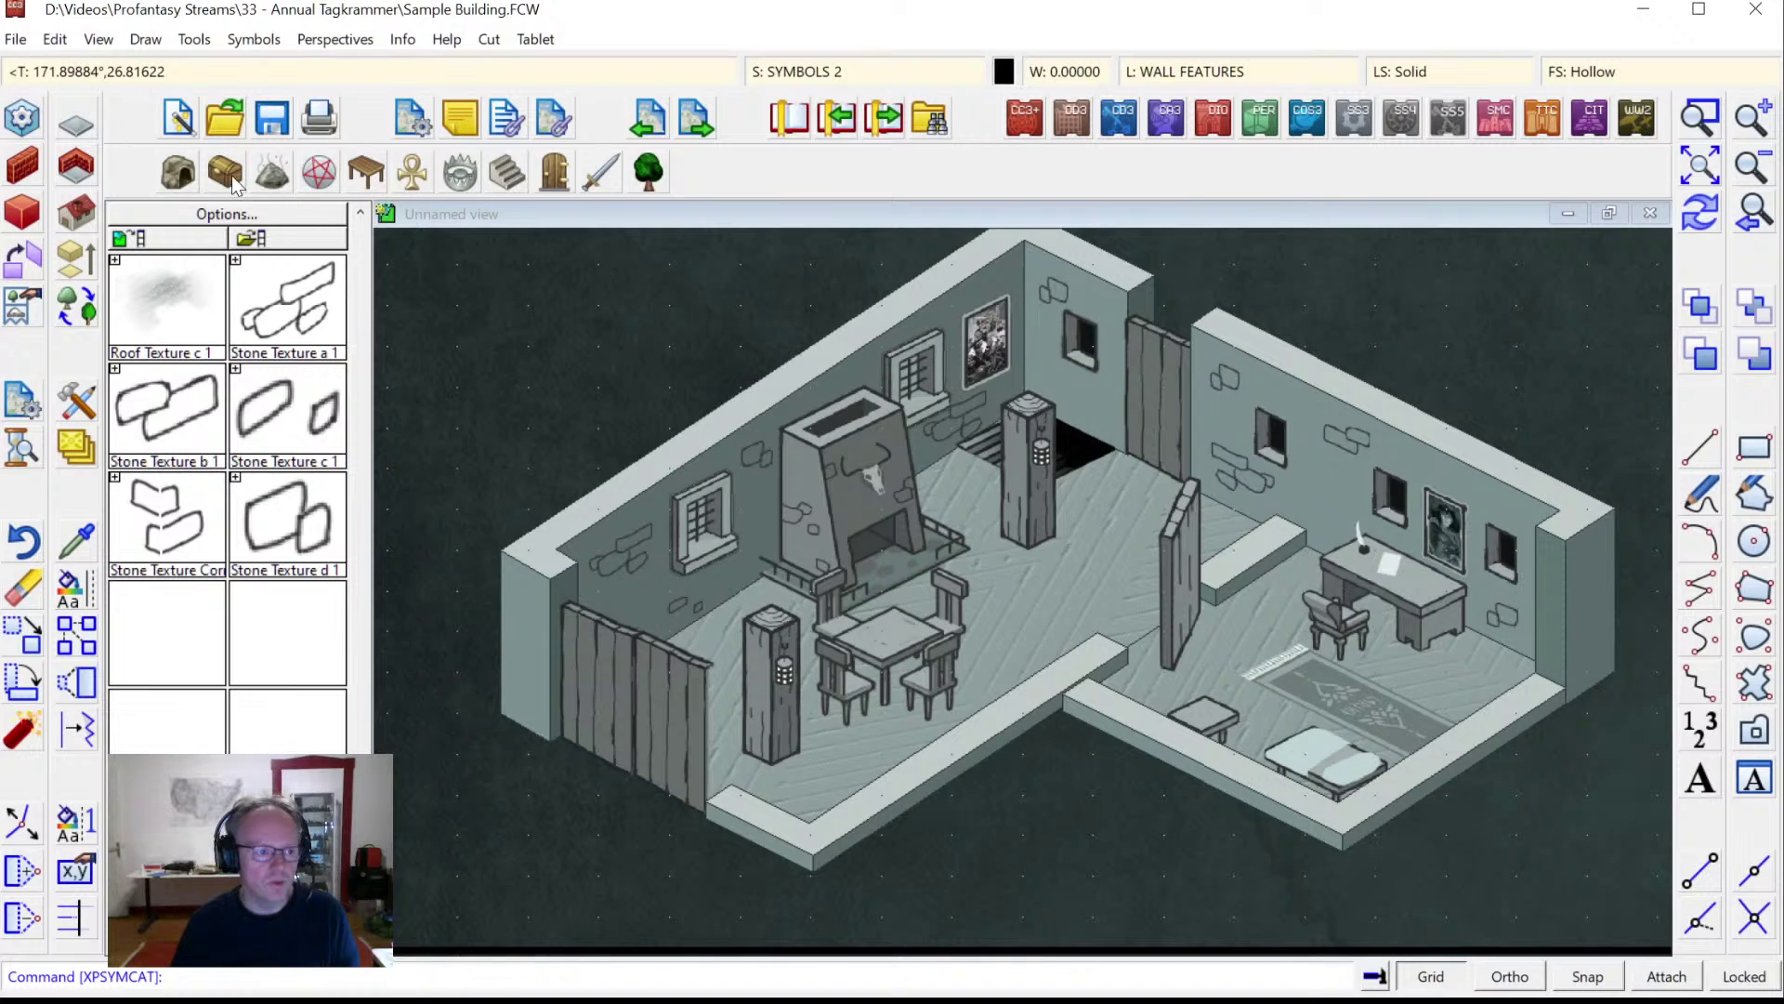
pyautogui.click(178, 174)
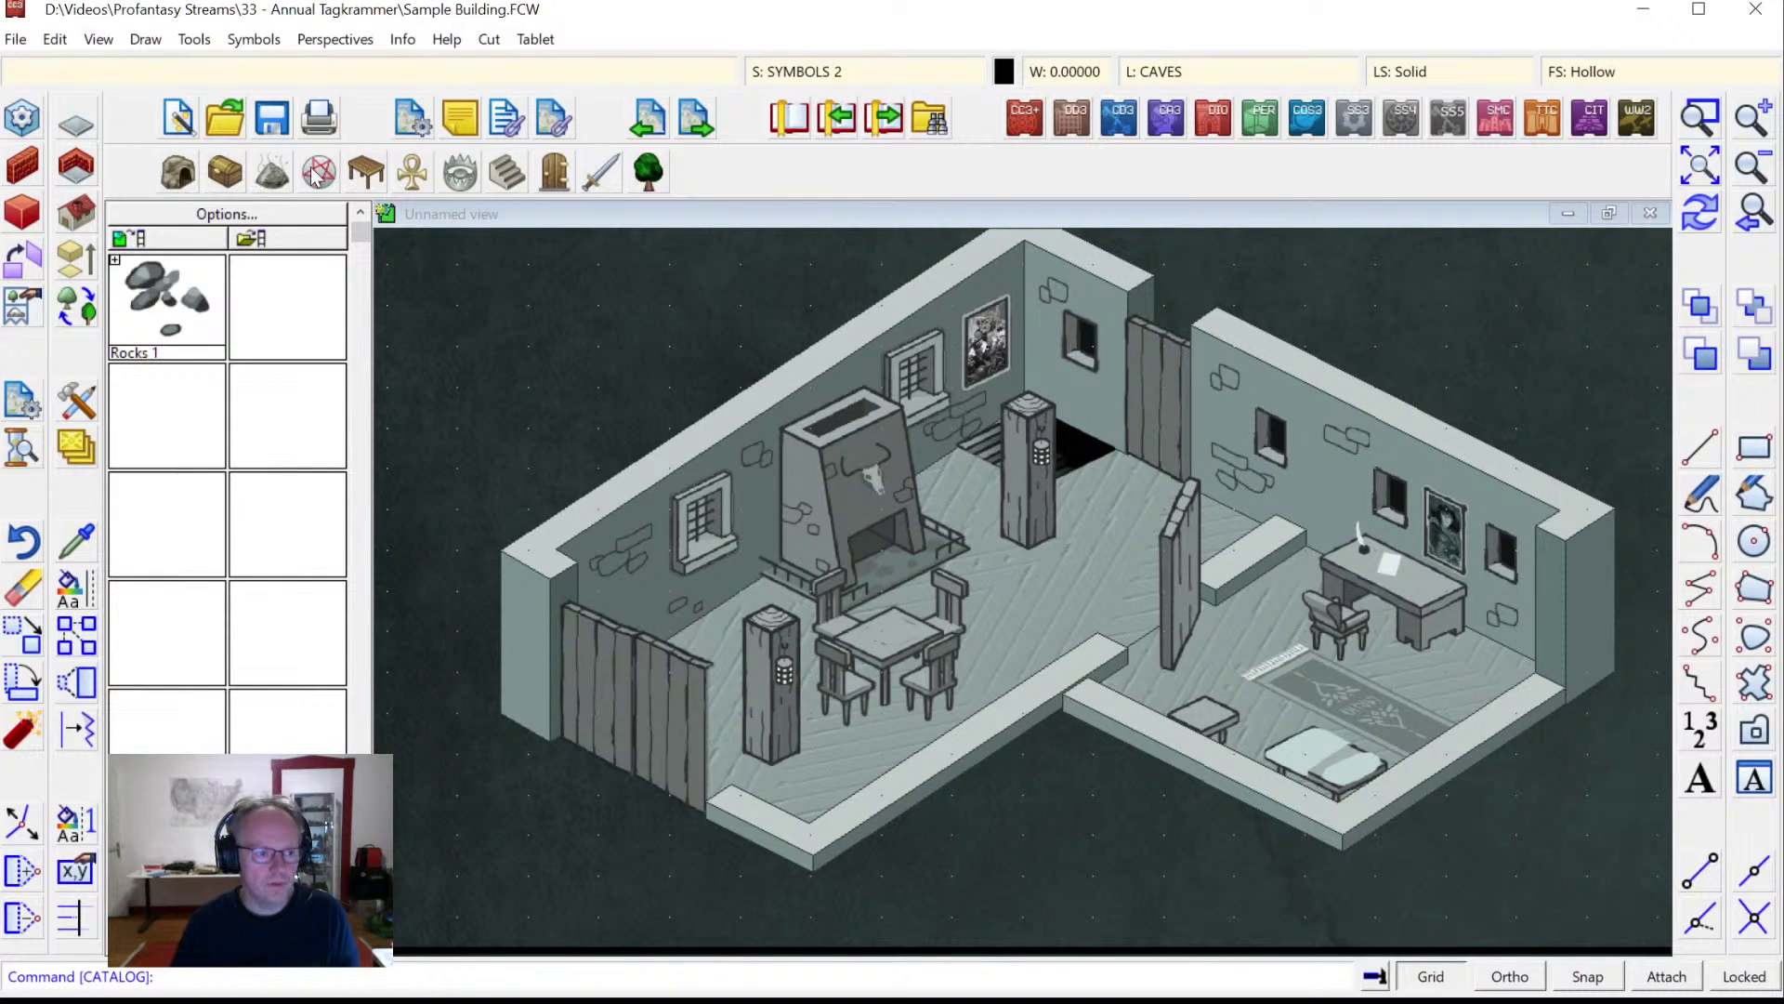
pyautogui.click(154, 284)
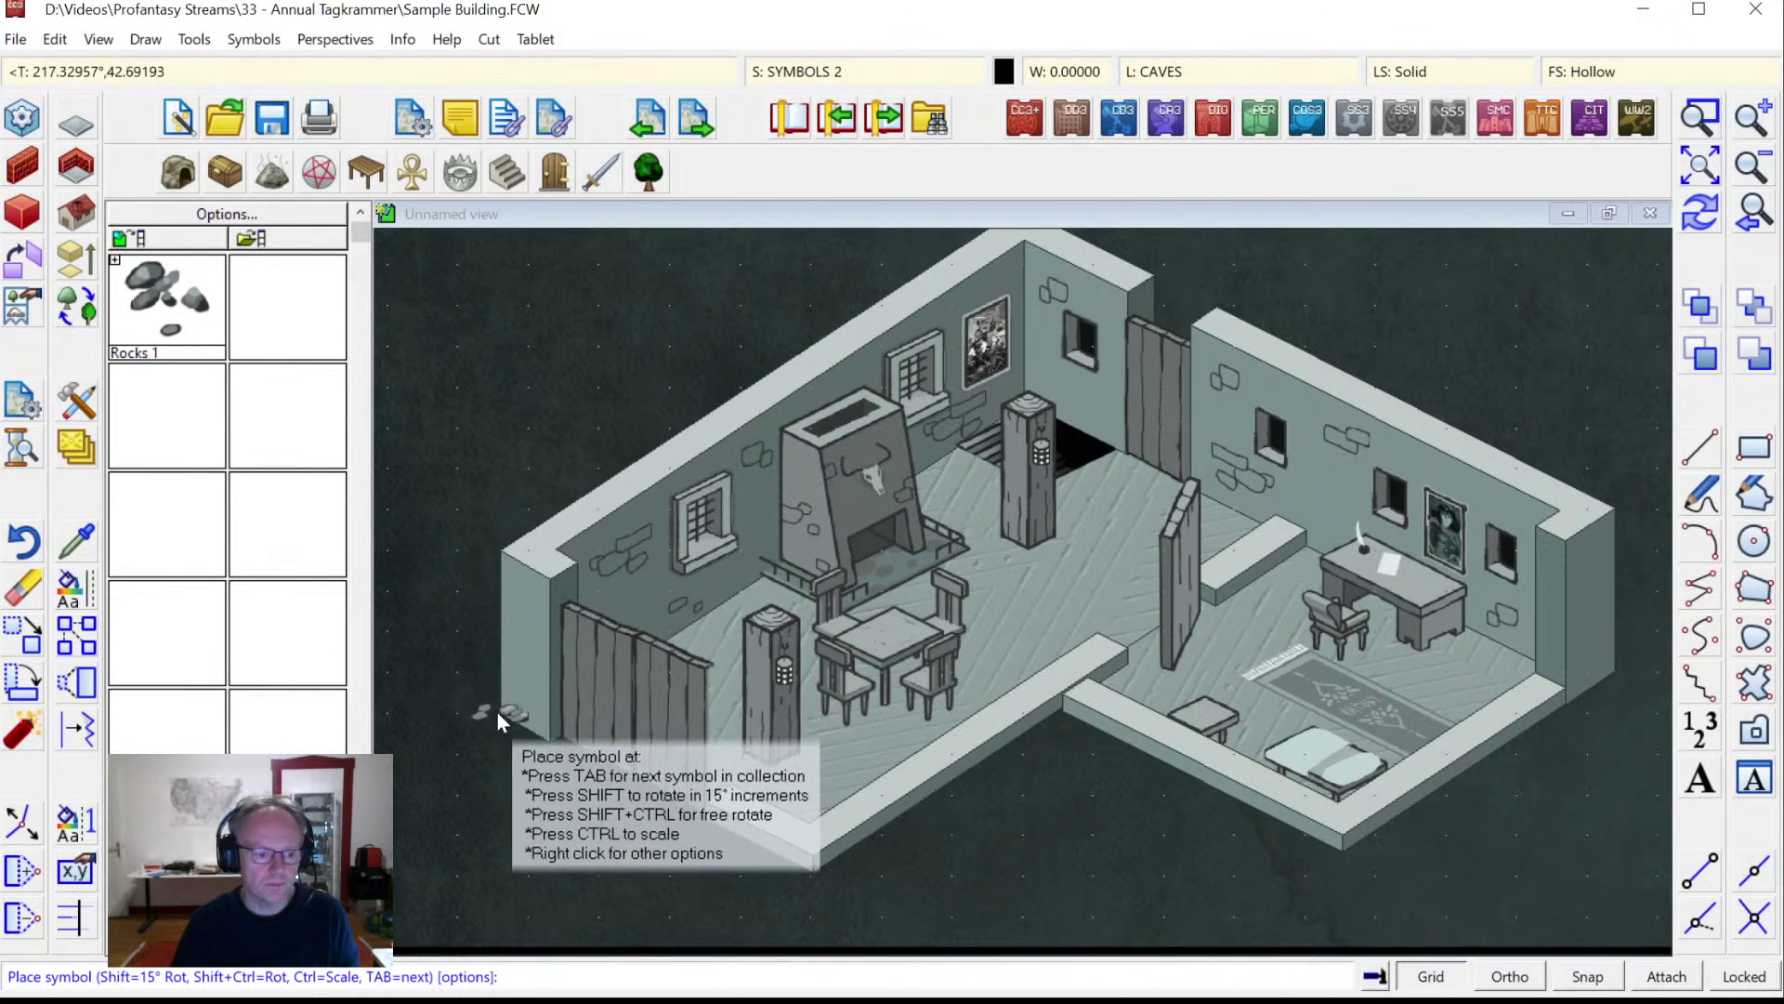
pyautogui.click(498, 712)
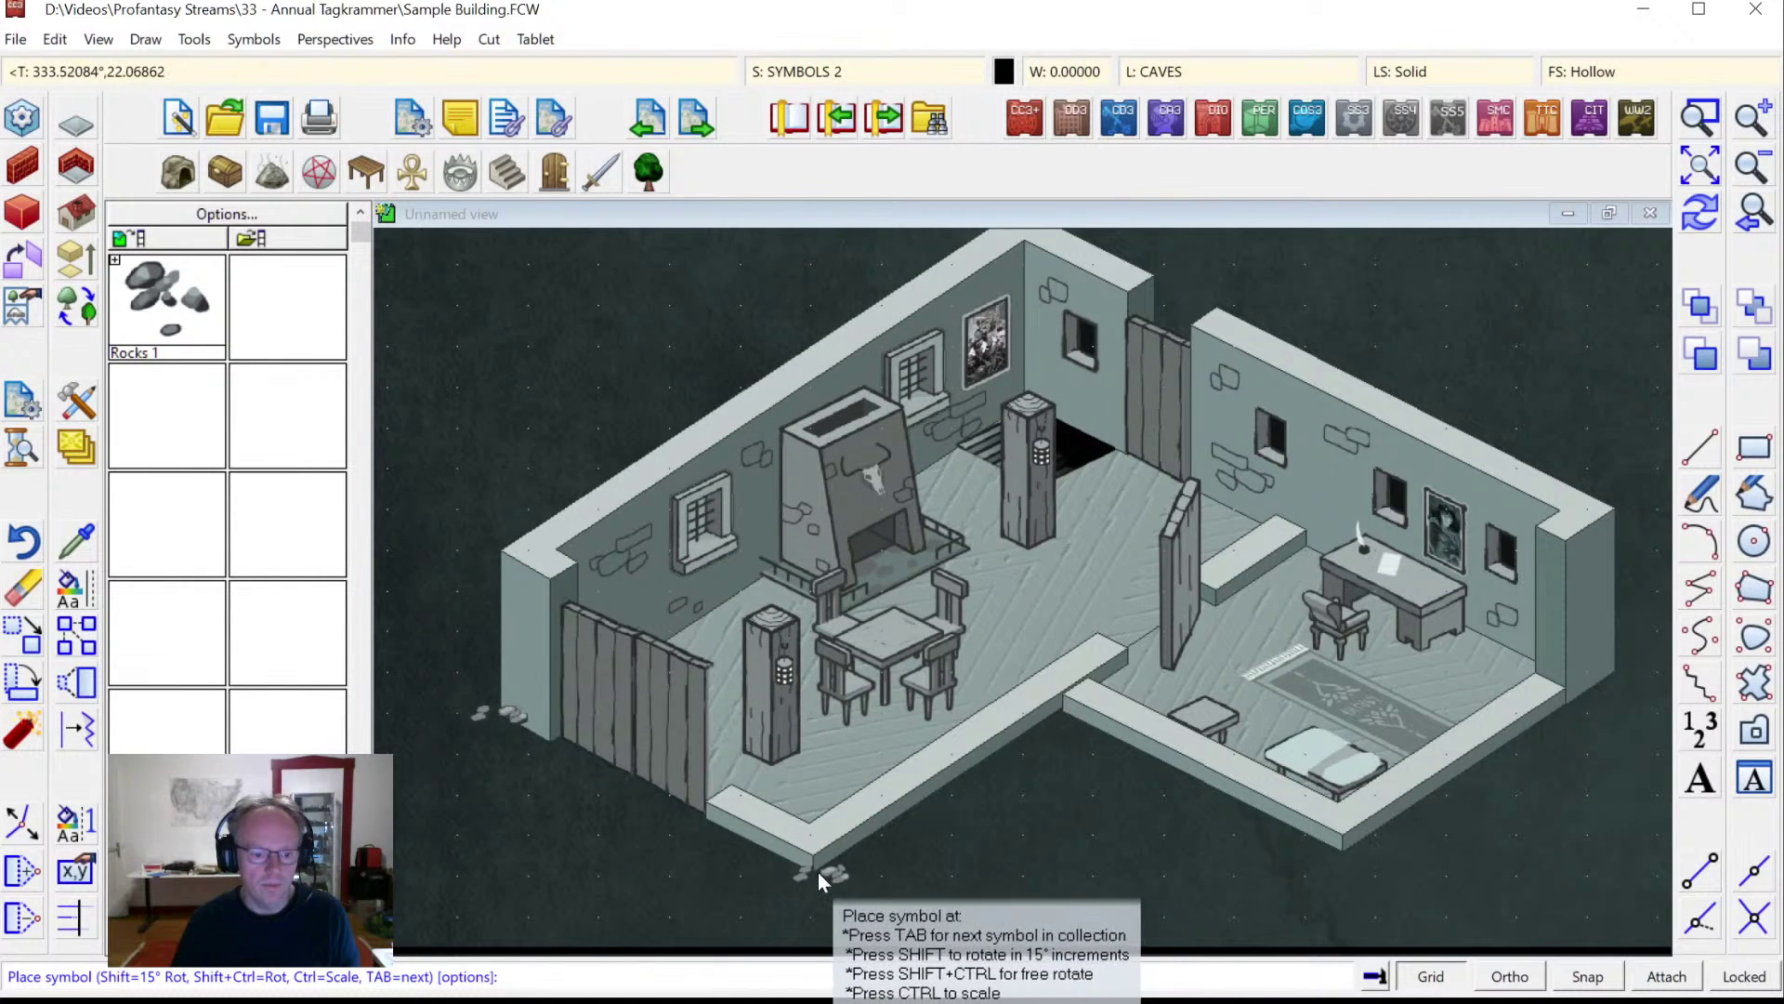
pyautogui.click(788, 855)
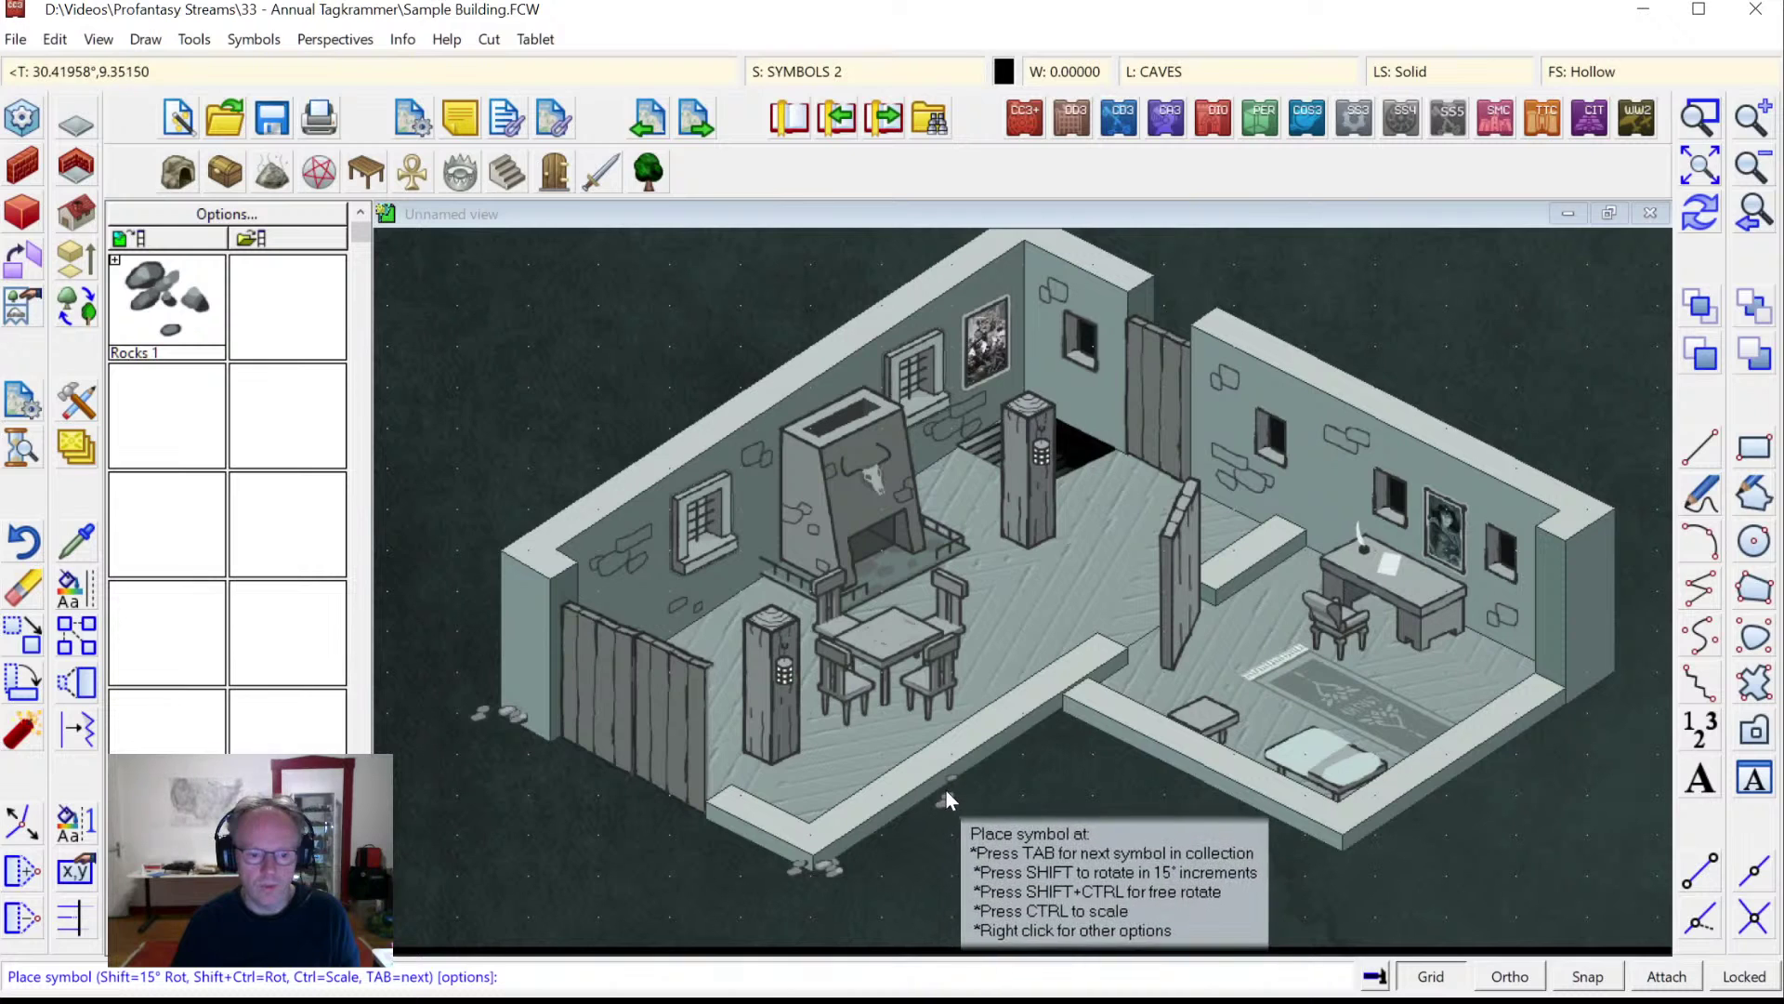
pyautogui.click(945, 789)
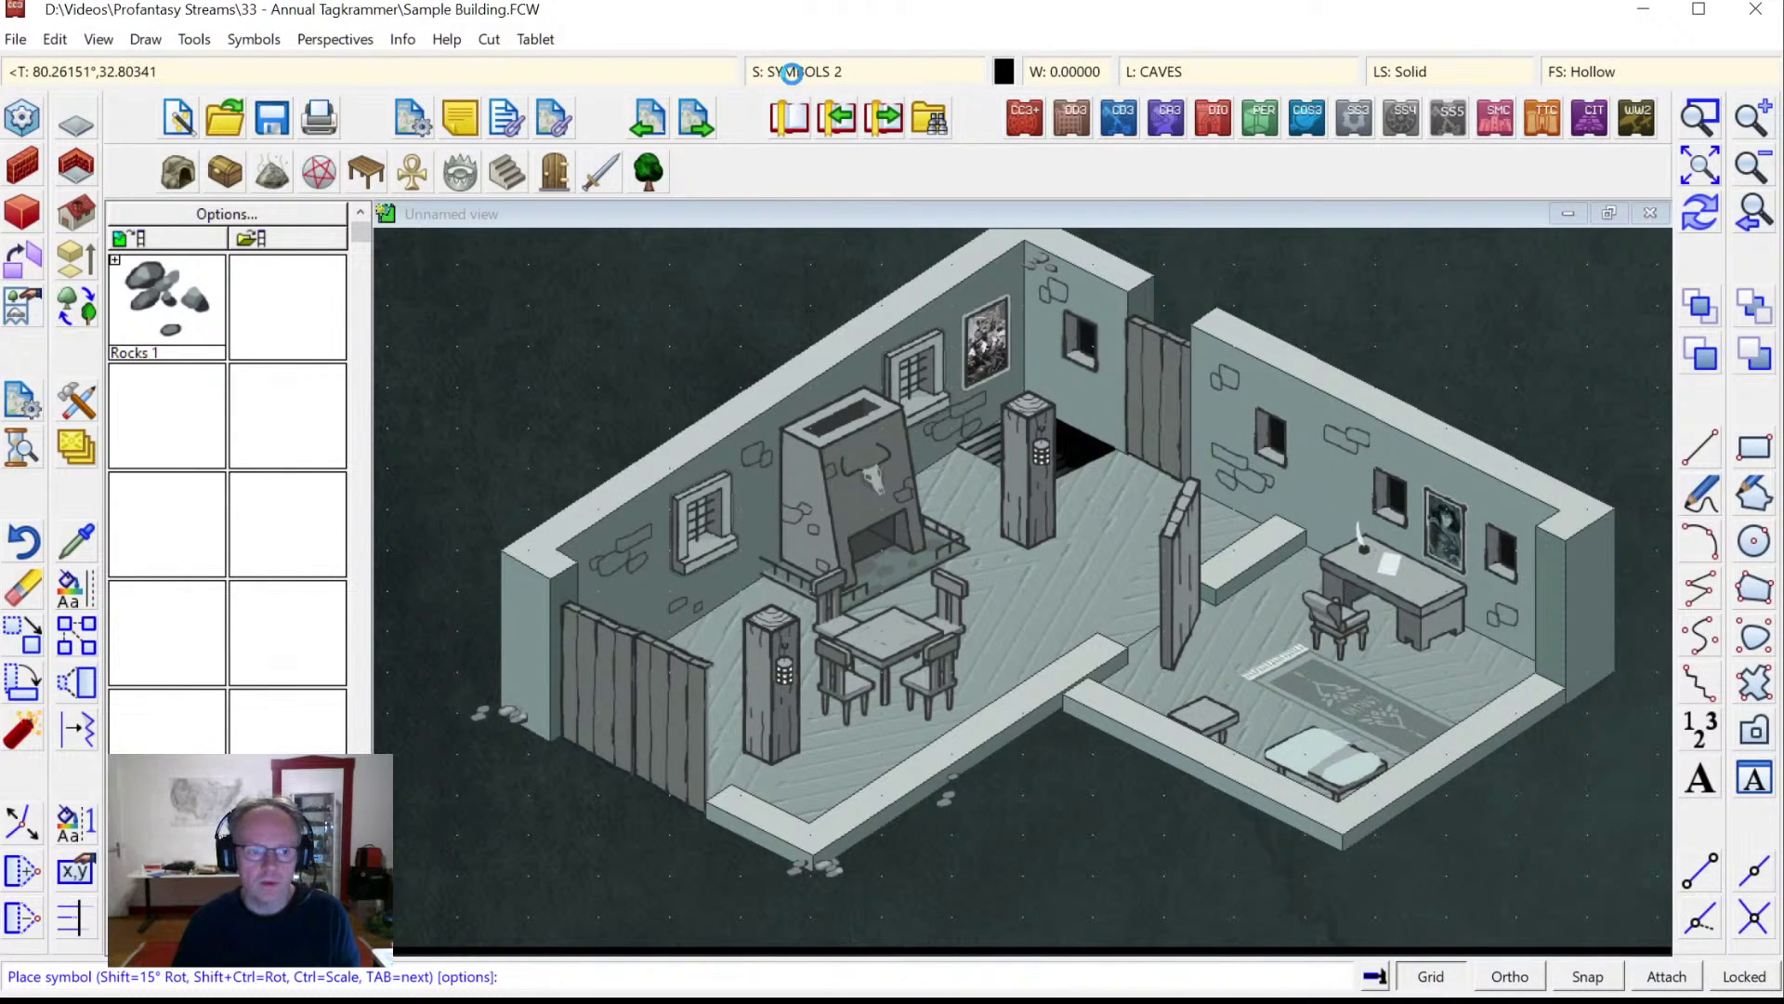
# Make SYMBOLS 3 the current sheet and place more rocks along the outside of the smaller room's front walls.
pyautogui.click(789, 73)
pyautogui.click(690, 566)
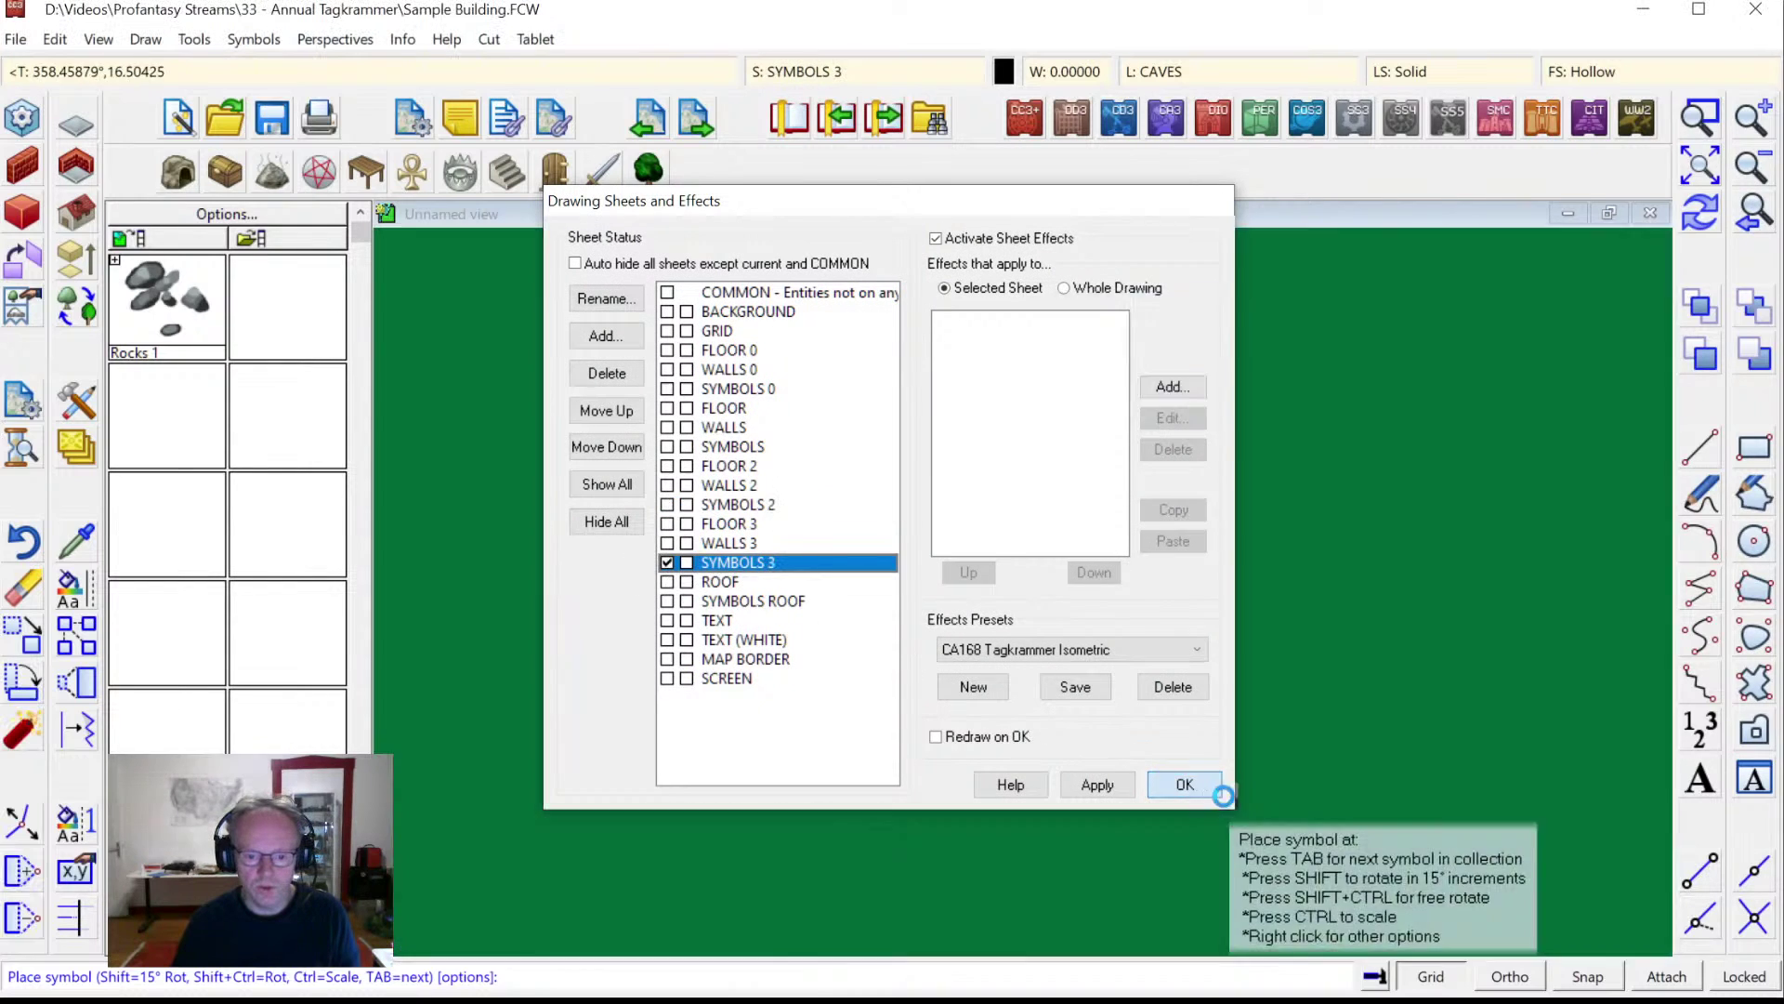
pyautogui.click(1208, 786)
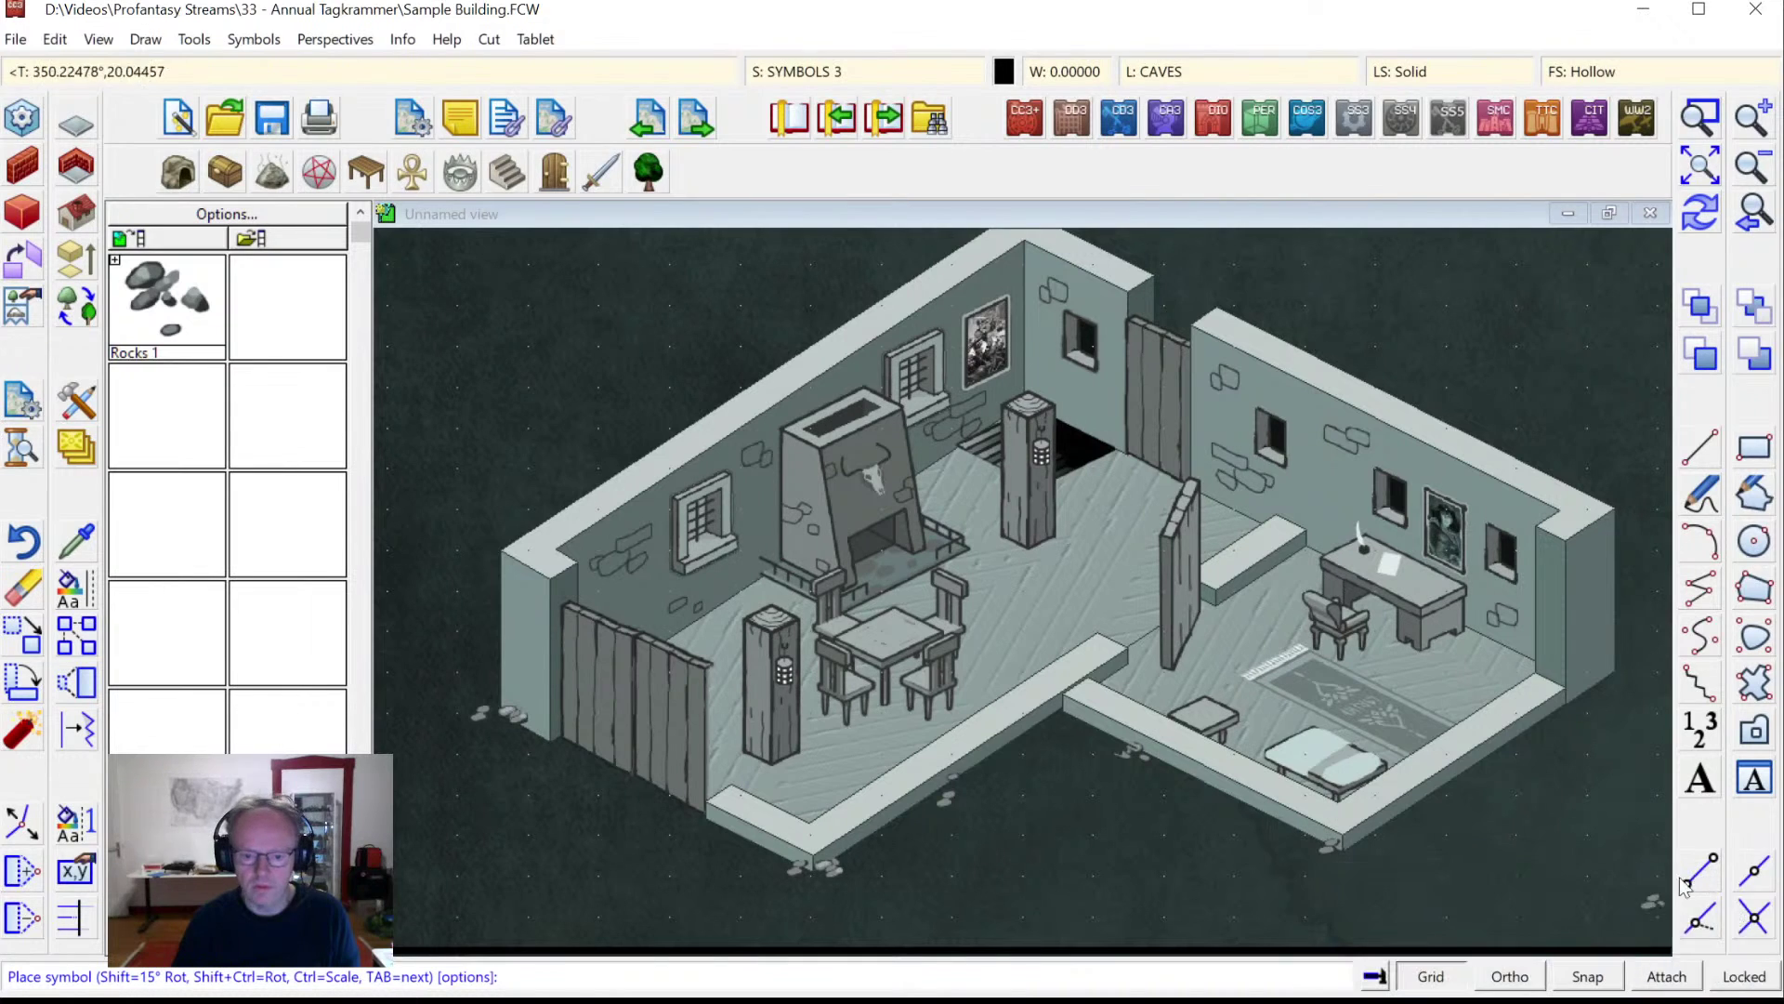
pyautogui.click(1498, 747)
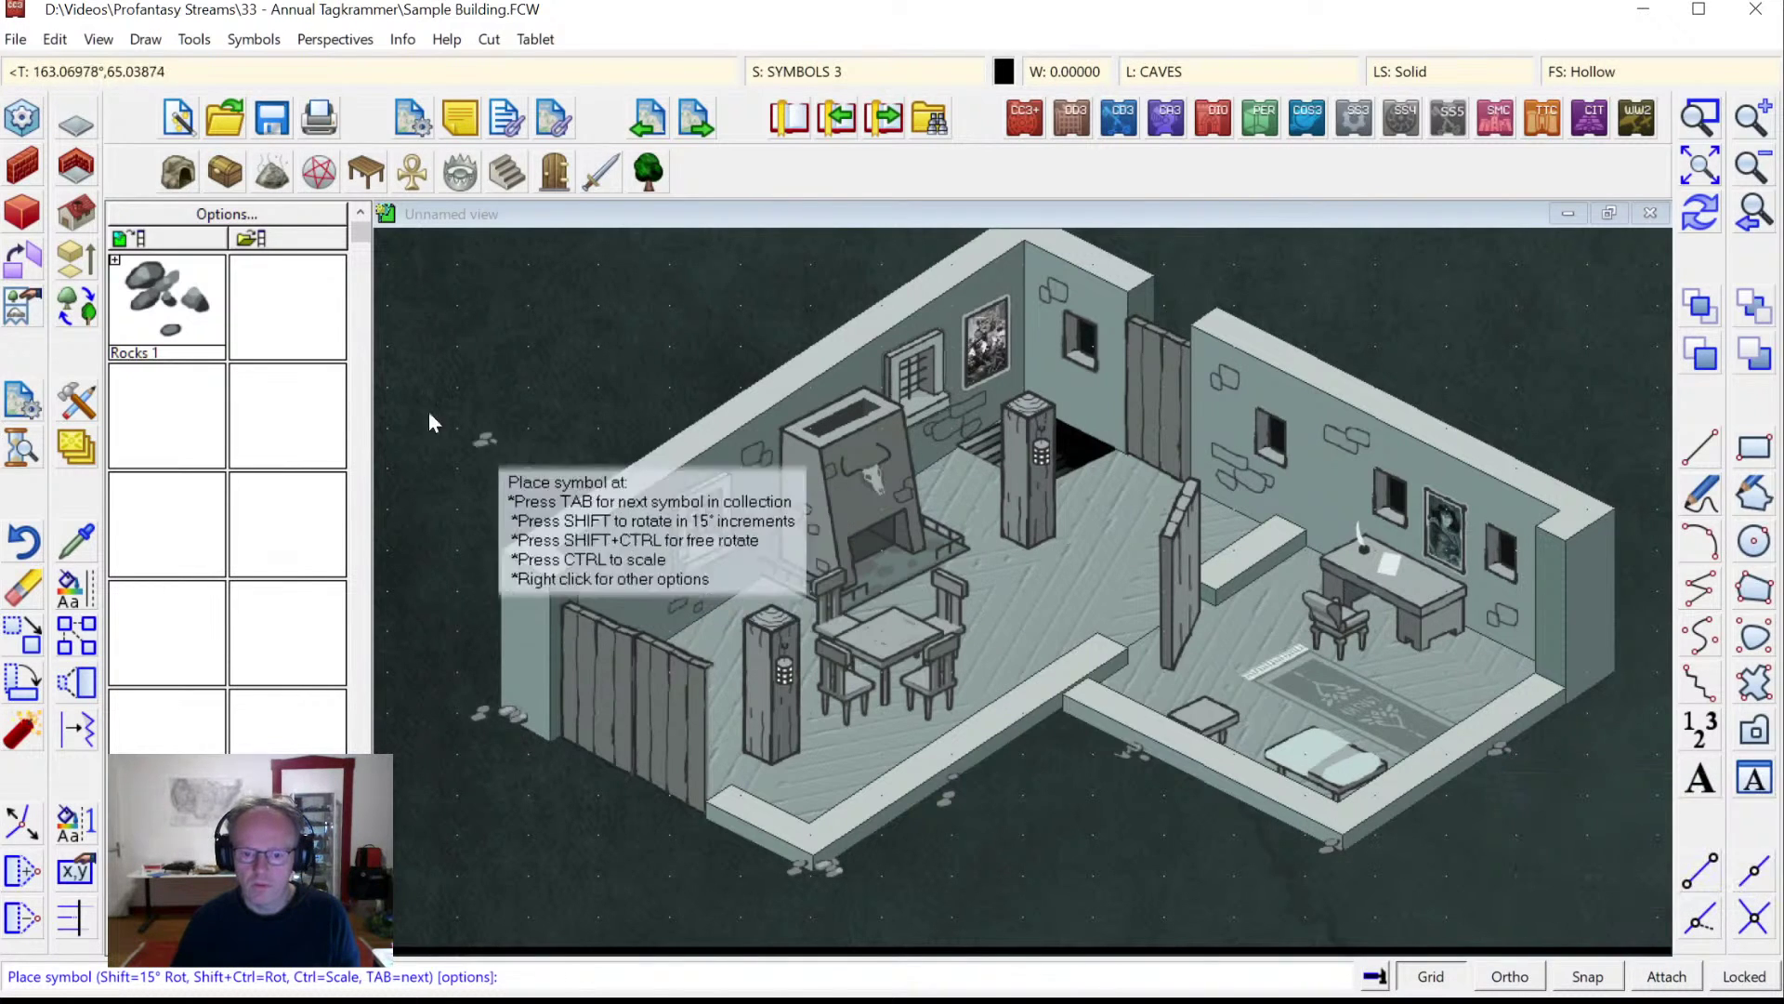
# Load the CA168 Vegetation catalog using the setting filter Vegetation* and place a Plant a symbol outside the larger room's front wall.
pyautogui.click(649, 172)
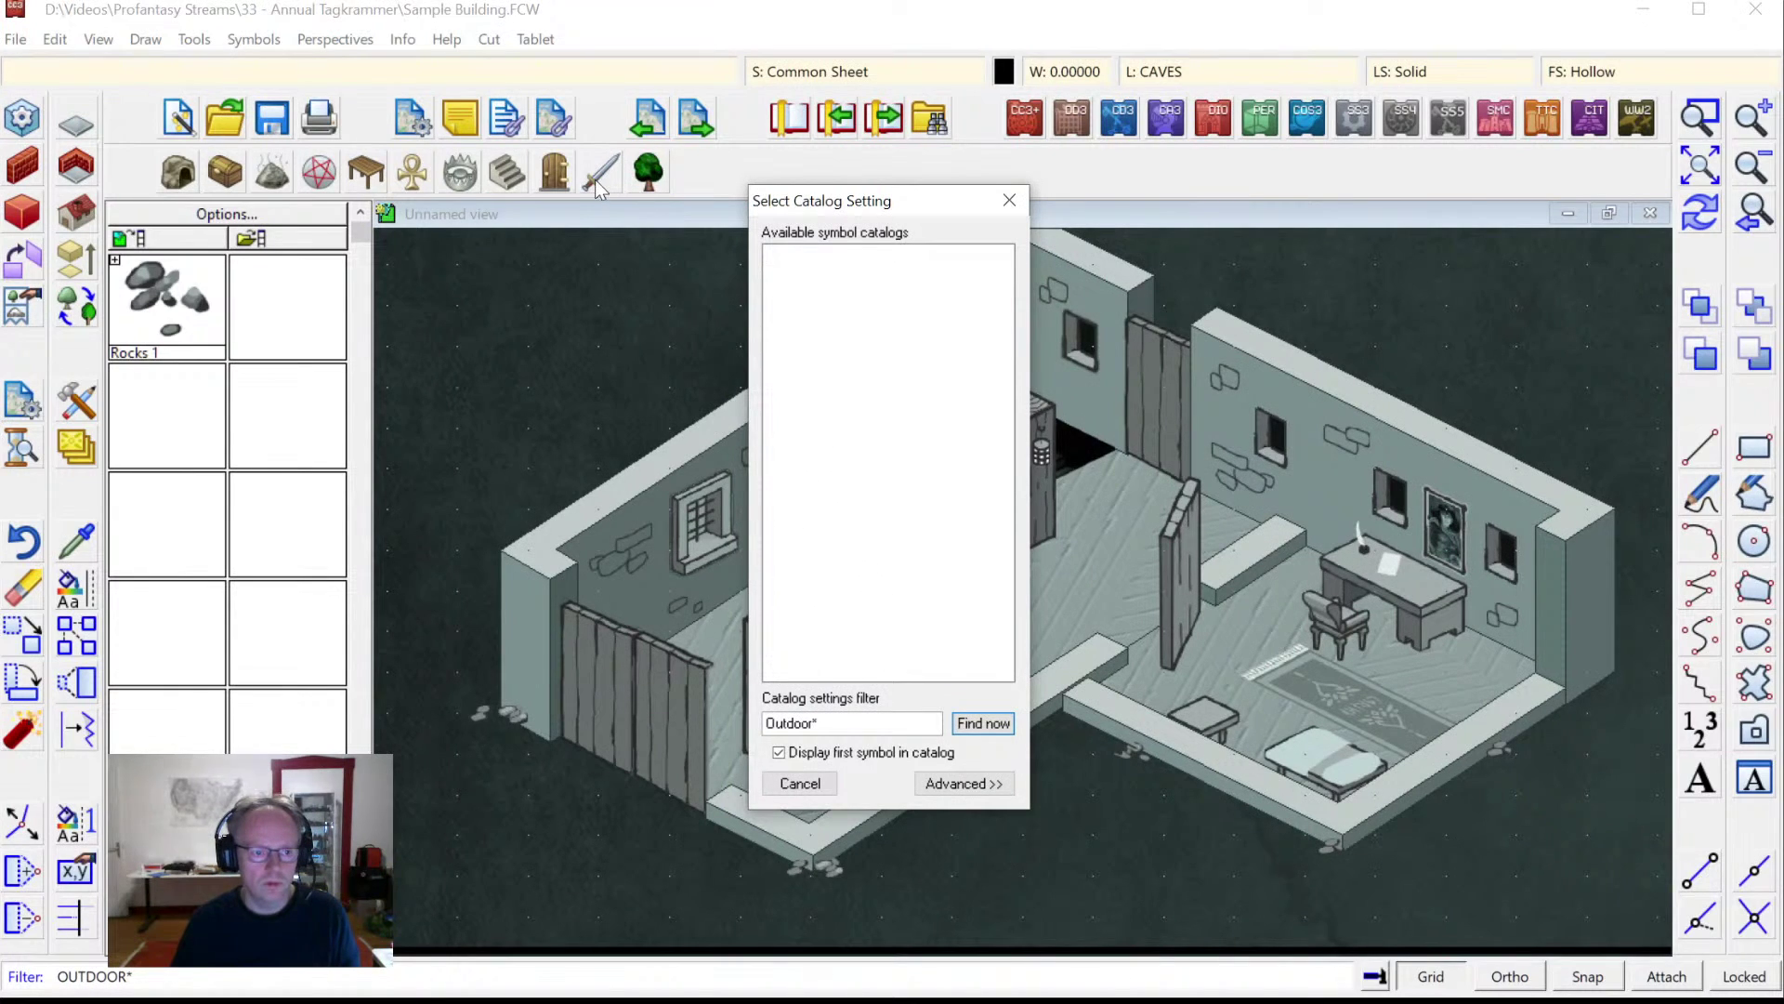
pyautogui.click(815, 779)
pyautogui.click(966, 784)
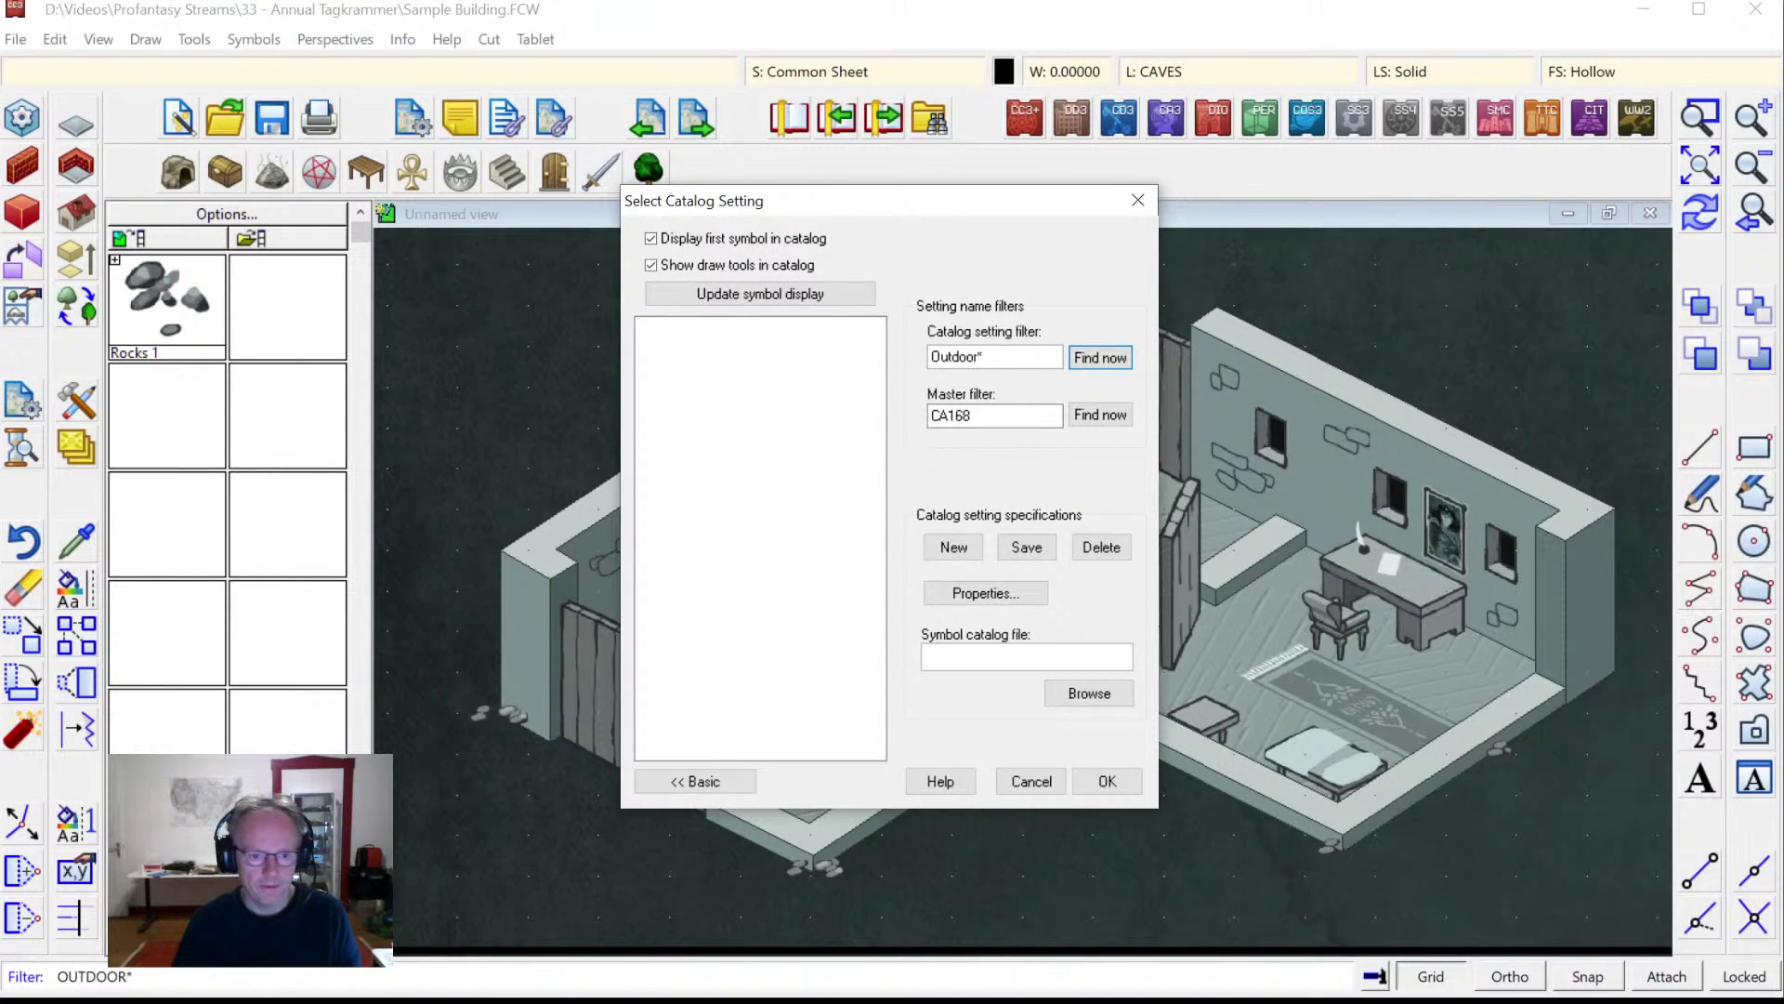
pyautogui.doubleClick(953, 357)
pyautogui.write('VEge*')
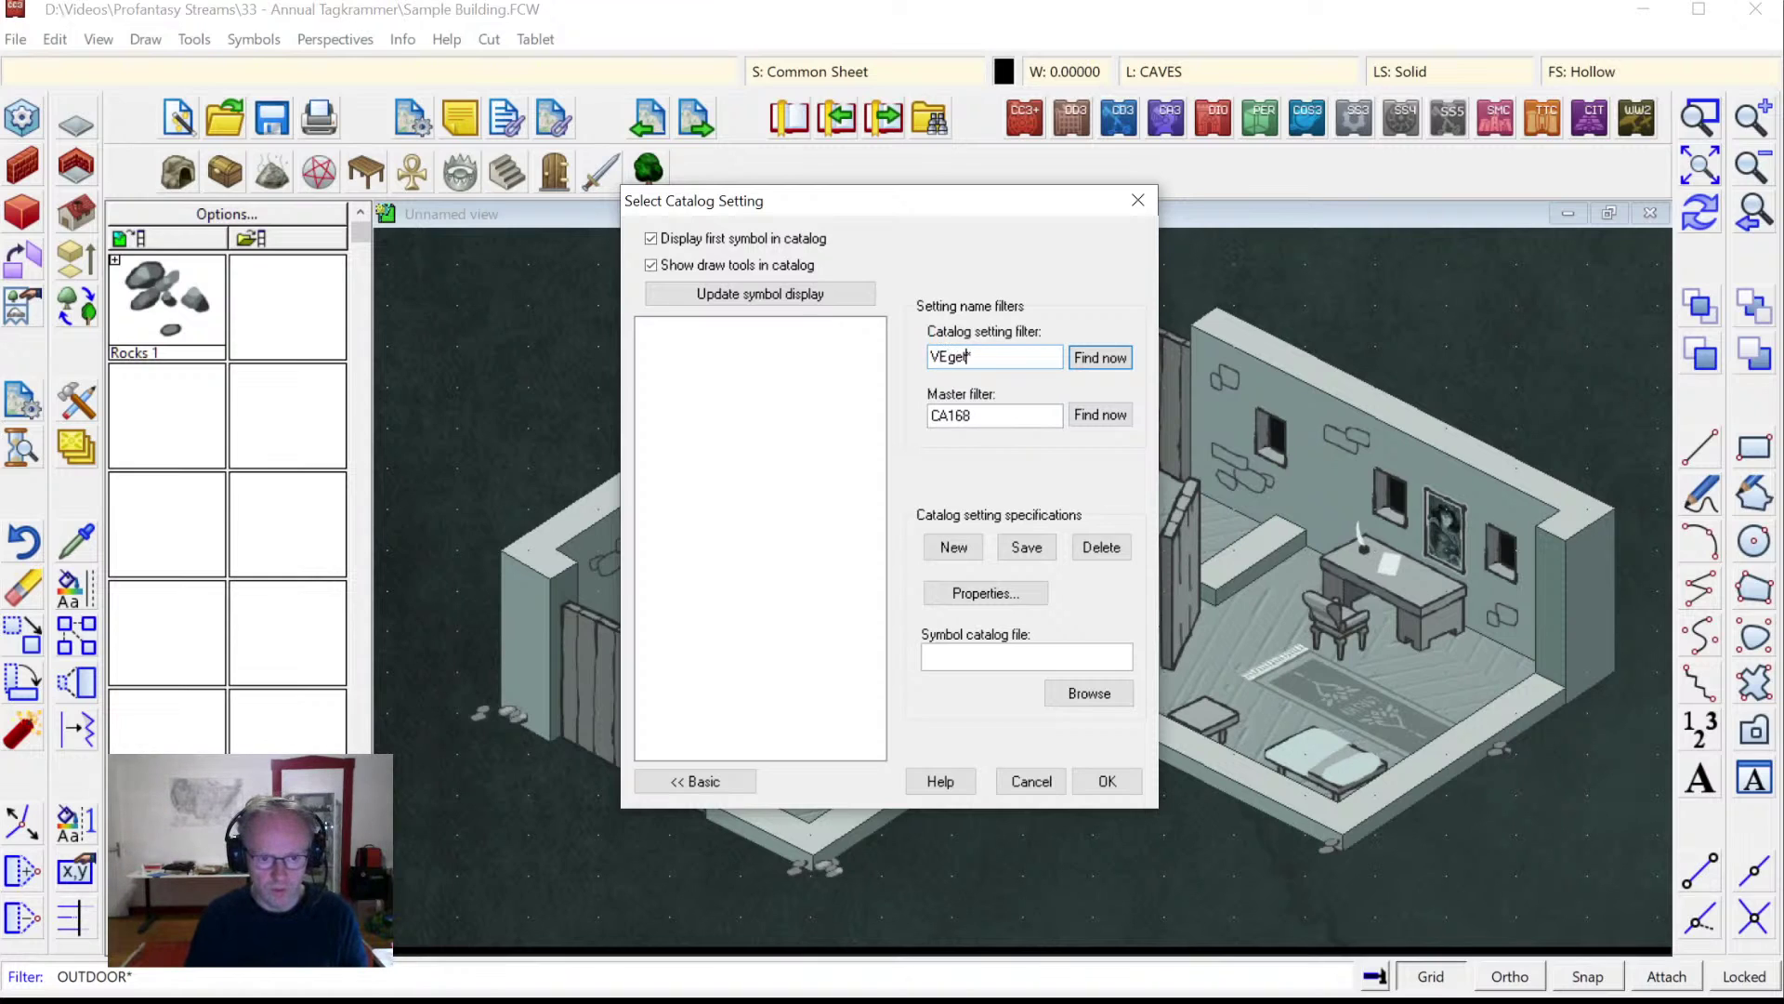
pyautogui.press('BackSpace')
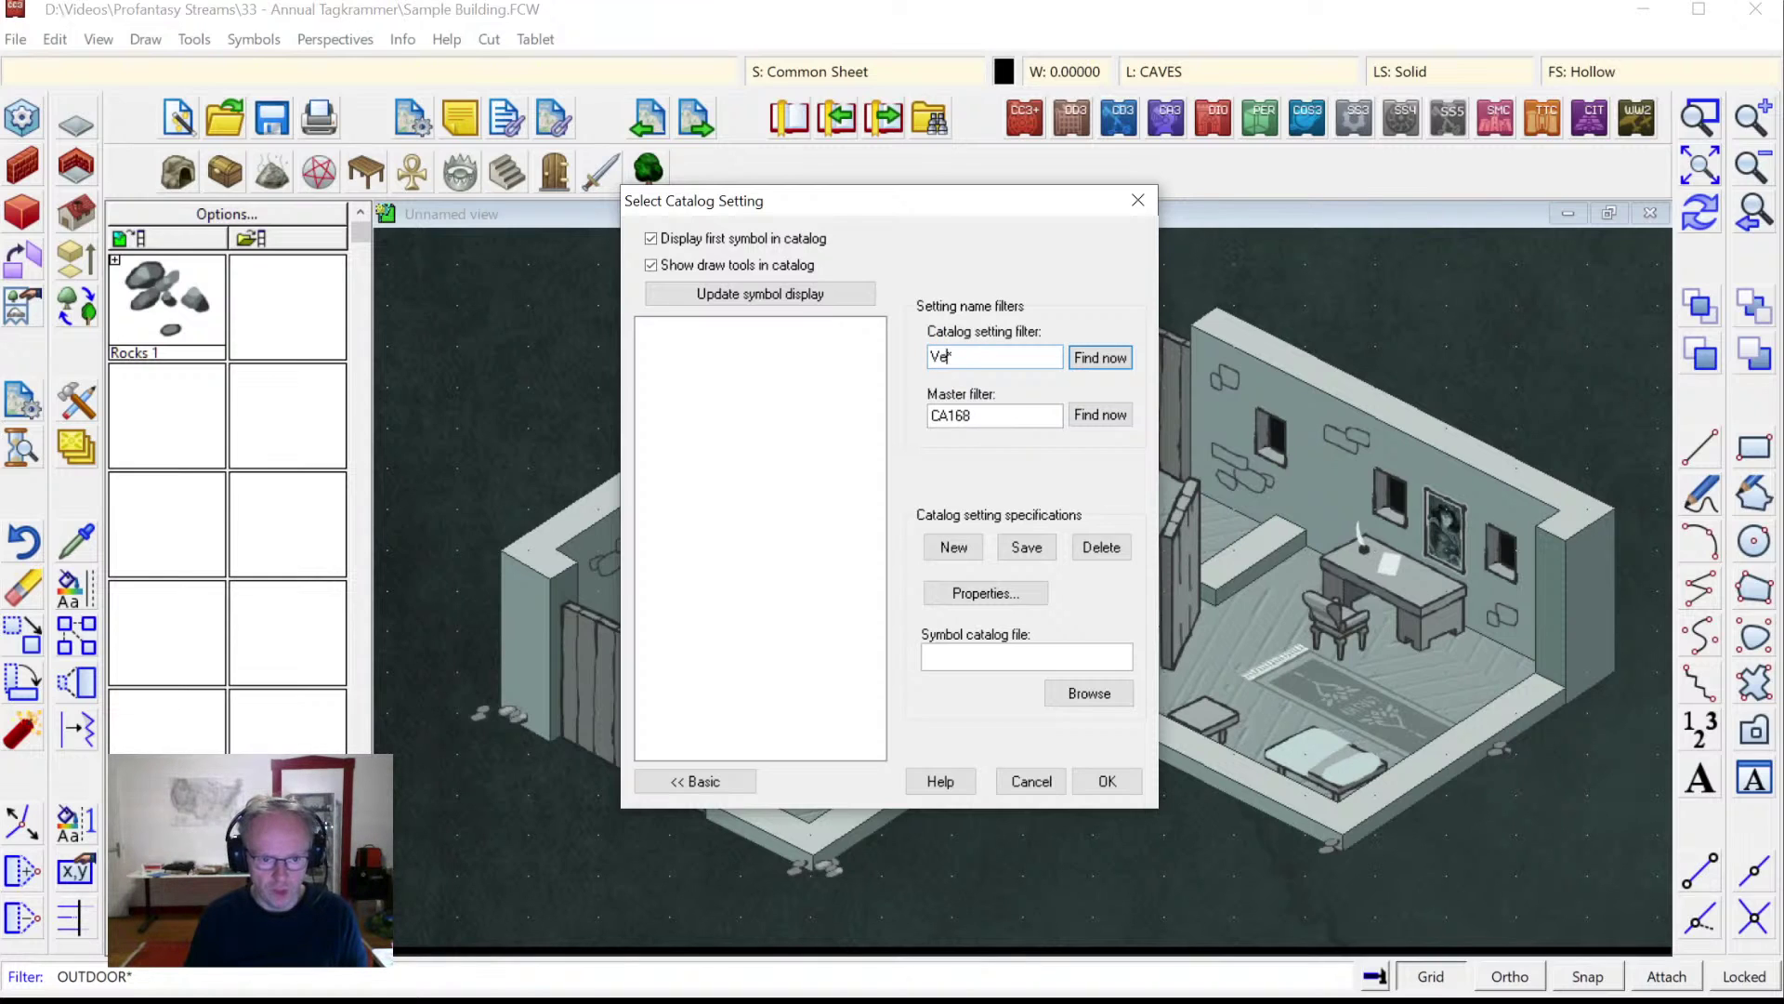
pyautogui.write('getation')
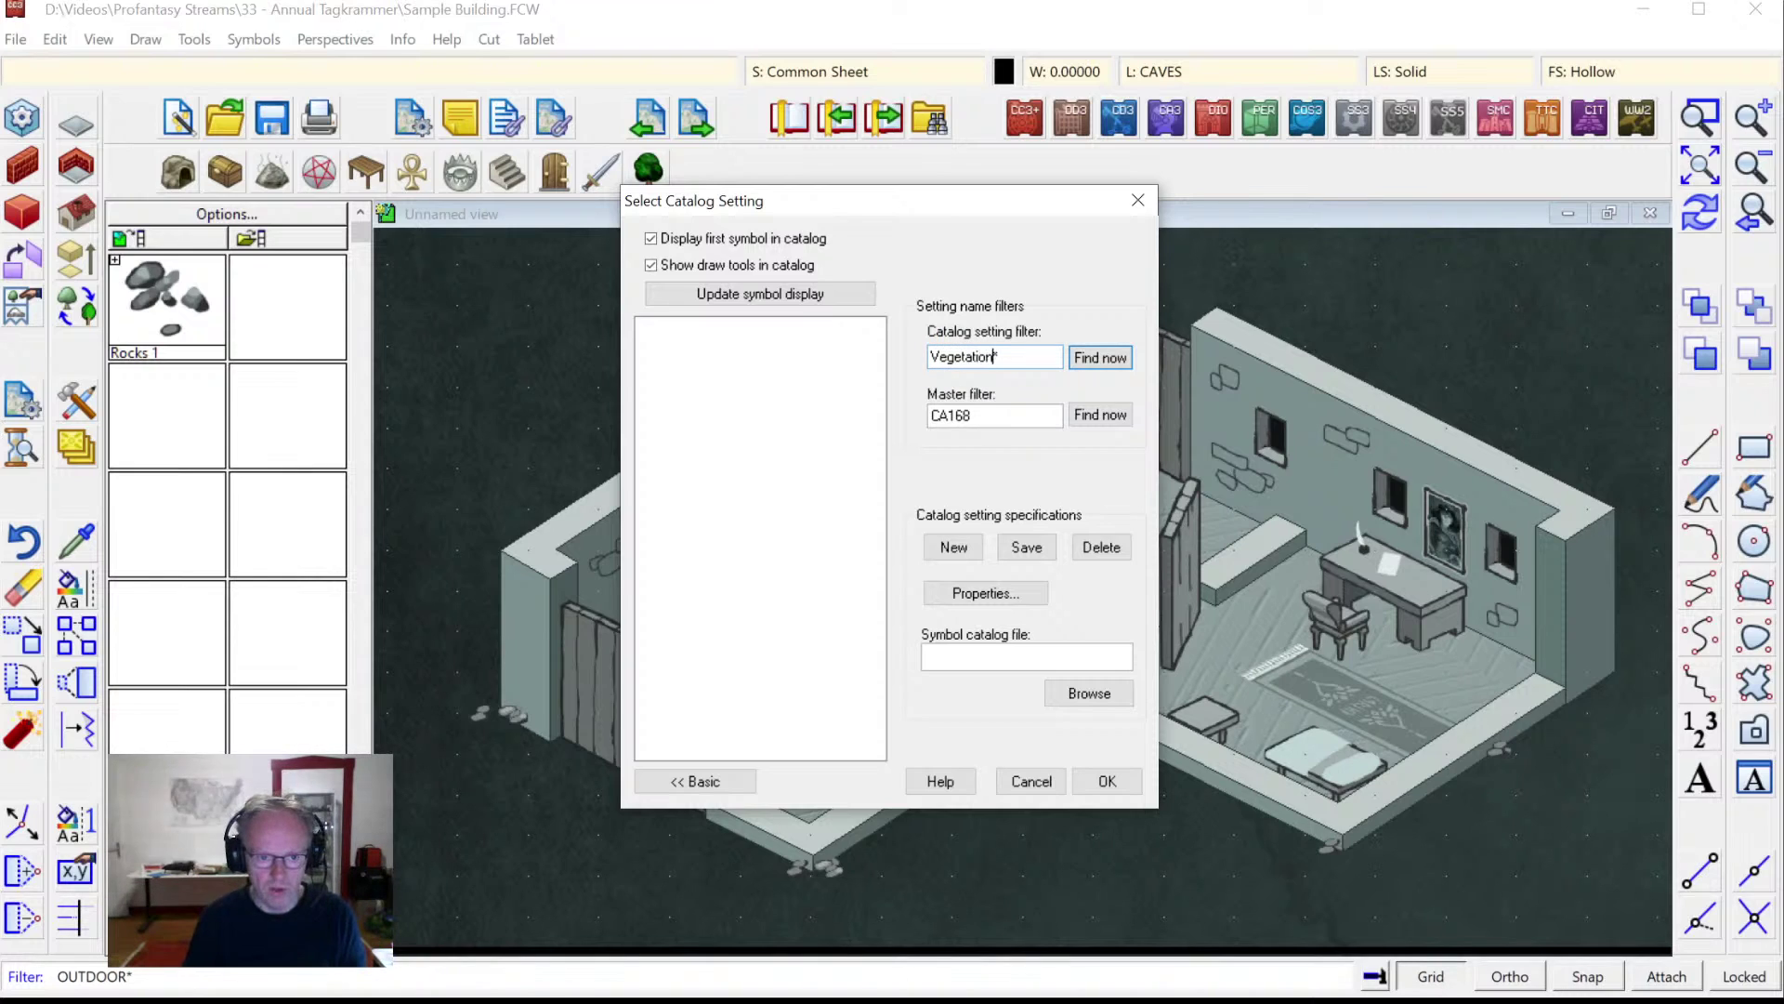
pyautogui.click(1093, 366)
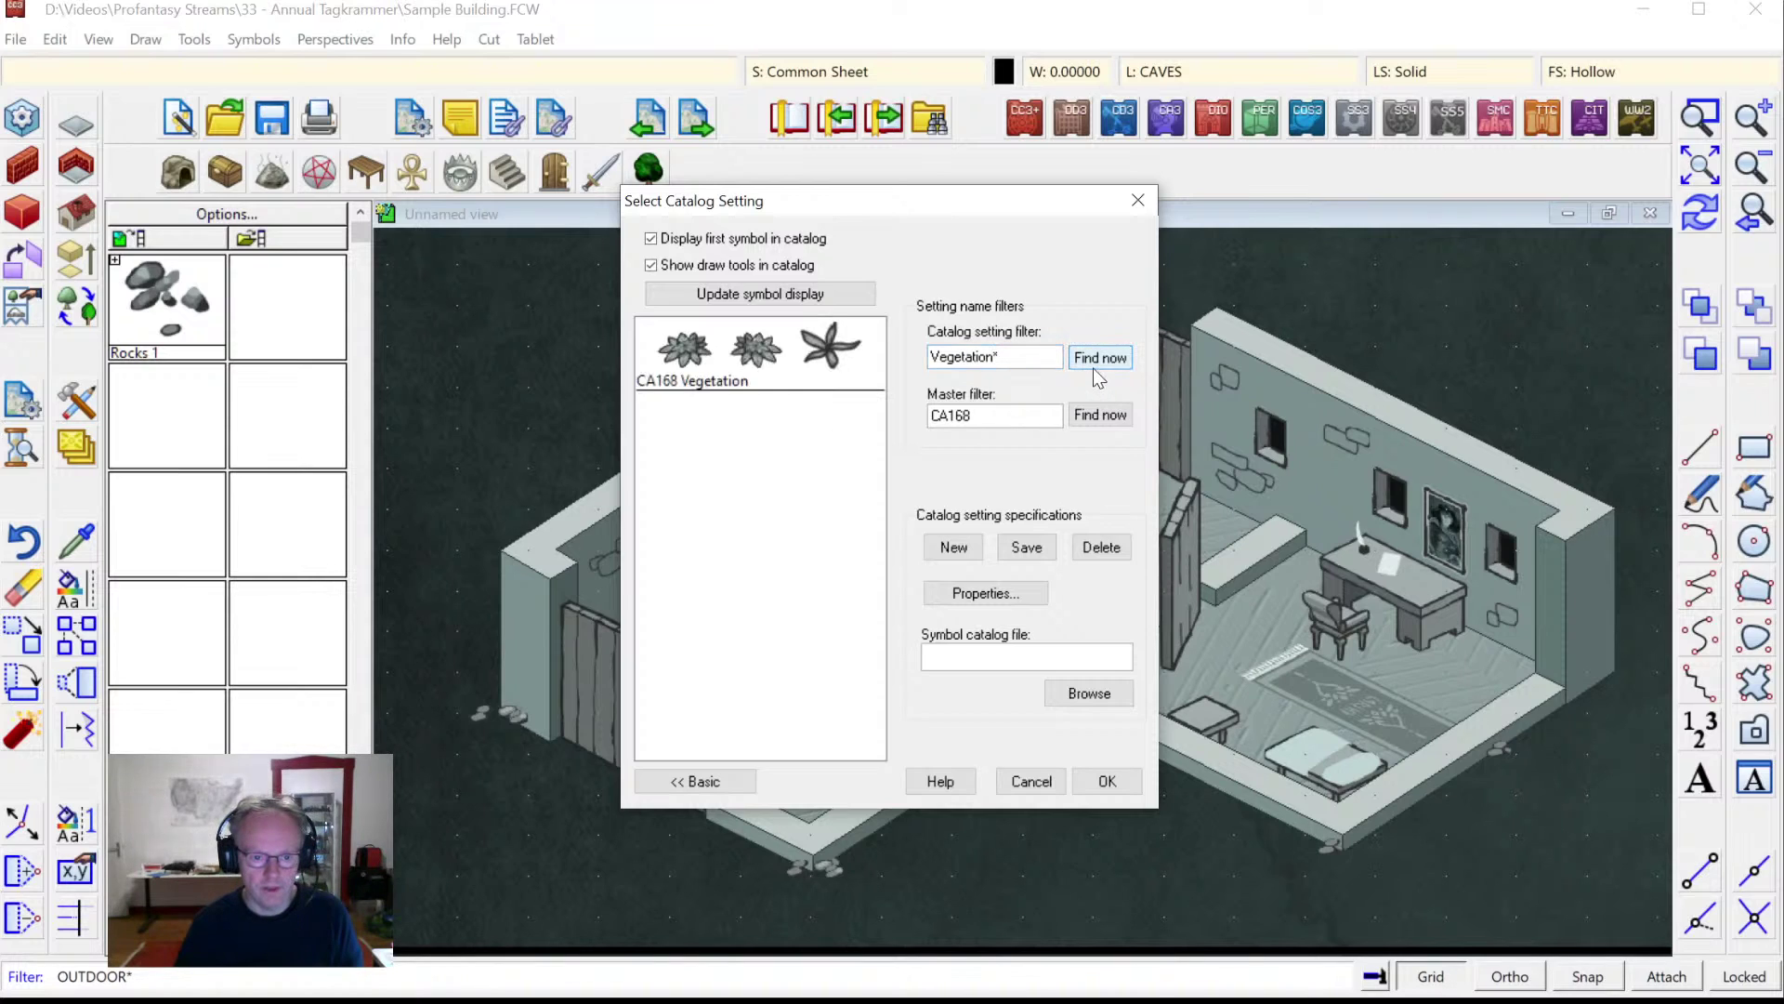
pyautogui.click(807, 370)
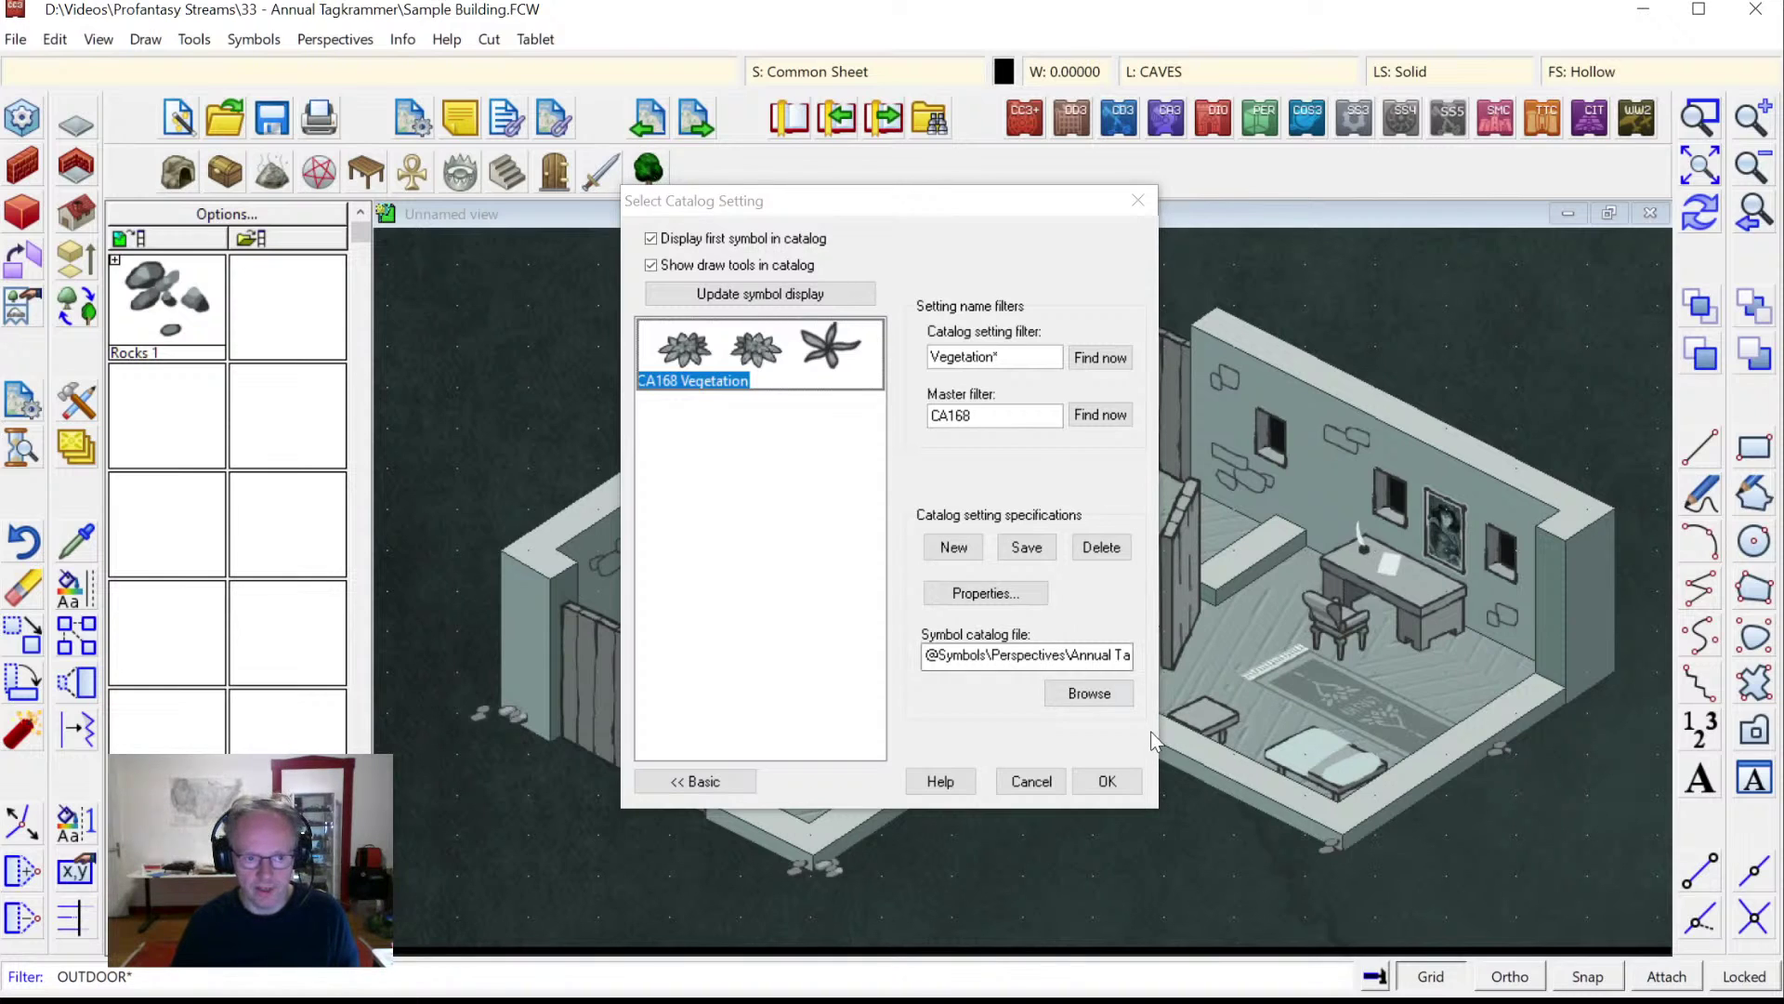
pyautogui.click(1106, 781)
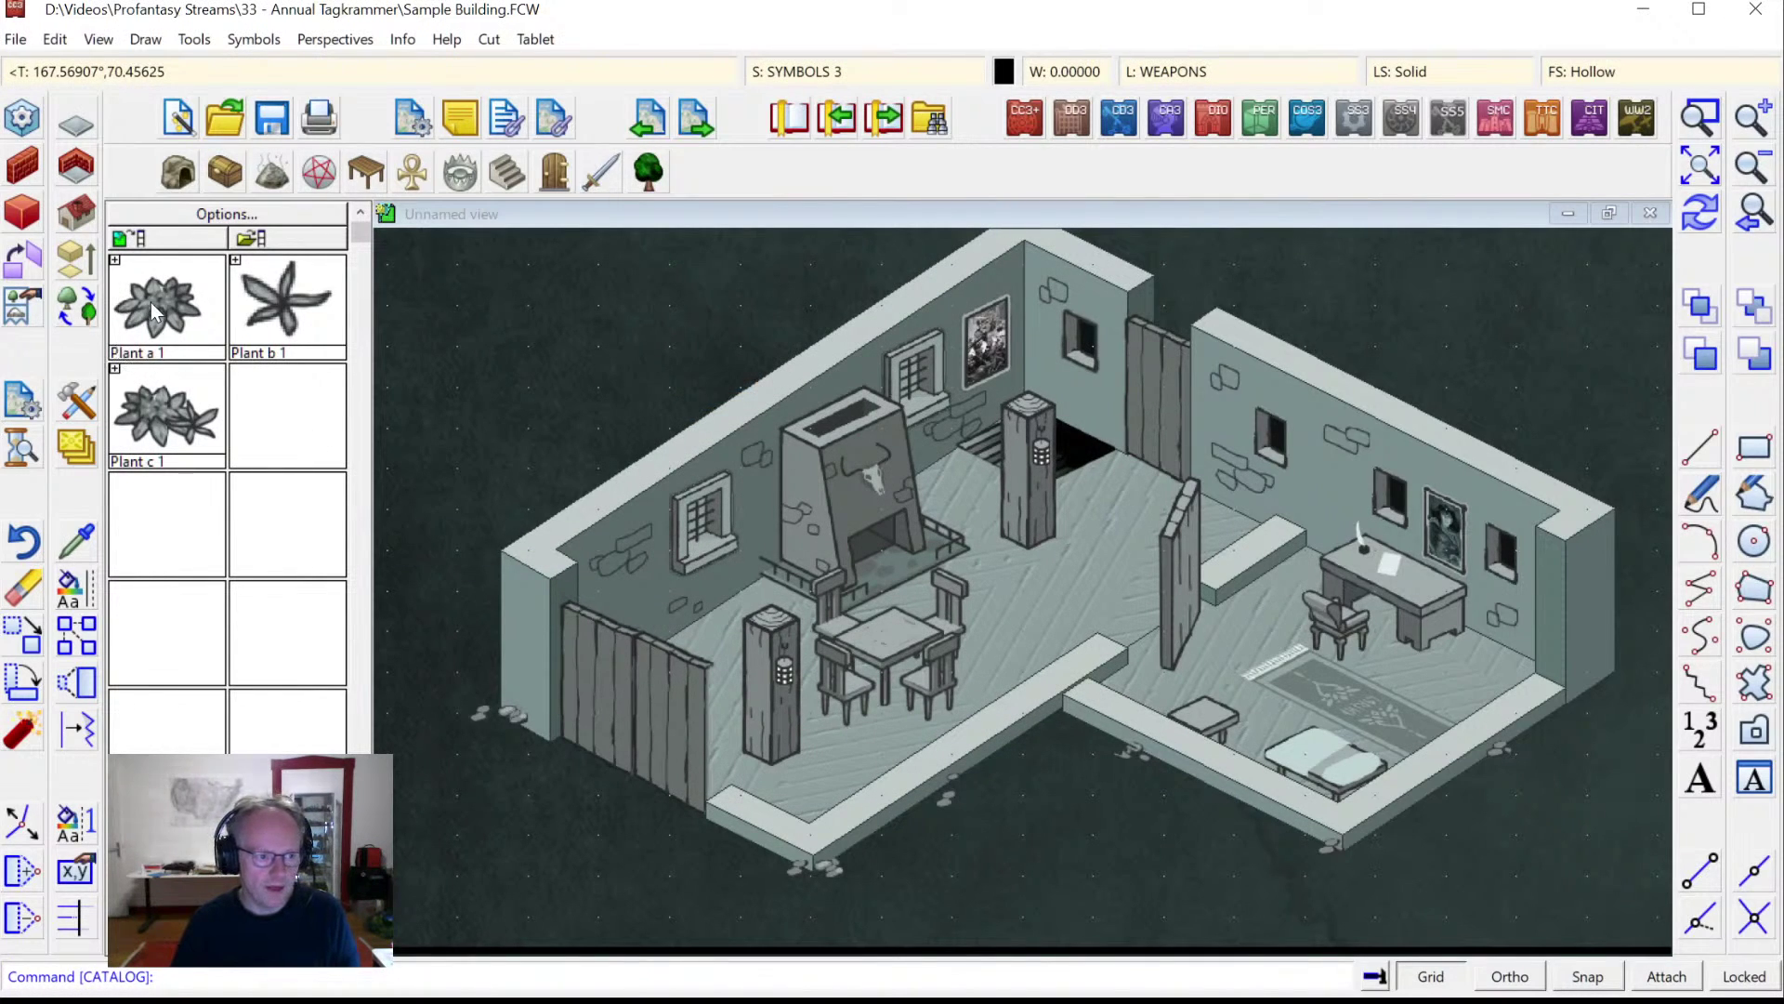
pyautogui.click(152, 302)
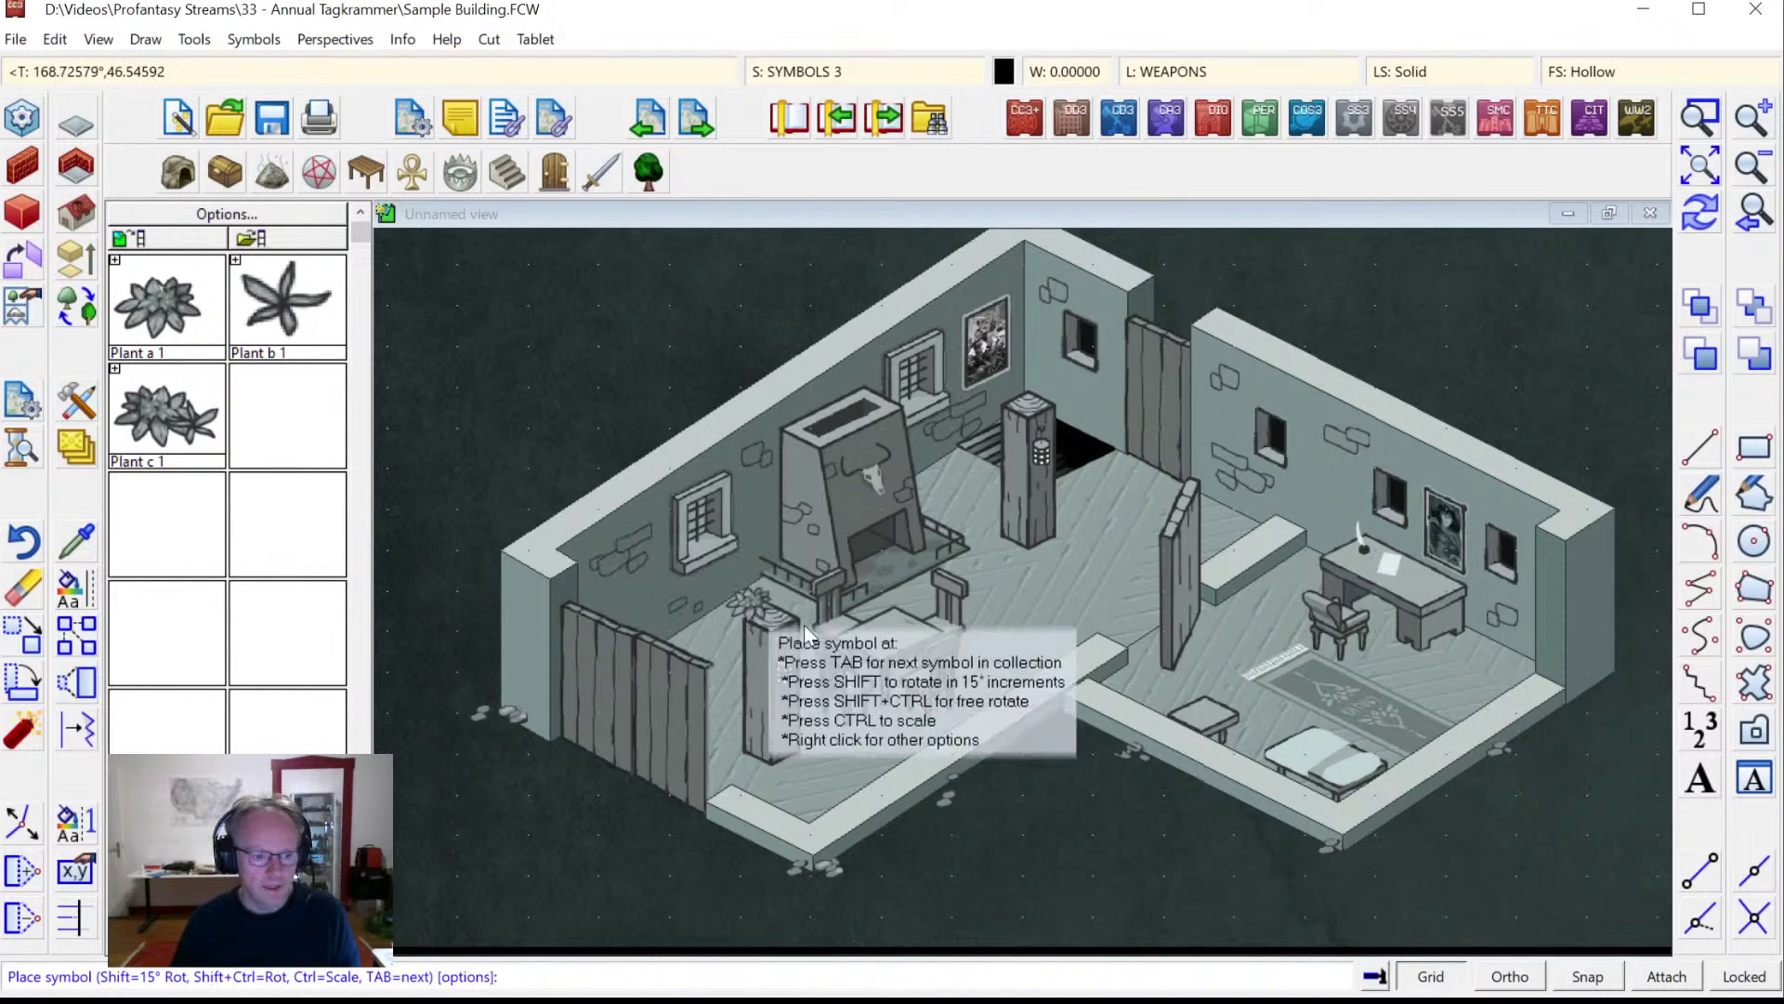
pyautogui.click(926, 808)
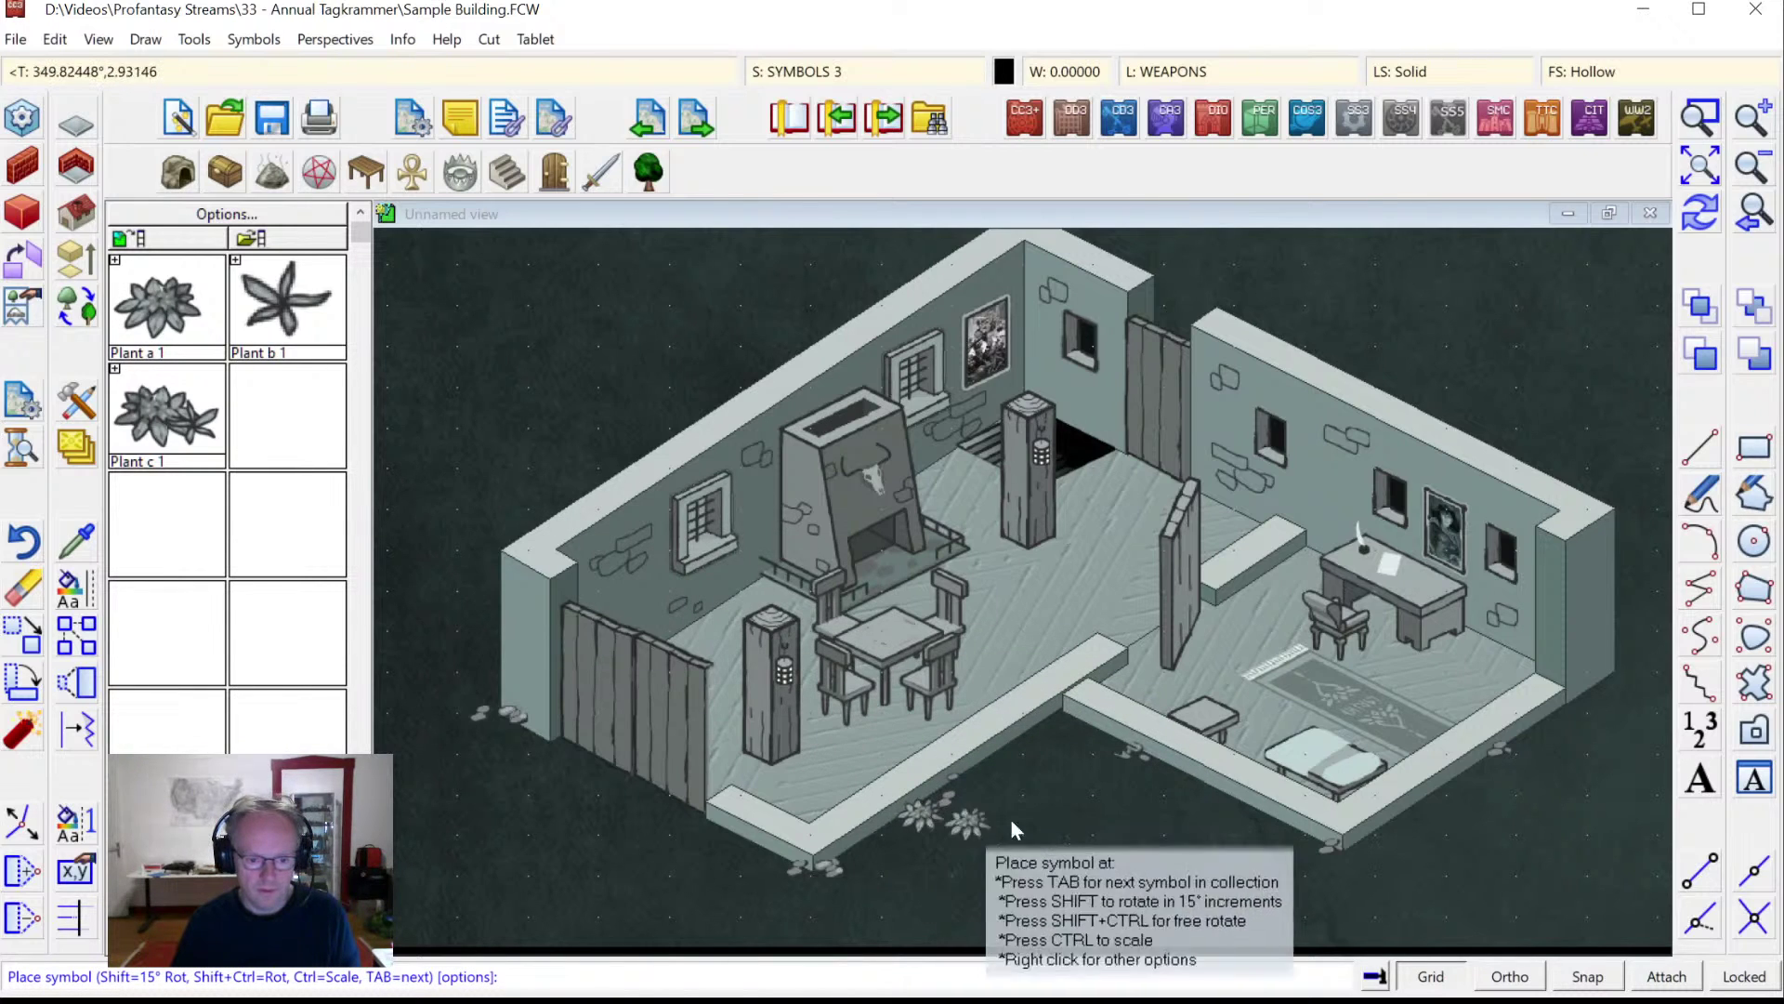
# List all CA168 catalog settings with the filter * and select CA168 Vegetation.
pyautogui.click(649, 173)
pyautogui.click(963, 784)
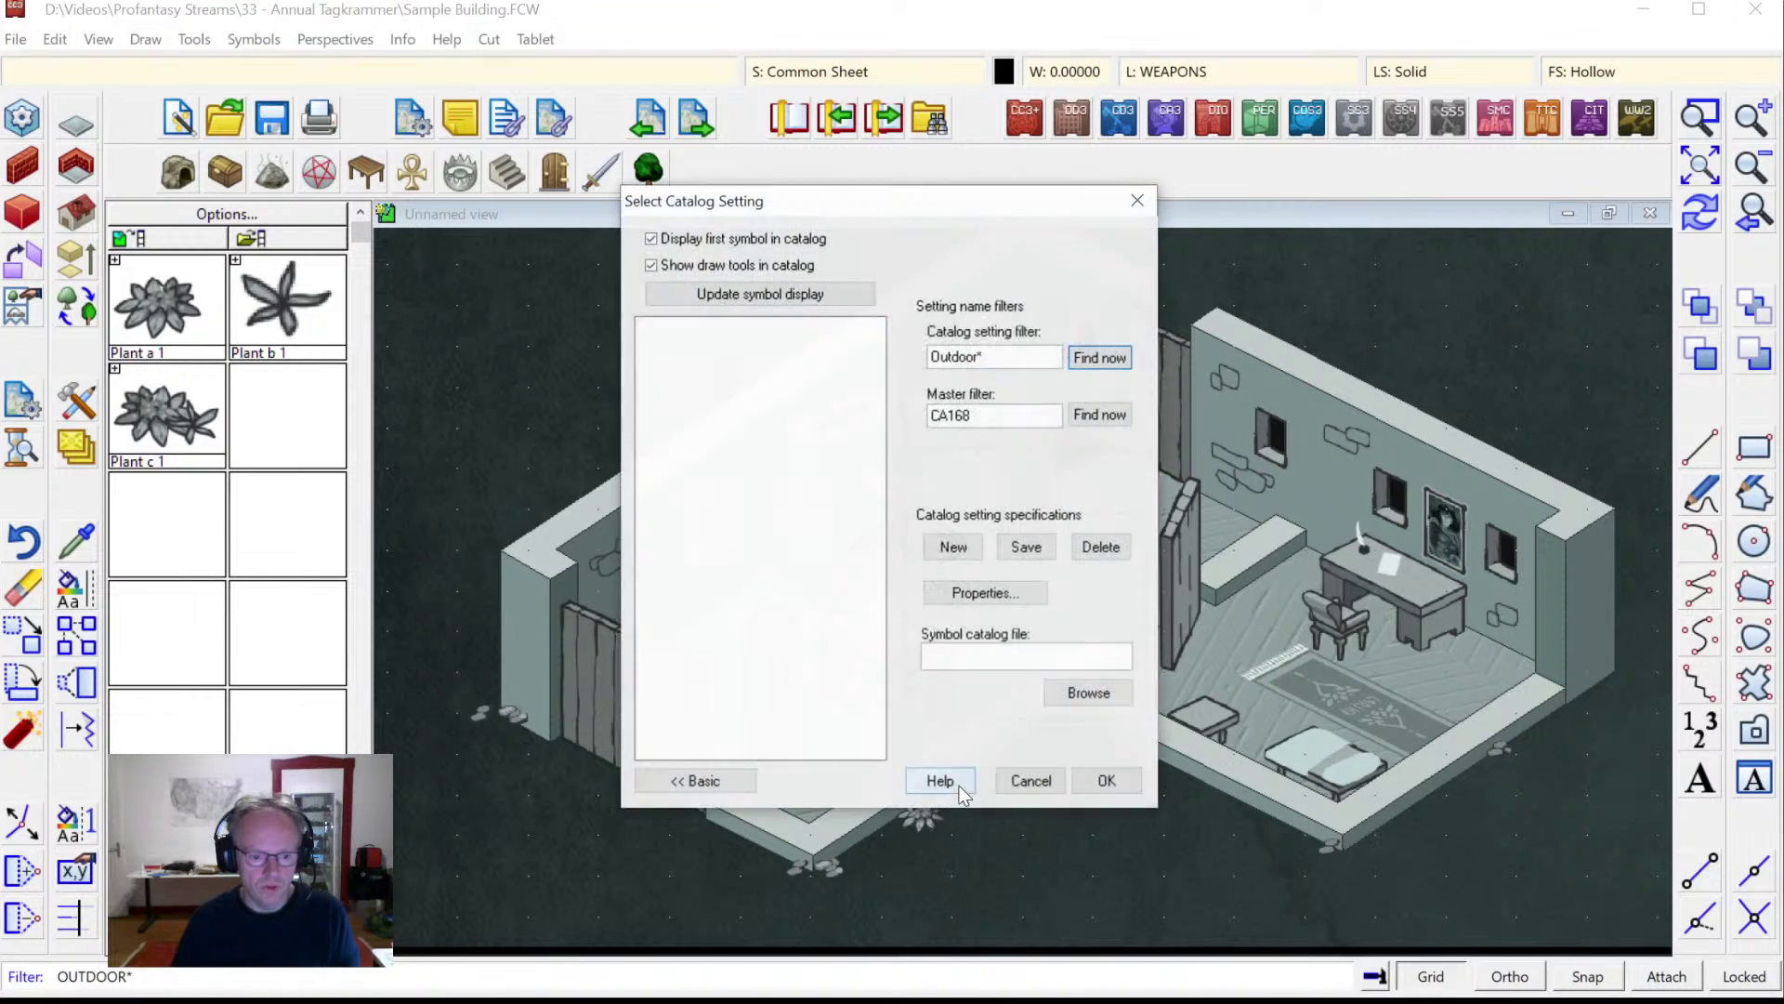
pyautogui.doubleClick(958, 357)
pyautogui.write('*')
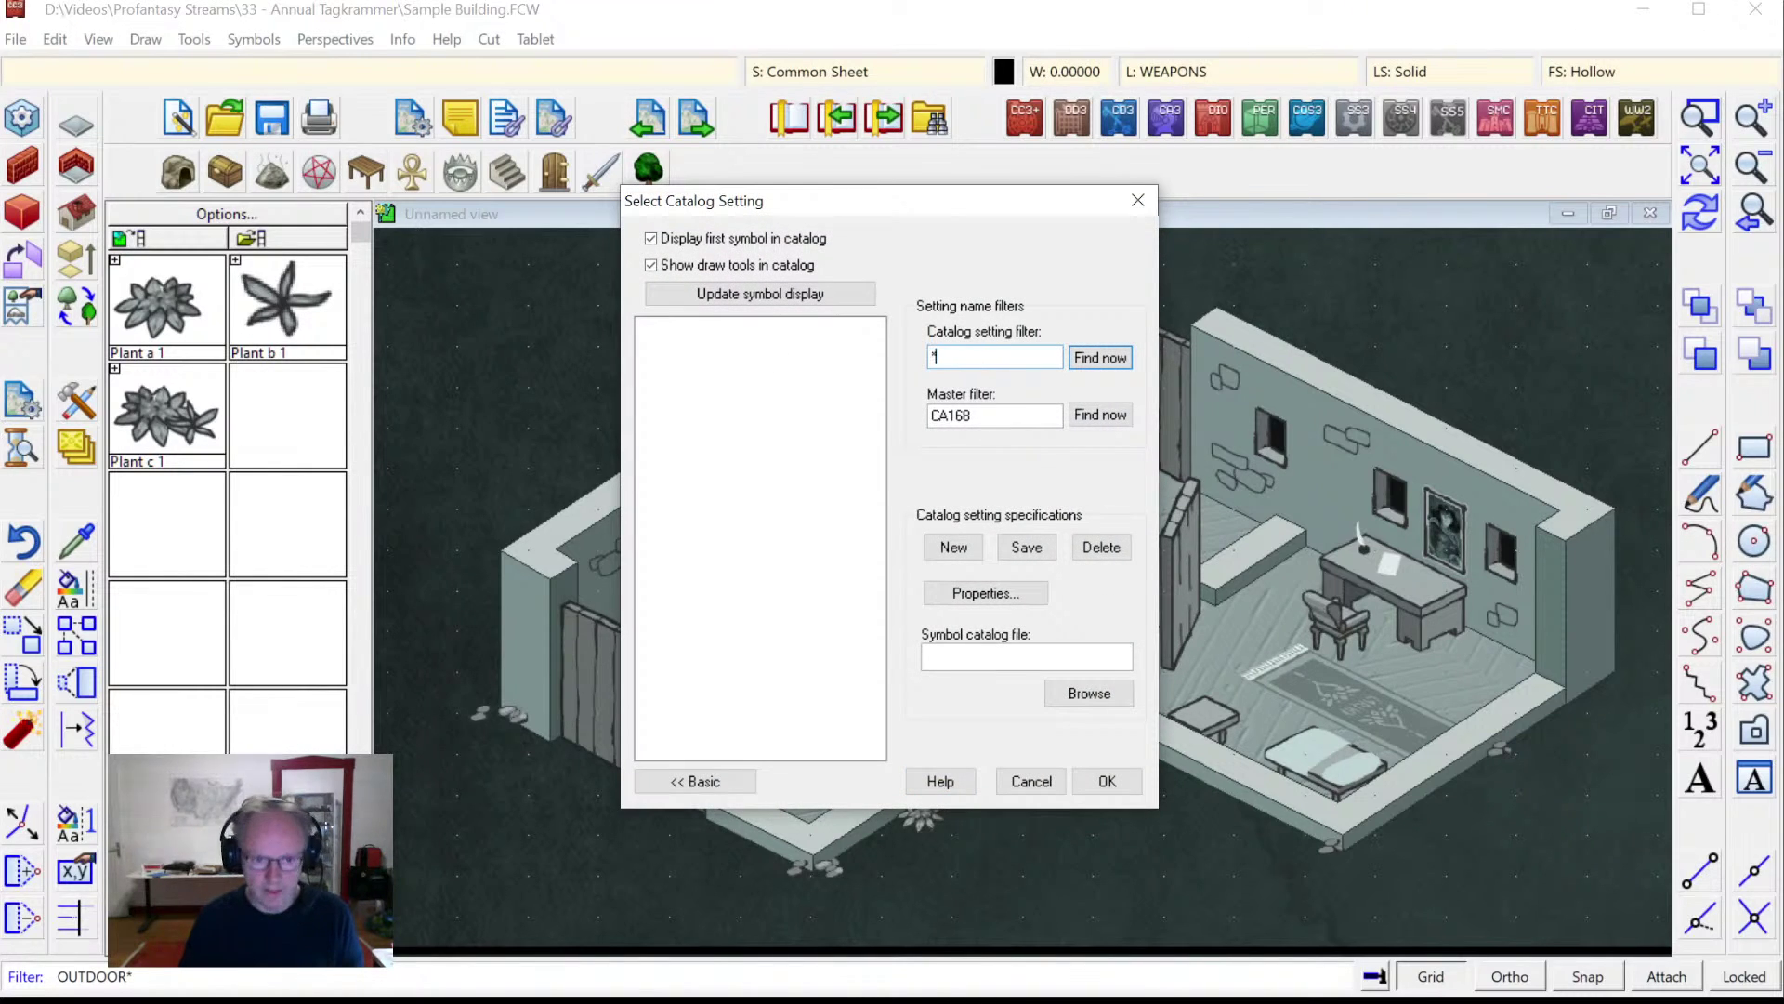
pyautogui.click(1099, 358)
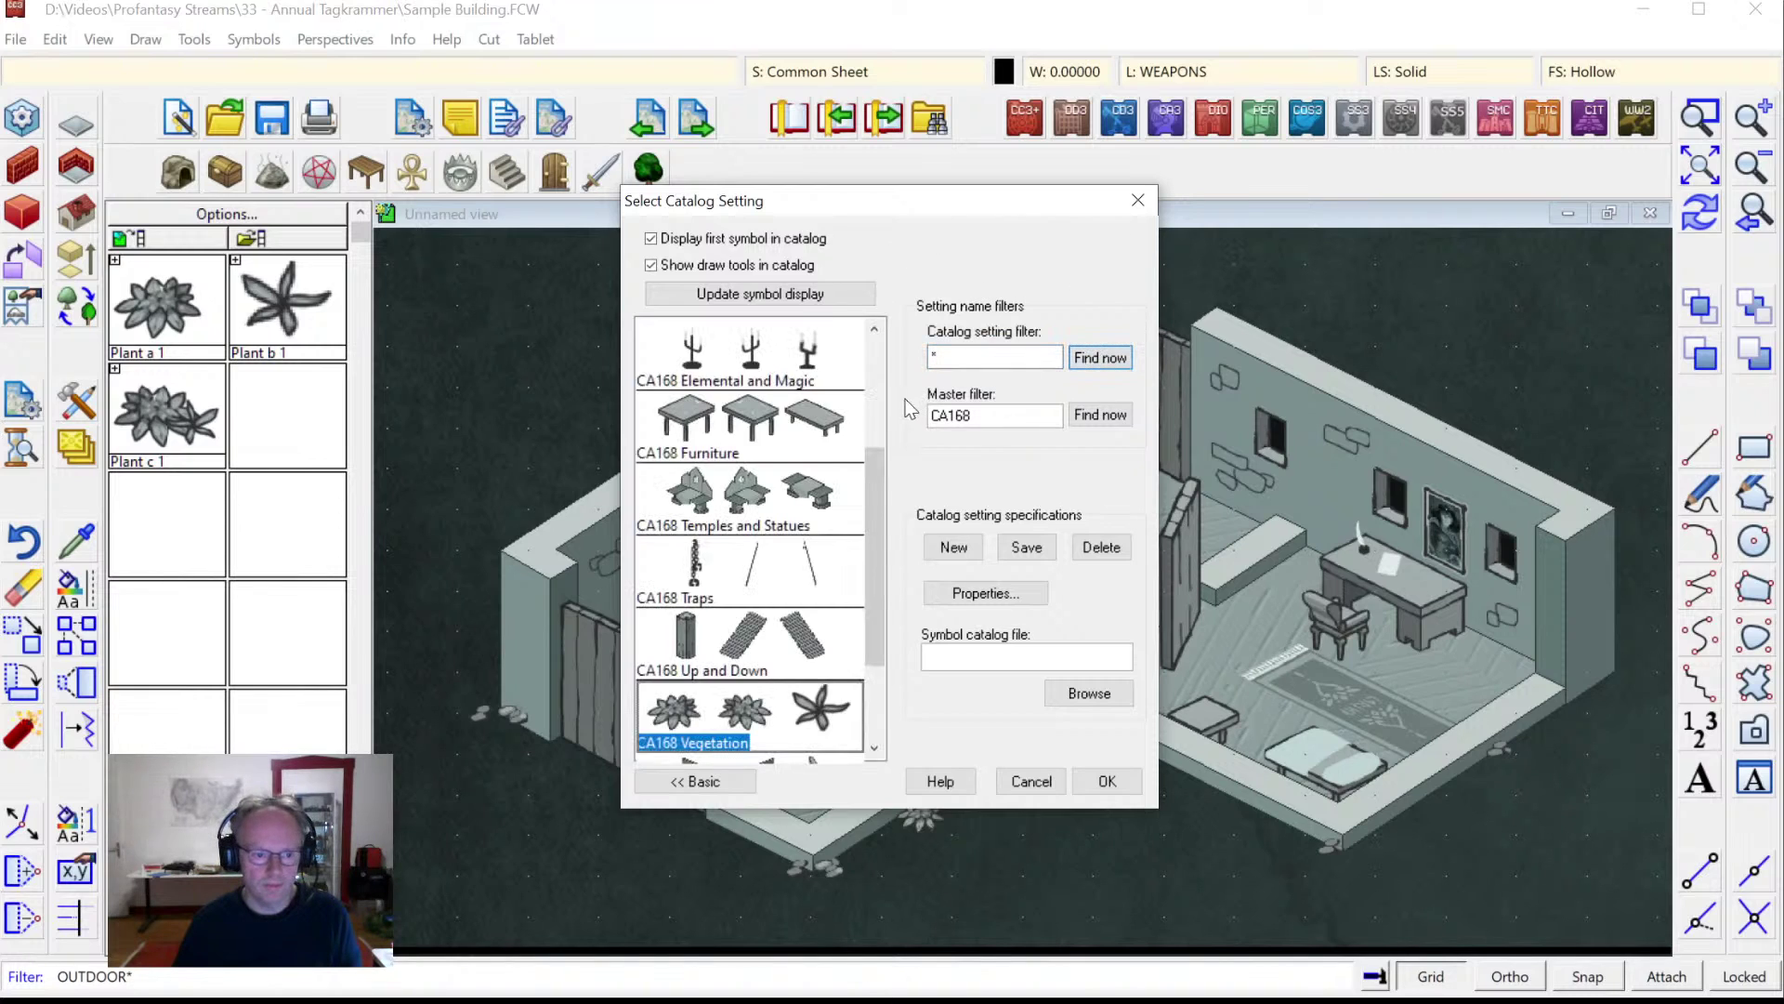
pyautogui.moveTo(873, 465); pyautogui.dragTo(884, 604)
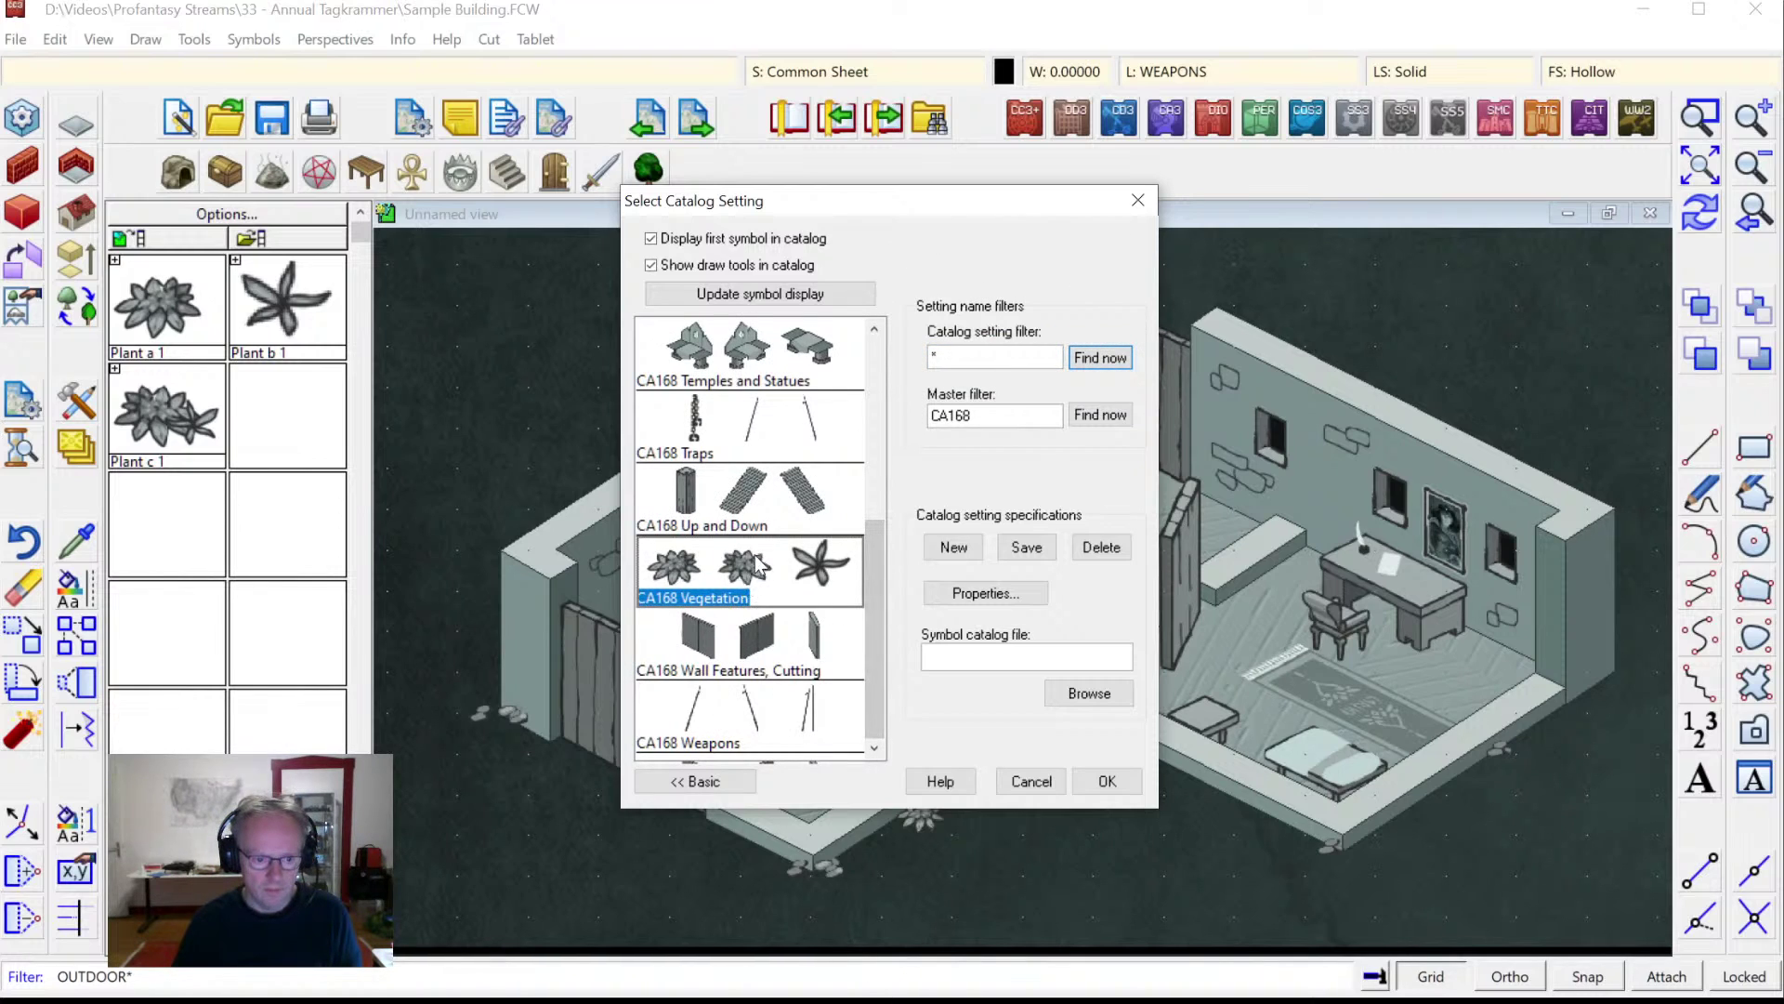
pyautogui.doubleClick(733, 579)
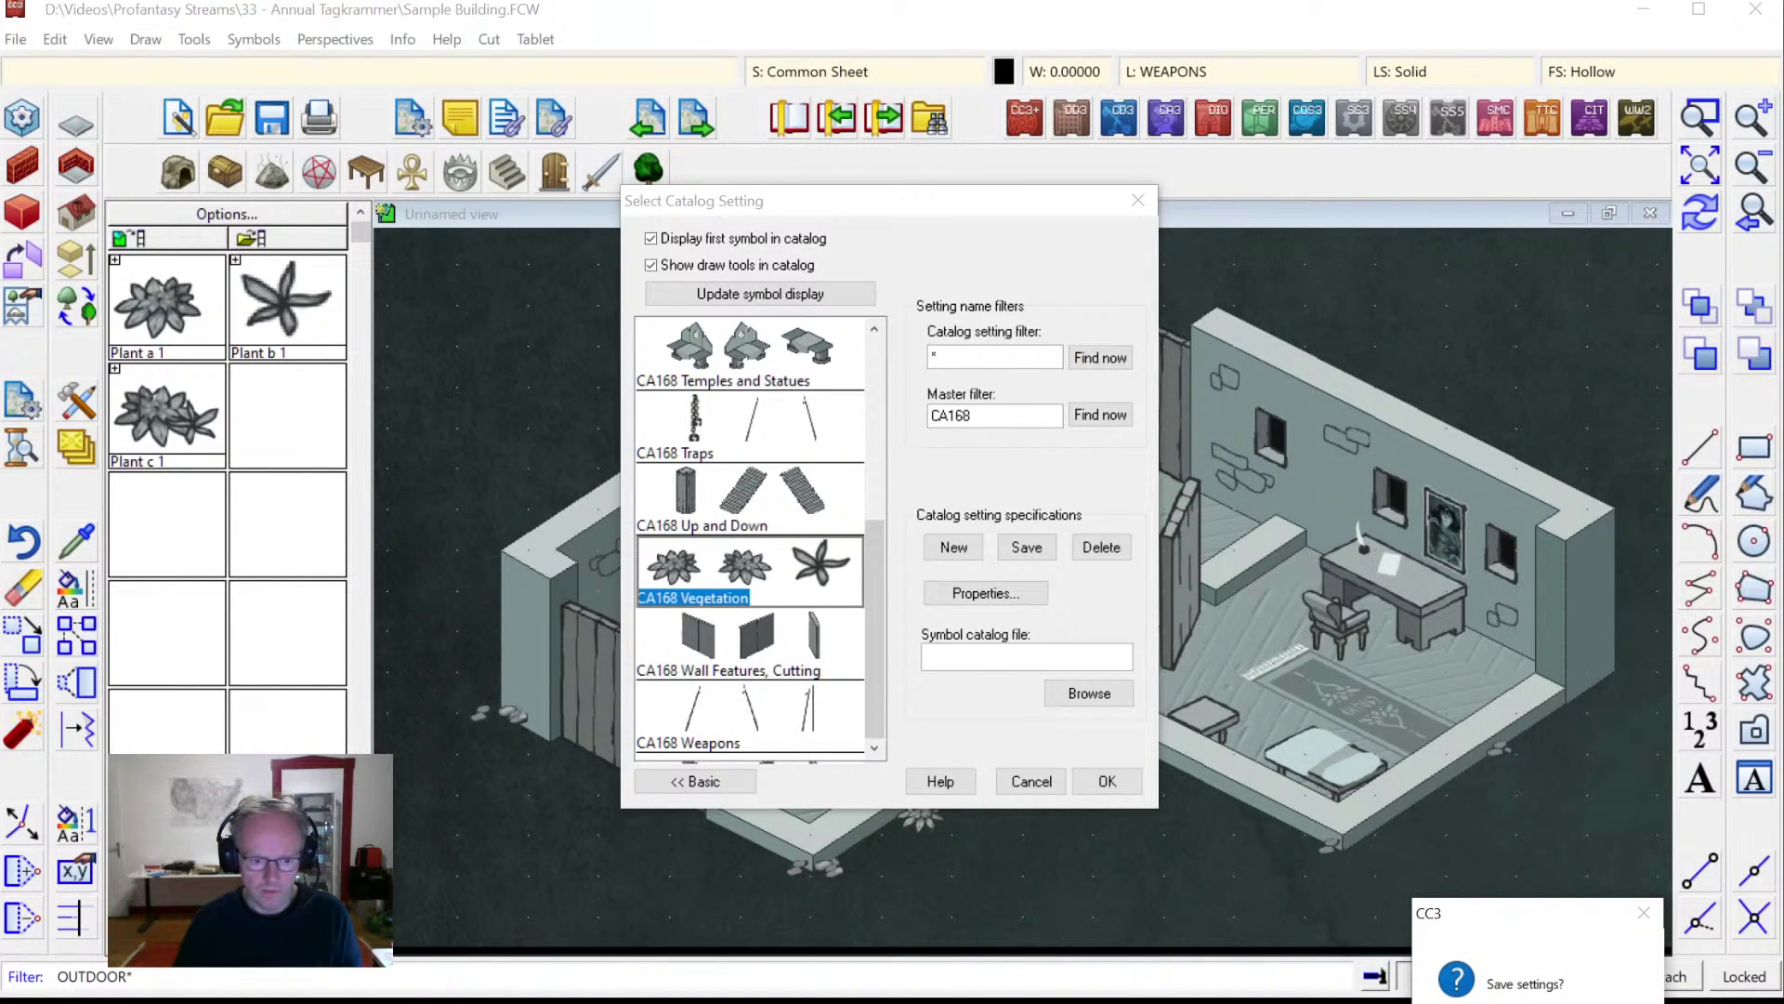
# Save the selected vegetation setting as a new catalog setting named CA168 Outdoor and load it.
pyautogui.click(956, 555)
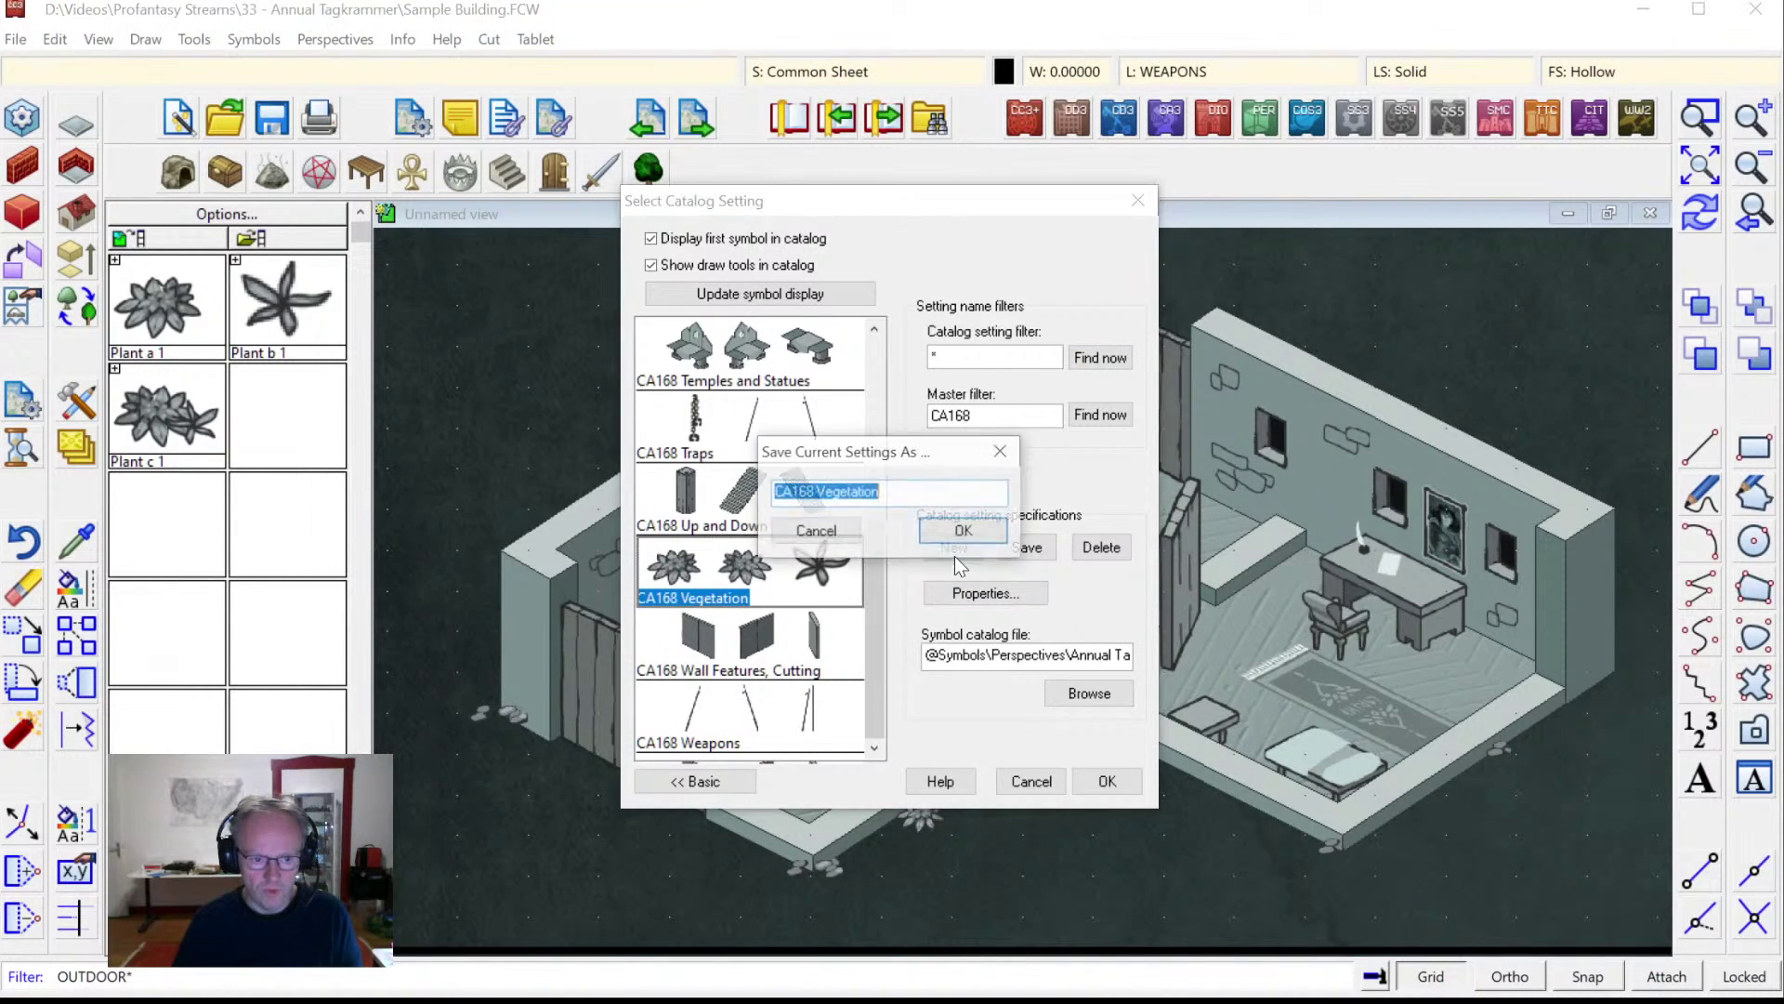
pyautogui.press('End')
pyautogui.hotkey('ctrl', 'shift', 'Left')
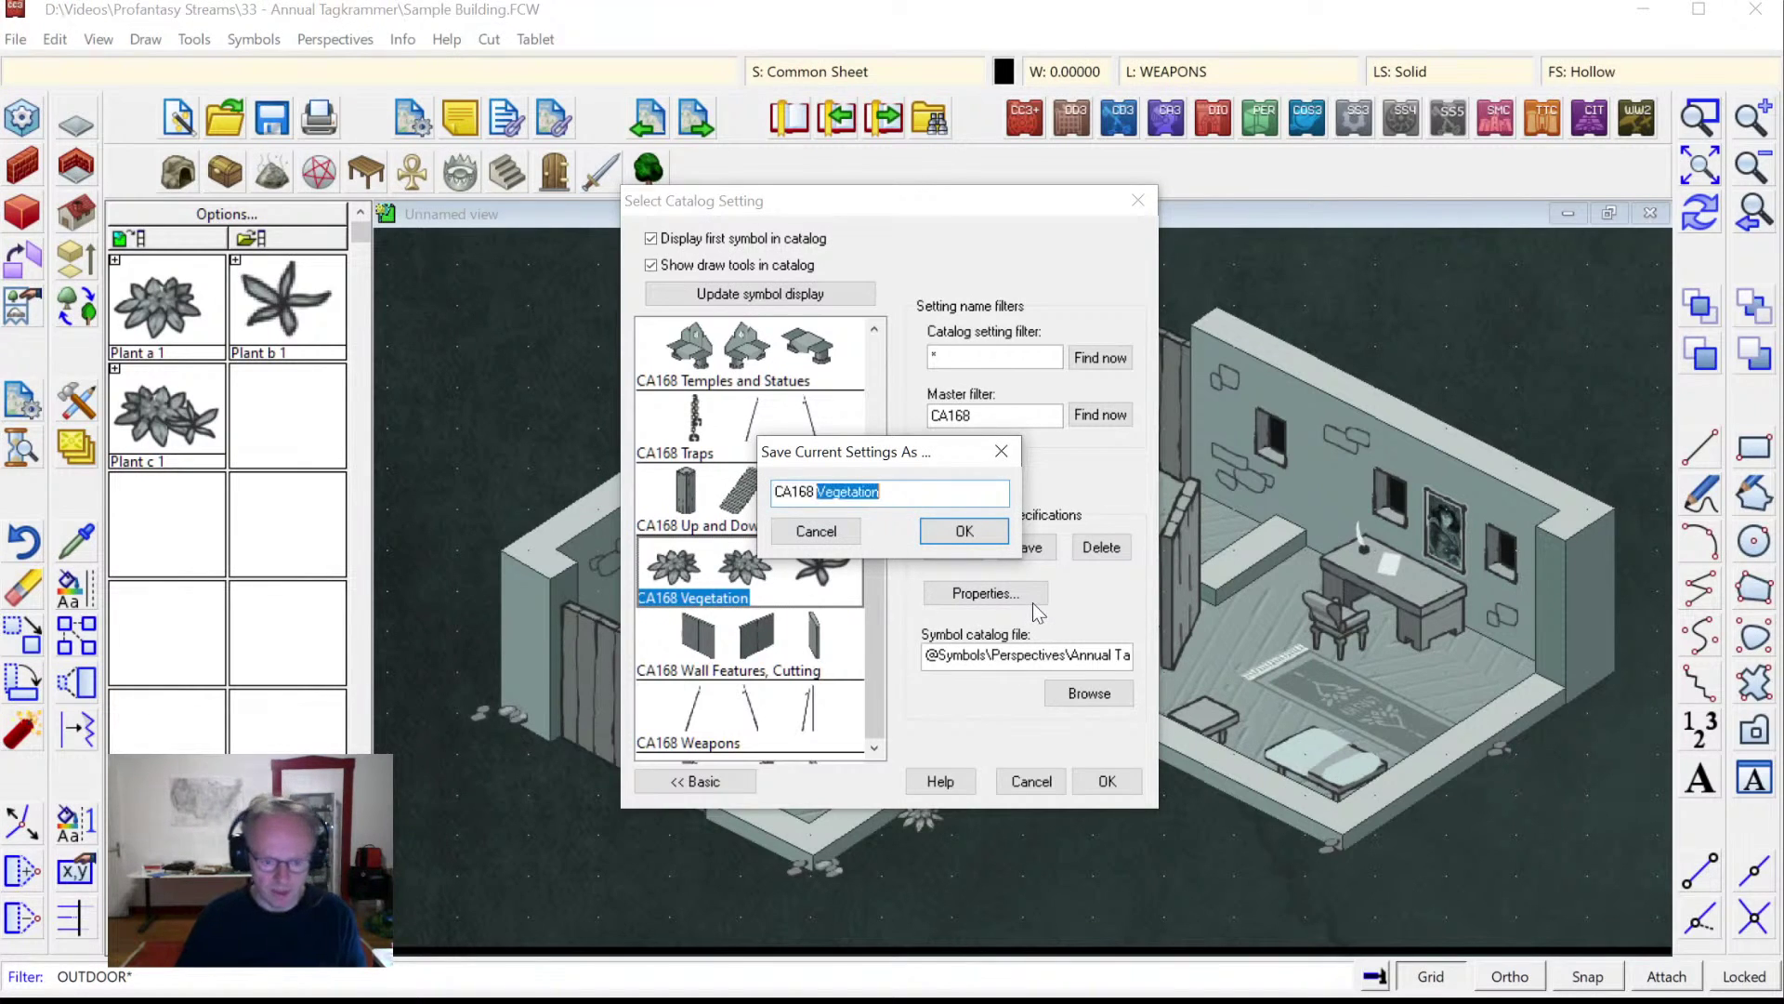
pyautogui.write('Outdoor')
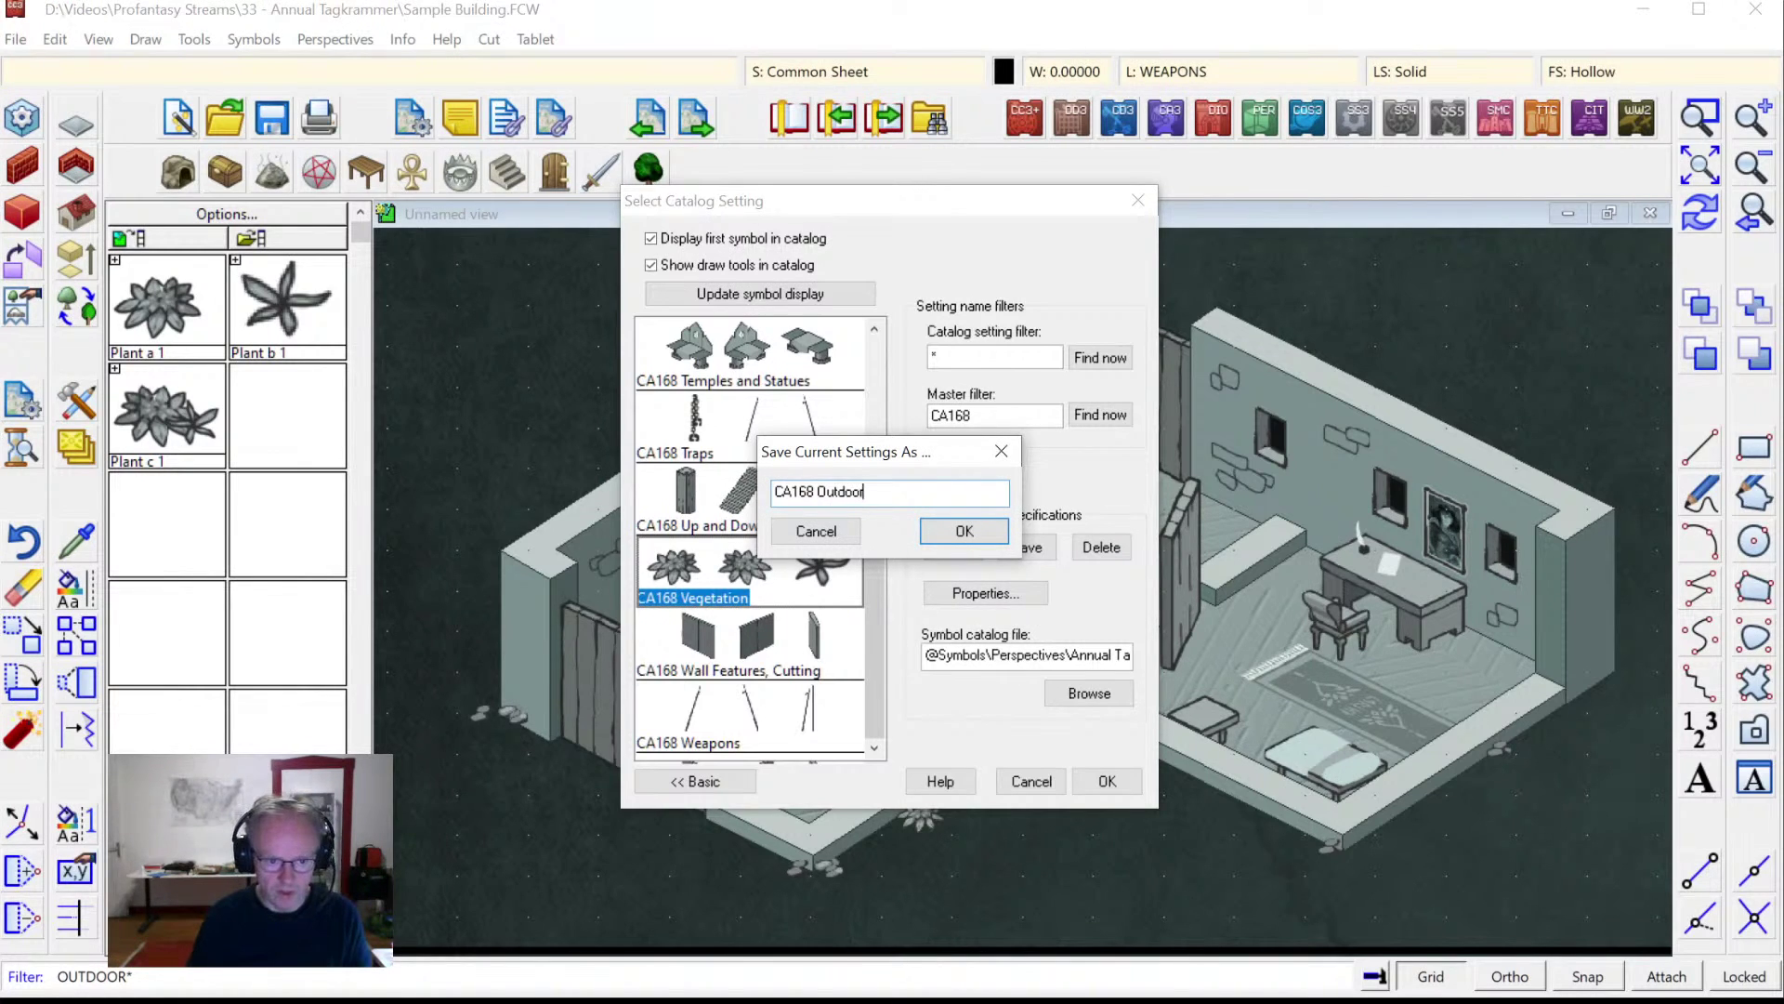
pyautogui.press('Return')
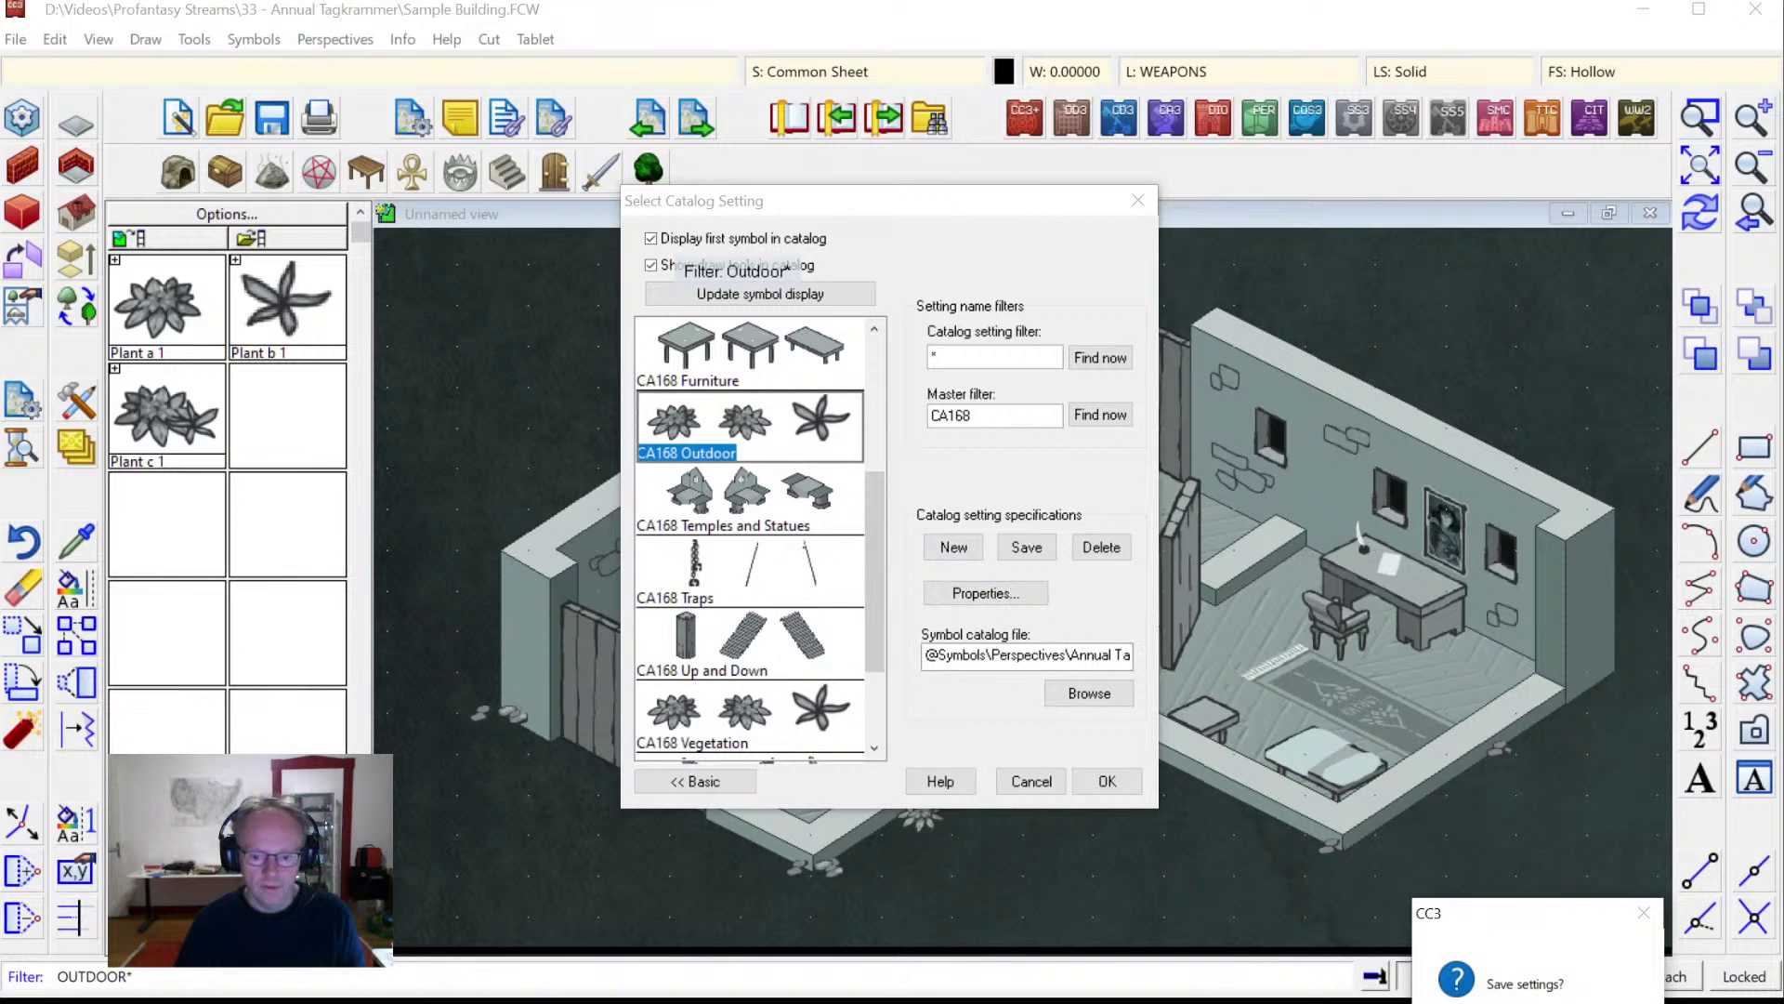
pyautogui.click(1111, 785)
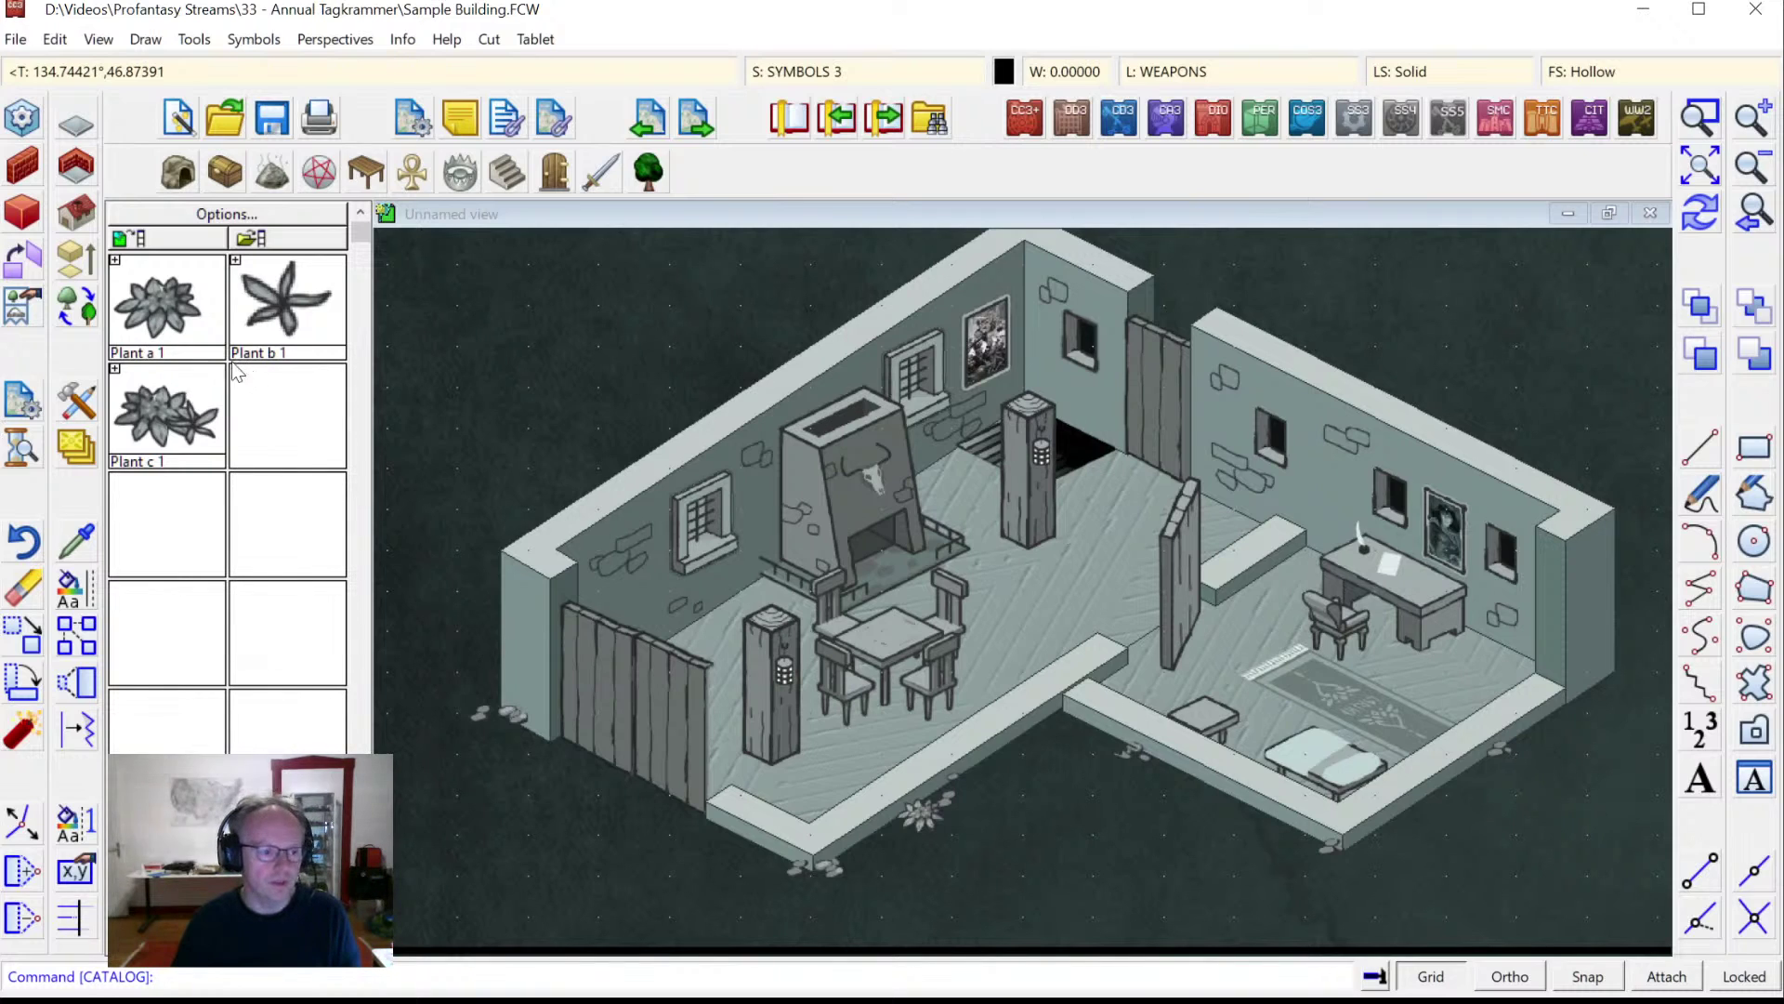
# Place plant symbols outside the building, near the larger room's front corner and along the smaller room's outer walls, and end placement.
pyautogui.click(160, 411)
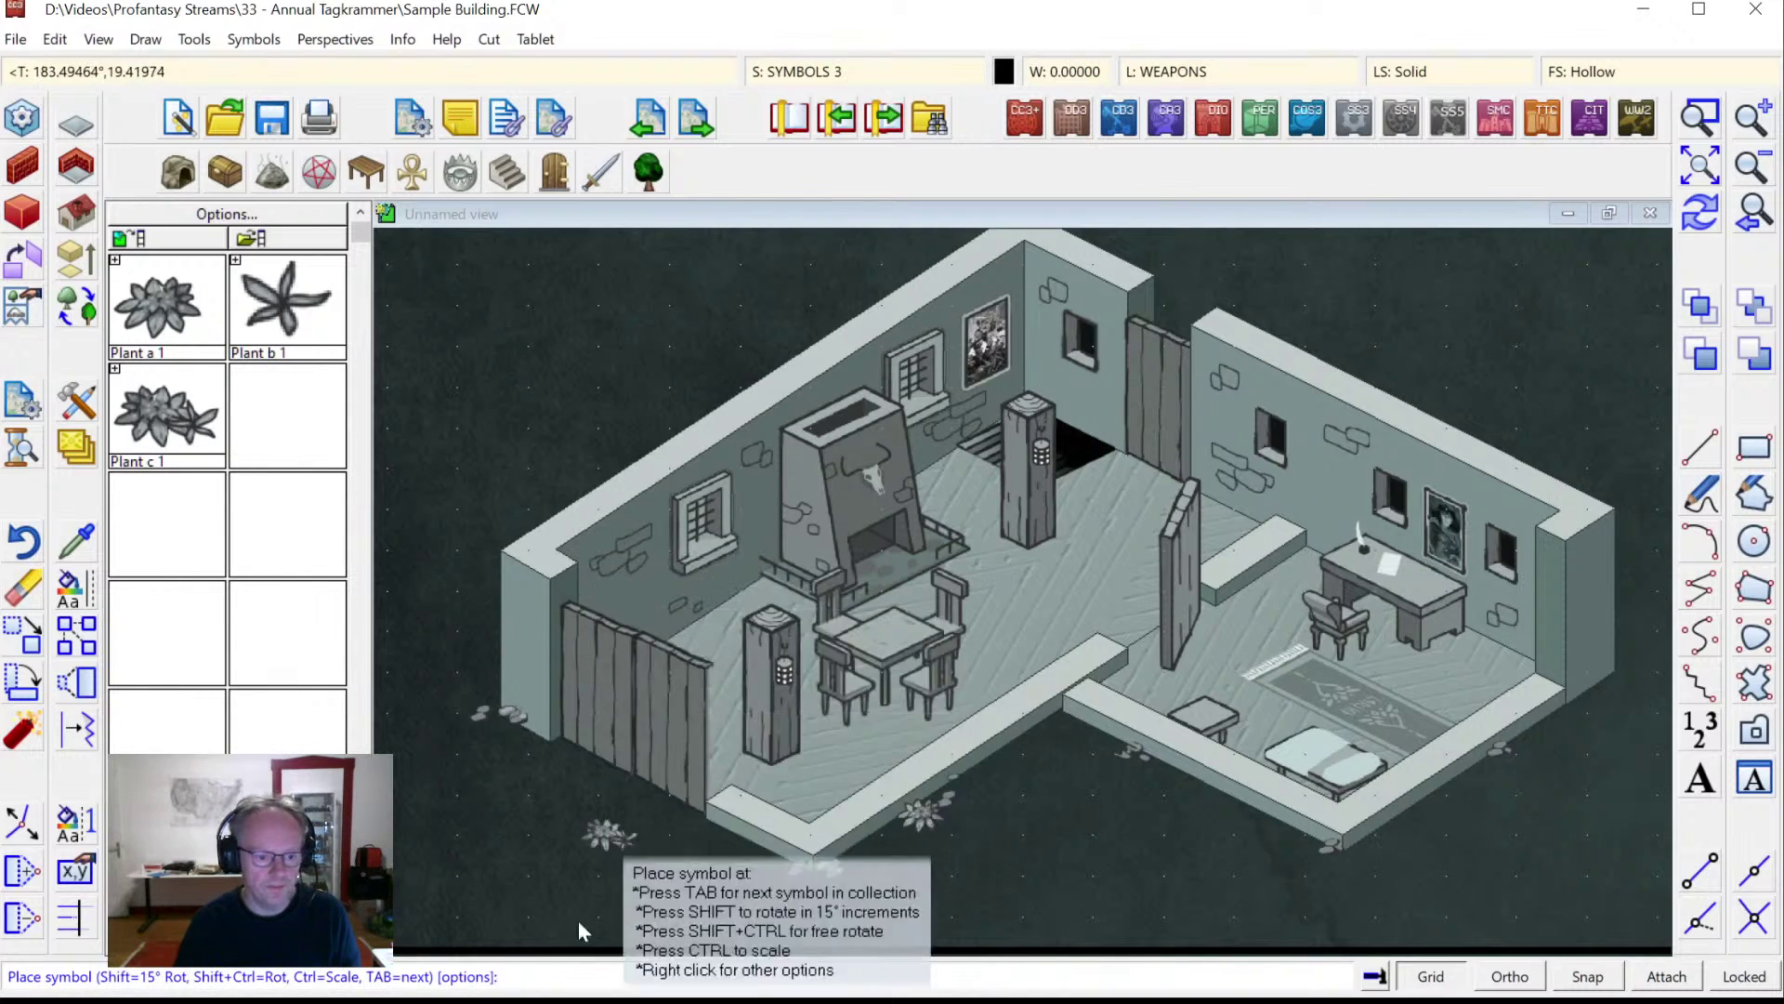
pyautogui.click(721, 833)
pyautogui.click(1297, 836)
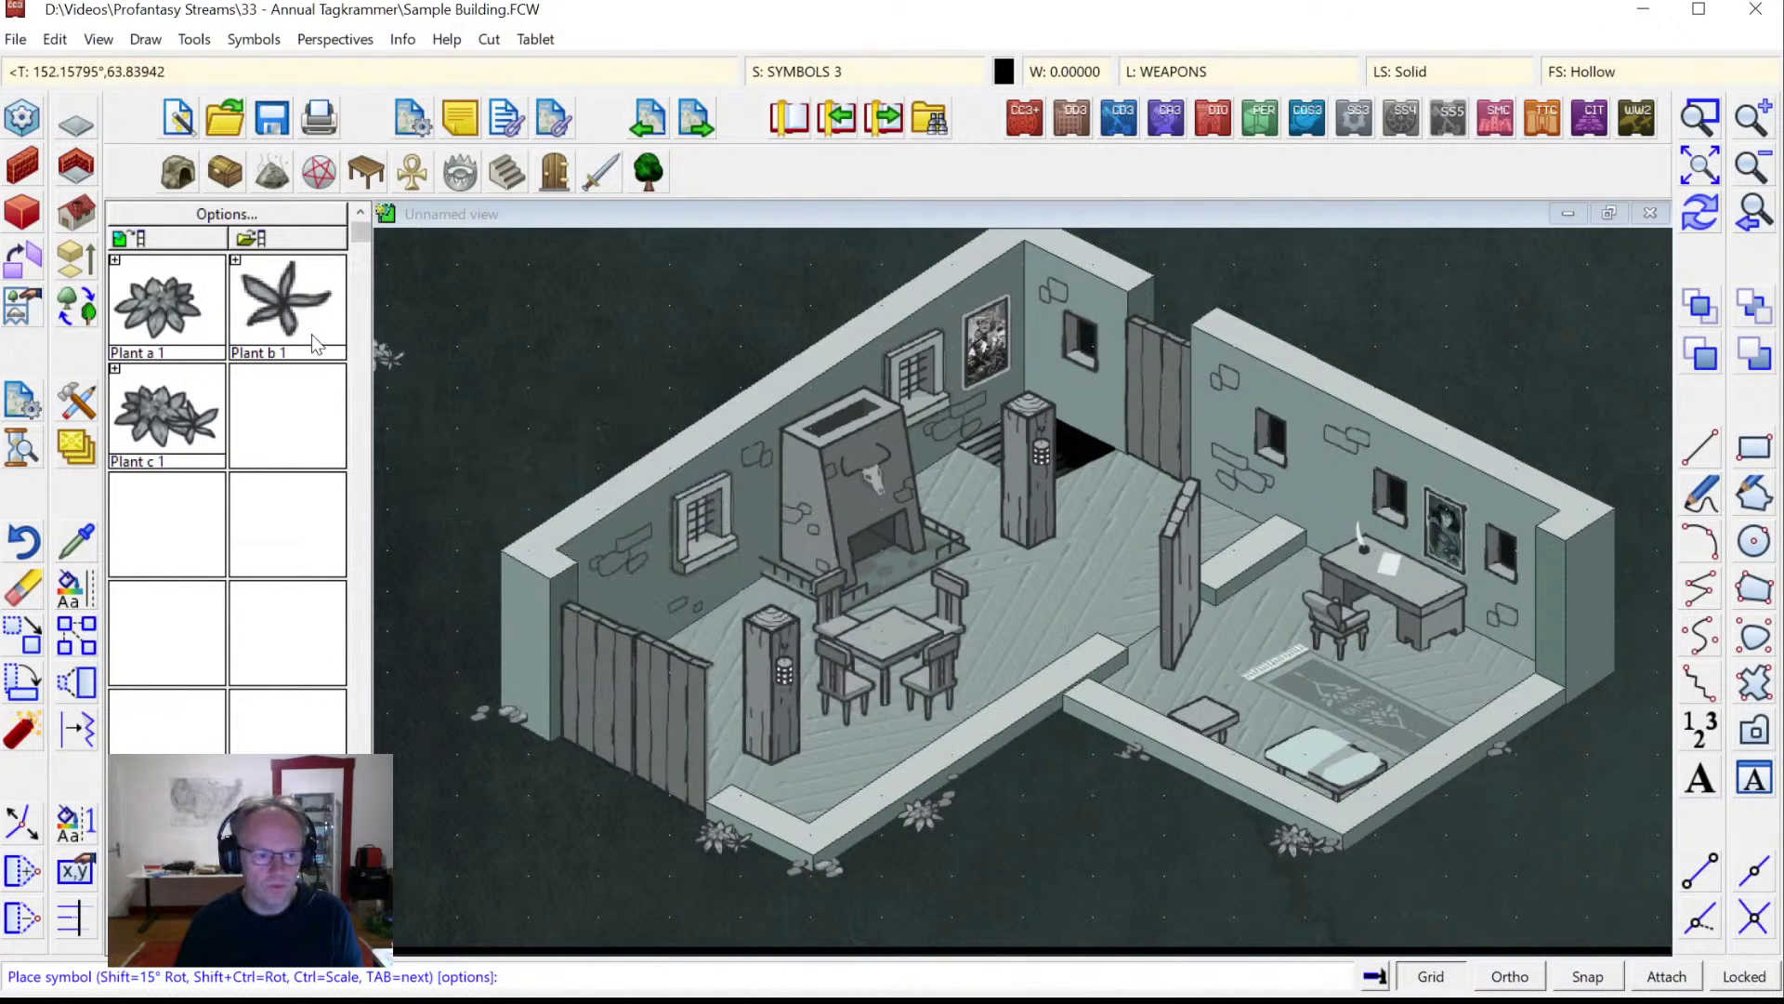
pyautogui.click(1484, 754)
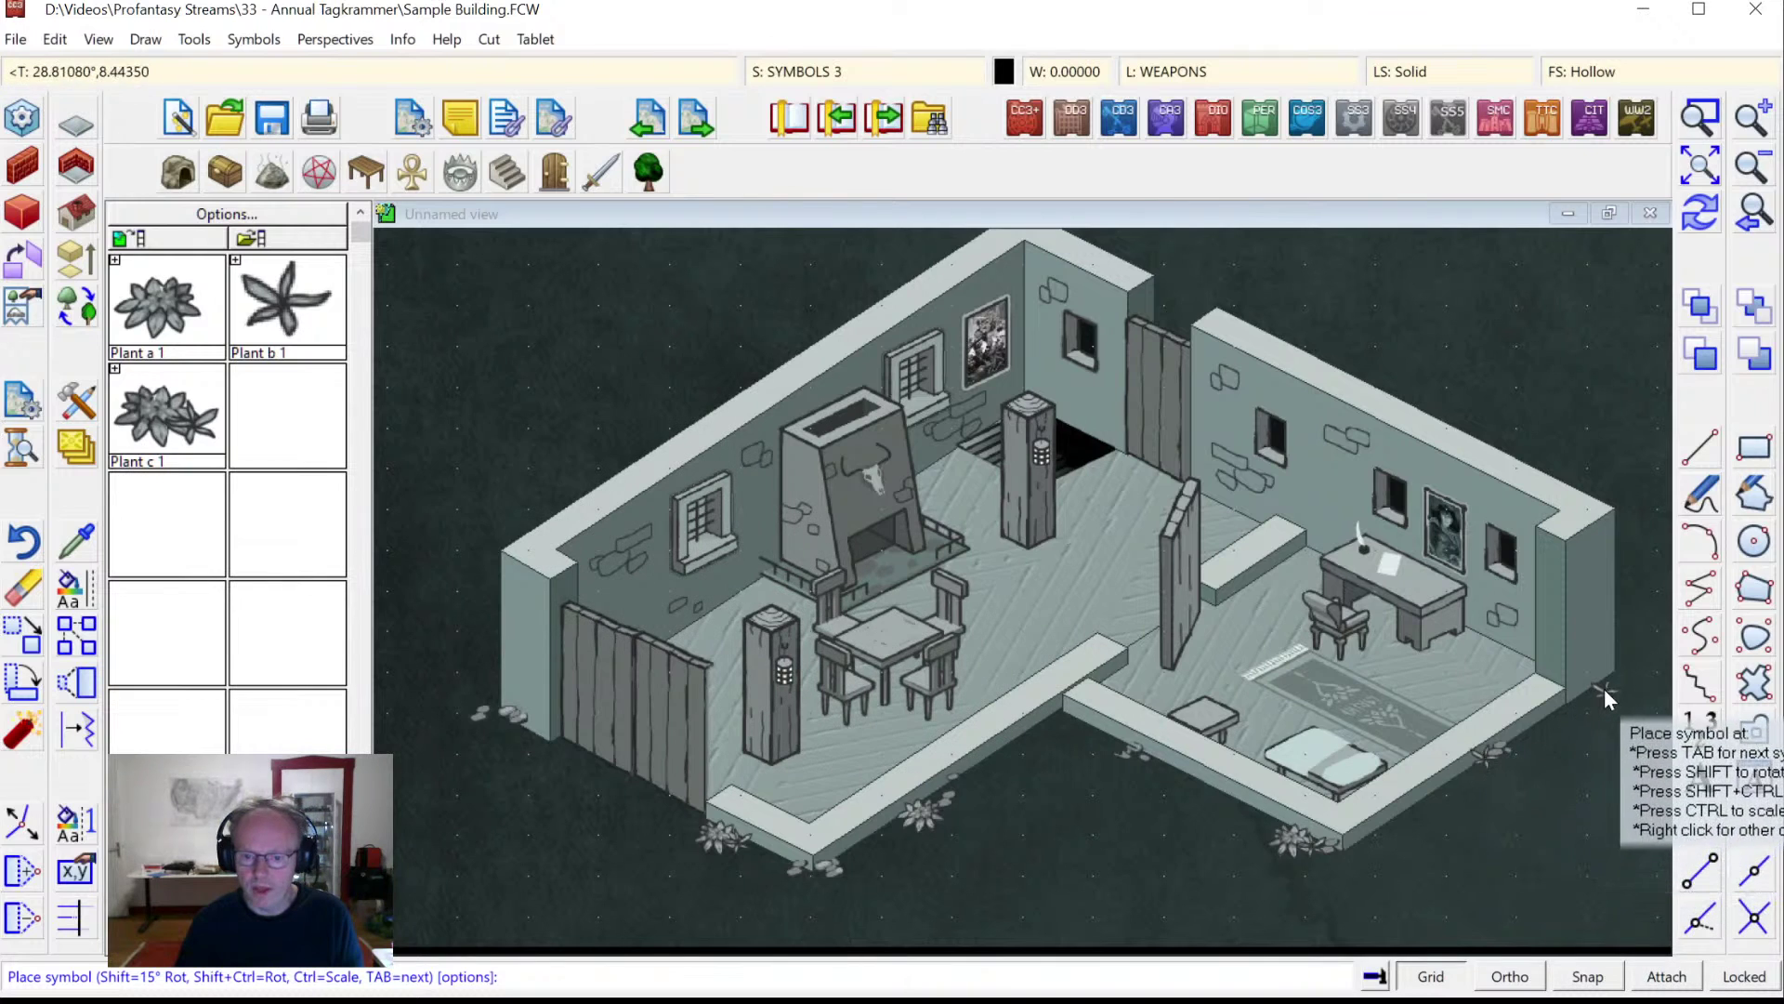
pyautogui.rightClick(729, 448)
pyautogui.click(1016, 433)
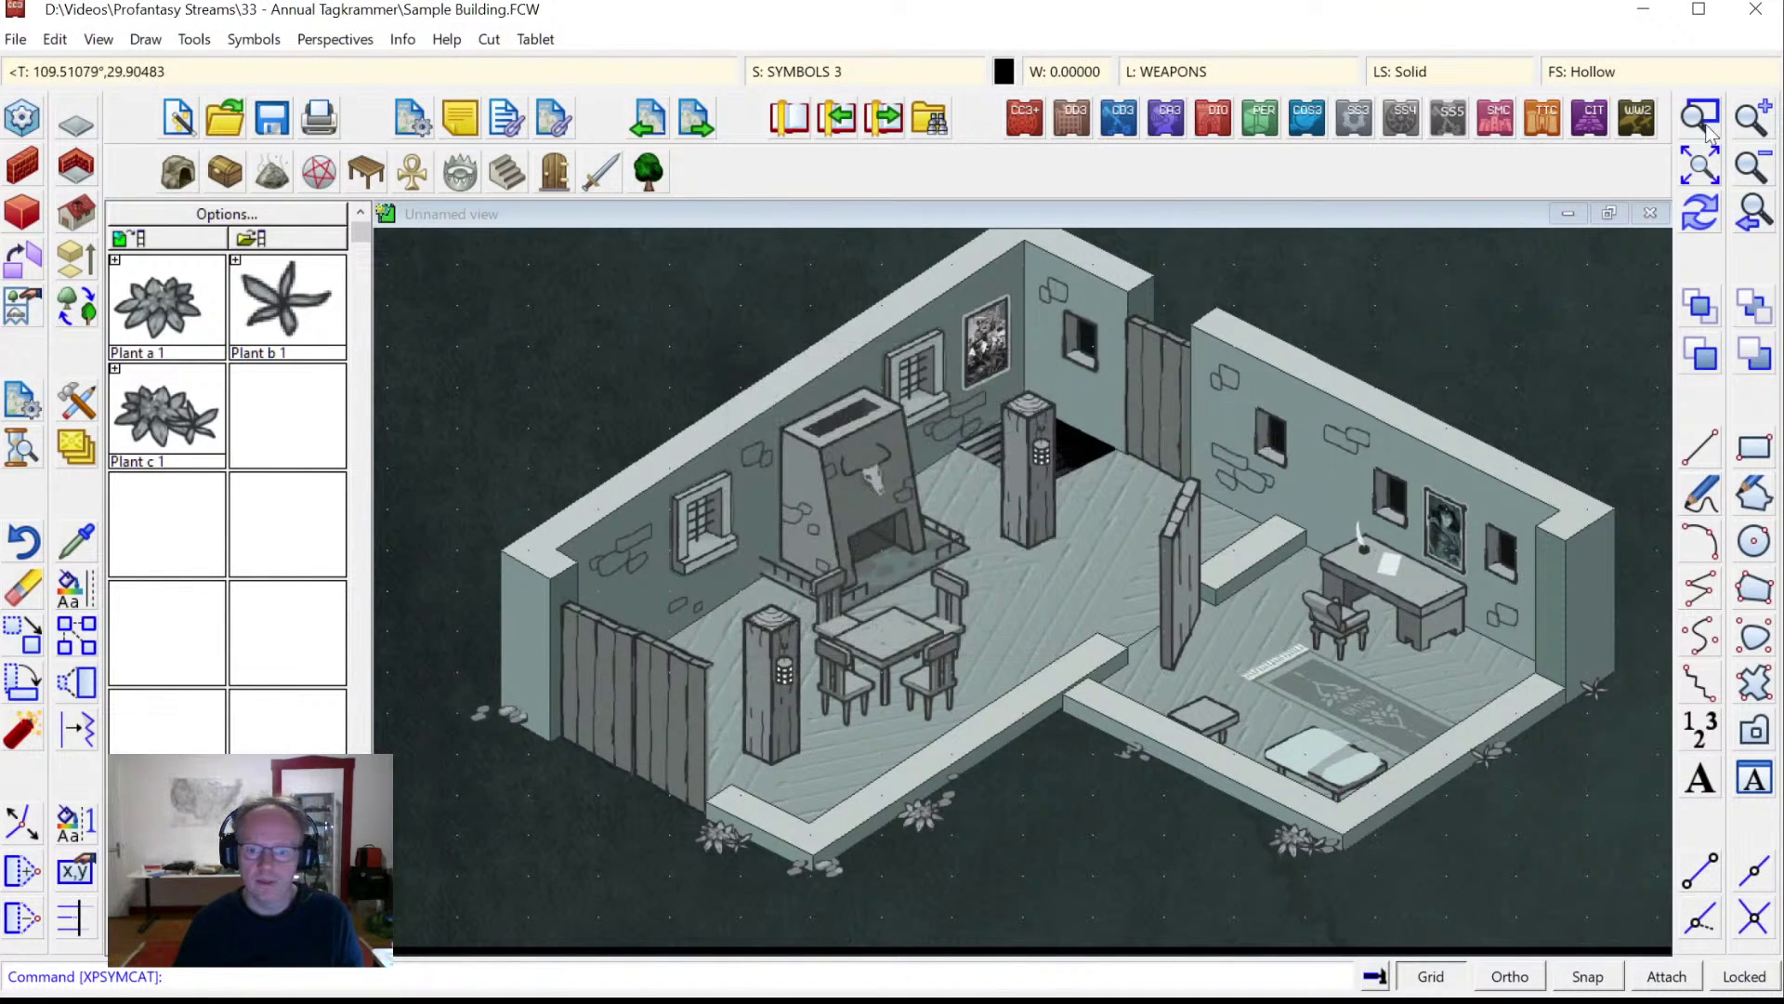
# Set the solid objects setting to CA168 Stone Wall, Stone Floor.
pyautogui.click(1700, 166)
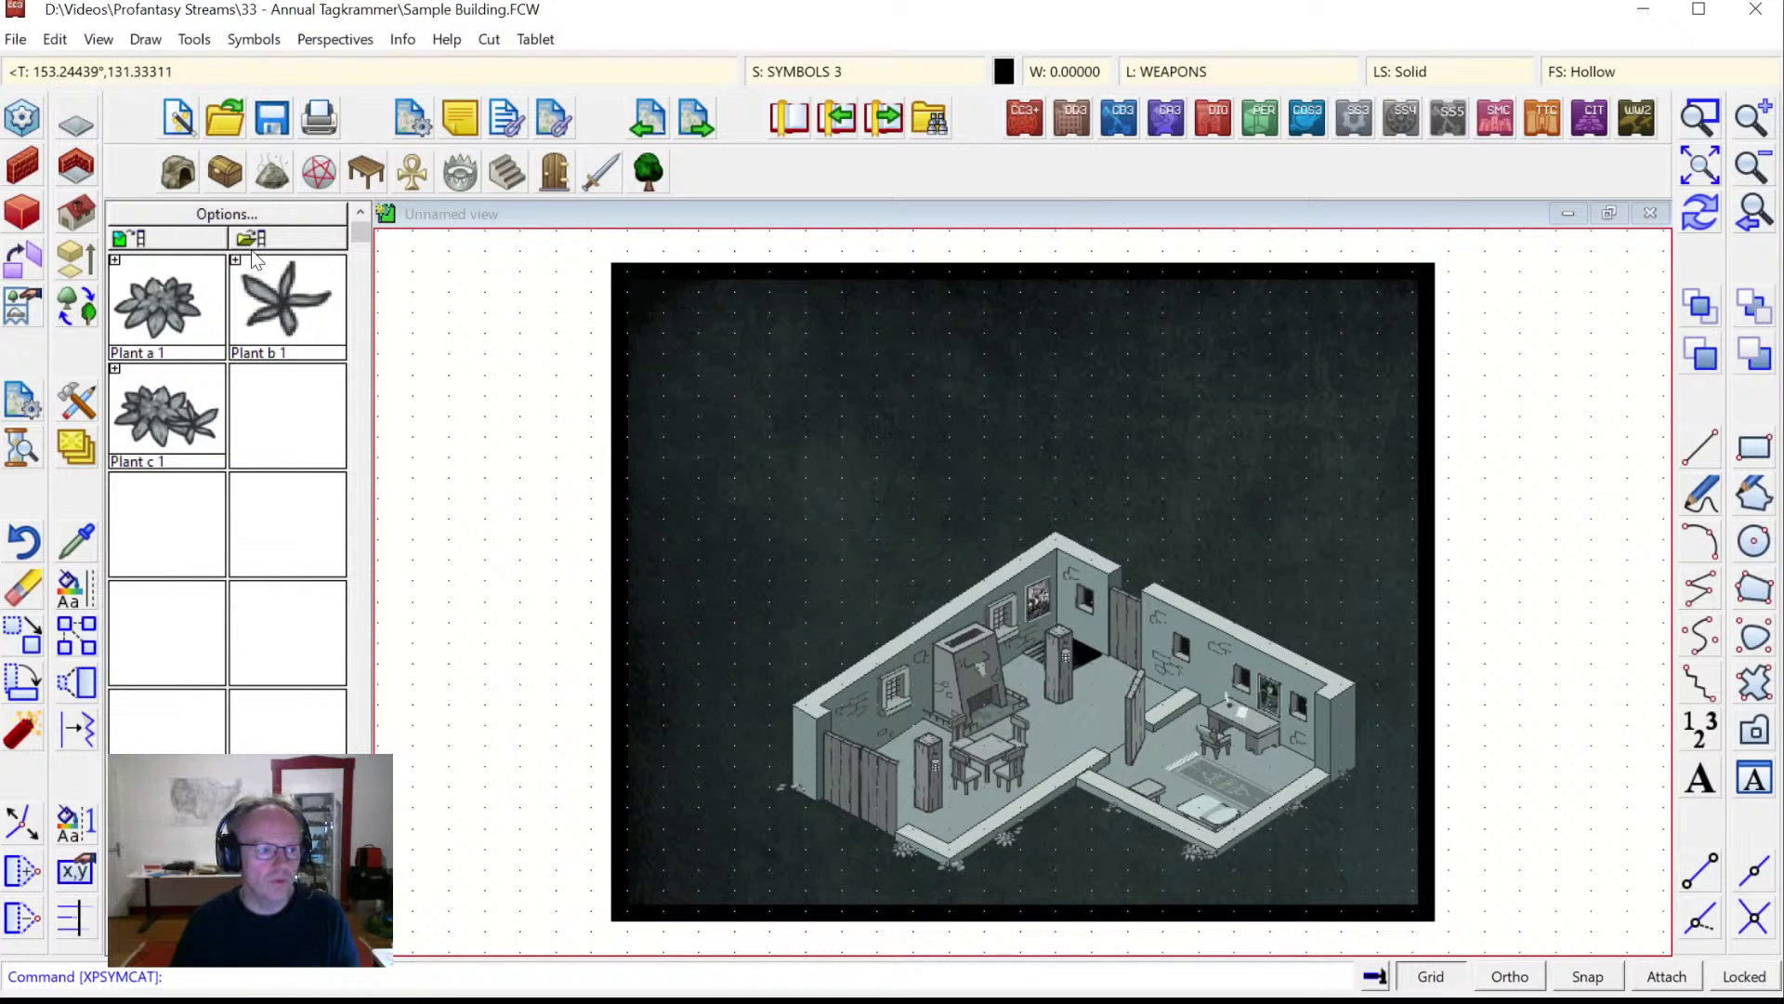
pyautogui.click(22, 119)
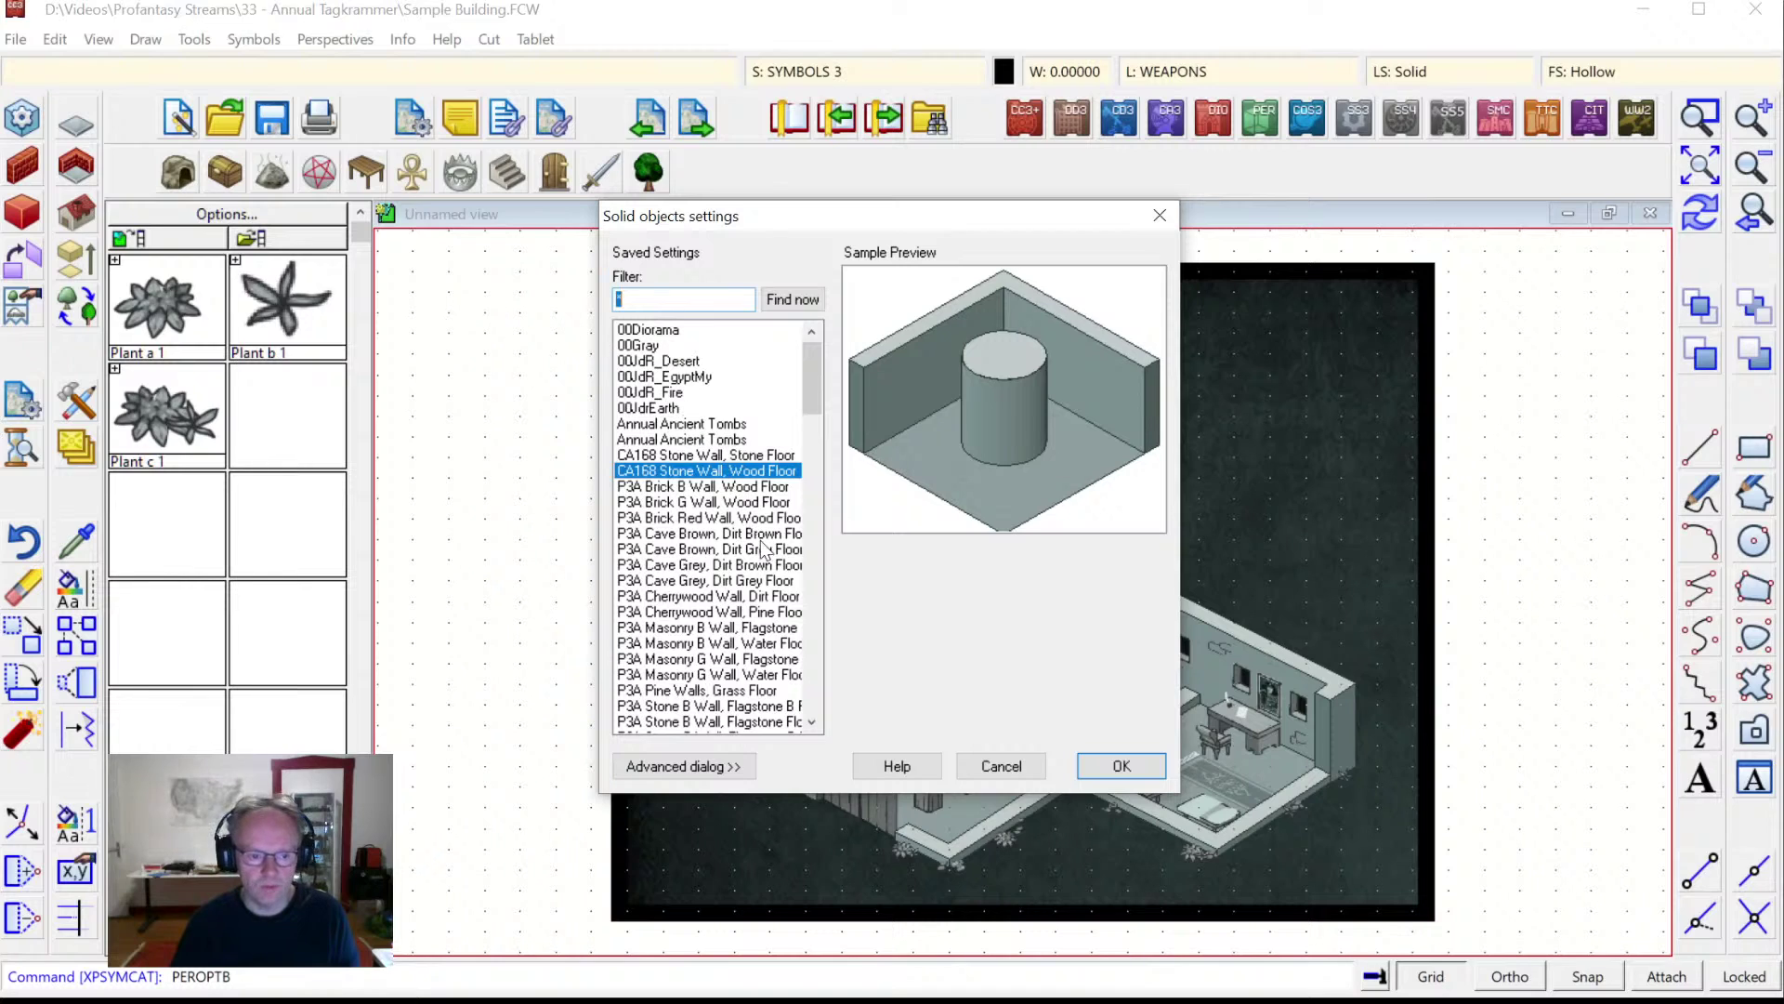
pyautogui.click(702, 457)
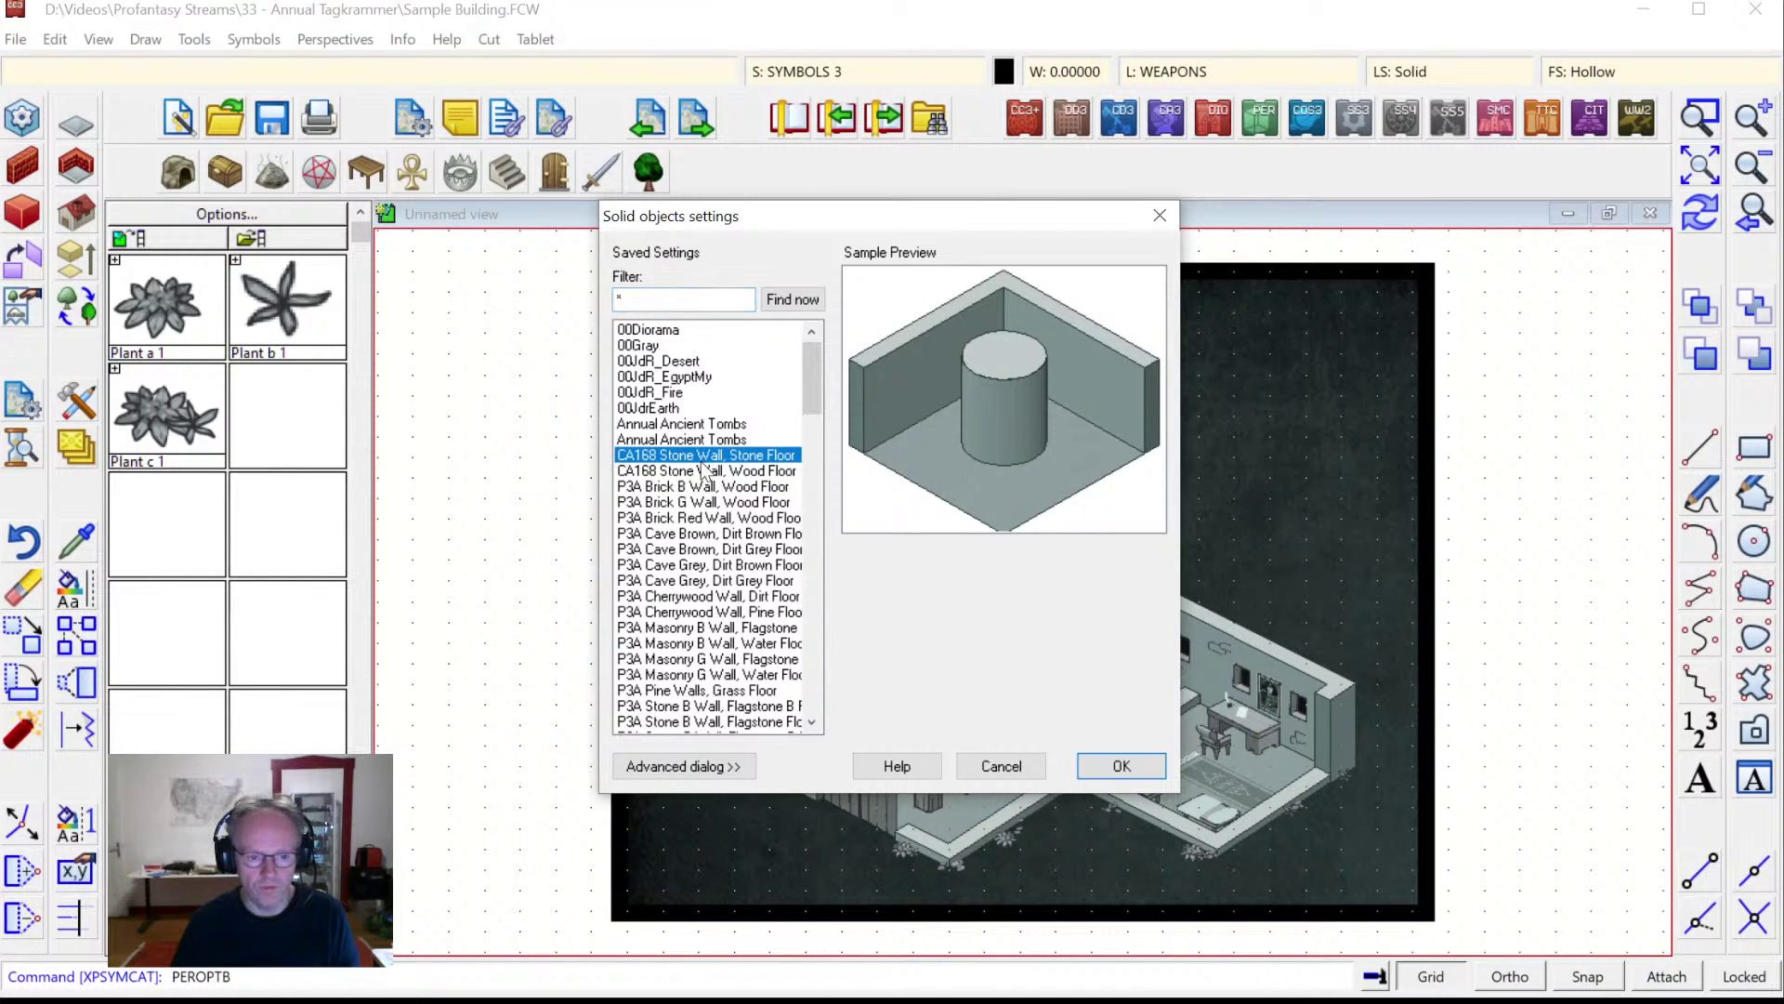
pyautogui.click(1120, 766)
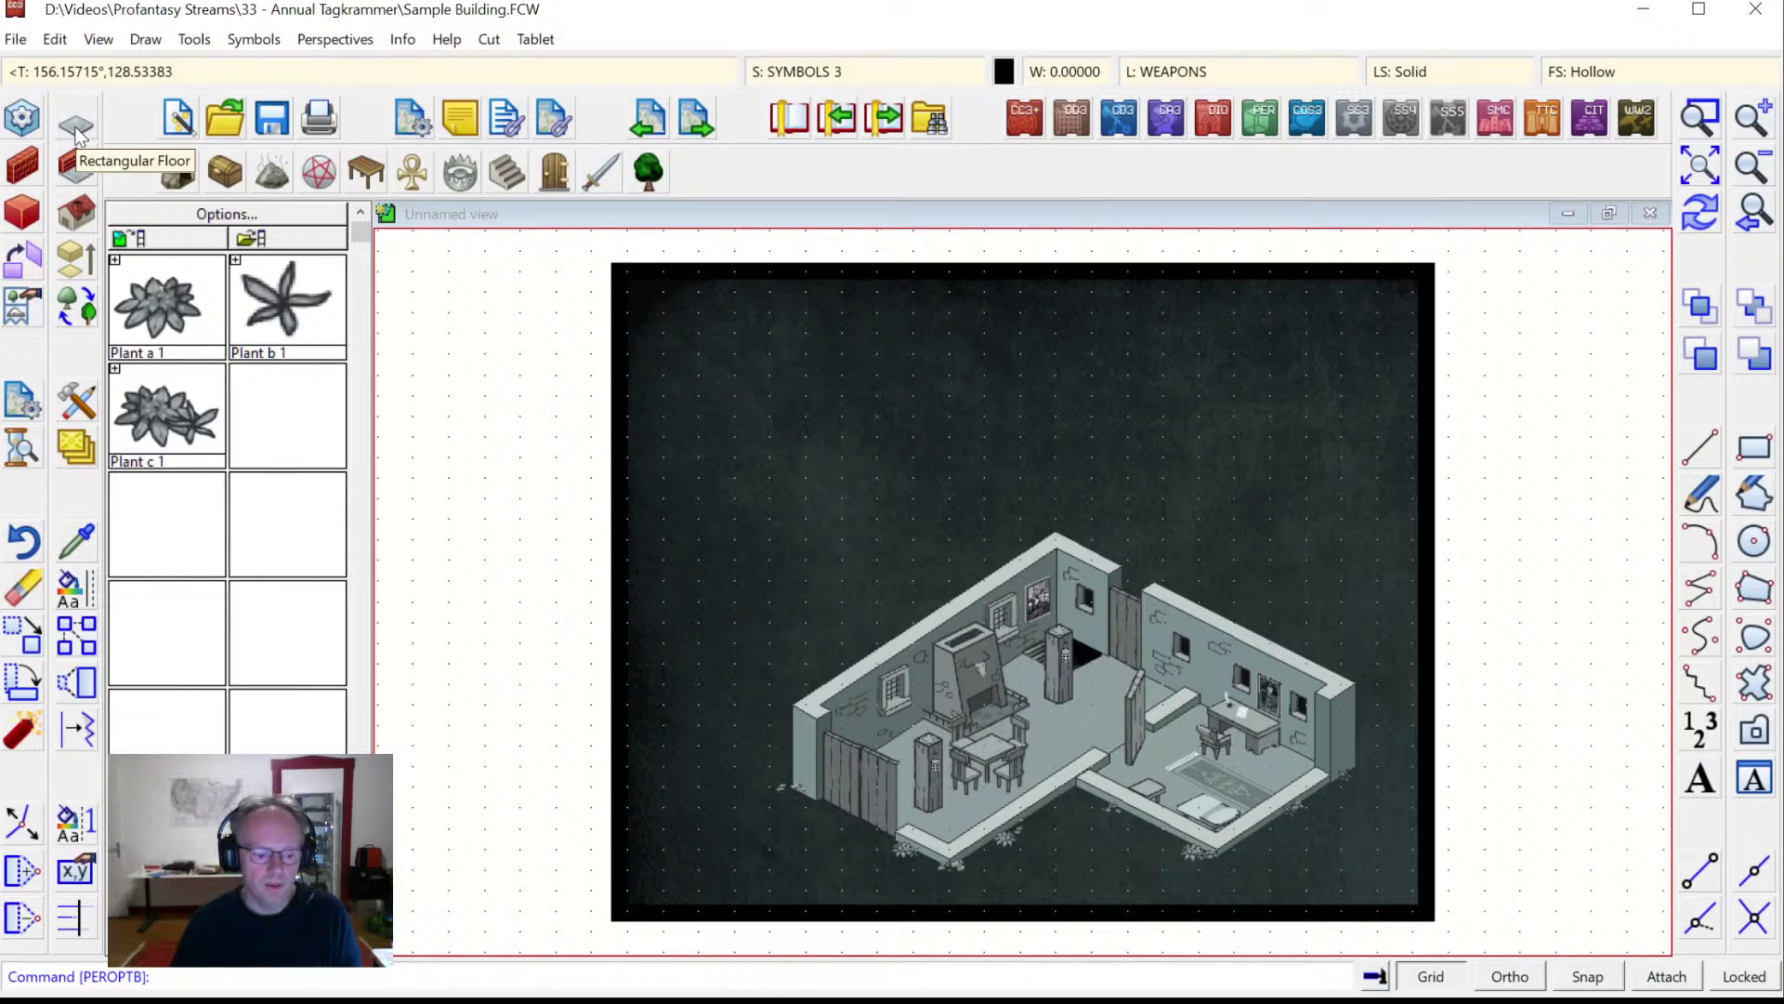
pyautogui.click(76, 130)
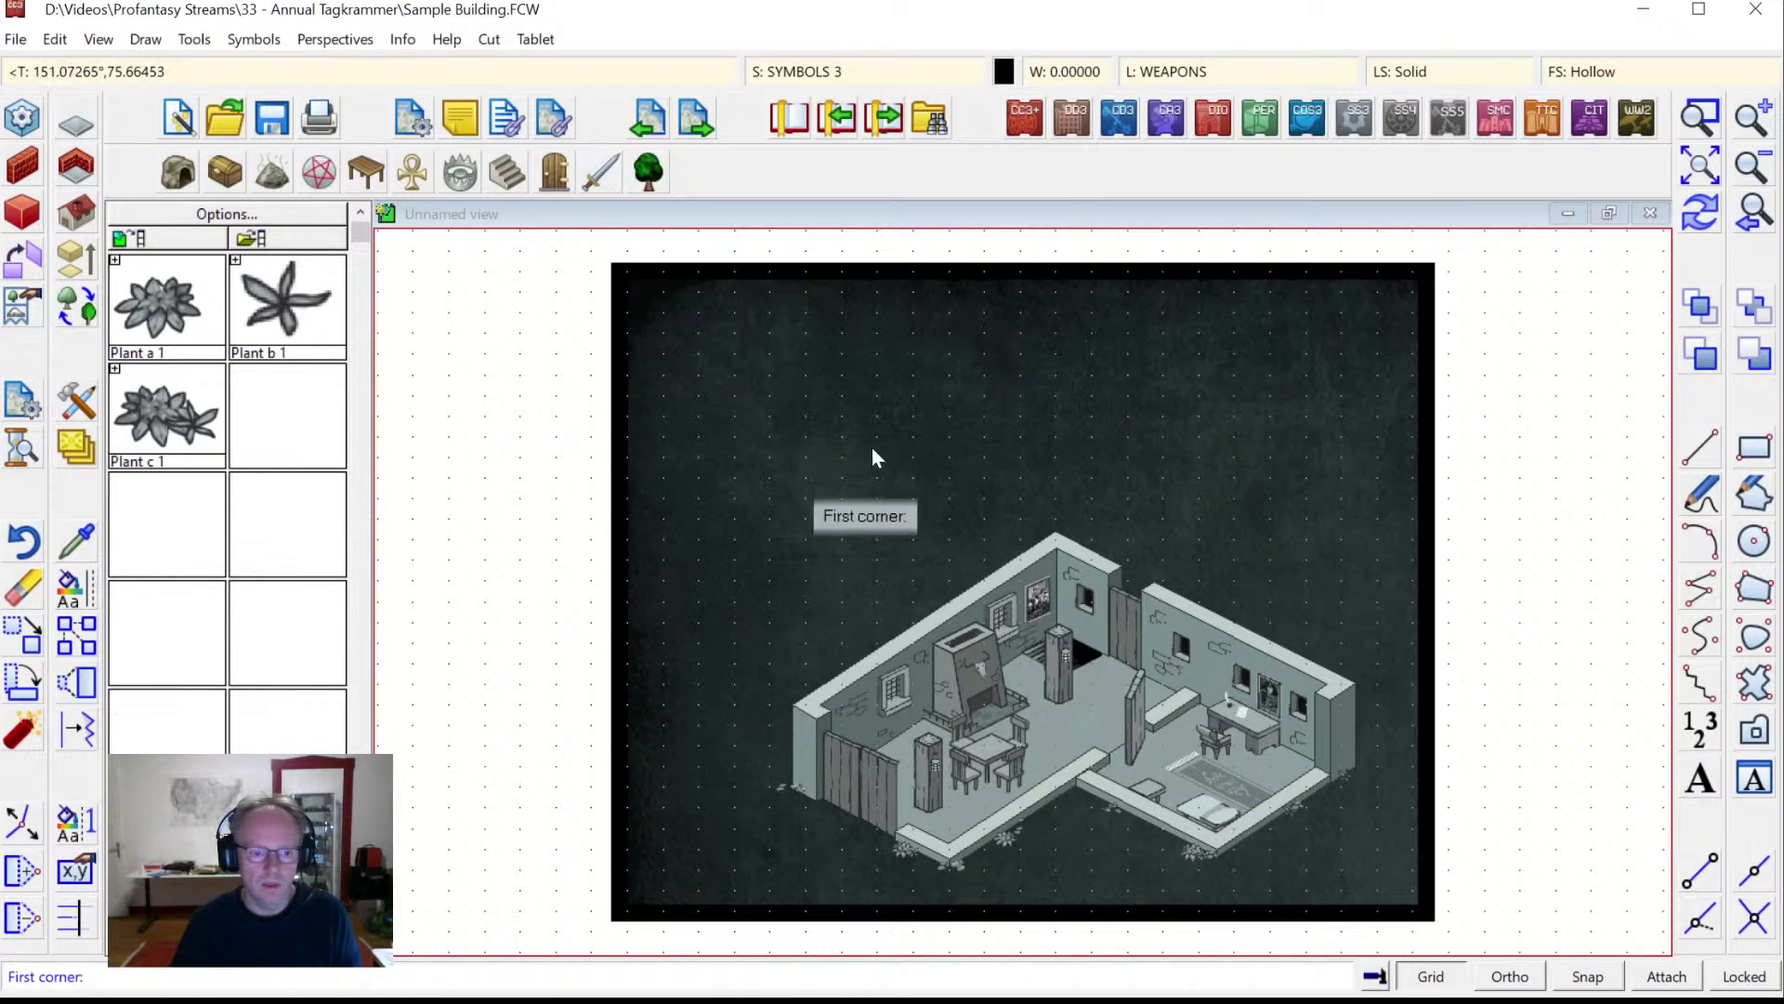
pyautogui.click(839, 350)
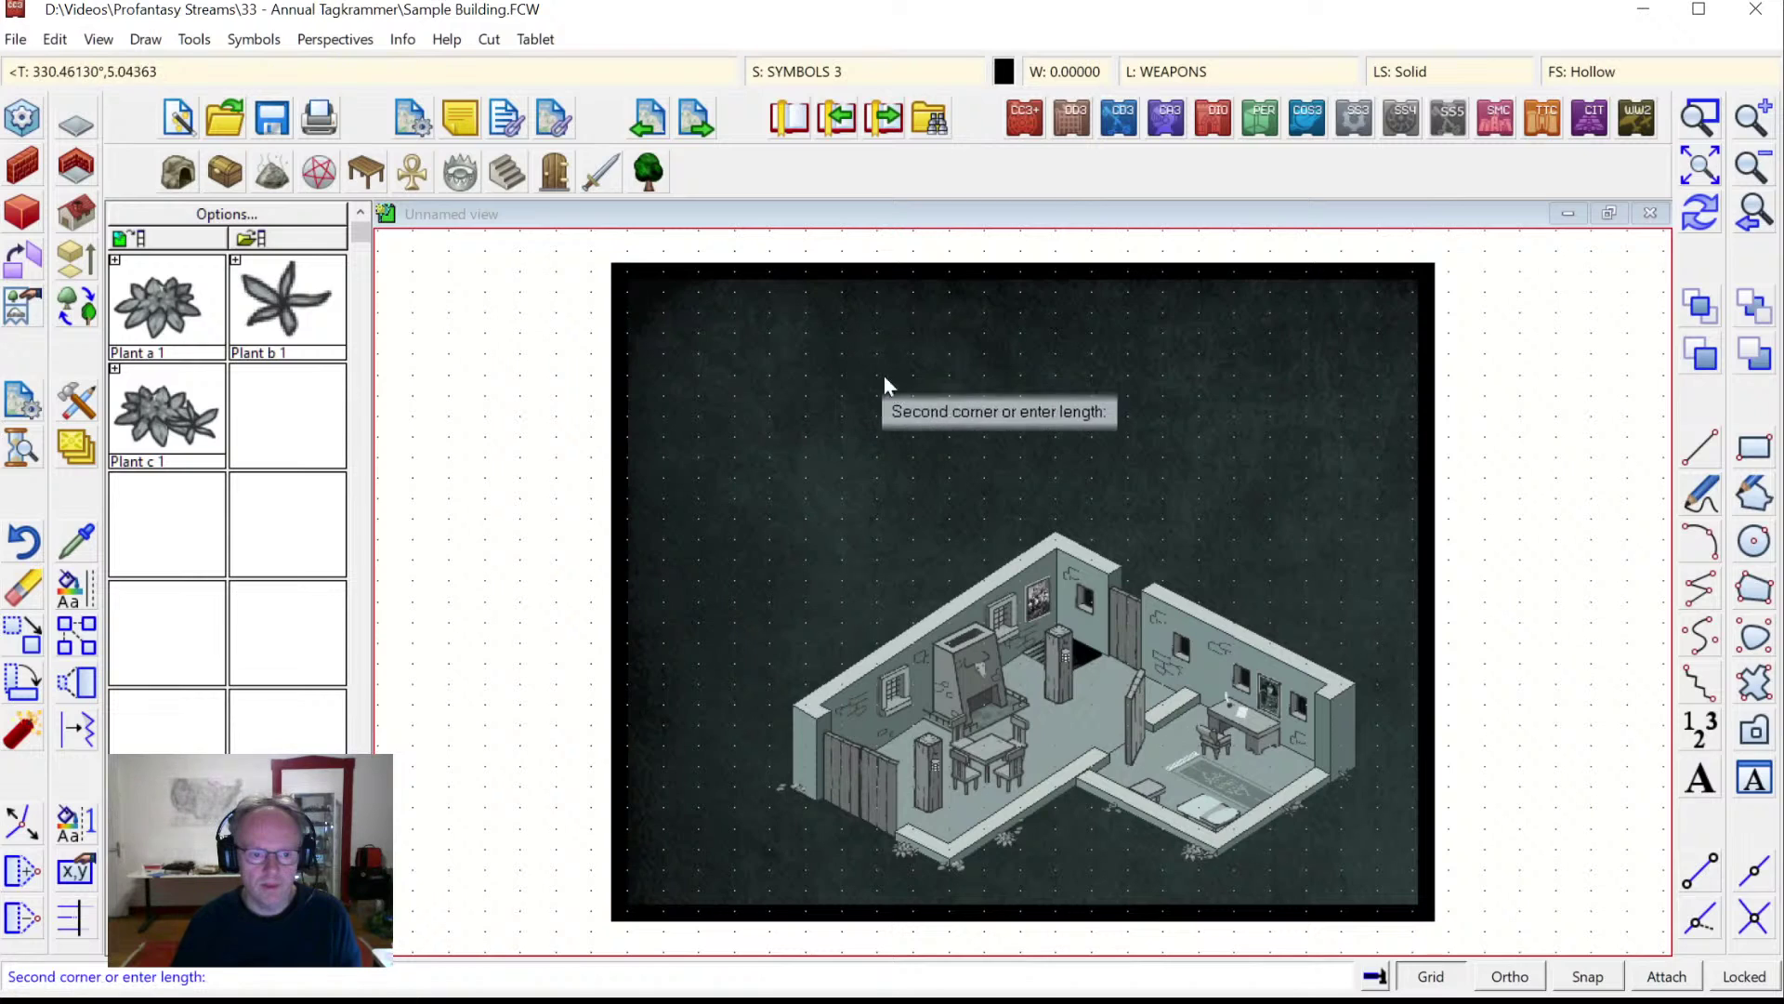
pyautogui.click(1017, 454)
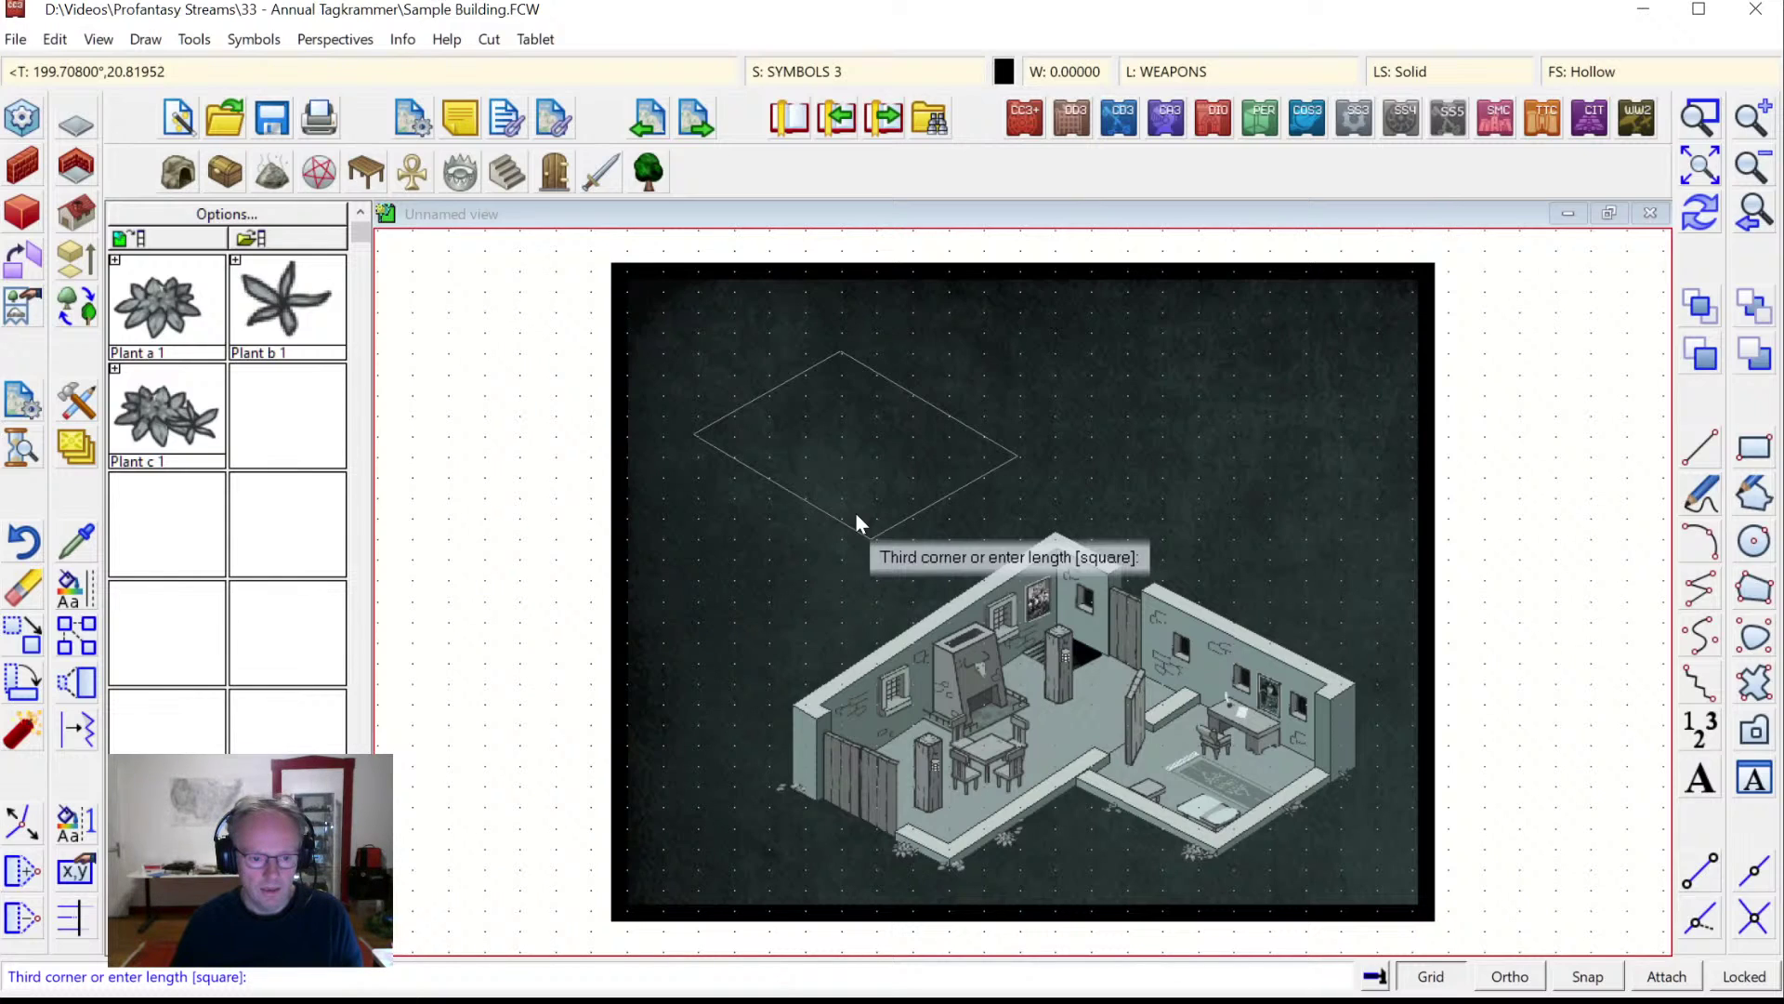
pyautogui.press('Escape')
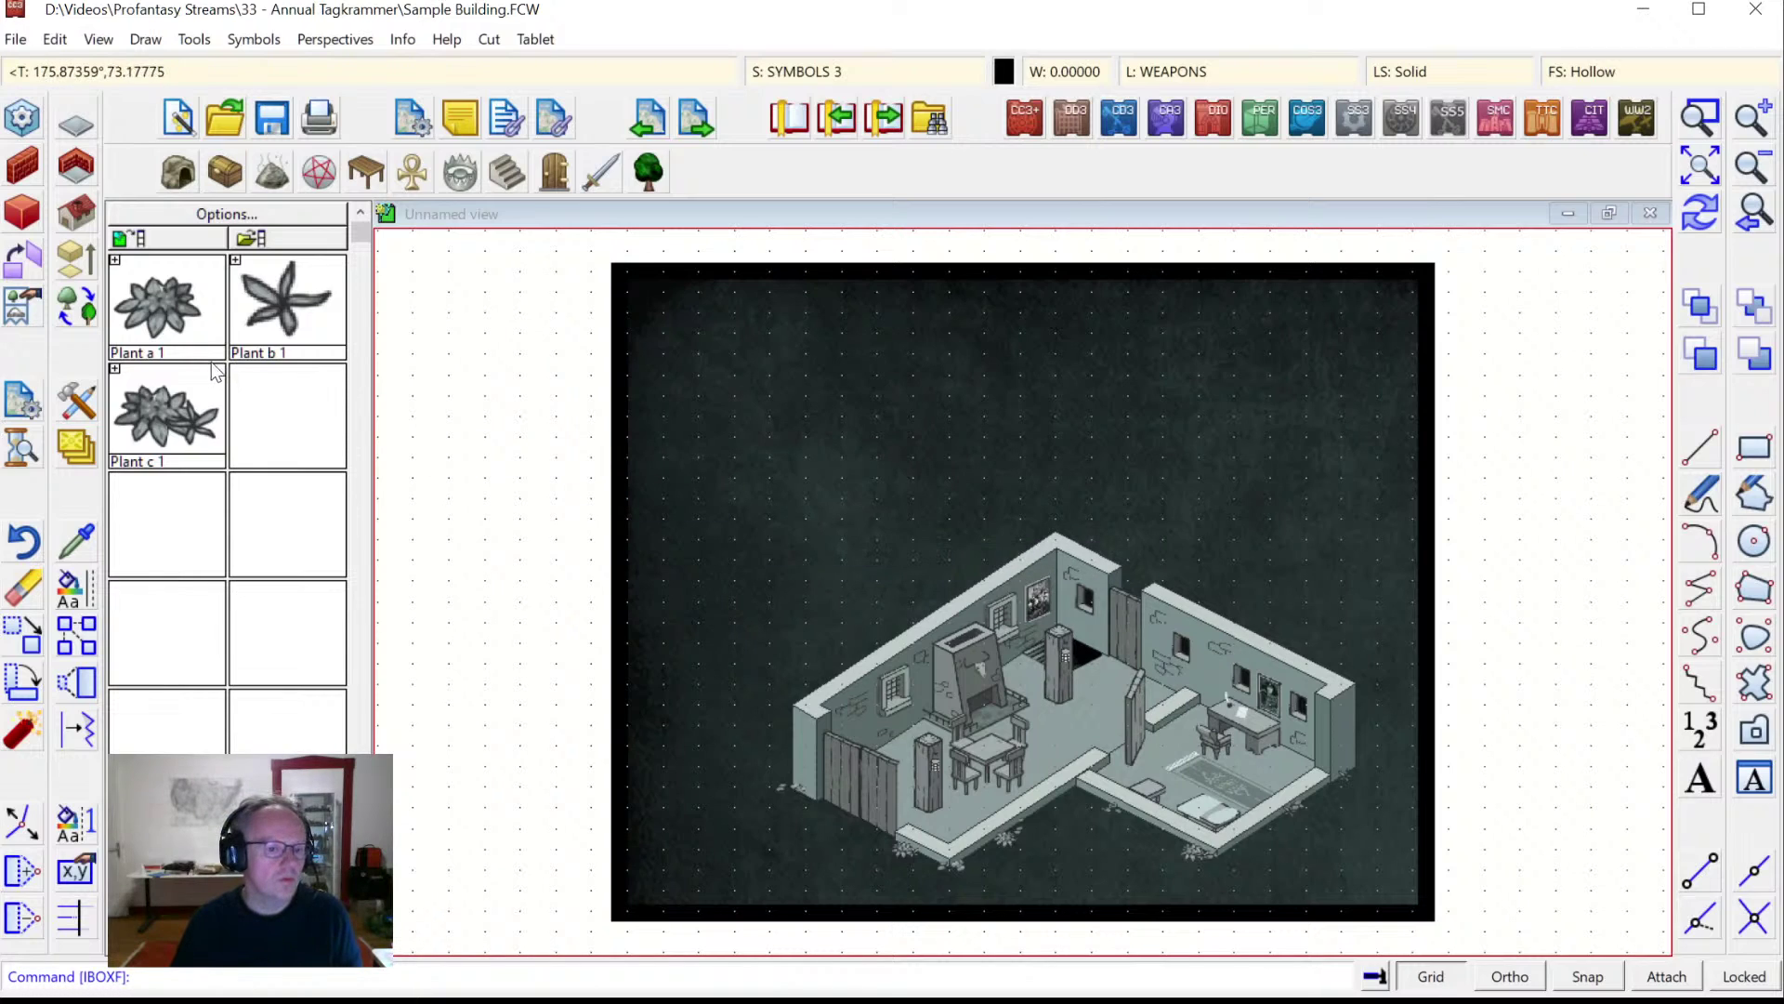
# Try to draw a polygonal floor over the building, attaching its nodes to the endpoints of the outer wall corners.
pyautogui.click(84, 125)
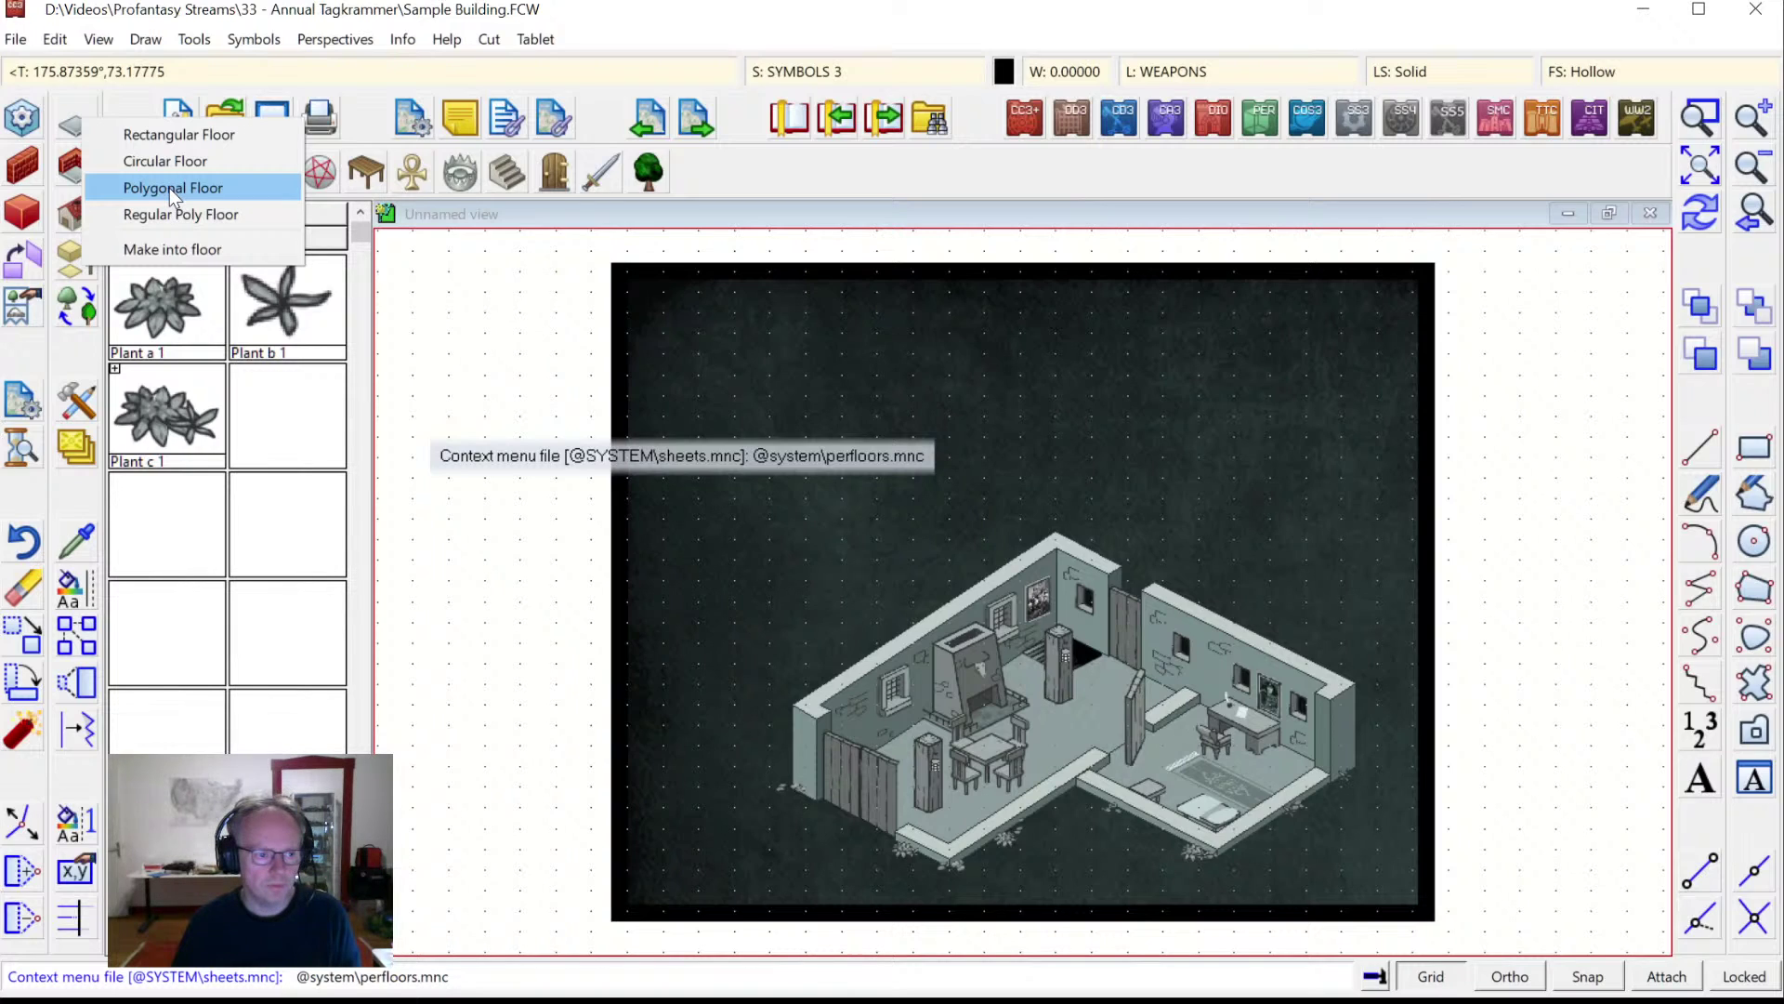
pyautogui.click(169, 188)
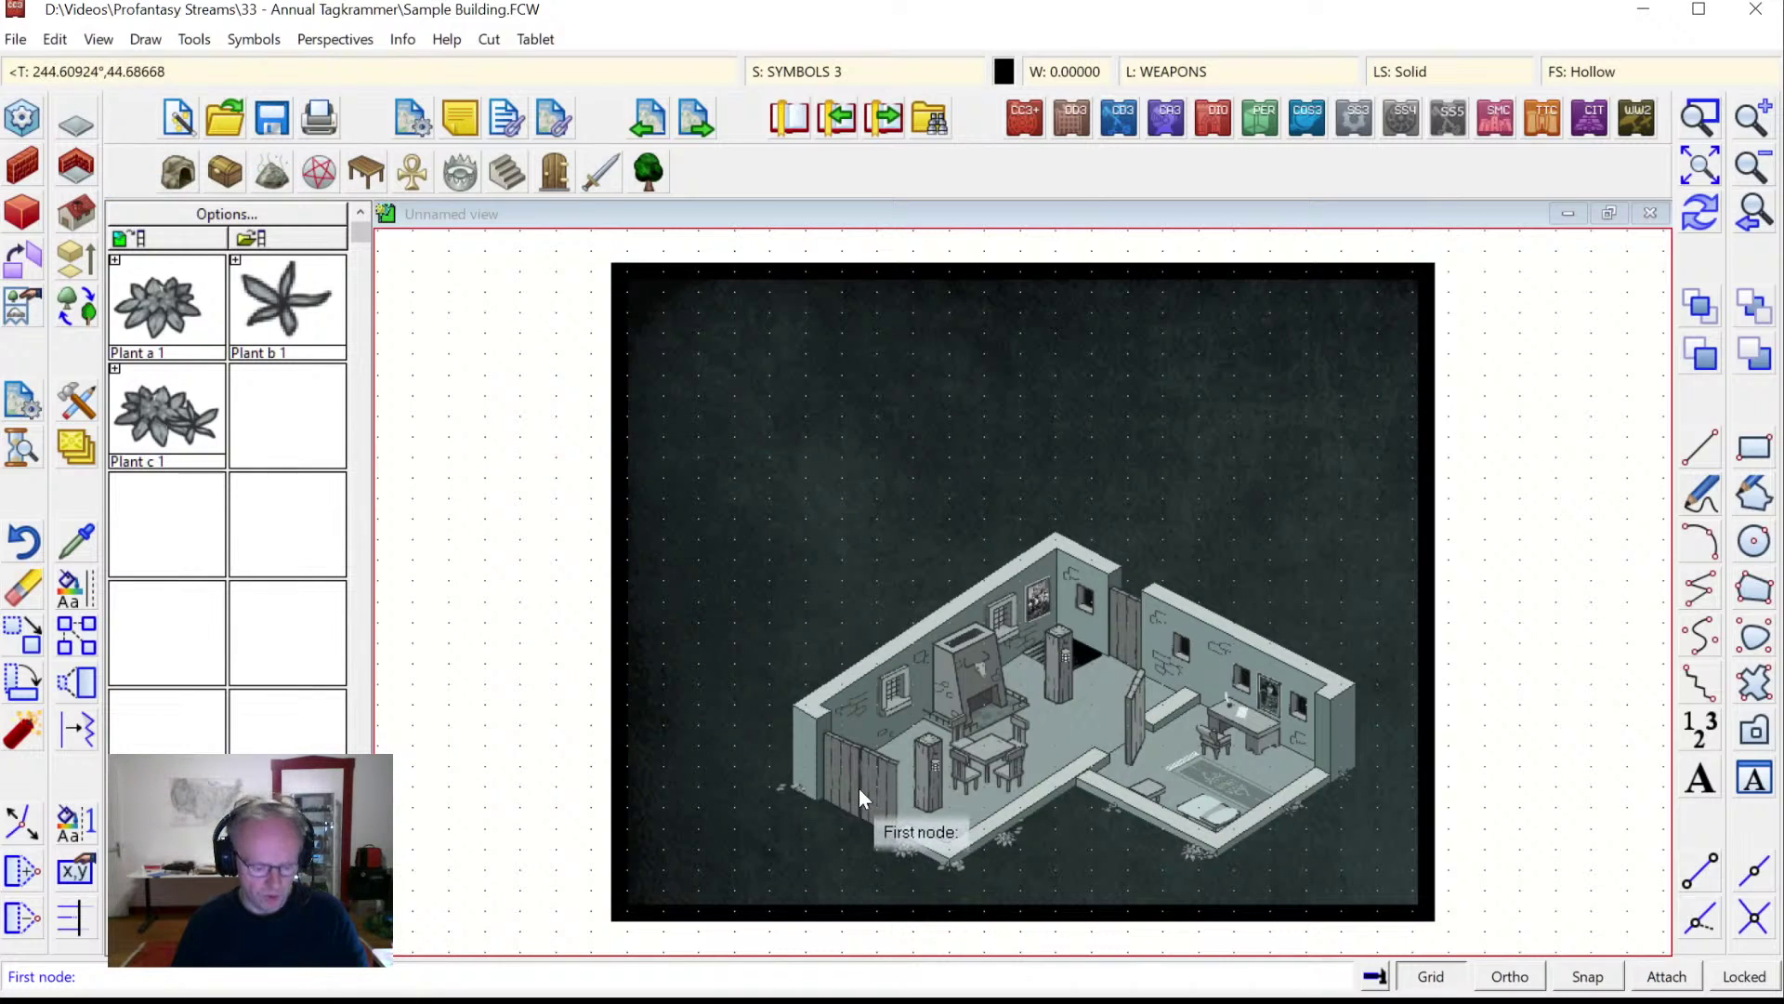
pyautogui.press('e')
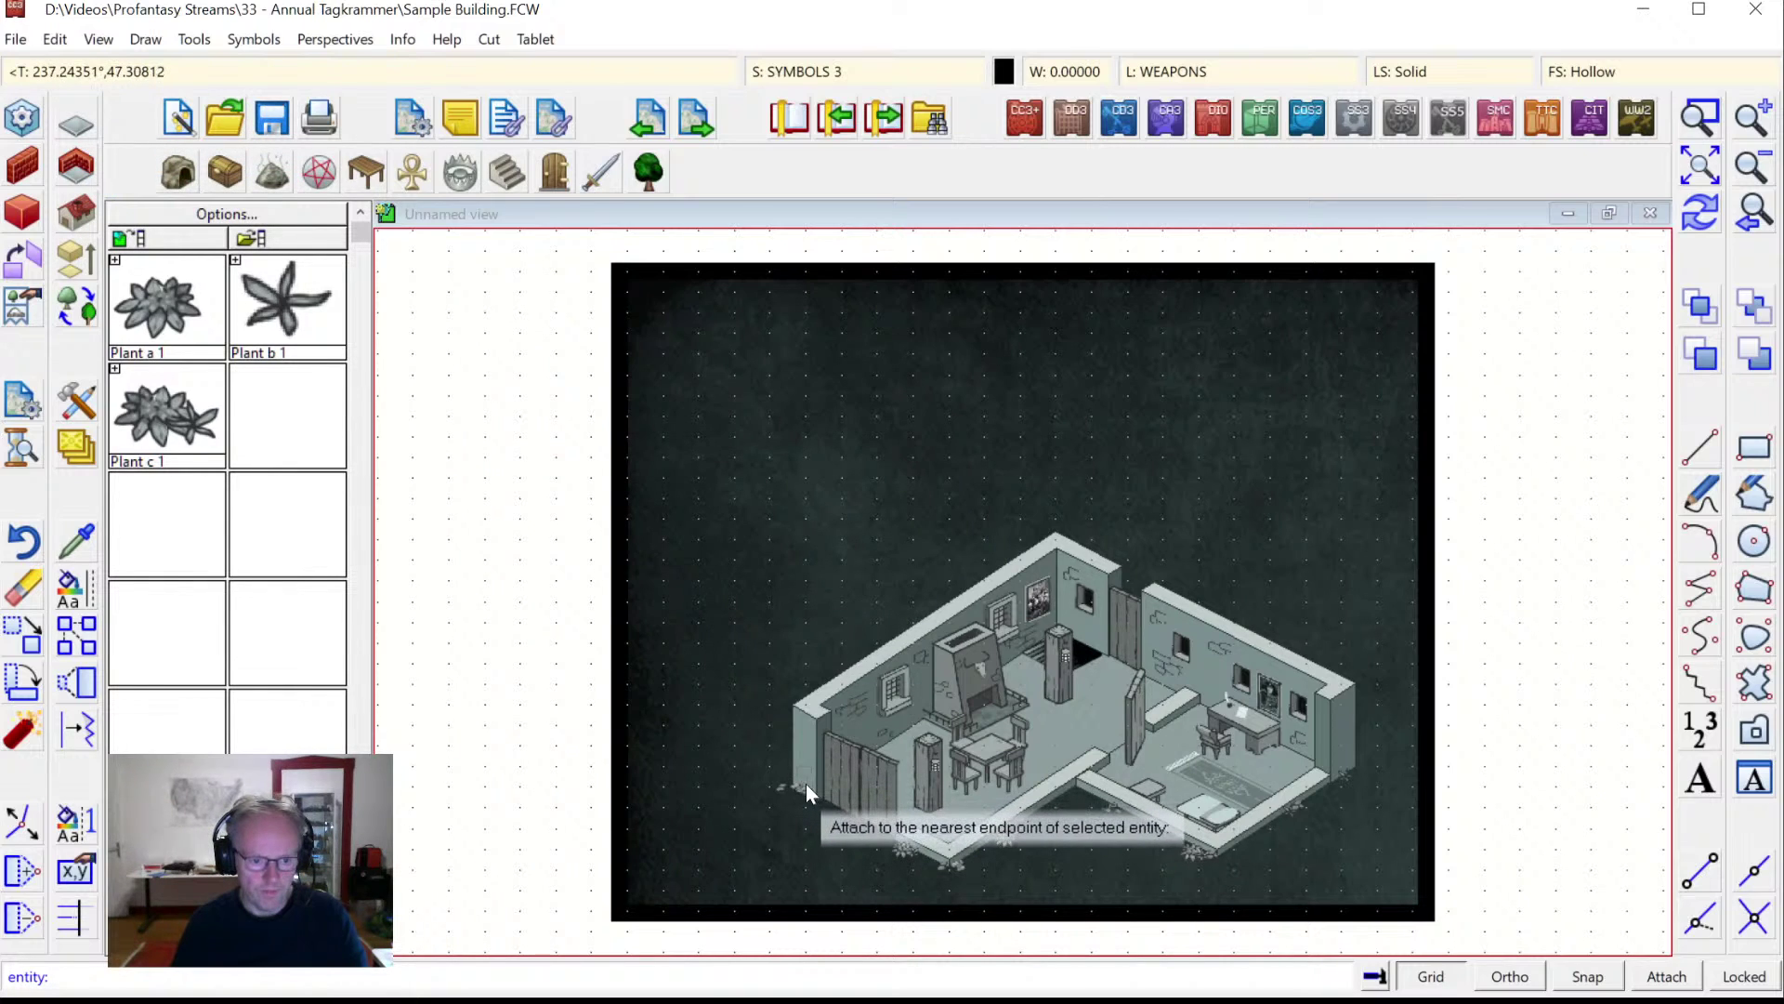
pyautogui.click(806, 784)
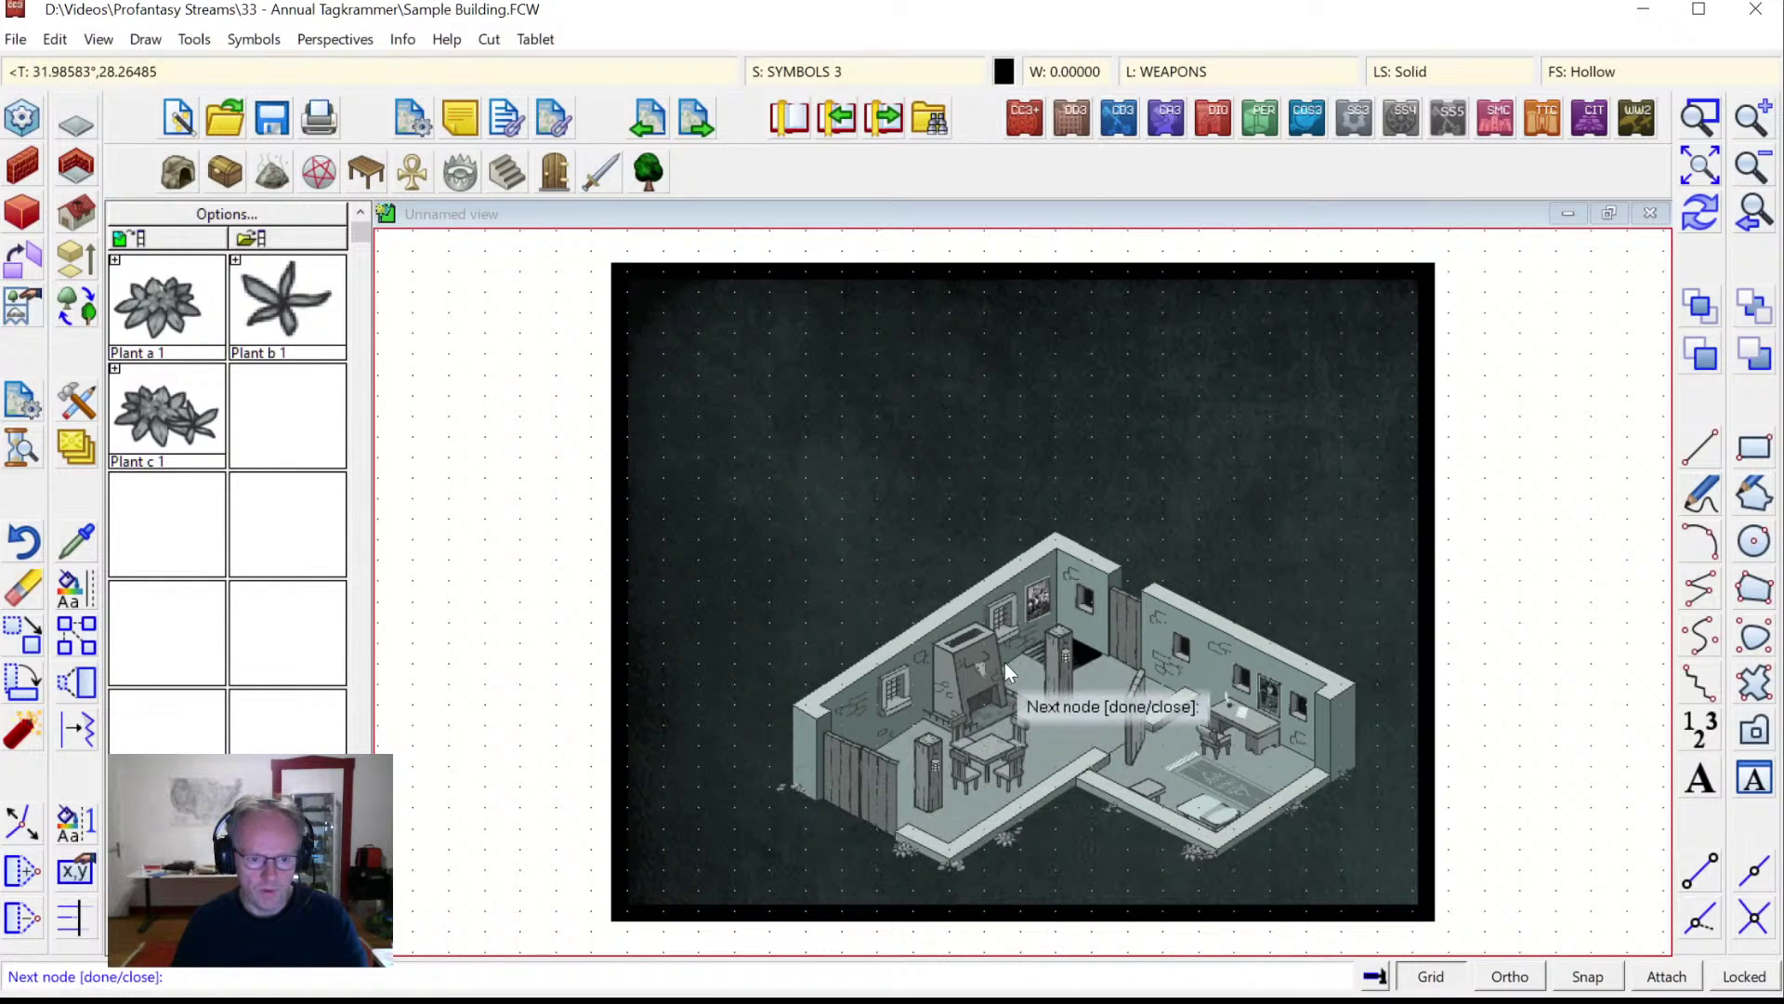
pyautogui.press('e')
pyautogui.click(1050, 627)
pyautogui.press('e')
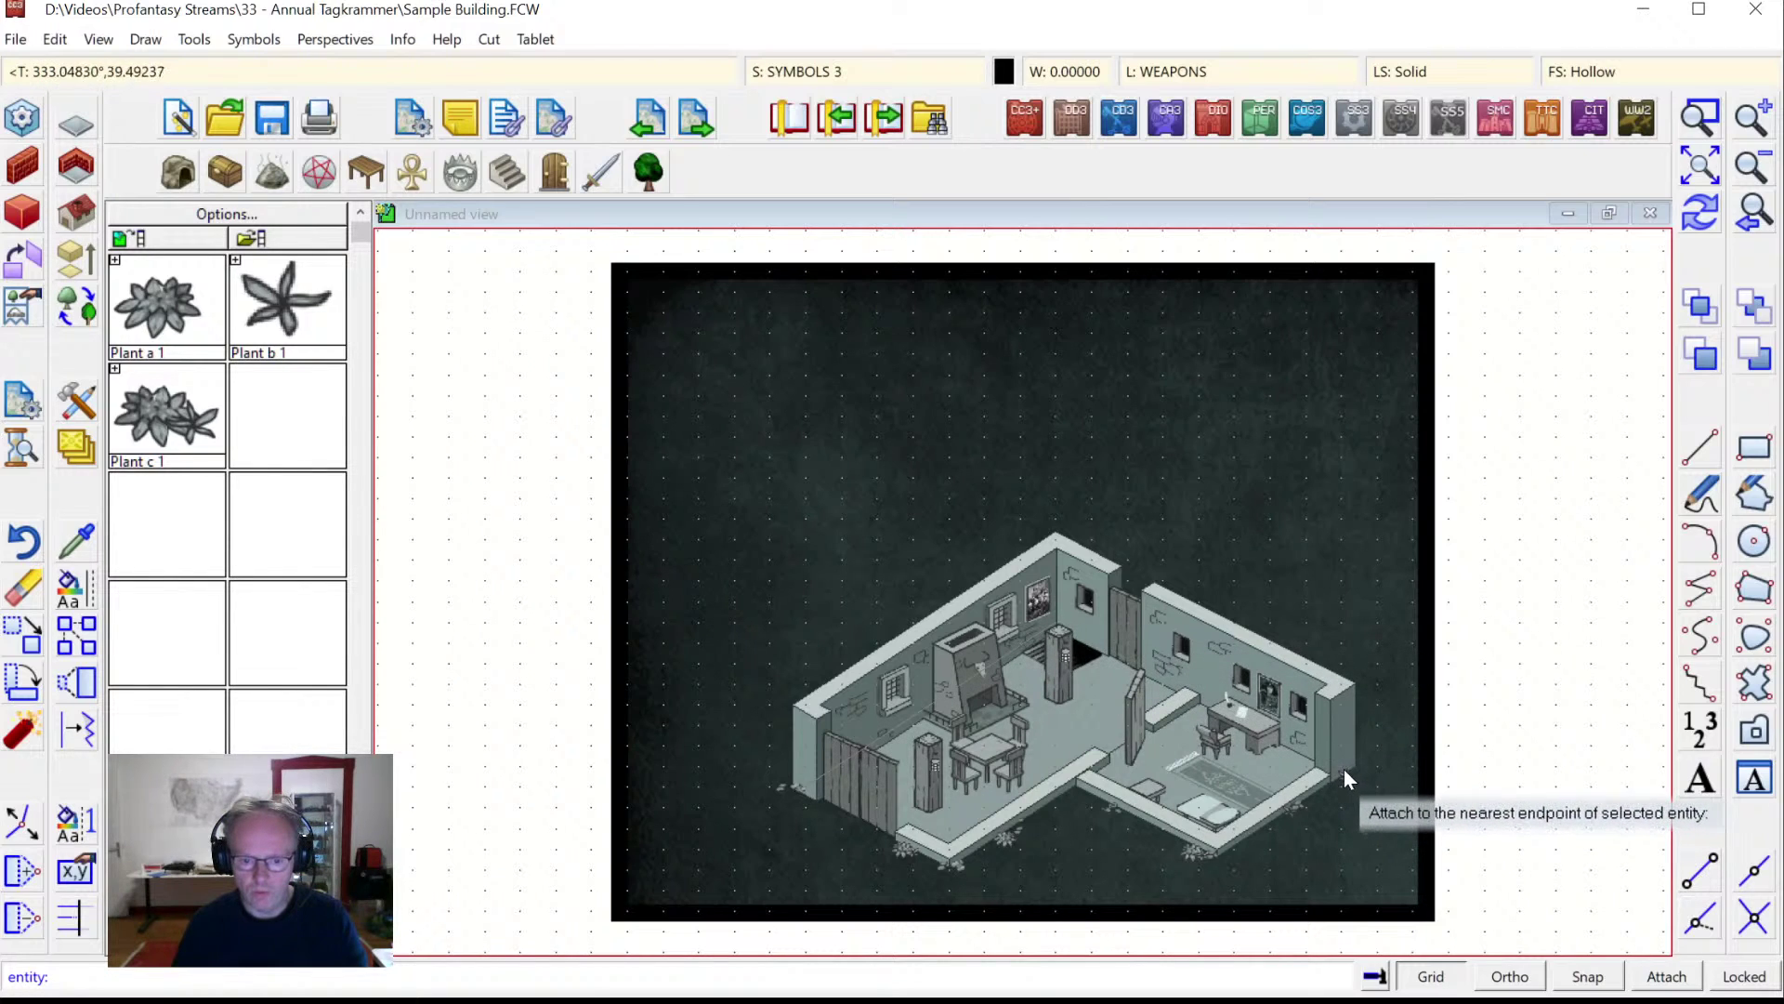
pyautogui.click(1345, 771)
pyautogui.press('e')
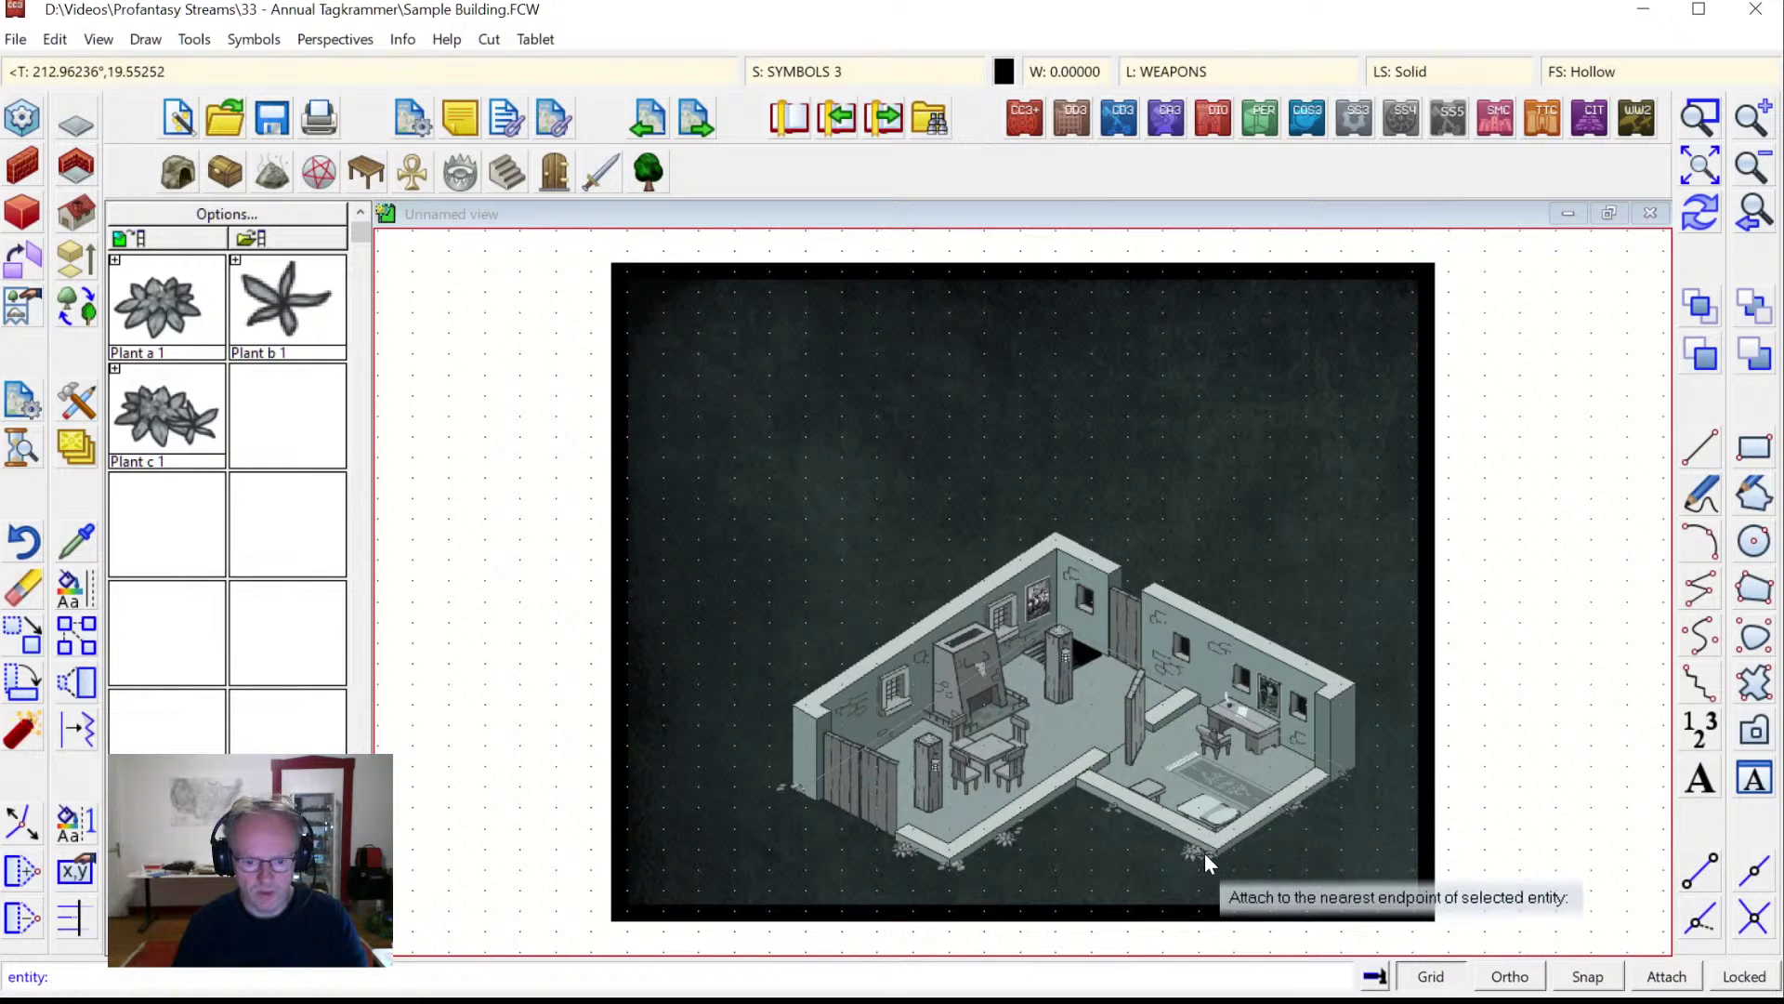
pyautogui.click(1214, 852)
pyautogui.press('e')
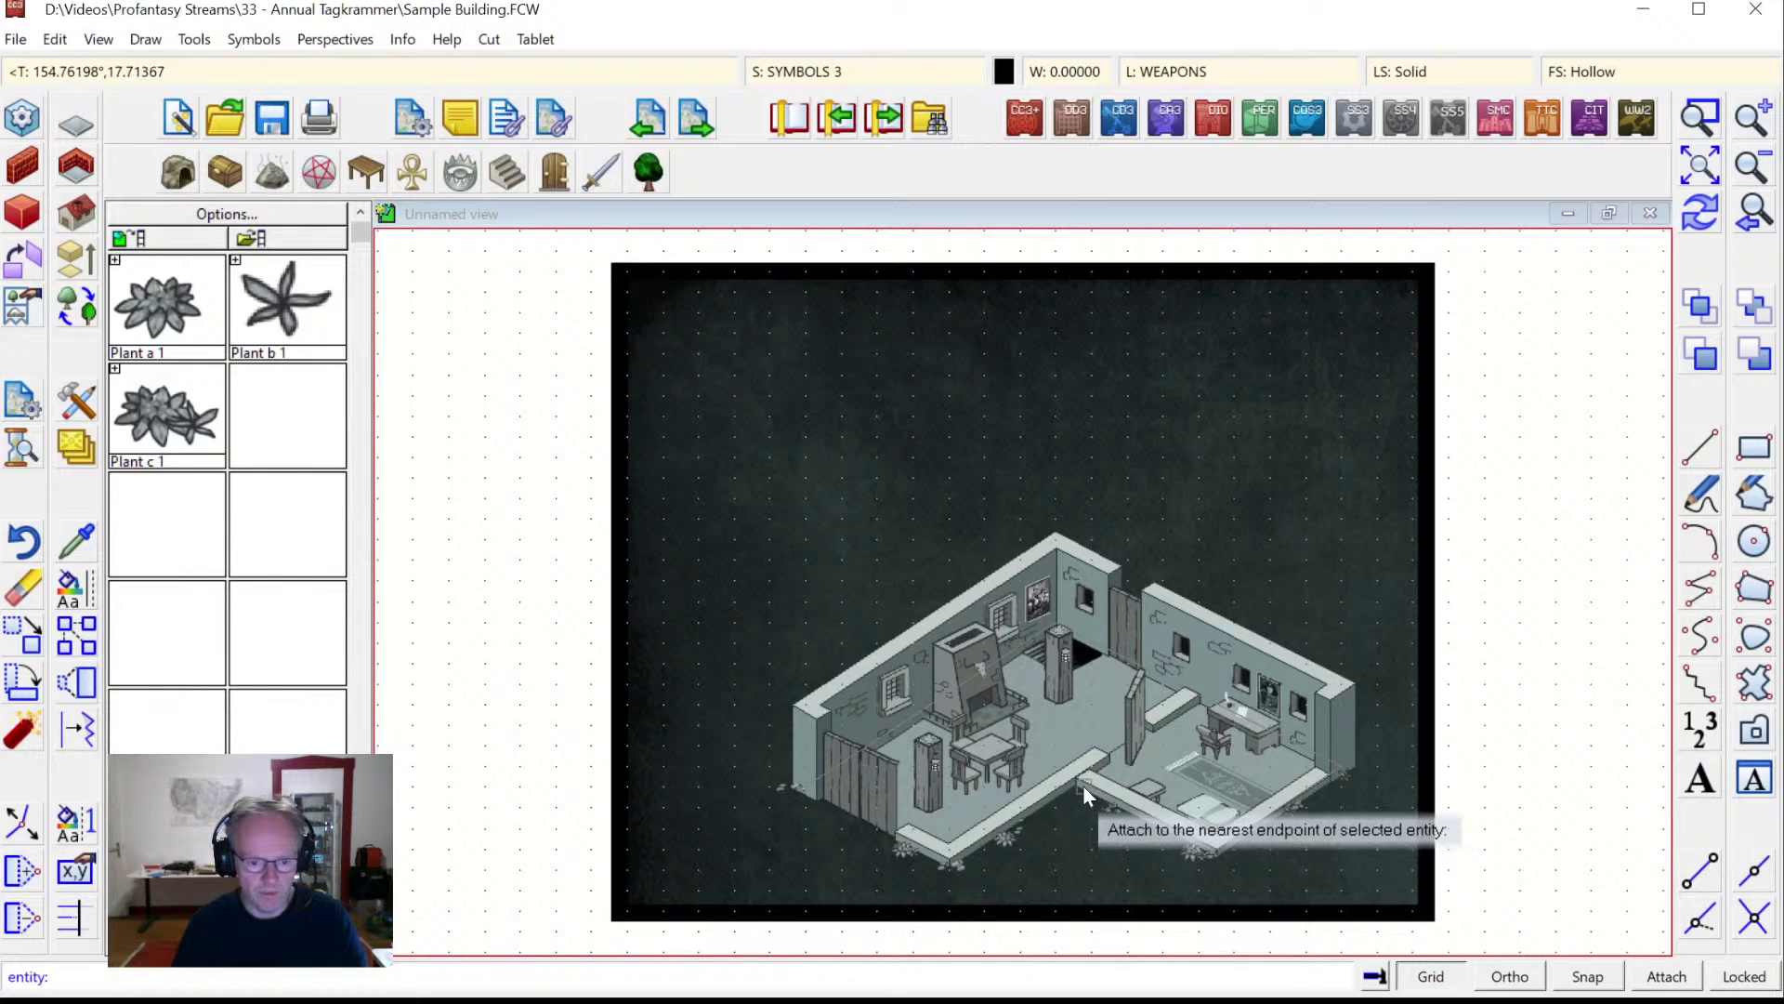
pyautogui.click(1072, 779)
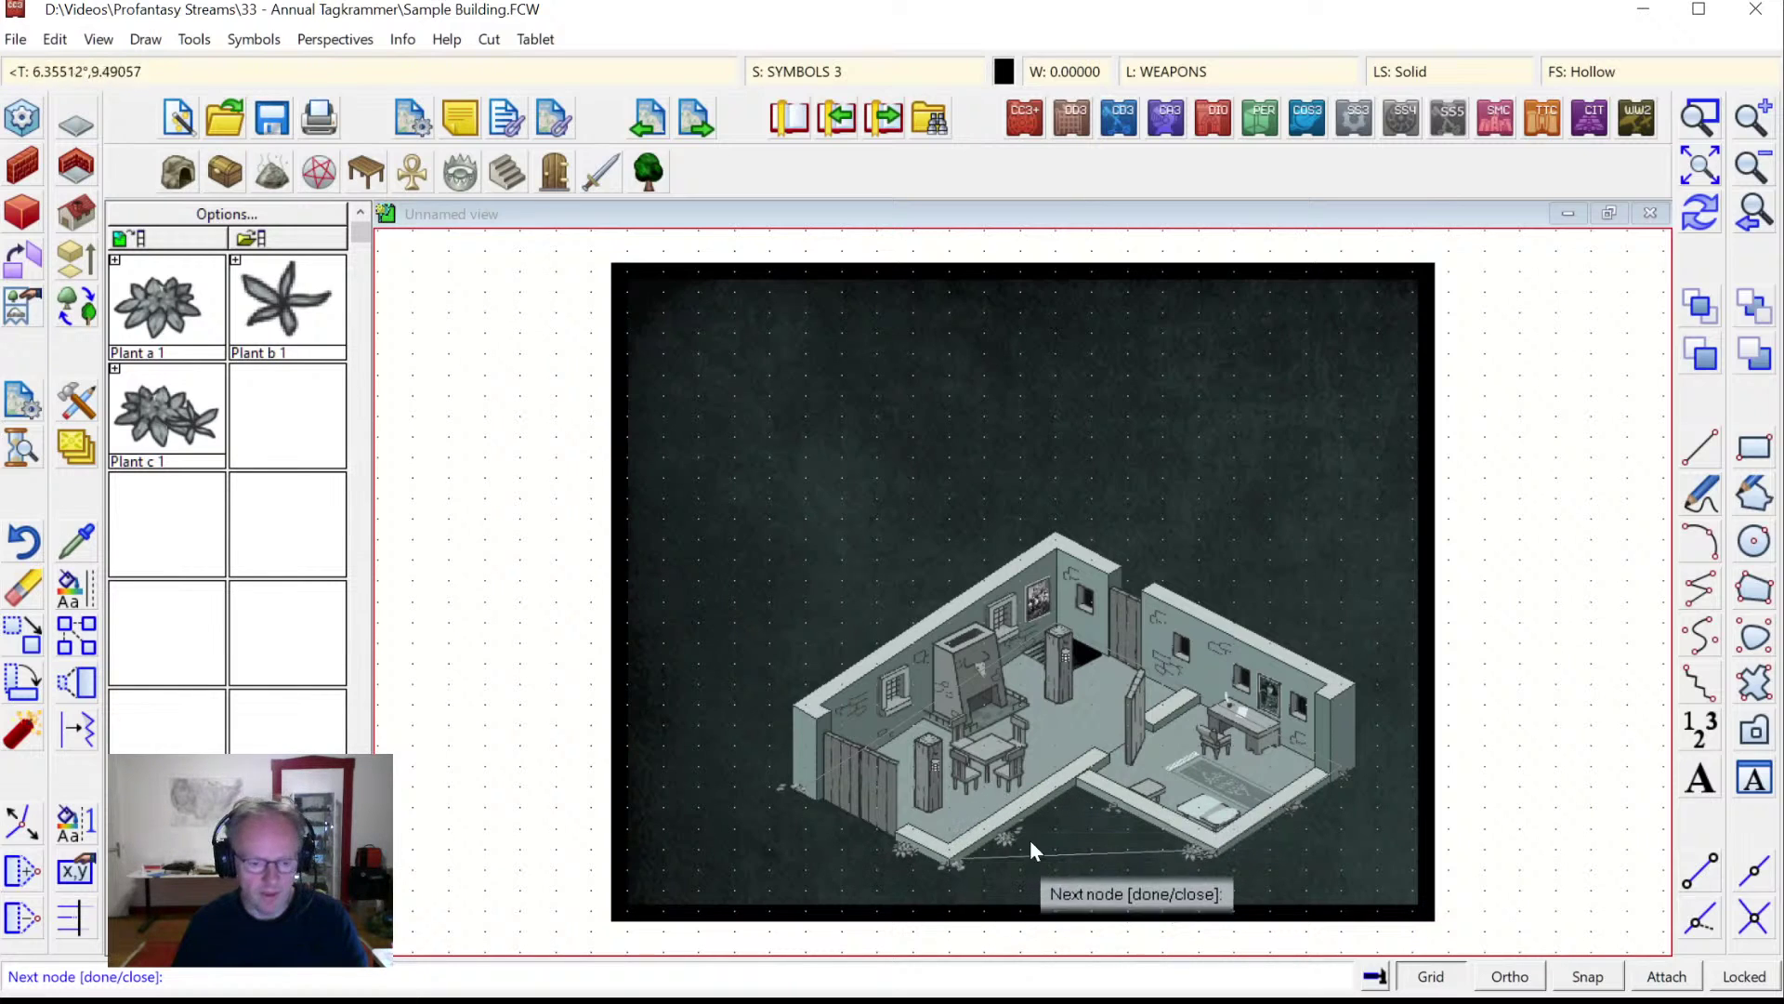
pyautogui.rightClick(900, 779)
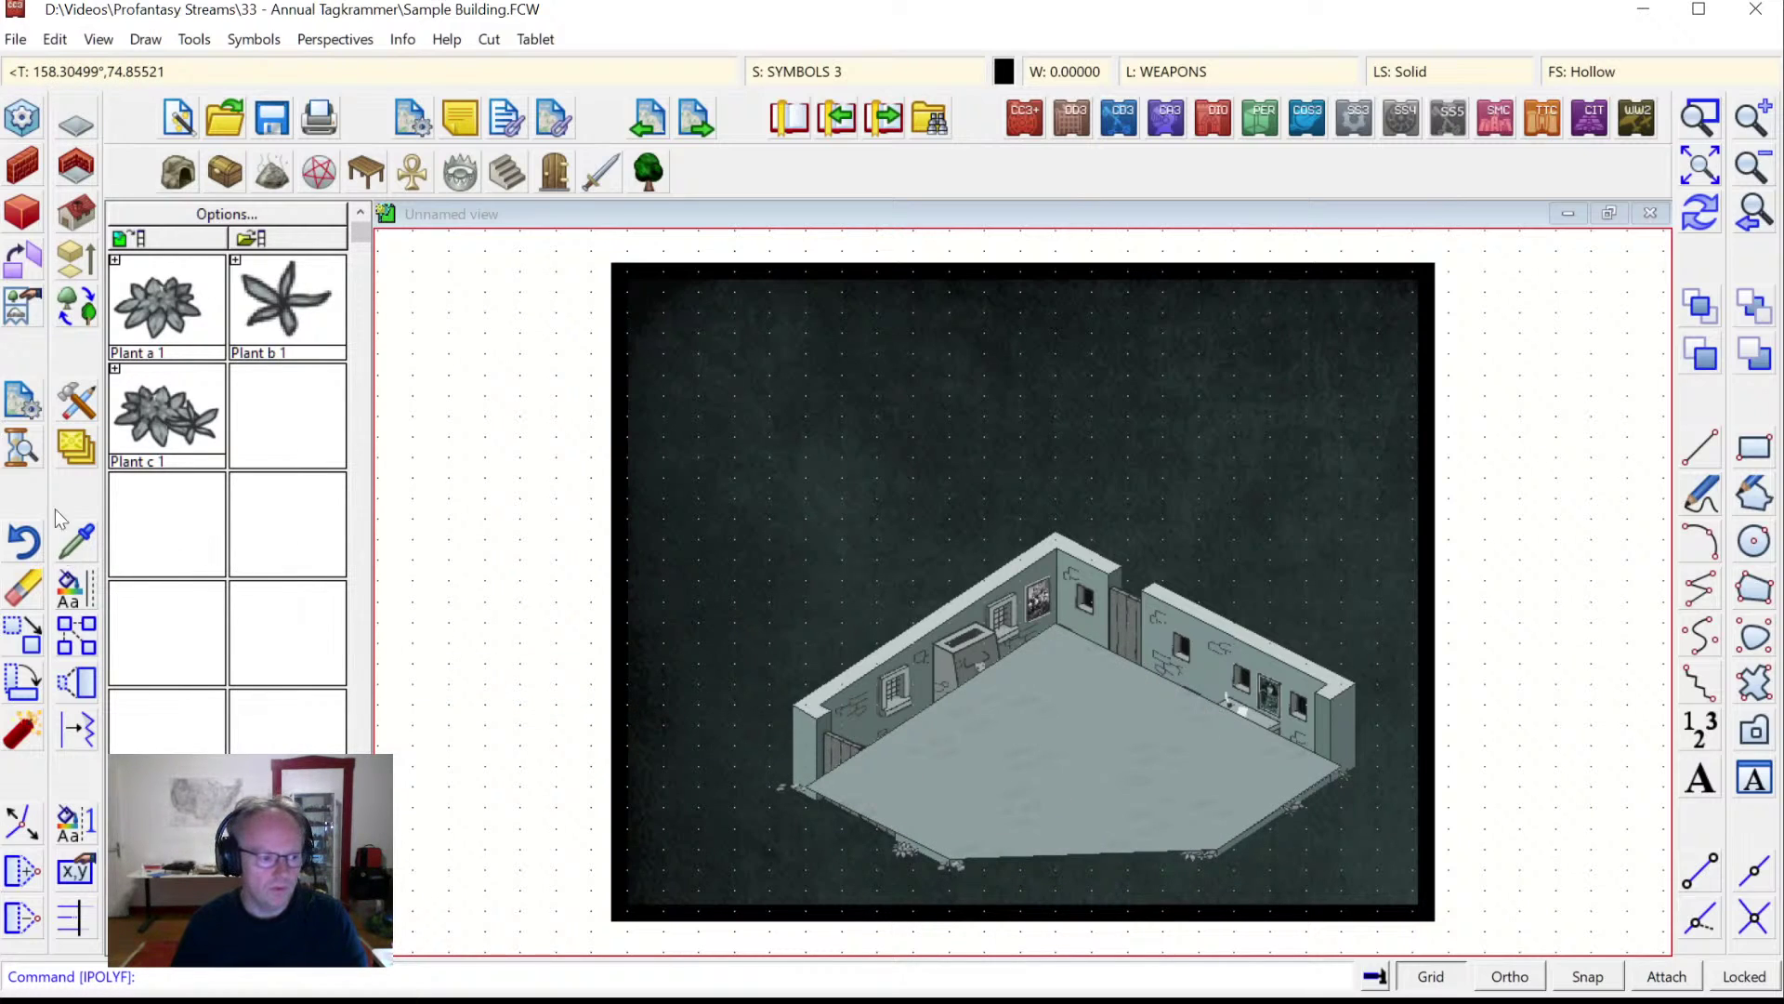
# Try to insert a node in the front edge of the new floor, and undo the floor.
pyautogui.click(19, 870)
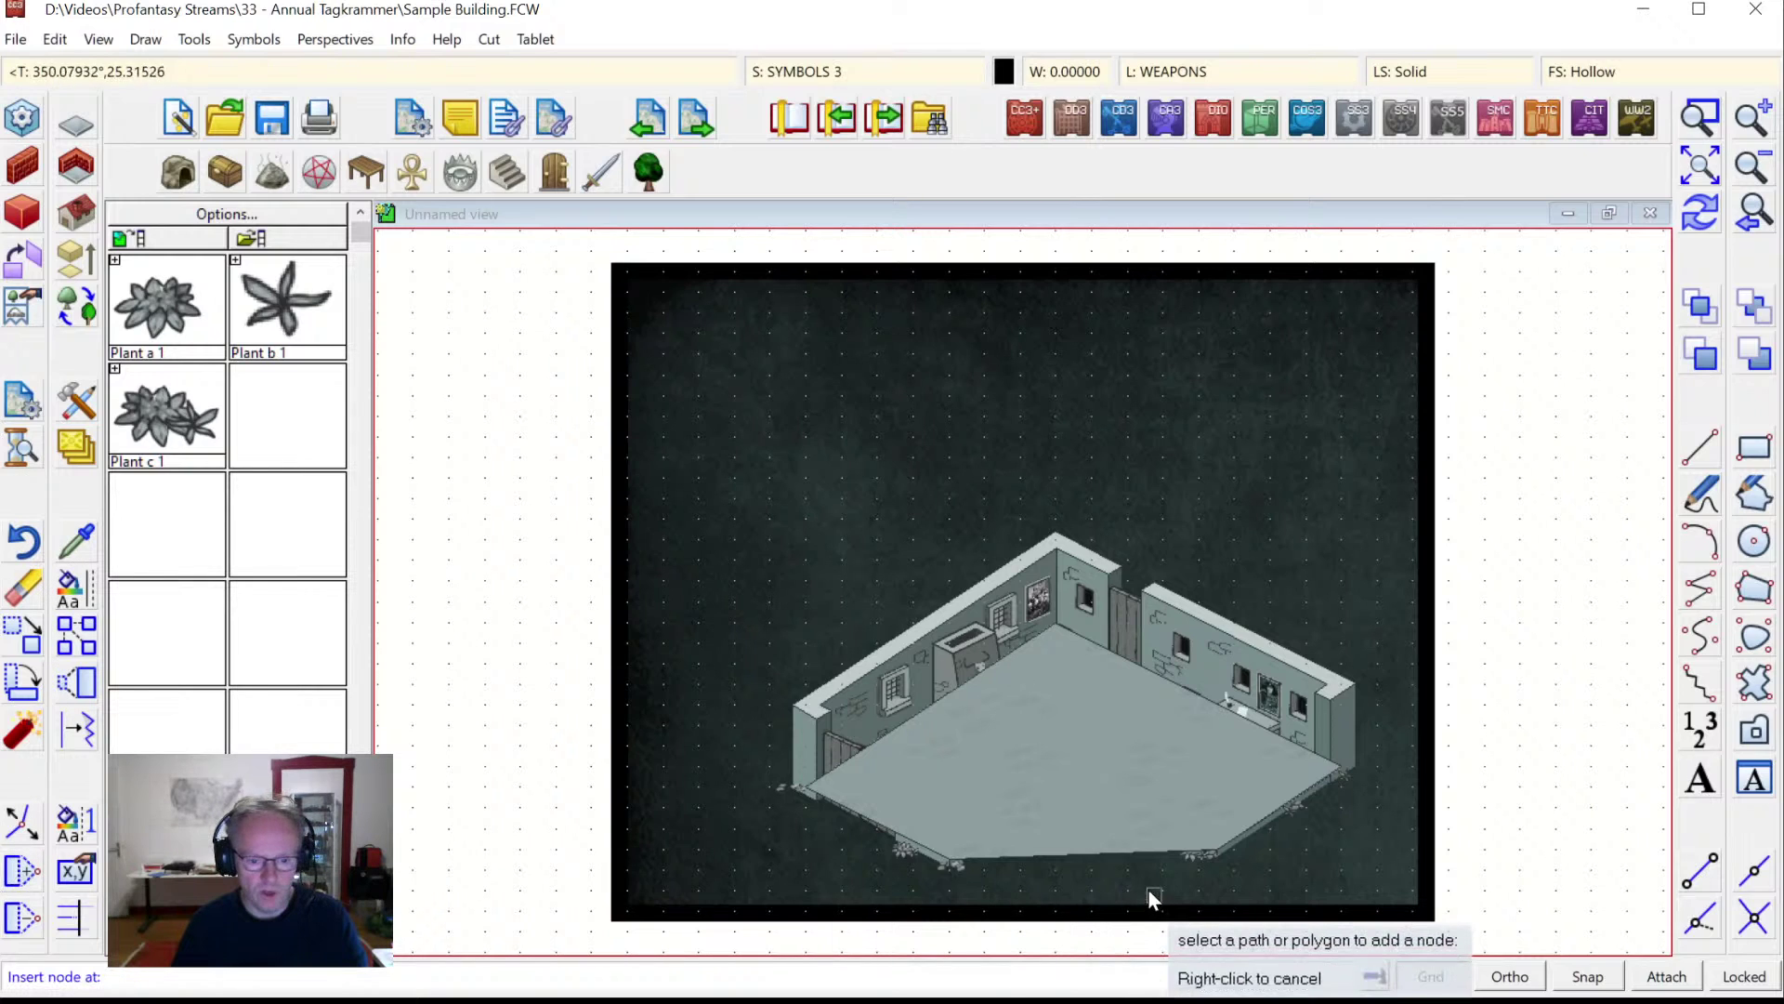
pyautogui.rightClick(1076, 852)
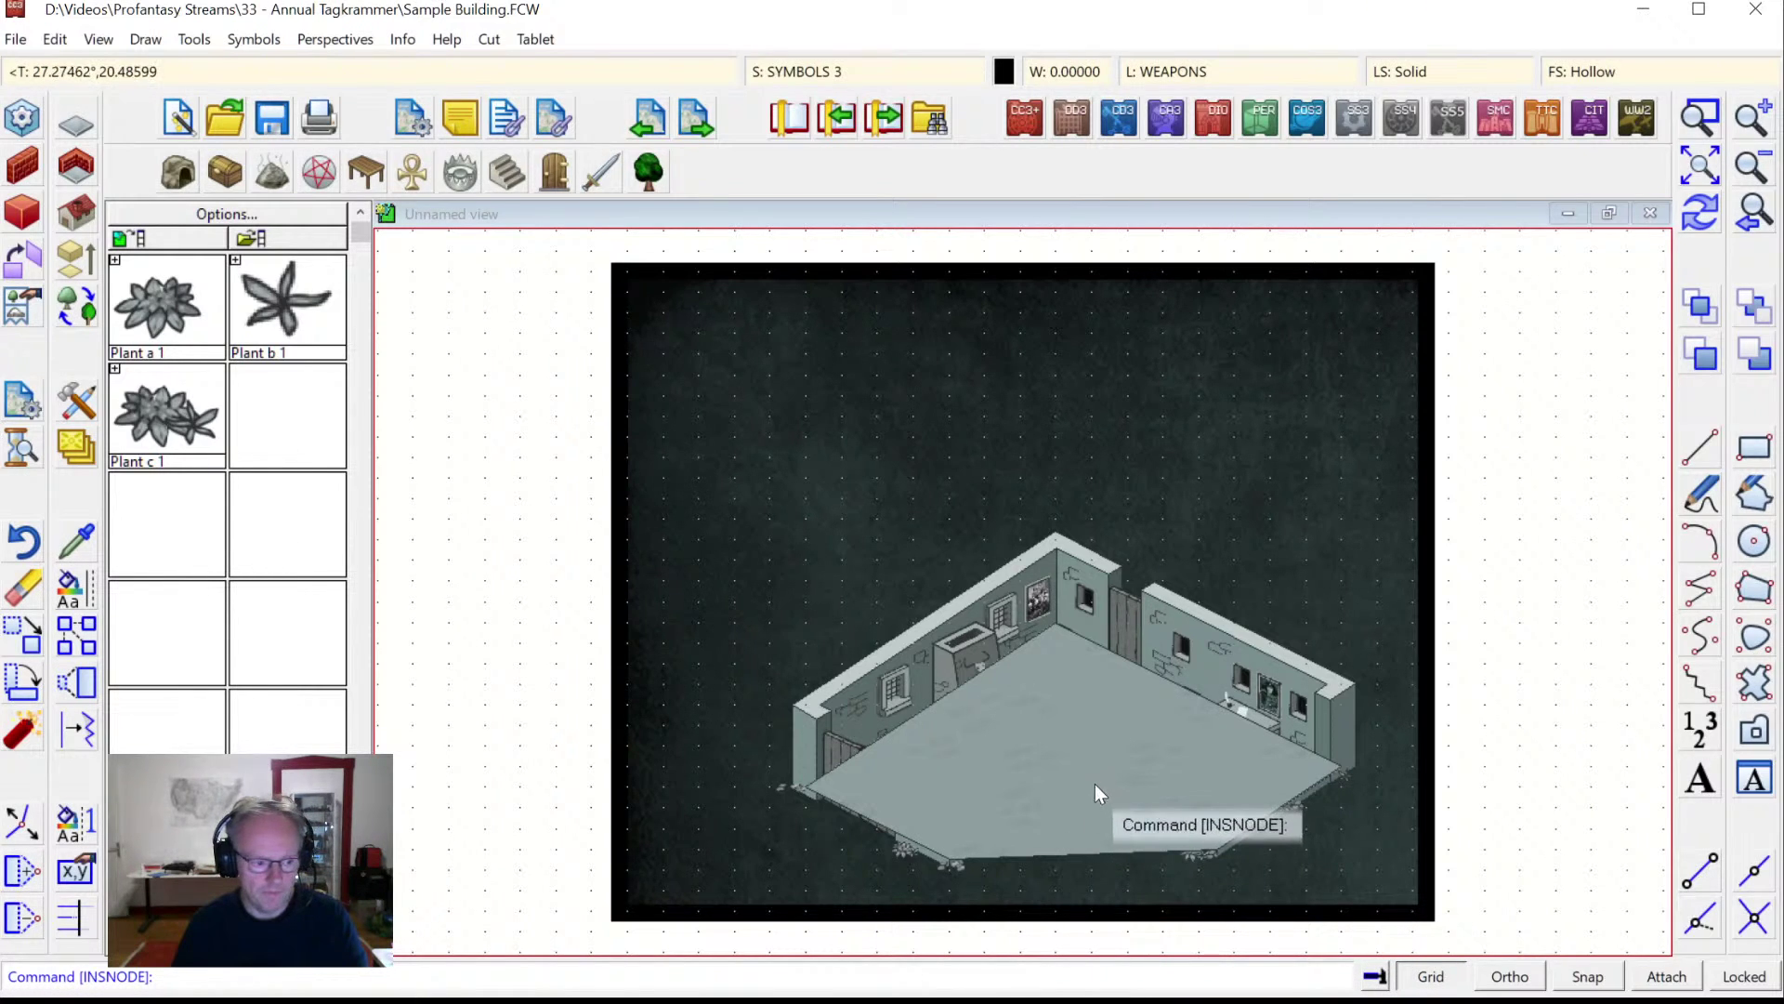
pyautogui.click(1685, 228)
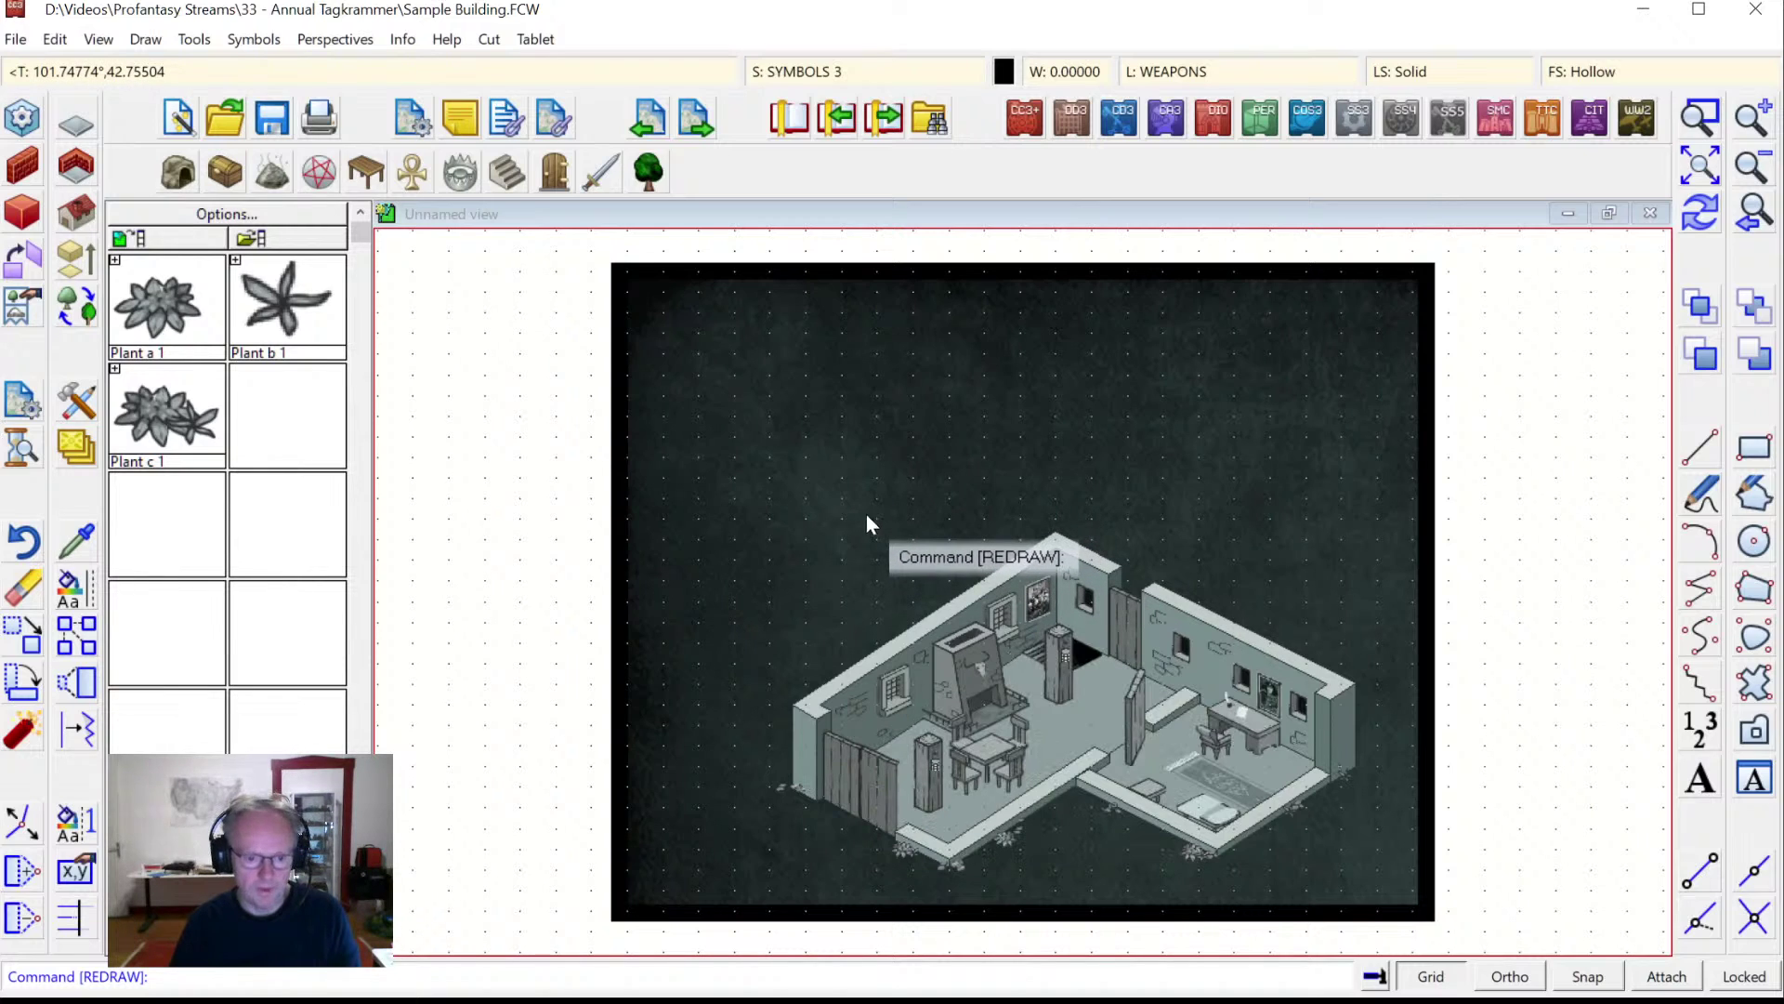
# Draw an L-shaped polygonal floor over the building, attaching nodes to the outer wall corners, including the inner corner between the rooms.
pyautogui.click(77, 120)
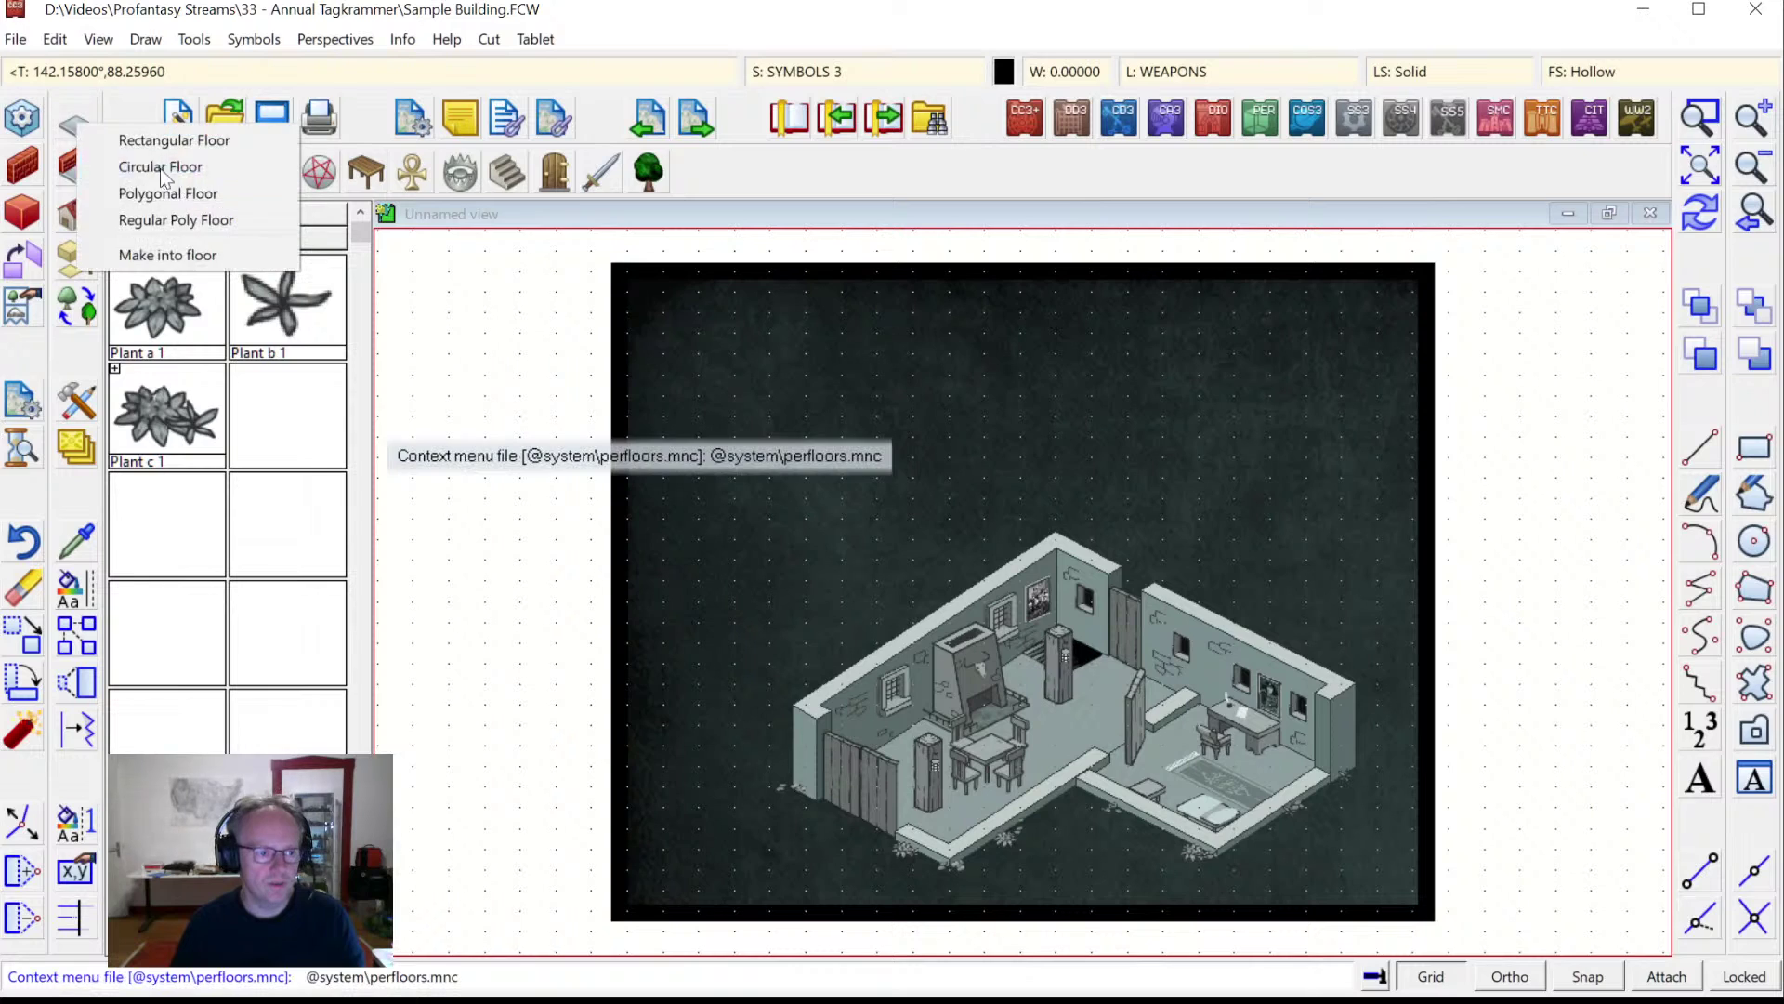
pyautogui.click(186, 186)
pyautogui.click(788, 773)
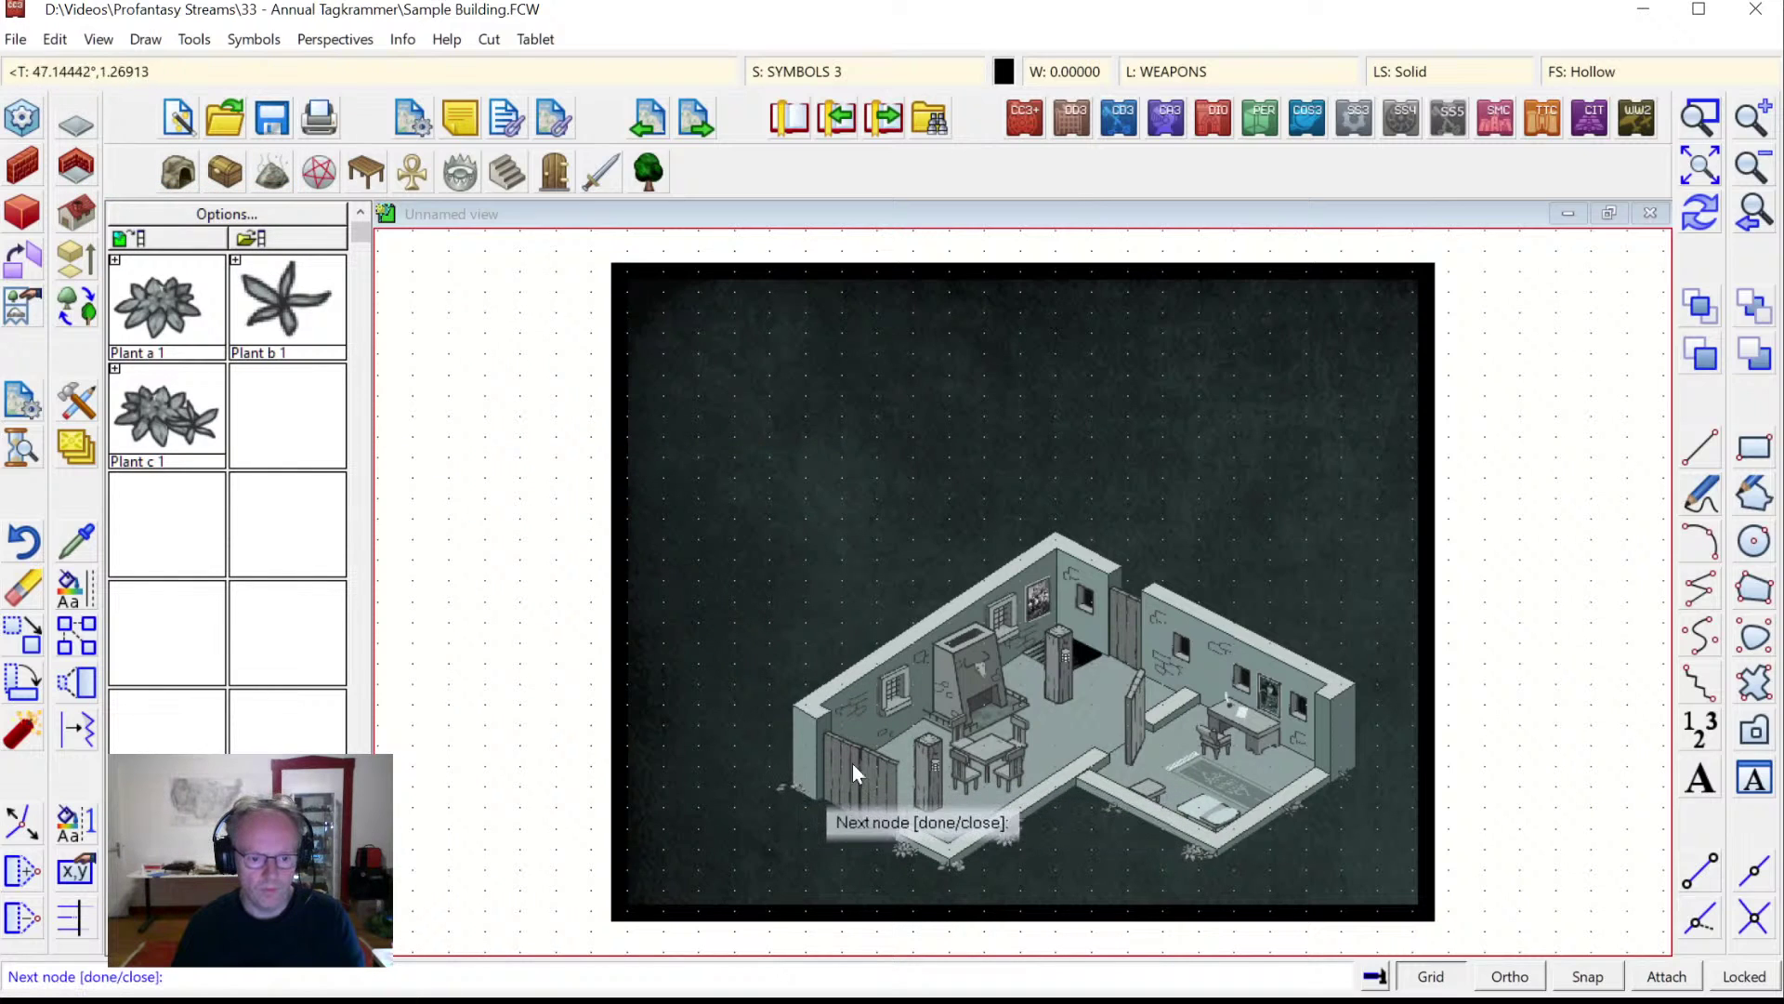
pyautogui.click(1056, 627)
pyautogui.press('e')
pyautogui.click(1340, 771)
pyautogui.press('e')
pyautogui.click(1212, 849)
pyautogui.press('e')
pyautogui.click(1094, 791)
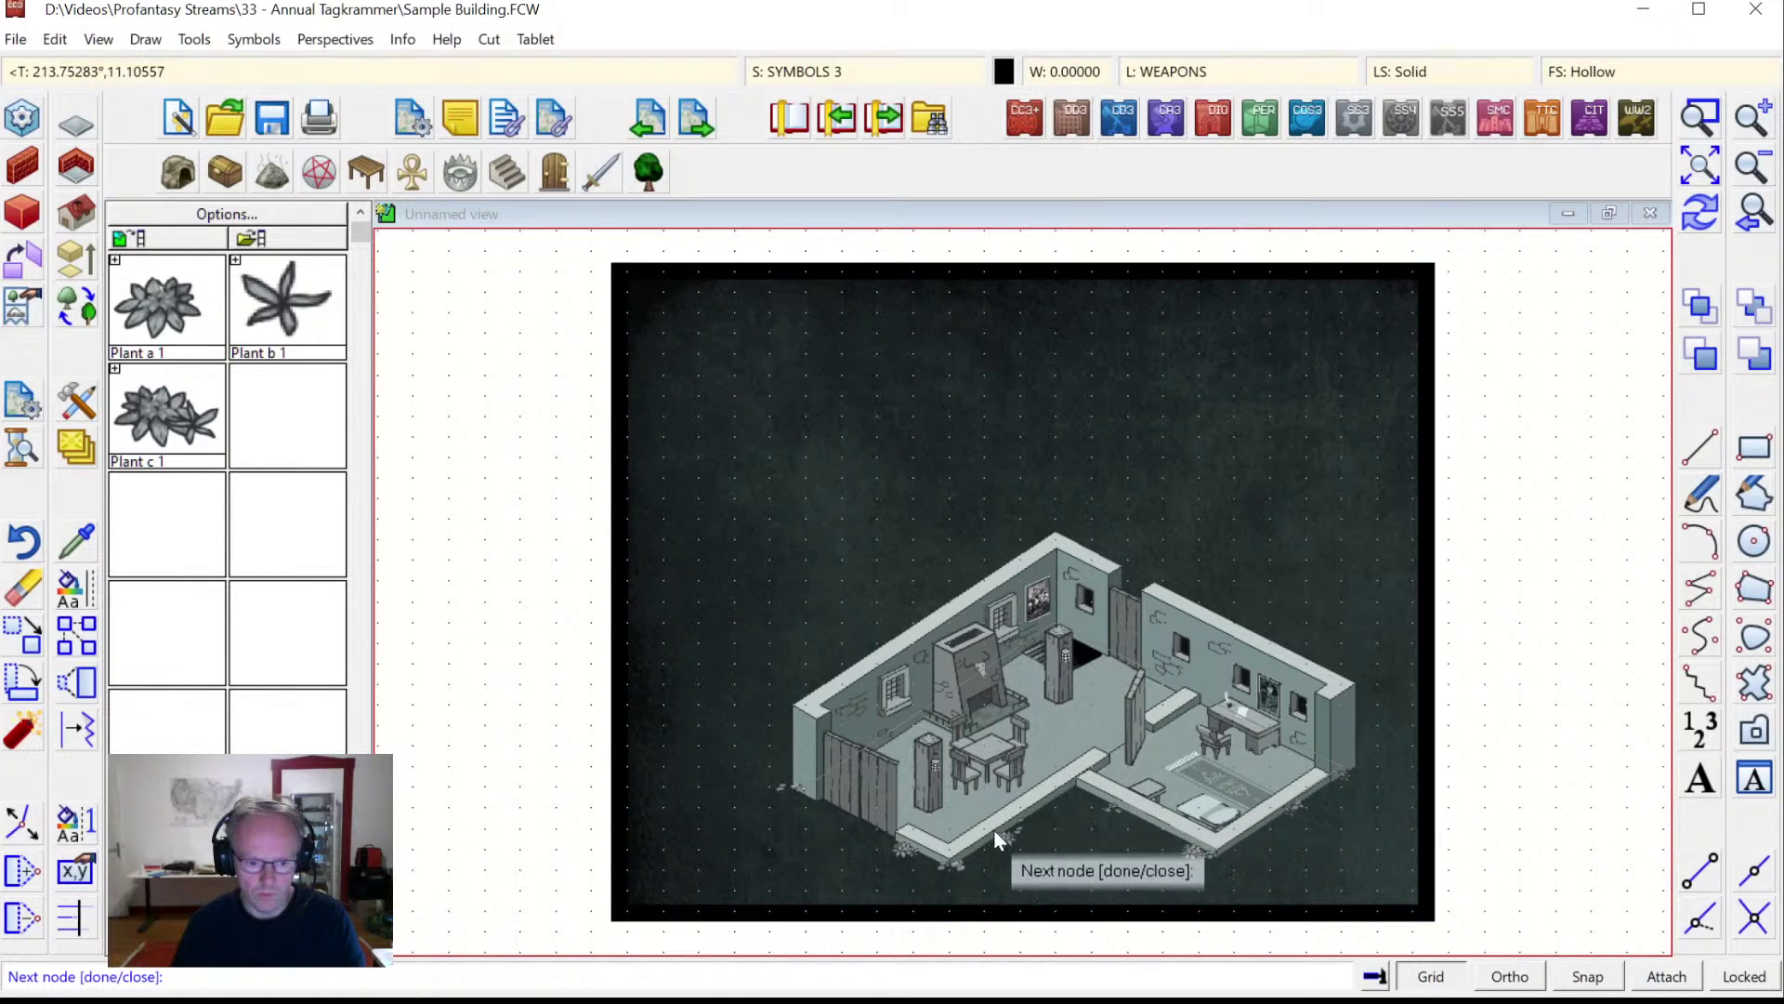
pyautogui.press('e')
pyautogui.click(980, 874)
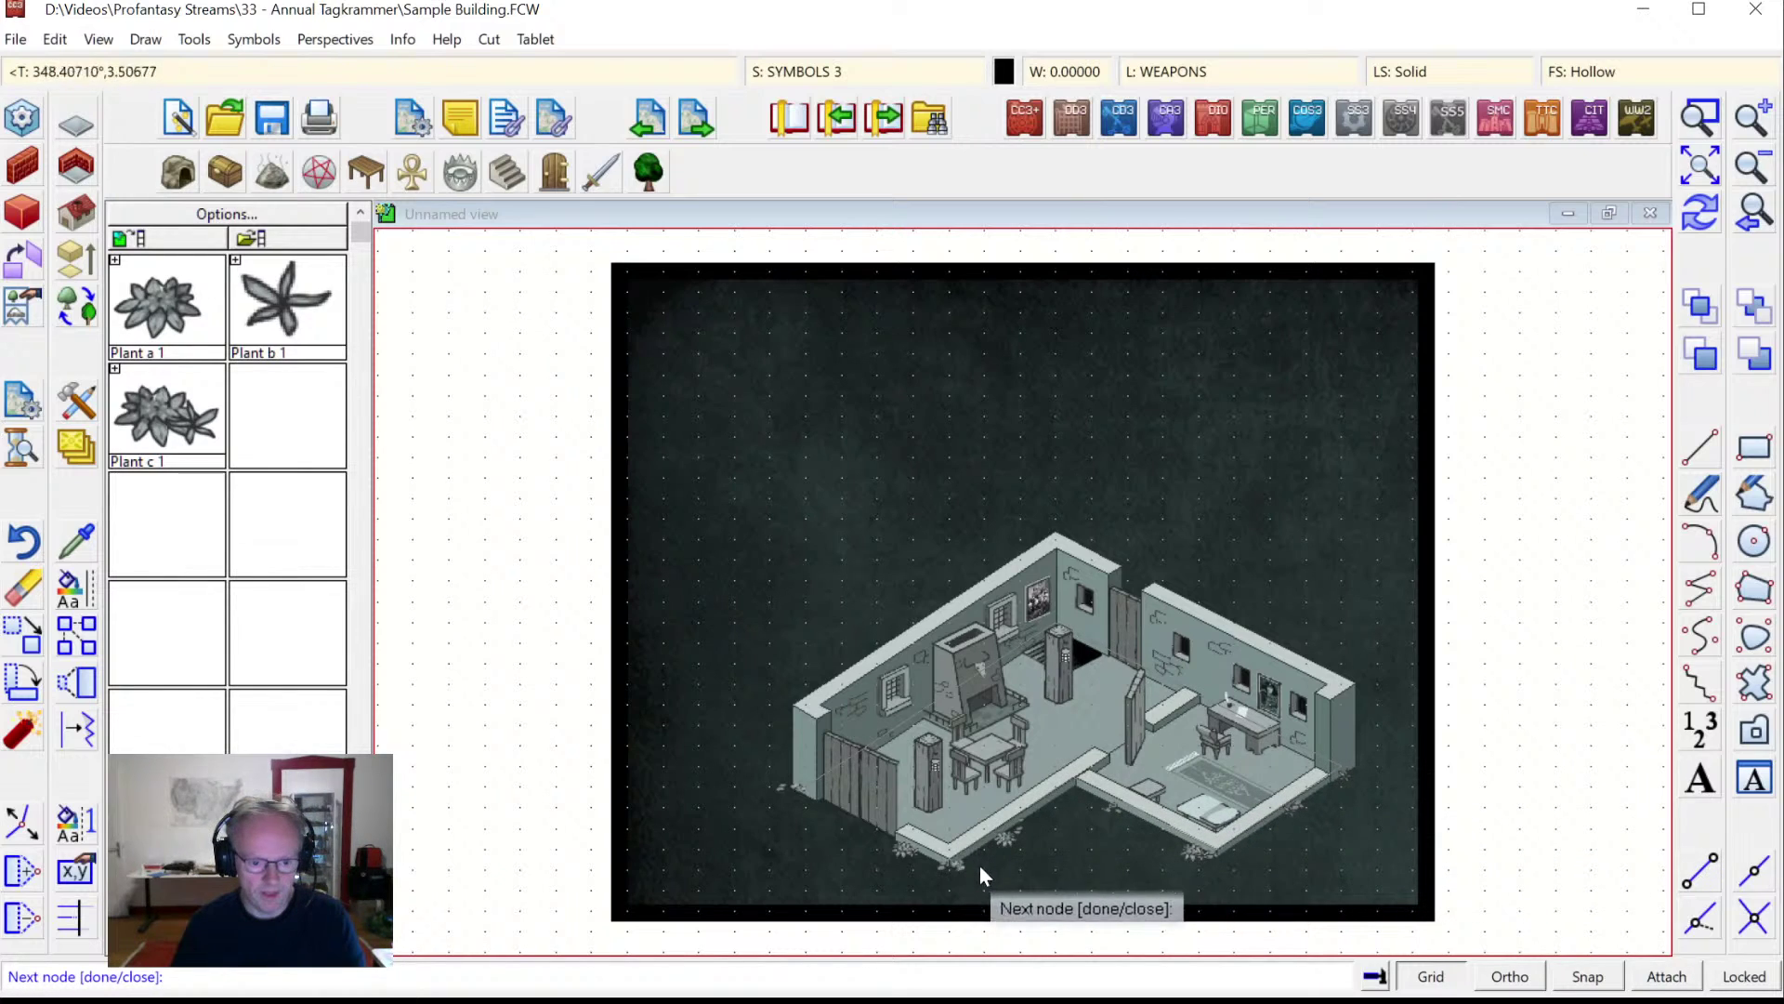
pyautogui.rightClick(1075, 830)
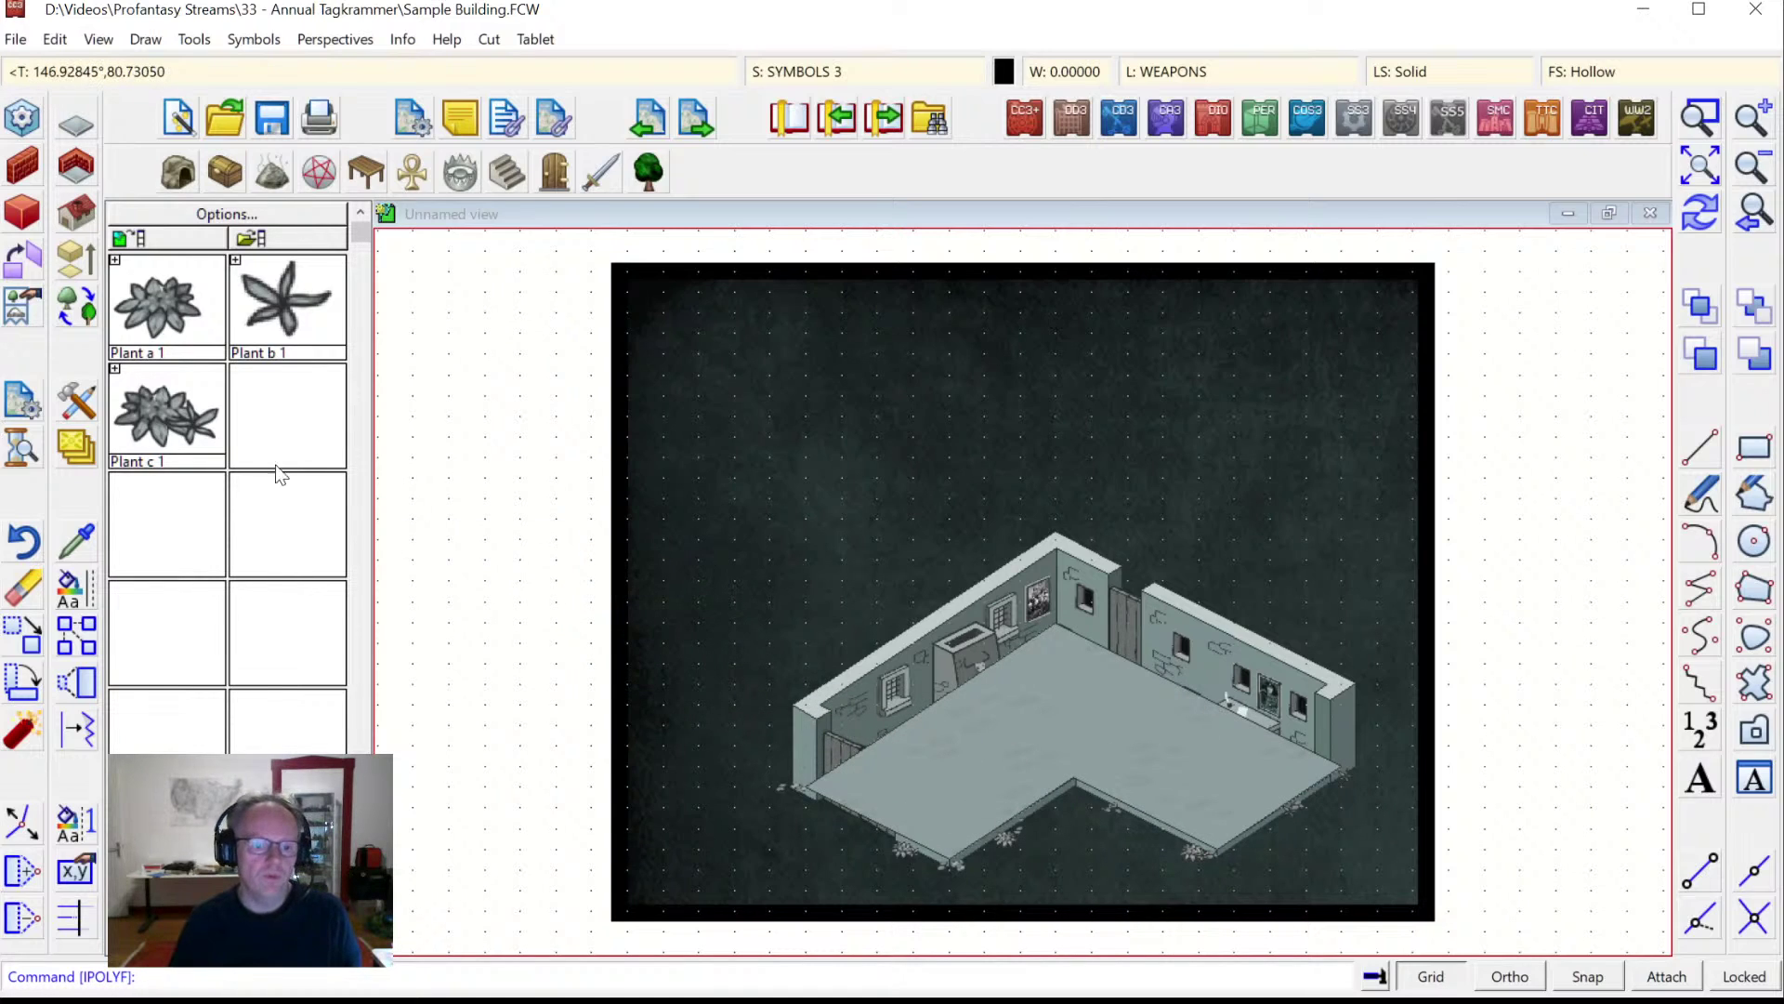
# Move the new L-shaped floor to the empty background area above the building and redraw the map.
pyautogui.click(16, 651)
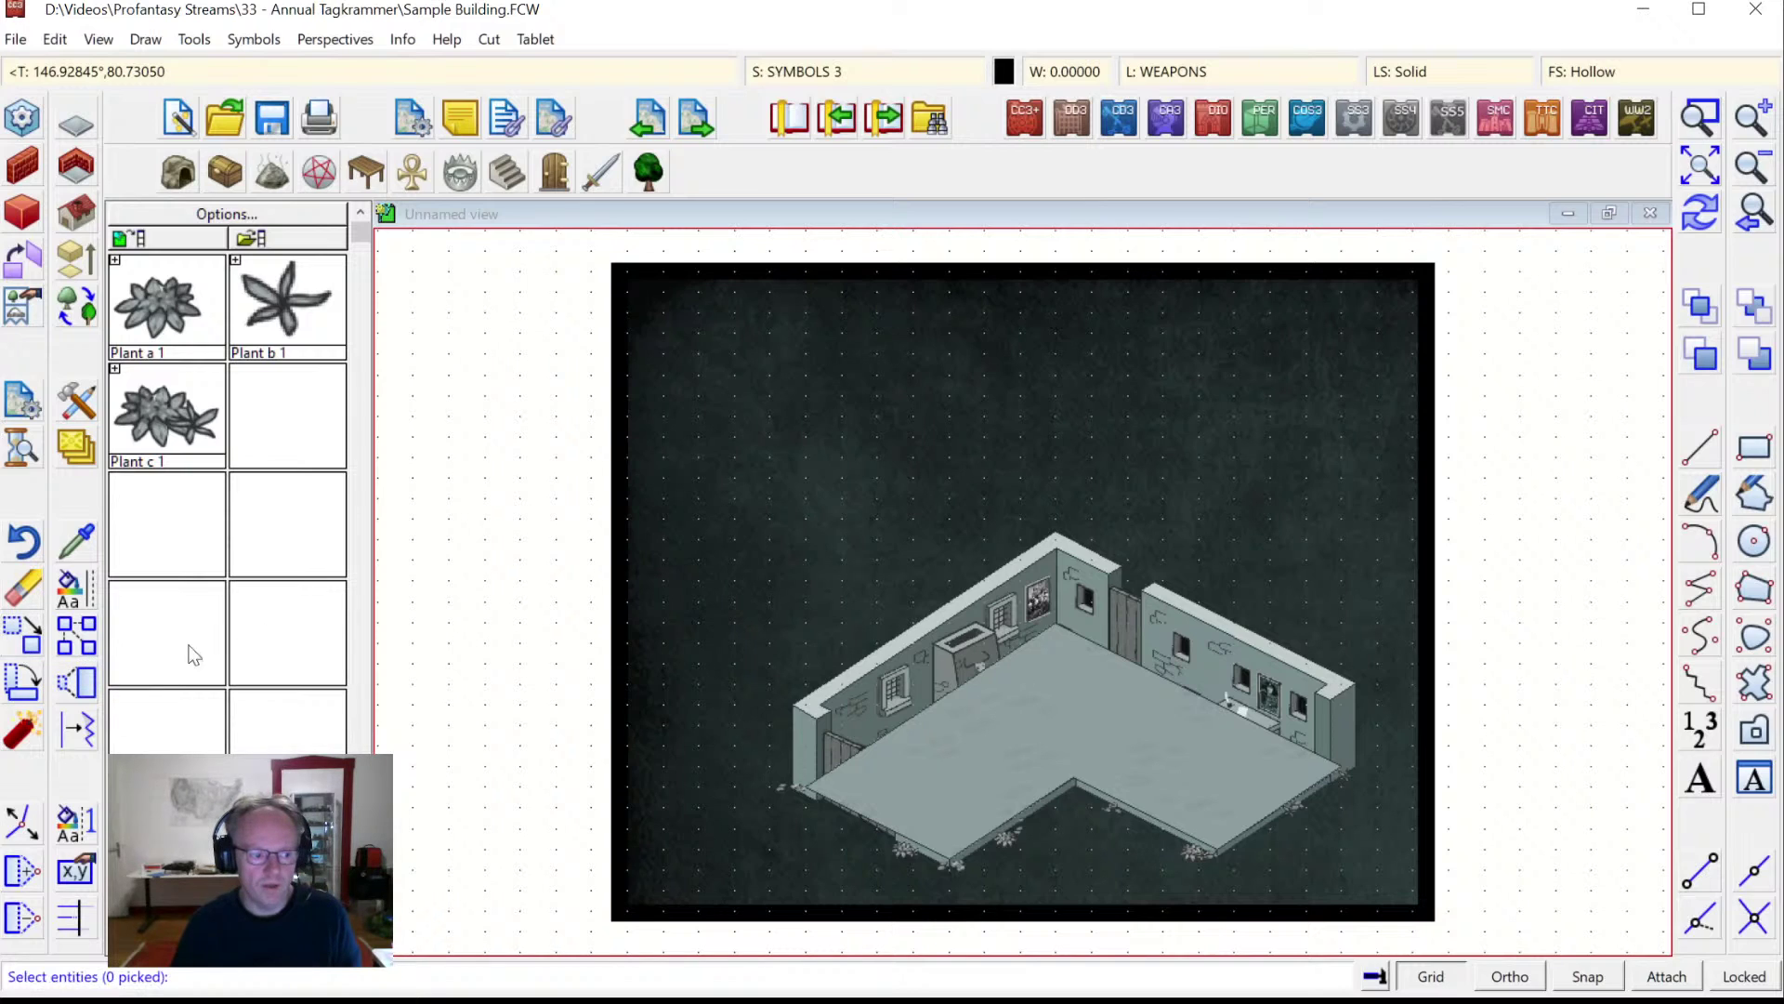
pyautogui.rightClick(716, 592)
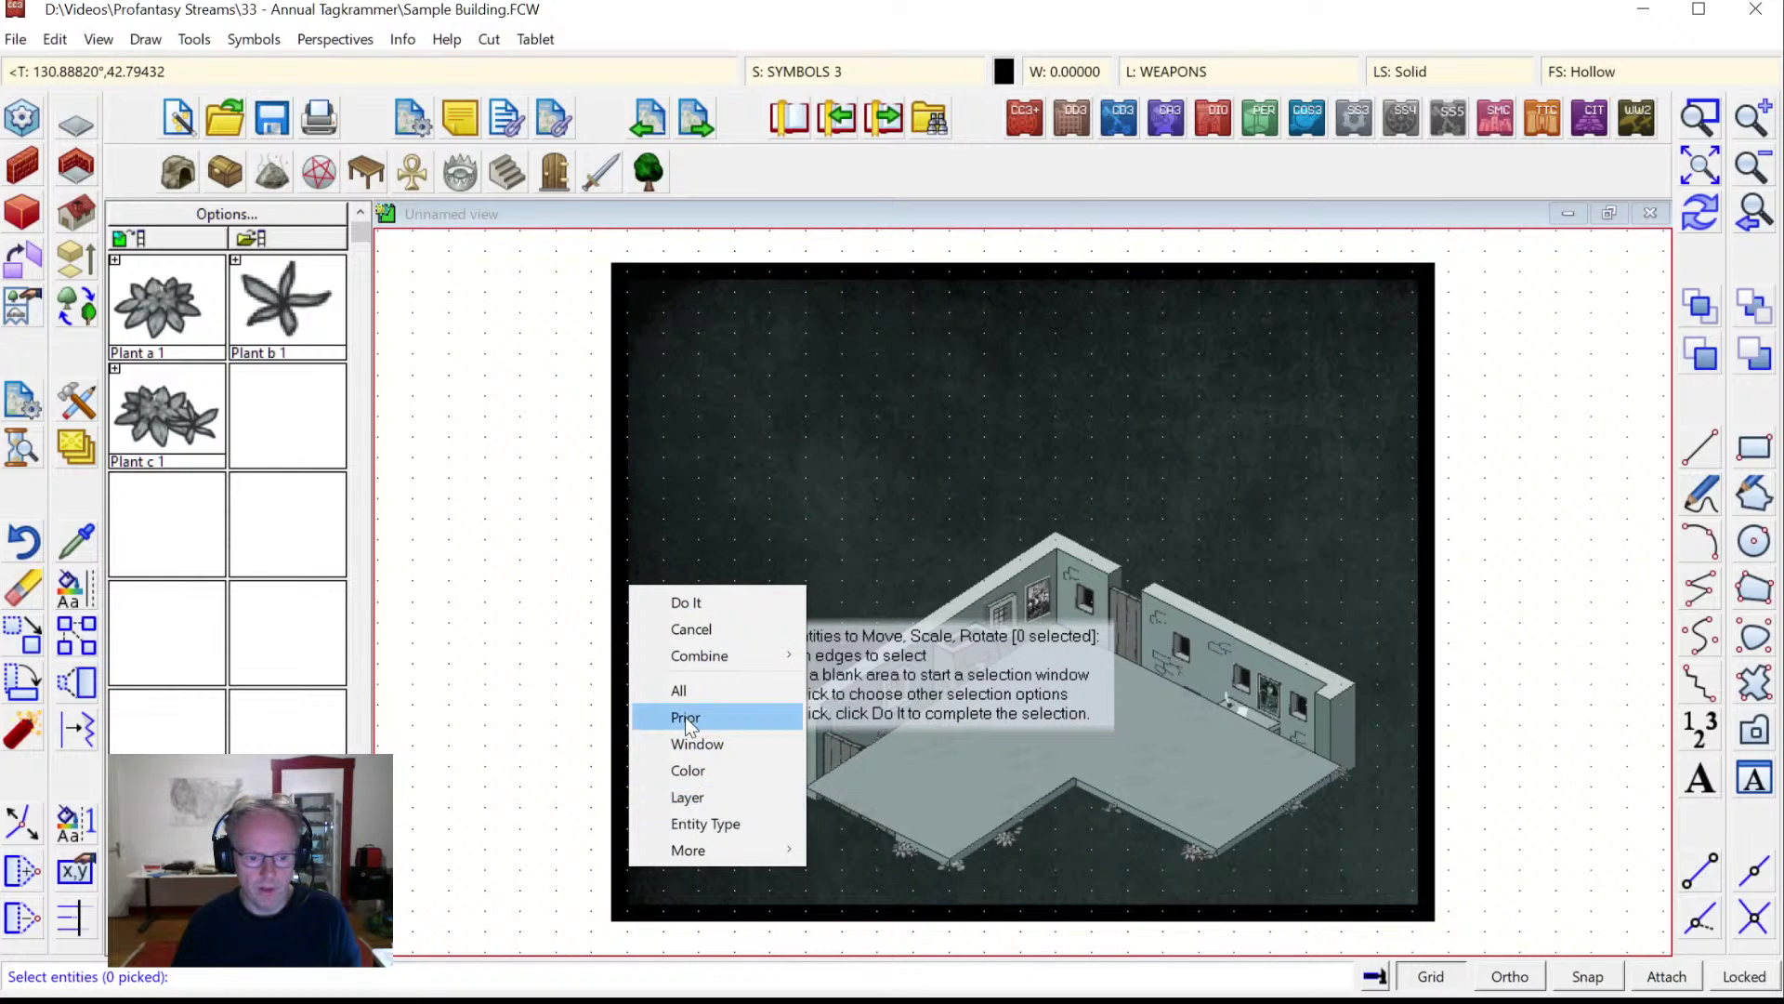
pyautogui.click(687, 716)
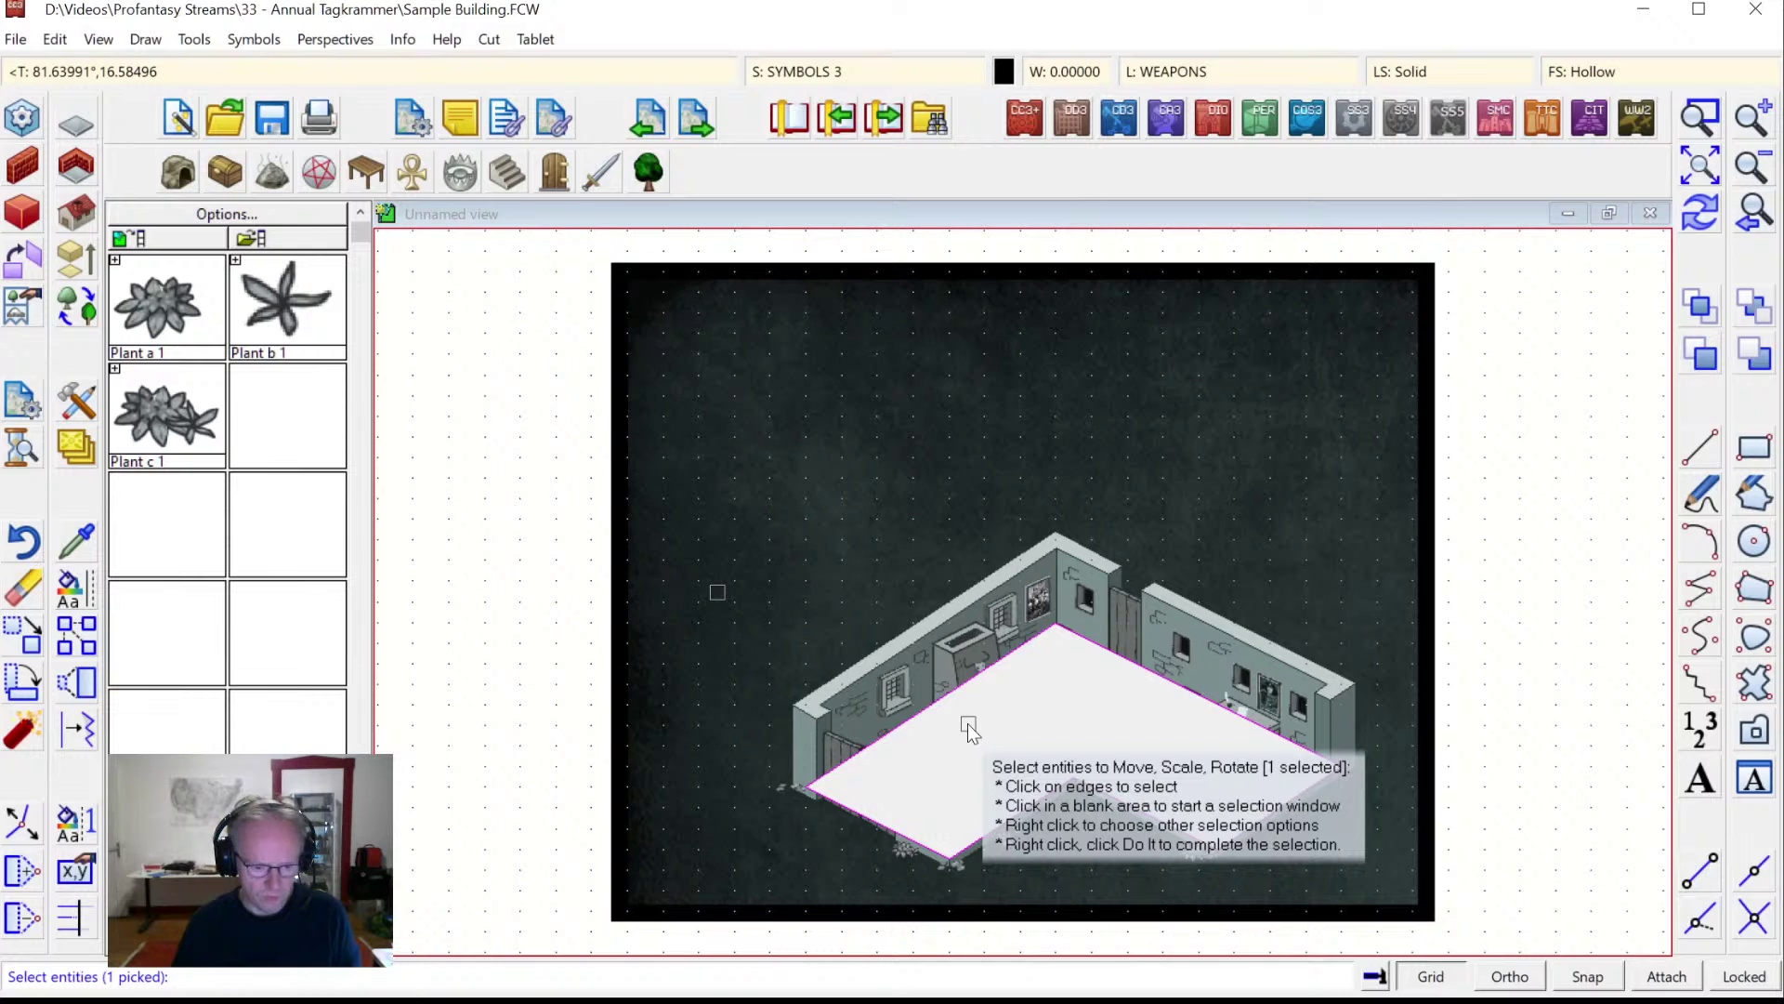
pyautogui.press('d')
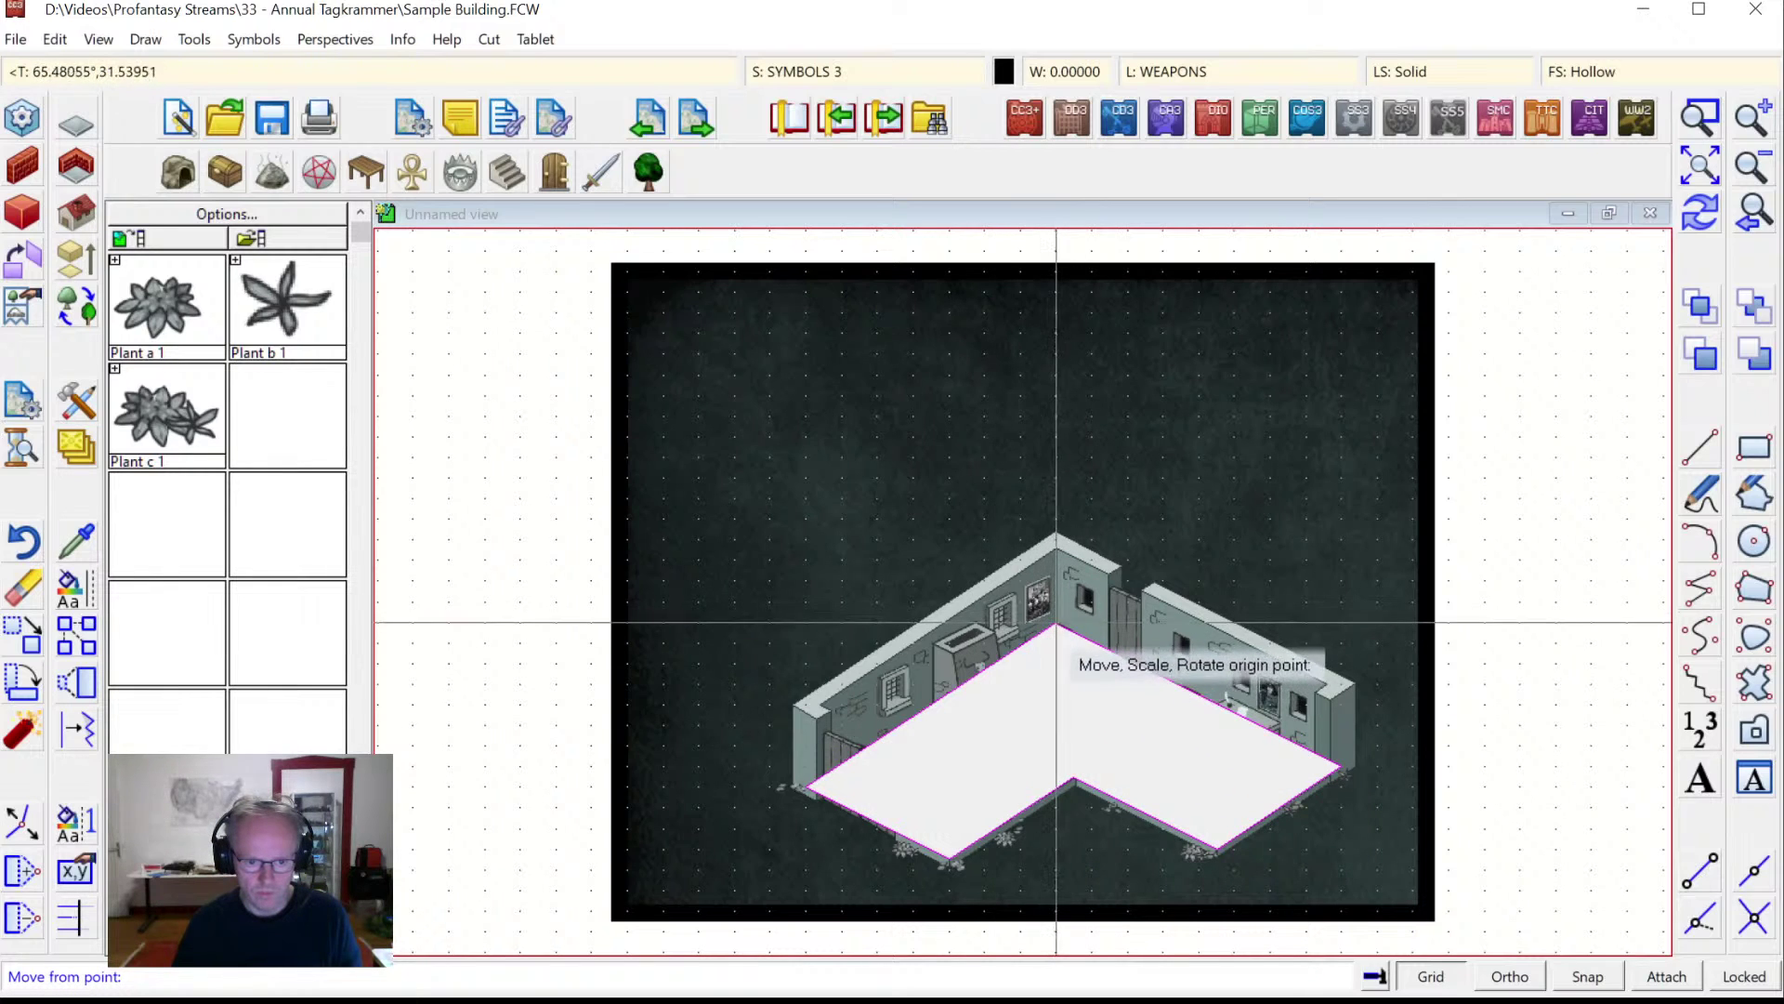
pyautogui.click(1061, 664)
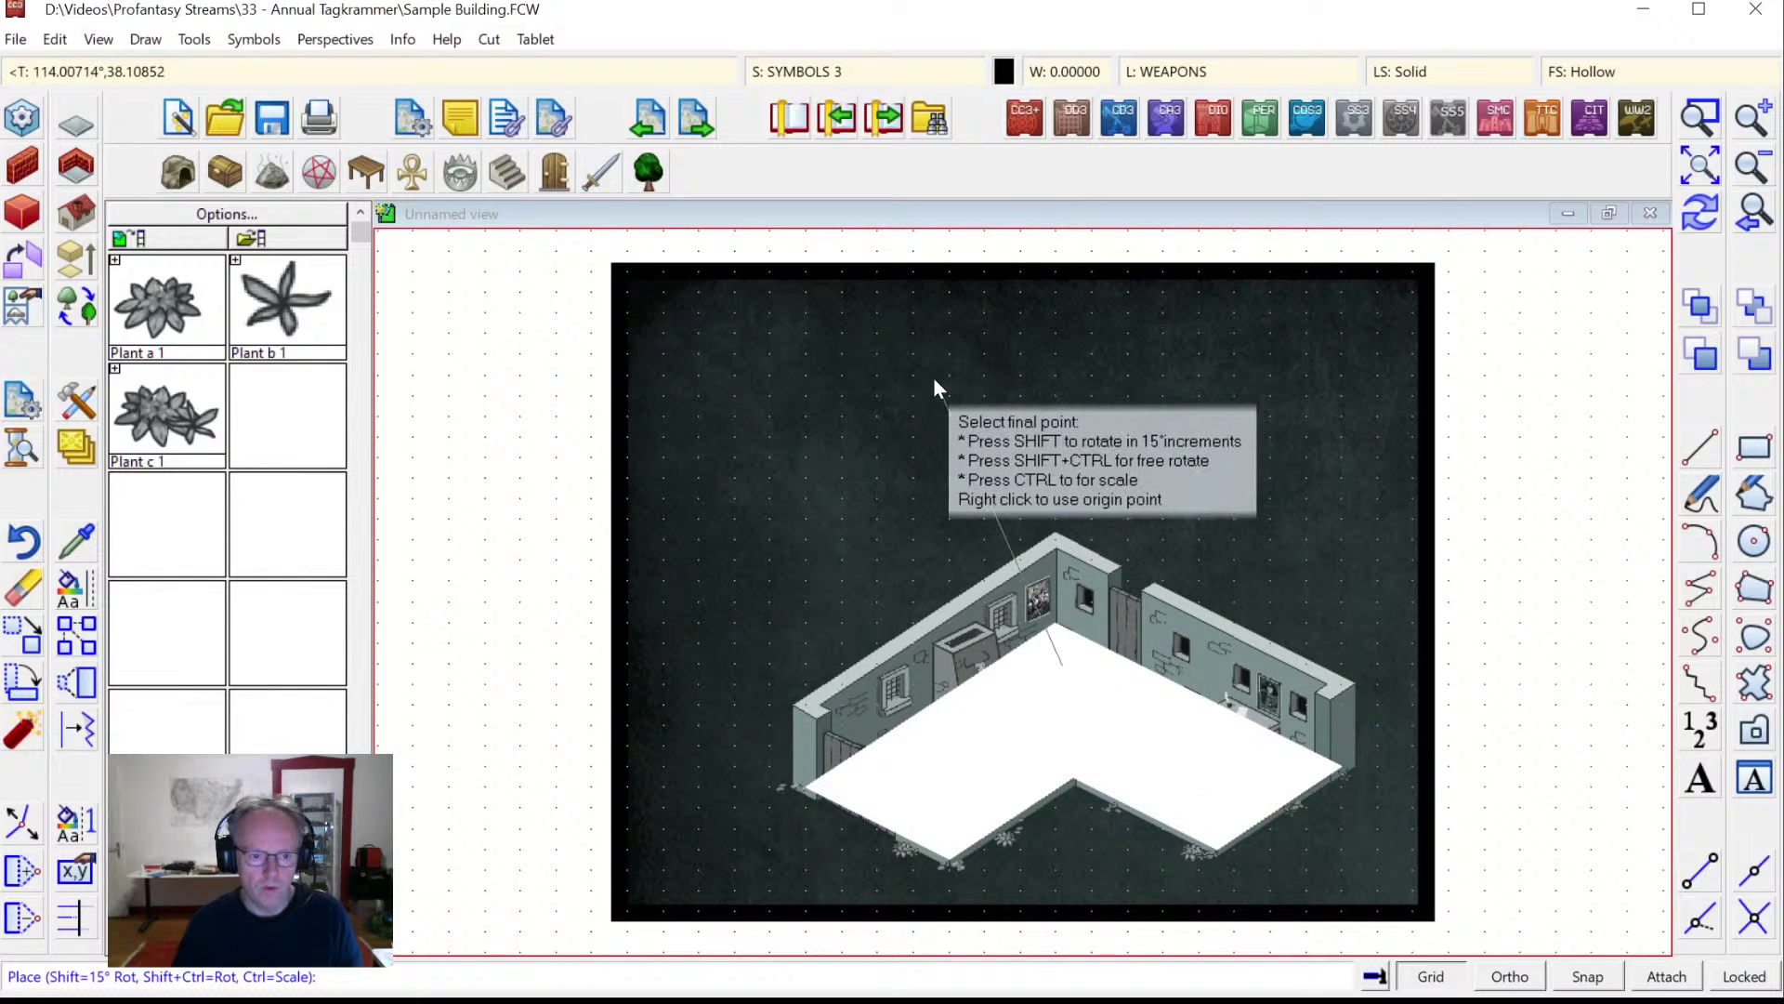
pyautogui.click(1058, 360)
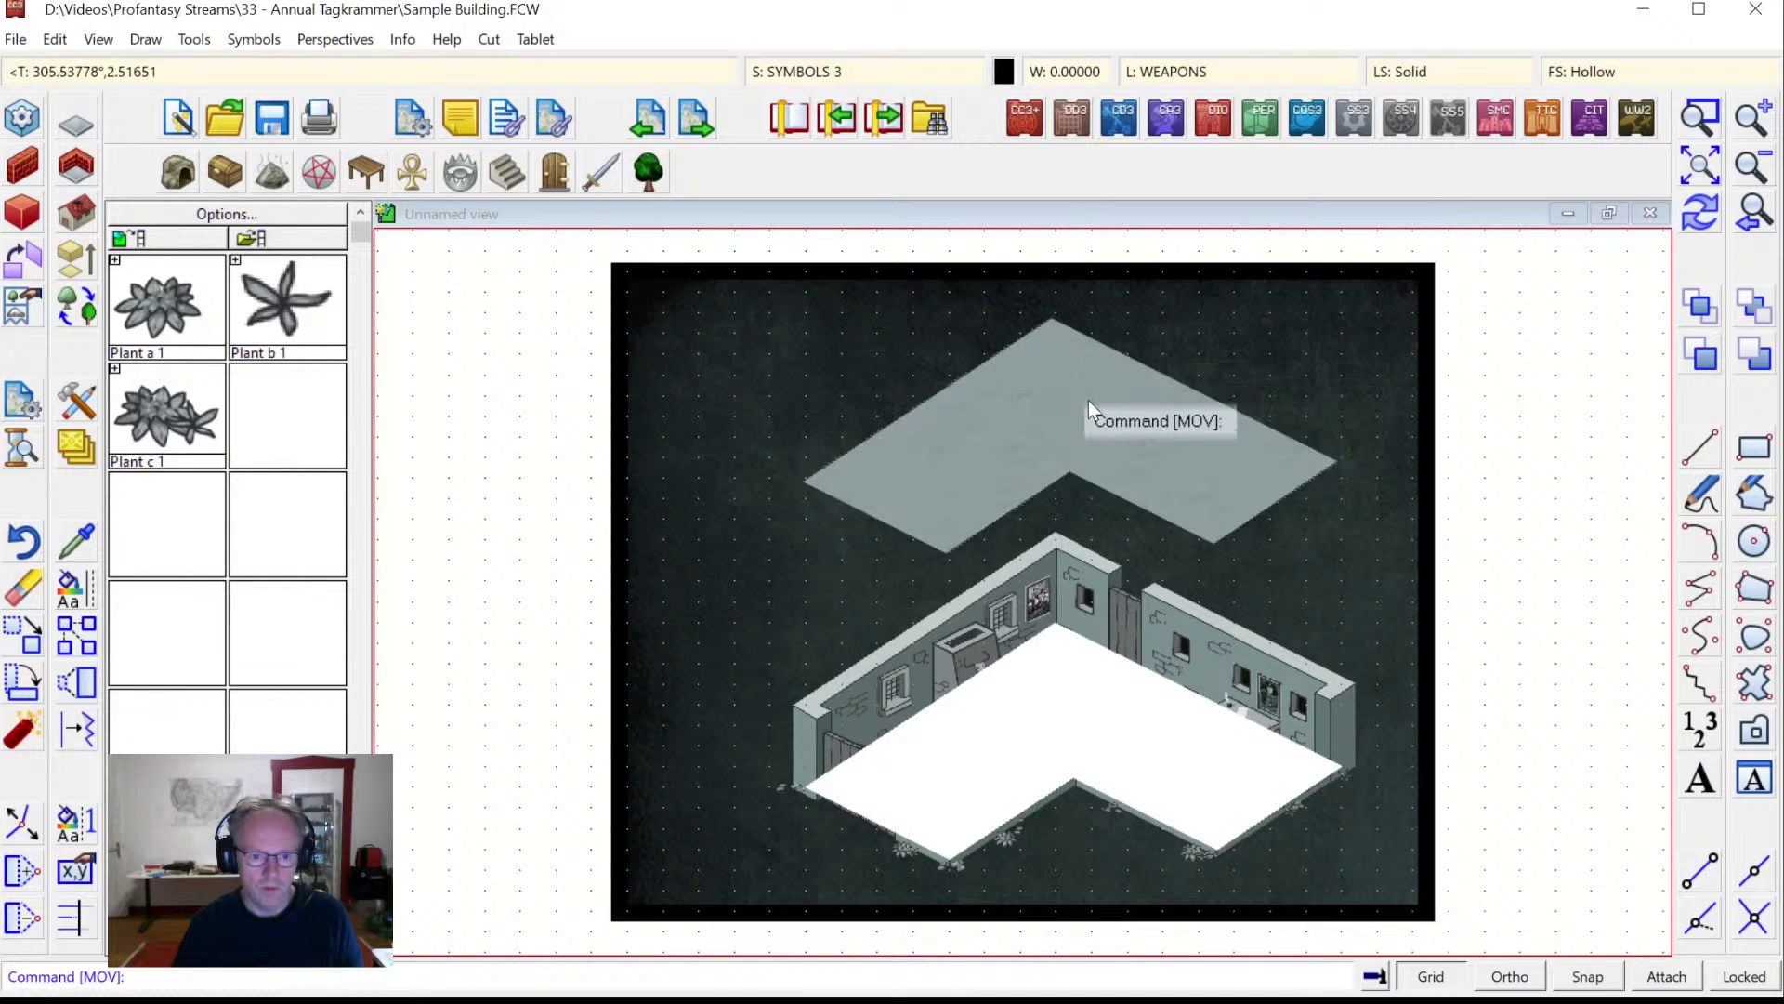
pyautogui.click(1702, 215)
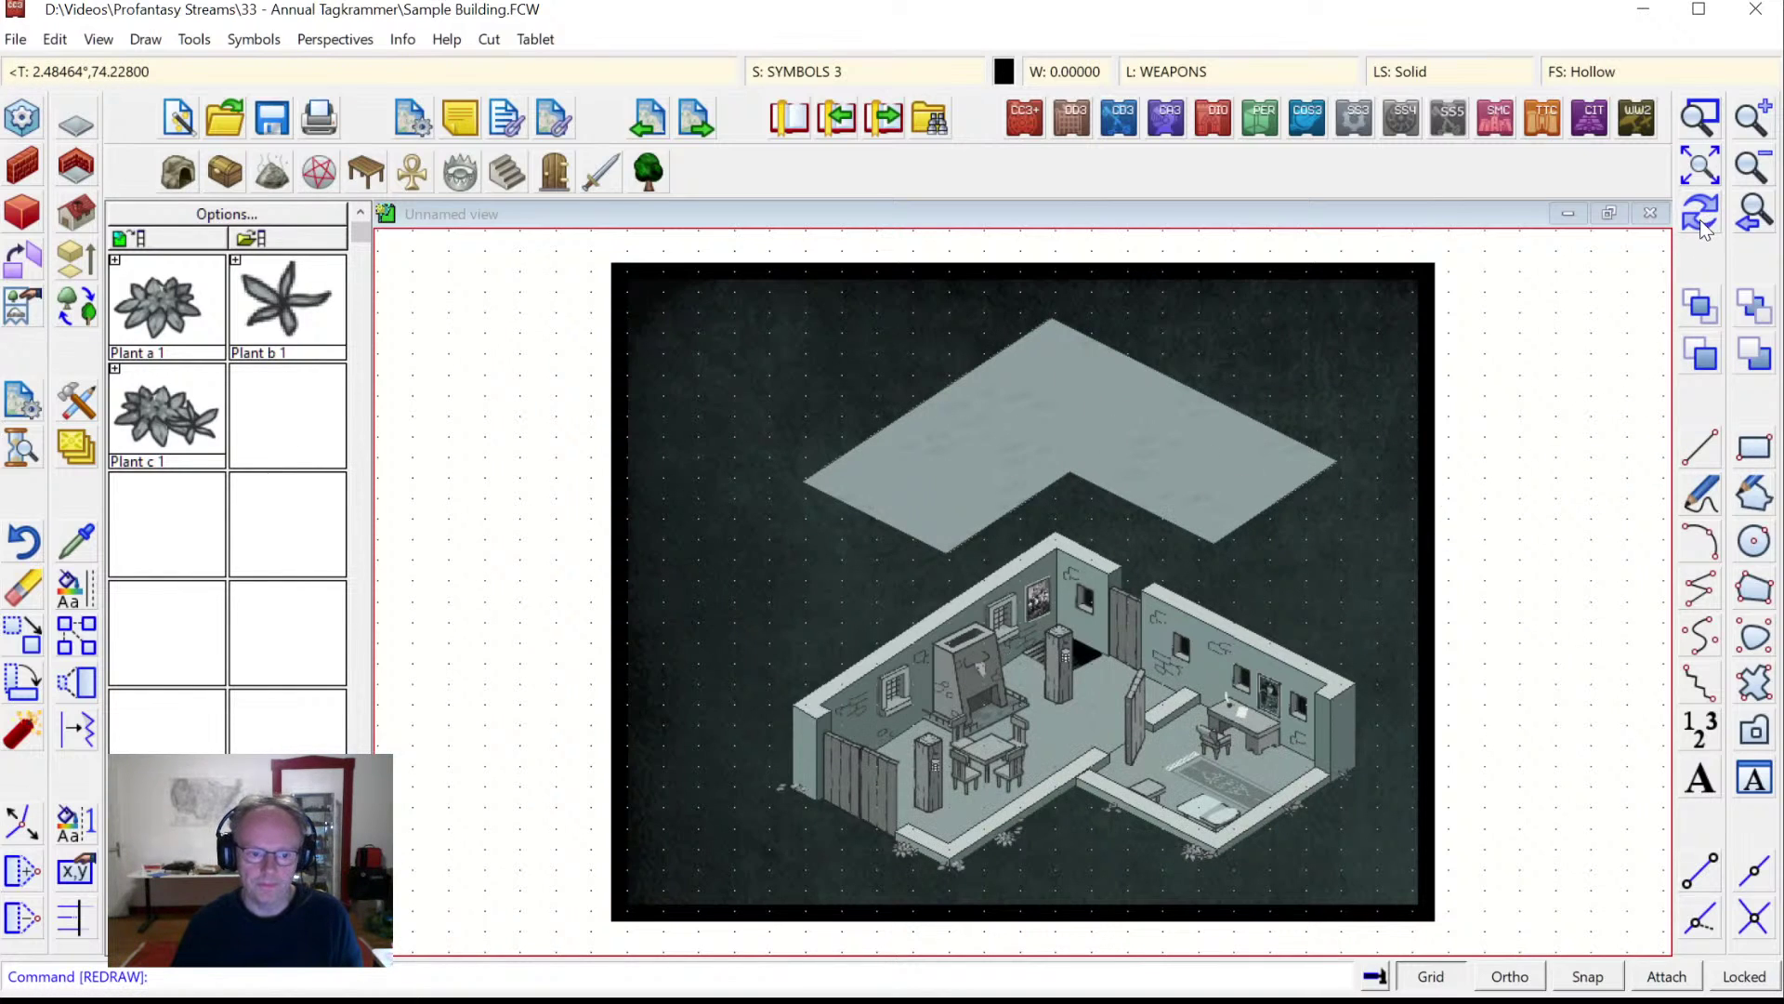
# Load the stairs and trapdoors symbol catalog and make SYMBOLS the current sheet.
pyautogui.click(1700, 119)
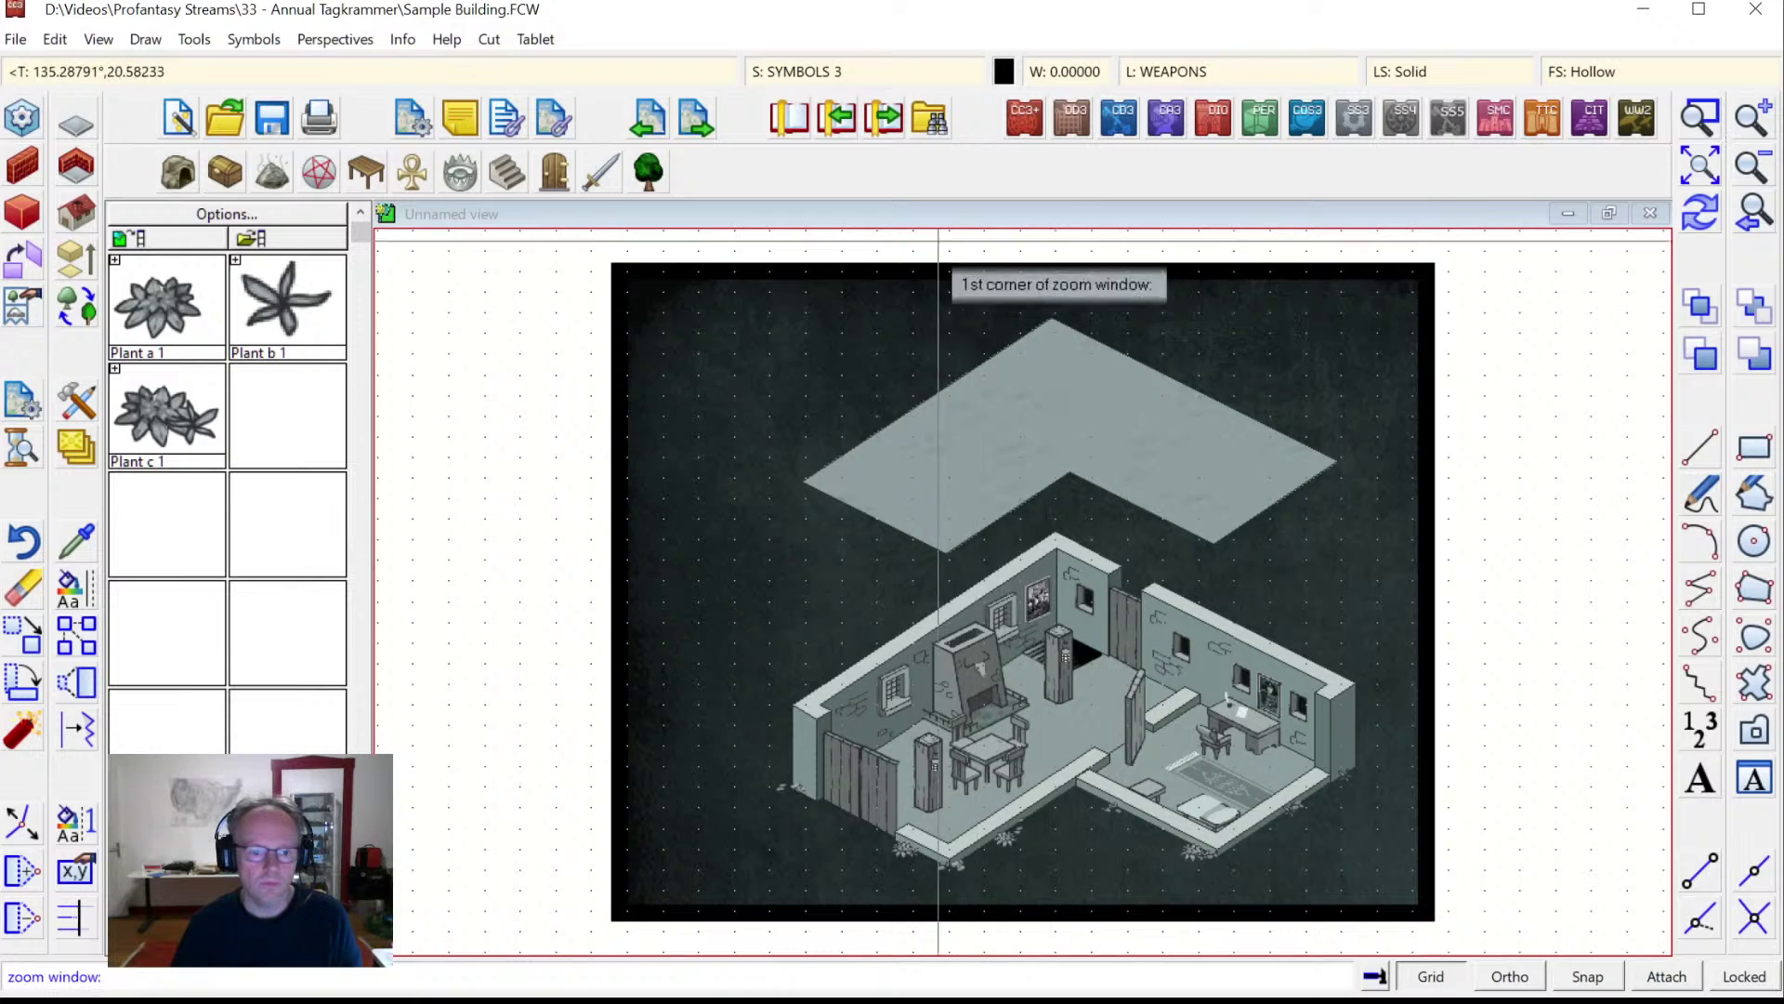
pyautogui.click(758, 244)
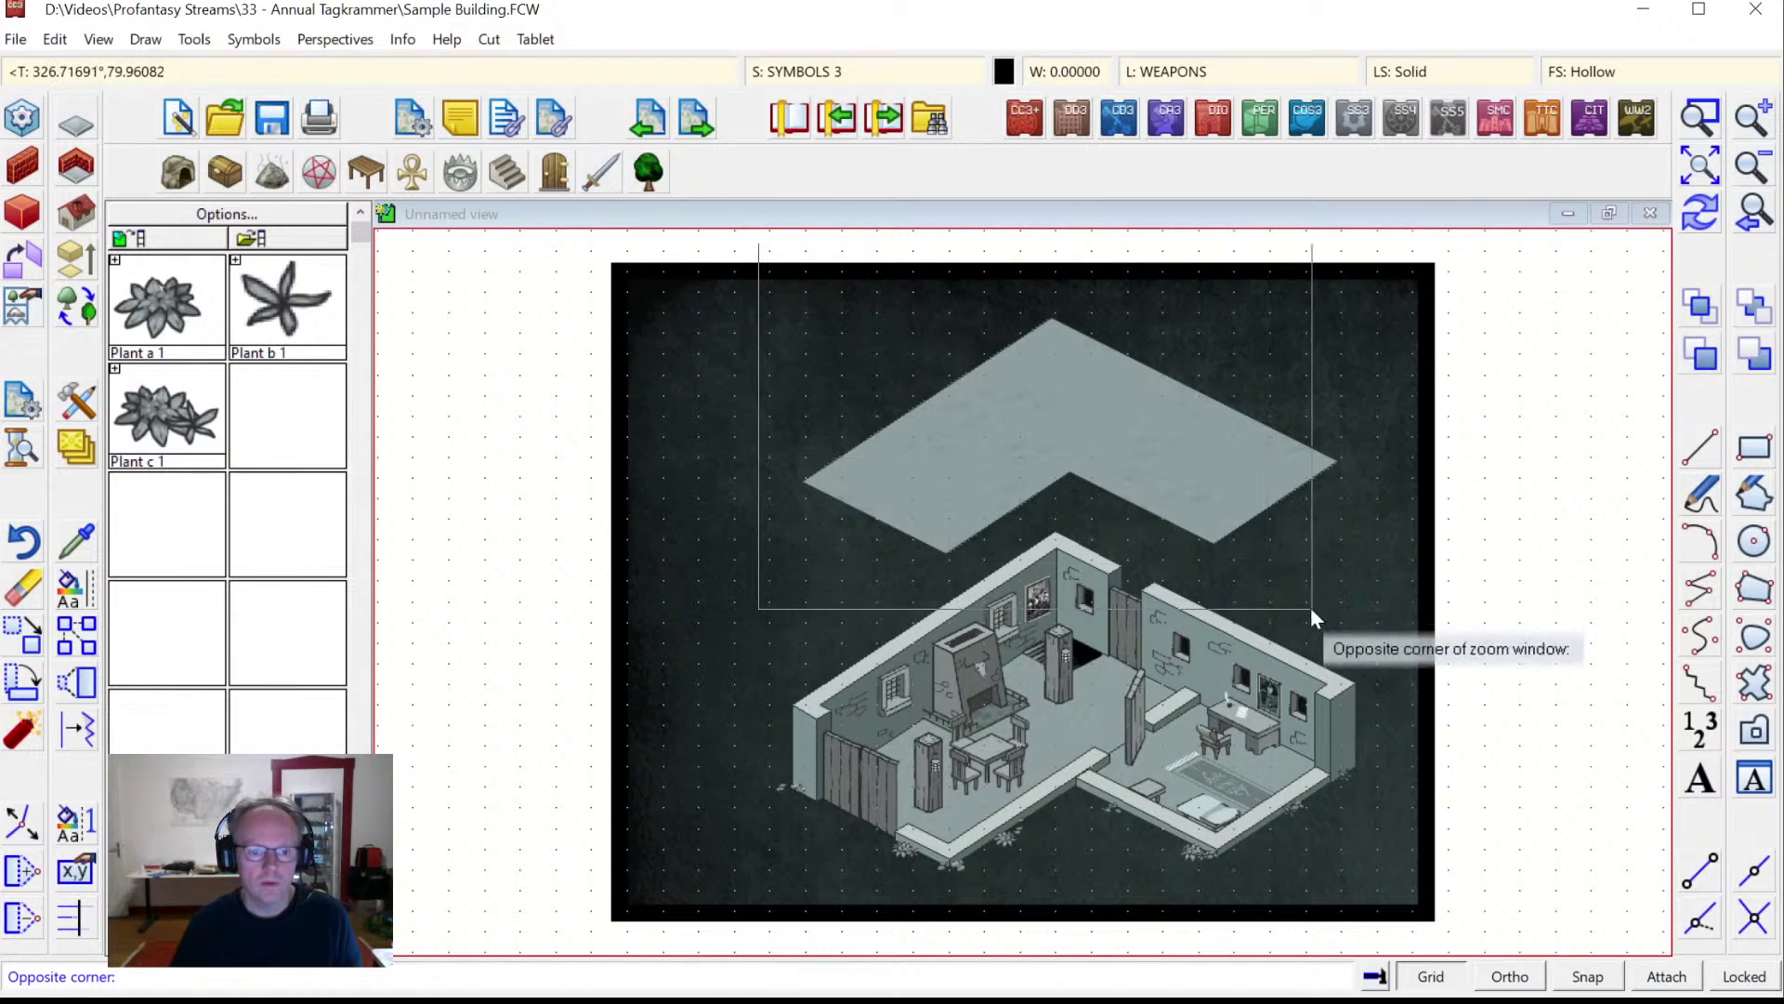
pyautogui.click(1373, 688)
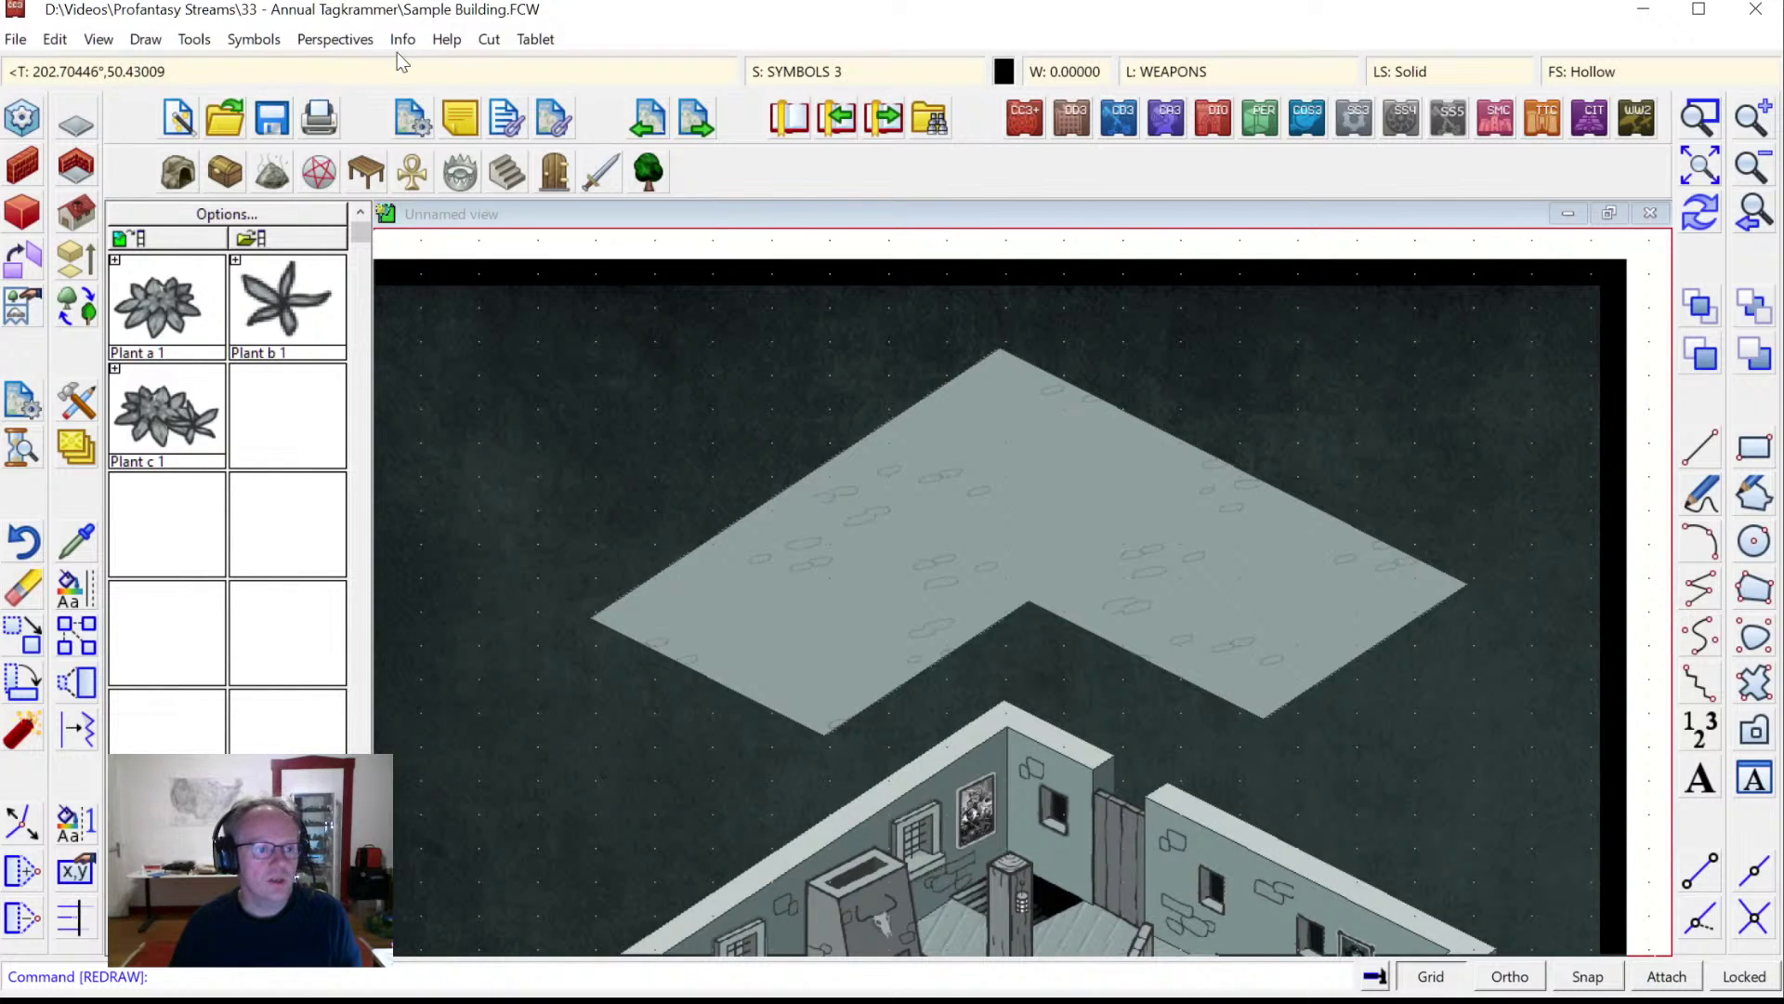
pyautogui.click(507, 173)
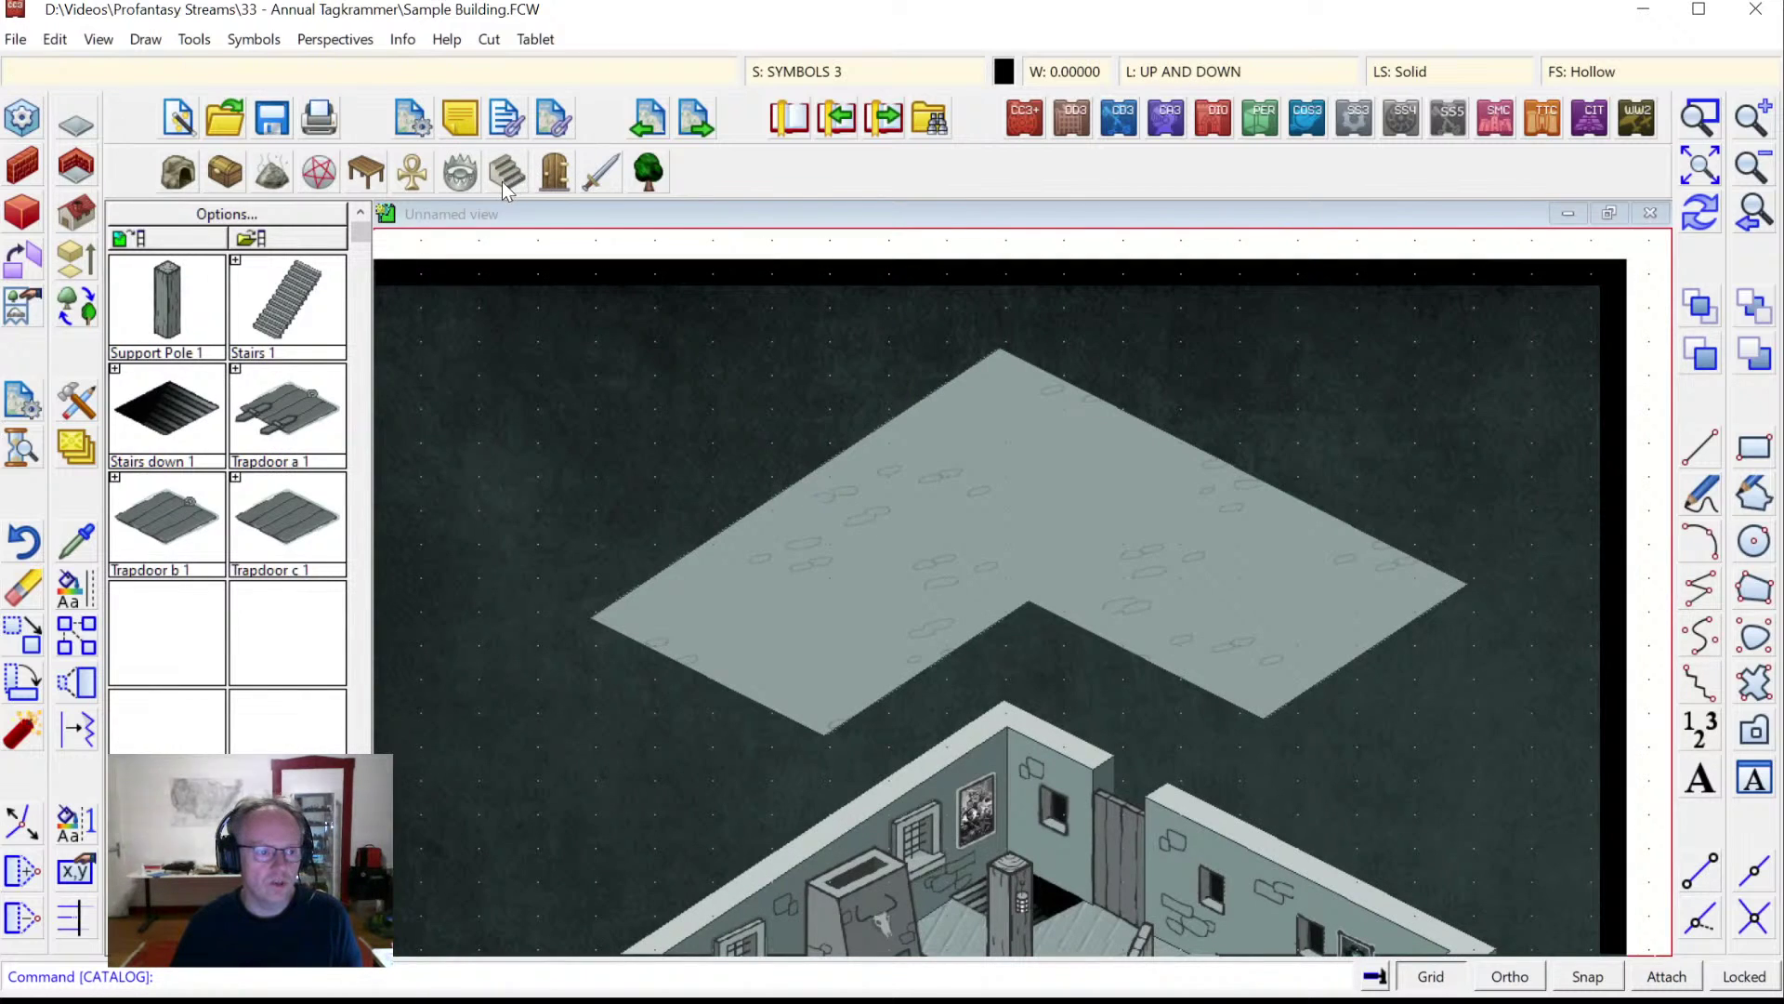
pyautogui.click(796, 71)
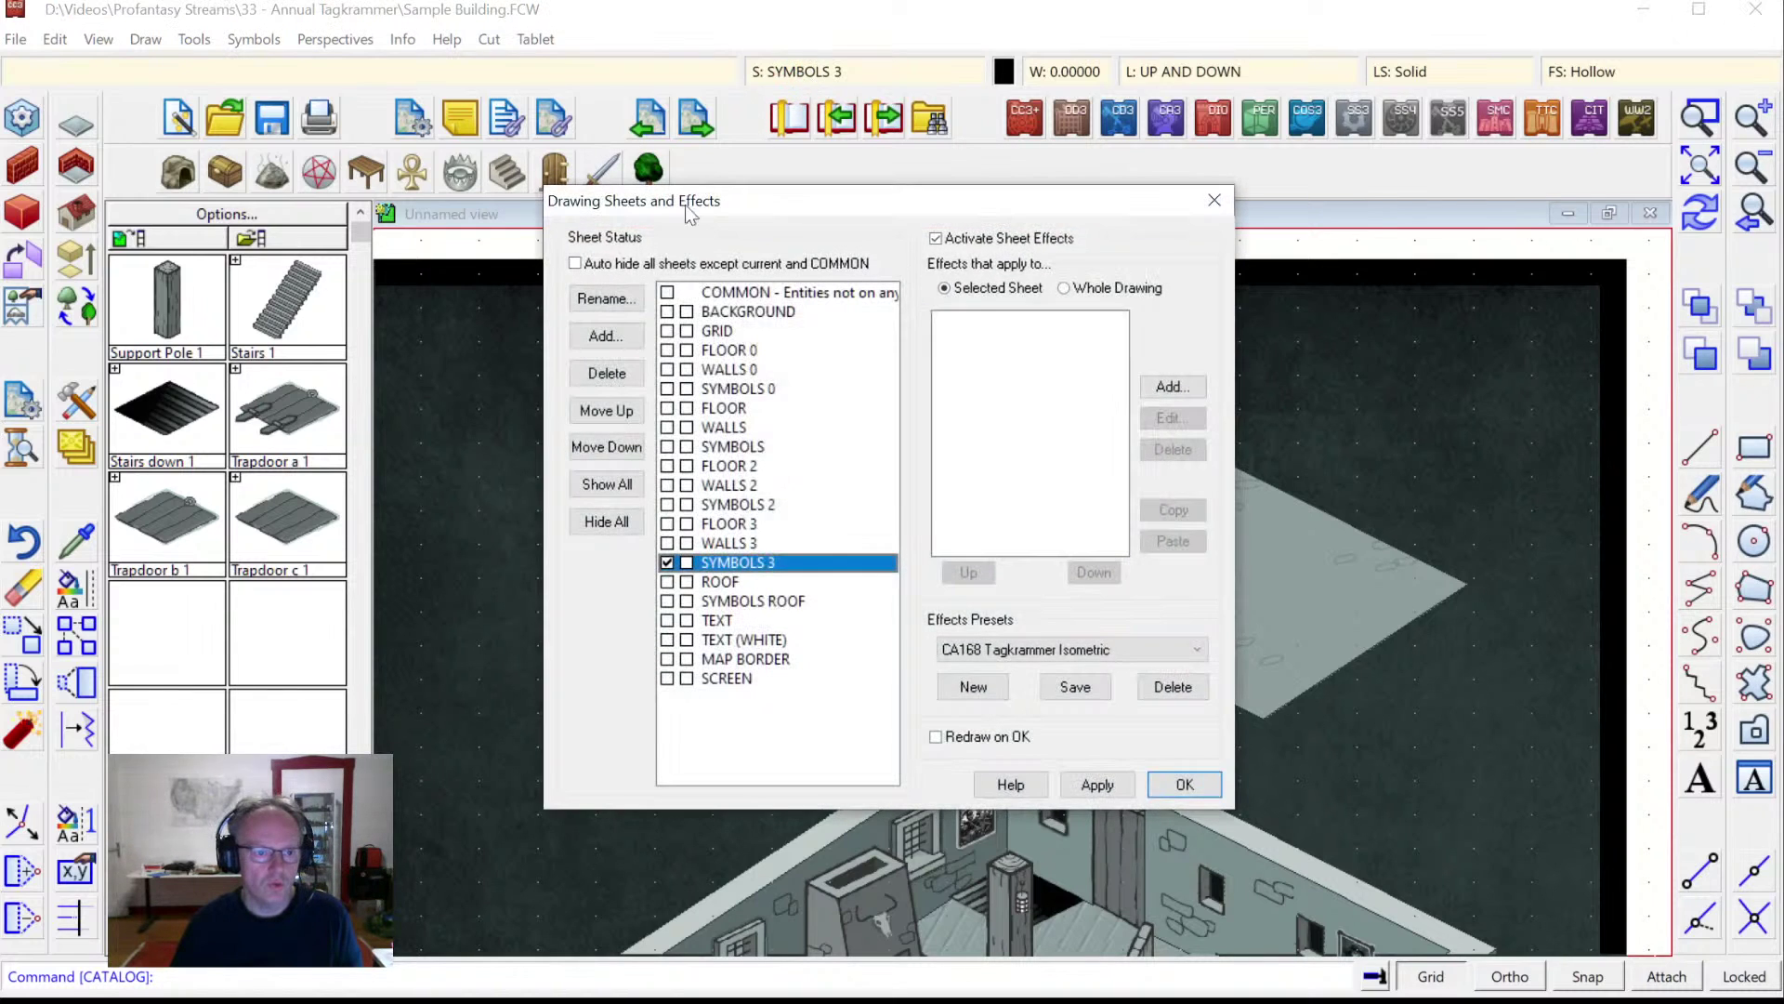
pyautogui.click(677, 447)
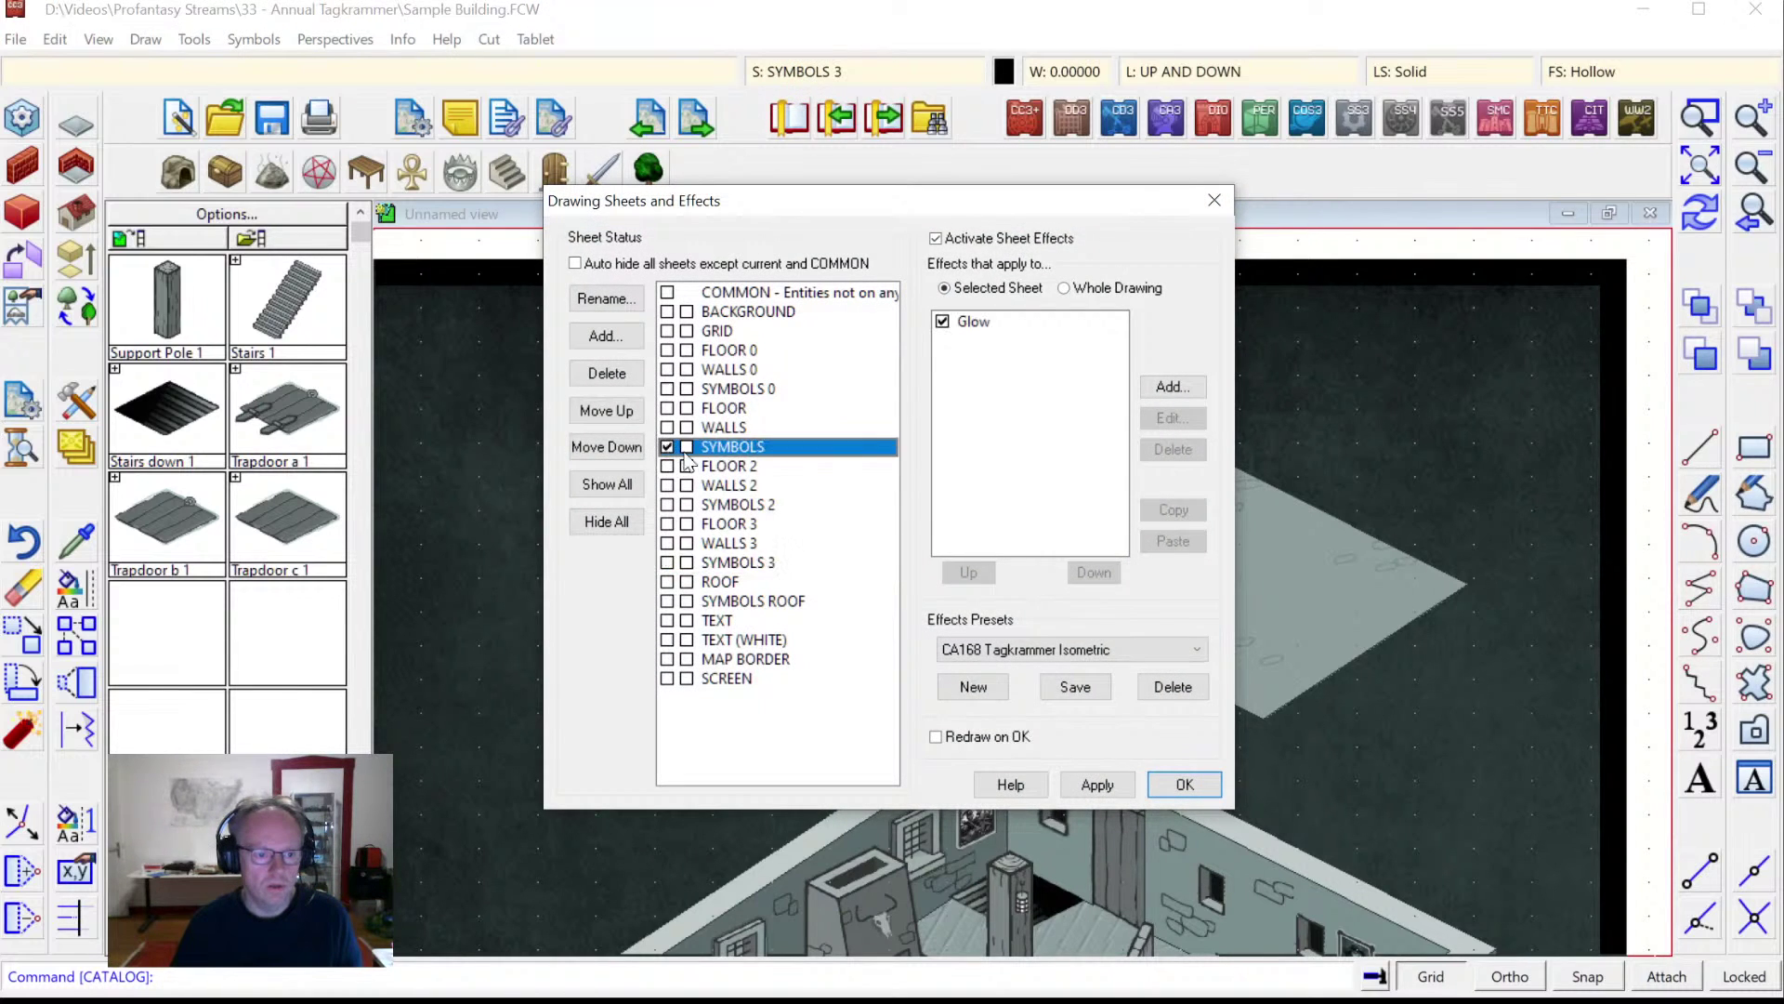
pyautogui.click(1160, 783)
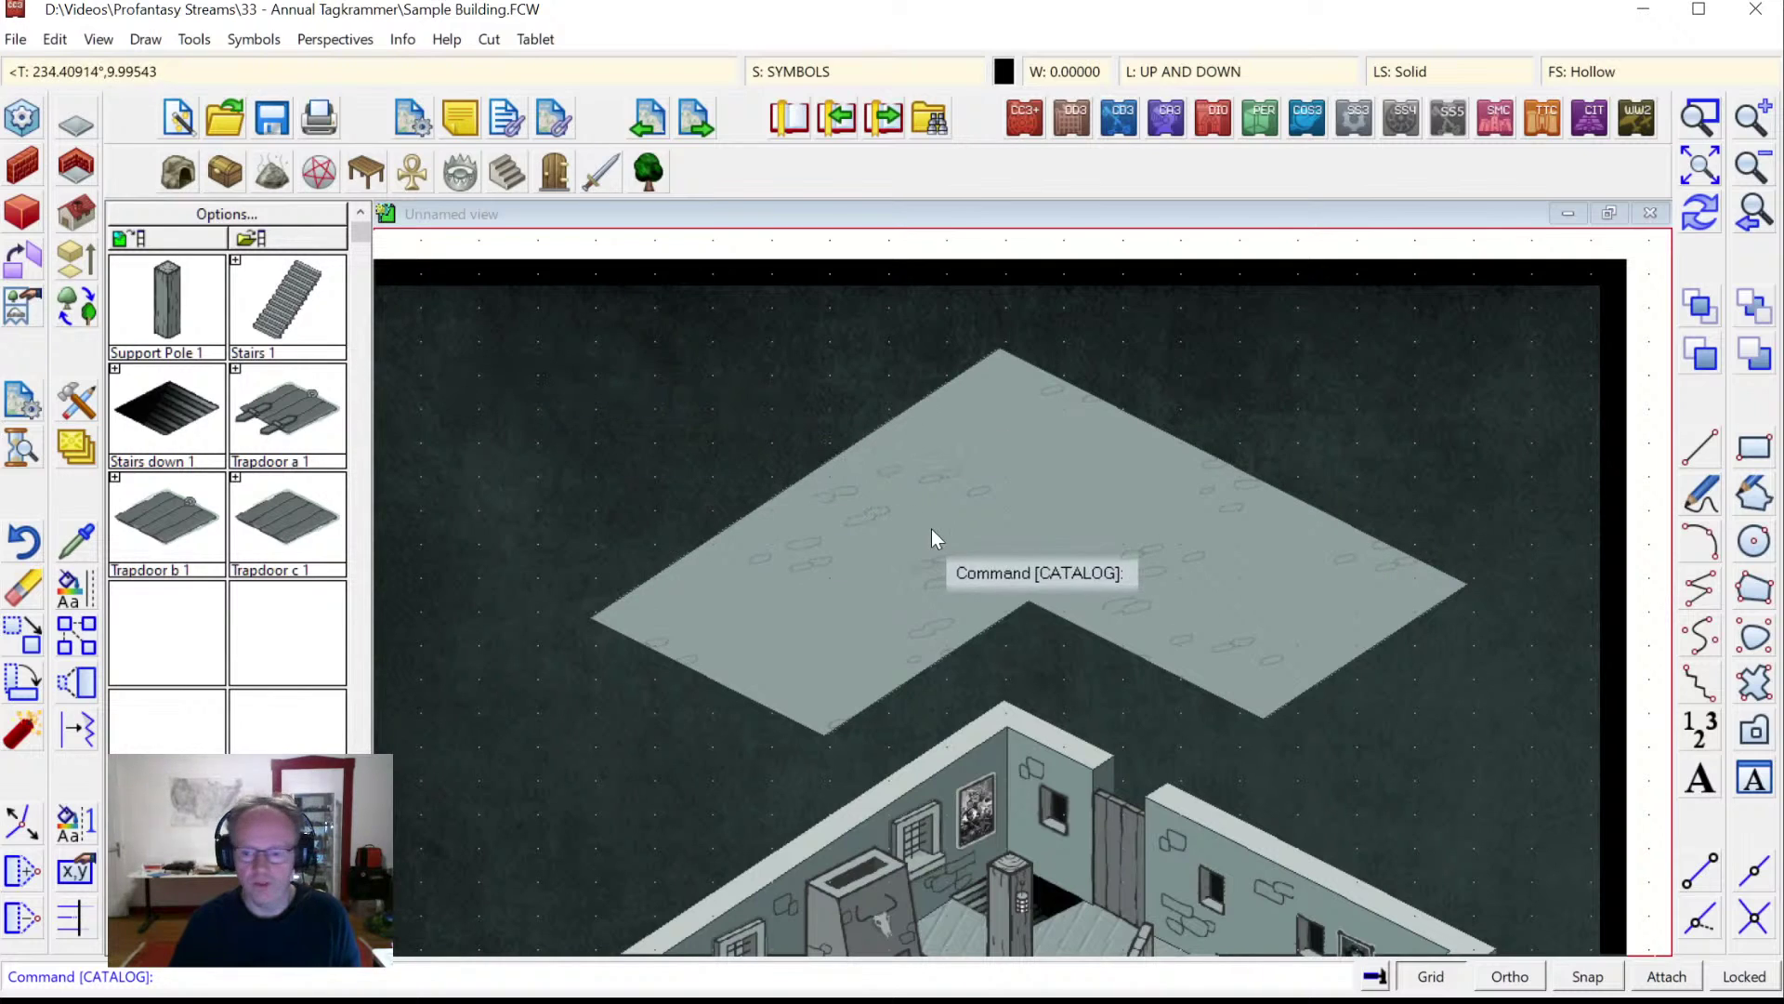
# Place the Stairs 1 symbol at the back of the separate L-shaped floor.
pyautogui.click(286, 302)
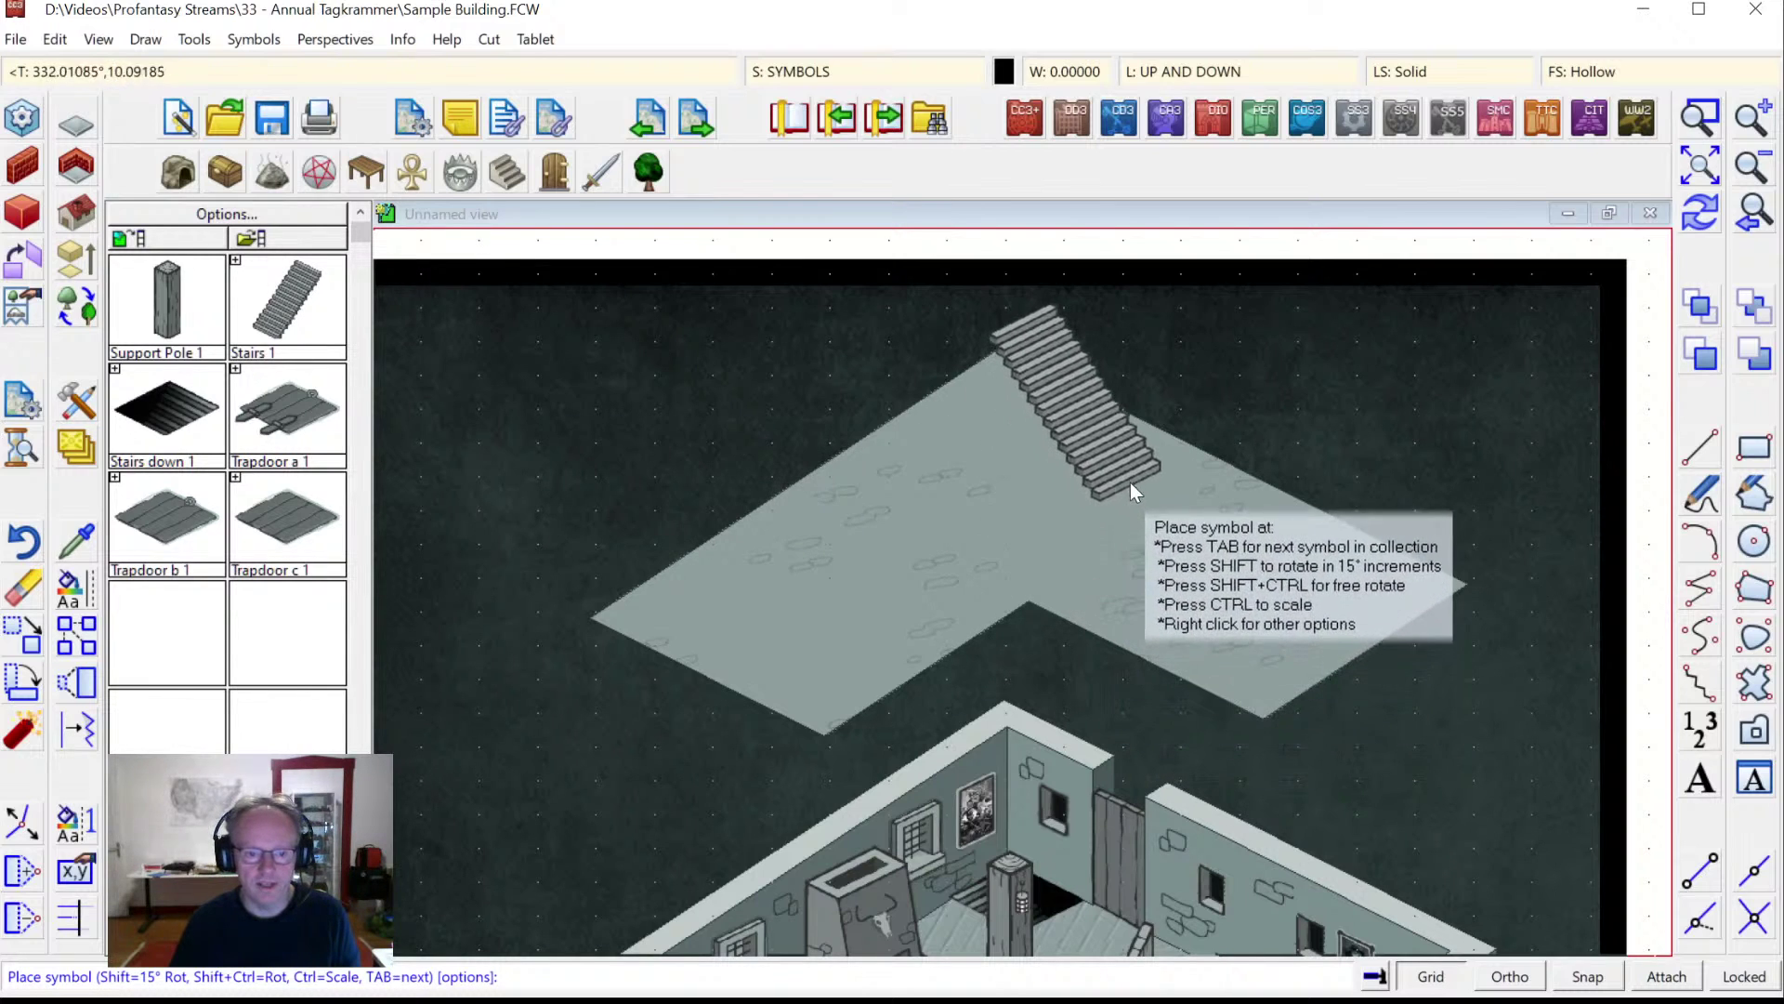
# Place the Stairs 1 symbol at the back corner of the upper floor.
pyautogui.click(1101, 422)
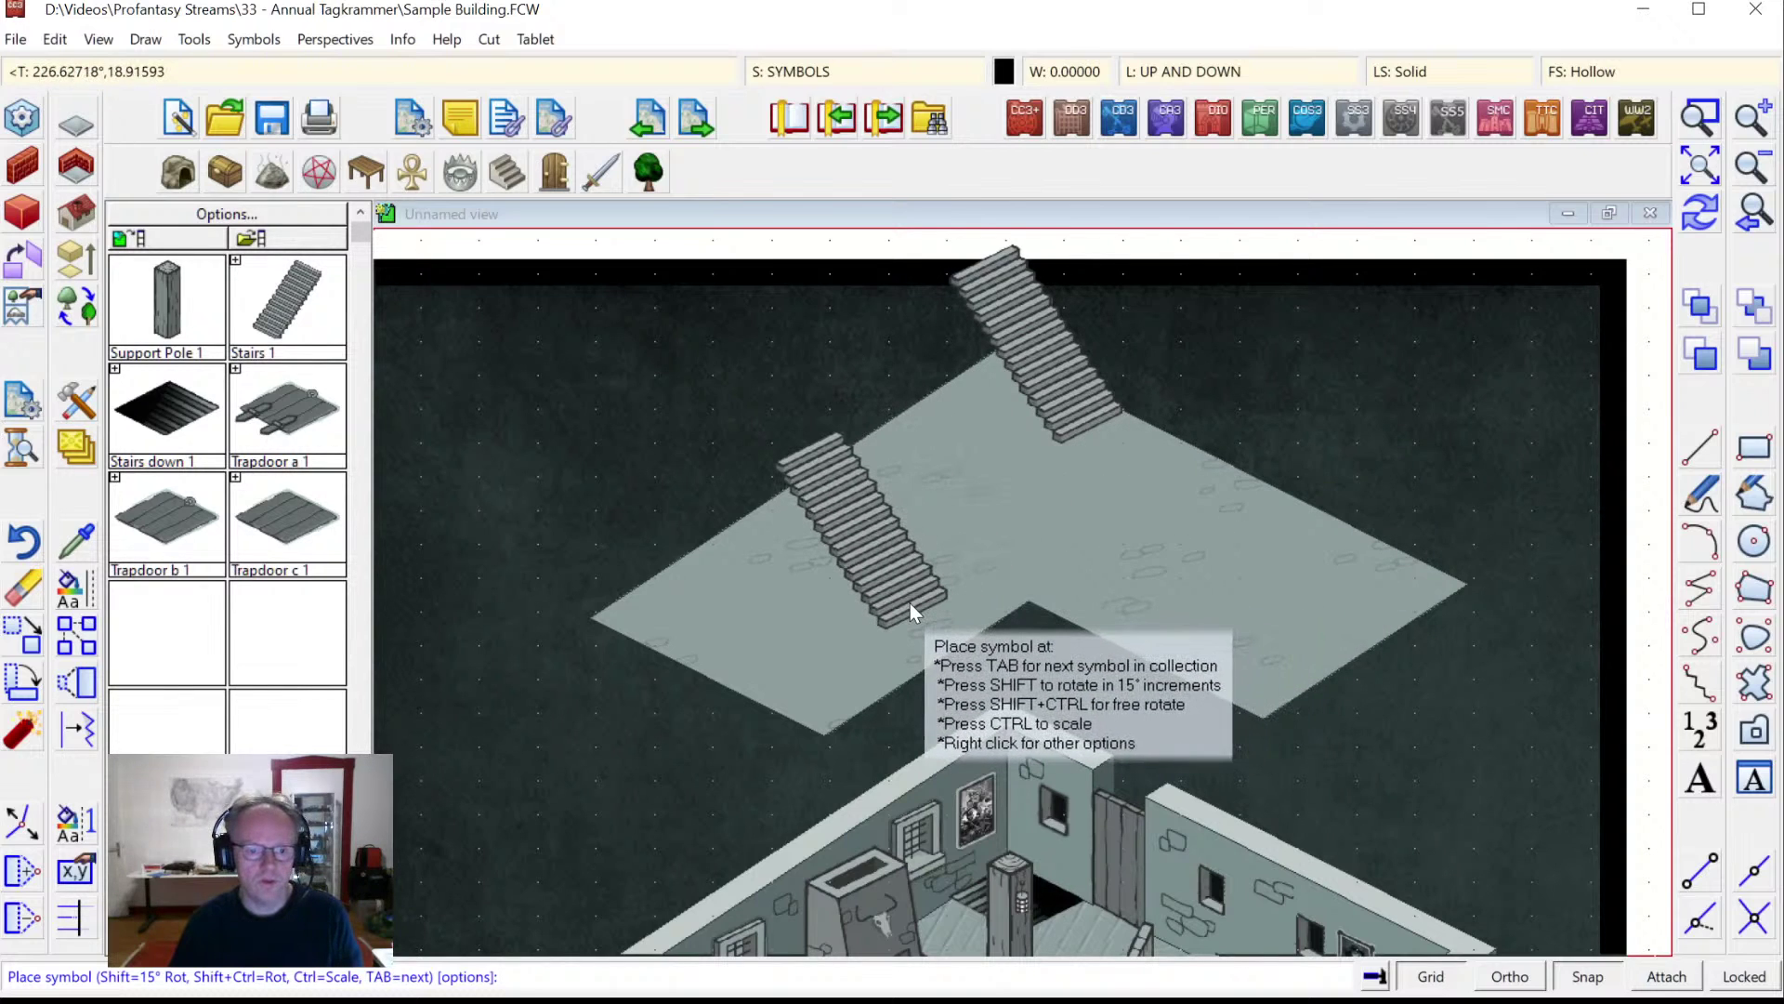
pyautogui.press('Escape')
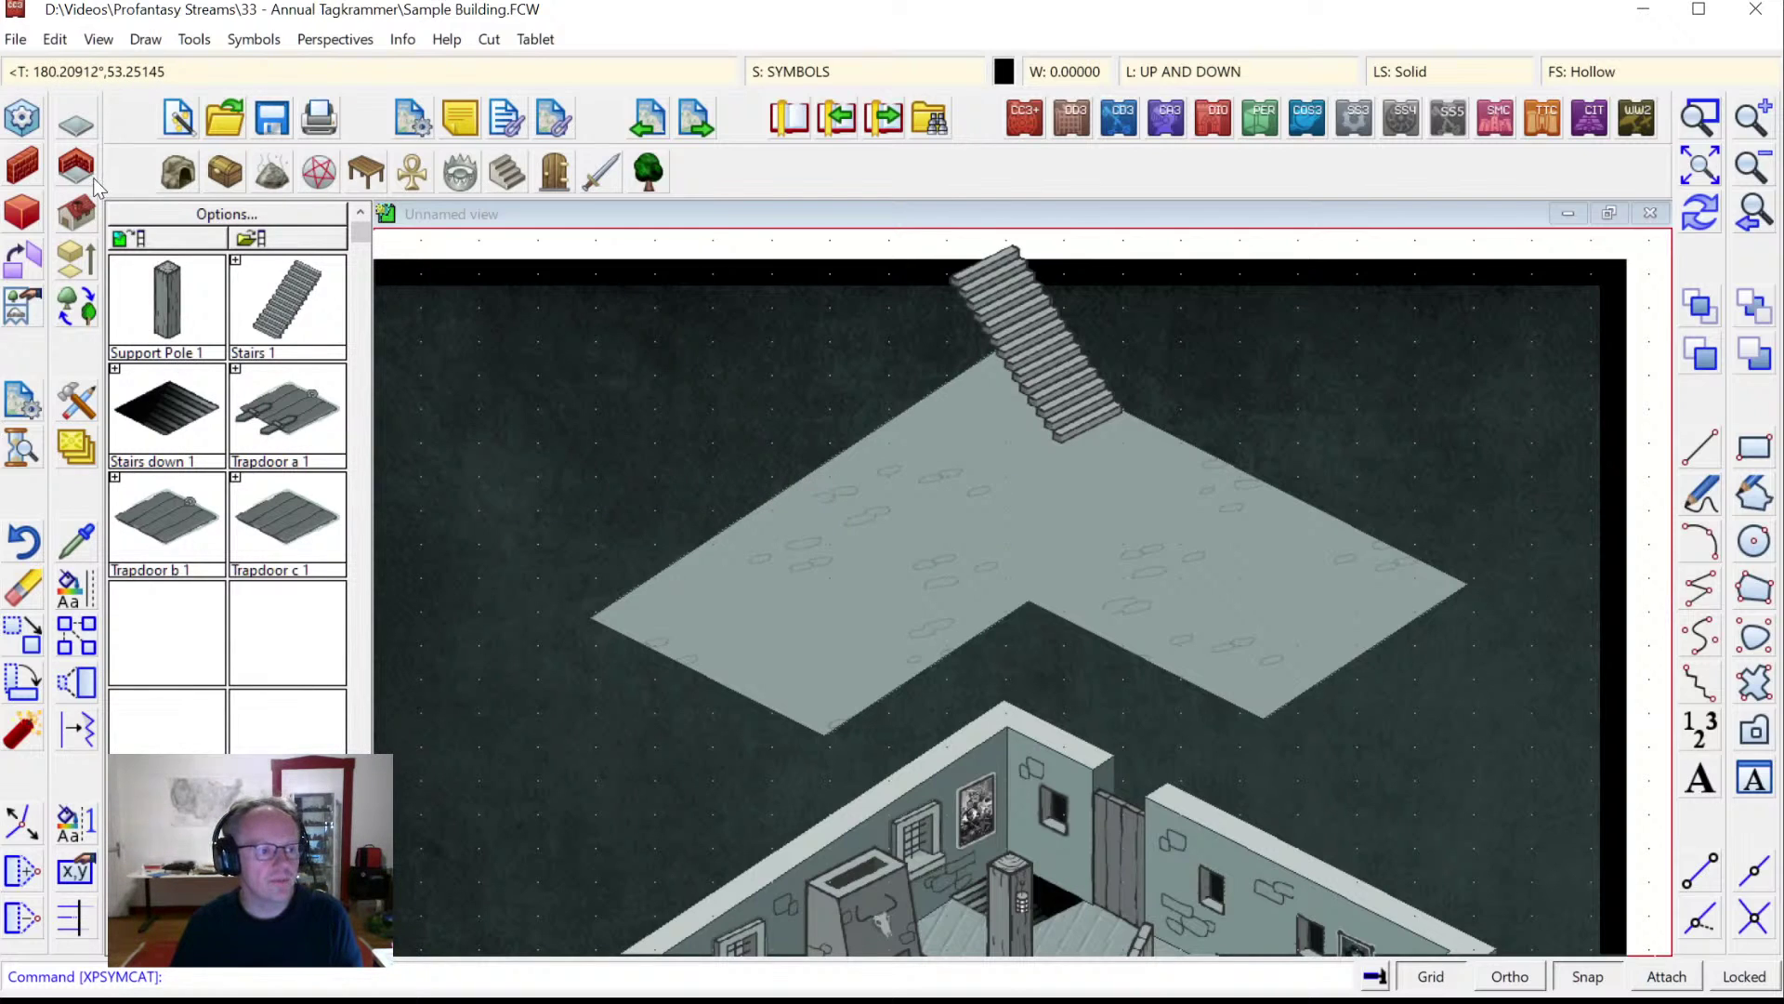
# Draw a wall 10 high along the upper floor's two back edges, attached to its corner endpoints, with a short return at each outer end.
pyautogui.click(19, 173)
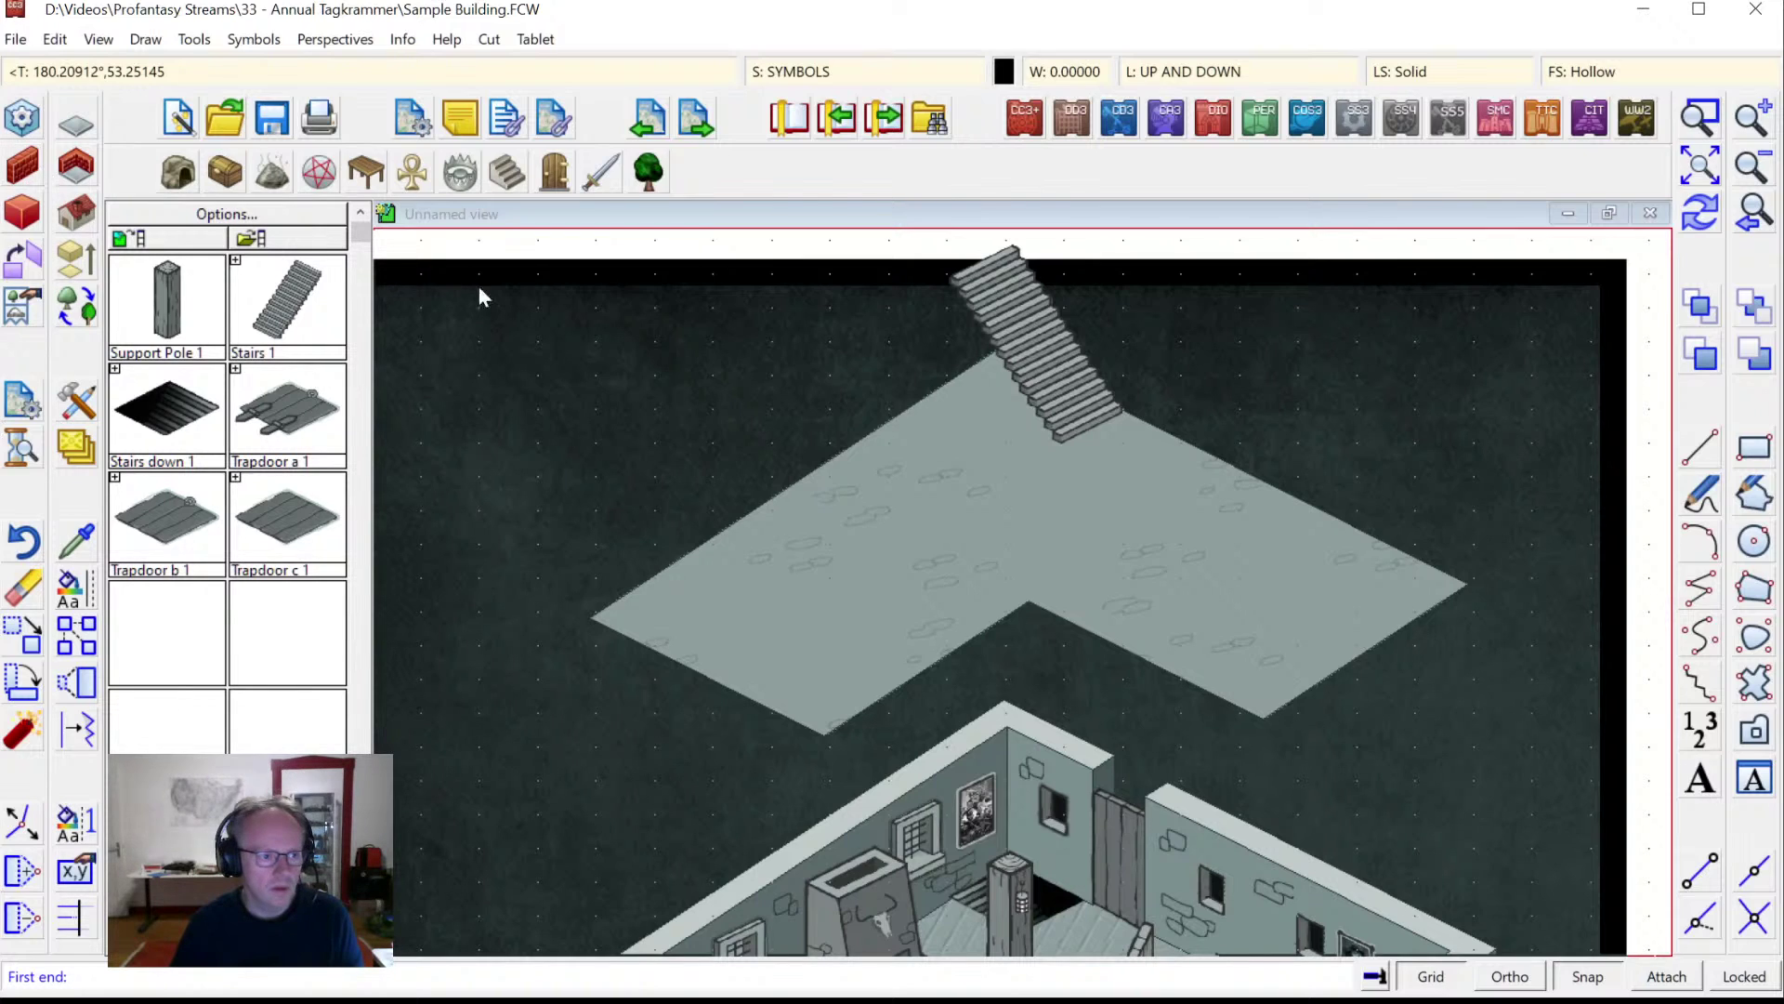
pyautogui.click(612, 630)
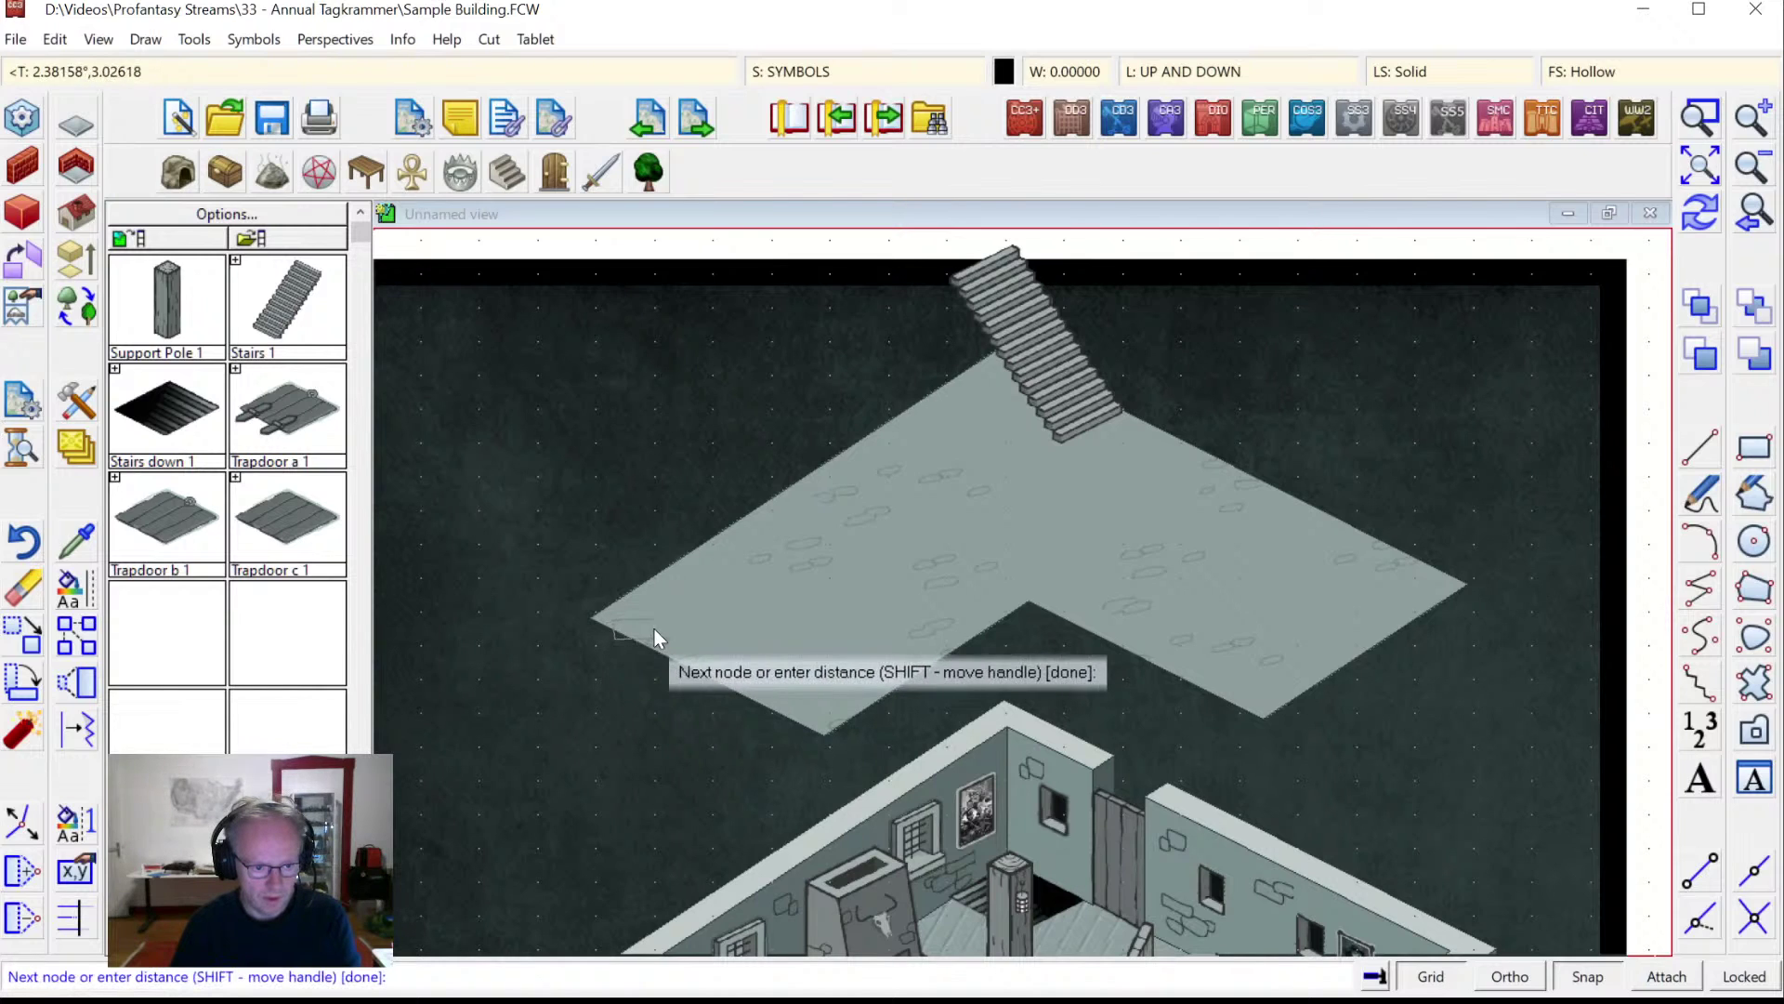
pyautogui.press('e')
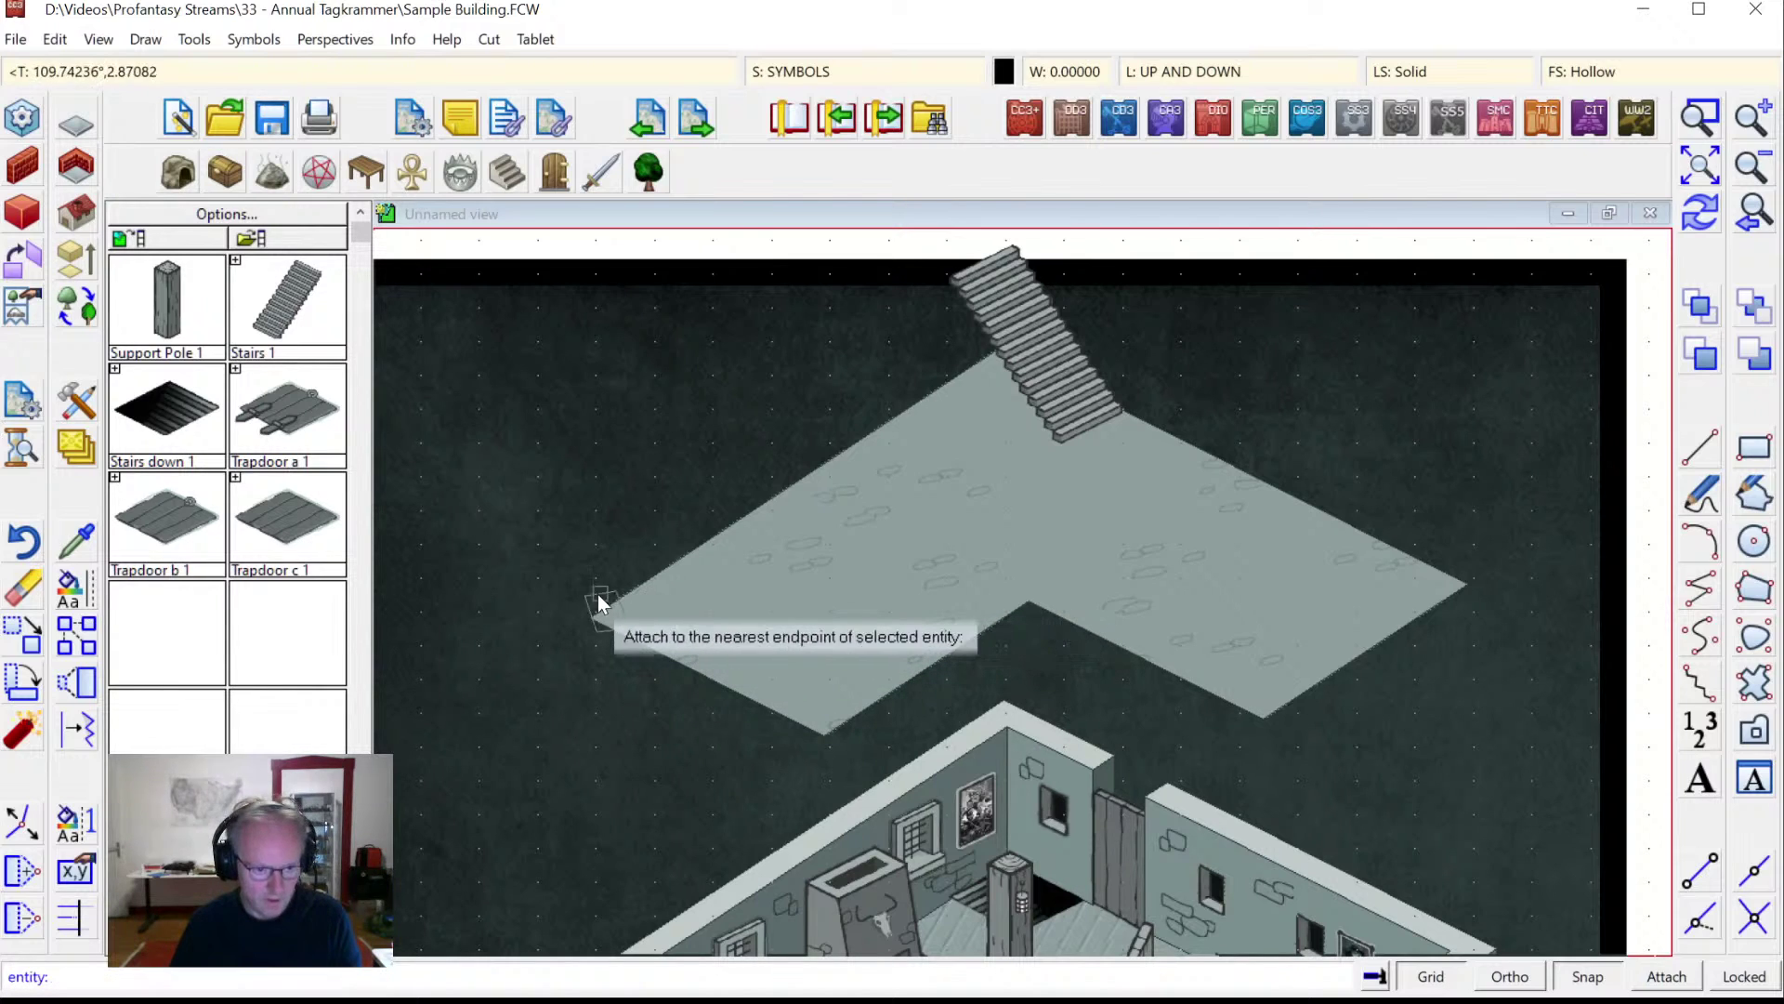
pyautogui.click(591, 621)
pyautogui.press('e')
pyautogui.click(972, 361)
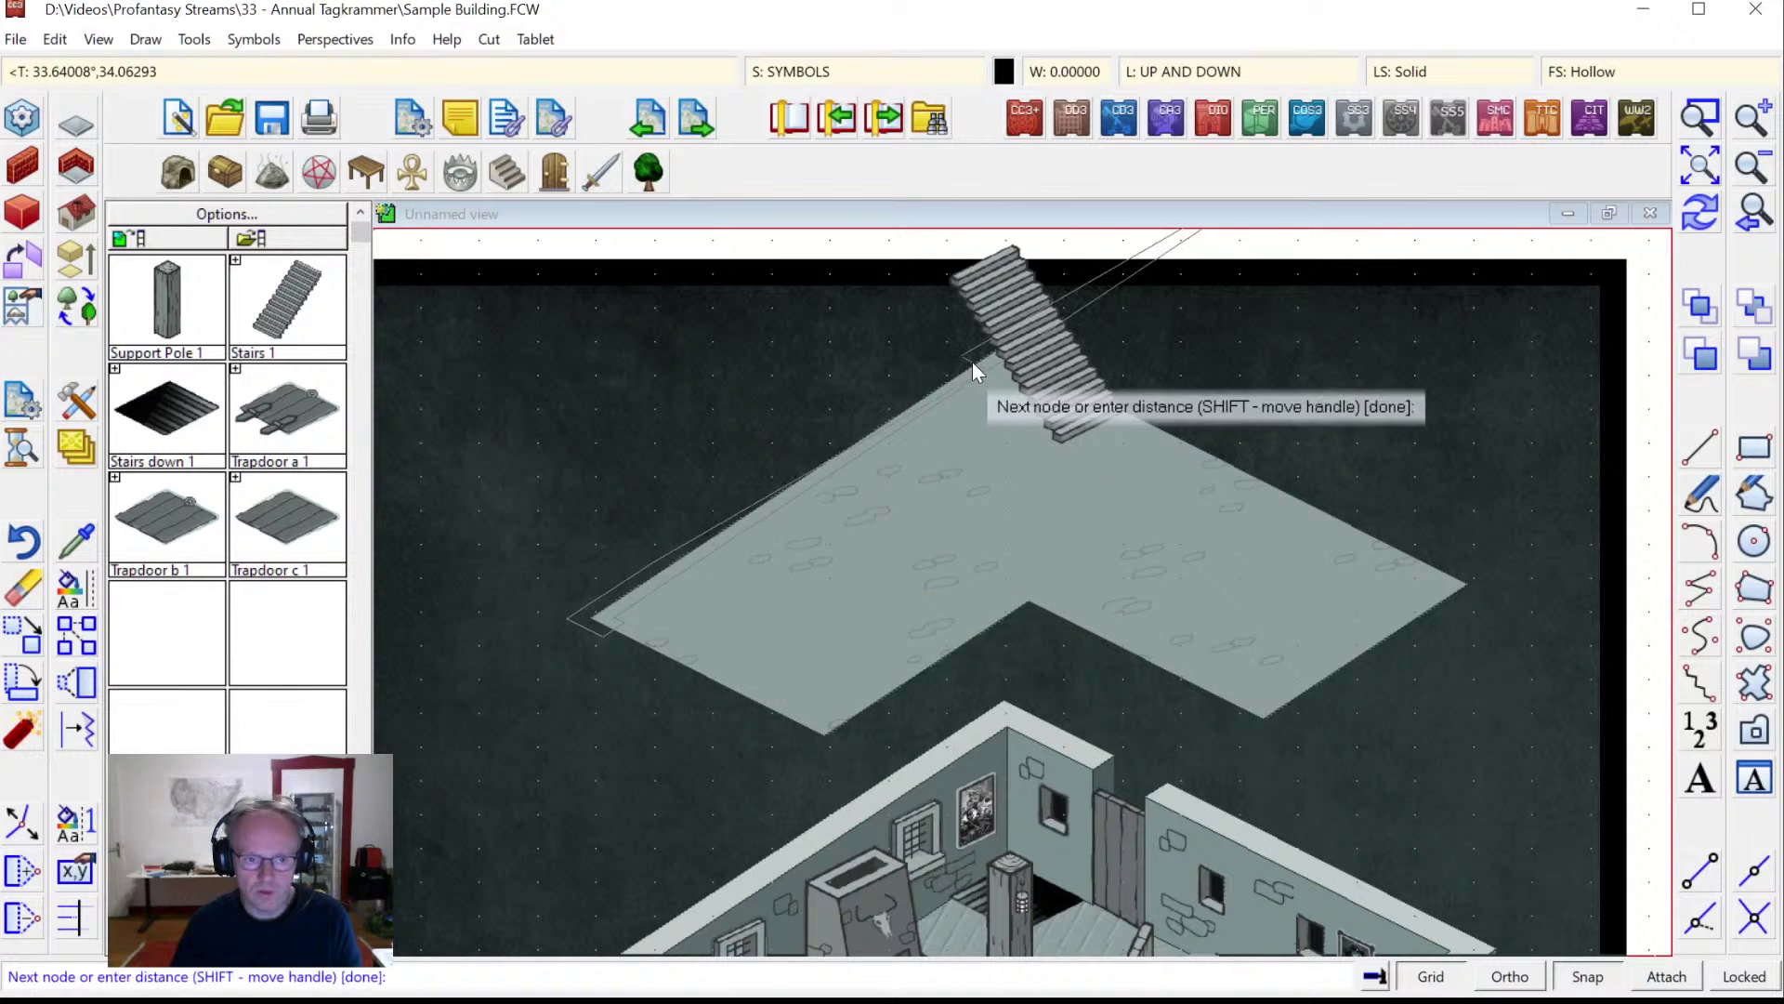
pyautogui.press('e')
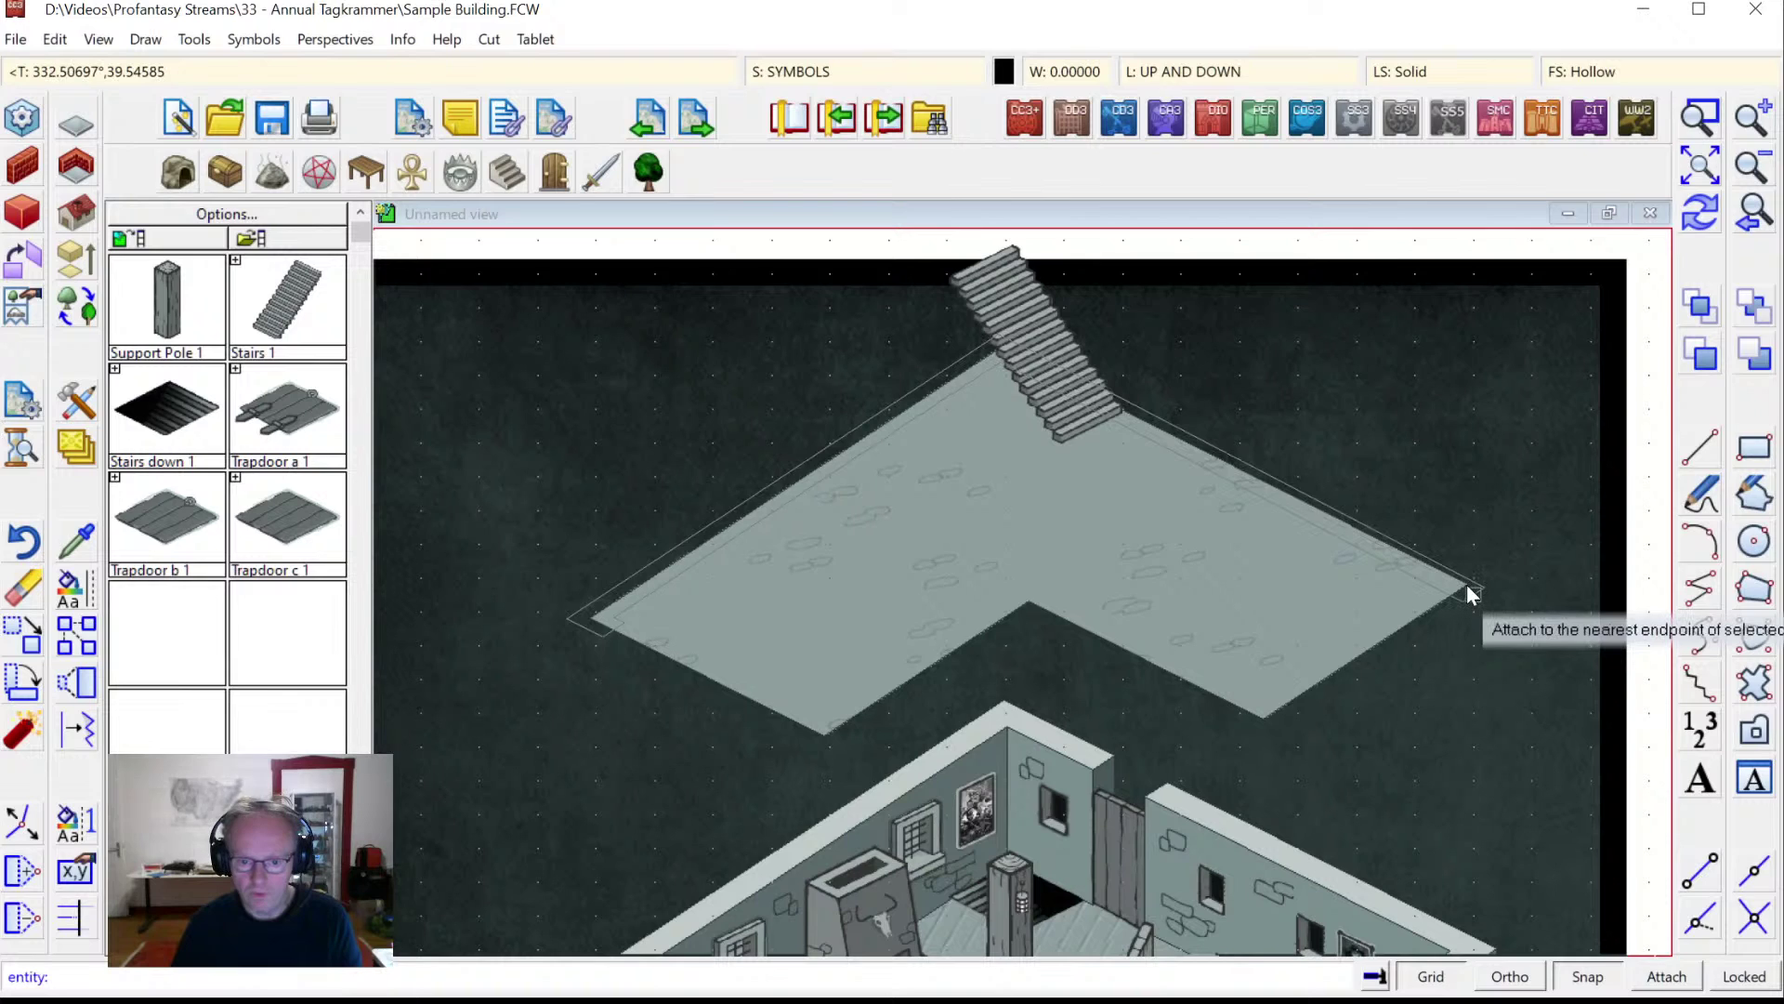
pyautogui.click(1466, 581)
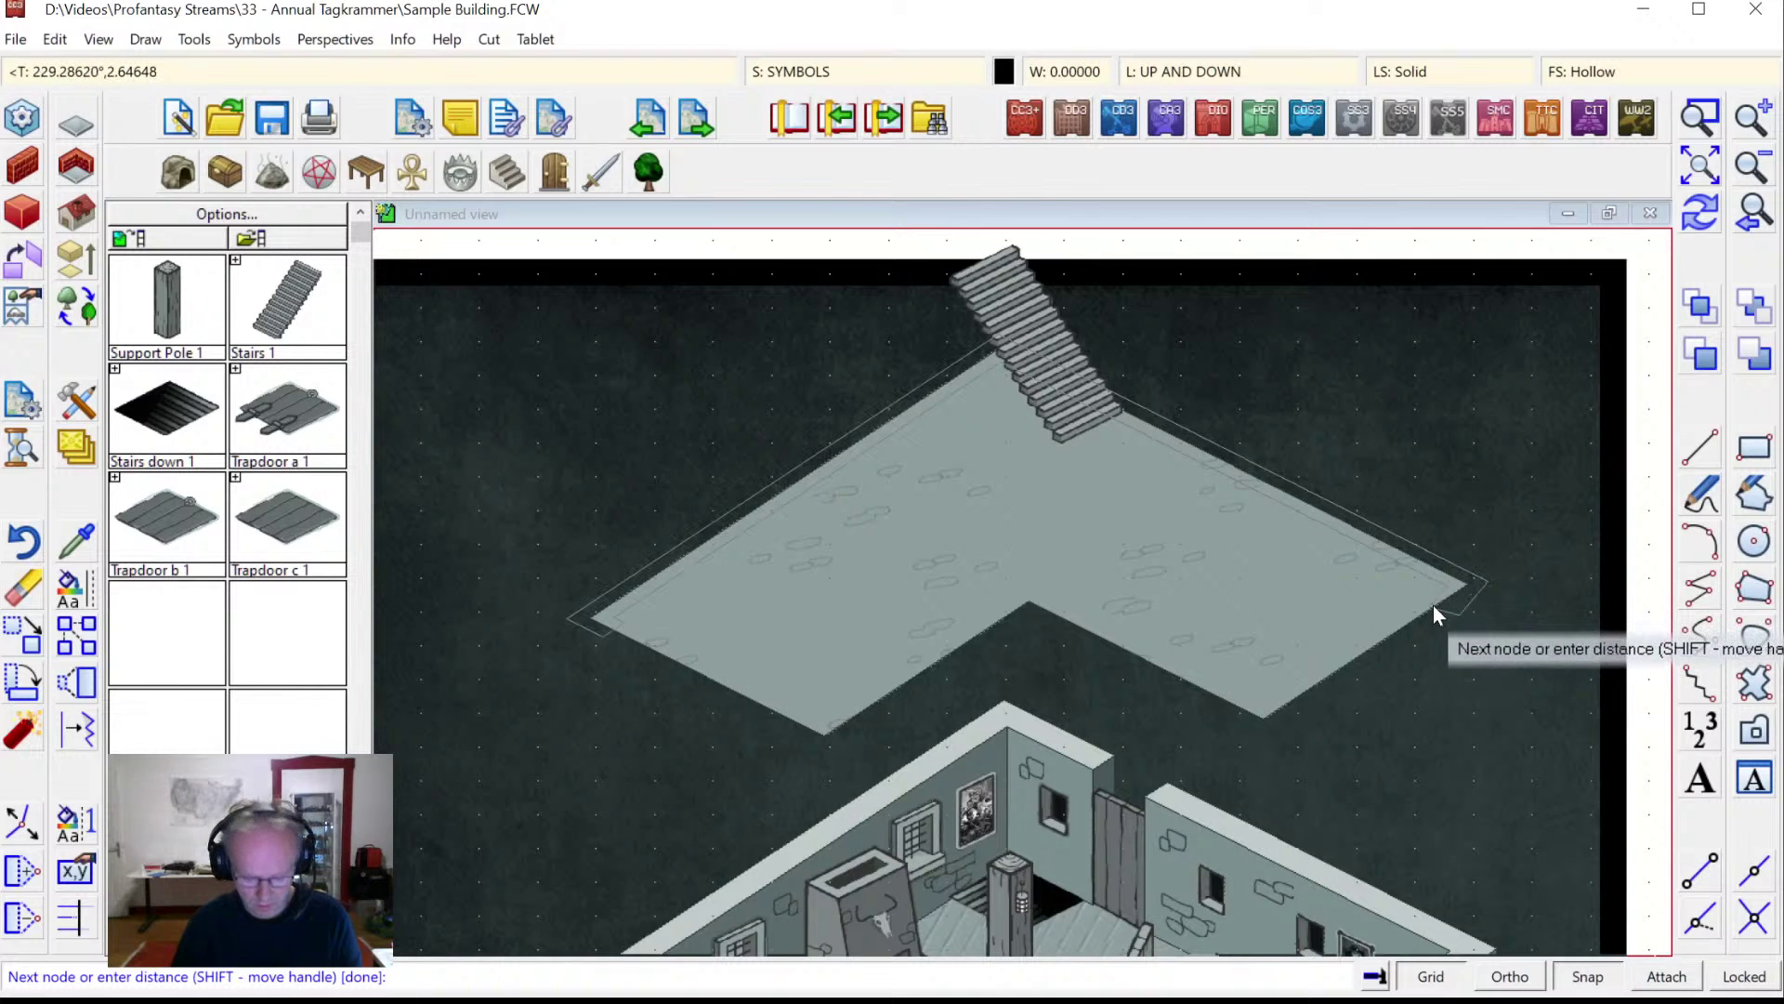
pyautogui.press('n')
pyautogui.click(1436, 600)
pyautogui.rightClick(1440, 600)
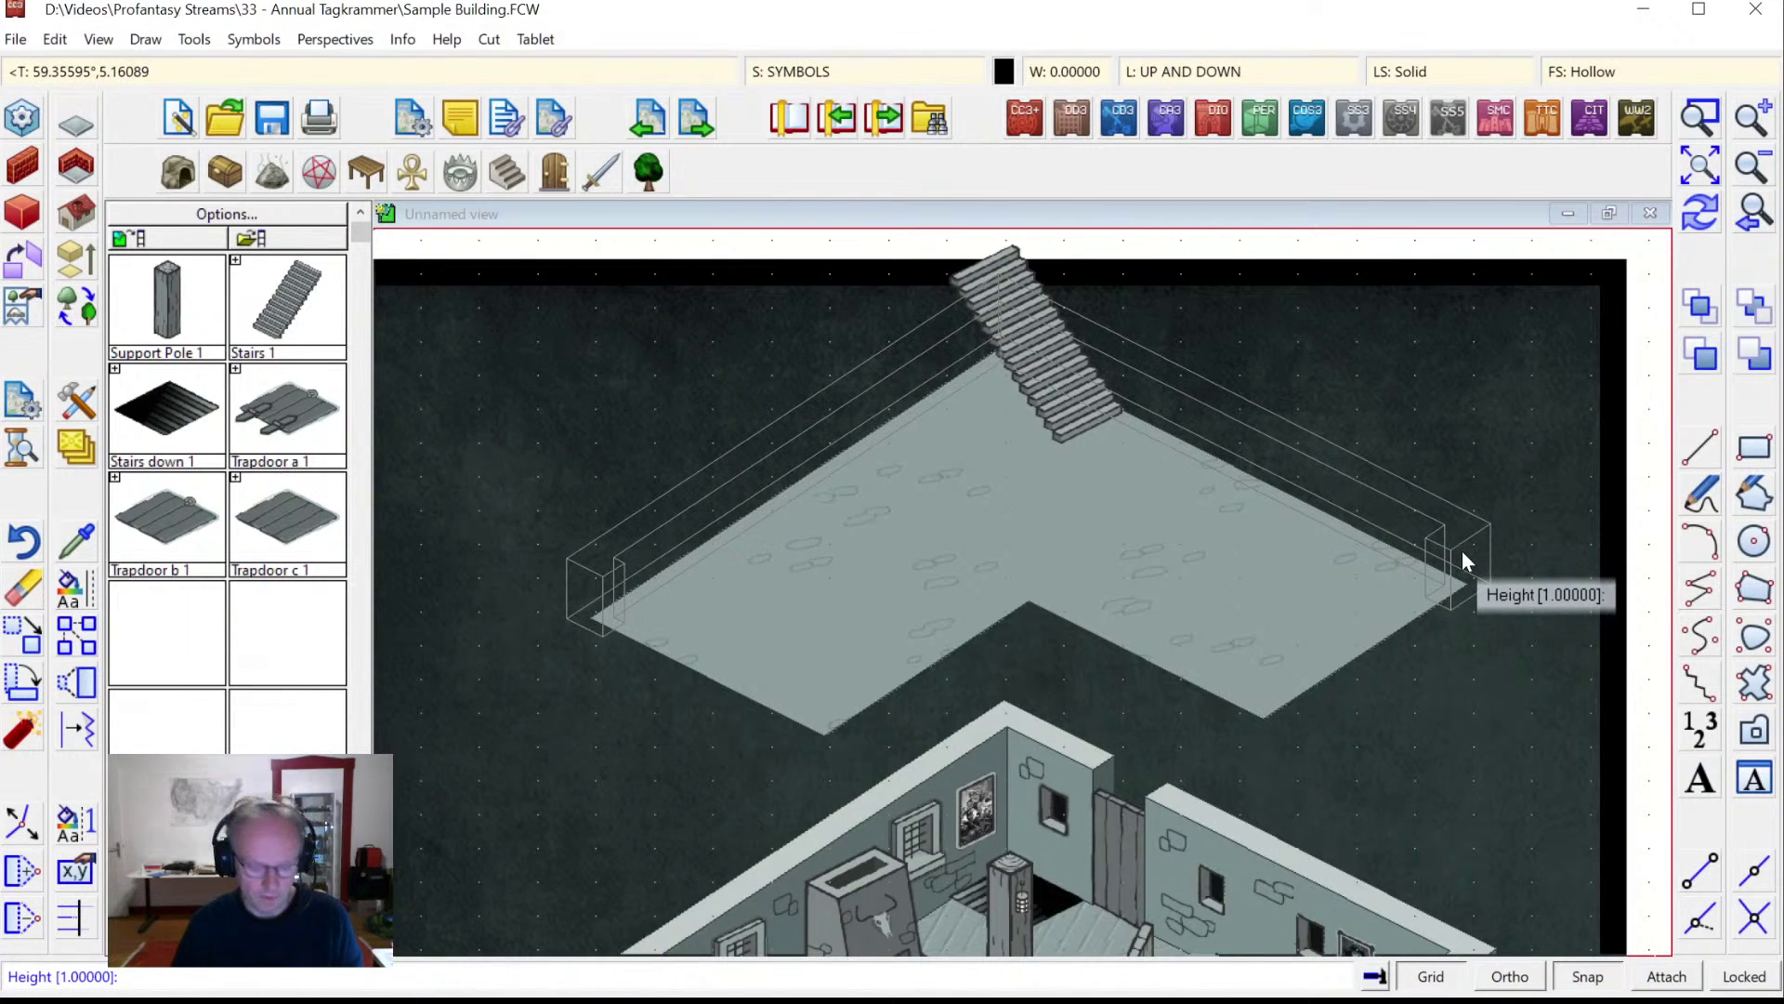
pyautogui.write('10')
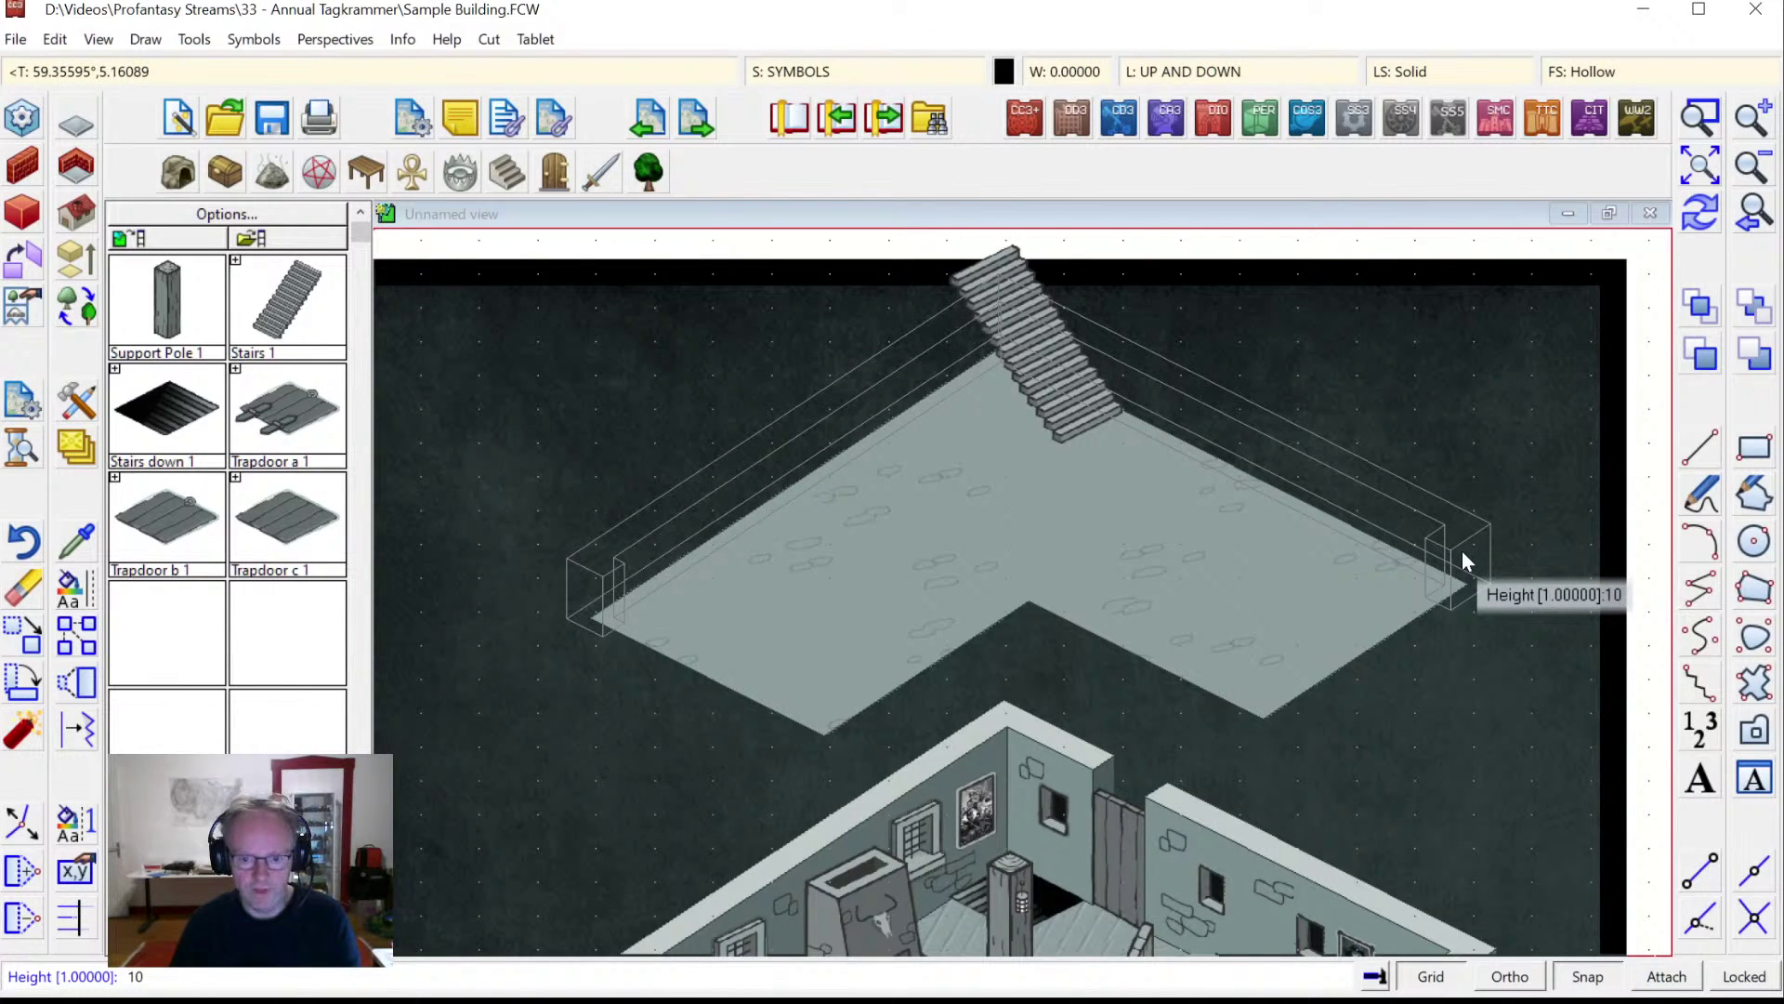
pyautogui.press('Return')
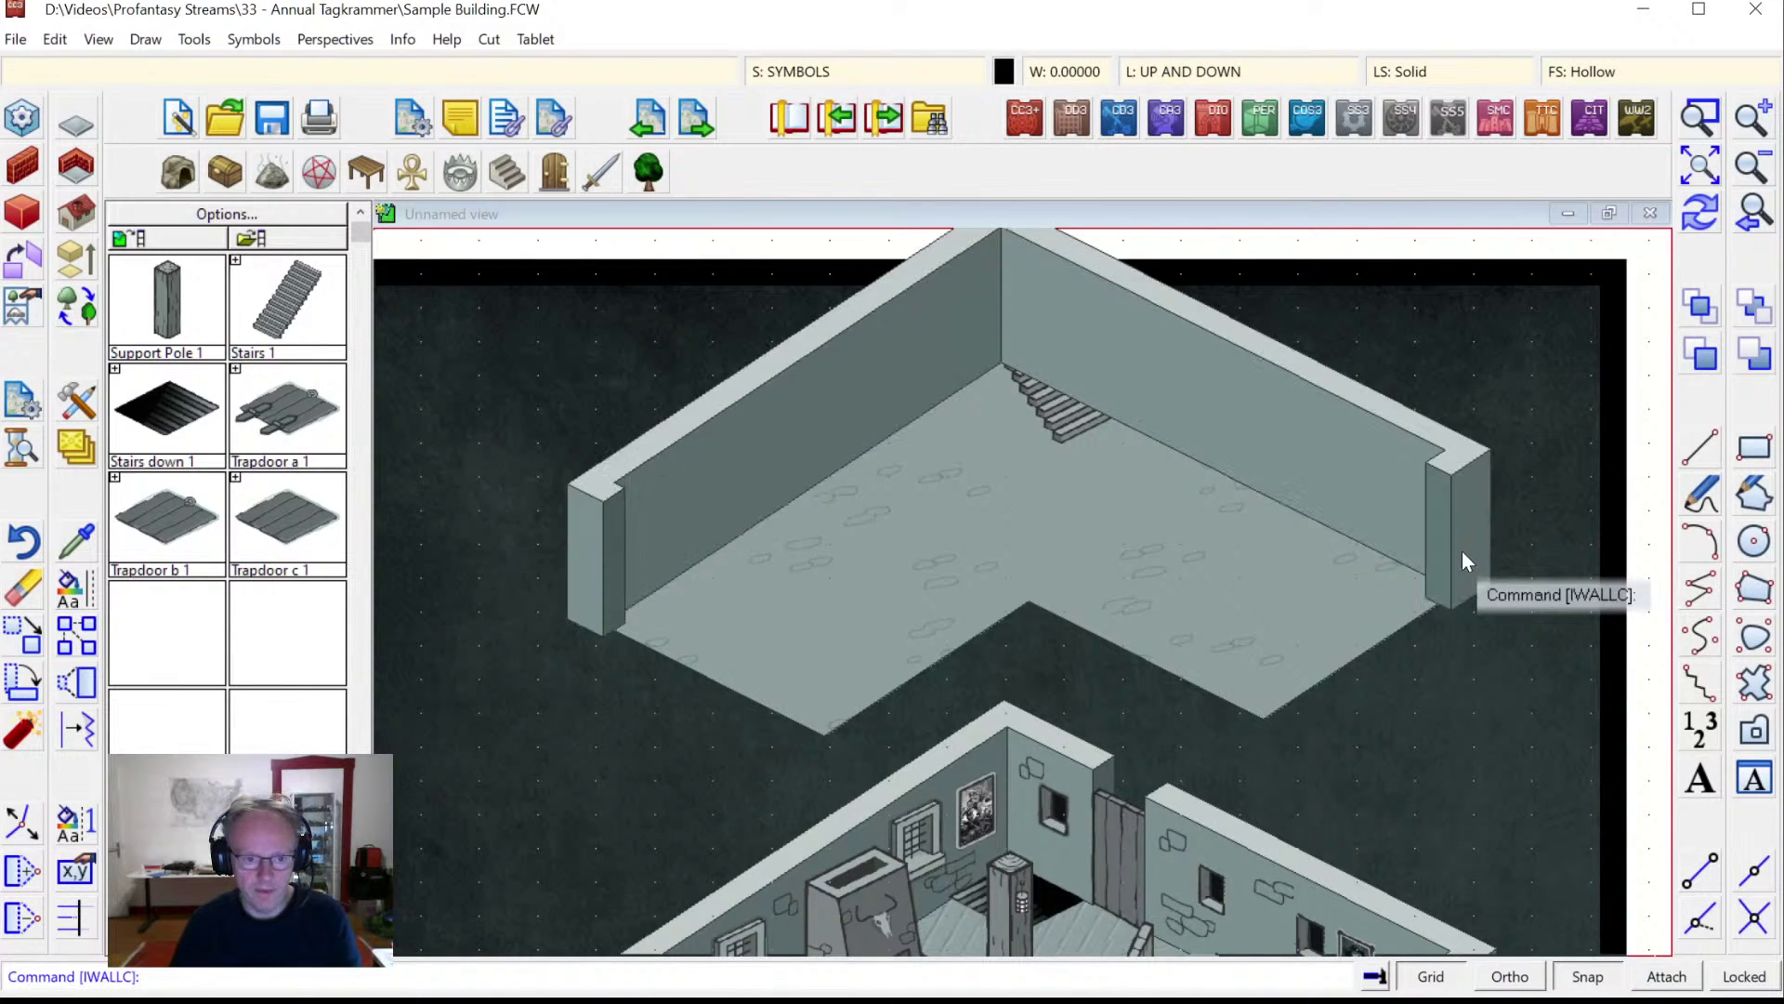
pyautogui.click(1699, 216)
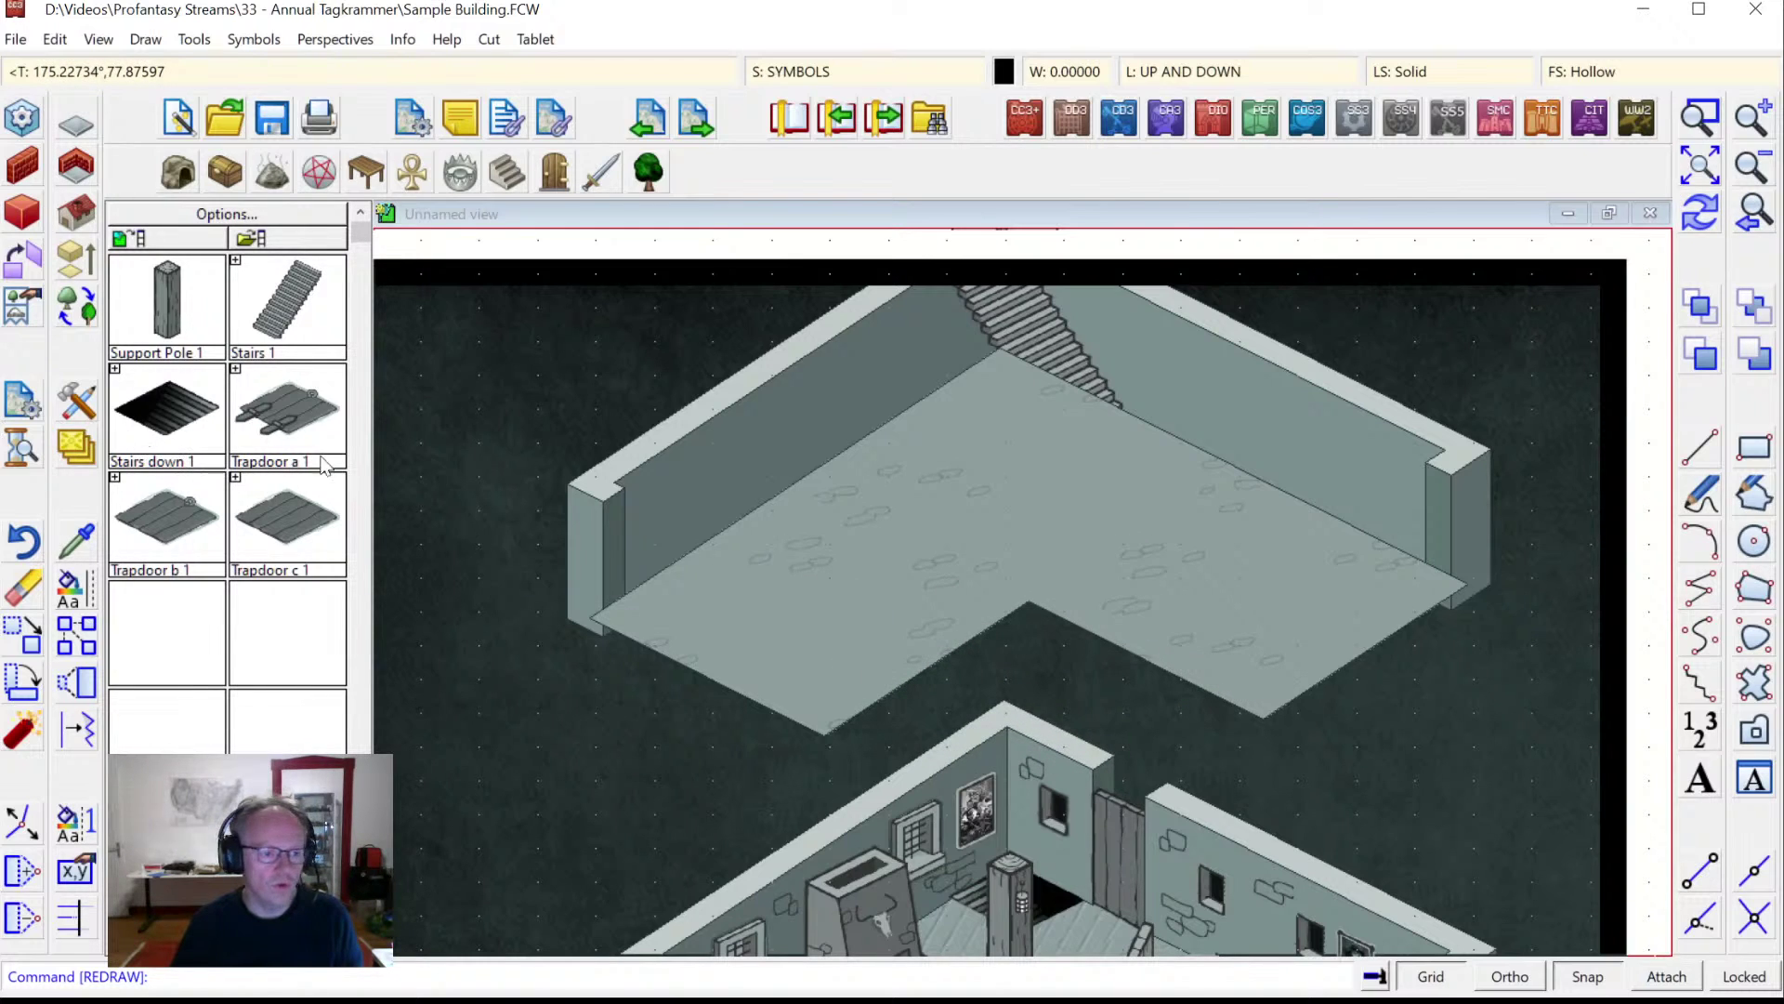
# List the upper floor polygon's properties to check which sheet it is on.
pyautogui.click(402, 39)
pyautogui.click(417, 90)
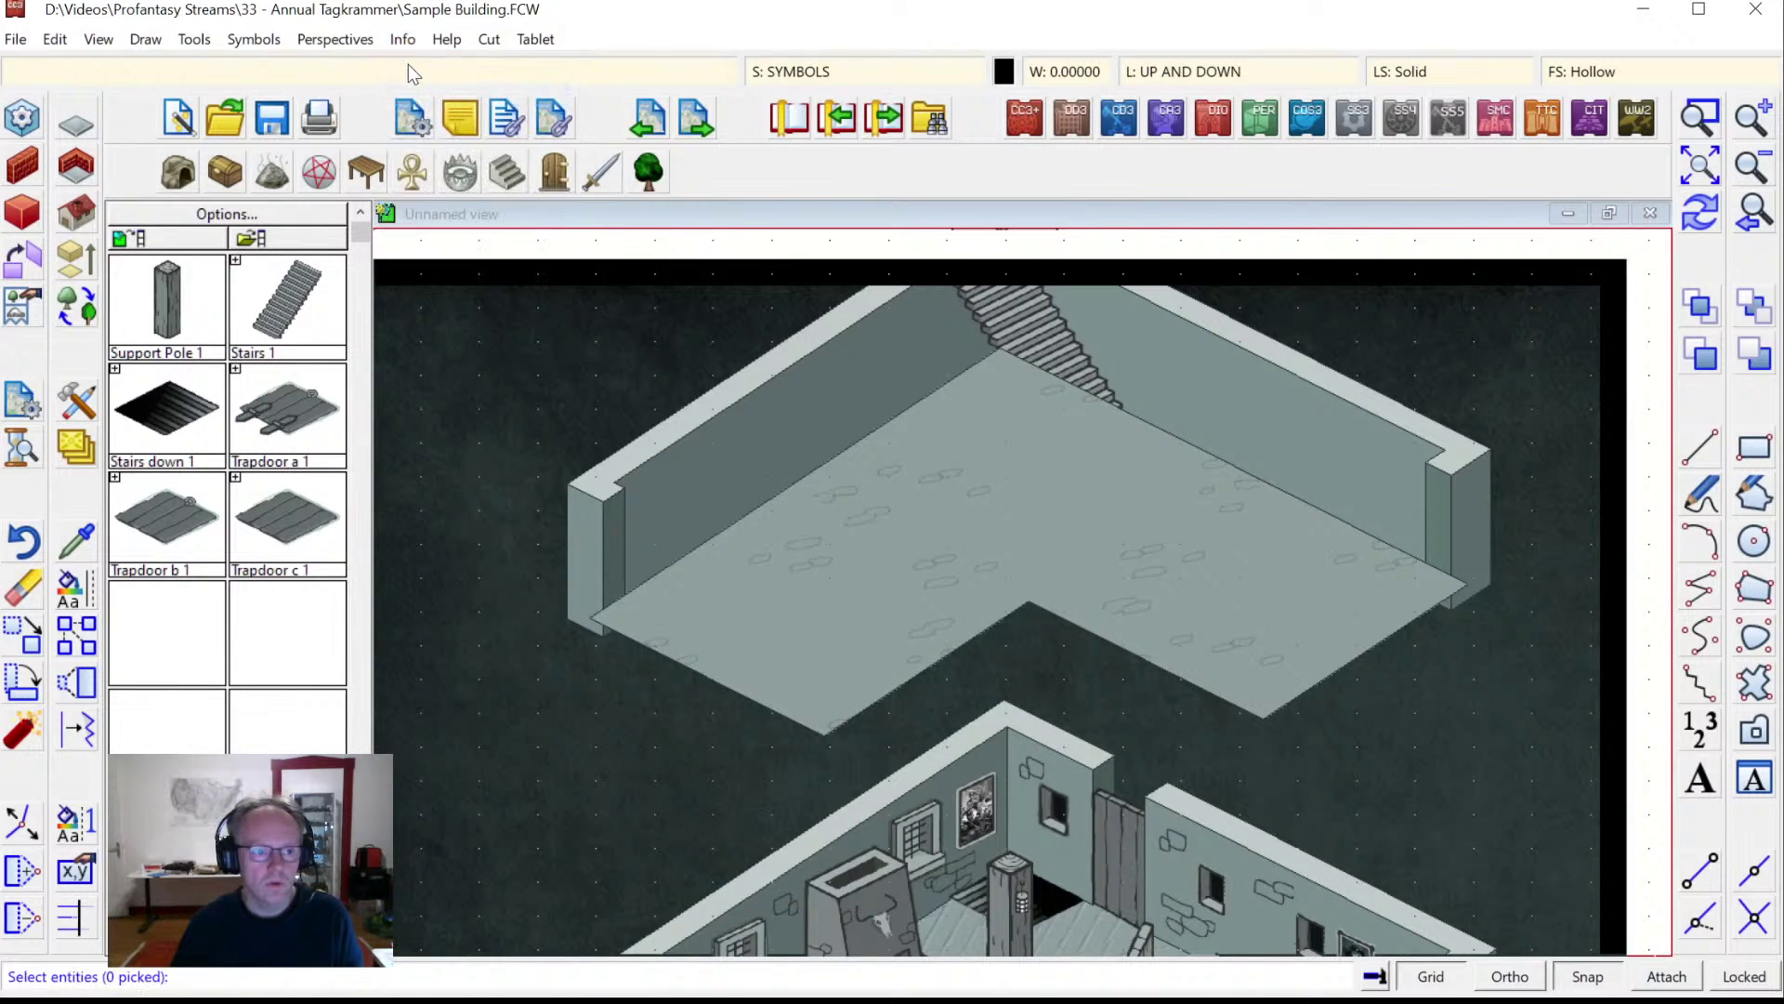
pyautogui.click(1107, 643)
pyautogui.rightClick(1046, 537)
pyautogui.click(1043, 536)
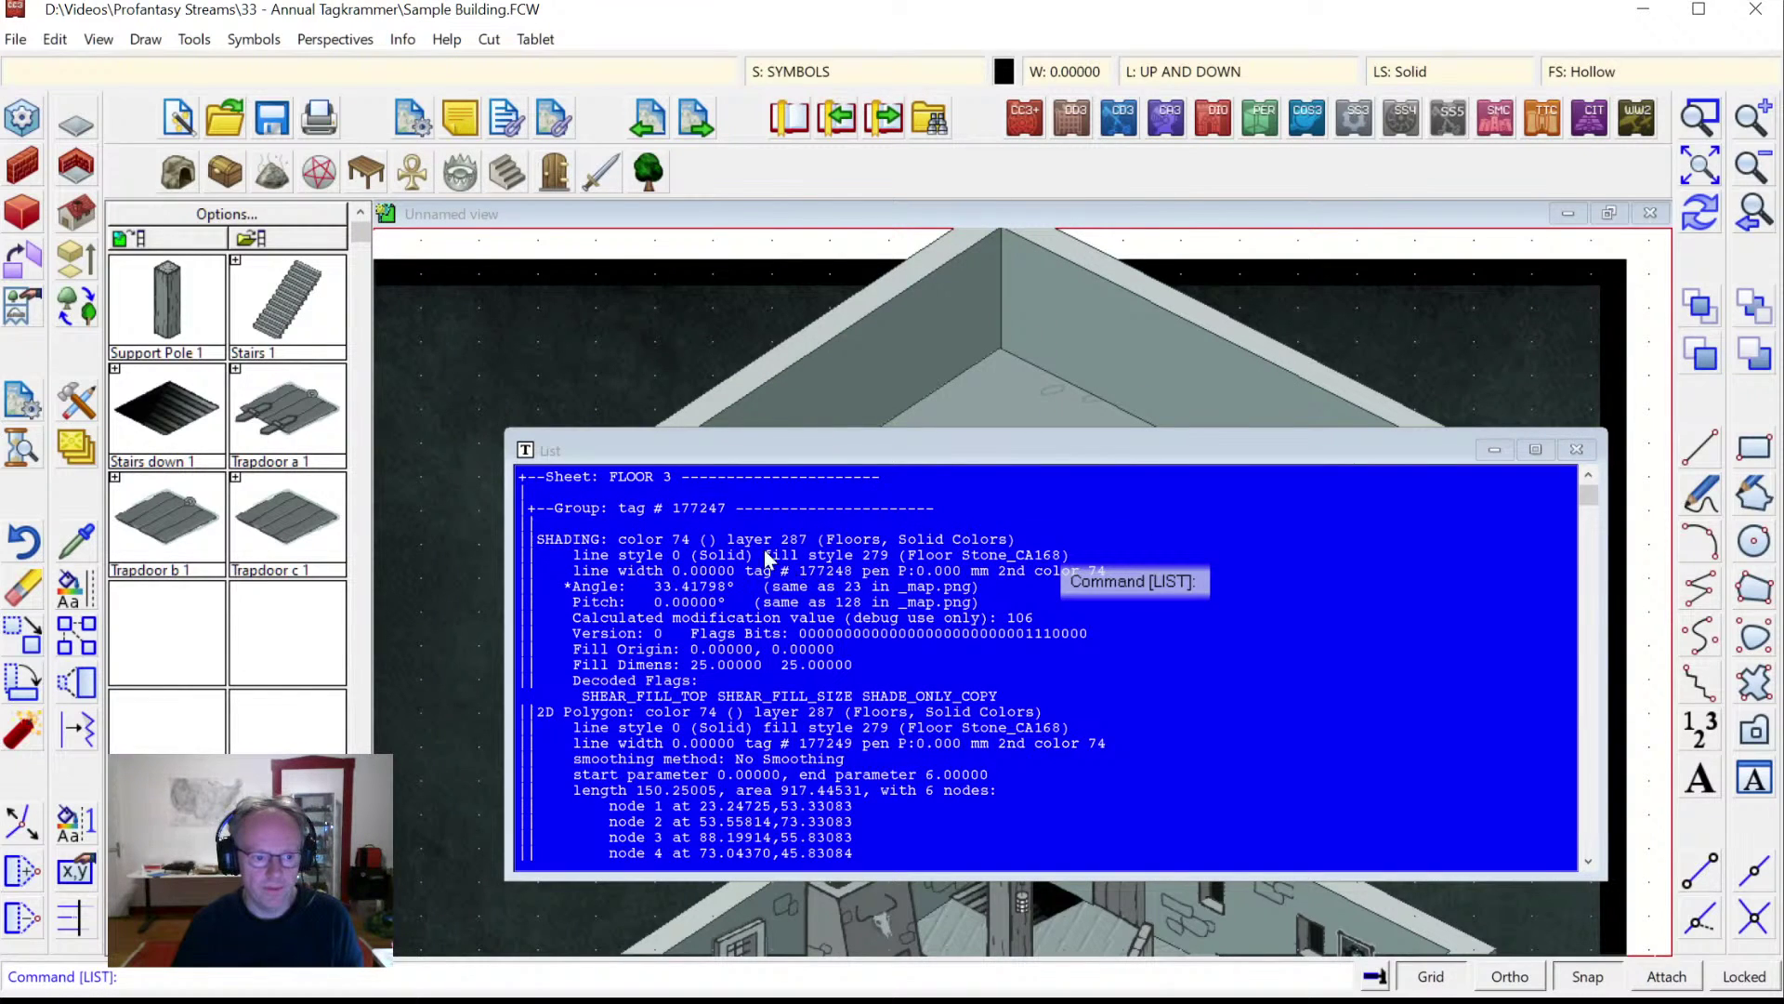
pyautogui.click(1578, 452)
pyautogui.click(1684, 221)
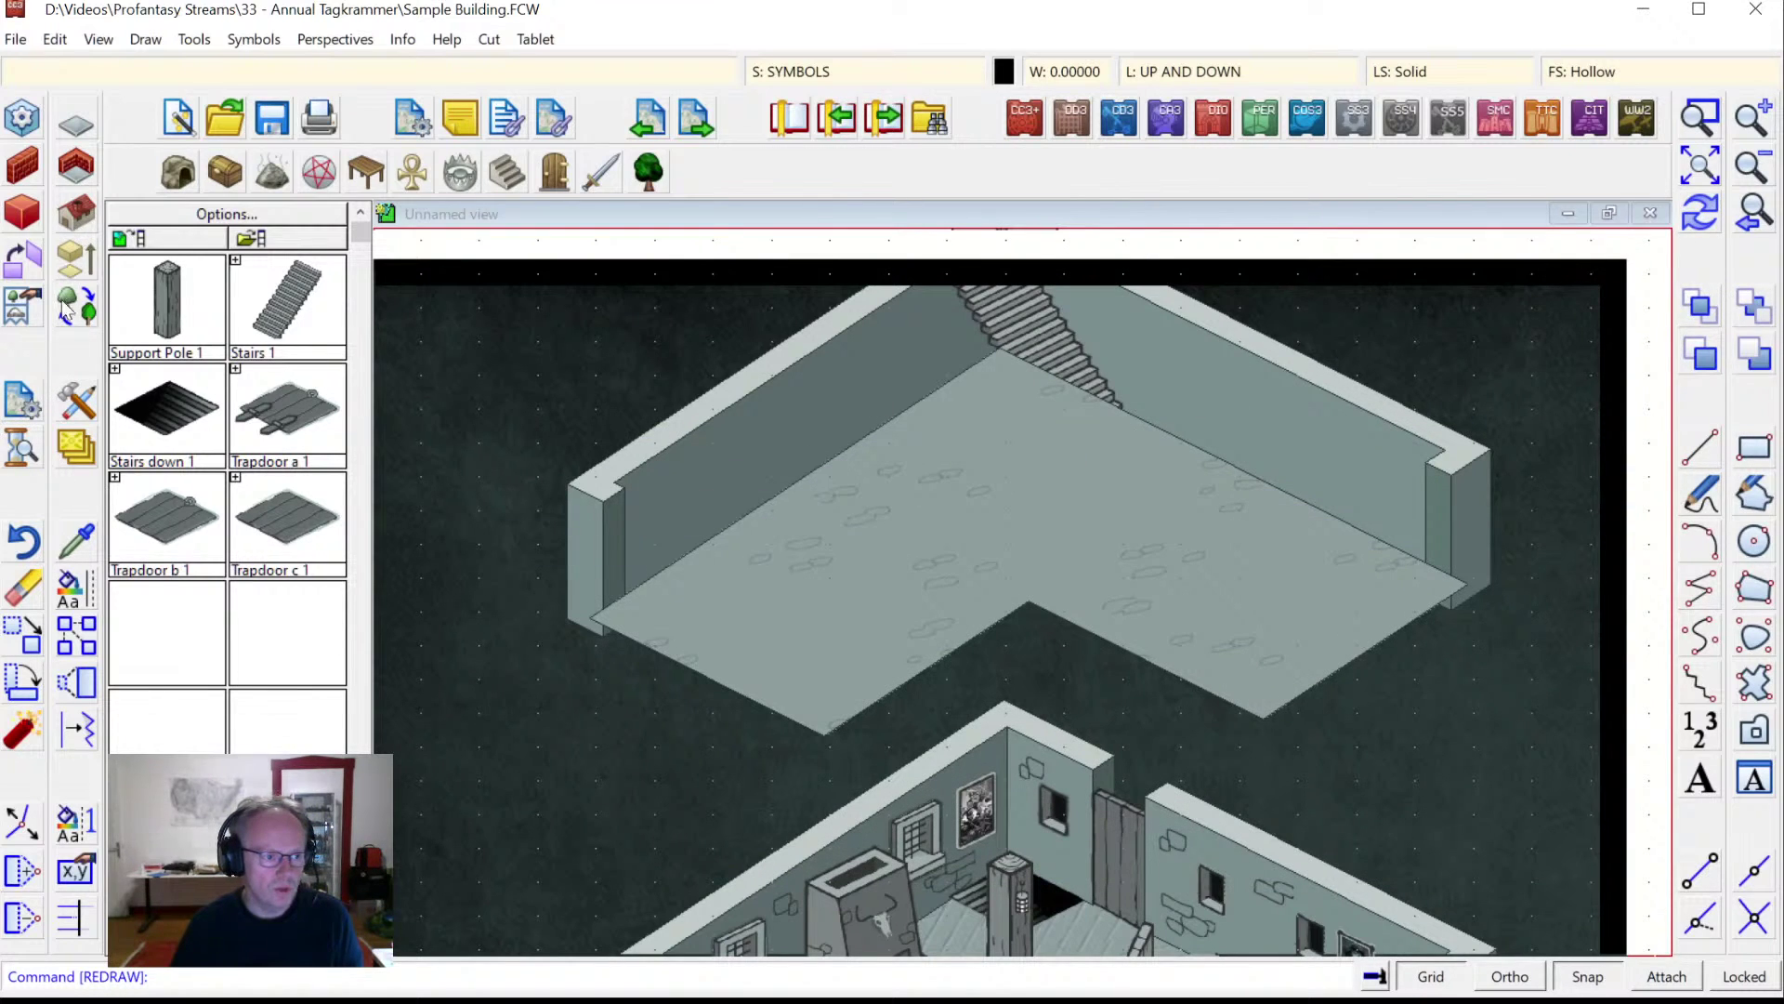
# Move the upper floor polygon to the FLOOR sheet so it sits beneath the walls and stairs.
pyautogui.rightClick(78, 465)
pyautogui.click(179, 672)
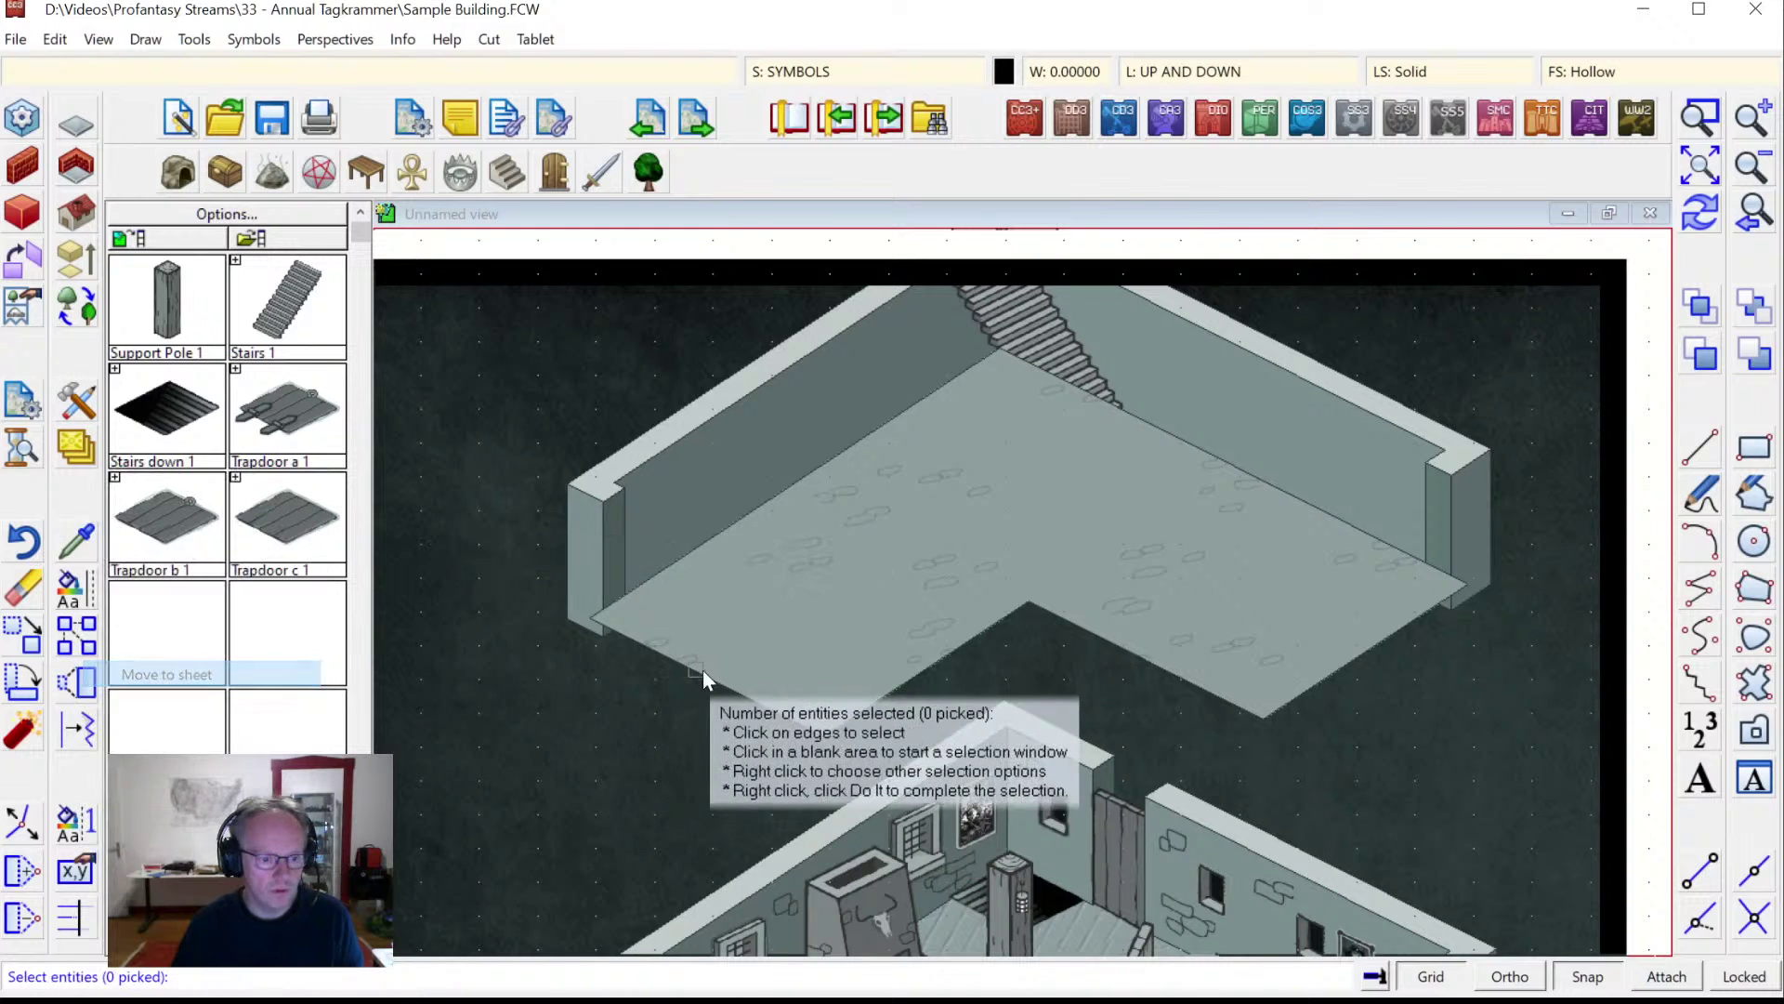
pyautogui.click(728, 679)
pyautogui.rightClick(929, 488)
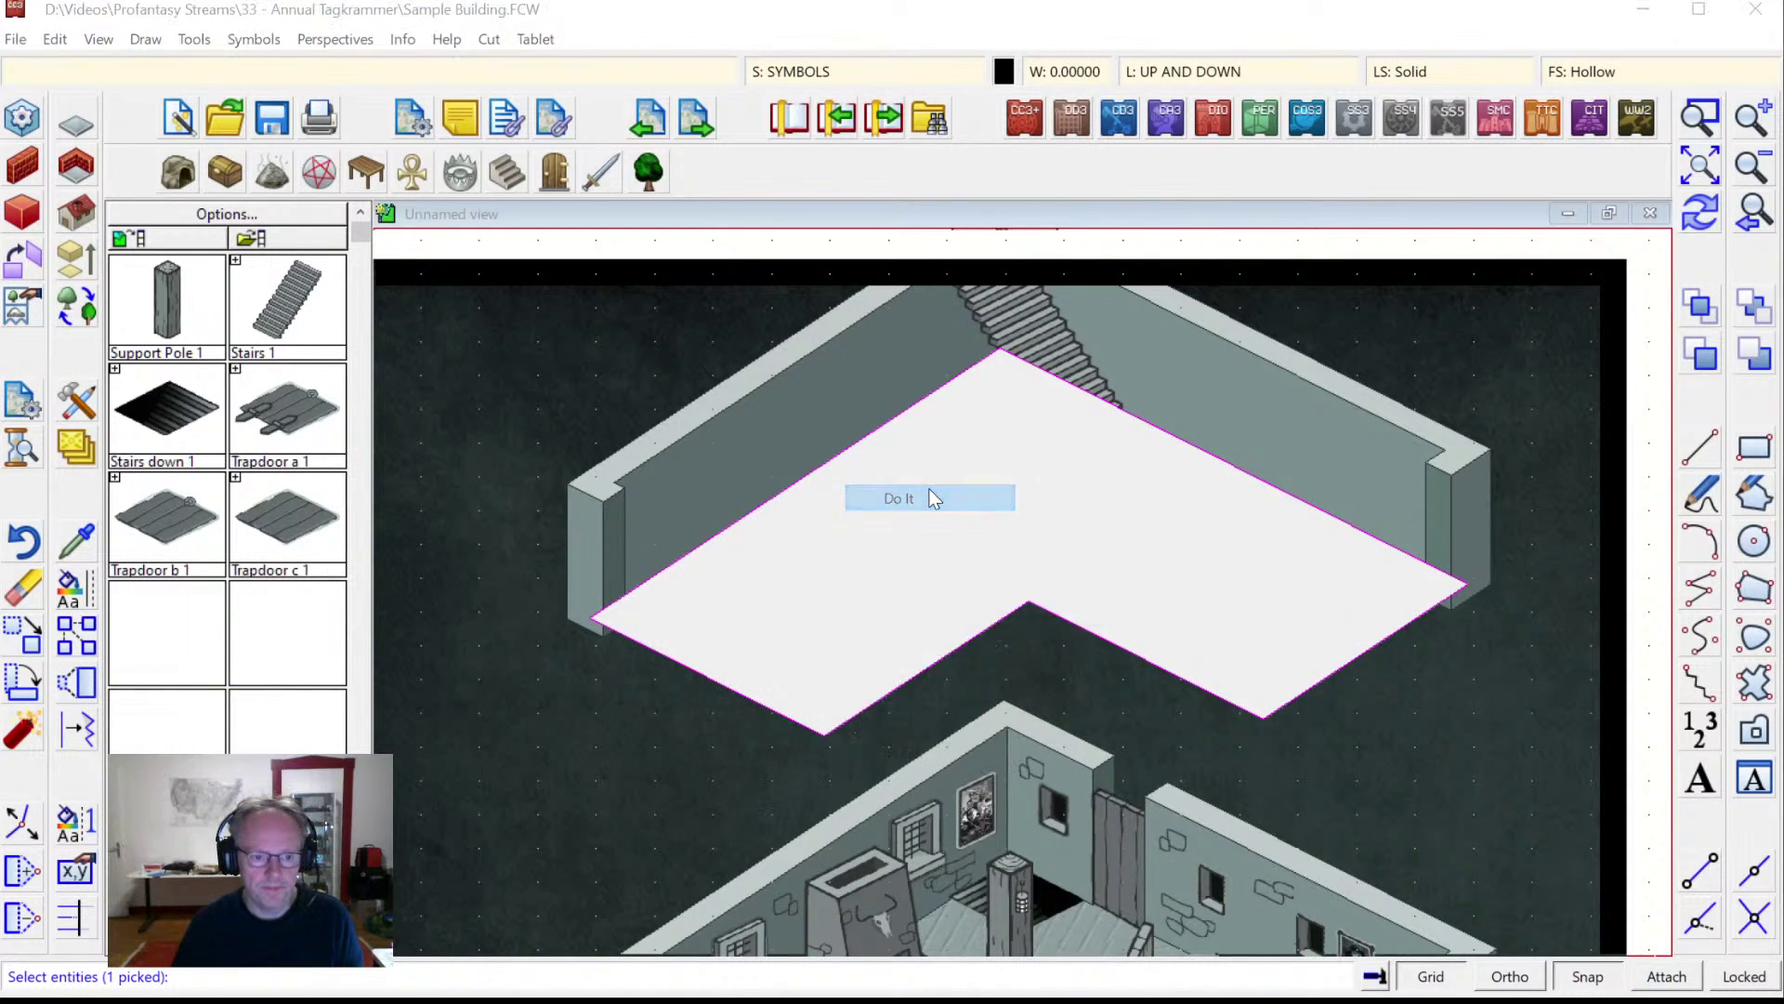
pyautogui.click(928, 490)
pyautogui.click(741, 428)
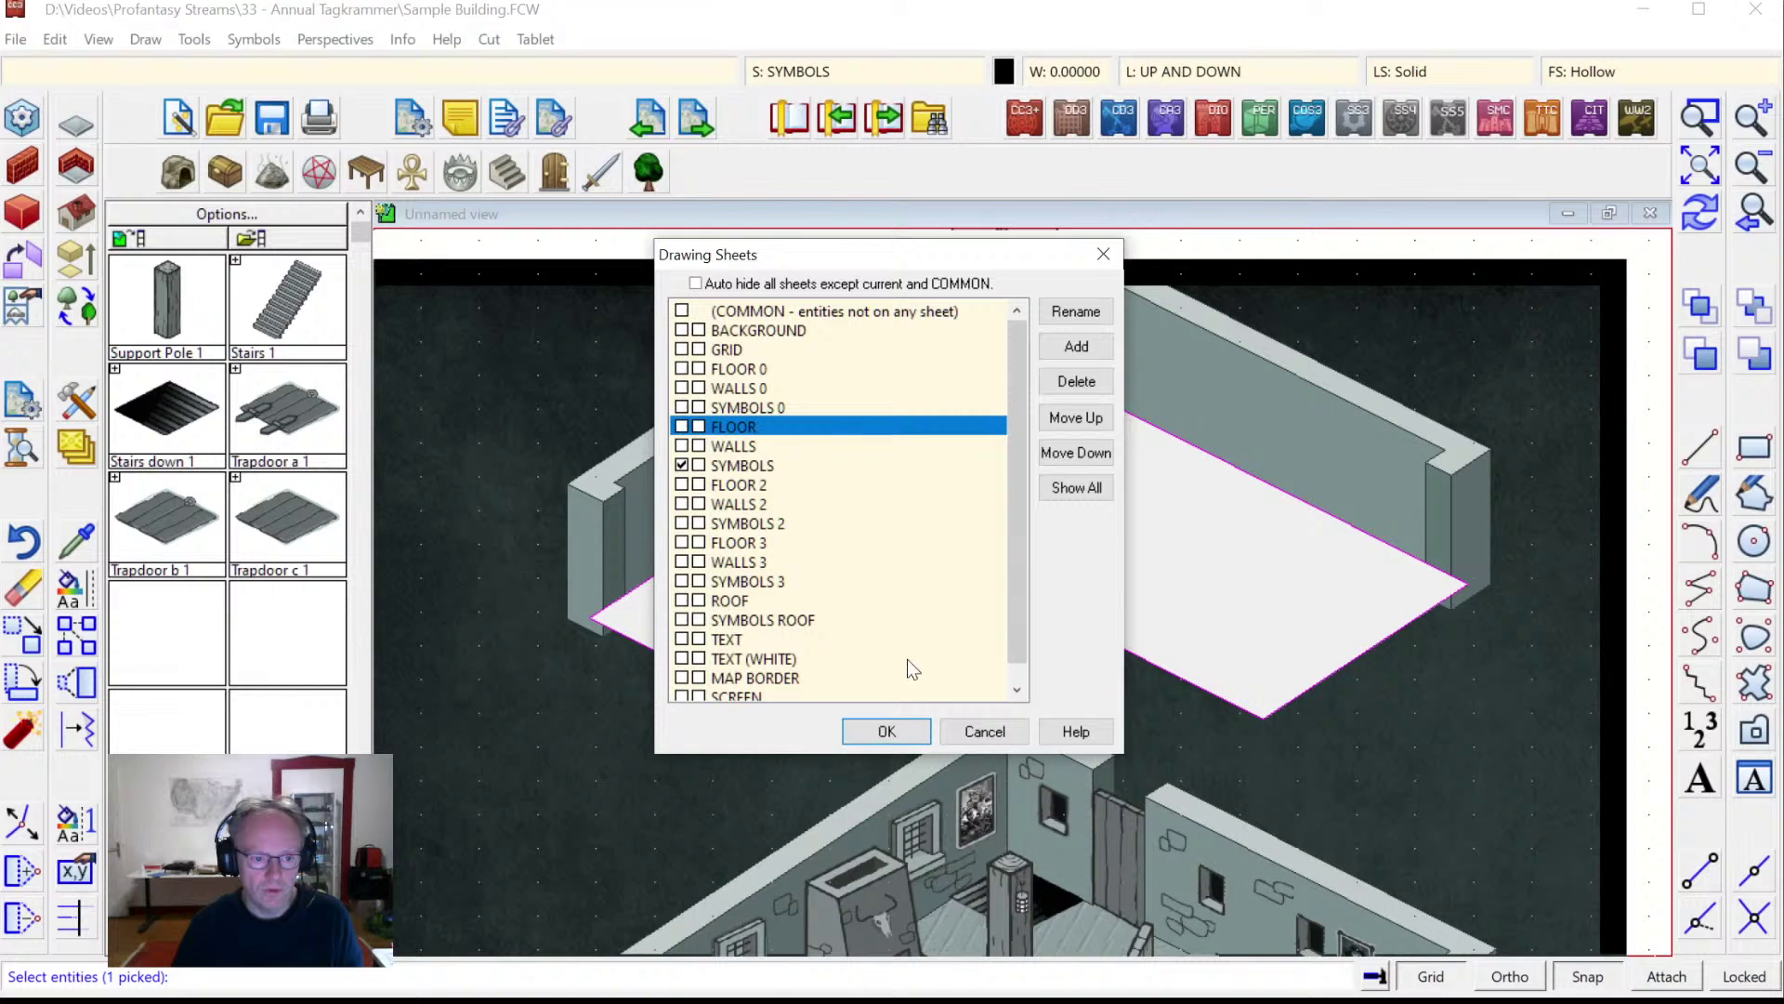
pyautogui.click(887, 731)
pyautogui.click(1701, 214)
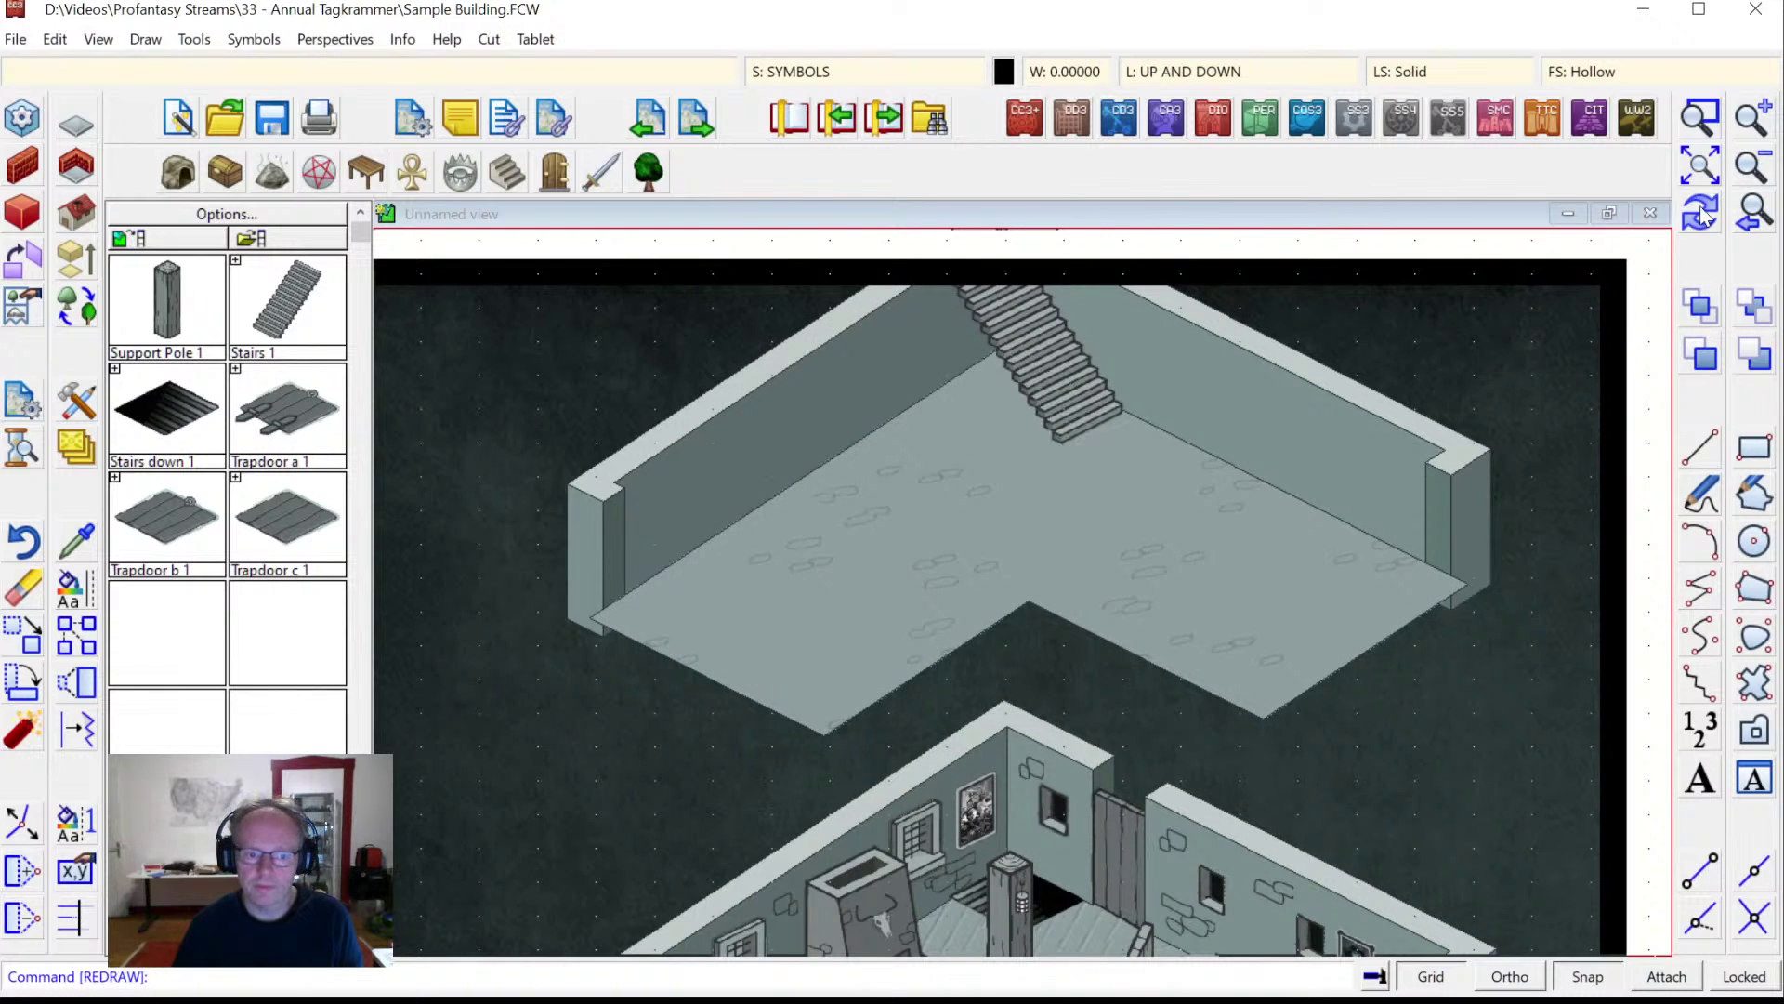
# Move the whole furnished lower storey slightly down and right, towards the map's lower right corner.
pyautogui.click(1751, 163)
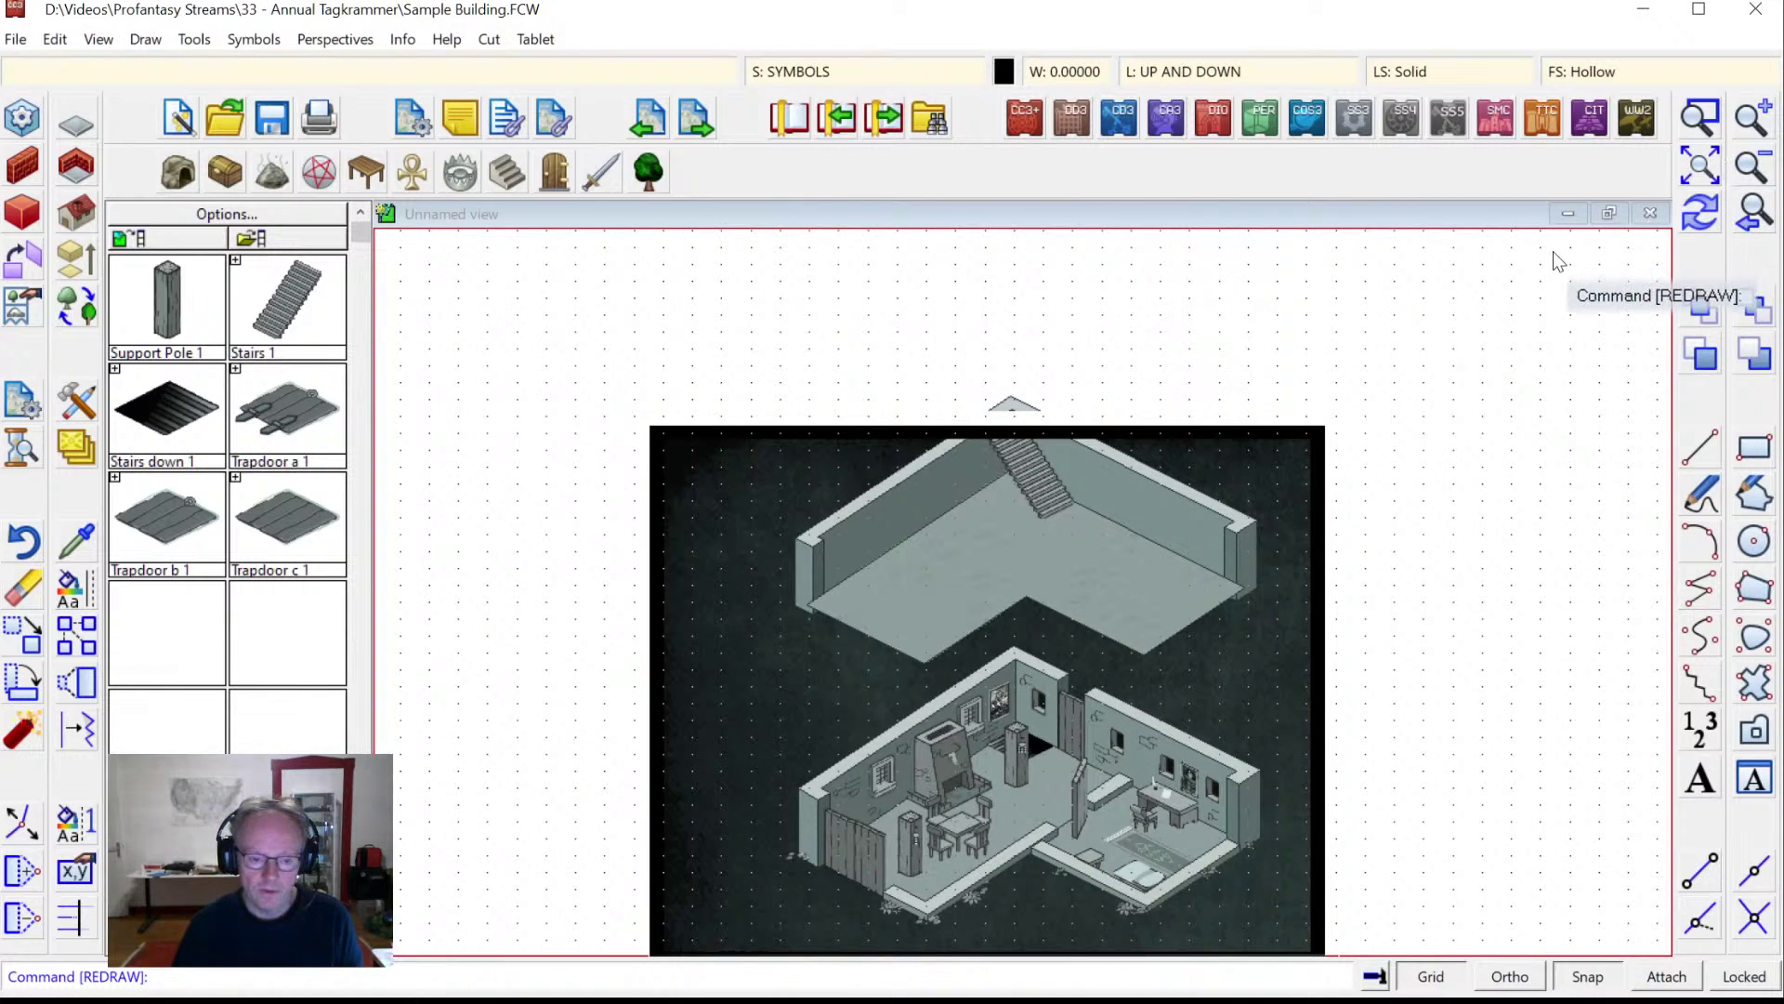
pyautogui.click(1701, 165)
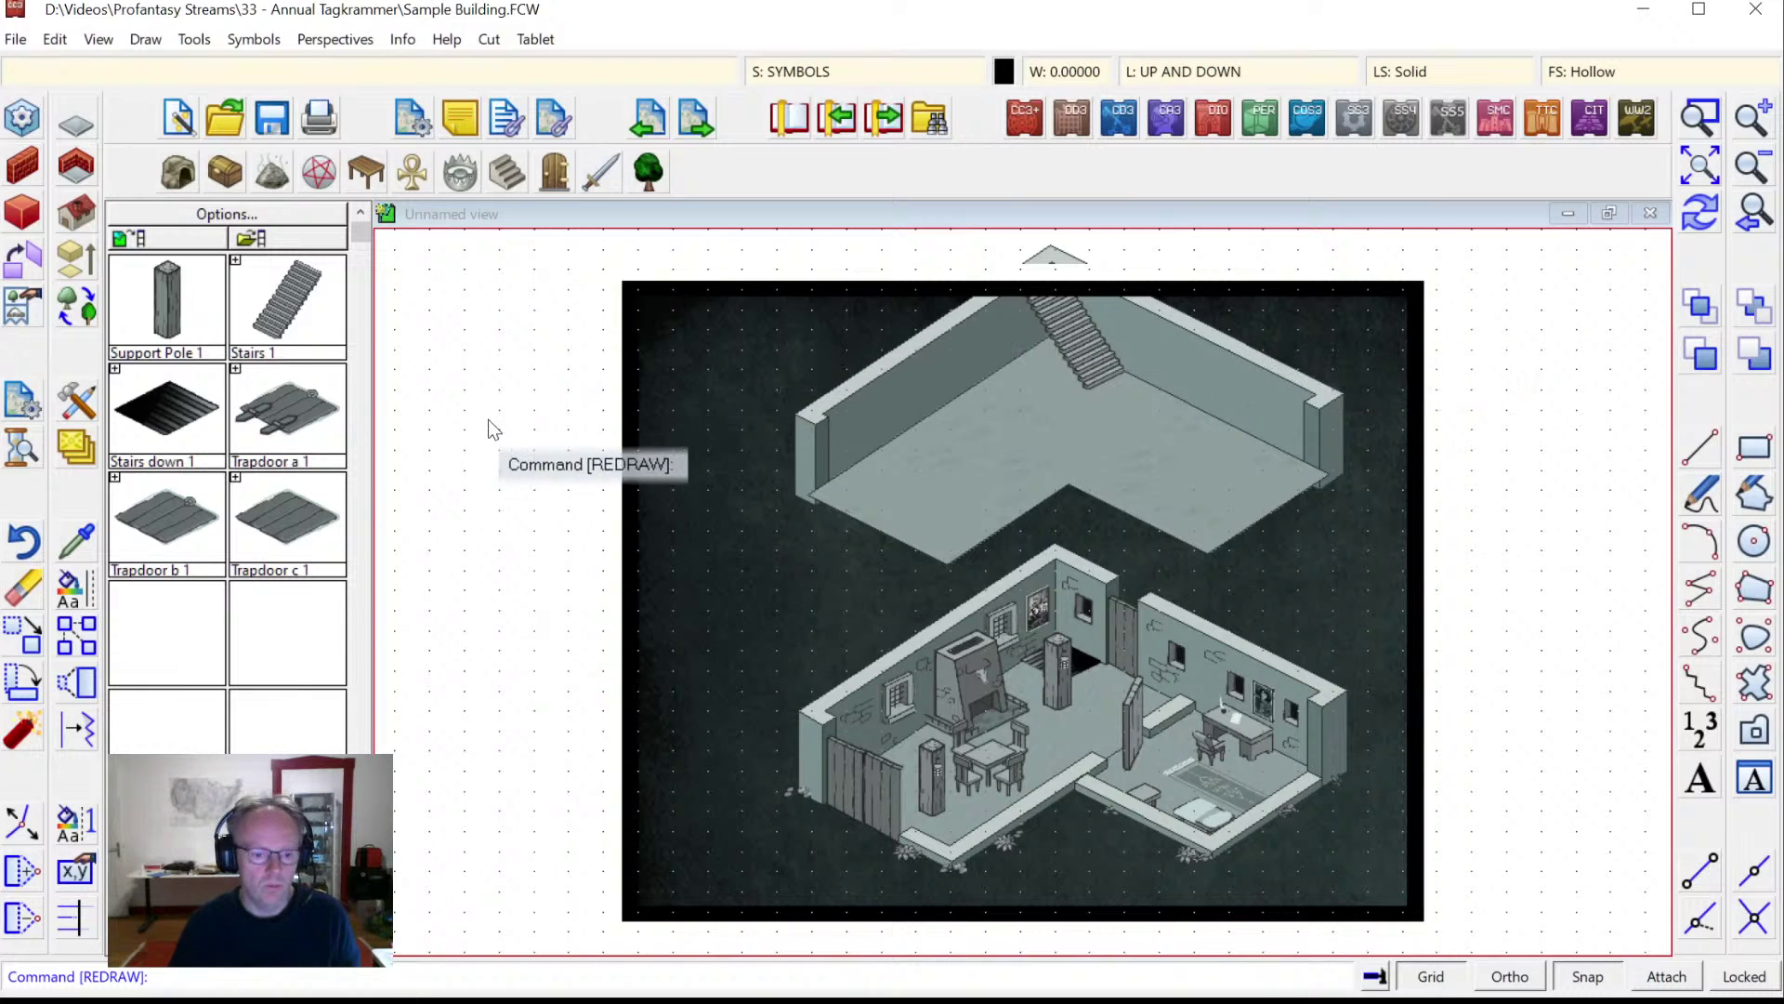
pyautogui.click(21, 641)
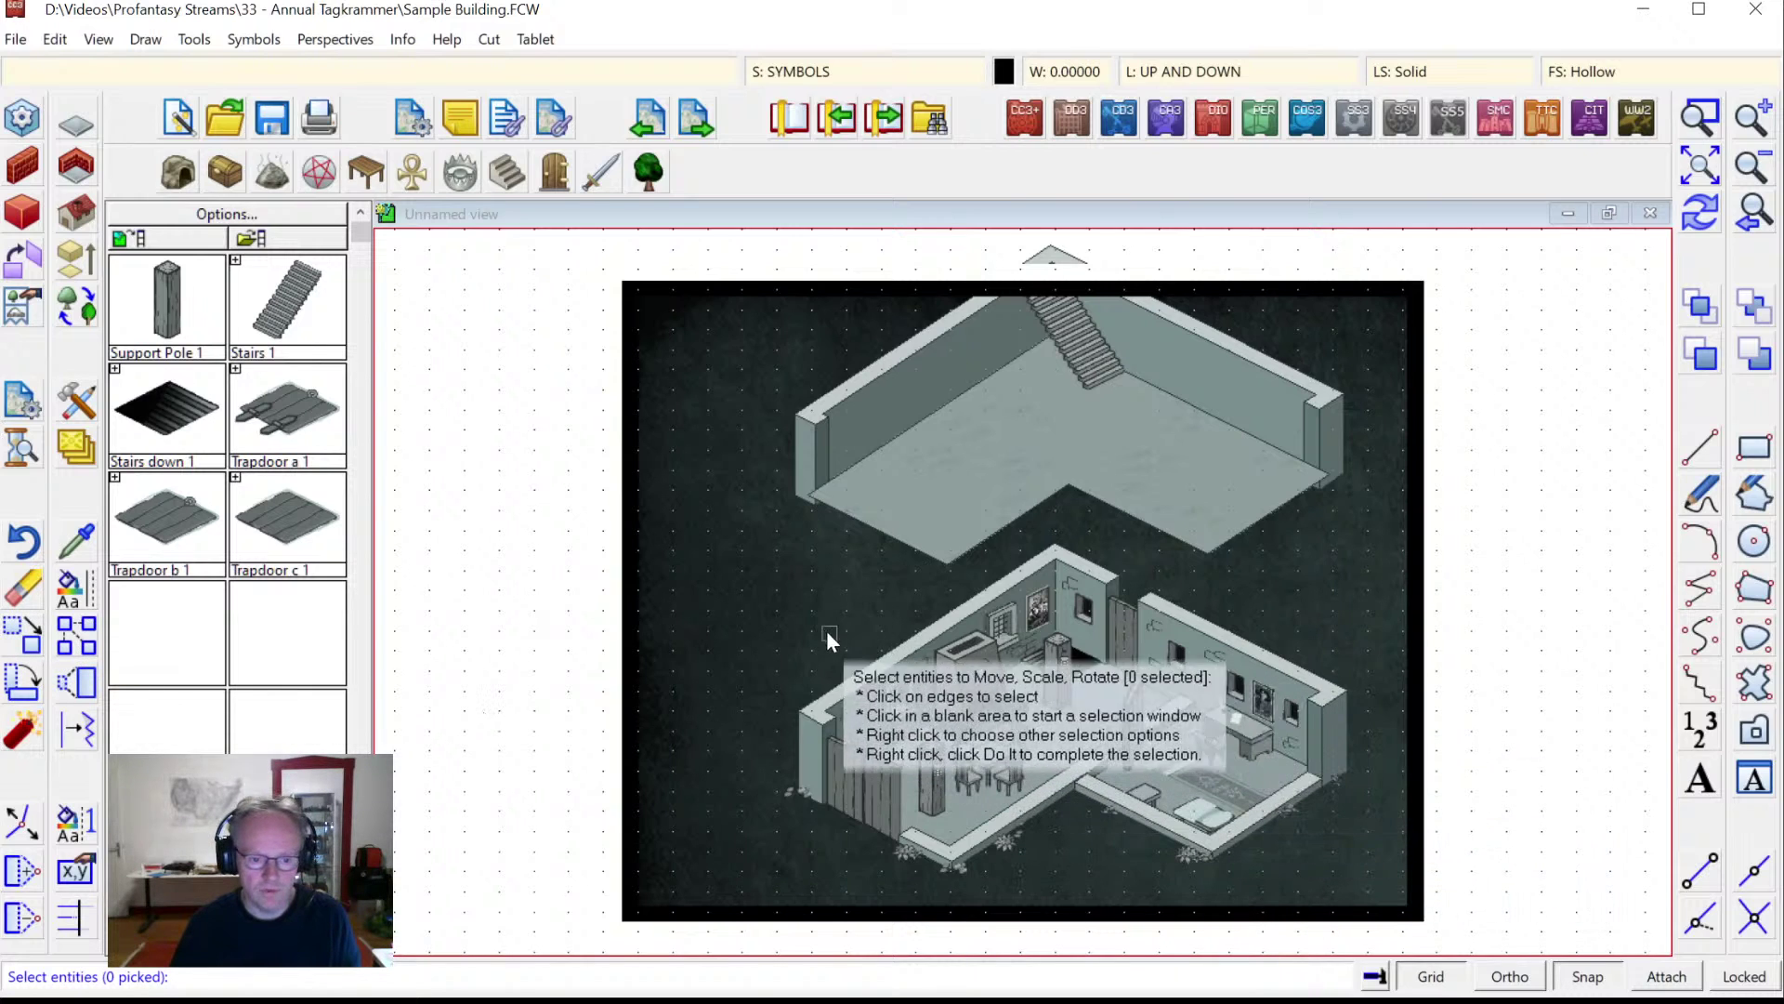
pyautogui.click(768, 574)
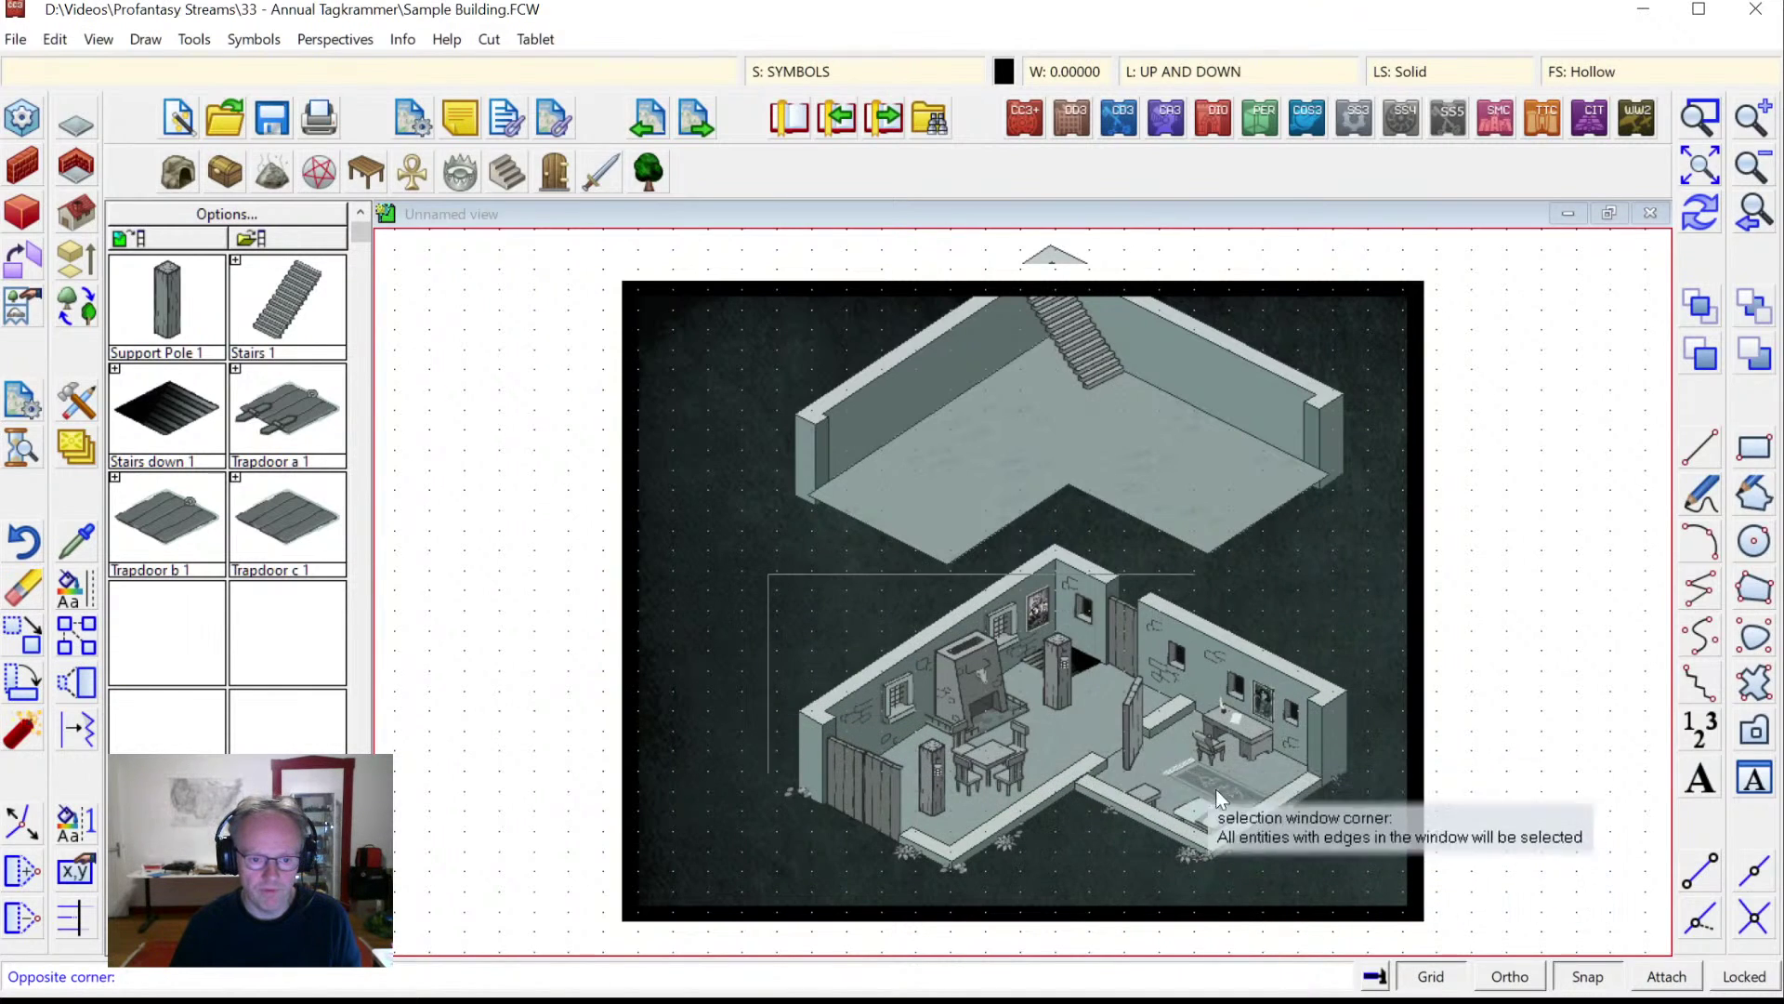
pyautogui.click(1362, 868)
pyautogui.click(1319, 655)
pyautogui.rightClick(1311, 629)
pyautogui.click(1311, 629)
pyautogui.click(1197, 712)
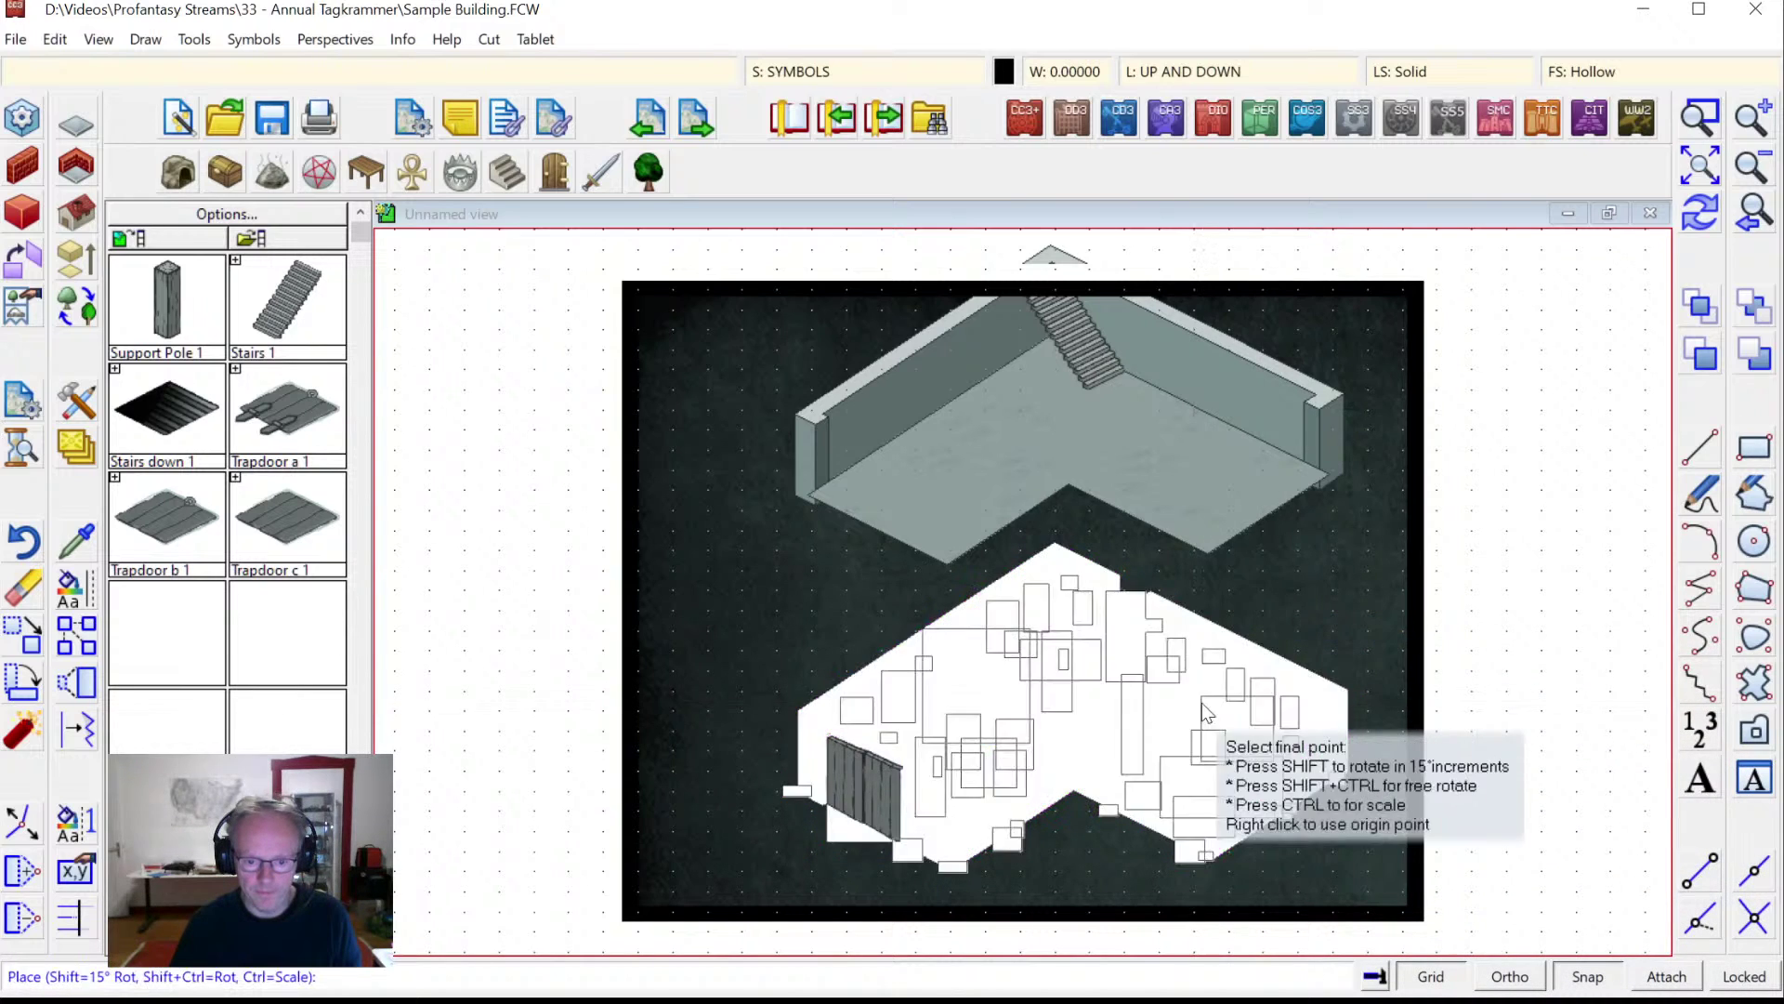
pyautogui.click(1245, 723)
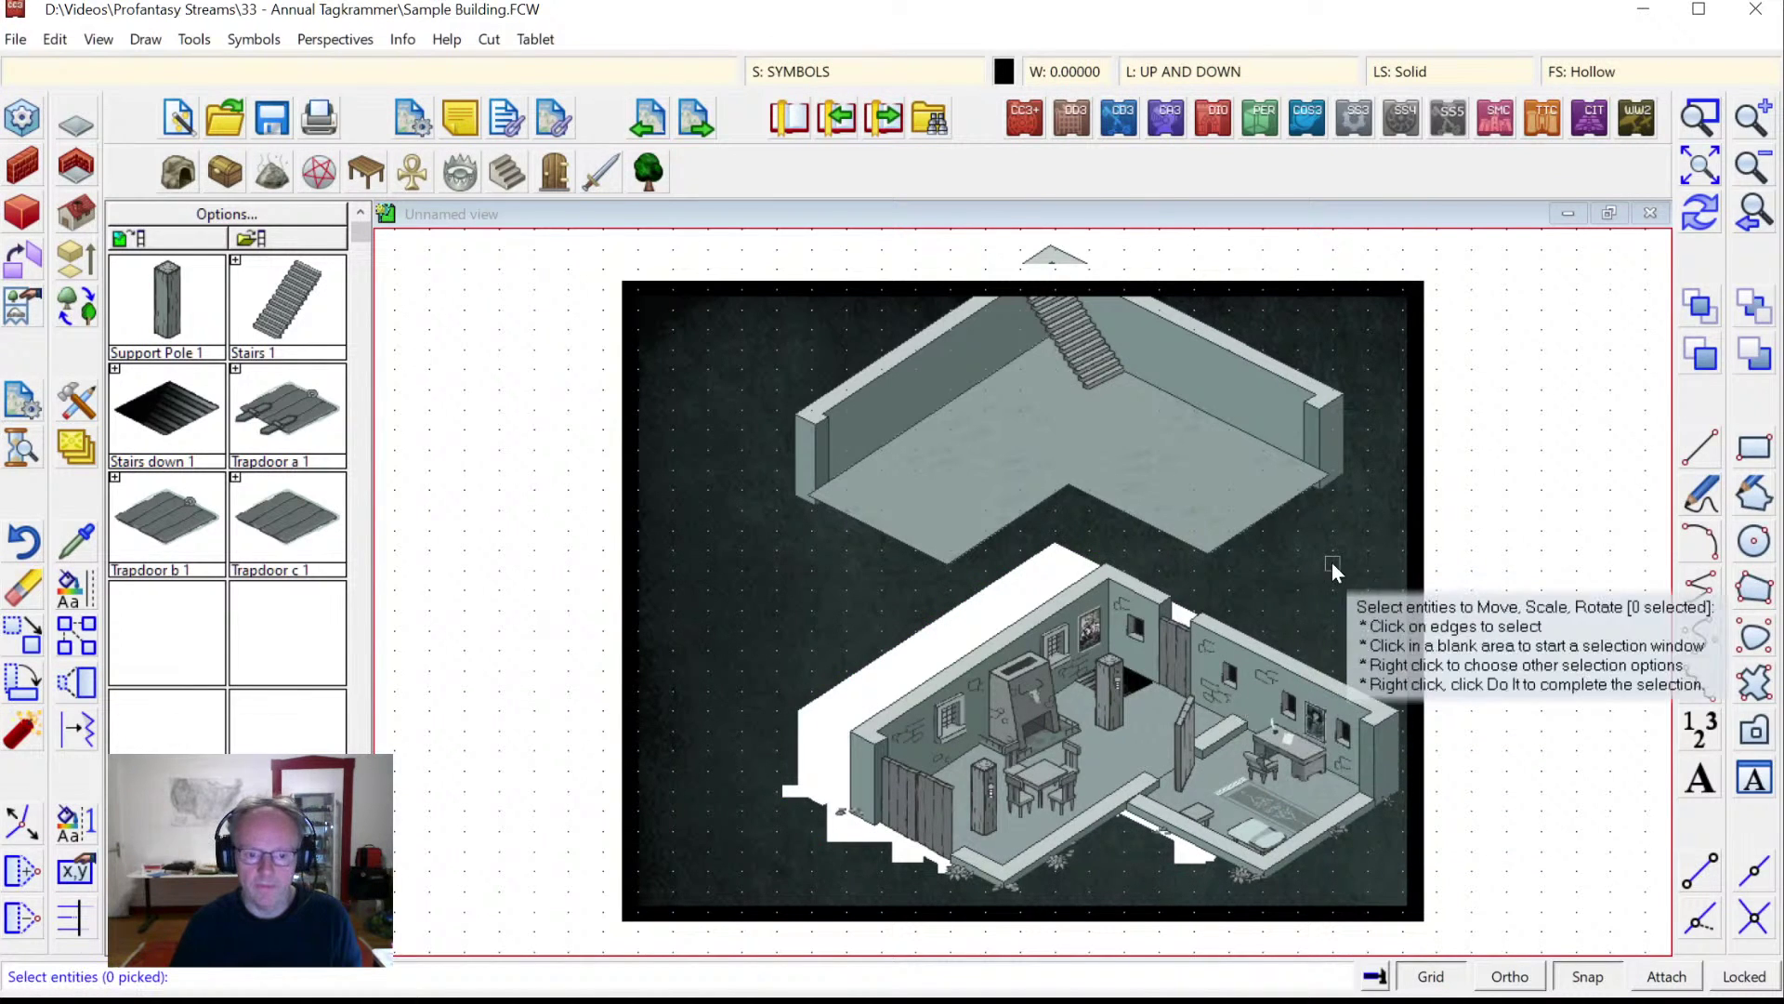
# Move the upper storey's floor, walls and stairs down and left, towards the map's left edge.
pyautogui.click(741, 316)
pyautogui.click(1344, 489)
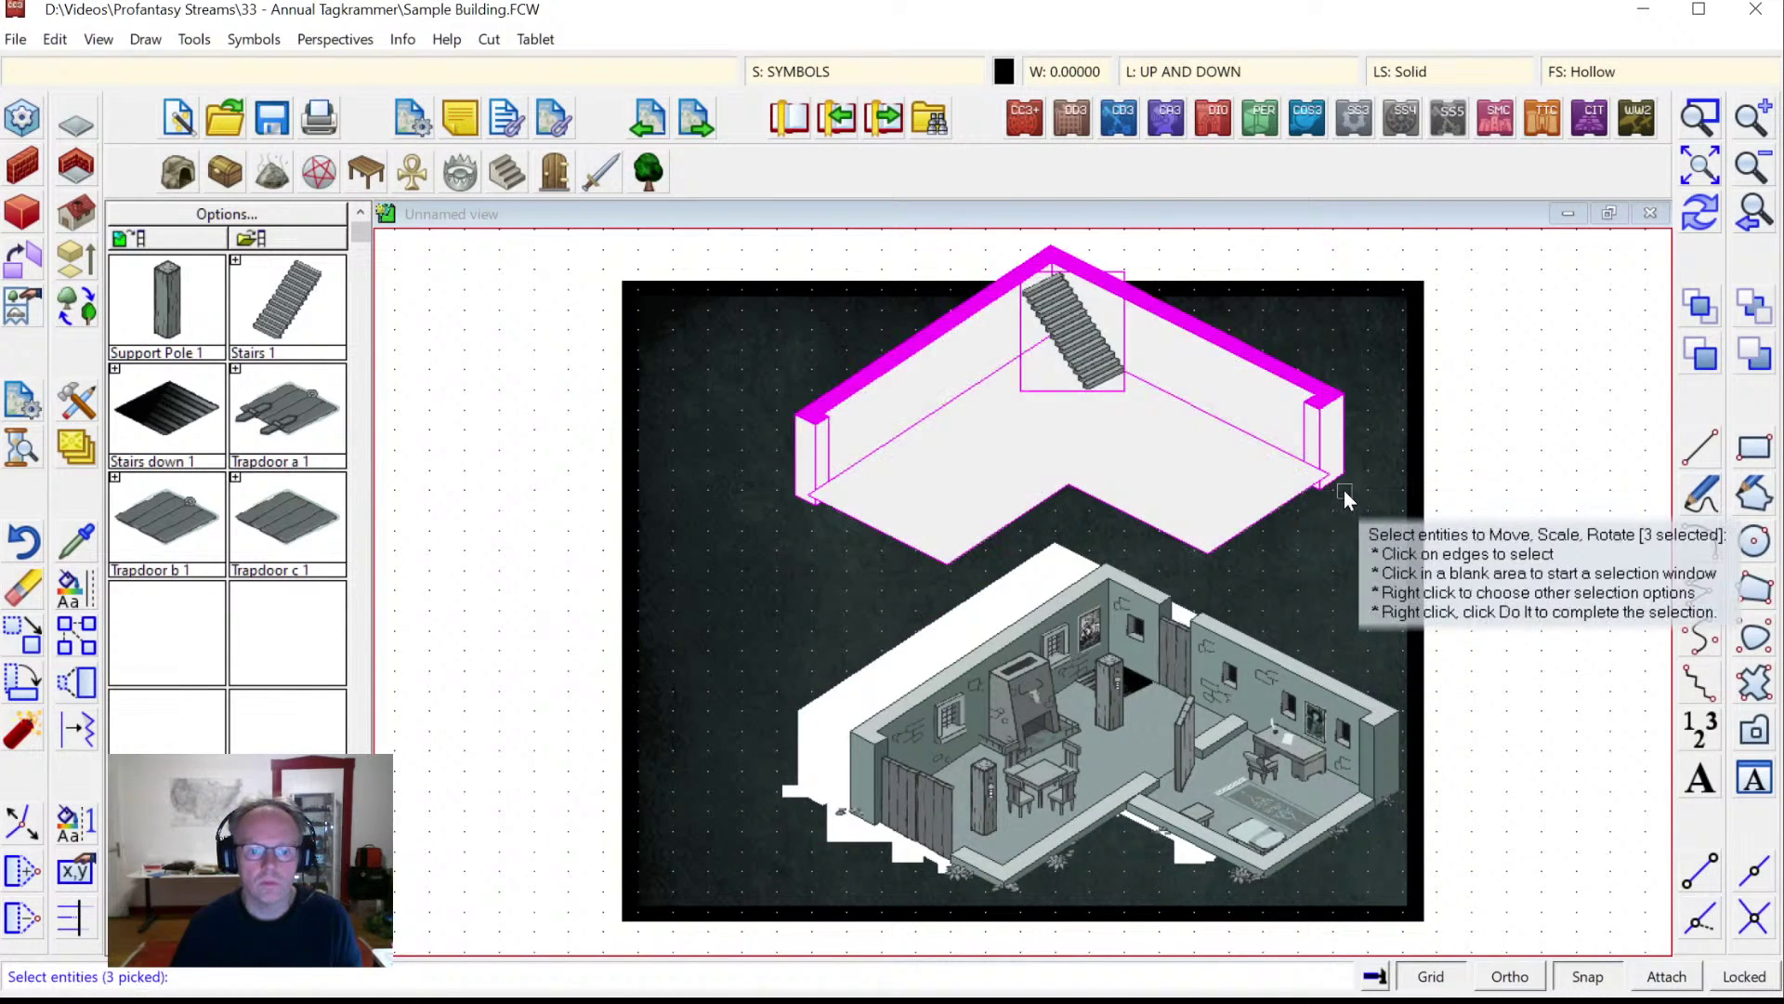
pyautogui.rightClick(1006, 323)
pyautogui.click(1084, 336)
pyautogui.click(1106, 380)
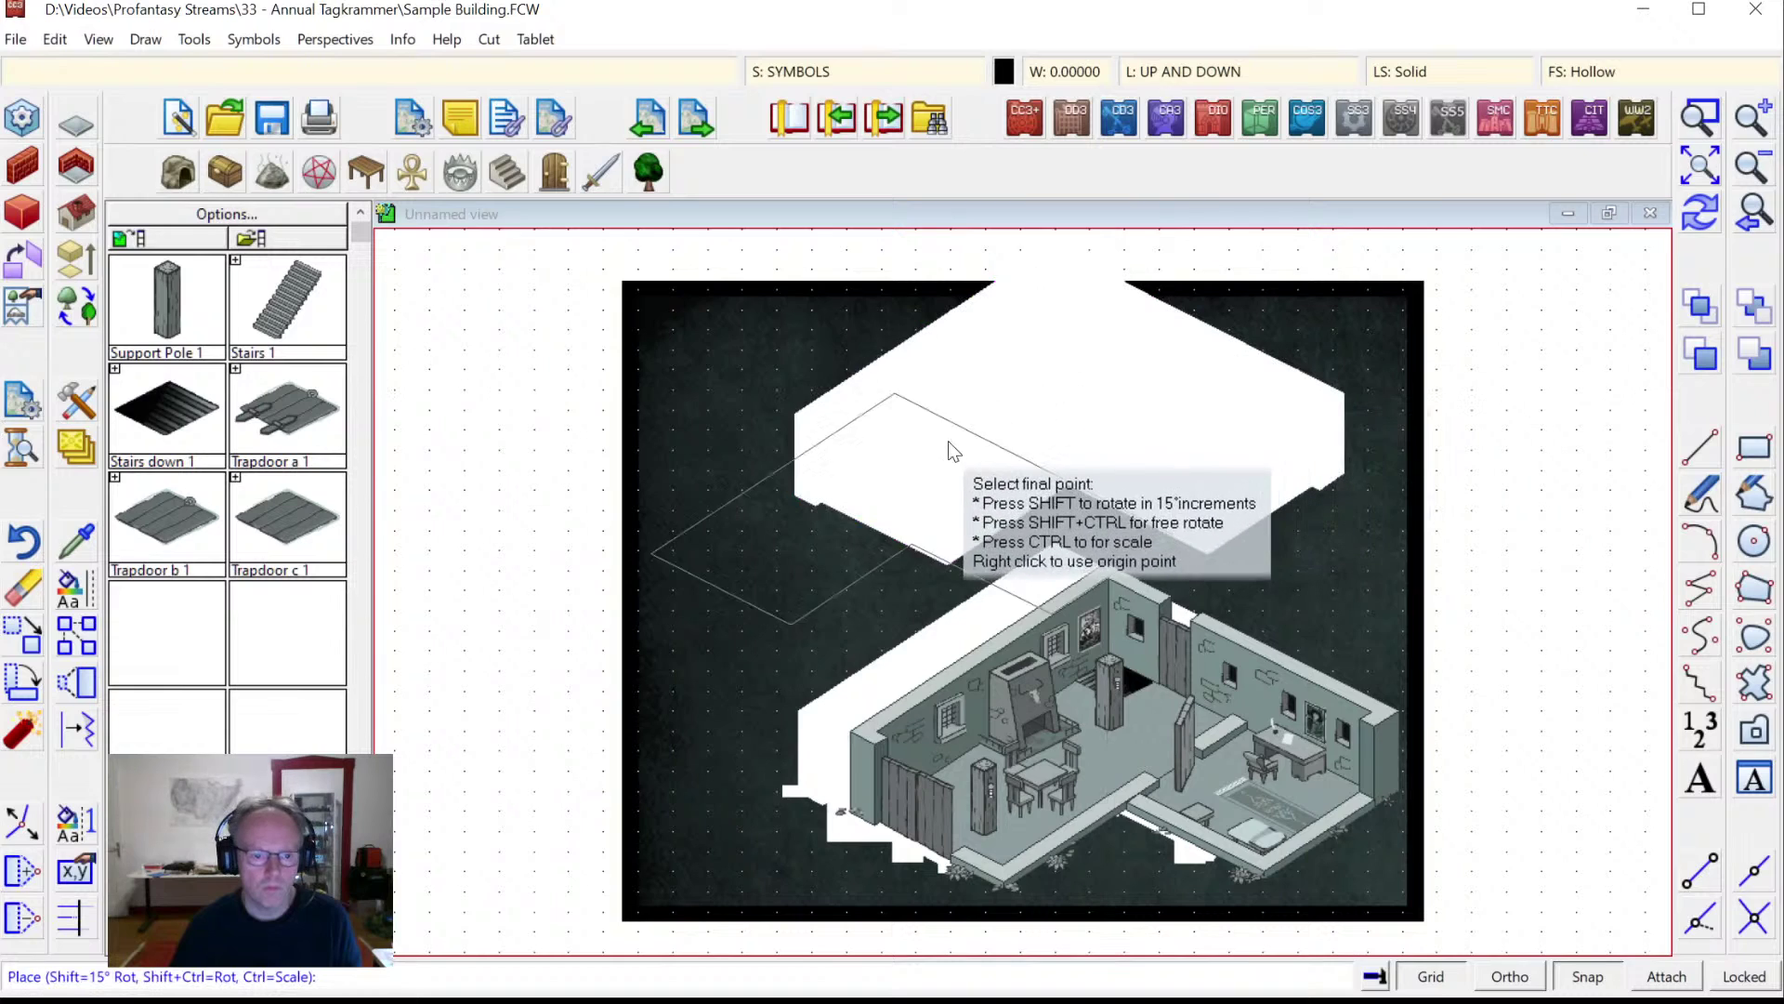
pyautogui.click(920, 448)
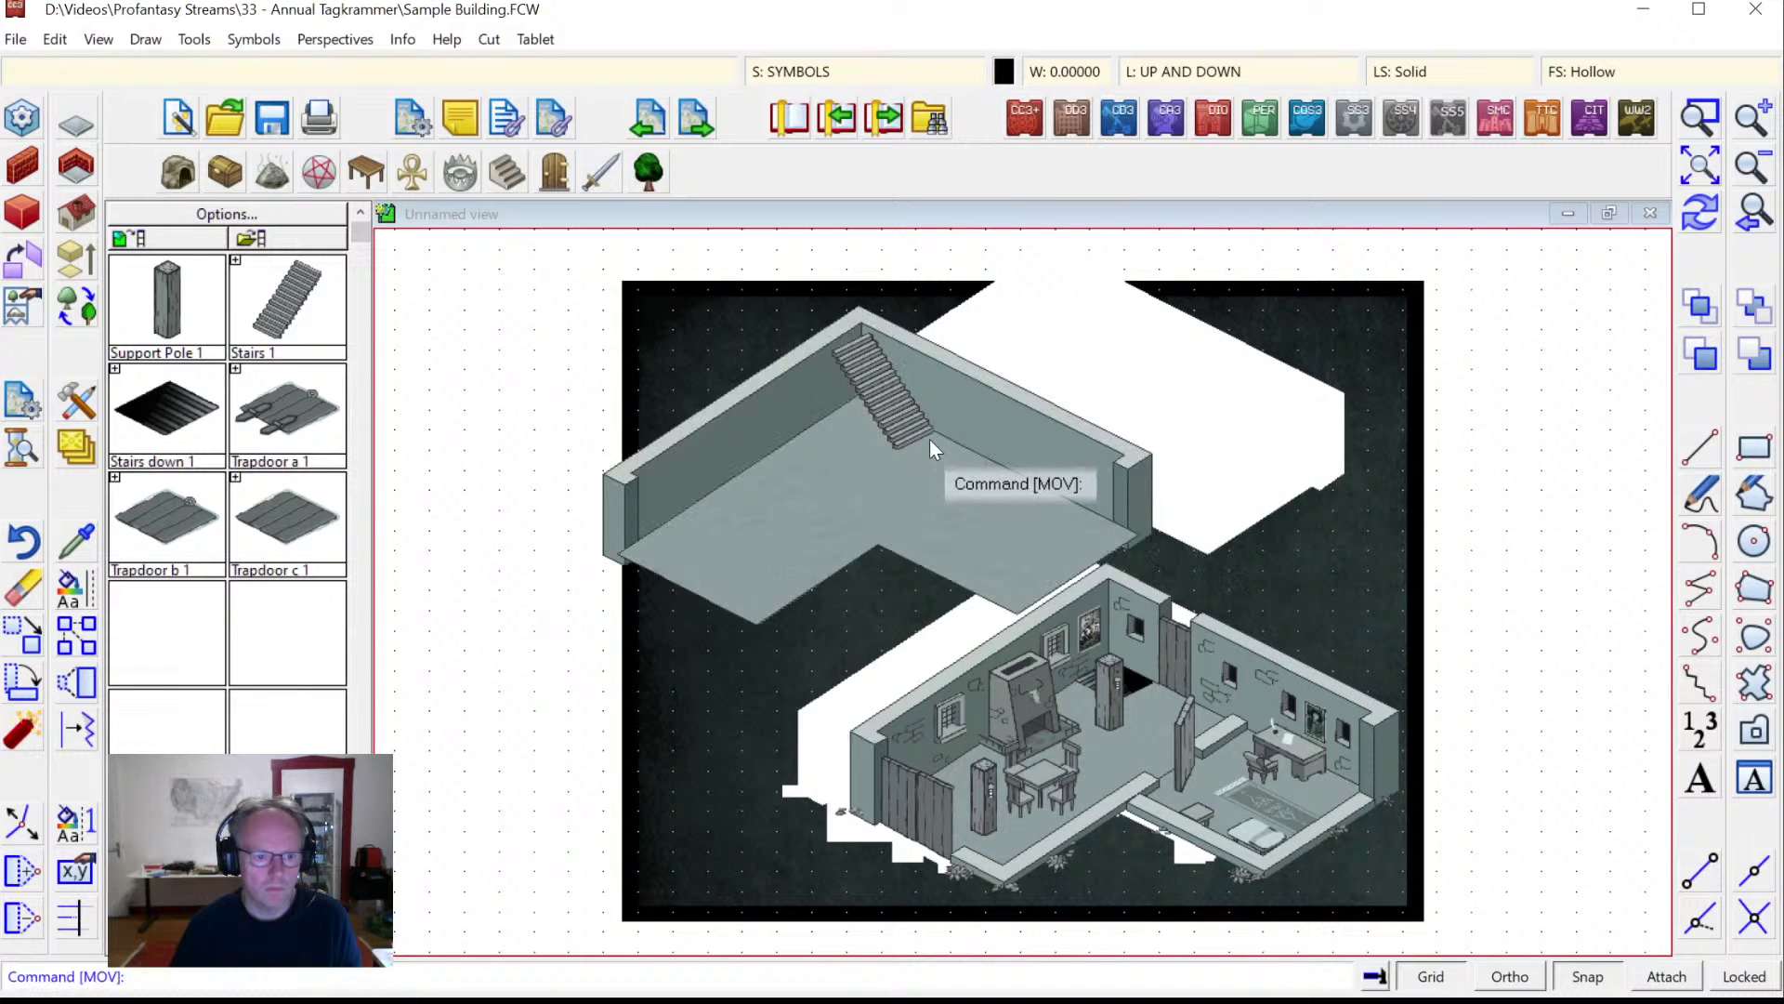
# Reselect the previously moved upper storey and shift it slightly right so it lies inside the map border.
pyautogui.press('Return')
pyautogui.rightClick(920, 445)
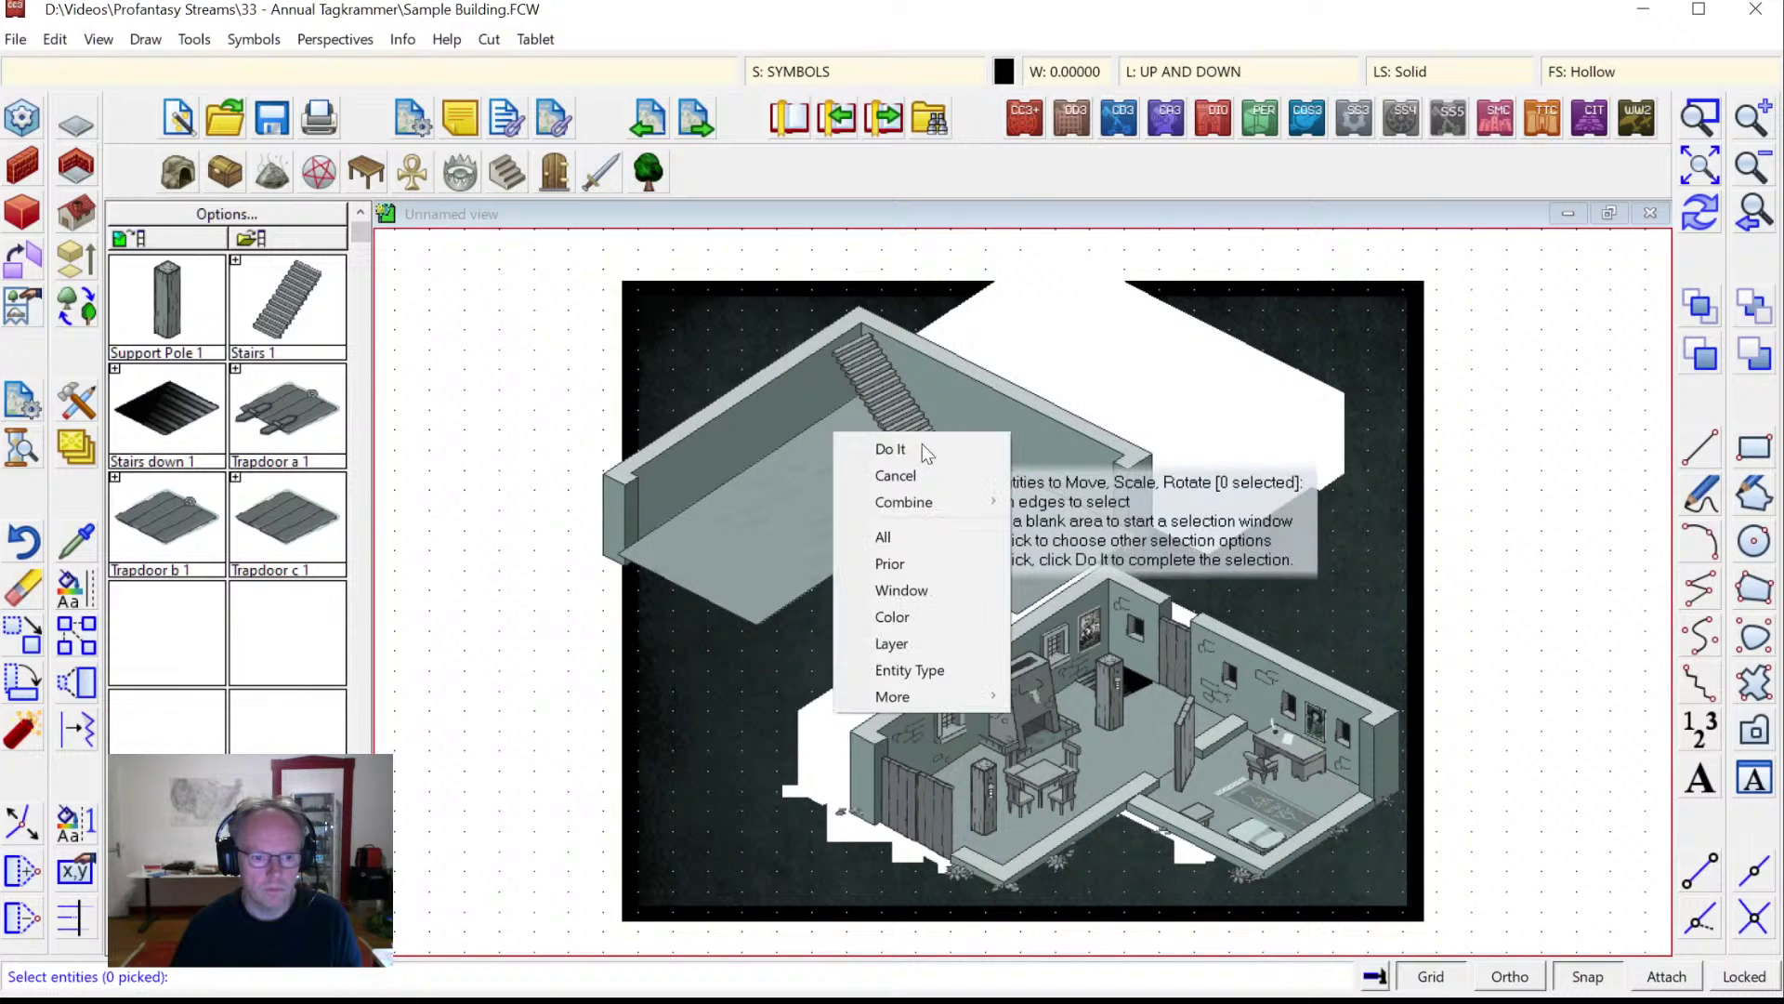
pyautogui.click(878, 561)
pyautogui.rightClick(762, 492)
pyautogui.click(729, 504)
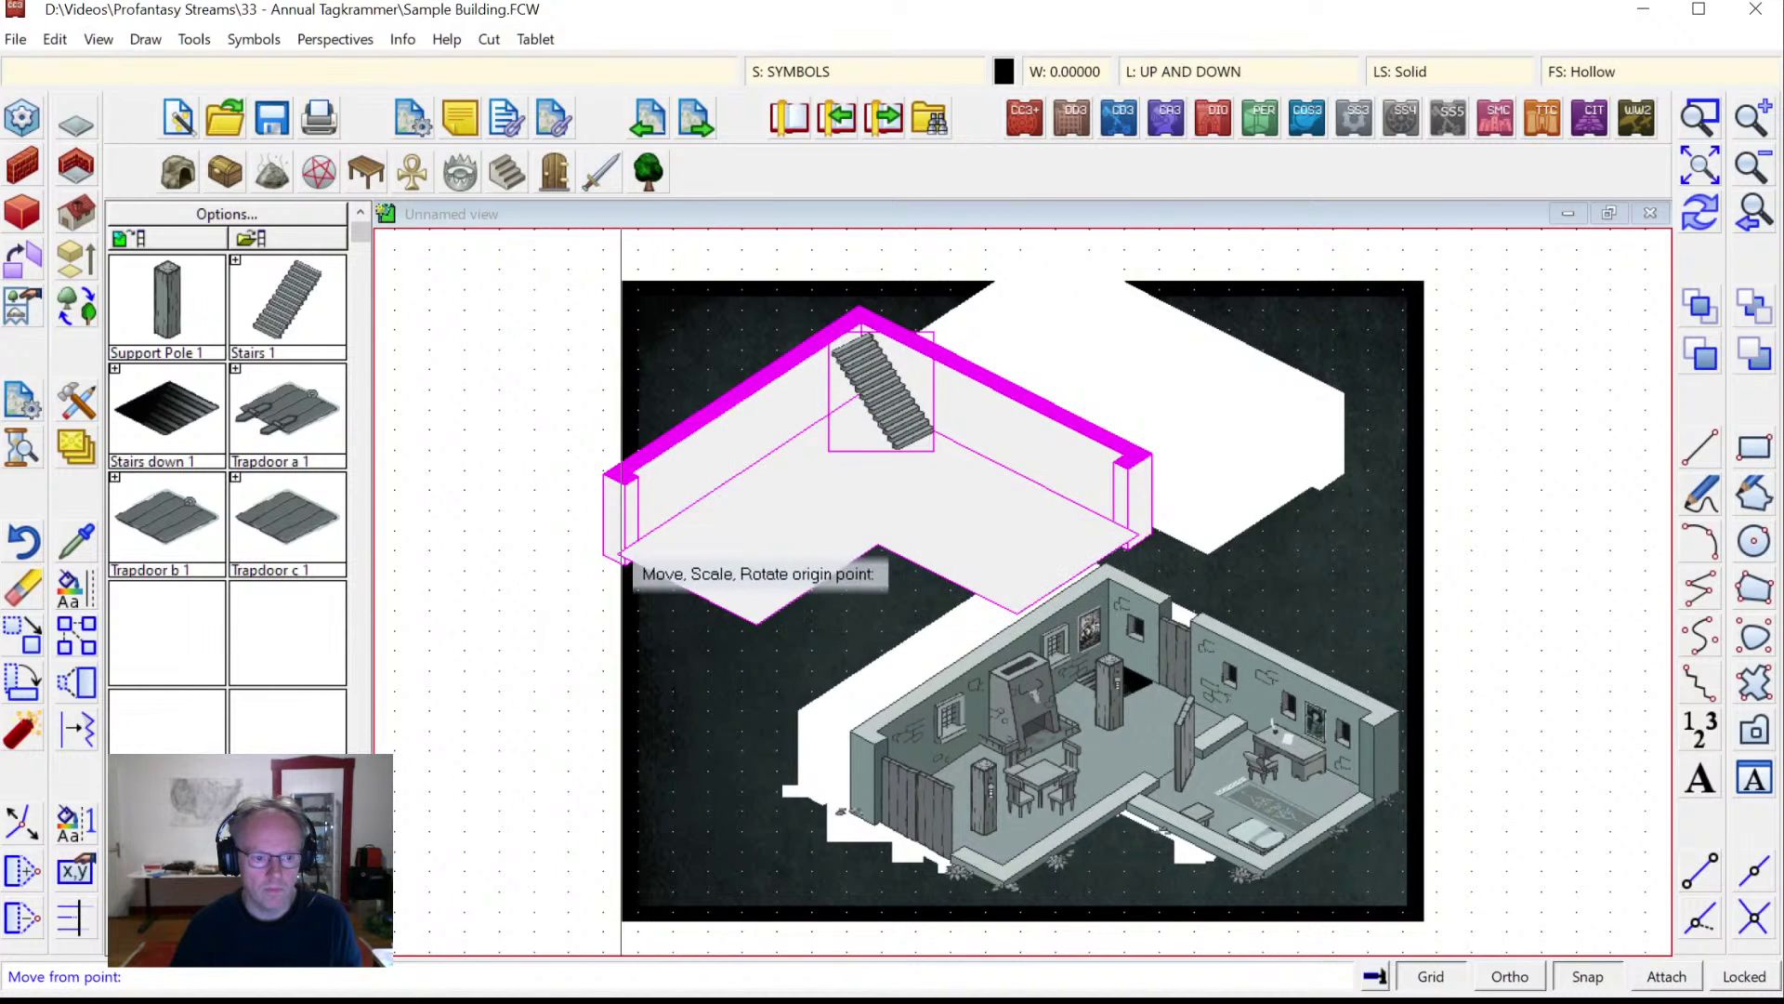
pyautogui.click(603, 550)
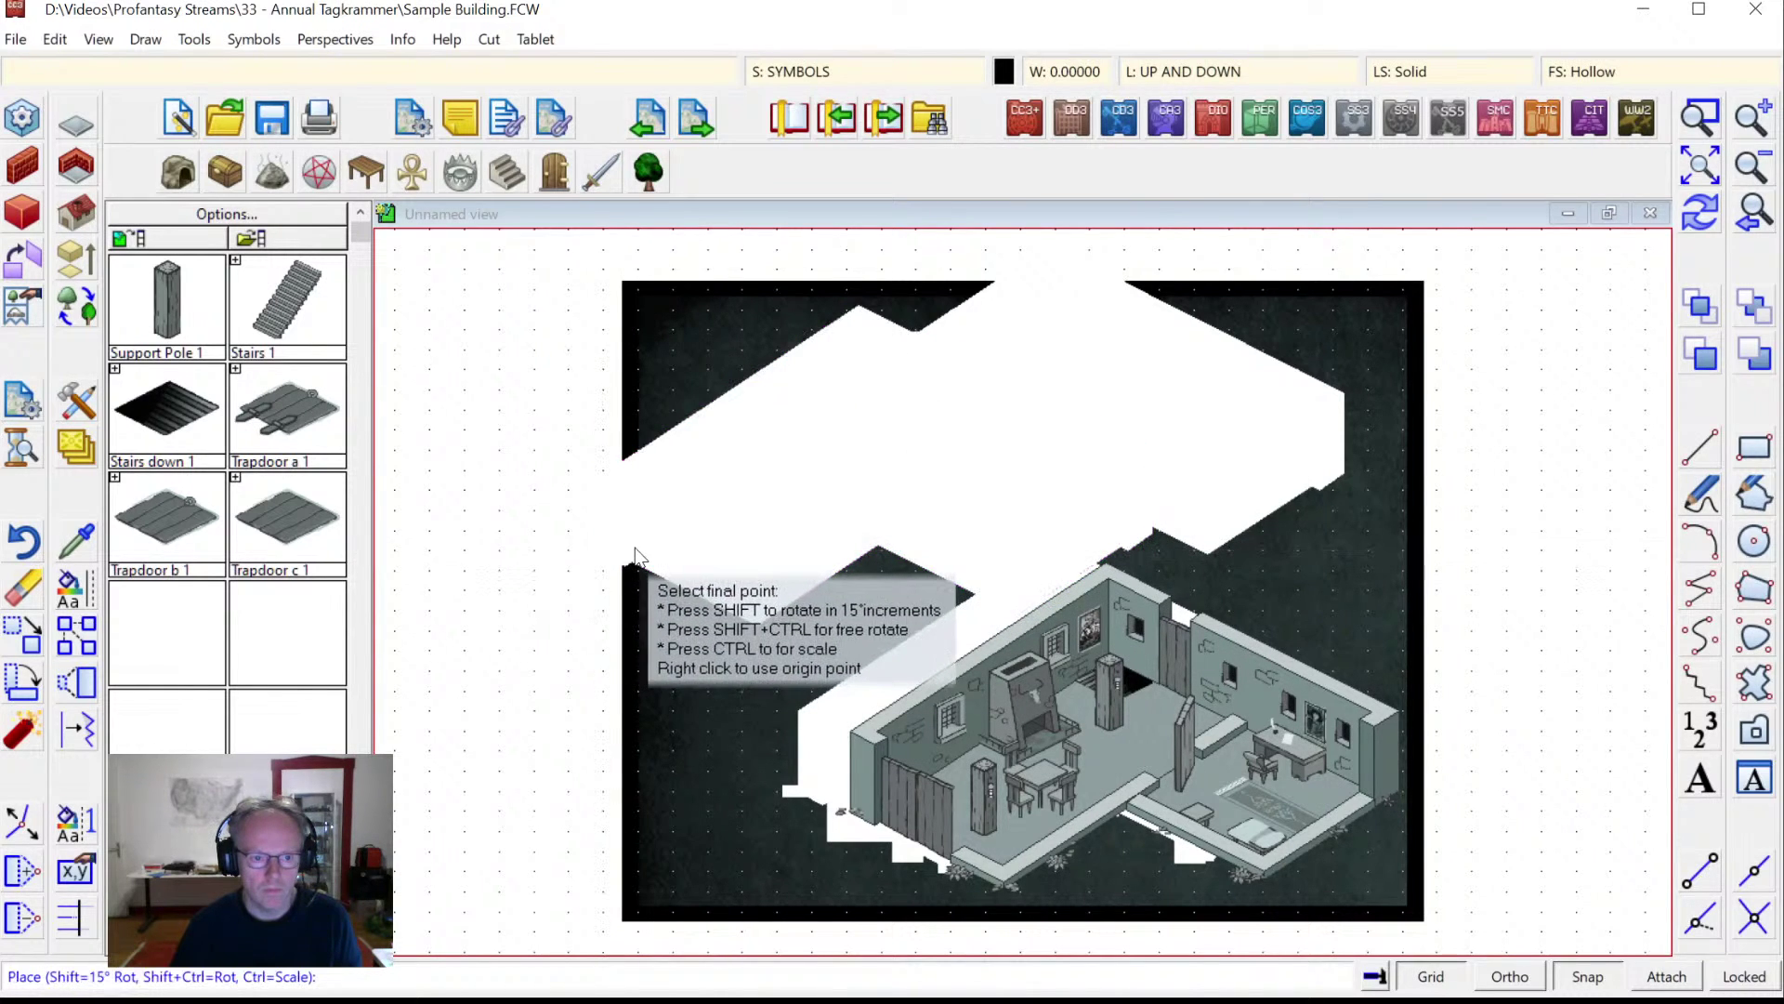
pyautogui.click(671, 555)
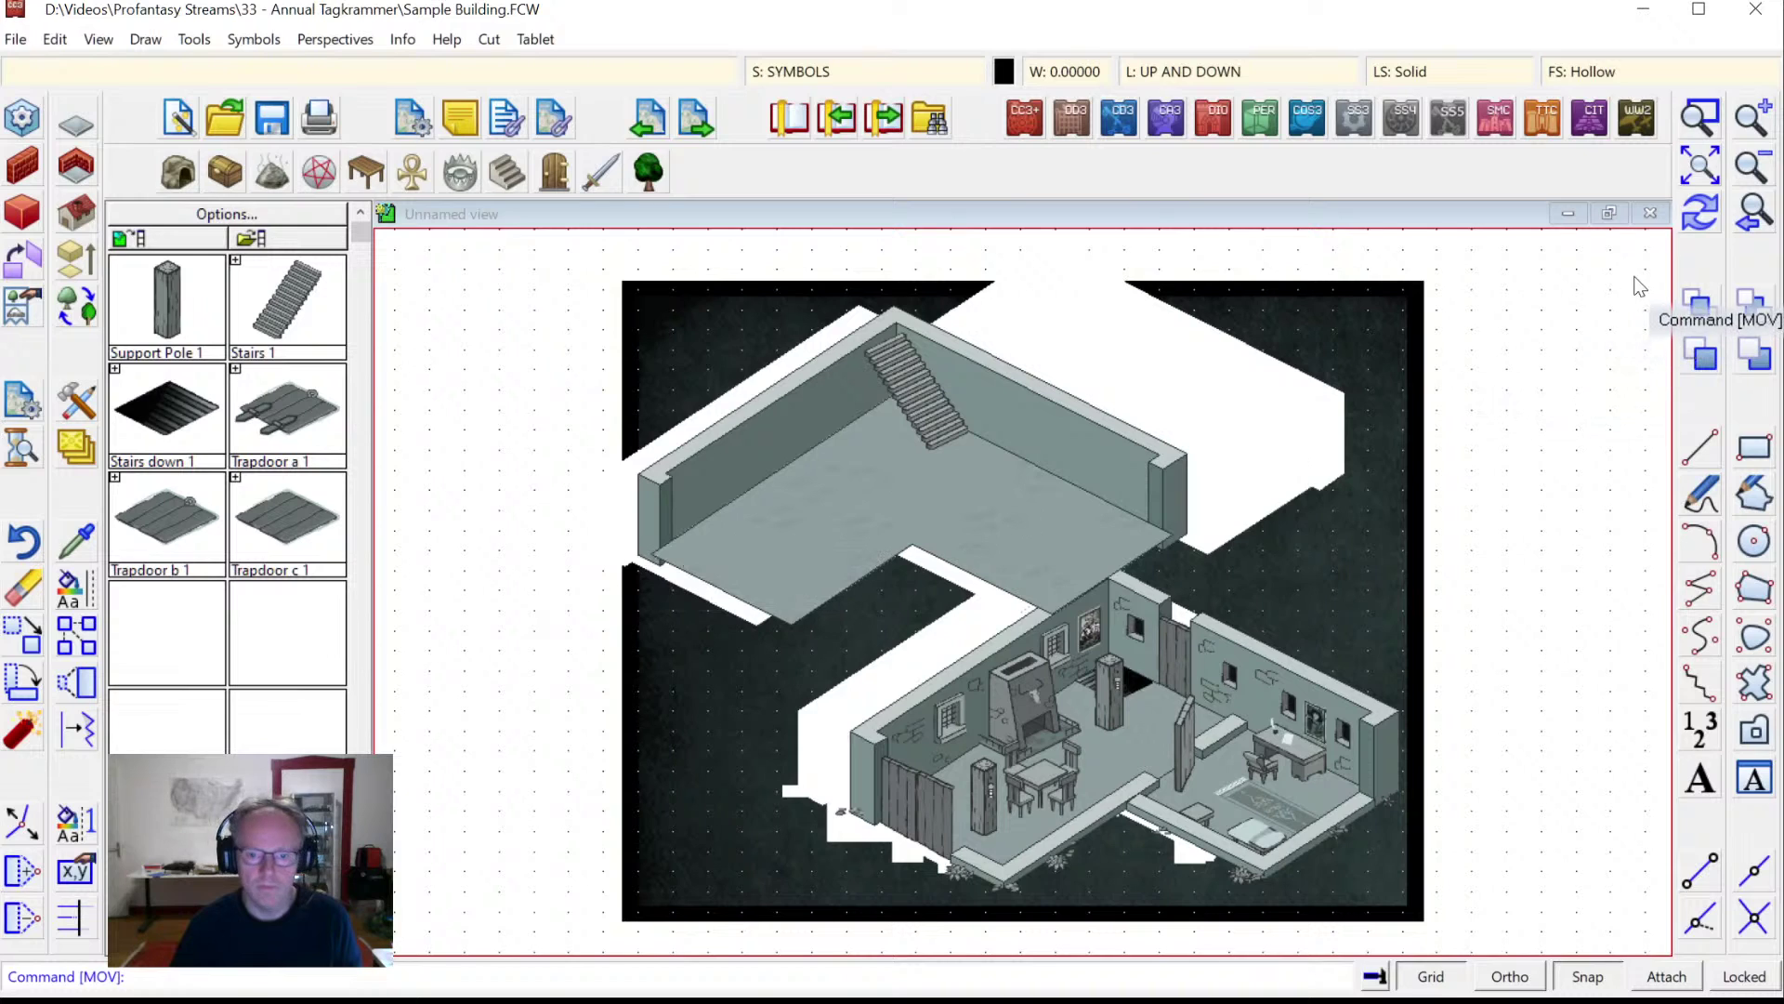
pyautogui.click(1700, 213)
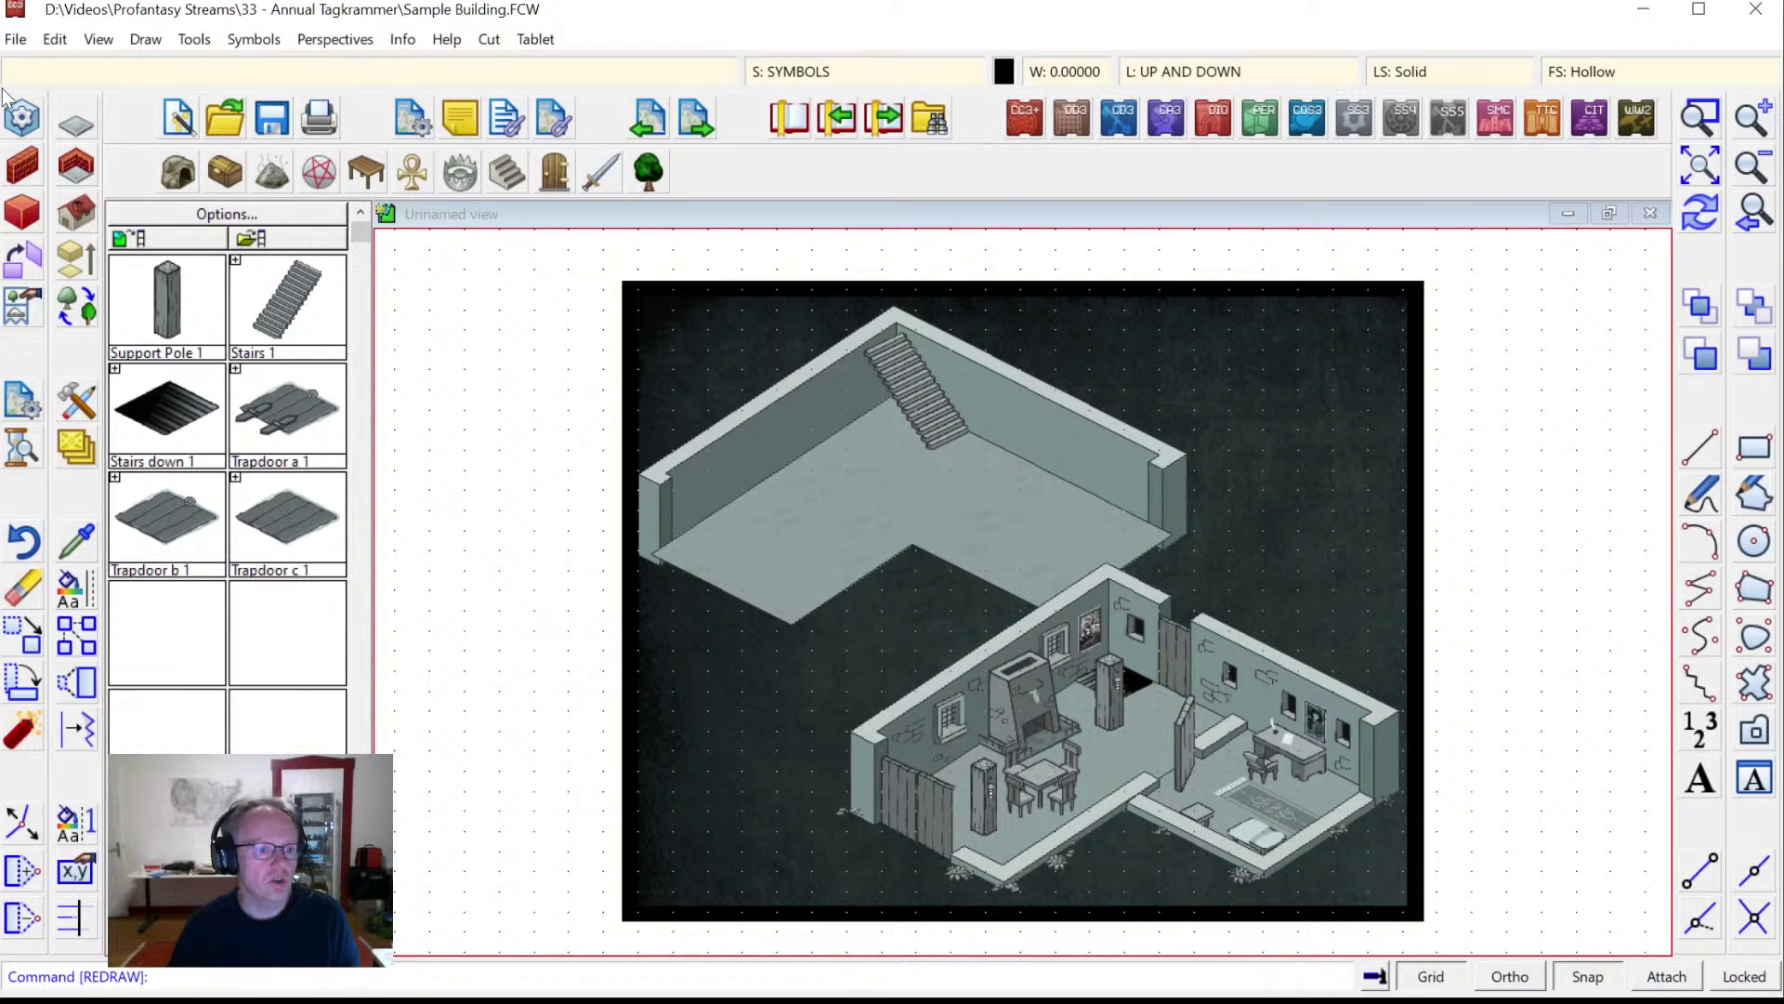
# Resize the drawing area to a height of 100, keeping the width at 100.
pyautogui.click(16, 40)
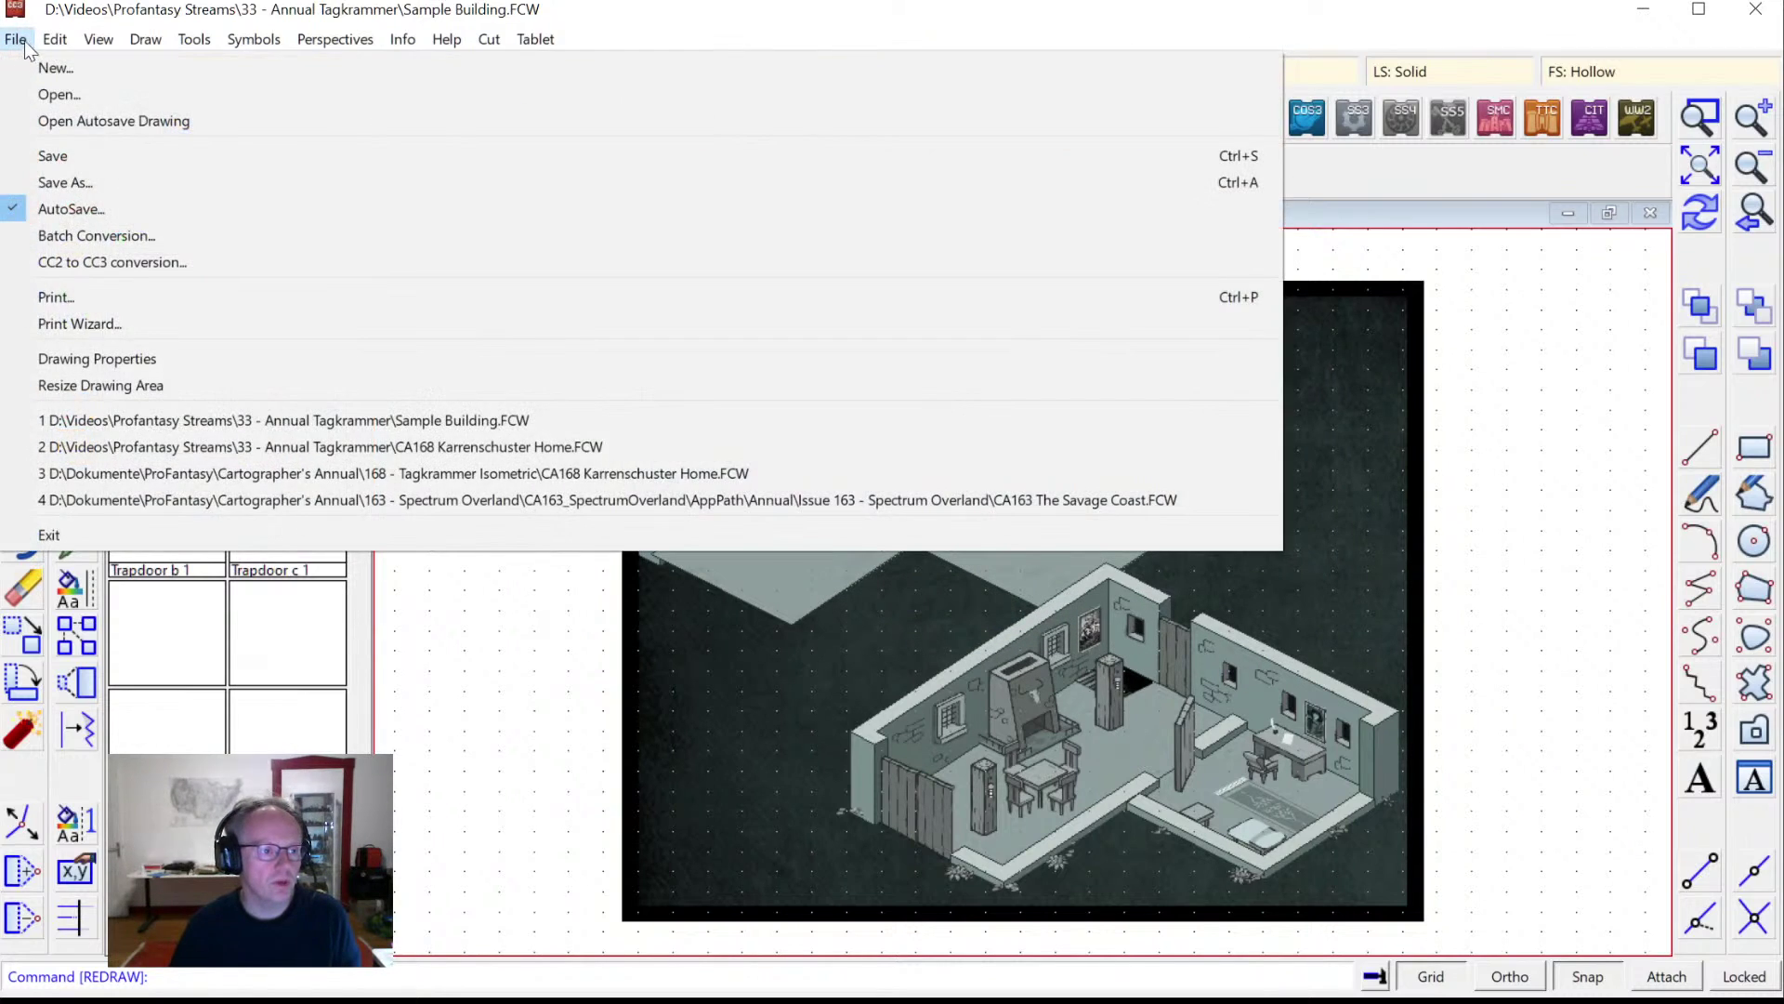
pyautogui.click(97, 385)
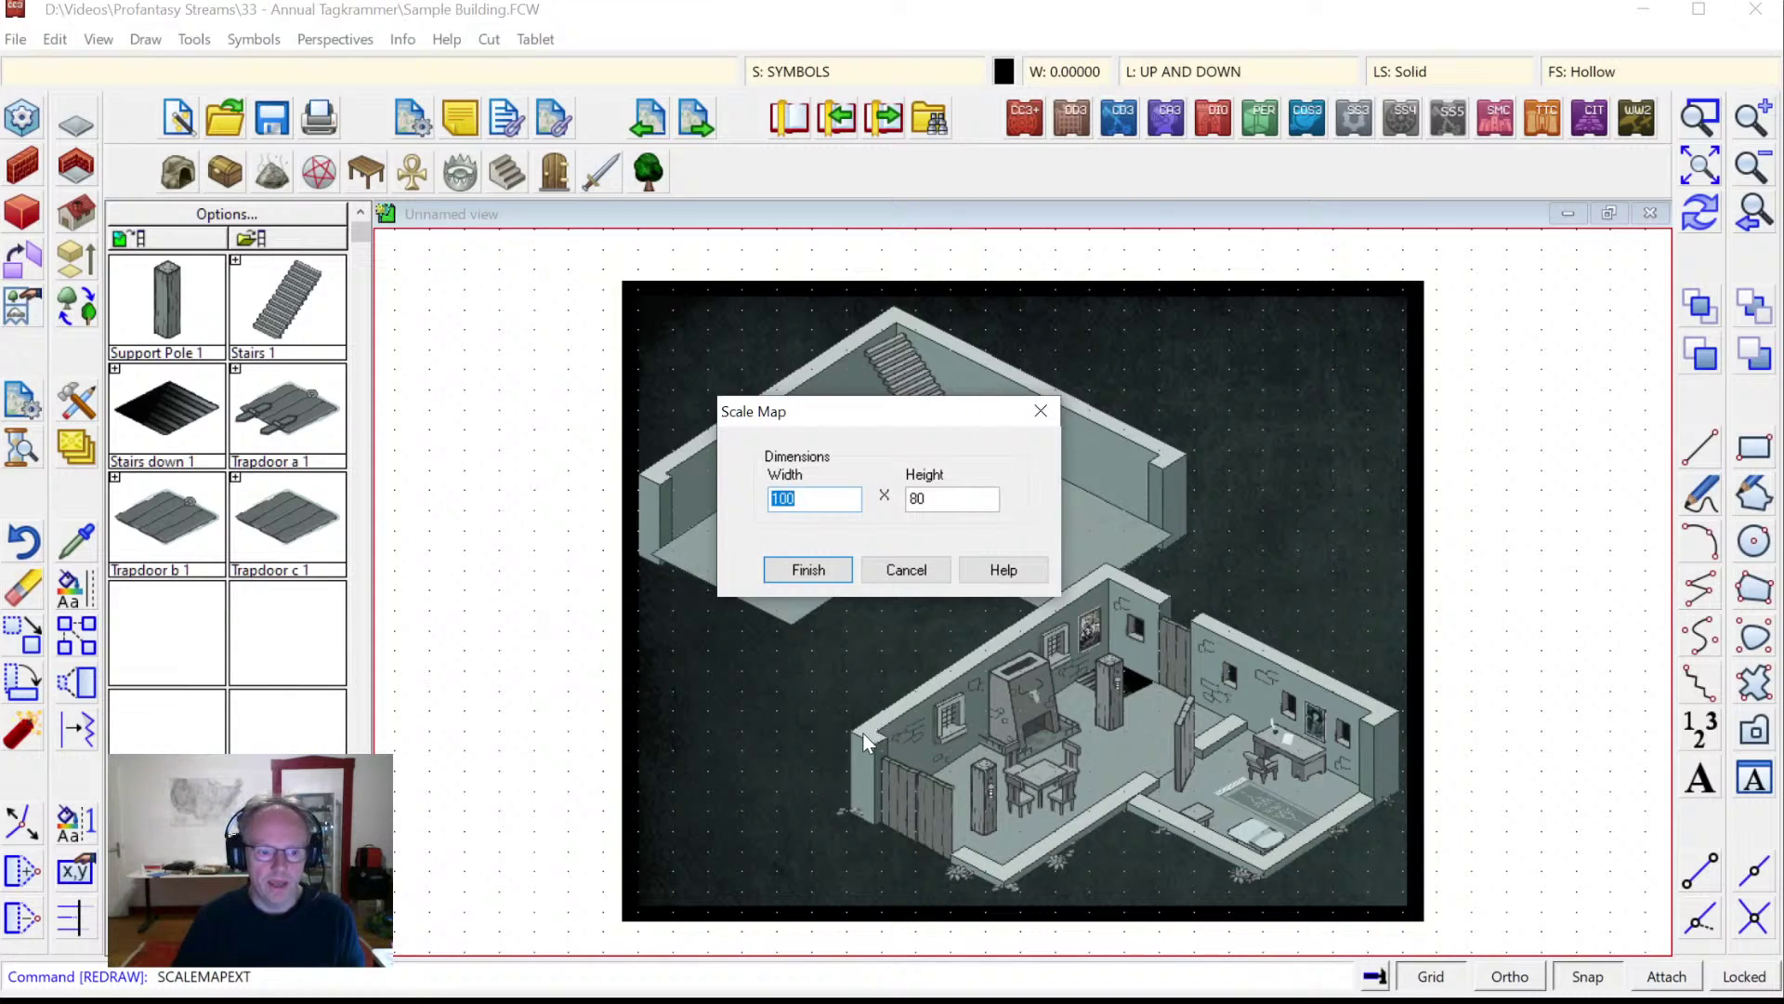
pyautogui.press('Tab')
pyautogui.write('100')
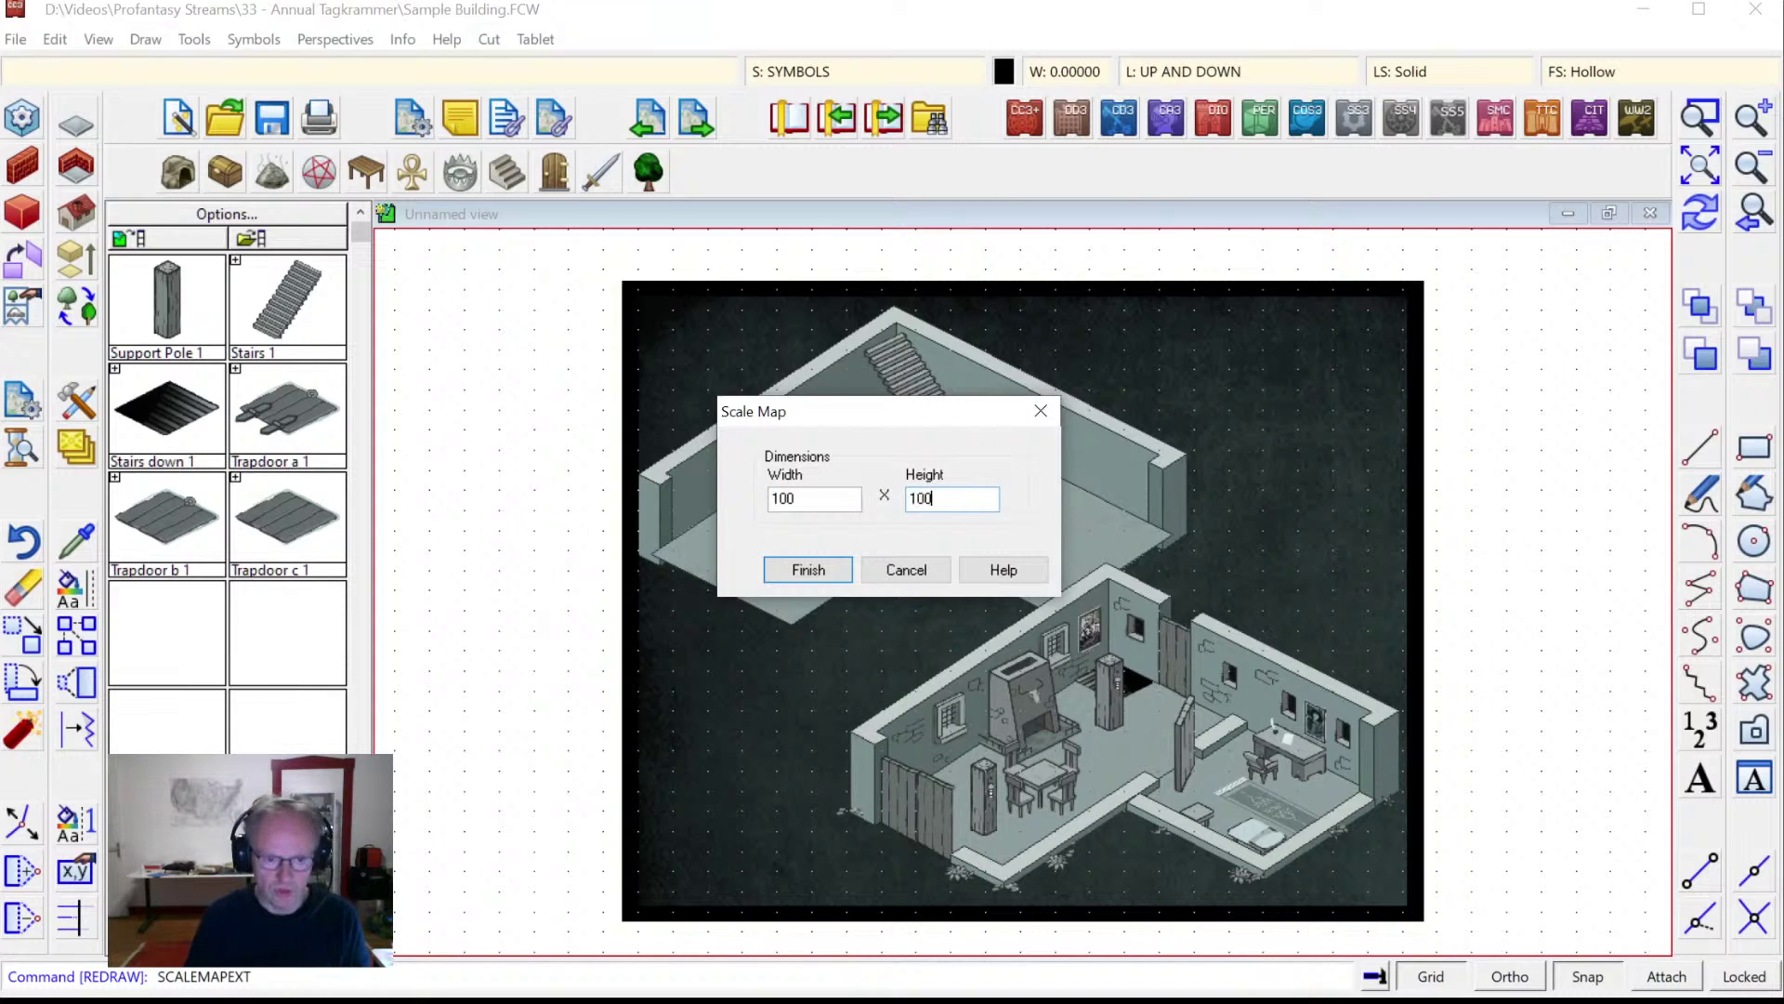
pyautogui.click(816, 569)
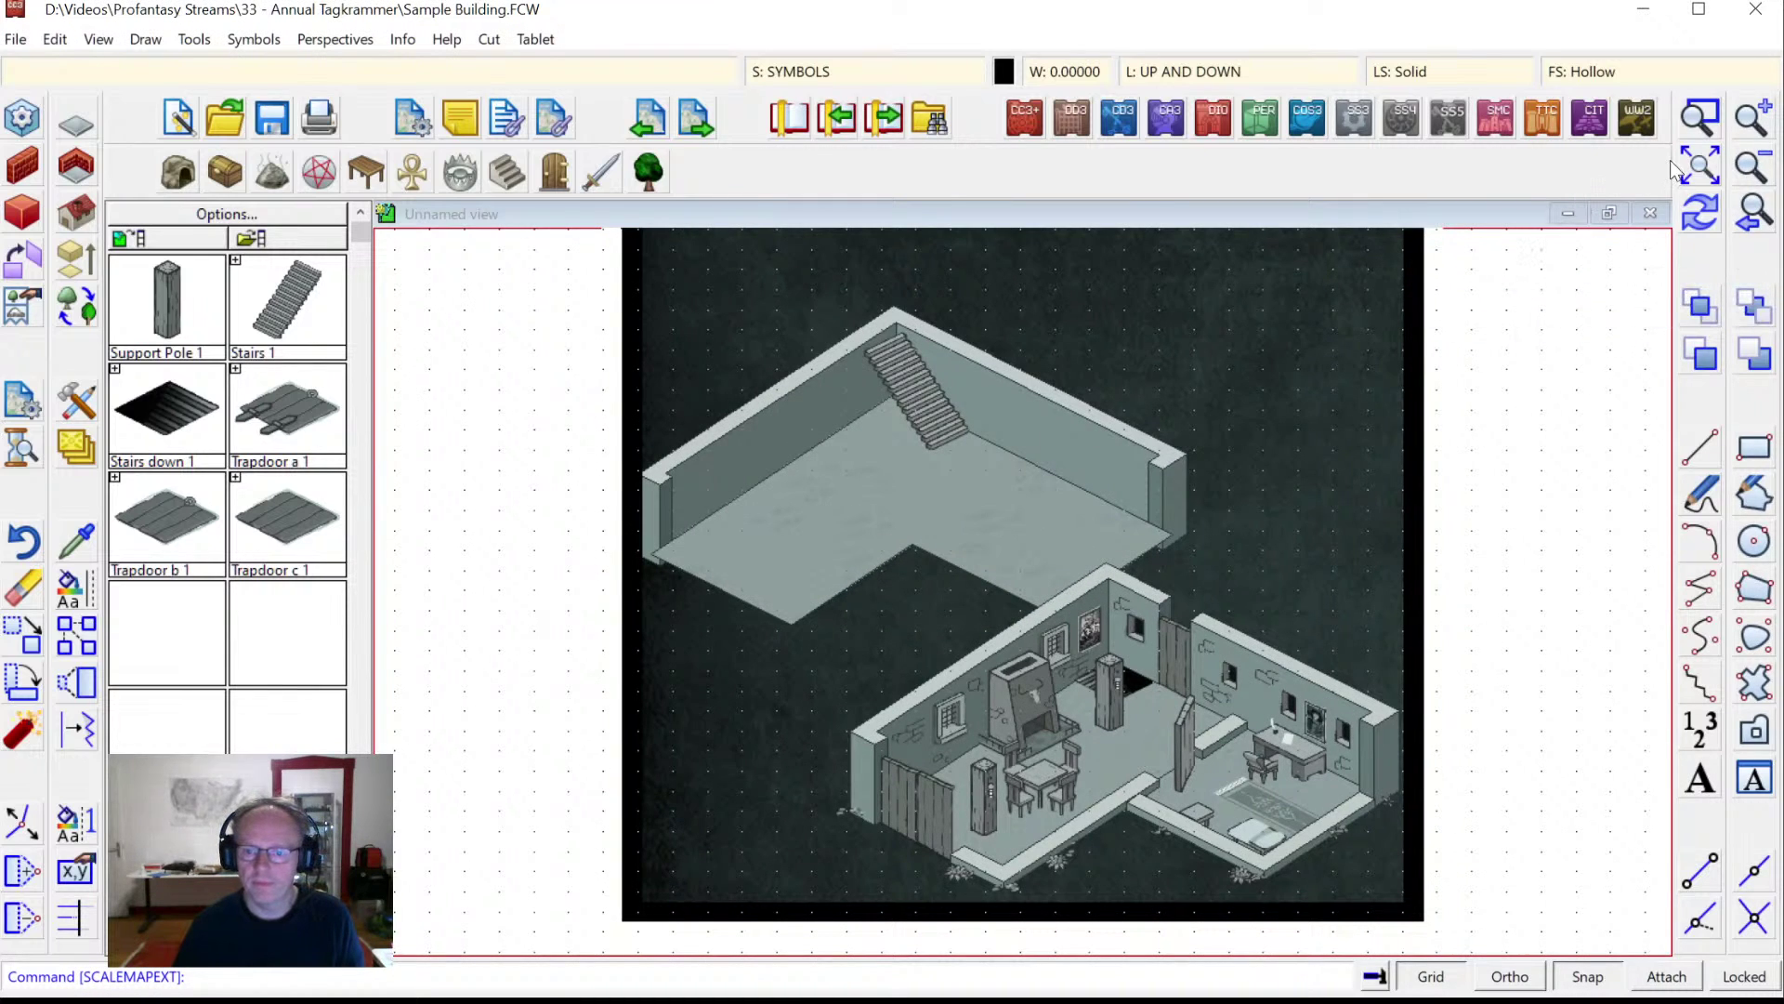
pyautogui.click(1701, 169)
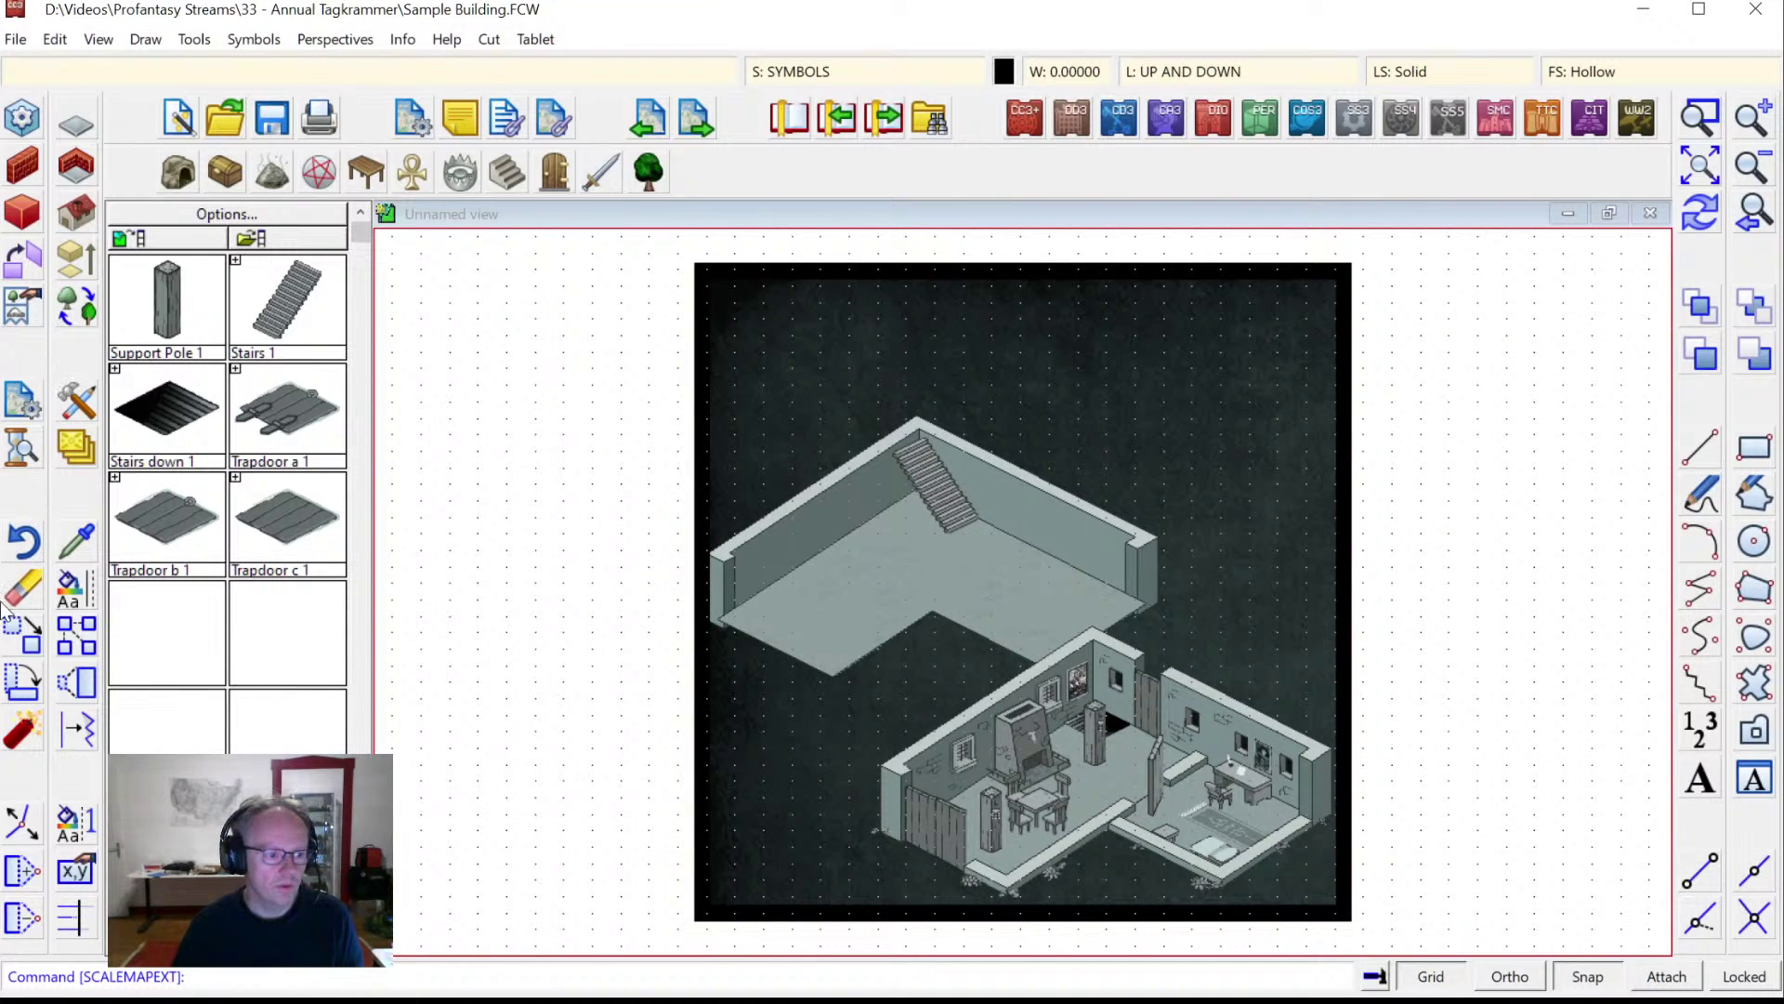
# Move the upper storey's floor, walls and stairs up and slightly right, clear of the furnished lower storey.
pyautogui.click(20, 639)
pyautogui.click(722, 417)
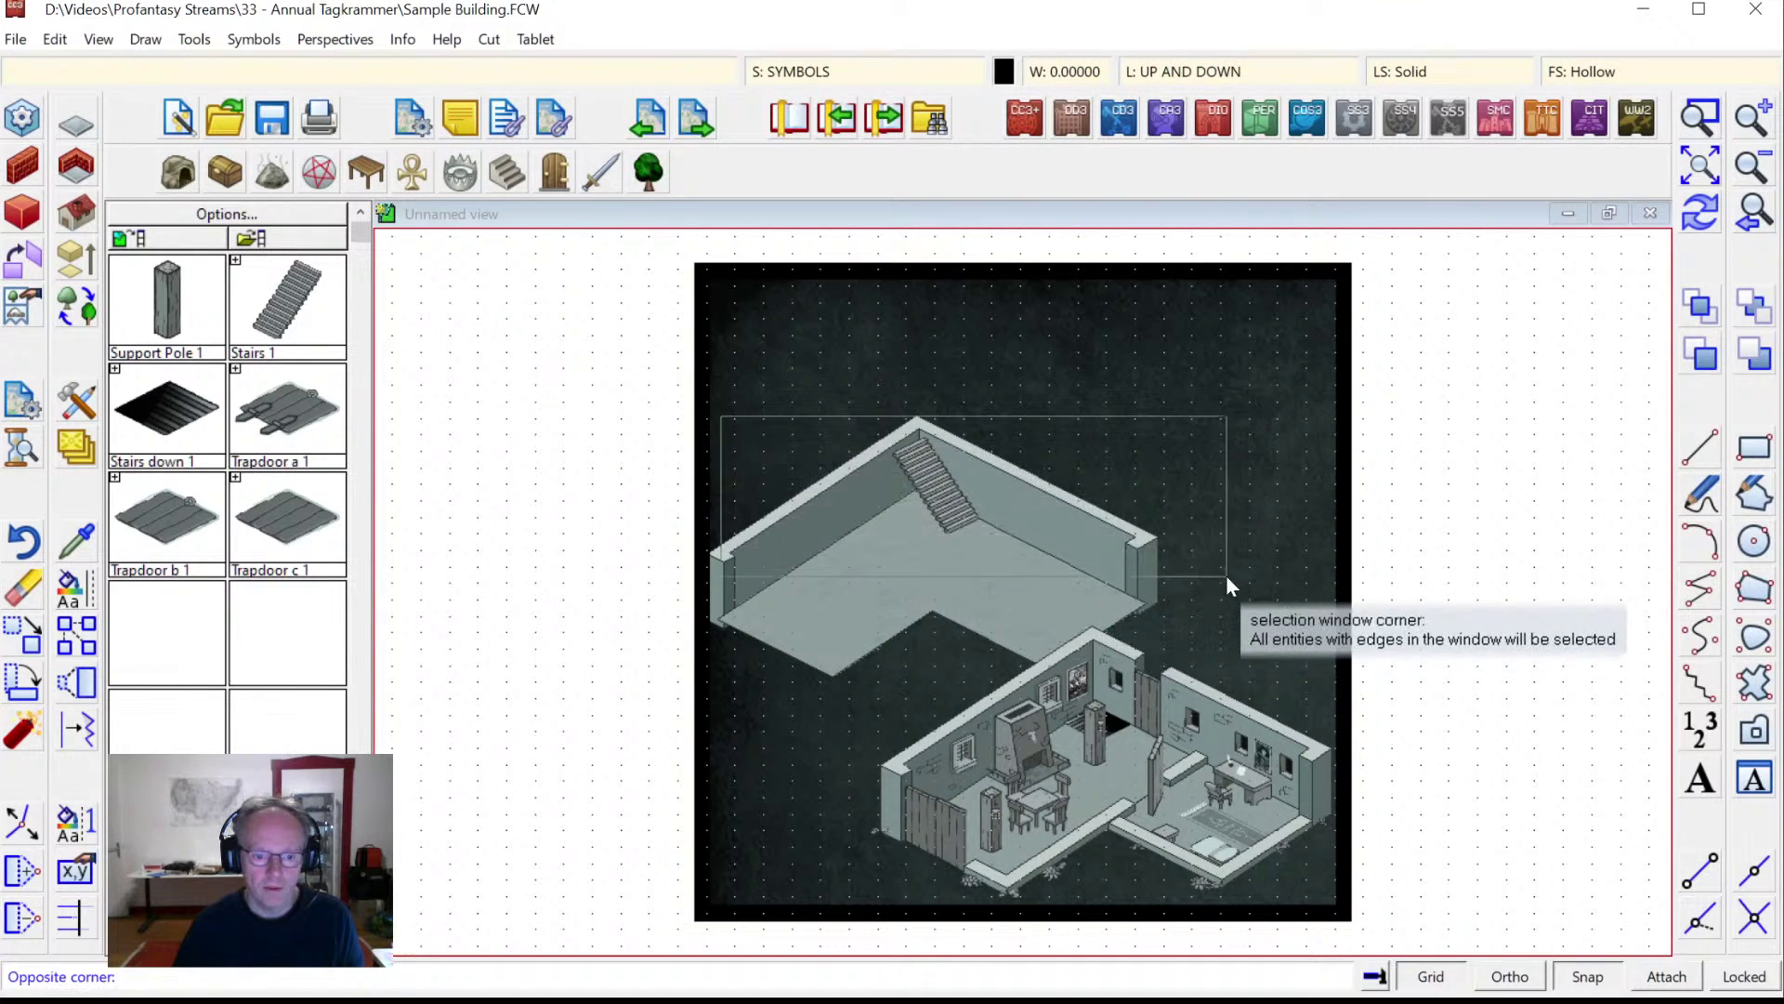
pyautogui.click(1219, 601)
pyautogui.rightClick(971, 439)
pyautogui.click(946, 472)
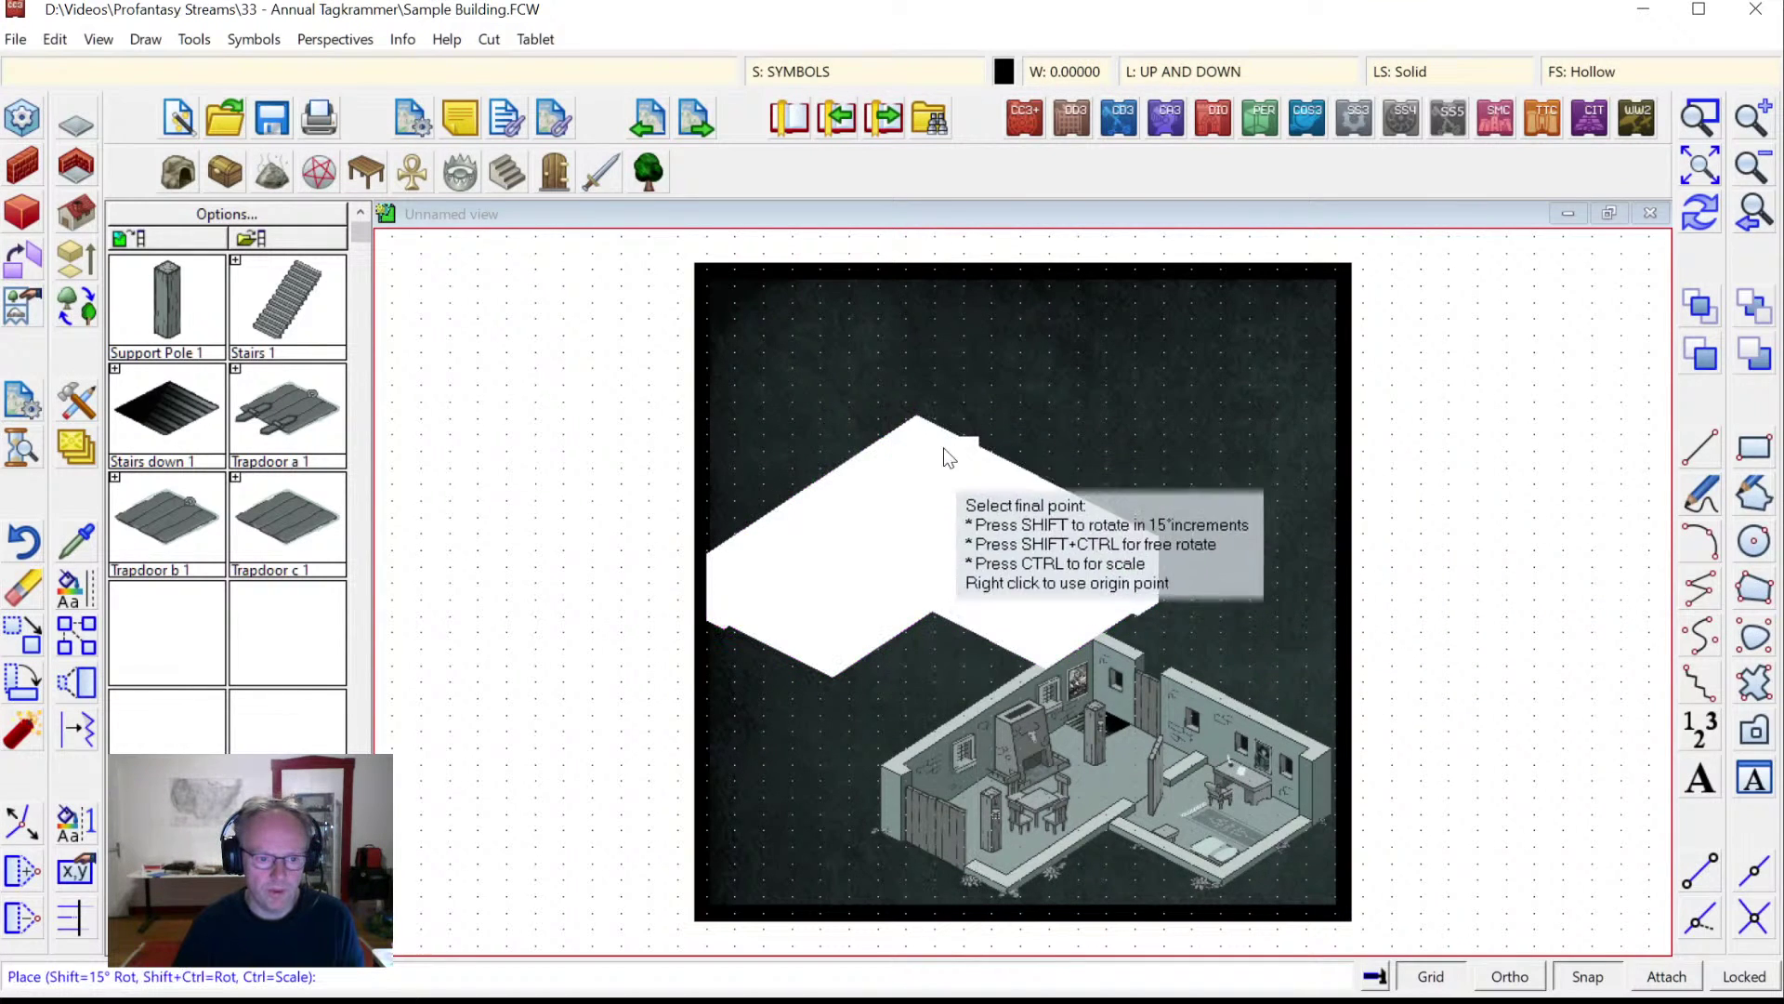
pyautogui.click(957, 399)
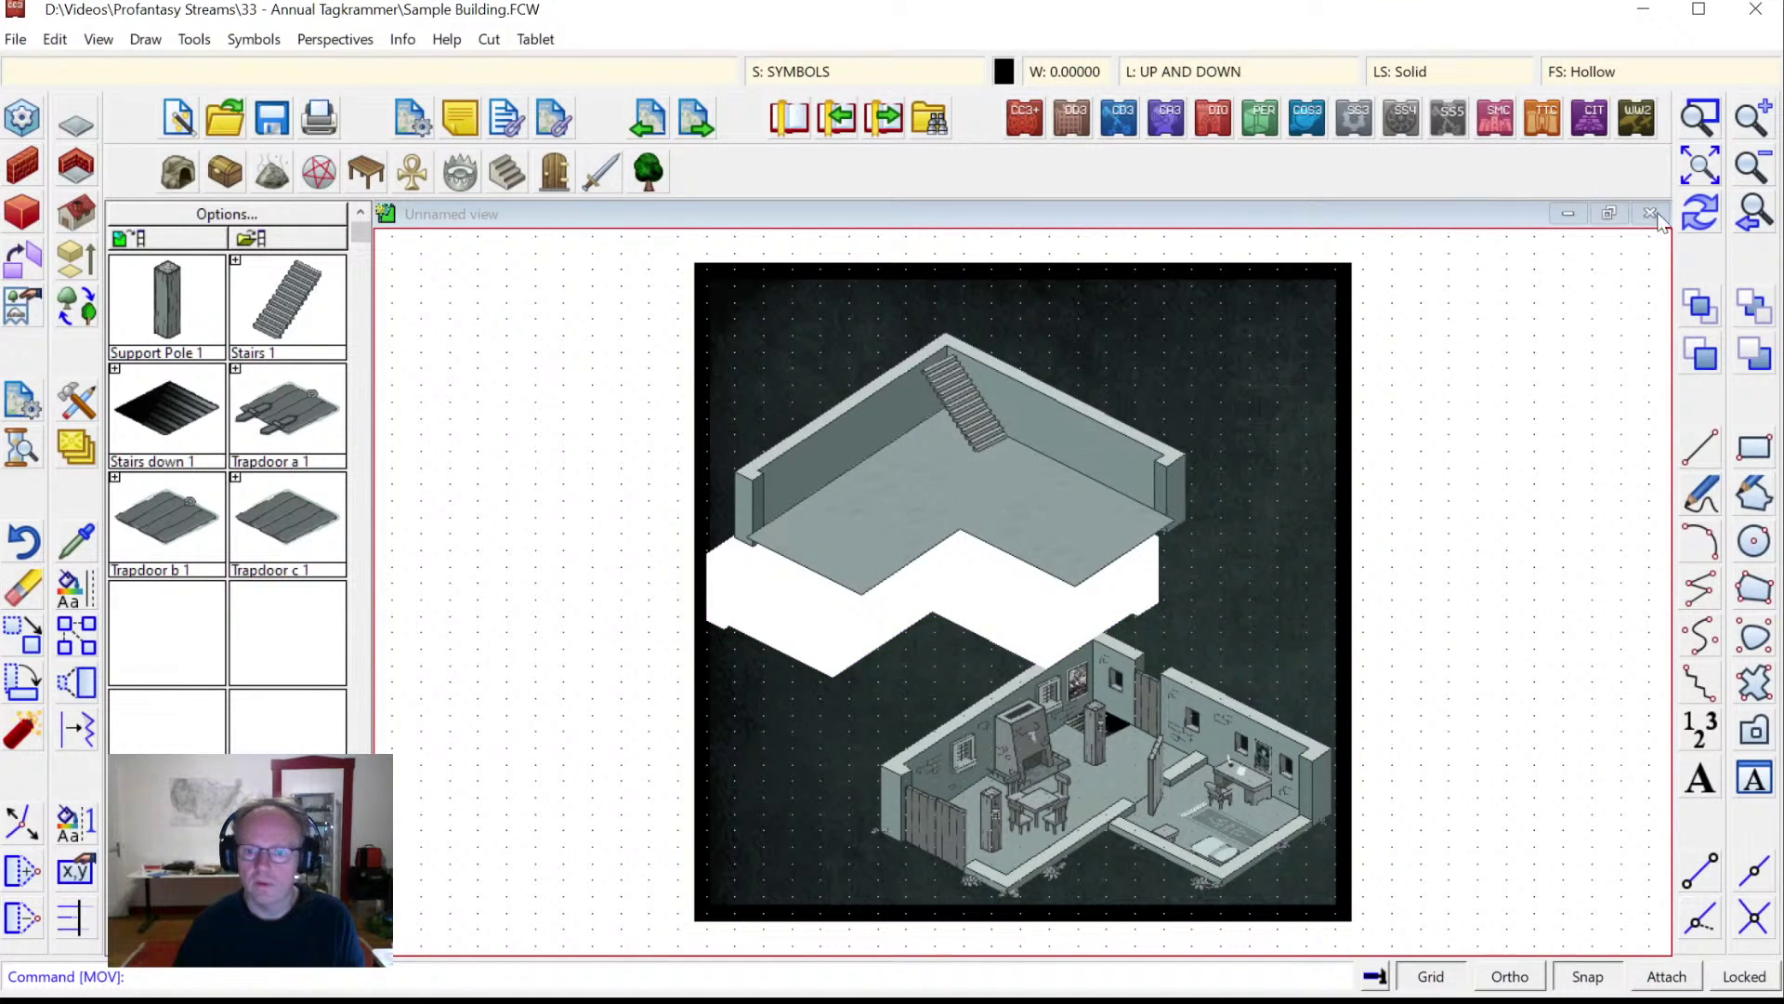
pyautogui.click(1700, 212)
# List the entity properties of the upper storey's walls to check which sheet they are on.
pyautogui.click(1699, 117)
pyautogui.click(657, 314)
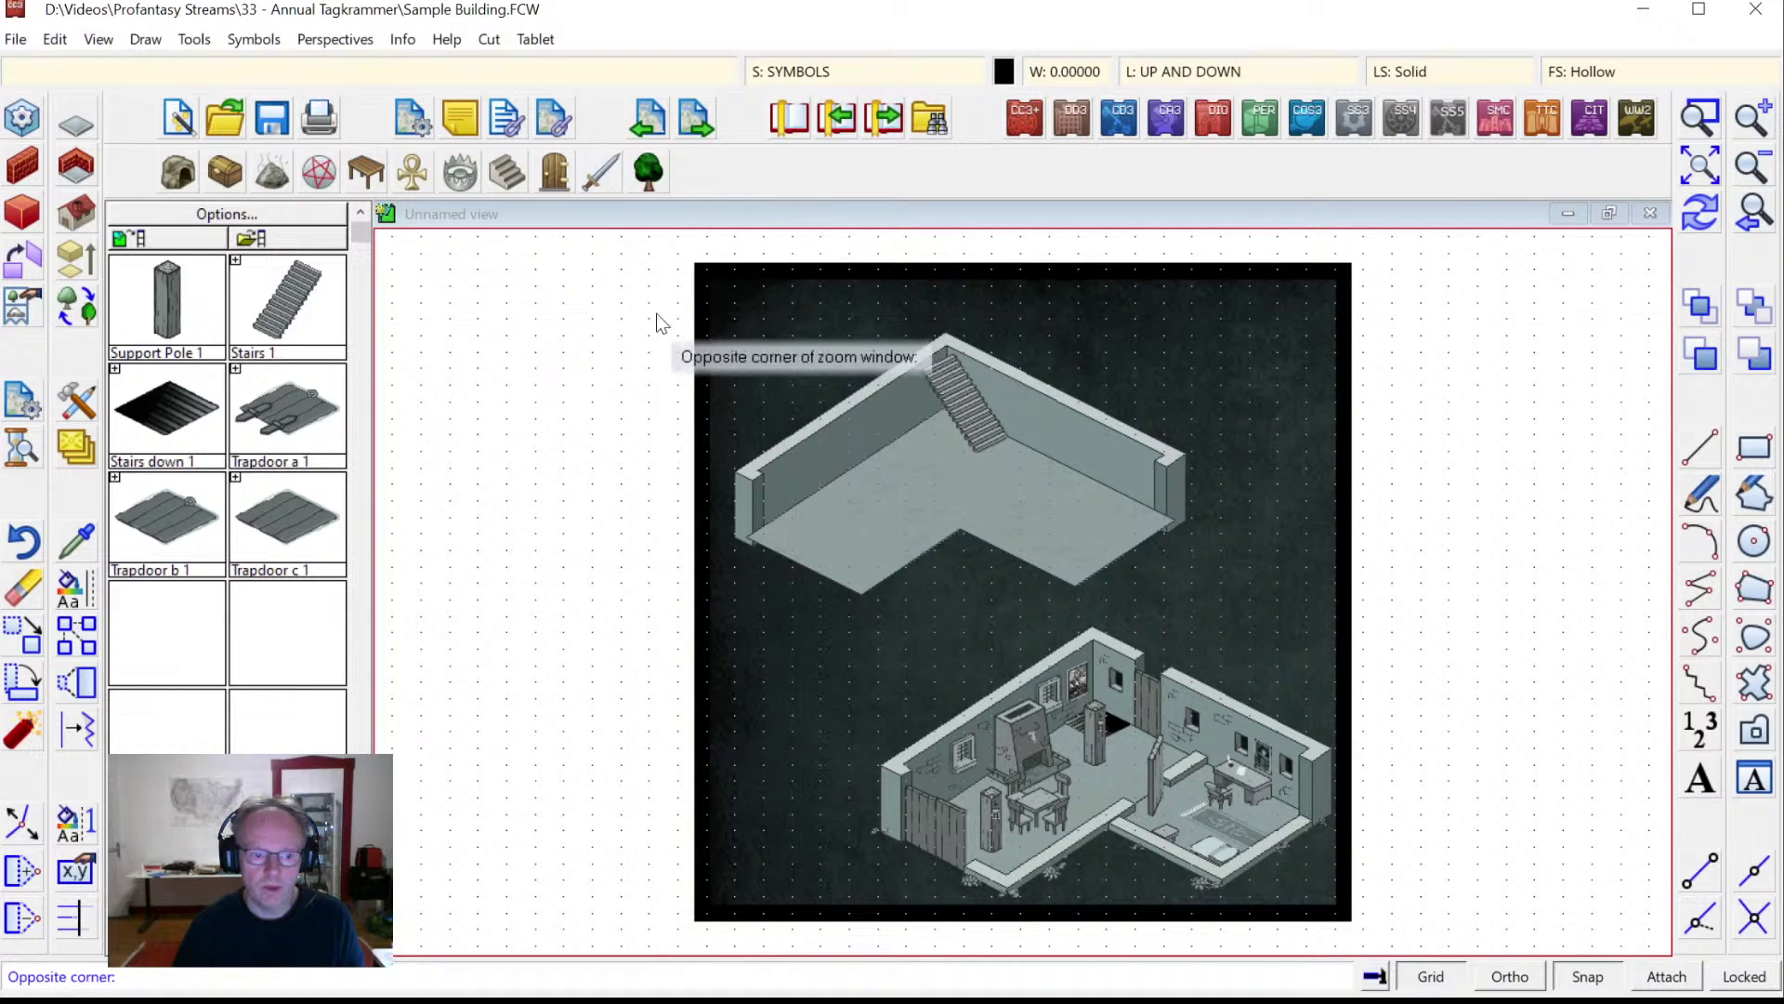
pyautogui.click(1199, 663)
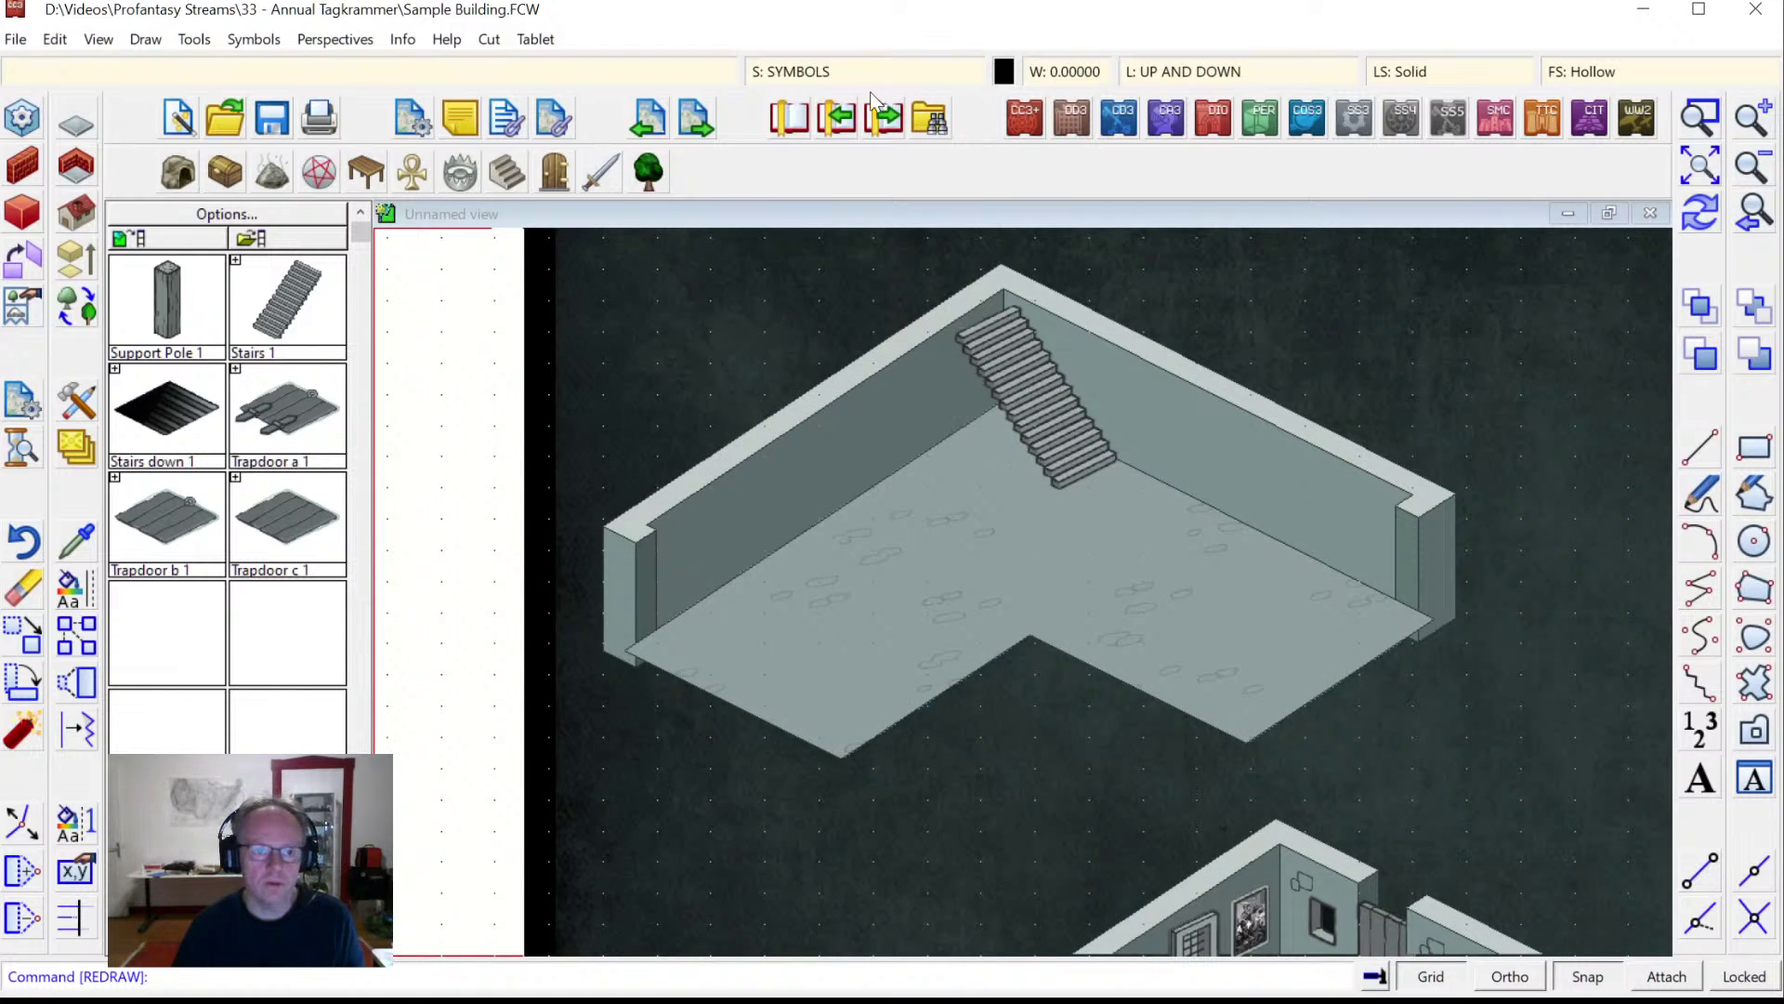
pyautogui.click(402, 39)
pyautogui.click(448, 68)
pyautogui.click(1070, 304)
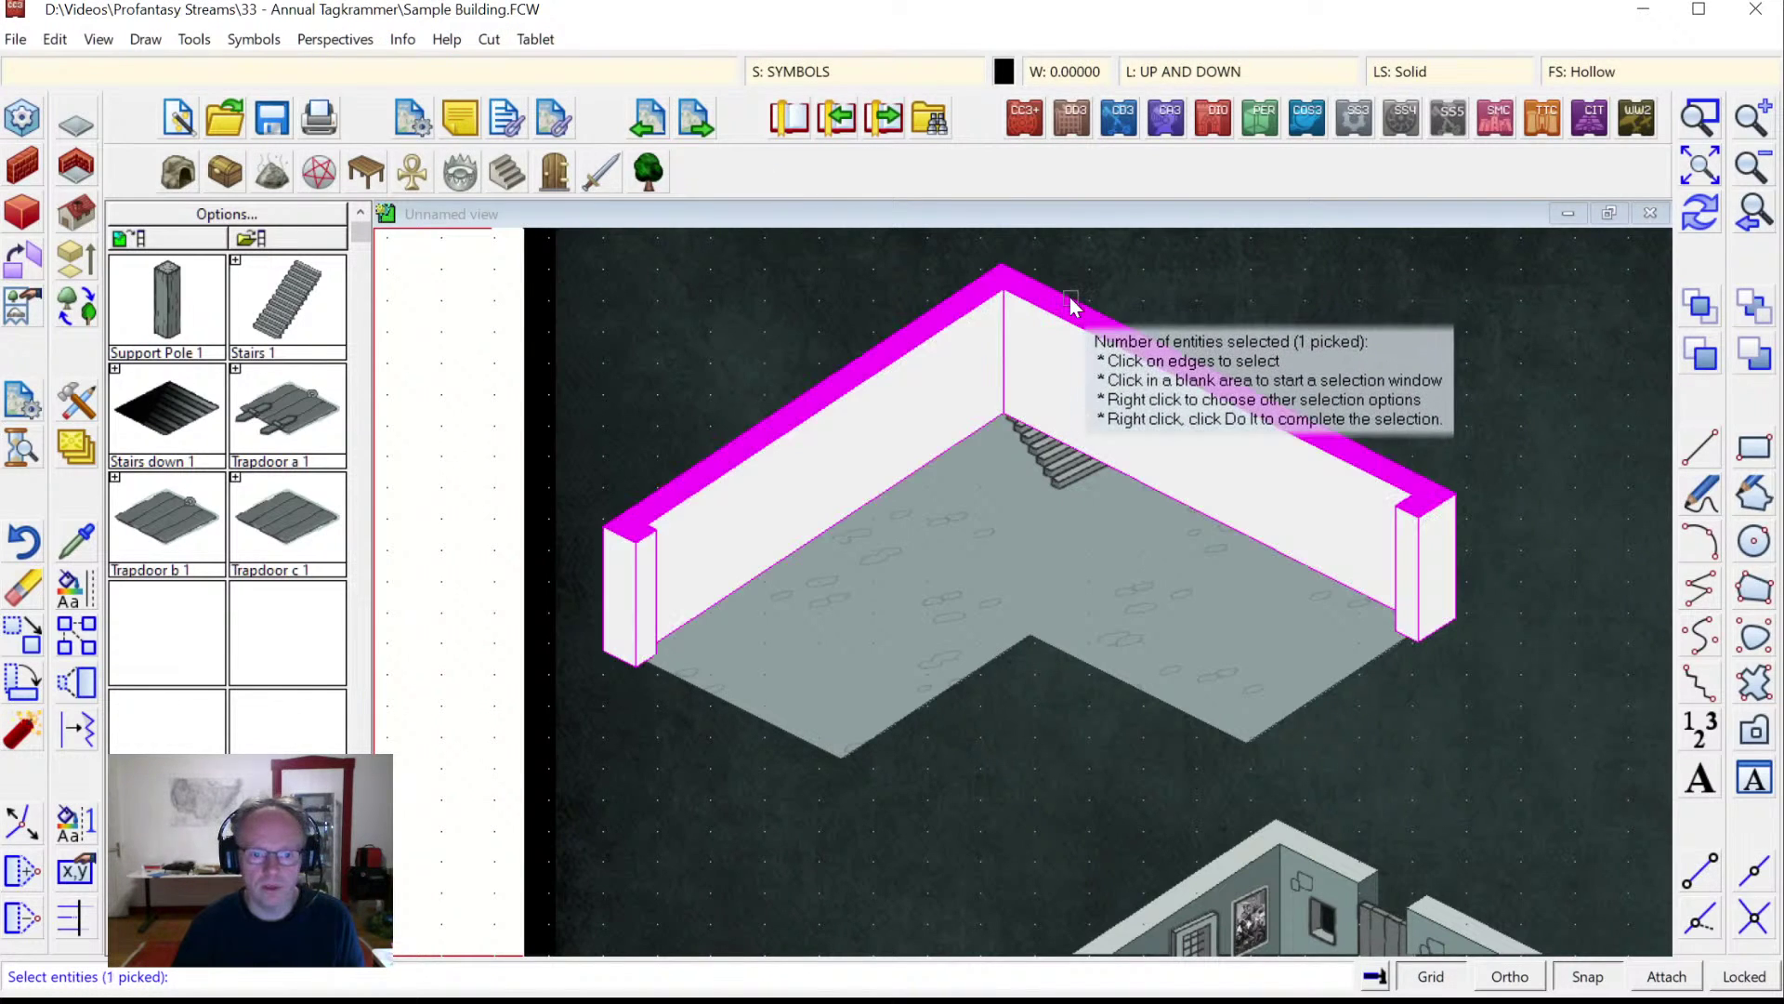
pyautogui.rightClick(1310, 326)
pyautogui.click(1262, 339)
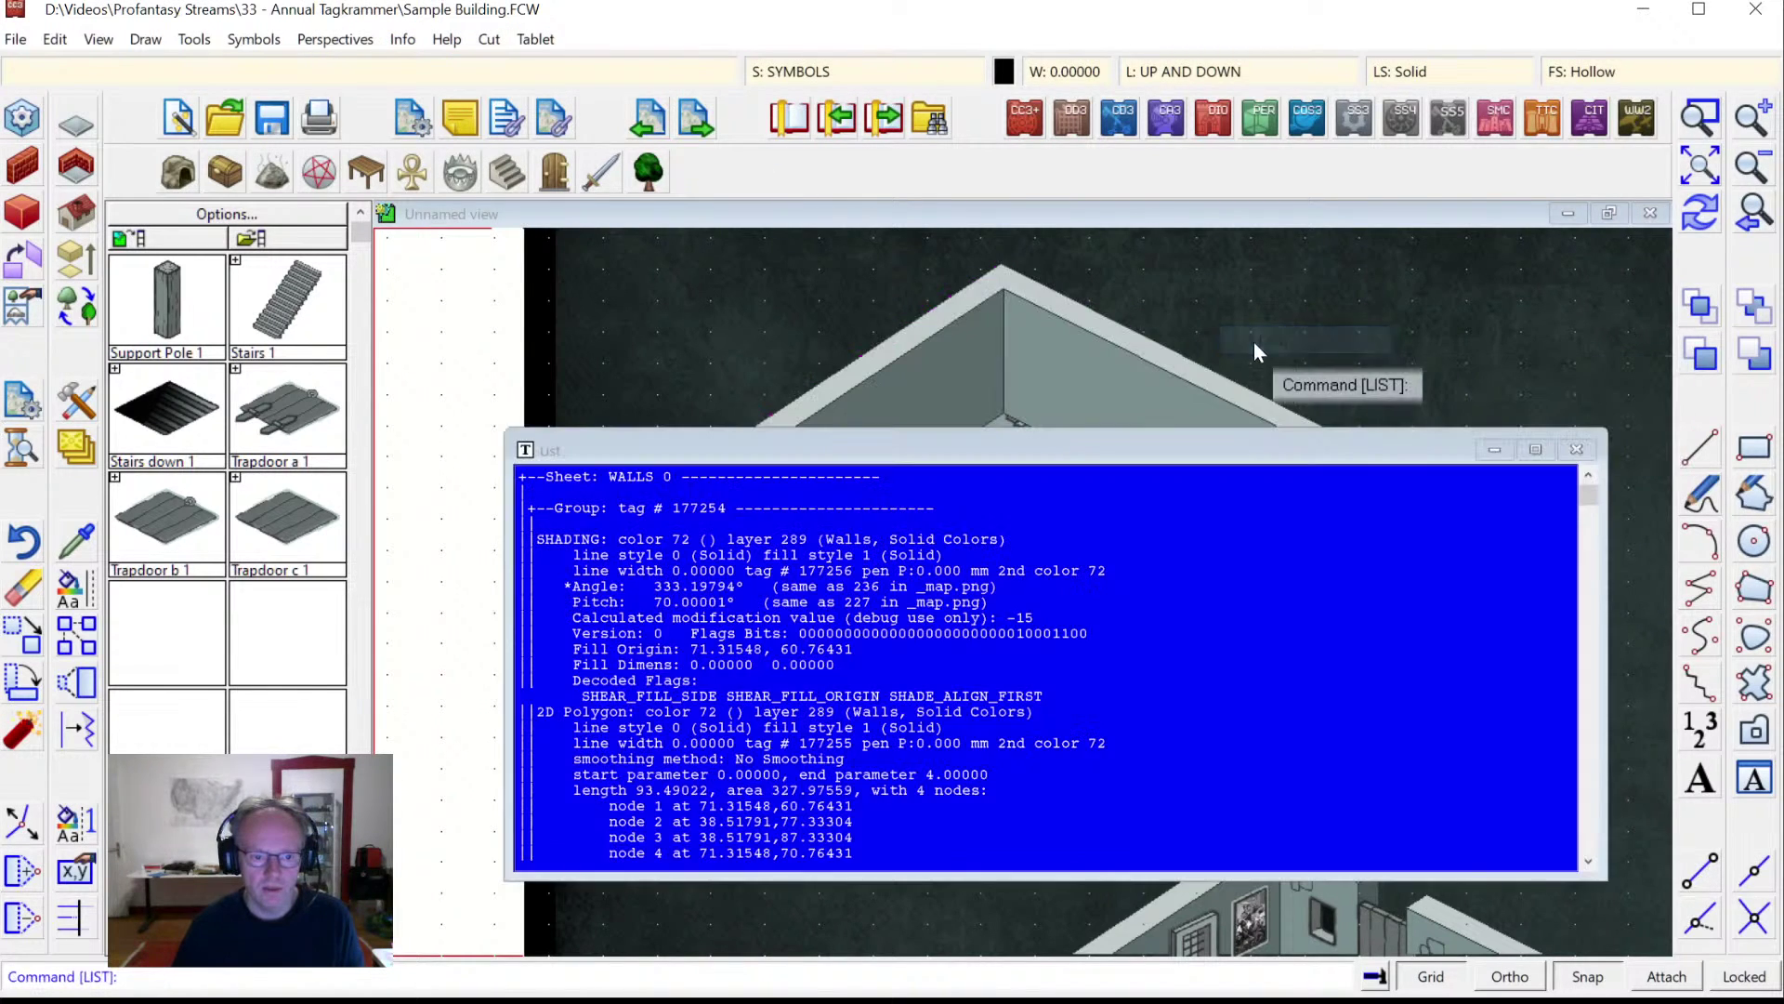
pyautogui.click(1576, 450)
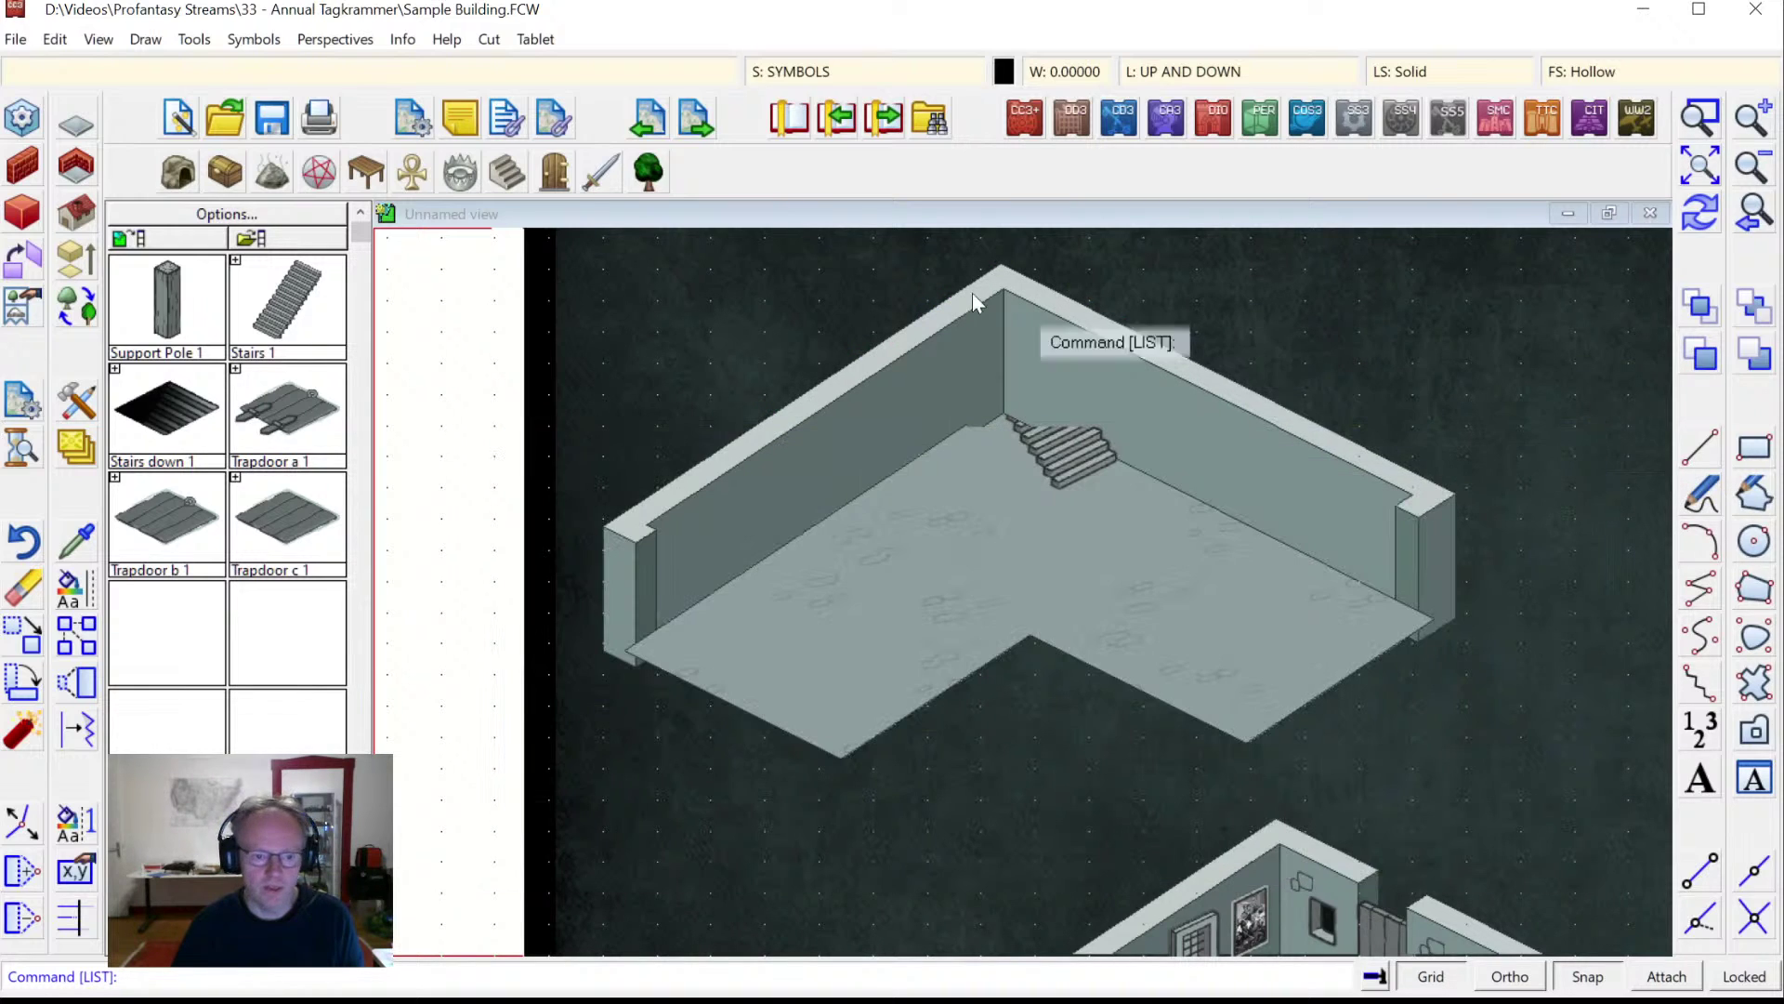
pyautogui.click(76, 443)
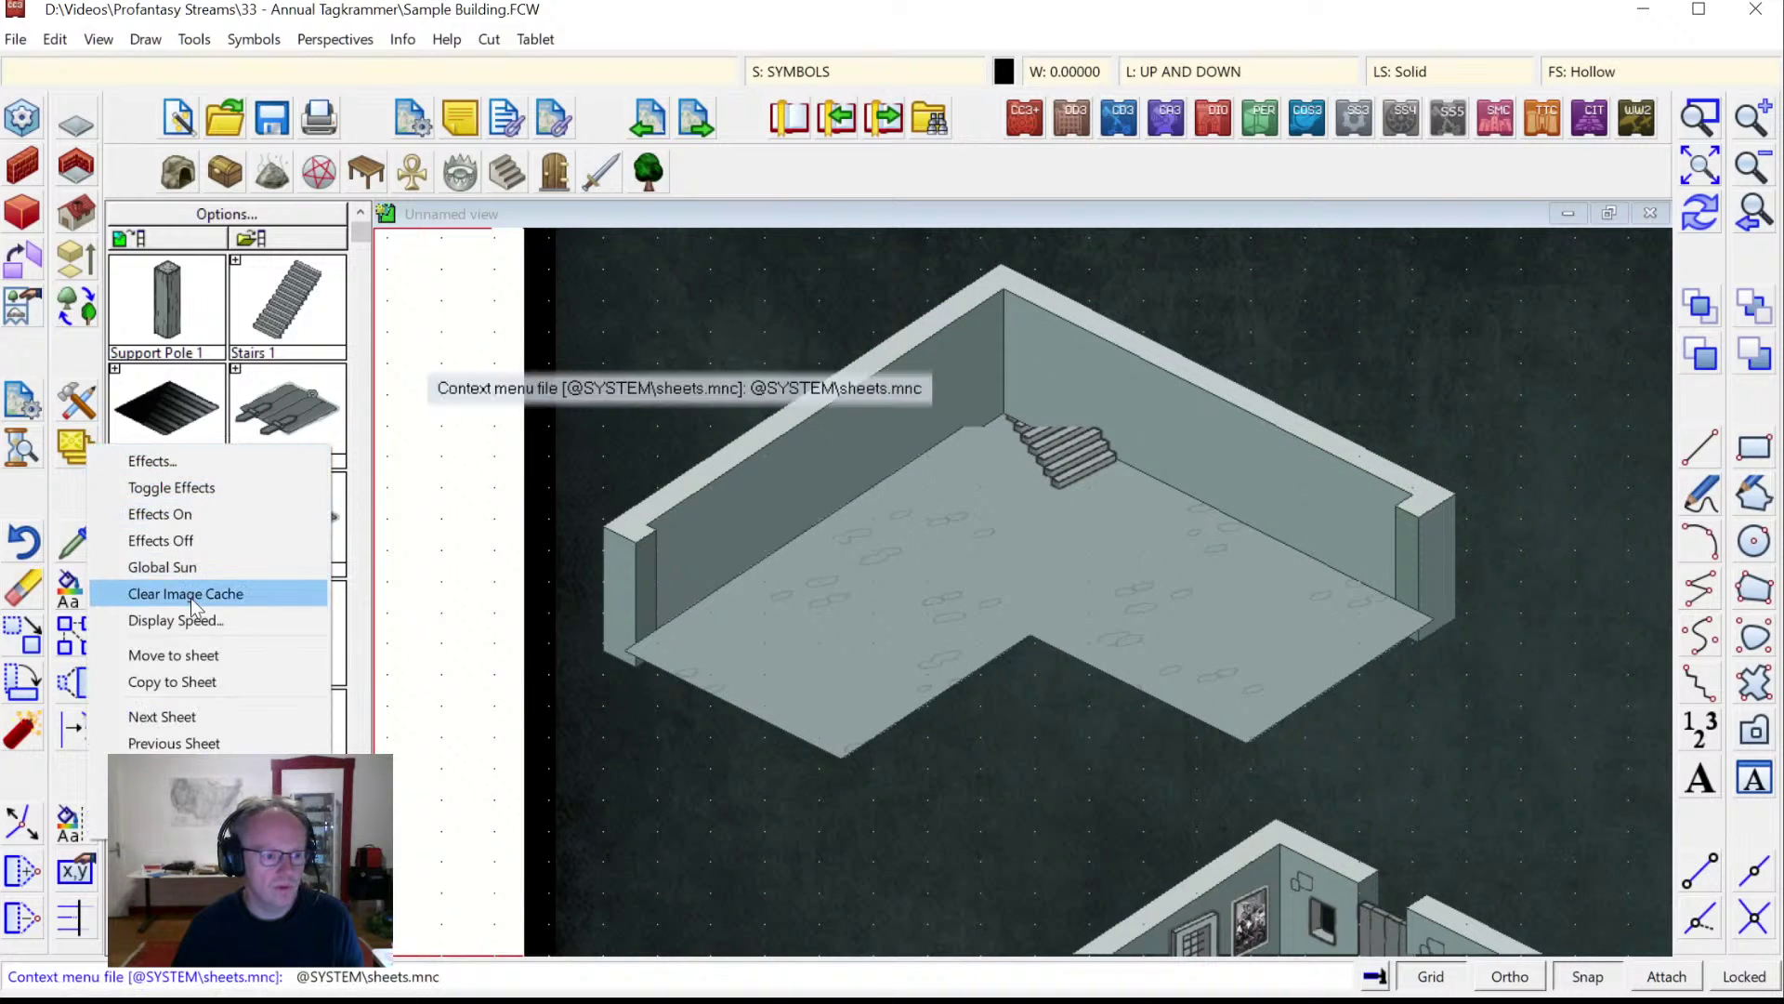
pyautogui.rightClick(884, 336)
pyautogui.click(885, 340)
pyautogui.rightClick(934, 378)
pyautogui.click(935, 377)
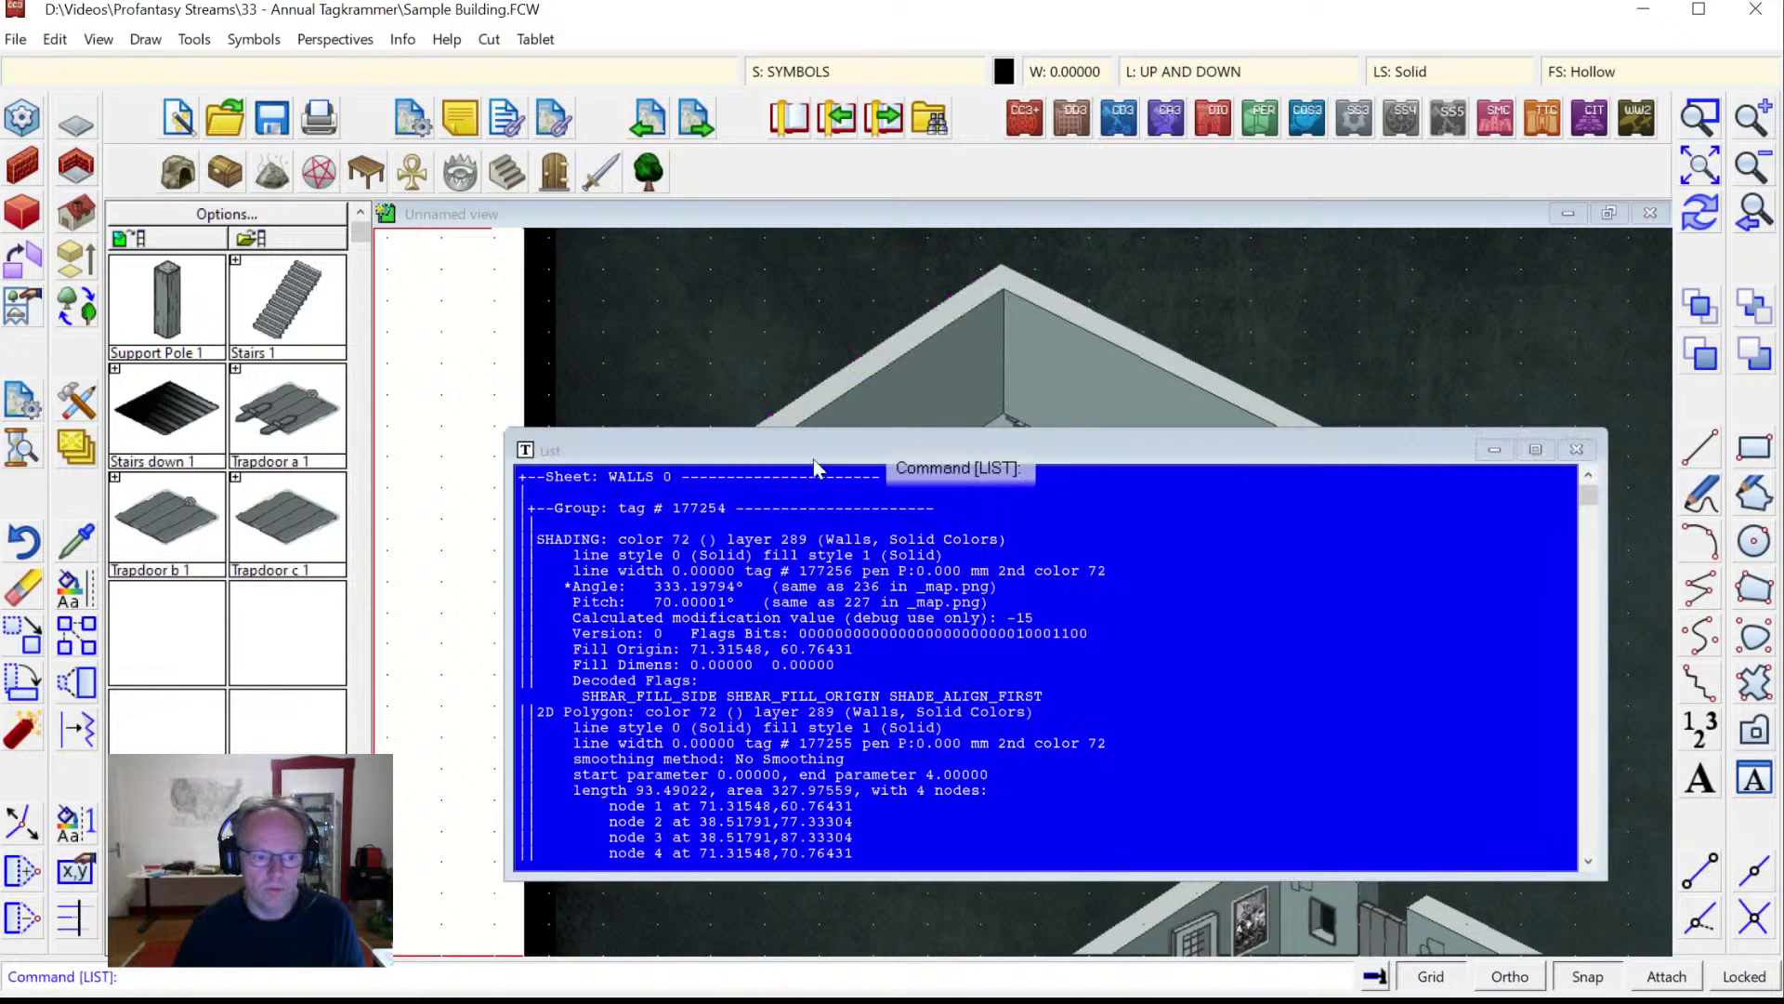
pyautogui.click(91, 433)
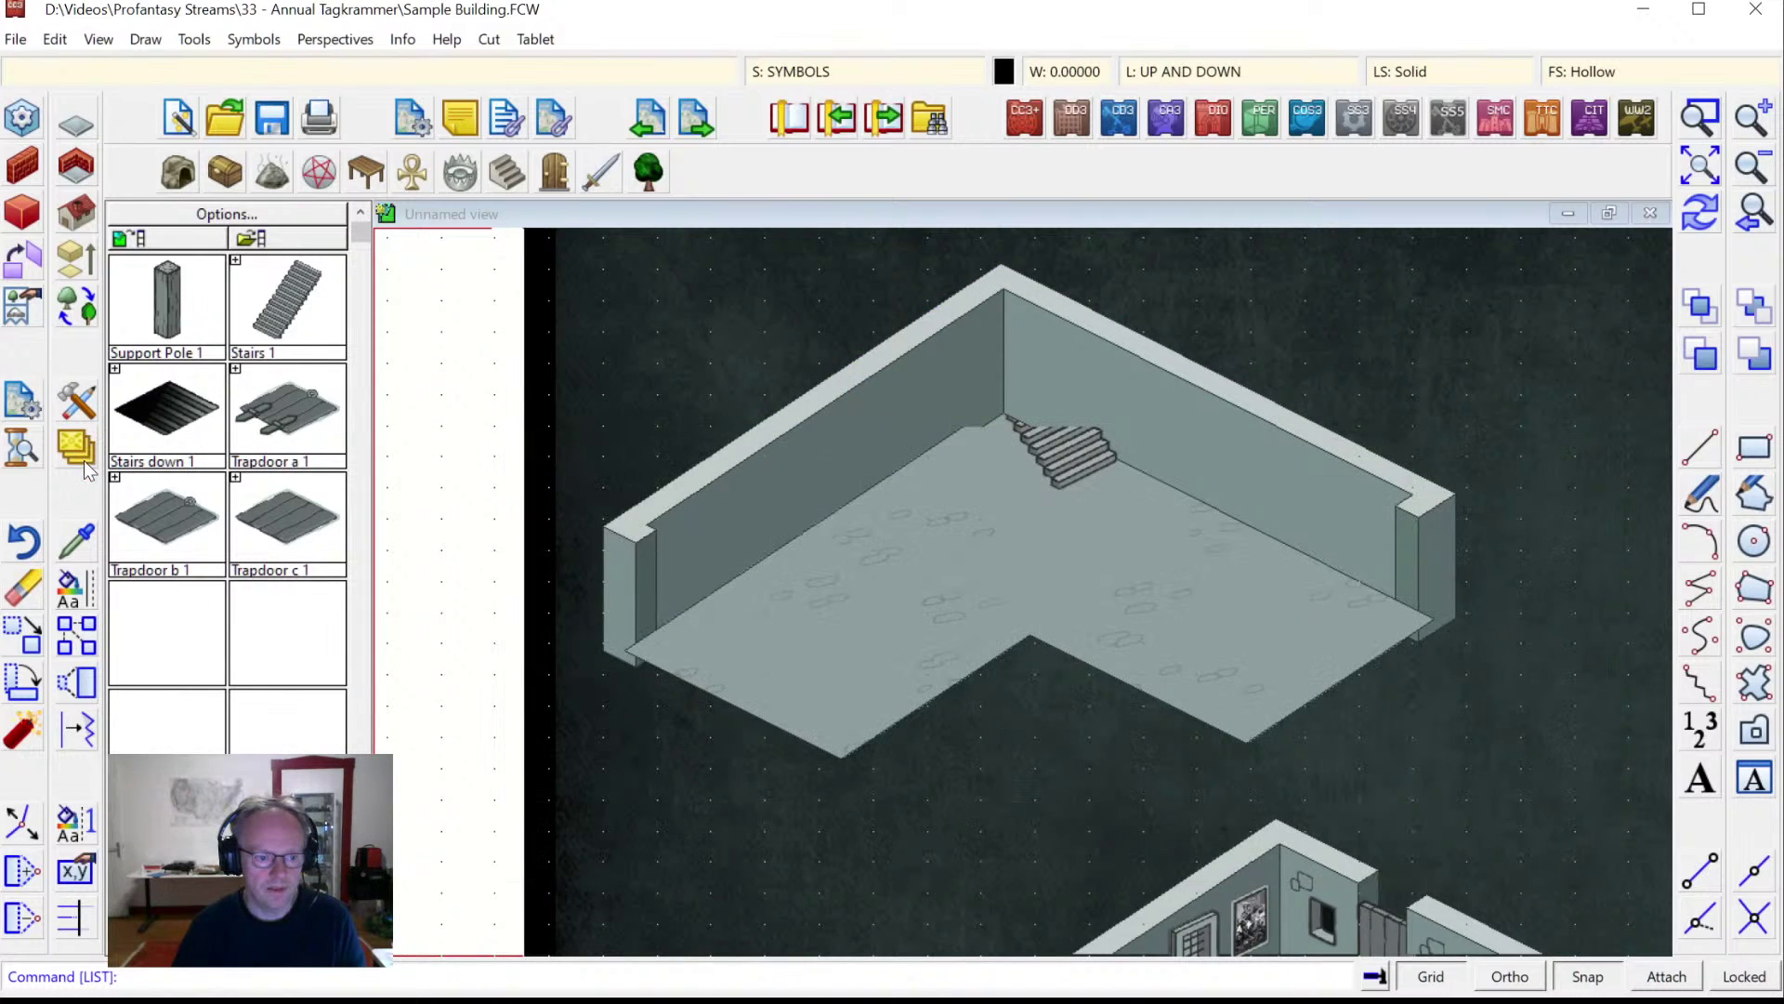
# Move the upper storey's walls to the WALLS sheet.
pyautogui.click(83, 458)
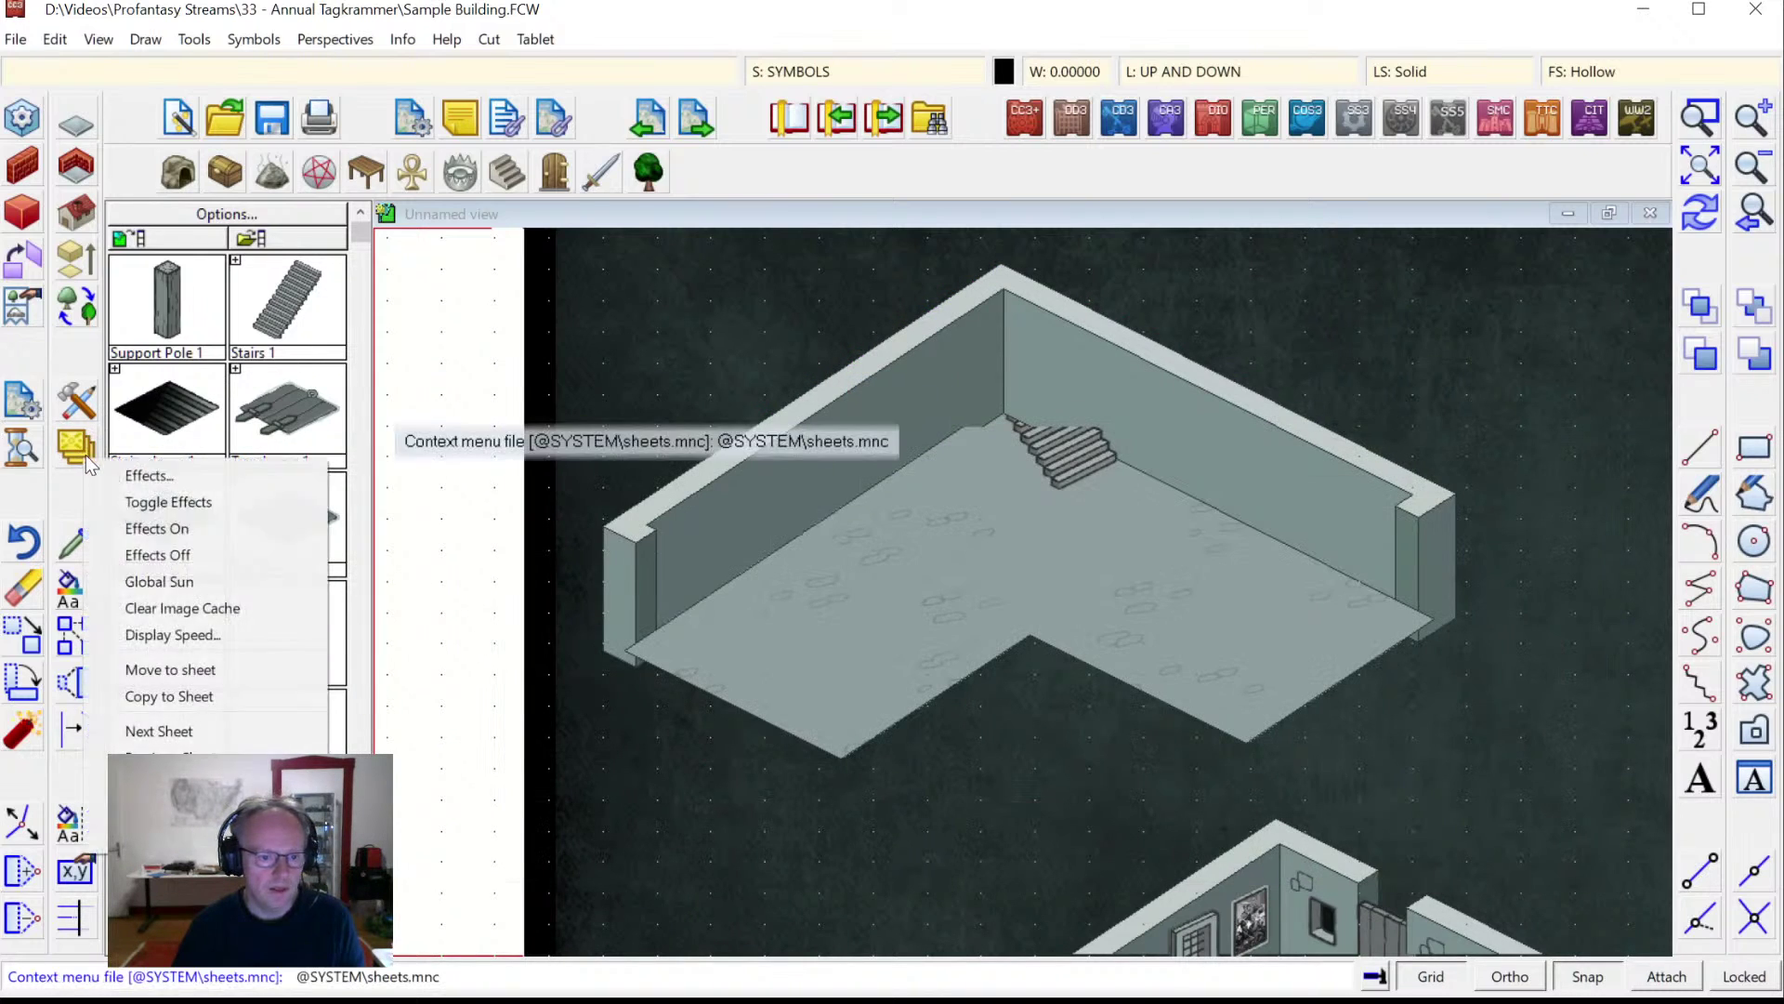
pyautogui.click(147, 667)
pyautogui.click(764, 422)
pyautogui.rightClick(927, 413)
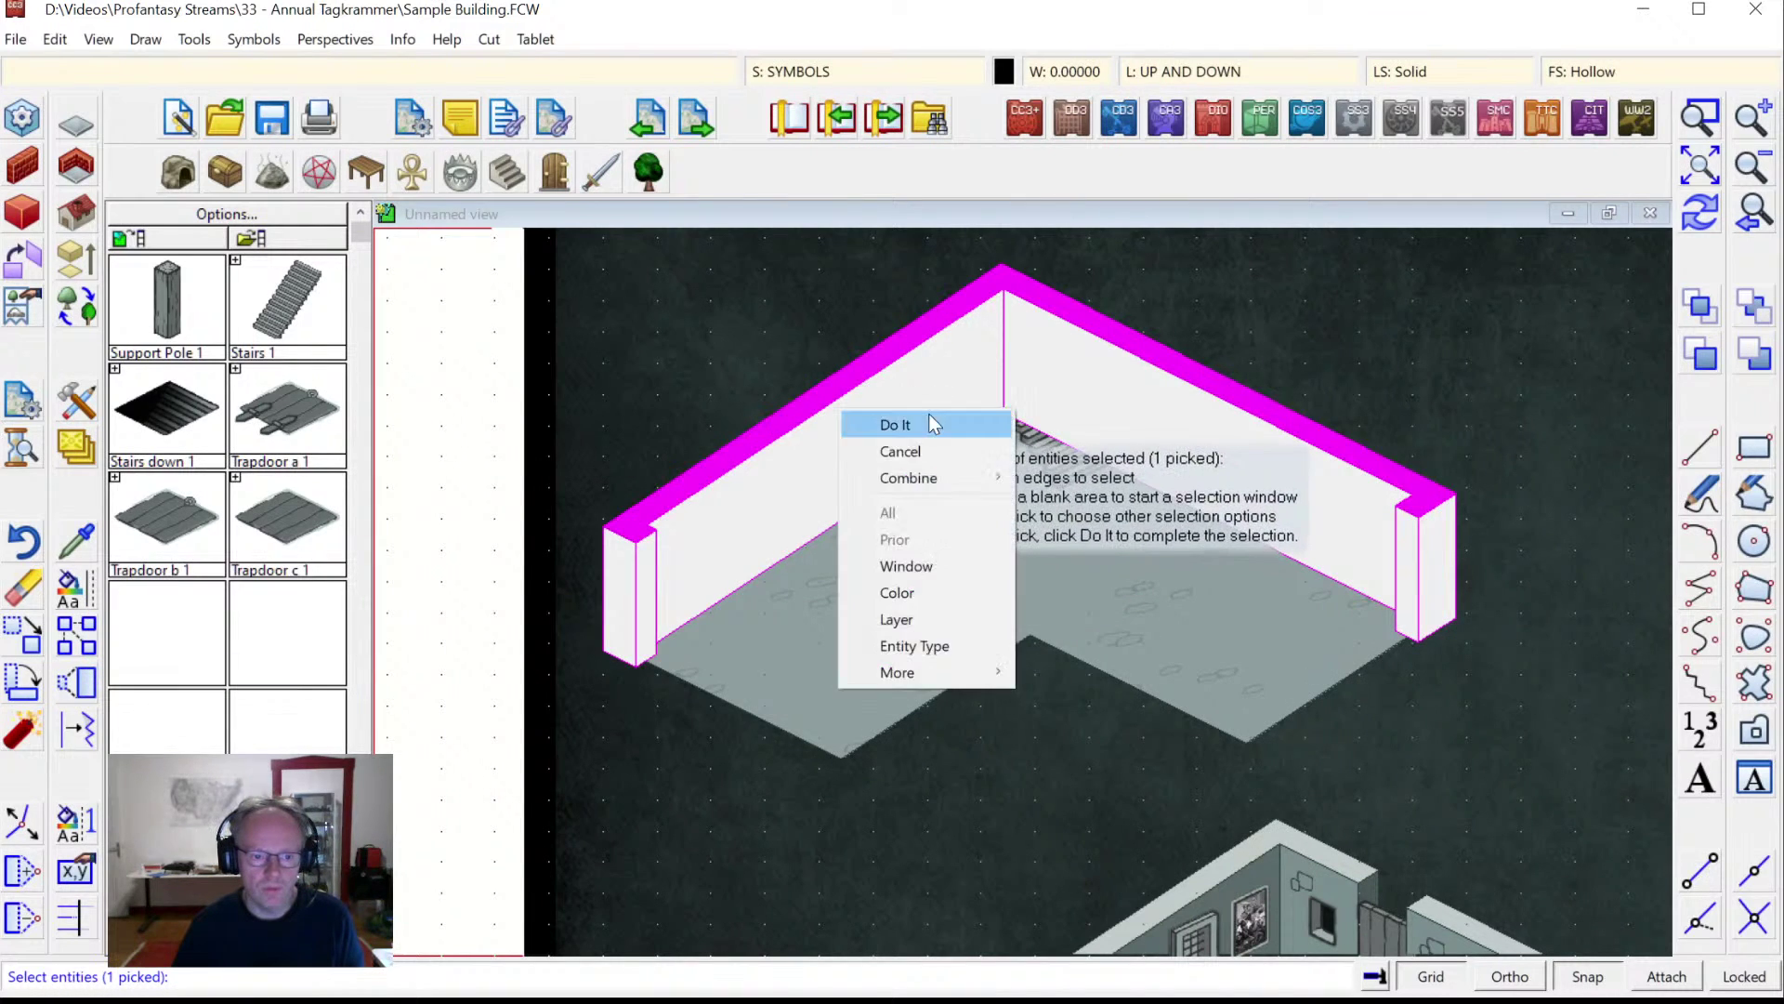
pyautogui.click(933, 424)
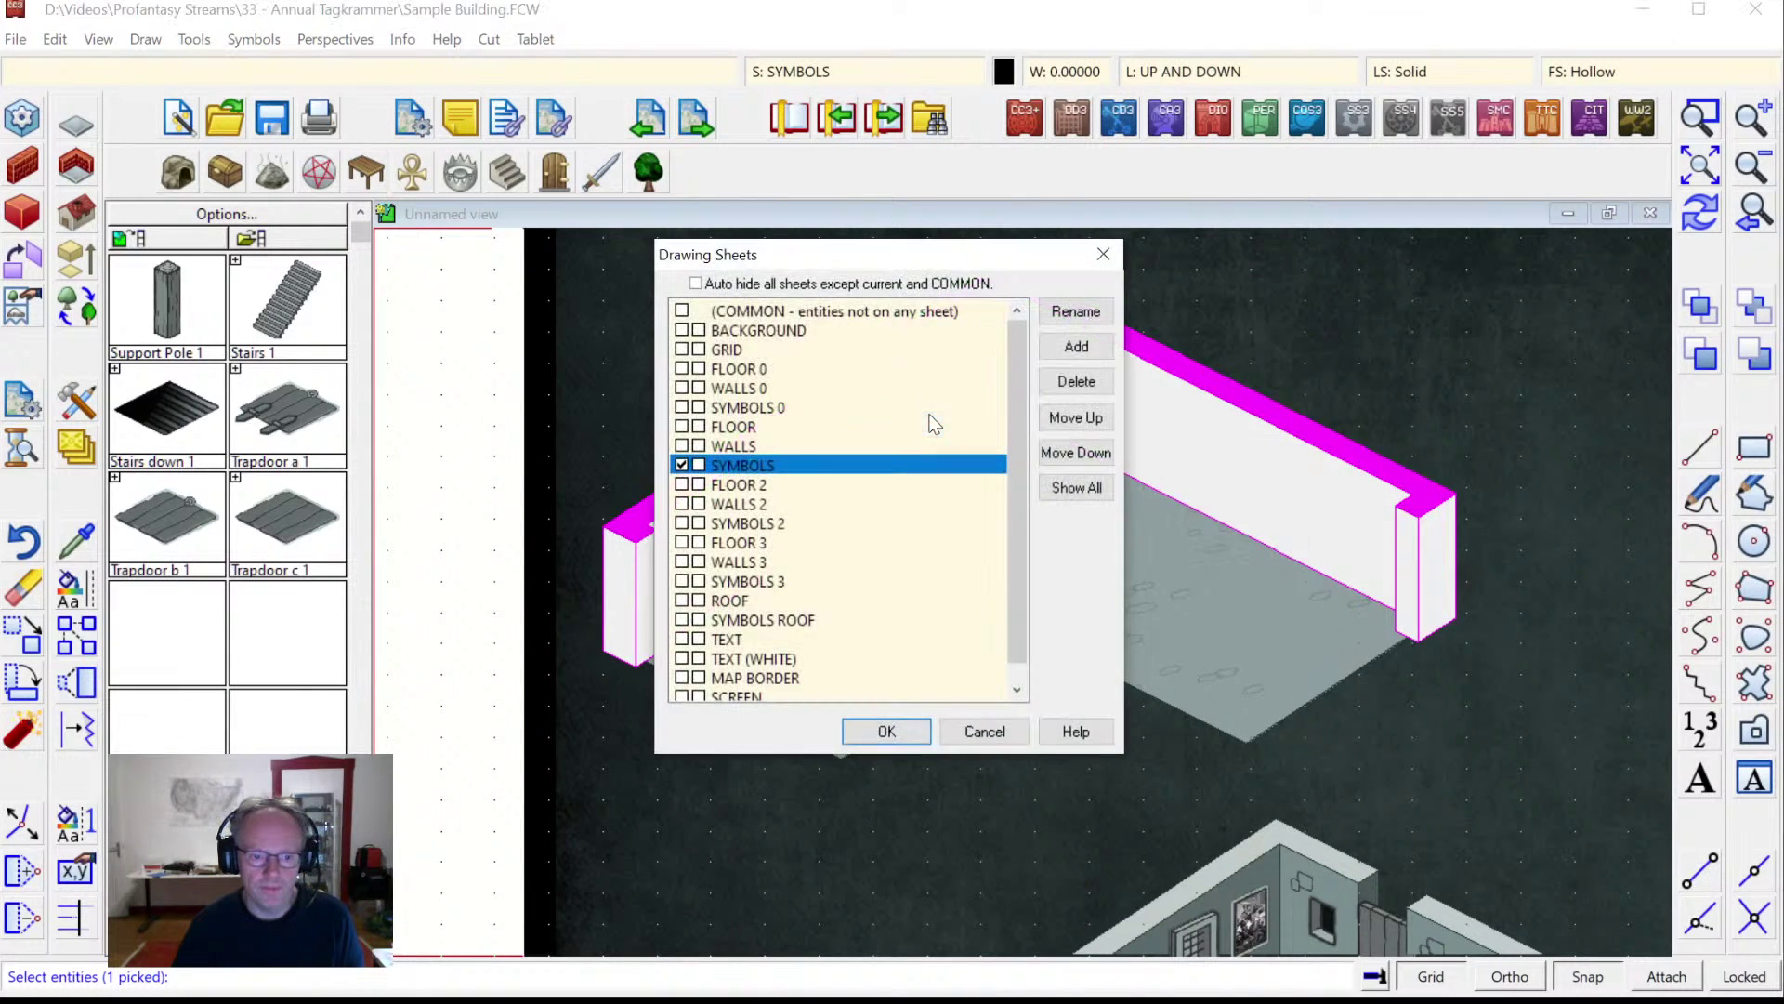
pyautogui.click(724, 447)
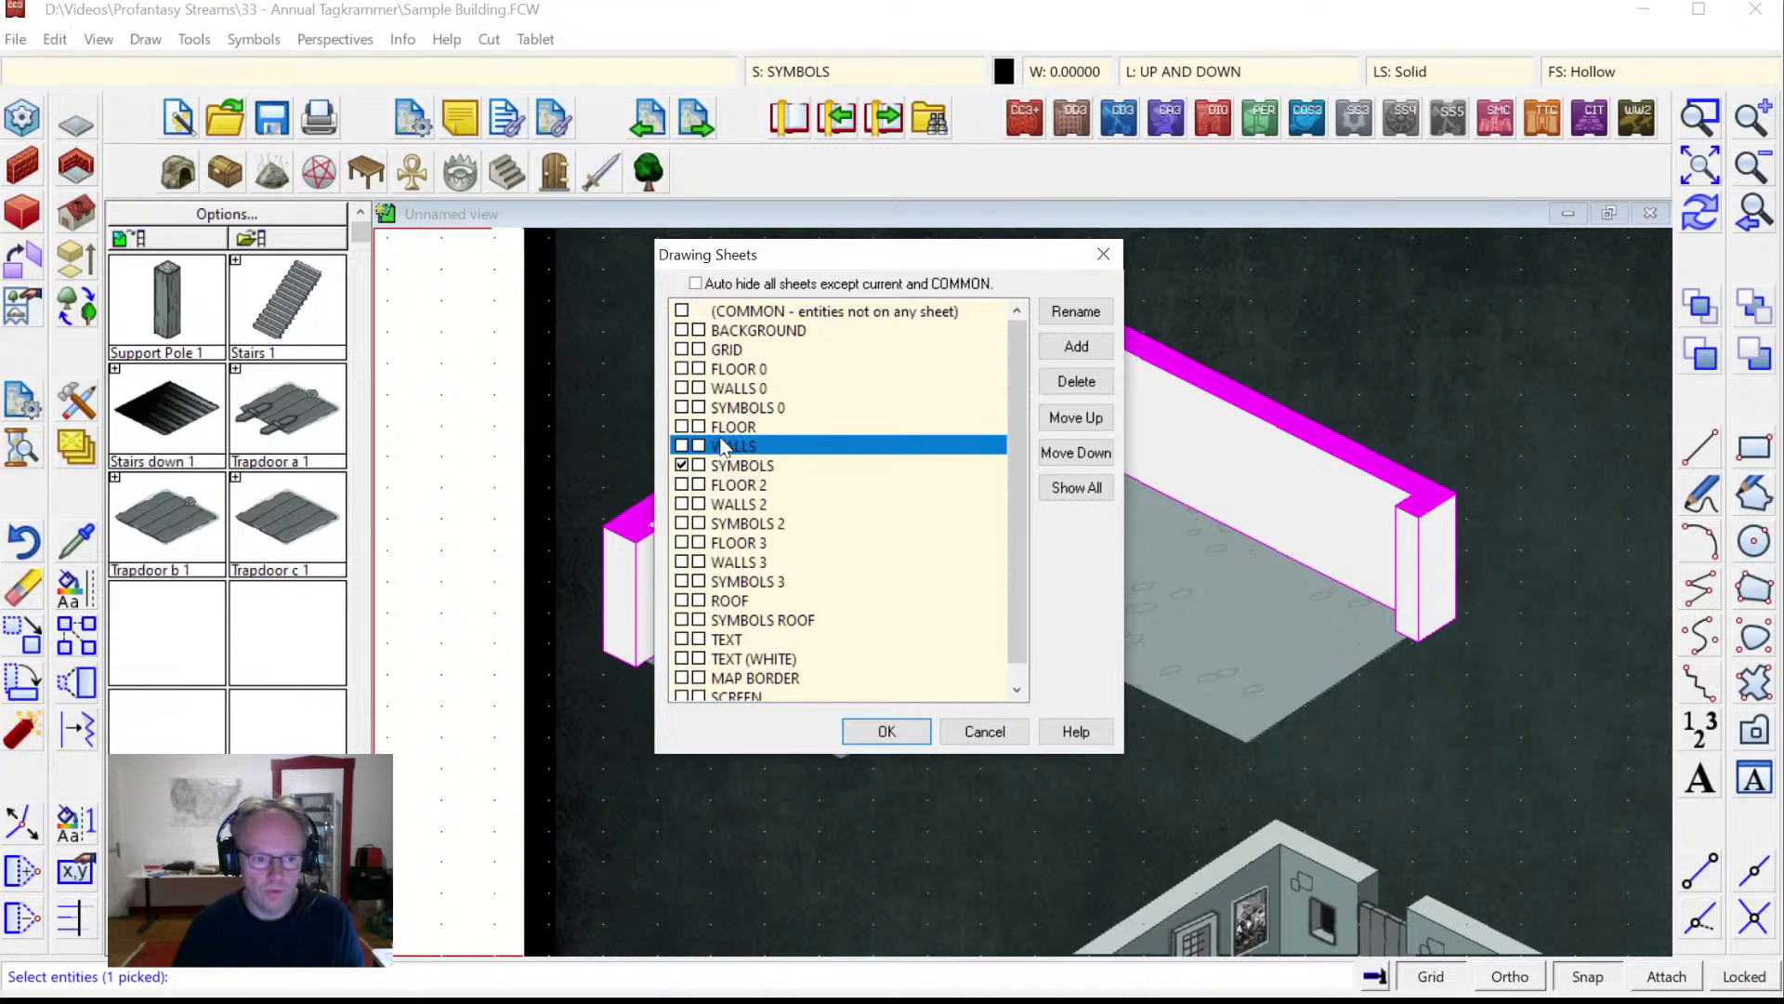
pyautogui.click(886, 732)
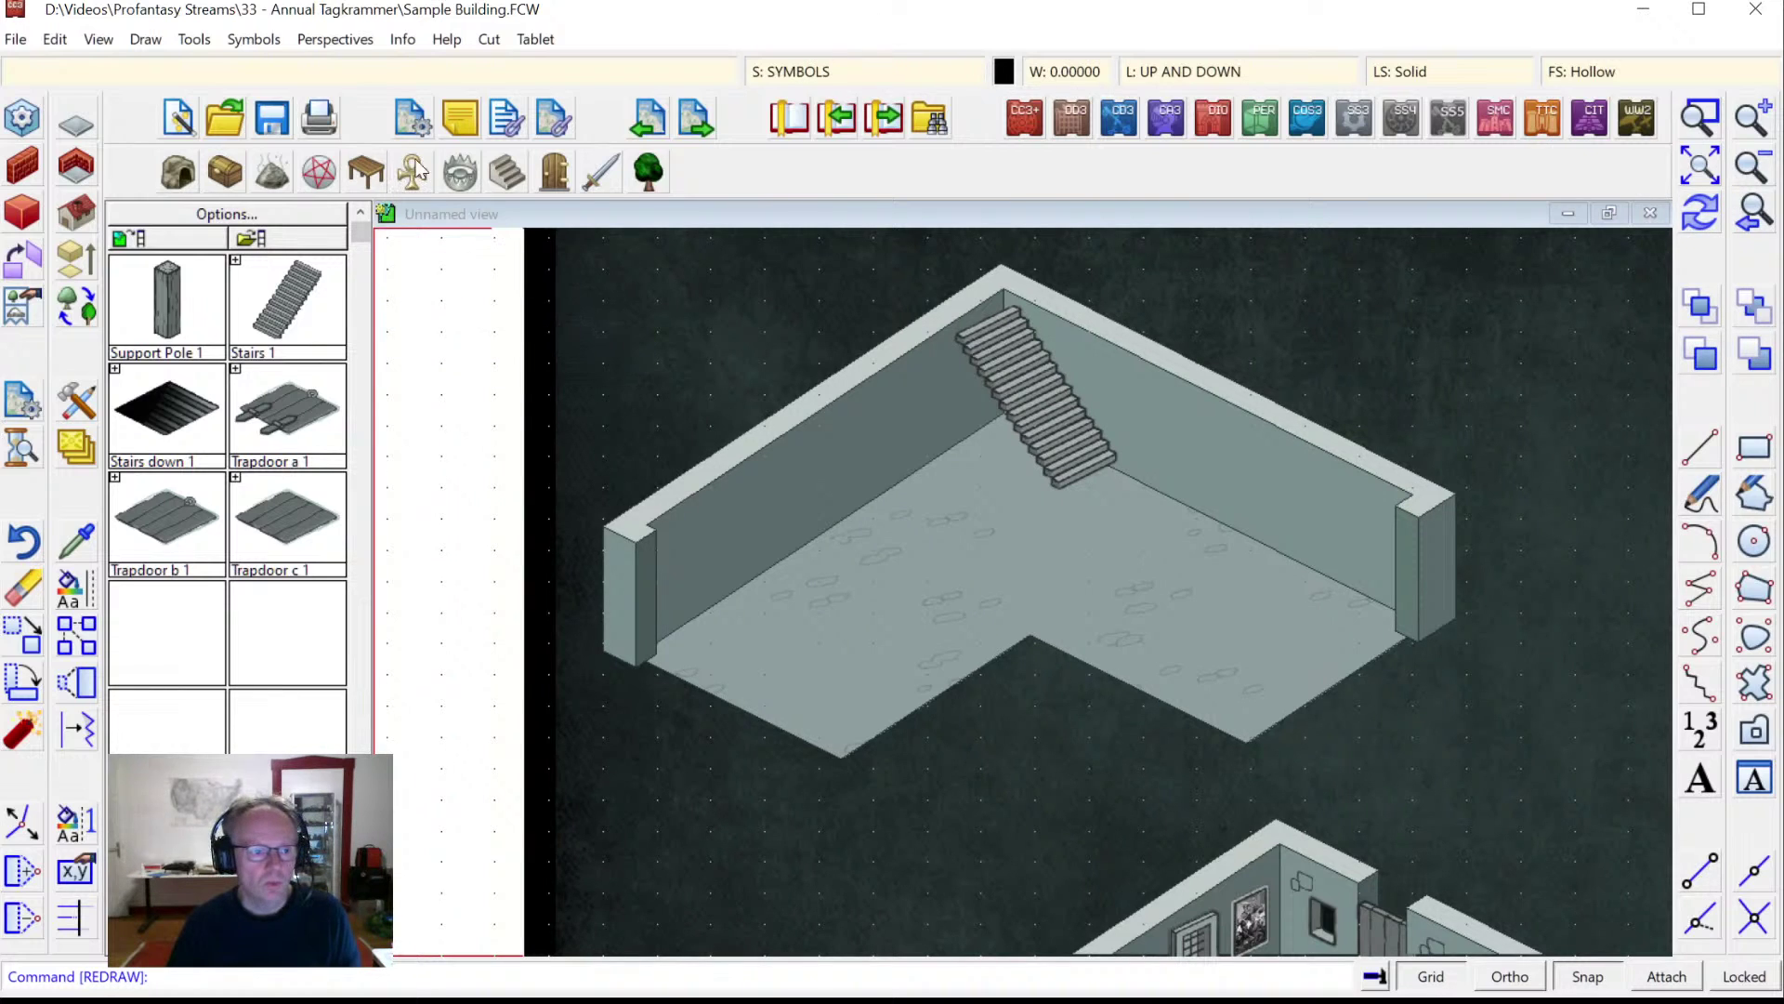
# Load the wall features catalog and place four larger brick detail symbols along the upper storey's left wall.
pyautogui.click(512, 175)
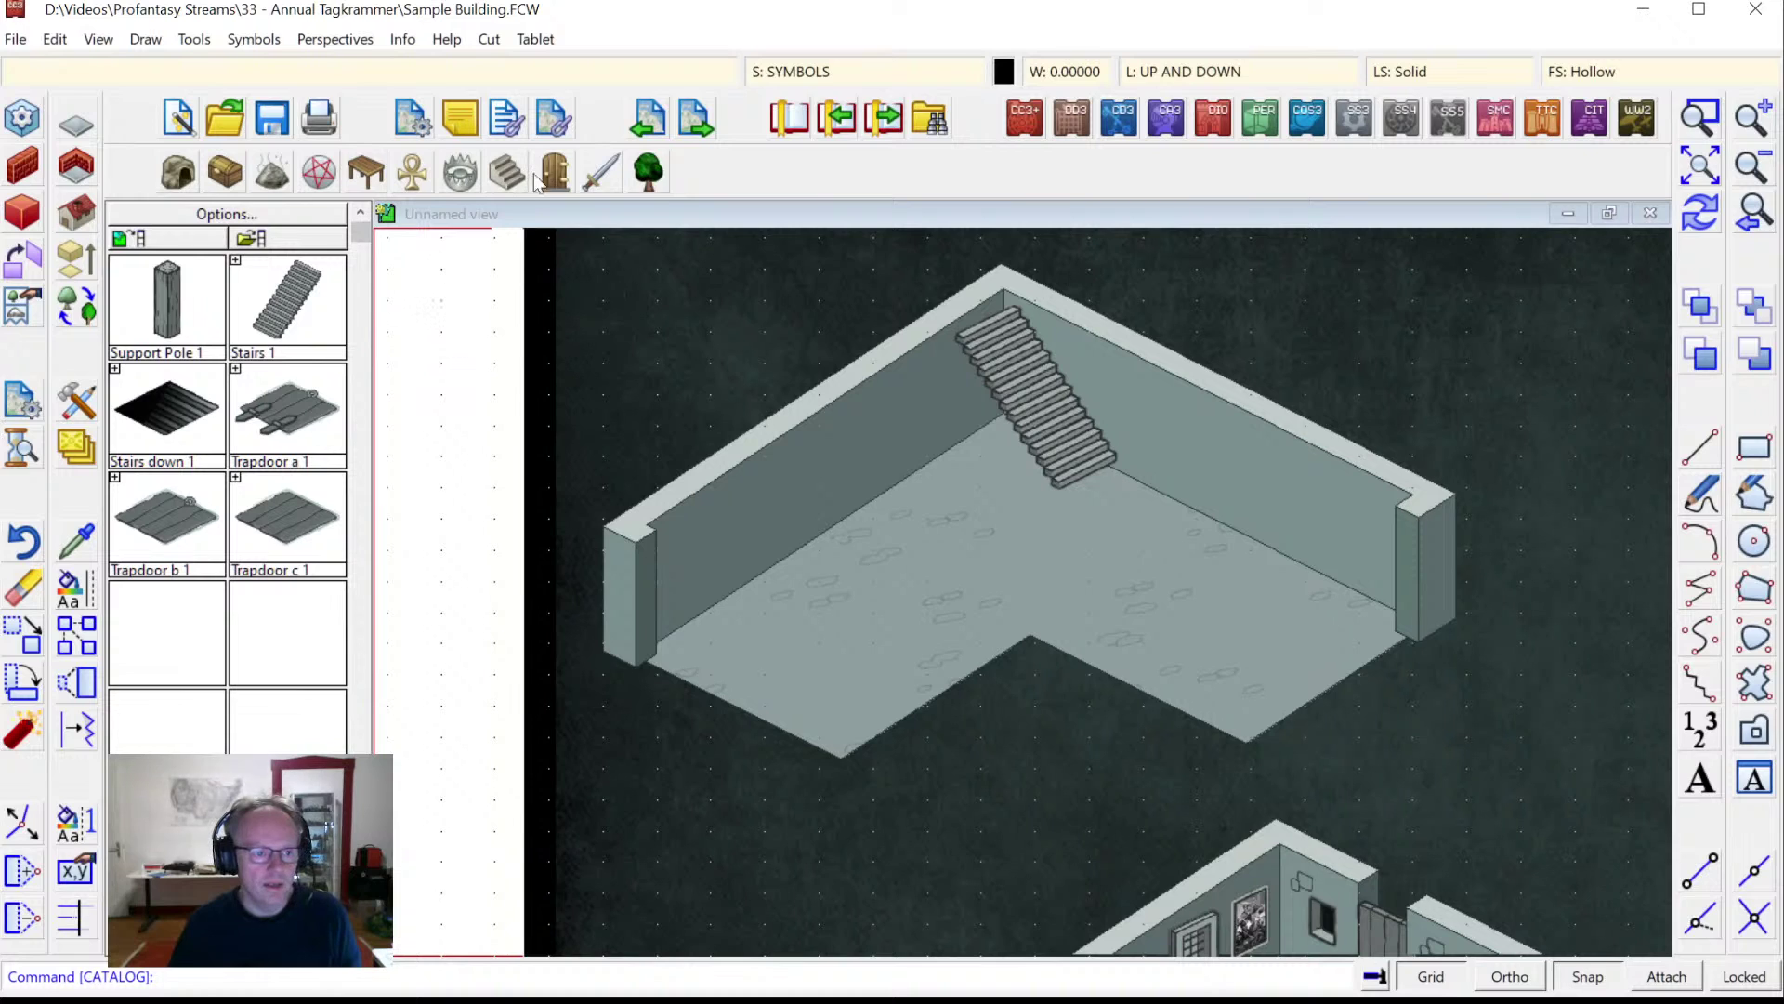
pyautogui.click(569, 172)
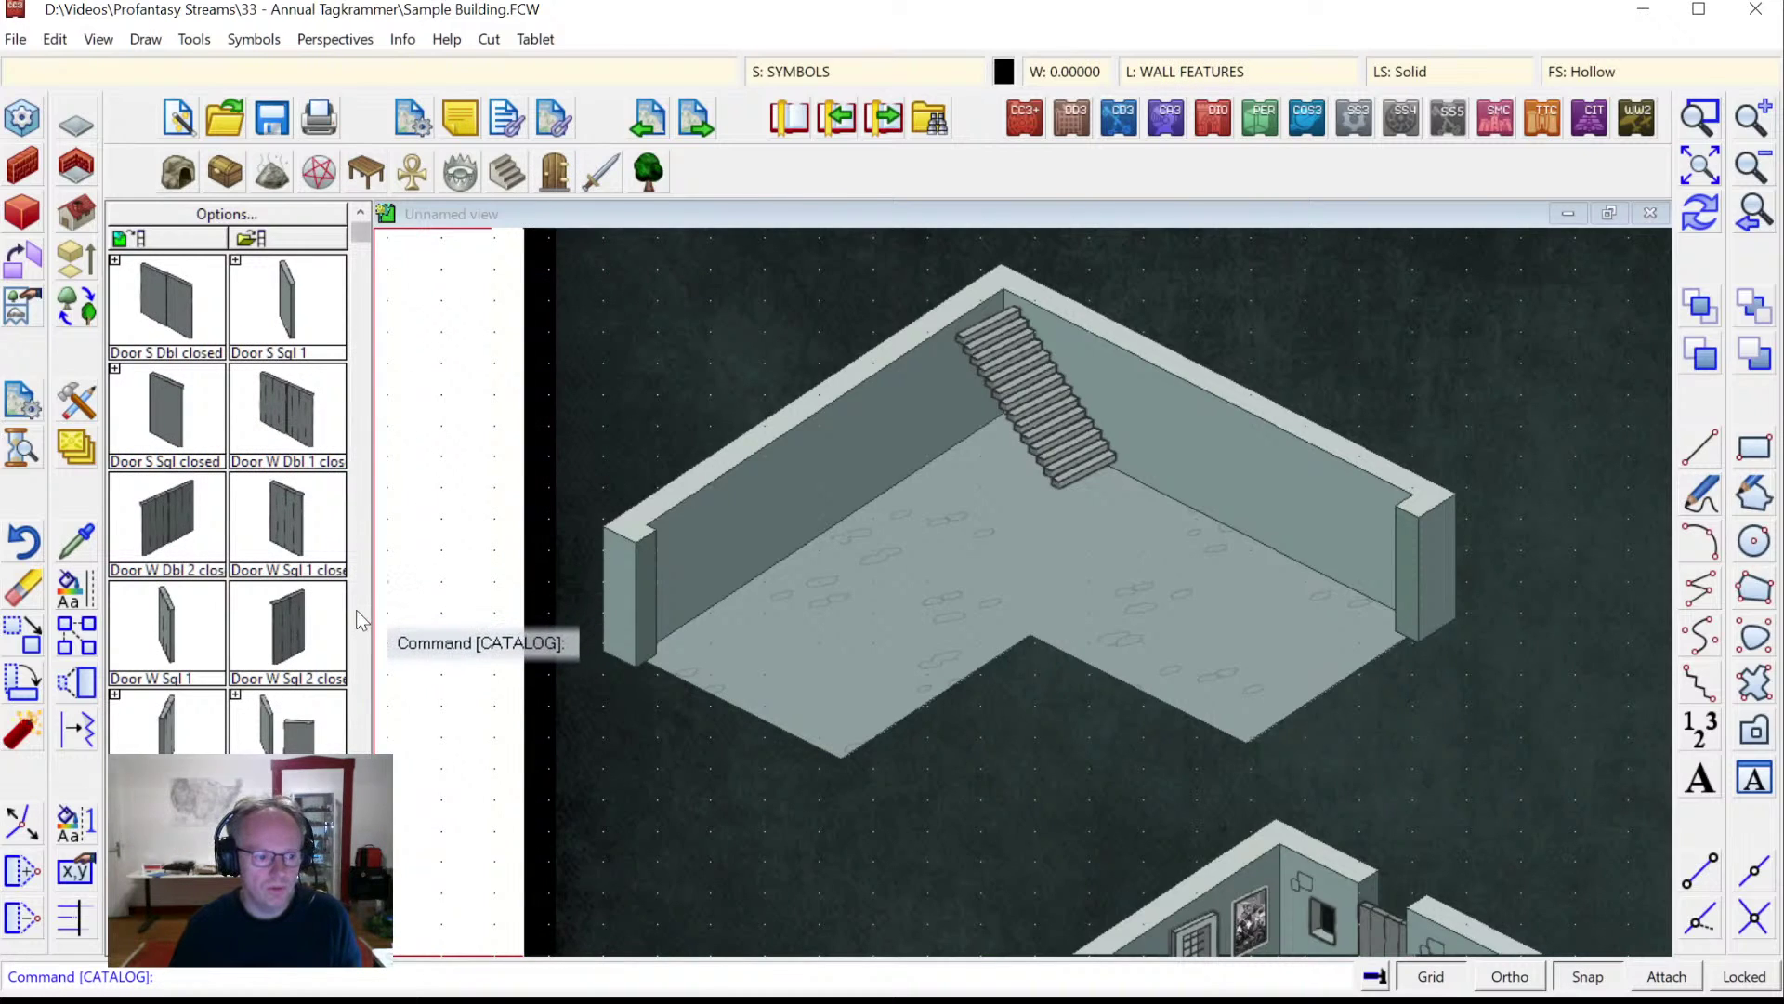
pyautogui.click(327, 697)
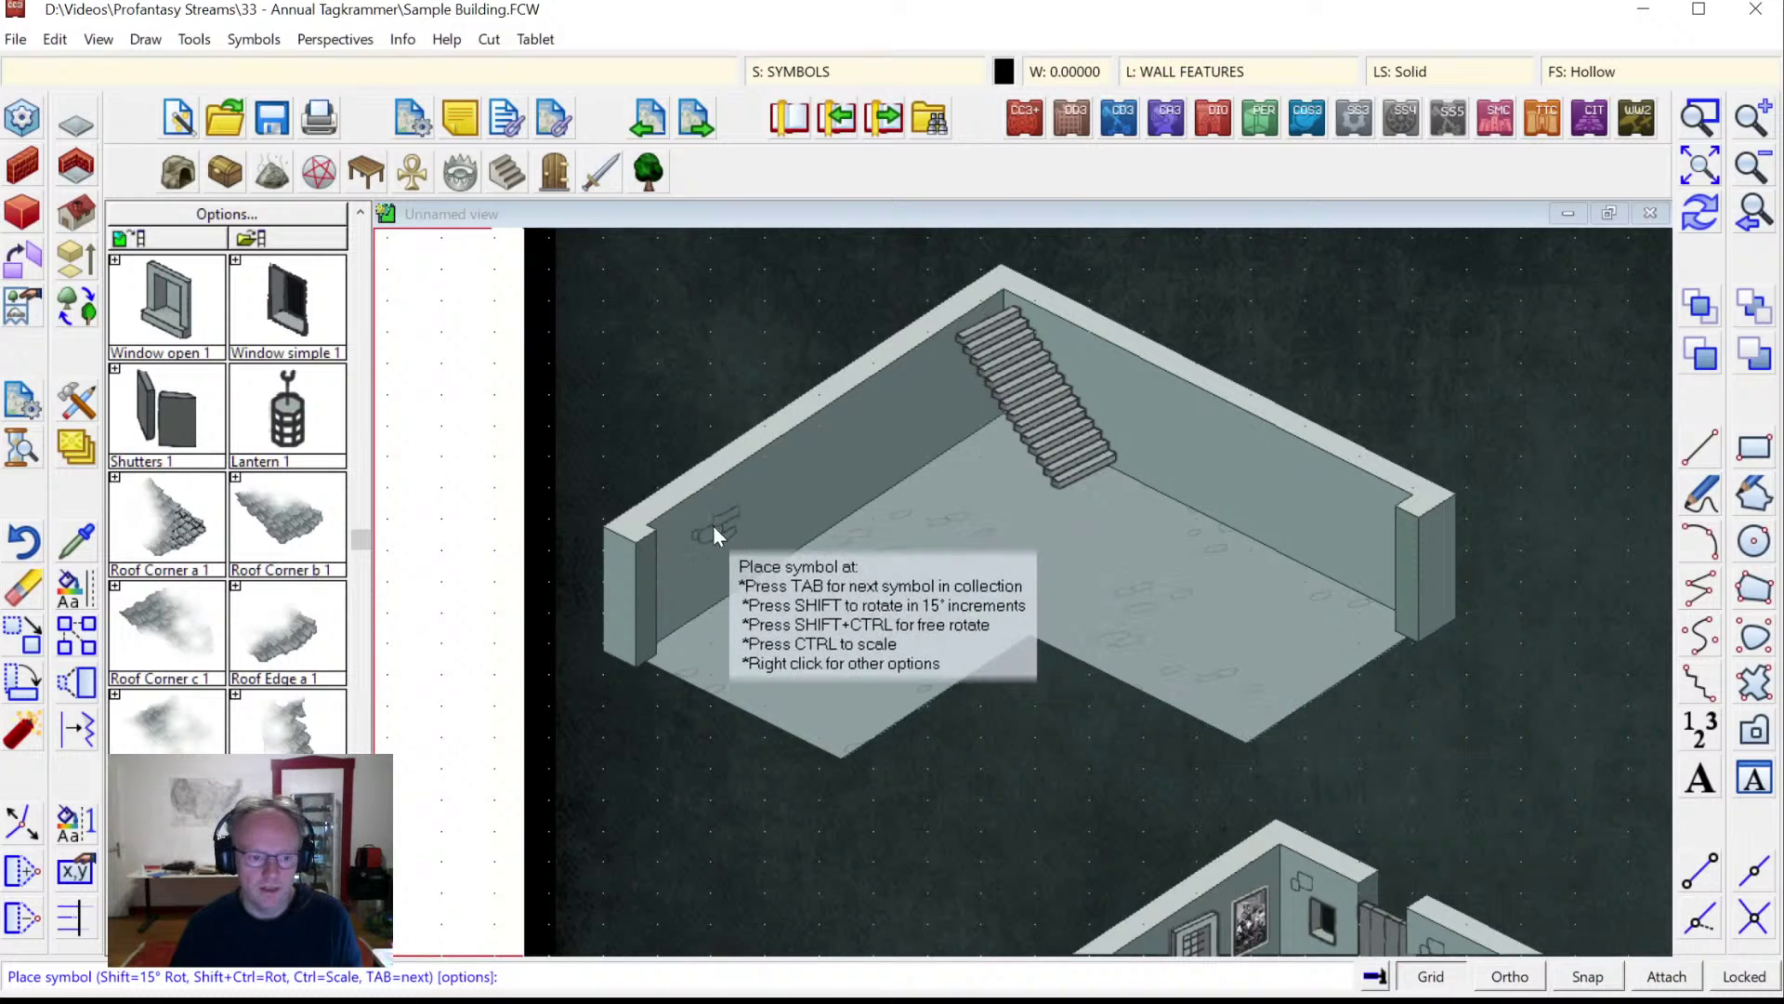
pyautogui.click(697, 568)
pyautogui.click(788, 460)
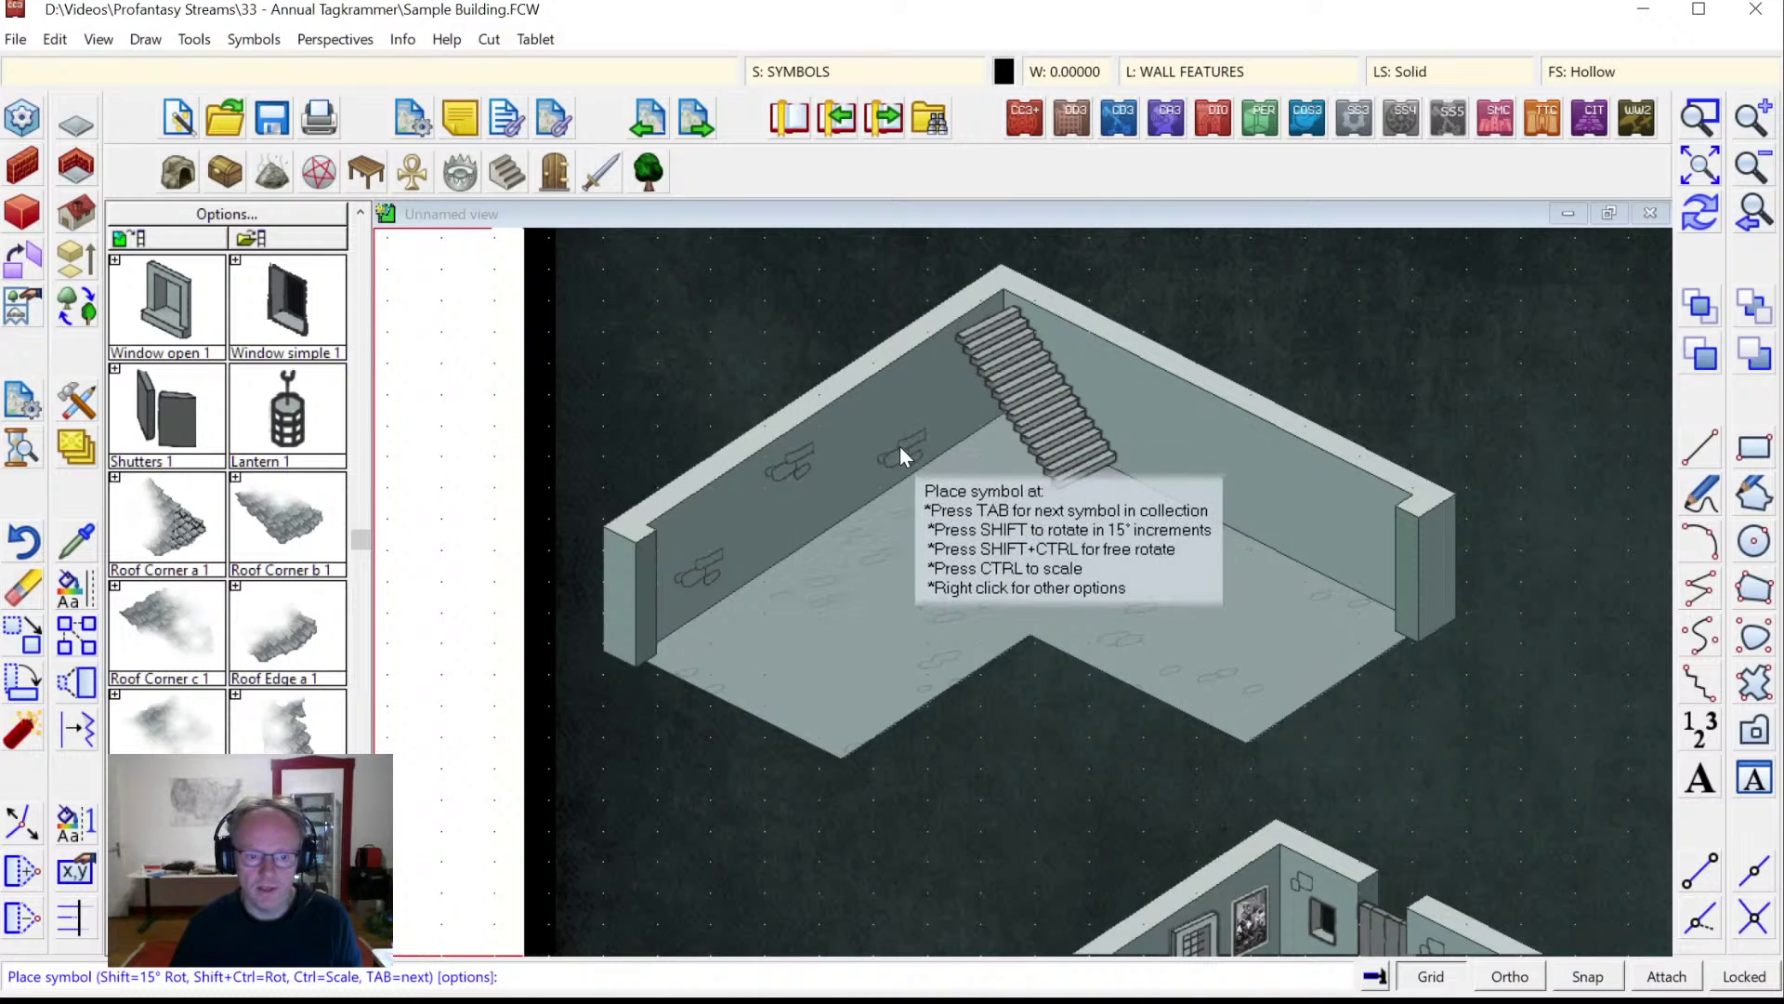
pyautogui.click(903, 434)
pyautogui.click(933, 369)
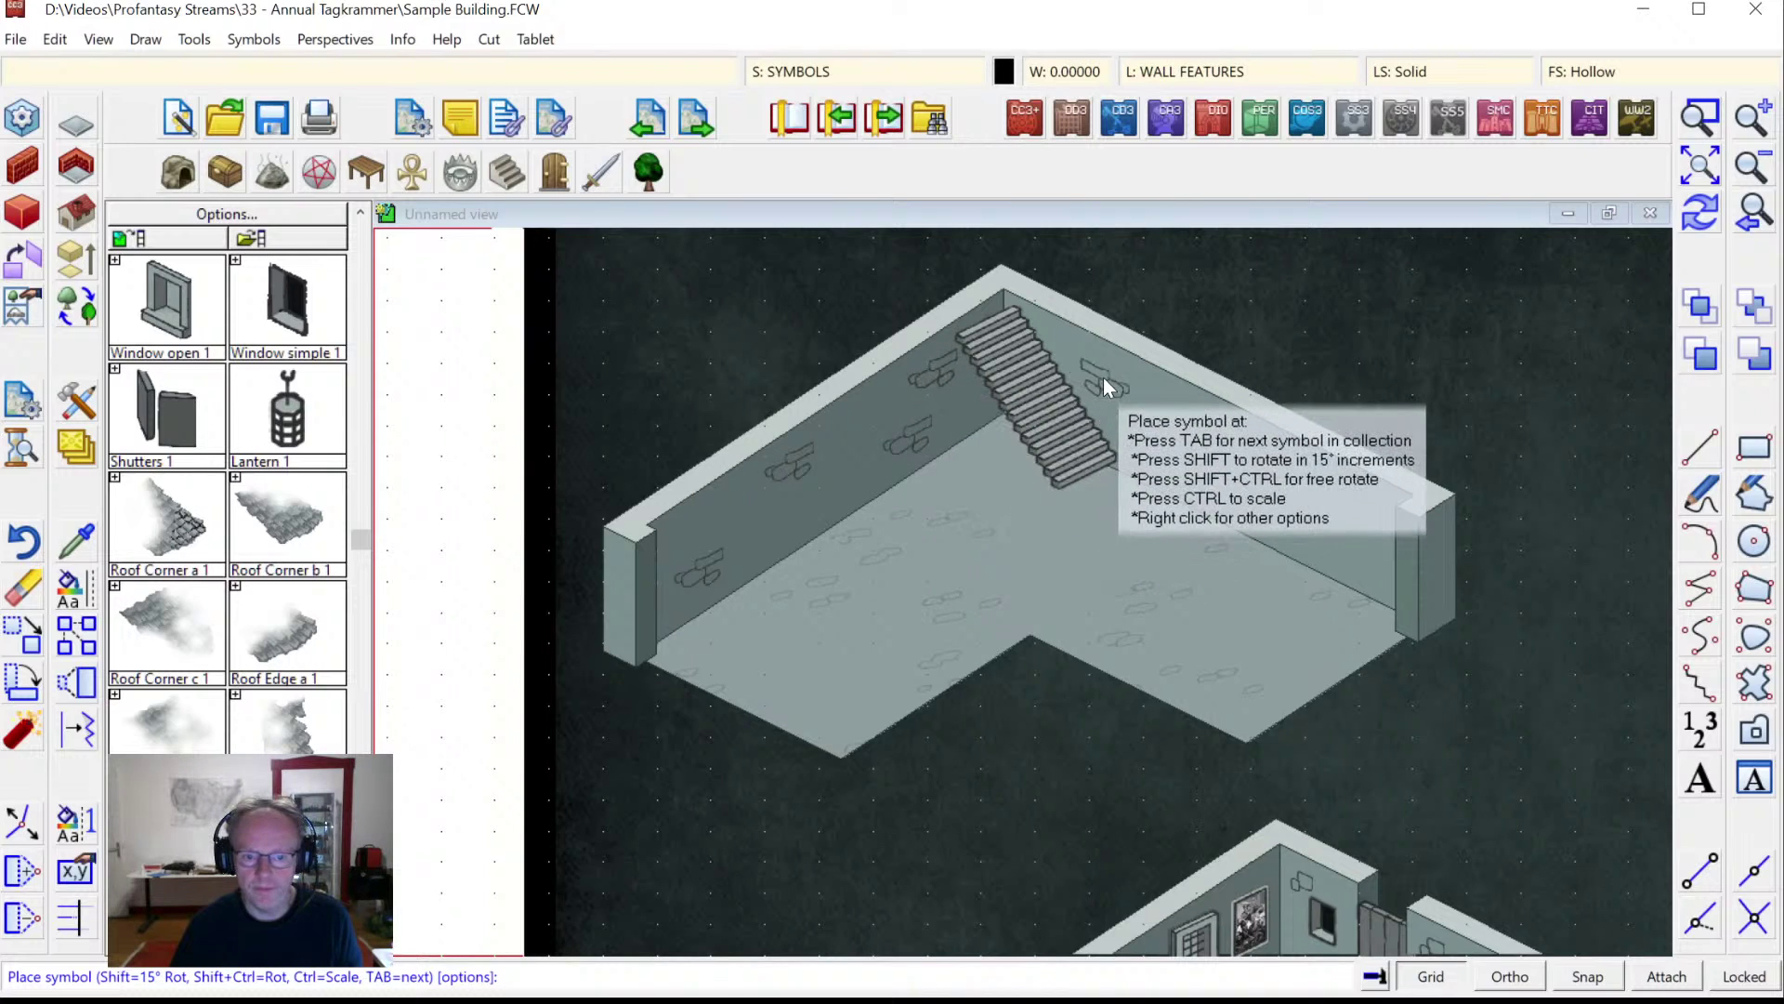
# Place five larger brick detail symbols across the upper storey's right wall.
pyautogui.click(1104, 377)
pyautogui.click(1173, 448)
pyautogui.click(1288, 460)
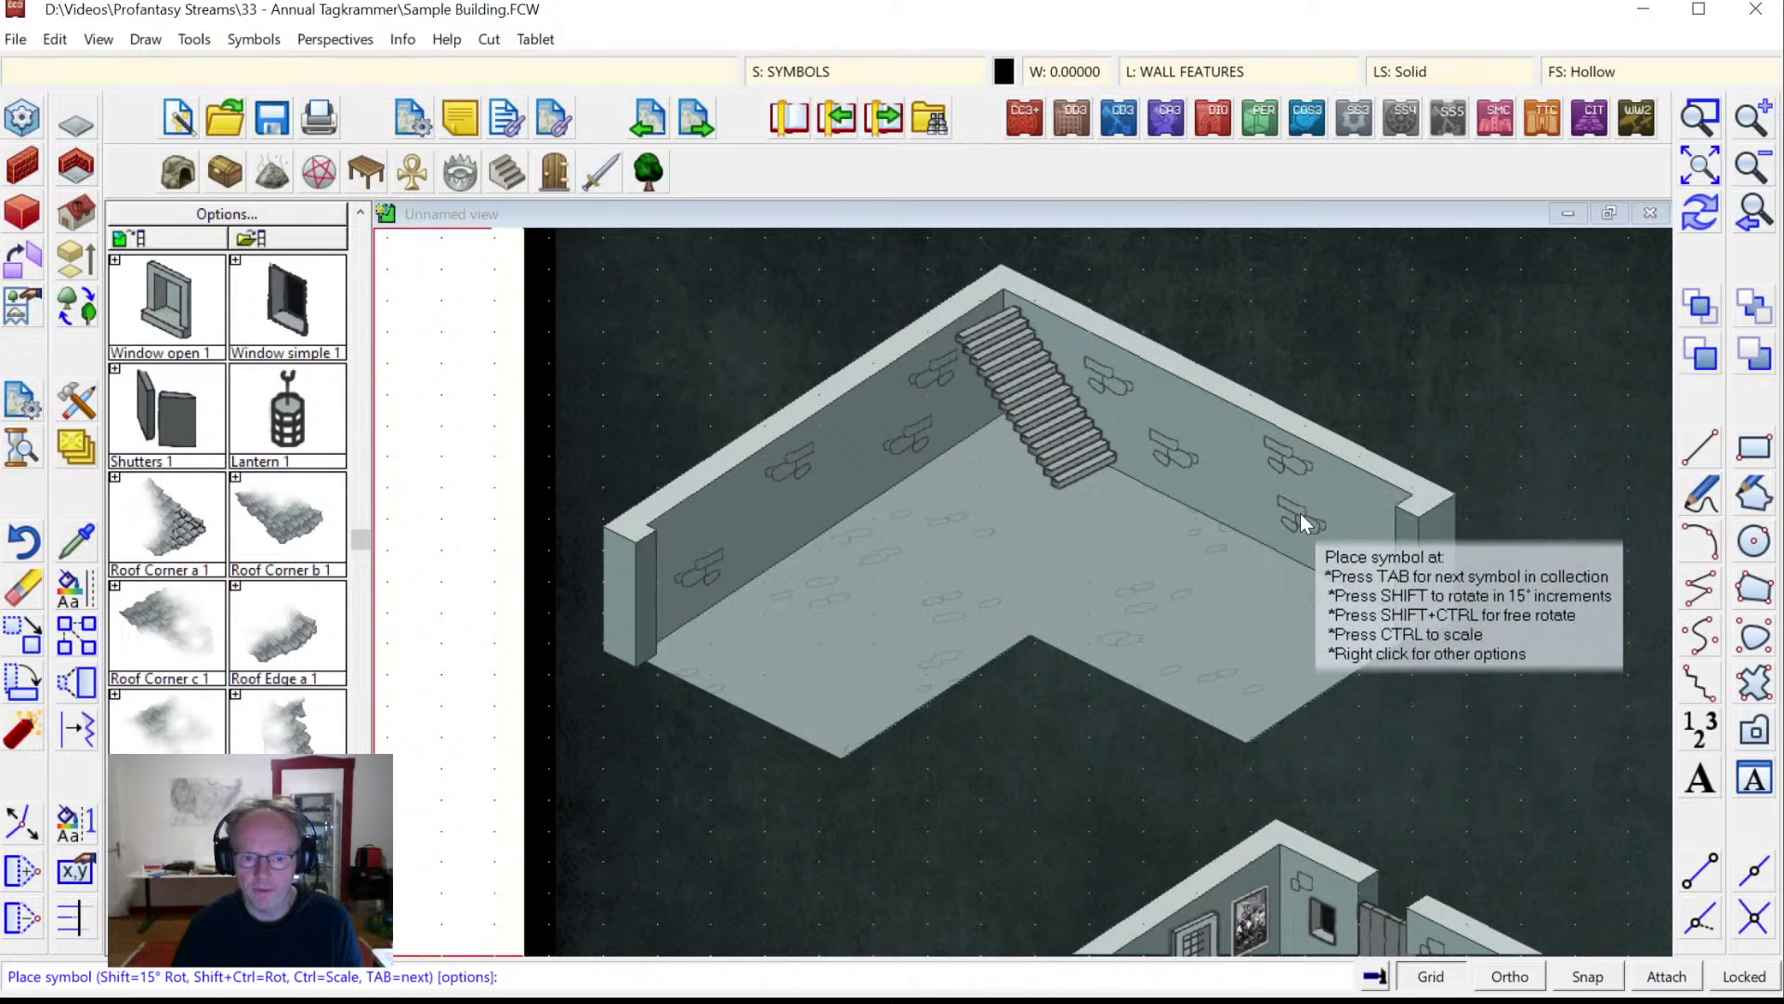
pyautogui.click(1301, 514)
pyautogui.click(1360, 562)
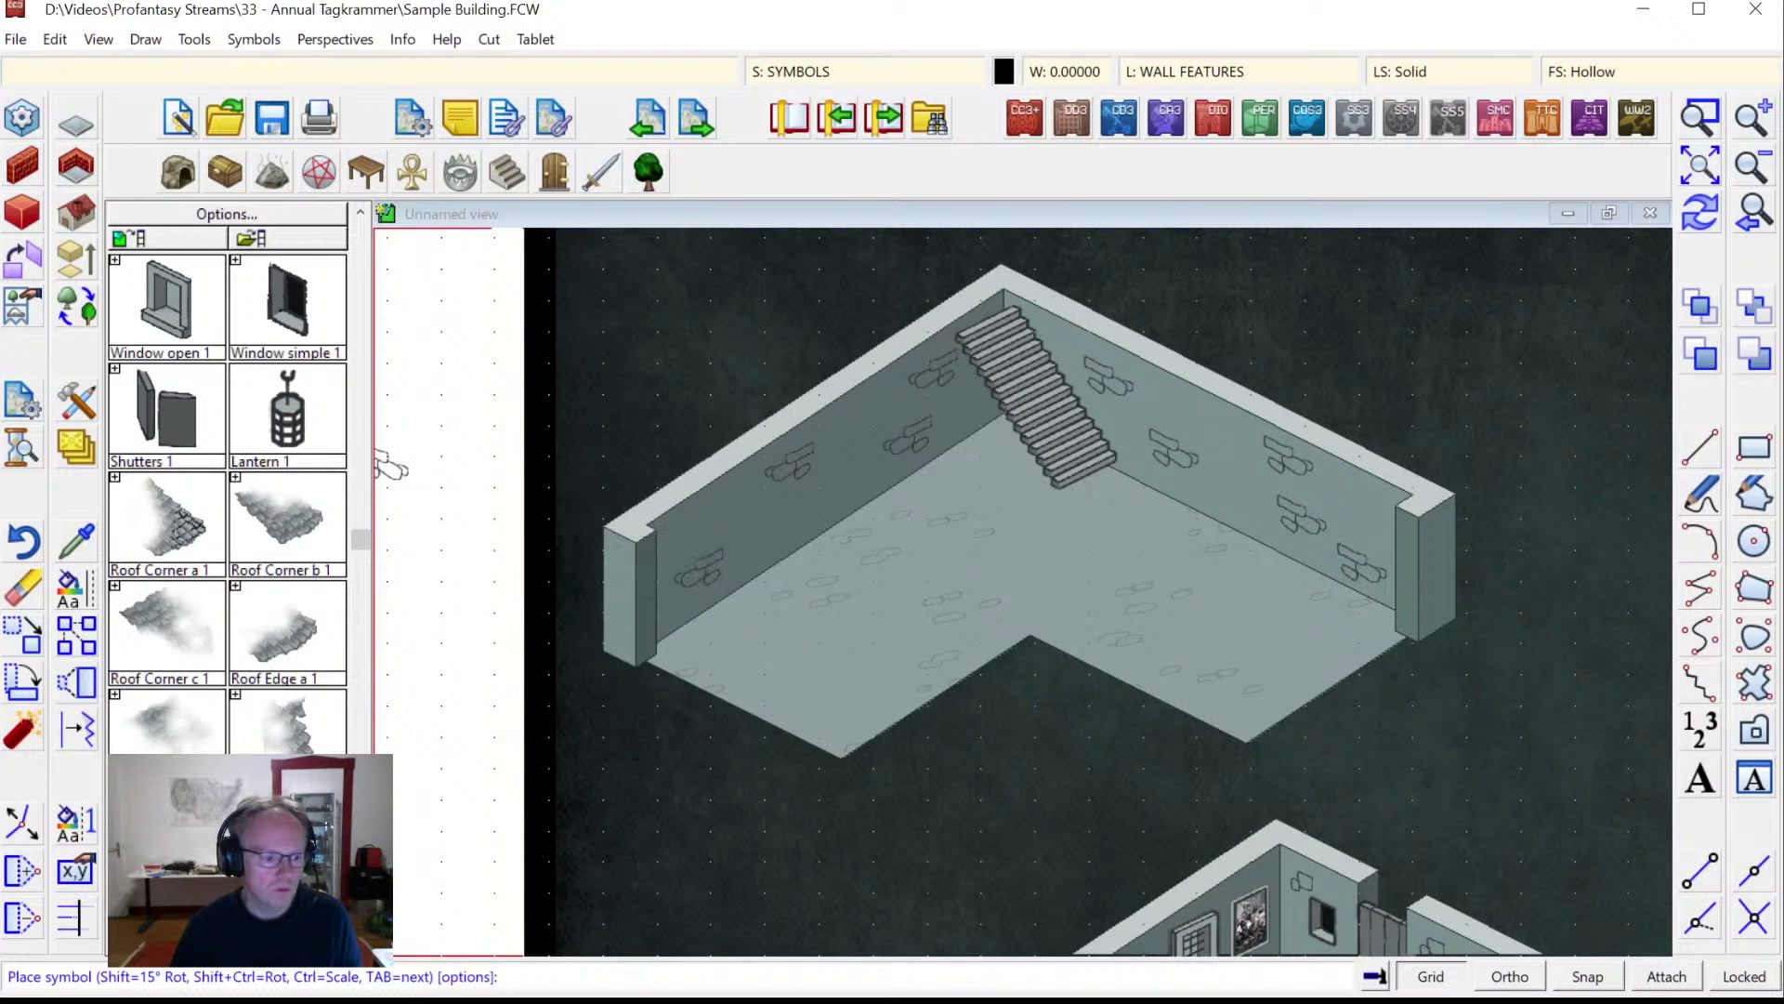
# Add smaller brick detail symbols between the larger ones, three on each of the upper storey's two walls.
pyautogui.click(711, 528)
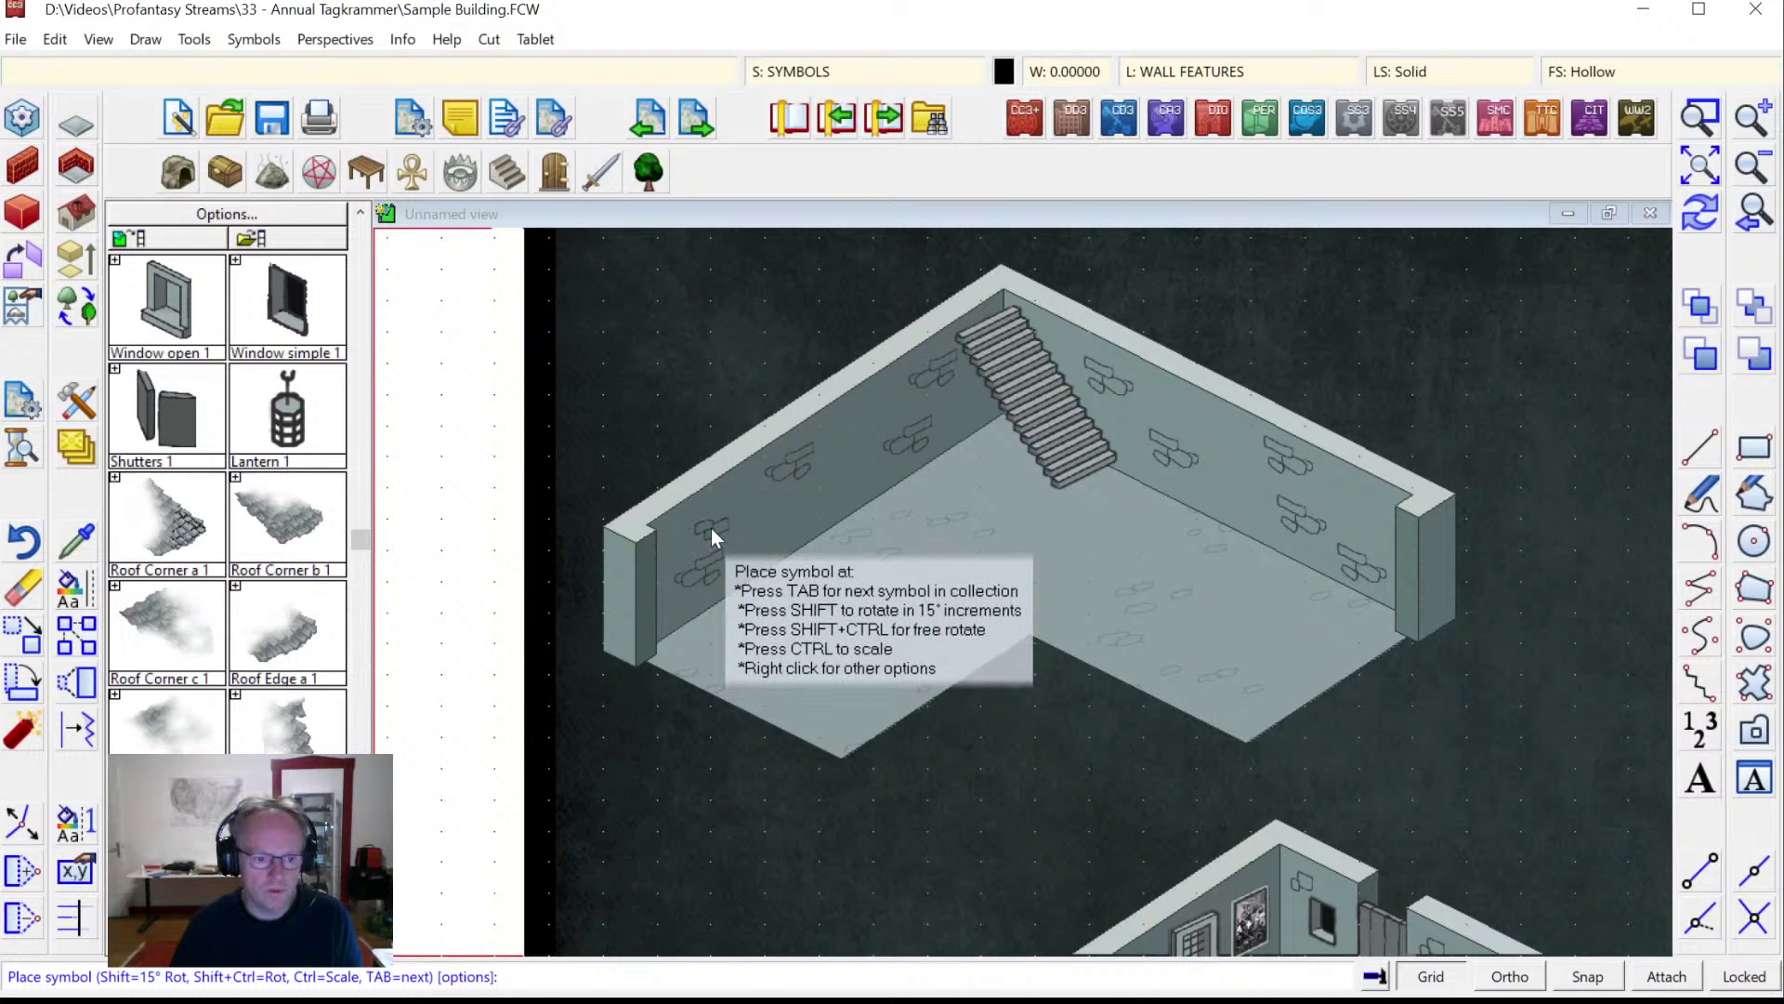
pyautogui.click(841, 471)
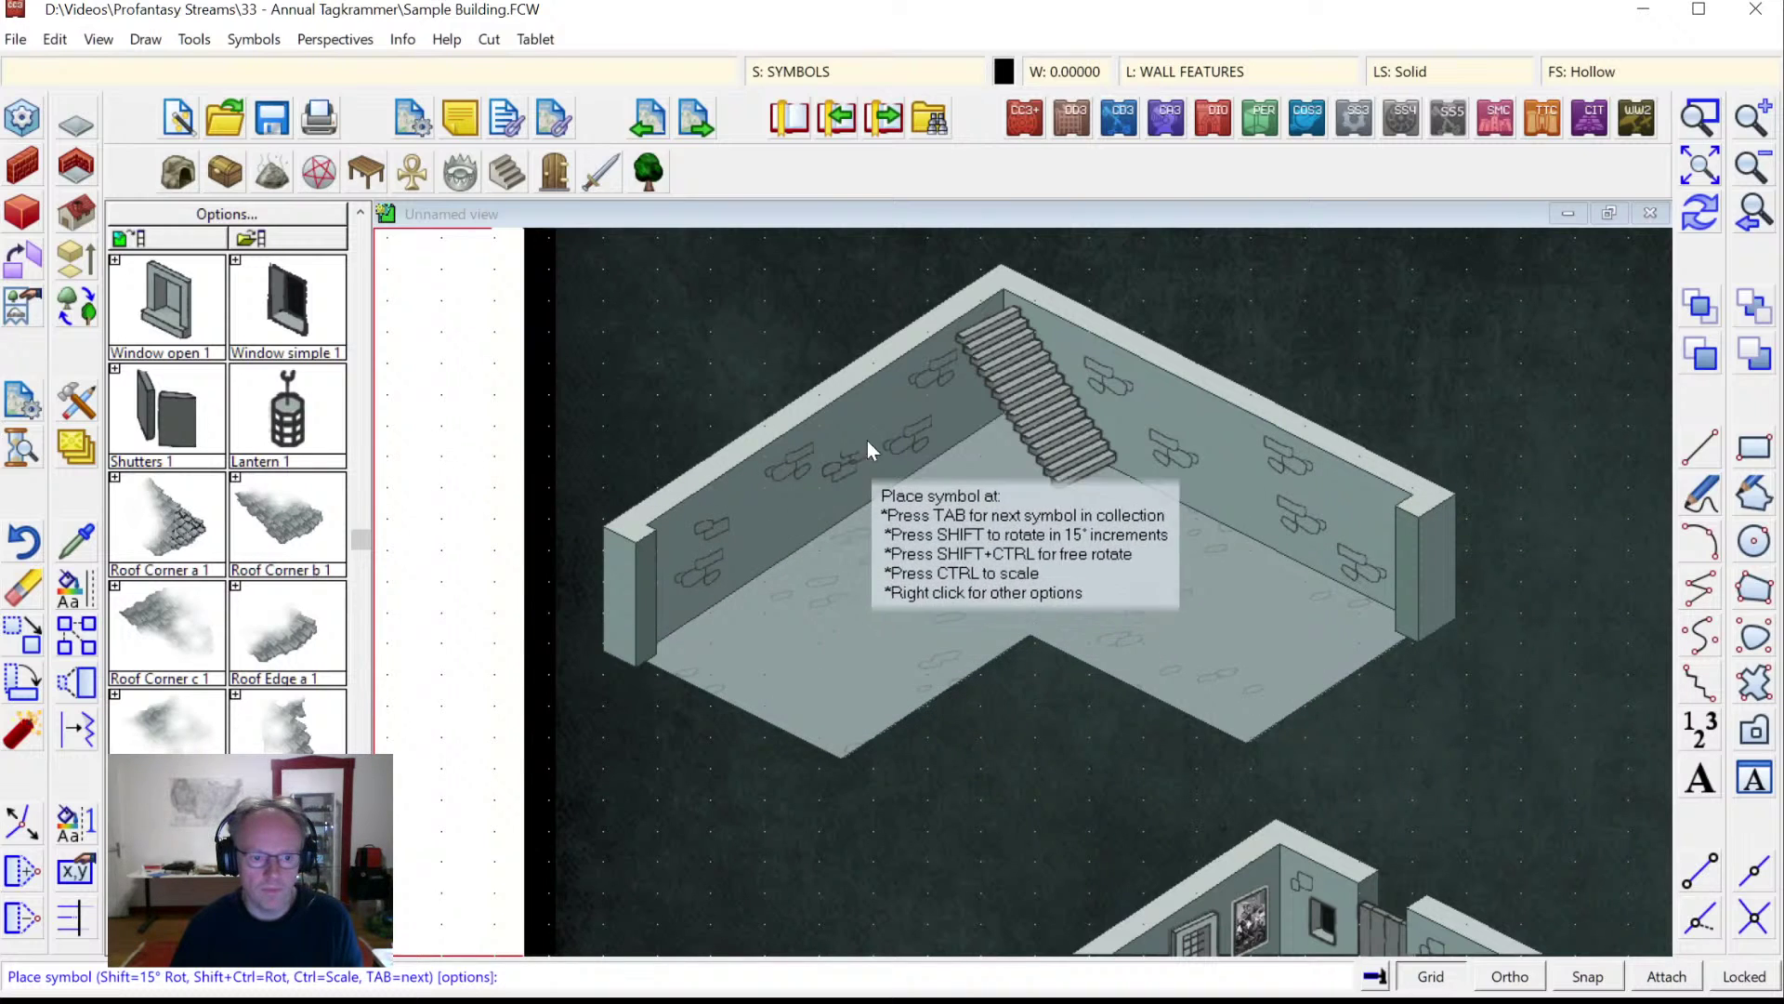
pyautogui.click(884, 395)
pyautogui.click(1117, 409)
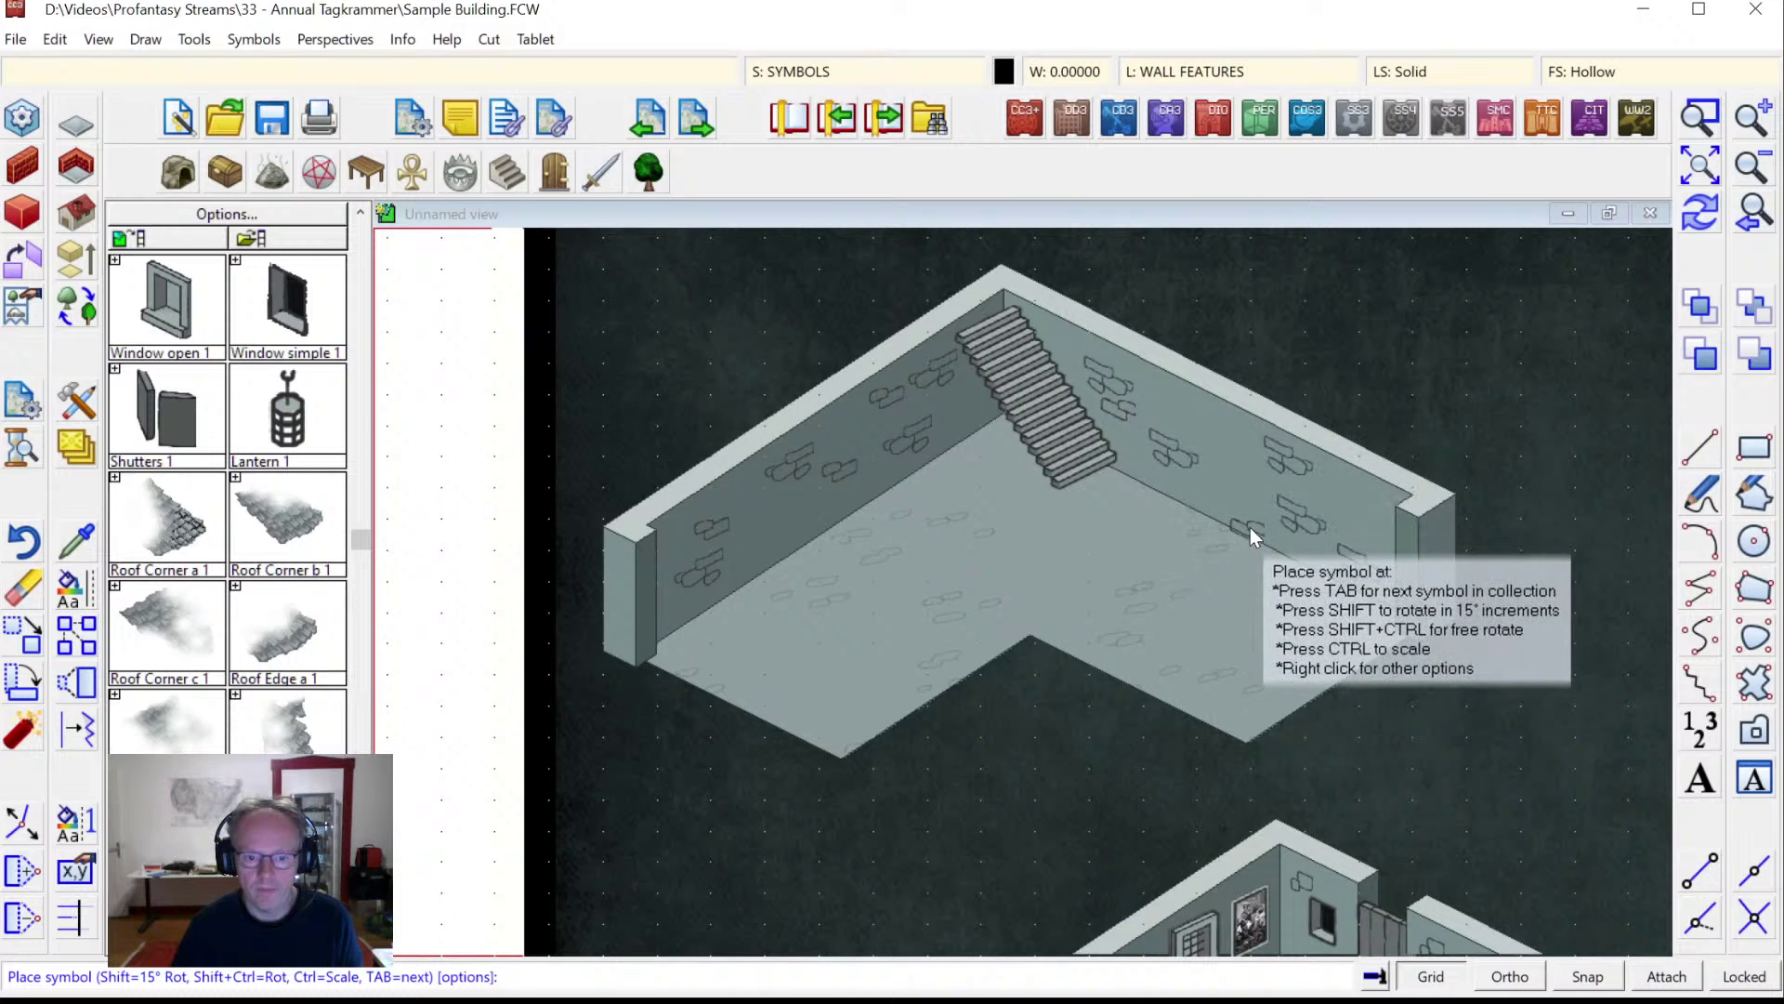
pyautogui.click(1260, 521)
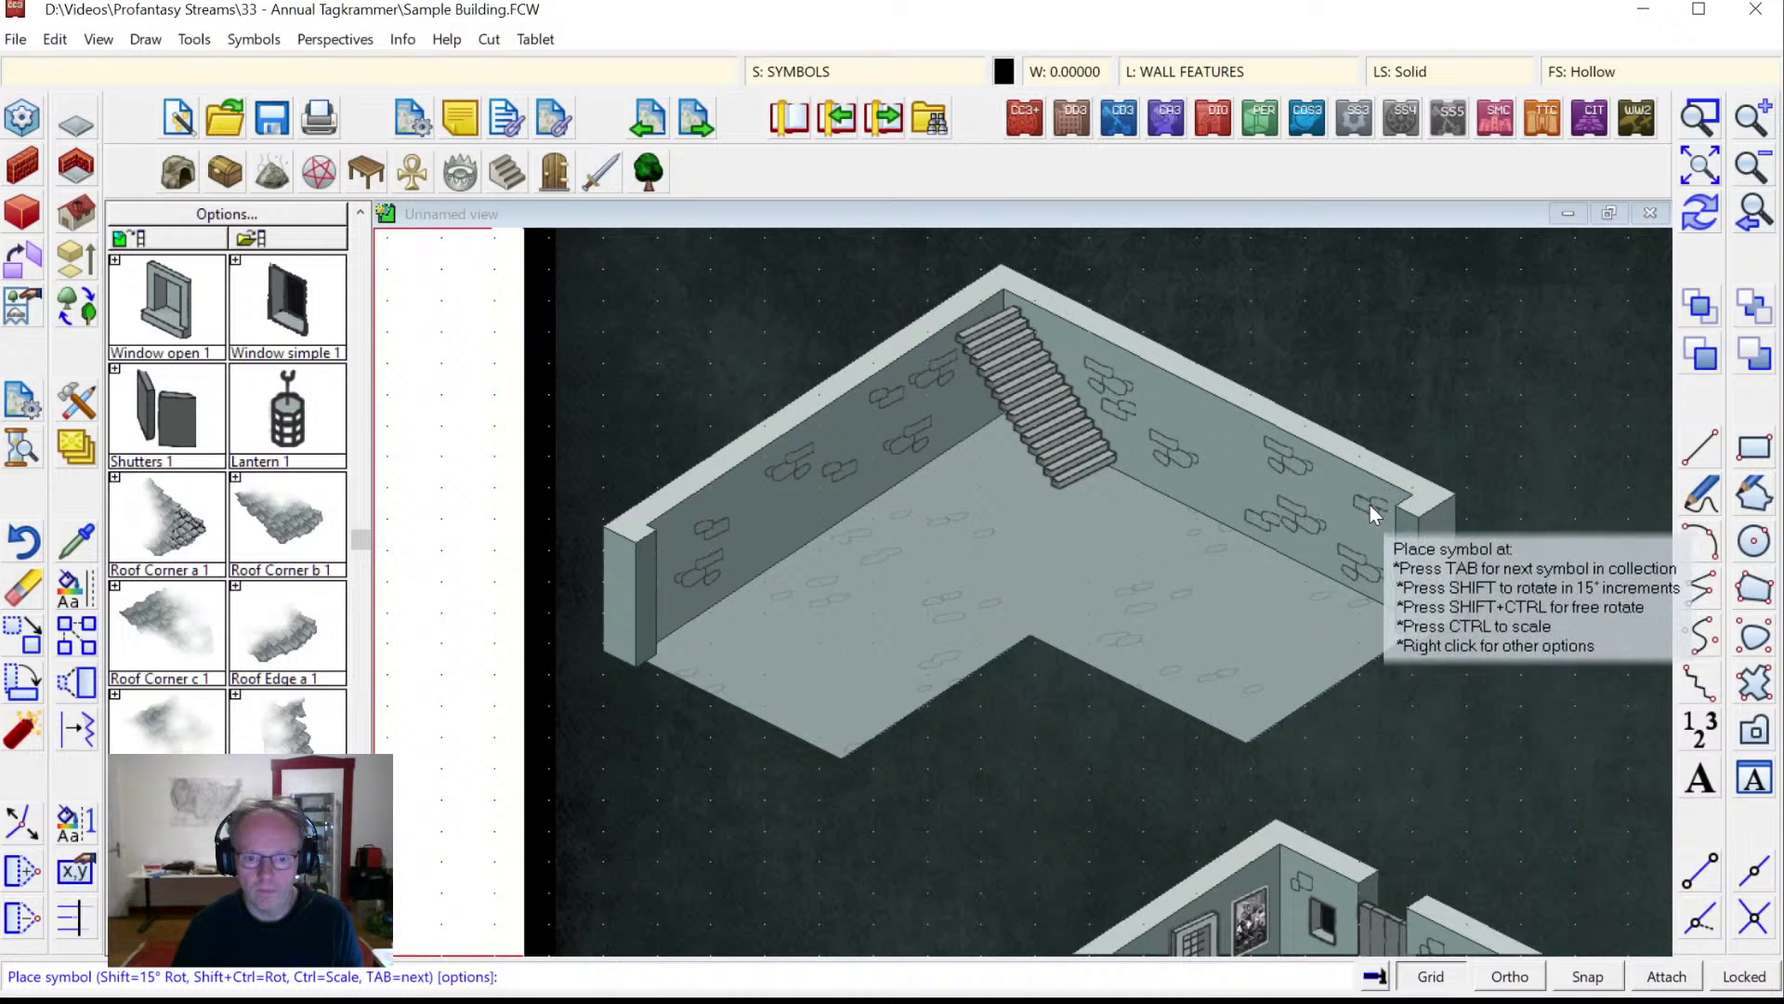
pyautogui.click(1373, 506)
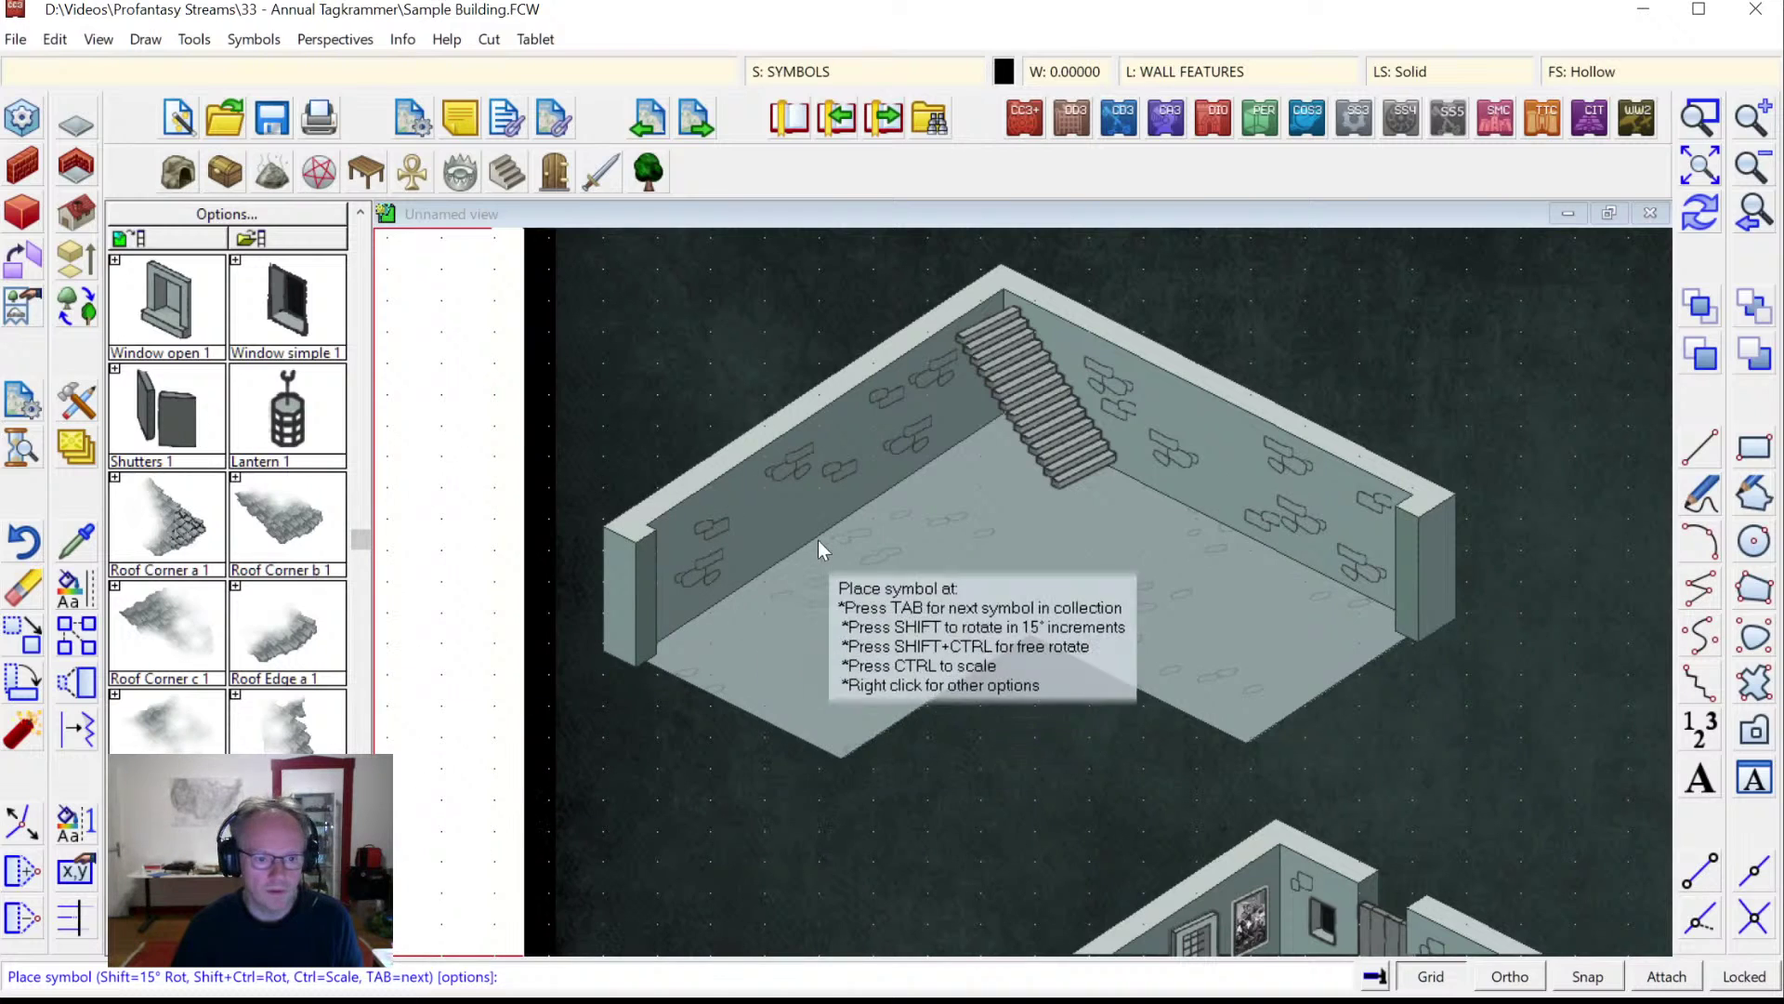
# Try a tiny brick detail symbol on the upper storey's left wall and undo its placement.
pyautogui.click(766, 527)
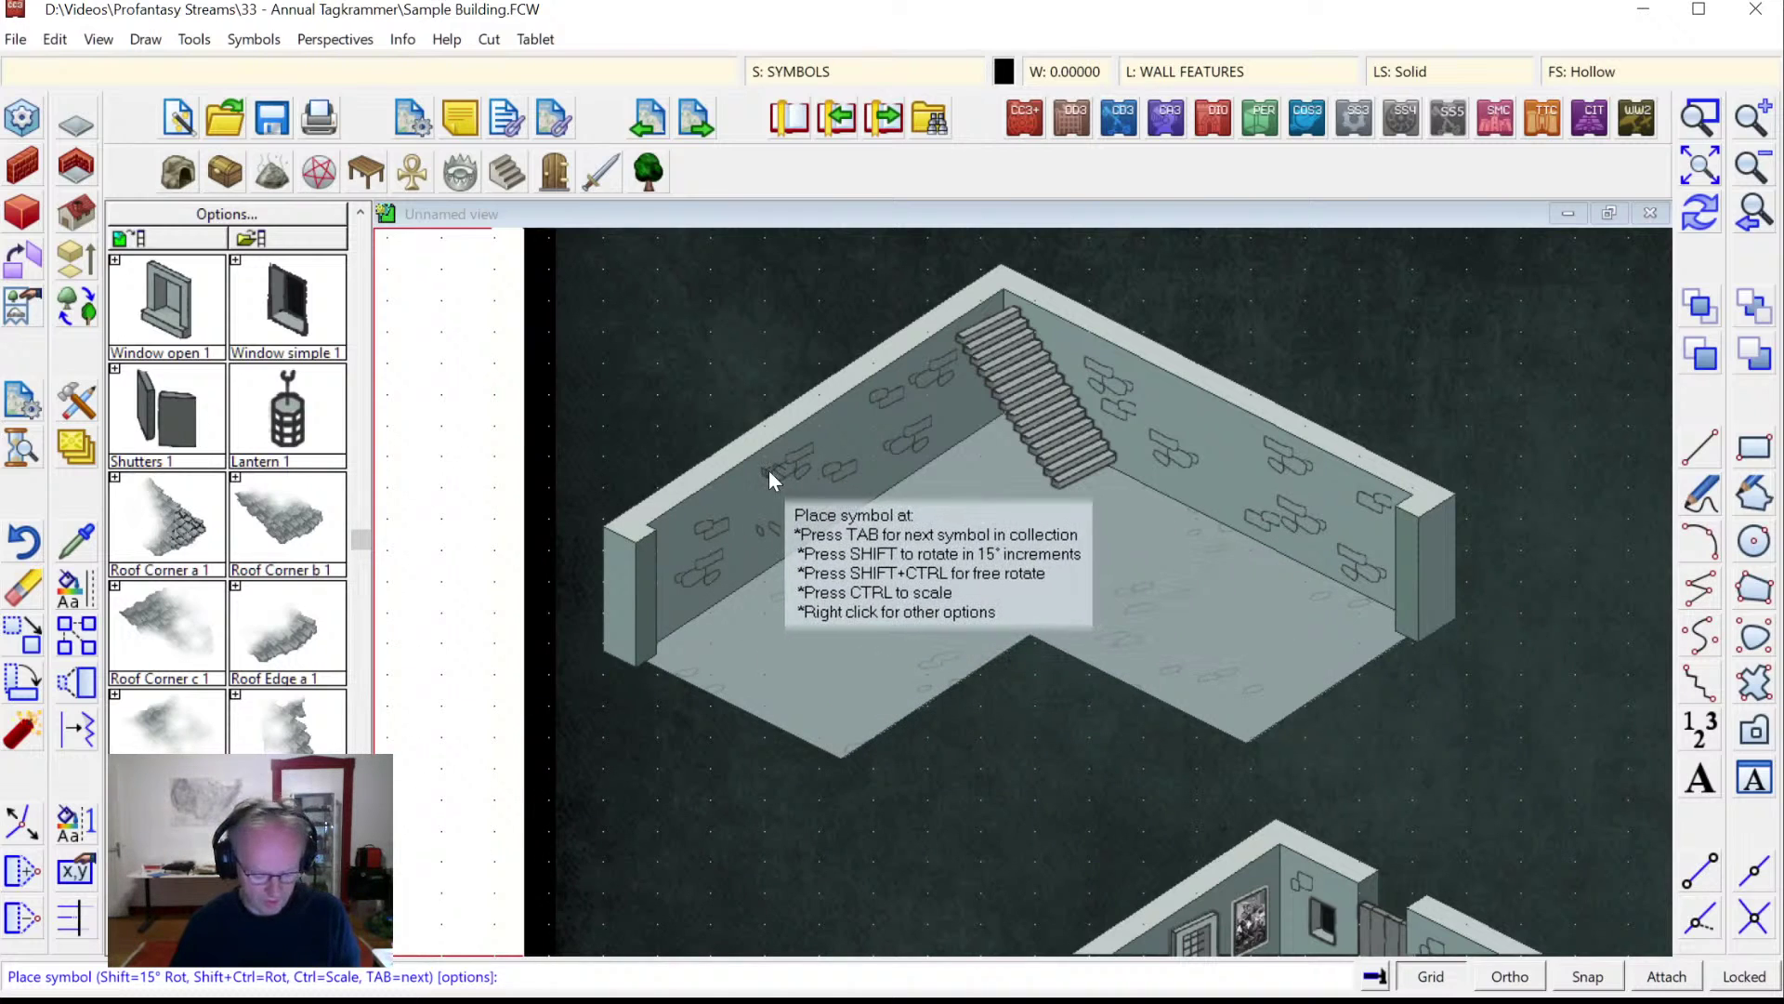
pyautogui.press('Escape')
pyautogui.press('Return')
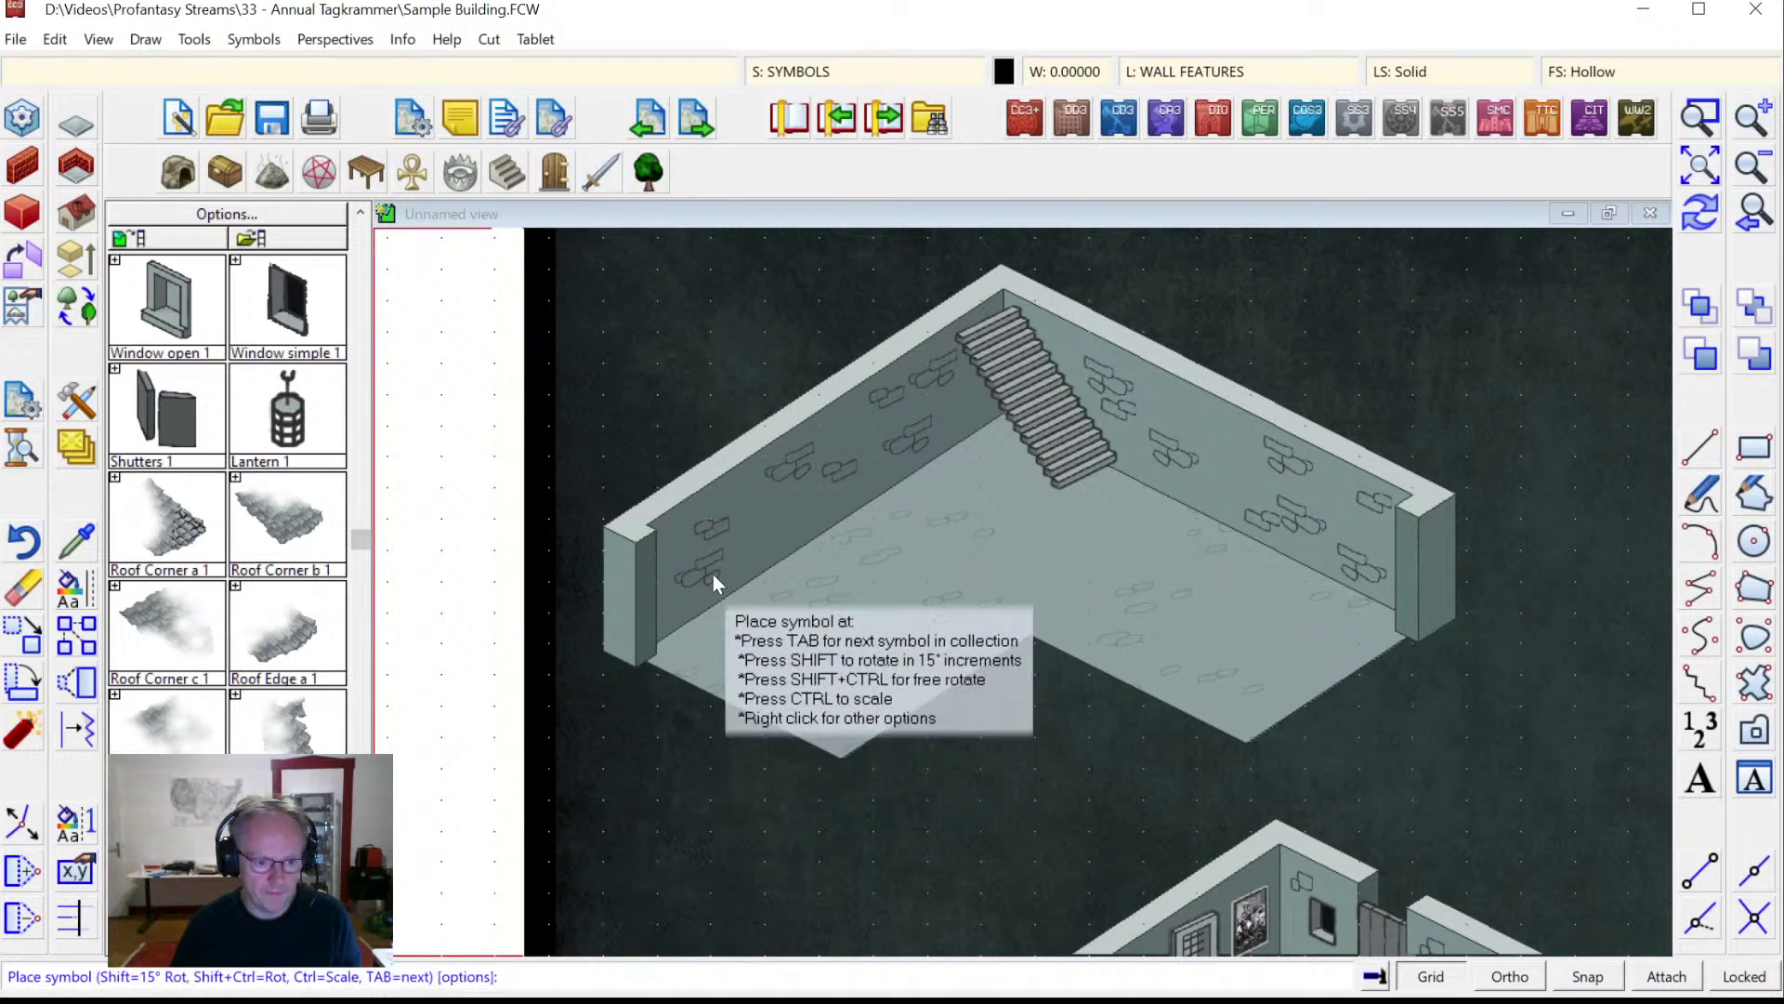
# Place tiny brick detail symbols in the gaps on the added storey's walls, two on the left wall and two on the right.
pyautogui.click(765, 523)
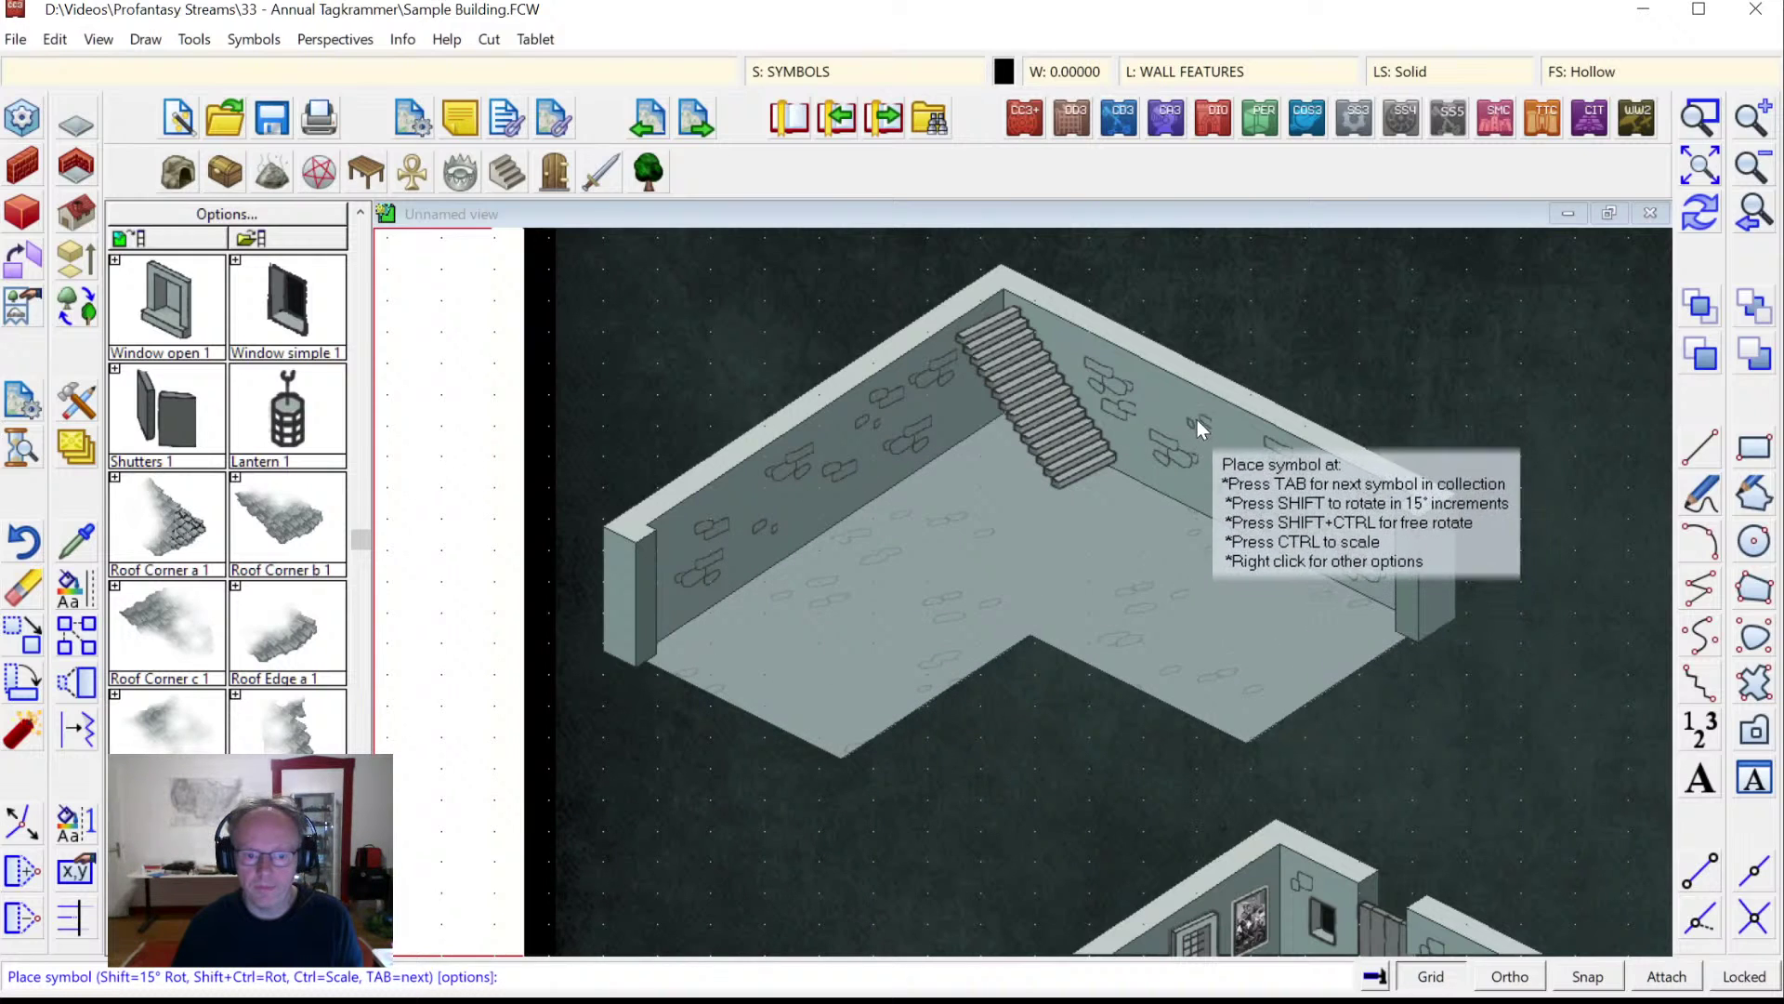
pyautogui.press('Escape')
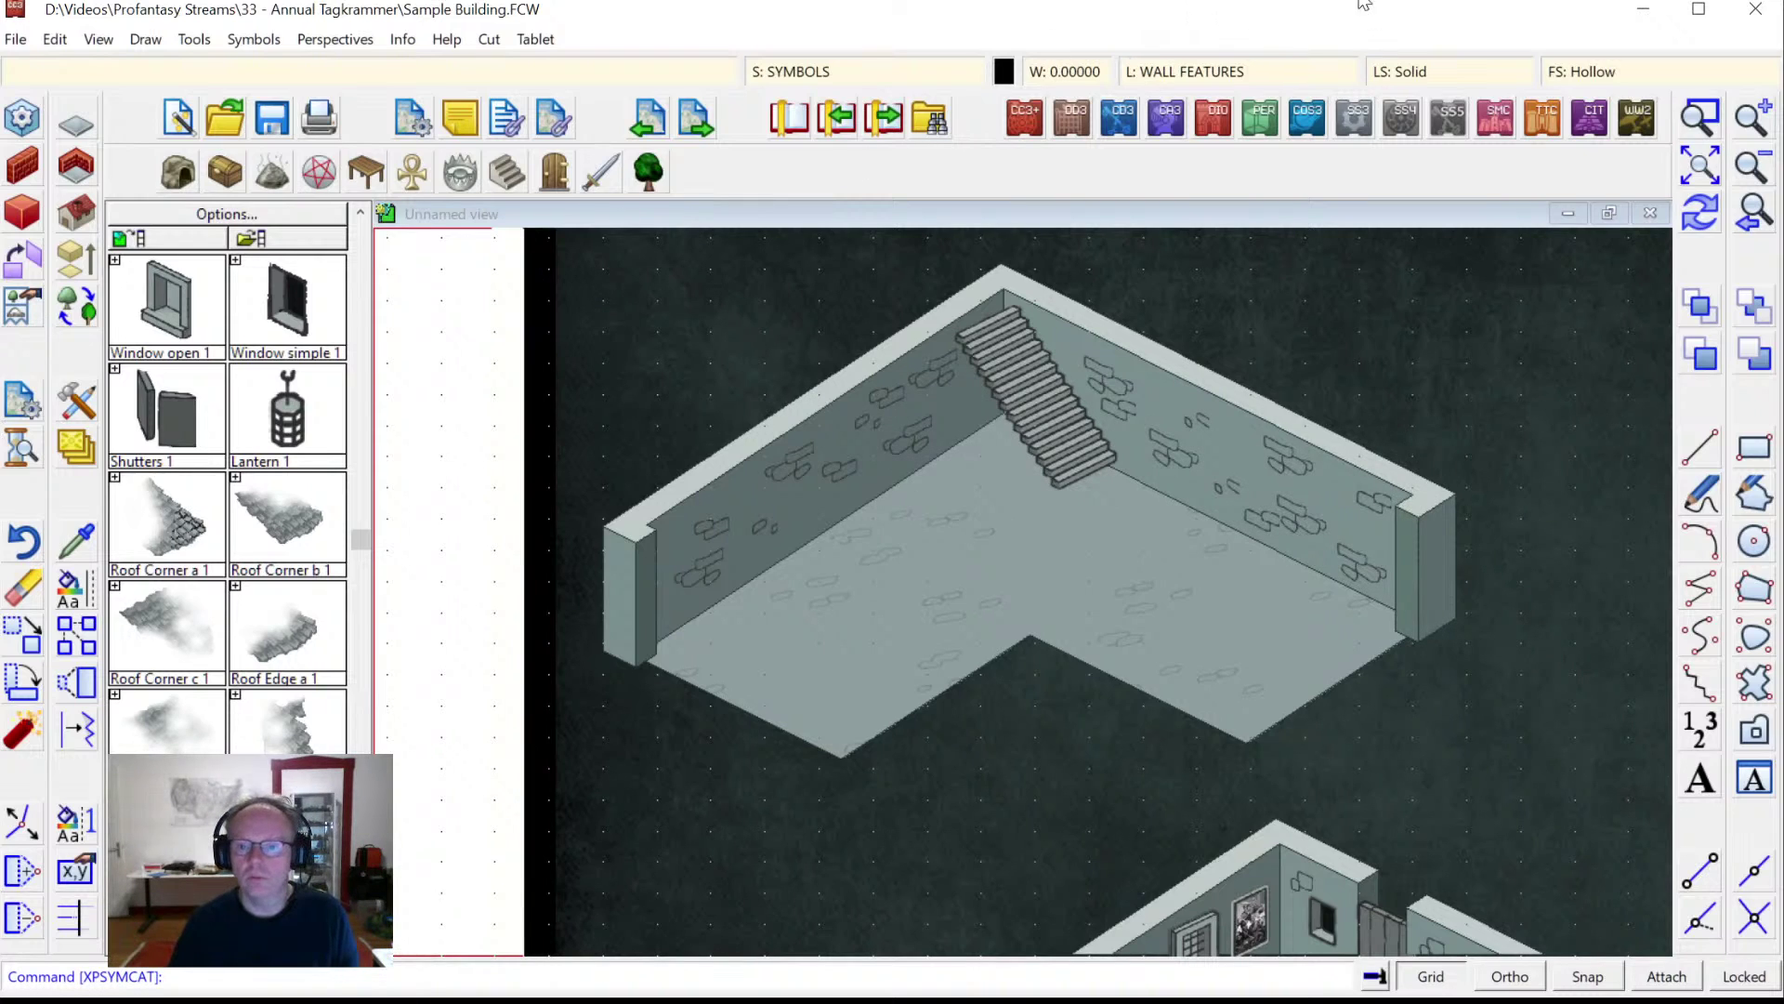
# Move the stairs slightly forward along the right wall, away from the back corner.
pyautogui.scroll(2, 996, 319)
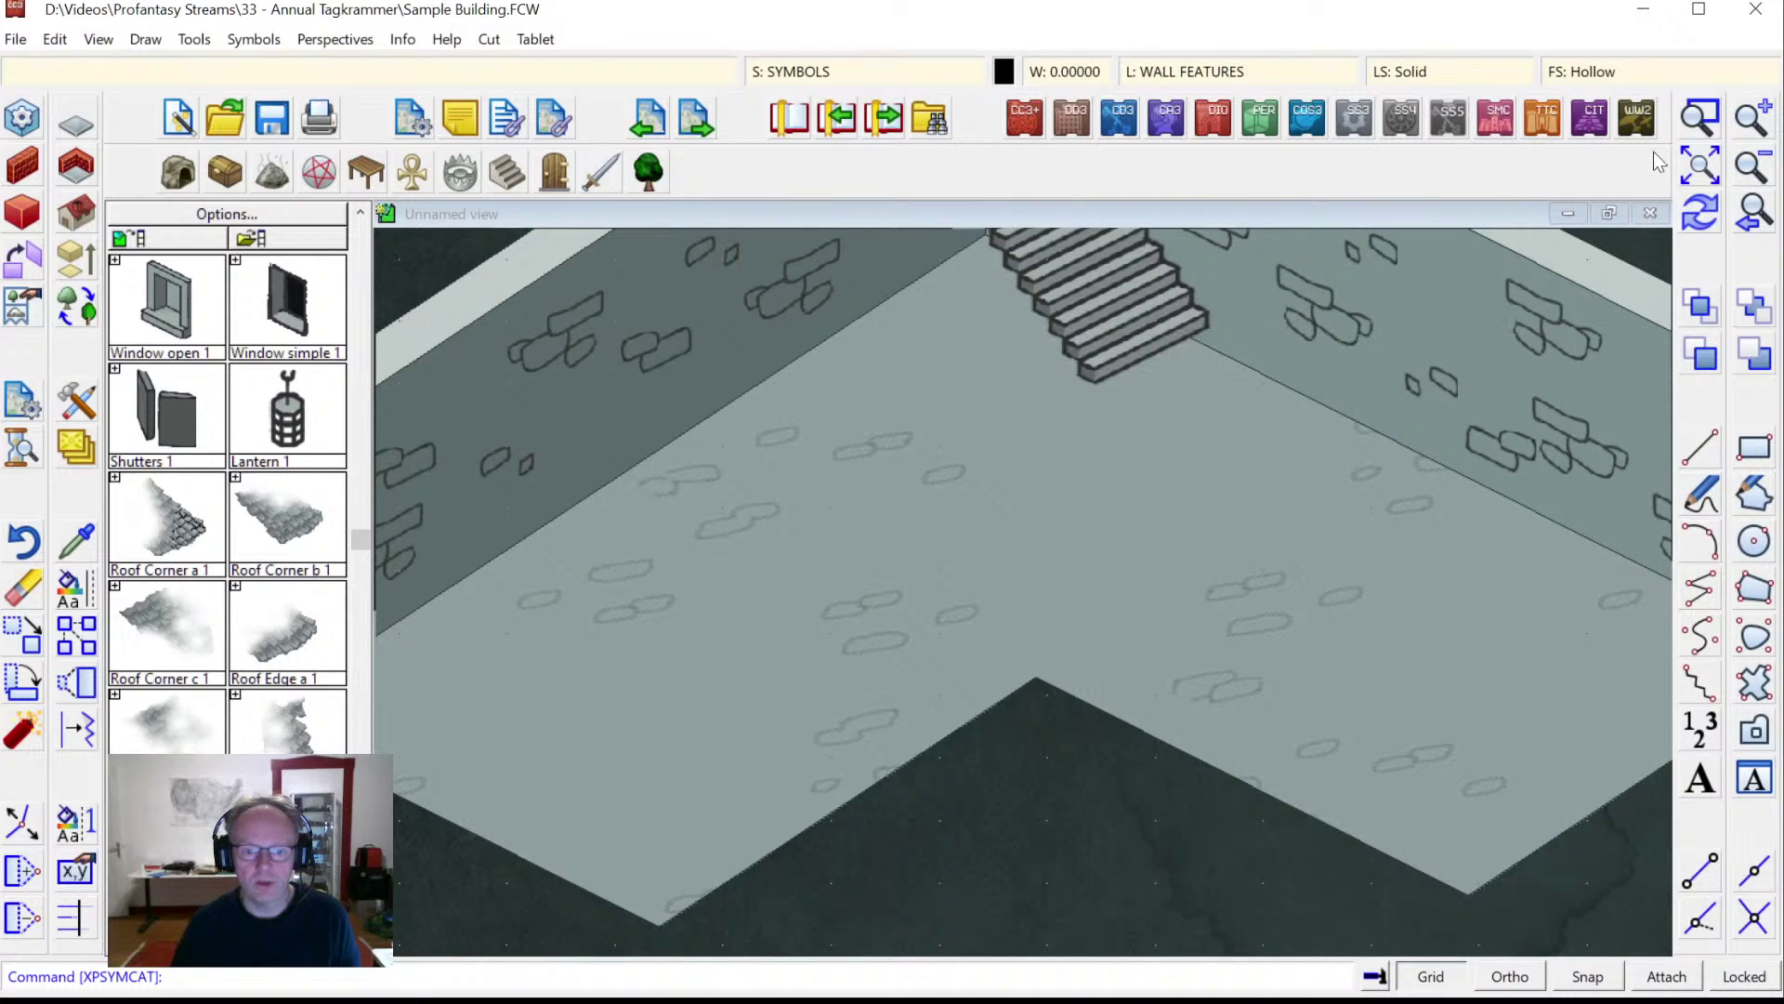
pyautogui.click(1702, 176)
pyautogui.click(1700, 120)
pyautogui.click(715, 332)
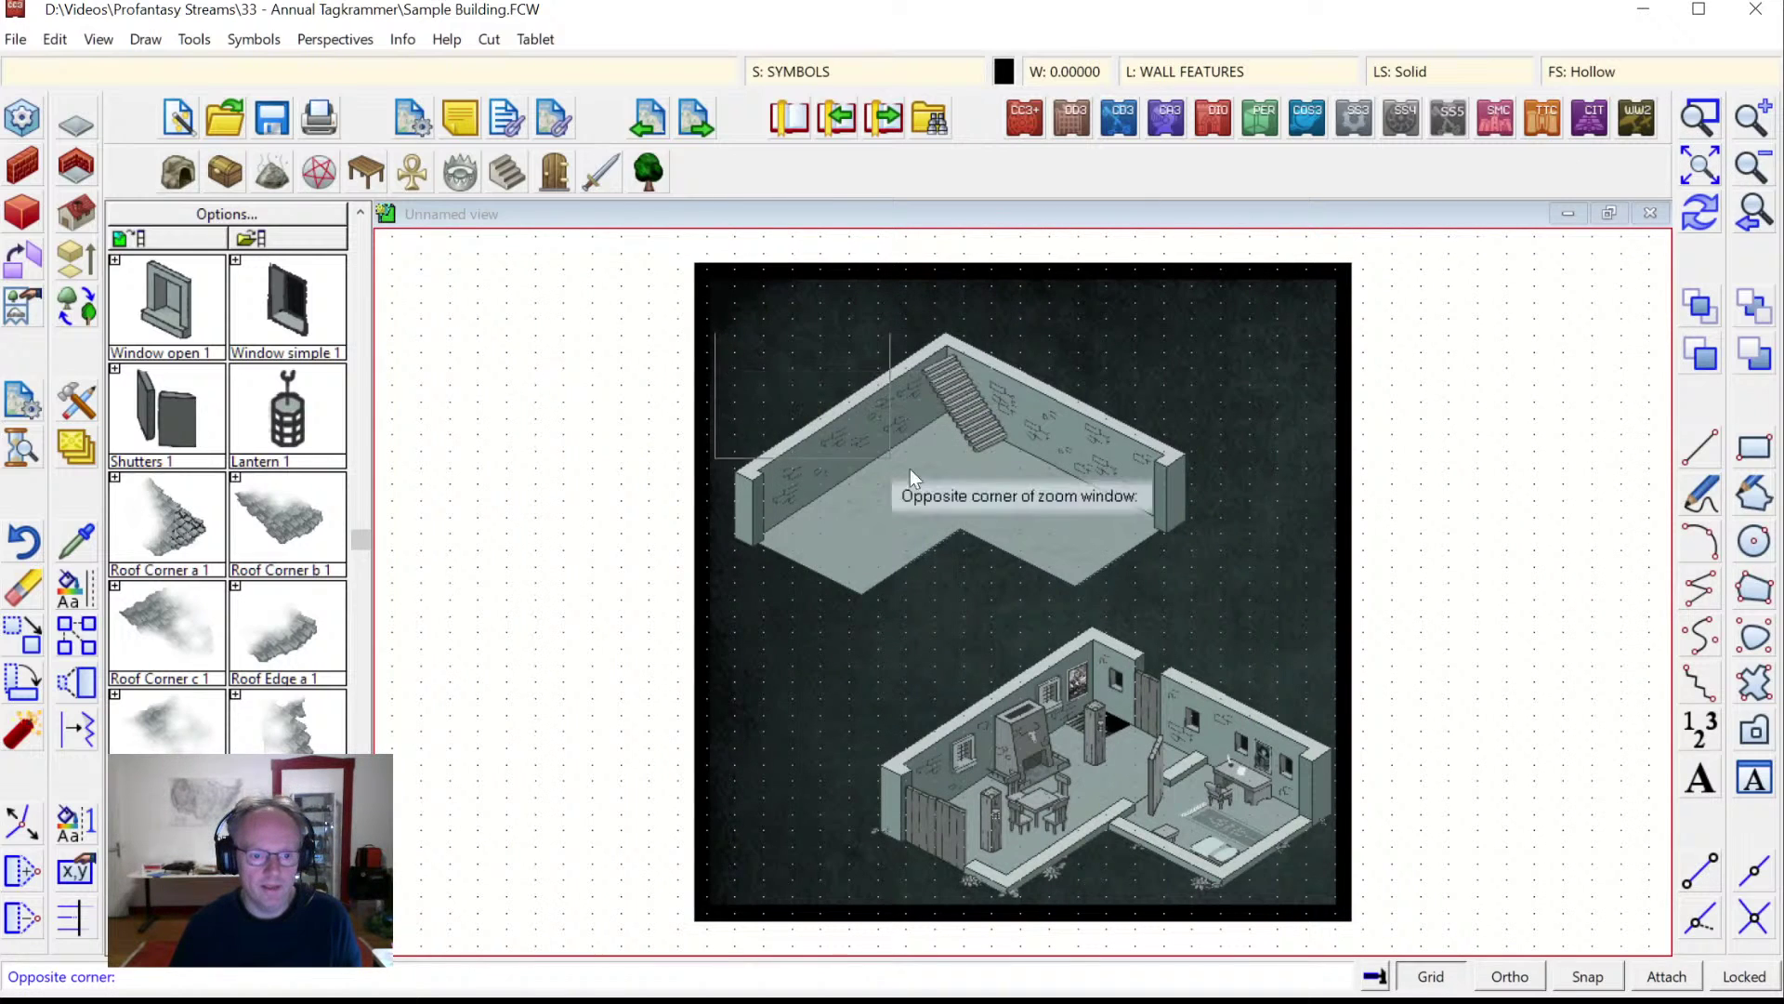
pyautogui.click(1219, 602)
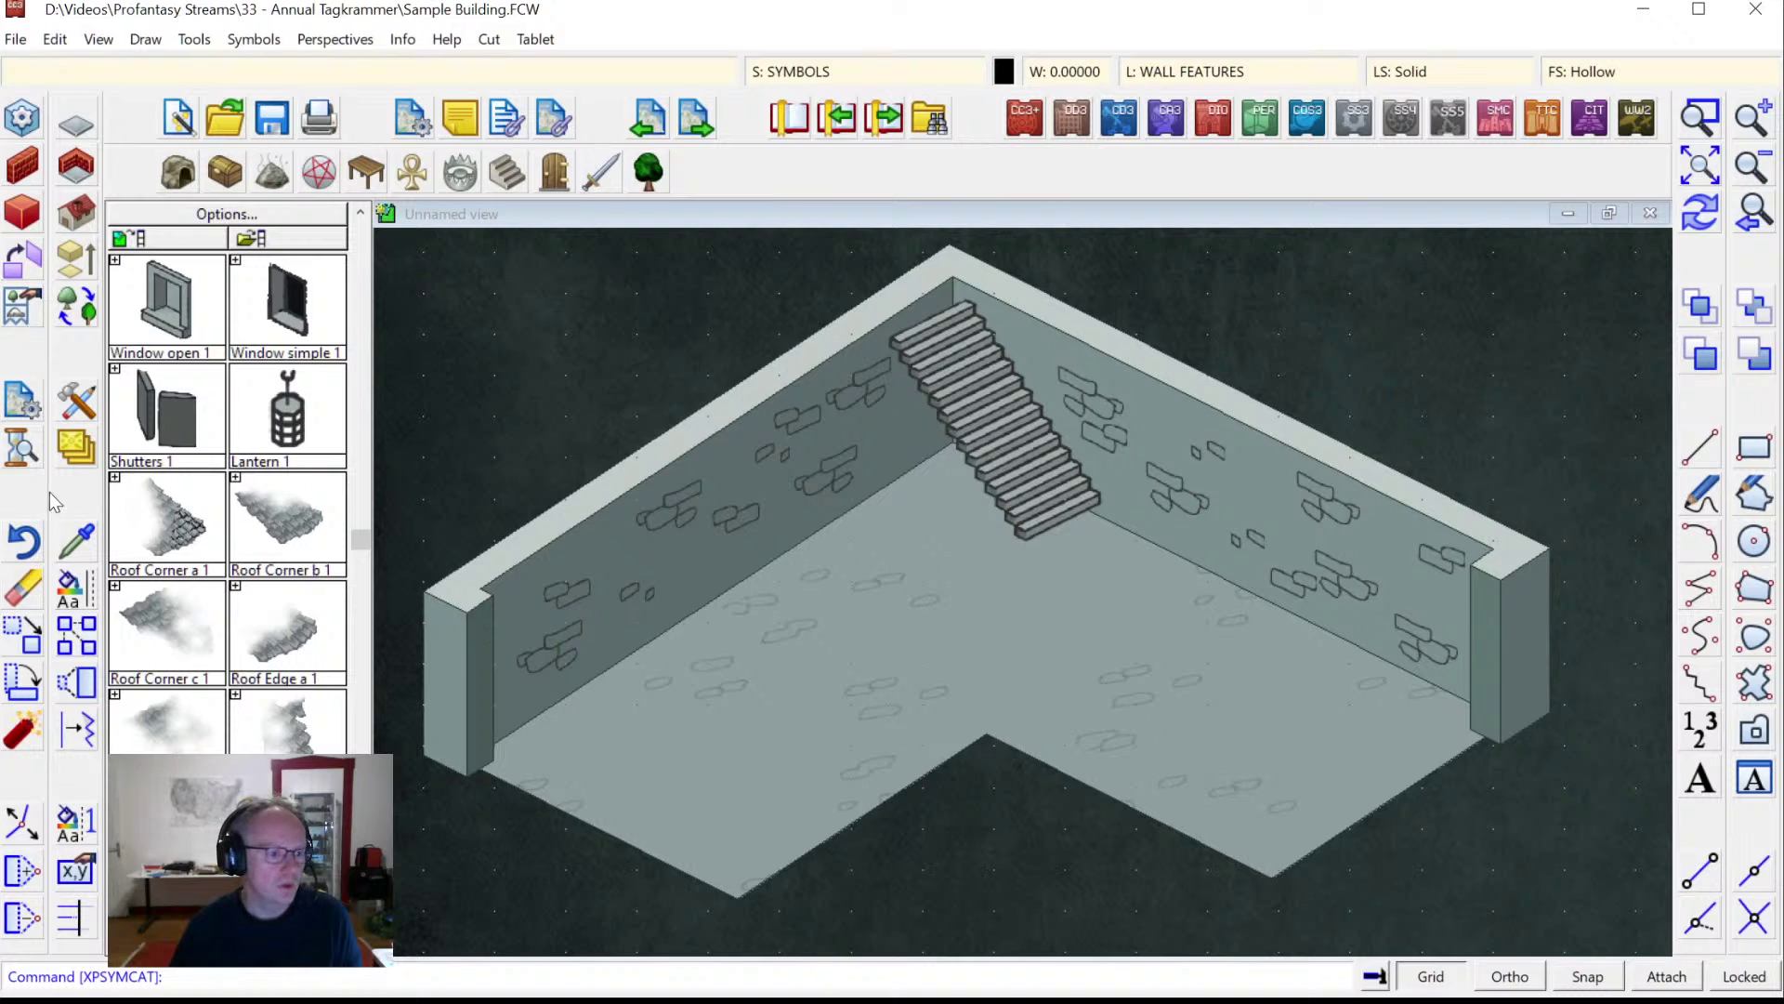
pyautogui.click(27, 637)
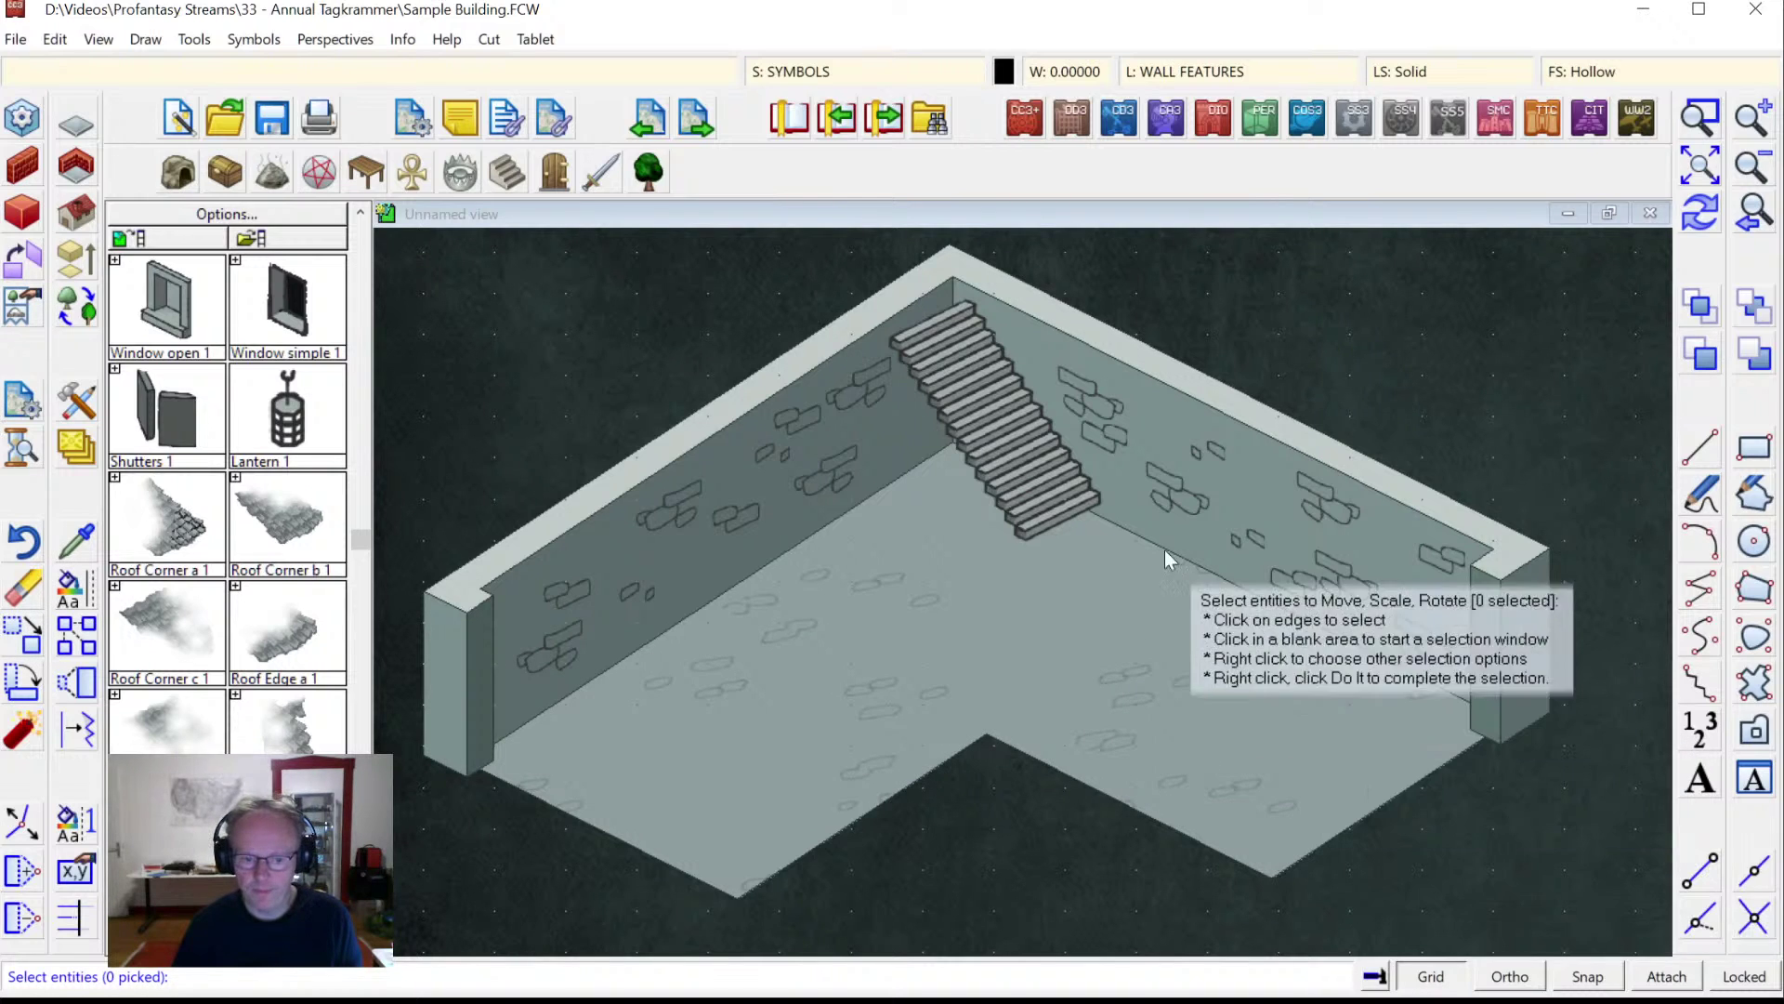
pyautogui.click(1041, 535)
pyautogui.rightClick(1048, 531)
pyautogui.press('Escape')
pyautogui.rightClick(1107, 497)
pyautogui.click(1108, 499)
pyautogui.click(1104, 502)
pyautogui.click(1109, 516)
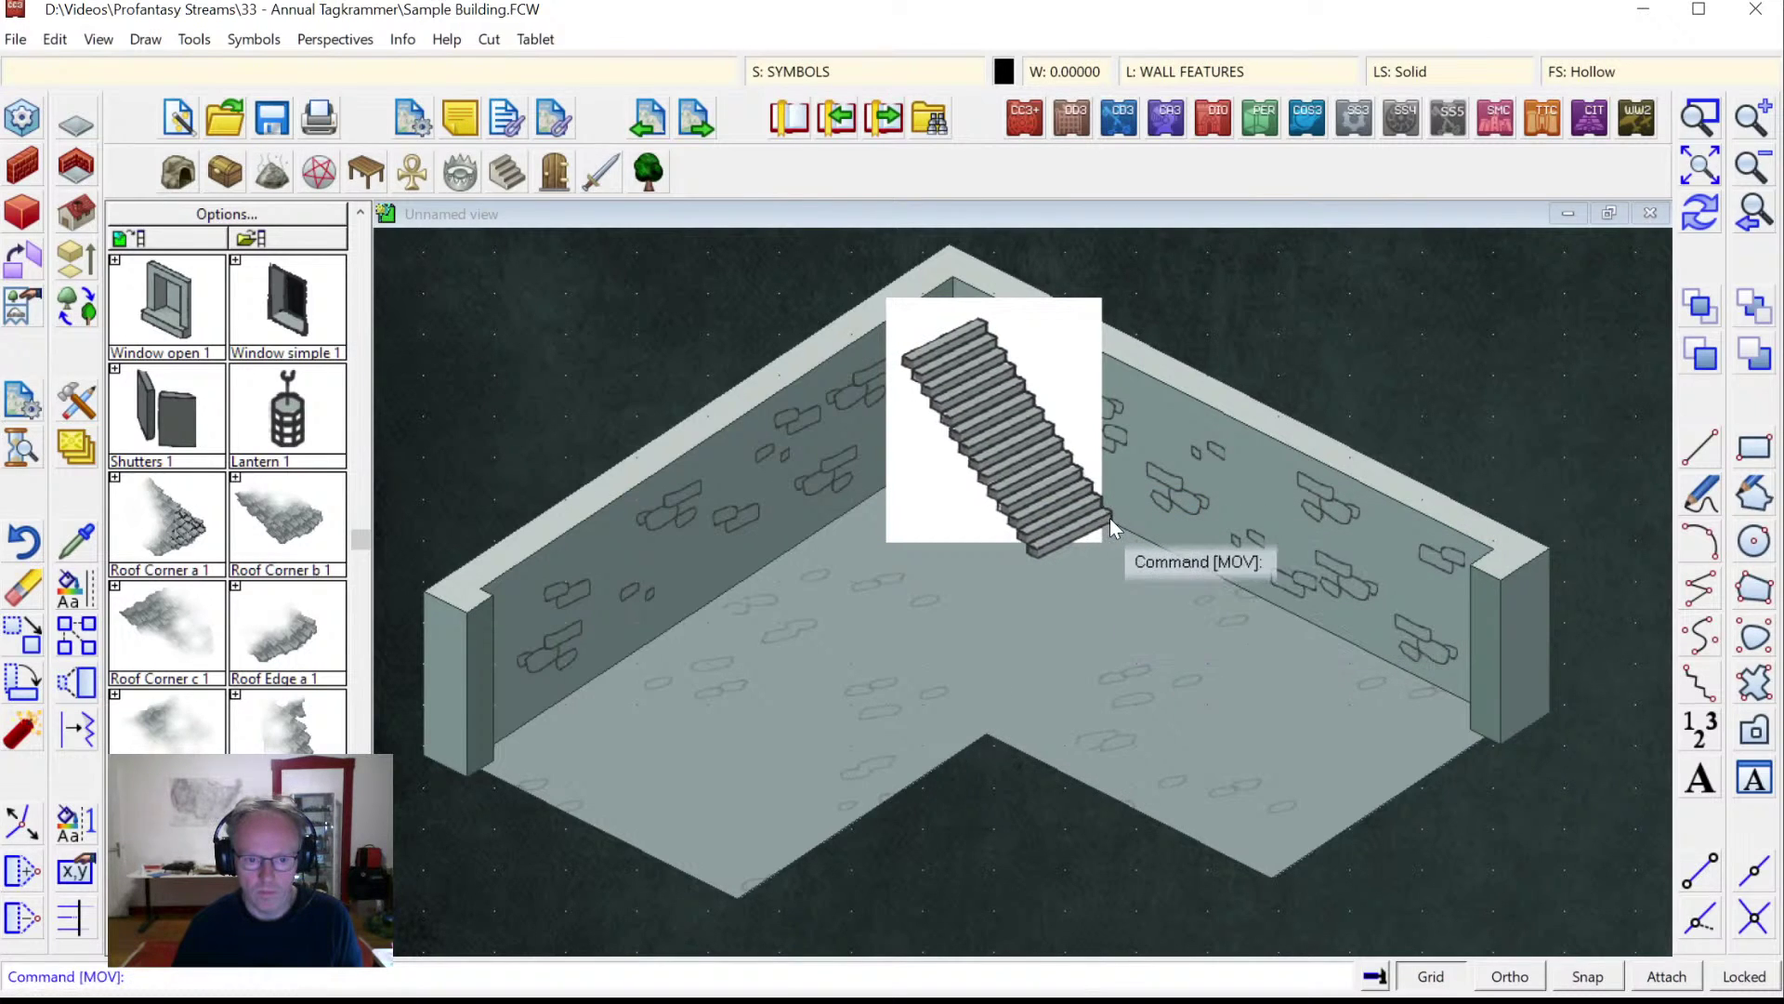
pyautogui.click(1689, 225)
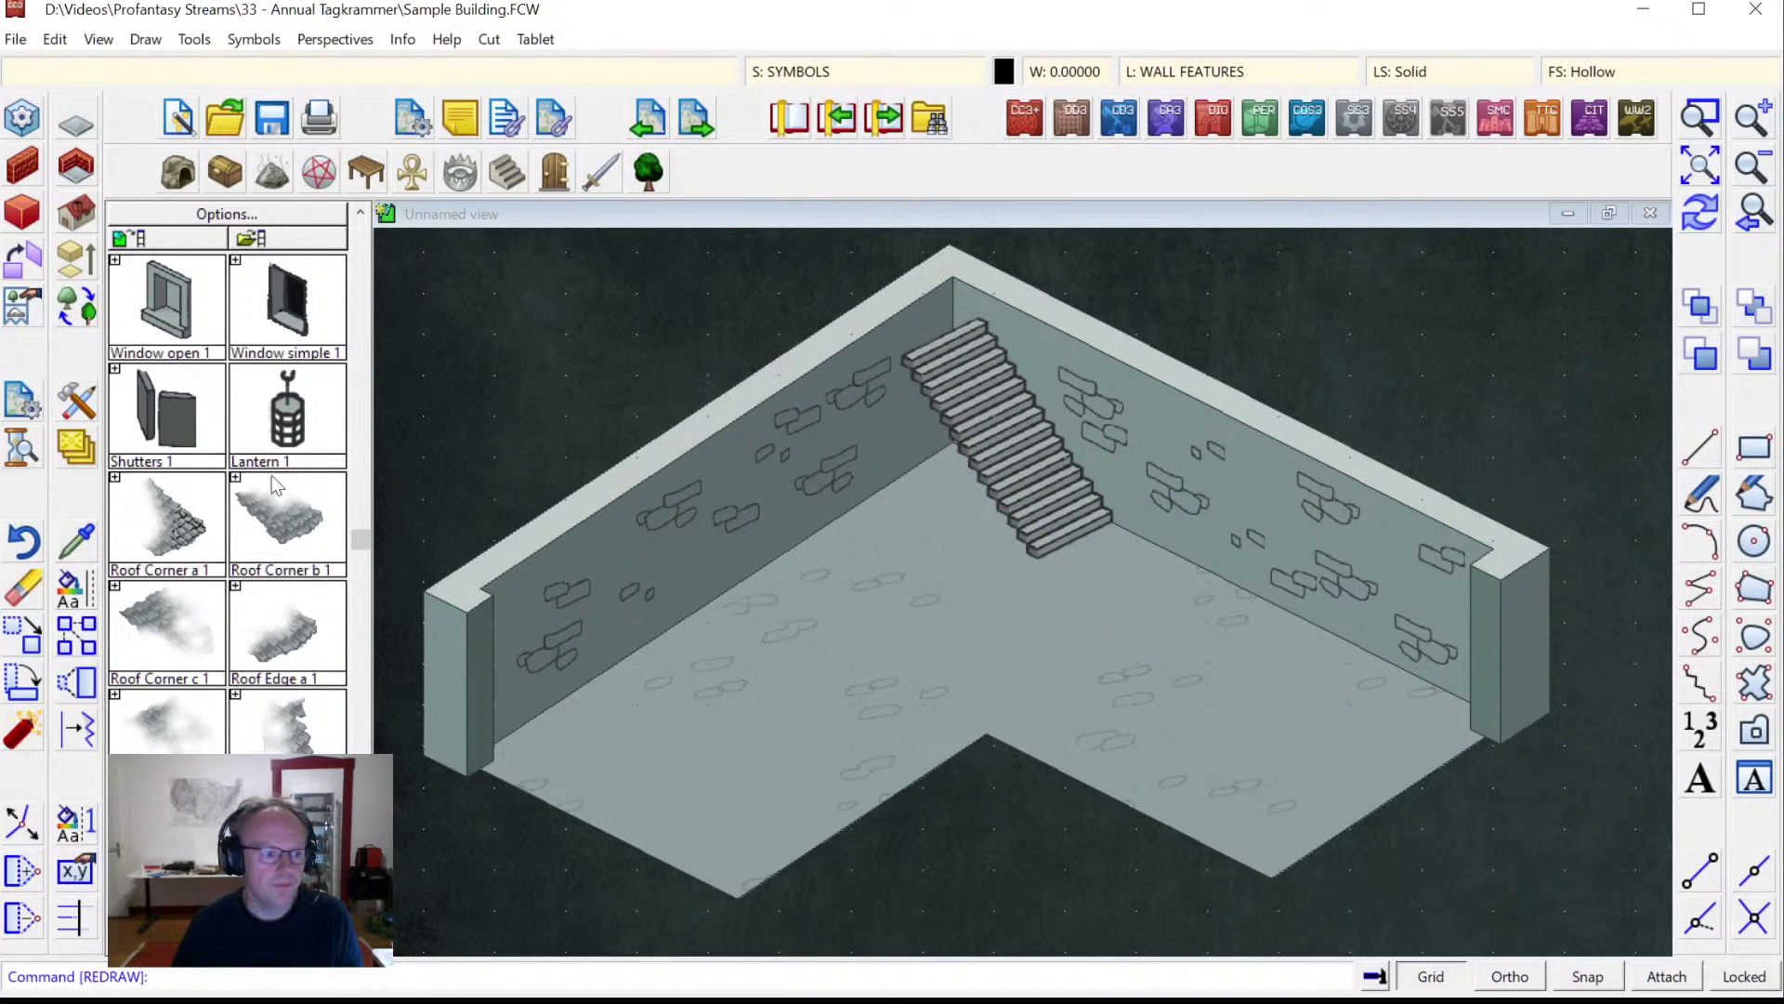
# Load the stairs and trapdoors catalog and place the Support Pole 1 symbol under the upper end of the stairs.
pyautogui.scroll(10, 362, 276)
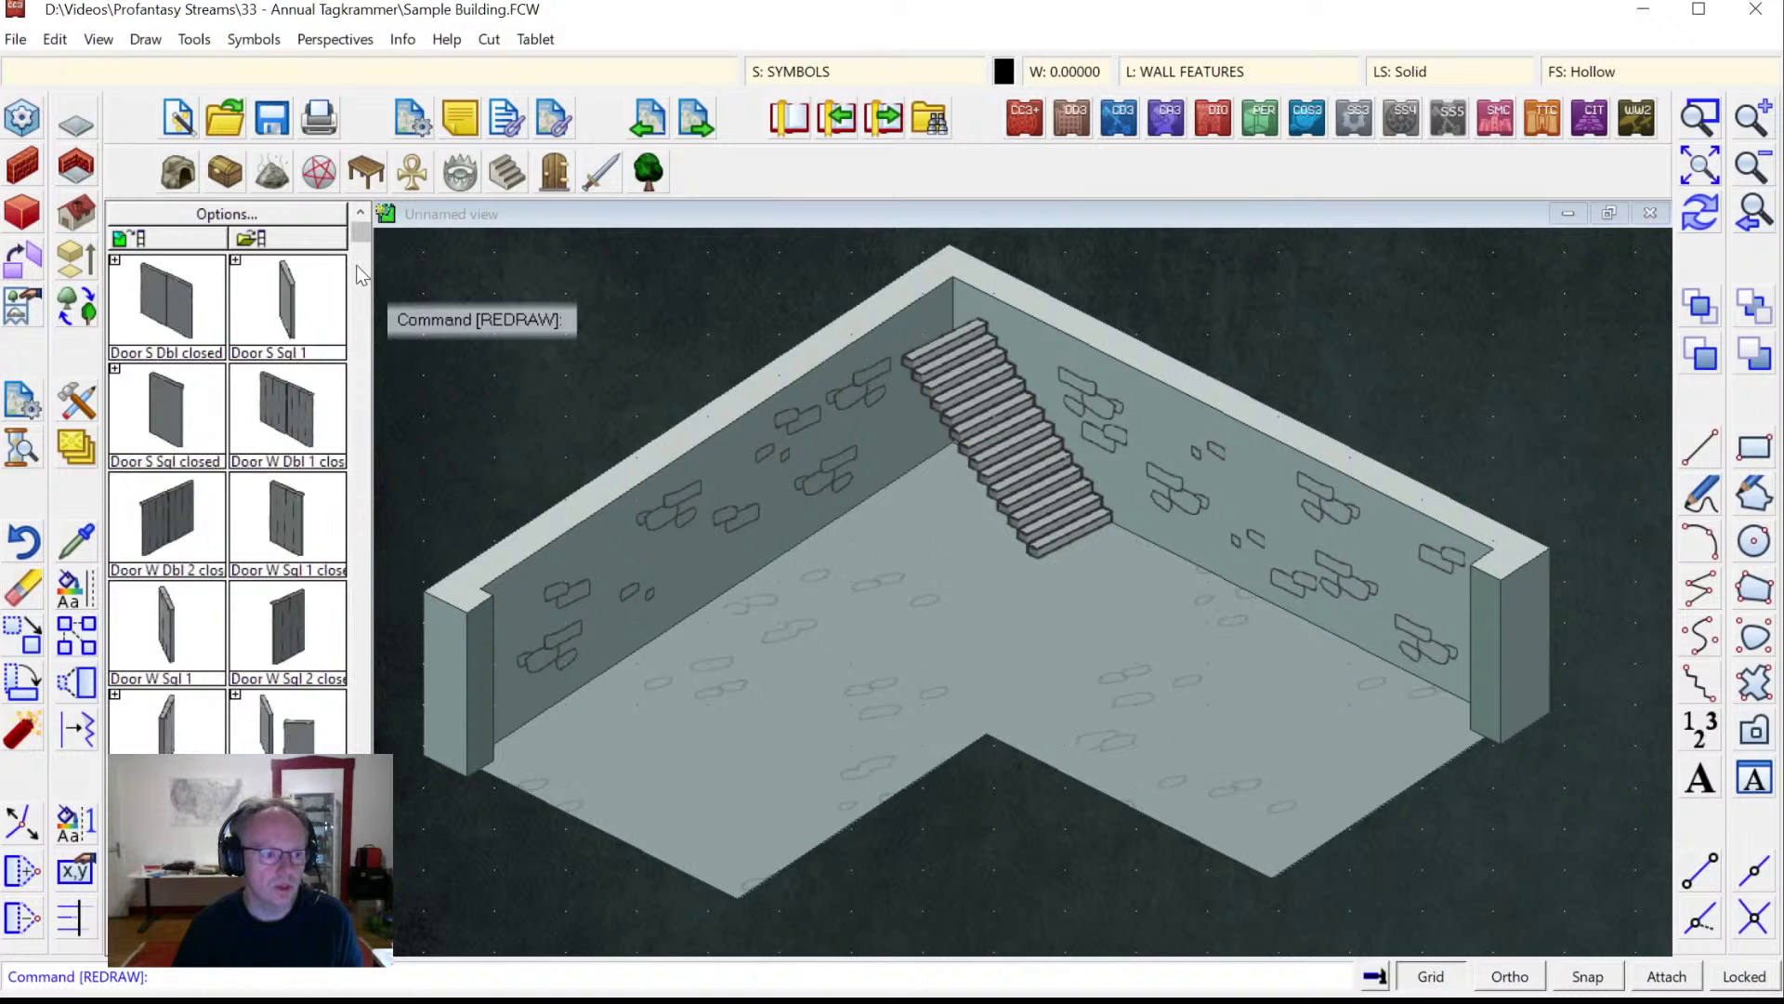
pyautogui.click(563, 180)
pyautogui.click(524, 174)
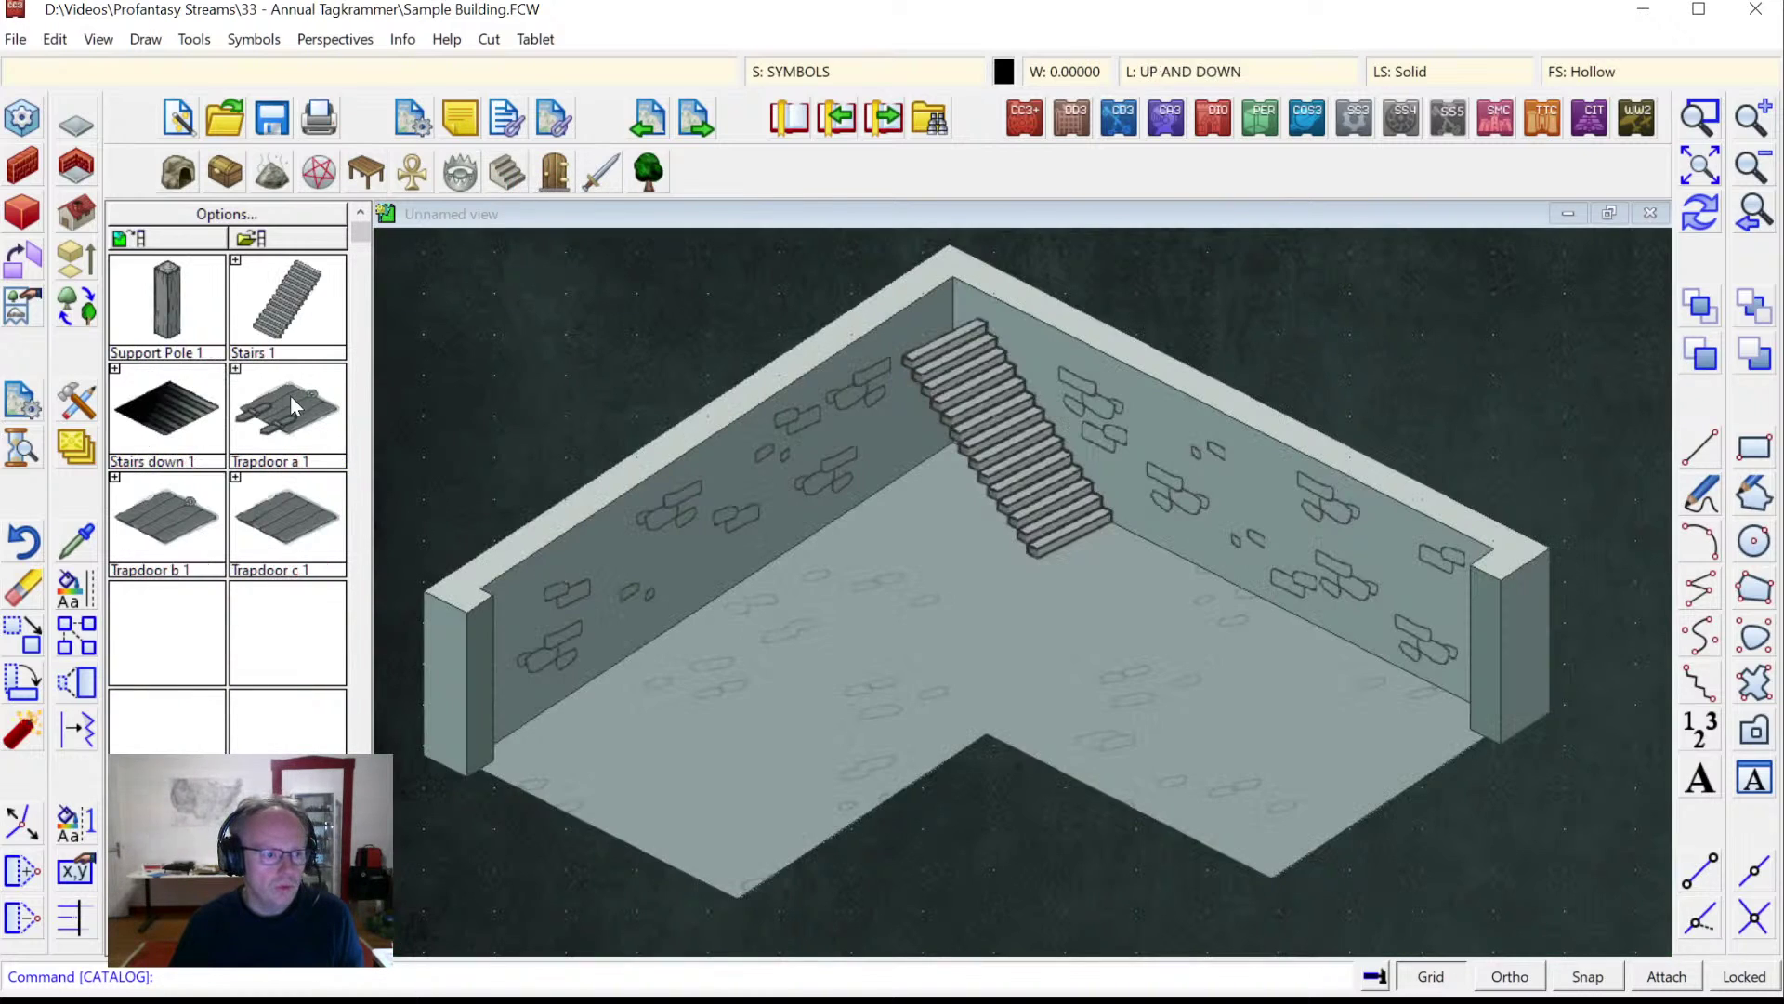
pyautogui.click(206, 317)
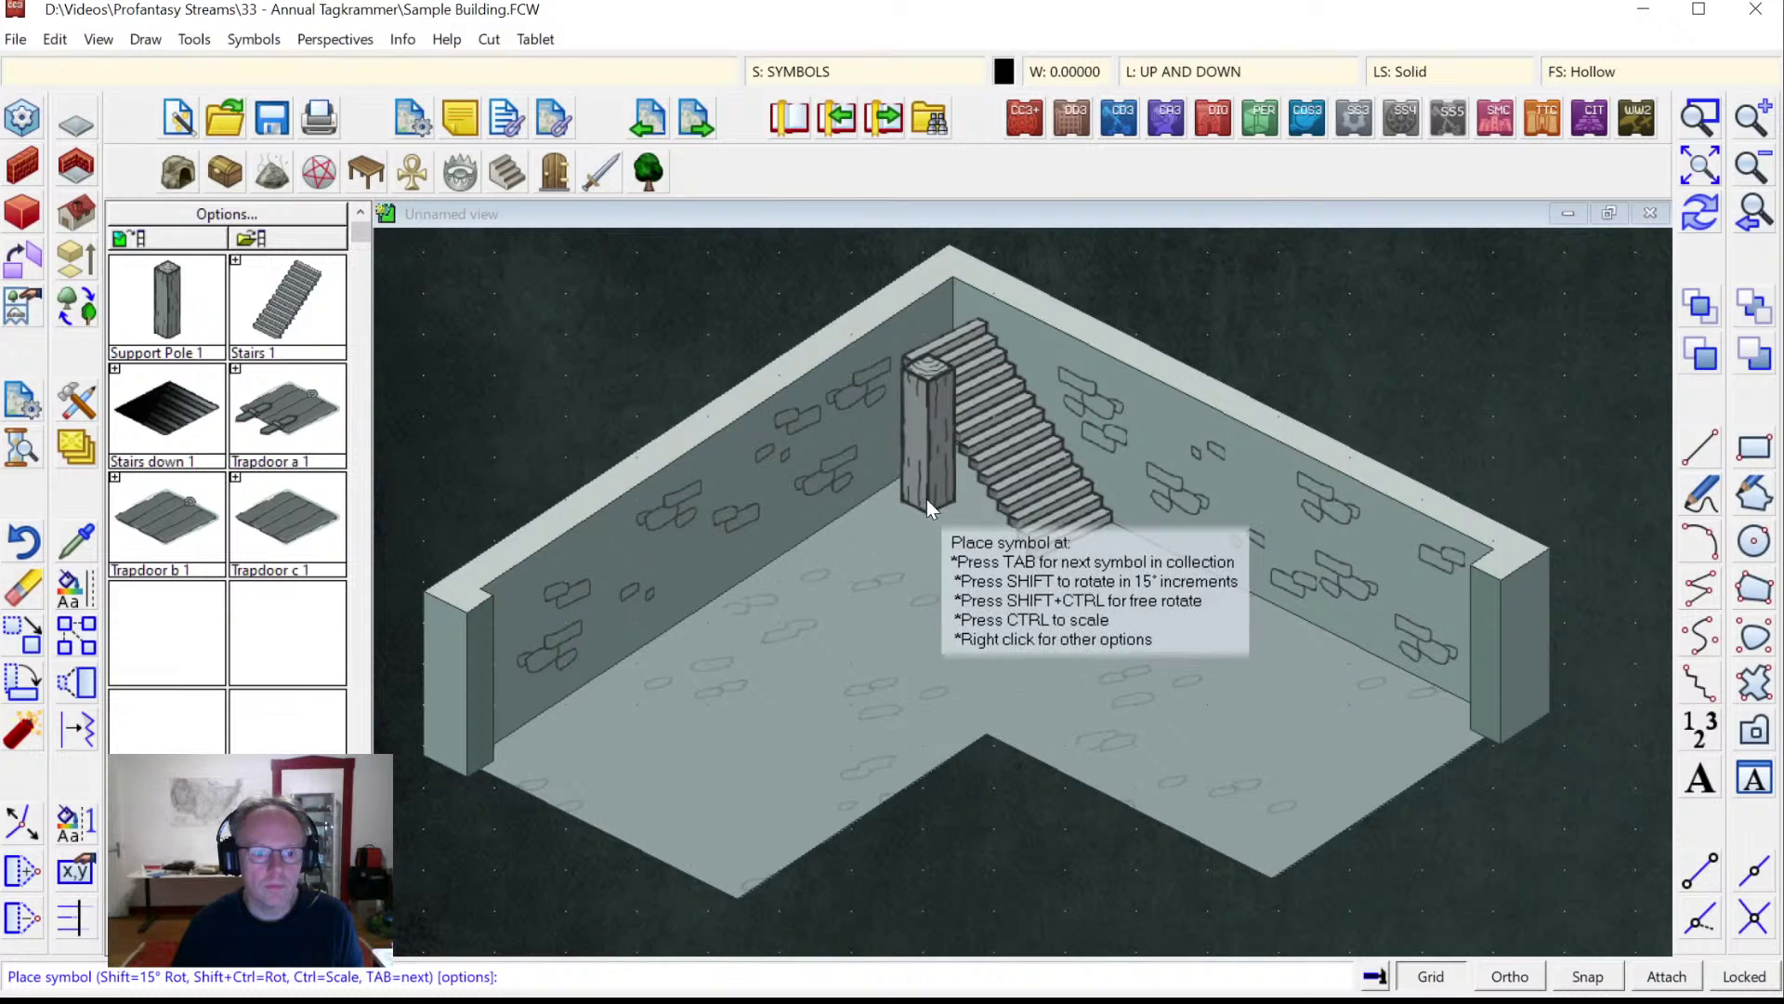
pyautogui.click(925, 499)
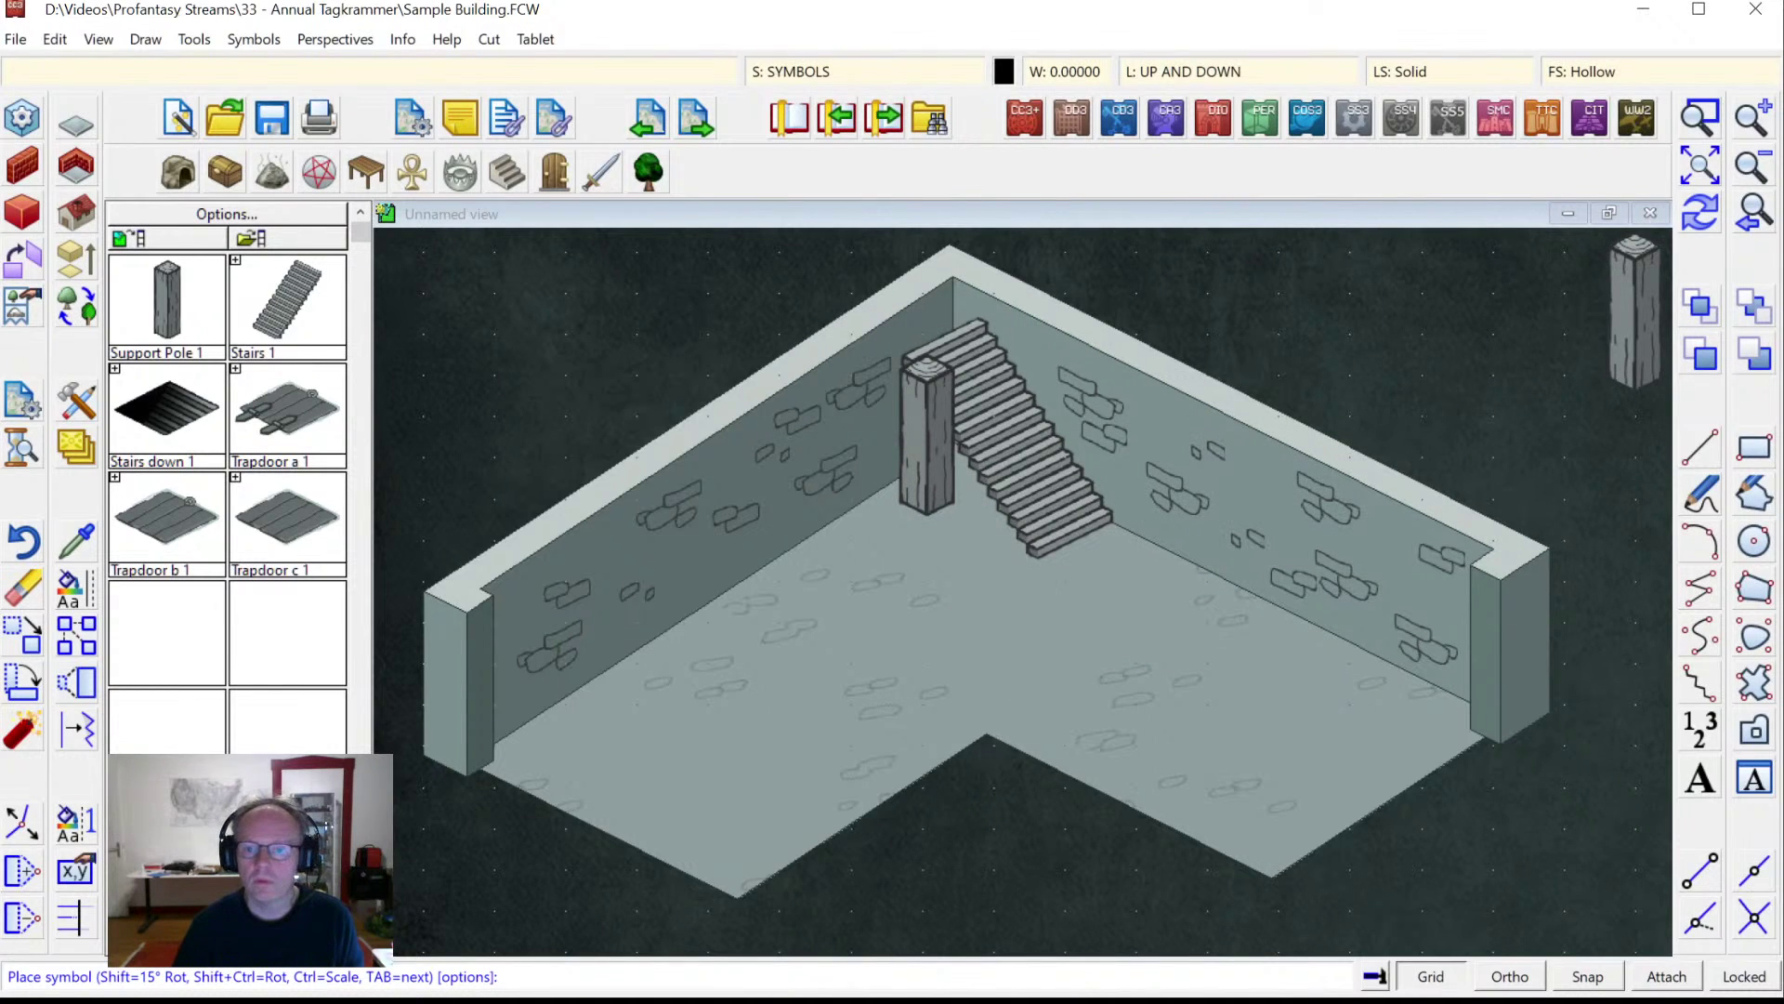
# Send the newly placed support pole to the back so it sits behind the stairs.
pyautogui.click(1756, 309)
pyautogui.rightClick(1358, 331)
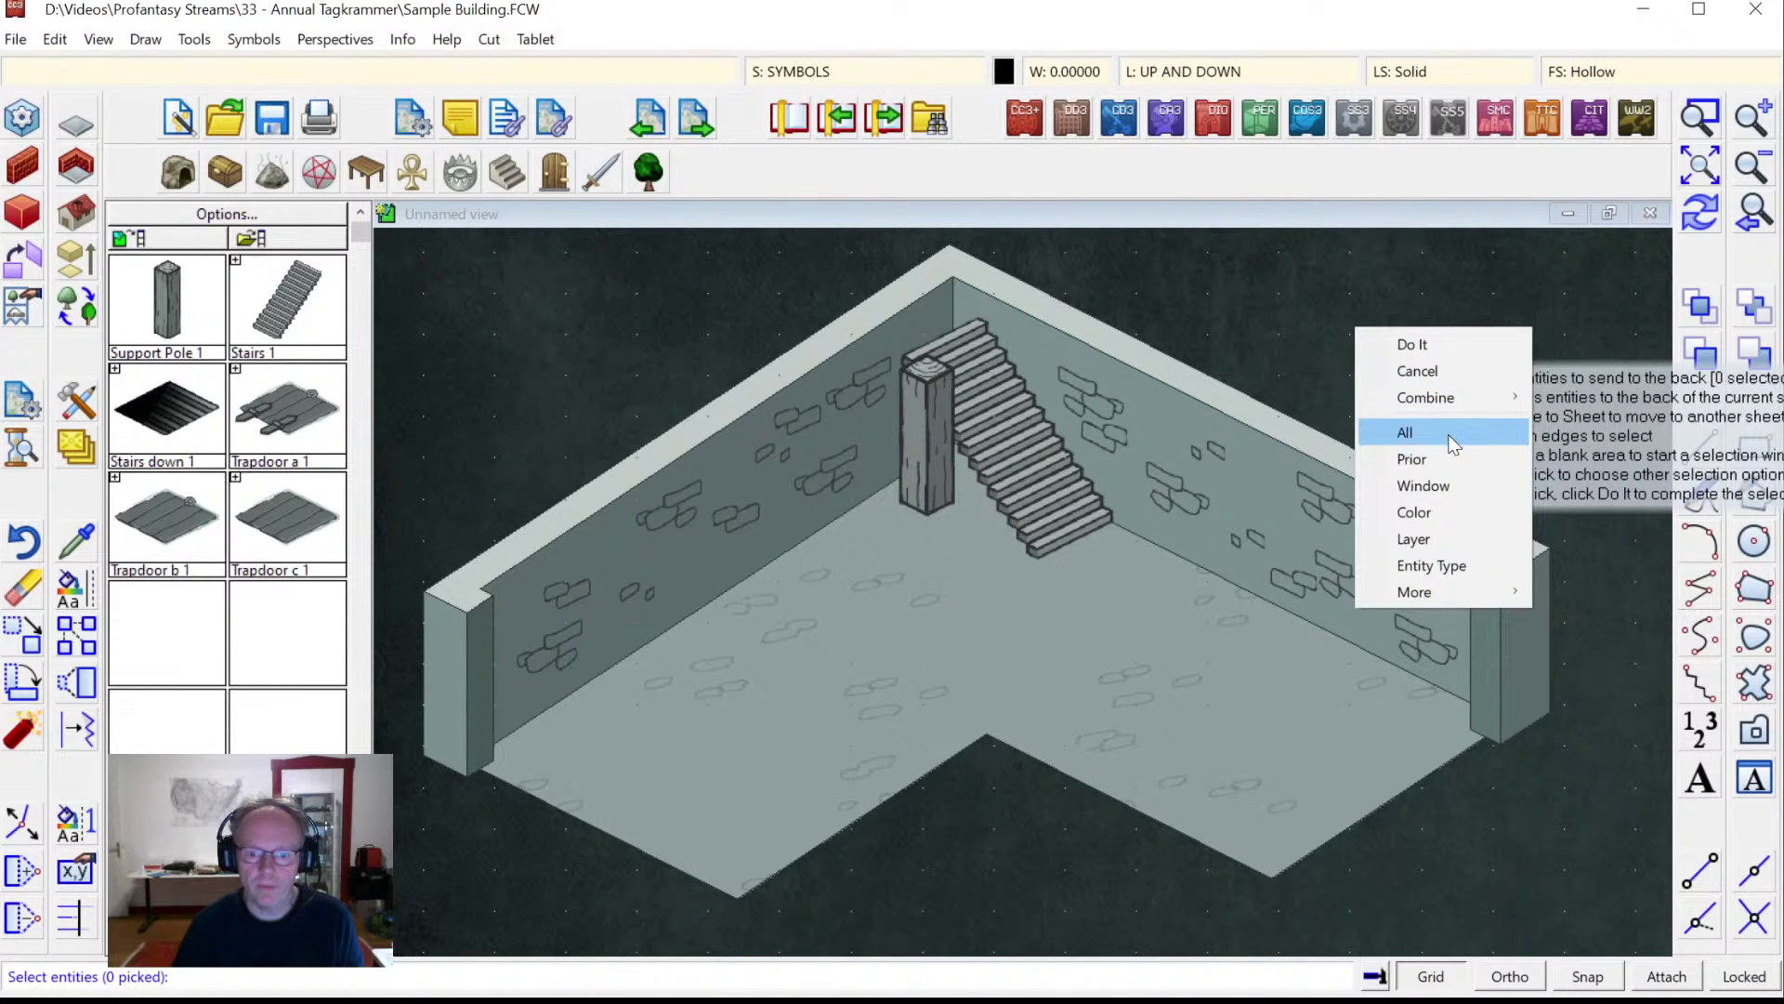
pyautogui.click(1426, 458)
pyautogui.rightClick(1351, 394)
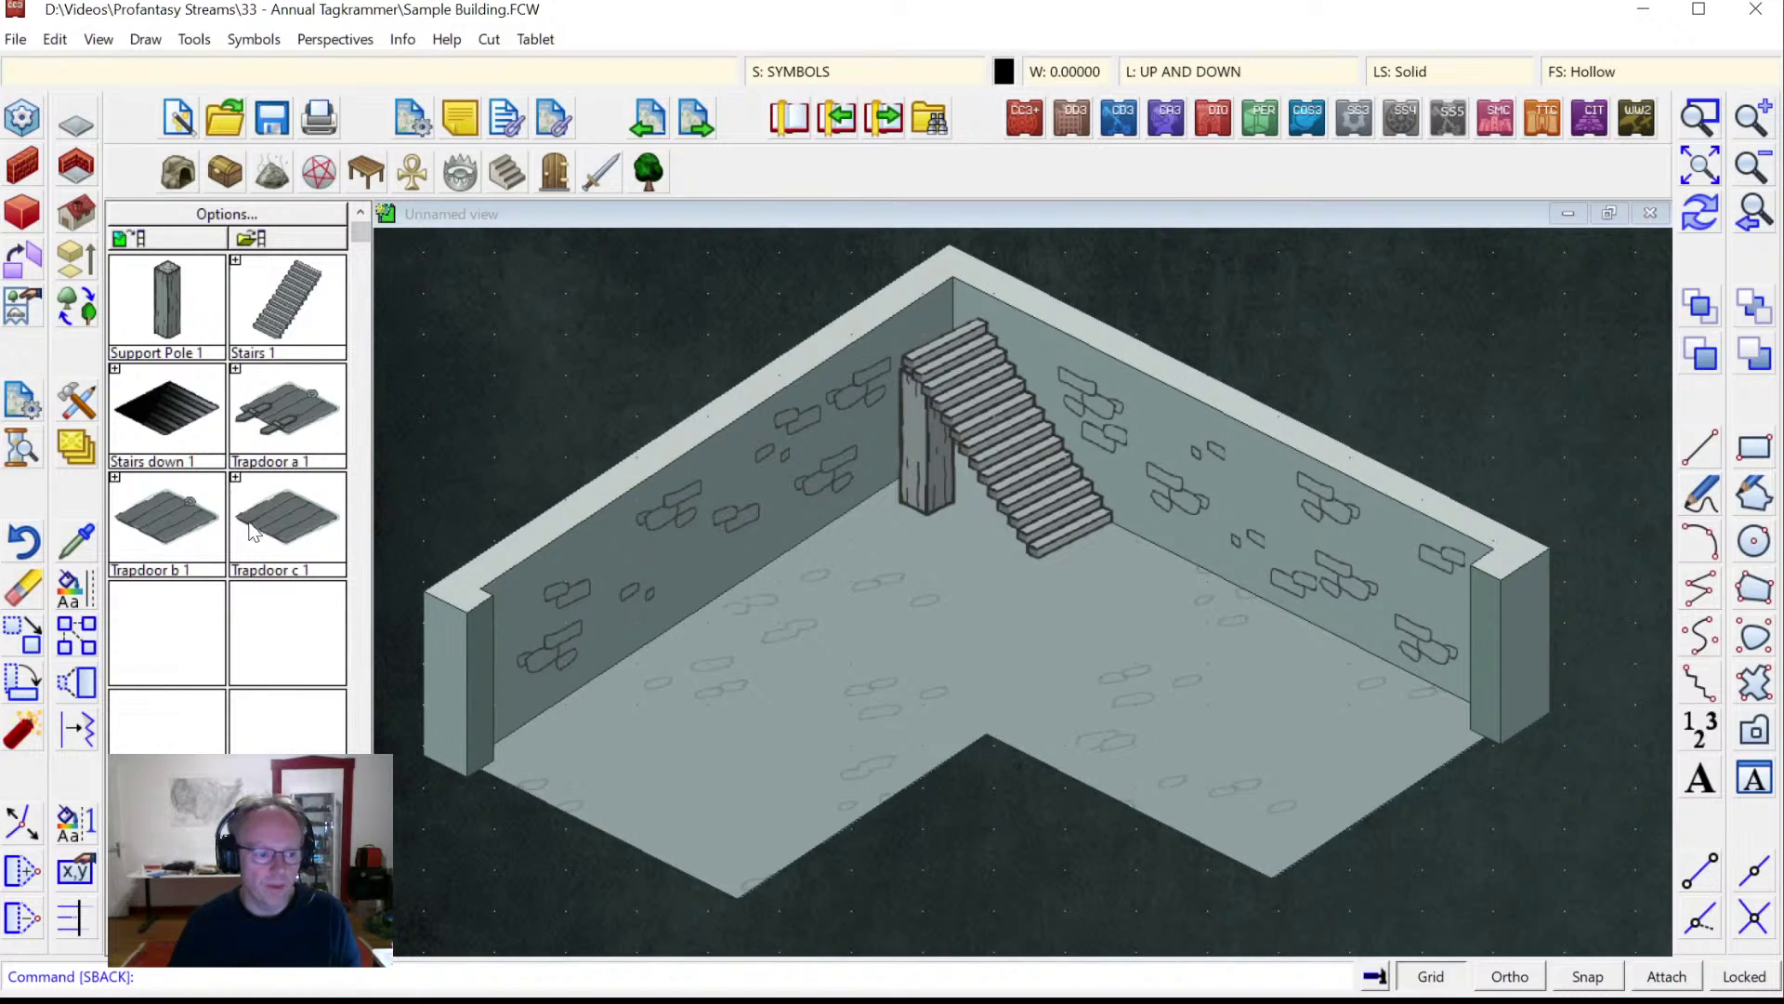
# Place the Trapdoor b 1 symbol on the floor near the front of the left wing.
pyautogui.click(182, 535)
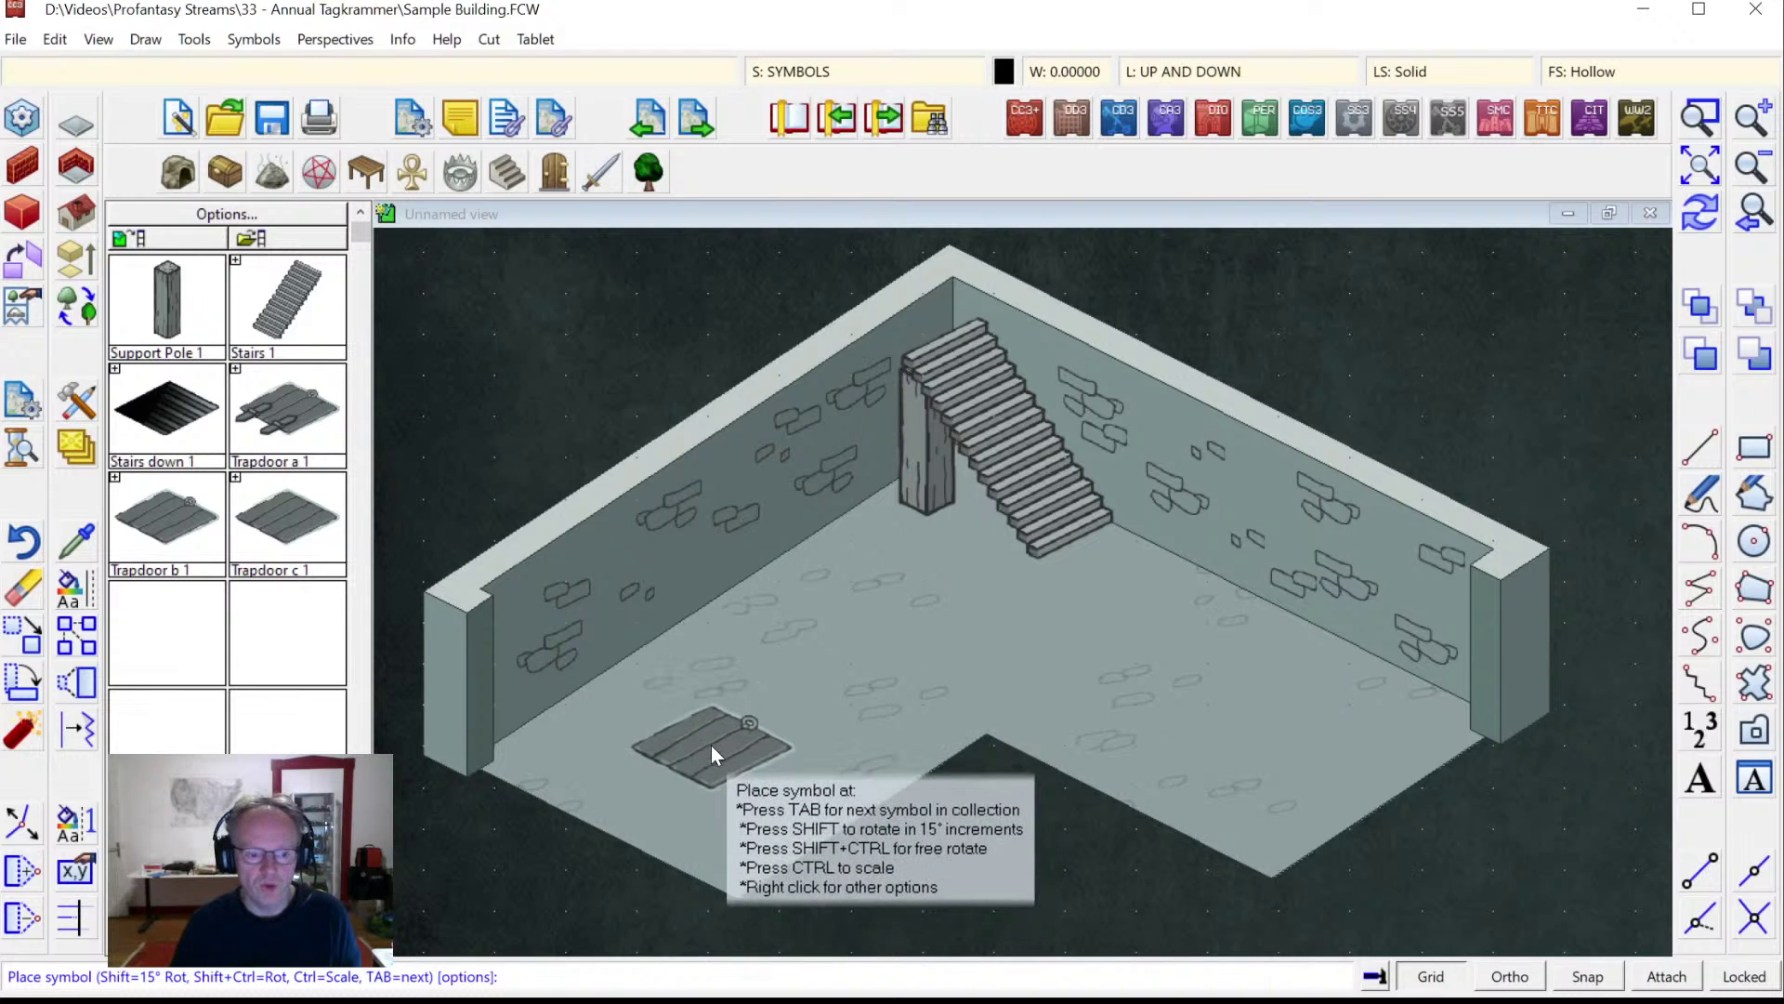
pyautogui.click(645, 757)
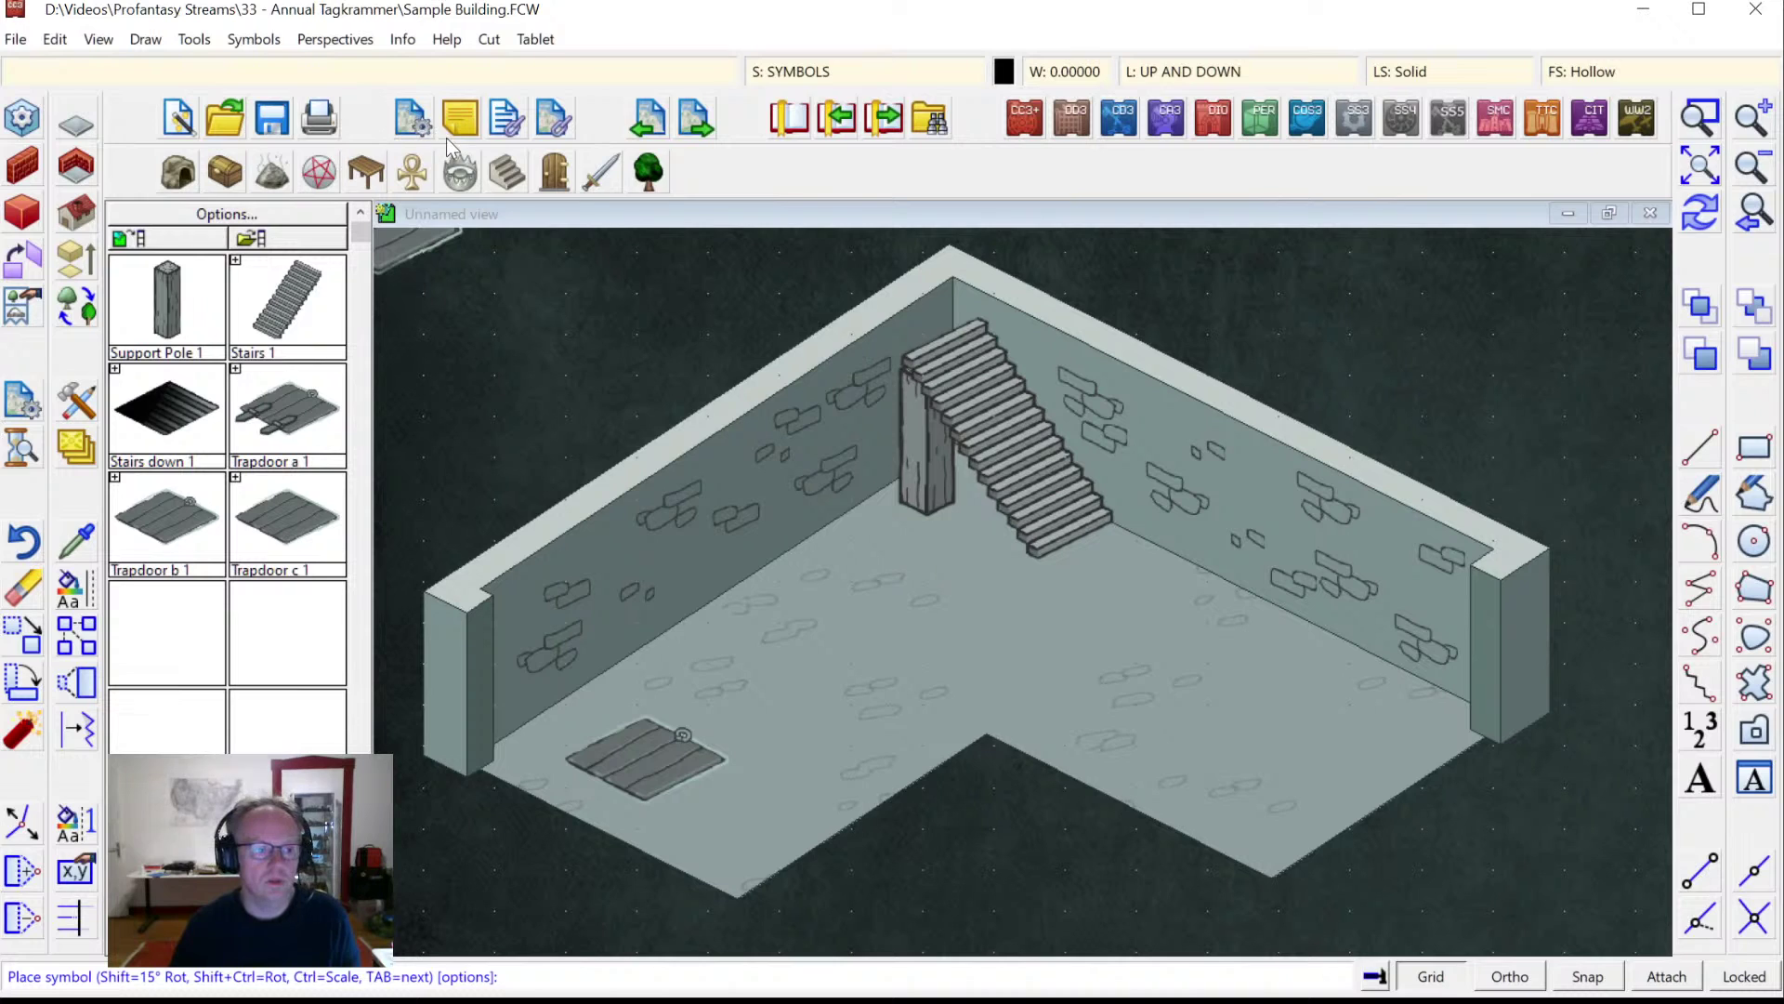
pyautogui.click(383, 176)
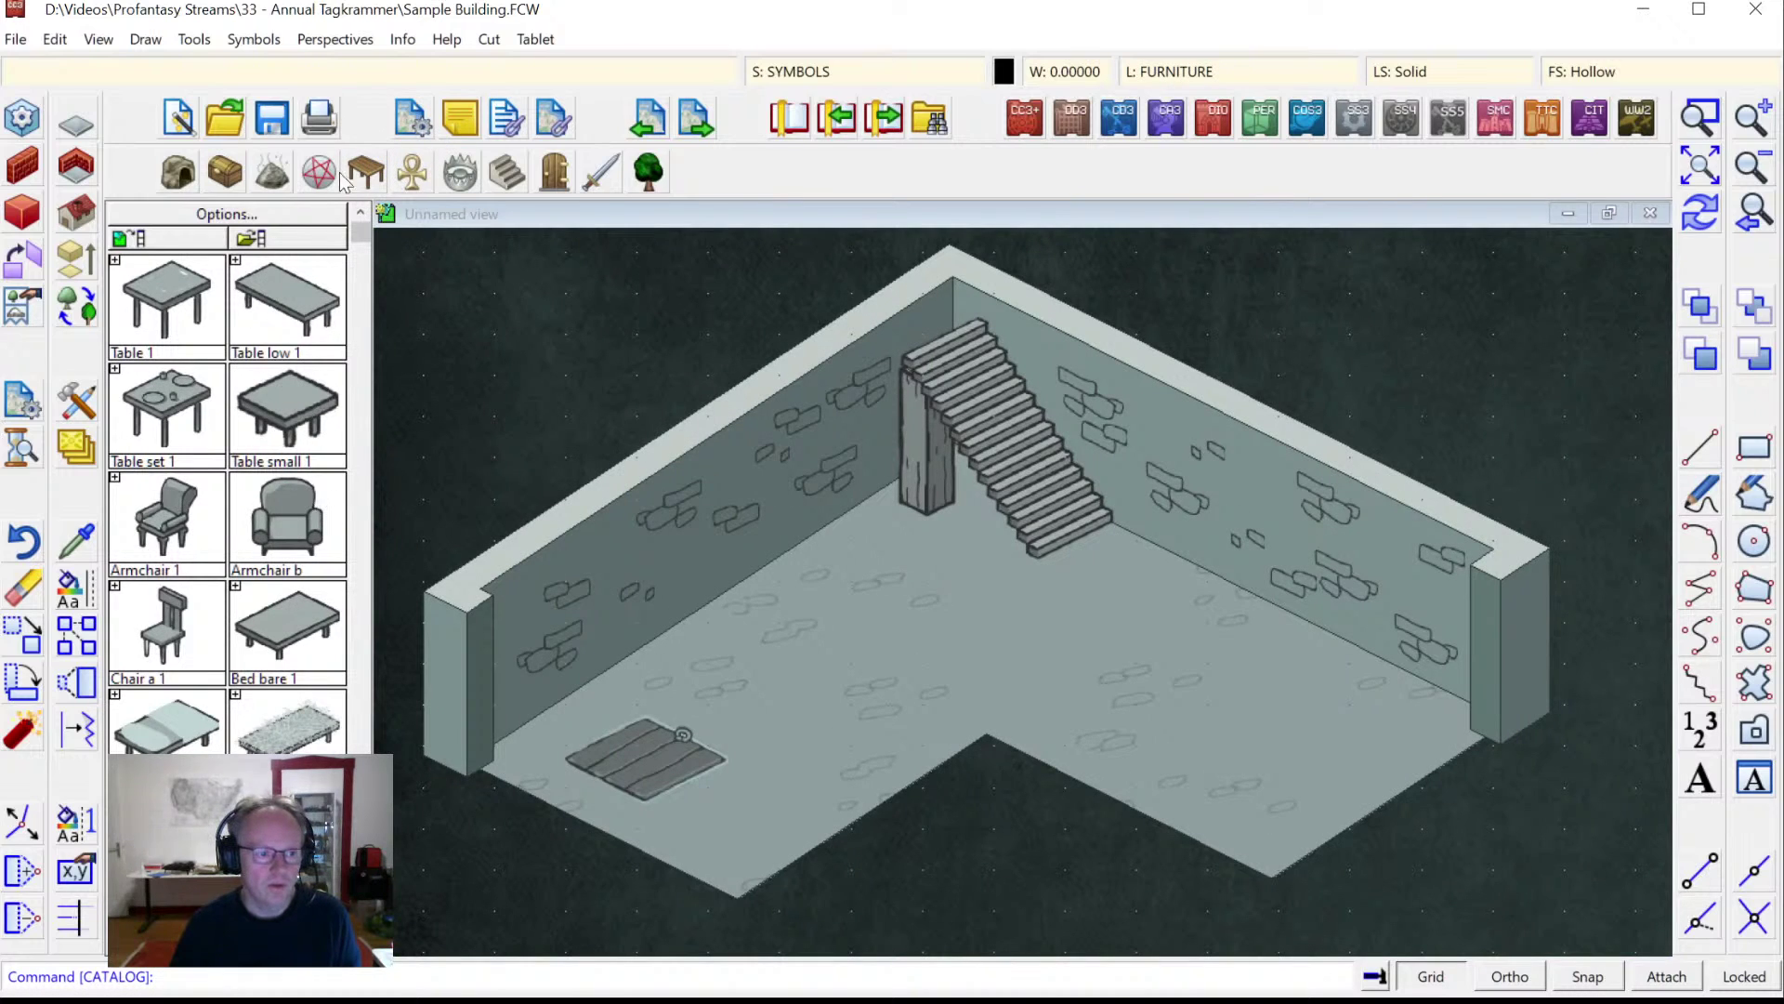
pyautogui.click(269, 174)
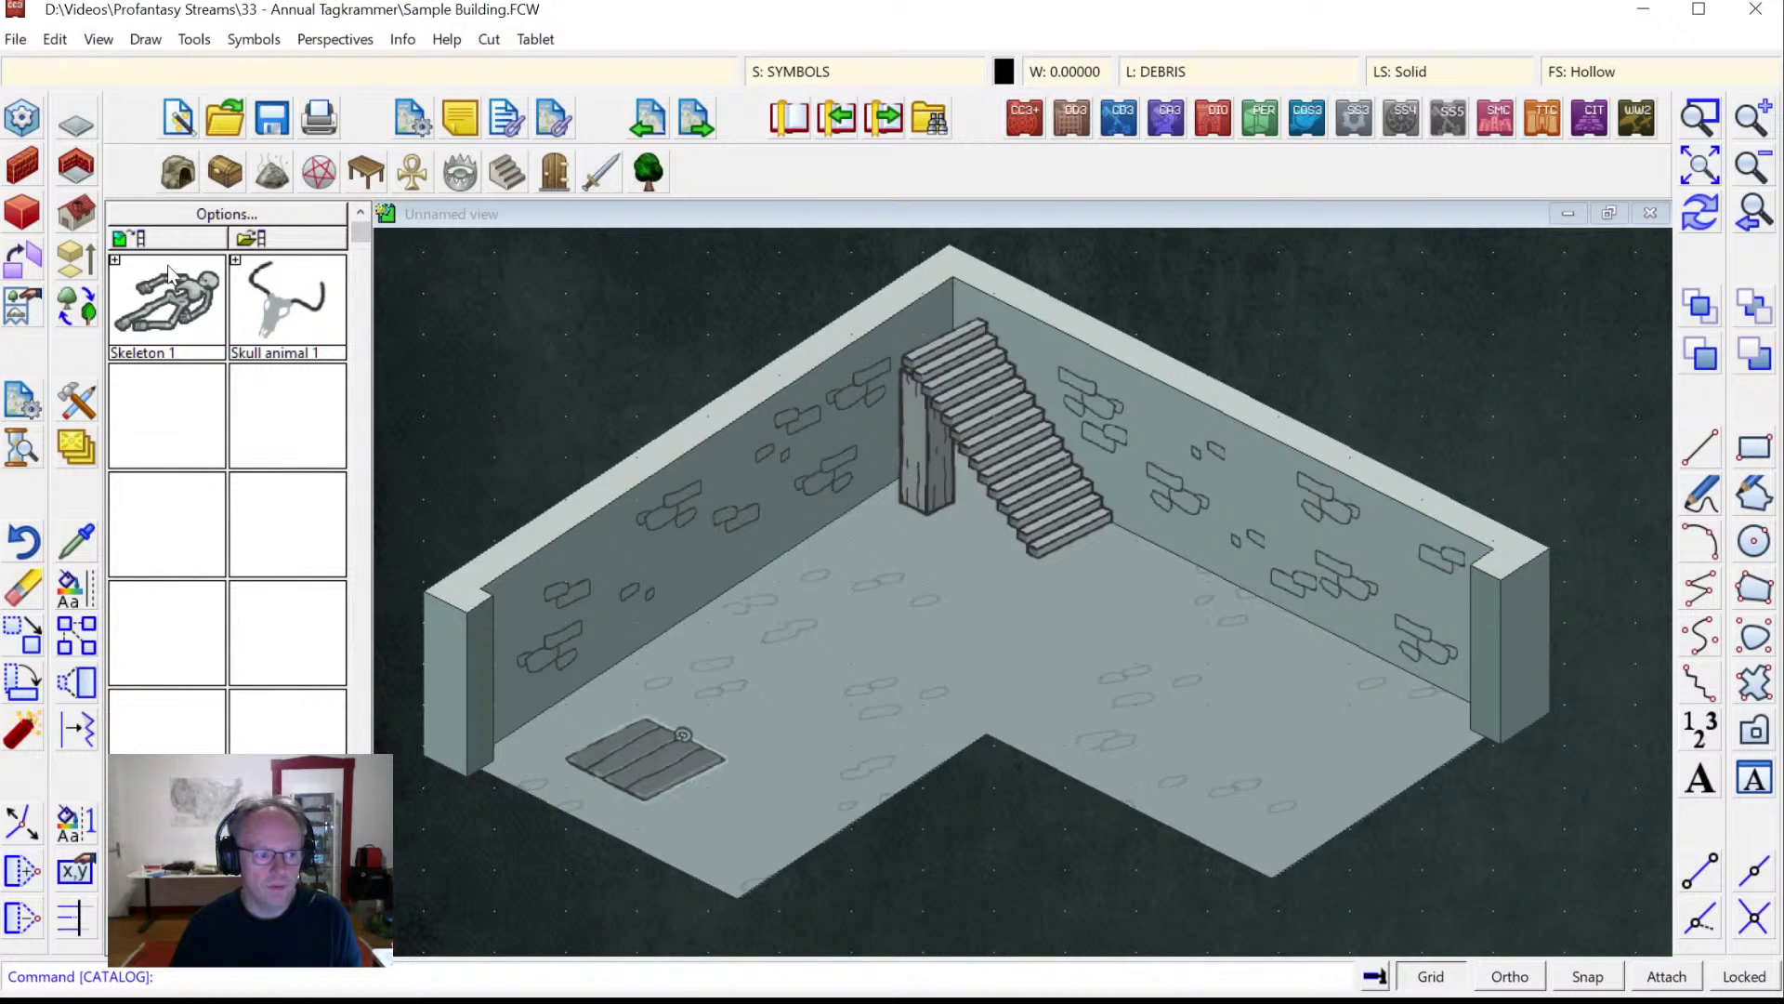
pyautogui.click(183, 290)
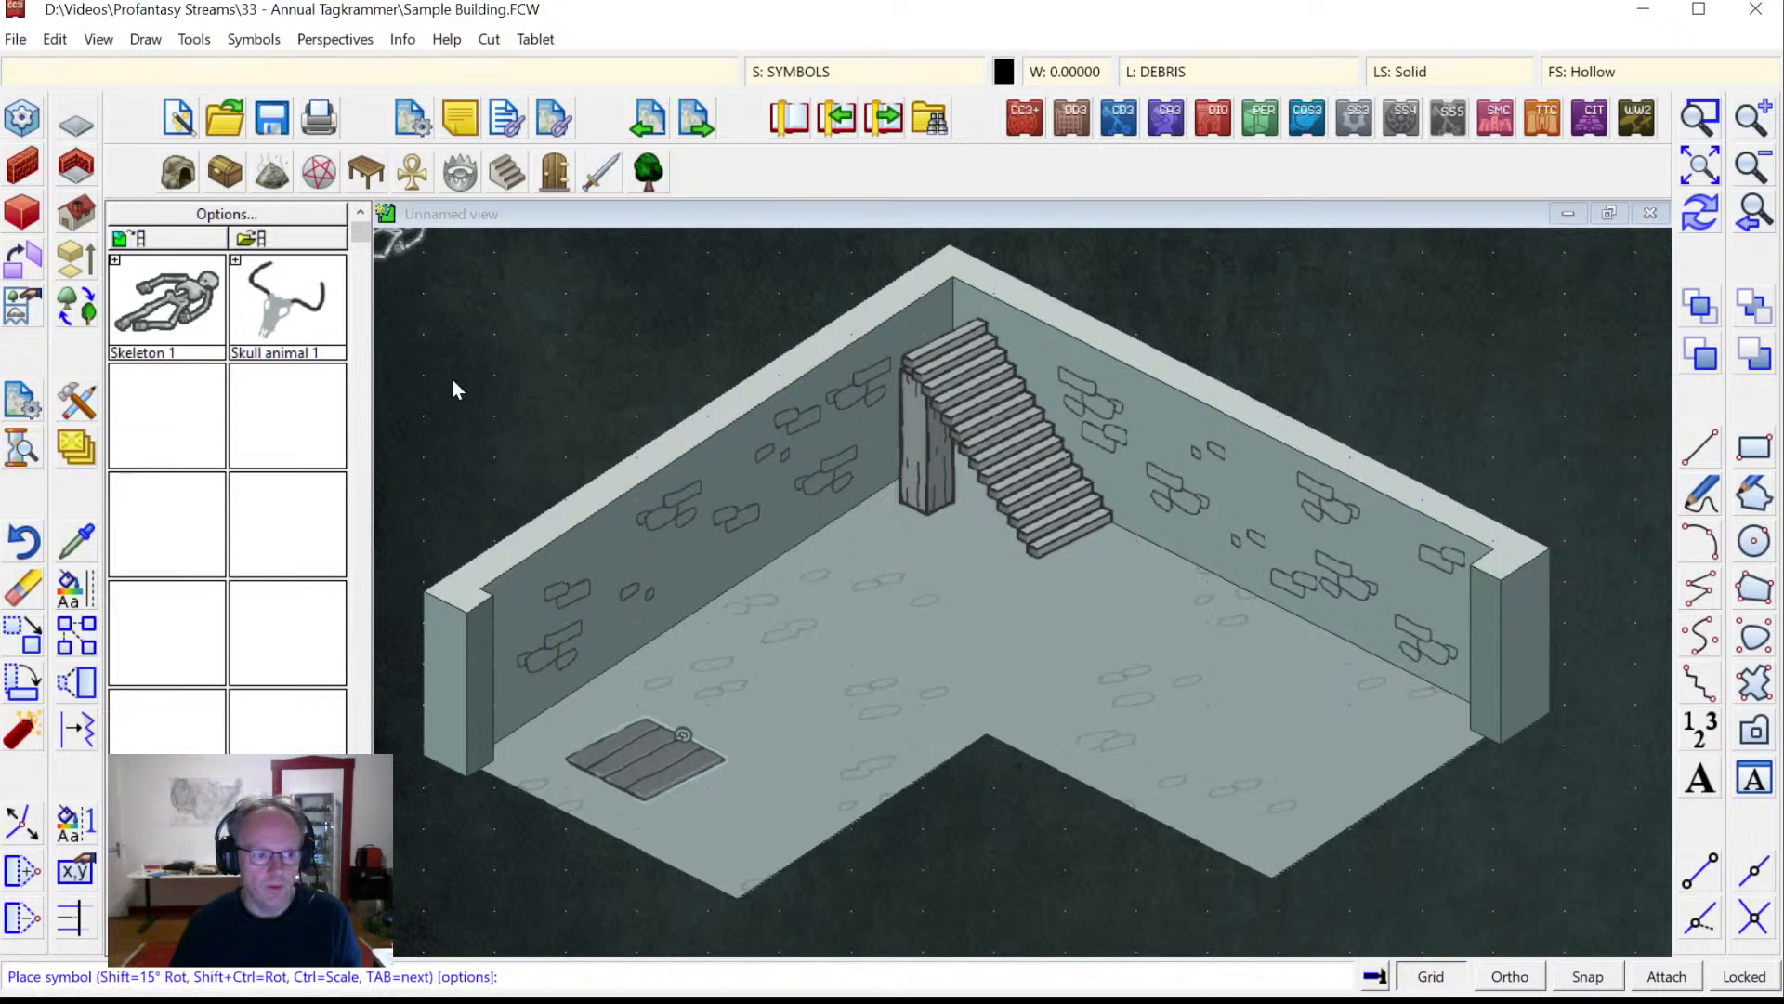
pyautogui.click(269, 176)
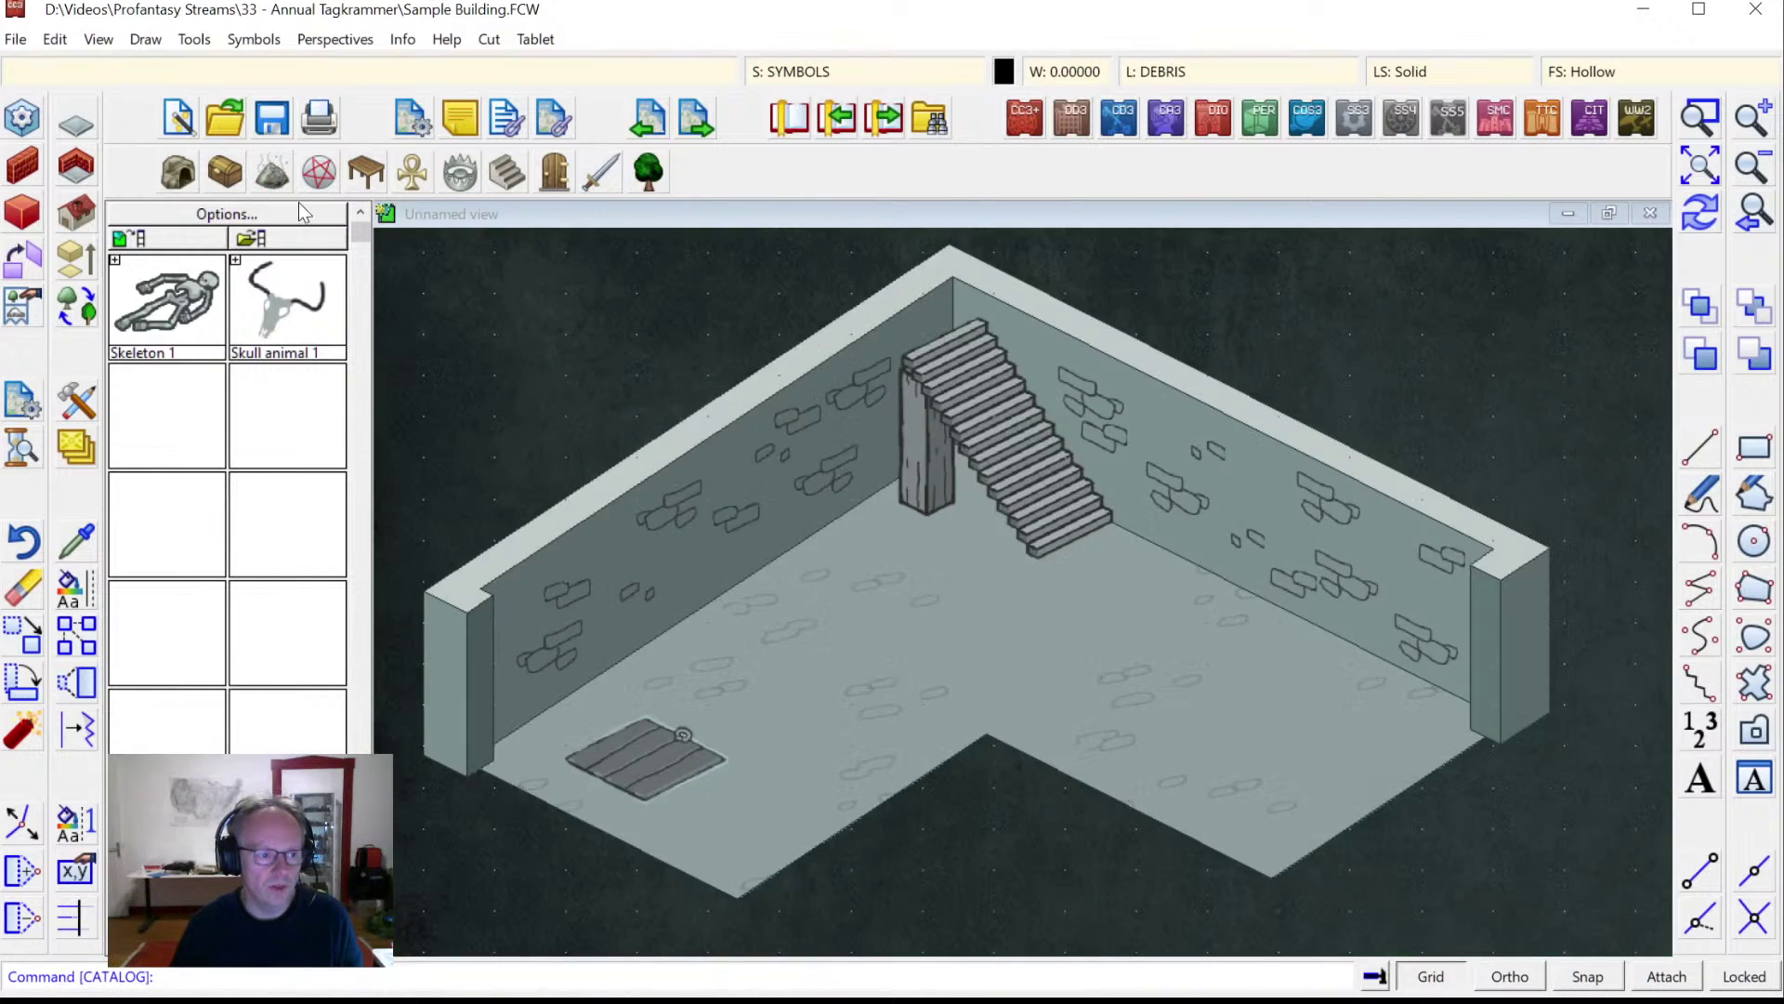
# Load the containers and treasure catalog and place stacked barrels, two lying barrels and one standing barrel along the right wall.
pyautogui.click(226, 171)
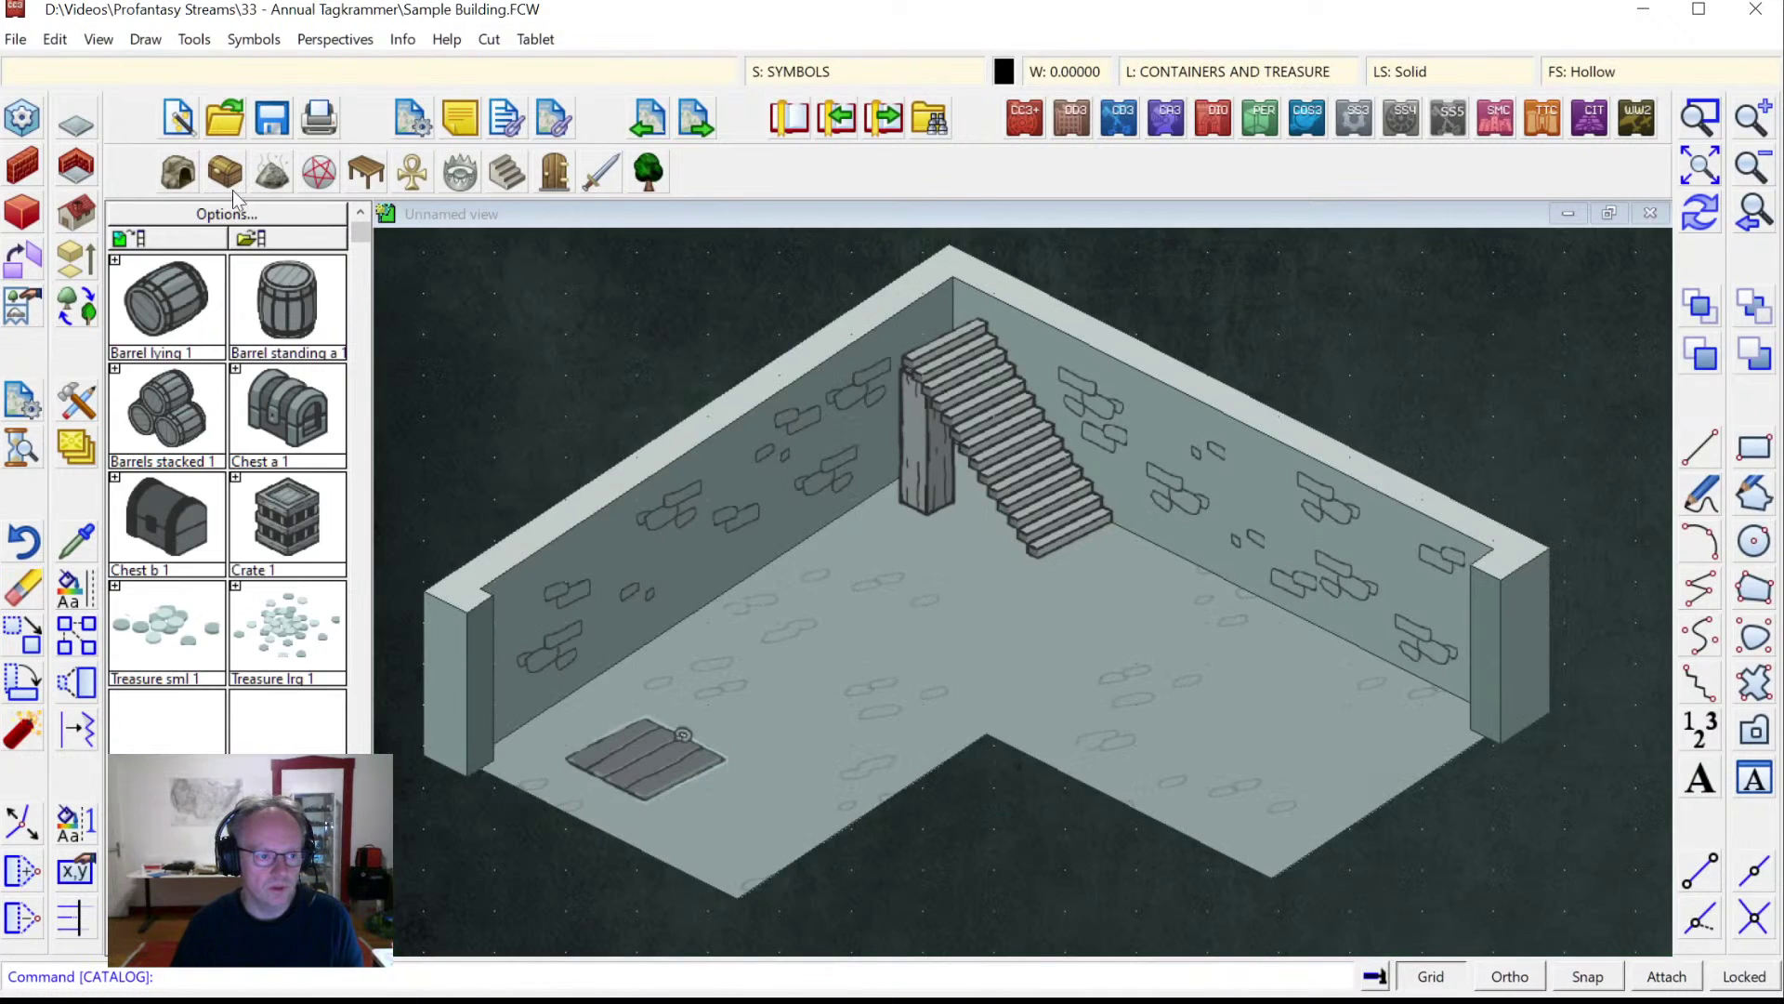
pyautogui.click(191, 395)
pyautogui.click(1223, 633)
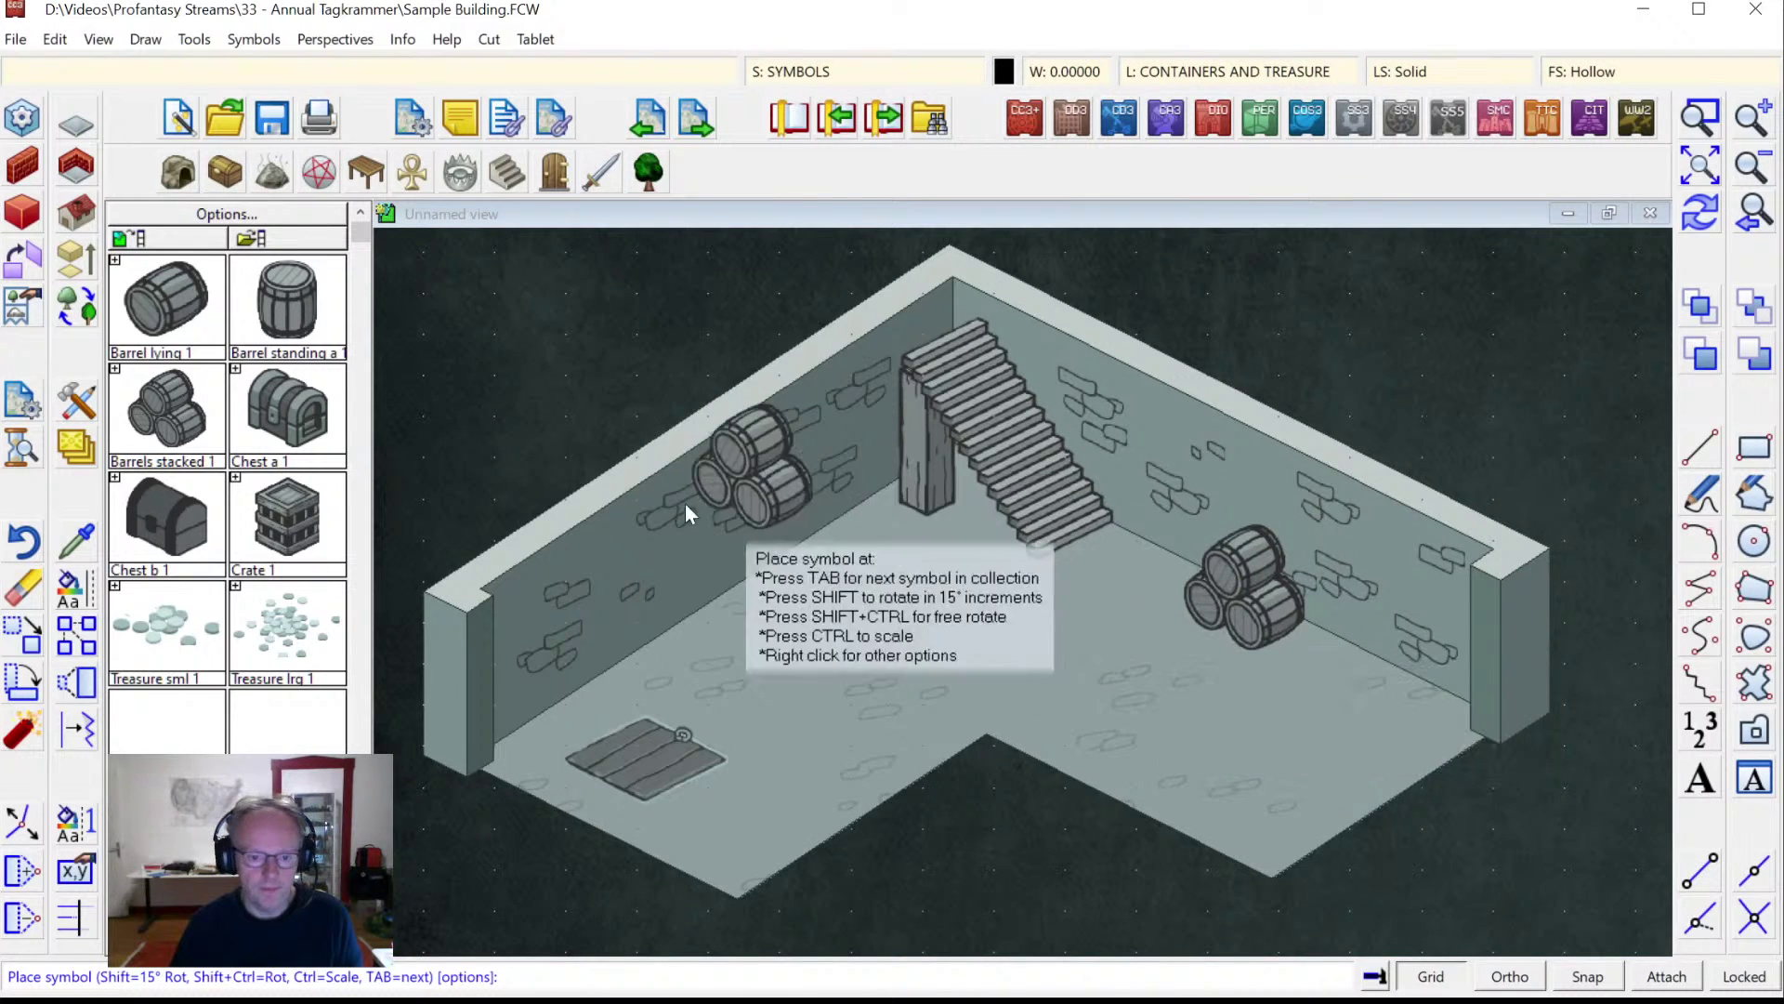
pyautogui.click(167, 306)
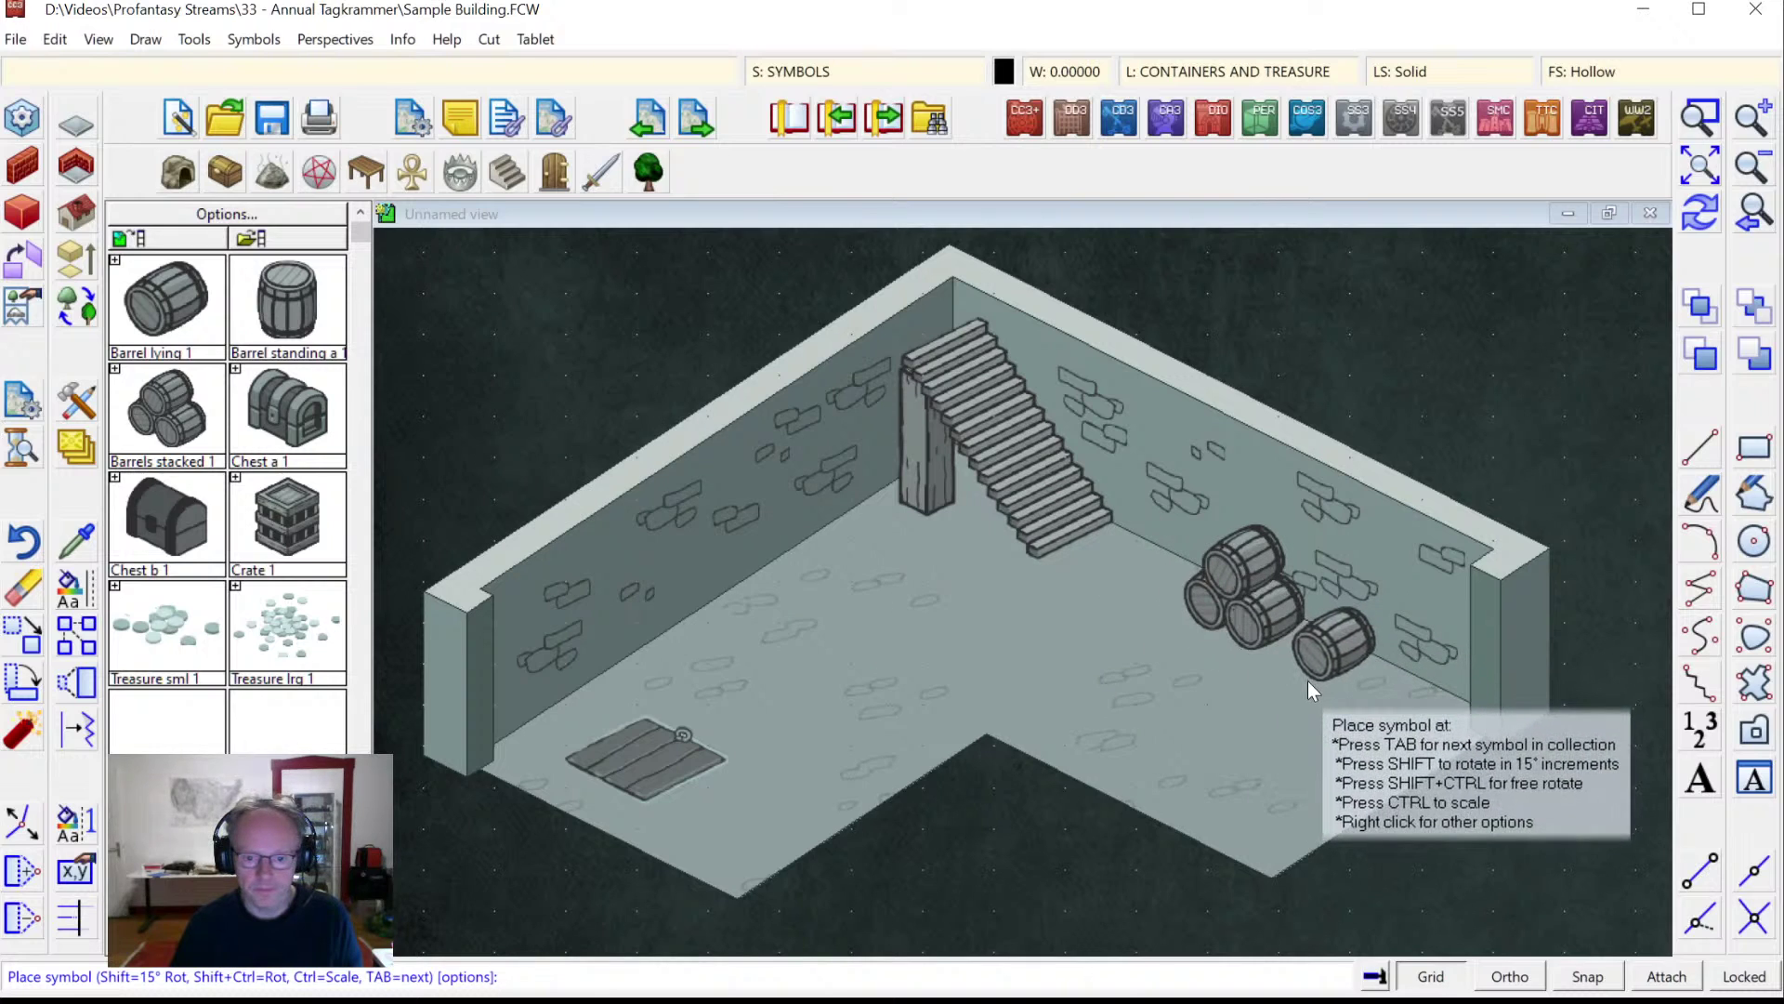
pyautogui.click(1352, 706)
pyautogui.press('Tab')
pyautogui.click(1208, 655)
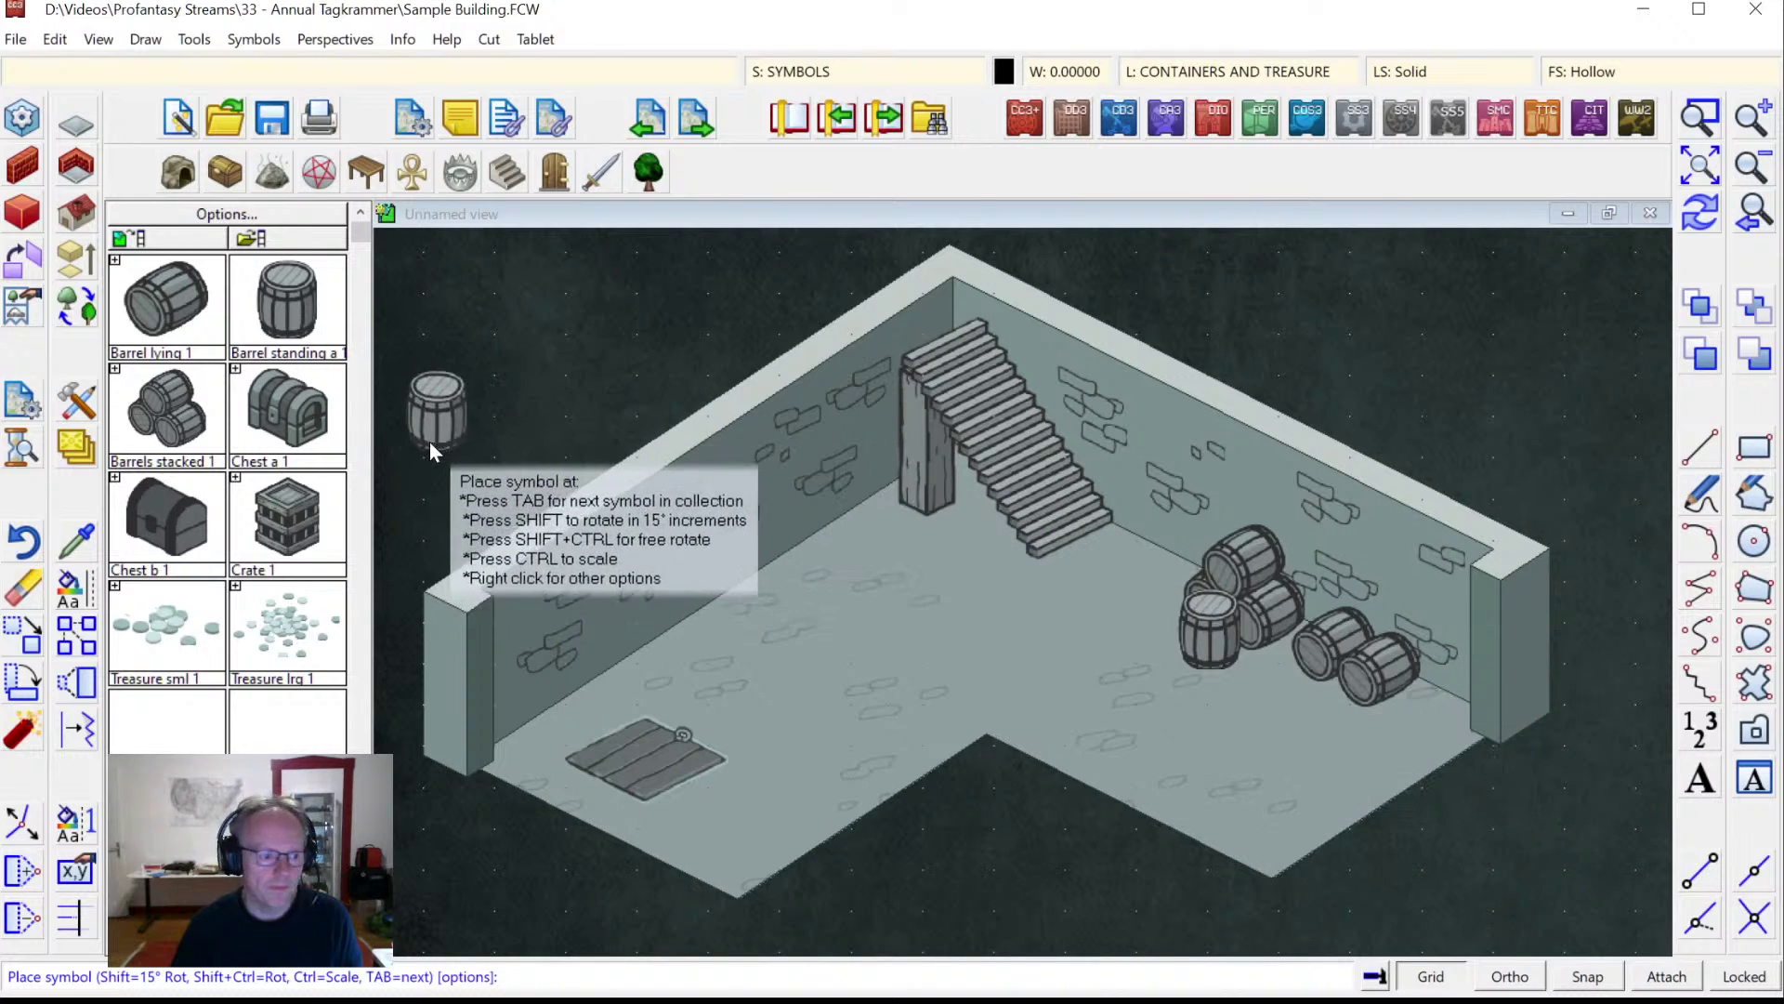
# Place four Crate 1 symbols by the left wall, with one stacked on top and one in front.
pyautogui.click(331, 535)
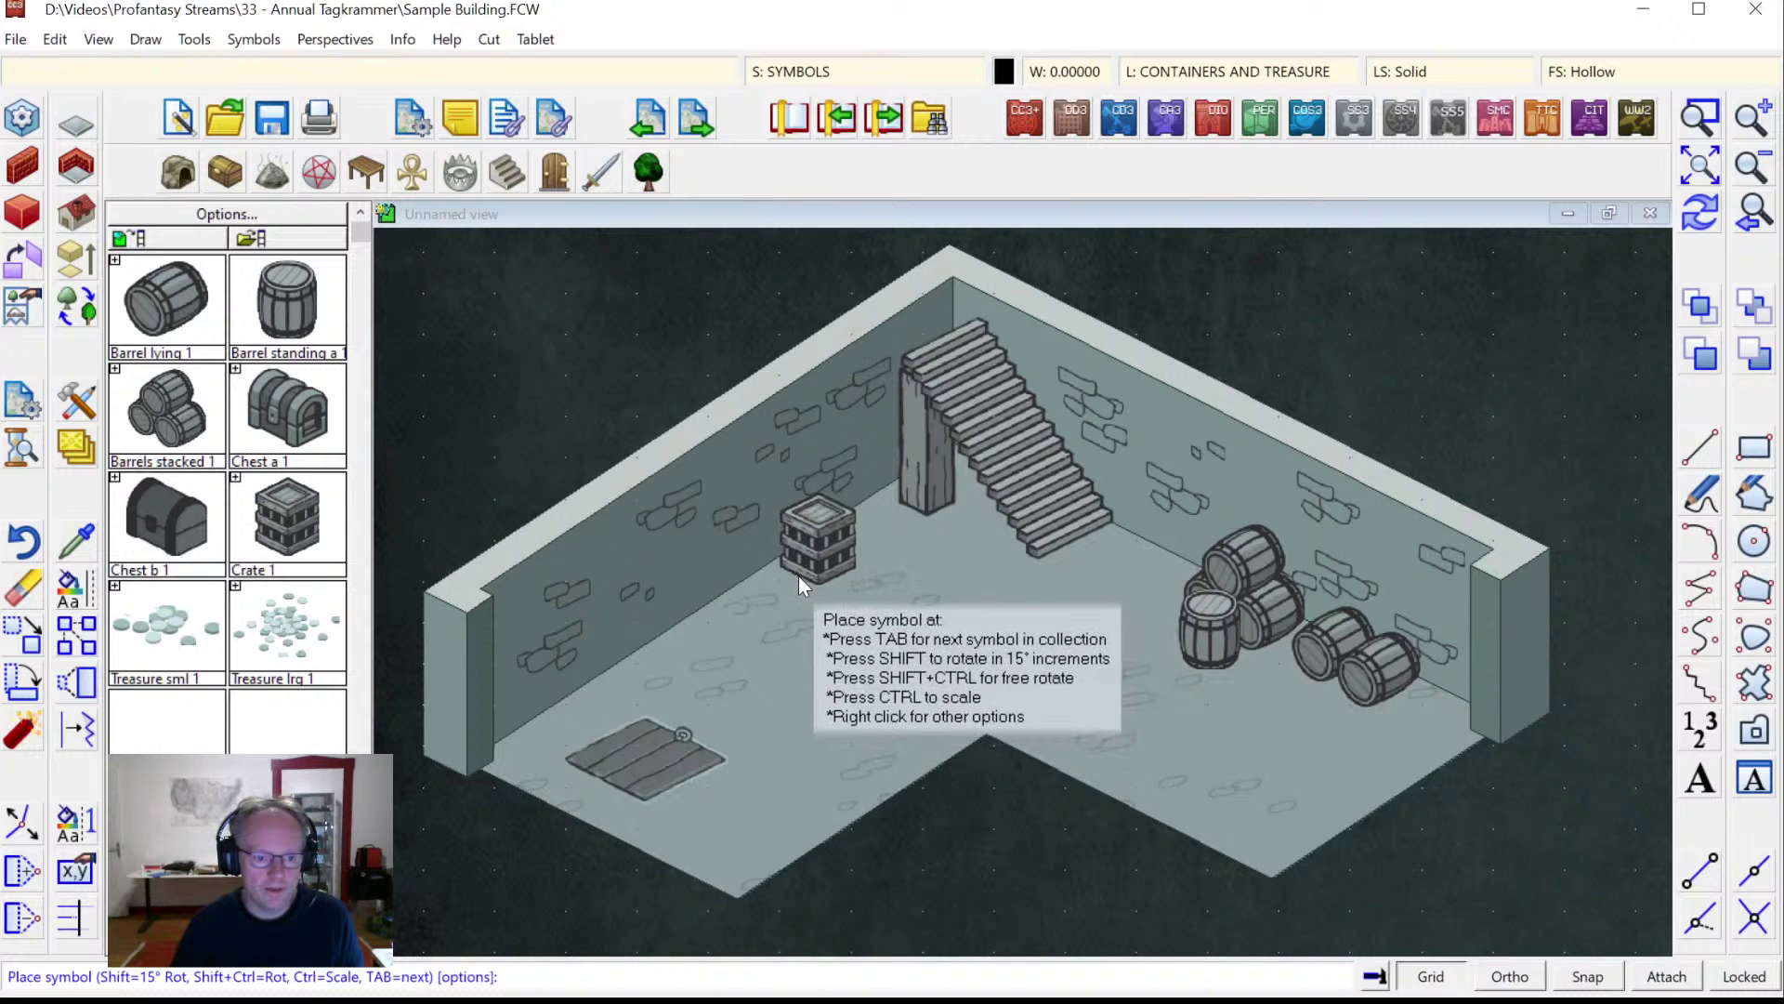
pyautogui.click(799, 576)
pyautogui.click(753, 598)
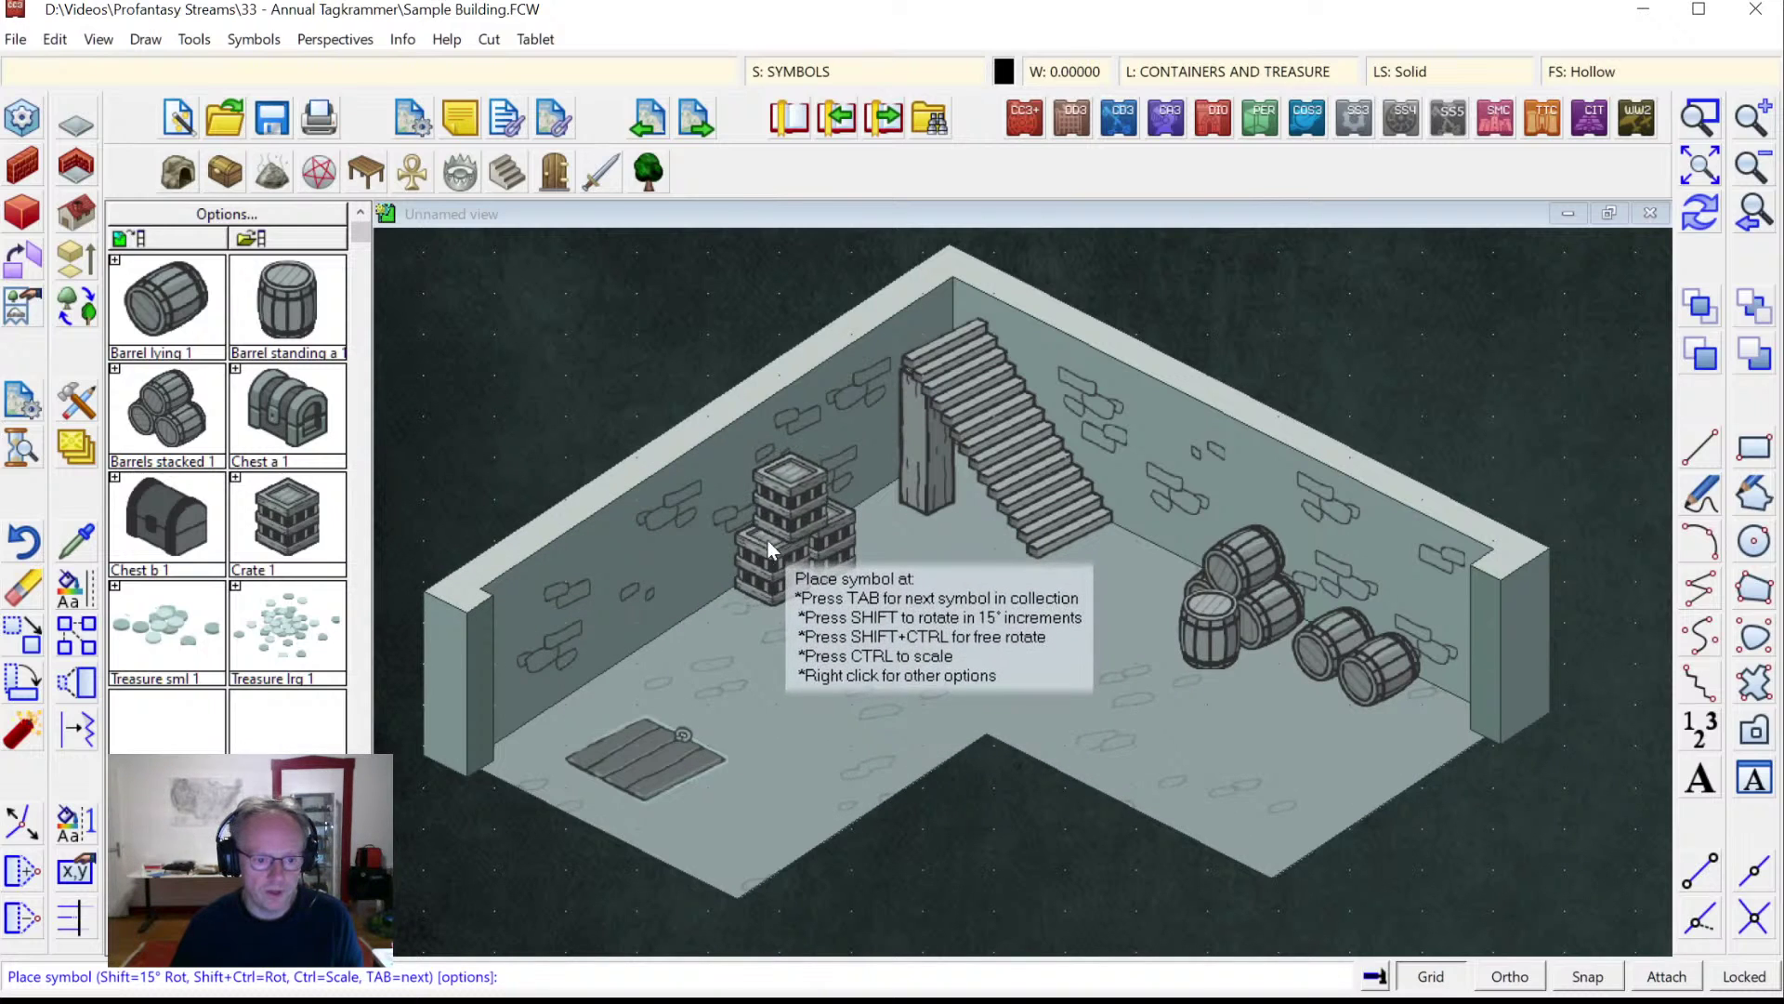
pyautogui.click(817, 620)
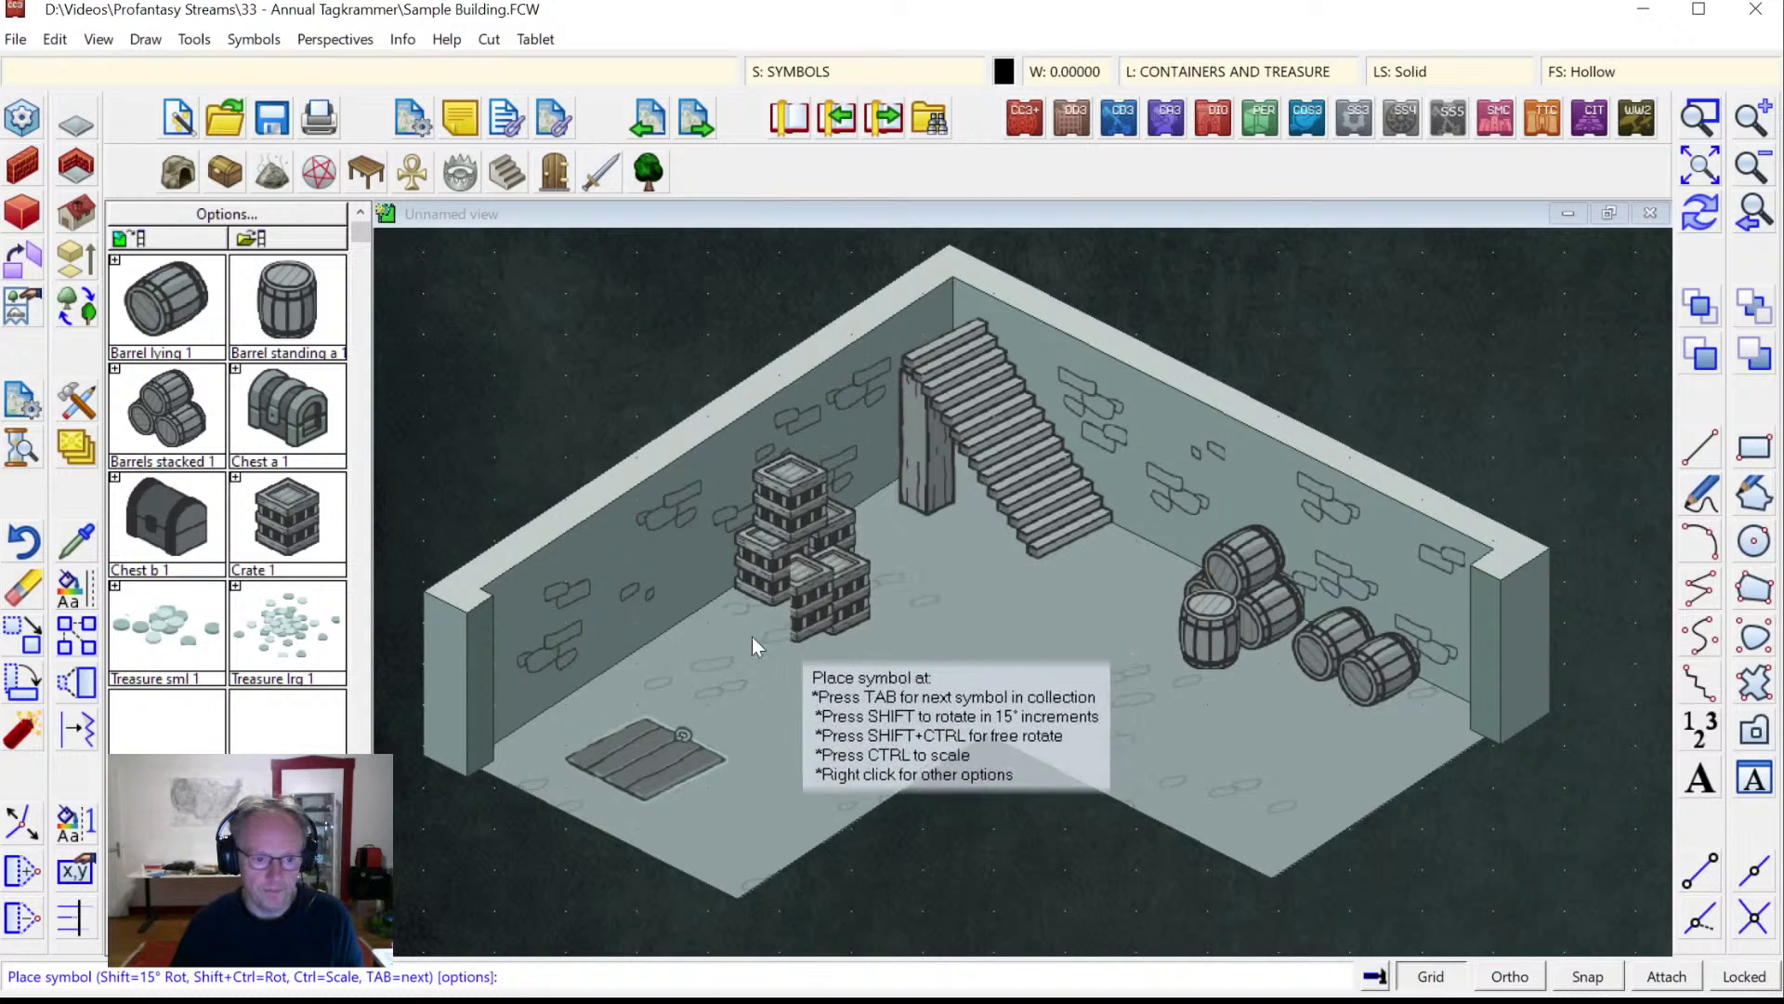
# Place the Chest a 1 symbol against the left wall between the crates and the trapdoor.
pyautogui.click(162, 528)
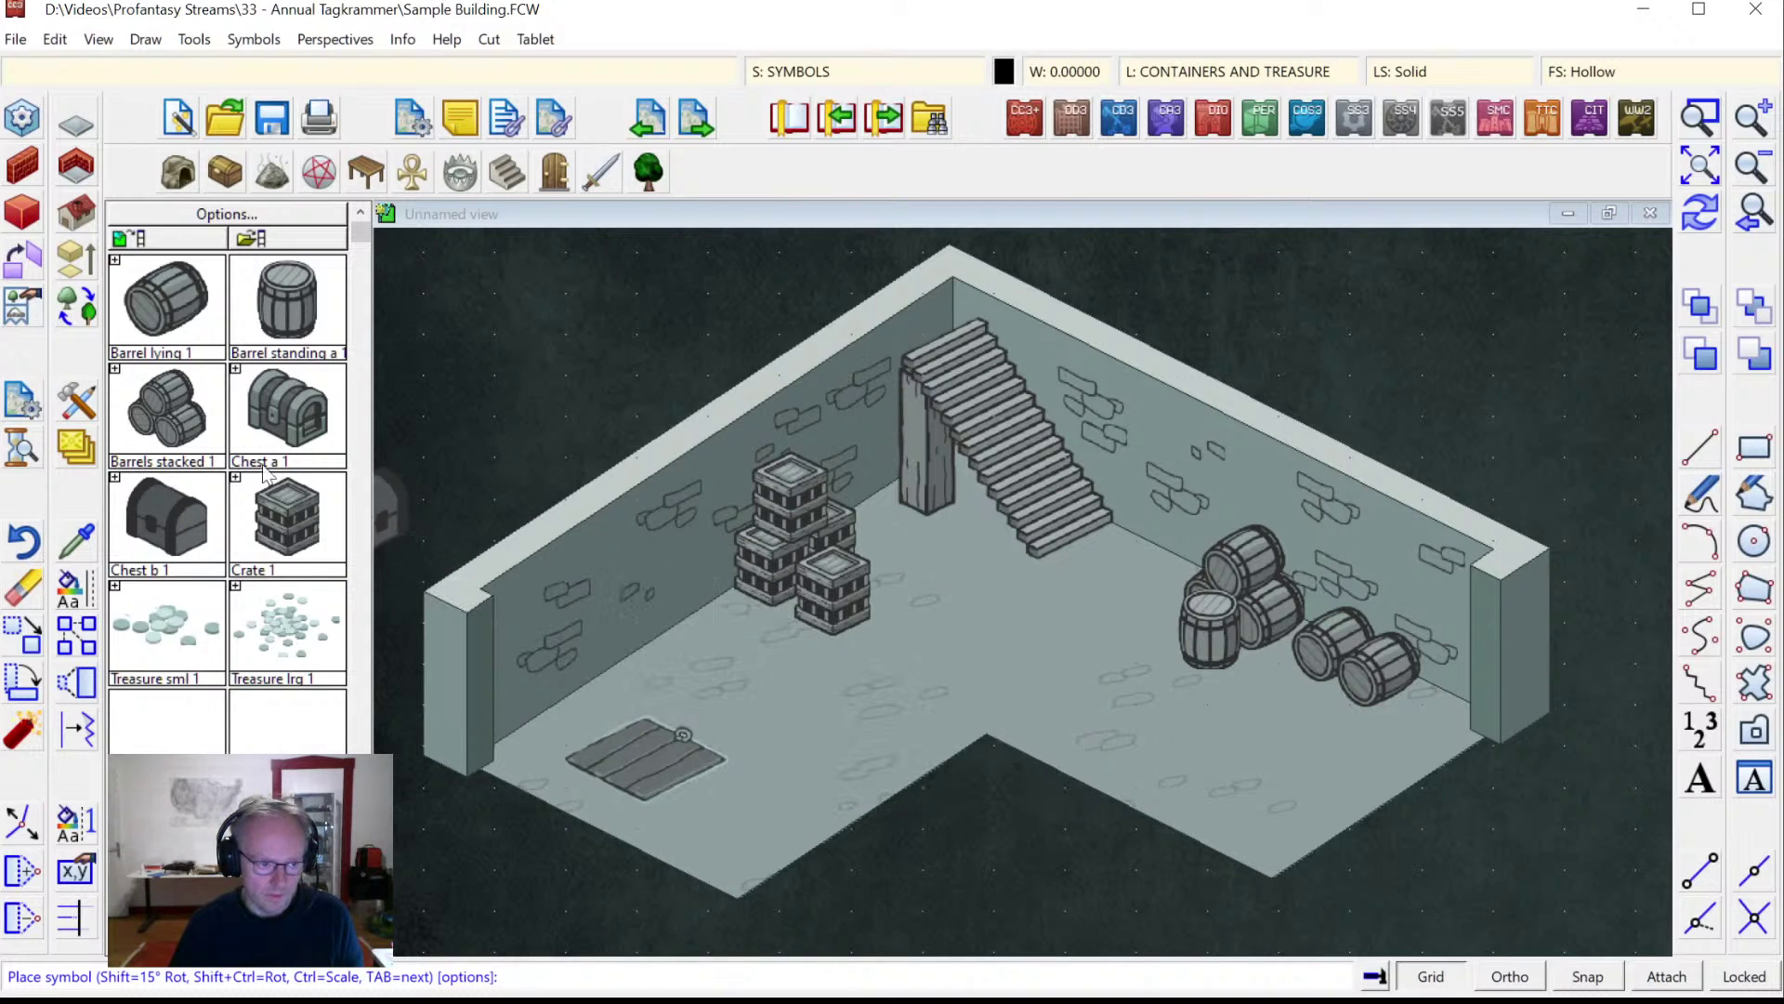
pyautogui.click(274, 413)
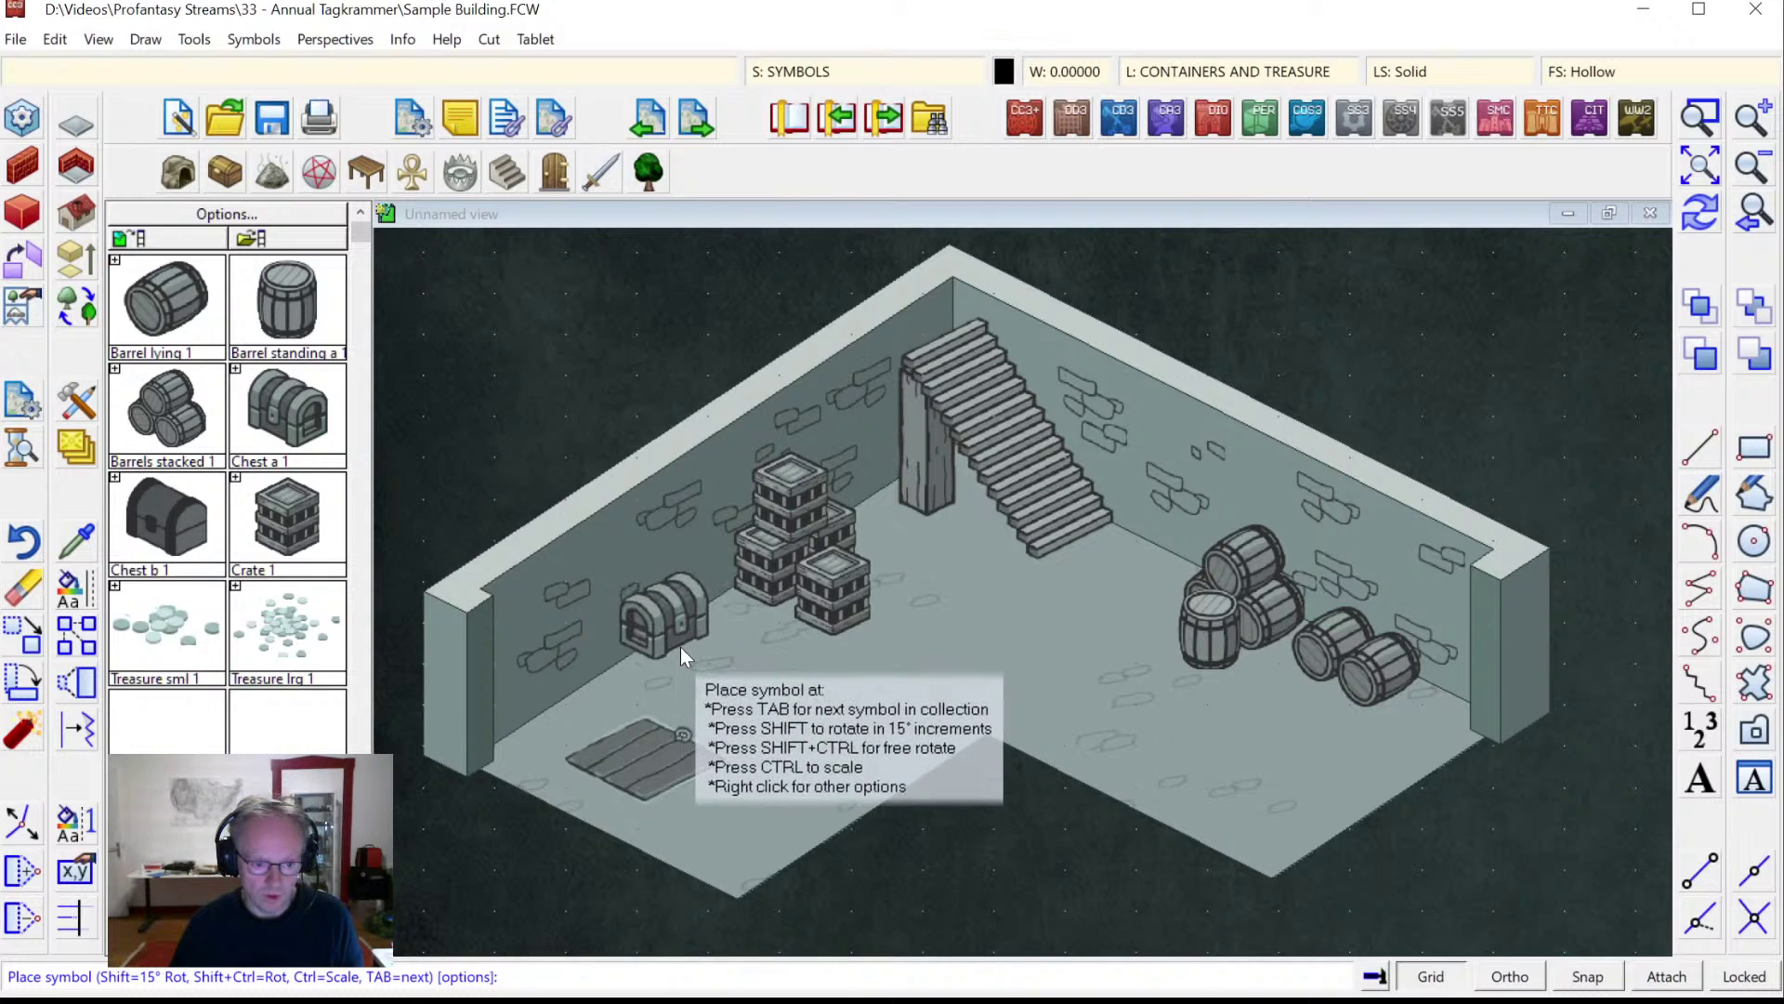
pyautogui.click(693, 660)
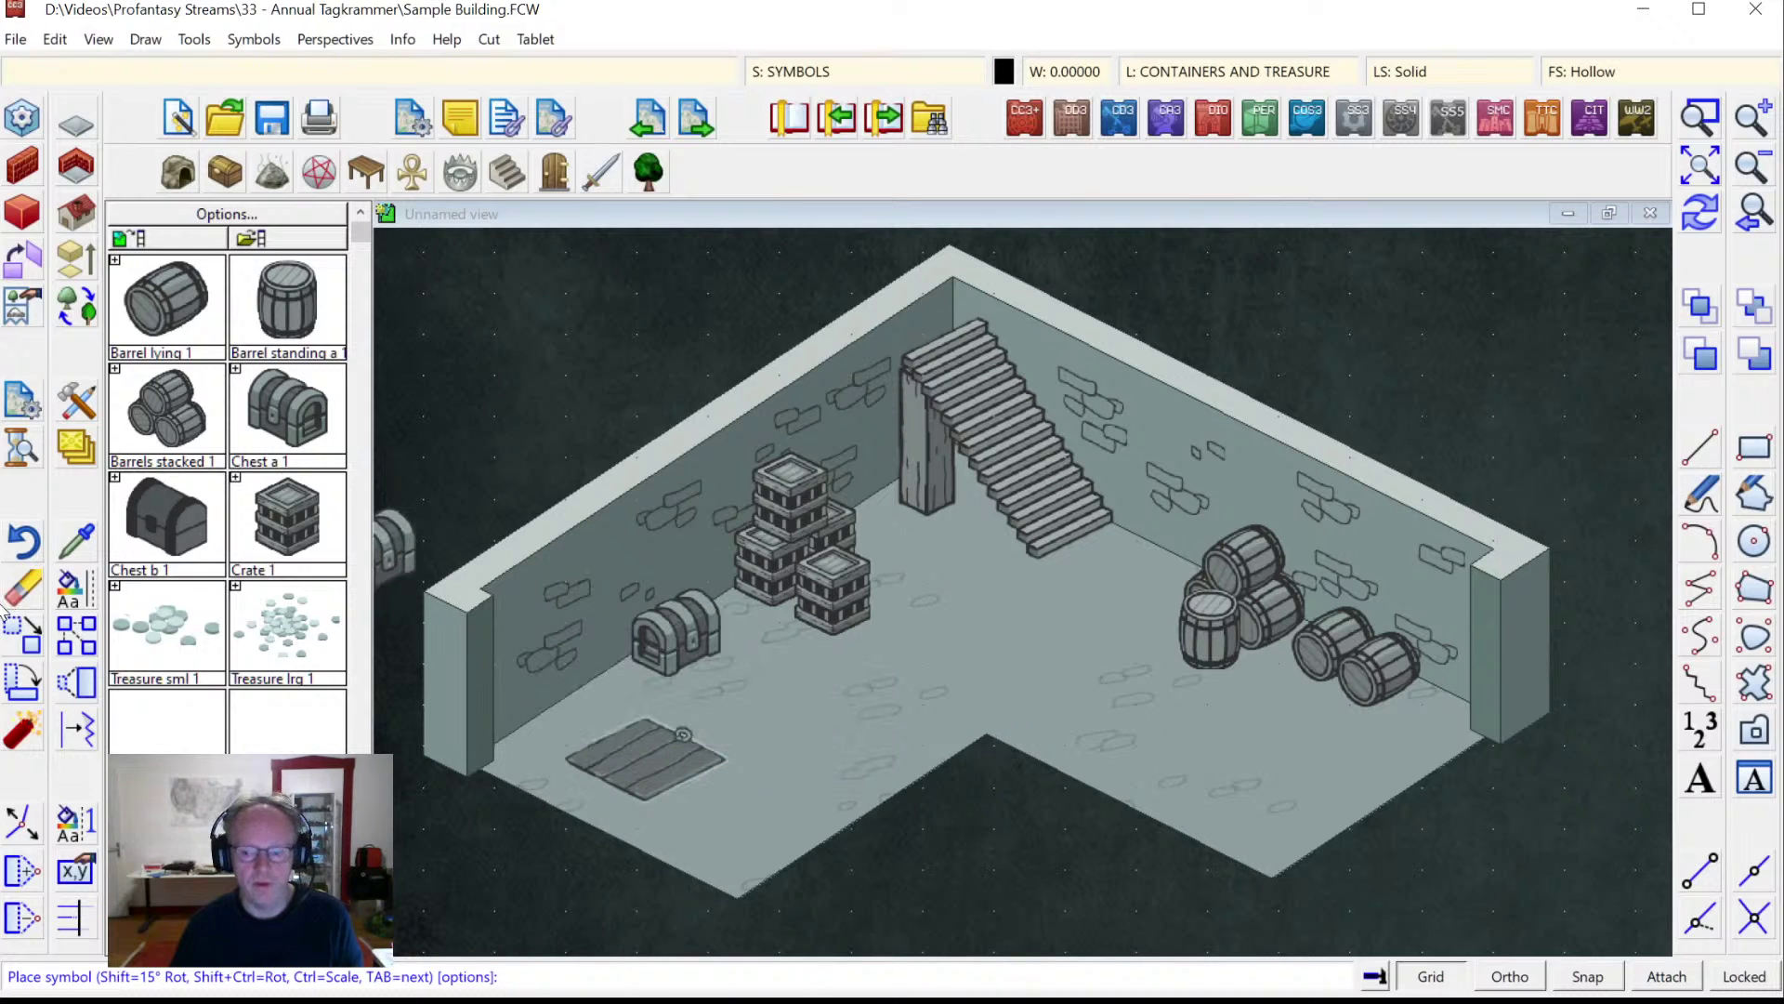
pyautogui.press('Escape')
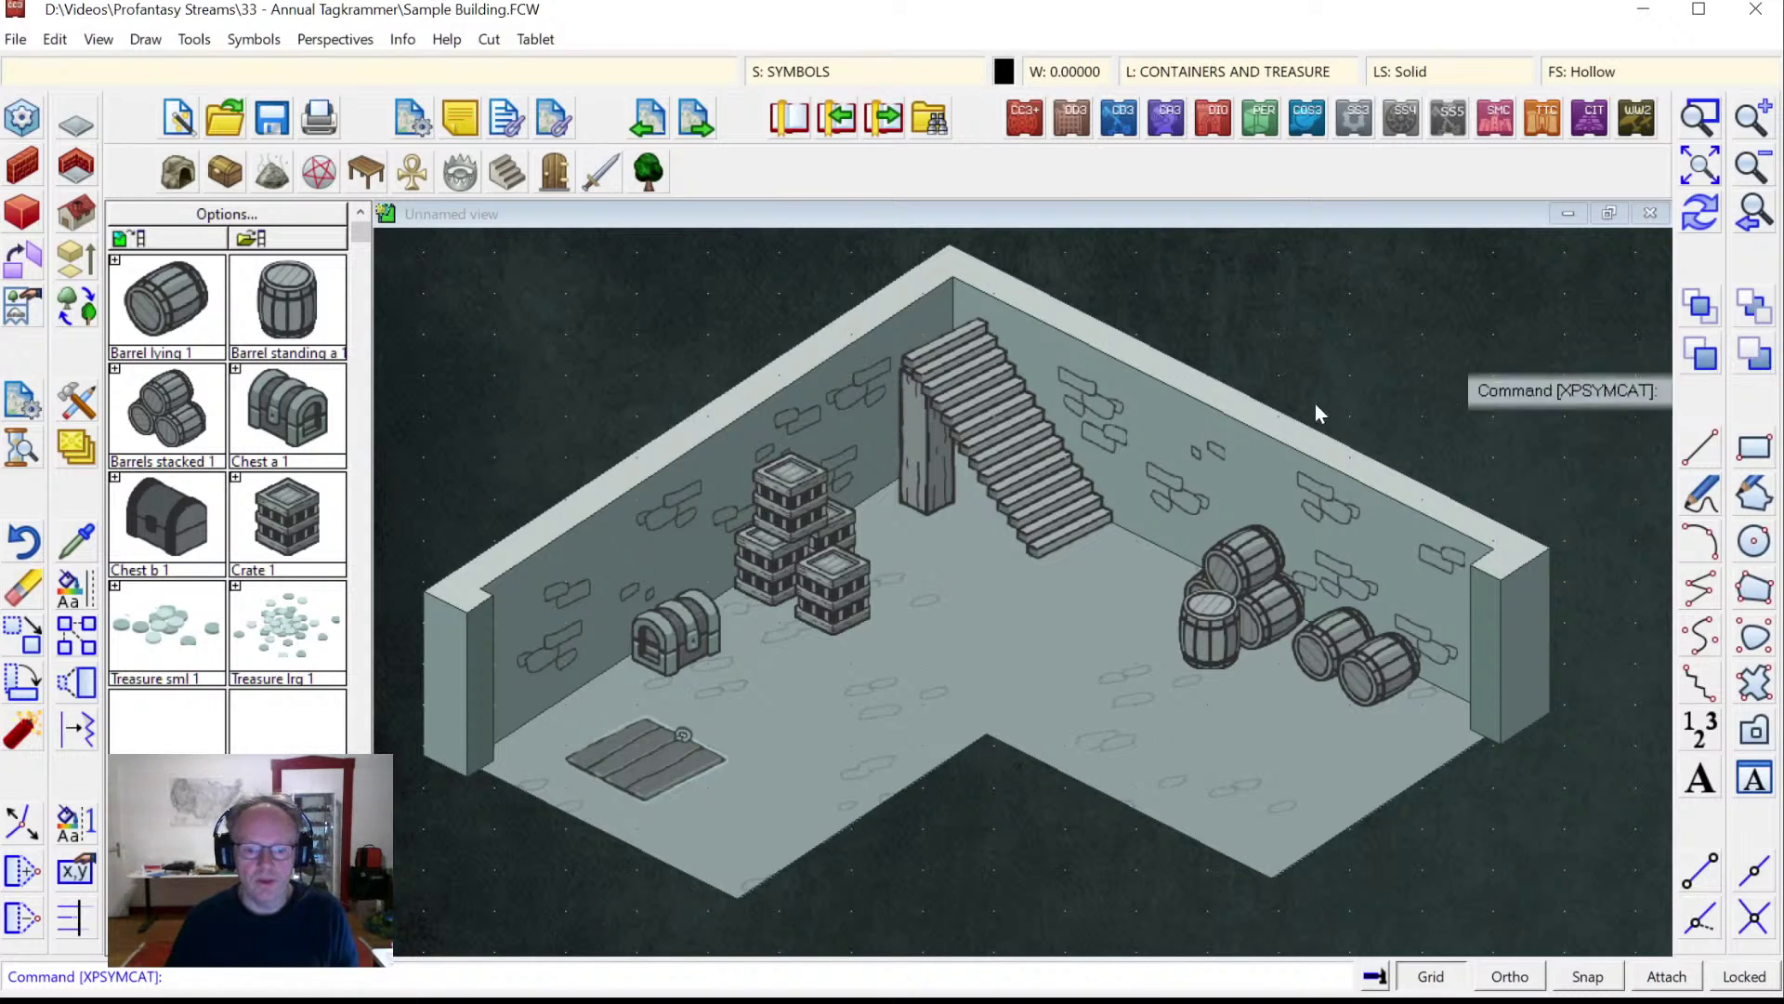
# Draw a rectangular isometric floor on sheet FLOOR 0 for a small room behind the barrels' wall.
pyautogui.click(1697, 110)
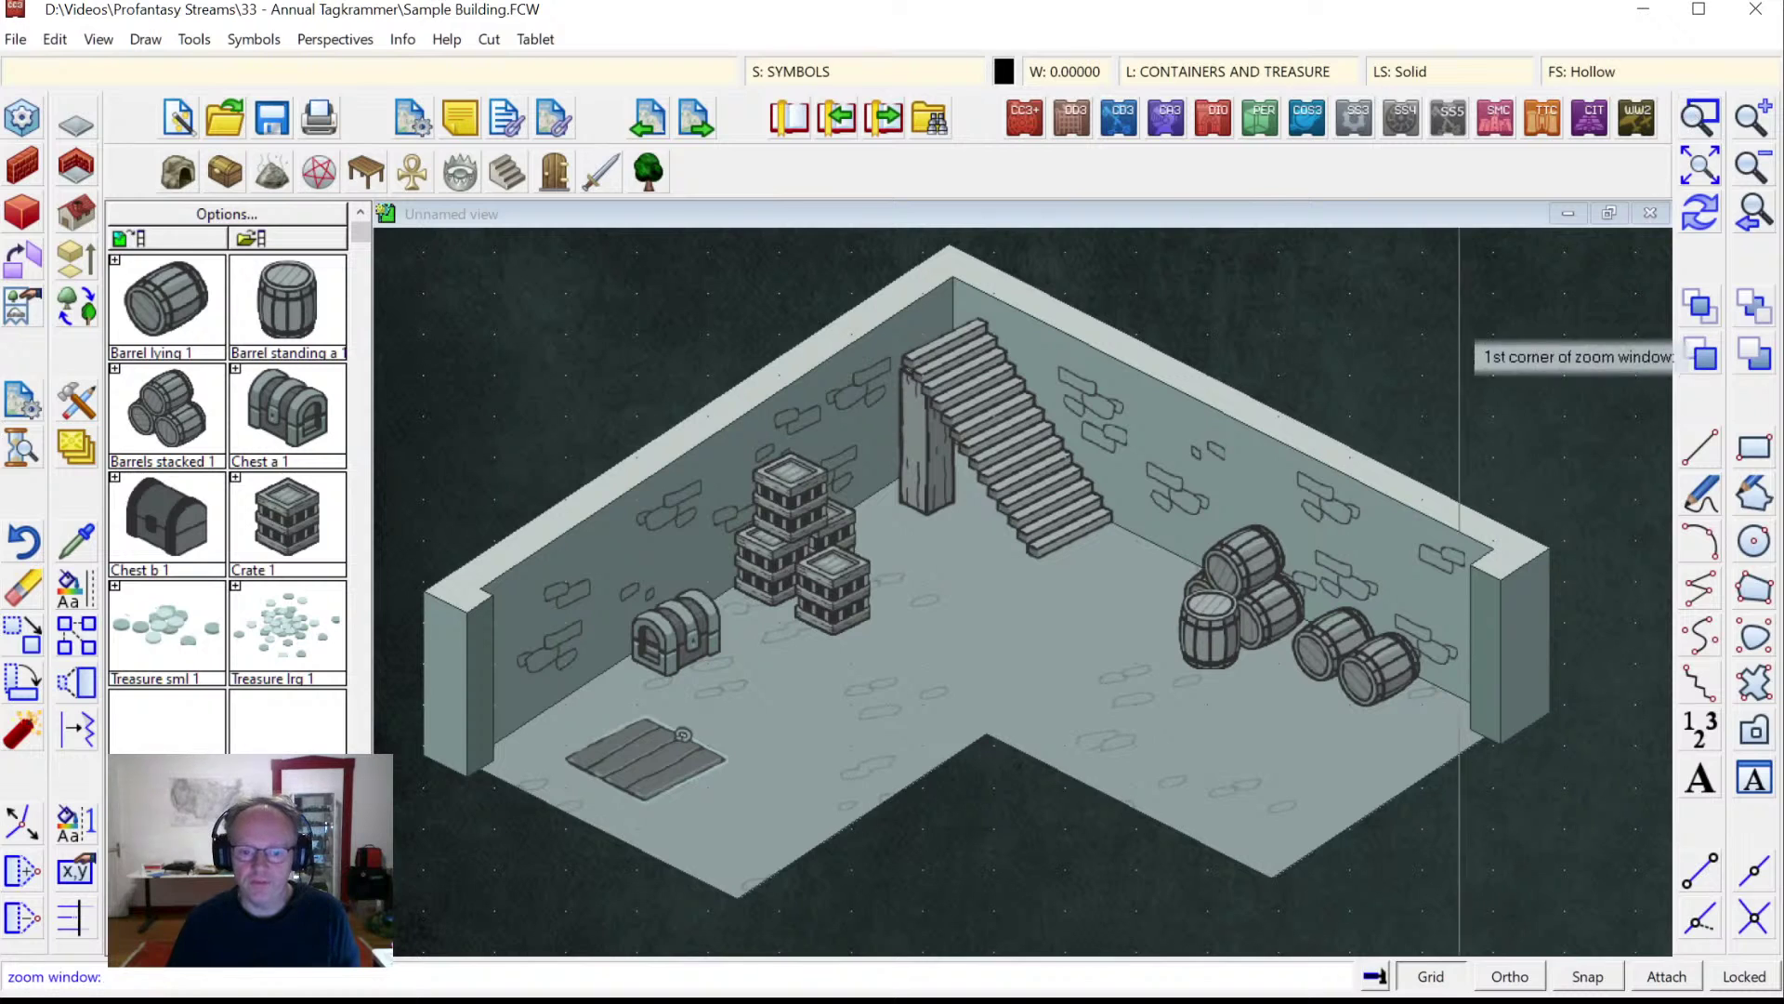
pyautogui.click(1048, 296)
pyautogui.click(1624, 869)
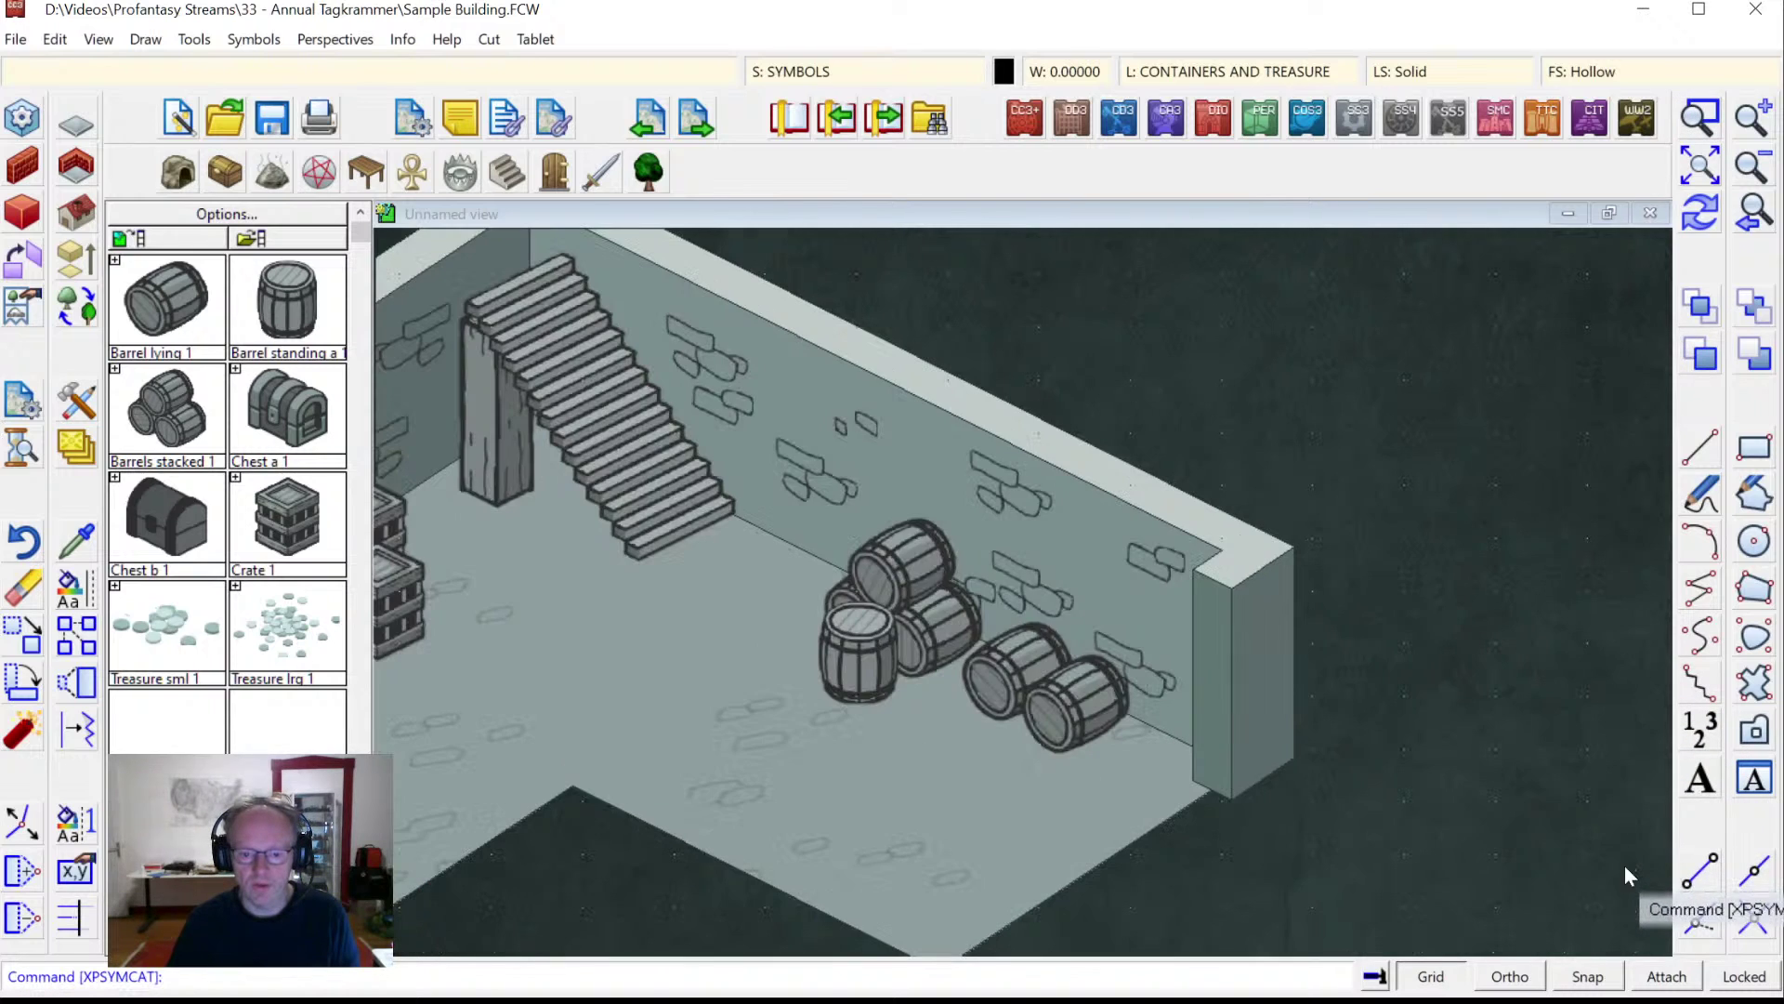
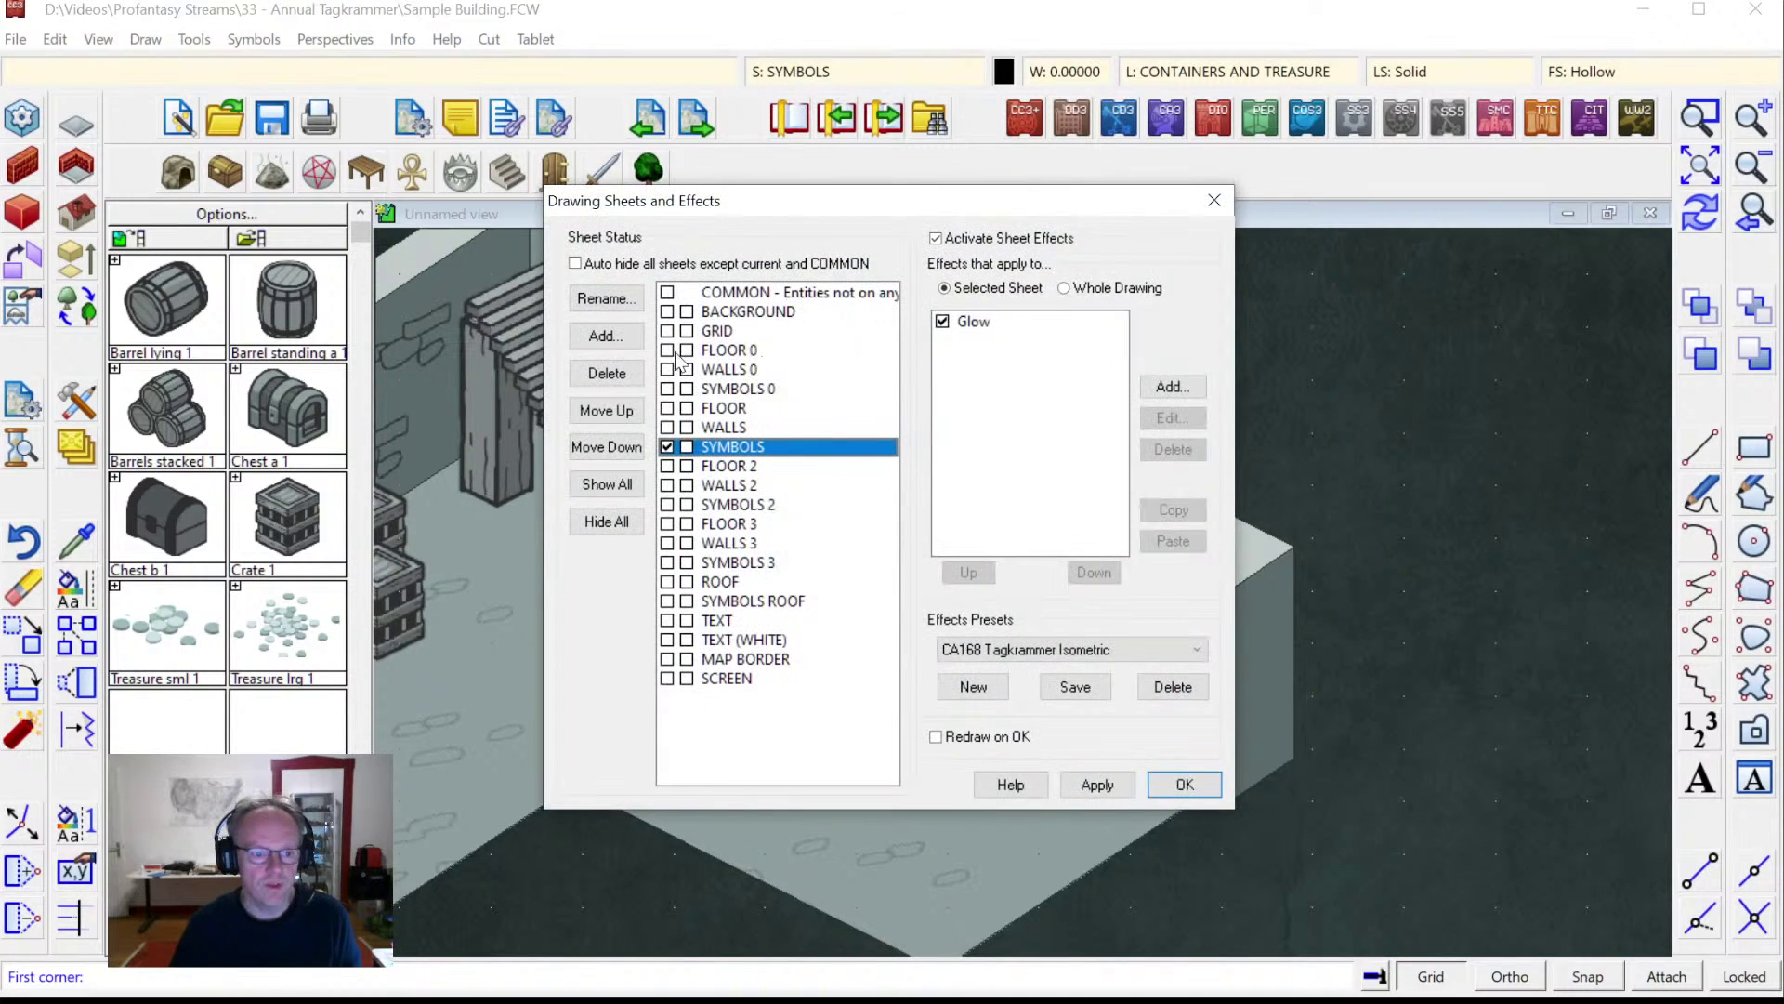
pyautogui.click(667, 353)
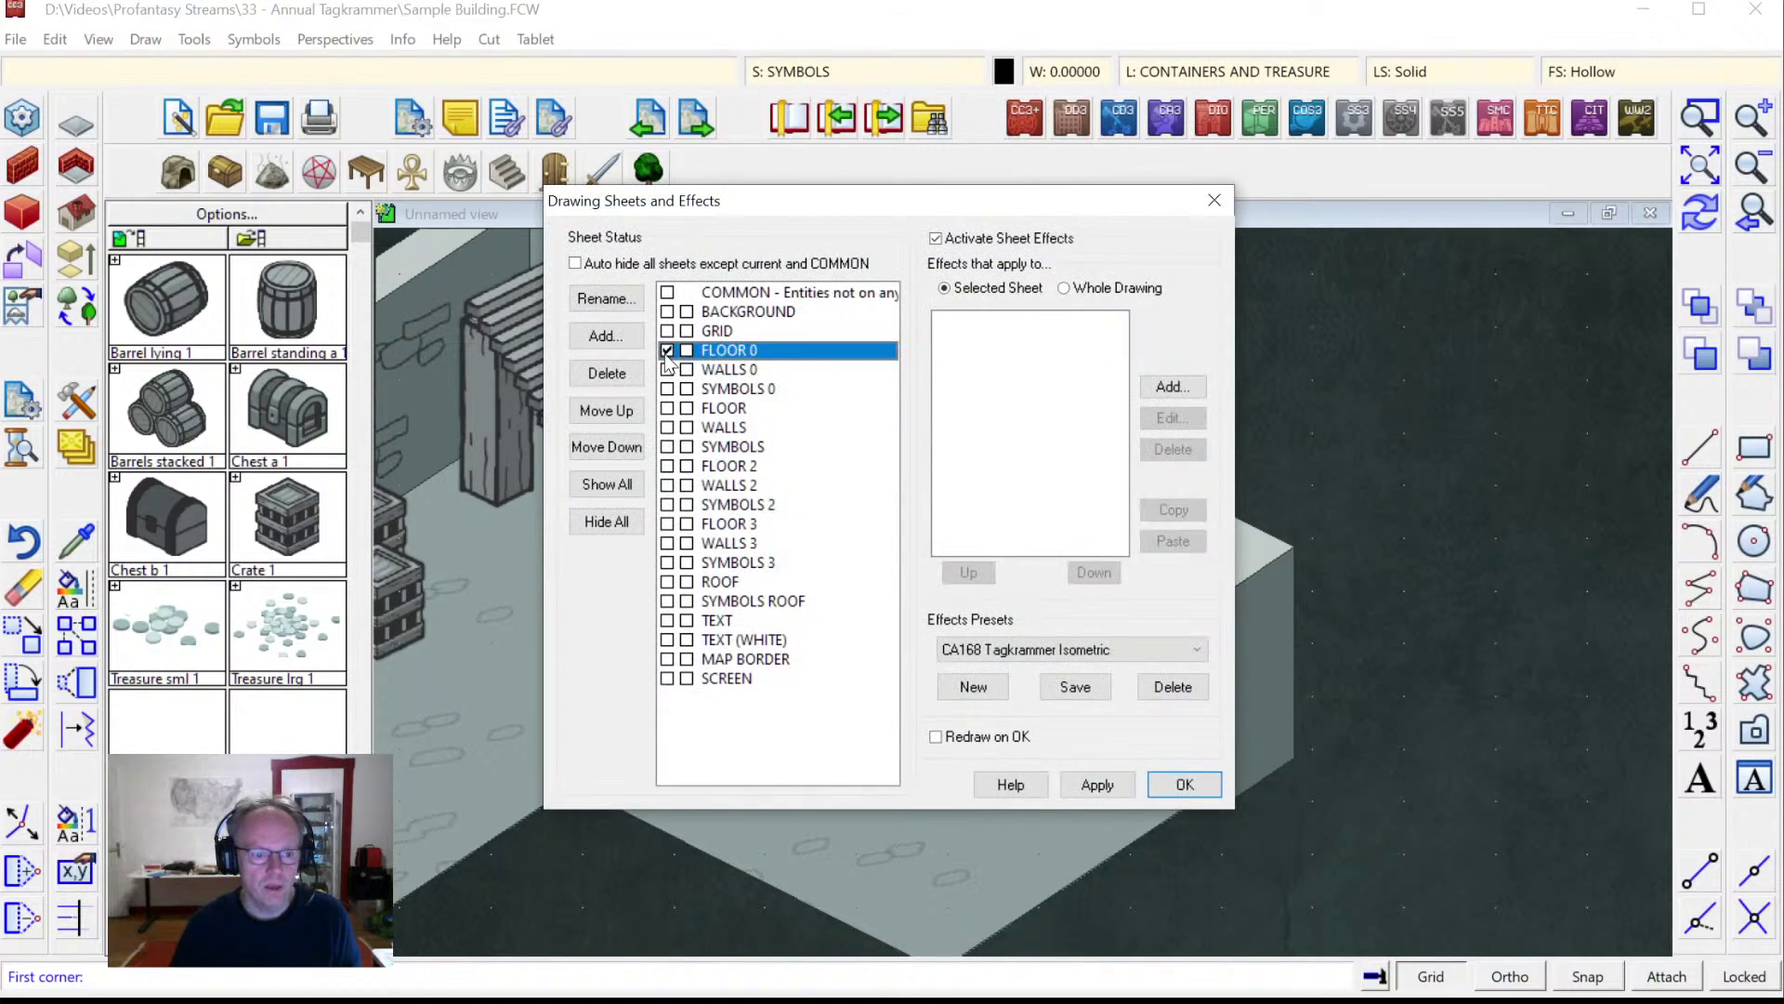
pyautogui.click(1185, 785)
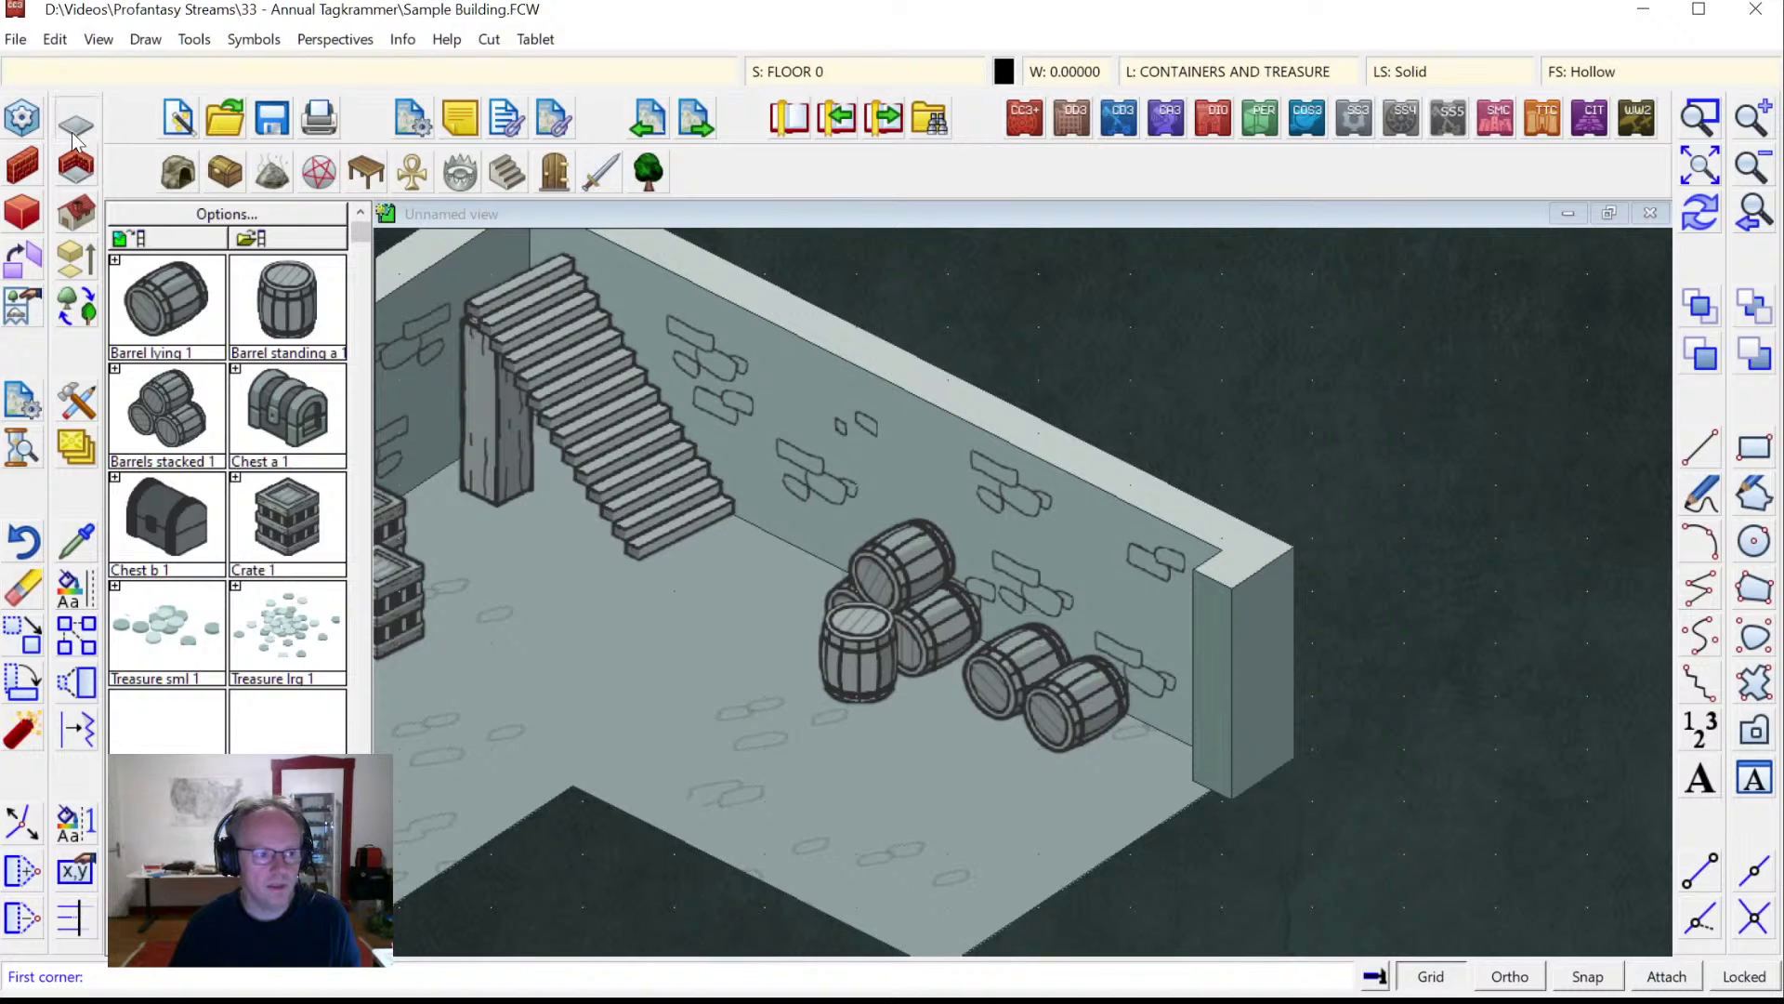
pyautogui.click(1026, 449)
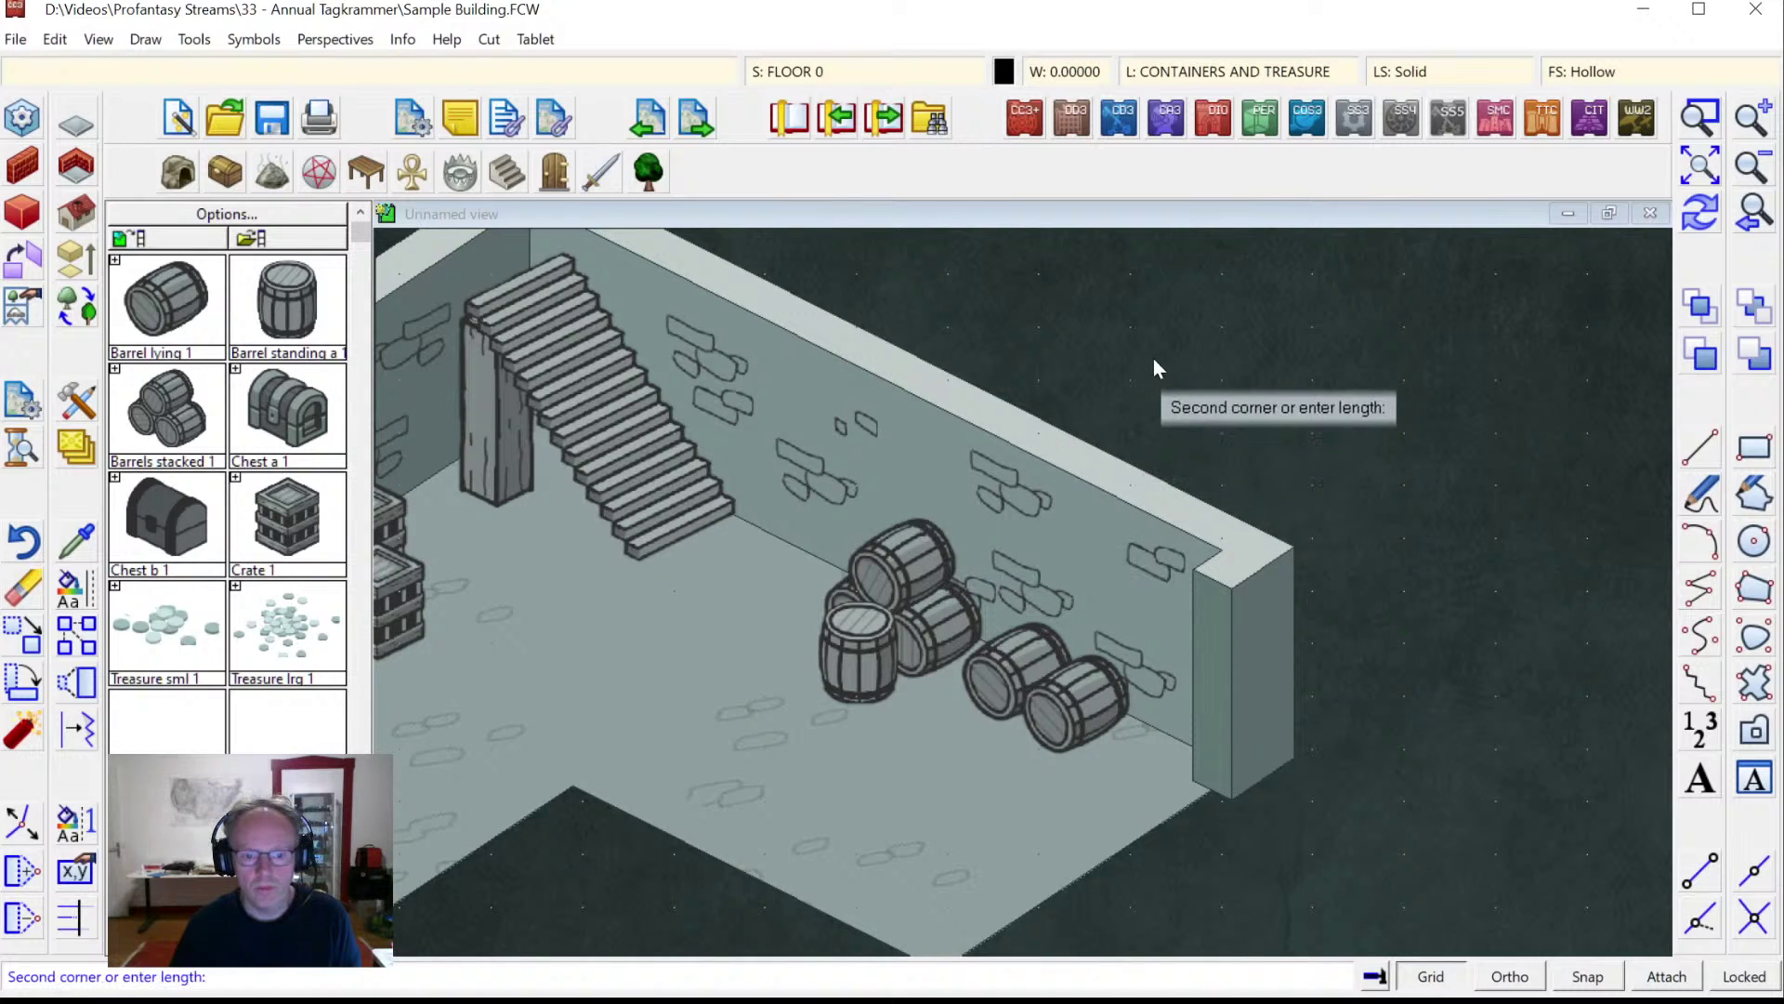
pyautogui.click(1182, 331)
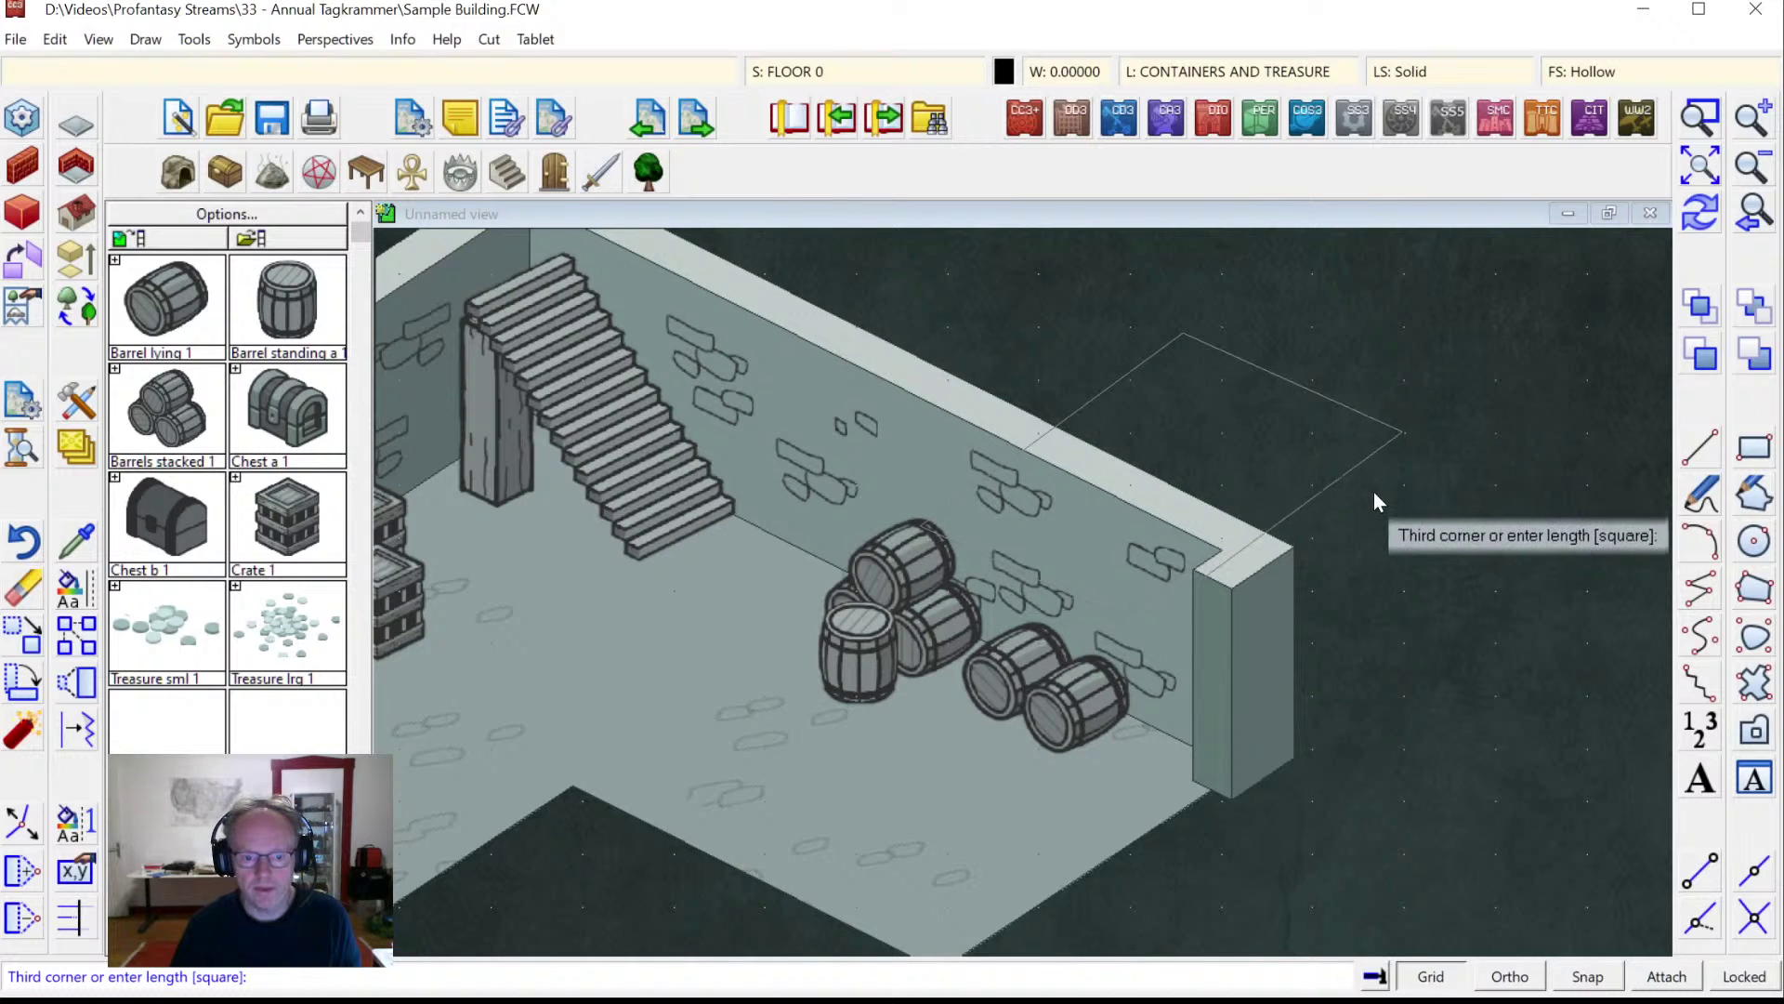
pyautogui.click(1374, 492)
pyautogui.click(1699, 215)
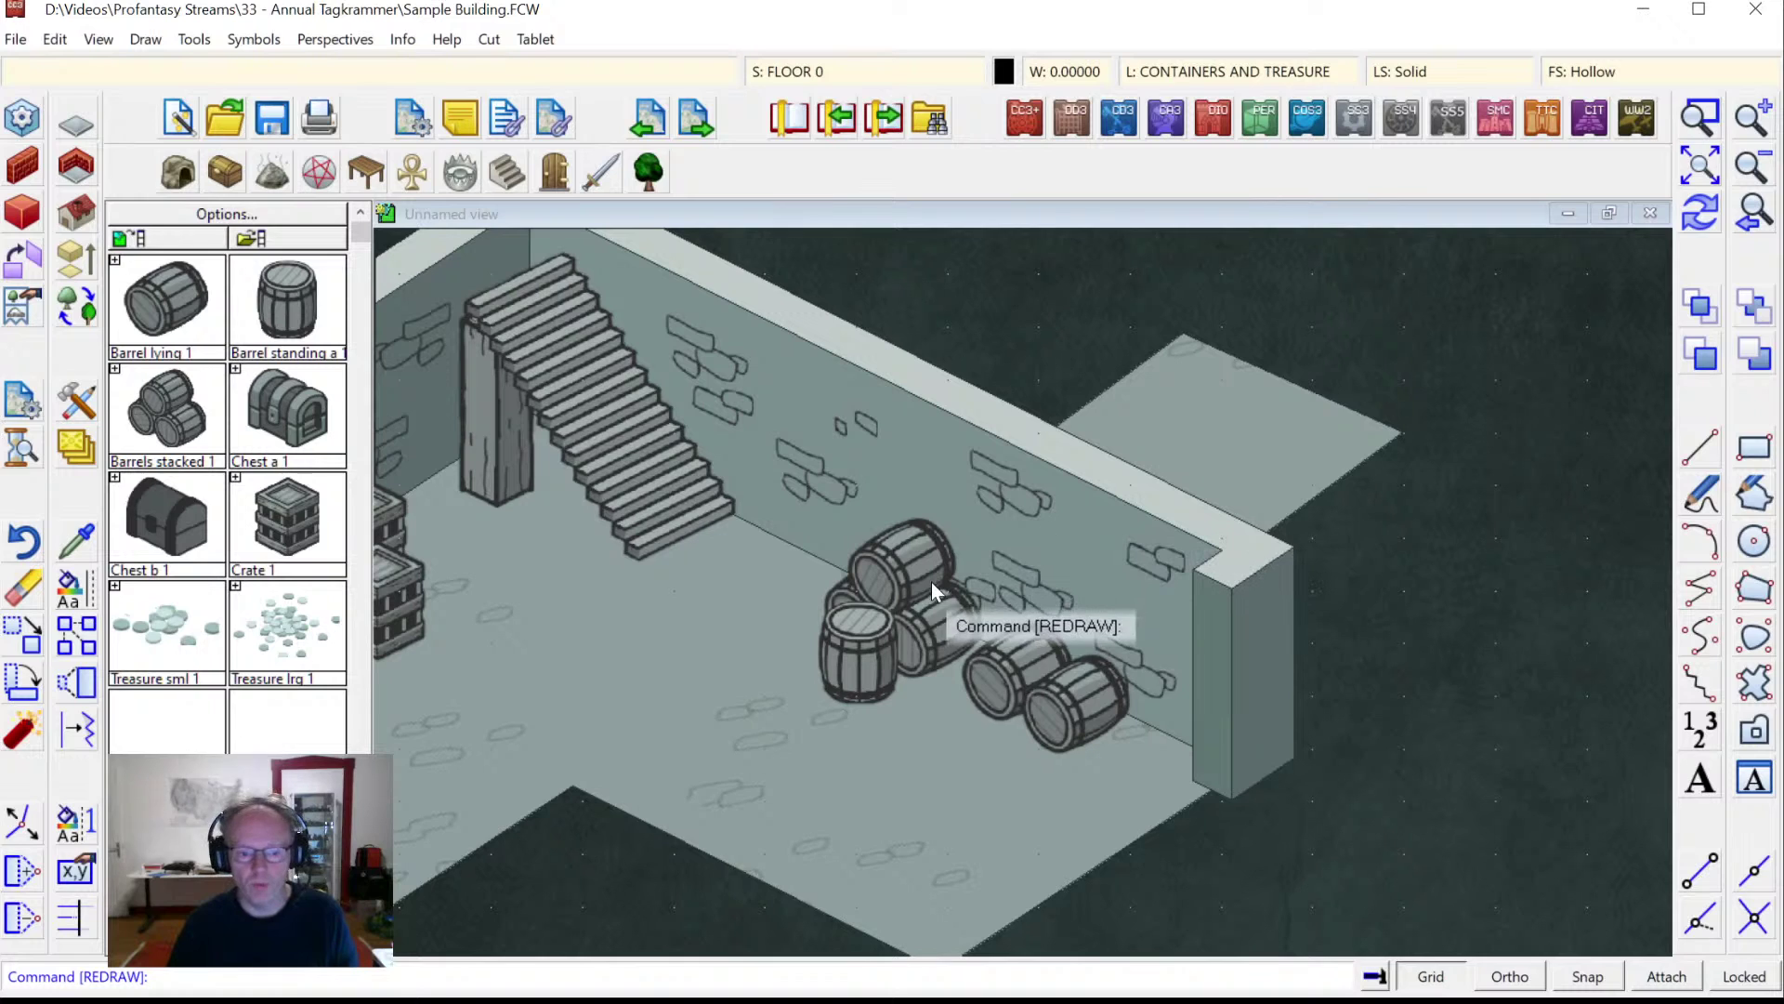
# Place two Treasure lrg 1 symbols on the small room's floor, using sheet SYMBOLS 0.
pyautogui.click(283, 611)
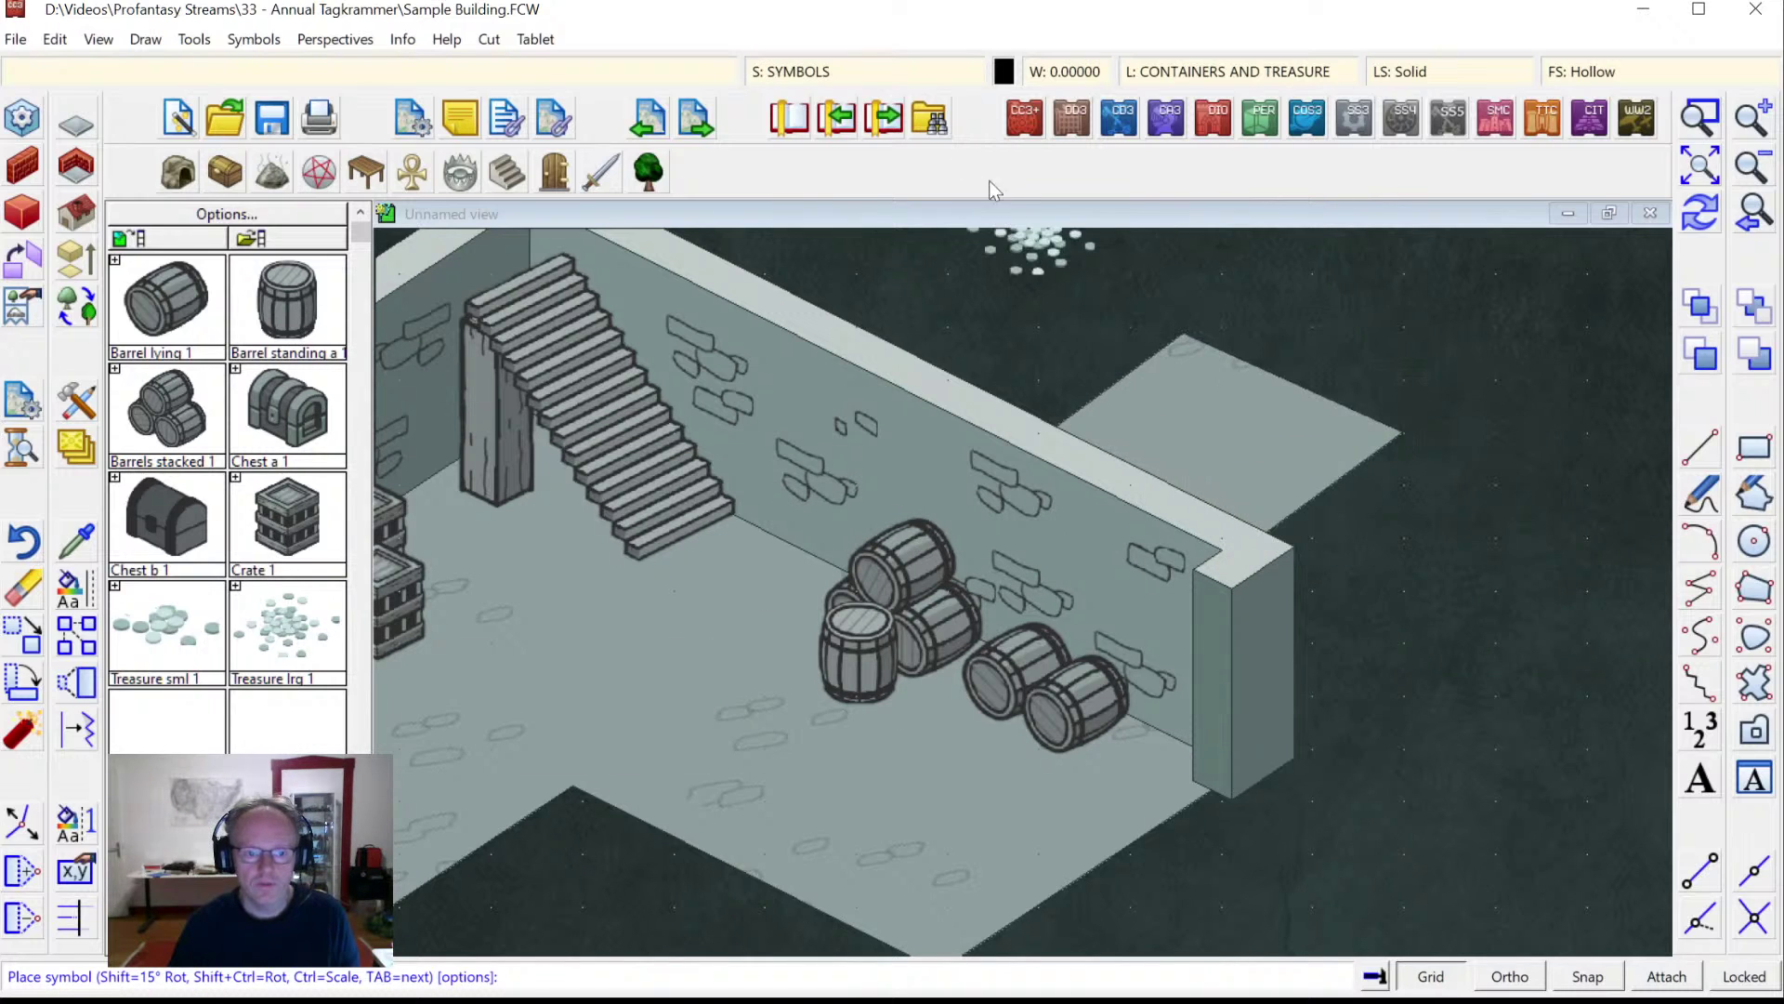
pyautogui.click(814, 82)
pyautogui.click(666, 388)
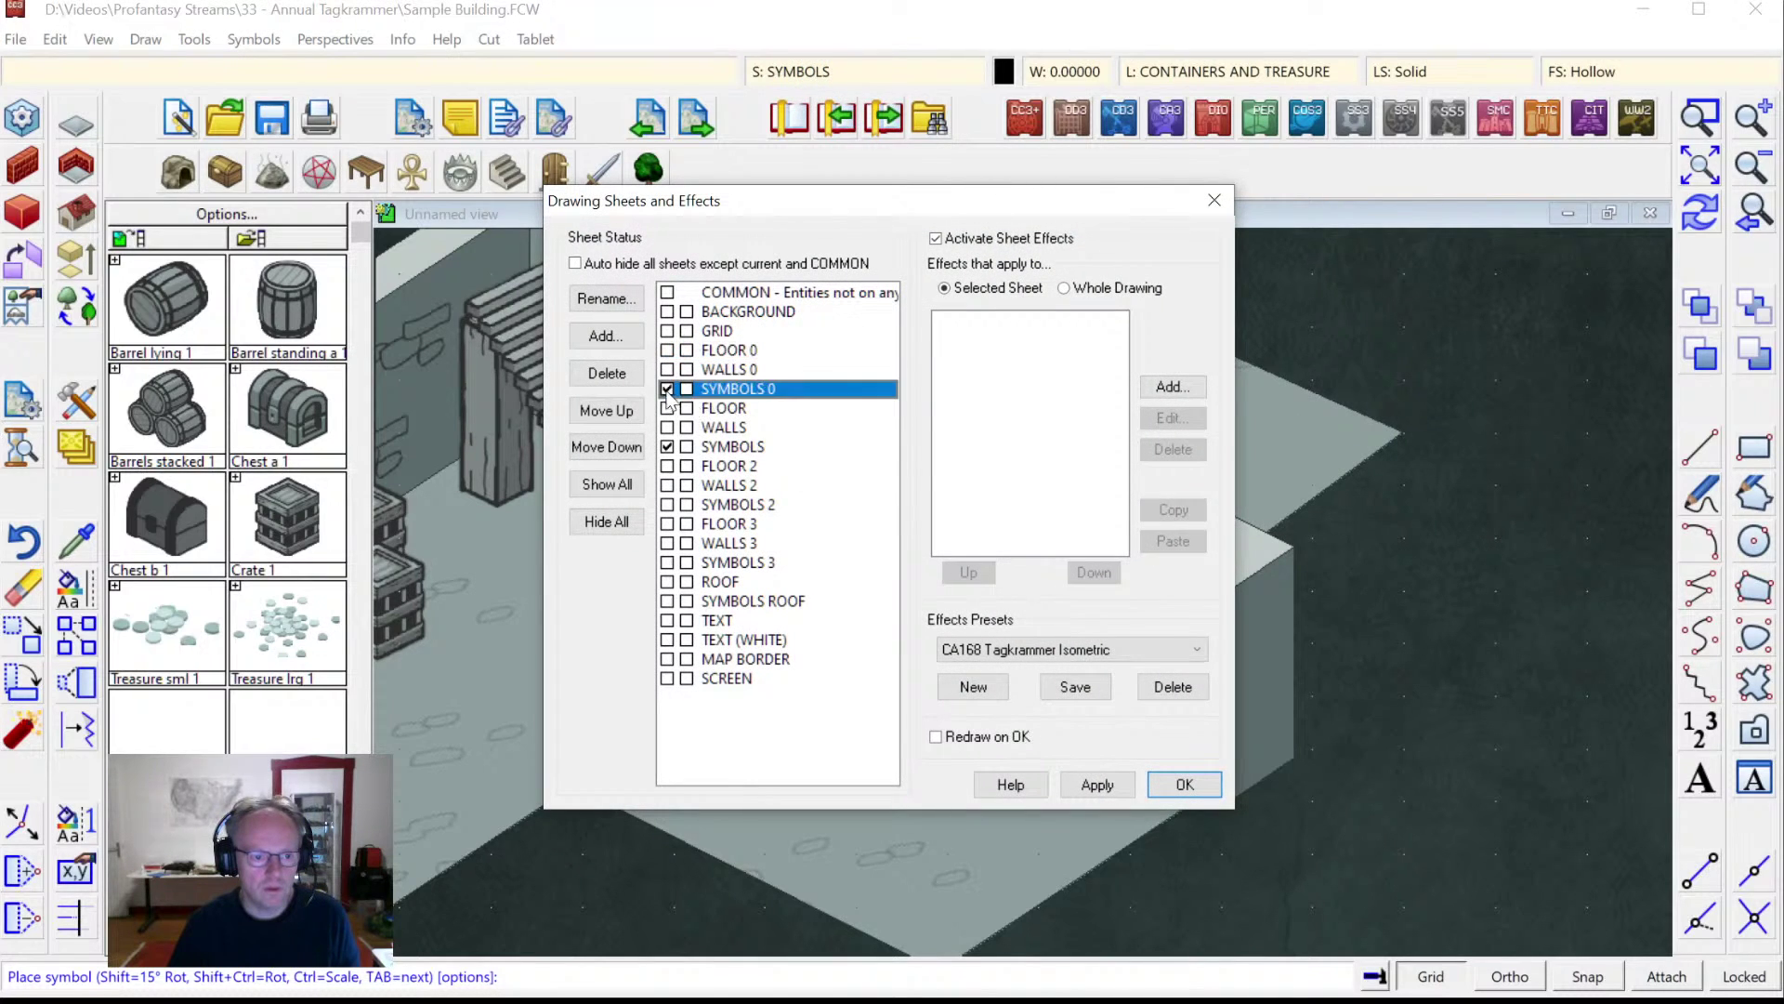
pyautogui.click(1185, 785)
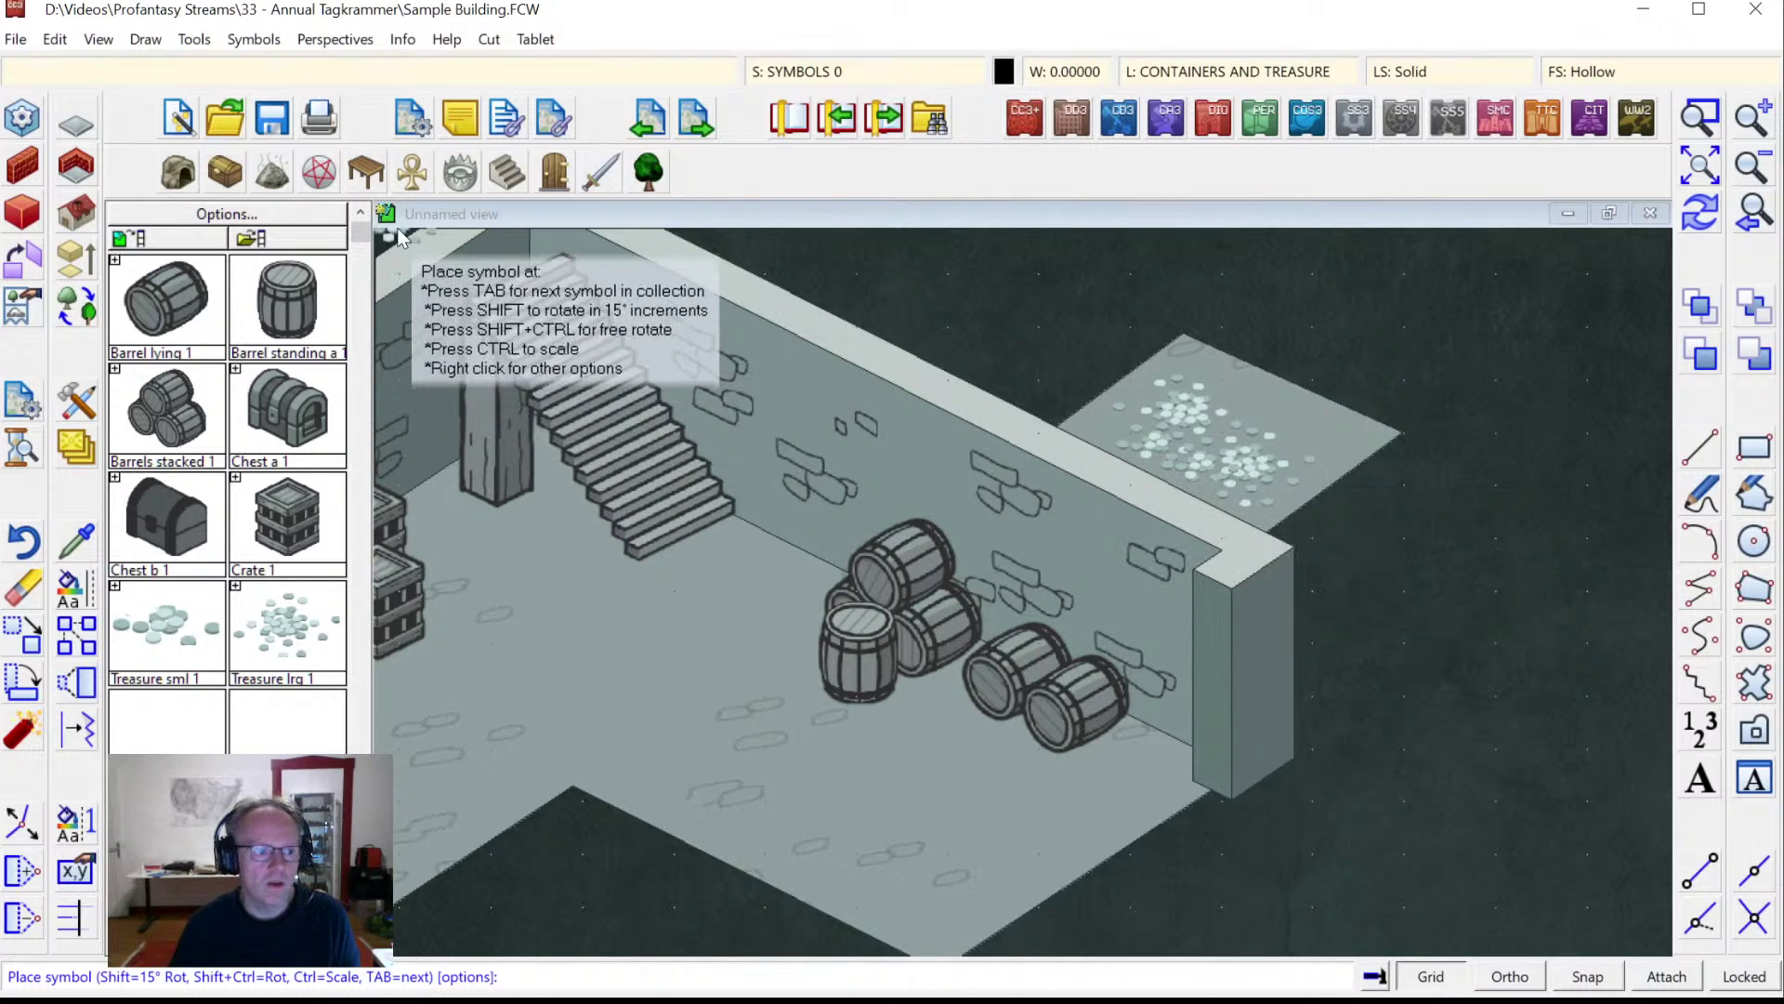
# Load the debris catalog and place the Skeleton 1 symbol beside the treasure on the small room's floor.
pyautogui.click(269, 173)
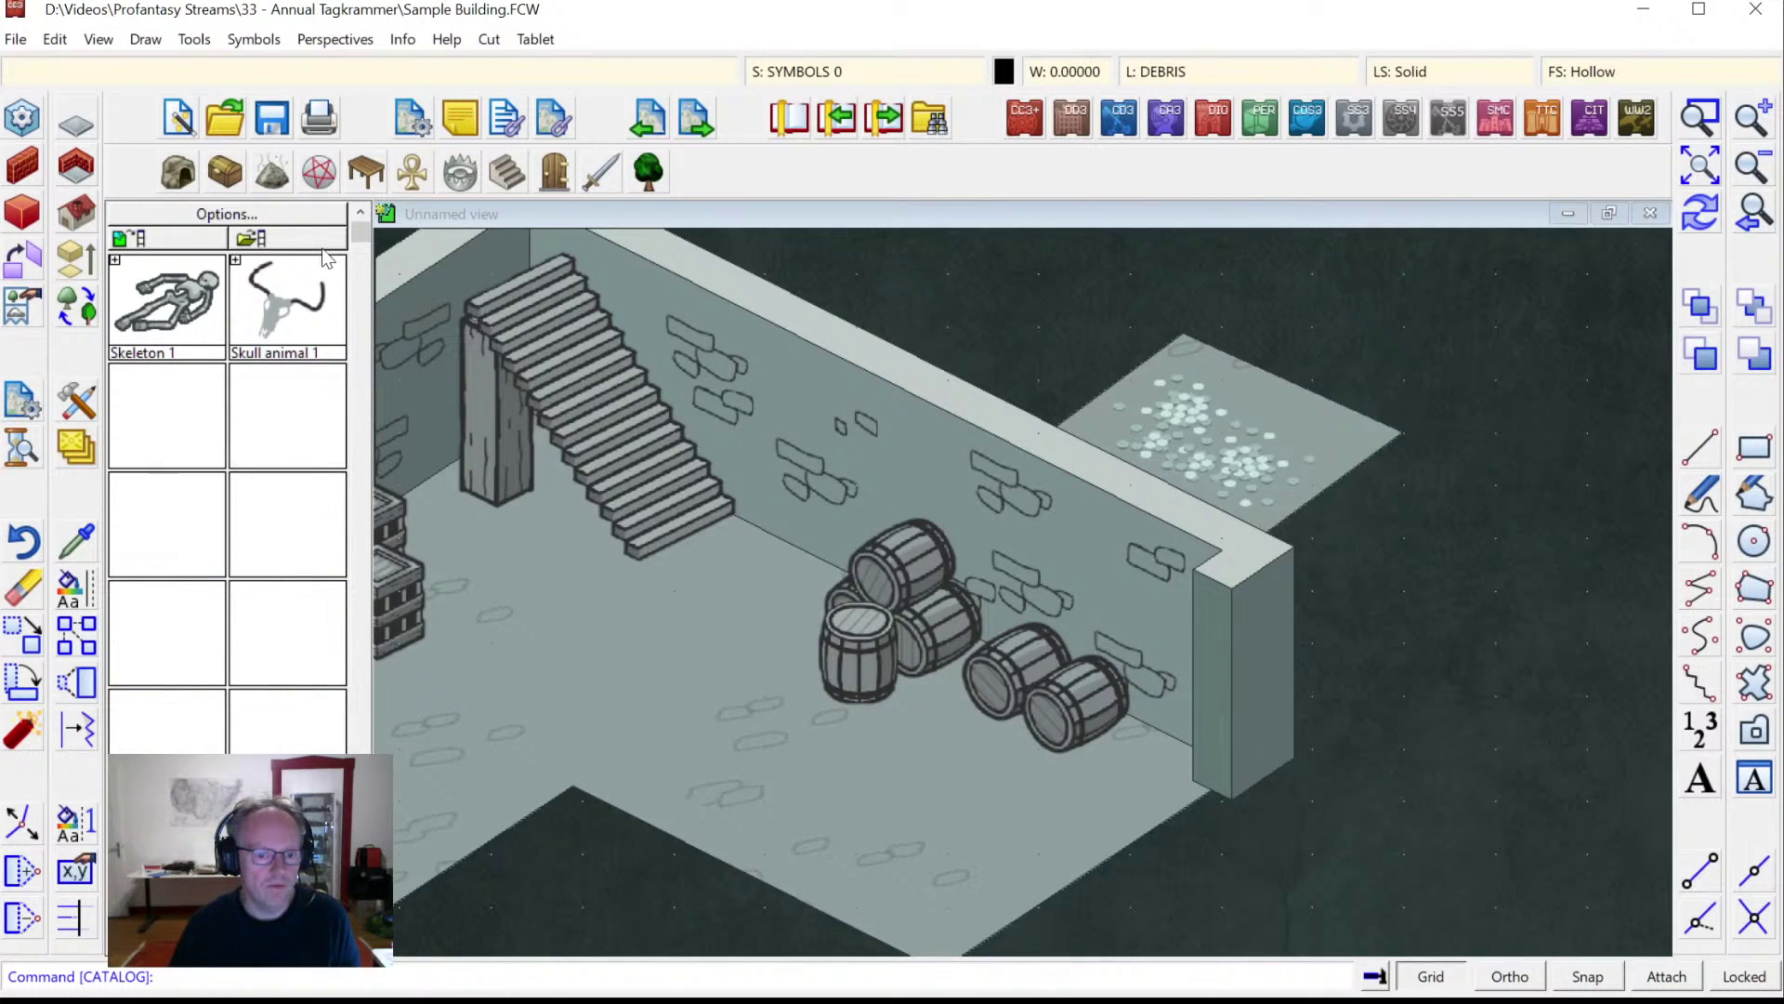
pyautogui.click(176, 314)
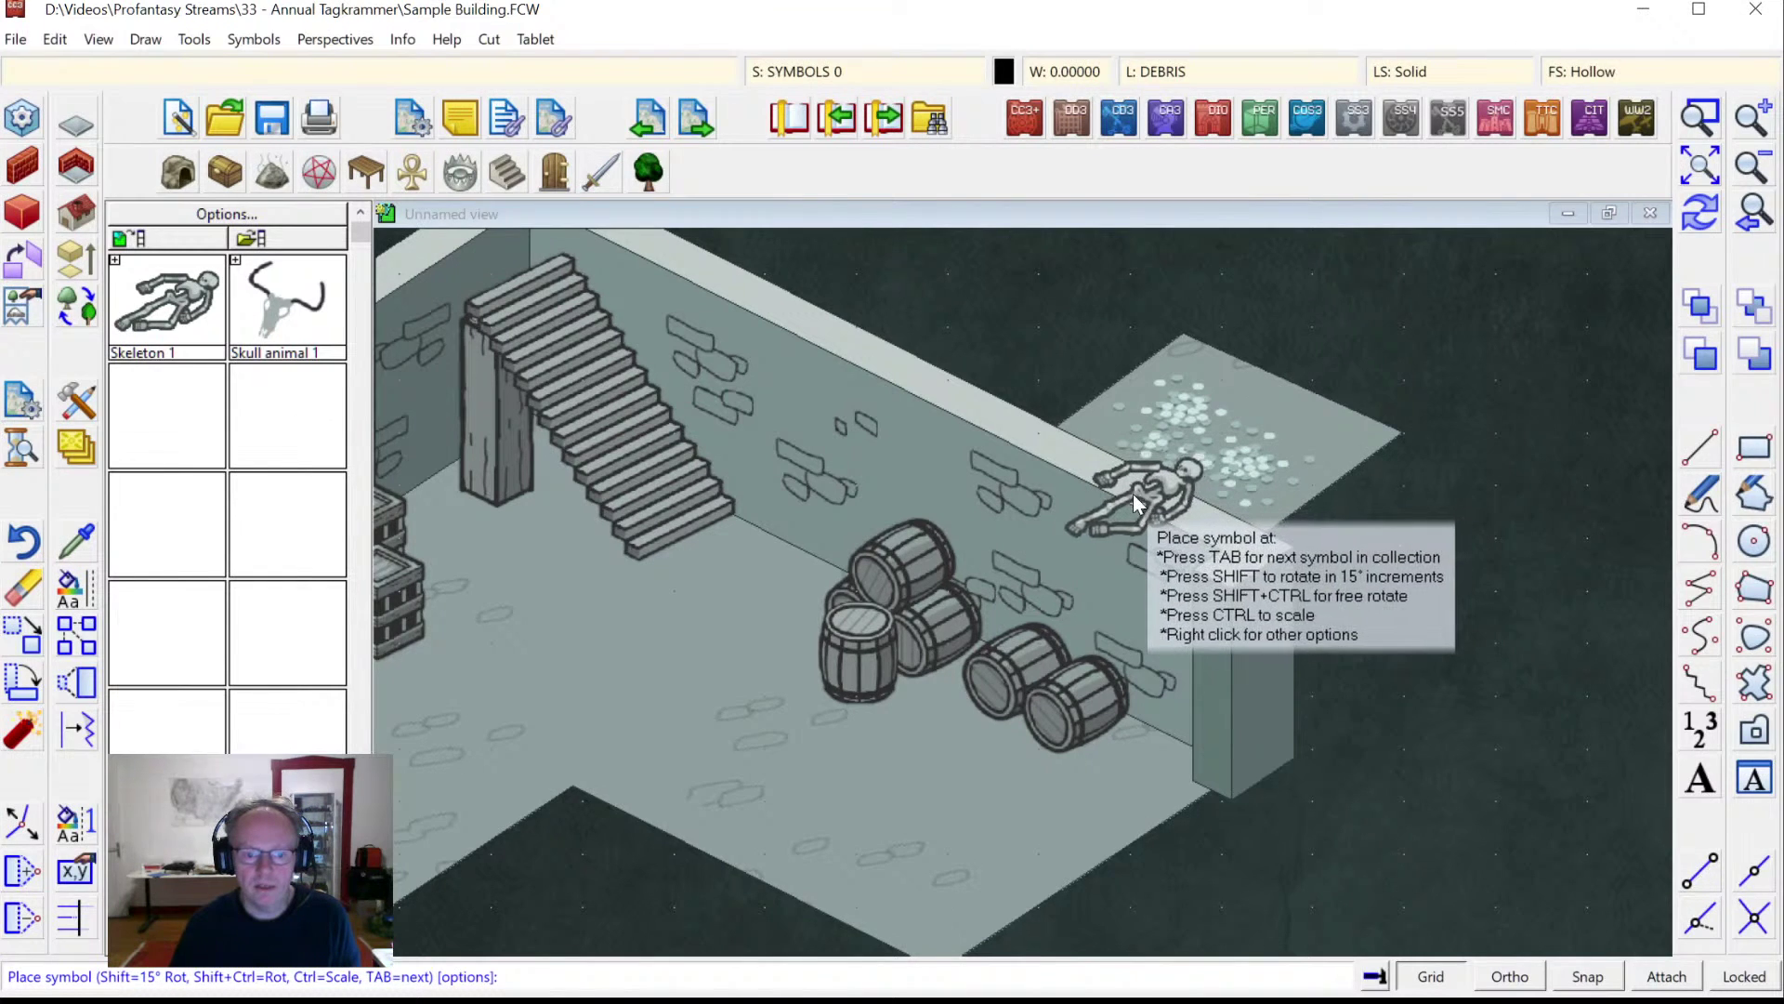
pyautogui.click(1133, 493)
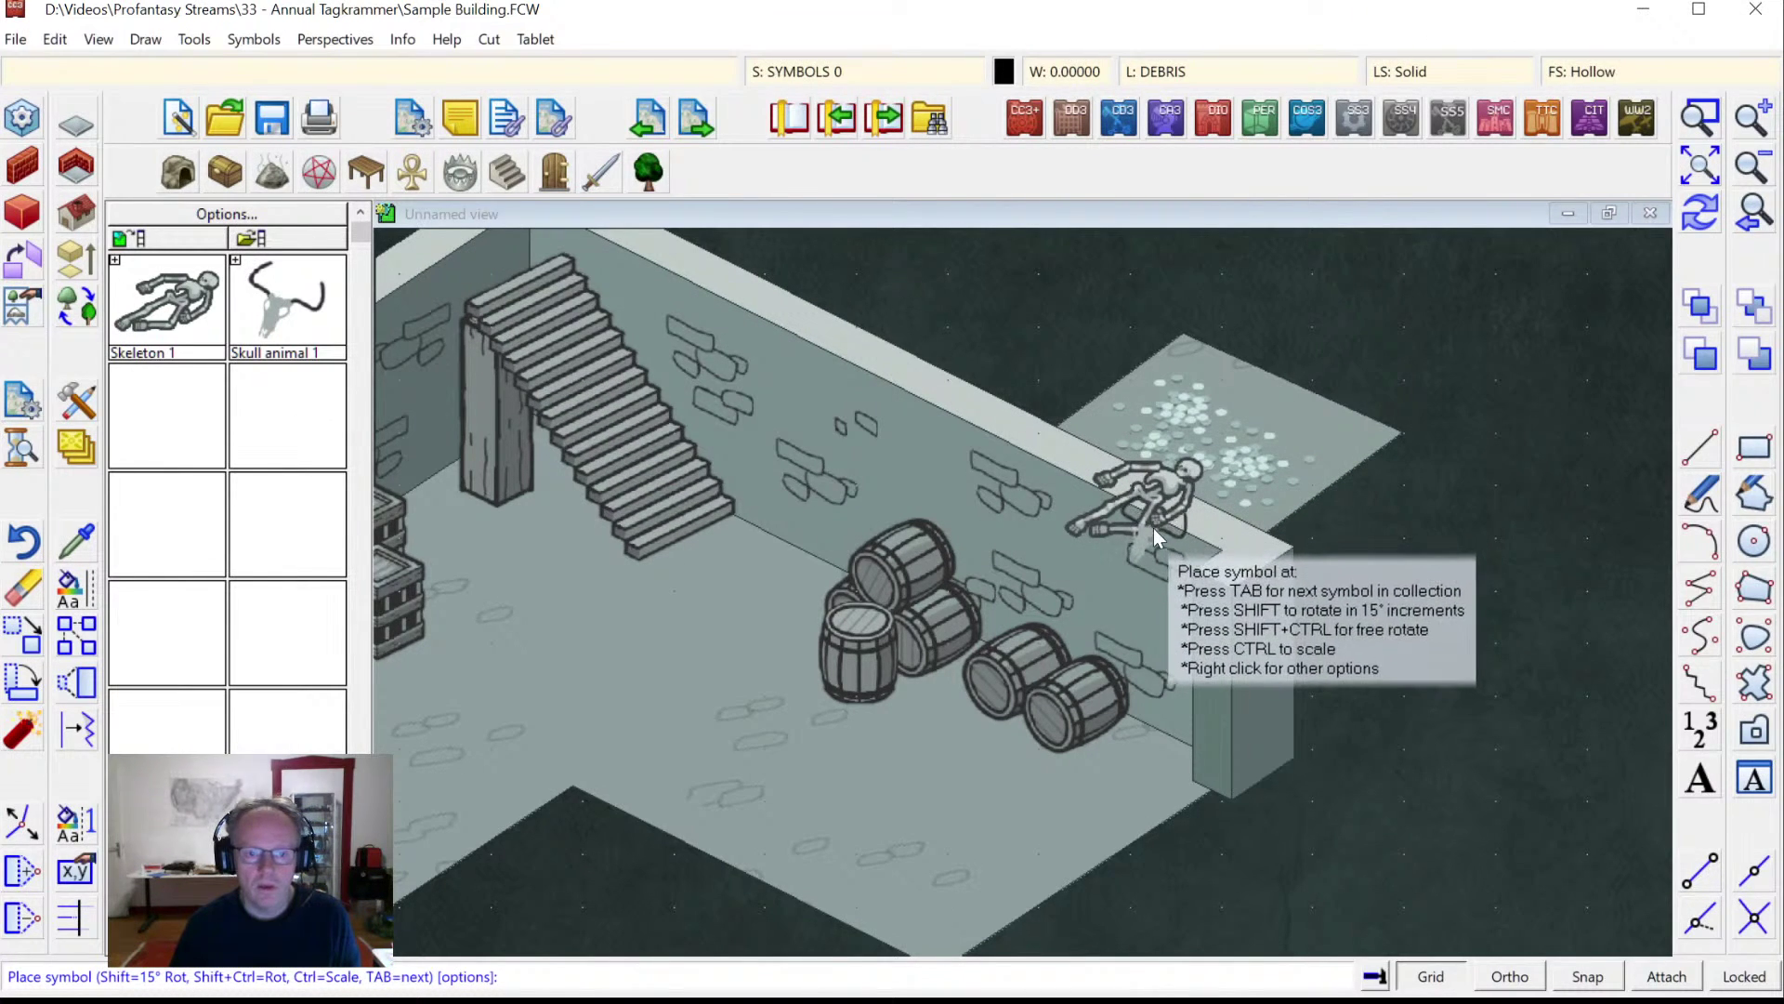
pyautogui.click(1719, 222)
pyautogui.press('Escape')
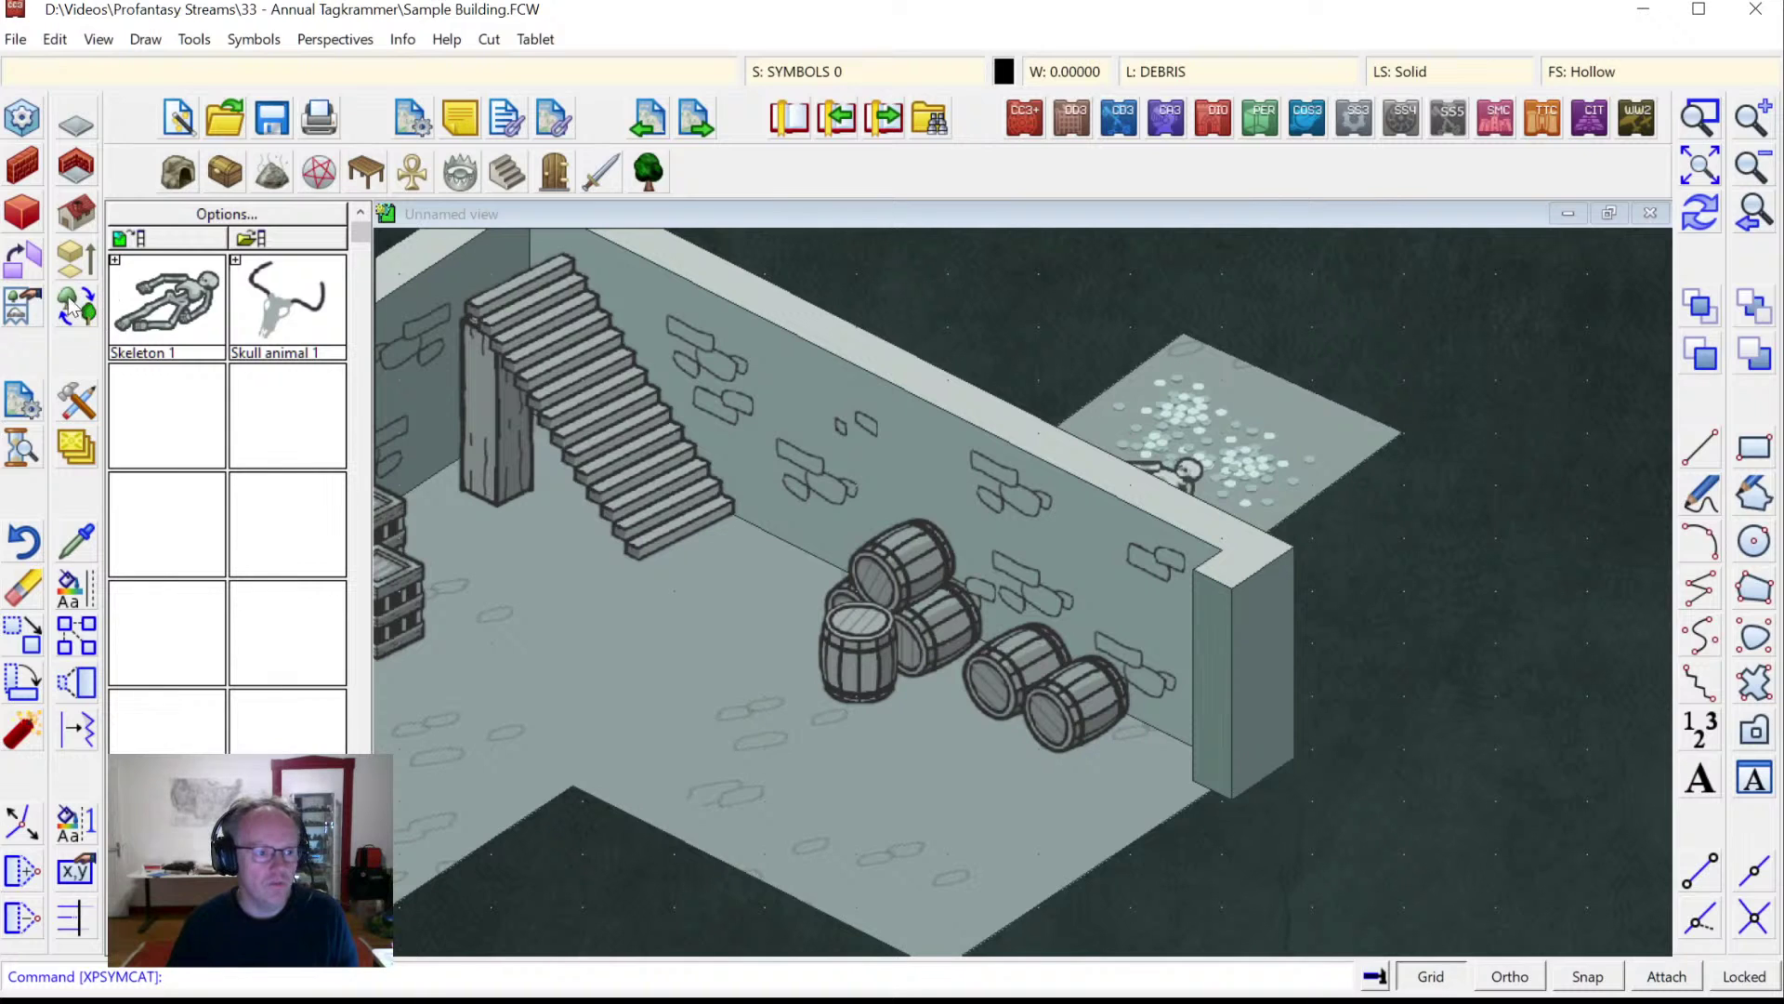
# Cut an irregular opening into the wall above the lying barrels with the Wall, Hole drawing tool.
pyautogui.click(74, 406)
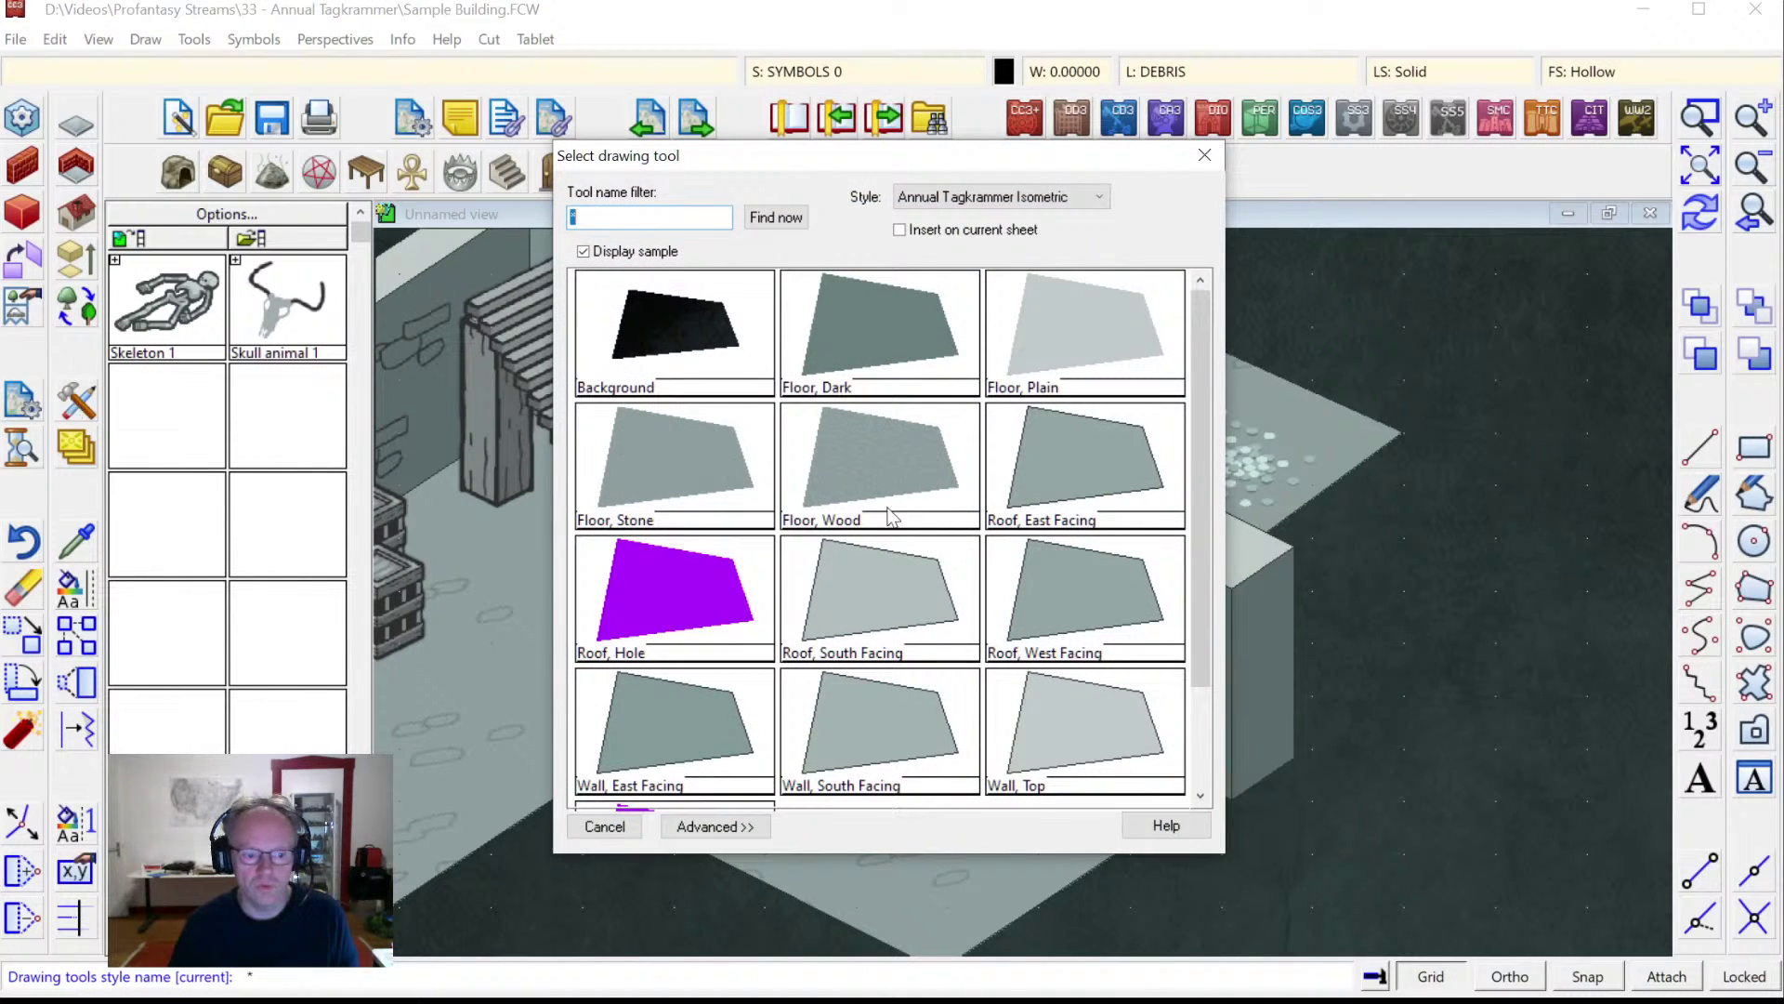
pyautogui.moveTo(1195, 447); pyautogui.dragTo(1189, 581)
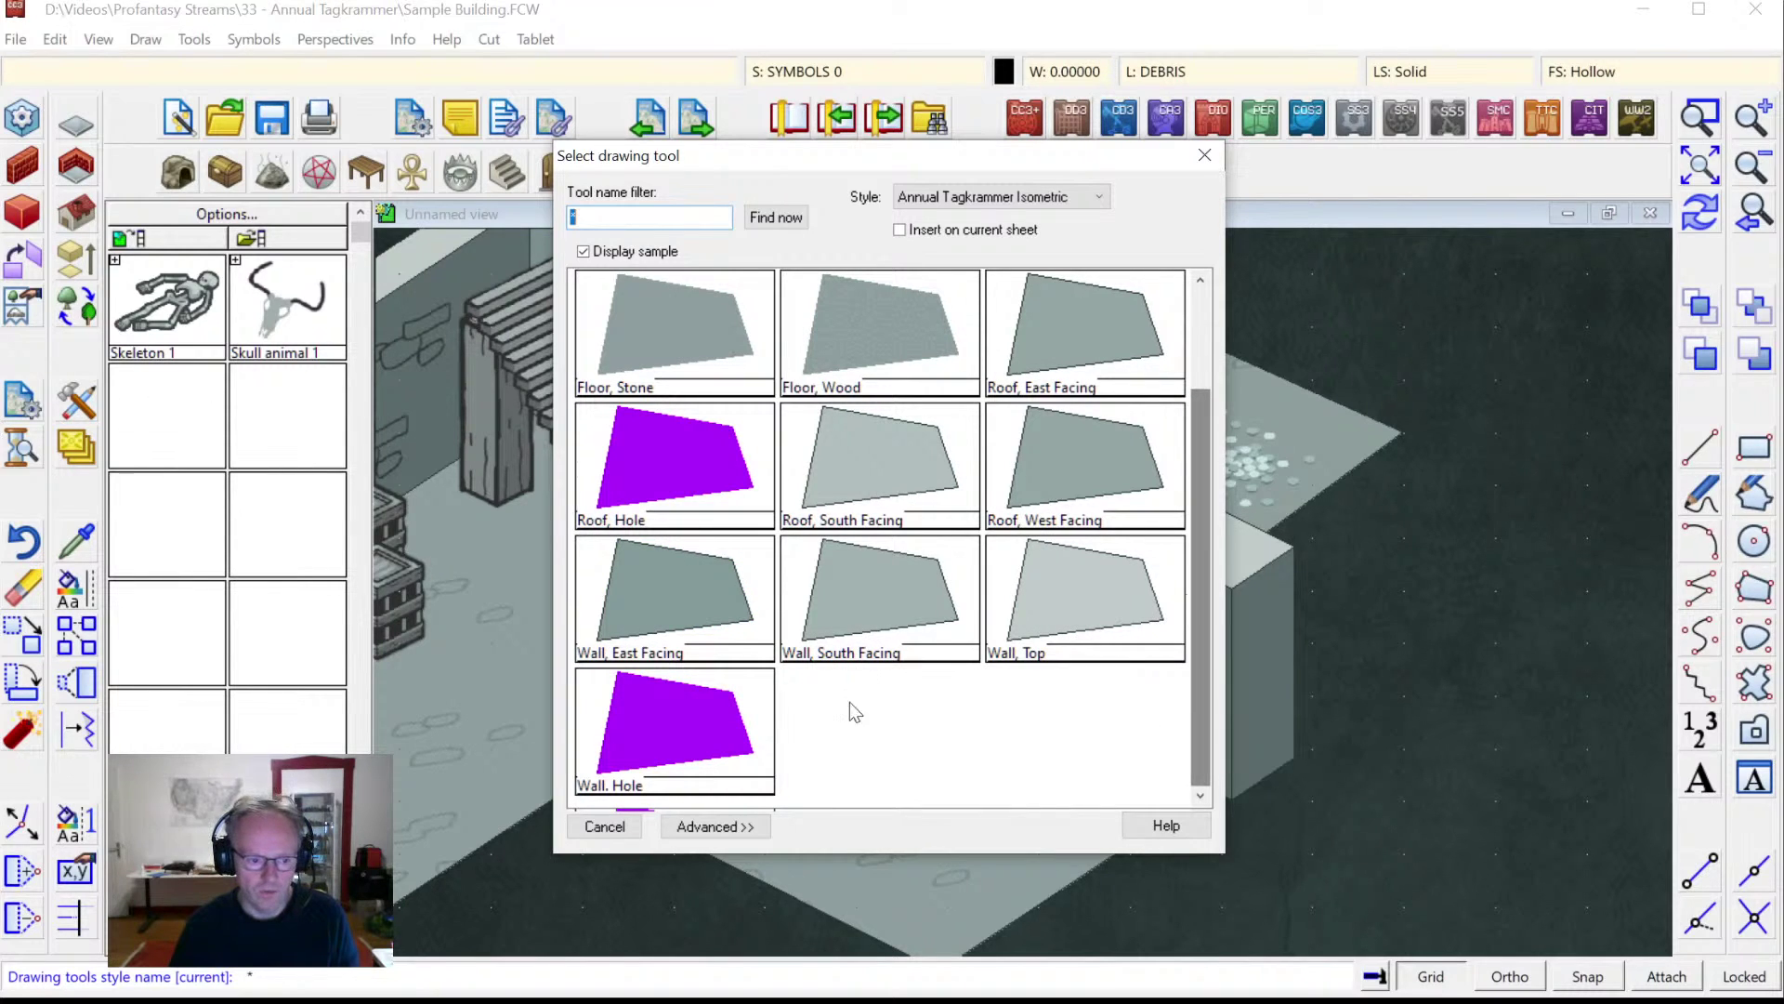
pyautogui.doubleClick(680, 734)
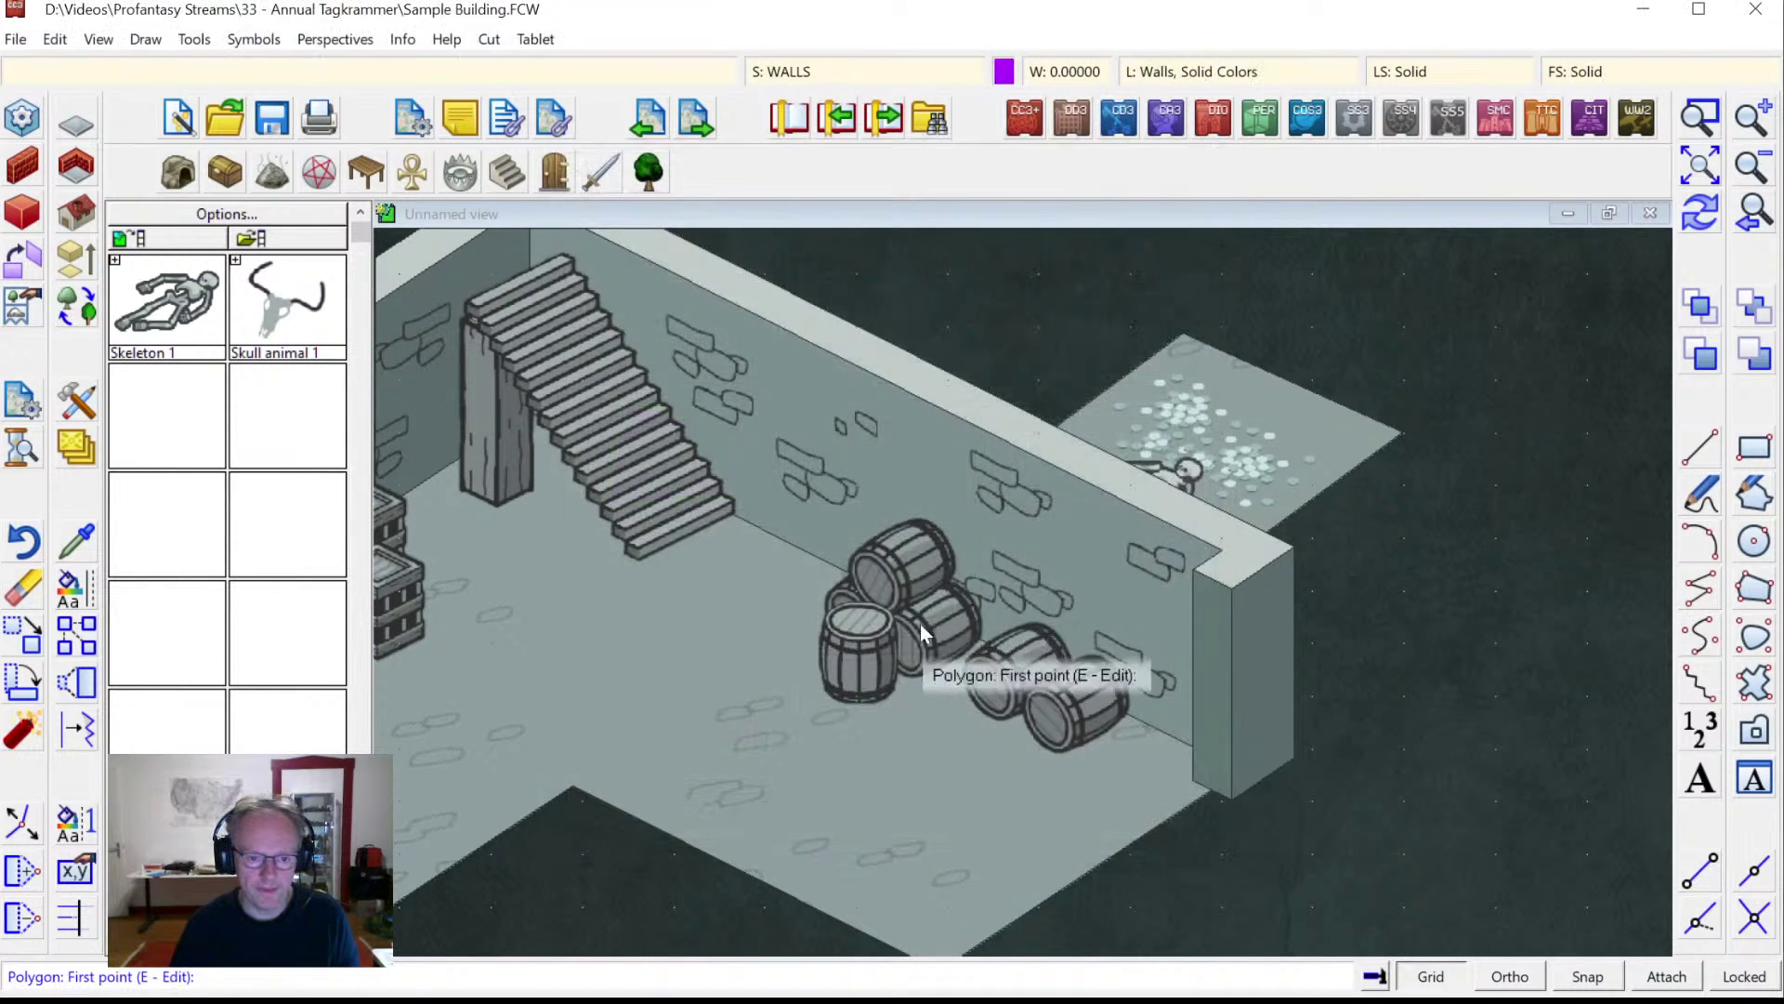
pyautogui.click(1062, 522)
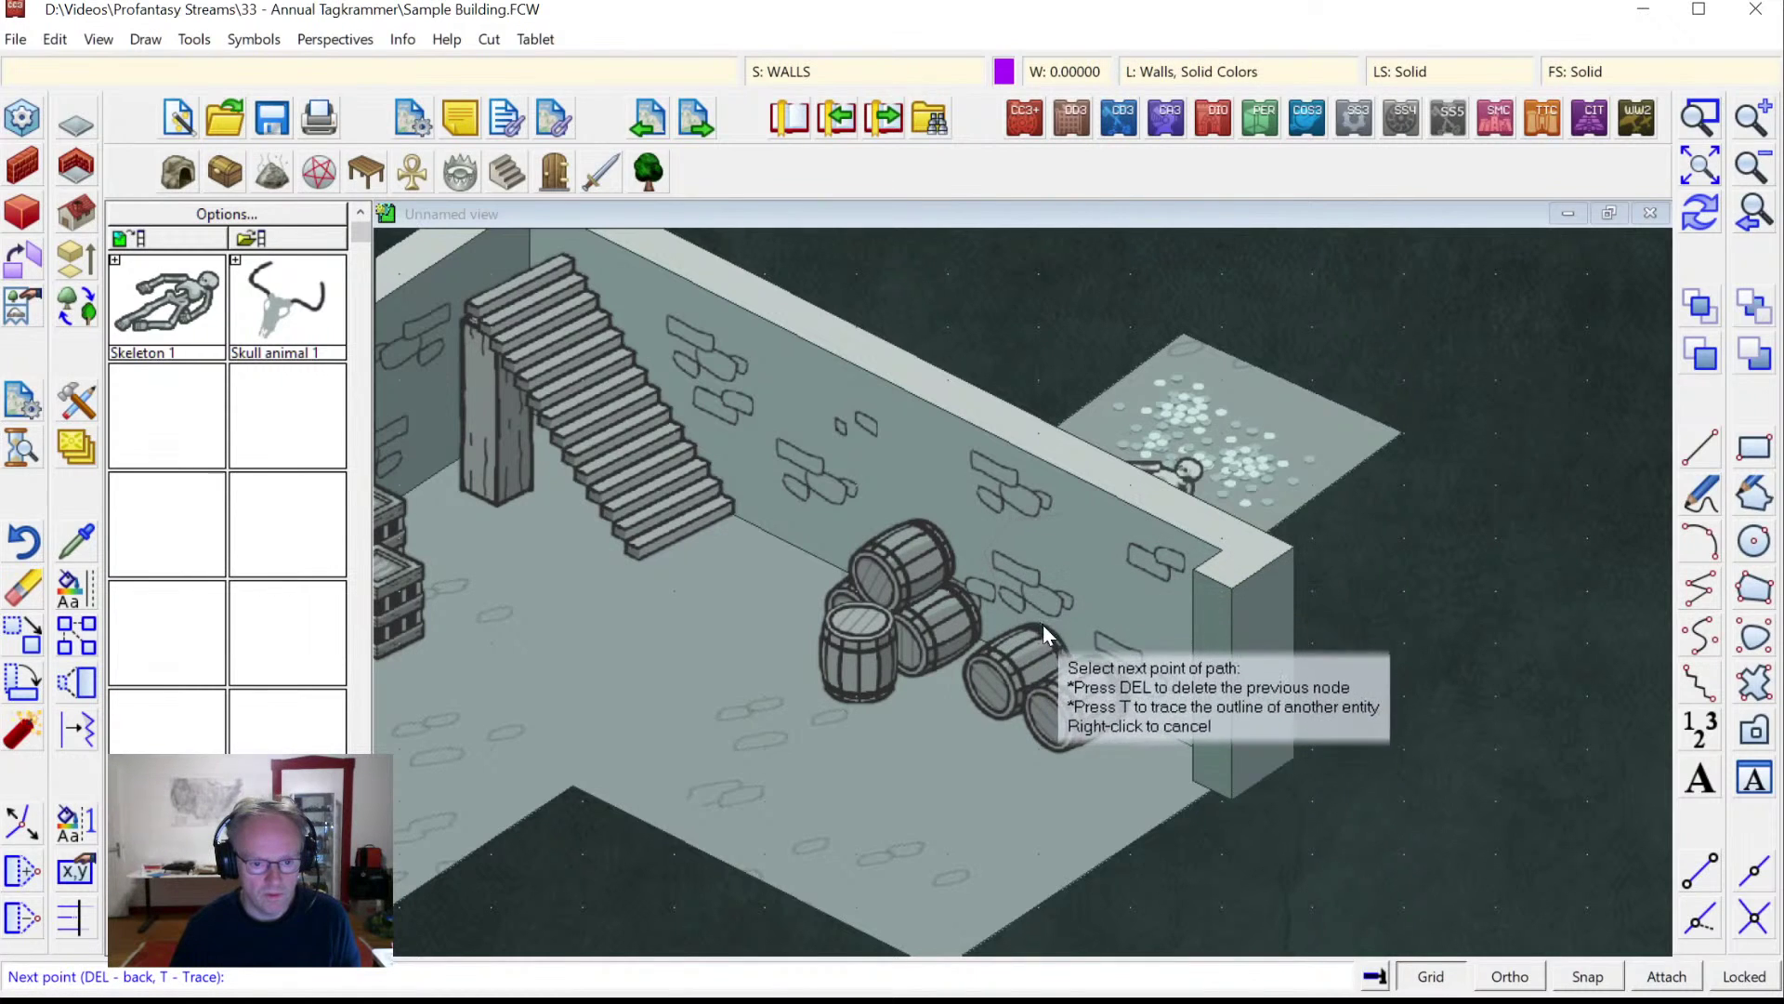
pyautogui.click(1099, 538)
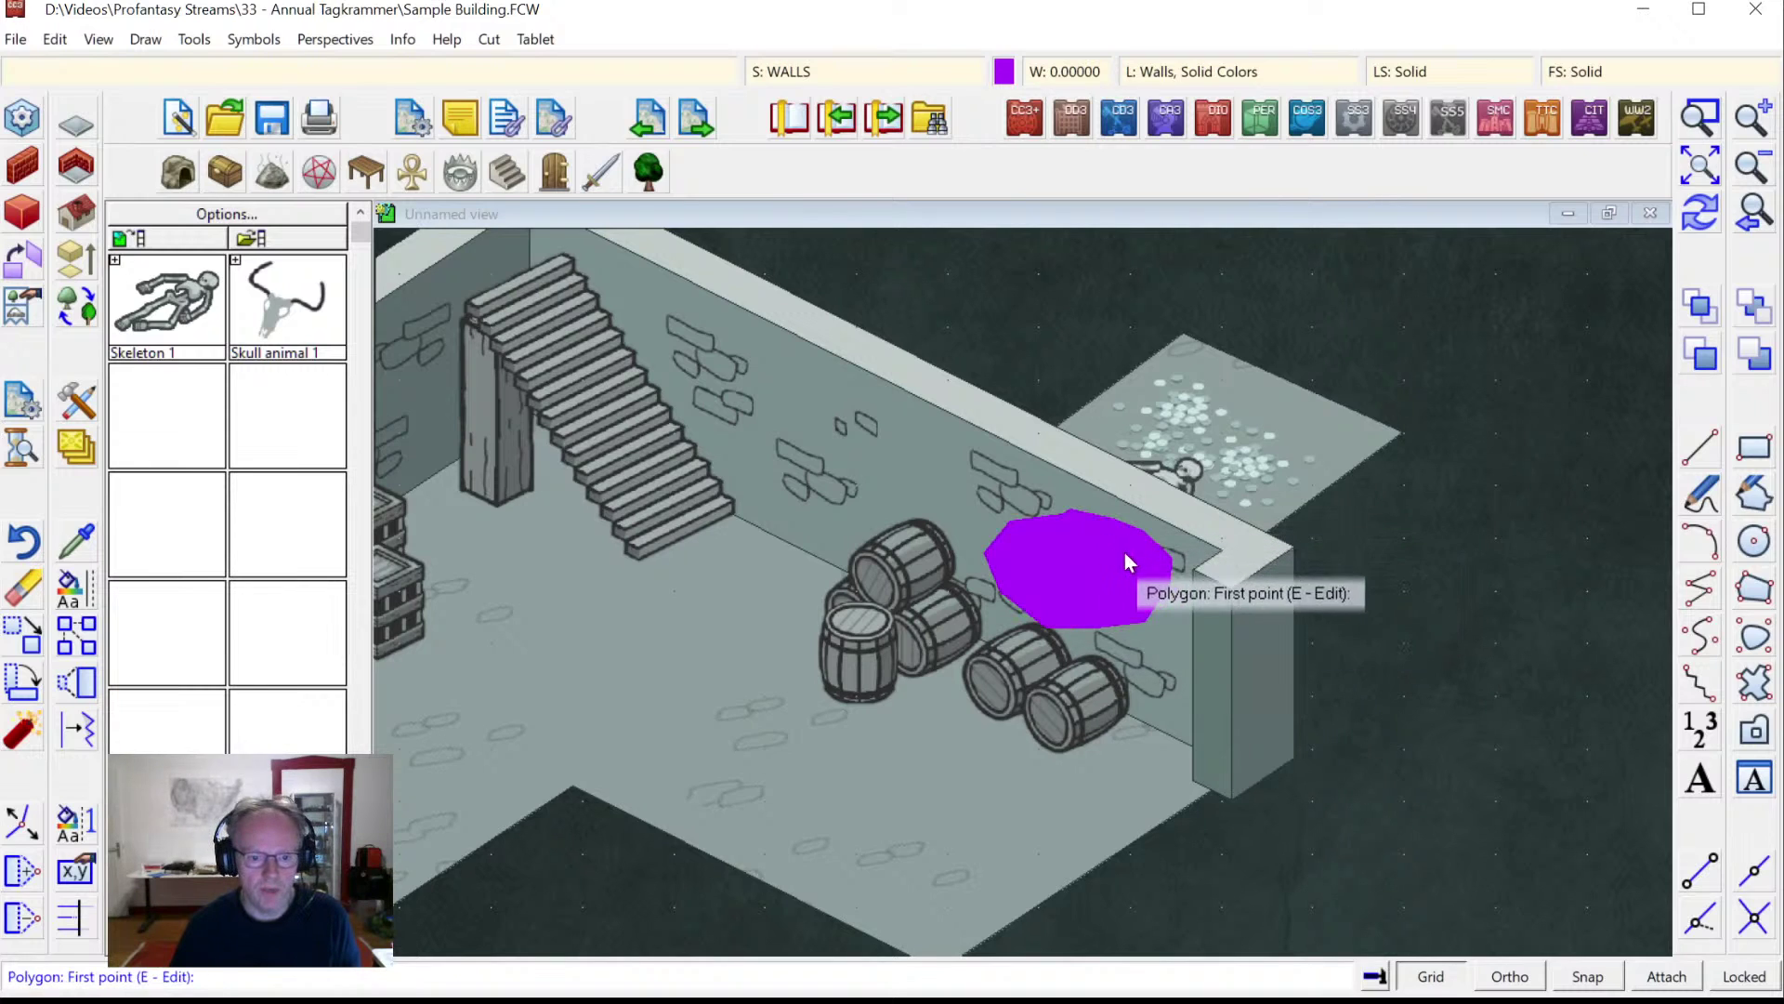
pyautogui.click(1700, 221)
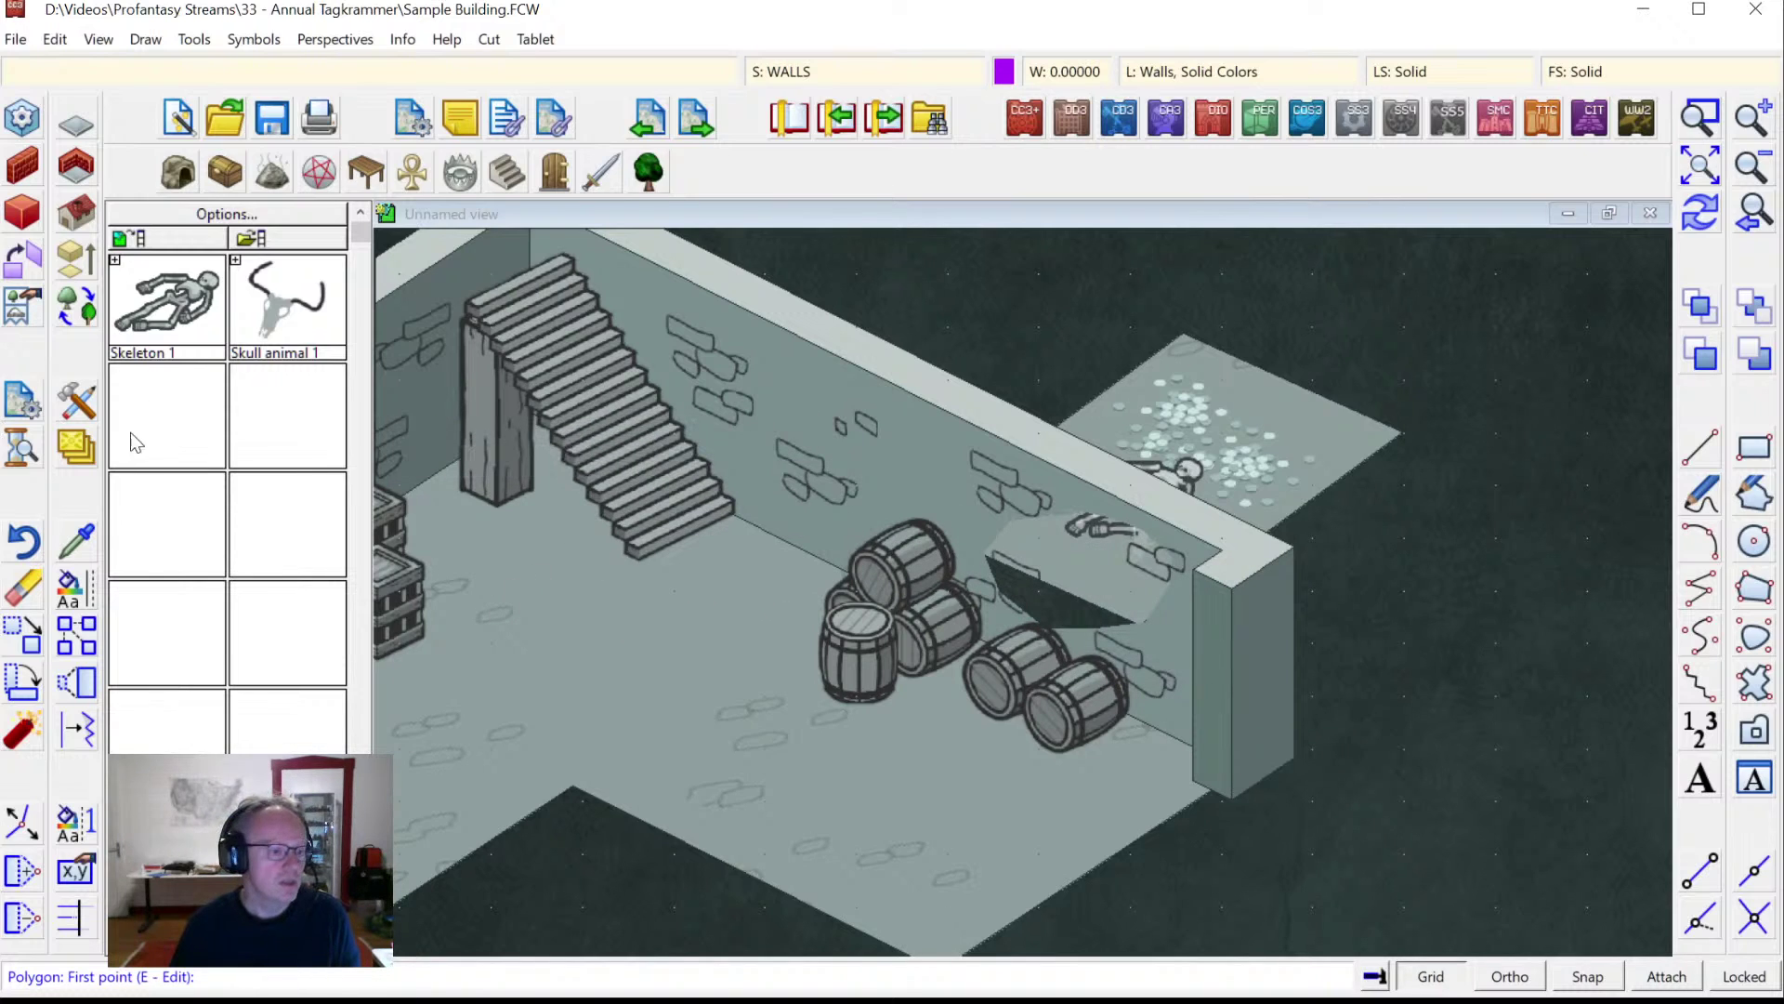
# Move the small room's floor, both treasure piles and the skeleton together so they fill the wall opening.
pyautogui.click(25, 646)
pyautogui.click(1119, 339)
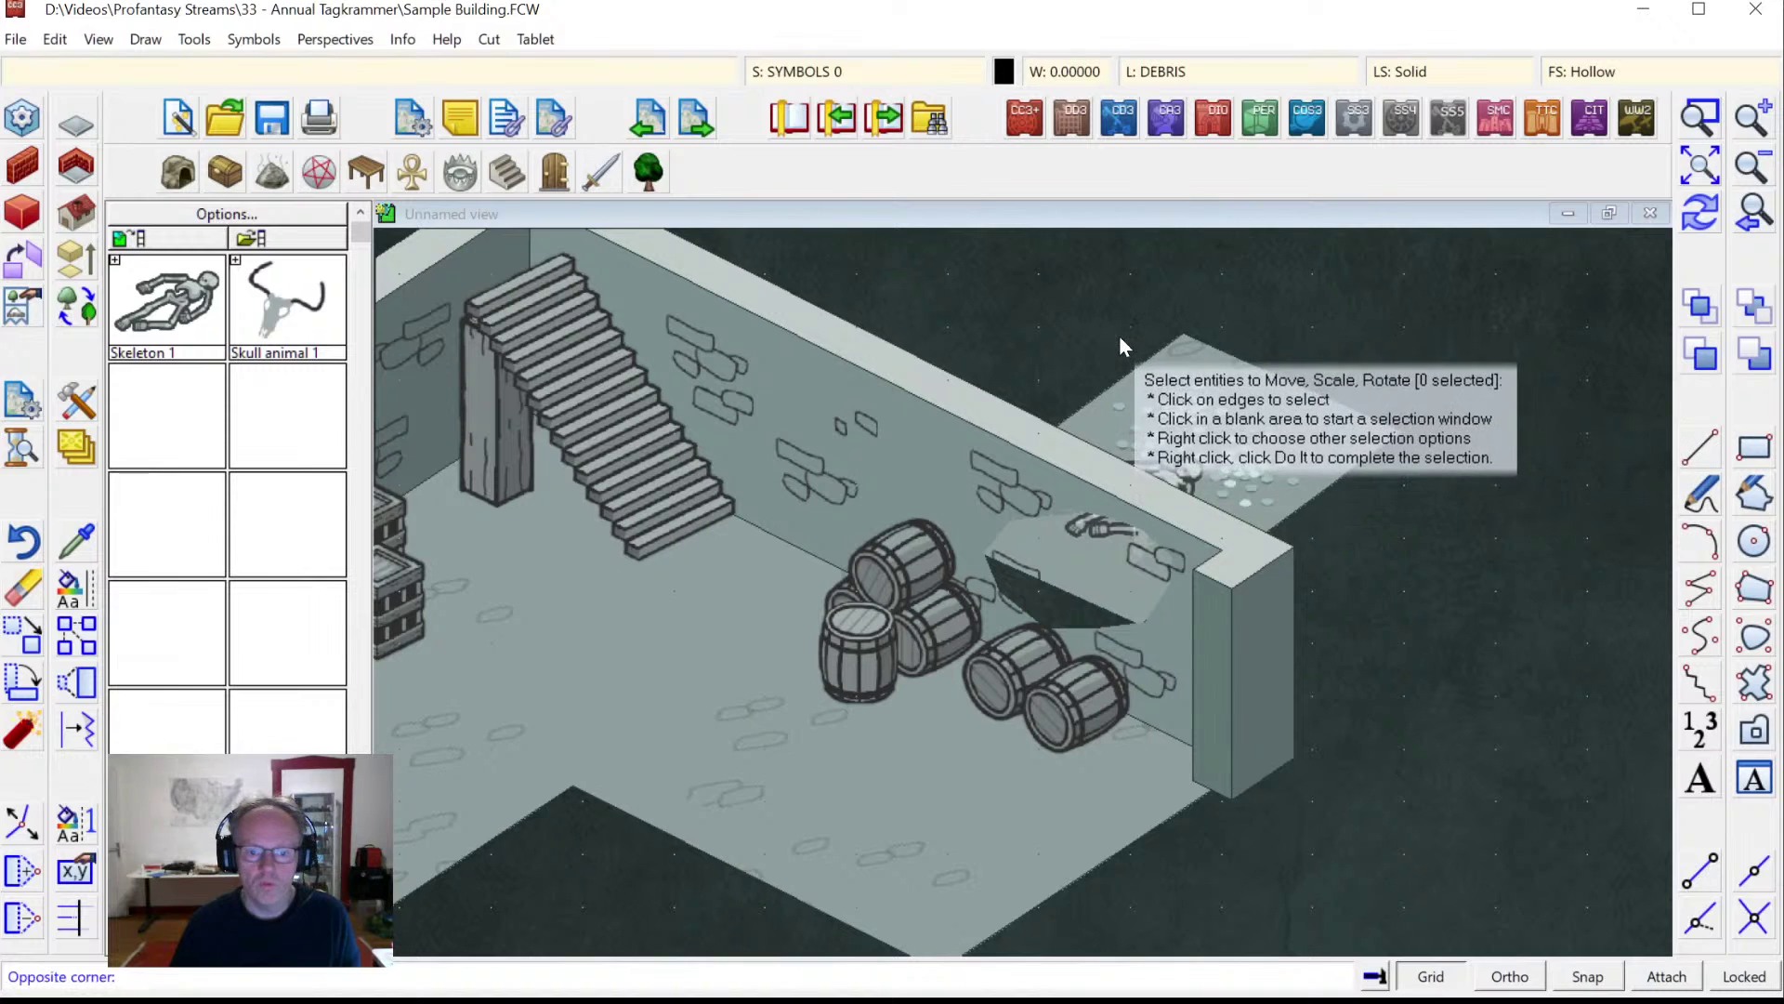
pyautogui.click(1269, 439)
pyautogui.click(1192, 464)
pyautogui.click(1252, 463)
pyautogui.click(1333, 470)
pyautogui.rightClick(1320, 465)
pyautogui.click(1347, 468)
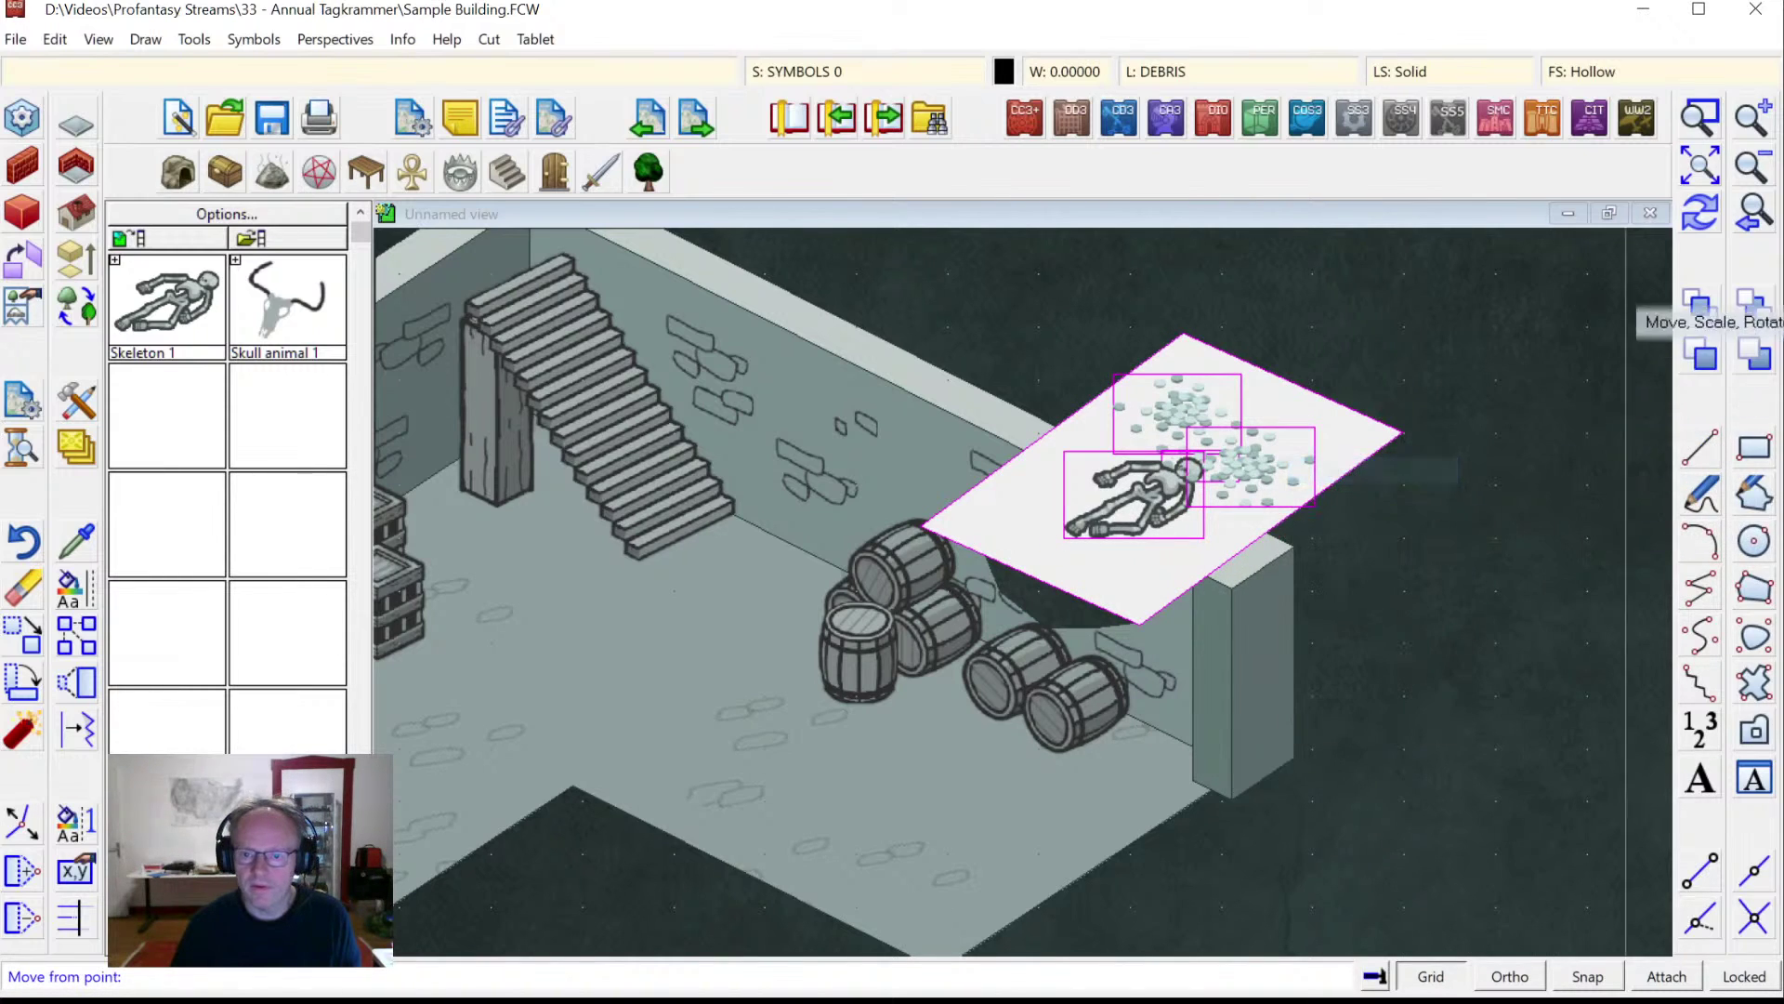
pyautogui.click(1269, 439)
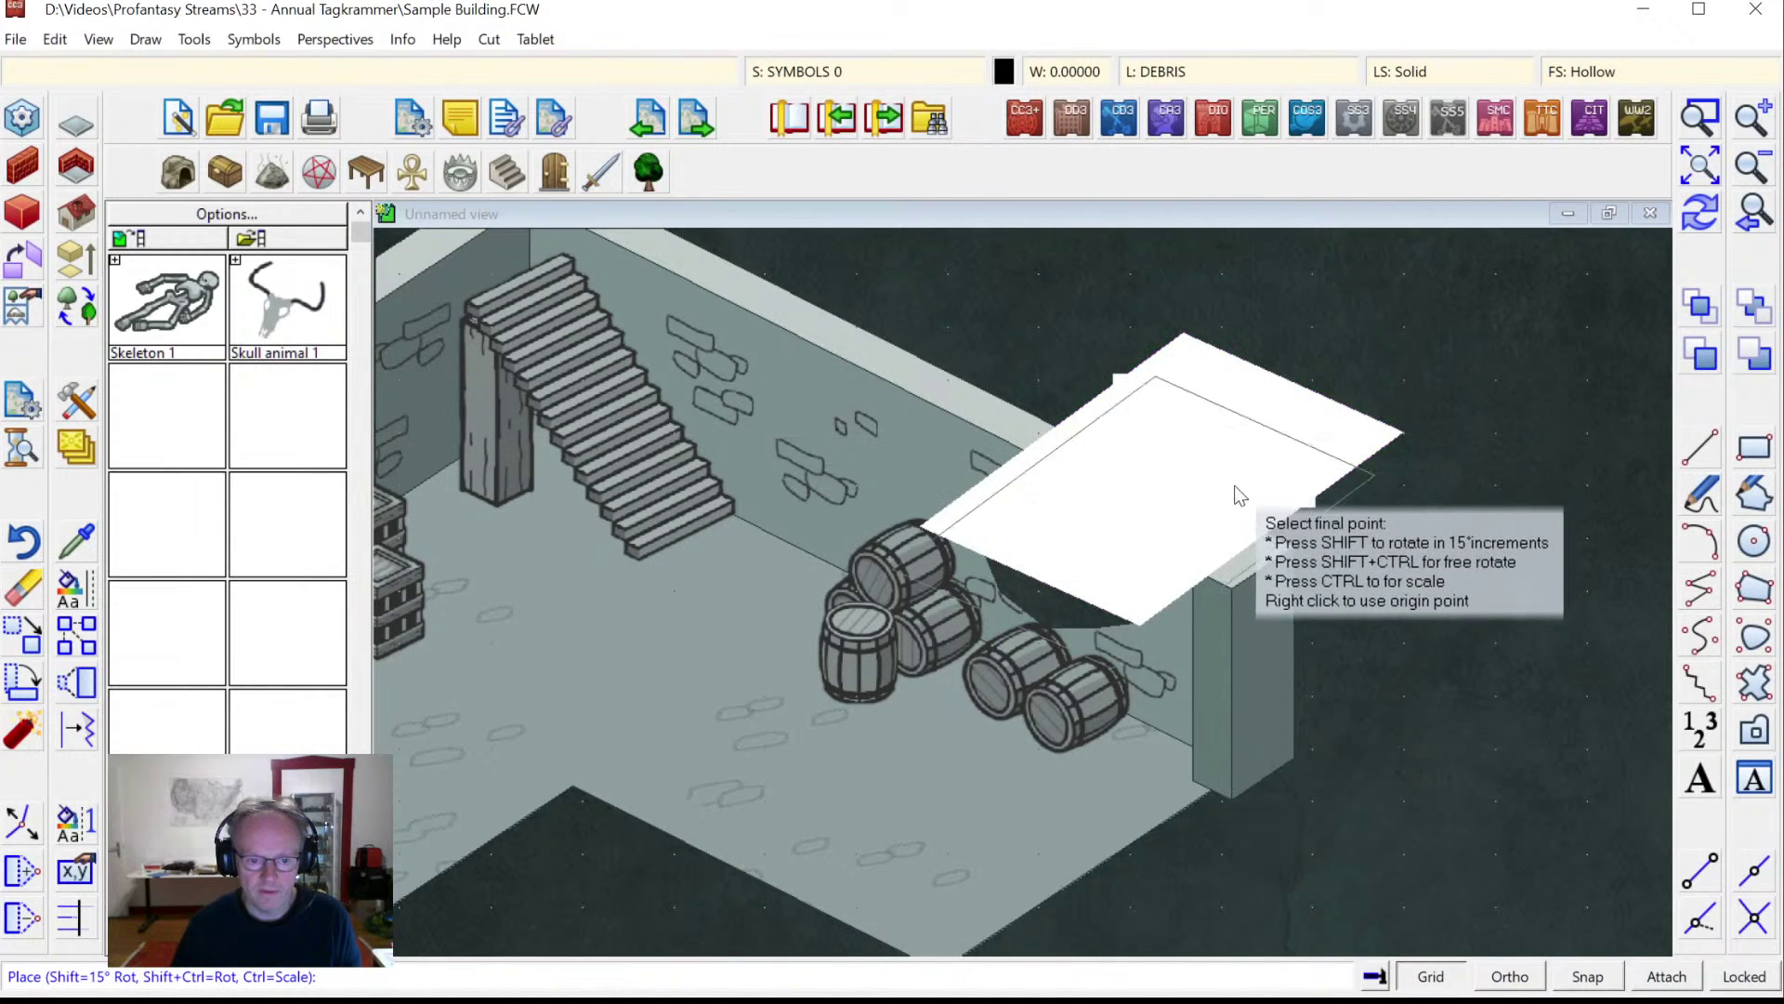
pyautogui.click(1236, 514)
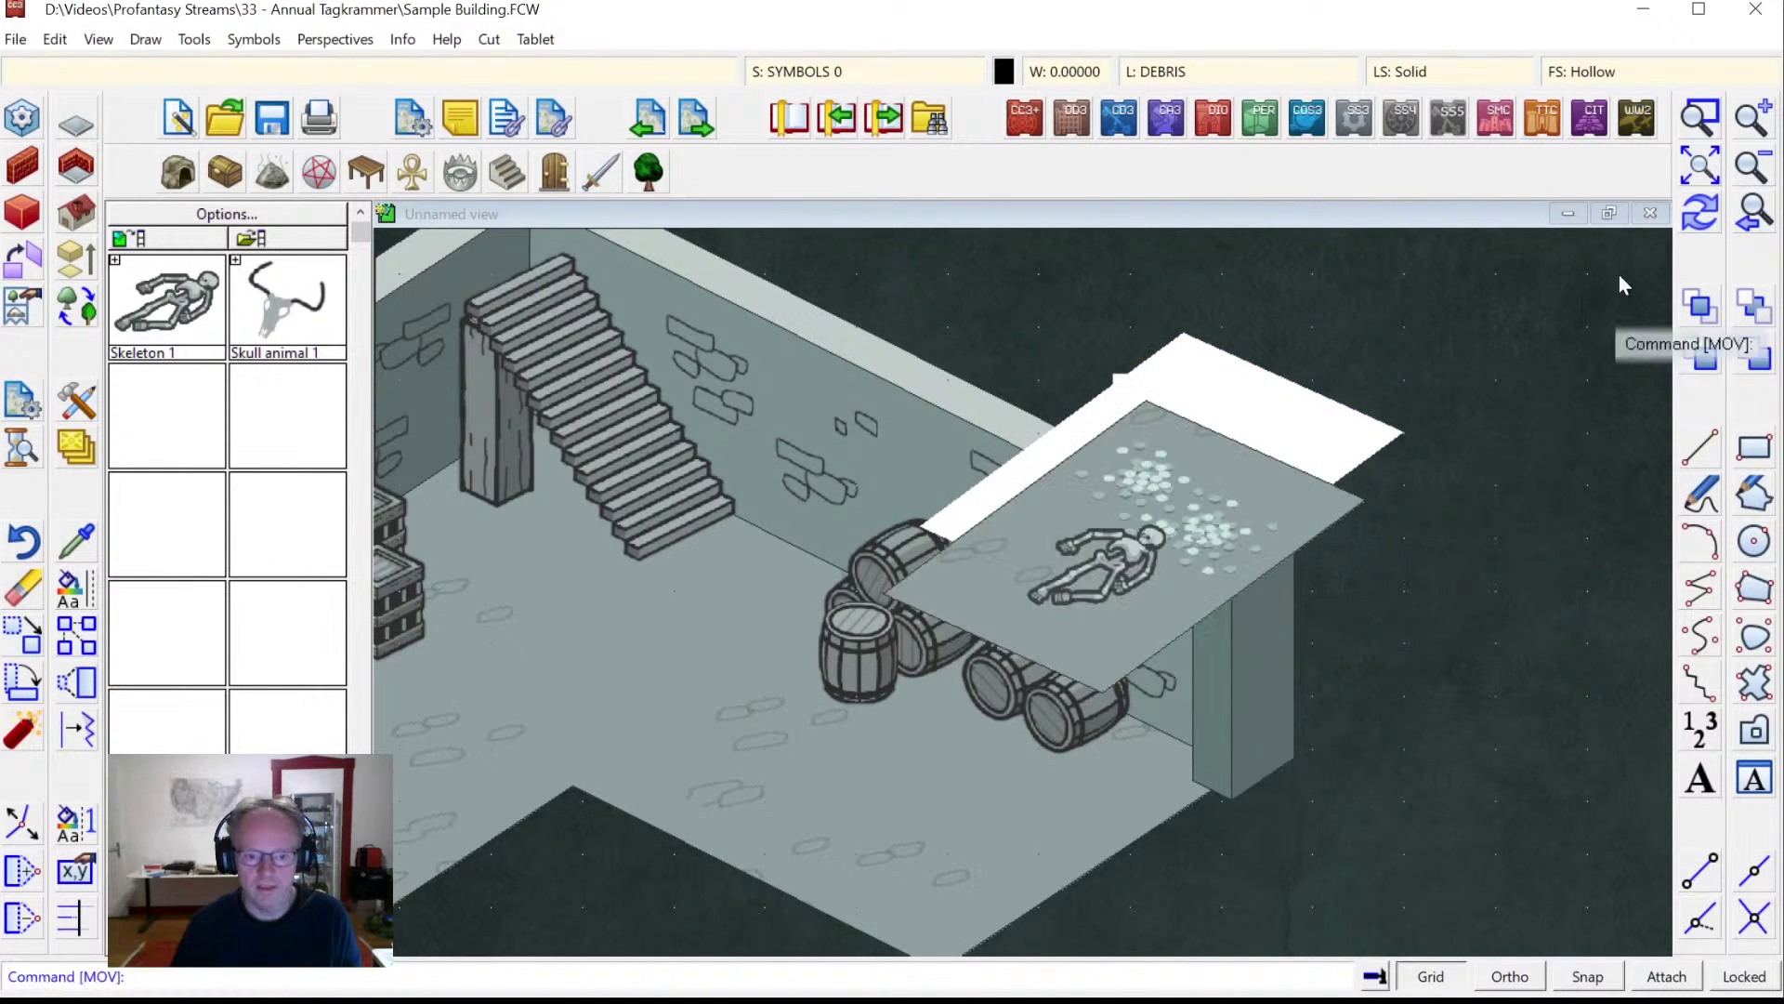
pyautogui.click(1696, 232)
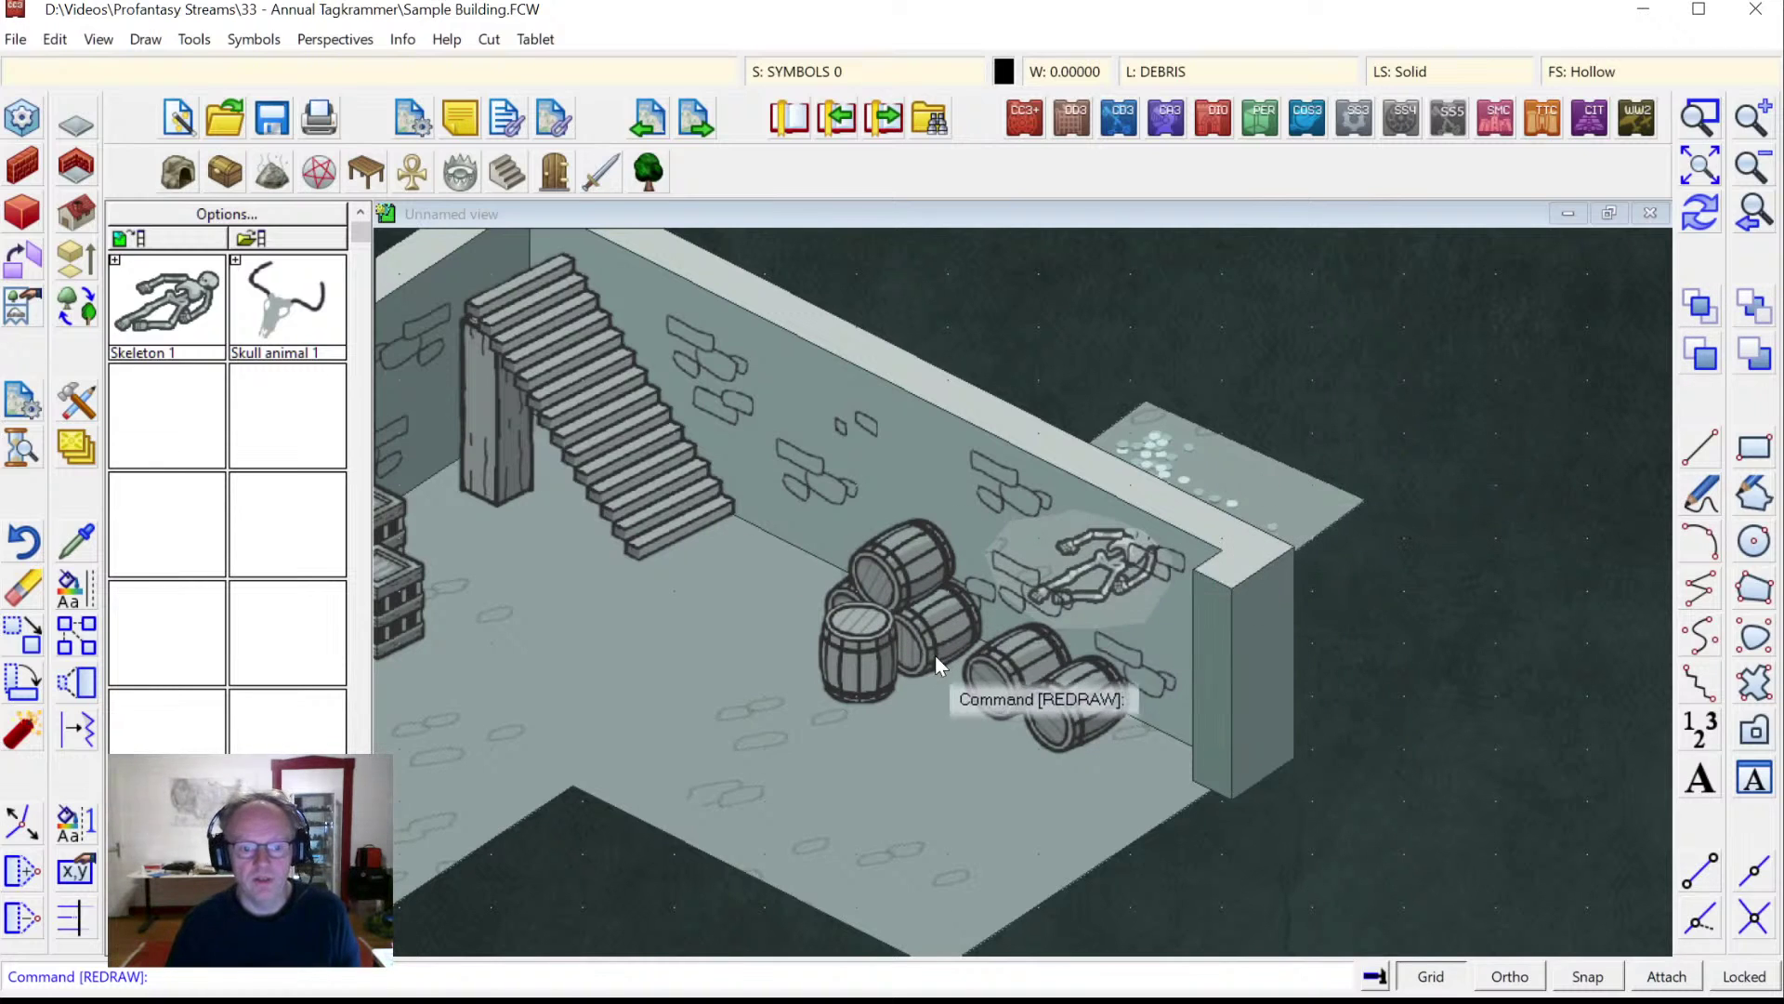
# Change the wall hole polygon's layer to SECRET.
pyautogui.click(1709, 162)
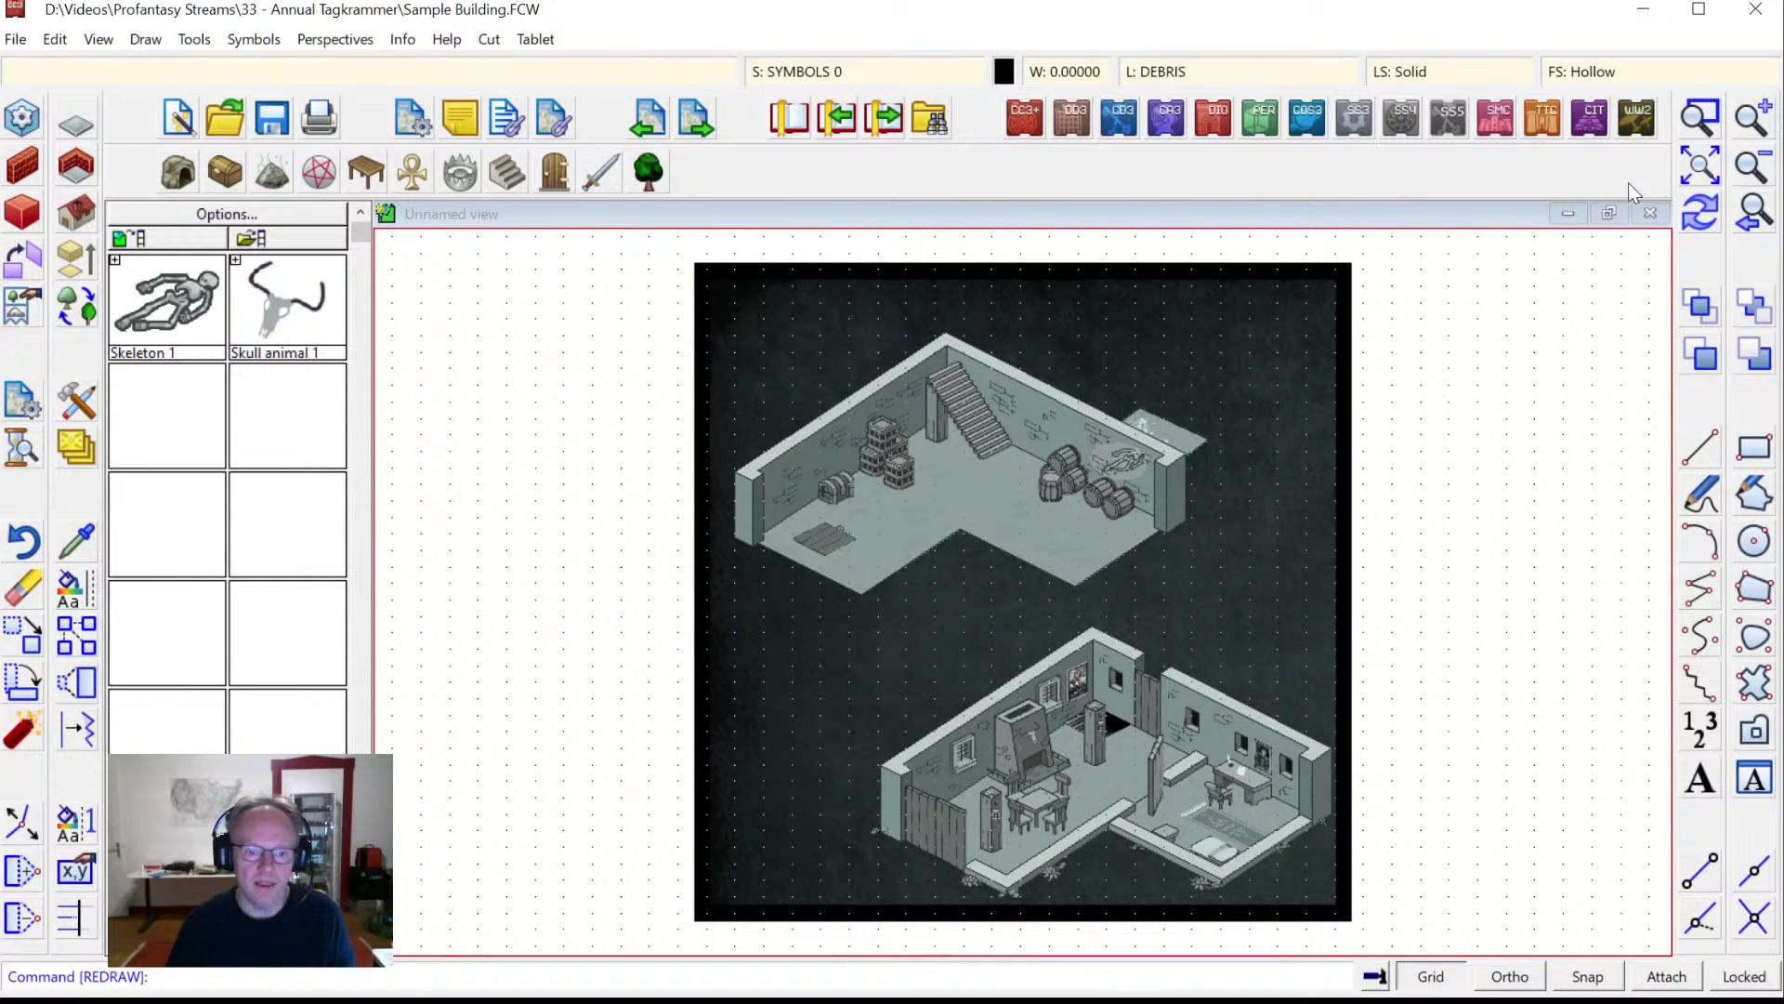
pyautogui.click(1697, 121)
pyautogui.click(1017, 372)
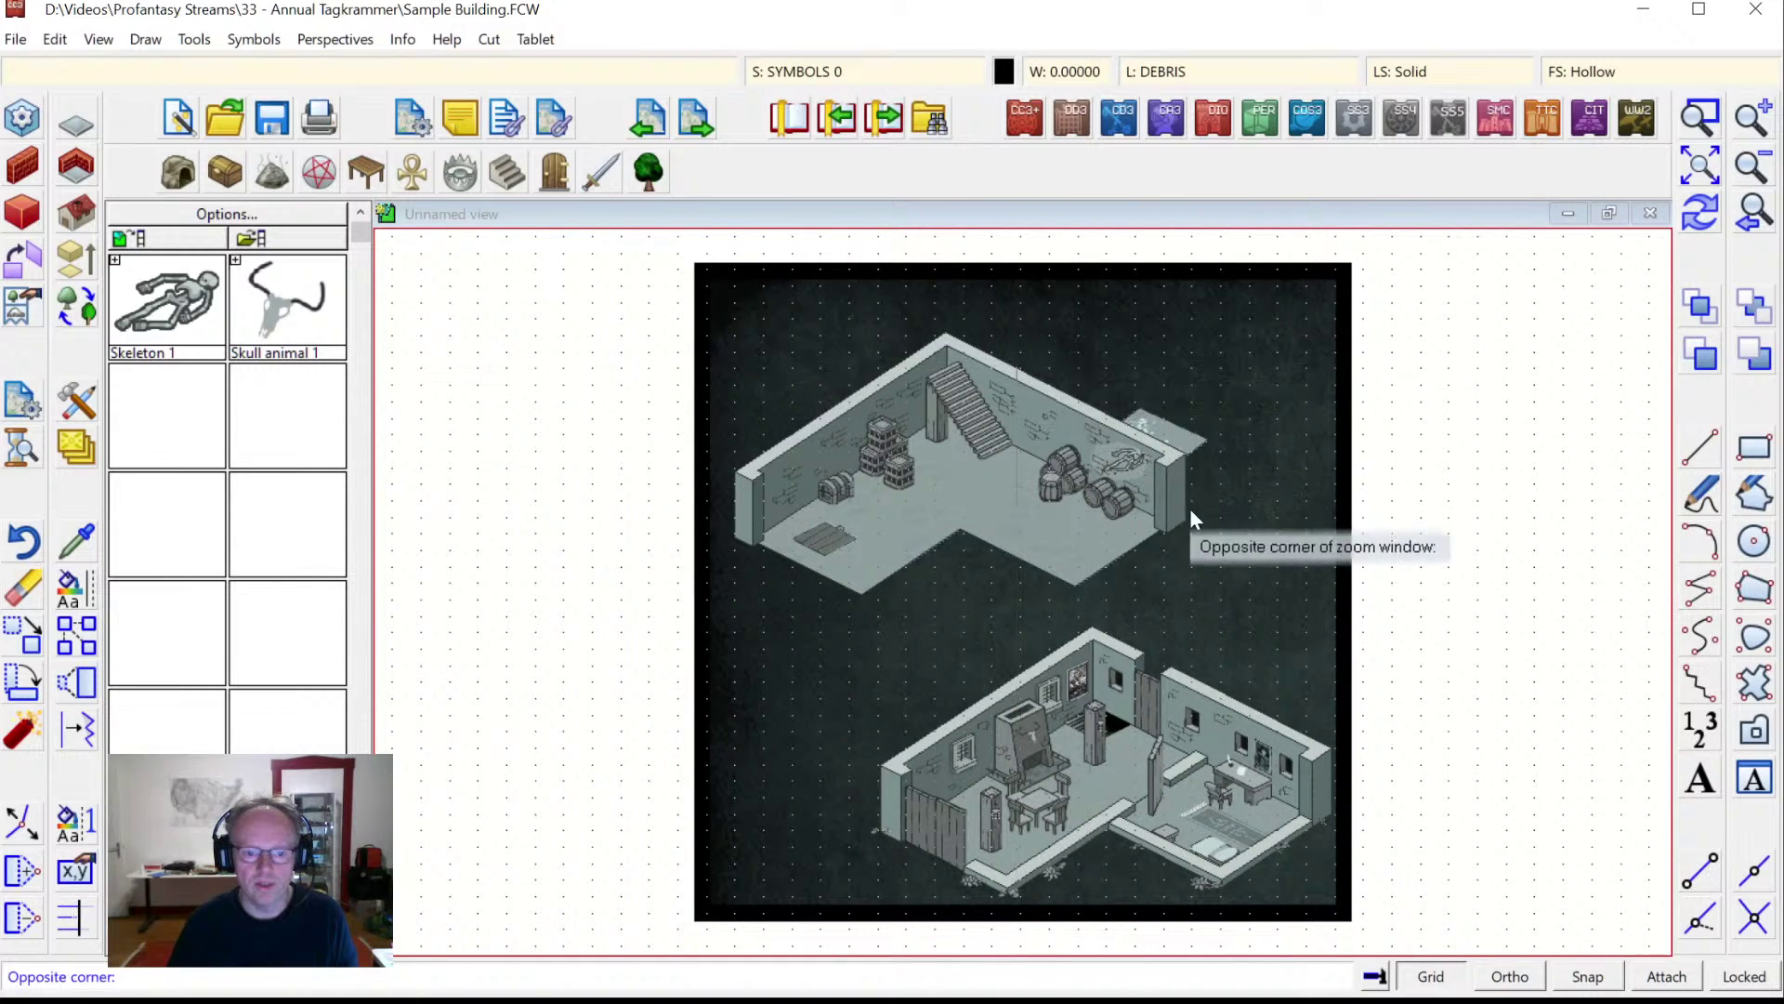
pyautogui.click(1213, 546)
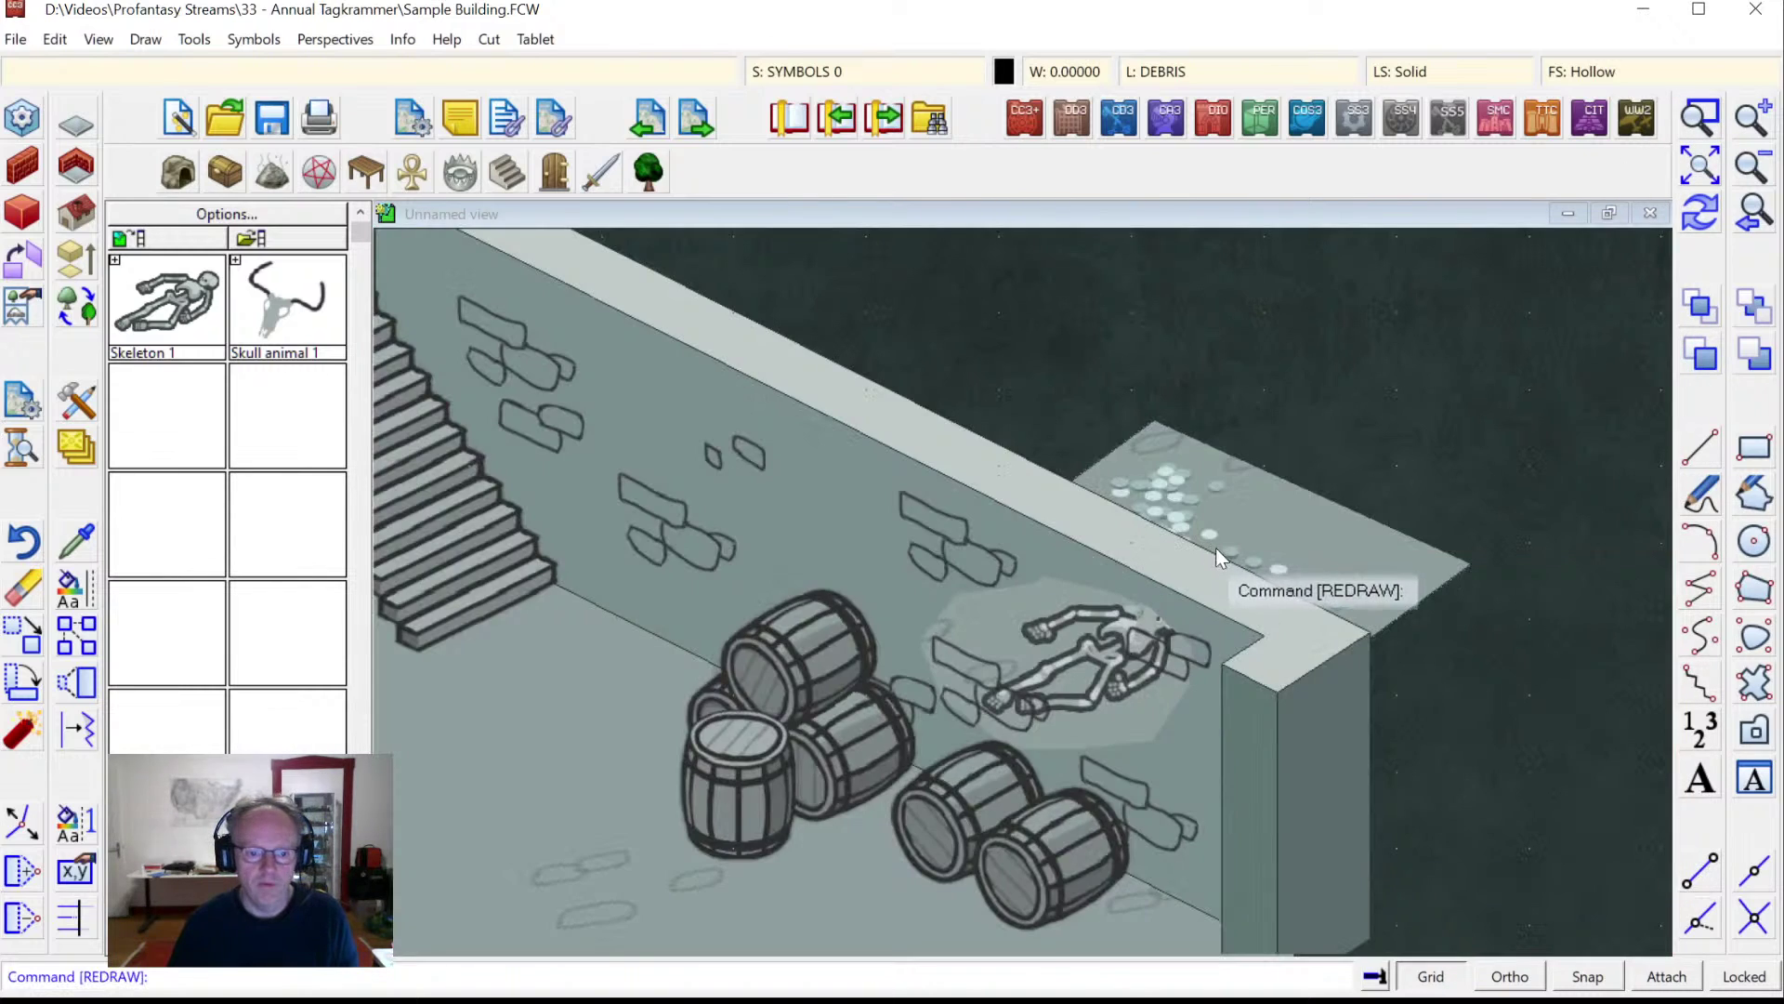
pyautogui.click(78, 593)
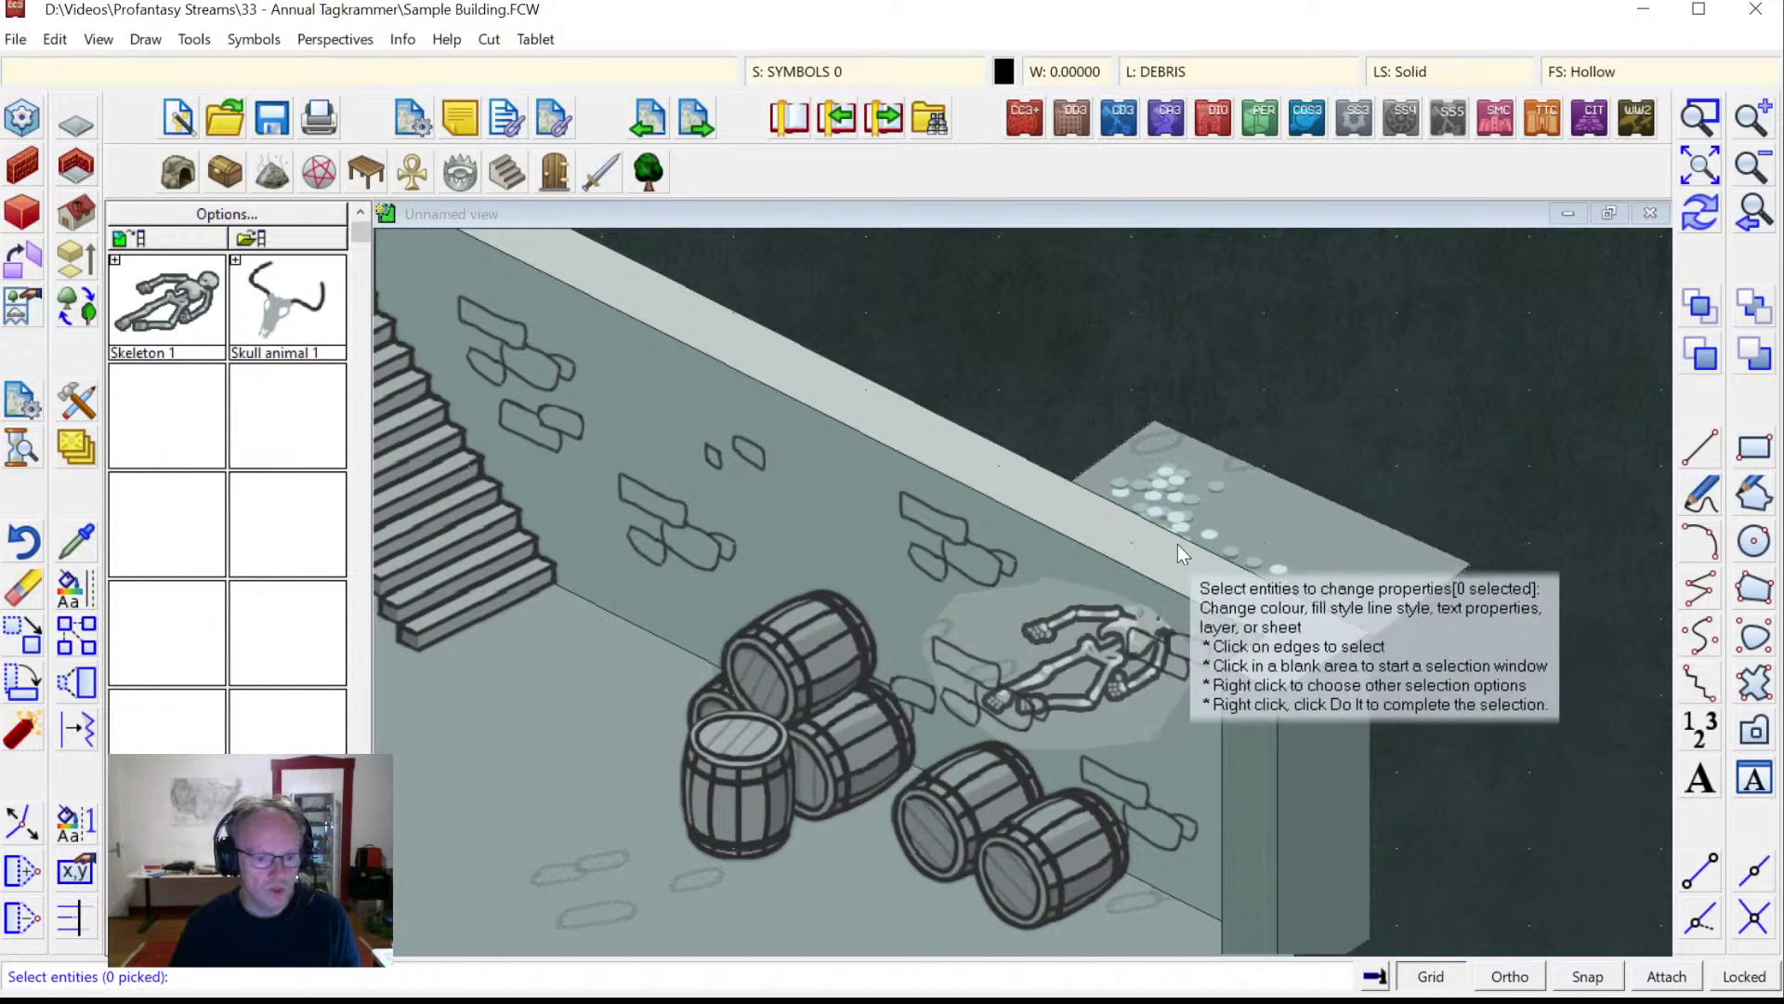
pyautogui.click(1056, 582)
pyautogui.rightClick(979, 426)
pyautogui.click(979, 425)
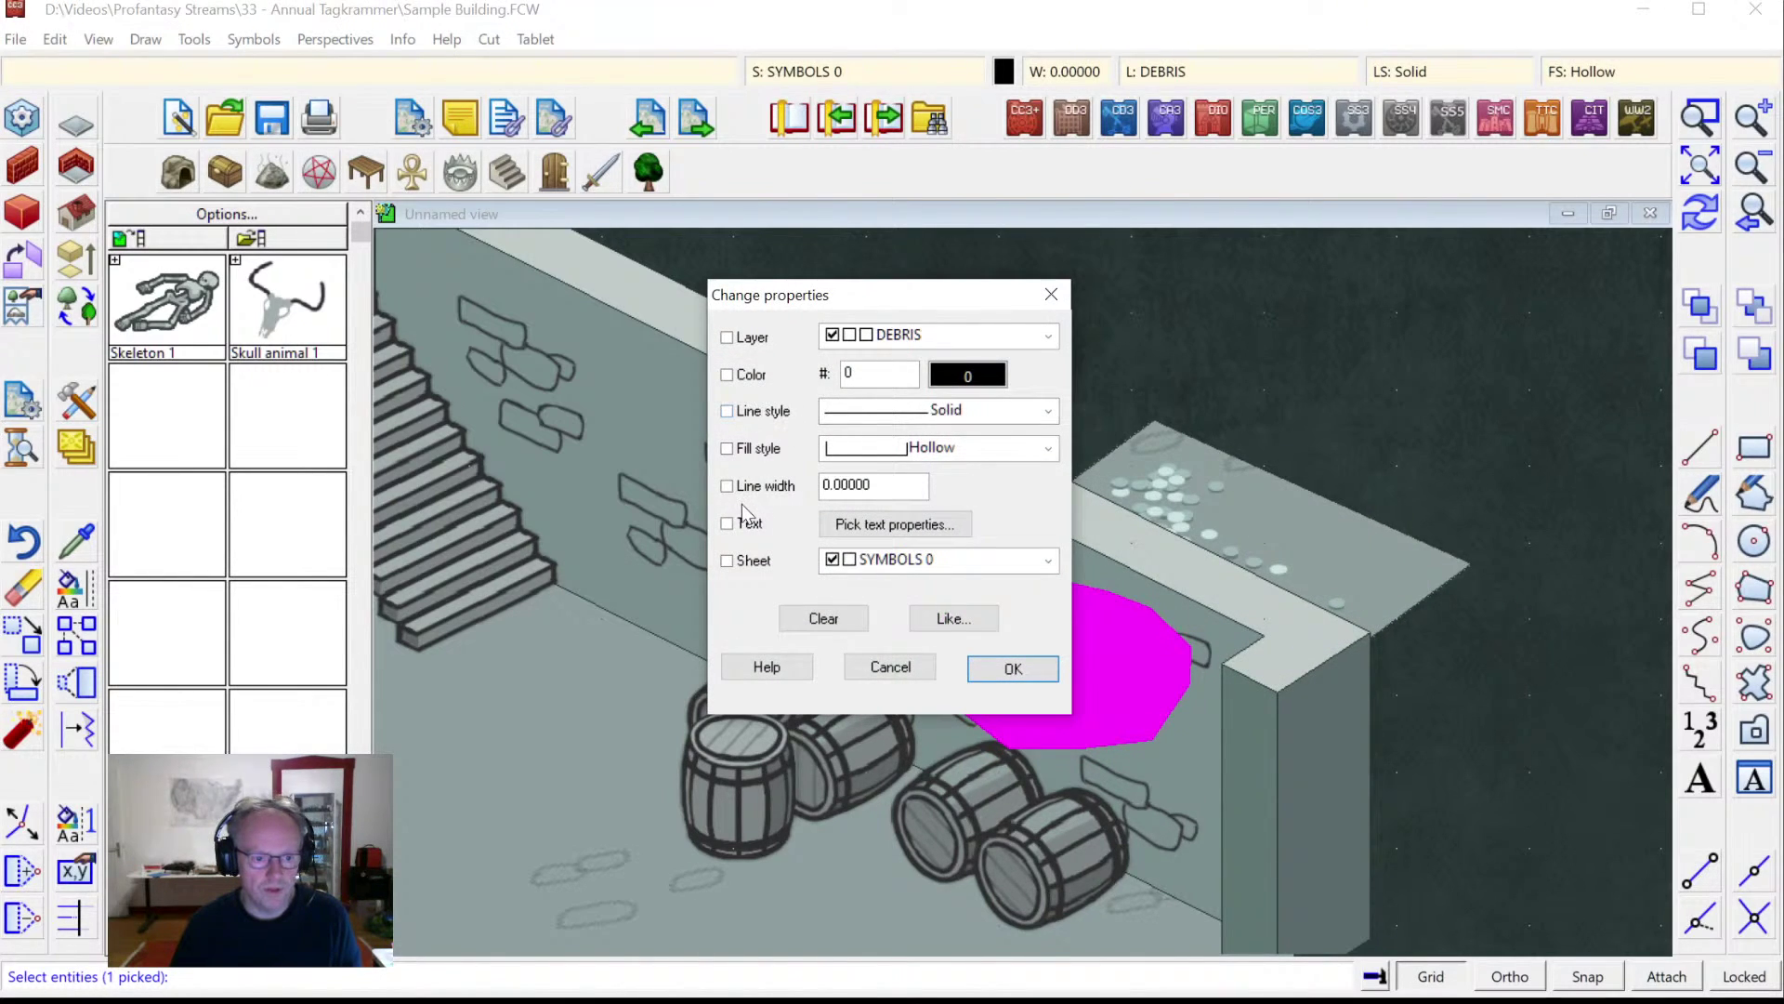
pyautogui.click(895, 343)
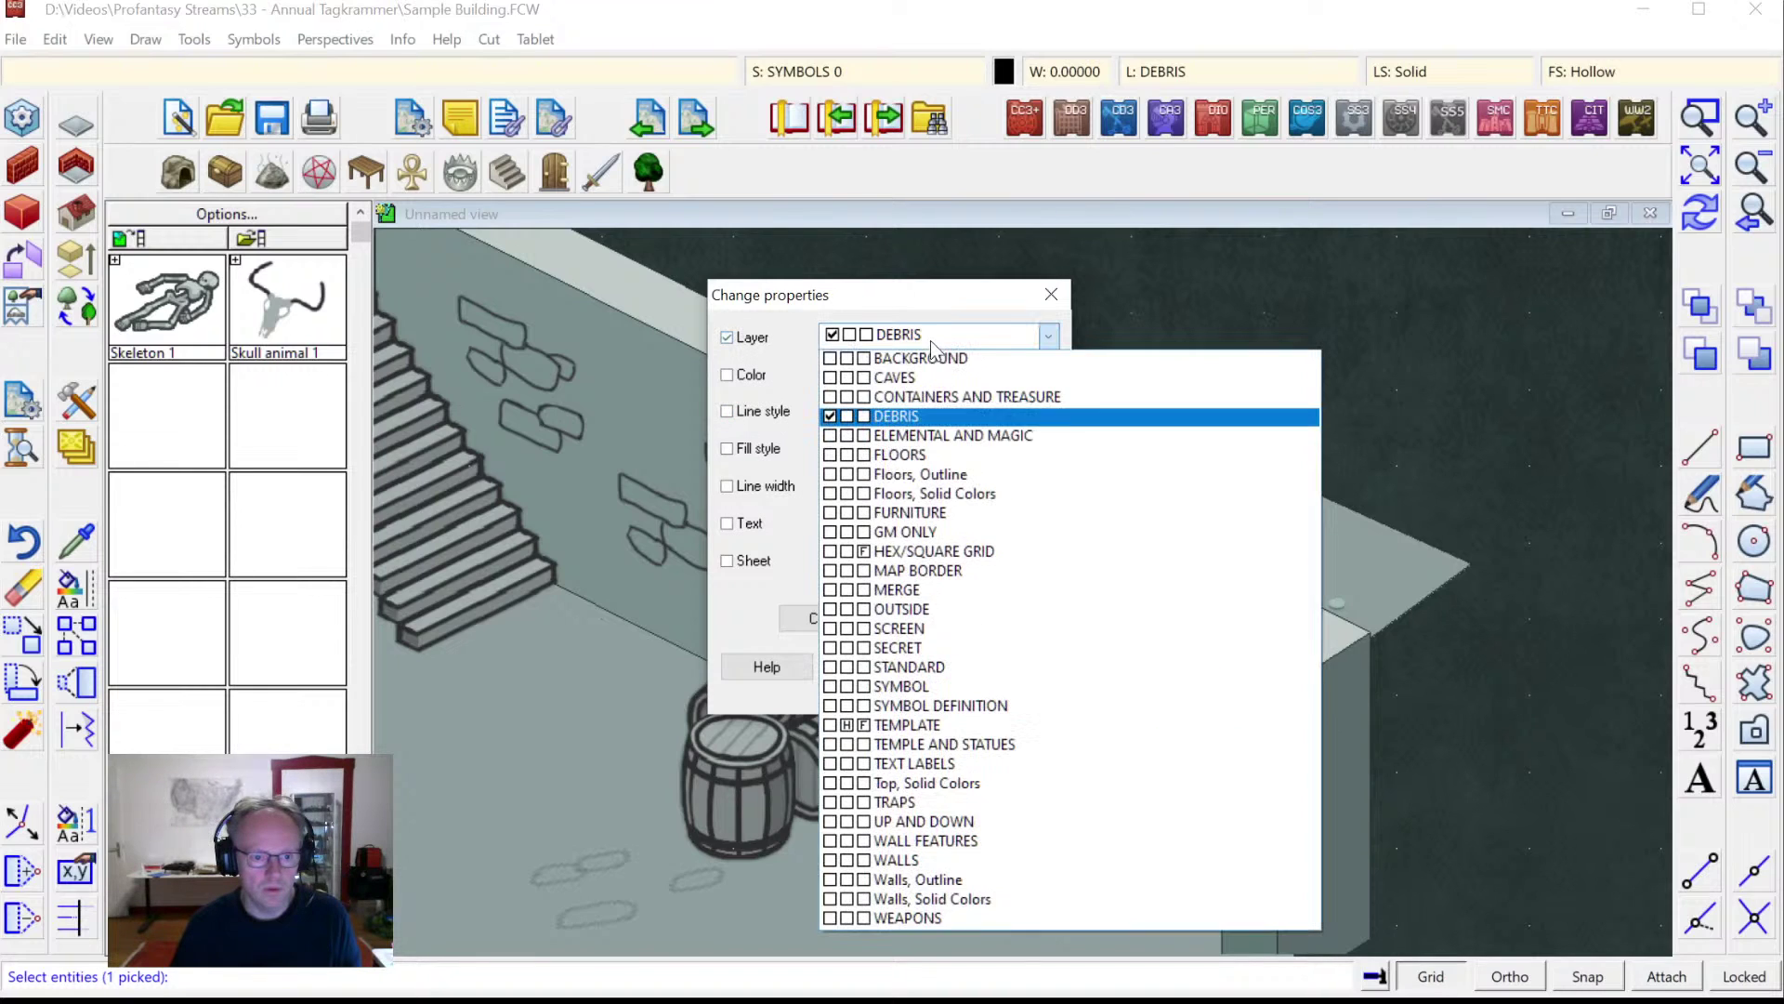
pyautogui.click(916, 650)
pyautogui.click(1008, 670)
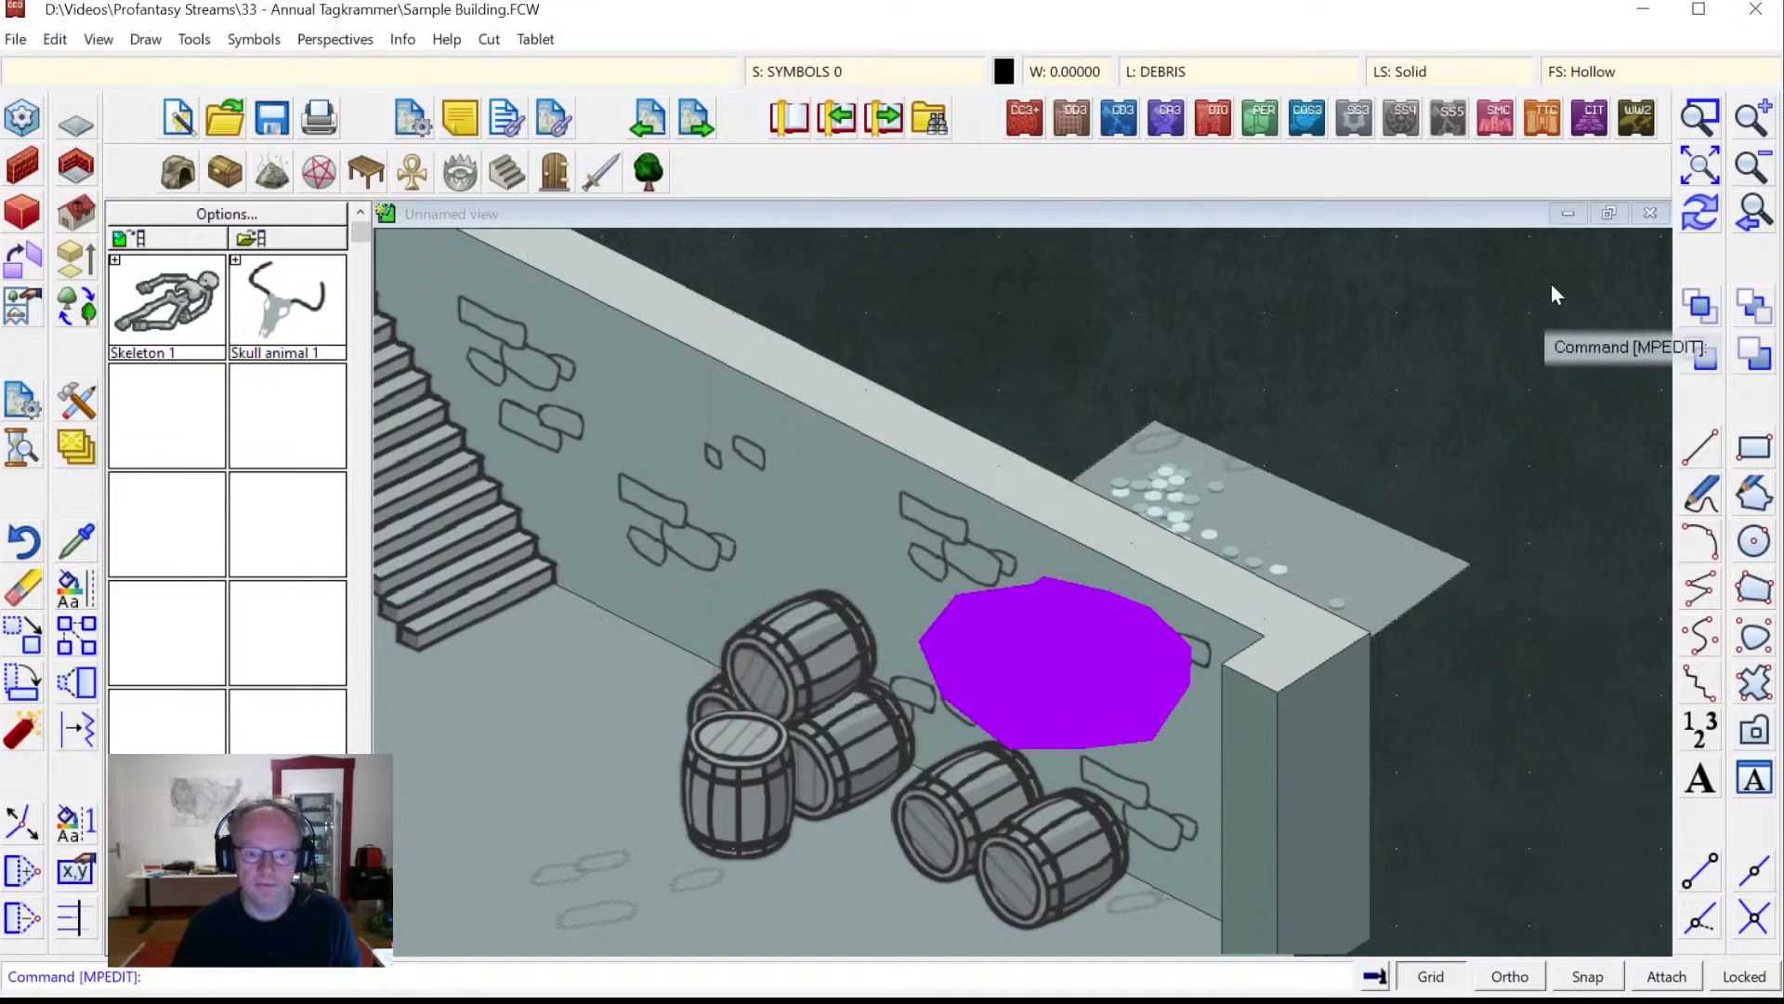
pyautogui.click(1701, 212)
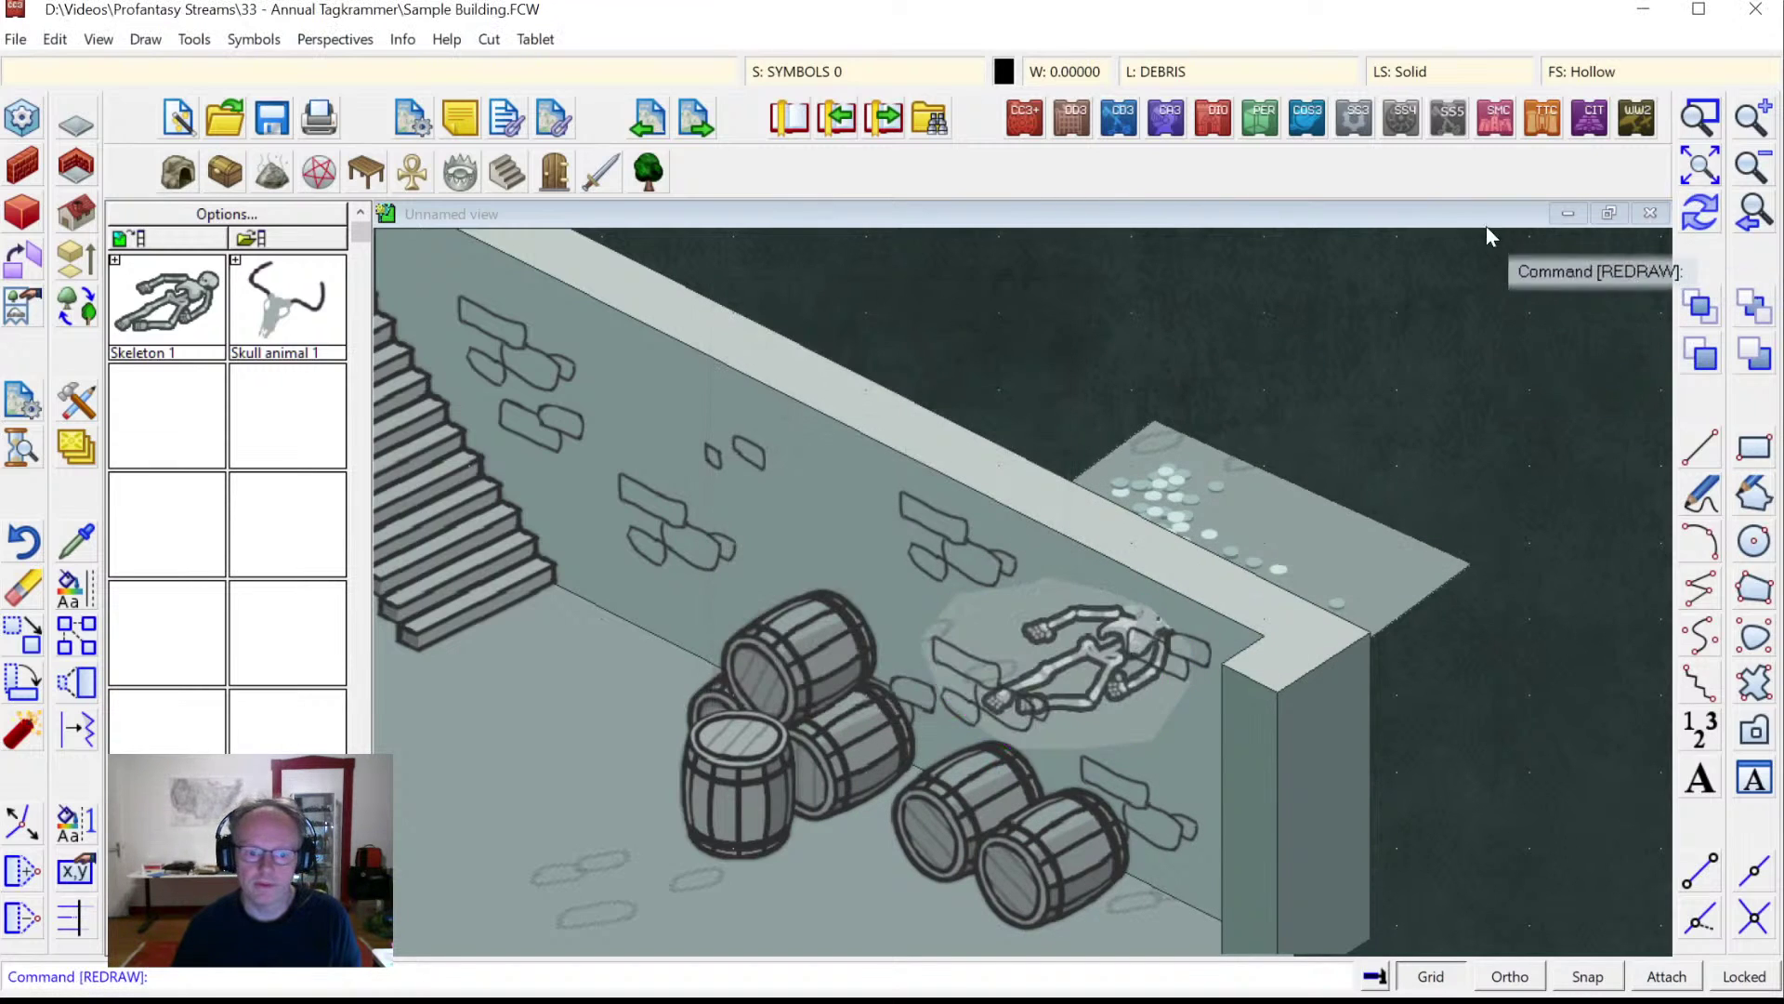
# Hide the SECRET layer so that the treasure room's wall opening is not displayed.
pyautogui.click(1155, 76)
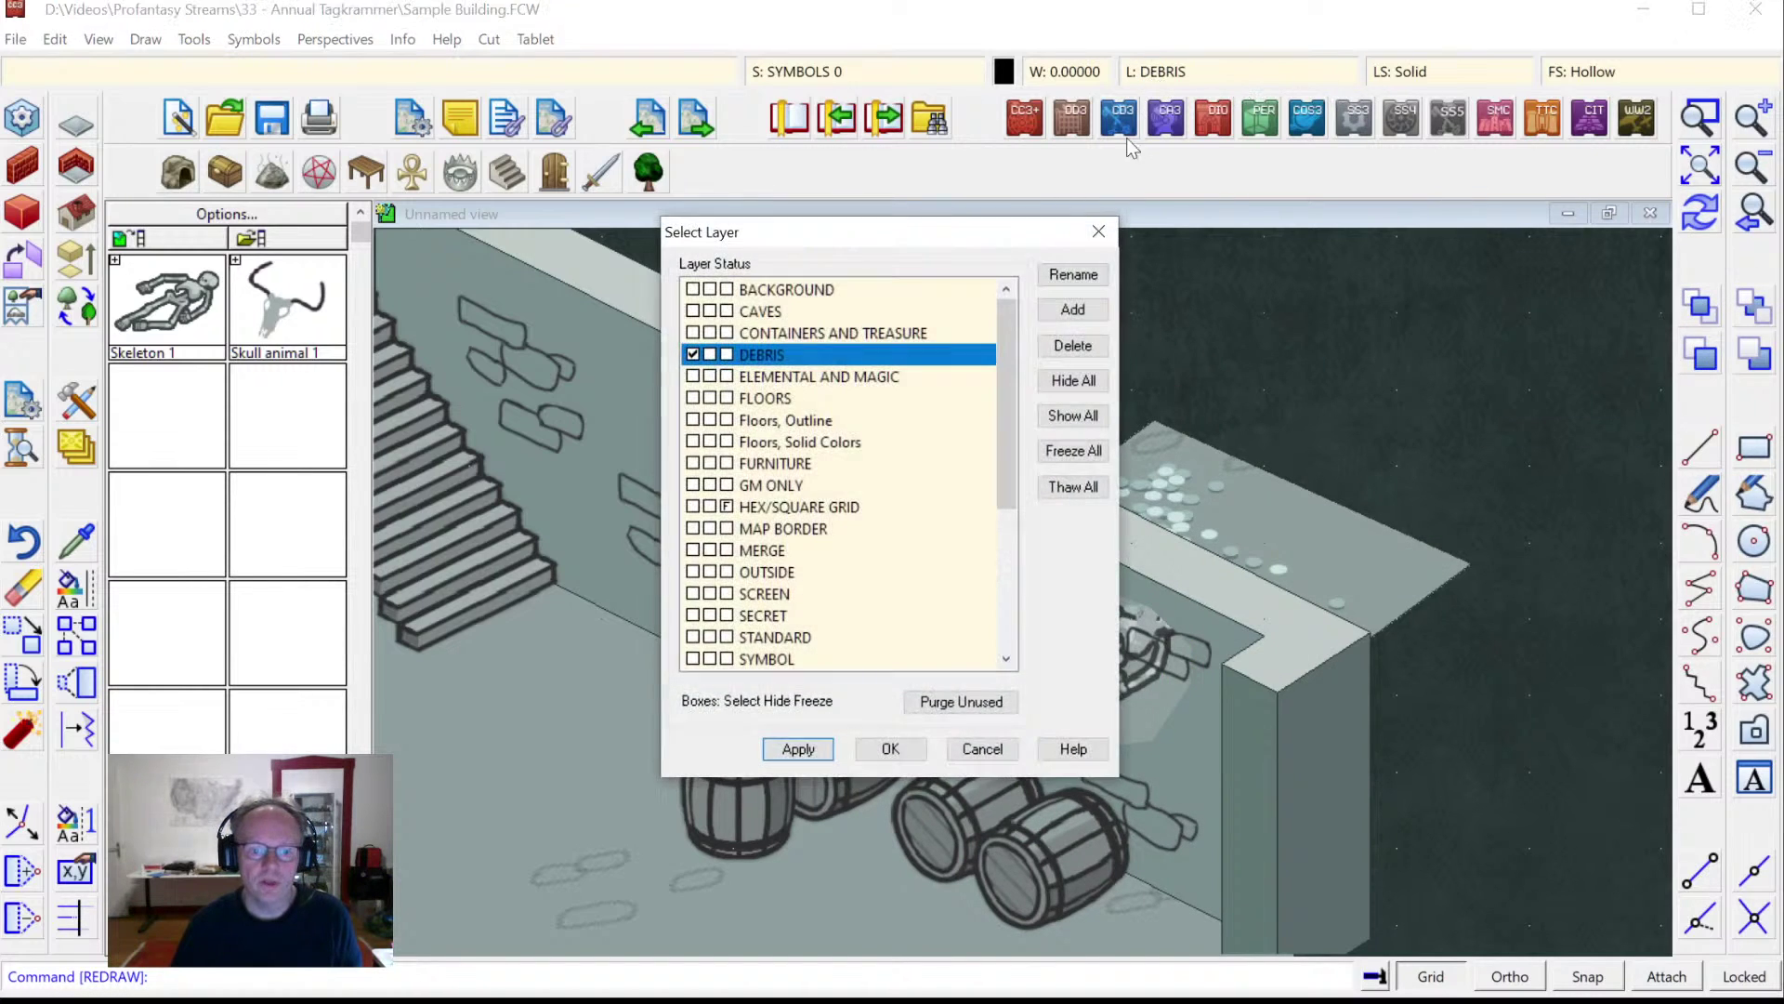
pyautogui.click(710, 615)
pyautogui.click(891, 749)
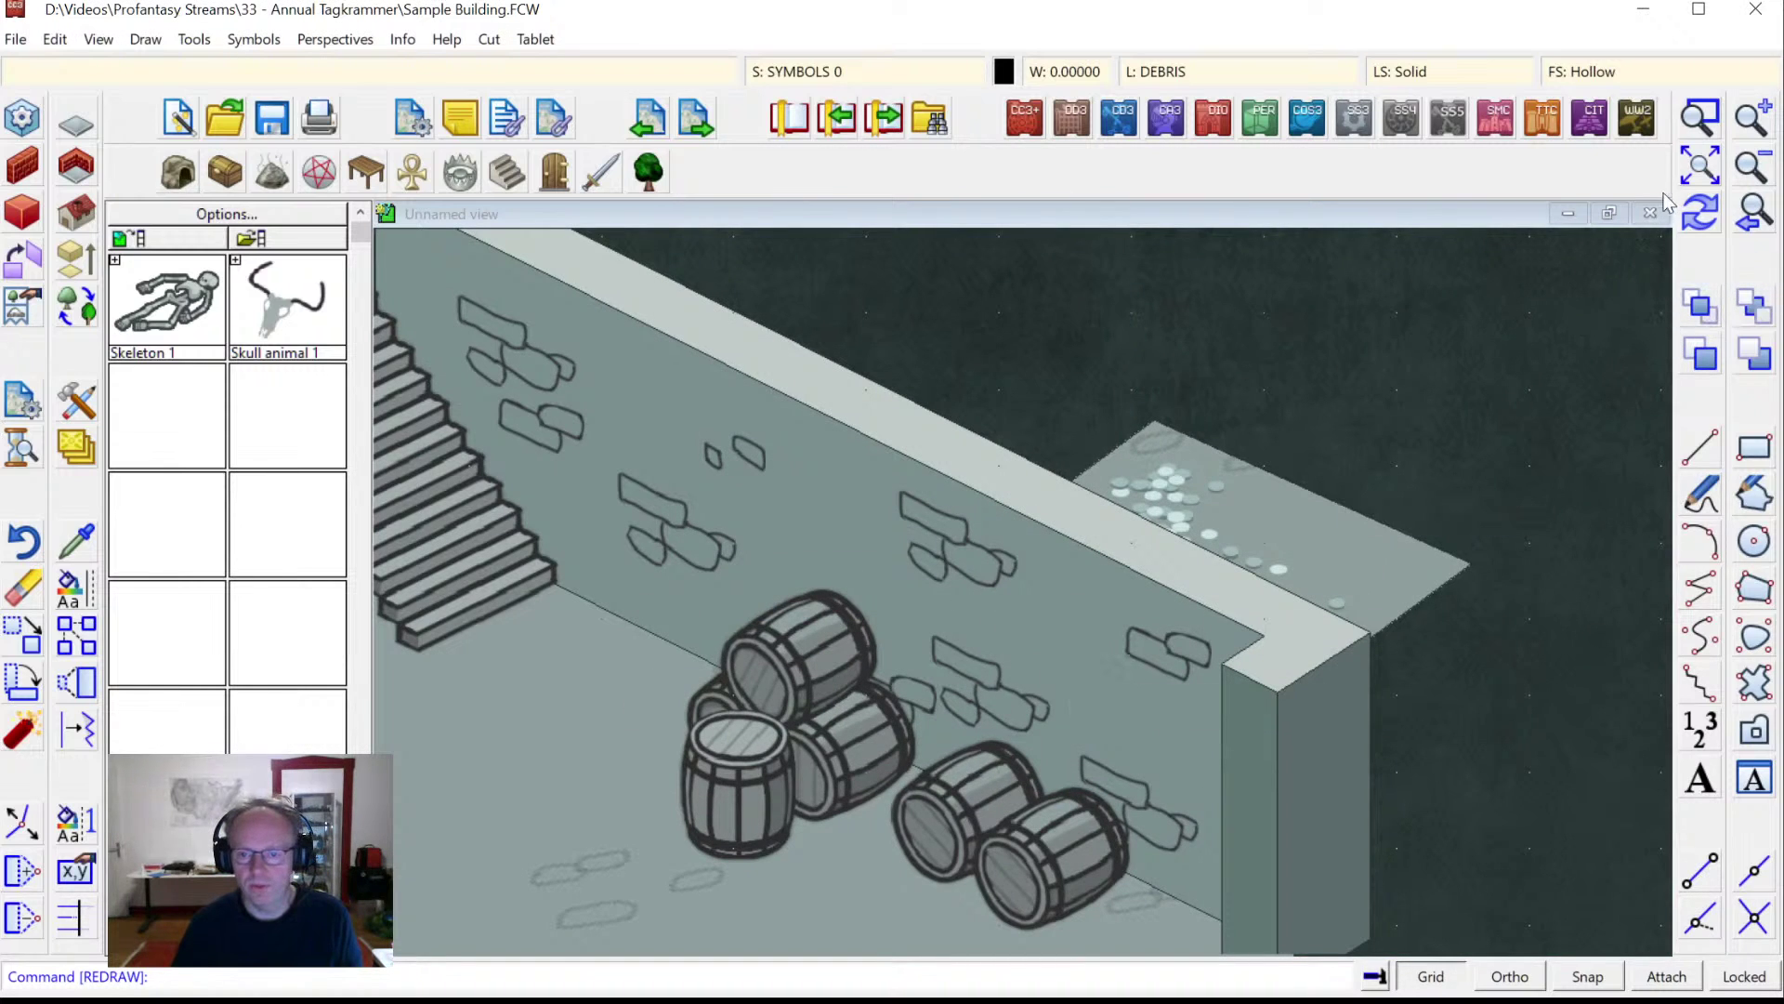
pyautogui.click(1700, 167)
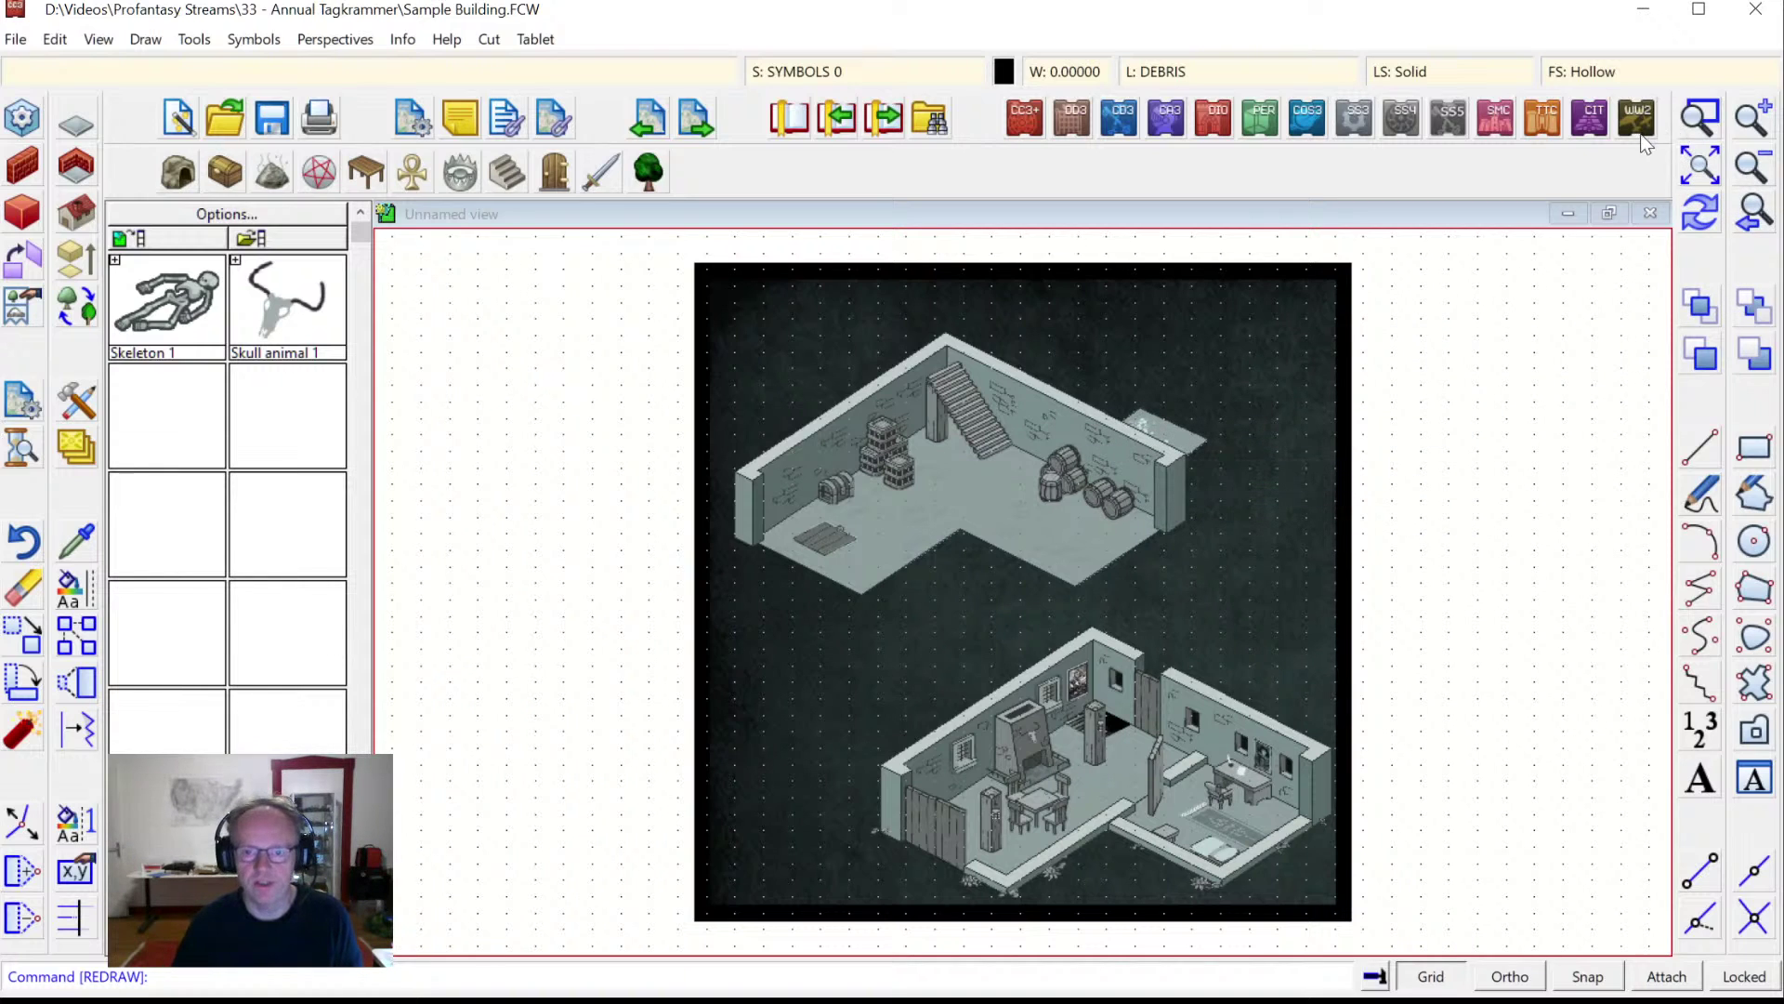
pyautogui.click(1020, 347)
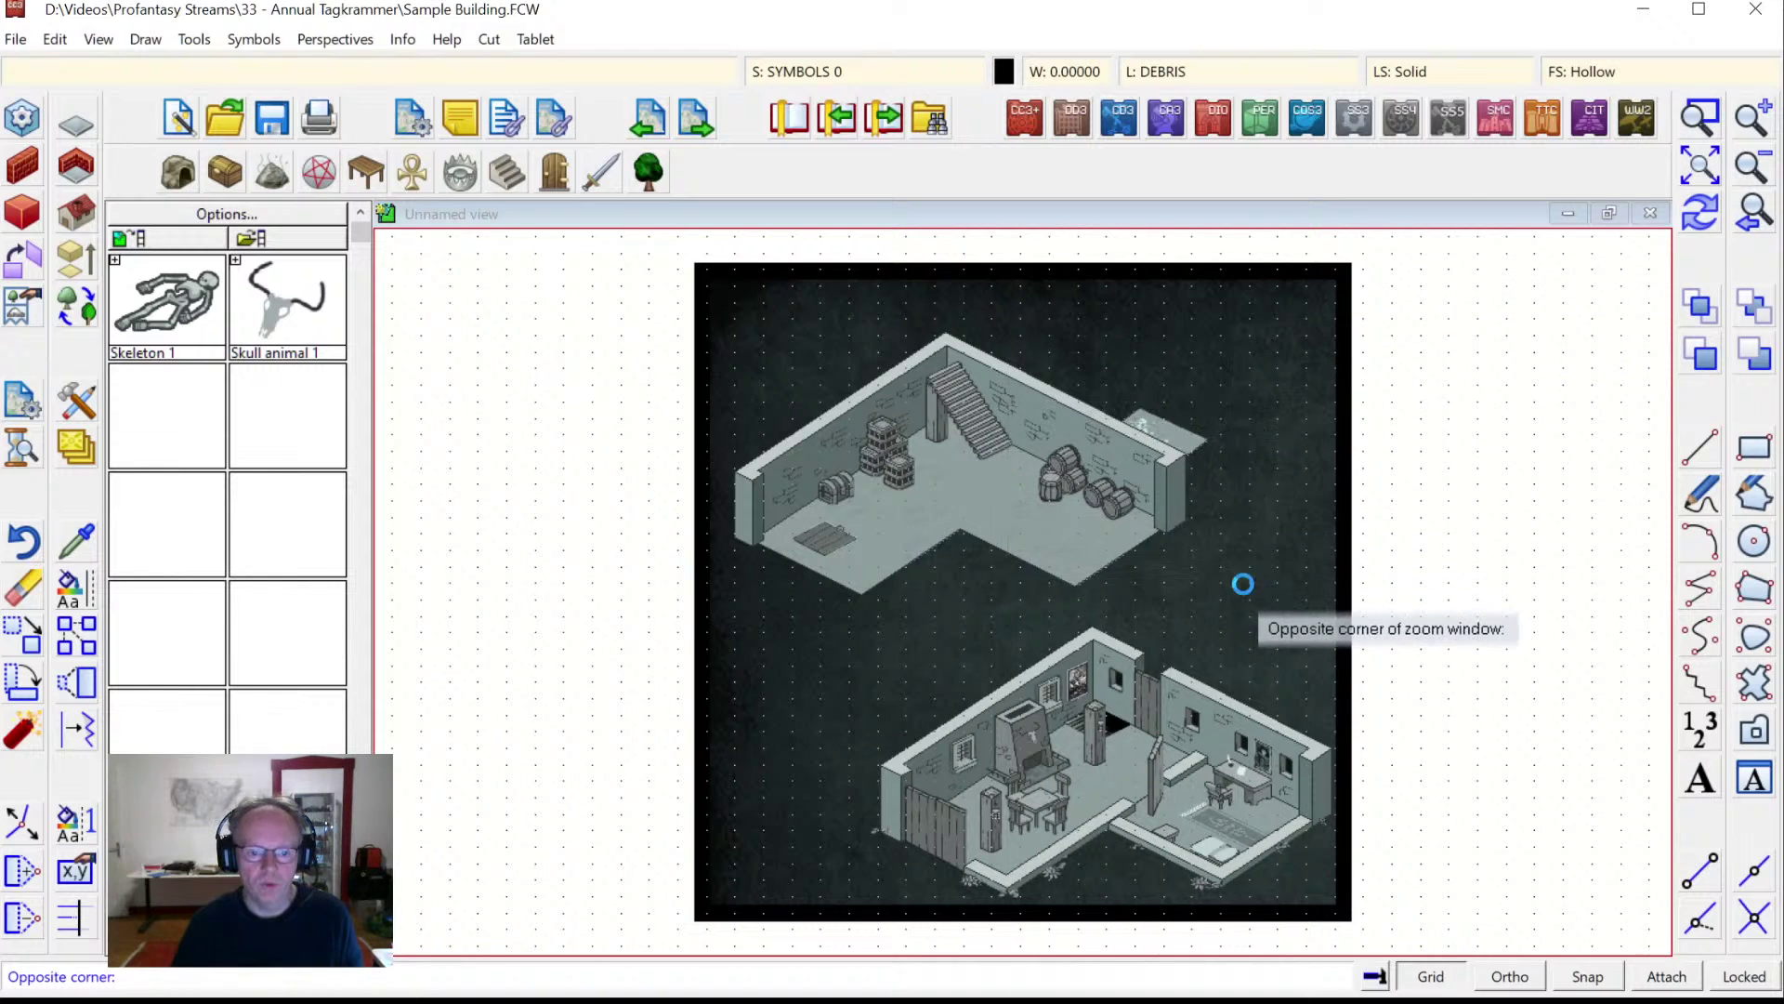
pyautogui.click(1225, 587)
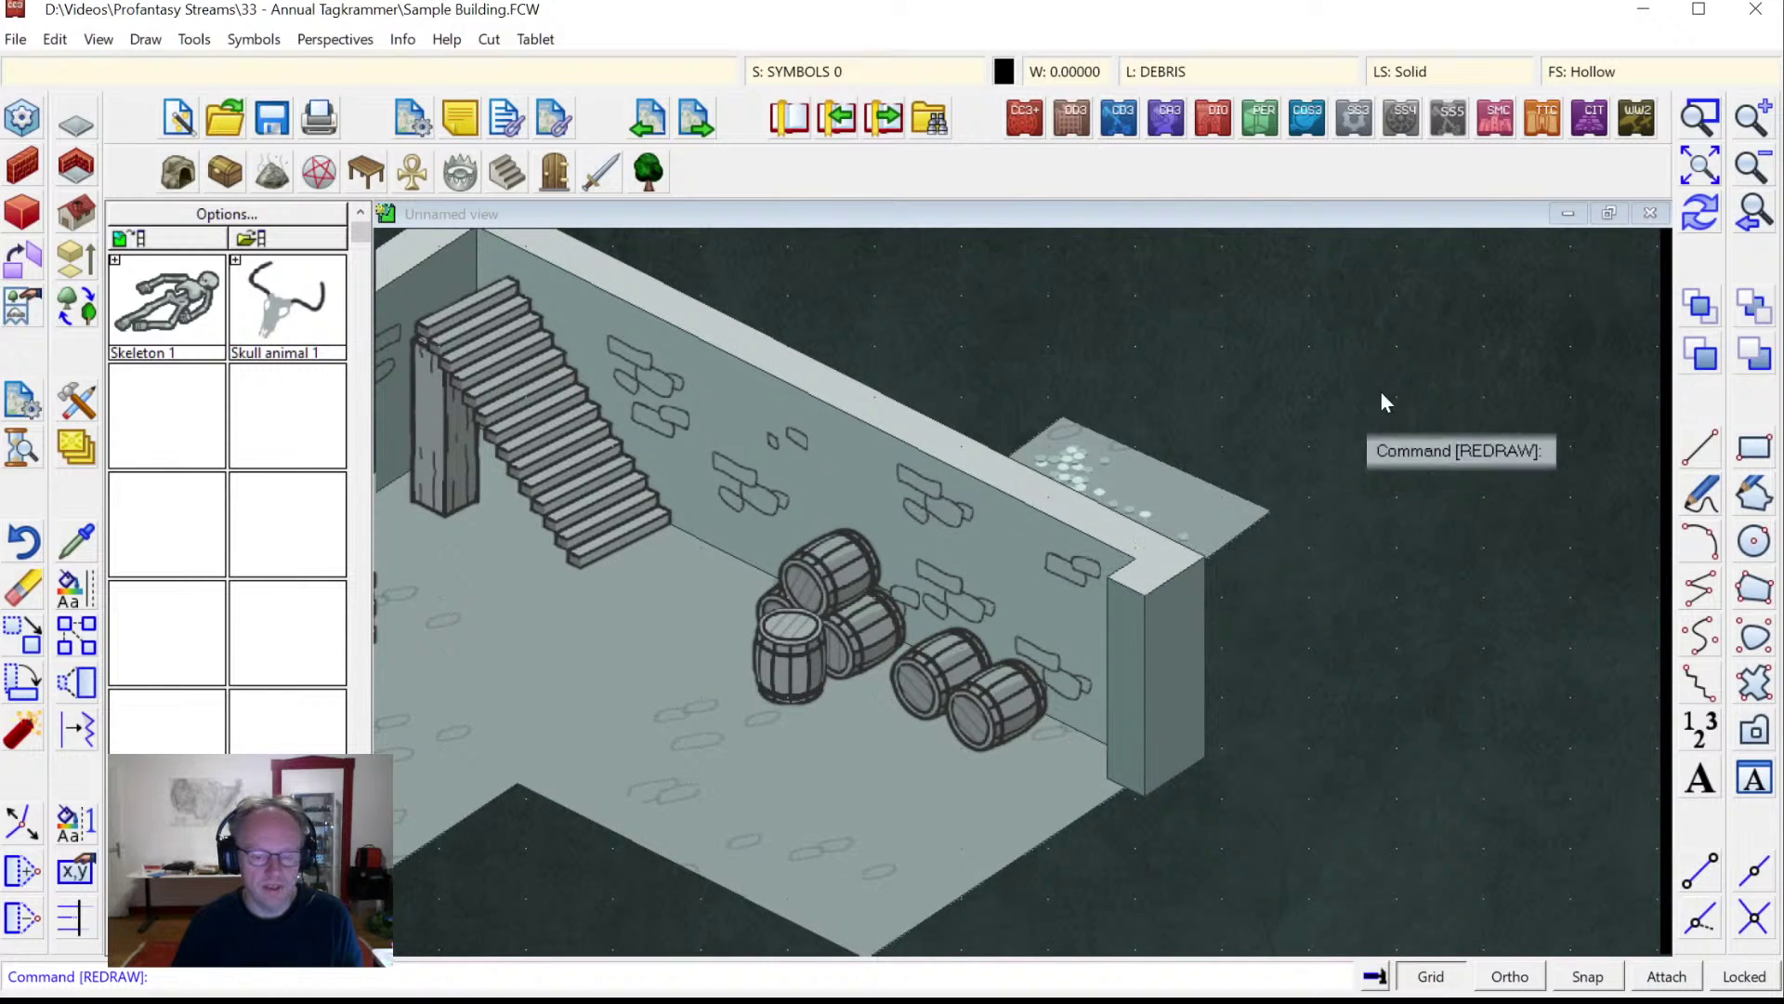
# Load the temple and statues symbol catalog.
pyautogui.click(1697, 168)
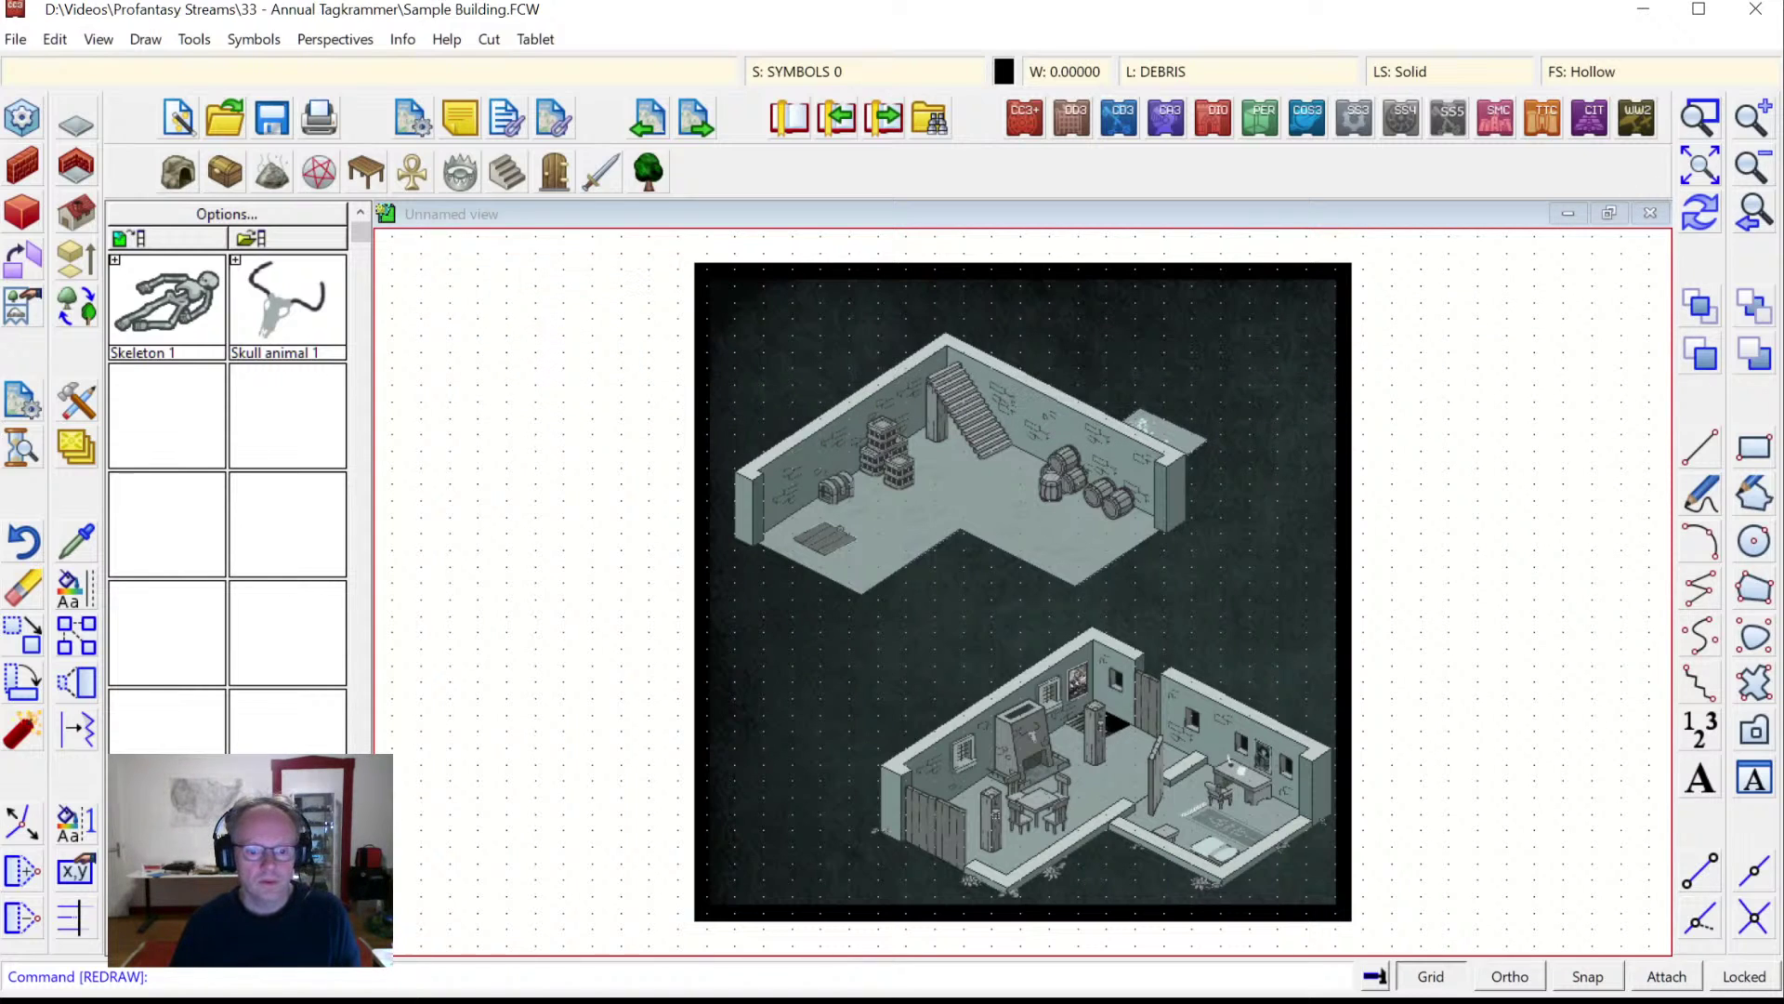
pyautogui.click(1699, 122)
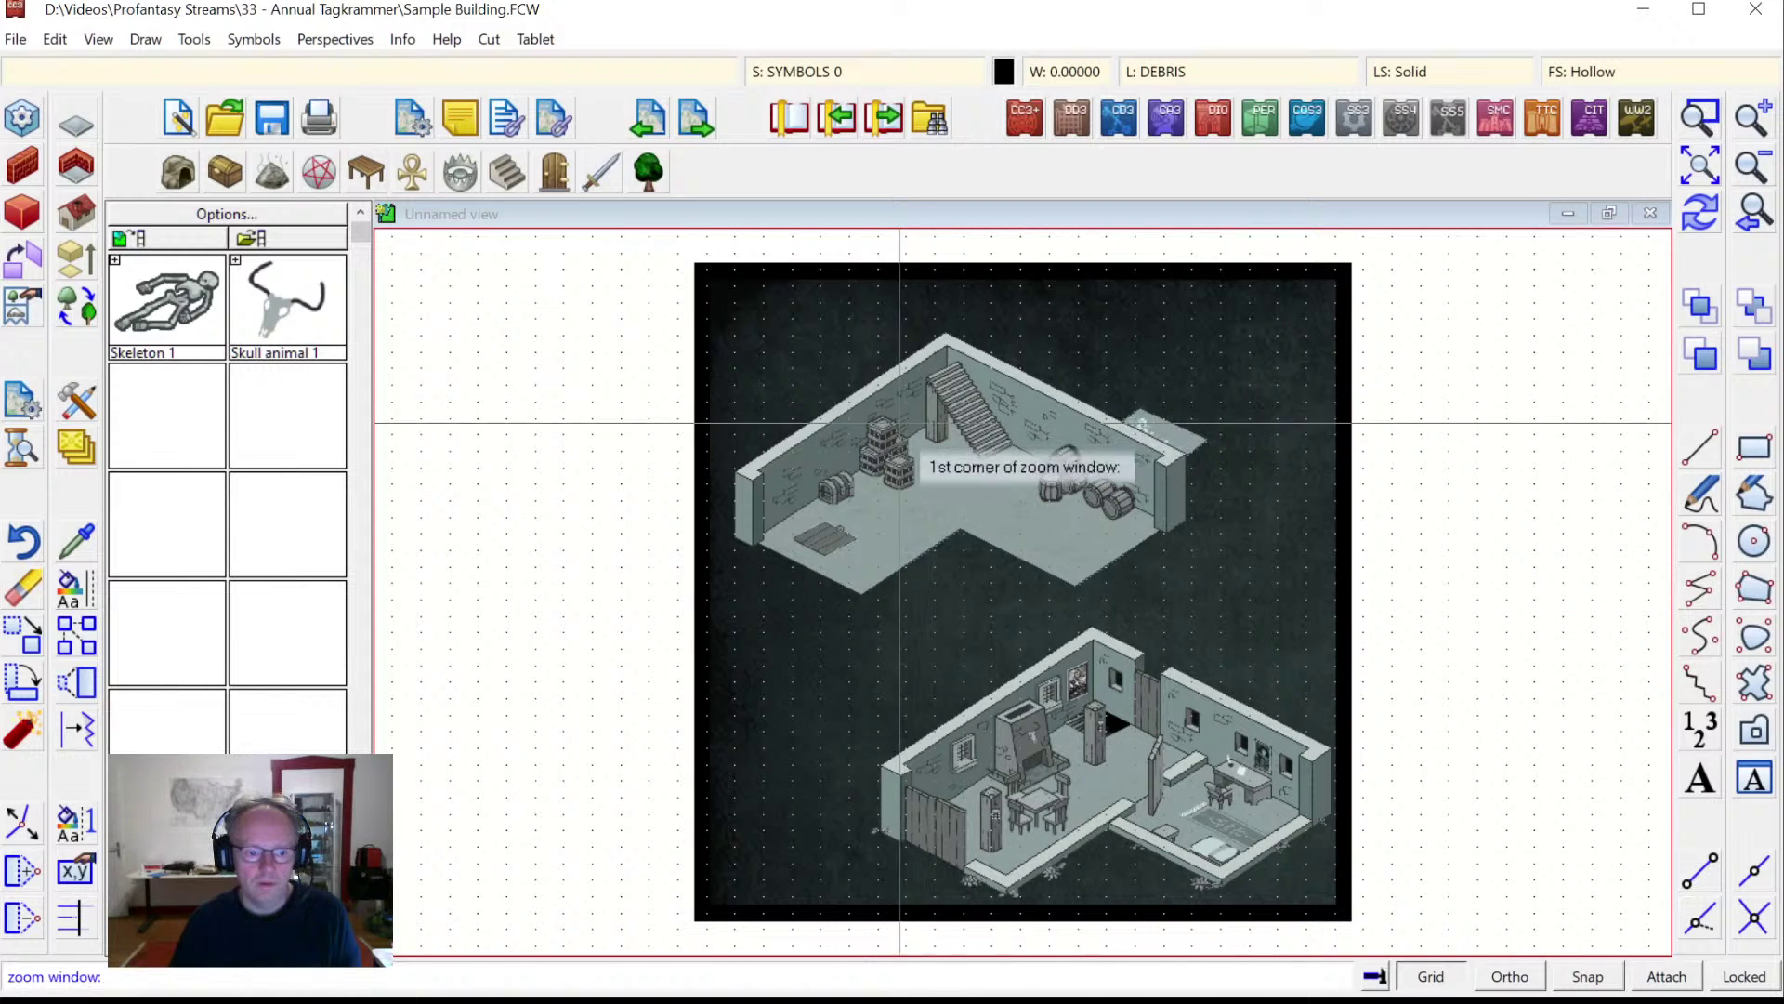
pyautogui.click(737, 355)
pyautogui.click(1194, 645)
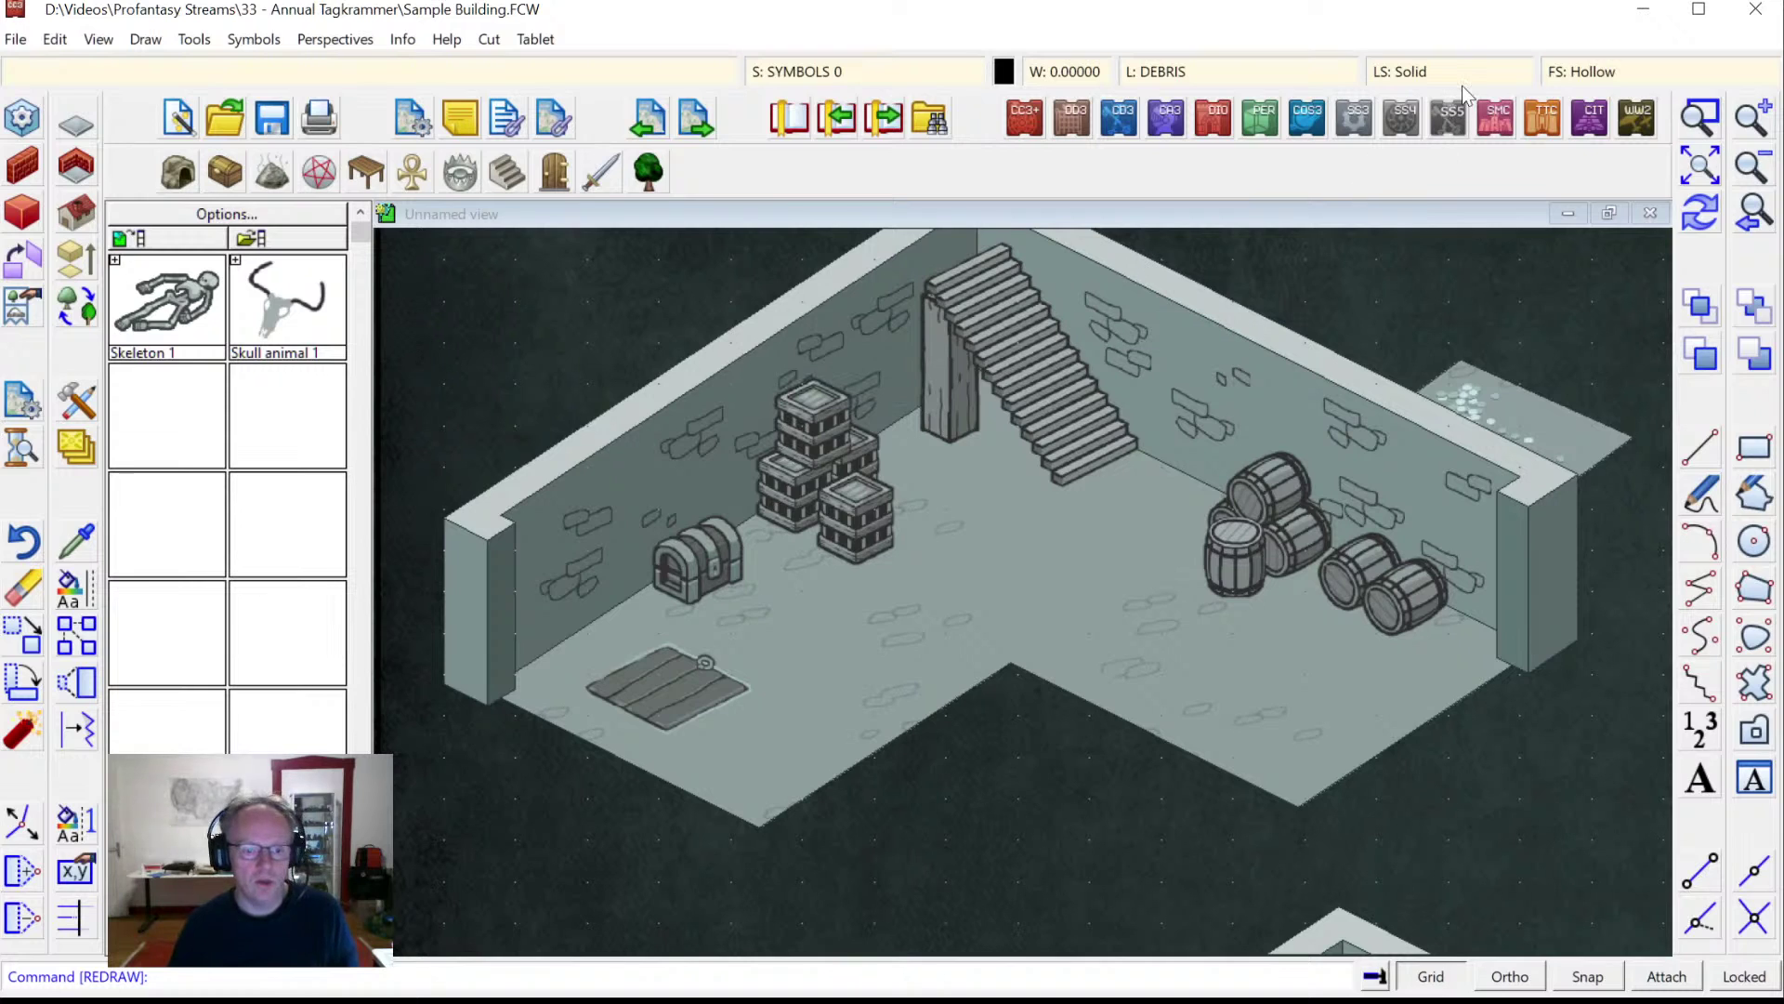
pyautogui.click(418, 179)
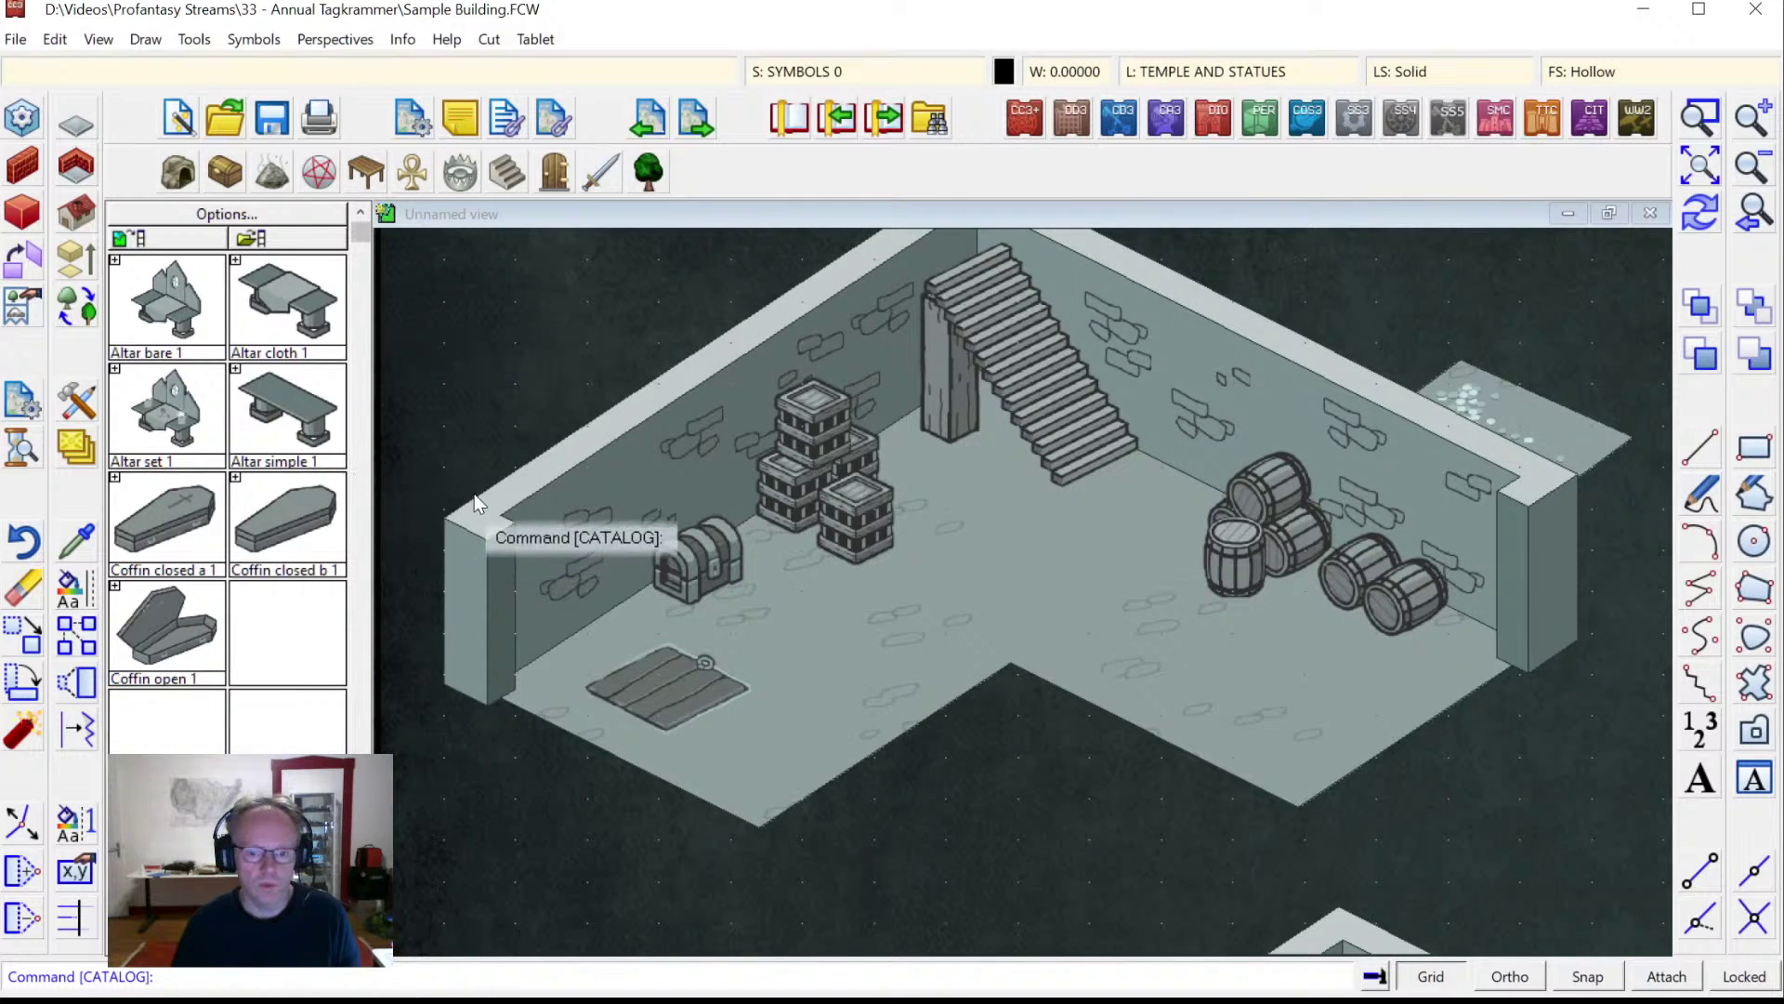
pyautogui.click(1695, 168)
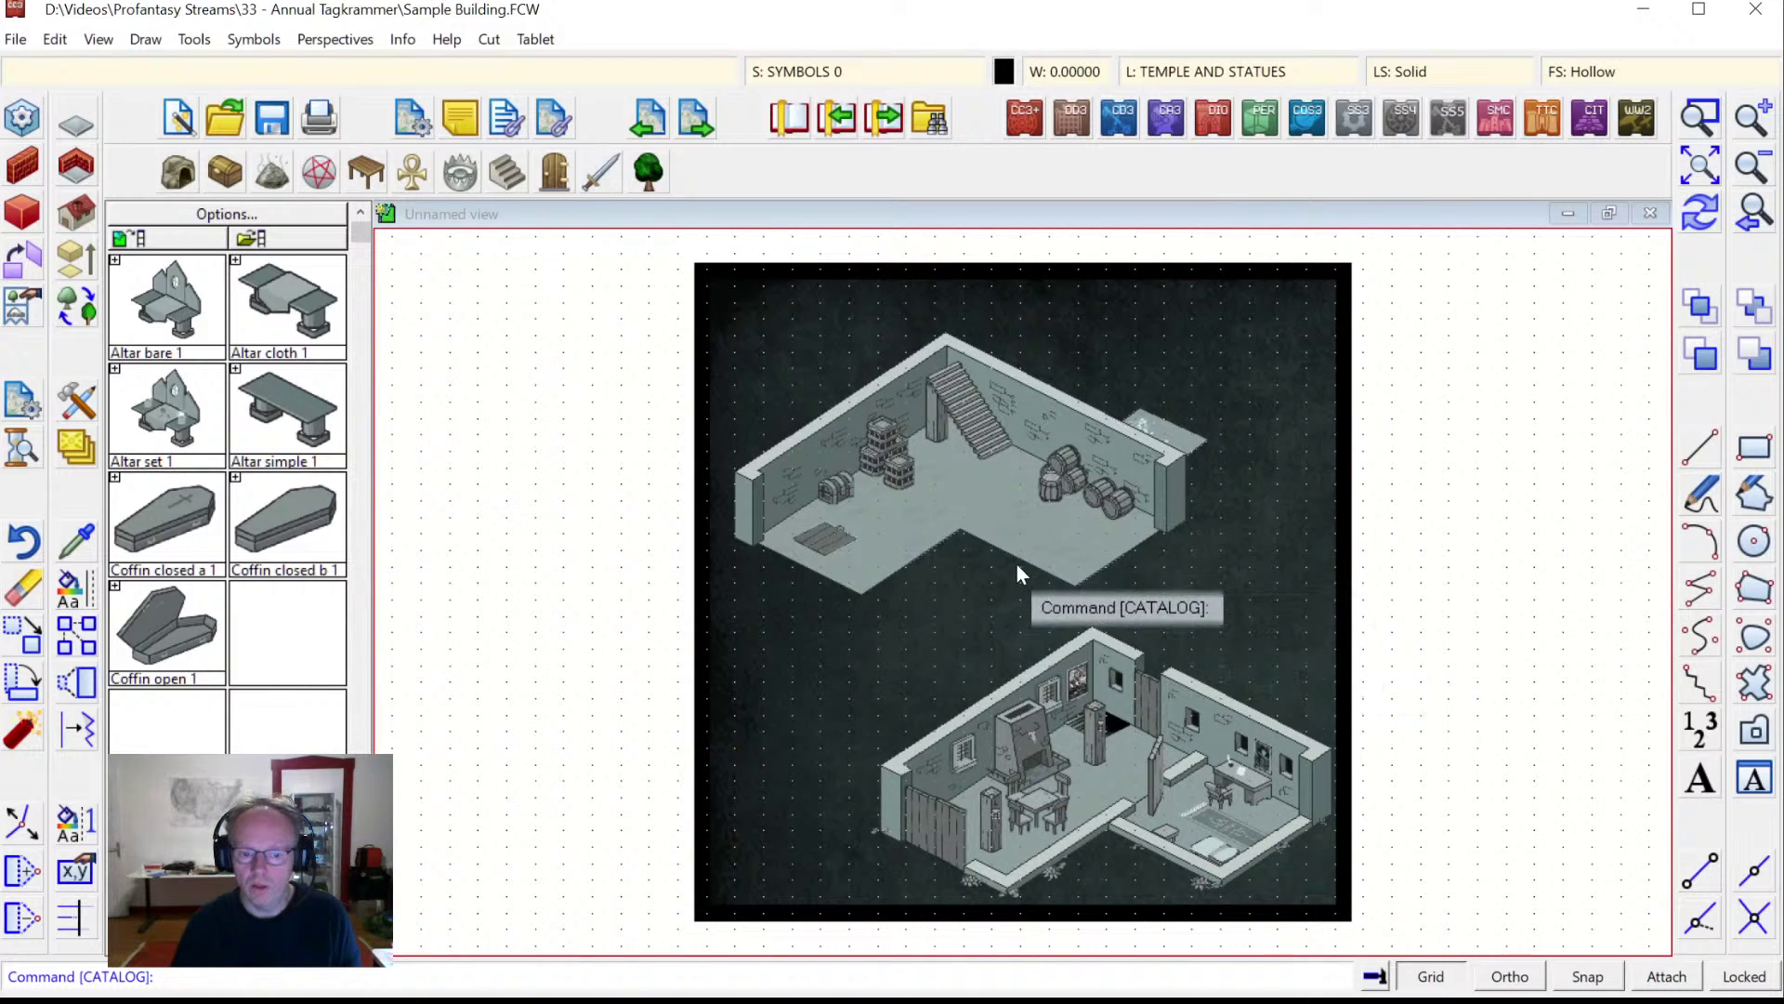
pyautogui.click(1708, 125)
pyautogui.click(983, 392)
pyautogui.click(1401, 766)
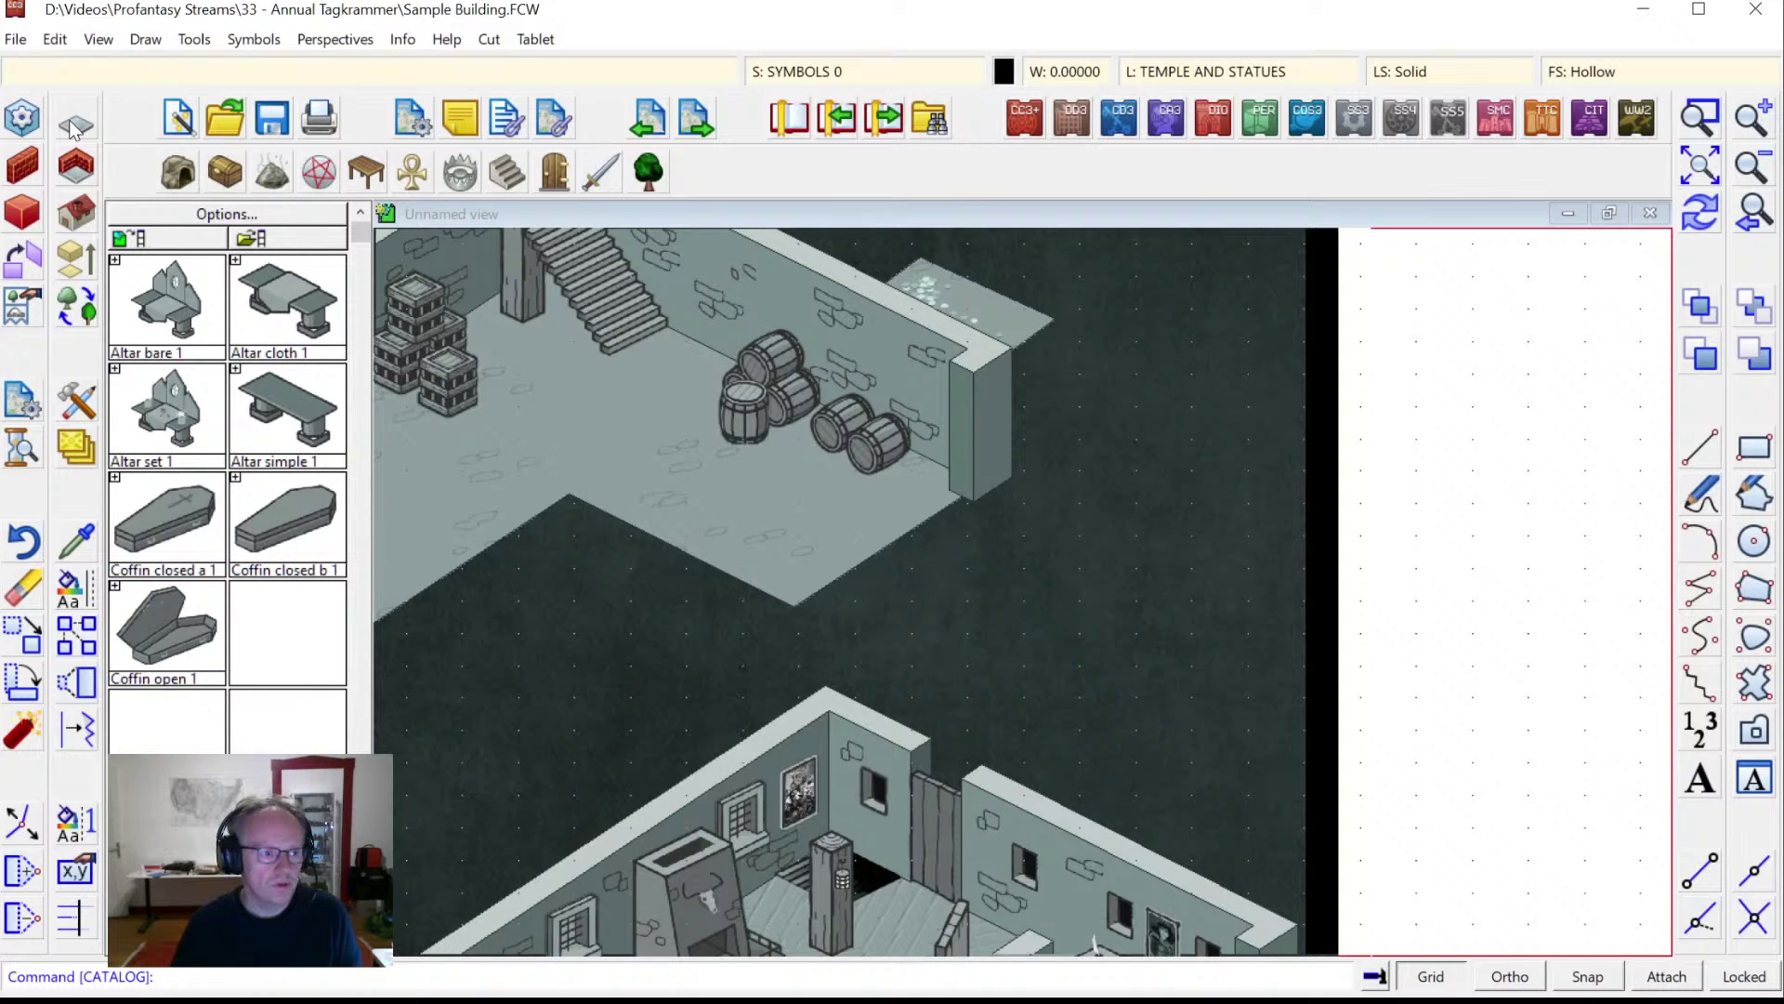
pyautogui.click(933, 516)
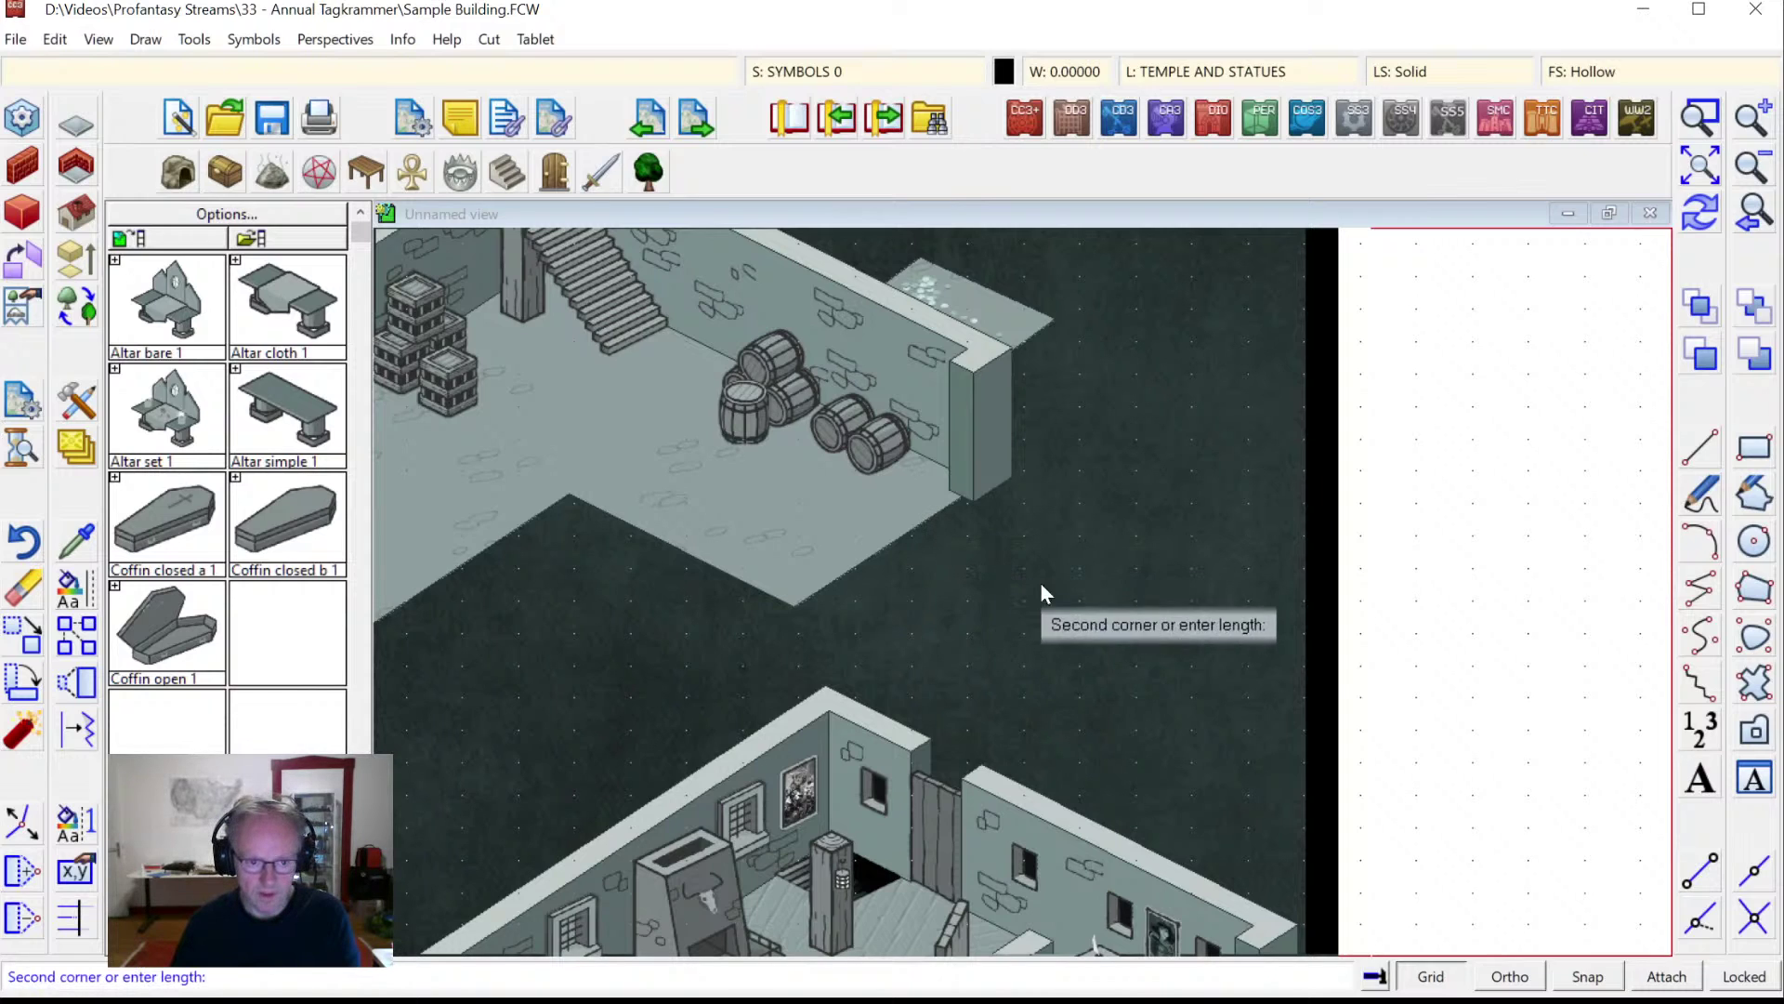
pyautogui.click(1187, 630)
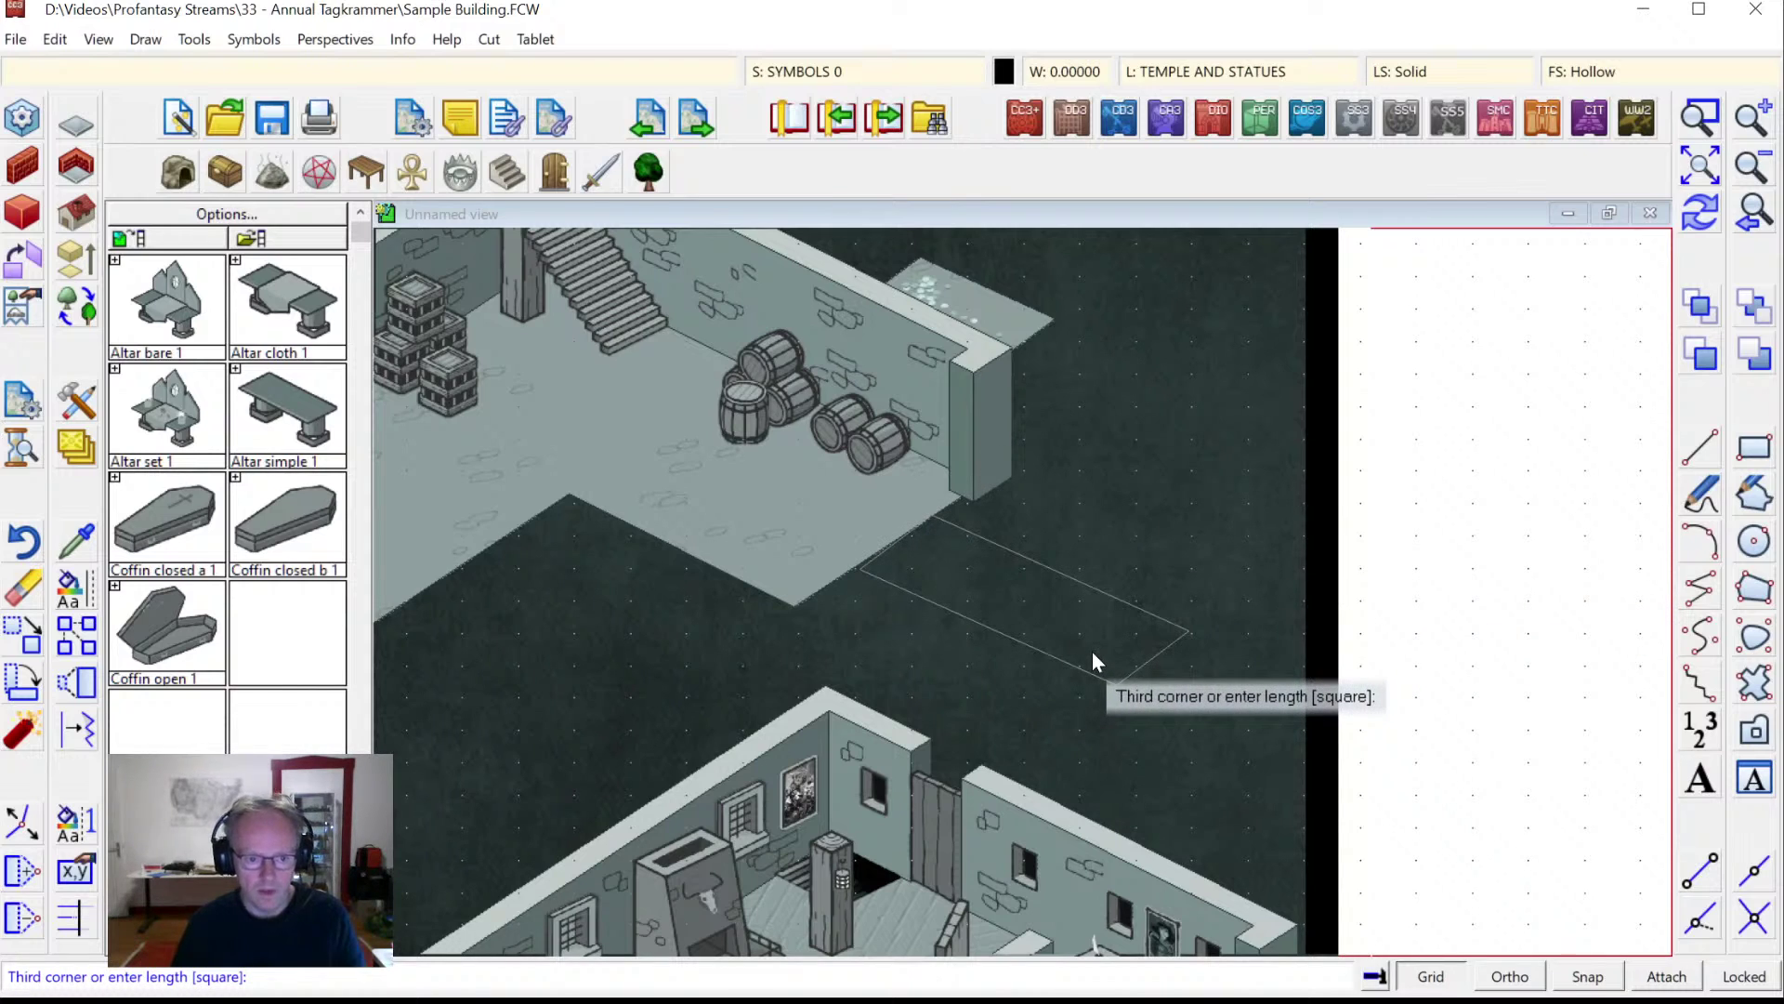
pyautogui.press('Escape')
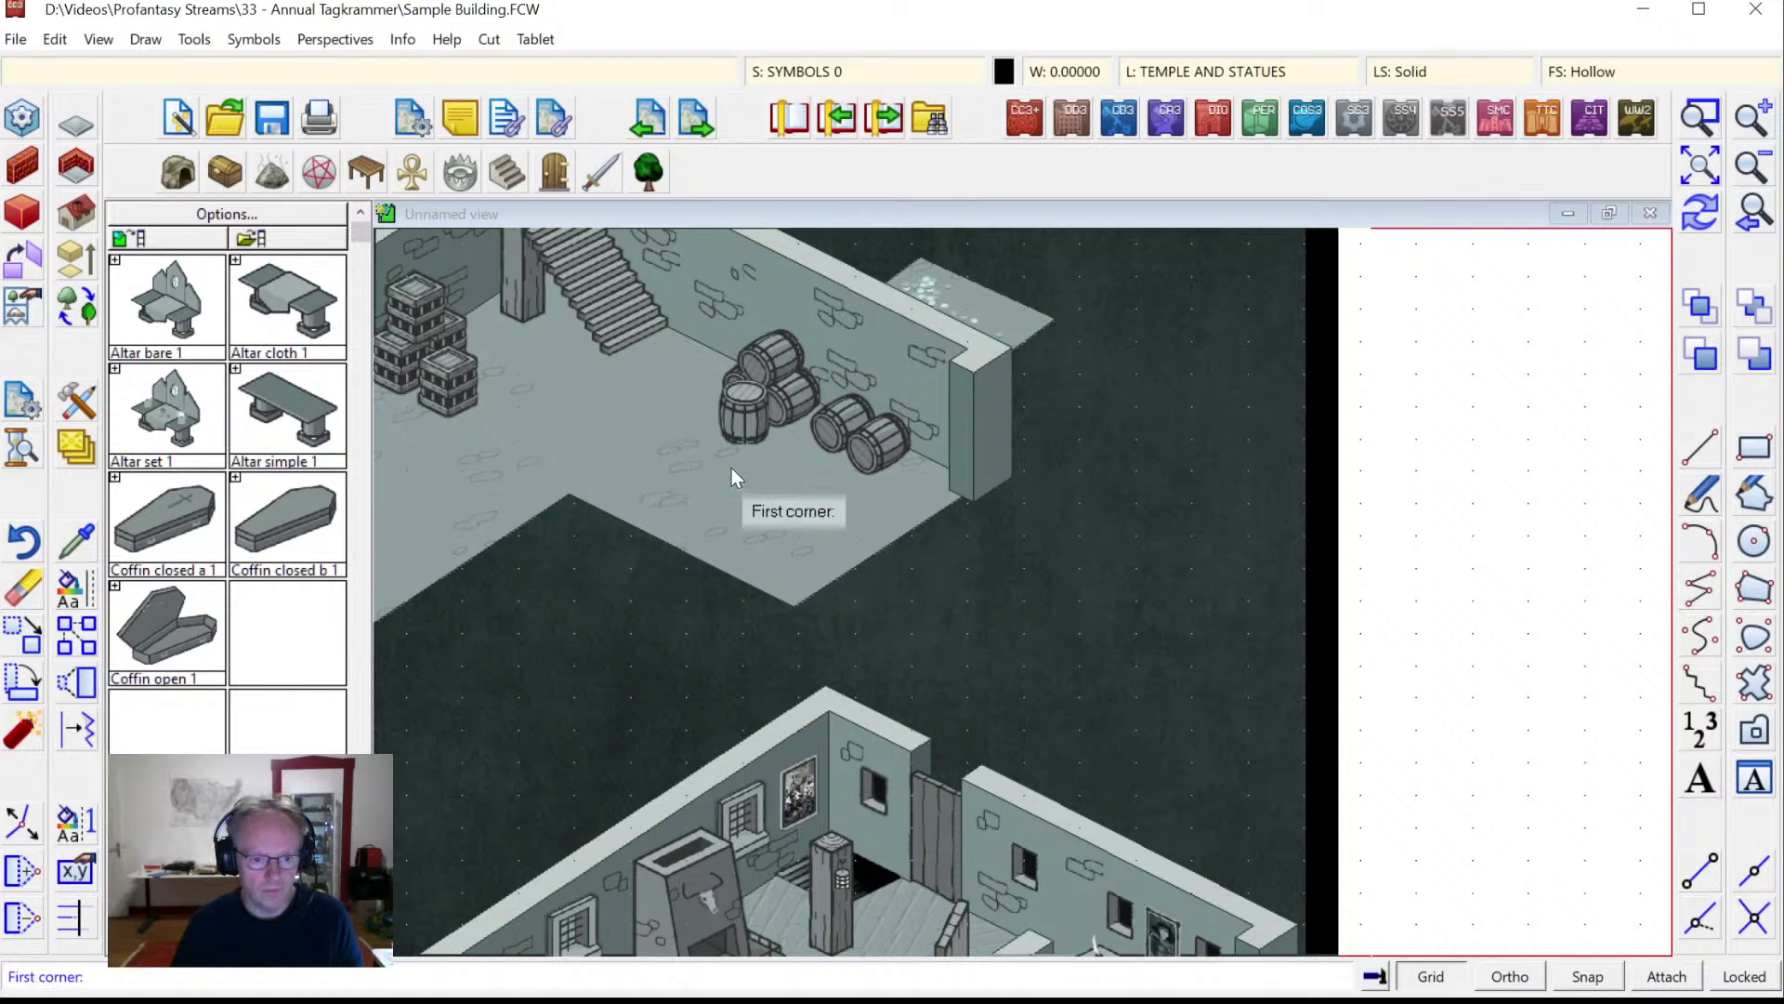
# Draw a long rectangular corridor floor outward from the basement floor's open edge beside the end pillar, starting on points of that edge.
pyautogui.click(922, 522)
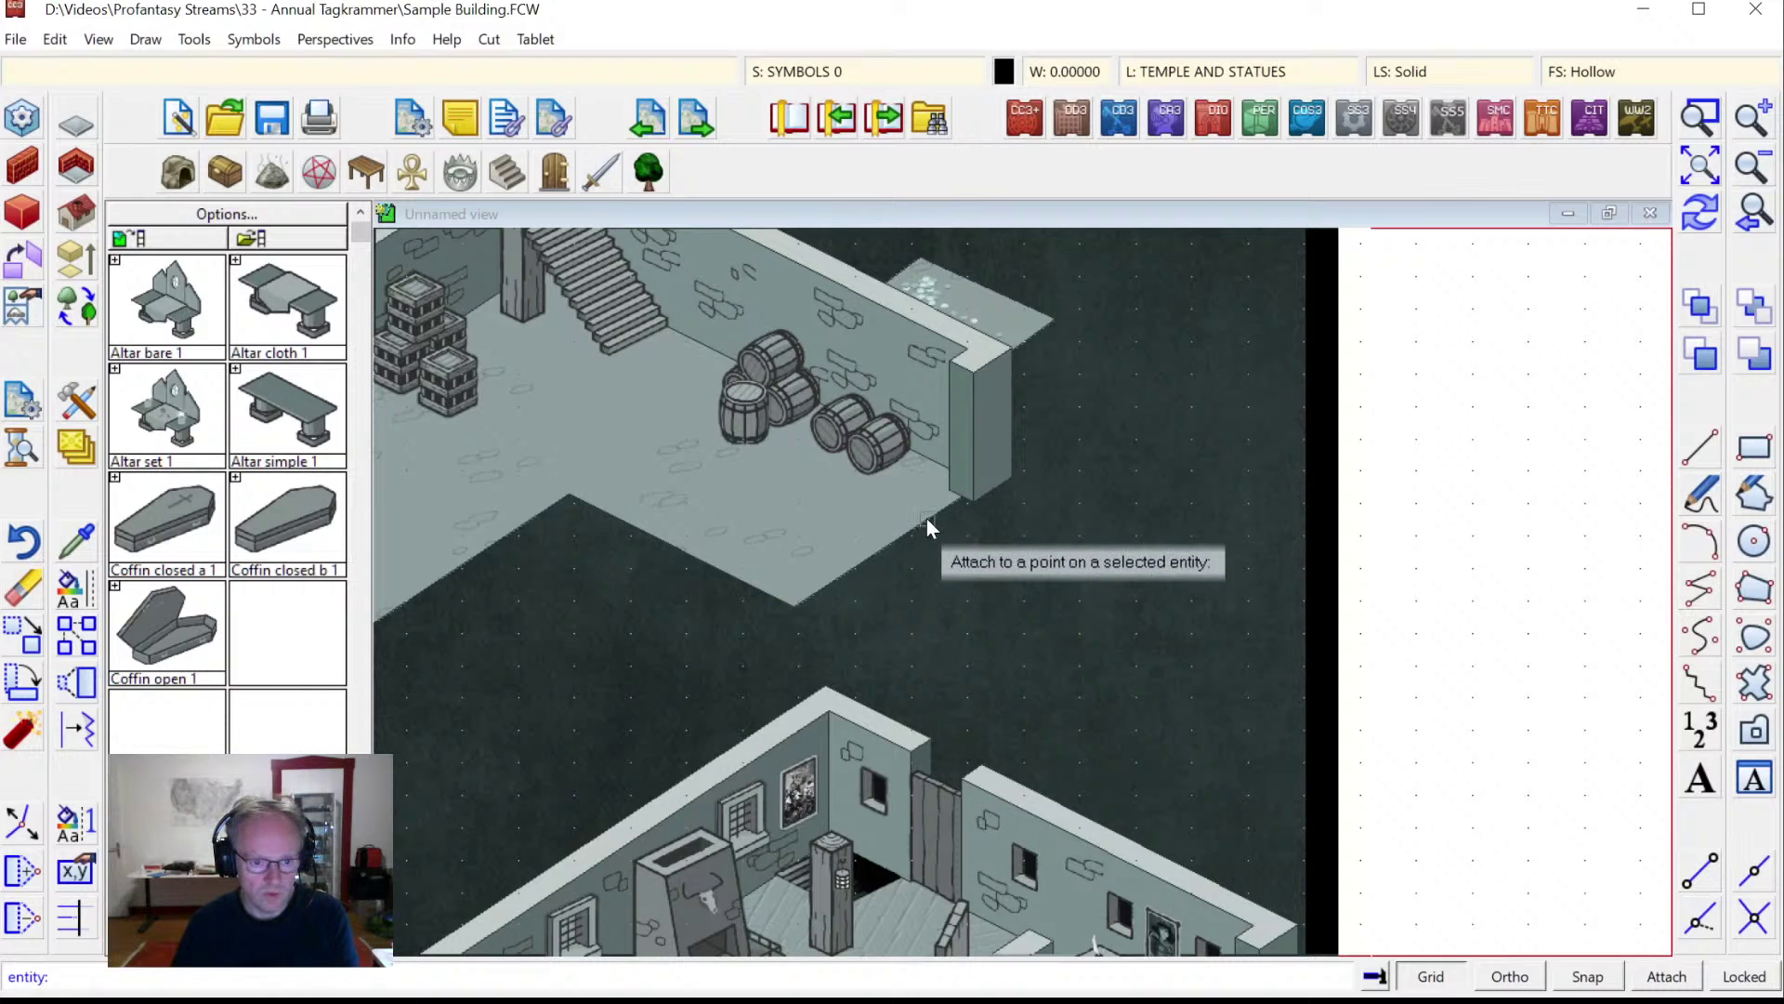
pyautogui.click(846, 576)
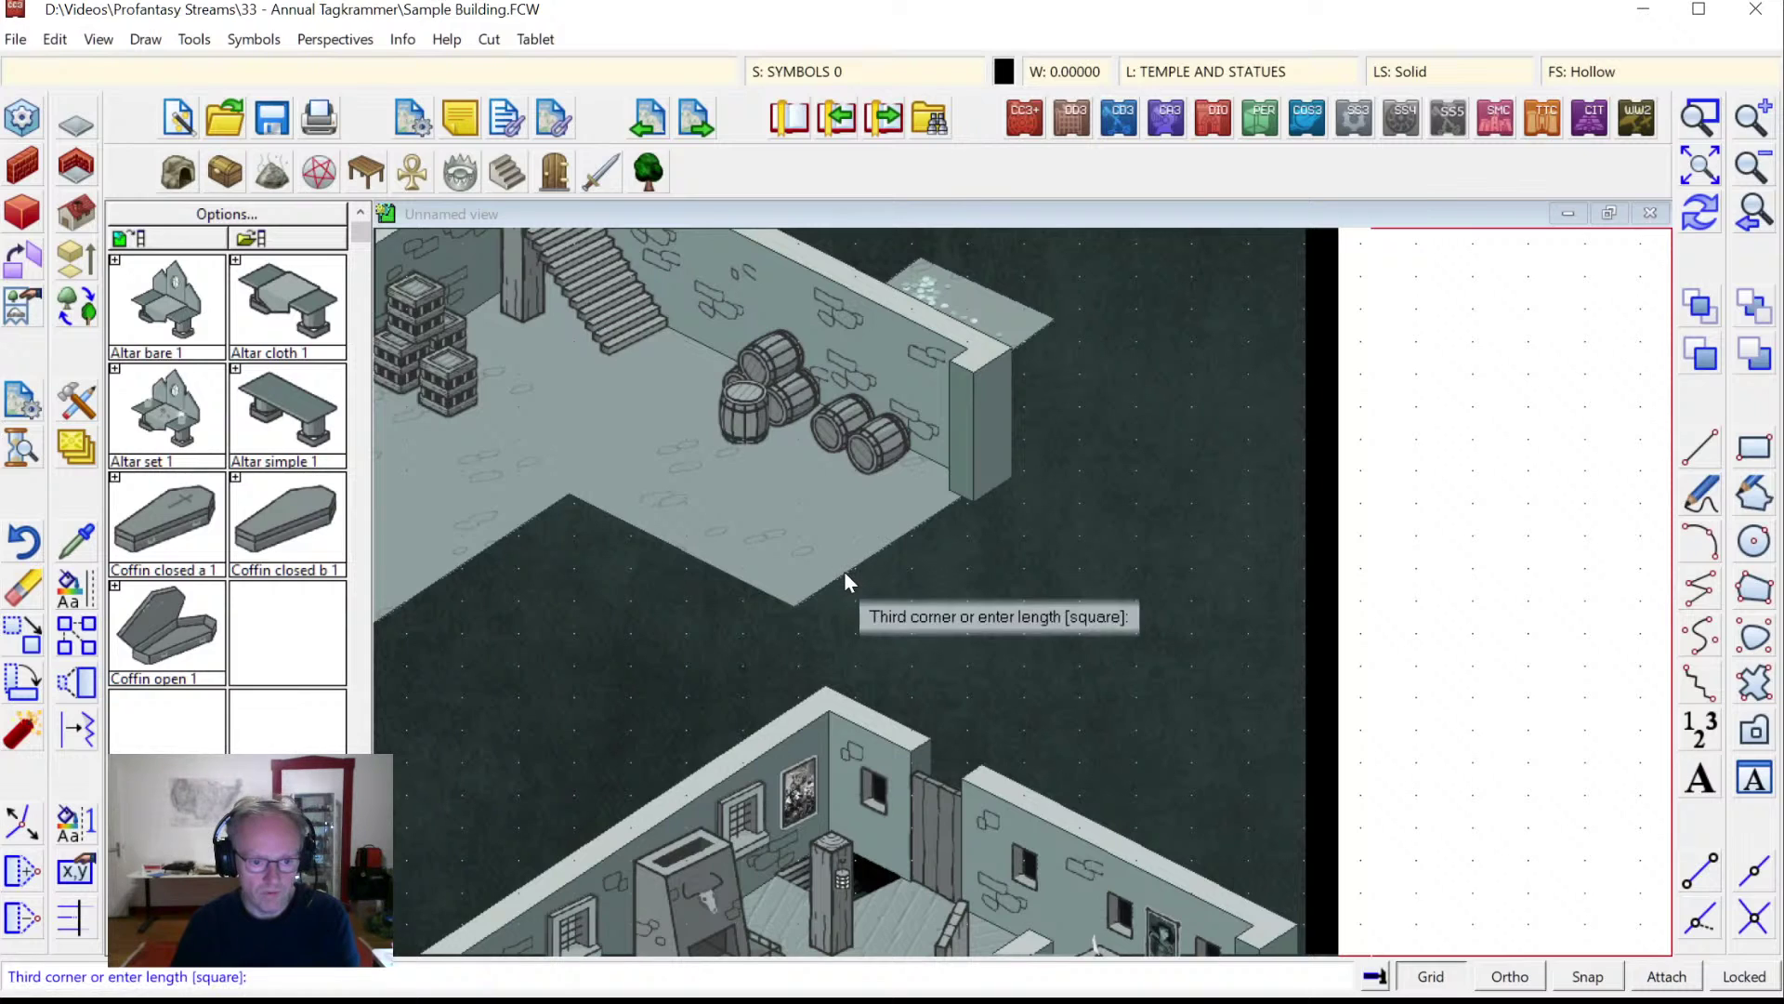
pyautogui.click(1180, 778)
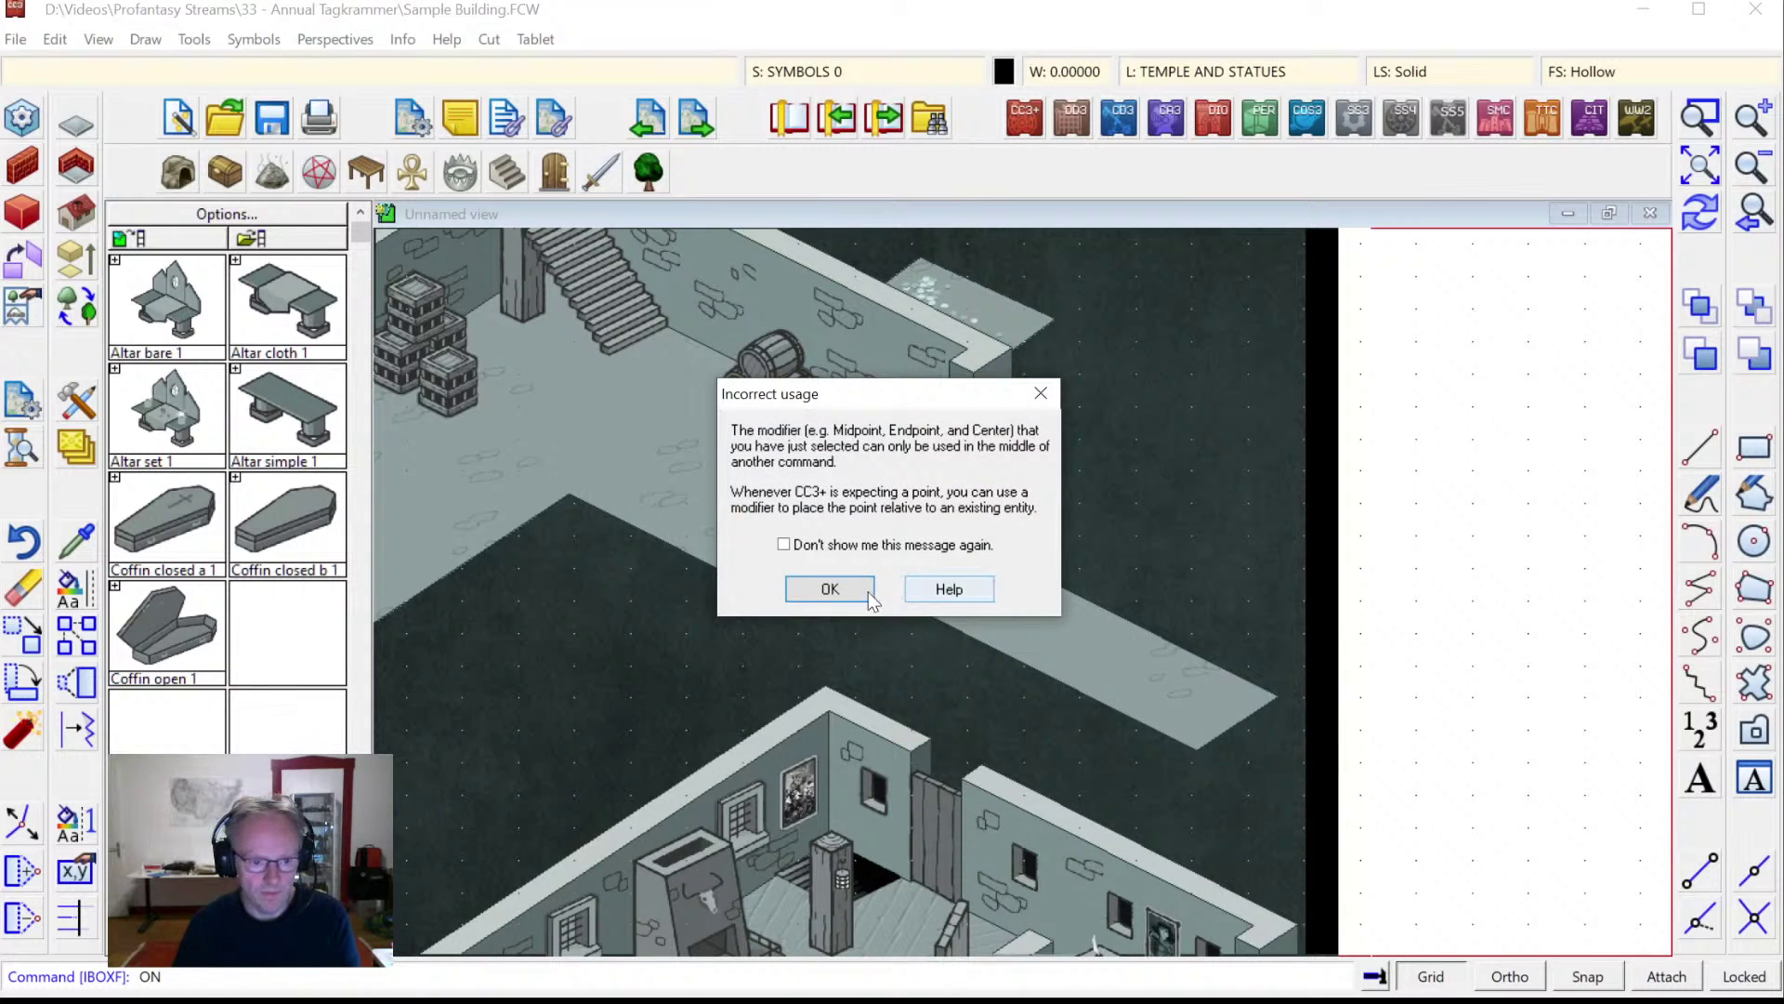
pyautogui.click(870, 591)
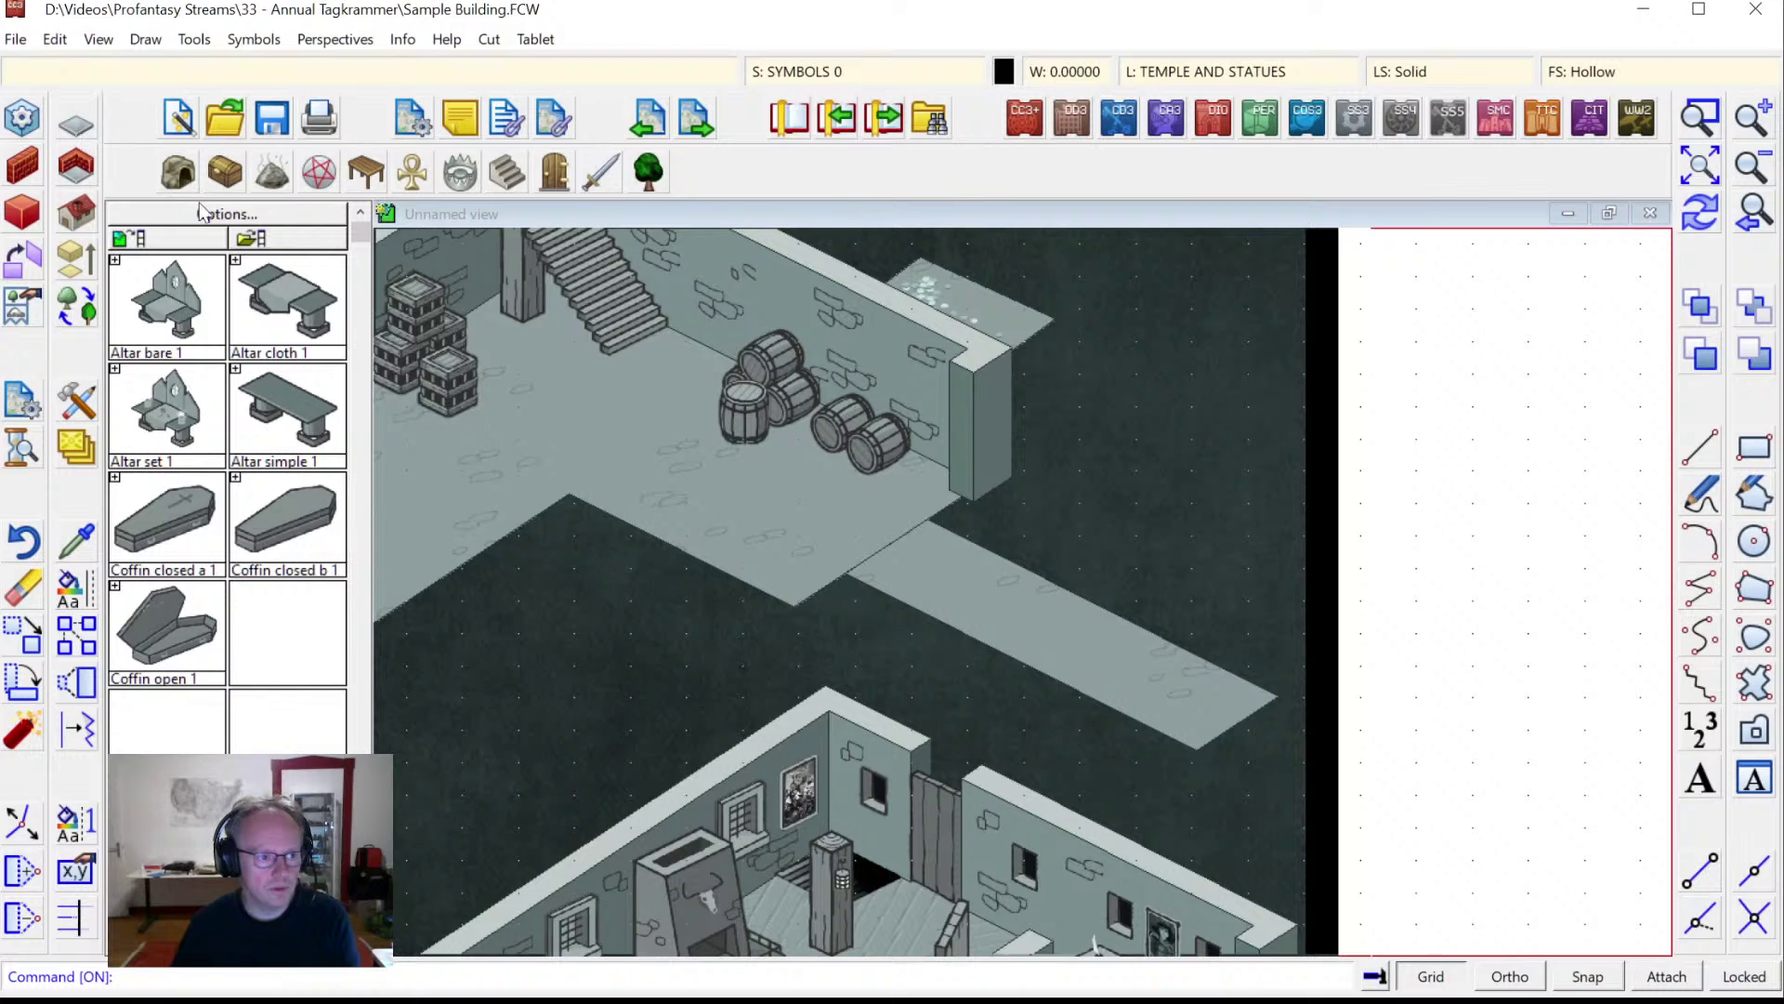
pyautogui.rightClick(1255, 689)
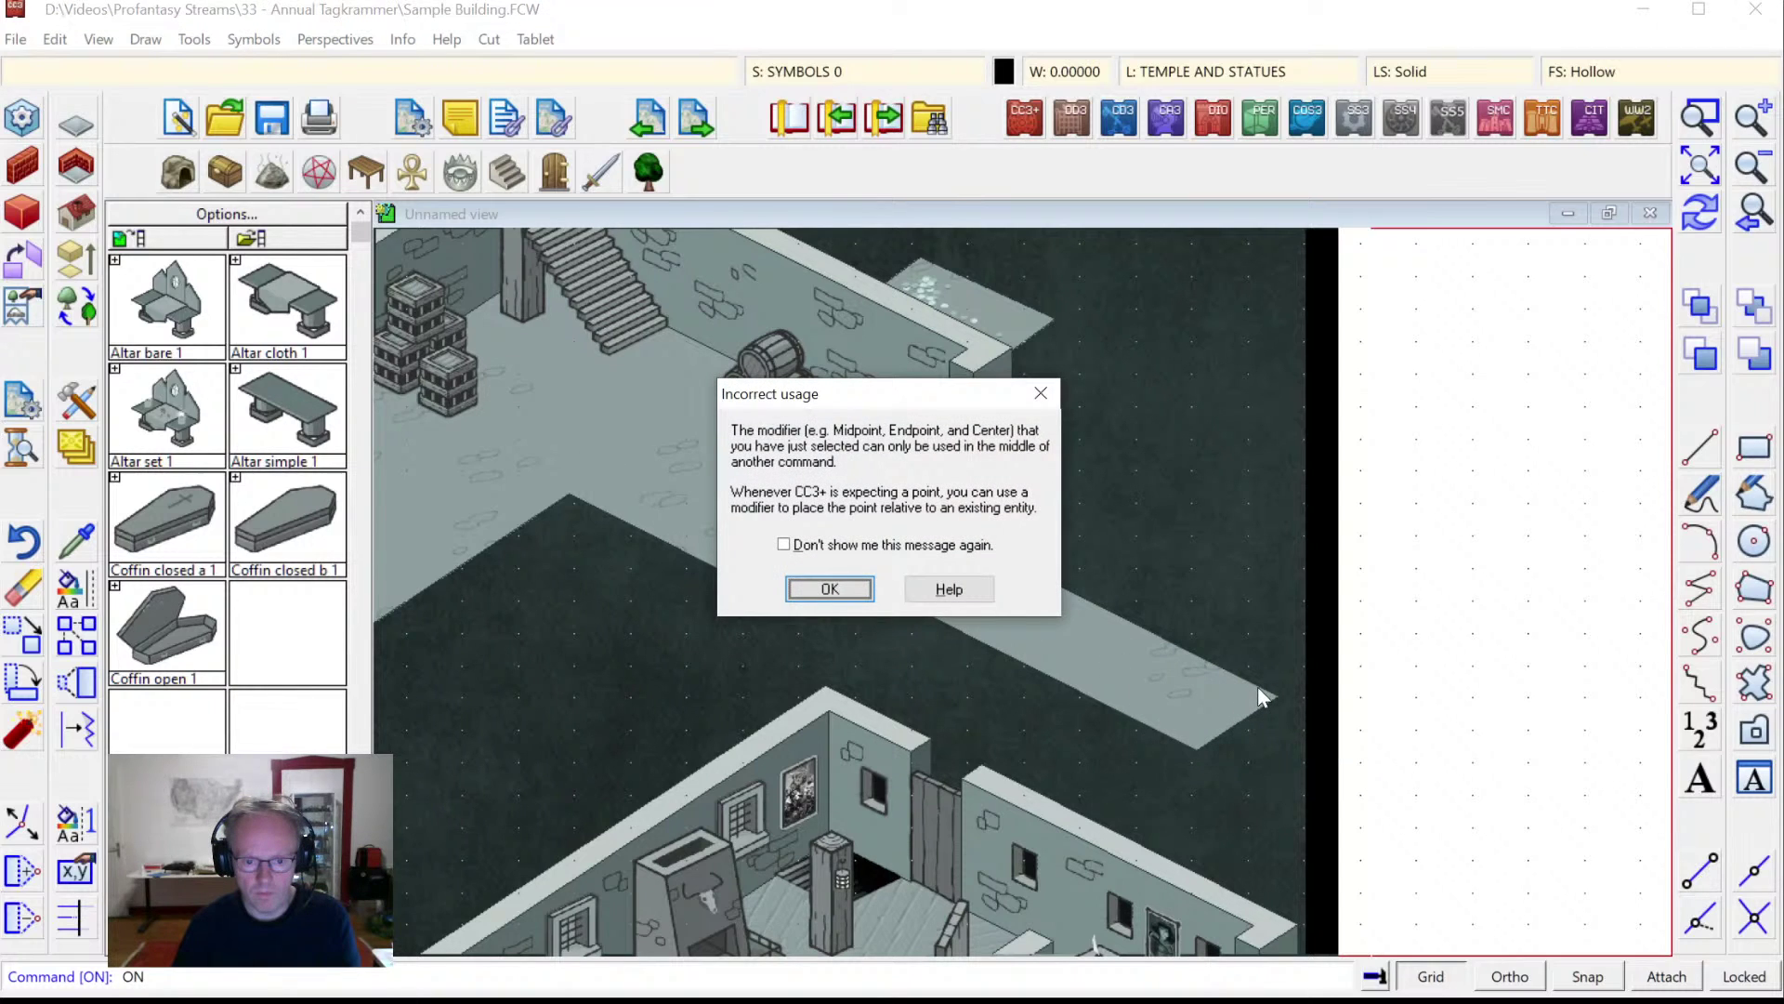
pyautogui.click(829, 588)
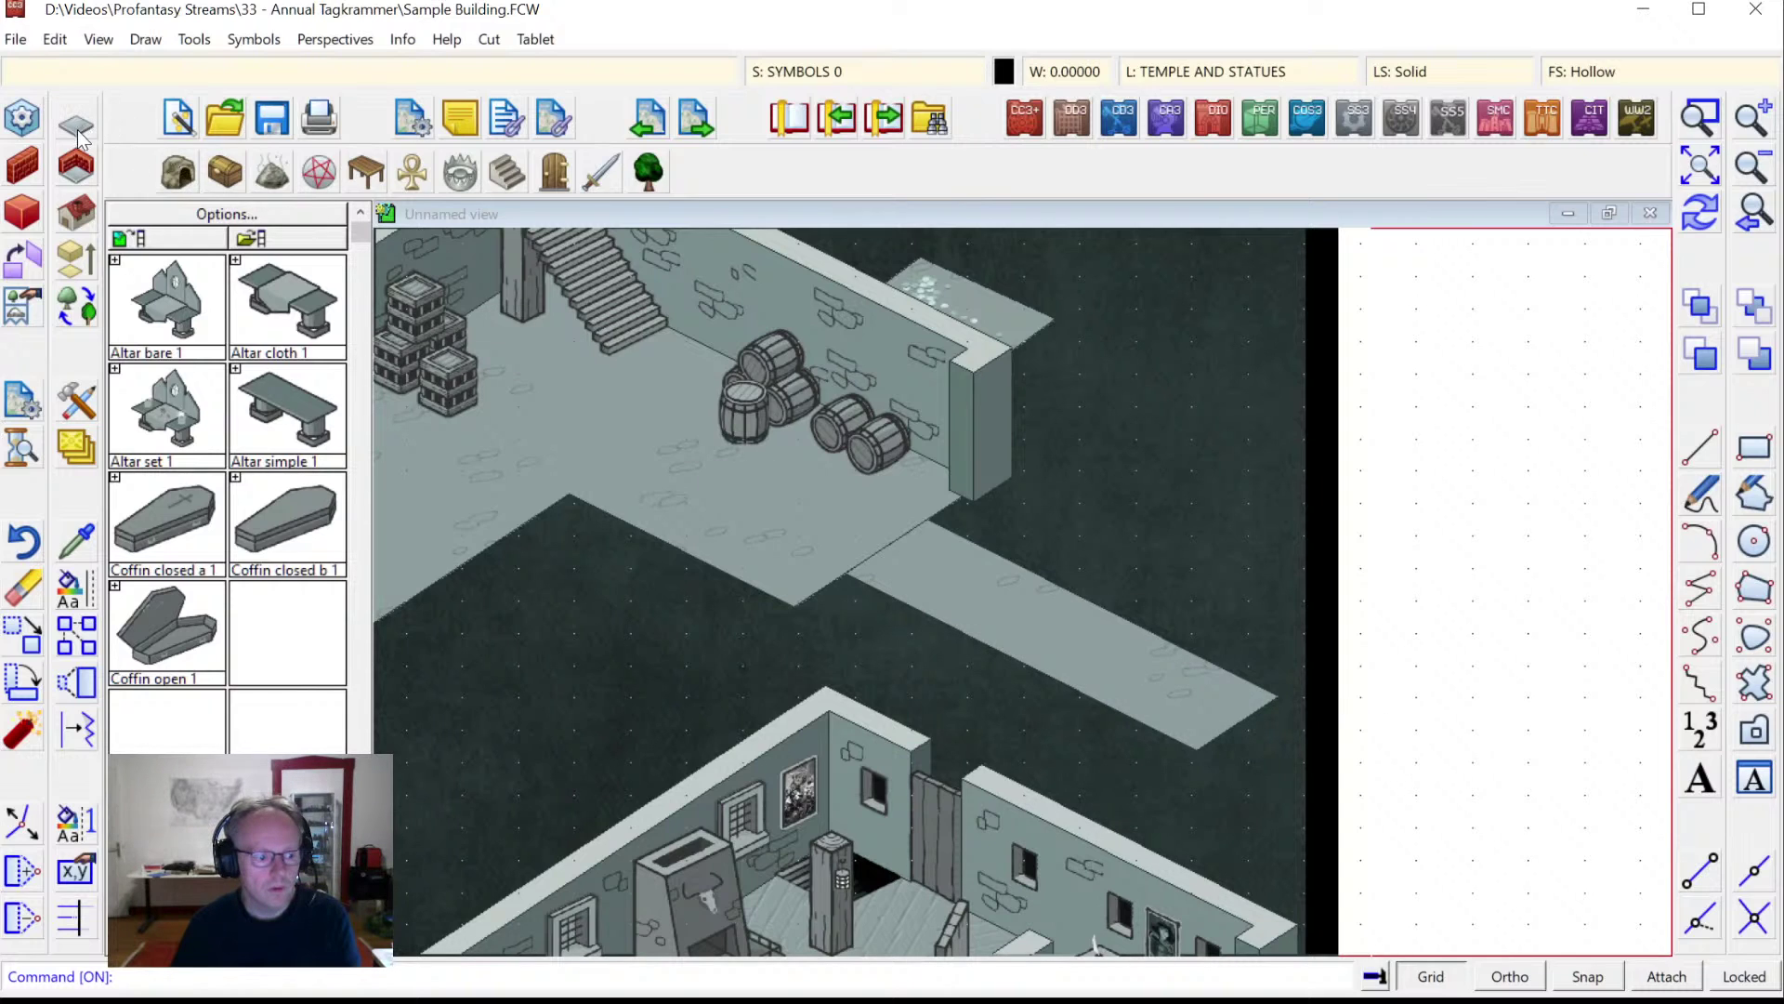
pyautogui.rightClick(1268, 690)
pyautogui.click(829, 588)
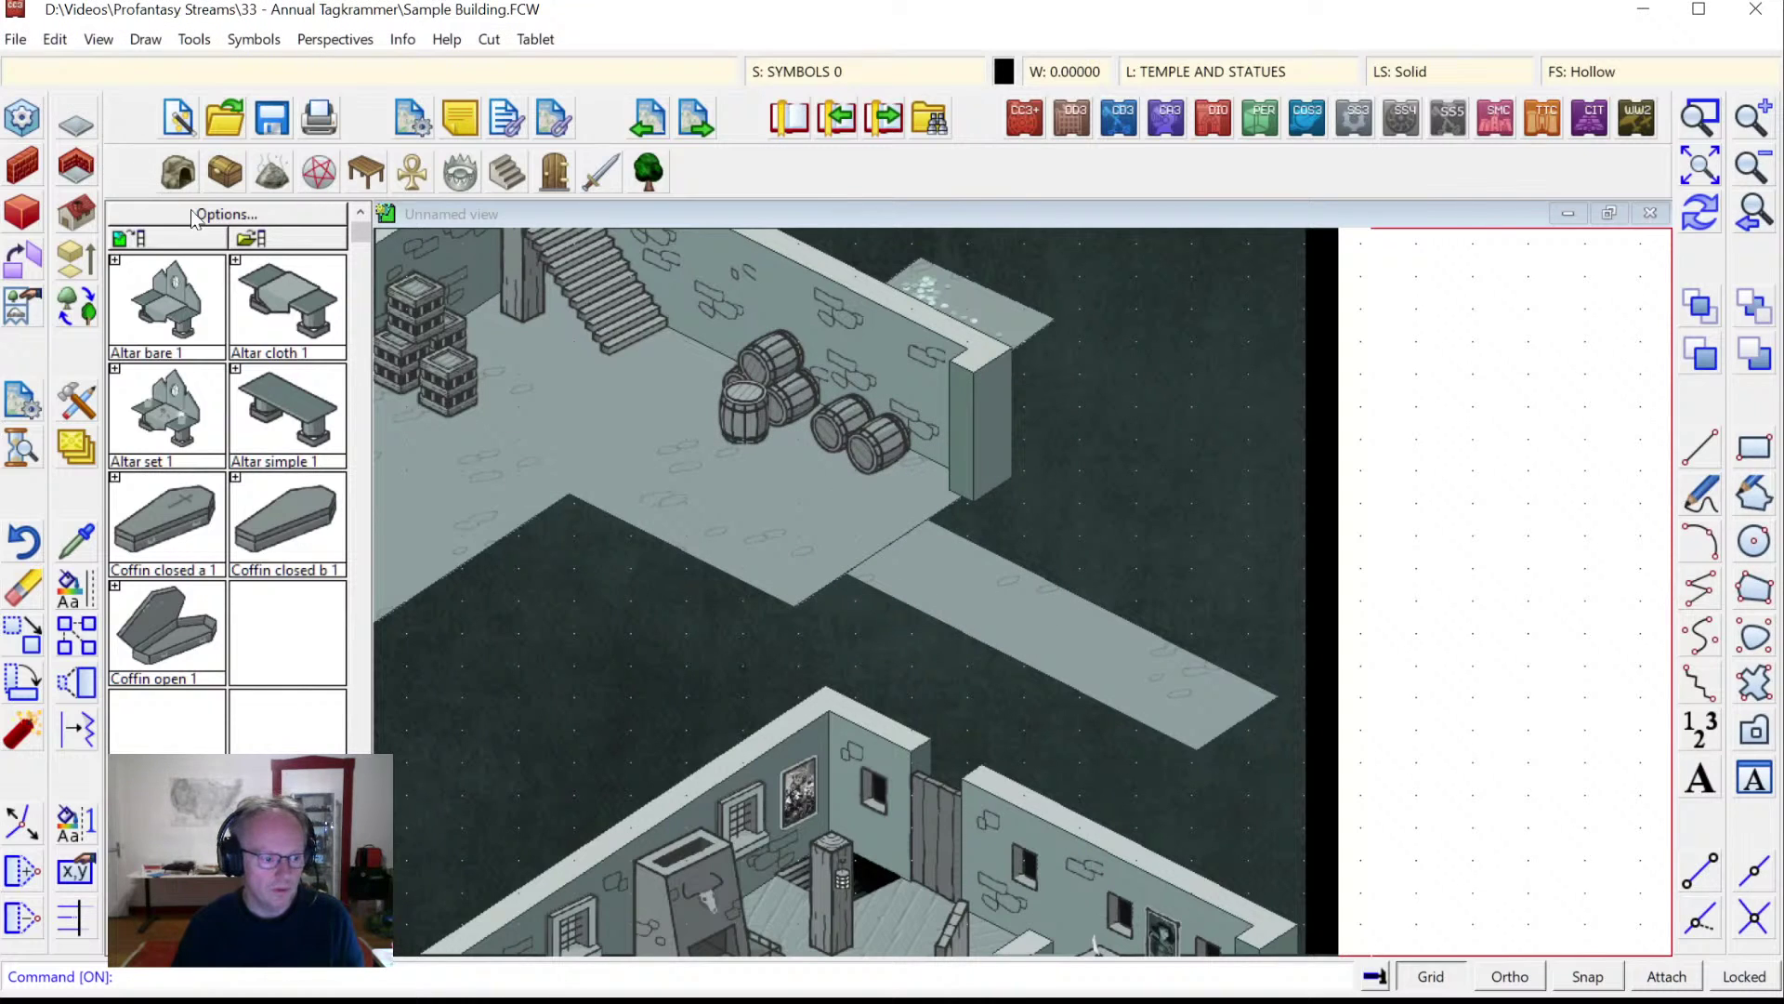
pyautogui.rightClick(487, 333)
pyautogui.click(595, 350)
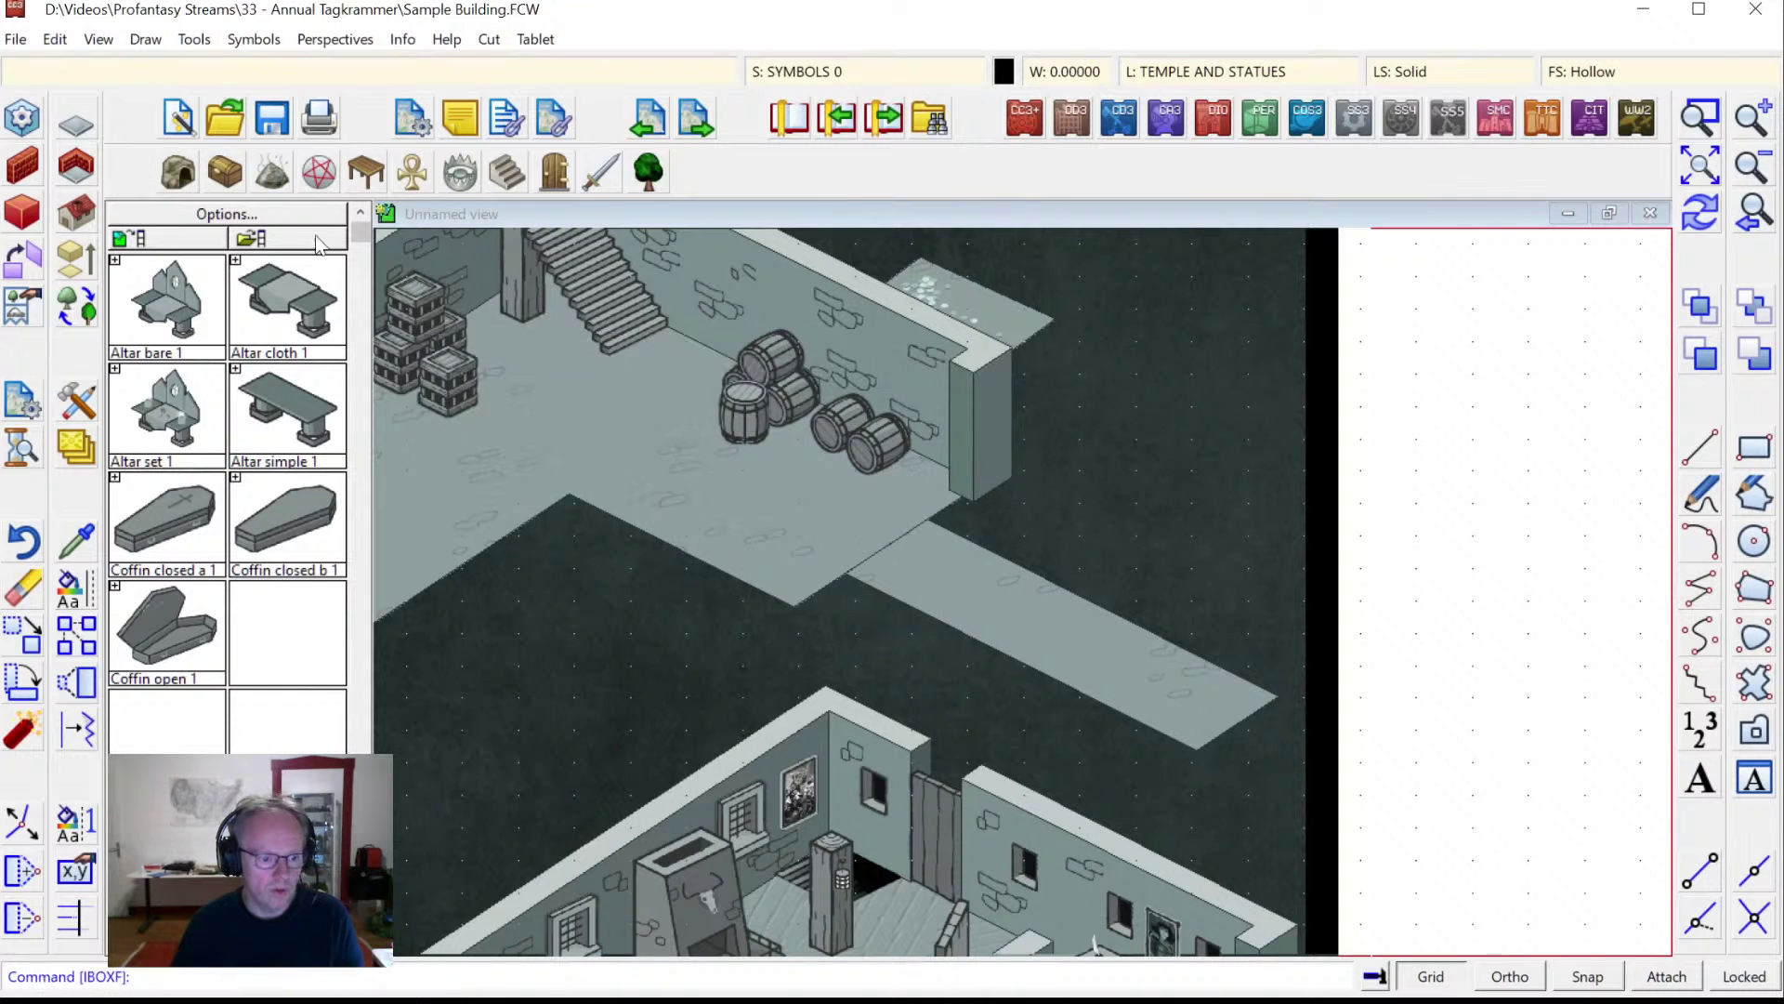
pyautogui.click(82, 125)
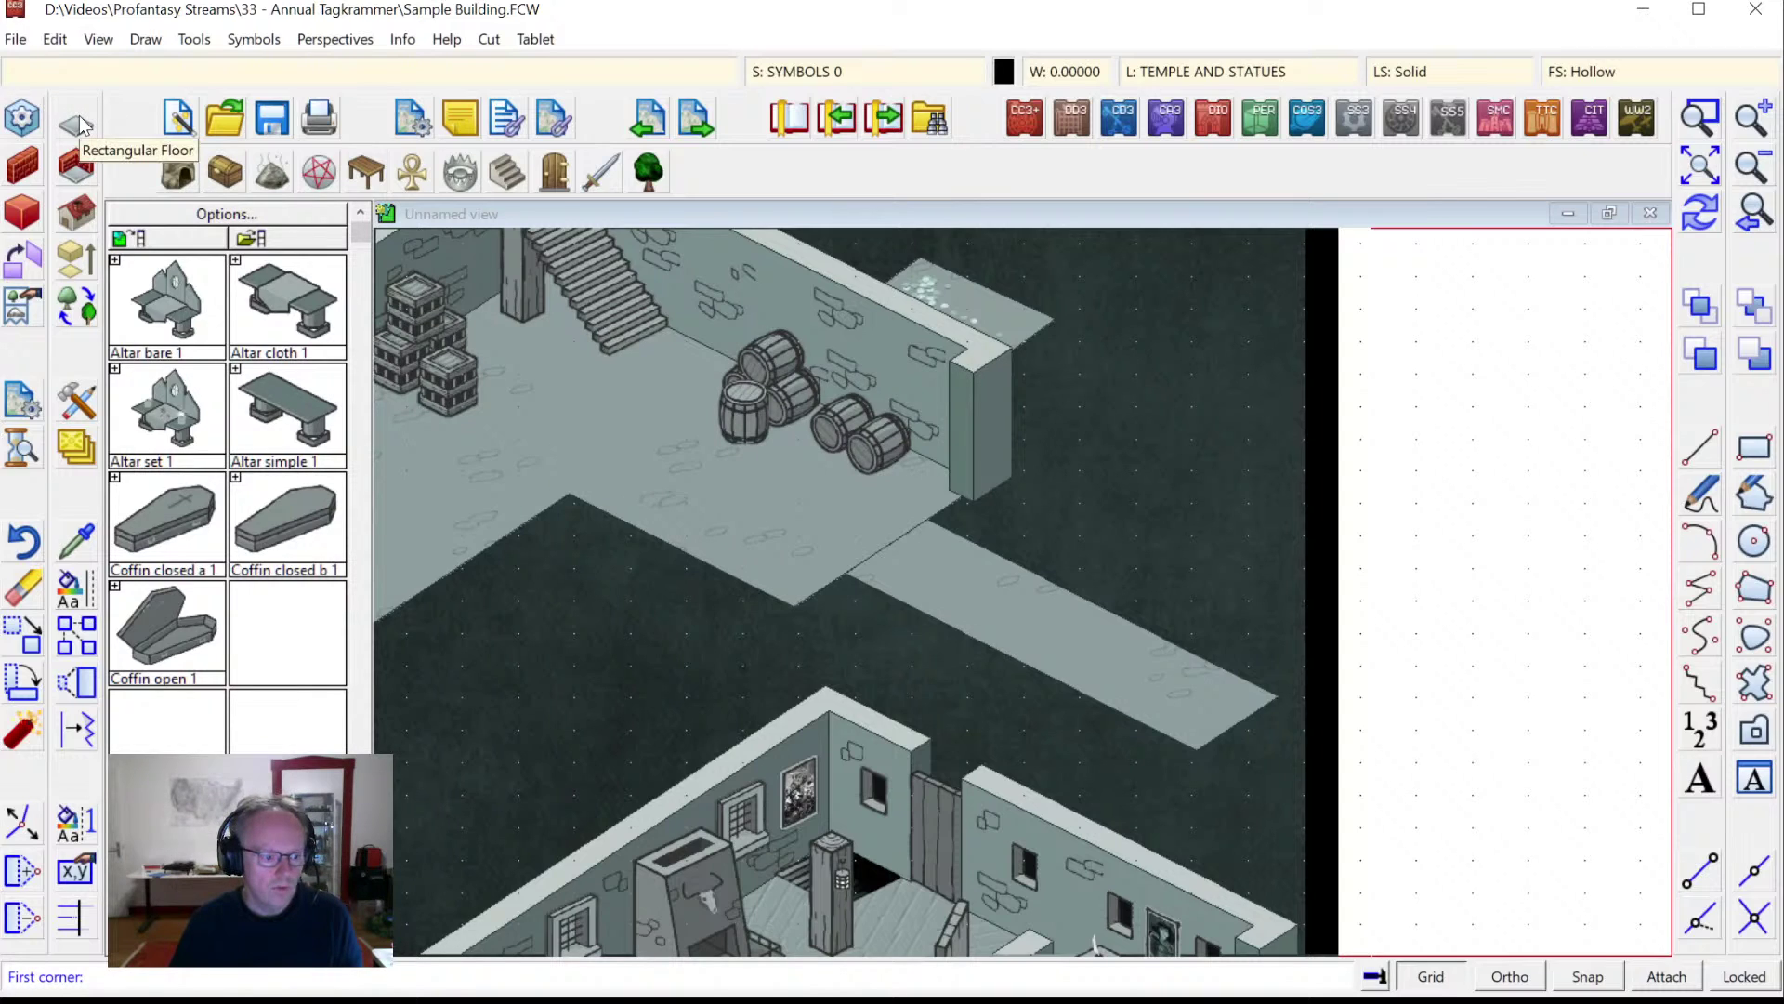
pyautogui.press('Escape')
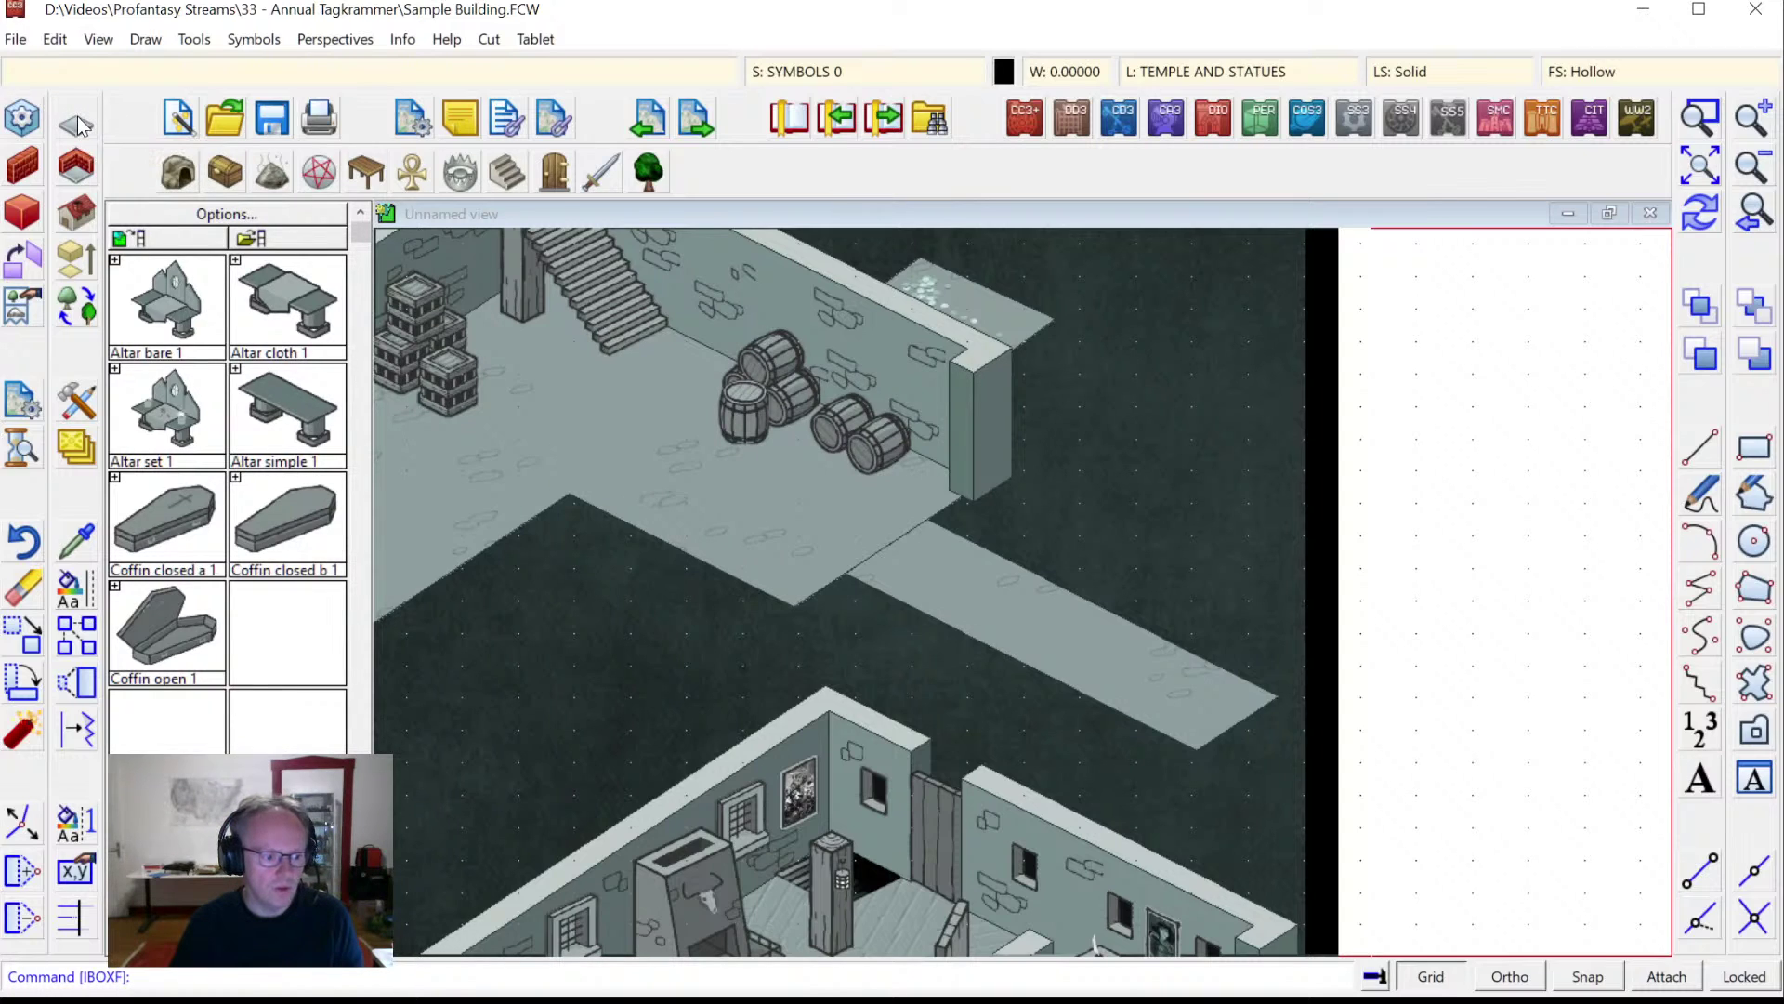
# Add a second rectangular floor at the corridor's far end, branching off at a right angle beyond the map border, and redraw the map.
pyautogui.rightClick(81, 124)
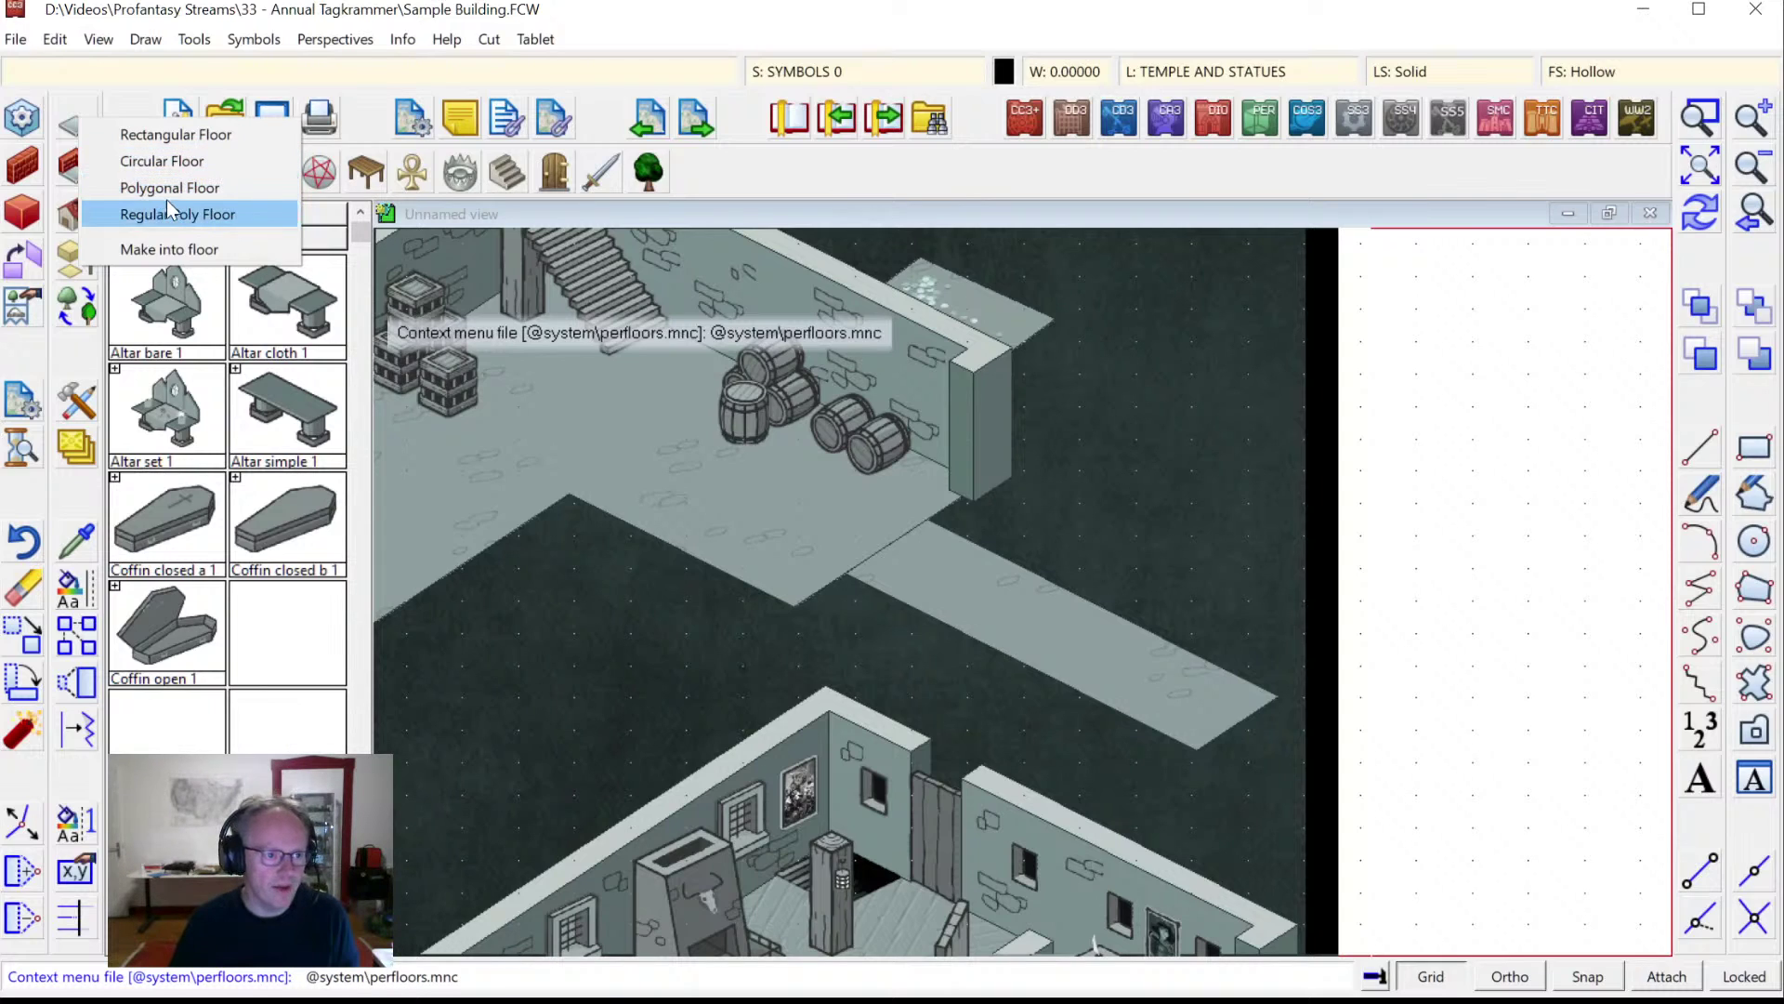
pyautogui.click(167, 135)
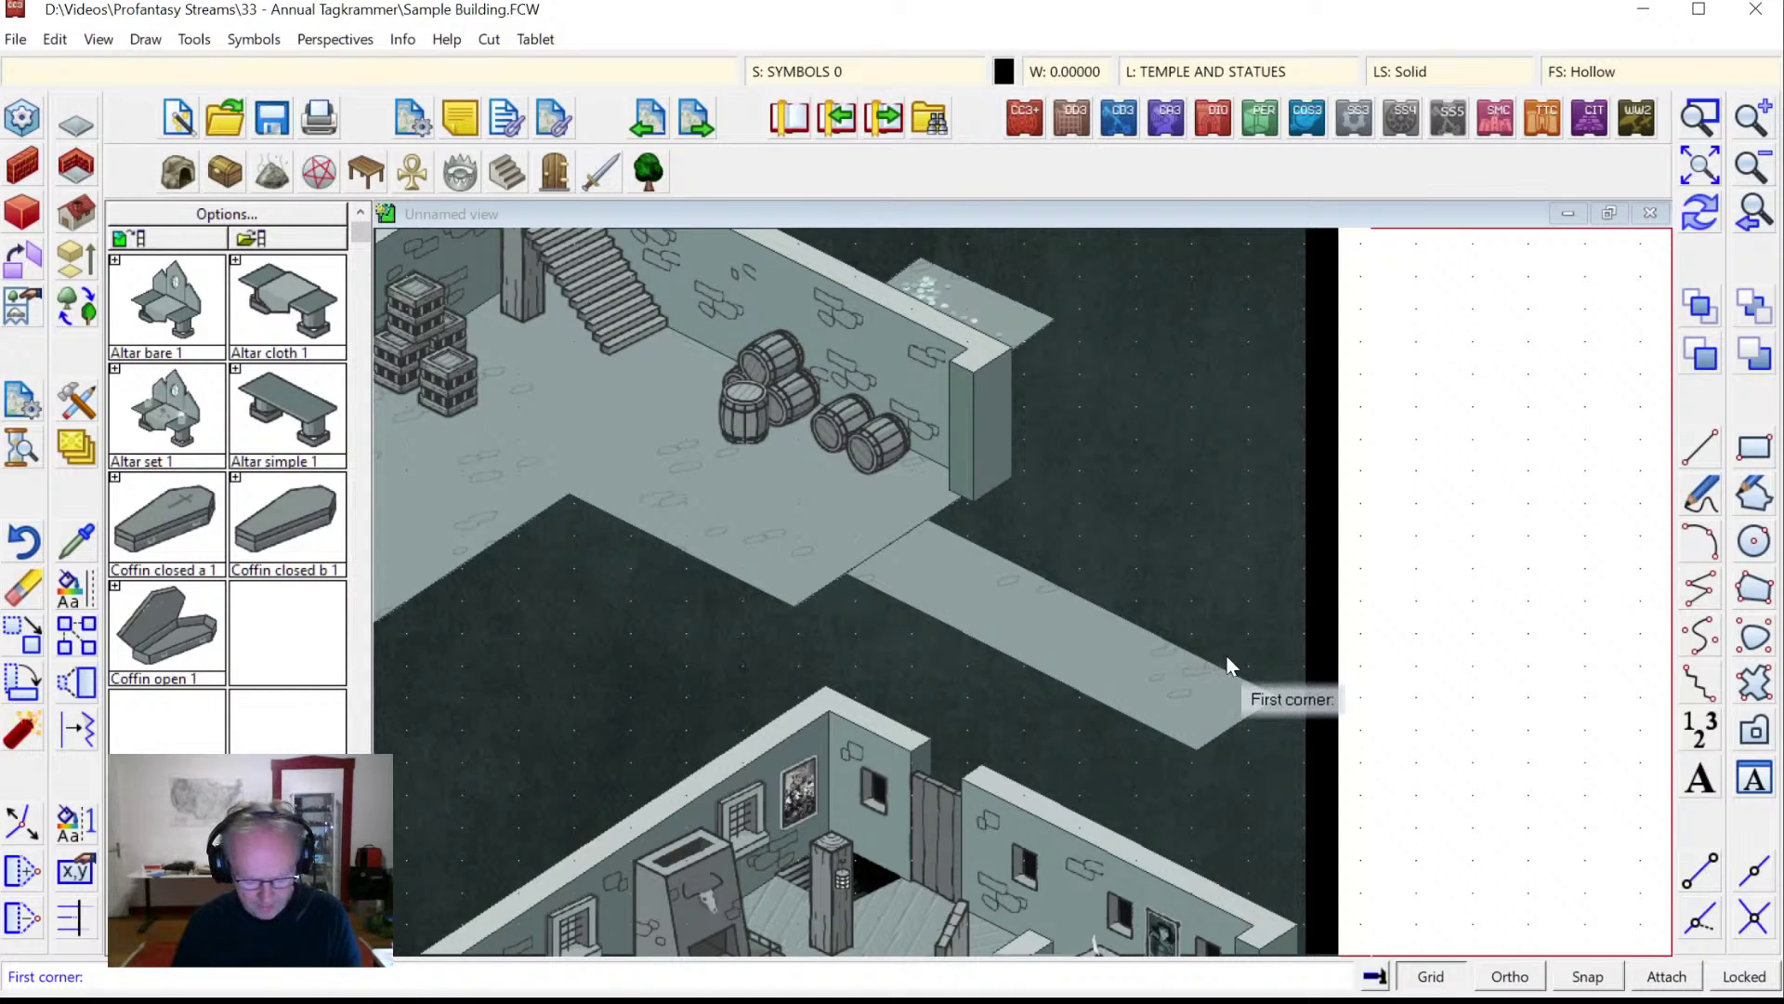
pyautogui.click(1264, 693)
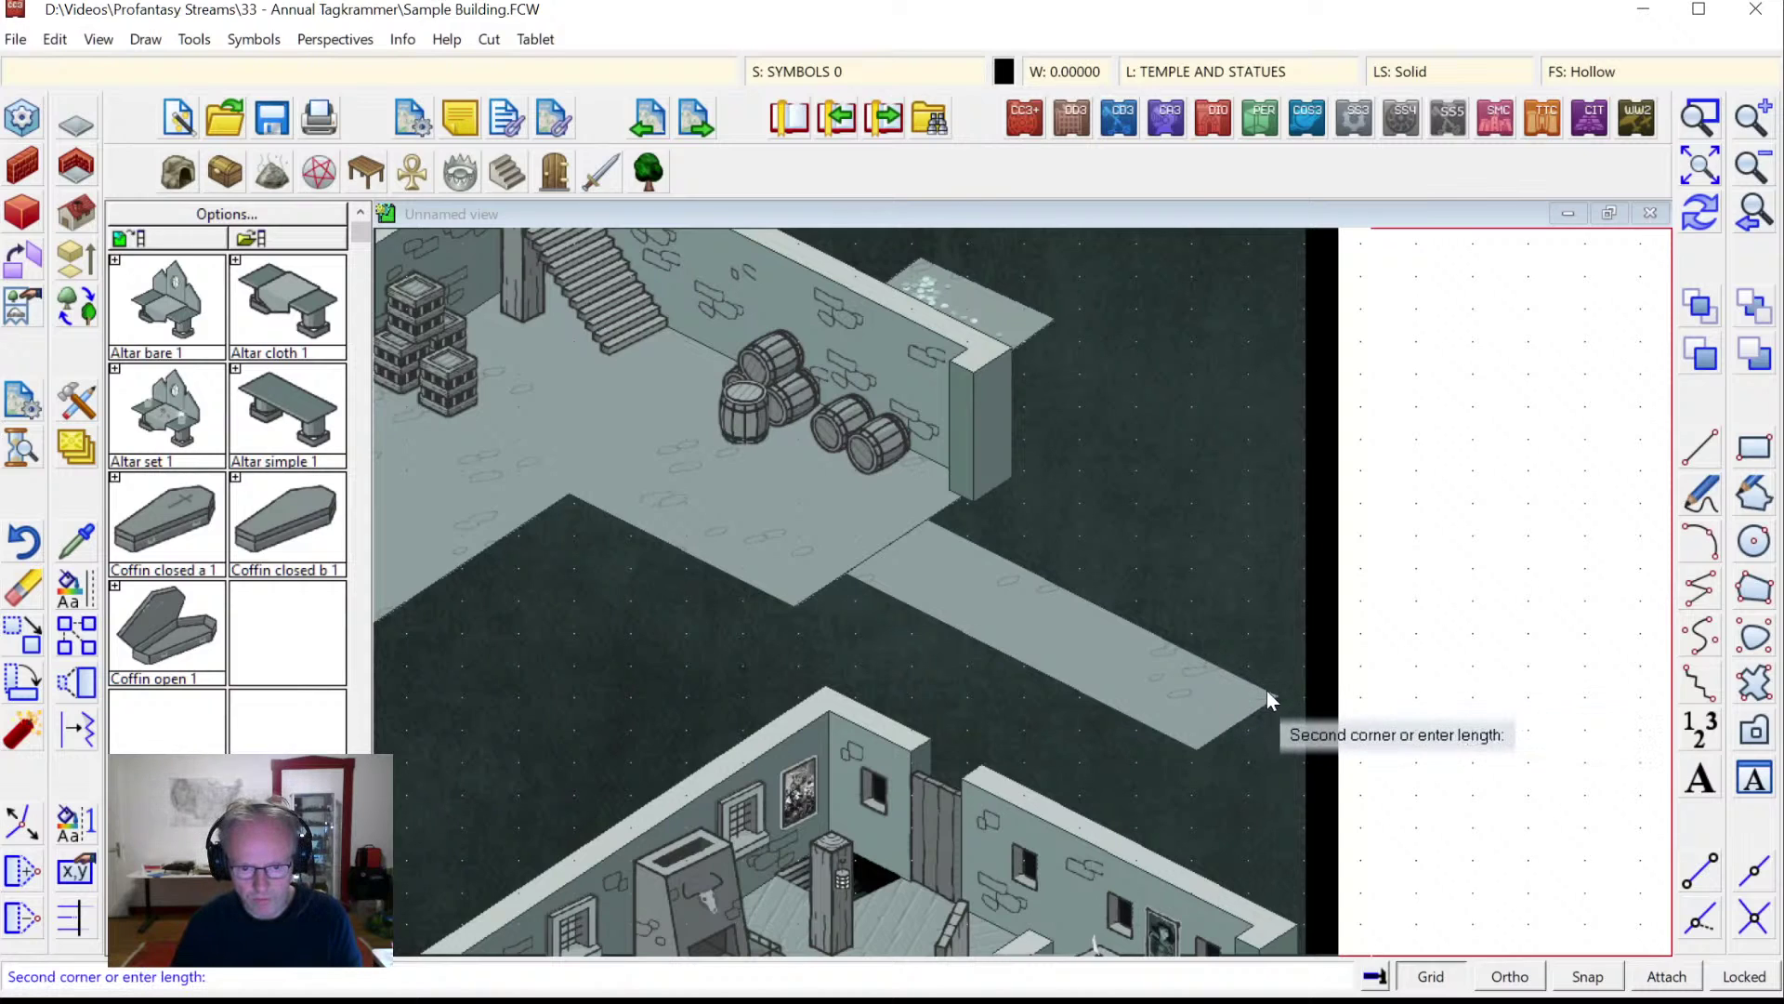
pyautogui.click(1188, 648)
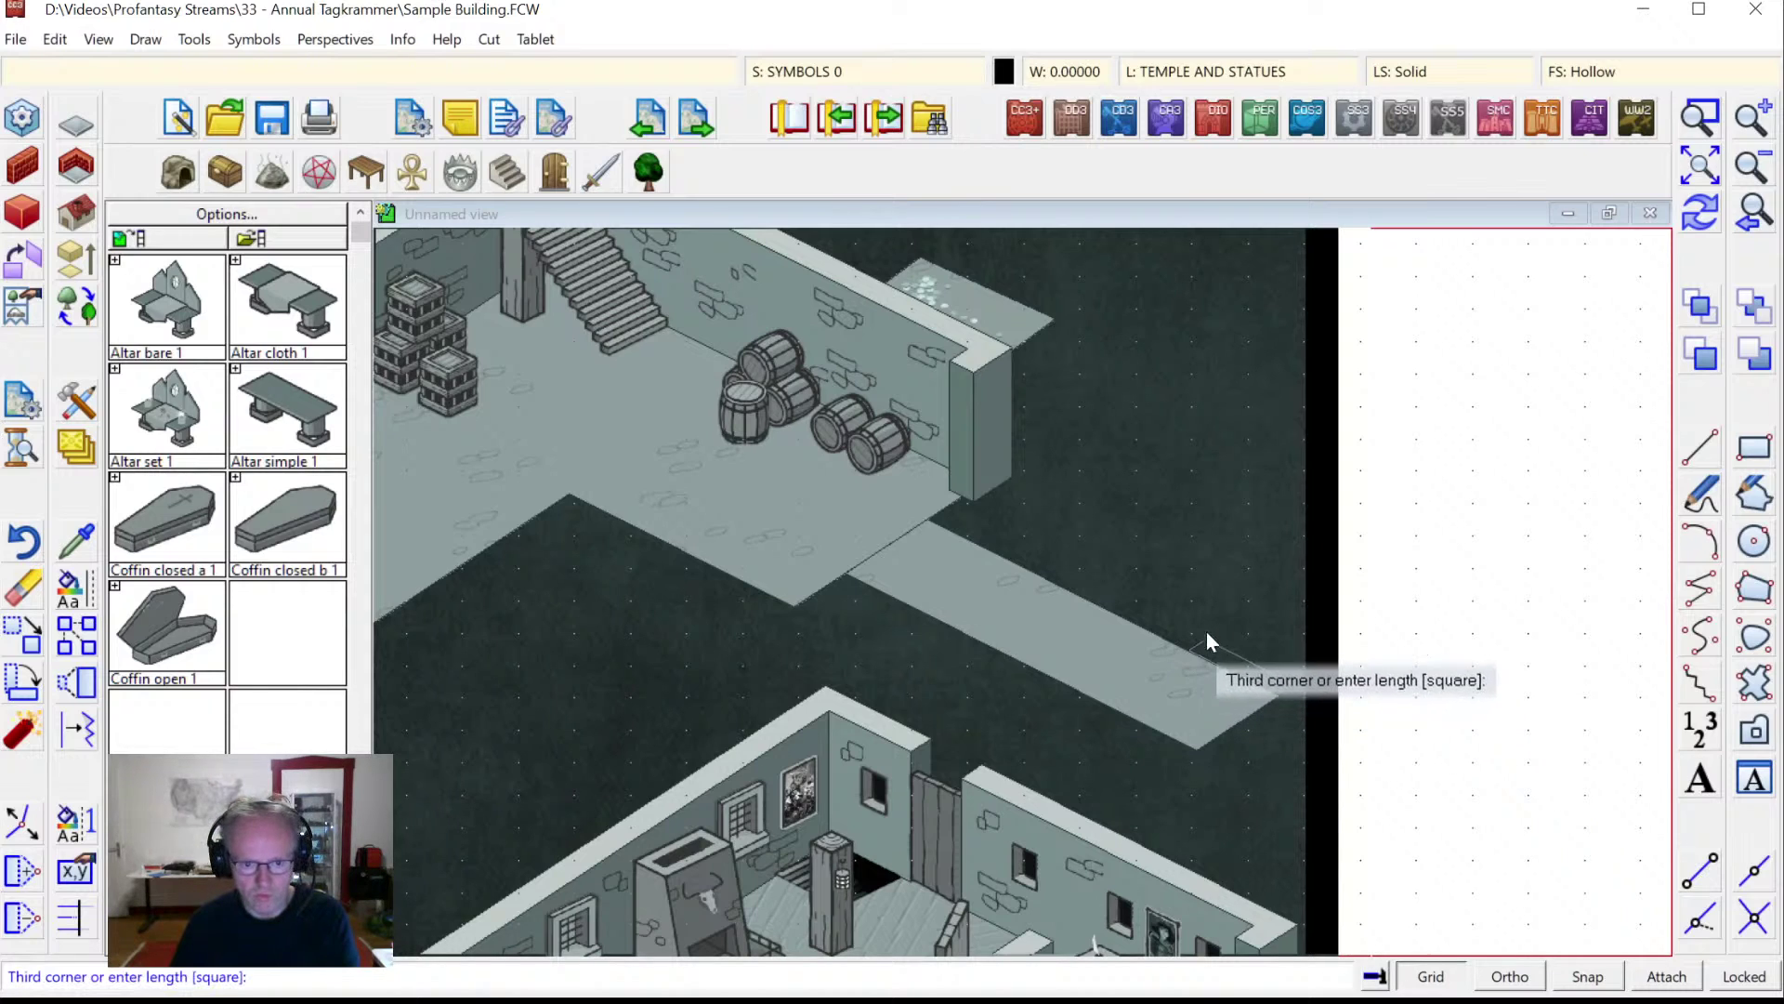
pyautogui.click(1312, 554)
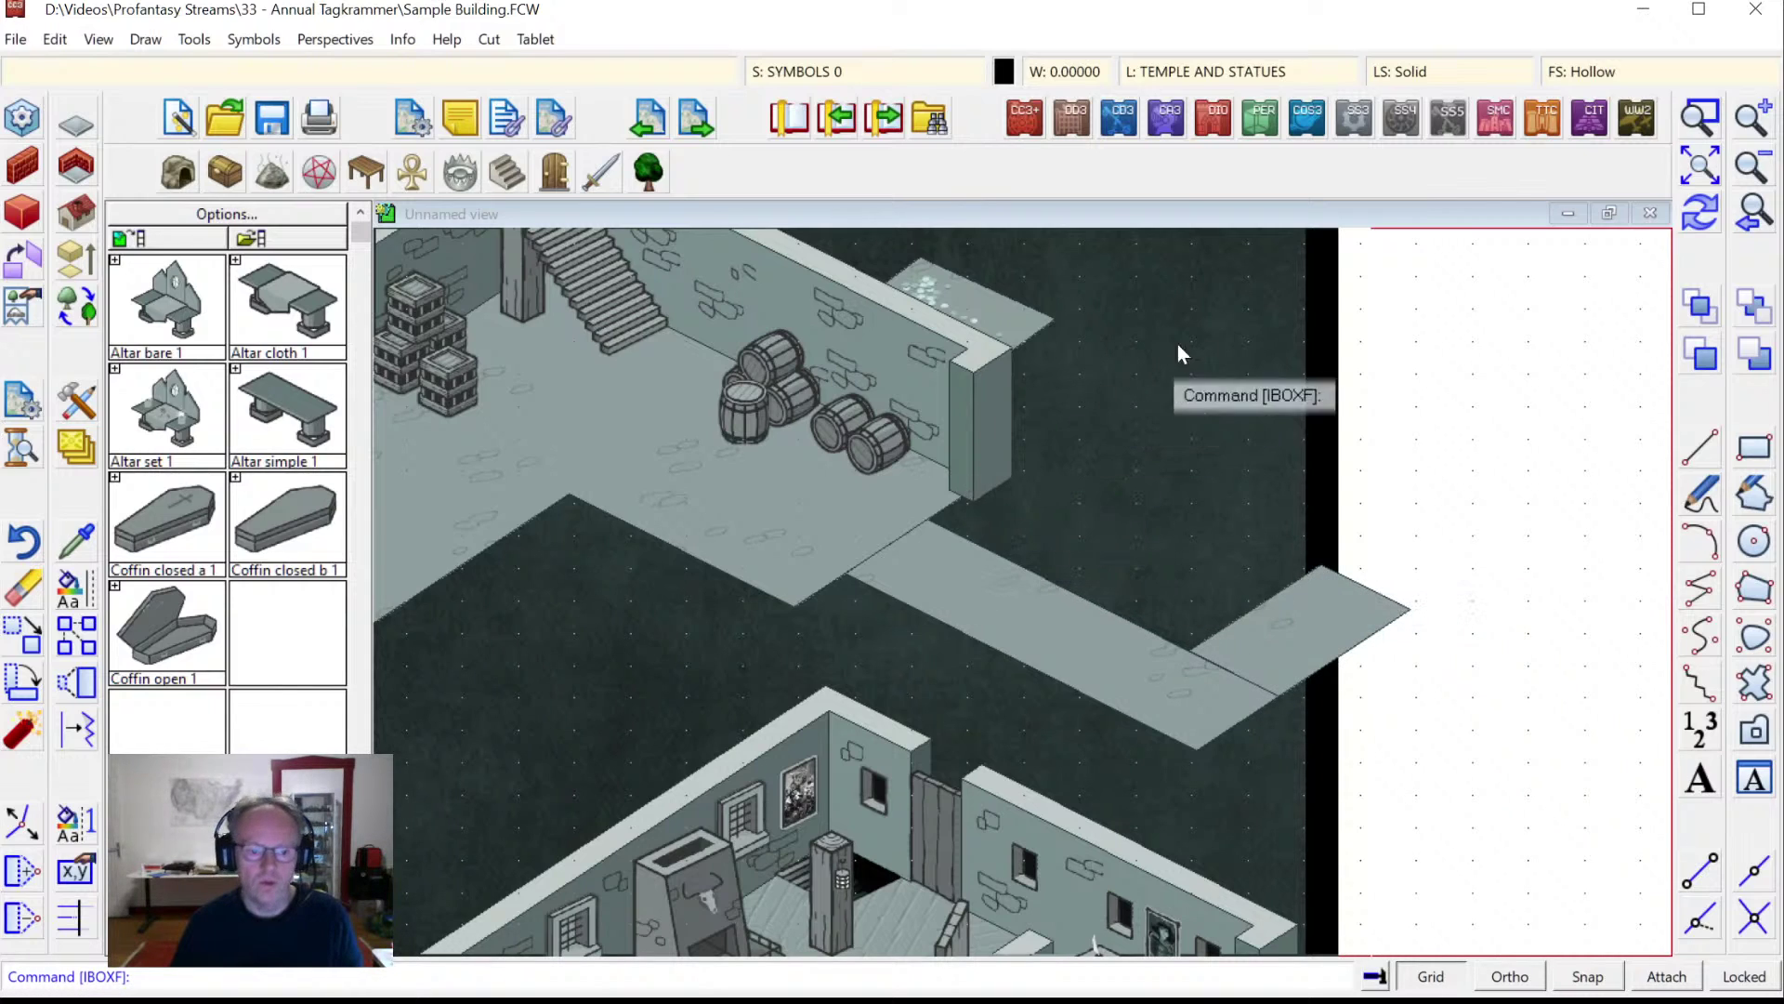
pyautogui.click(1686, 213)
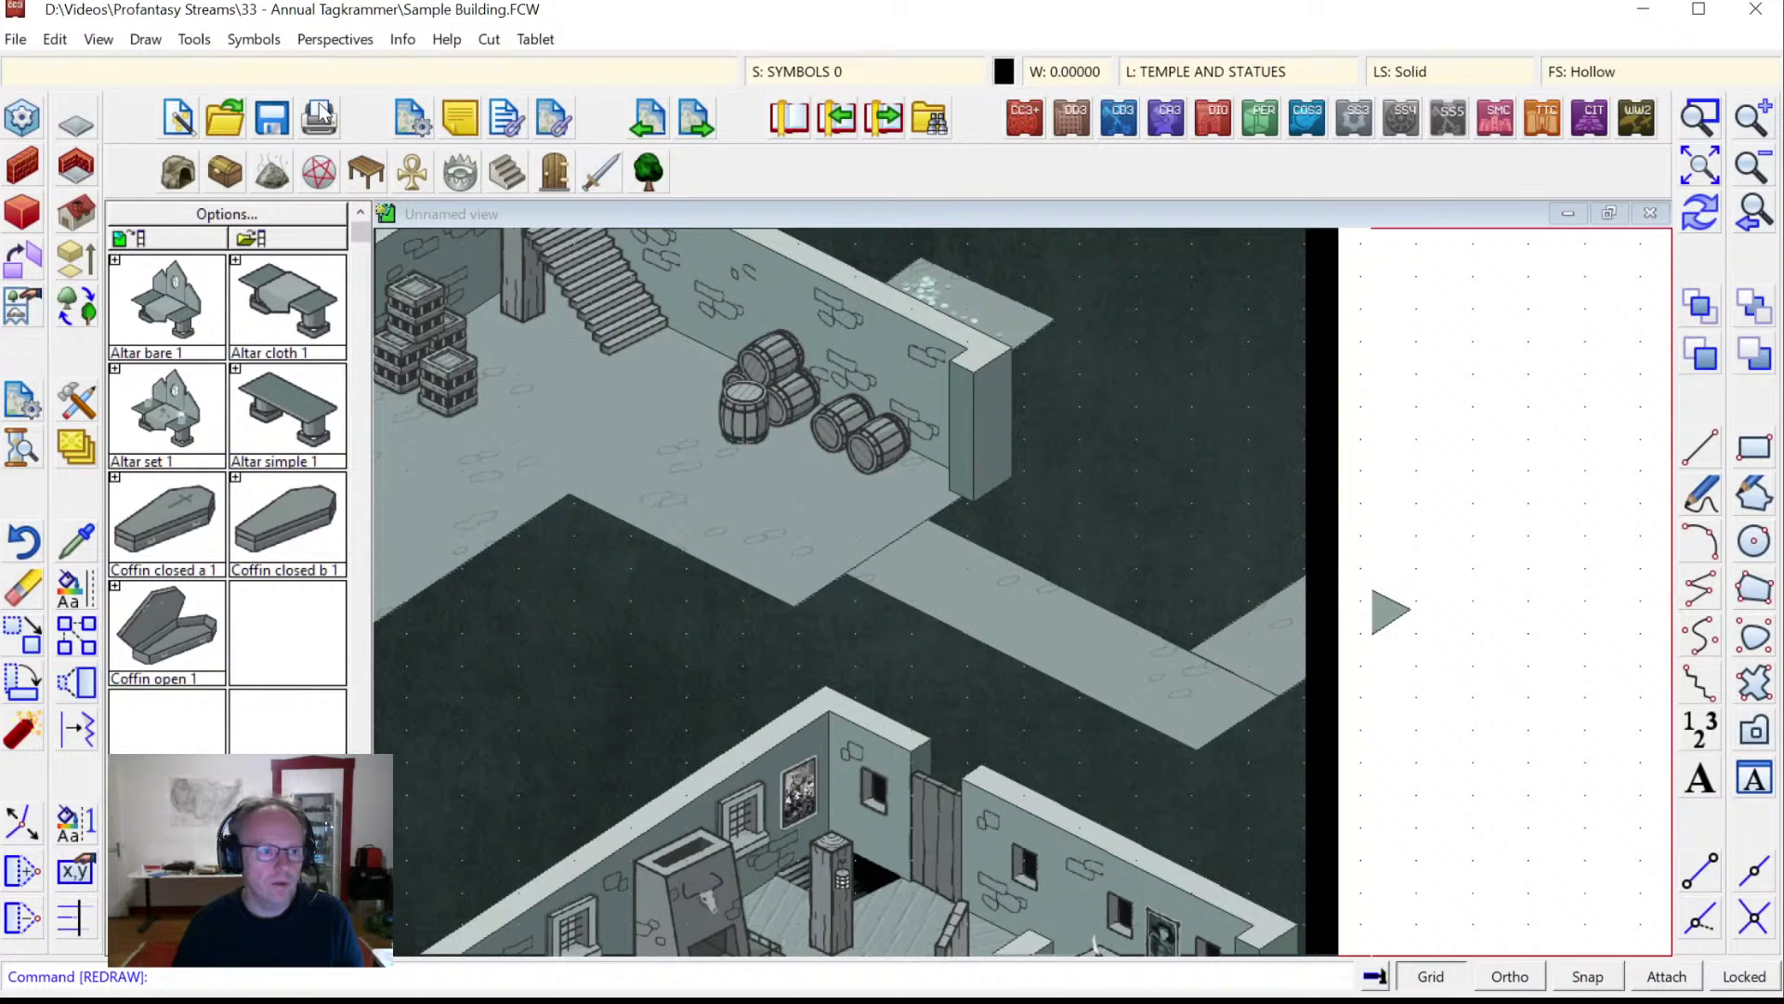
# Draw a continuous wall from the basement's end pillar along the corridor's back edge and around the bend, with height 10.
pyautogui.click(23, 164)
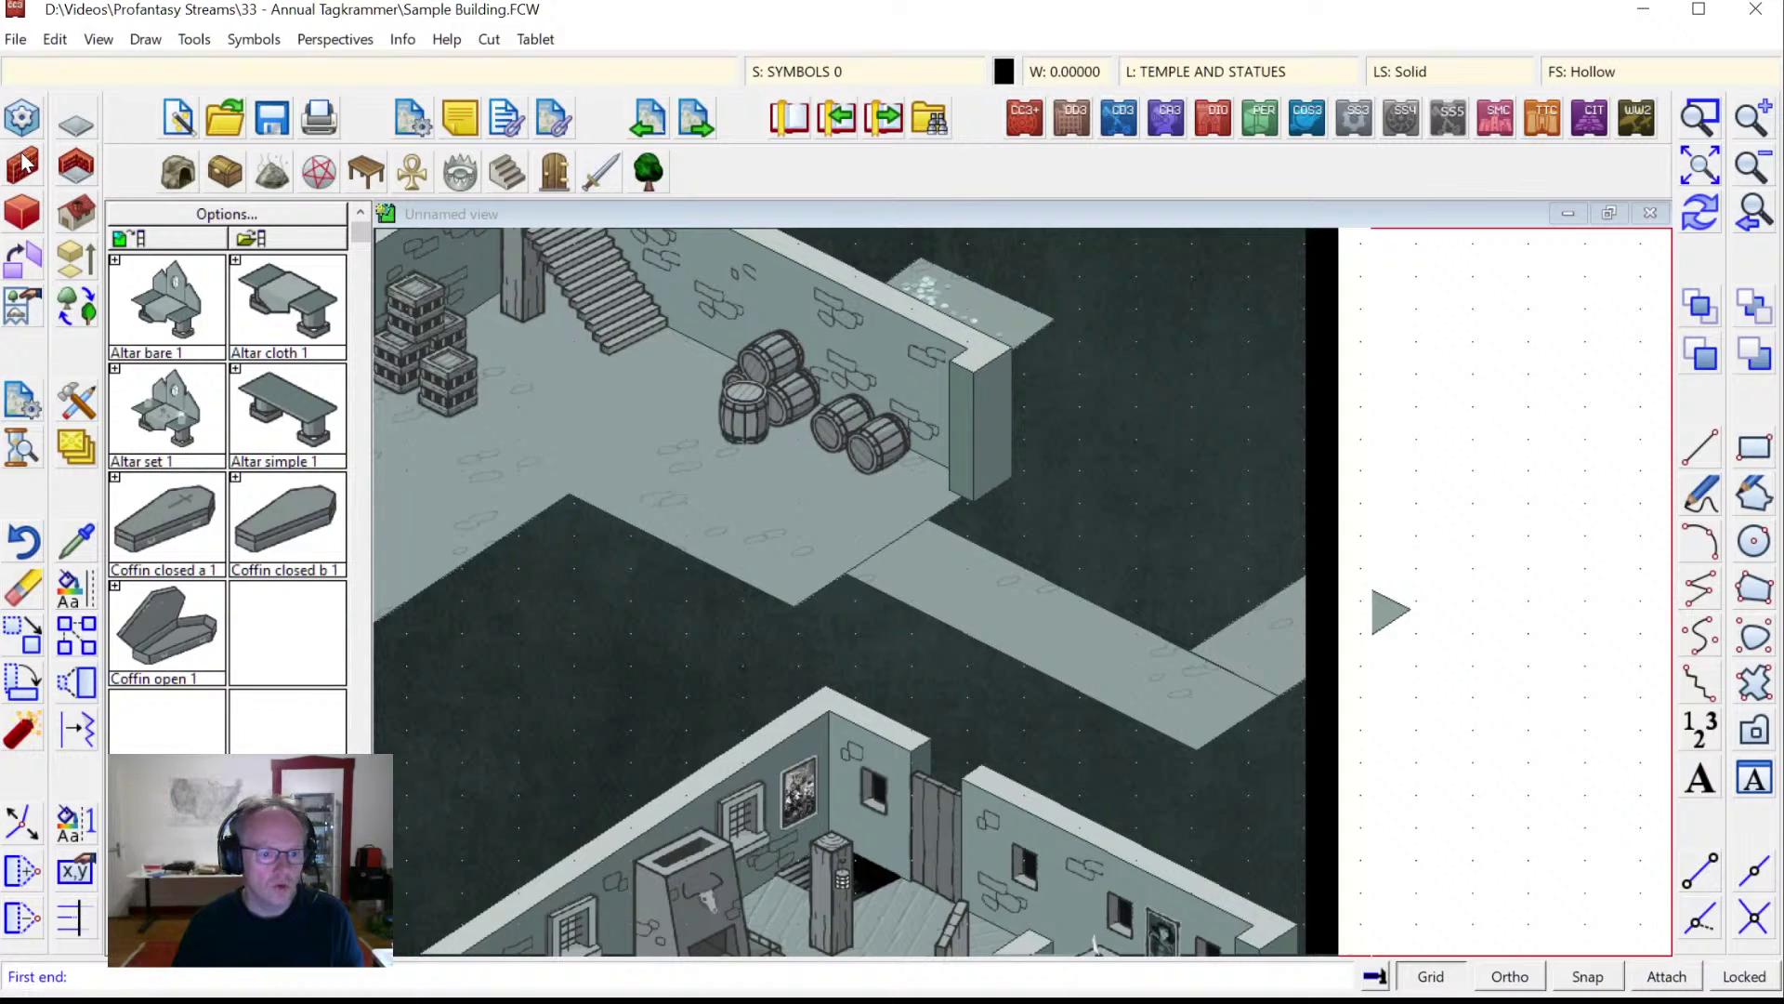
pyautogui.click(962, 494)
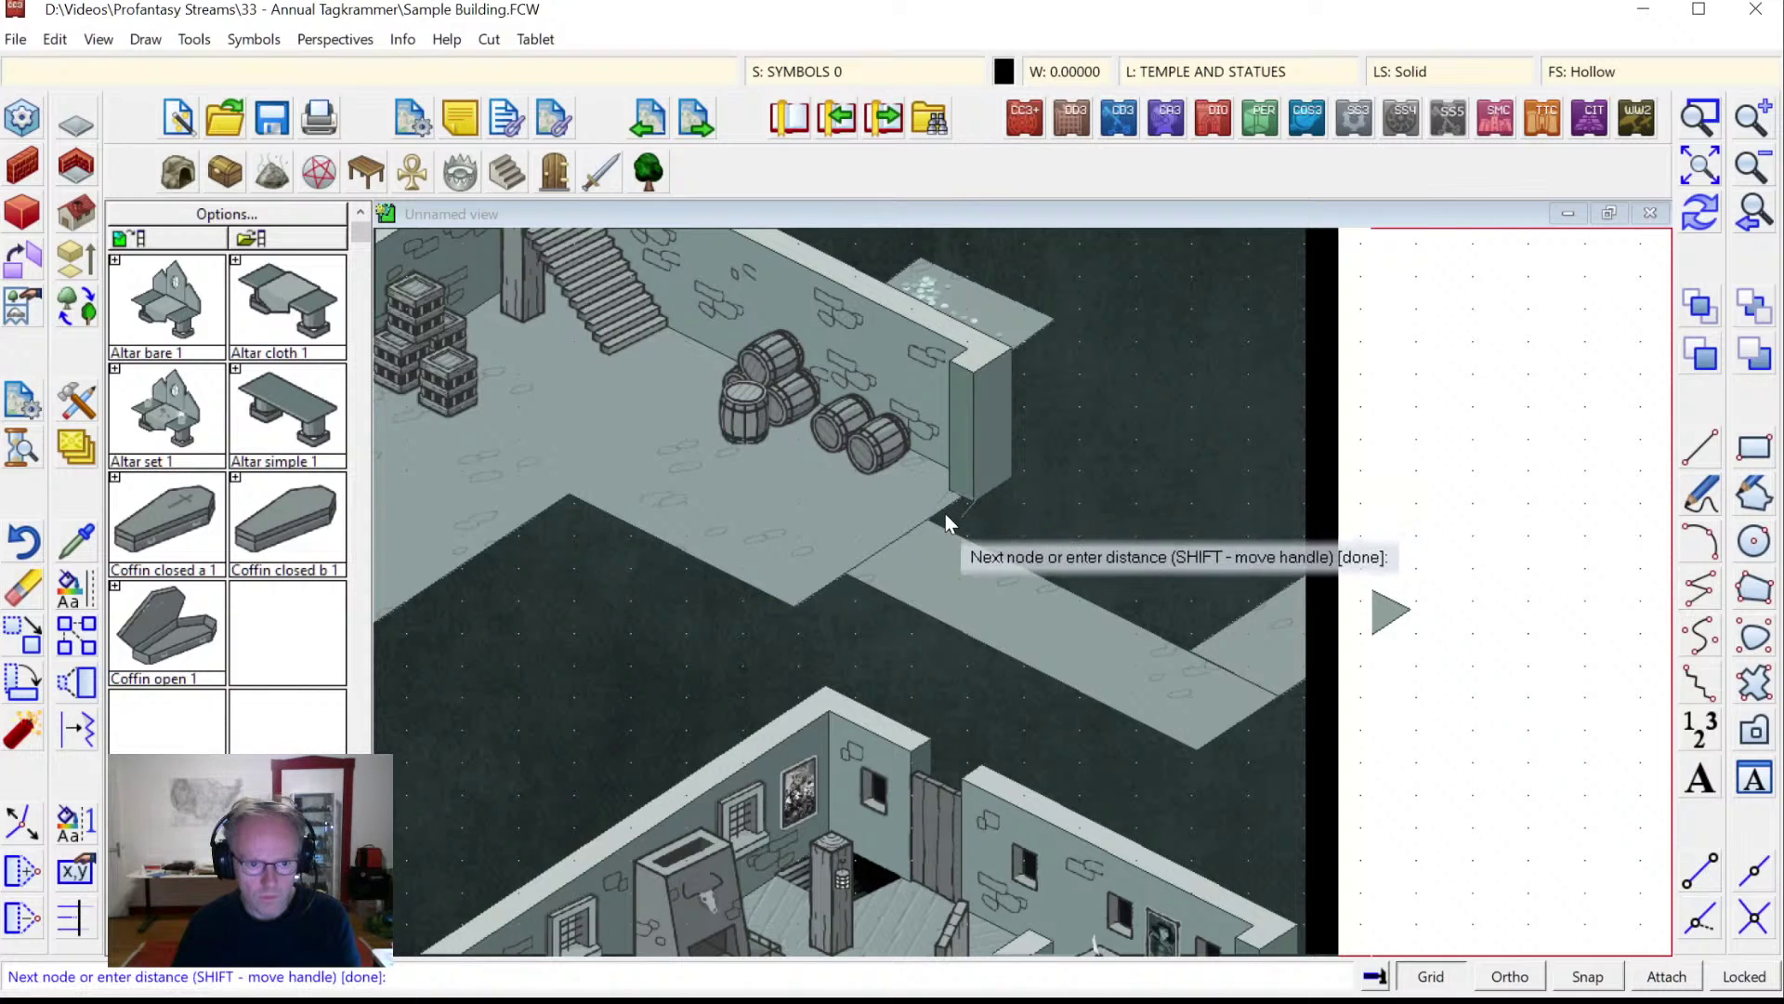
pyautogui.press('e')
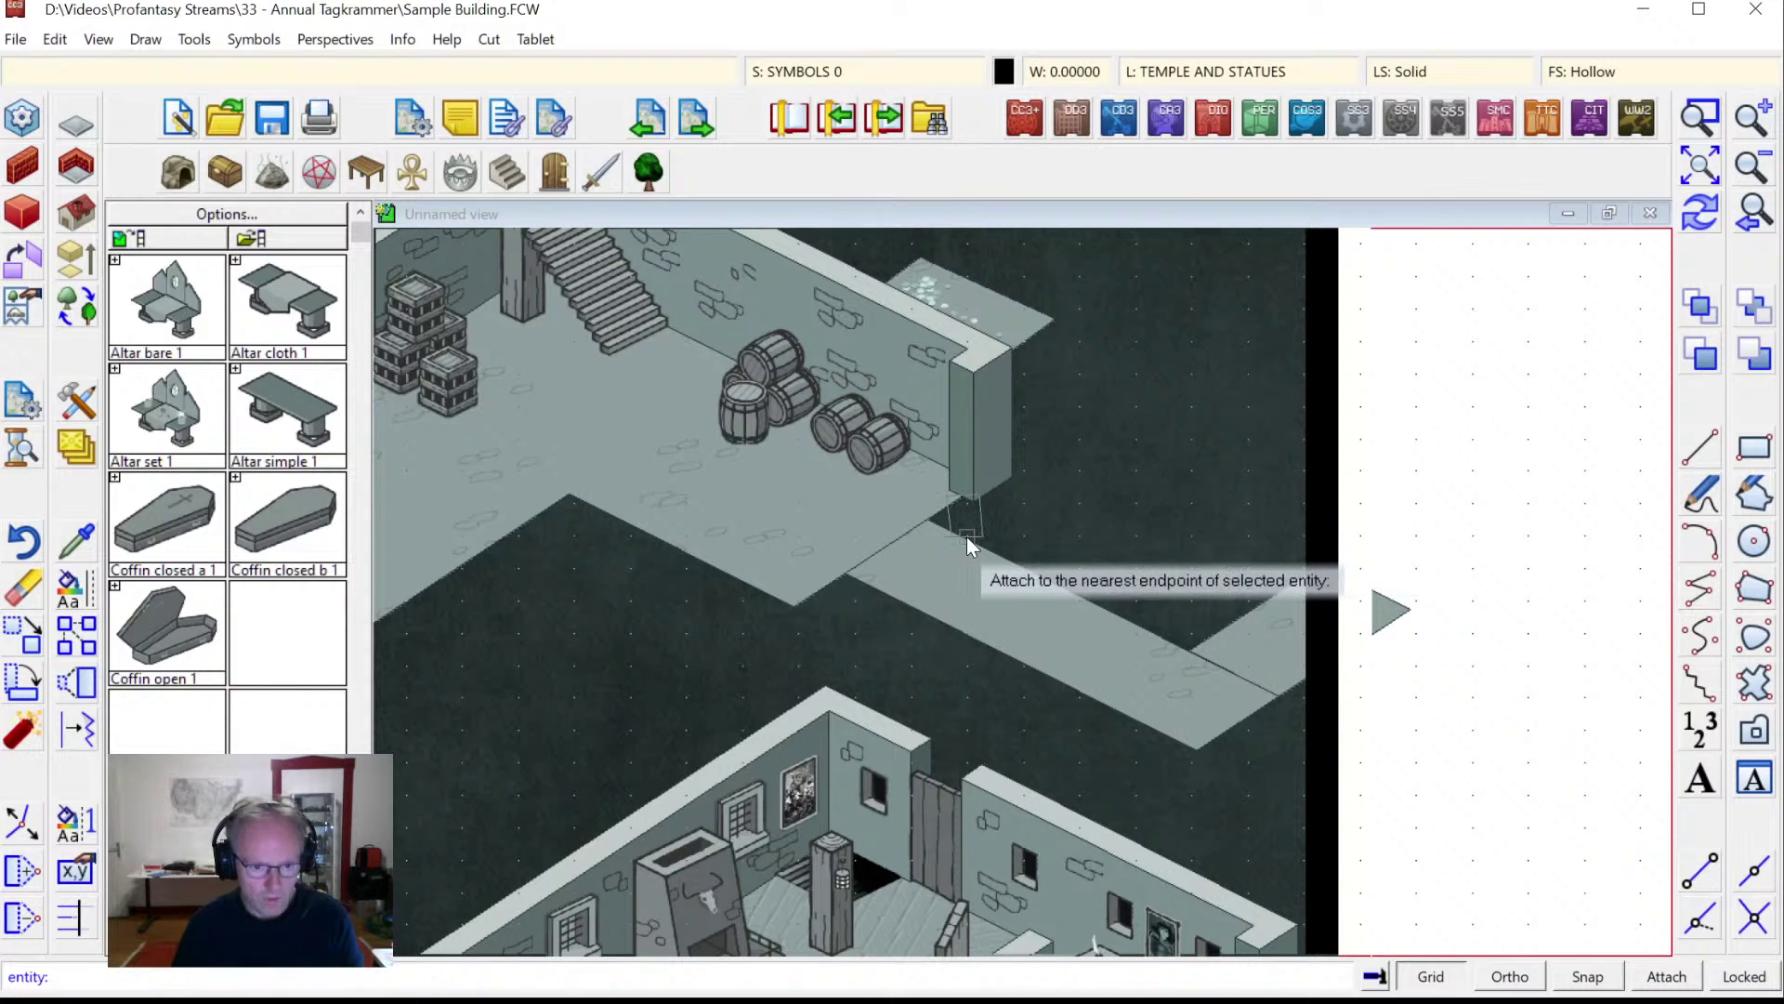
pyautogui.click(967, 537)
pyautogui.press('e')
pyautogui.click(1210, 640)
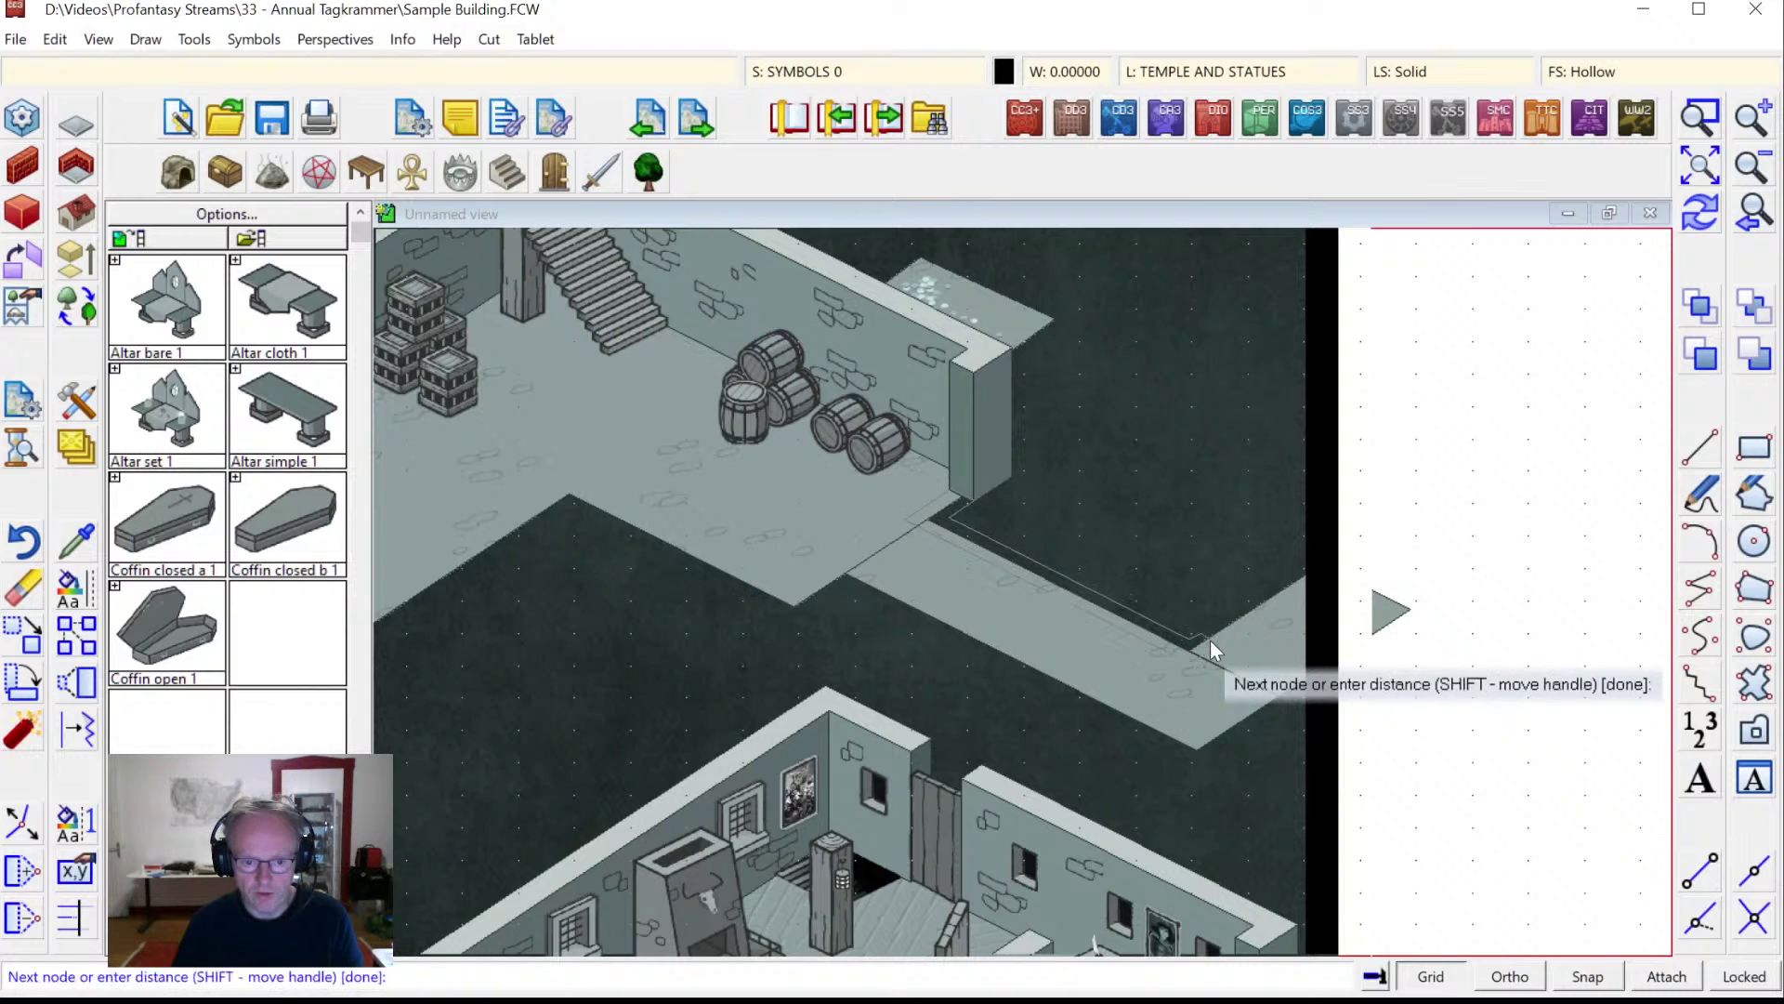
pyautogui.click(1325, 565)
pyautogui.rightClick(1325, 565)
pyautogui.write('10')
pyautogui.press('Return')
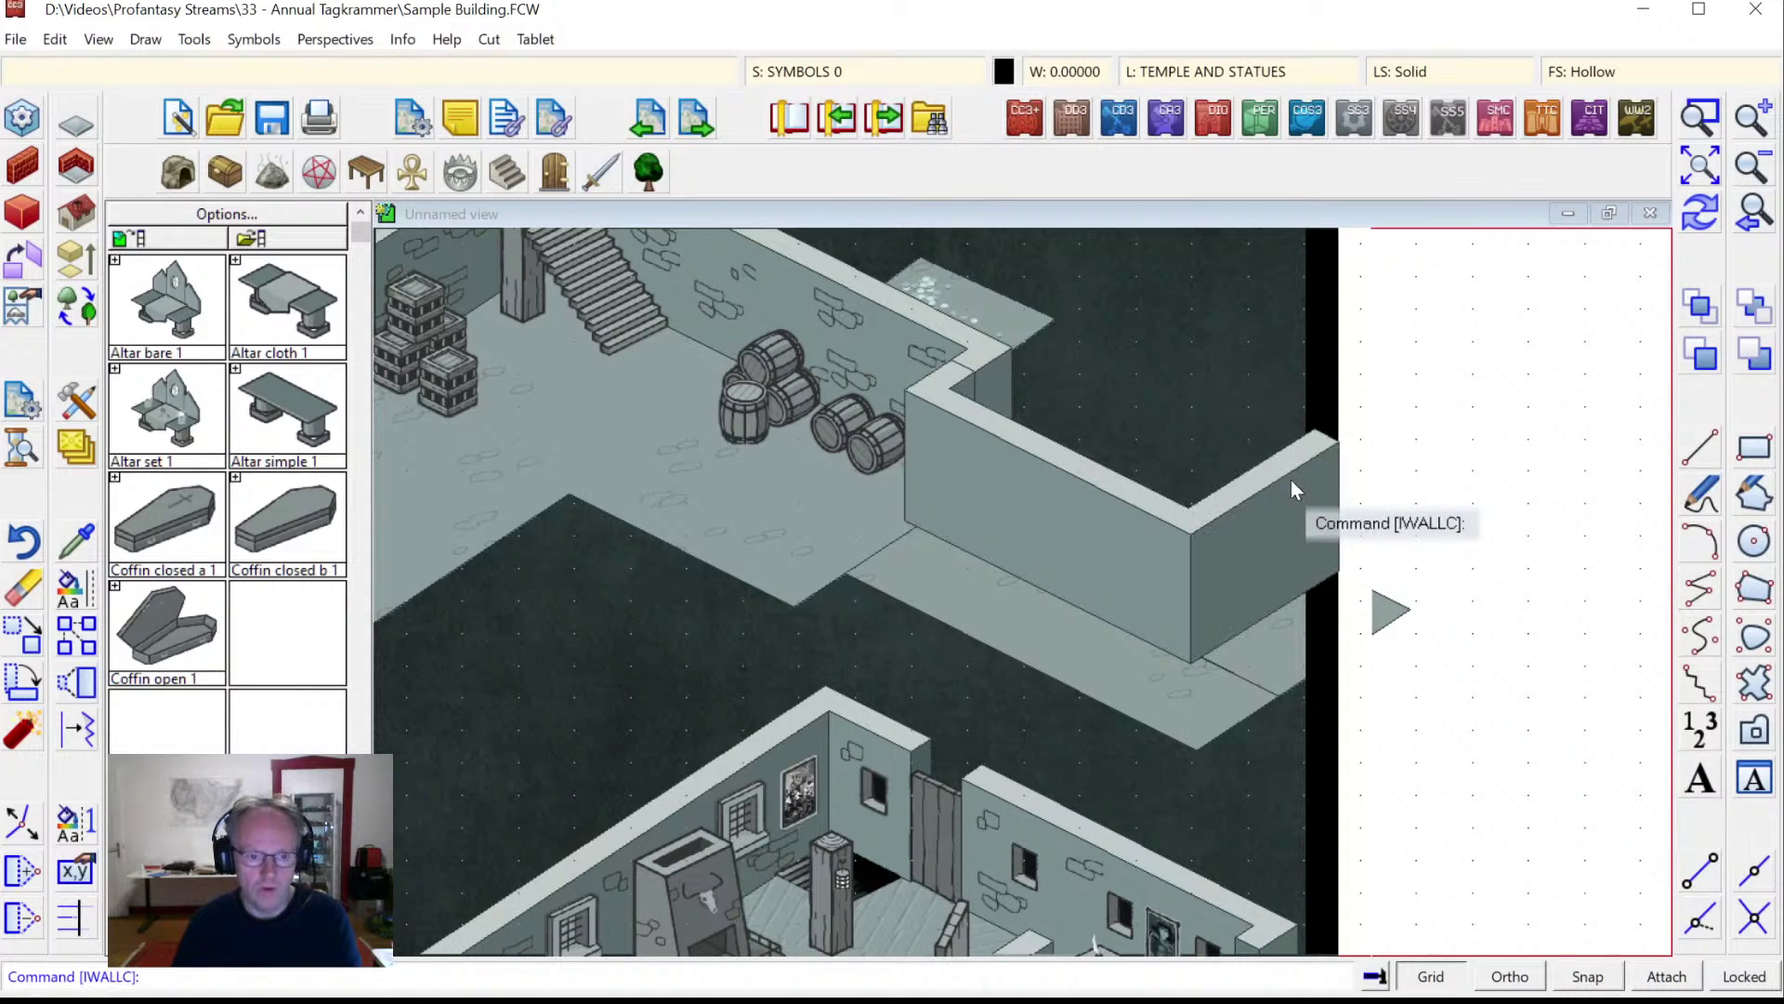
# Redraw the map and list the corridor wall's entity properties to check which sheet it is on.
pyautogui.click(1705, 228)
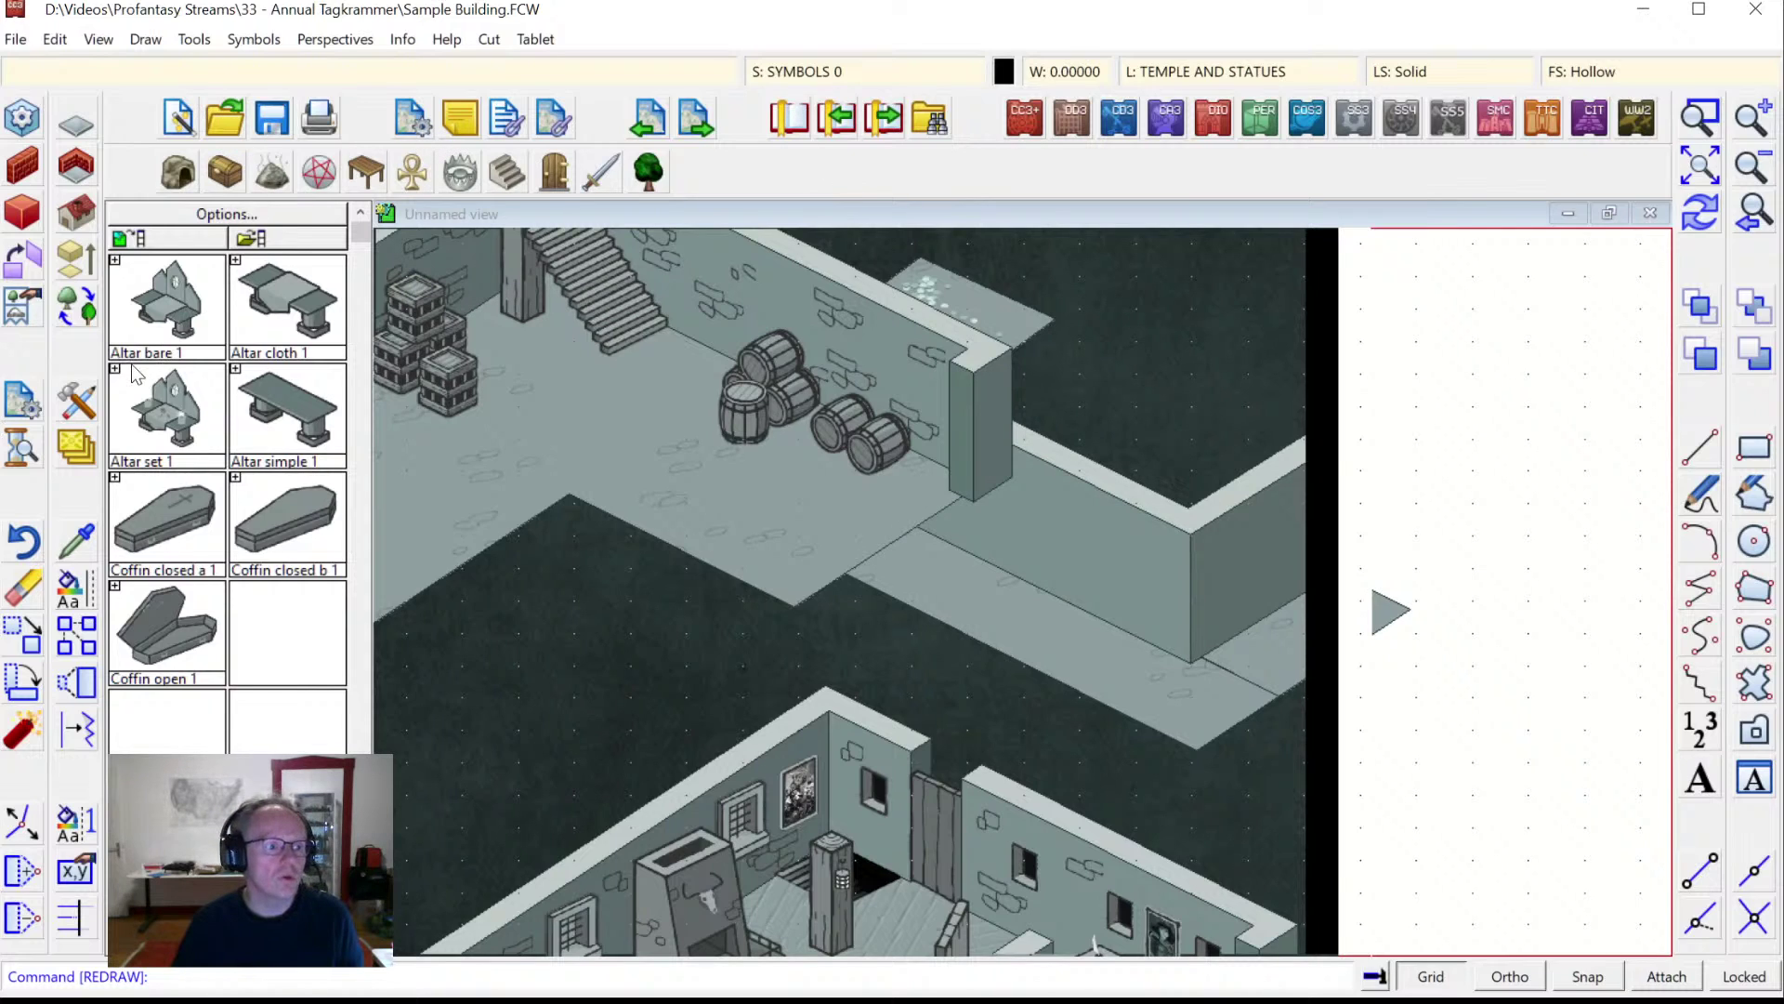
pyautogui.rightClick(69, 448)
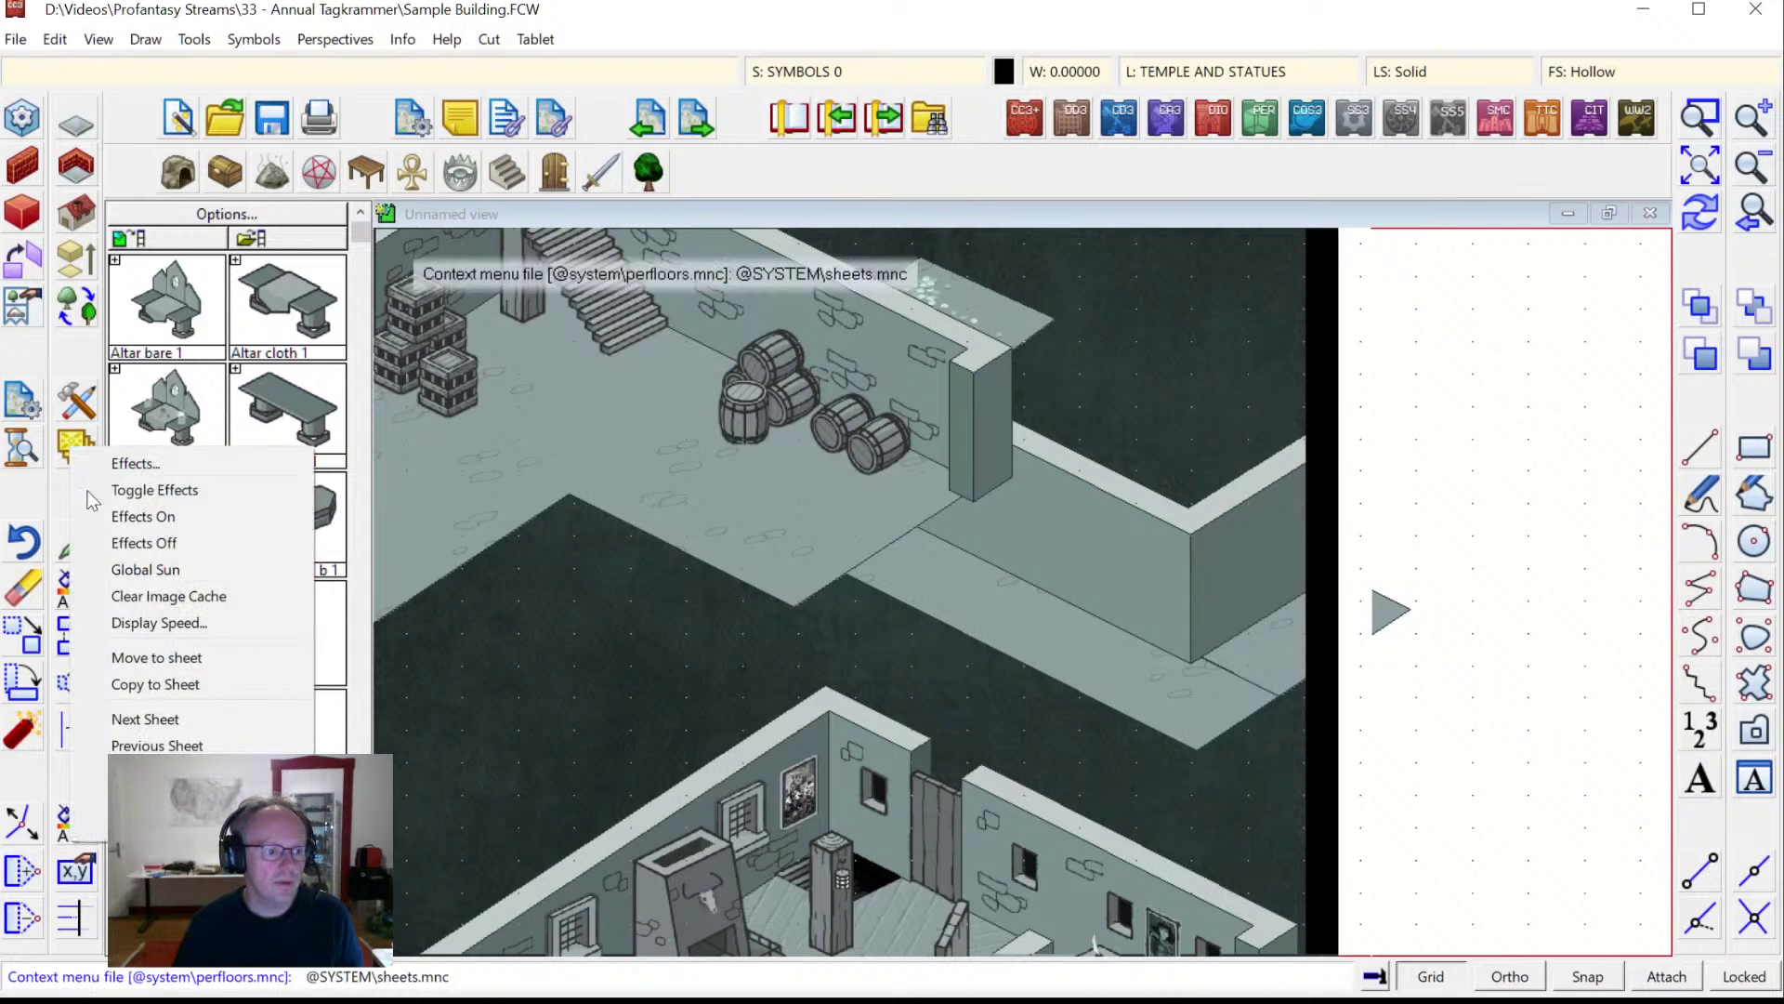
pyautogui.click(404, 39)
pyautogui.click(418, 68)
pyautogui.click(1113, 467)
pyautogui.rightClick(1115, 470)
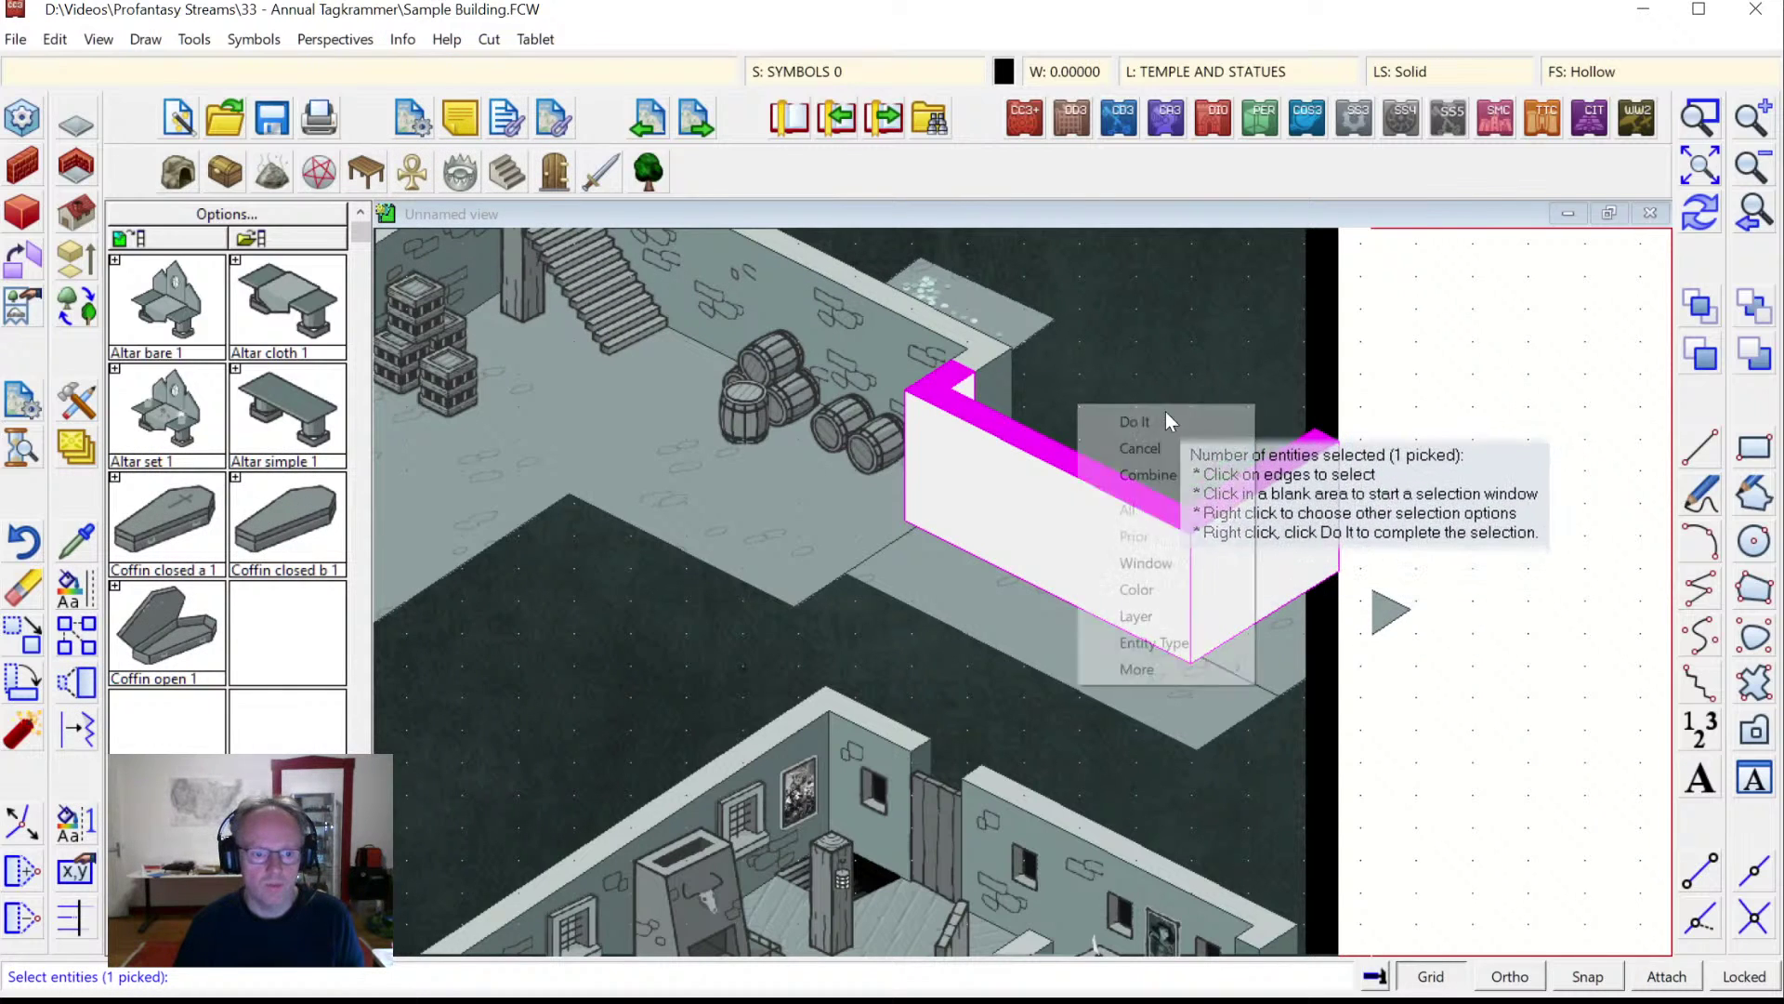
pyautogui.click(1165, 411)
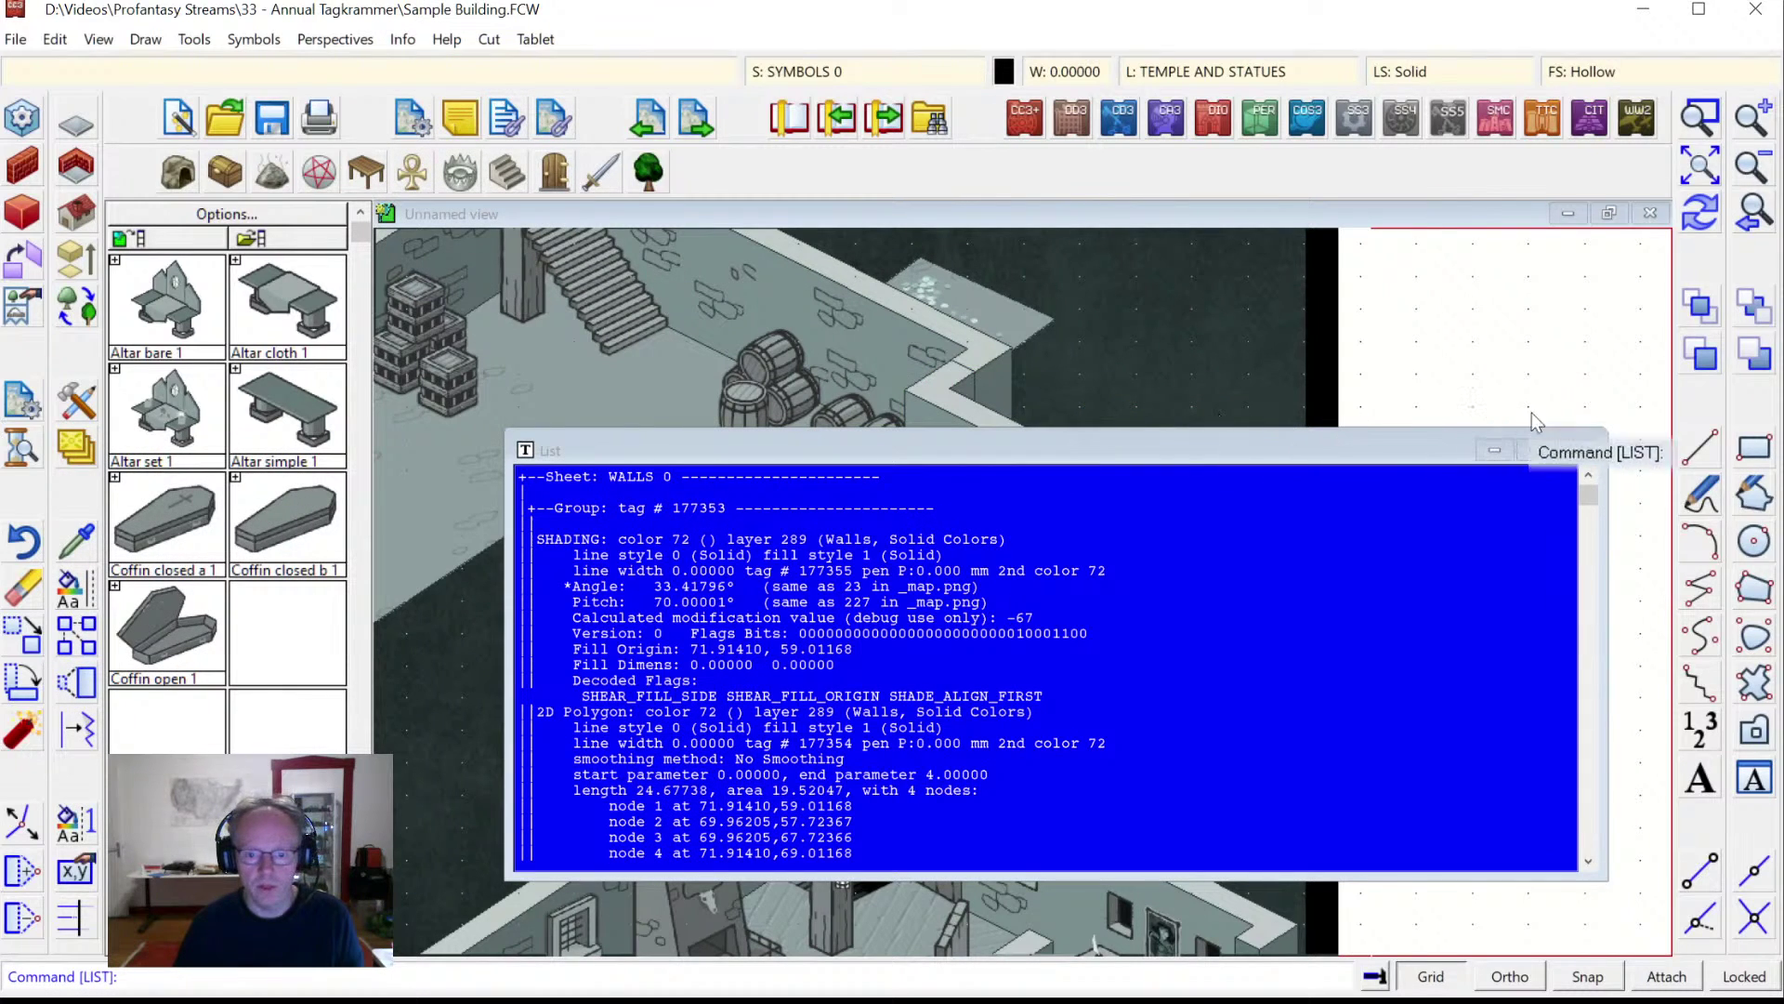
pyautogui.click(1576, 449)
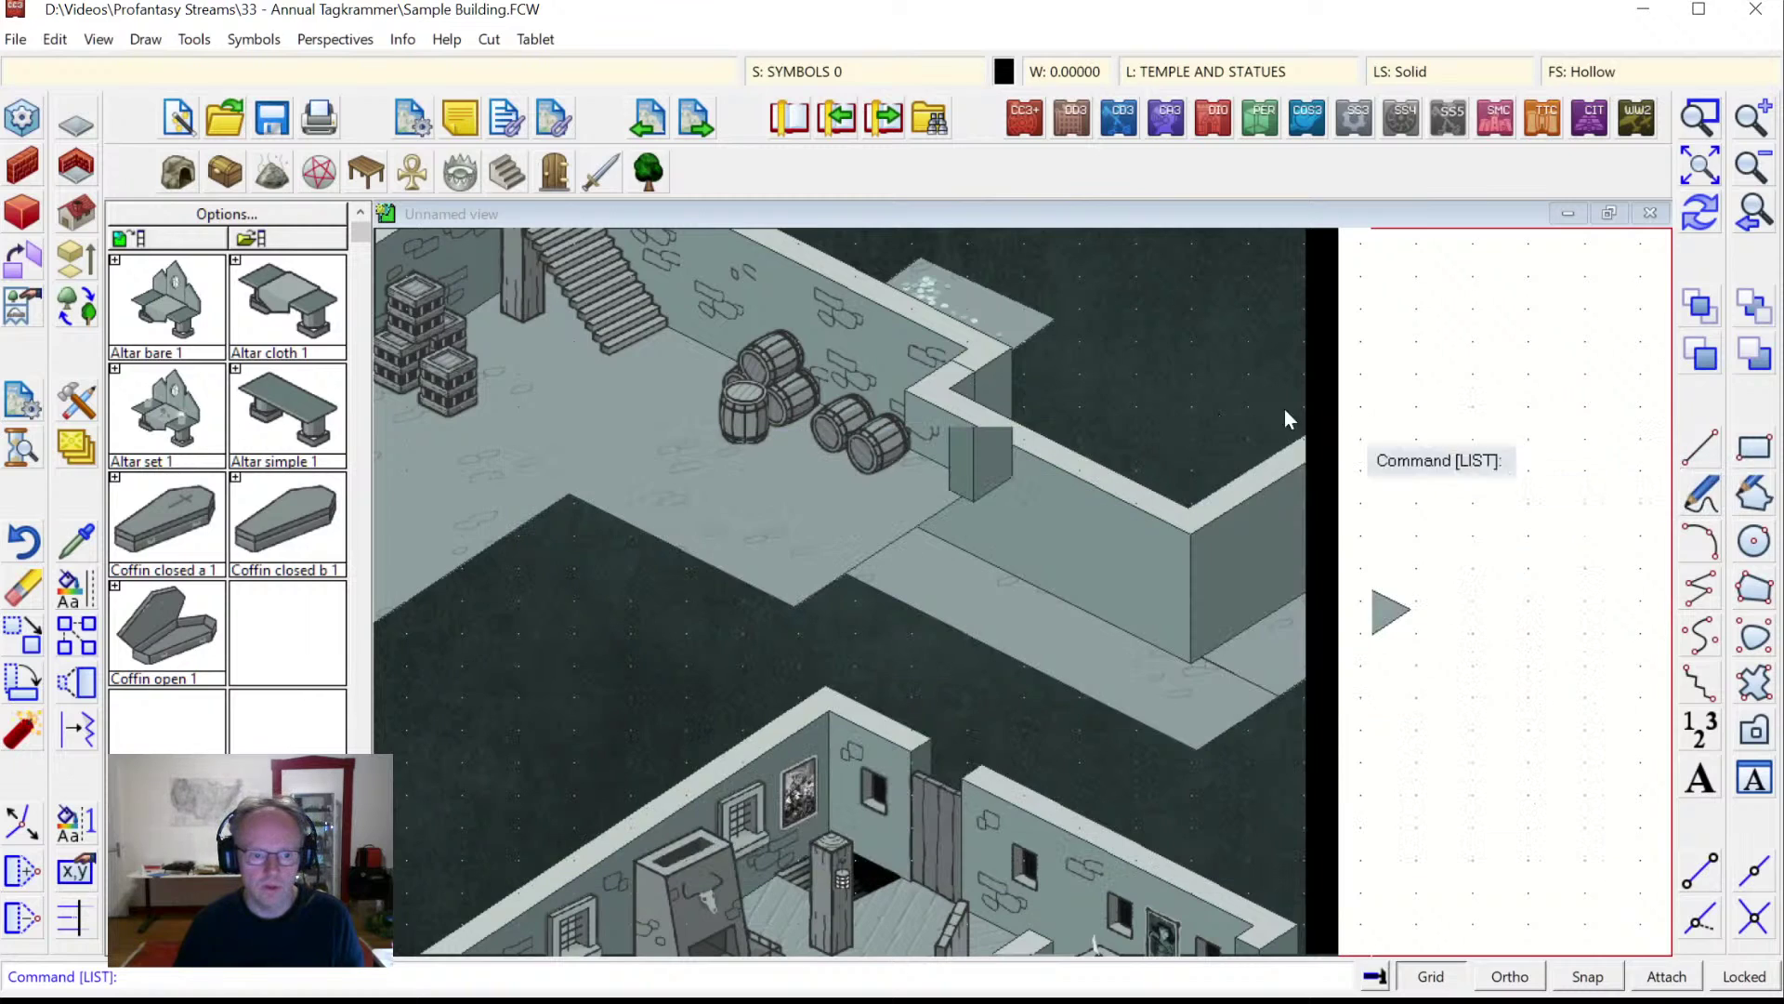
# Recheck the corridor wall's sheet assignment in its entity listing, and close the listing.
pyautogui.rightClick(80, 447)
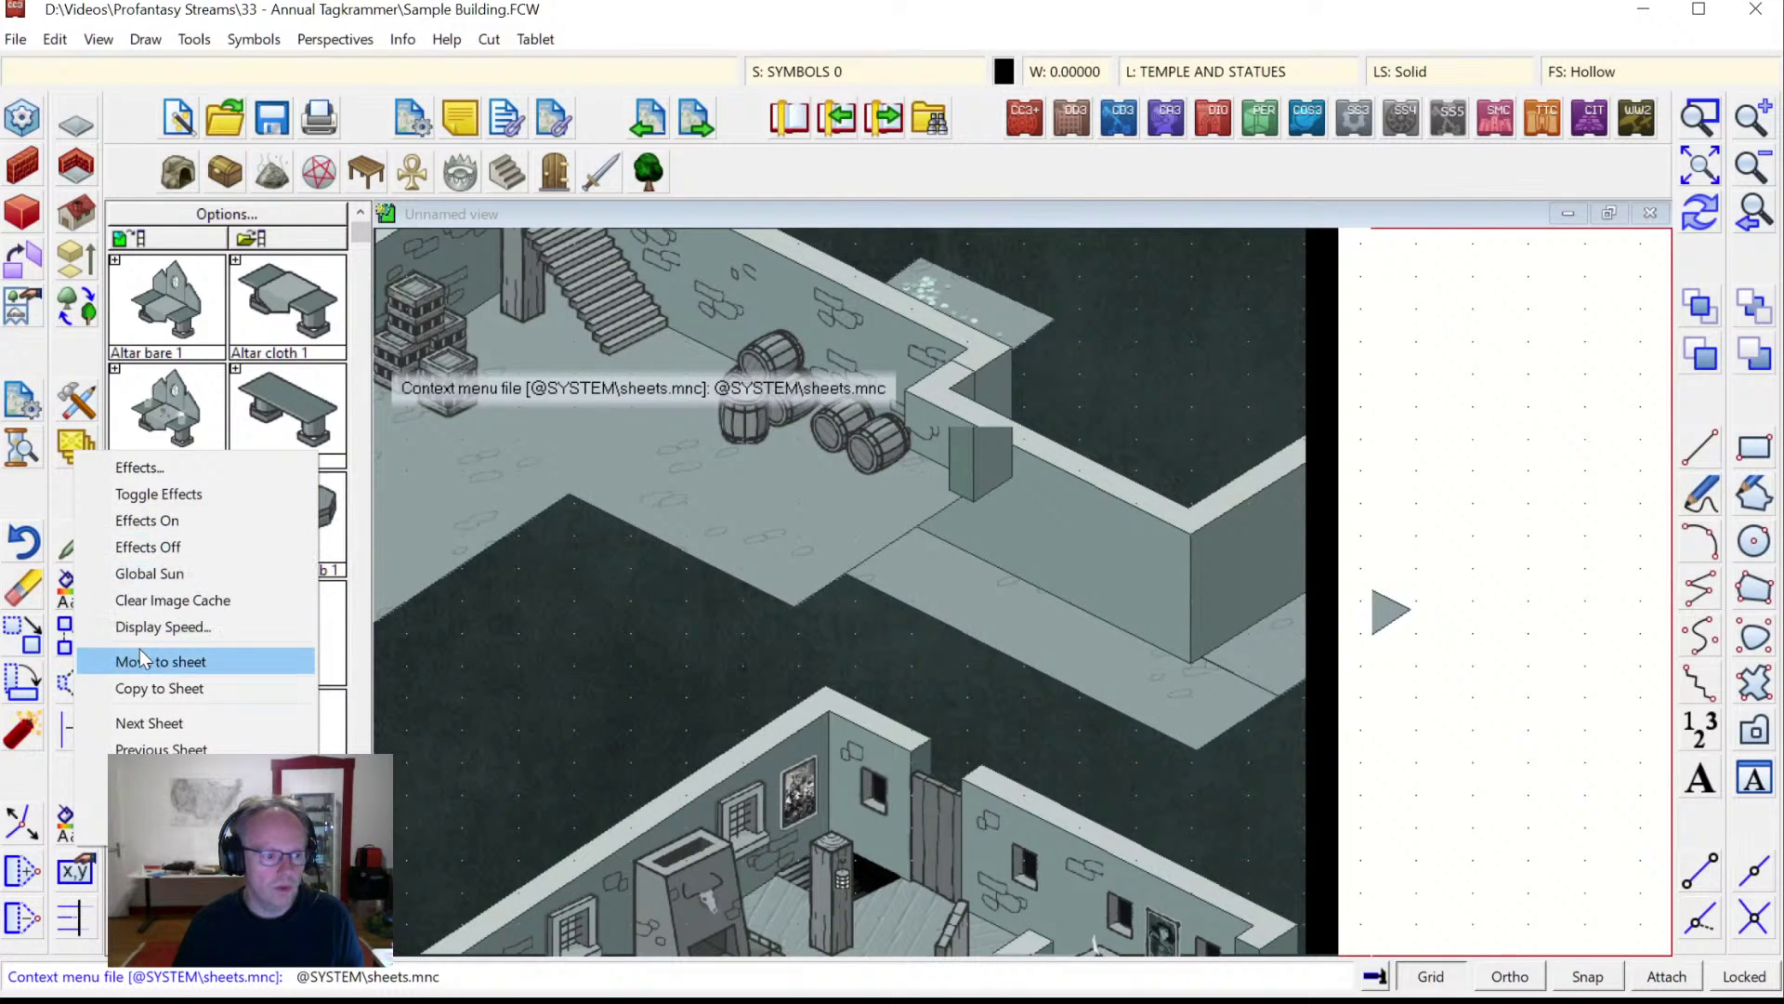
pyautogui.click(165, 660)
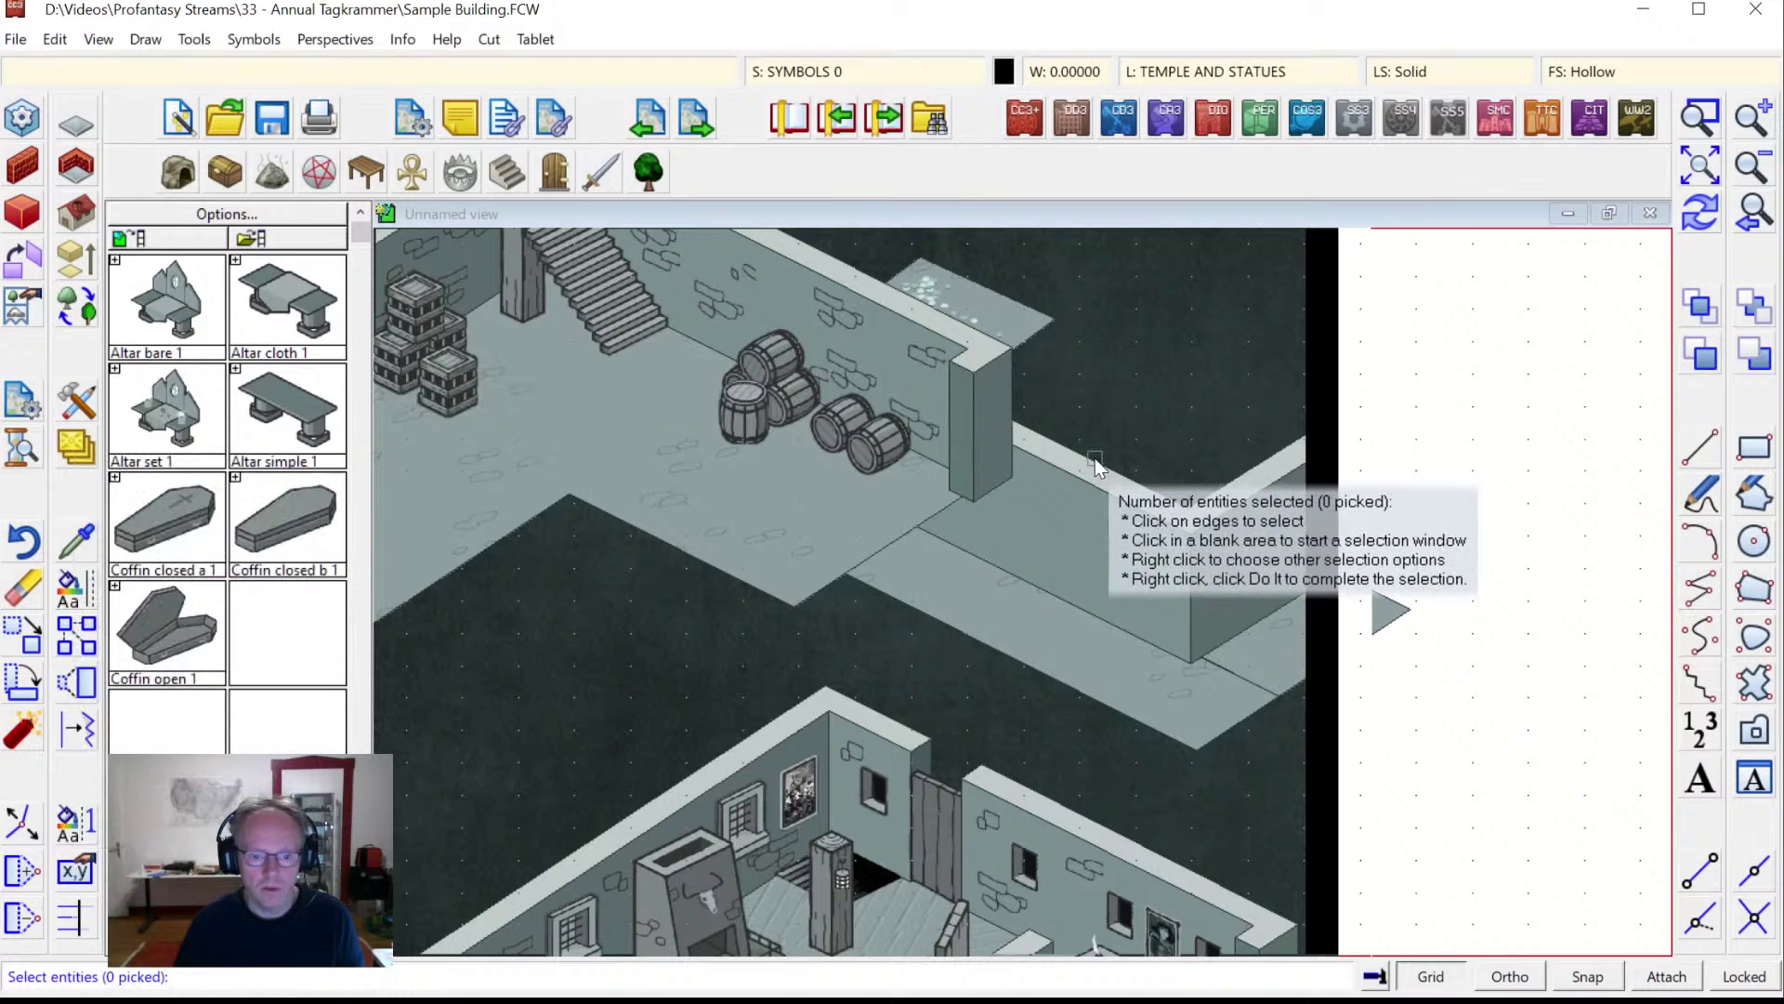
pyautogui.click(1095, 459)
pyautogui.rightClick(1147, 337)
pyautogui.click(1147, 341)
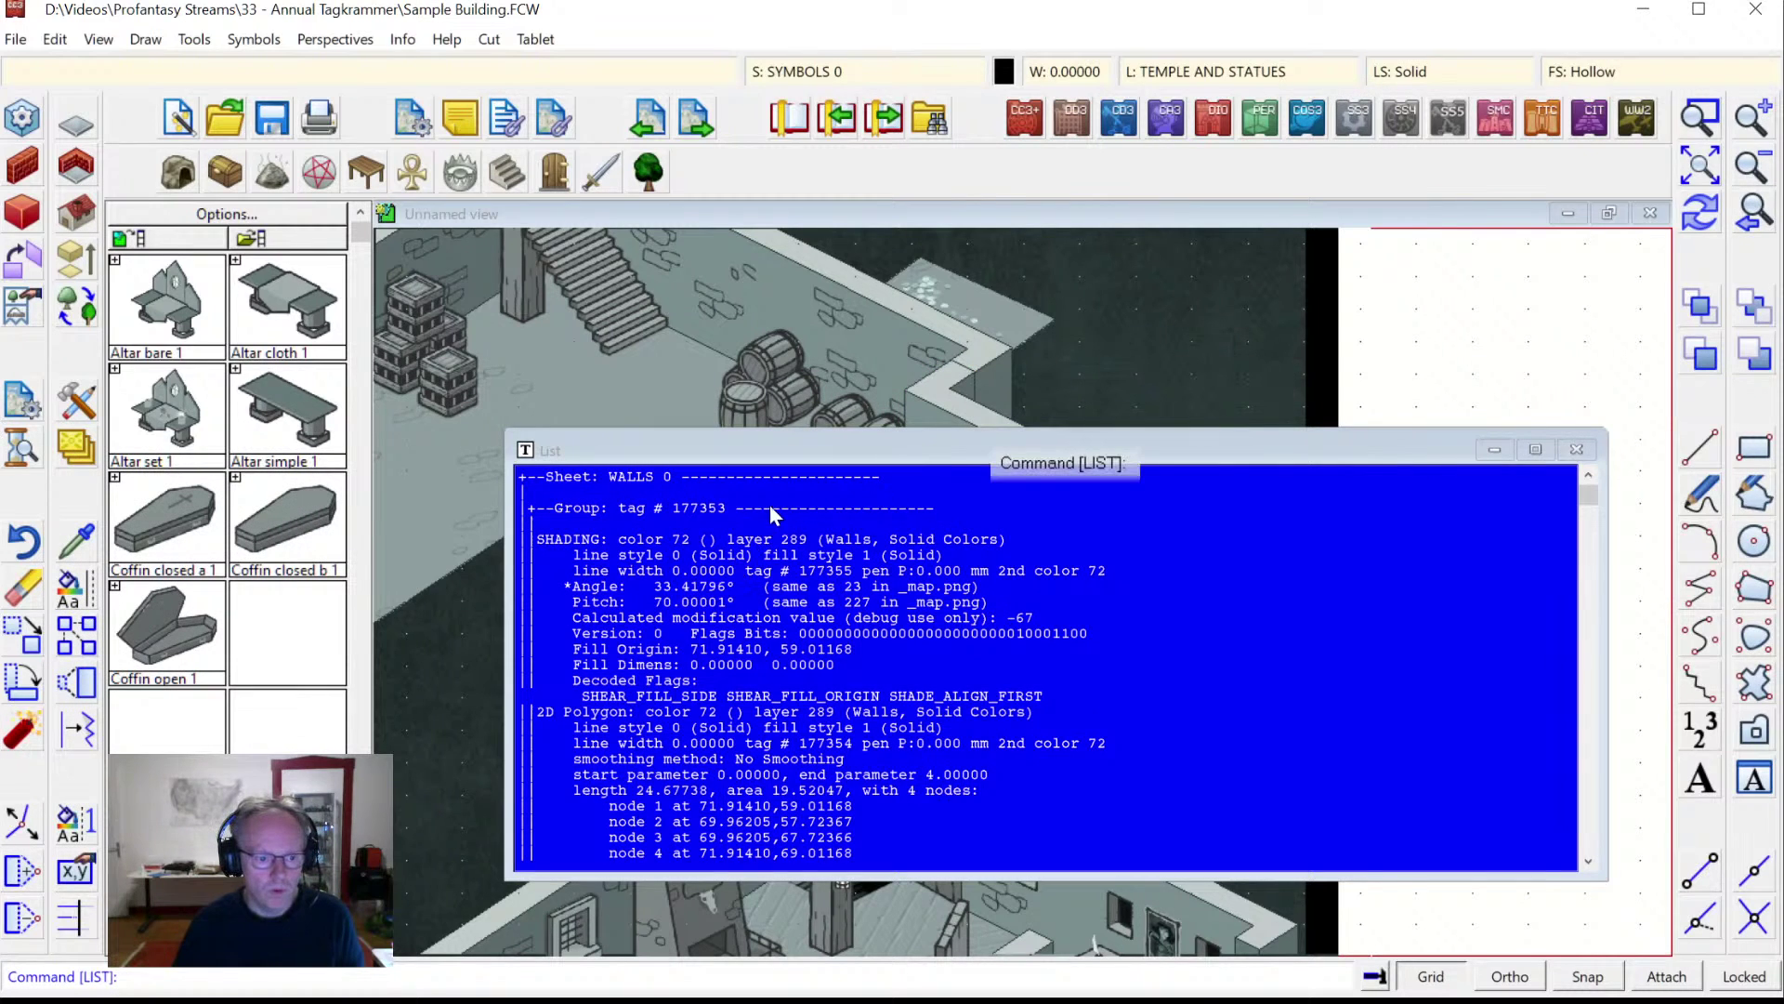
pyautogui.press('Escape')
# Move the corridor wall to the WALLS sheet.
pyautogui.rightClick(75, 455)
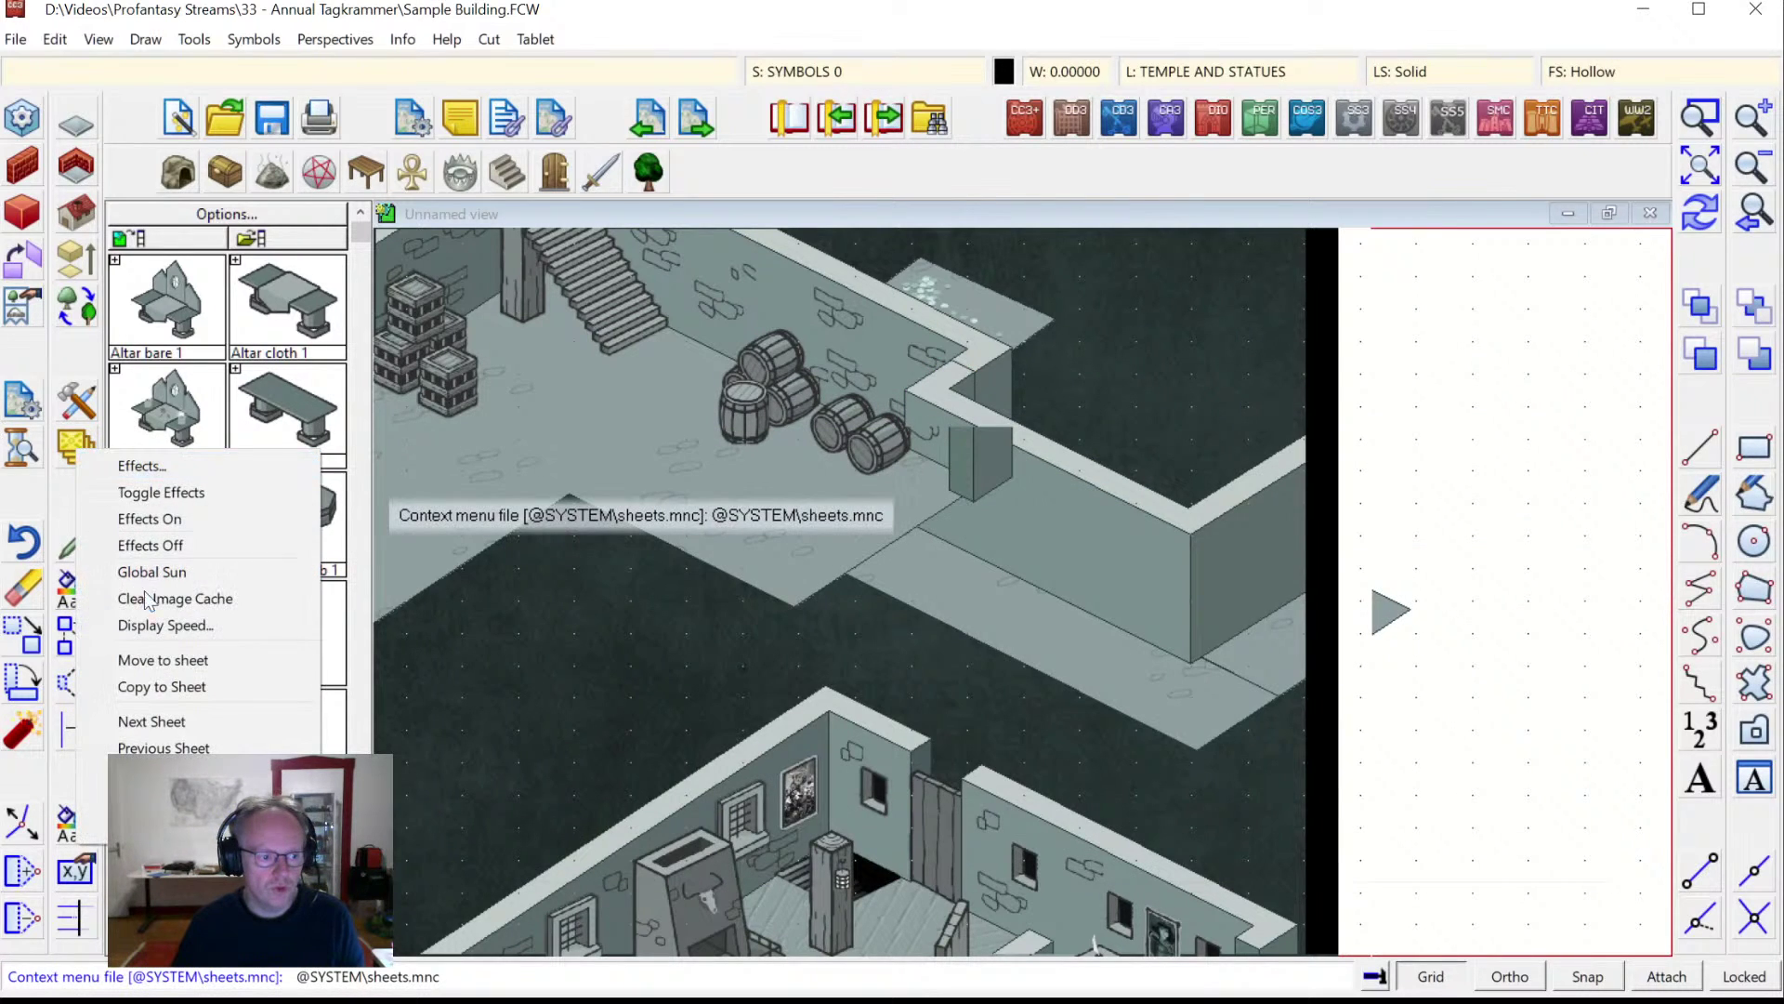
pyautogui.click(176, 661)
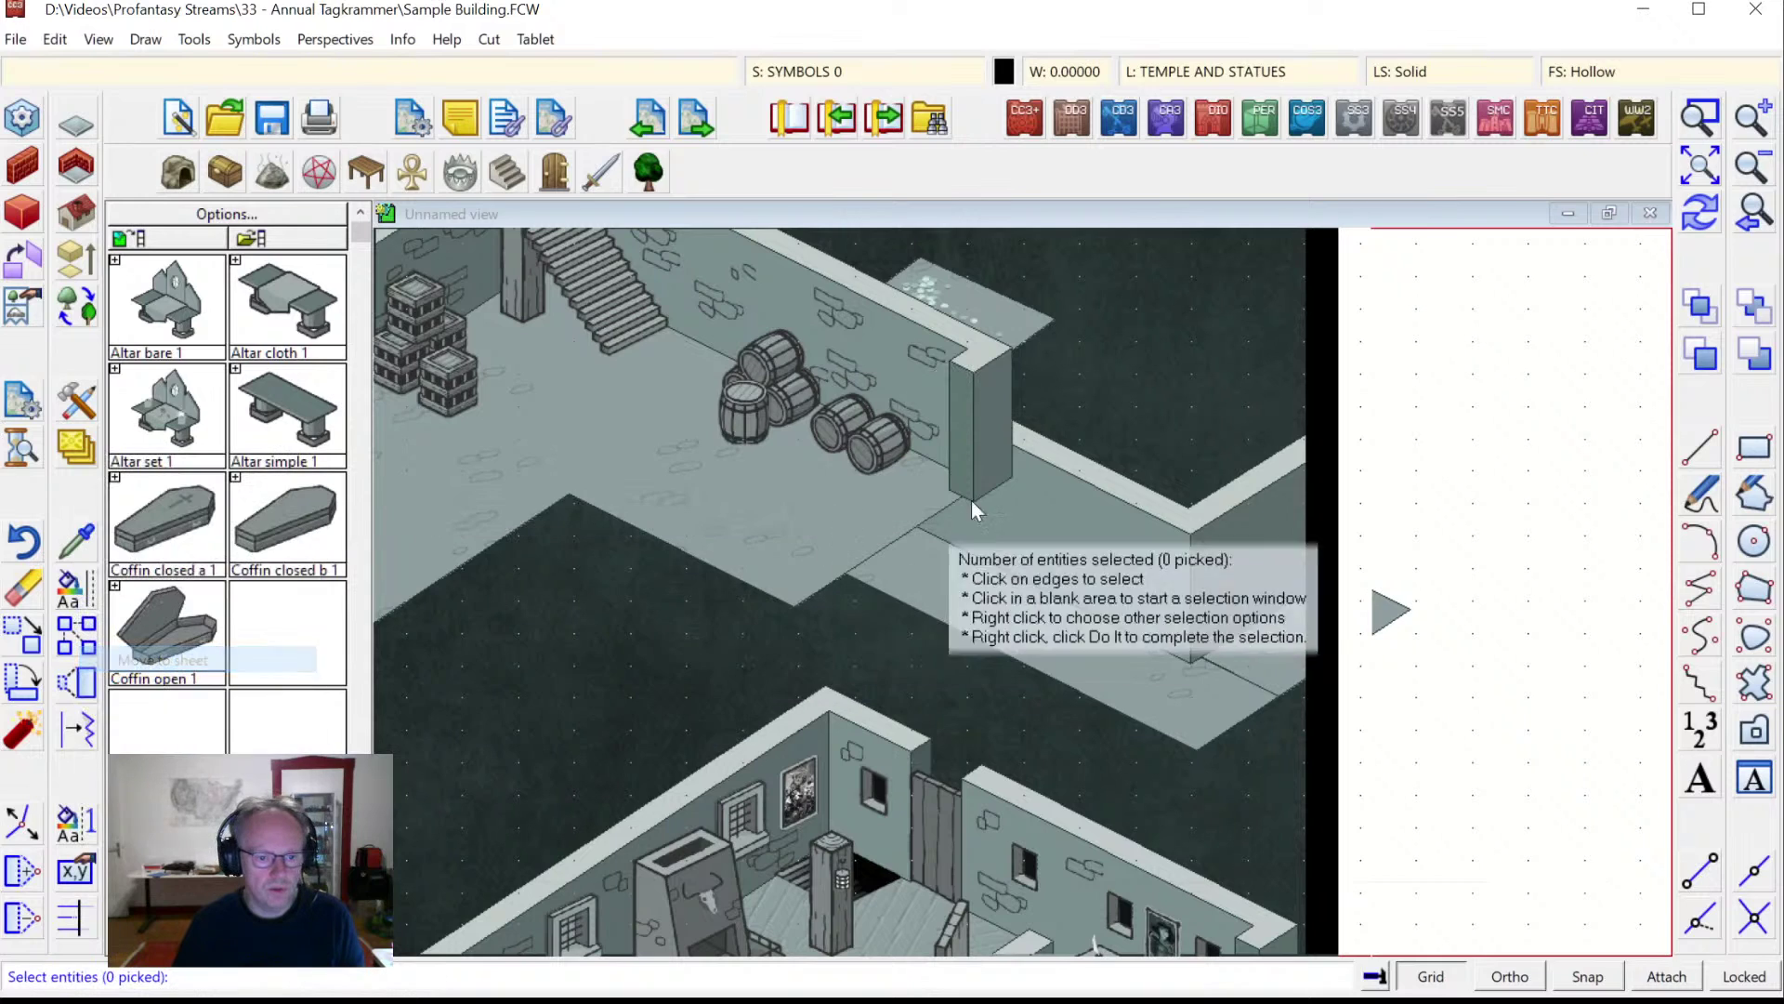
pyautogui.click(1073, 452)
pyautogui.rightClick(1072, 455)
pyautogui.click(1076, 460)
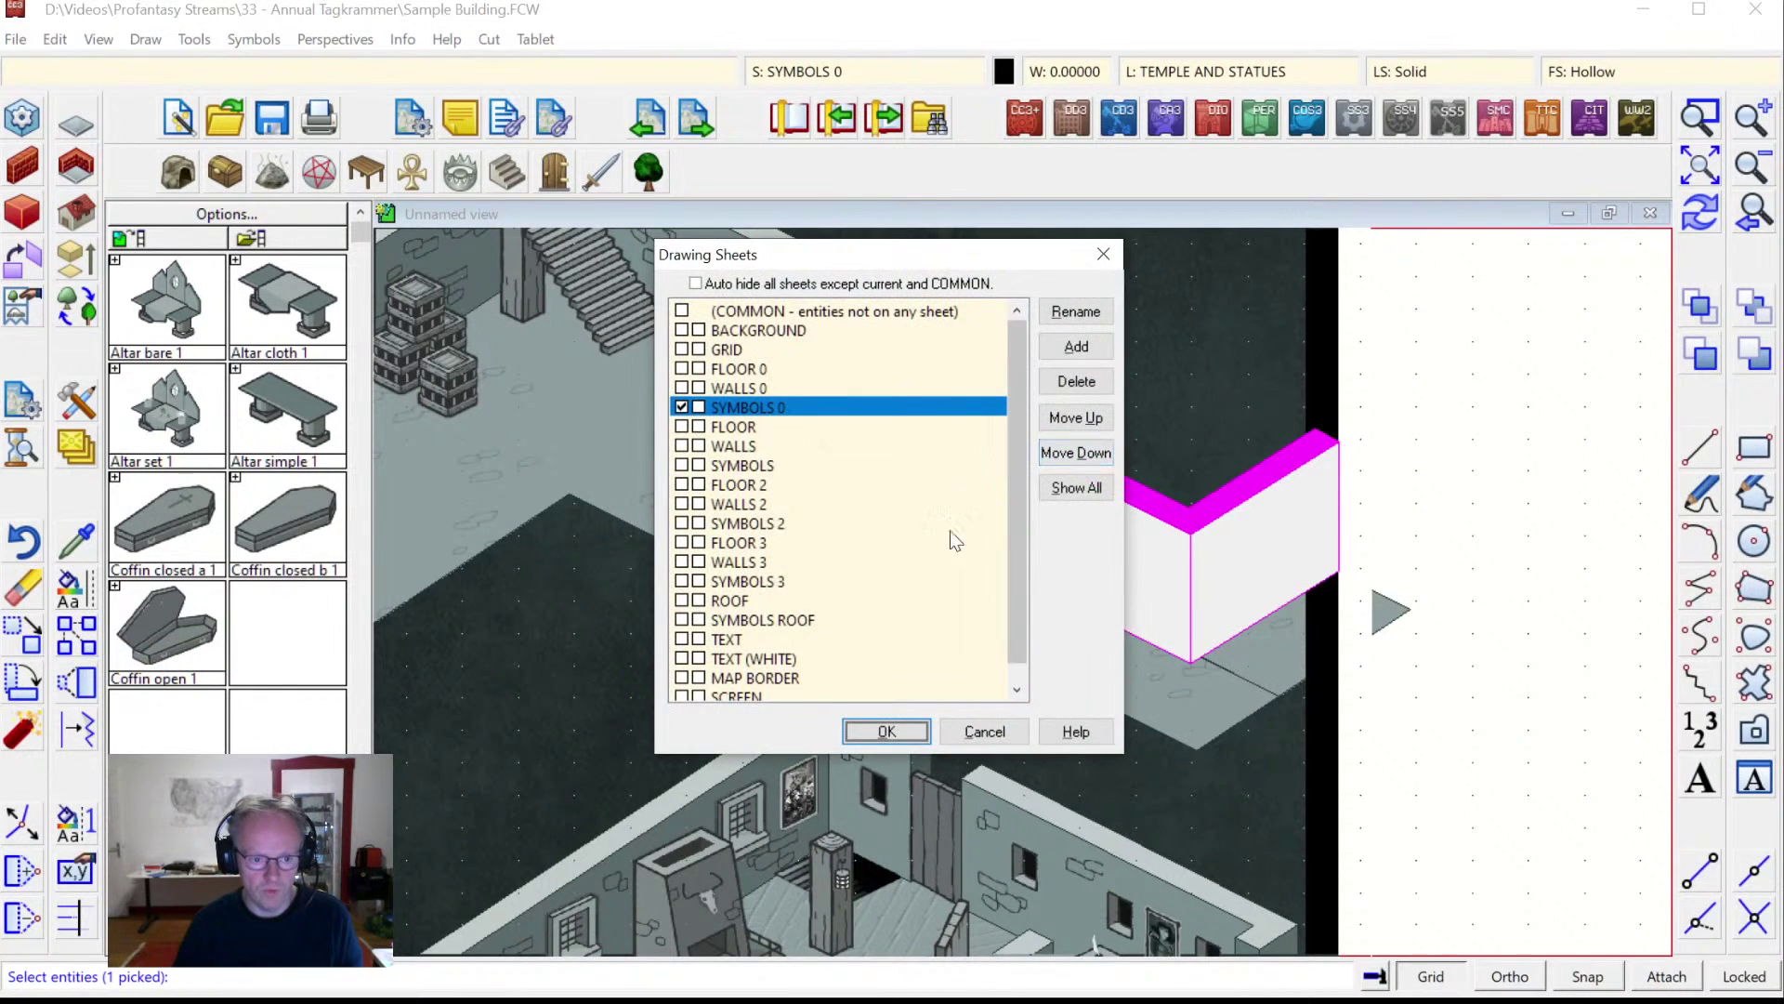
pyautogui.click(699, 450)
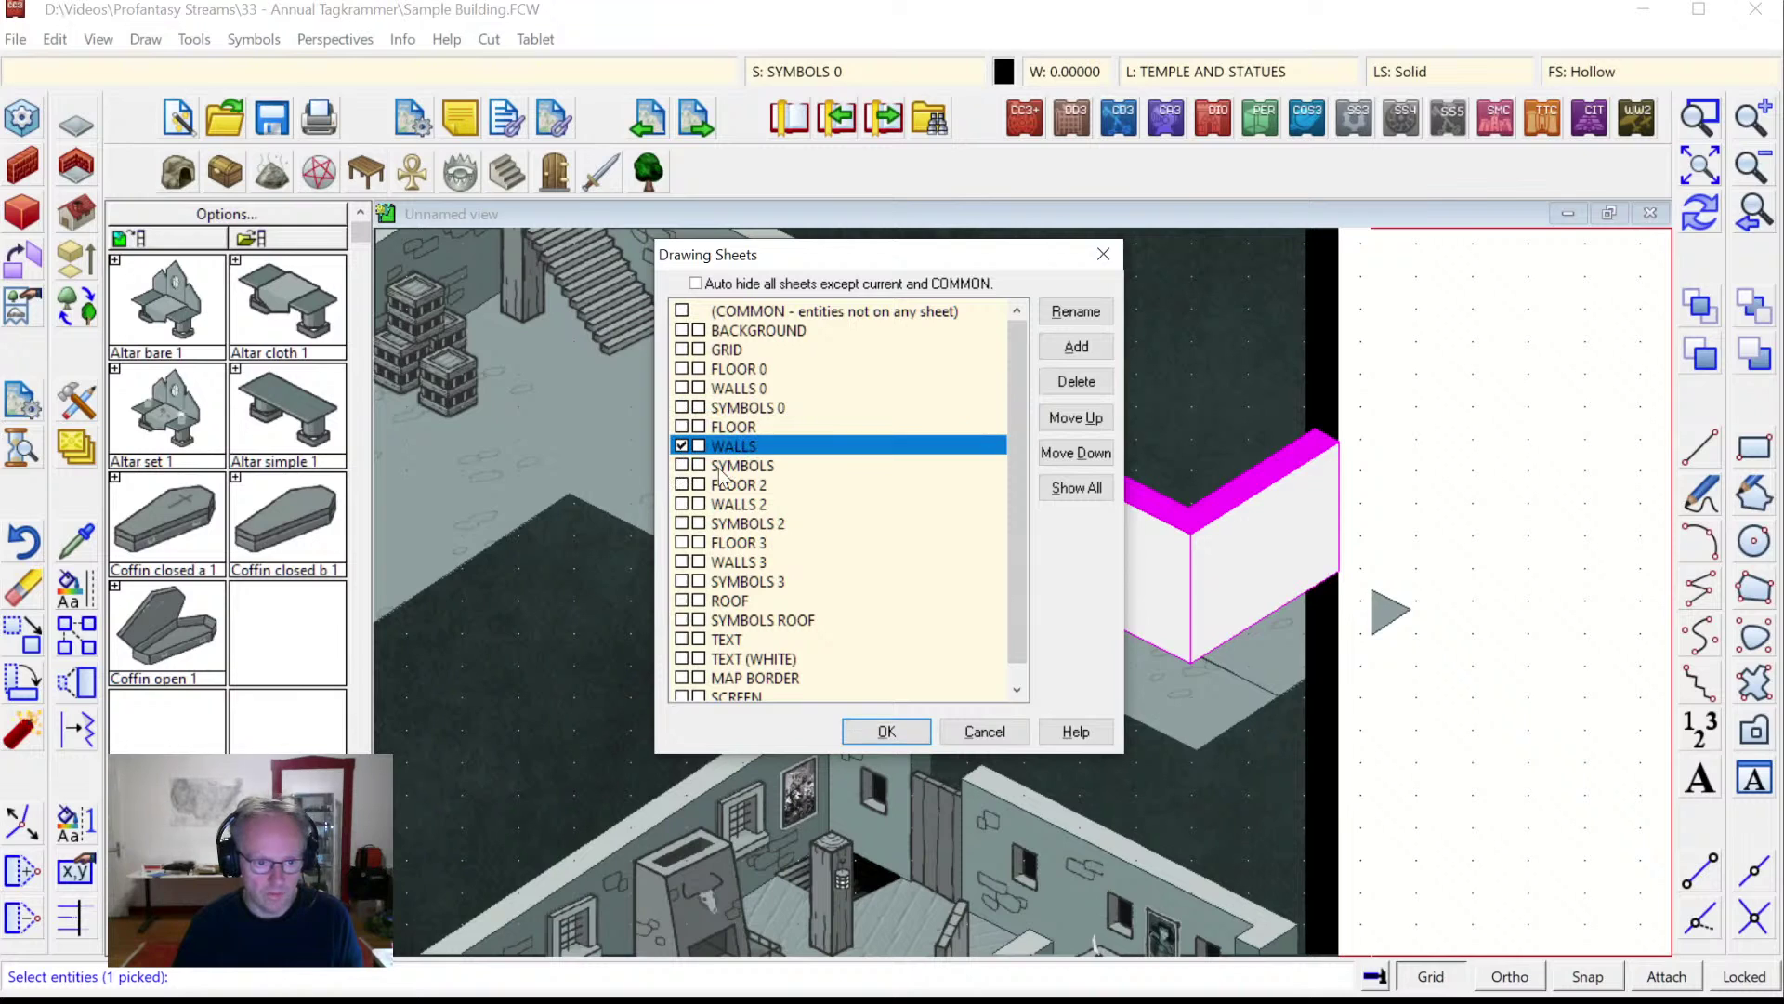
pyautogui.click(888, 732)
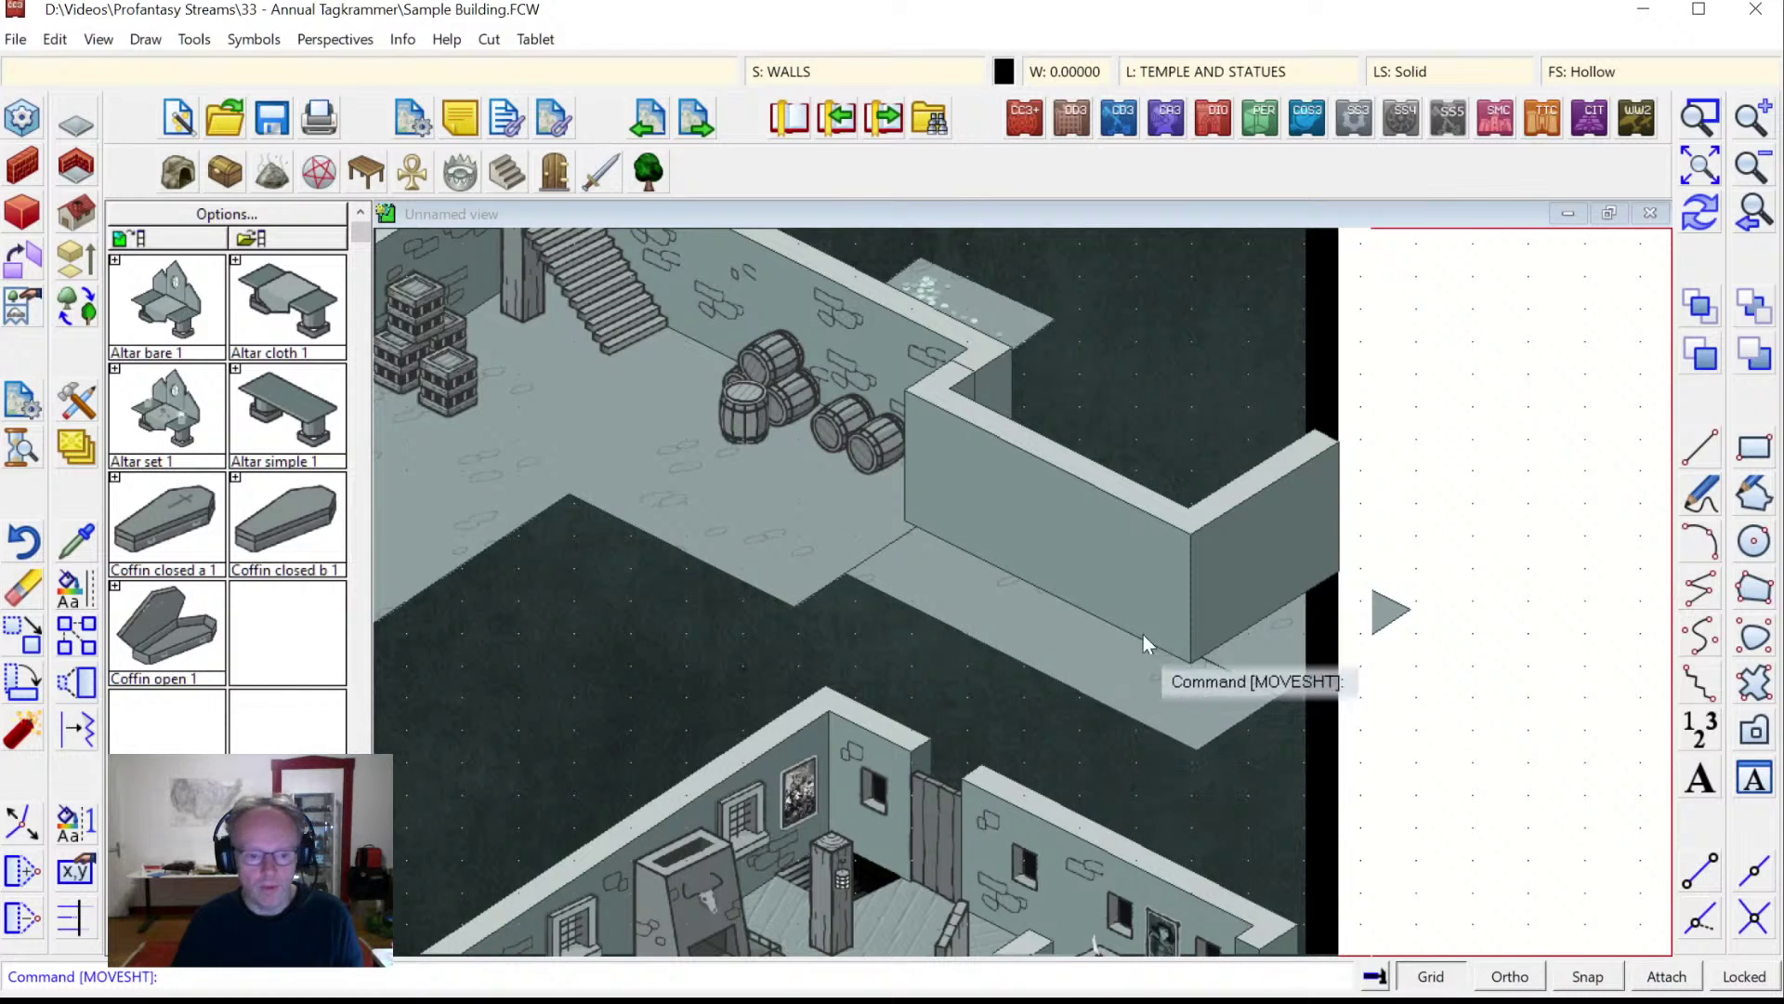
# List the corridor floor's entity properties to check which sheet it is on.
pyautogui.click(401, 39)
pyautogui.click(413, 70)
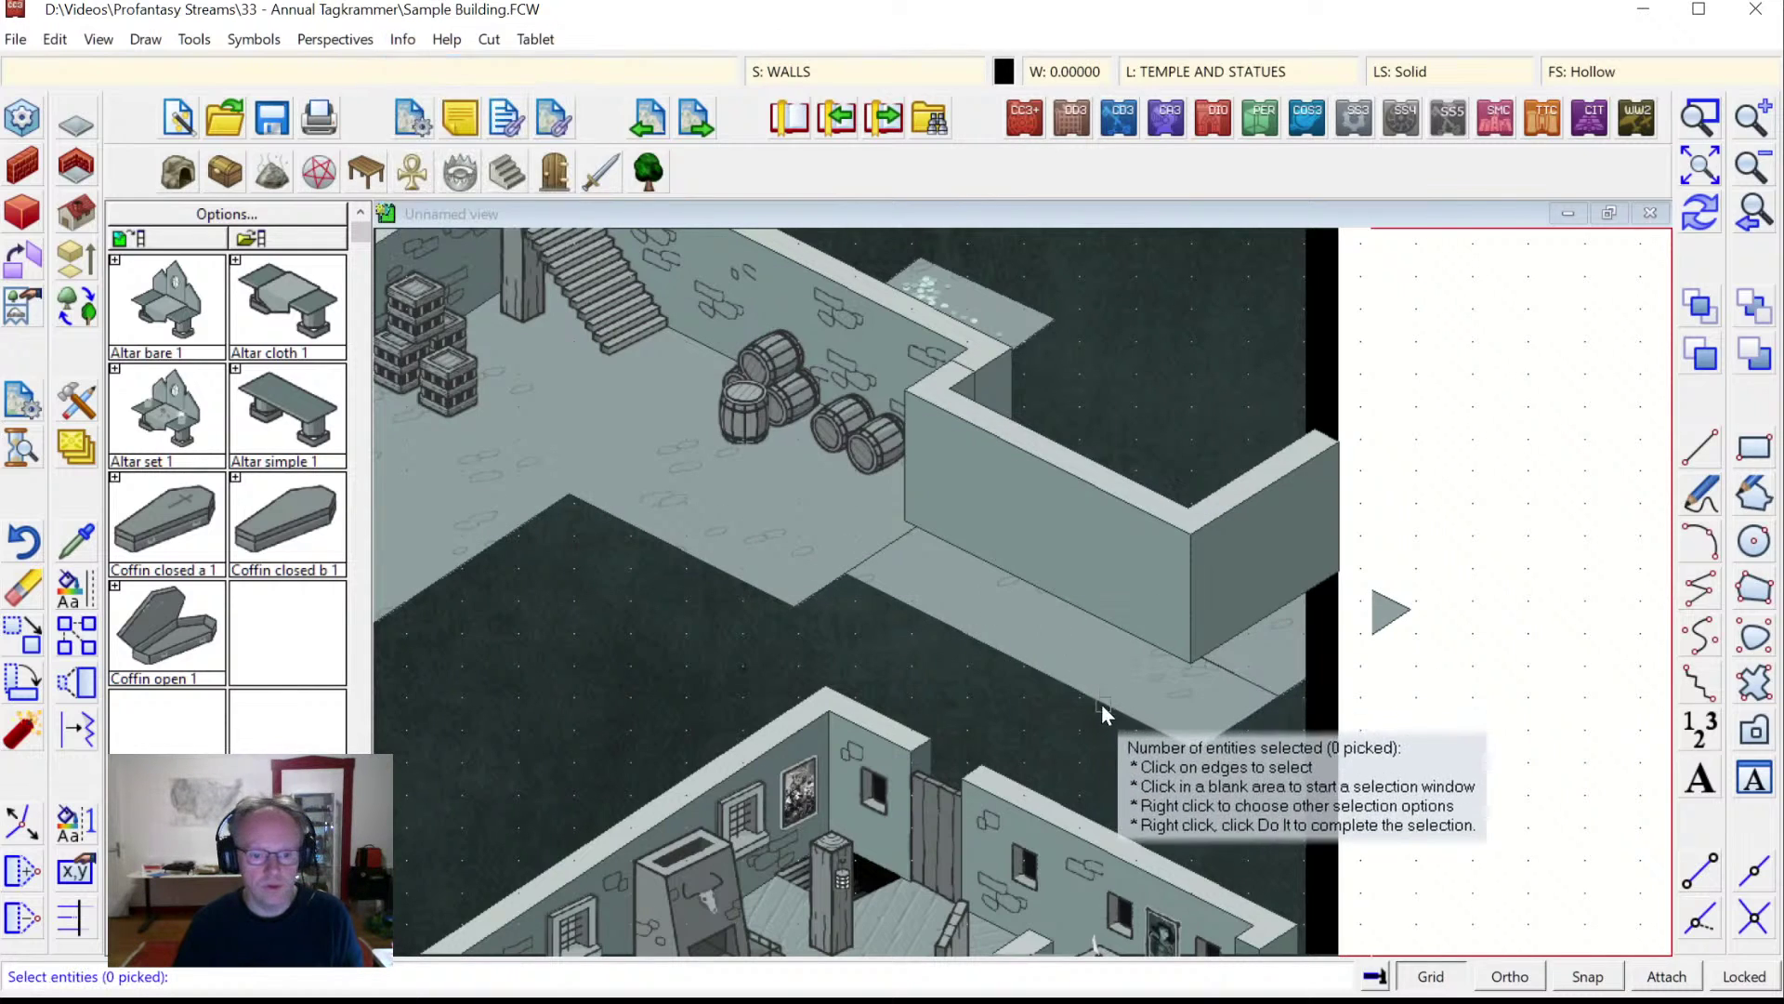
pyautogui.click(1023, 666)
pyautogui.rightClick(974, 643)
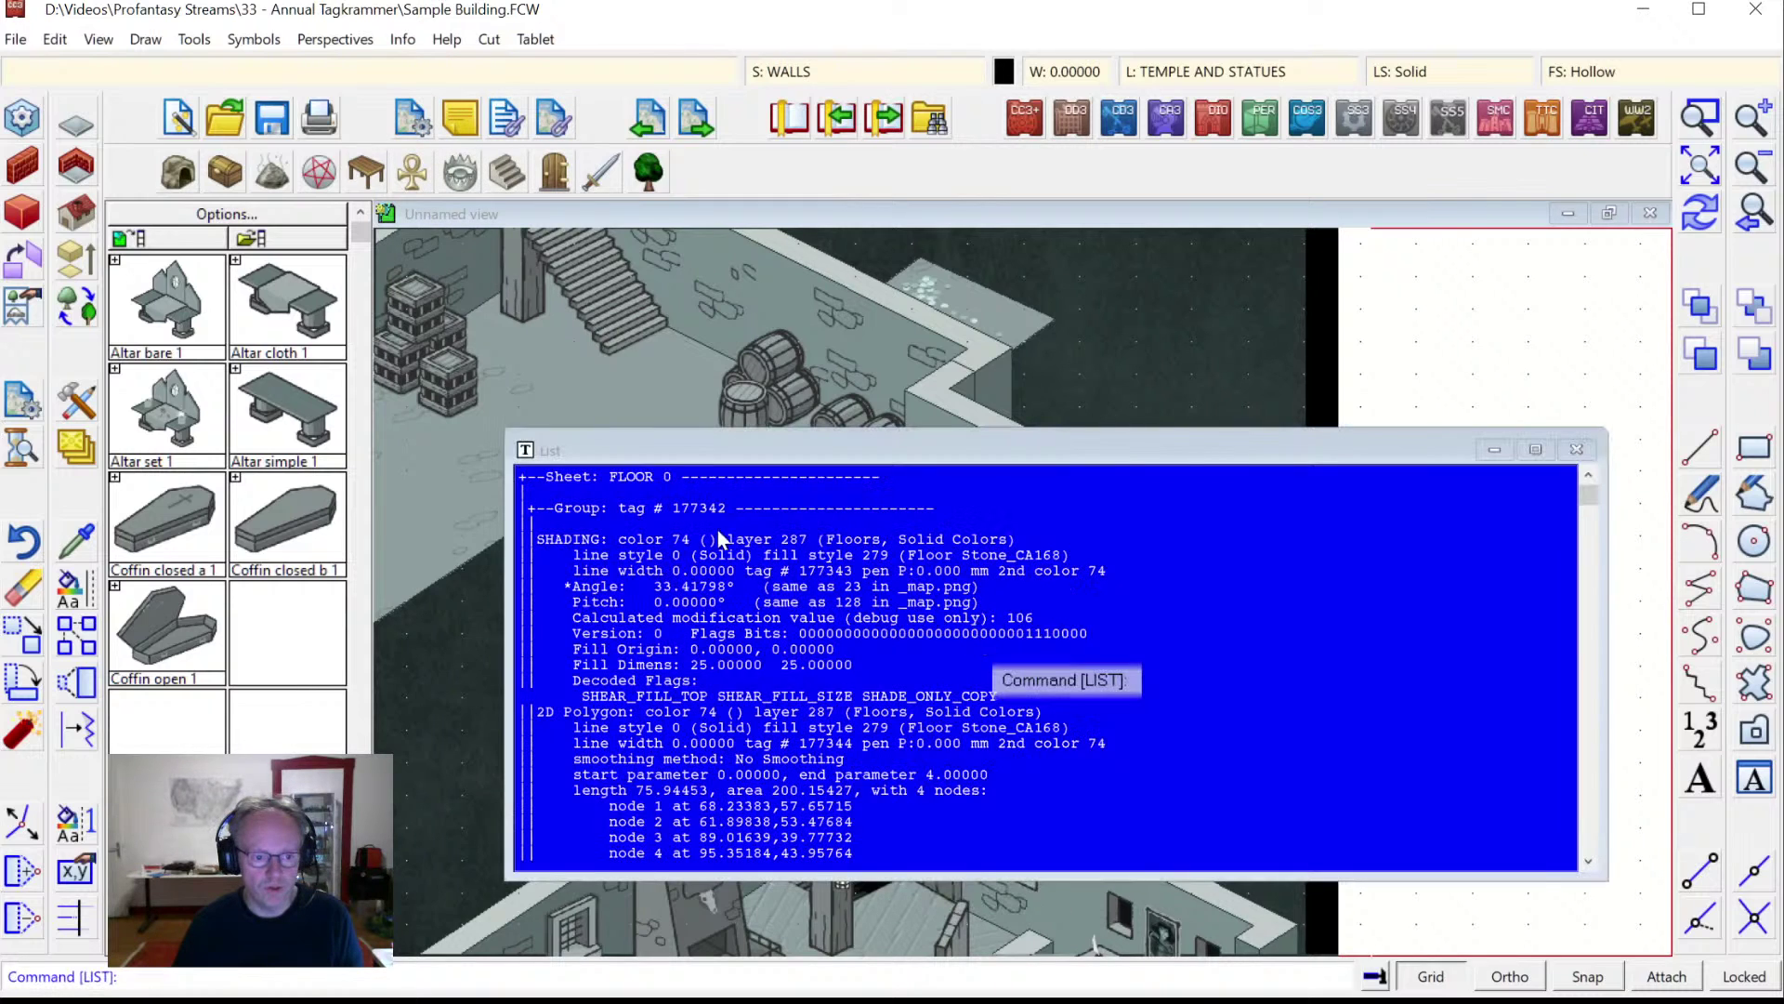
pyautogui.click(1576, 449)
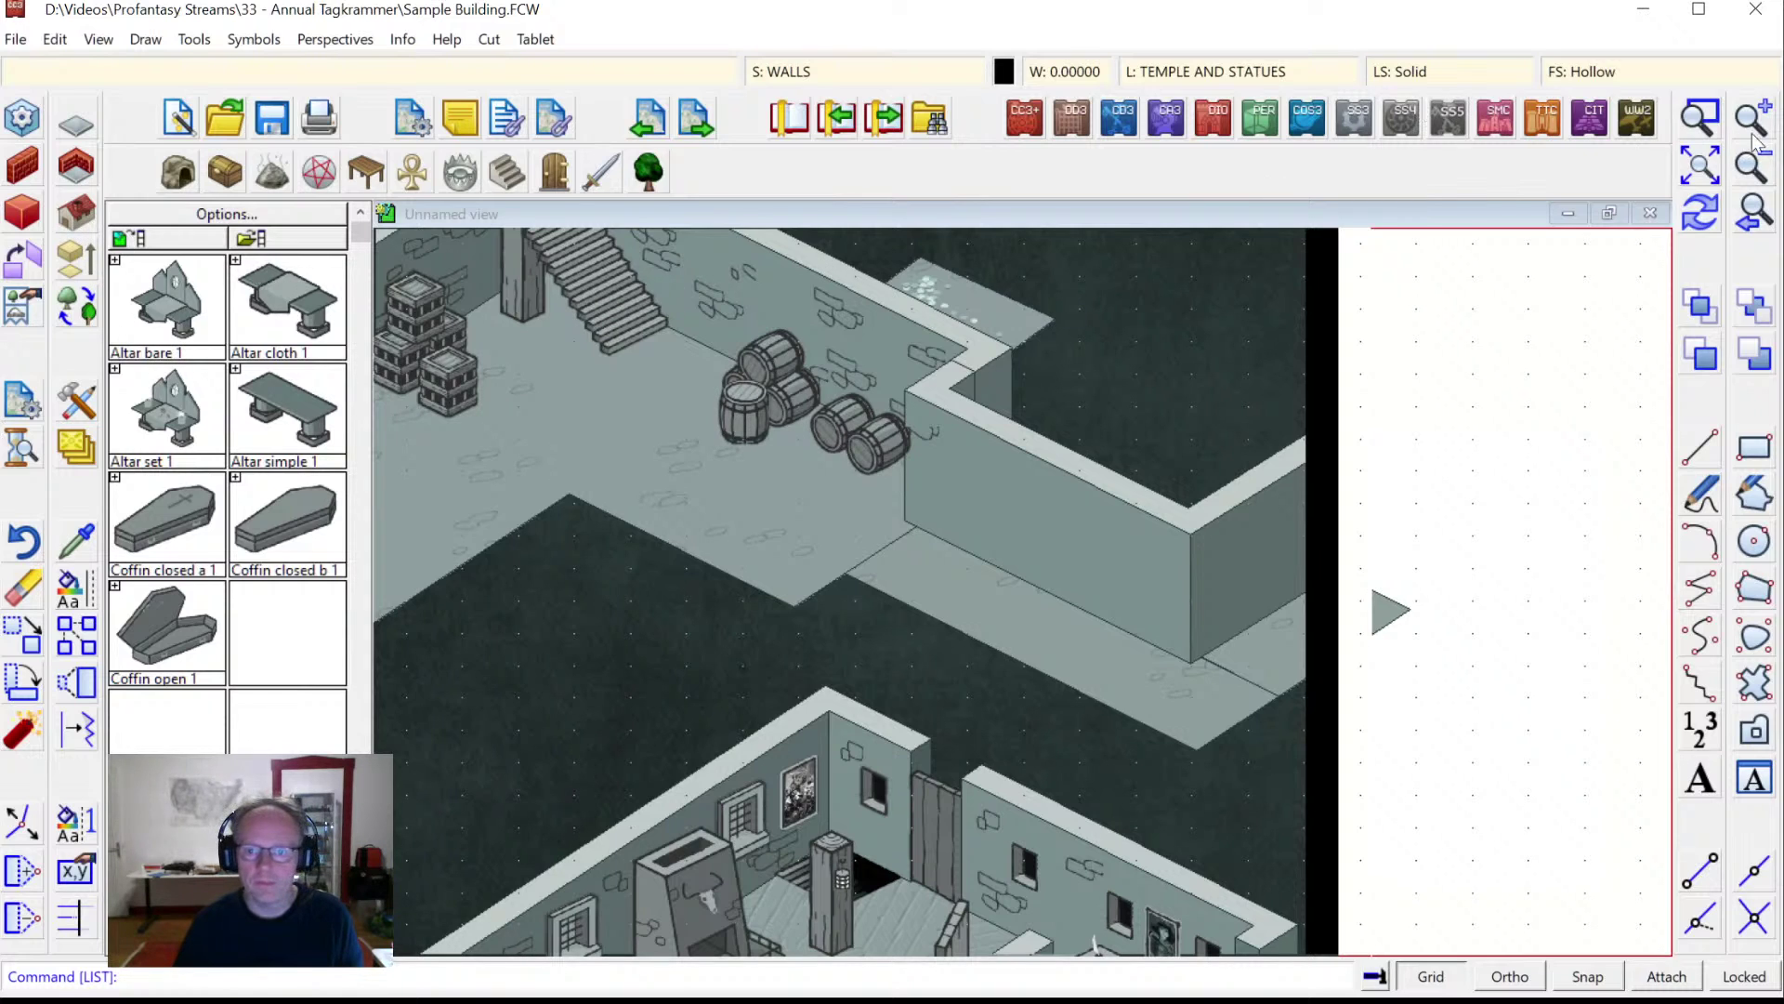
# Move only the stone texture beside the rightmost barrel onto the long corridor wall face near its basement end, leaving the wall unselected.
pyautogui.click(1704, 167)
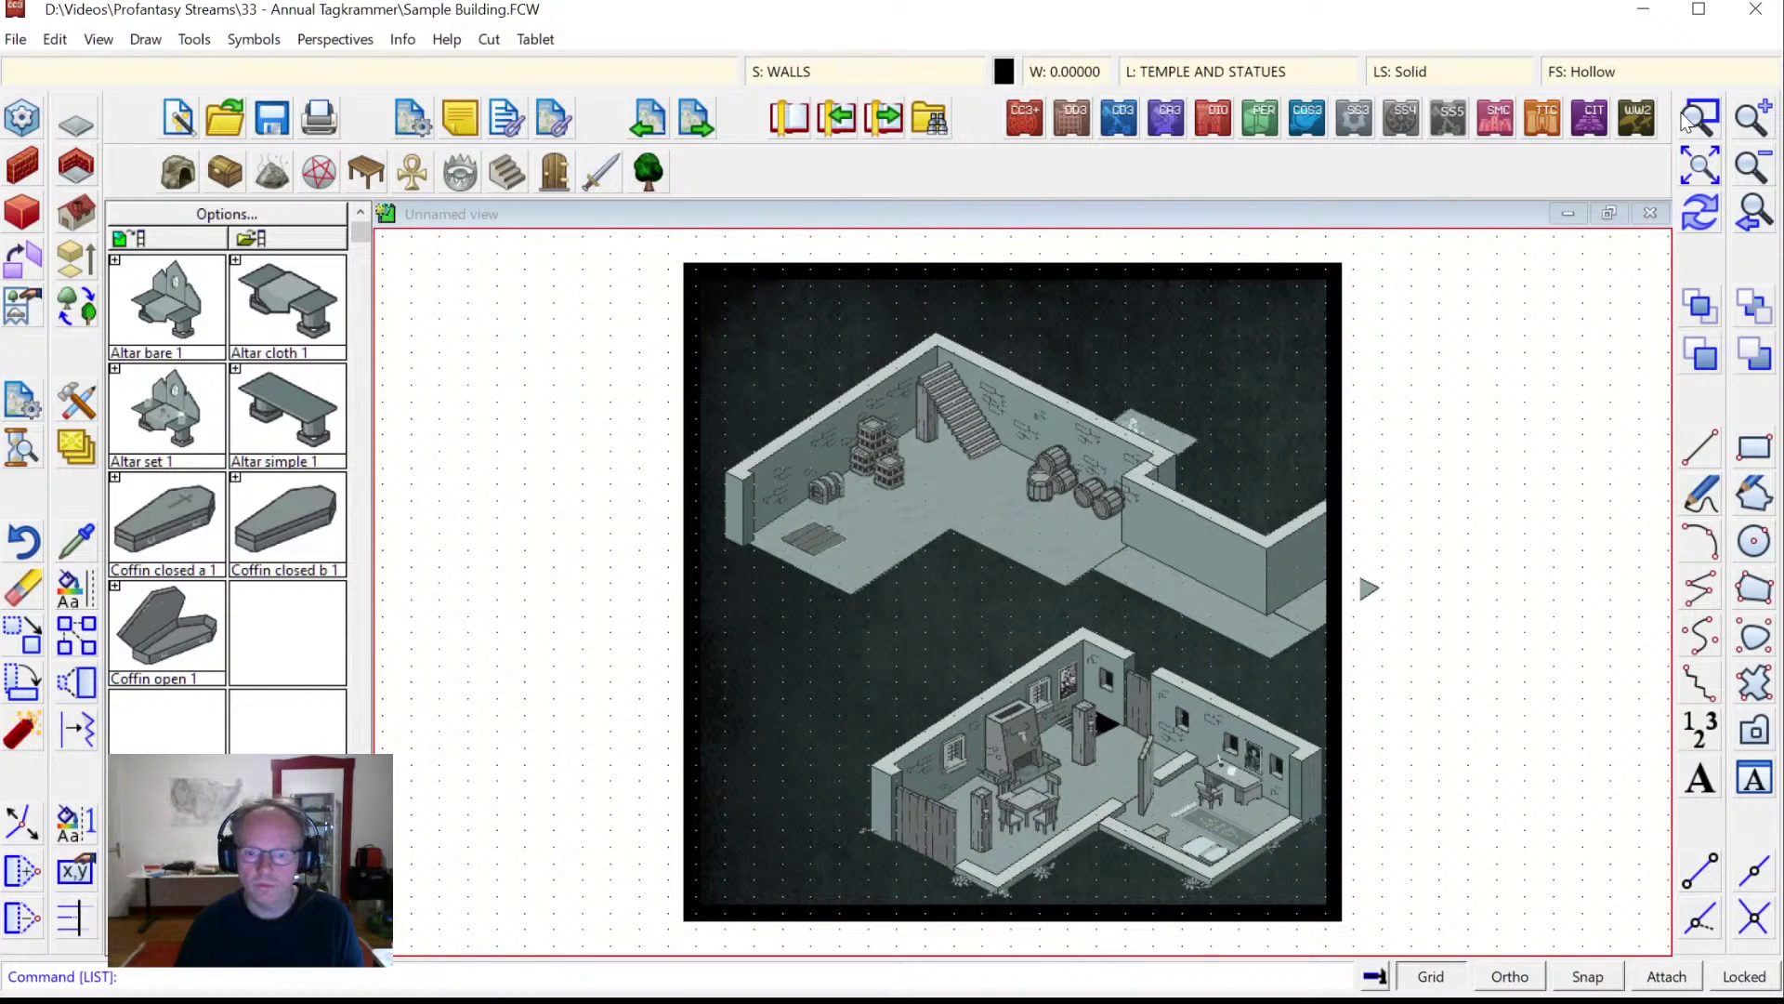
pyautogui.click(1693, 118)
pyautogui.click(1048, 383)
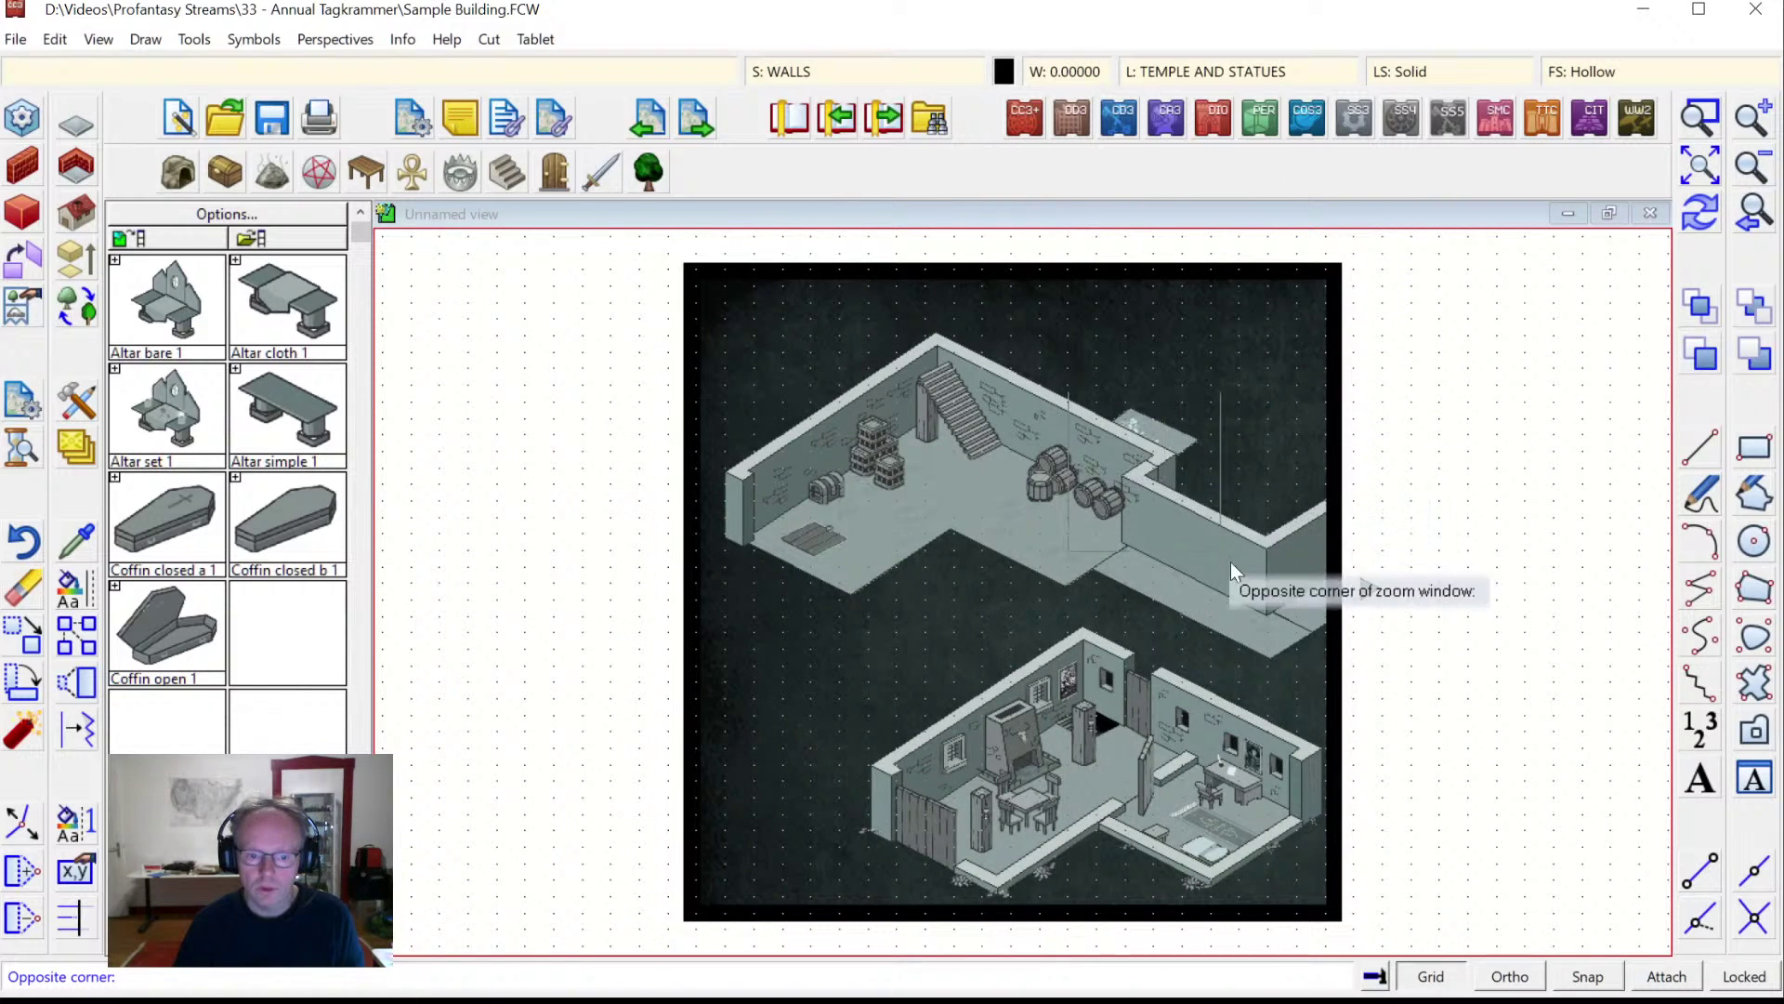
pyautogui.click(1325, 661)
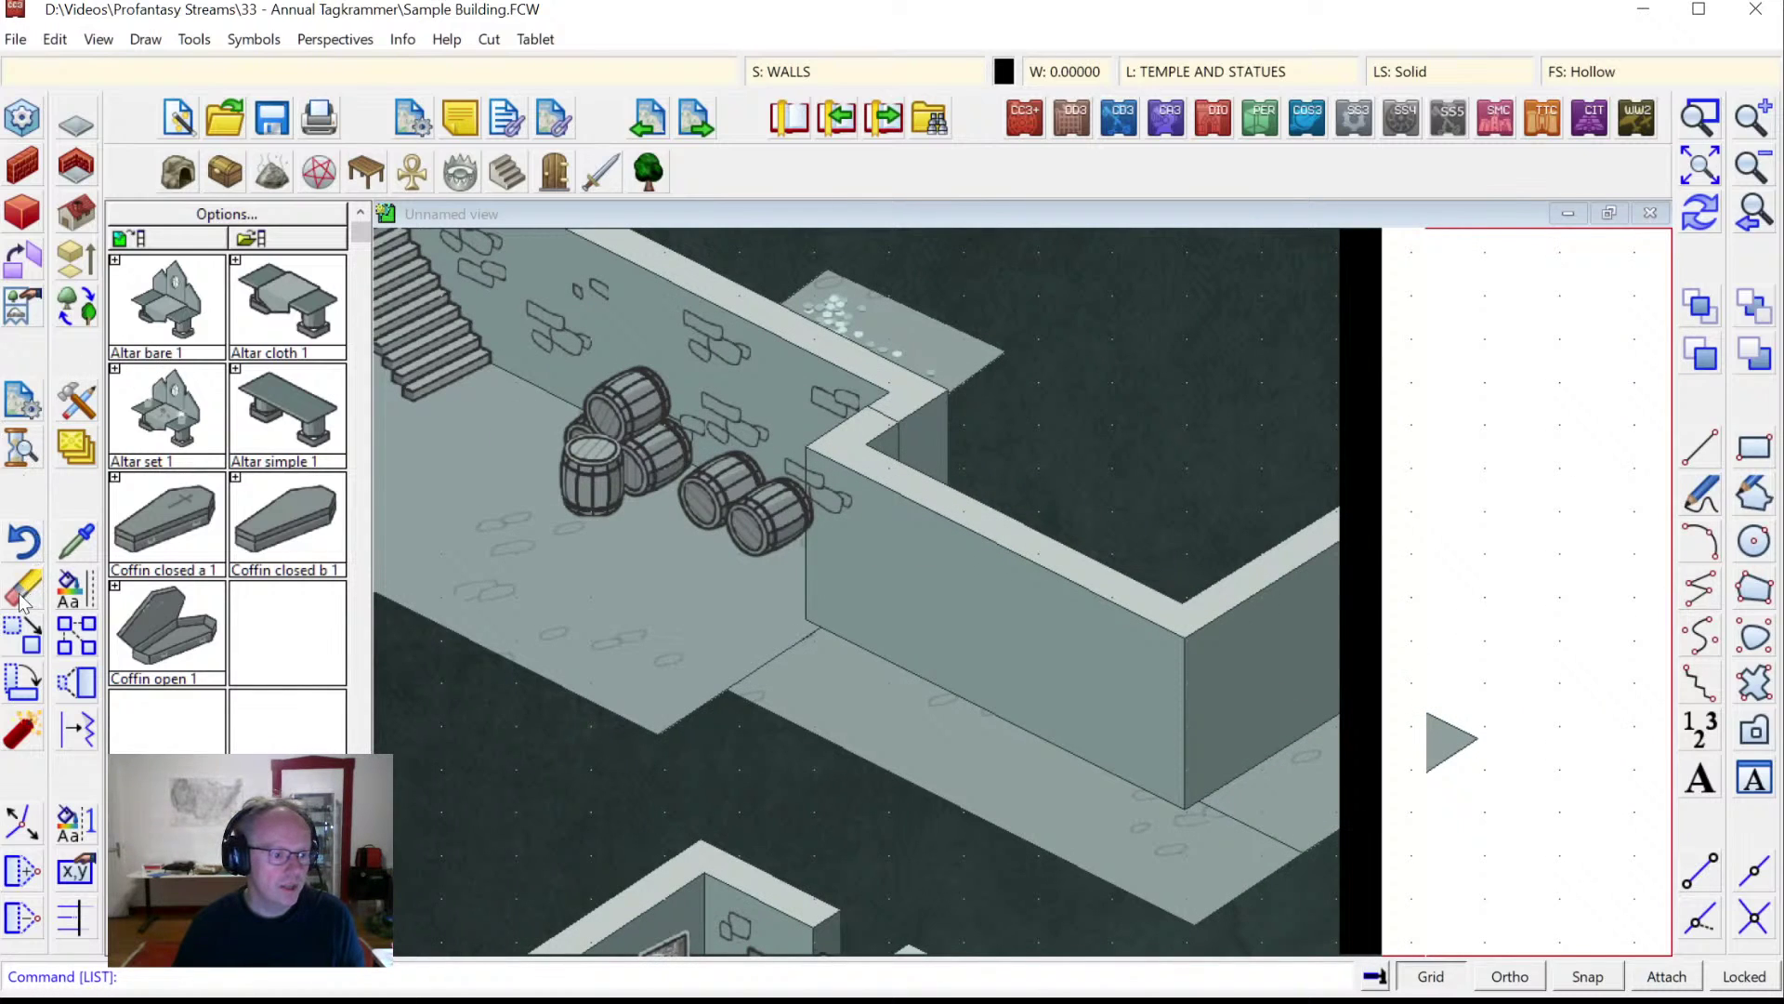
pyautogui.click(25, 636)
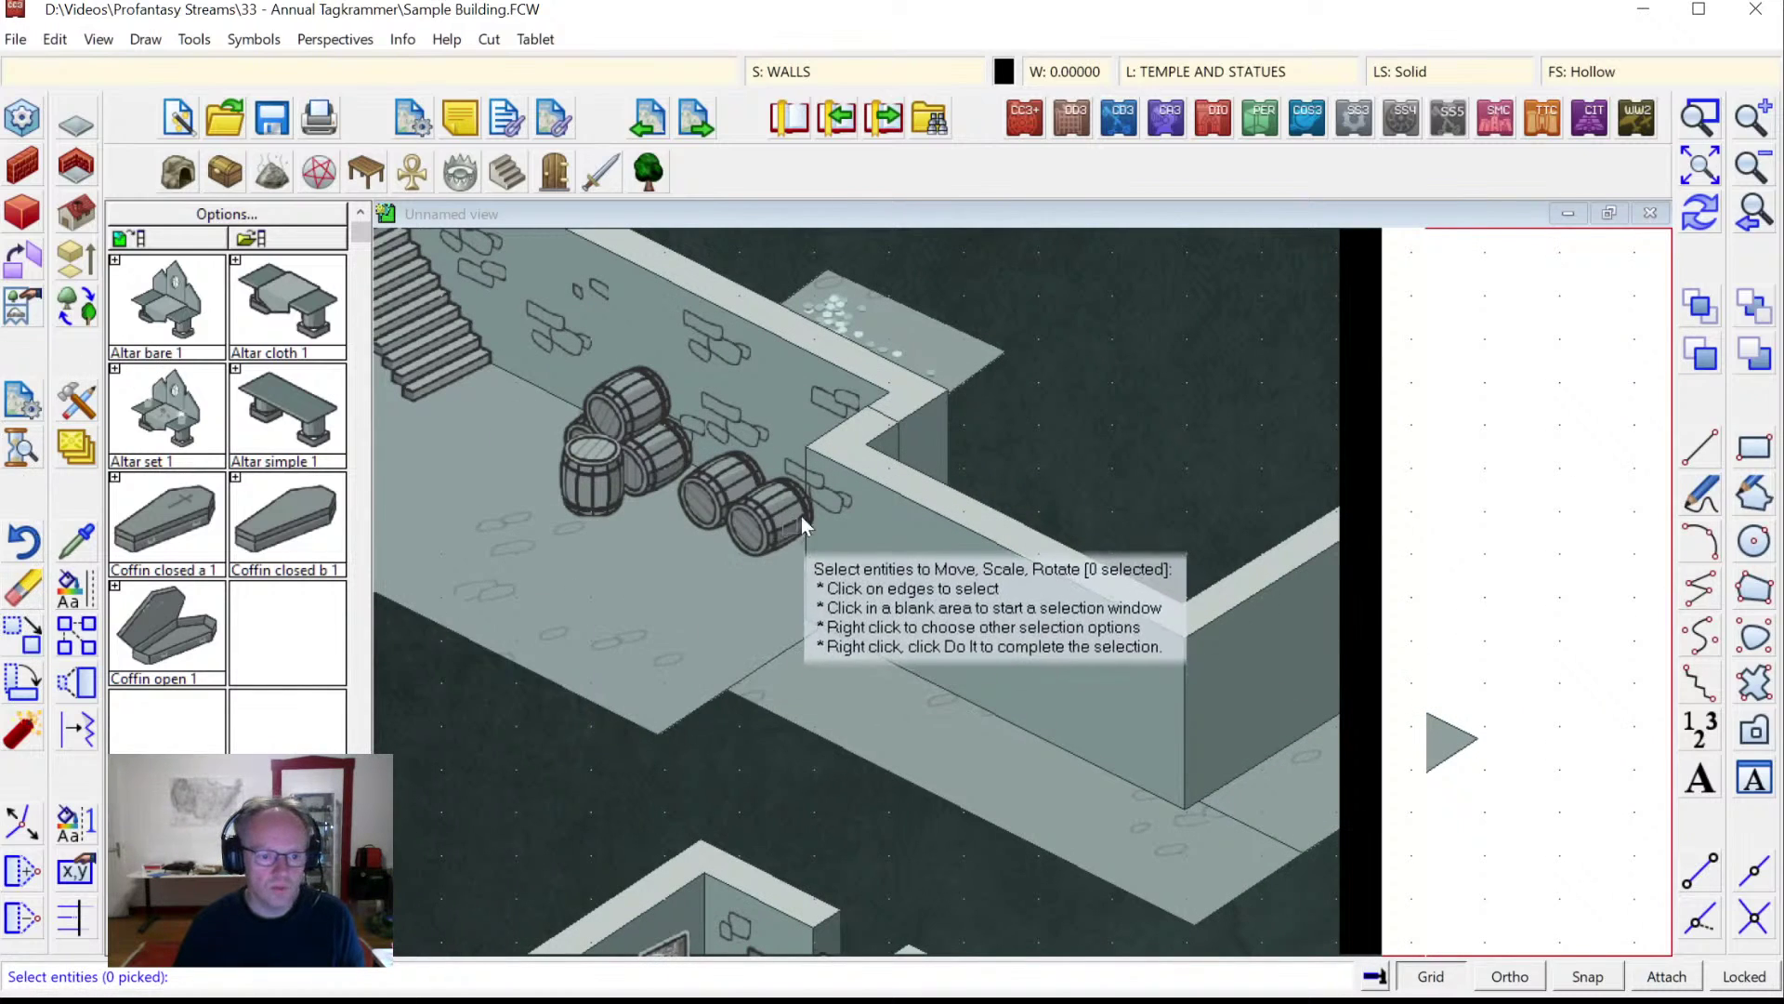
pyautogui.click(817, 460)
pyautogui.rightClick(823, 466)
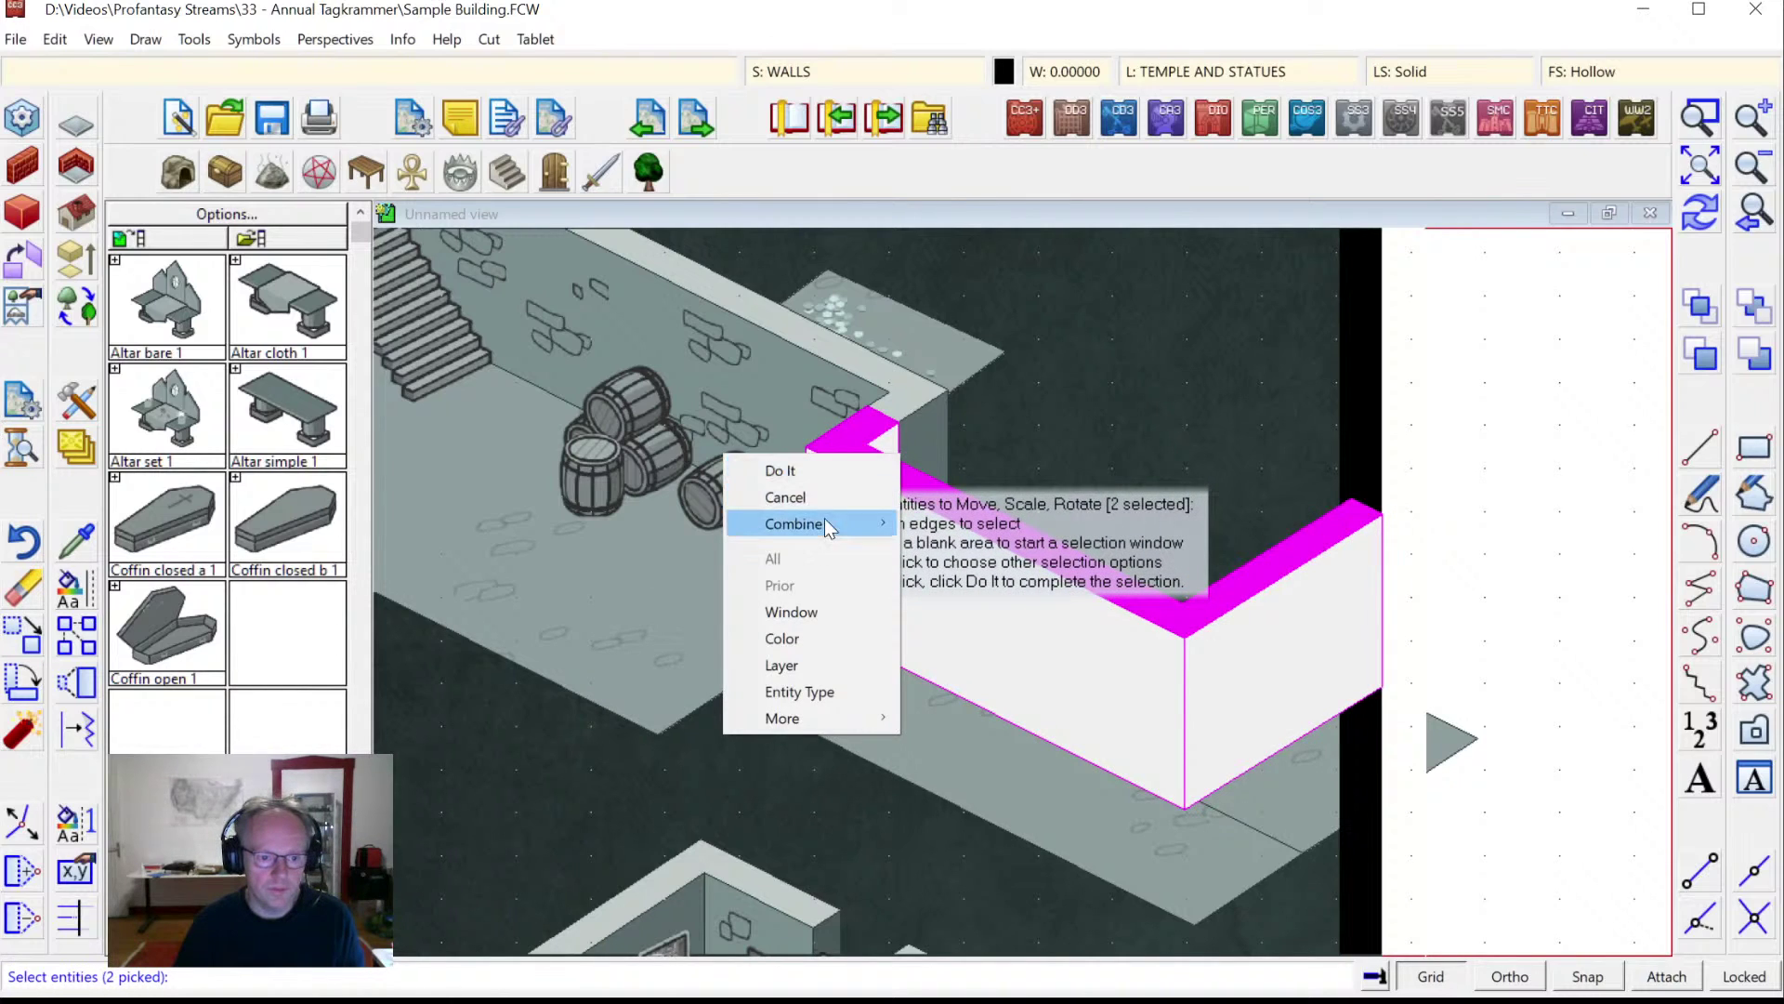
pyautogui.click(593, 19)
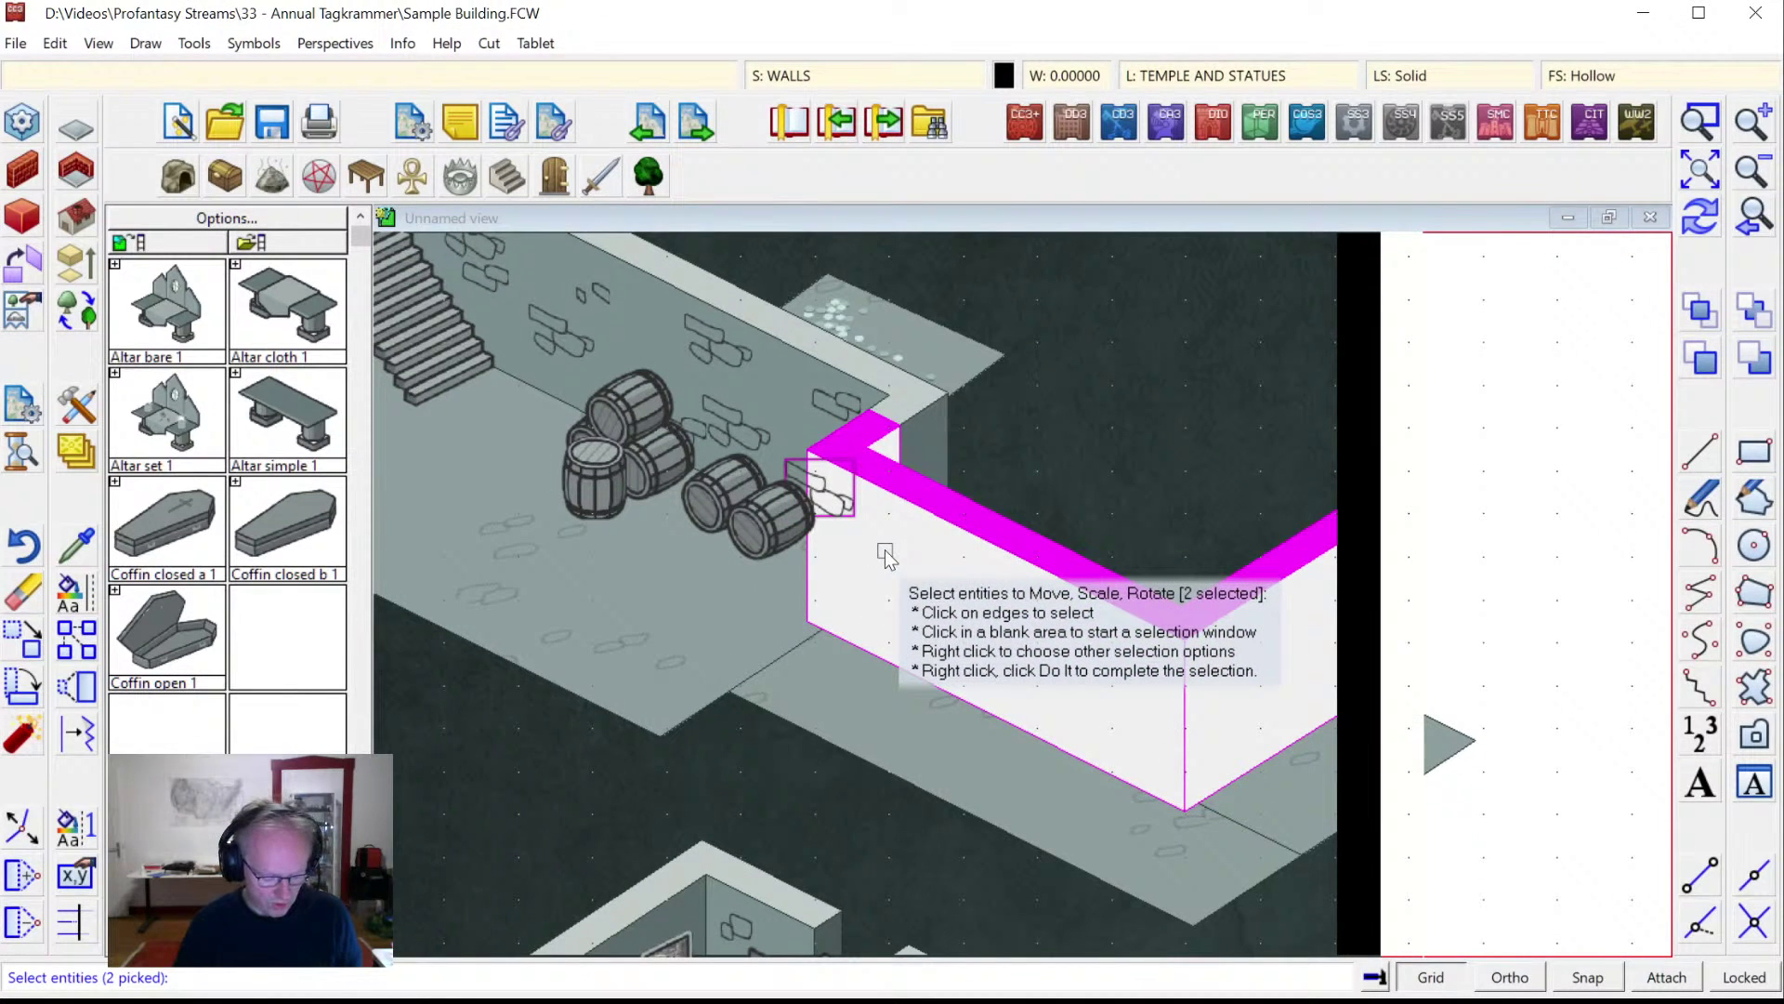
pyautogui.click(1010, 526)
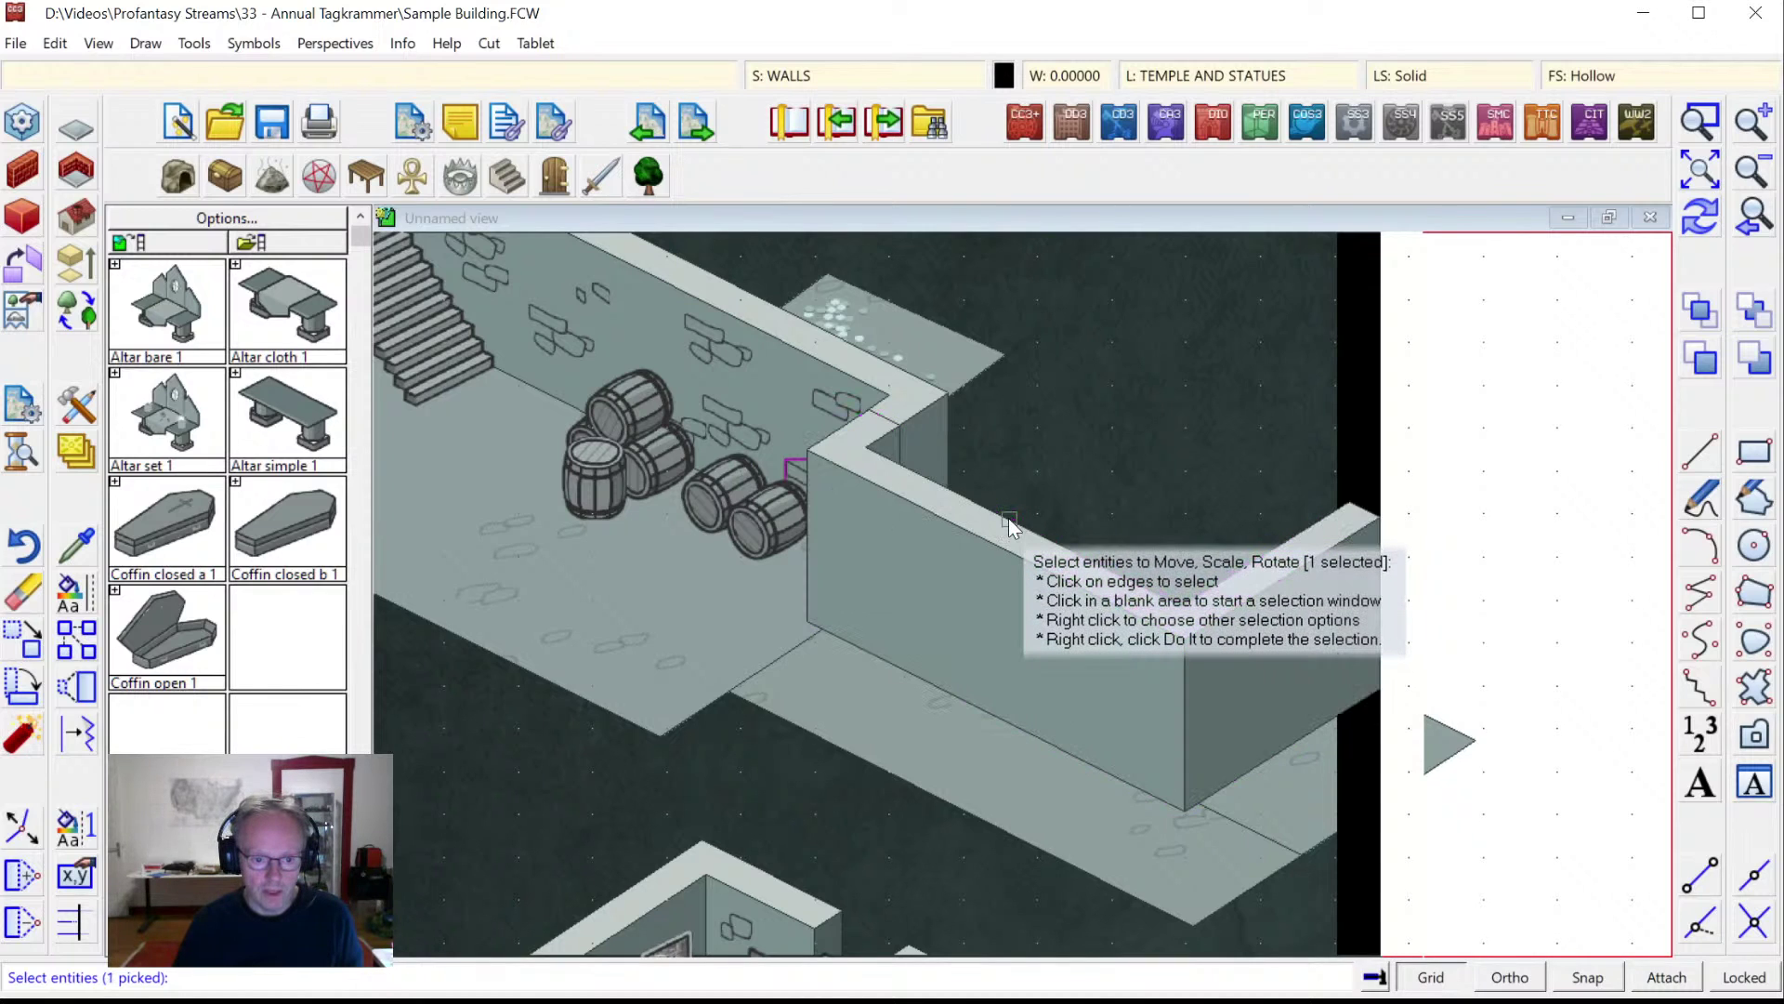
pyautogui.click(1687, 236)
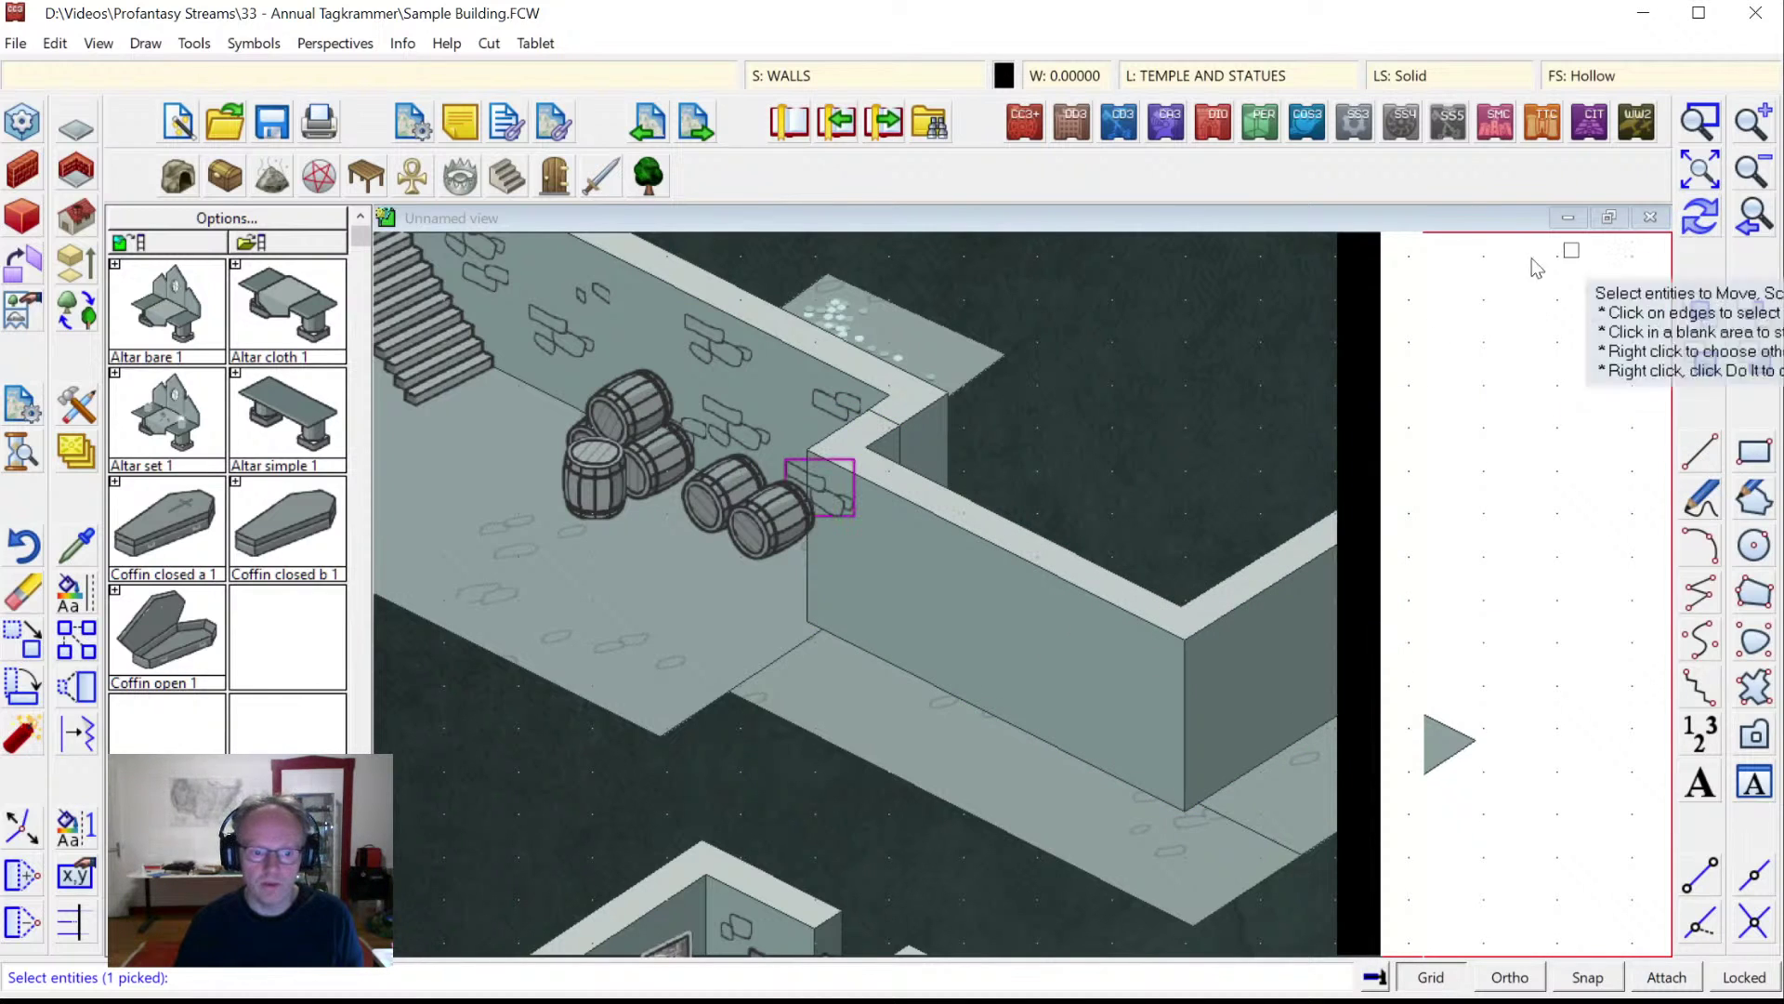
pyautogui.rightClick(834, 477)
pyautogui.click(848, 487)
pyautogui.click(837, 488)
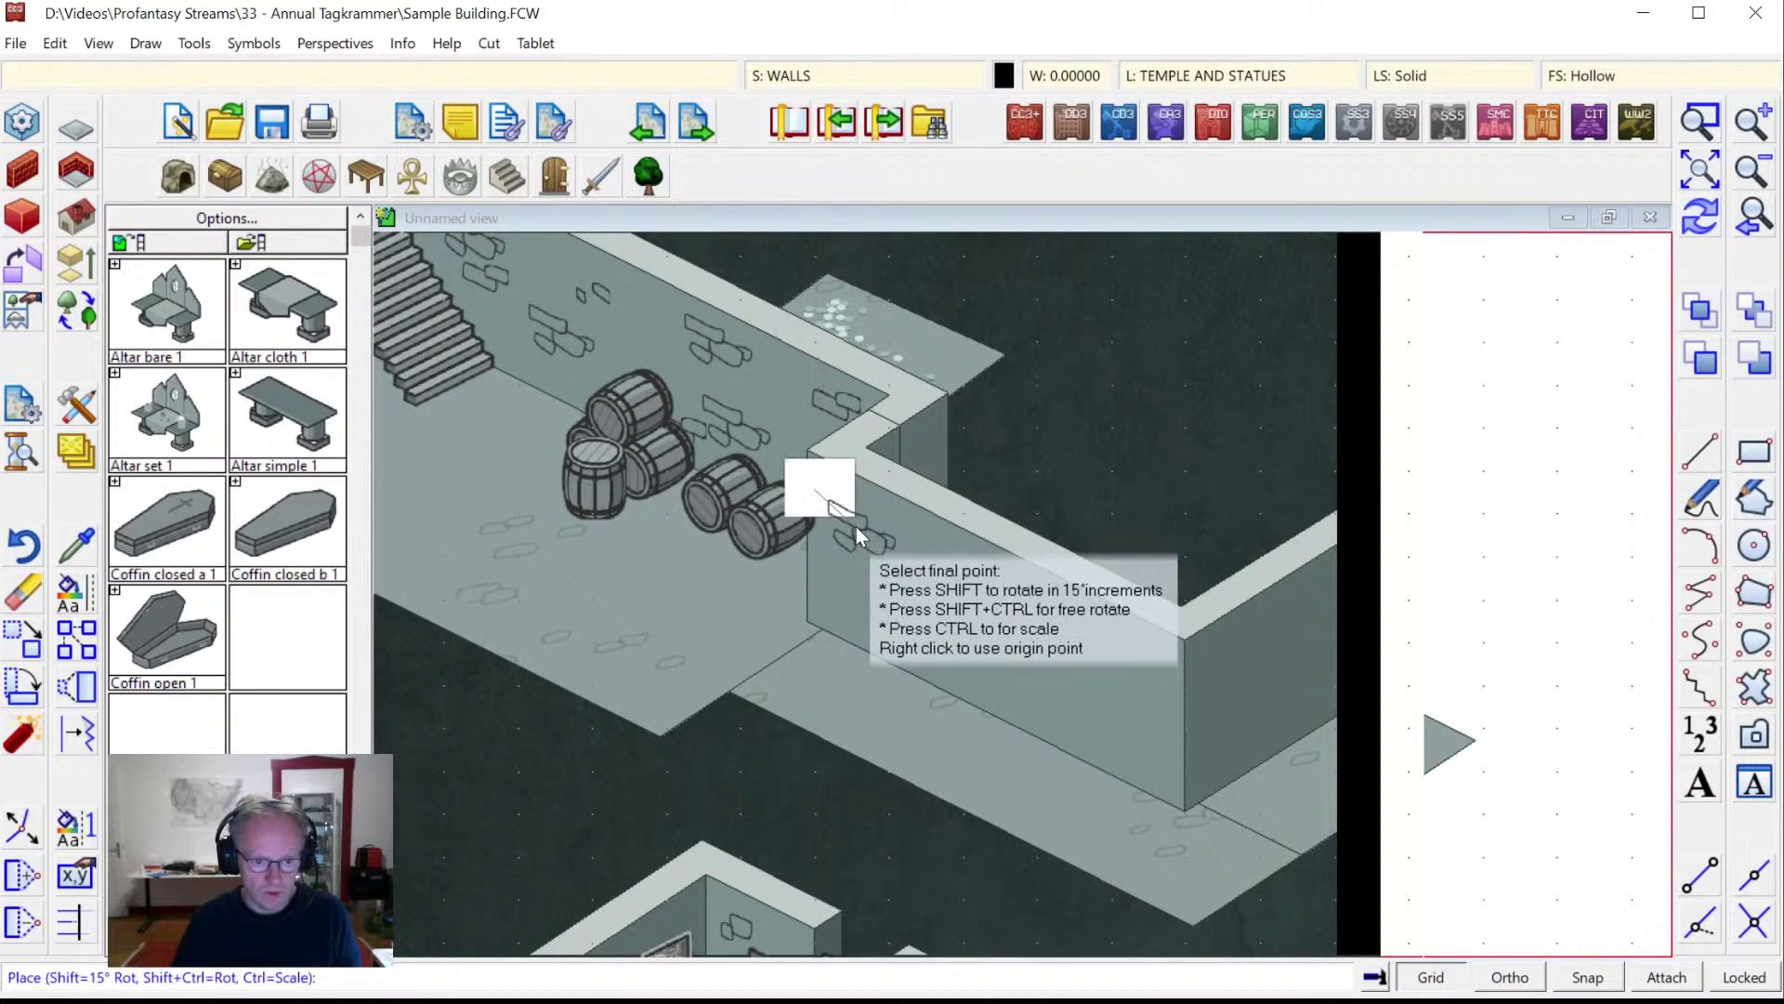
pyautogui.click(863, 531)
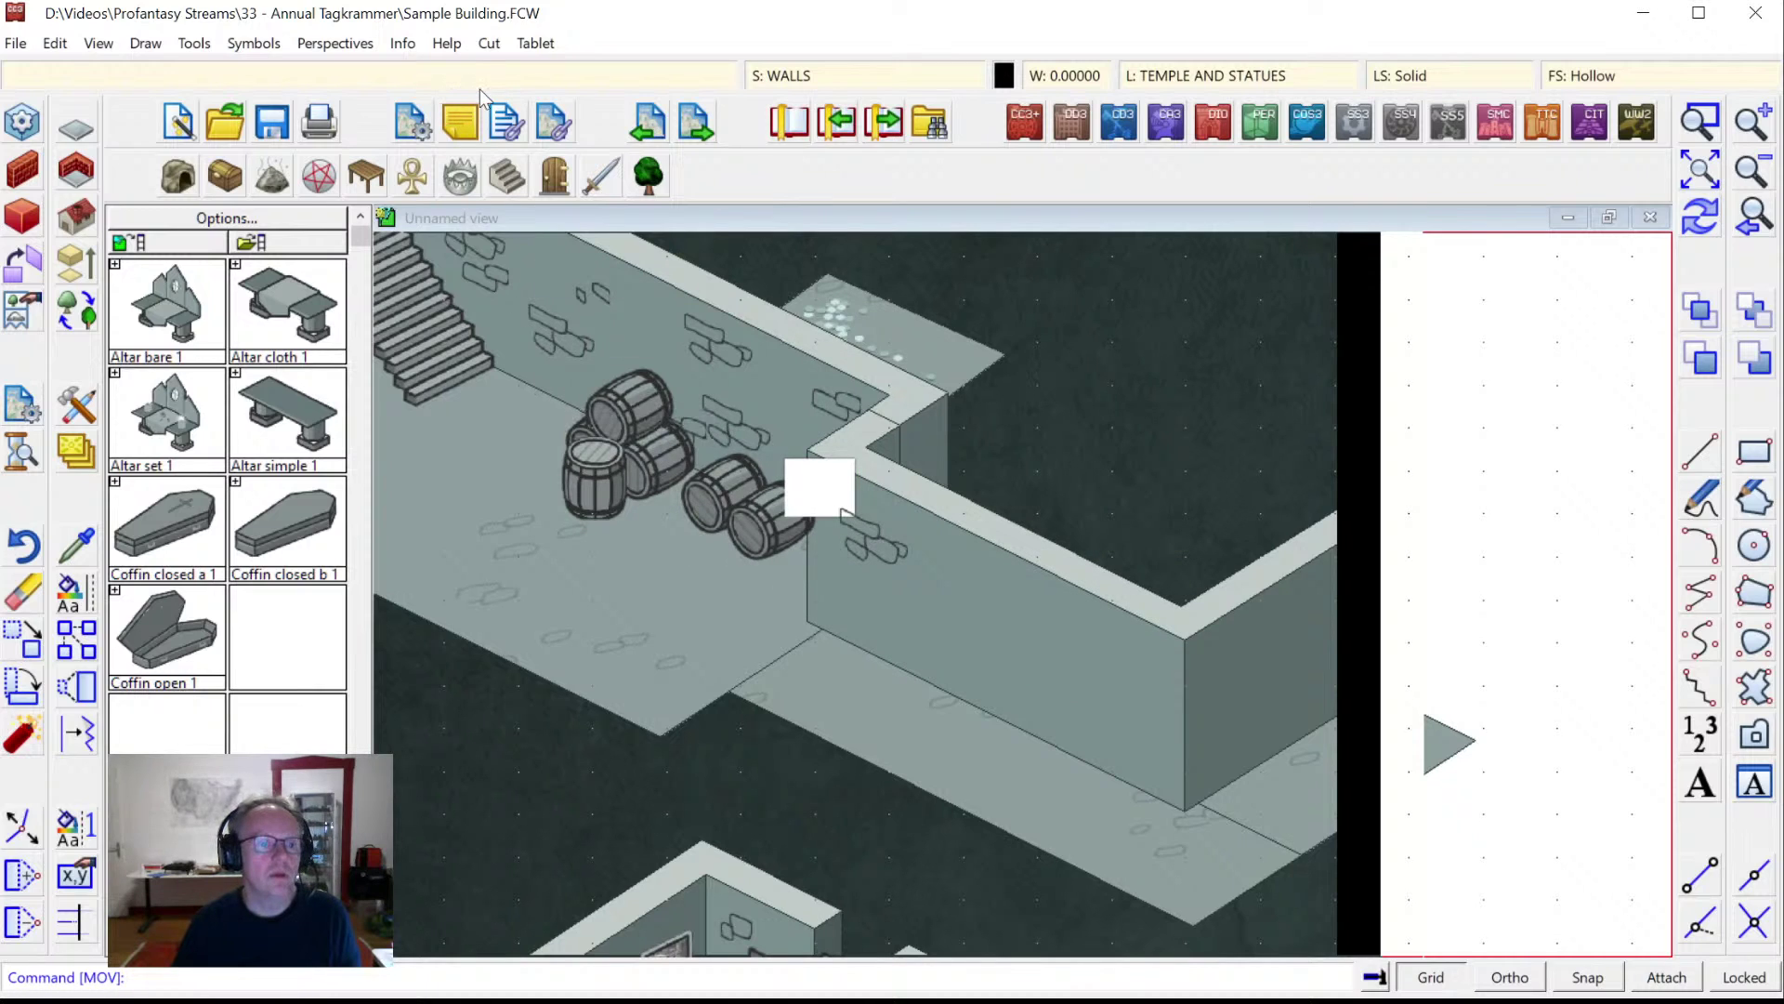
# Load the wall features symbol catalog and place three large and two small stone textures across the corridor wall's two faces.
pyautogui.click(555, 182)
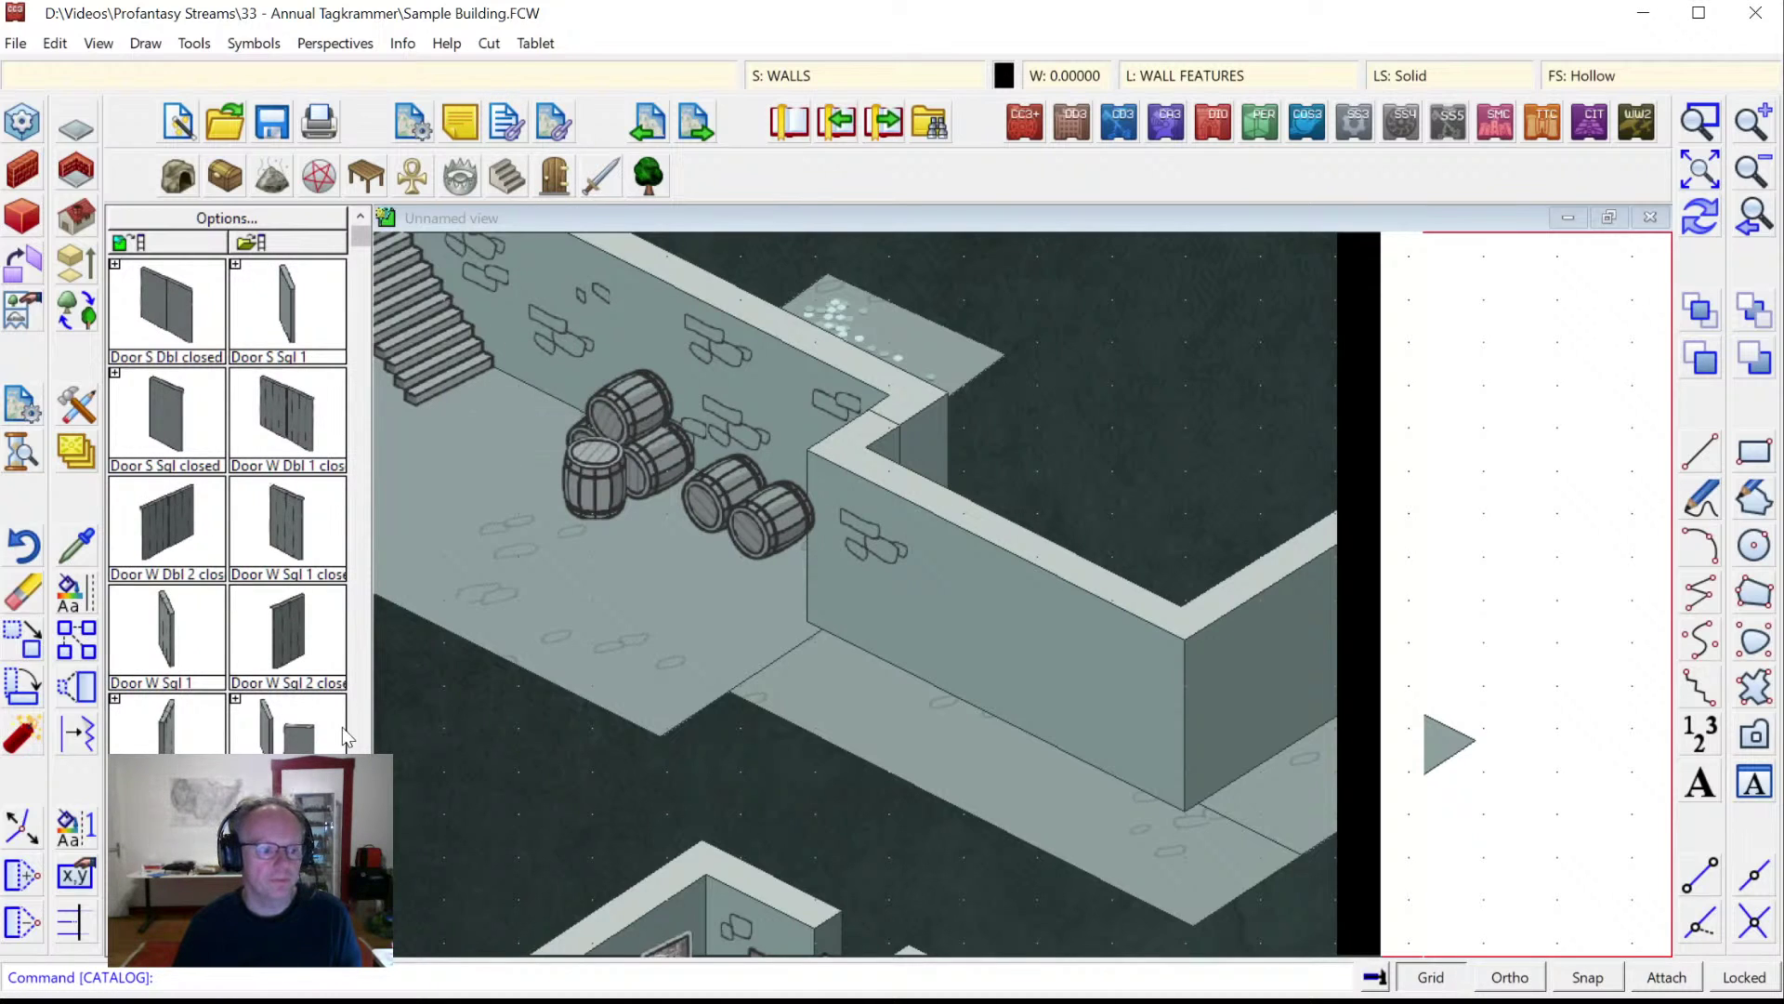
pyautogui.click(359, 736)
pyautogui.click(290, 822)
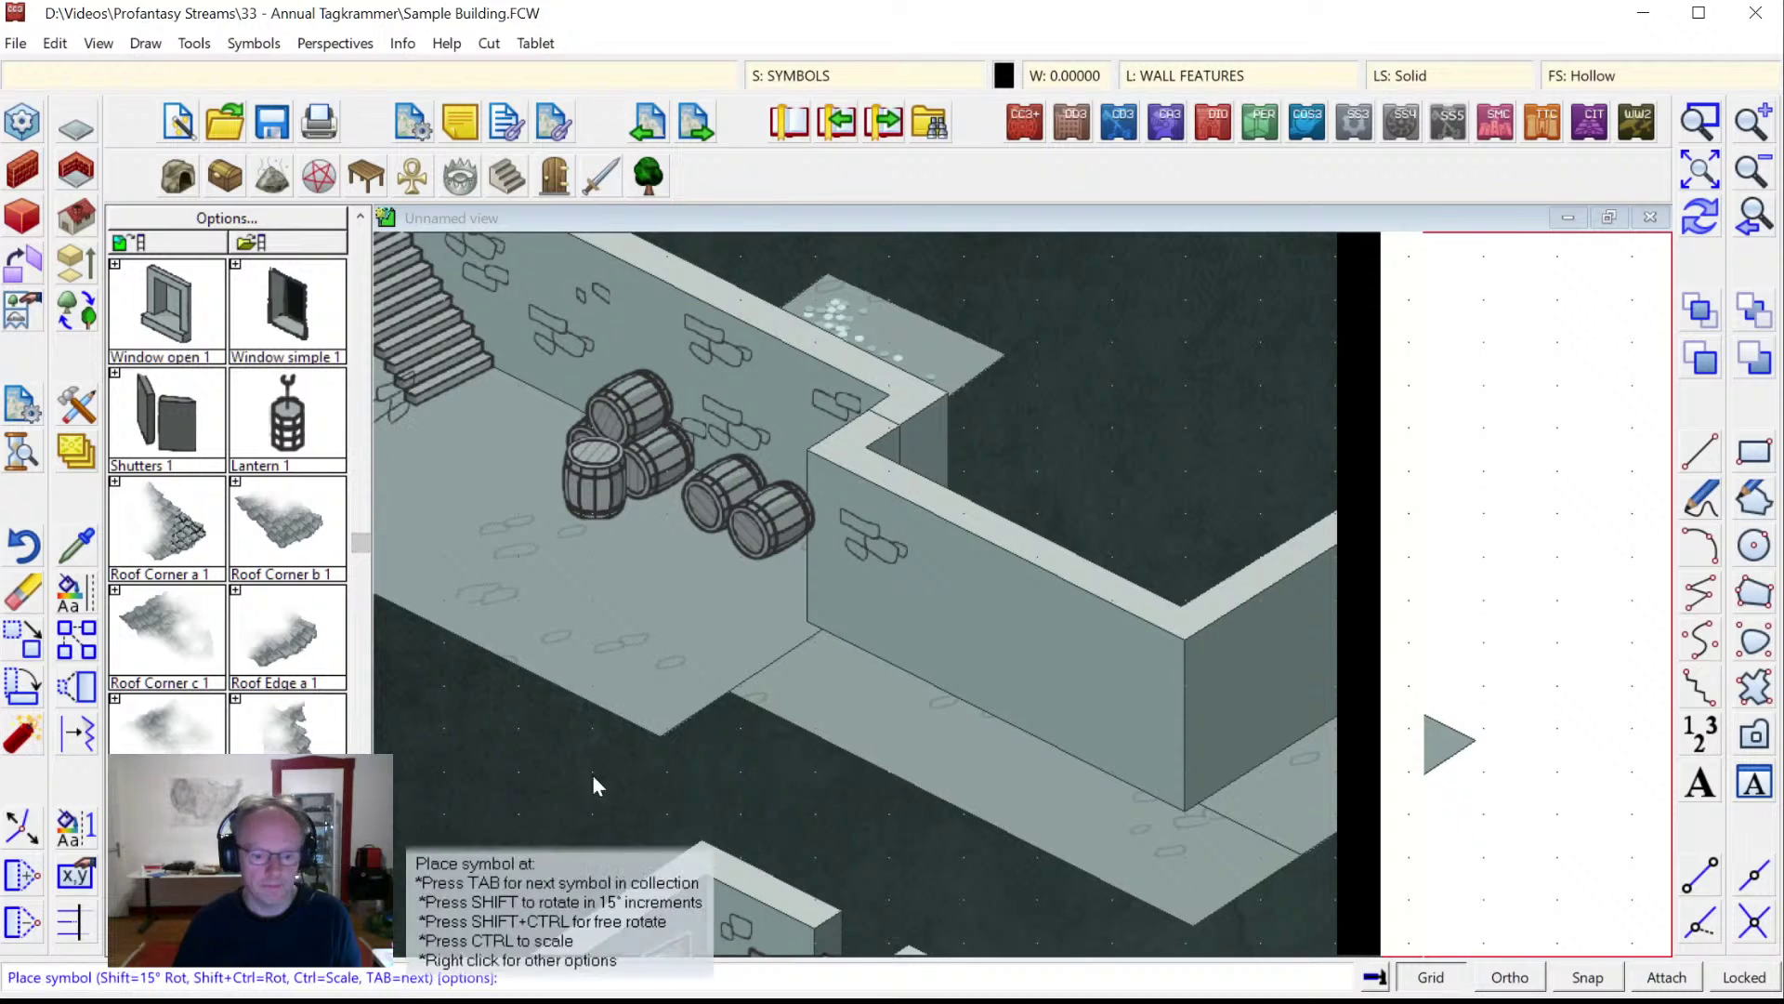
pyautogui.click(948, 630)
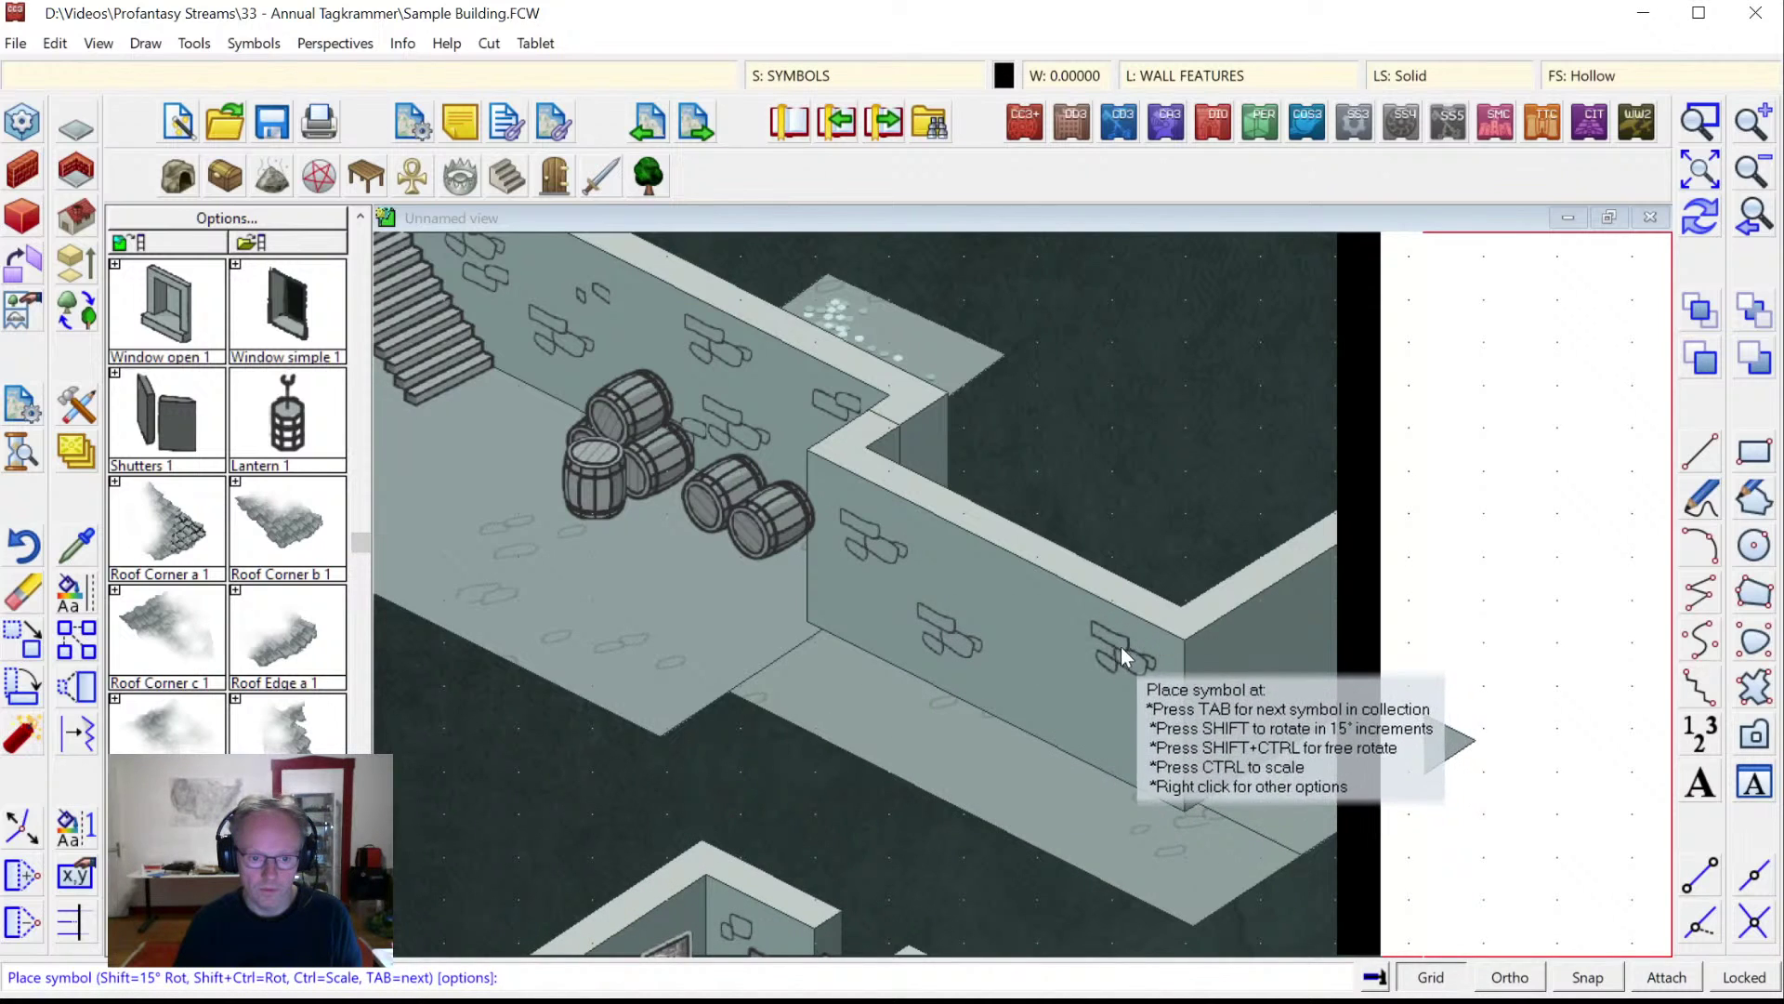
pyautogui.click(1122, 645)
pyautogui.click(1251, 673)
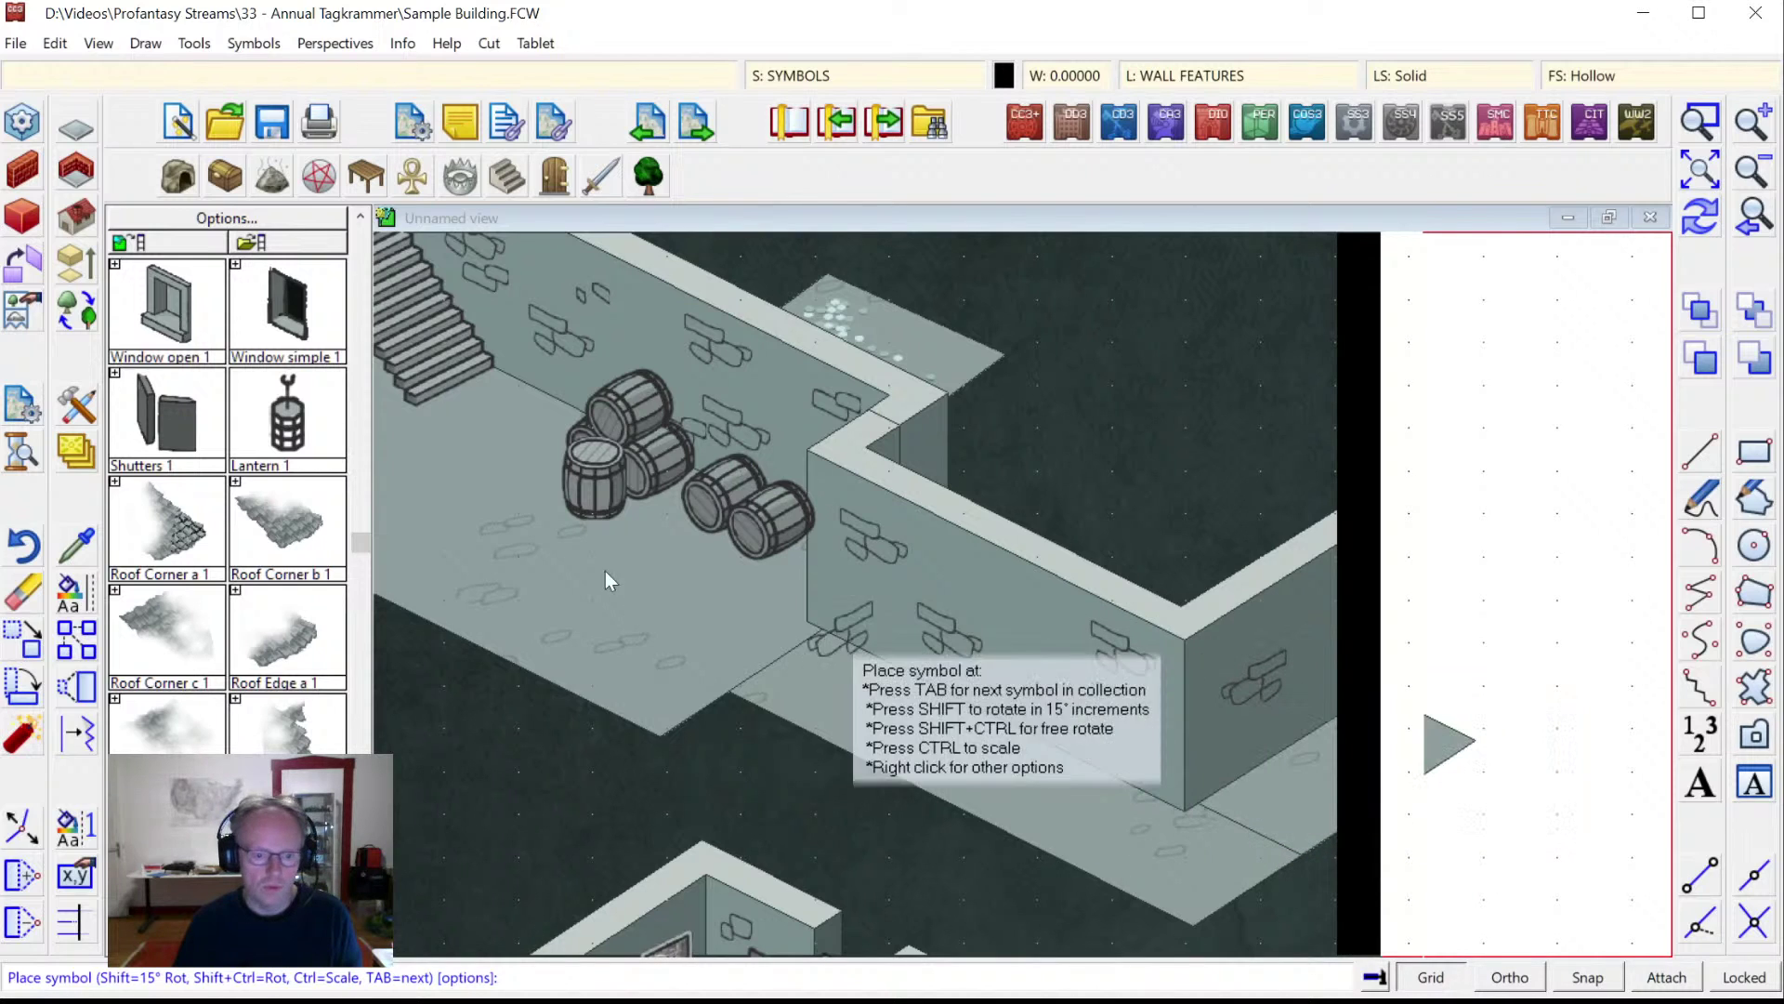
pyautogui.click(1037, 690)
pyautogui.click(1233, 740)
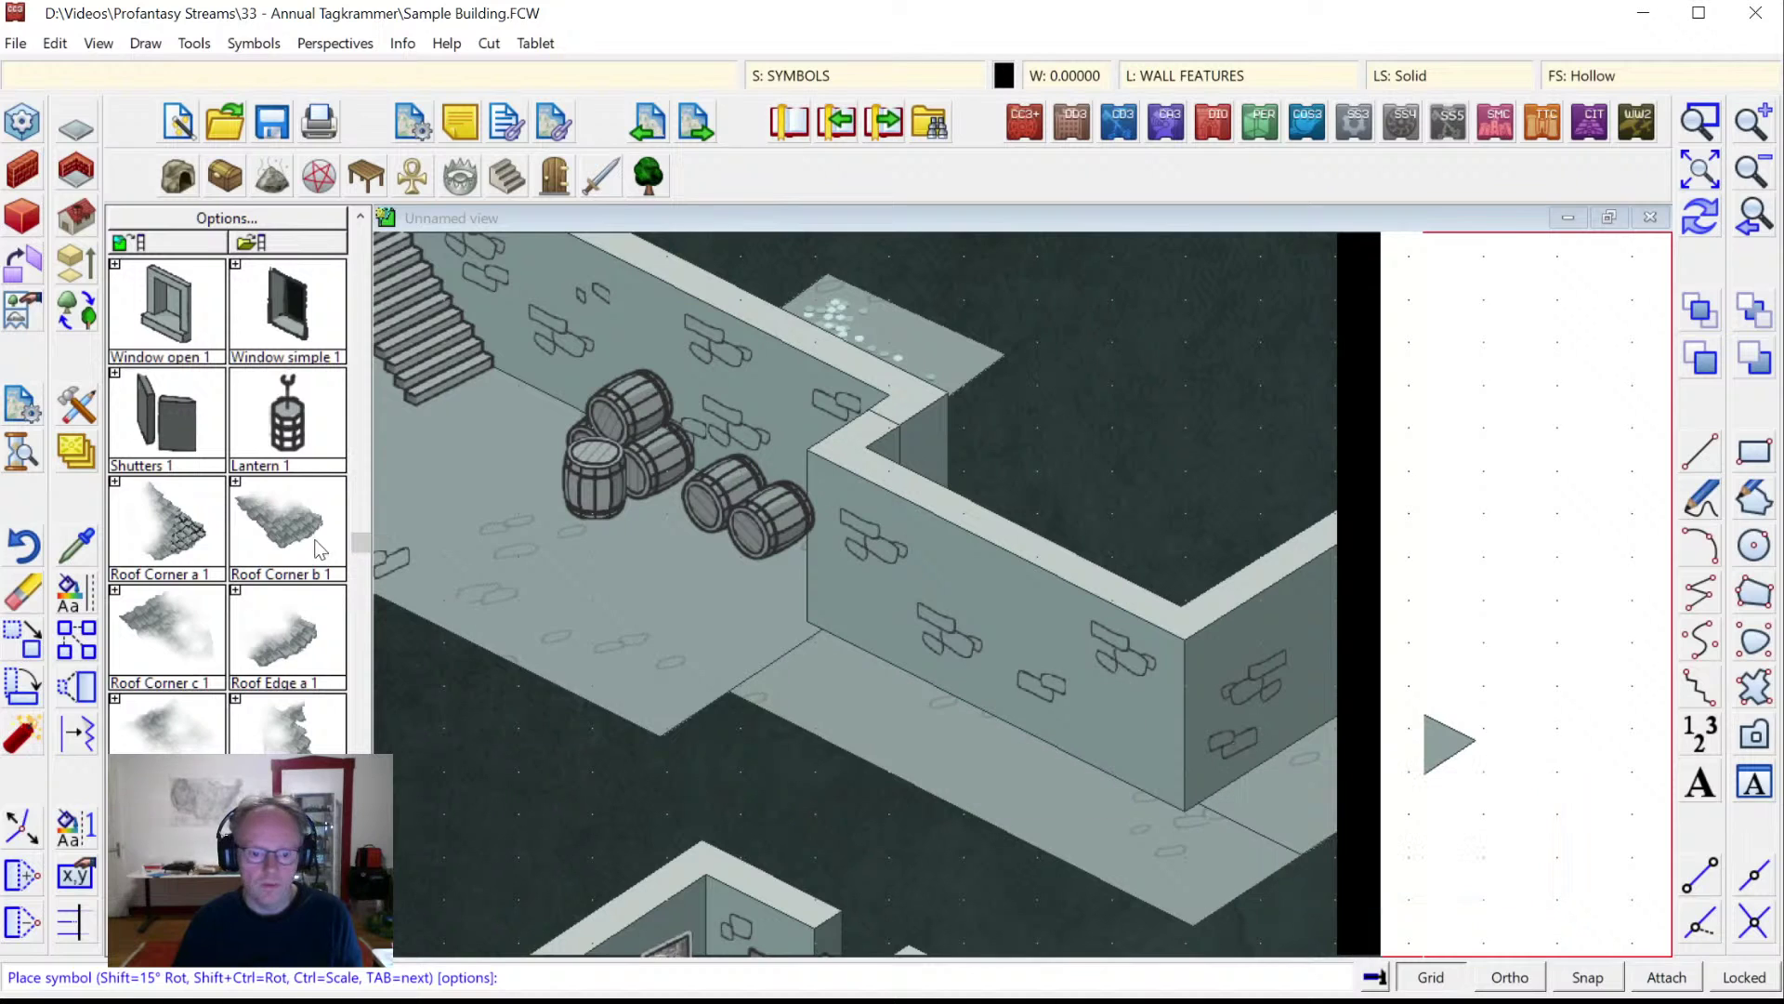
# Place two corner stone textures on the corridor wall's bend, one near the top edge and one near the floor.
pyautogui.scroll(-2, 228, 520)
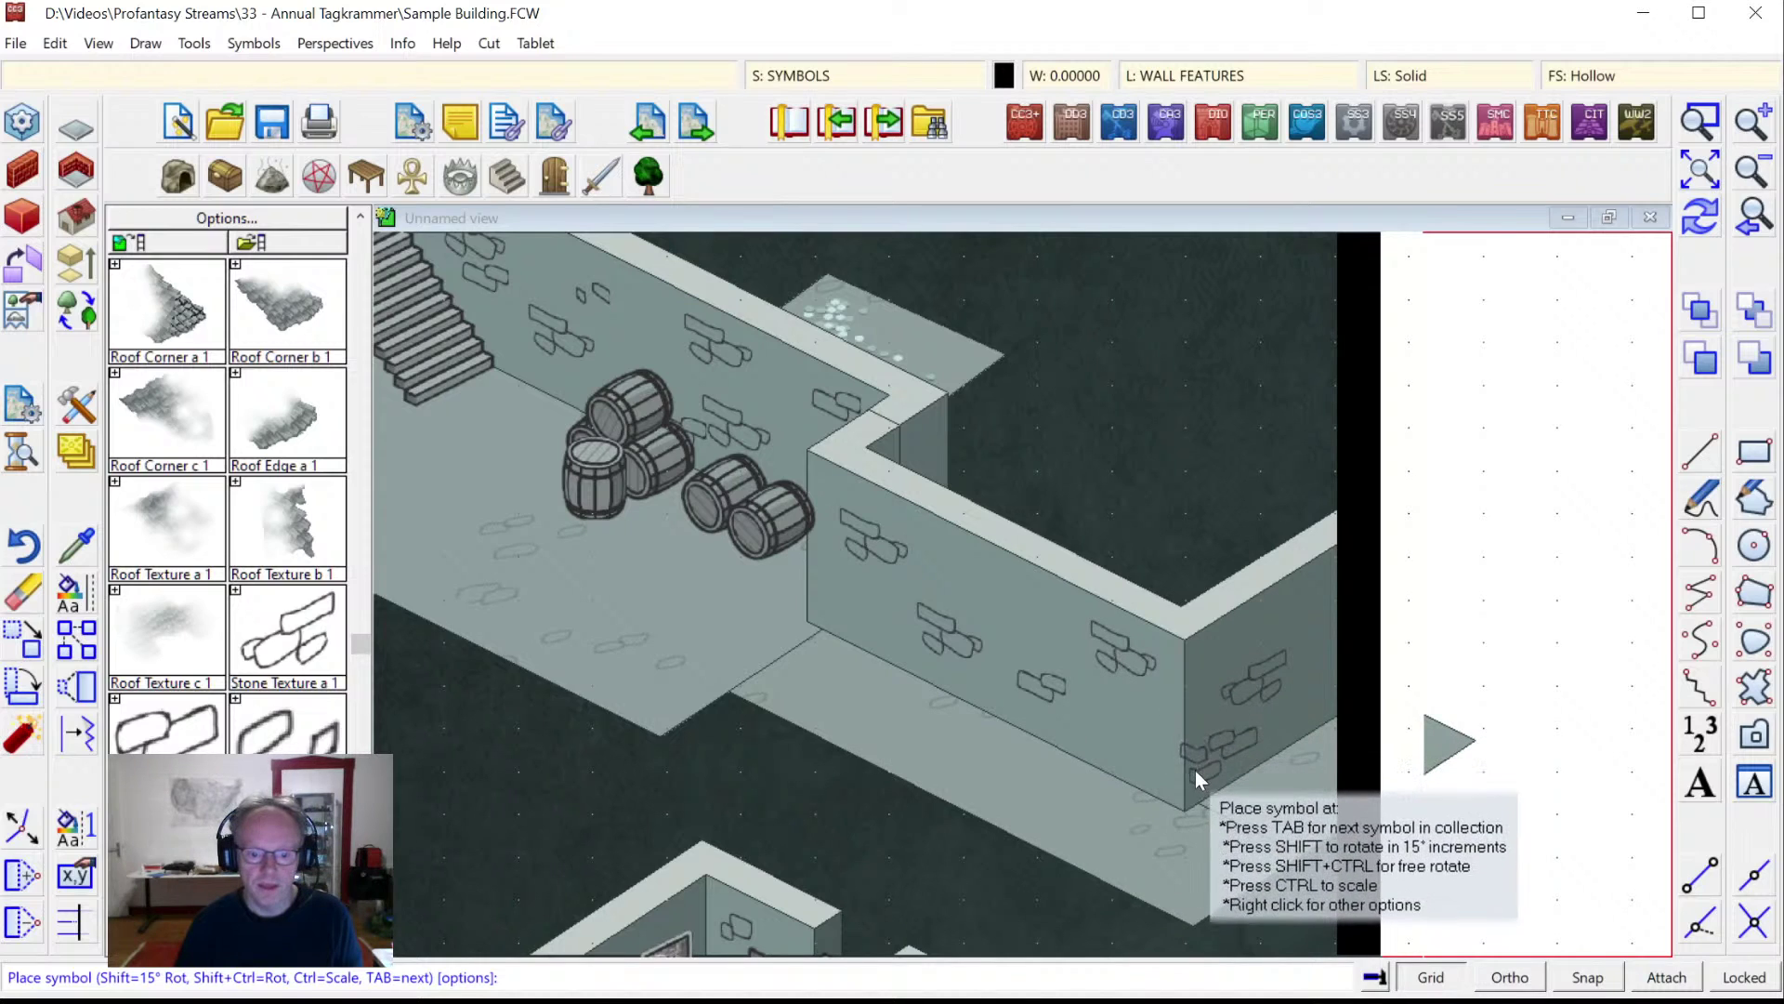
pyautogui.click(1185, 680)
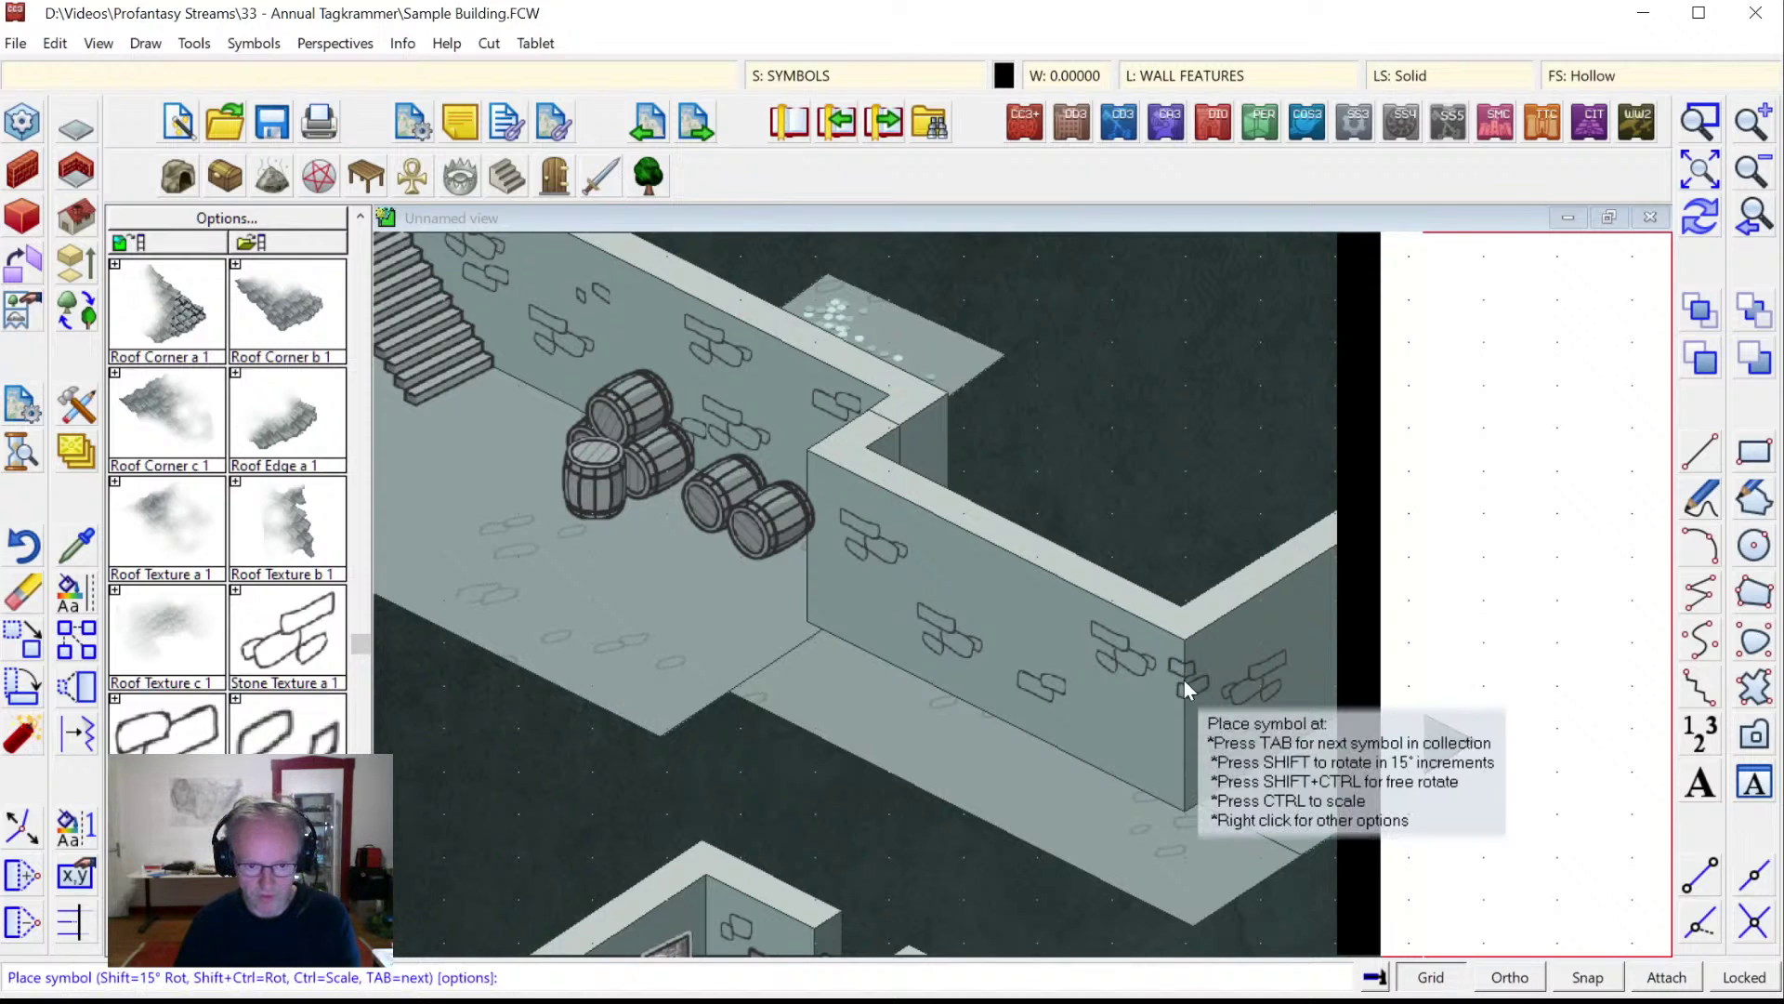
pyautogui.click(1182, 771)
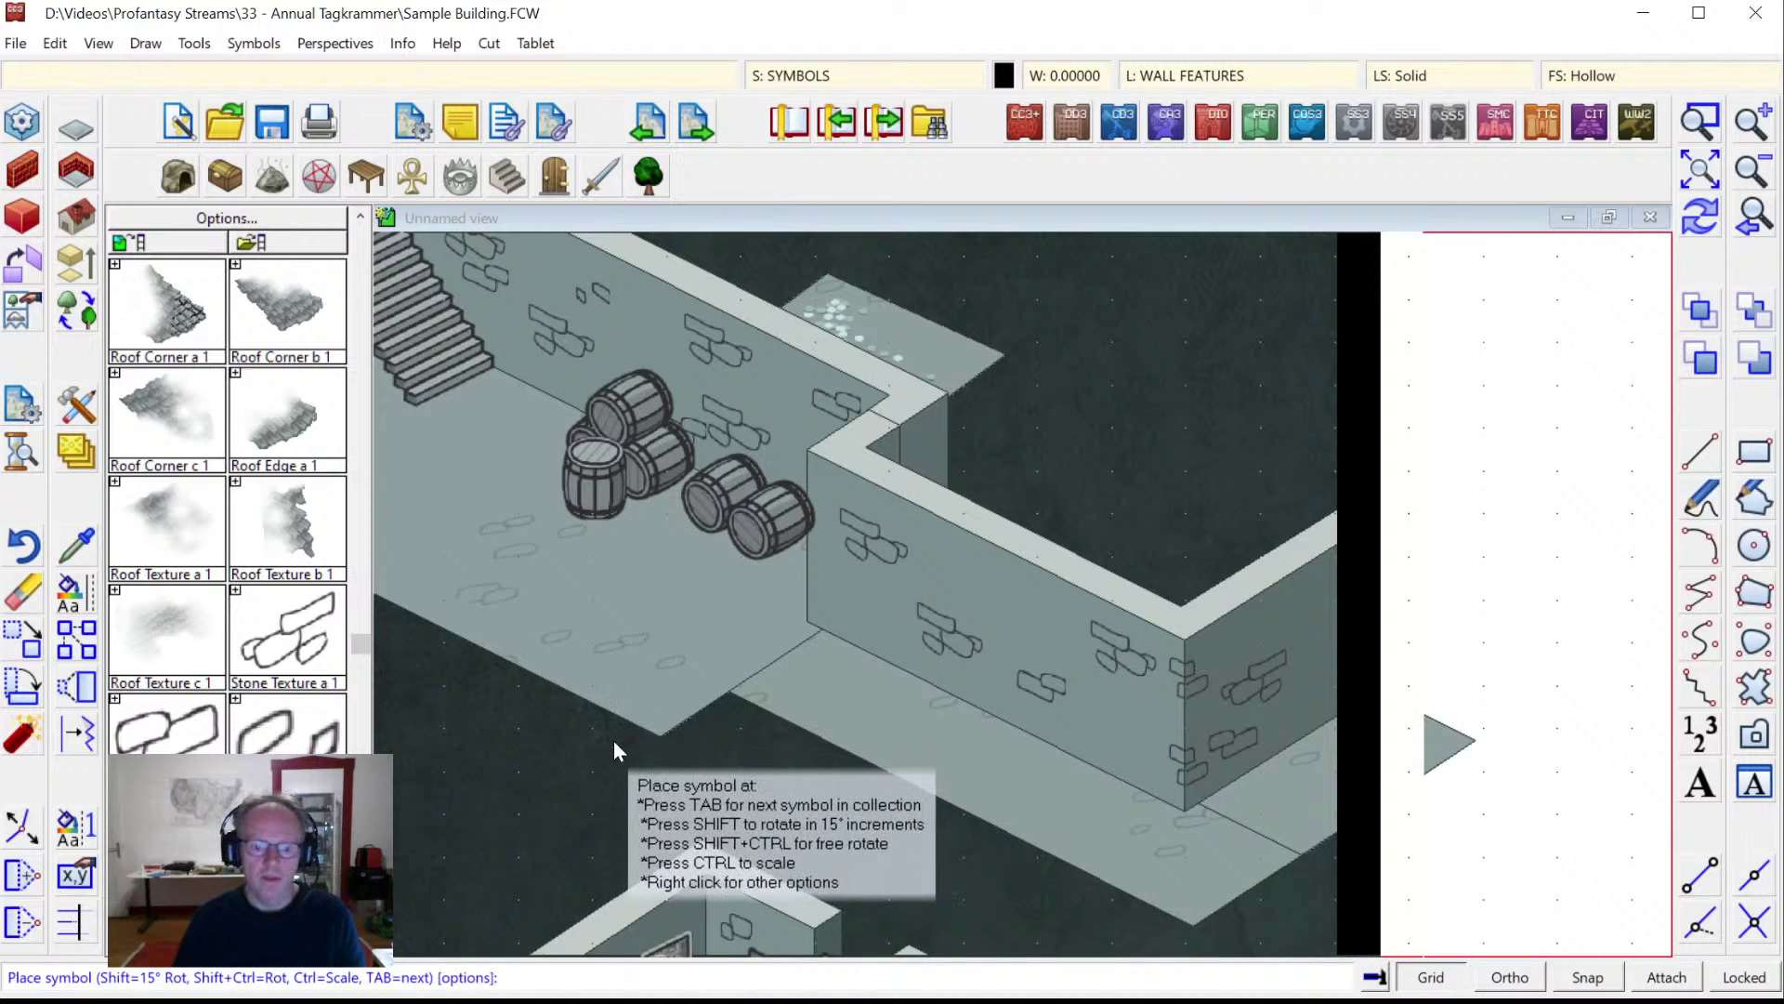
pyautogui.press('Escape')
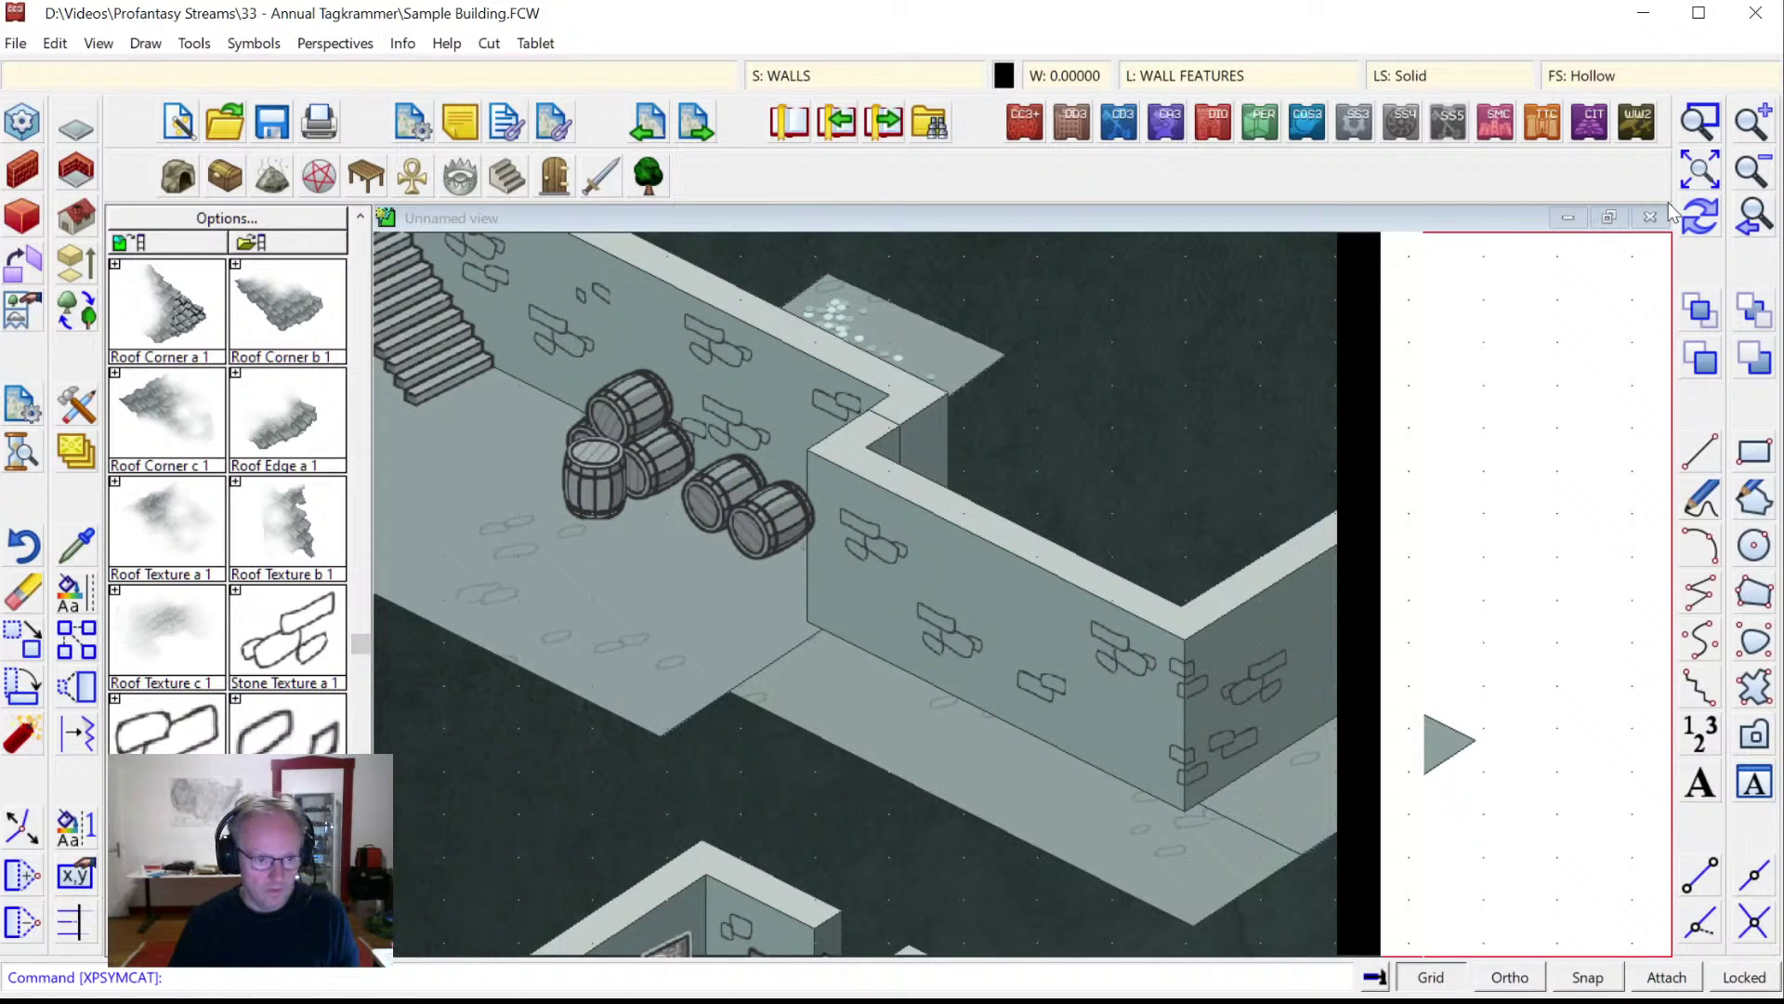
# List the entity properties of the ground floor's double wooden door near the dining table to check which sheet it is on.
pyautogui.click(1702, 171)
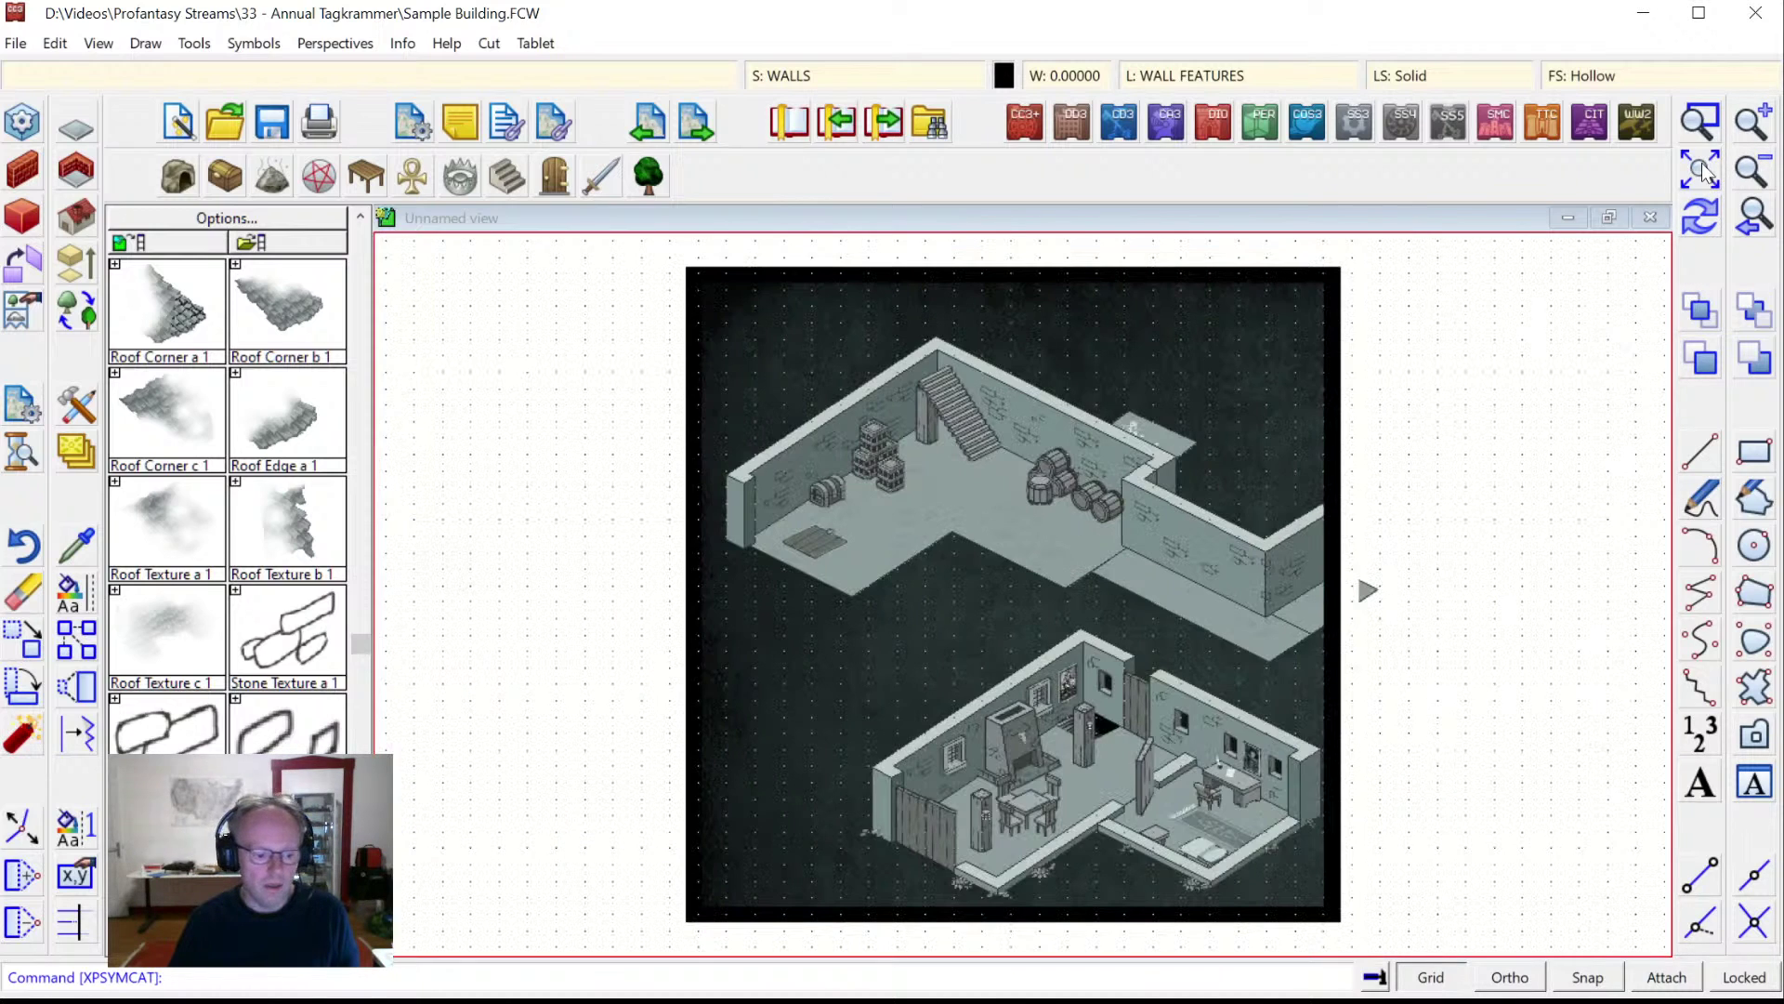
pyautogui.click(1700, 122)
pyautogui.click(847, 721)
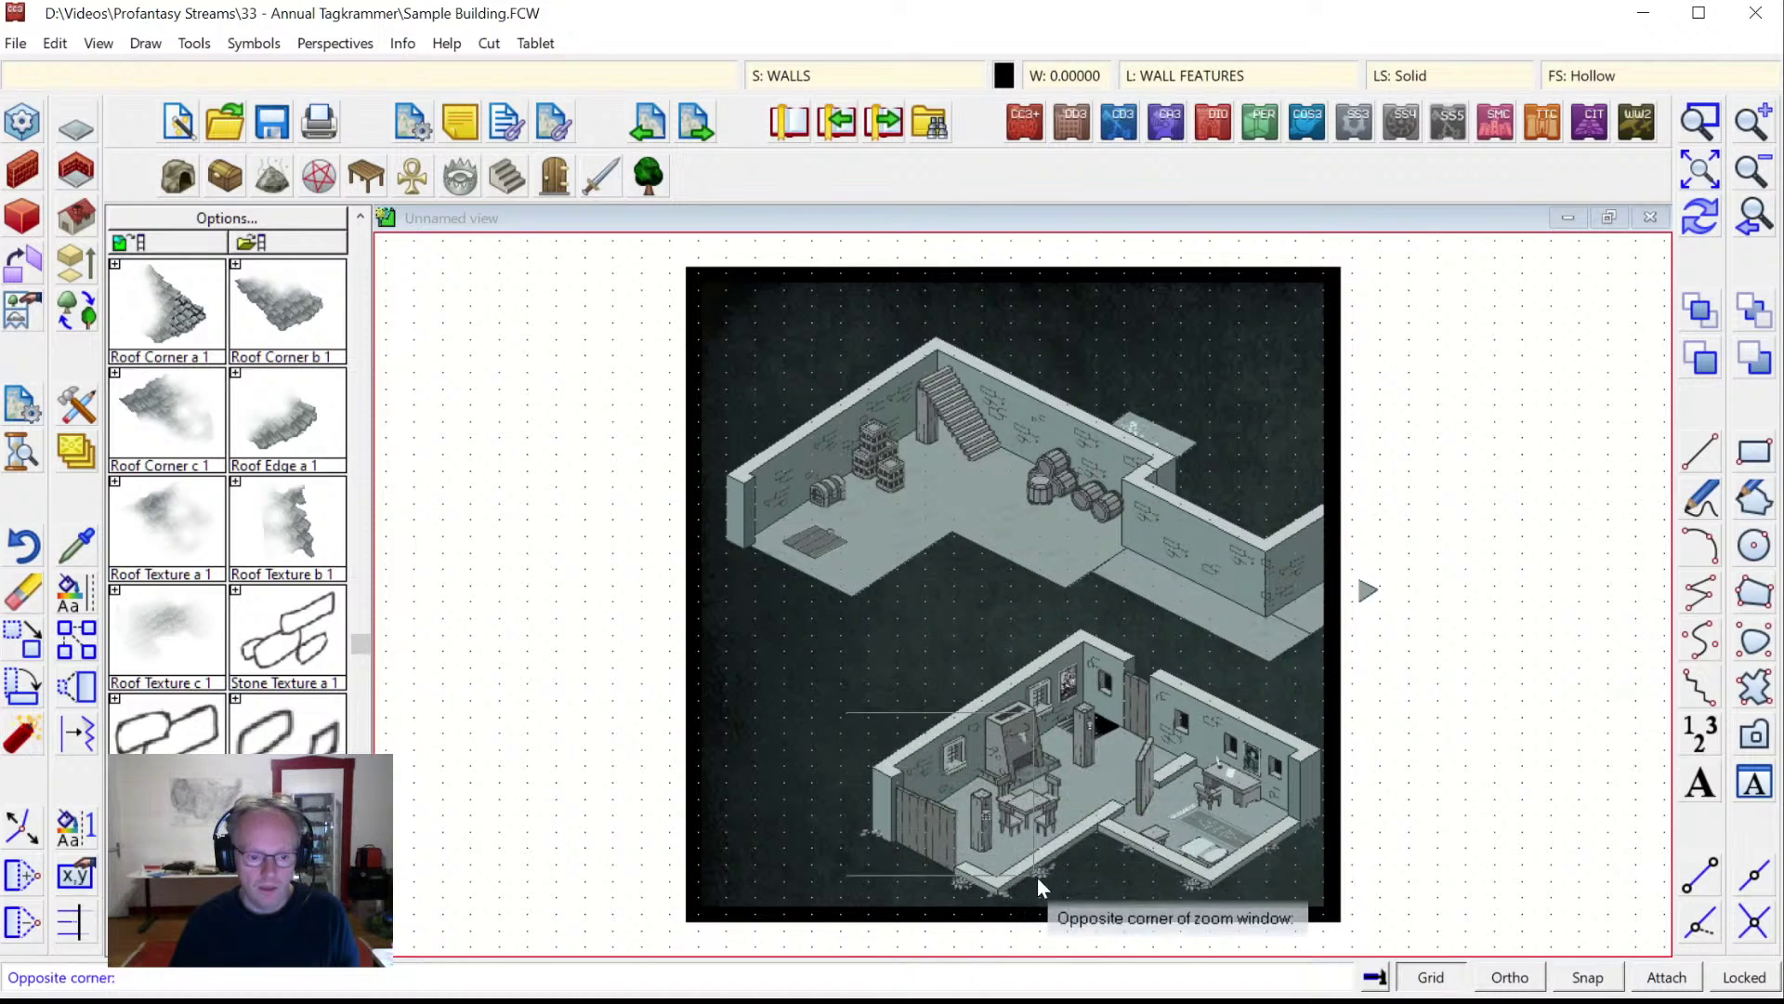
pyautogui.click(1055, 894)
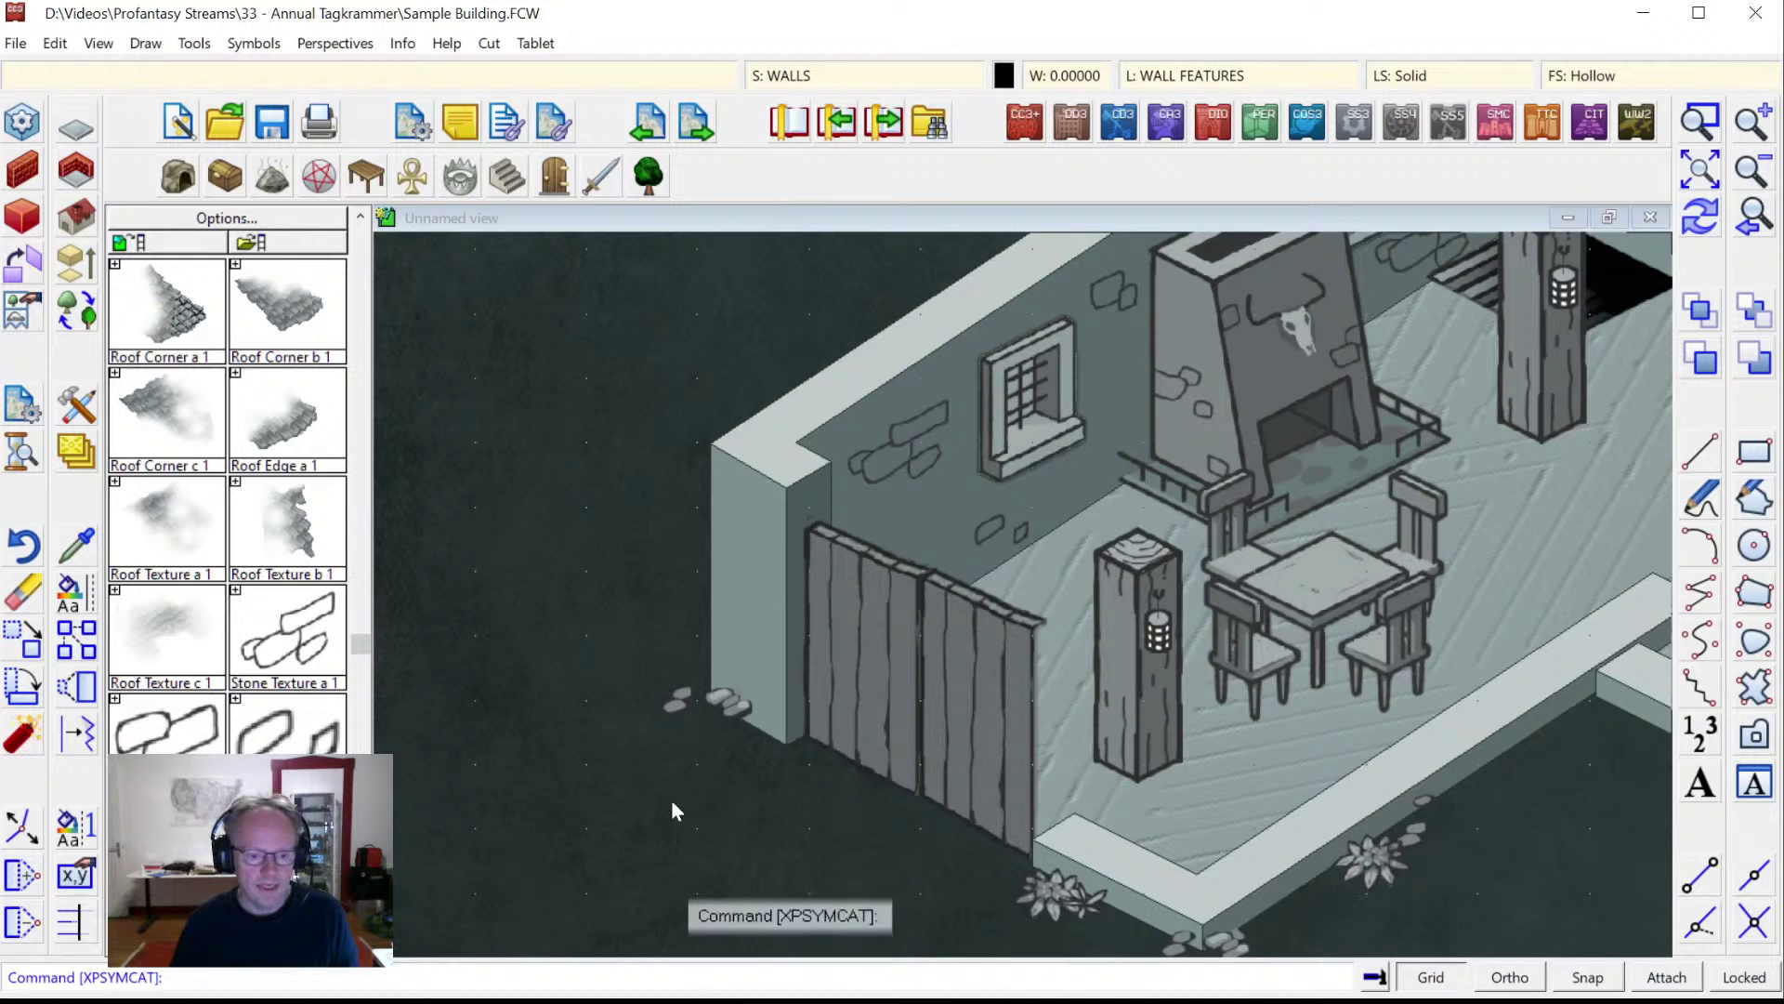
pyautogui.click(402, 43)
pyautogui.click(416, 75)
pyautogui.click(880, 546)
pyautogui.rightClick(968, 501)
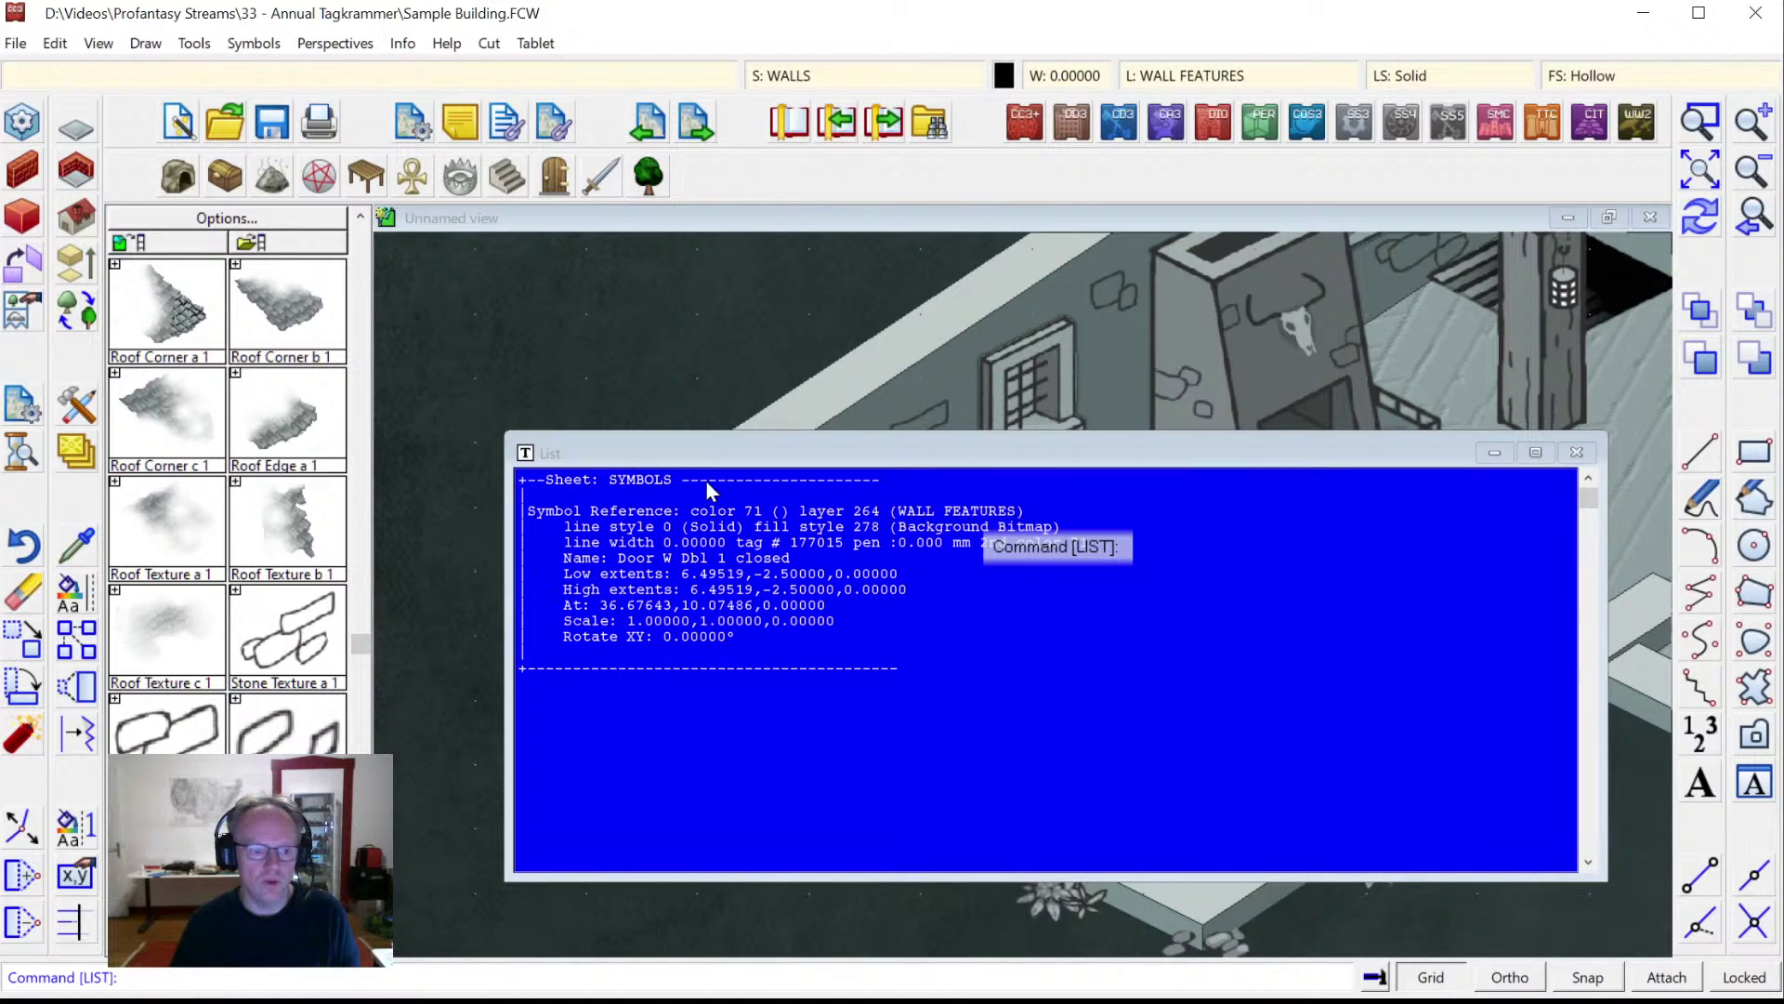
pyautogui.click(525, 454)
pyautogui.click(525, 454)
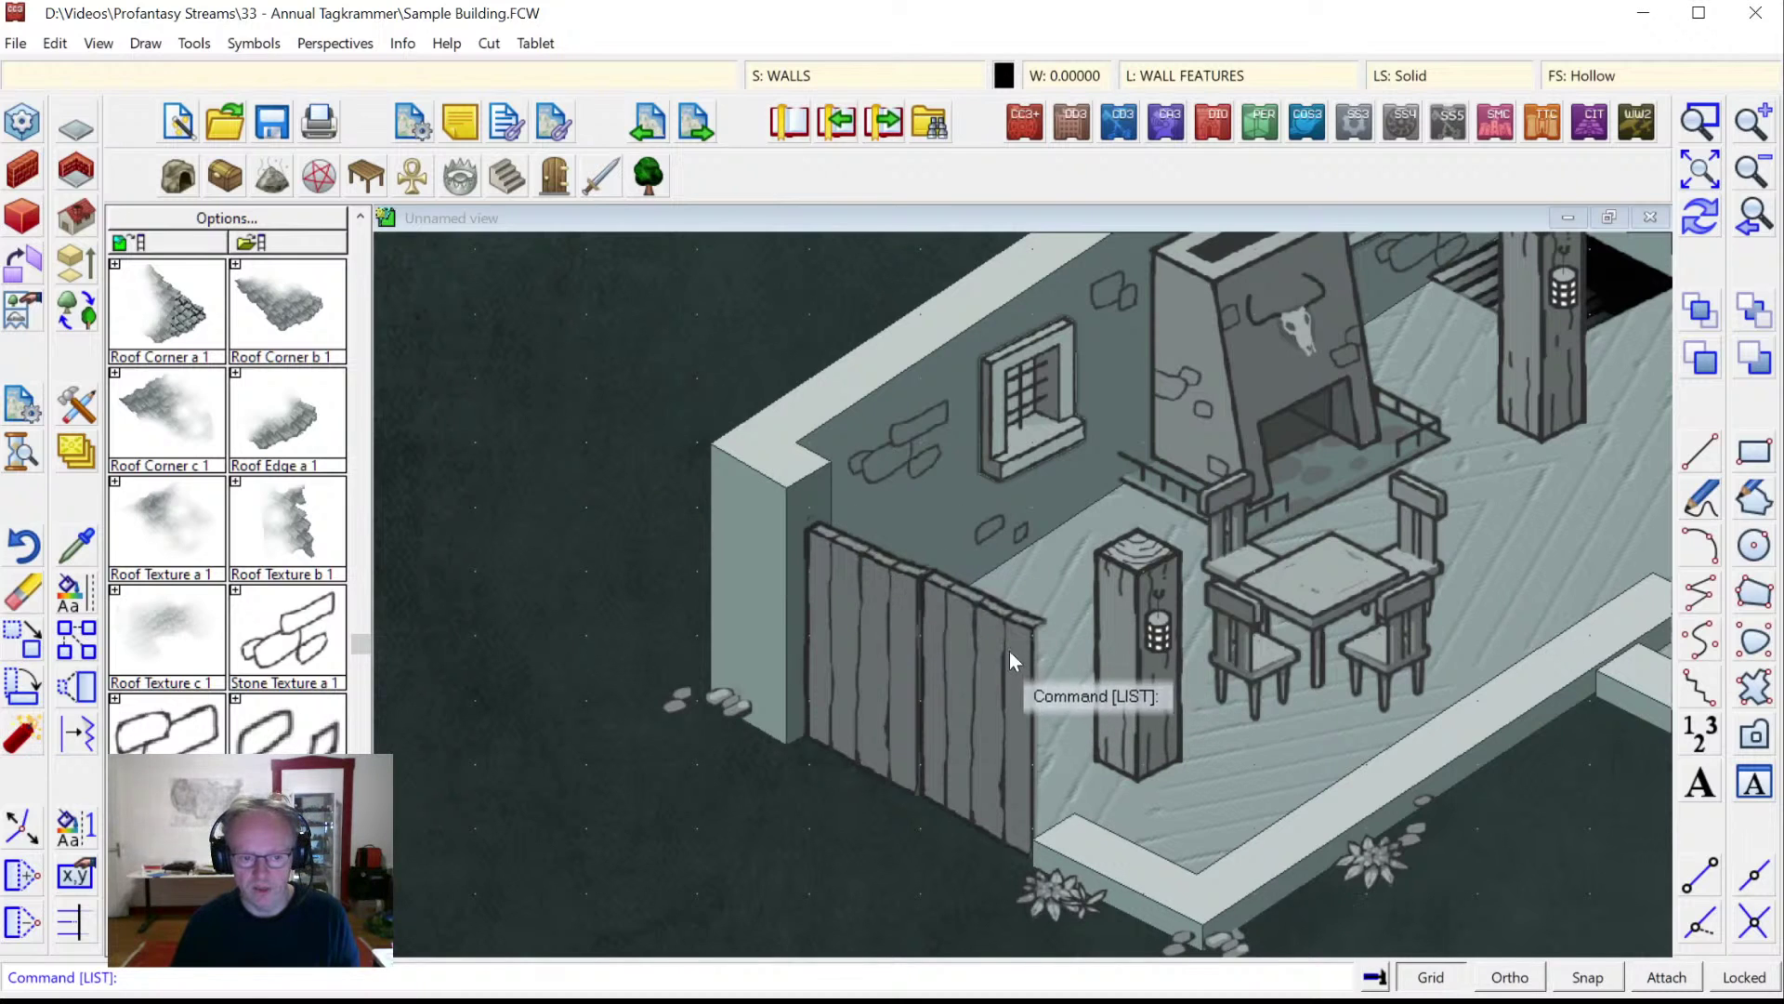
# Make WALLS 2 the active drawing sheet.
pyautogui.click(841, 76)
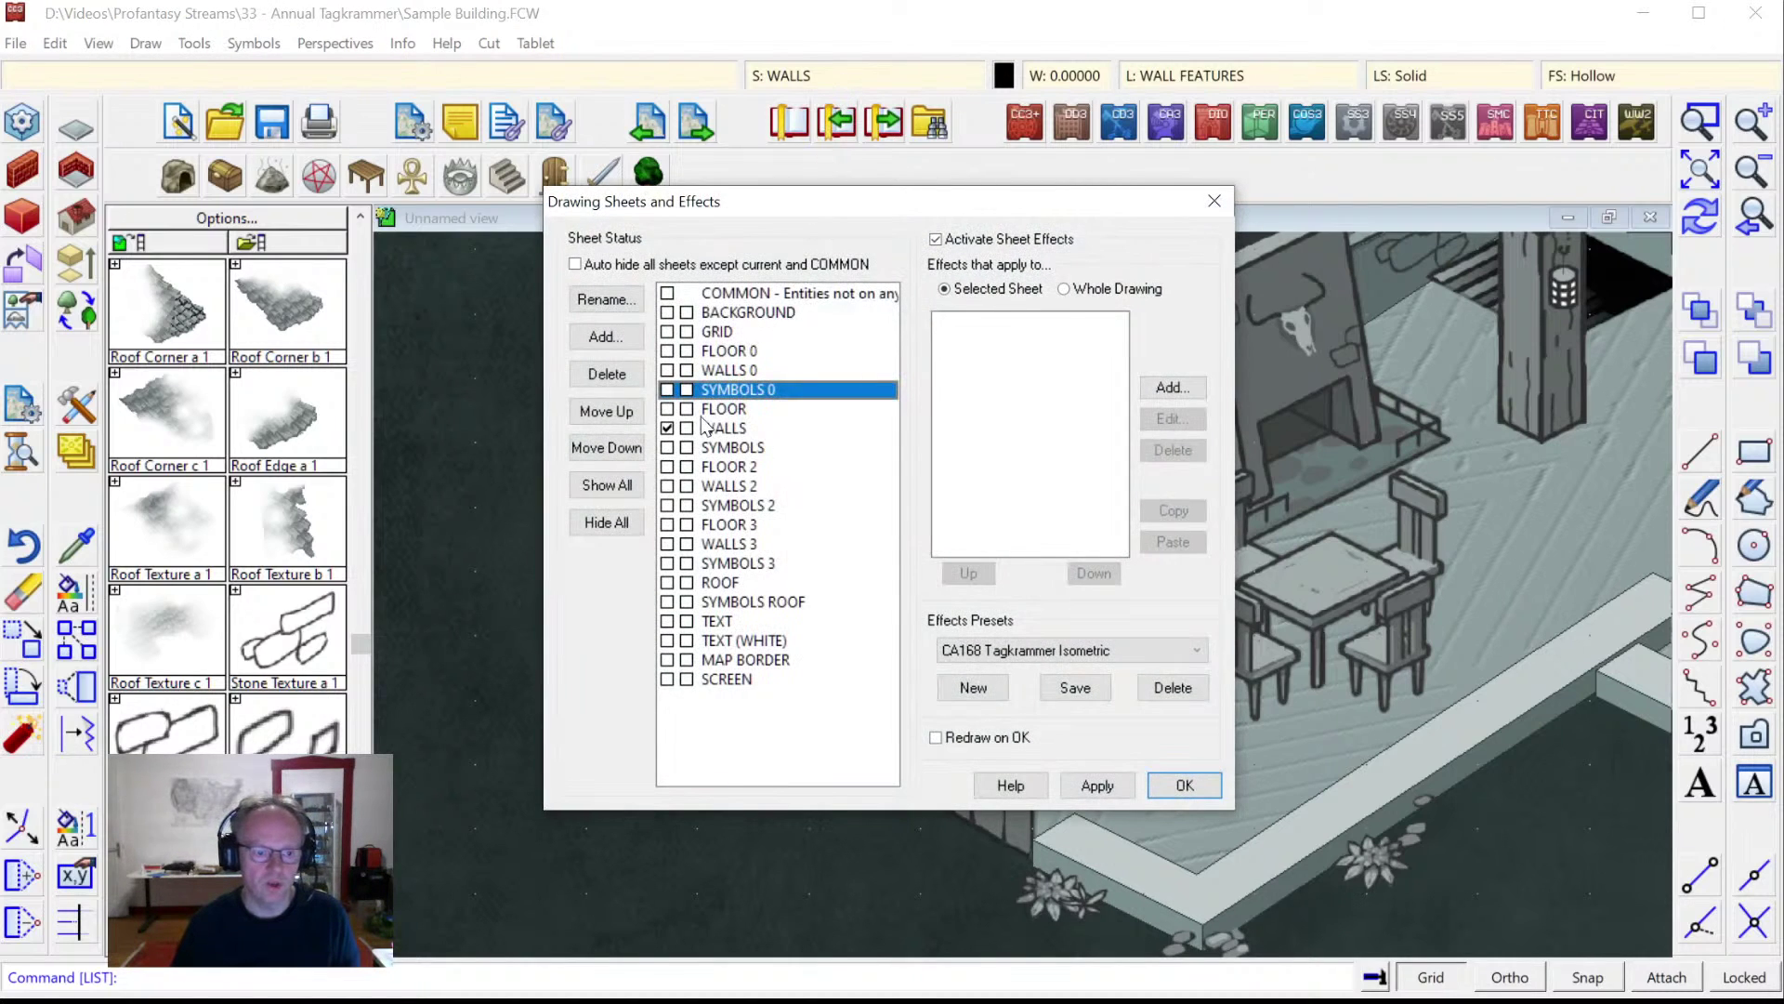
pyautogui.click(716, 486)
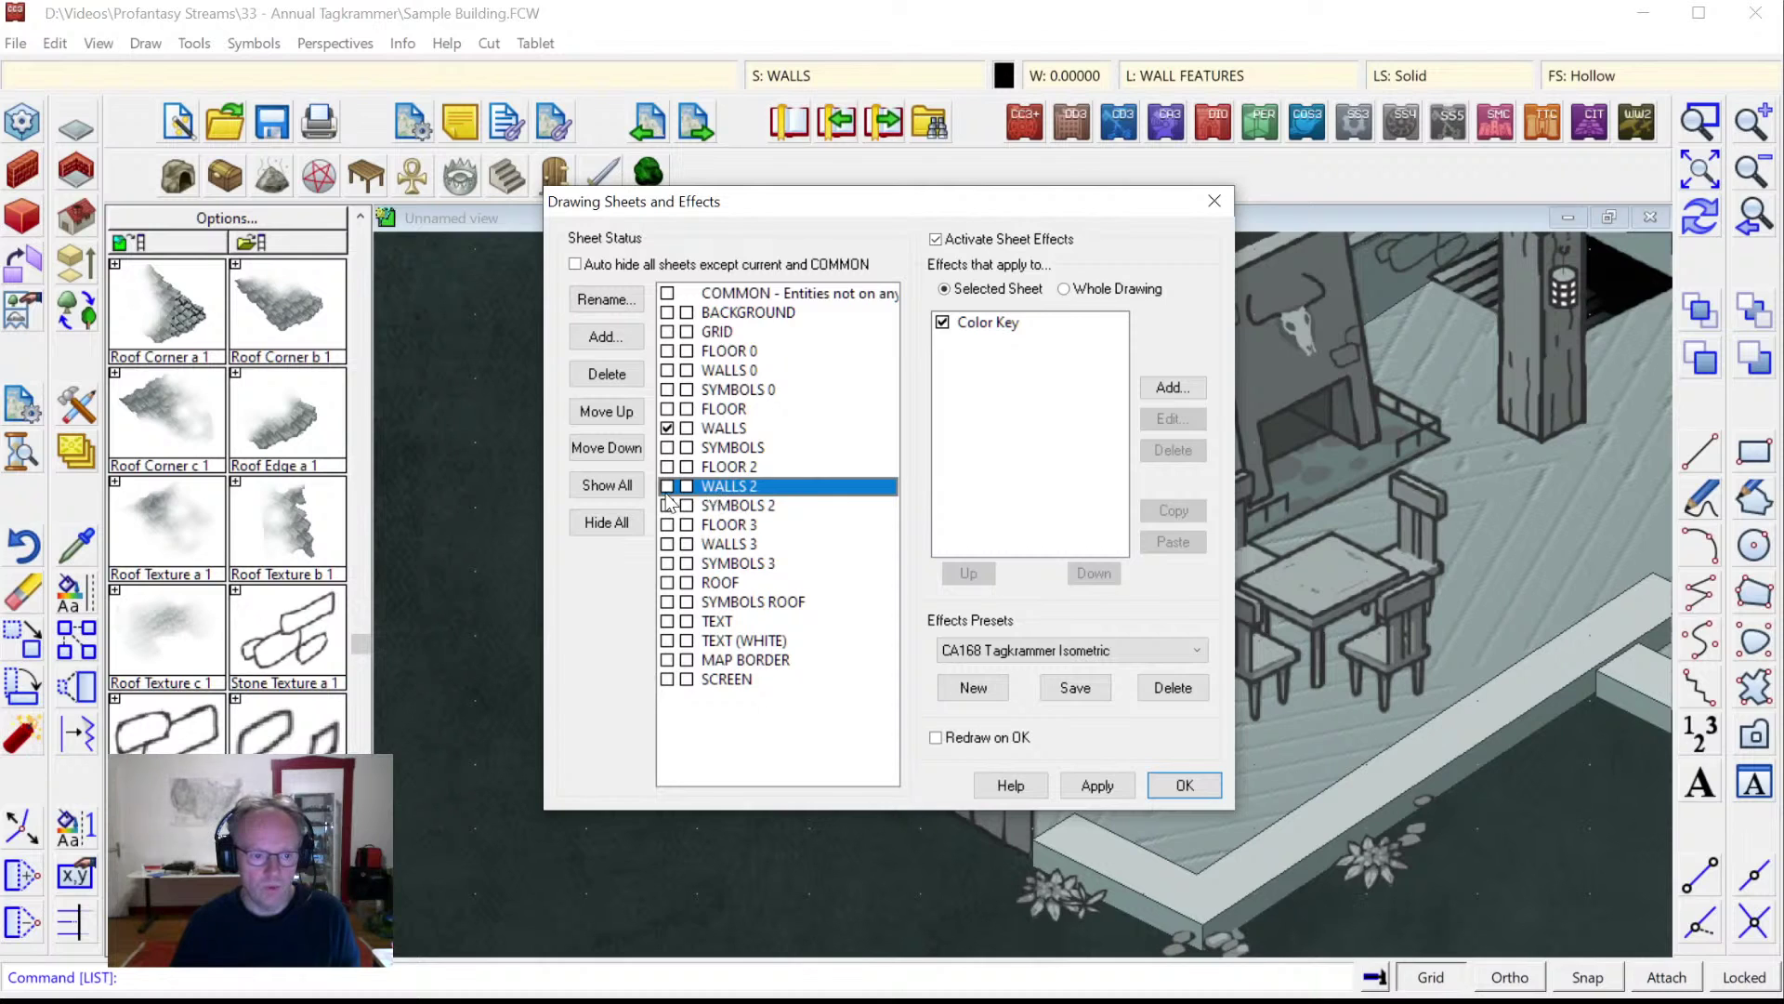
pyautogui.click(1184, 785)
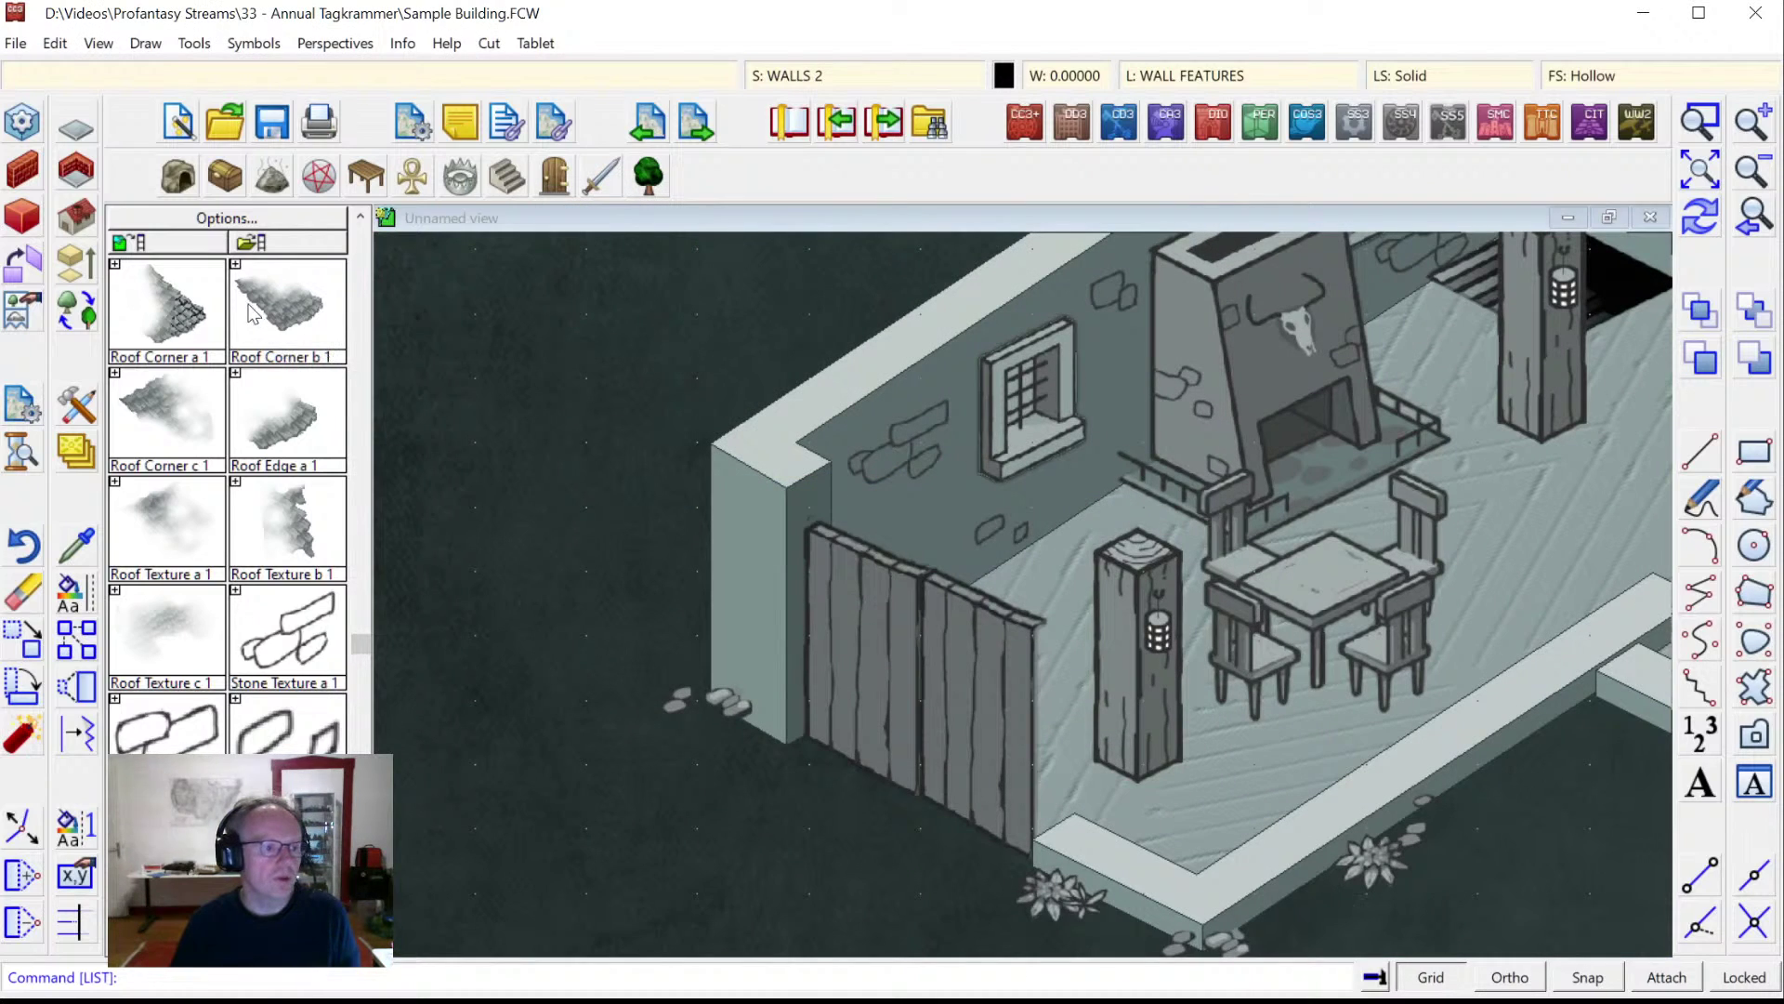
# Try an isometric wall section along the top of the double wooden door, redraw the view and undo the section.
pyautogui.click(30, 177)
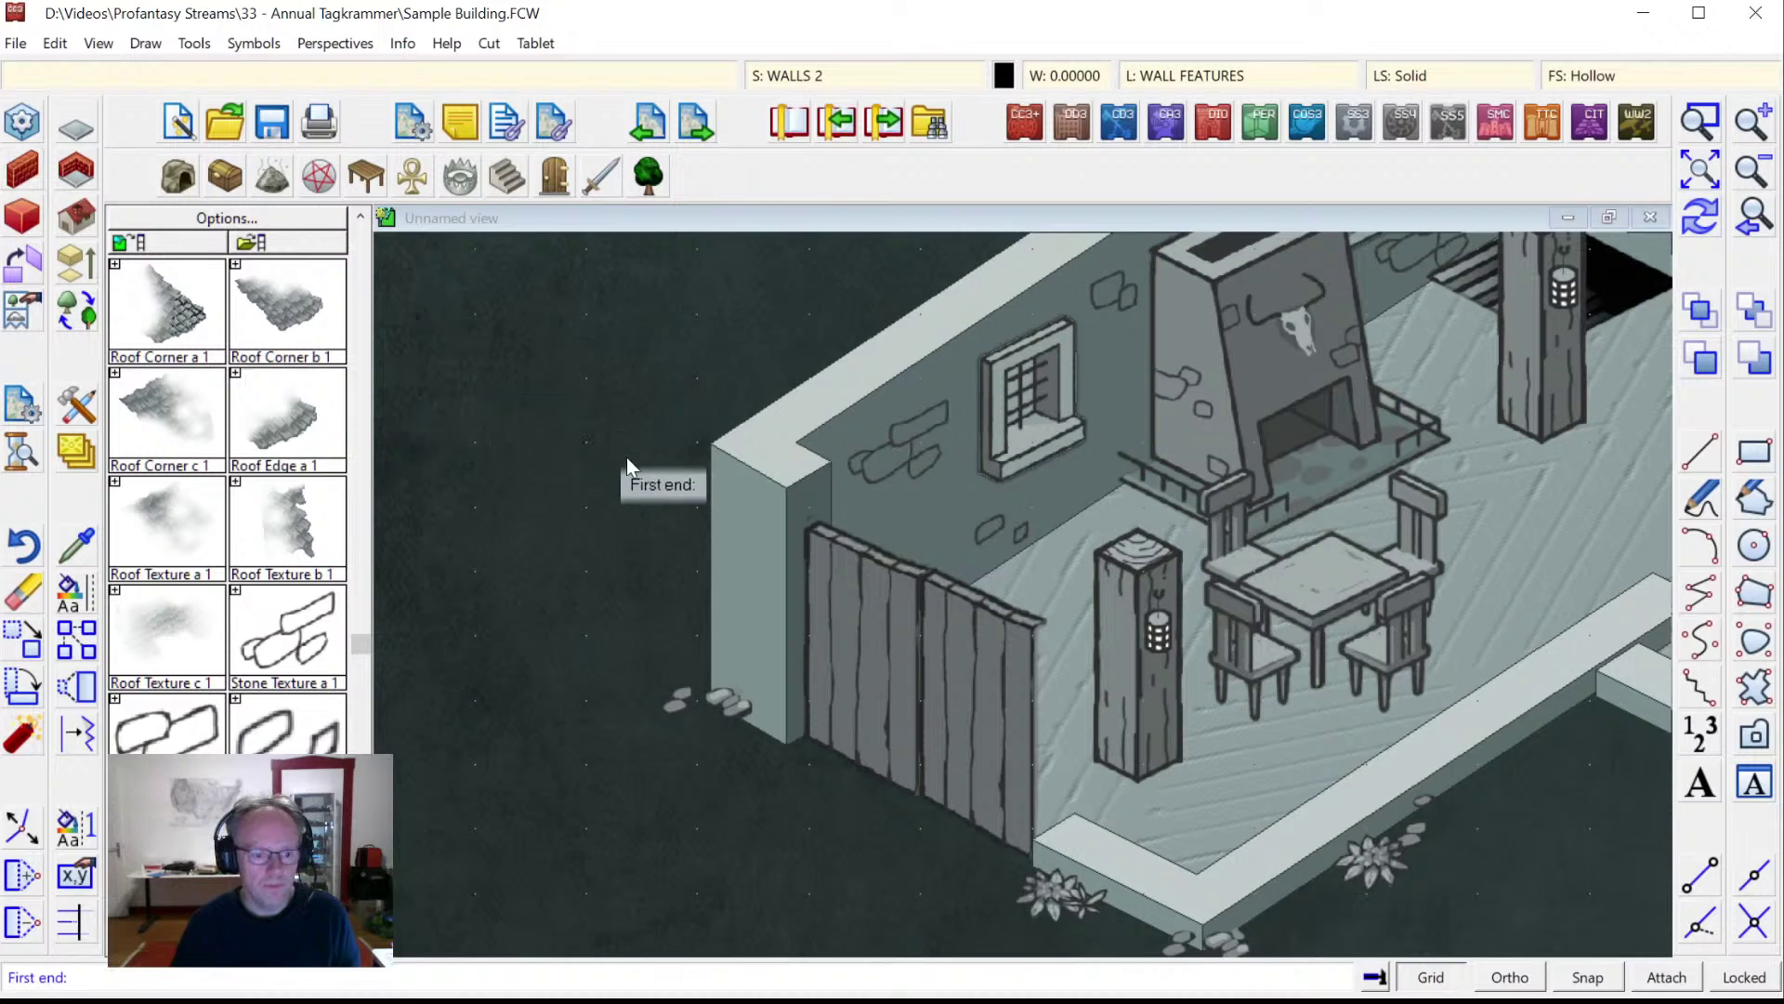
pyautogui.click(810, 515)
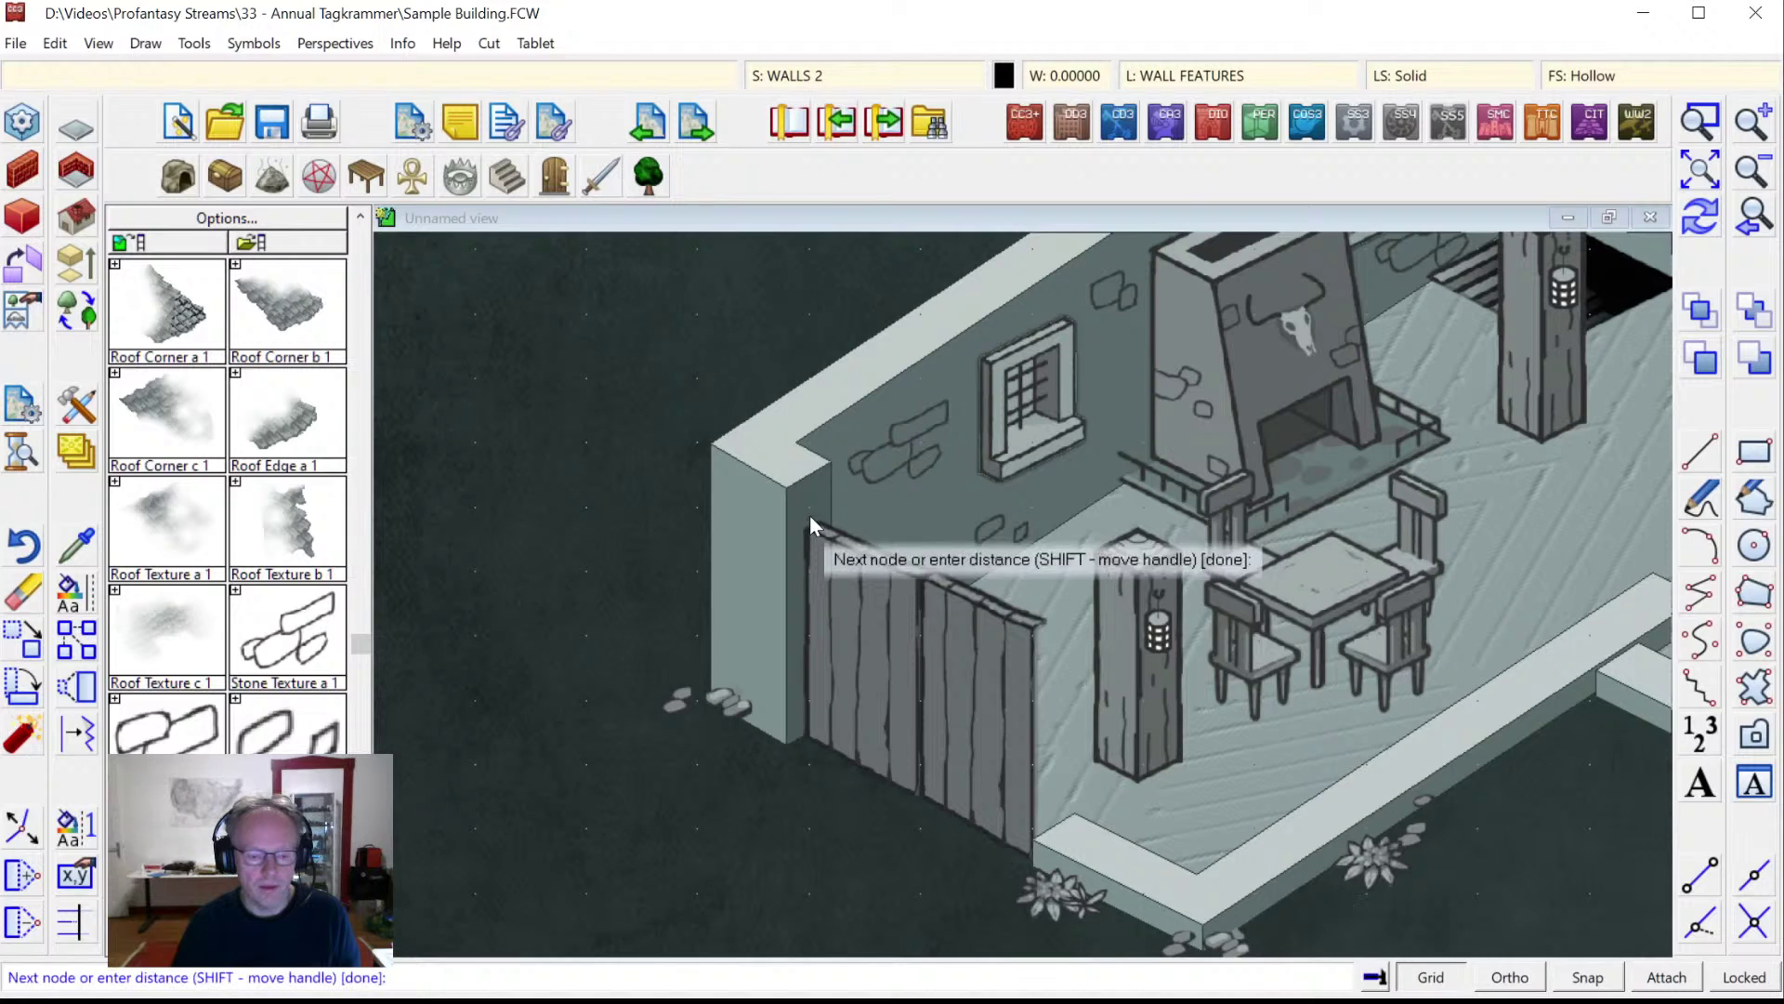
pyautogui.click(1036, 649)
pyautogui.rightClick(1041, 617)
pyautogui.rightClick(1041, 604)
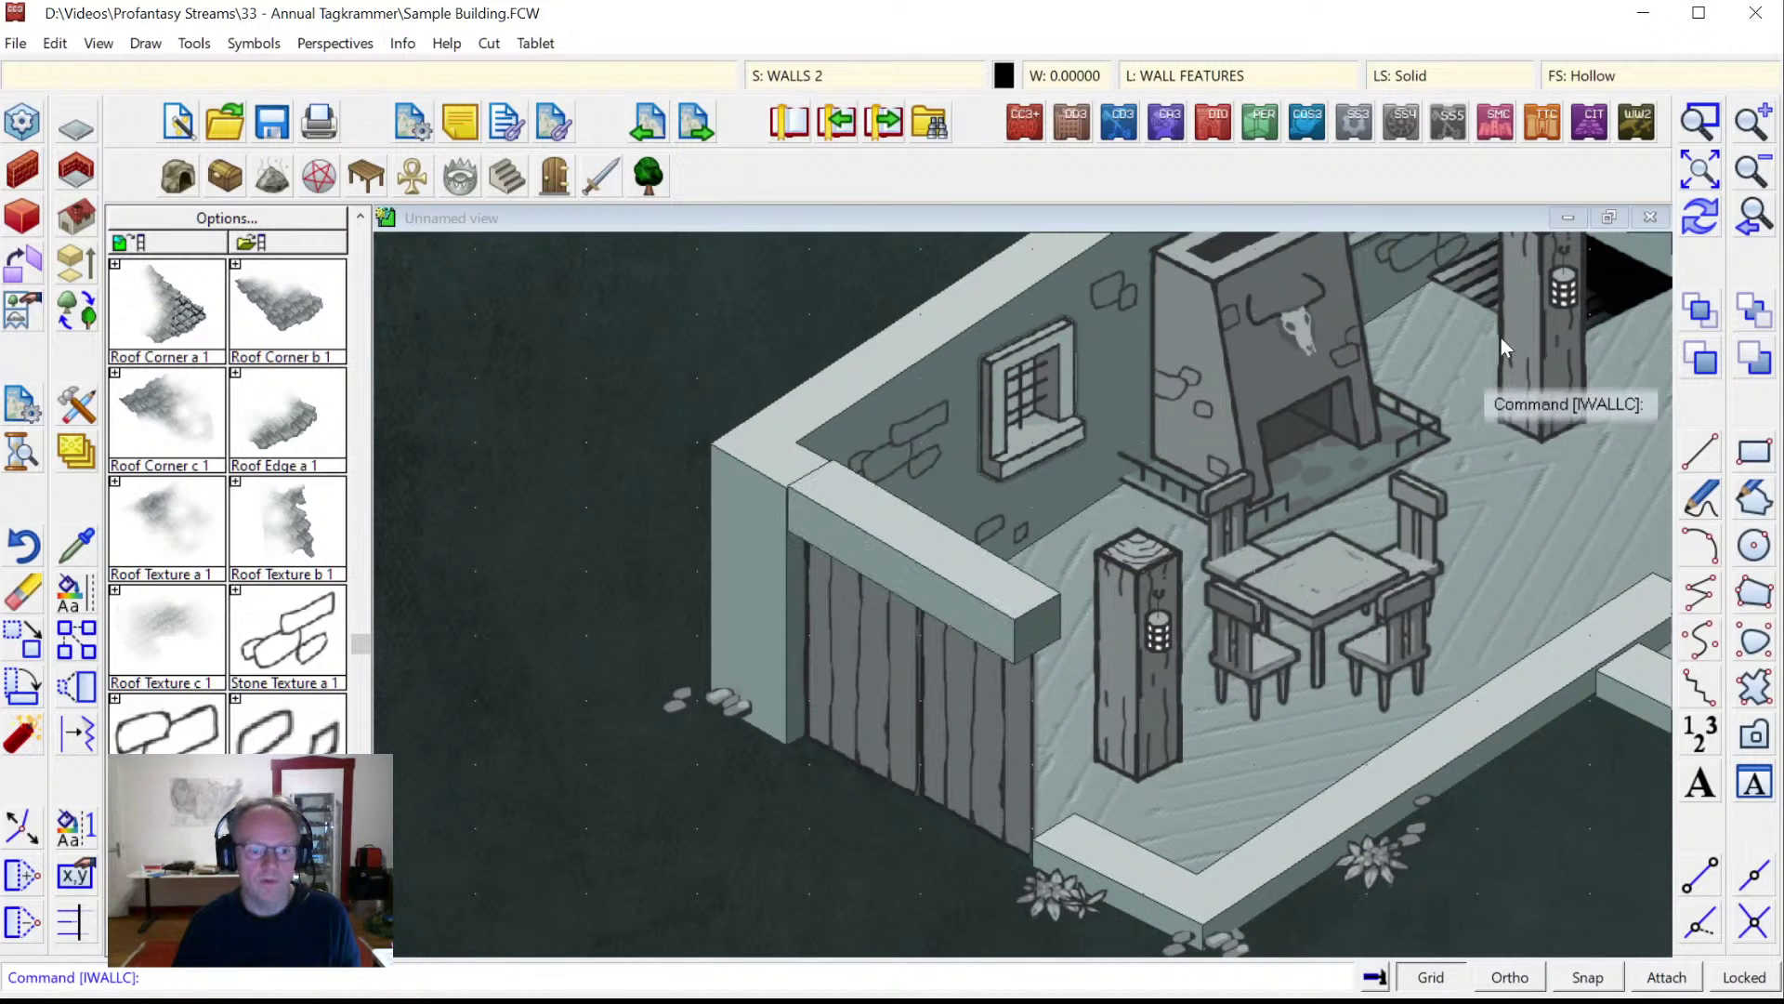
pyautogui.click(1705, 234)
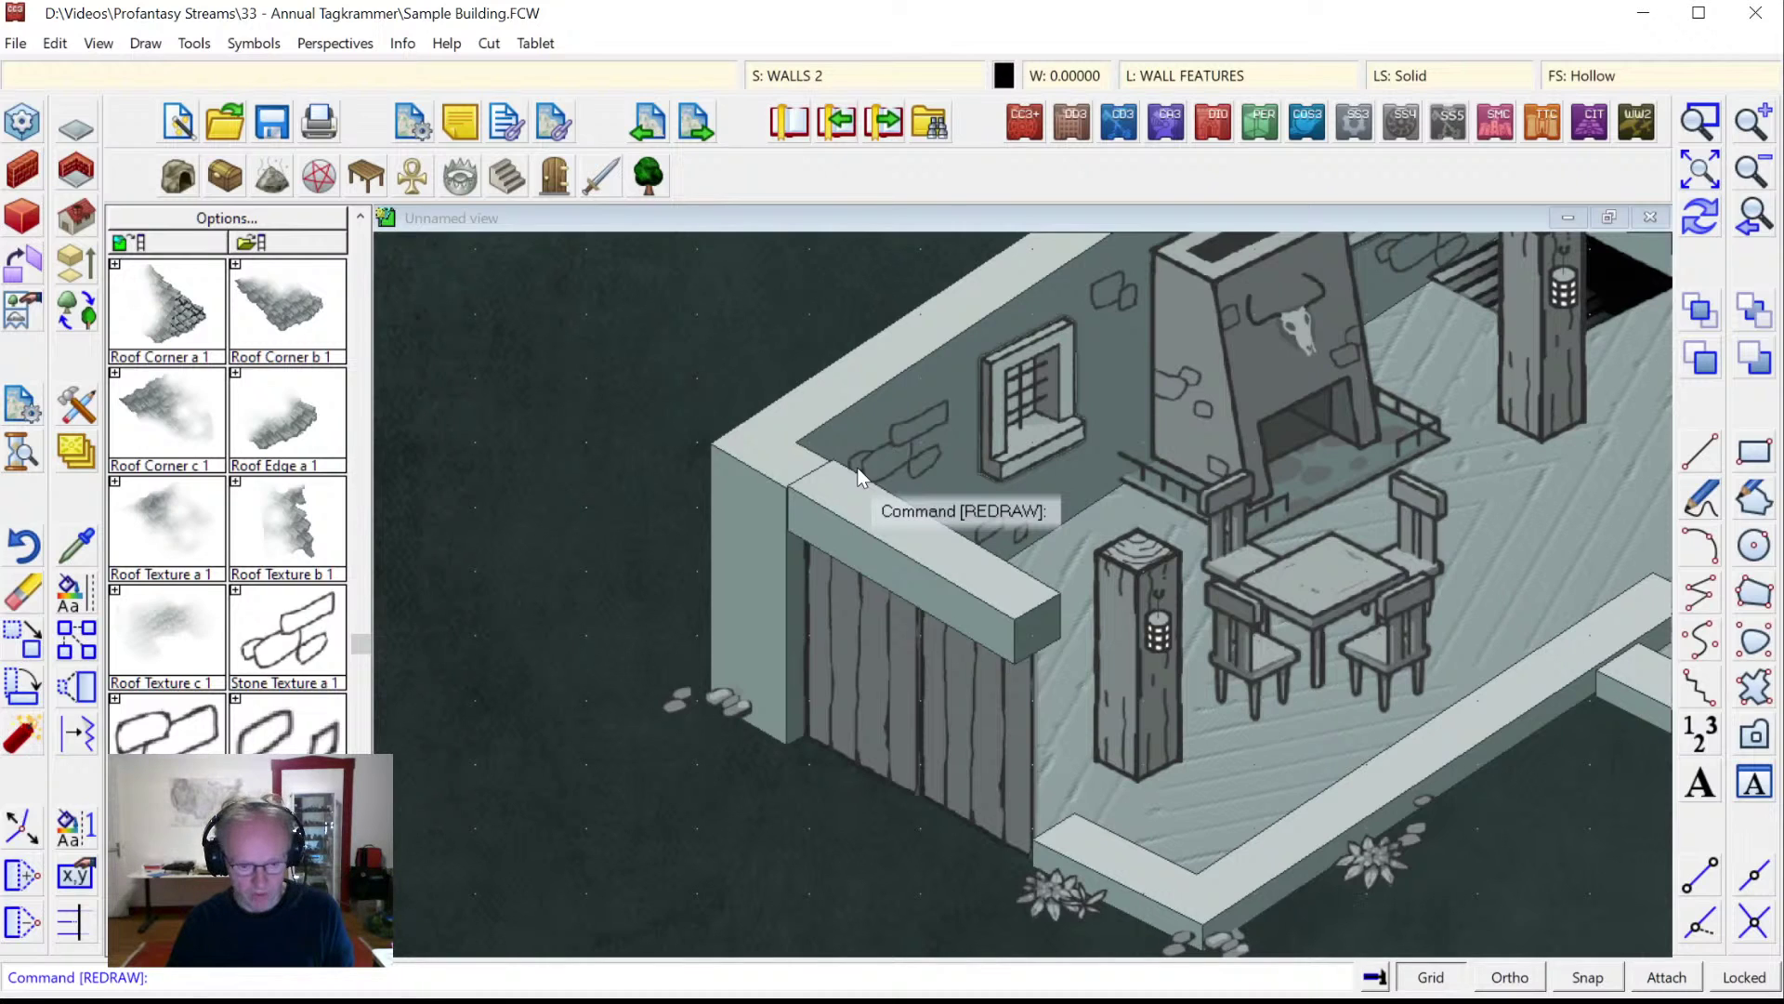
pyautogui.hotkey('ctrl', 'z')
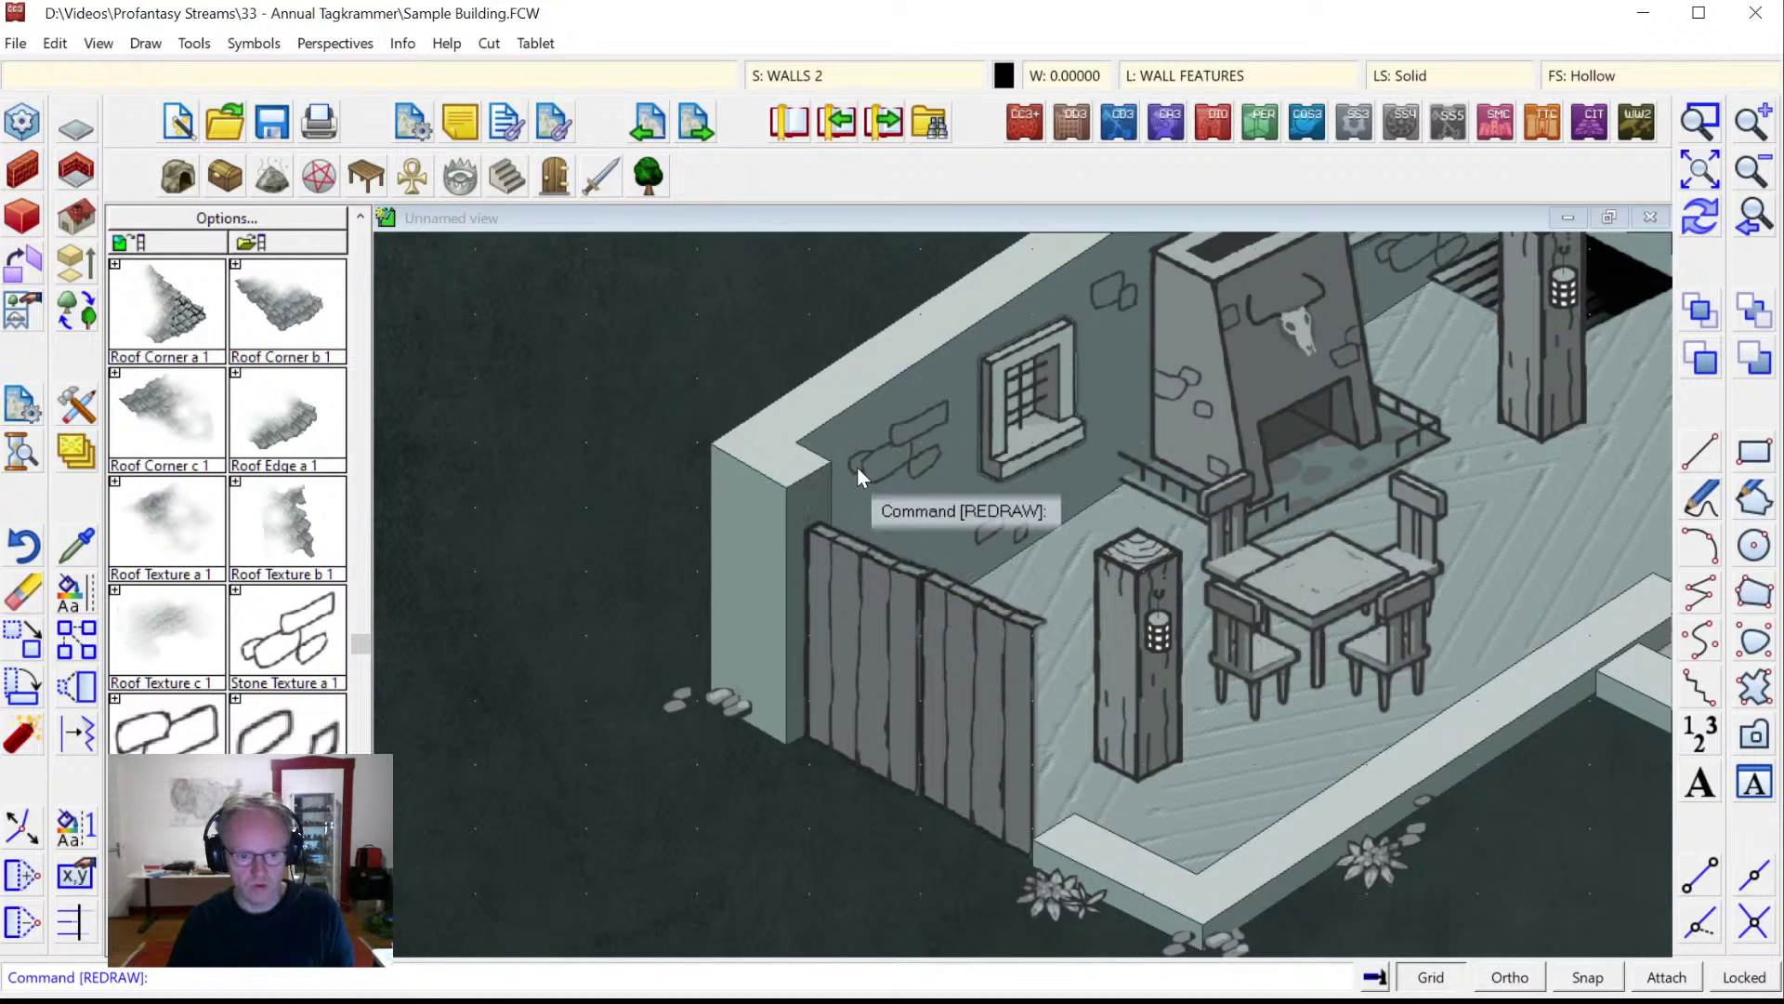
# Open the sheet effects settings, compare the effects of the floor, wall and symbol sheets, and select the FLOOR sheet.
pyautogui.click(1764, 238)
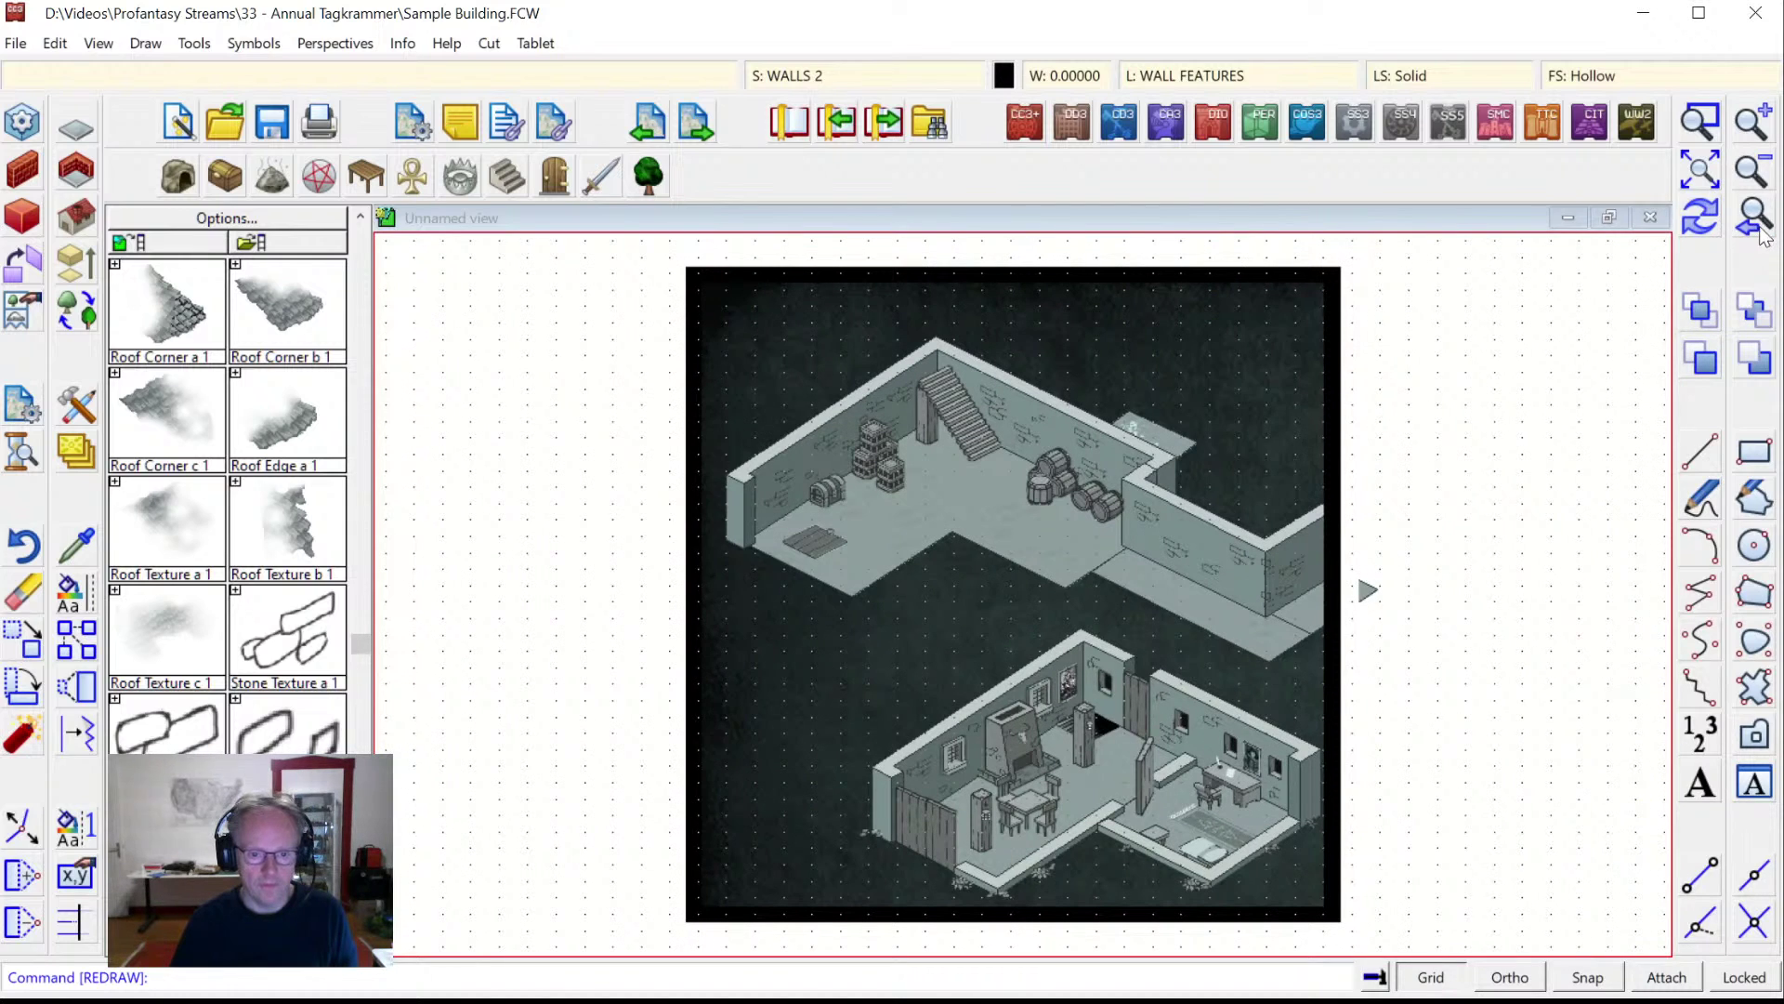
pyautogui.click(1703, 170)
pyautogui.click(1067, 498)
pyautogui.click(1146, 597)
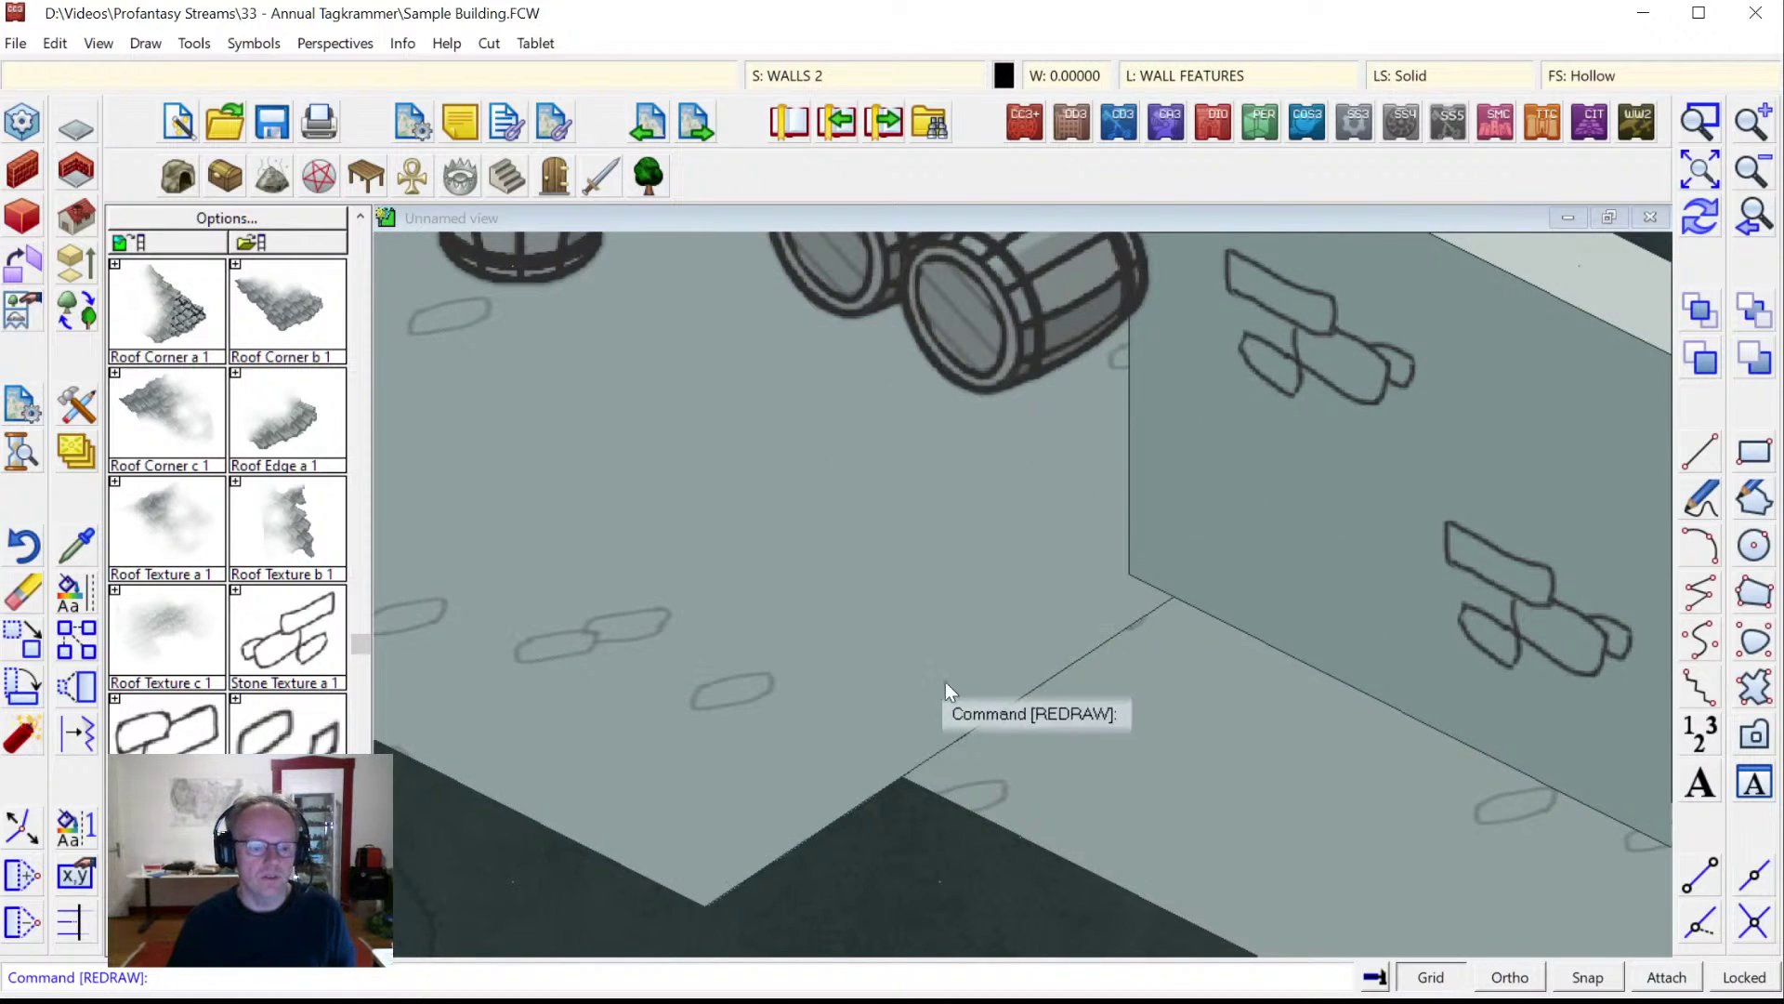
pyautogui.click(778, 86)
pyautogui.click(751, 352)
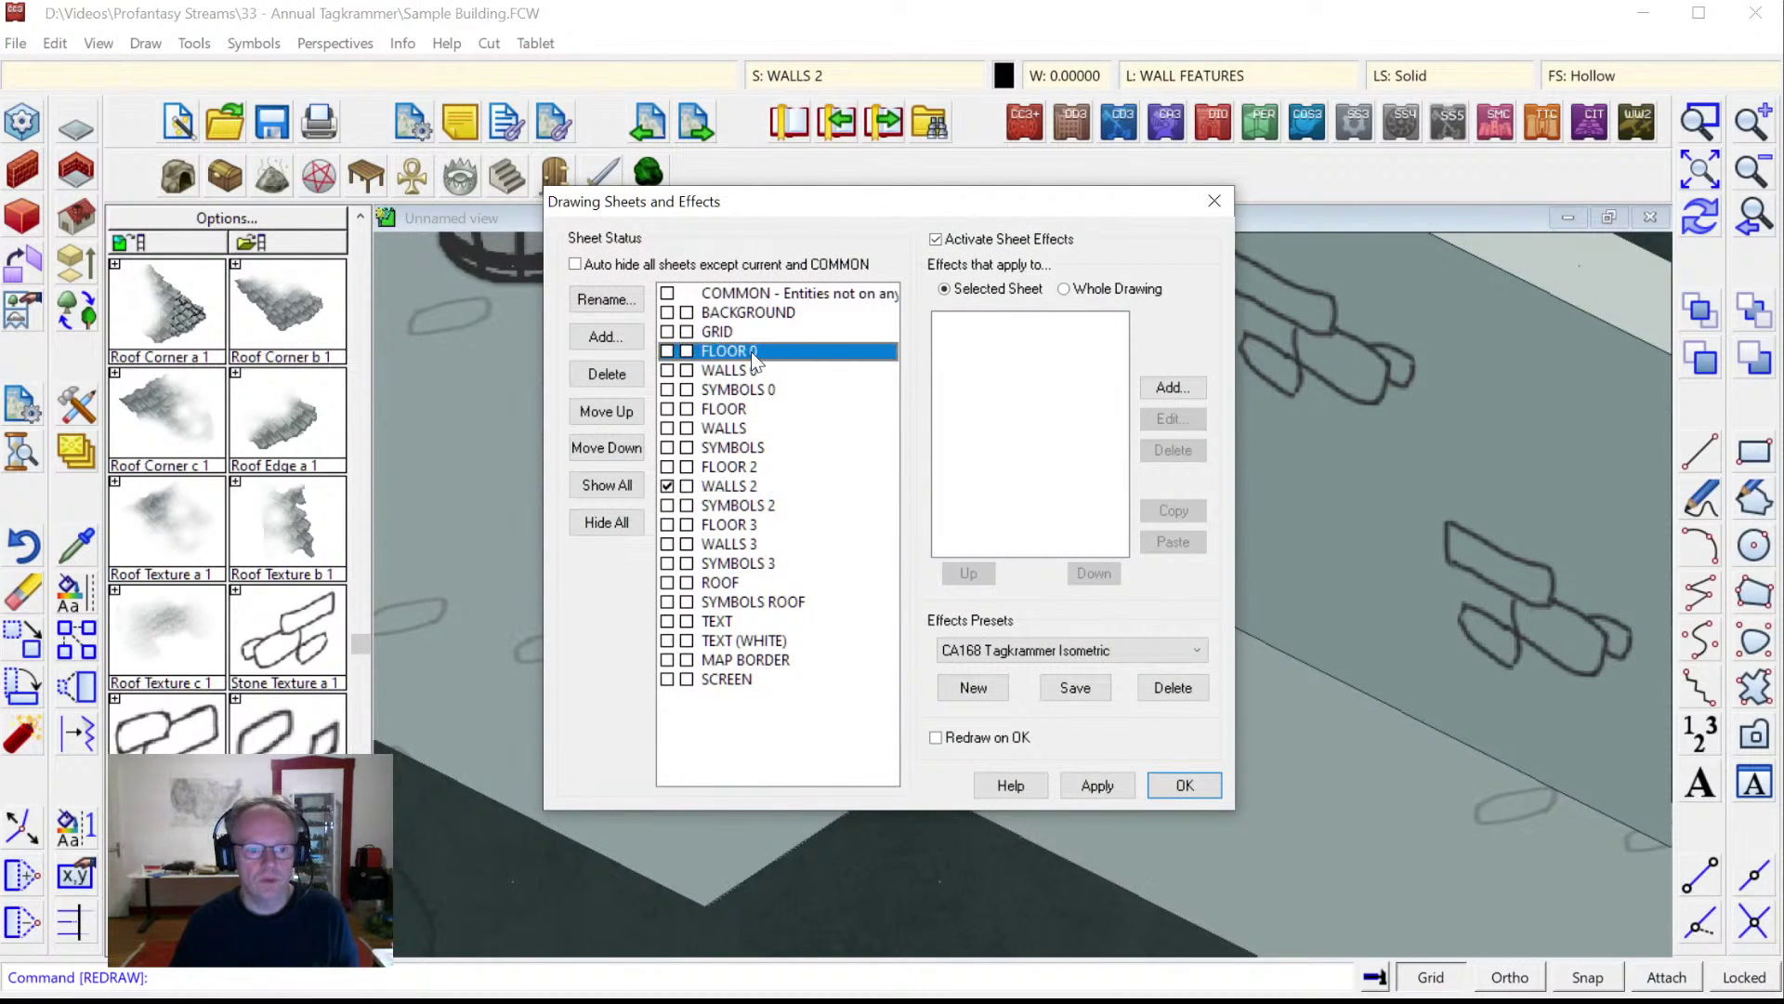
pyautogui.click(753, 409)
pyautogui.click(744, 467)
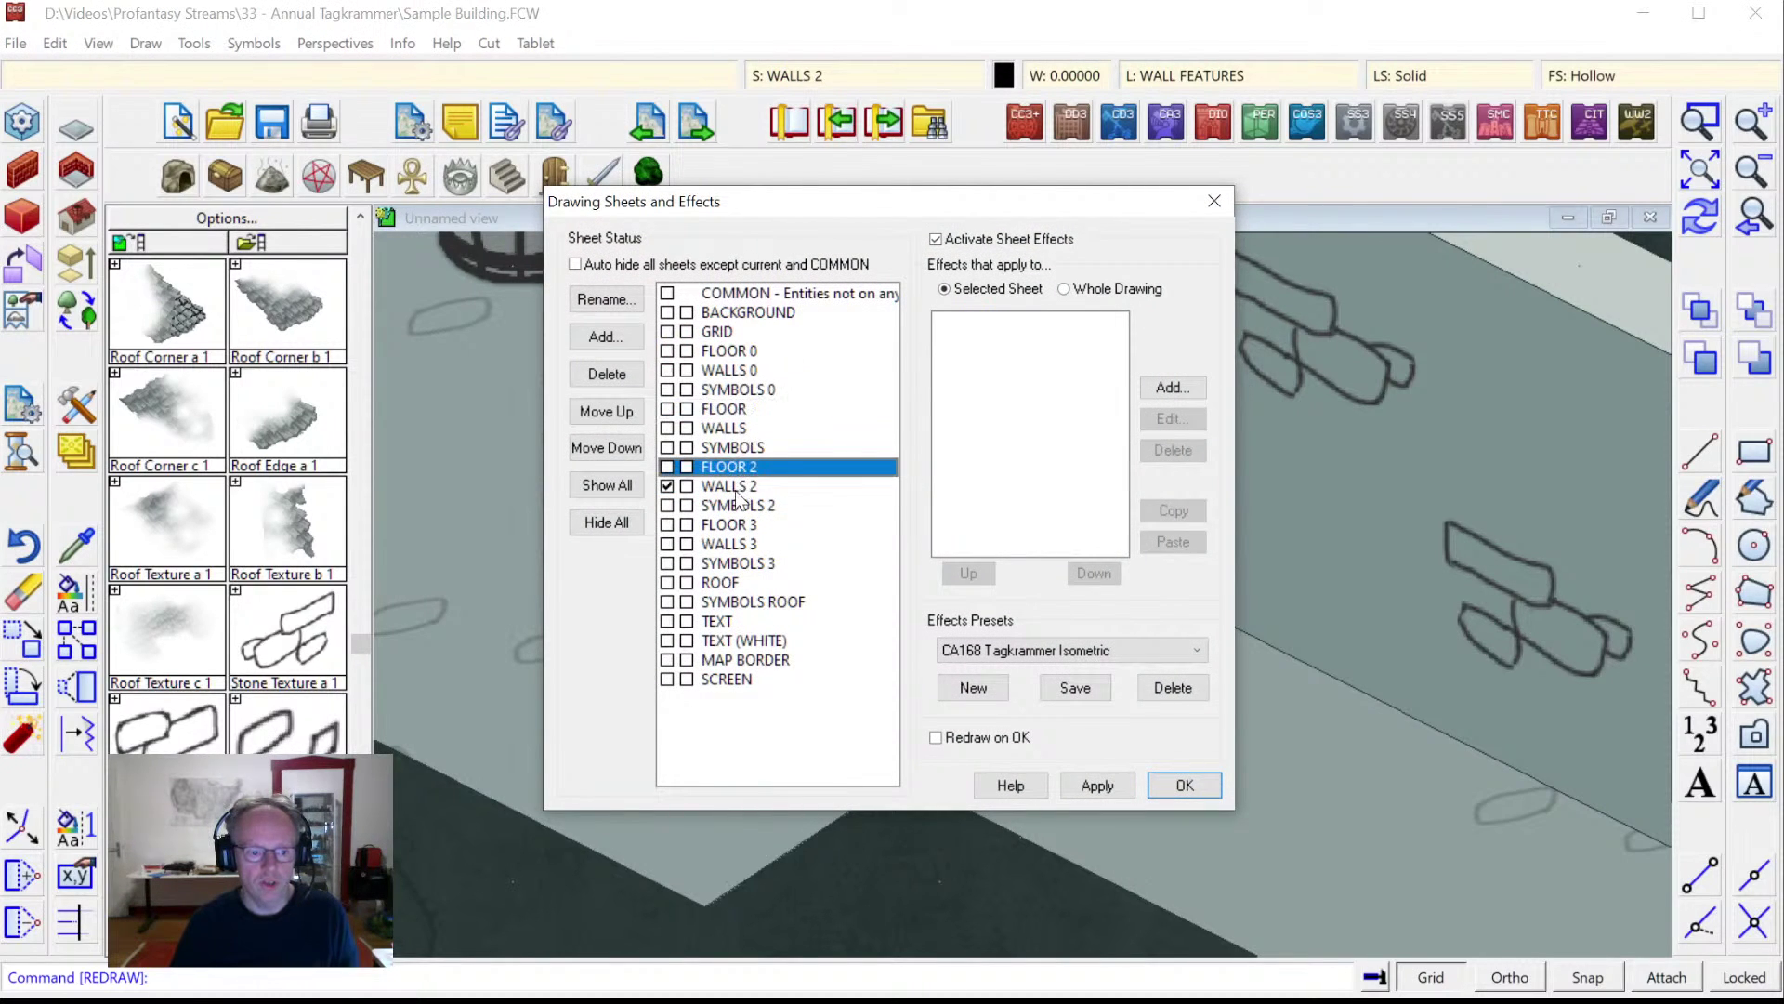
pyautogui.click(734, 505)
pyautogui.click(730, 468)
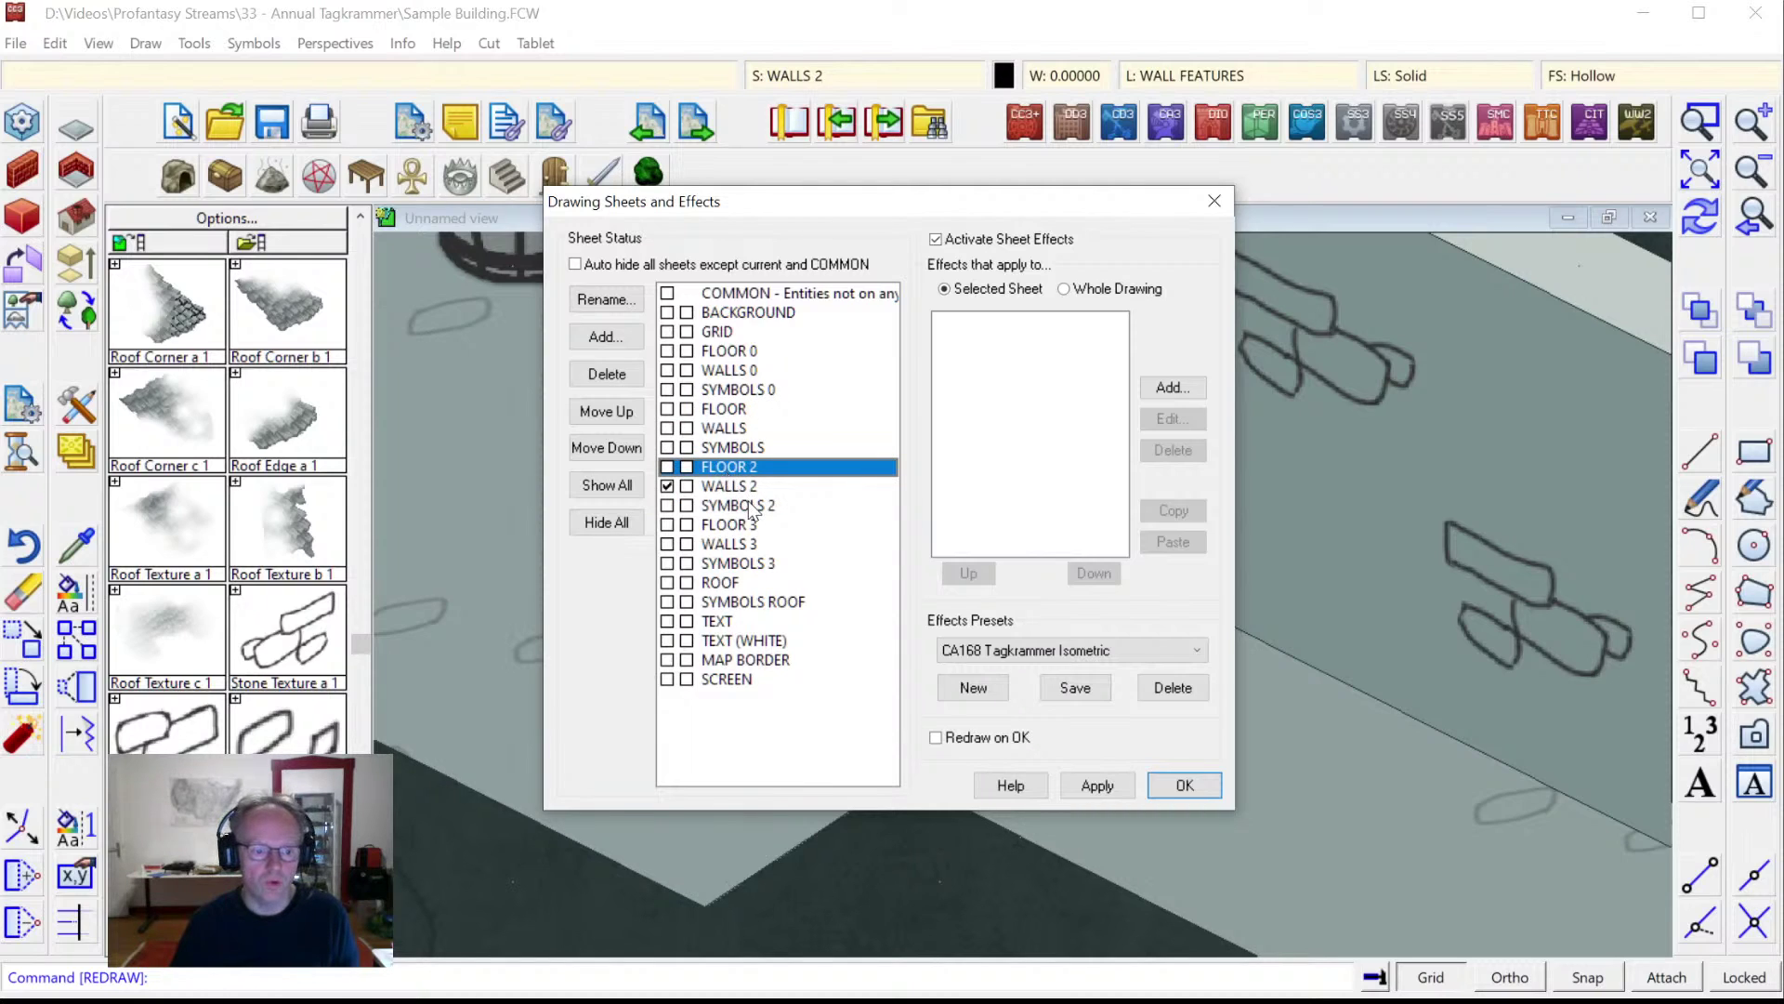
pyautogui.click(719, 487)
pyautogui.click(723, 469)
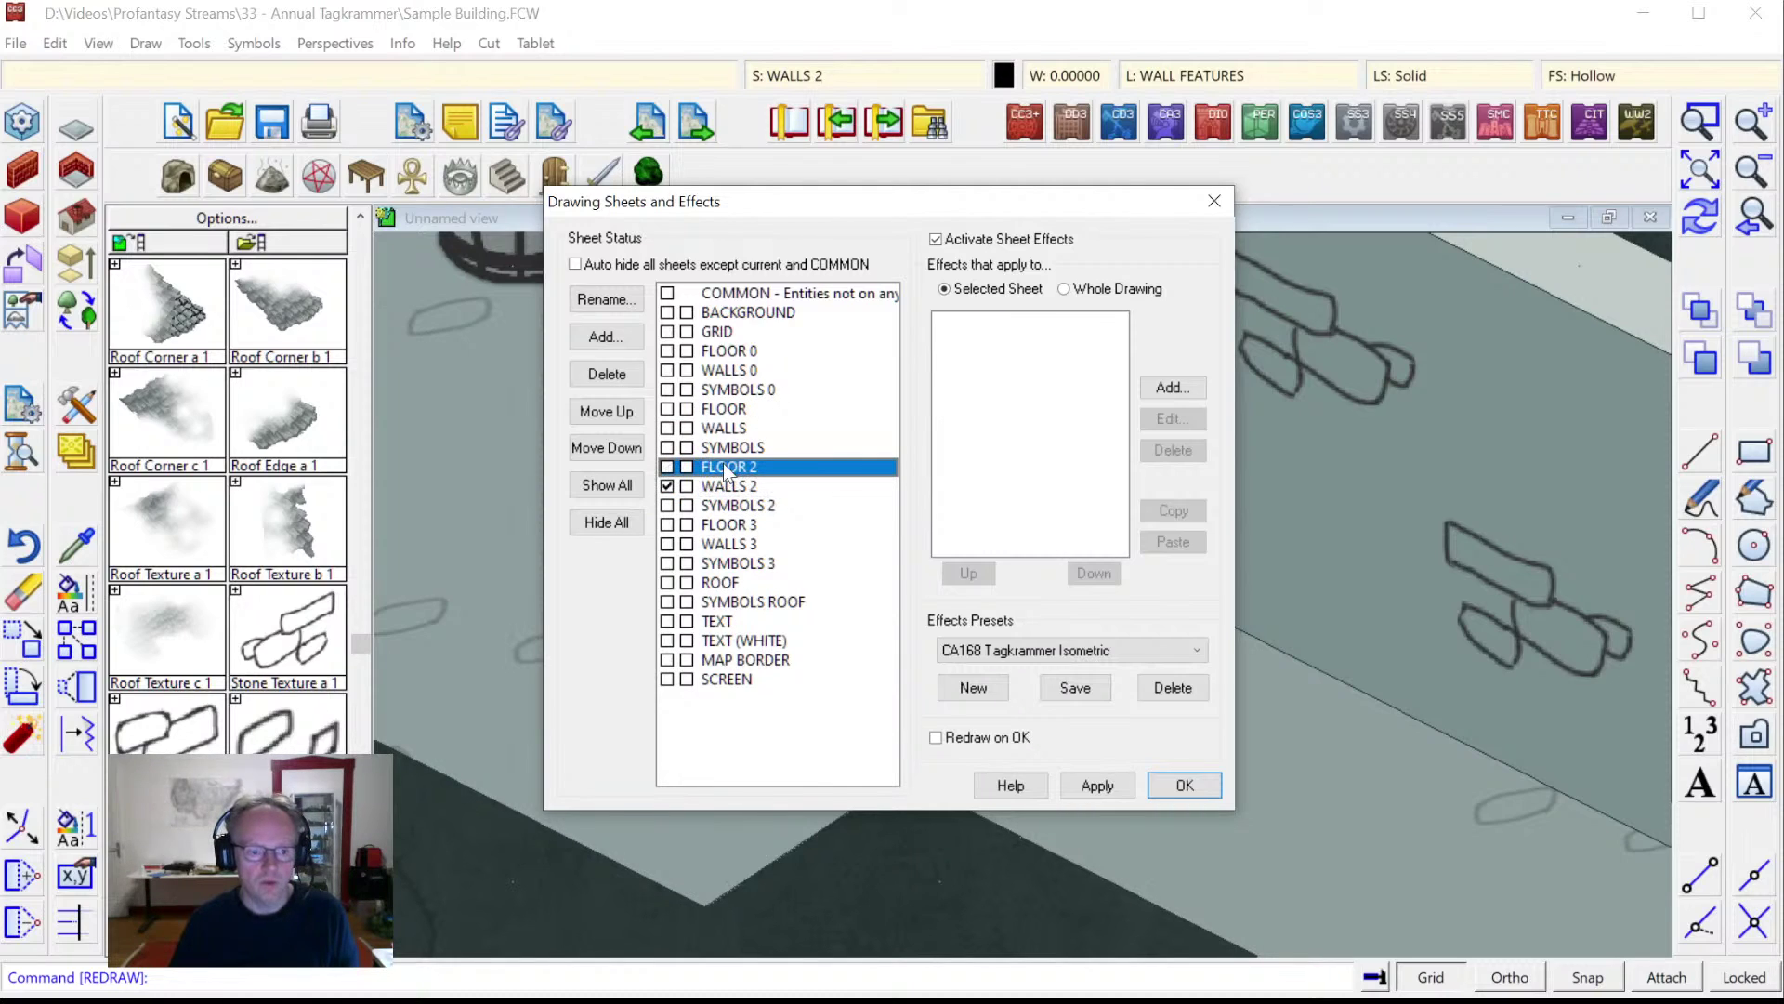
pyautogui.click(731, 411)
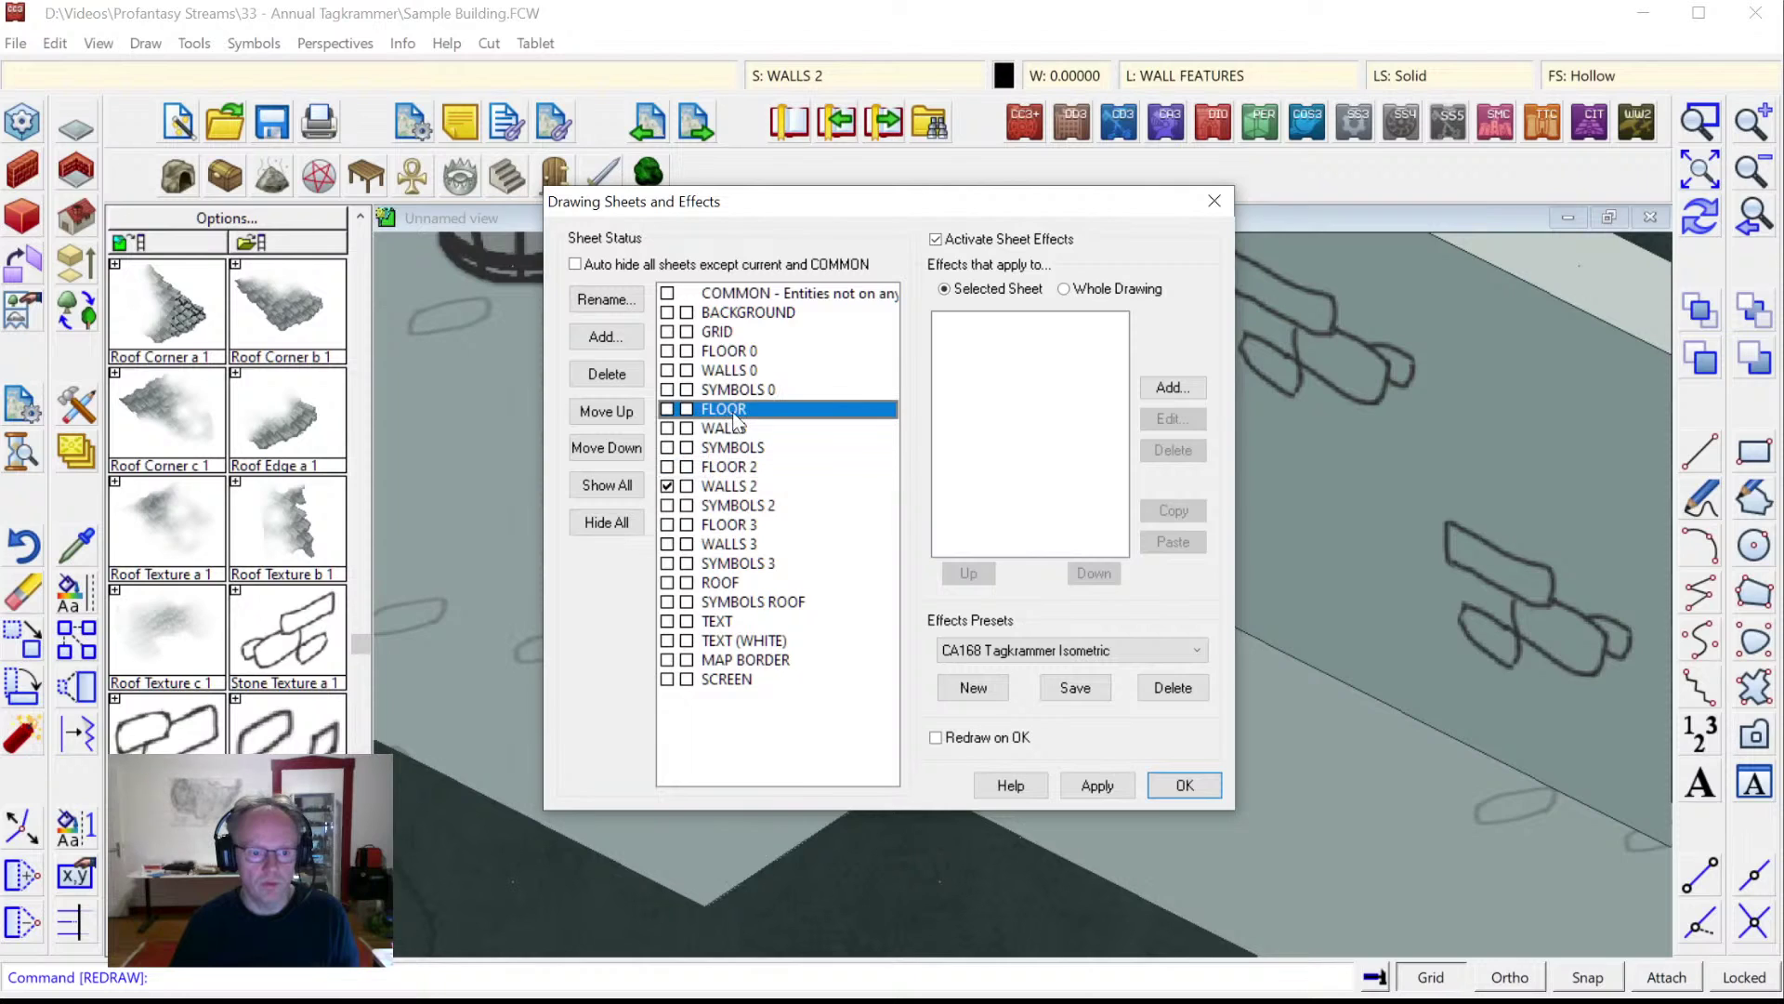
# Add an outside Glow effect to the FLOOR sheet with dark colour 26, 37, 36, strength 0% and blur radius 1 in map units.
pyautogui.click(1172, 388)
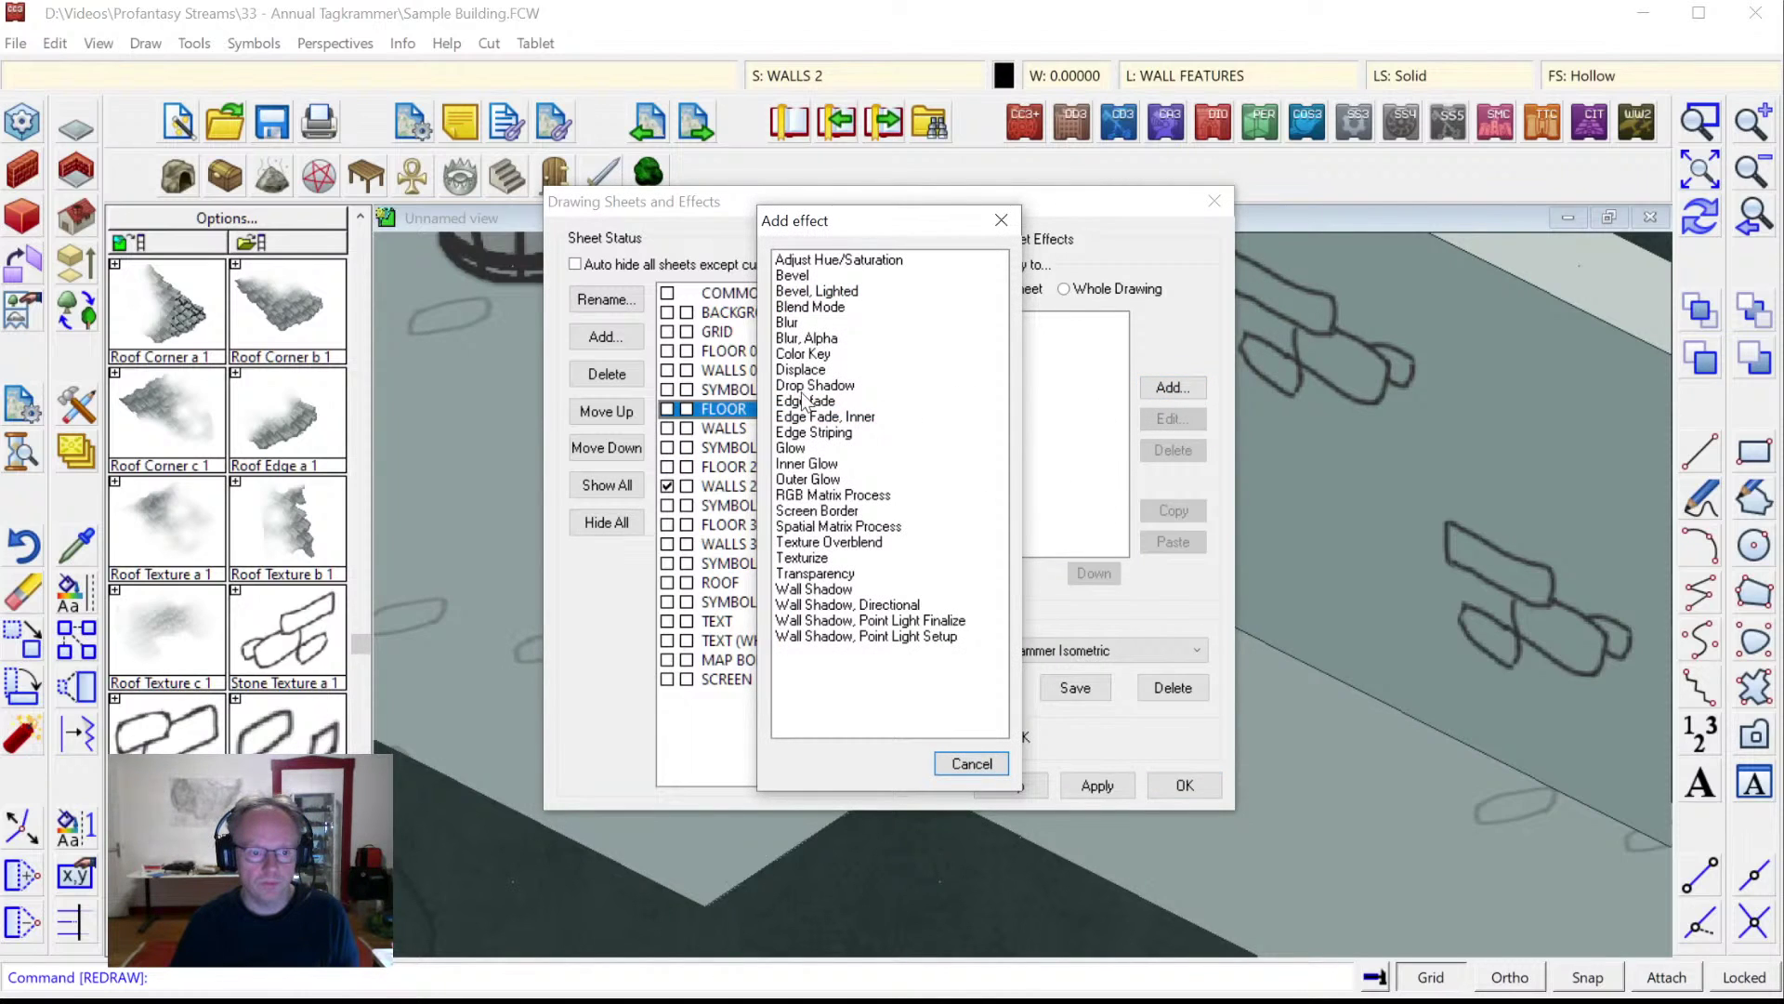
pyautogui.doubleClick(803, 446)
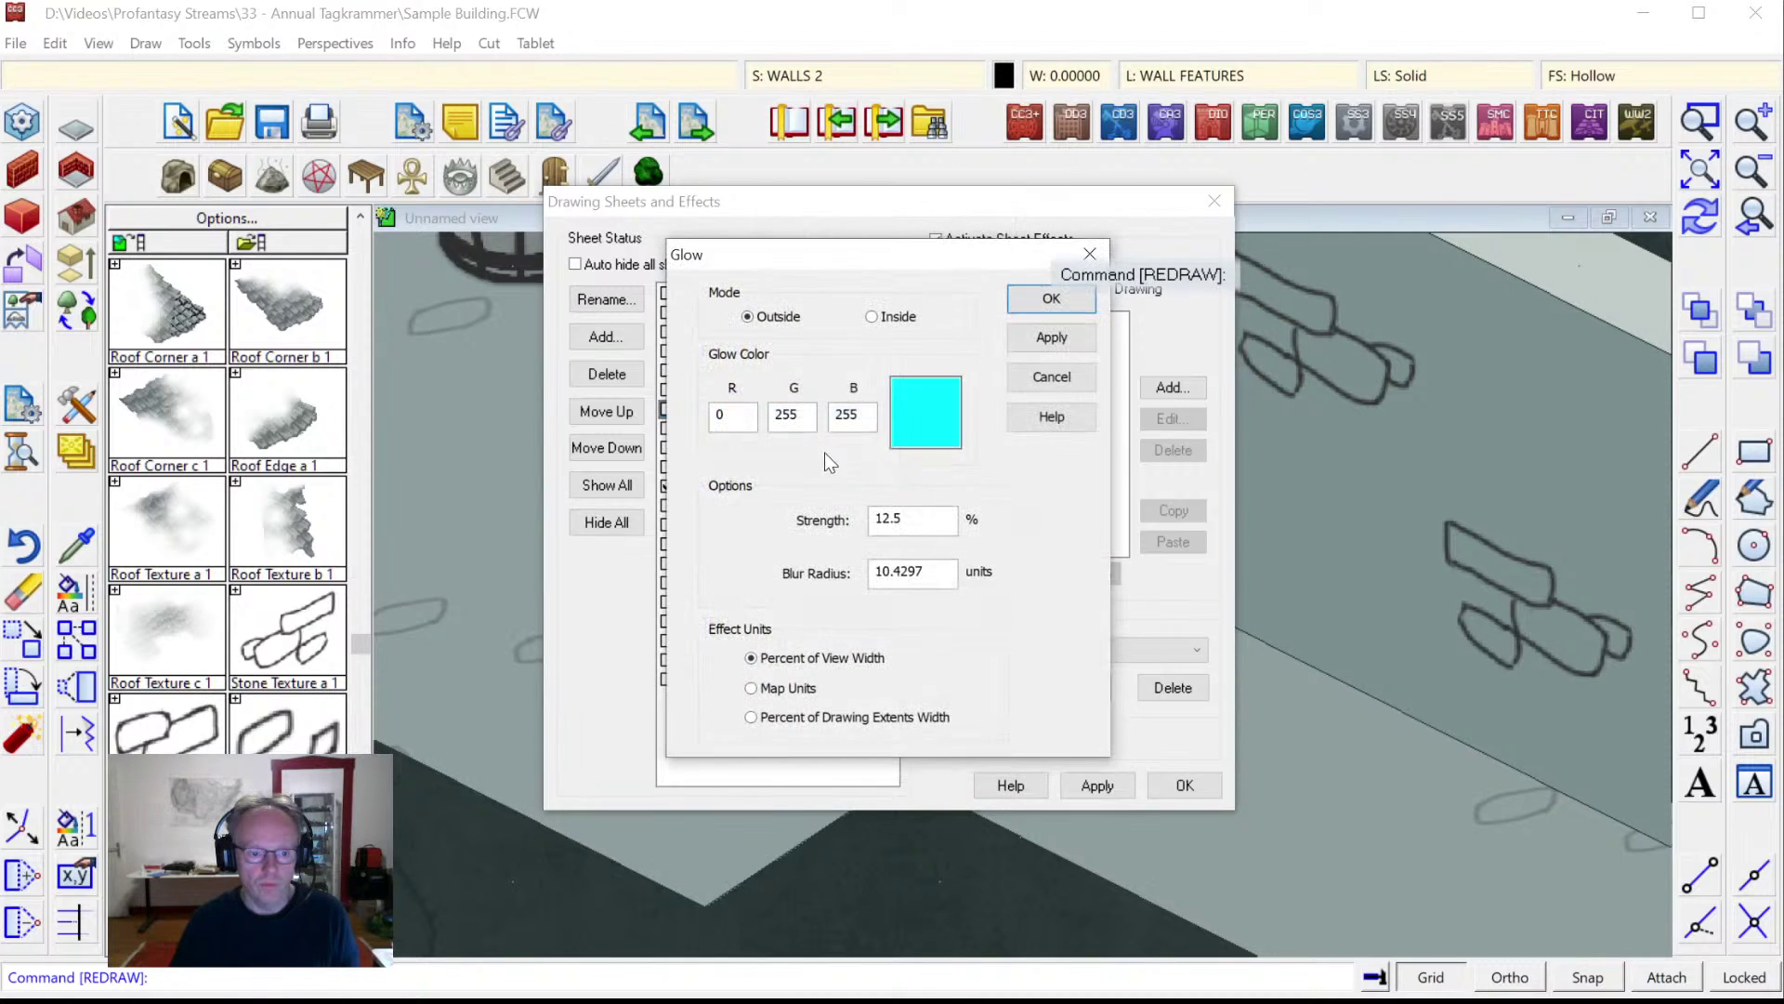
pyautogui.click(925, 412)
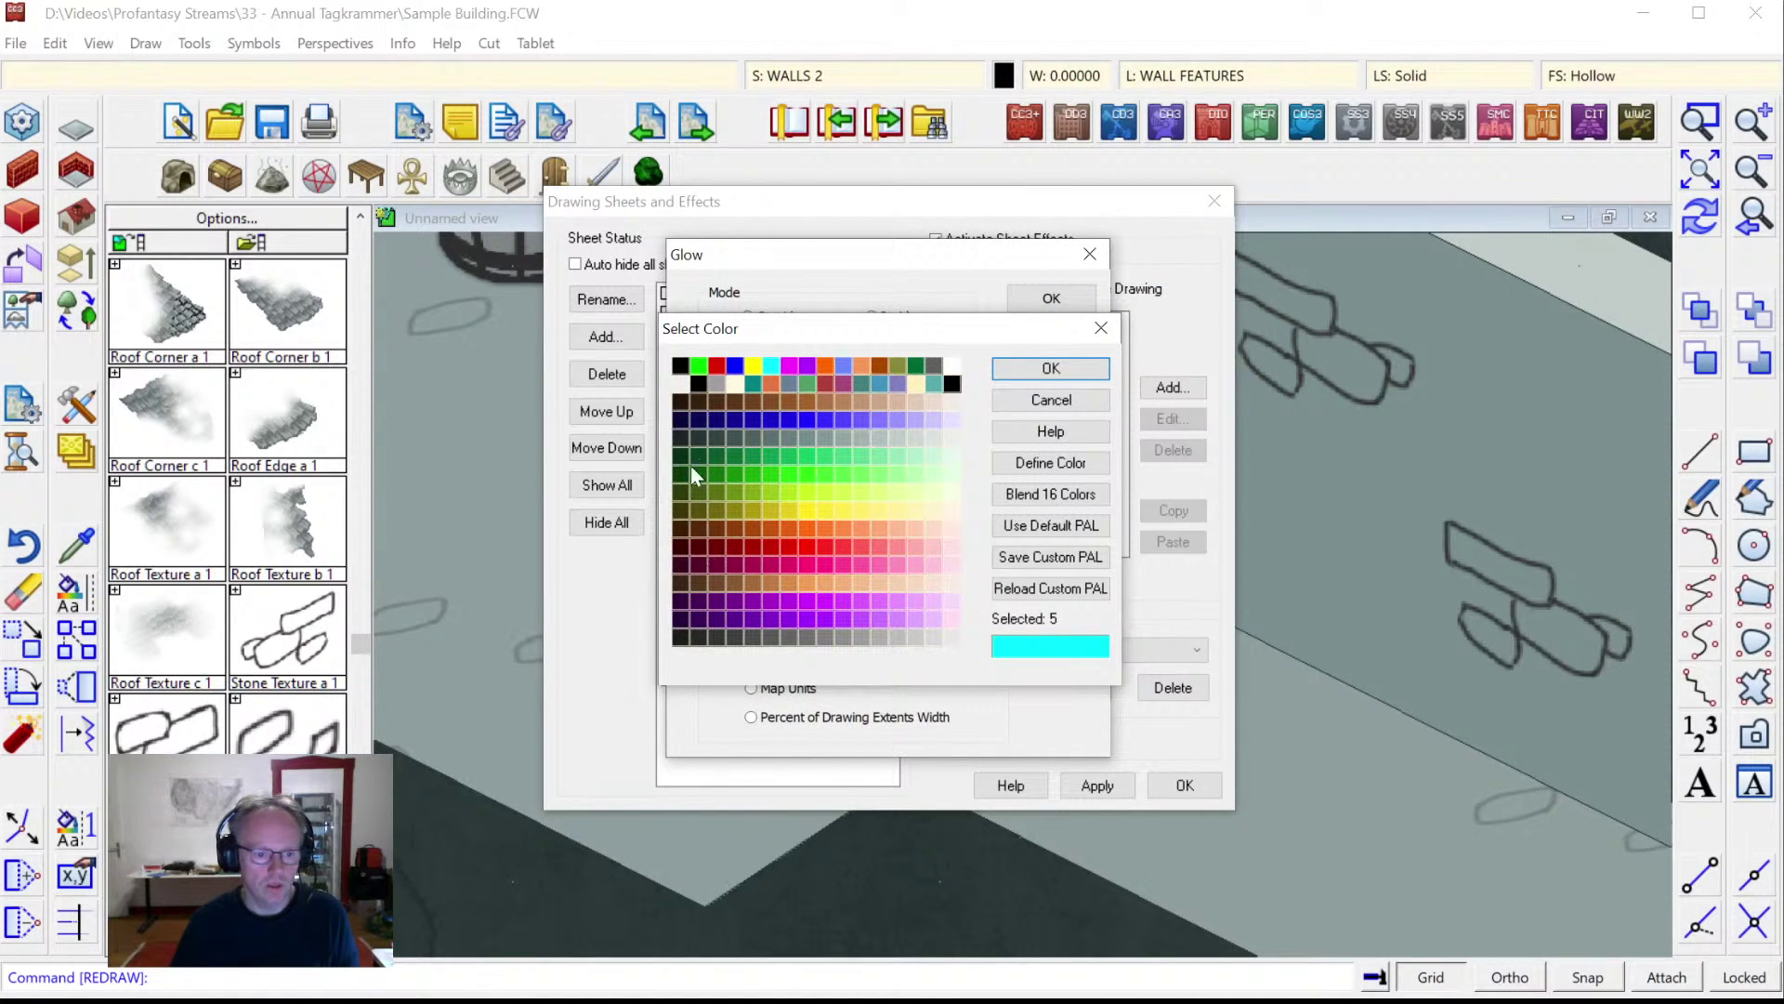
pyautogui.click(678, 437)
pyautogui.click(1013, 376)
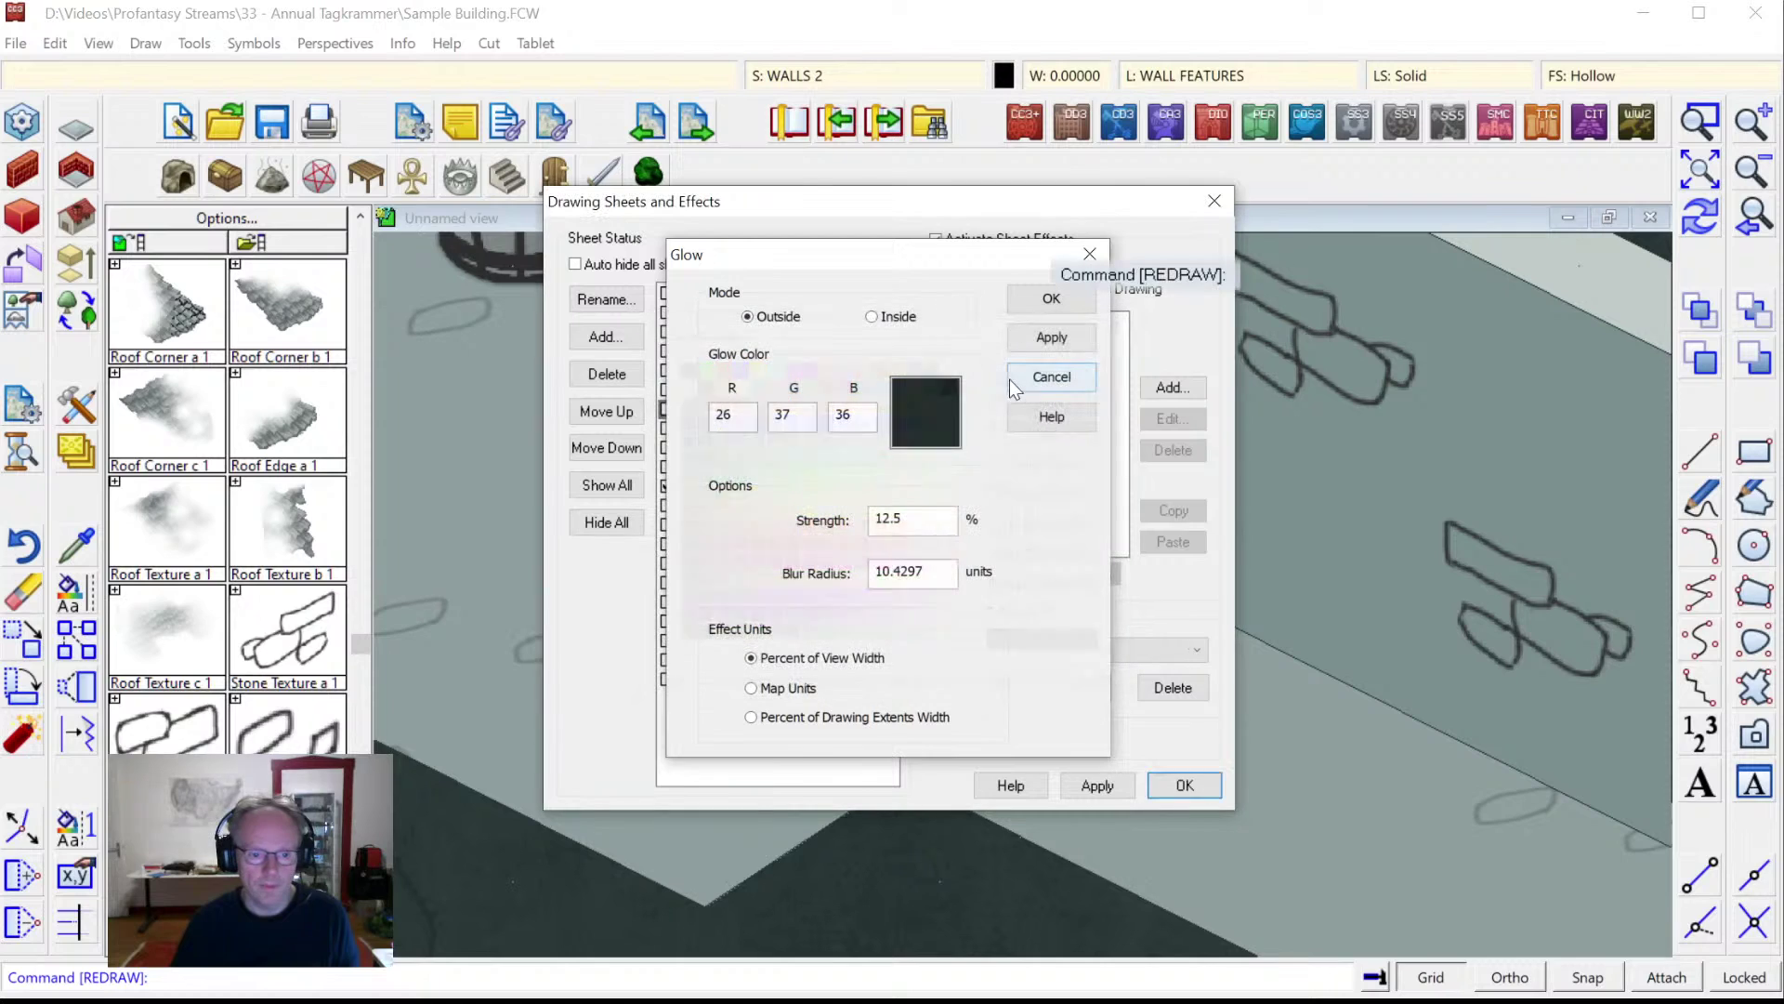
pyautogui.write('0')
pyautogui.press('Tab')
pyautogui.write('1')
pyautogui.click(788, 688)
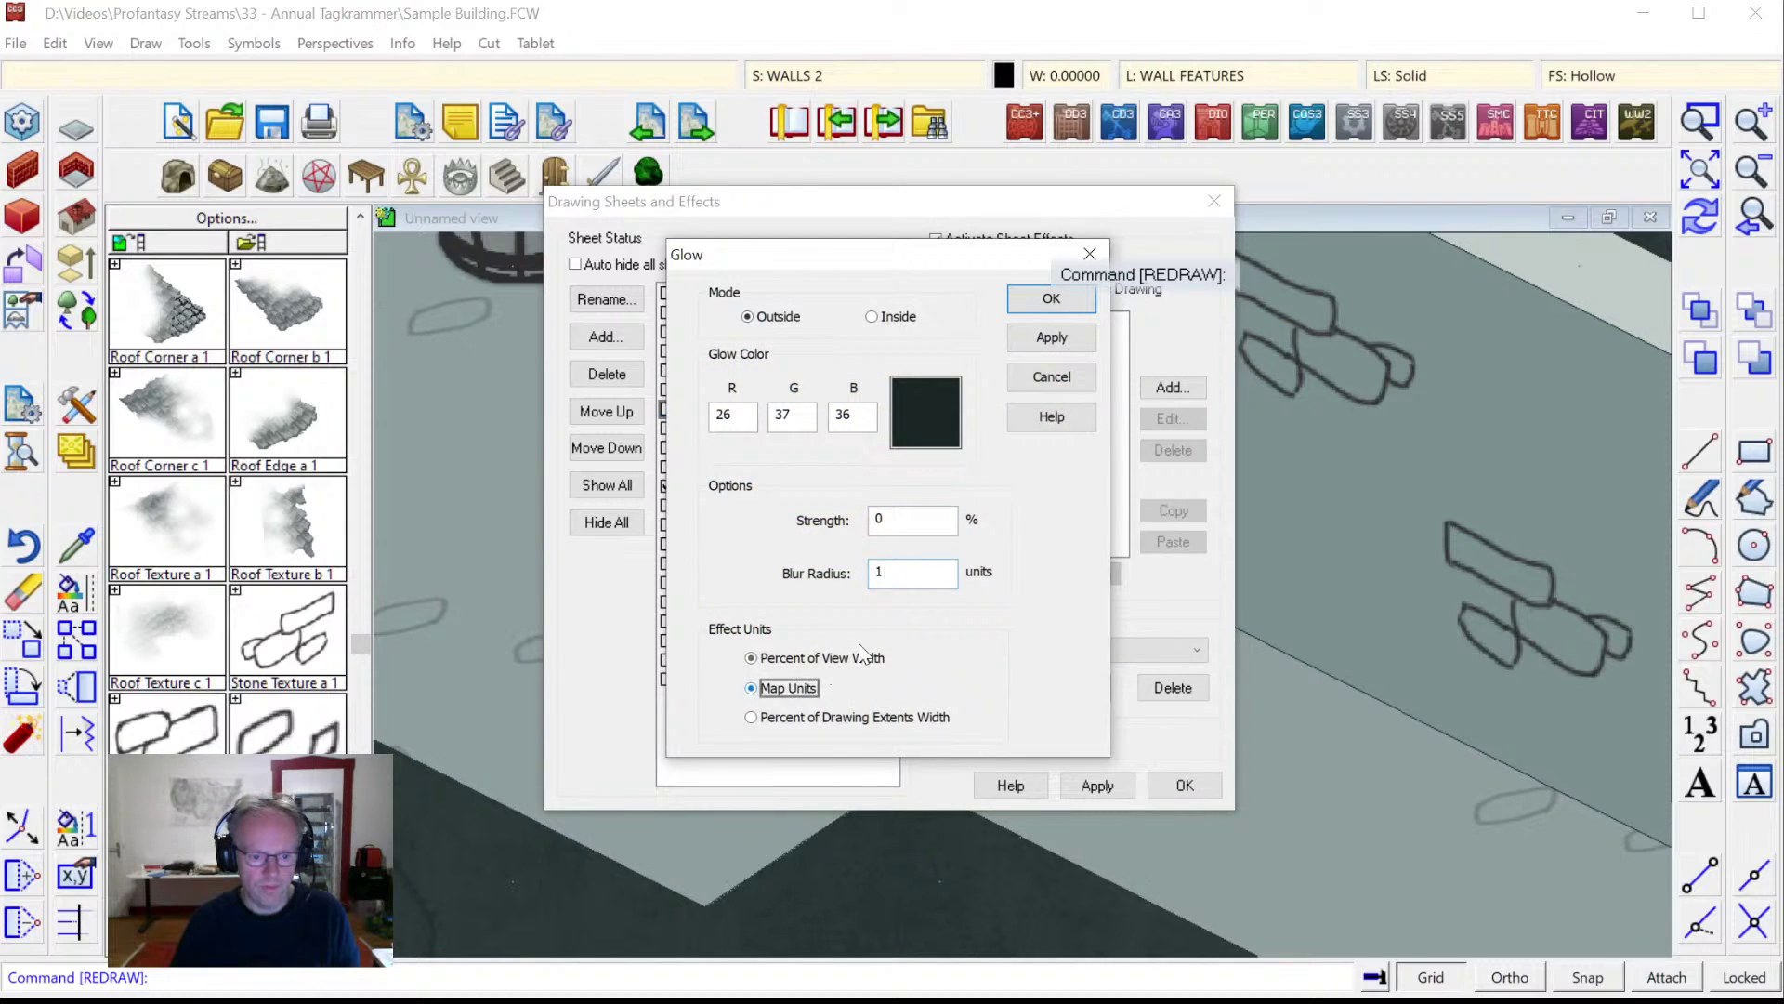
pyautogui.click(1051, 337)
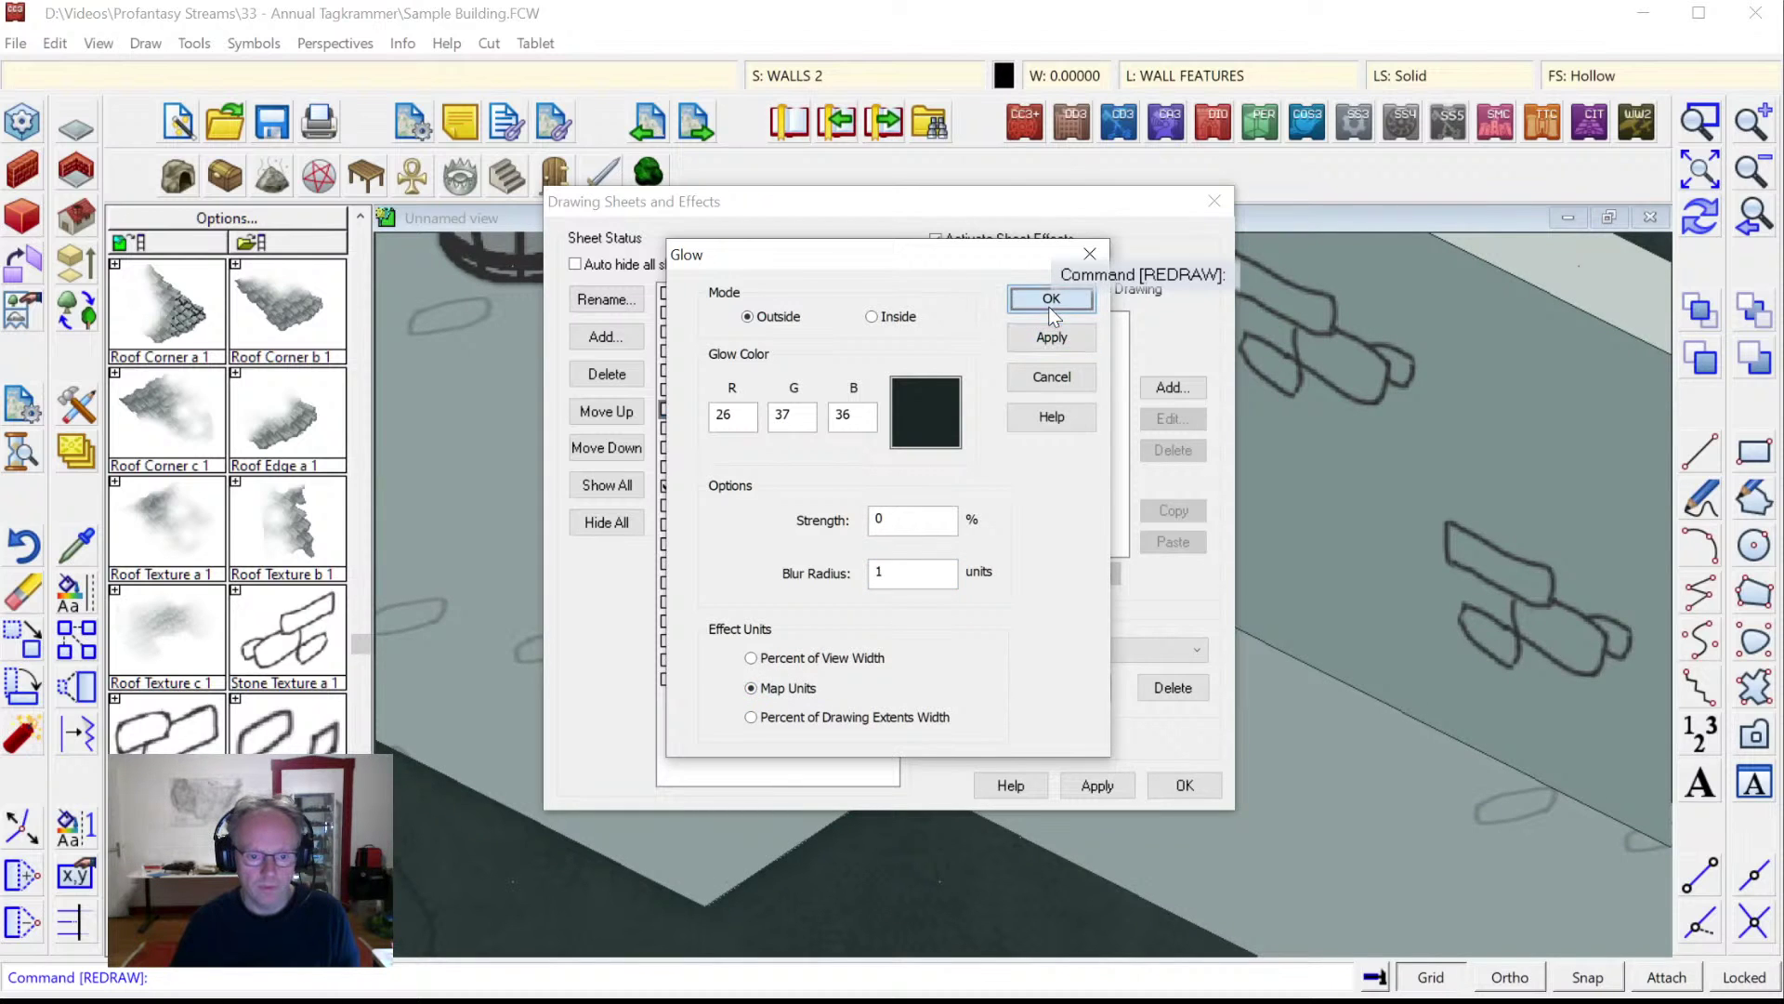
pyautogui.click(1051, 298)
pyautogui.click(1120, 785)
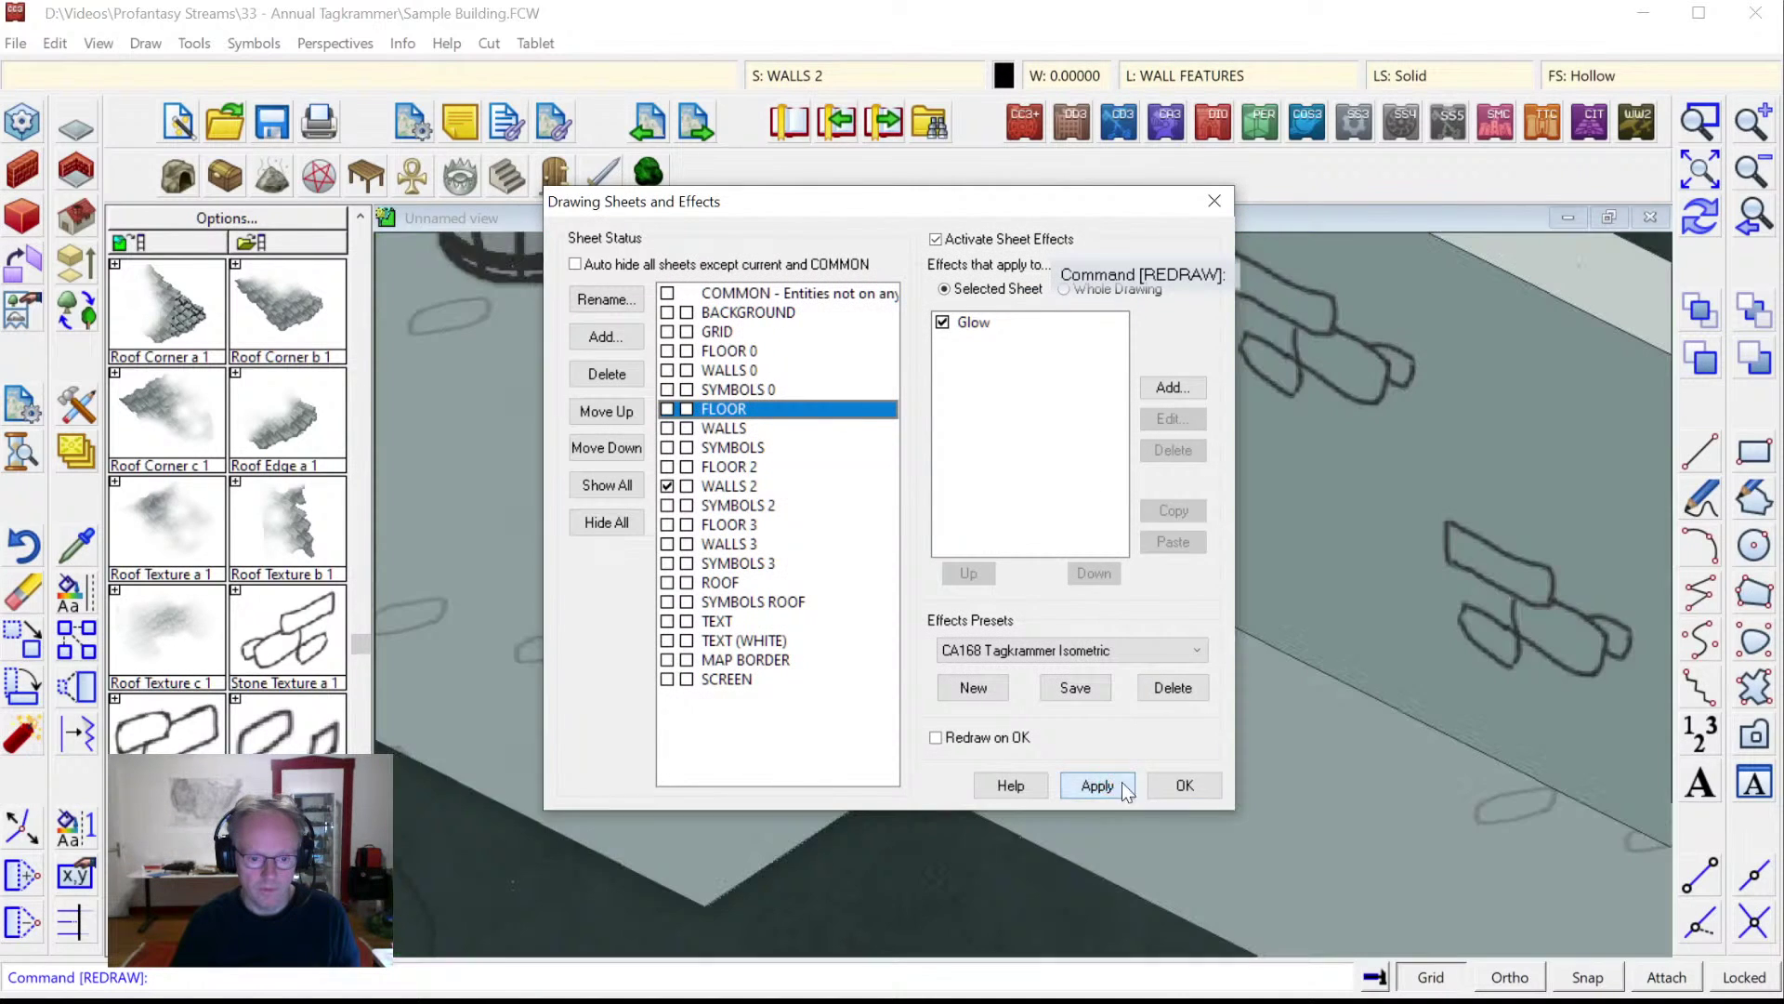
pyautogui.click(1185, 790)
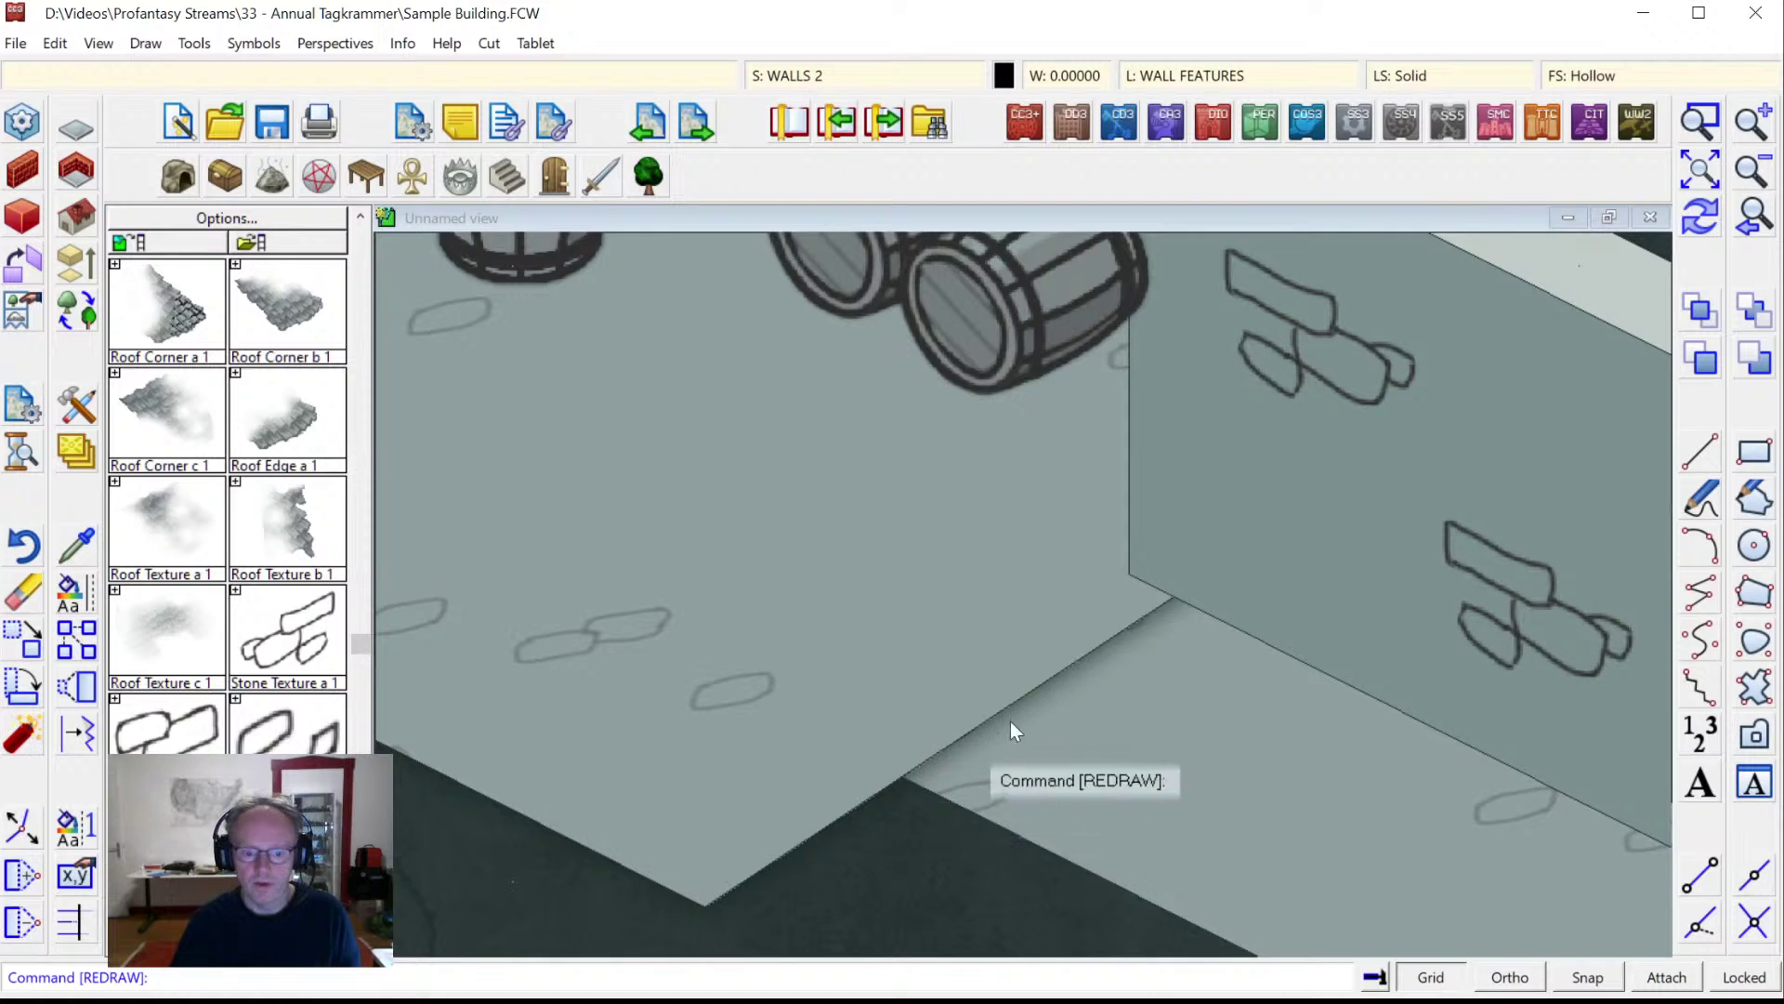
# Change the FLOOR sheet's Glow effect mode to Inside.
pyautogui.click(1689, 179)
pyautogui.click(1715, 125)
pyautogui.click(1039, 519)
pyautogui.click(1174, 609)
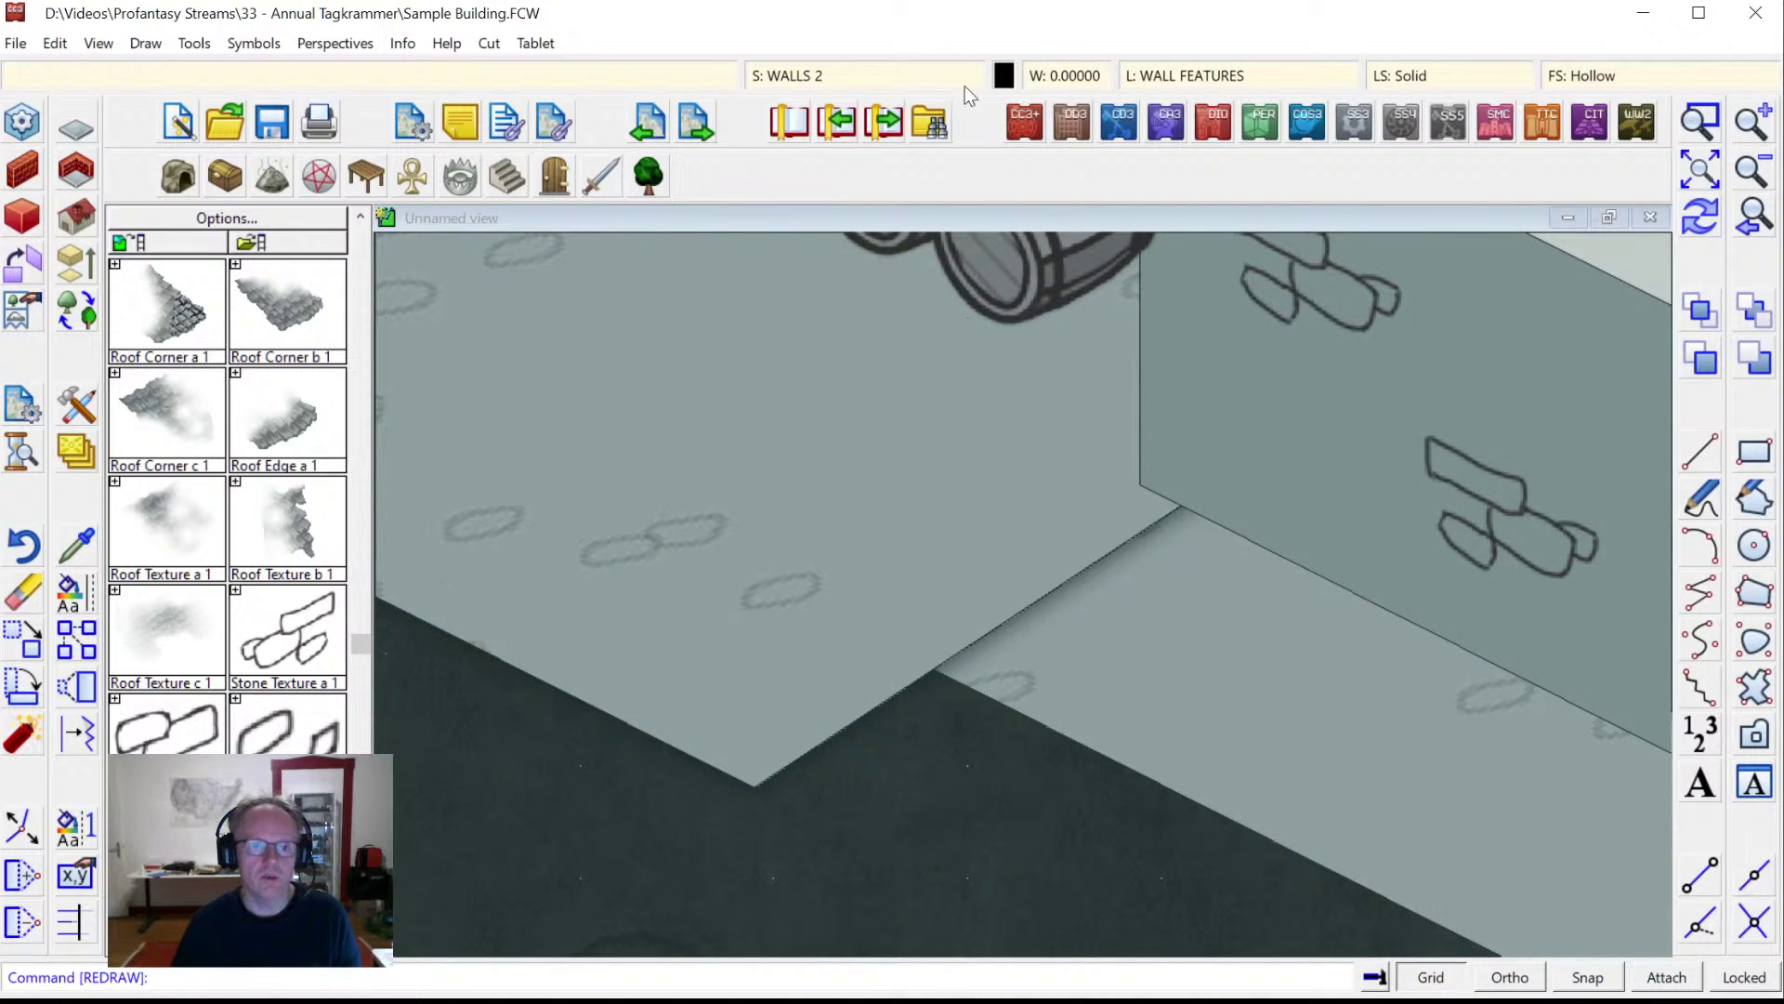
pyautogui.click(888, 74)
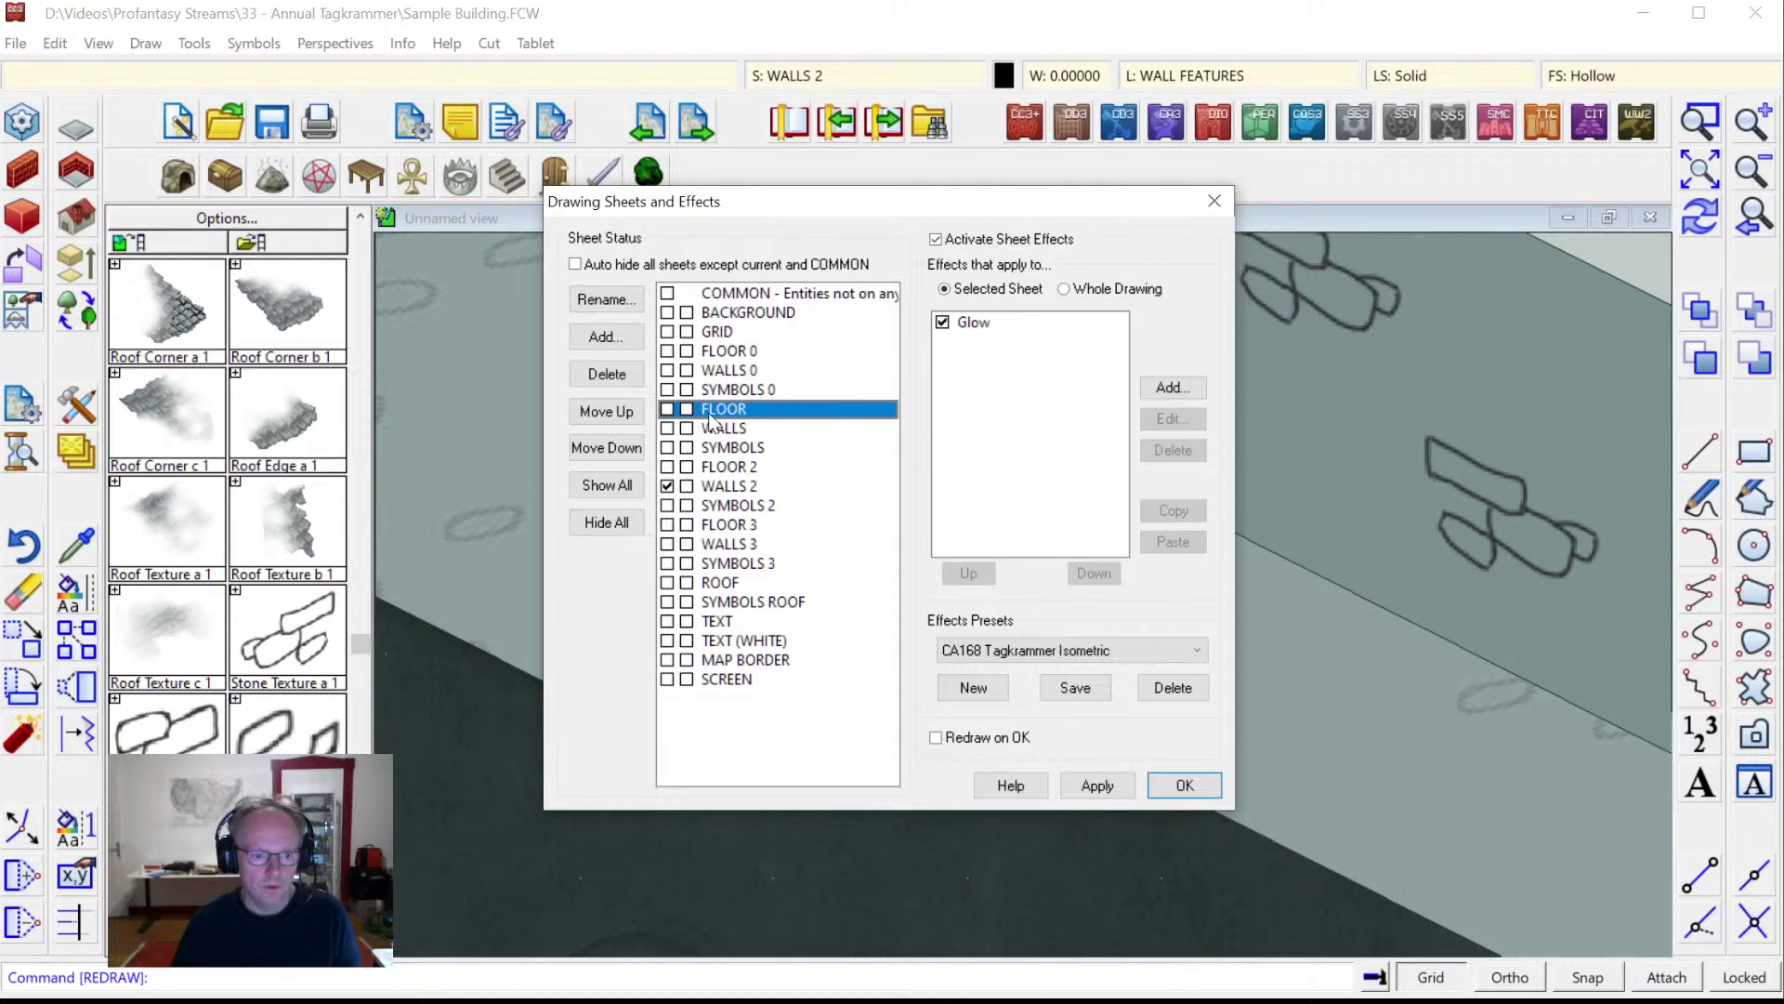
pyautogui.click(985, 326)
pyautogui.click(1173, 418)
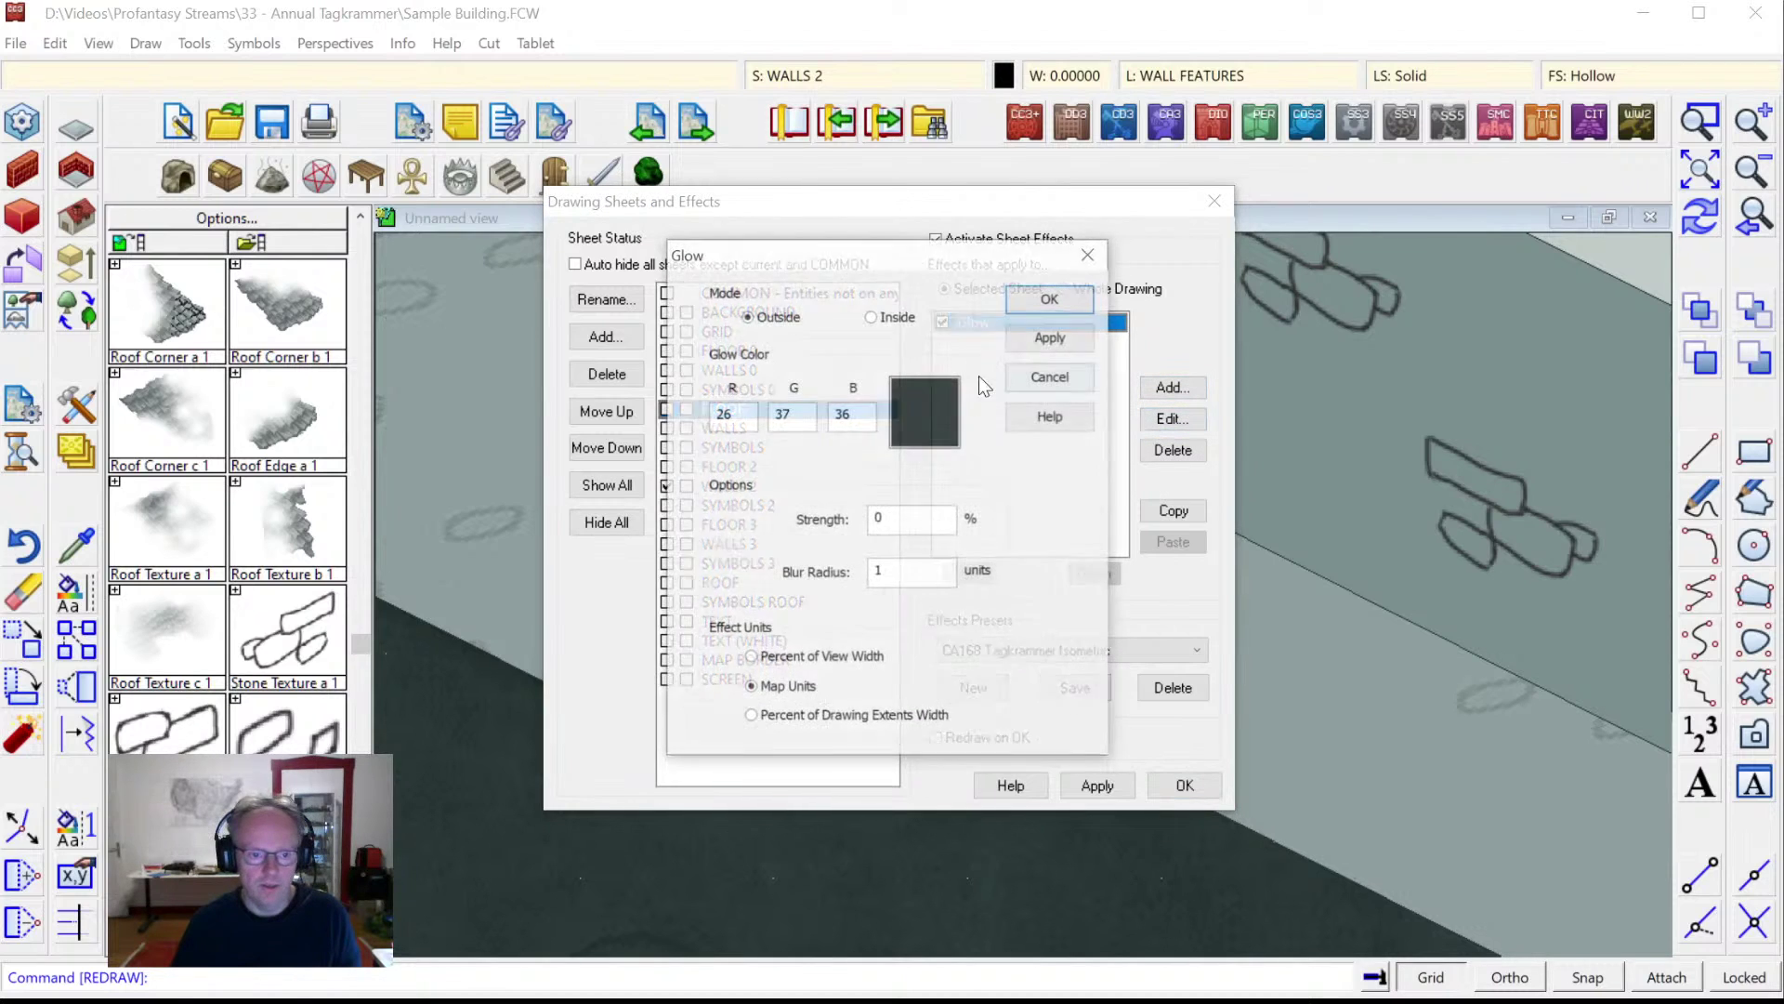
pyautogui.click(1078, 303)
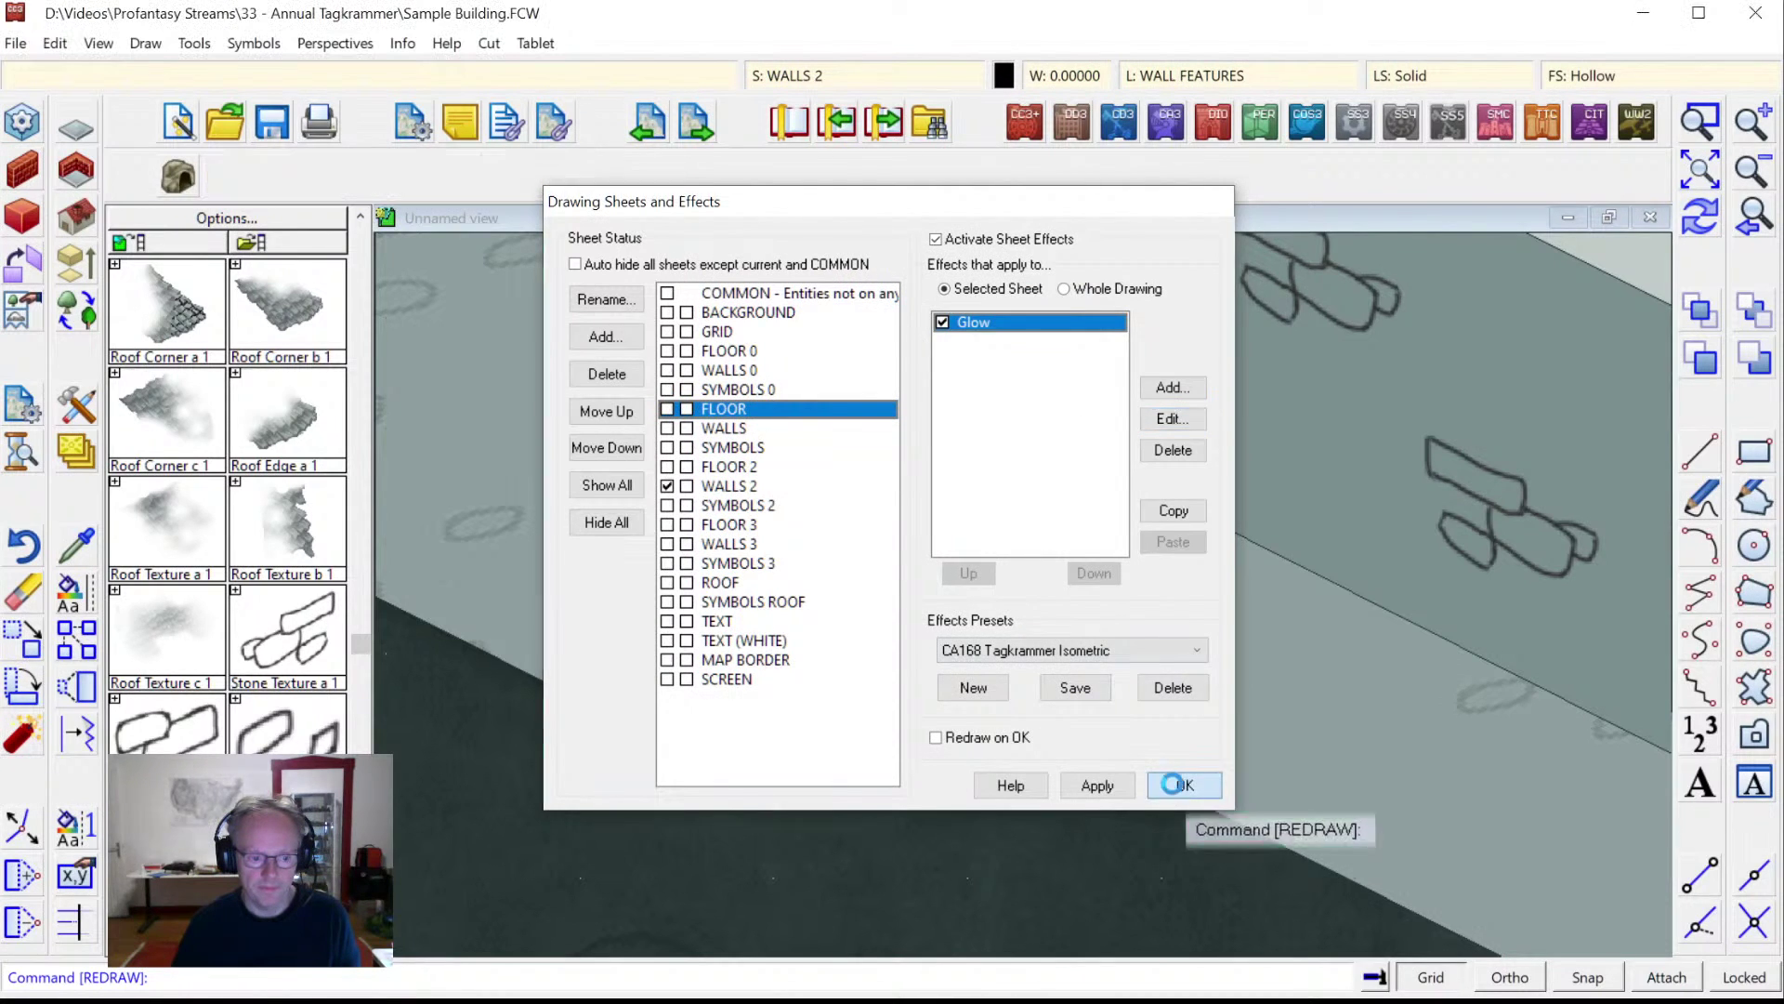
pyautogui.click(1180, 785)
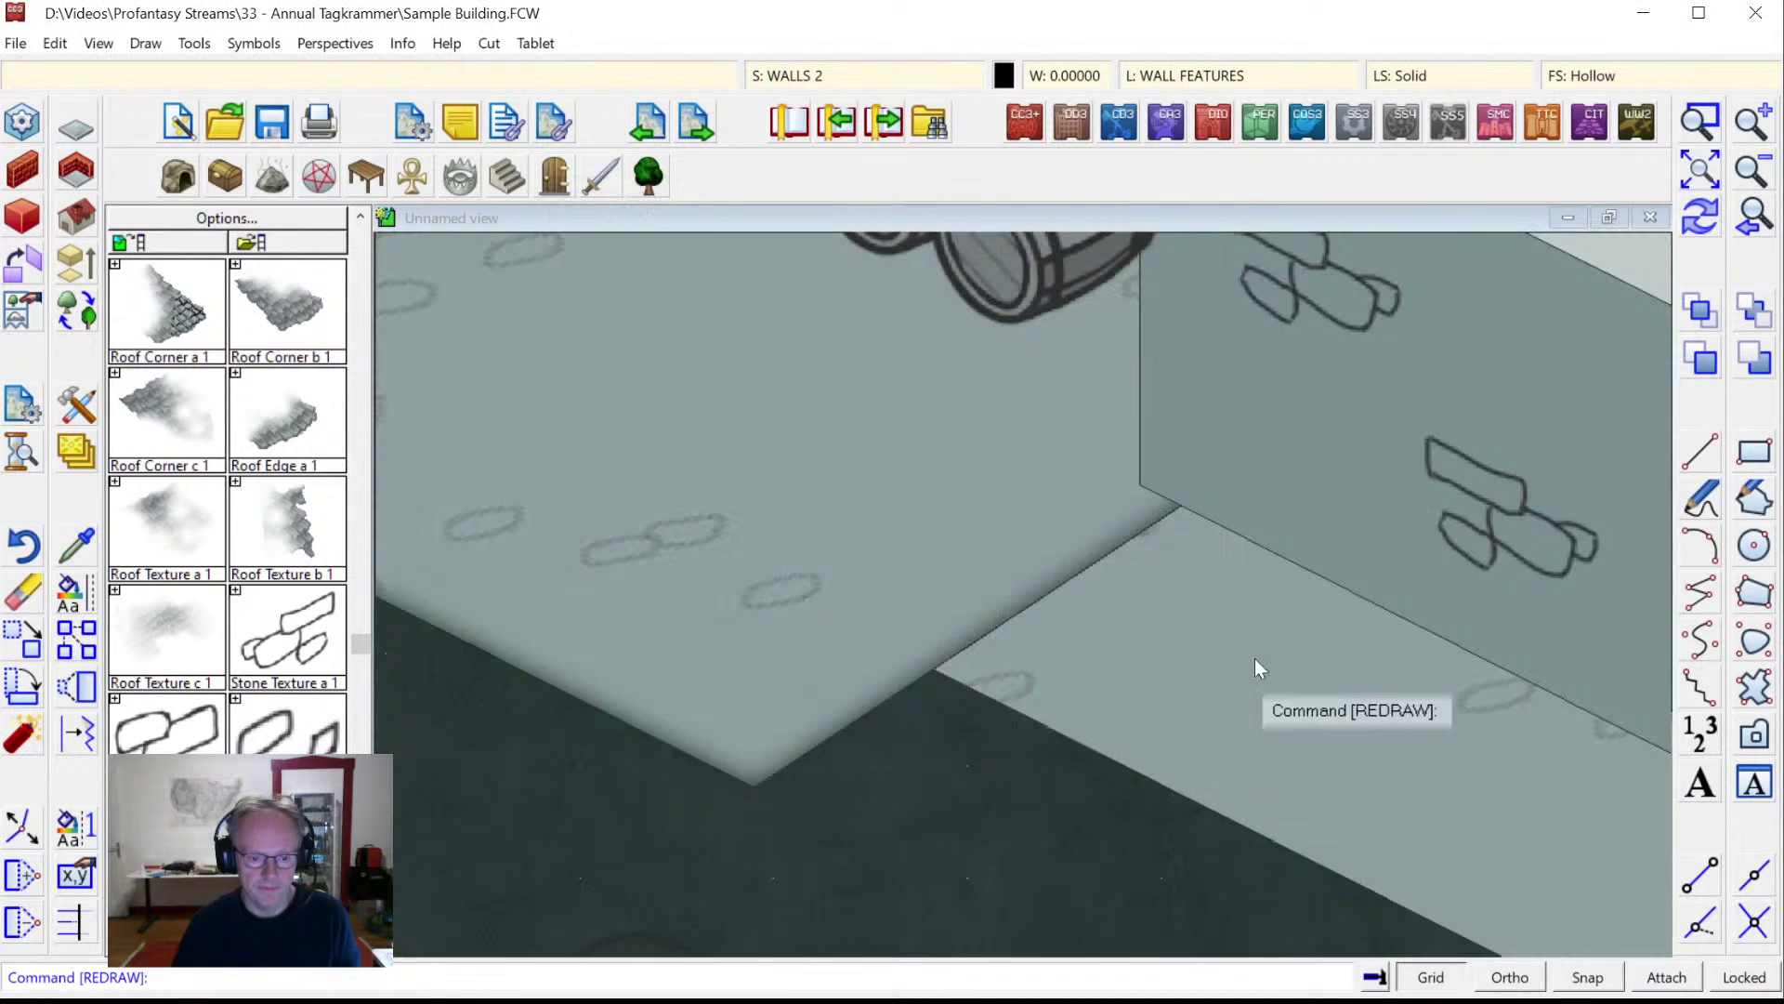
# Examine the floor glow across the whole map and close up where the basement floor meets the corridor.
pyautogui.click(1699, 168)
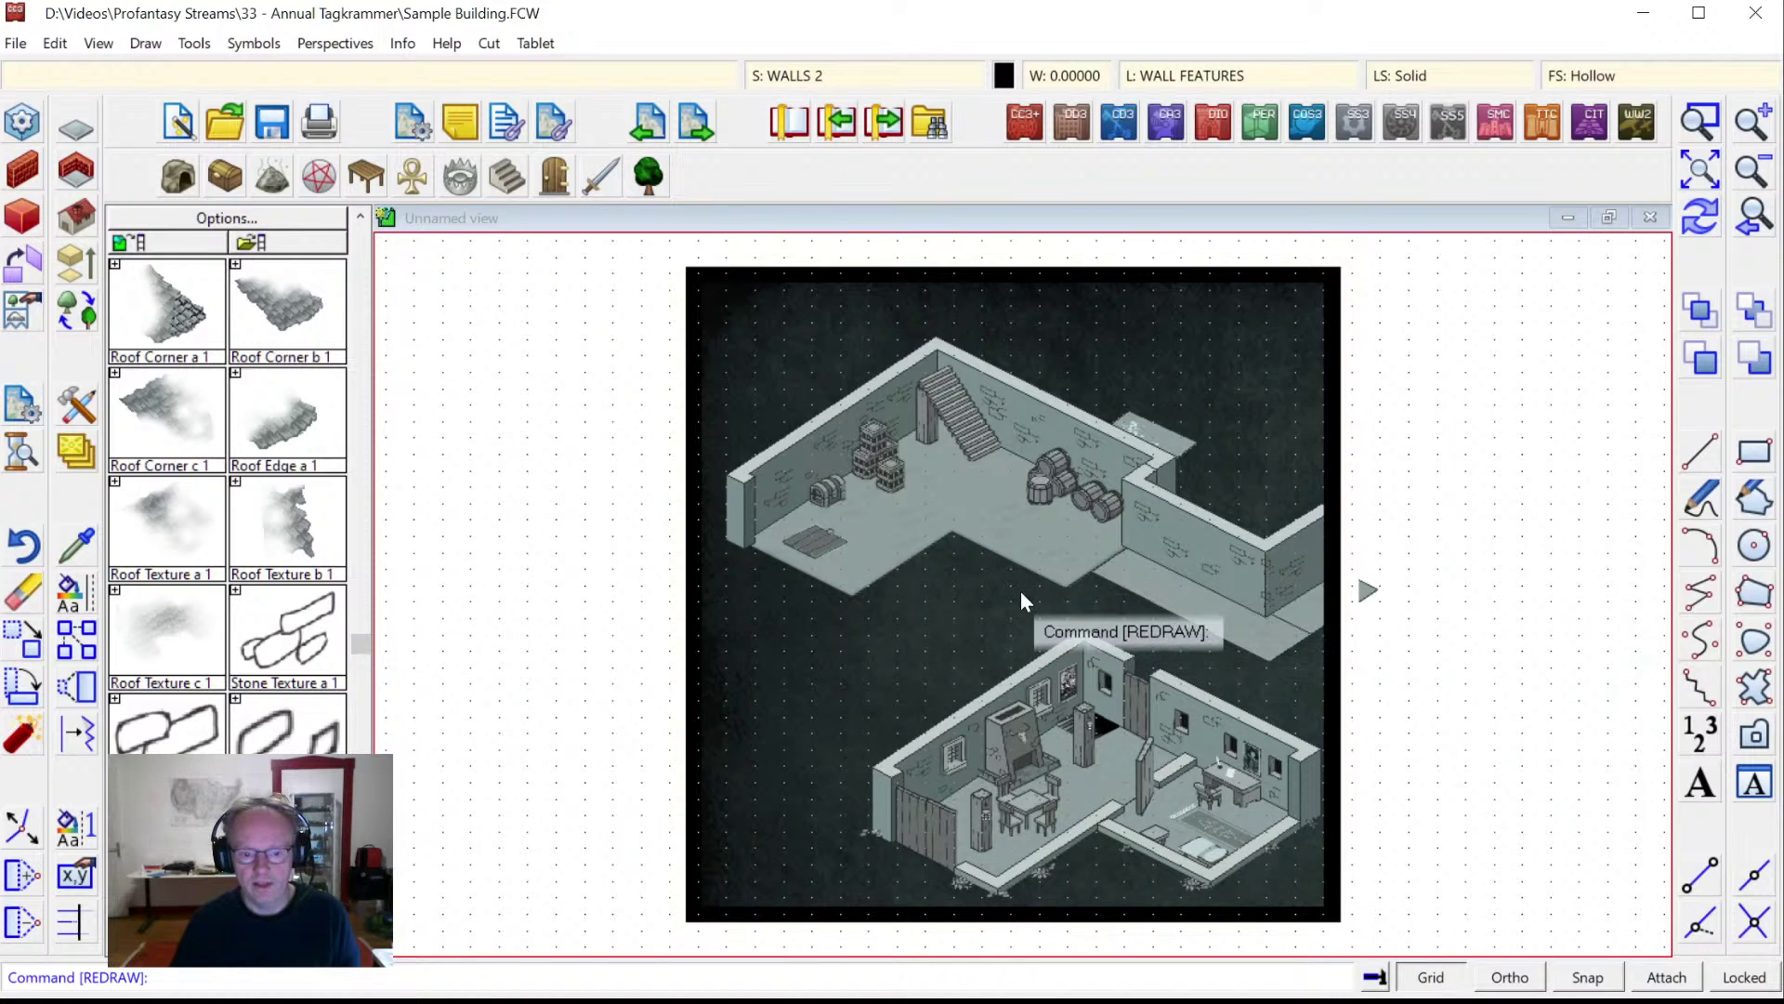
pyautogui.click(1700, 121)
pyautogui.click(1074, 515)
pyautogui.click(1096, 566)
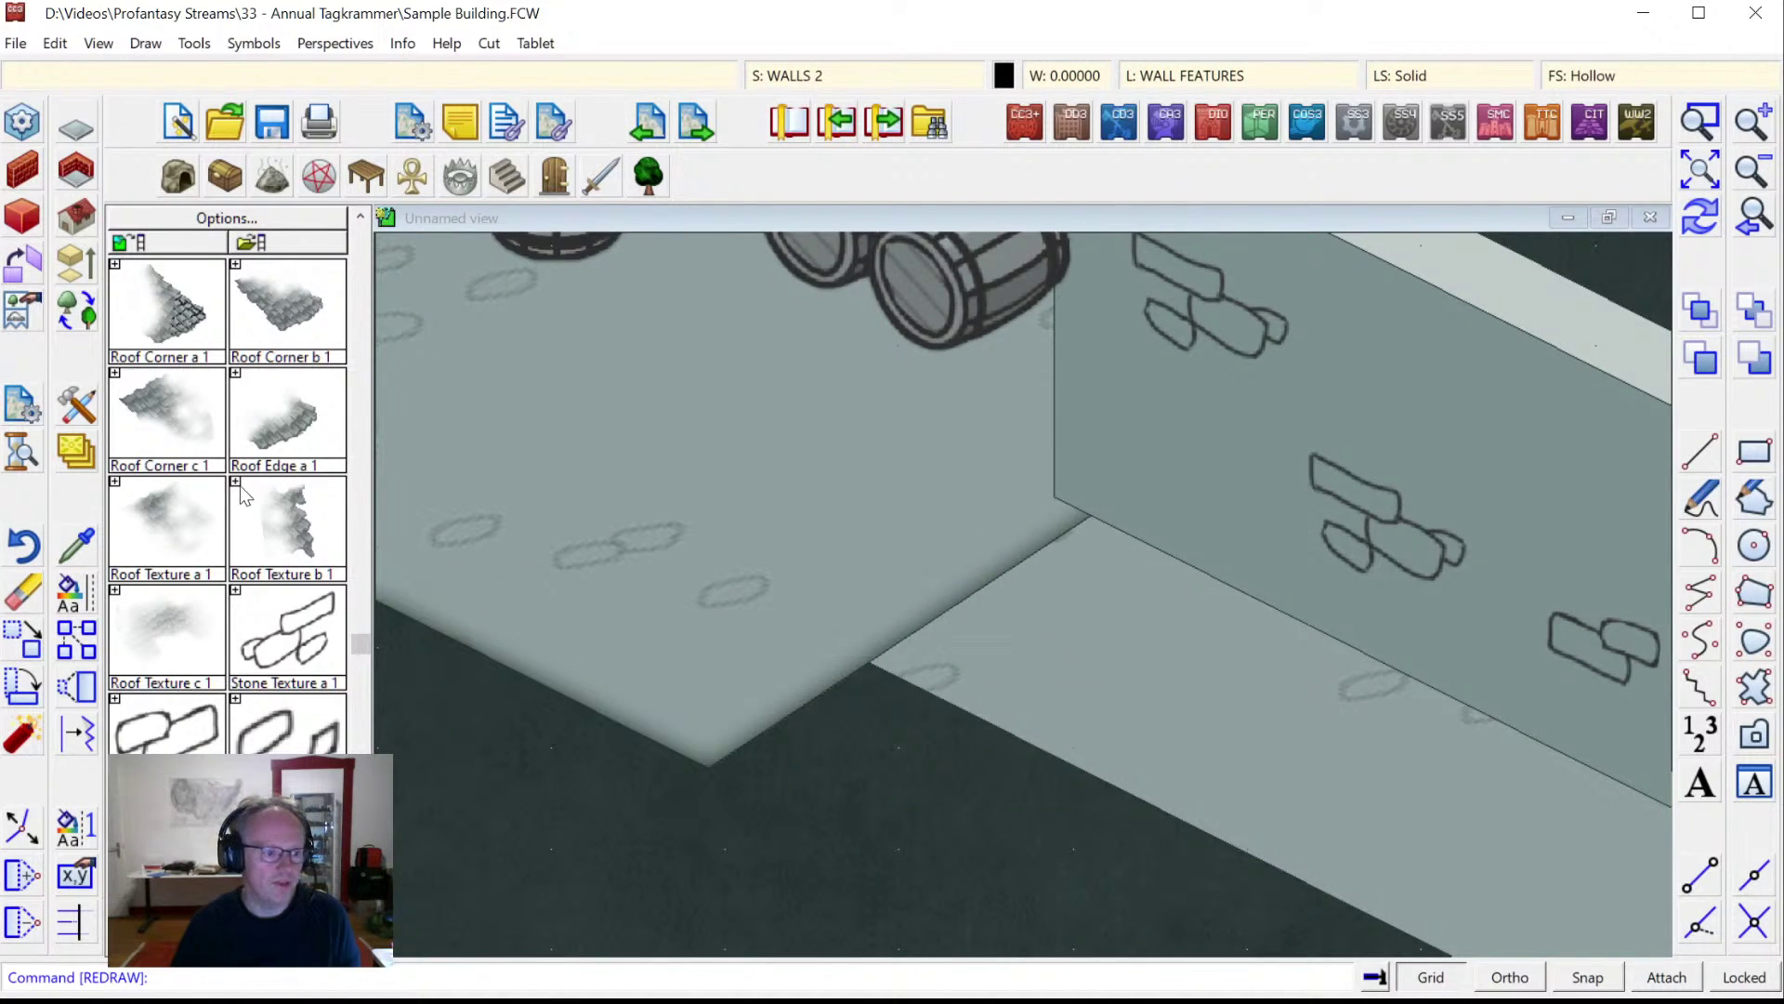
# Move the basement corridor's floor polygon to the FLOOR sheet.
pyautogui.rightClick(74, 458)
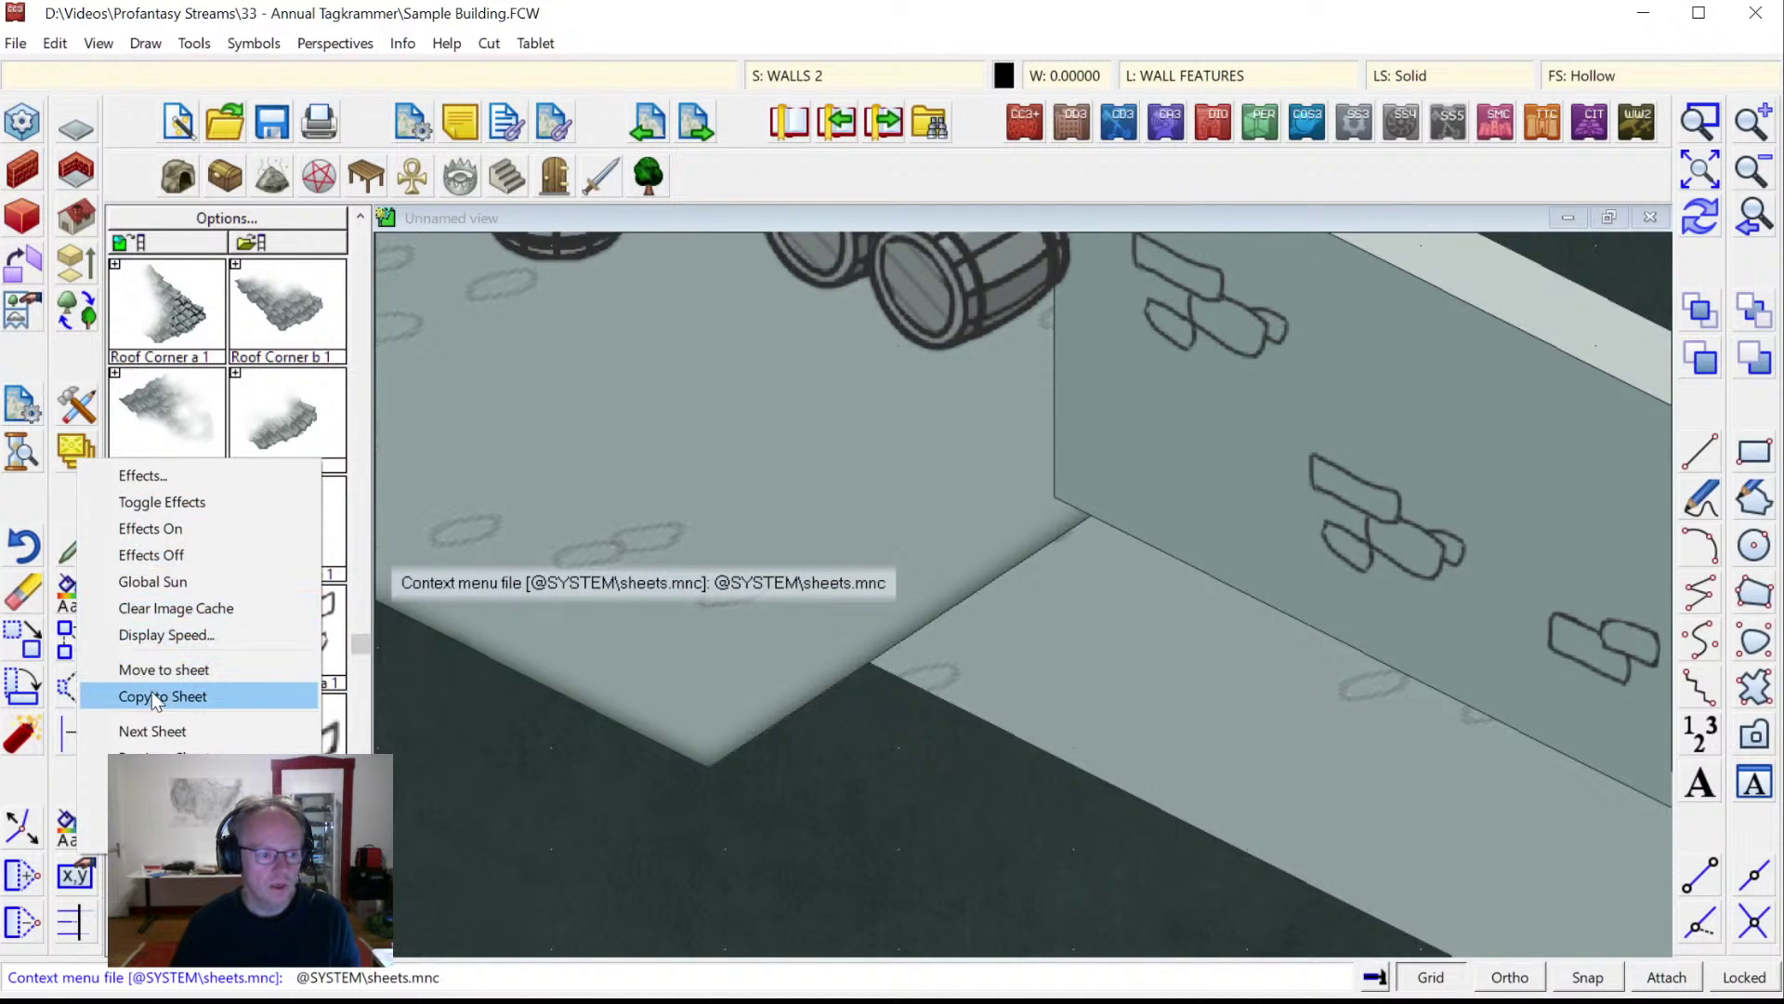
pyautogui.click(215, 670)
pyautogui.click(990, 723)
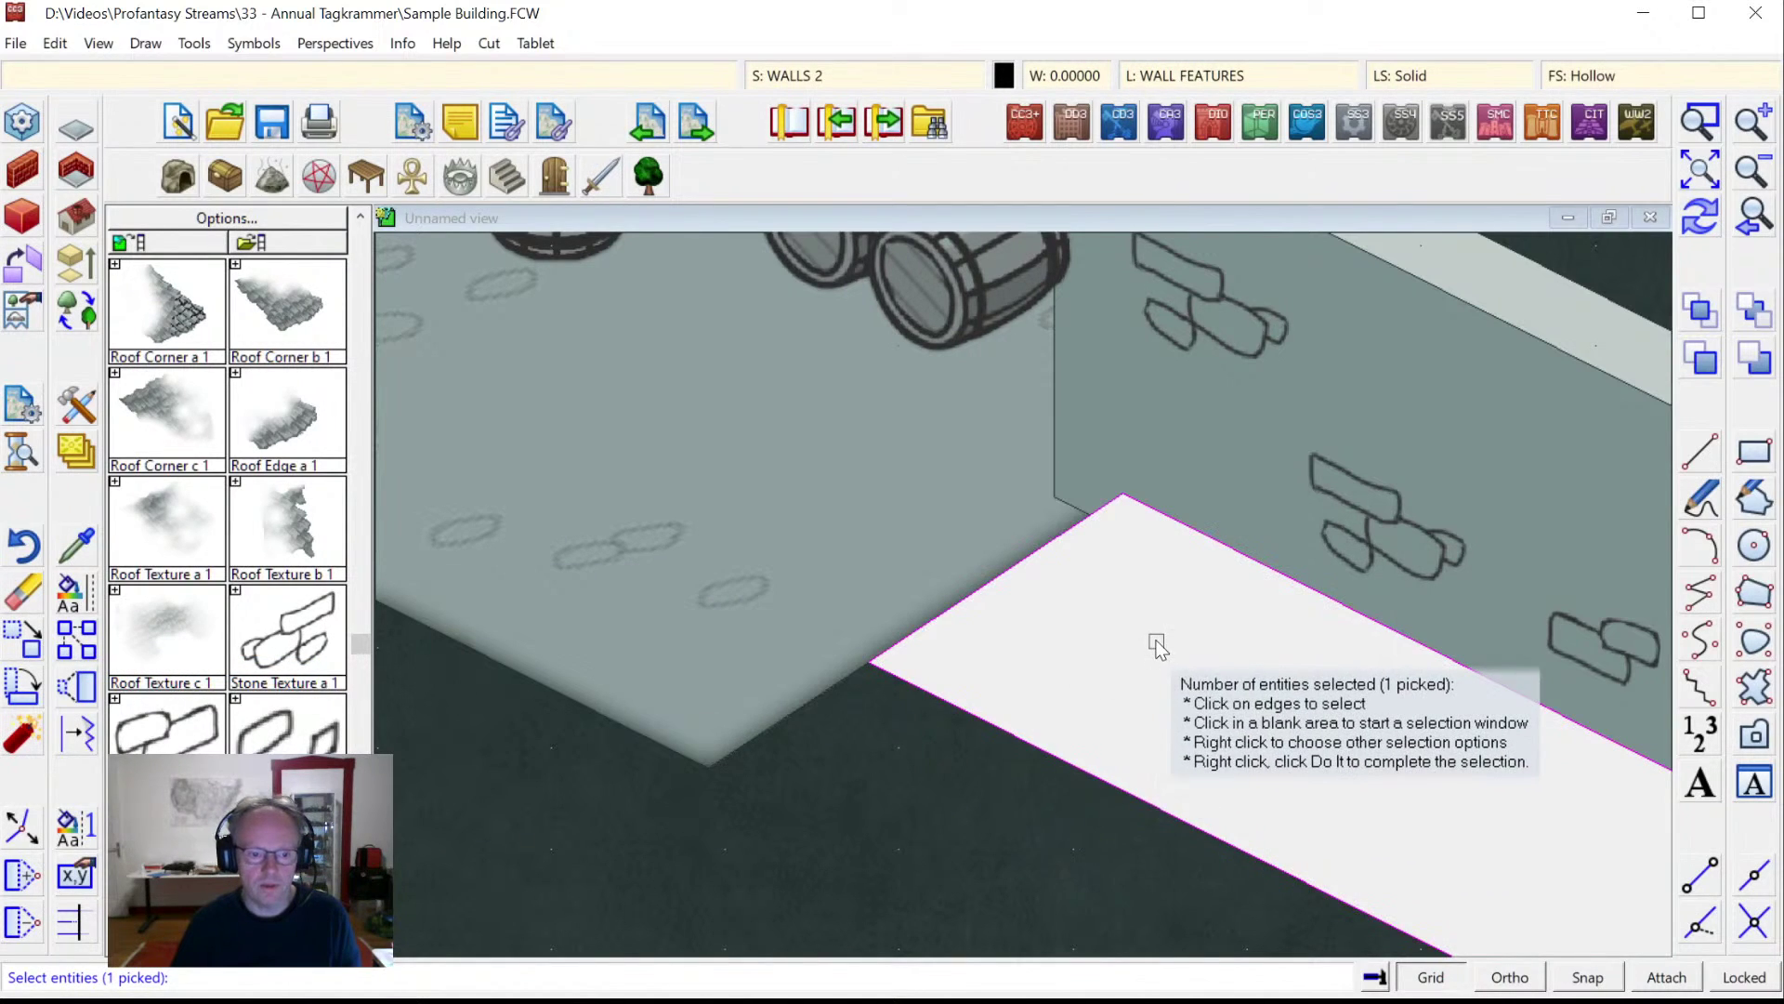
pyautogui.rightClick(1107, 606)
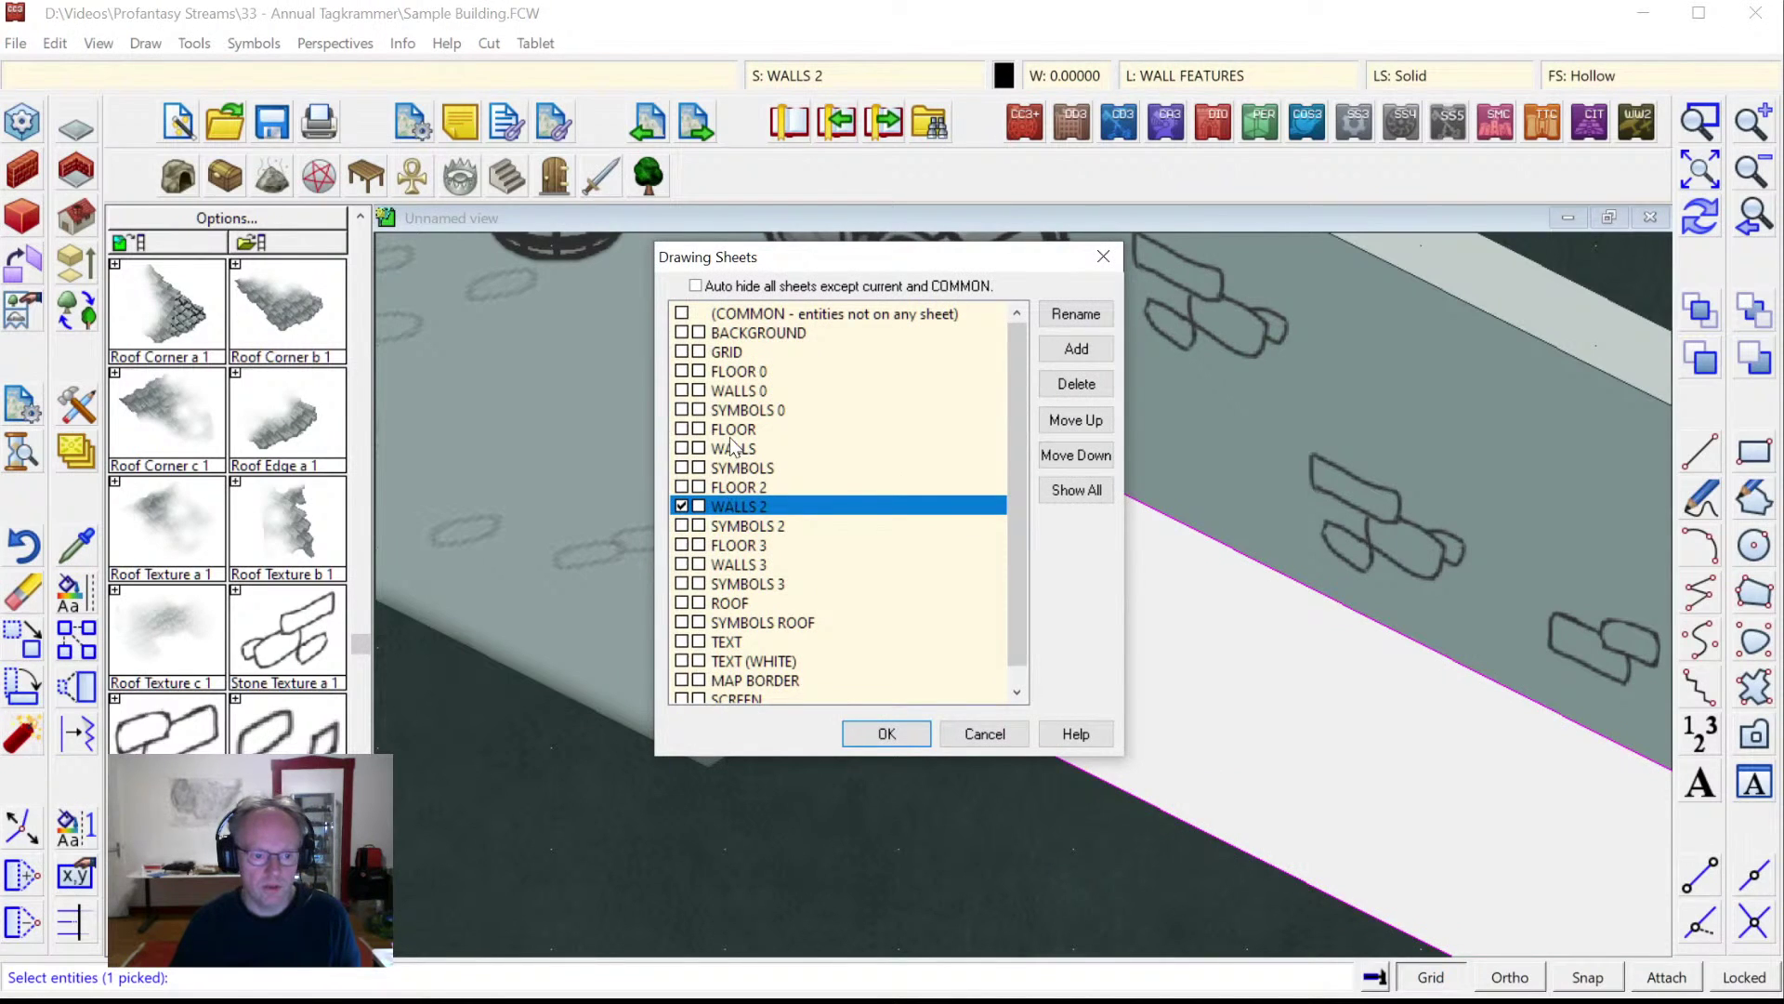
pyautogui.click(732, 430)
pyautogui.click(884, 734)
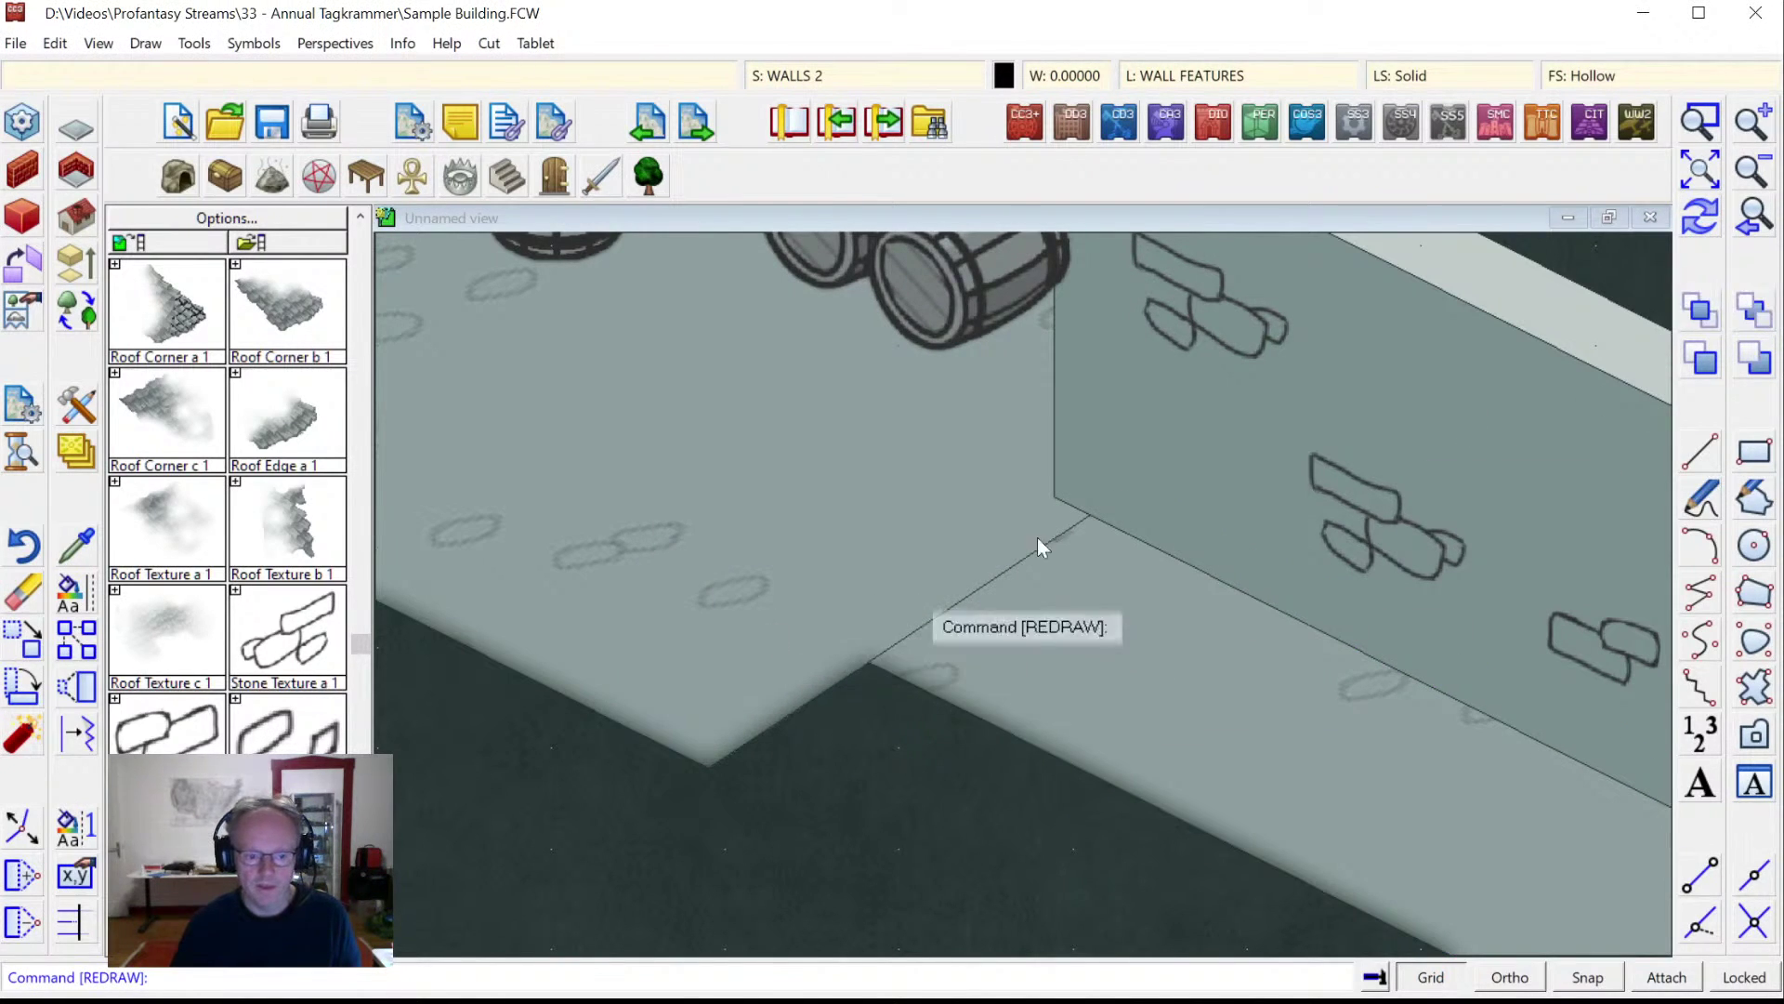
pyautogui.click(1756, 223)
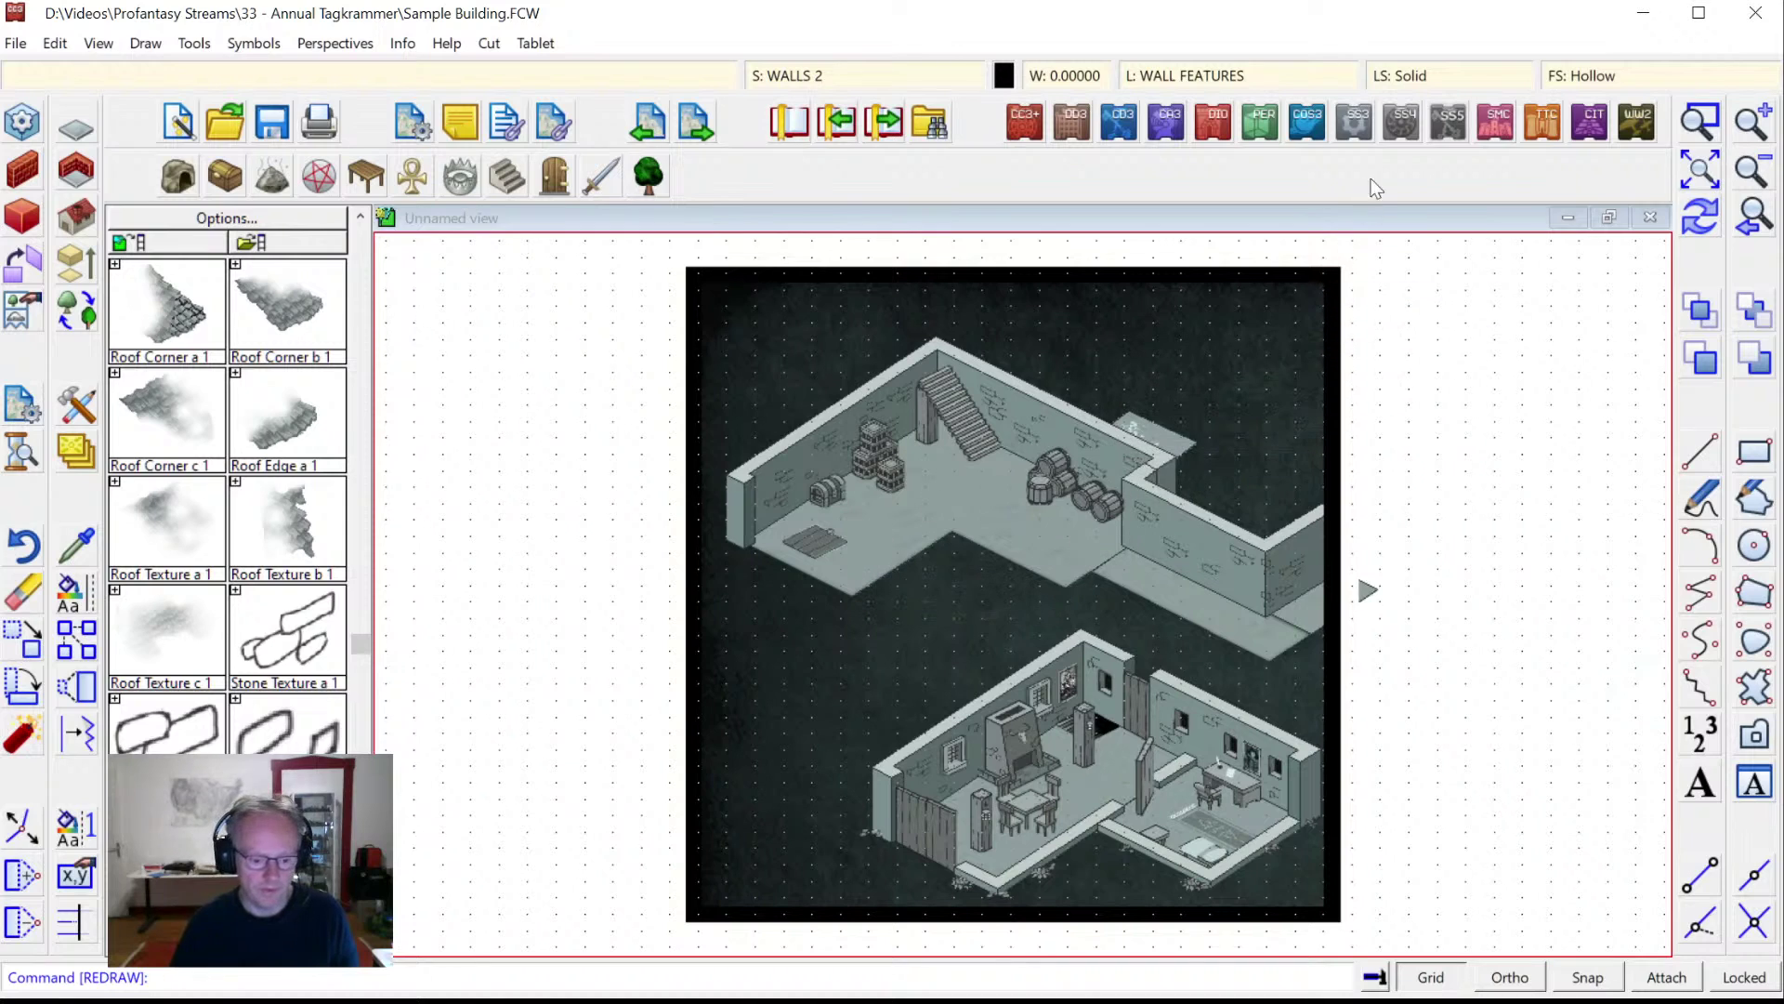
pyautogui.click(1687, 126)
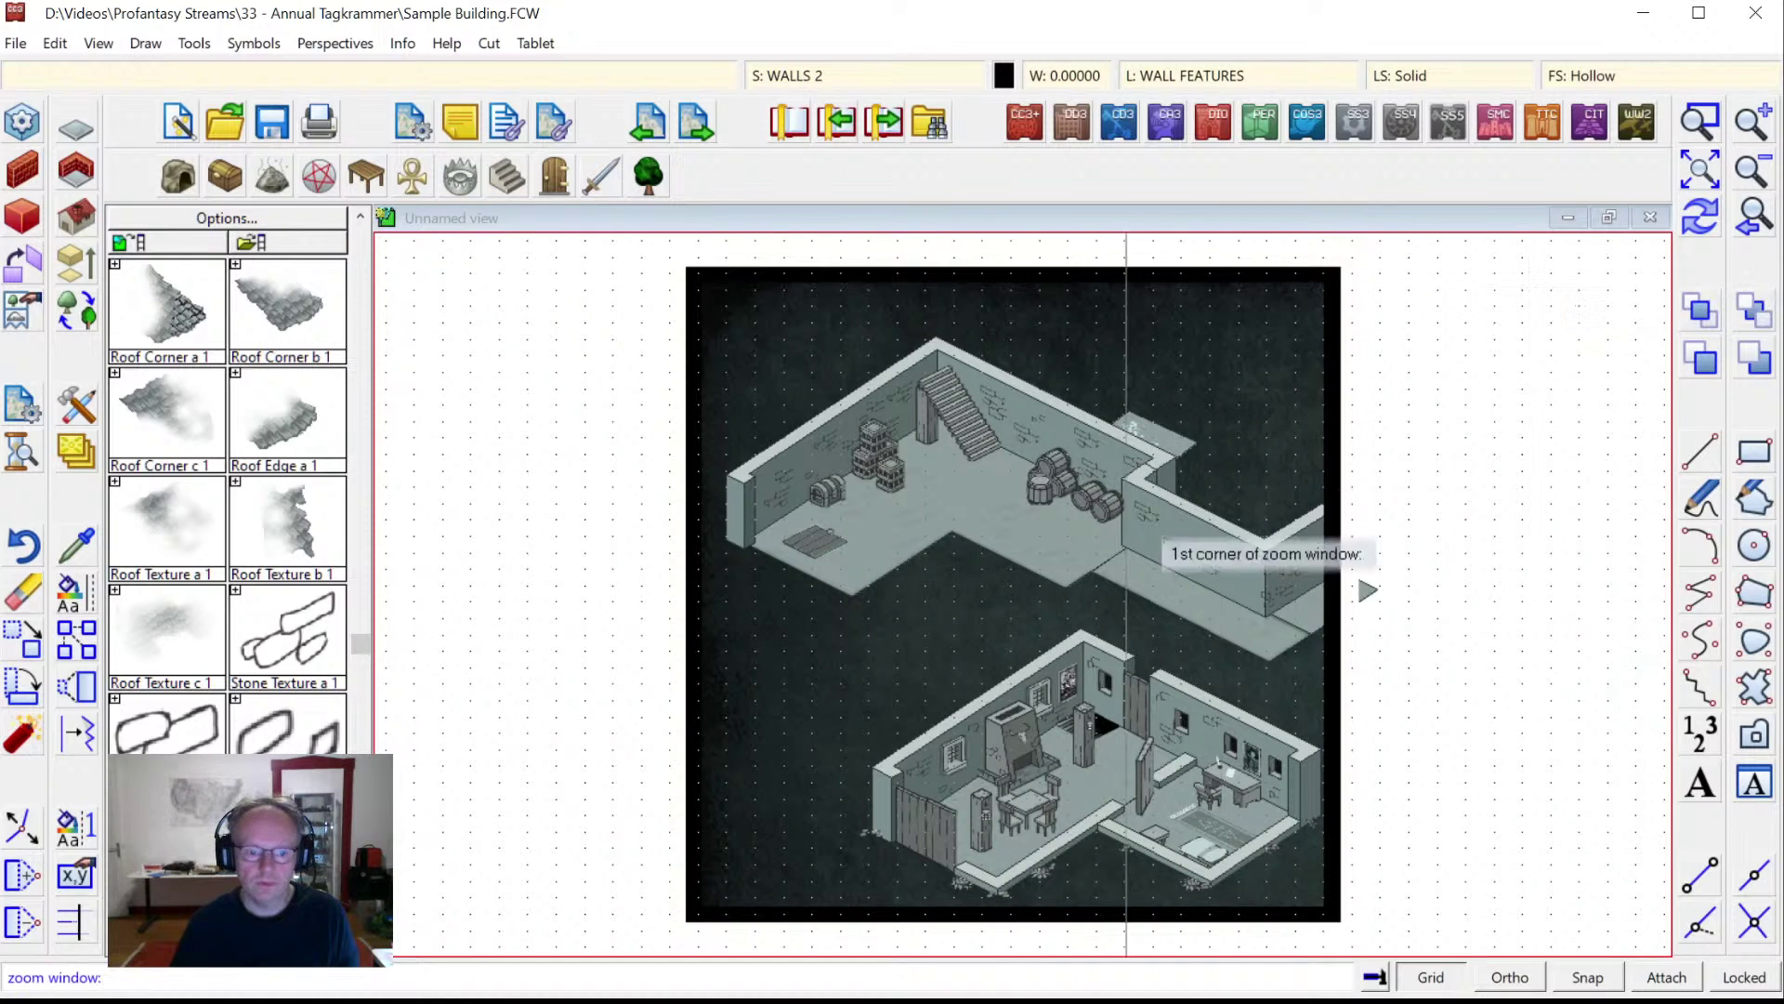
pyautogui.click(738, 352)
pyautogui.click(1152, 629)
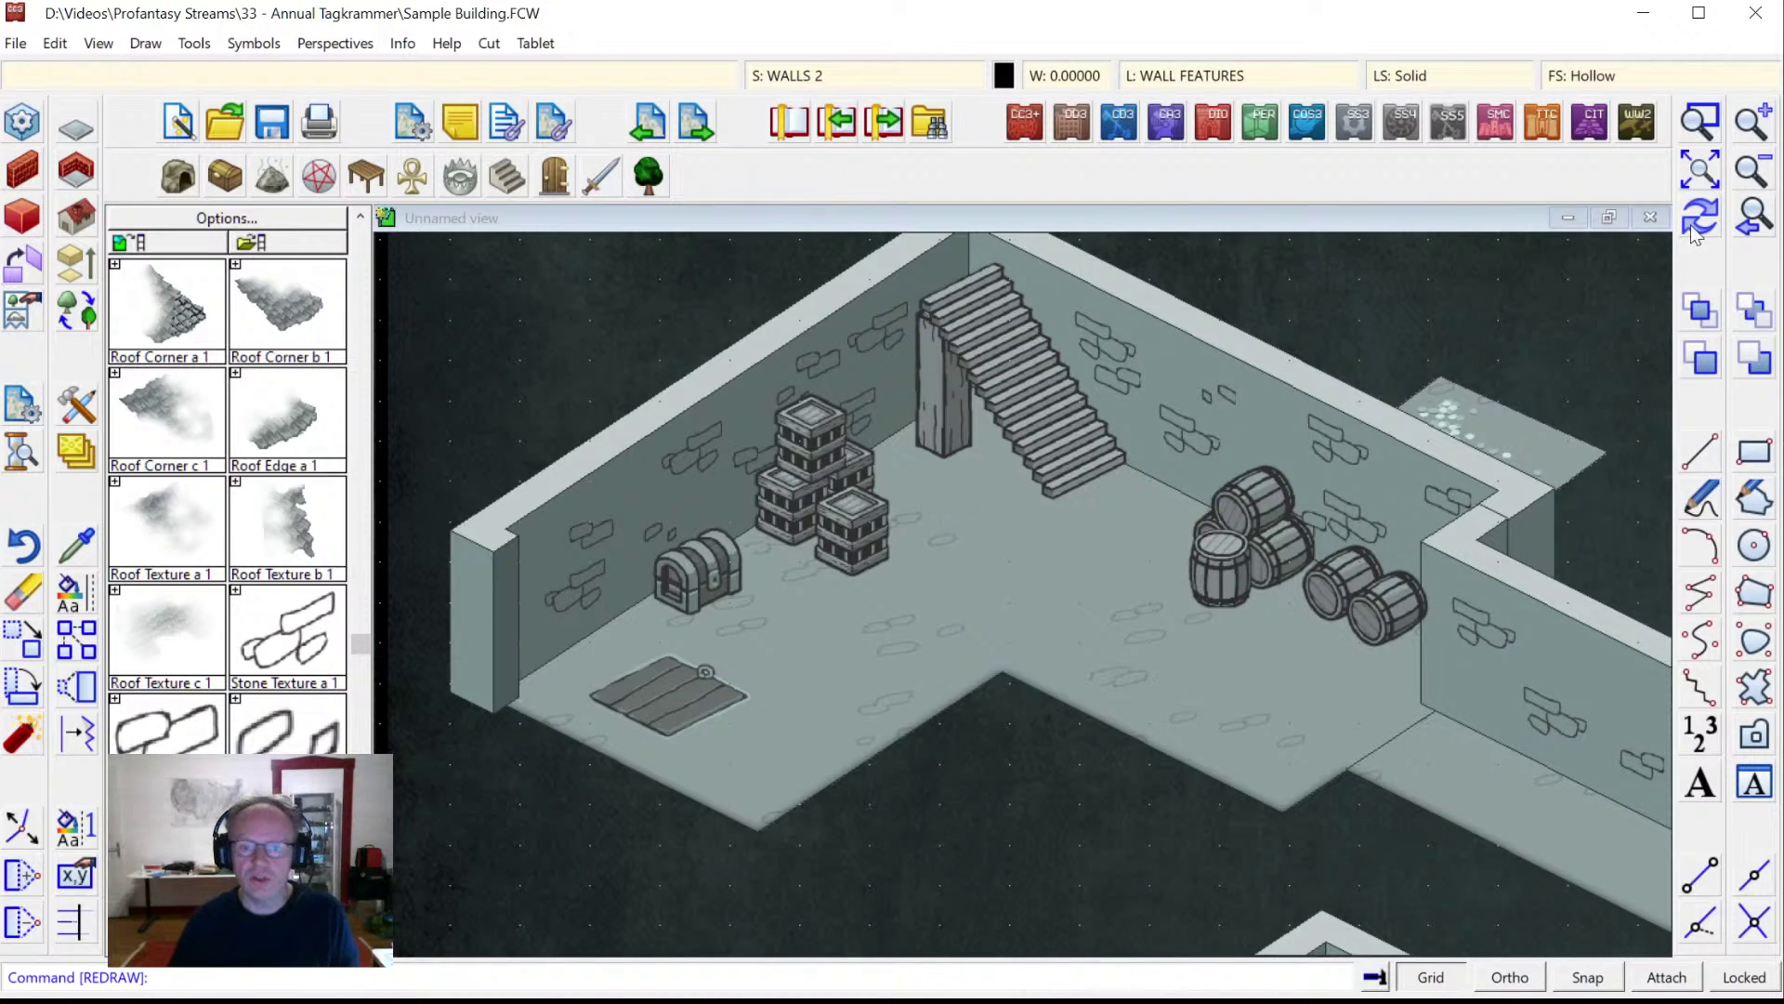
pyautogui.click(1706, 175)
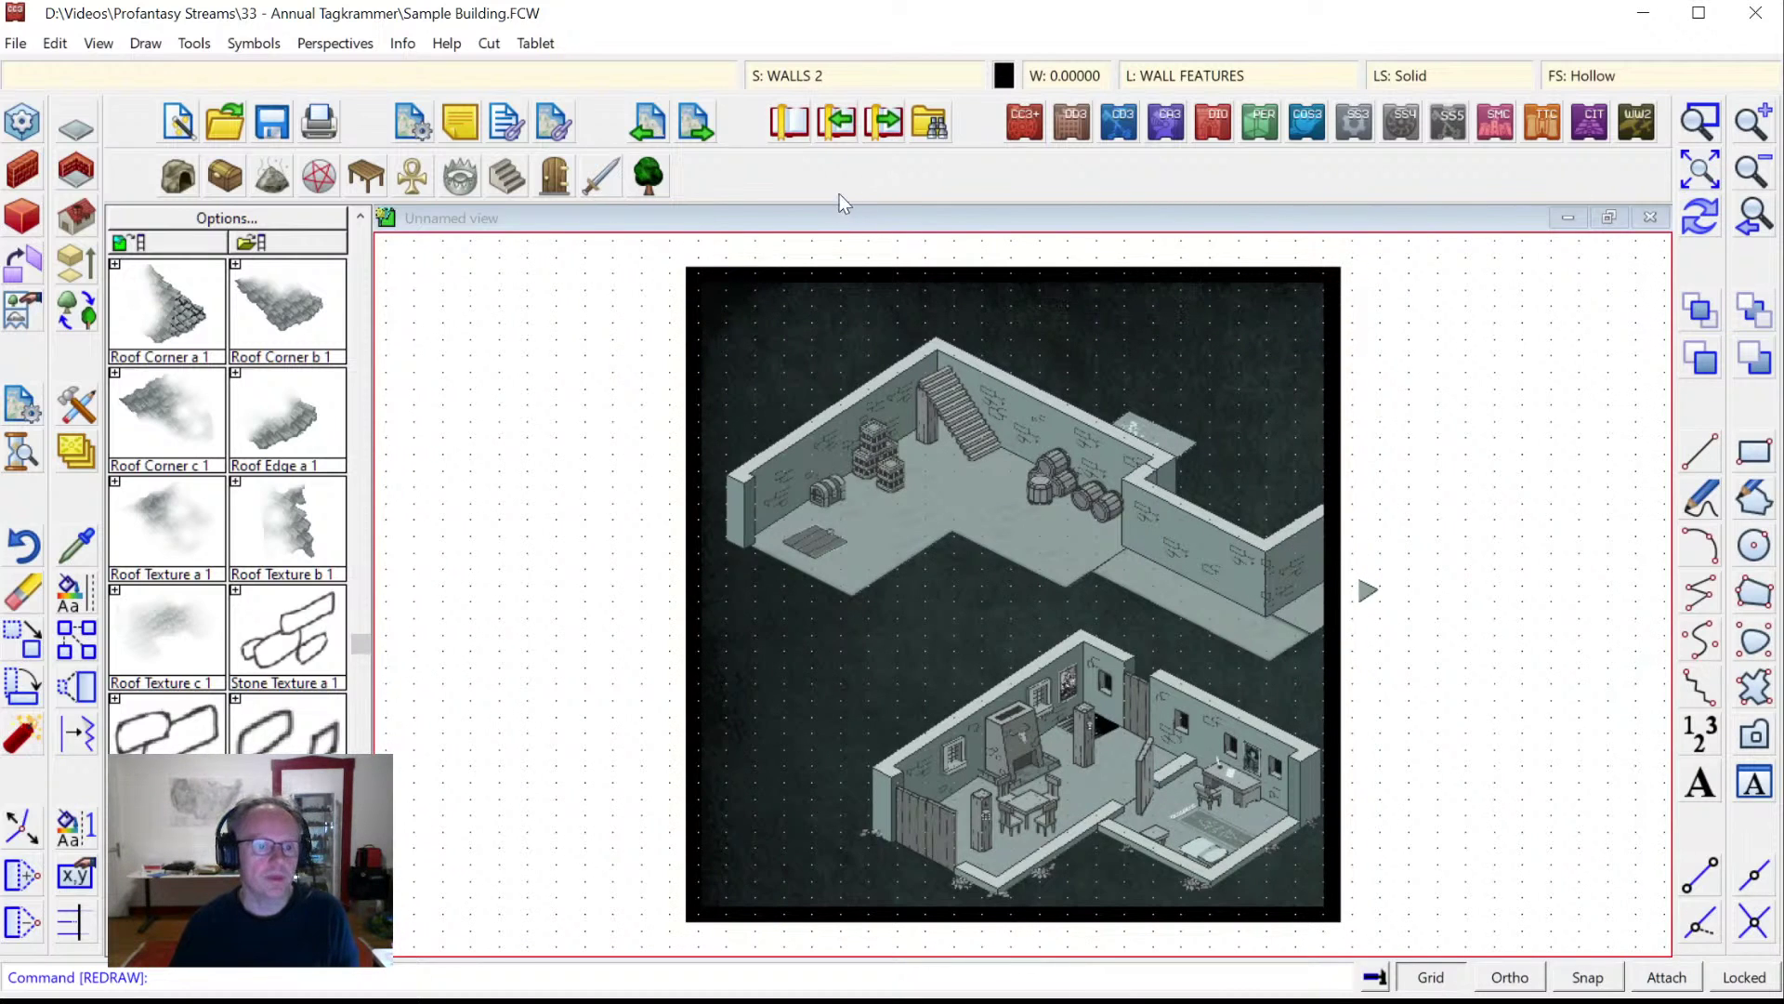
# Set the current drawing colour to light grey, palette colour 78.
pyautogui.click(998, 77)
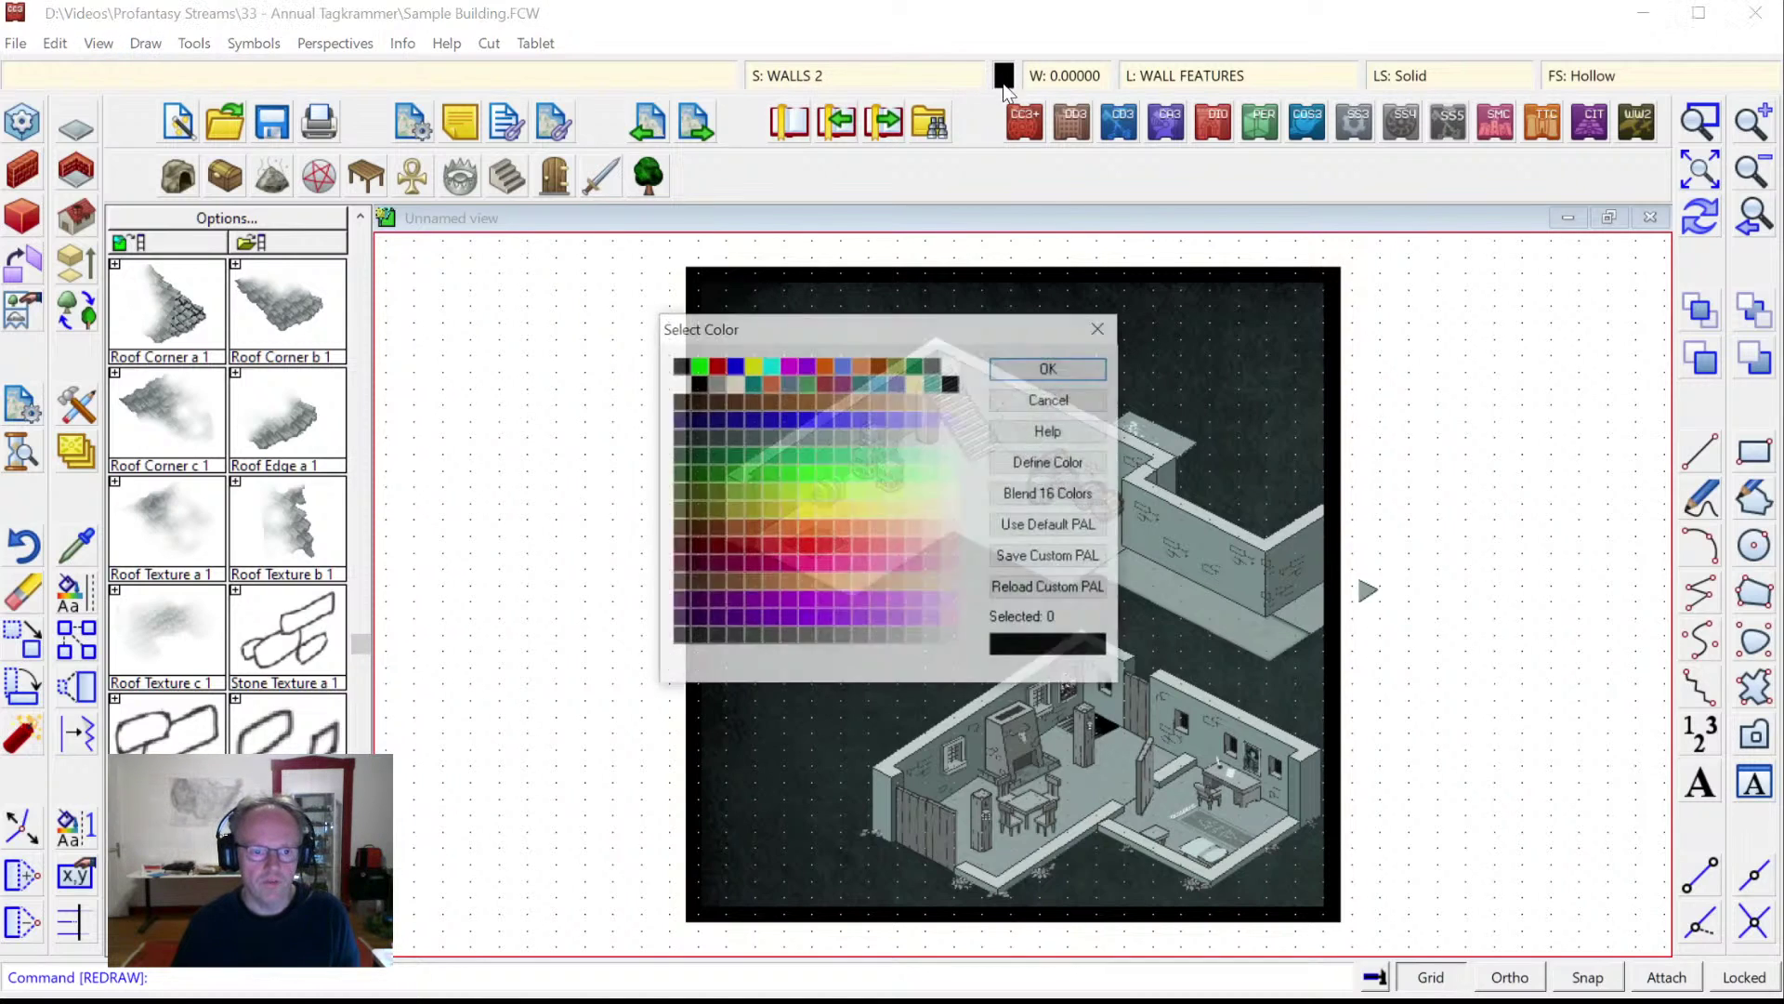
pyautogui.click(933, 433)
pyautogui.click(1029, 368)
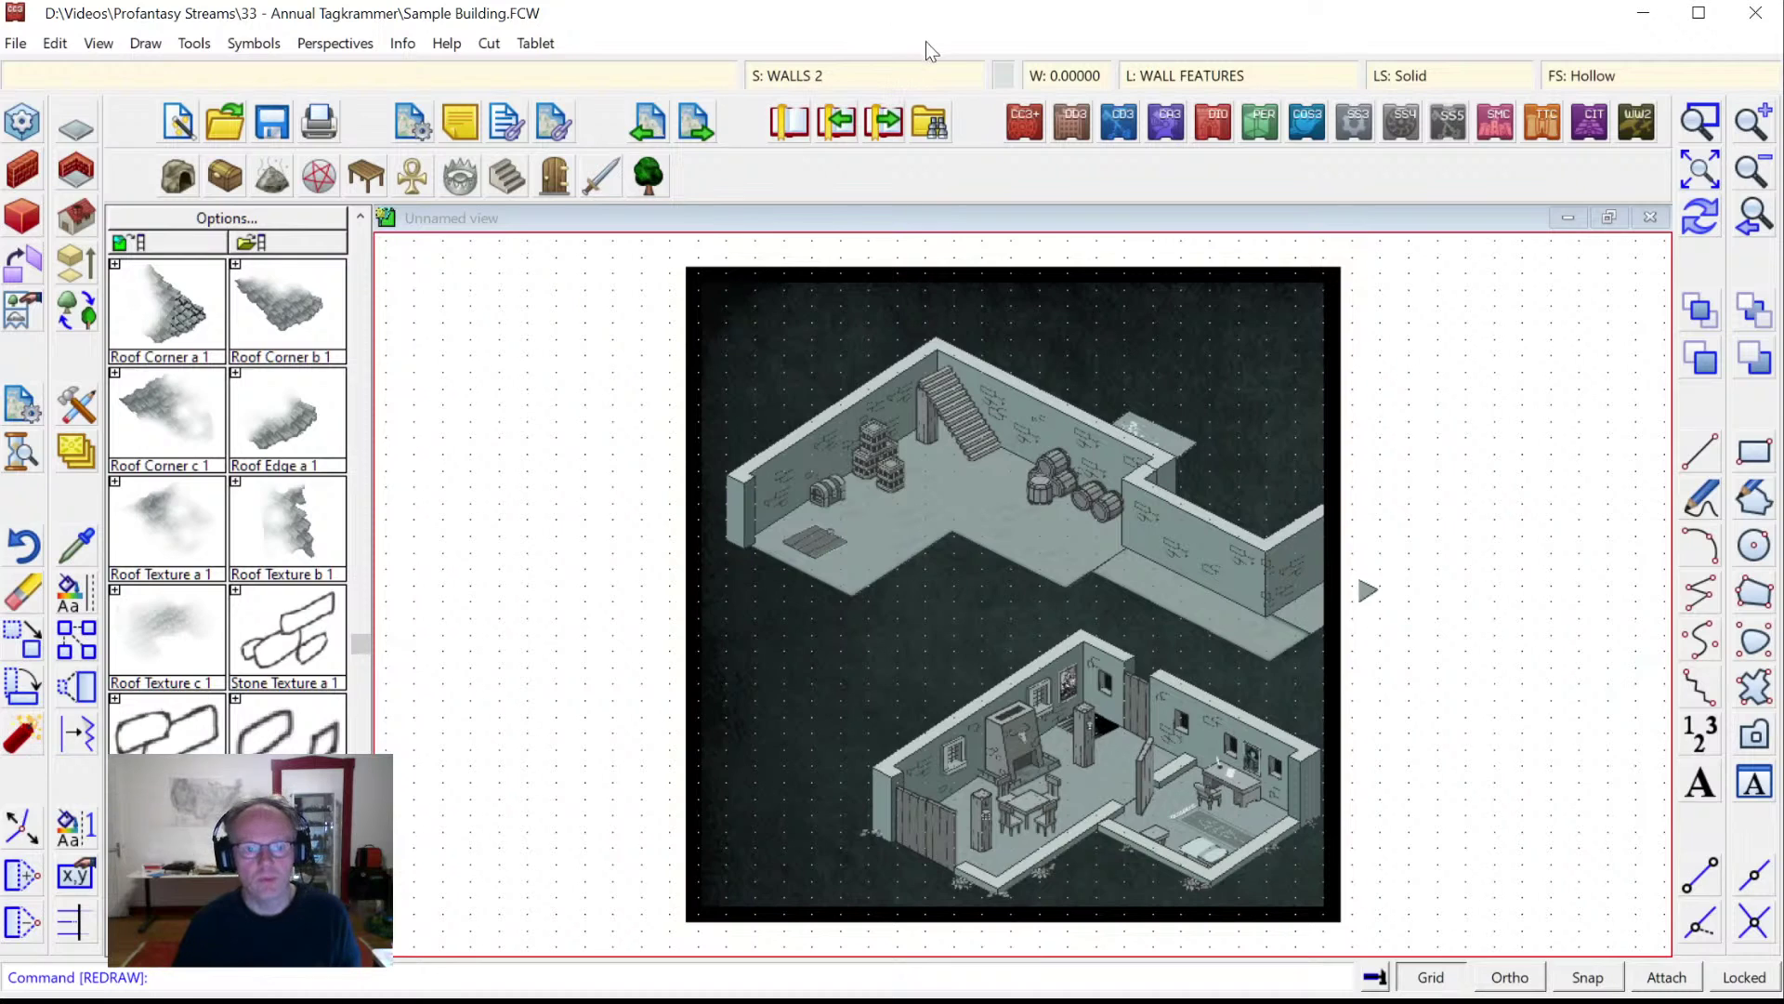
# Set the current drawing colour to a dark grey-green from the palette's grey row.
pyautogui.click(1000, 80)
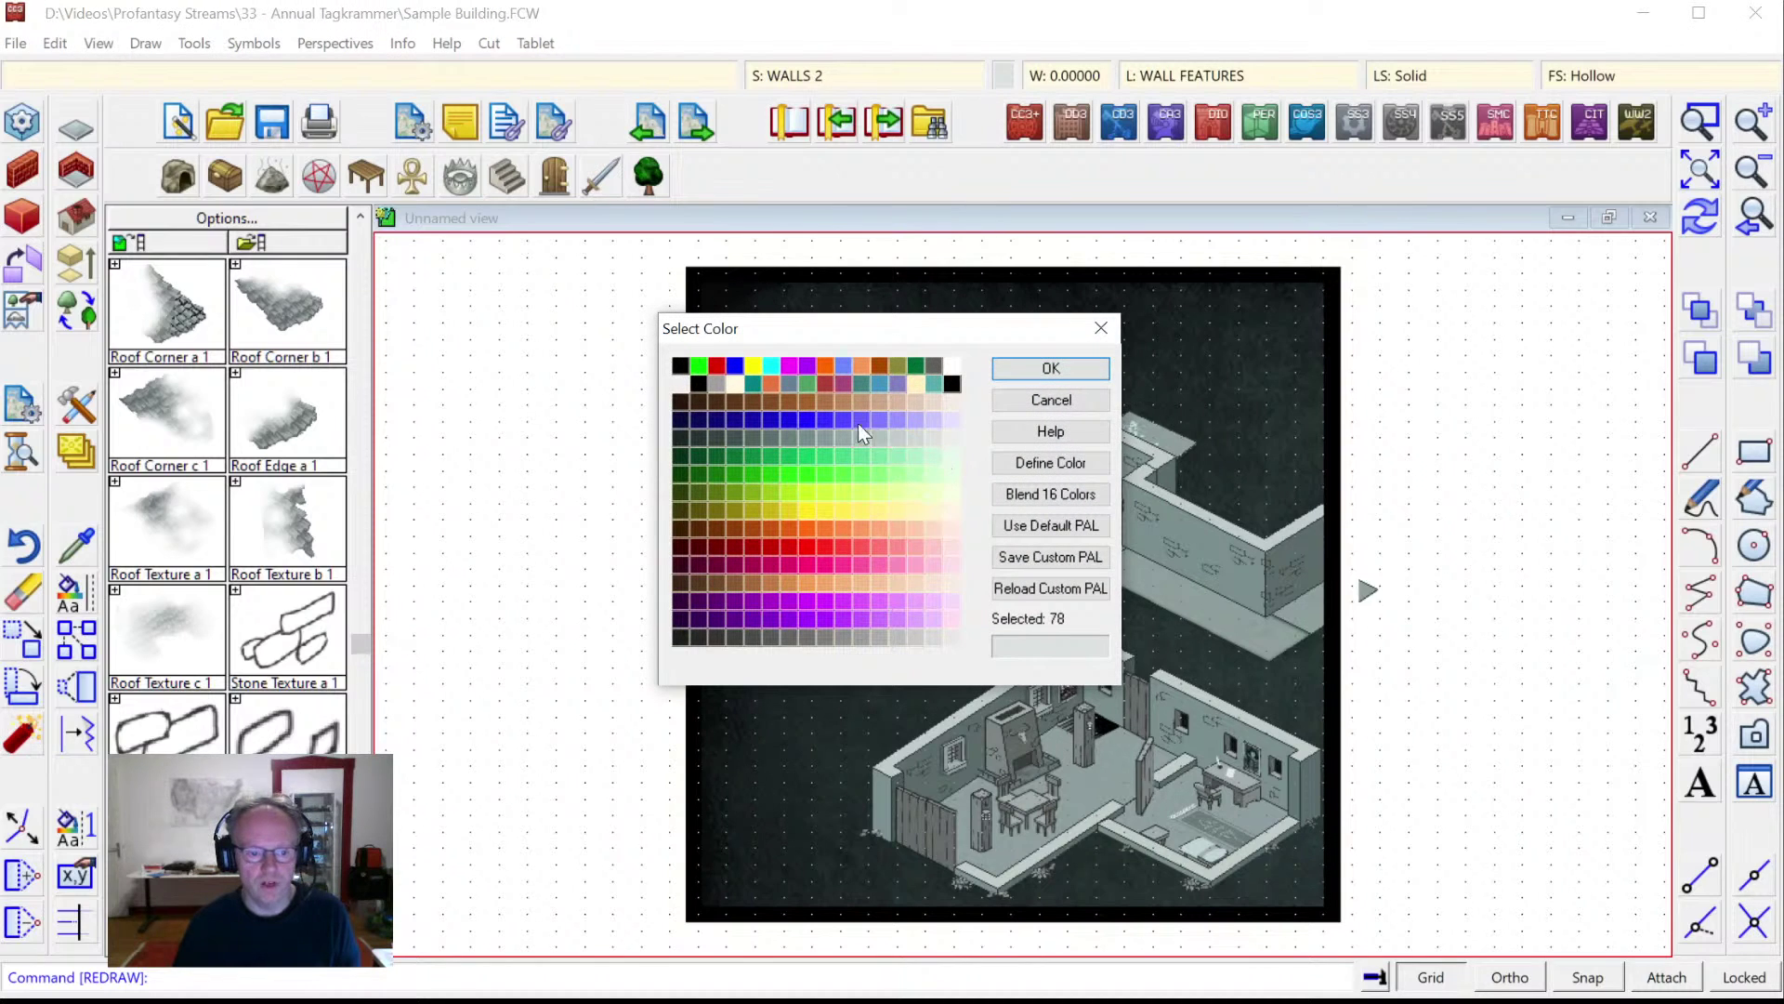
pyautogui.click(771, 446)
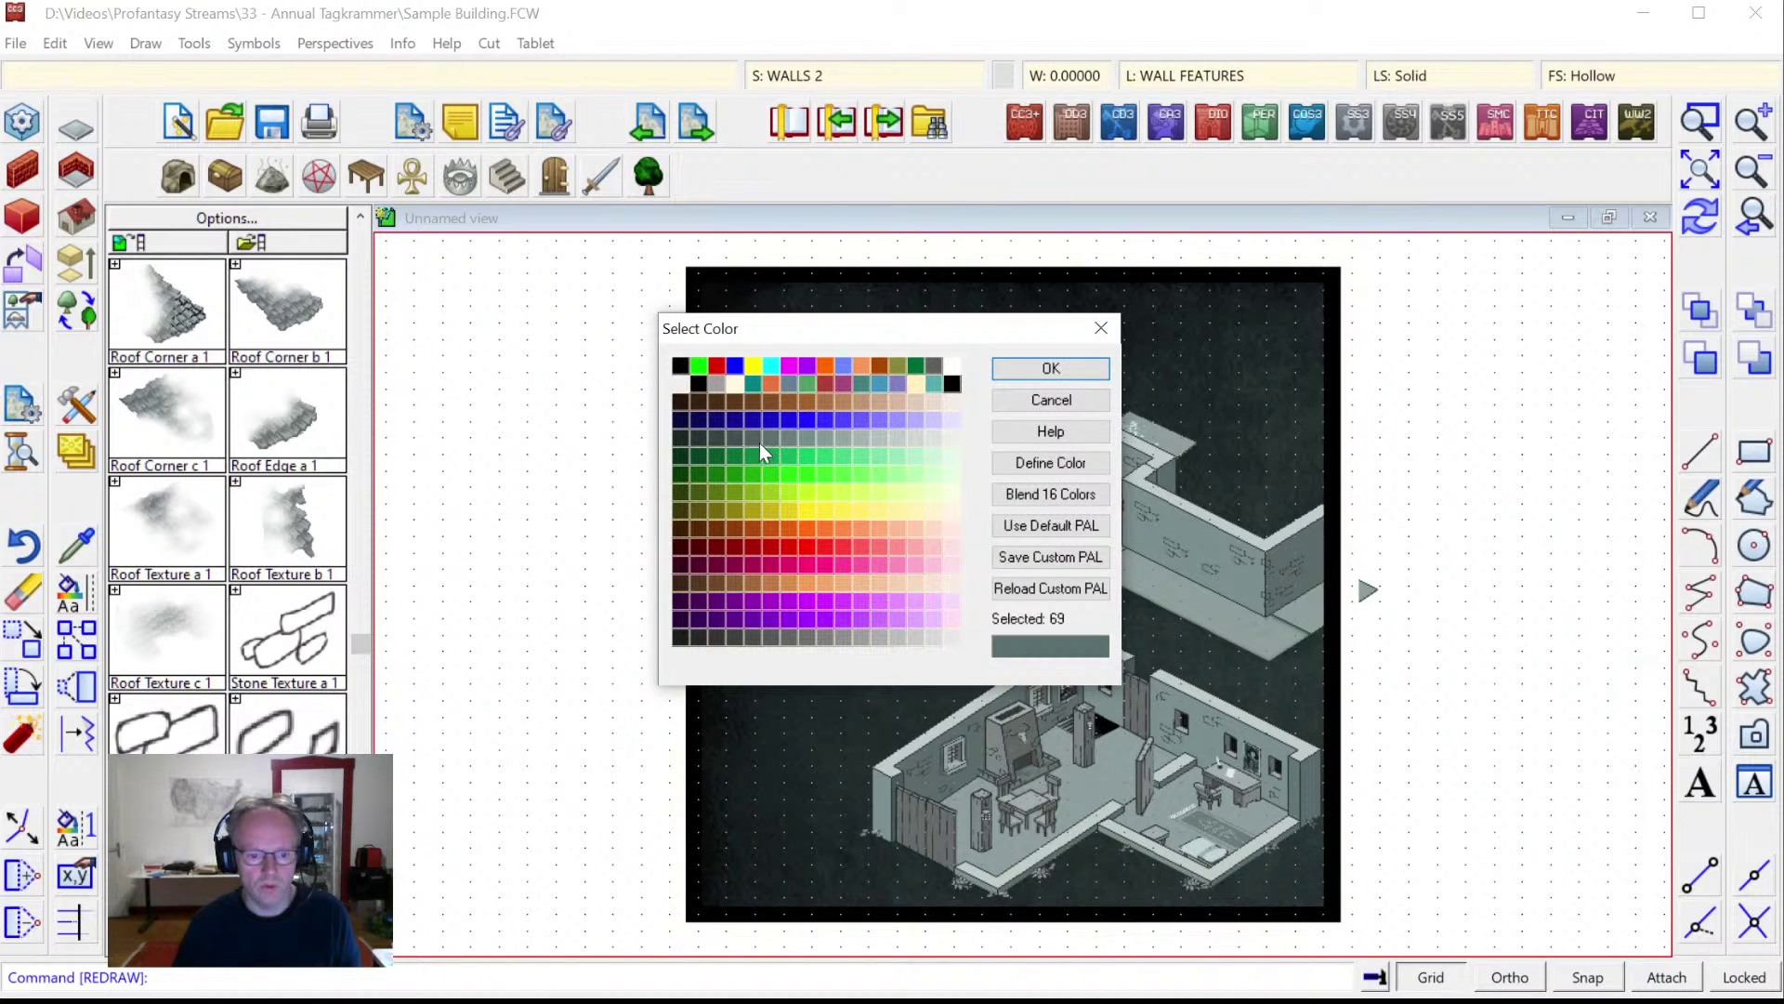
pyautogui.click(742, 445)
pyautogui.click(1018, 373)
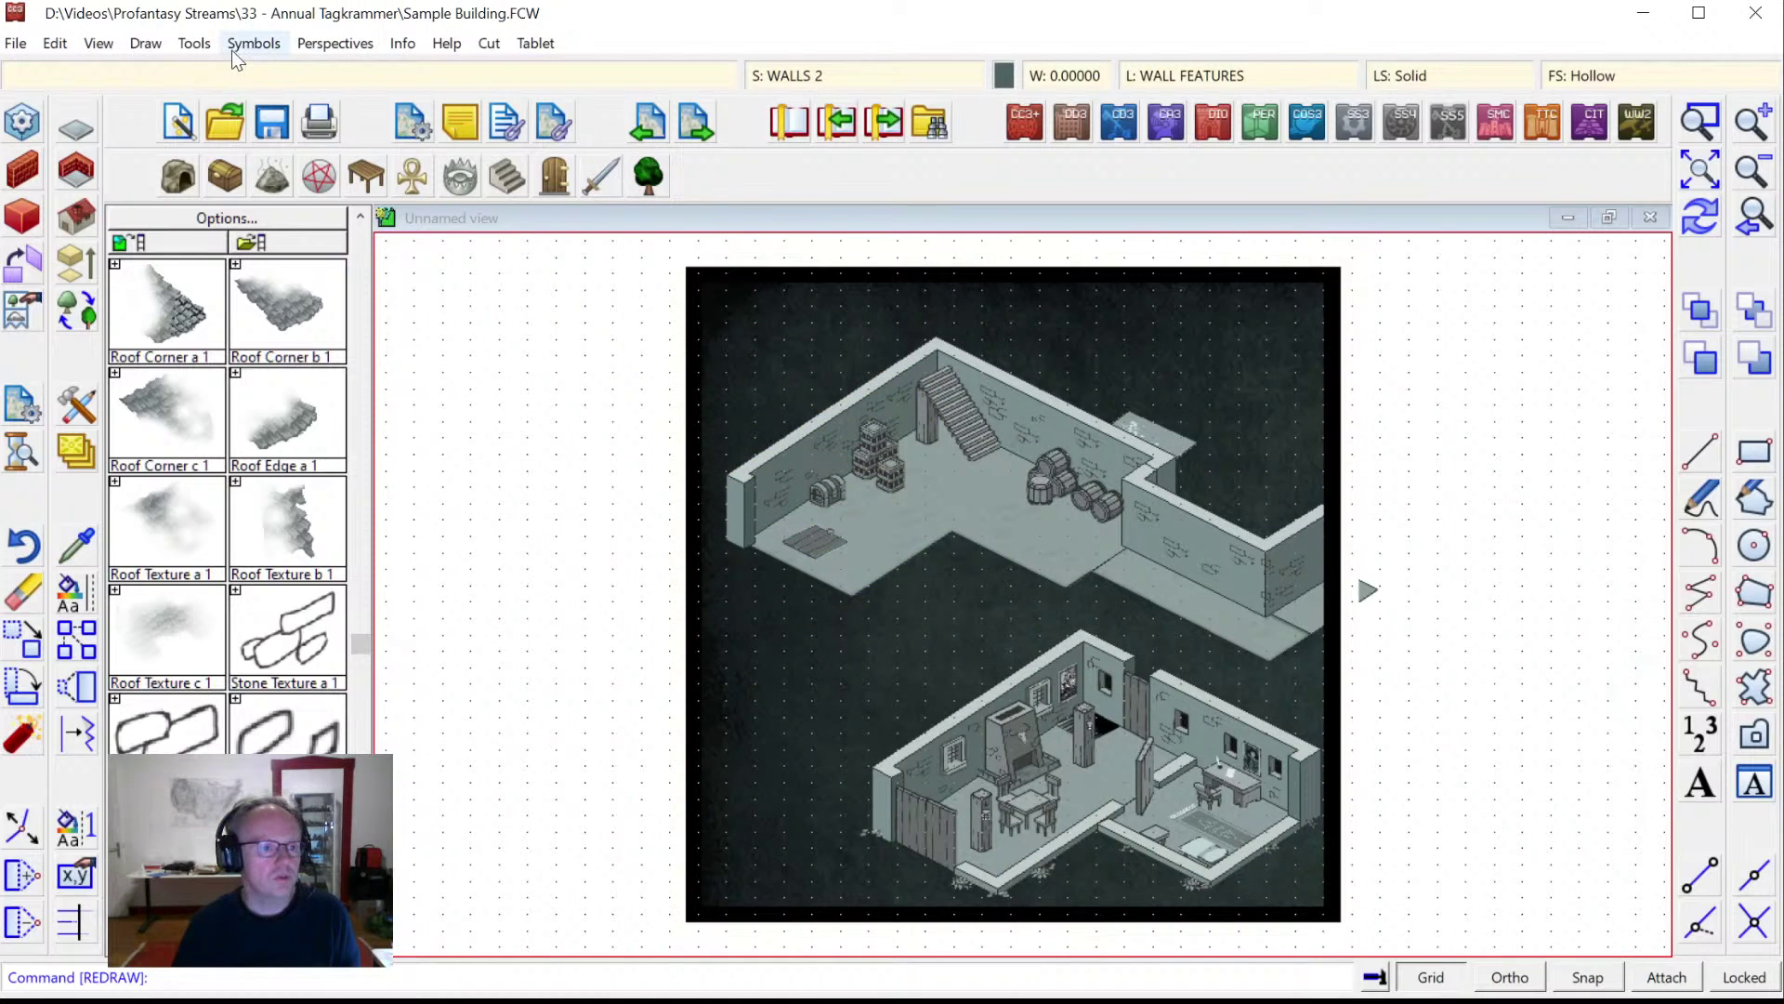
# Add an isometric (3D) grid overlay with a spacing of 5 and no labelling to the map.
pyautogui.click(141, 45)
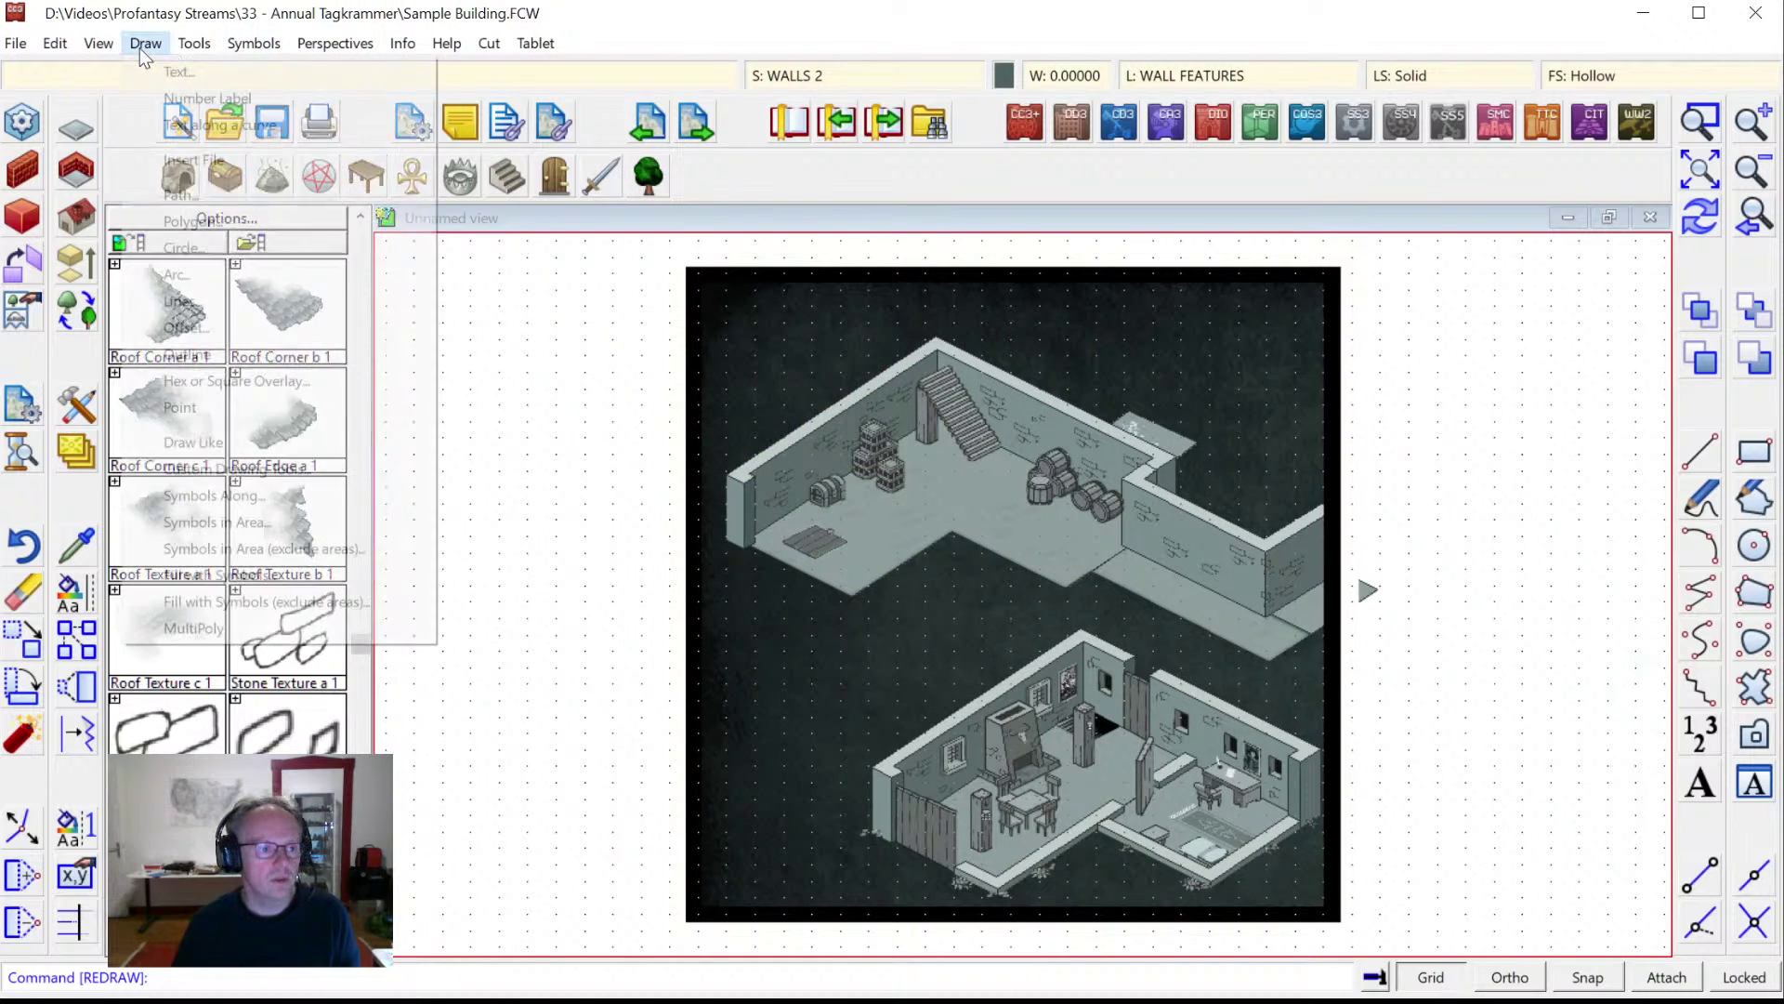
pyautogui.click(236, 388)
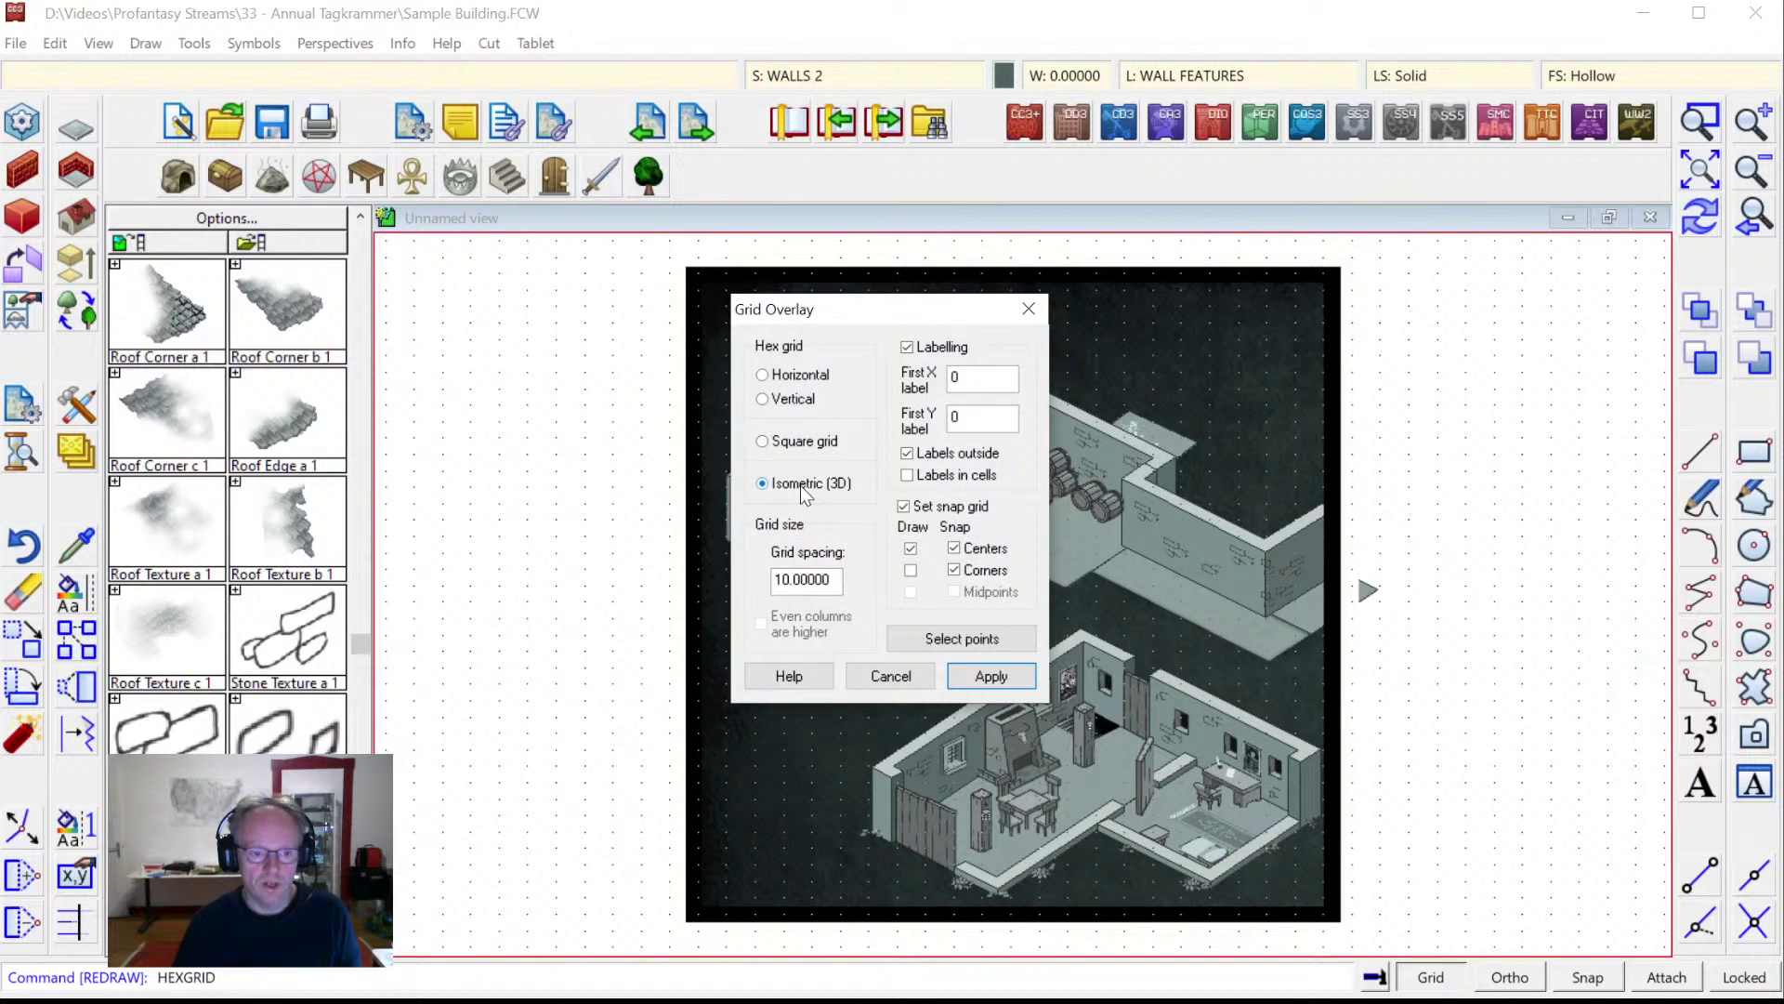
pyautogui.moveTo(831, 580); pyautogui.dragTo(602, 651)
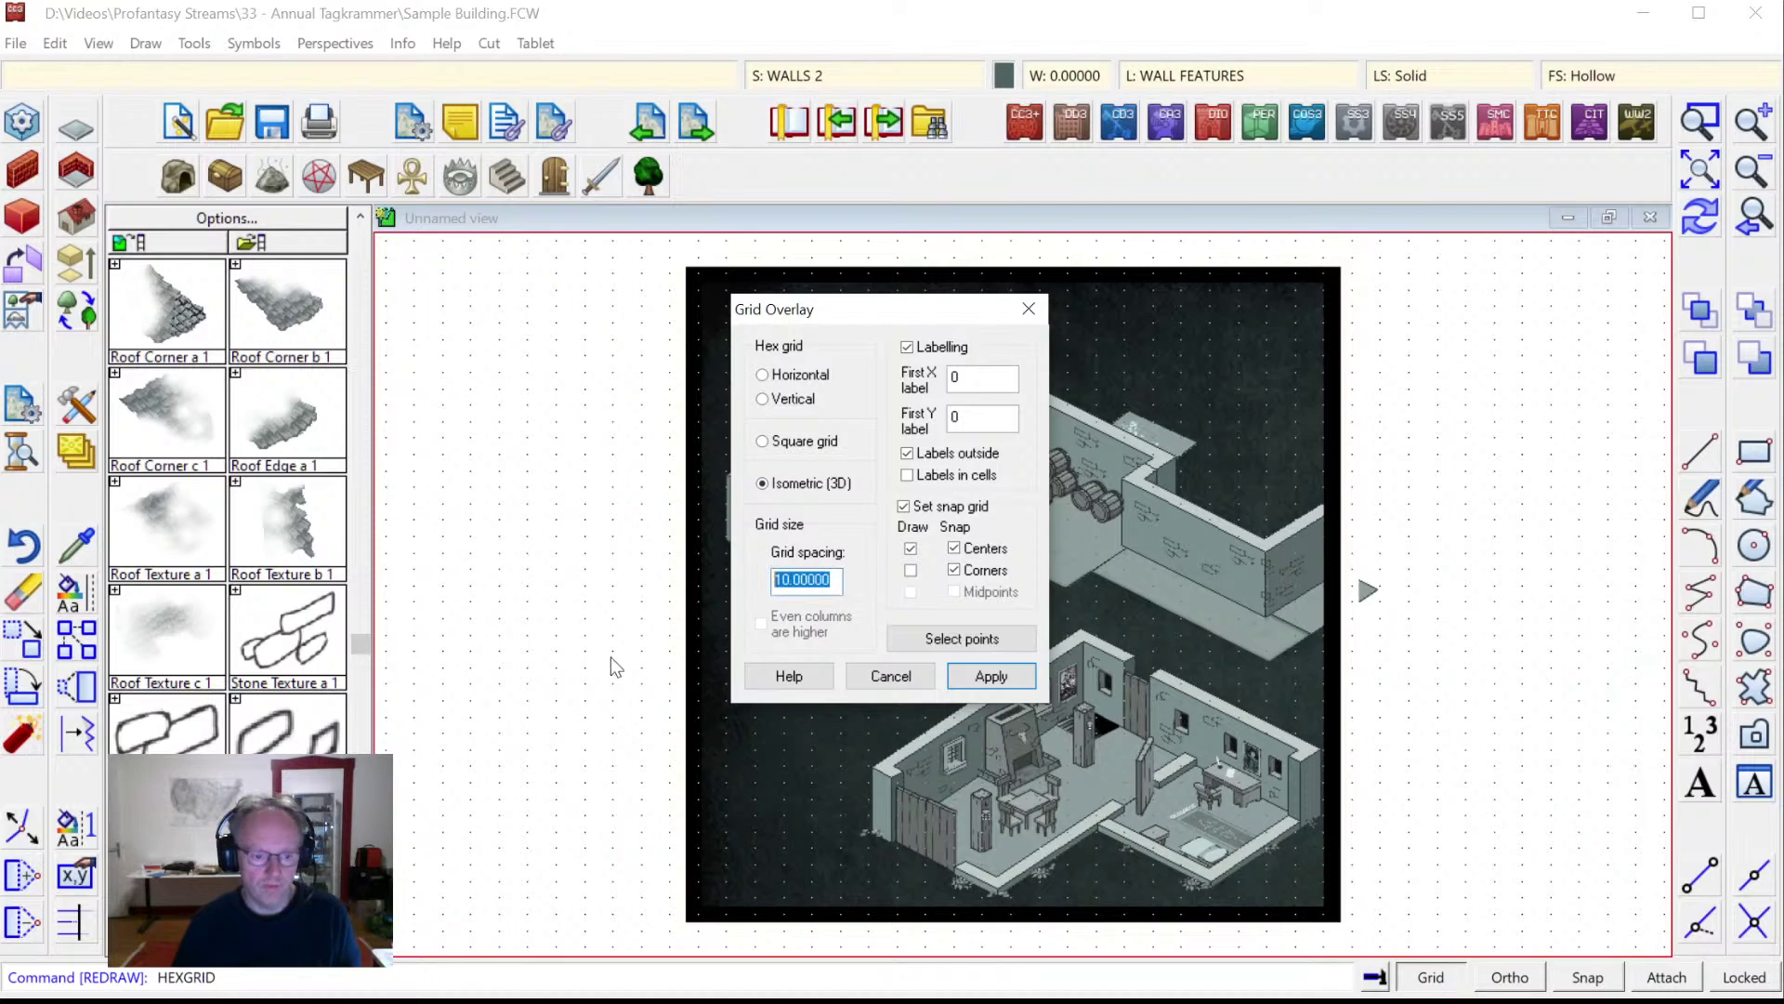
pyautogui.write('5')
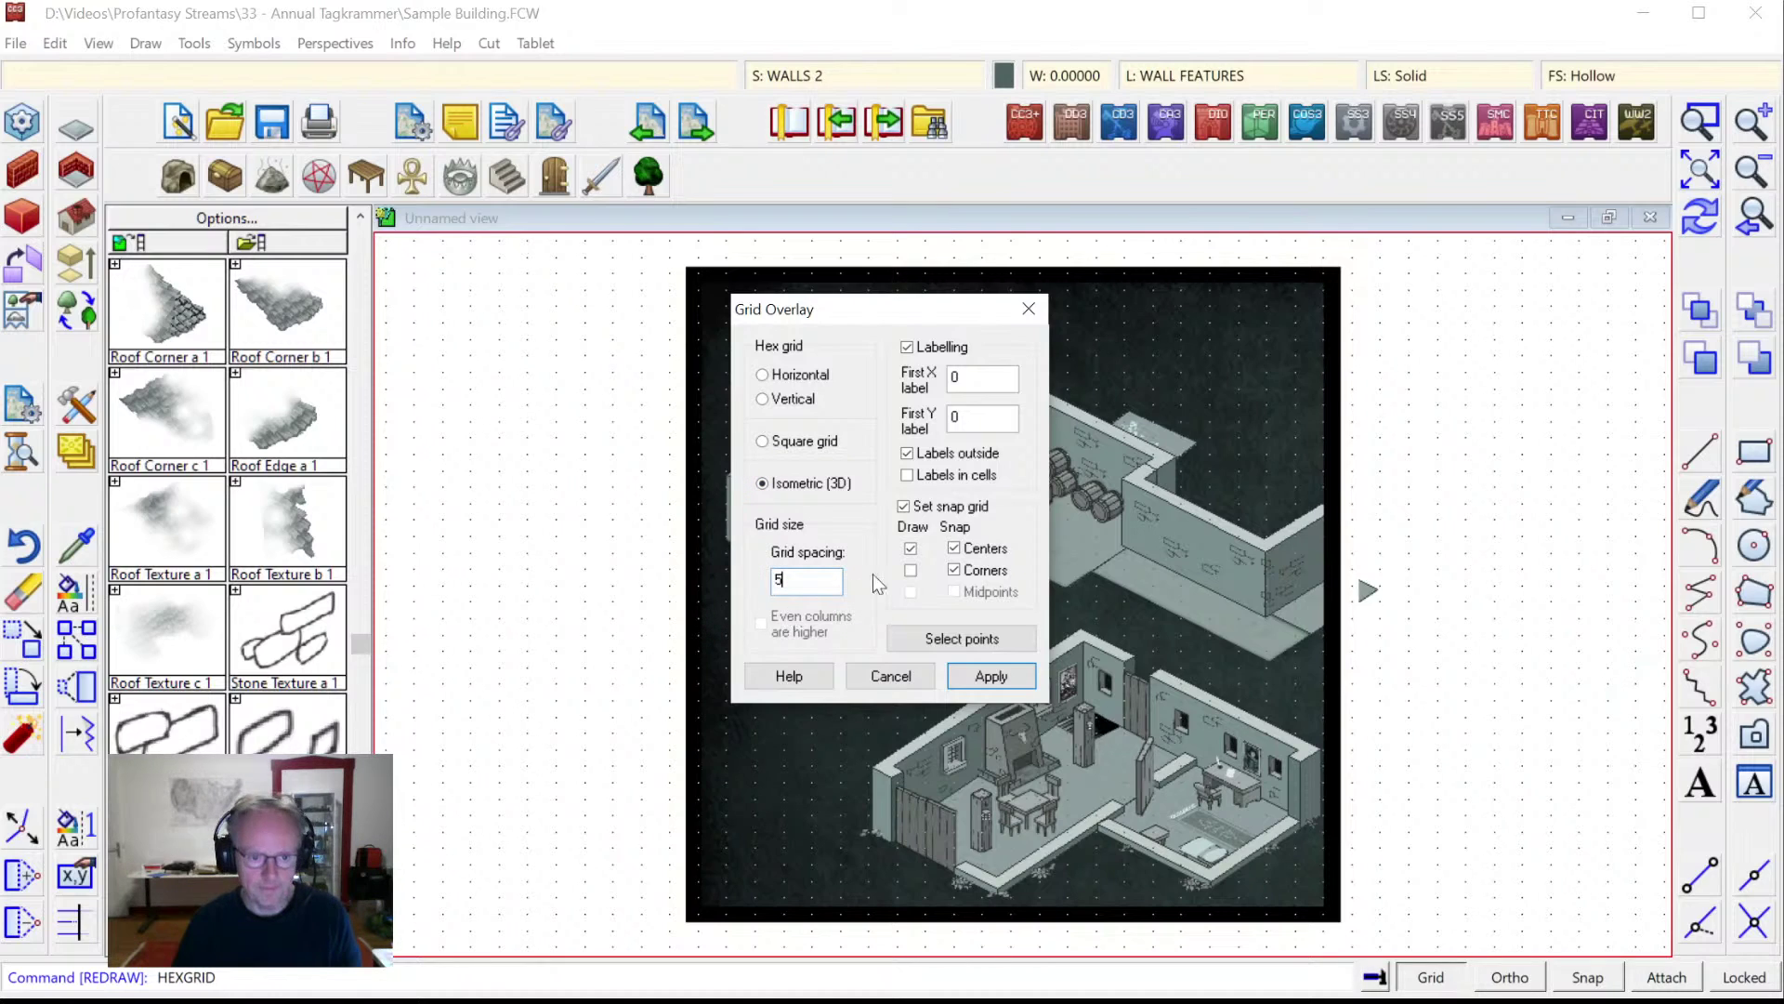
pyautogui.click(943, 349)
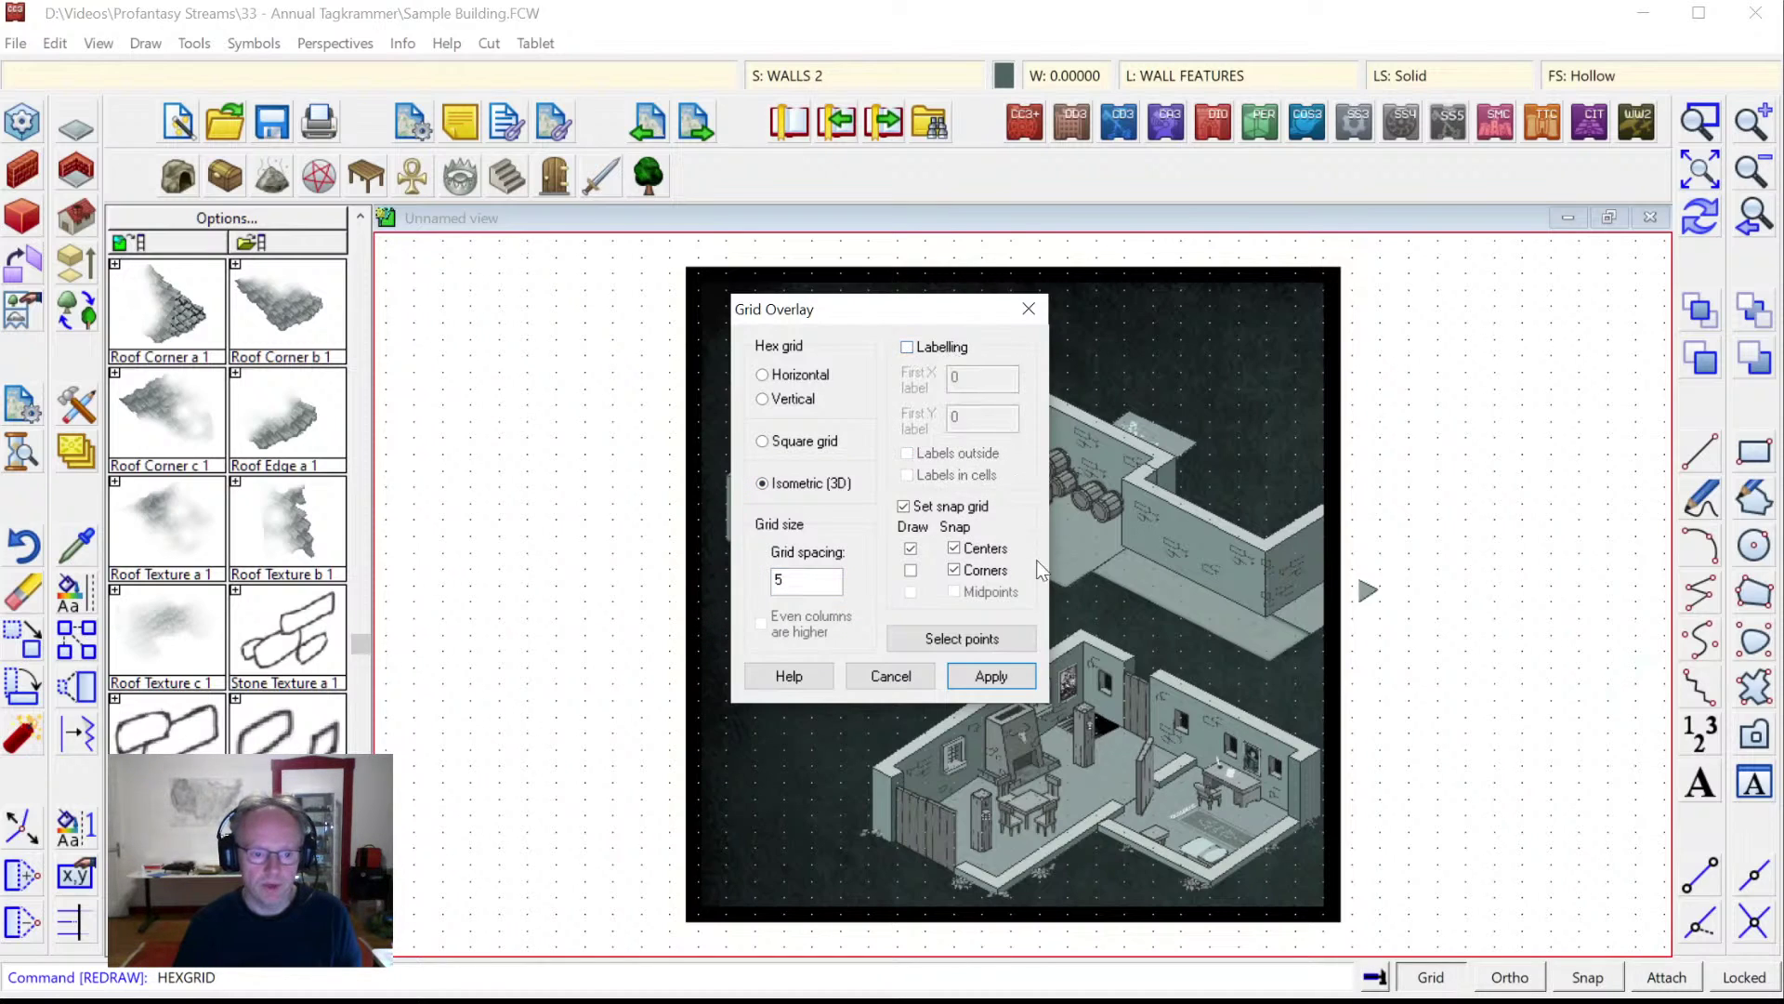
pyautogui.click(991, 676)
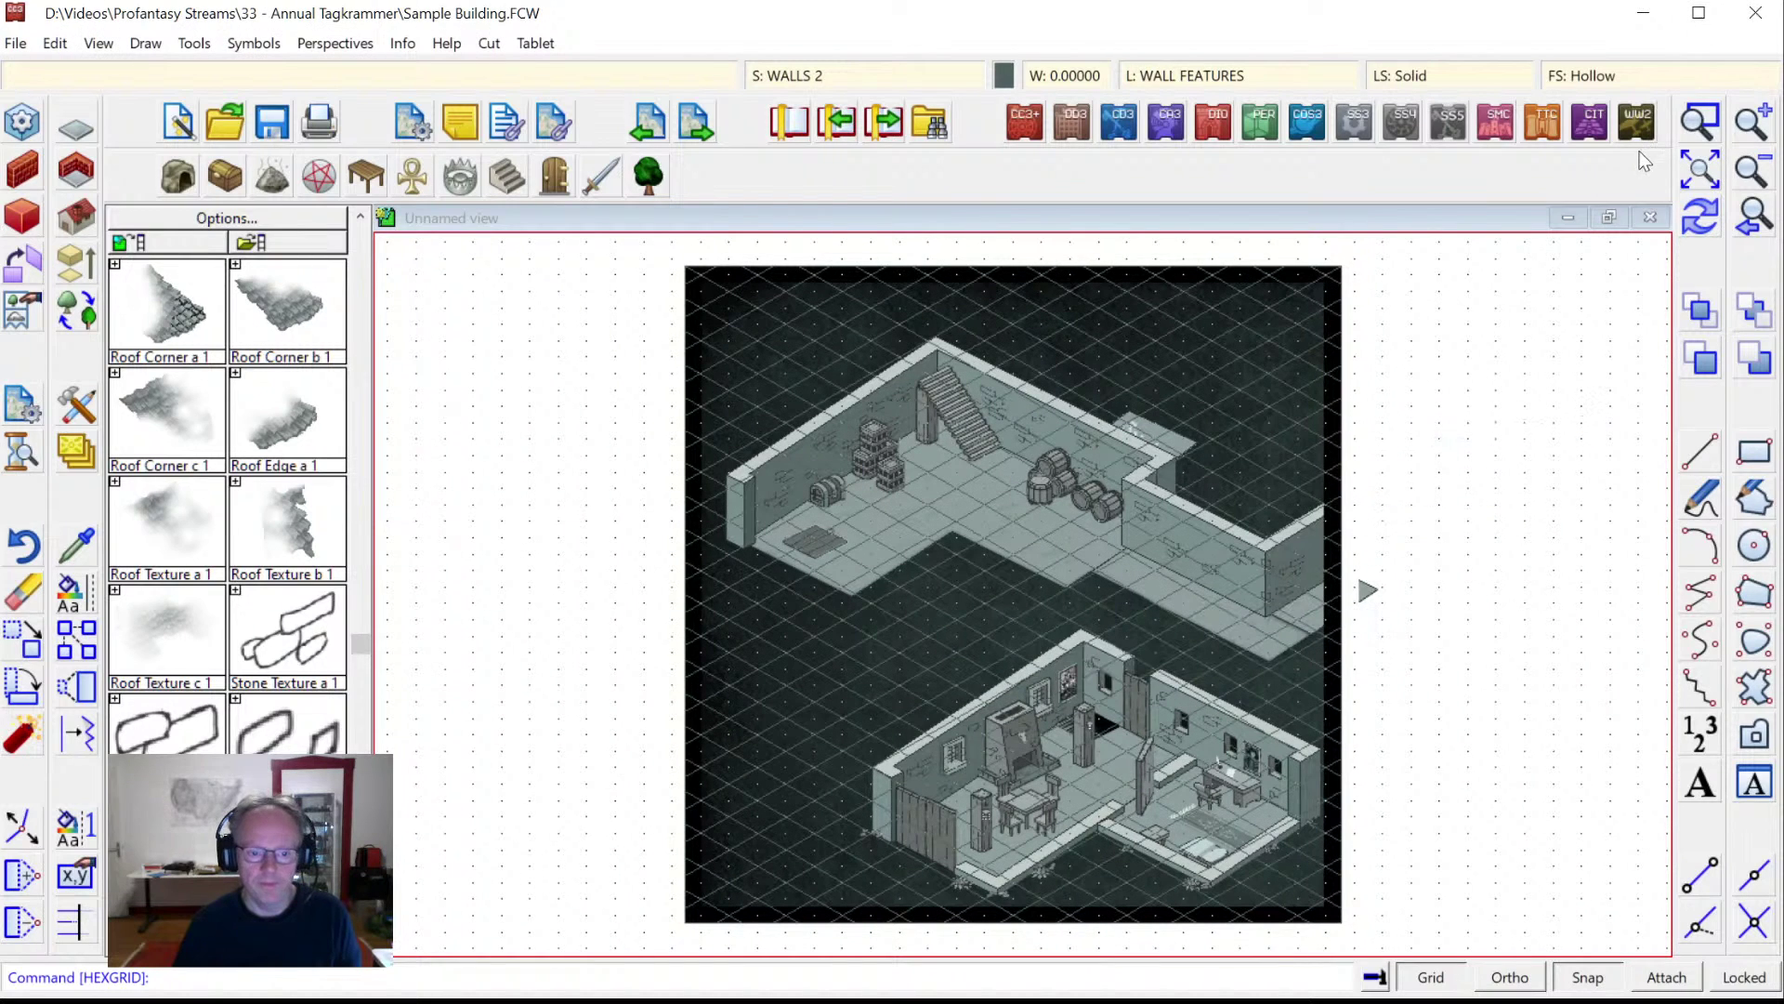
pyautogui.click(1698, 219)
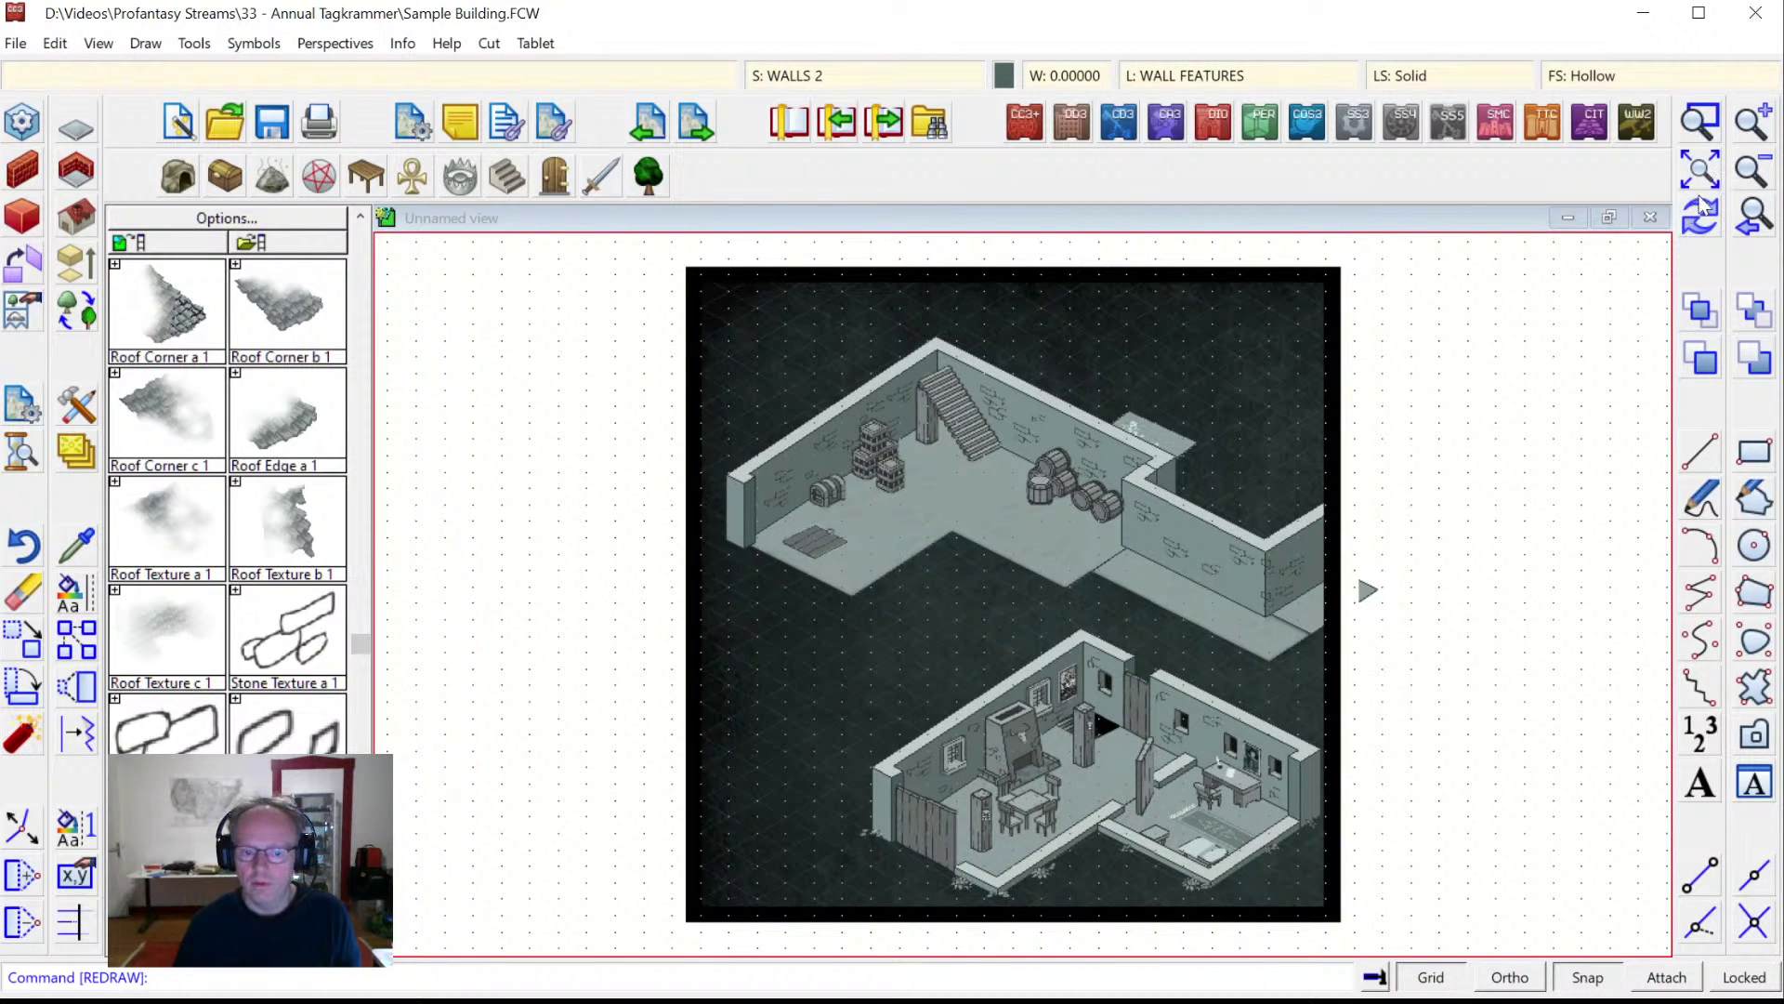
# Move the GRID sheet down the drawing order to sit directly after FLOOR and before WALLS.
pyautogui.click(817, 80)
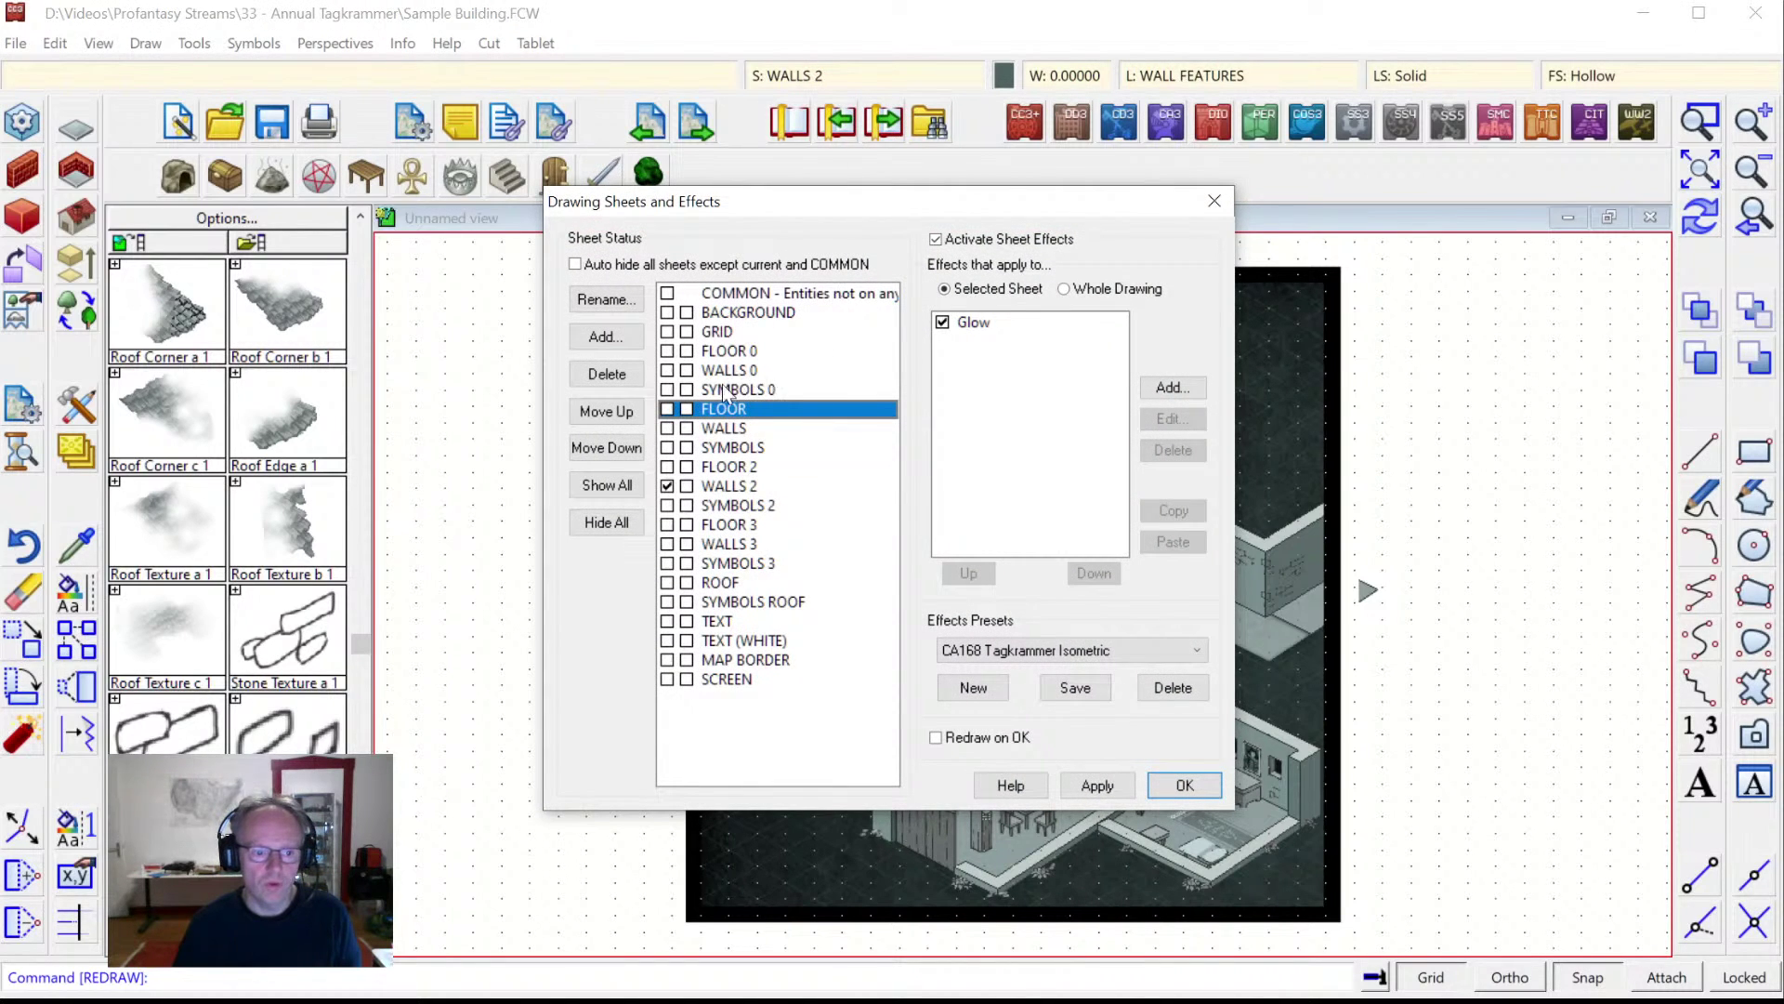
pyautogui.click(720, 332)
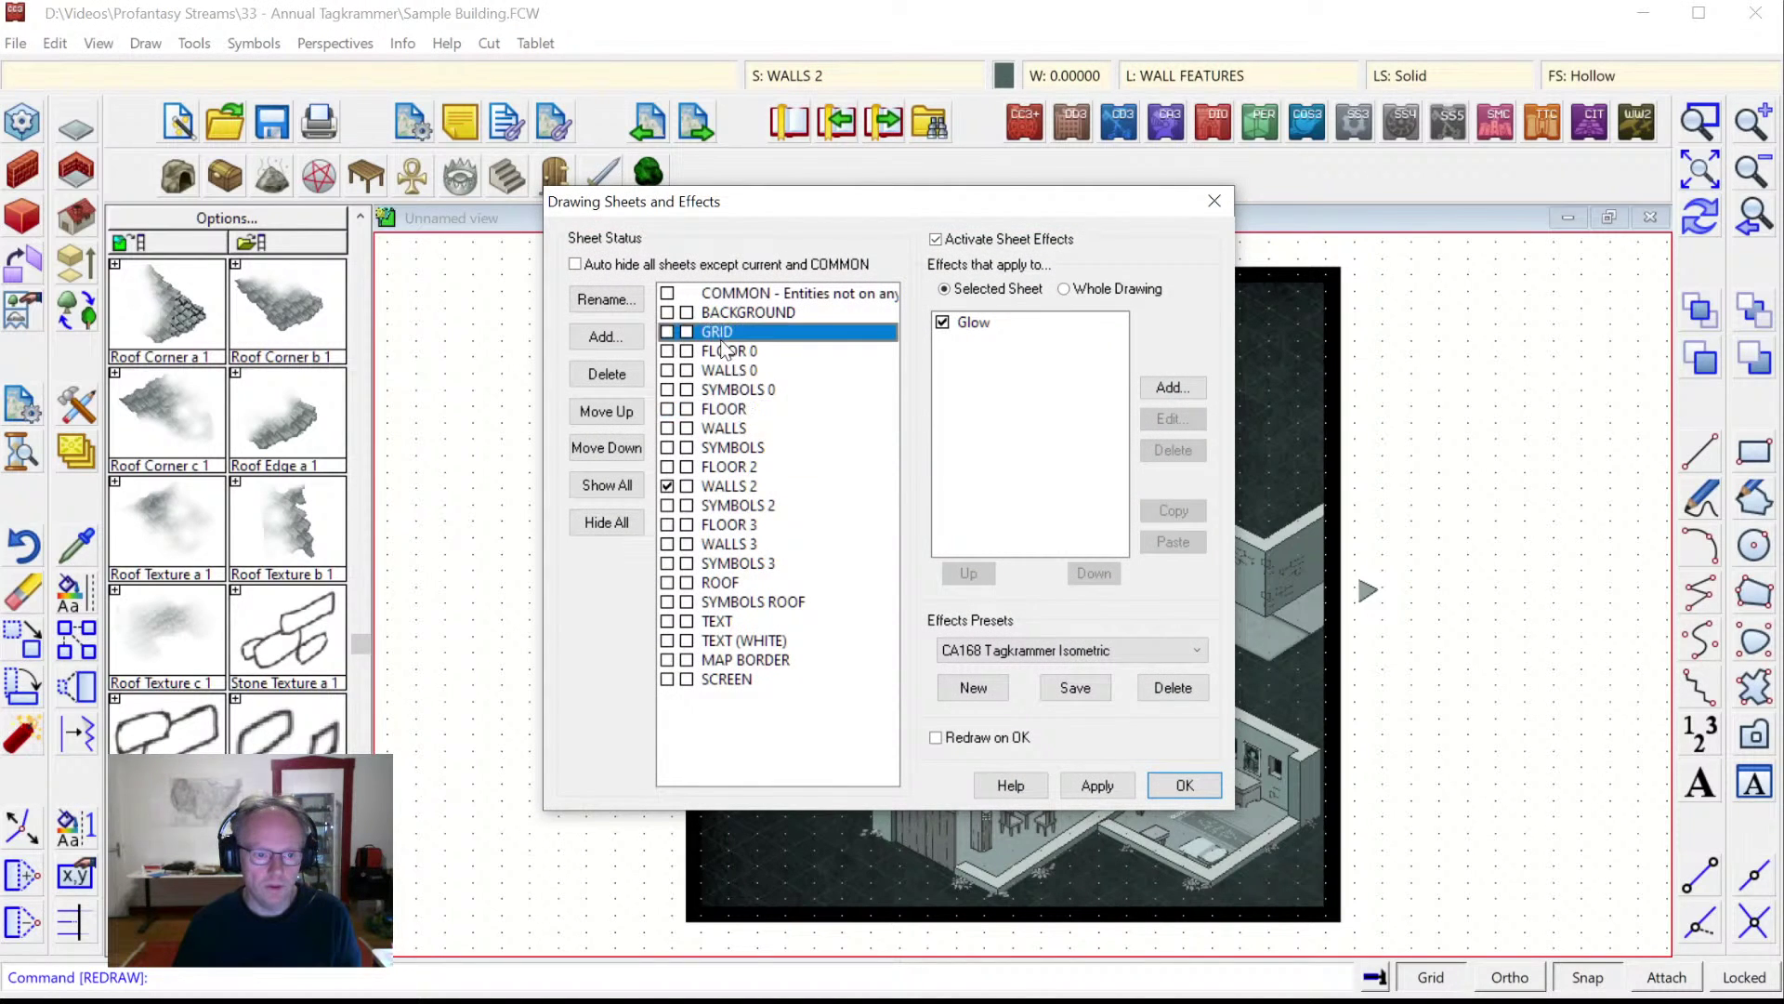
pyautogui.click(609, 449)
pyautogui.click(609, 449)
pyautogui.click(609, 449)
pyautogui.click(610, 449)
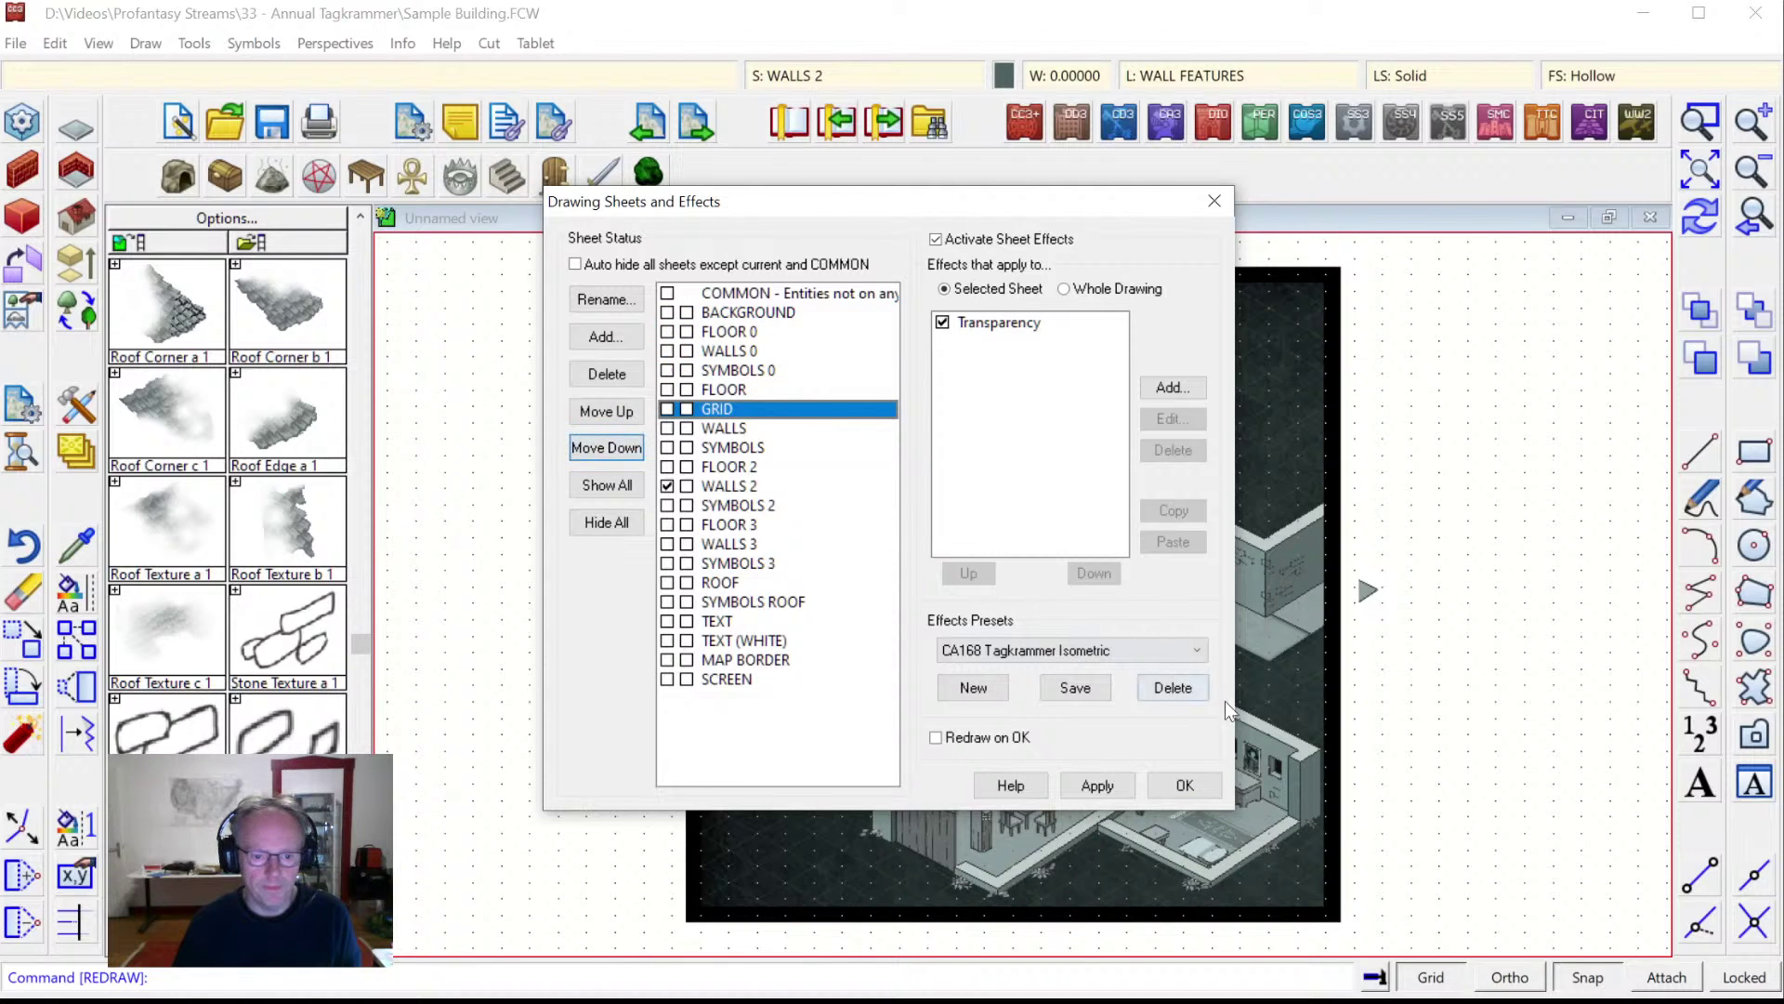
pyautogui.click(1185, 785)
# Examine the grid on the basement floor and close up where the floor meets the corridor.
pyautogui.click(1700, 121)
pyautogui.click(768, 334)
pyautogui.click(1134, 616)
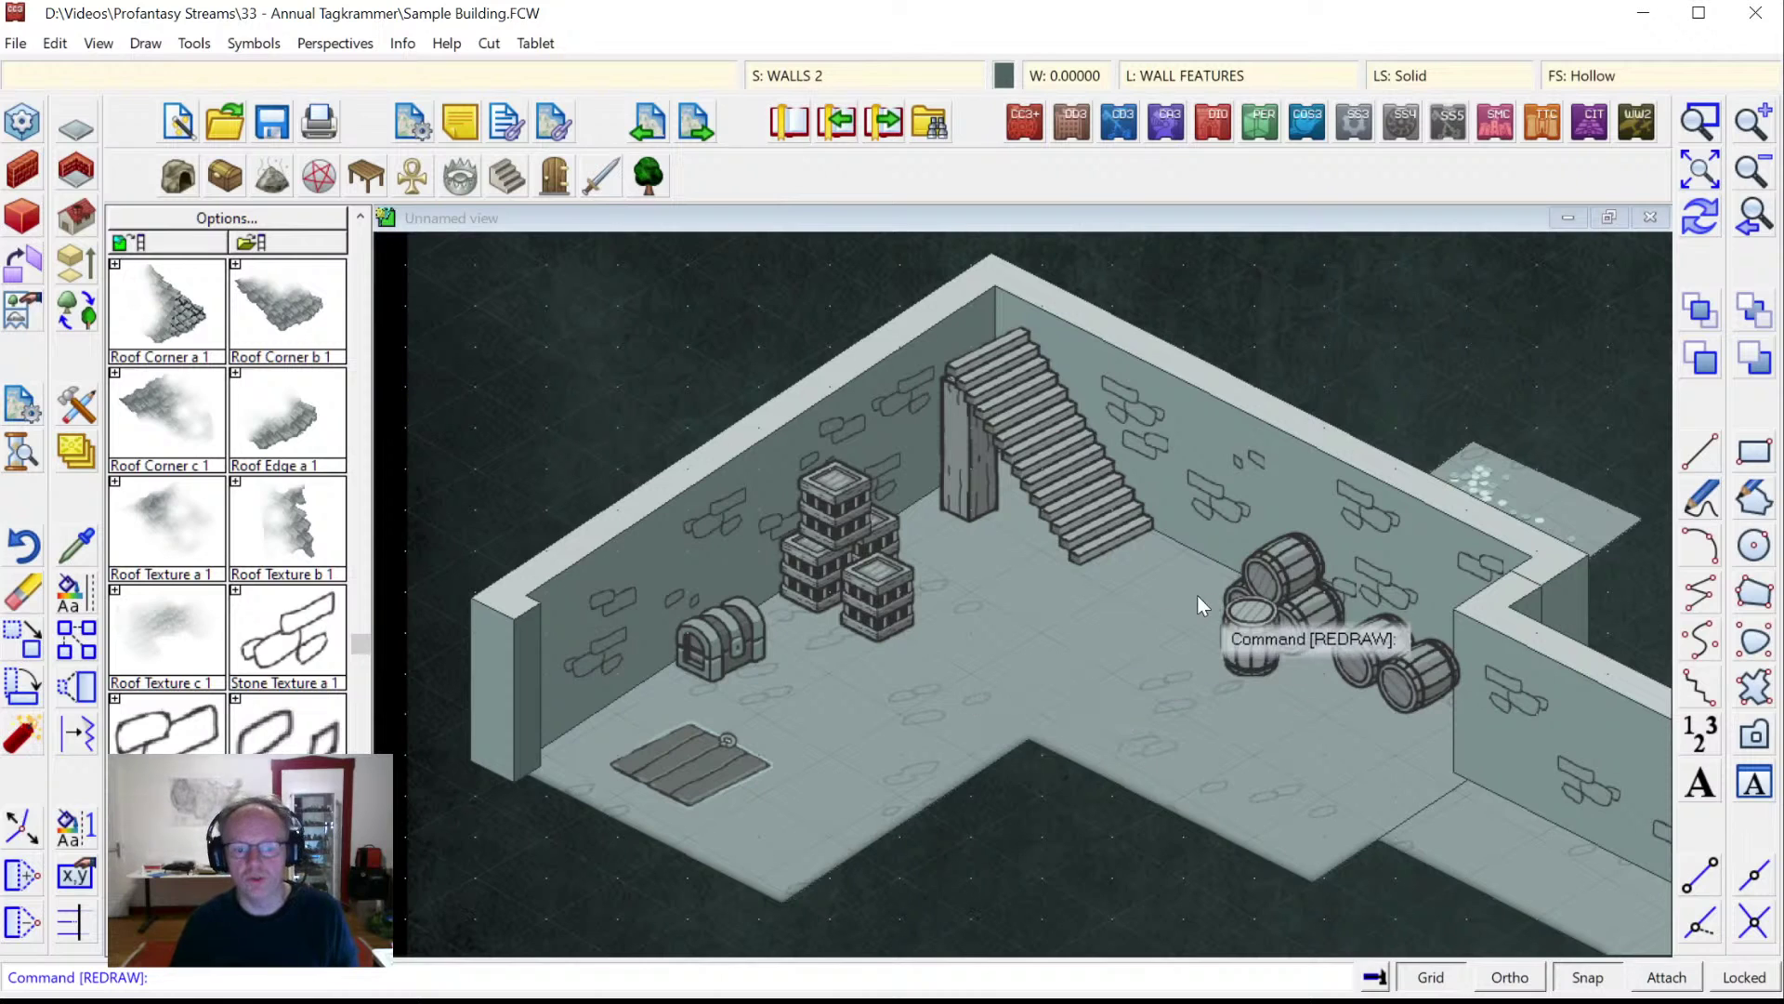
pyautogui.click(1694, 167)
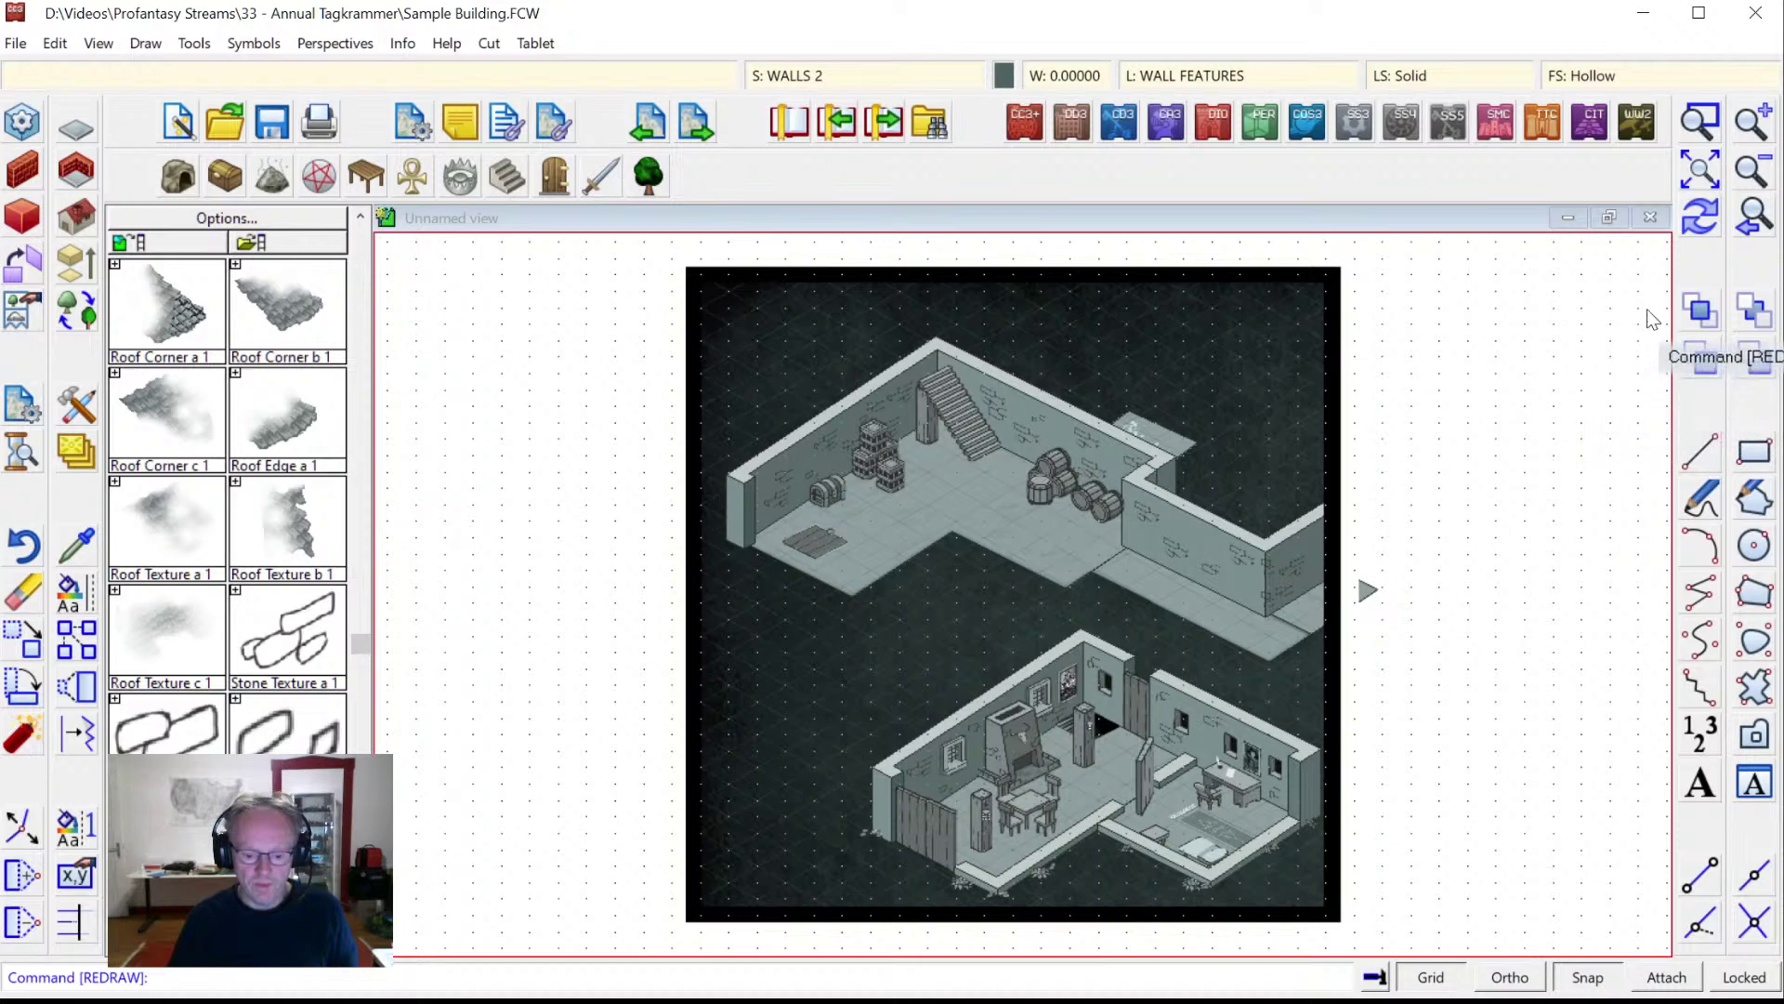
pyautogui.click(1700, 121)
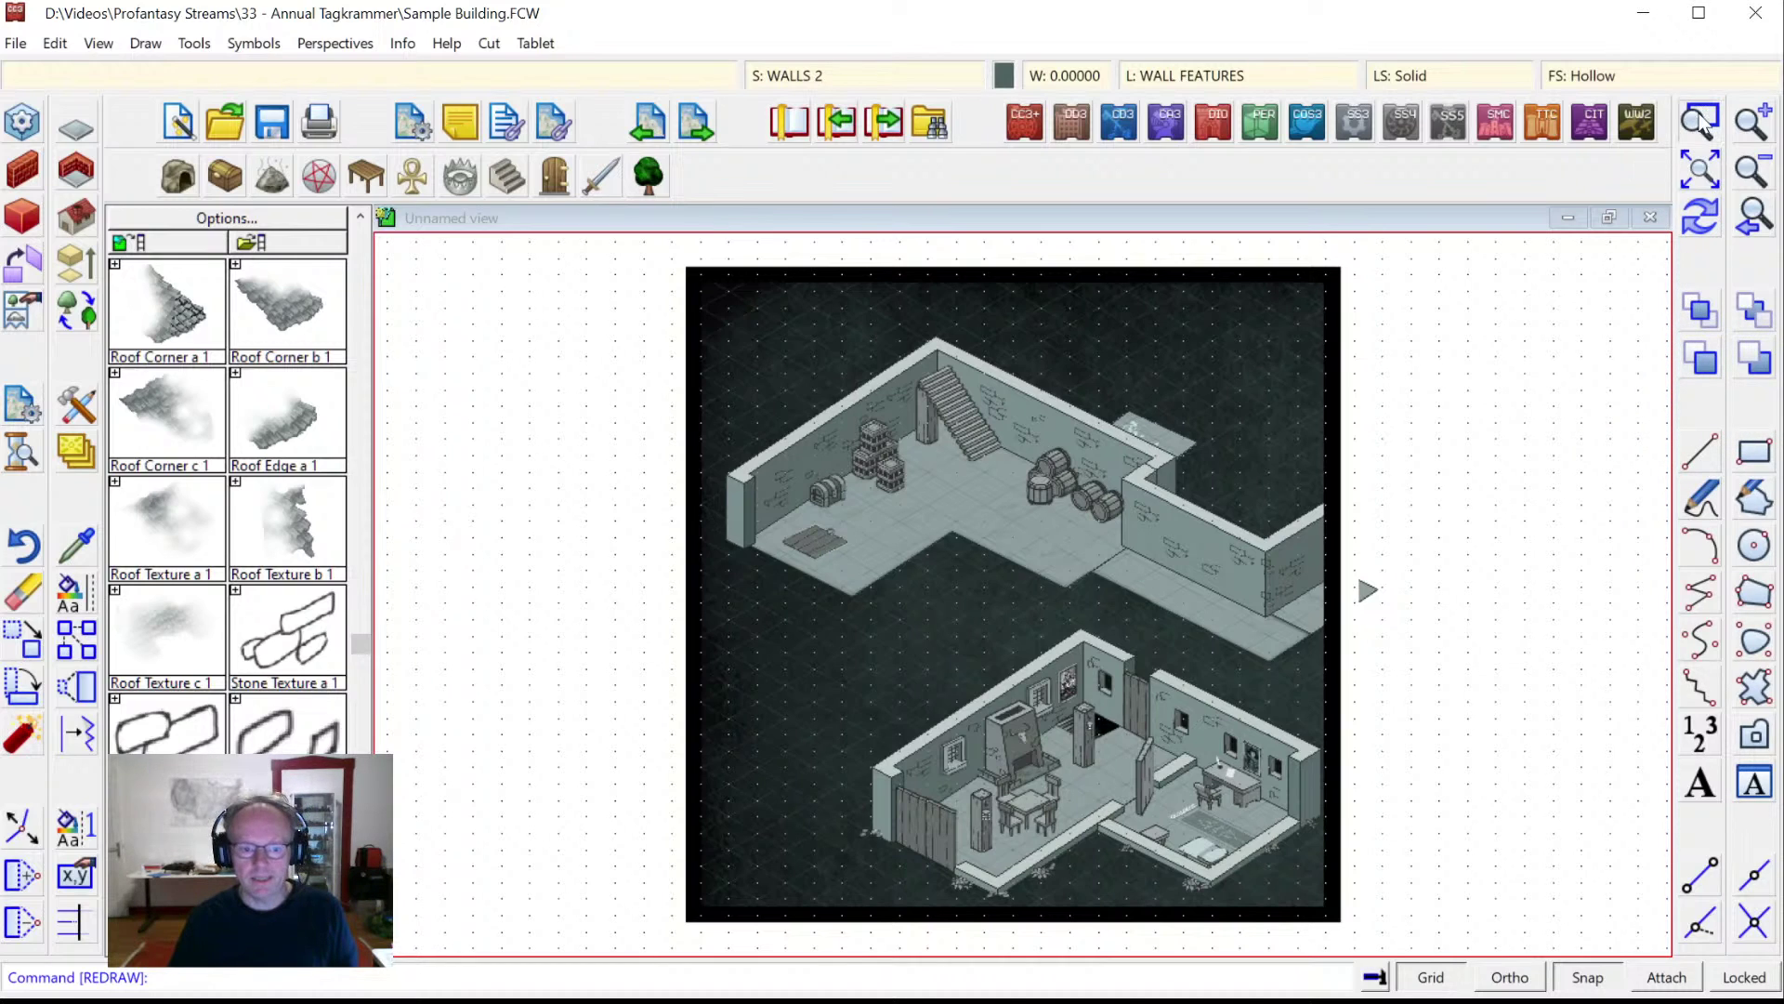
pyautogui.click(1046, 529)
pyautogui.click(1148, 614)
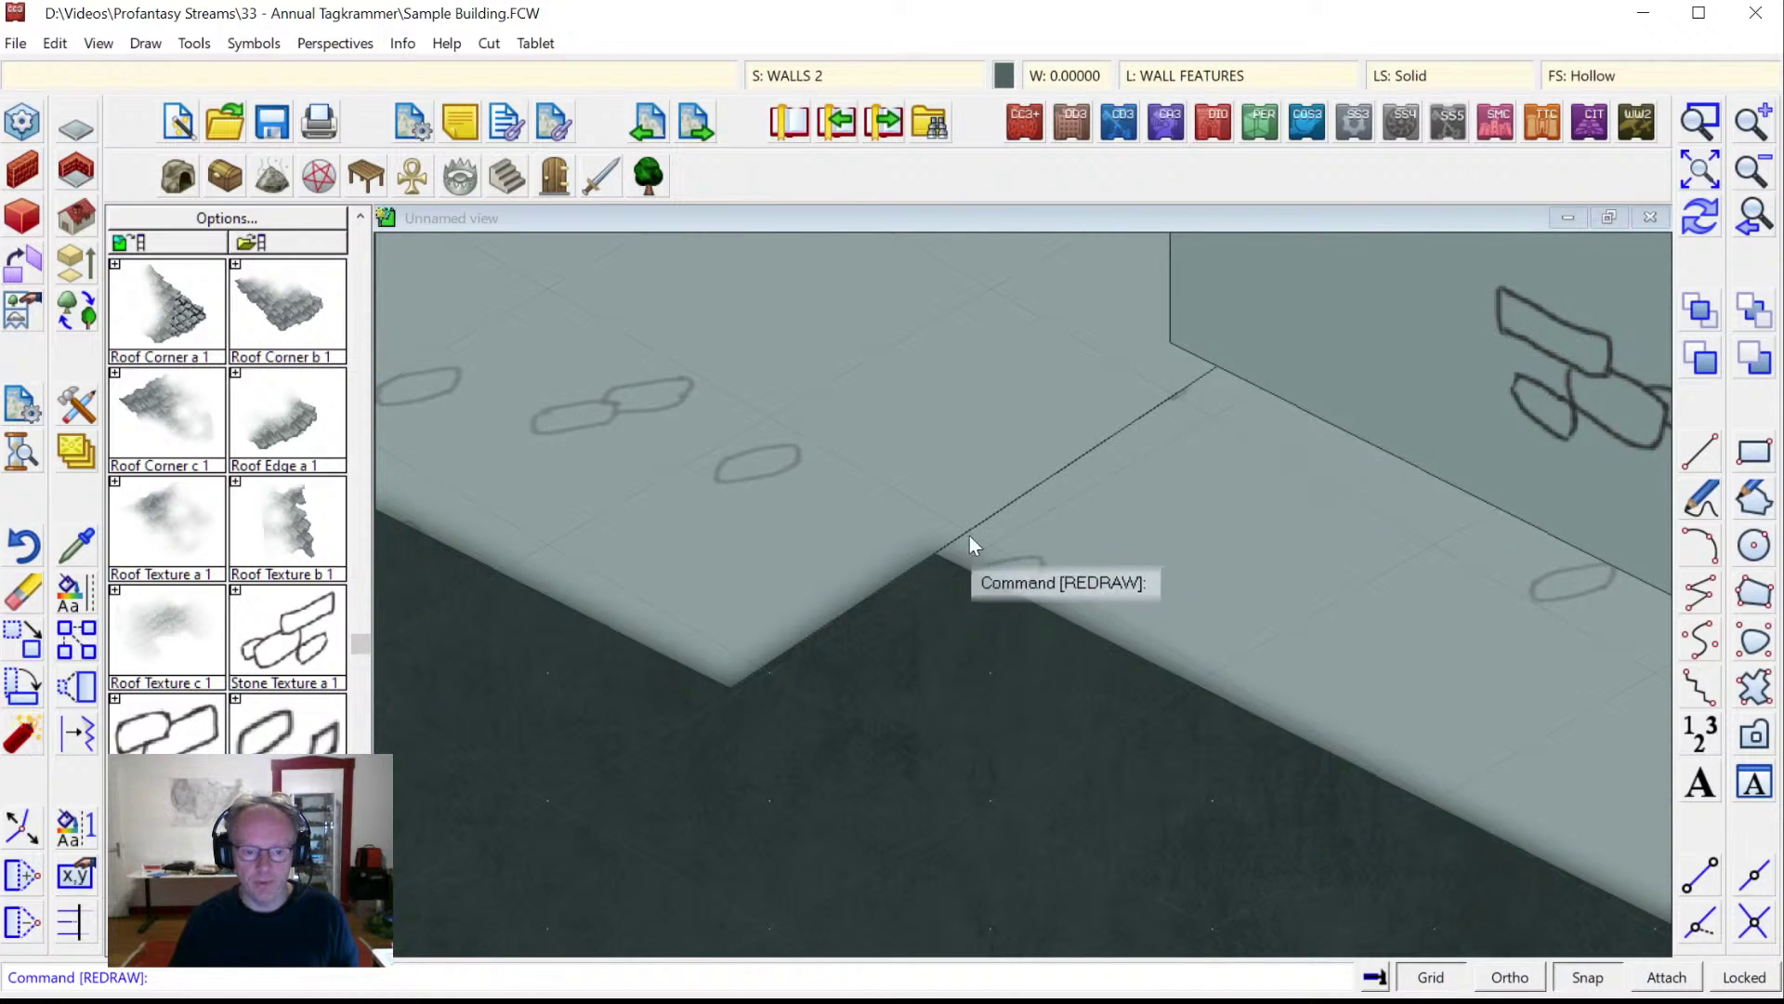
pyautogui.click(1697, 179)
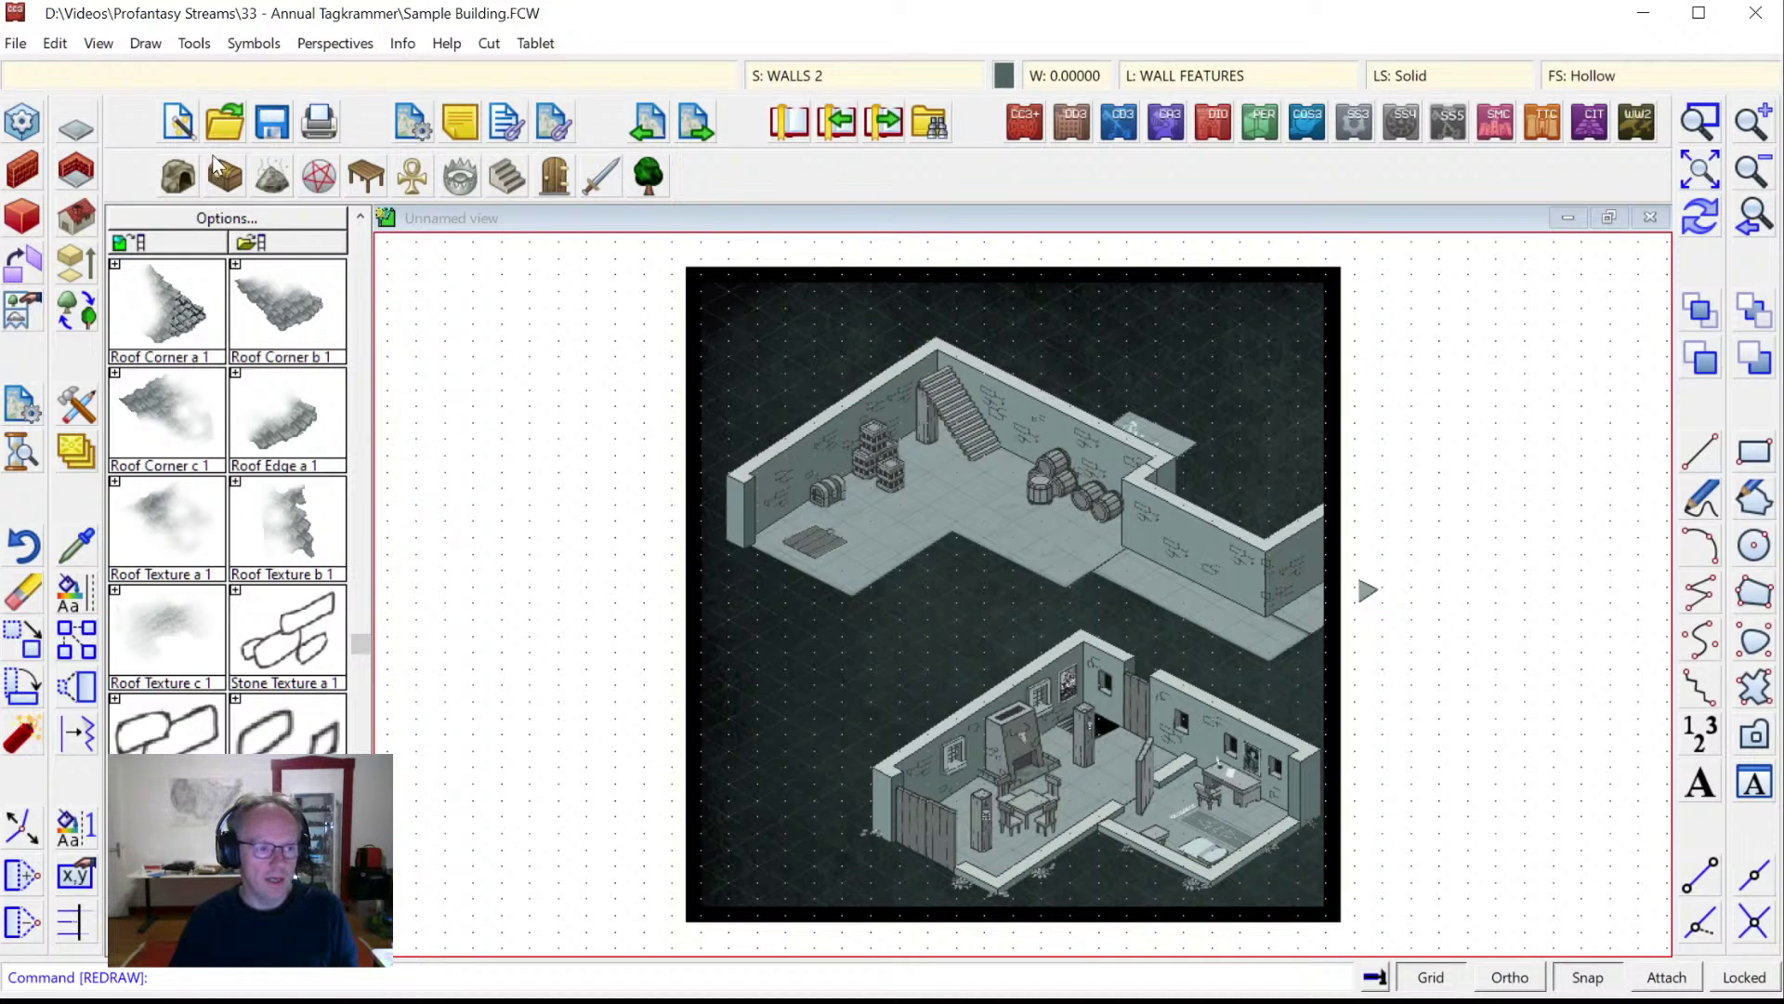
# Review the saved solid object settings without changing them, and examine the ground floor's wood-floored main room.
pyautogui.click(15, 127)
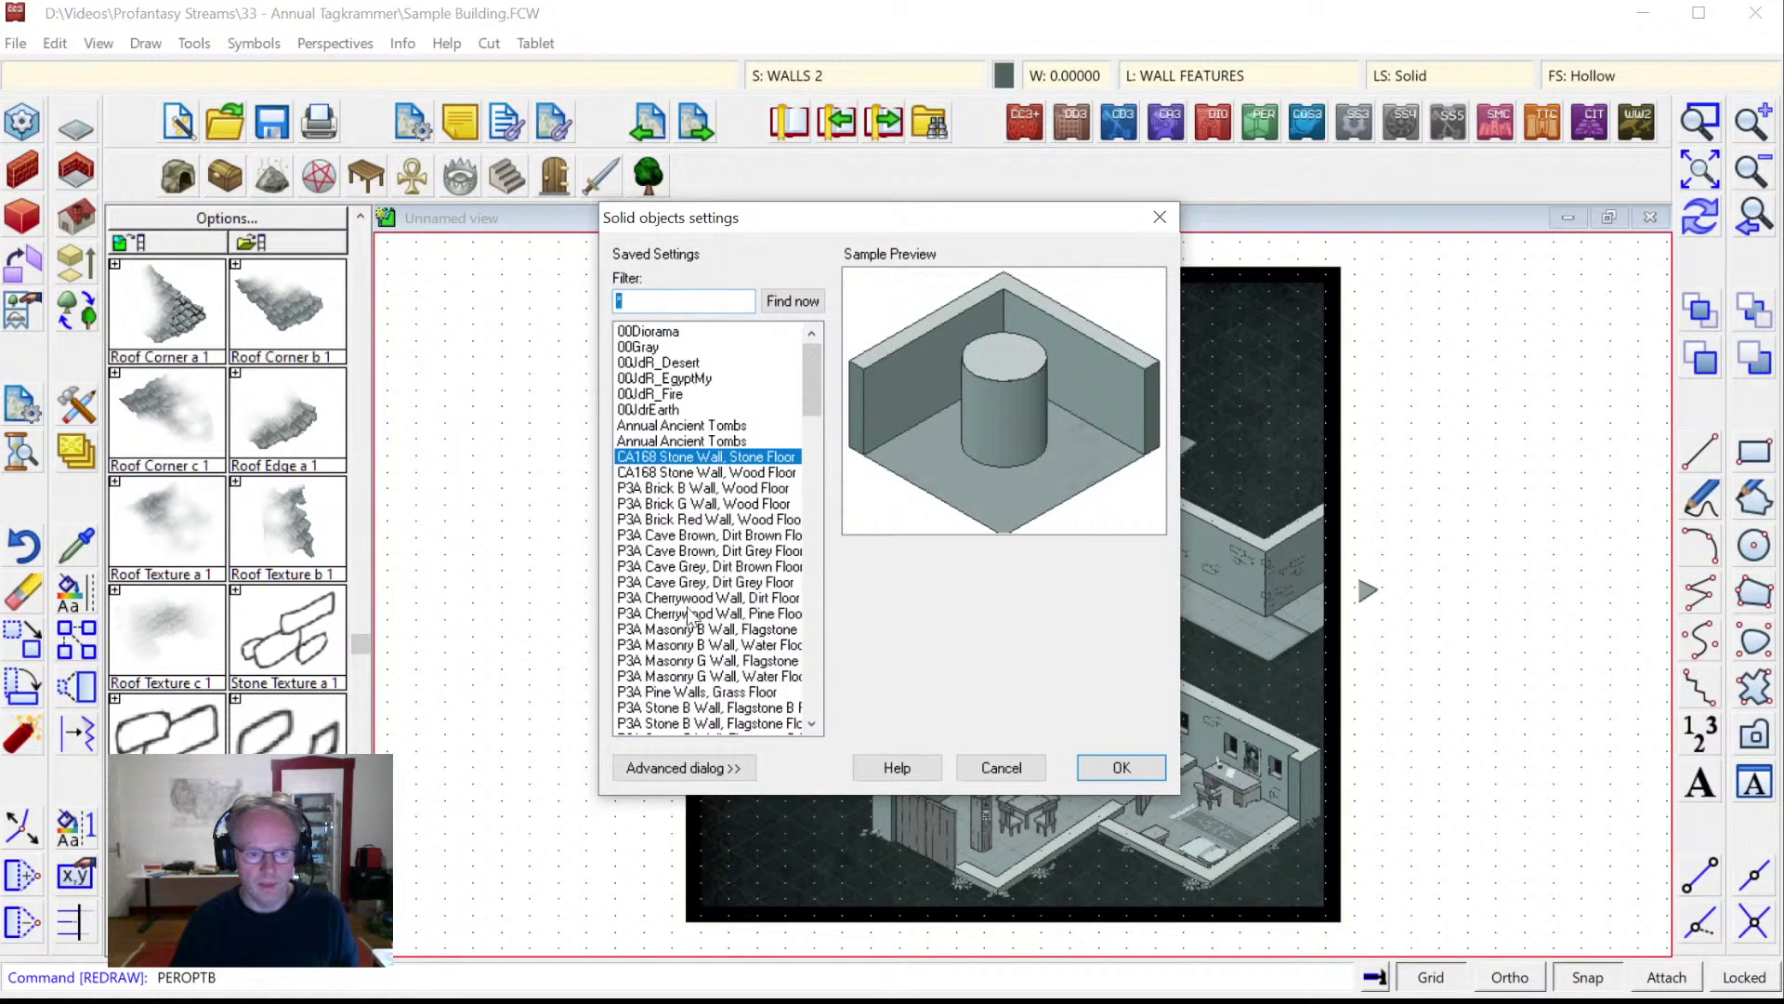
pyautogui.click(1011, 771)
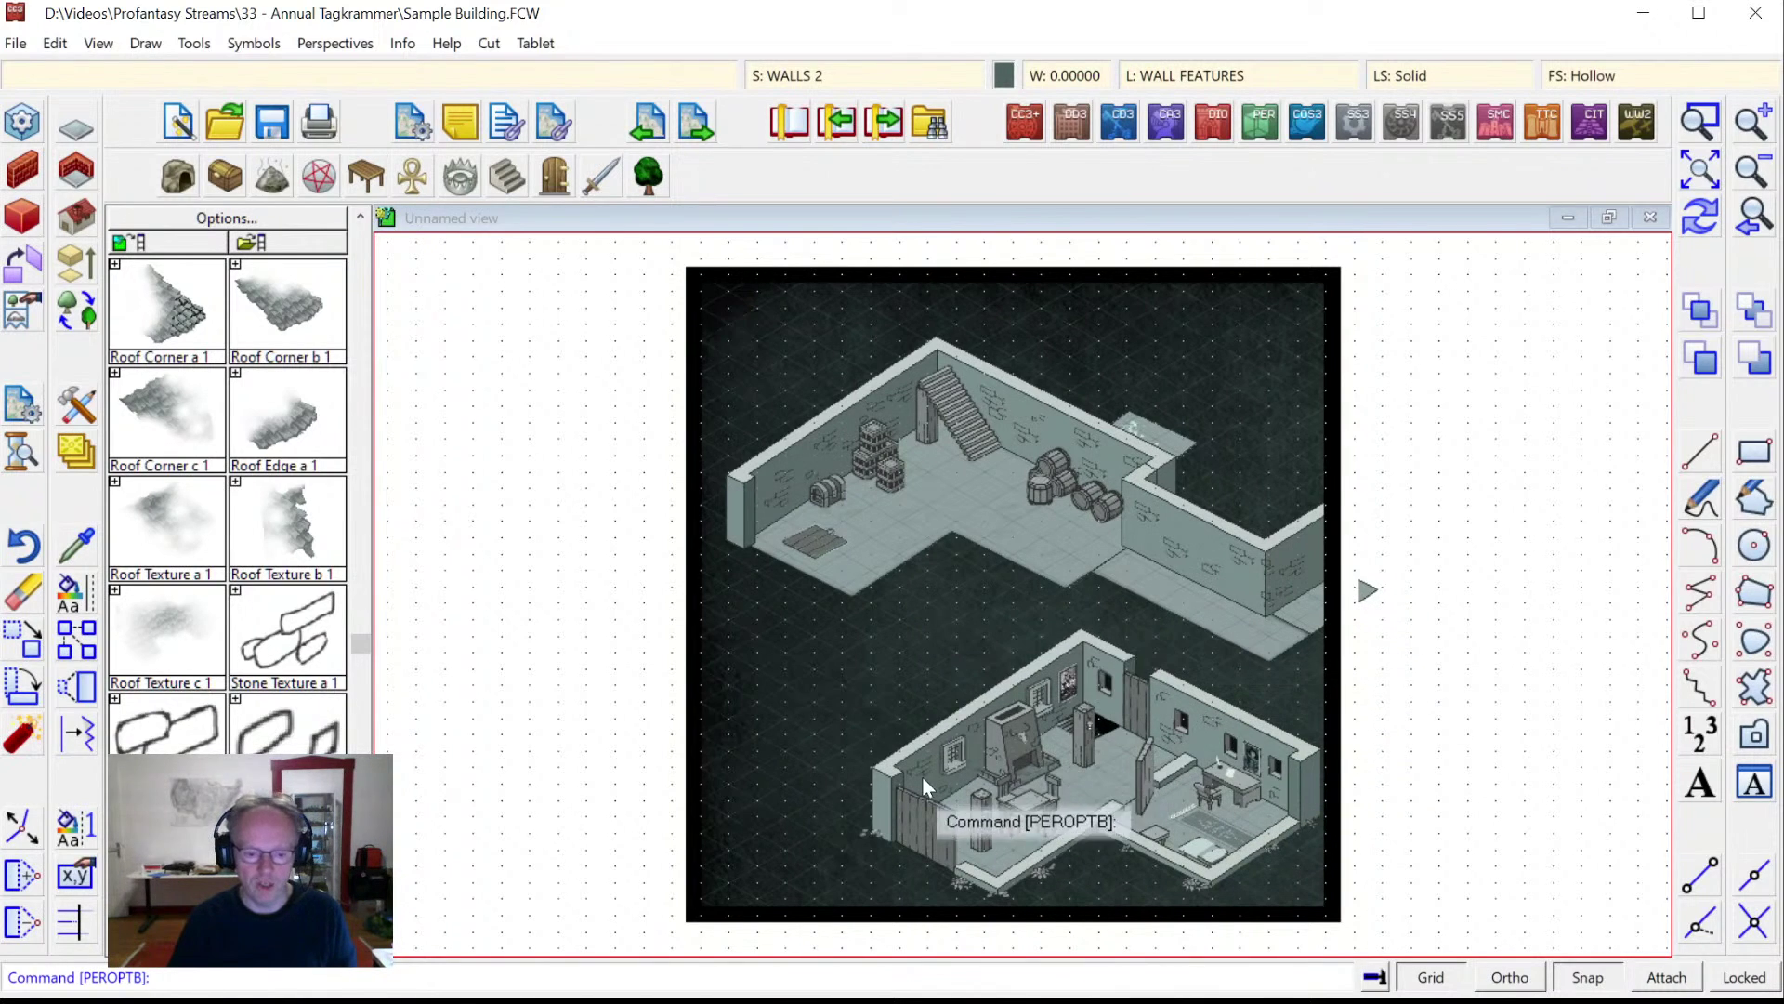
pyautogui.click(1703, 127)
pyautogui.click(836, 652)
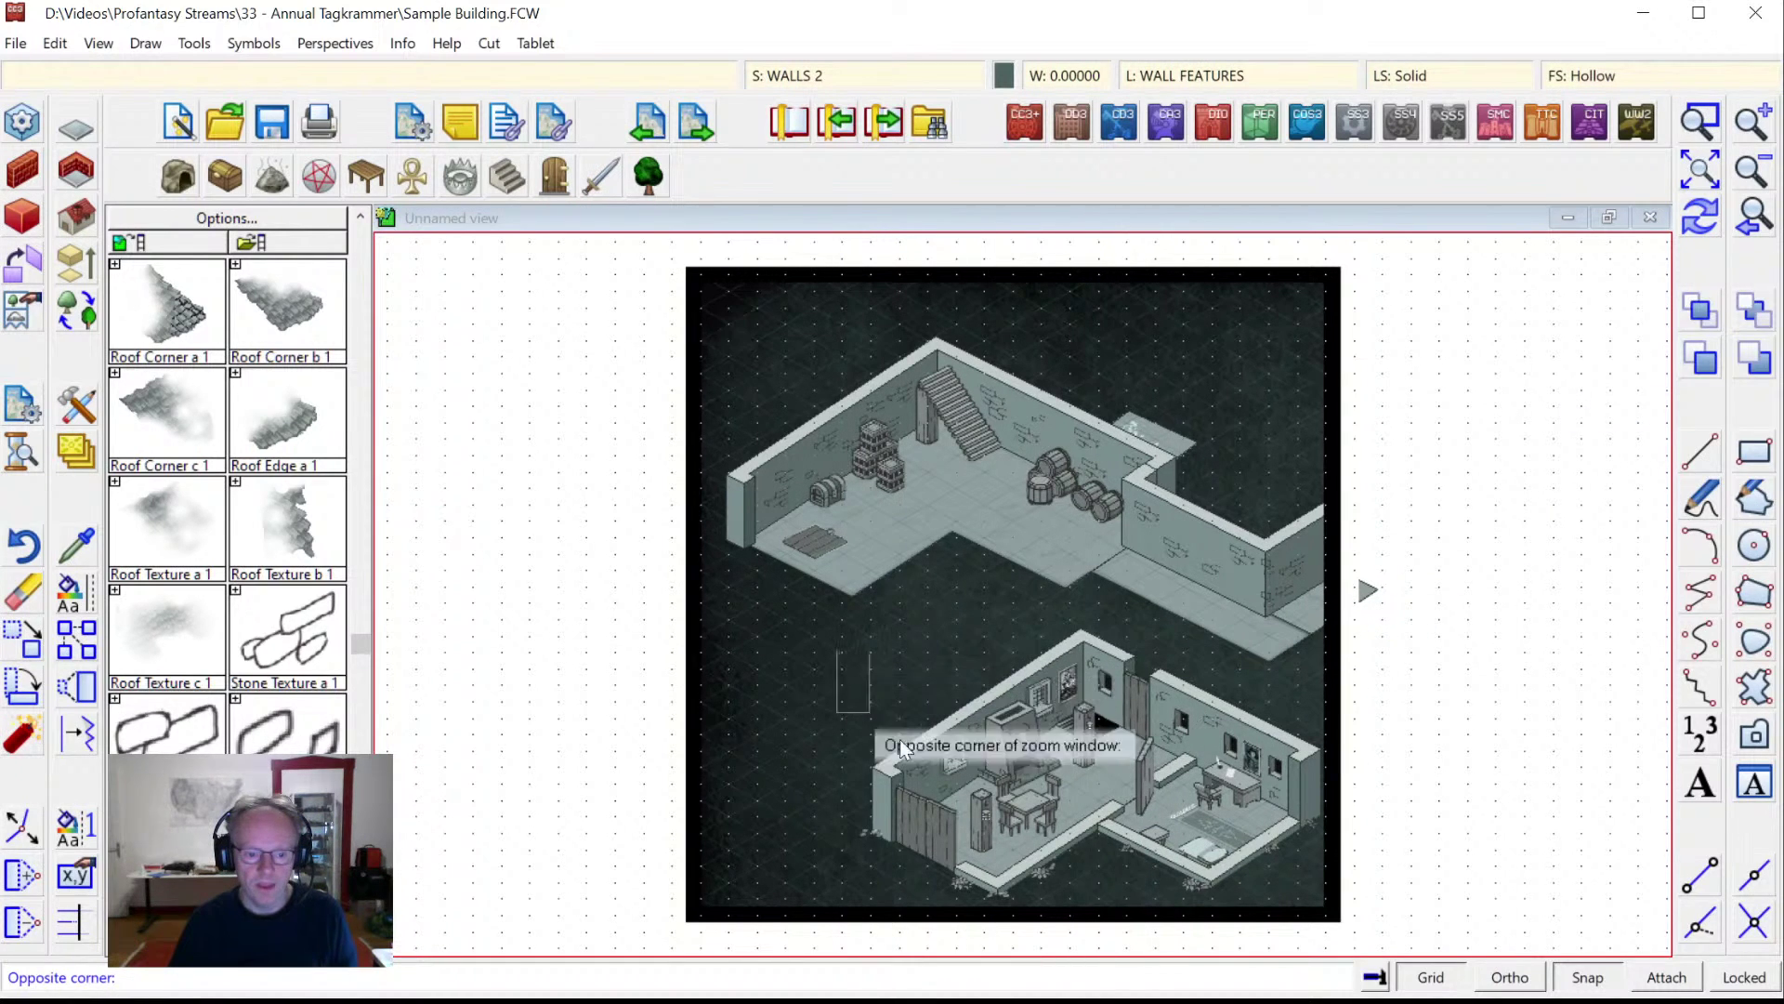
pyautogui.click(1123, 862)
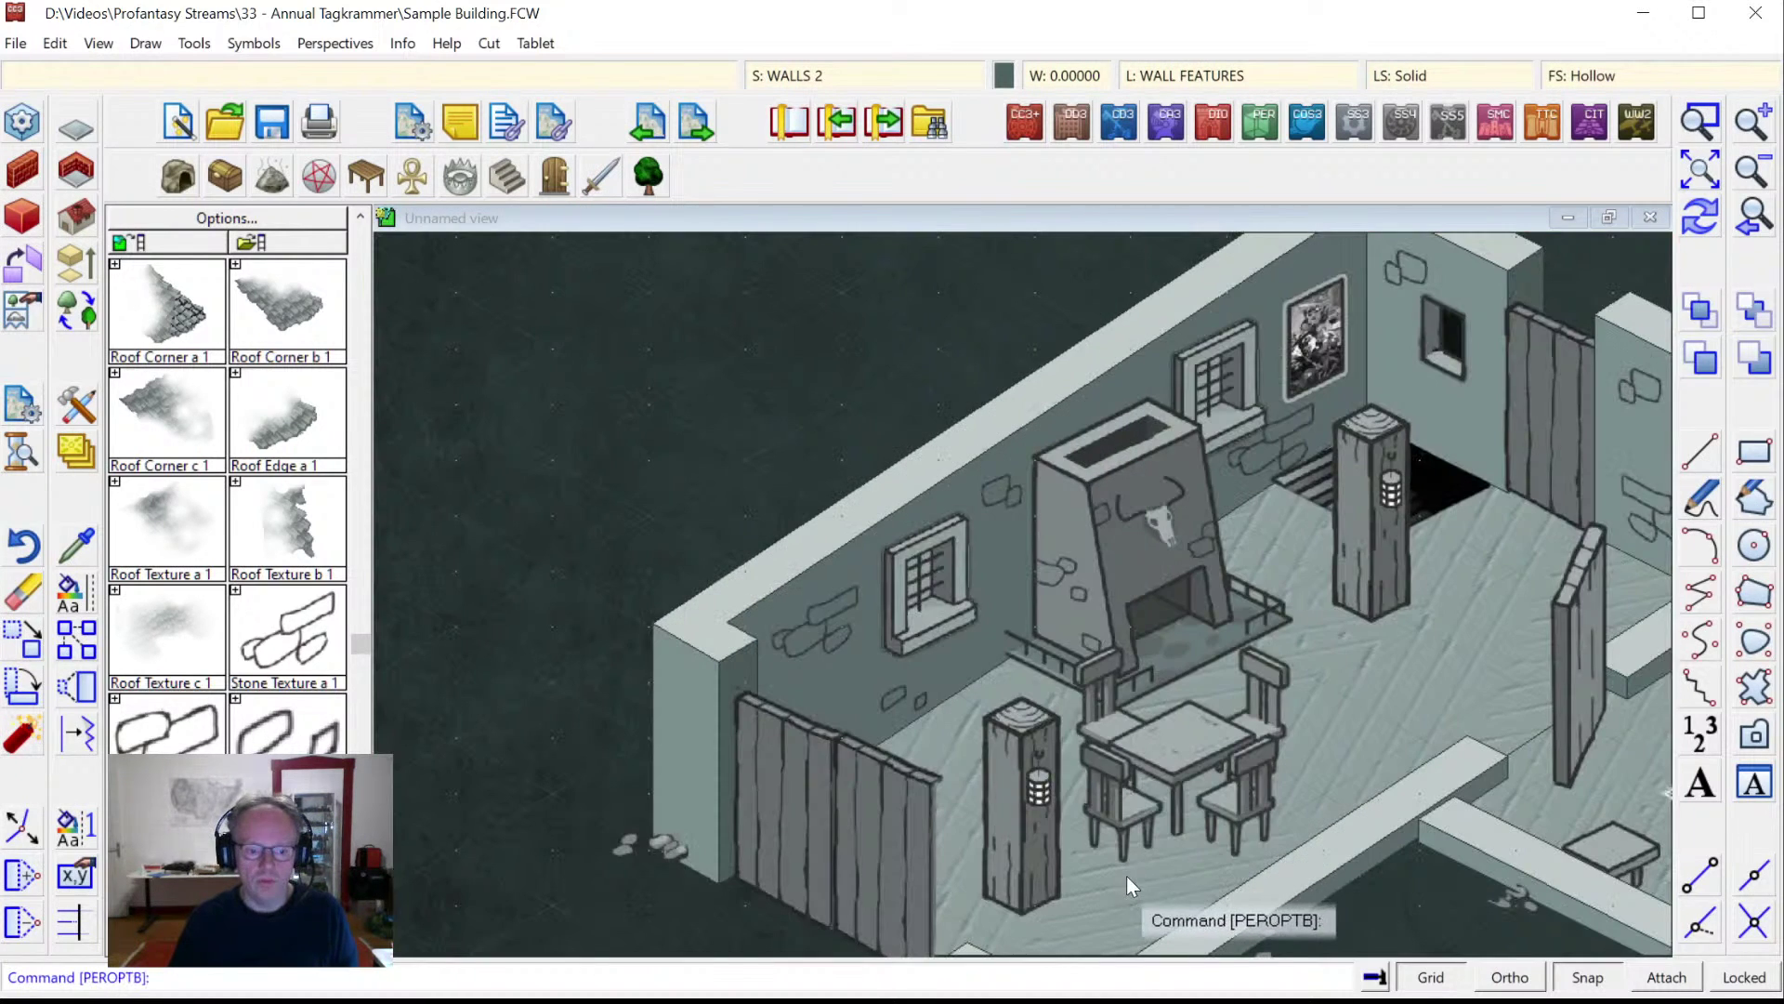
# List the entity properties of the basement corridor's floor where it joins the main room, and review its outline's layer.
pyautogui.click(1709, 180)
pyautogui.click(1708, 130)
pyautogui.click(1032, 488)
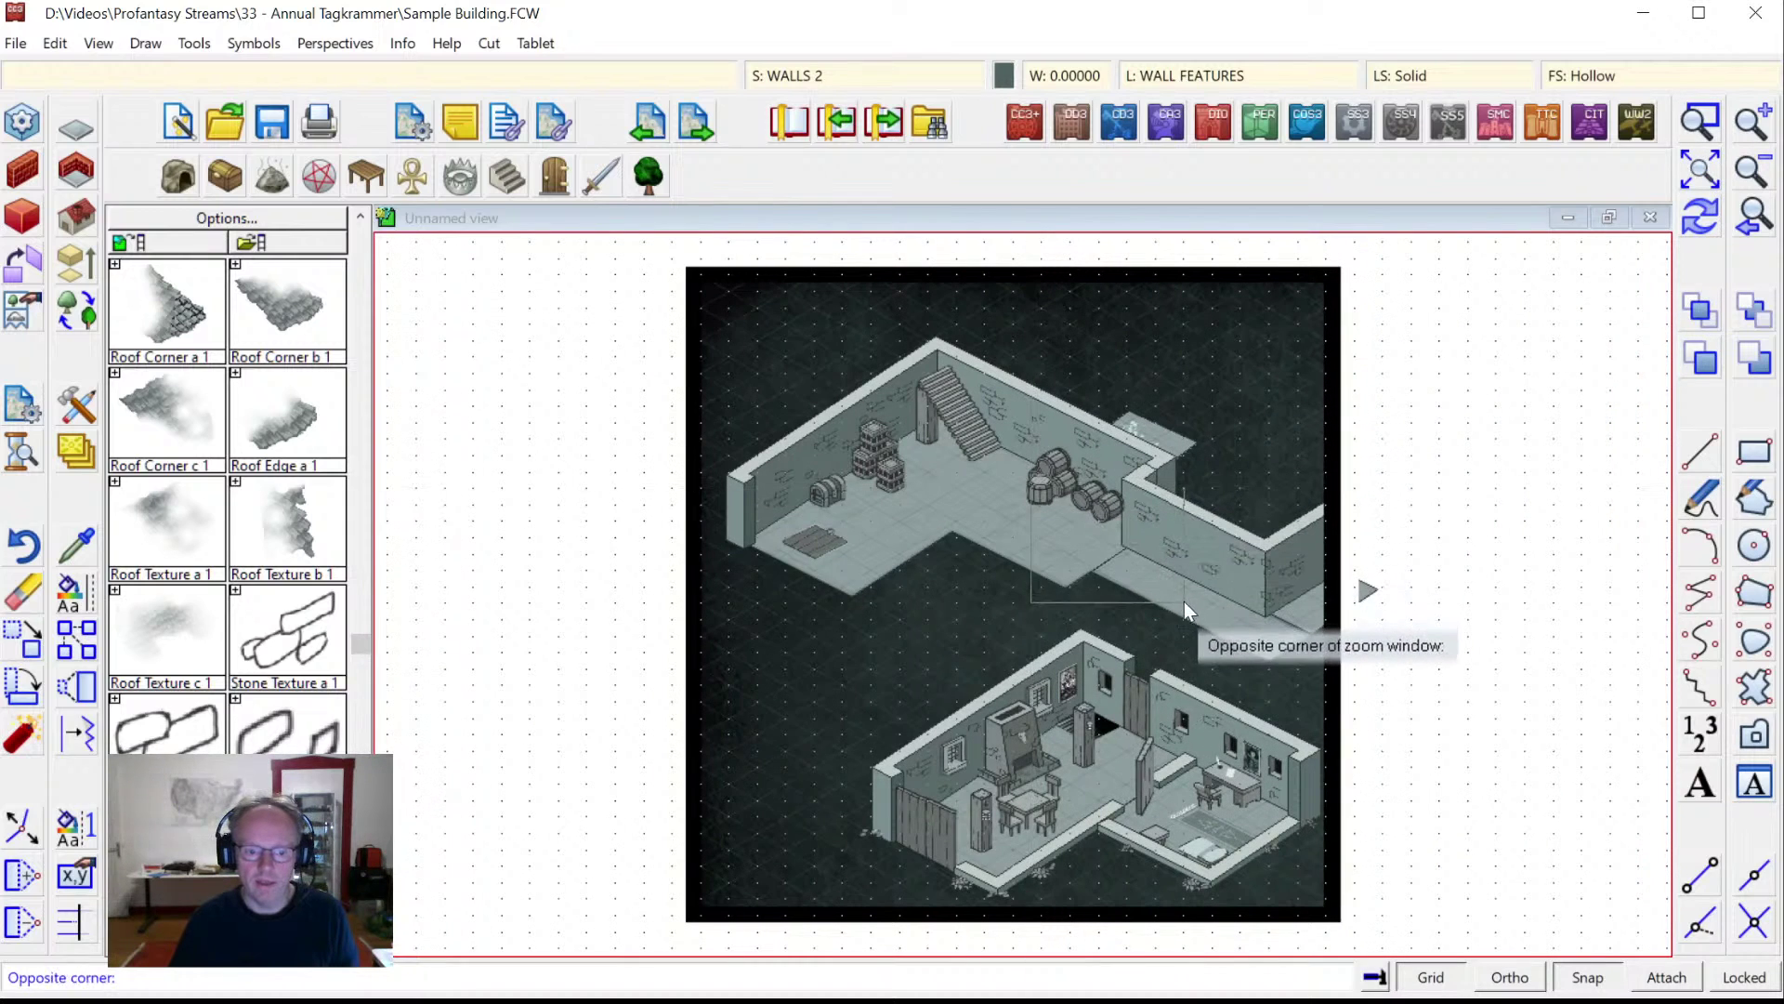
pyautogui.click(1186, 602)
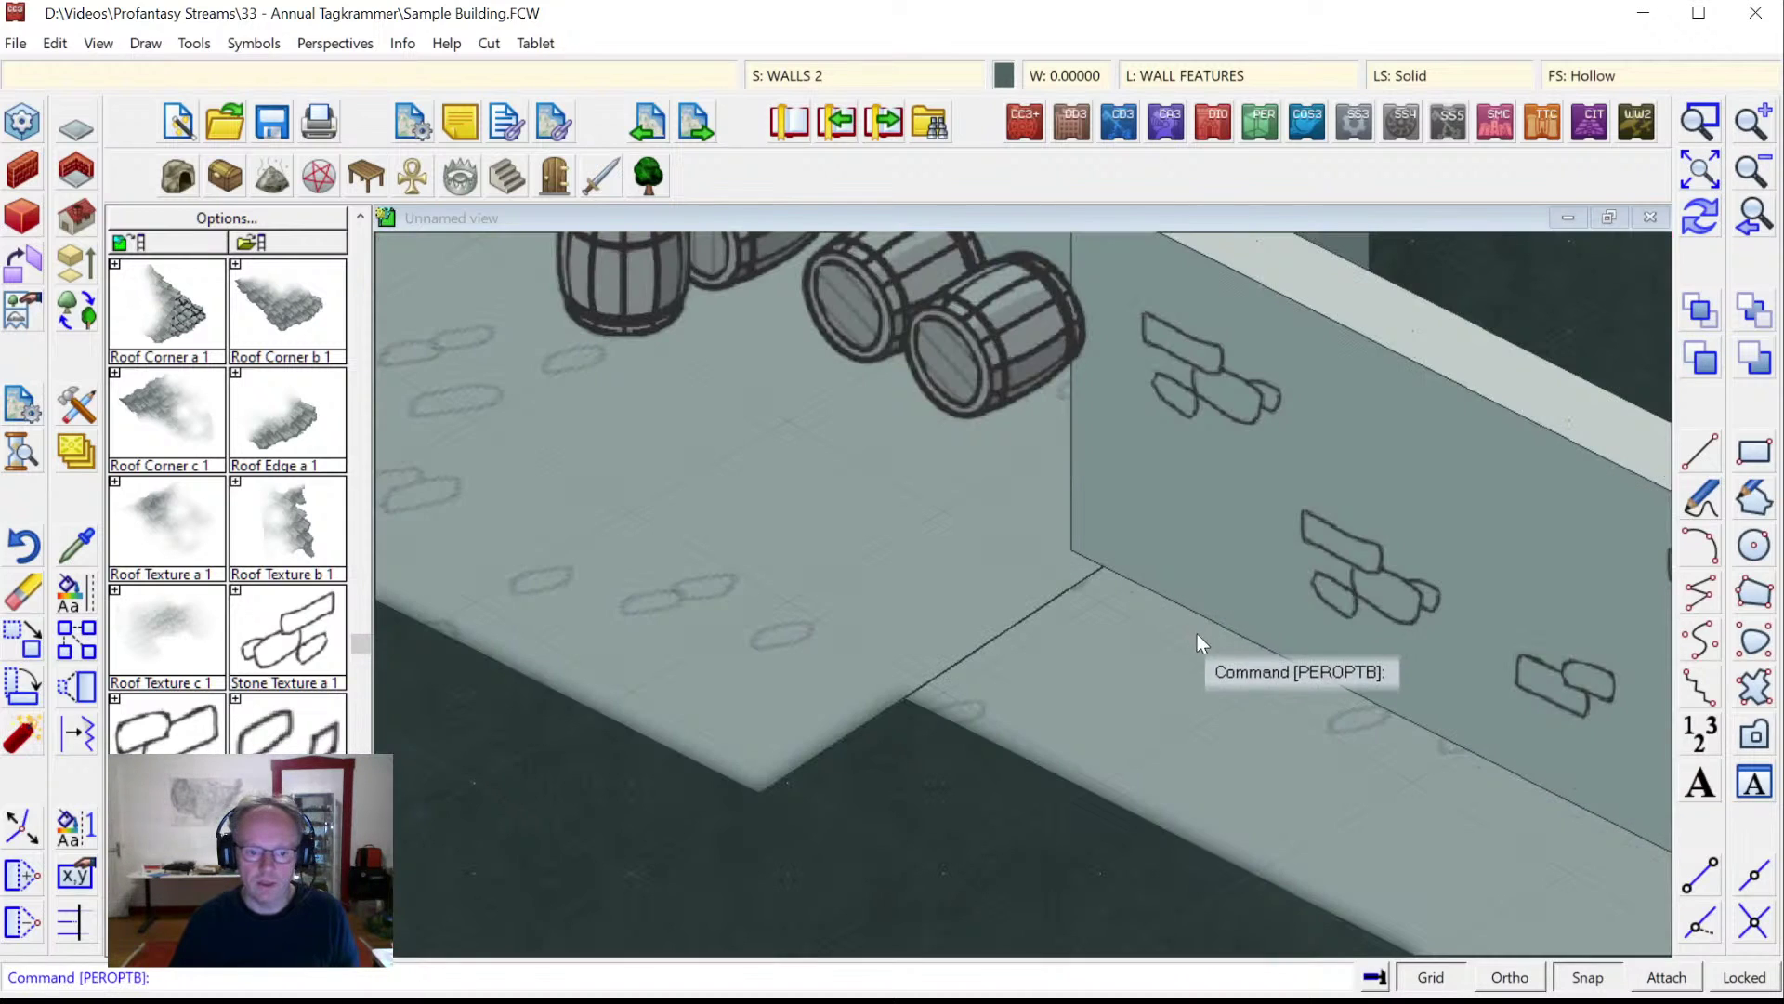
pyautogui.click(402, 43)
pyautogui.click(432, 69)
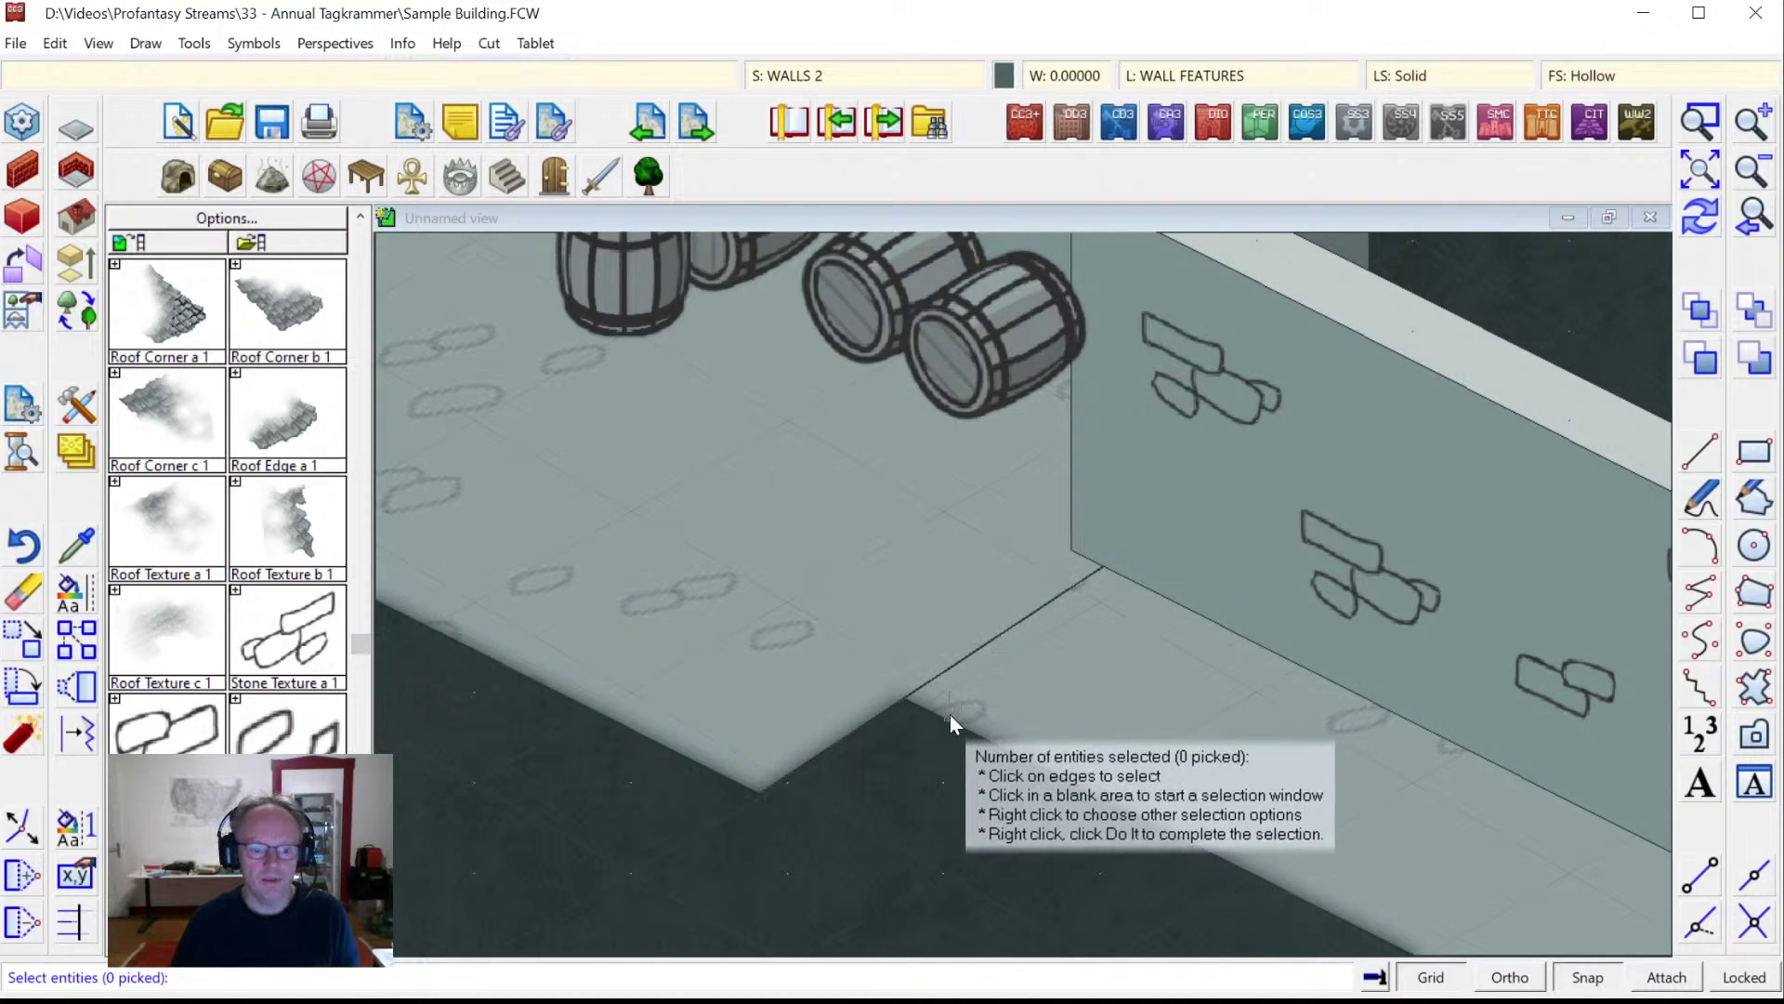
pyautogui.click(945, 722)
pyautogui.rightClick(823, 567)
pyautogui.click(825, 578)
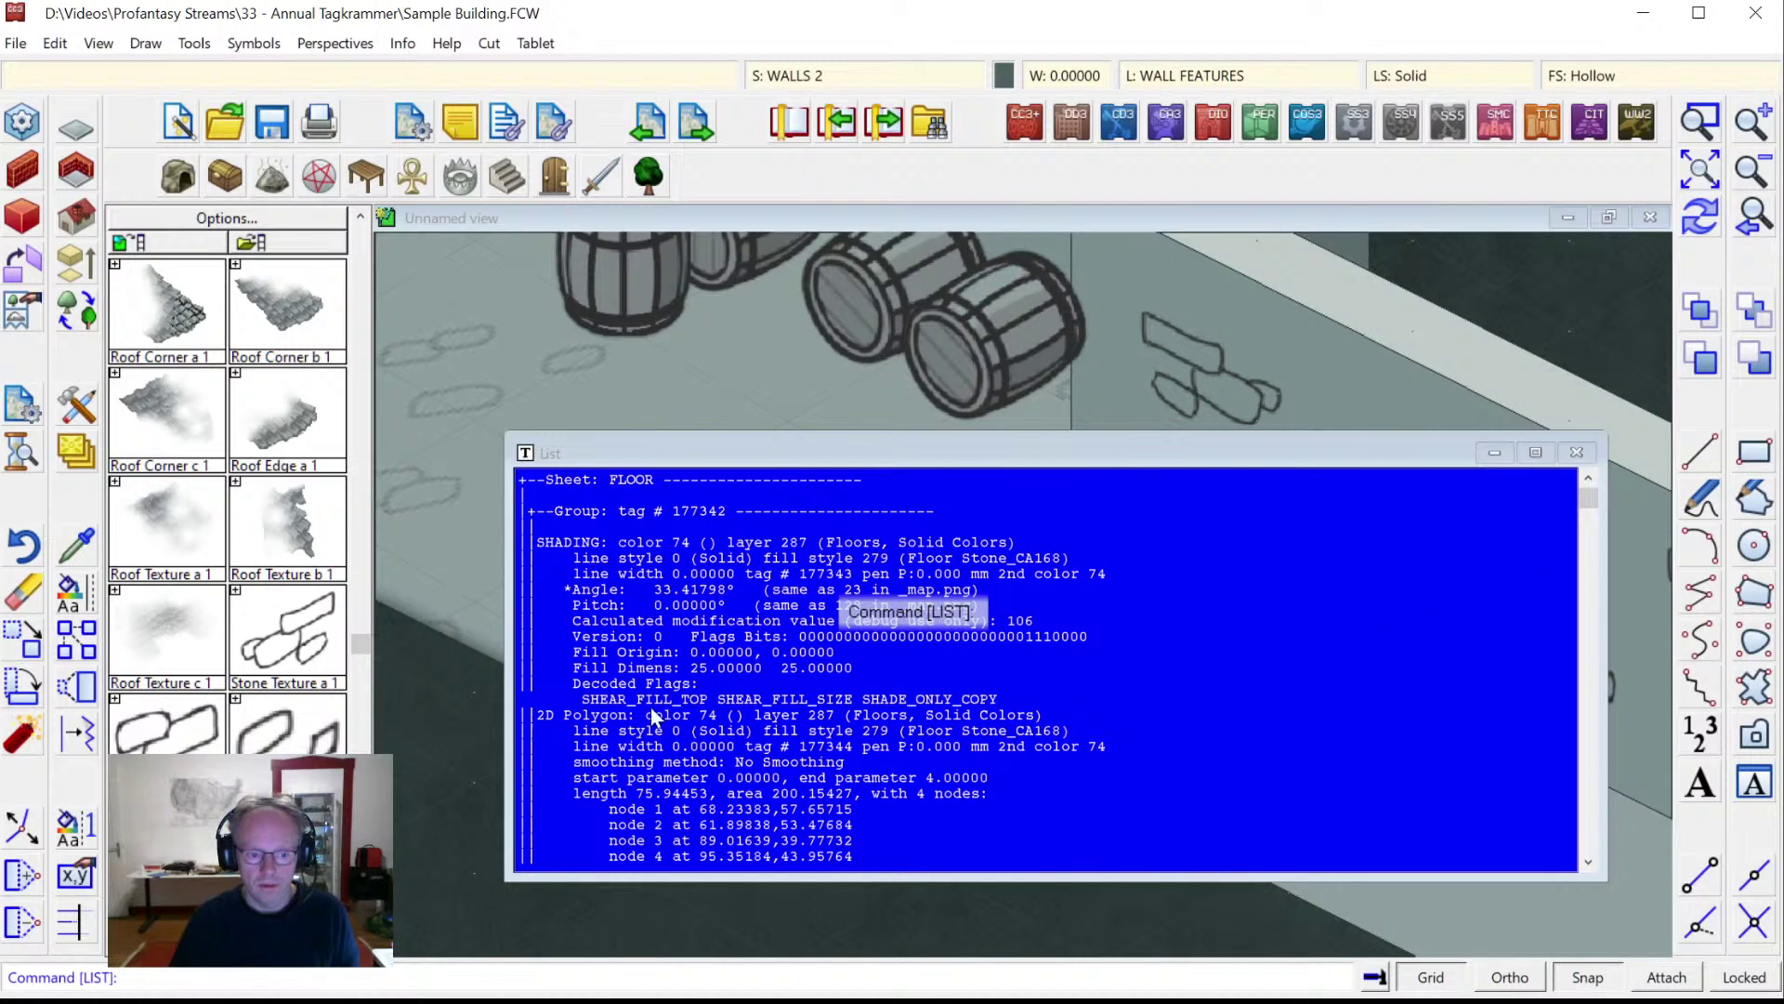
pyautogui.moveTo(1591, 494); pyautogui.dragTo(1582, 655)
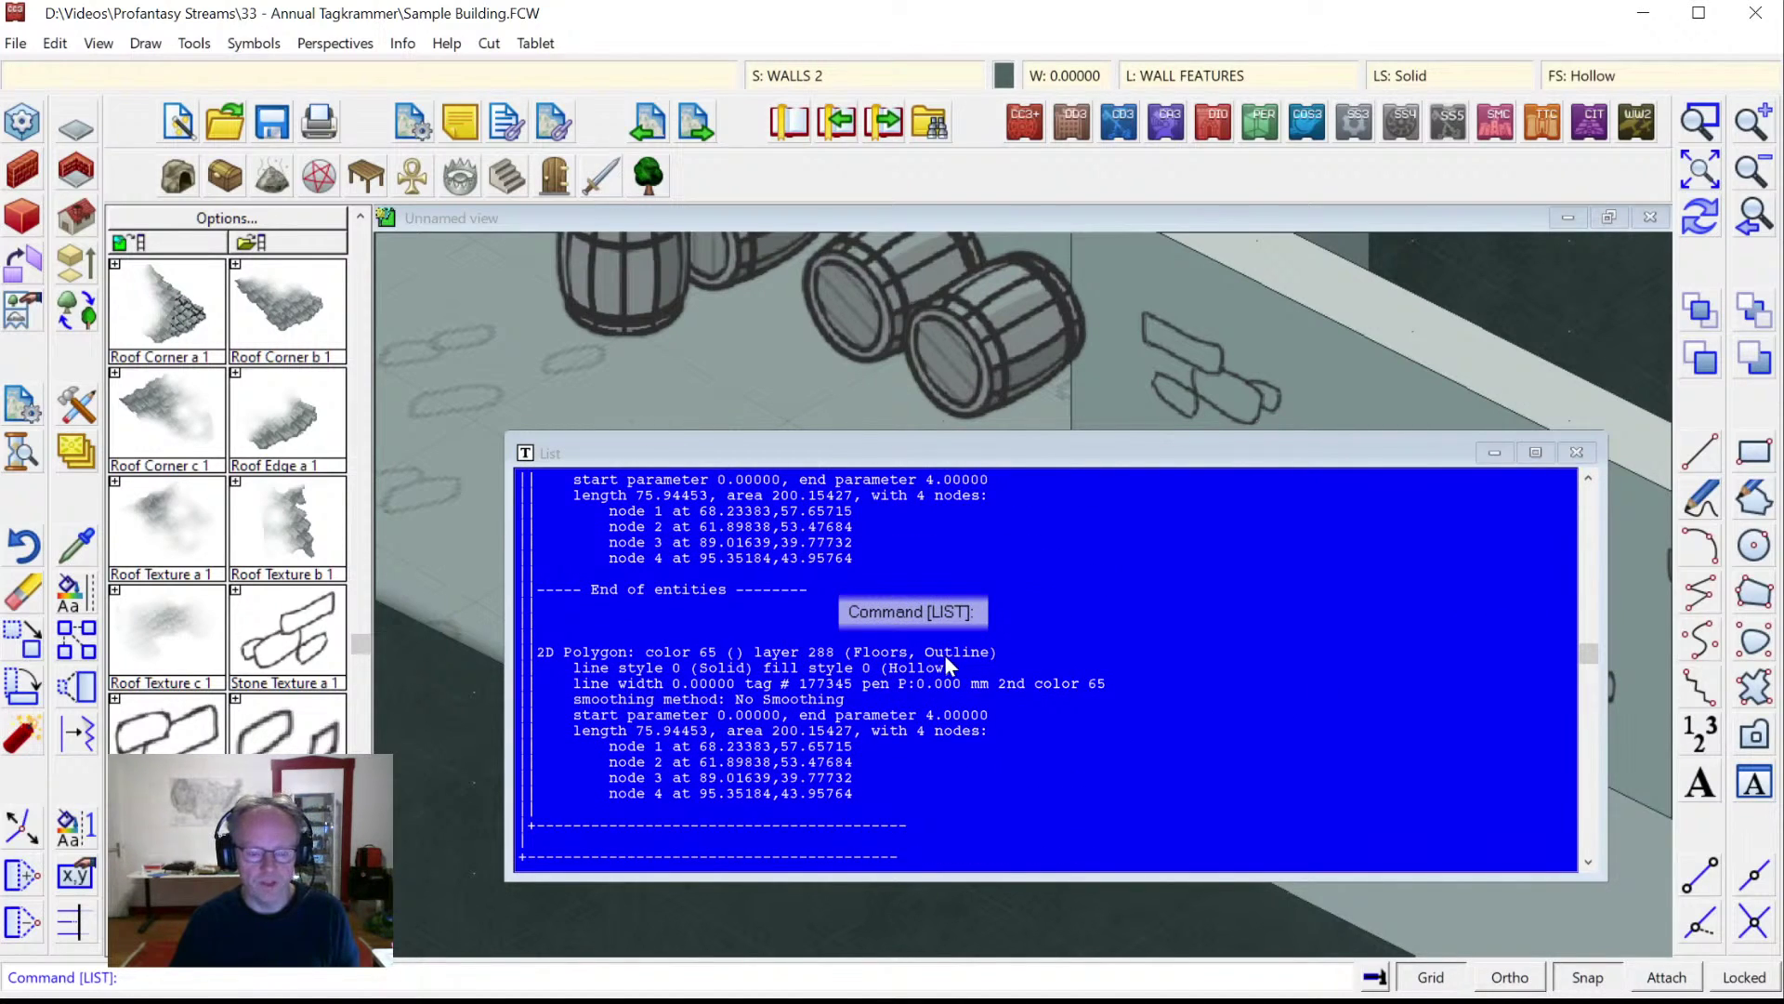
pyautogui.press('Escape')
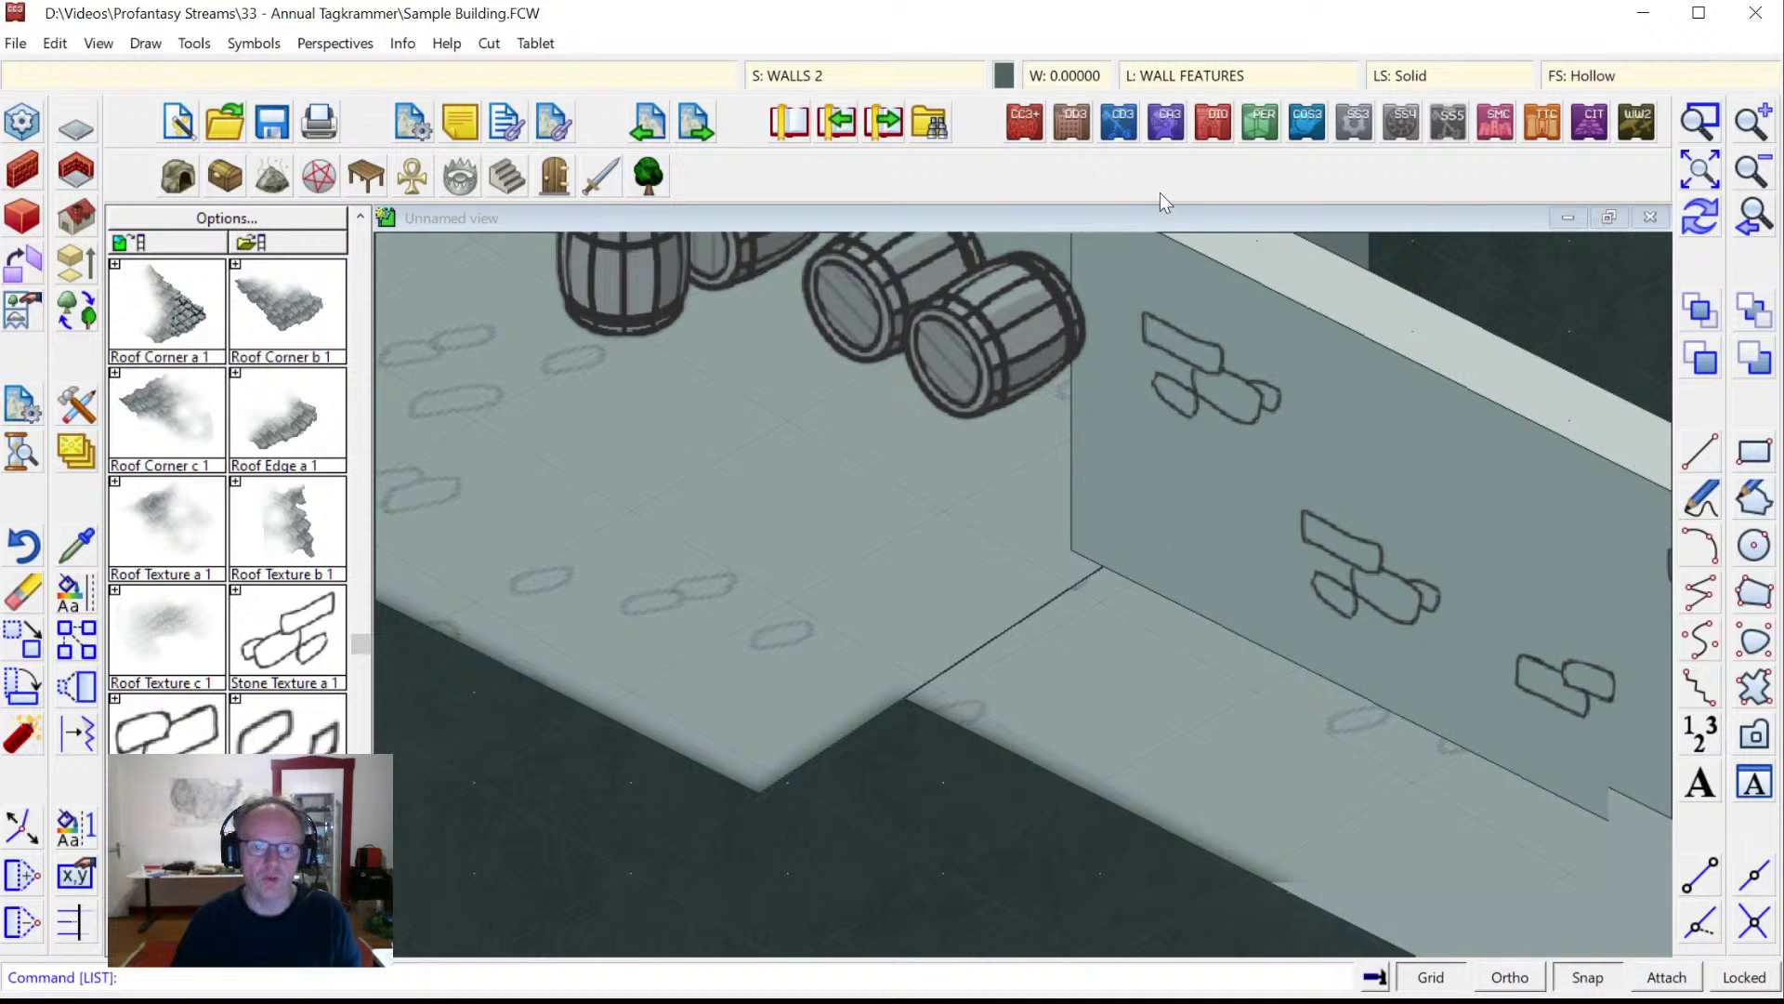
# Make "Floors, Outline" the current layer and hide all other layers.
pyautogui.click(1193, 76)
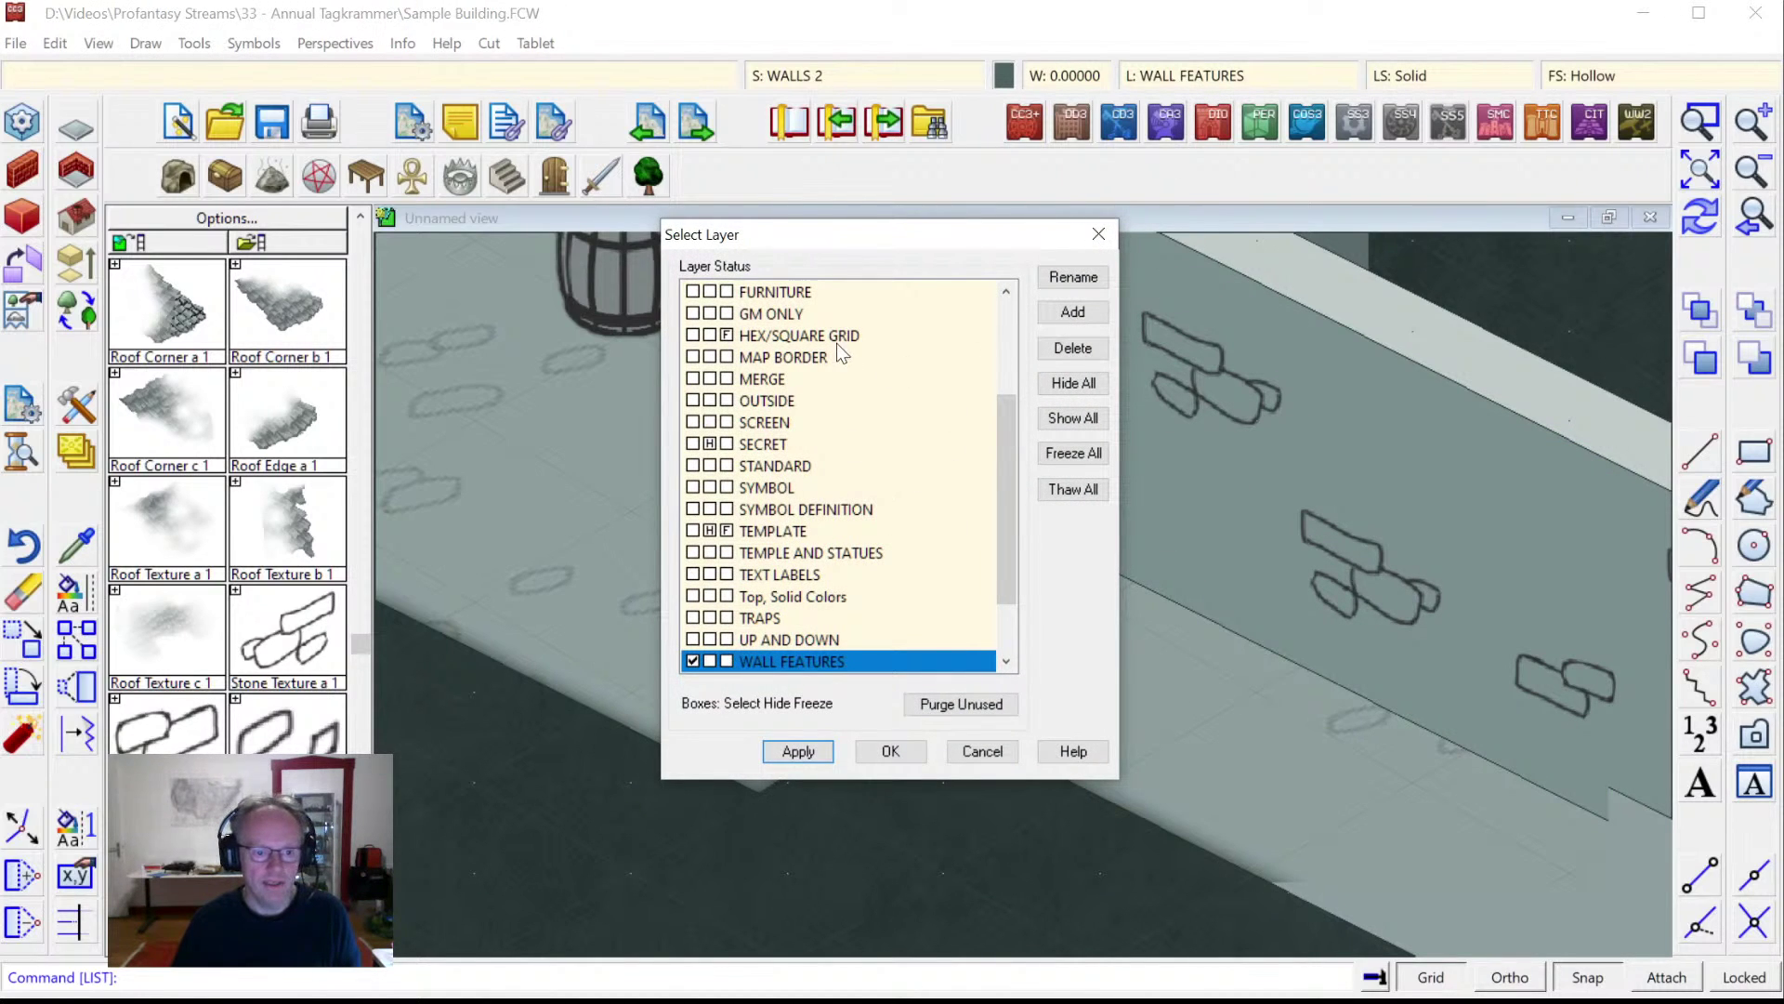
pyautogui.moveTo(1007, 439); pyautogui.dragTo(1034, 357)
pyautogui.click(693, 401)
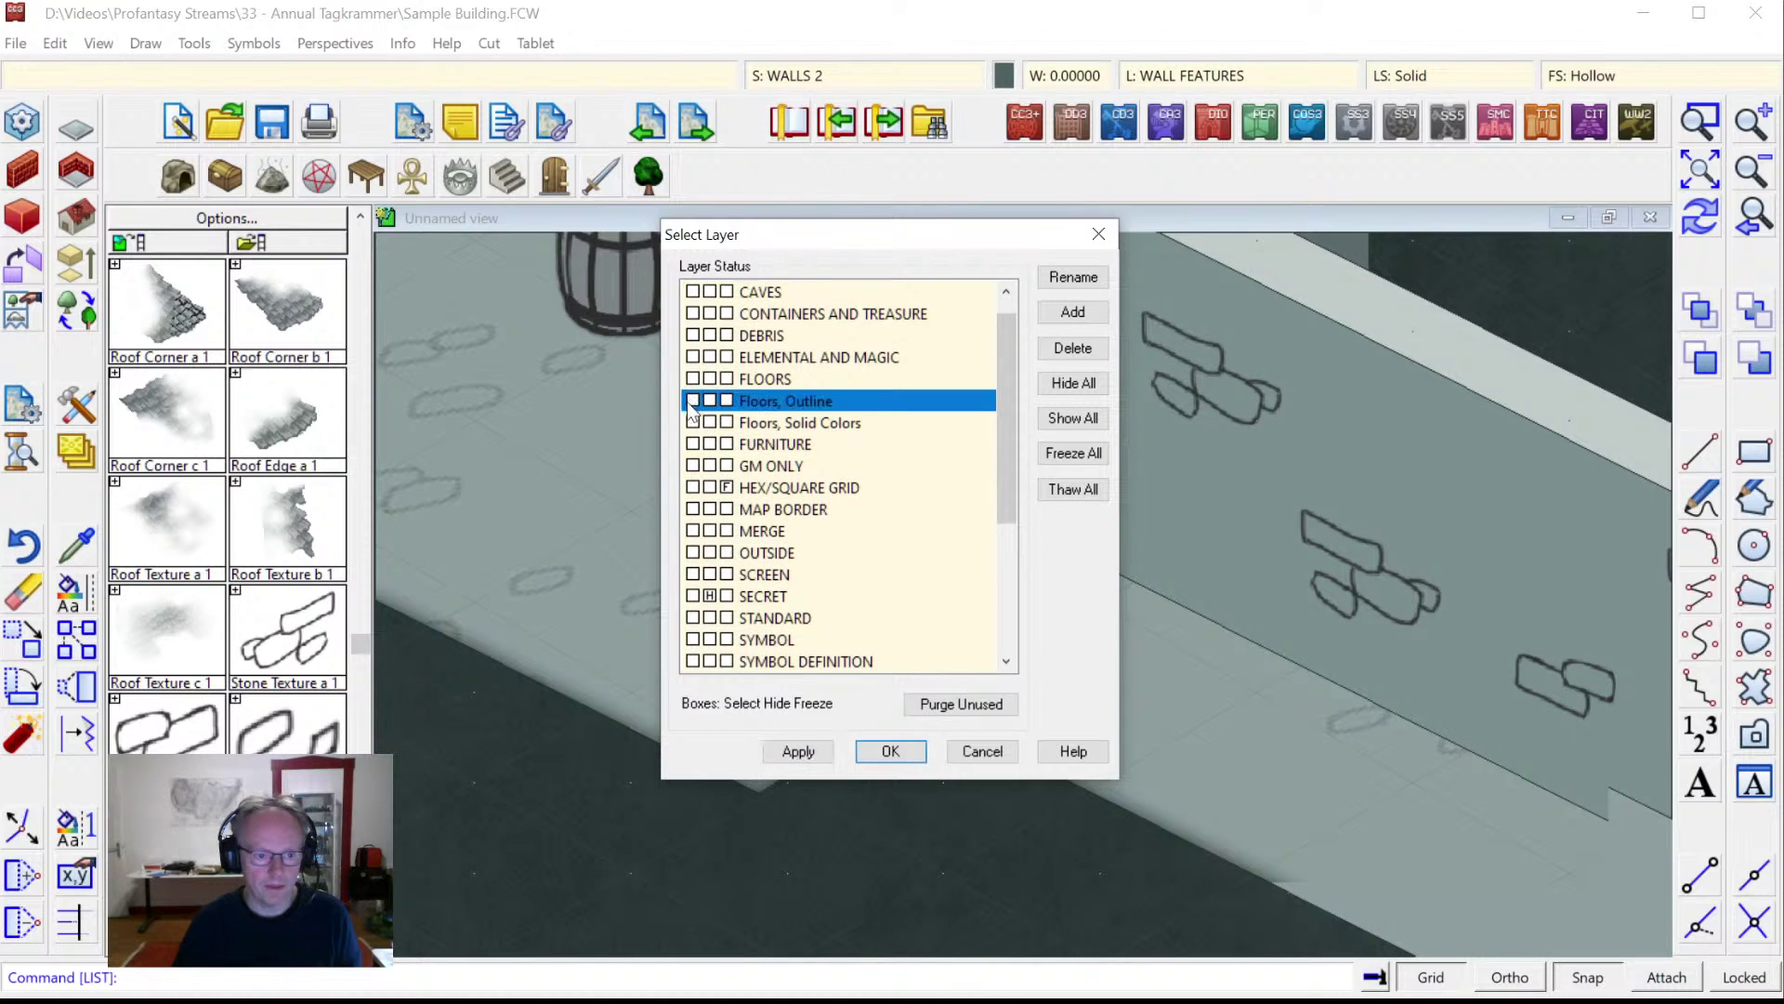
pyautogui.click(1074, 390)
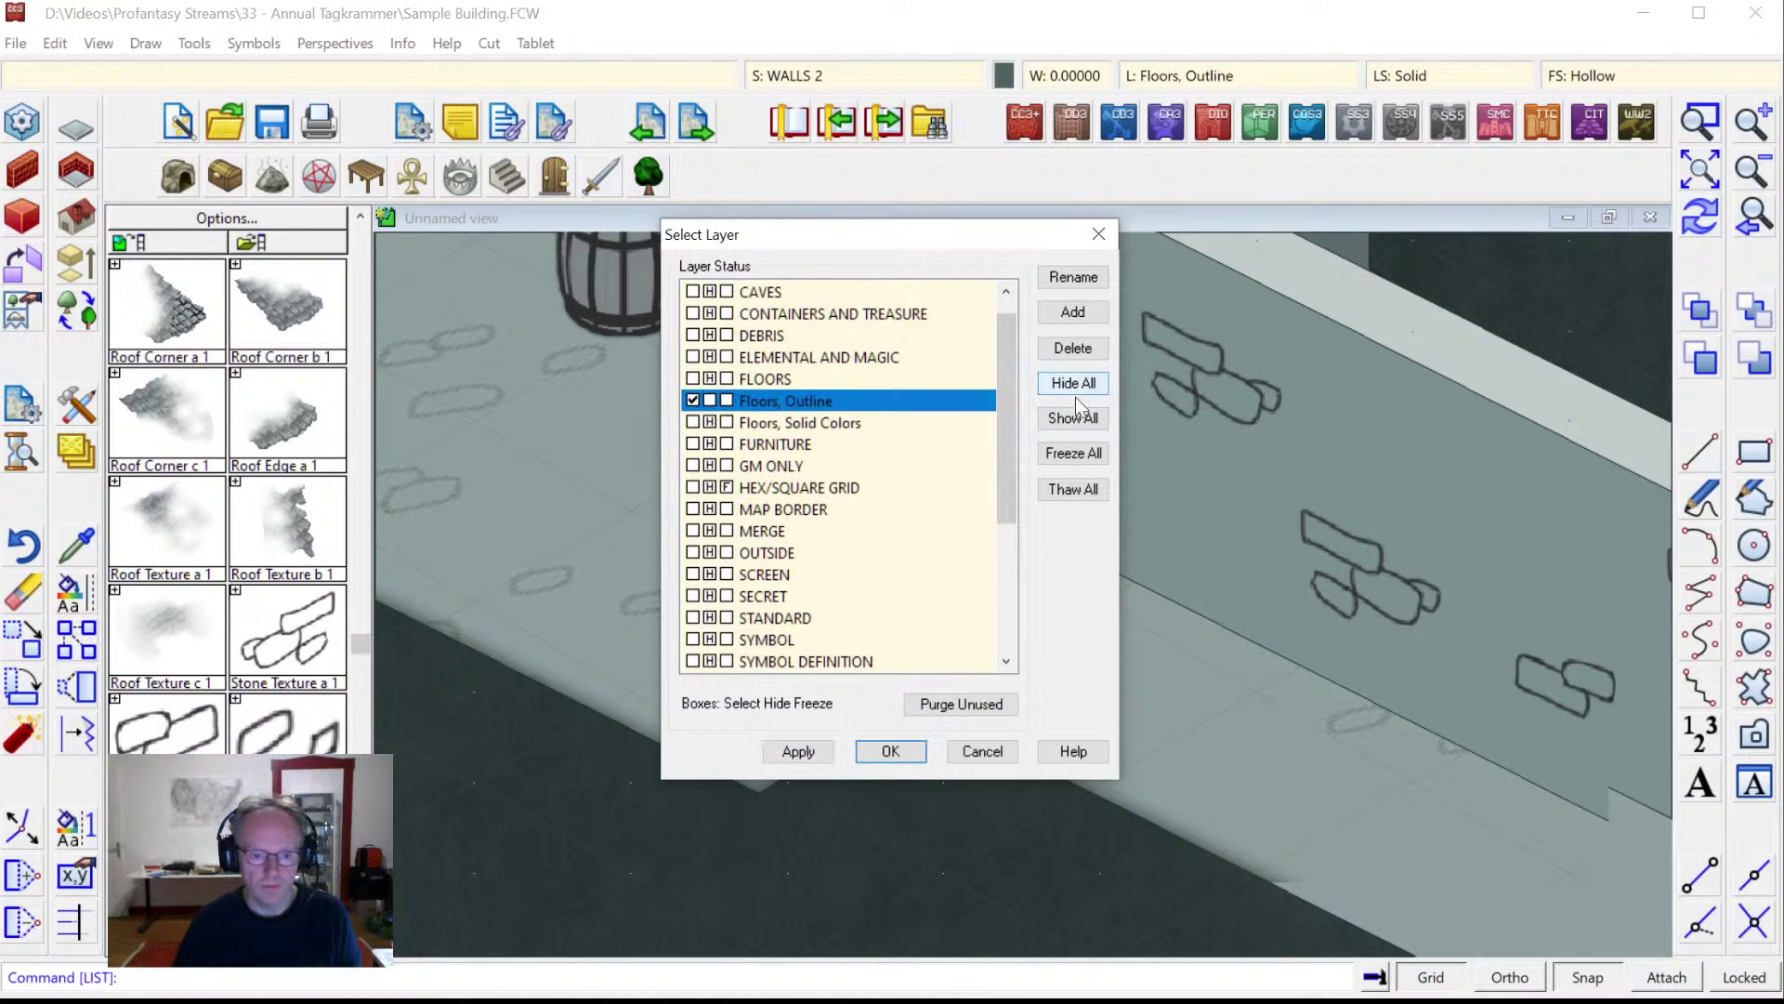
pyautogui.click(883, 749)
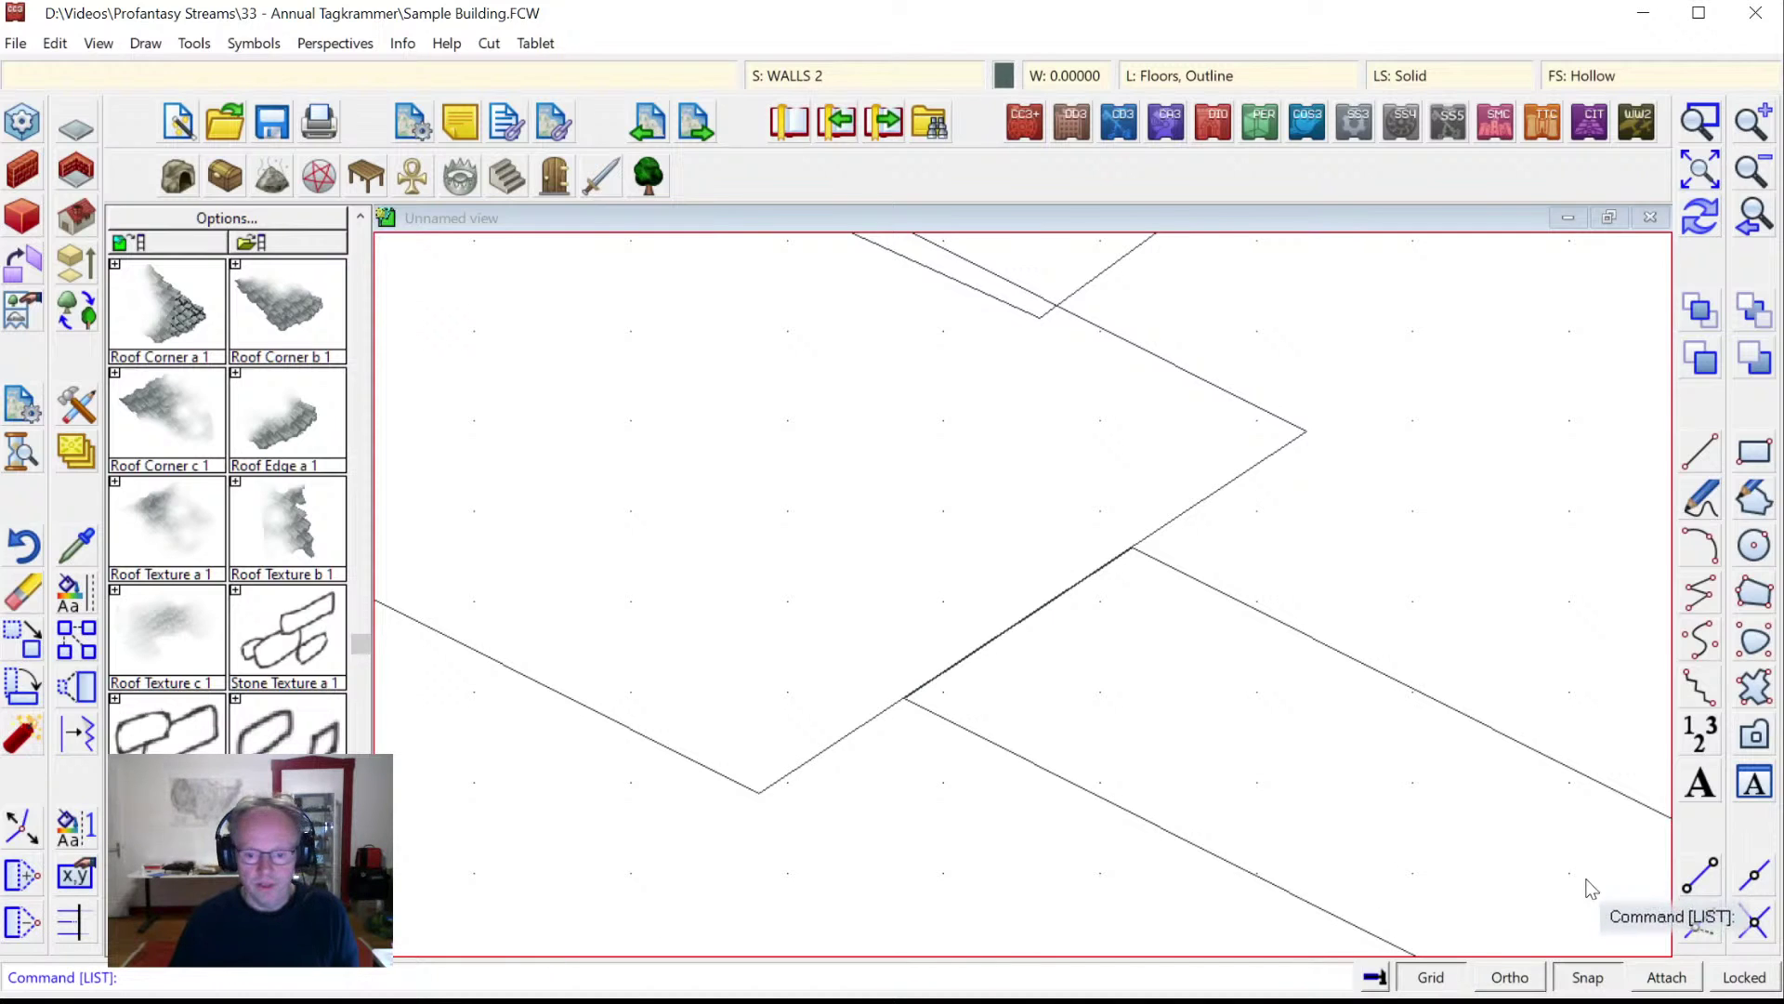
# Set the screen tool icons to medium size, then minimise and restore the drawing window to refresh the toolbars.
pyautogui.click(1378, 977)
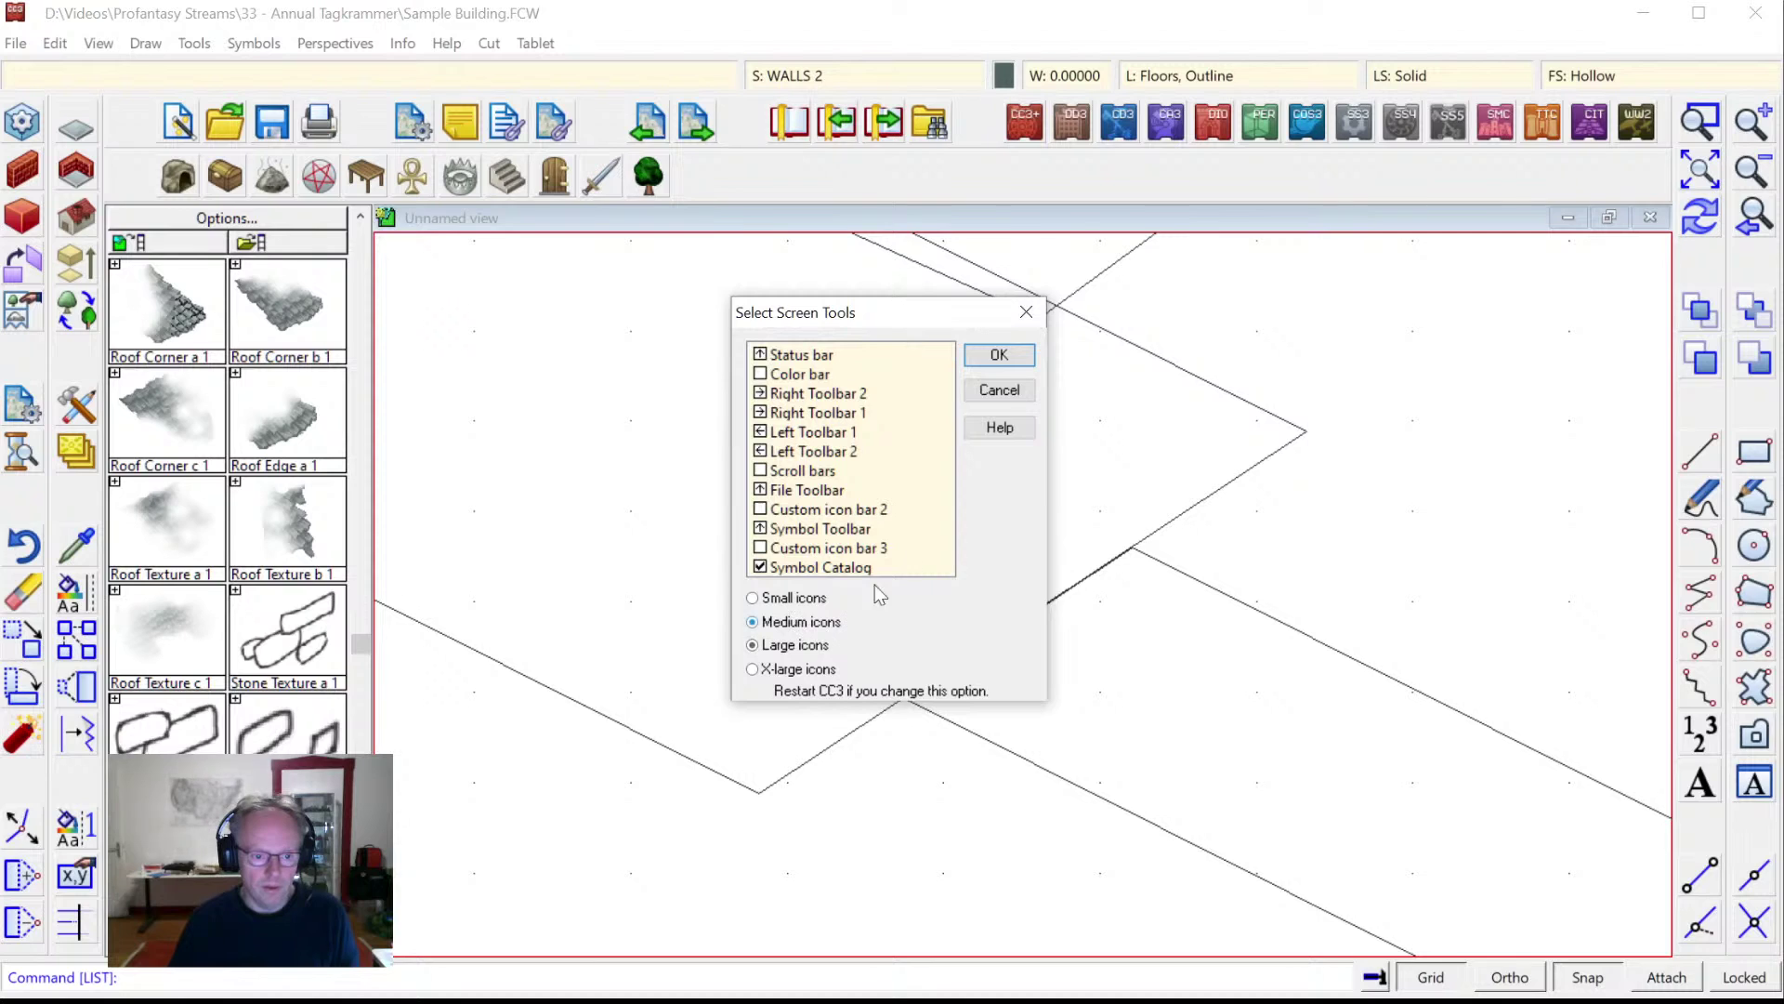
pyautogui.click(998, 356)
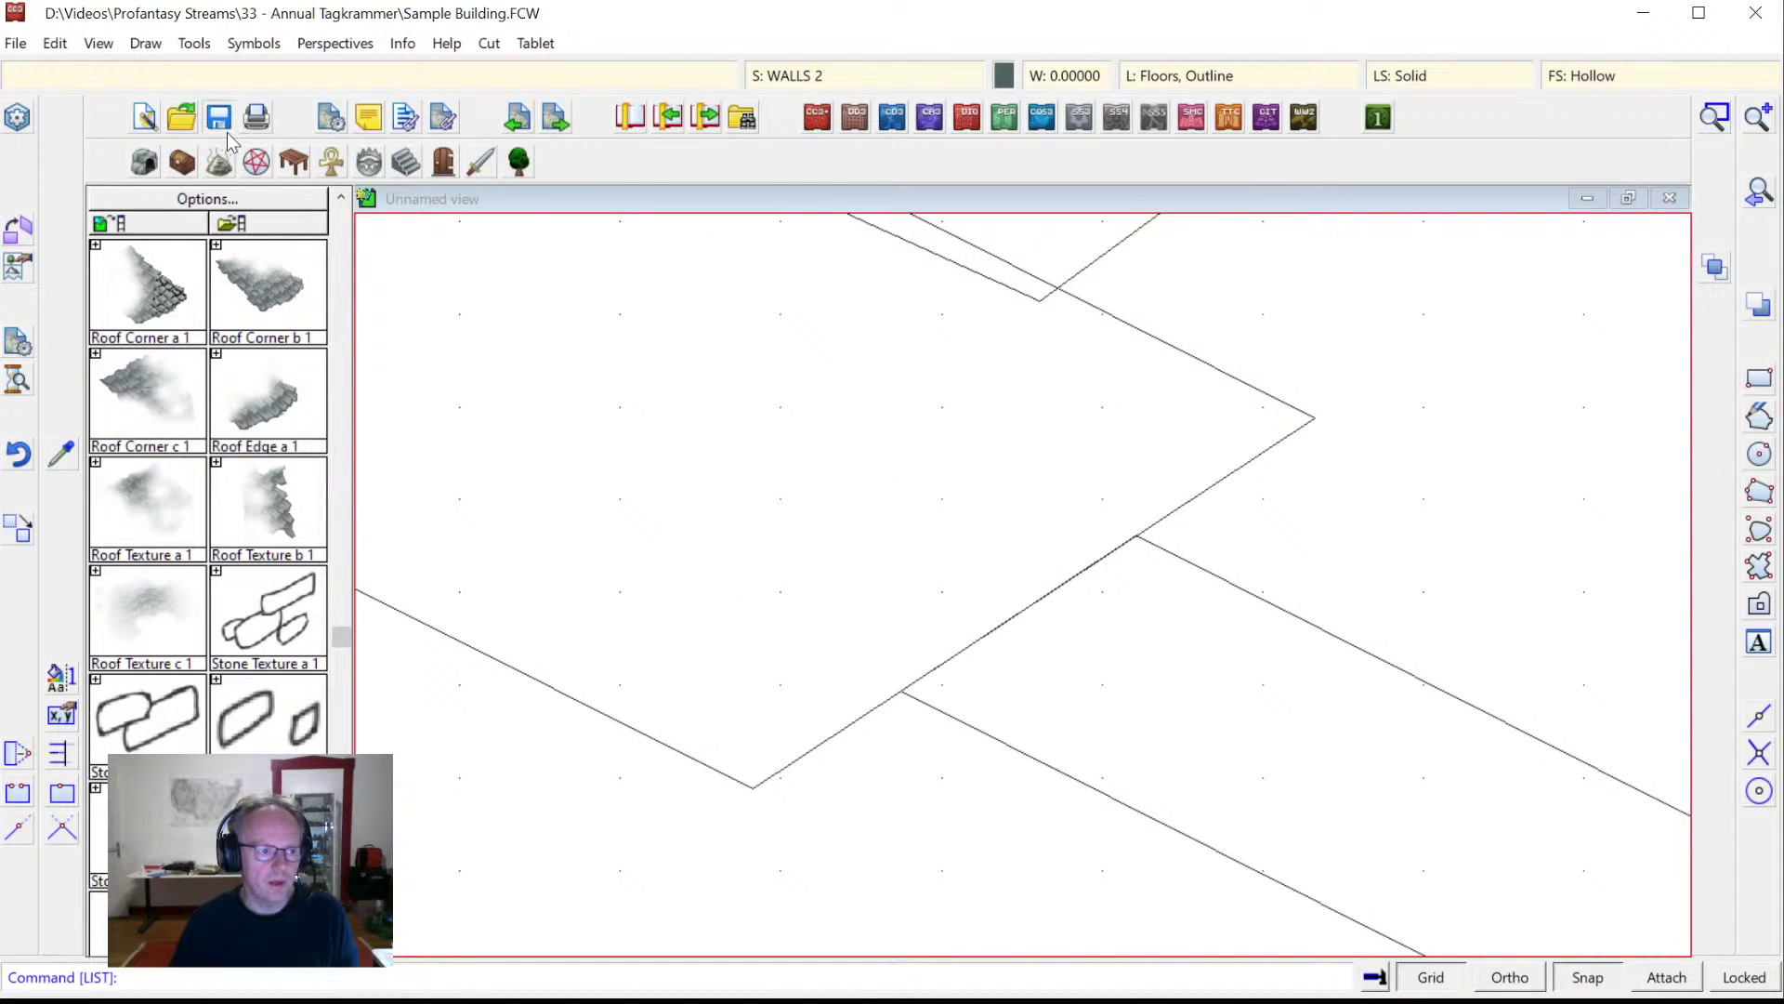
pyautogui.doubleClick(17, 13)
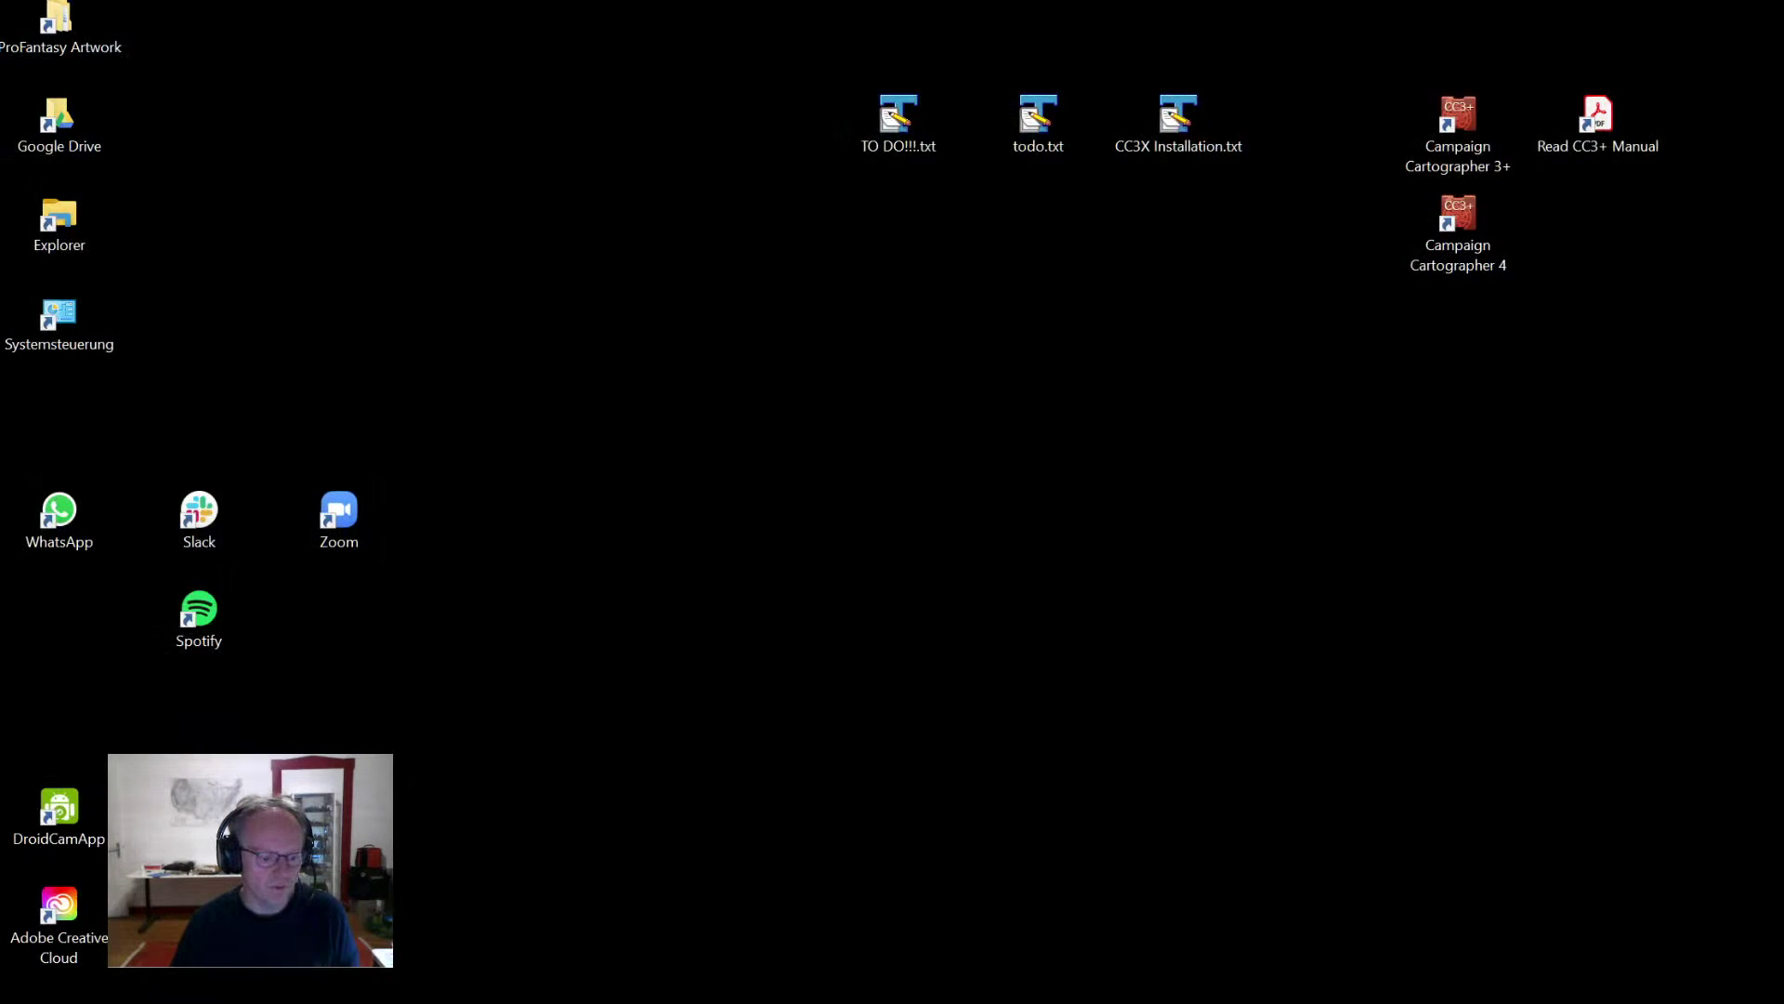
pyautogui.click(565, 985)
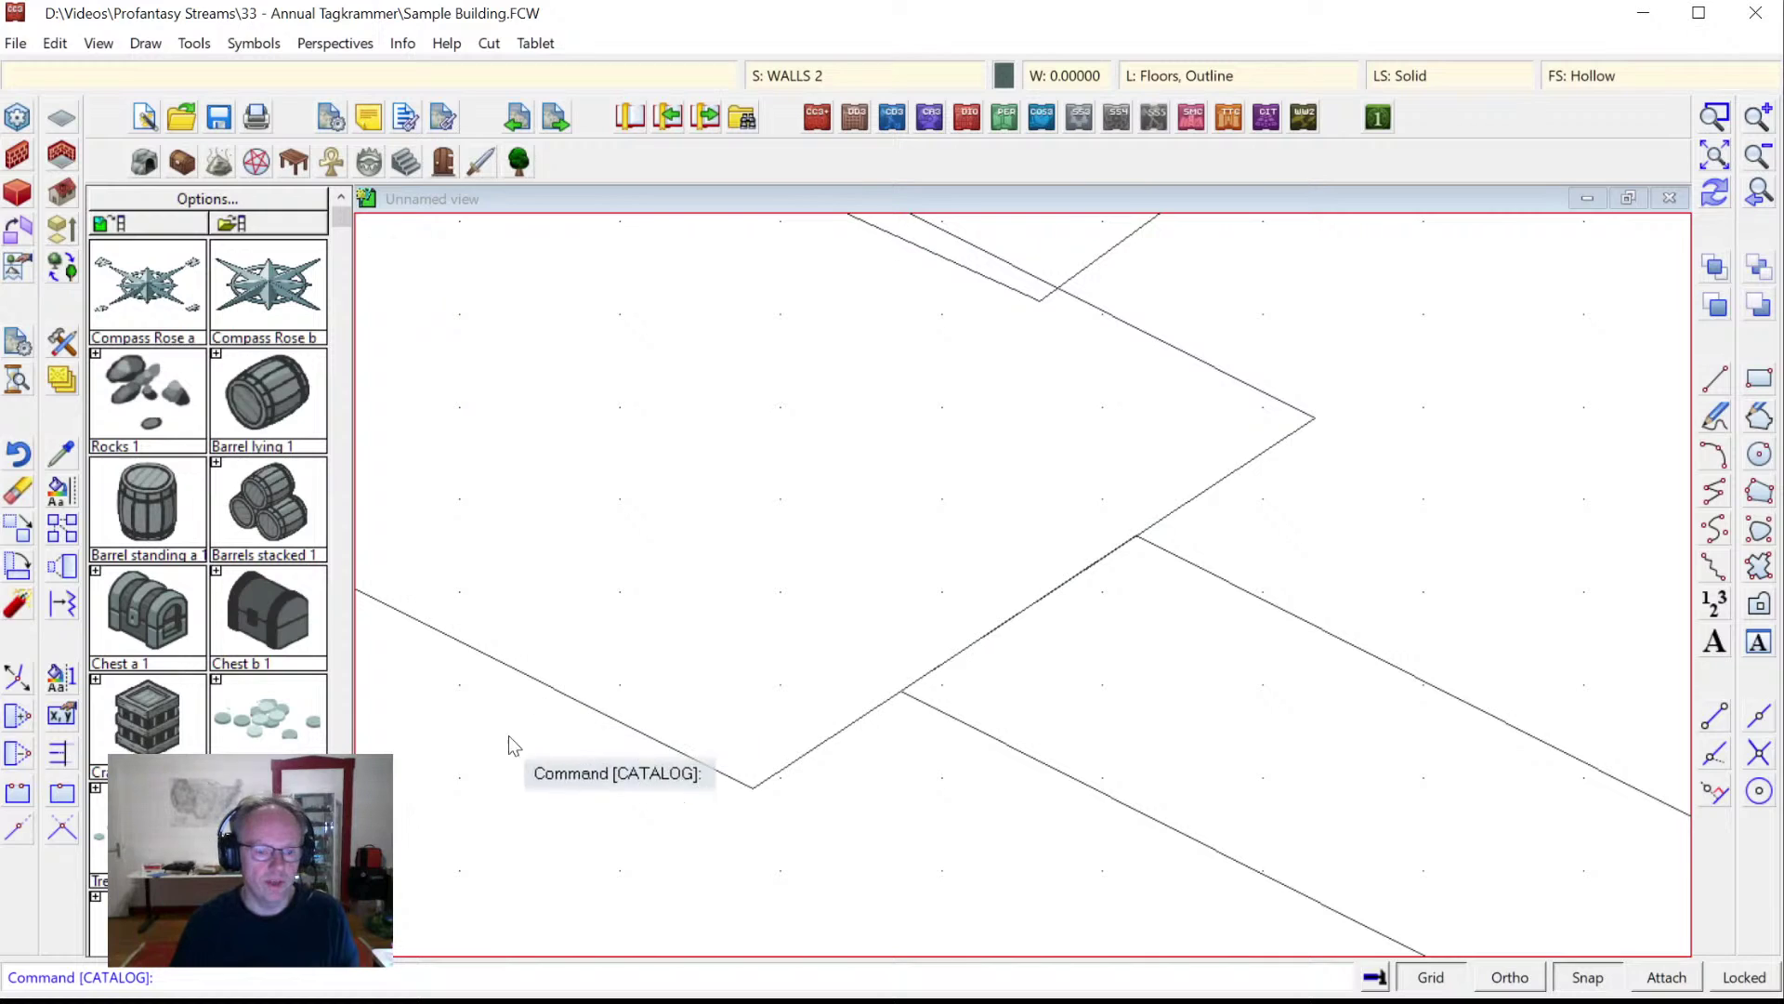
# Try to break a gap in the corridor floor's outline, then unlock groups for individual entity editing.
pyautogui.click(21, 798)
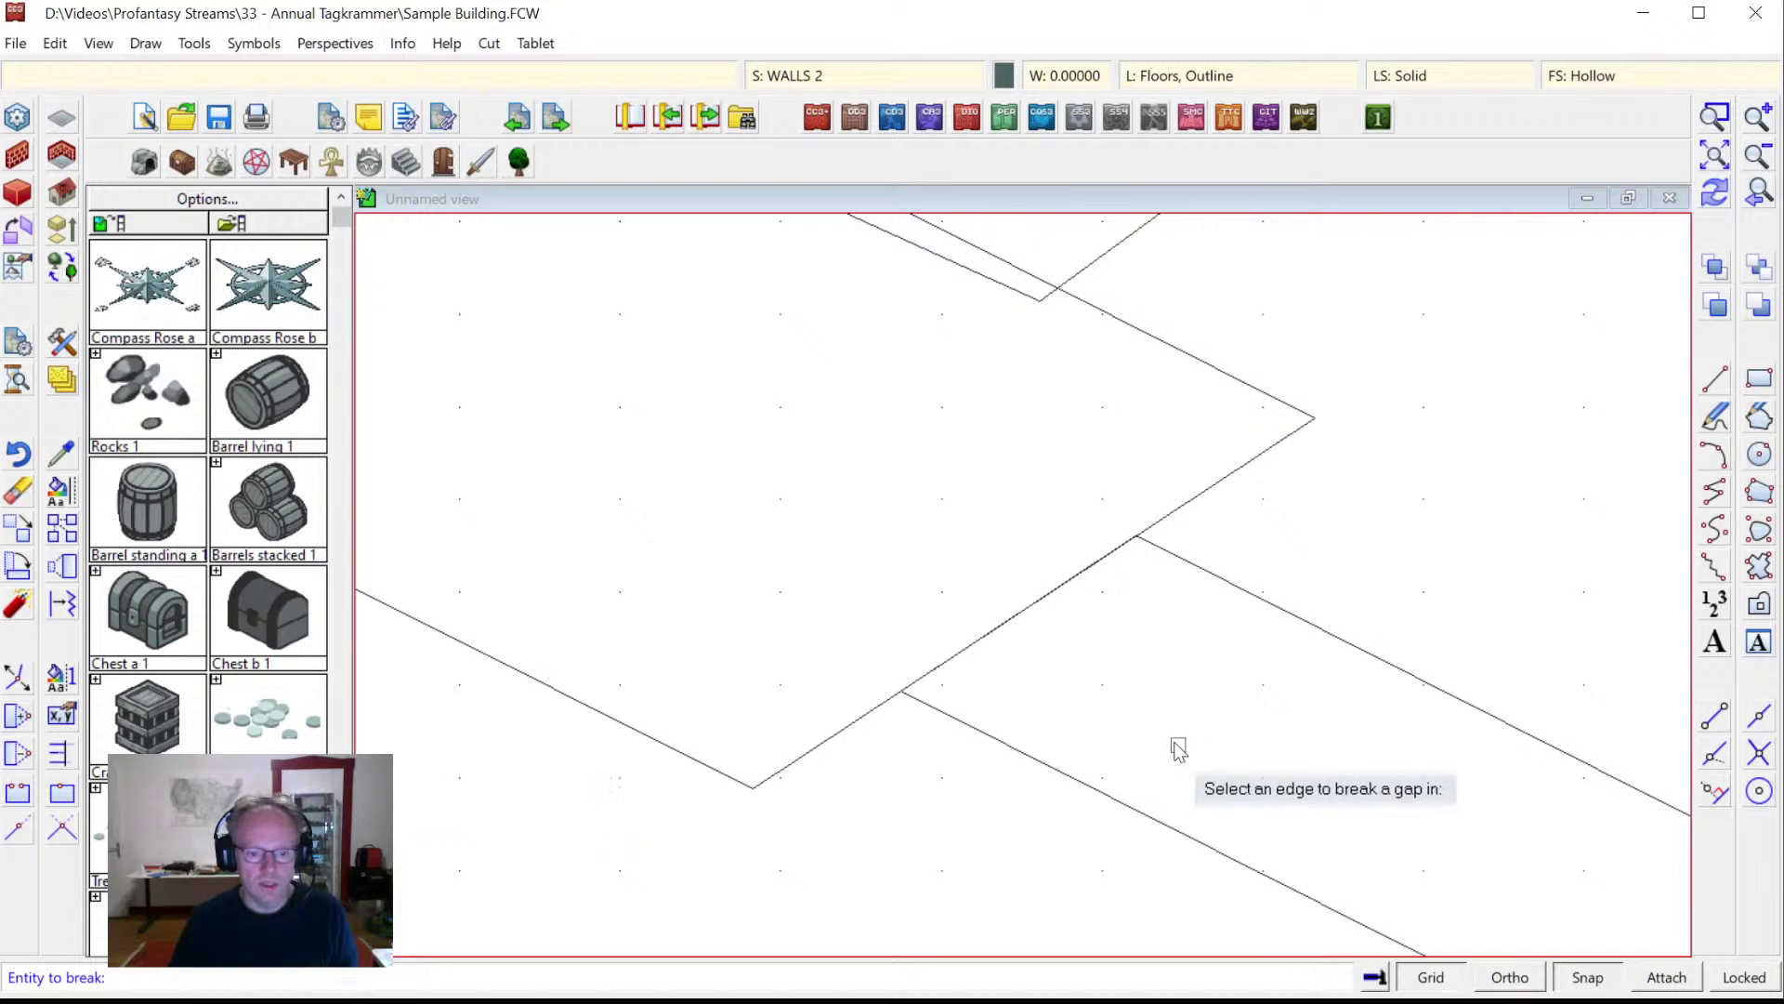
pyautogui.click(1035, 761)
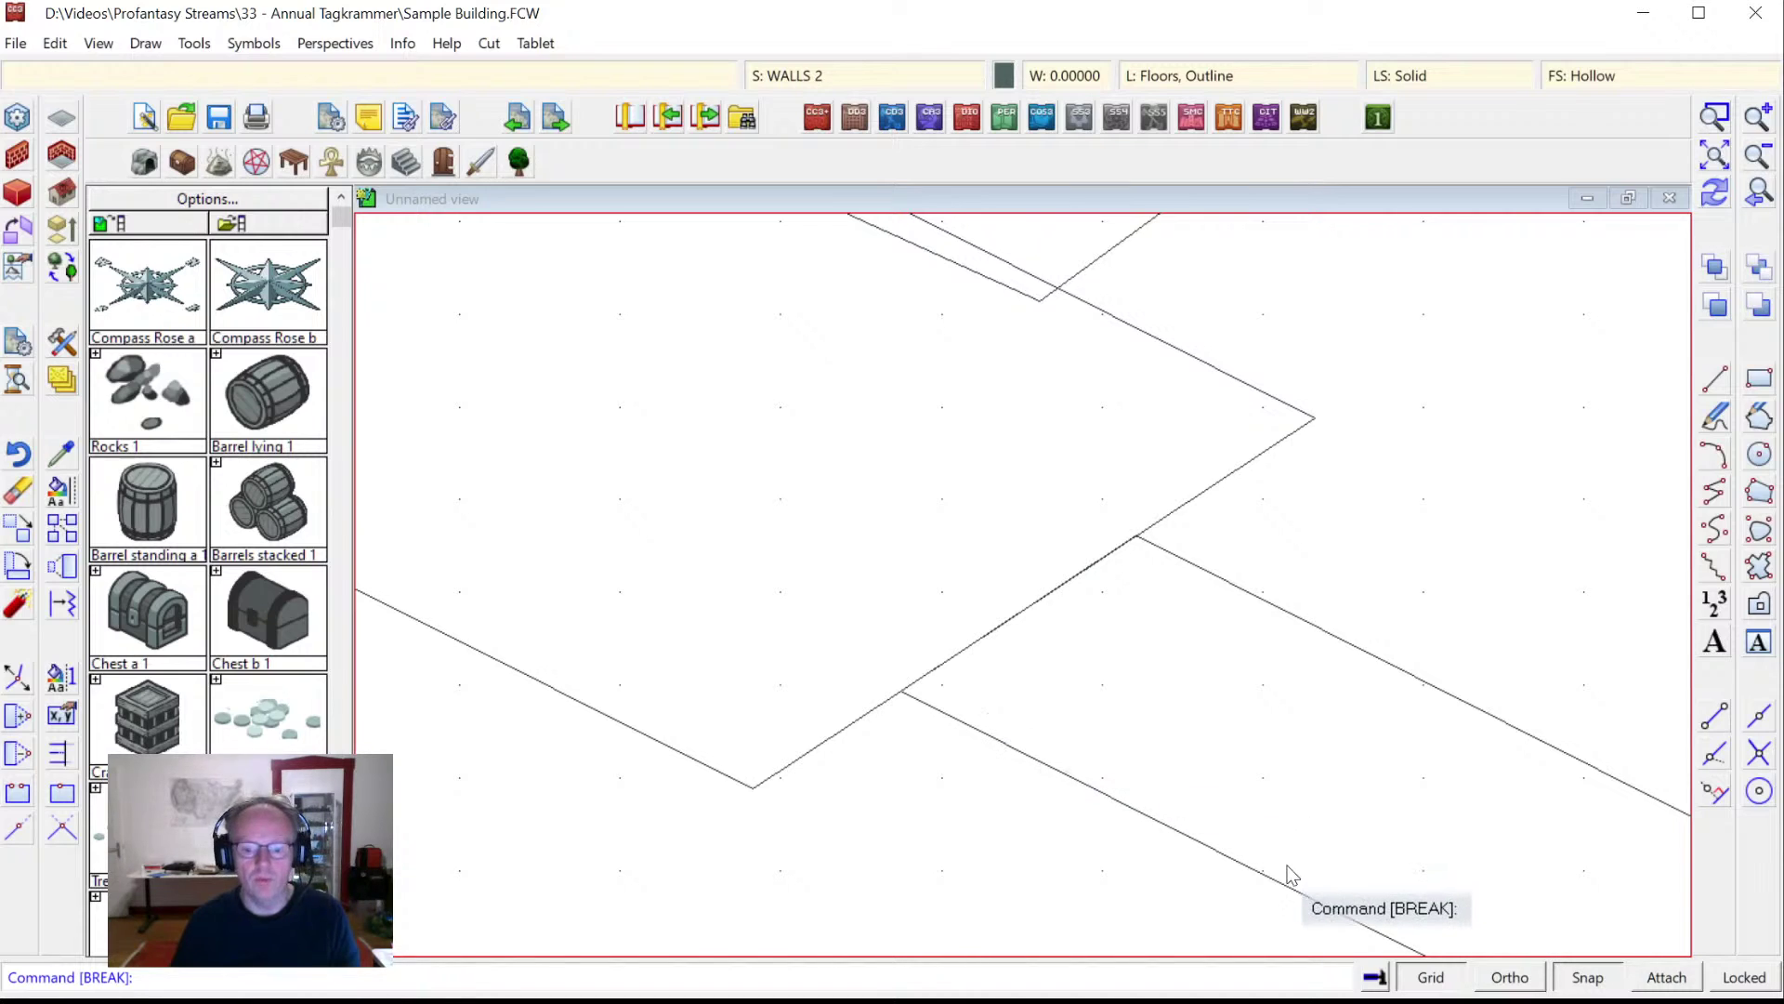
pyautogui.click(1736, 978)
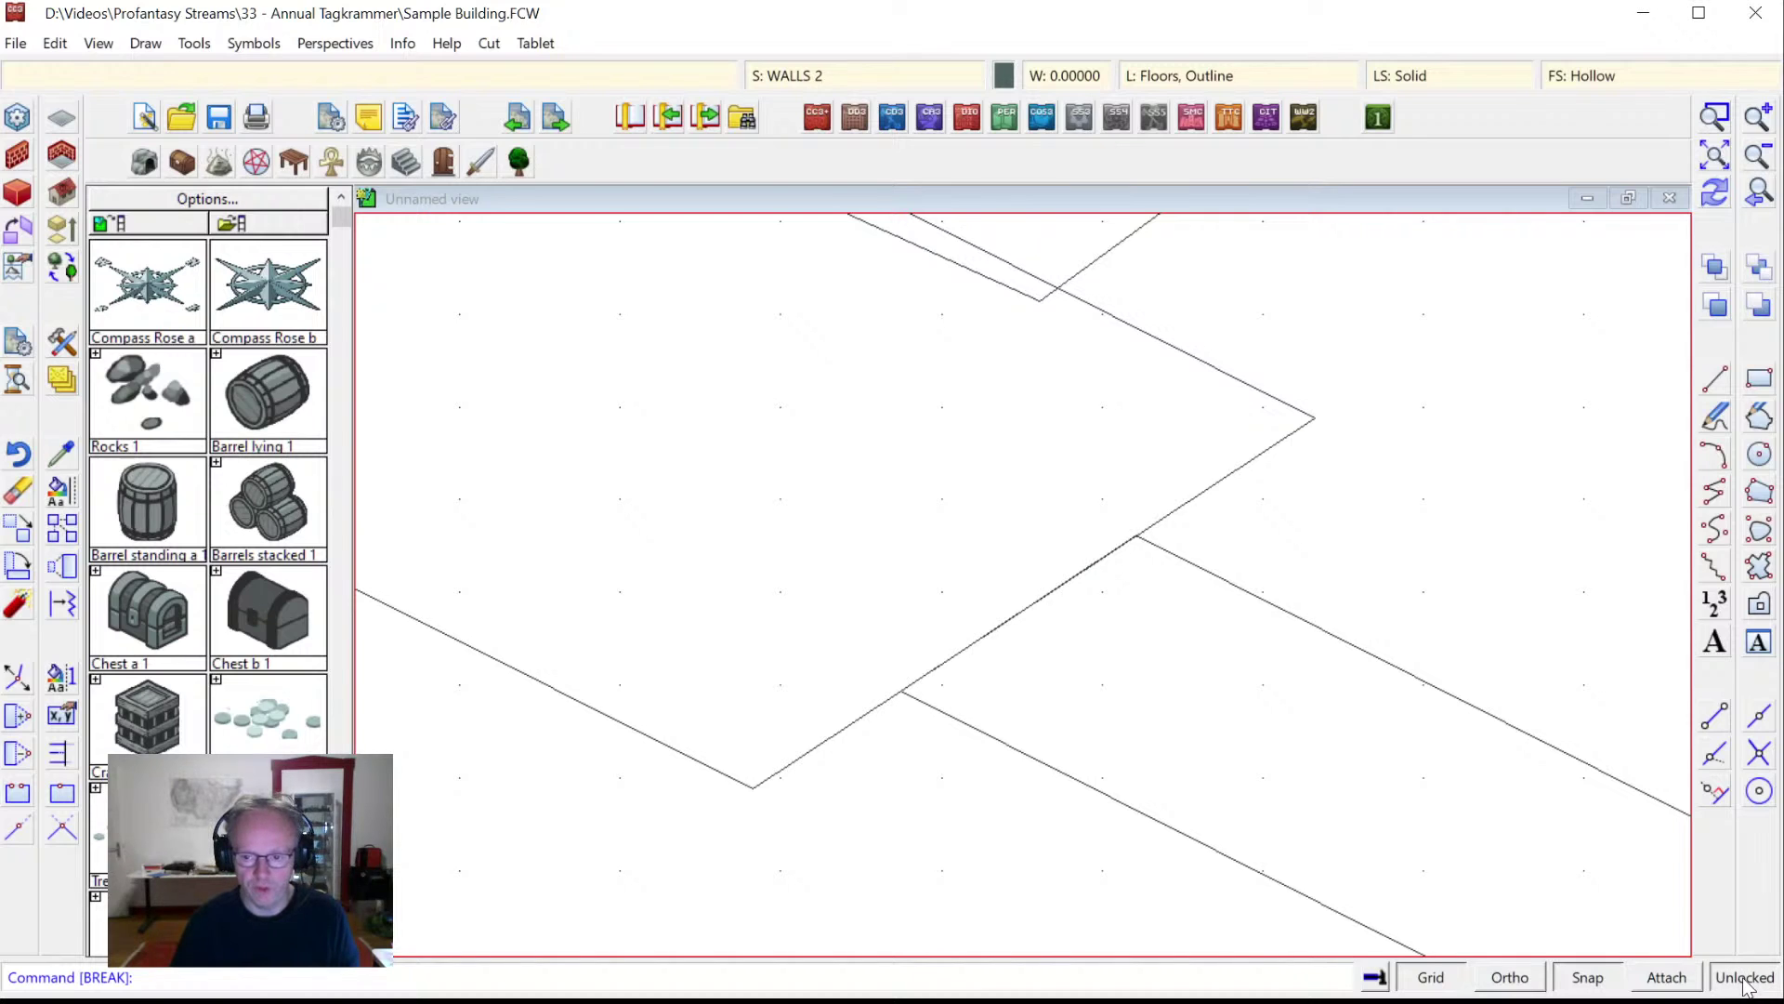
# Try to break the corridor floor's outline between its two endpoints on the main room's edge, then undo it.
pyautogui.click(19, 796)
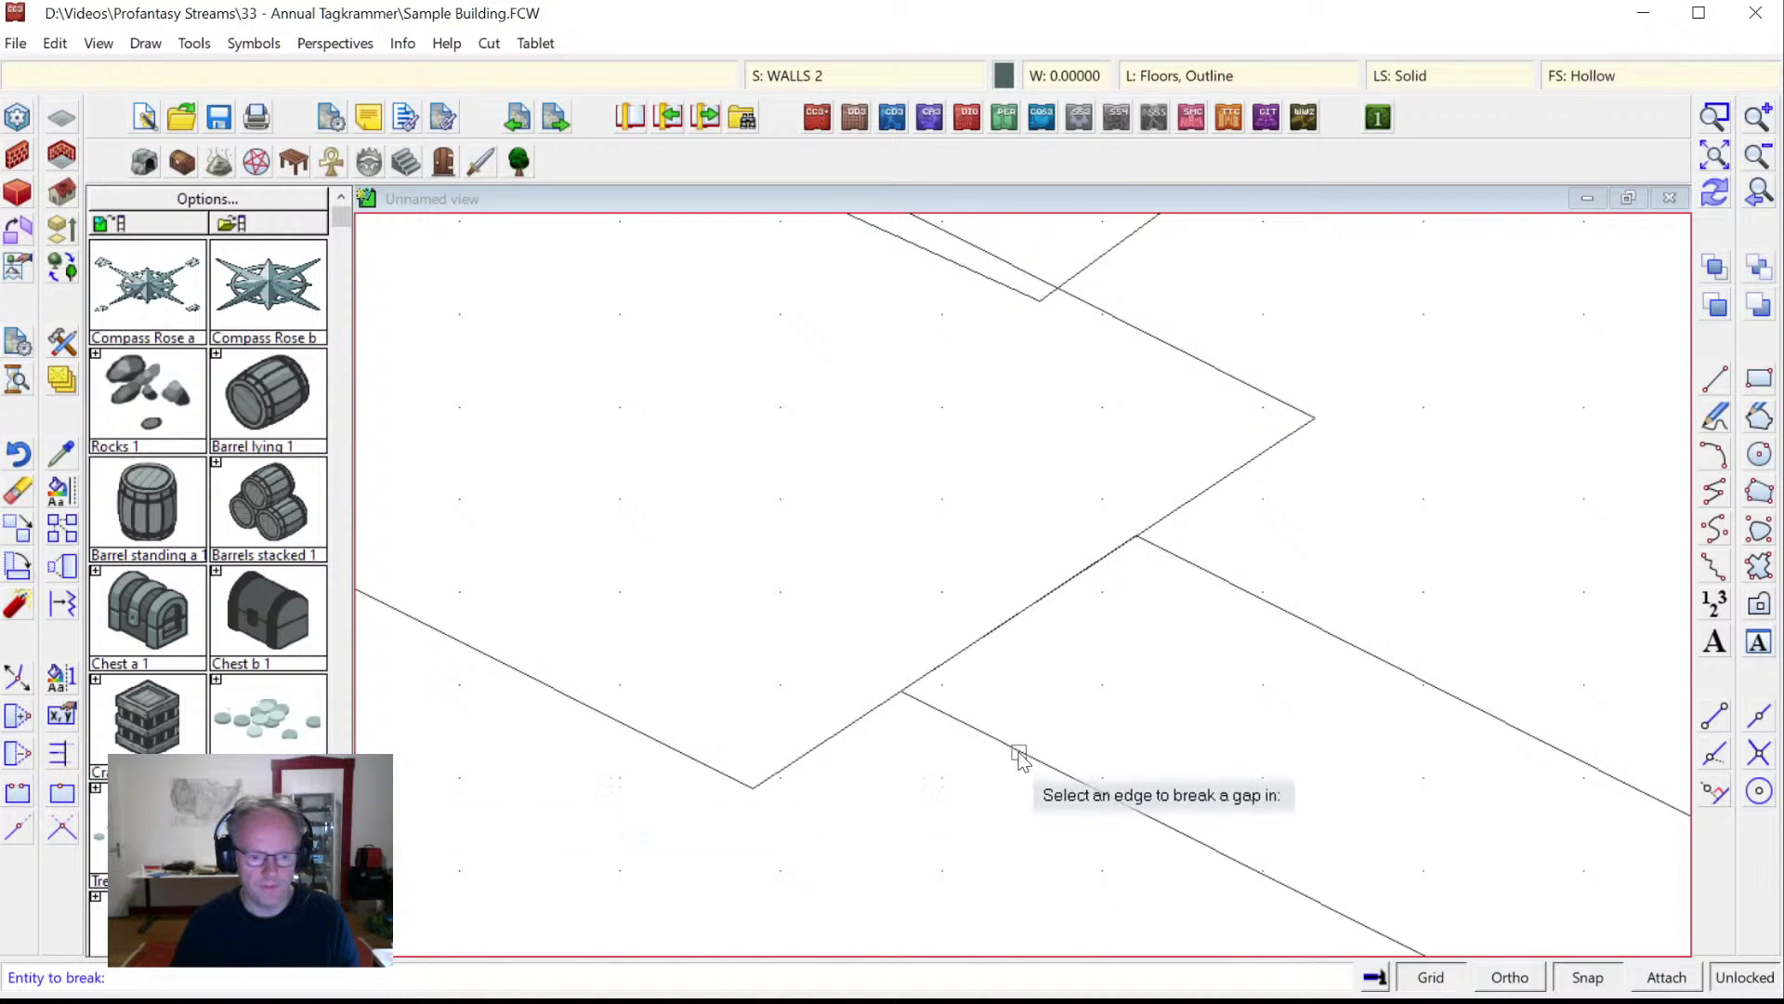
pyautogui.click(1028, 742)
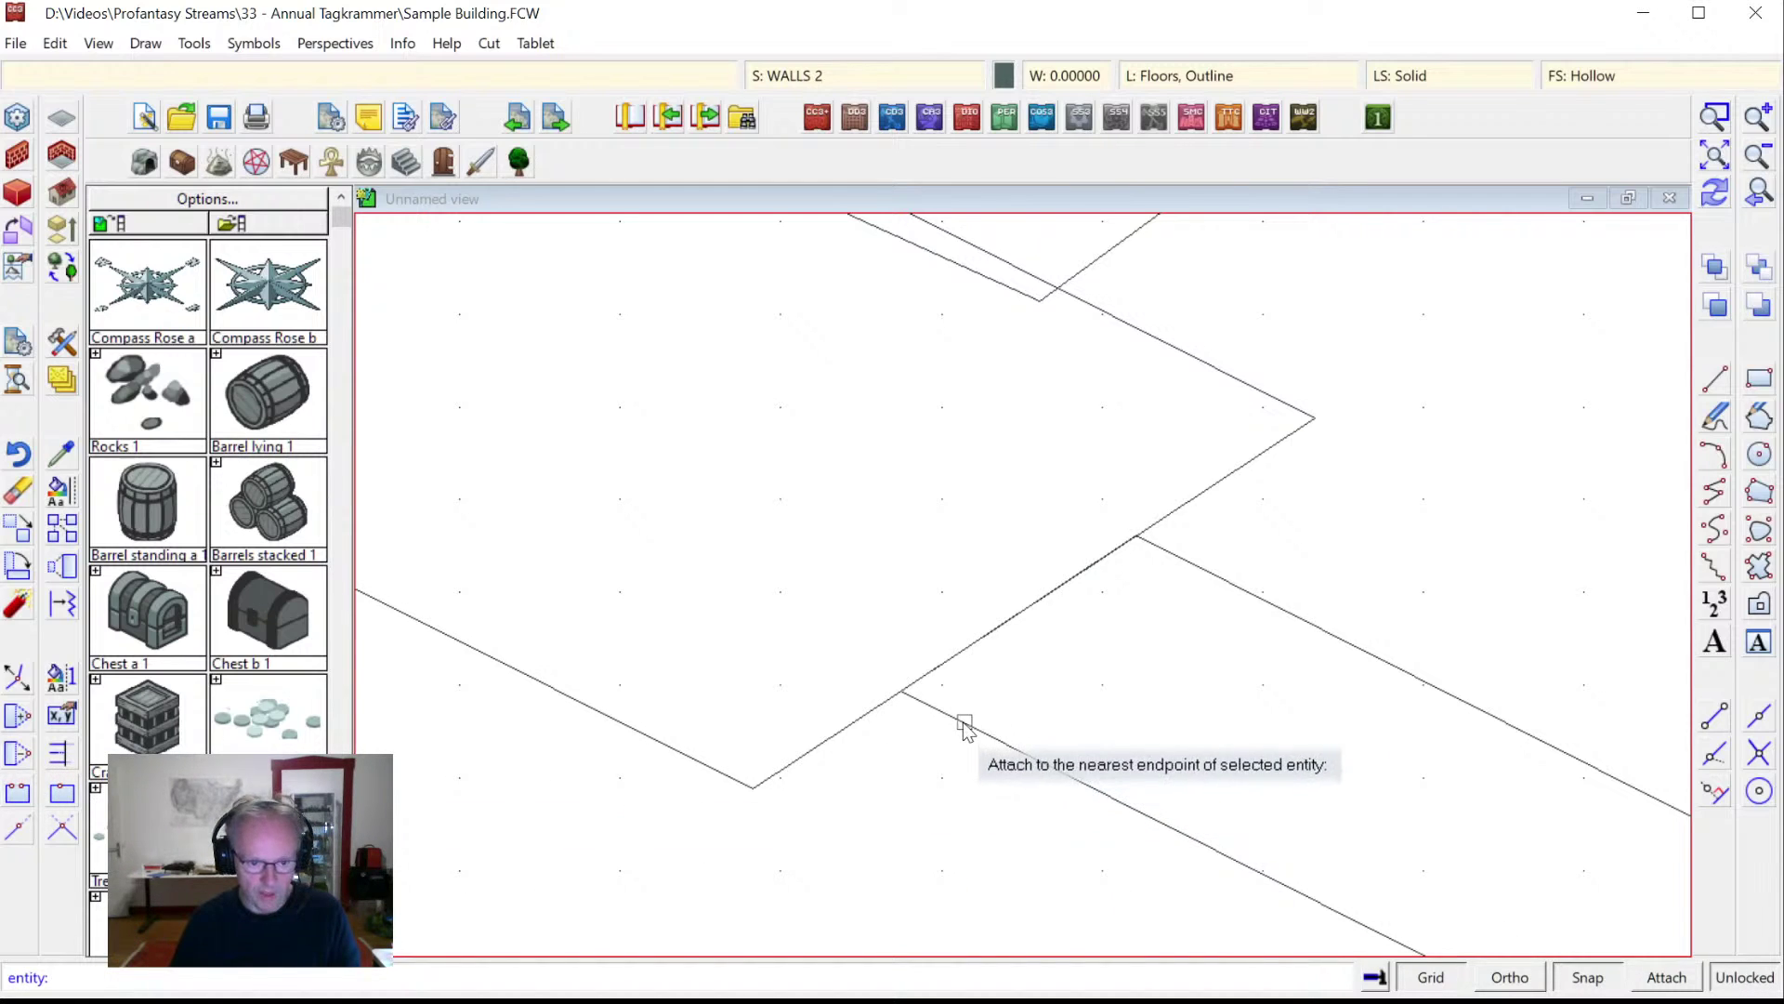
pyautogui.press('e')
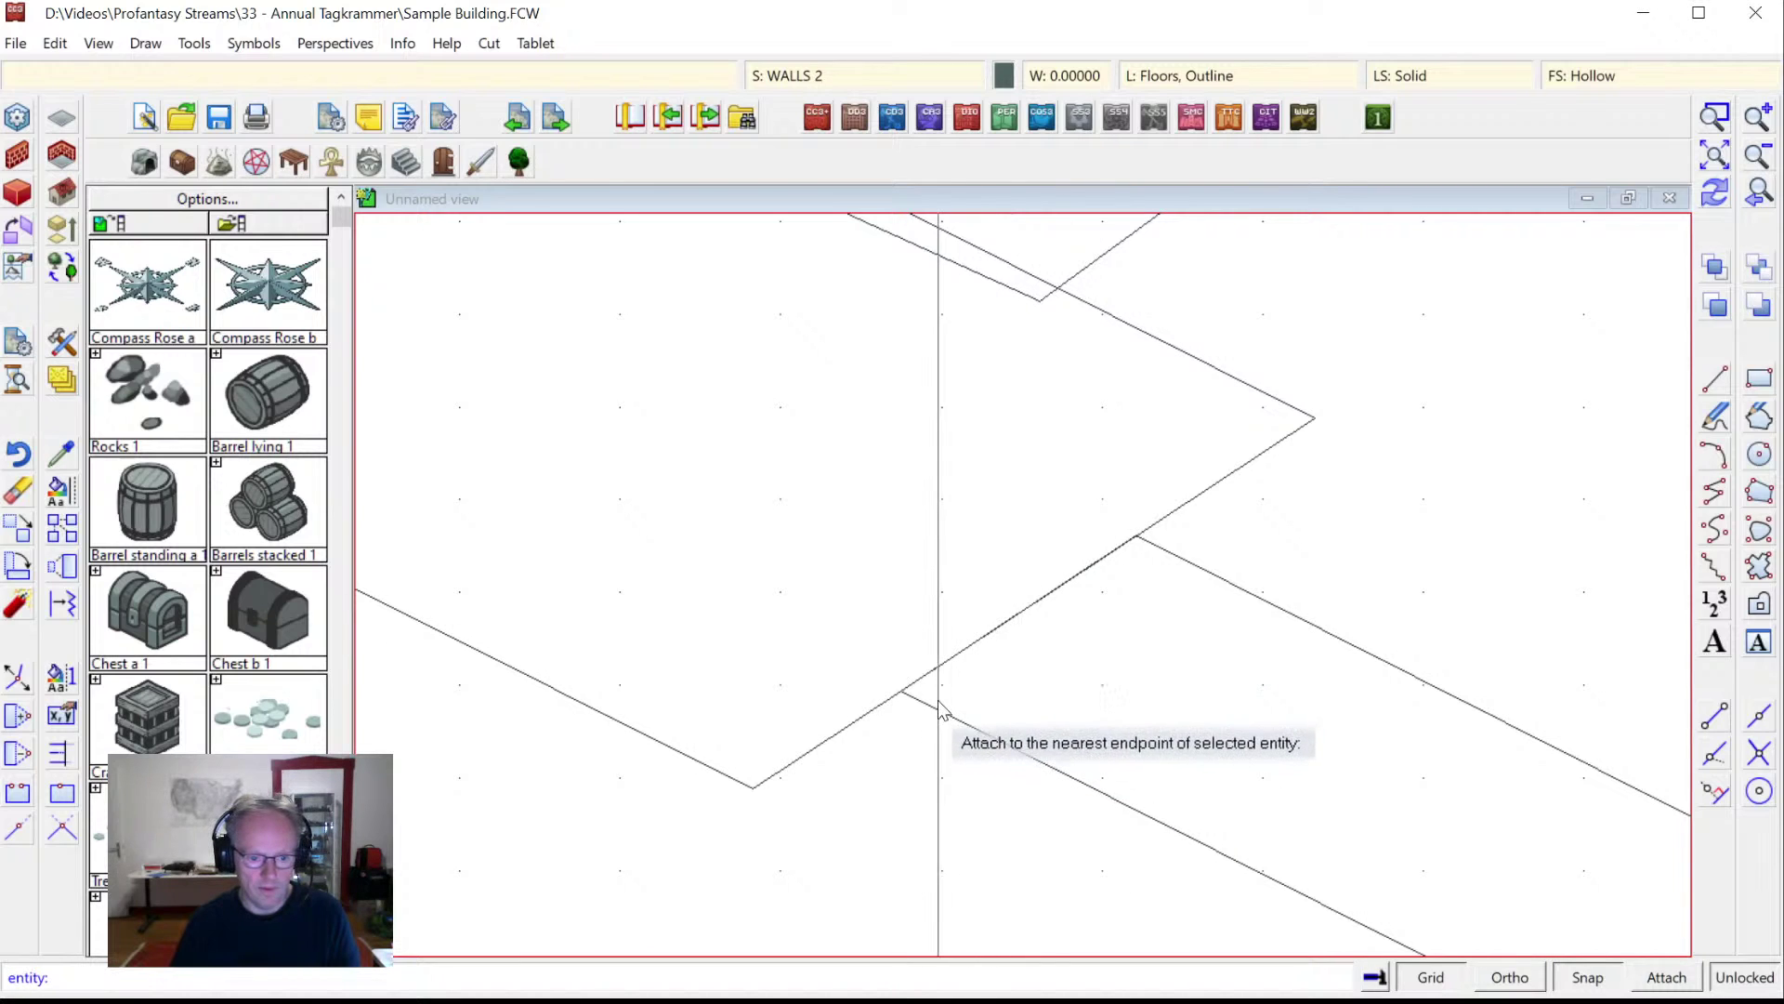
pyautogui.click(944, 739)
pyautogui.press('e')
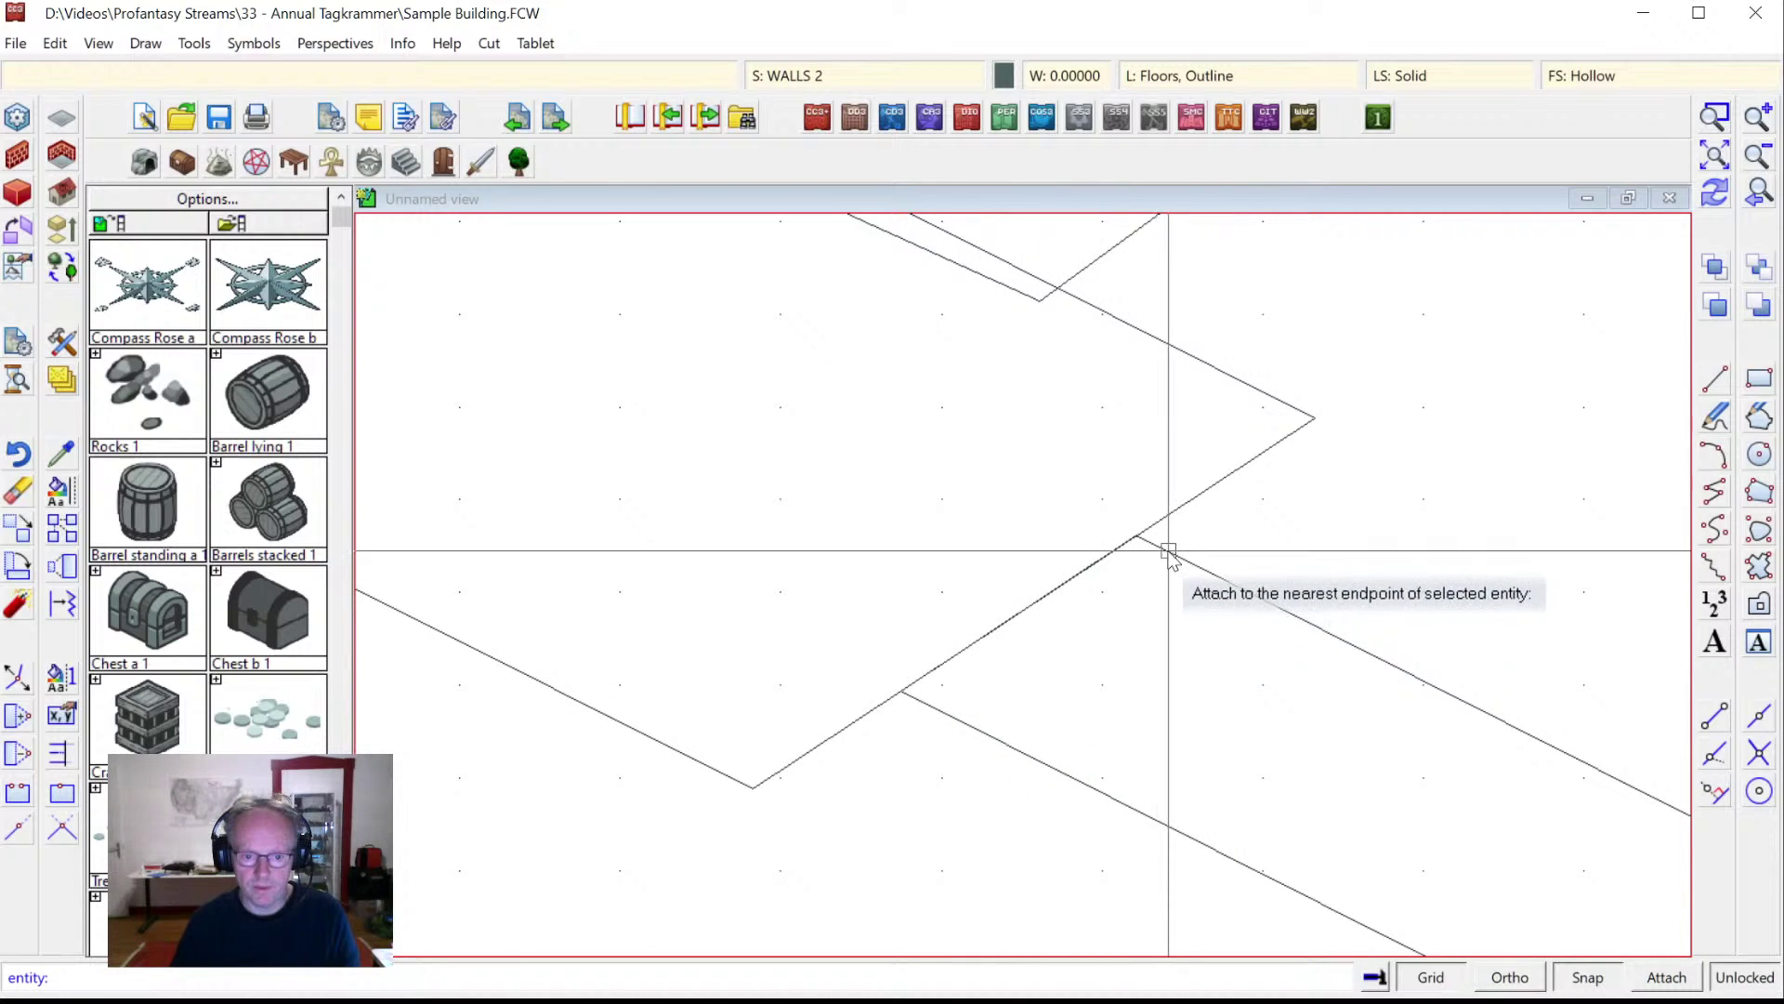
pyautogui.click(1160, 582)
pyautogui.hotkey('ctrl', 'z')
# Break the corridor floor's outline between its two endpoints on the main room's edge and redraw the view.
pyautogui.press('Return')
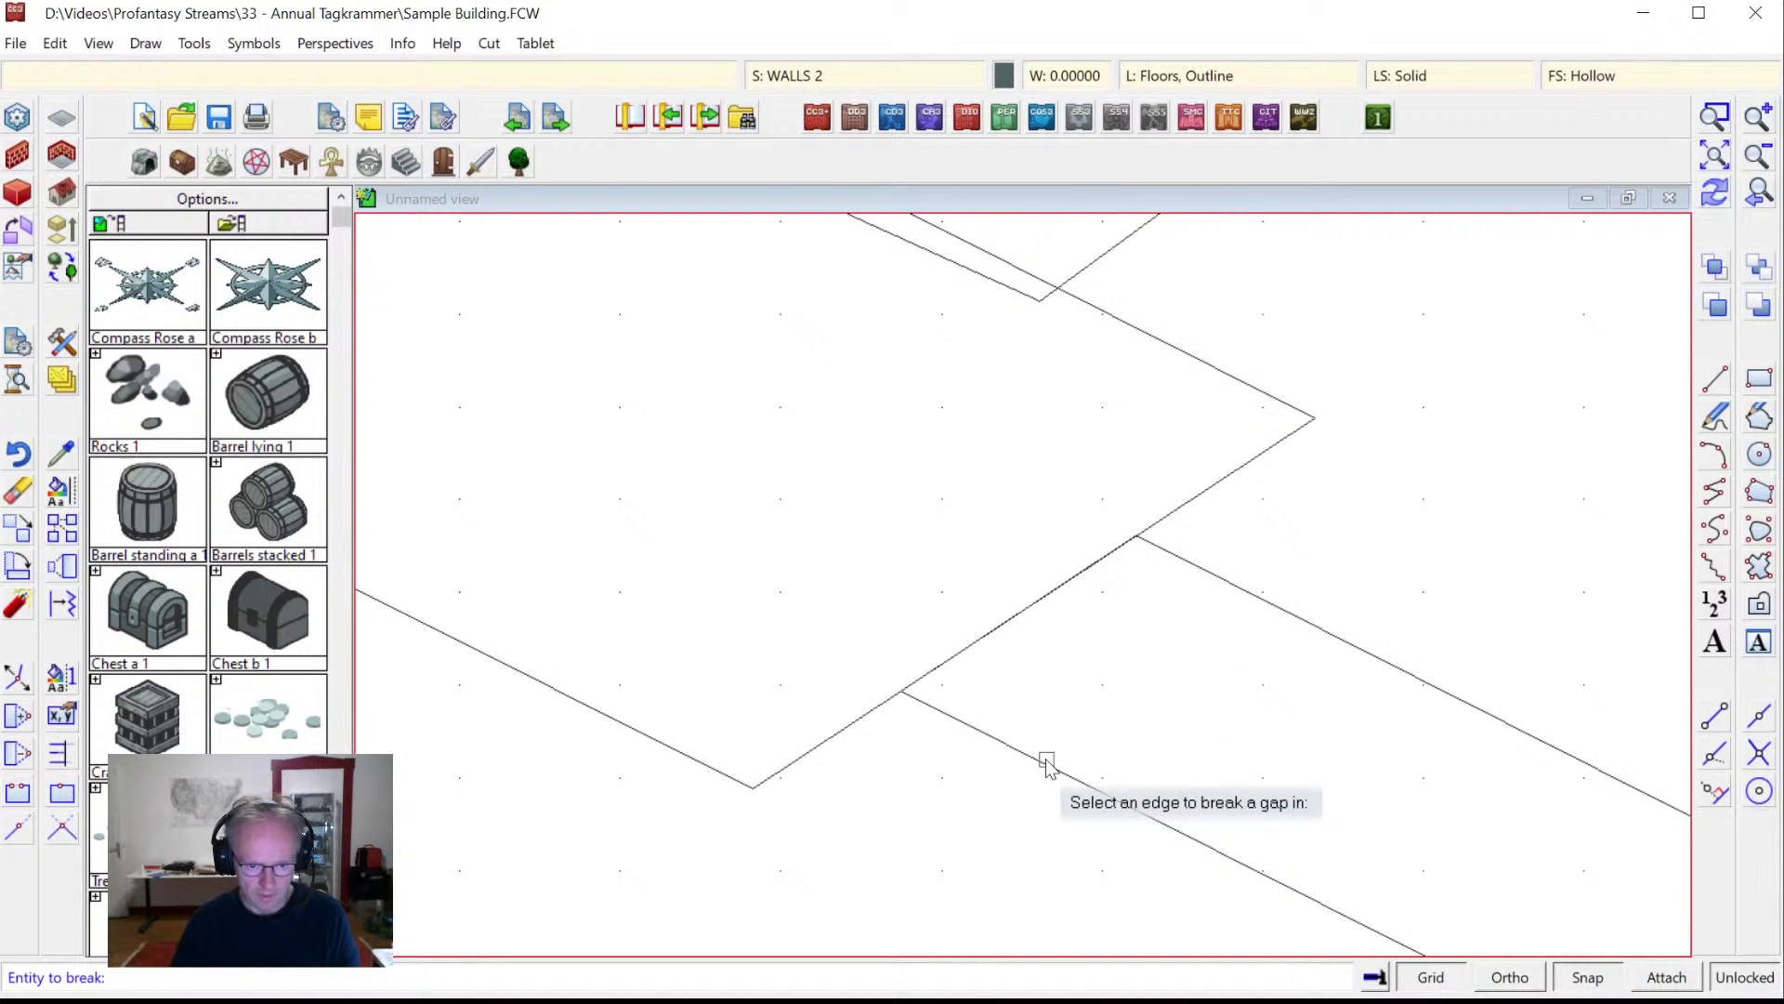
pyautogui.click(1048, 760)
pyautogui.press('e')
pyautogui.click(918, 708)
pyautogui.press('e')
pyautogui.click(1162, 550)
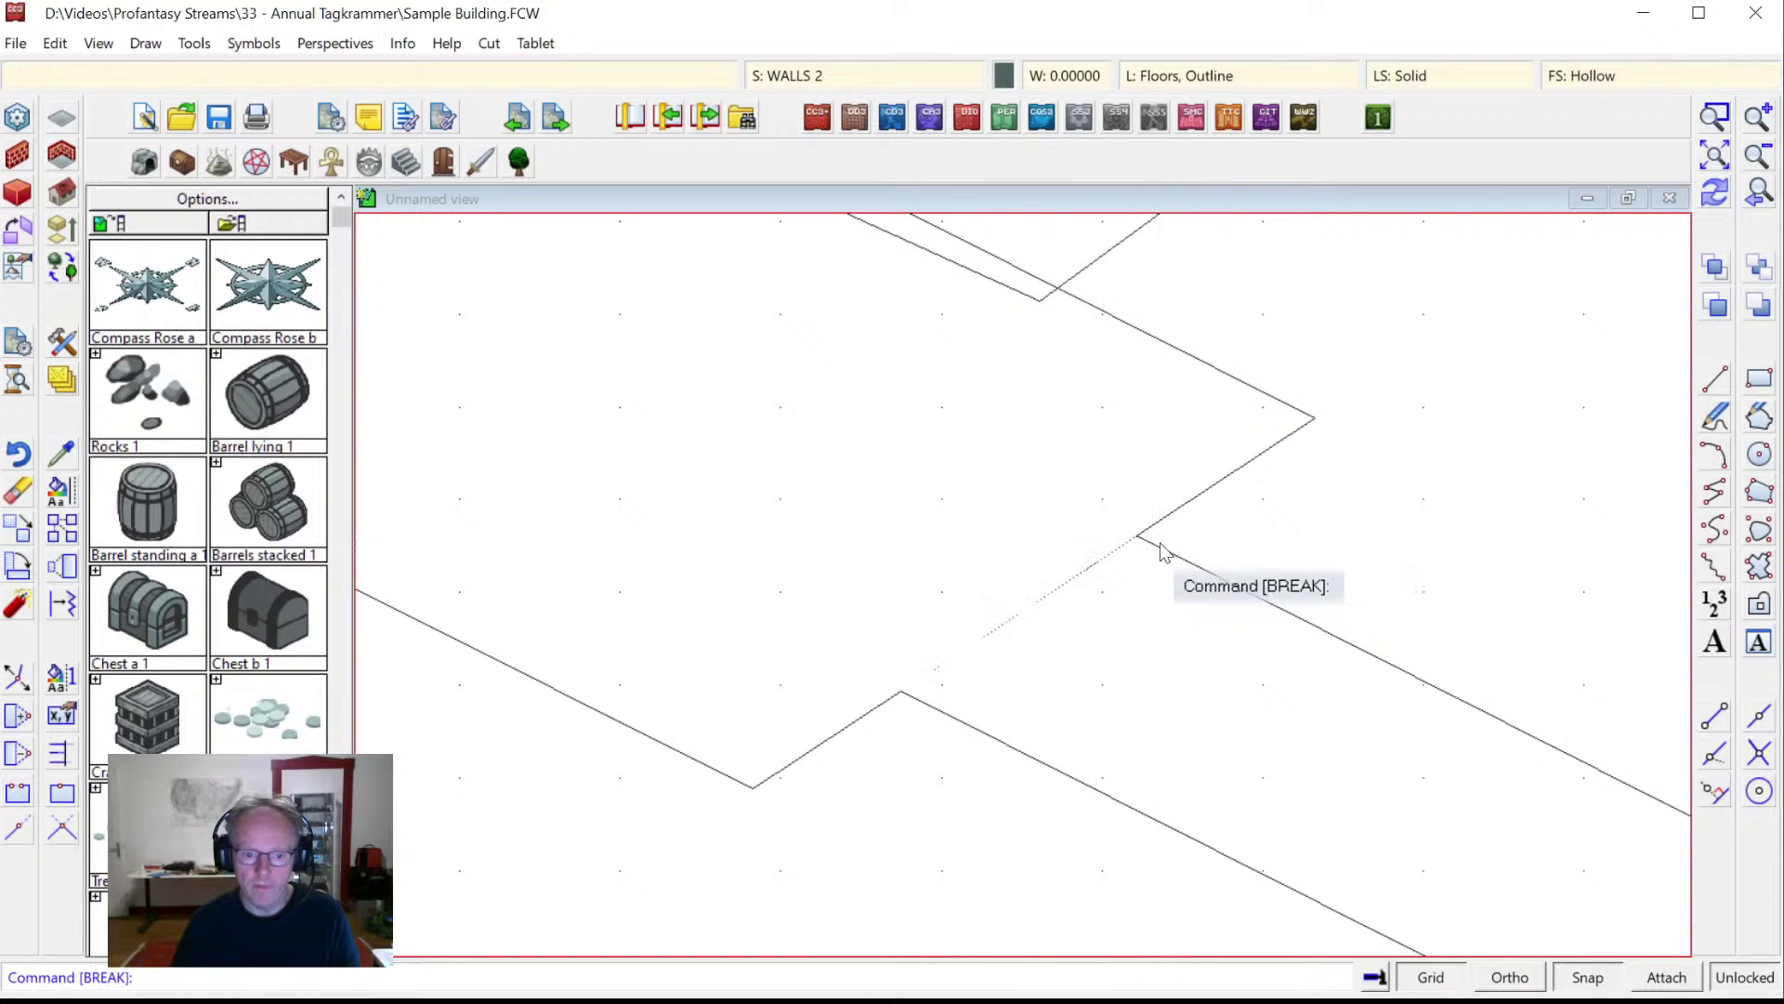
pyautogui.click(1715, 193)
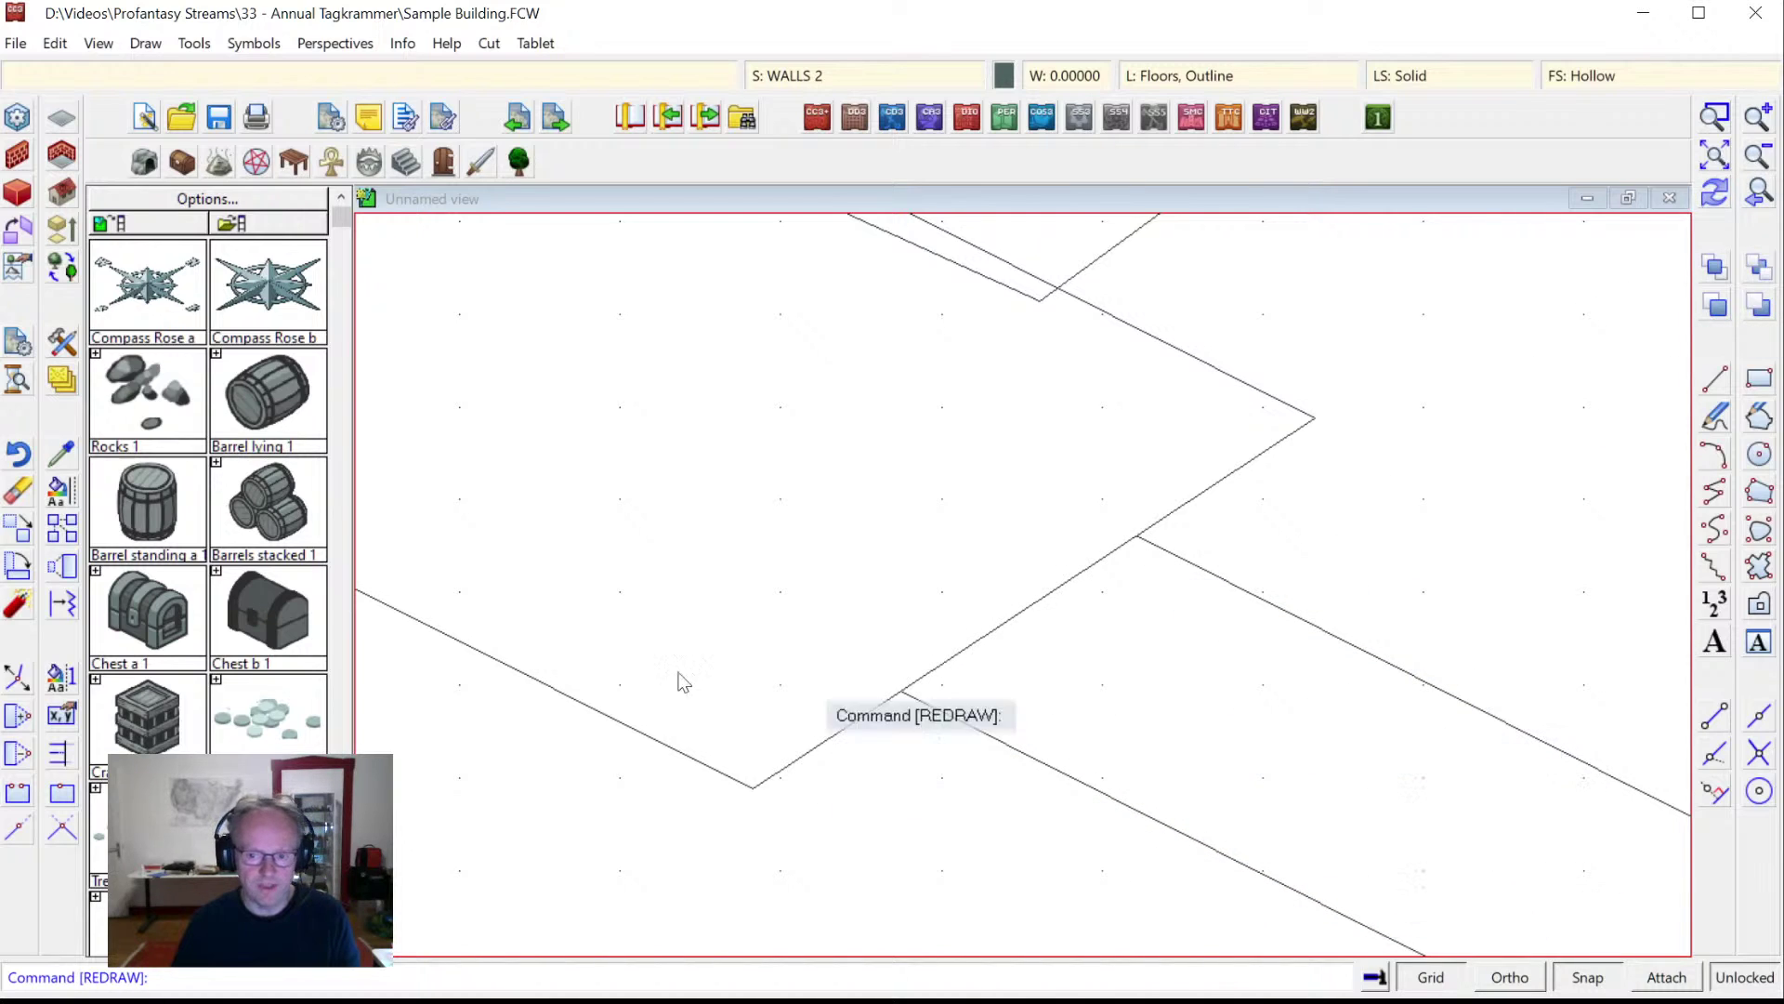
# Break a gap in the main room floor's outline between the same two corridor corner points.
pyautogui.click(22, 797)
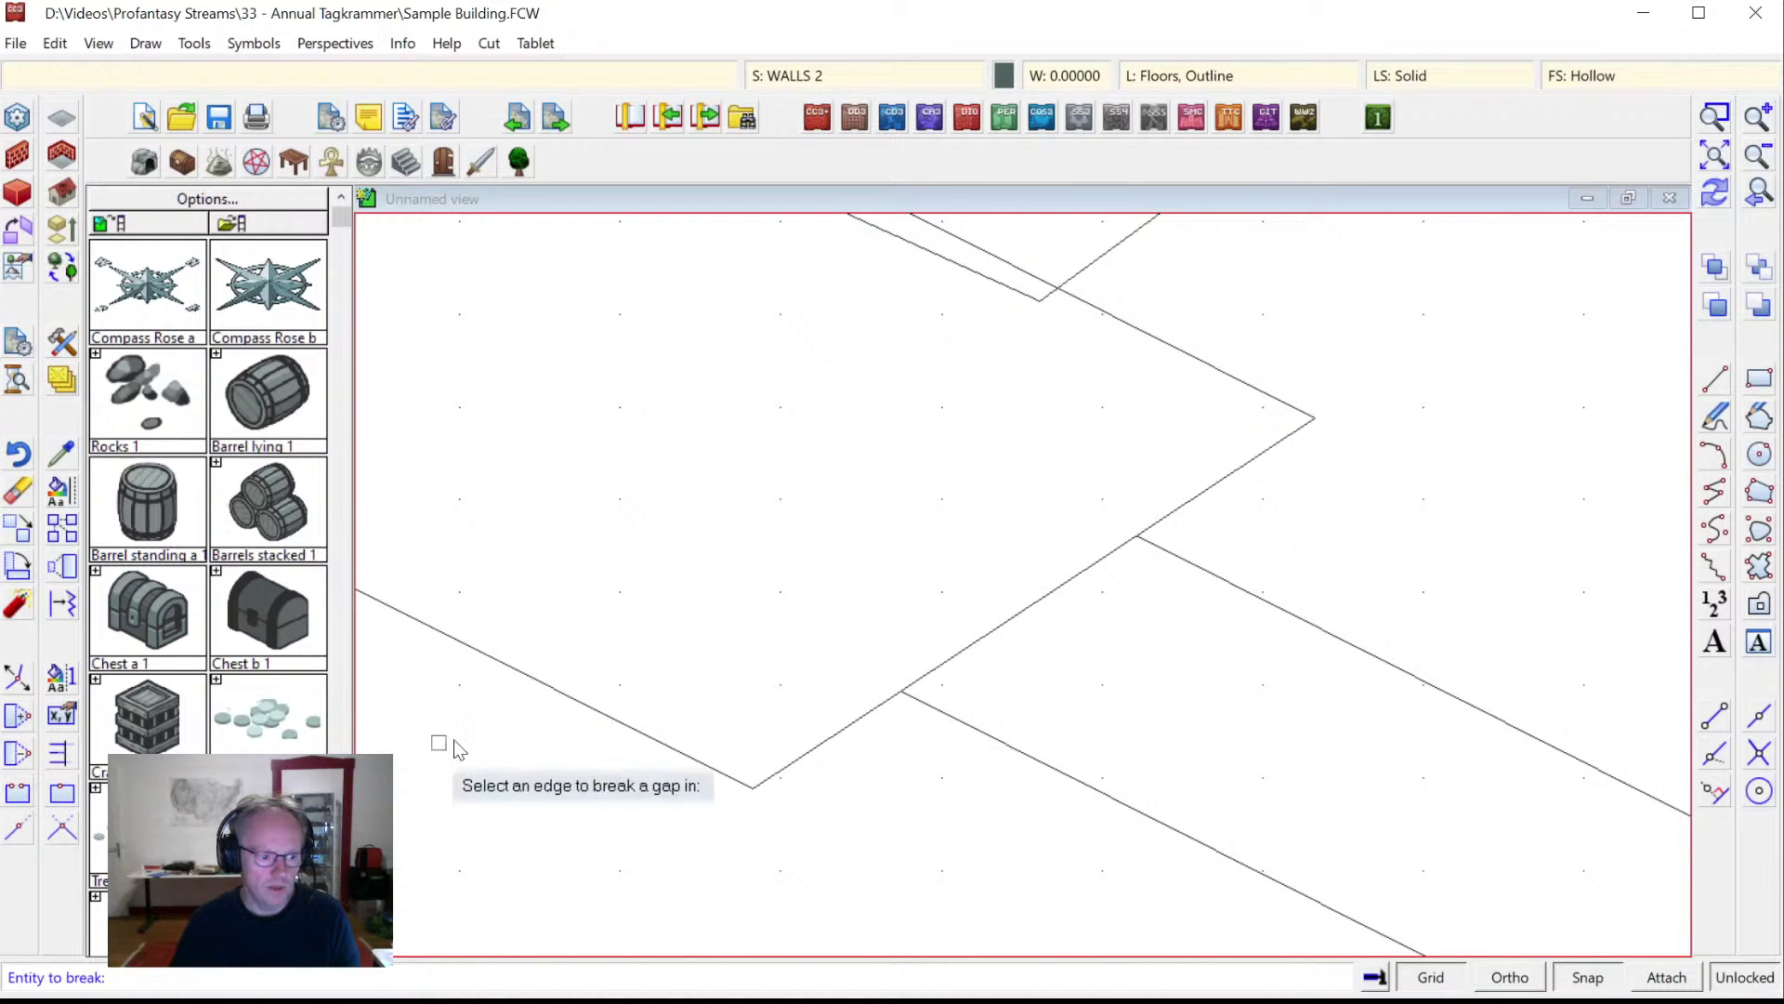
pyautogui.click(650, 736)
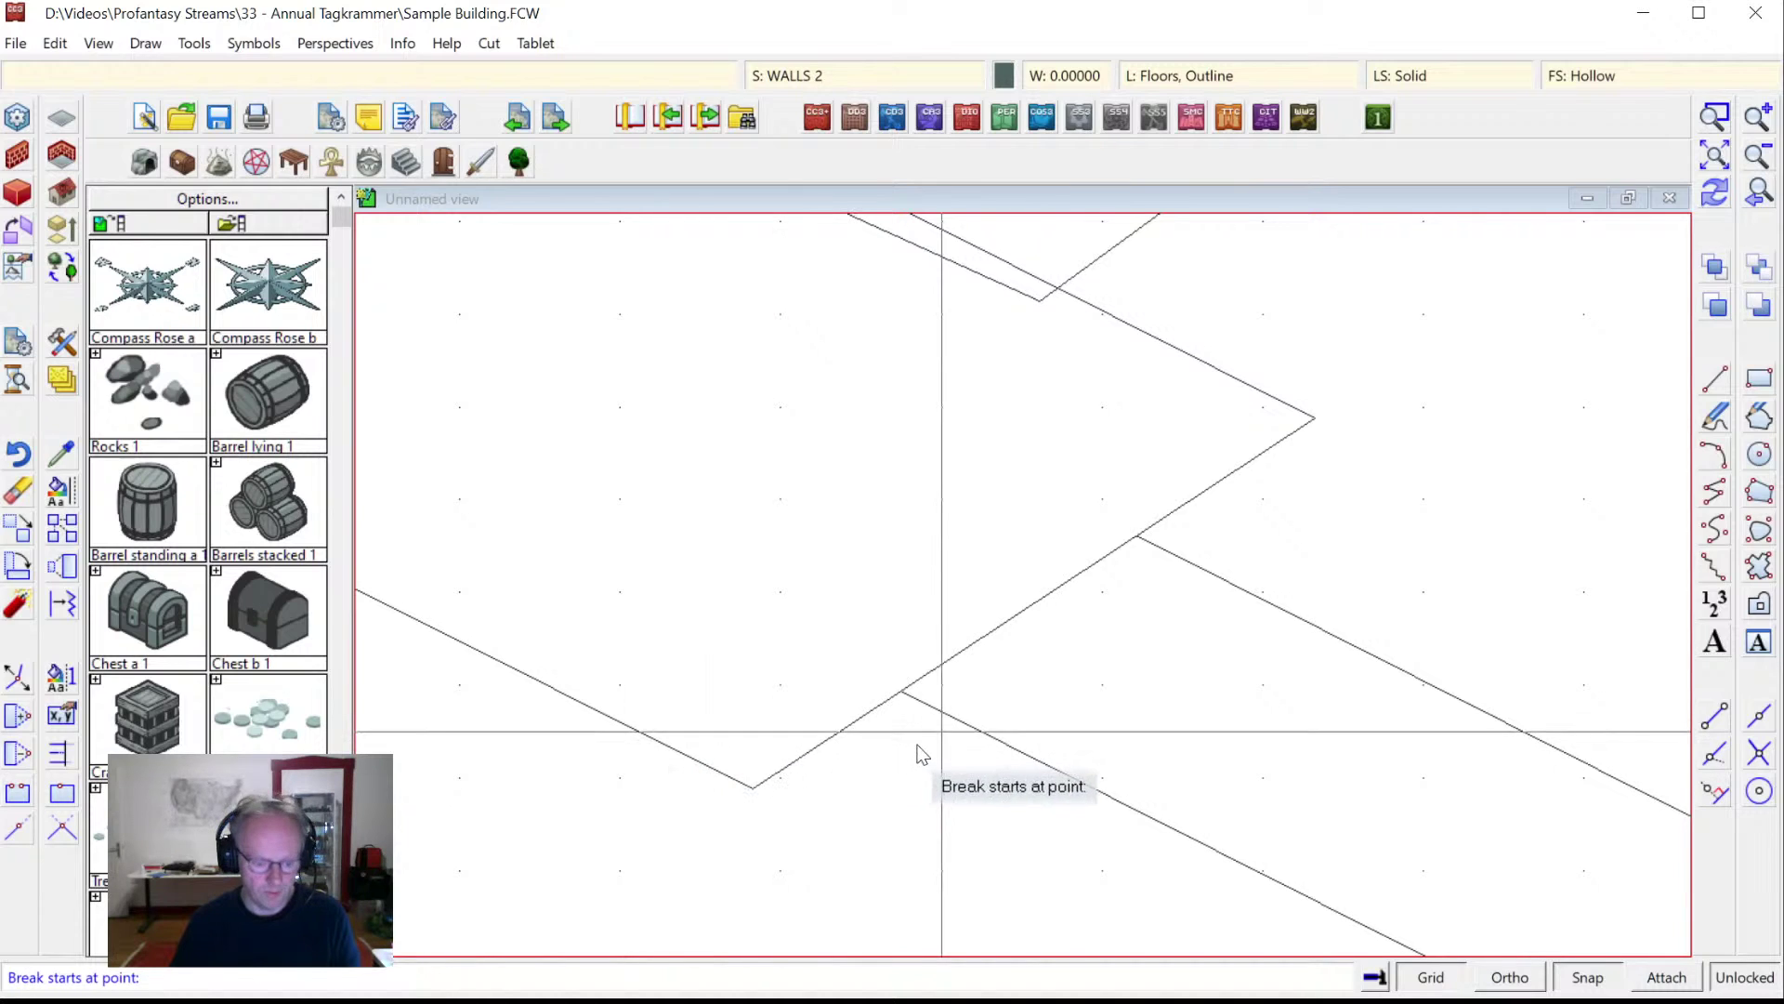
pyautogui.press('e')
pyautogui.click(927, 705)
pyautogui.press('e')
pyautogui.click(1155, 545)
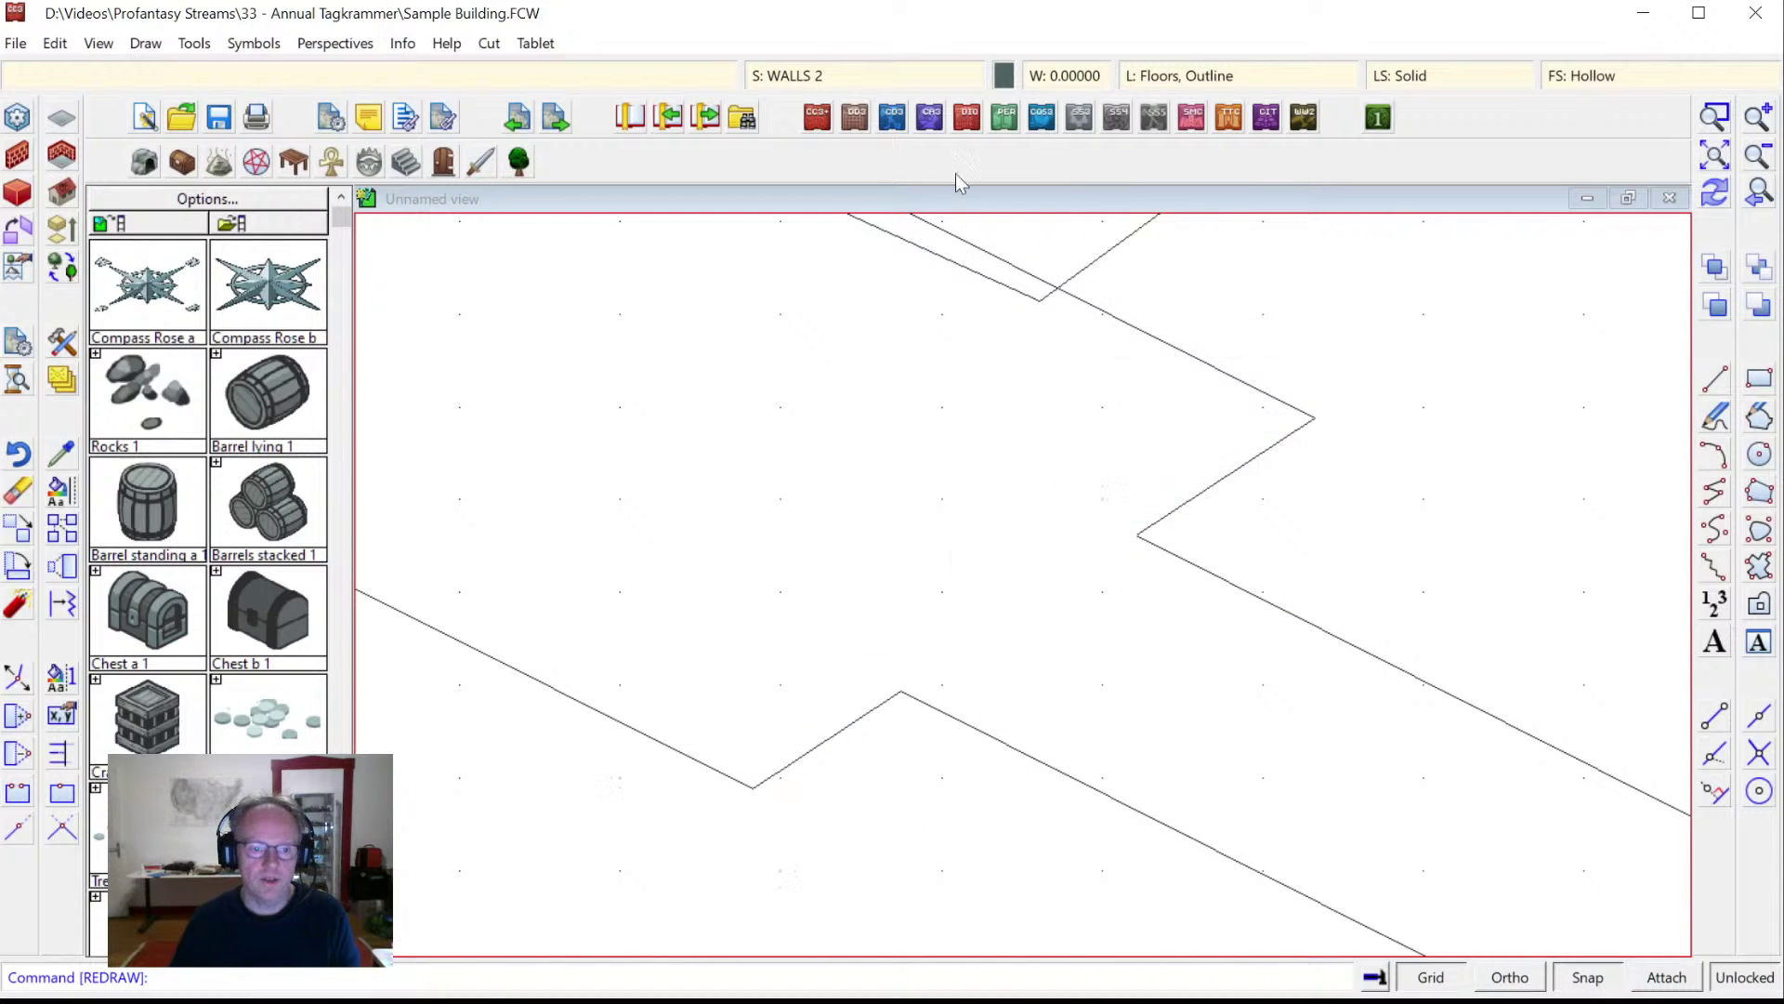
# Show all map layers while keeping "Floors, Outline" as the current layer.
pyautogui.click(807, 82)
pyautogui.press('Escape')
pyautogui.click(1151, 81)
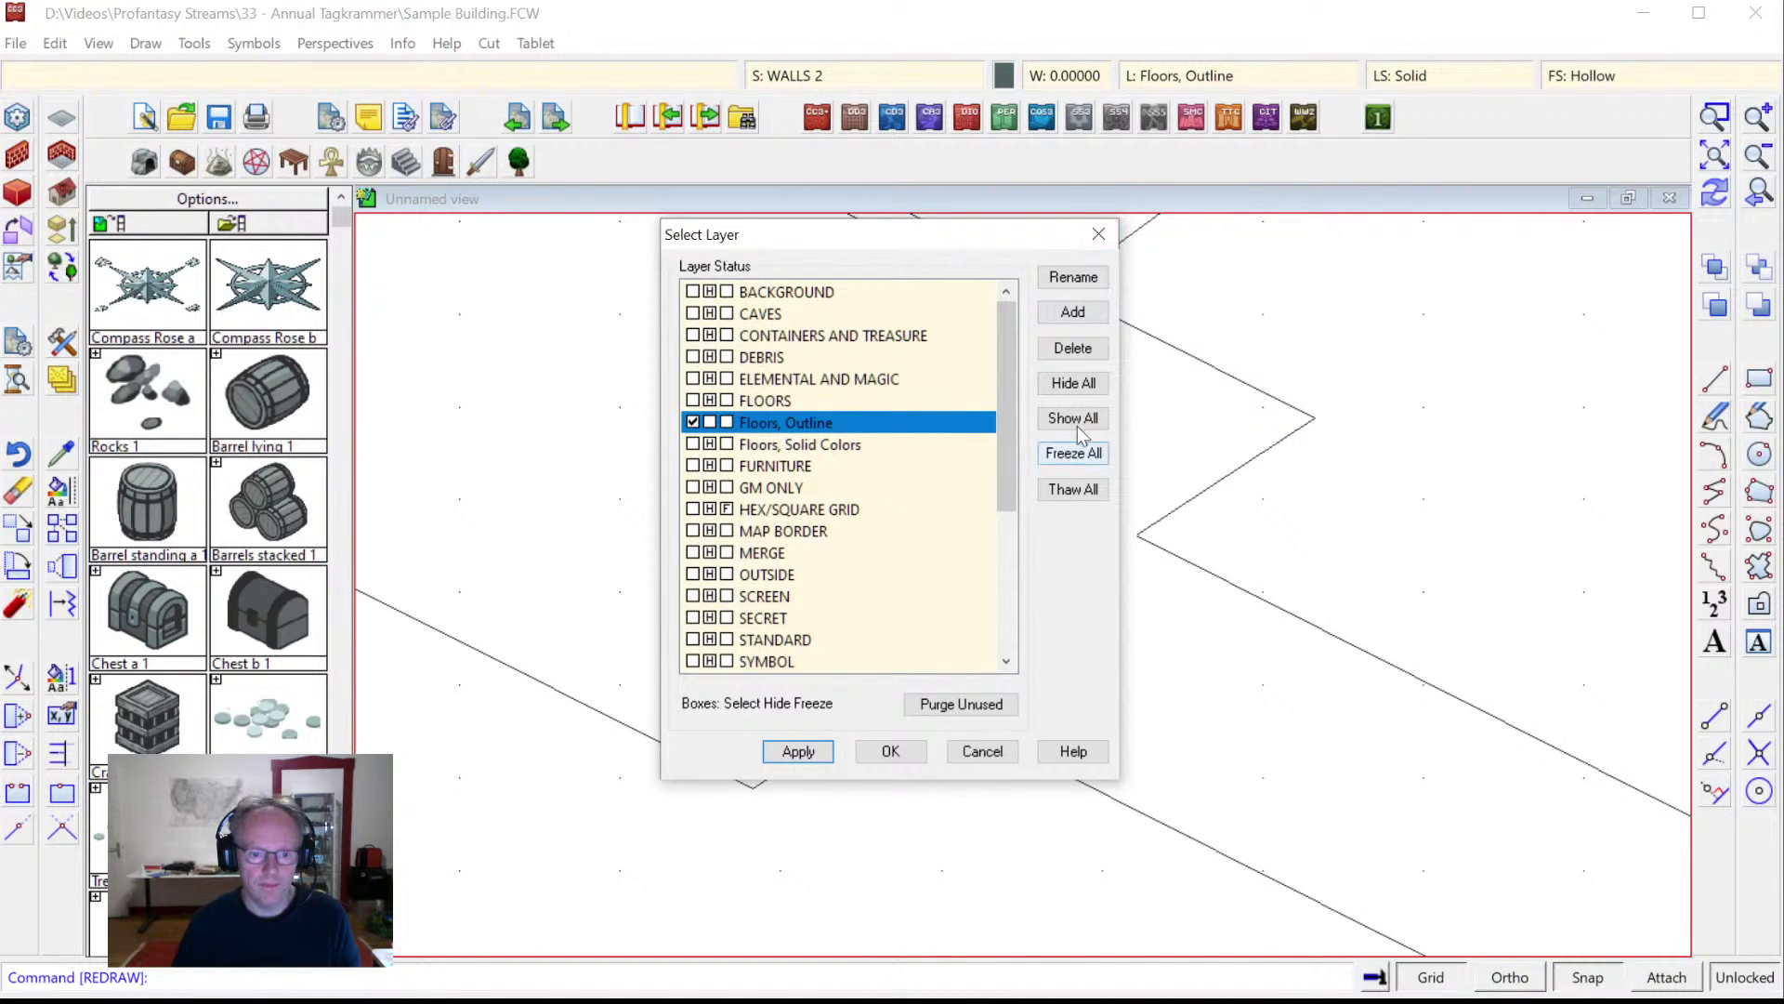
pyautogui.click(895, 757)
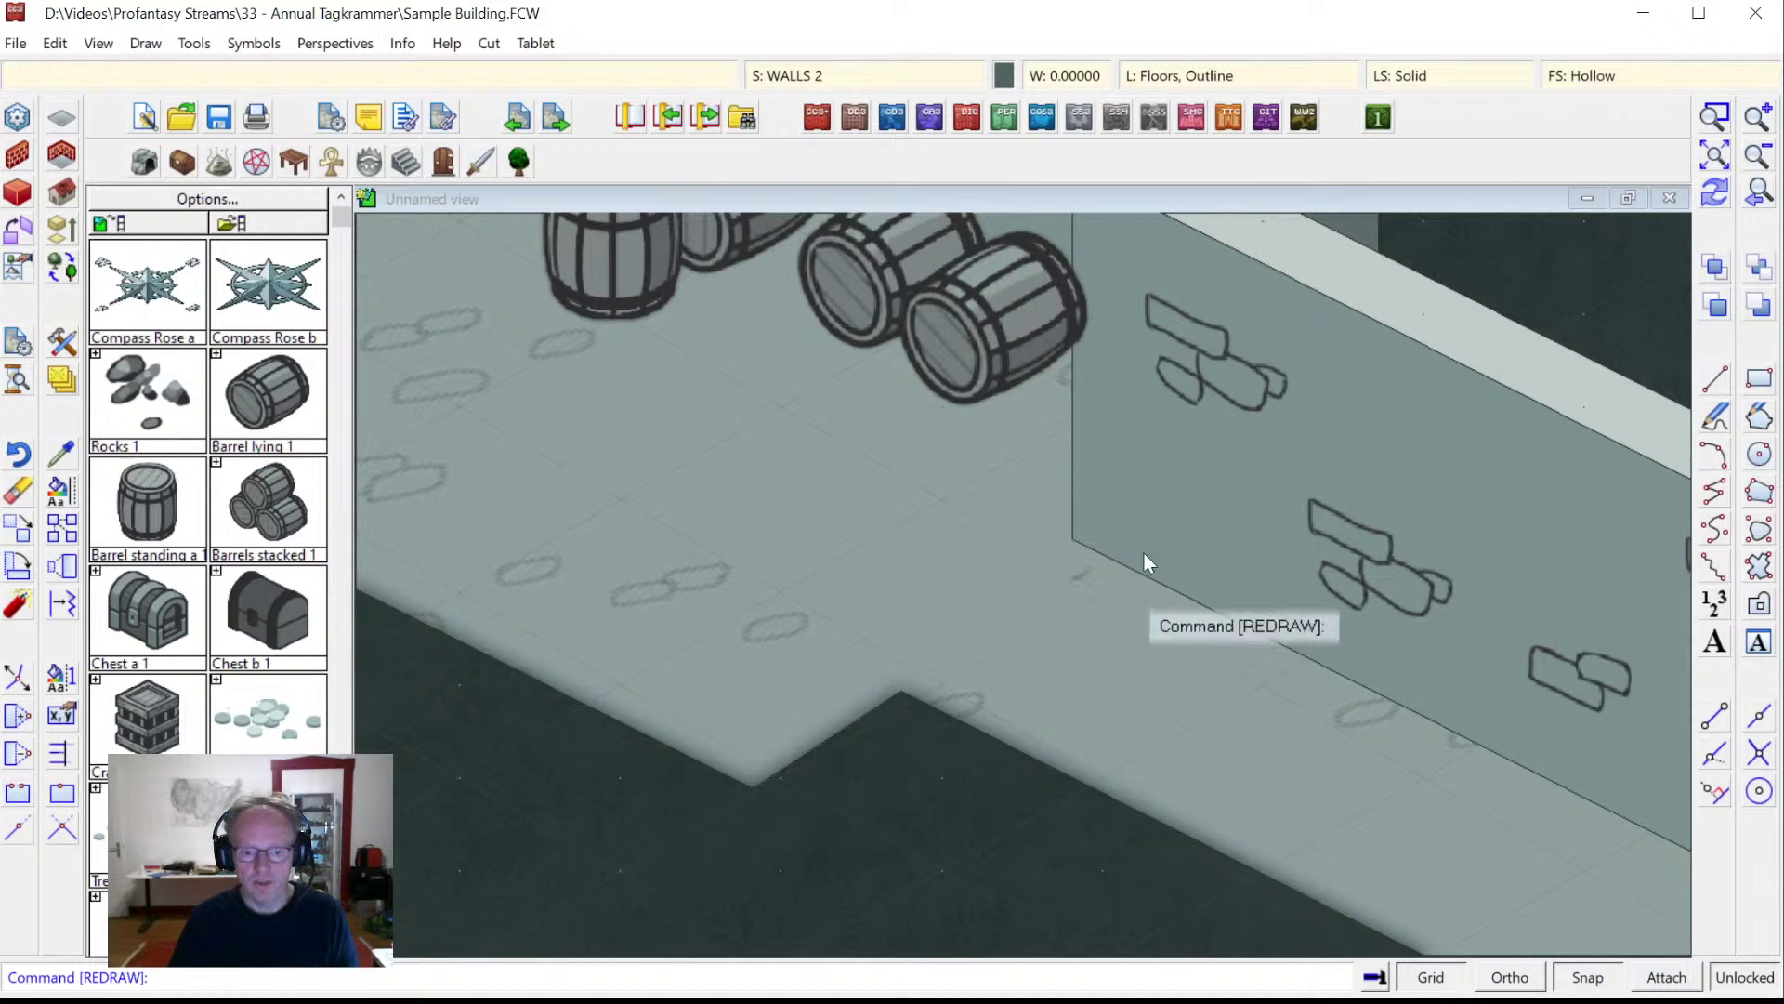
# Select all entities of color 65 and set their line width to 0.1 and fill style to Hollow, and redraw the map.
pyautogui.click(1766, 162)
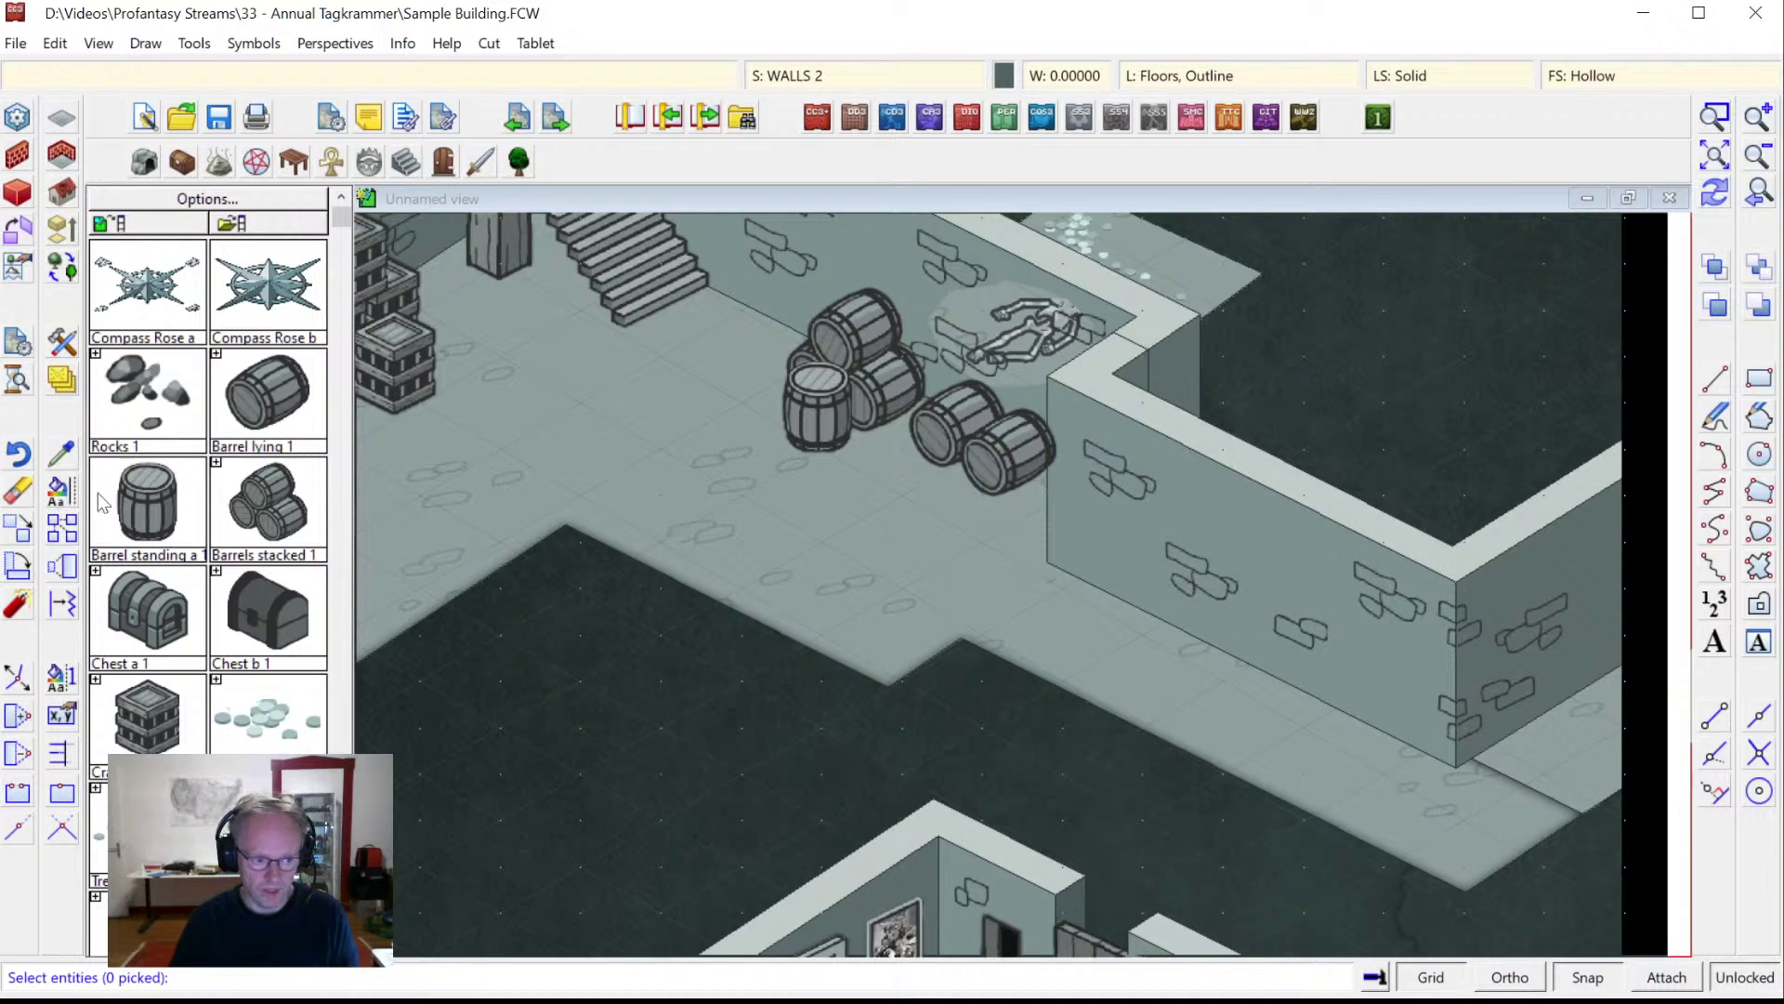
pyautogui.rightClick(668, 451)
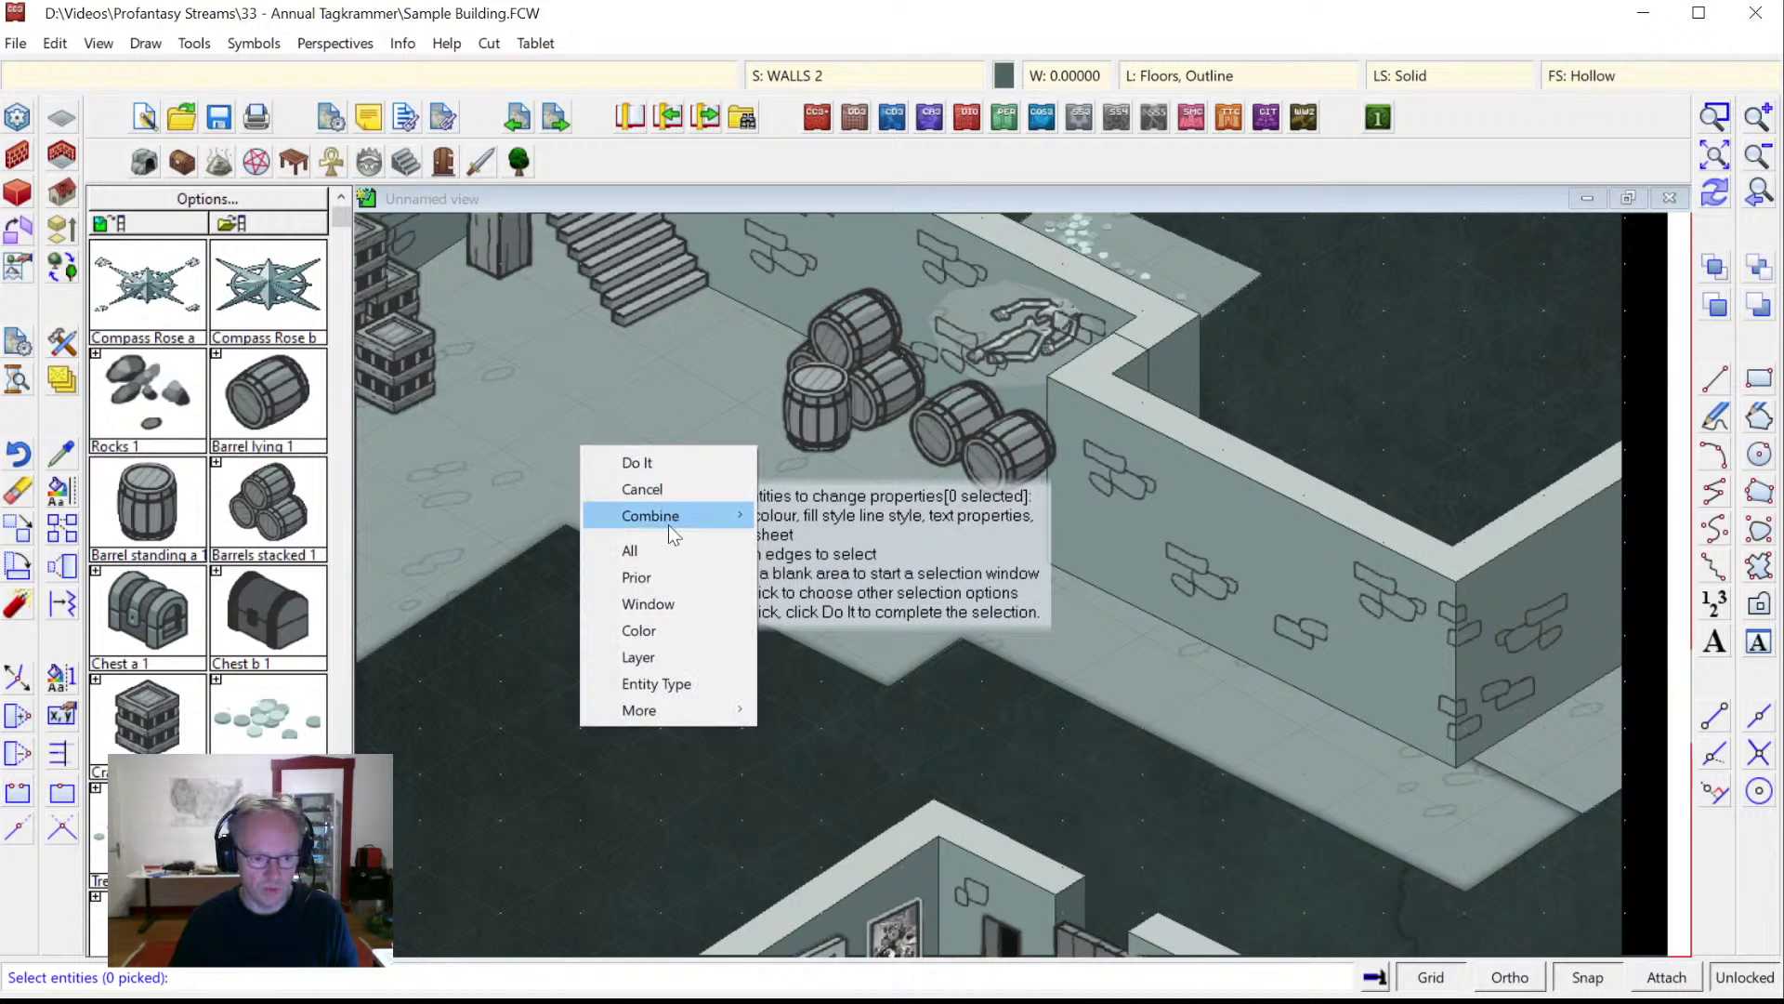
pyautogui.moveTo(660, 711)
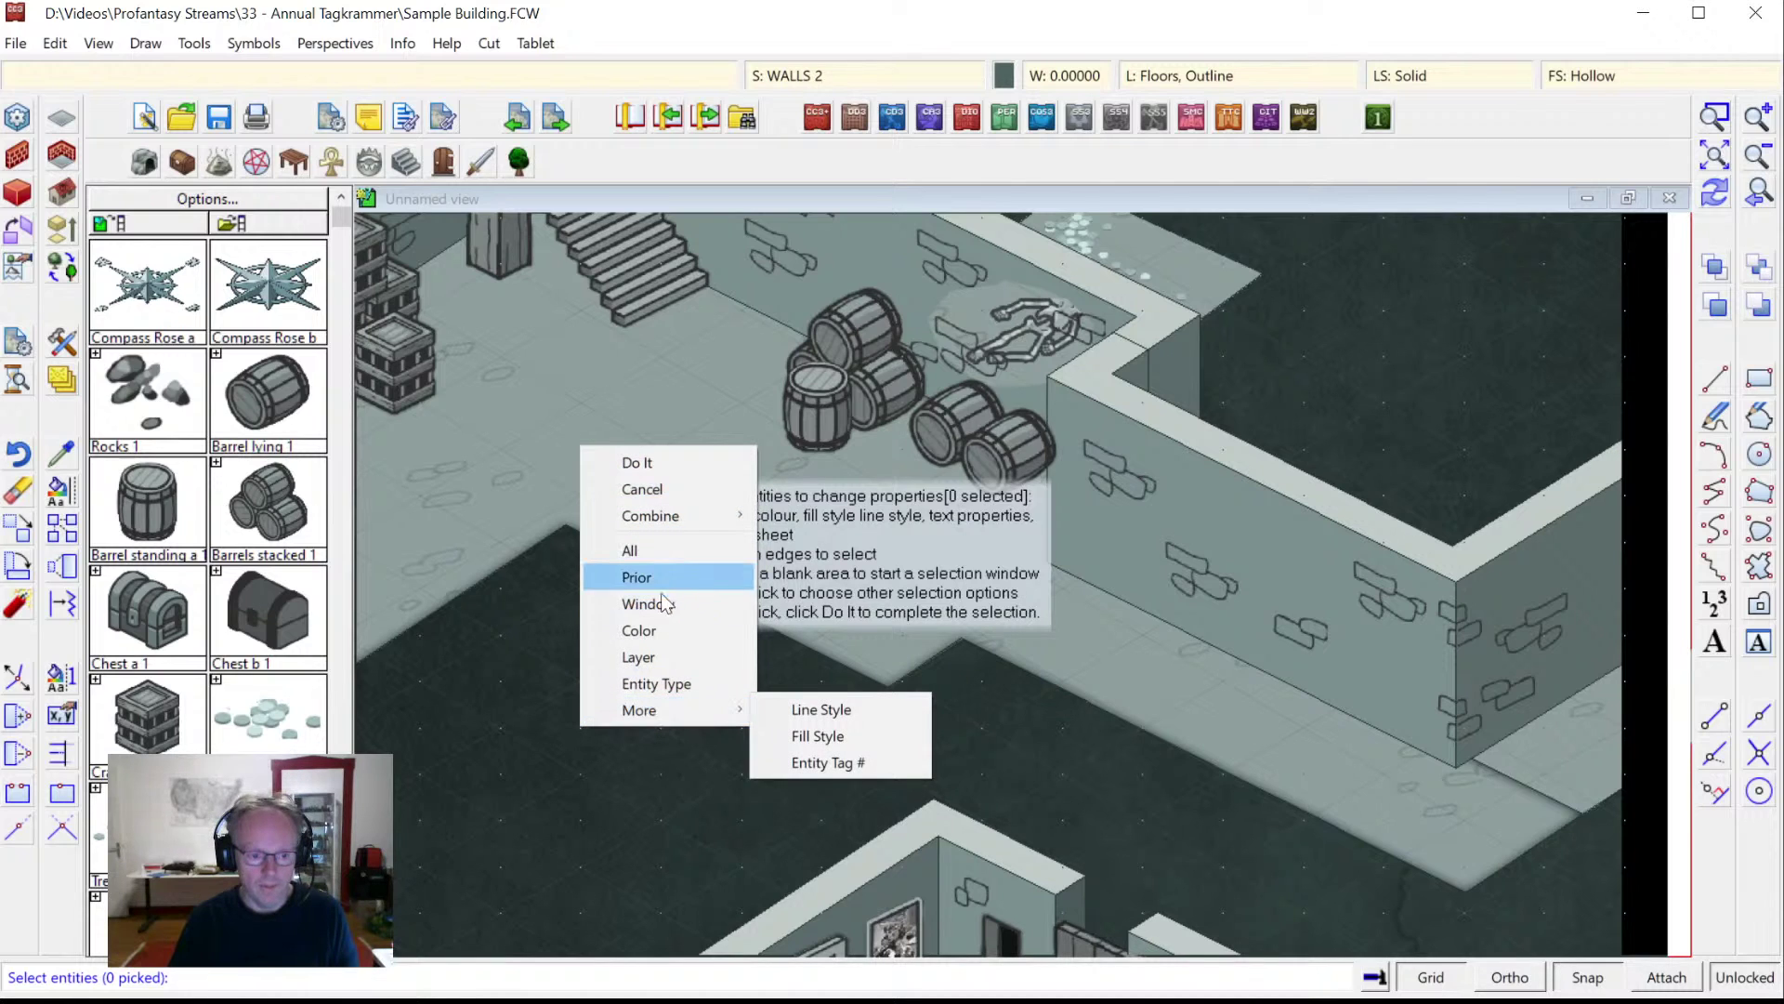
pyautogui.click(651, 632)
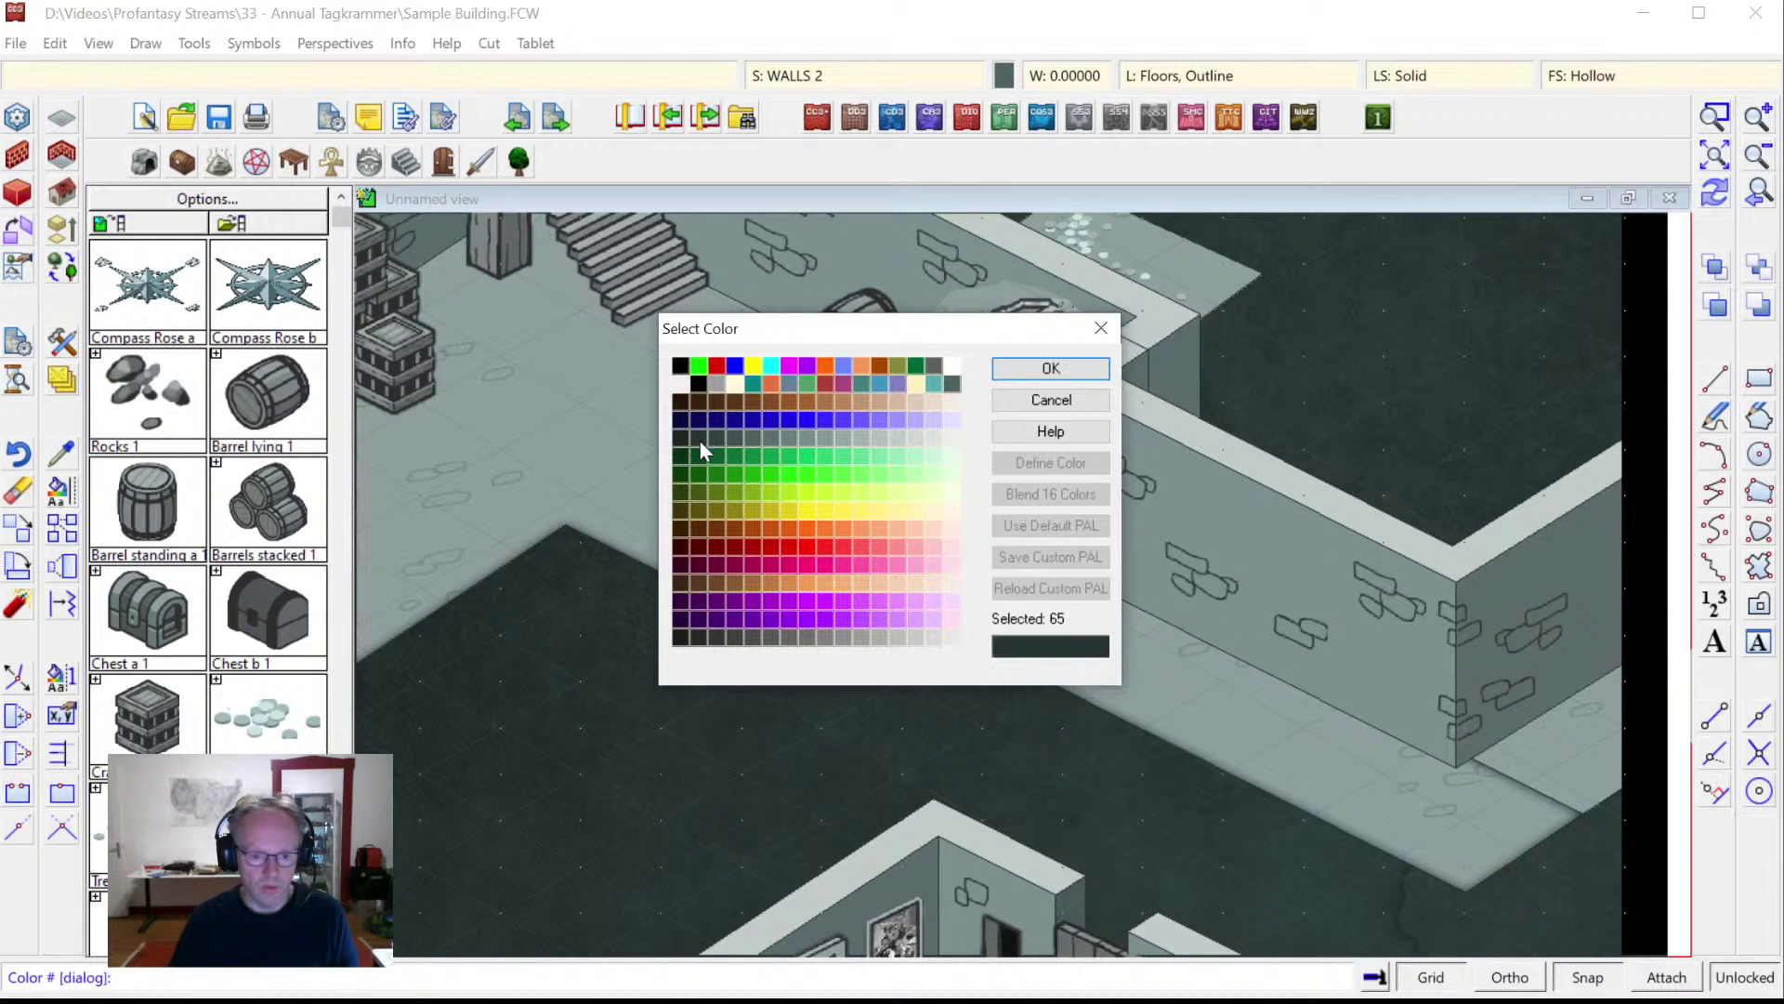
pyautogui.click(1035, 370)
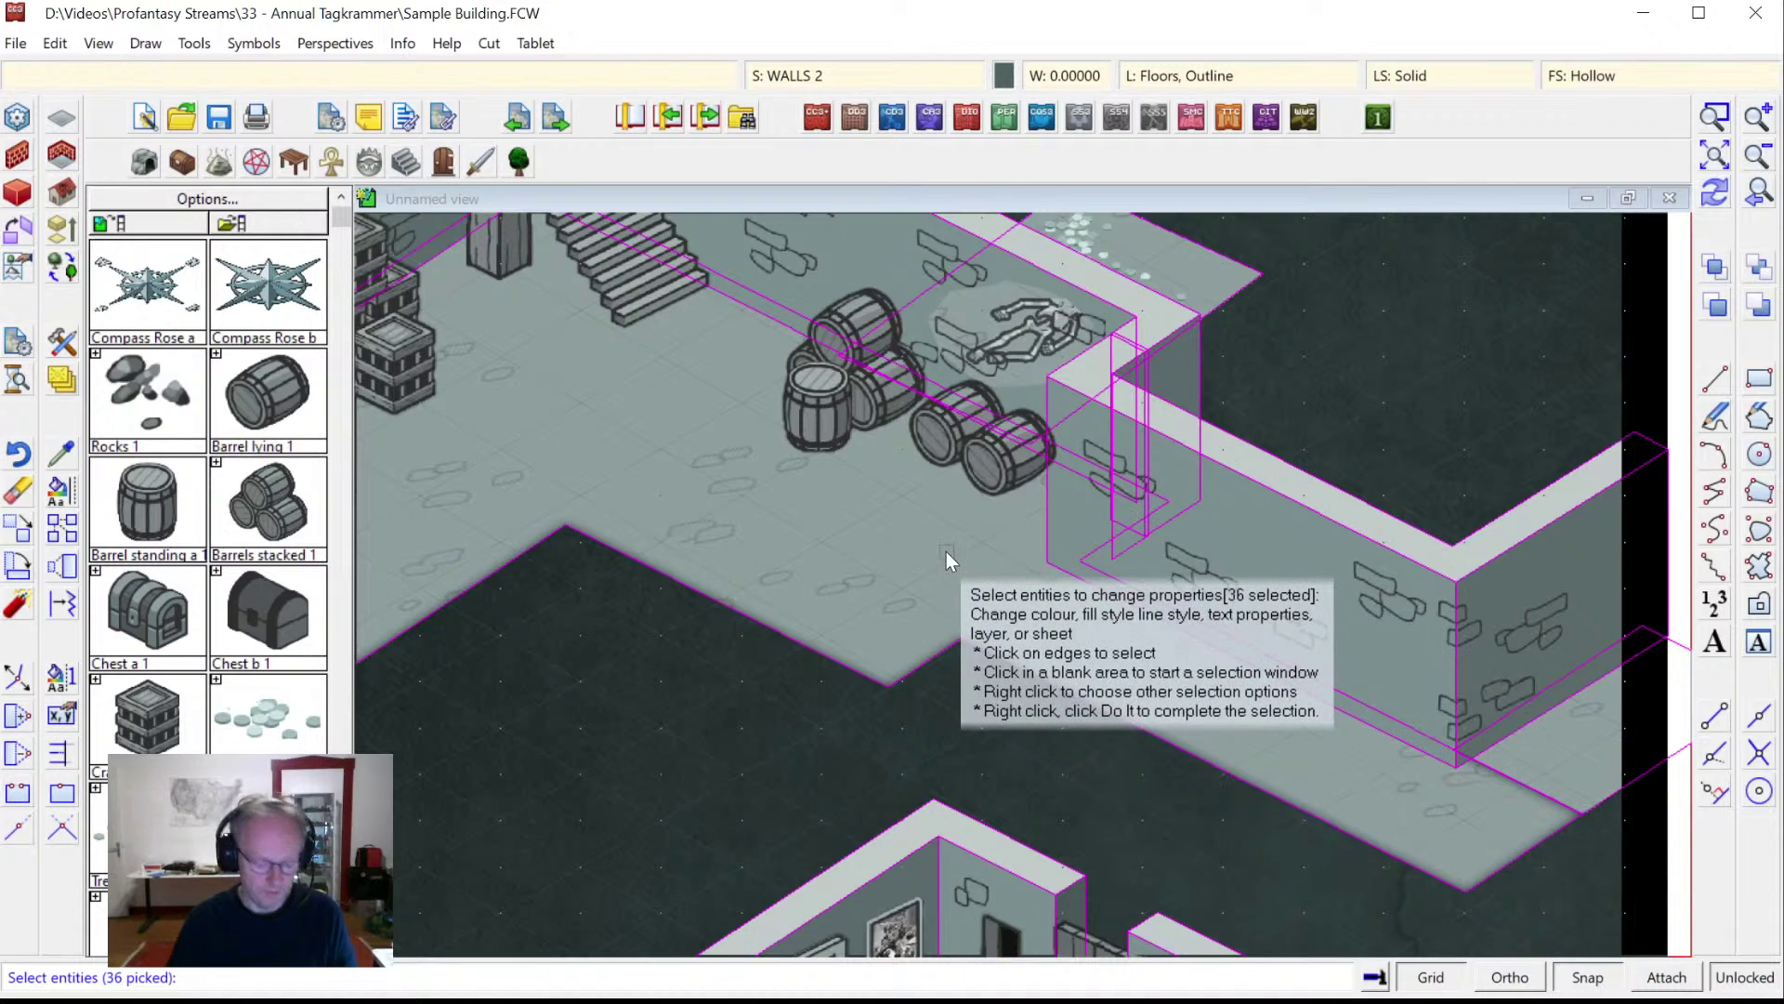
pyautogui.rightClick(781, 437)
pyautogui.click(804, 446)
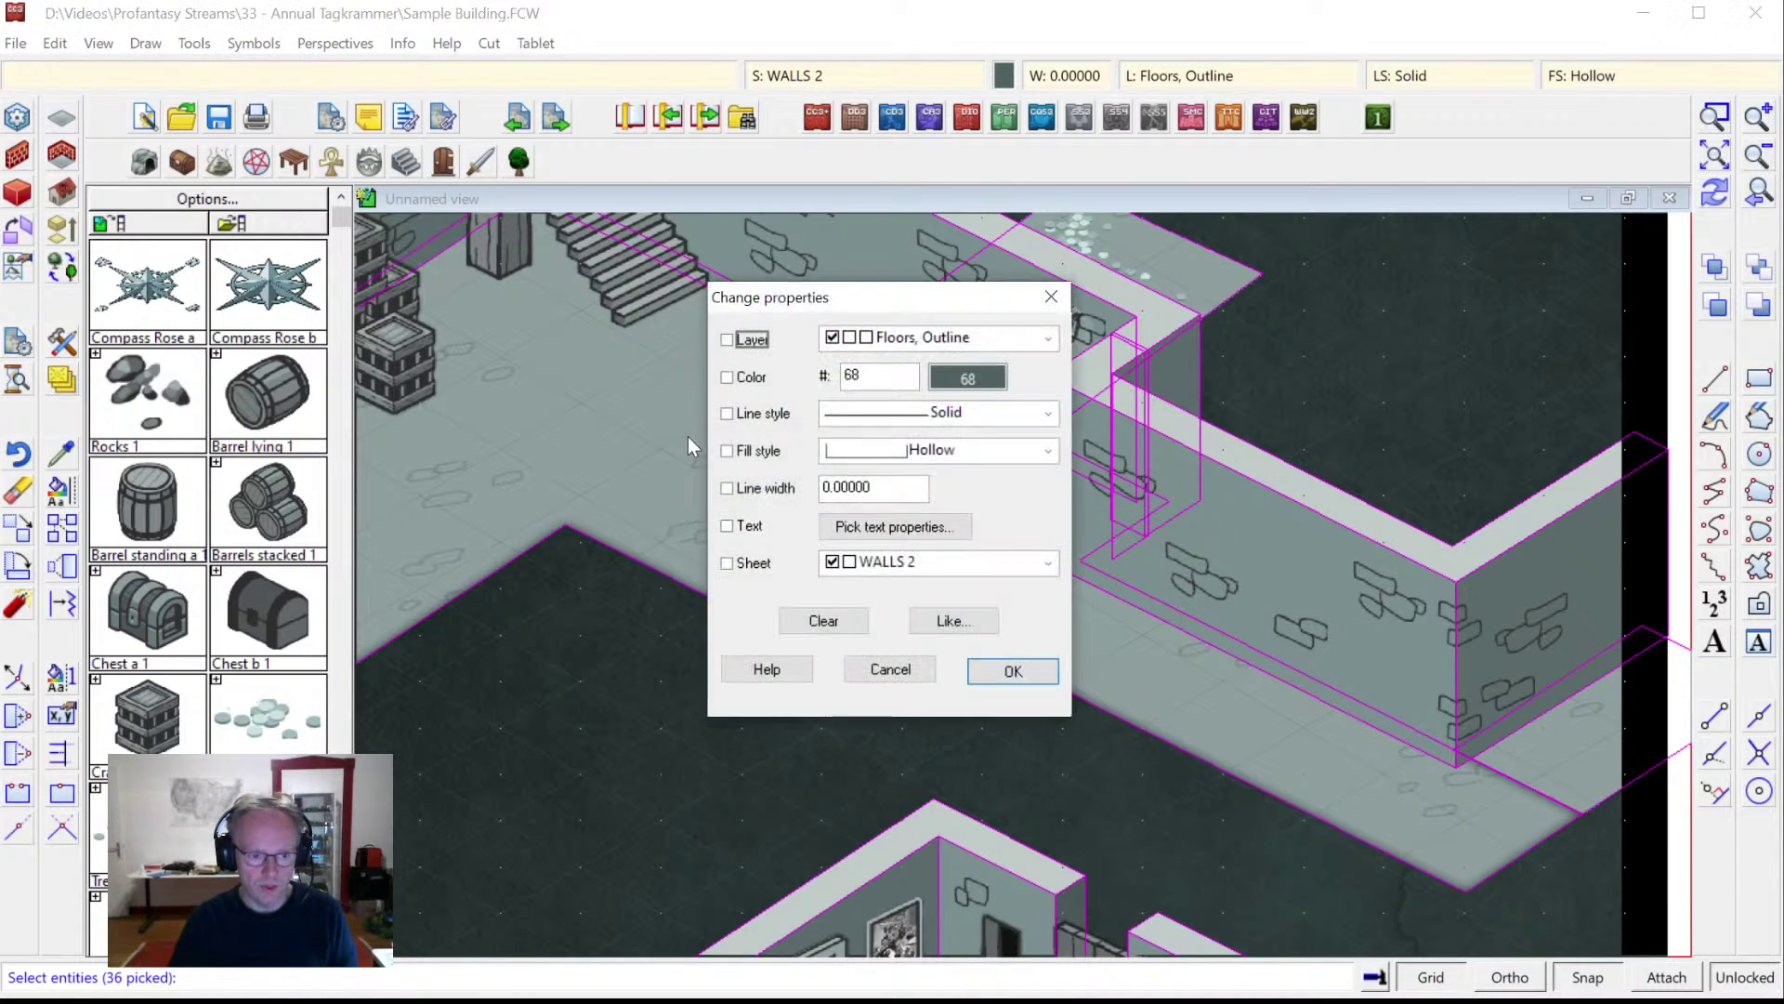
pyautogui.click(750, 490)
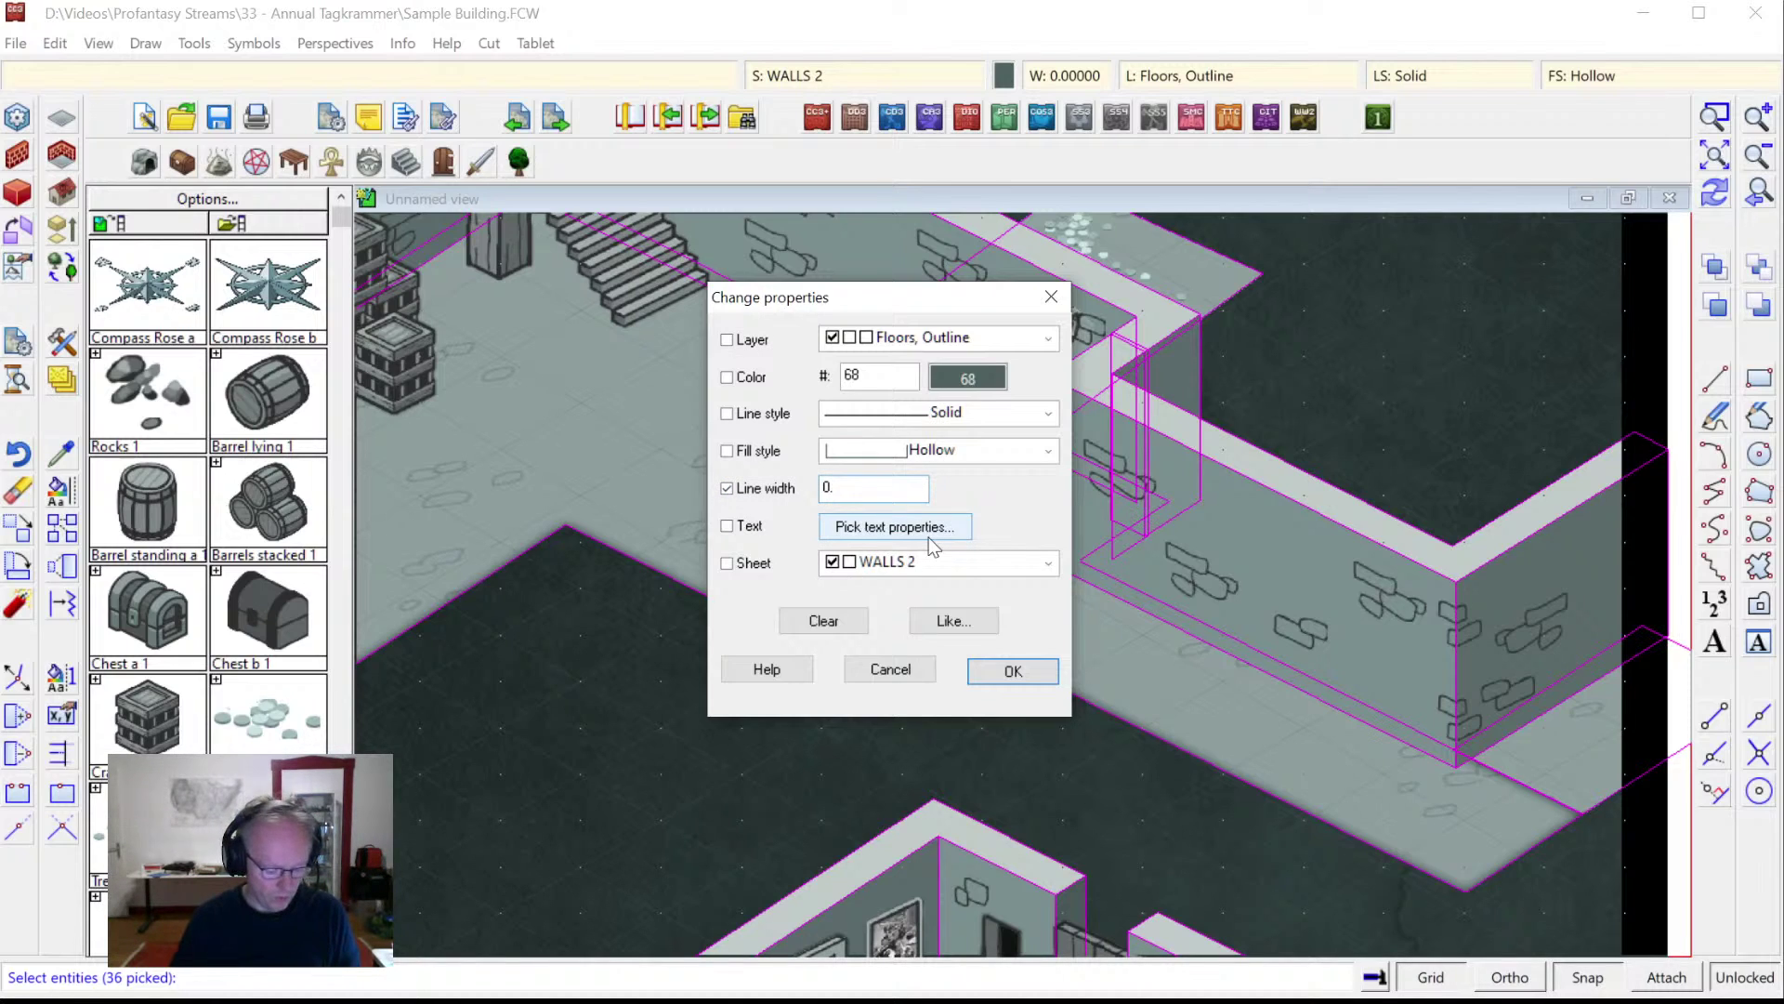
pyautogui.click(760, 450)
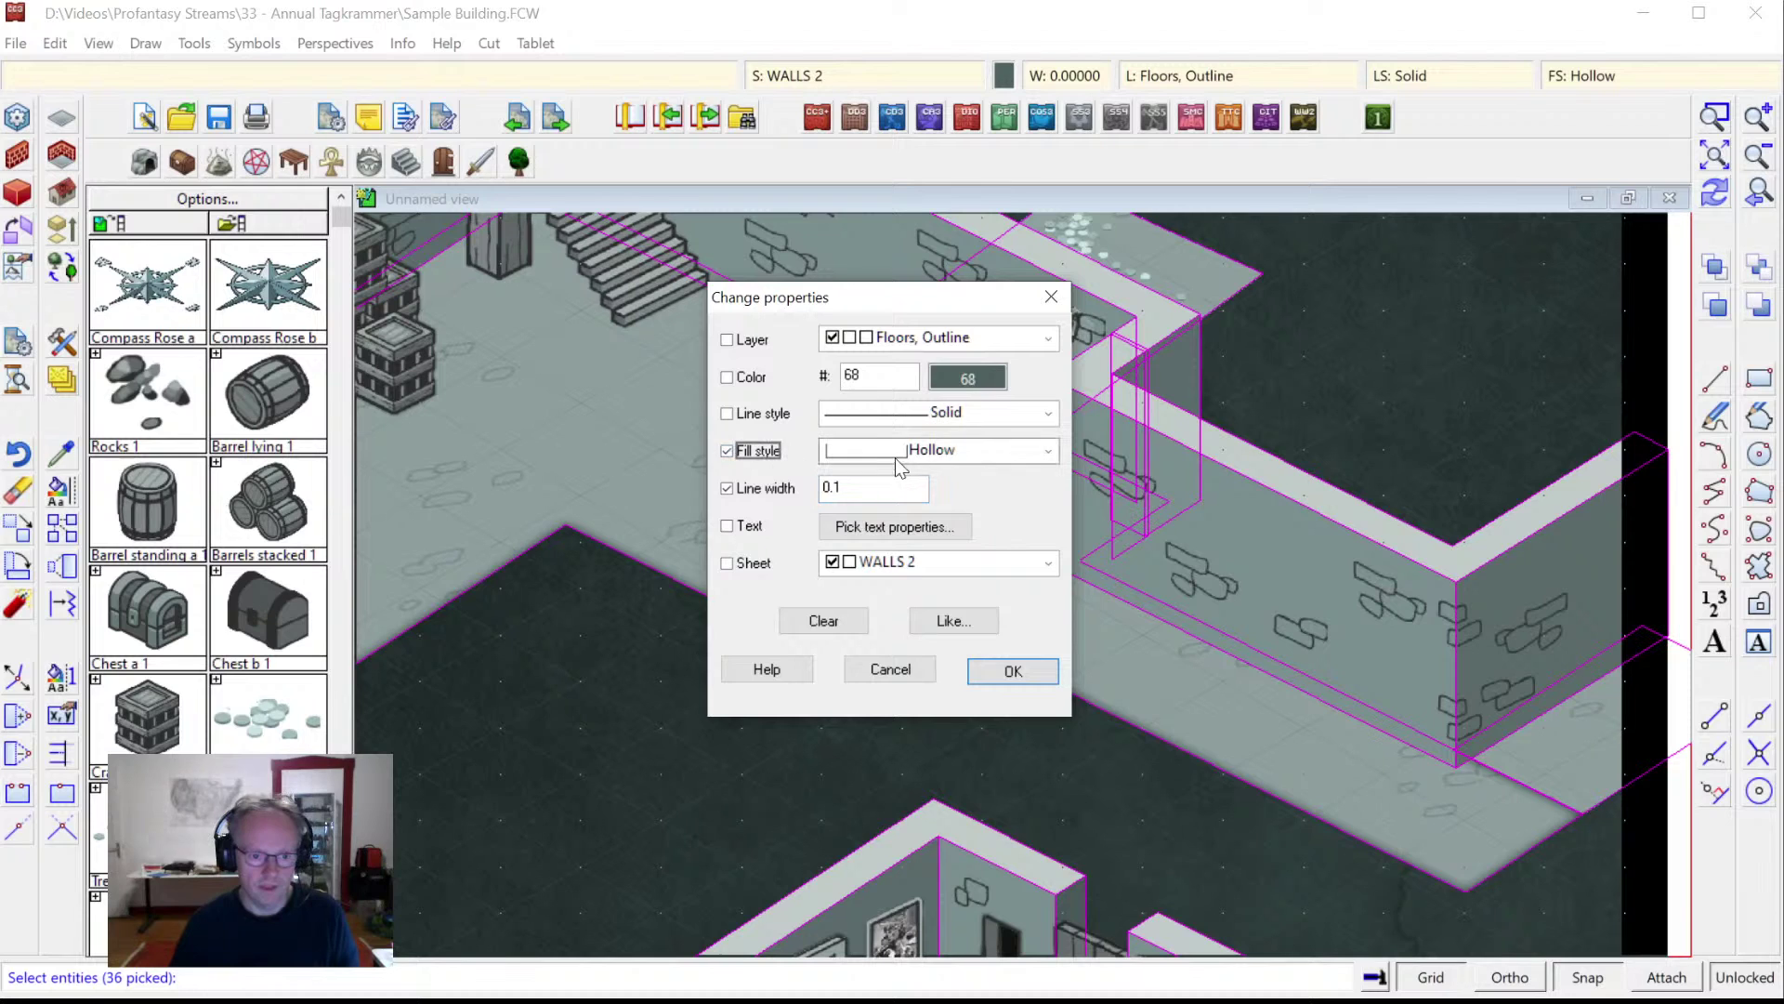
pyautogui.click(971, 449)
pyautogui.scroll(1, 1308, 488)
pyautogui.click(1084, 465)
pyautogui.click(1013, 670)
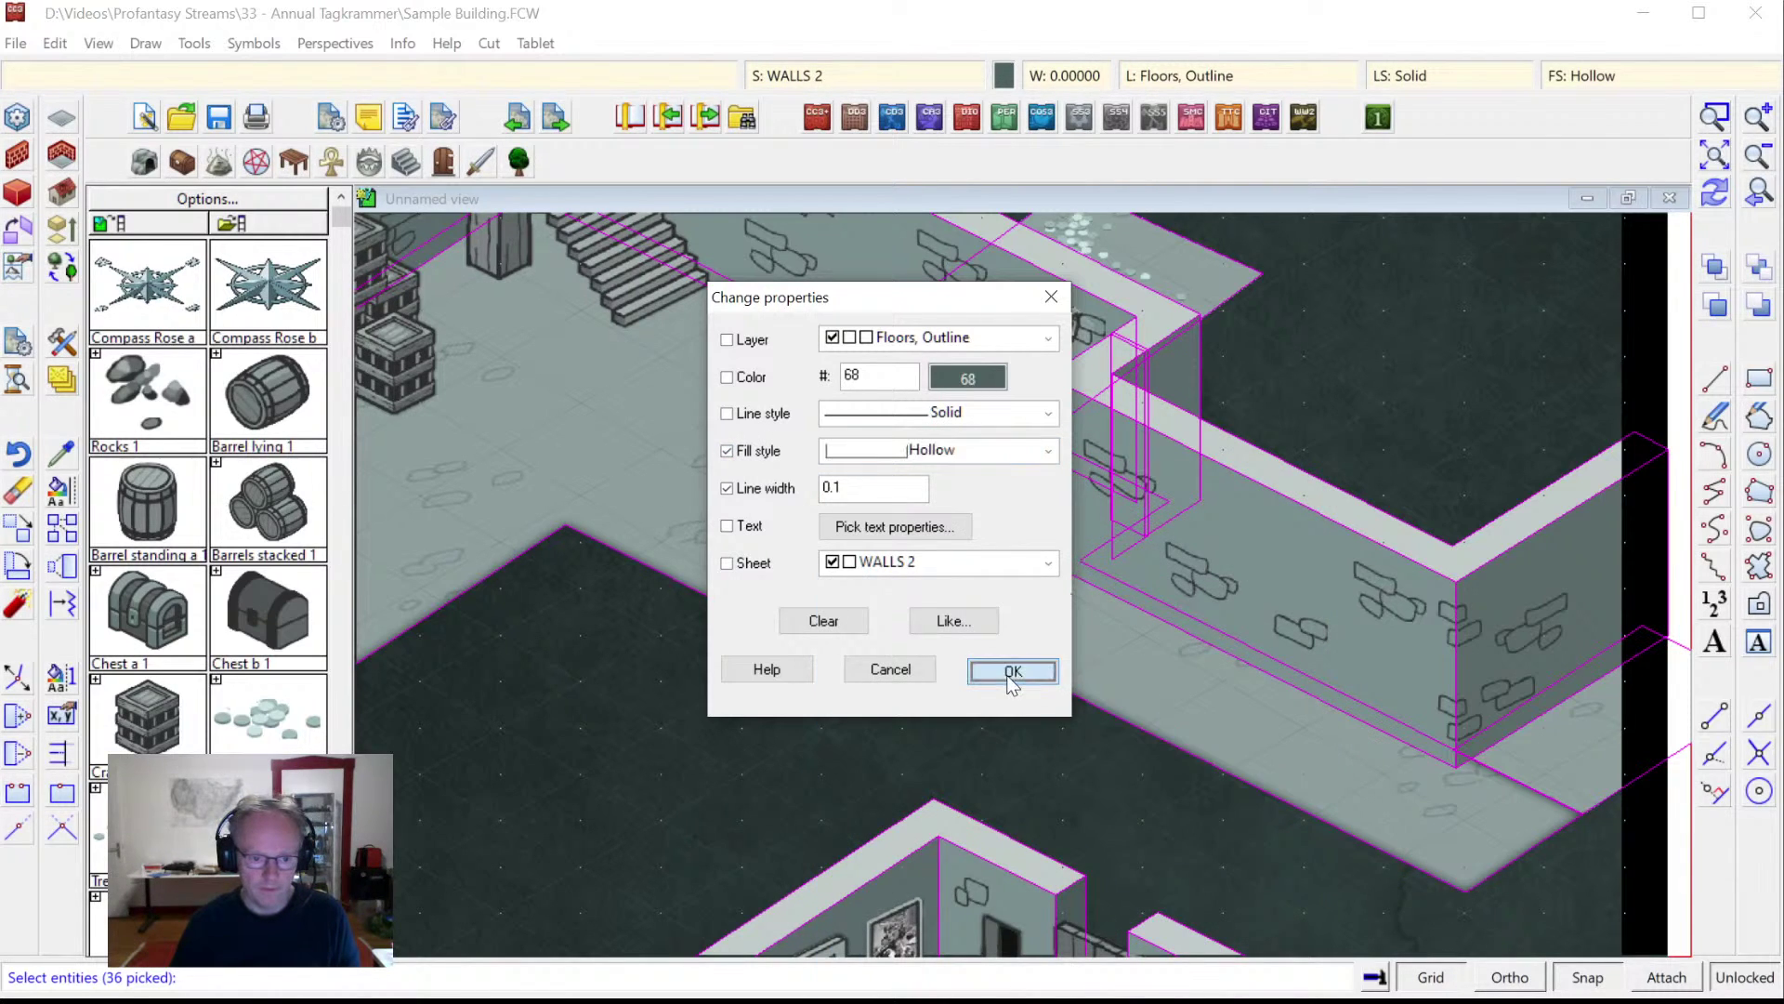
pyautogui.click(1718, 206)
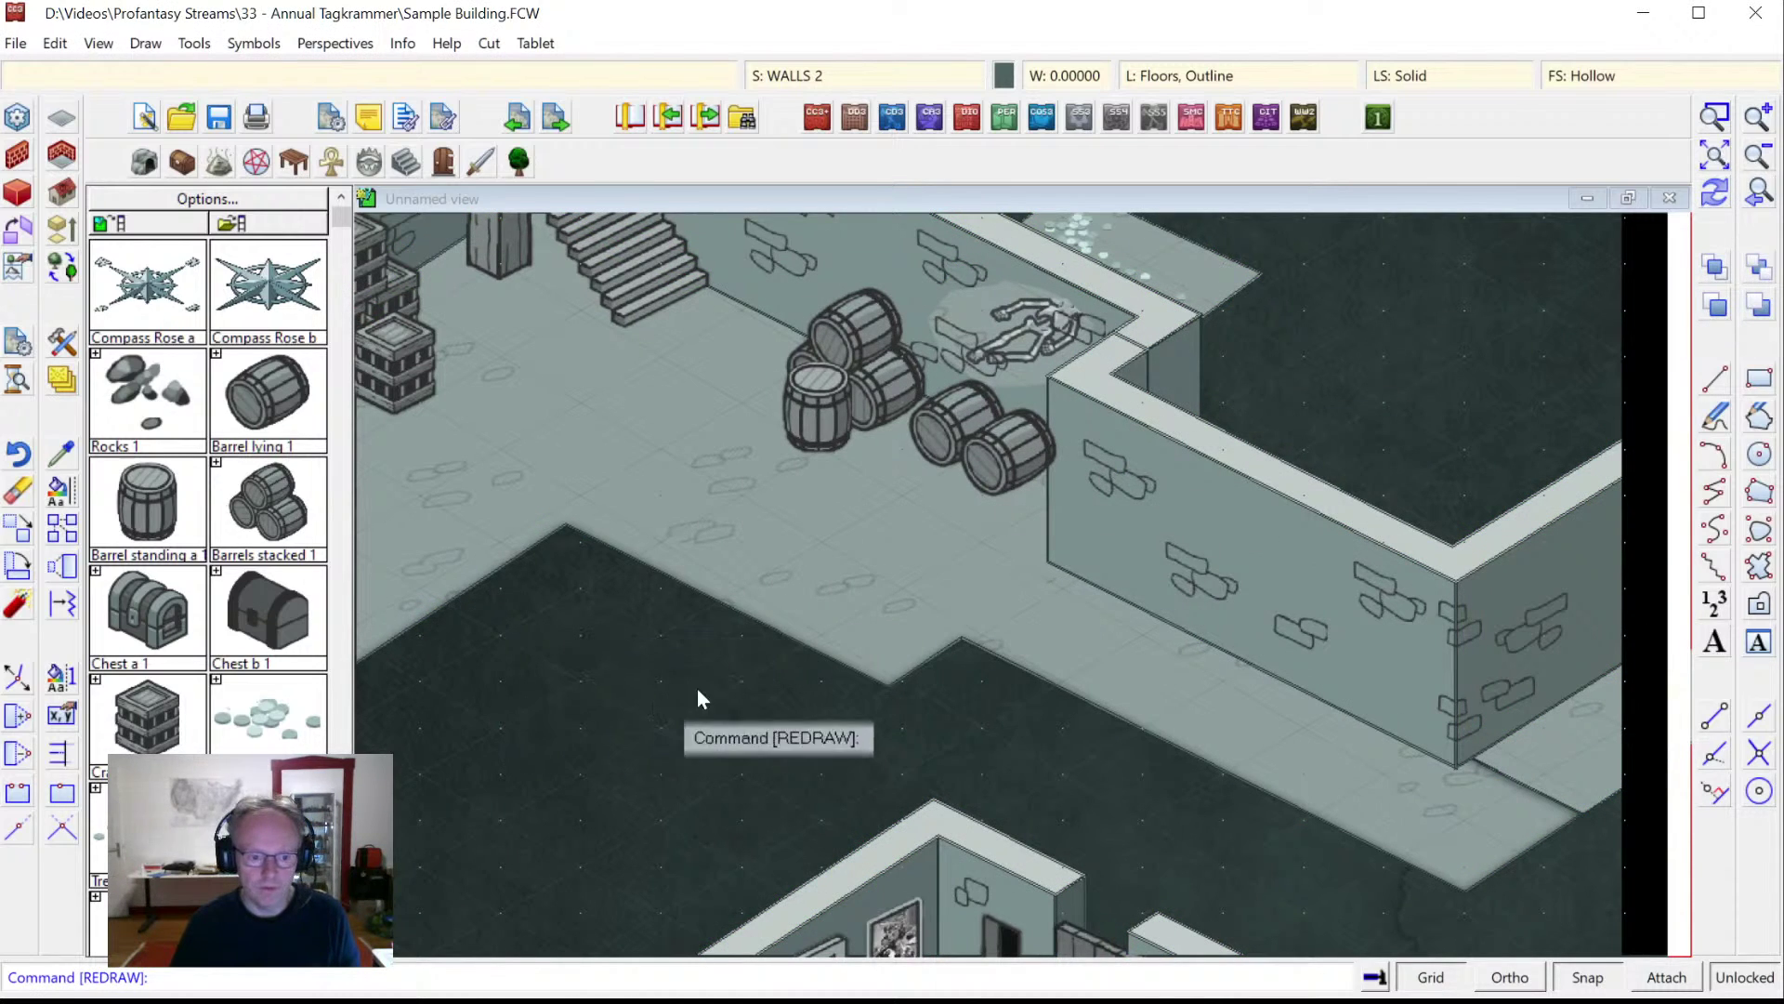
# Change the line style and fill style of the previously selected color 65 outlines to Solid.
pyautogui.click(1717, 116)
pyautogui.click(1039, 354)
pyautogui.click(1123, 436)
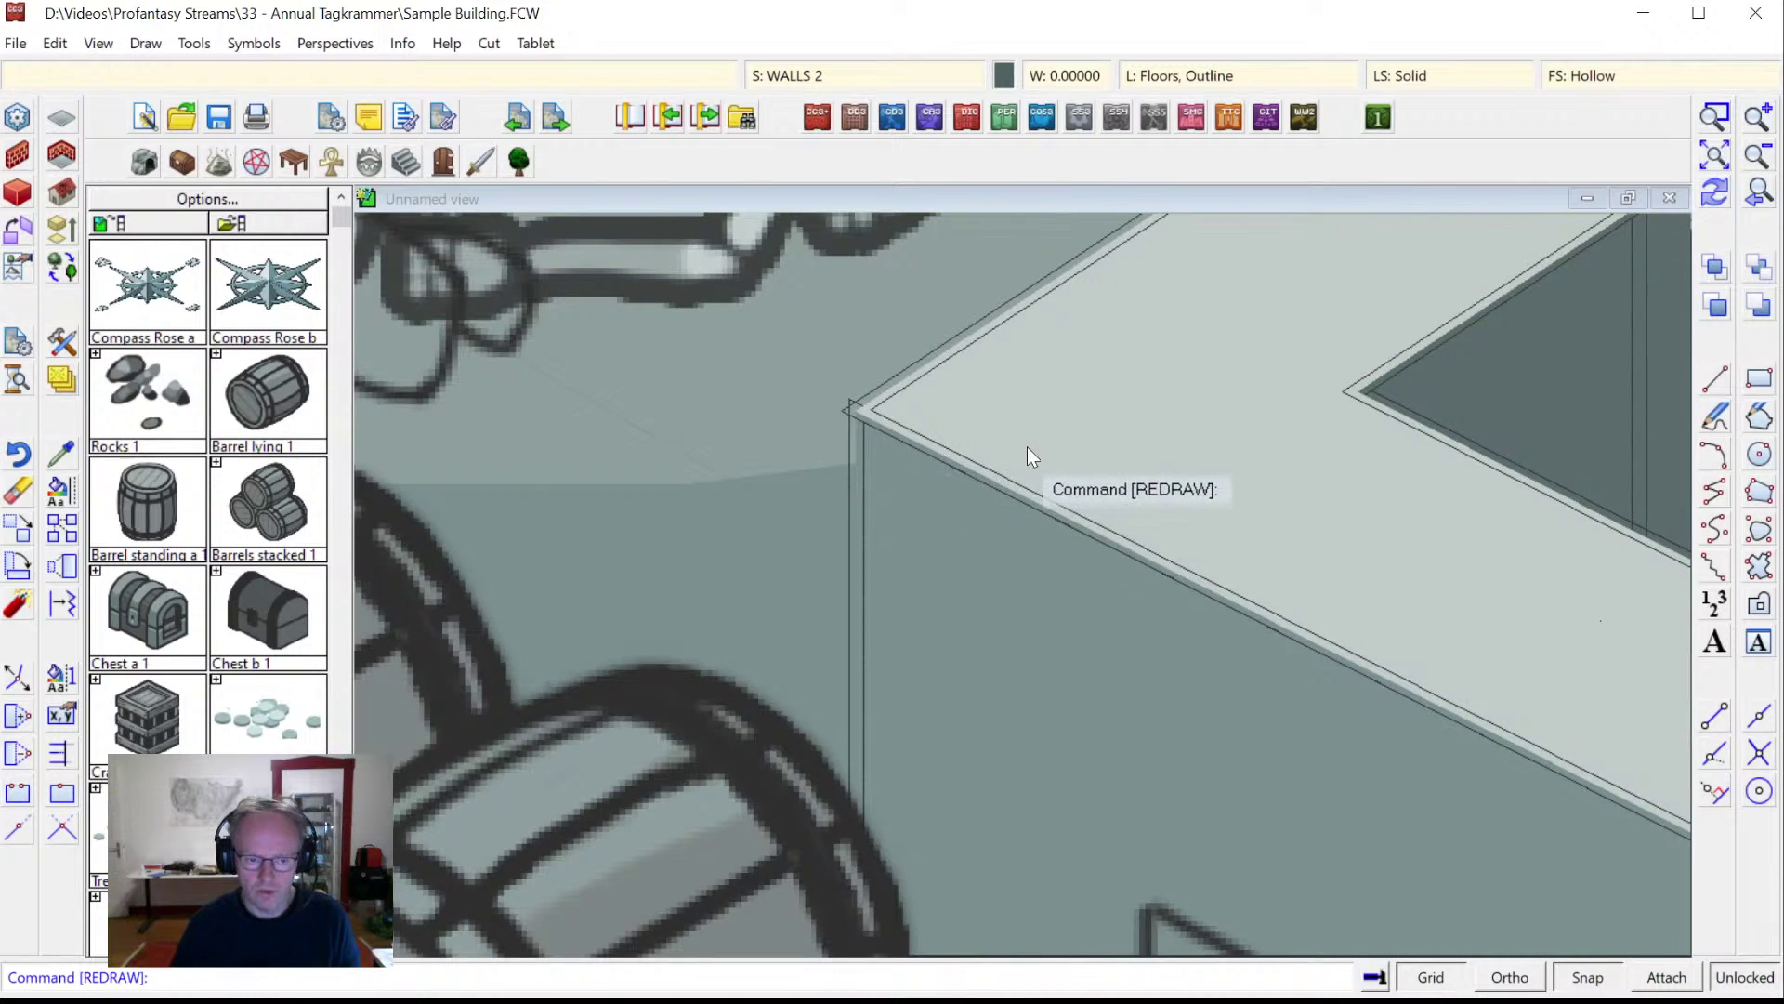
pyautogui.click(61, 490)
pyautogui.rightClick(577, 493)
pyautogui.click(625, 589)
pyautogui.press('Return')
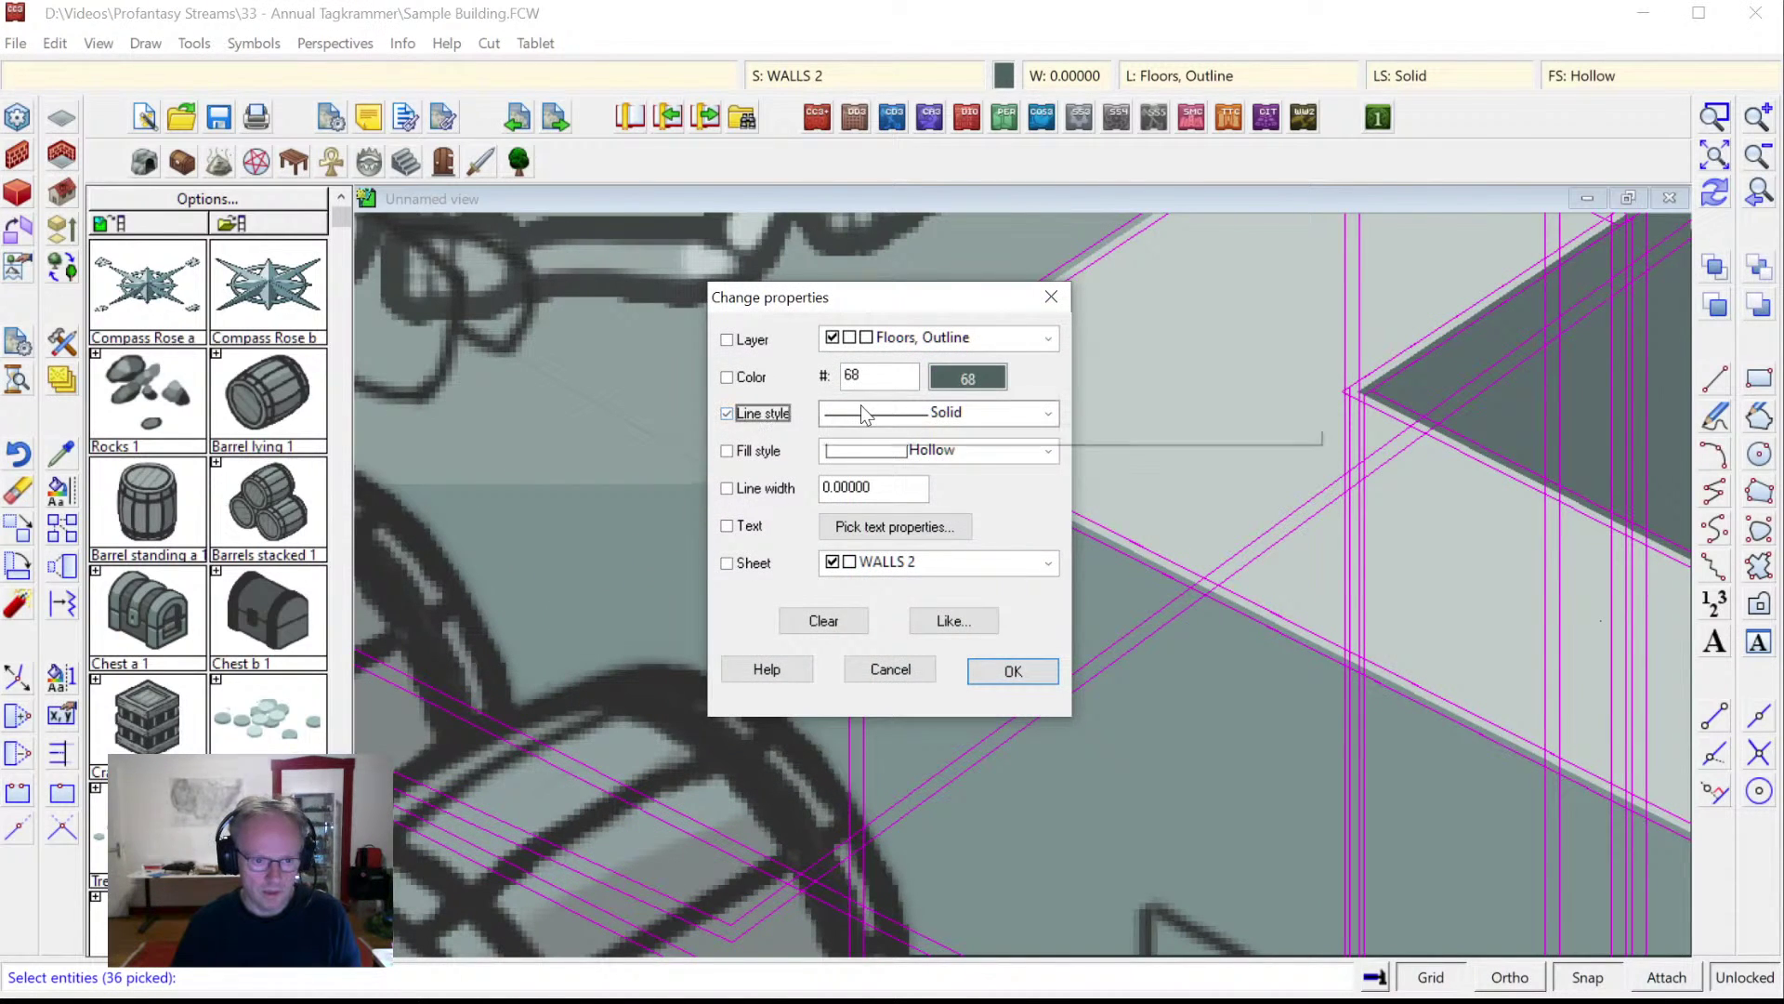
pyautogui.click(860, 408)
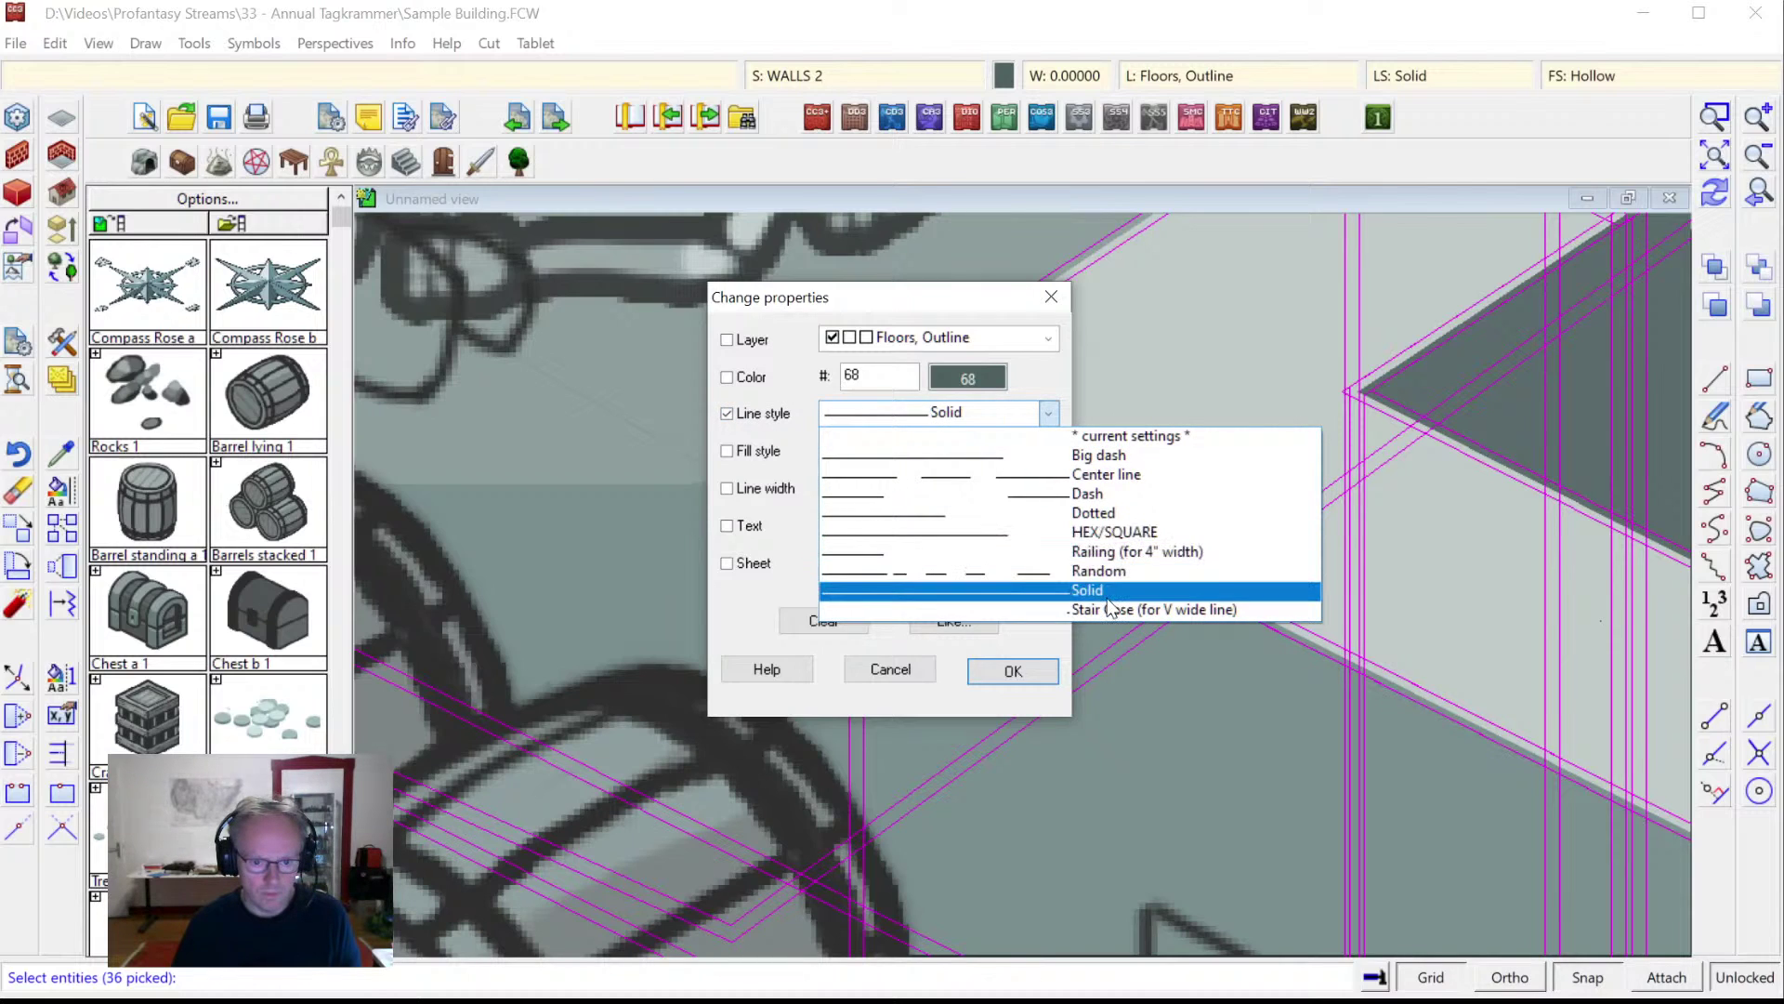
pyautogui.click(777, 416)
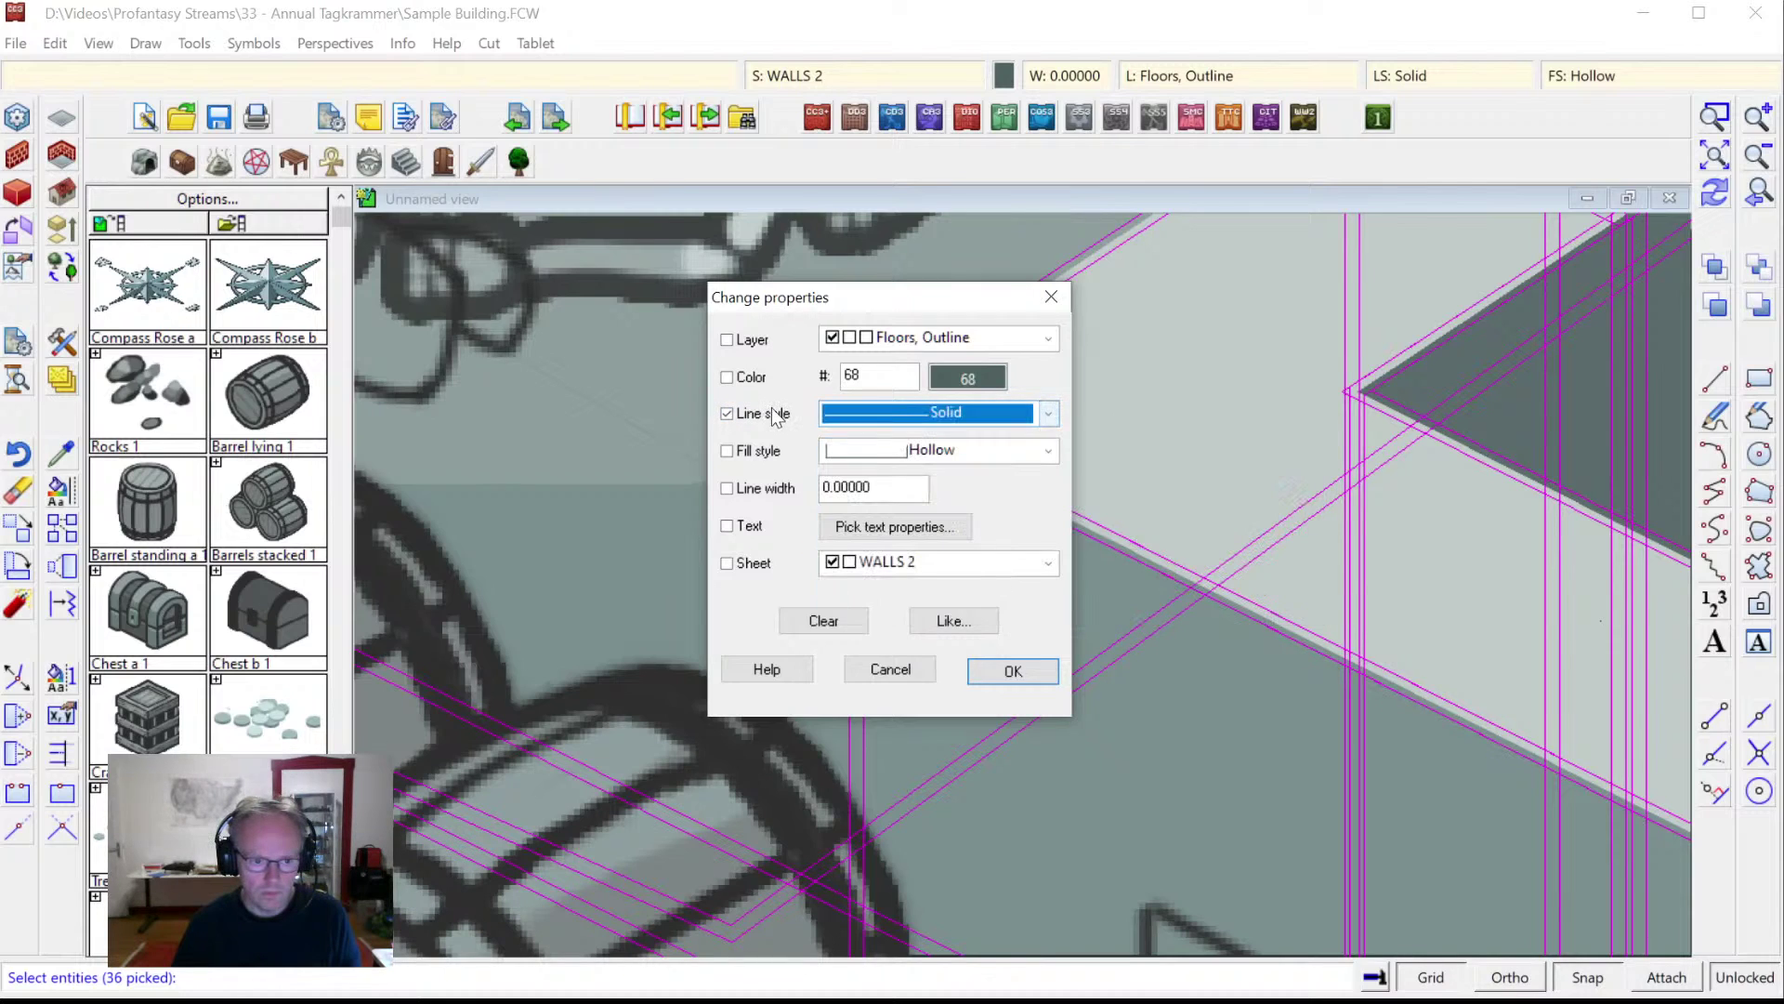
pyautogui.click(902, 416)
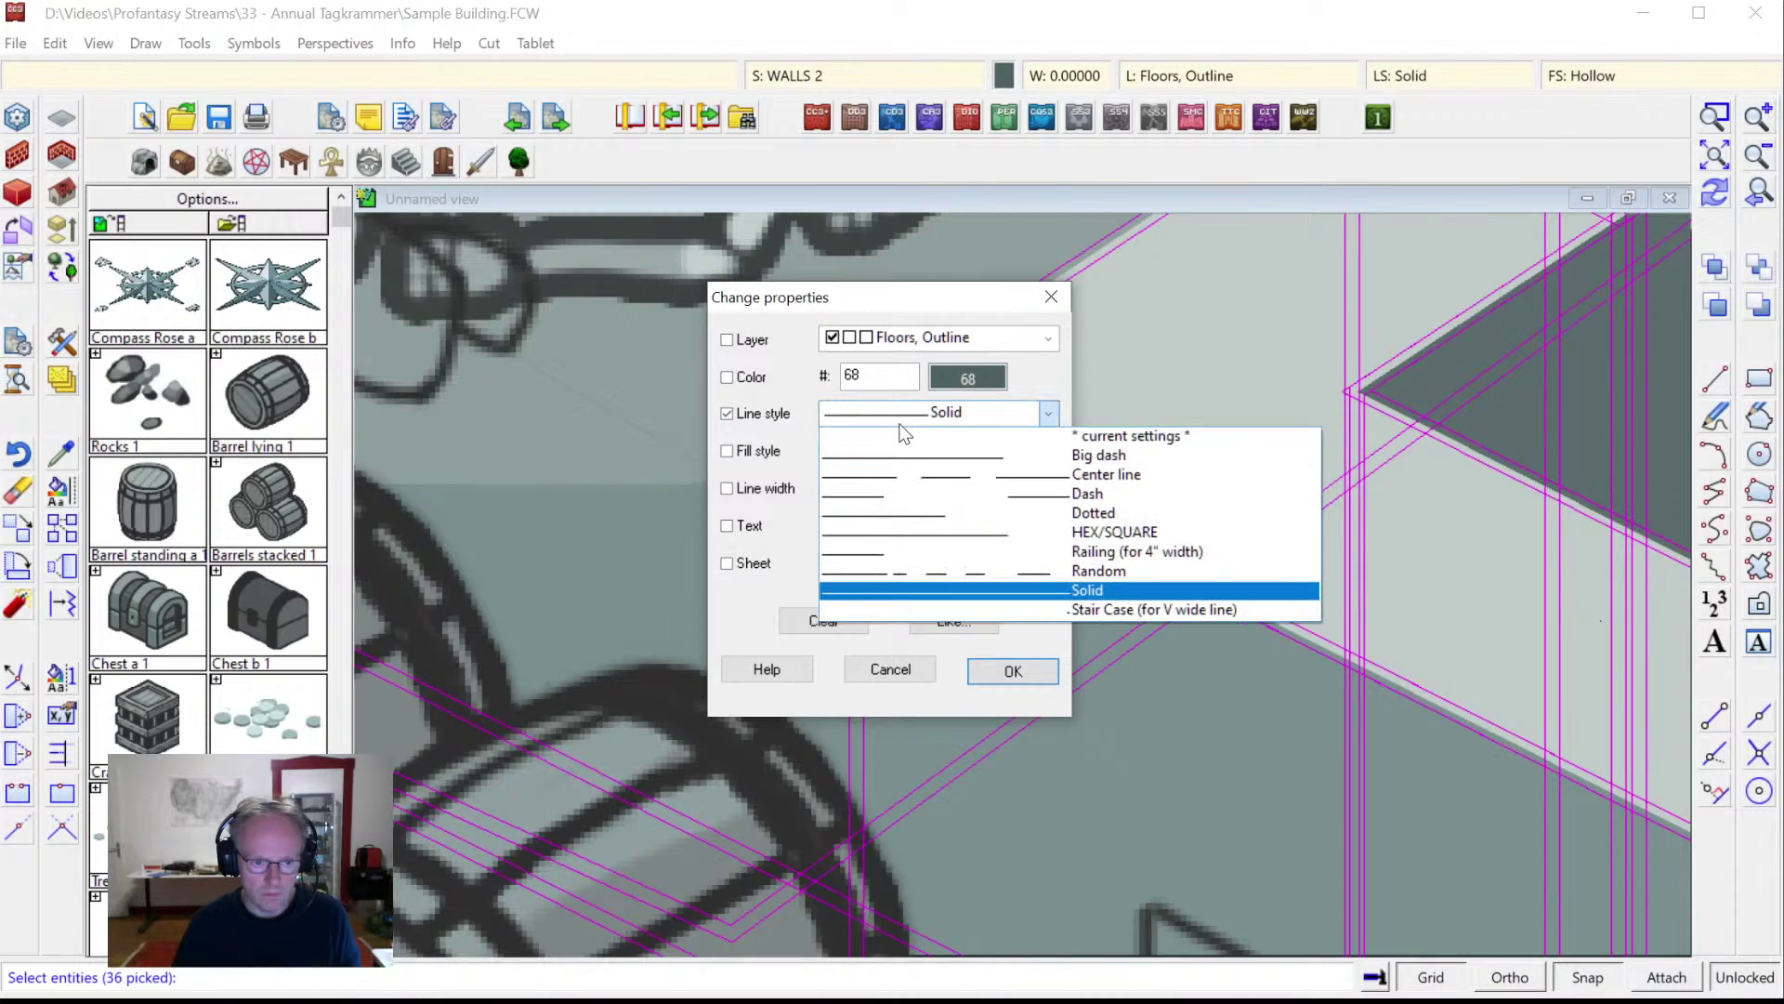
pyautogui.click(913, 591)
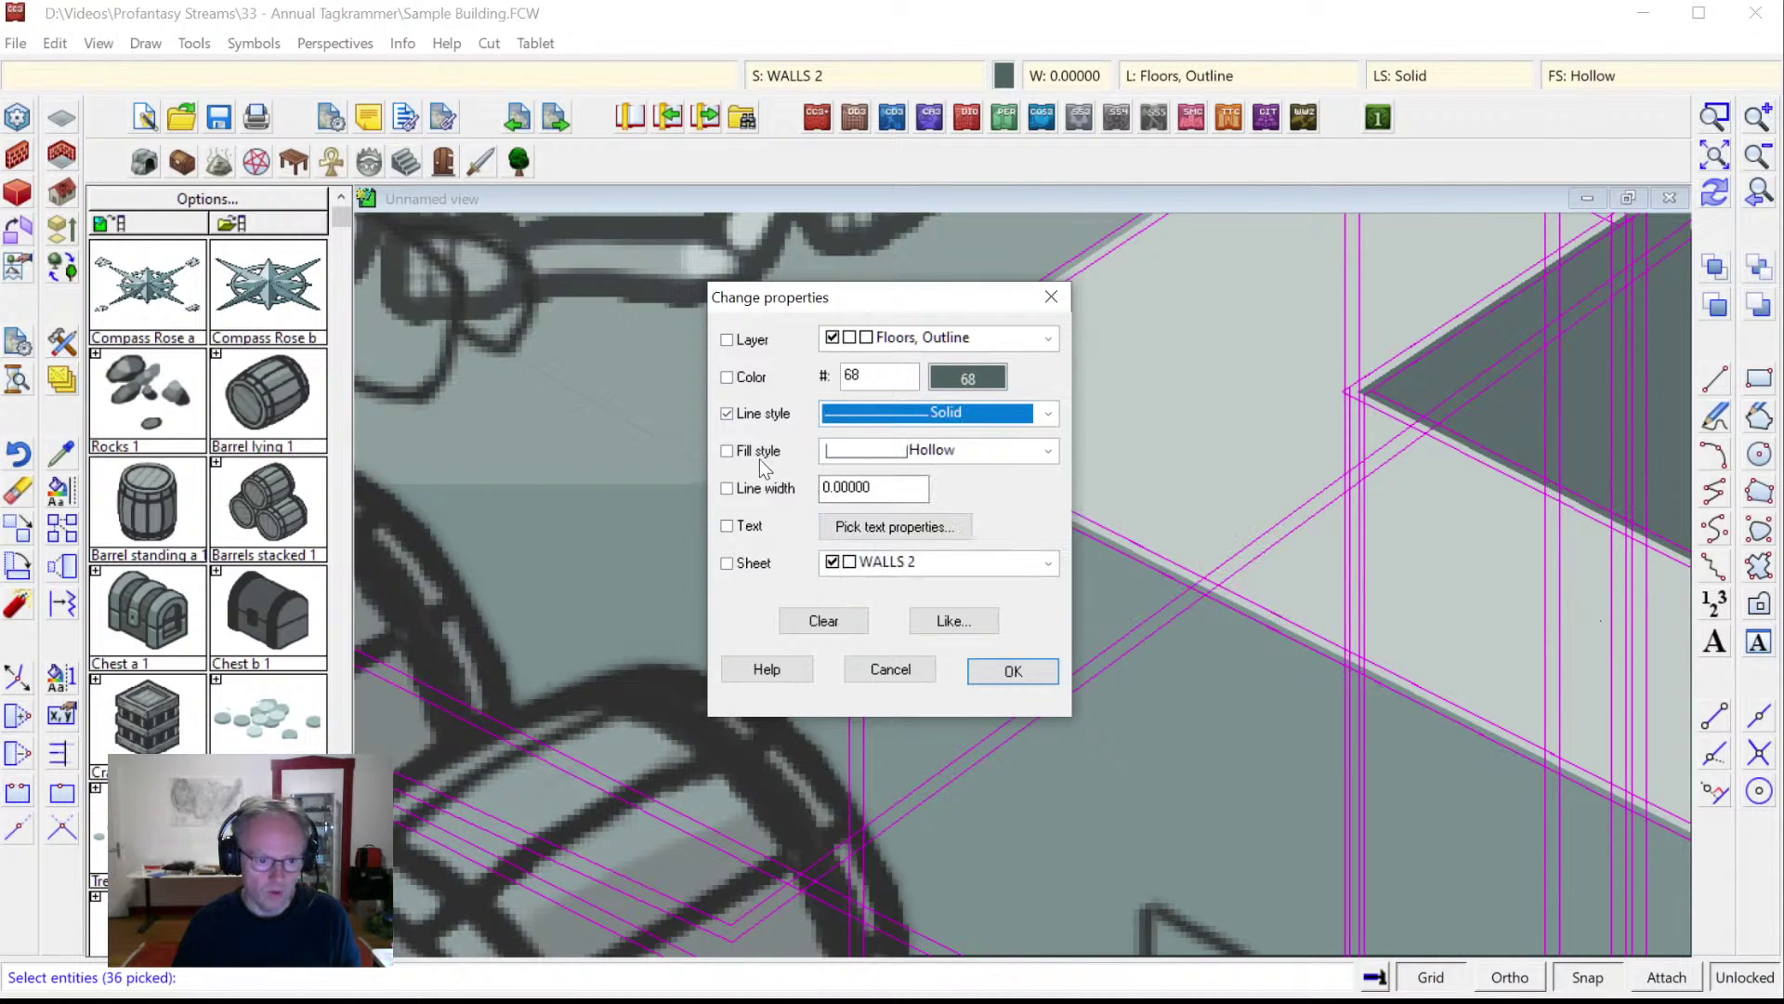
pyautogui.click(947, 452)
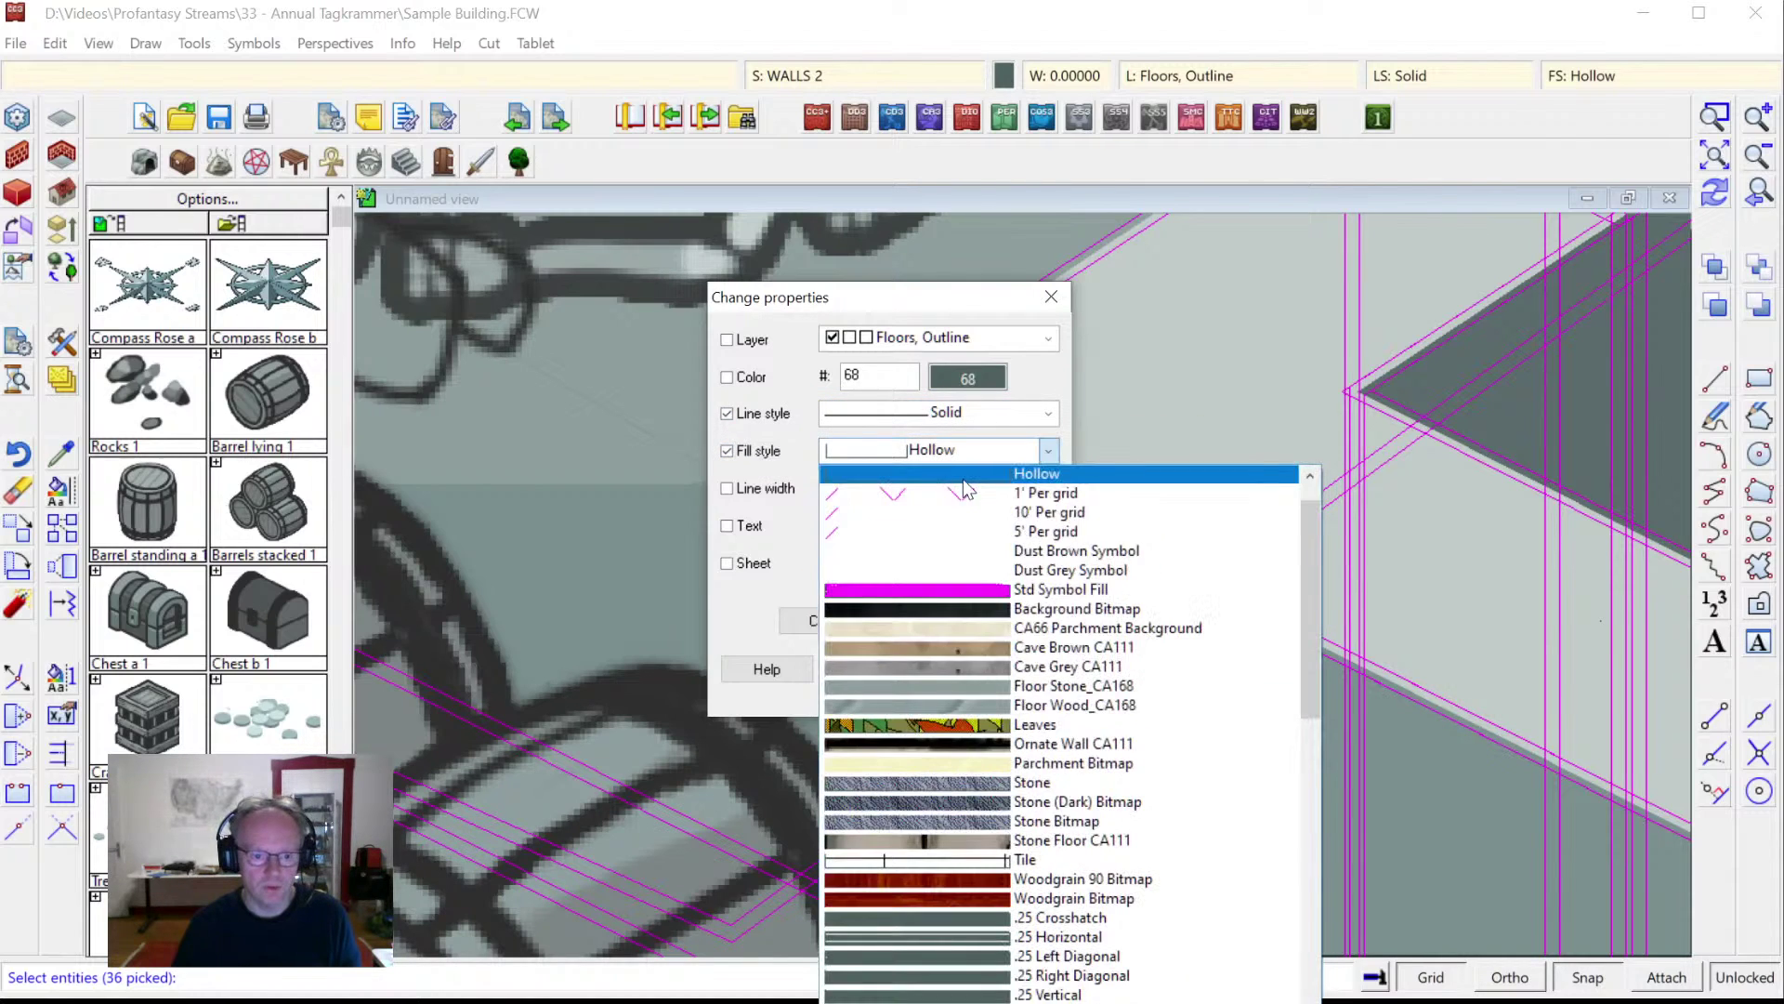
pyautogui.scroll(3, 963, 488)
pyautogui.click(952, 504)
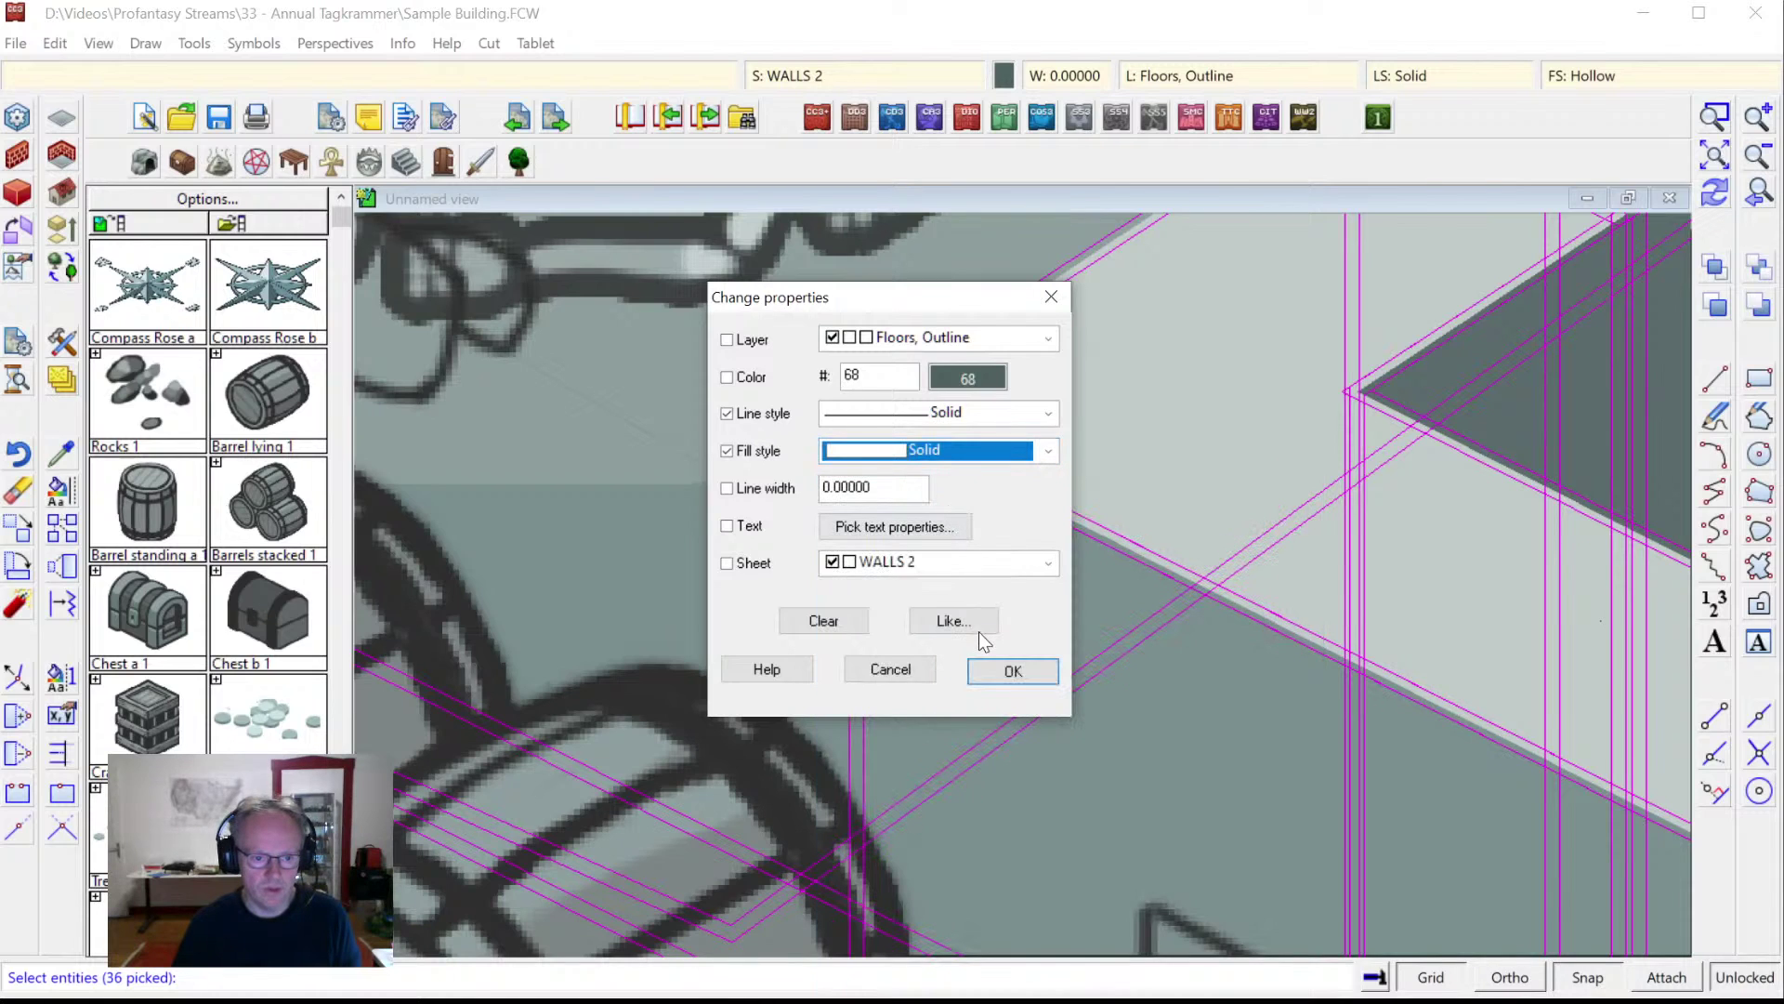
pyautogui.click(1012, 671)
pyautogui.click(1755, 197)
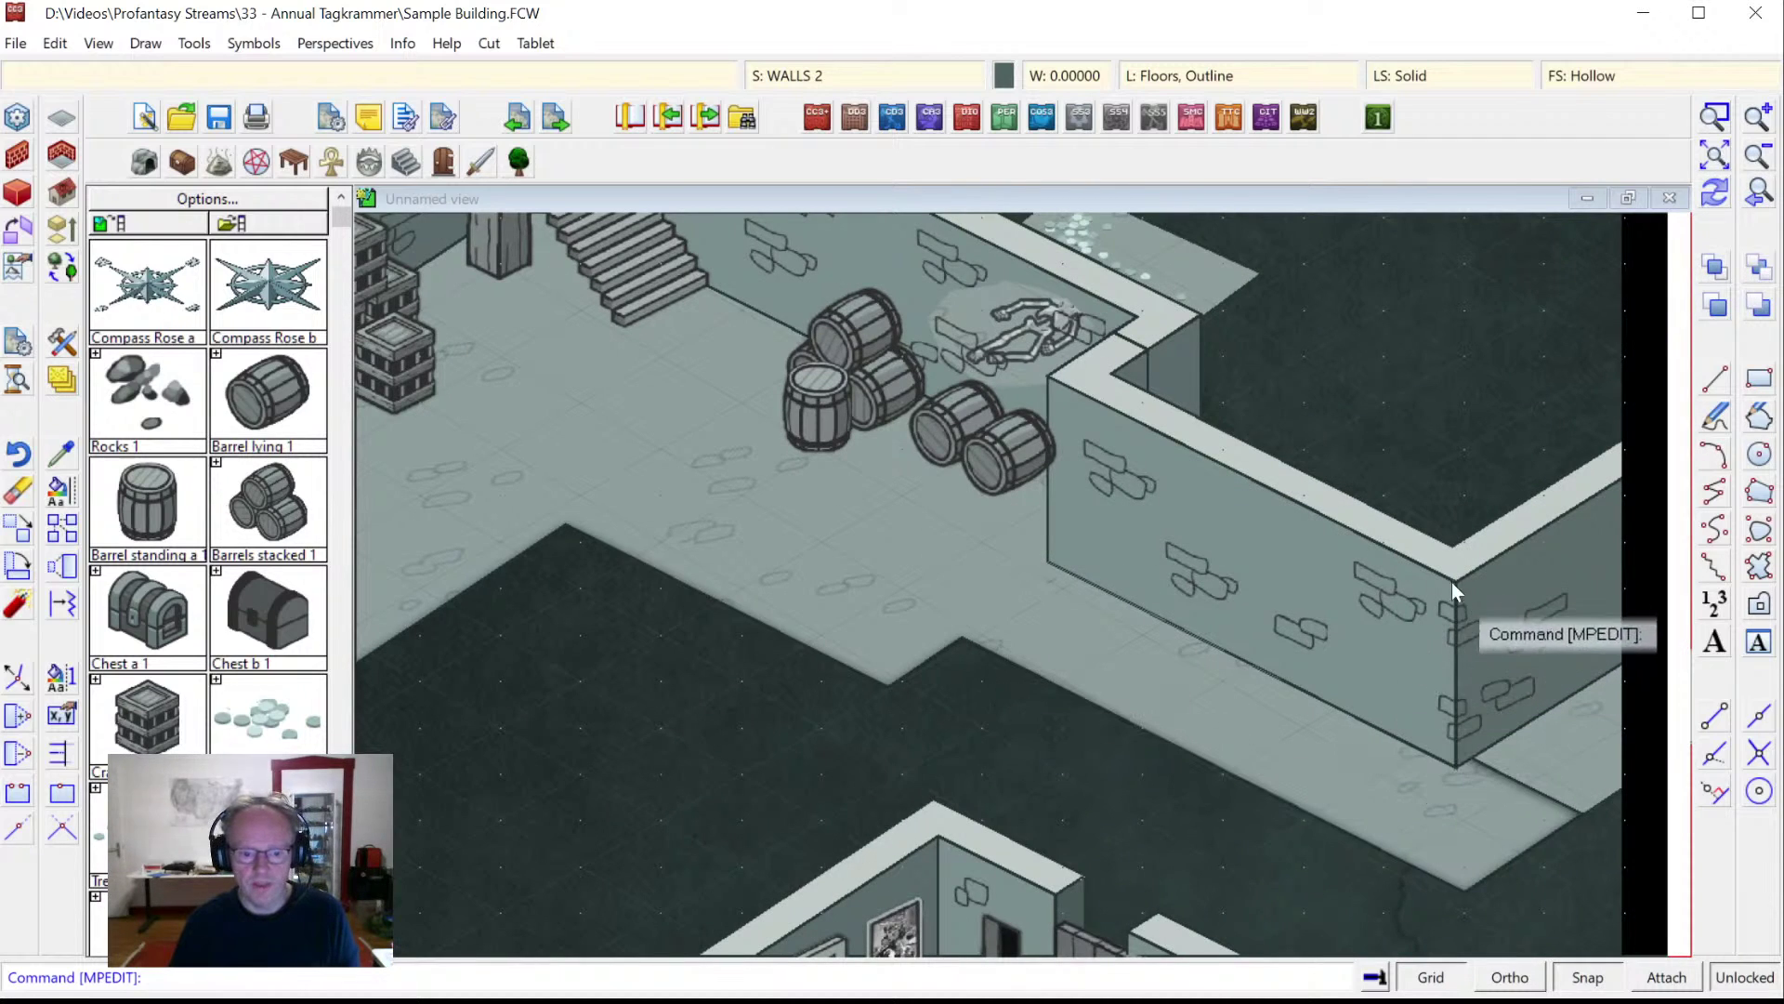
# Turn the whole-drawing RGB Matrix Process effect off and back on to compare the map's colours.
pyautogui.click(1717, 160)
pyautogui.click(873, 604)
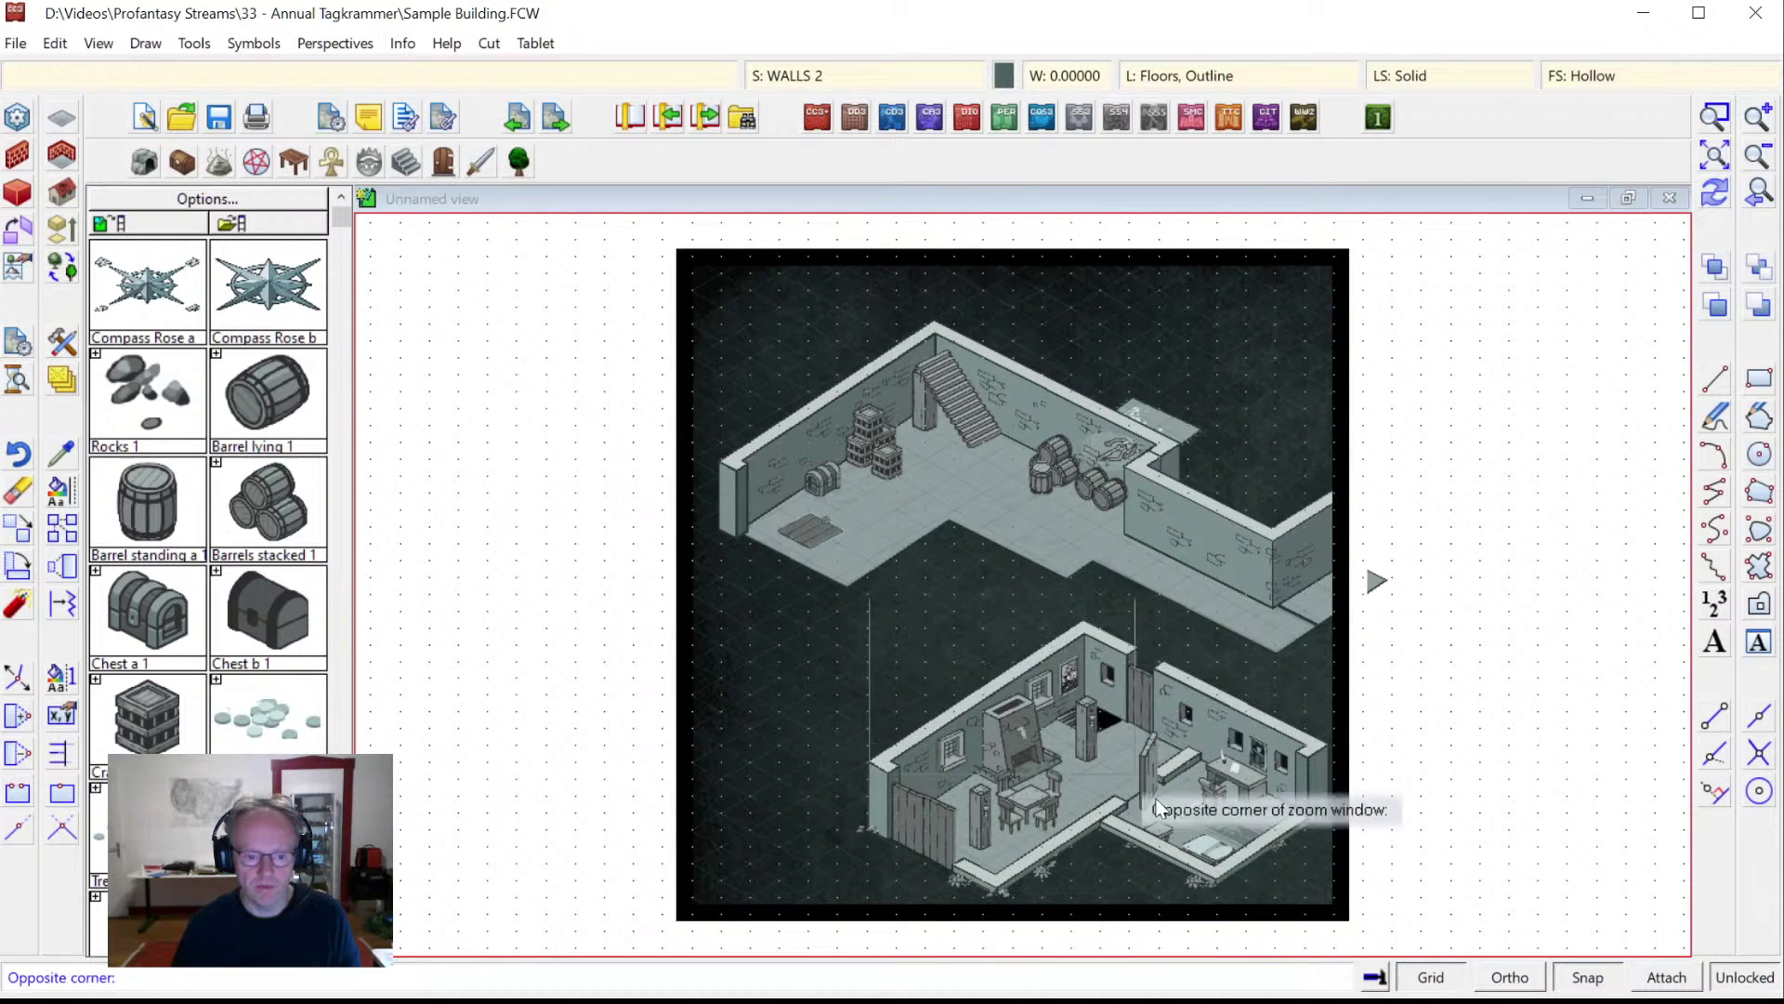
pyautogui.click(1176, 817)
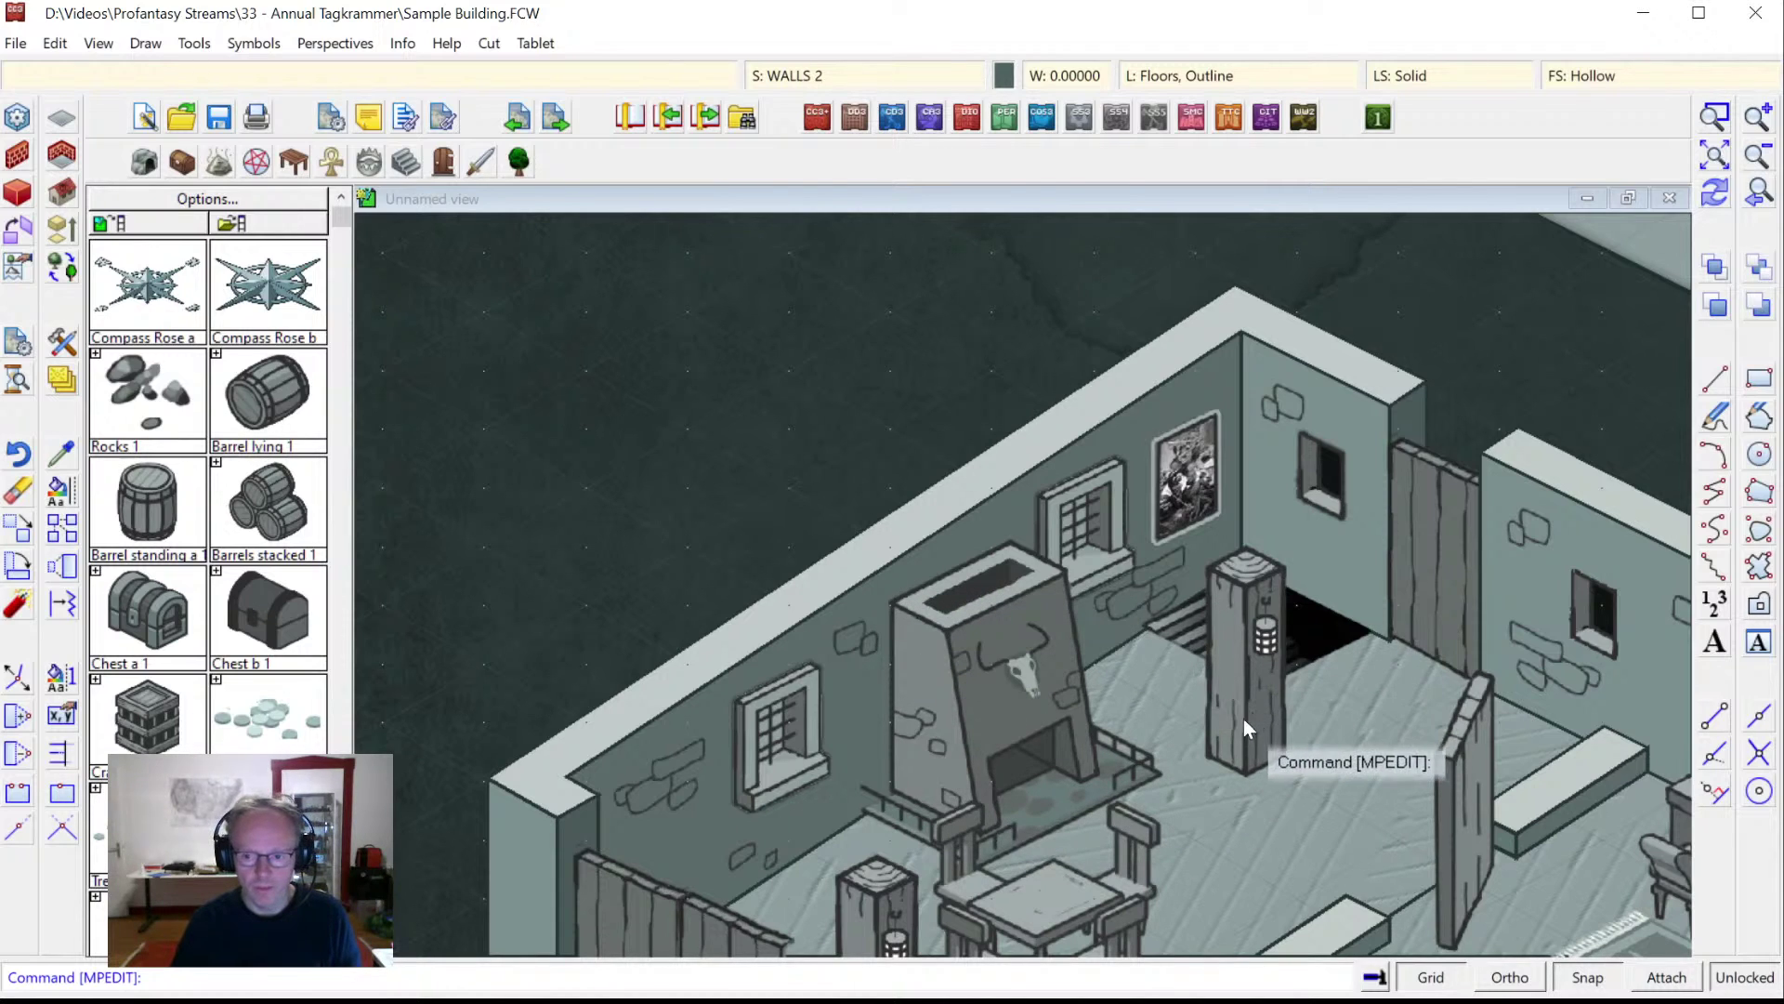
pyautogui.click(1715, 160)
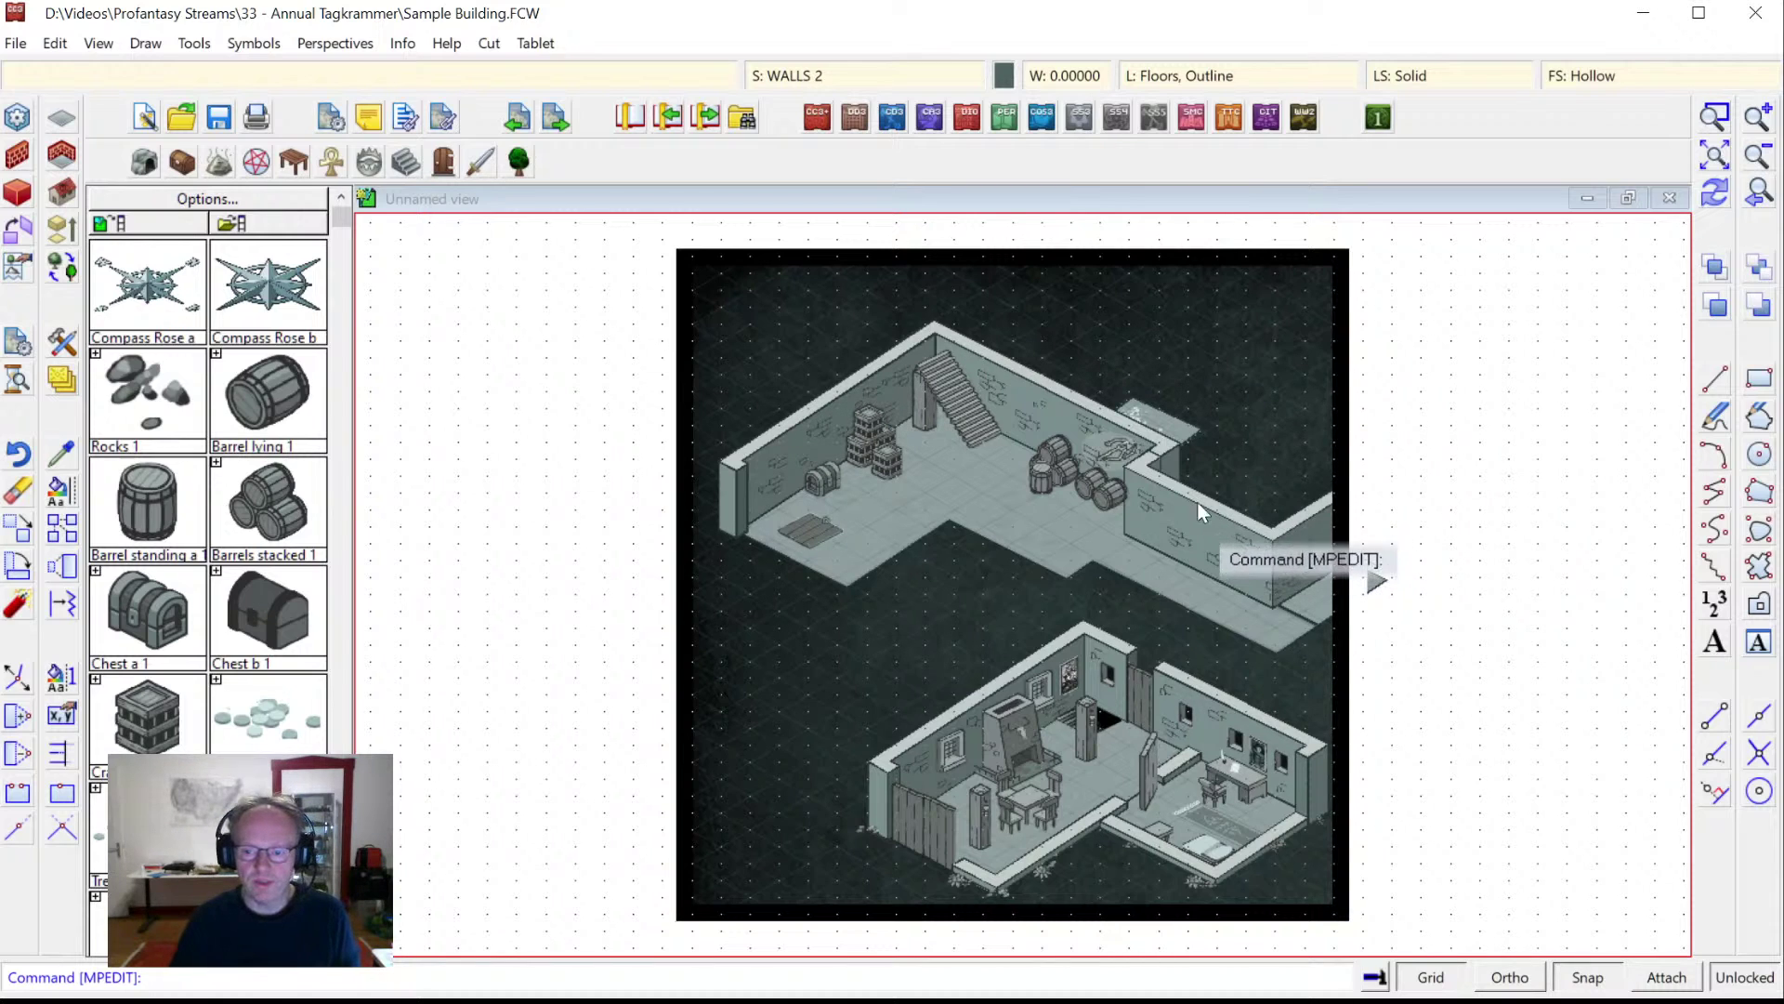
pyautogui.click(804, 78)
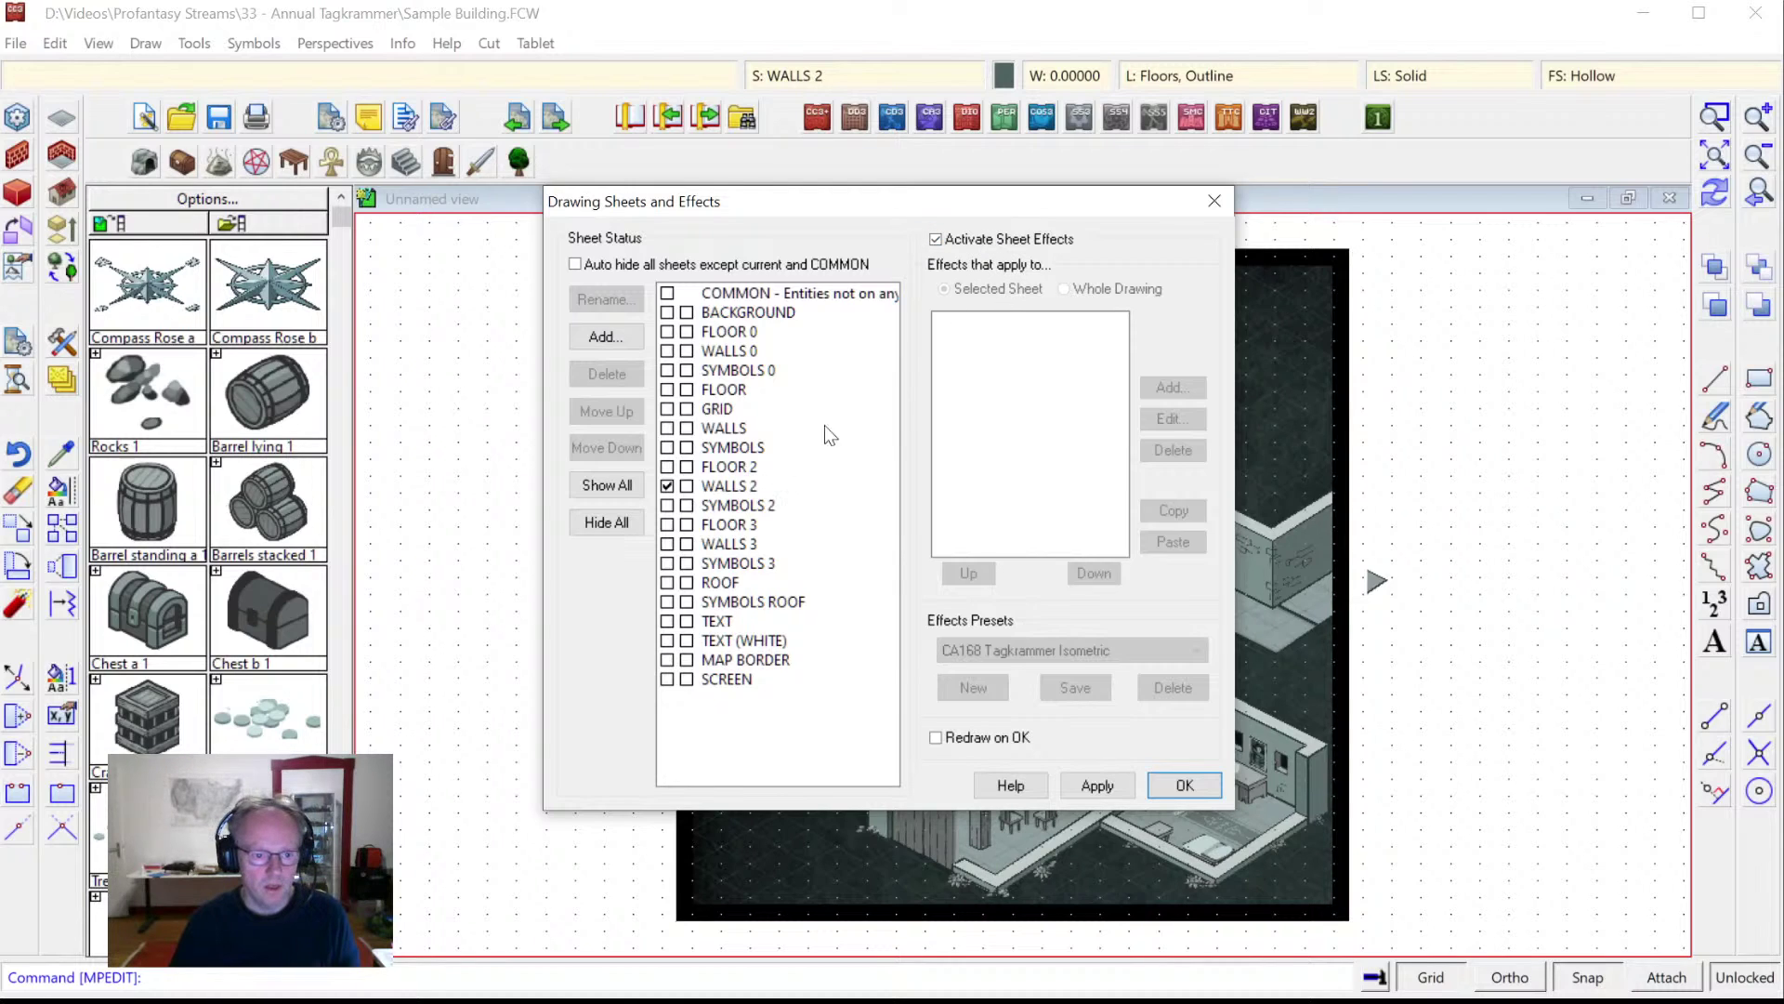
pyautogui.click(721, 504)
pyautogui.click(722, 481)
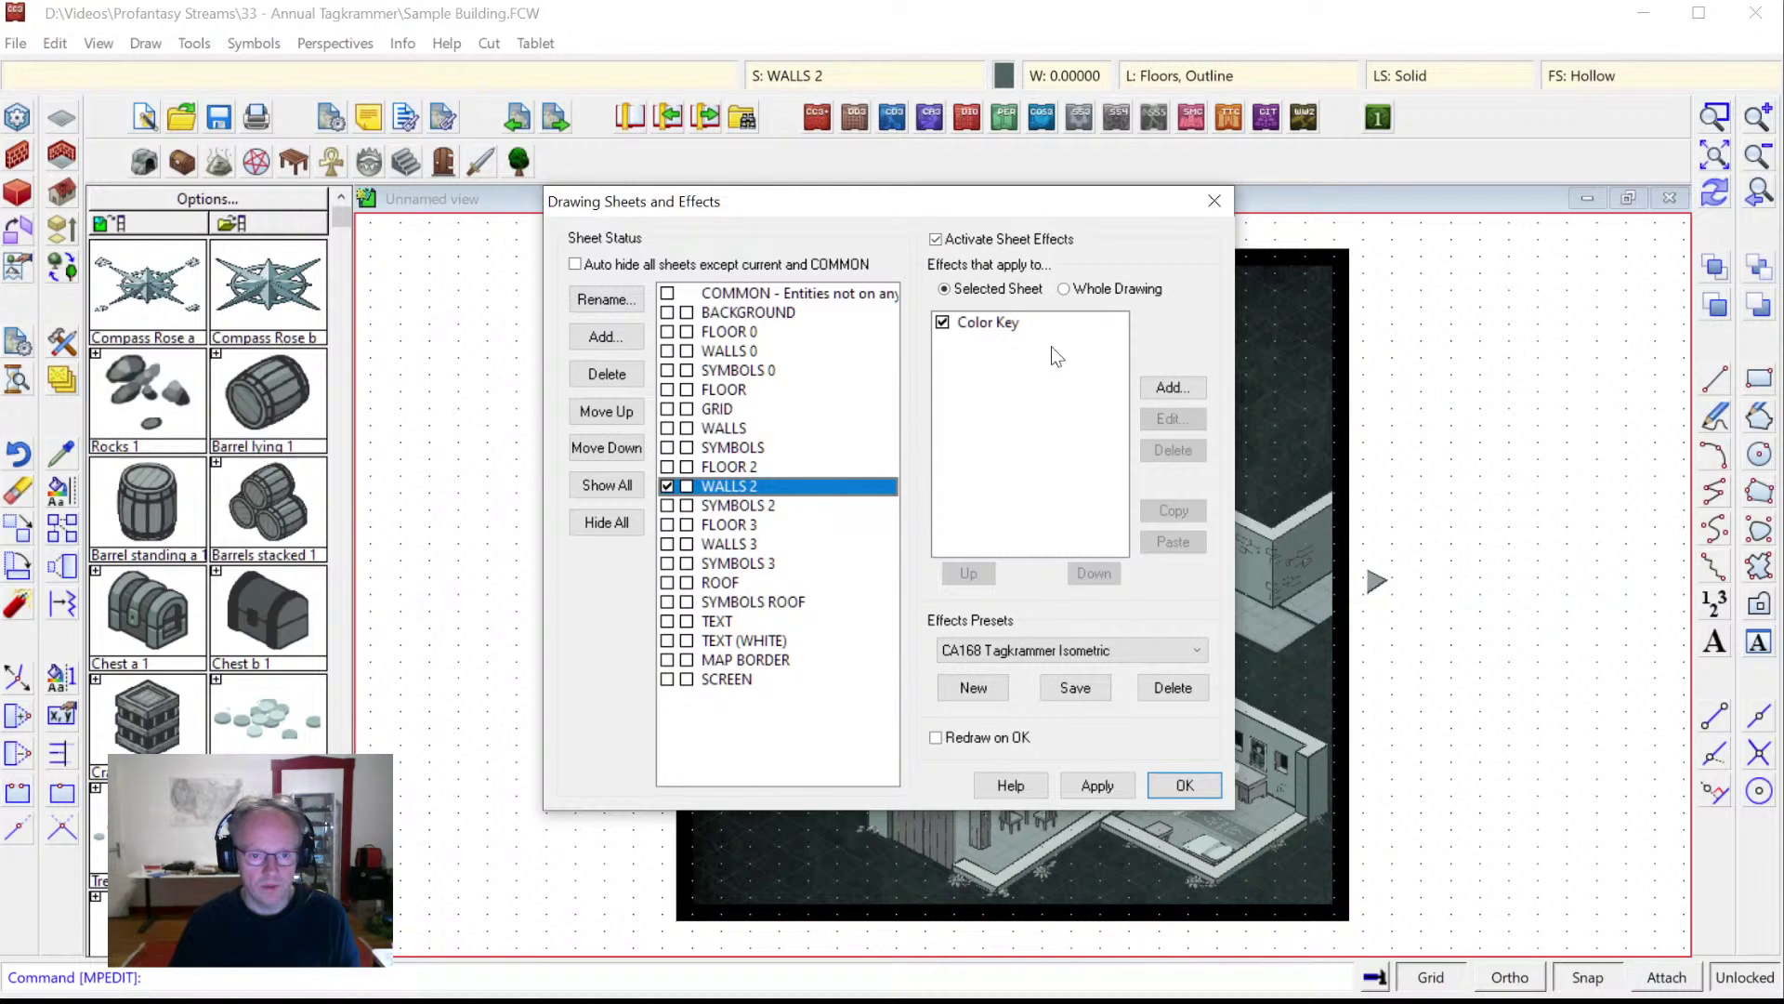
pyautogui.click(1078, 290)
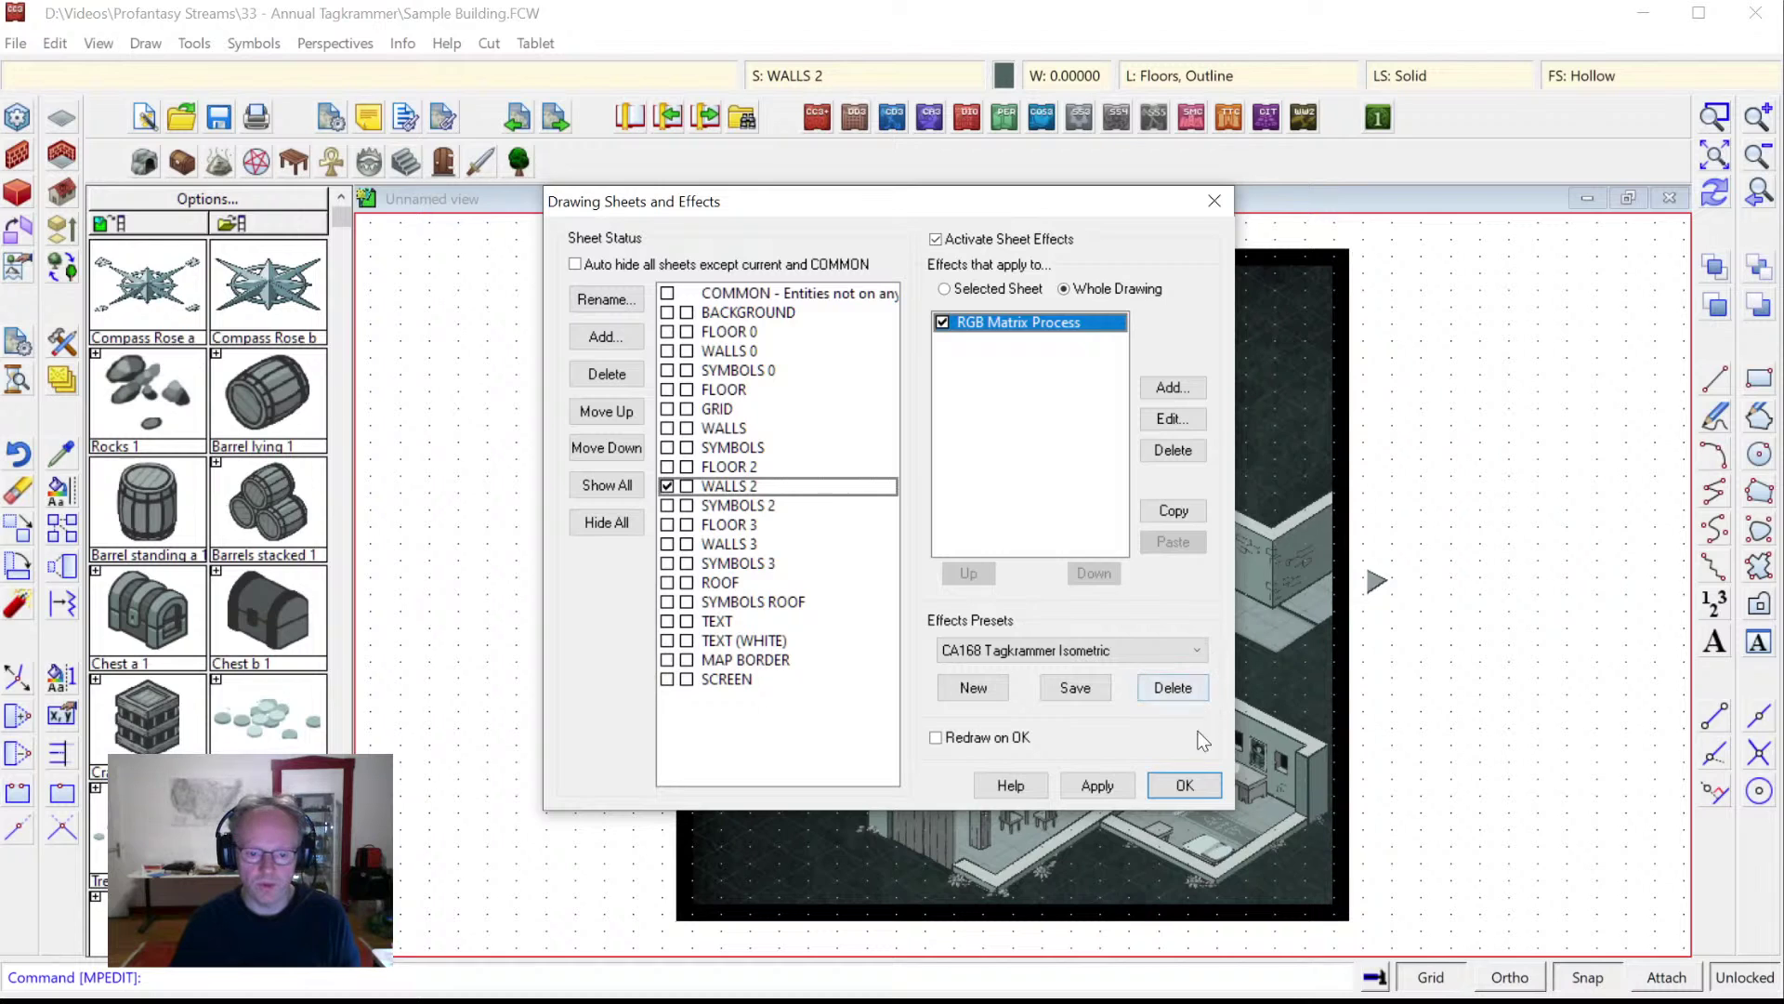
pyautogui.click(1182, 787)
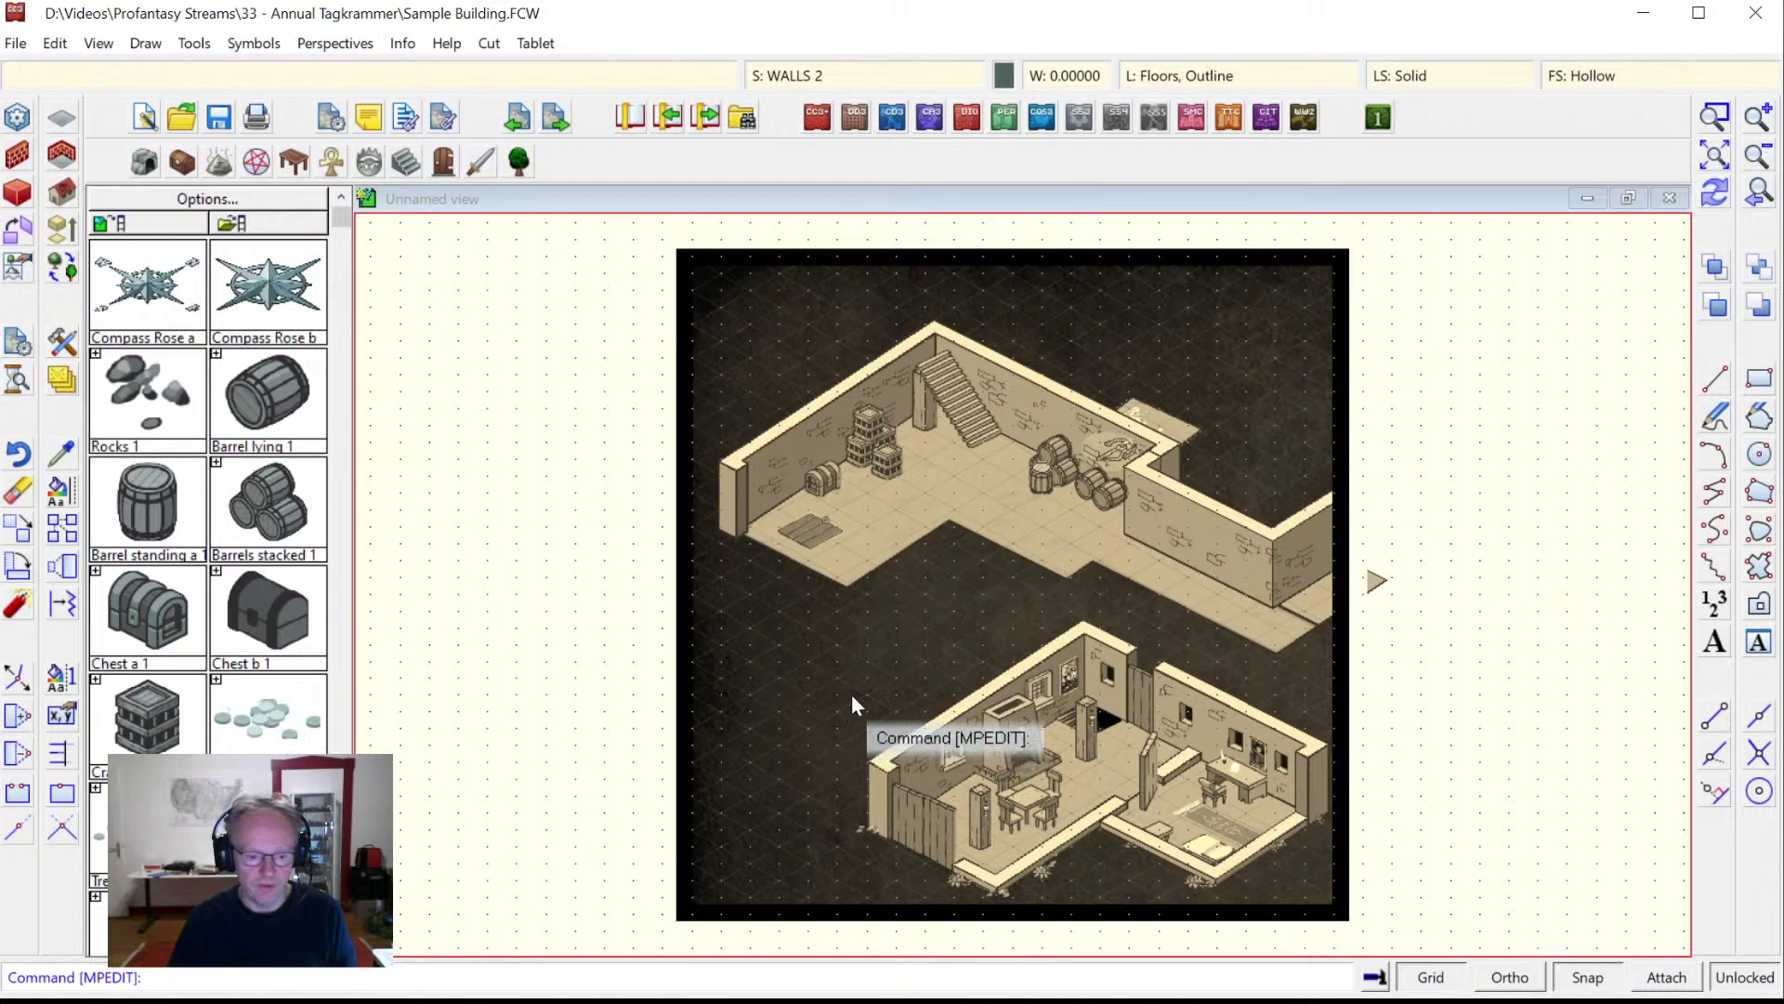
pyautogui.click(839, 78)
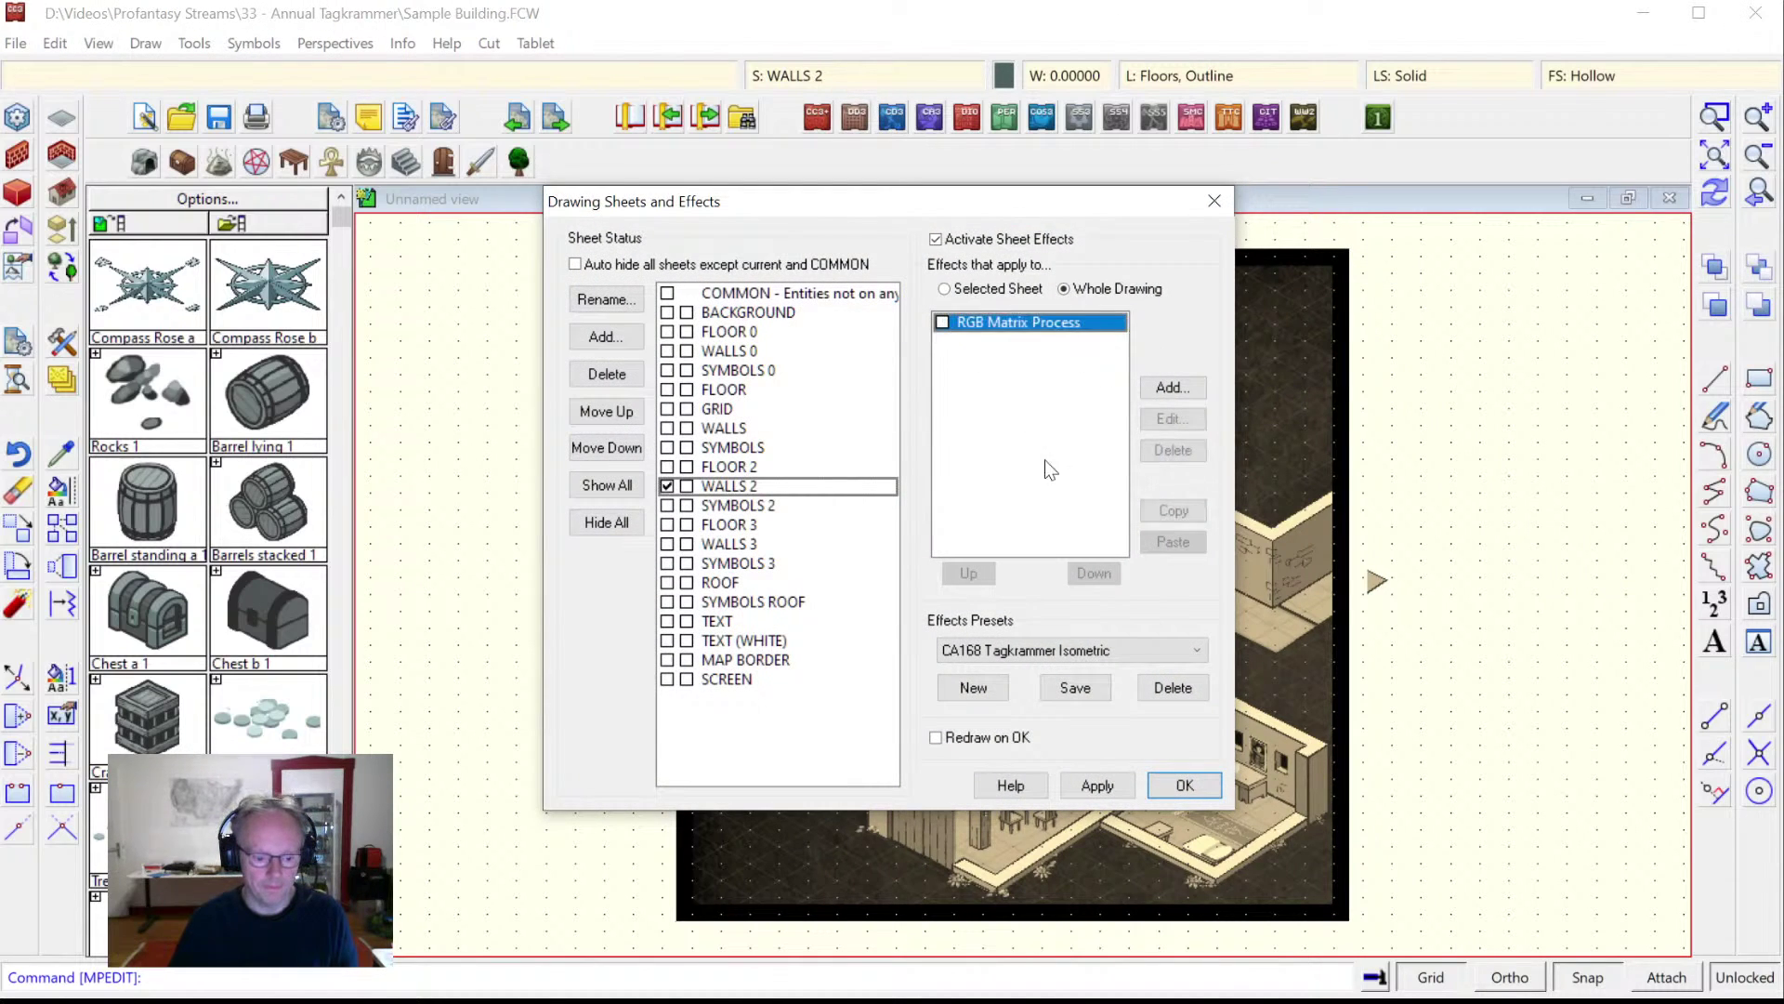
pyautogui.click(1185, 785)
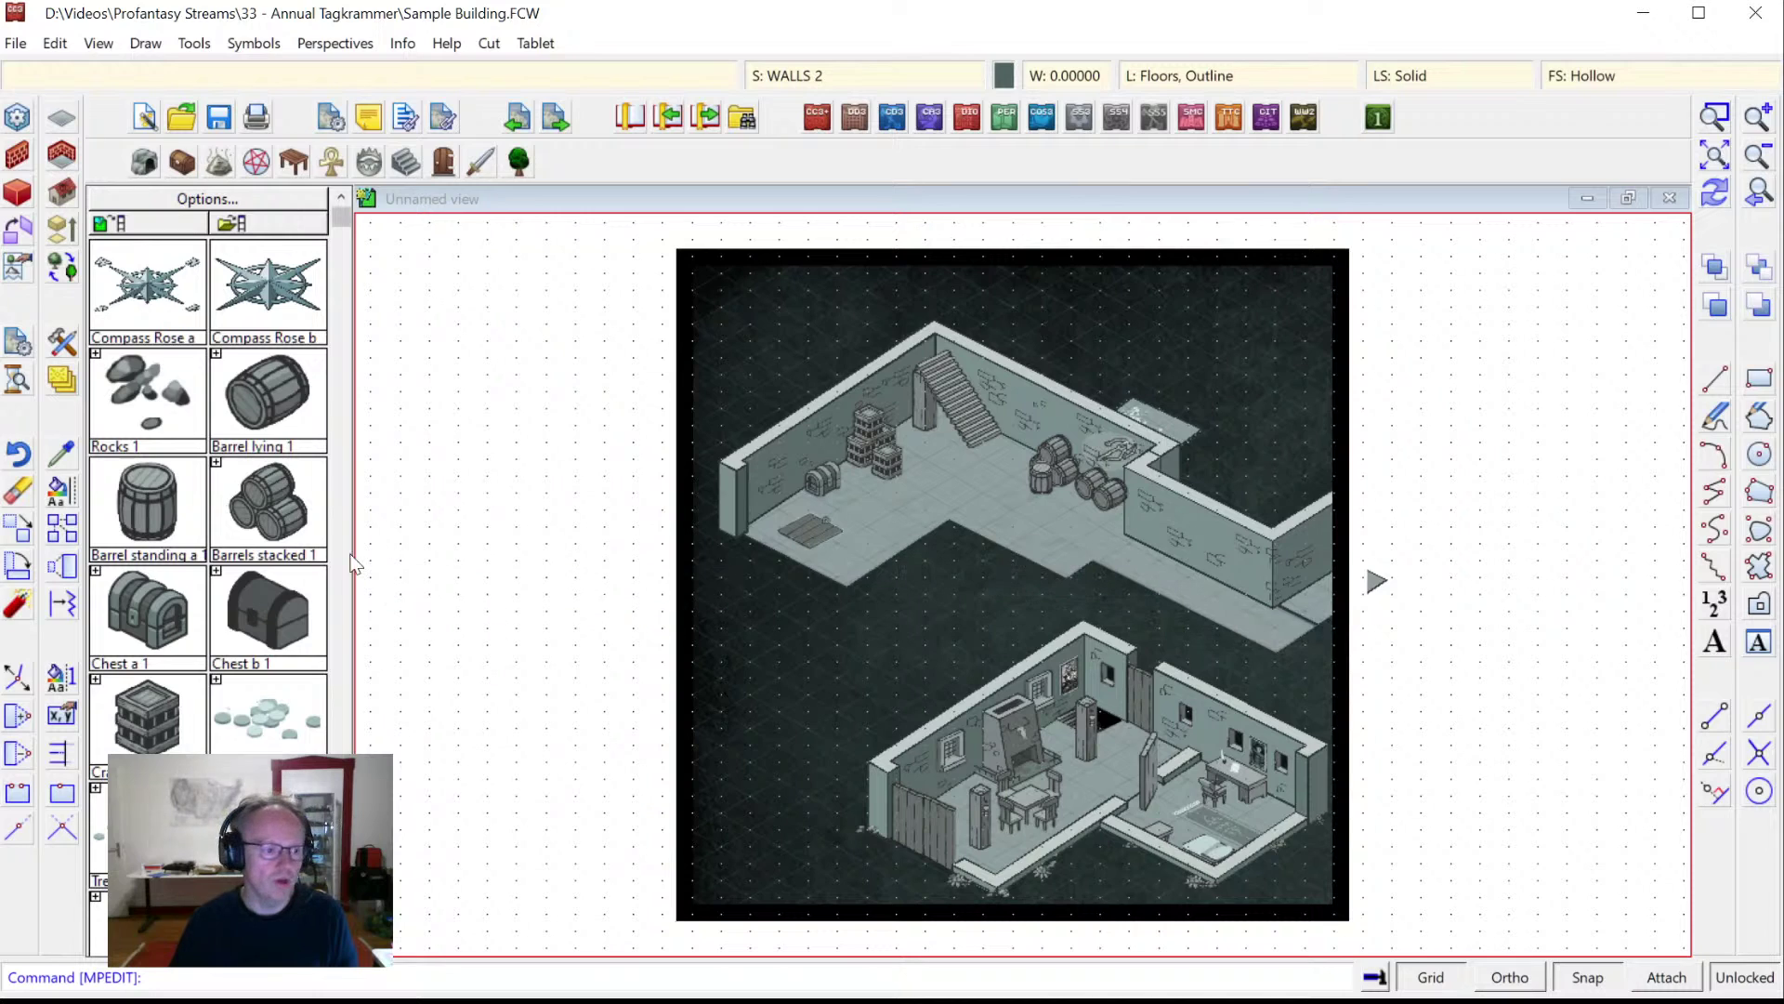
# Stretch the right edge of the map border and its surrounding screen outward past the protruding corner of the corridor floor.
pyautogui.click(52, 45)
pyautogui.moveTo(167, 383)
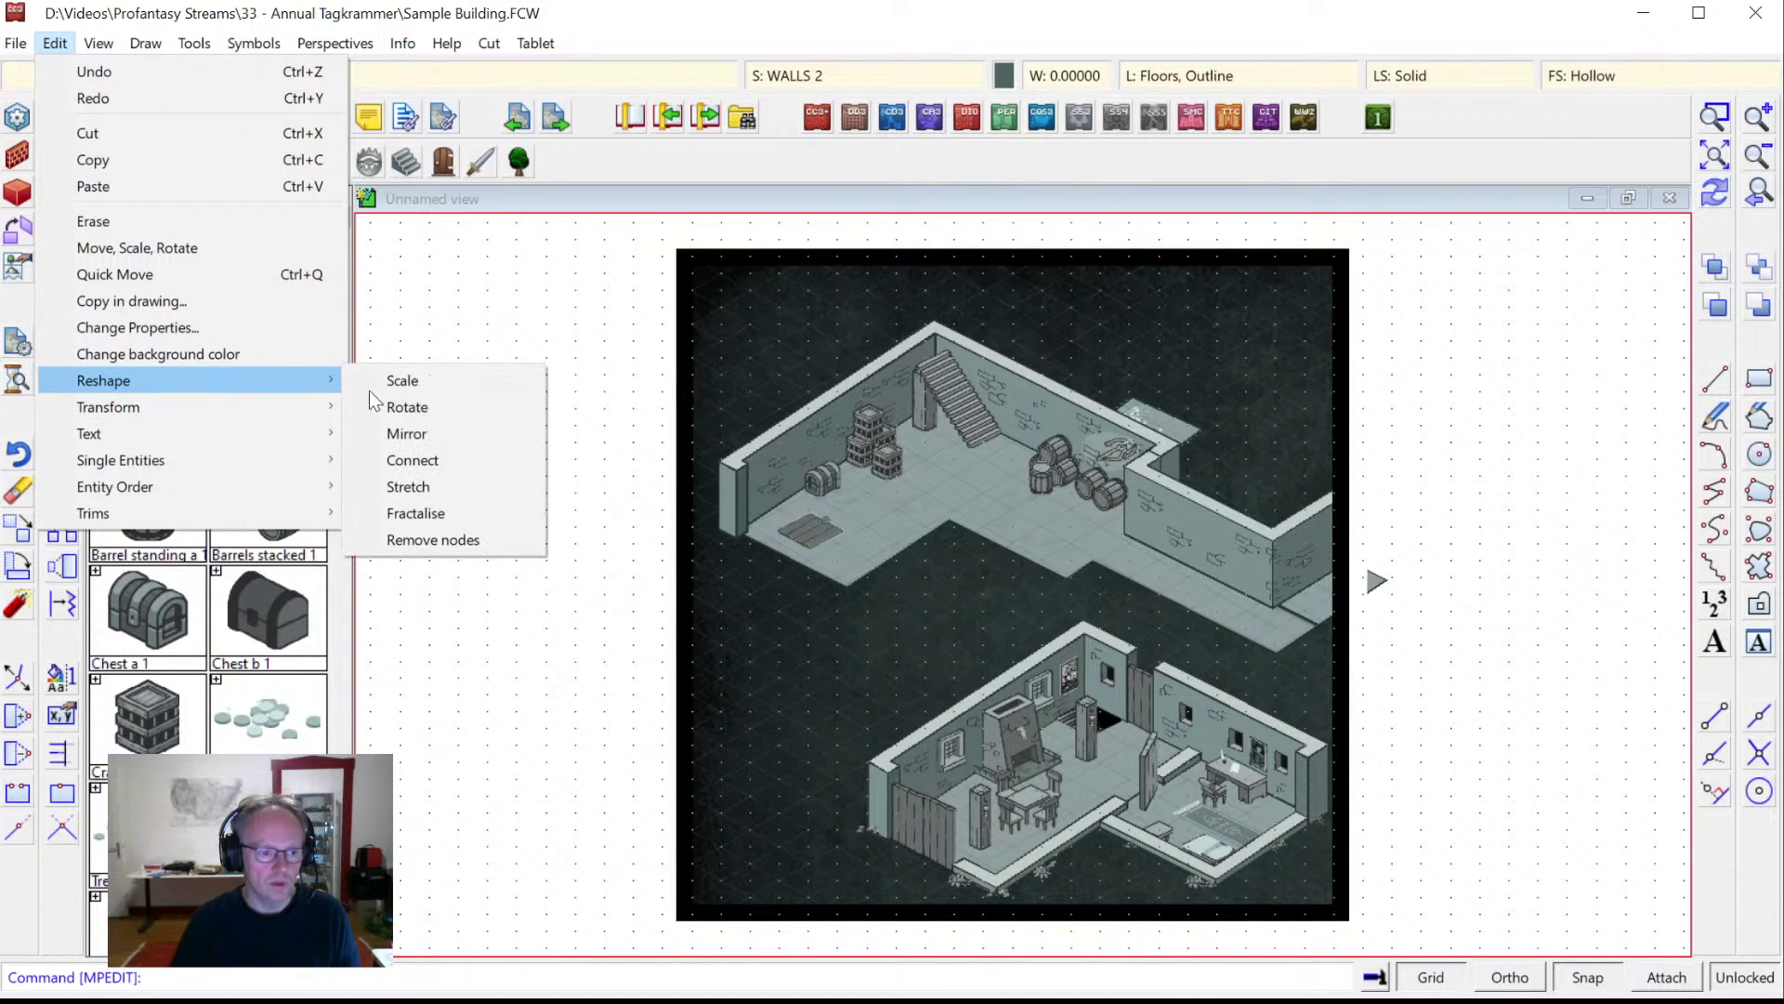
pyautogui.click(449, 491)
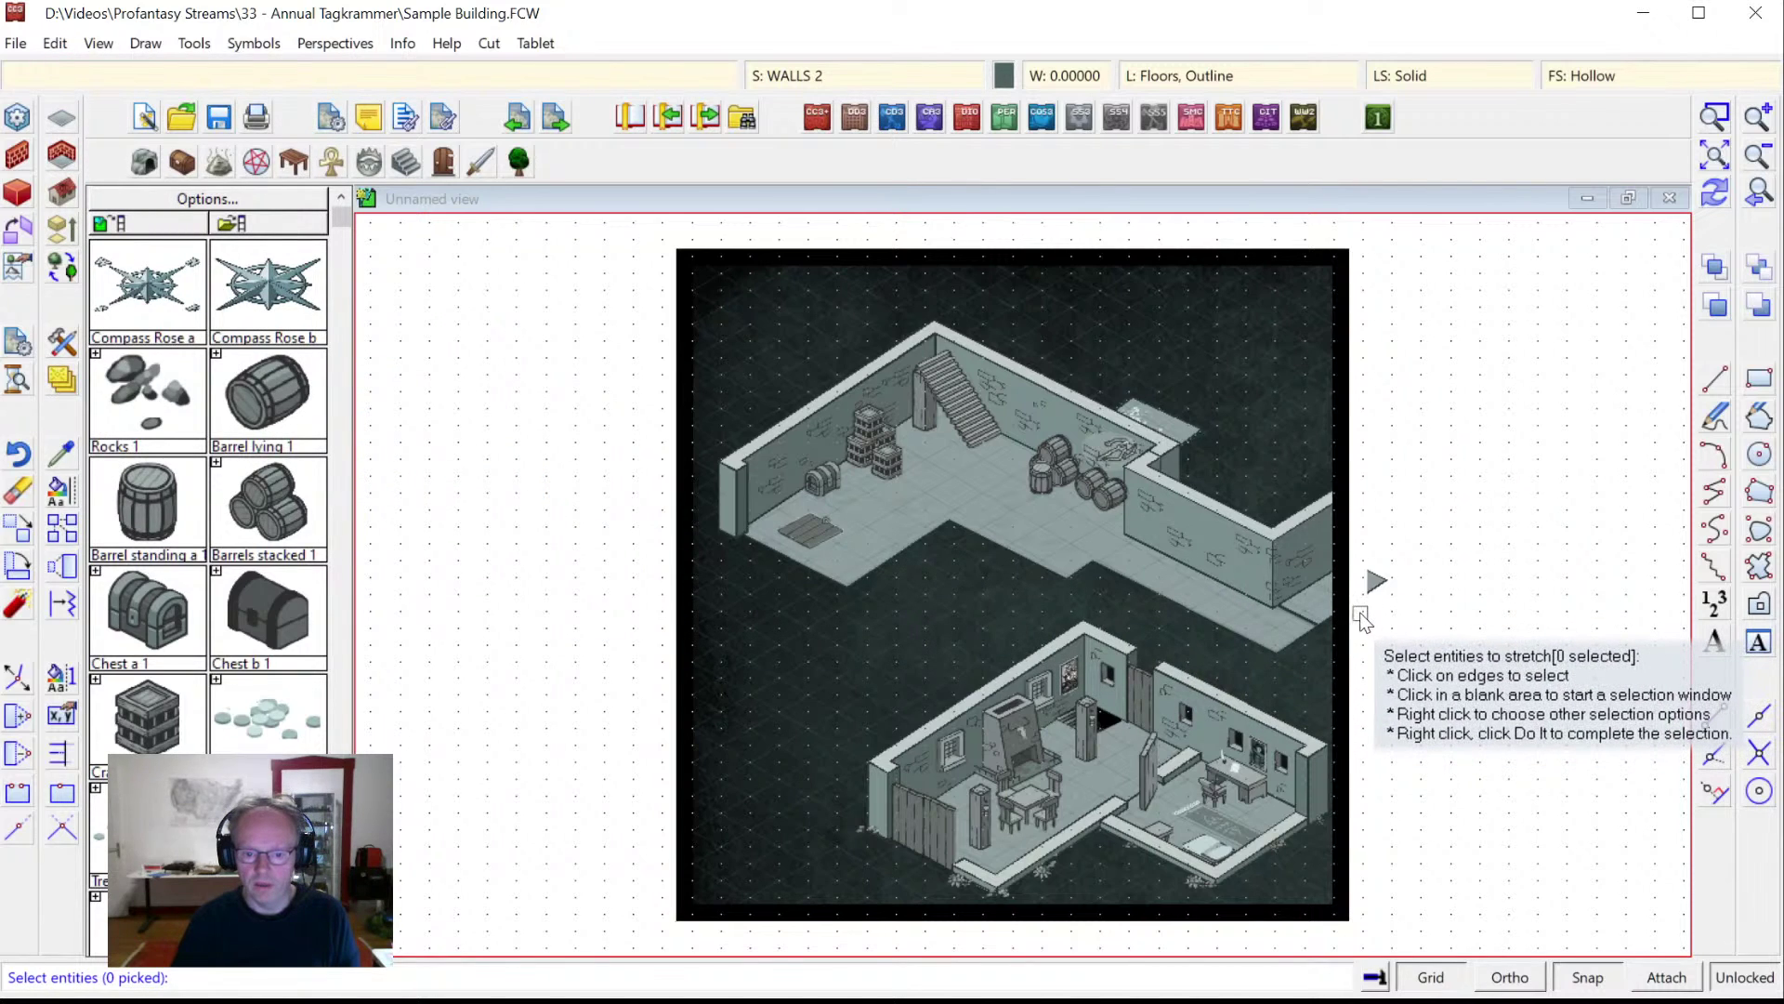
pyautogui.click(1366, 616)
pyautogui.rightClick(1436, 481)
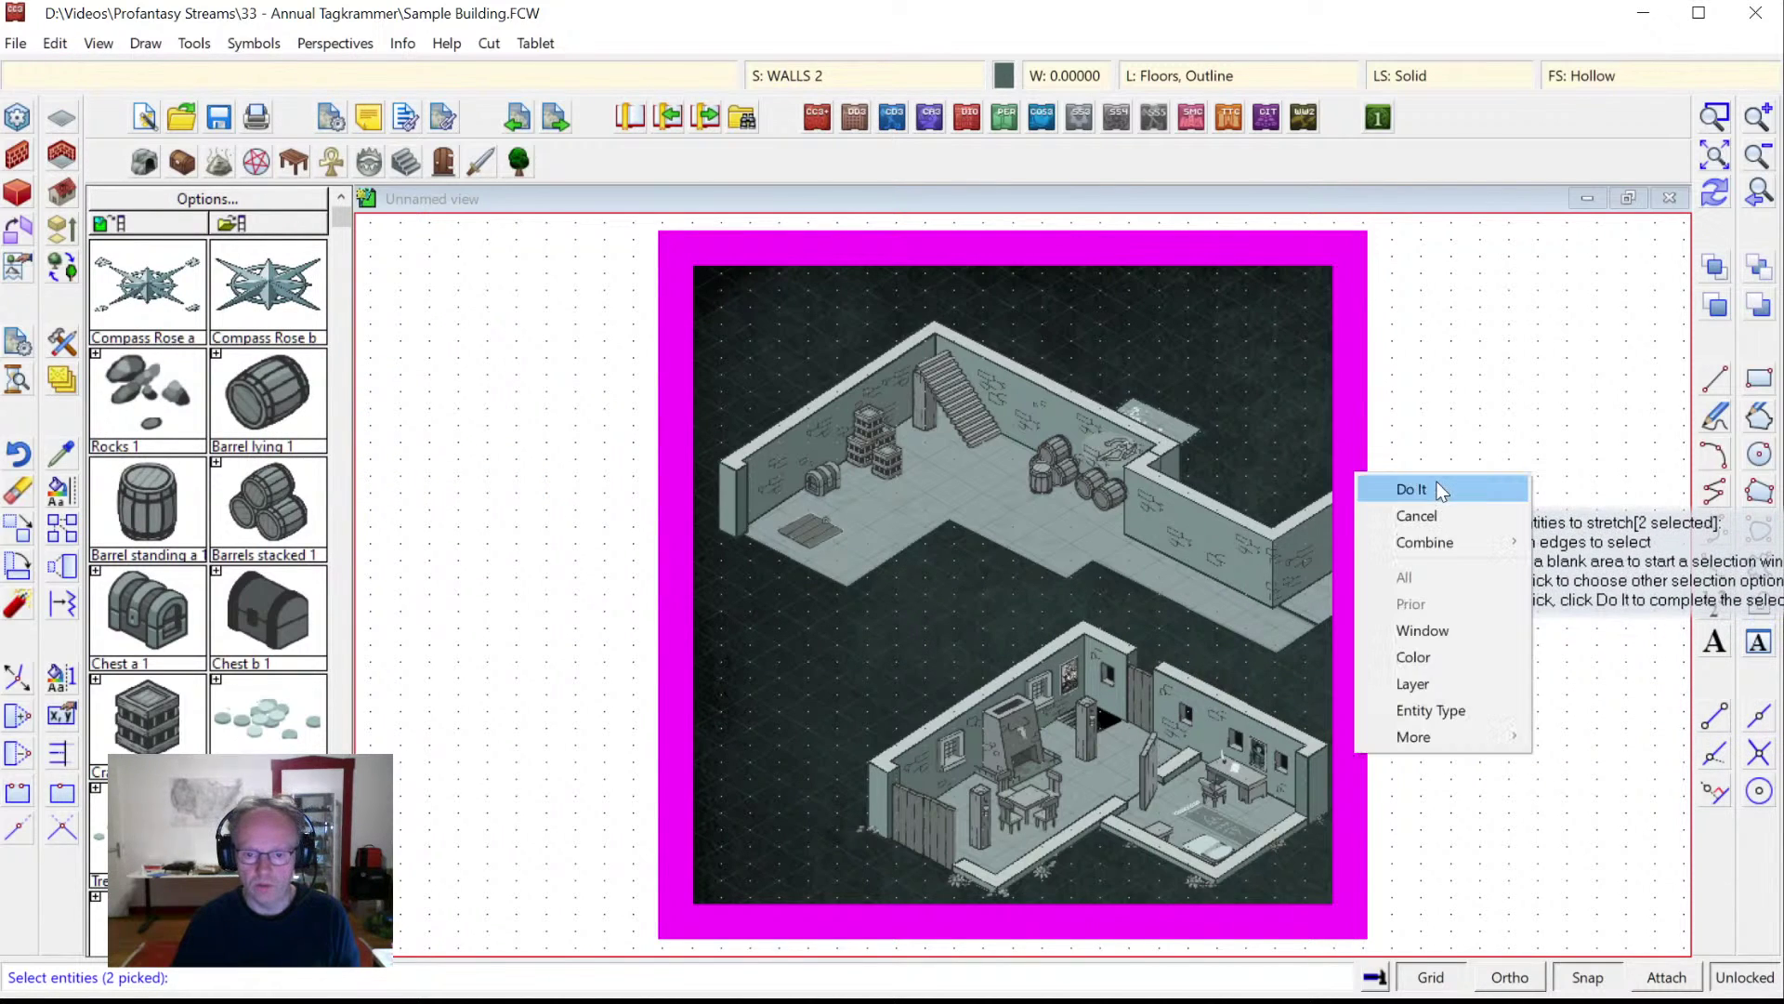
pyautogui.click(1436, 481)
pyautogui.click(1348, 216)
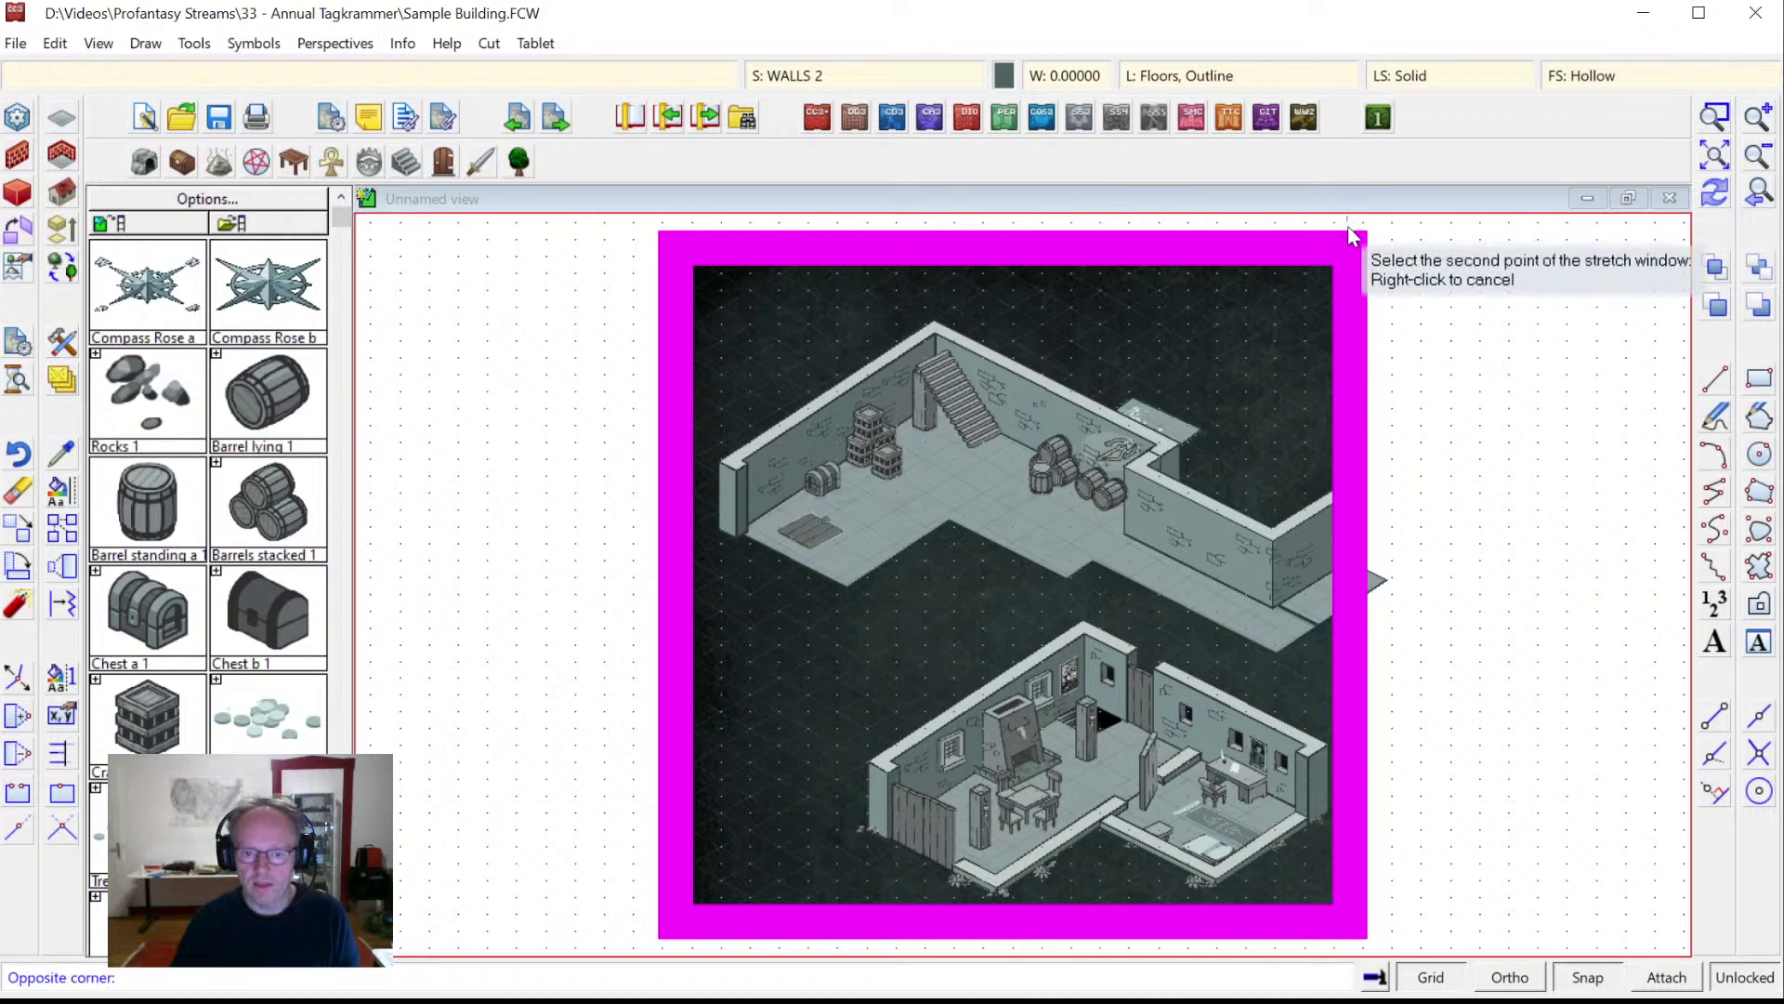
pyautogui.click(1389, 953)
pyautogui.click(1370, 830)
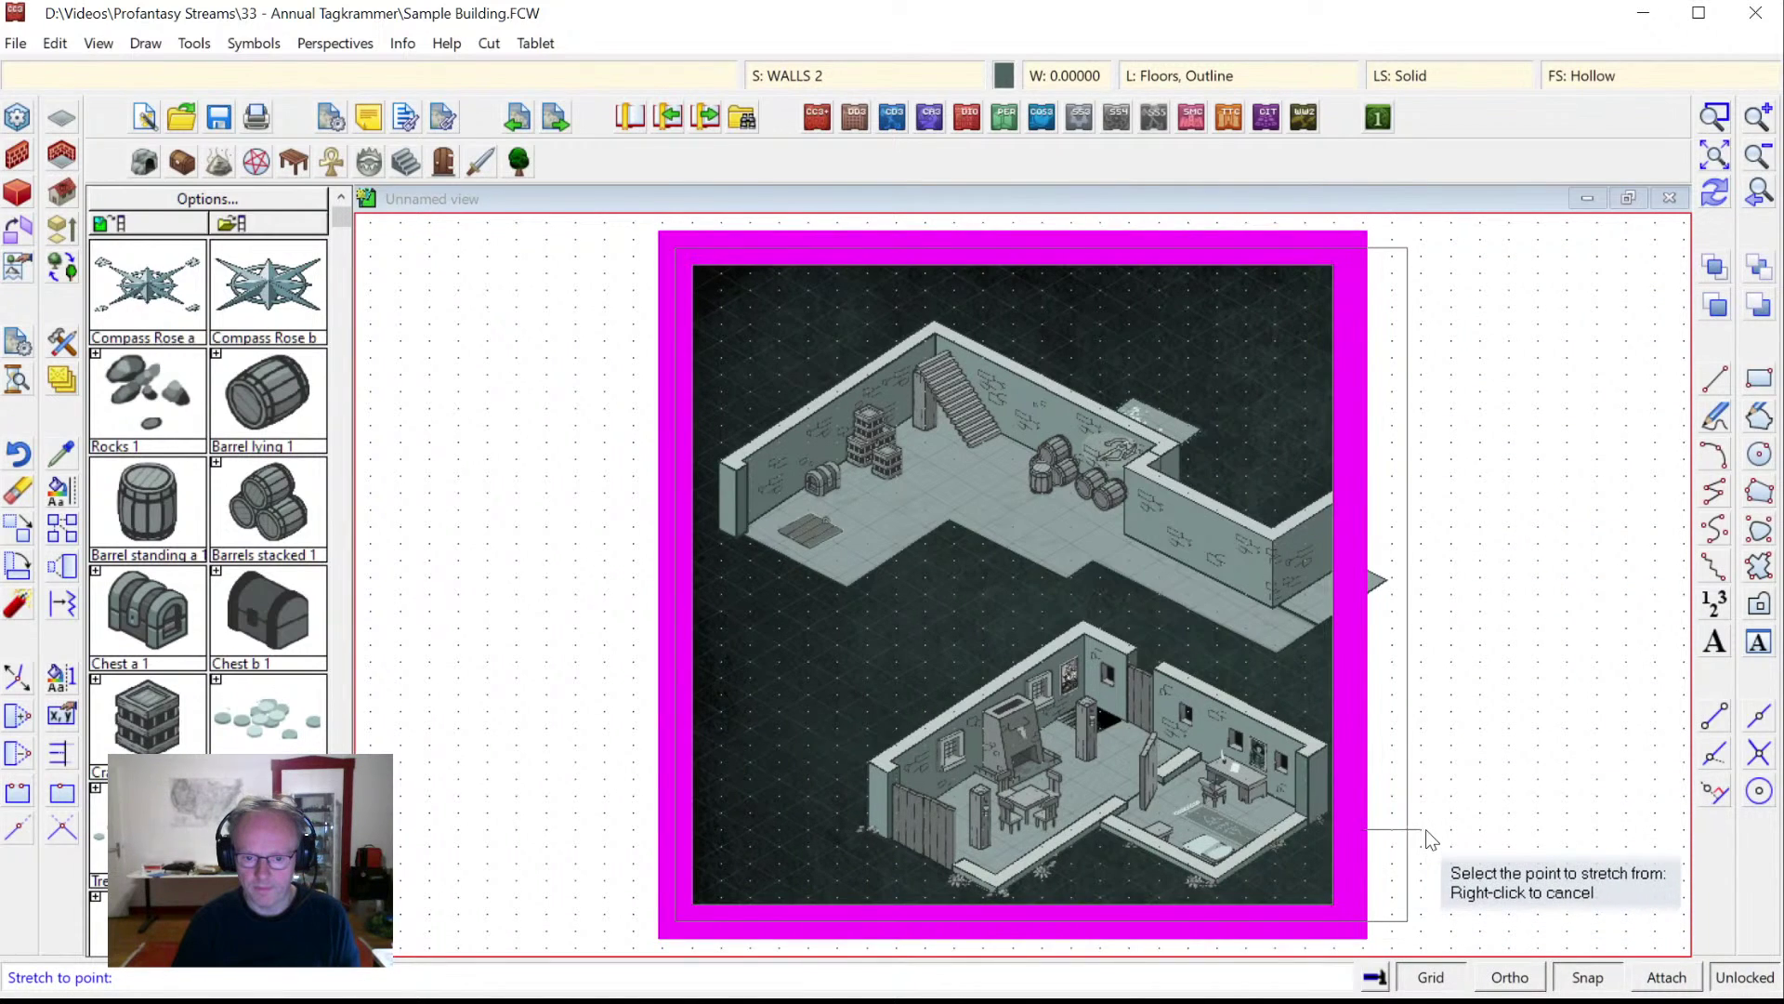
pyautogui.click(1429, 839)
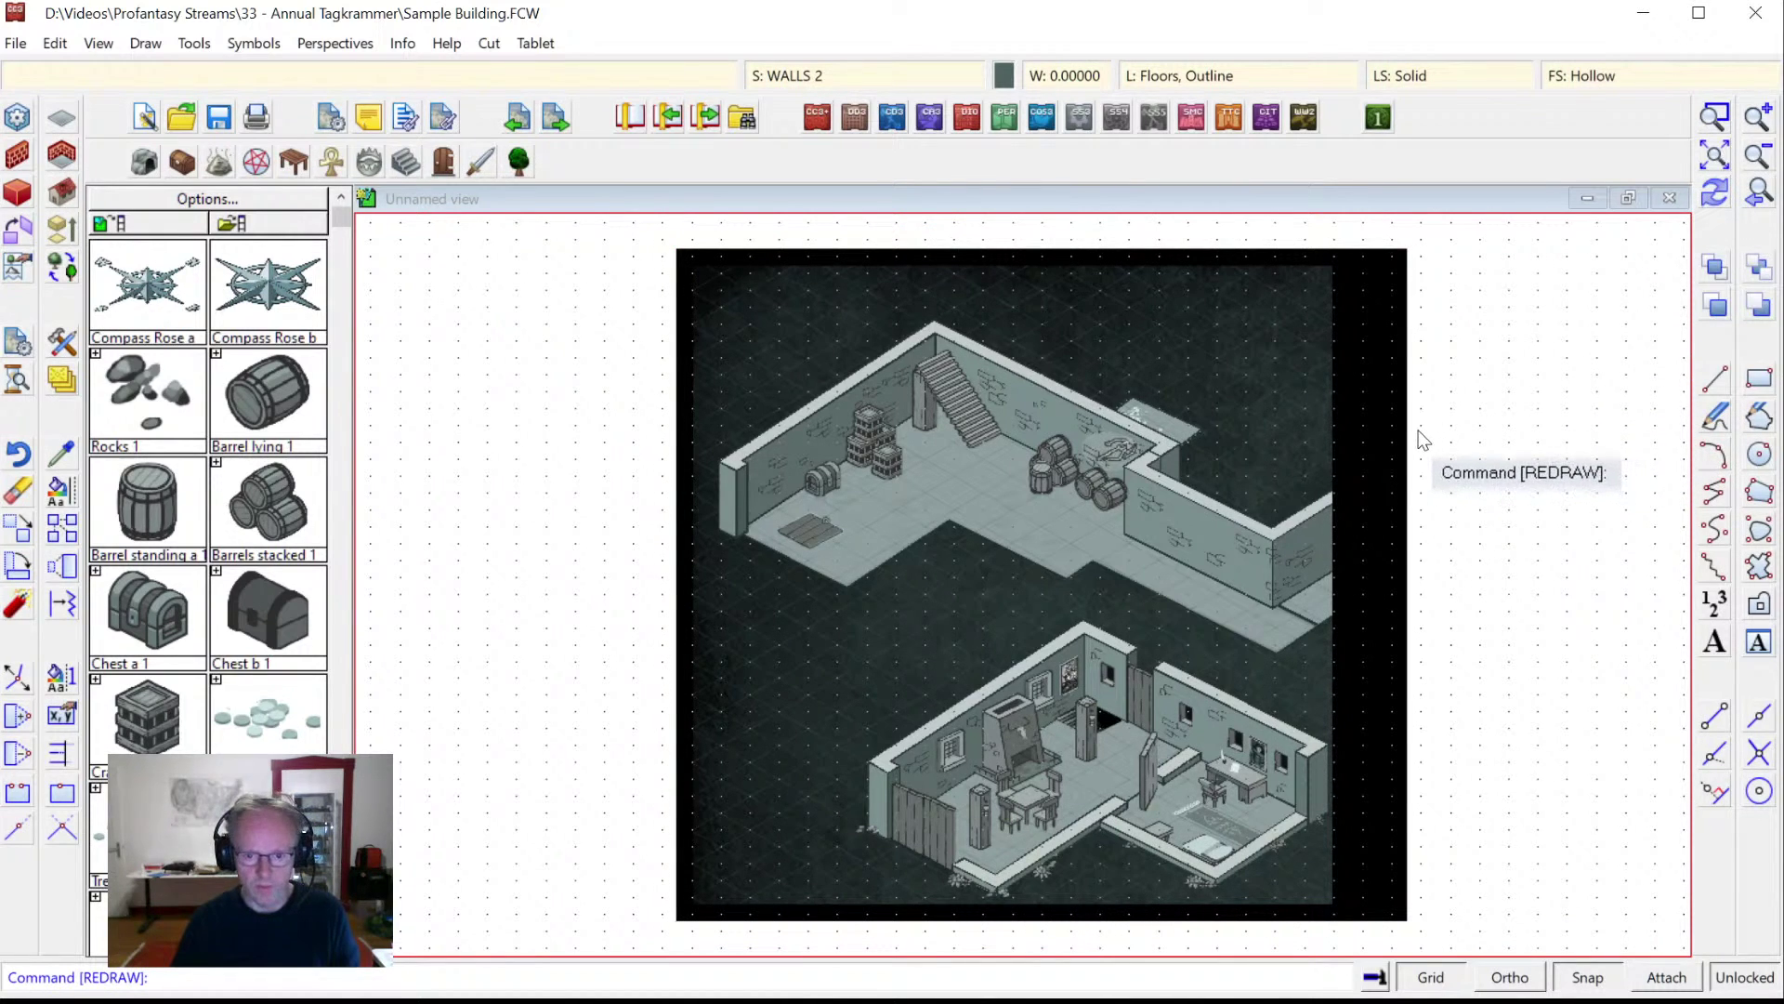
pyautogui.click(53, 44)
pyautogui.press('Escape')
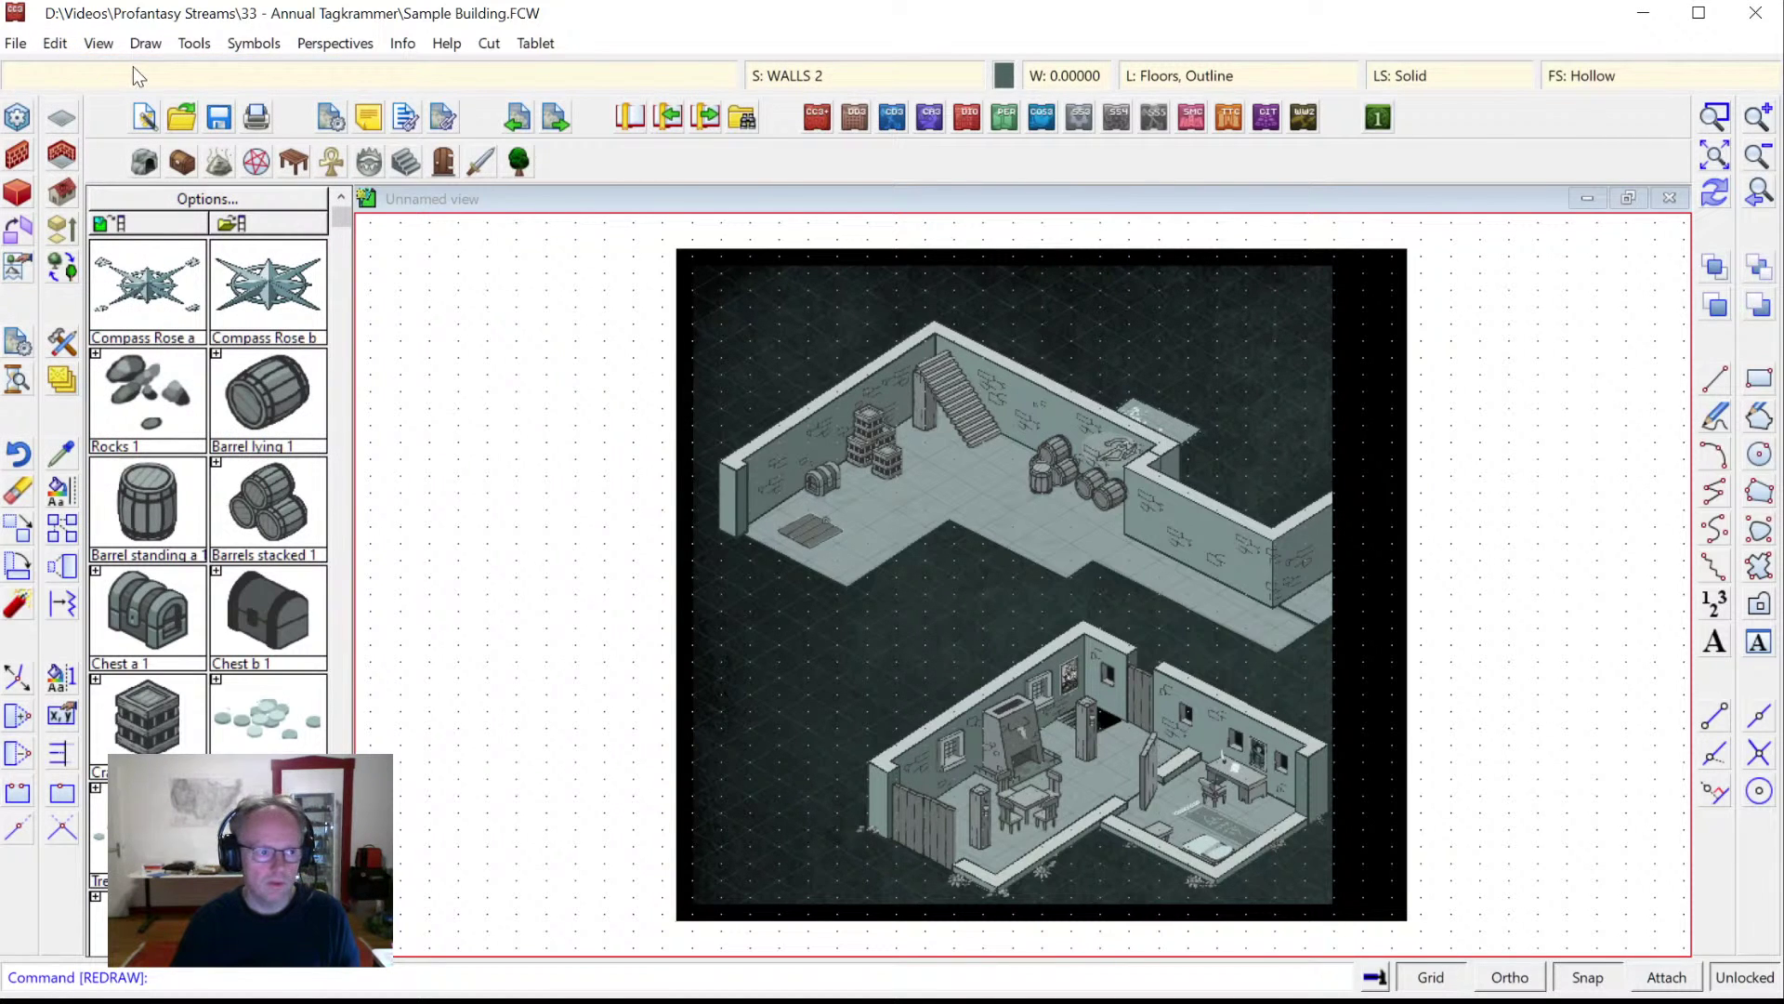
# Try changing the color of the white screen around the map border to the current drawing color, and undo the change.
pyautogui.click(56, 42)
pyautogui.press('Escape')
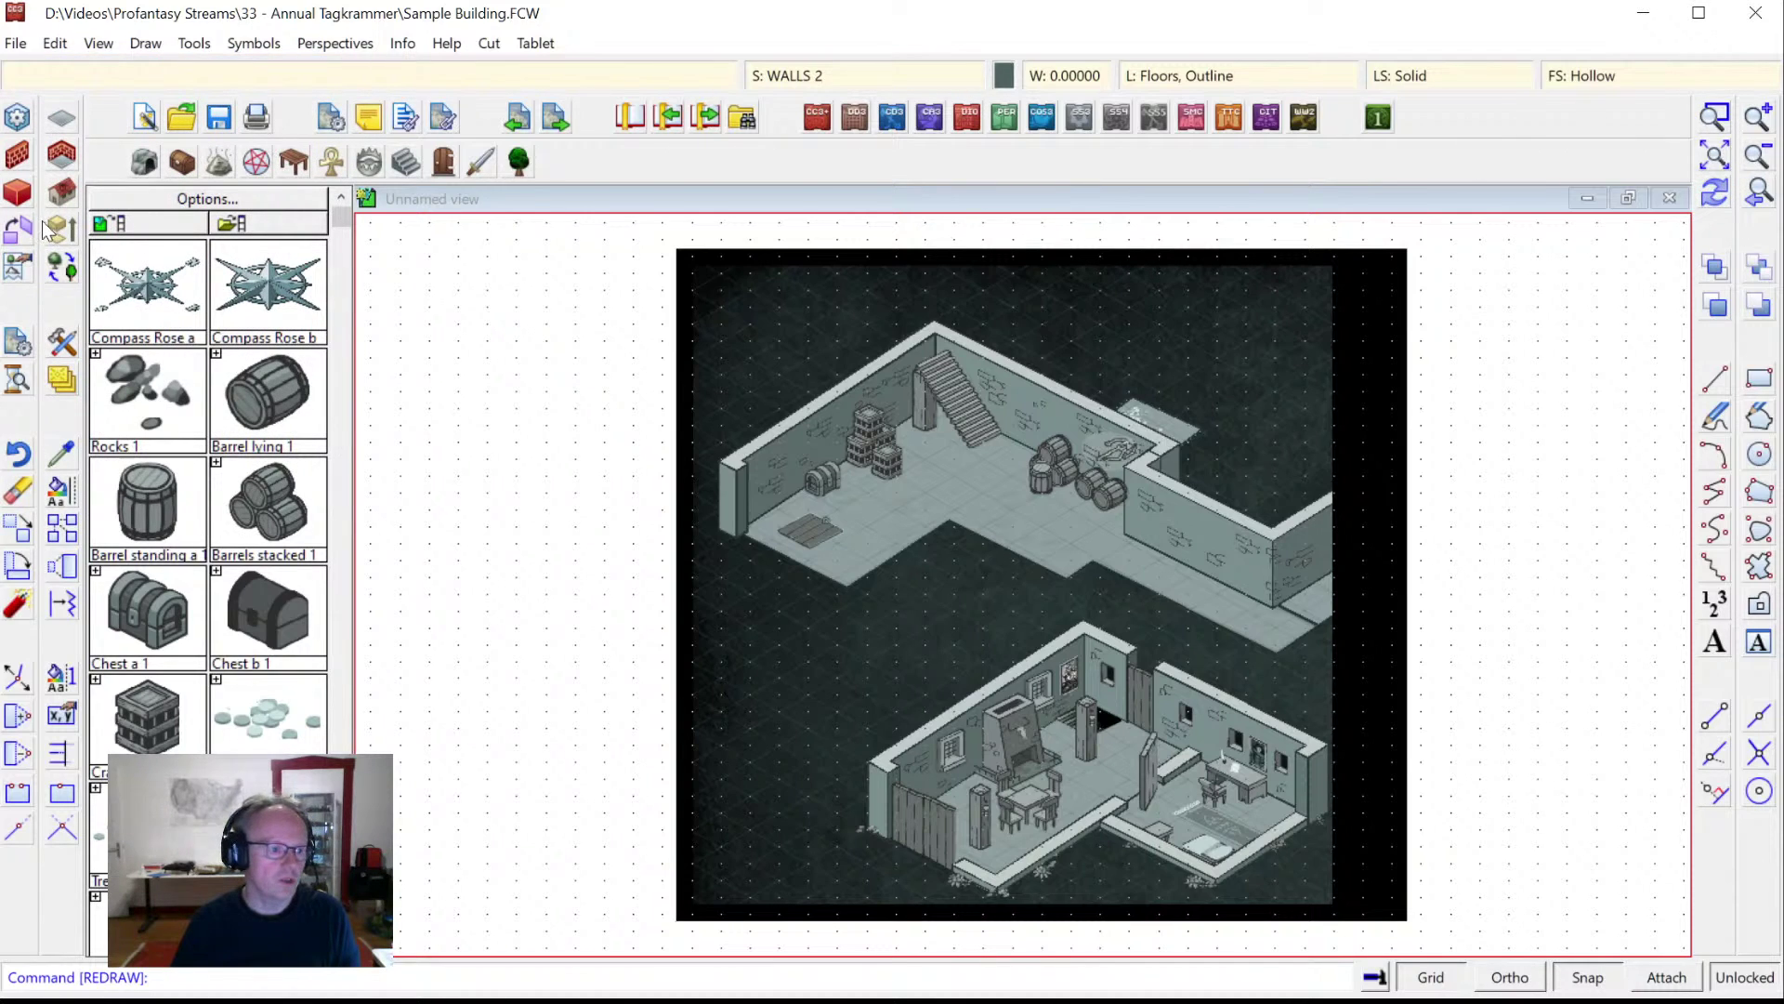
pyautogui.rightClick(57, 506)
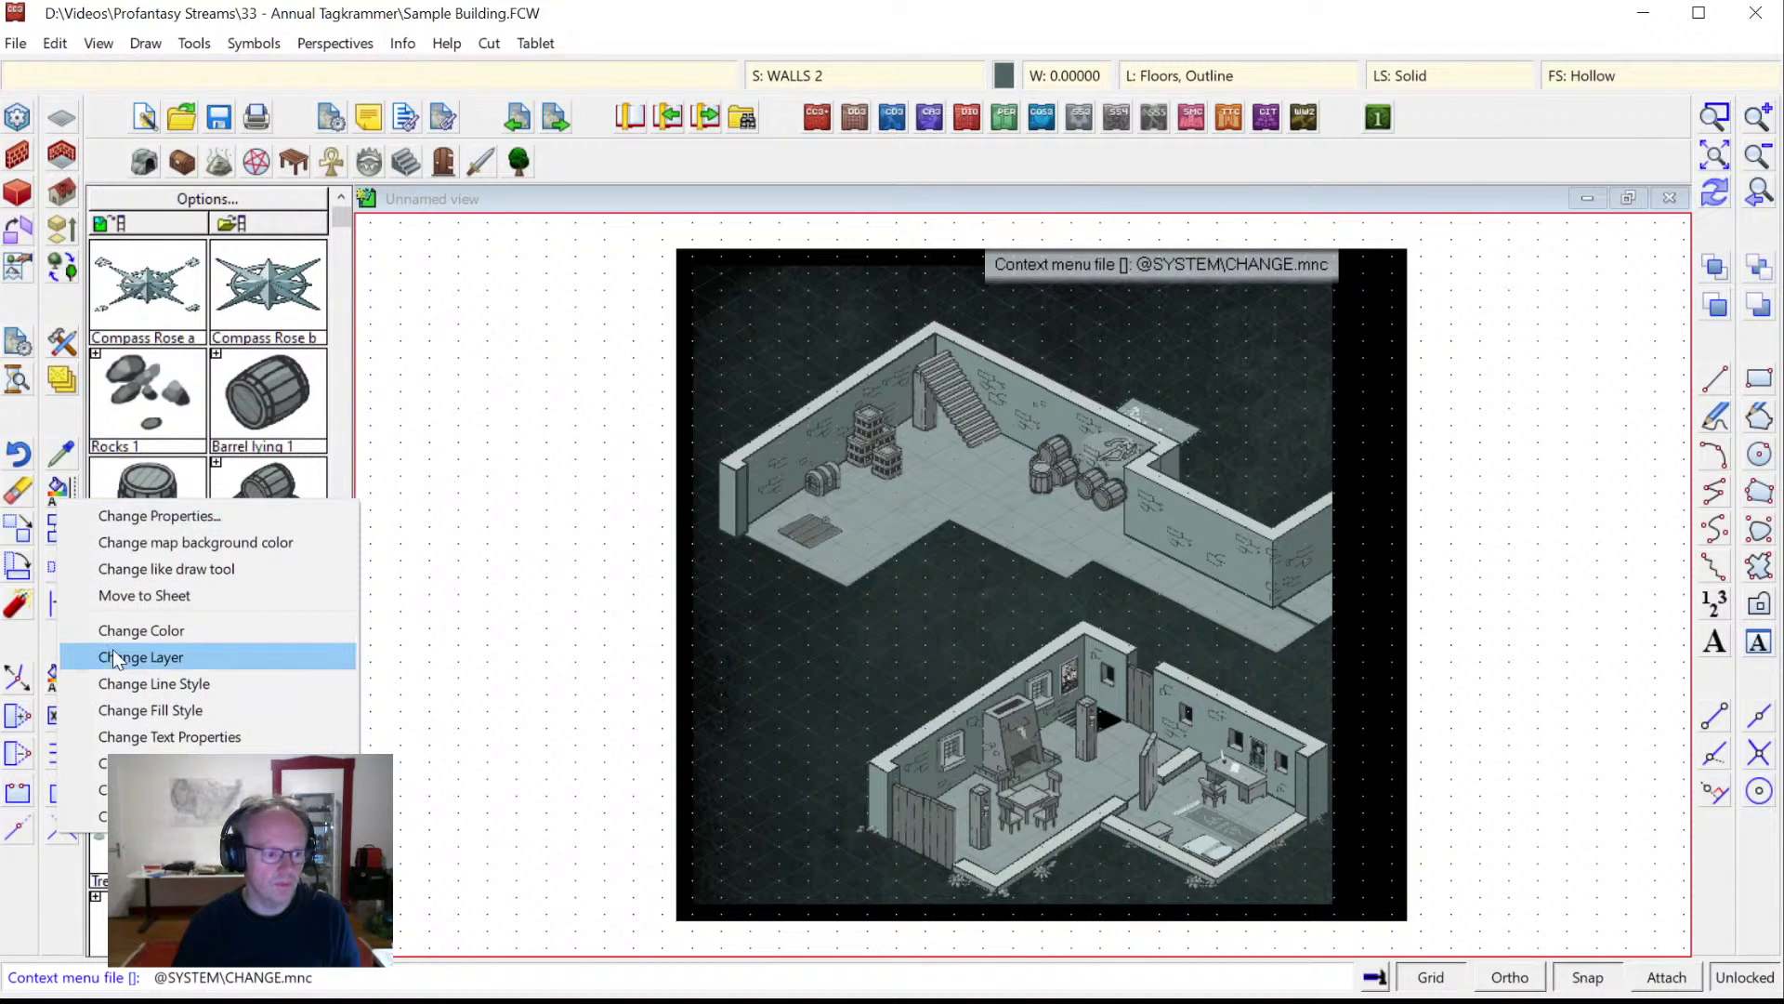
pyautogui.click(131, 625)
pyautogui.click(1405, 486)
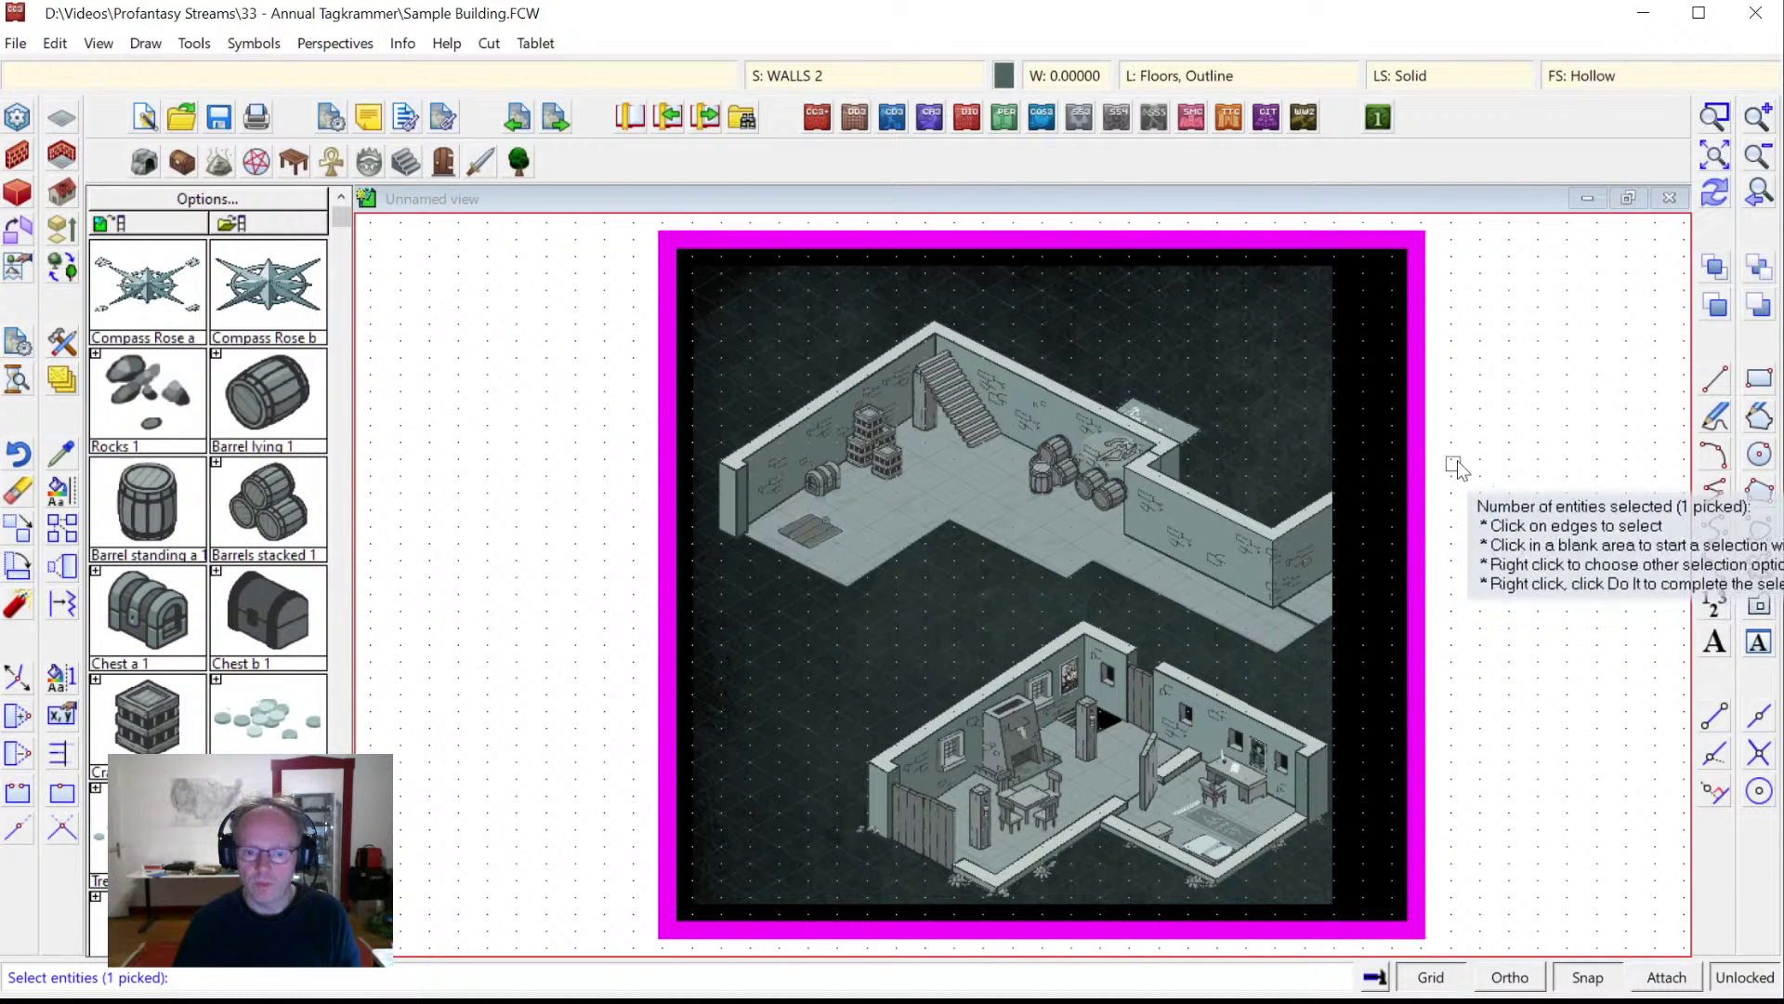
pyautogui.rightClick(1513, 438)
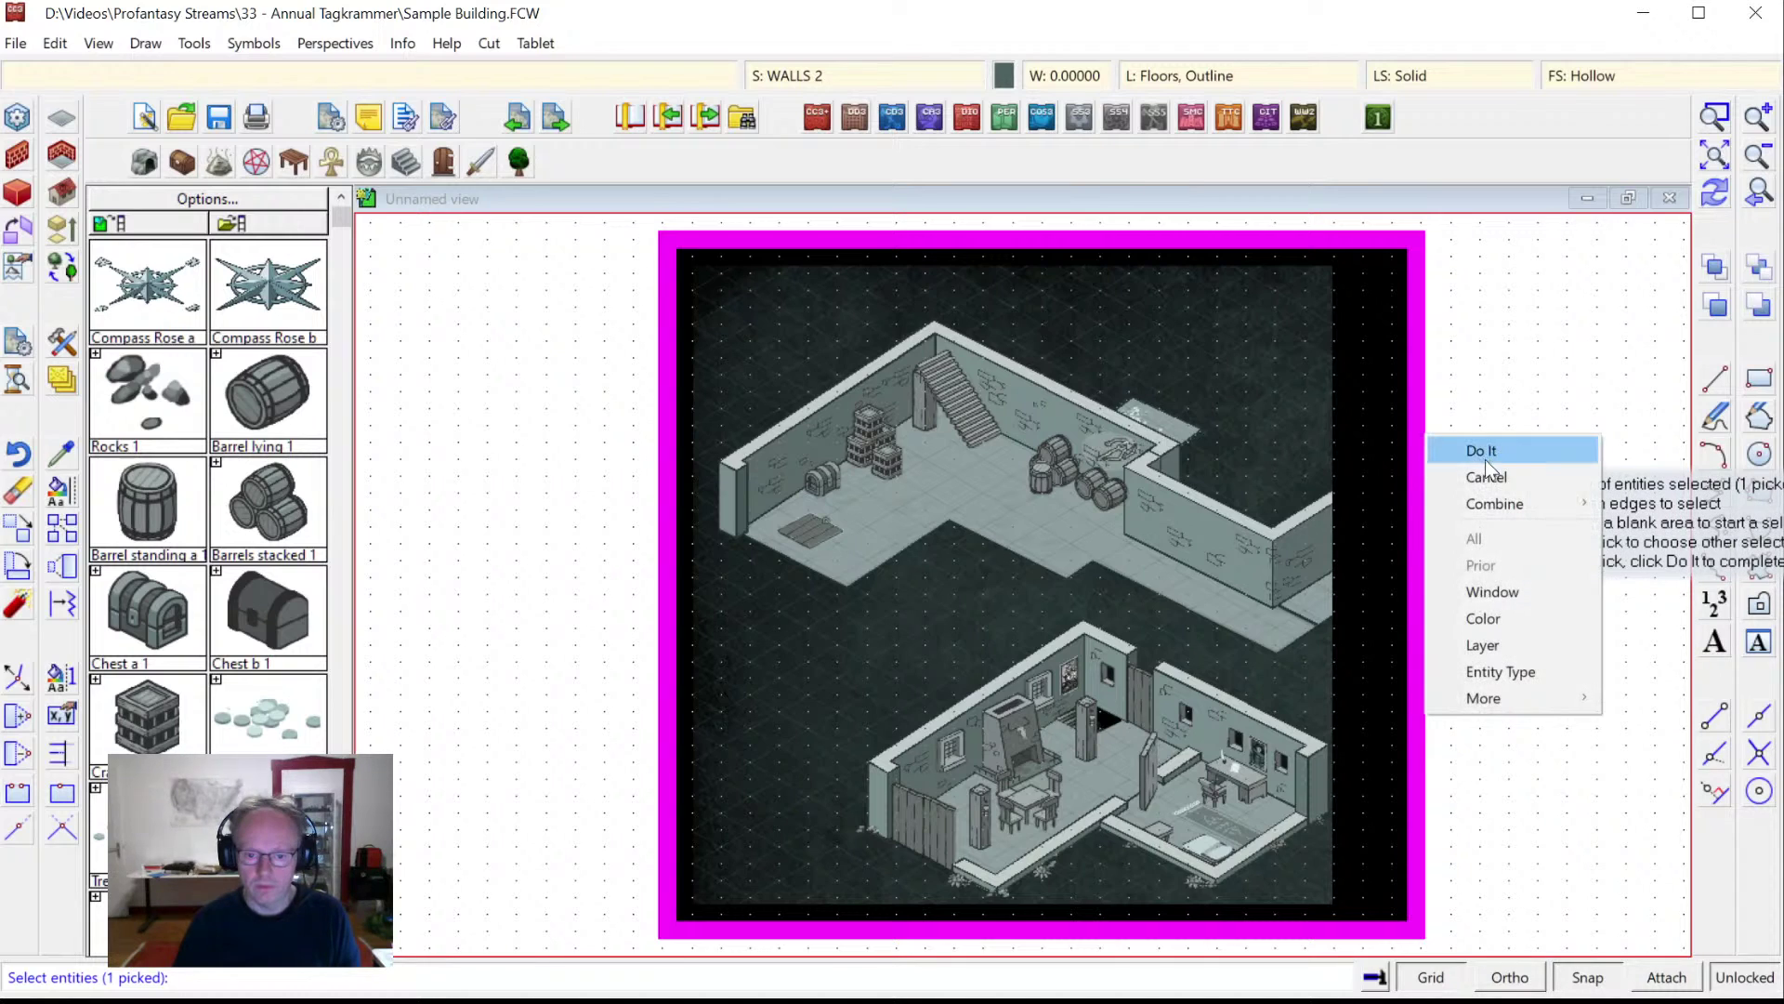
pyautogui.click(1485, 459)
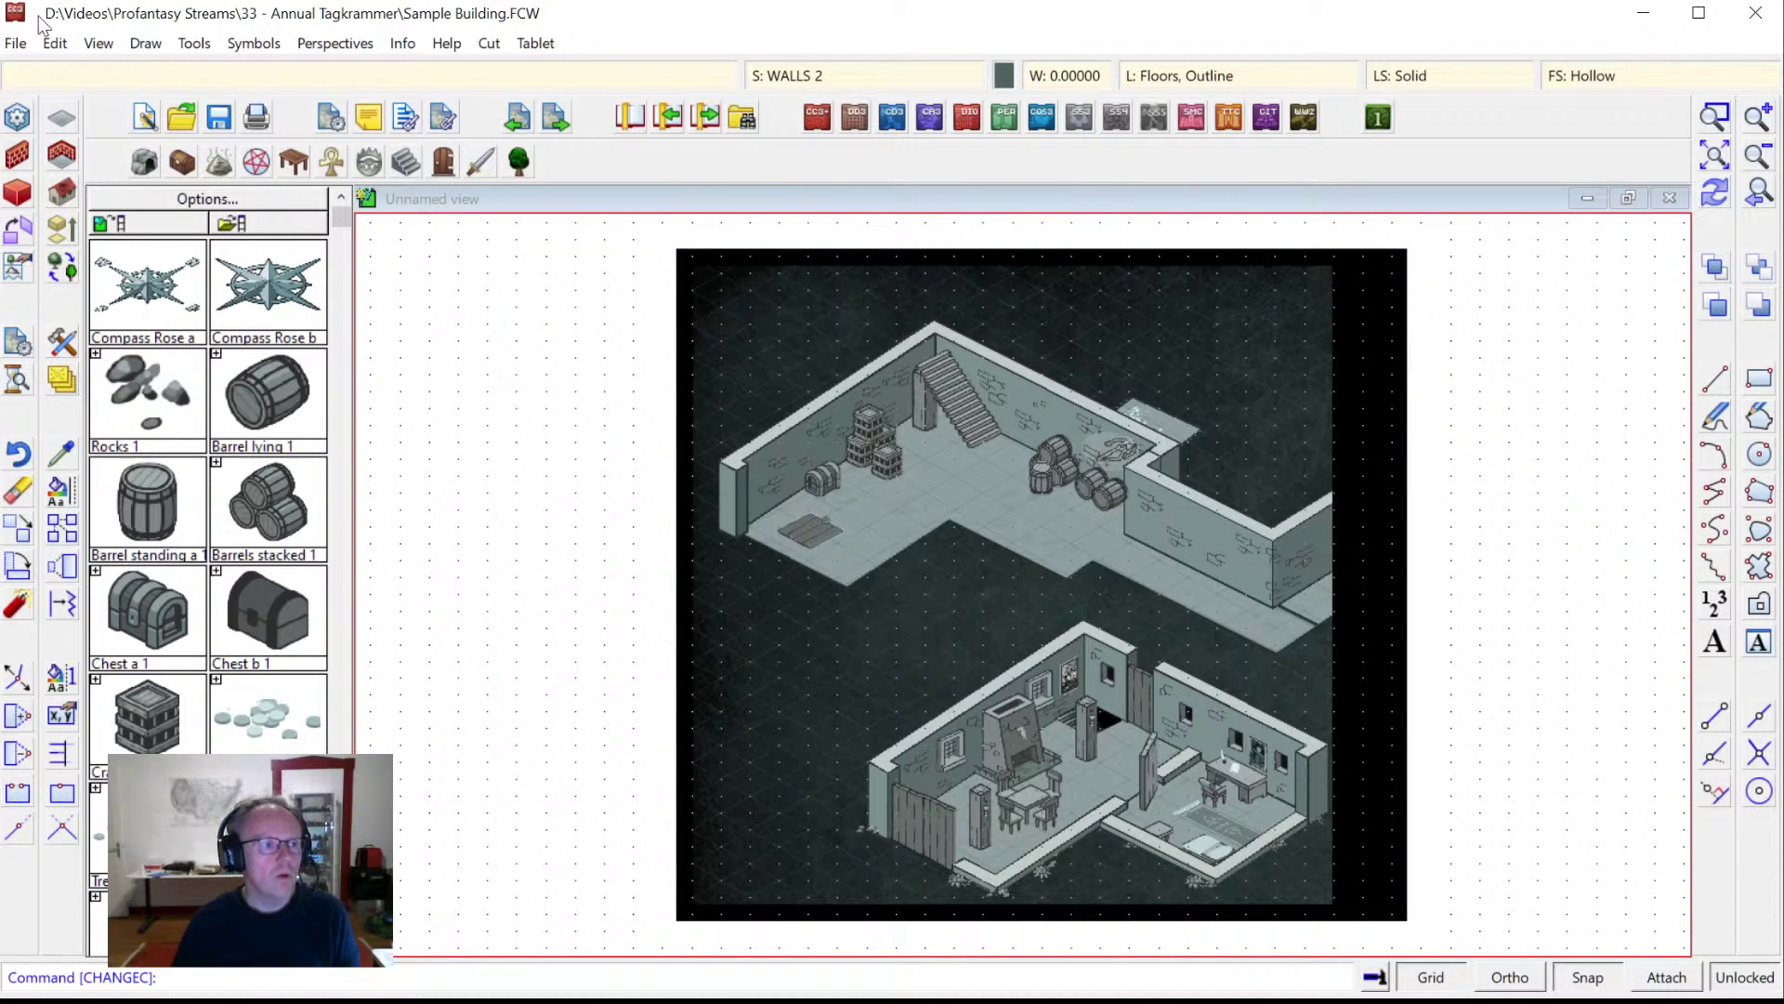
pyautogui.click(54, 43)
pyautogui.click(76, 80)
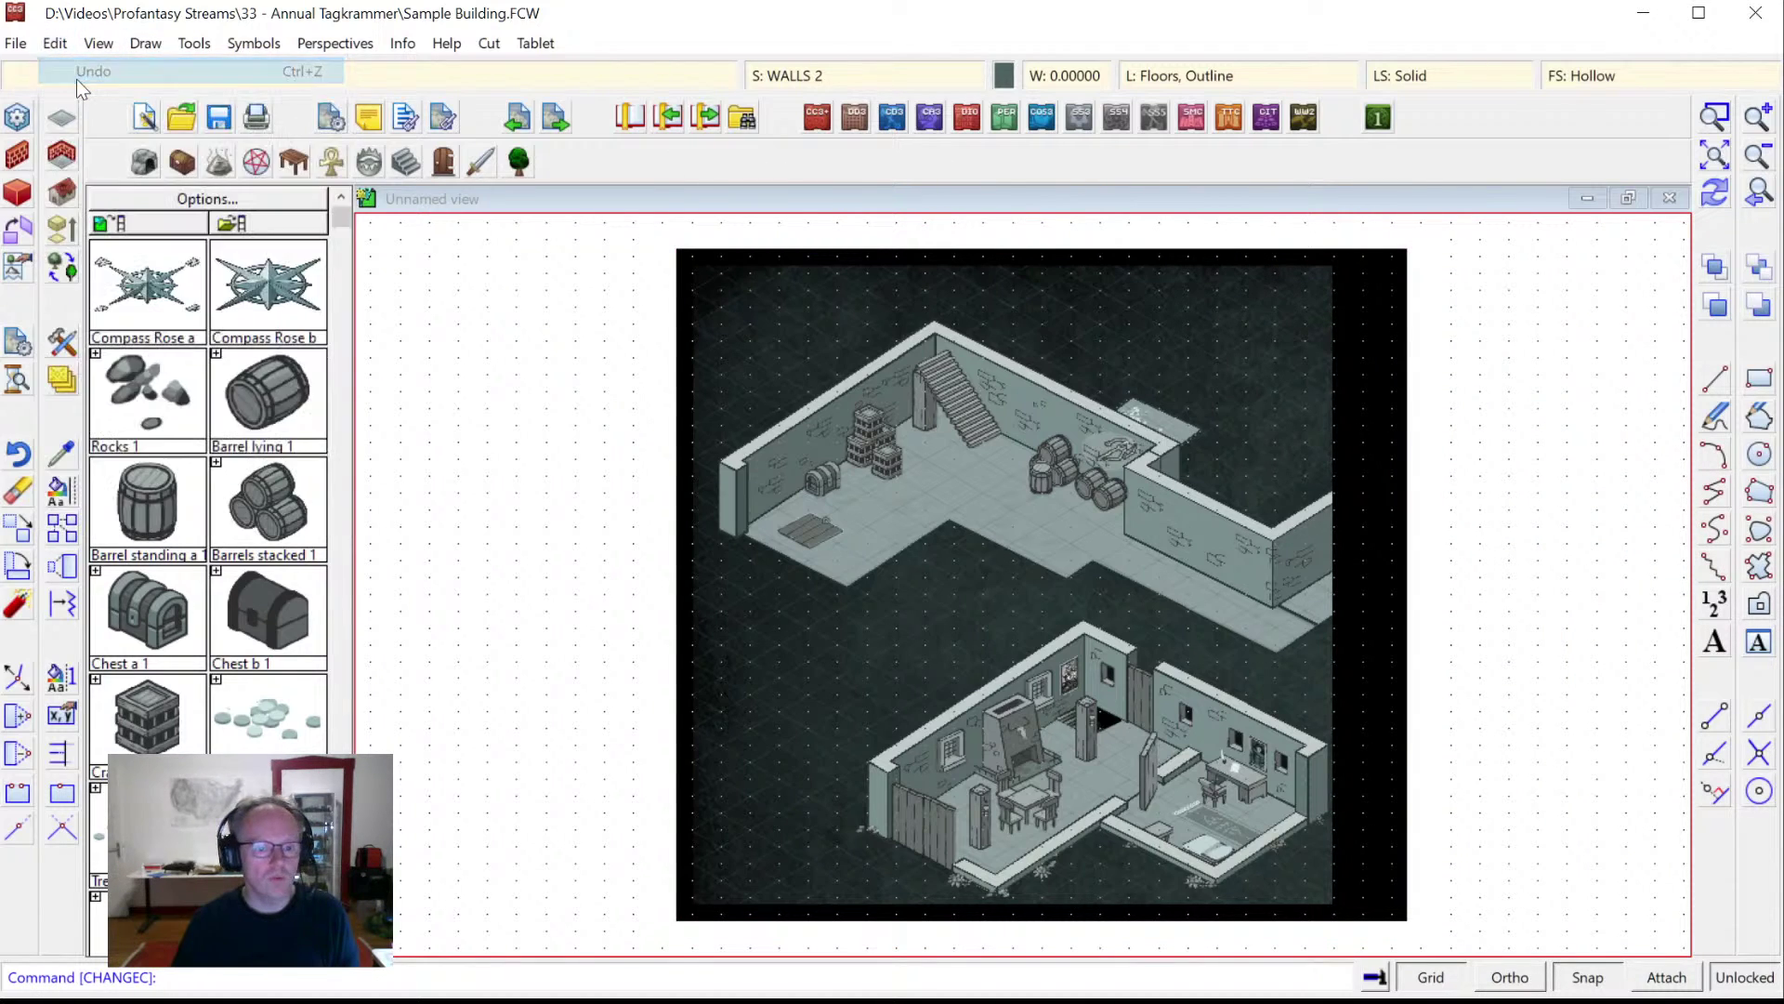
# Stretch the right side of the white screen around the map border back inward to just beyond the map background, and redraw the map.
pyautogui.click(1719, 166)
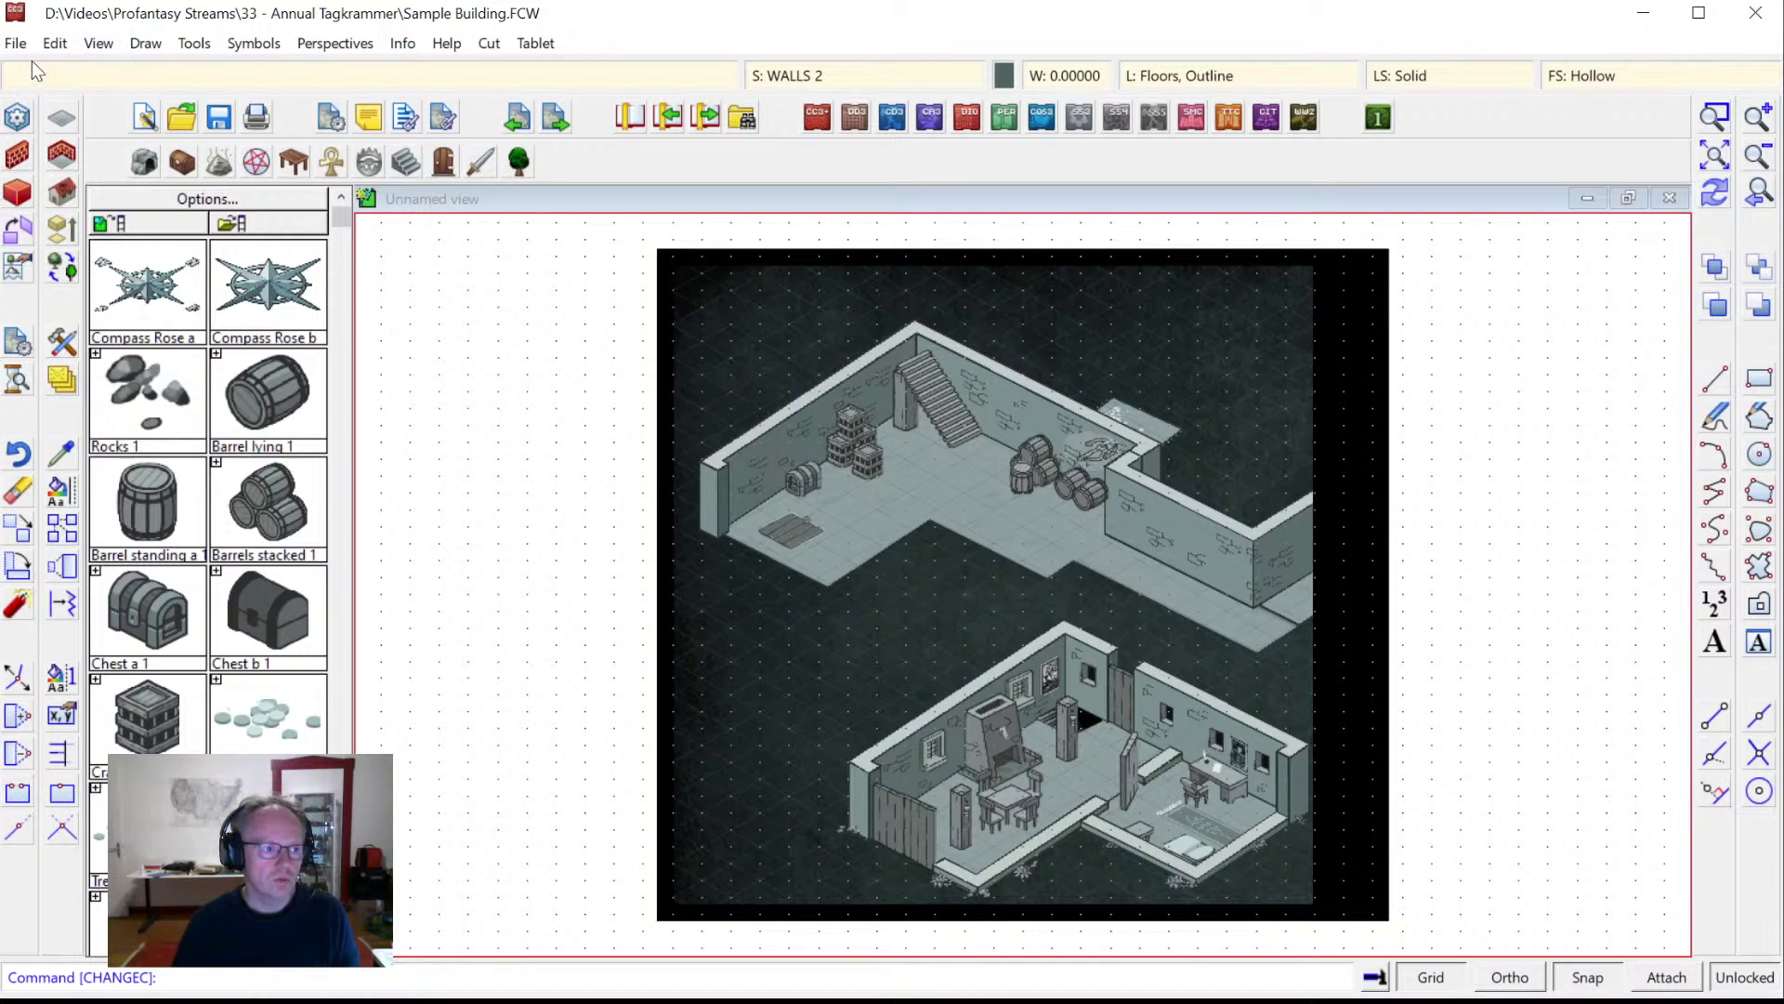
pyautogui.click(54, 43)
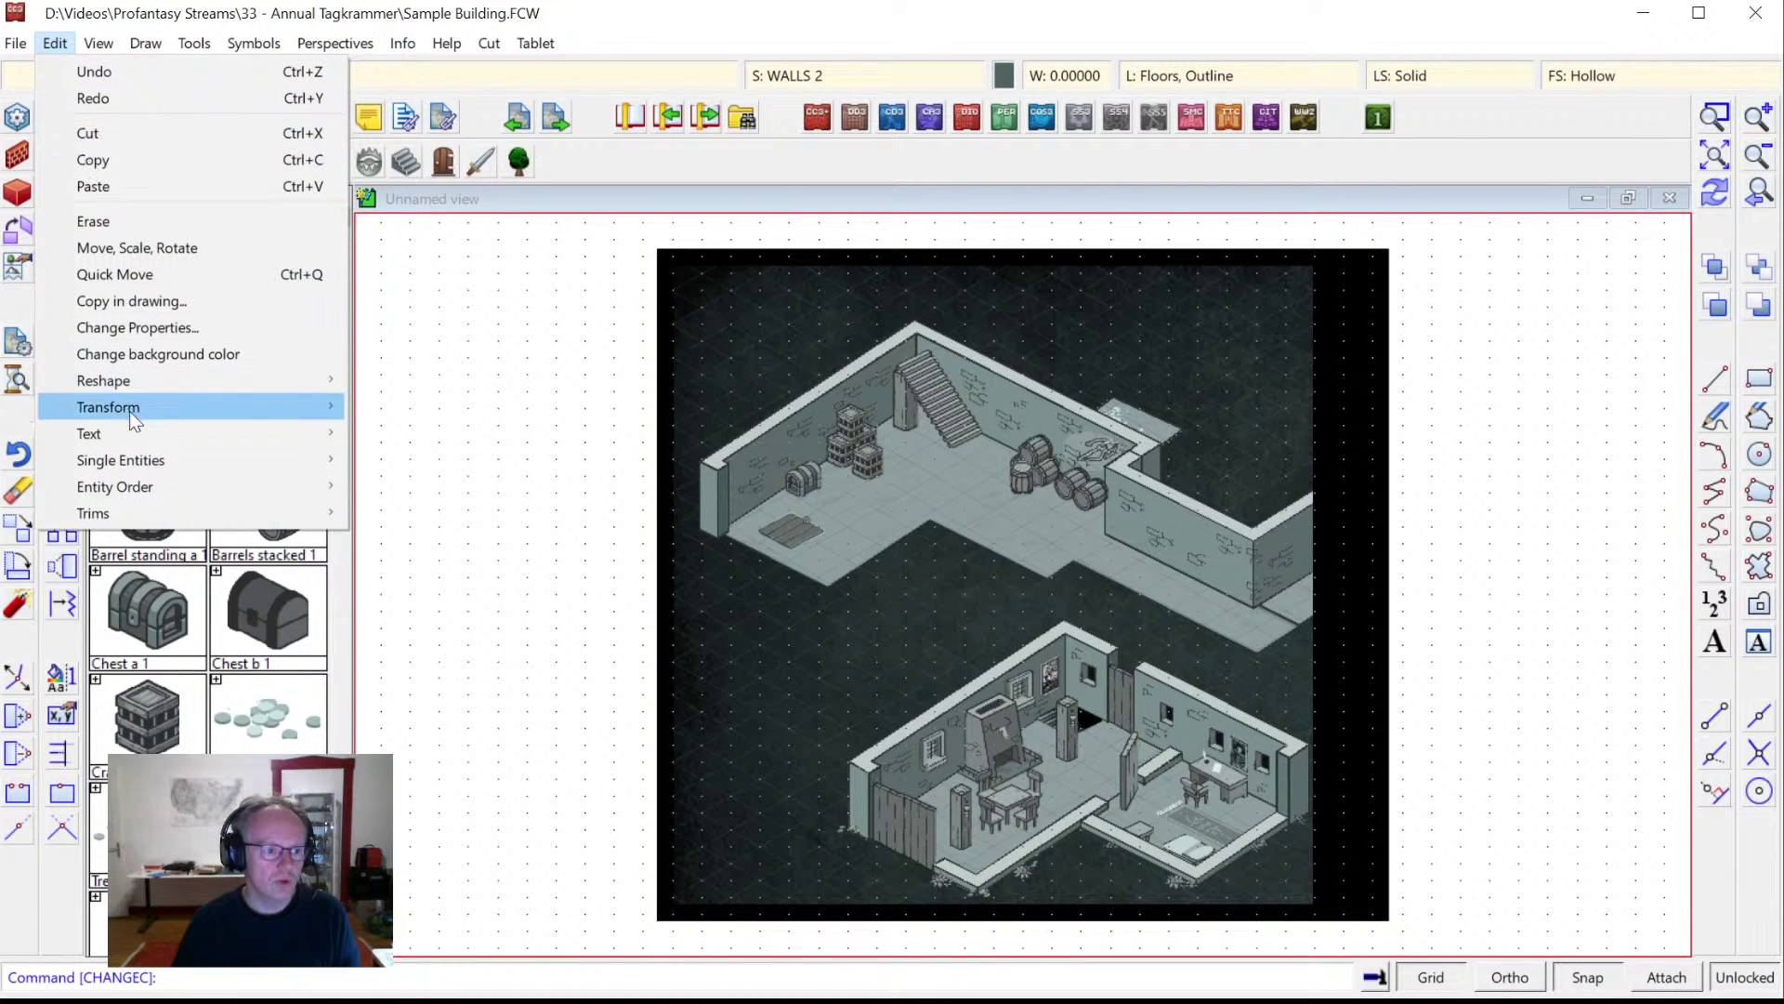
pyautogui.moveTo(126, 381)
pyautogui.click(409, 486)
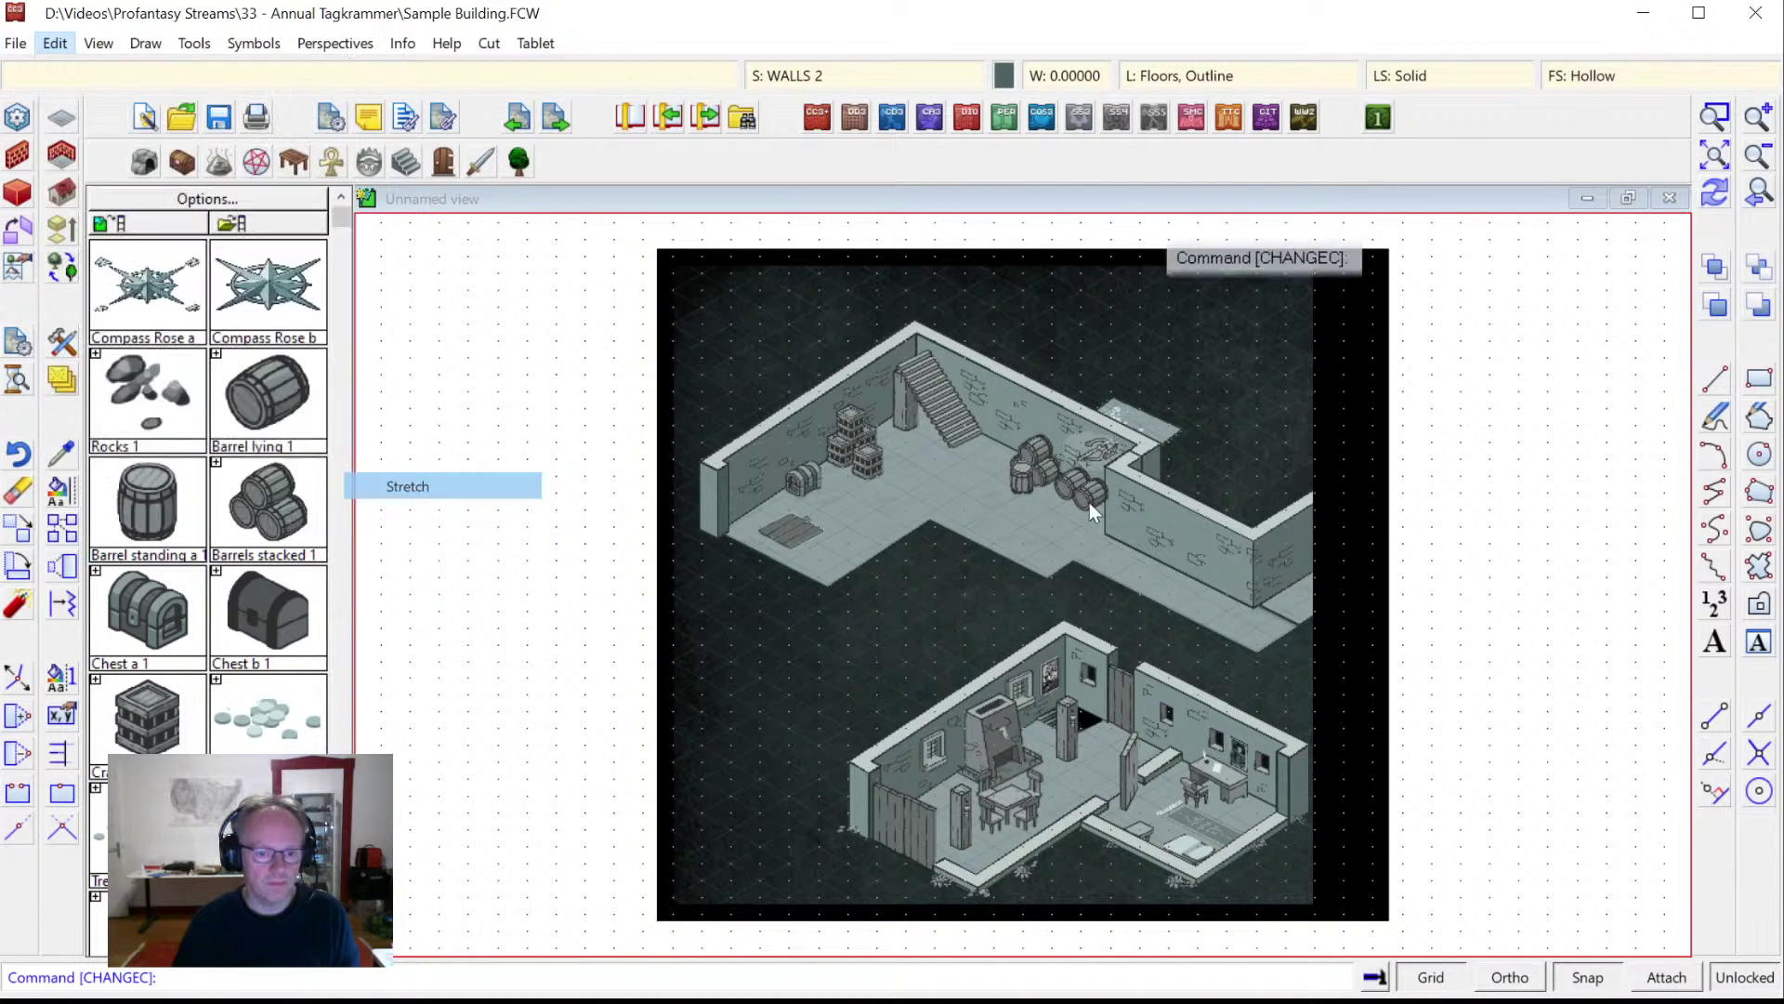
pyautogui.click(1389, 494)
pyautogui.rightClick(1506, 471)
pyautogui.click(1533, 482)
pyautogui.click(1431, 226)
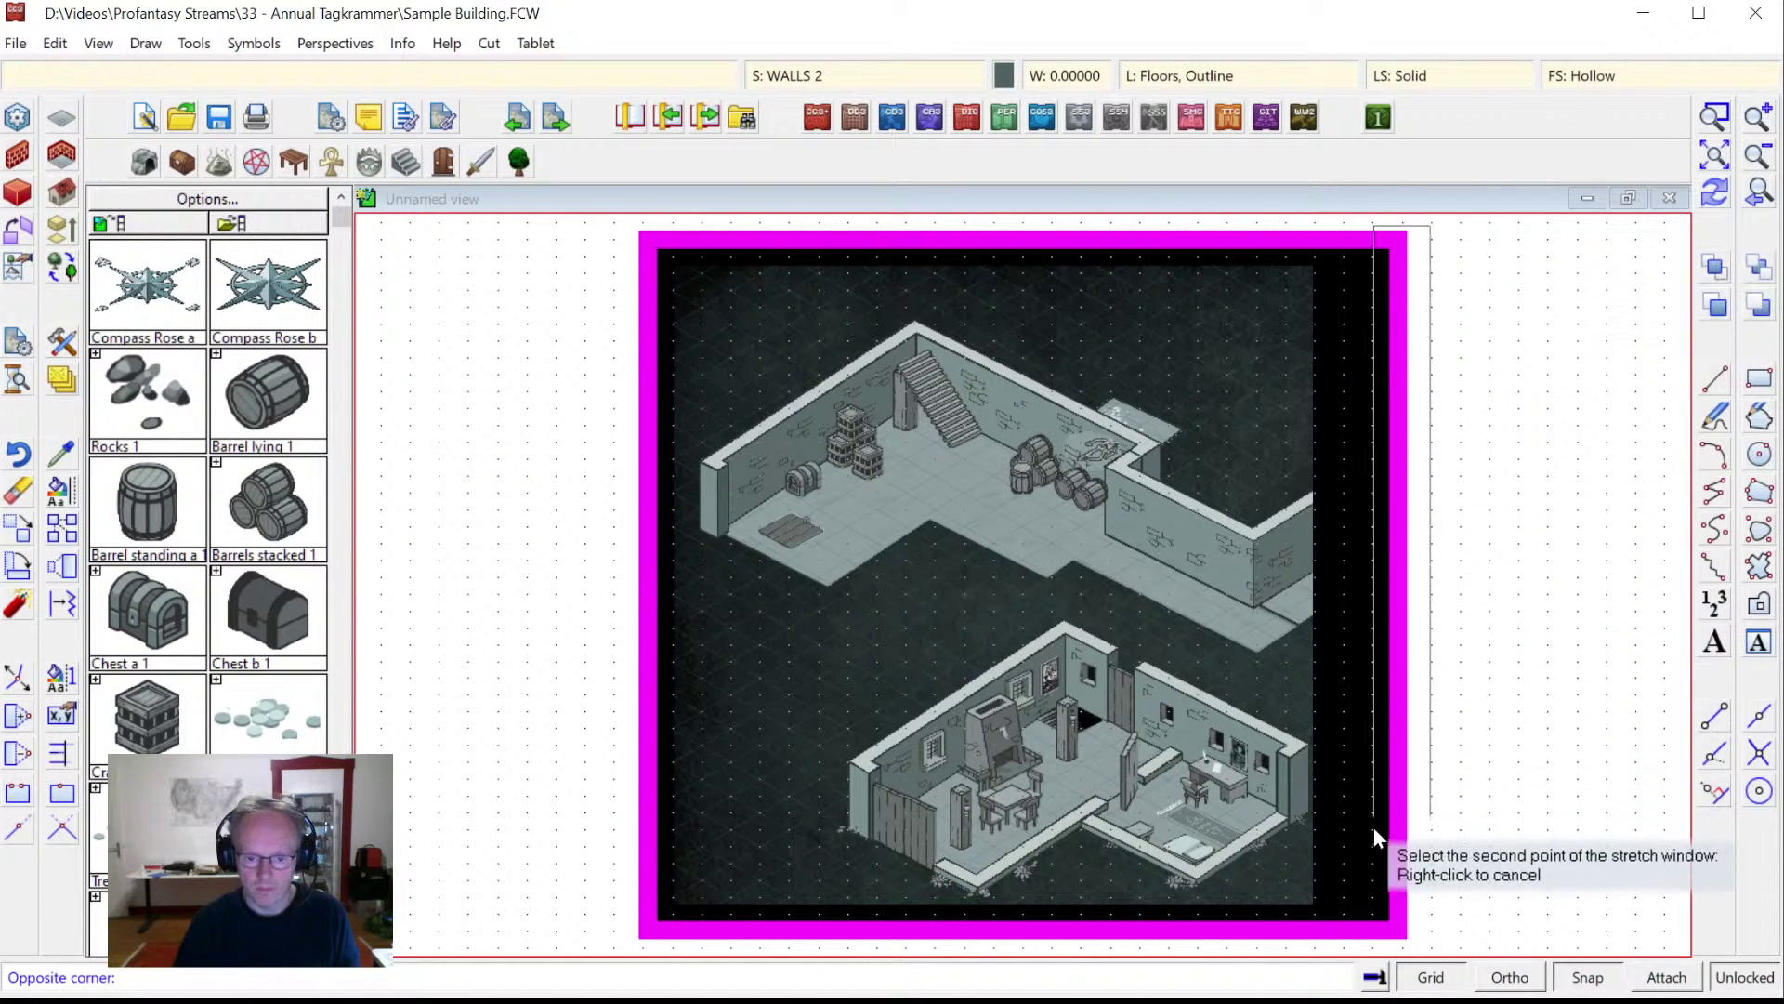
pyautogui.click(1374, 920)
pyautogui.click(1374, 918)
pyautogui.click(1324, 925)
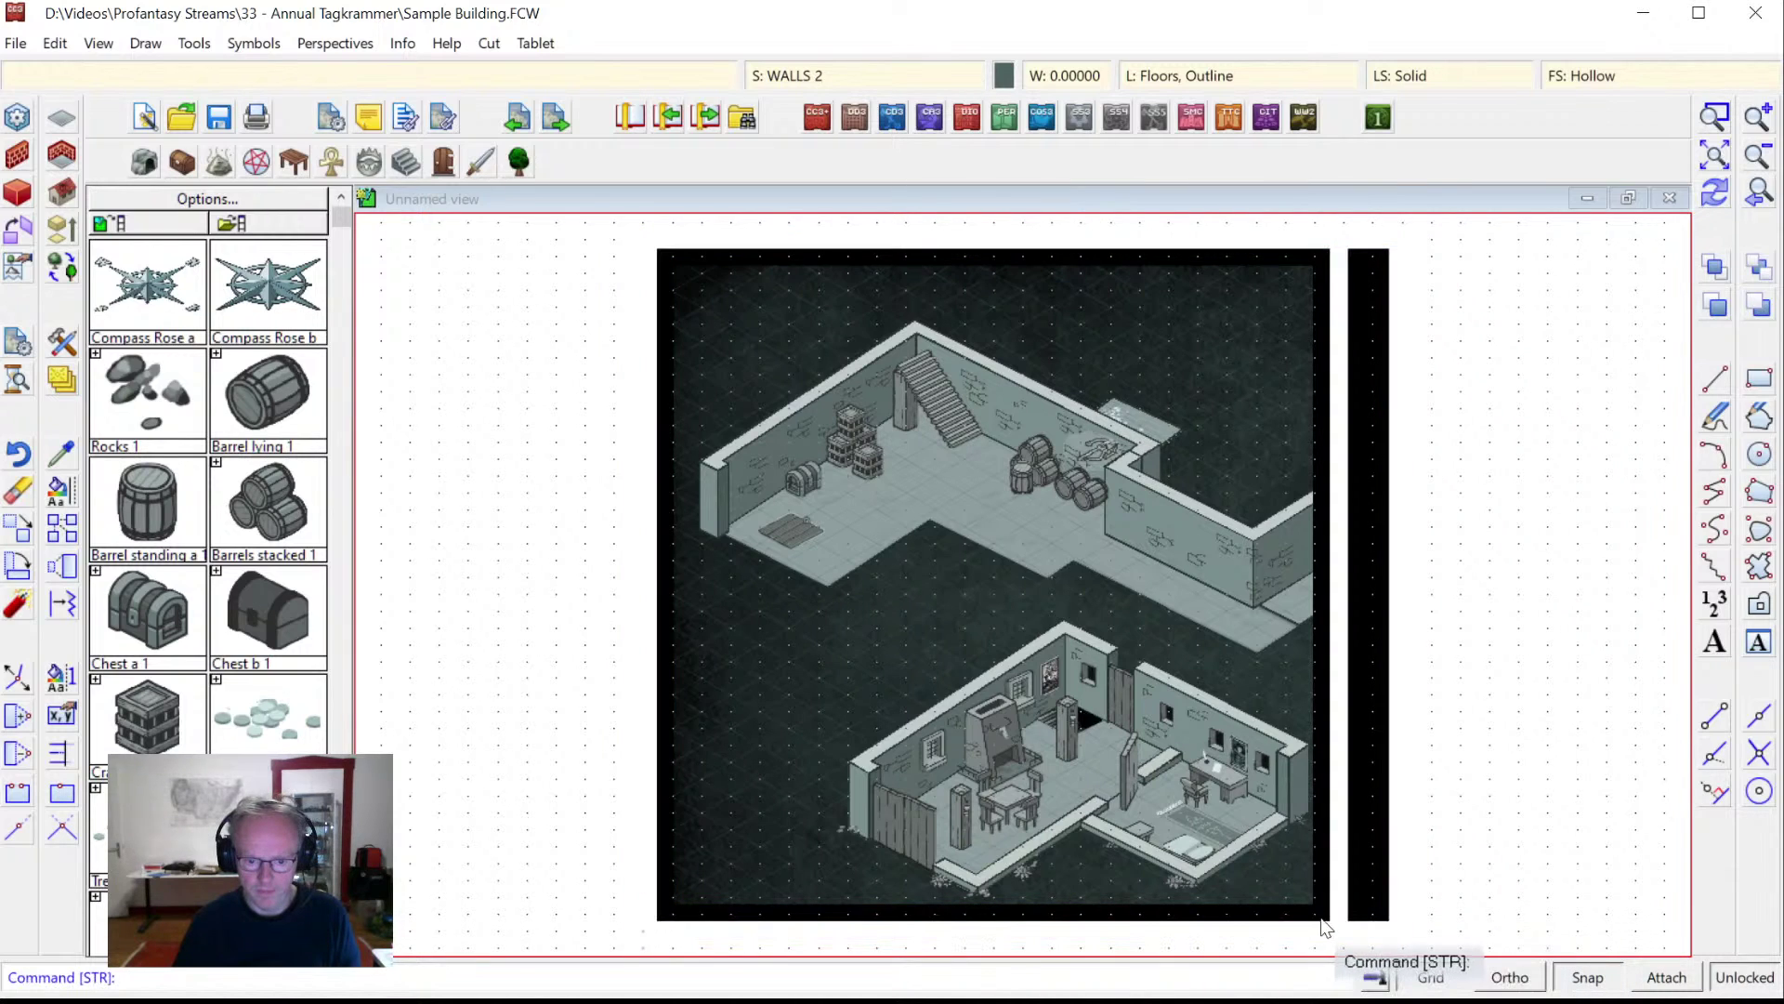
pyautogui.click(1714, 196)
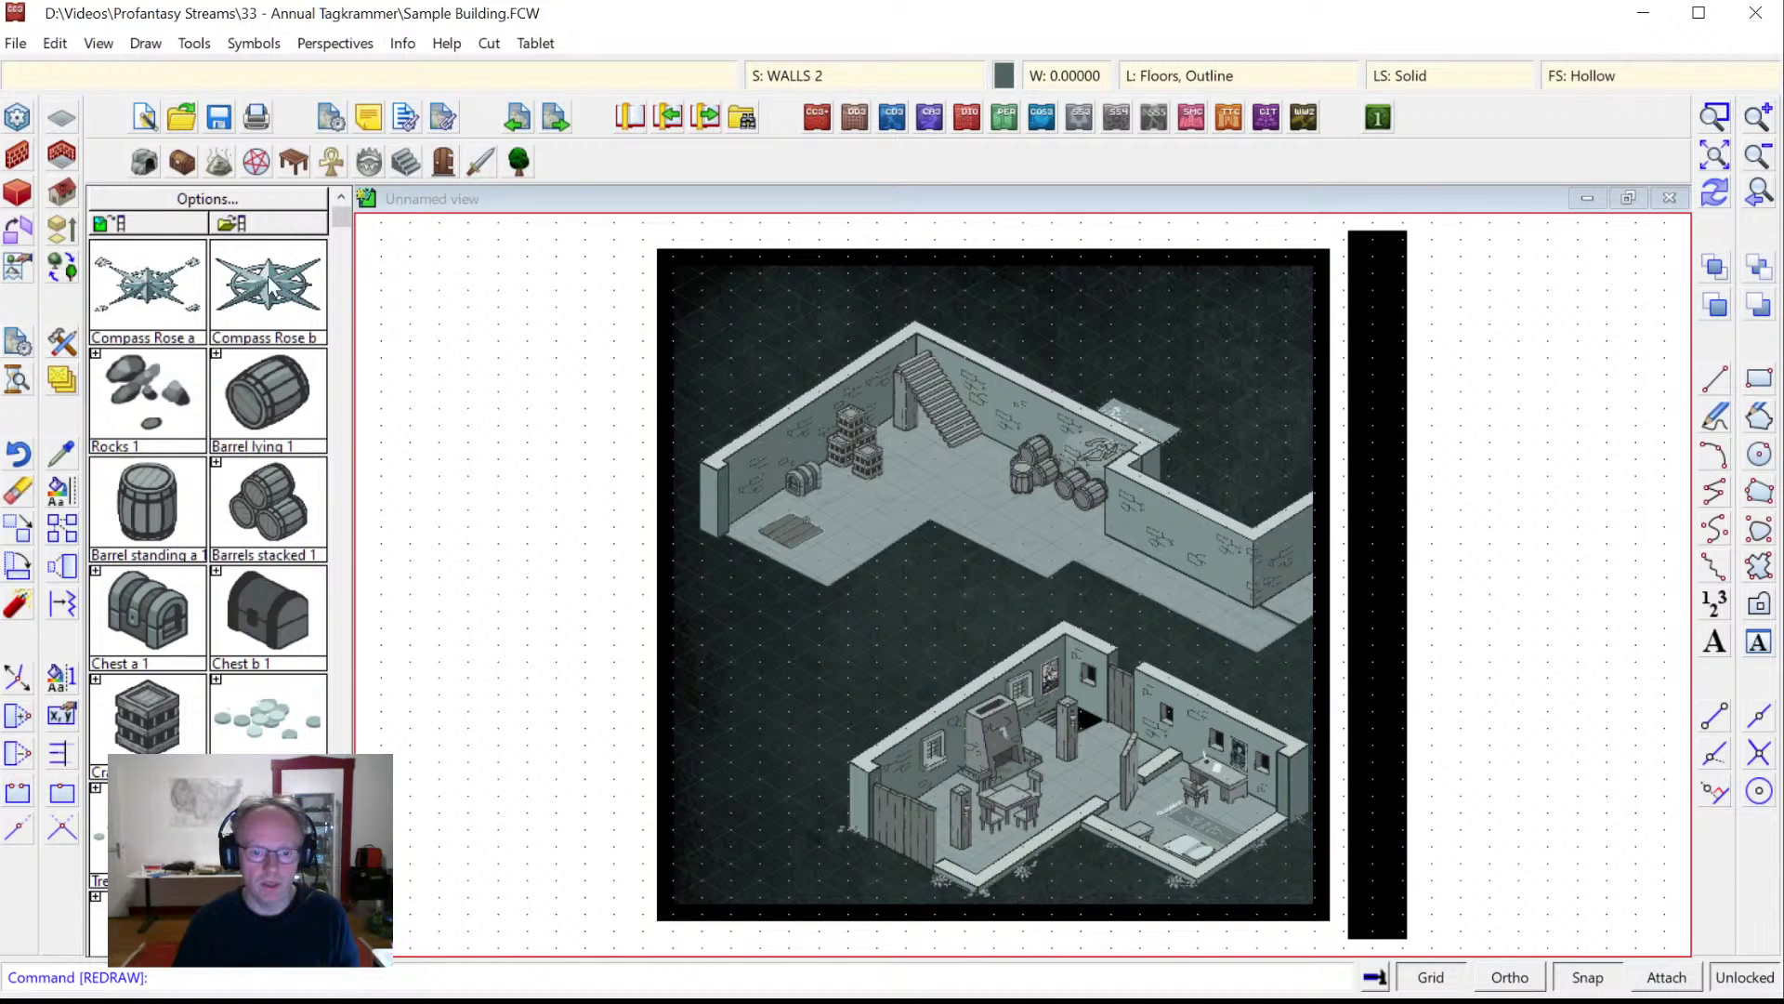
# List the entity properties of the black map border polygon, including its sheet, layer and node coordinates.
pyautogui.click(402, 43)
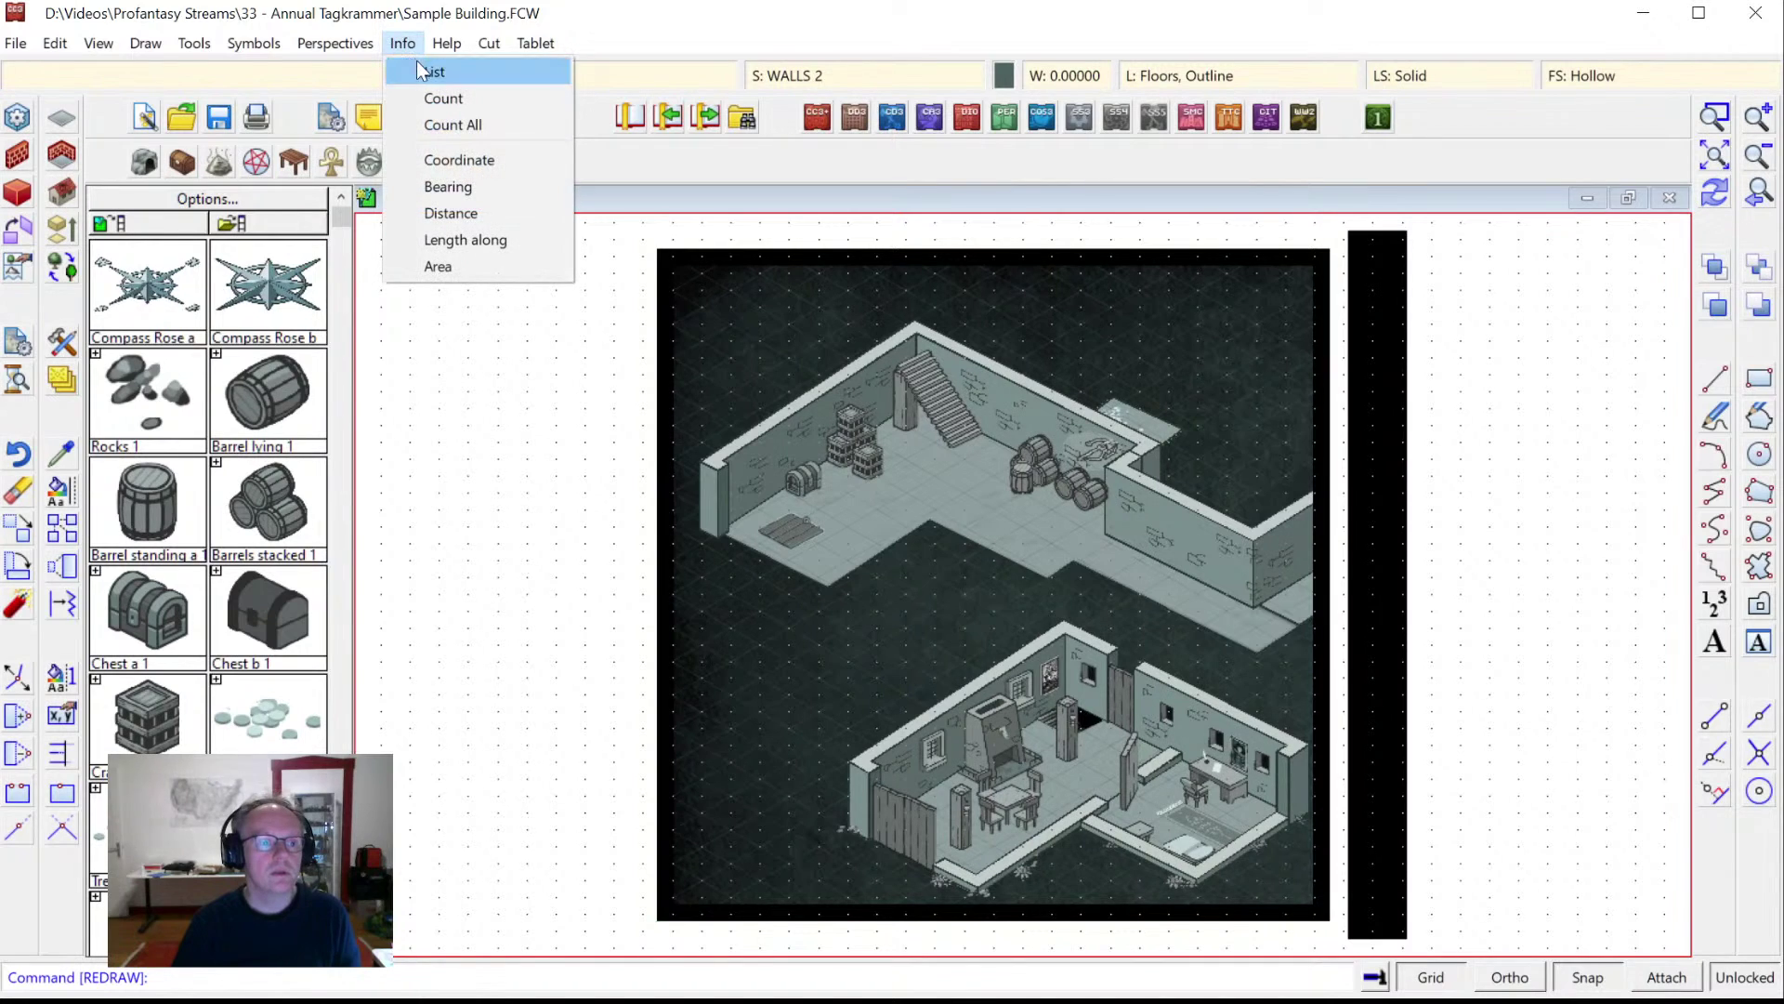
pyautogui.click(420, 64)
pyautogui.click(1408, 312)
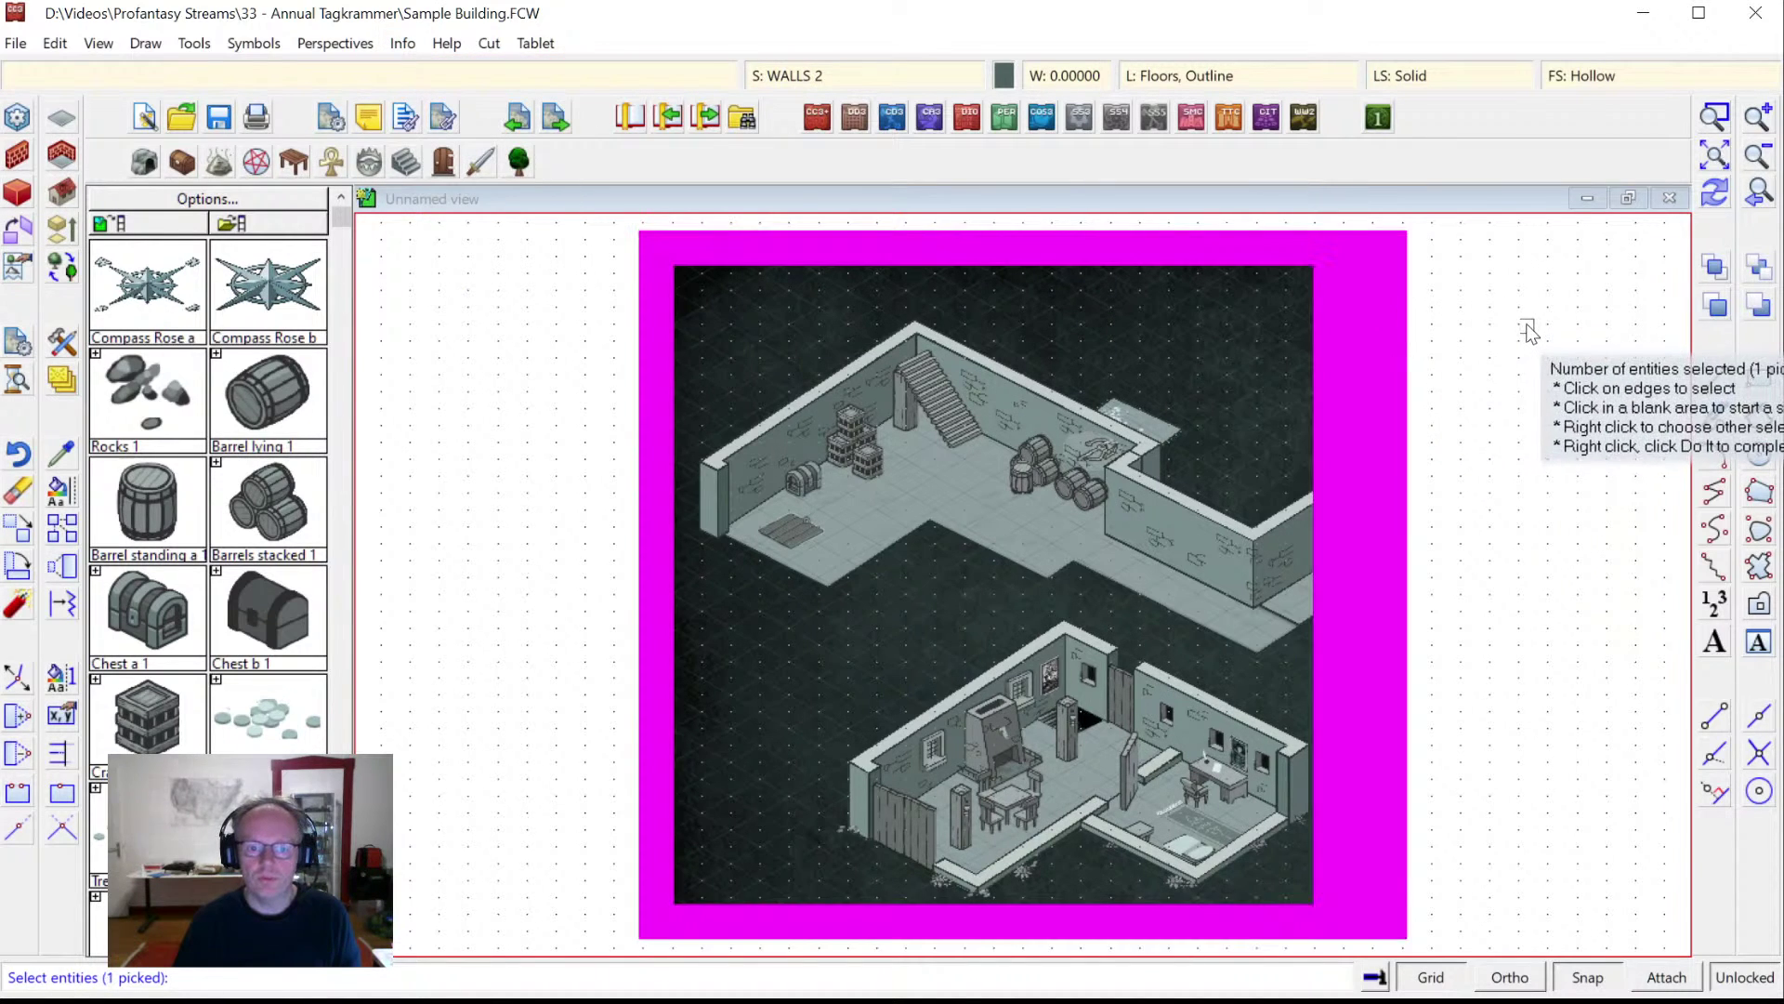
pyautogui.rightClick(1441, 316)
pyautogui.click(1519, 326)
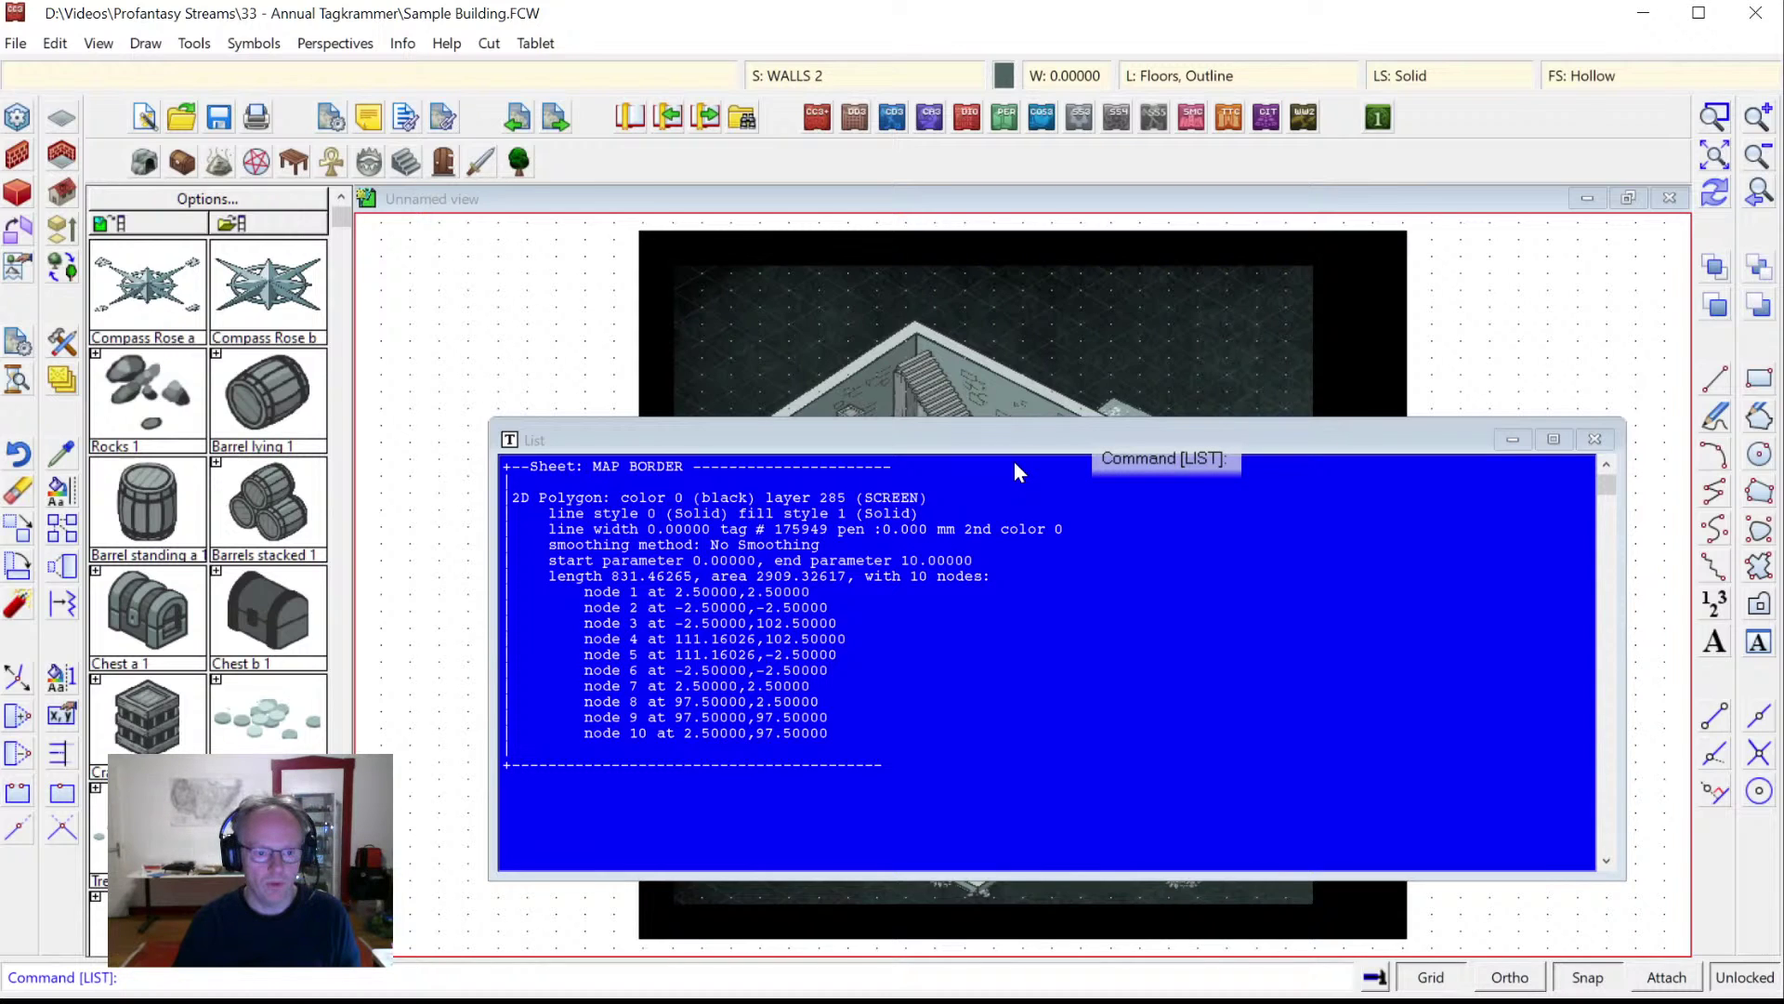
pyautogui.click(979, 411)
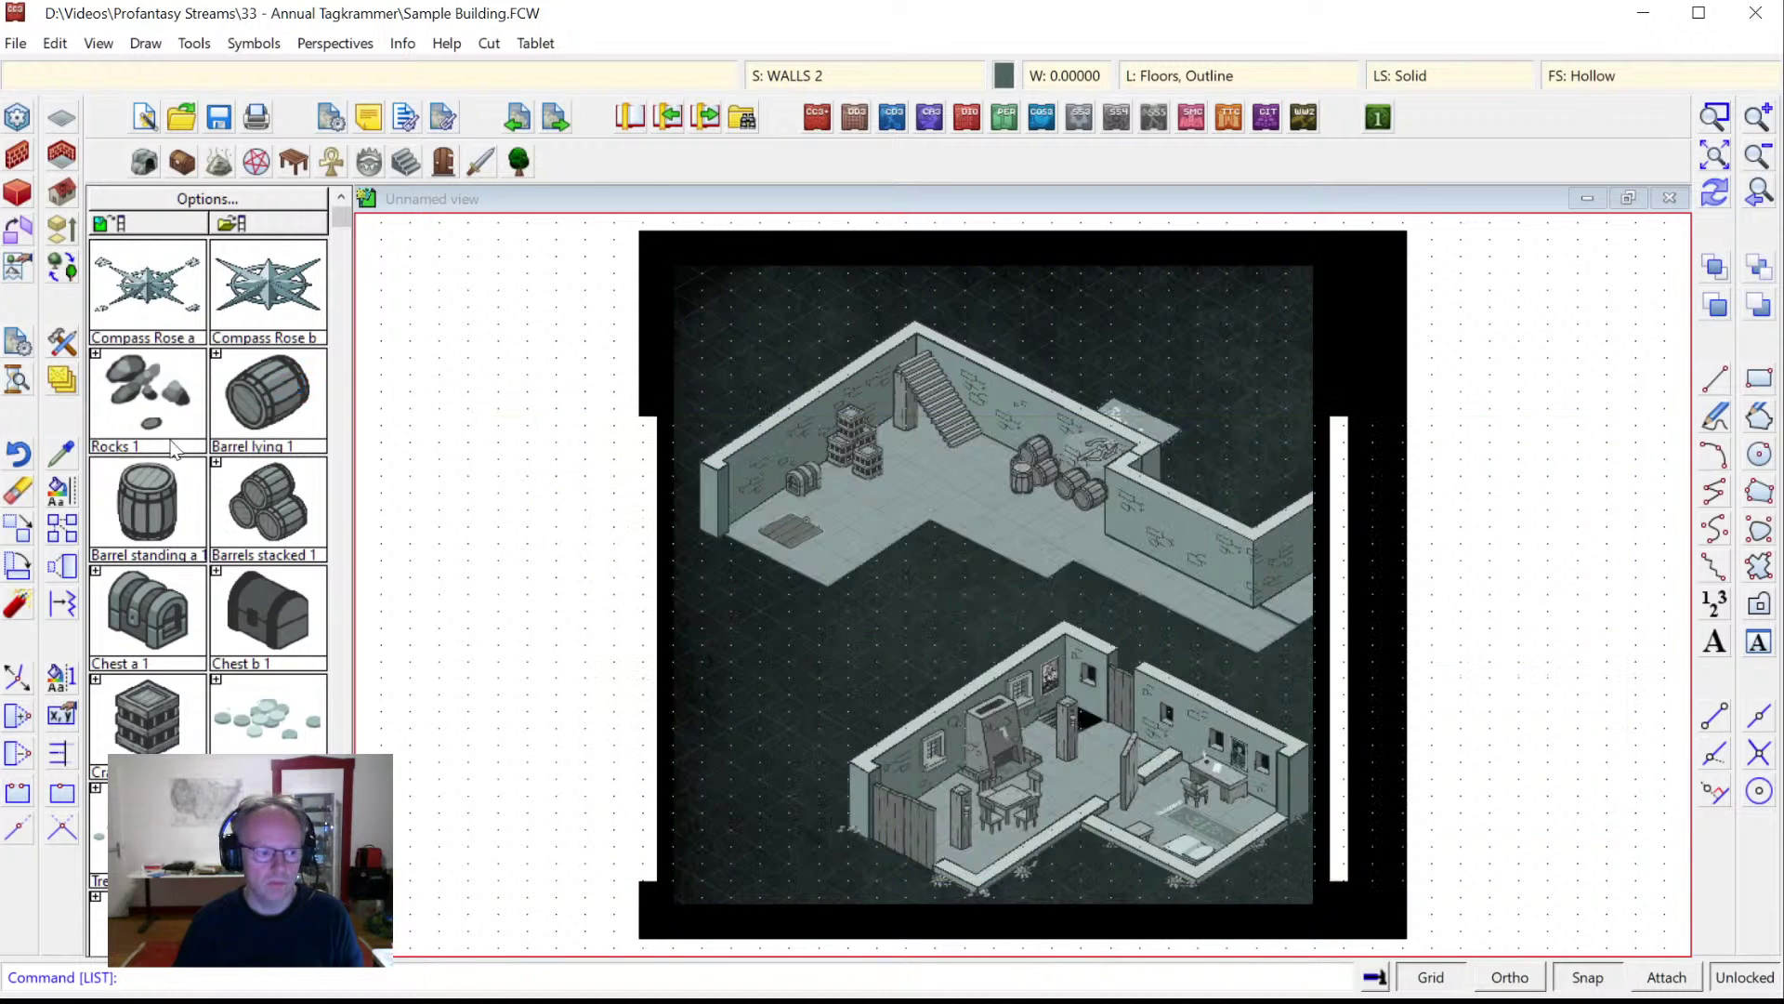
# Edit the black map border's nodes, moving both outer right corners inward to within the white screen, and redraw the map.
pyautogui.click(18, 690)
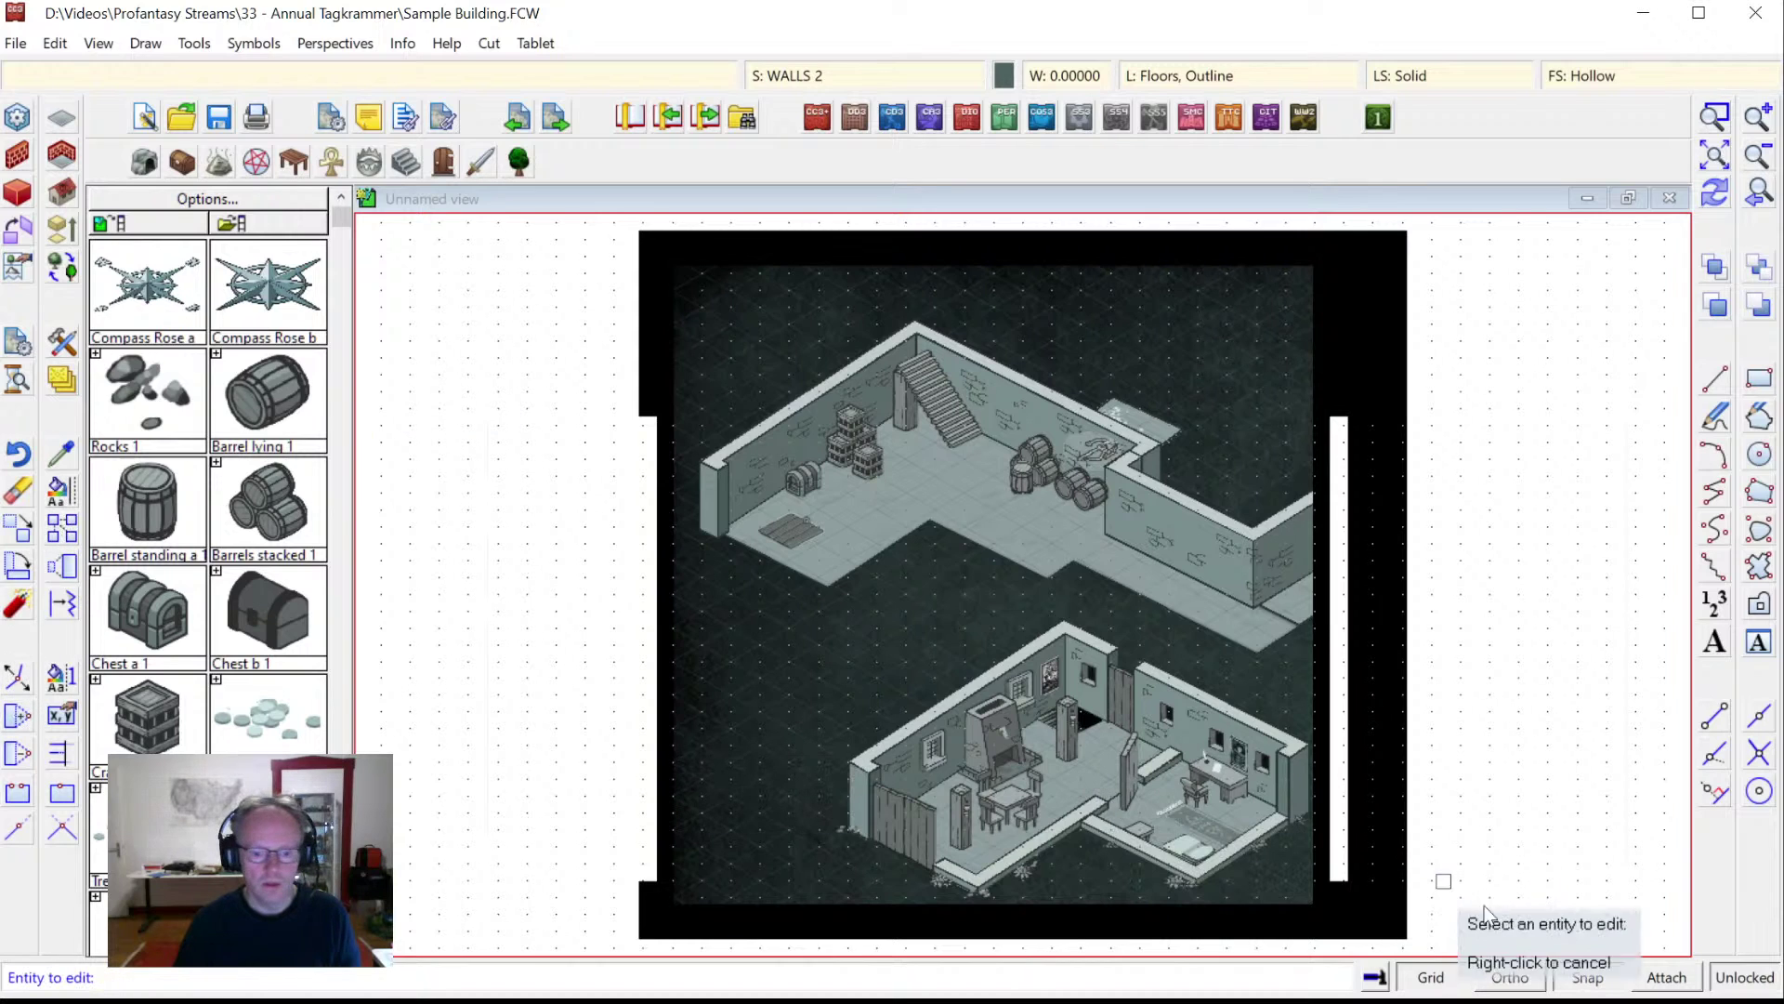
pyautogui.click(1407, 936)
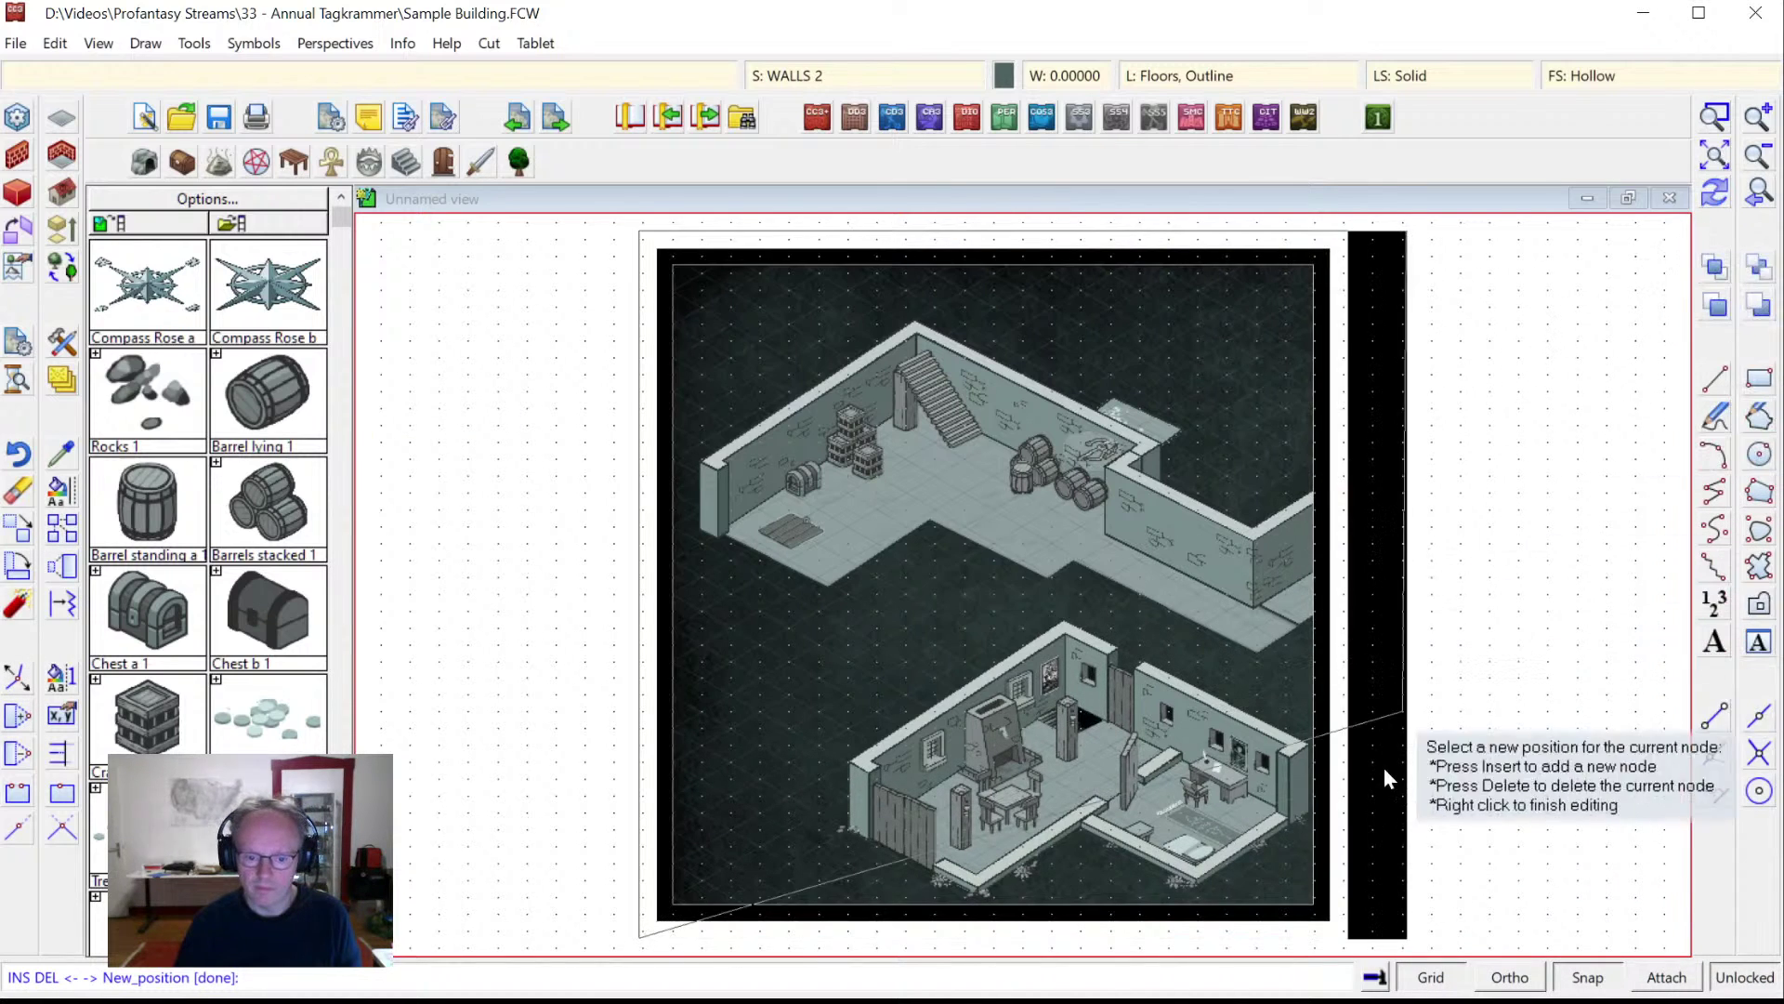
pyautogui.click(1349, 941)
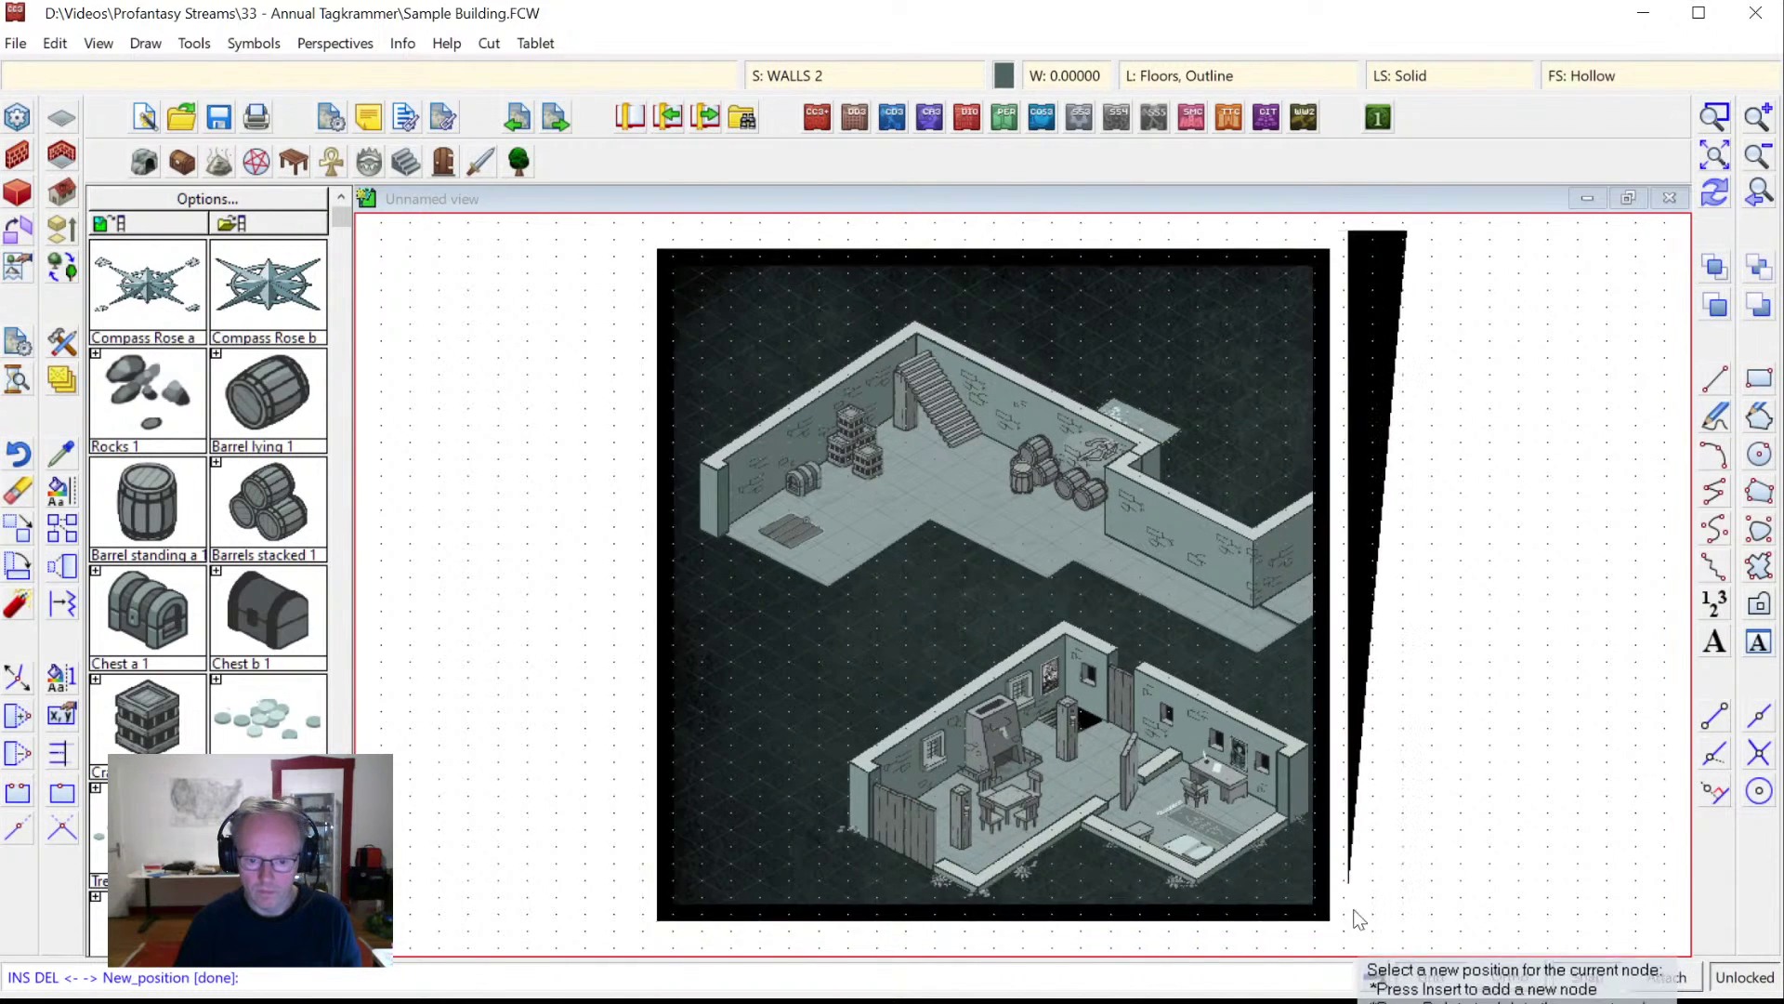
pyautogui.click(1414, 249)
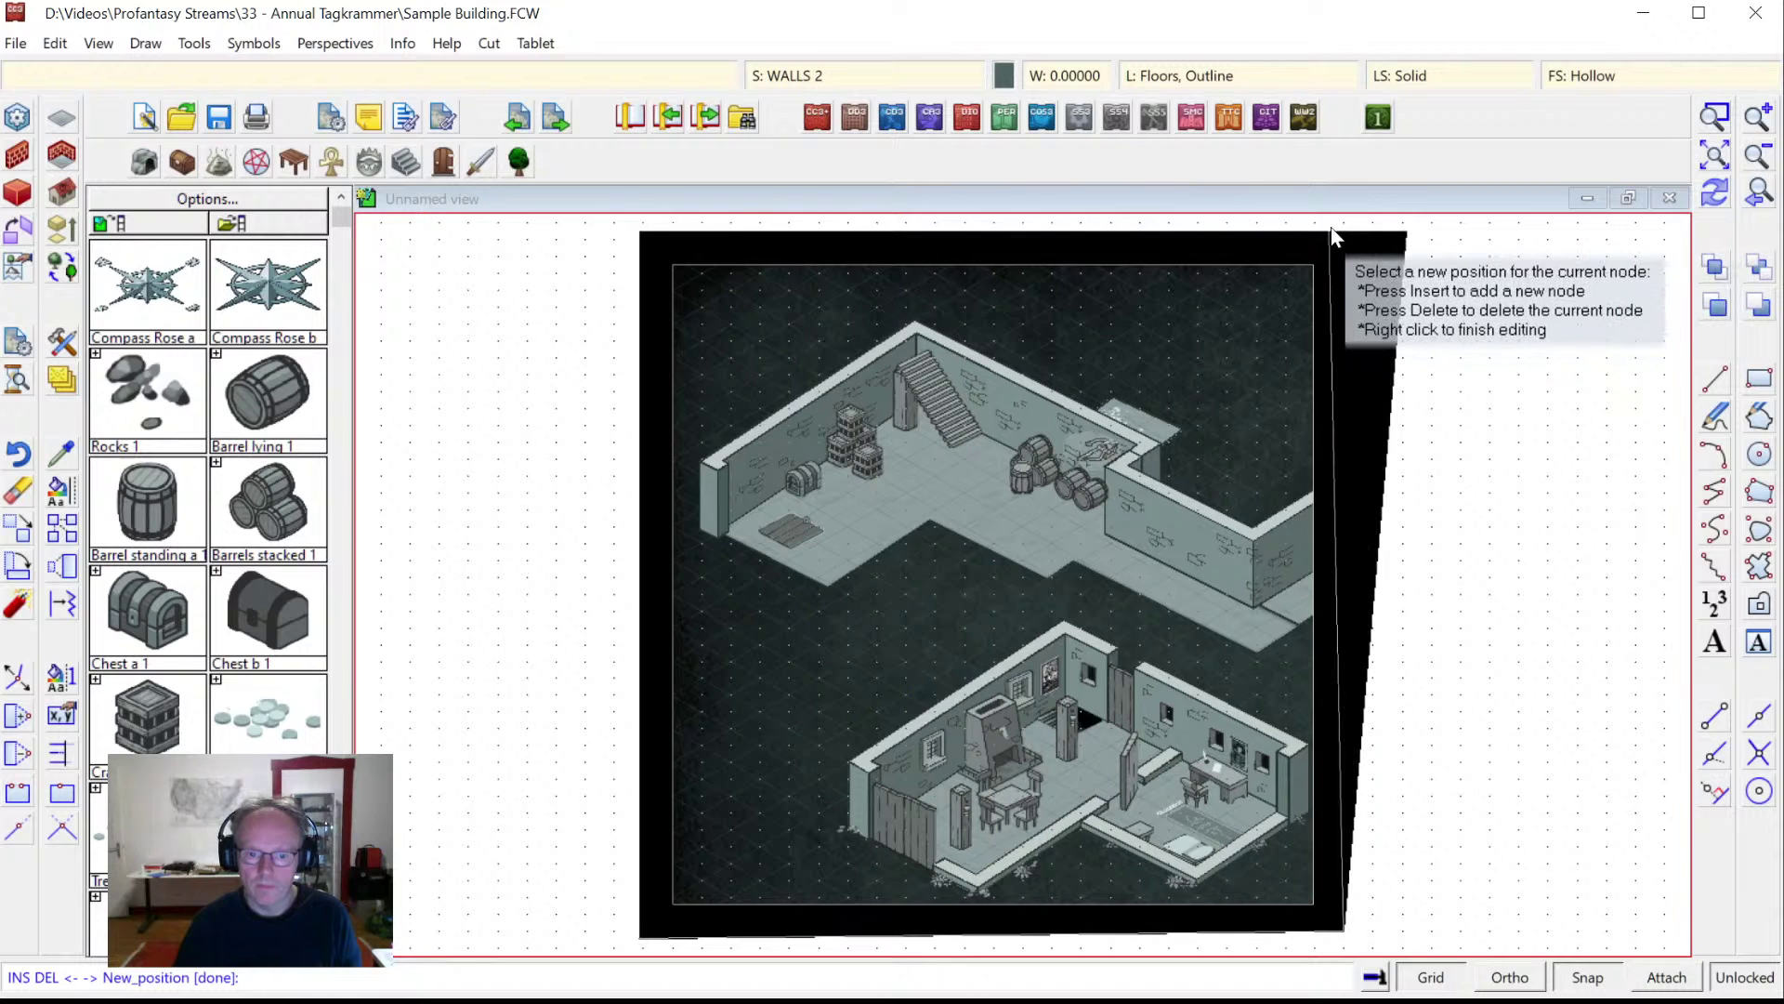
pyautogui.click(1365, 253)
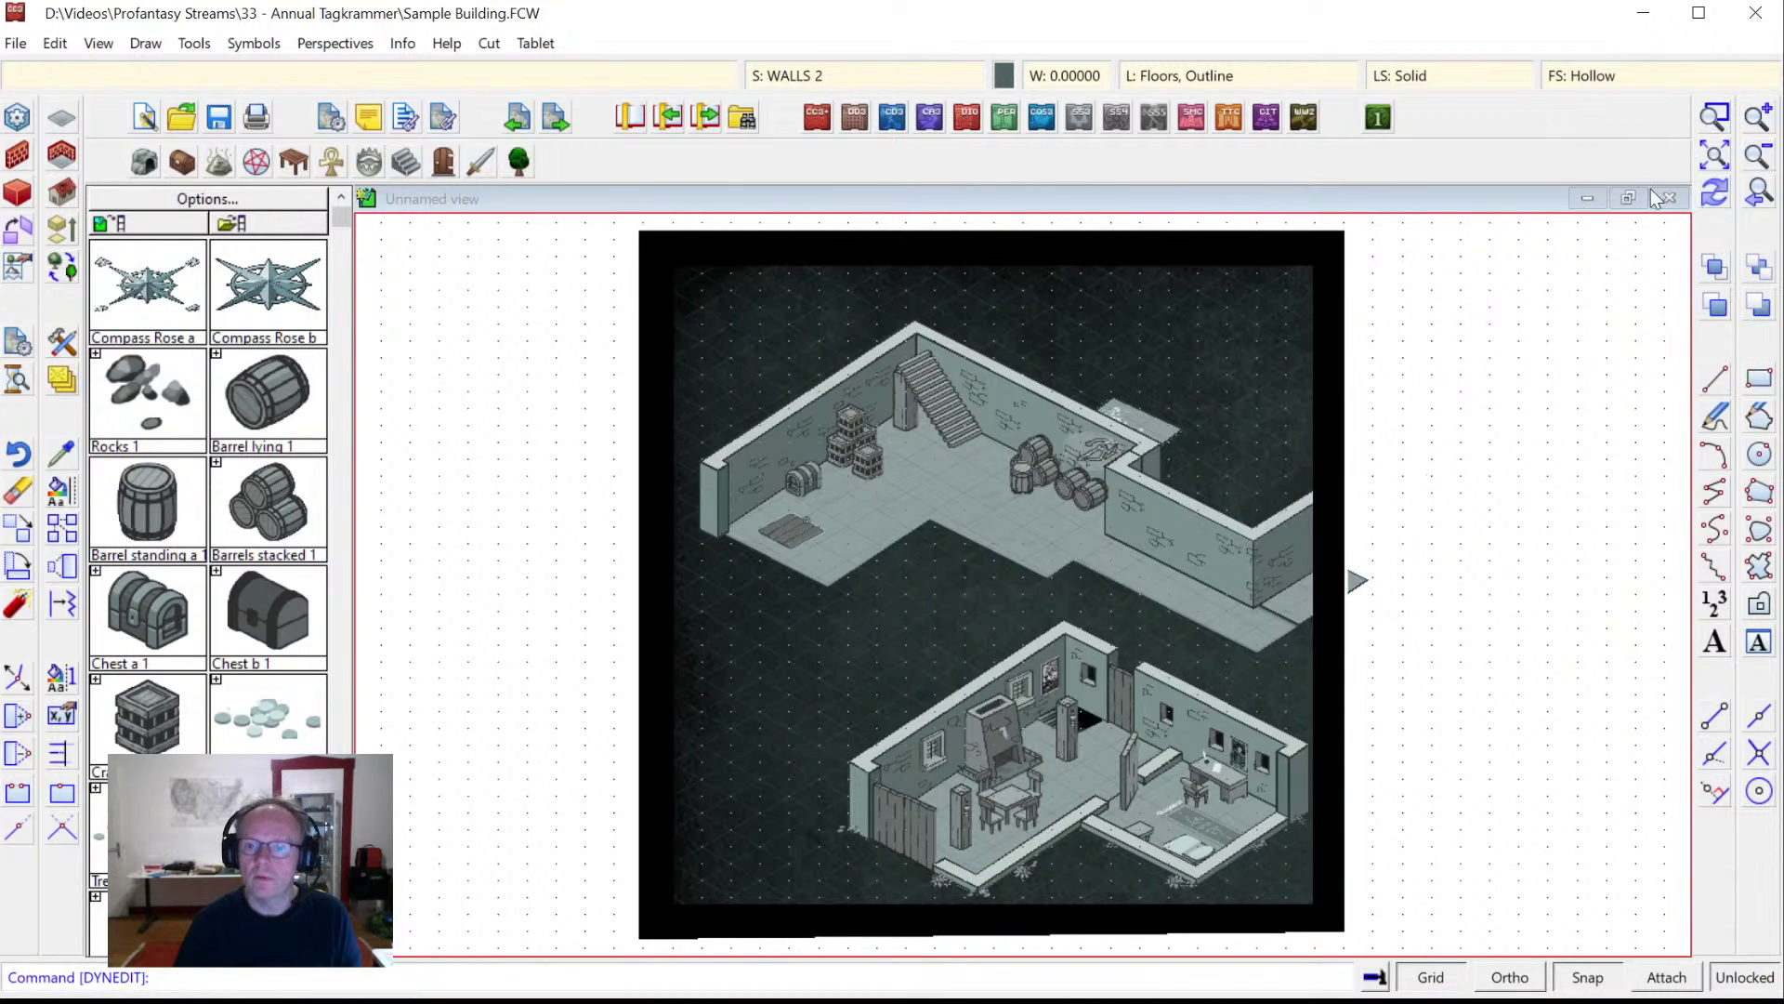
pyautogui.click(1721, 200)
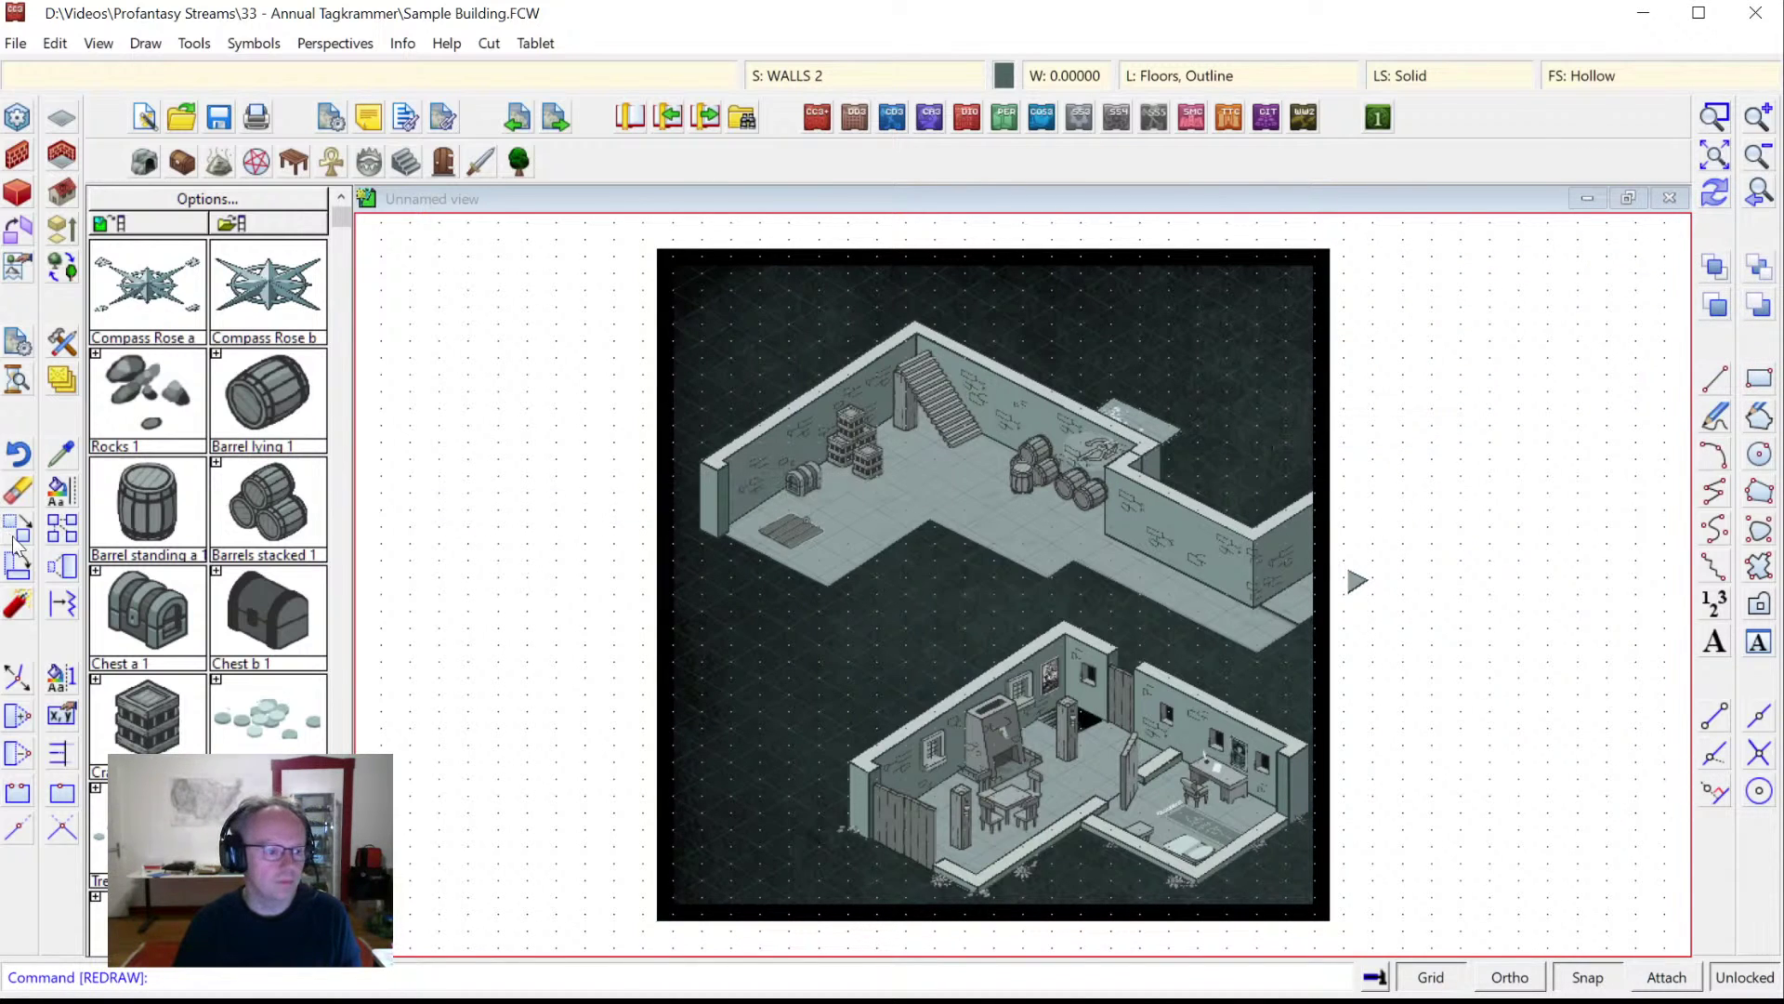
pyautogui.click(19, 711)
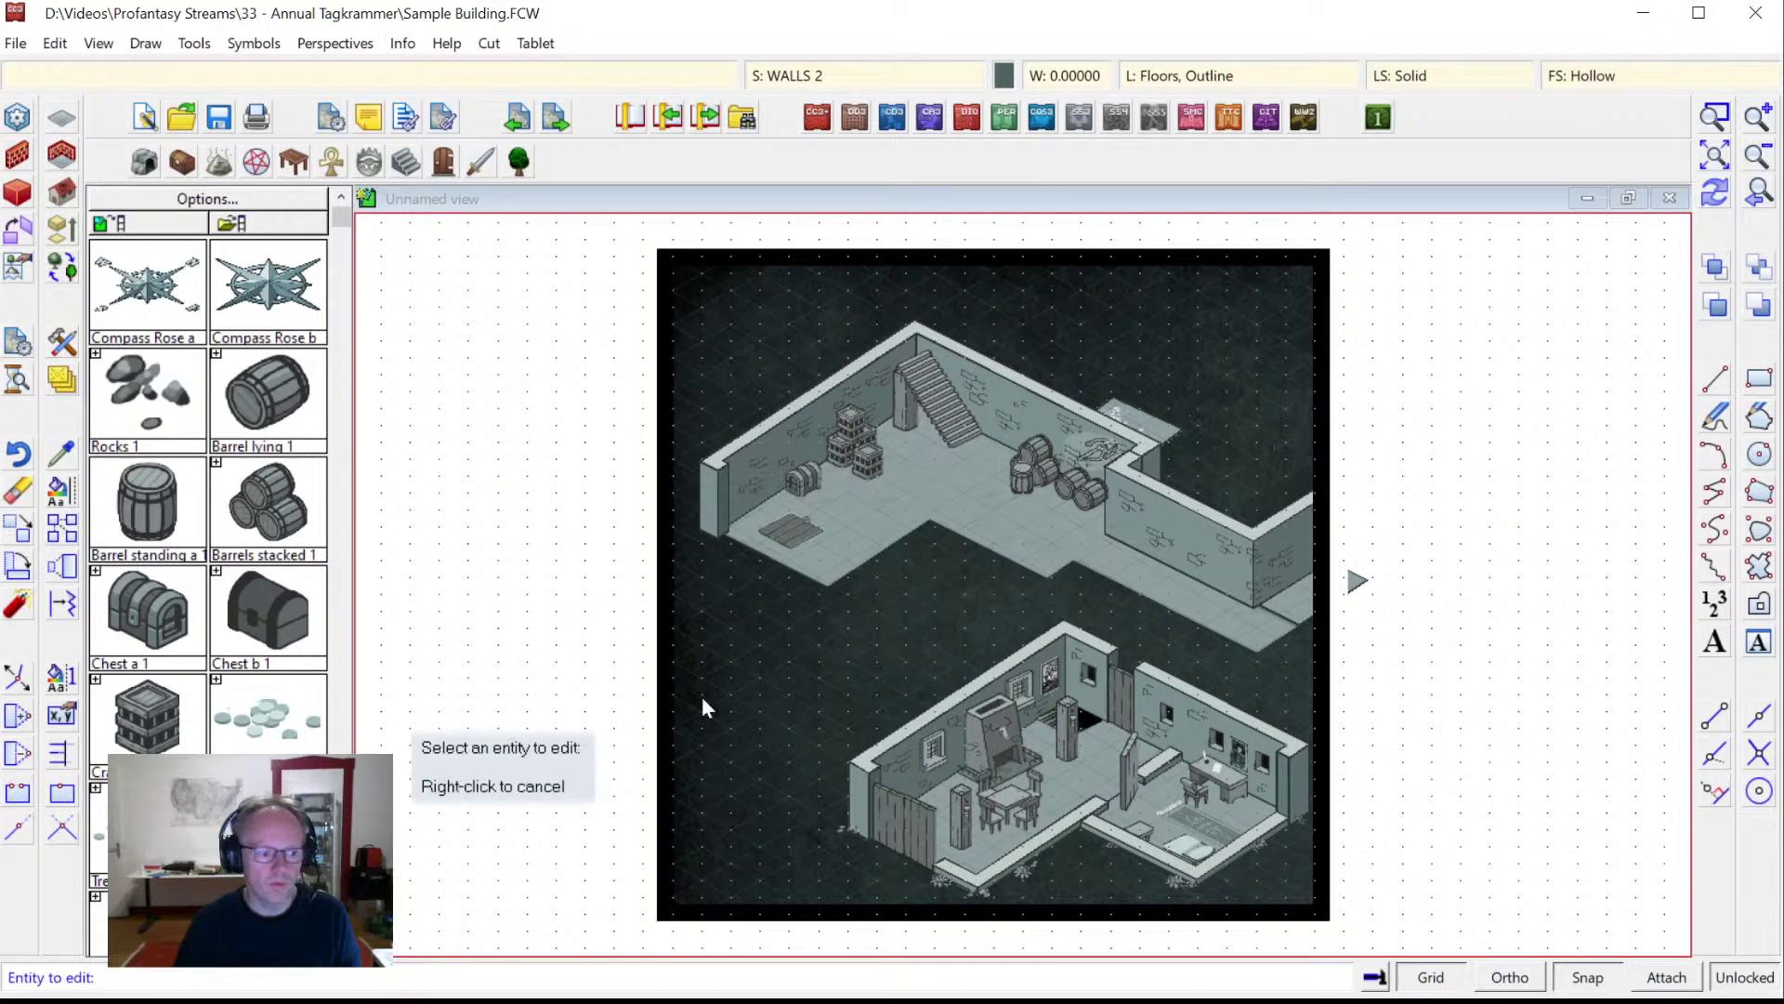
pyautogui.click(1345, 815)
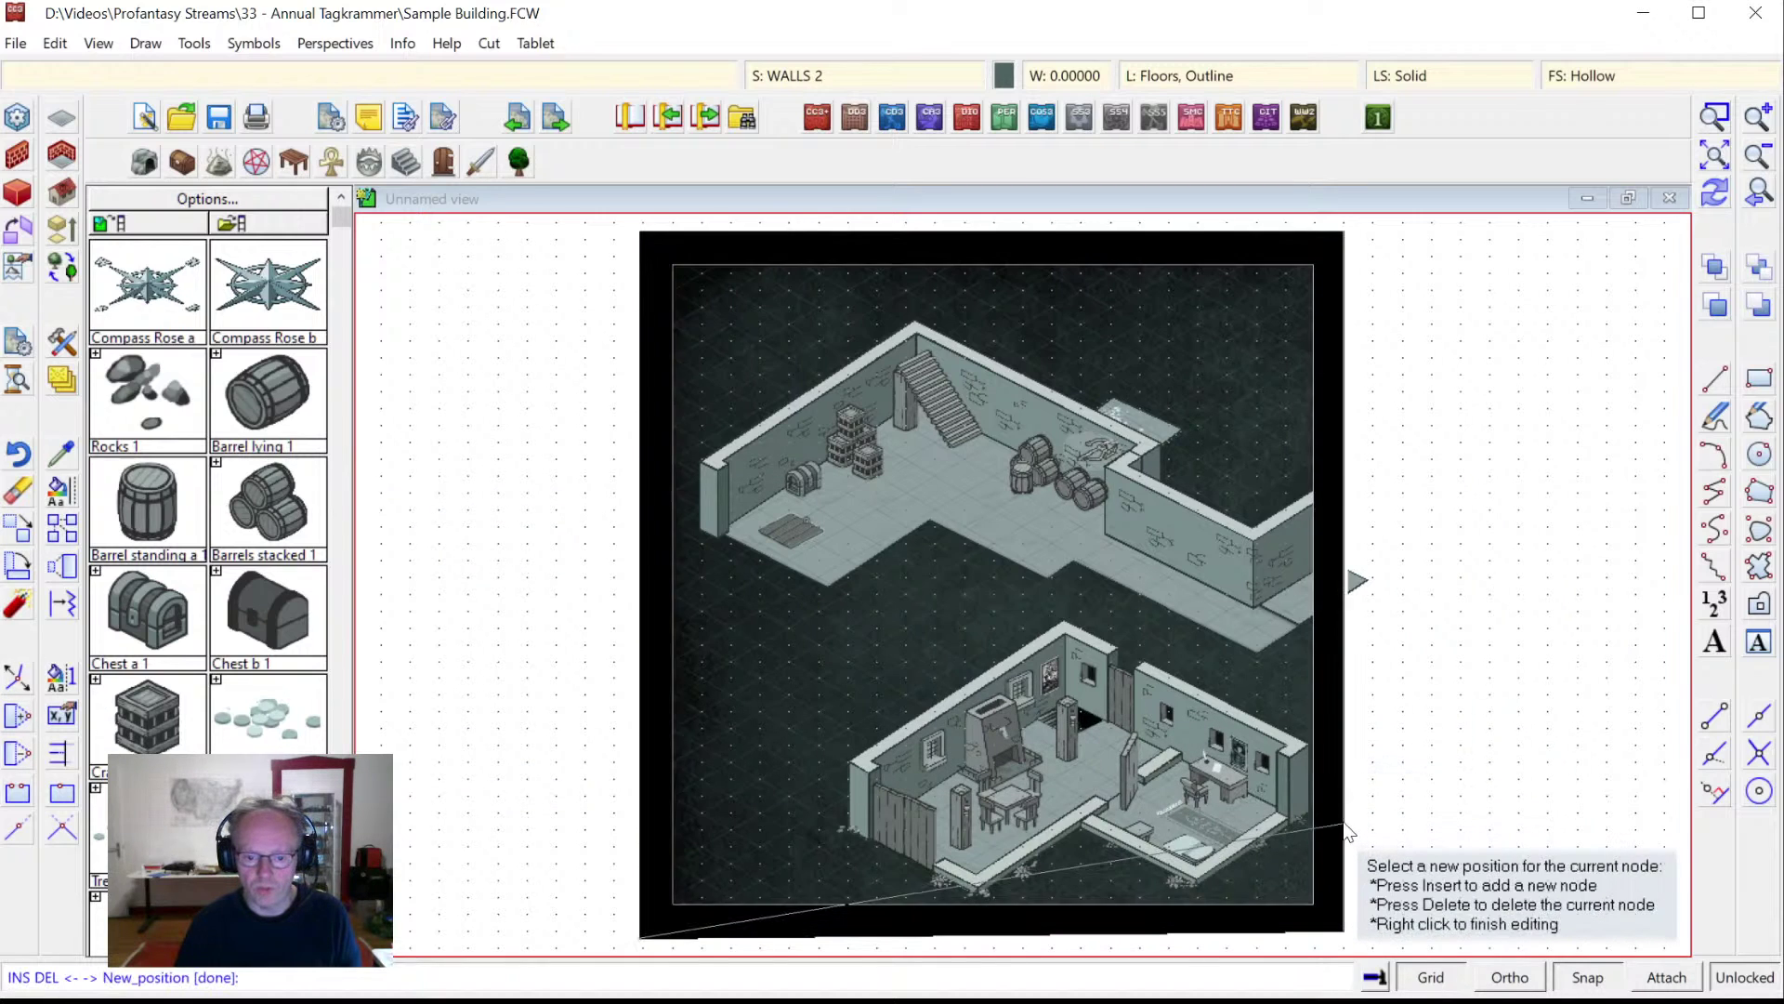
pyautogui.rightClick(1385, 943)
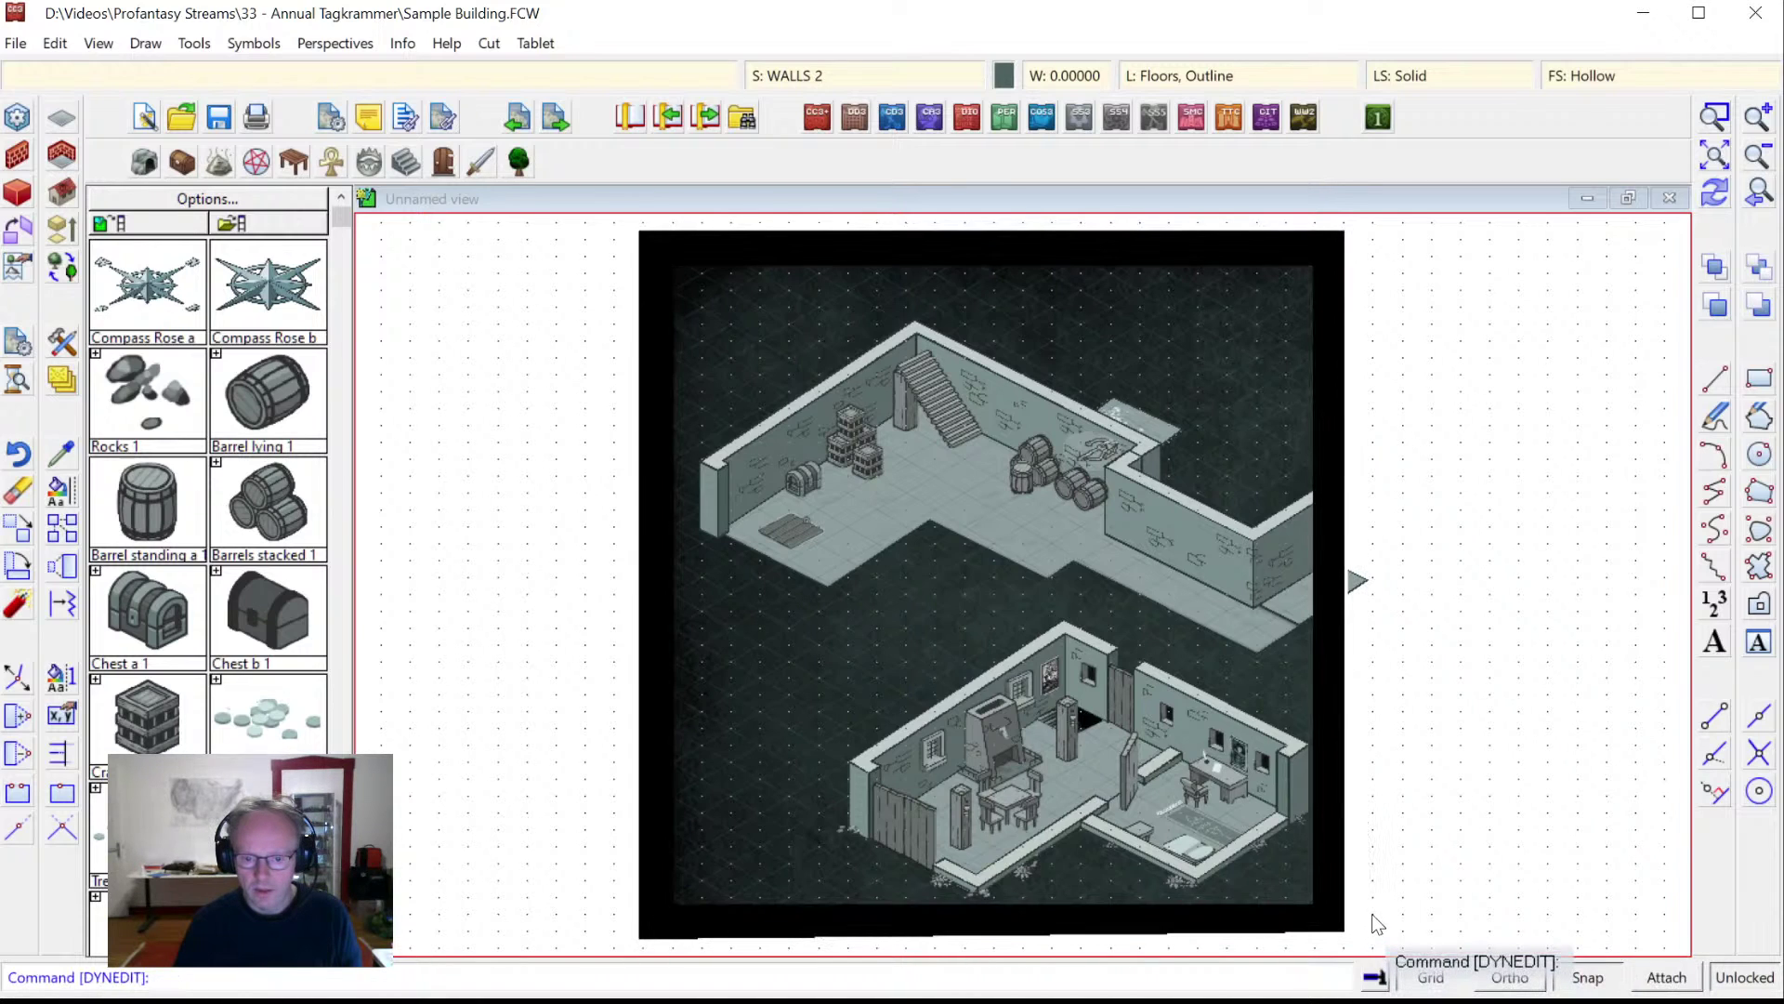
pyautogui.rightClick(1369, 915)
pyautogui.rightClick(1367, 922)
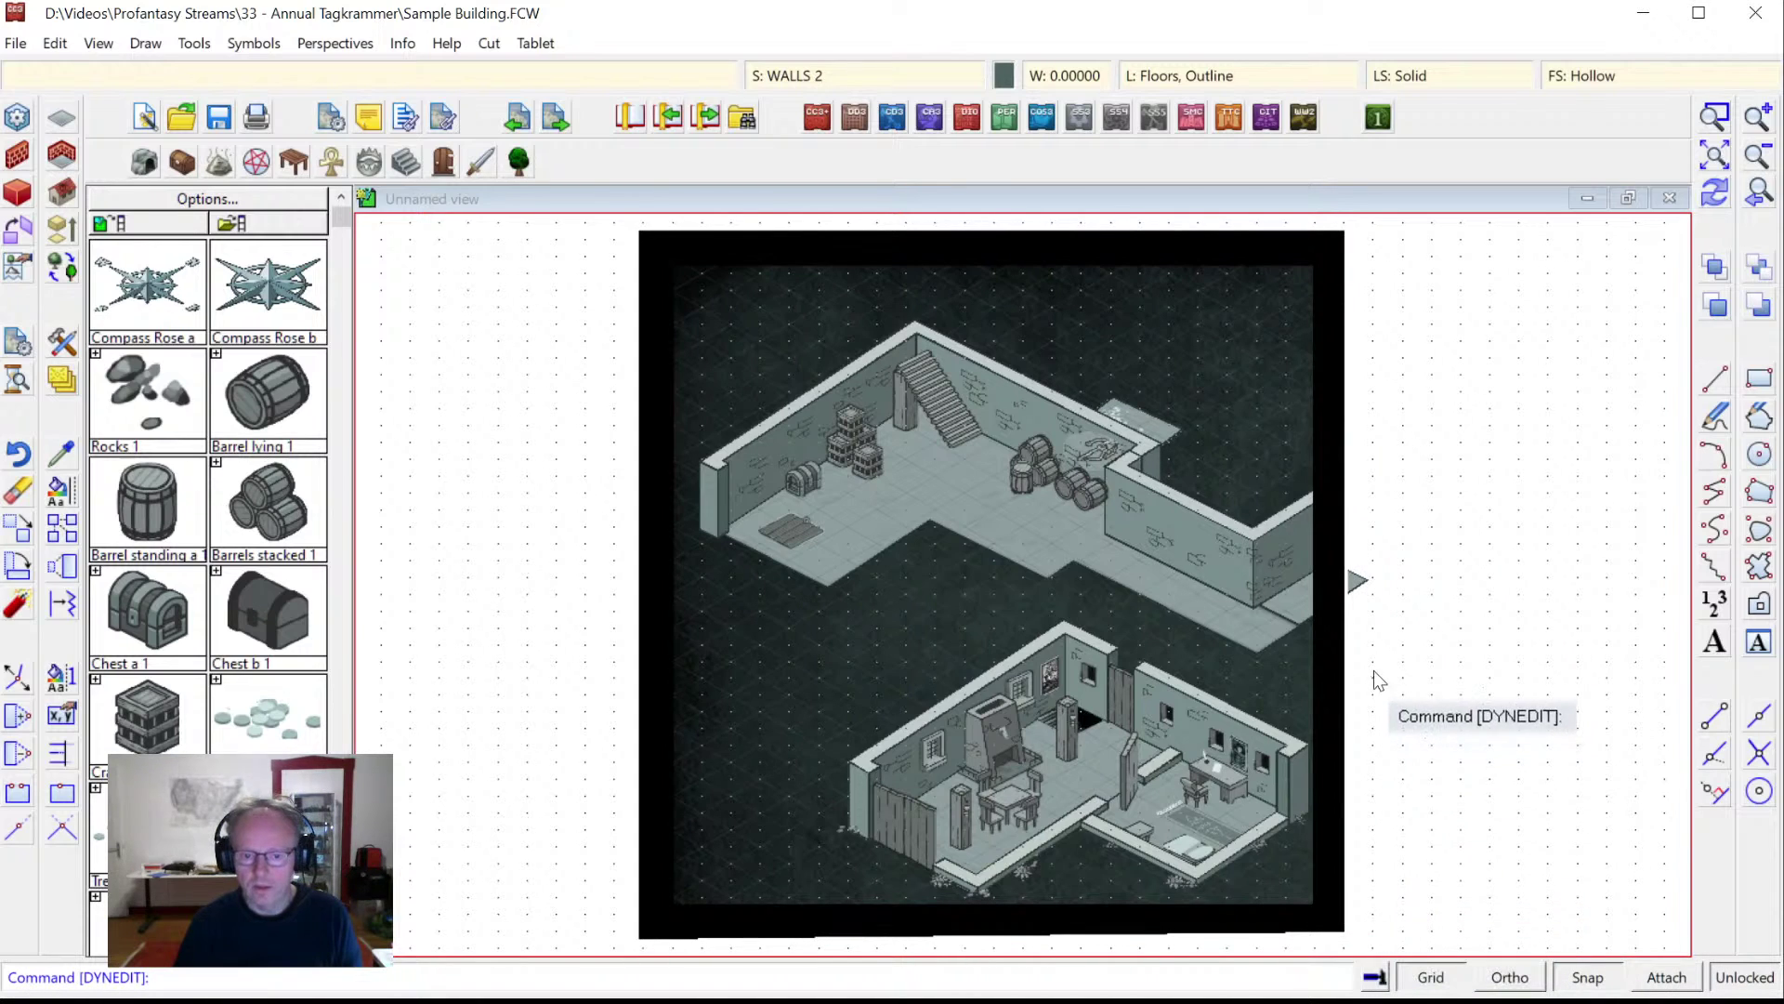
# Move the white screen's outer right corner nodes outward to cover the protruding corner of the corridor floor.
pyautogui.rightClick(1358, 614)
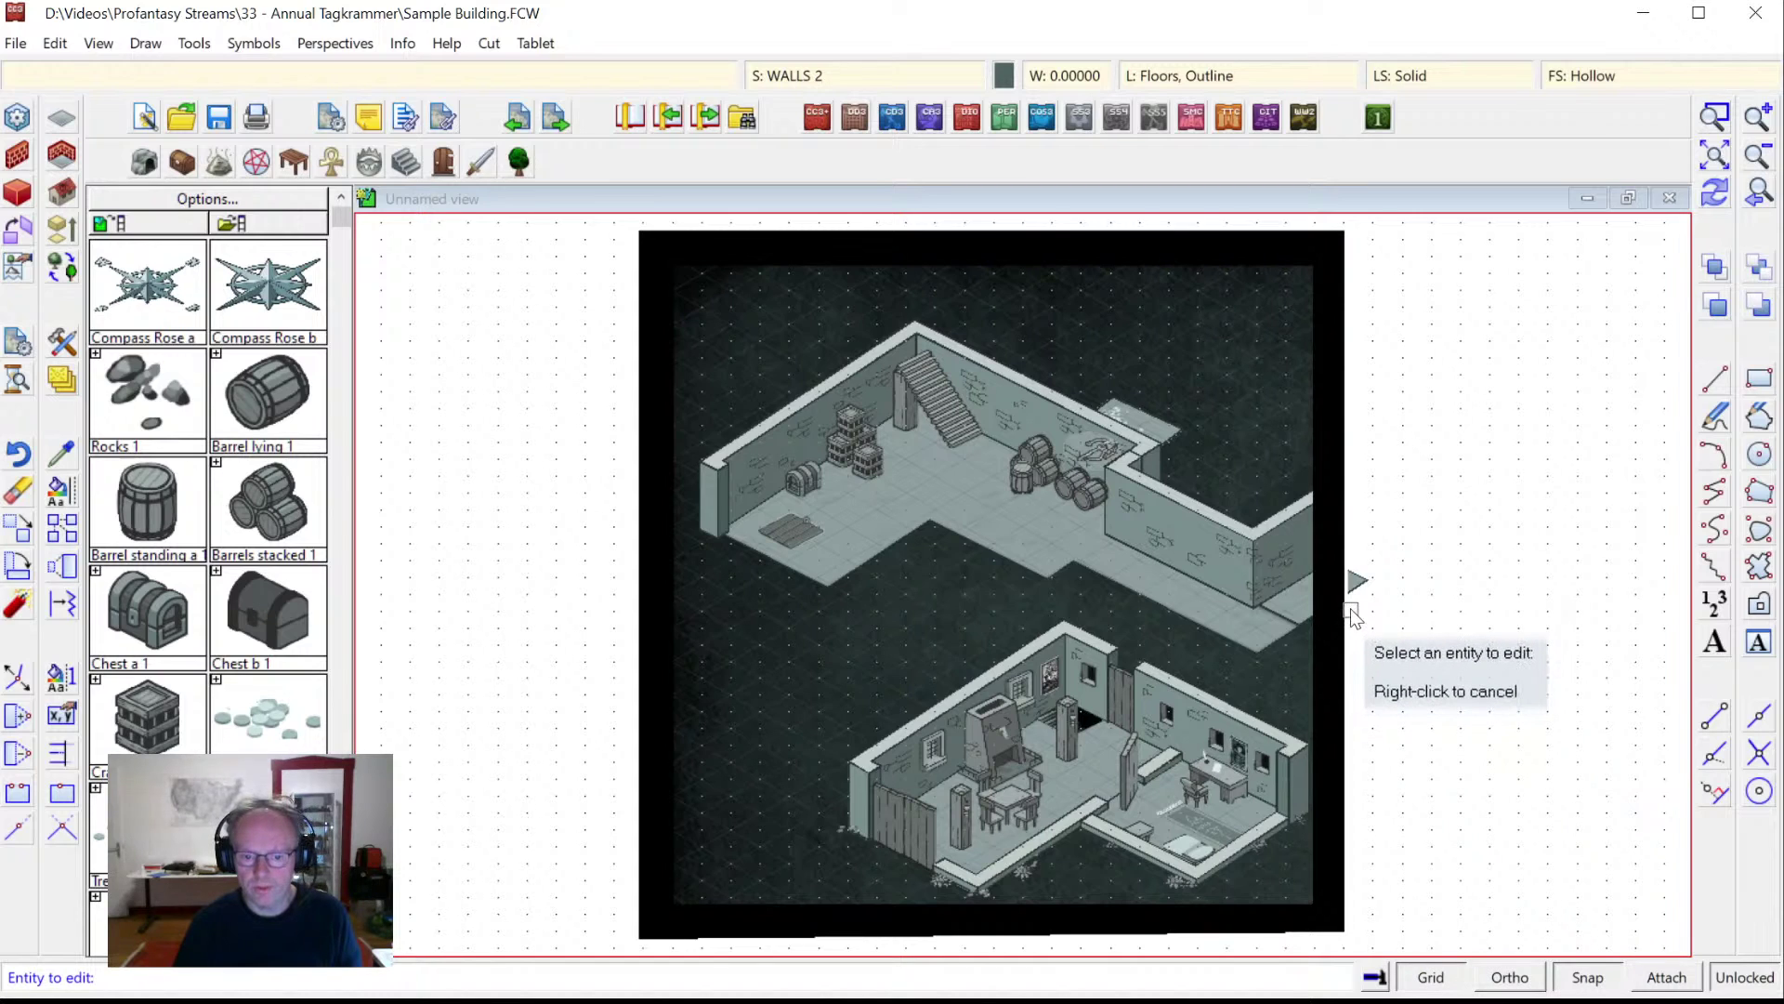
pyautogui.click(1358, 613)
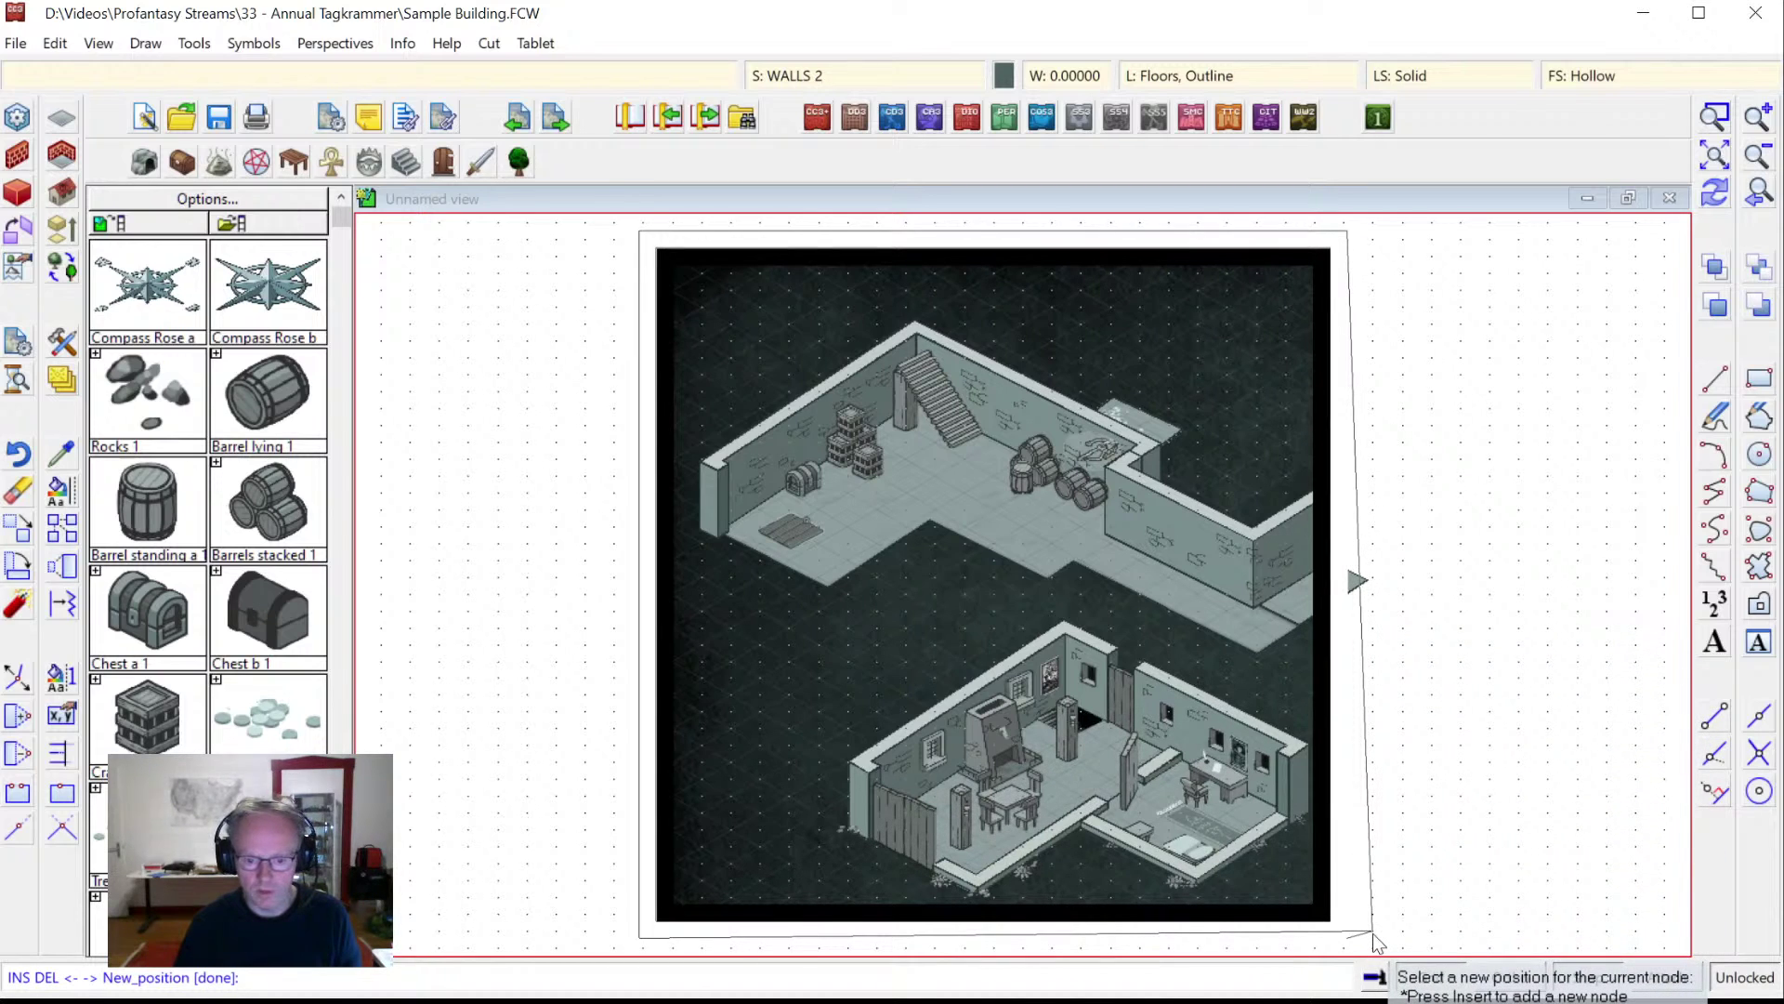
pyautogui.rightClick(1413, 817)
pyautogui.click(1348, 239)
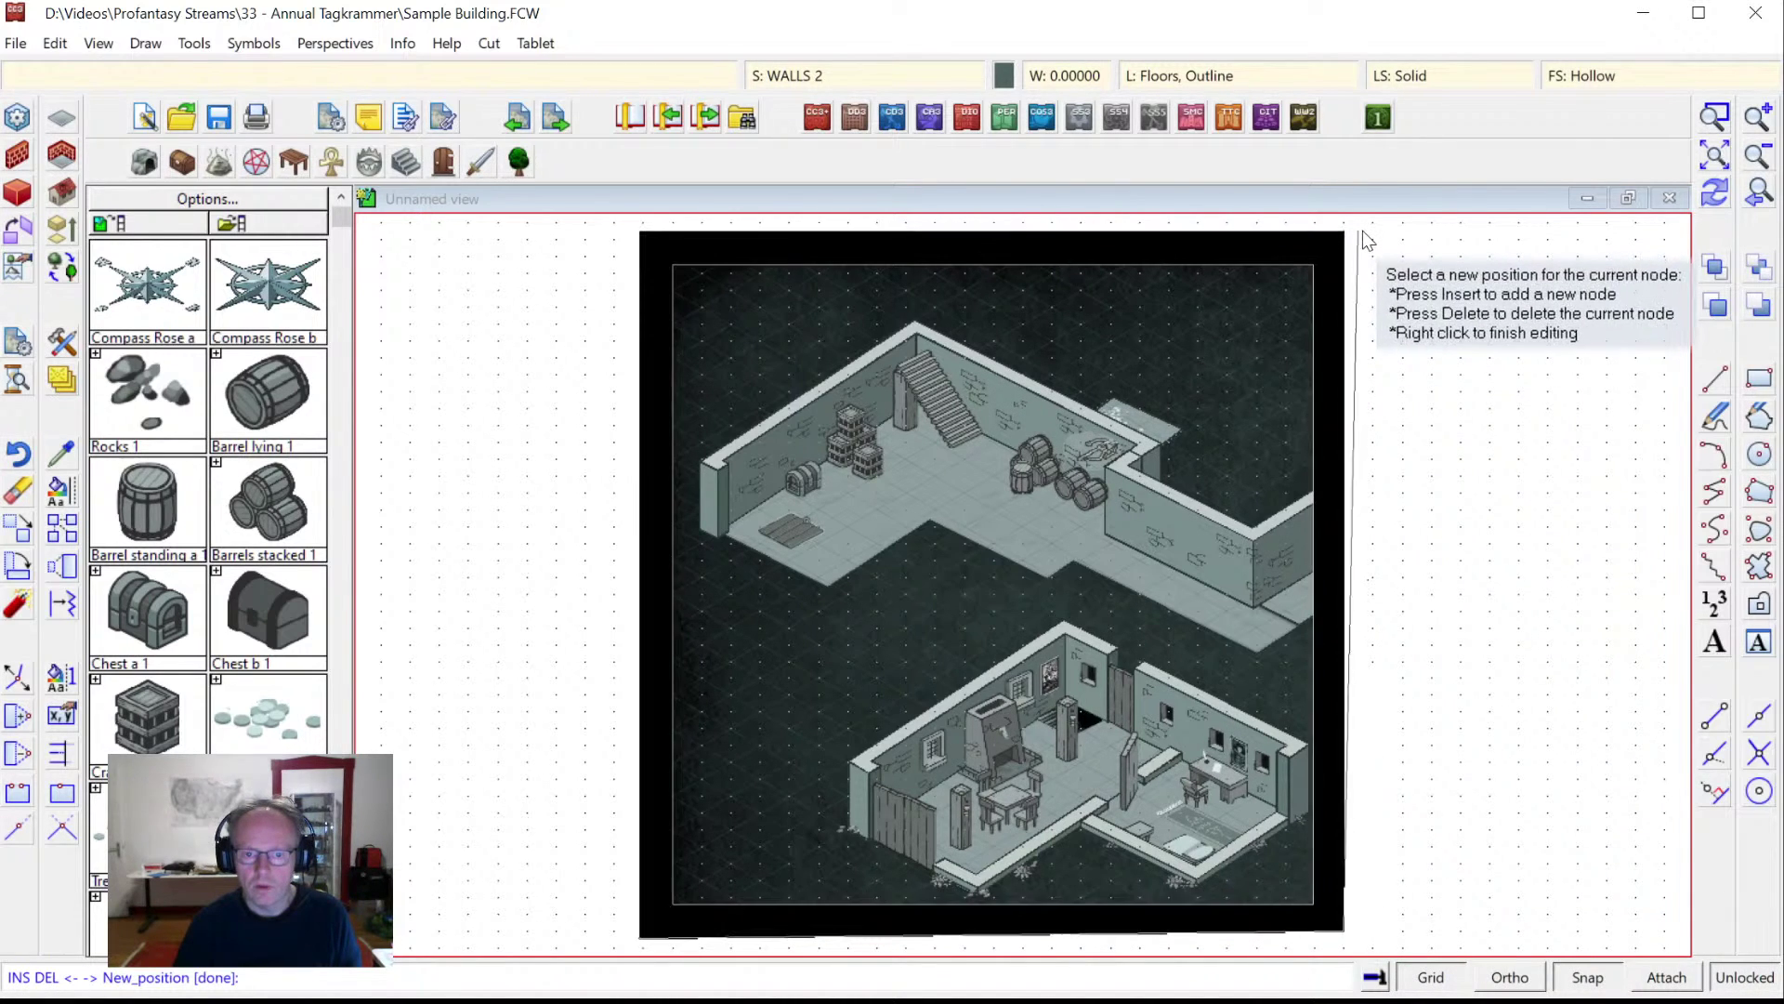
pyautogui.click(1352, 255)
pyautogui.rightClick(1352, 255)
pyautogui.click(1354, 251)
pyautogui.click(1357, 249)
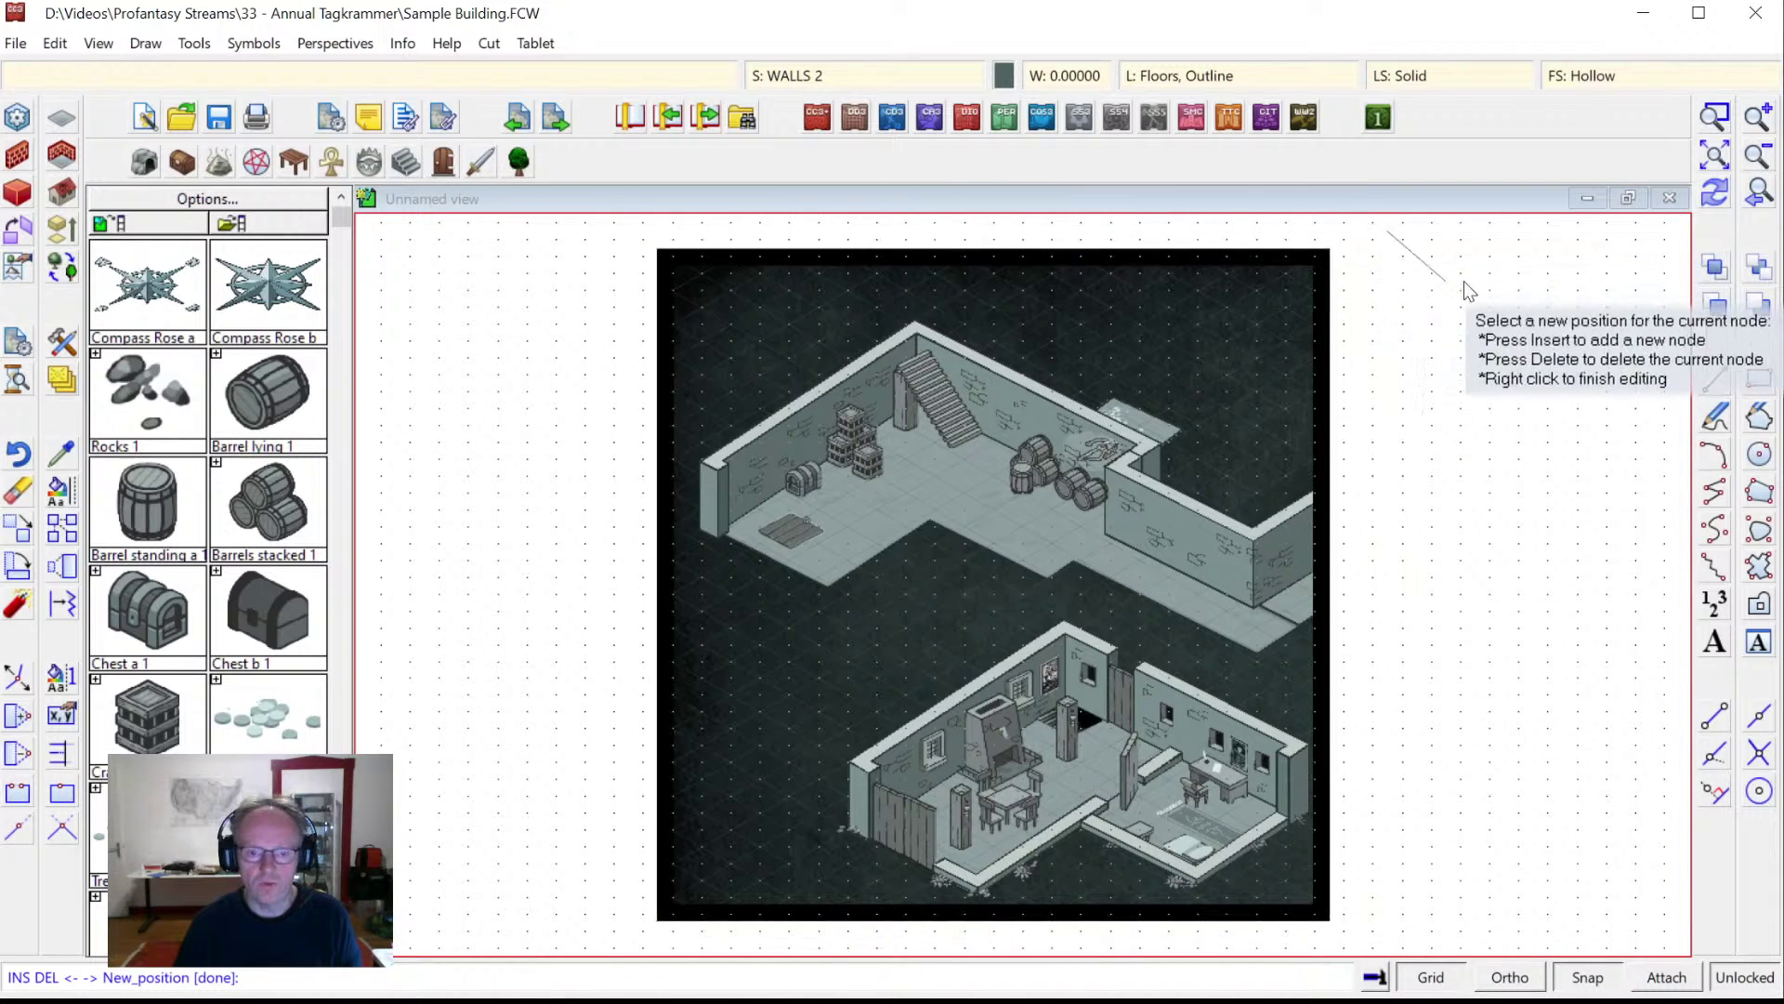
pyautogui.rightClick(1478, 316)
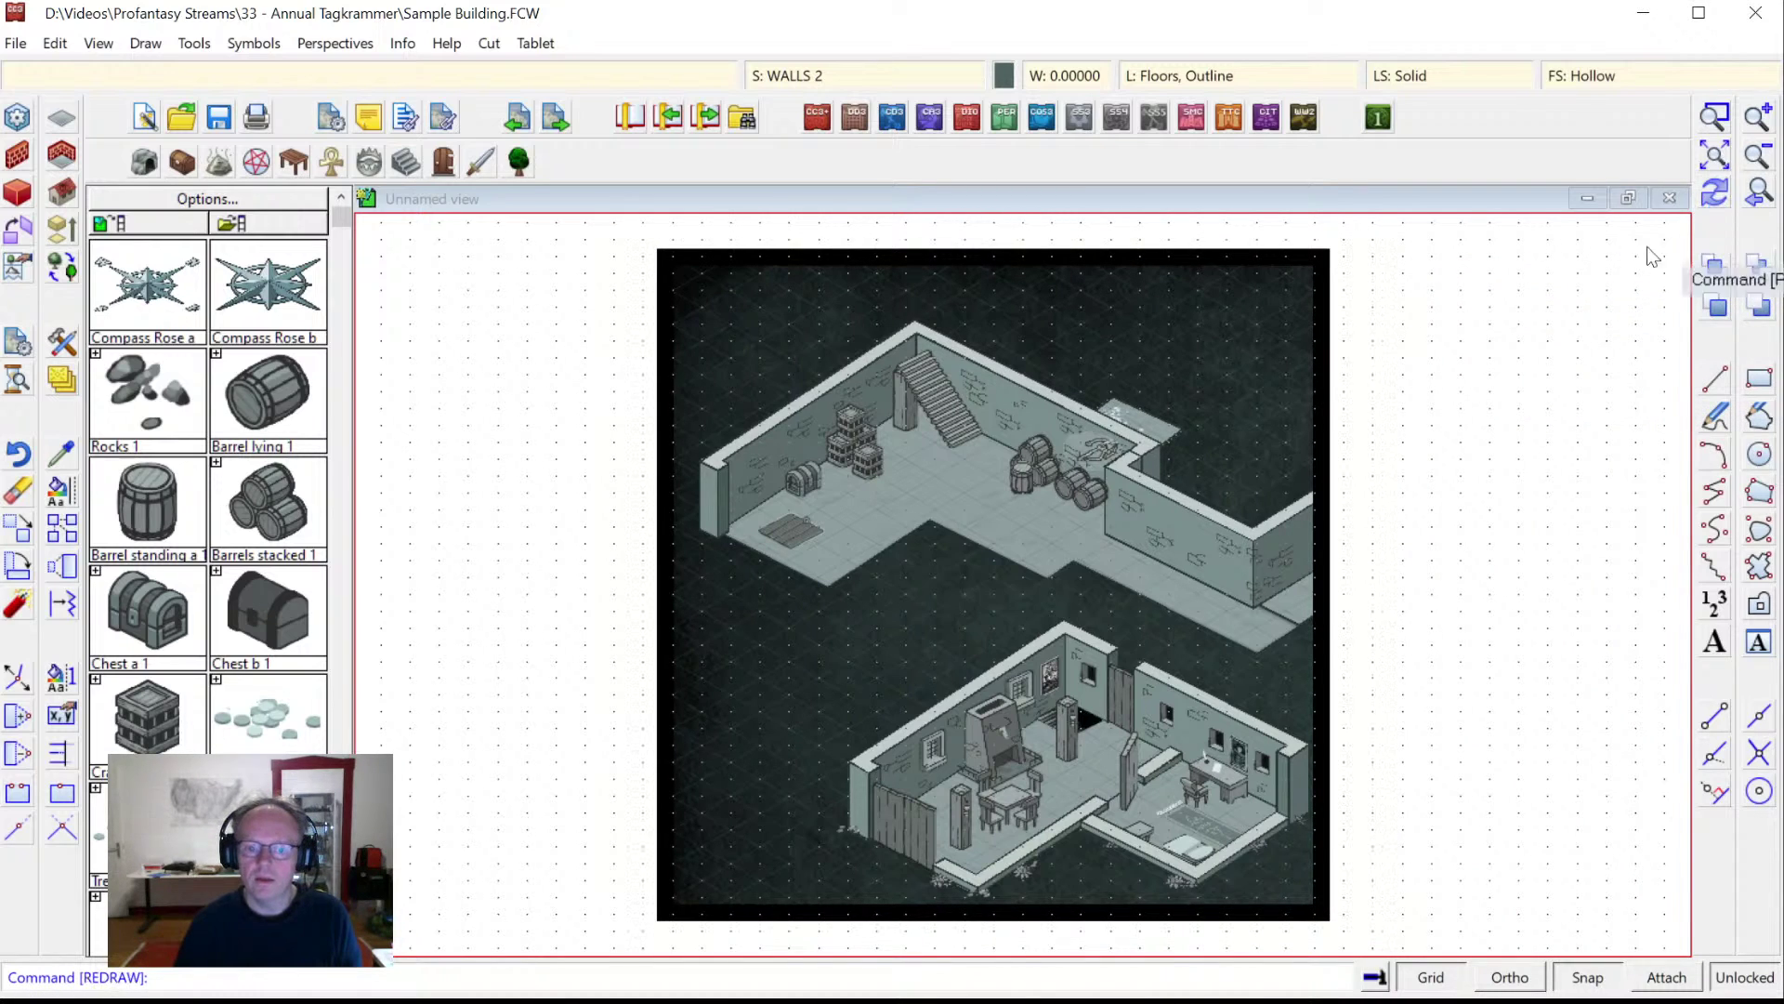
# Place the Compass Rose a symbol in the empty area left of the lower building, below the upper storey.
pyautogui.click(1715, 146)
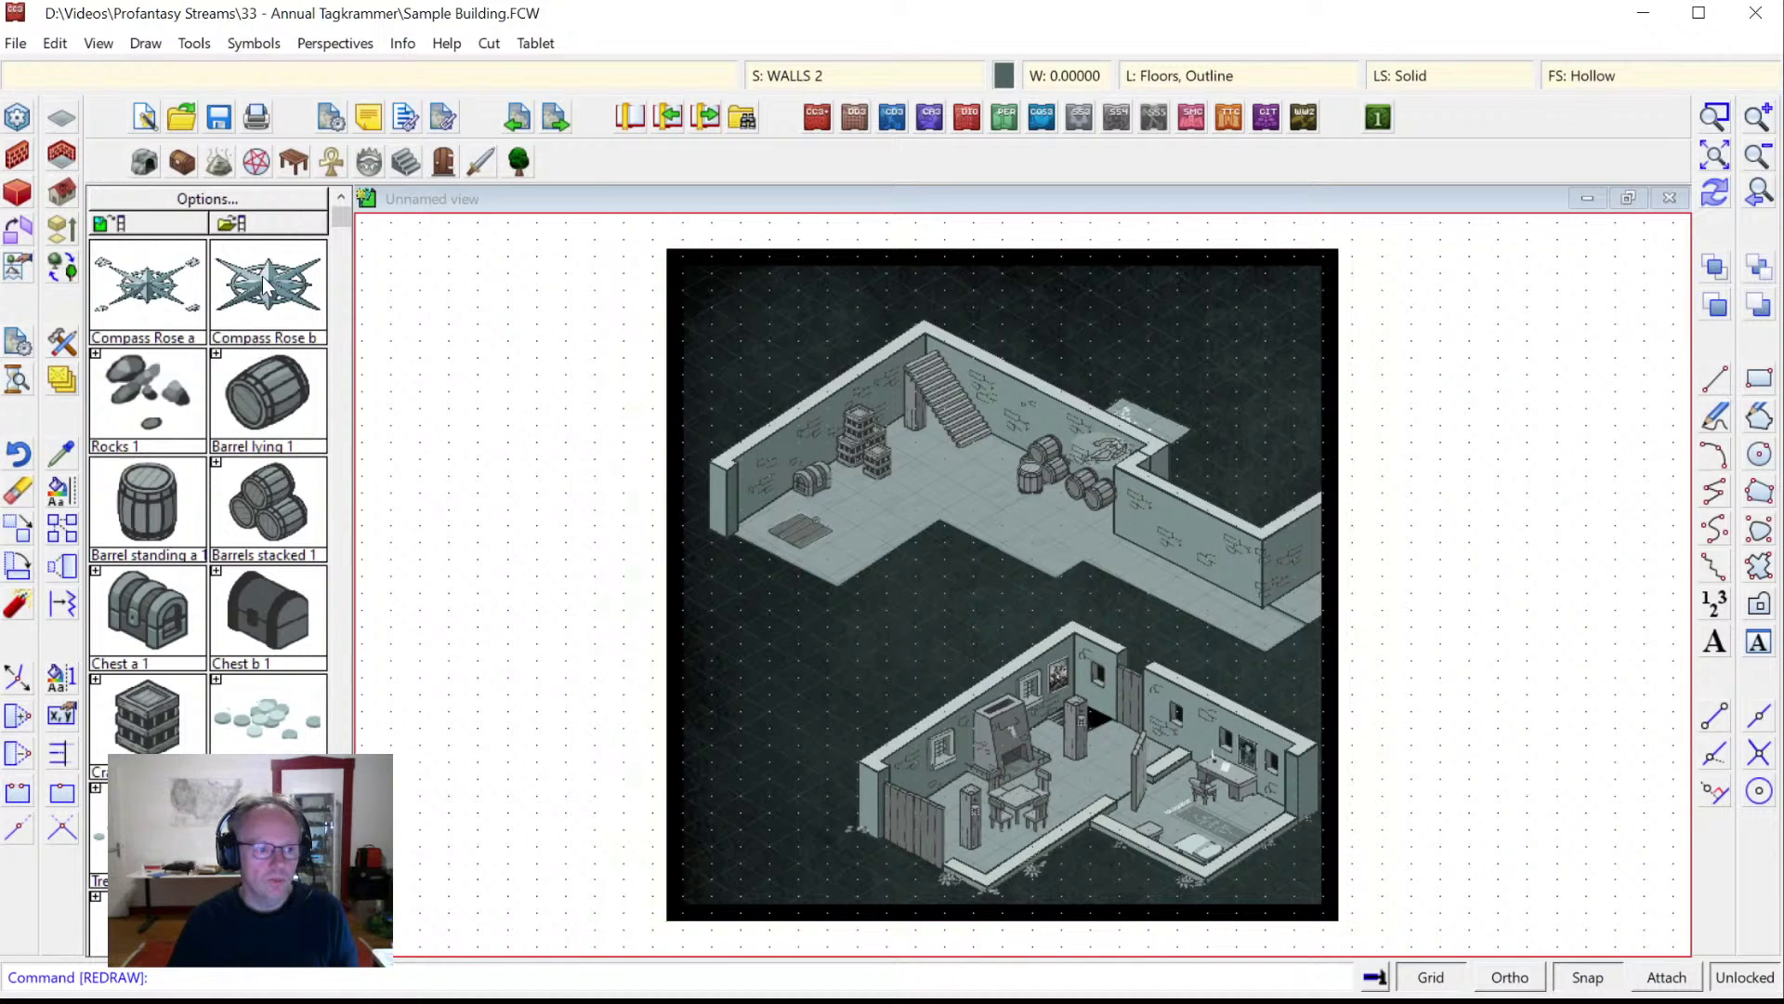
pyautogui.click(161, 302)
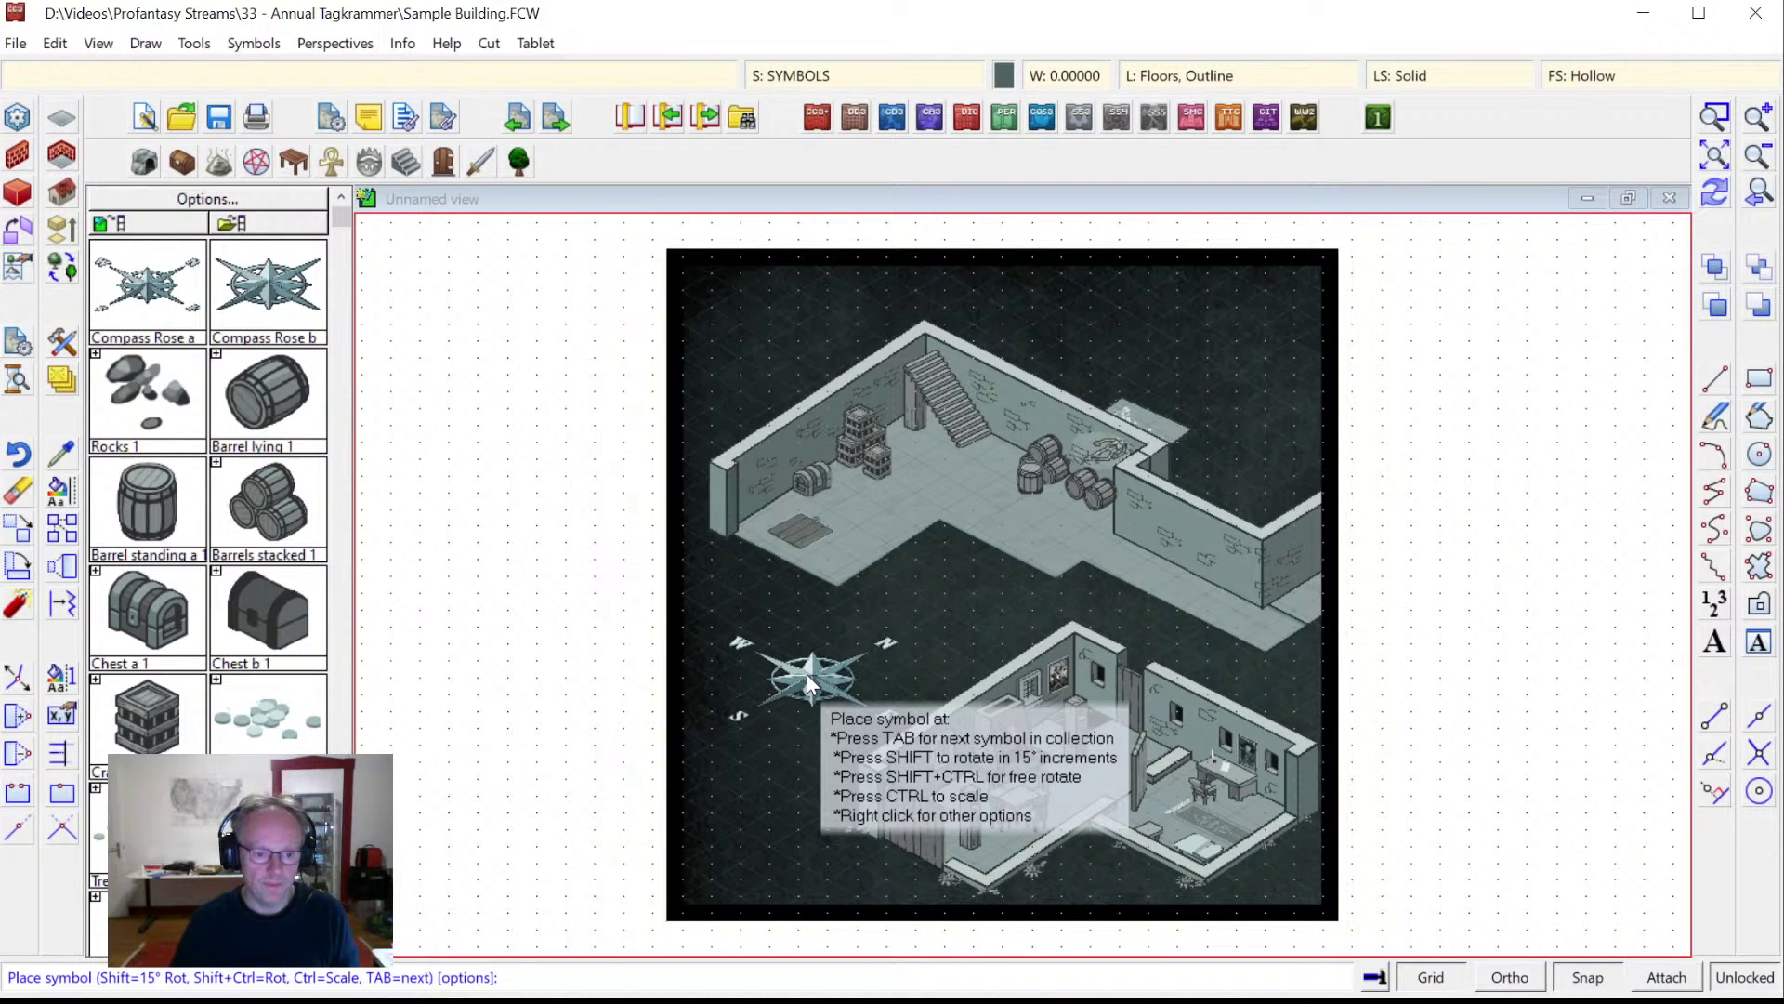
pyautogui.click(807, 673)
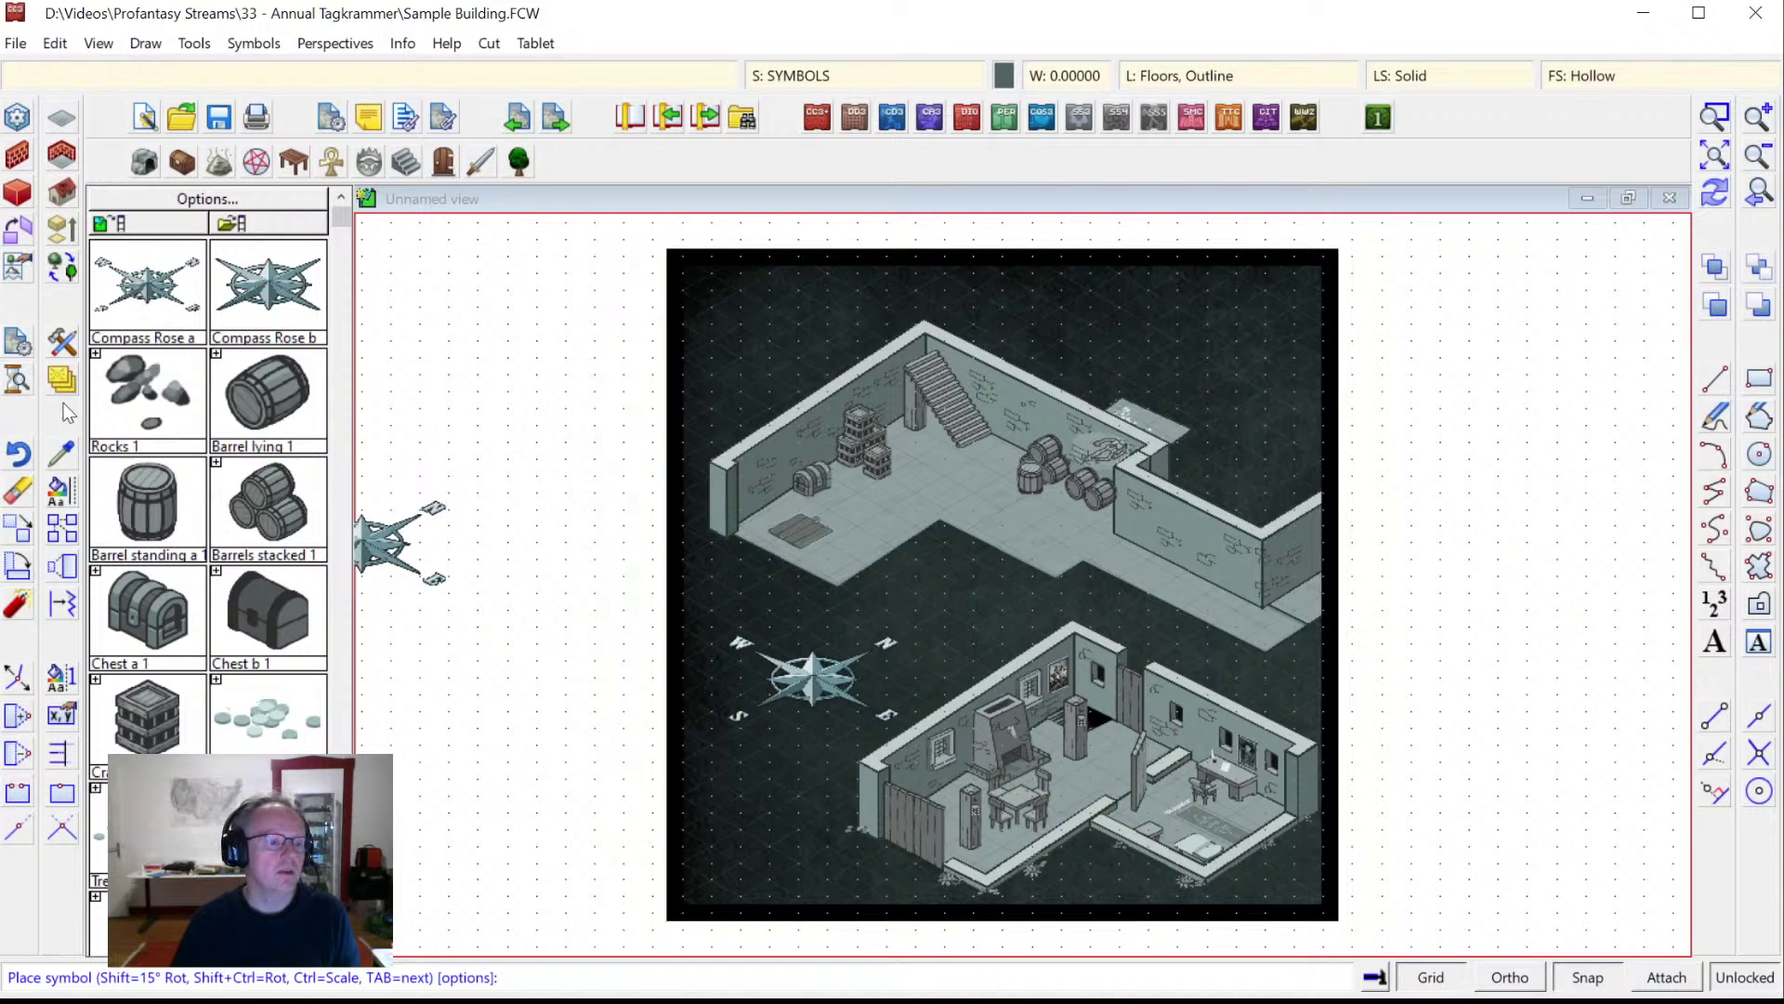
# Set the current drawing colour to white and make TEXT (WHITE) the current sheet.
pyautogui.click(1004, 76)
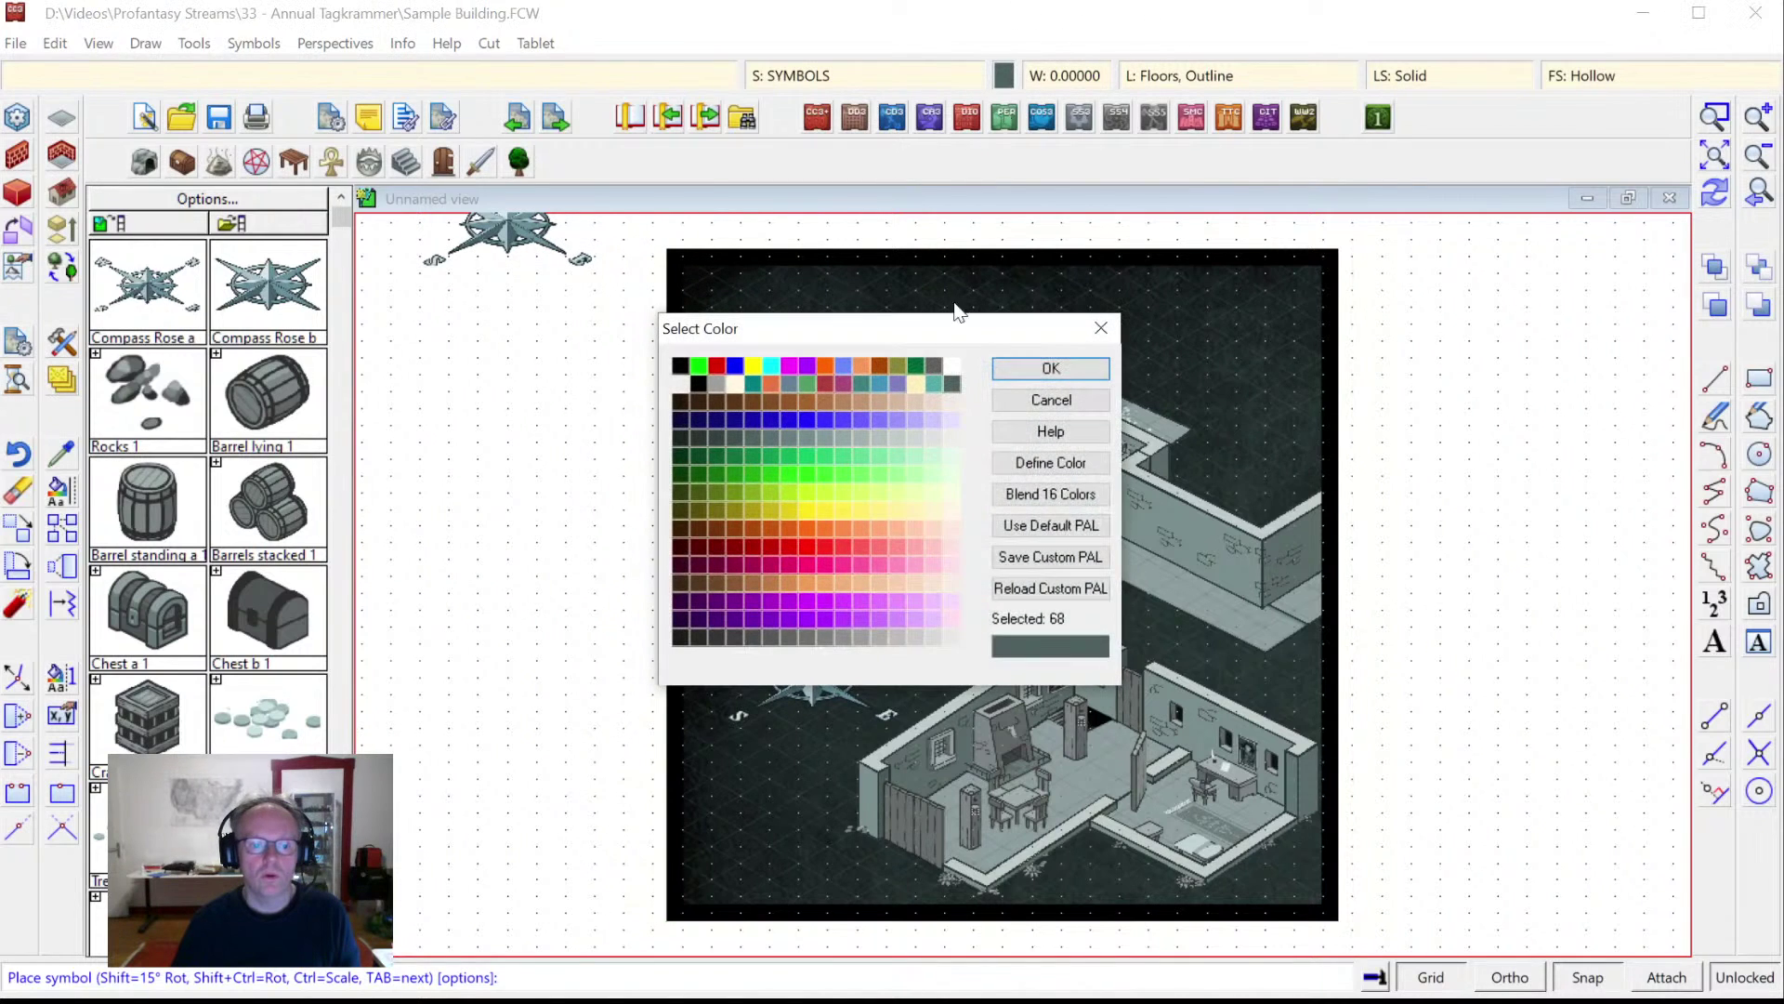
pyautogui.click(1051, 369)
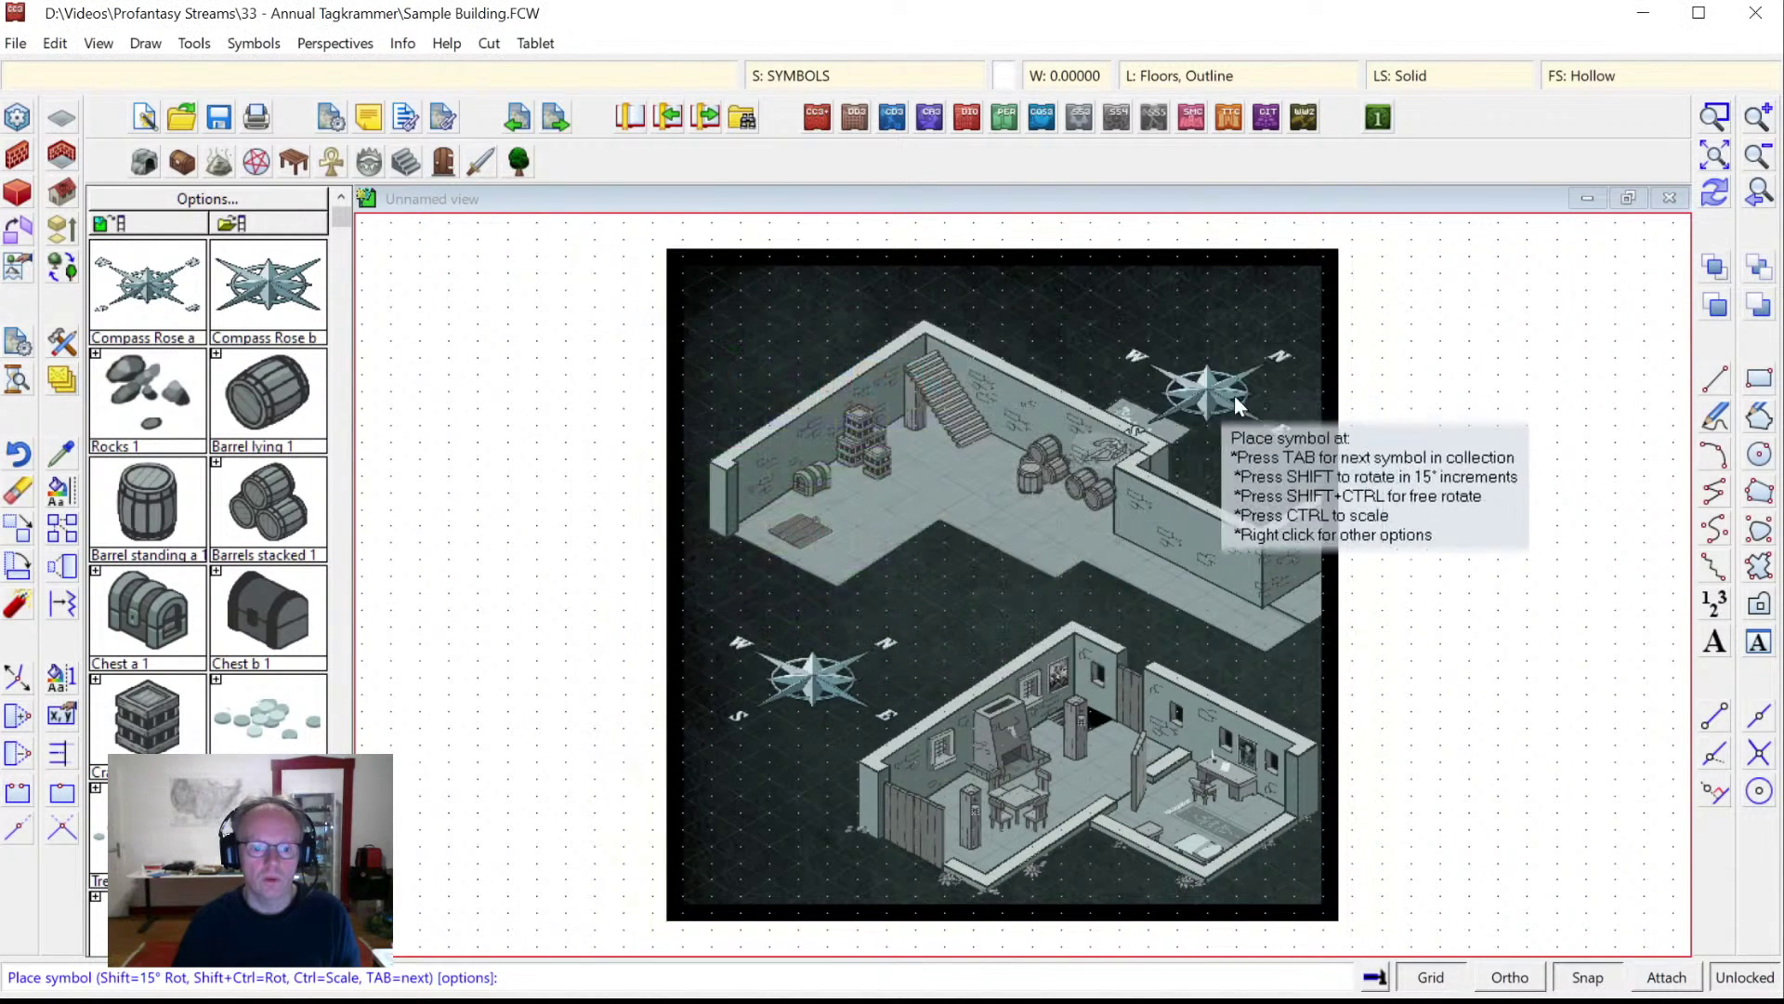
pyautogui.click(1714, 650)
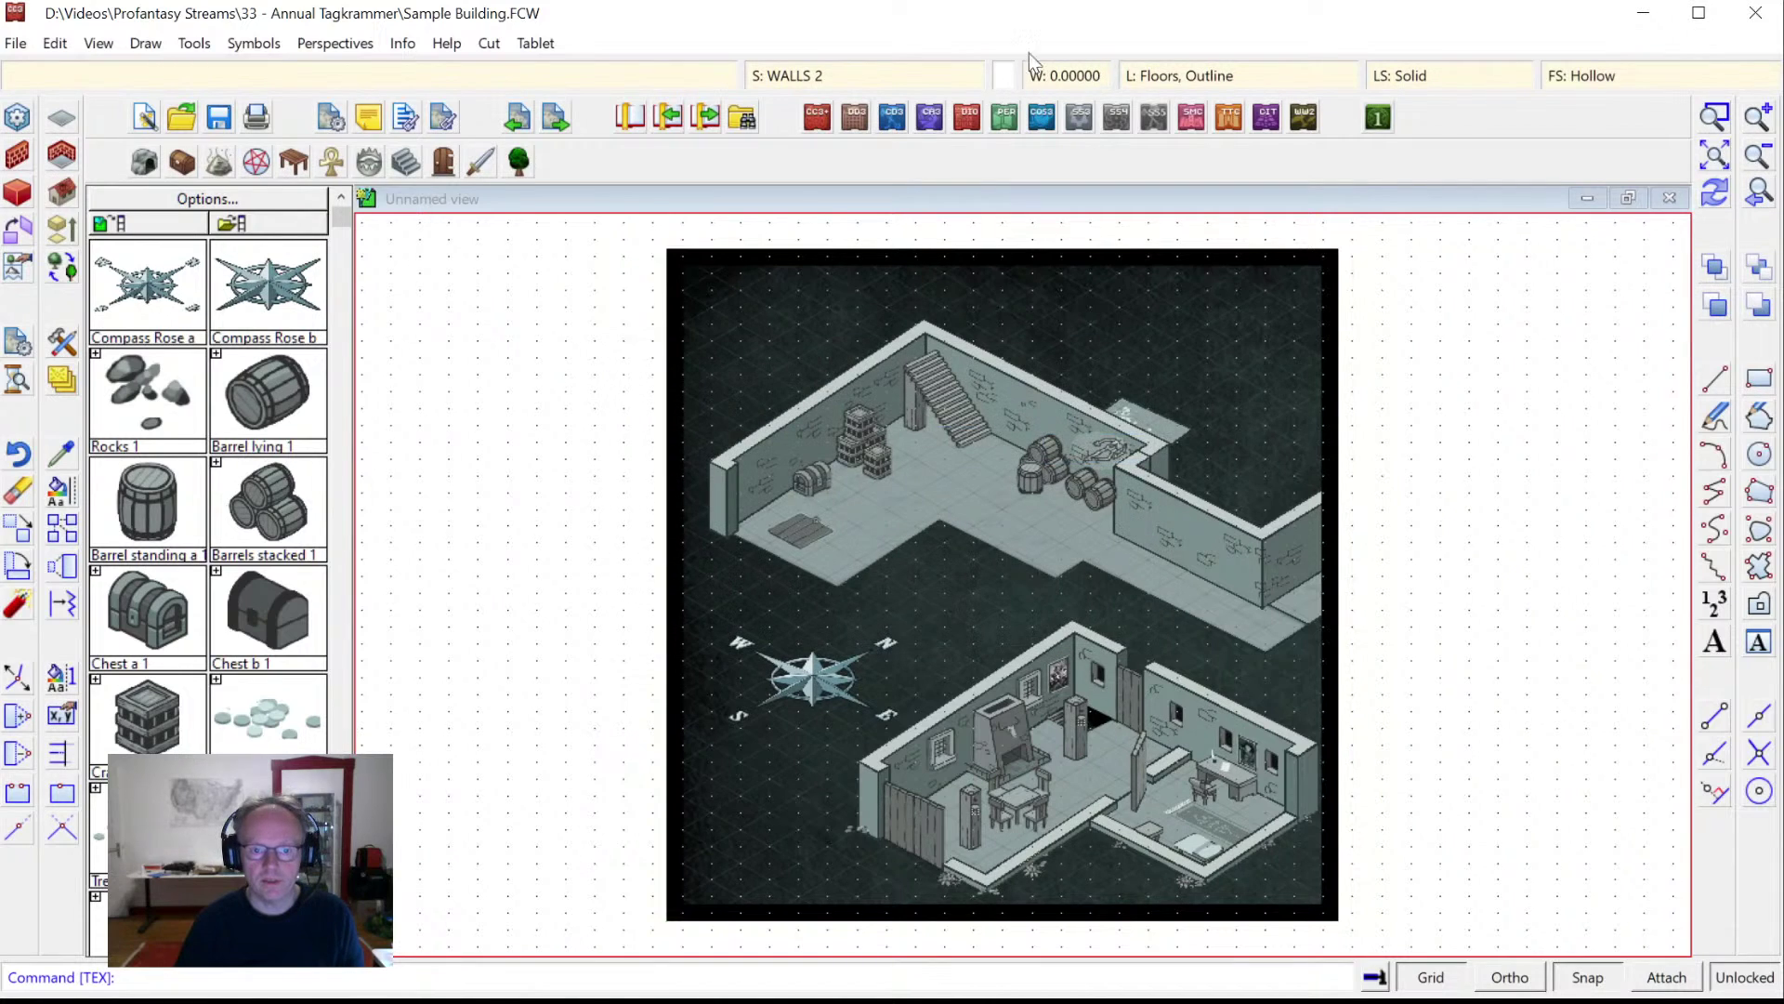
pyautogui.click(823, 75)
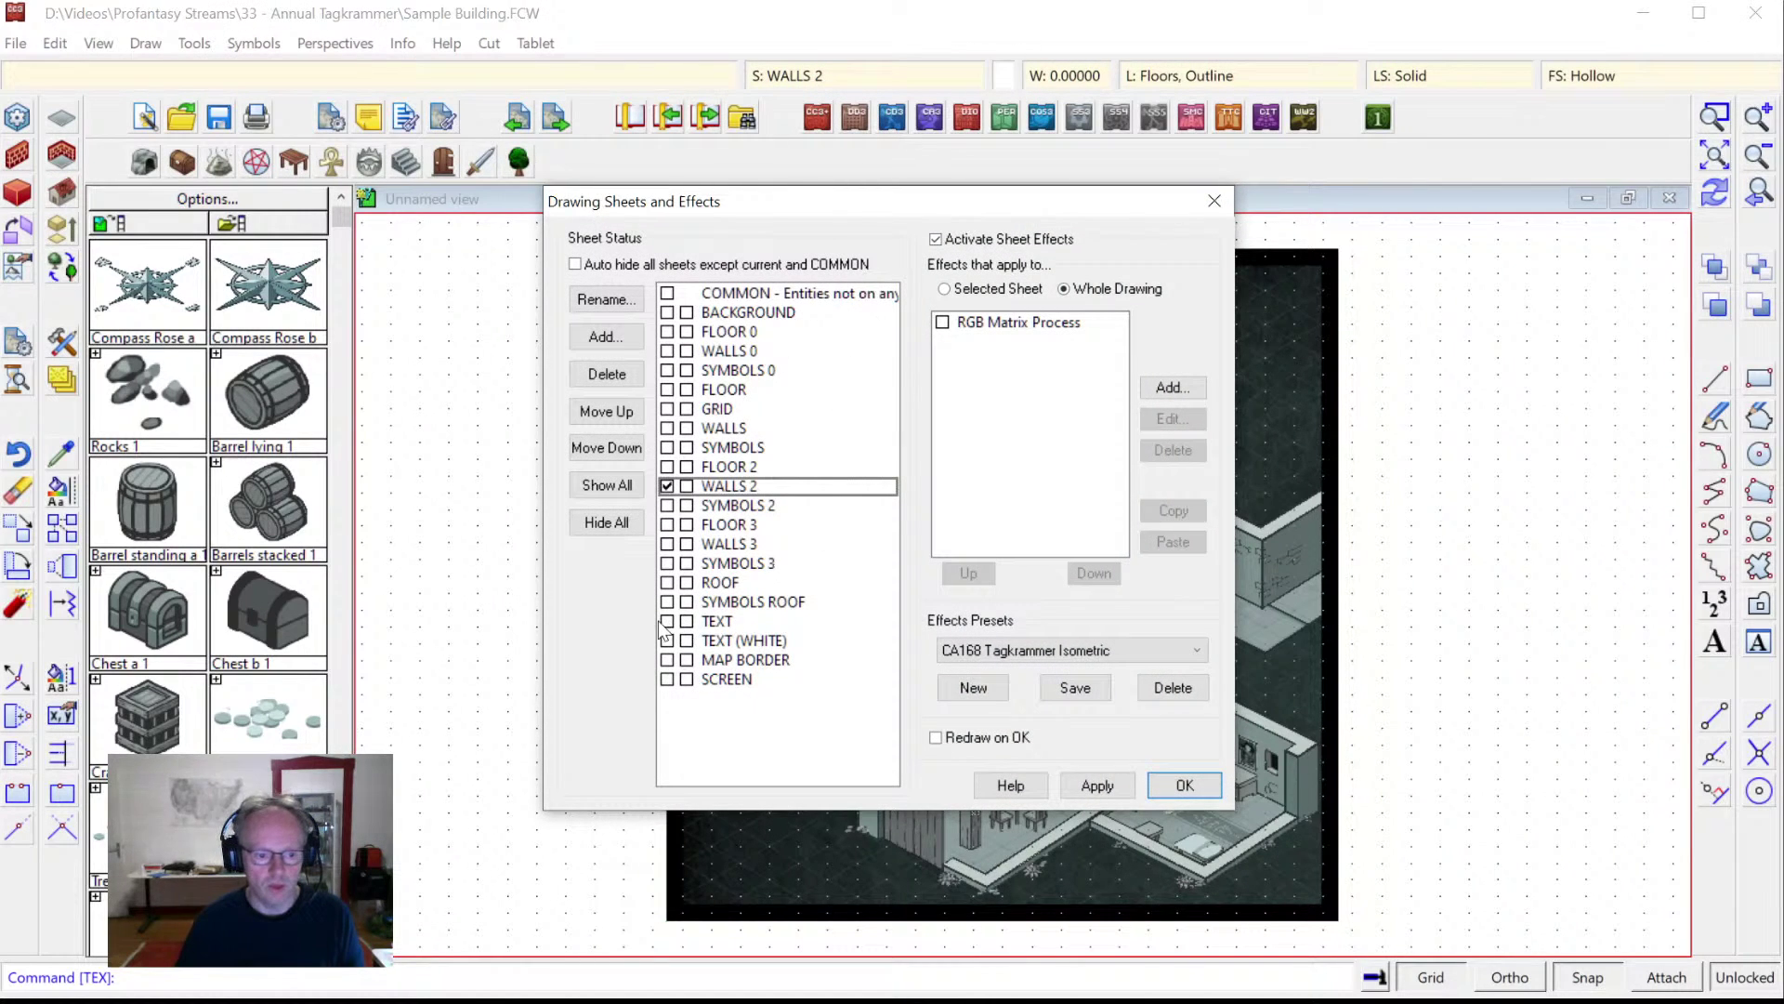
pyautogui.click(730, 640)
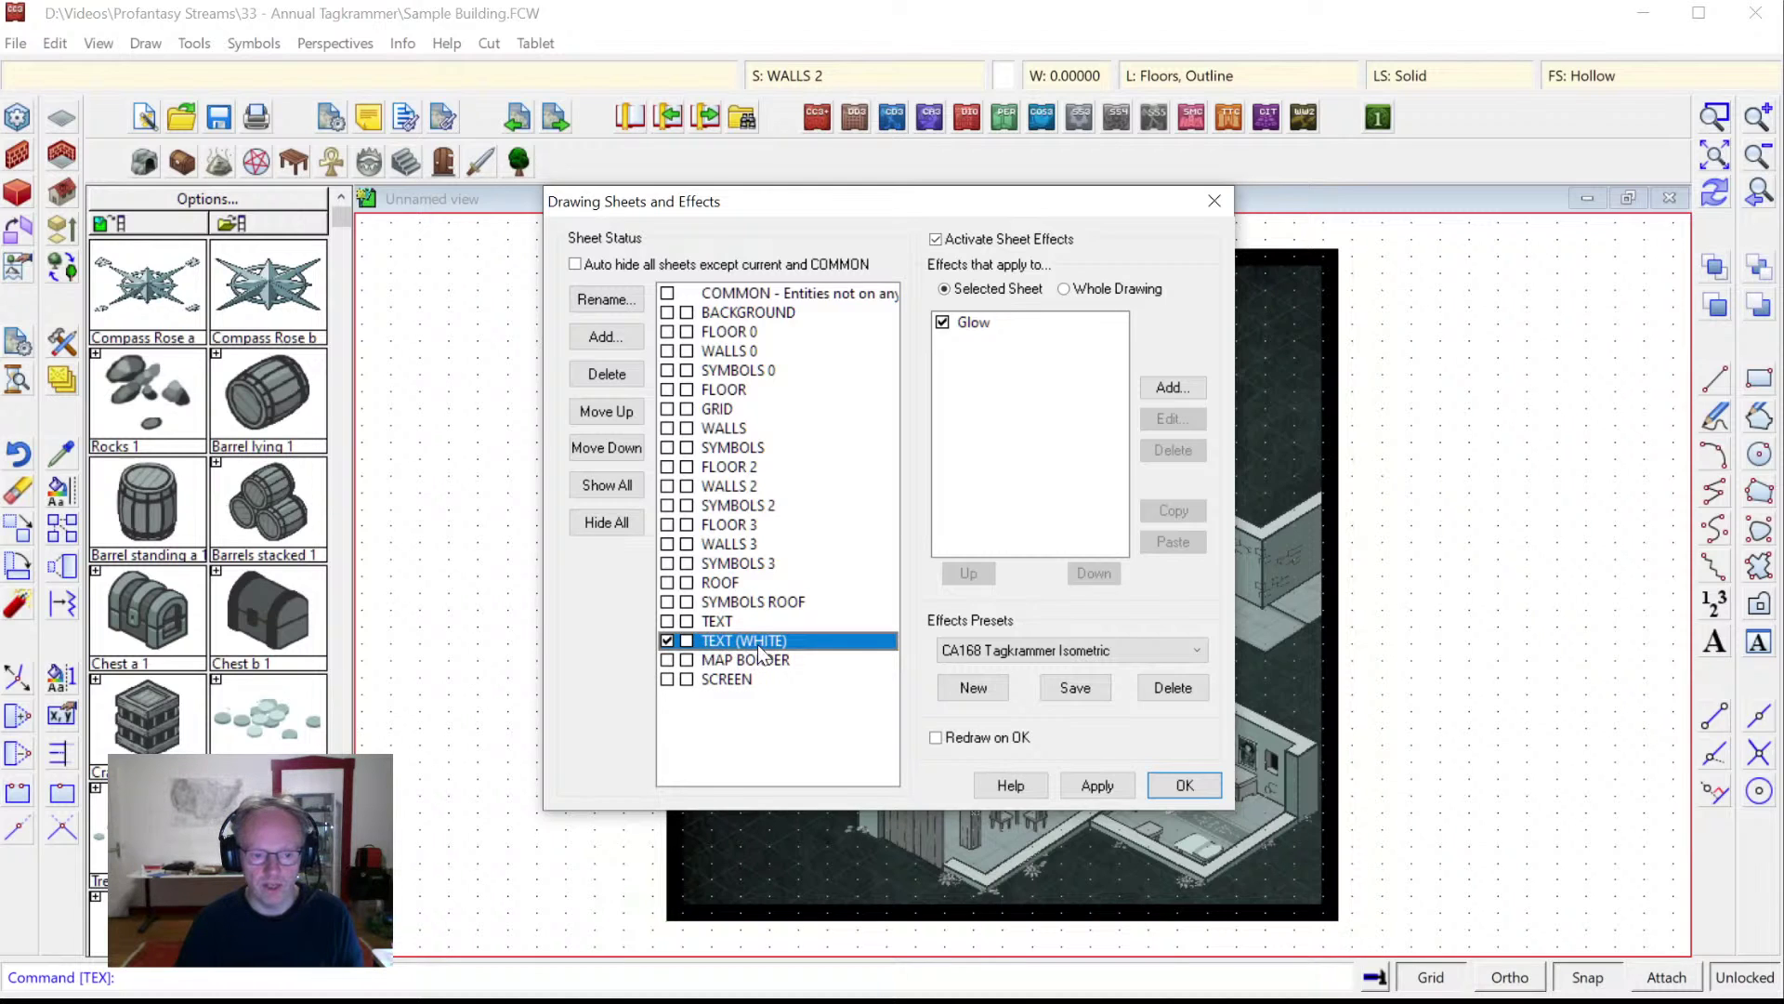
pyautogui.click(1188, 783)
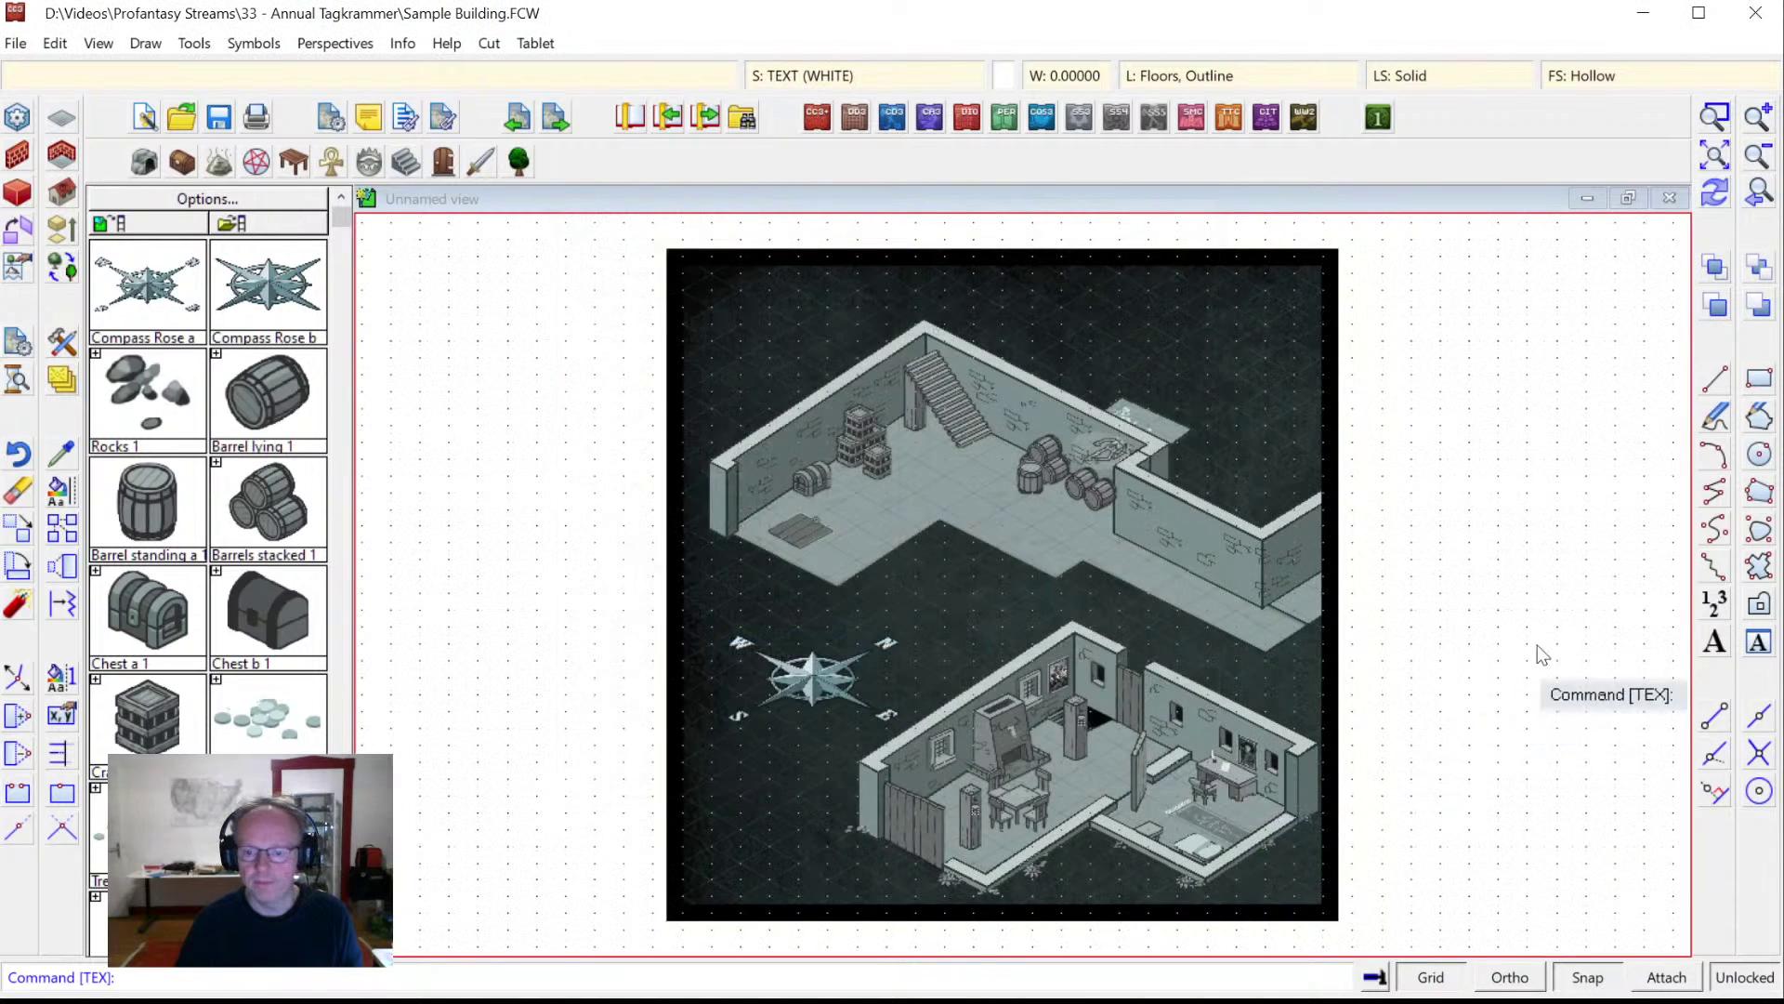
# Start a new text entity for the map title reading "The Cellar Below".
pyautogui.click(1717, 644)
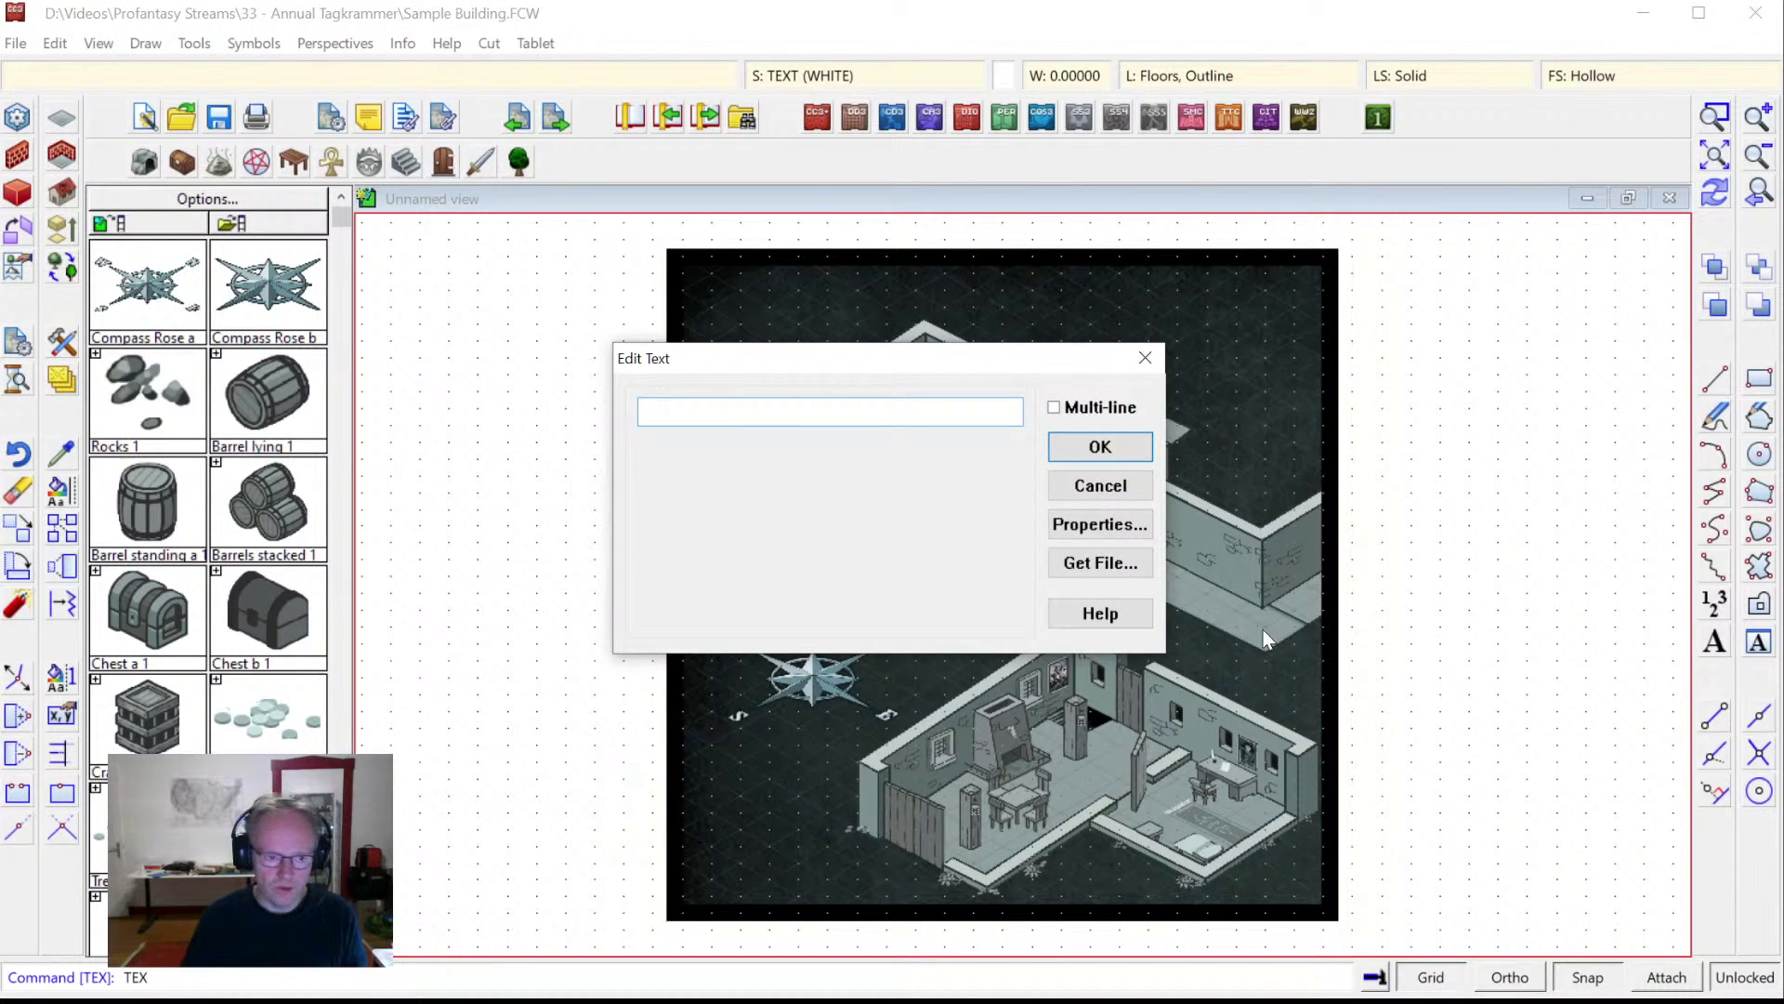
pyautogui.write('THe ')
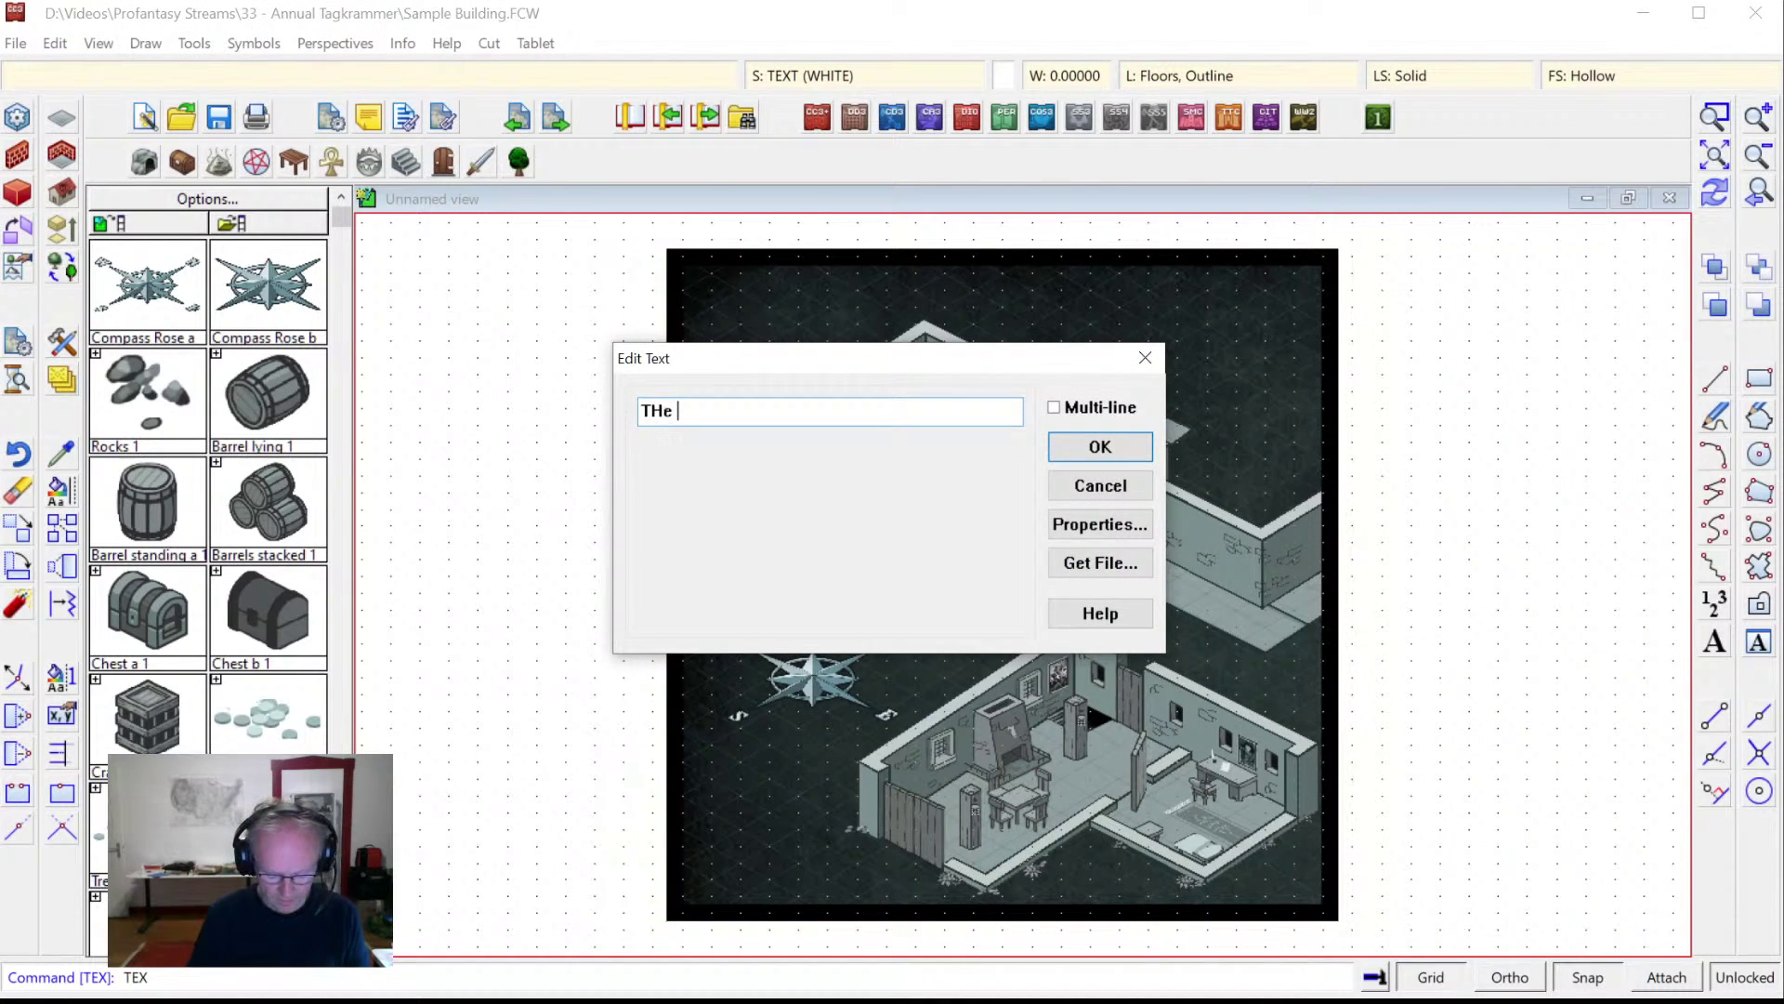
pyautogui.write('Cellar Below')
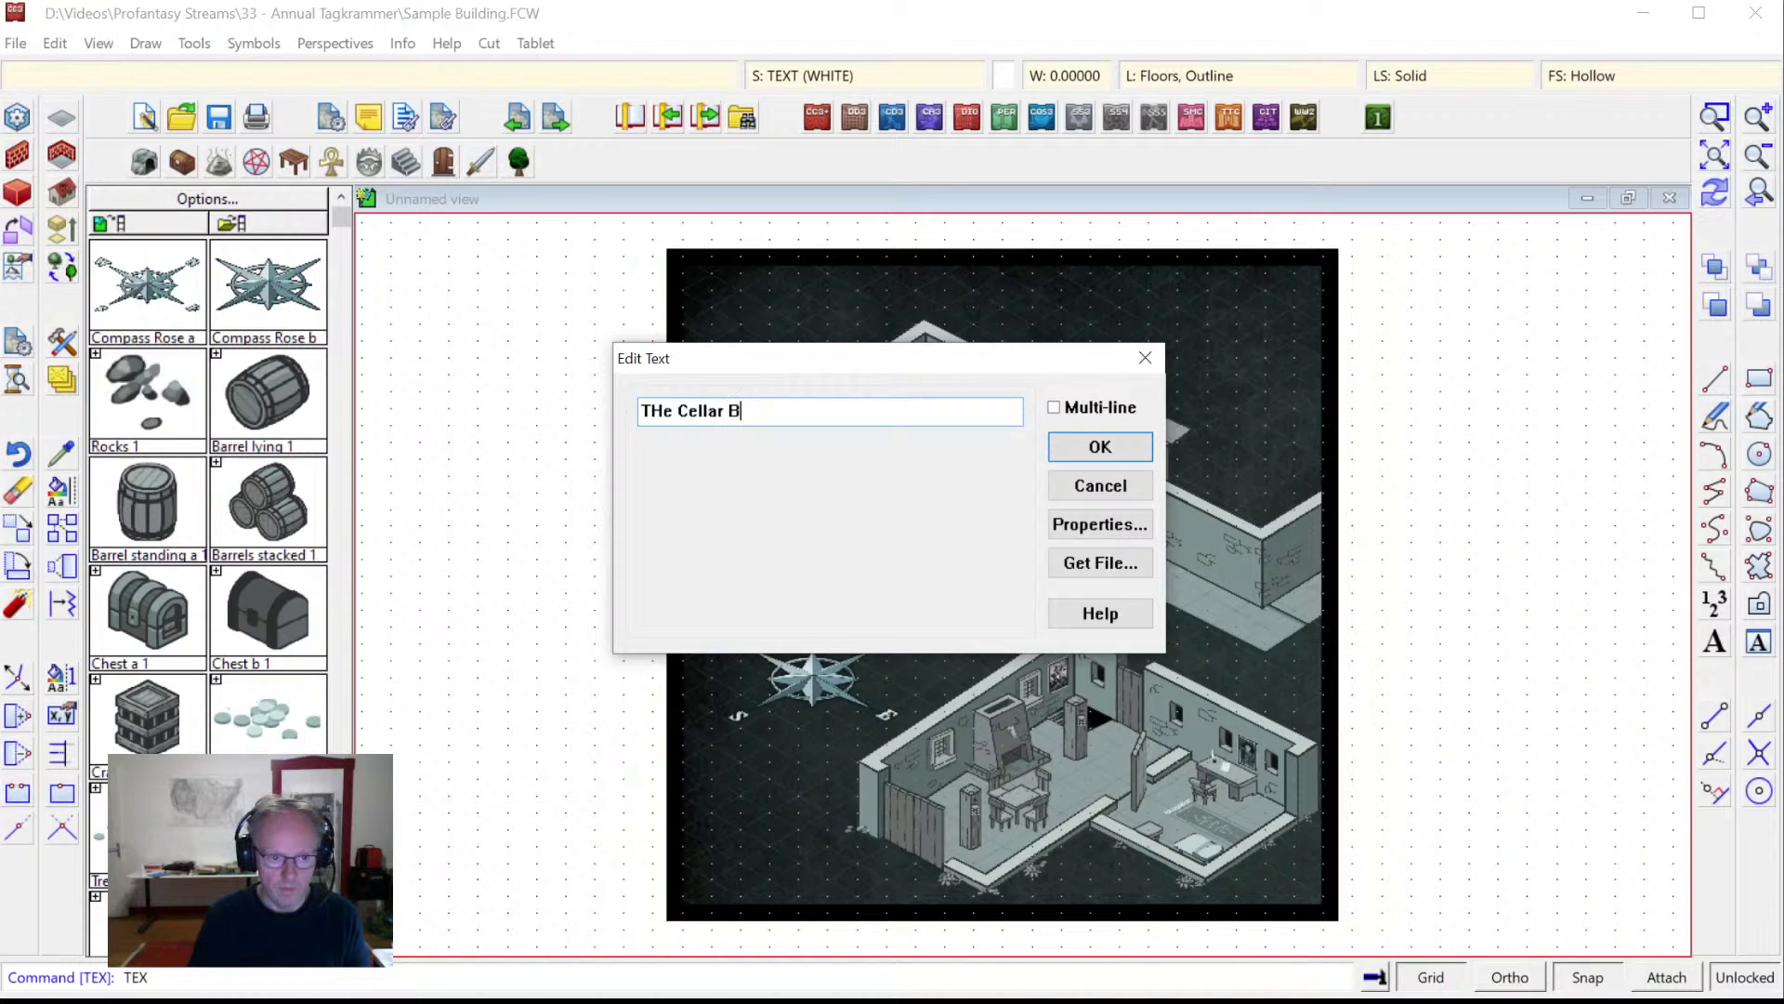
pyautogui.press('Home')
pyautogui.press('Right')
pyautogui.press('Delete')
pyautogui.press('Delete')
pyautogui.write('he')
pyautogui.click(1092, 447)
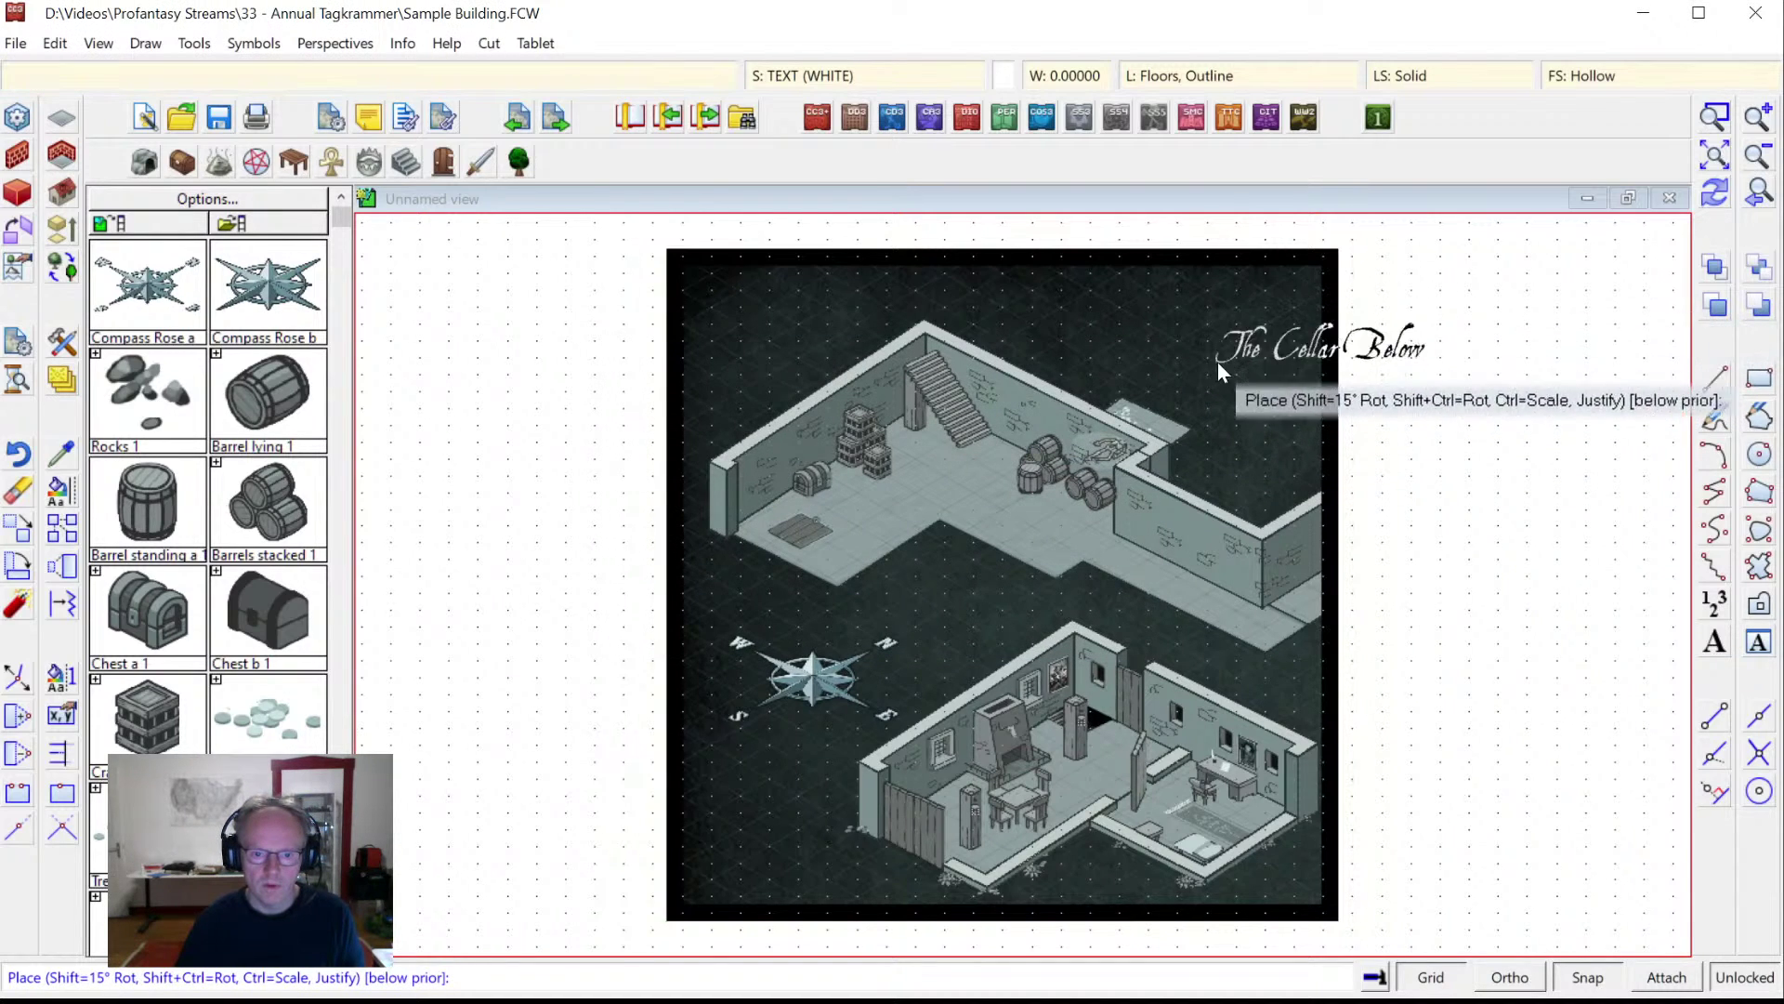
# Place the title right-justified and enlarged in the map's upper right corner above the cellar, and redraw the map.
pyautogui.press('j')
pyautogui.press('j')
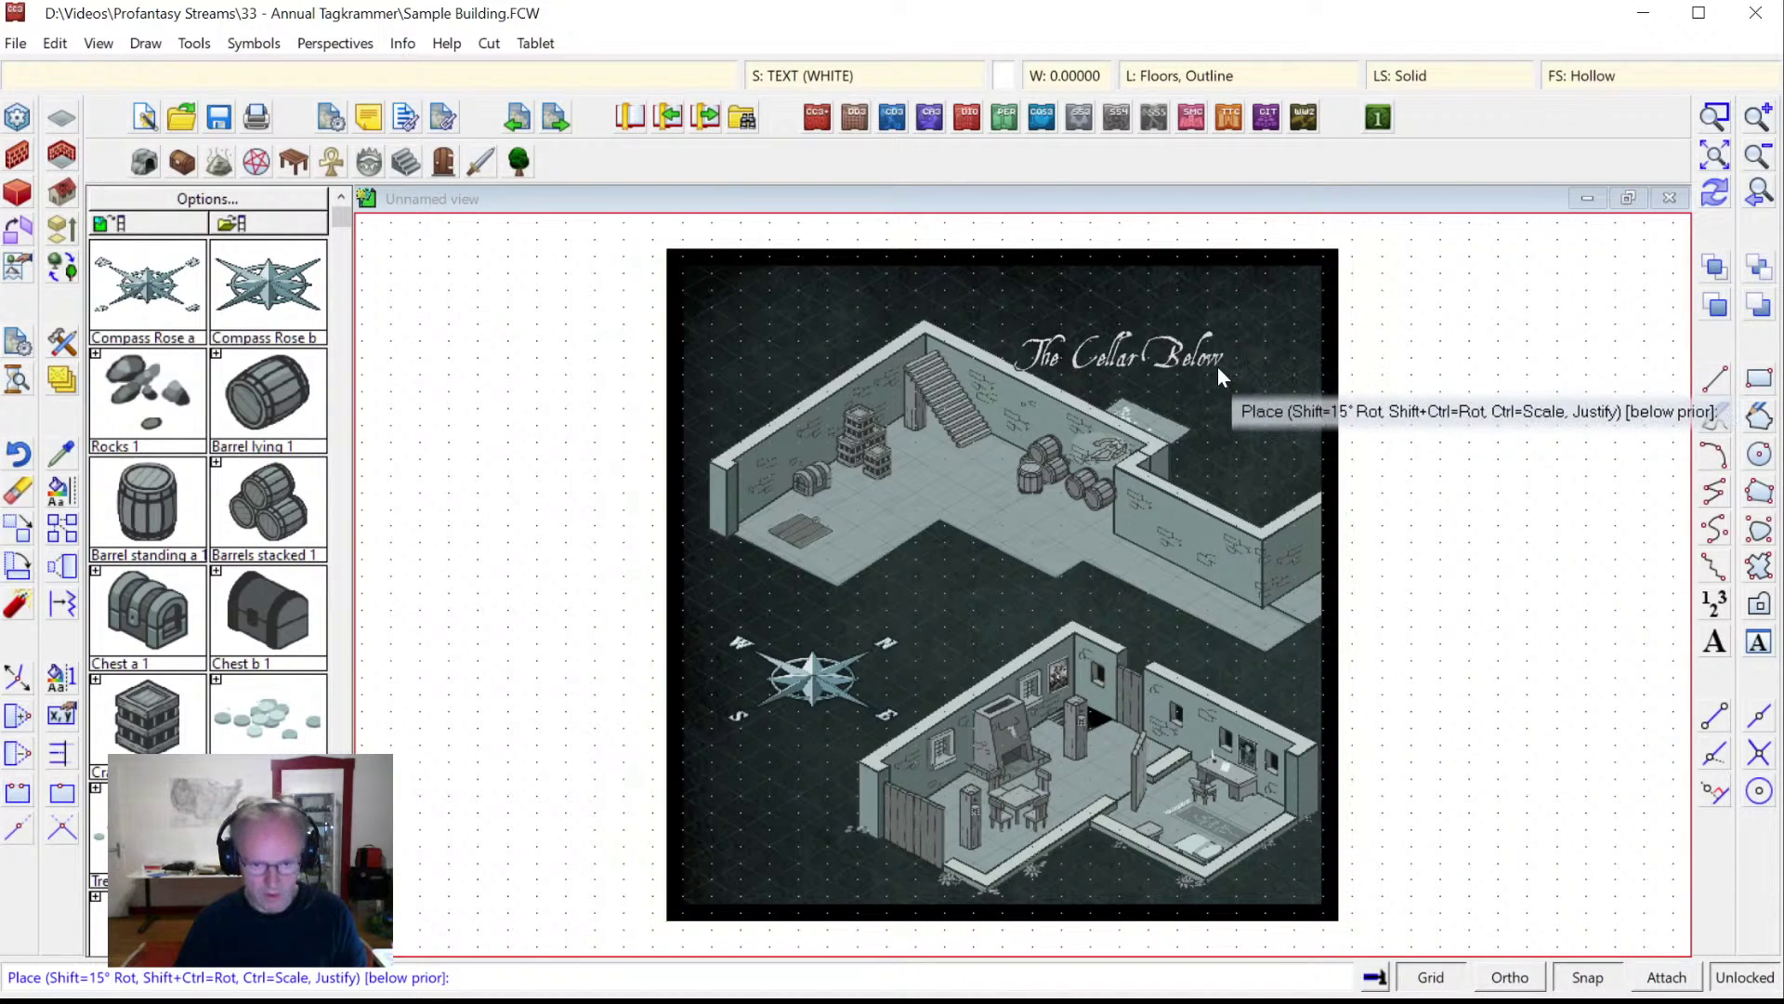
pyautogui.press('ctrl')
pyautogui.press('ctrl')
pyautogui.click(1296, 327)
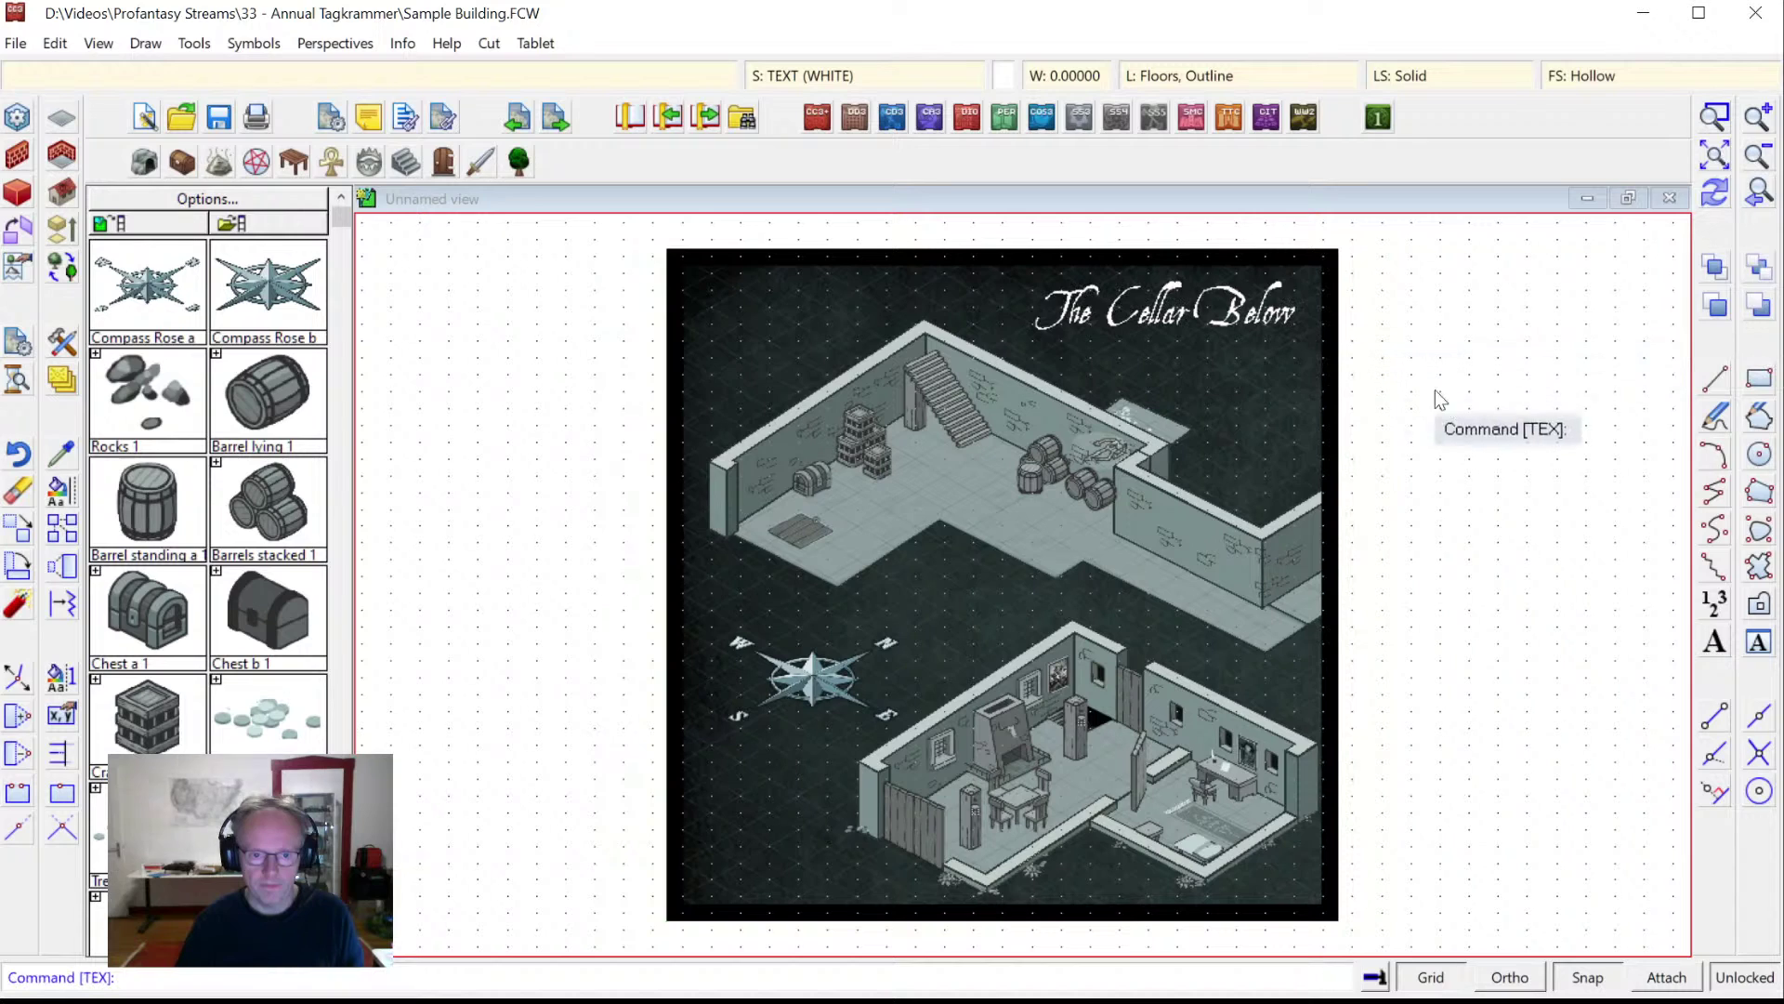
pyautogui.click(1715, 192)
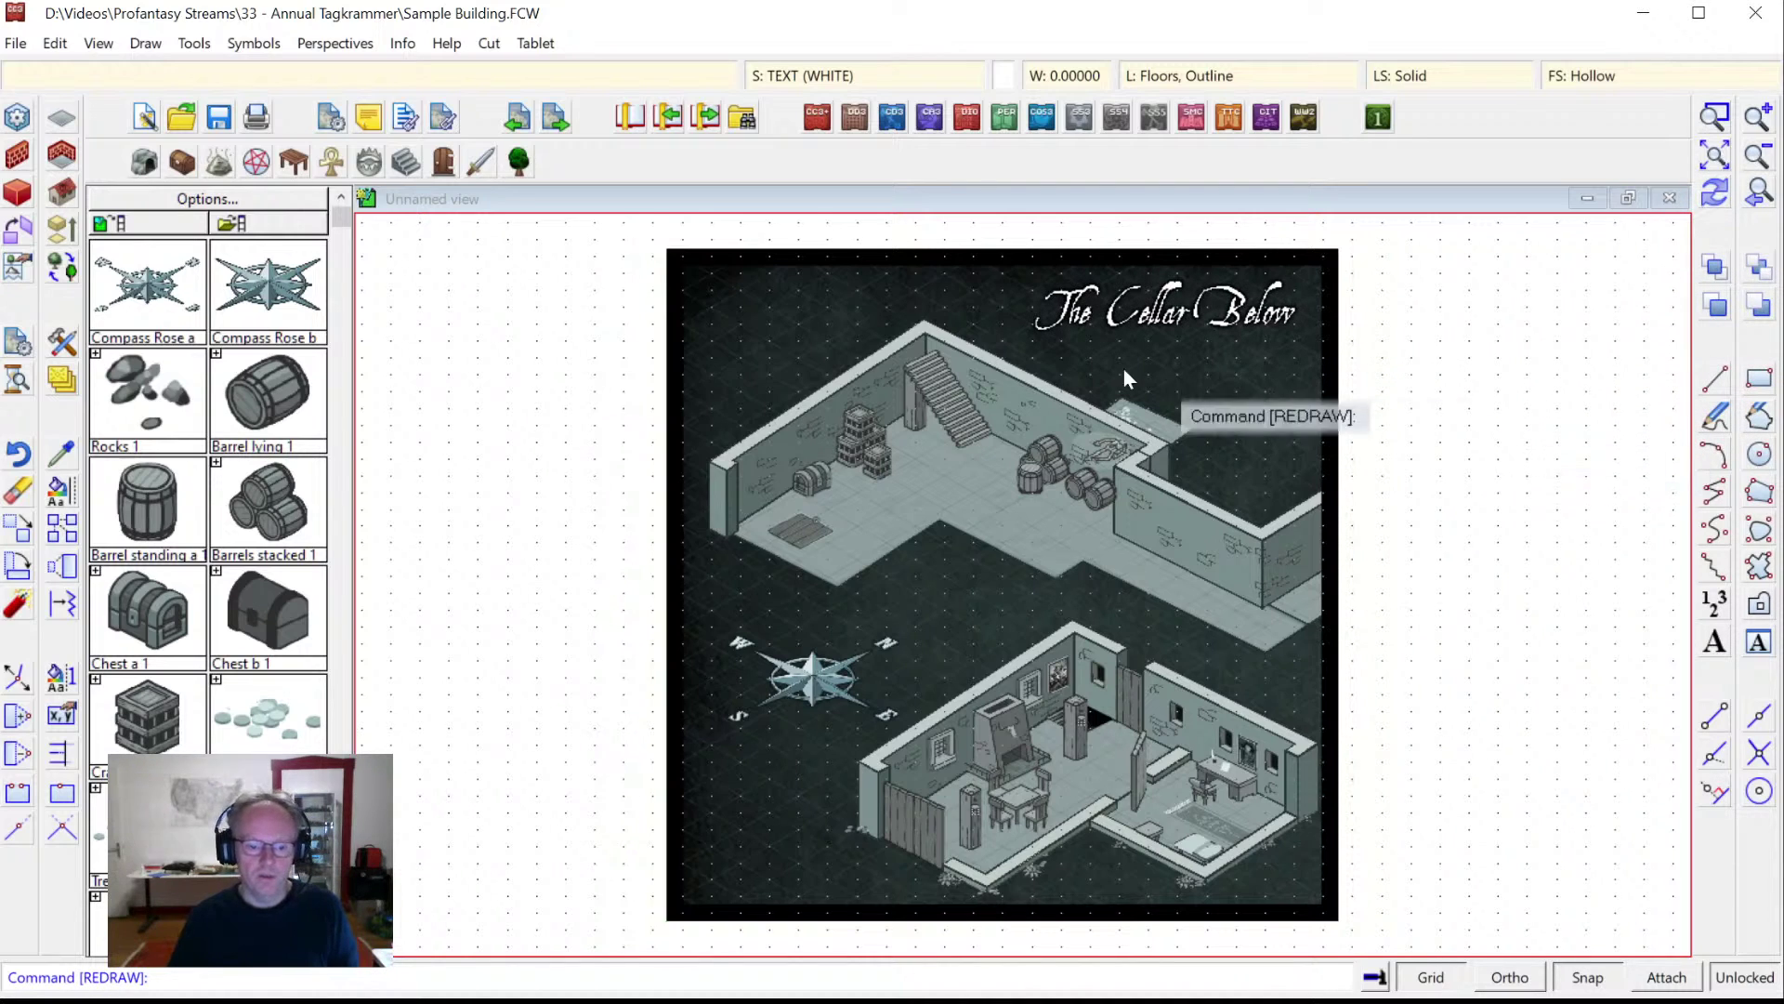
# Save the drawing as Sample Building.FCW in the 33 - Annual Tagkrammer folder, replacing the existing file.
pyautogui.click(13, 41)
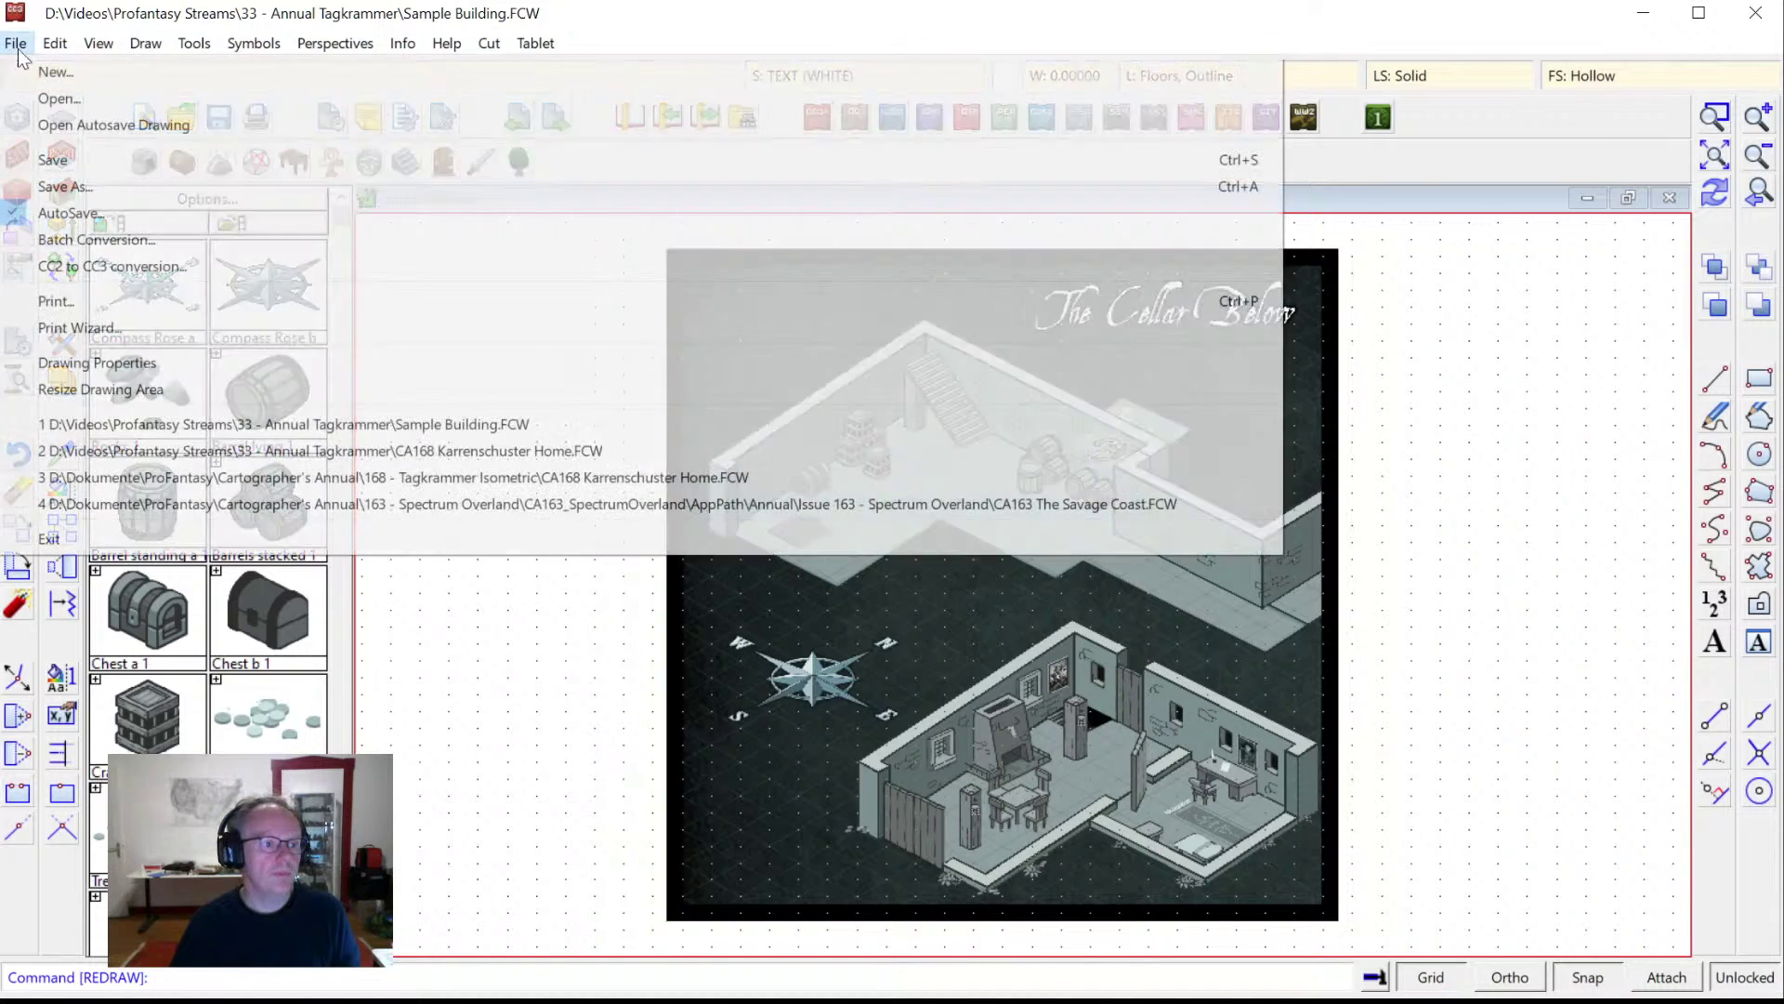
pyautogui.click(103, 186)
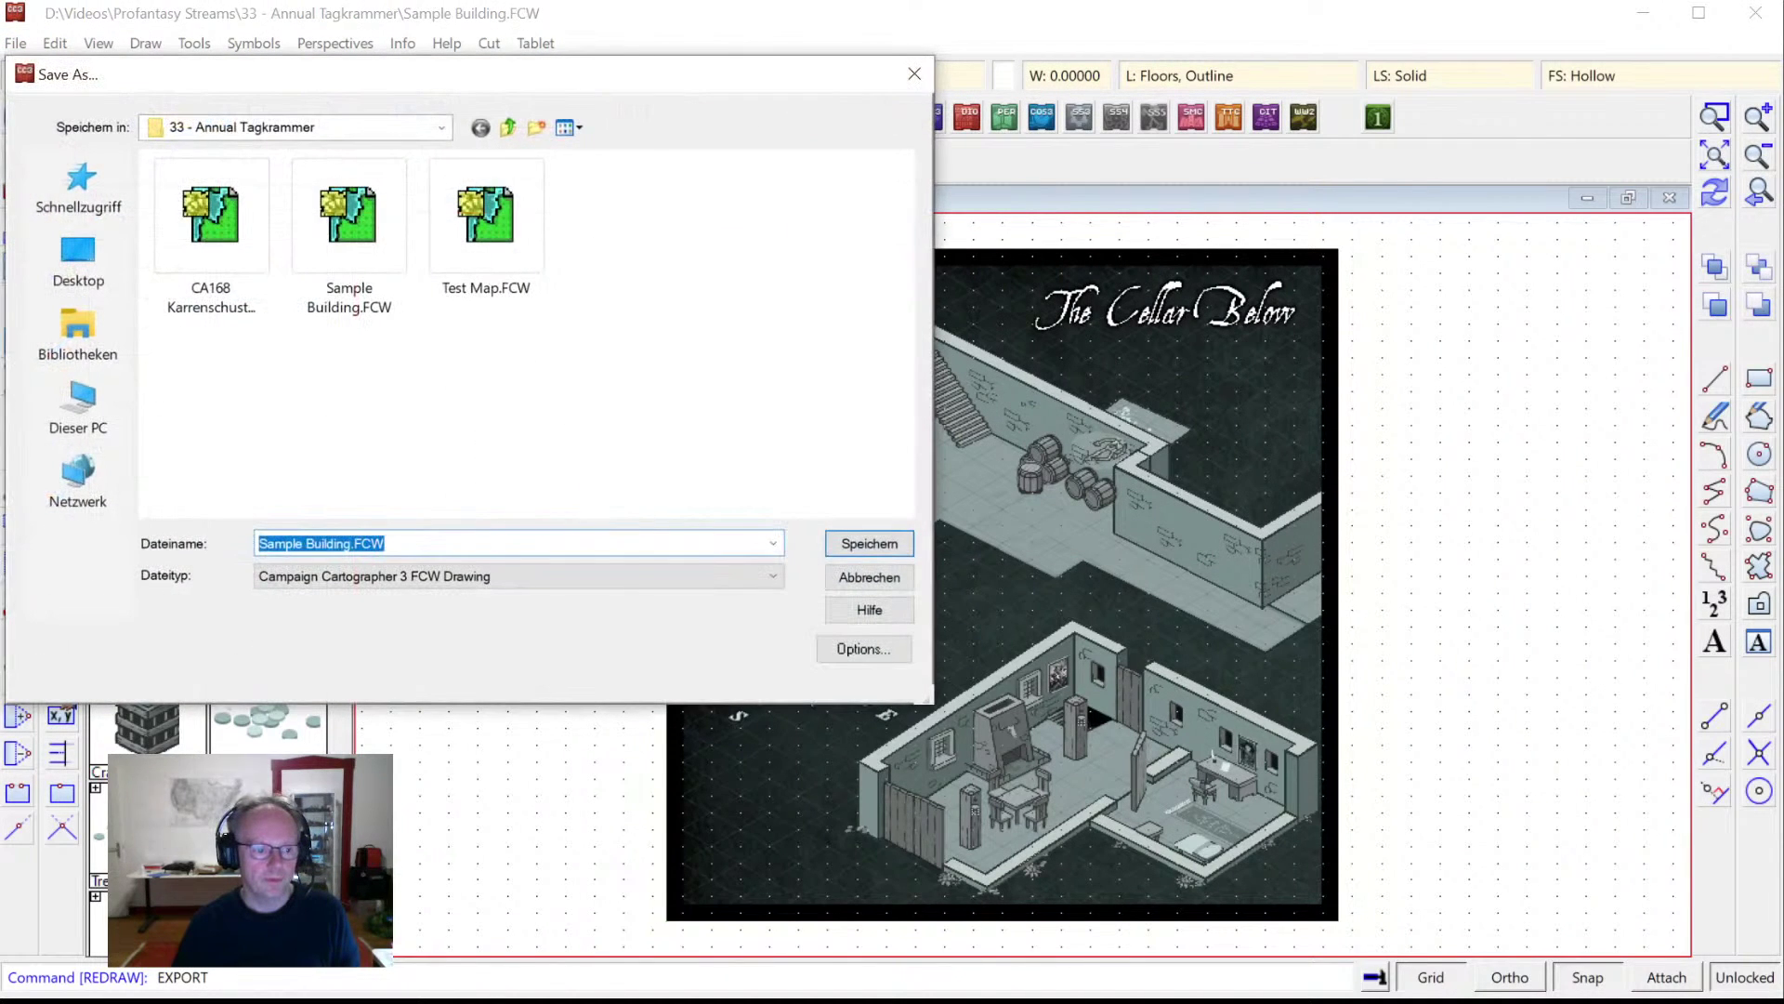
pyautogui.click(890, 539)
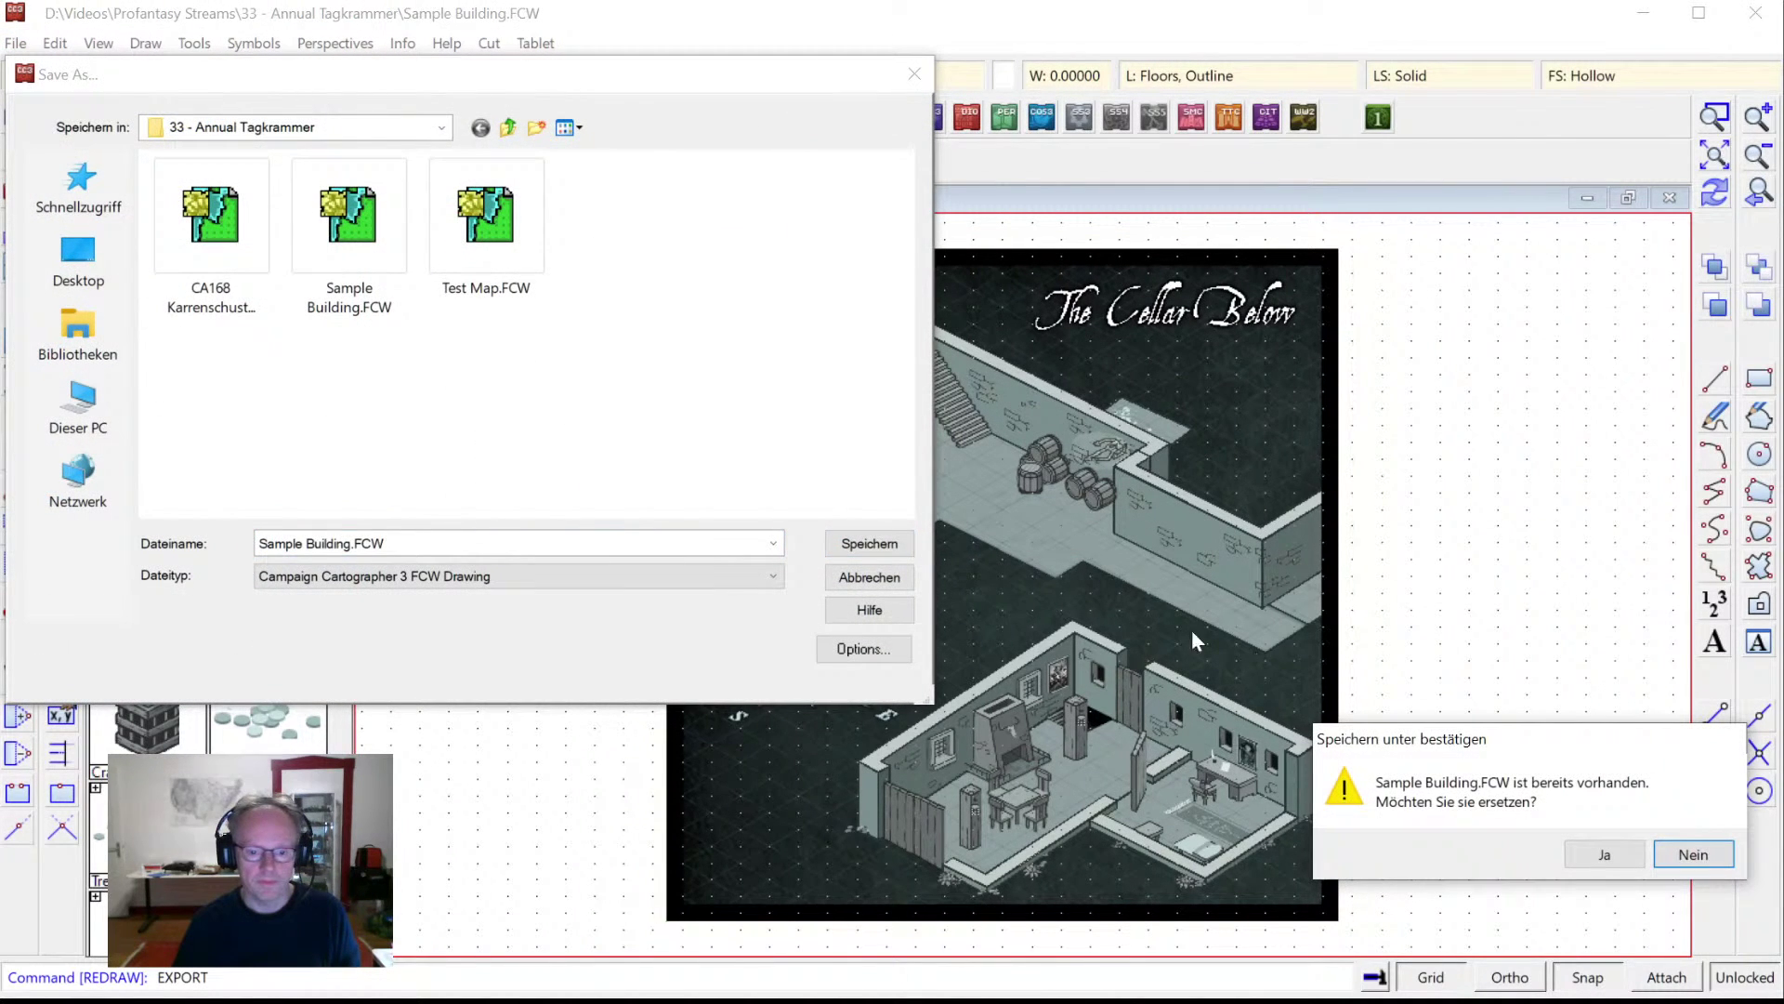
pyautogui.click(1600, 854)
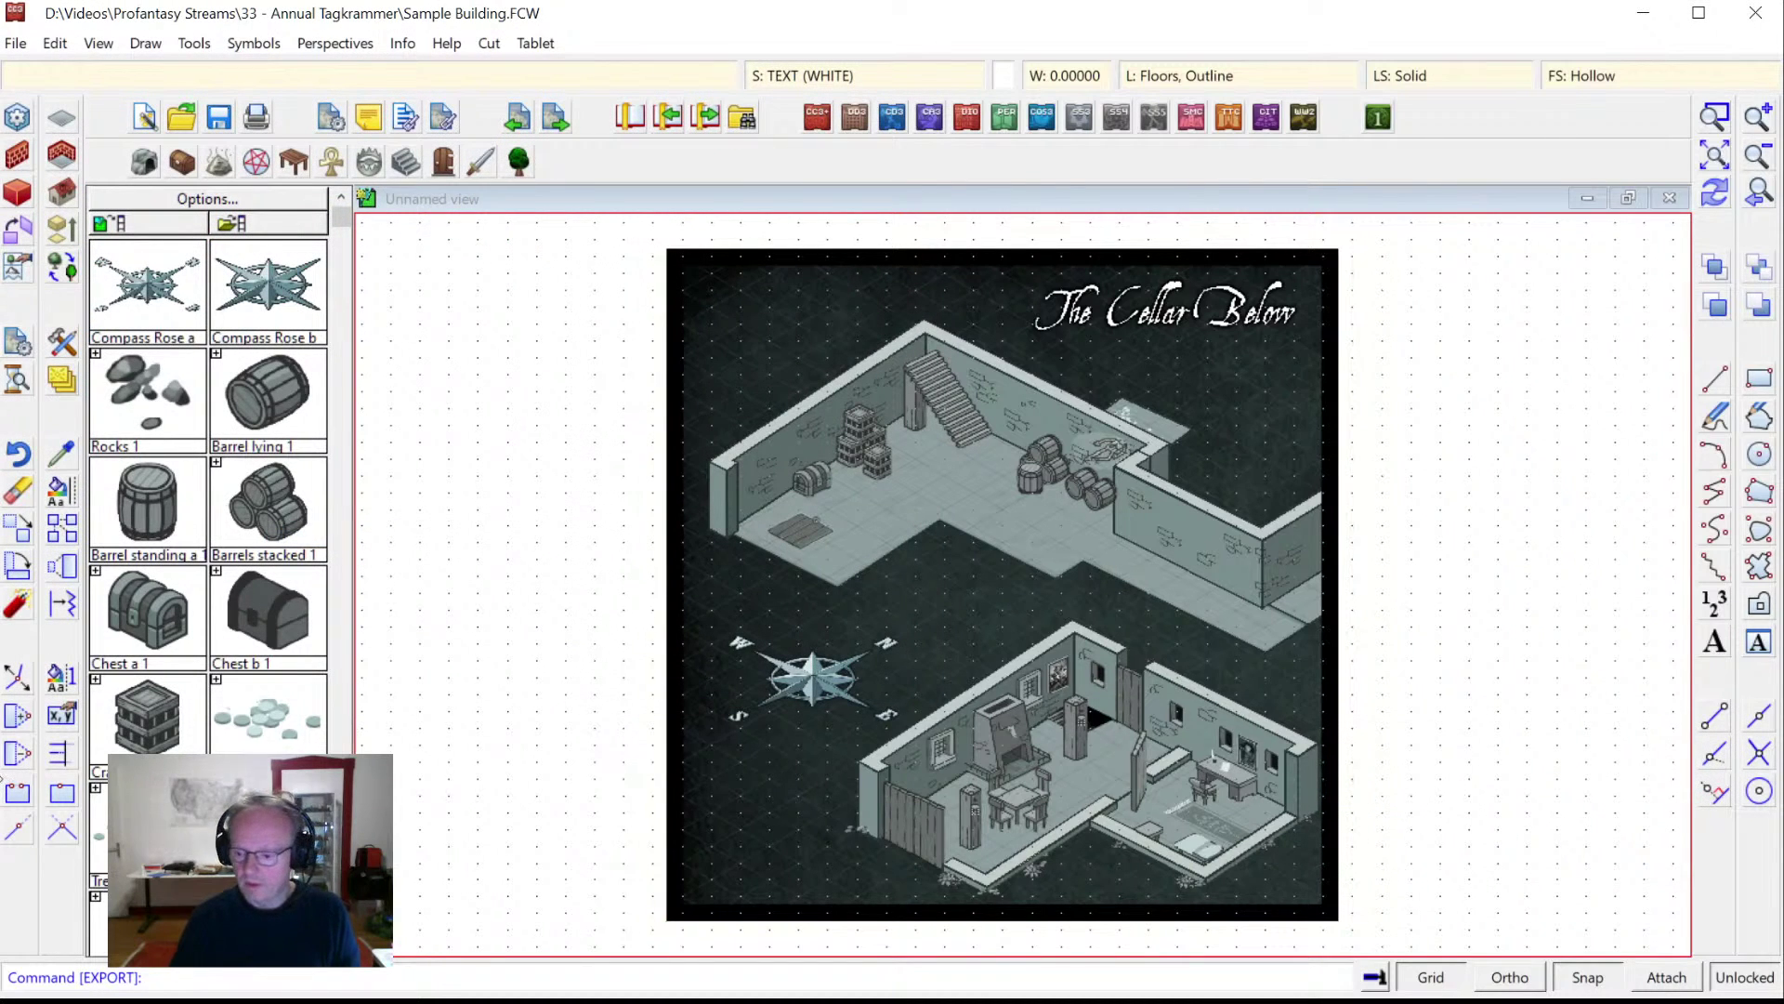